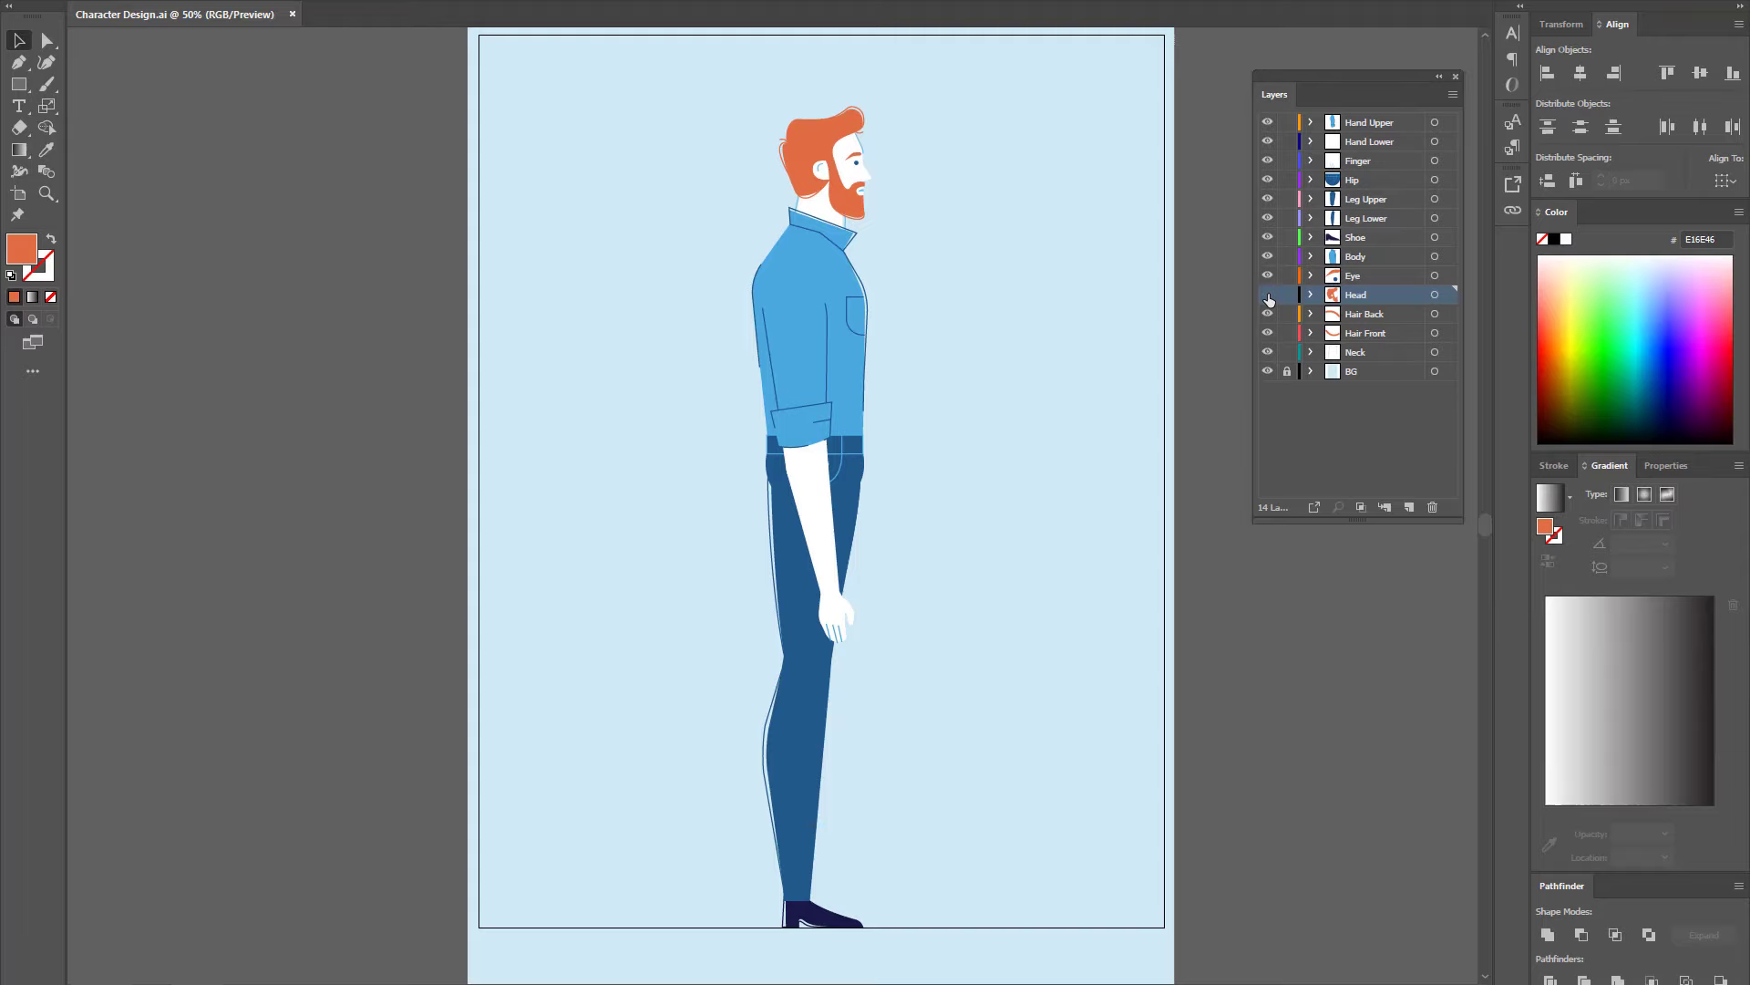
- Hide the Head layer in Illustrator to see the character without its head
{"action": "left_click", "coordinate": [1268, 294]}
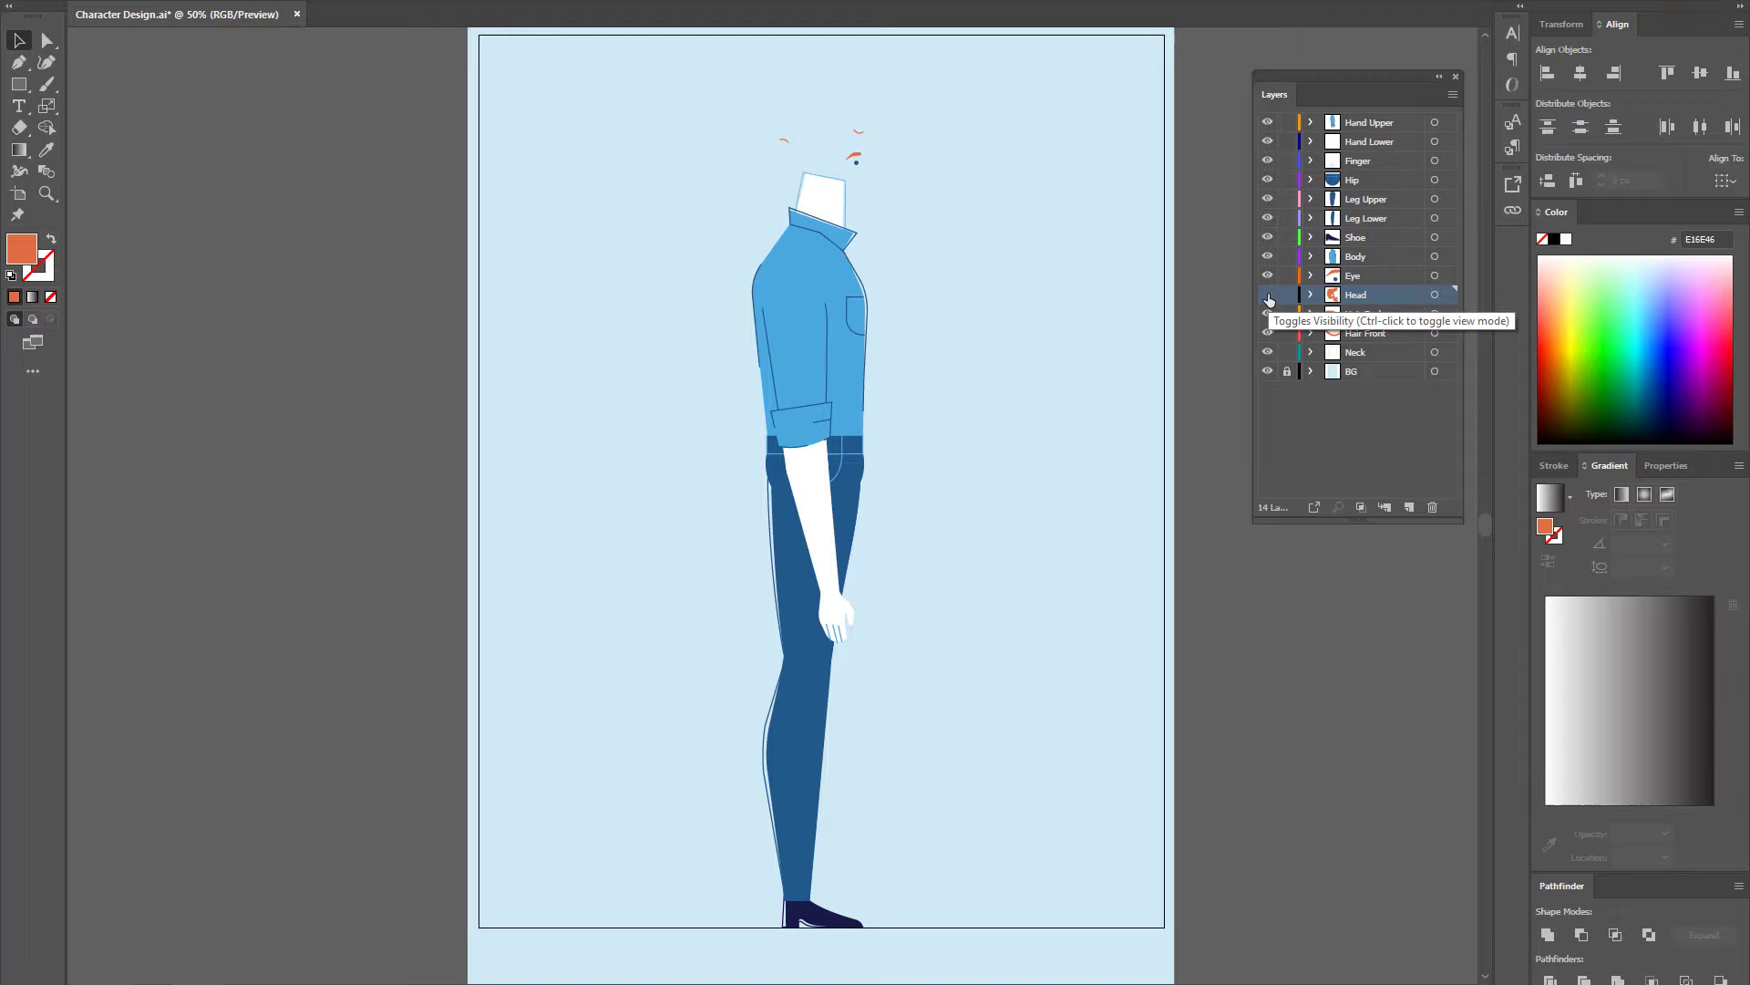
- Show the Head again, then toggle Body, Shoe, Leg Lower and Leg Upper off and on
{"action": "left_click", "coordinate": [1267, 294]}
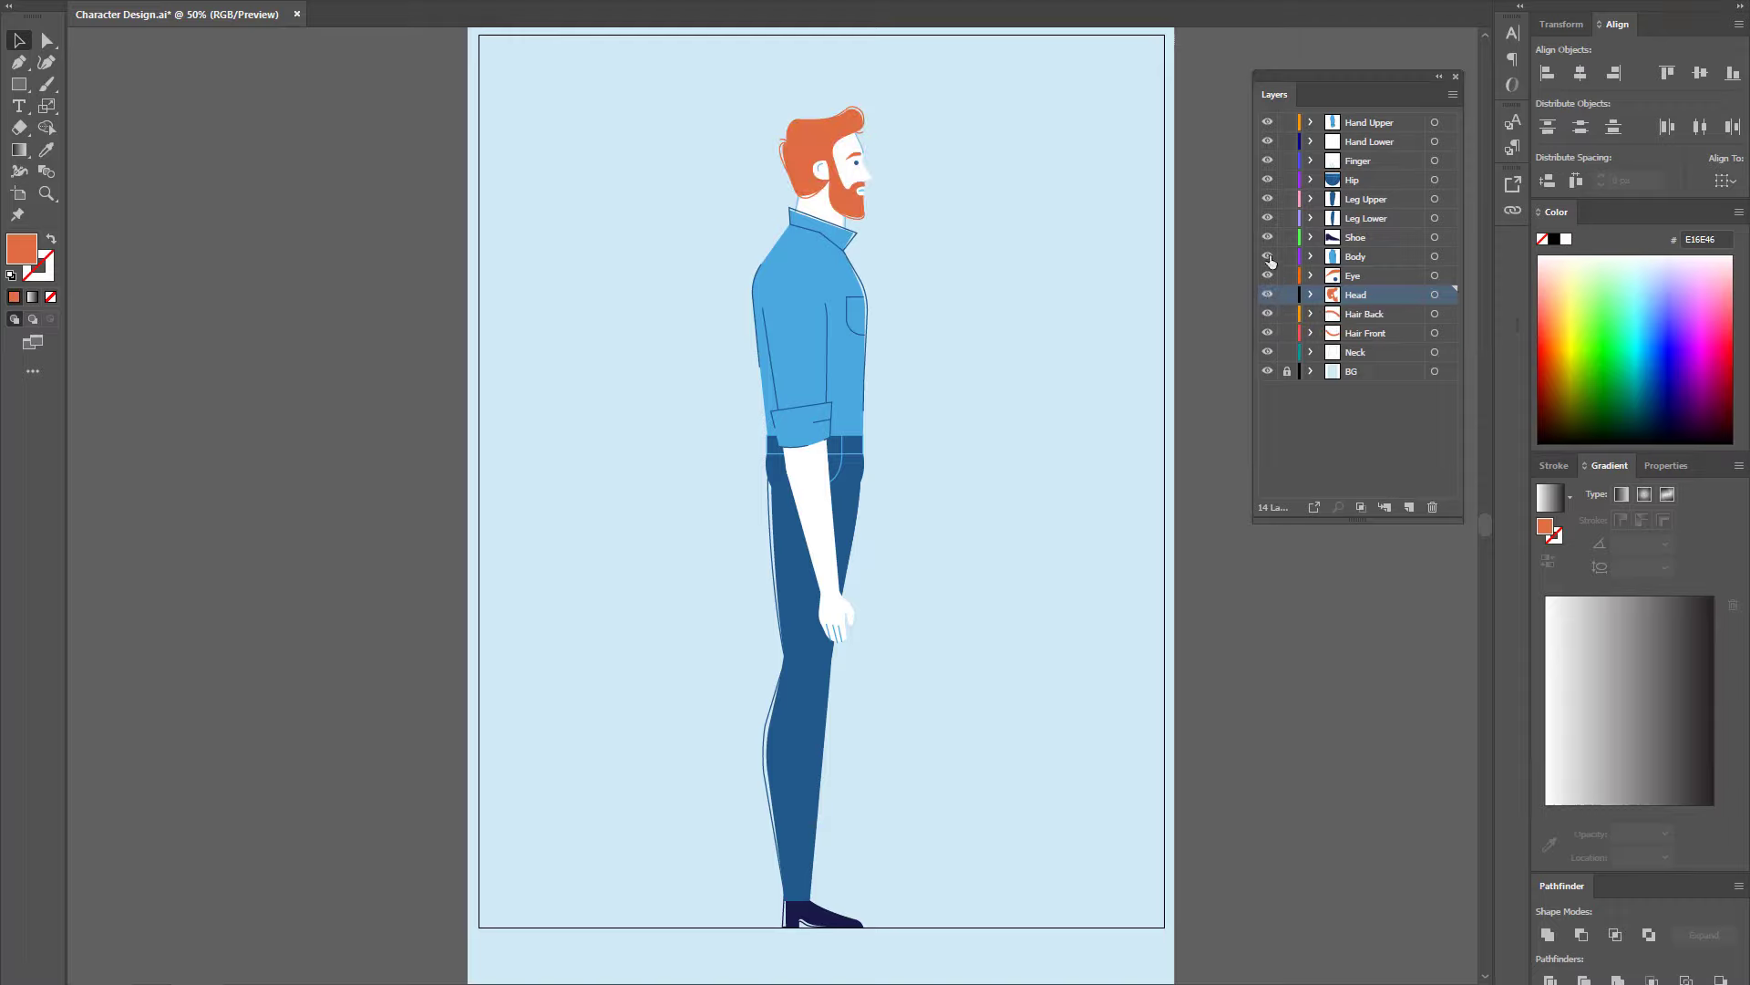
{"action": "left_click", "coordinate": [1268, 256]}
{"action": "left_click", "coordinate": [1269, 257]}
{"action": "left_click", "coordinate": [1267, 237]}
{"action": "left_click", "coordinate": [1267, 237]}
{"action": "left_click", "coordinate": [1267, 218]}
{"action": "left_click", "coordinate": [1268, 218]}
{"action": "left_click", "coordinate": [1268, 199]}
{"action": "left_click", "coordinate": [1268, 199]}
{"action": "left_click_drag", "start_coordinate": [895, 697], "coordinate": [730, 768]}
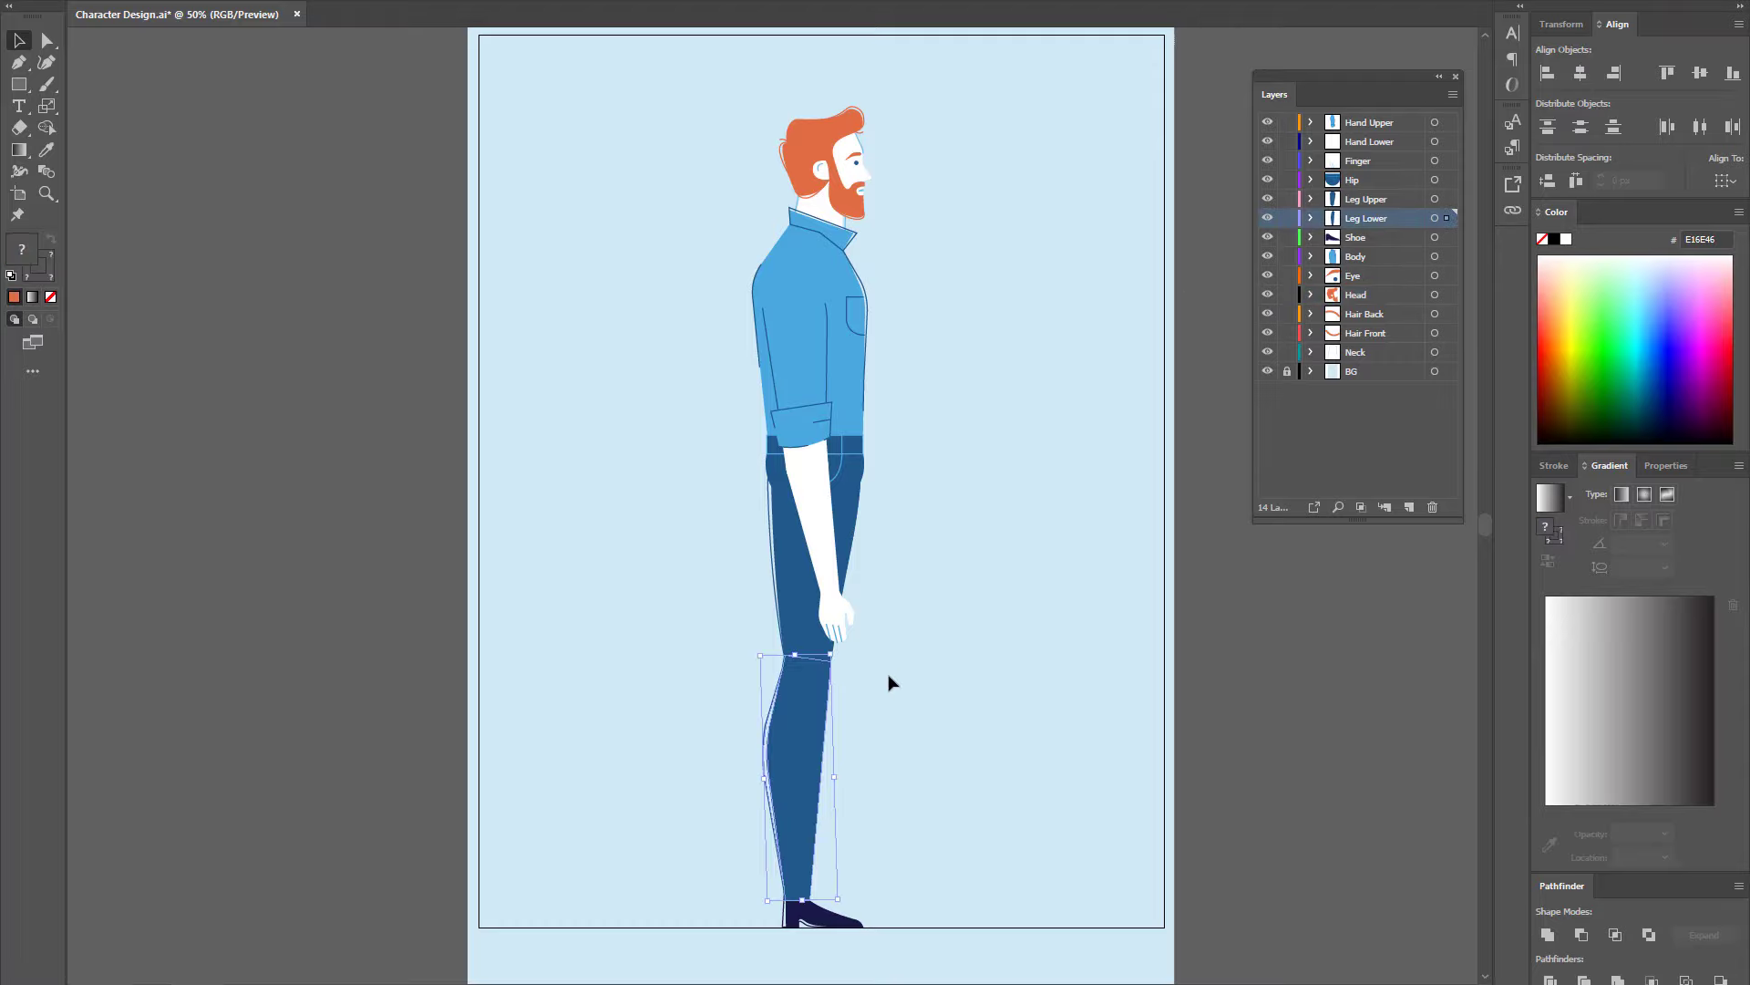
{"action": "key", "text": "a"}
{"action": "key", "text": "ctrl+plus"}
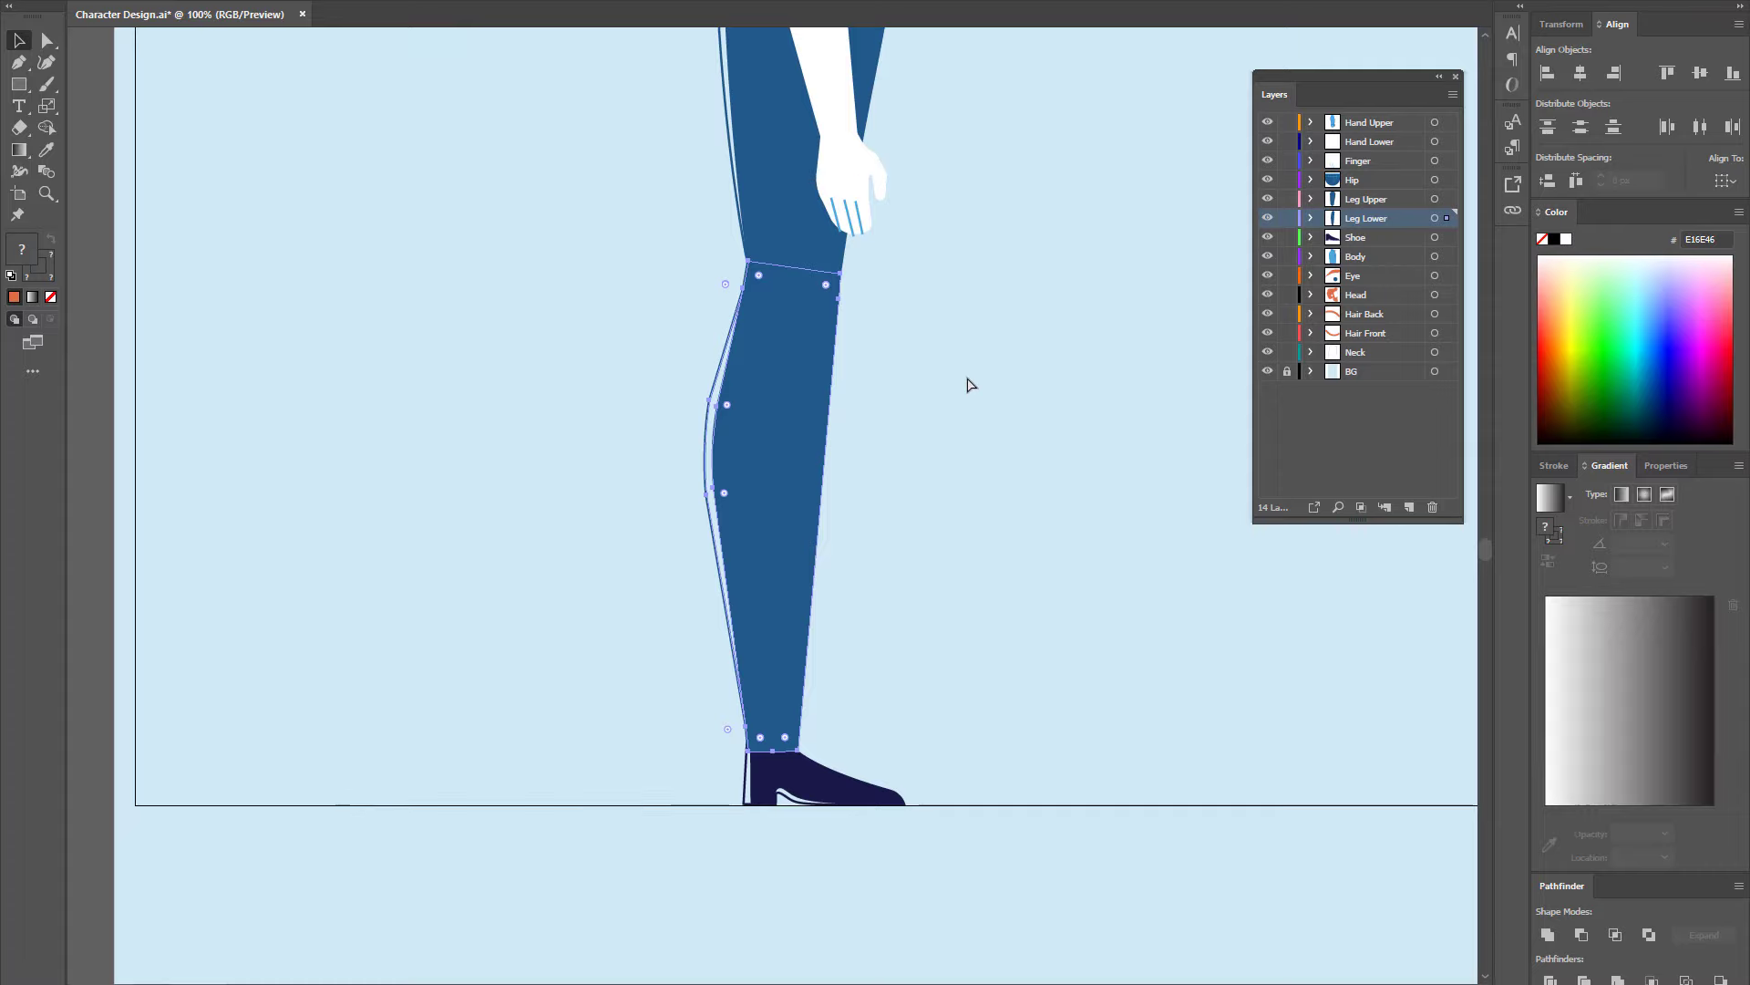
{"action": "key", "text": "v"}
{"action": "key", "text": "ctrl+plus"}
{"action": "left_click", "coordinate": [989, 363]}
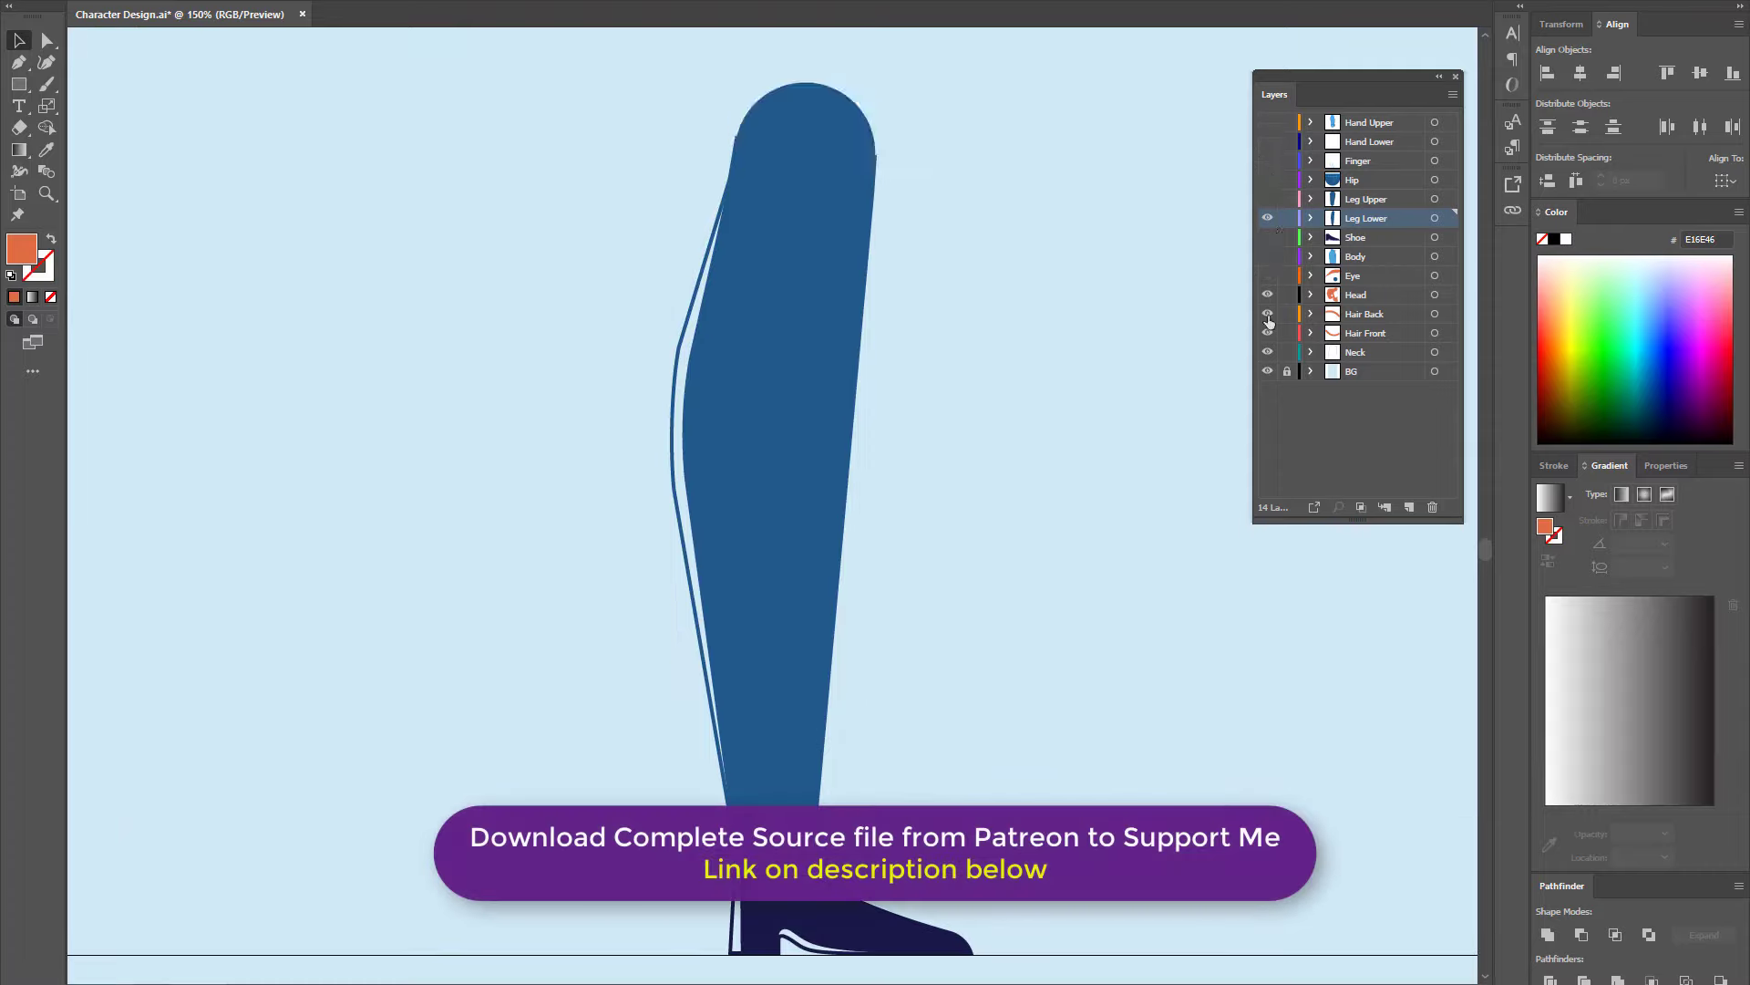
{"action": "left_click", "coordinate": [846, 151]}
{"action": "left_click_drag", "start_coordinate": [992, 100], "coordinate": [764, 233]}
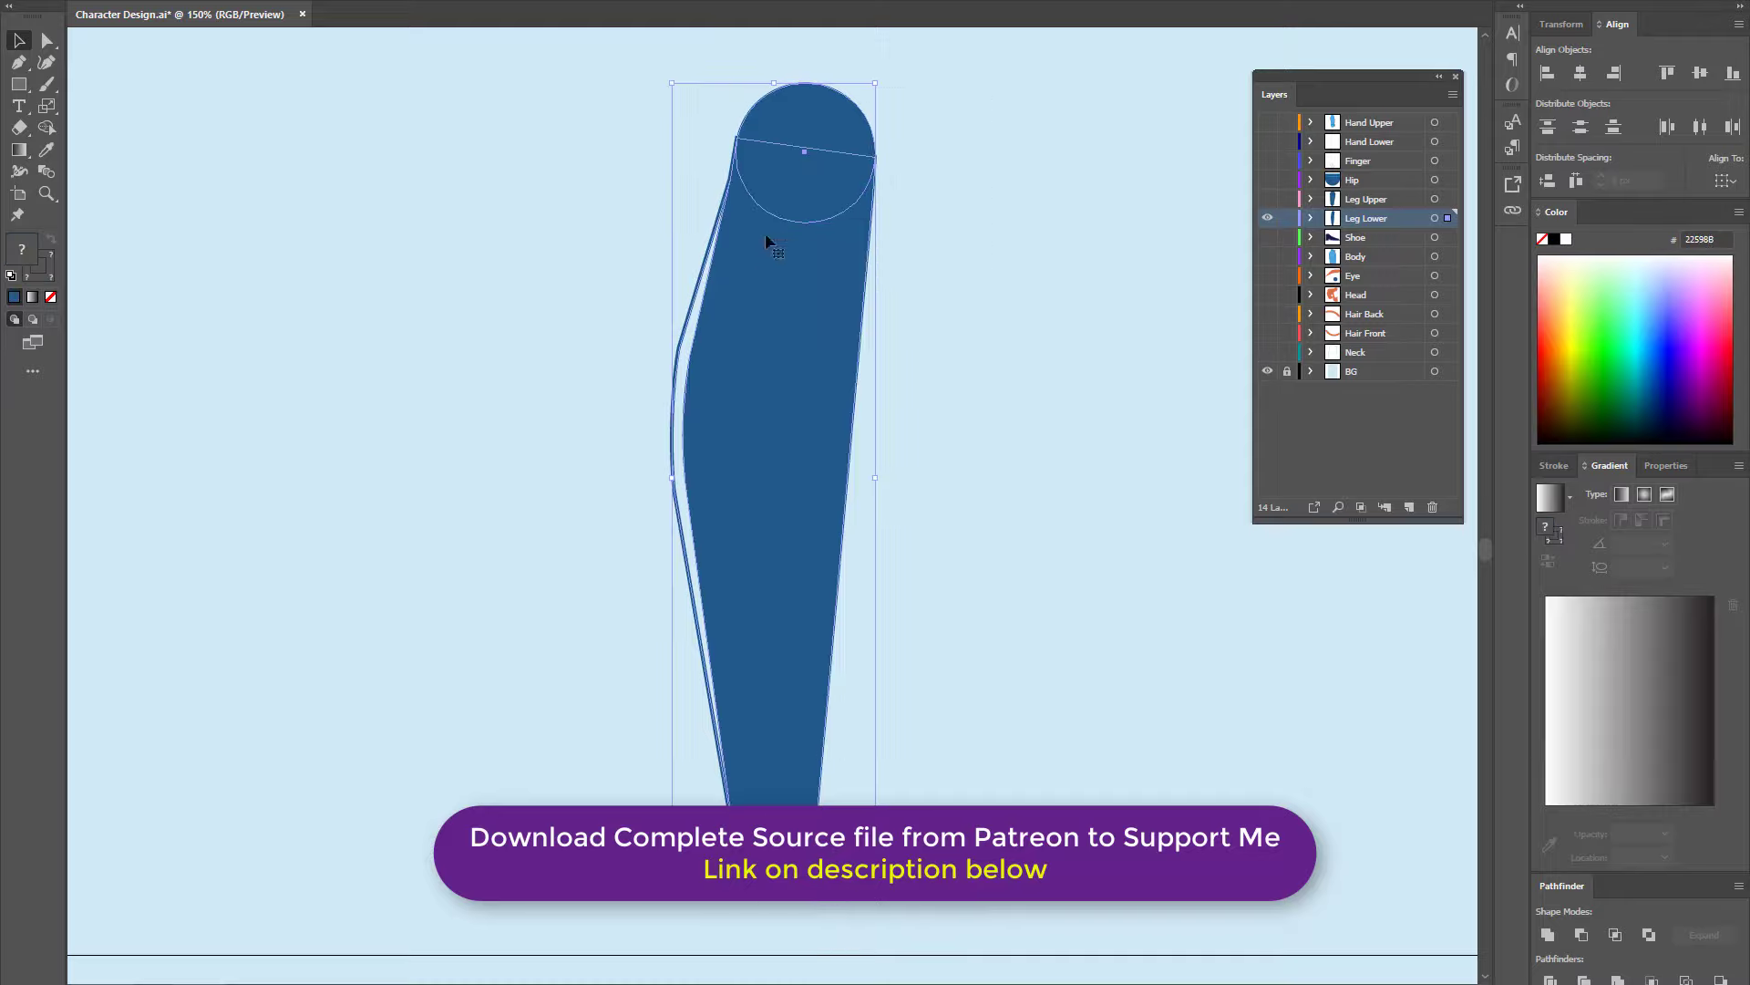
{"action": "left_click", "coordinate": [1215, 230]}
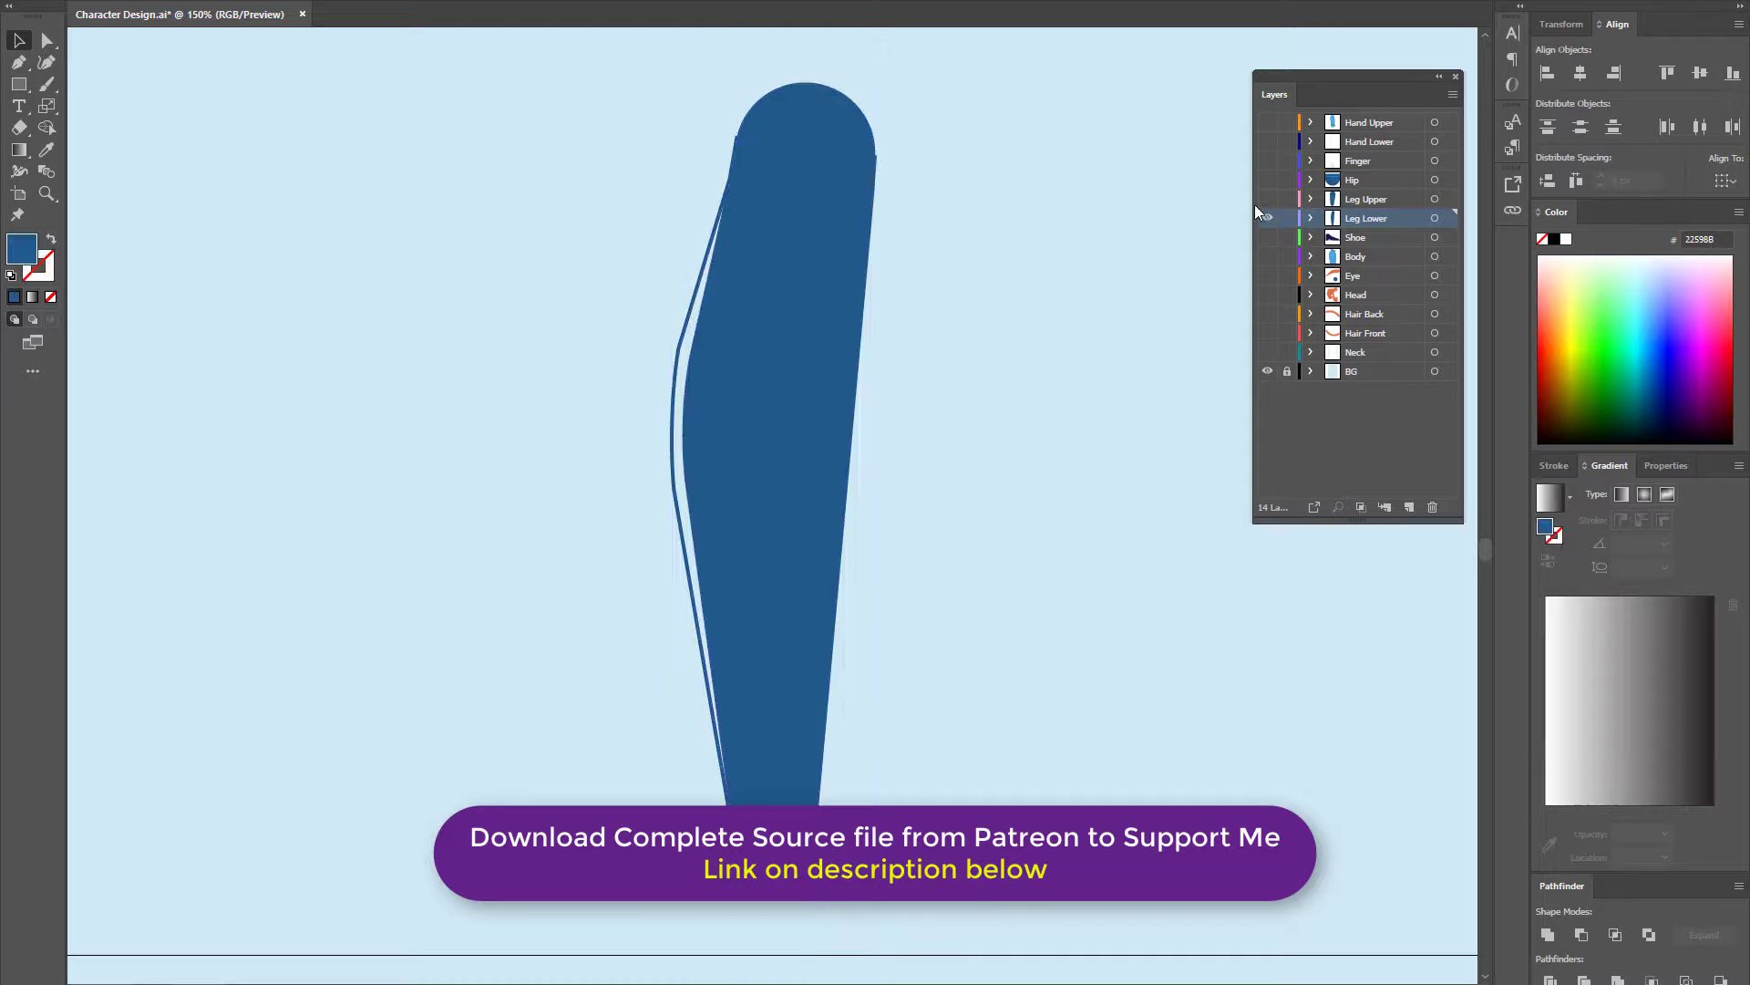
{"action": "left_click", "coordinate": [1267, 198]}
{"action": "scroll", "coordinate": [1000, 366], "scroll_direction": "up", "scroll_amount": 3}
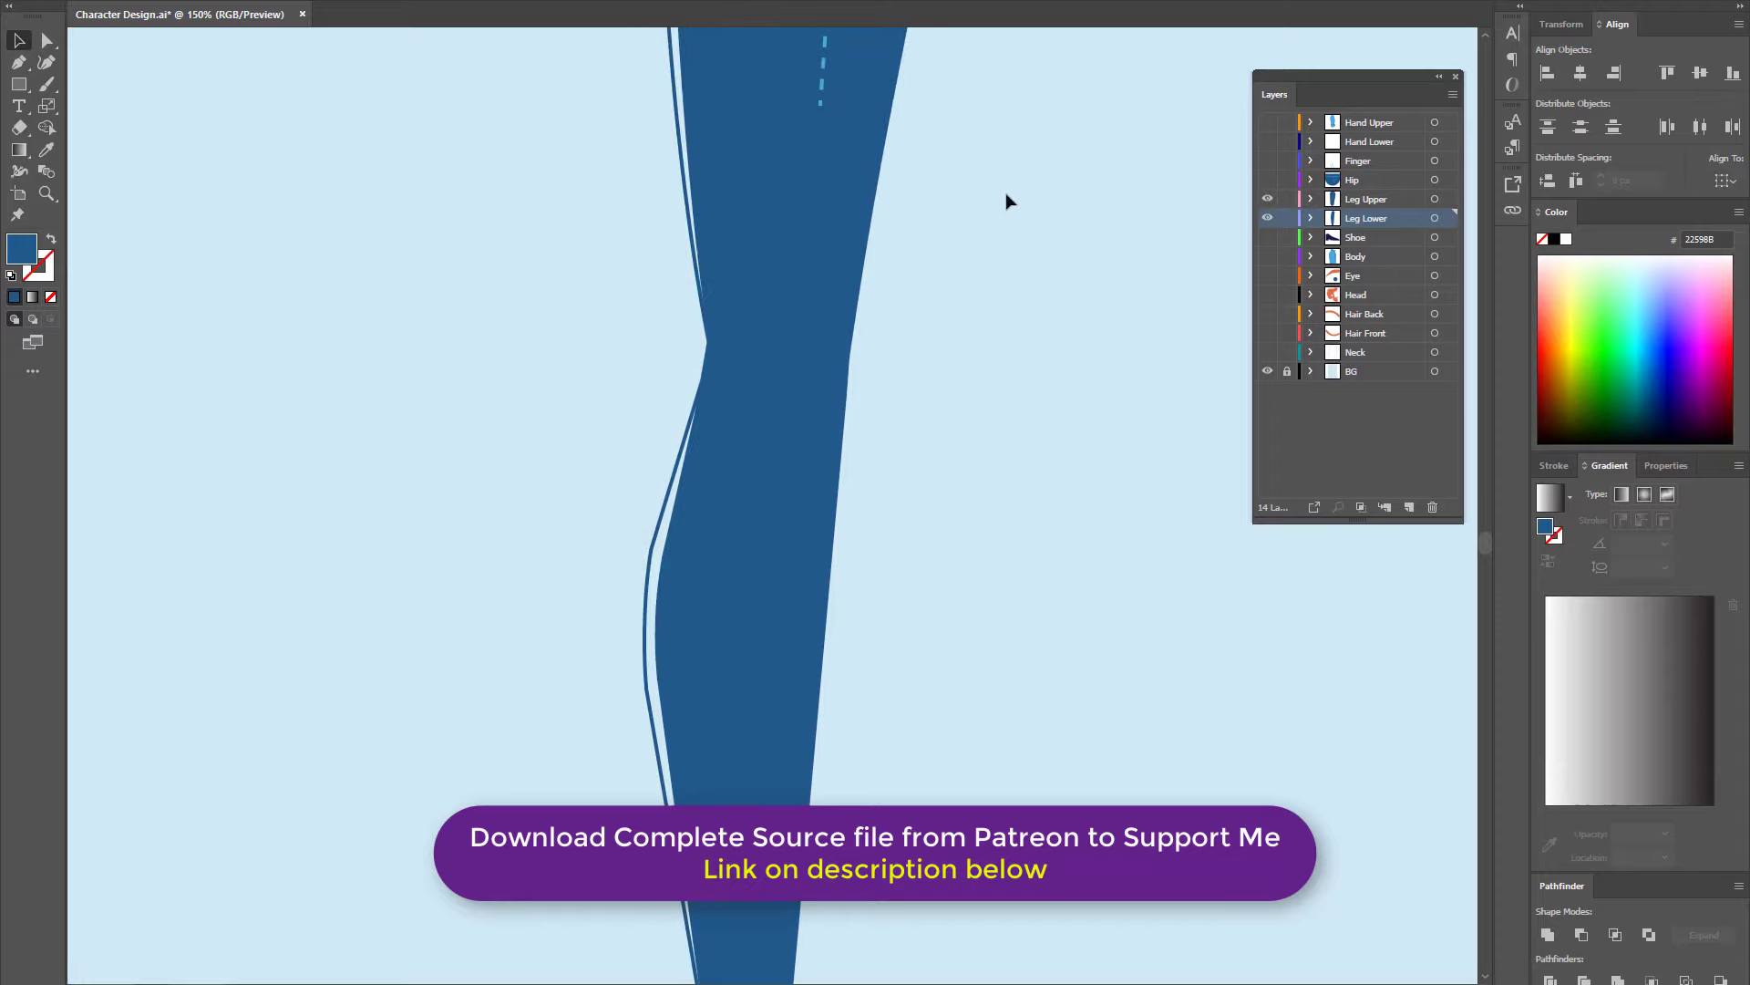
{"action": "mouse_move", "coordinate": [1027, 140]}
{"action": "left_mouse_down"}
{"action": "mouse_move", "coordinate": [600, 418]}
{"action": "mouse_move", "coordinate": [547, 515]}
{"action": "left_mouse_up"}
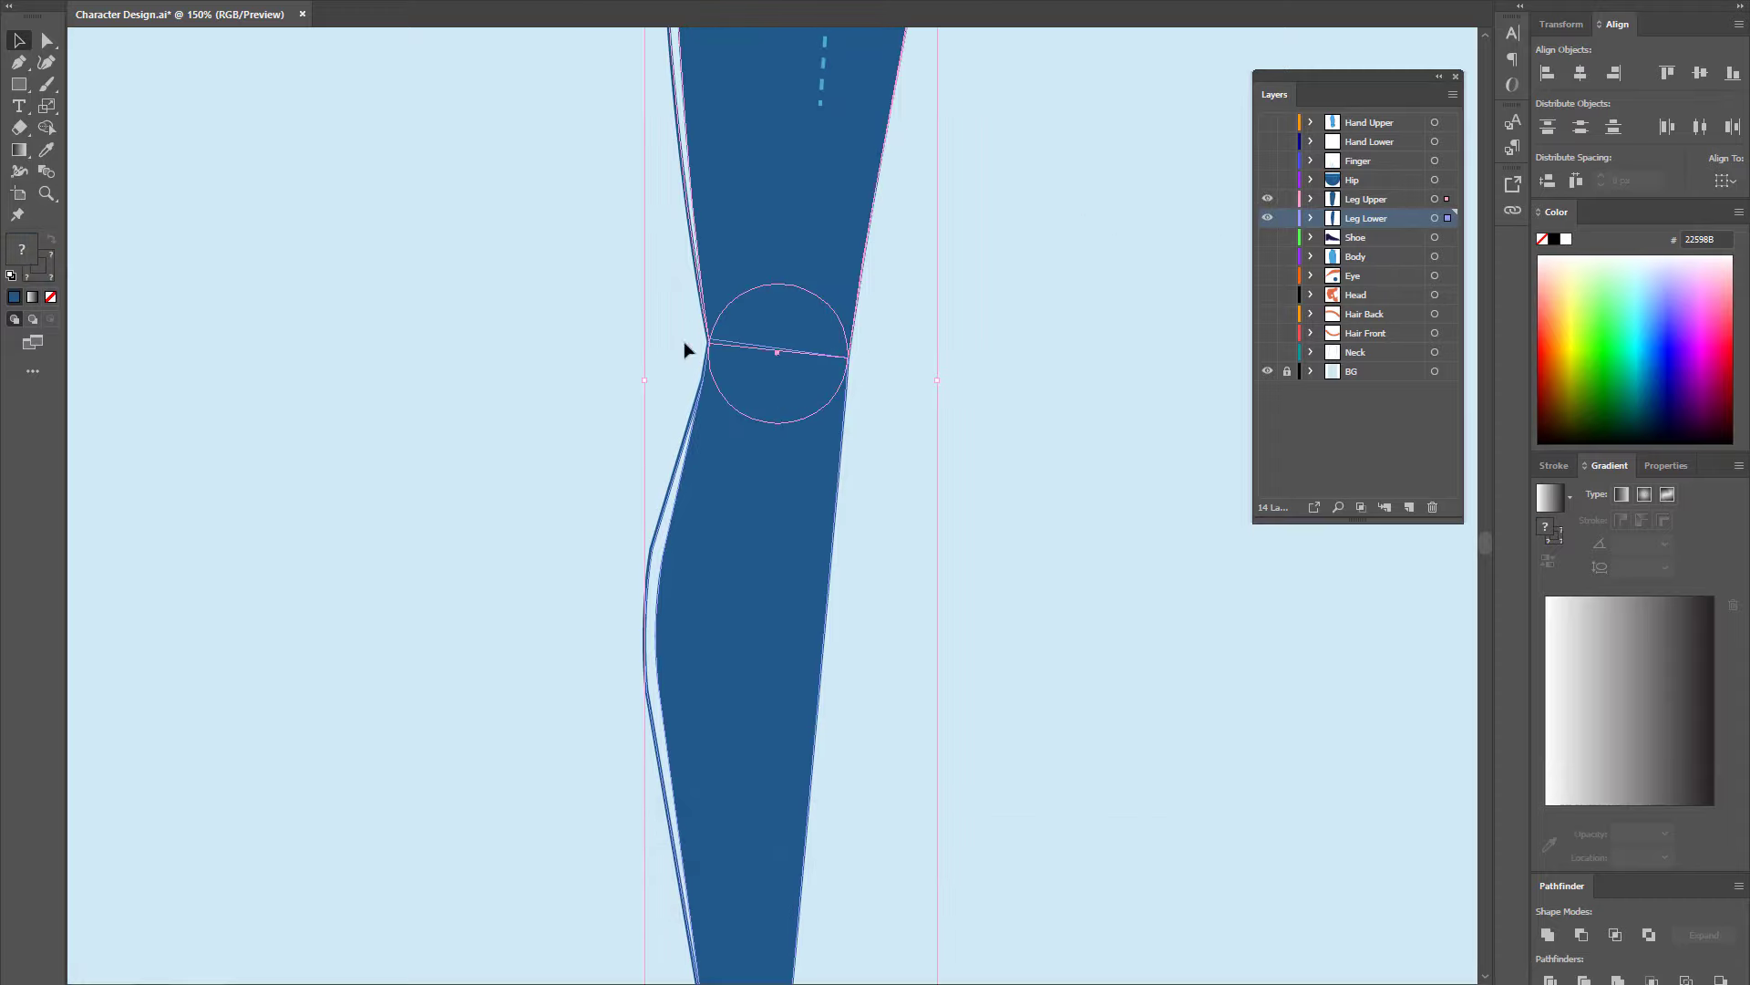
{"action": "left_click", "coordinate": [1030, 317]}
{"action": "key", "text": "ctrl+minus"}
{"action": "key", "text": "ctrl+minus"}
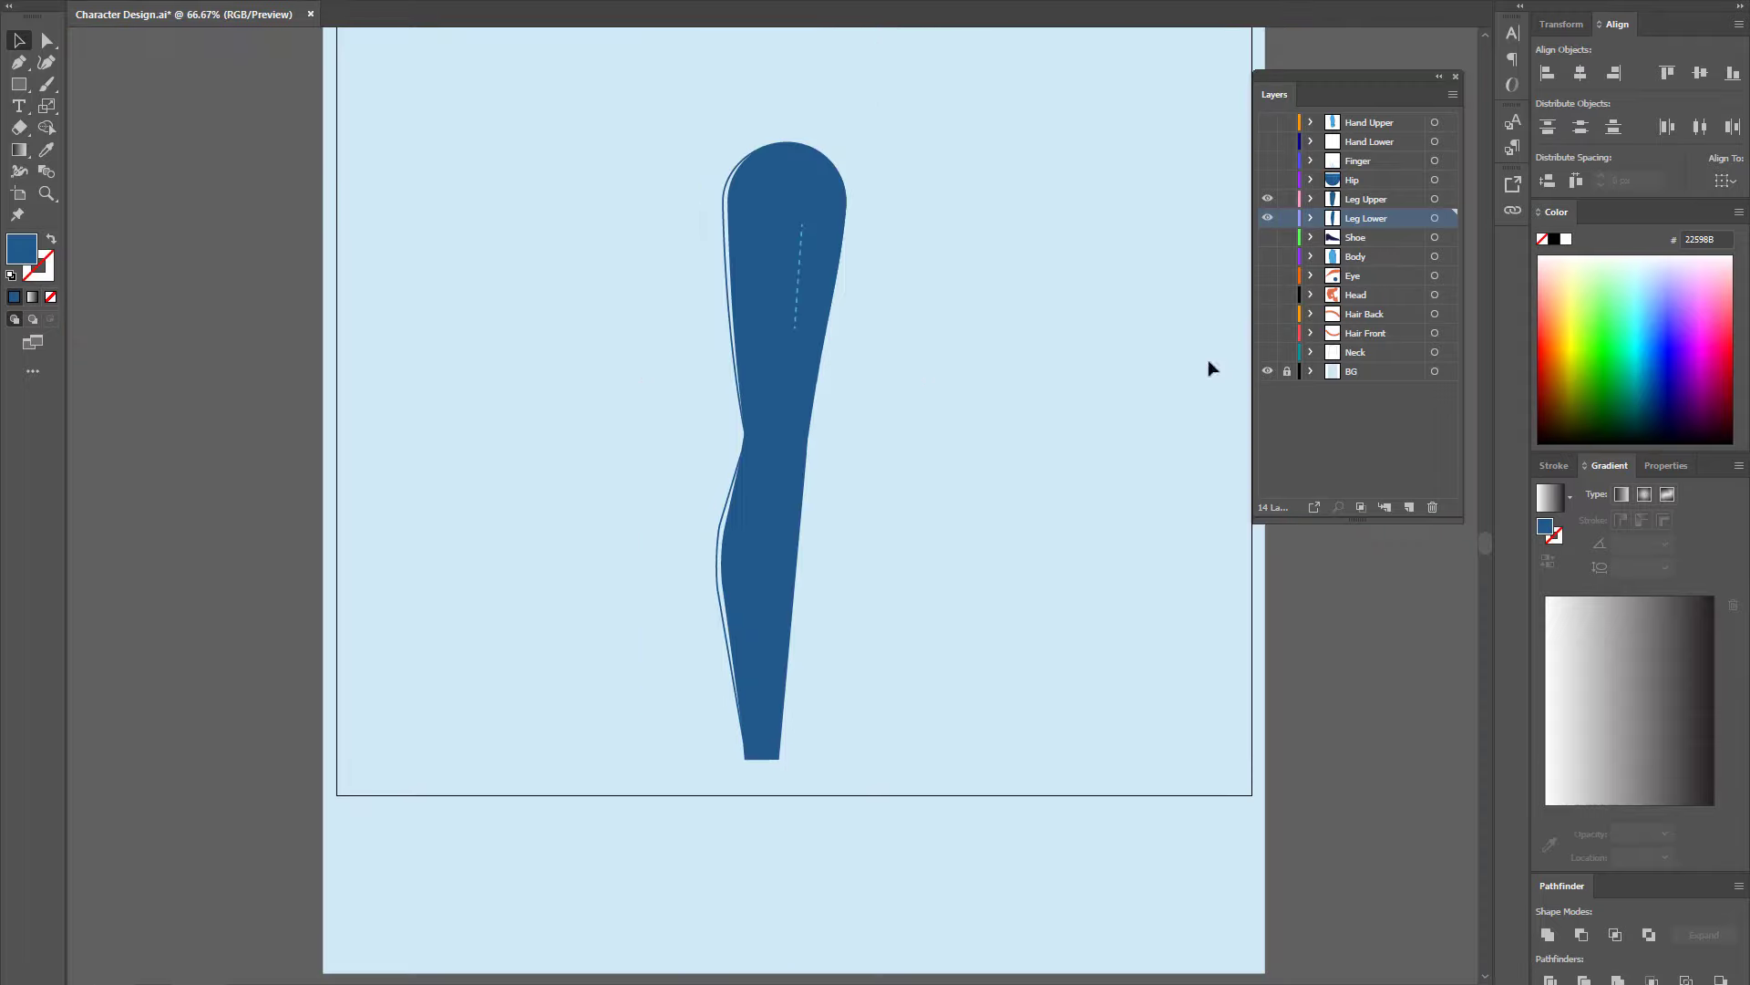
{"action": "left_click_drag", "start_coordinate": [1267, 122], "coordinate": [1260, 187]}
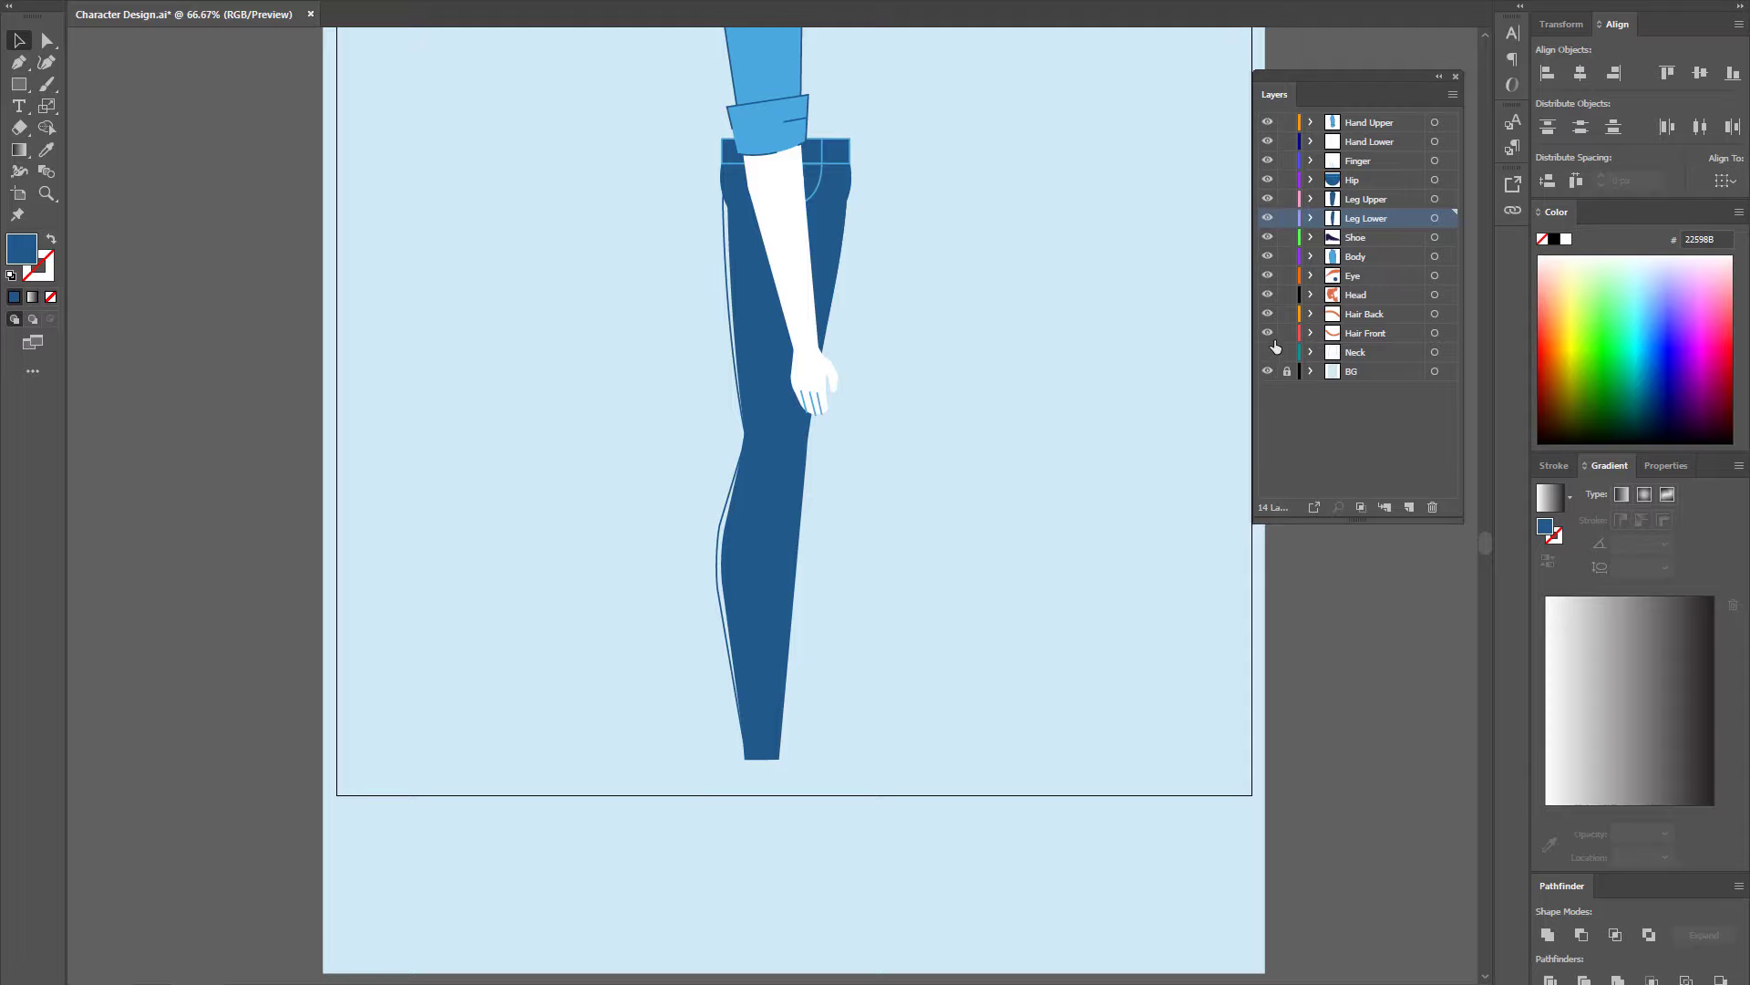
{"action": "left_click_drag", "start_coordinate": [1274, 314], "coordinate": [1269, 353]}
{"action": "key", "text": "ctrl+minus"}
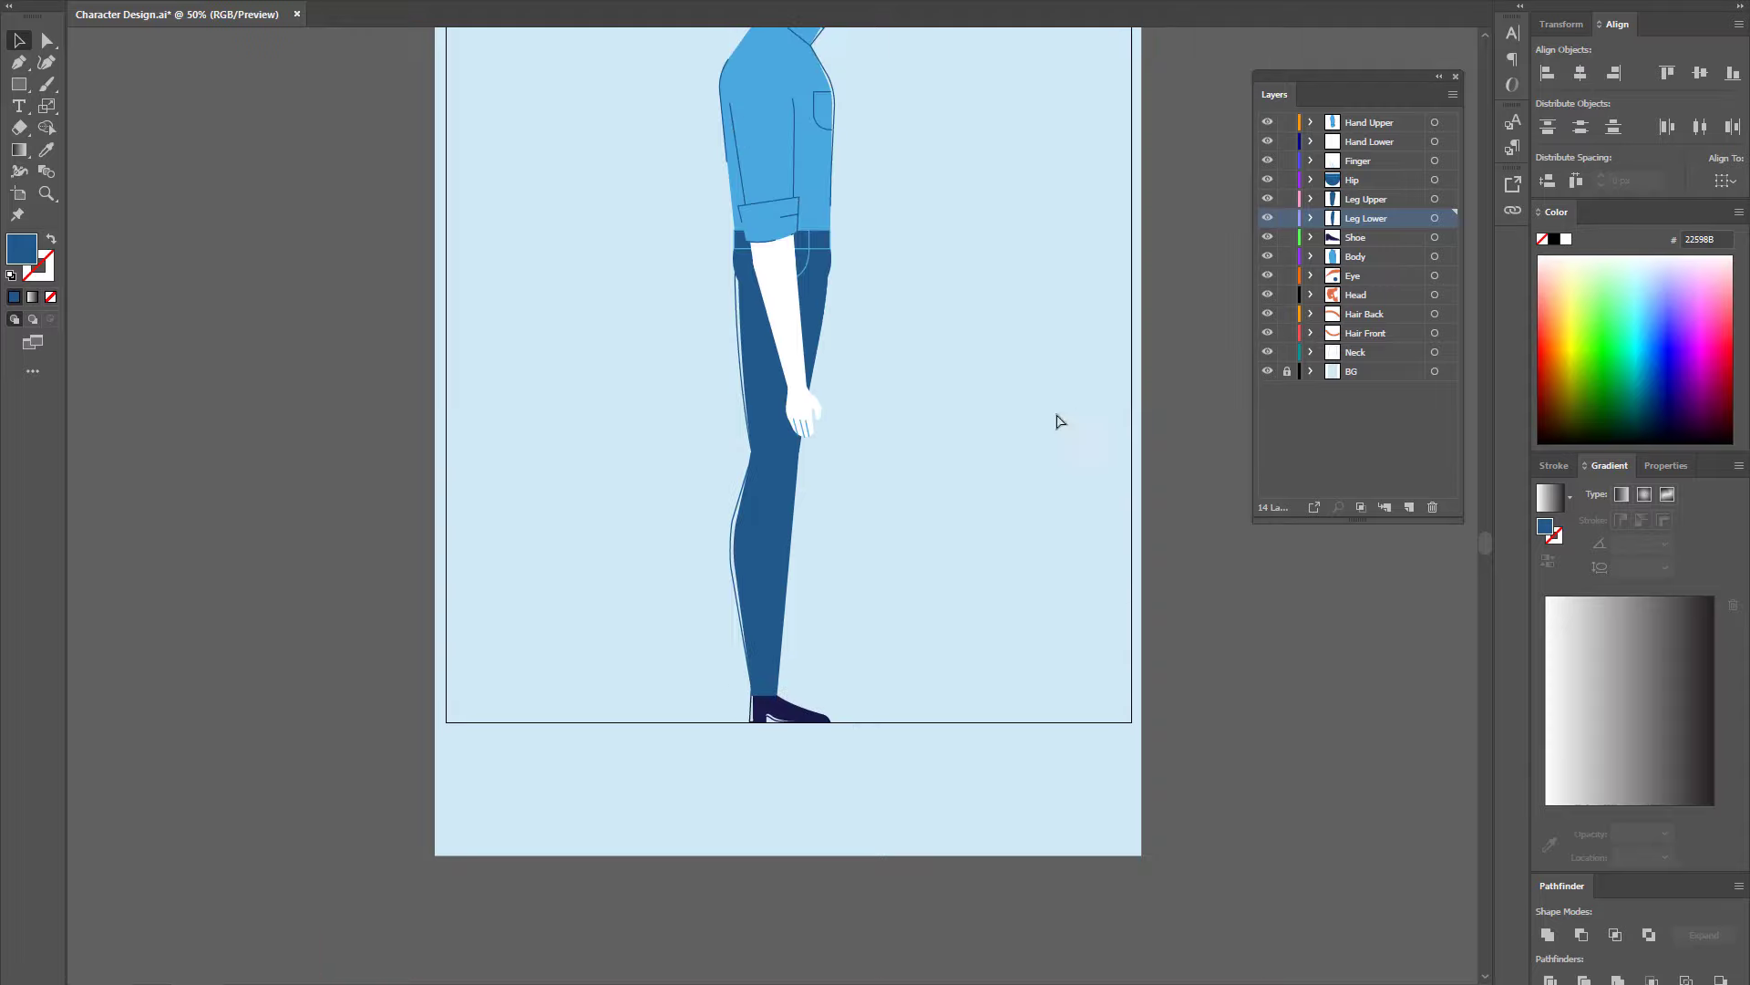
{"action": "left_click_drag", "start_coordinate": [987, 339], "coordinate": [951, 497]}
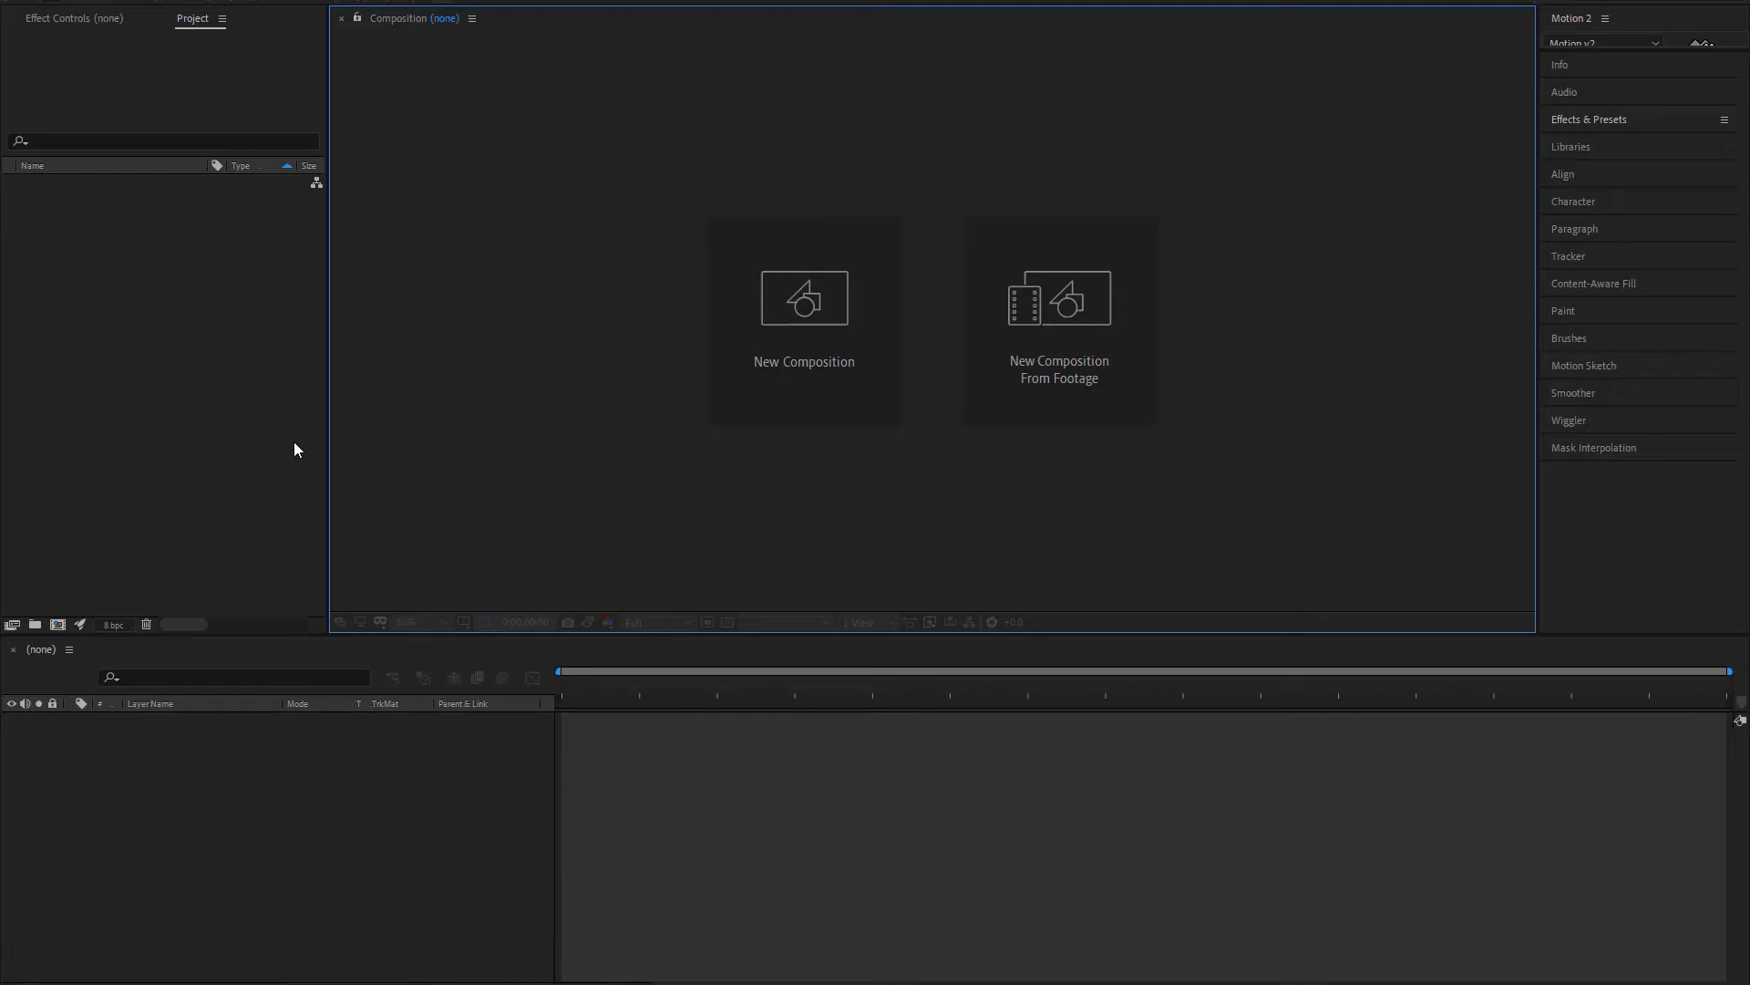
- Import Character Design.ai as Composition - Retain Layer Sizes and open the resulting composition
{"action": "double_click", "coordinate": [217, 314]}
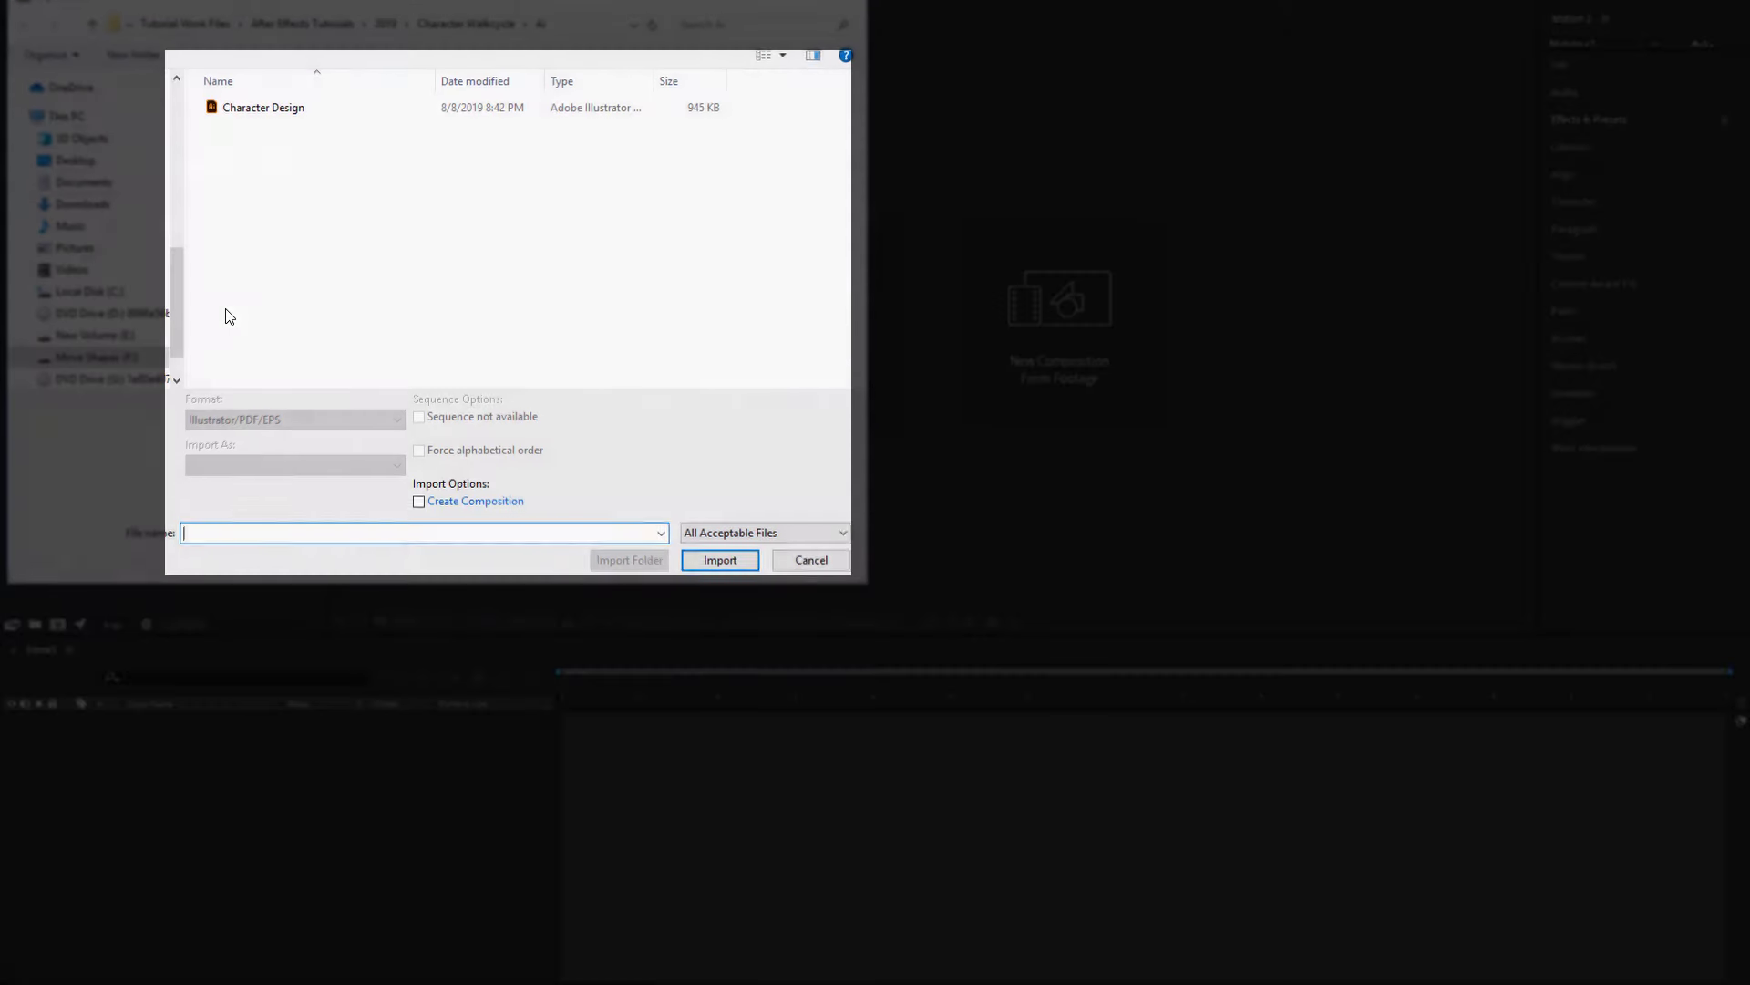
{"action": "left_click", "coordinate": [304, 114]}
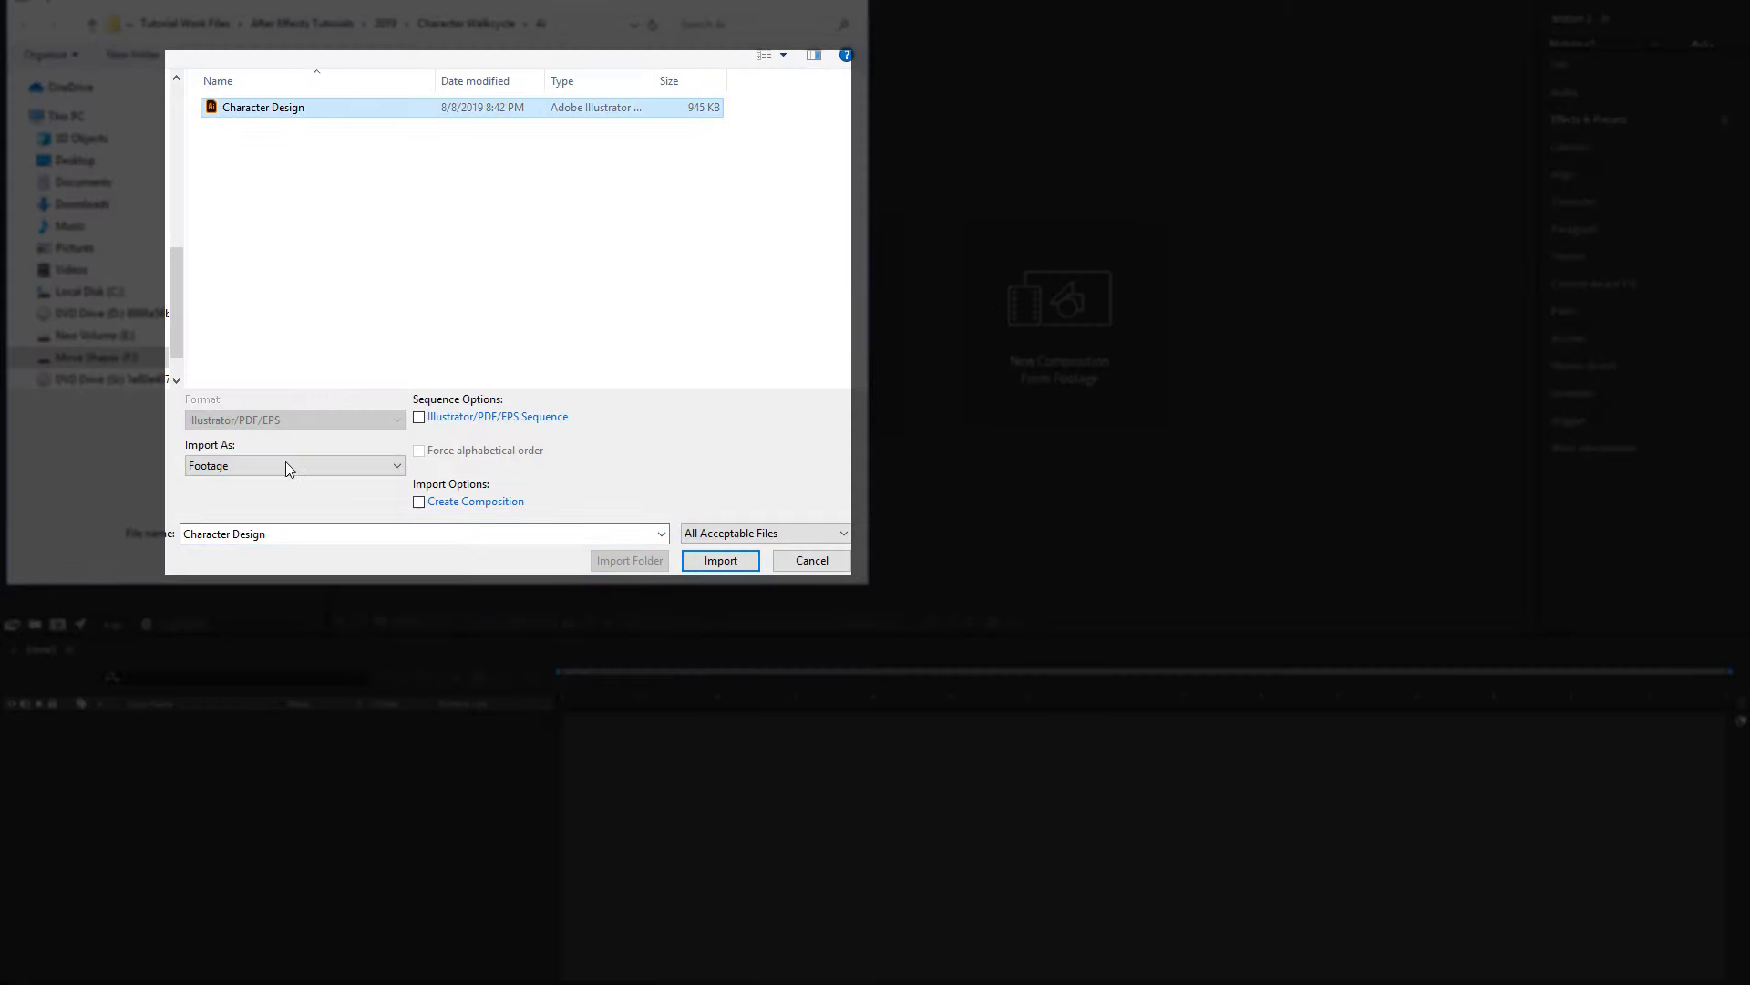
{"action": "left_click", "coordinate": [286, 465]}
{"action": "left_click", "coordinate": [286, 507]}
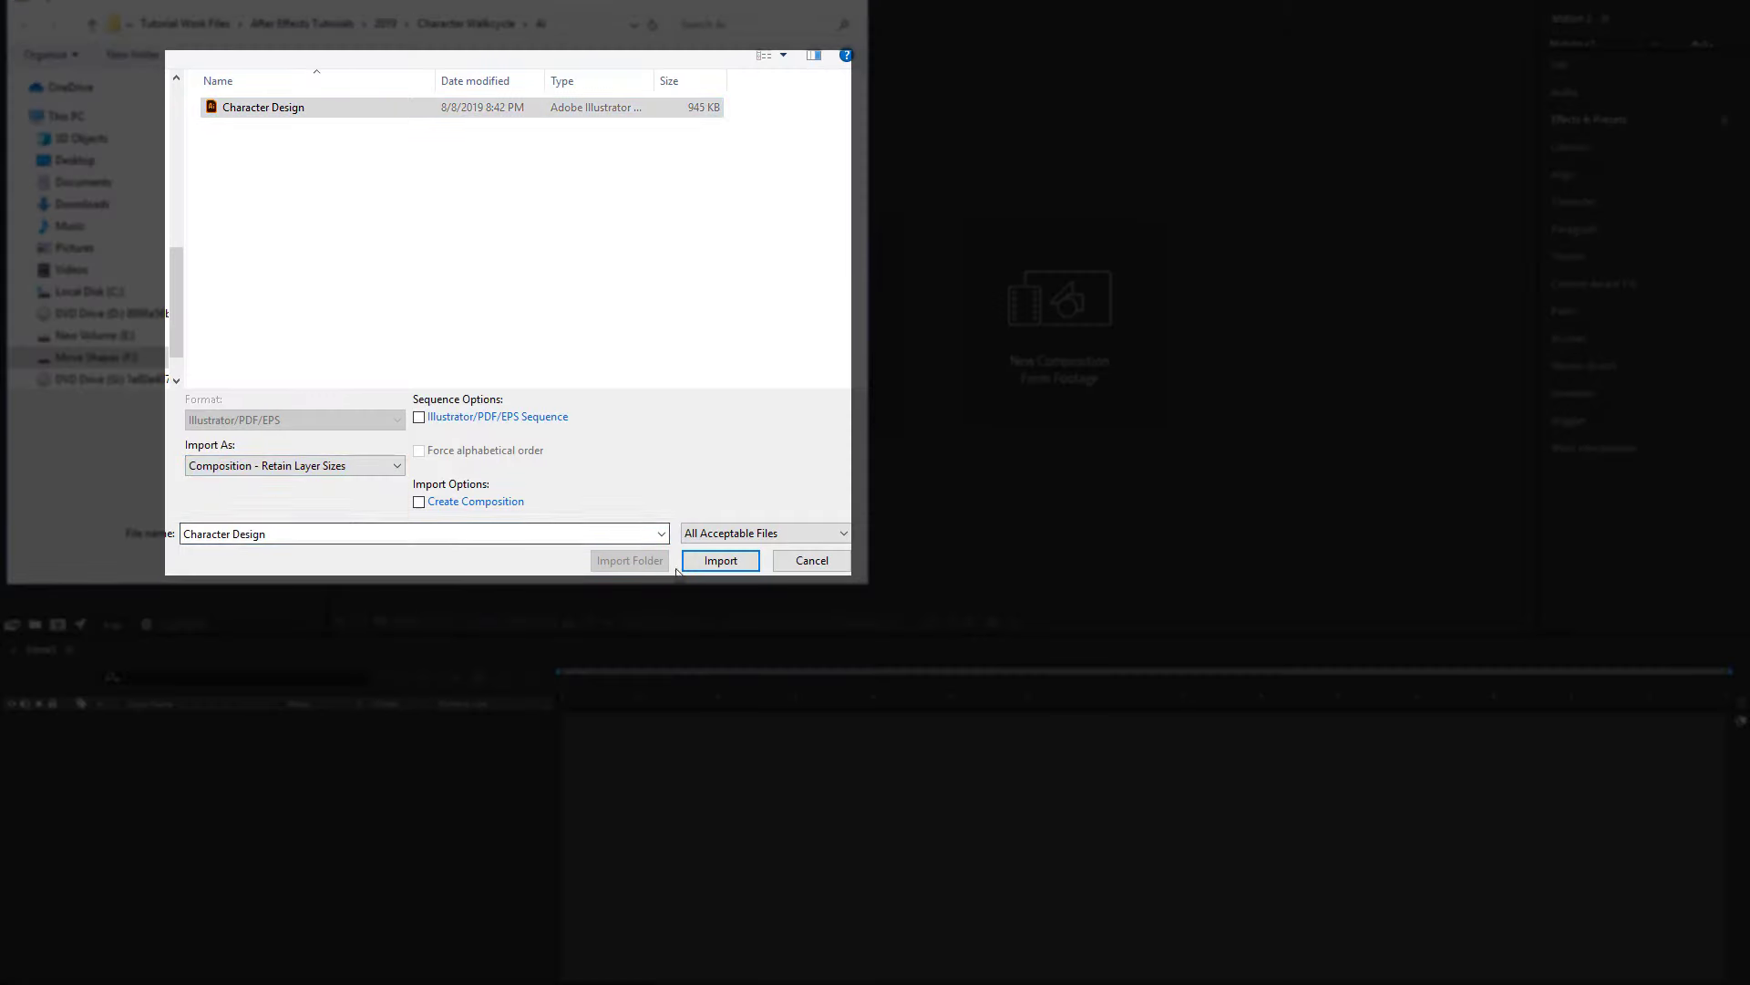
{"action": "left_click", "coordinate": [715, 560]}
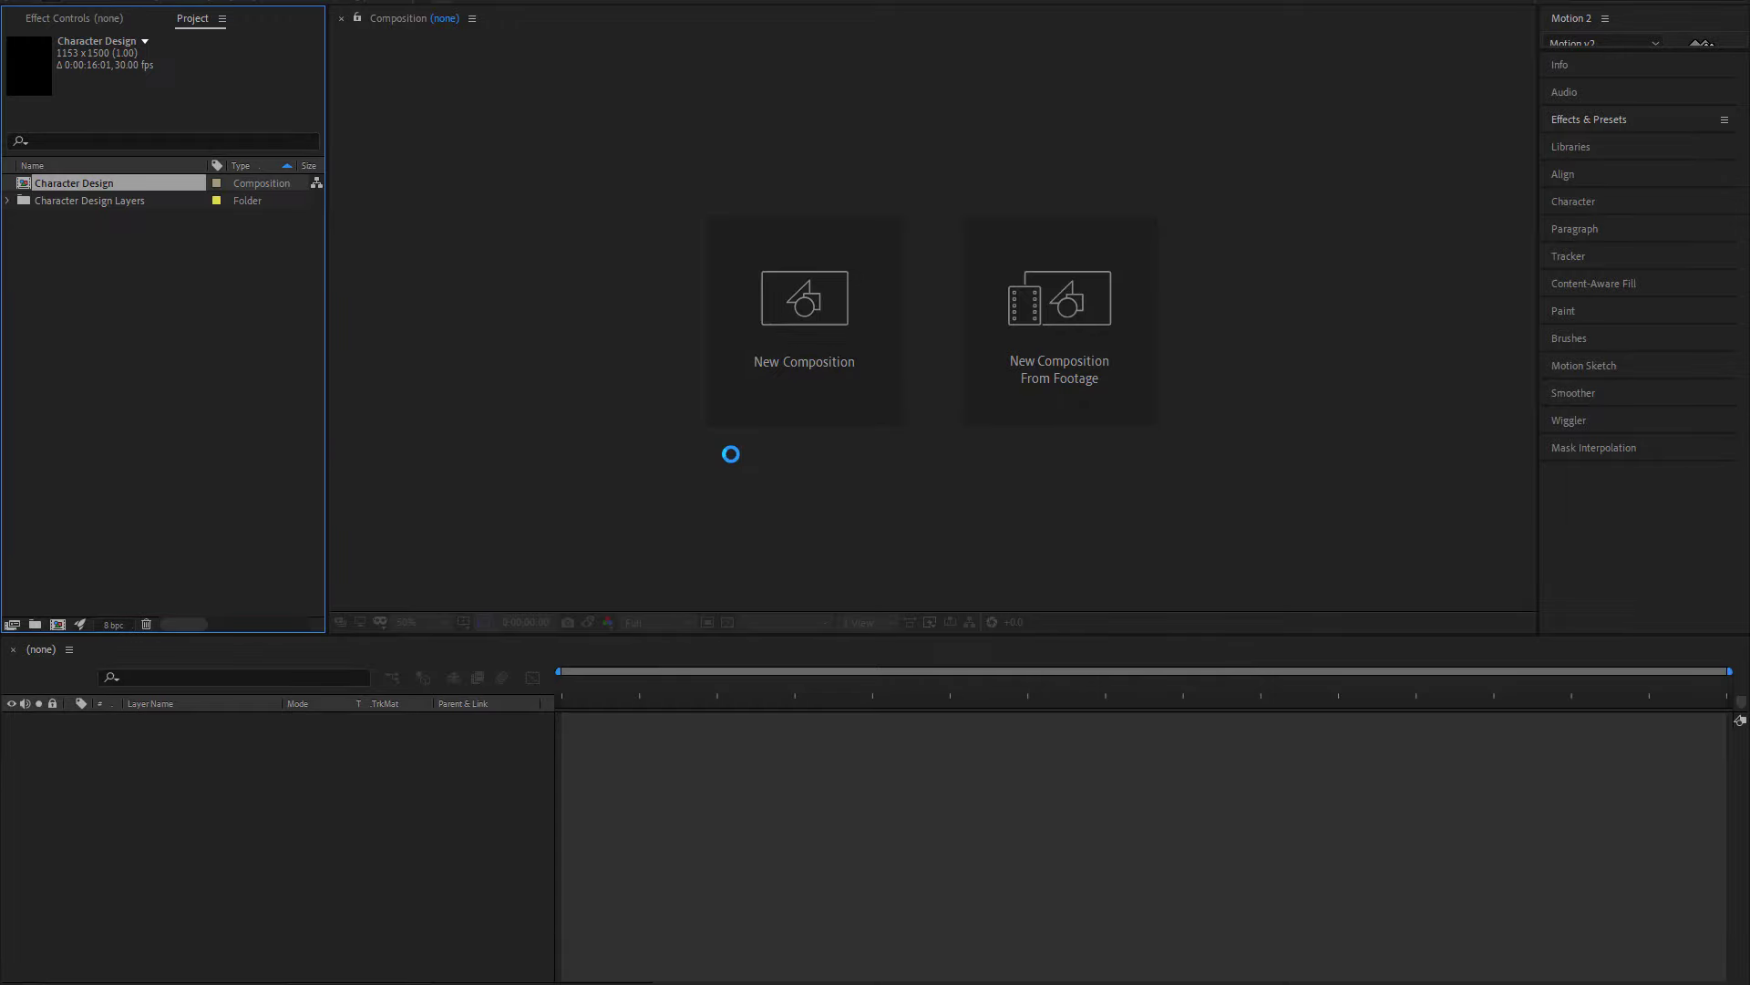
{"action": "double_click", "coordinate": [85, 183]}
{"action": "left_click", "coordinate": [1224, 368]}
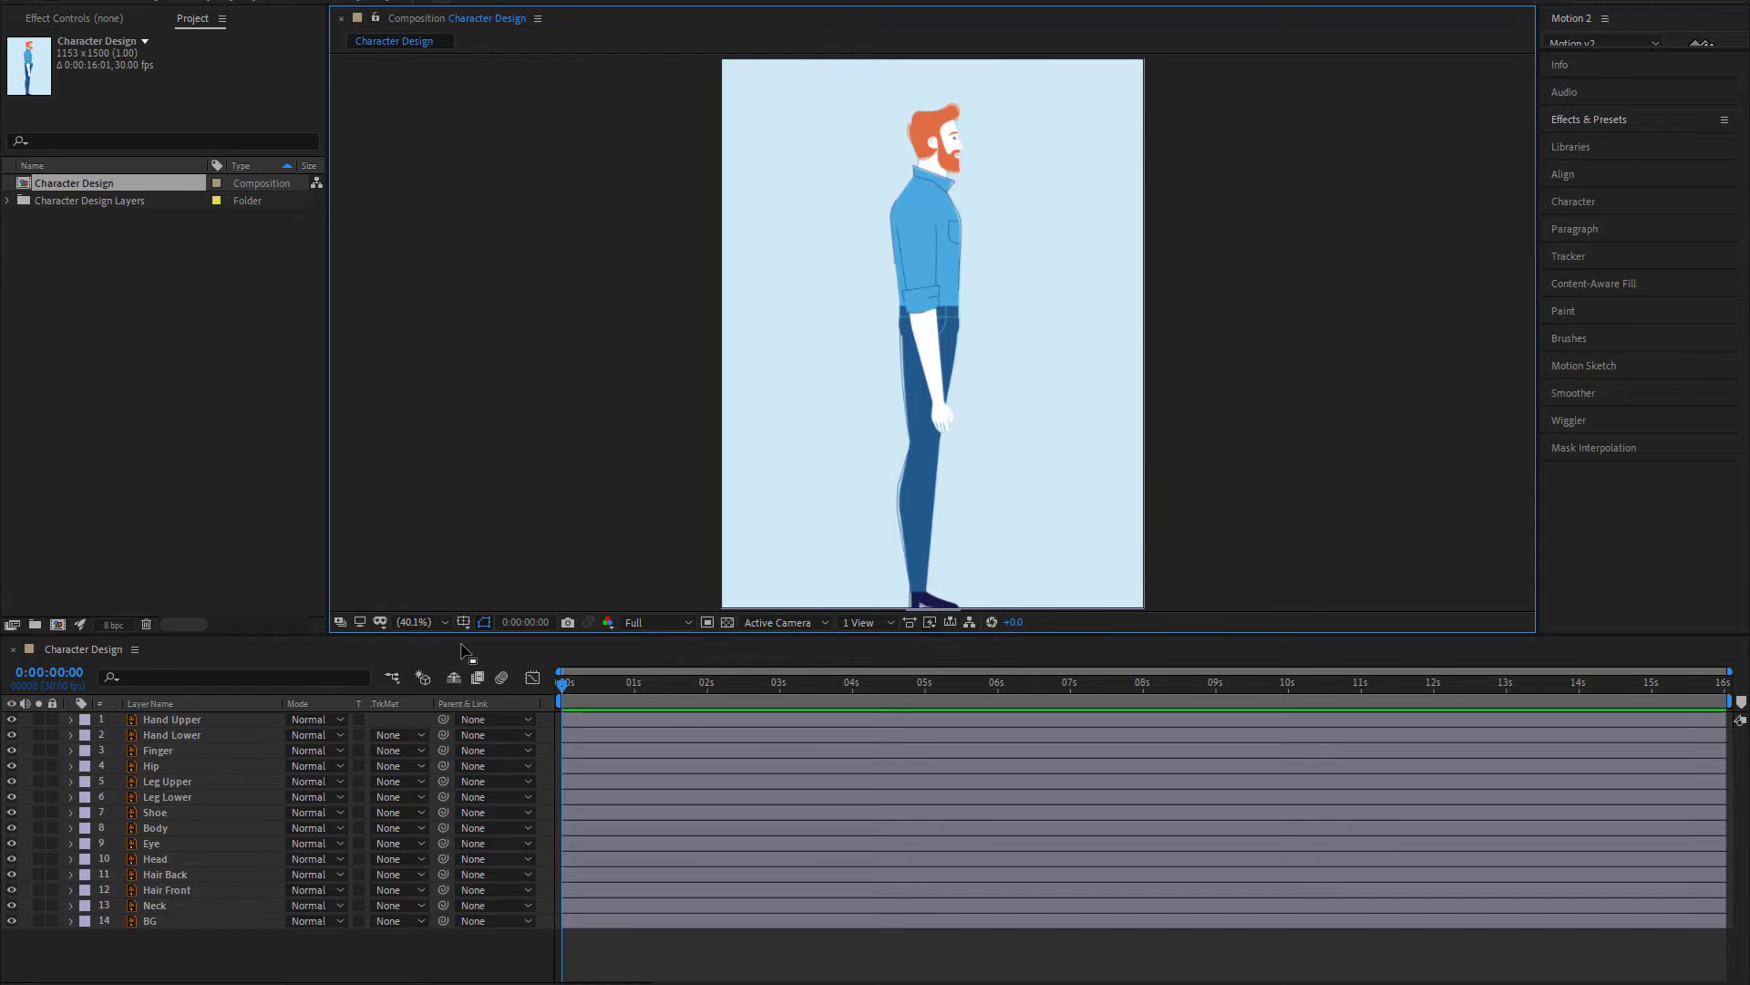
{"action": "left_click_drag", "start_coordinate": [454, 634], "coordinate": [442, 620]}
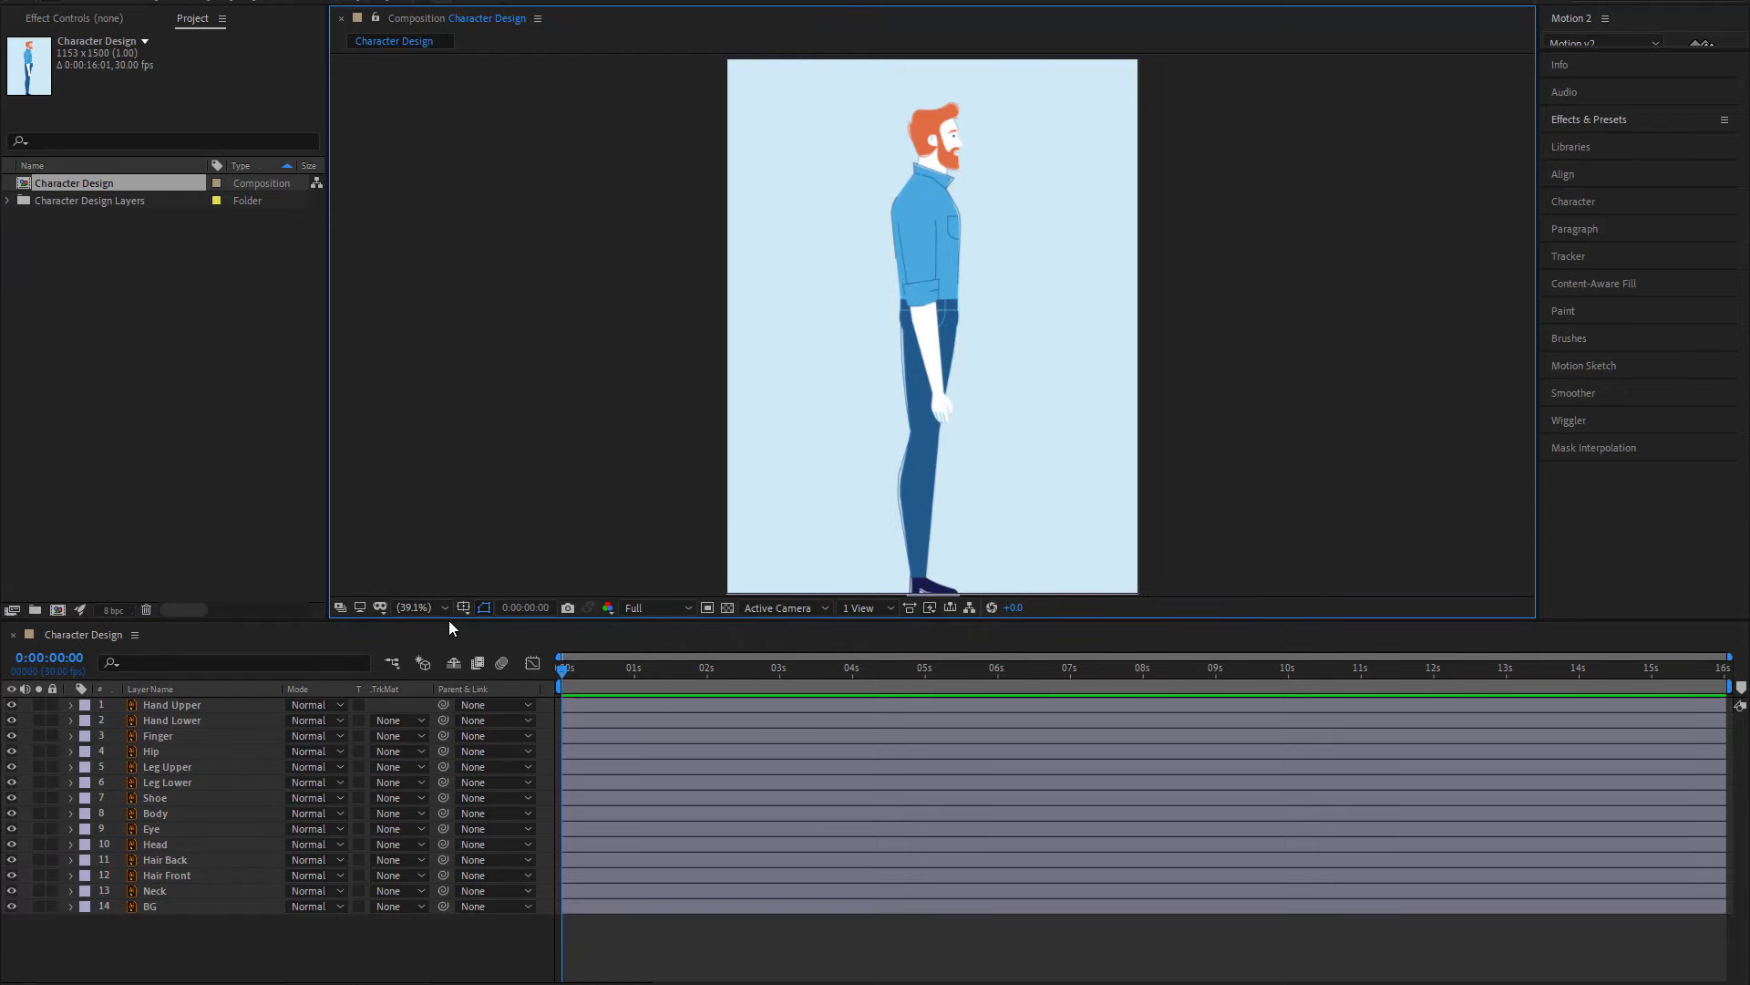
{"action": "left_click", "coordinate": [183, 704]}
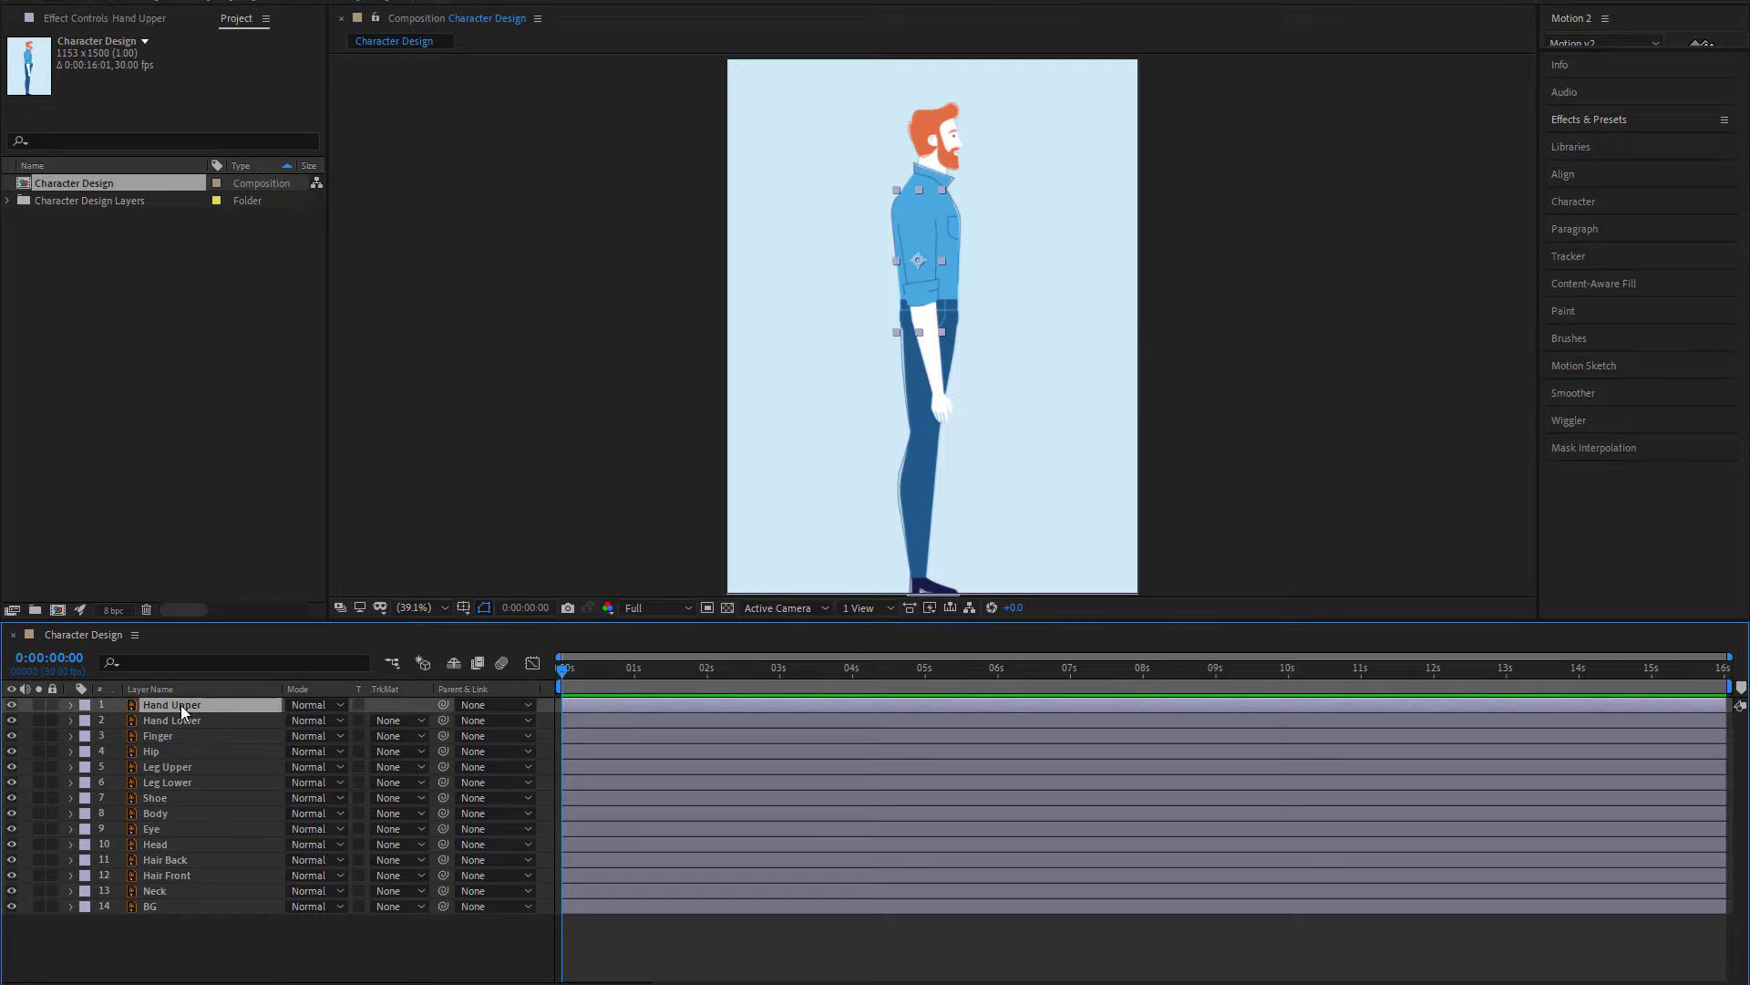
{"action": "left_click", "coordinate": [12, 704]}
{"action": "left_click", "coordinate": [12, 705]}
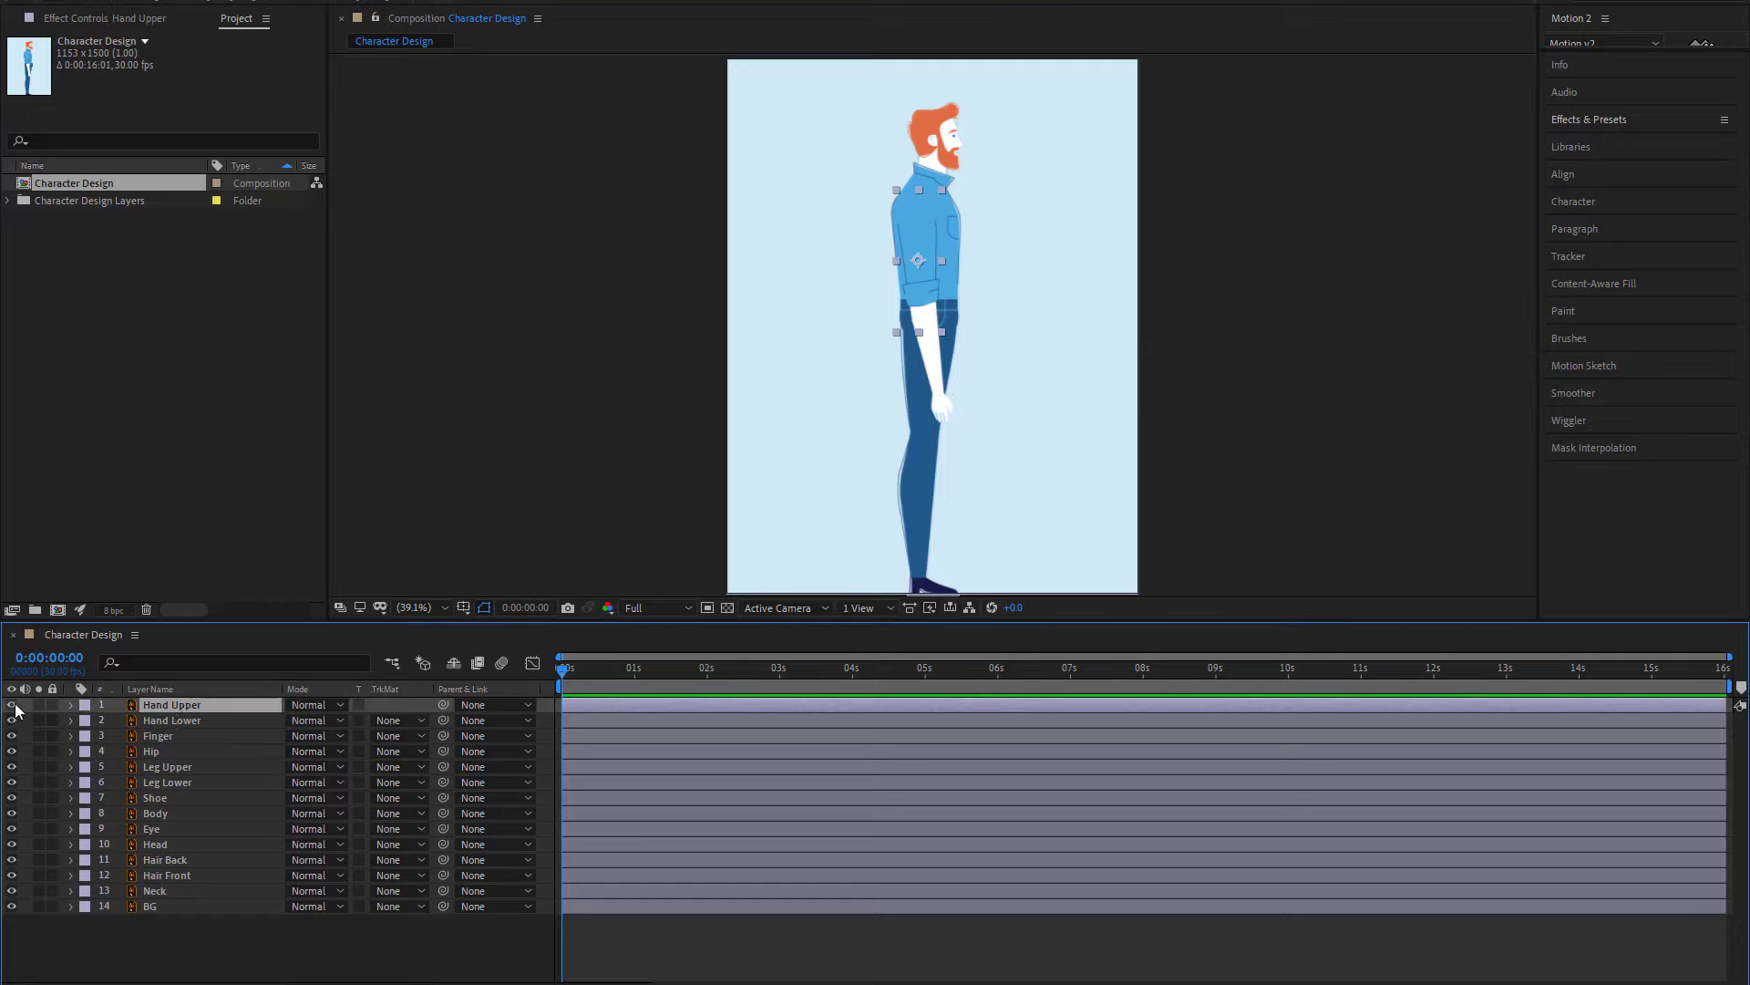
{"action": "left_click", "coordinate": [173, 721]}
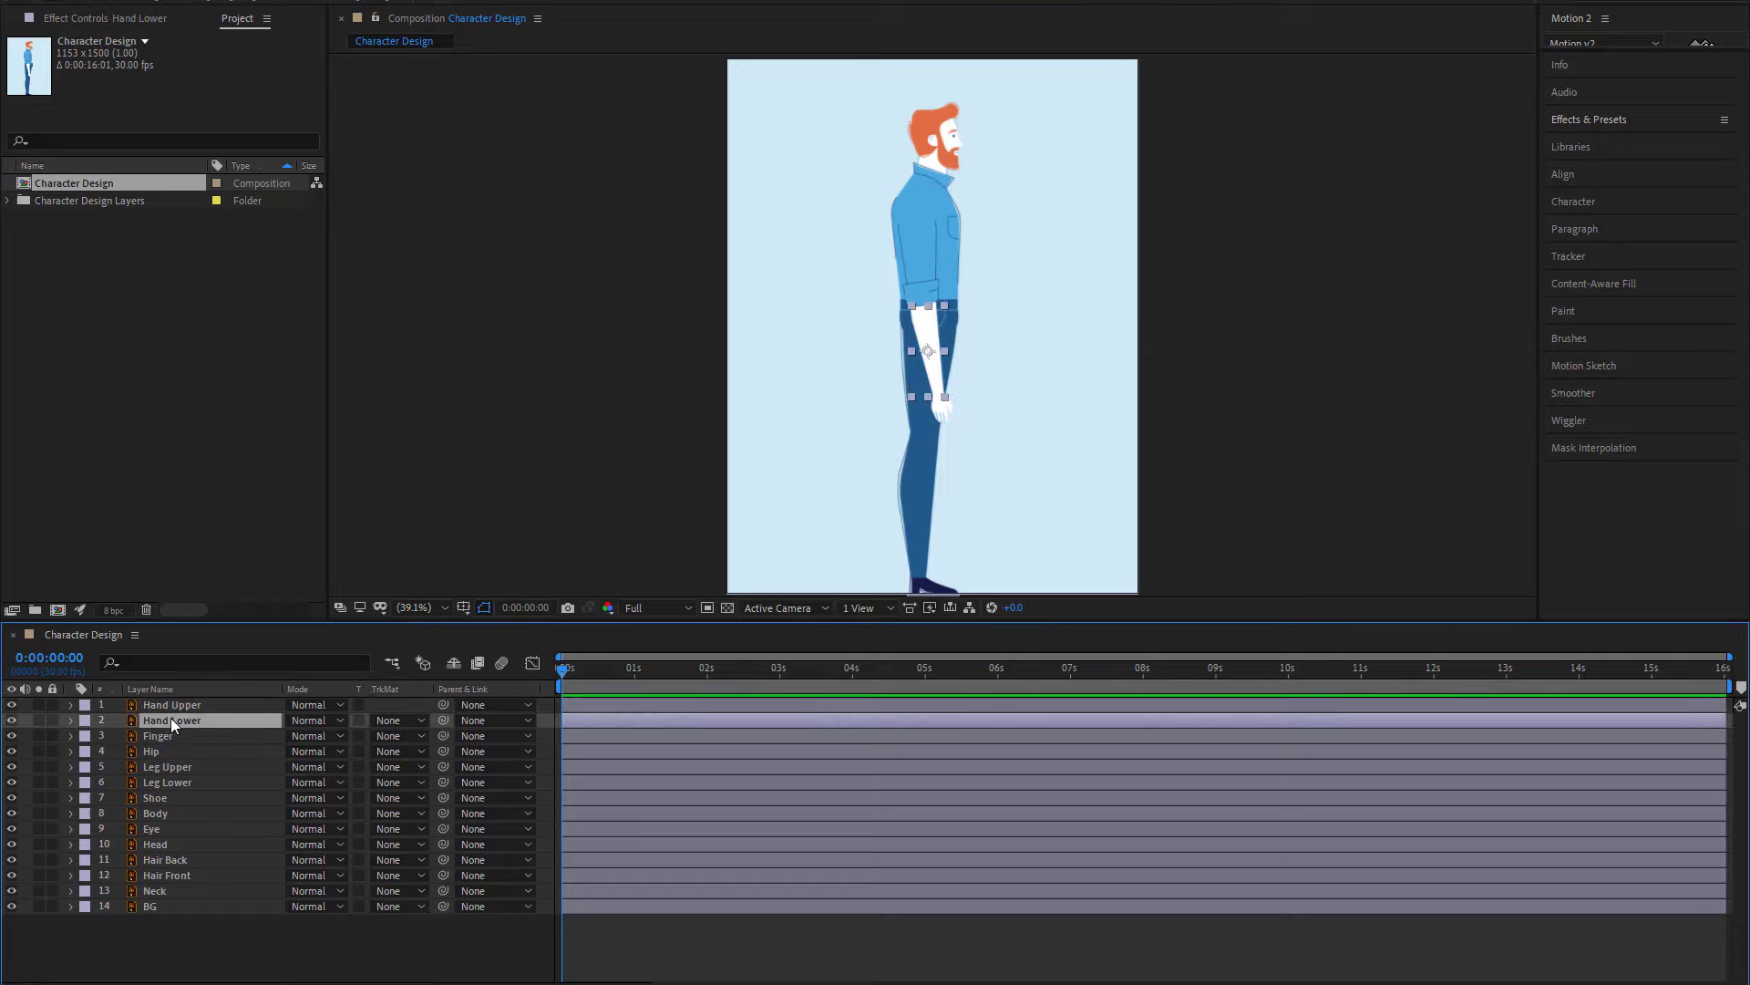
{"action": "left_click", "coordinate": [520, 467]}
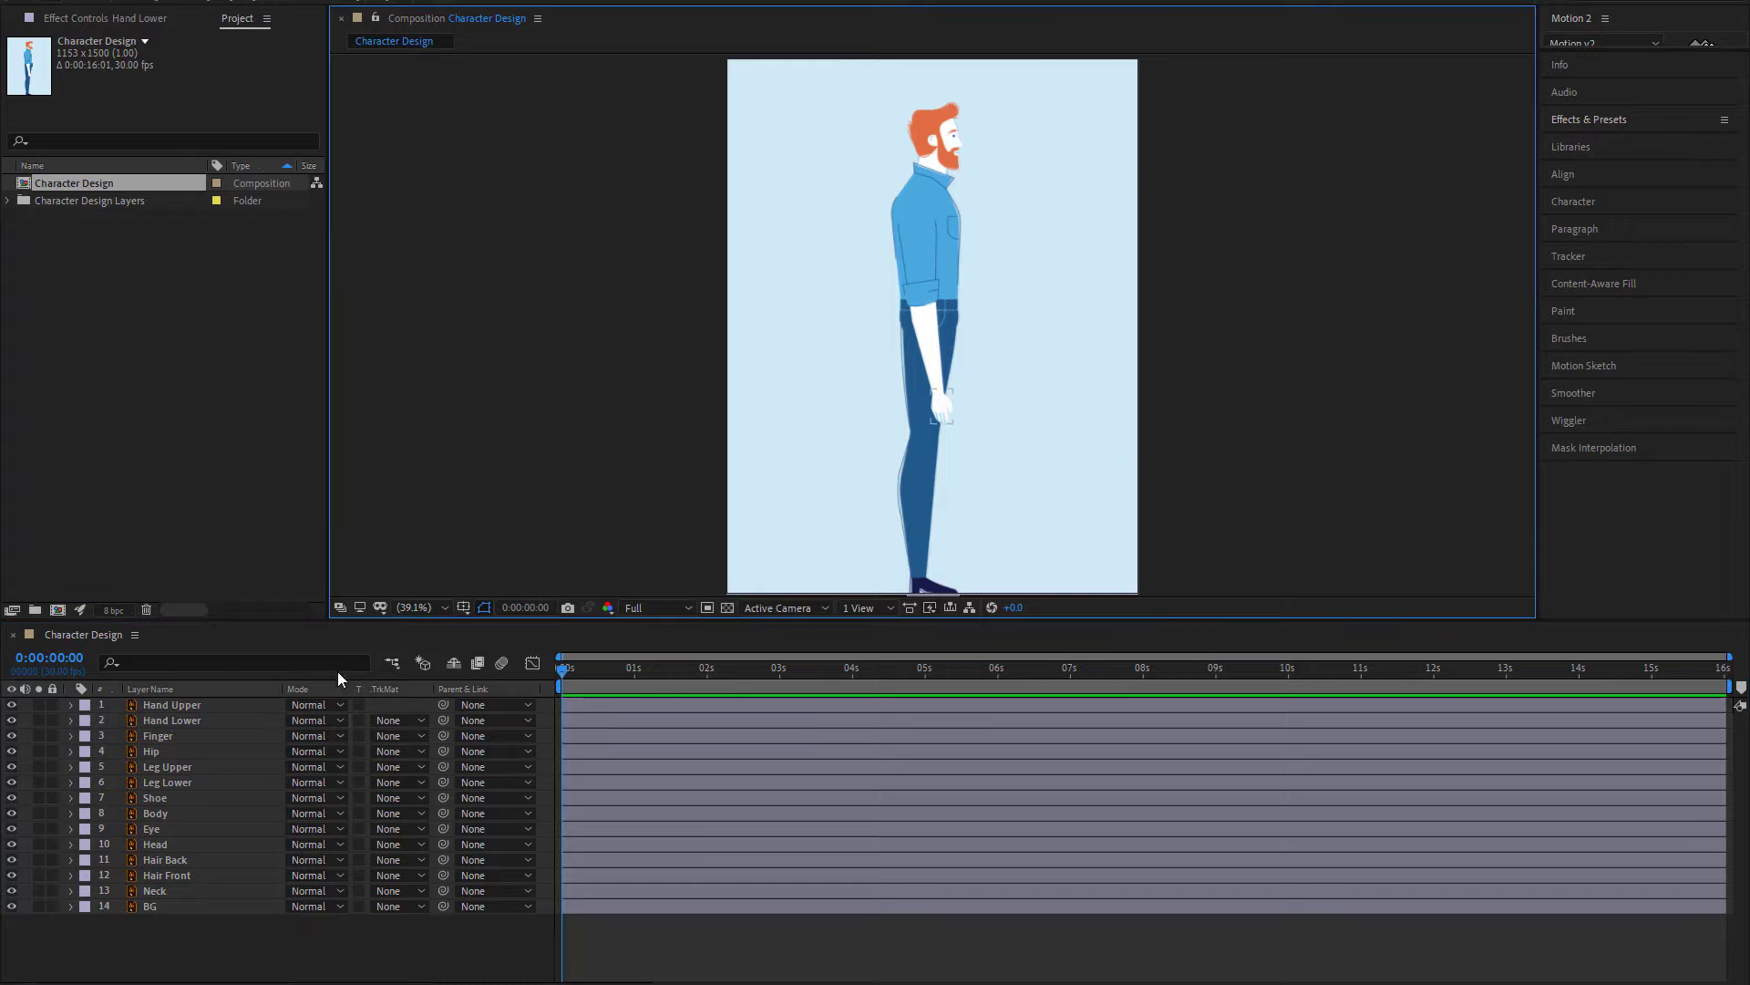
{"action": "left_click", "coordinate": [939, 142]}
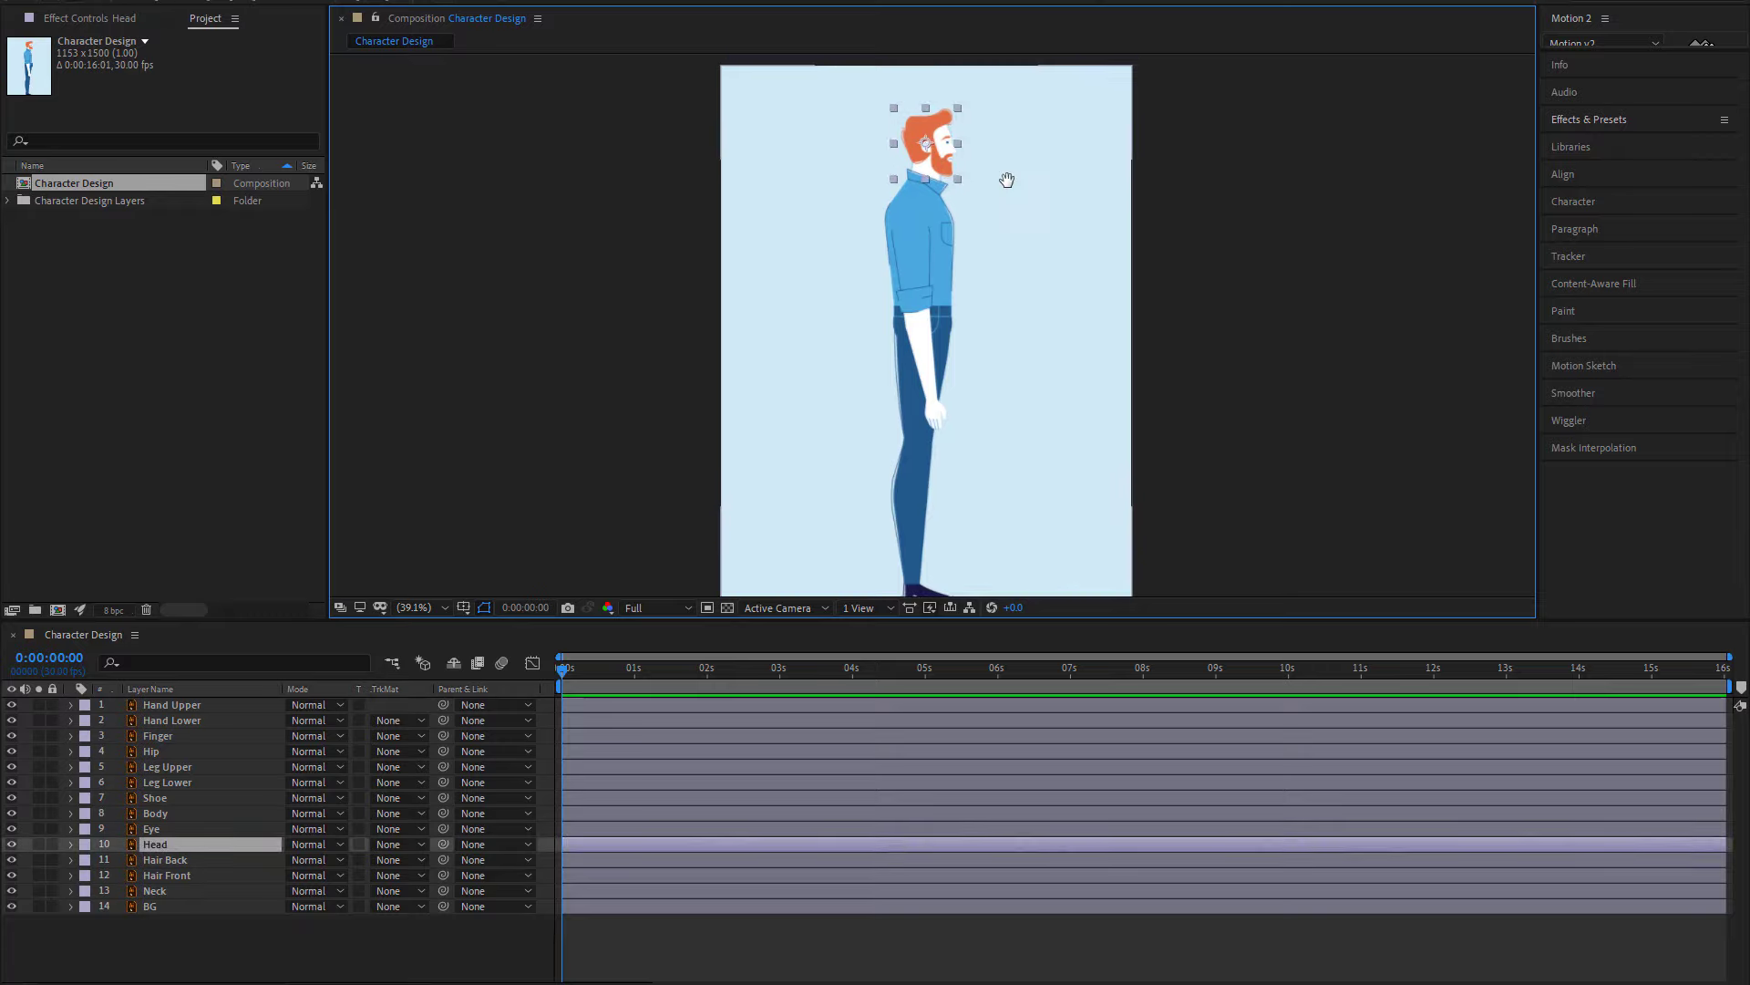
{"action": "mouse_move", "coordinate": [1040, 137]}
{"action": "left_mouse_down"}
{"action": "mouse_move", "coordinate": [938, 297]}
{"action": "mouse_move", "coordinate": [1068, 411]}
{"action": "mouse_move", "coordinate": [1104, 391]}
{"action": "left_mouse_up"}
{"action": "key", "text": "period"}
{"action": "key", "text": "period"}
{"action": "key", "text": "period"}
{"action": "key", "text": "period"}
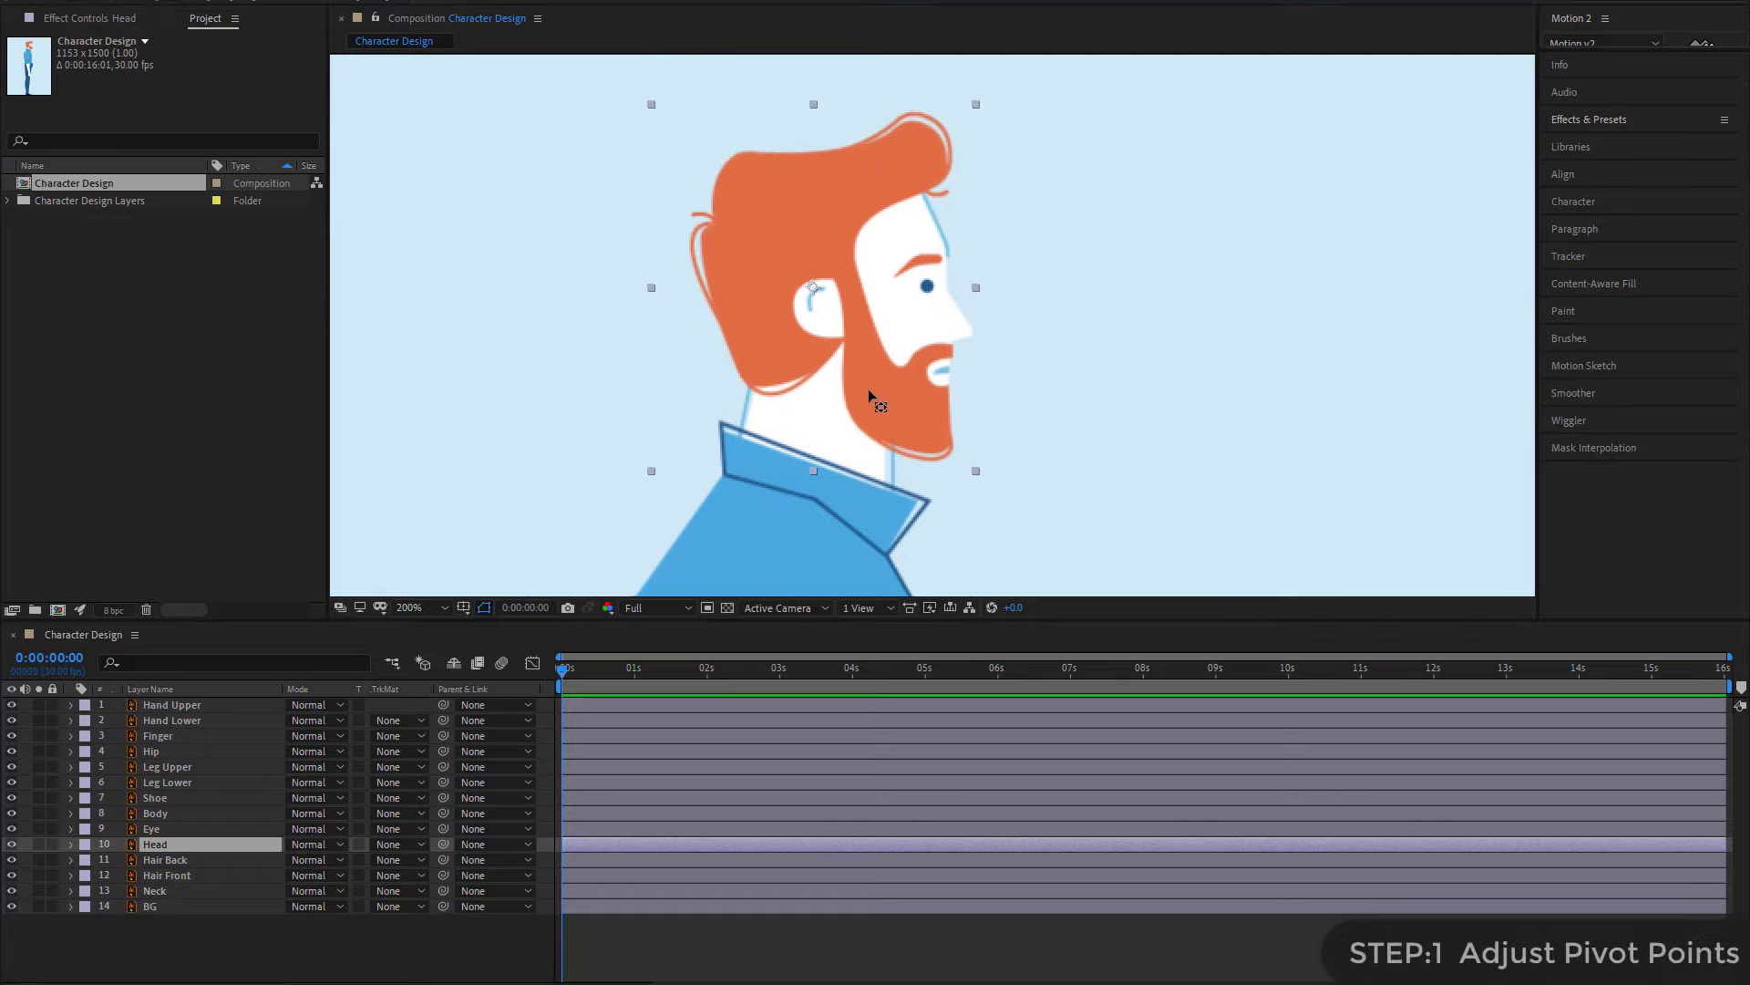
- Move the Head layer's pivot down to the head–neck joint
{"action": "left_click", "coordinate": [13, 846]}
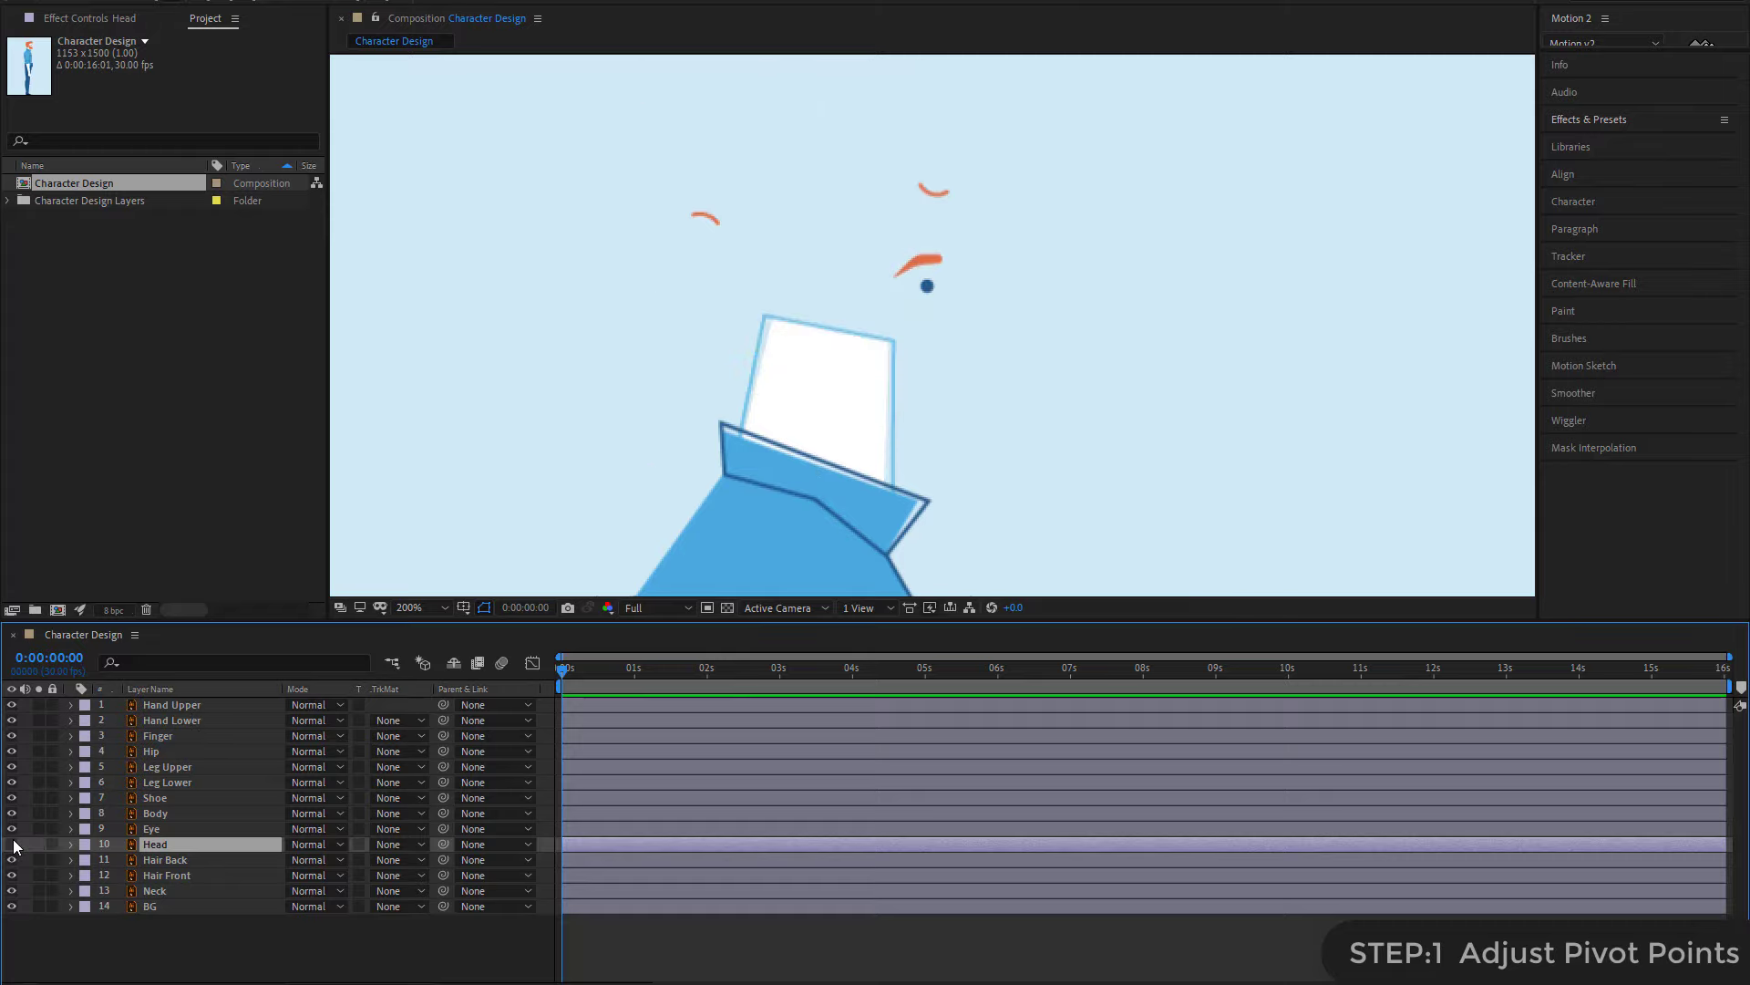
{"action": "left_click", "coordinate": [13, 845]}
{"action": "left_click", "coordinate": [12, 845]}
{"action": "left_click", "coordinate": [12, 845]}
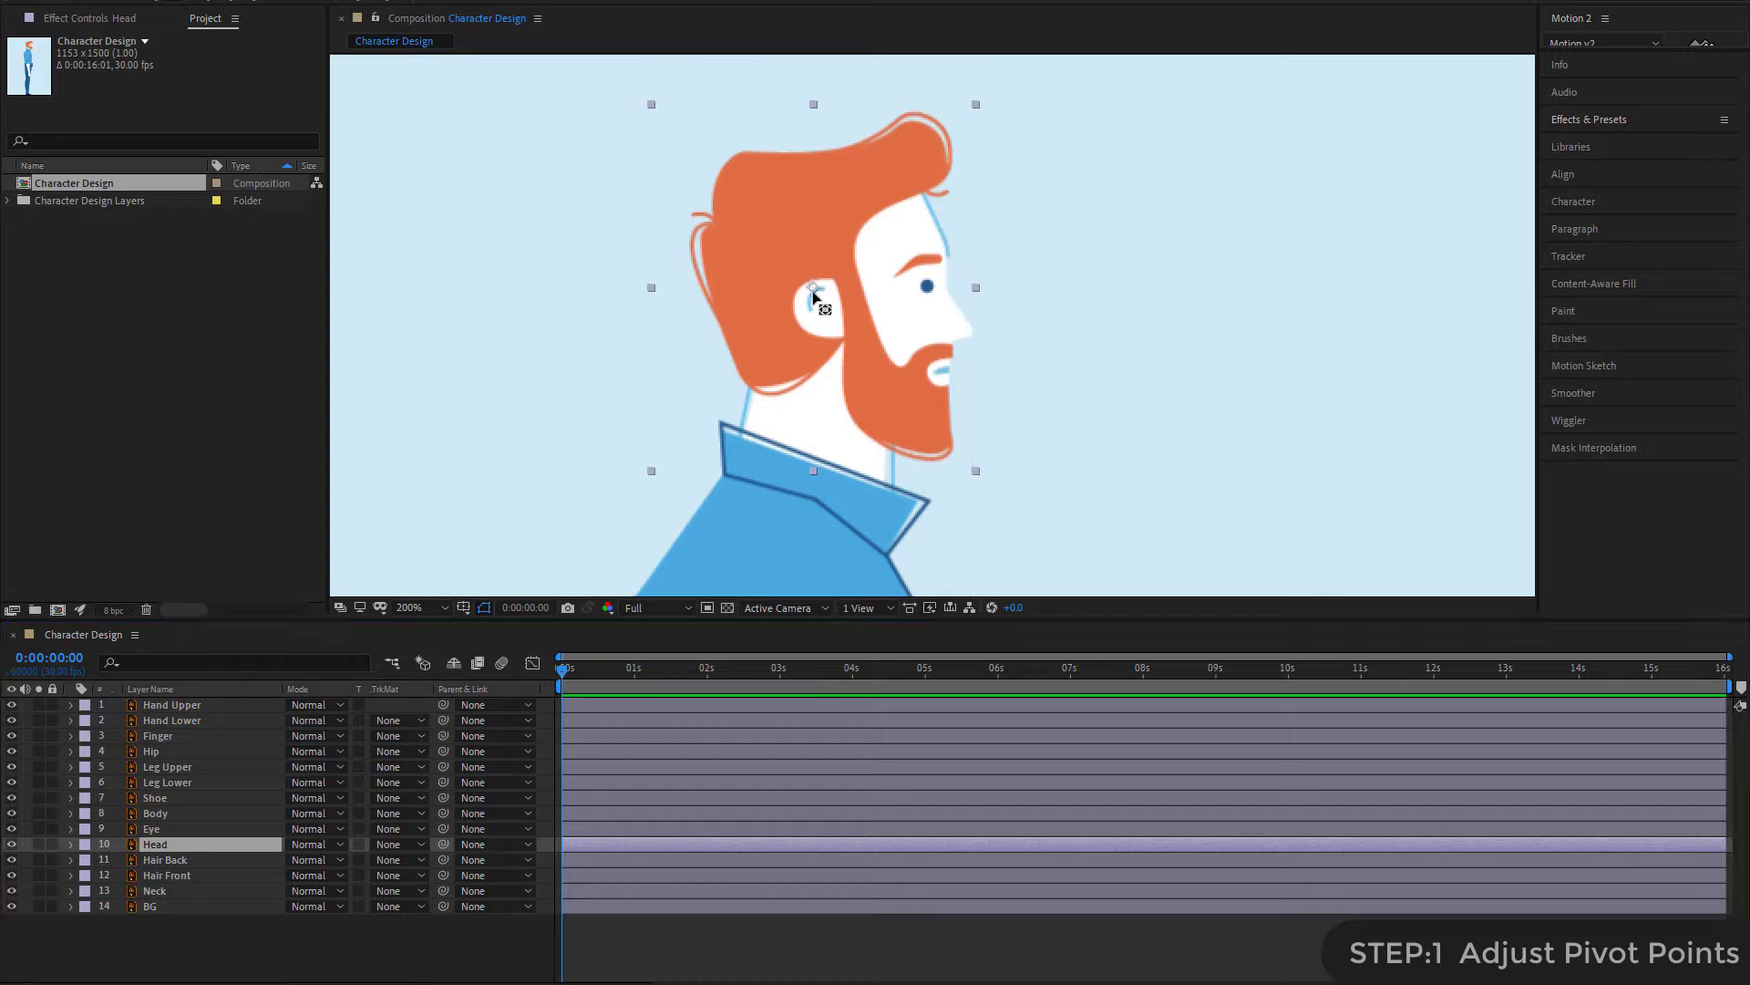
{"action": "left_click_drag", "start_coordinate": [813, 289], "coordinate": [839, 388]}
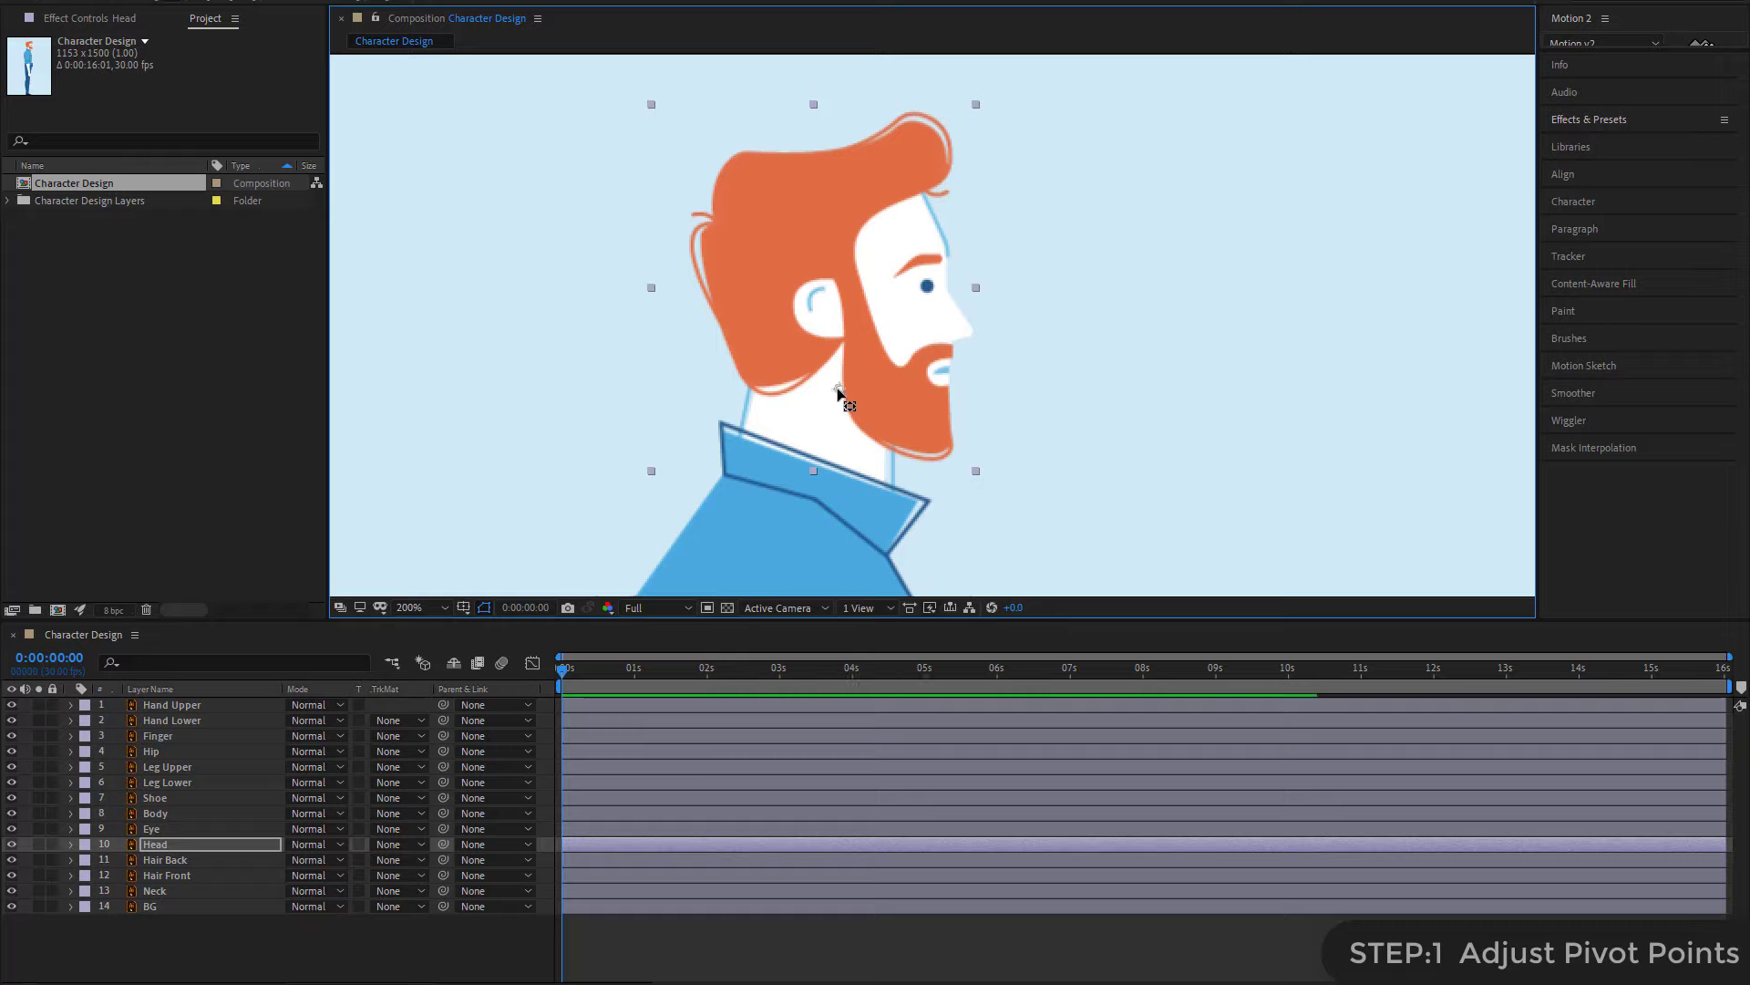
- Move the Neck layer's pivot down to the shirt collar
{"action": "left_click", "coordinate": [166, 893]}
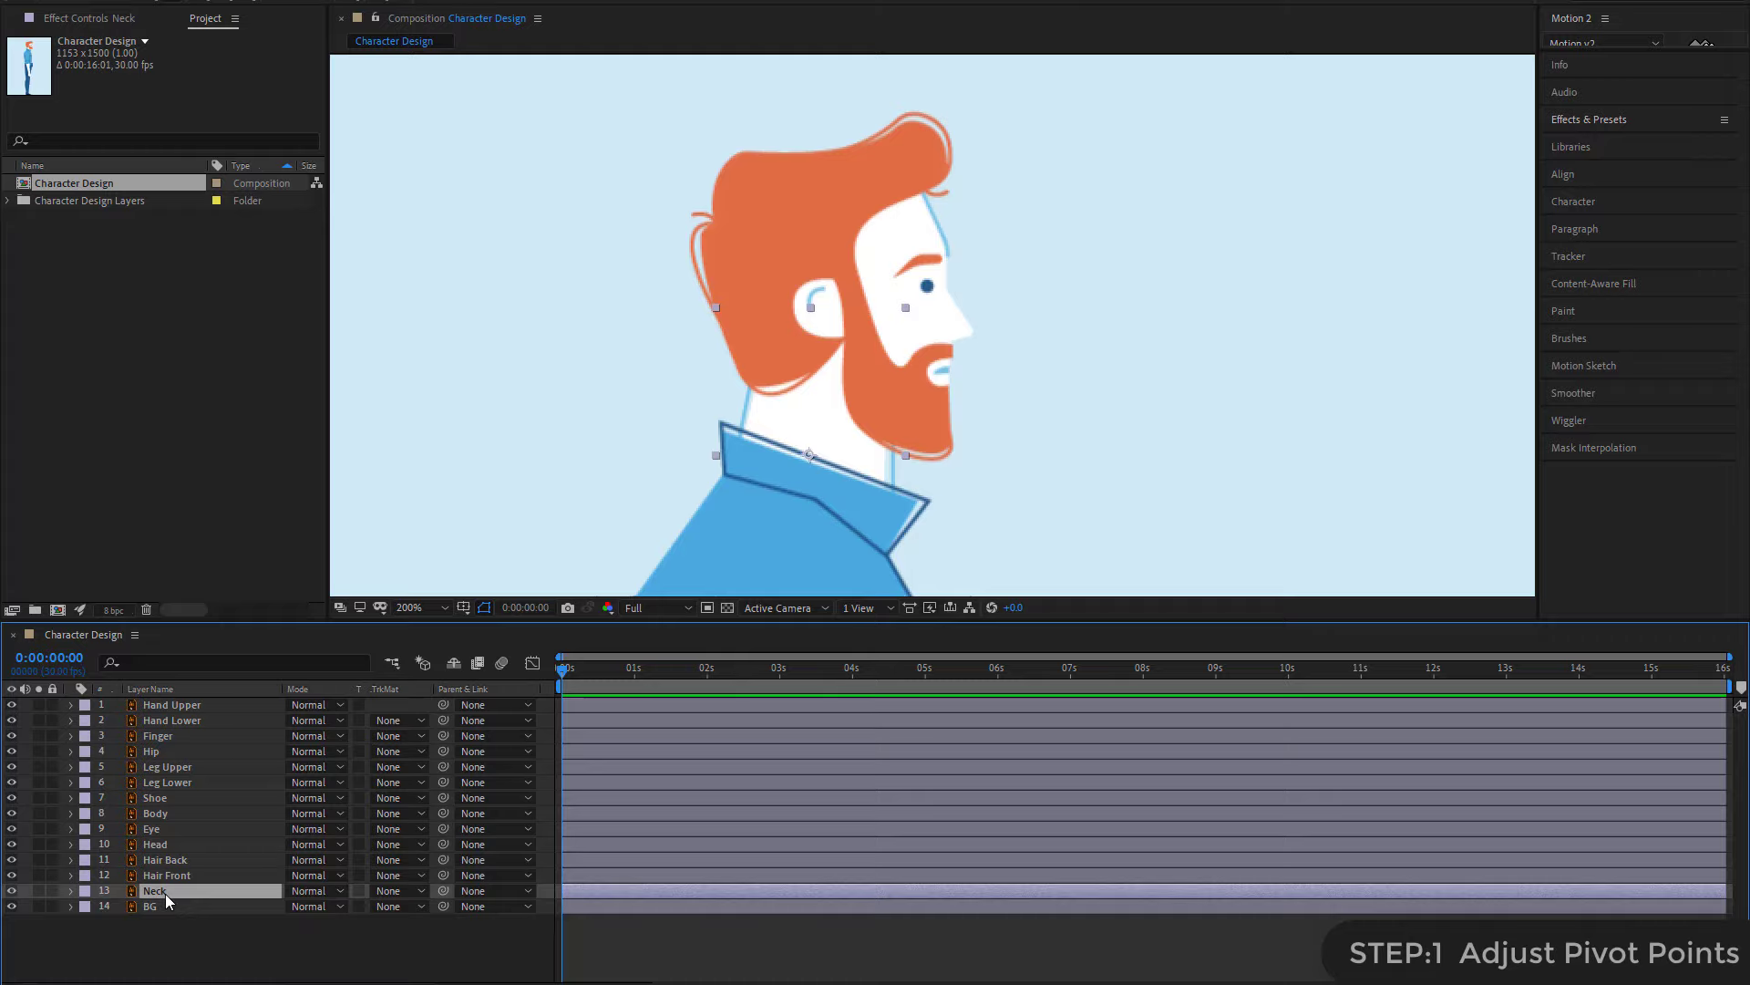
{"action": "left_click", "coordinate": [12, 891]}
{"action": "left_click", "coordinate": [12, 891]}
{"action": "left_click_drag", "start_coordinate": [810, 454], "coordinate": [813, 474]}
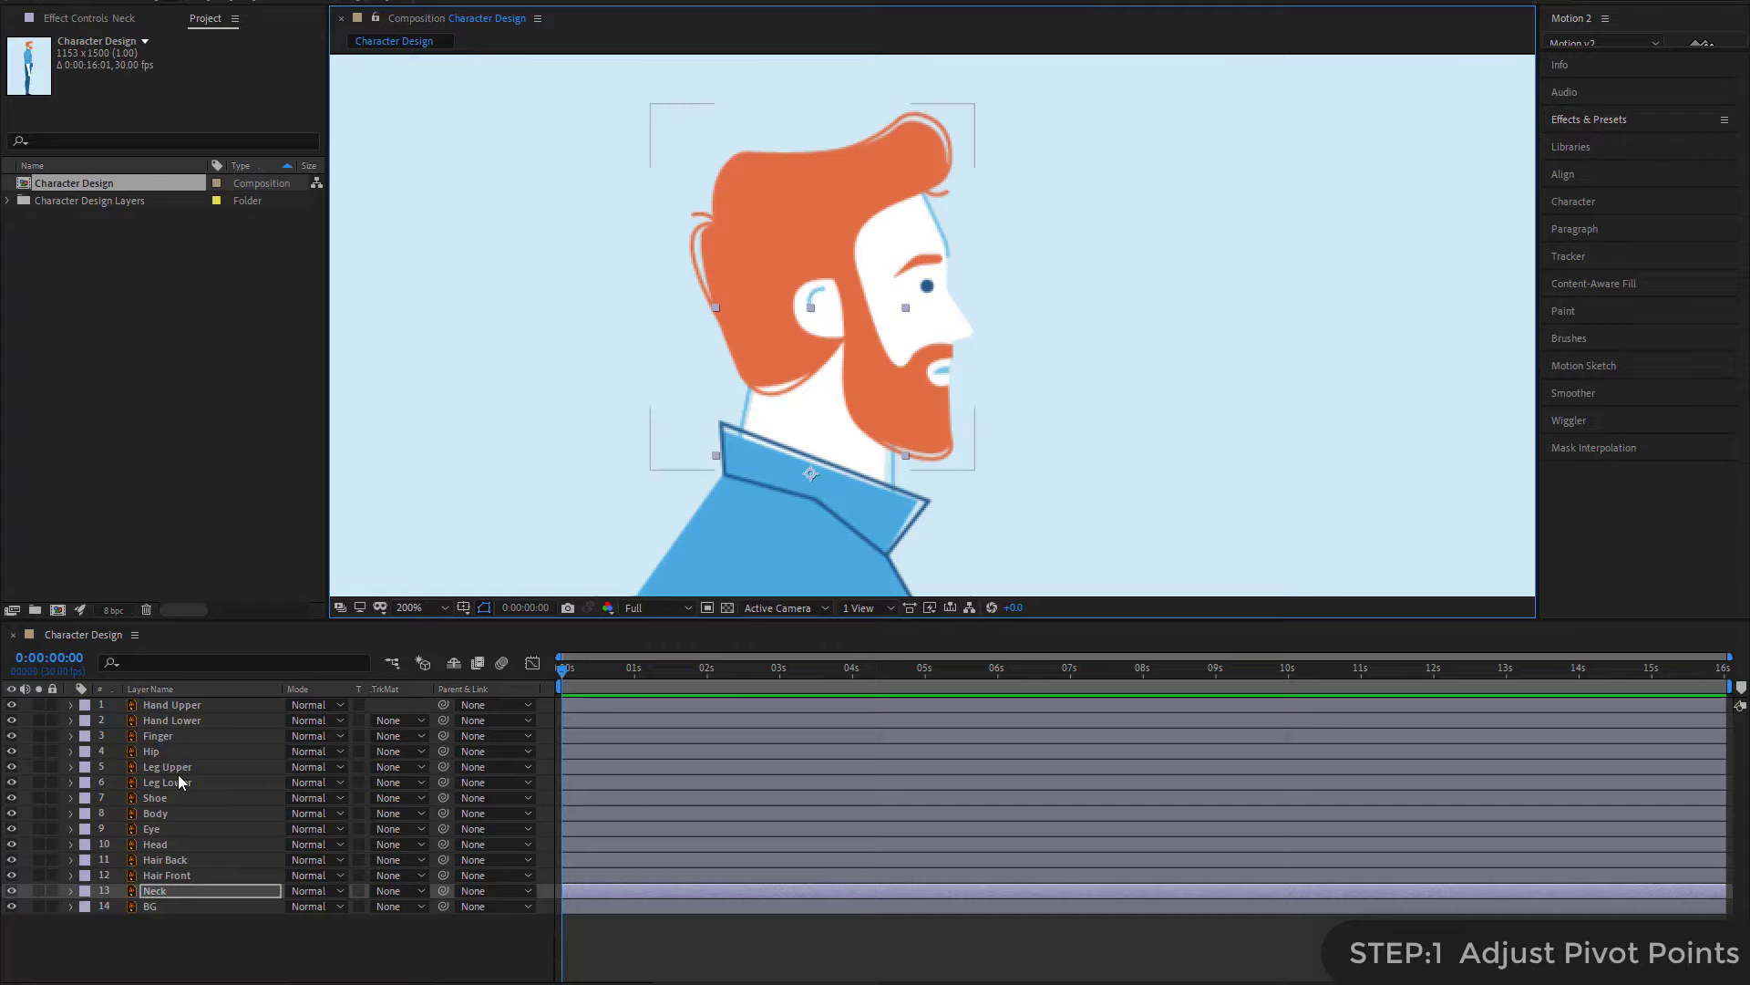
{"action": "left_click", "coordinate": [175, 706]}
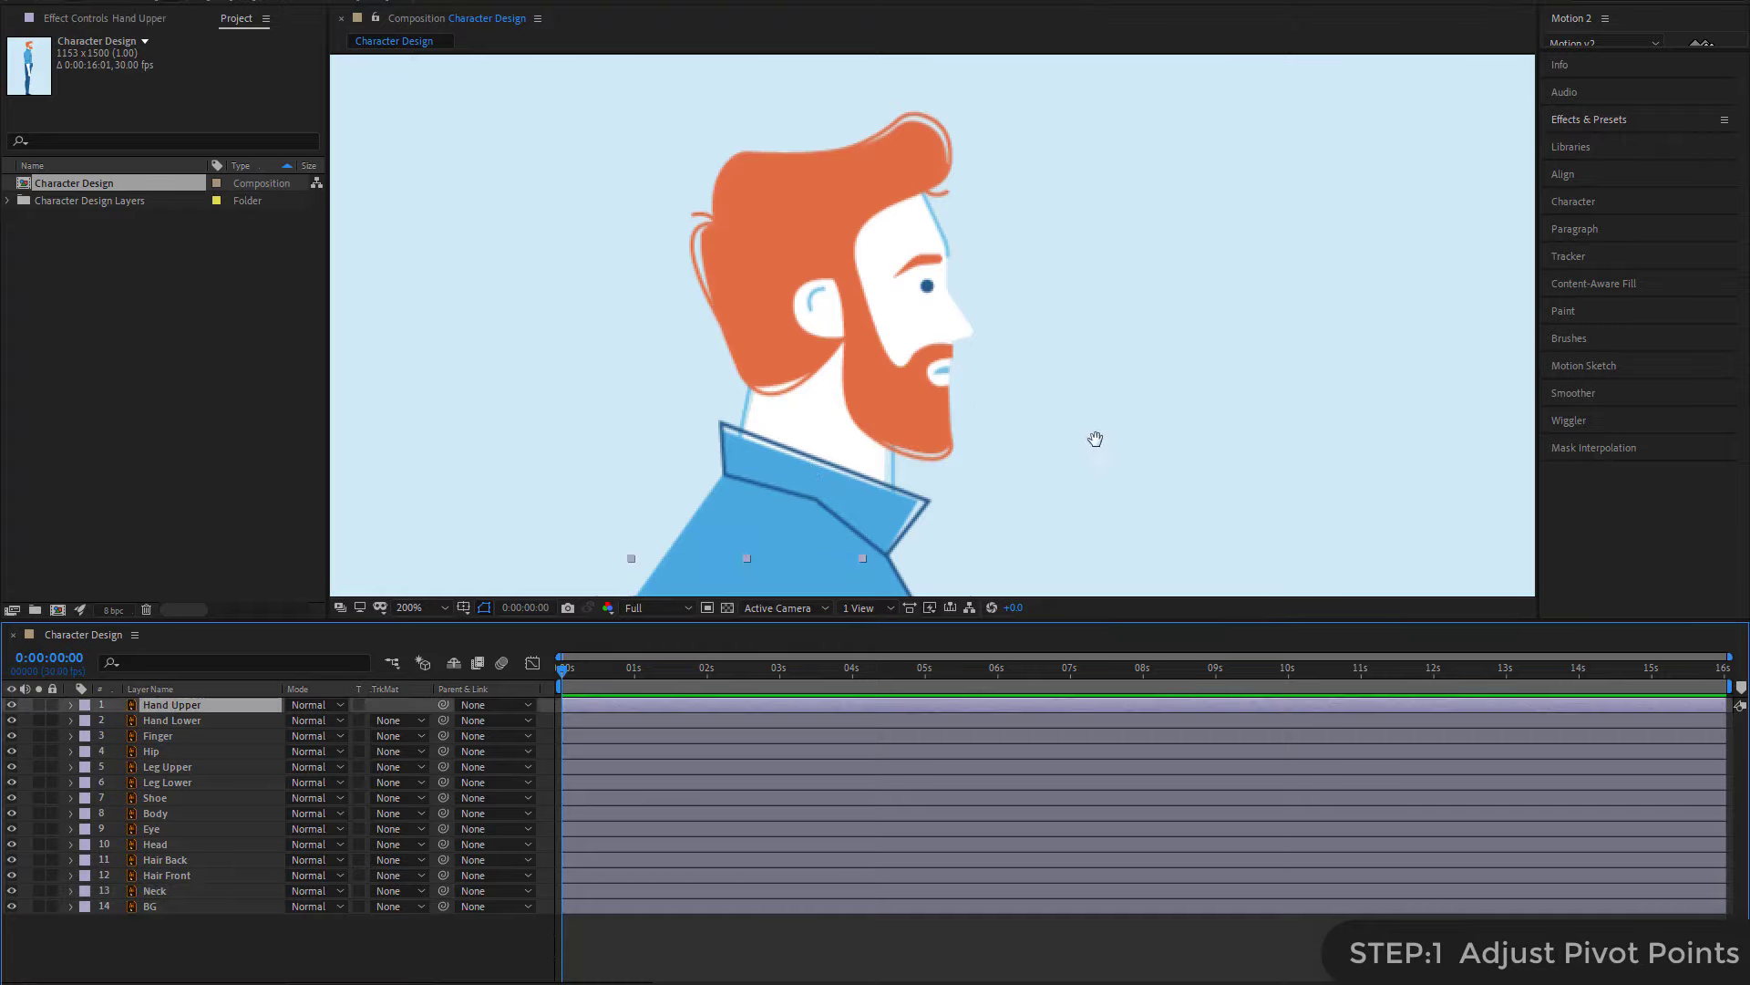
- Hide the Body layer and place the Hand Upper pivot at the shoulder
{"action": "left_click_drag", "start_coordinate": [1094, 438], "coordinate": [1087, 97]}
{"action": "scroll", "coordinate": [1004, 286], "scroll_direction": "down", "scroll_amount": 2}
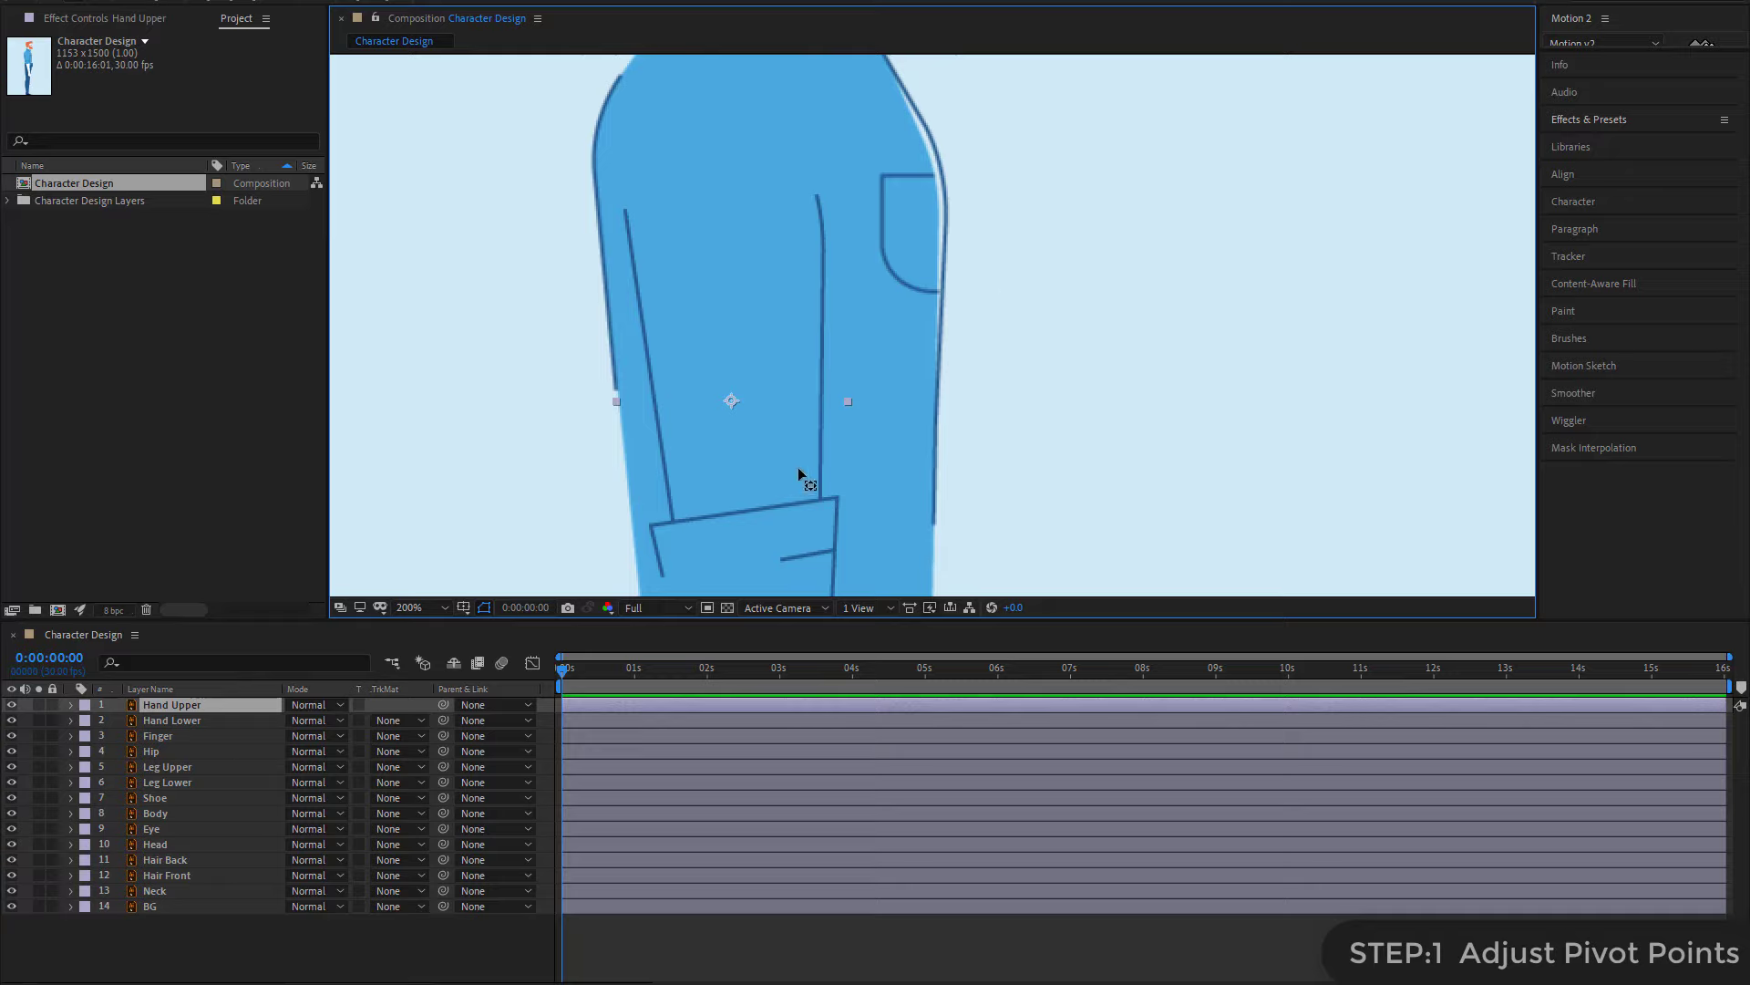
{"action": "scroll", "coordinate": [1148, 278], "scroll_direction": "down", "scroll_amount": 1}
{"action": "left_click_drag", "start_coordinate": [1147, 281], "coordinate": [1162, 339]}
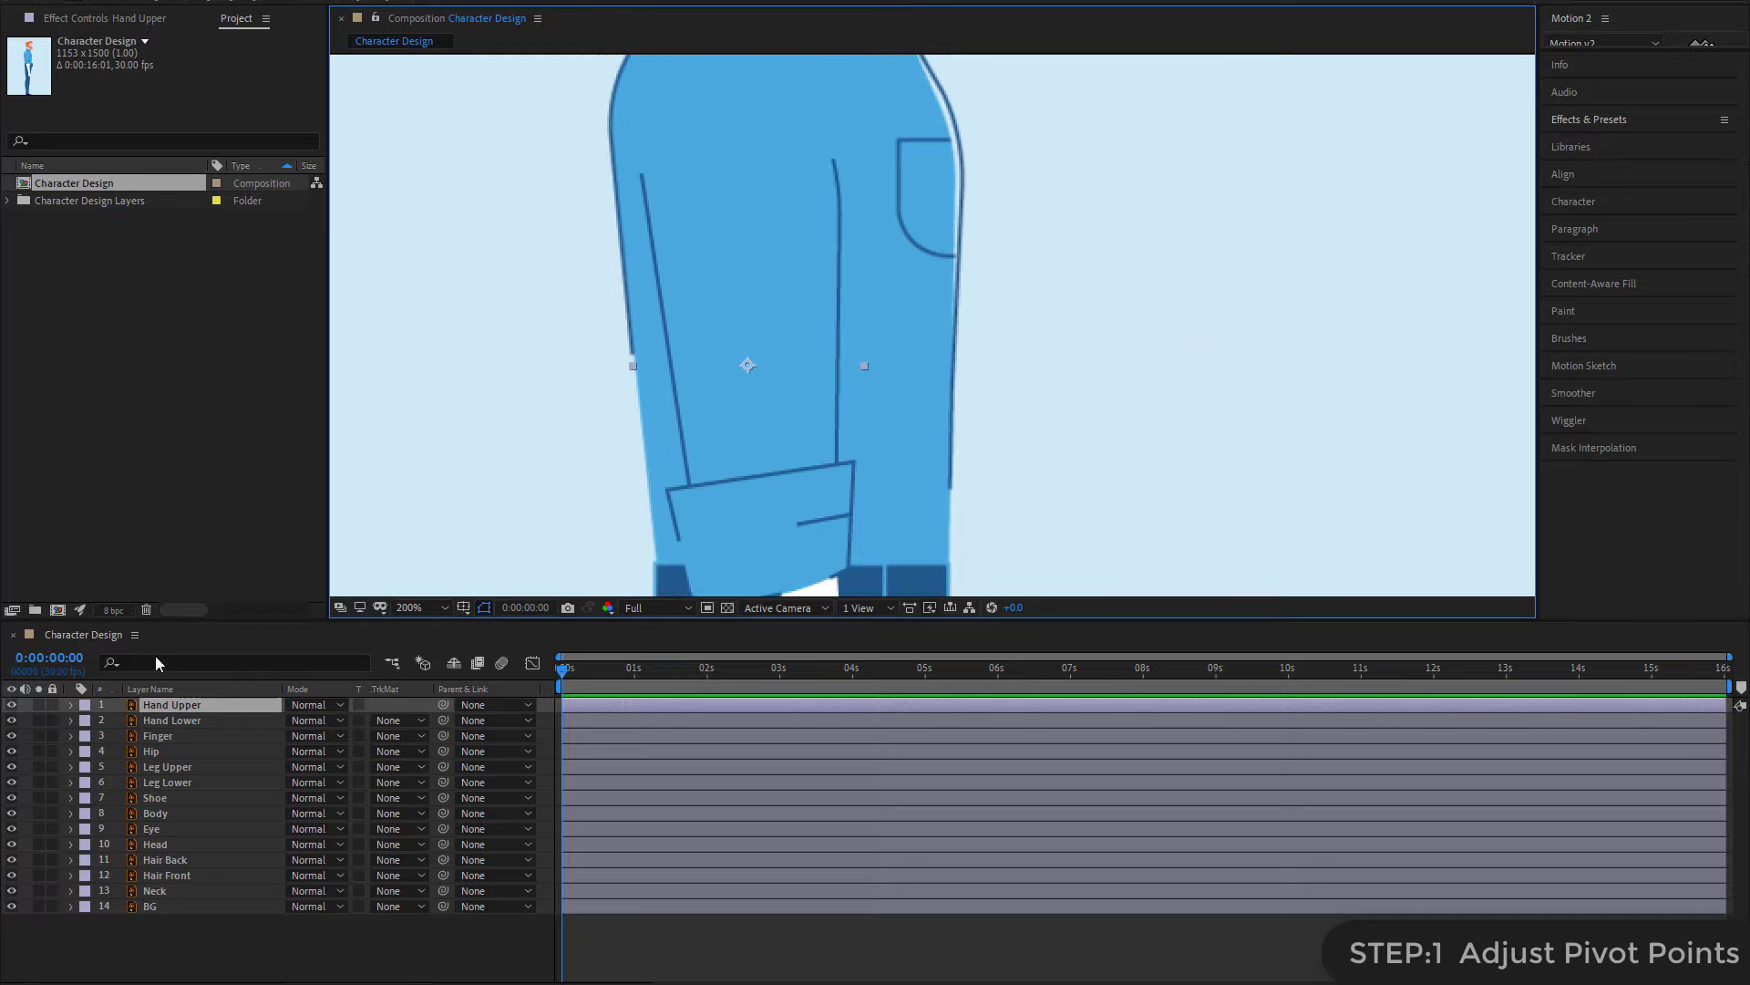
{"action": "left_click", "coordinate": [11, 705]}
{"action": "left_click", "coordinate": [11, 706]}
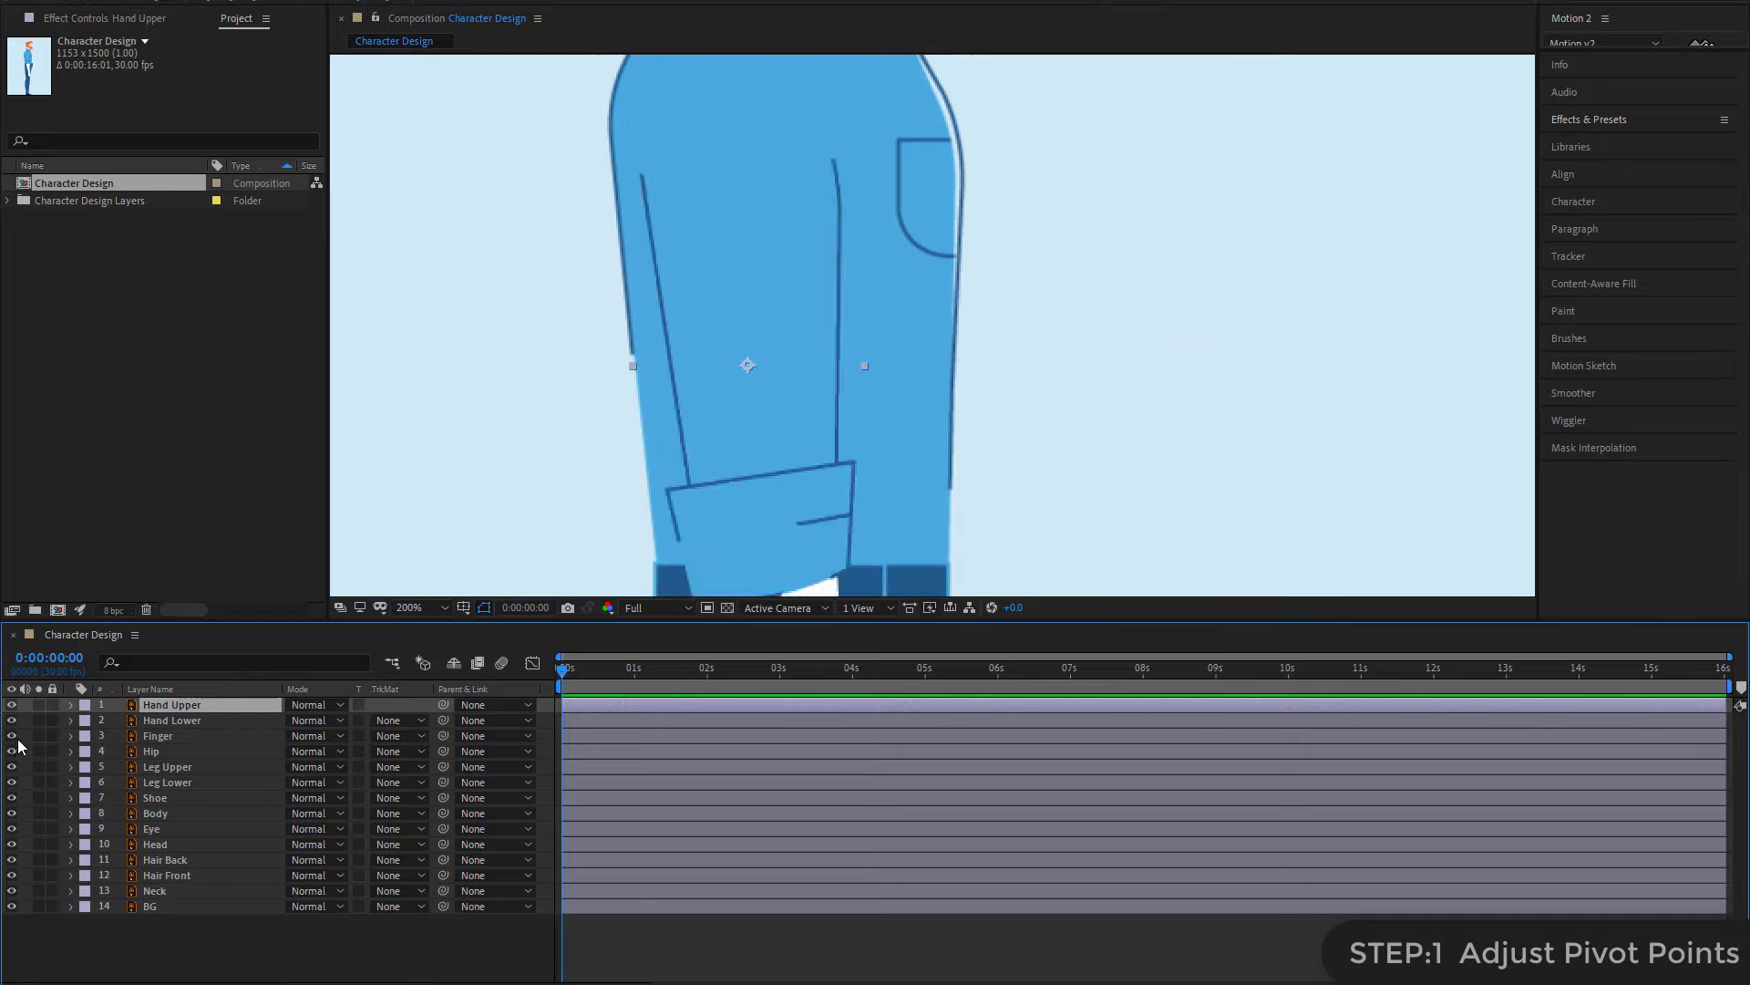
{"action": "left_click", "coordinate": [11, 813]}
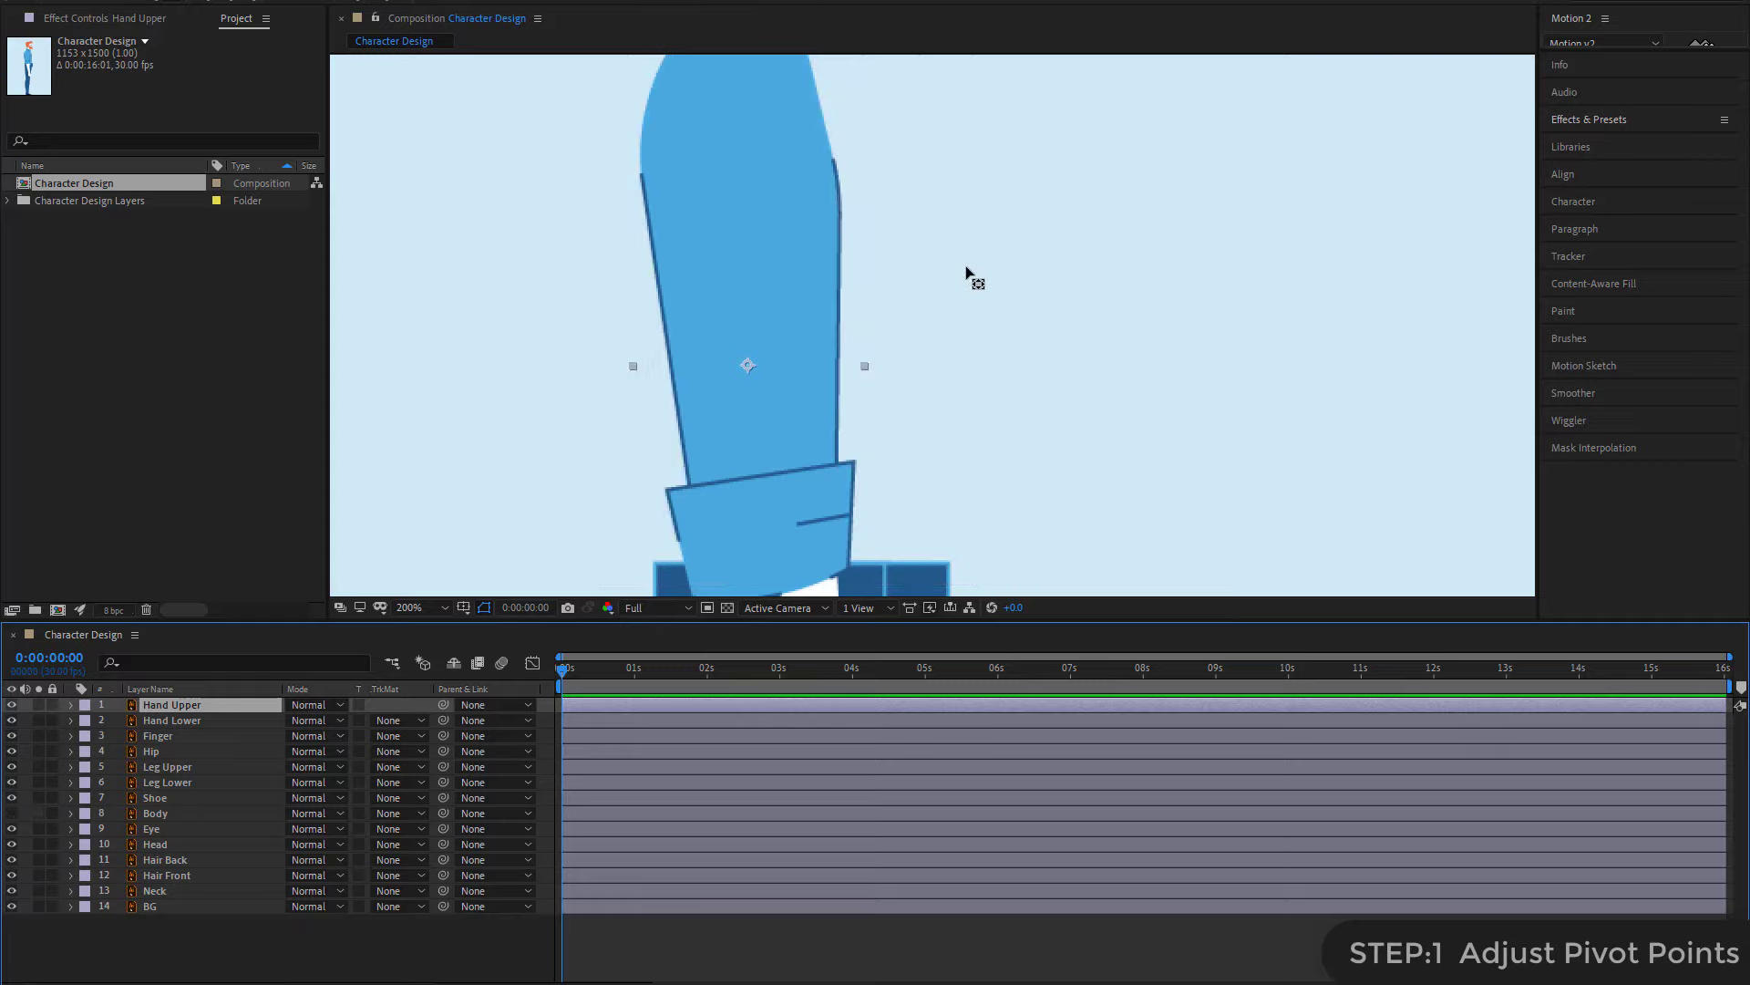
{"action": "key", "text": "comma"}
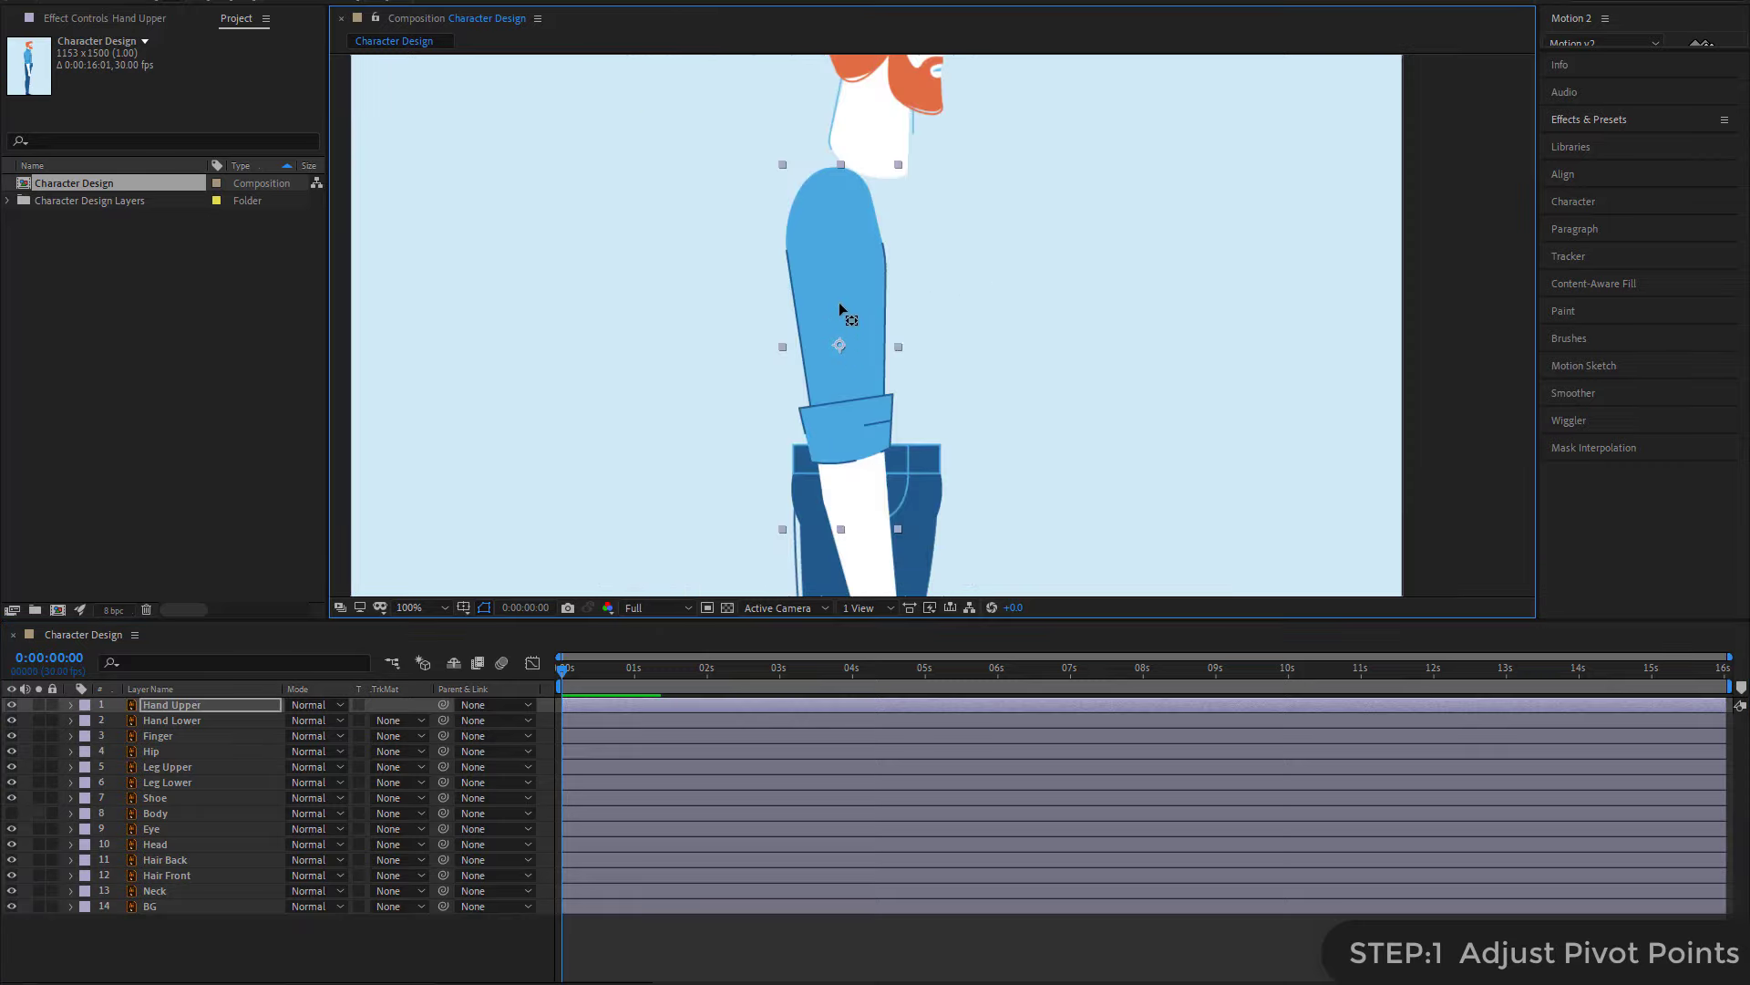
{"action": "left_click_drag", "start_coordinate": [845, 354], "coordinate": [841, 276]}
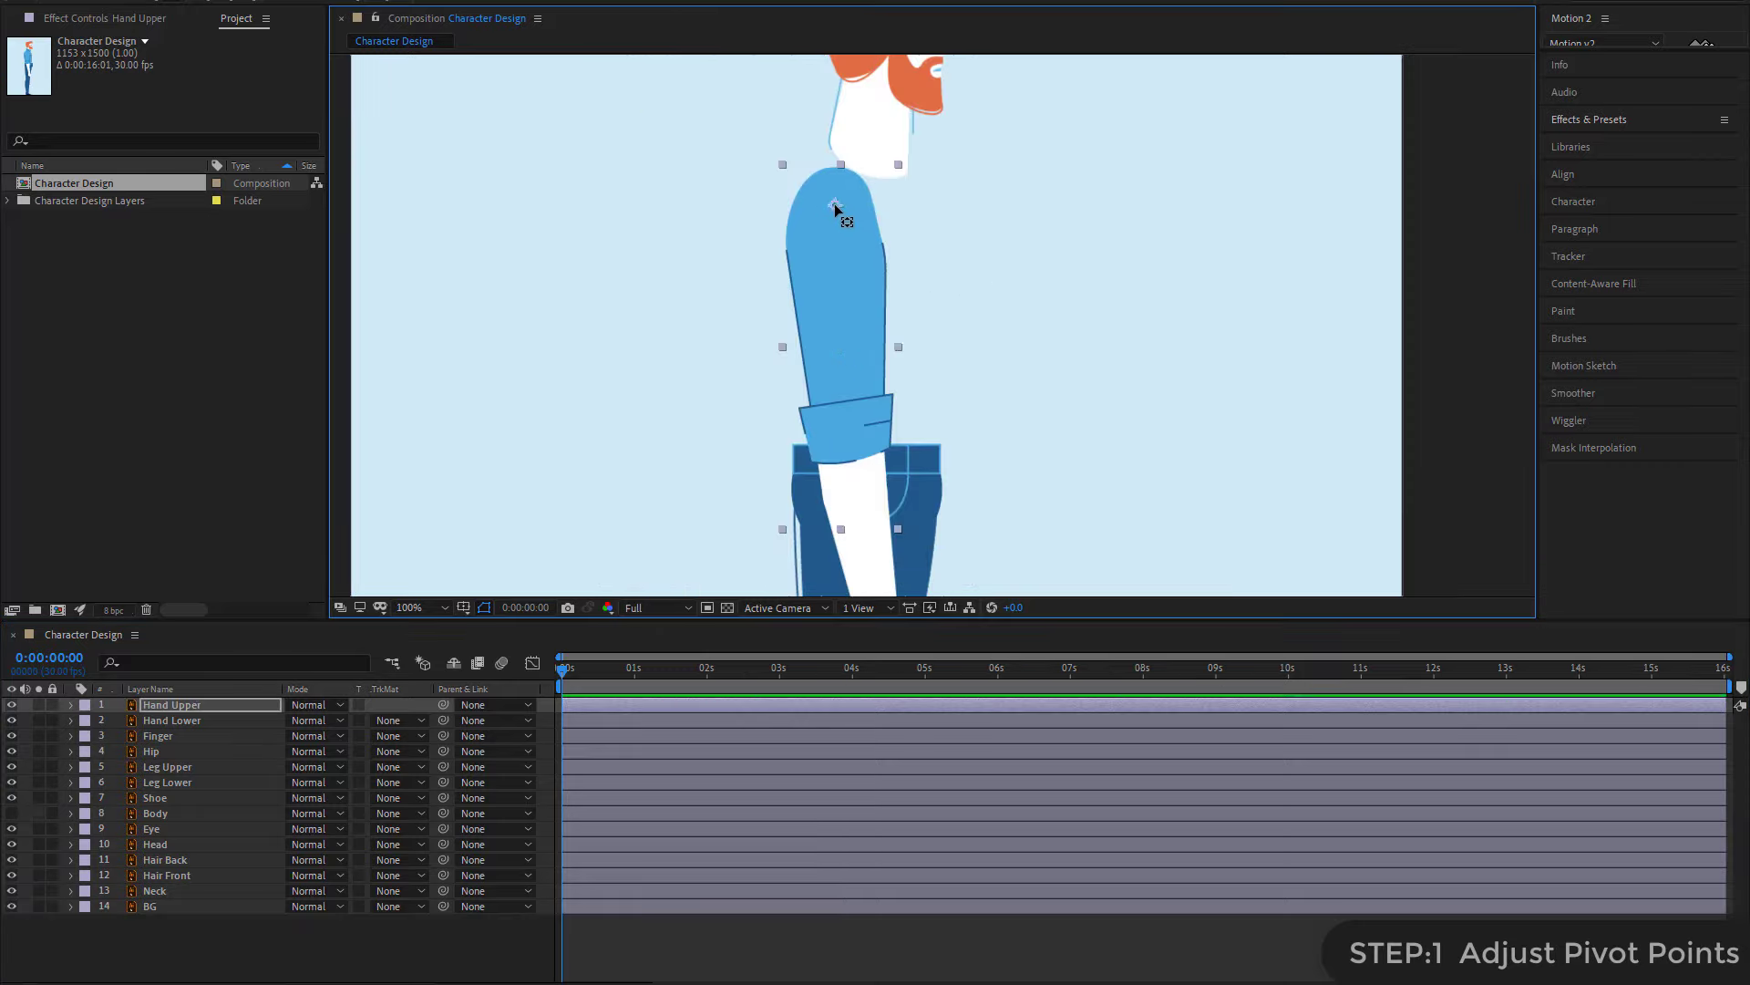
{"action": "left_click_drag", "start_coordinate": [834, 210], "coordinate": [831, 210]}
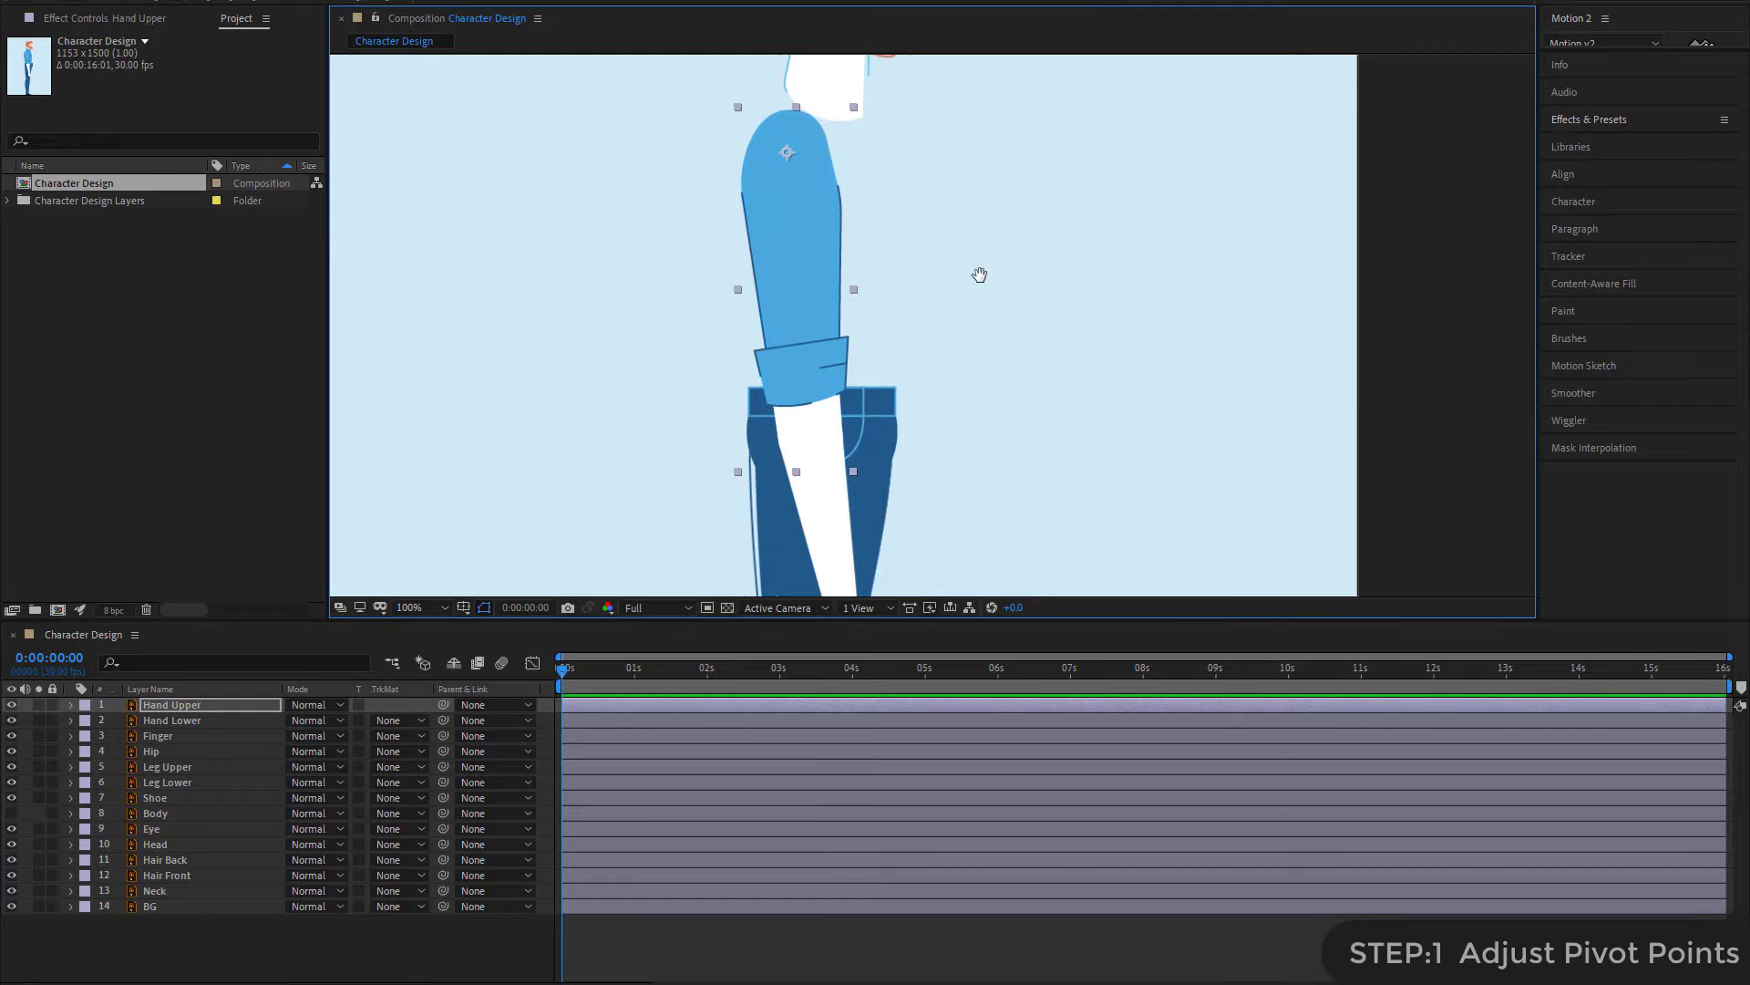
- Make Hand Upper and Hand Lower semi-transparent at 73% opacity
{"action": "left_click_drag", "start_coordinate": [1039, 356], "coordinate": [958, 266]}
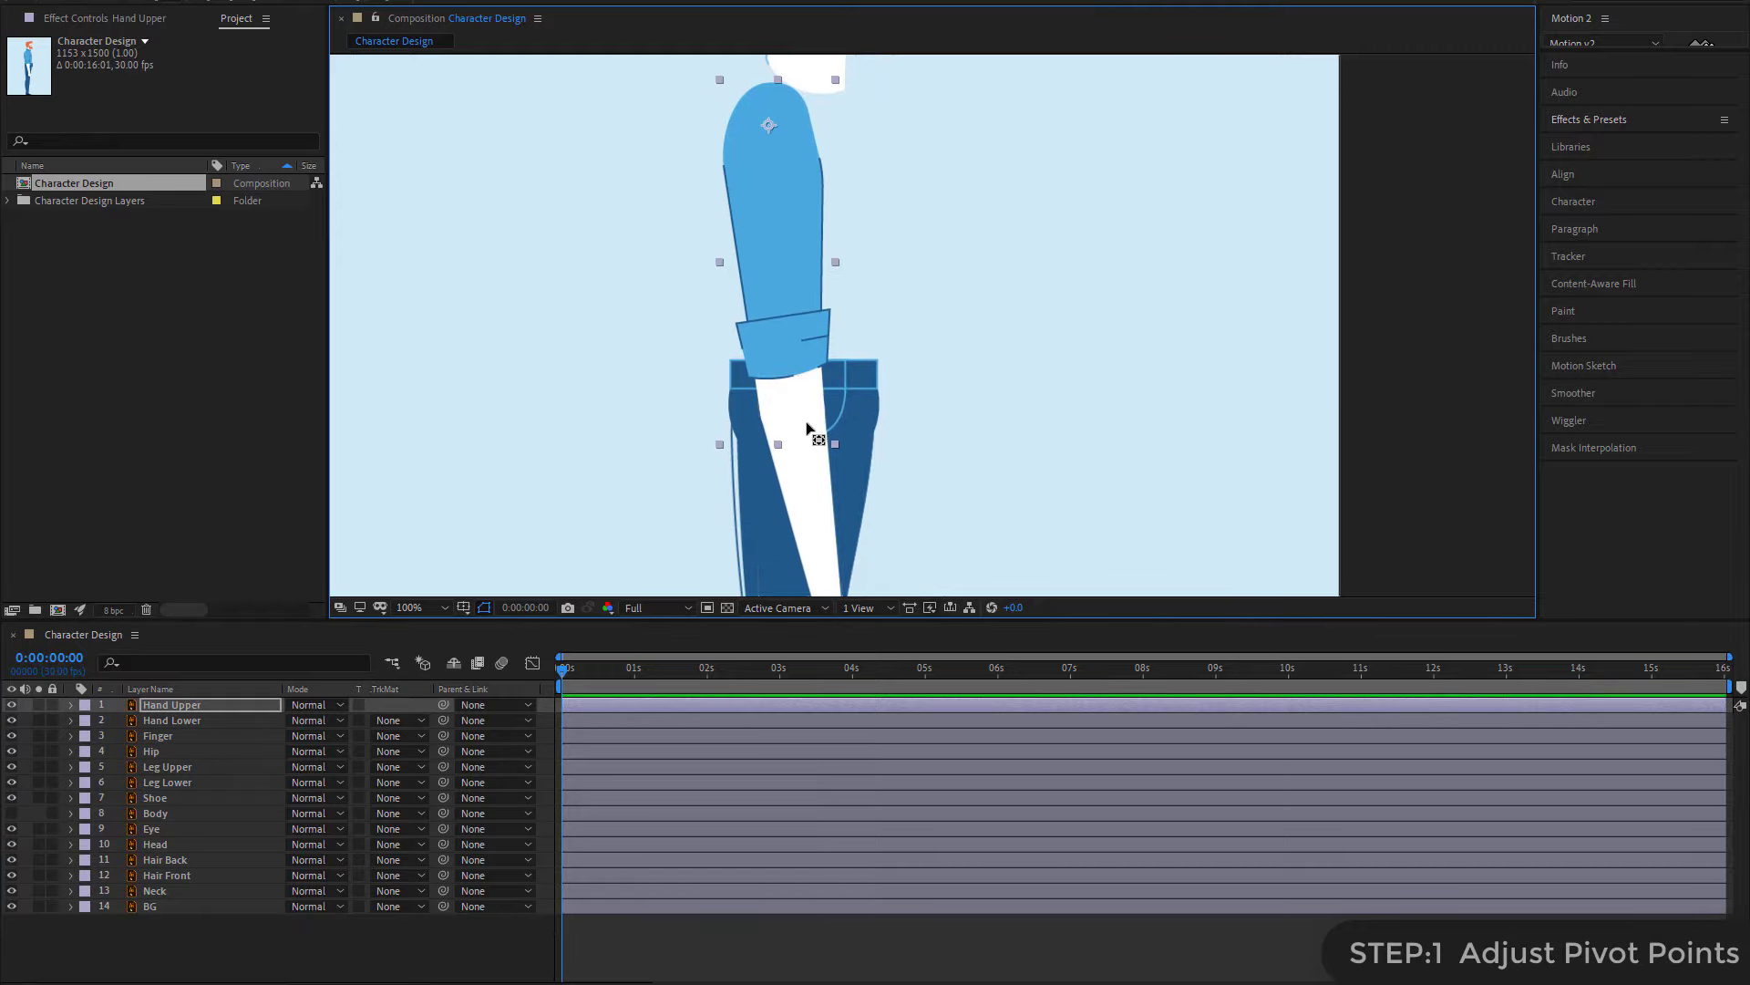
{"action": "left_click", "coordinate": [804, 467]}
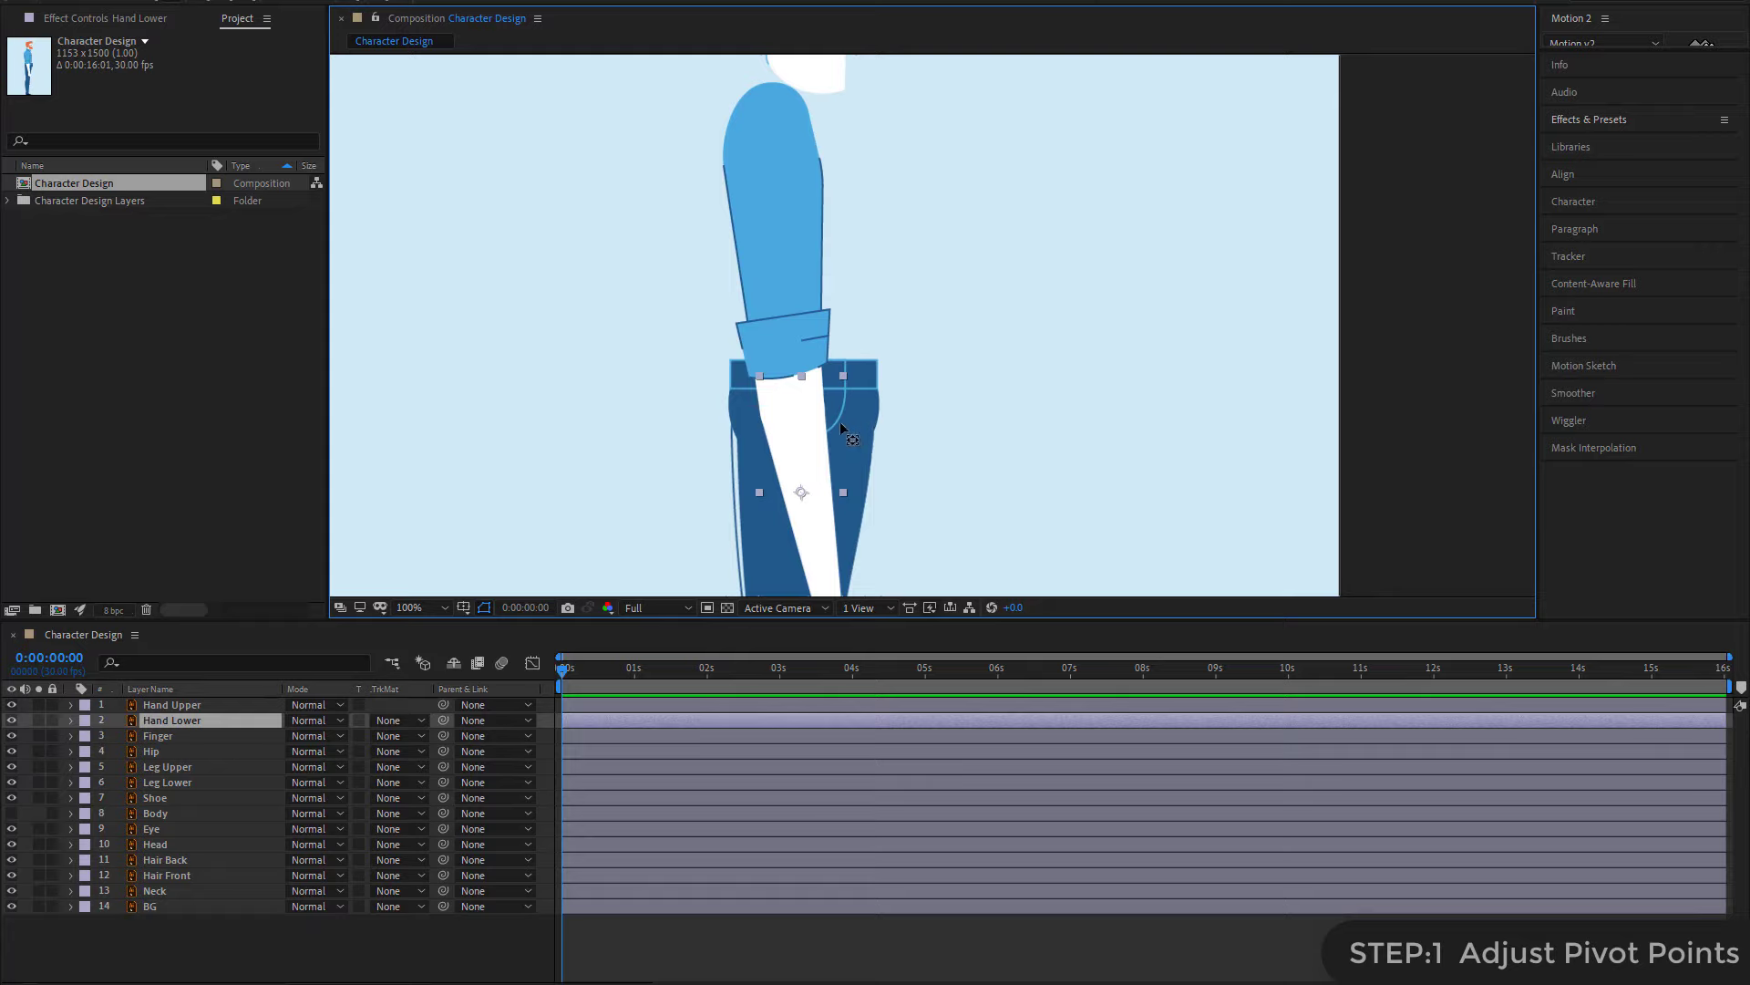
{"action": "left_click", "coordinate": [809, 301]}
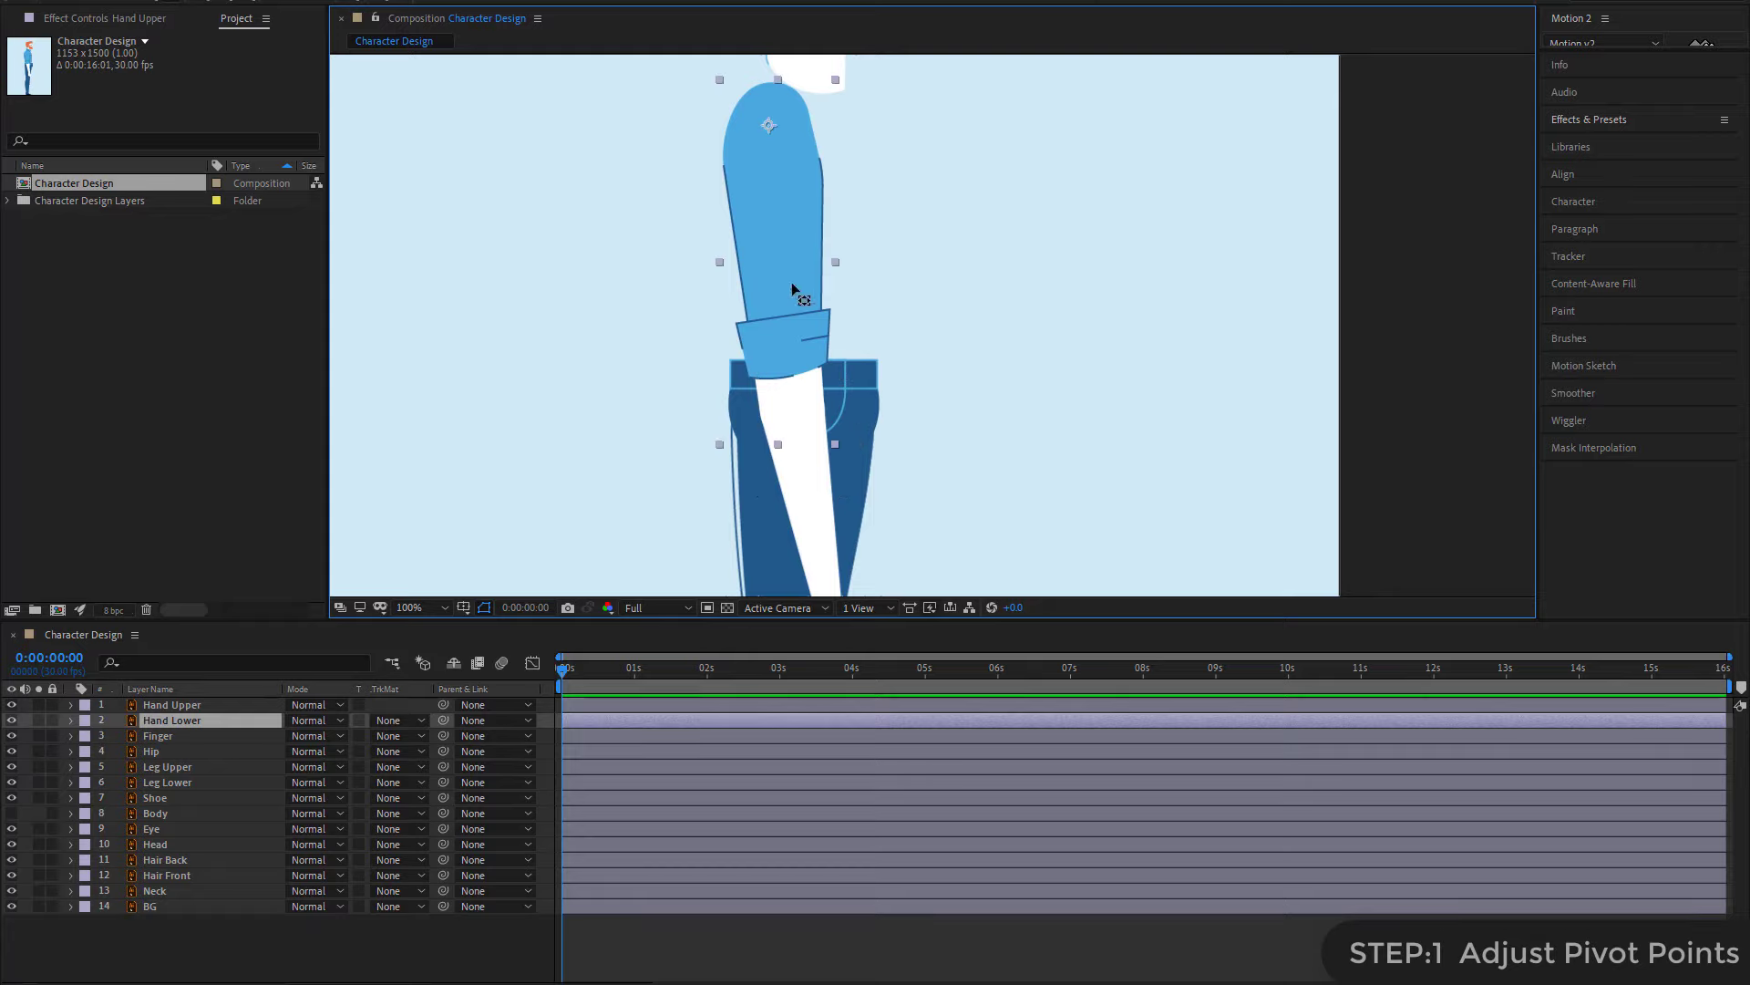
{"action": "left_click", "coordinate": [174, 721], "text": "ctrl"}
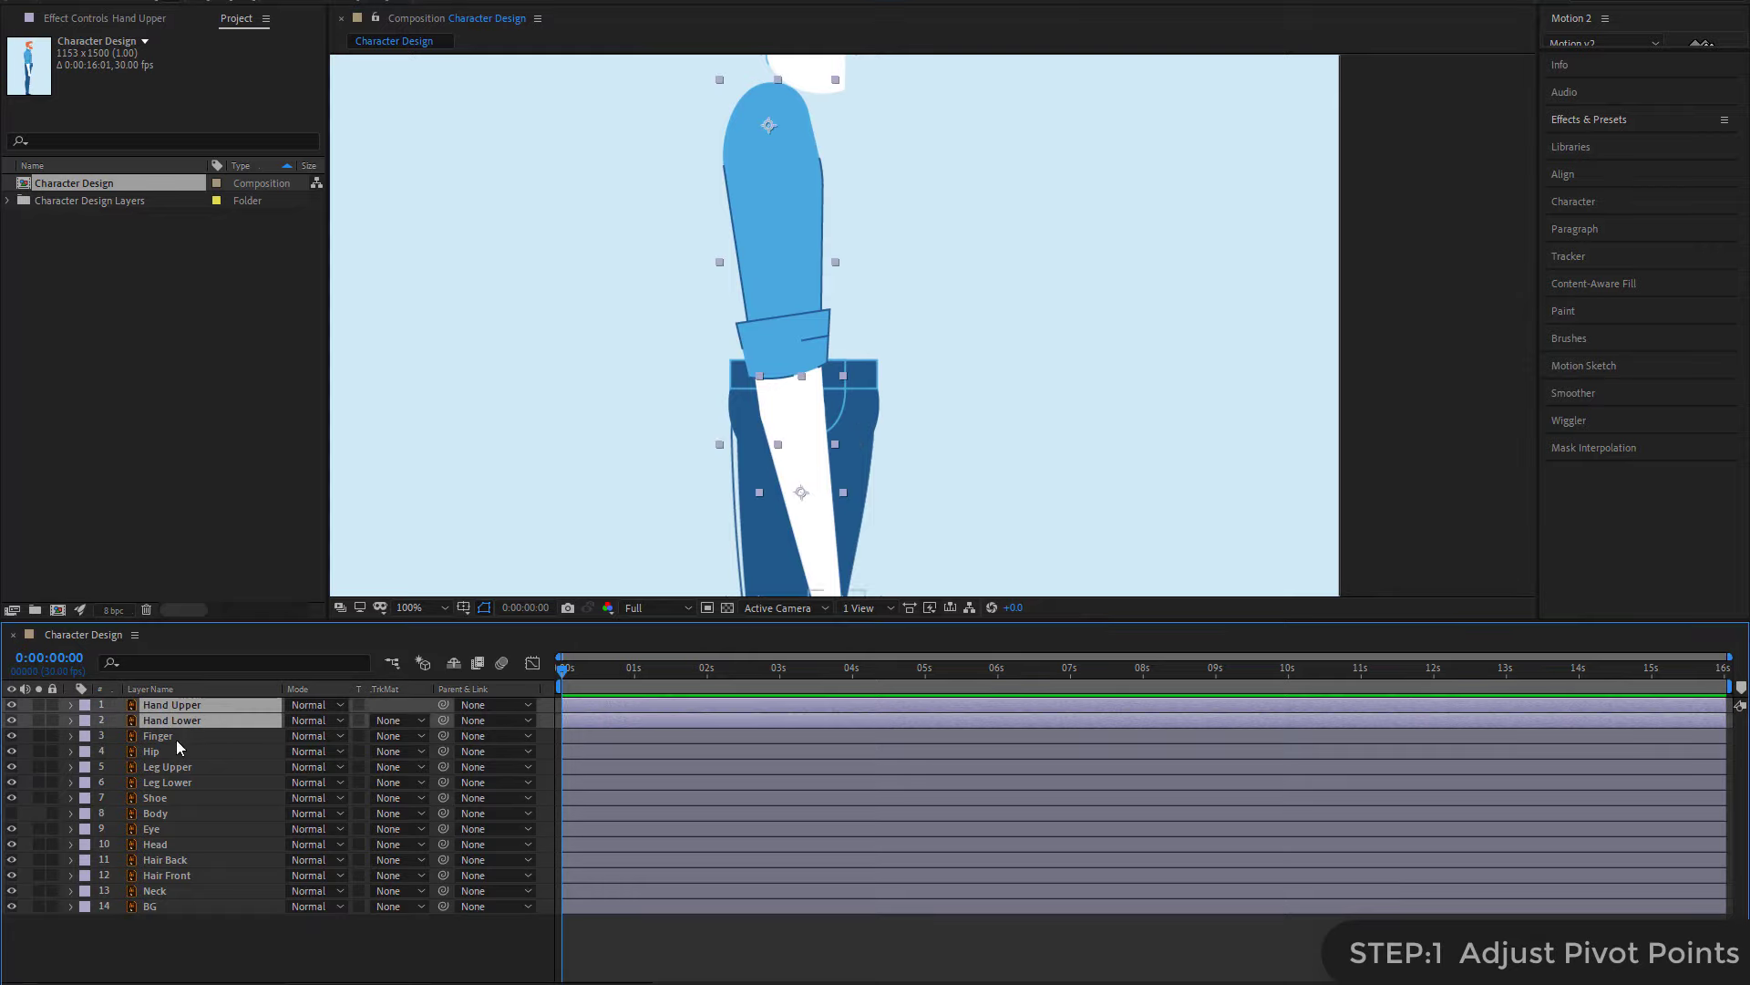
{"action": "left_click", "coordinate": [163, 739], "text": "ctrl"}
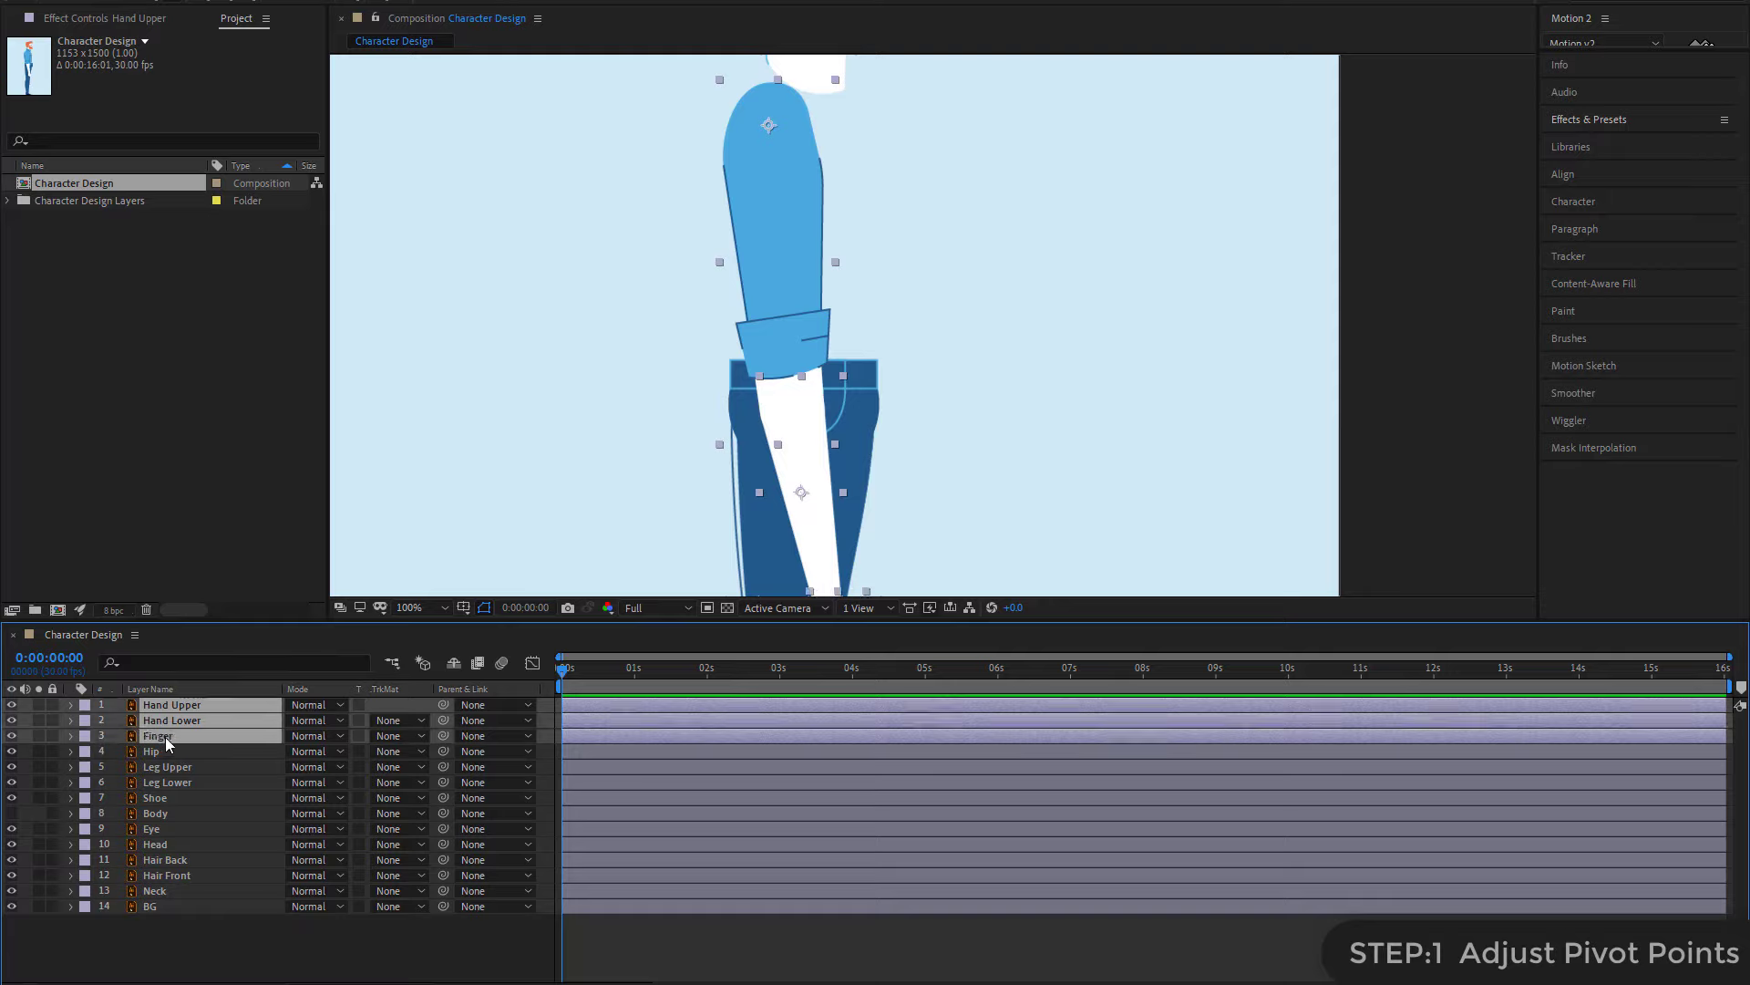
{"action": "left_click", "coordinate": [166, 736], "text": "ctrl"}
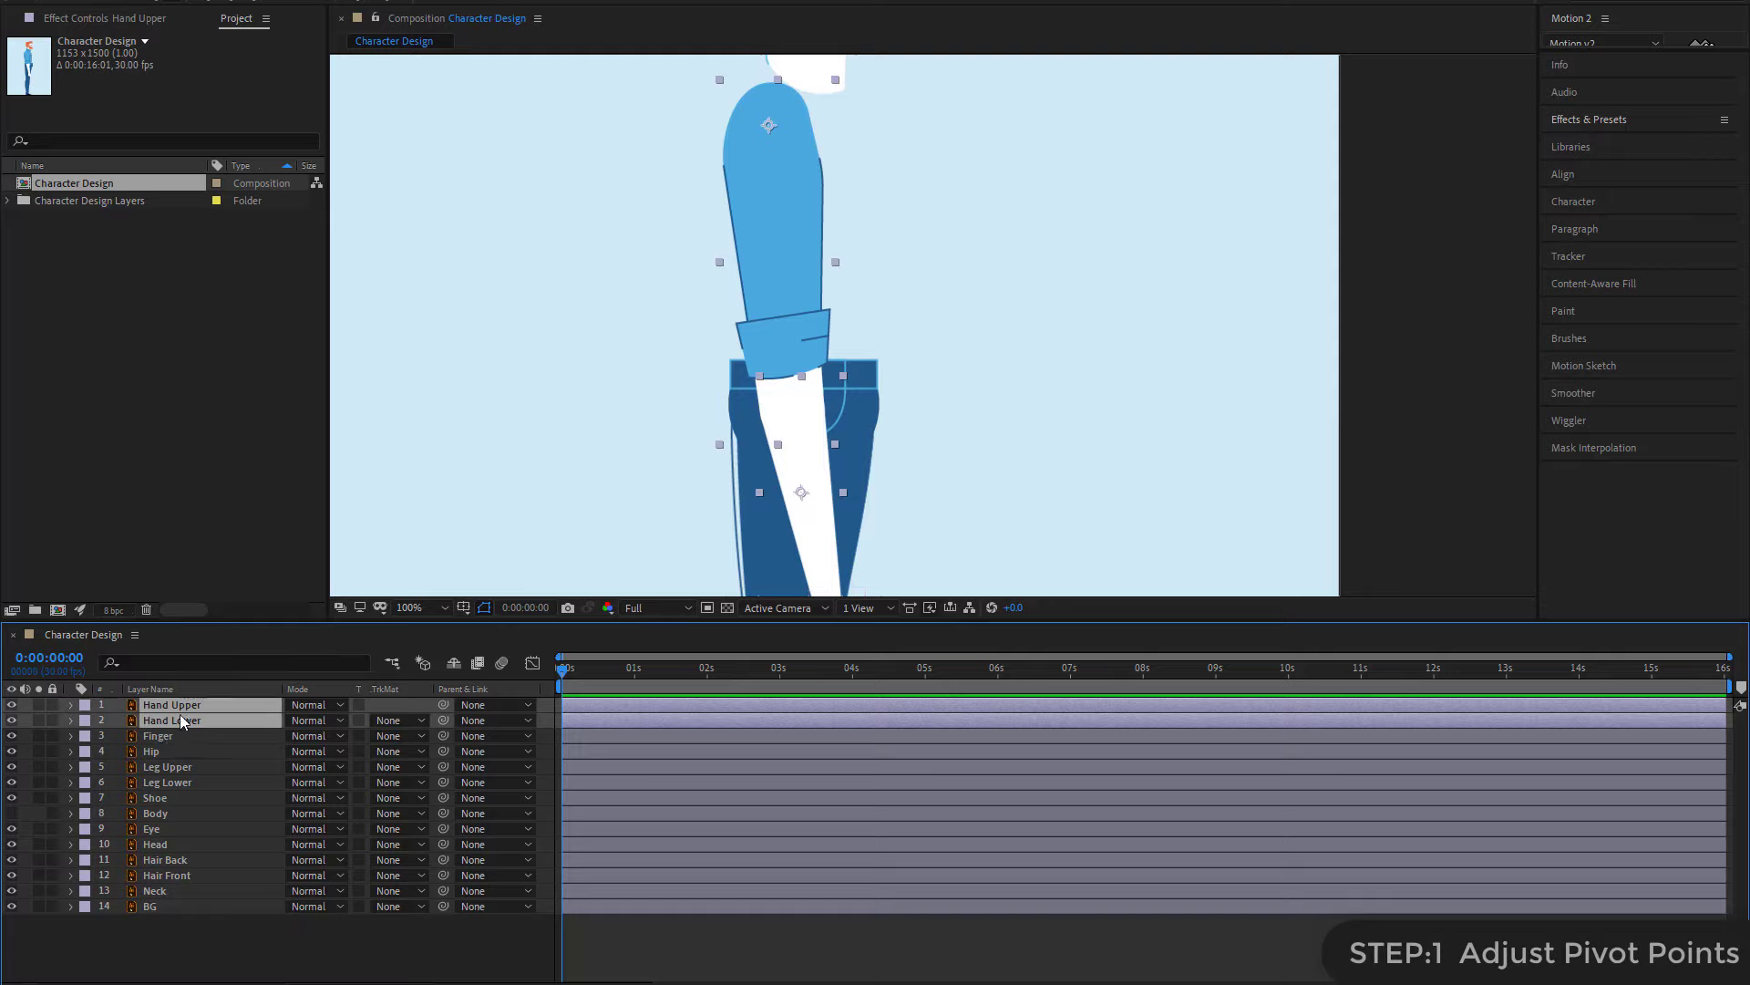
{"action": "key", "text": "t"}
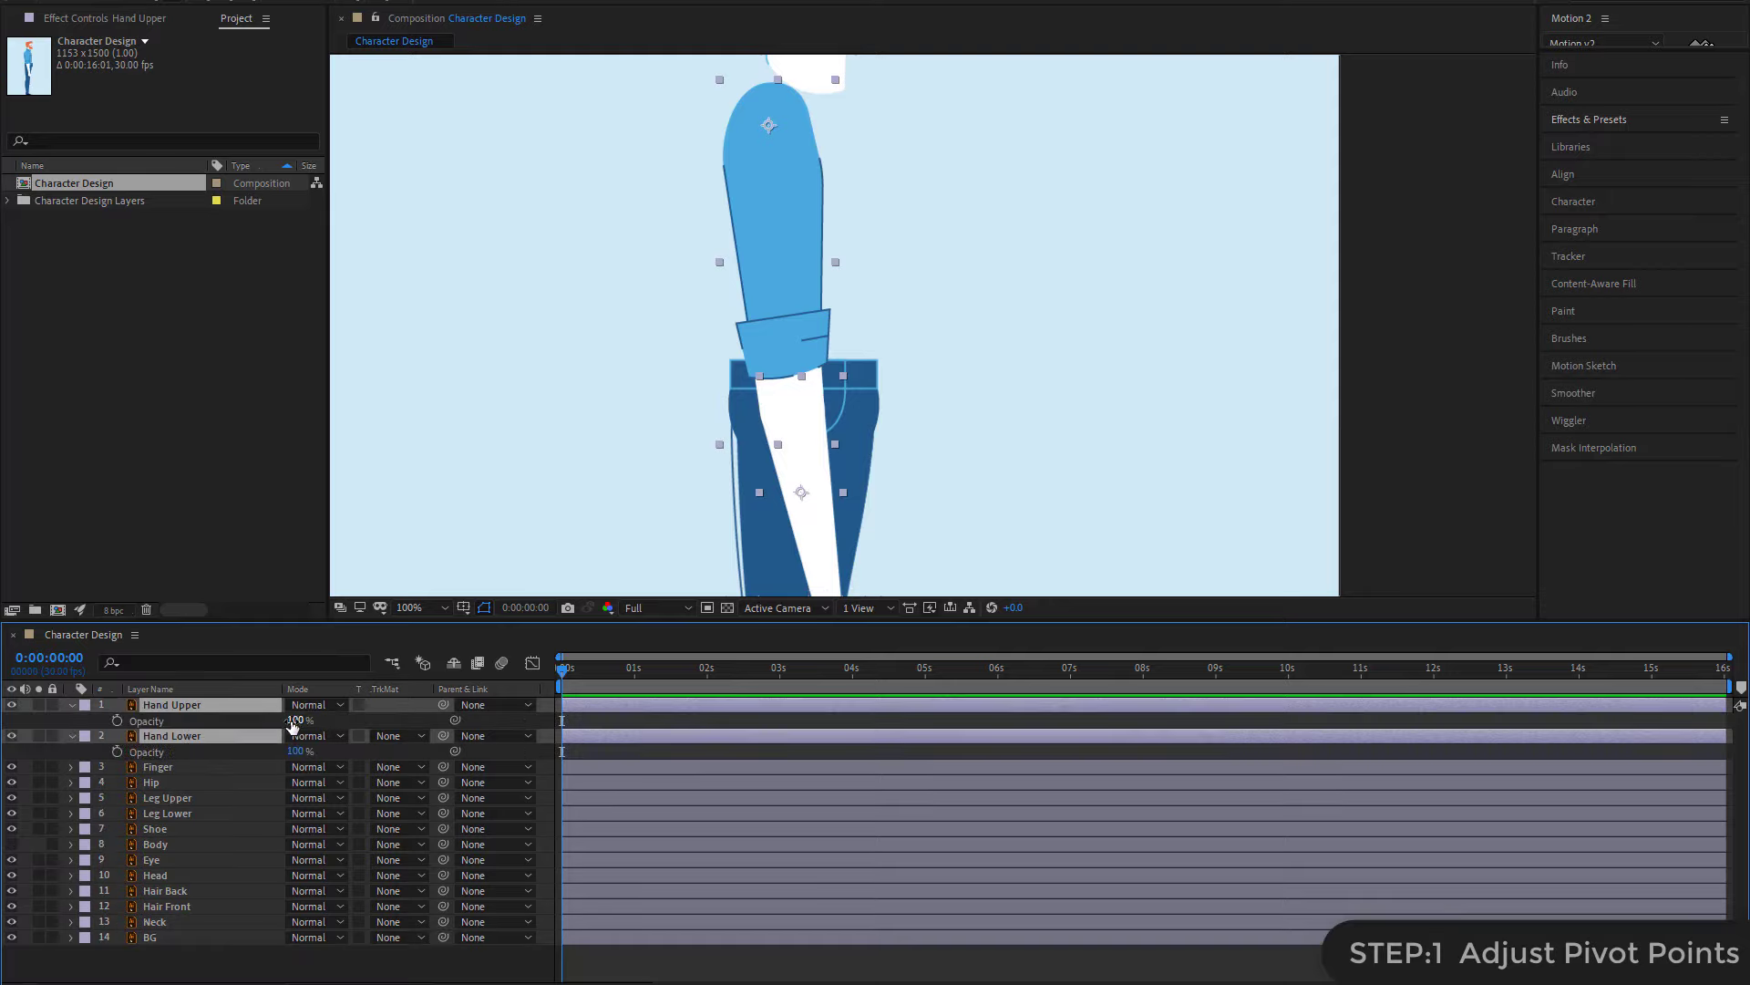
{"action": "left_click_drag", "start_coordinate": [294, 721], "coordinate": [277, 724]}
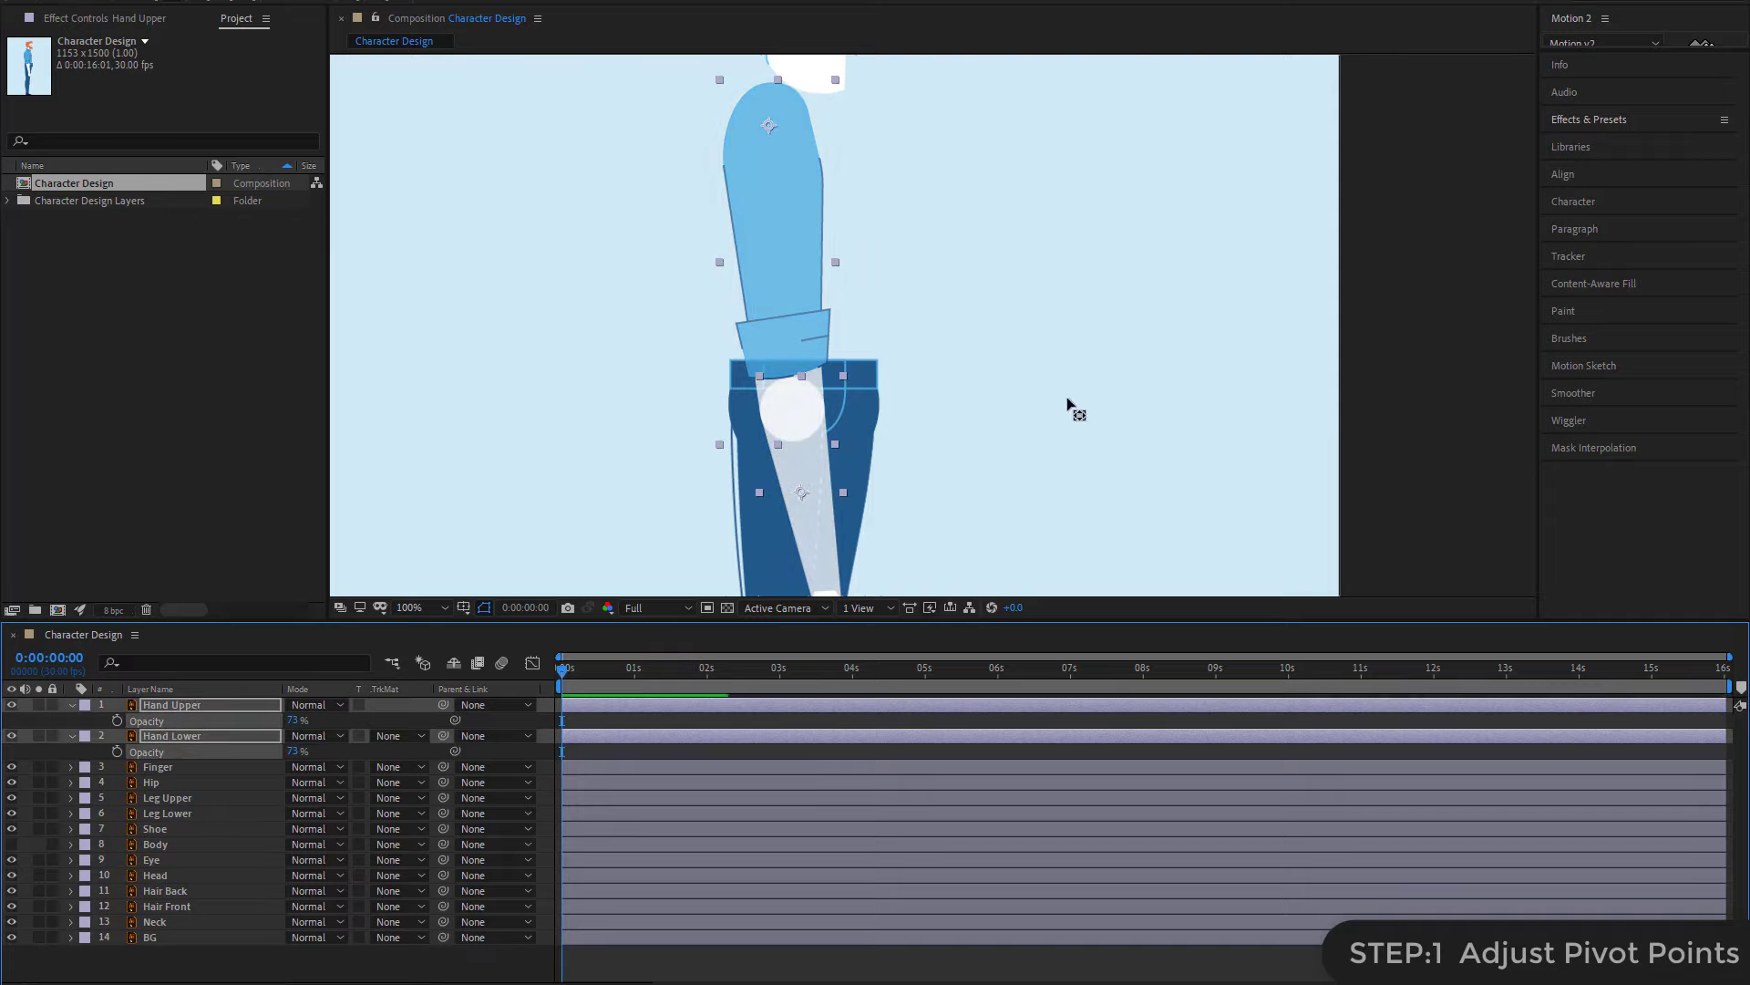
{"action": "scroll", "coordinate": [902, 453], "scroll_direction": "up", "scroll_amount": 2}
- Move the Hand Lower pivot up to the elbow
{"action": "left_click_drag", "start_coordinate": [1018, 390], "coordinate": [1134, 277]}
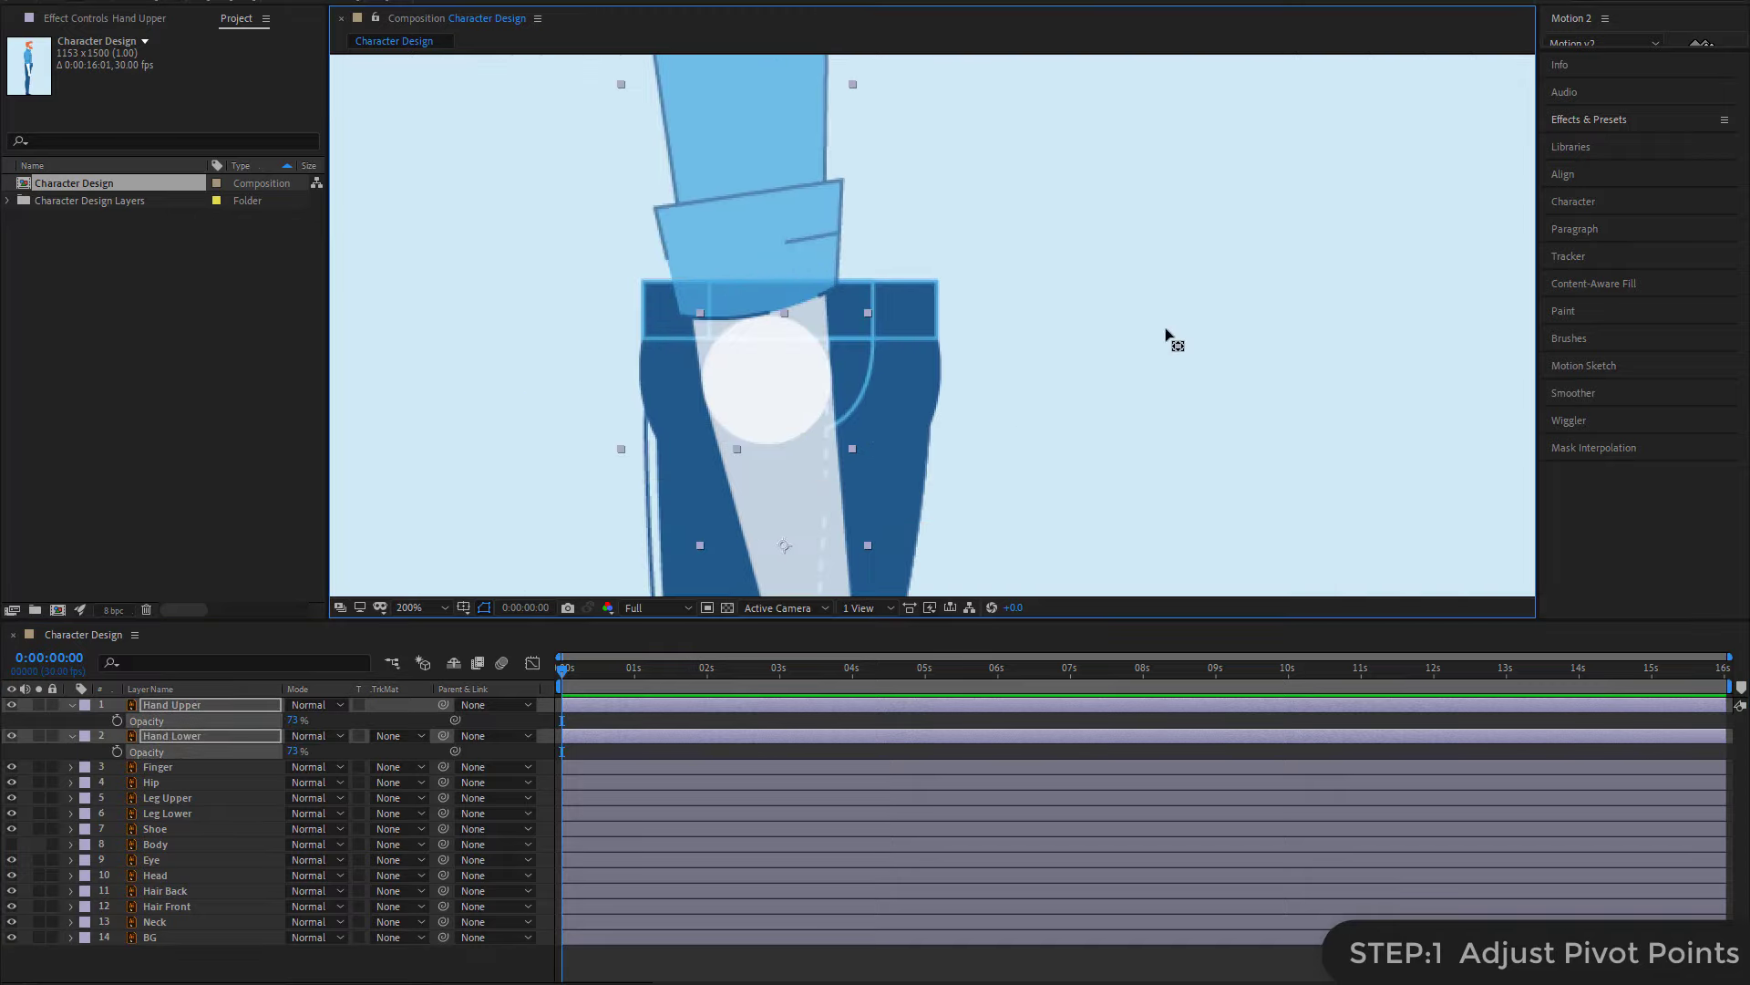
{"action": "left_click", "coordinate": [842, 405]}
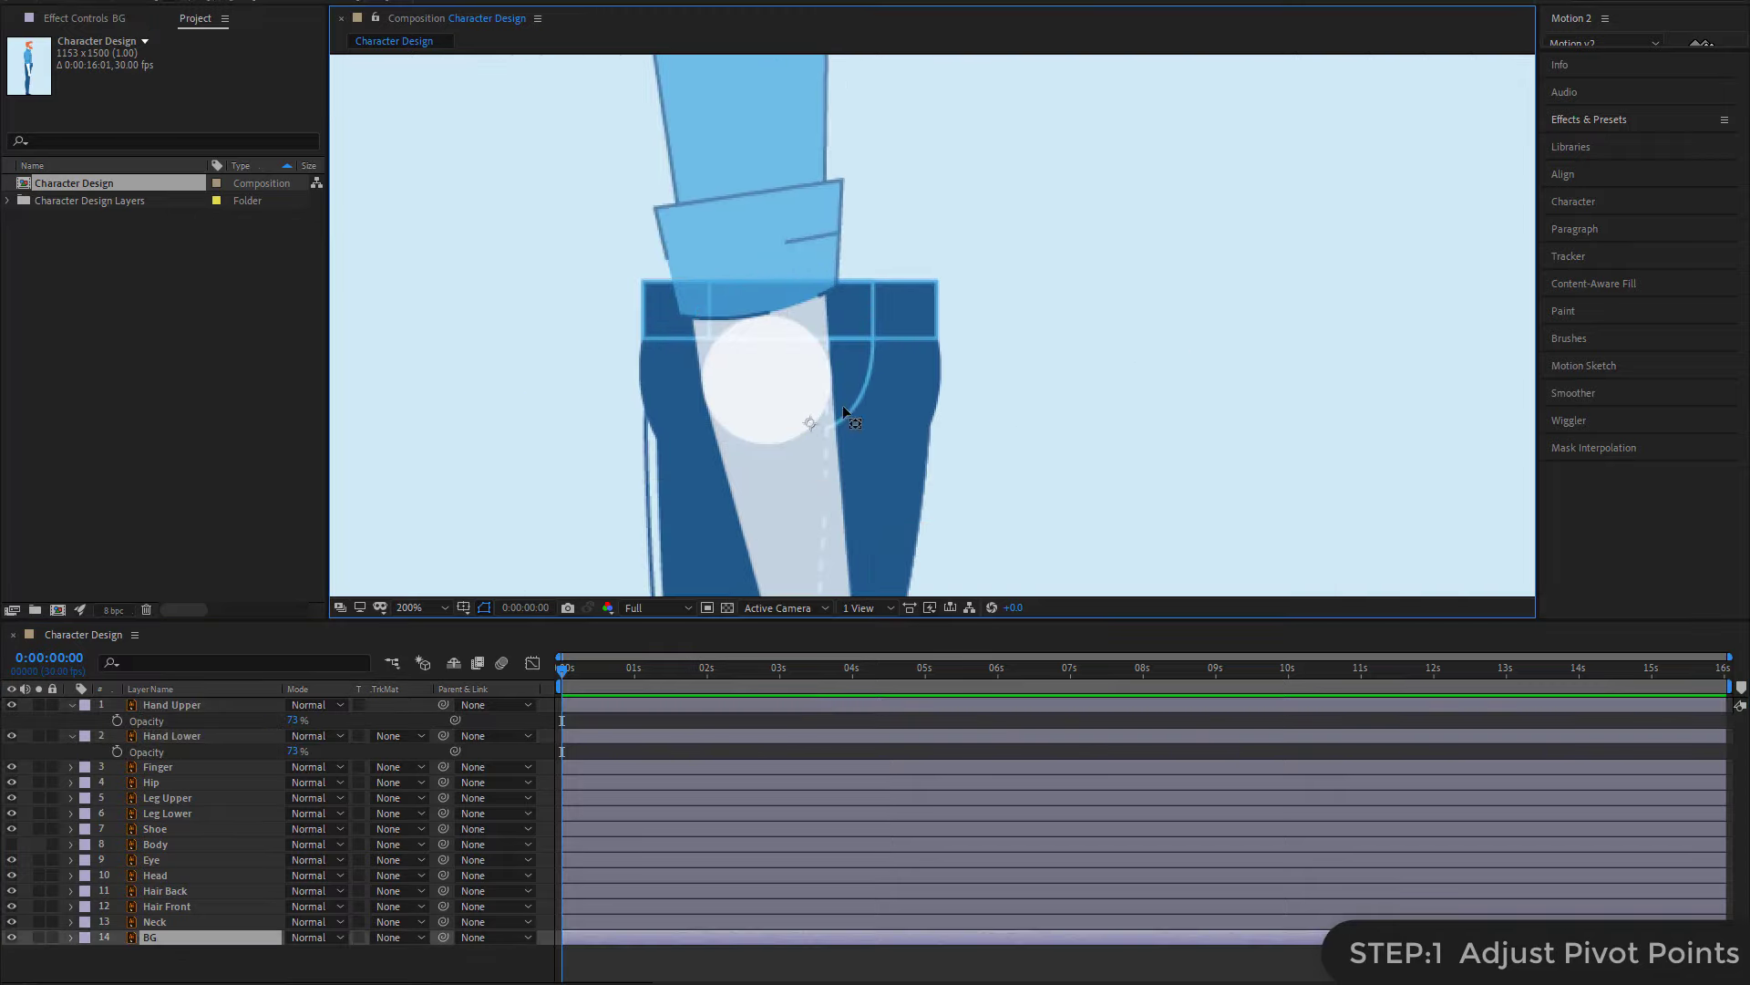
{"action": "left_click", "coordinate": [607, 752]}
{"action": "left_click", "coordinate": [188, 705]}
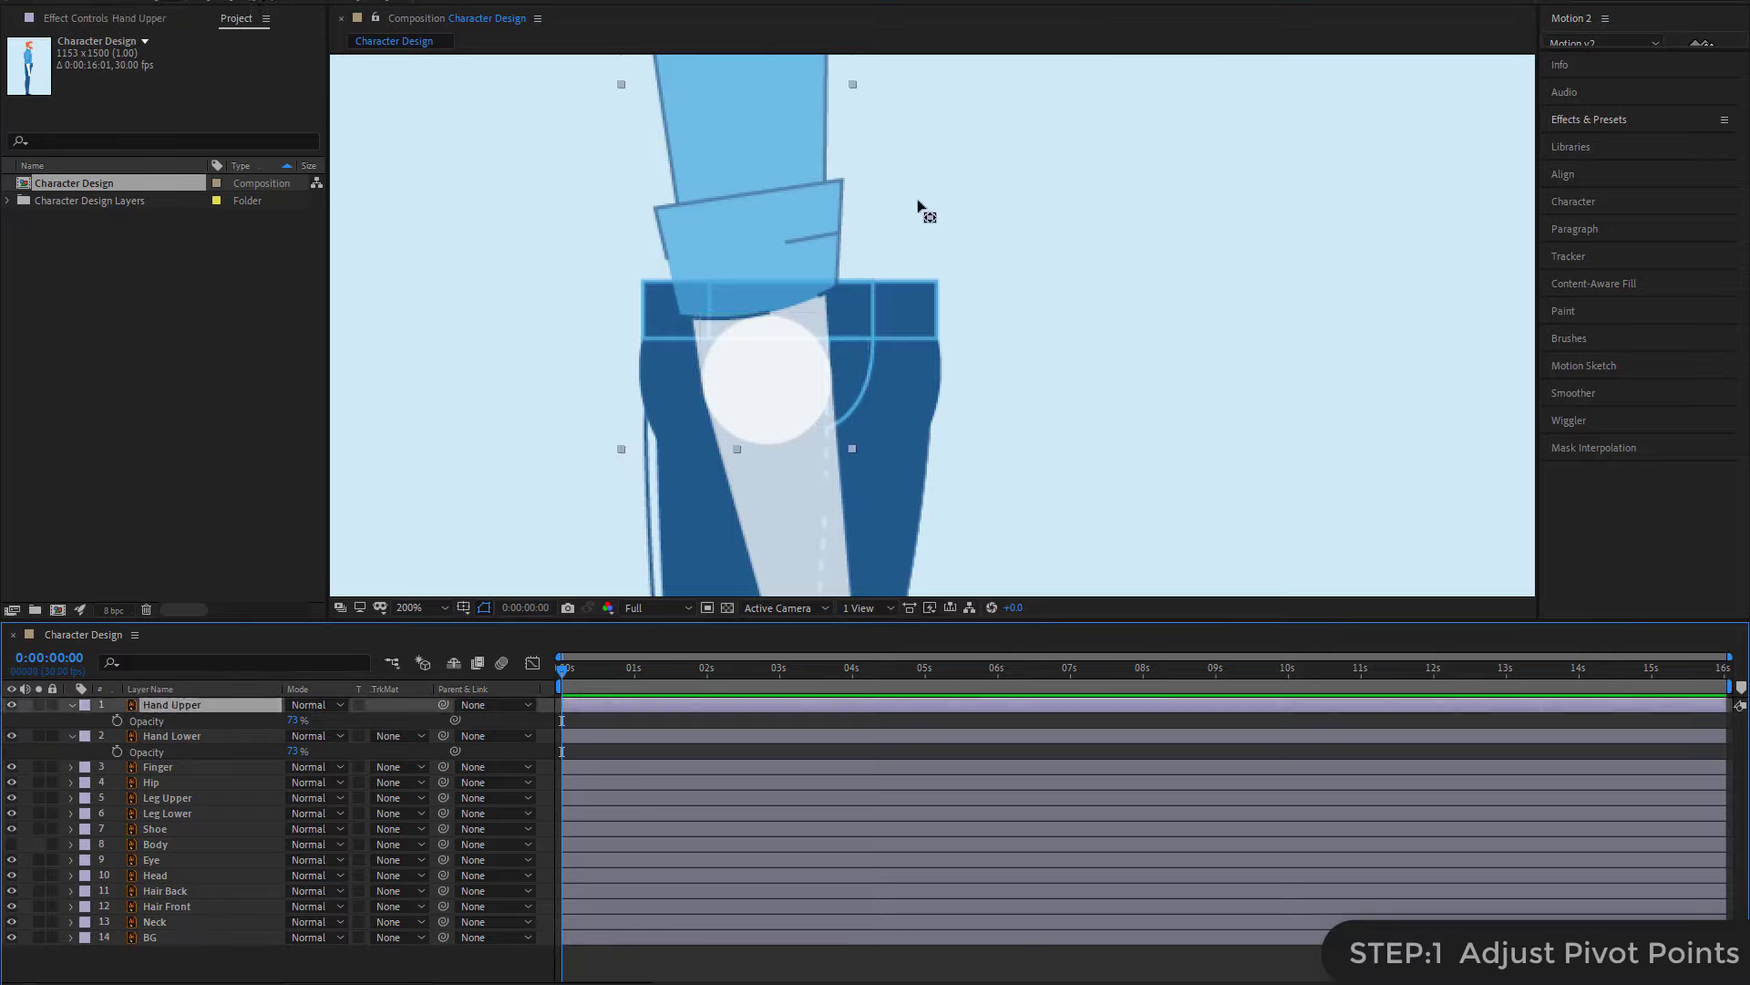
{"action": "left_click_drag", "start_coordinate": [912, 265], "coordinate": [886, 143]}
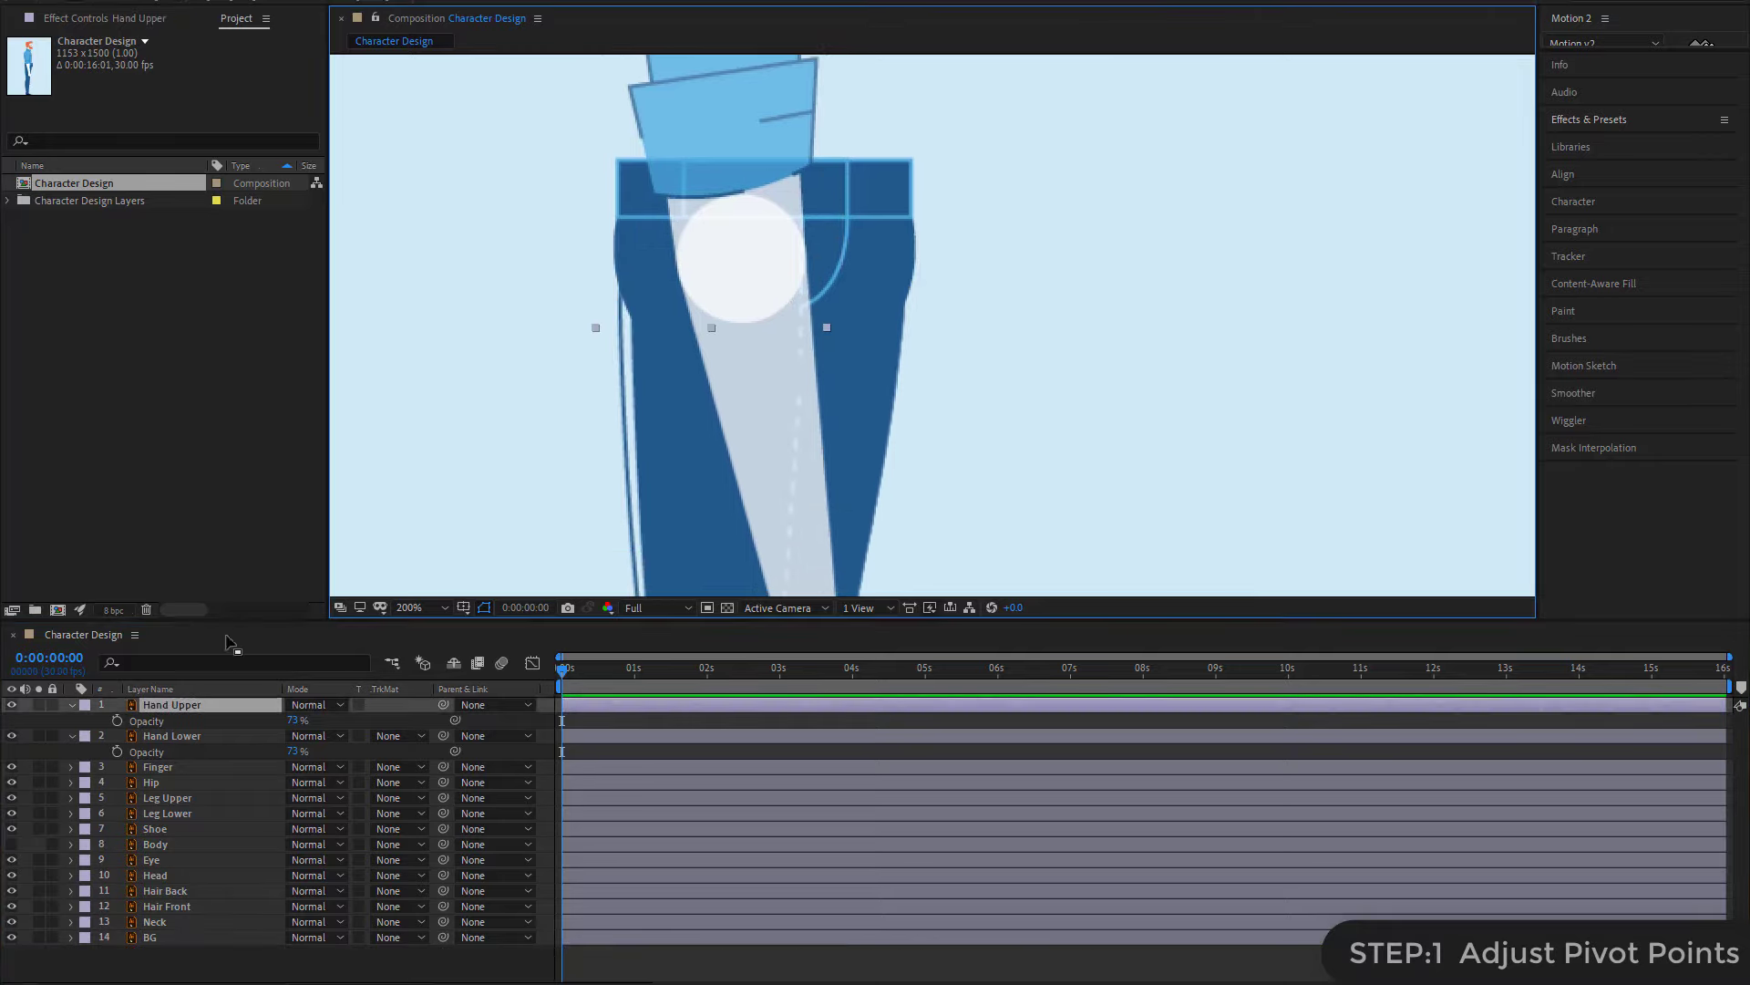
{"action": "left_click", "coordinate": [176, 737]}
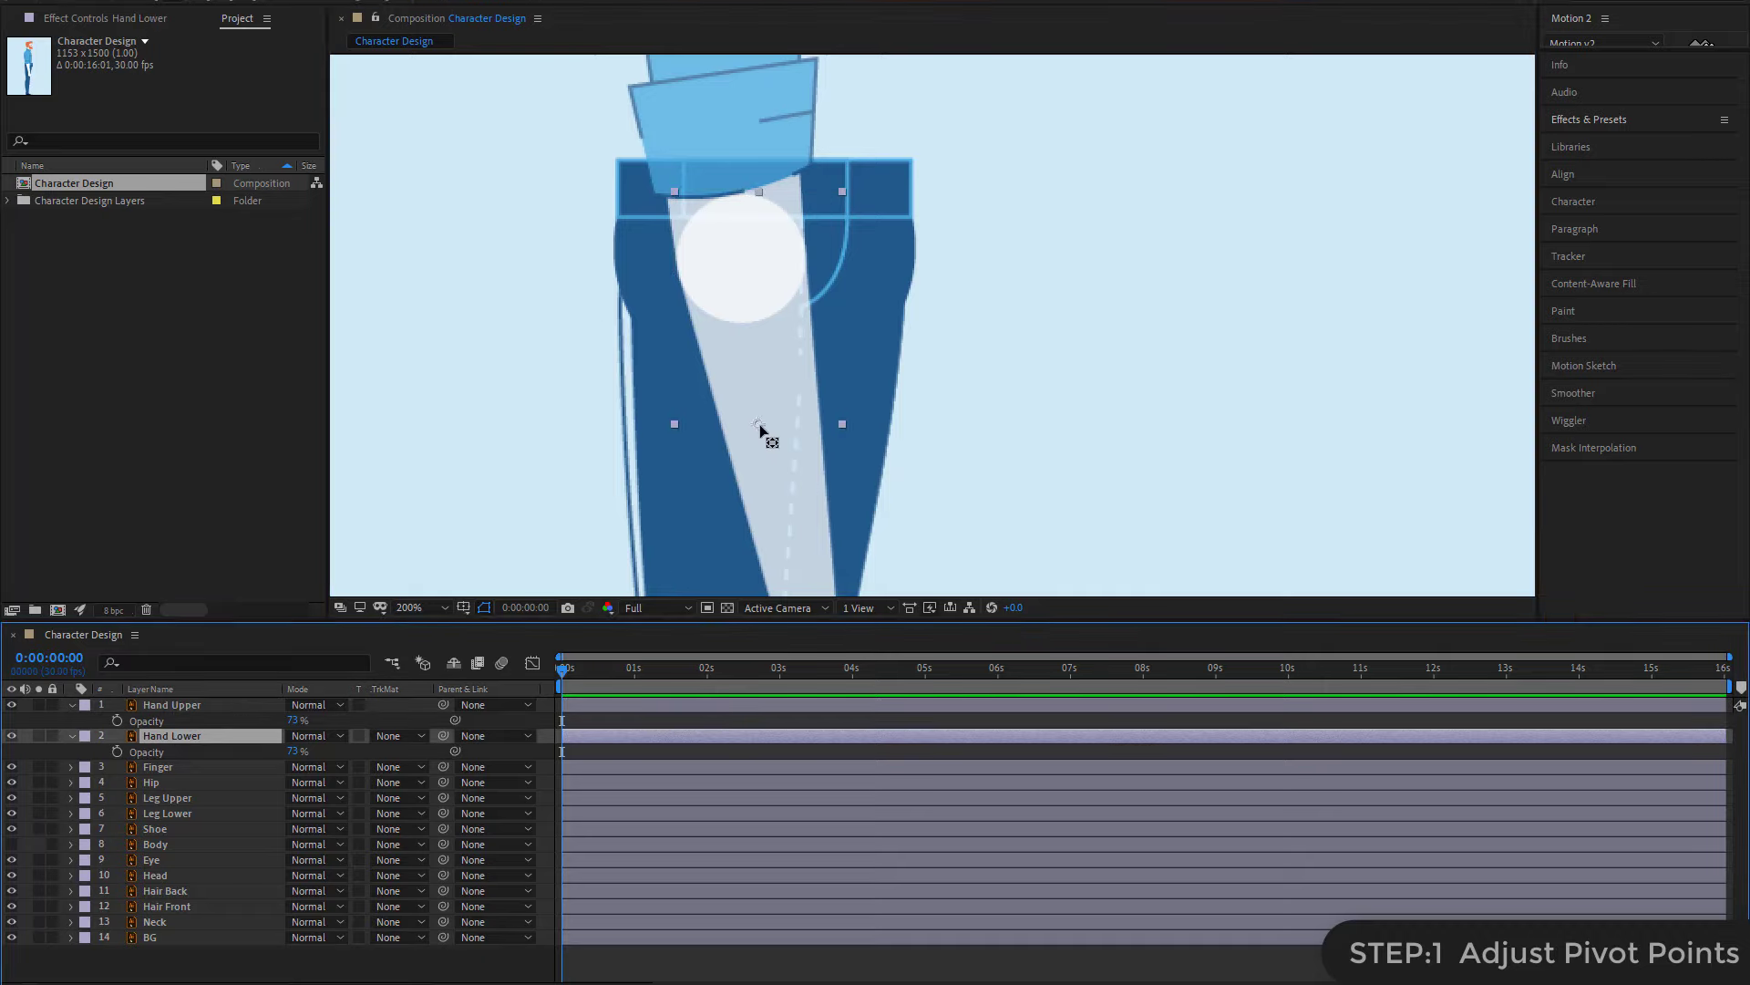
{"action": "left_click_drag", "start_coordinate": [762, 426], "coordinate": [743, 264]}
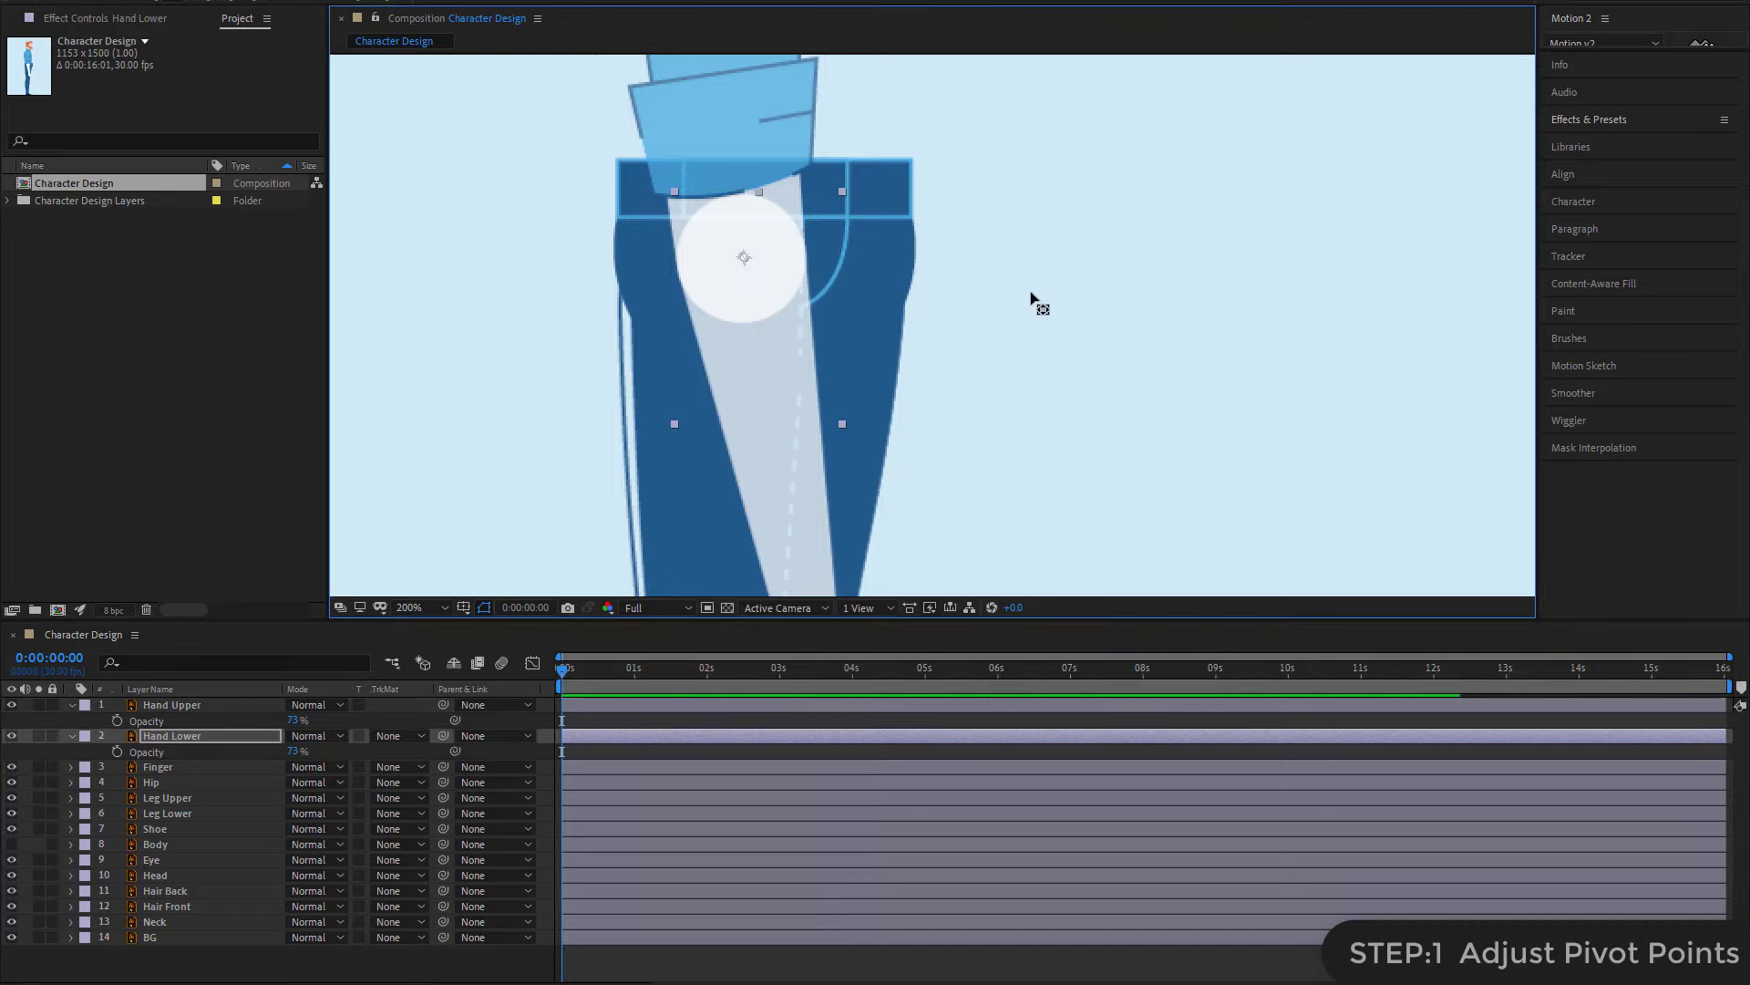
- Move the Finger pivot to the wrist and return both arm layers to 100% opacity
{"action": "left_click_drag", "start_coordinate": [1029, 385], "coordinate": [954, 80]}
{"action": "left_click", "coordinate": [775, 390]}
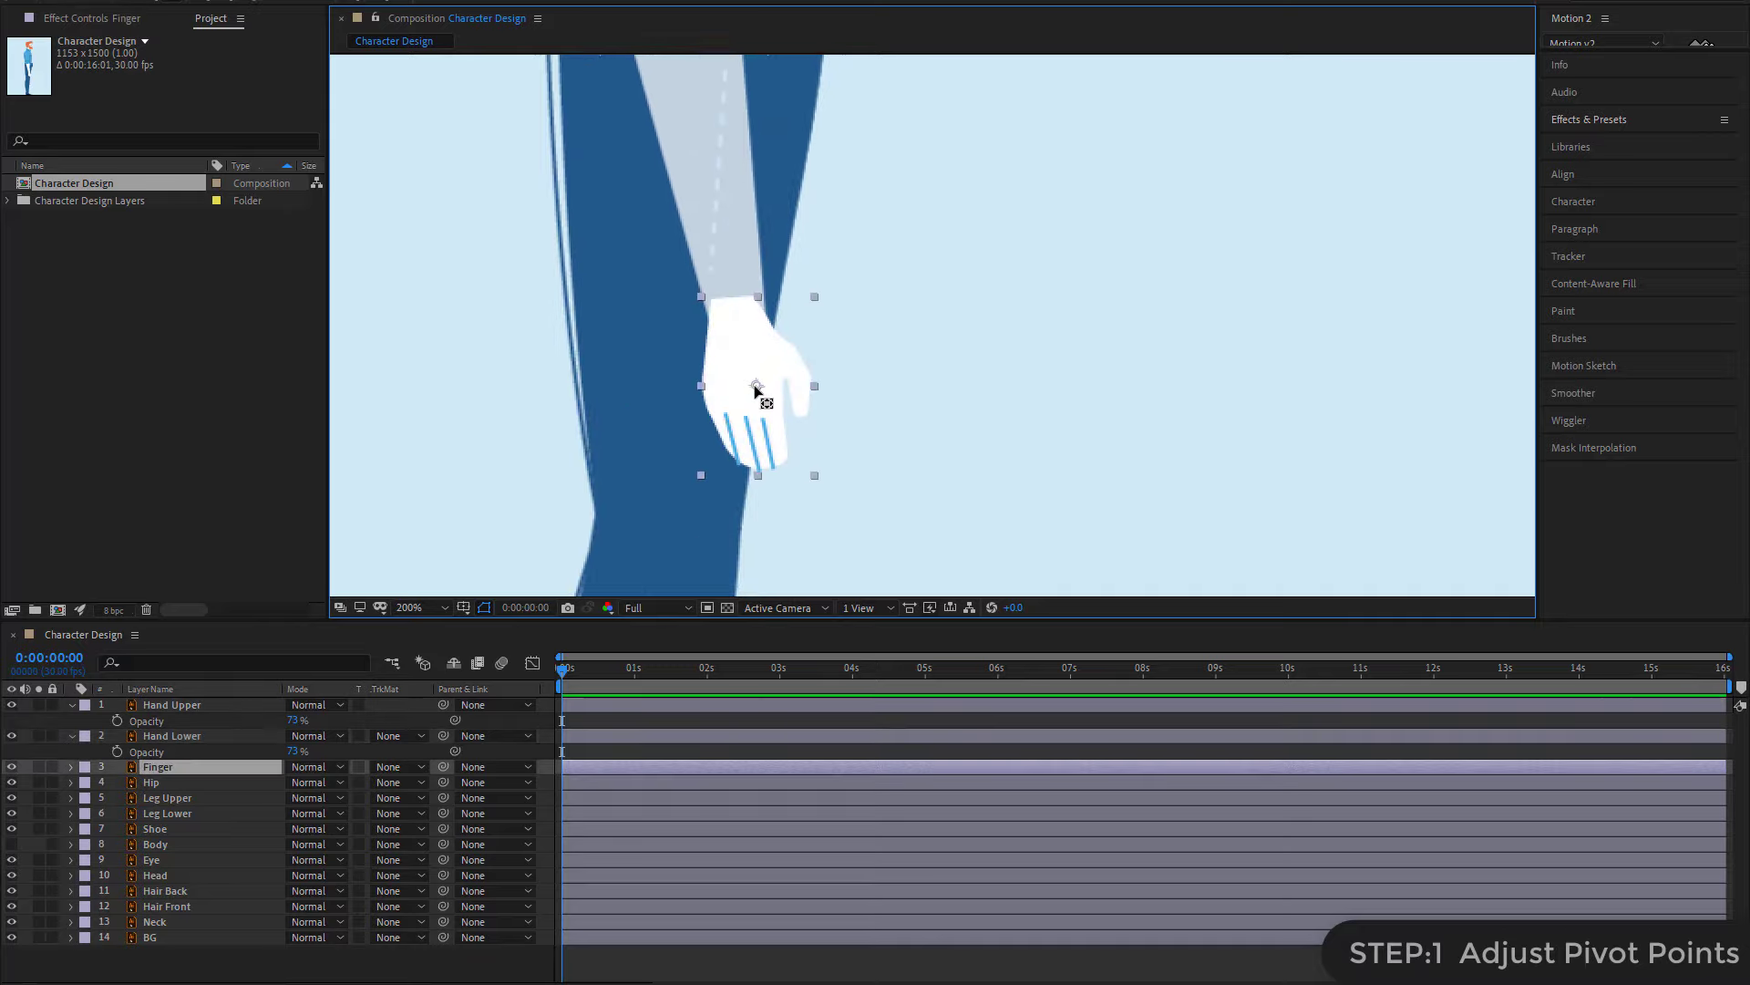
{"action": "left_click_drag", "start_coordinate": [759, 391], "coordinate": [738, 305]}
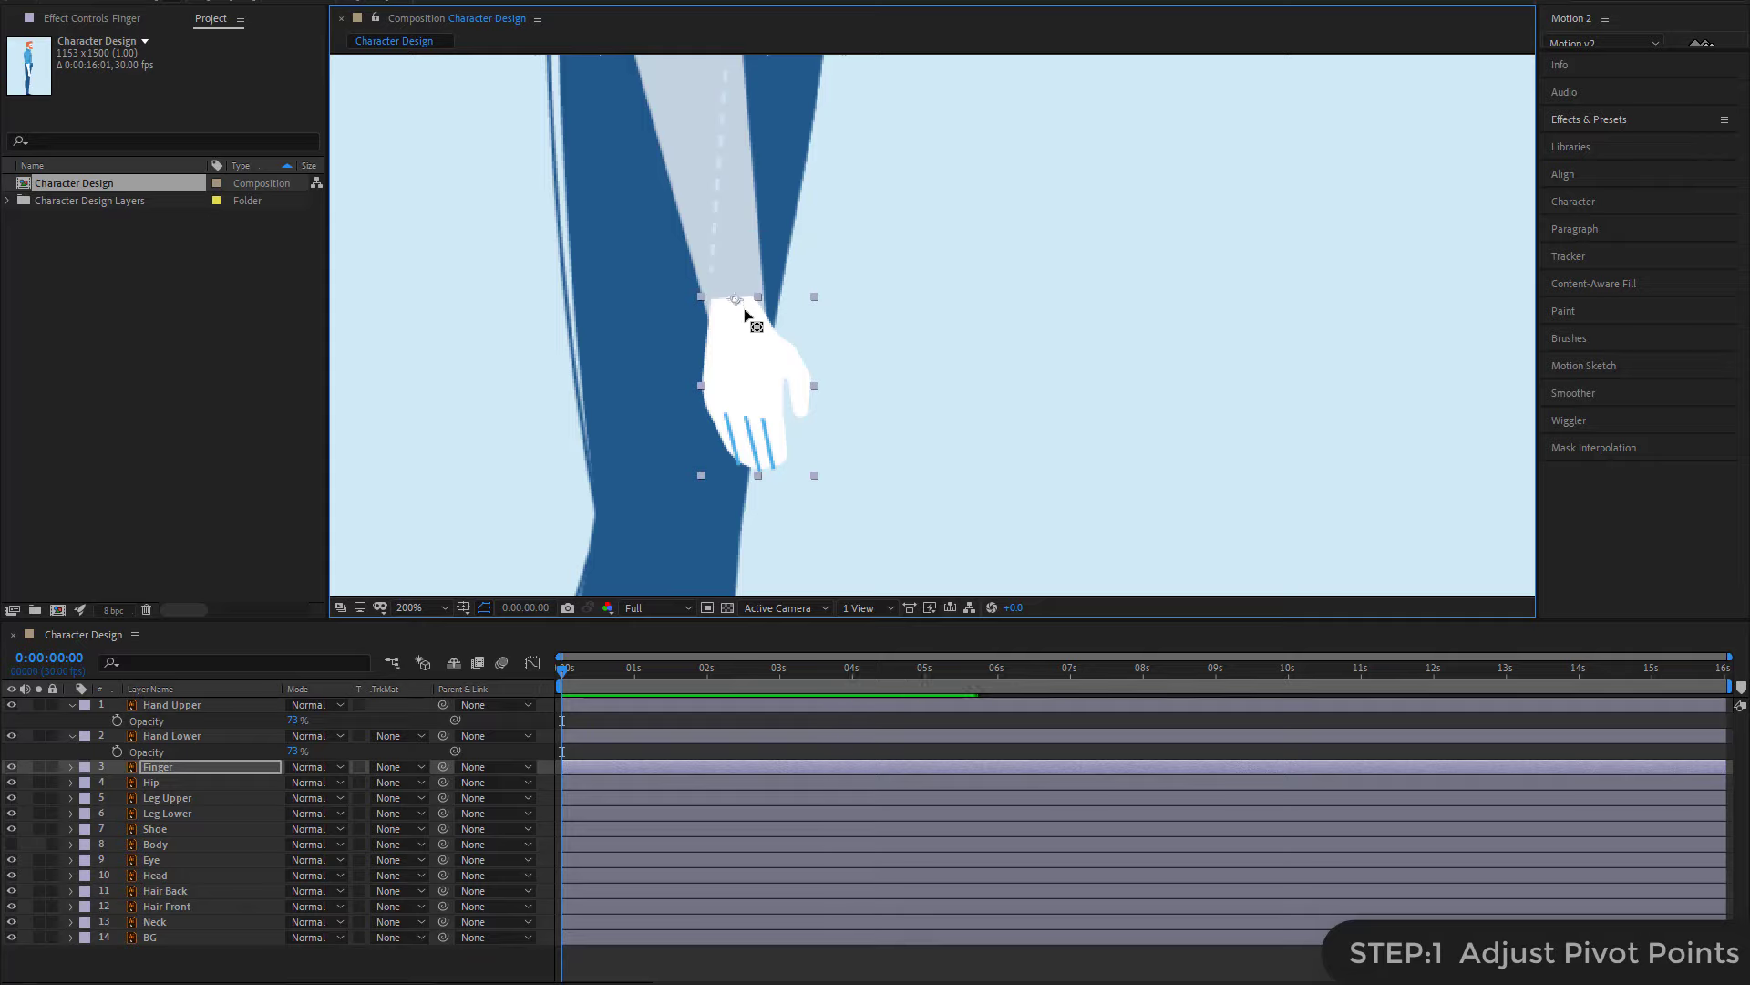
{"action": "mouse_move", "coordinate": [293, 751]}
{"action": "left_mouse_down"}
{"action": "mouse_move", "coordinate": [317, 751]}
{"action": "mouse_move", "coordinate": [317, 720]}
{"action": "left_mouse_up"}
{"action": "left_click", "coordinate": [100, 720]}
- Collapse the arm layers' Opacity rows and turn the Body layer back on
{"action": "left_click", "coordinate": [72, 705]}
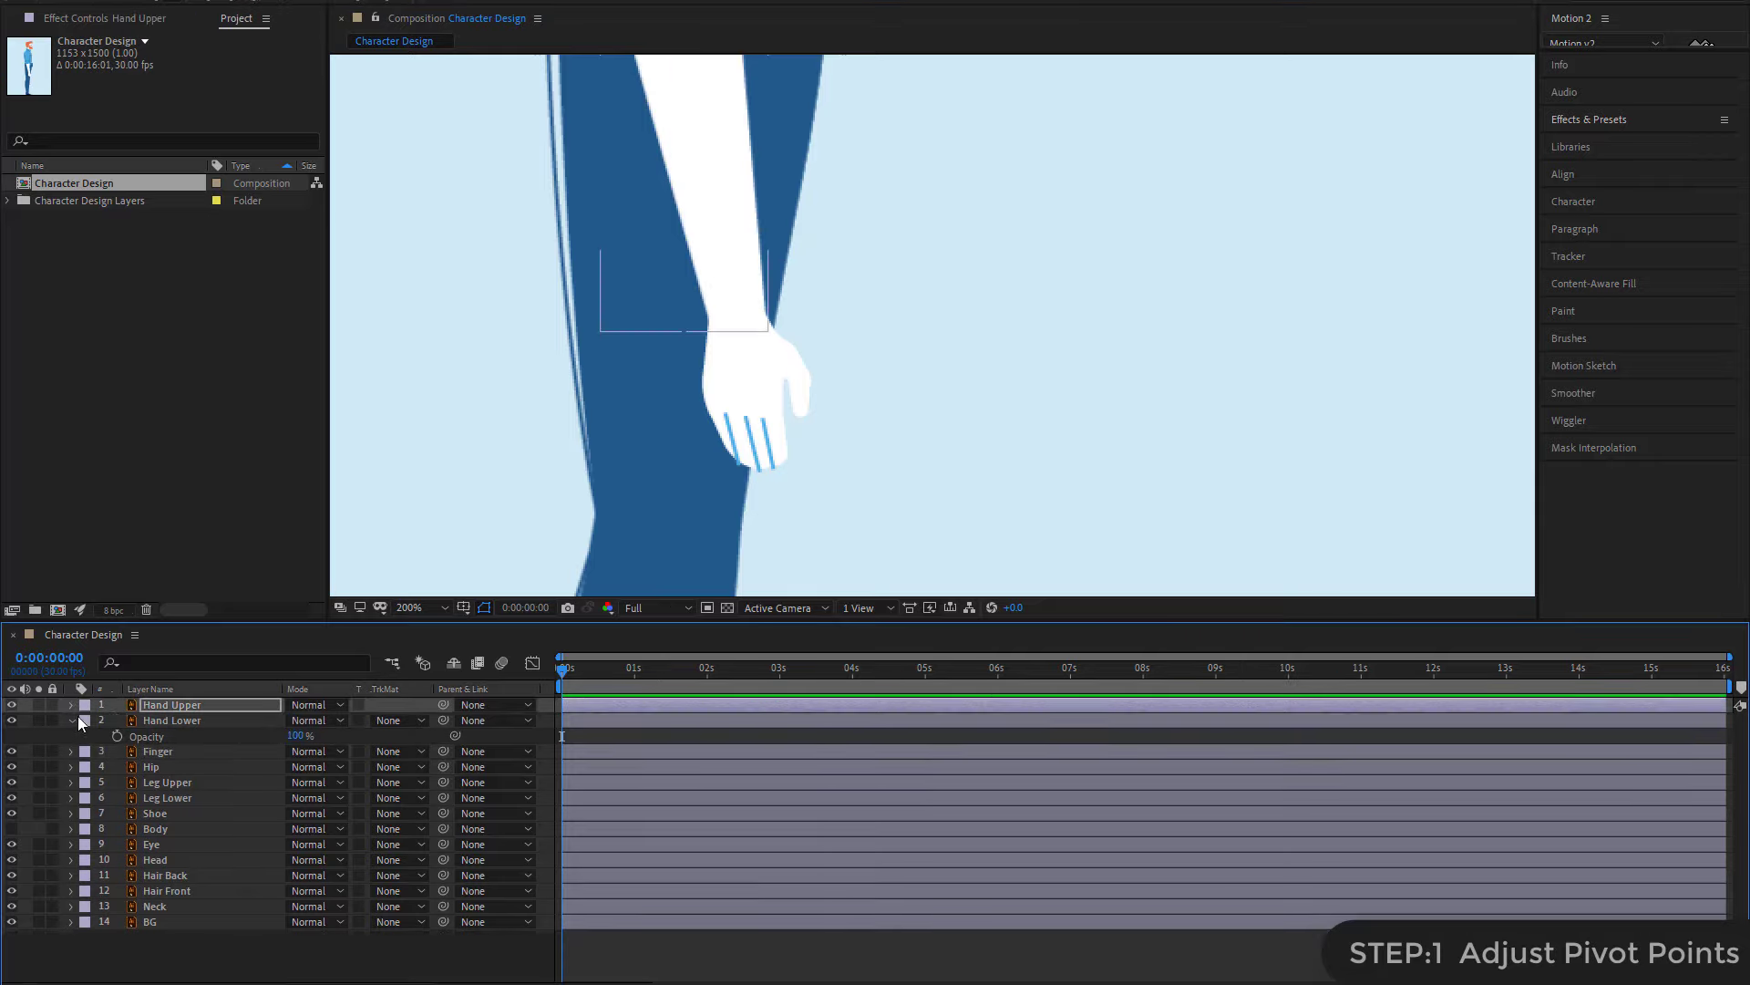
{"action": "left_click", "coordinate": [77, 720]}
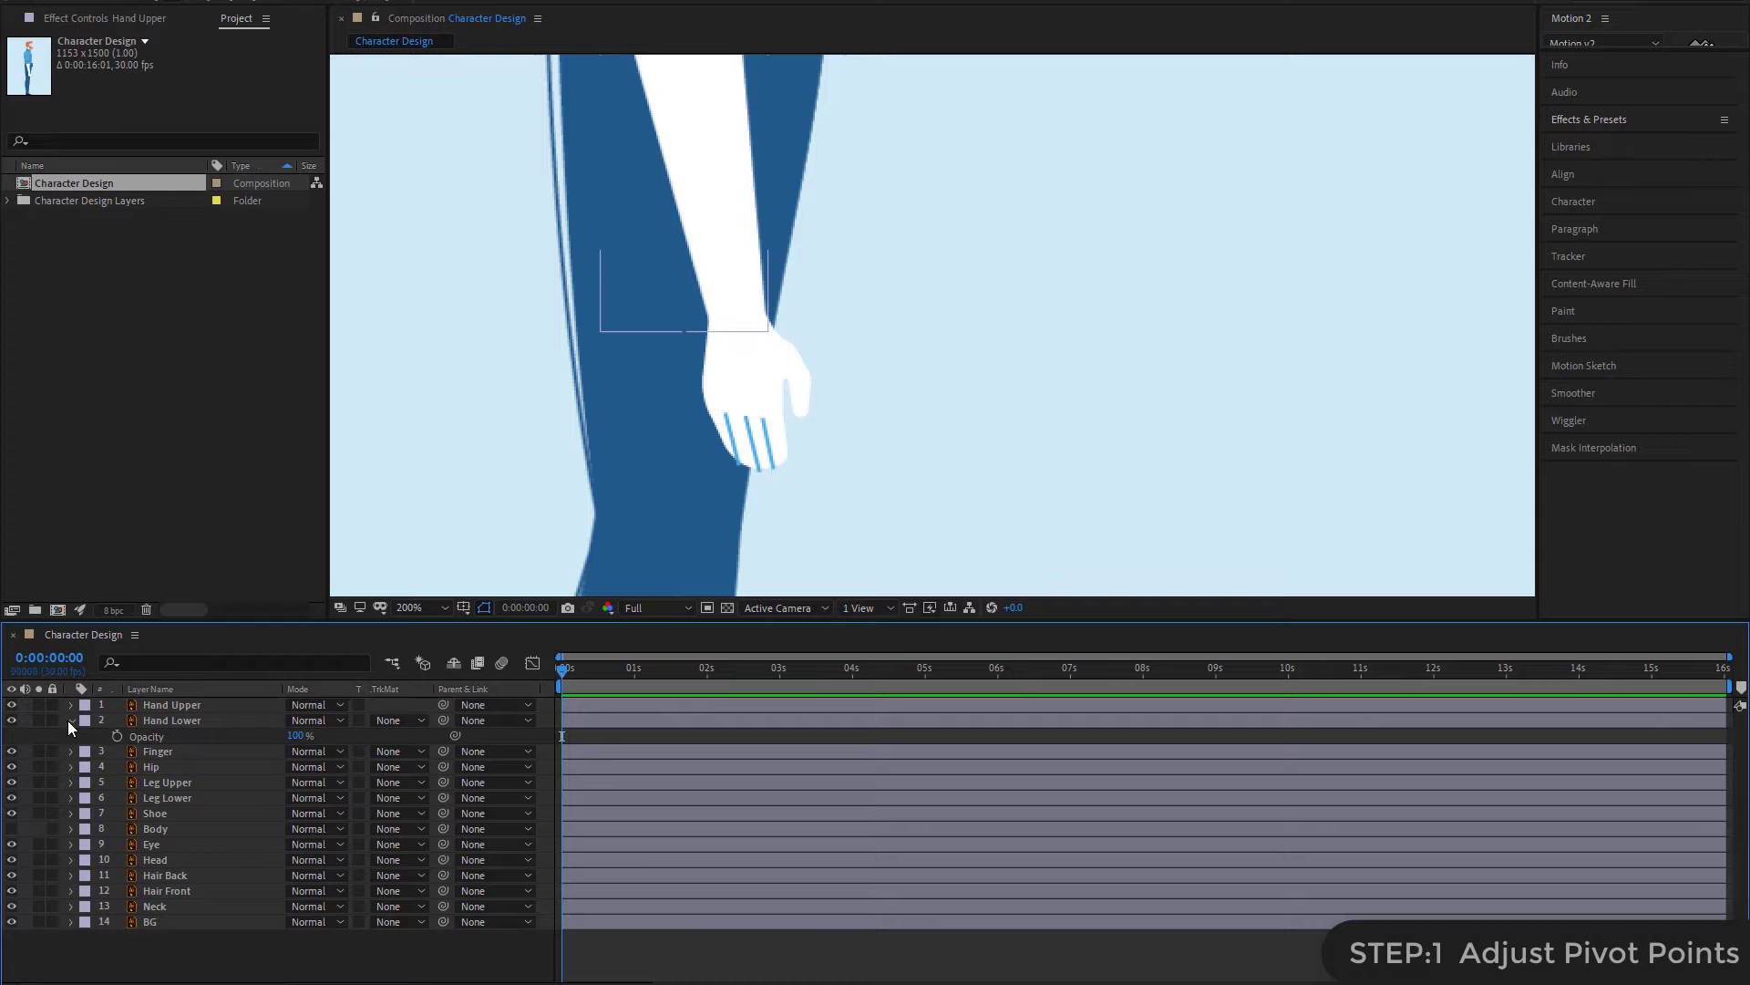
{"action": "left_click", "coordinate": [72, 720]}
{"action": "scroll", "coordinate": [832, 303], "scroll_direction": "down", "scroll_amount": 3}
{"action": "mouse_move", "coordinate": [1029, 301]}
{"action": "left_mouse_down"}
{"action": "mouse_move", "coordinate": [931, 270]}
{"action": "mouse_move", "coordinate": [840, 337]}
{"action": "left_mouse_up"}
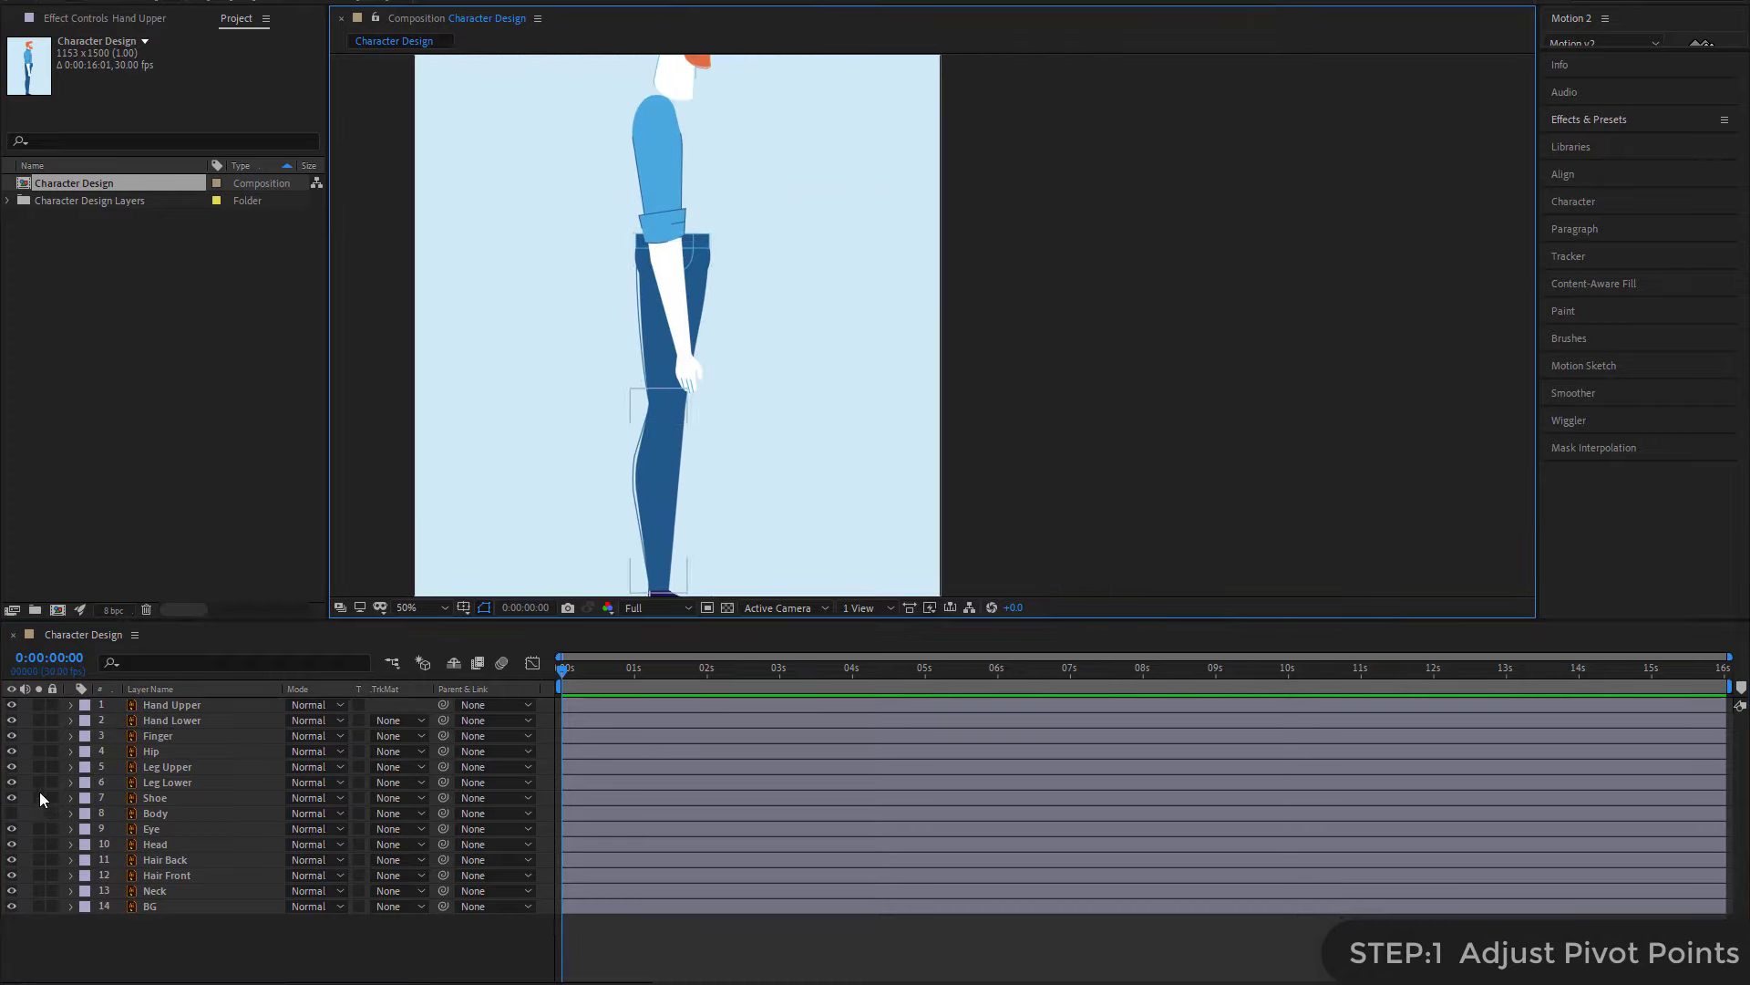
{"action": "left_click", "coordinate": [11, 813]}
- Drag the Body layer's pivot down to the waist at the bottom of the shirt
{"action": "scroll", "coordinate": [775, 419], "scroll_direction": "up", "scroll_amount": 3}
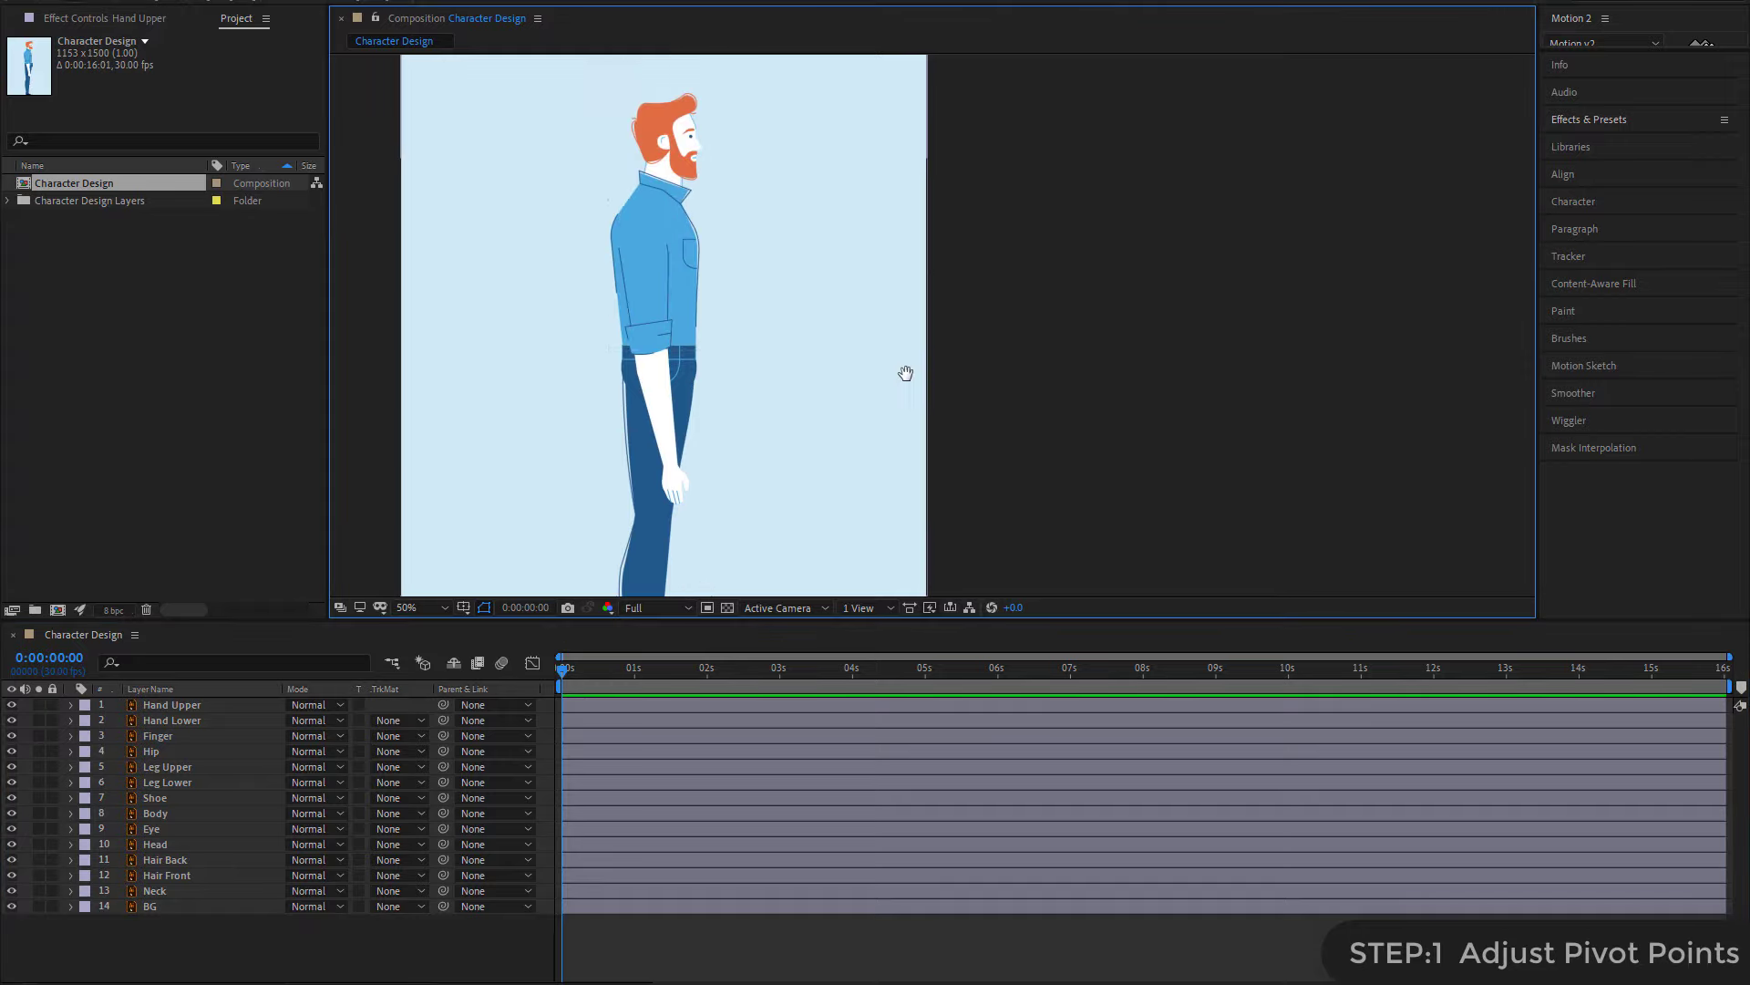
{"action": "left_click", "coordinate": [693, 274]}
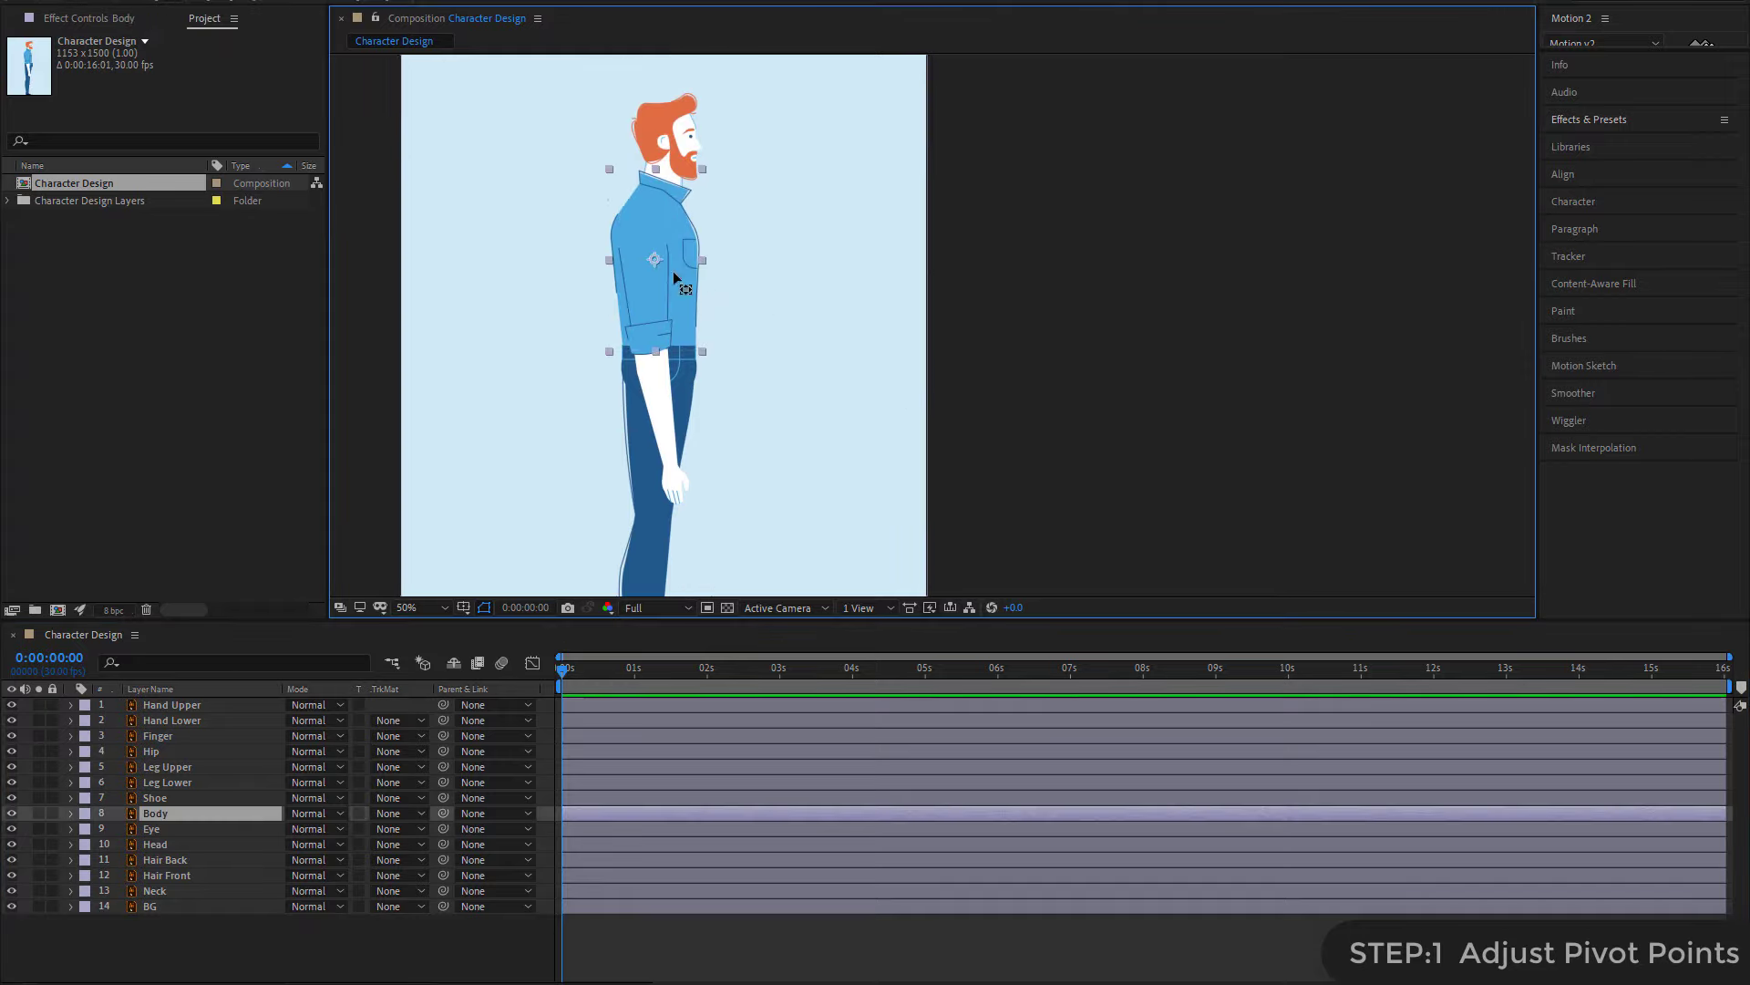
{"action": "left_click_drag", "start_coordinate": [655, 261], "coordinate": [660, 349]}
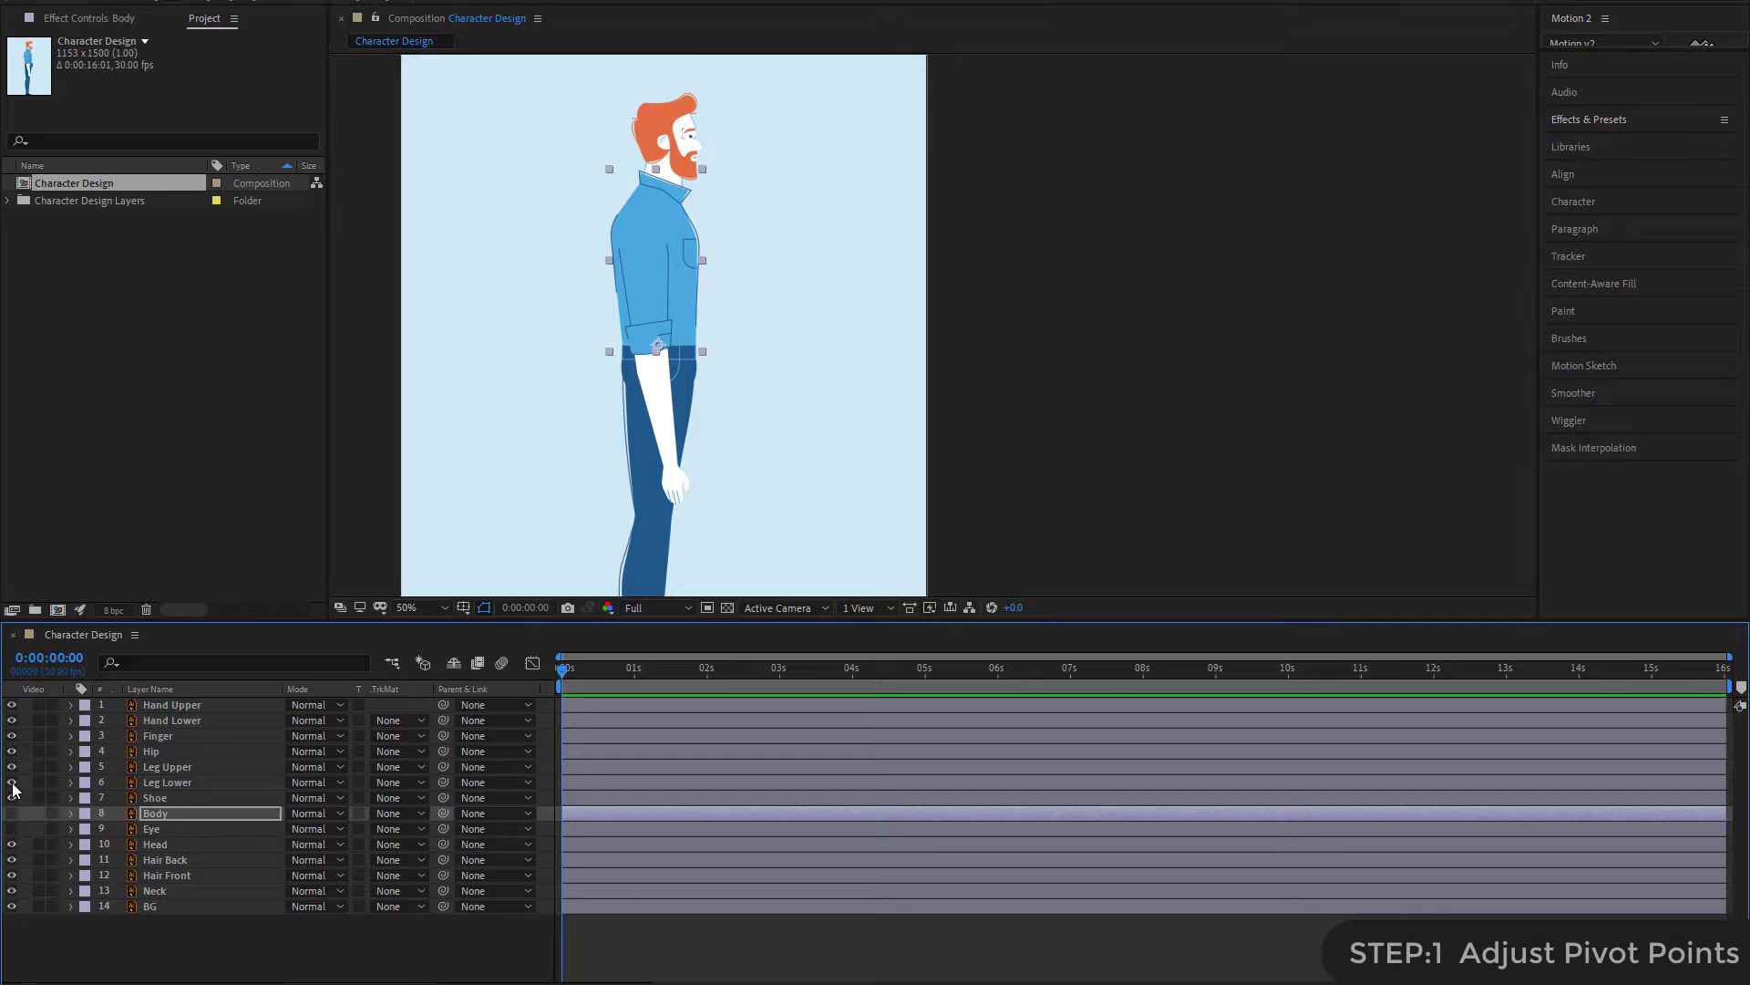
{"action": "left_click_drag", "start_coordinate": [12, 828], "coordinate": [12, 705]}
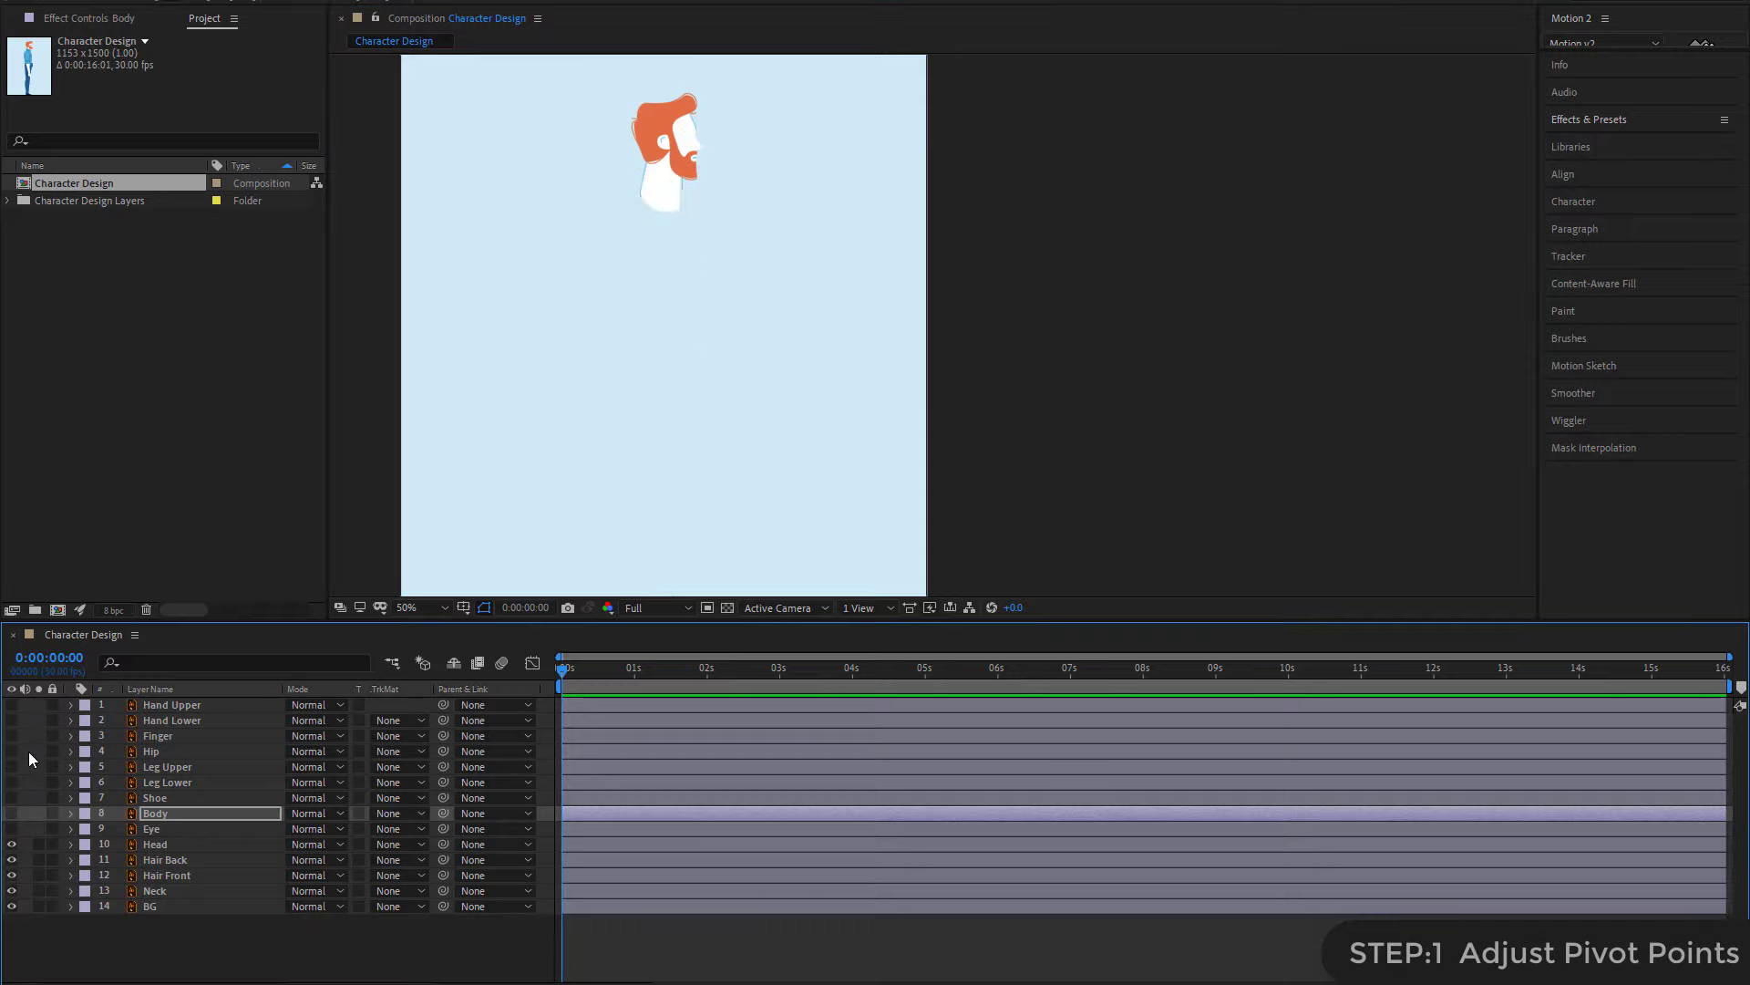
{"action": "left_click_drag", "start_coordinate": [12, 705], "coordinate": [12, 828]}
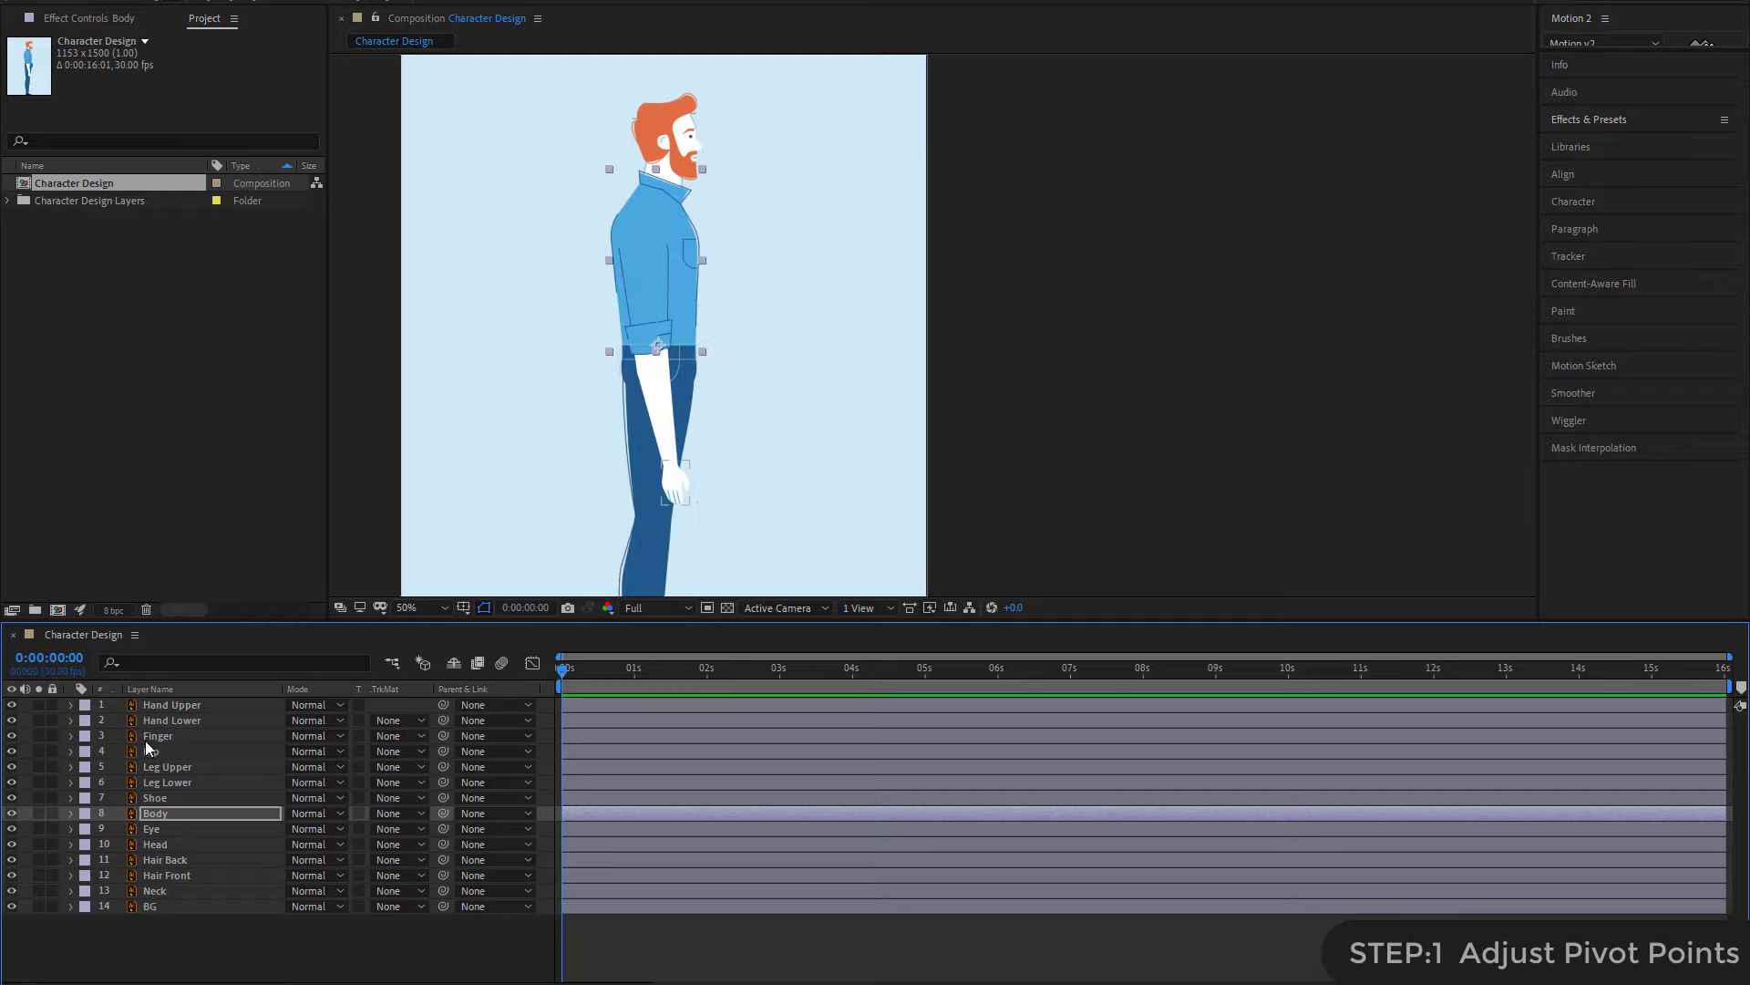
- Hide the Hip, Finger and Hand Lower layers and lock the BG layer
{"action": "left_click", "coordinate": [161, 767]}
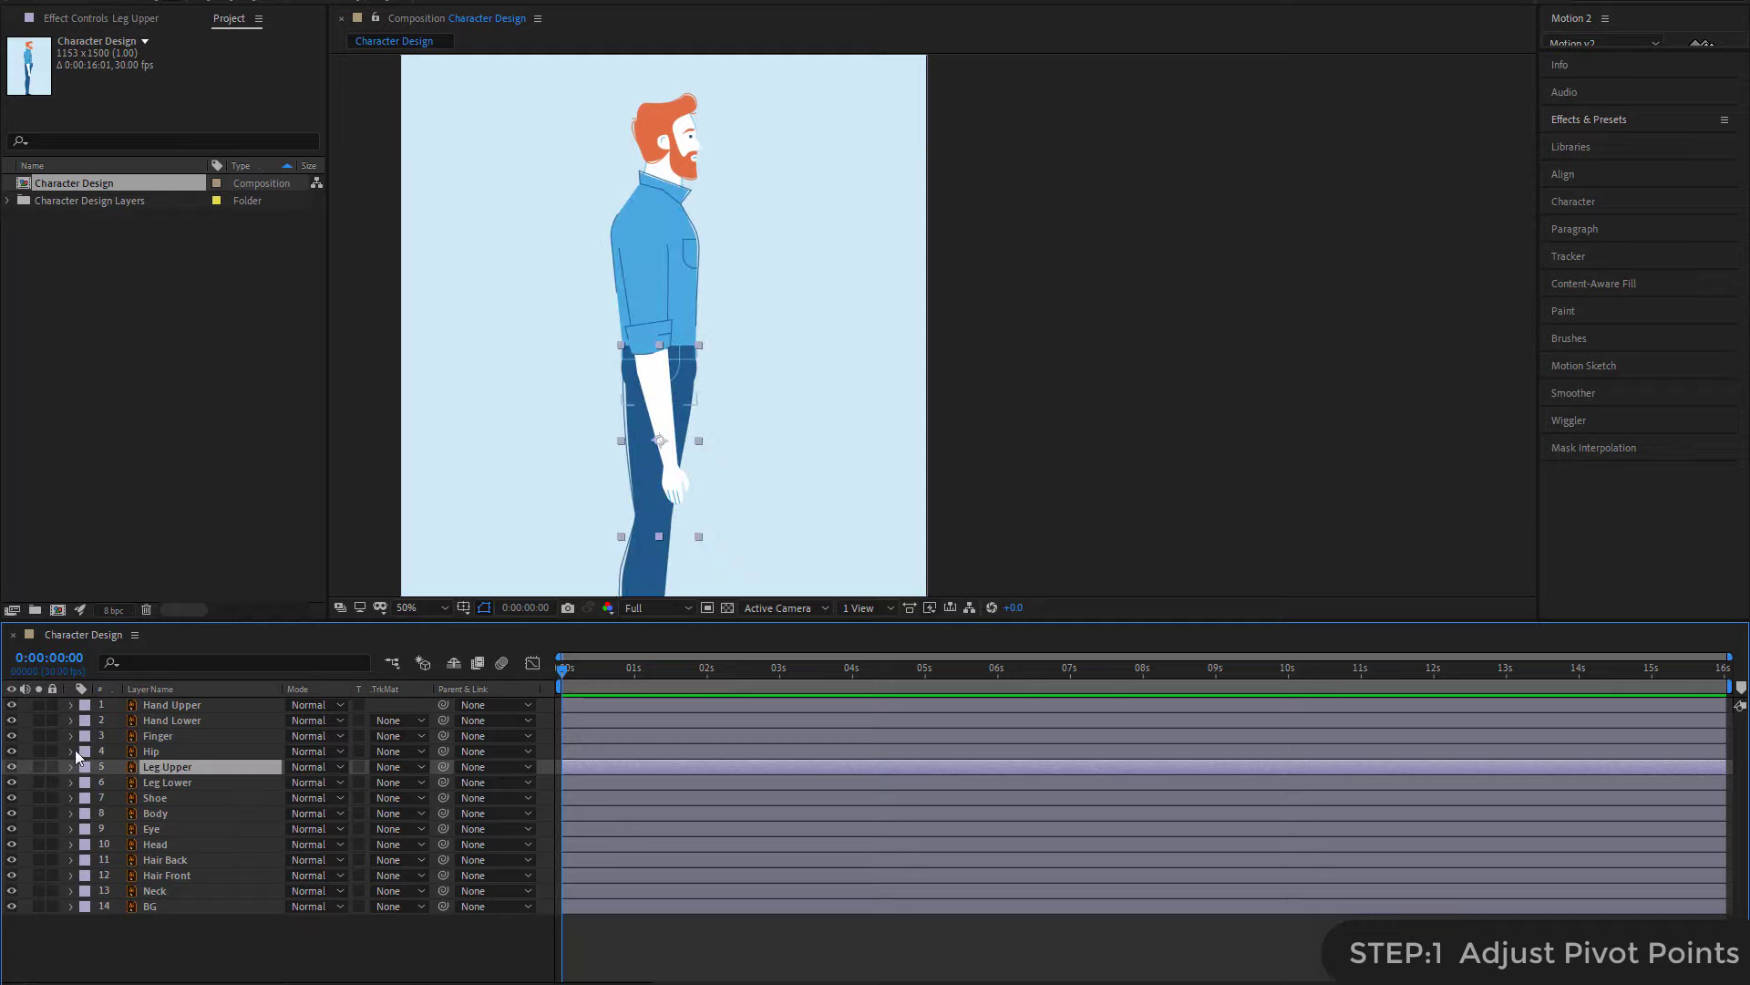
{"action": "left_click_drag", "start_coordinate": [14, 757], "coordinate": [11, 721]}
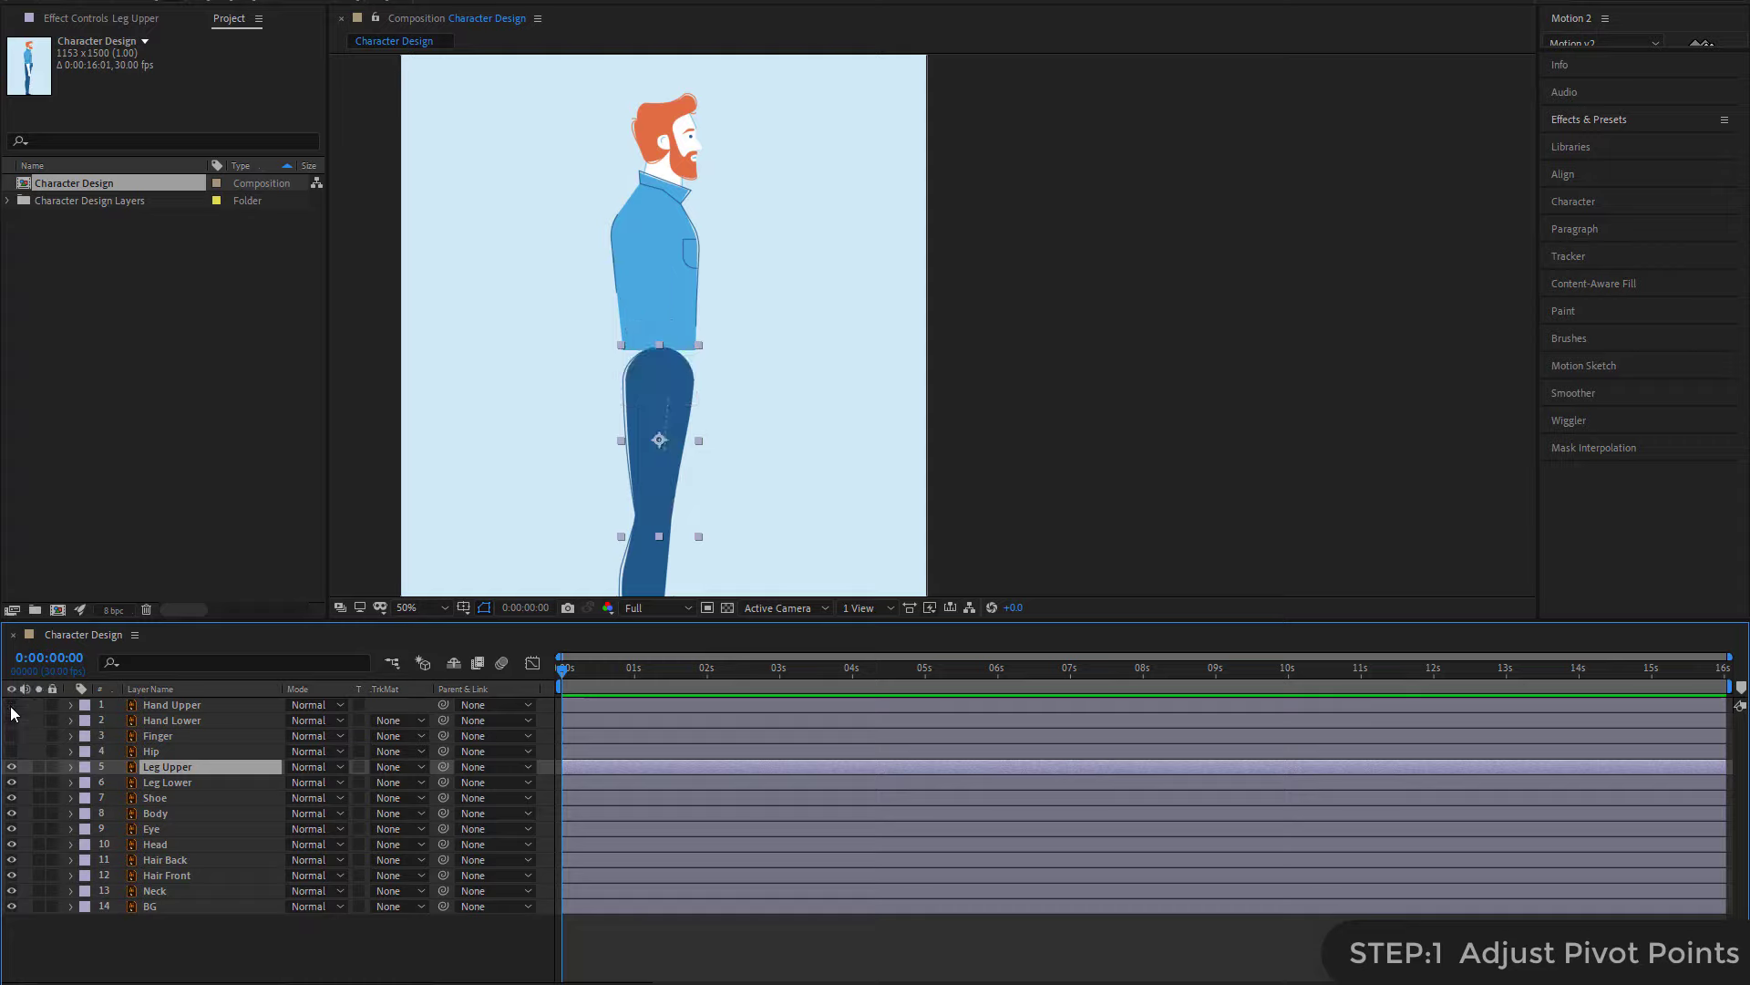
{"action": "left_click_drag", "start_coordinate": [1047, 375], "coordinate": [1029, 300]}
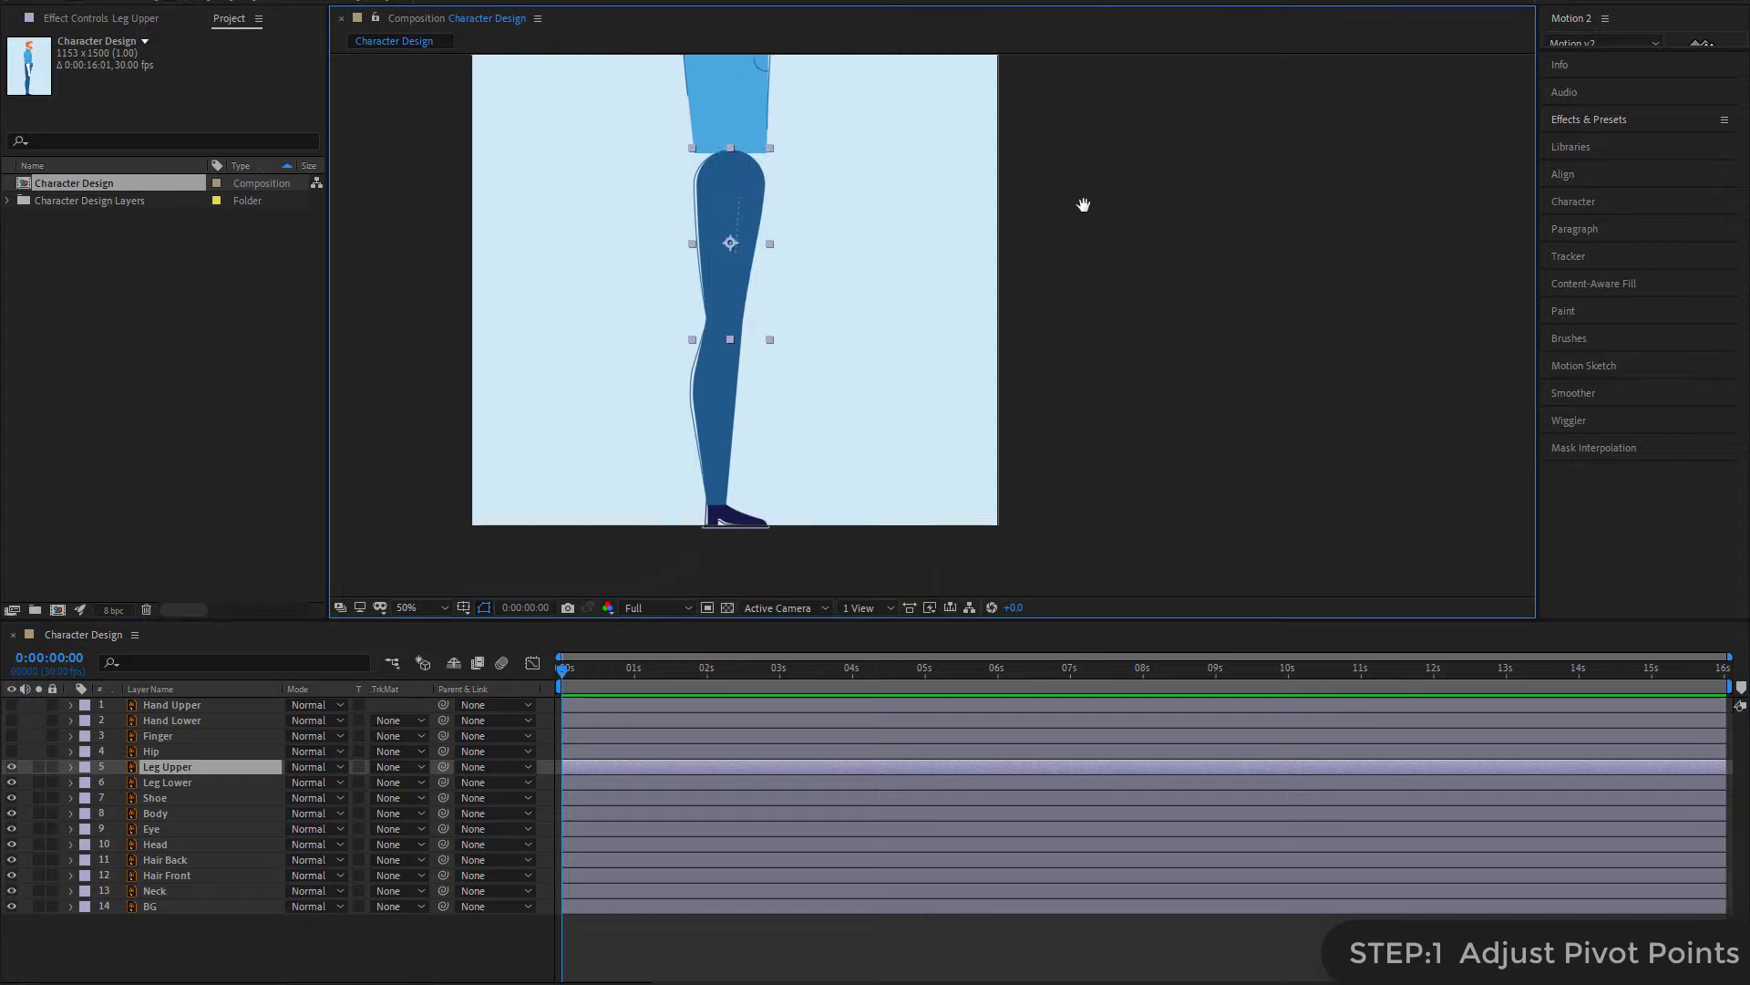
{"action": "left_click", "coordinate": [898, 362]}
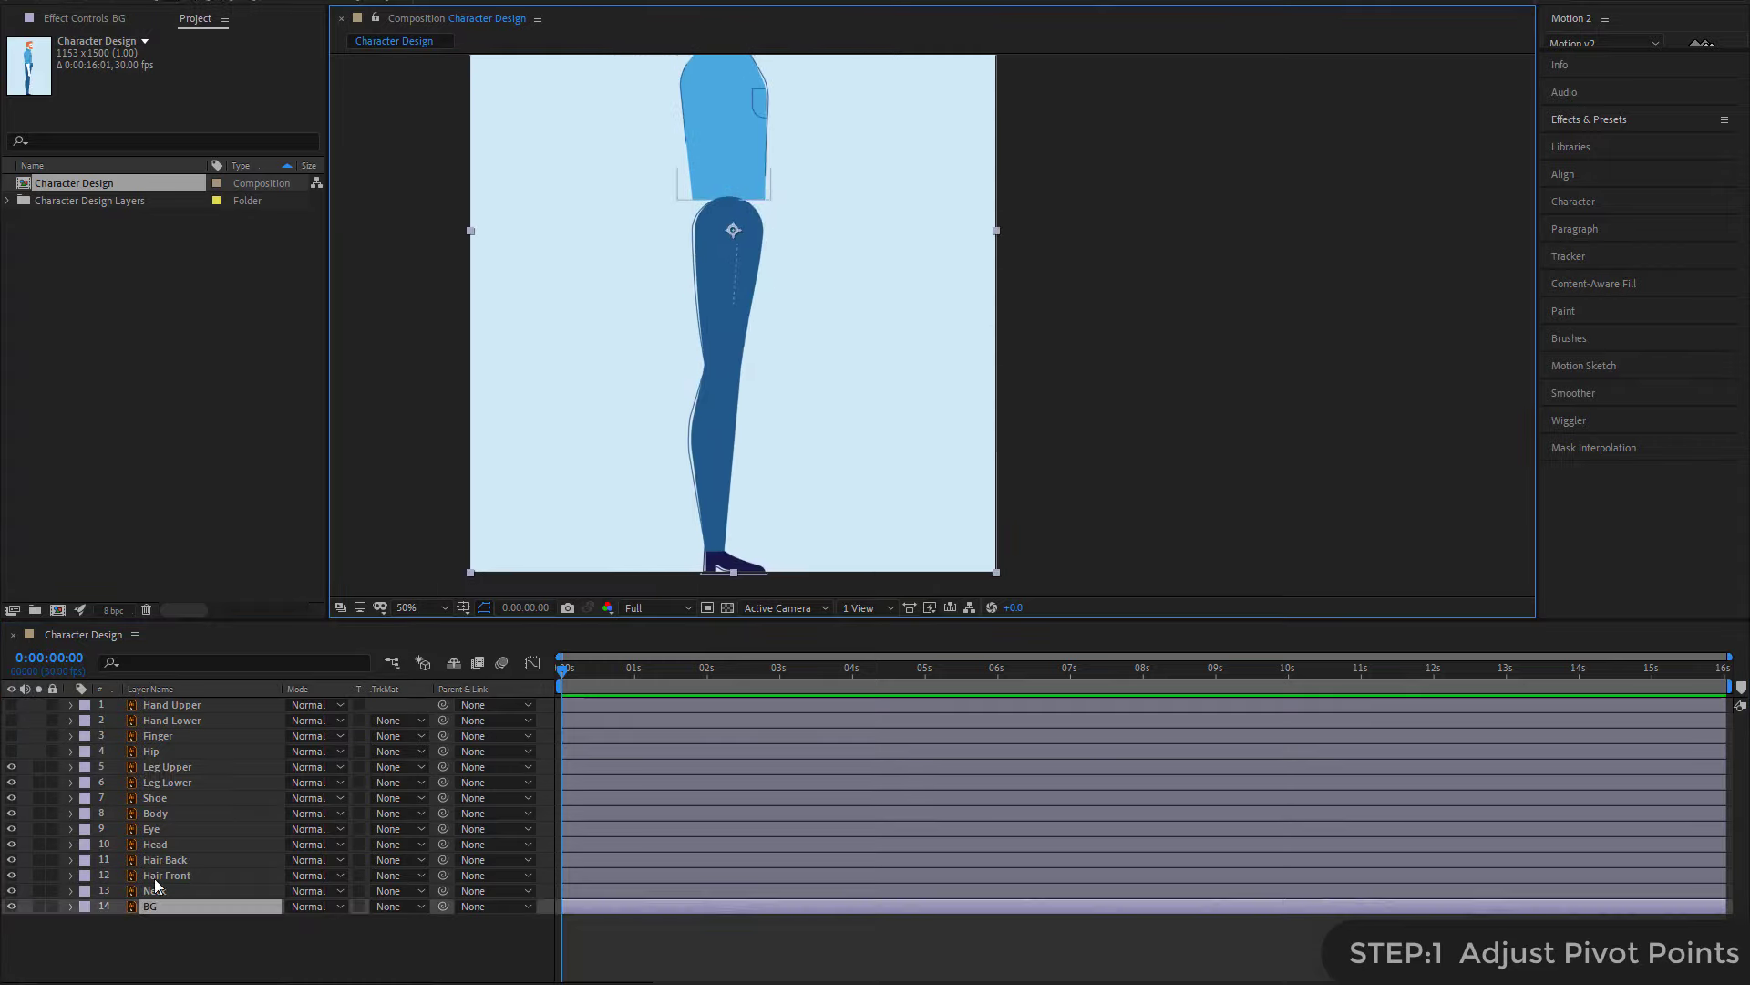
{"action": "left_click", "coordinate": [50, 906]}
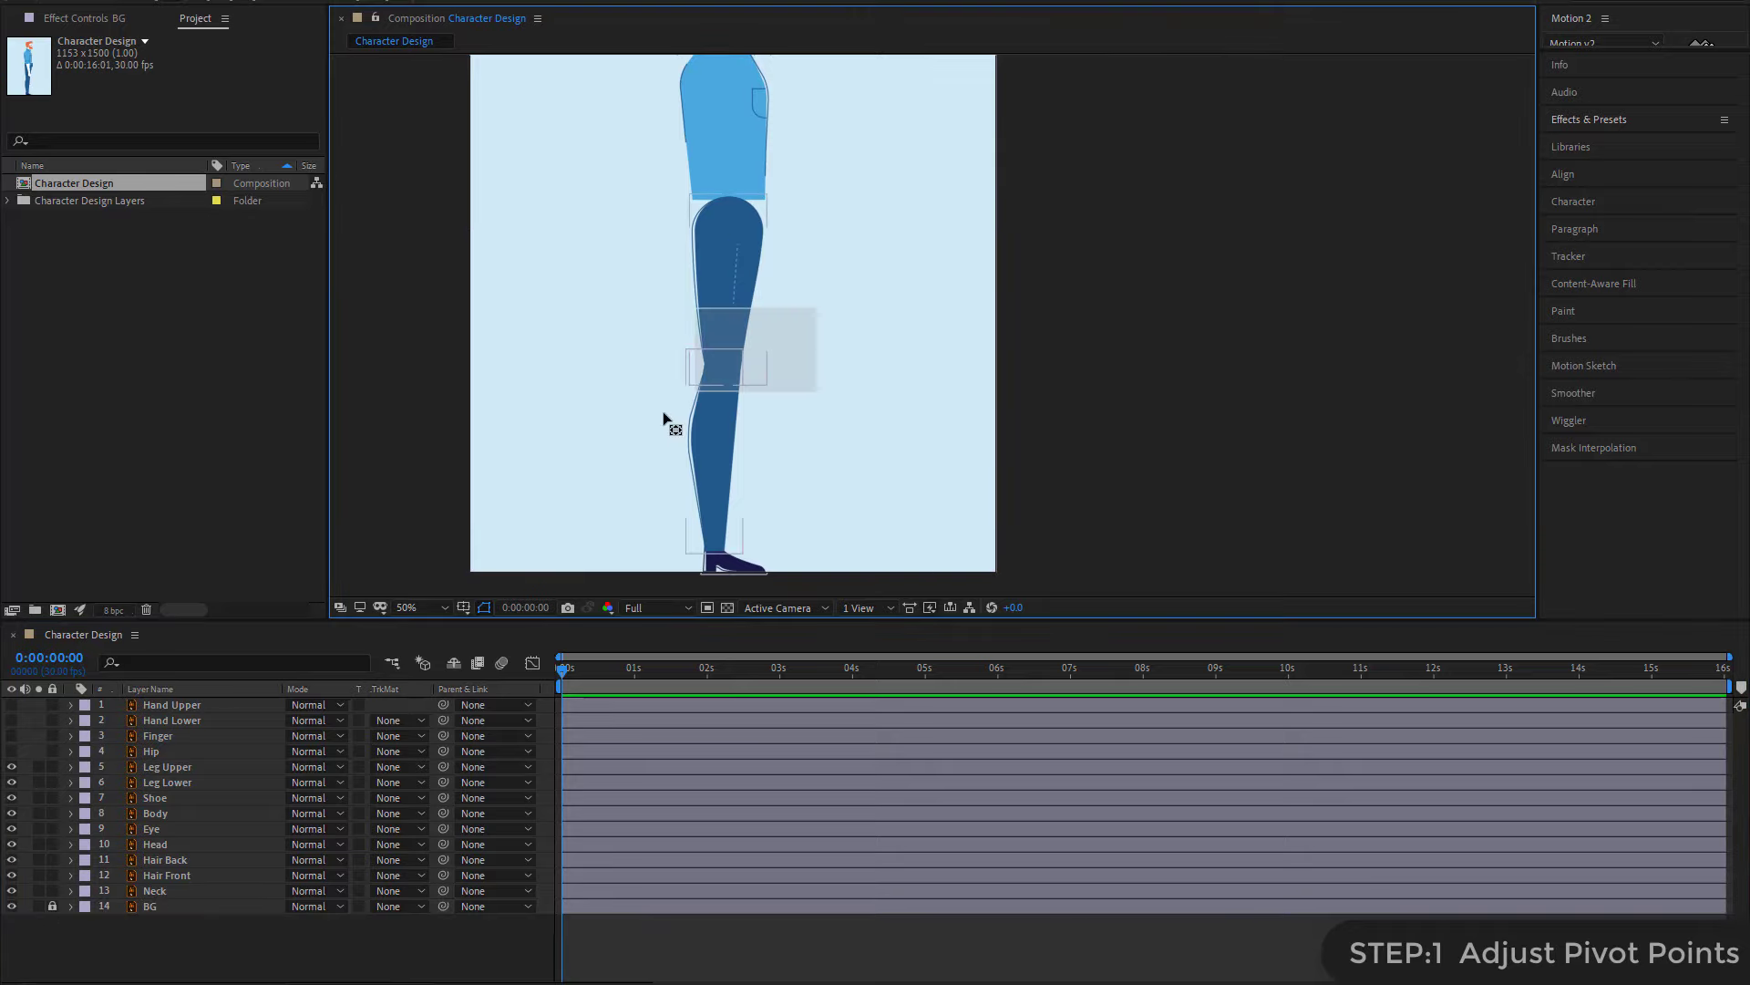
- Lower both leg layers' opacity to 71%
{"action": "left_click_drag", "start_coordinate": [818, 306], "coordinate": [672, 447]}
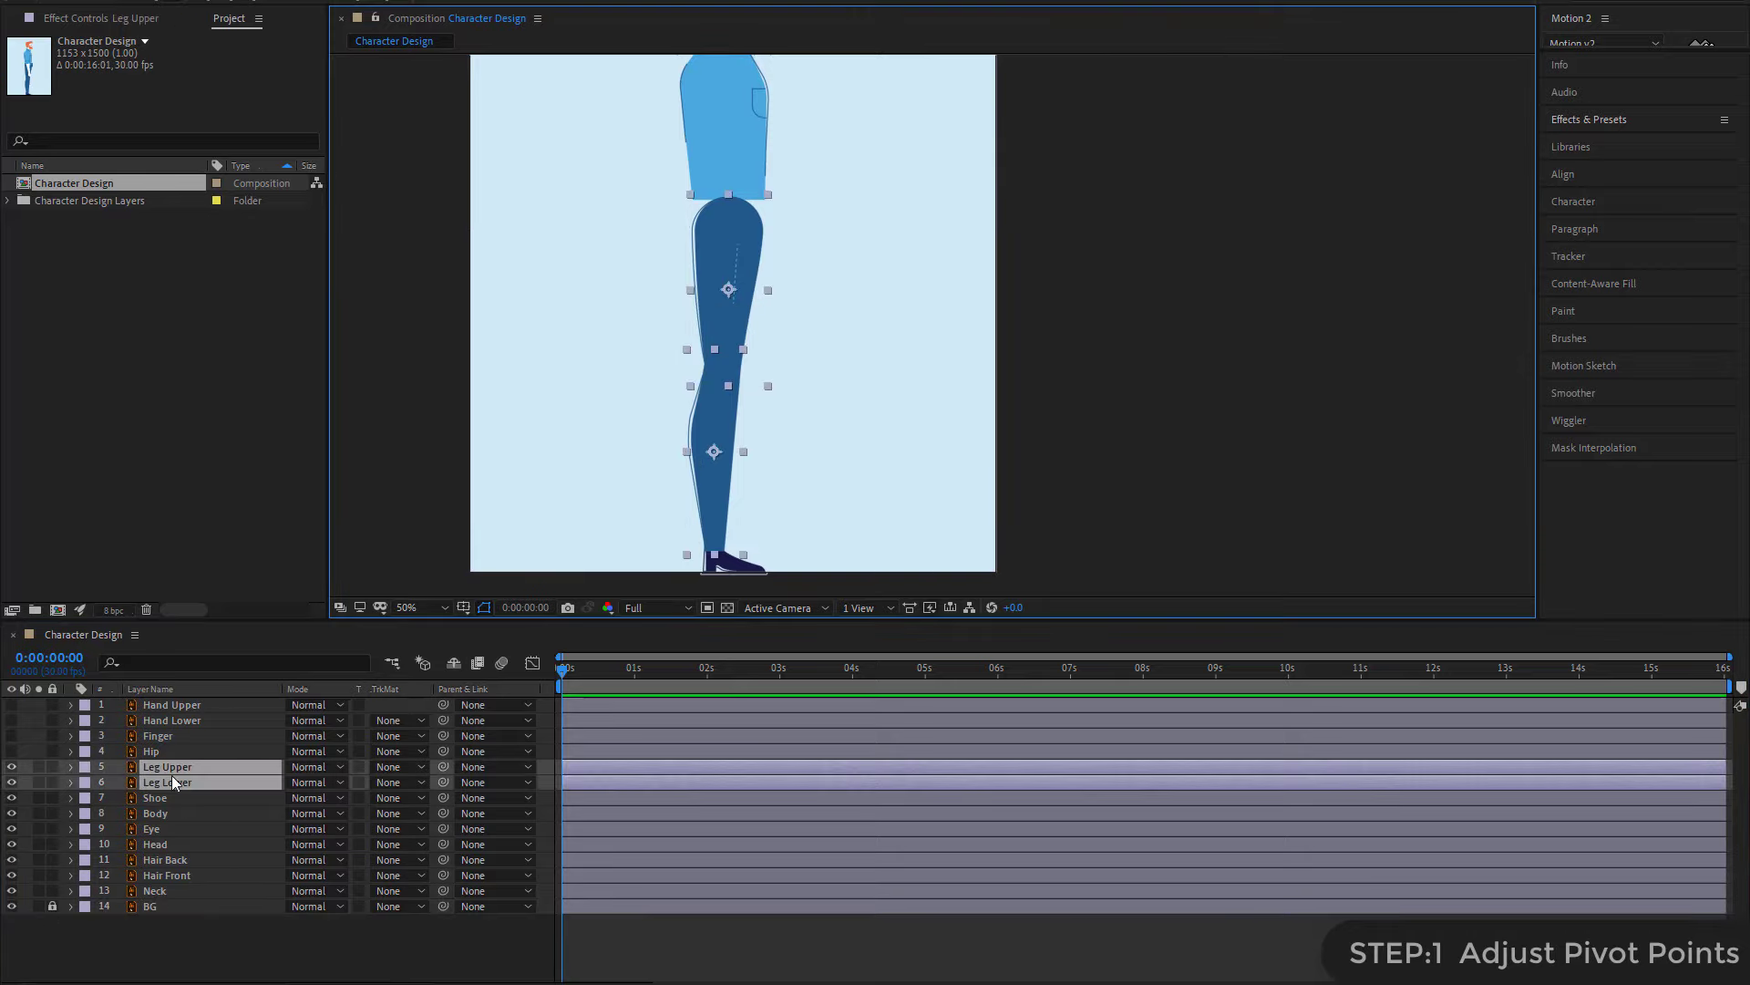
{"action": "key", "text": "t"}
{"action": "left_click_drag", "start_coordinate": [298, 783], "coordinate": [218, 784]}
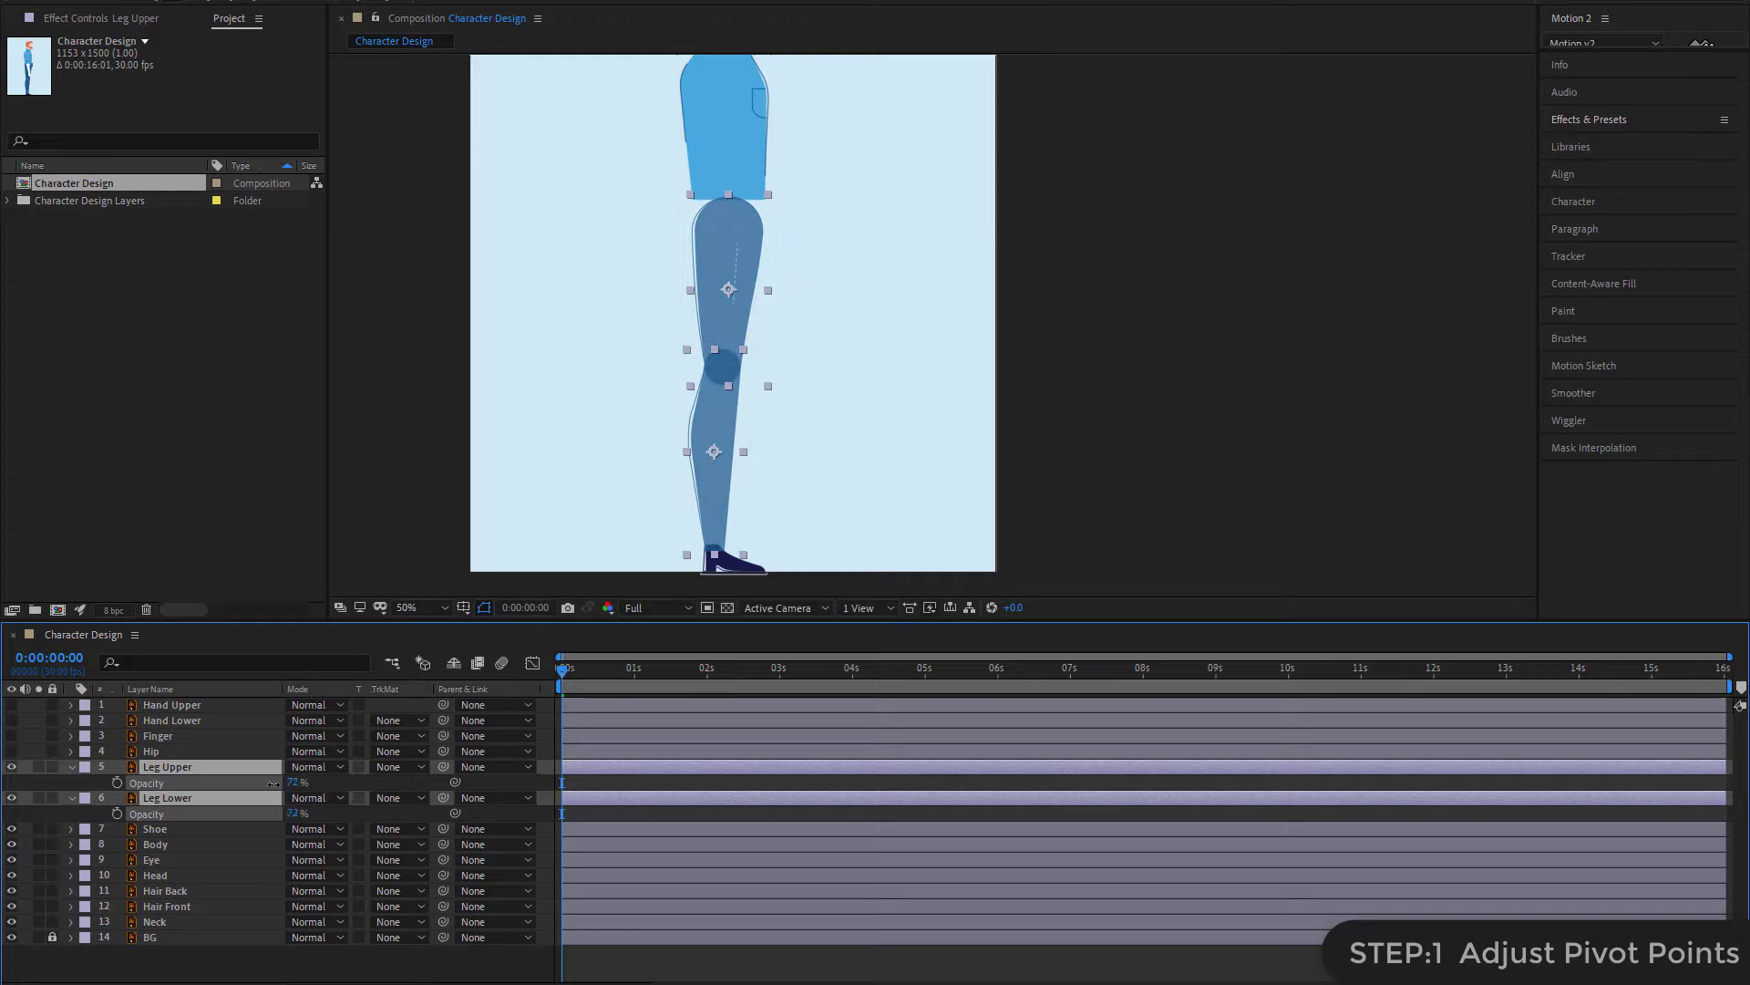
{"action": "left_click", "coordinate": [1063, 407]}
- Move the Leg Lower pivot to the centre of the knee
{"action": "scroll", "coordinate": [880, 403], "scroll_direction": "up", "scroll_amount": 2}
{"action": "scroll", "coordinate": [849, 434], "scroll_direction": "up", "scroll_amount": 1}
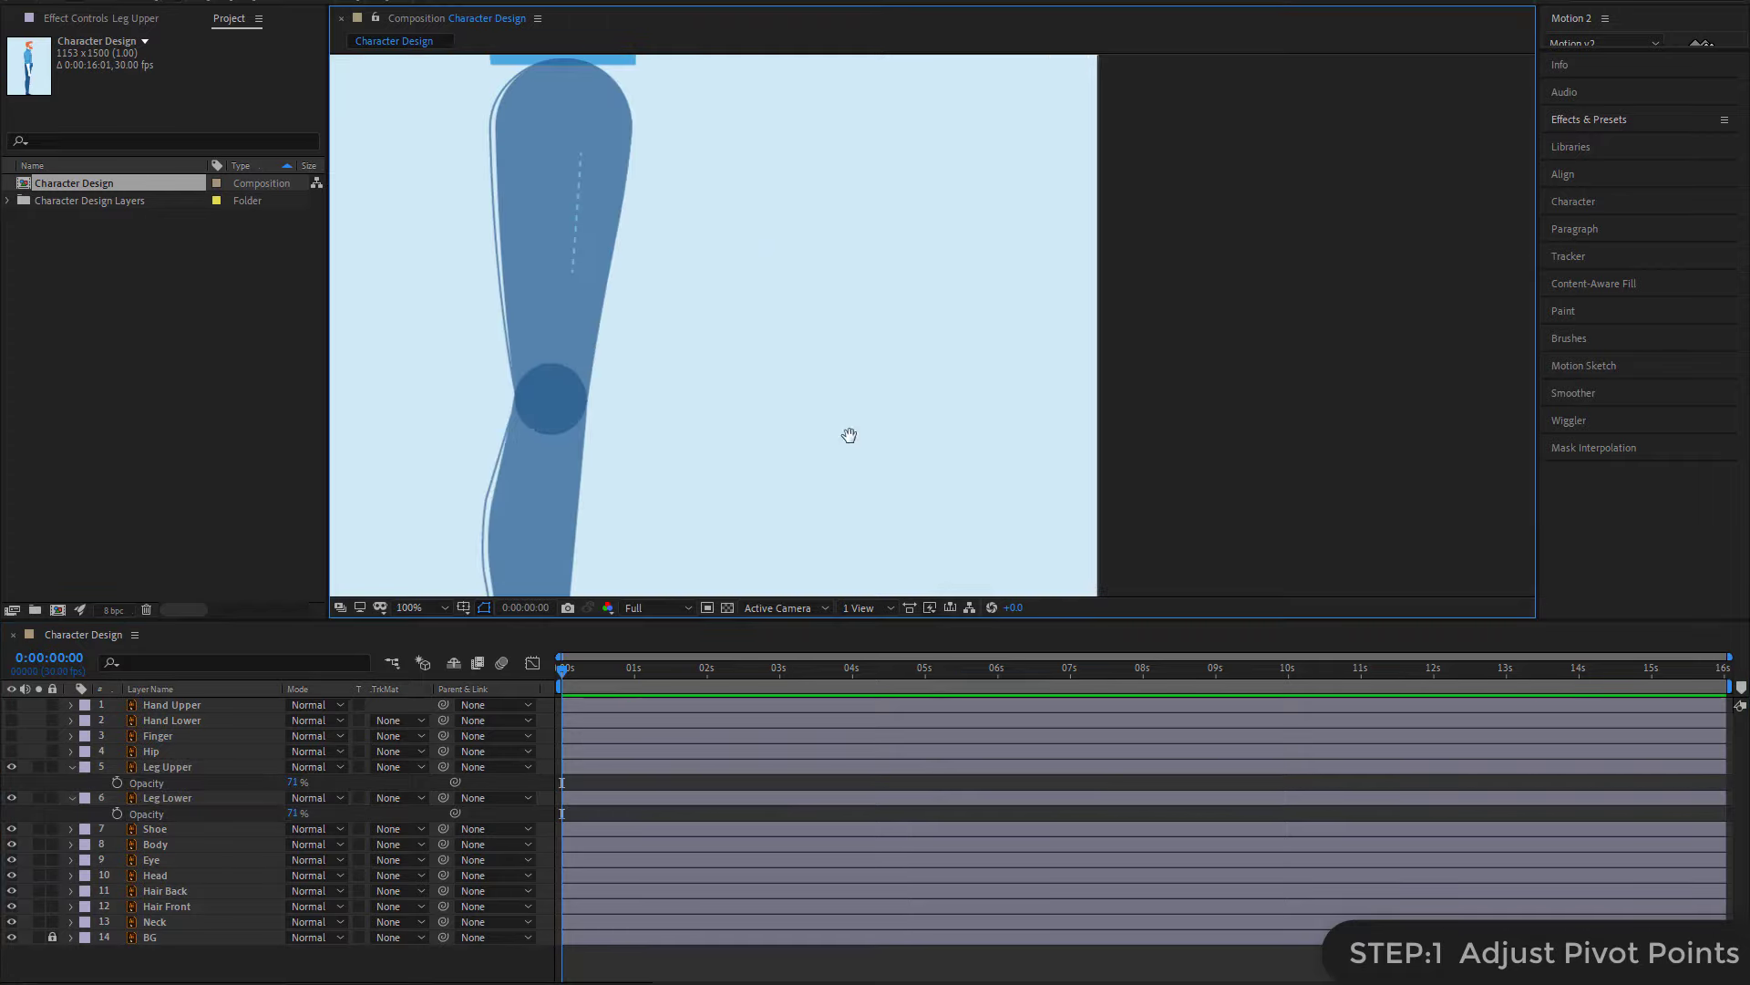
{"action": "scroll", "coordinate": [911, 410], "scroll_direction": "up", "scroll_amount": 1}
{"action": "left_click_drag", "start_coordinate": [808, 431], "coordinate": [955, 430]}
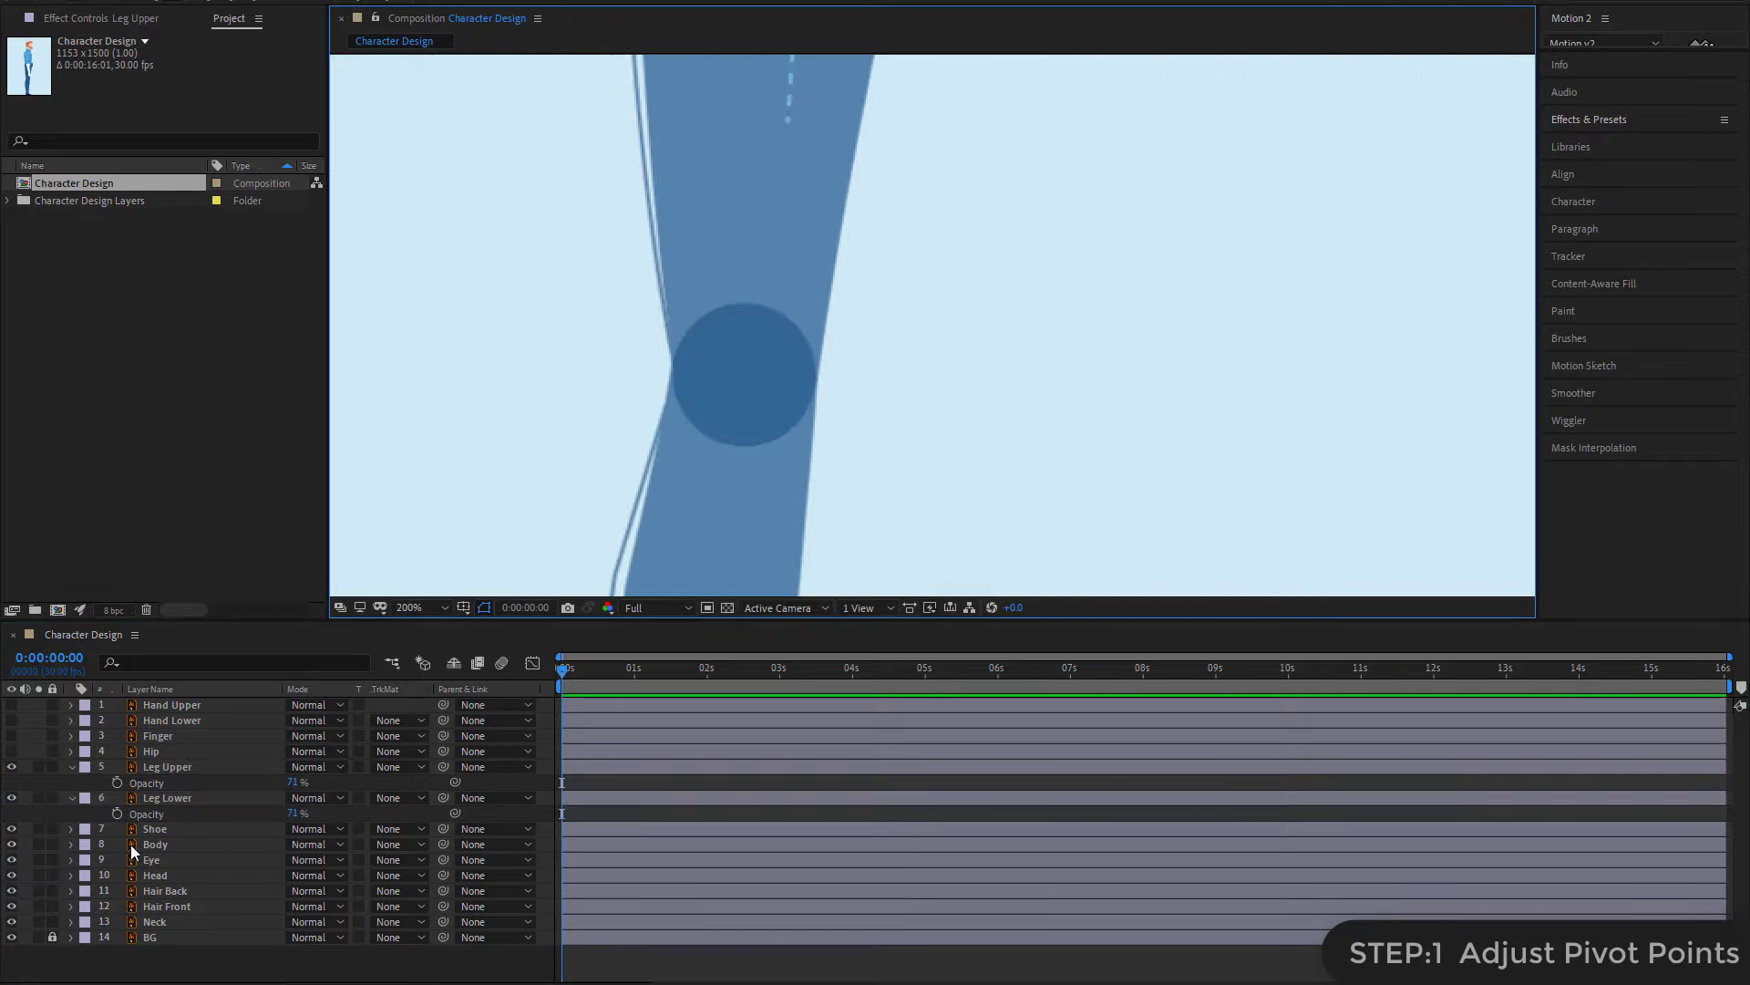
{"action": "left_click", "coordinate": [164, 797]}
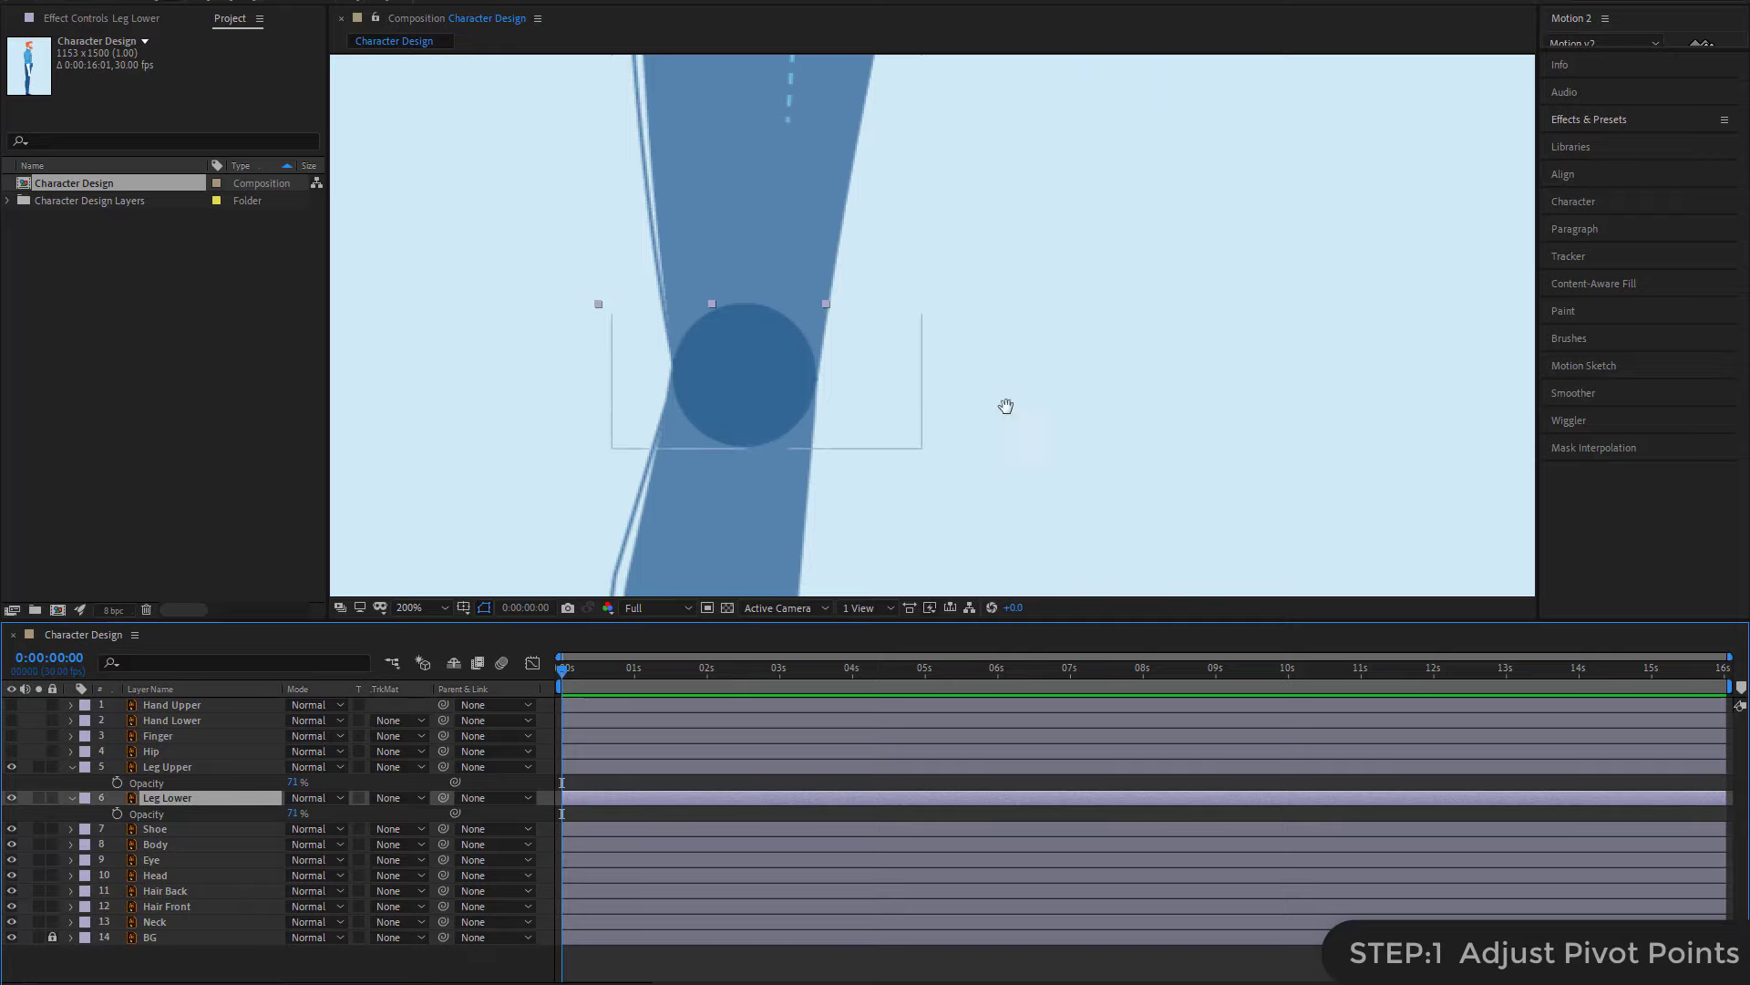
{"action": "left_click_drag", "start_coordinate": [1004, 402], "coordinate": [970, 254]}
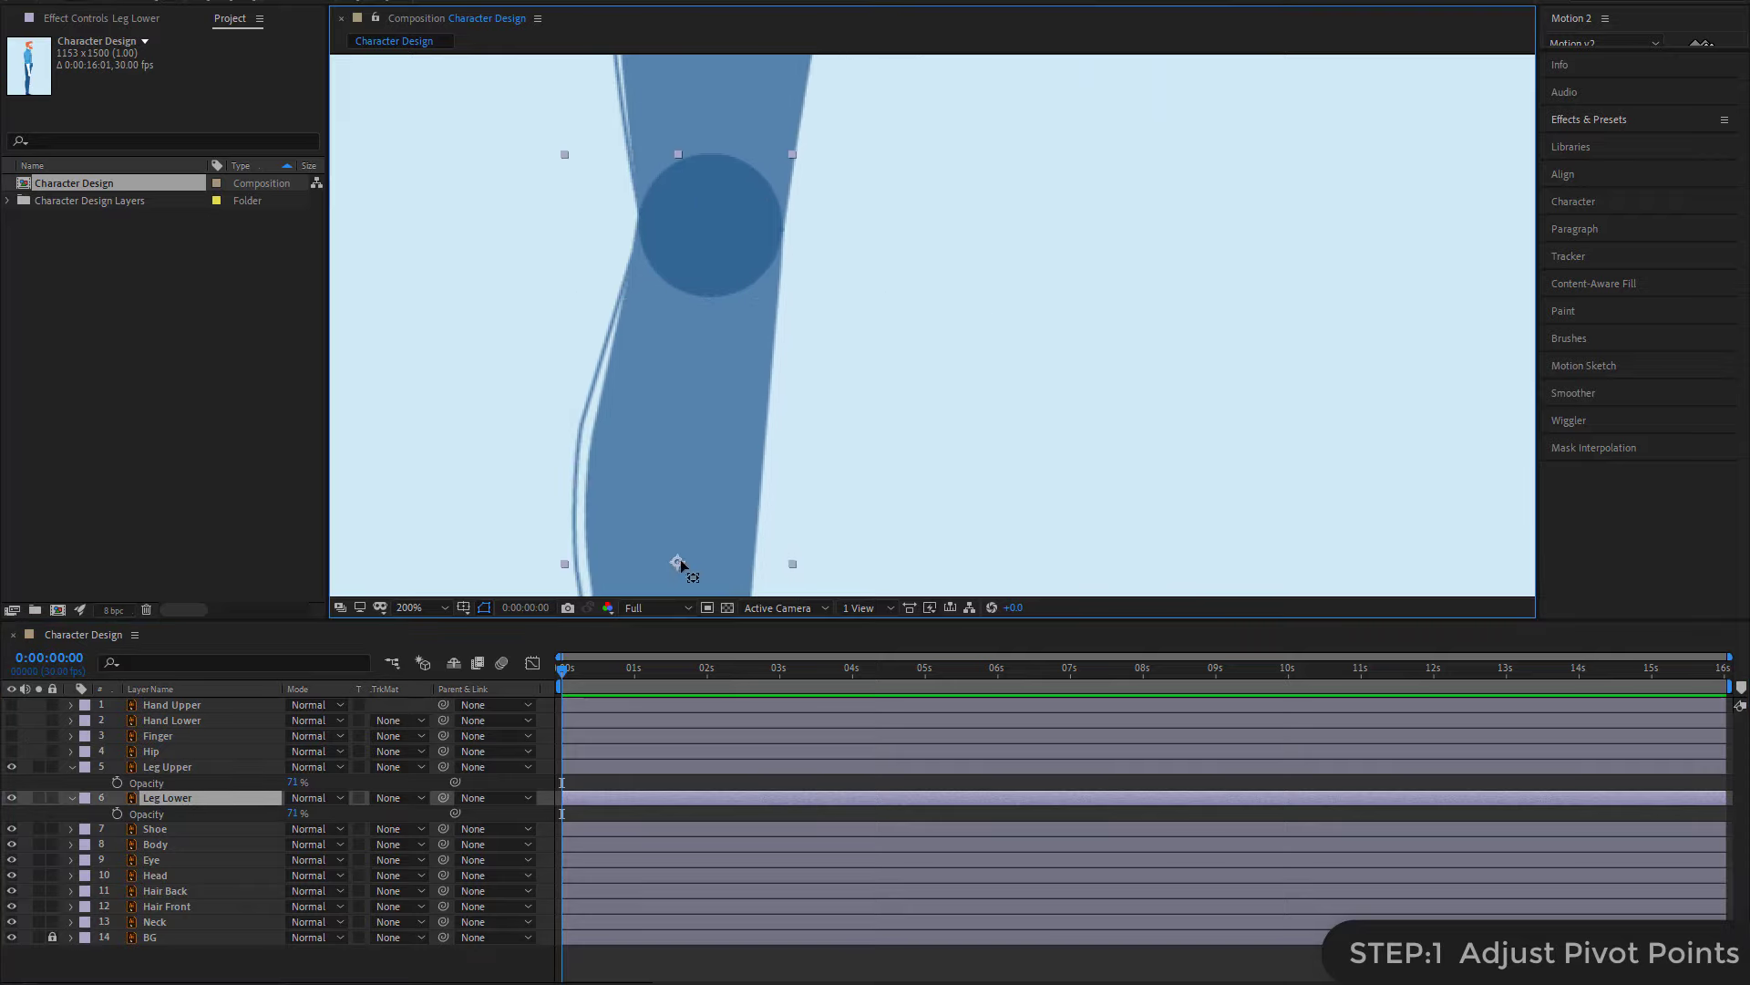
{"action": "left_click_drag", "start_coordinate": [677, 562], "coordinate": [711, 225]}
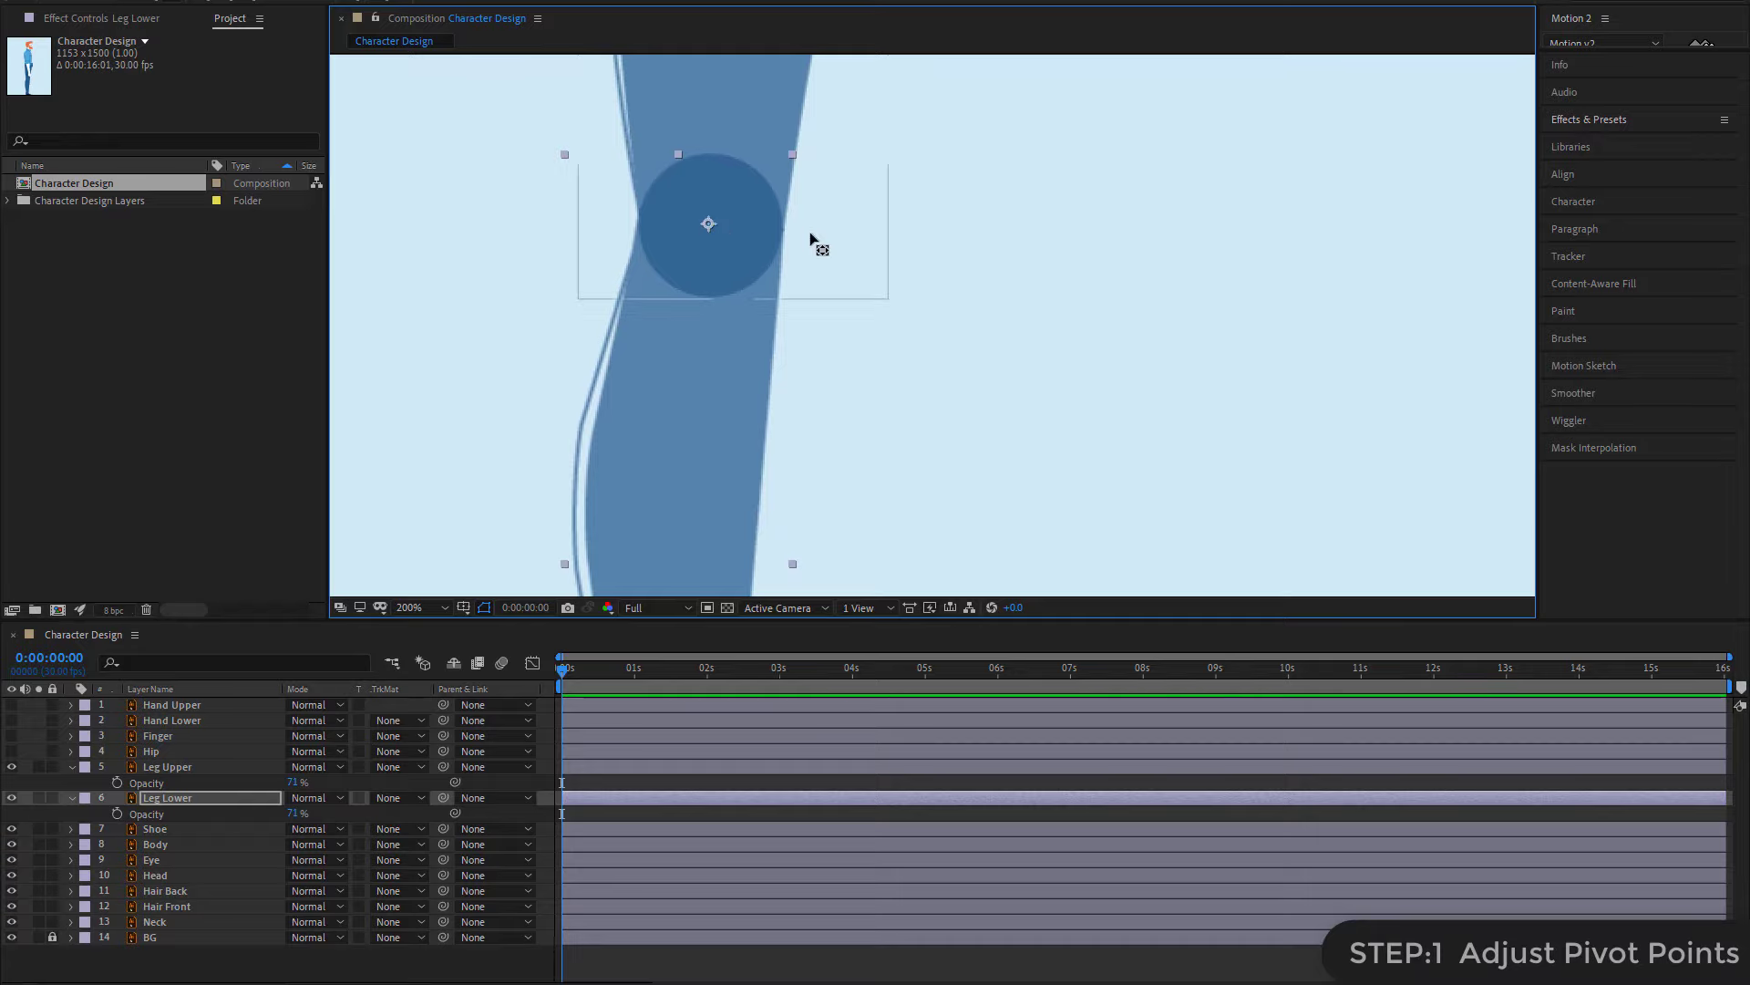
- Move the Leg Upper pivot up to the hip joint
{"action": "key", "text": "comma"}
{"action": "left_click_drag", "start_coordinate": [833, 255], "coordinate": [712, 482]}
{"action": "left_click", "coordinate": [725, 339]}
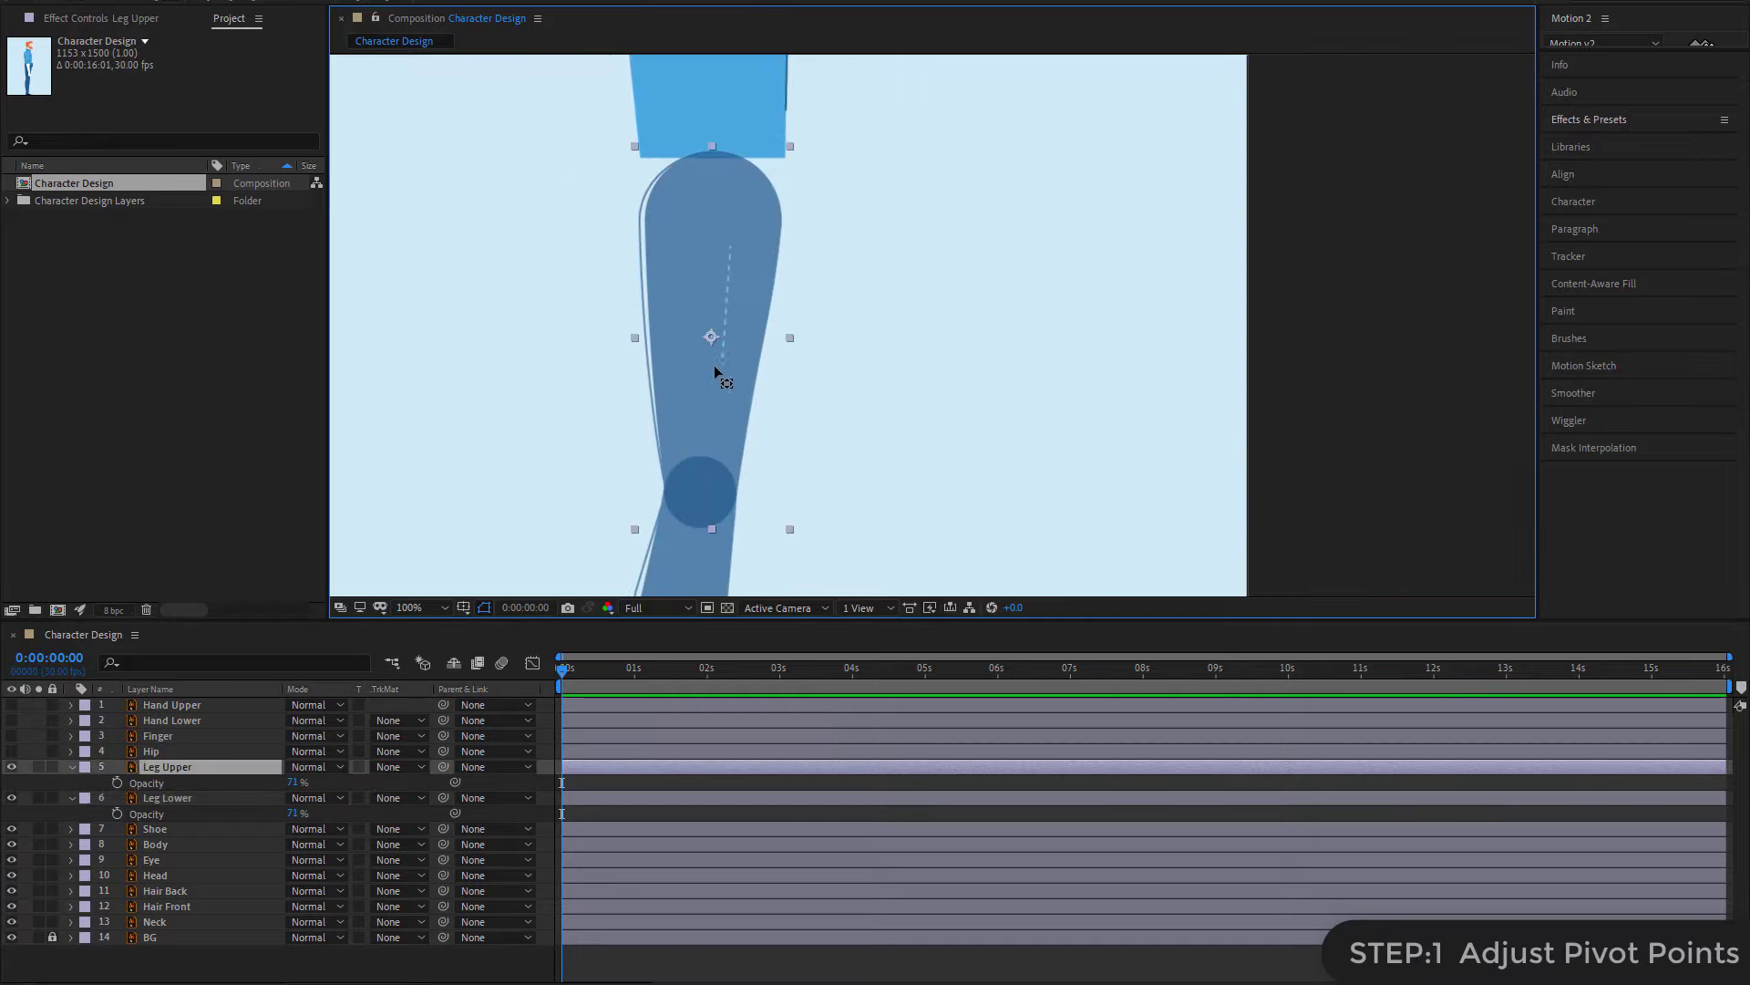
{"action": "left_click_drag", "start_coordinate": [717, 302], "coordinate": [714, 200]}
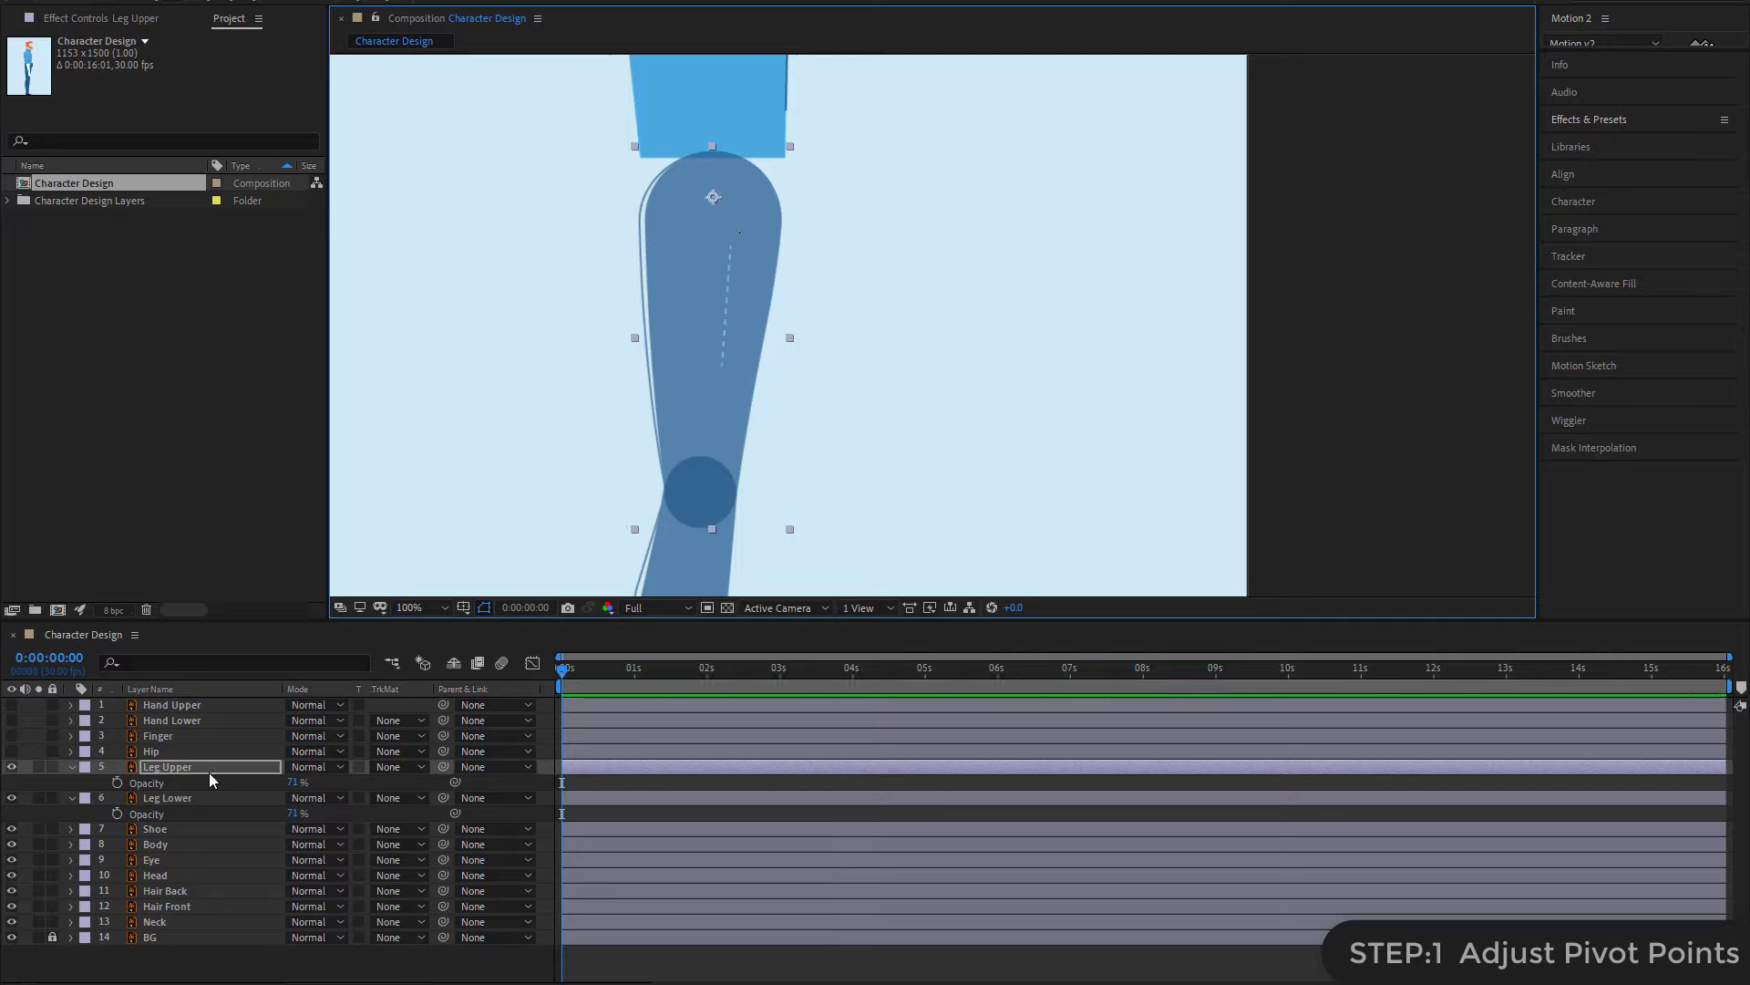
{"action": "left_click", "coordinate": [196, 799], "text": "shift"}
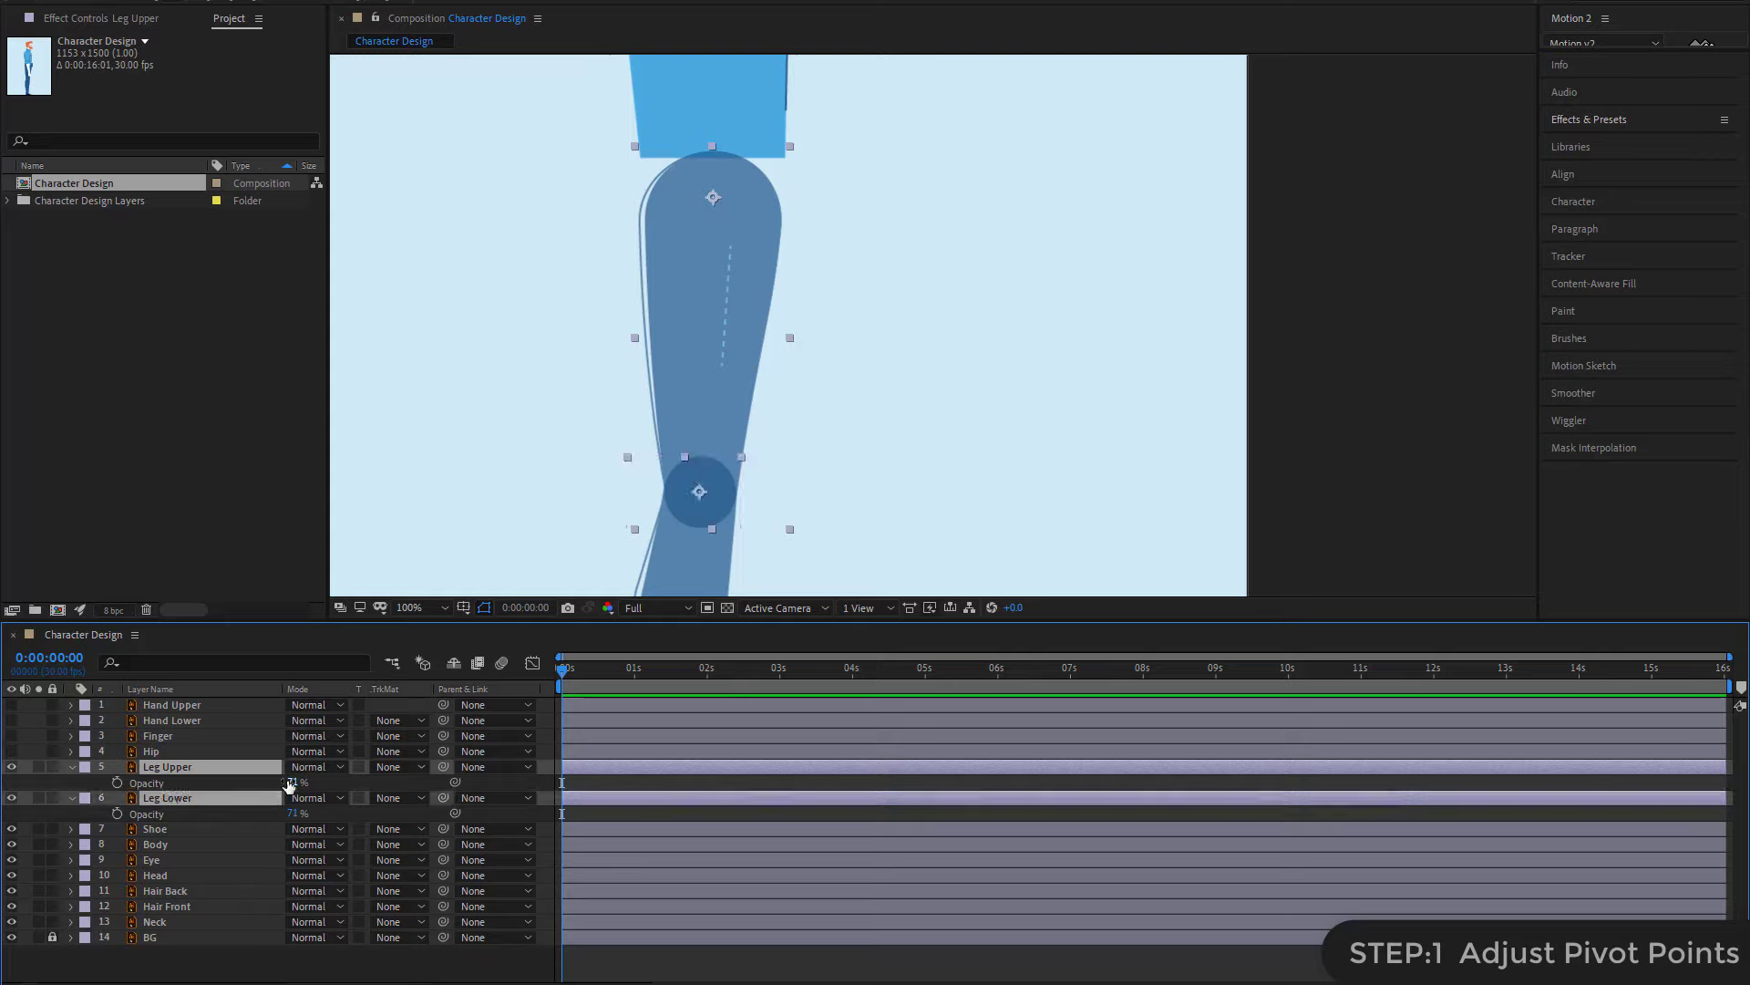
{"action": "left_click", "coordinate": [292, 783]}
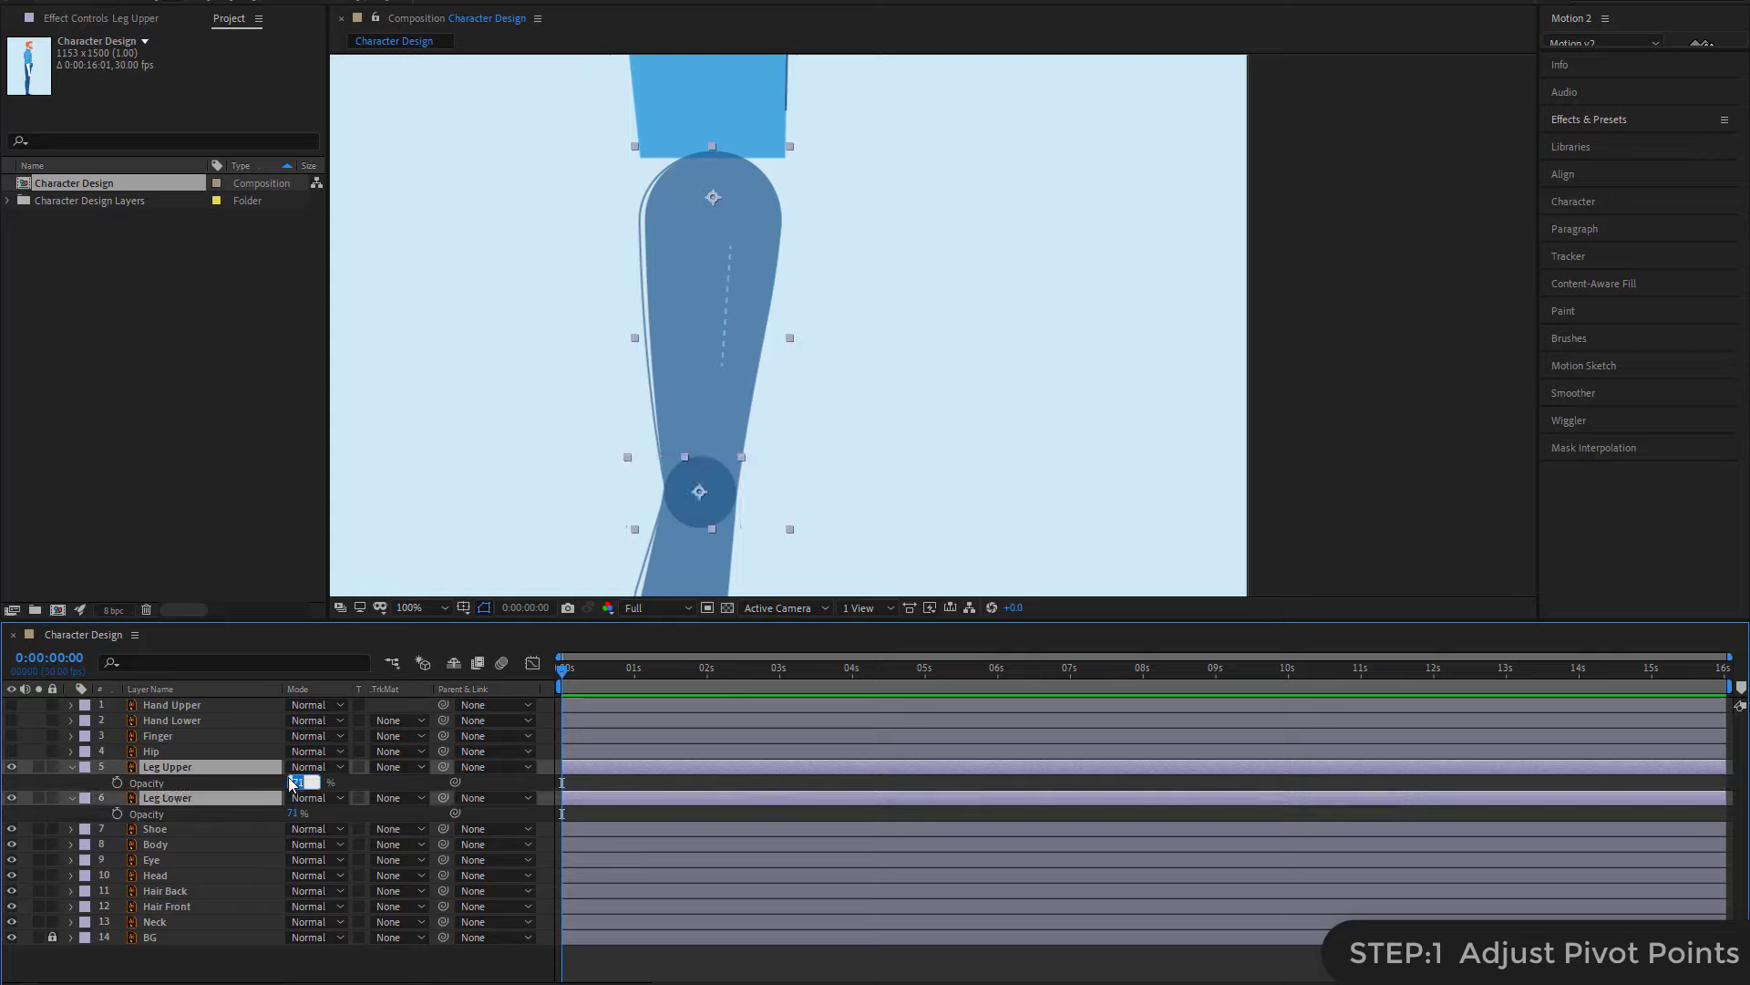
{"action": "left_click", "coordinate": [1003, 396]}
{"action": "scroll", "coordinate": [912, 365], "scroll_direction": "down", "scroll_amount": 5}
- Set the Shoe pivot at the ankle, then return both leg layers to 100% opacity
{"action": "left_click", "coordinate": [753, 527]}
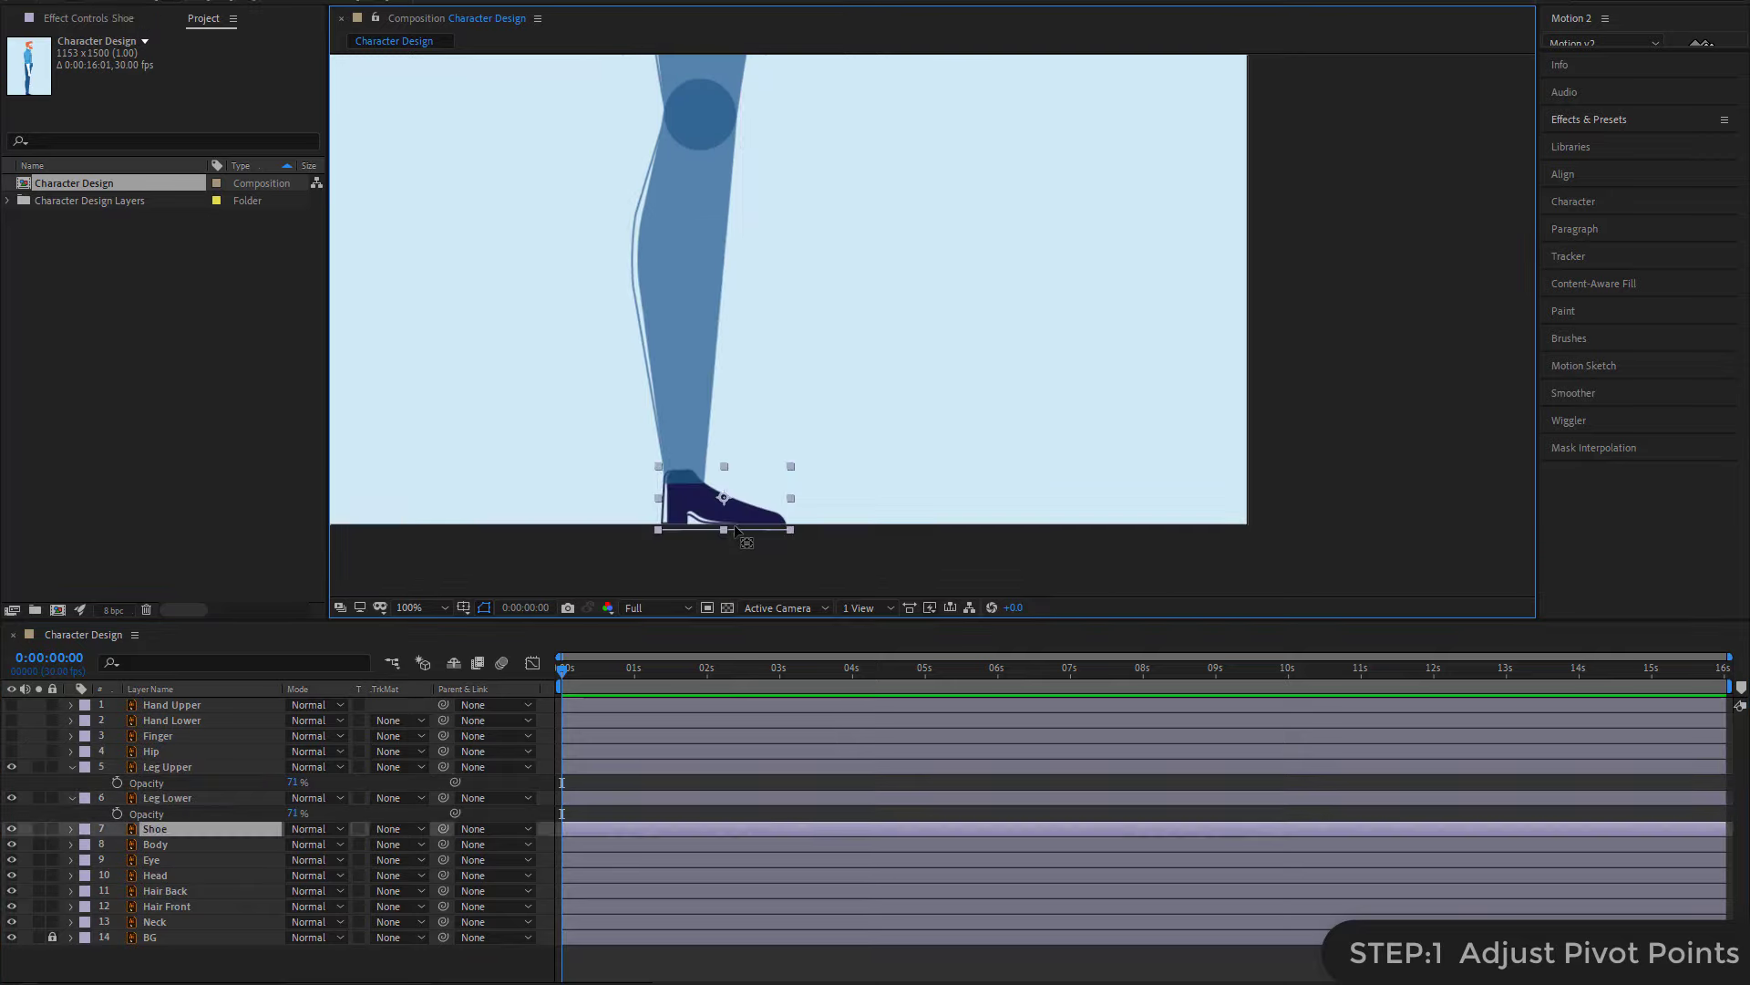
{"action": "left_click_drag", "start_coordinate": [723, 500], "coordinate": [682, 481]}
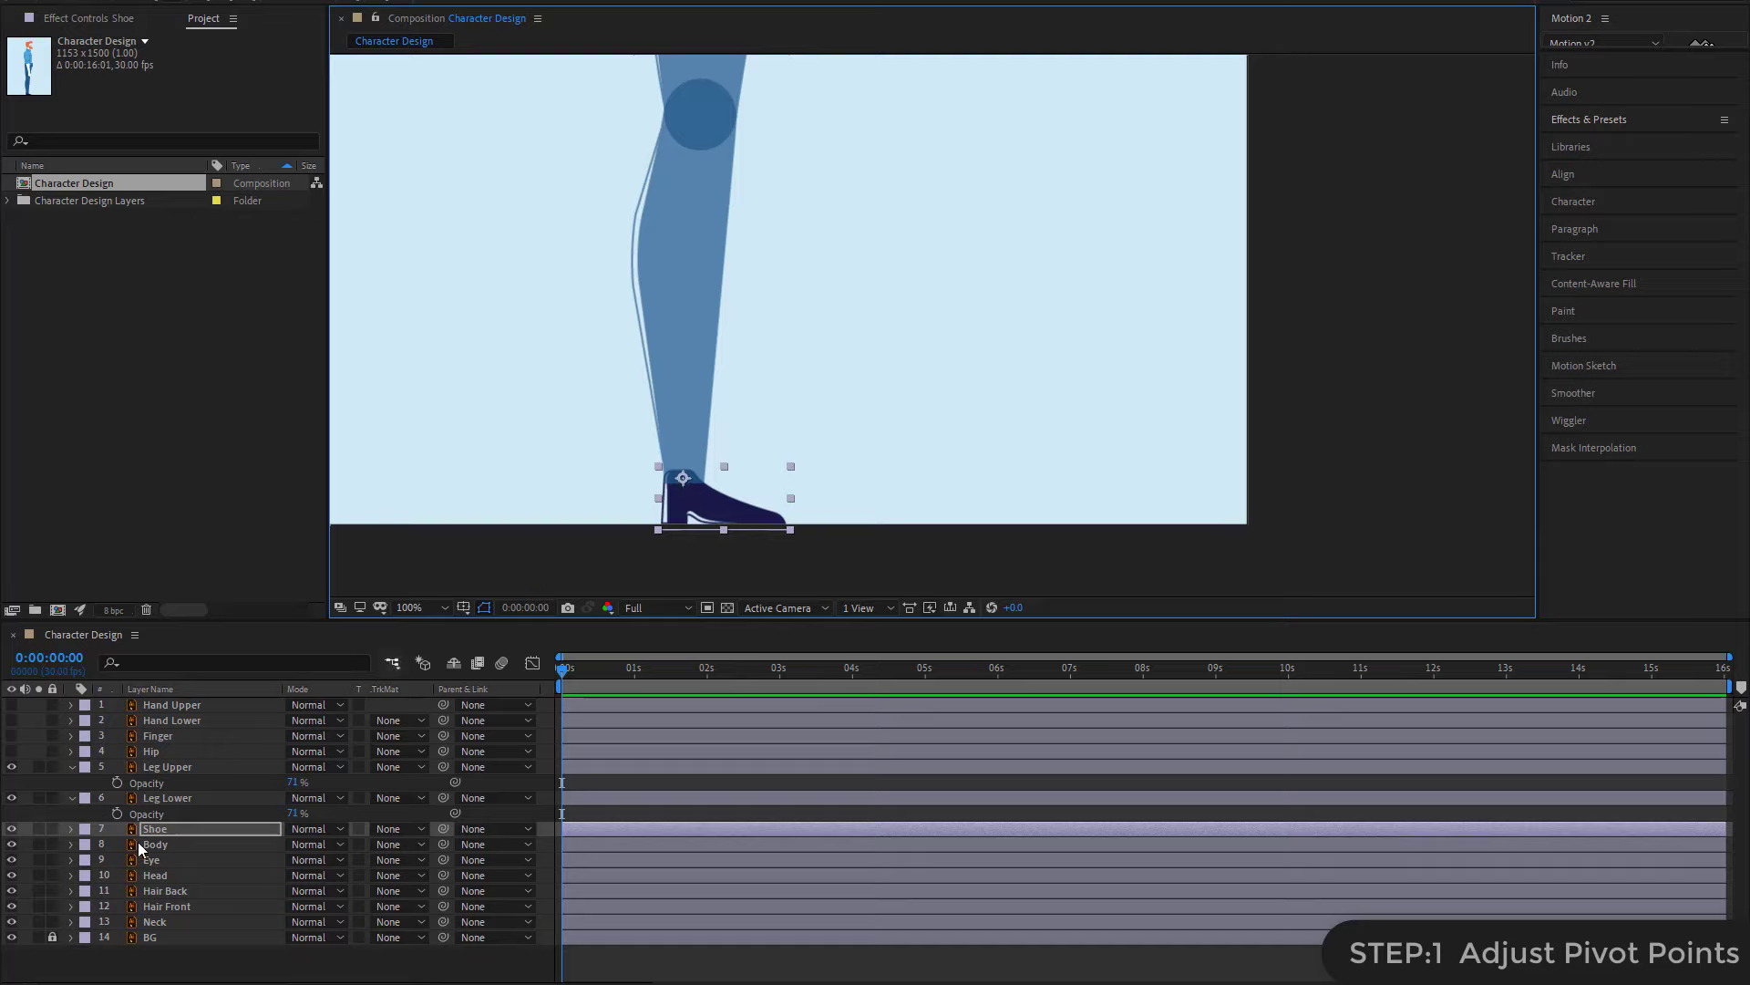
{"action": "left_click", "coordinate": [160, 798]}
{"action": "left_click", "coordinate": [164, 767], "text": "shift"}
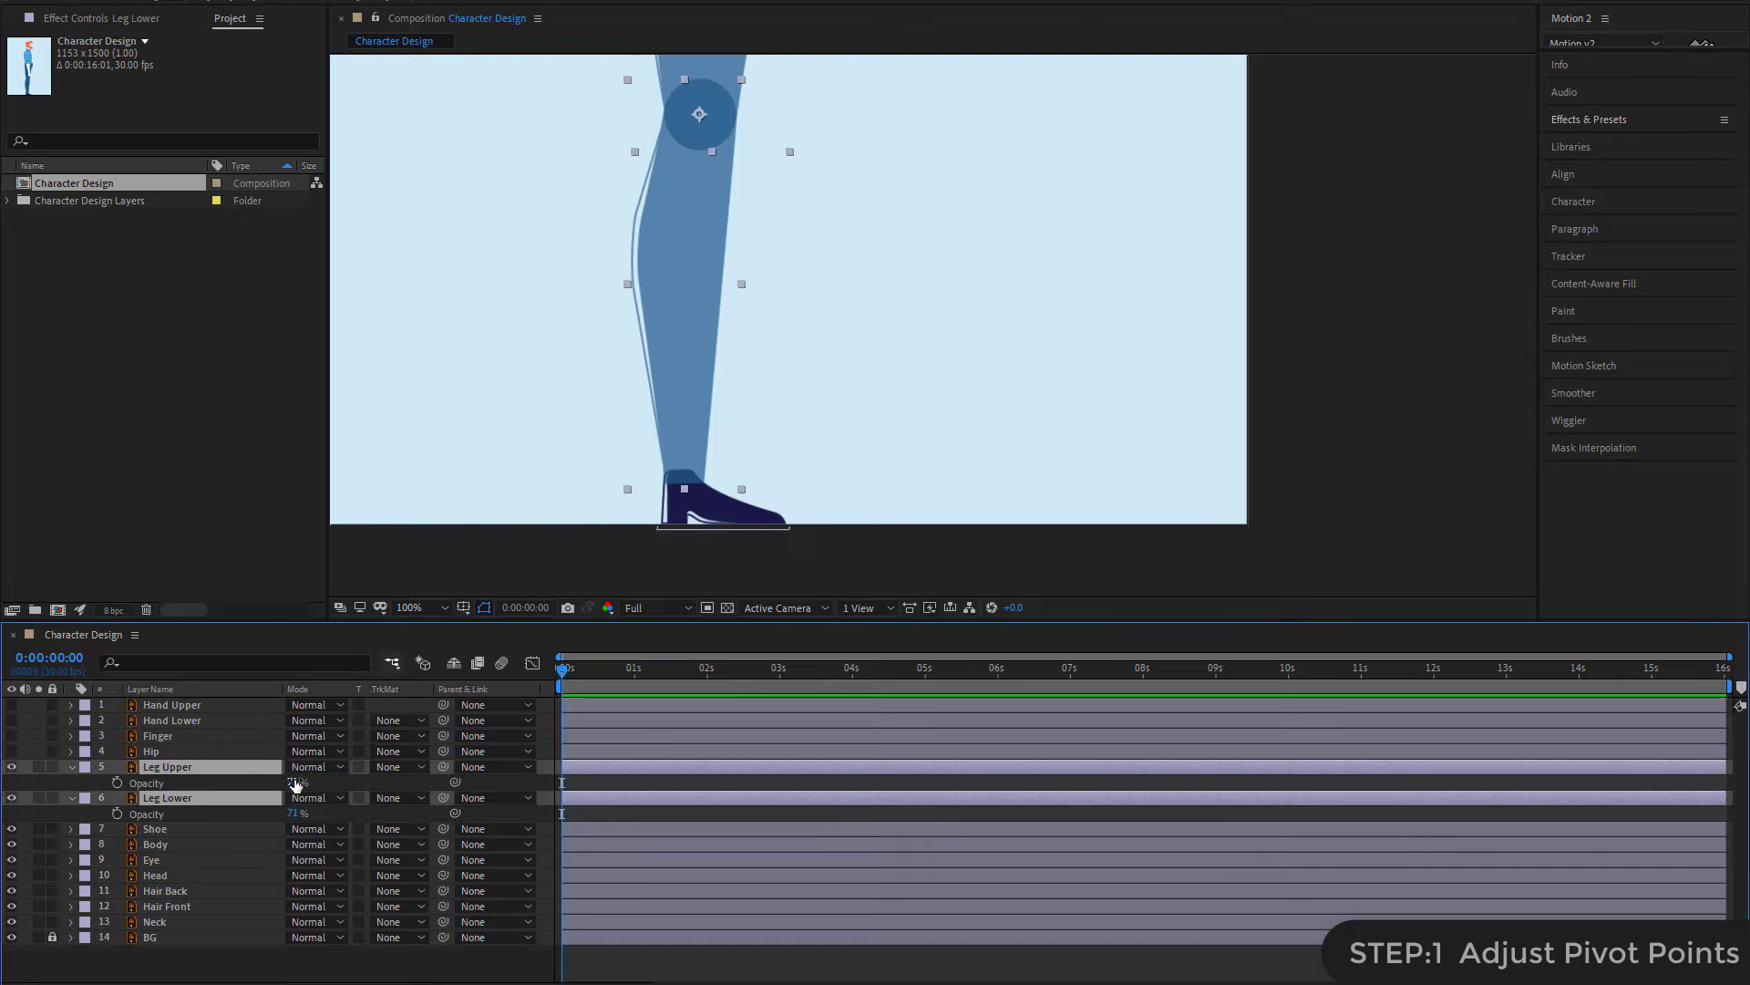
{"action": "key", "text": "ctrl+z"}
{"action": "left_click", "coordinate": [71, 766]}
{"action": "left_click", "coordinate": [71, 782]}
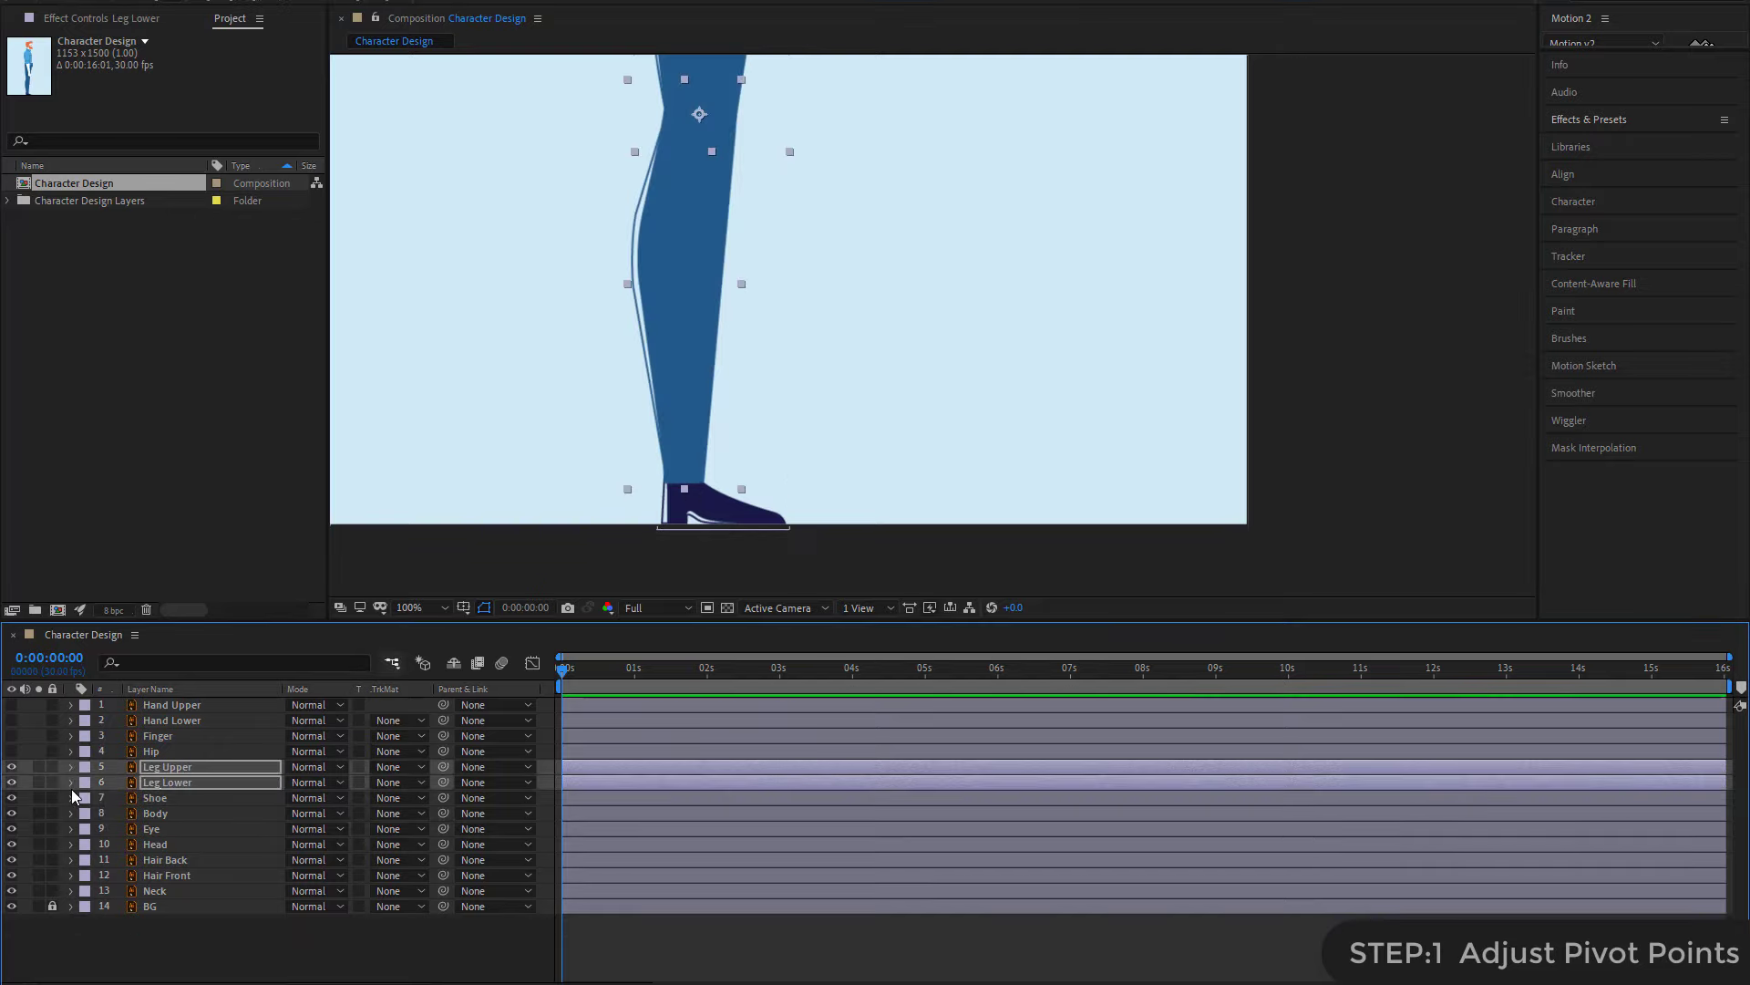
{"action": "left_click_drag", "start_coordinate": [1343, 282], "coordinate": [1342, 403]}
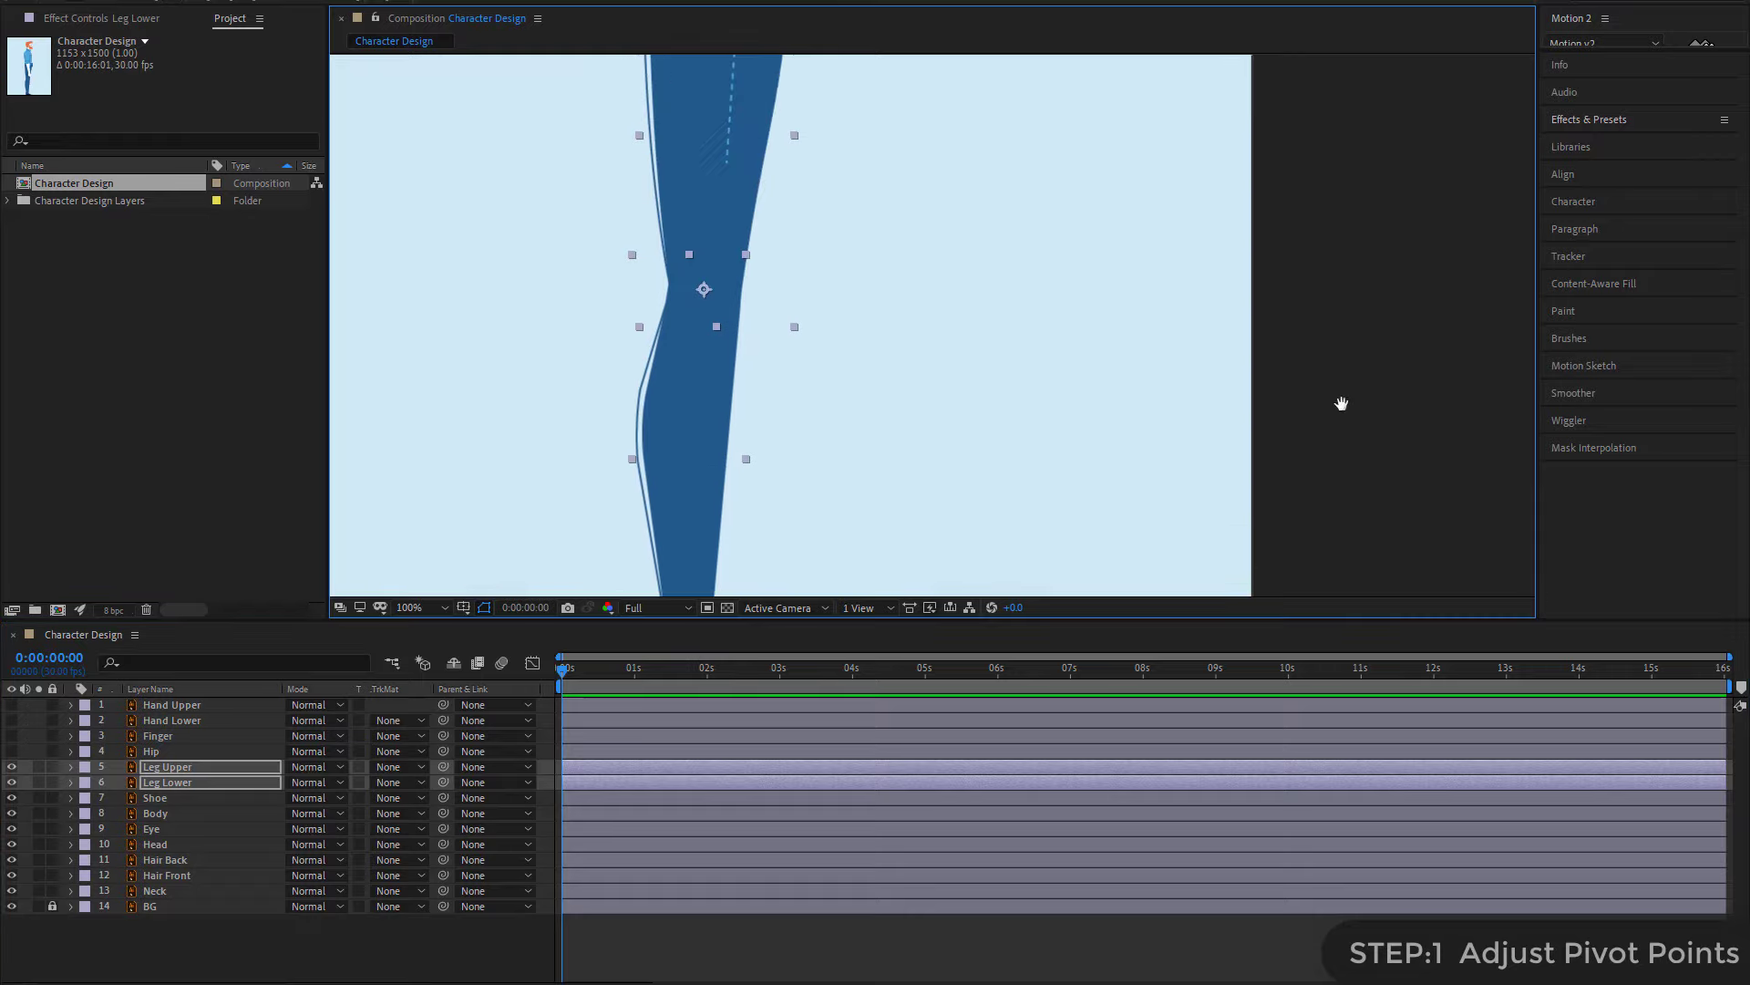
{"action": "left_click", "coordinate": [1344, 317]}
{"action": "scroll", "coordinate": [1029, 273], "scroll_direction": "down", "scroll_amount": 2}
{"action": "left_click_drag", "start_coordinate": [1114, 254], "coordinate": [1067, 379]}
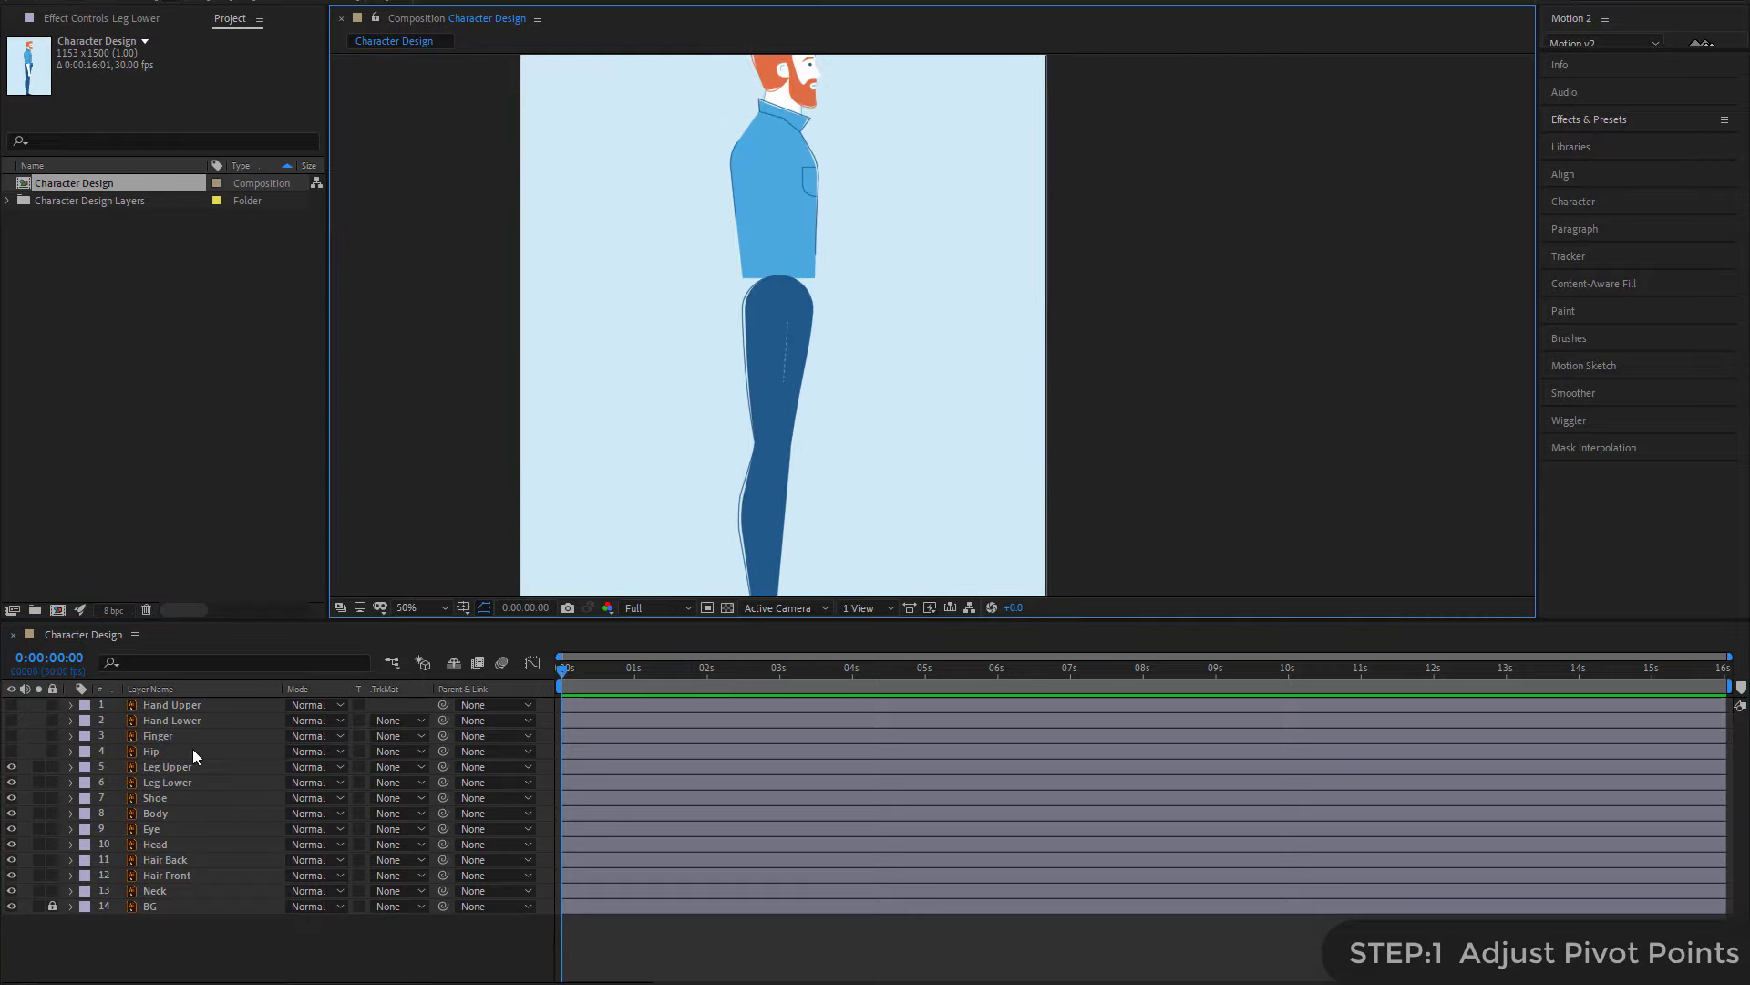
- Isolate the Hip layer, zoom to 100% to inspect its pivot, then reshow layers 5–13
{"action": "left_click", "coordinate": [12, 751]}
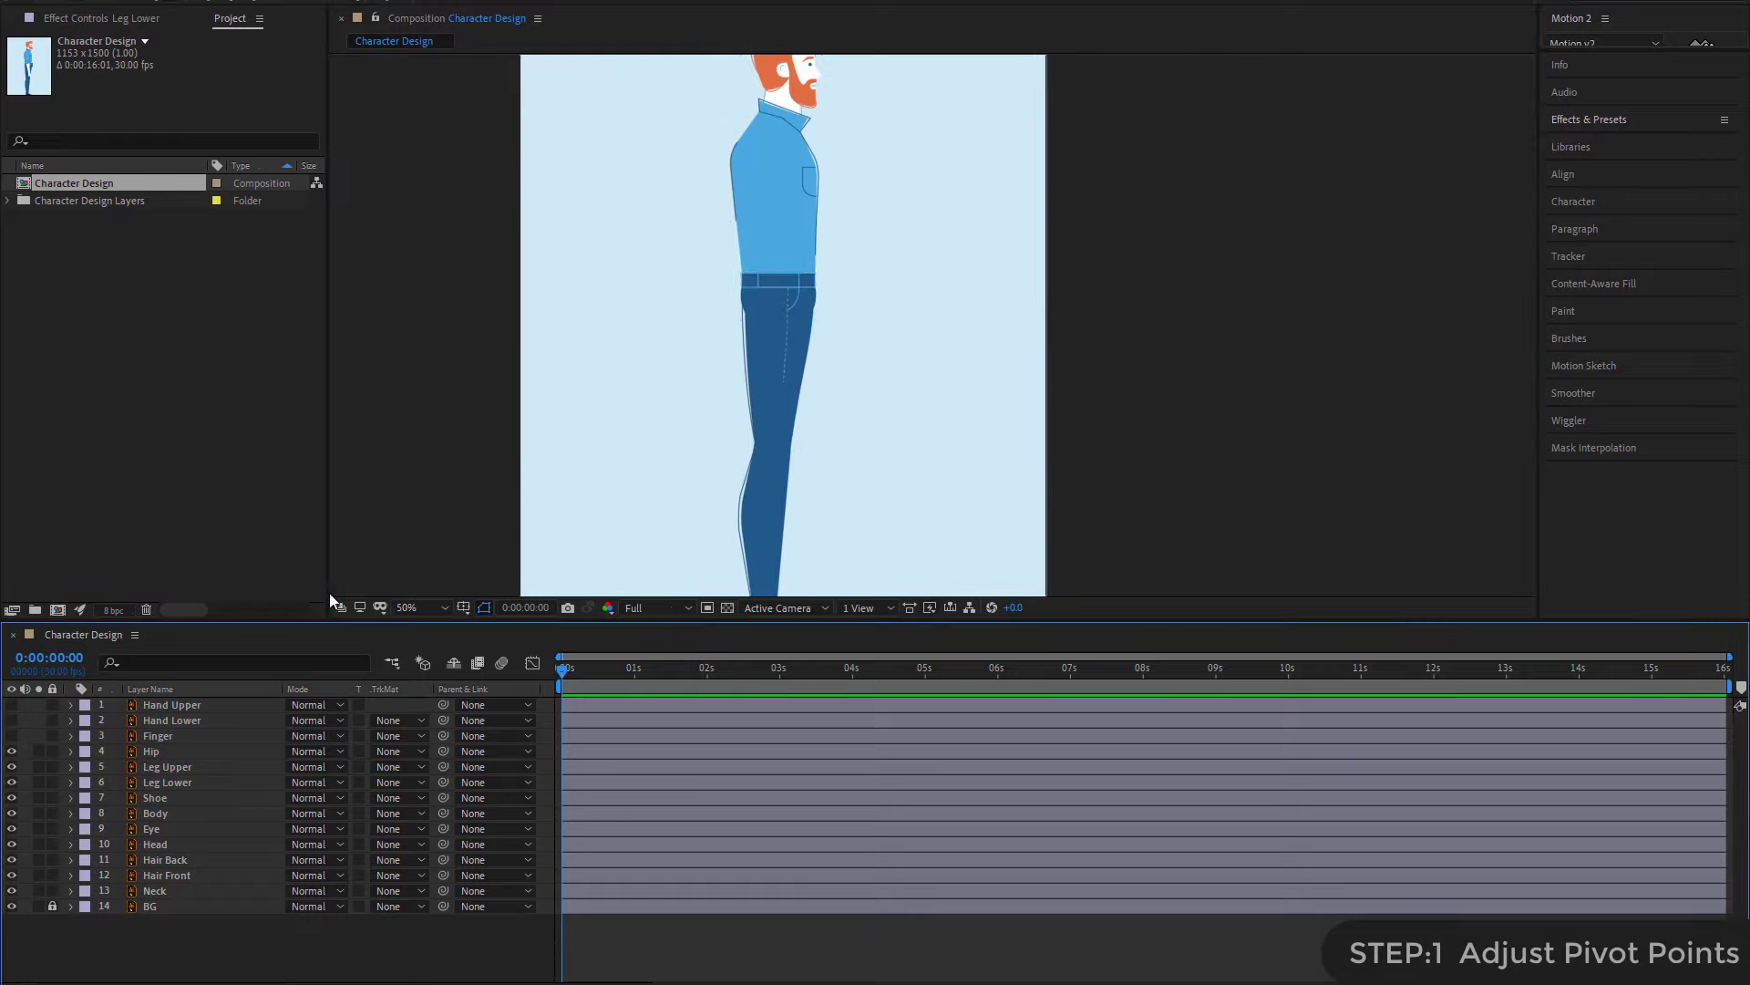
{"action": "left_click_drag", "start_coordinate": [12, 766], "coordinate": [12, 891]}
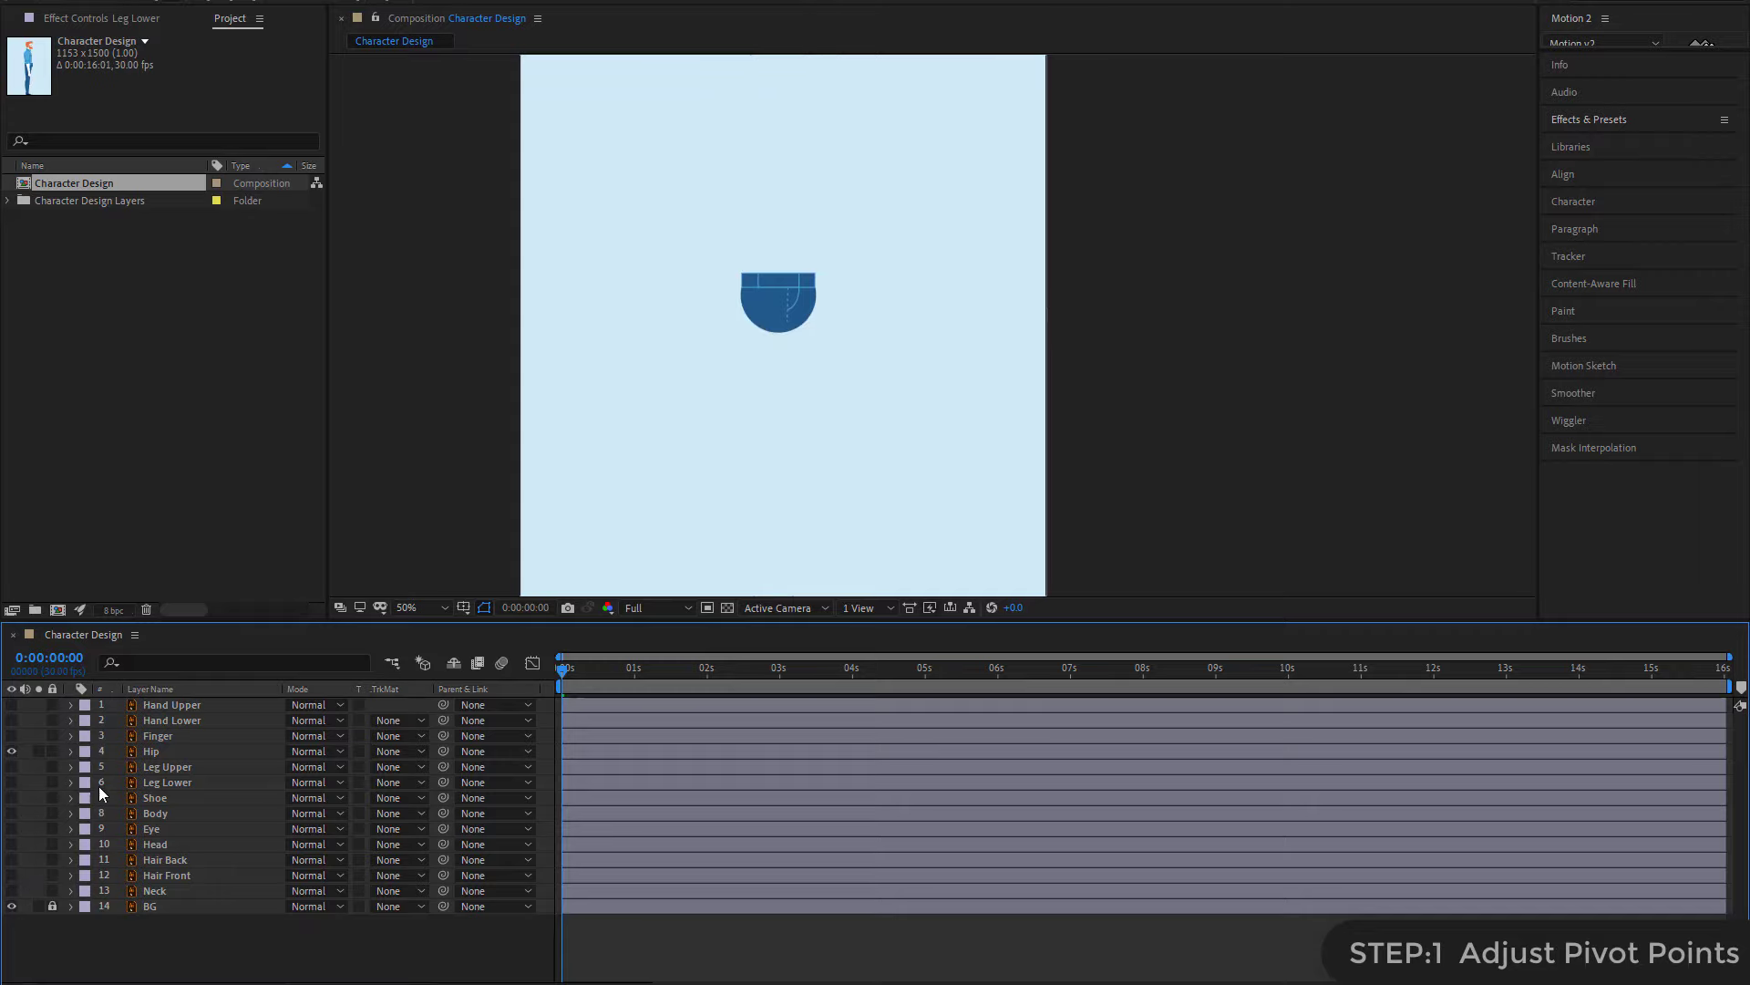
{"action": "left_click_drag", "start_coordinate": [814, 347], "coordinate": [796, 395]}
{"action": "left_click", "coordinate": [778, 358]}
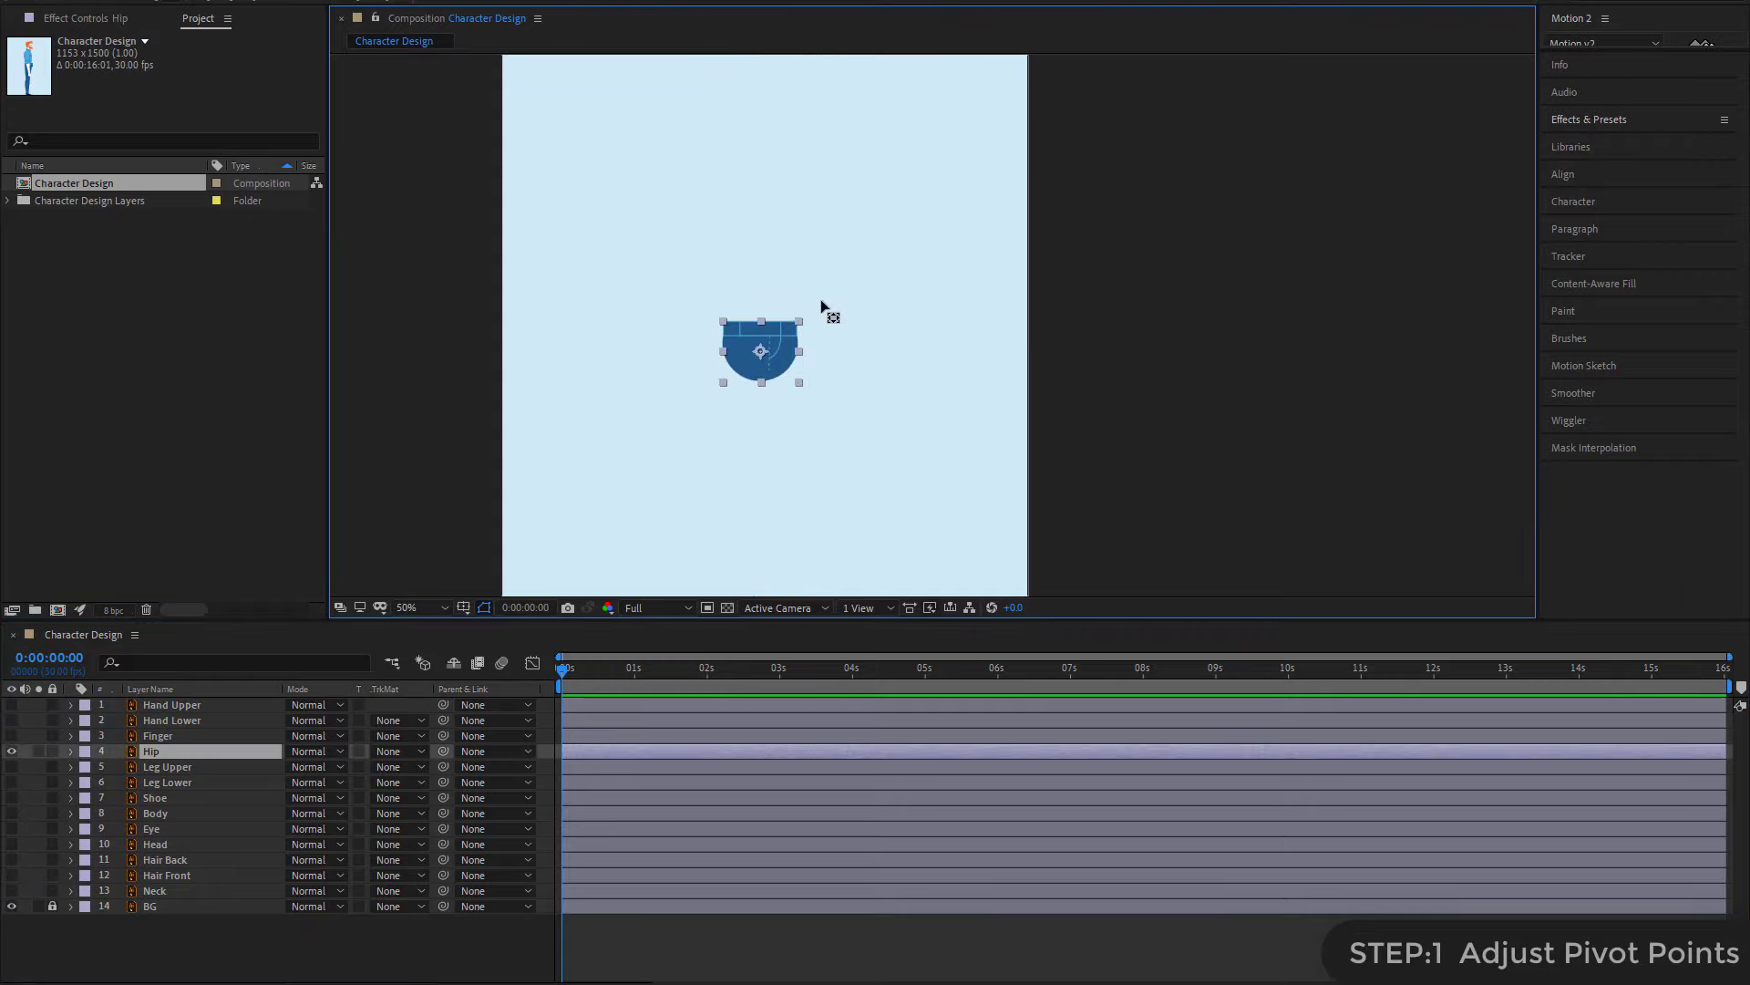
{"action": "key", "text": "period"}
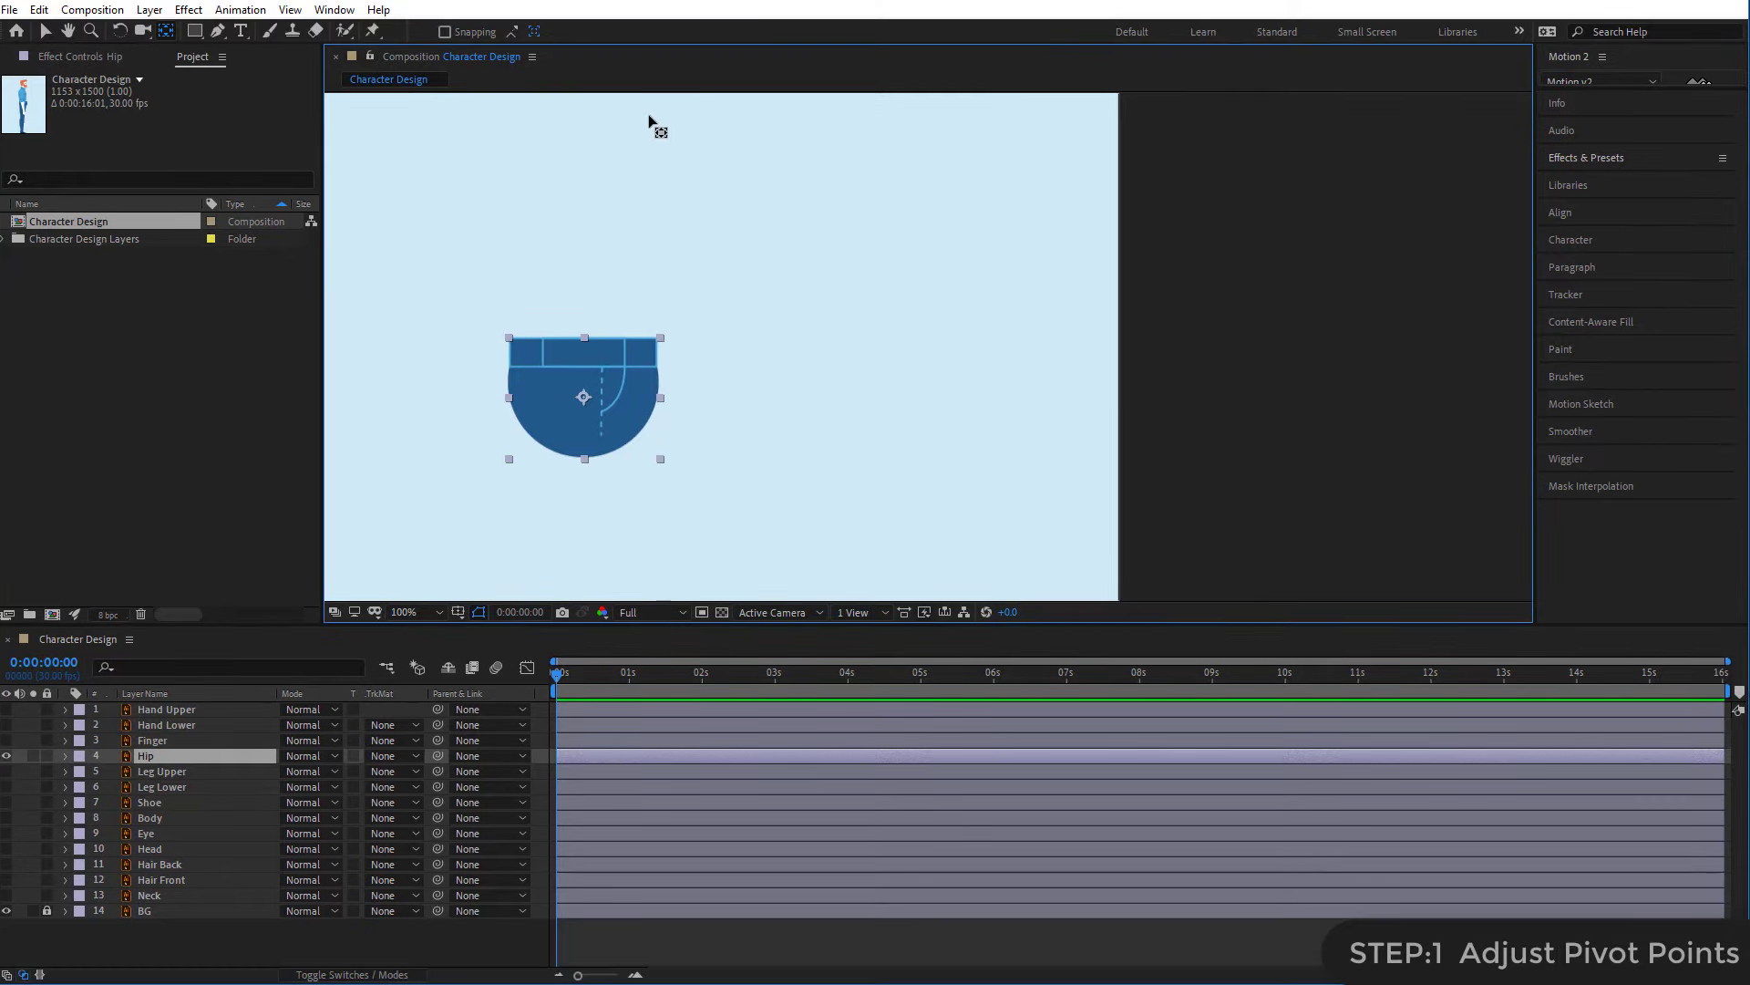
{"action": "left_click", "coordinate": [166, 36]}
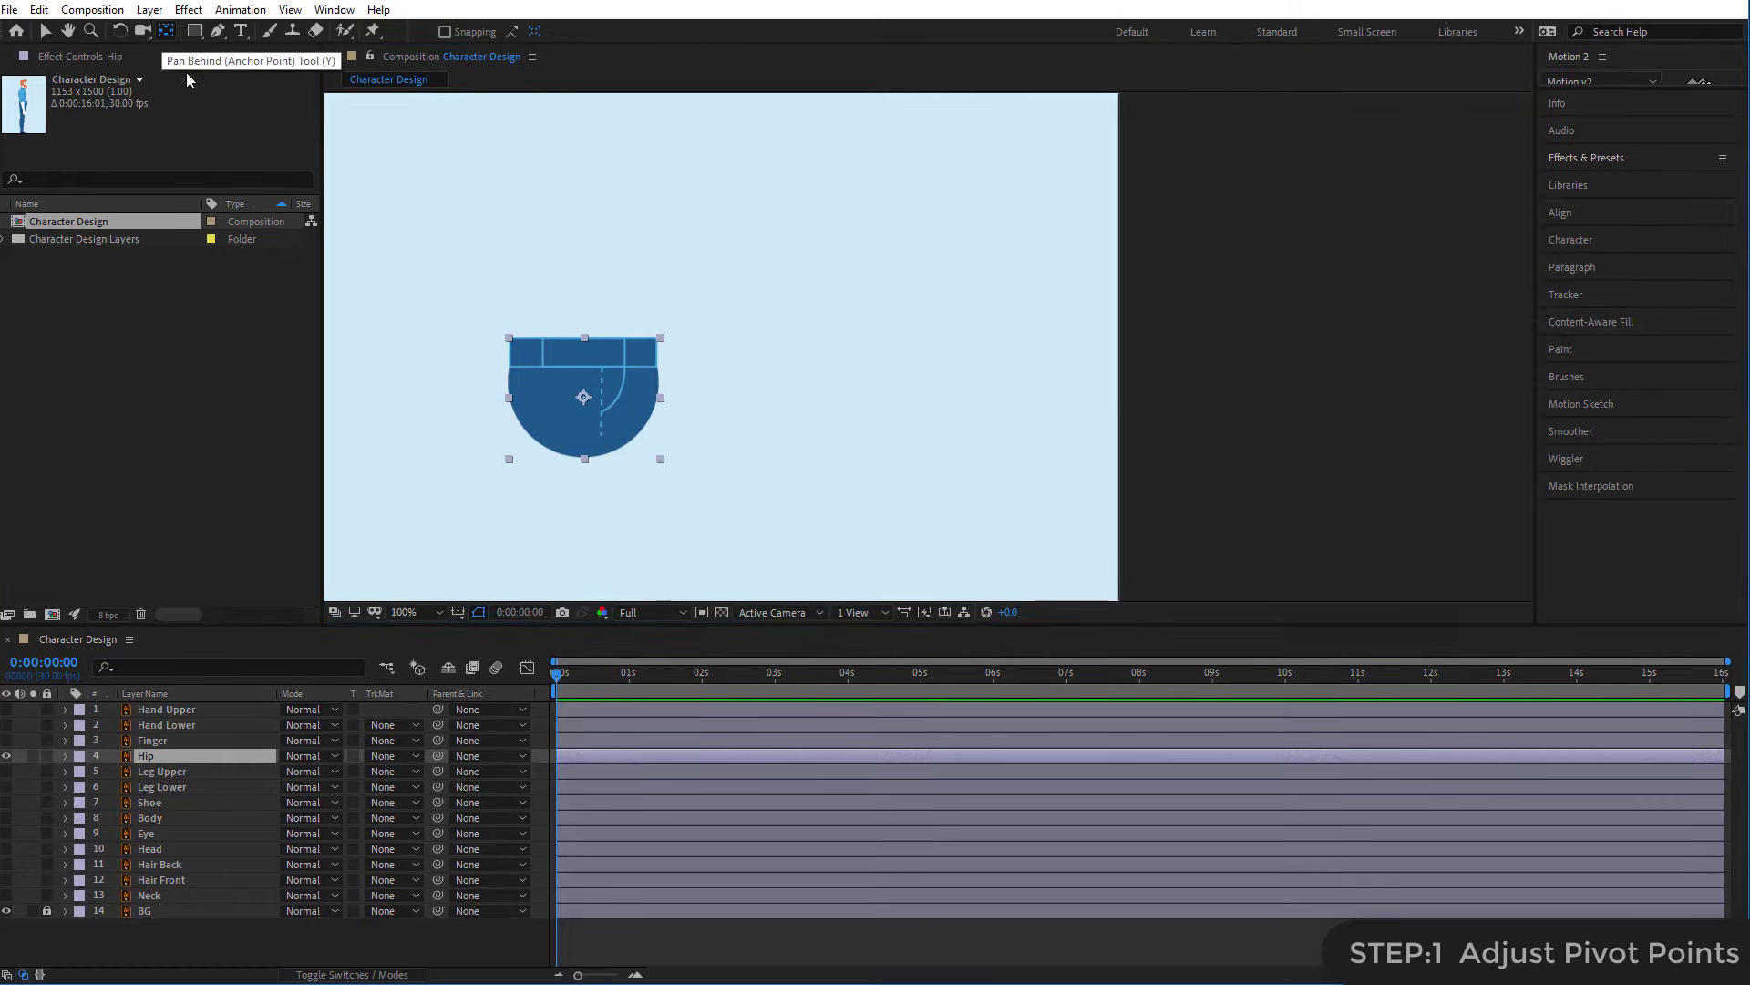
{"action": "left_click", "coordinate": [1325, 278]}
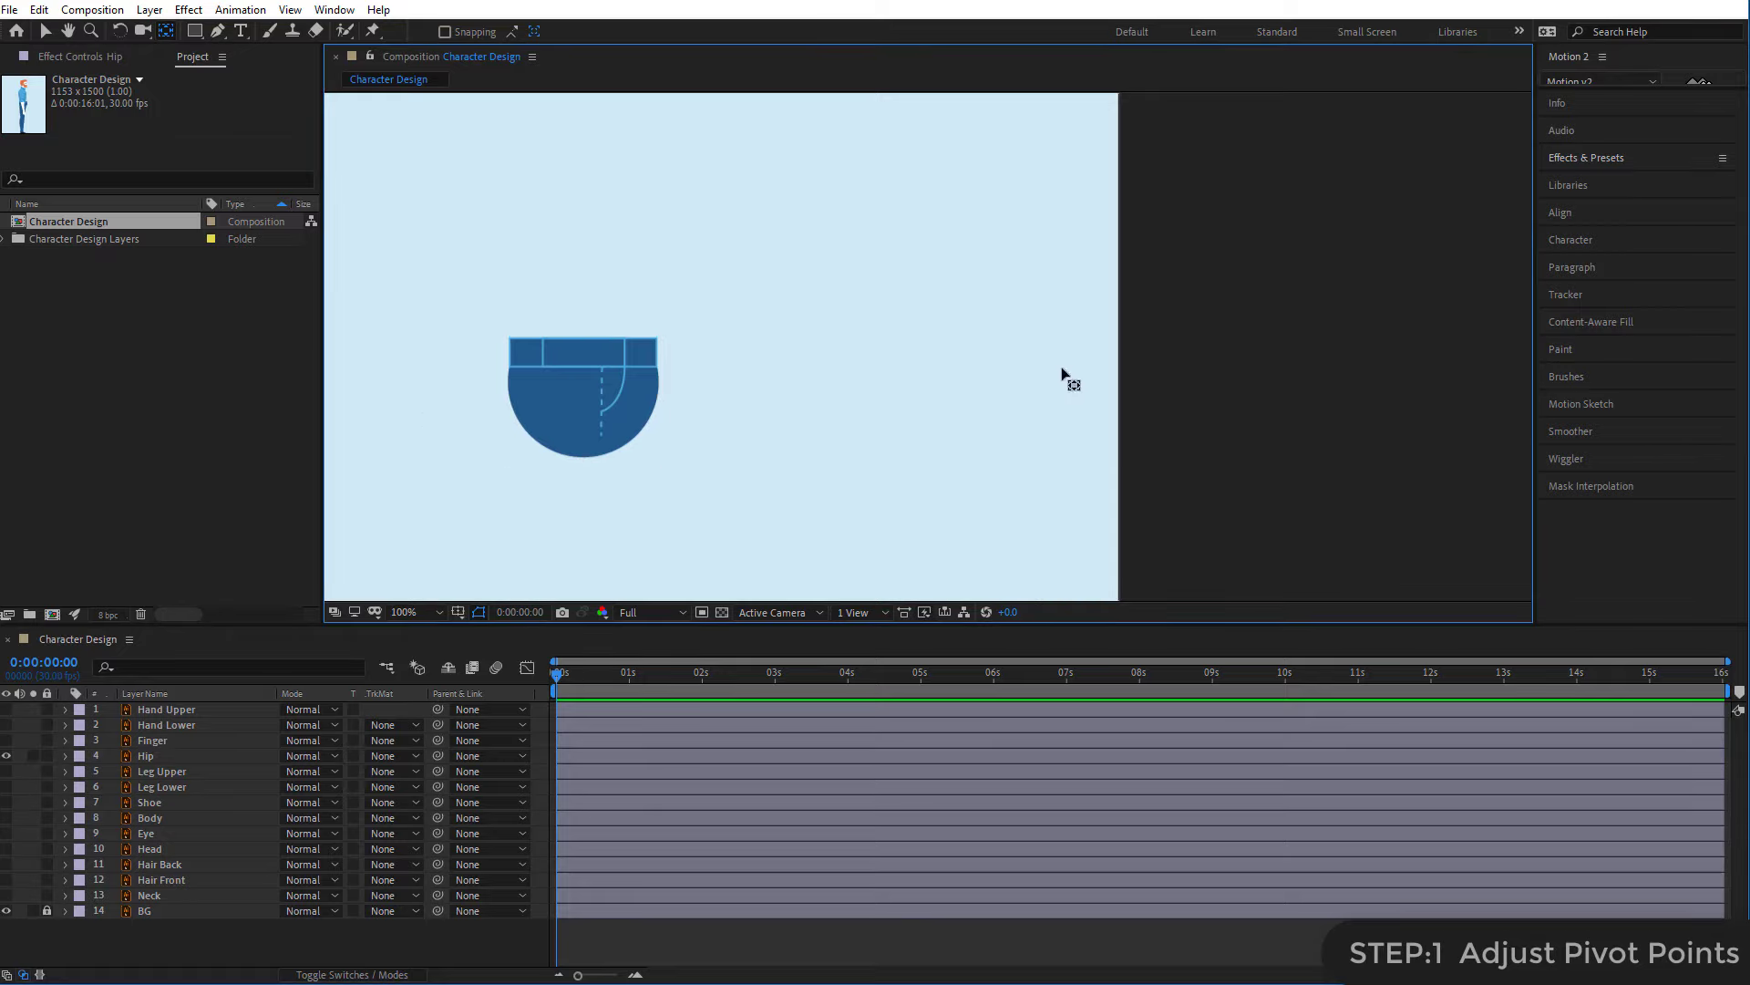
{"action": "left_click_drag", "start_coordinate": [948, 410], "coordinate": [1106, 379]}
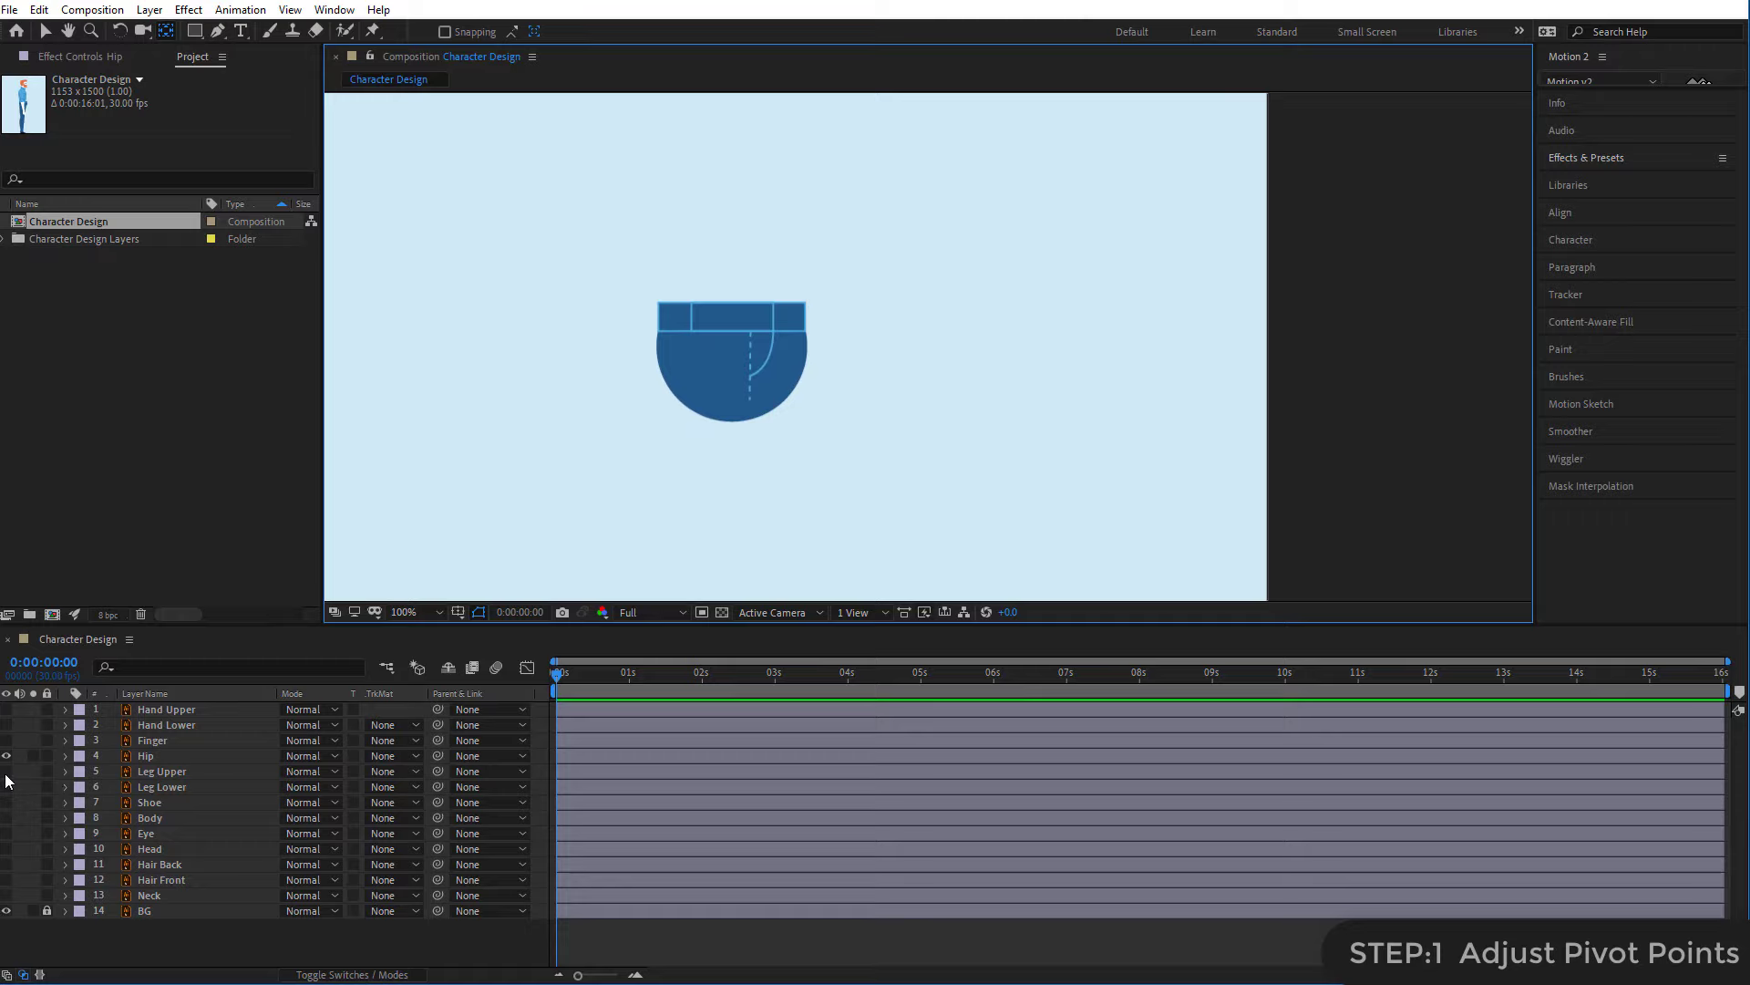
{"action": "left_click_drag", "start_coordinate": [6, 773], "coordinate": [7, 895]}
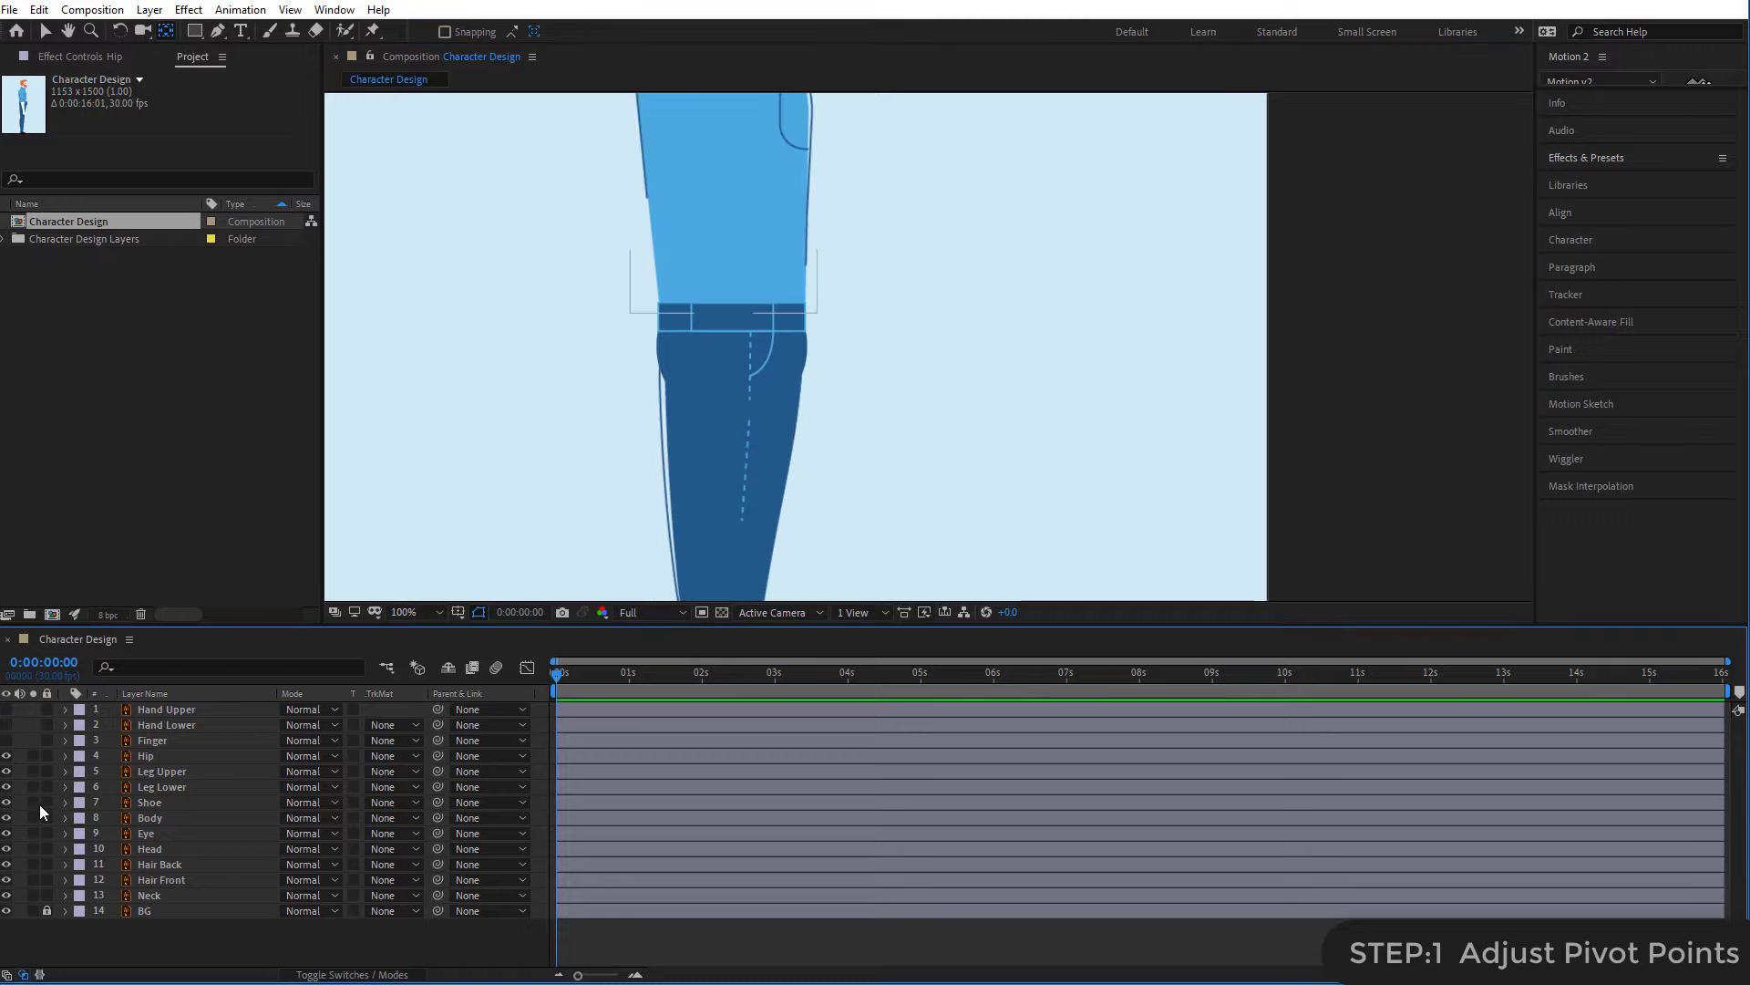
- Show Hand Upper, zoom out to 50%, and select Hand Upper, Hand Lower and Finger
{"action": "left_click", "coordinate": [6, 710]}
{"action": "scroll", "coordinate": [879, 313], "scroll_direction": "down", "scroll_amount": 2}
{"action": "key", "text": "h"}
{"action": "left_click_drag", "start_coordinate": [1223, 265], "coordinate": [1161, 331]}
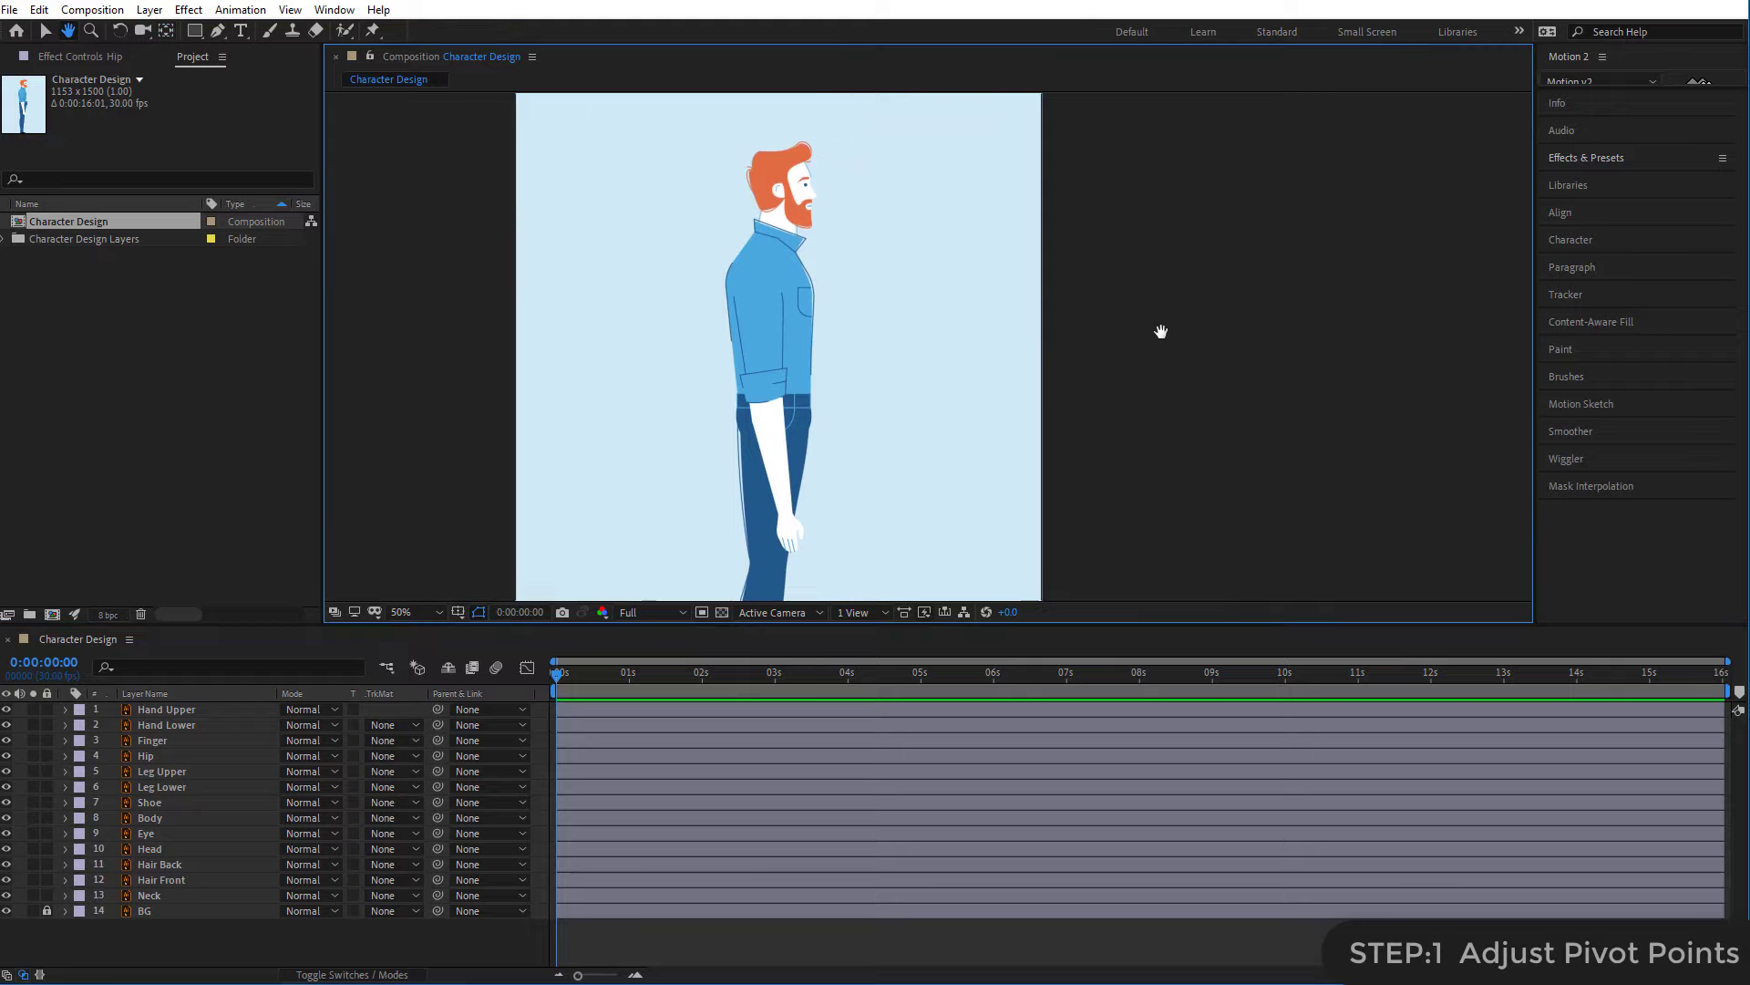
{"action": "key", "text": "y"}
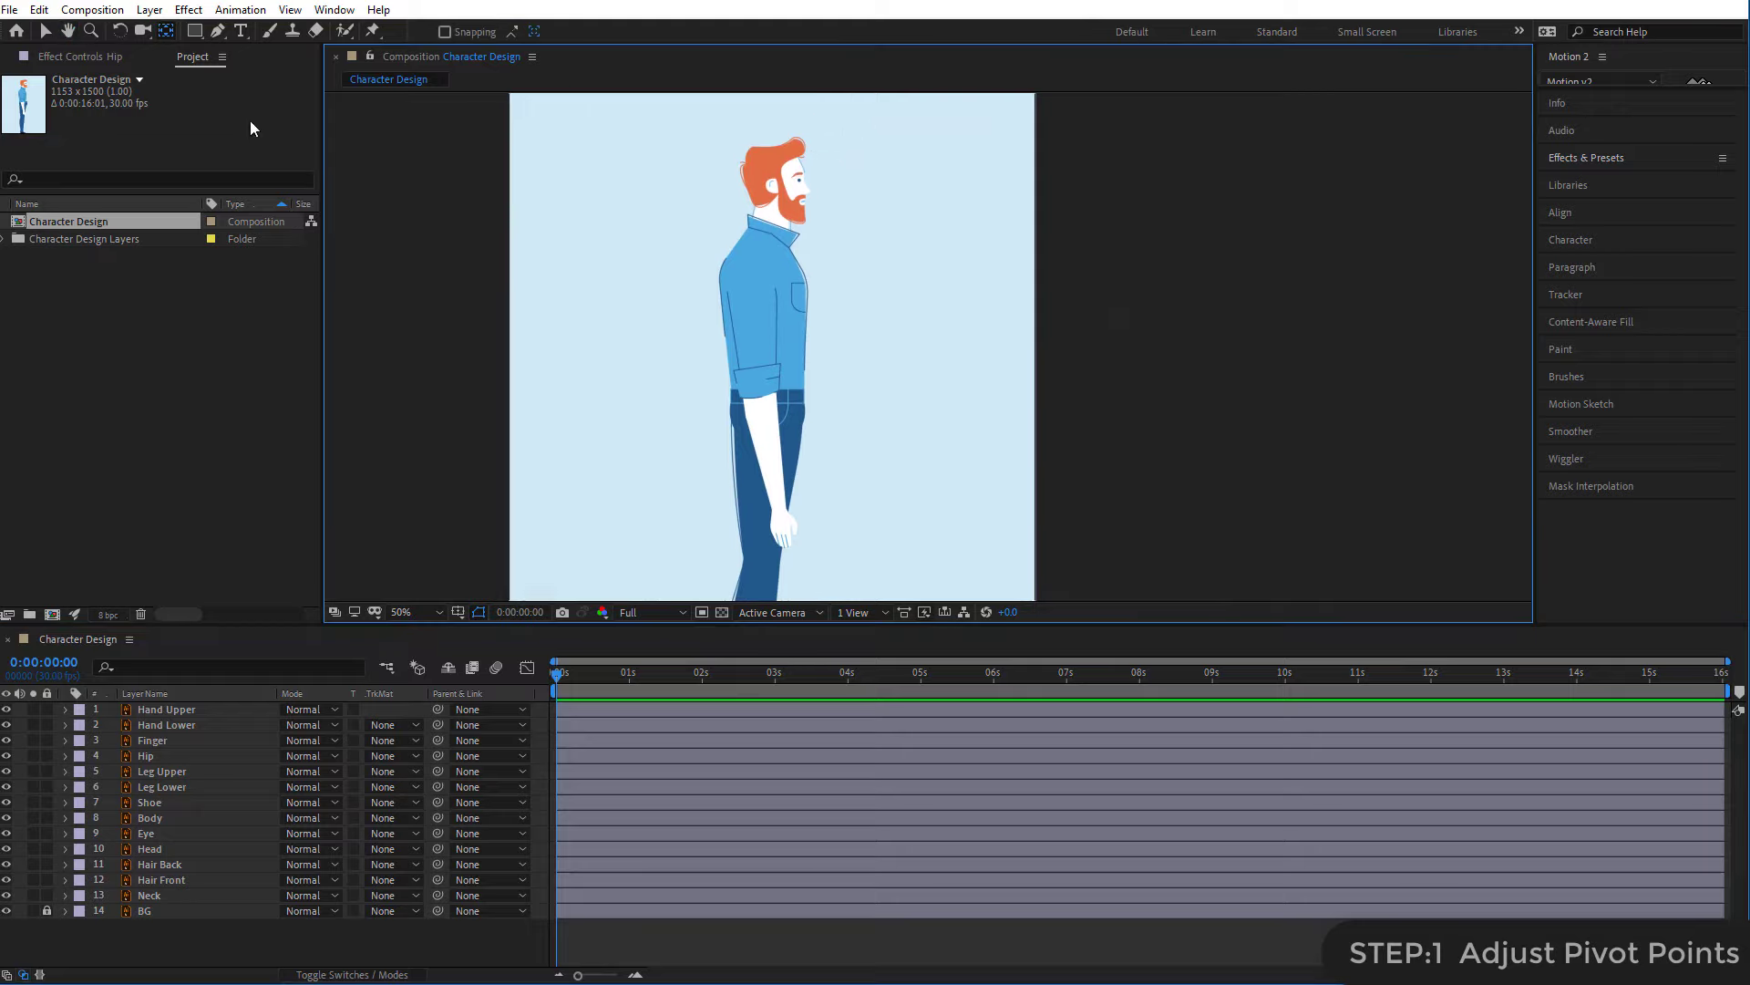
{"action": "left_click", "coordinate": [42, 33]}
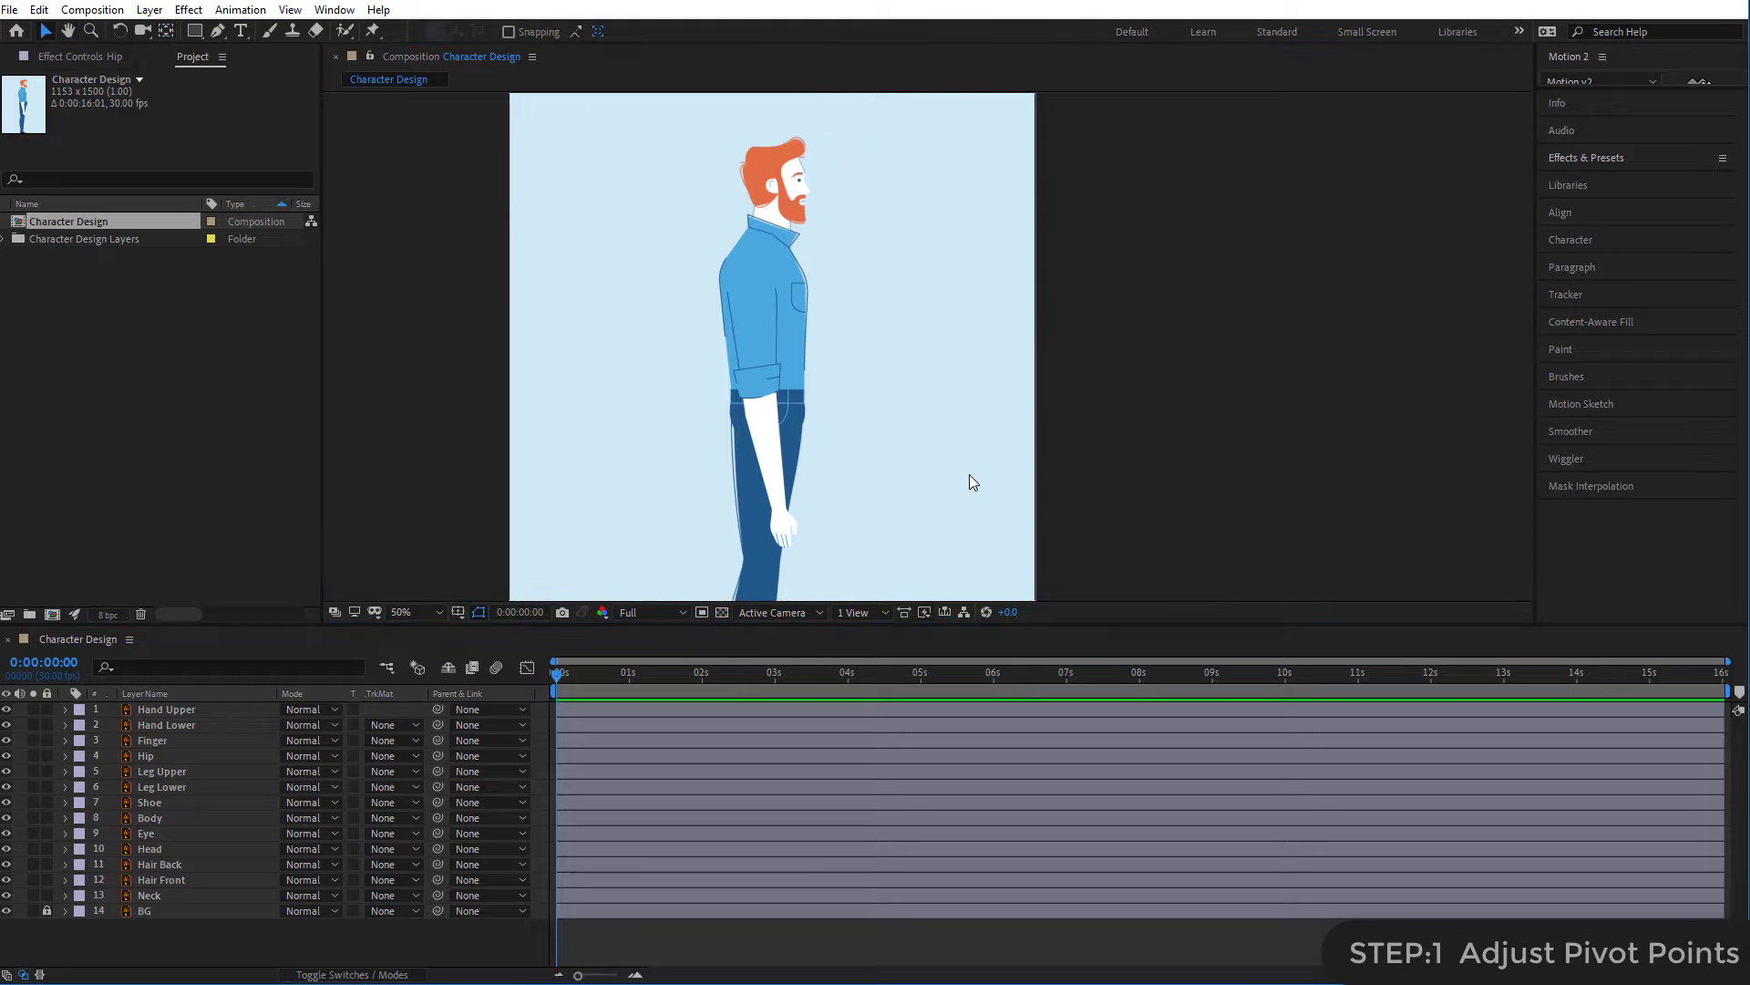
{"action": "left_click", "coordinate": [1154, 346]}
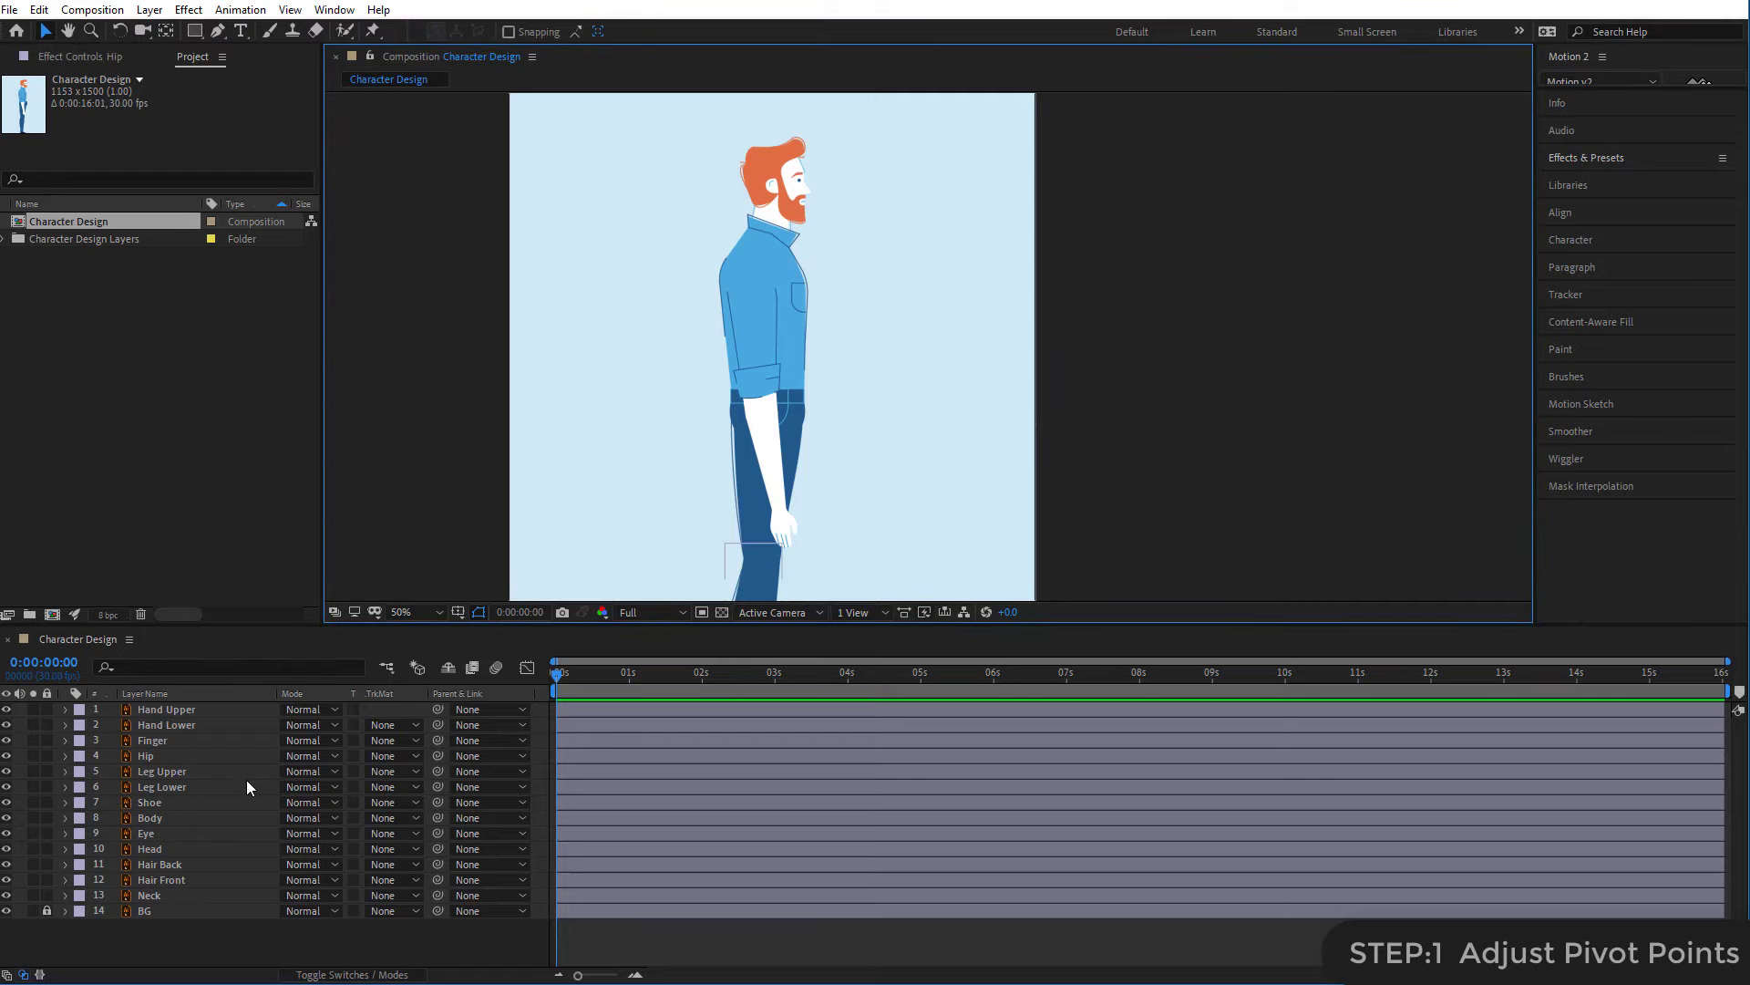
{"action": "left_click", "coordinate": [165, 710]}
{"action": "left_click", "coordinate": [163, 738], "text": "shift"}
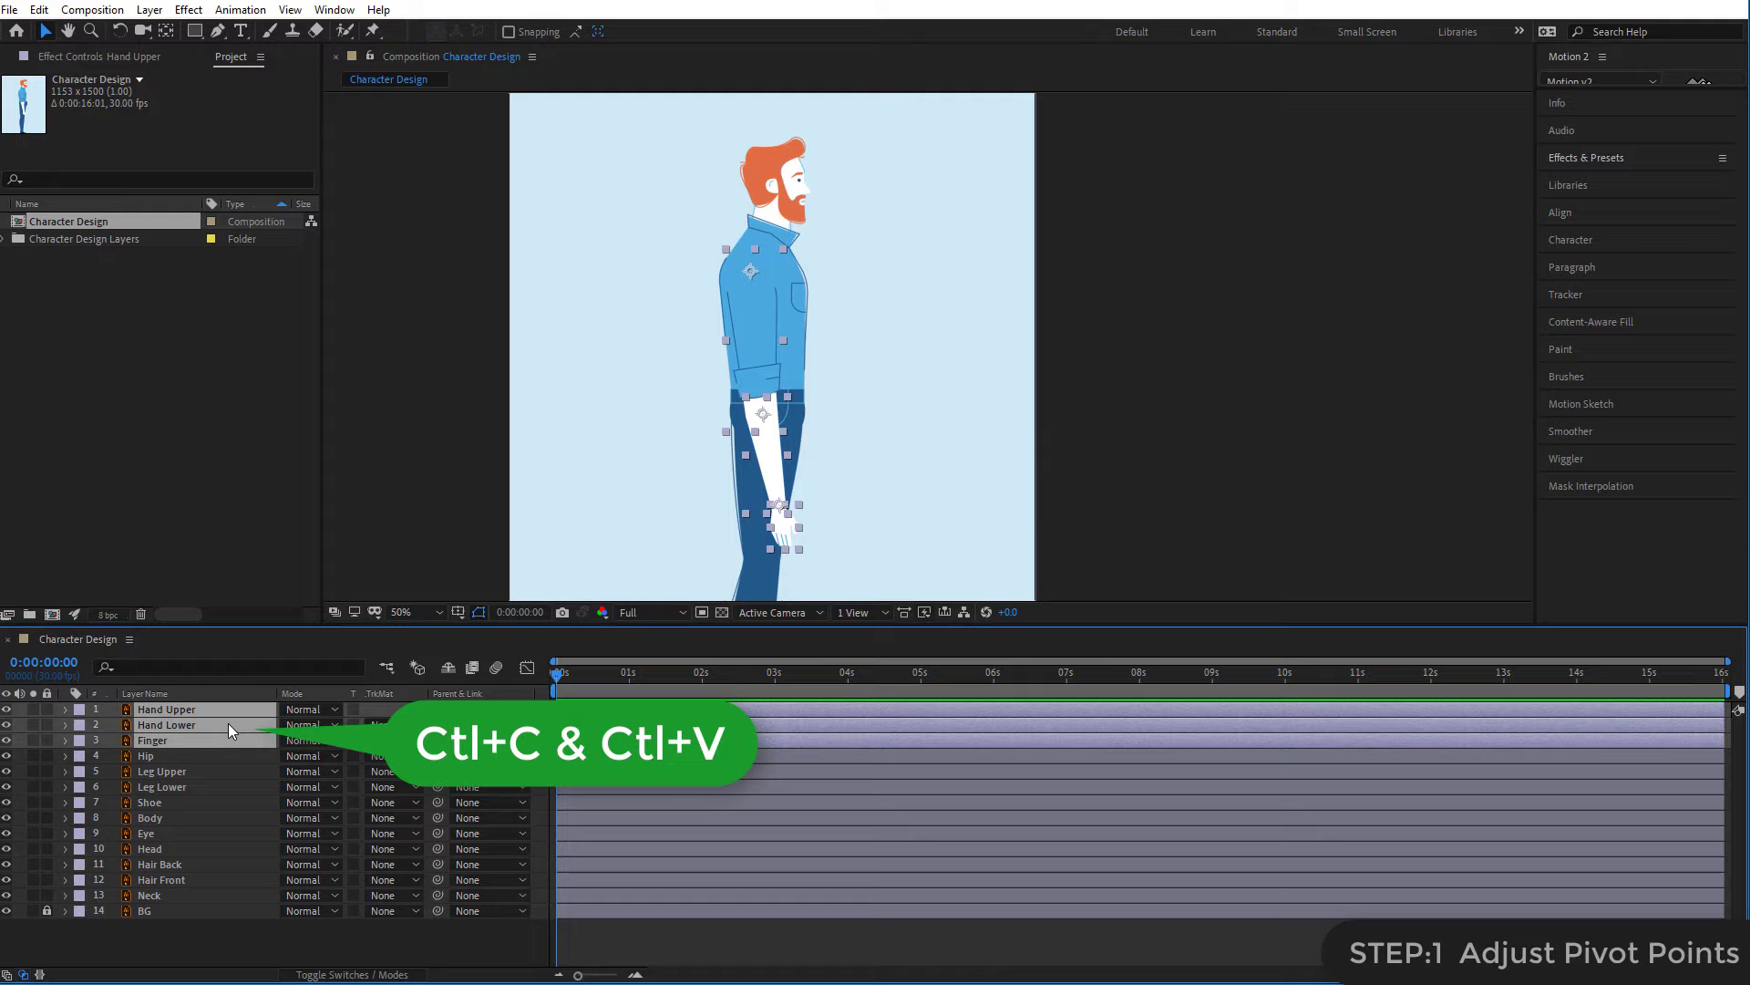
- Duplicate the three arm layers and send the copies down to sit just above BG
{"action": "key", "text": "ctrl+c"}
{"action": "key", "text": "ctrl+v"}
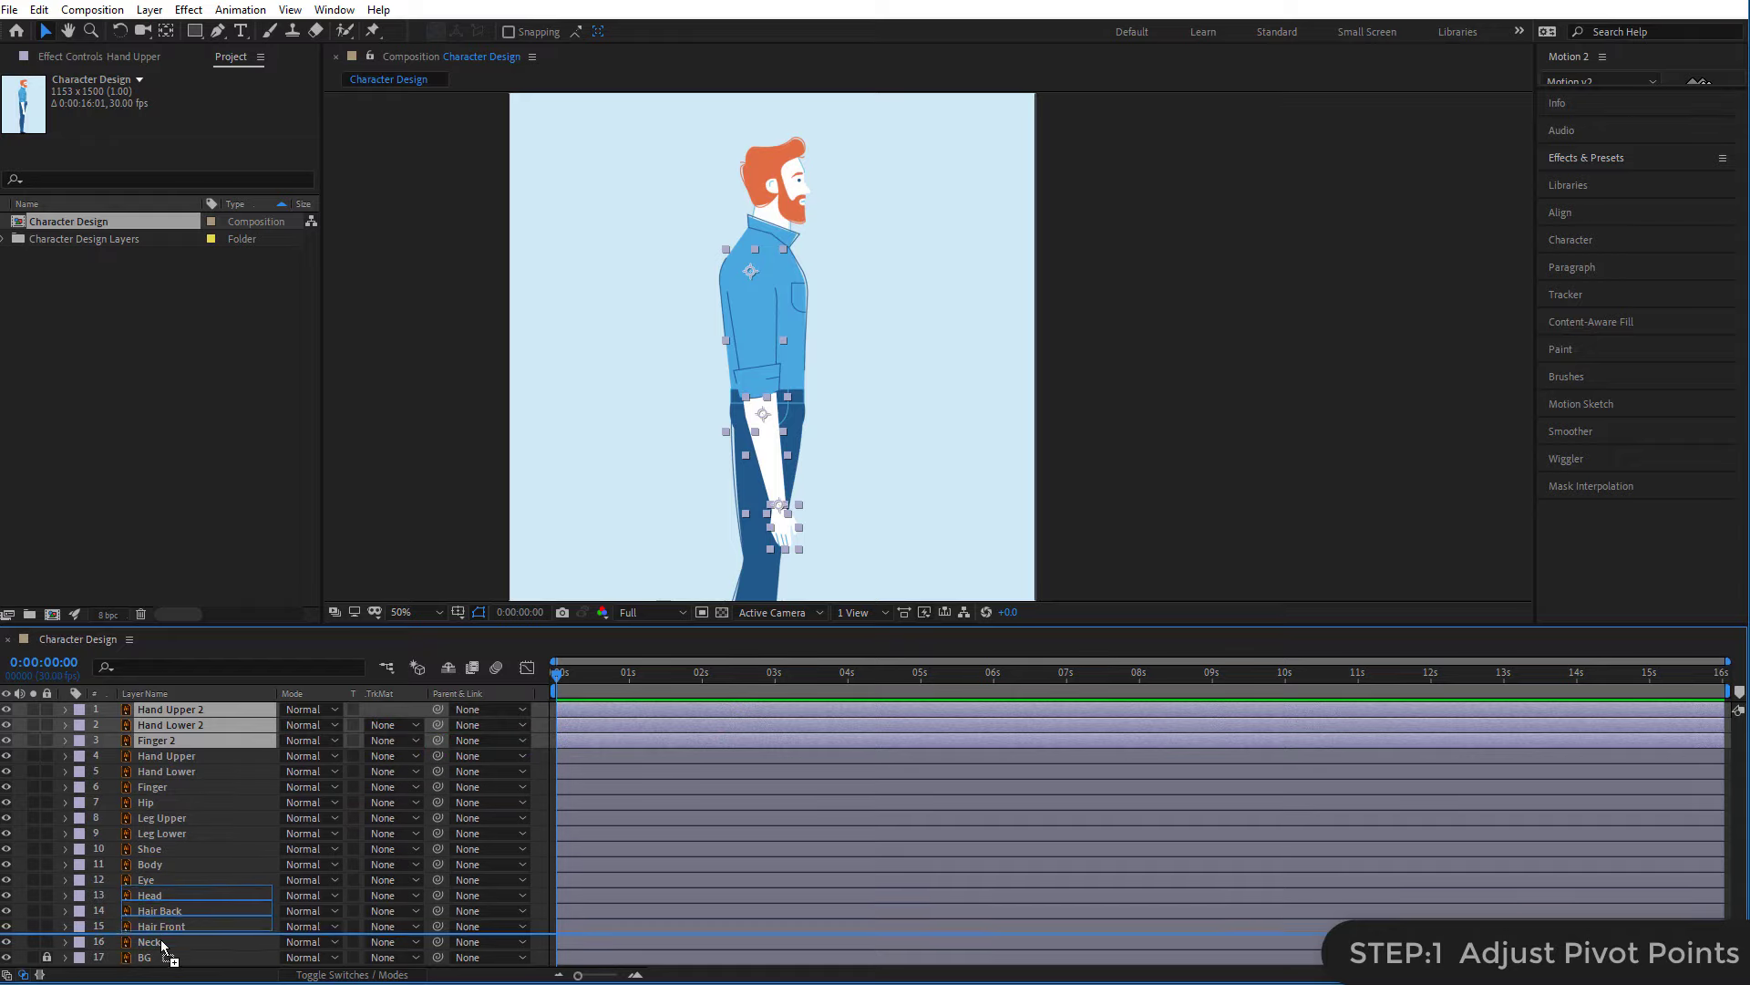
{"action": "key", "text": "ctrl+shift+bracketleft"}
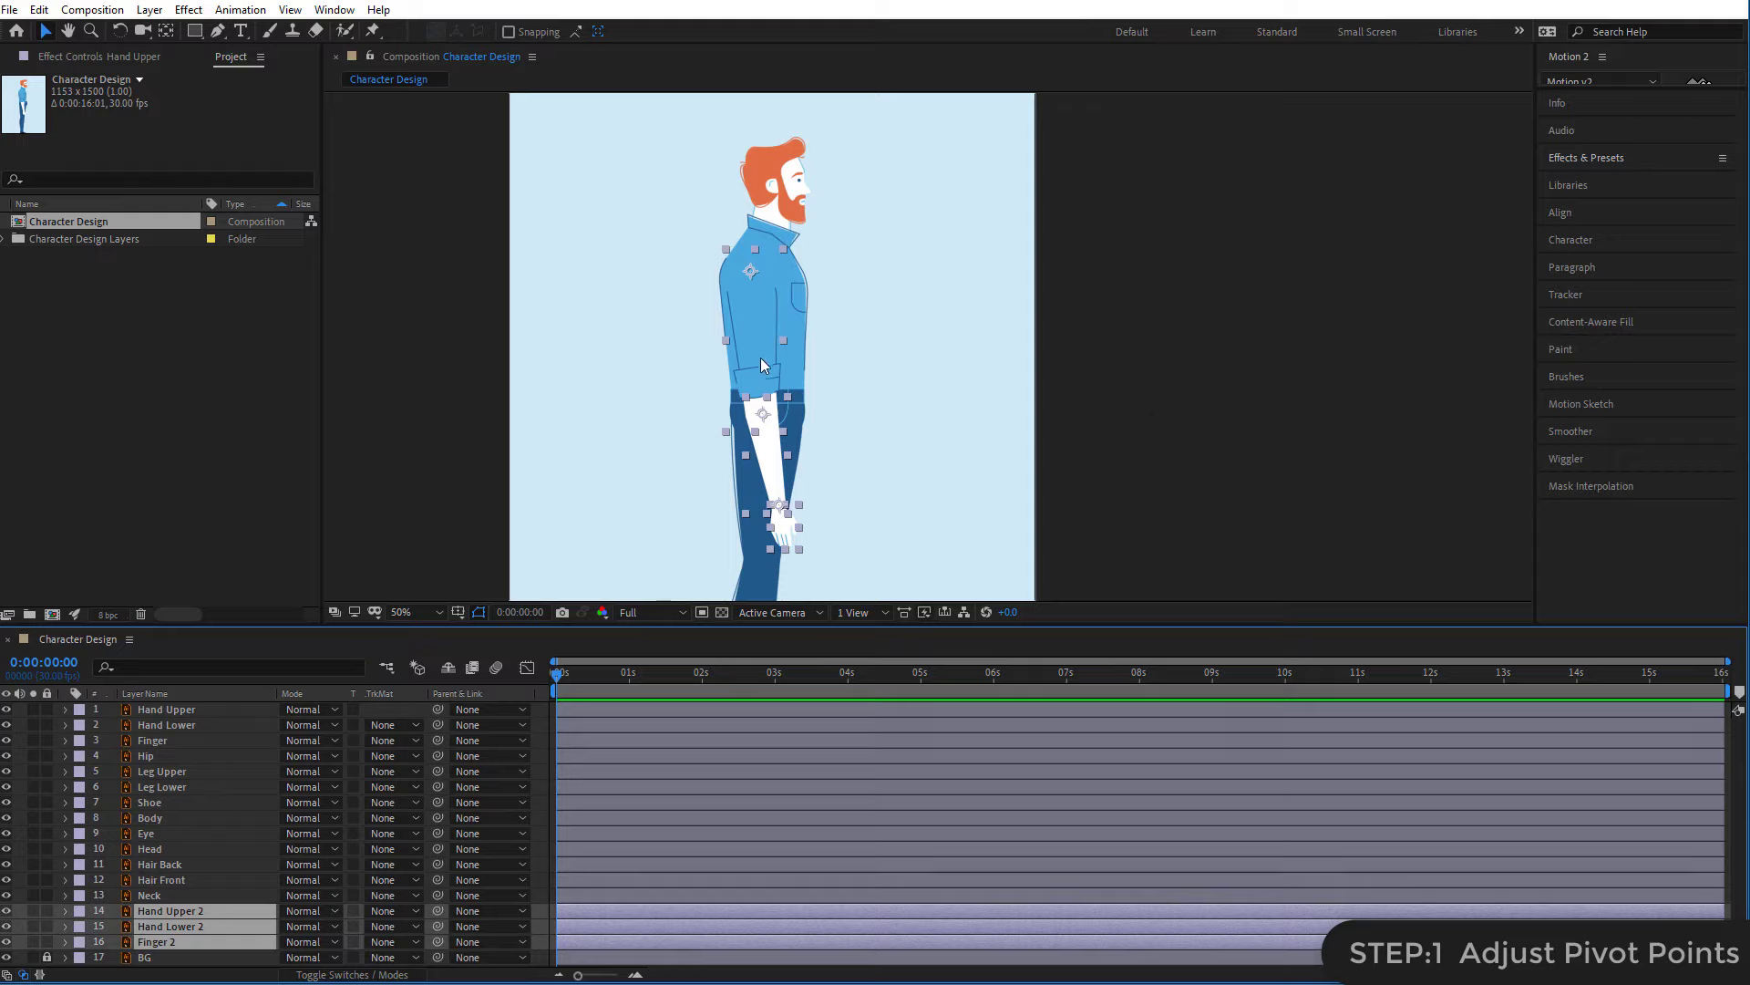
{"action": "left_click_drag", "start_coordinate": [750, 271], "coordinate": [880, 275]}
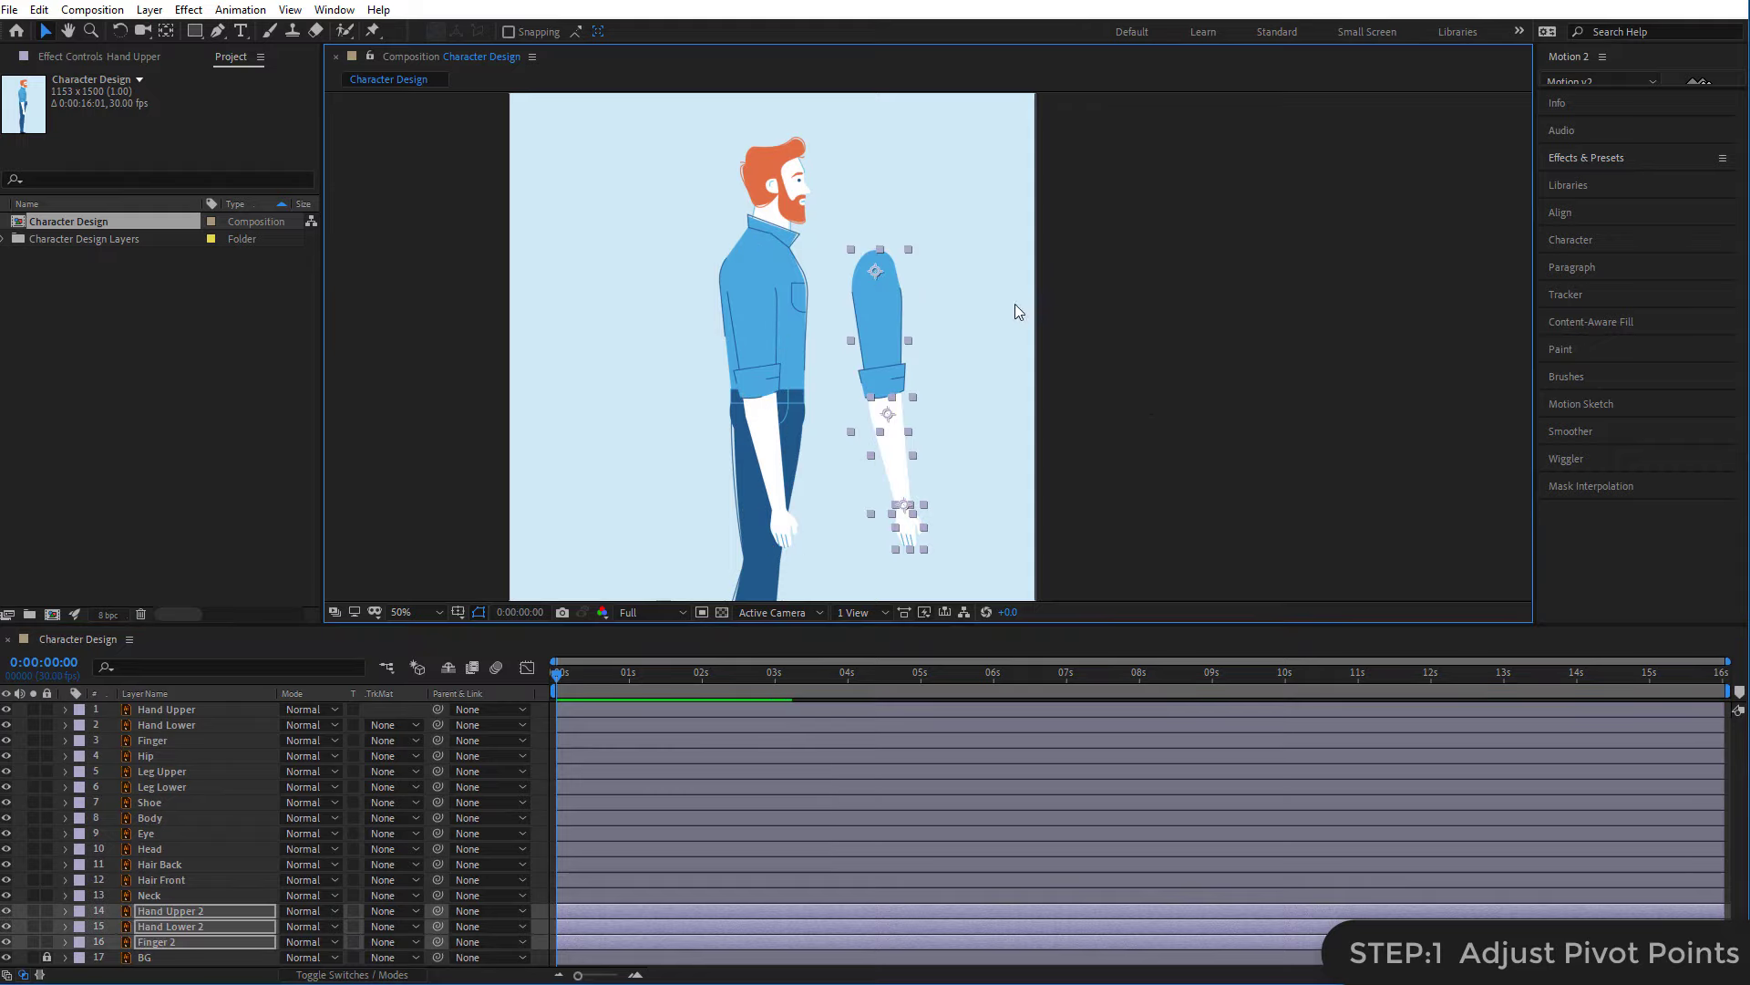
{"action": "key", "text": "ctrl+z"}
- Lock the duplicate arm layers 14–16, then select the arm and leg parts in the view
{"action": "left_click", "coordinate": [1152, 316]}
{"action": "key", "text": "h"}
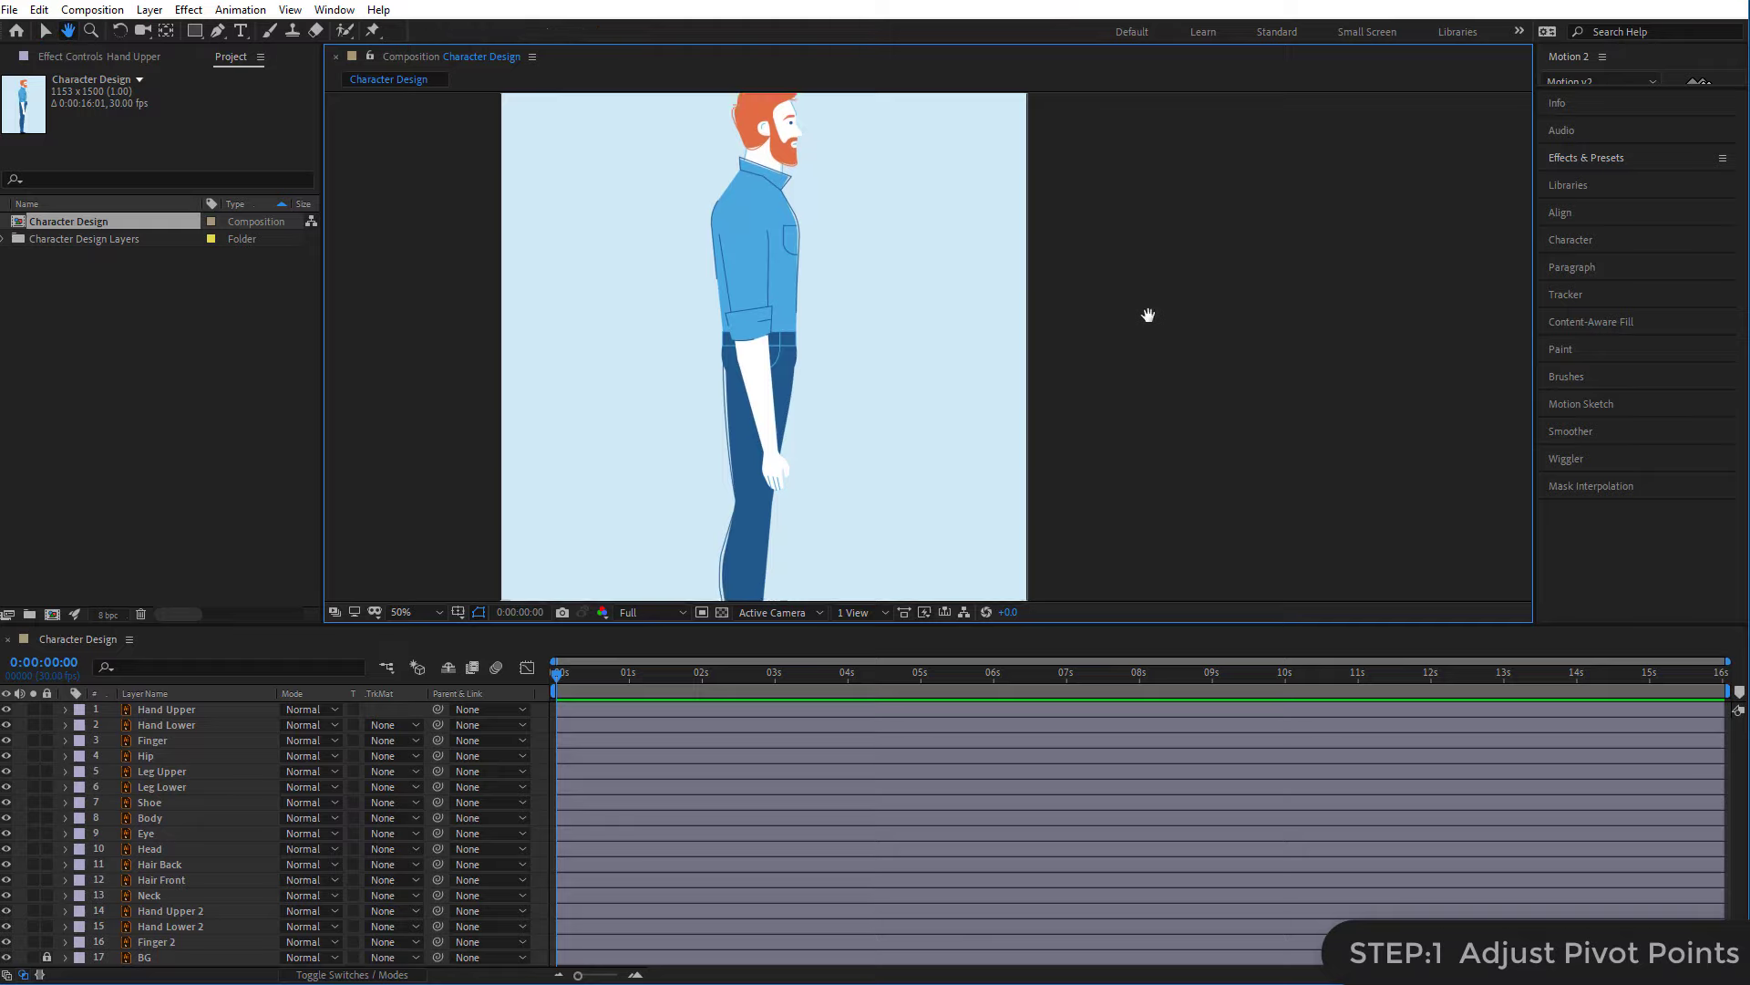
{"action": "left_click_drag", "start_coordinate": [1145, 313], "coordinate": [1152, 207]}
{"action": "key", "text": "v"}
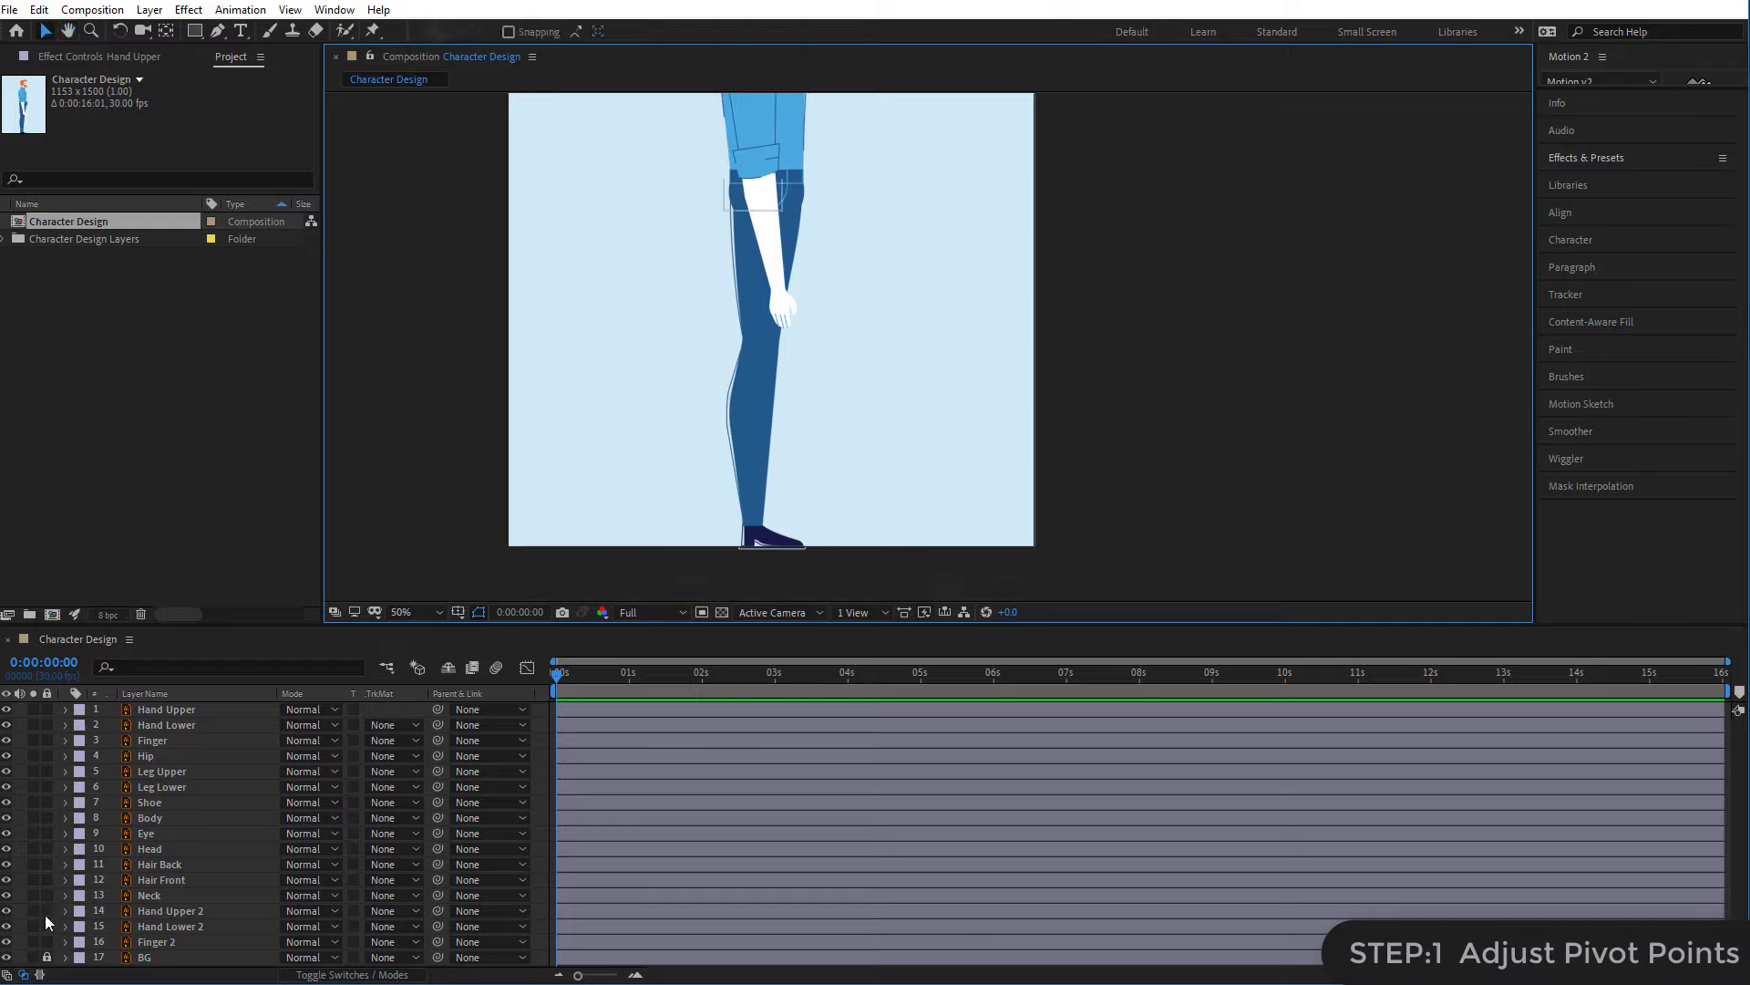
{"action": "left_click_drag", "start_coordinate": [45, 910], "coordinate": [45, 942]}
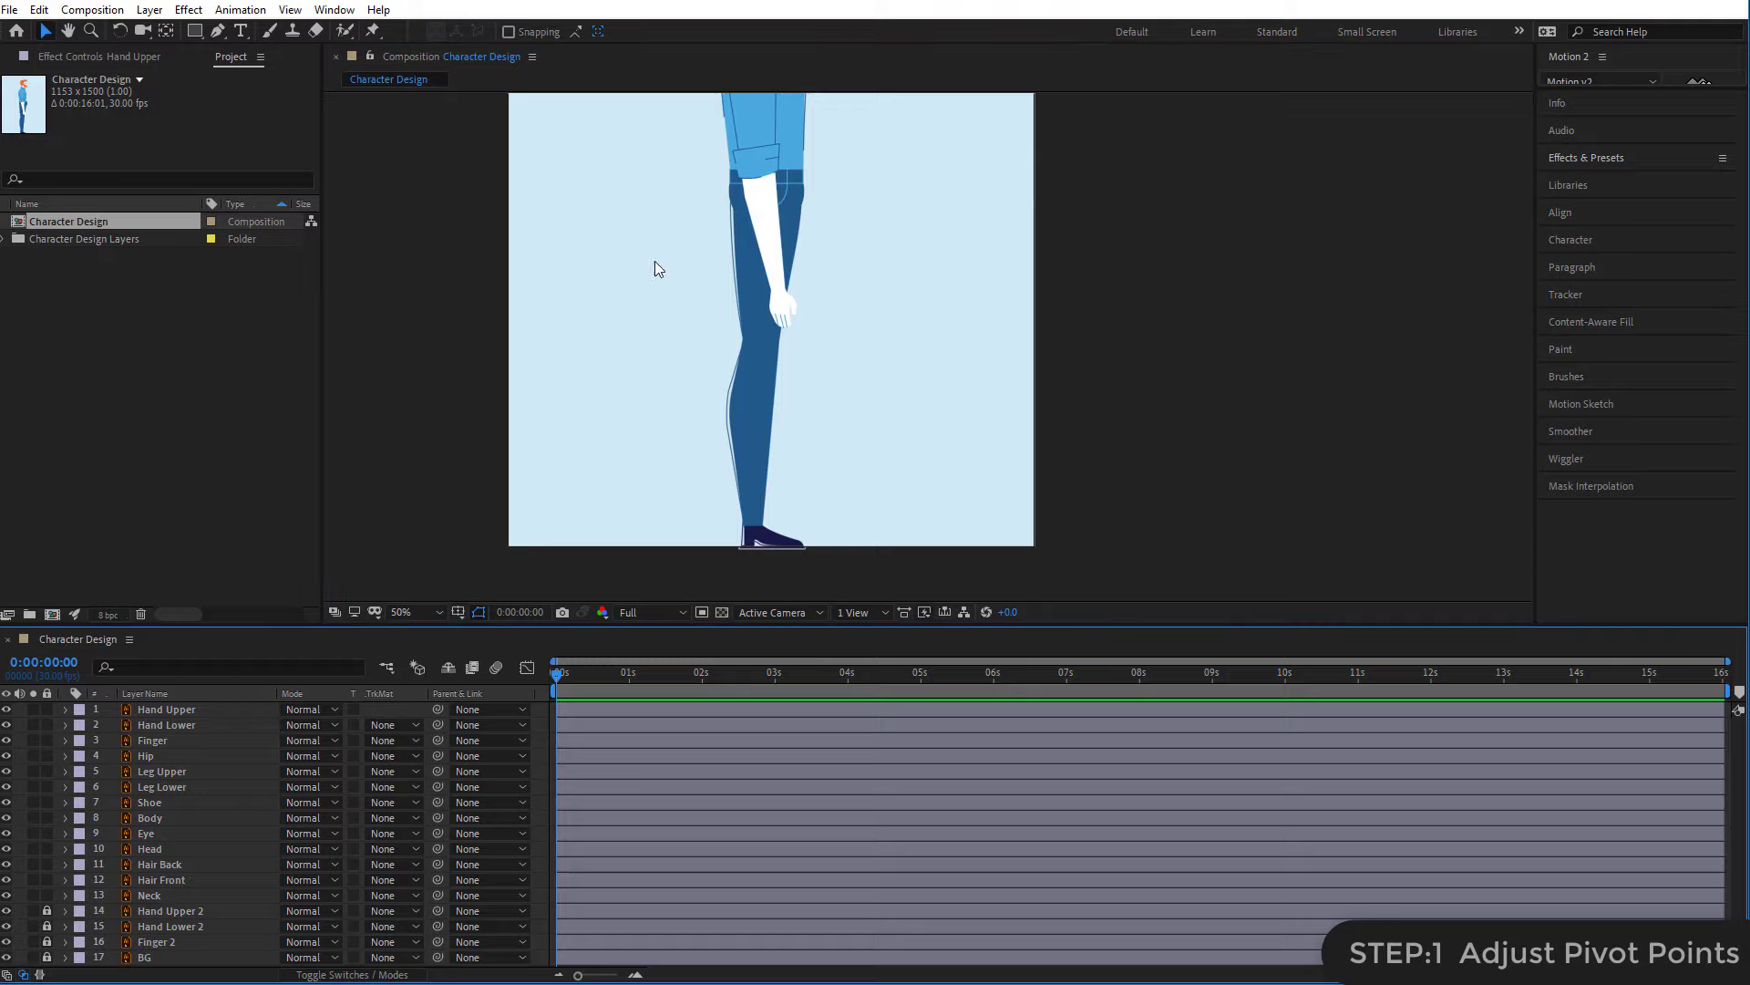
{"action": "mouse_move", "coordinate": [653, 260]}
{"action": "left_mouse_down"}
{"action": "mouse_move", "coordinate": [735, 346]}
{"action": "mouse_move", "coordinate": [850, 545]}
{"action": "left_mouse_up"}
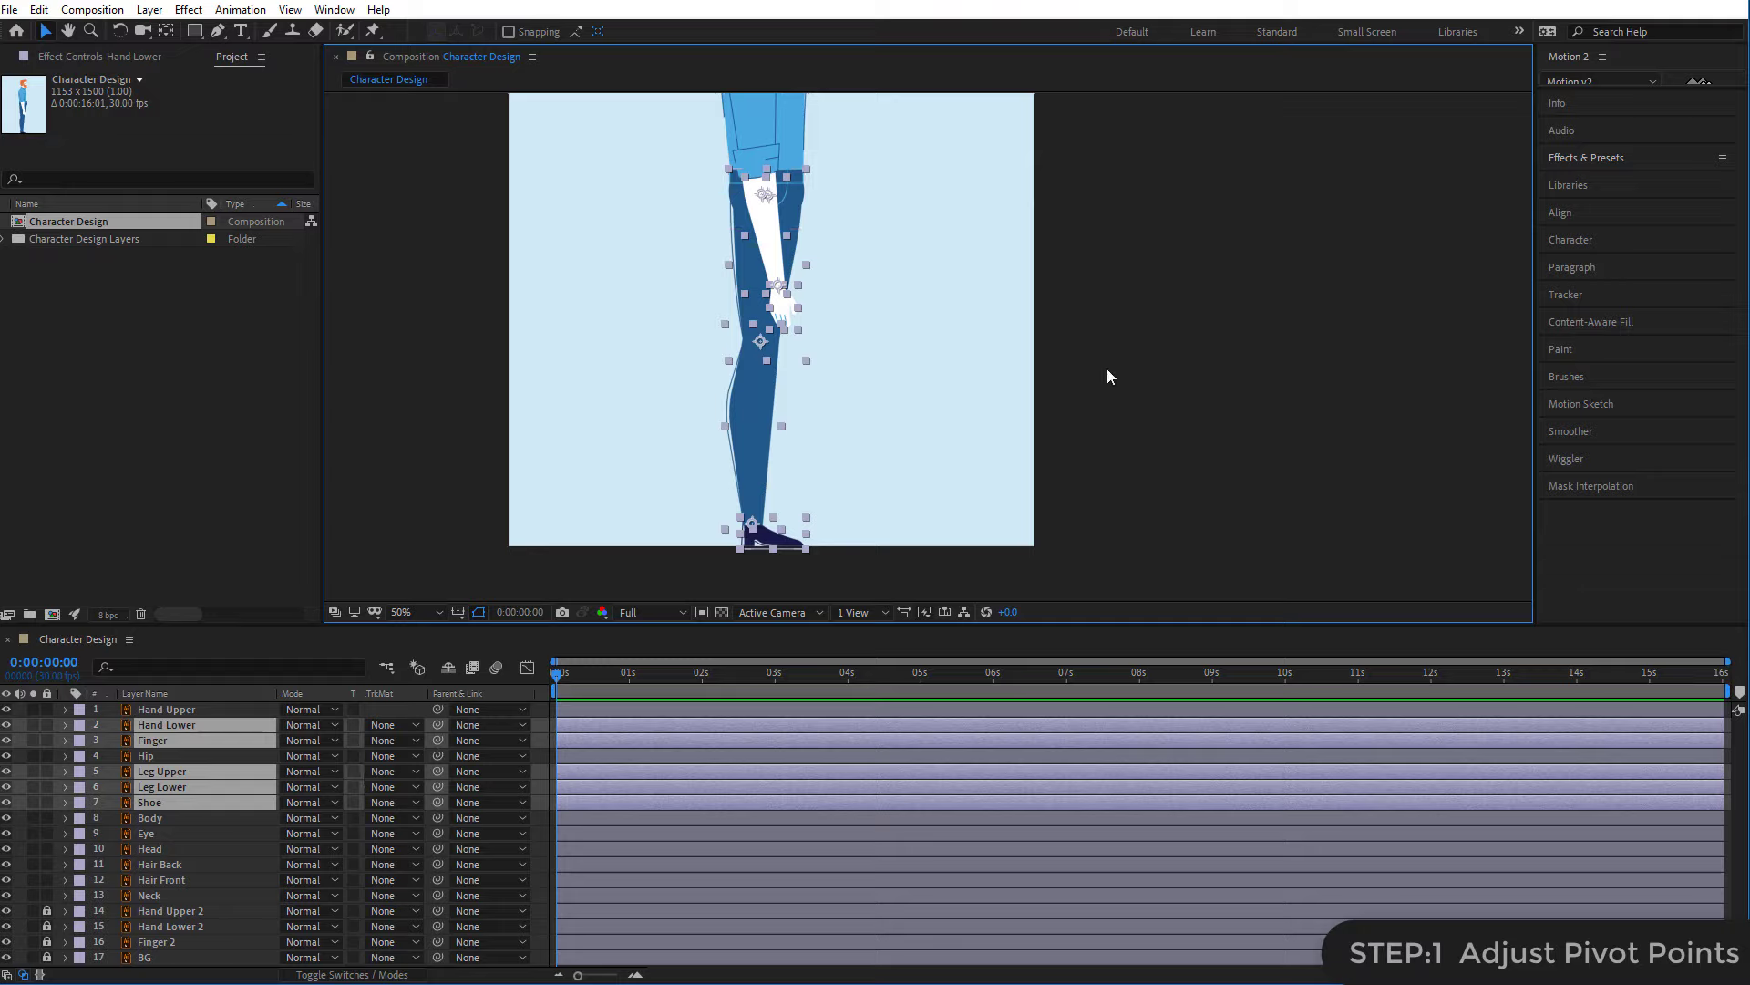
- Lock Hand Lower, then copy and paste Leg Upper, Leg Lower and Shoe as duplicates
{"action": "left_click", "coordinate": [910, 480]}
{"action": "left_click", "coordinate": [47, 724]}
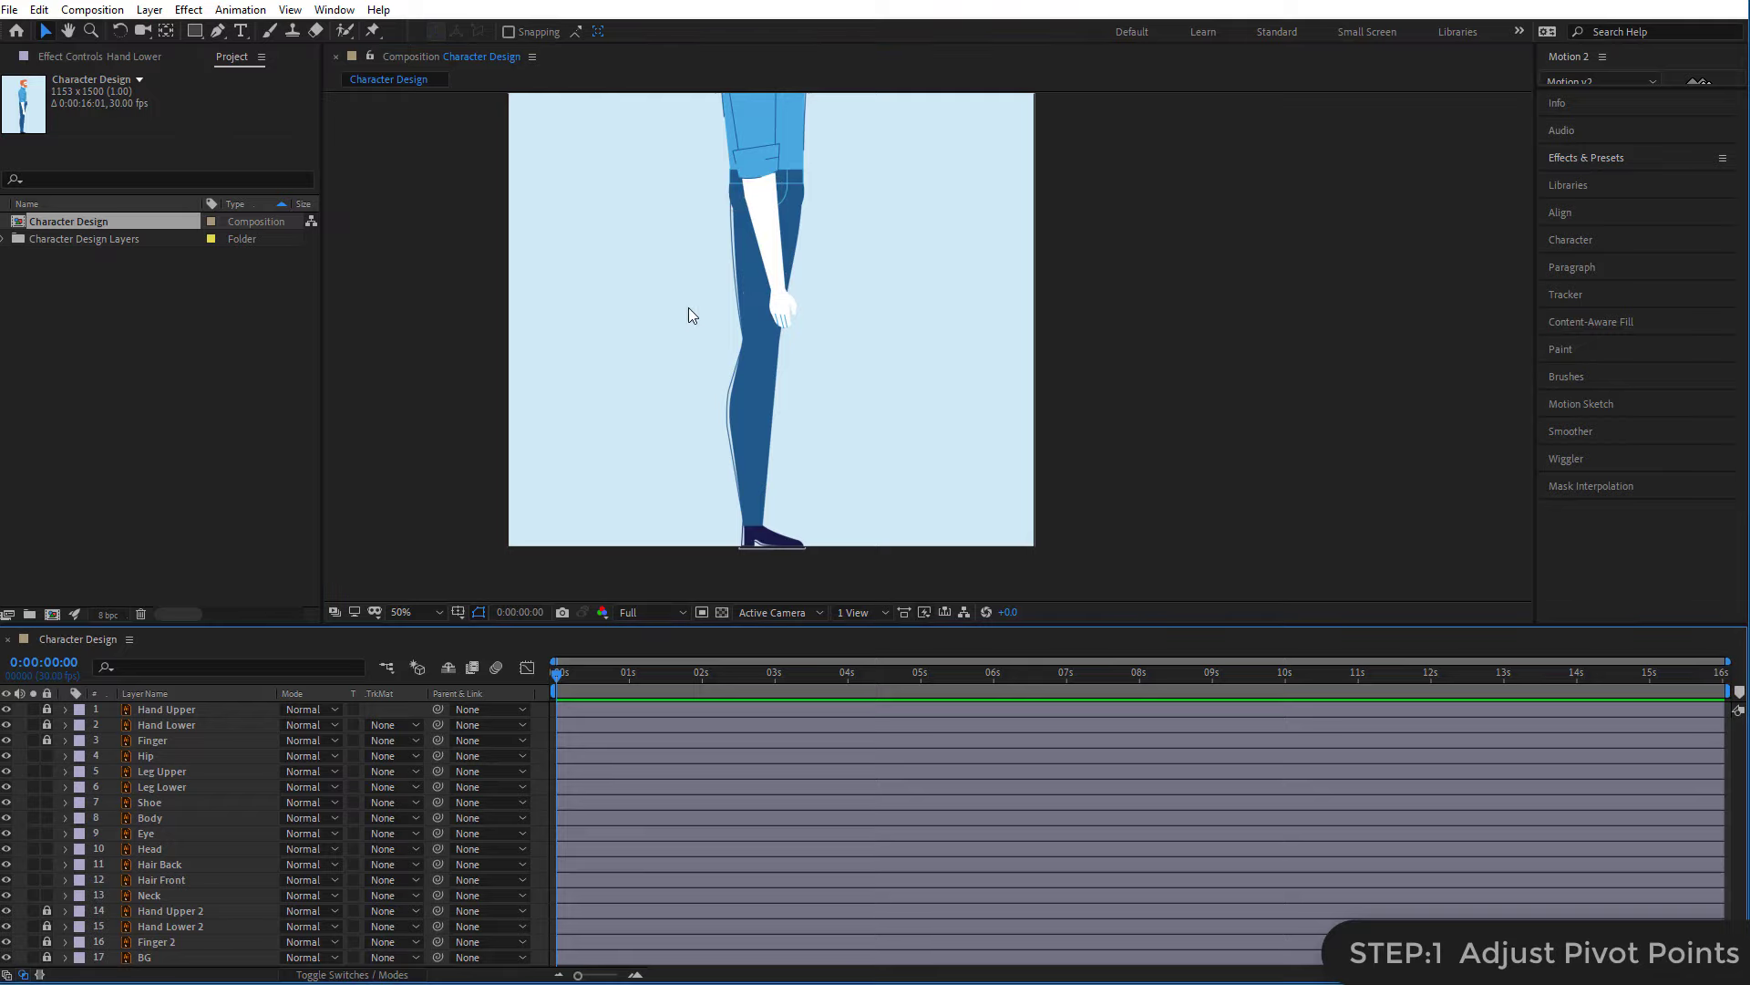
{"action": "left_click_drag", "start_coordinate": [670, 289], "coordinate": [873, 560]}
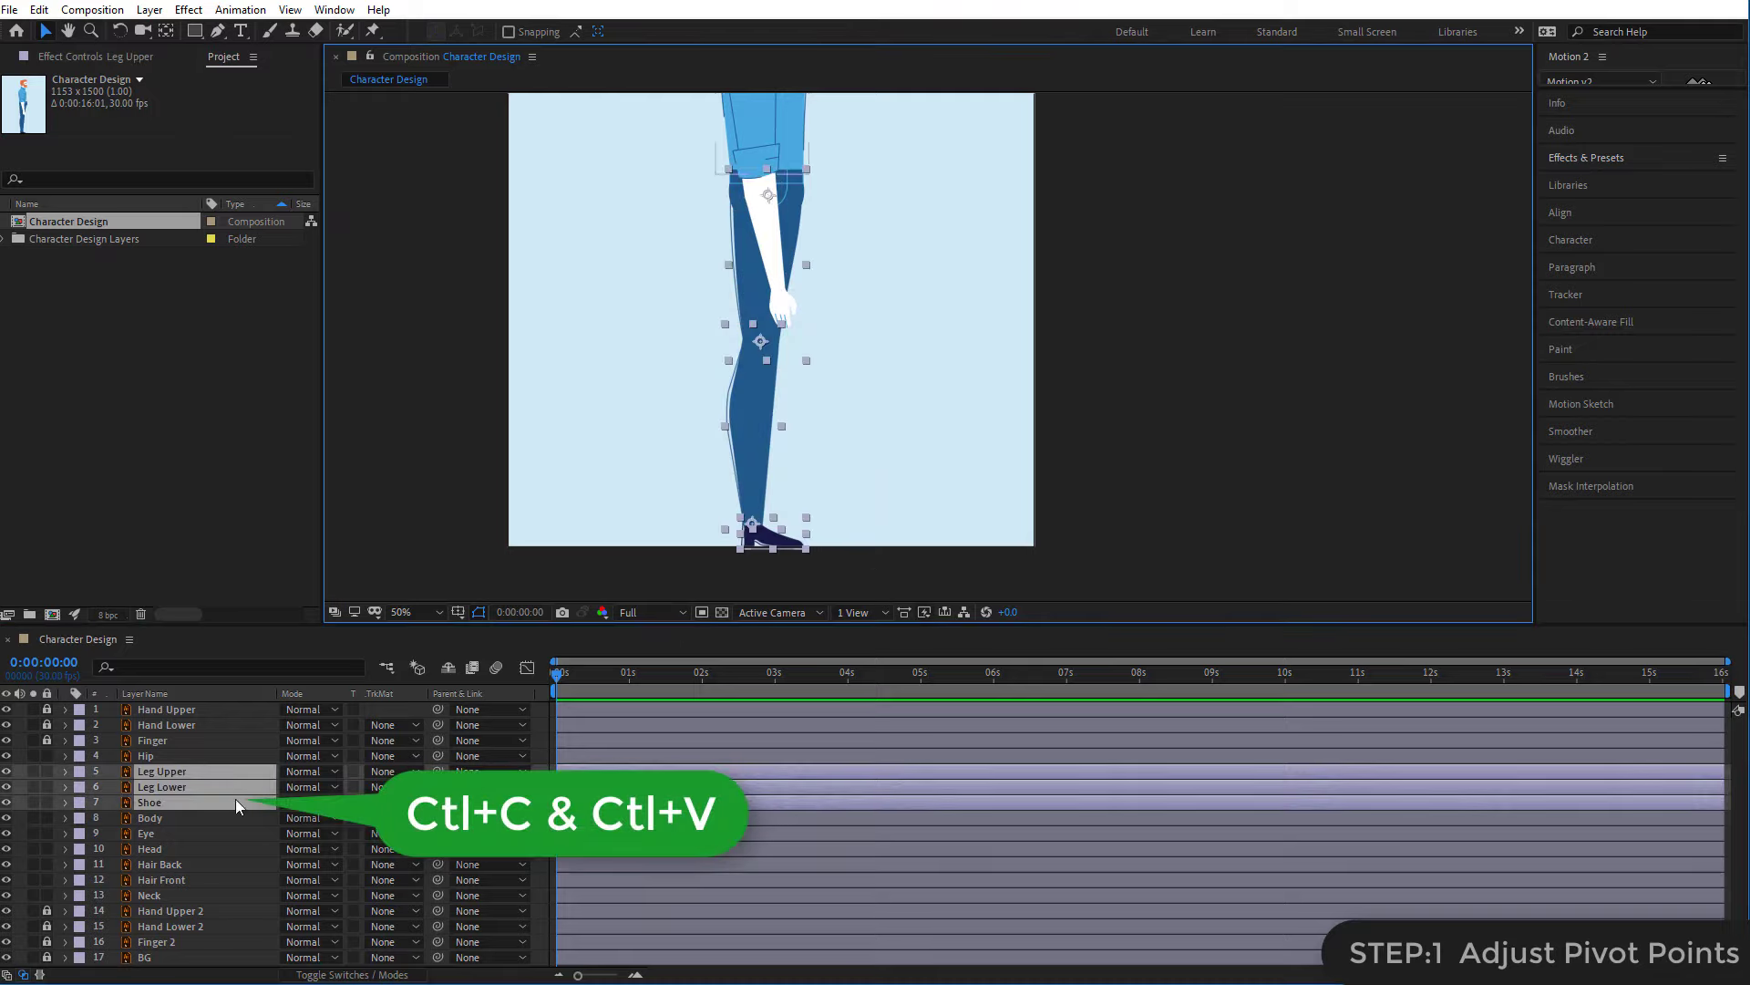
{"action": "key", "text": "ctrl+c"}
{"action": "key", "text": "ctrl+v"}
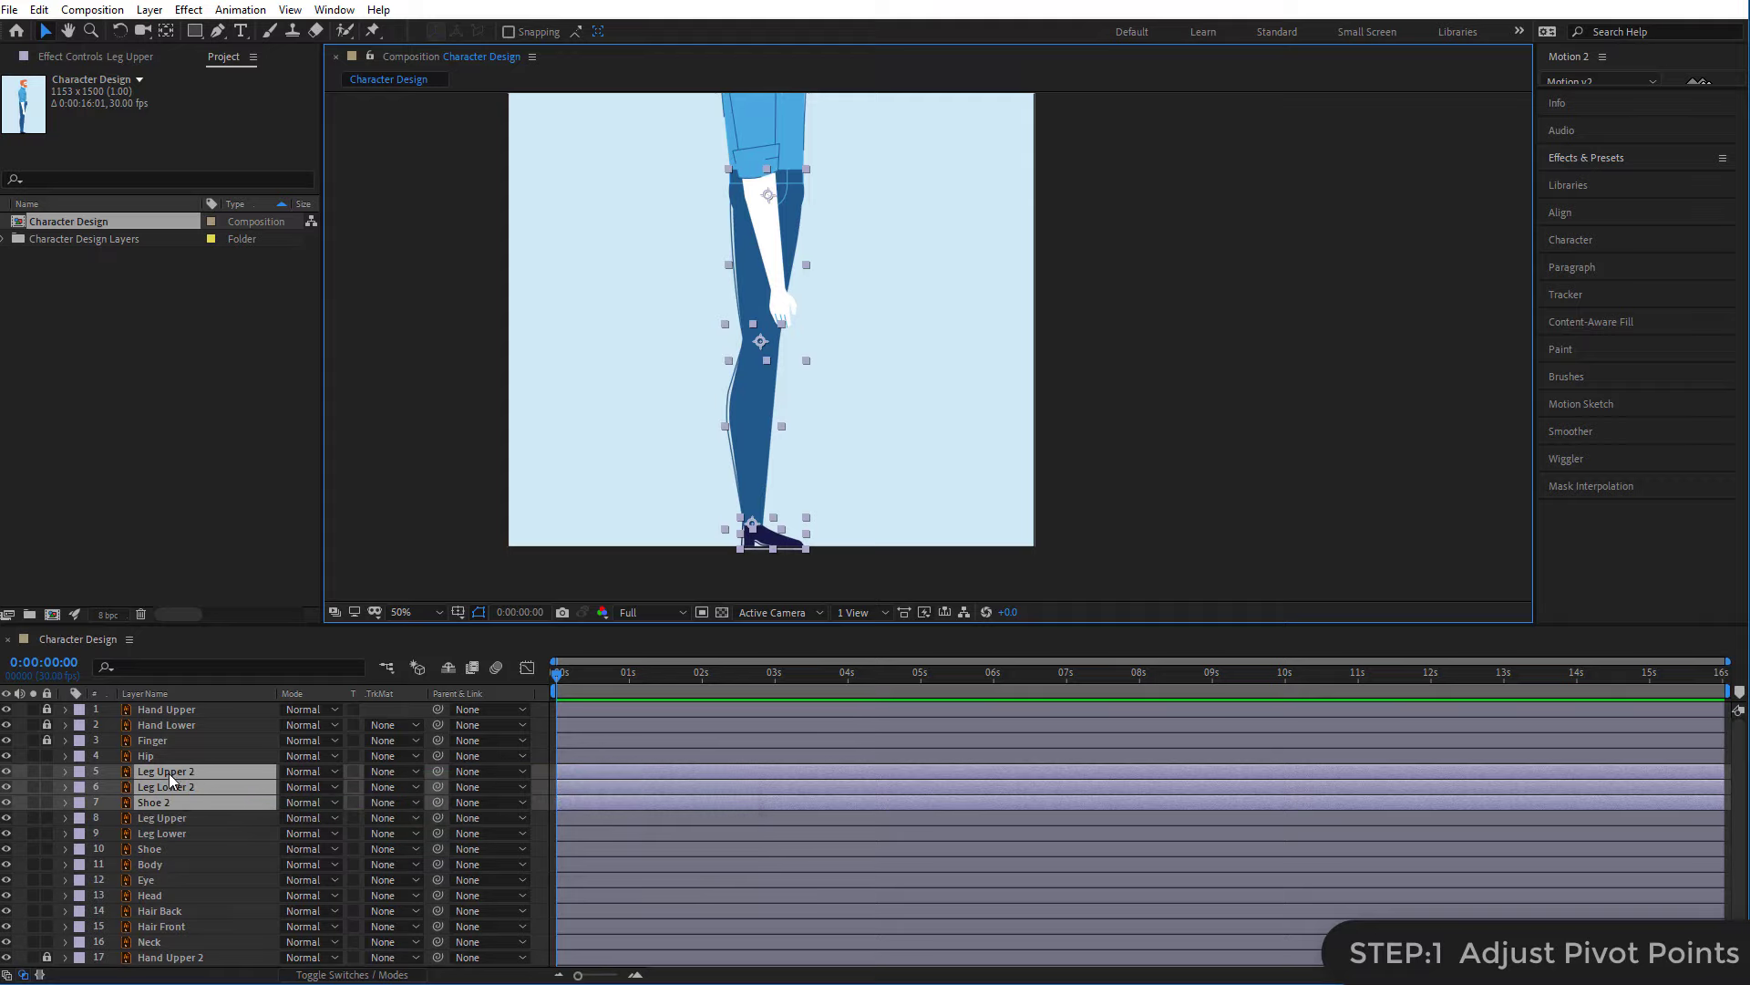
- Place the leg copies above Hand Upper 2 as layers 14–16 and unlock the duplicate arm layers
{"action": "scroll", "coordinate": [172, 789], "scroll_direction": "down", "scroll_amount": 1}
{"action": "left_click_drag", "start_coordinate": [165, 755], "coordinate": [173, 903]}
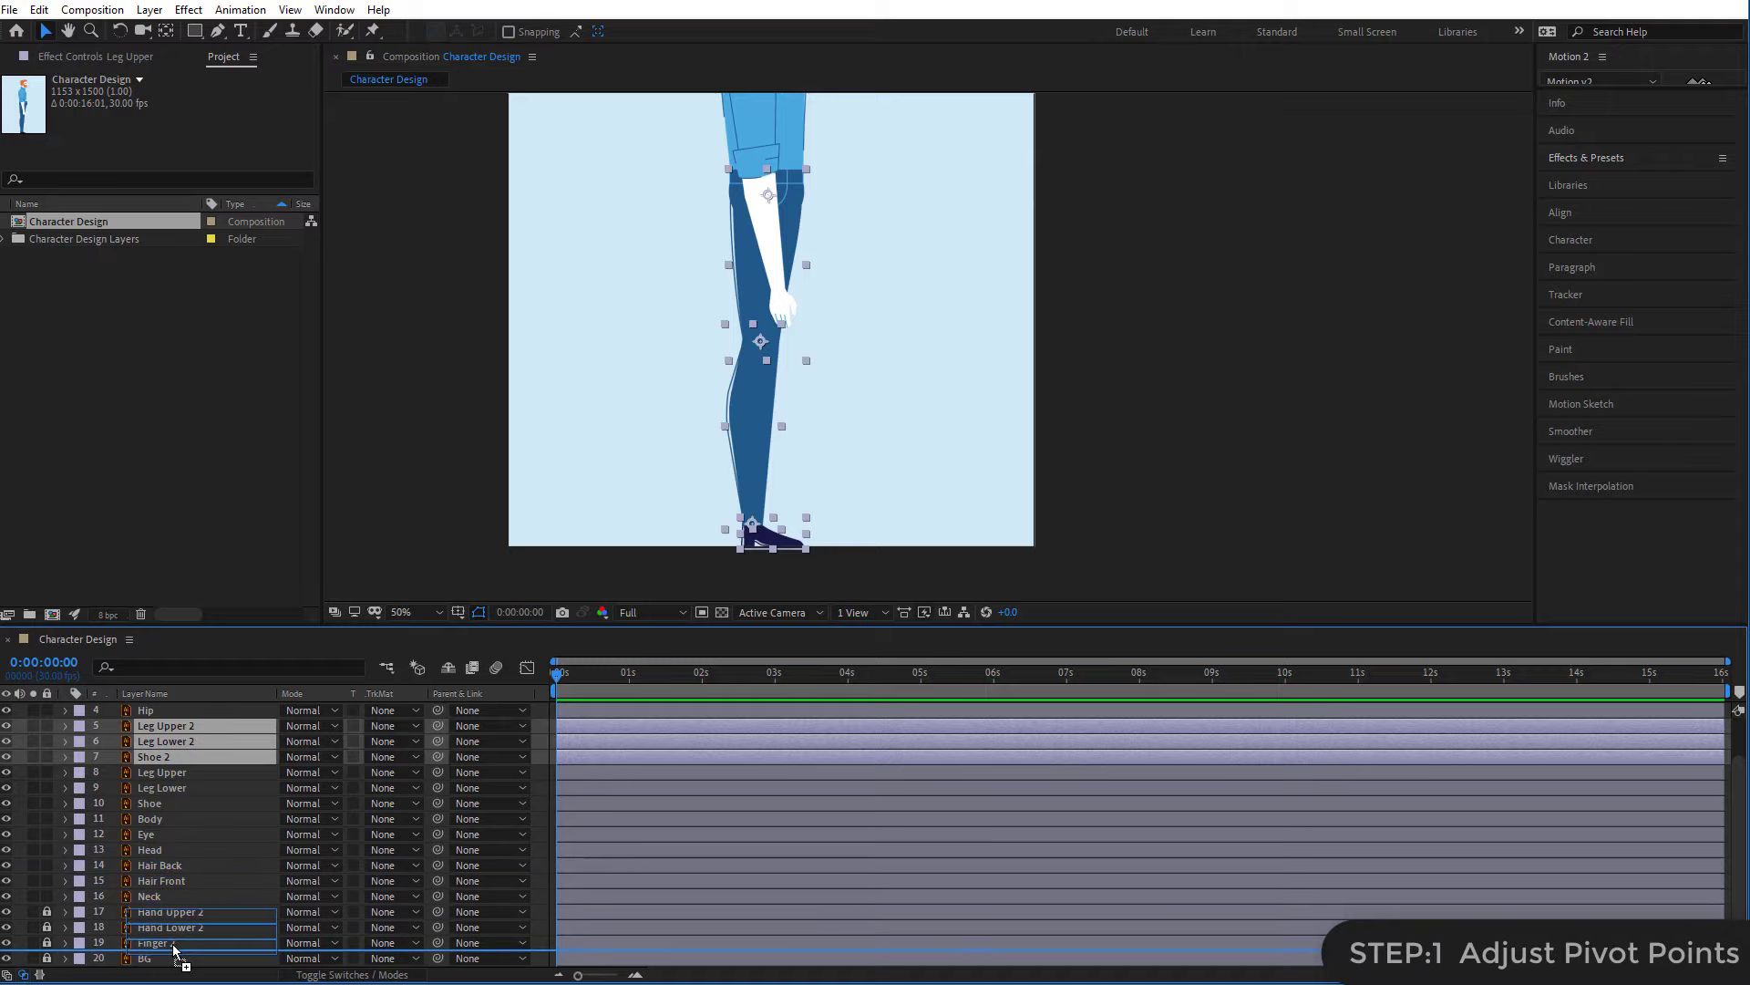
{"action": "left_click_drag", "start_coordinate": [173, 902], "coordinate": [176, 949]}
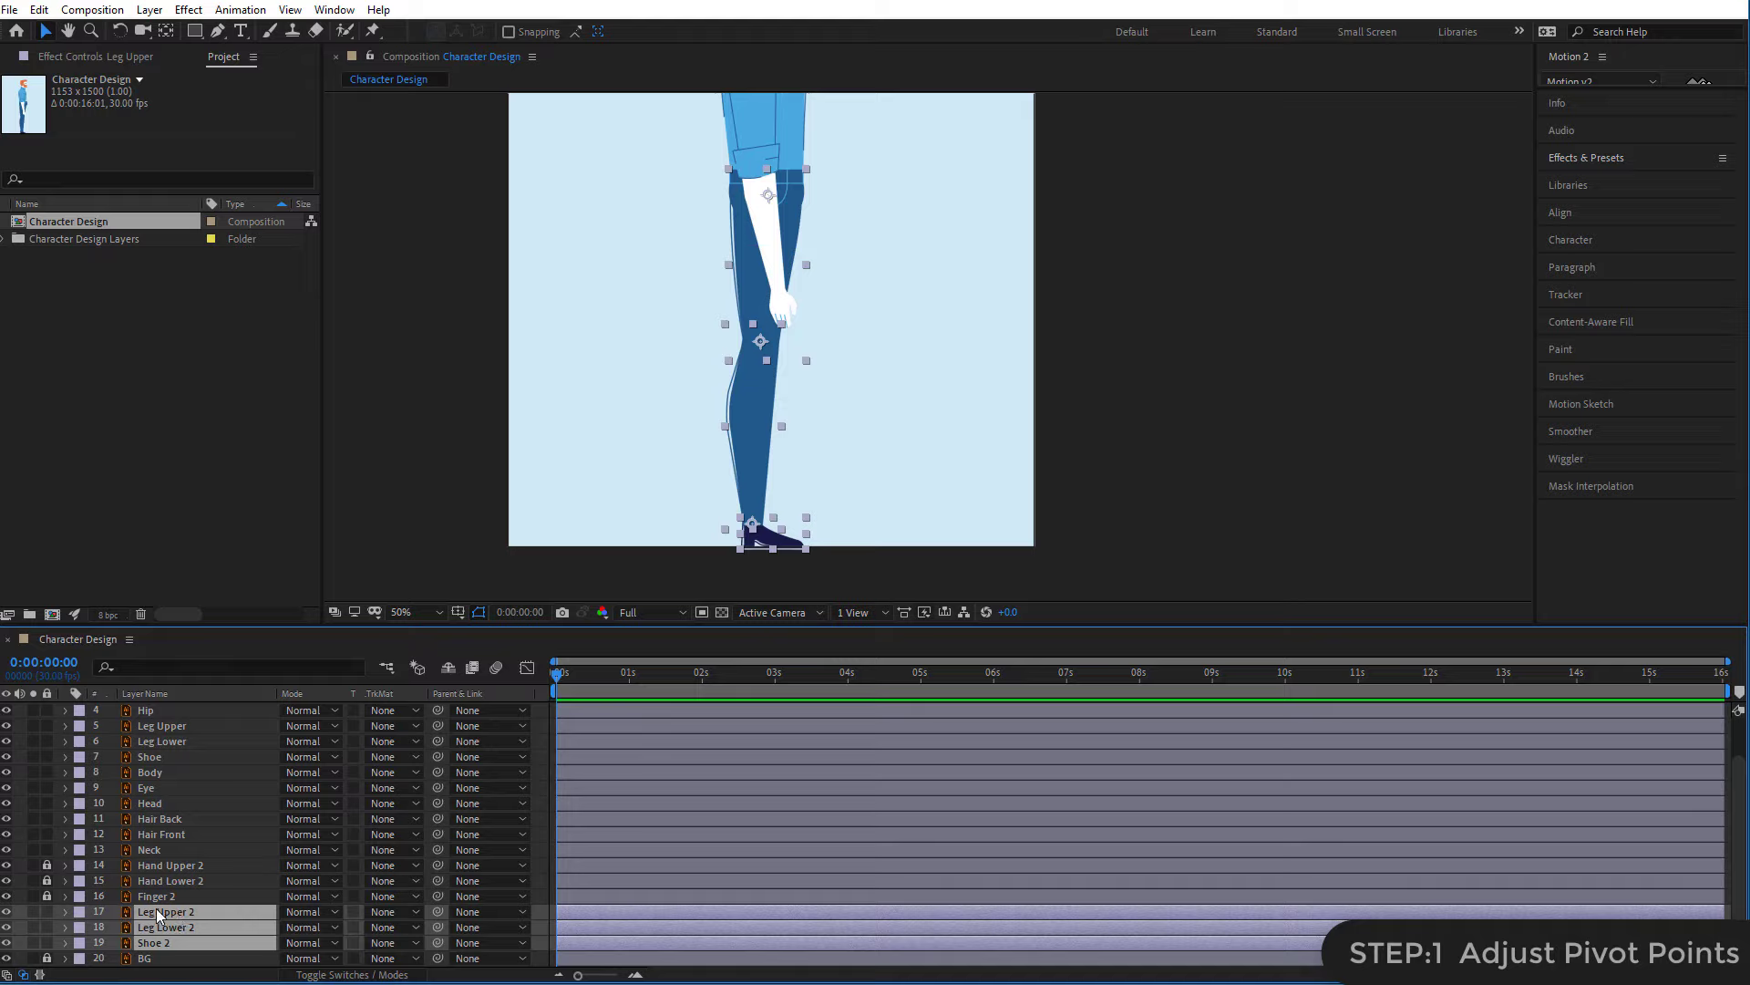
{"action": "left_click_drag", "start_coordinate": [152, 919], "coordinate": [150, 862]}
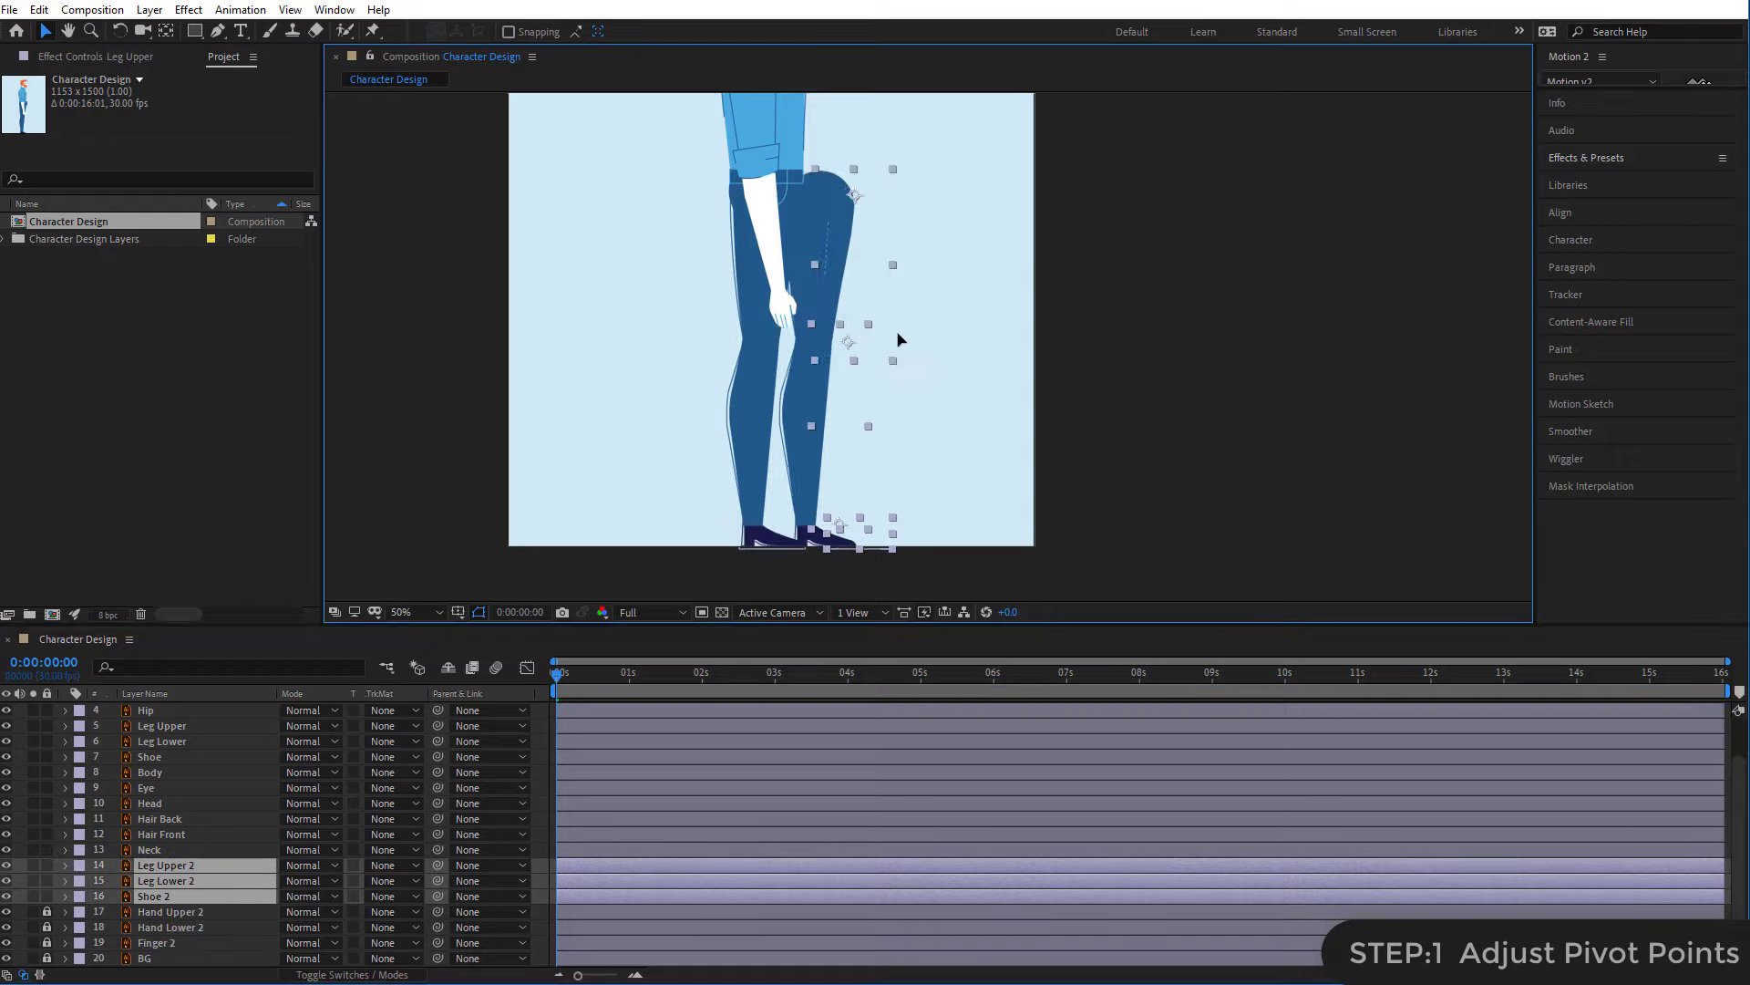
{"action": "left_click_drag", "start_coordinate": [764, 347], "coordinate": [1035, 352]}
{"action": "key", "text": "ctrl+z"}
{"action": "left_click", "coordinate": [992, 391]}
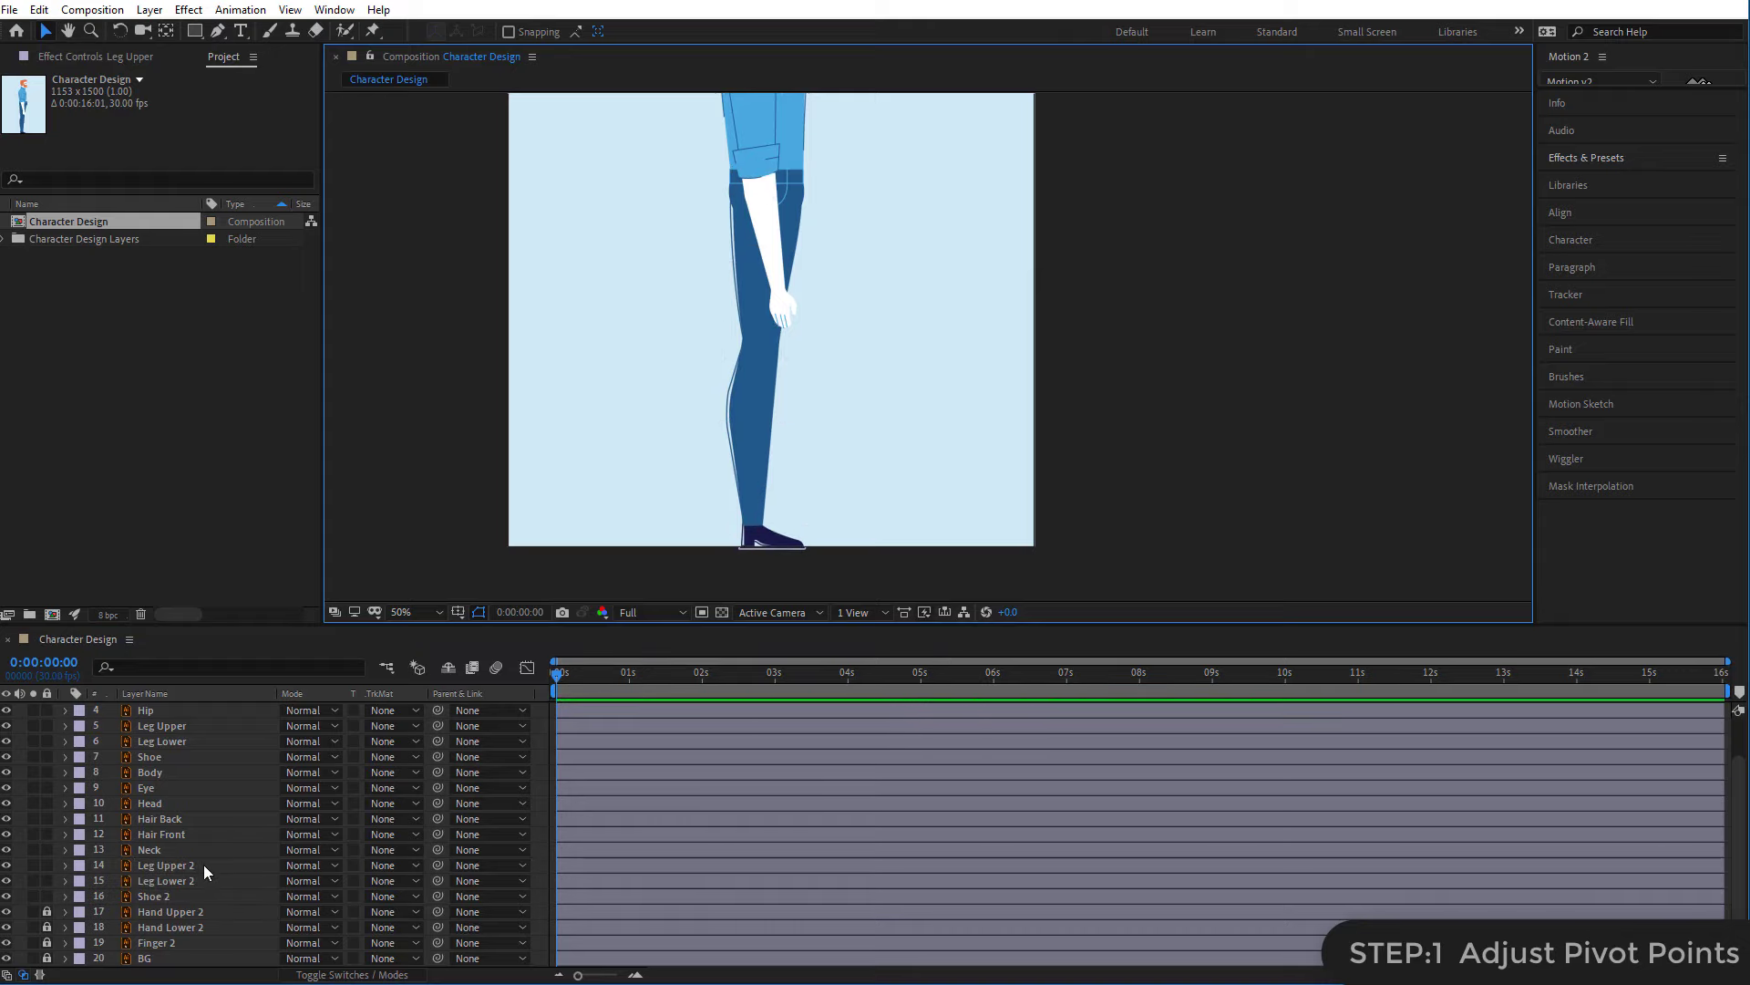
{"action": "left_click_drag", "start_coordinate": [47, 914], "coordinate": [48, 943]}
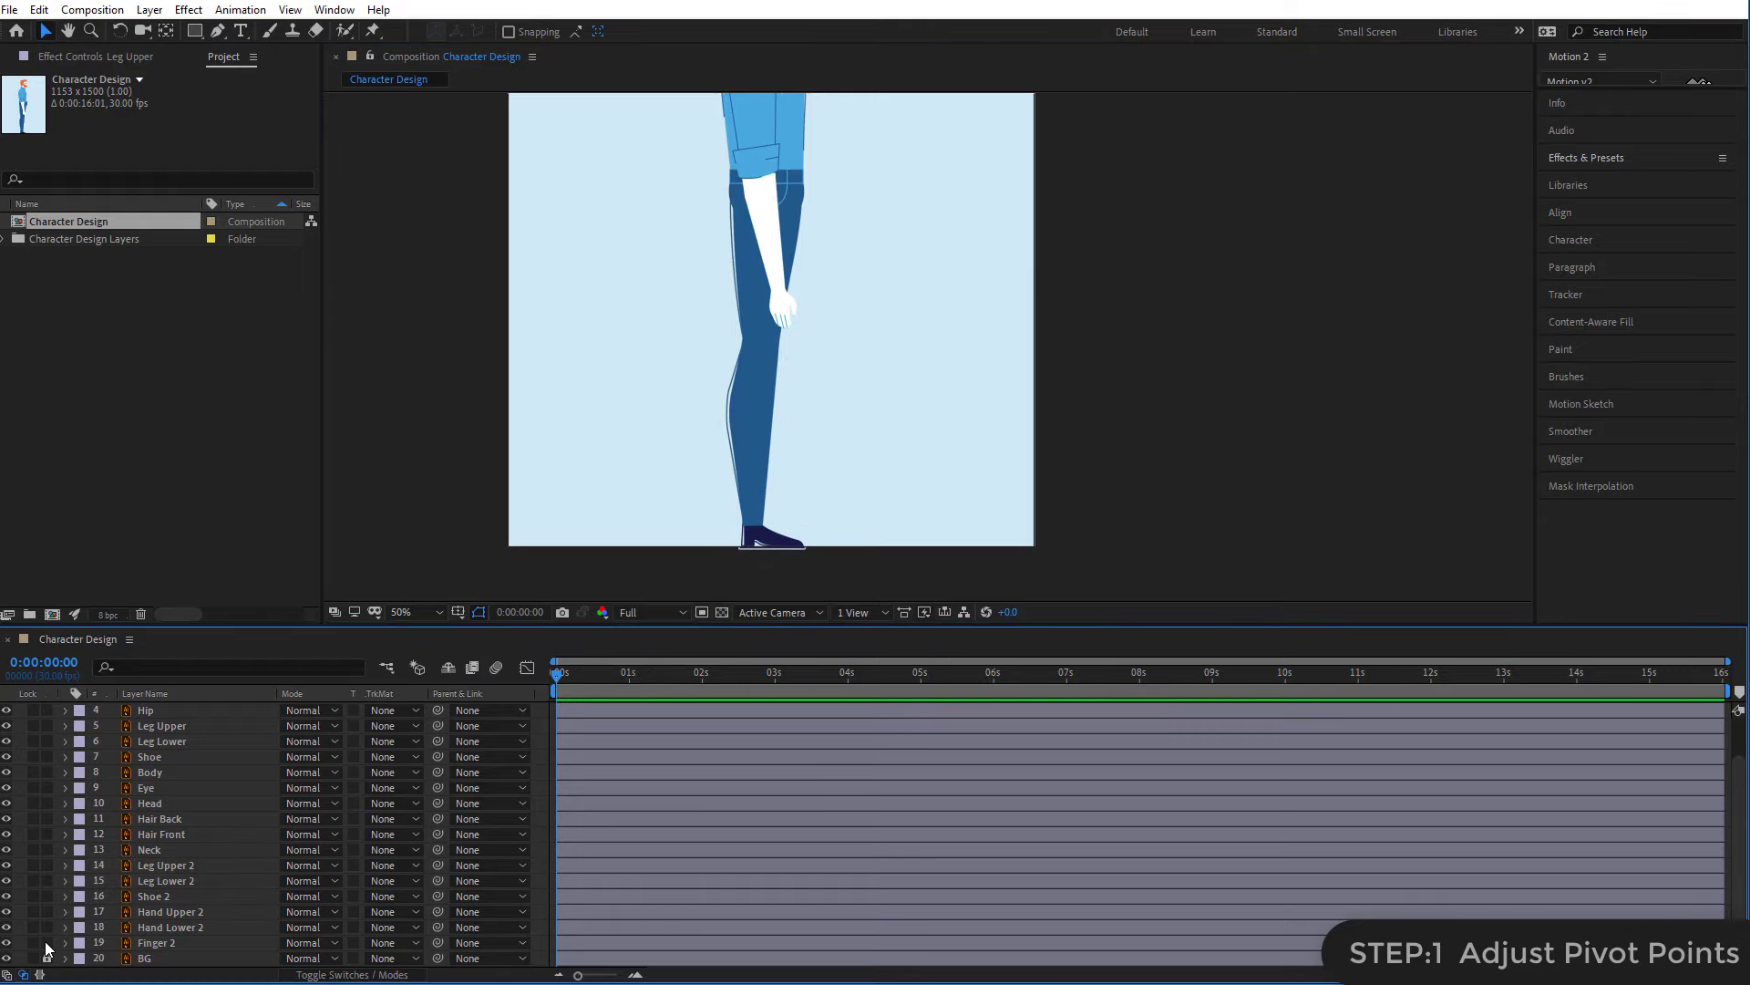
{"action": "scroll", "coordinate": [973, 403], "scroll_direction": "up", "scroll_amount": 5}
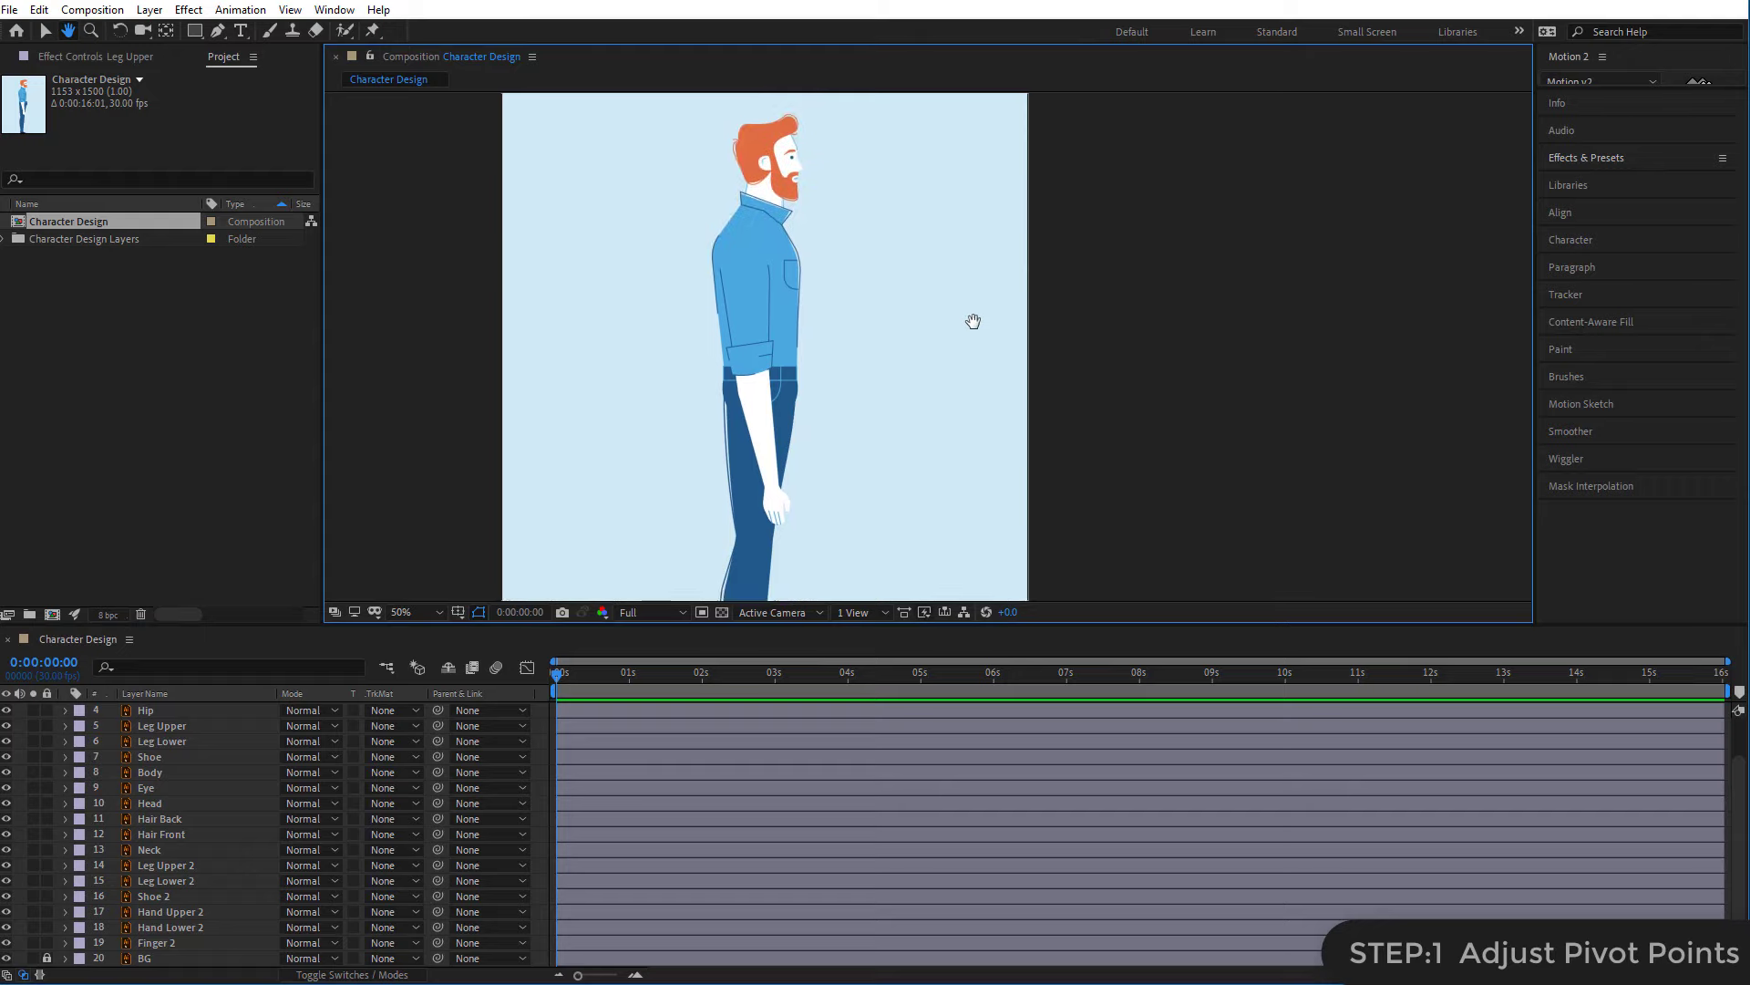
{"action": "scroll", "coordinate": [861, 248], "scroll_direction": "up", "scroll_amount": 2}
- Unlock the arm layers and parent Finger to Hand Lower, Hand Lower to Hand Upper, Hand Upper to Body
{"action": "left_click_drag", "start_coordinate": [861, 248], "coordinate": [958, 376]}
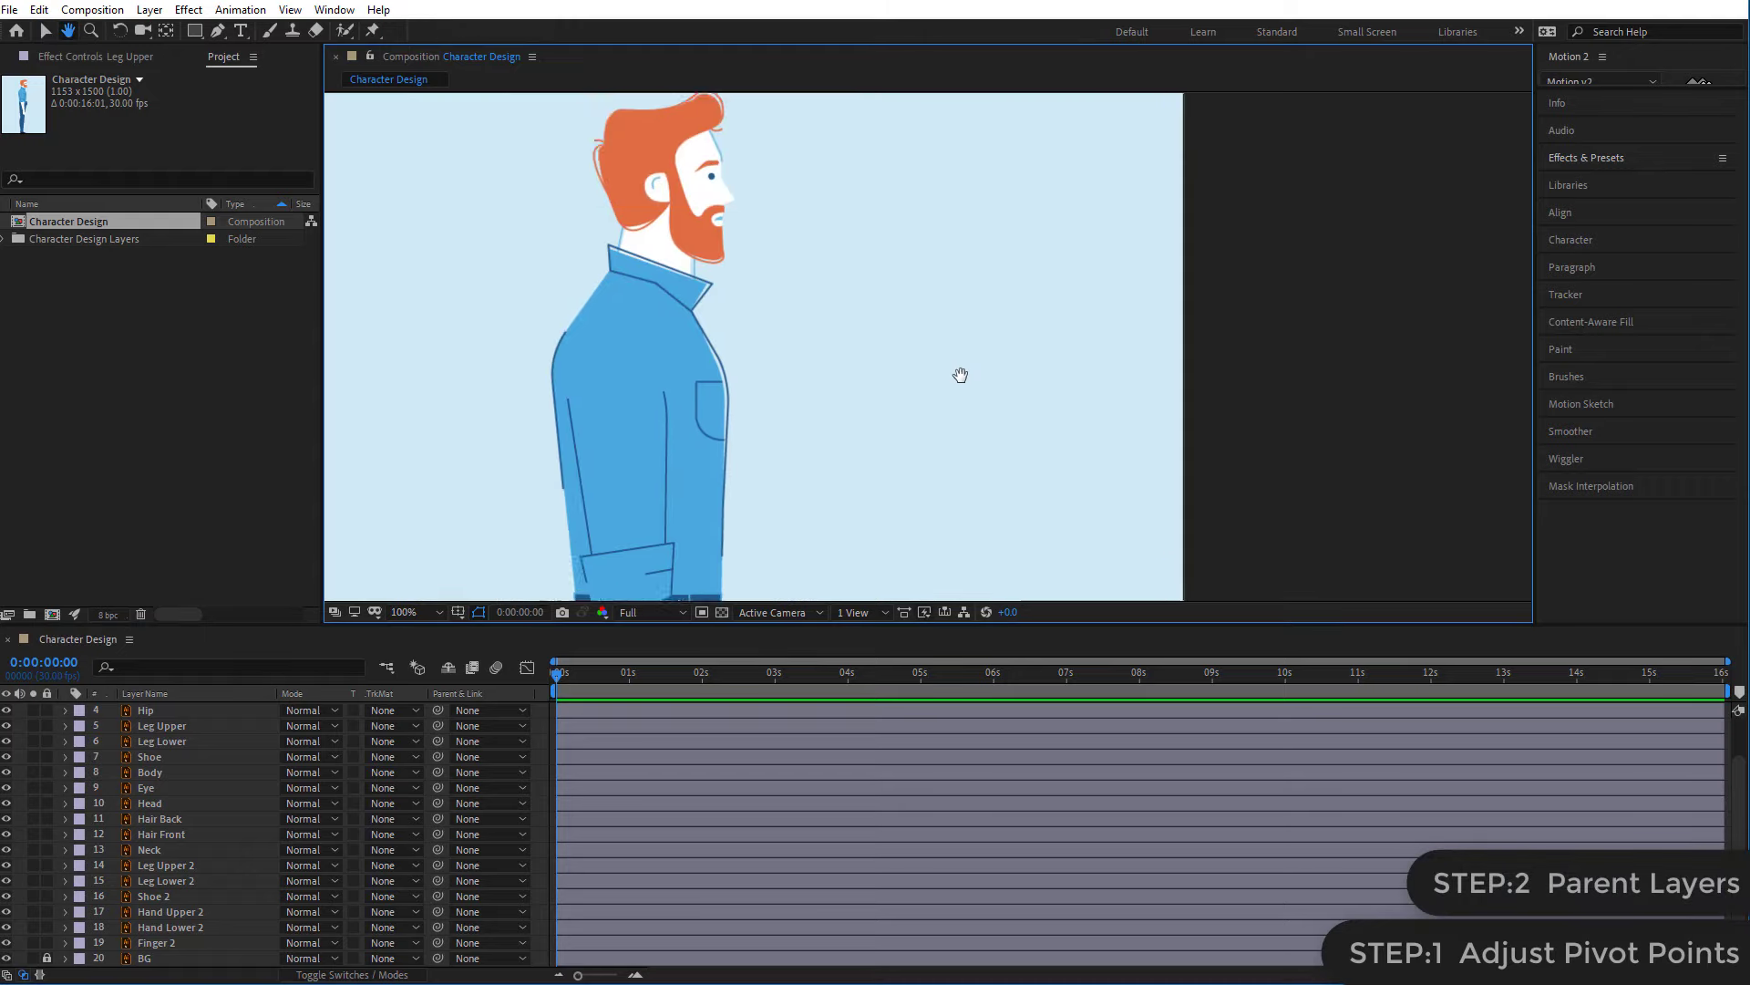
{"action": "scroll", "coordinate": [228, 720], "scroll_direction": "up", "scroll_amount": 2}
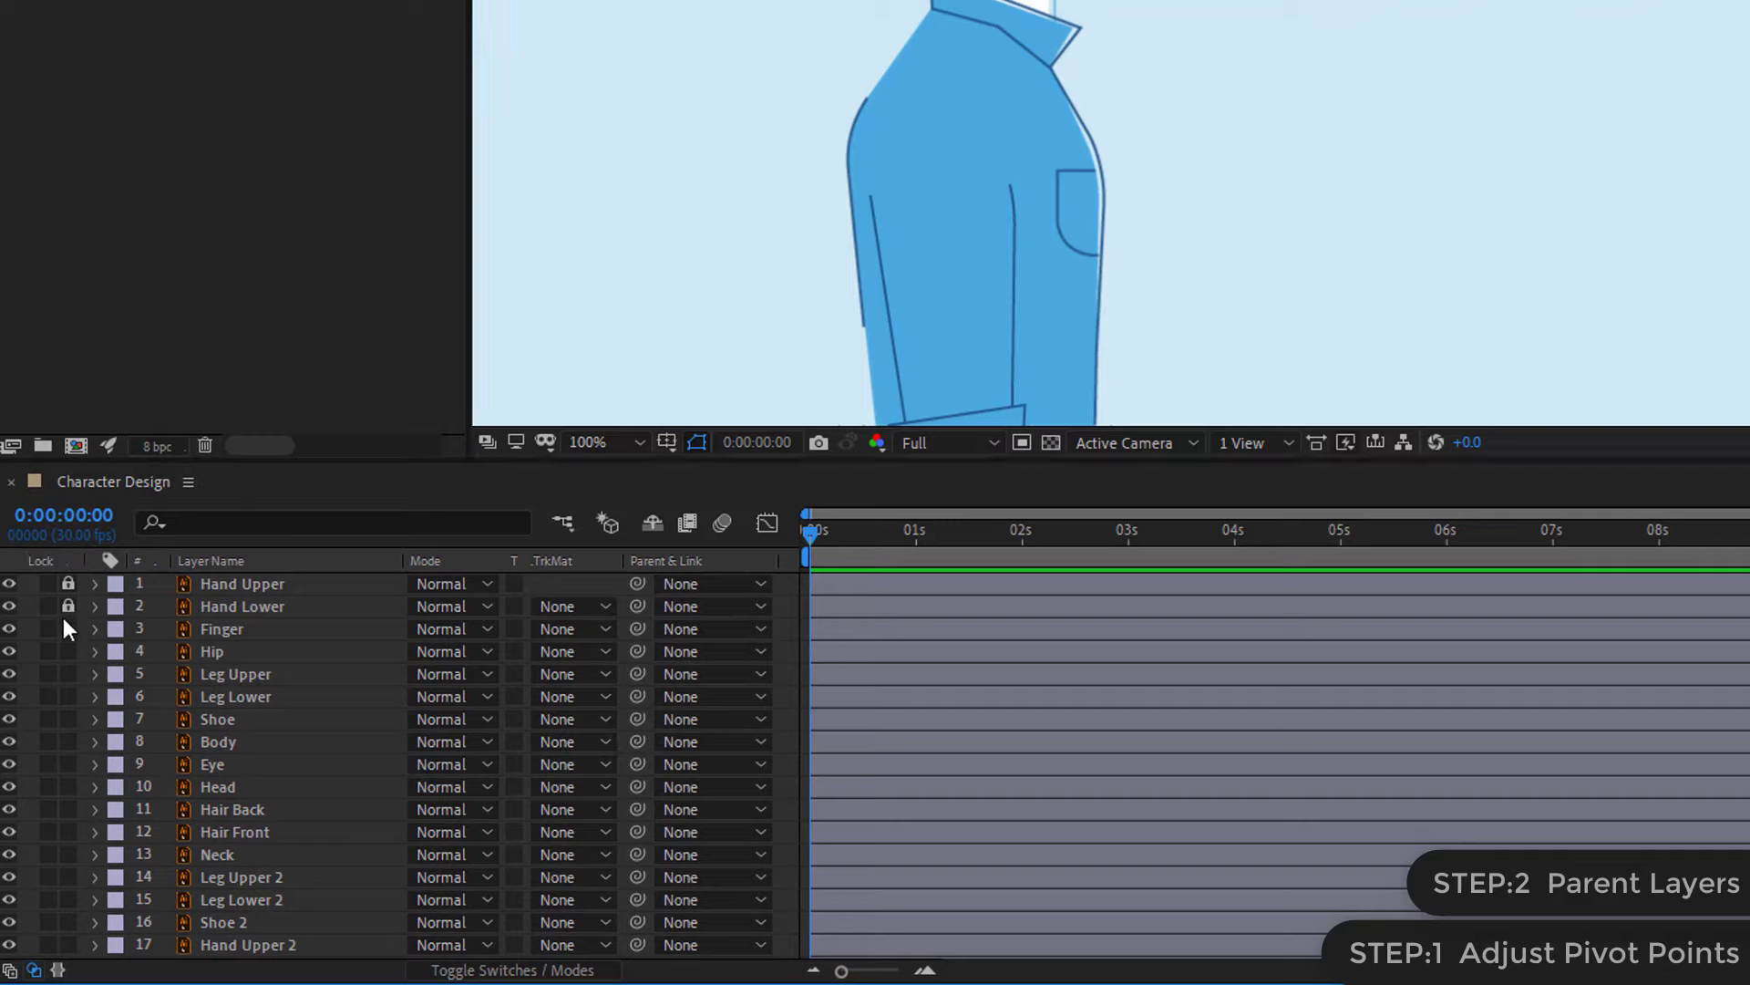
{"action": "left_click_drag", "start_coordinate": [69, 606], "coordinate": [68, 583]}
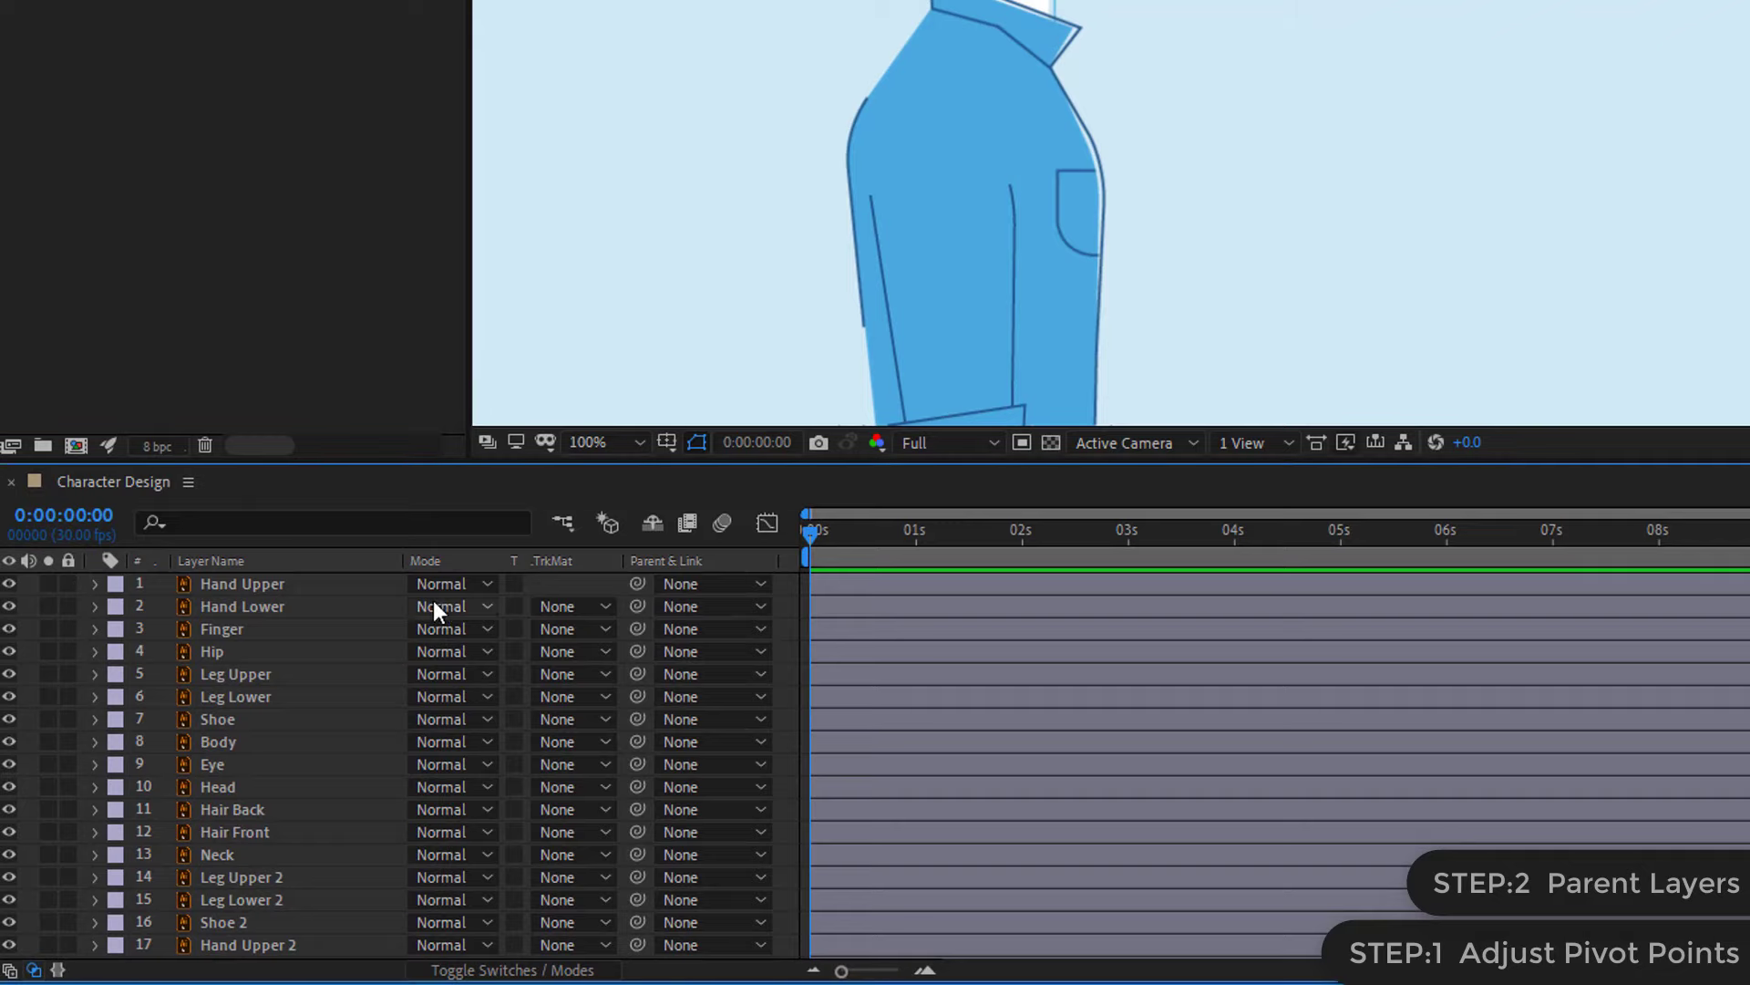
{"action": "left_click", "coordinate": [281, 593]}
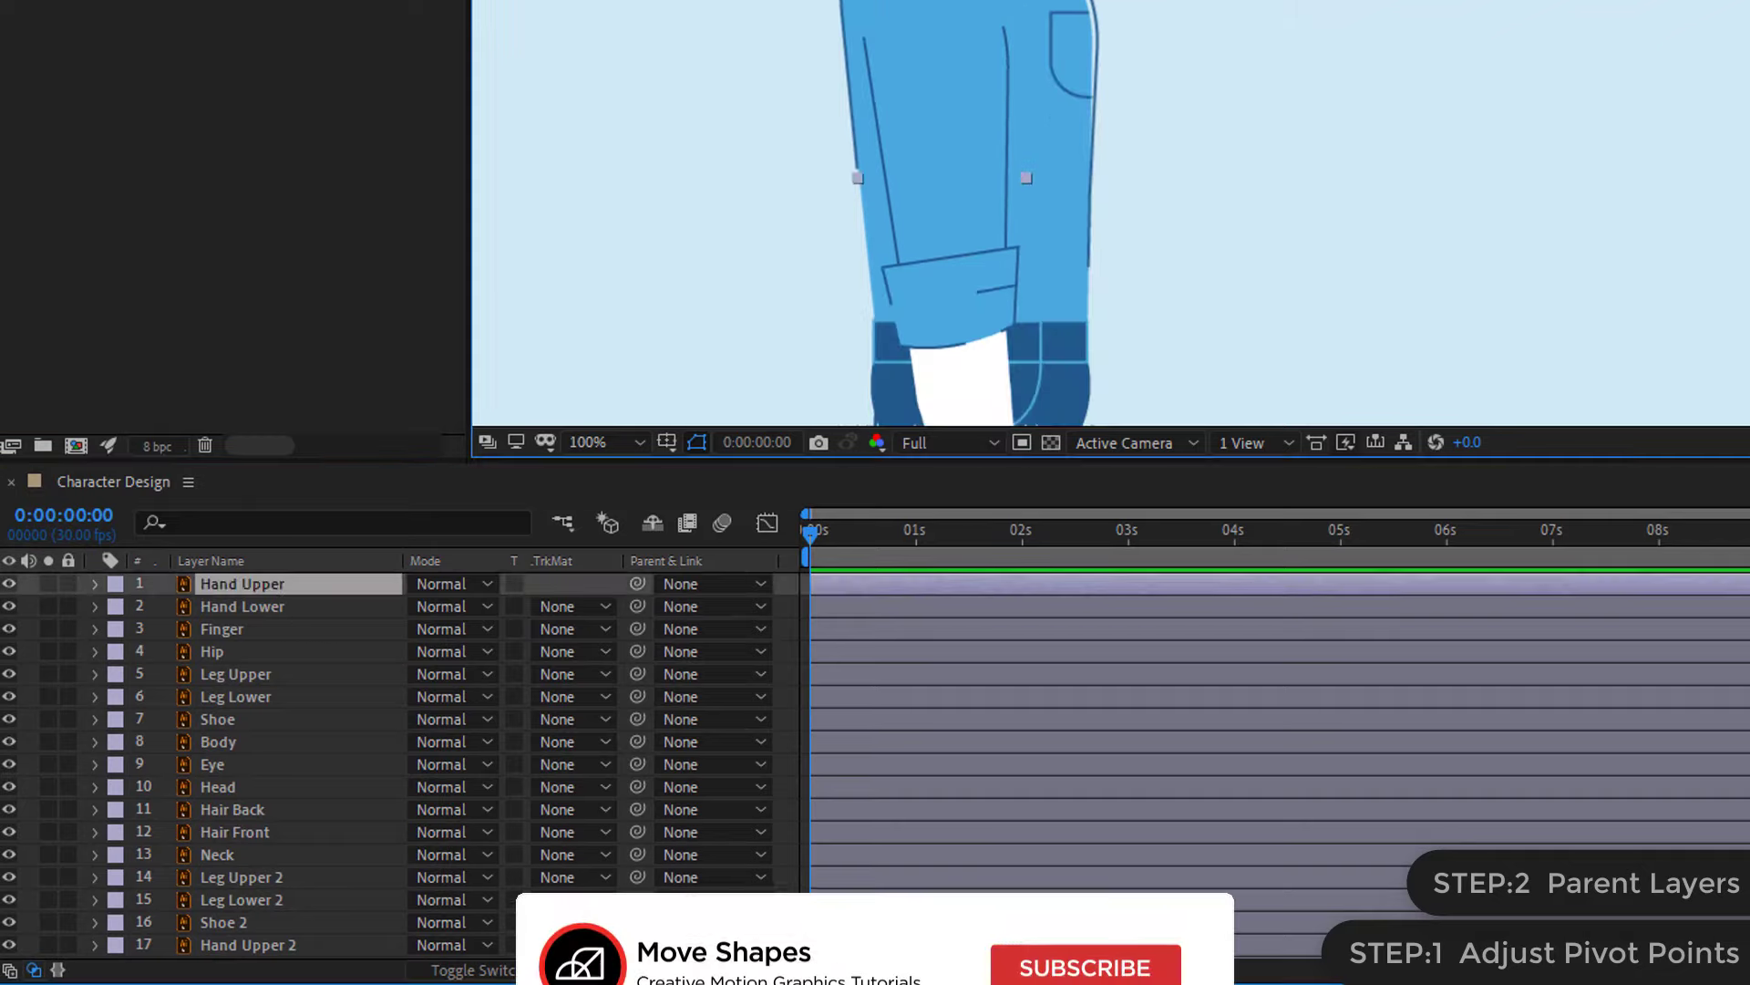
{"action": "left_click", "coordinate": [231, 625]}
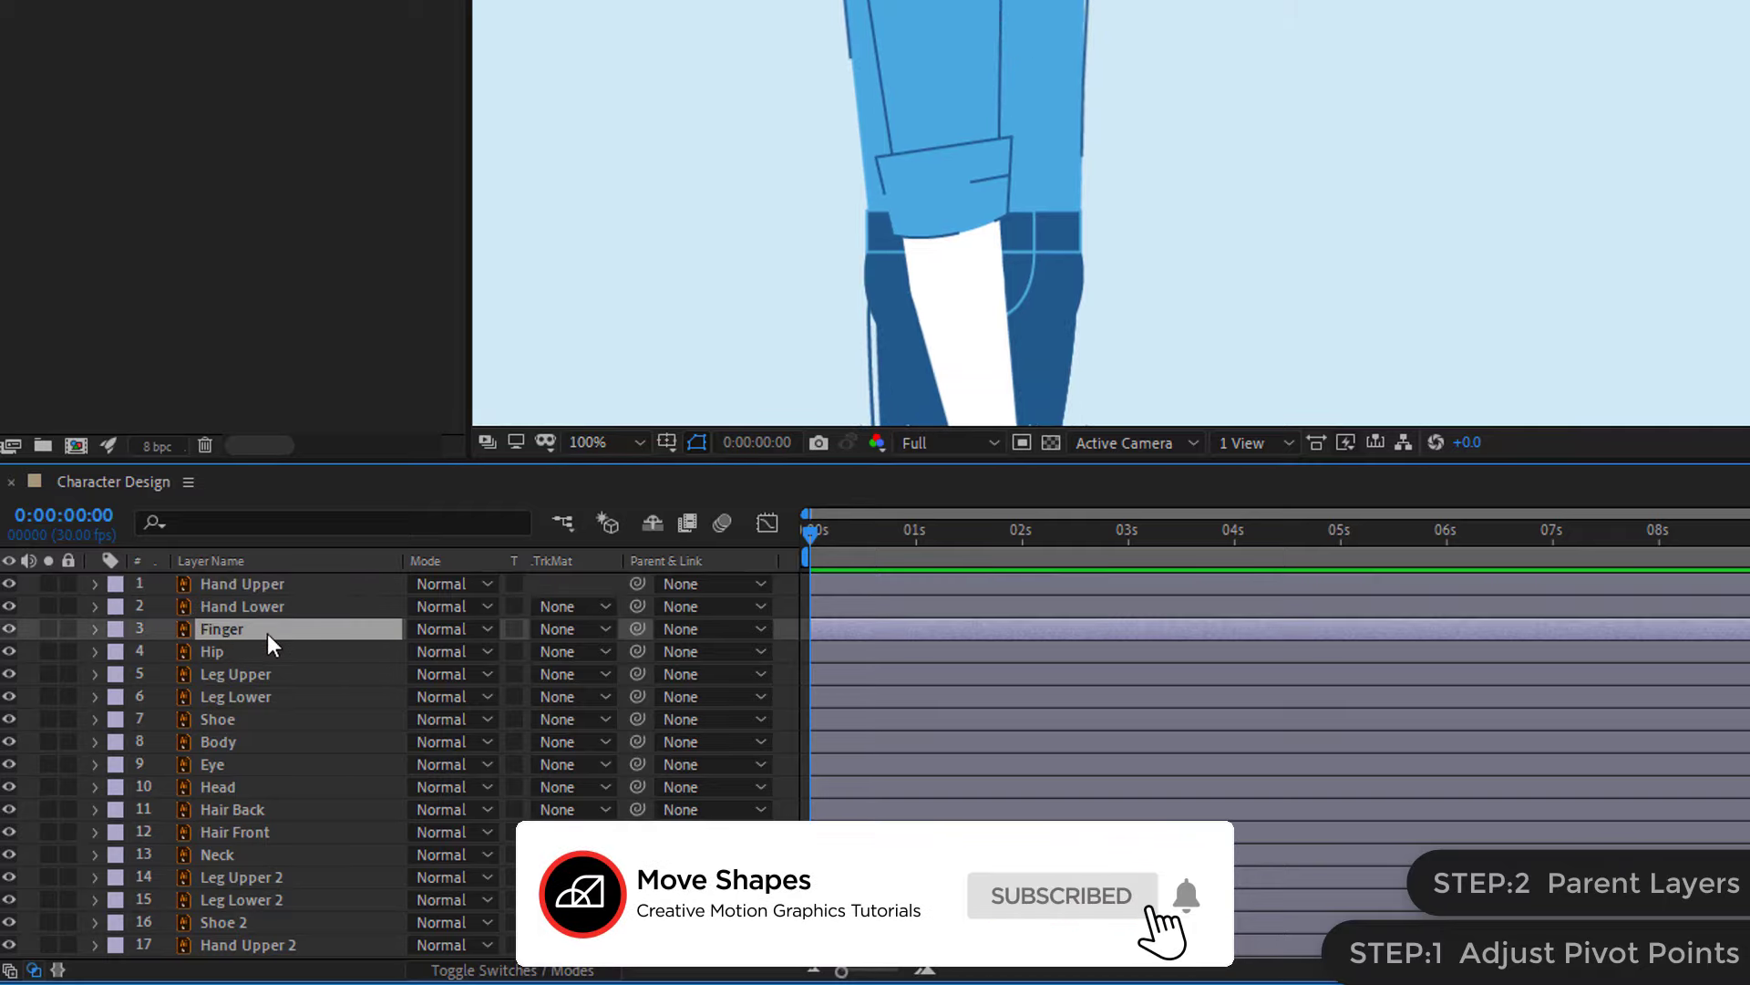
{"action": "left_click_drag", "start_coordinate": [636, 627], "coordinate": [233, 609]}
{"action": "left_click", "coordinate": [248, 605]}
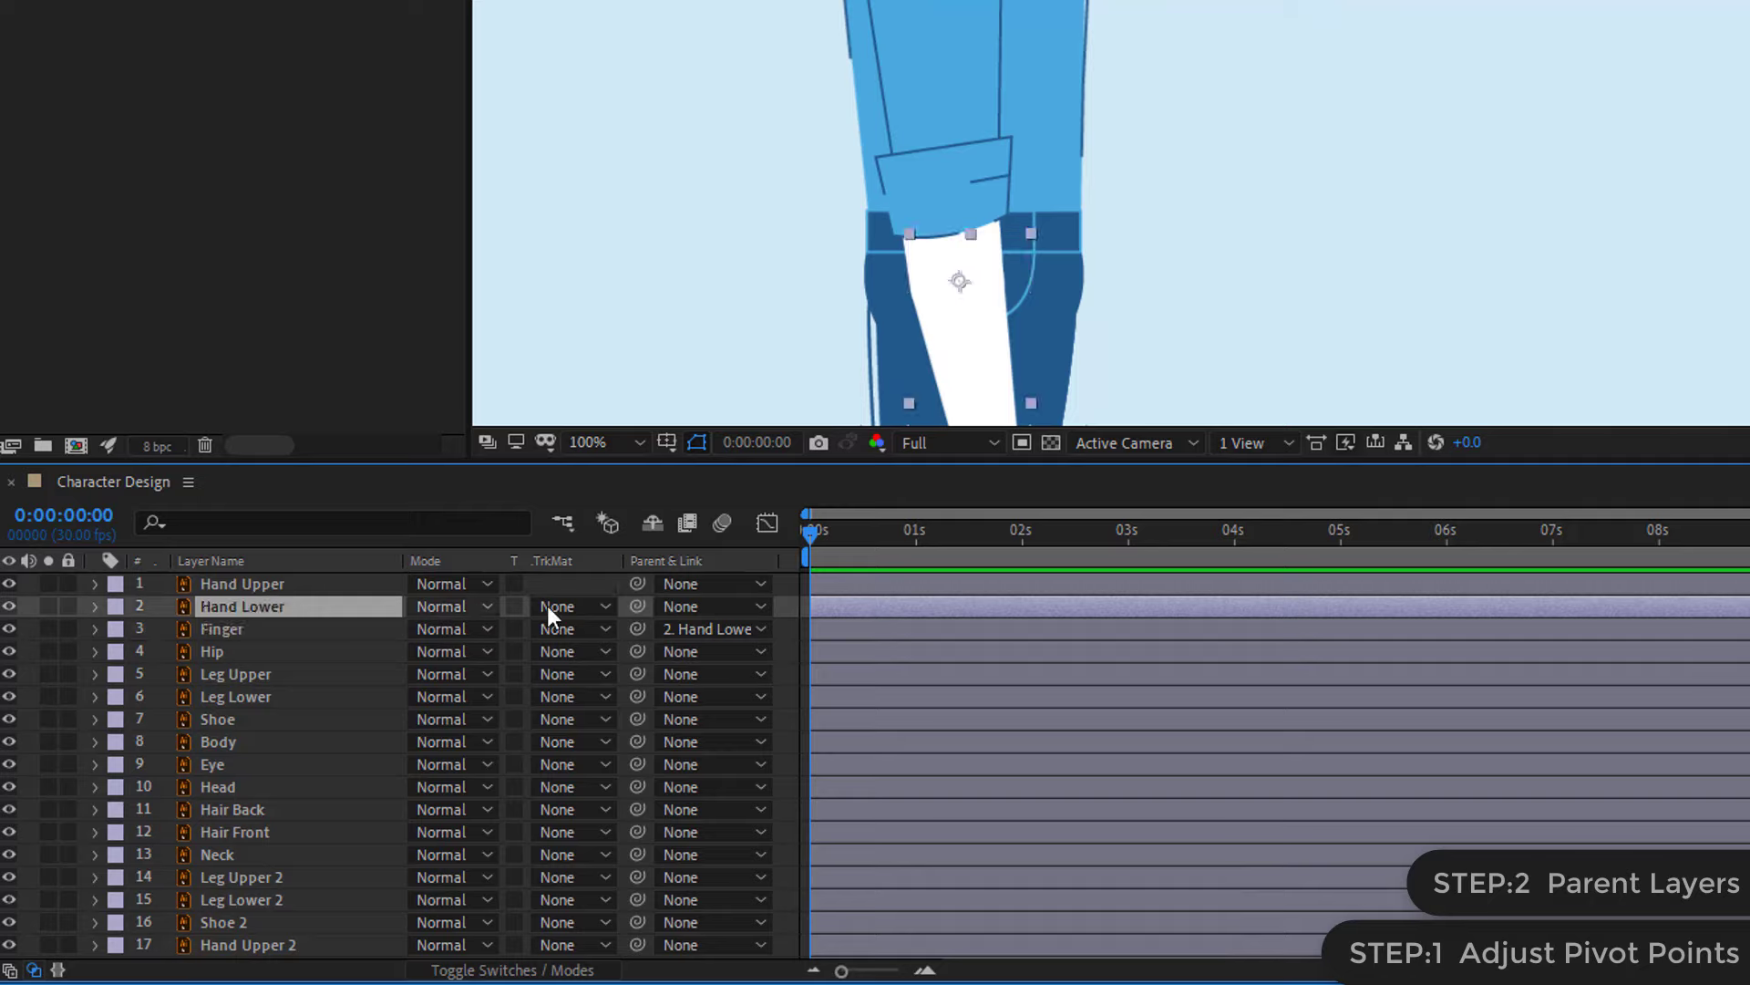
{"action": "left_click_drag", "start_coordinate": [636, 605], "coordinate": [259, 587]}
{"action": "left_click", "coordinate": [259, 587]}
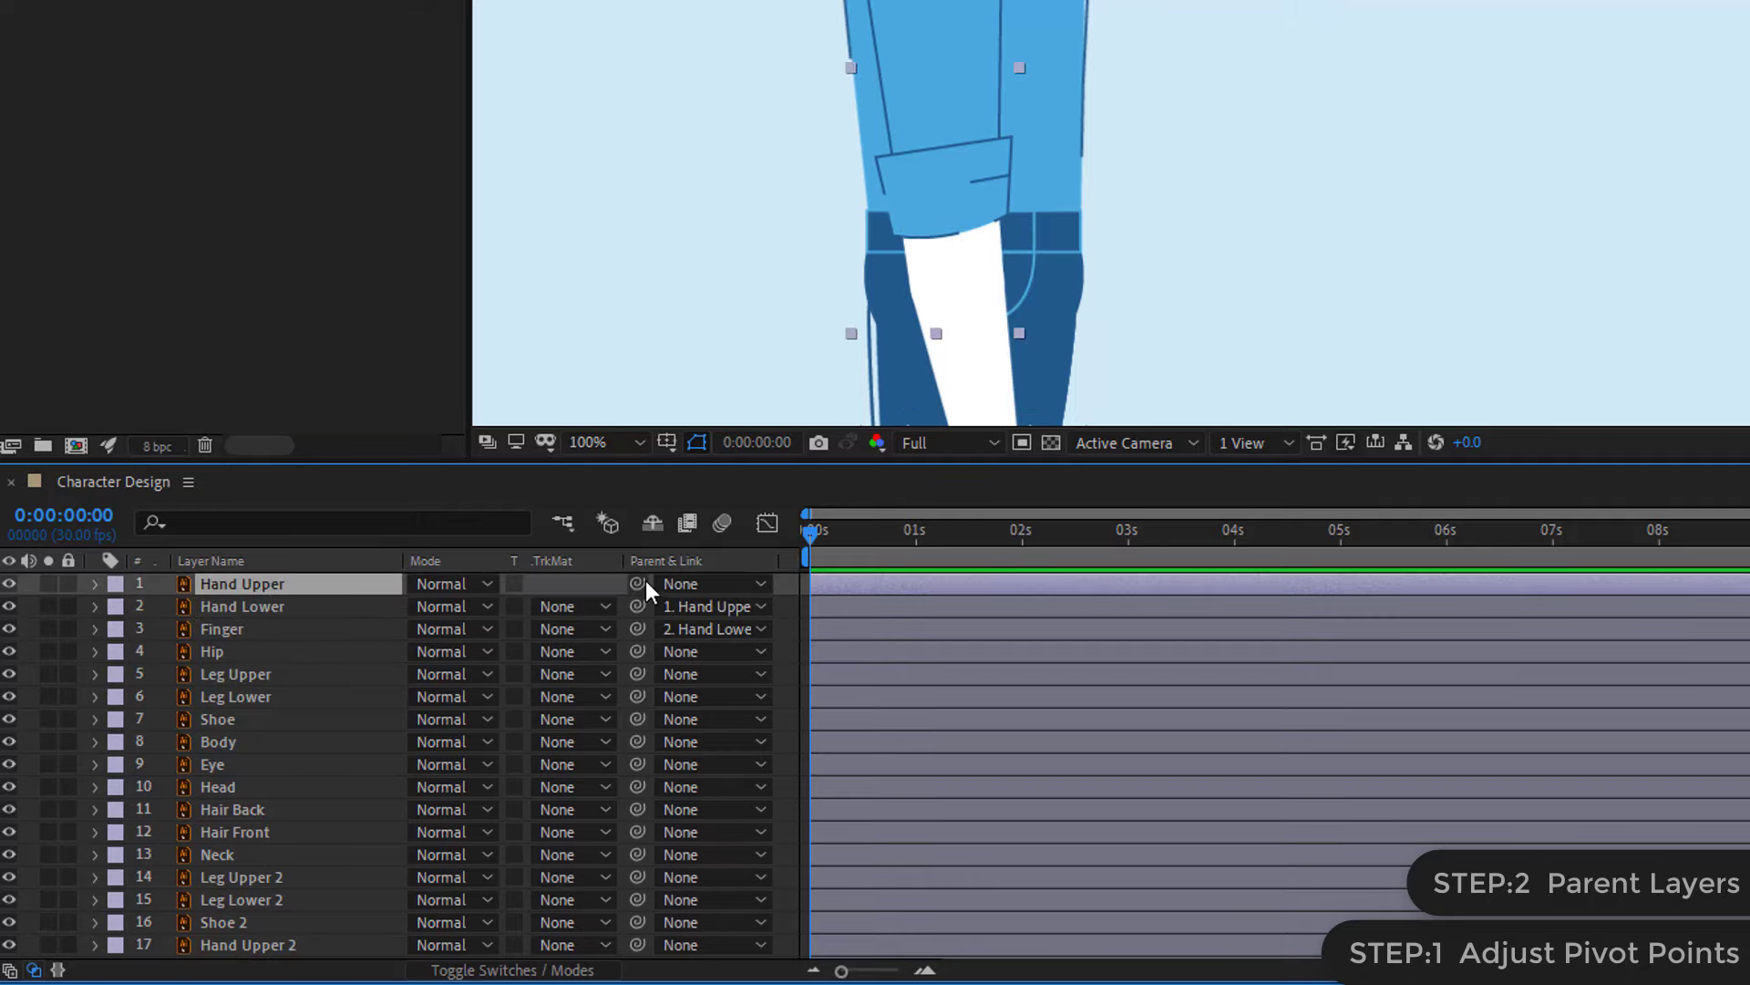
{"action": "left_click_drag", "start_coordinate": [636, 584], "coordinate": [261, 744]}
- Begin pick-whipping the Body layer's parent to Hip
{"action": "left_click", "coordinate": [253, 742]}
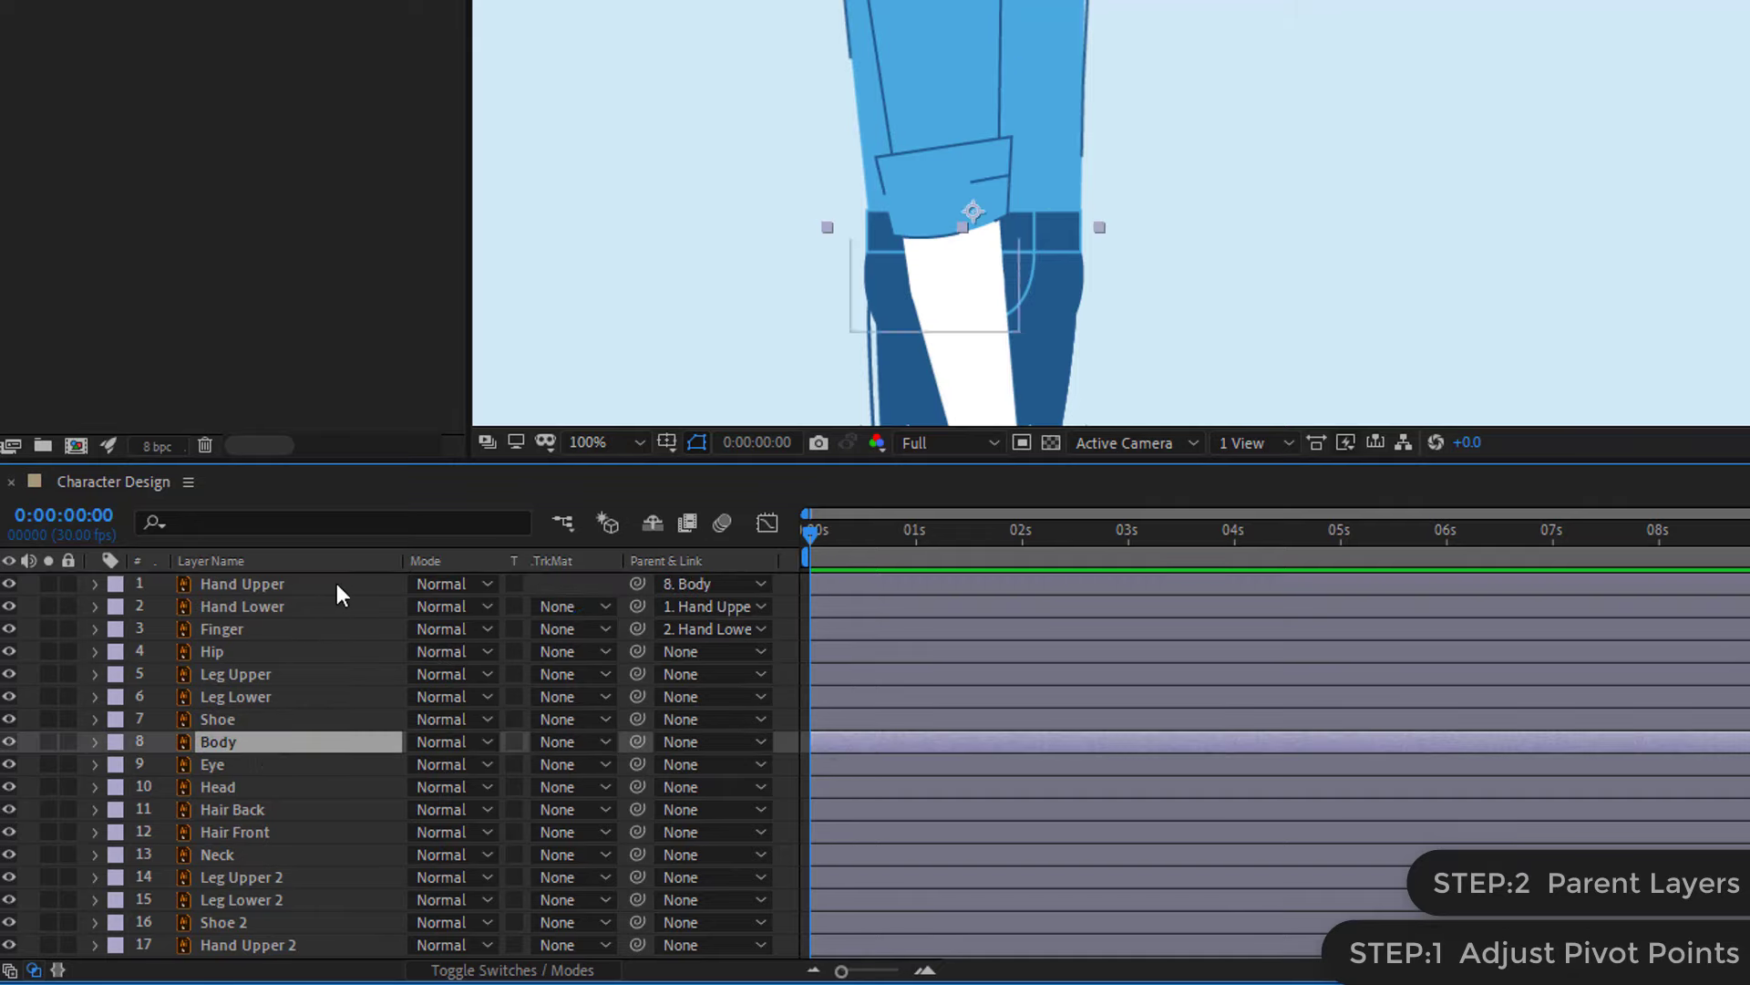
{"action": "left_click", "coordinate": [235, 652]}
{"action": "left_click", "coordinate": [226, 742]}
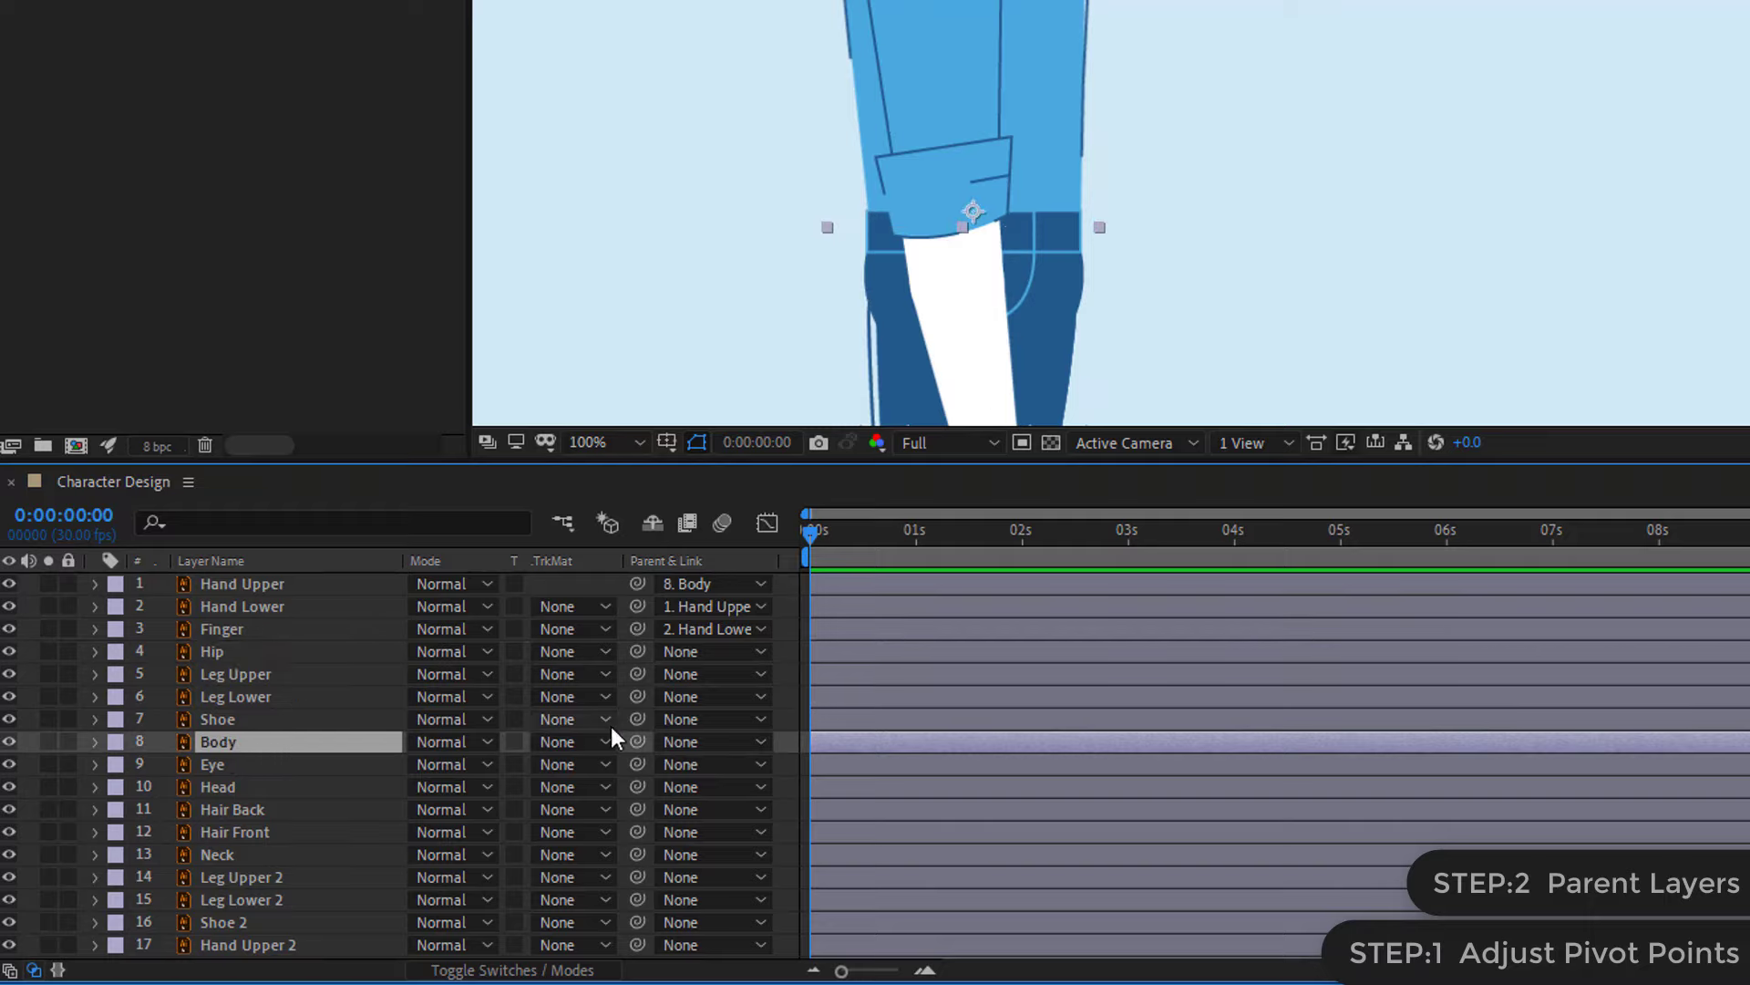
{"action": "left_click_drag", "start_coordinate": [637, 742], "coordinate": [292, 655]}
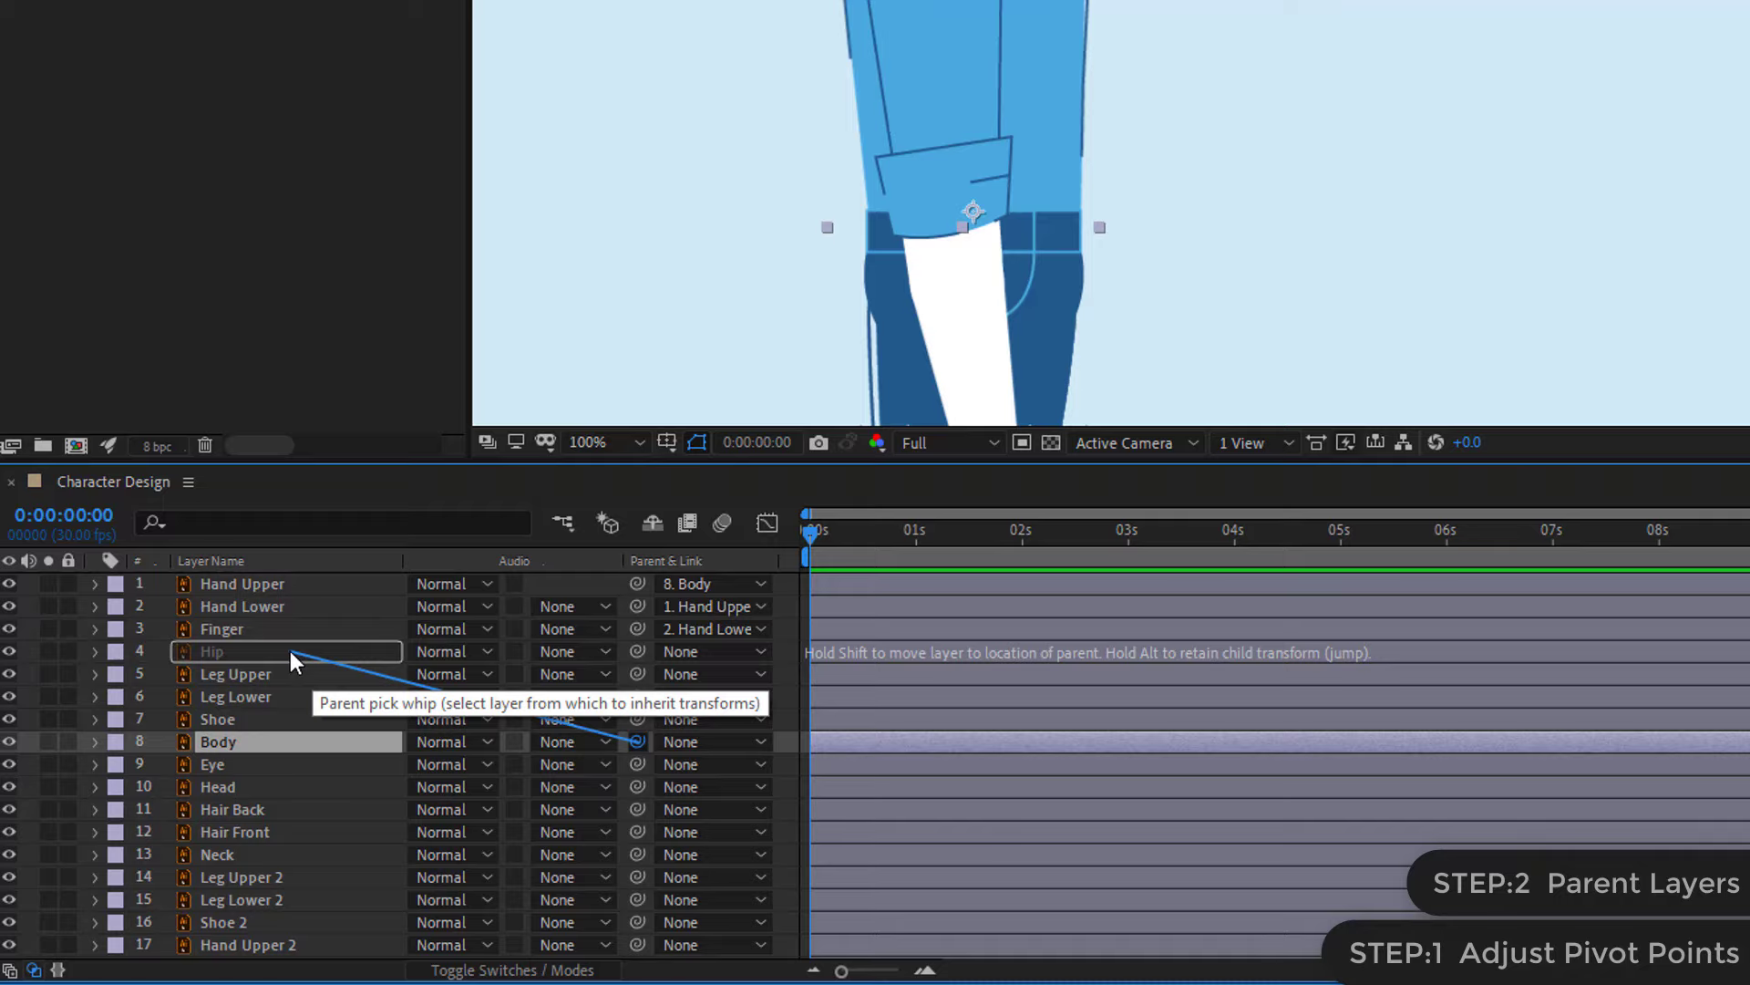
- Parent Body to Hip, then give the Shoe layer a Green label and lock it
{"action": "left_click_drag", "start_coordinate": [290, 651], "coordinate": [290, 651]}
{"action": "left_click", "coordinate": [282, 658]}
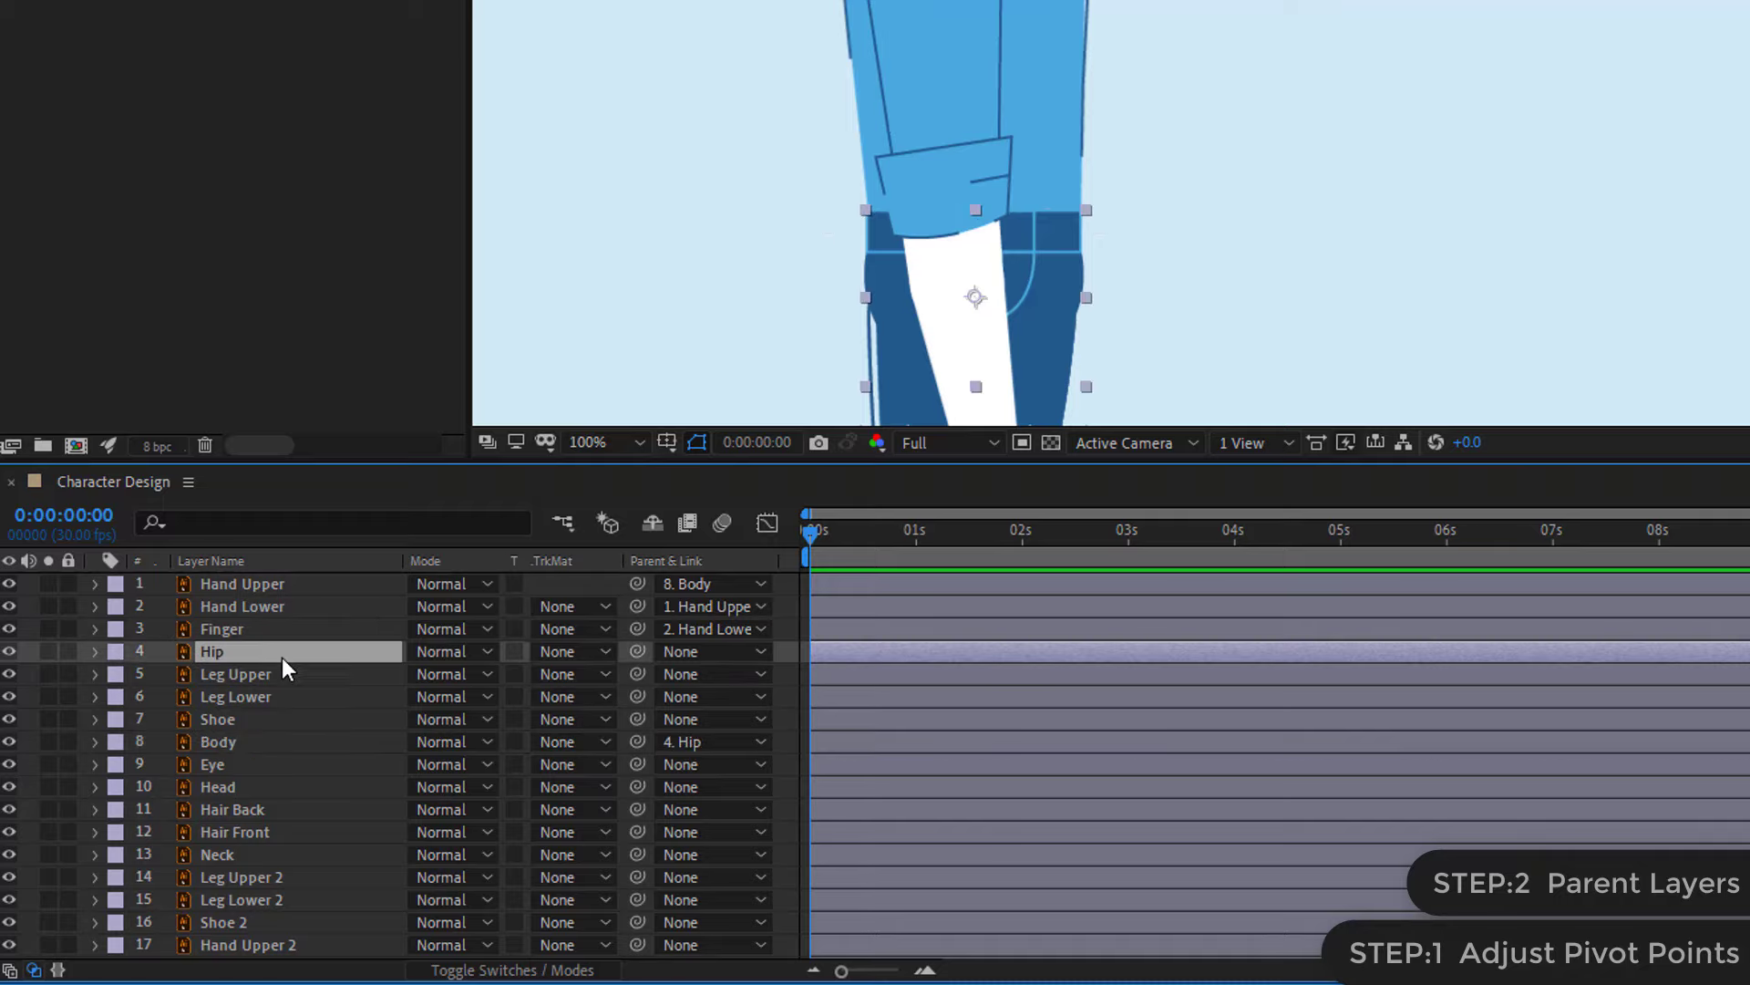
{"action": "left_click", "coordinate": [256, 713]}
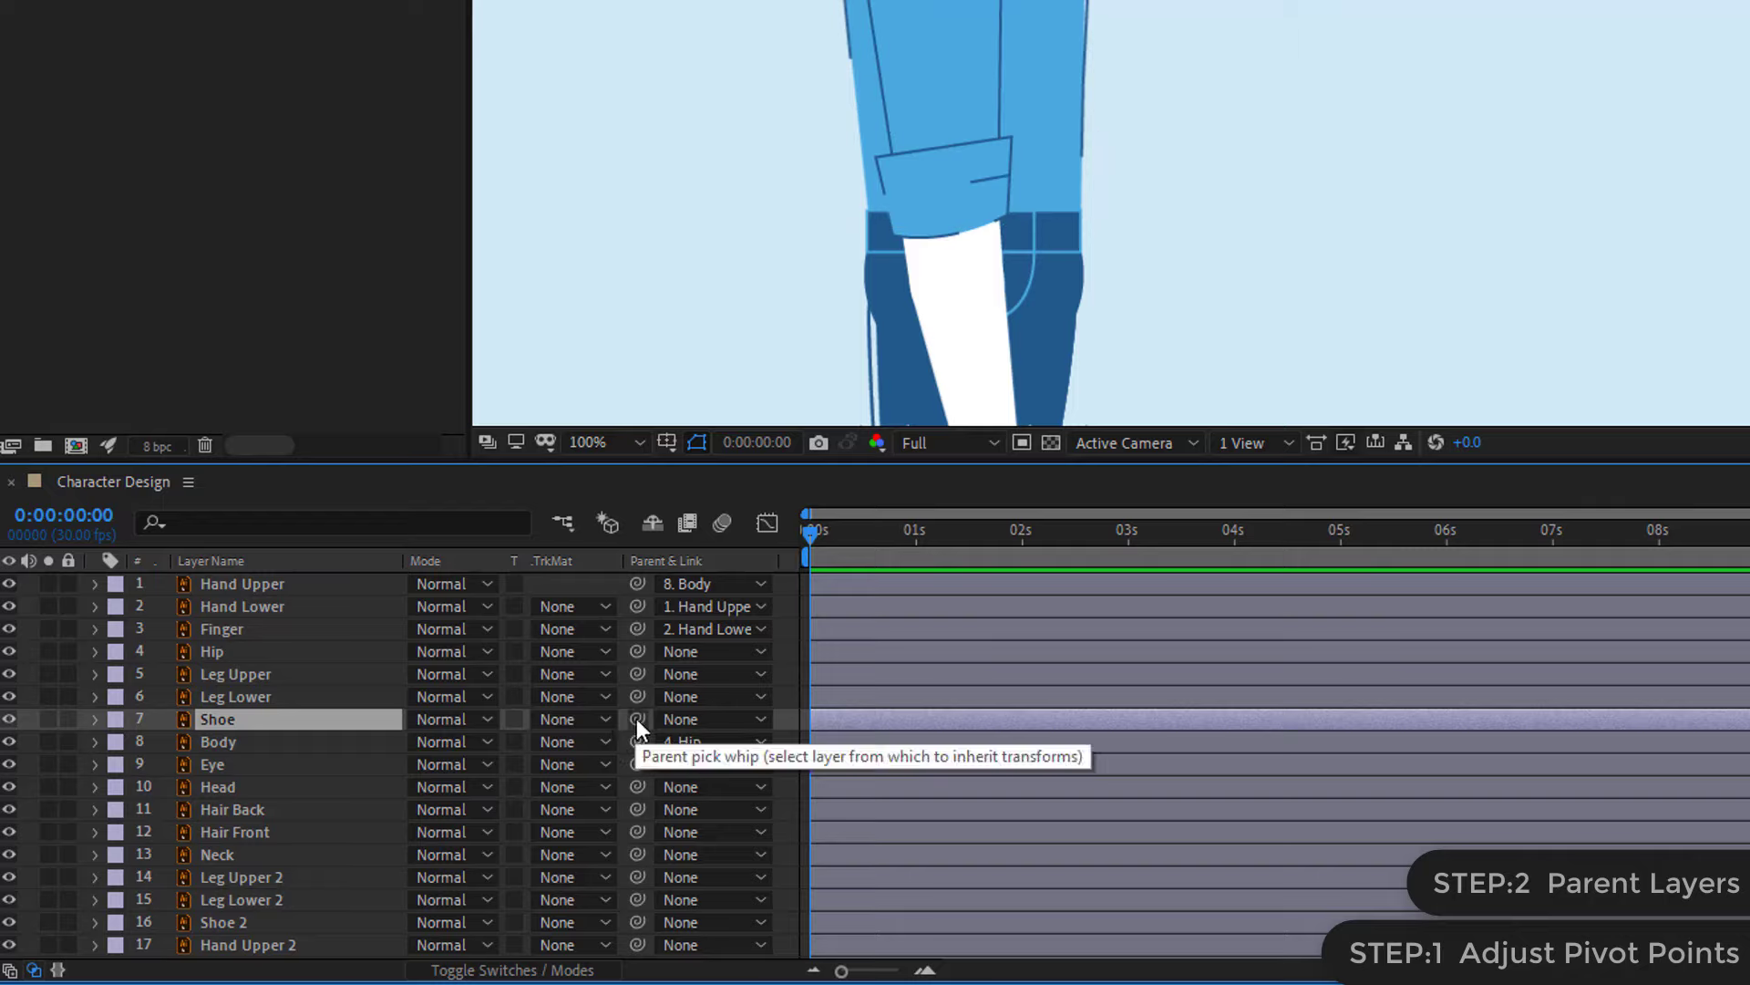
{"action": "left_click", "coordinate": [246, 699]}
{"action": "left_click", "coordinate": [235, 719]}
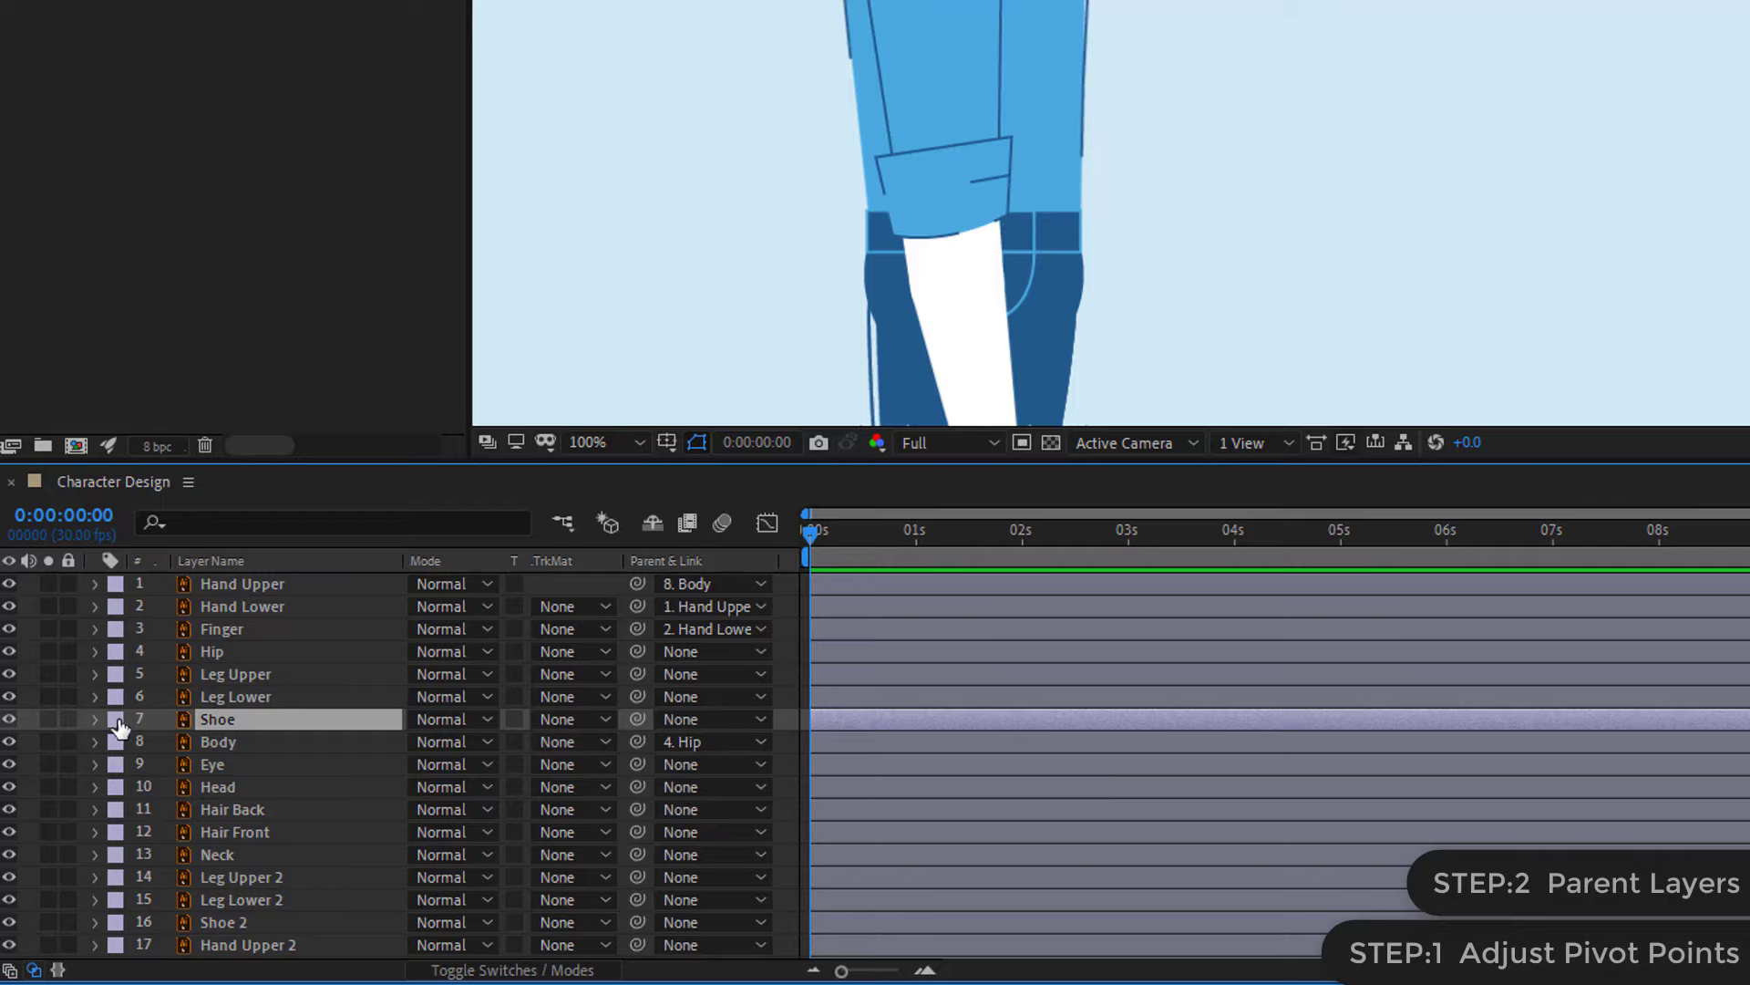
{"action": "left_click", "coordinate": [118, 721]}
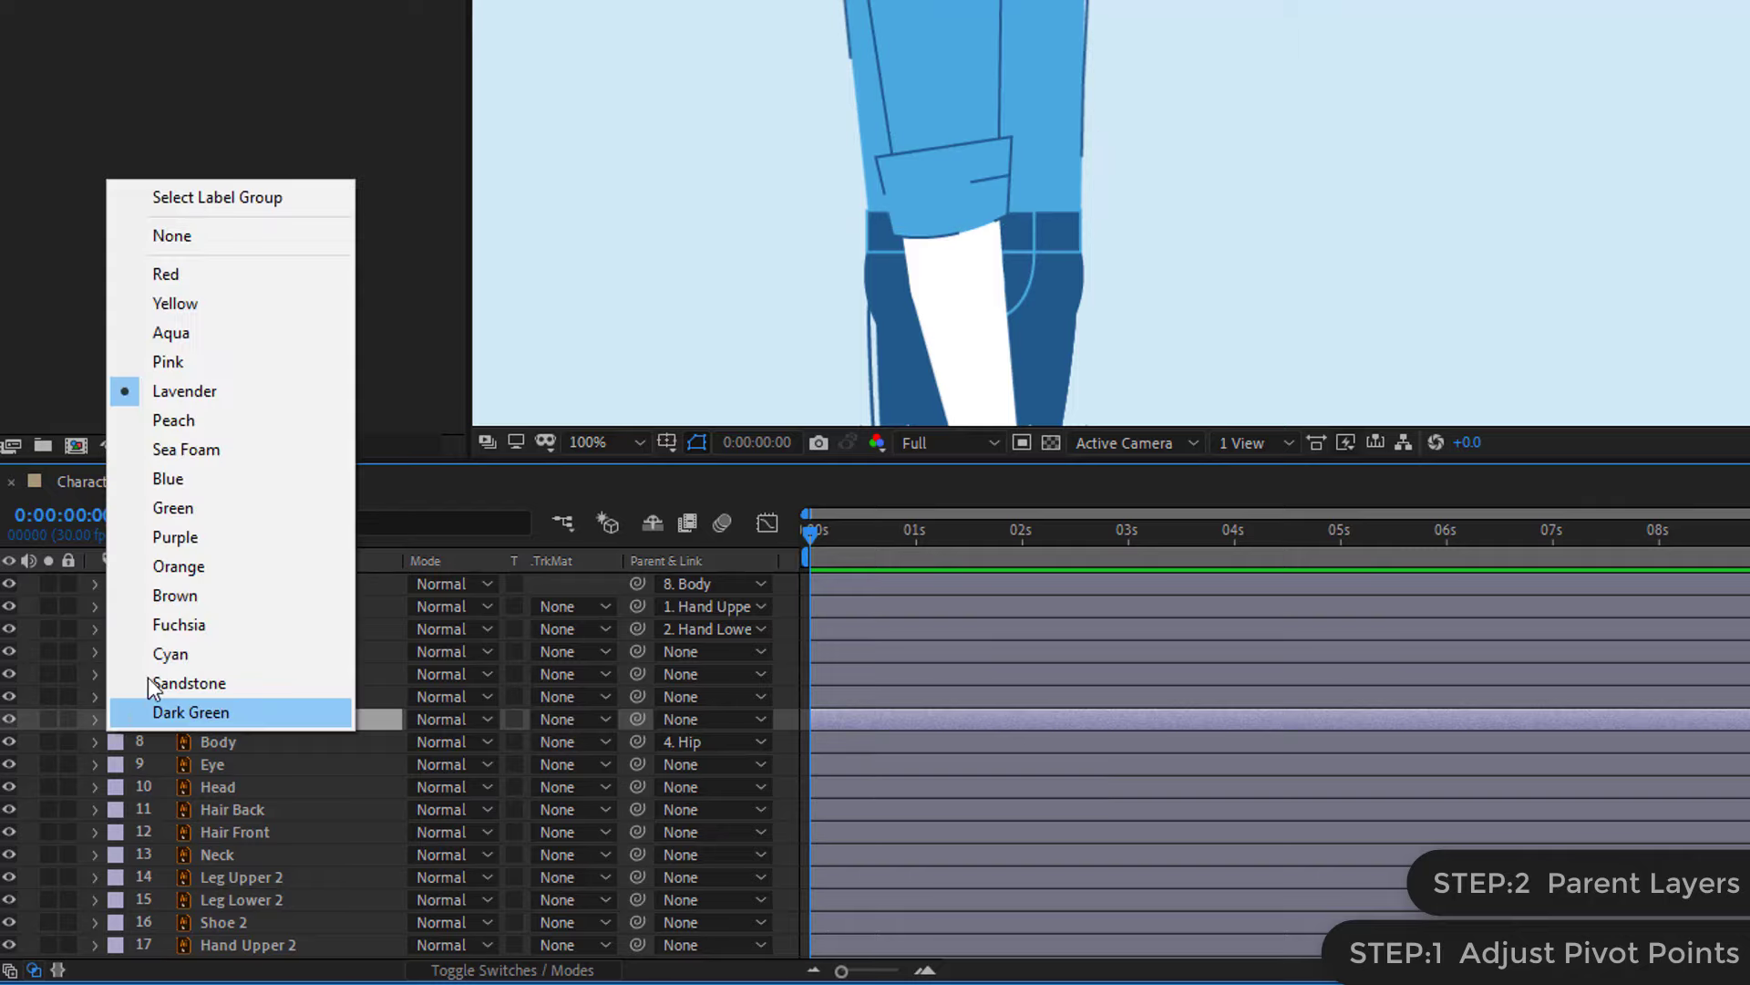
{"action": "left_click", "coordinate": [174, 507]}
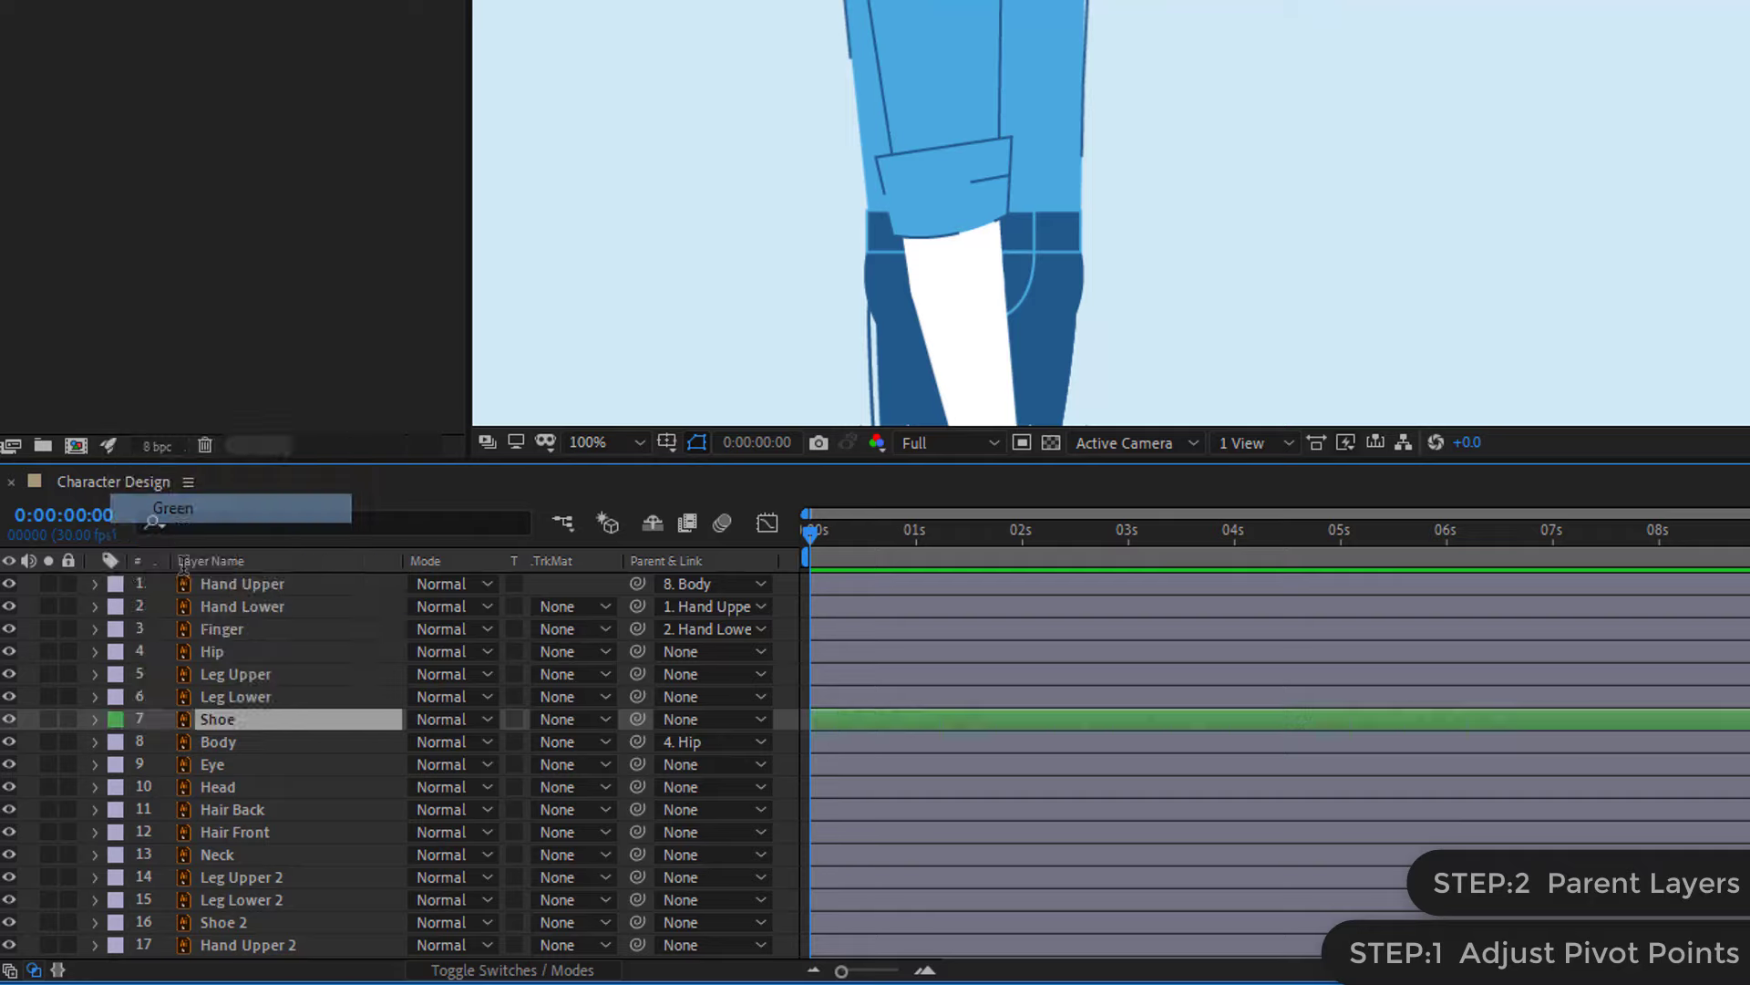
{"action": "left_click", "coordinate": [67, 718]}
- Parent Leg Lower to Leg Upper and Leg Upper to Hip
{"action": "left_click", "coordinate": [221, 696]}
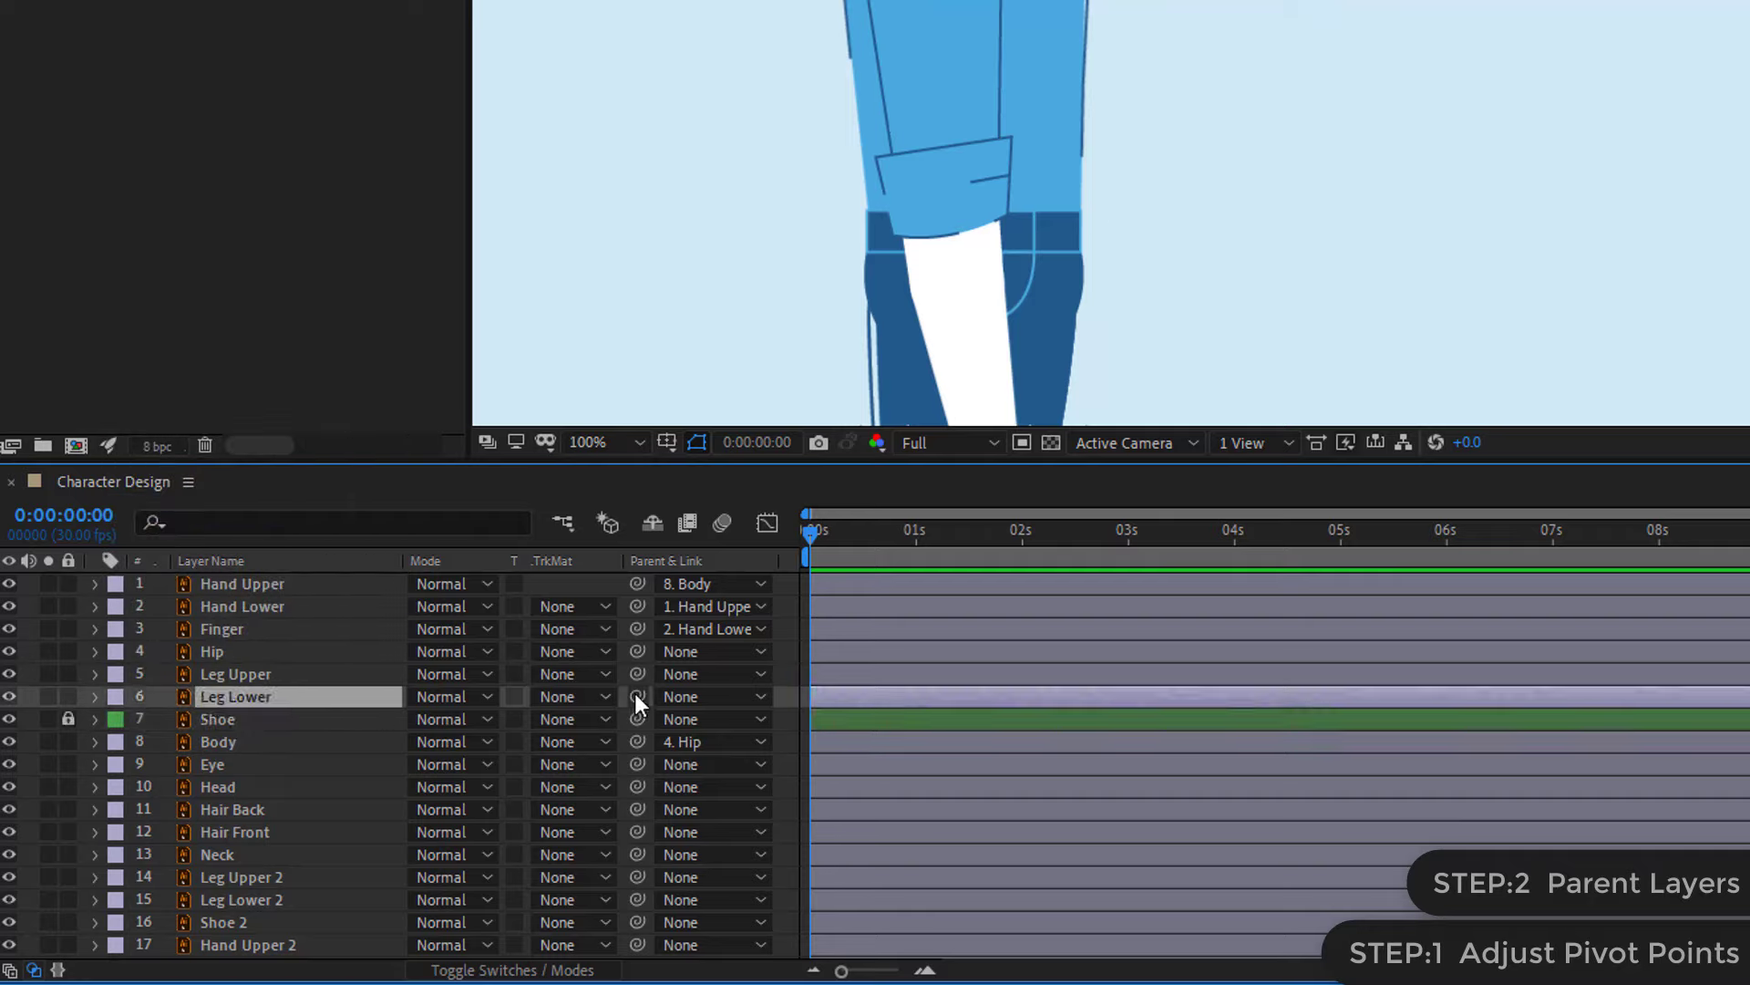
{"action": "left_click_drag", "start_coordinate": [635, 696], "coordinate": [314, 675]}
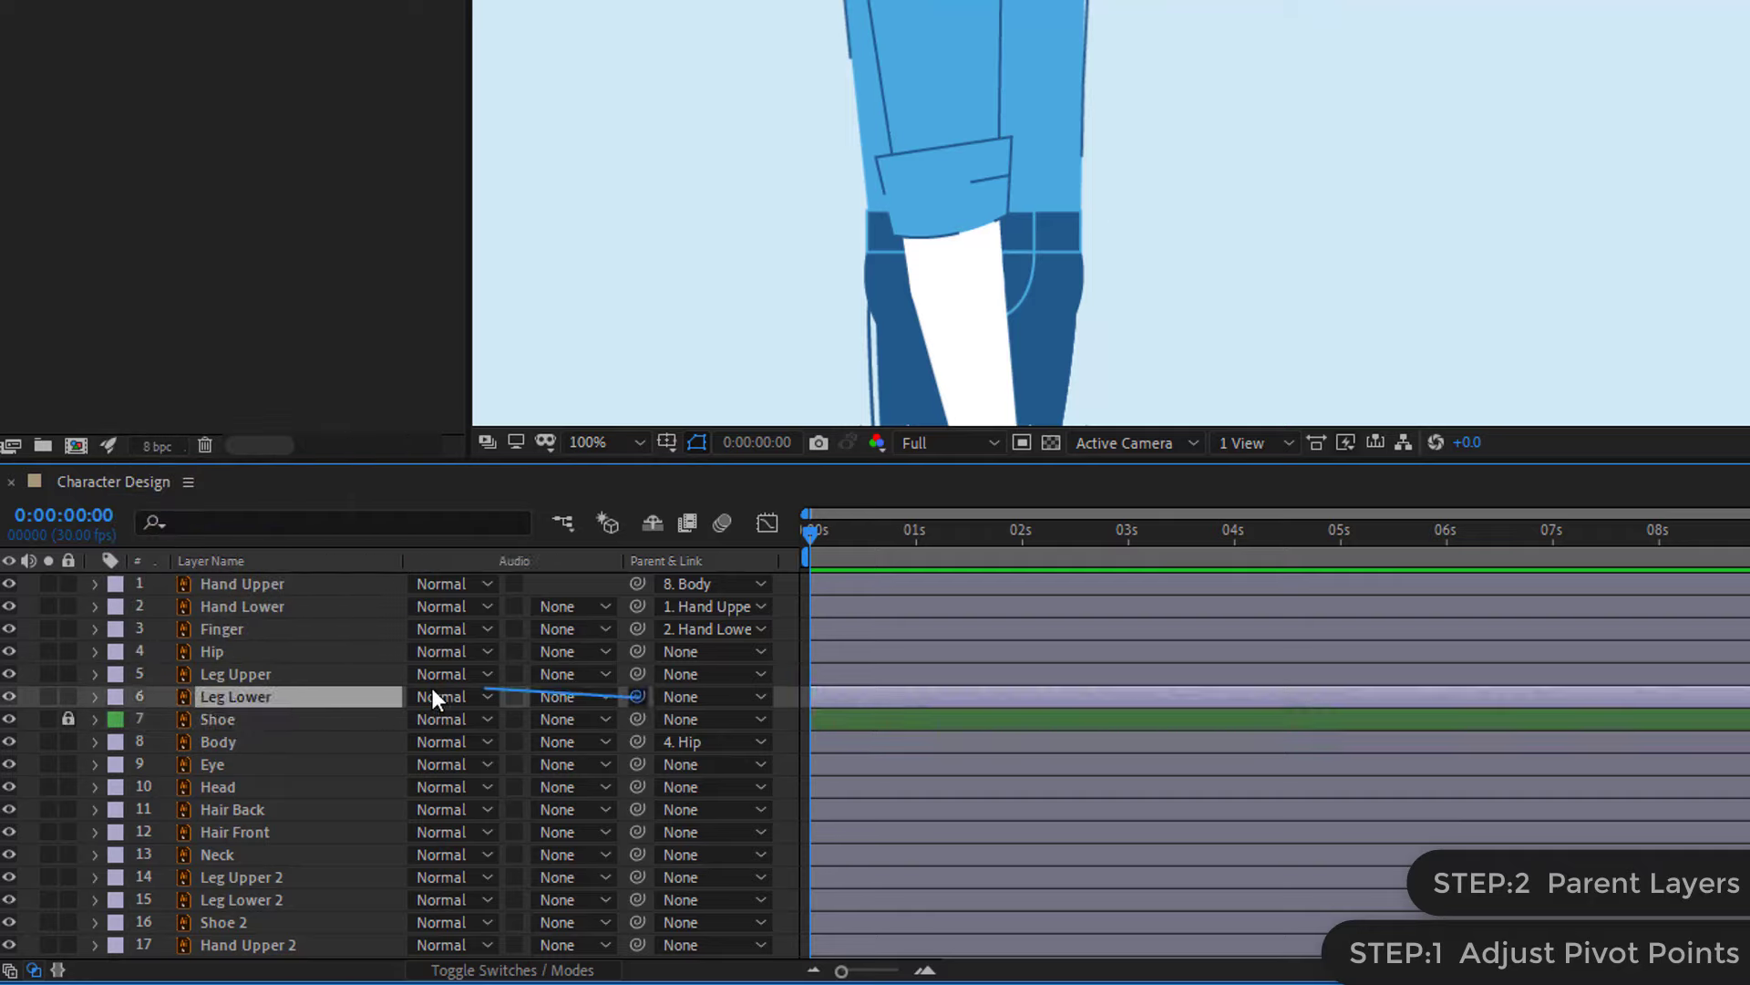
{"action": "left_click", "coordinate": [314, 676]}
{"action": "left_click_drag", "start_coordinate": [637, 674], "coordinate": [375, 653]}
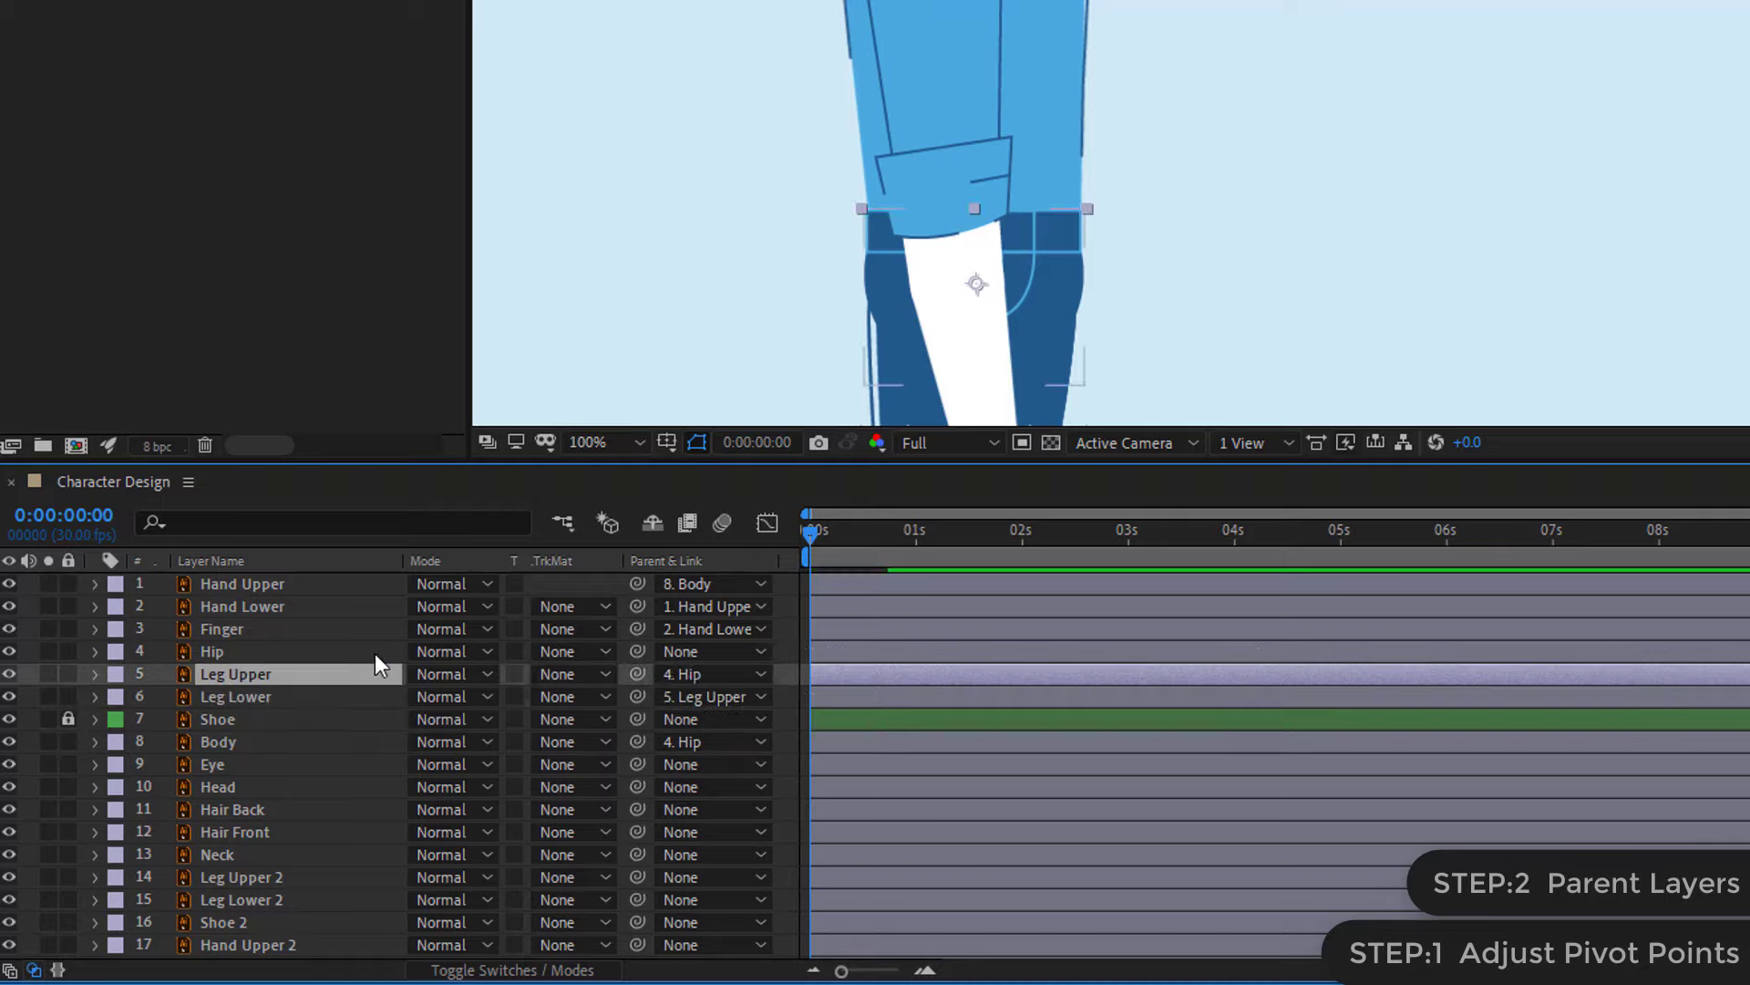
{"action": "left_click", "coordinate": [374, 654]}
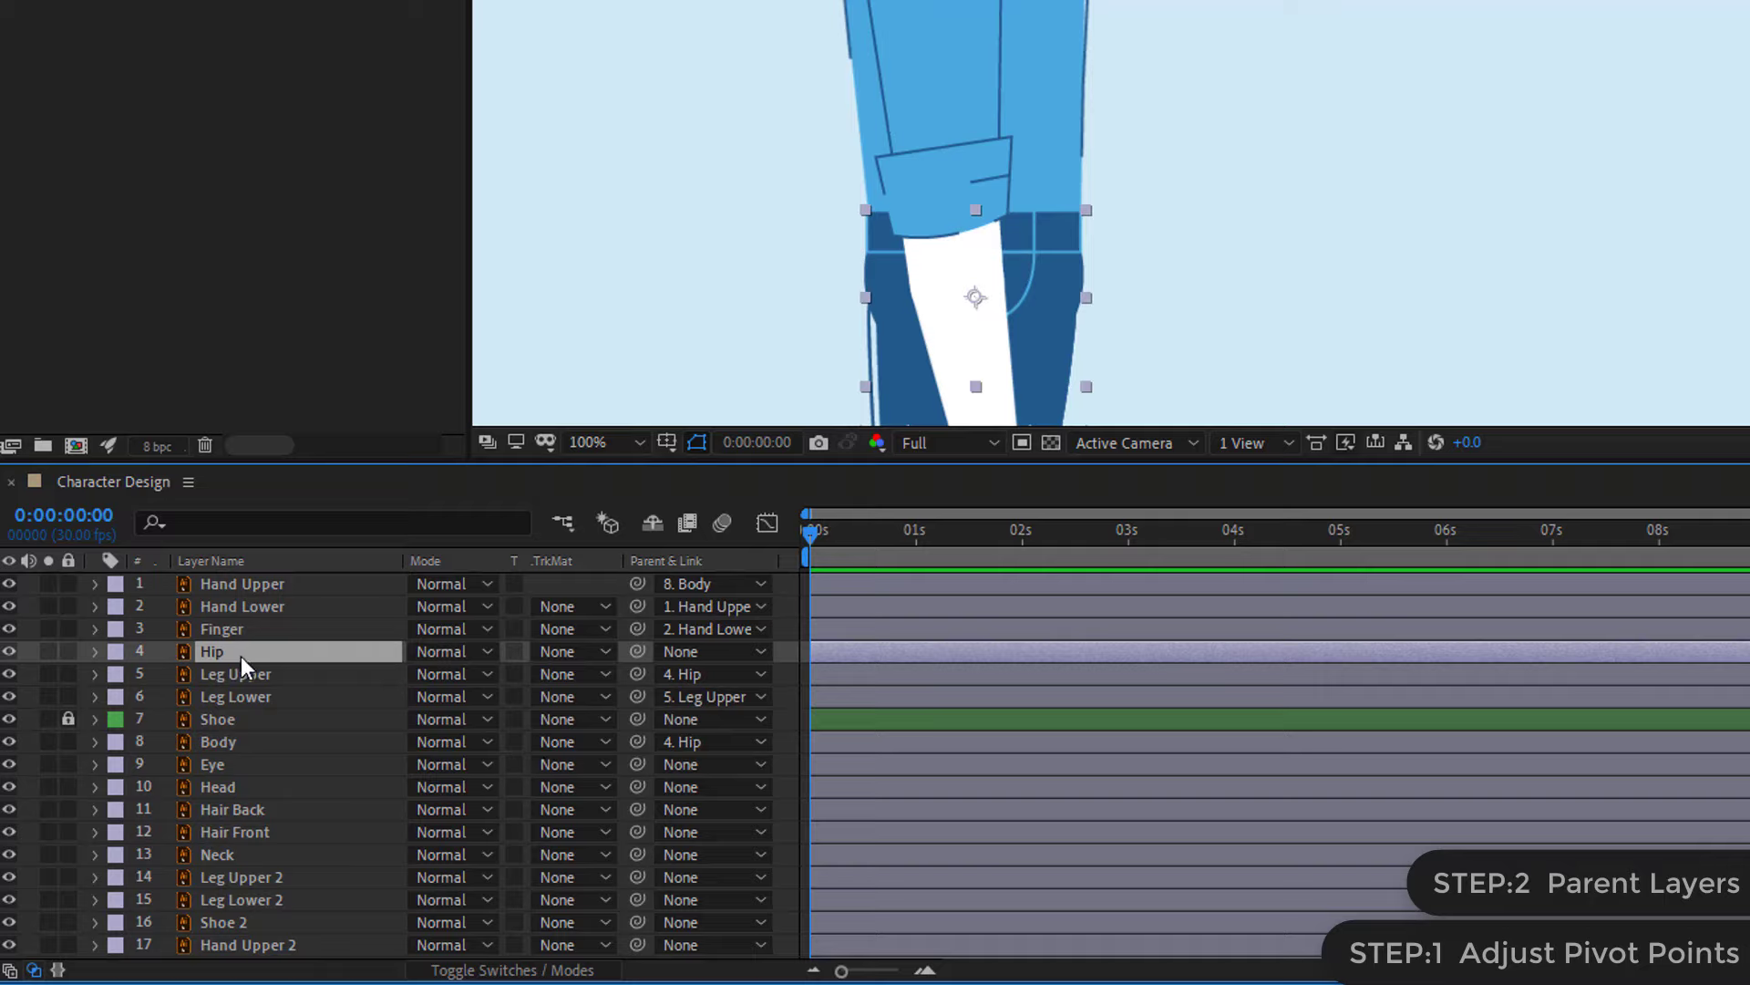
- Parent the Eye layer to Head
{"action": "left_click", "coordinate": [220, 746]}
{"action": "left_click", "coordinate": [219, 765]}
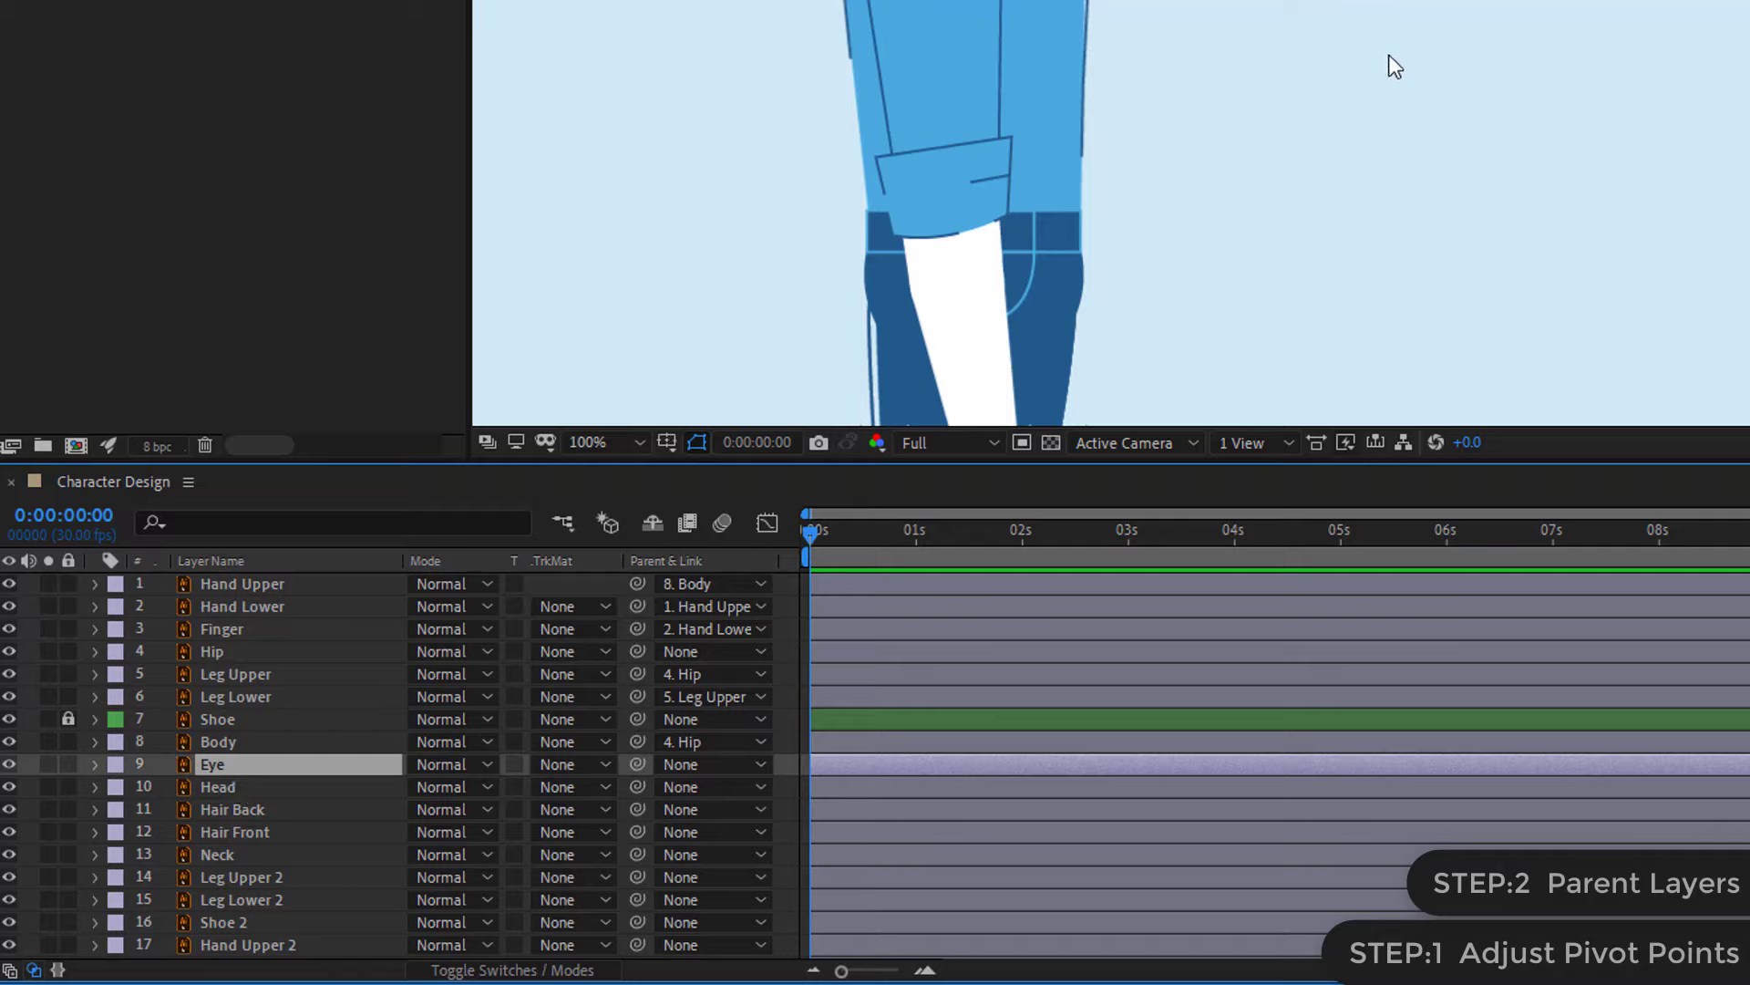
{"action": "scroll", "coordinate": [1438, 246], "scroll_direction": "up", "scroll_amount": 5}
{"action": "scroll", "coordinate": [1422, 261], "scroll_direction": "up", "scroll_amount": 2}
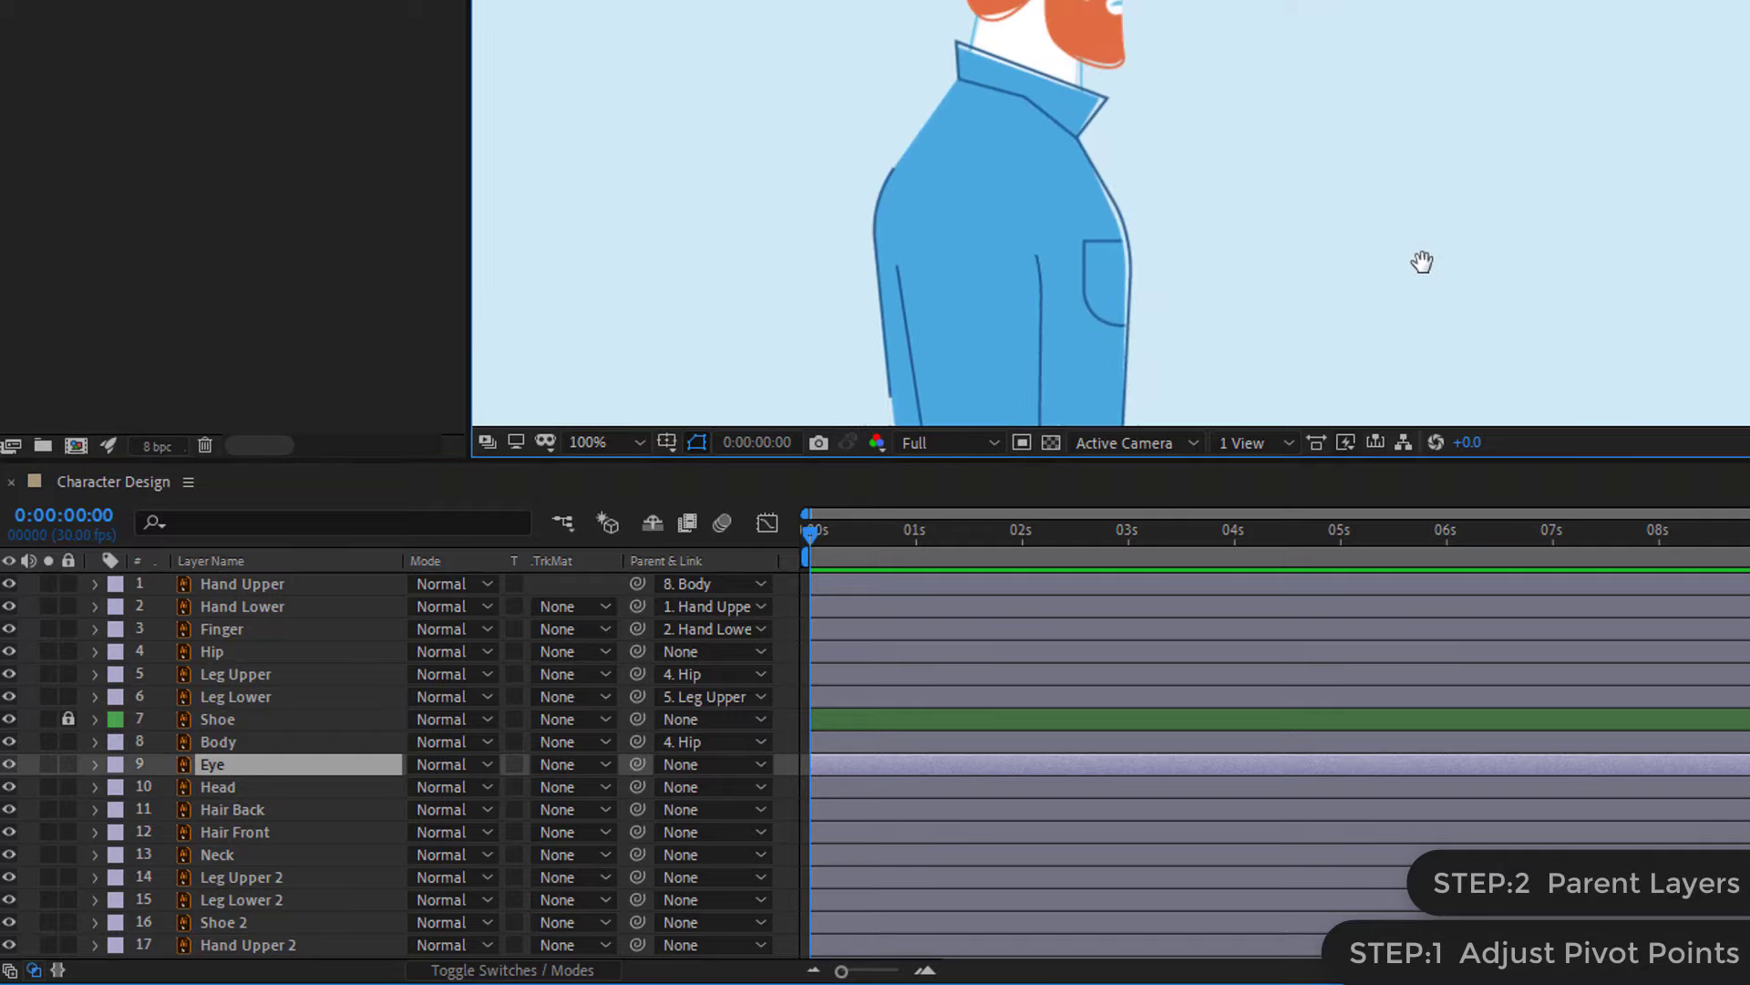
{"action": "left_click", "coordinate": [9, 764]}
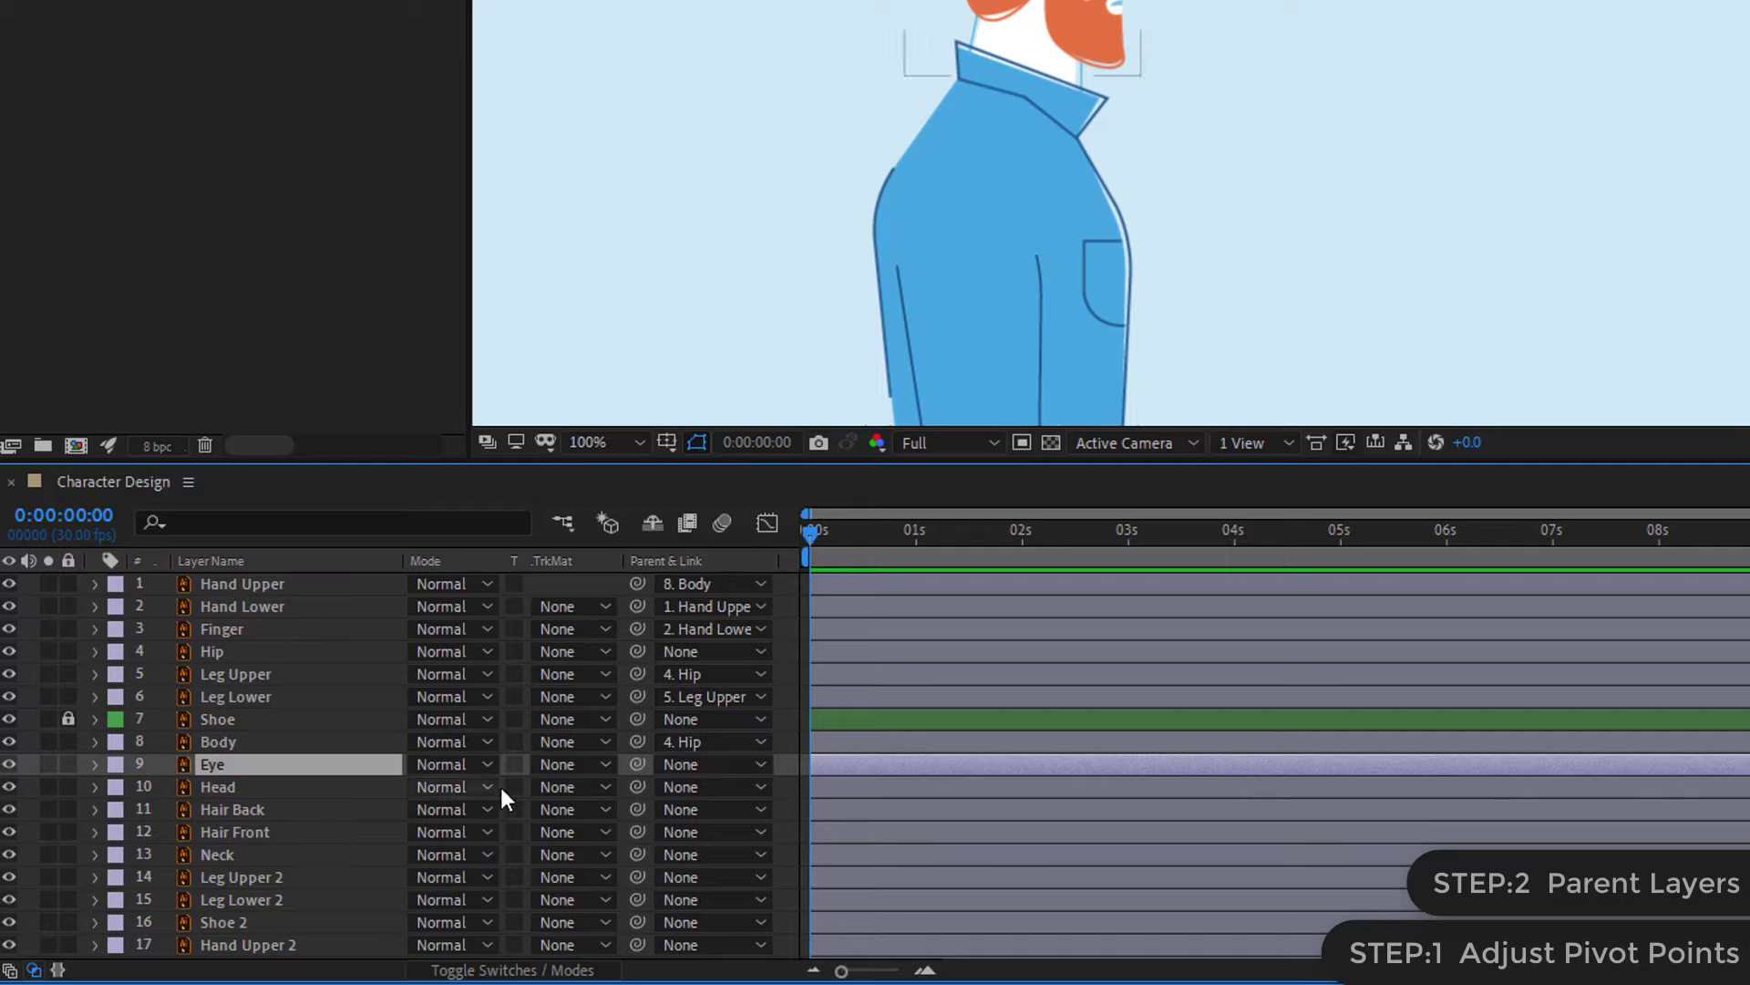
{"action": "left_click_drag", "start_coordinate": [636, 763], "coordinate": [226, 789]}
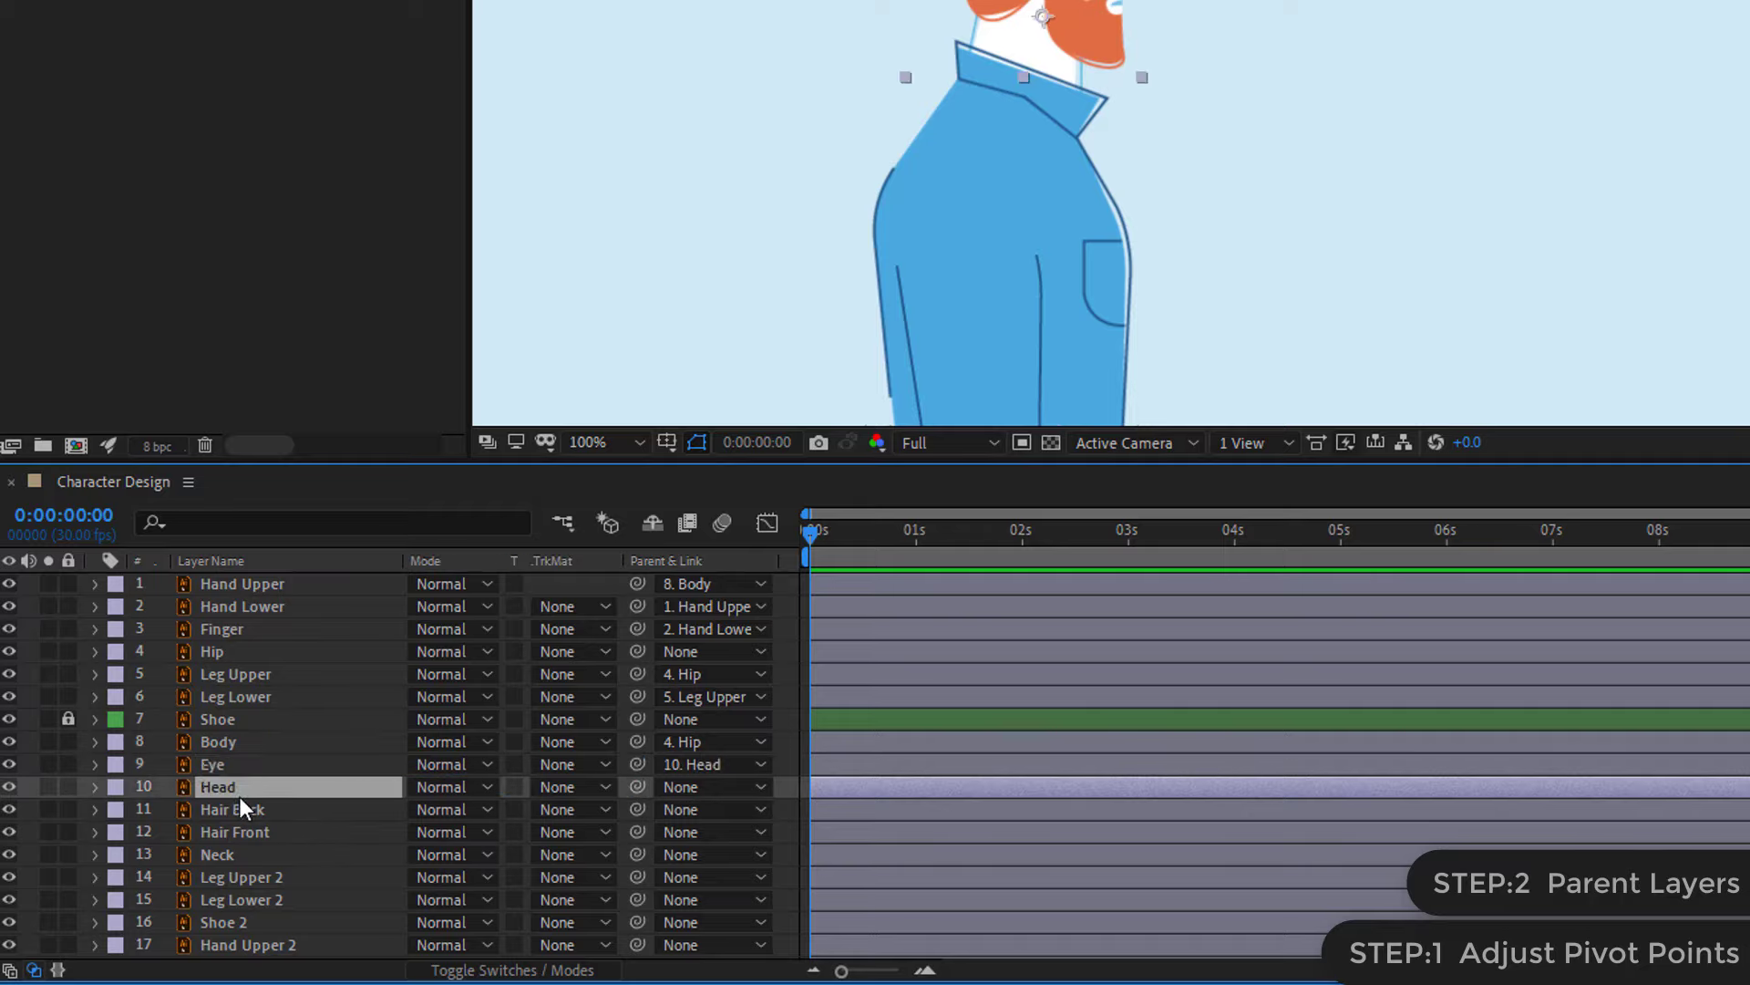
{"action": "left_click", "coordinate": [254, 810]}
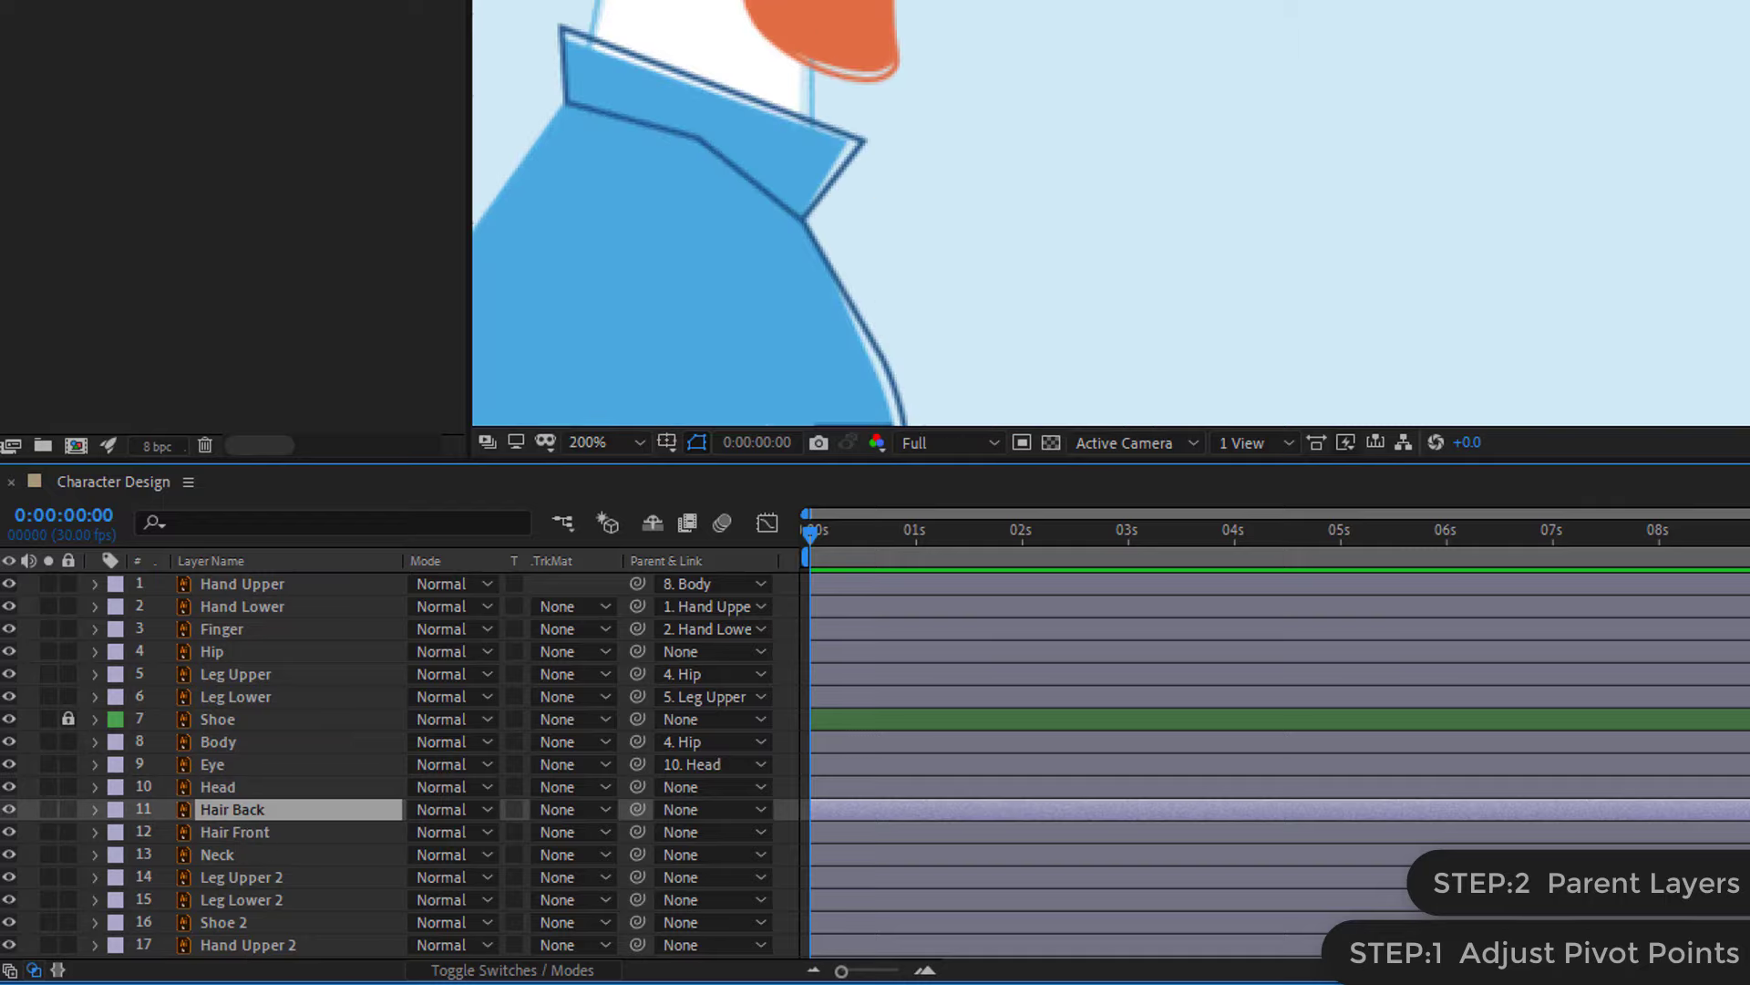
- Move the Hair Back pivot to the hair's root and parent Hair Back and Hair Front to Head
{"action": "scroll", "coordinate": [1219, 27], "scroll_direction": "up", "scroll_amount": 4}
{"action": "left_click_drag", "start_coordinate": [864, 2], "coordinate": [1367, 176]}
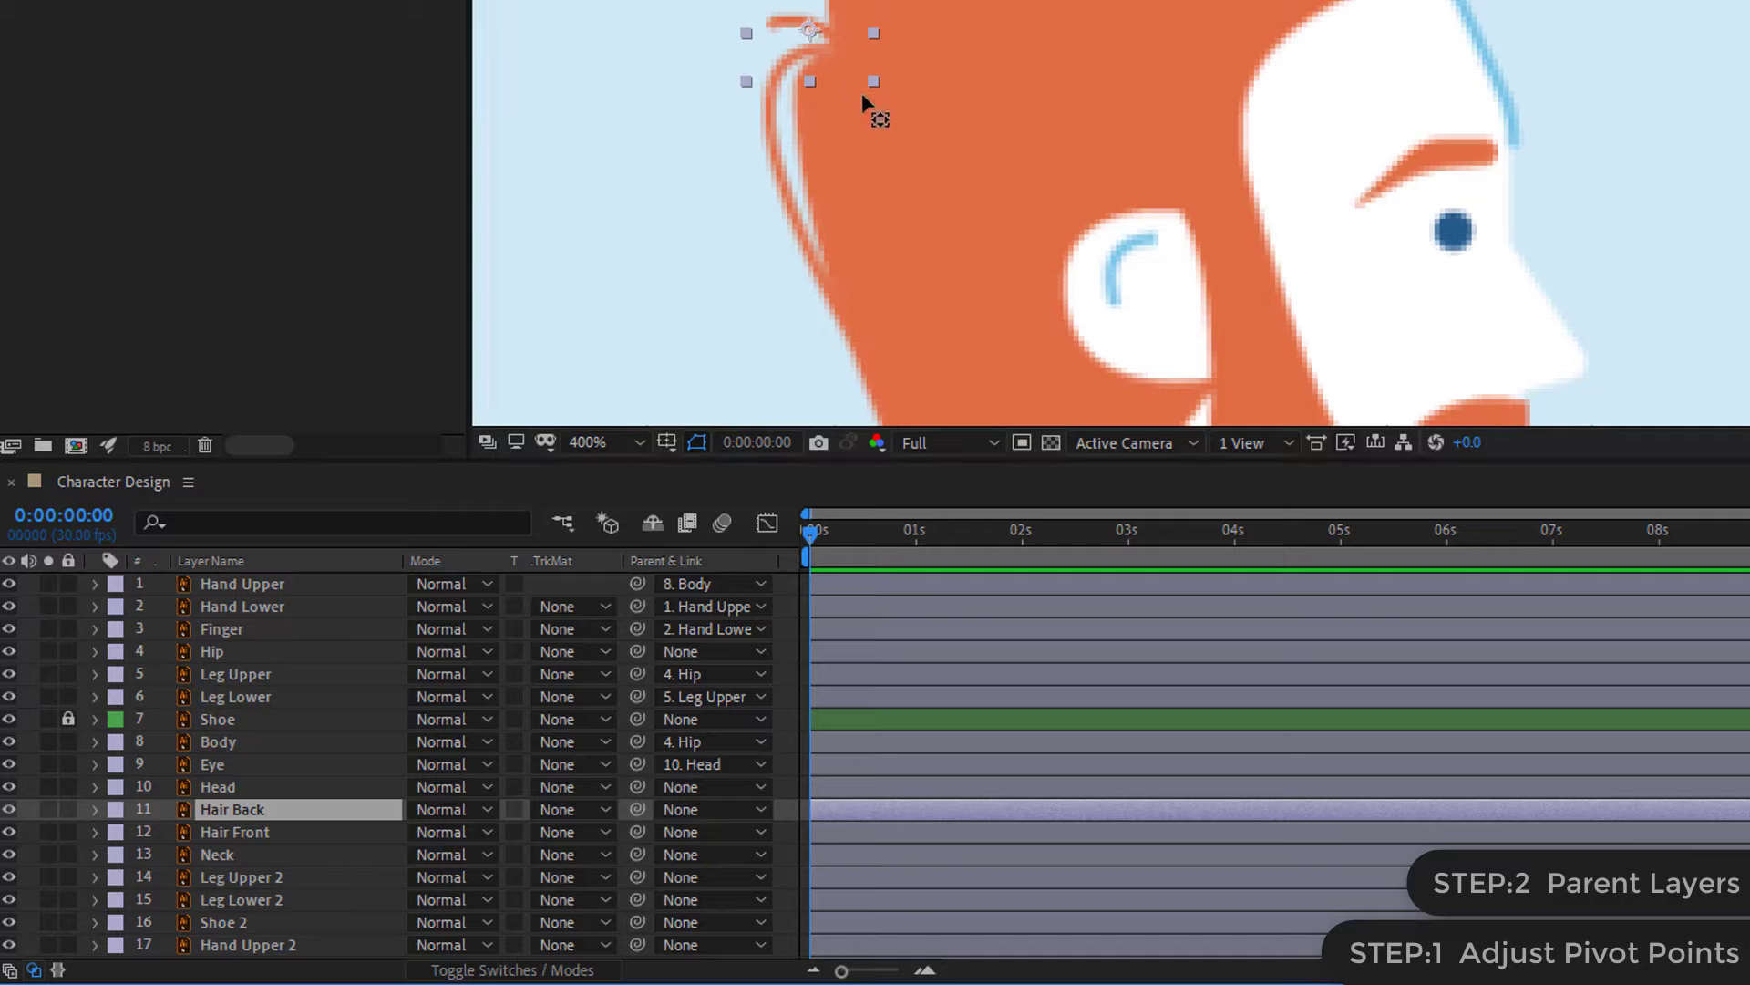
{"action": "mouse_move", "coordinate": [806, 27]}
{"action": "left_mouse_down"}
{"action": "mouse_move", "coordinate": [834, 43]}
{"action": "mouse_move", "coordinate": [891, 22]}
{"action": "left_mouse_up"}
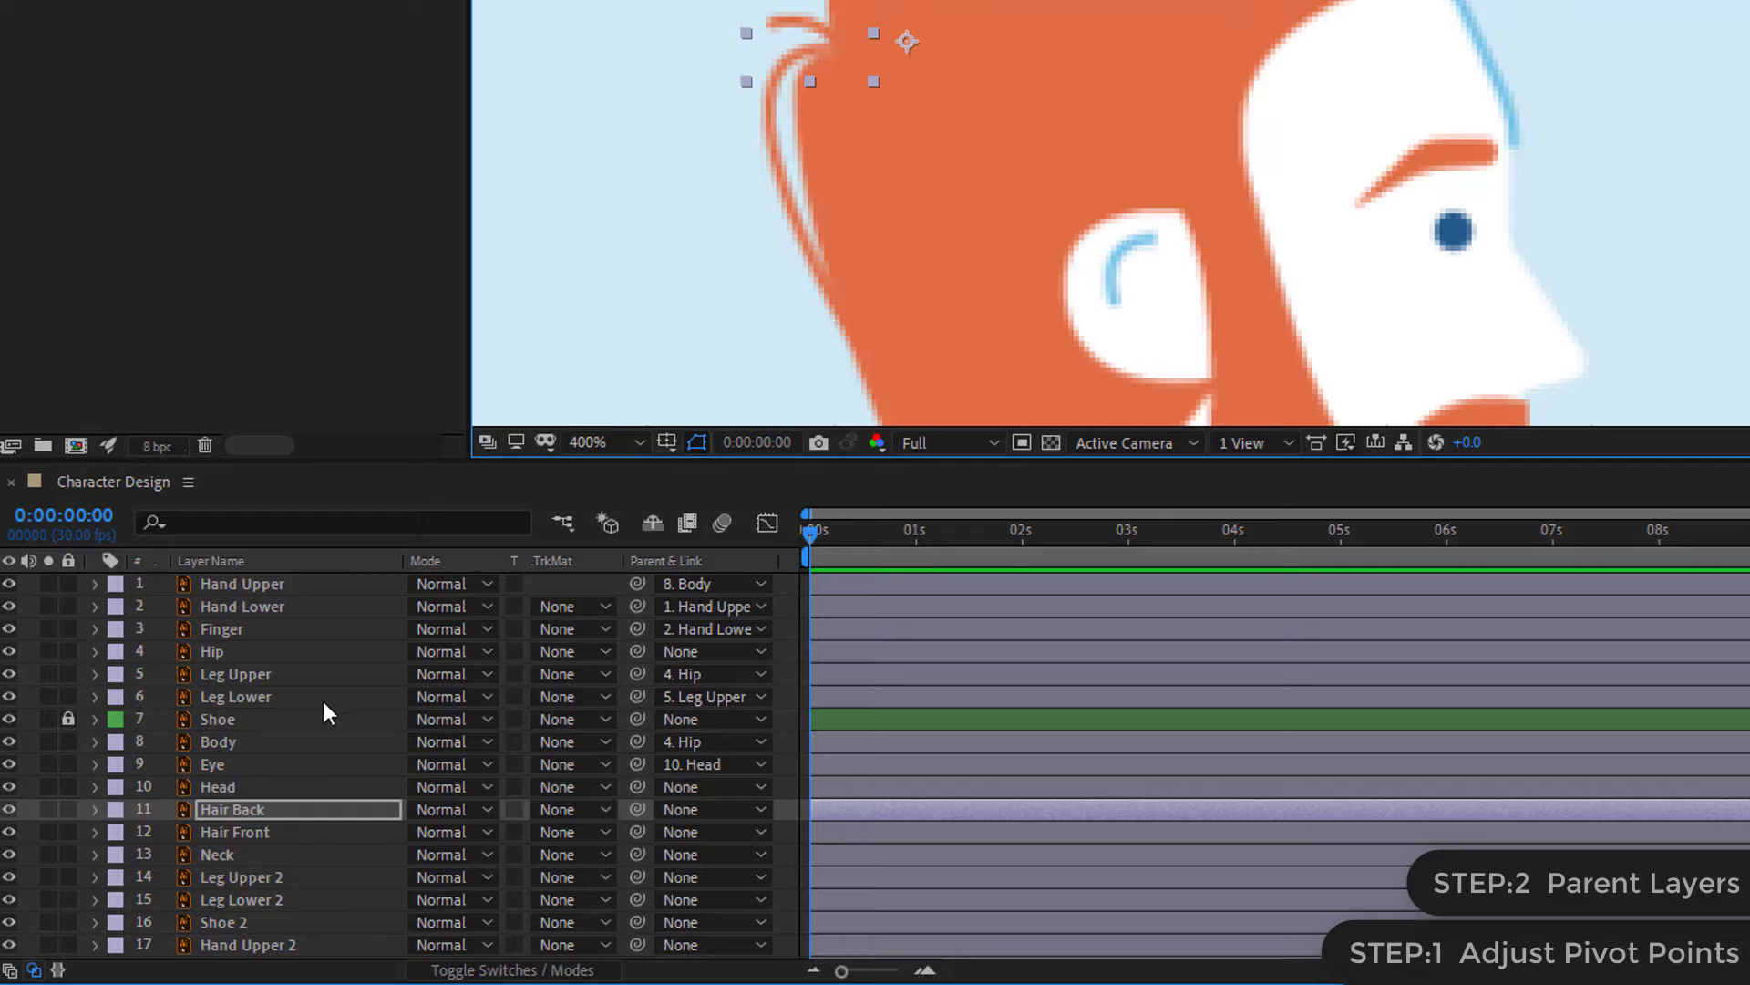
{"action": "left_click", "coordinate": [244, 830]}
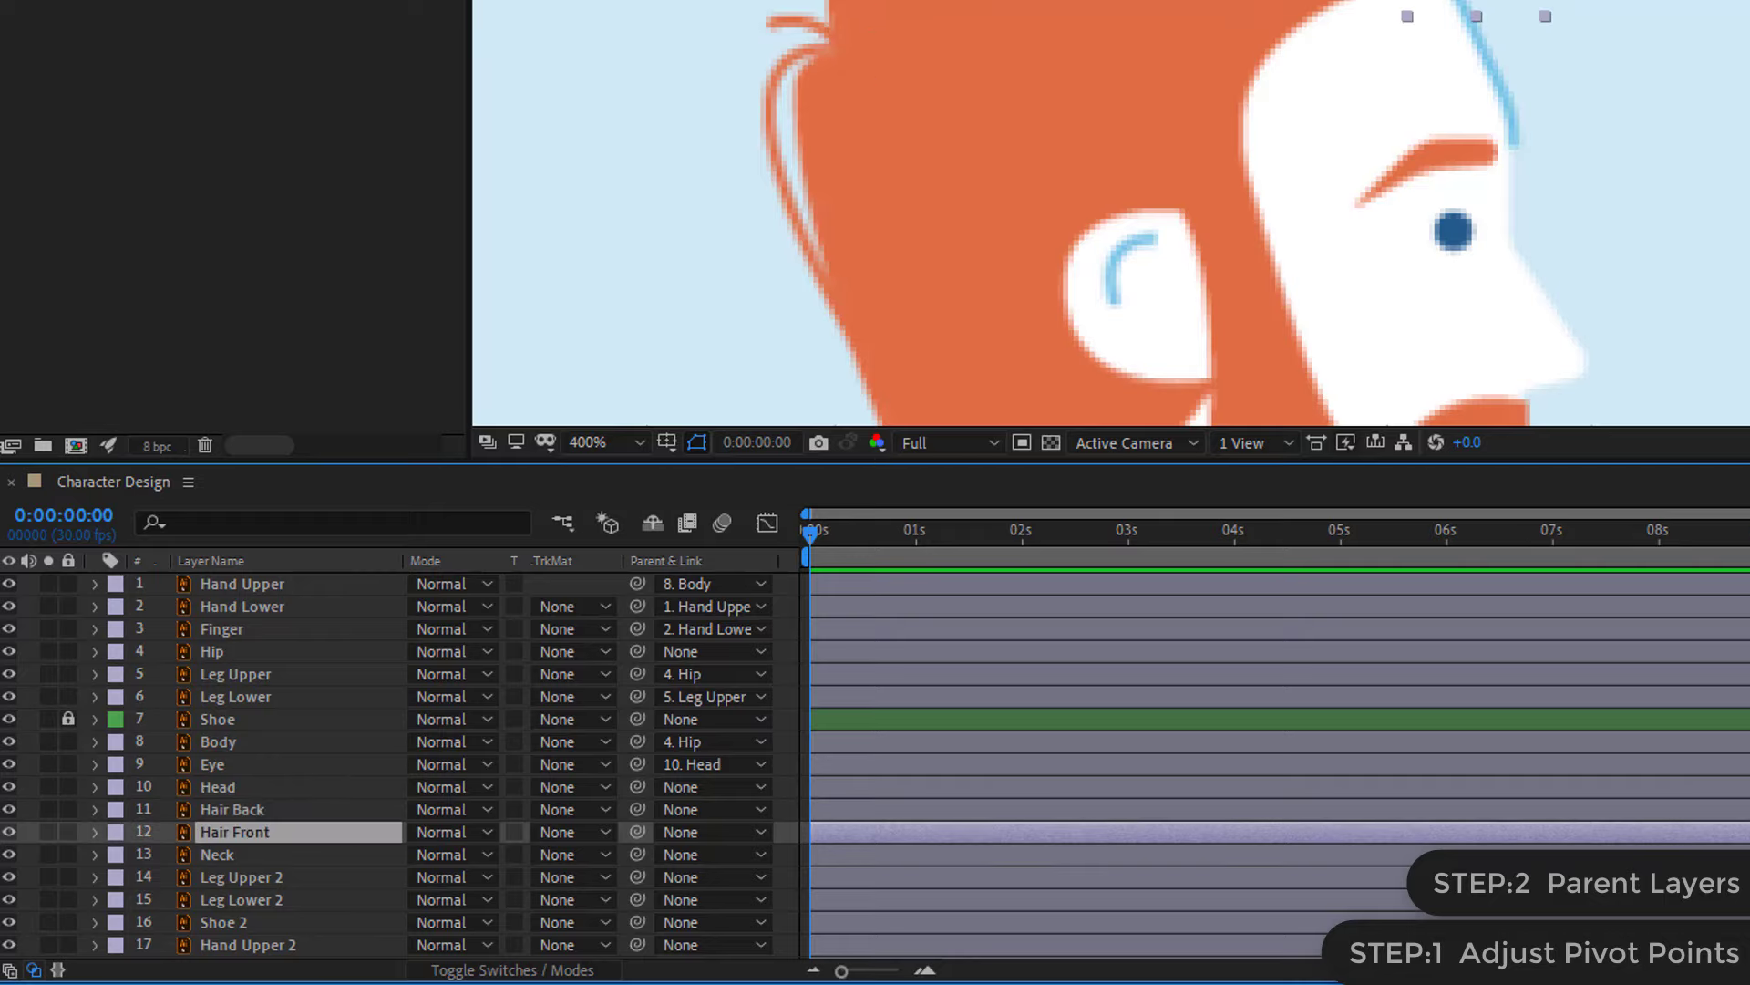
{"action": "key", "text": "Return"}
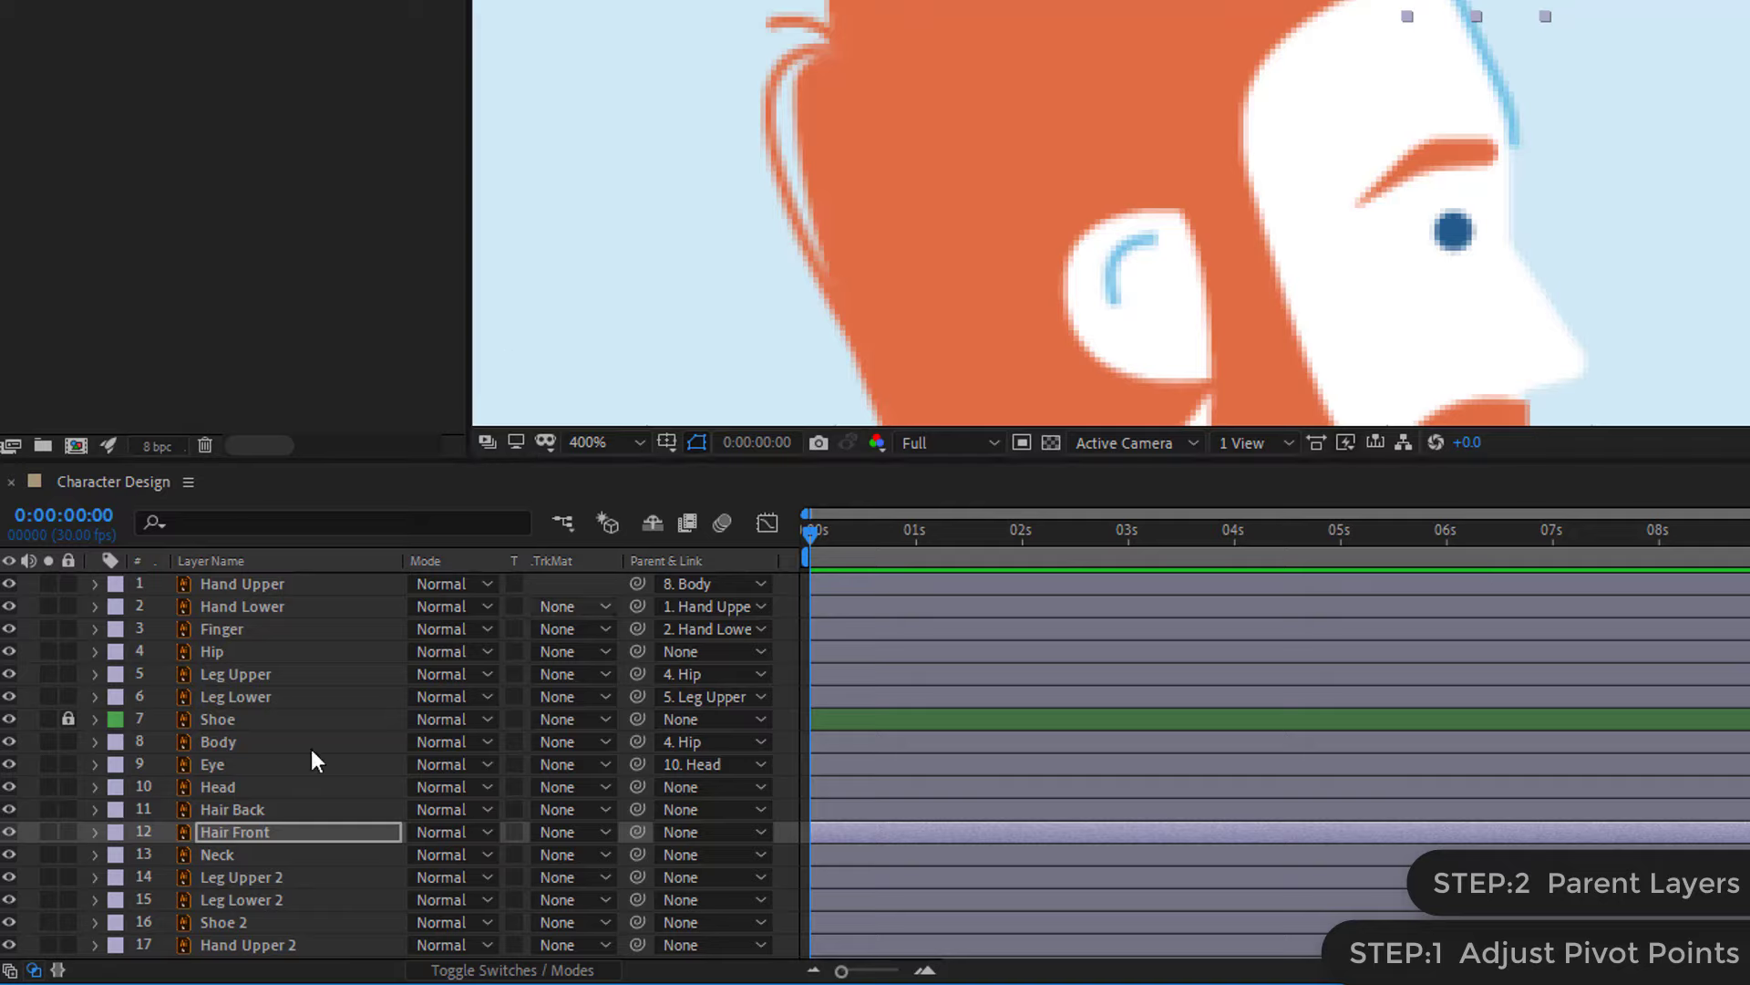
{"action": "left_click", "coordinate": [233, 809]}
{"action": "left_click", "coordinate": [266, 834], "text": "shift"}
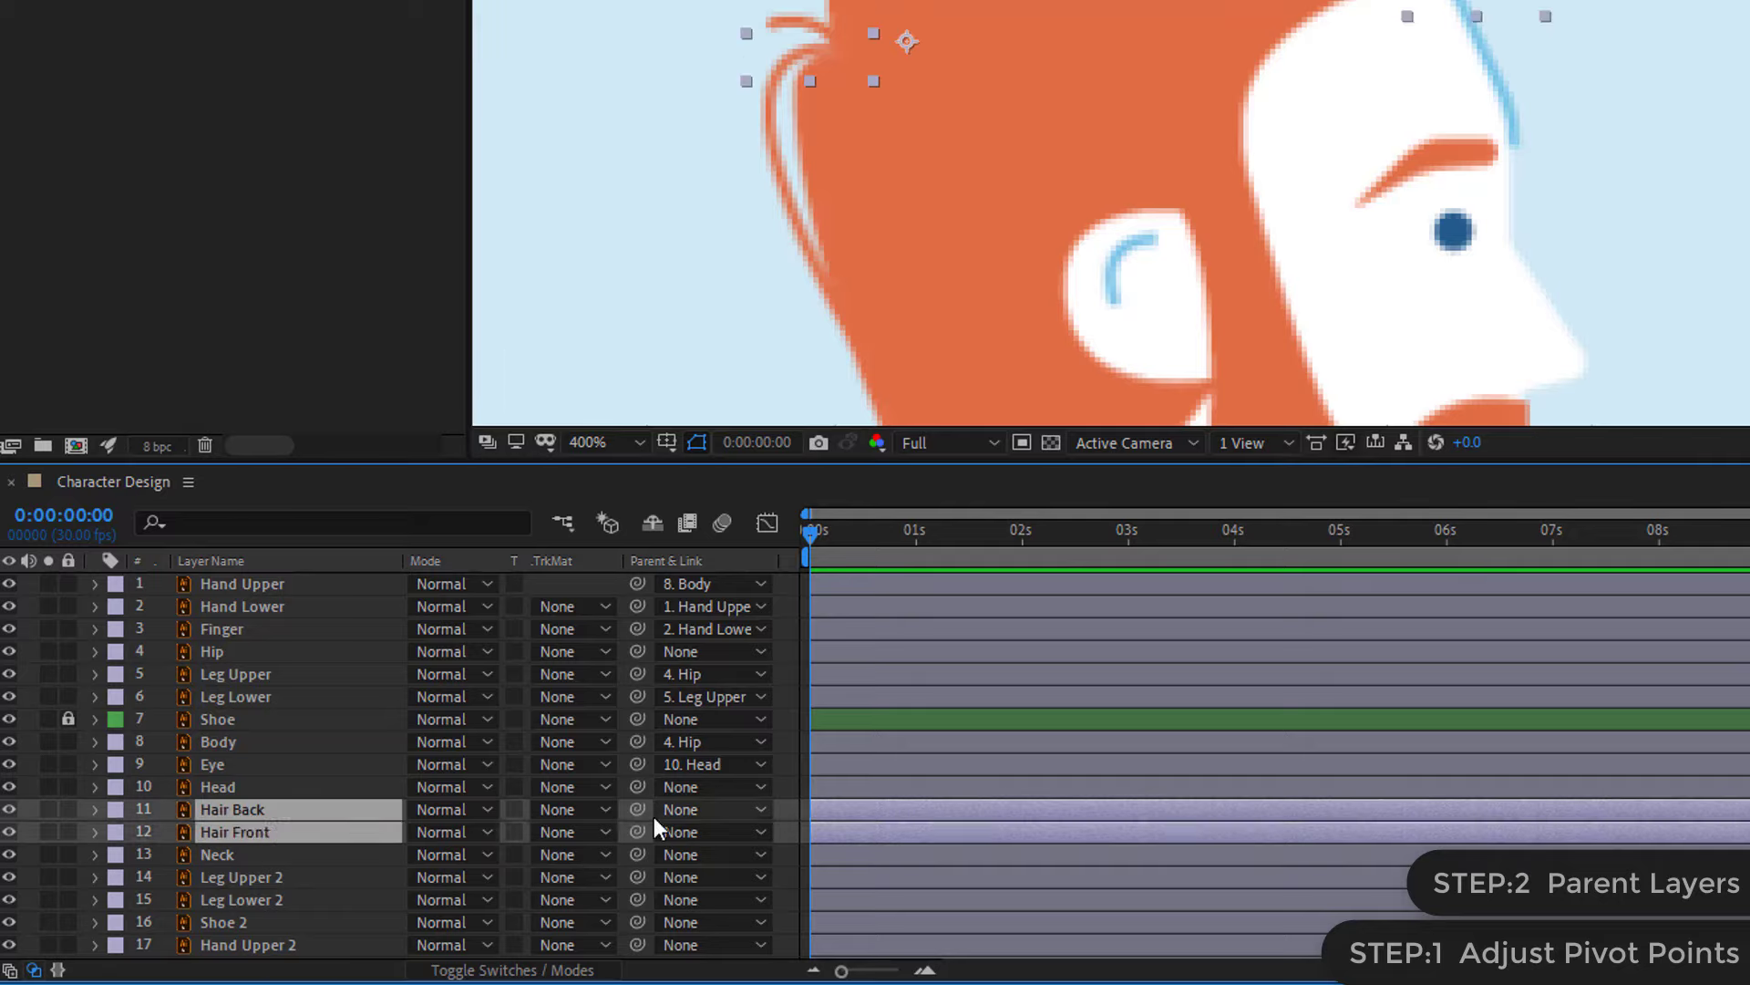
{"action": "left_click_drag", "start_coordinate": [637, 807], "coordinate": [348, 784]}
{"action": "left_click", "coordinate": [345, 784]}
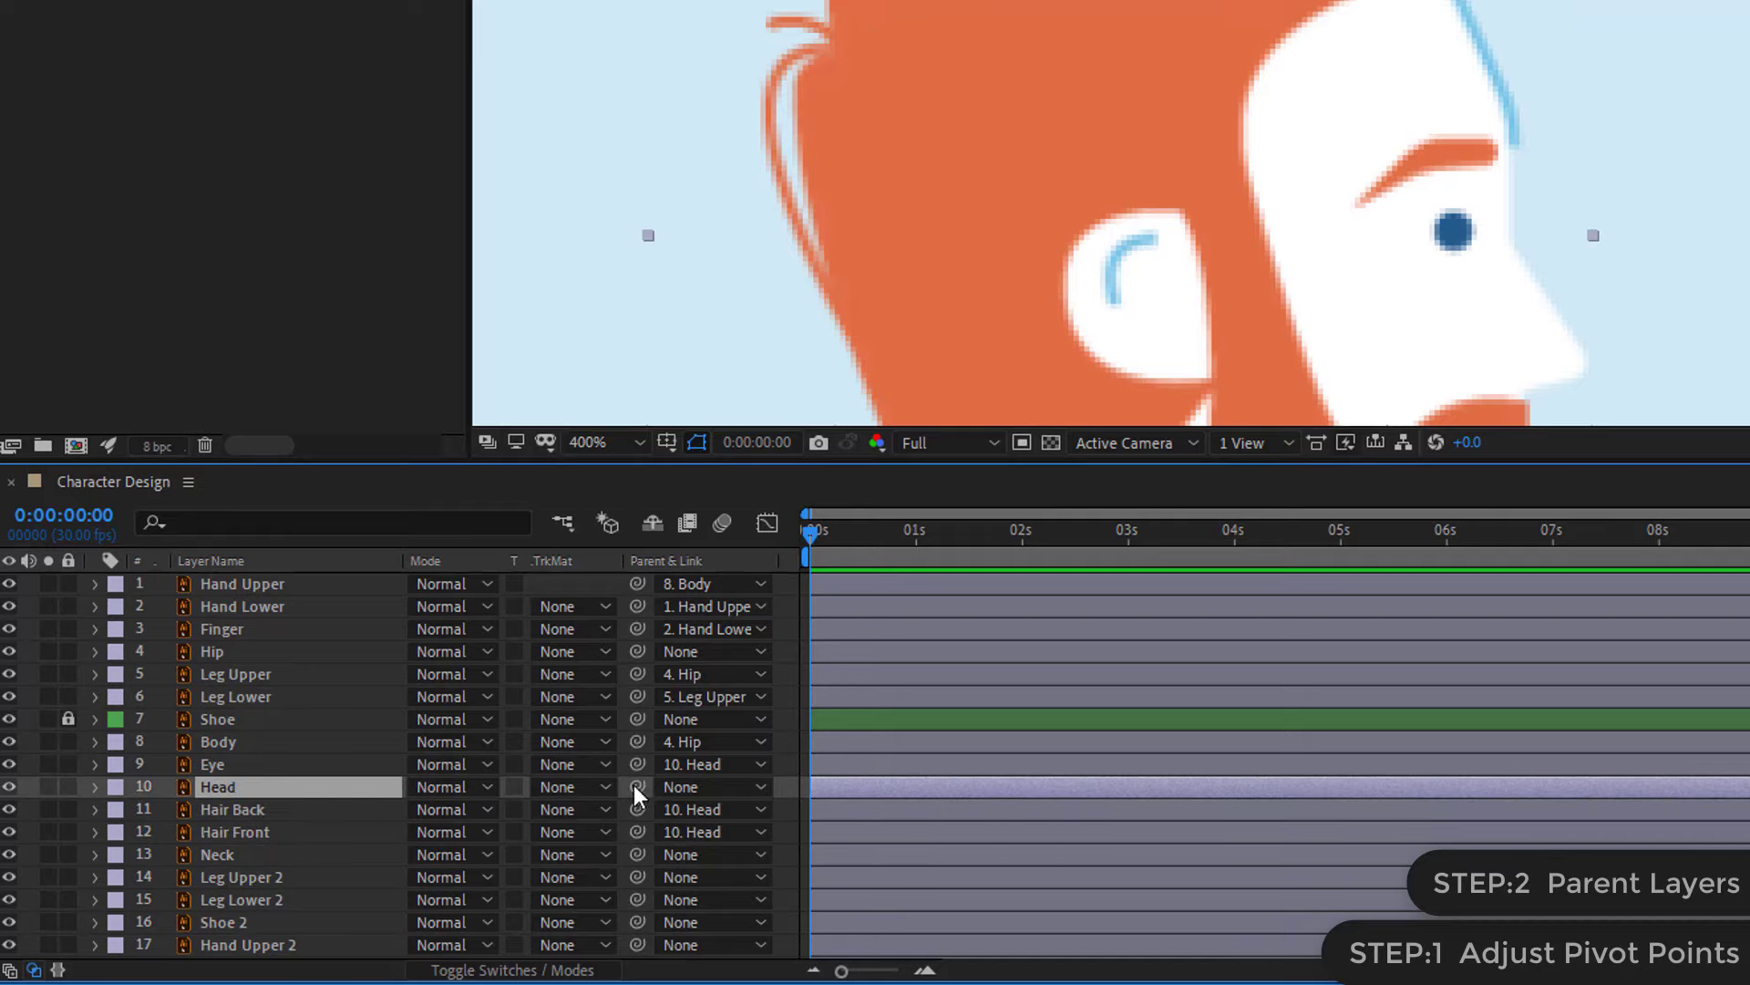
- Parent Head to Neck and Neck to Body
{"action": "left_click_drag", "start_coordinate": [639, 786], "coordinate": [481, 790]}
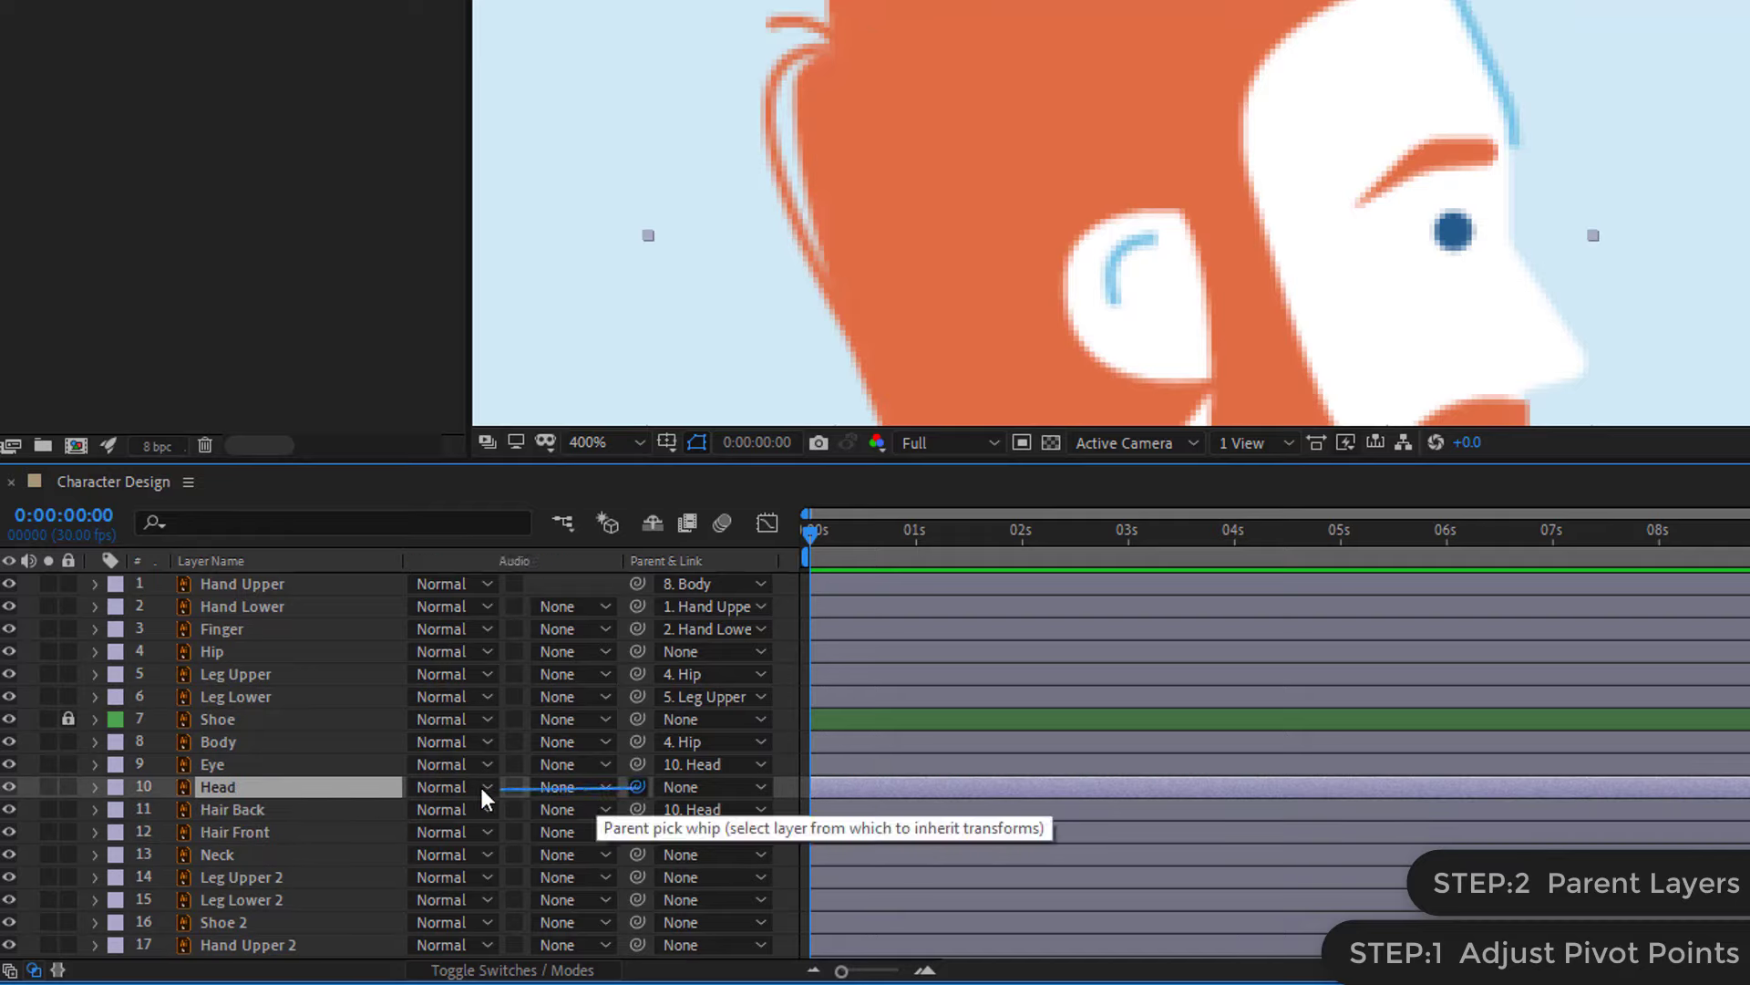
{"action": "mouse_move", "coordinate": [481, 790]}
{"action": "left_mouse_down"}
{"action": "mouse_move", "coordinate": [227, 745]}
{"action": "mouse_move", "coordinate": [228, 788]}
{"action": "left_mouse_up"}
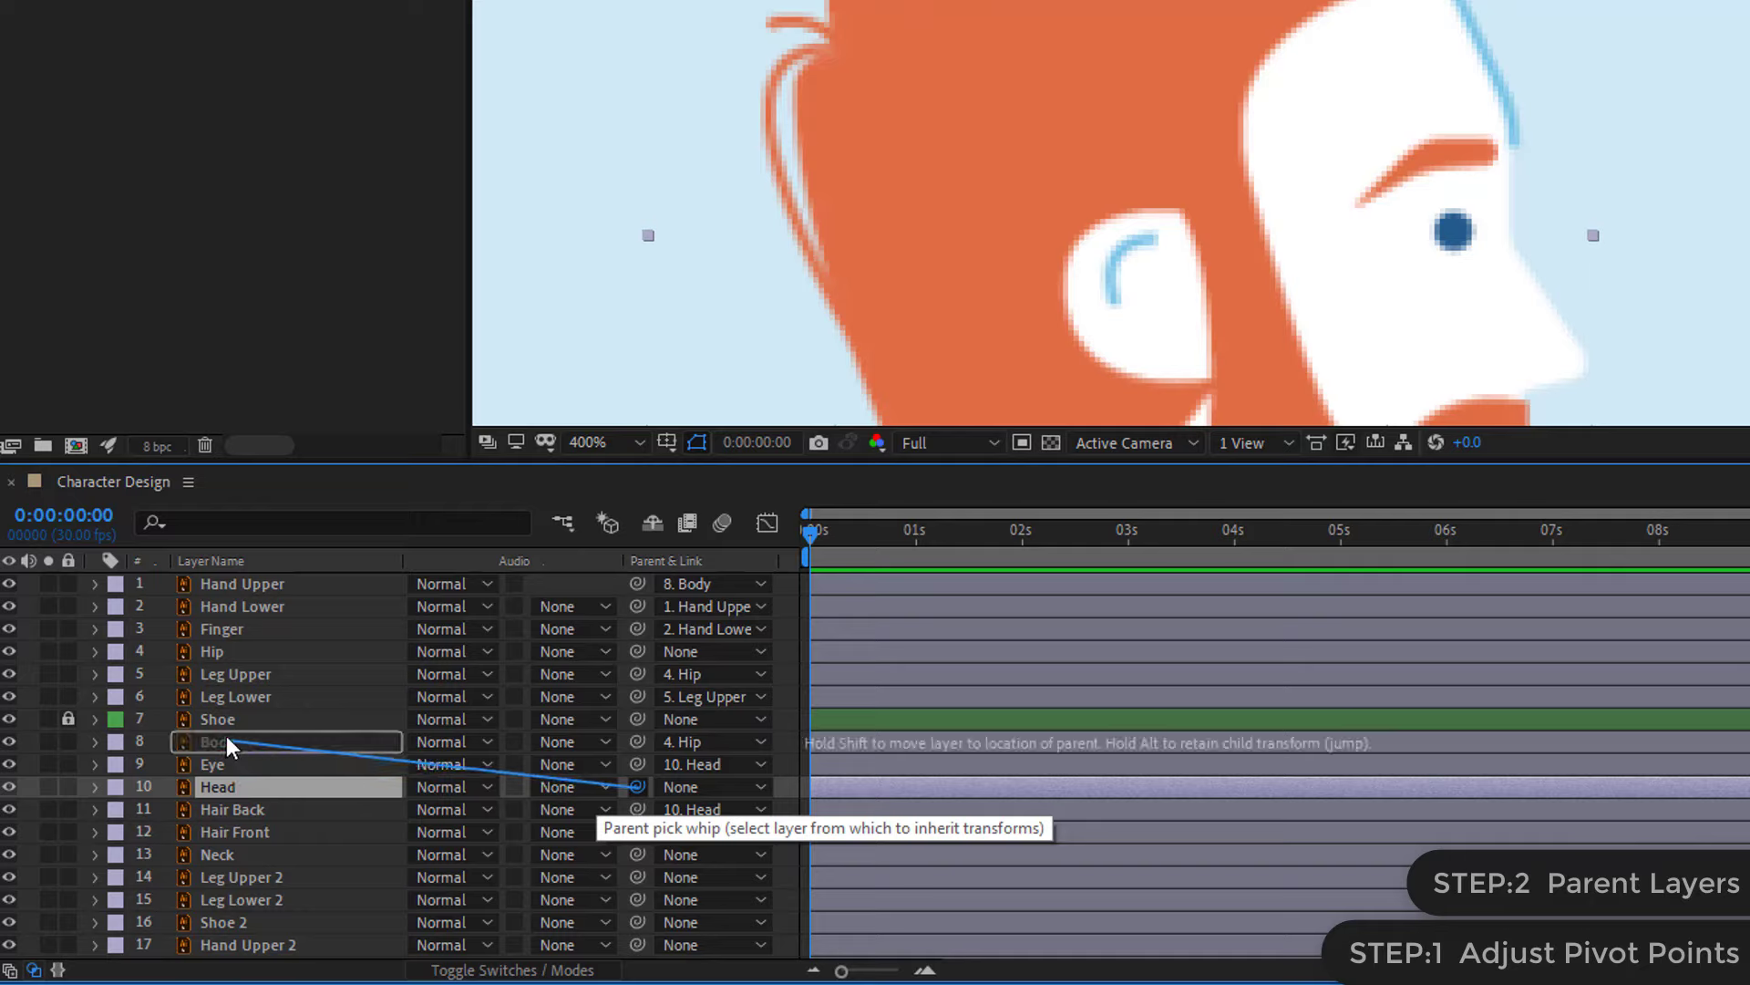
{"action": "left_click_drag", "start_coordinate": [228, 788], "coordinate": [233, 858]}
{"action": "left_click", "coordinate": [243, 855]}
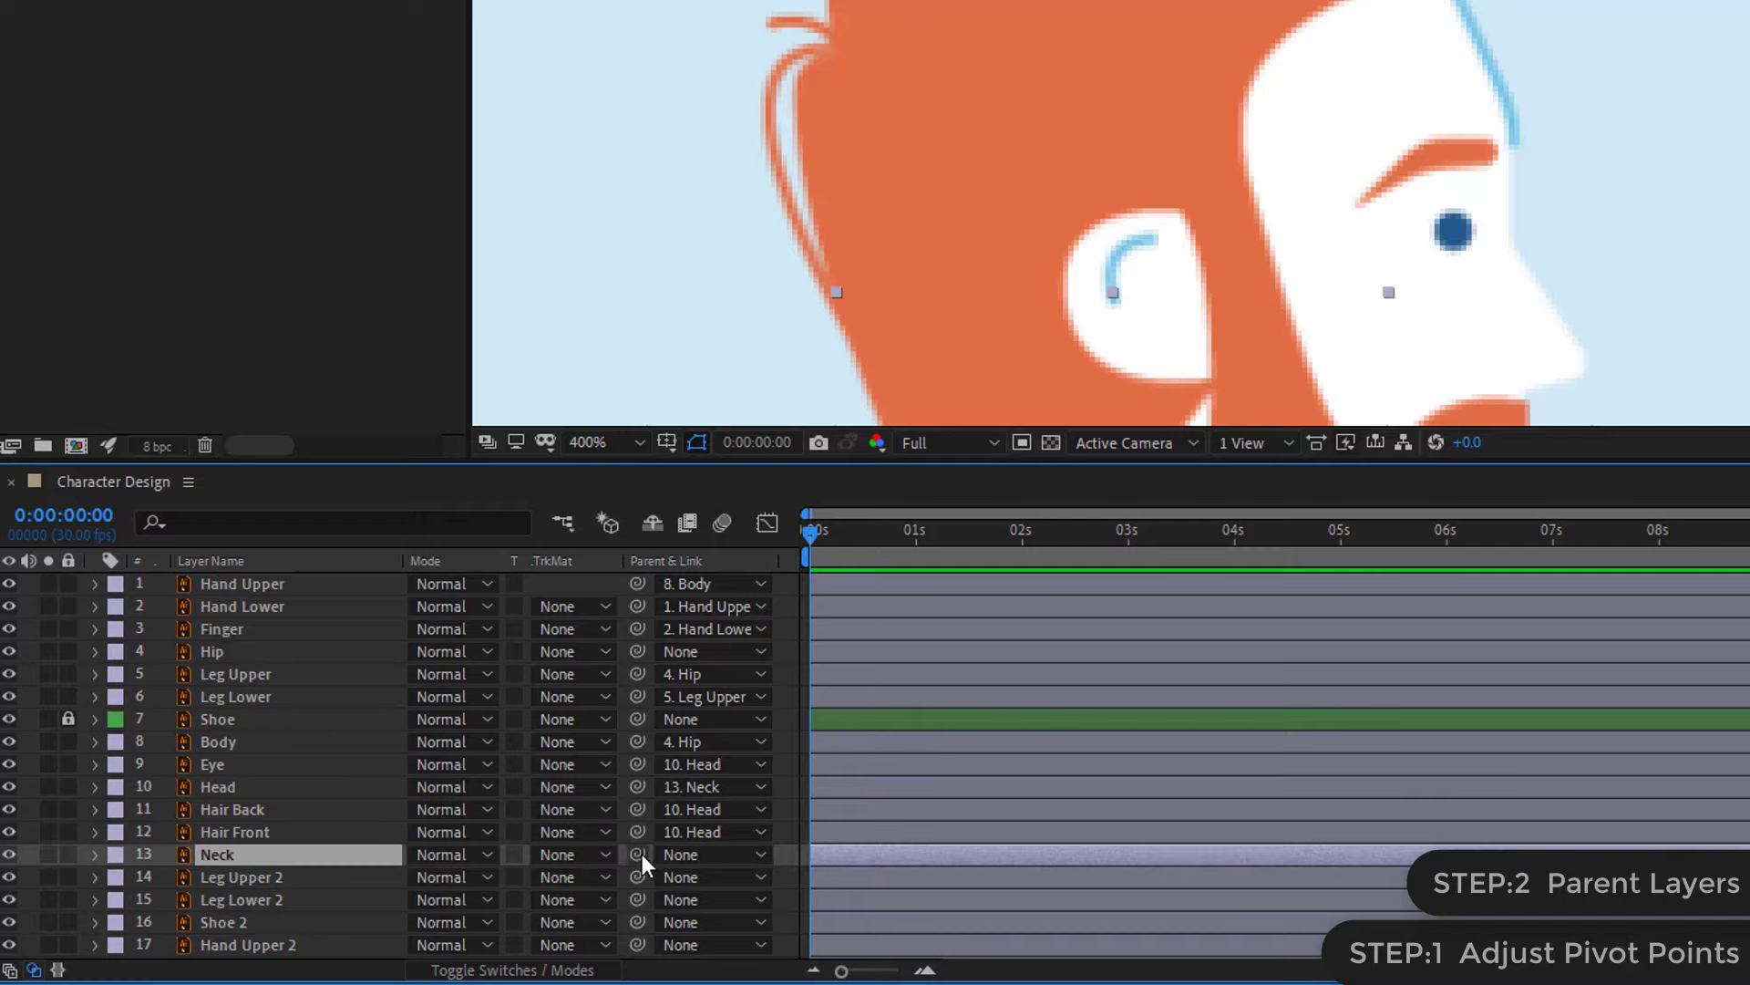
{"action": "left_click_drag", "start_coordinate": [638, 854], "coordinate": [277, 743]}
- Set the viewer magnification to Fit so the whole figure is visible
{"action": "scroll", "coordinate": [1636, 95], "scroll_direction": "down", "scroll_amount": 3}
{"action": "left_click", "coordinate": [1691, 140]}
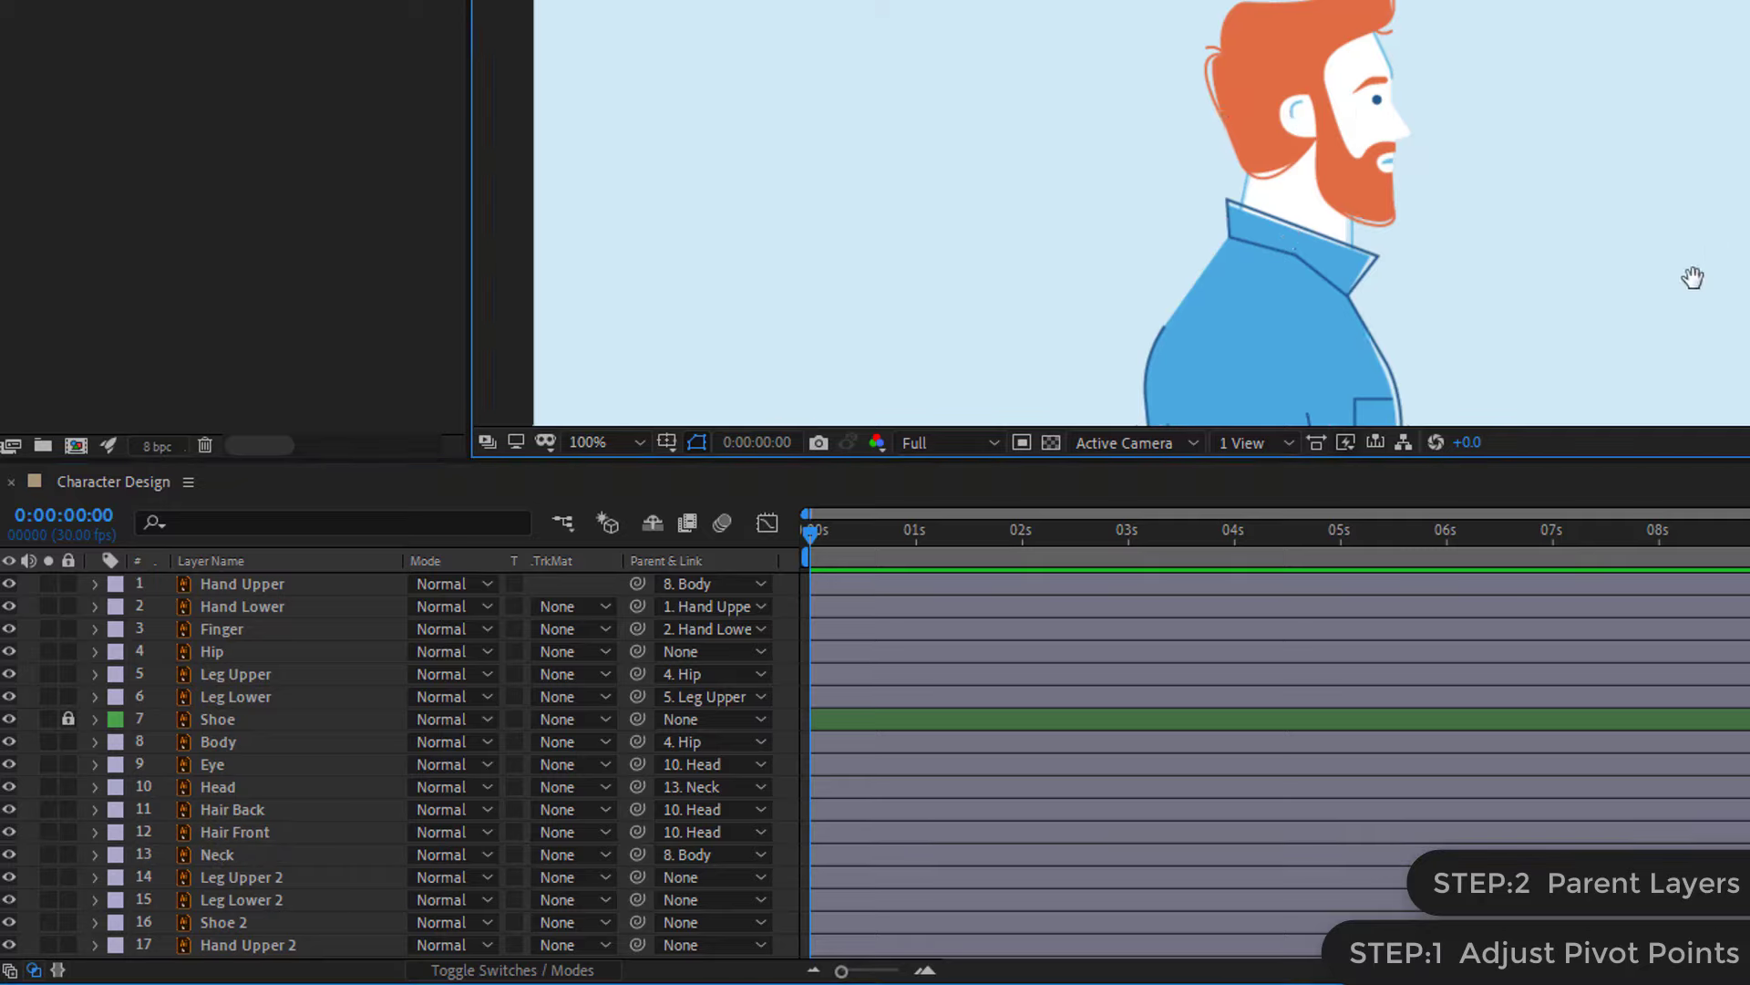
{"action": "scroll", "coordinate": [1434, 12], "scroll_direction": "down", "scroll_amount": 1}
{"action": "left_click_drag", "start_coordinate": [1395, 117], "coordinate": [1218, 8]}
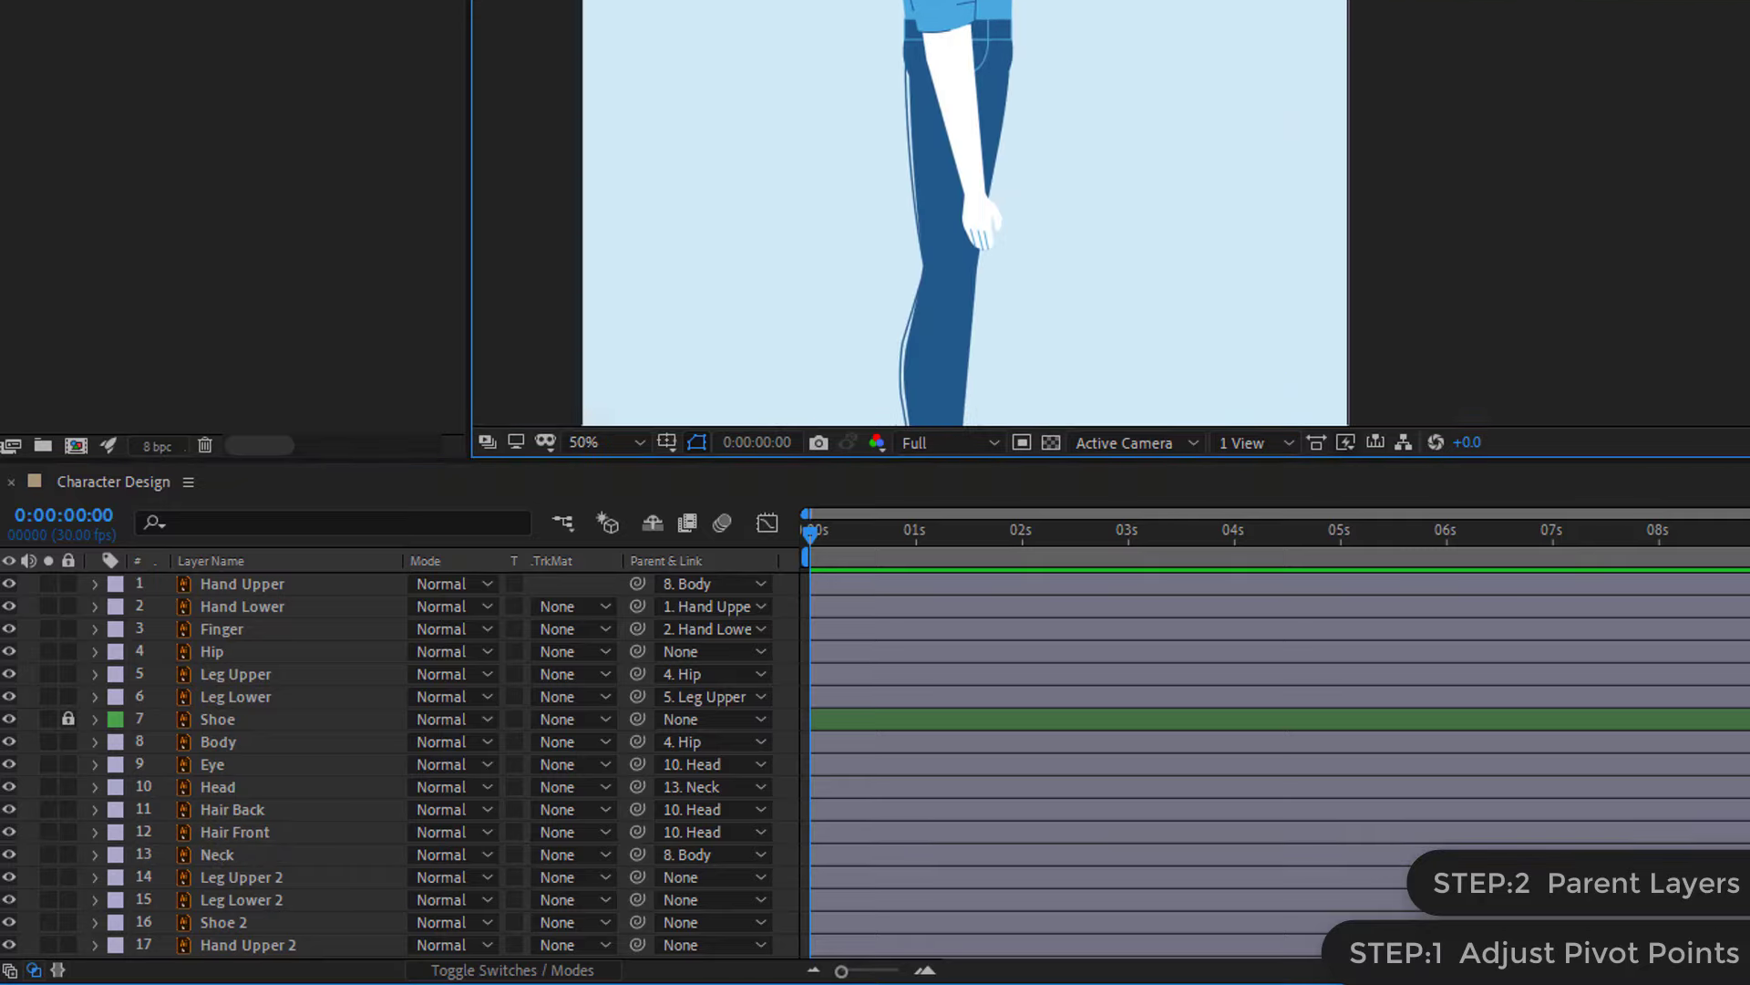
{"action": "left_click", "coordinate": [597, 441]}
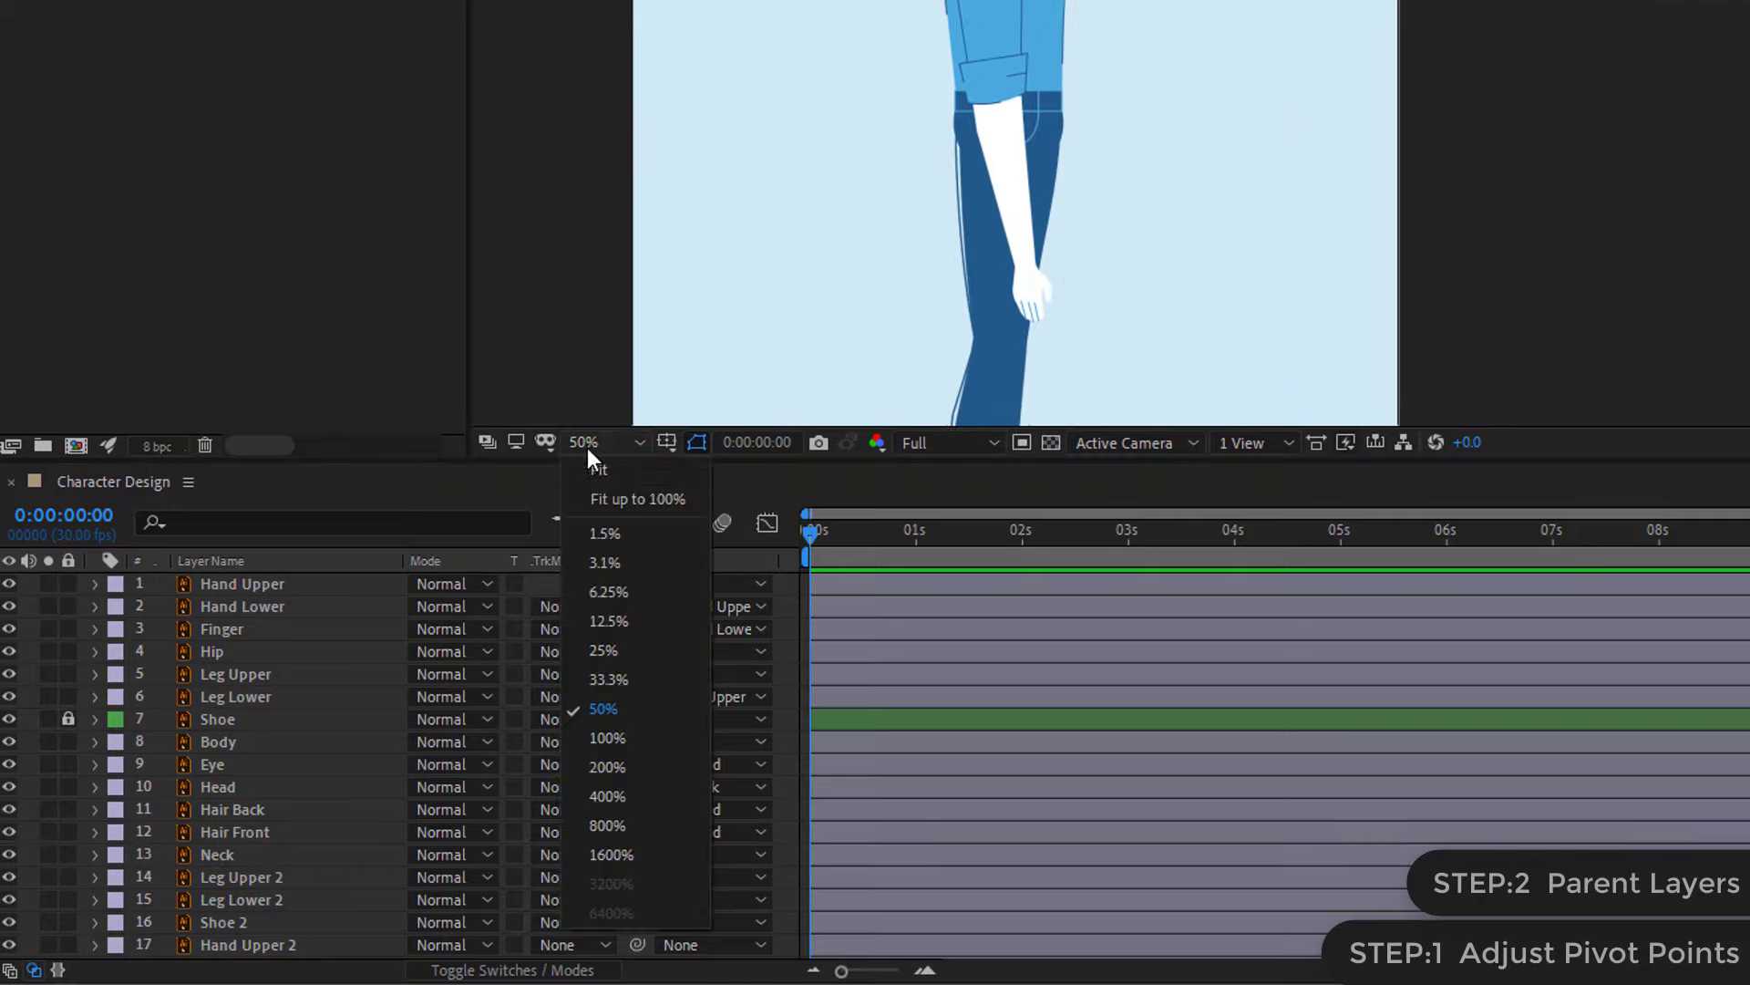
{"action": "left_click", "coordinate": [597, 496]}
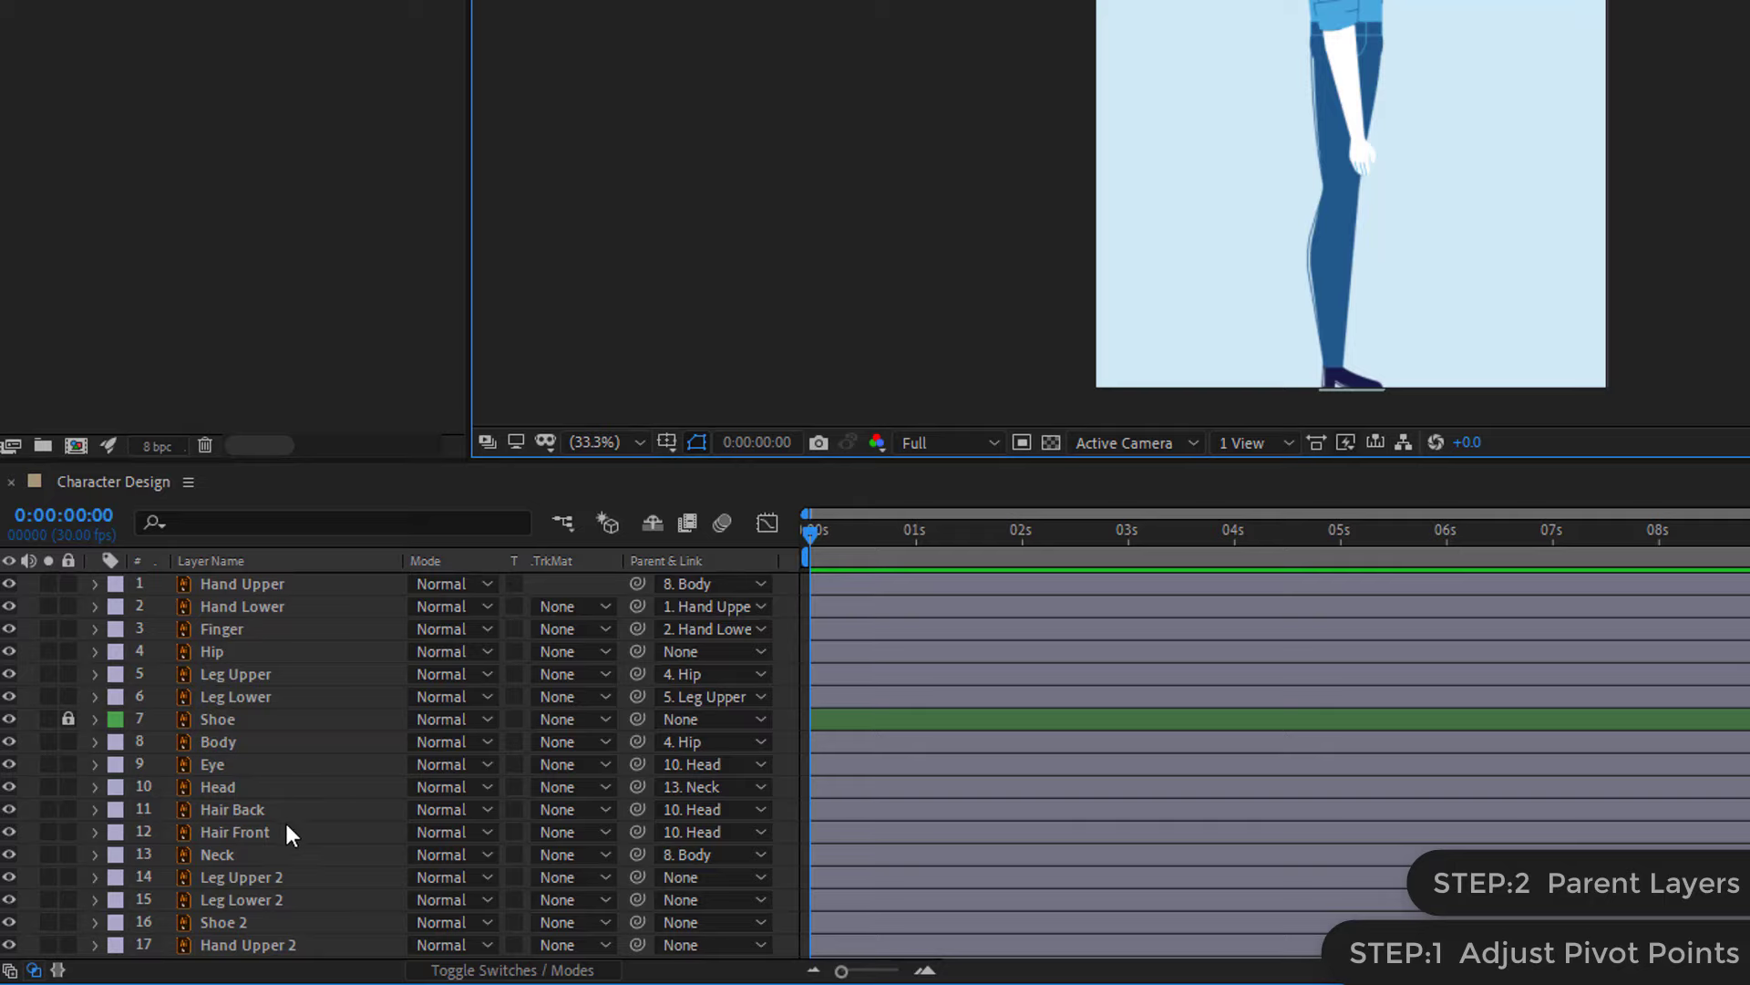
{"action": "scroll", "coordinate": [264, 843], "scroll_direction": "down", "scroll_amount": 1}
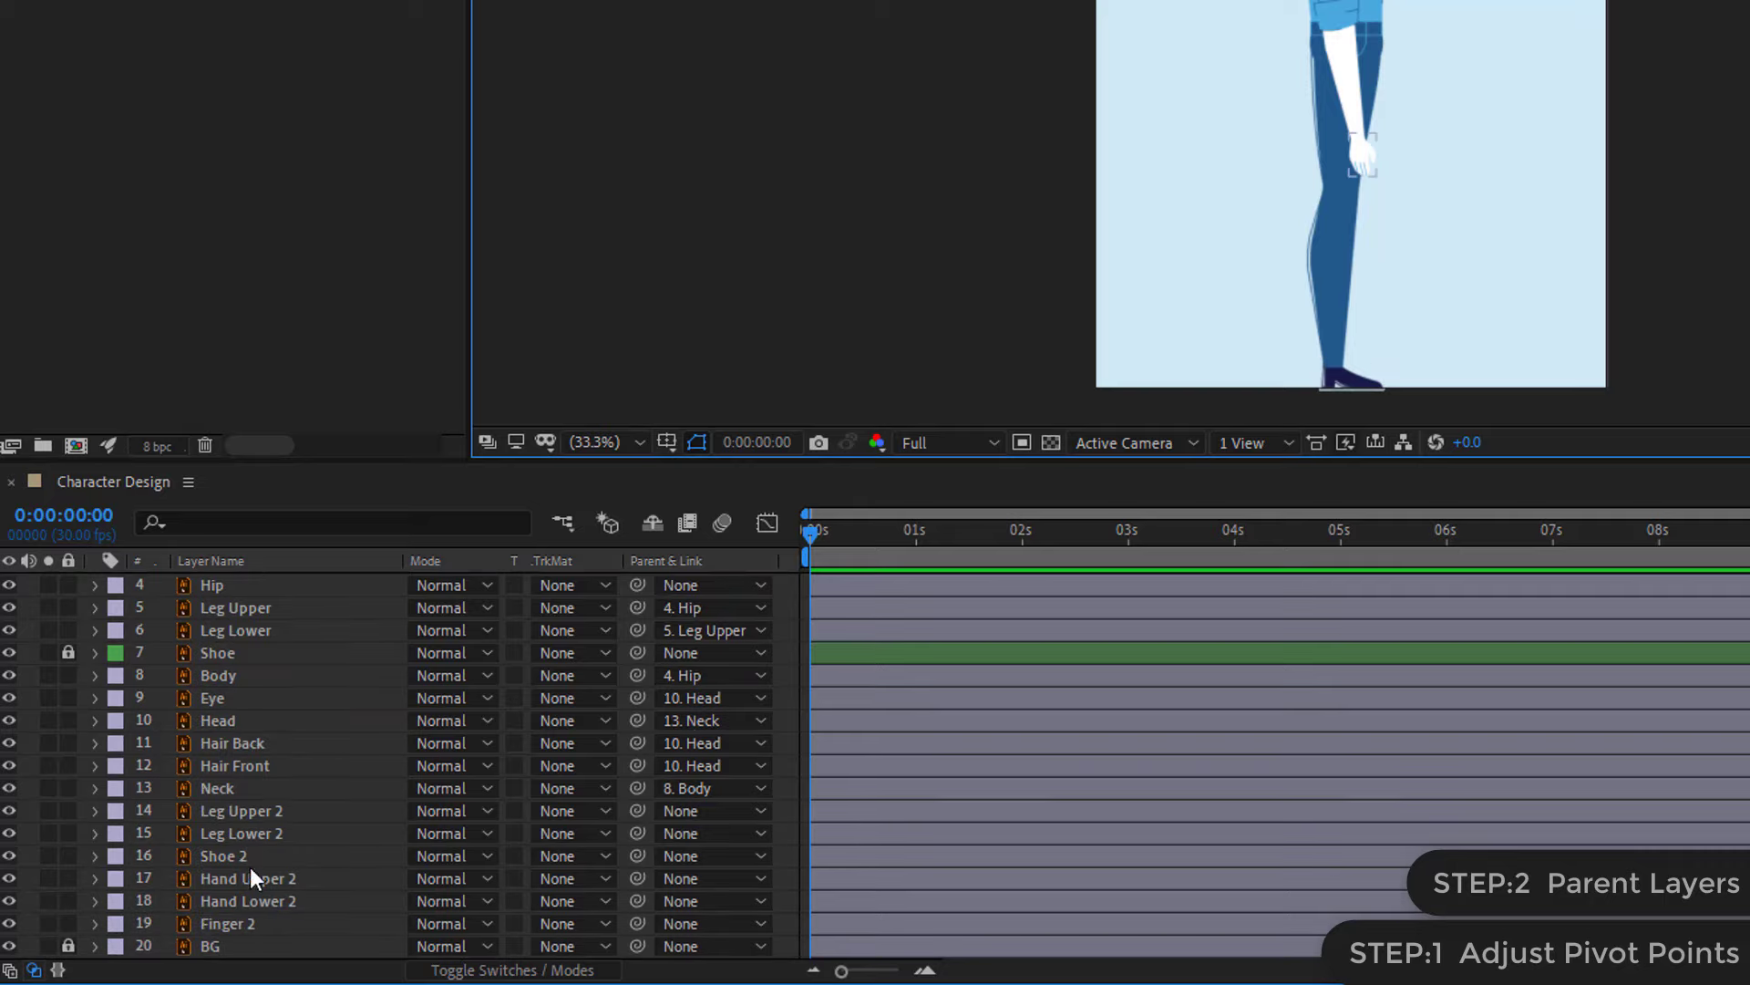
- Parent Finger 2 to Hand Lower 2, Hand Lower 2 to Hand Upper 2, and Hand Upper 2 to Body
{"action": "left_click", "coordinate": [242, 924]}
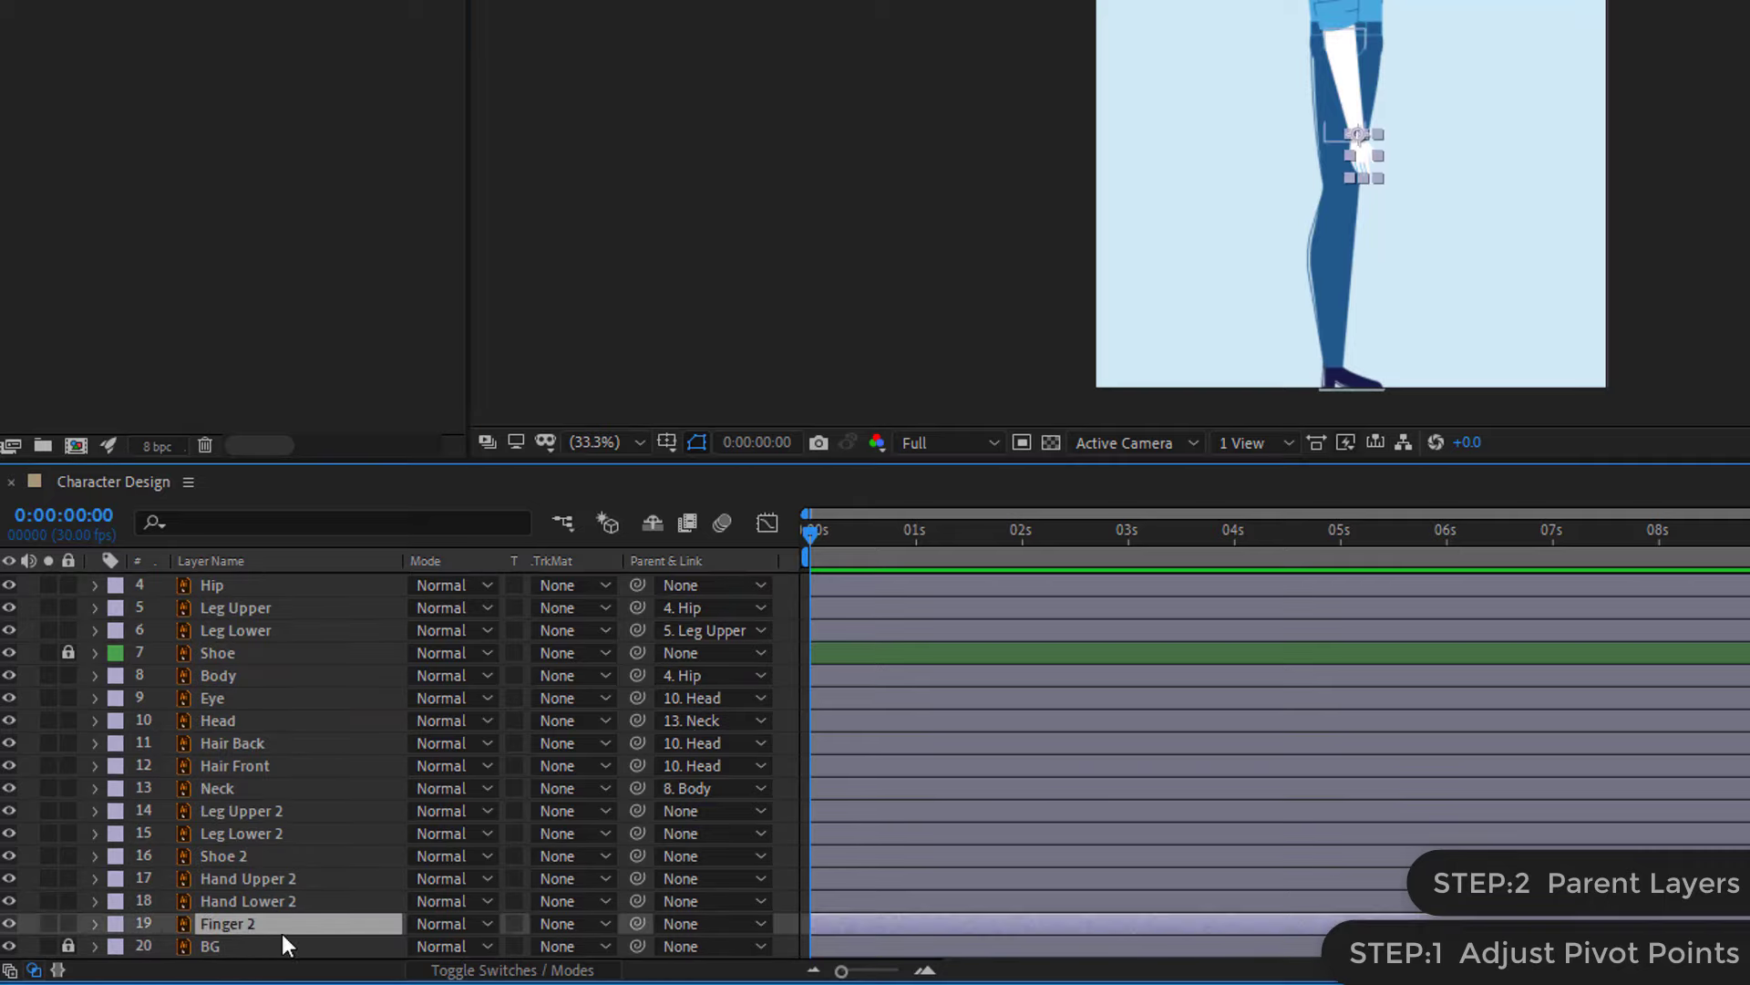
{"action": "left_click_drag", "start_coordinate": [636, 923], "coordinate": [335, 897]}
{"action": "left_click", "coordinate": [327, 899]}
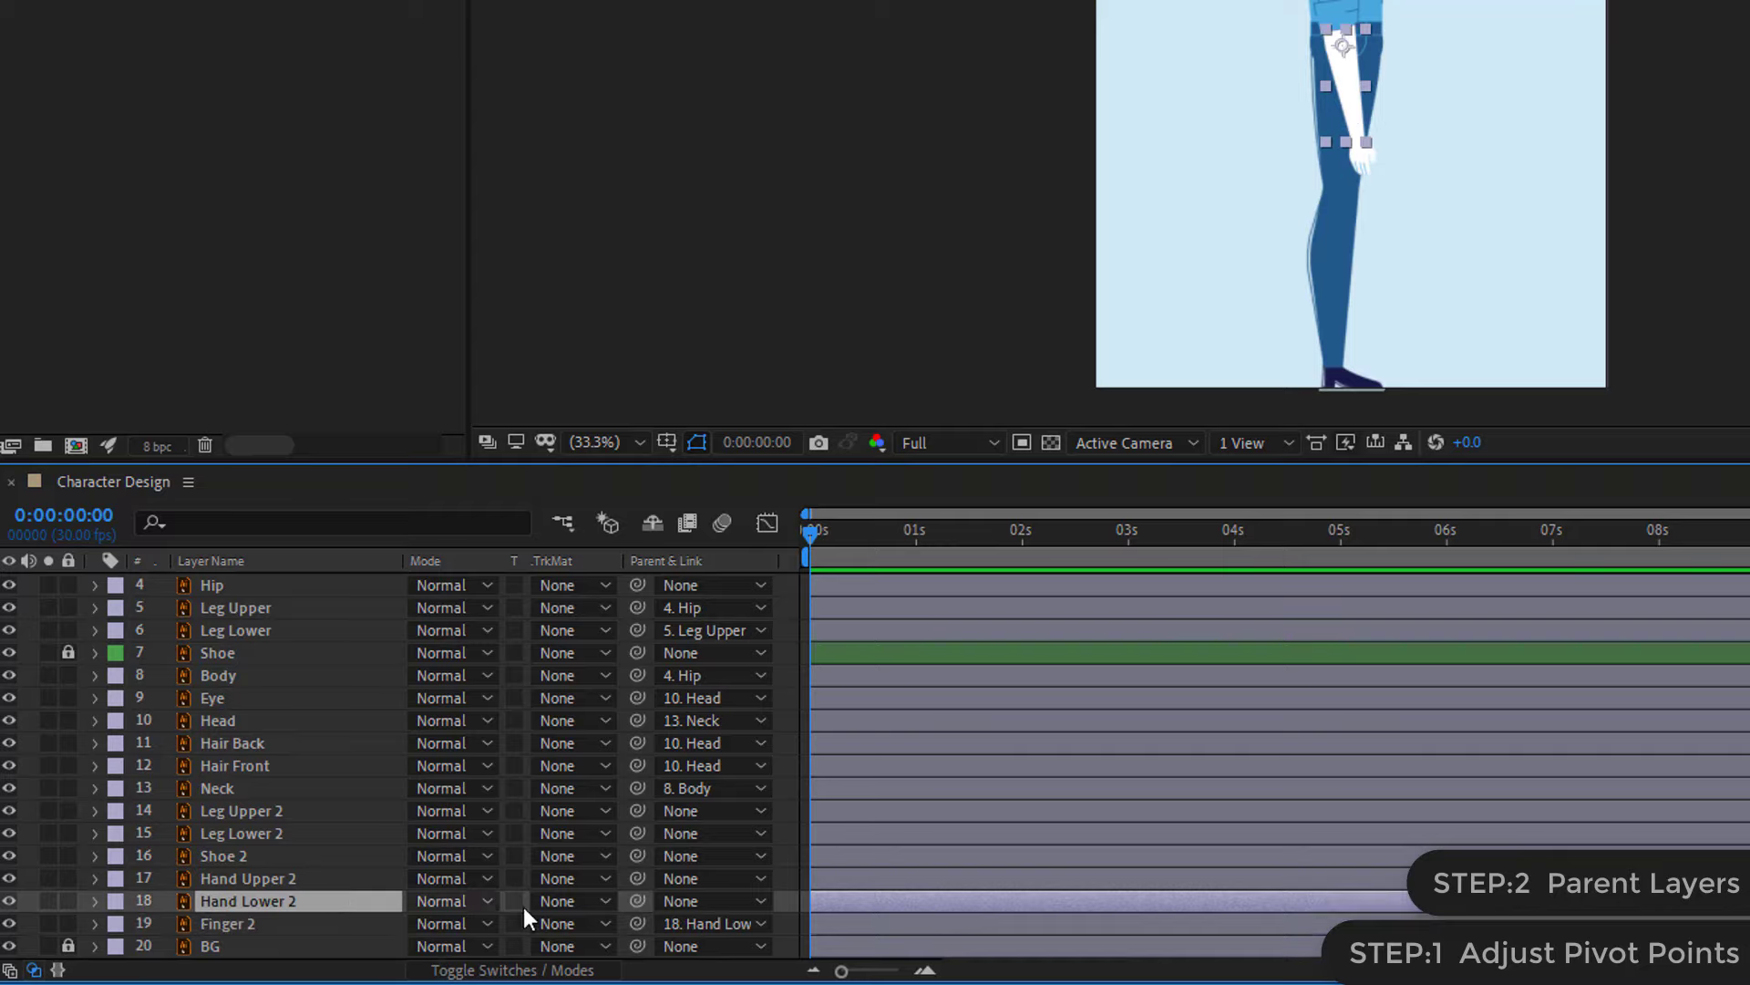
{"action": "left_click_drag", "start_coordinate": [636, 901], "coordinate": [321, 883]}
{"action": "left_click", "coordinate": [315, 882]}
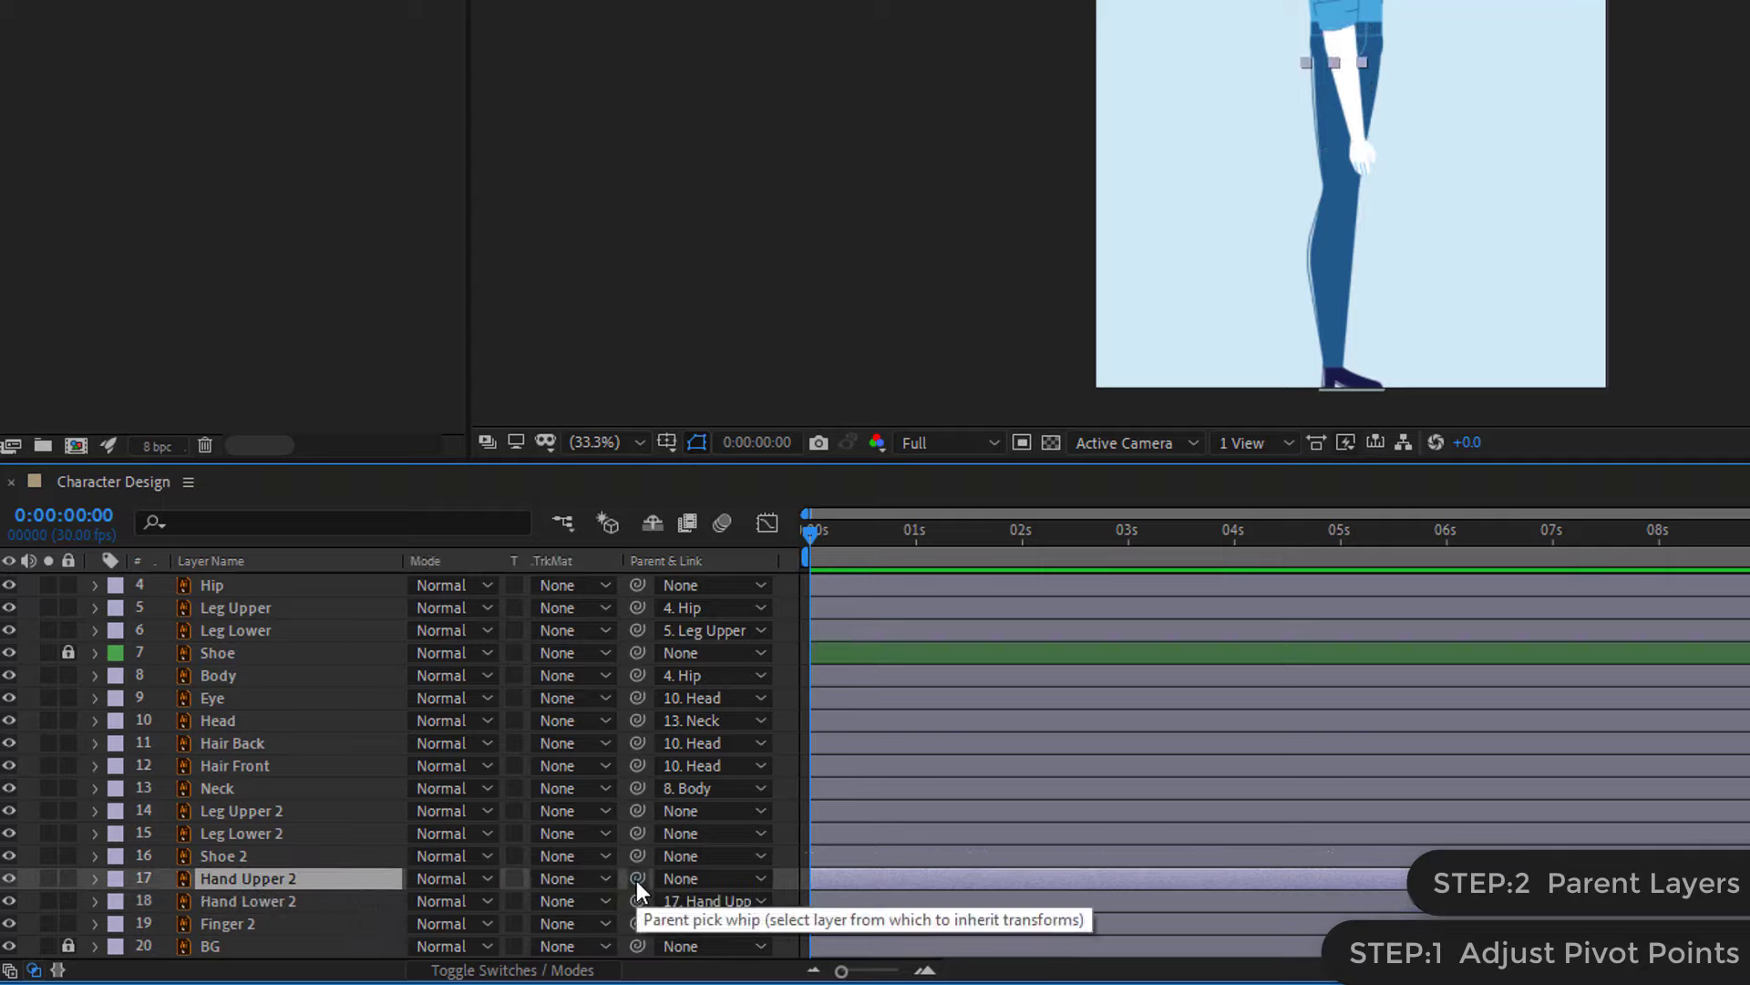
{"action": "mouse_move", "coordinate": [636, 879]}
{"action": "left_mouse_down"}
{"action": "mouse_move", "coordinate": [322, 814]}
{"action": "mouse_move", "coordinate": [201, 675]}
{"action": "left_mouse_up"}
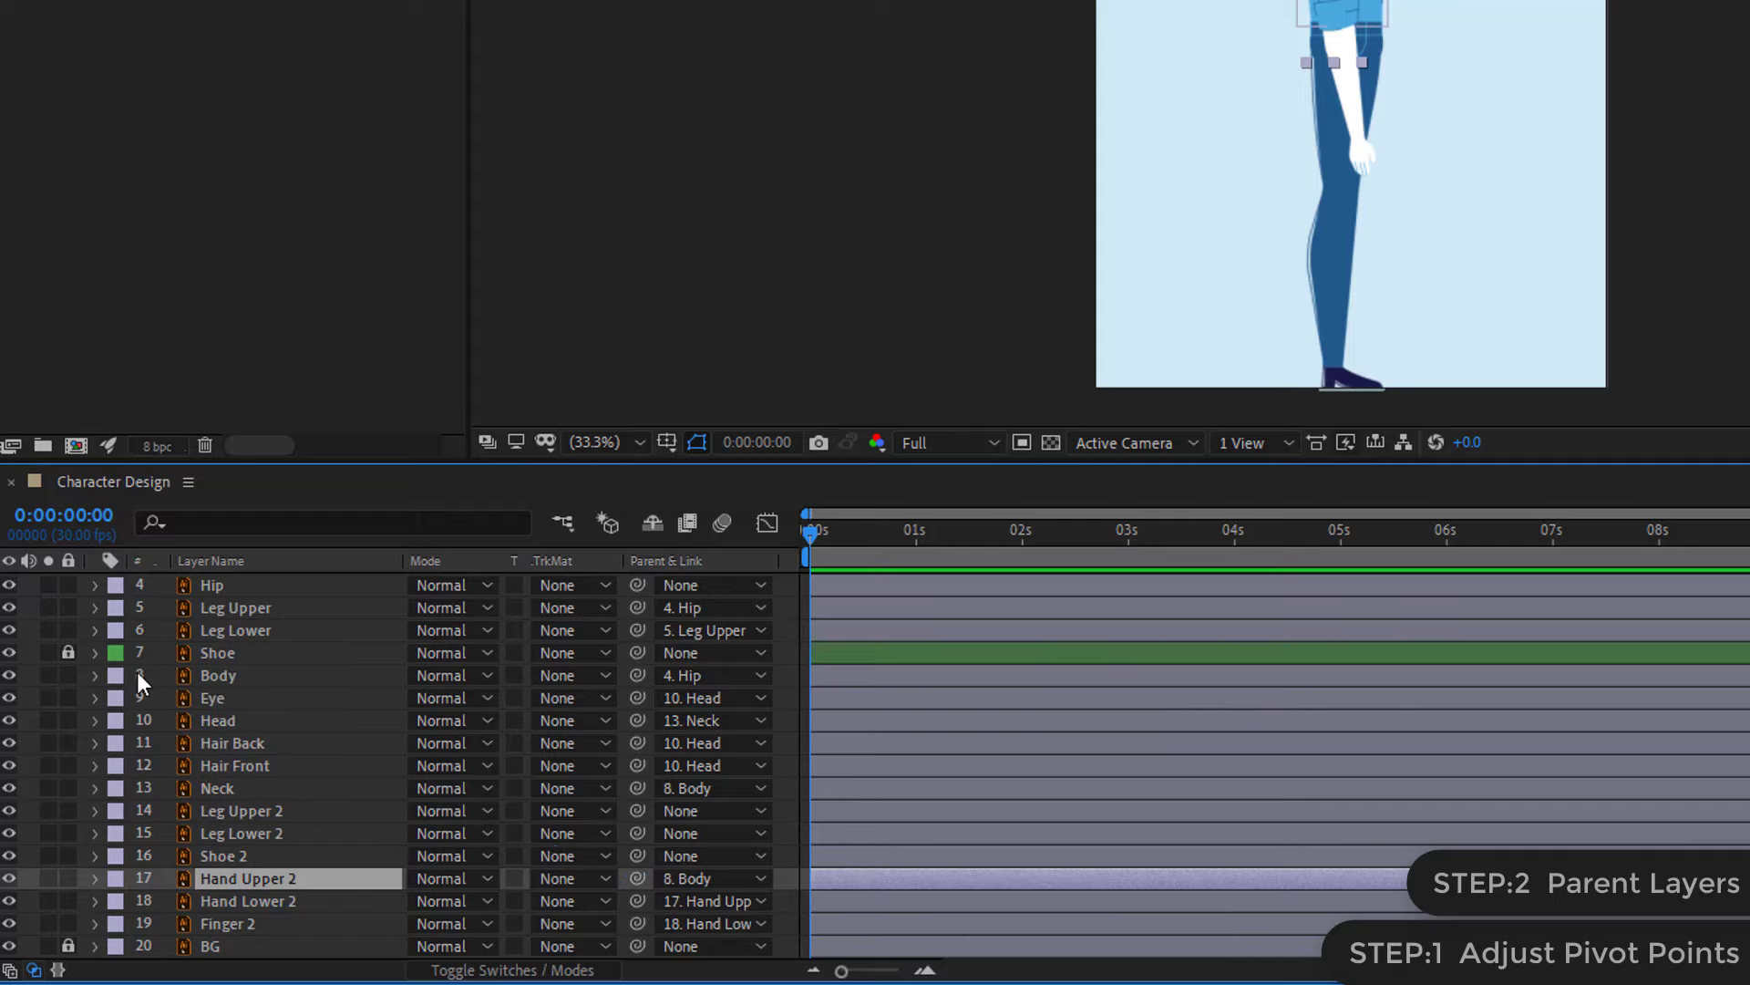
- Label the Body layer Yellow and the Shoe 2 layer Green
{"action": "left_click", "coordinate": [115, 676]}
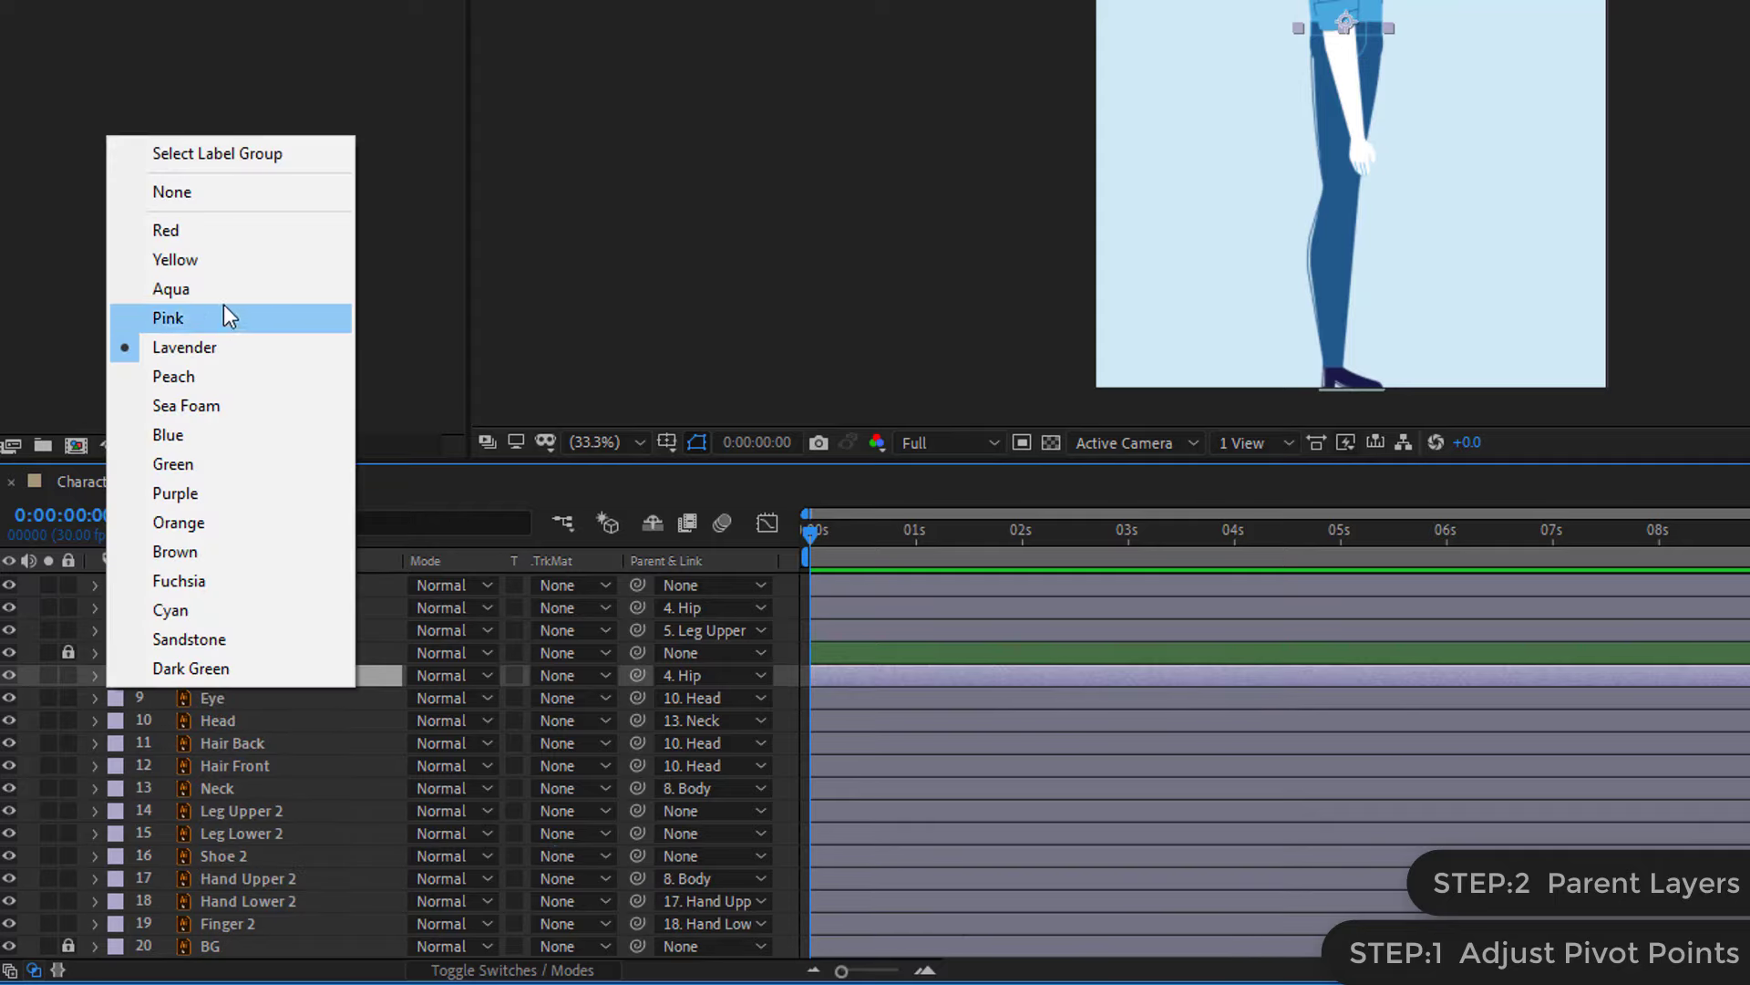
{"action": "left_click", "coordinate": [217, 261]}
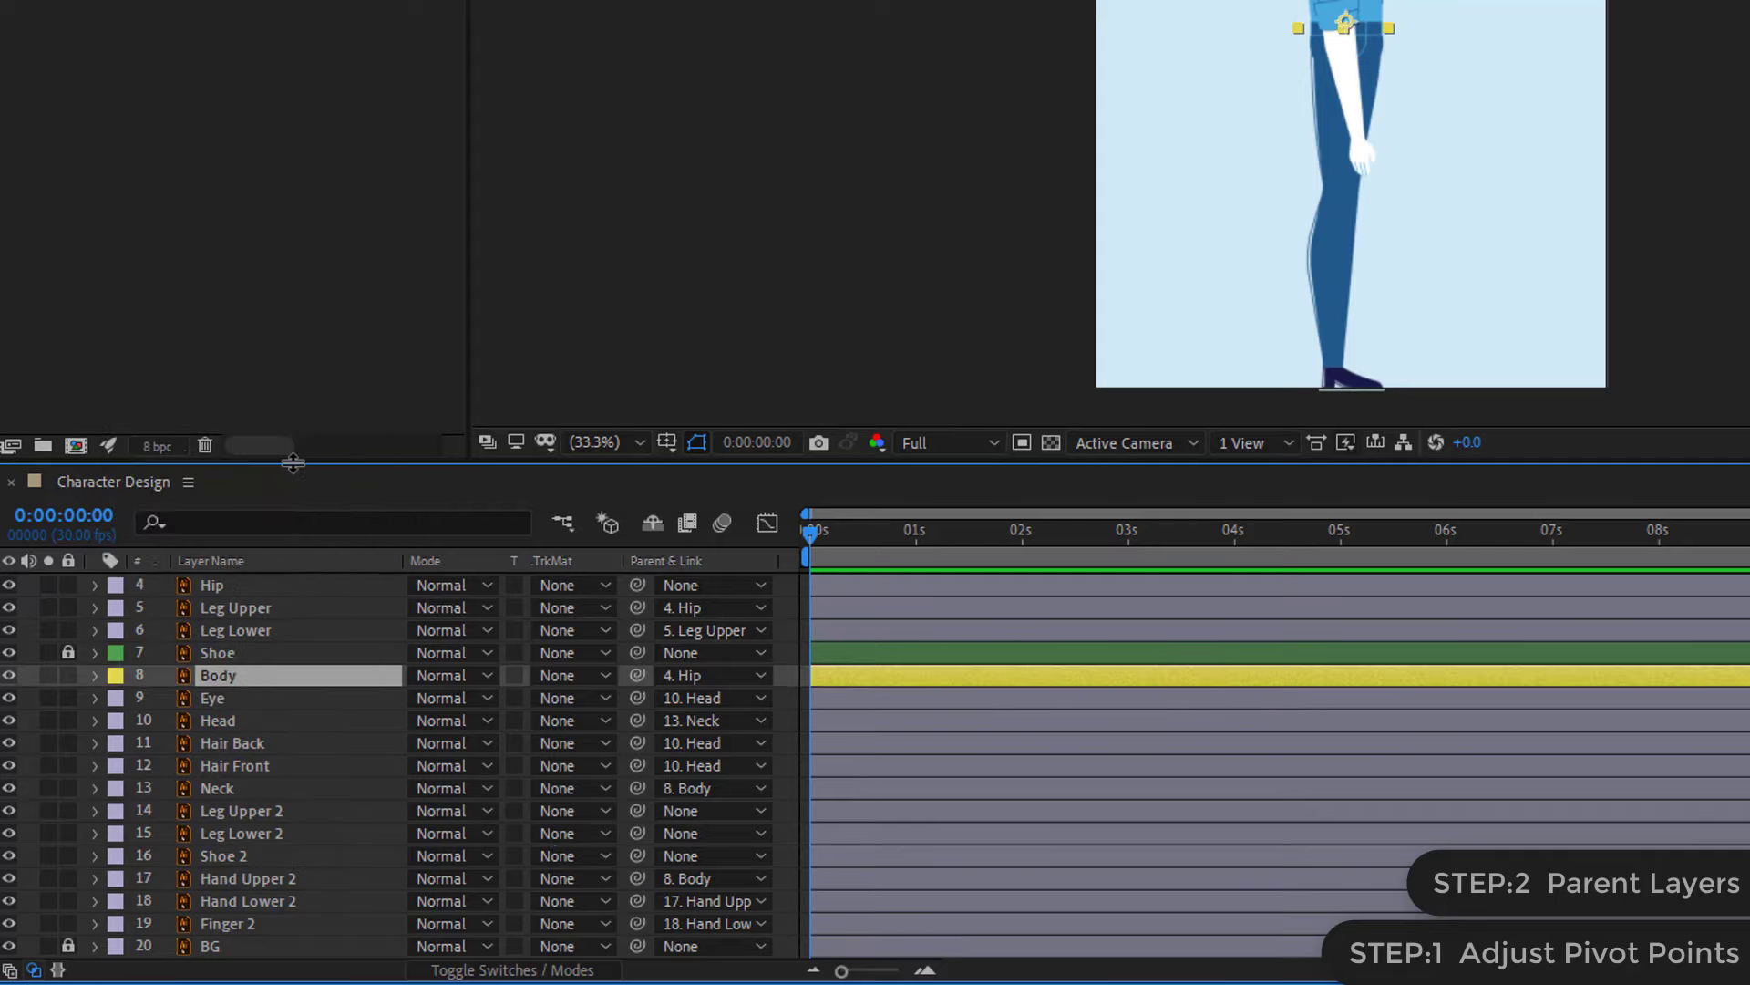
{"action": "left_click", "coordinate": [232, 856]}
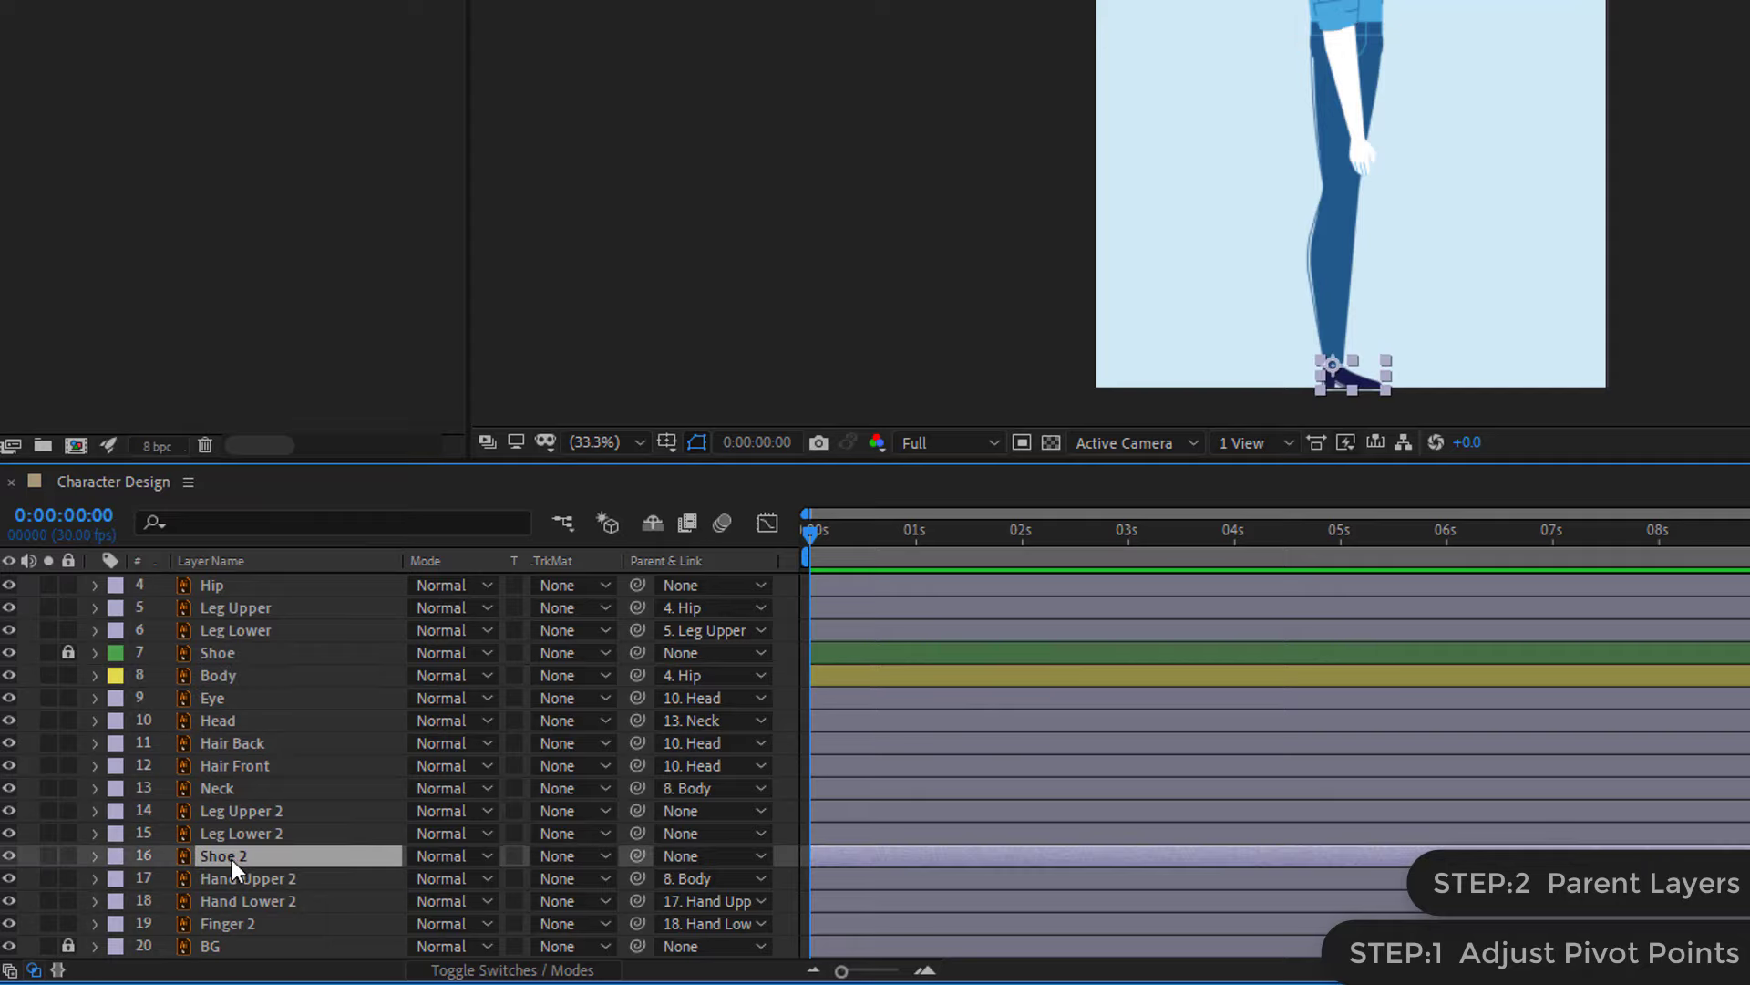
{"action": "left_click", "coordinate": [115, 857]}
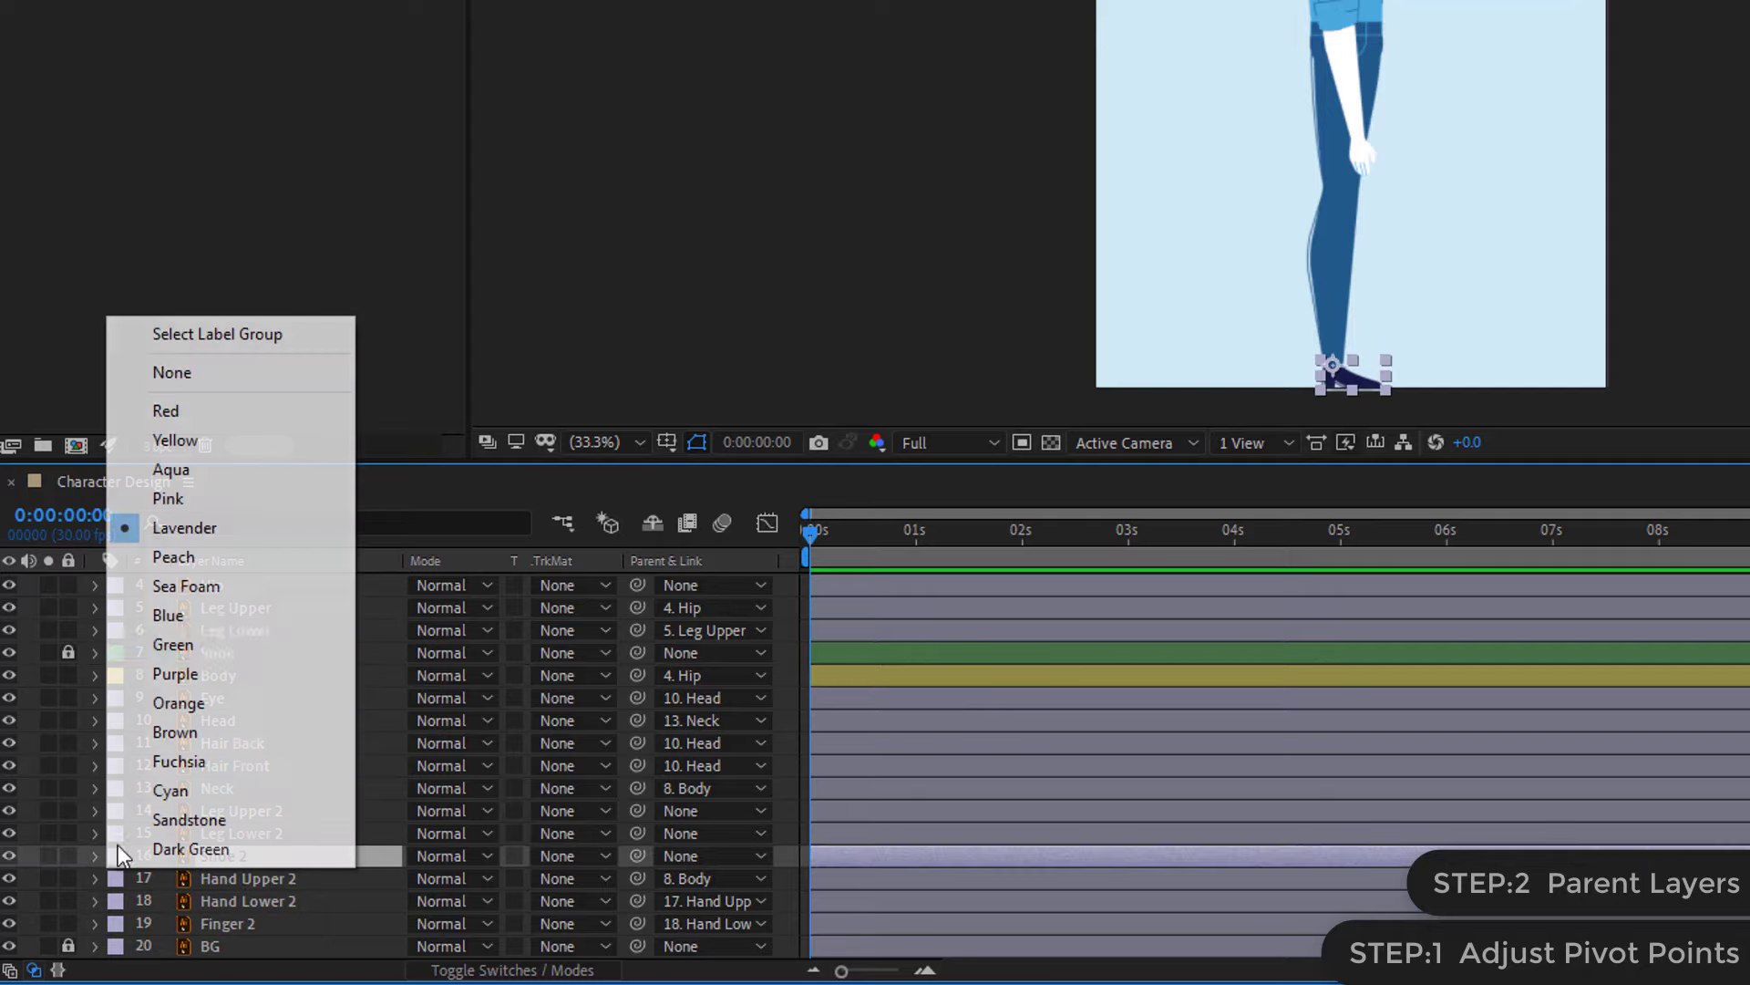
{"action": "left_click", "coordinate": [200, 643]}
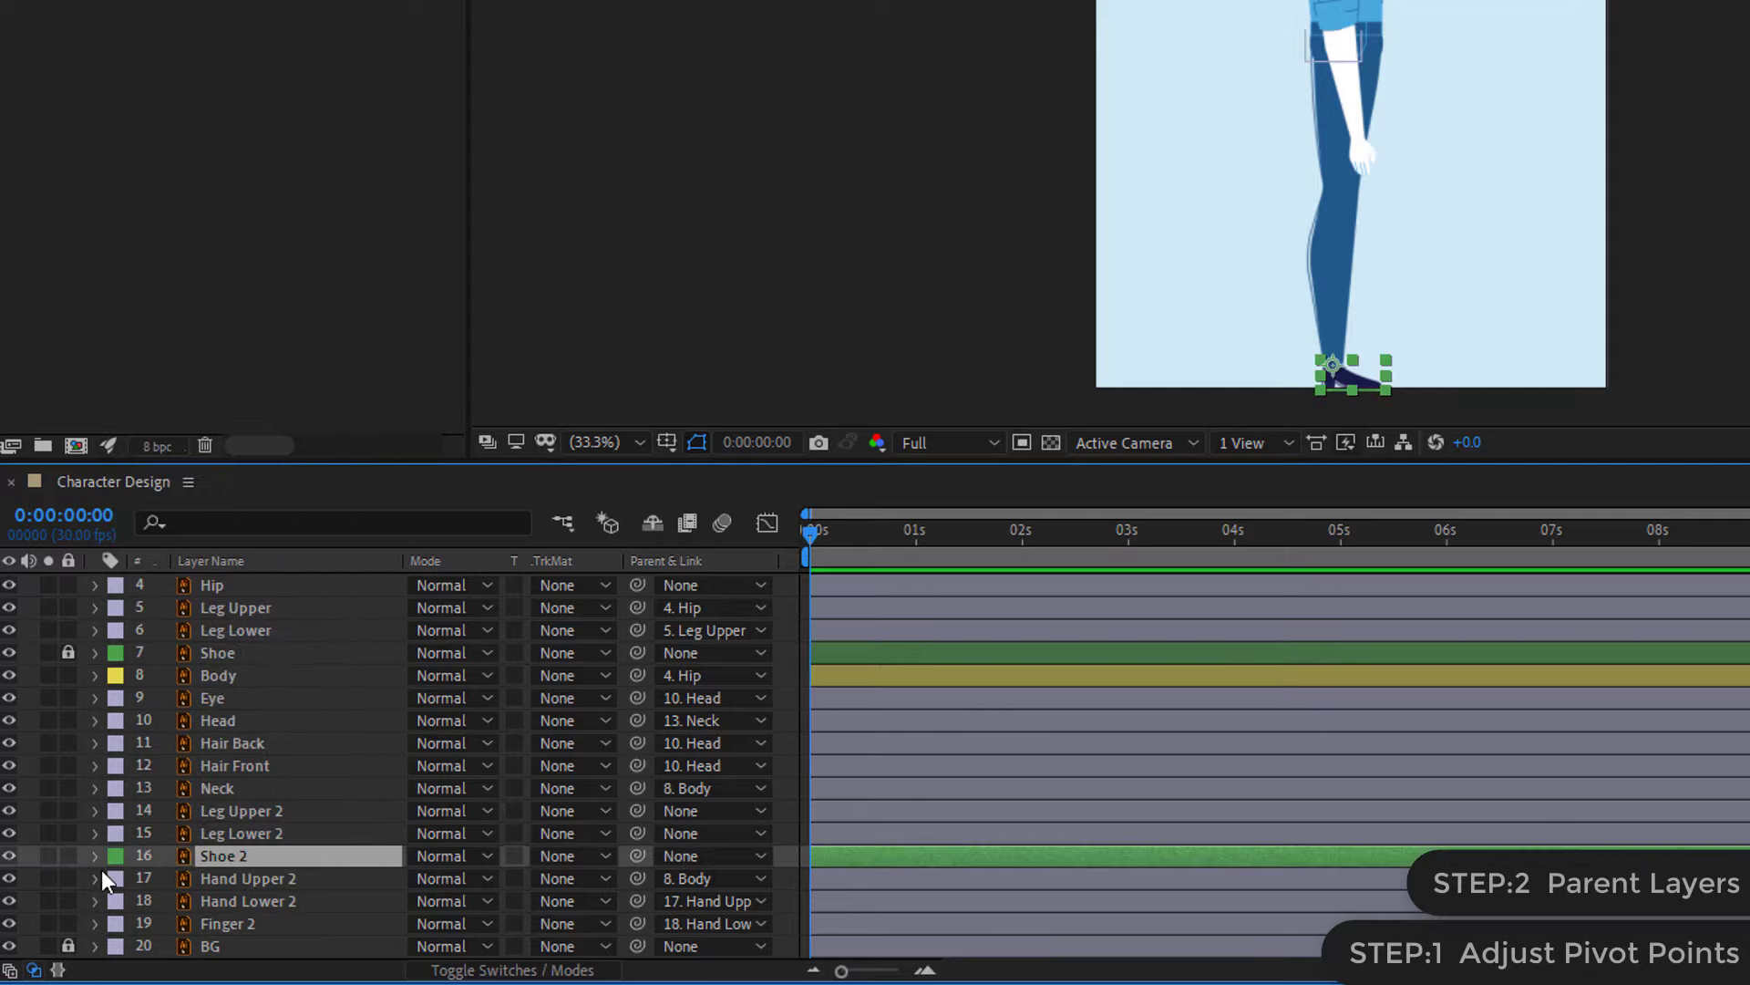
- Parent Leg Lower 2 to Leg Upper 2 and Leg Upper 2 to Hip, then deselect all
{"action": "left_click", "coordinate": [228, 834]}
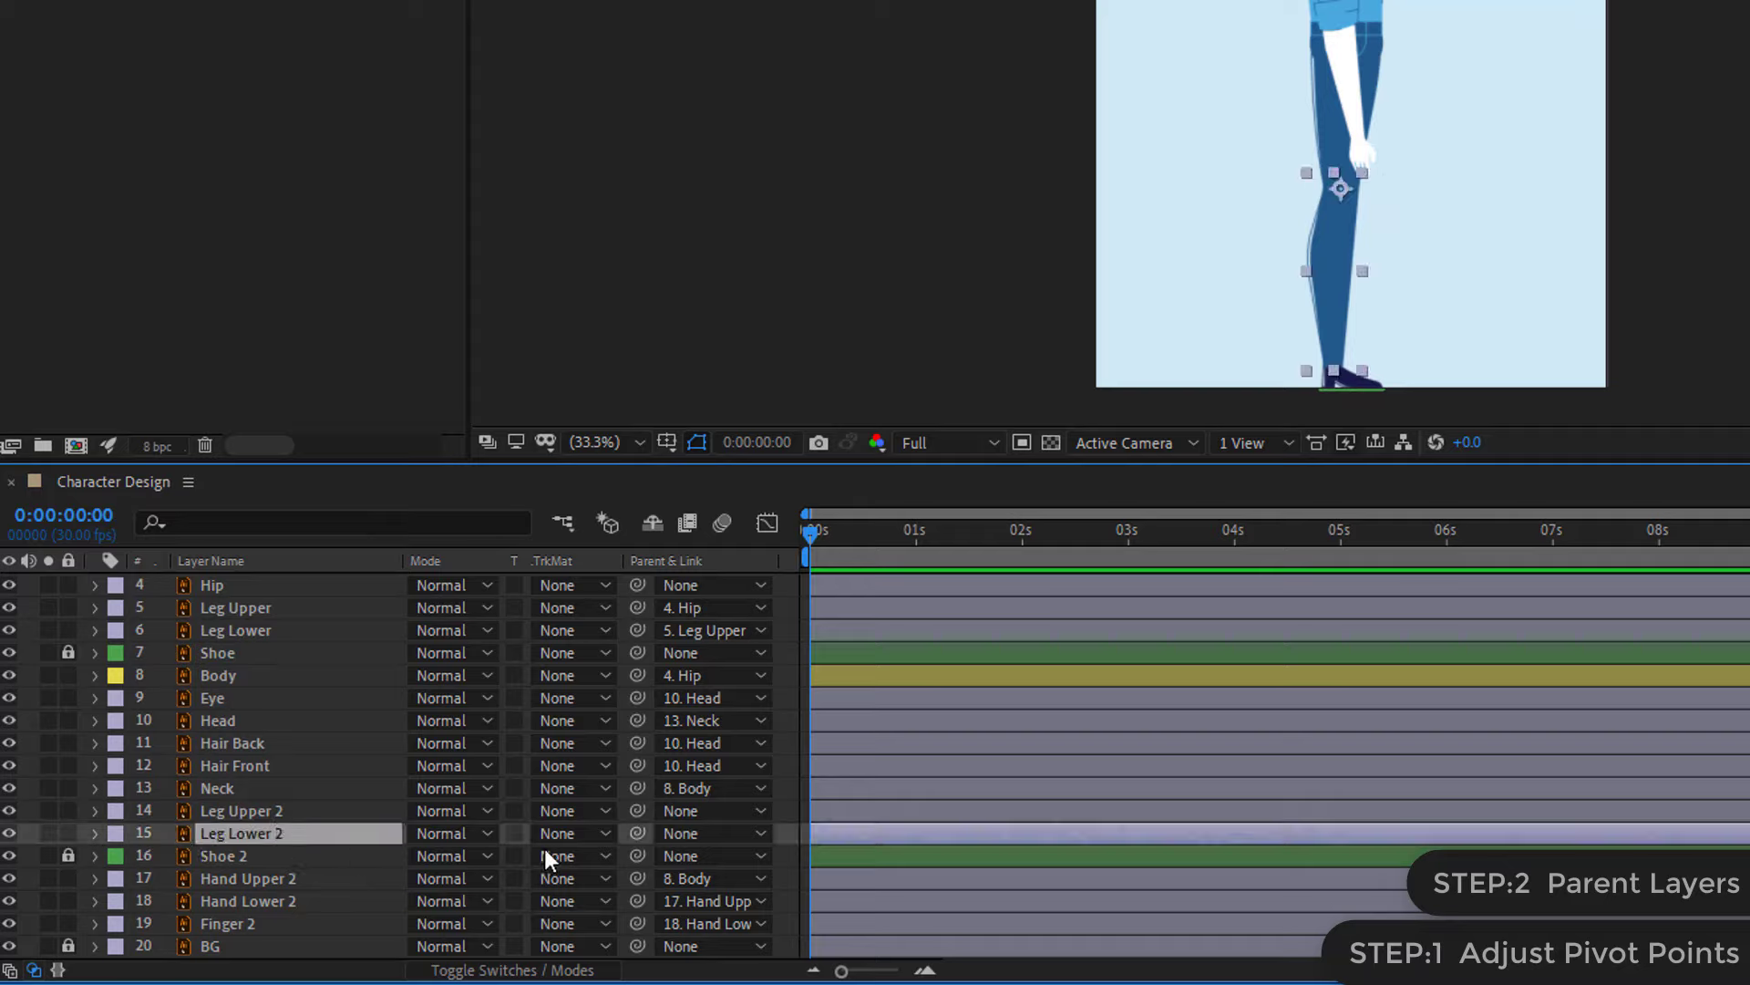
{"action": "left_click_drag", "start_coordinate": [637, 833], "coordinate": [321, 808]}
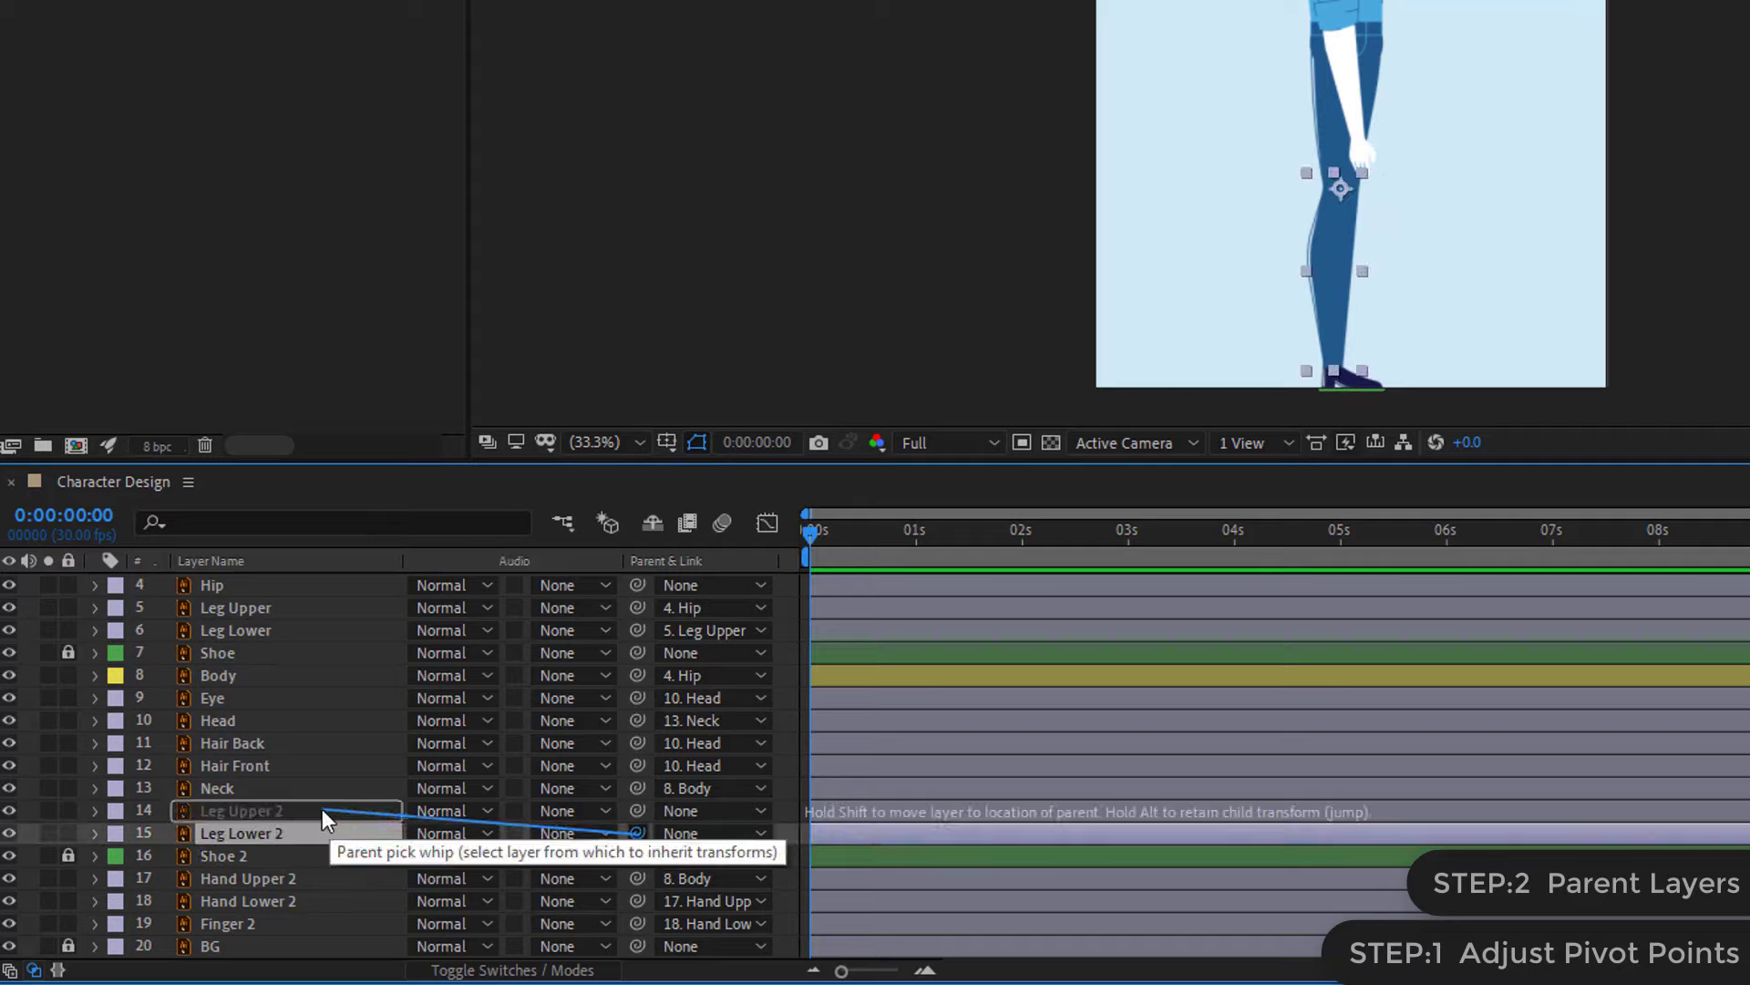
{"action": "mouse_move", "coordinate": [638, 810]}
{"action": "left_mouse_down"}
{"action": "mouse_move", "coordinate": [275, 708]}
{"action": "mouse_move", "coordinate": [220, 677]}
{"action": "mouse_move", "coordinate": [223, 649]}
{"action": "left_mouse_up"}
{"action": "left_click", "coordinate": [226, 650]}
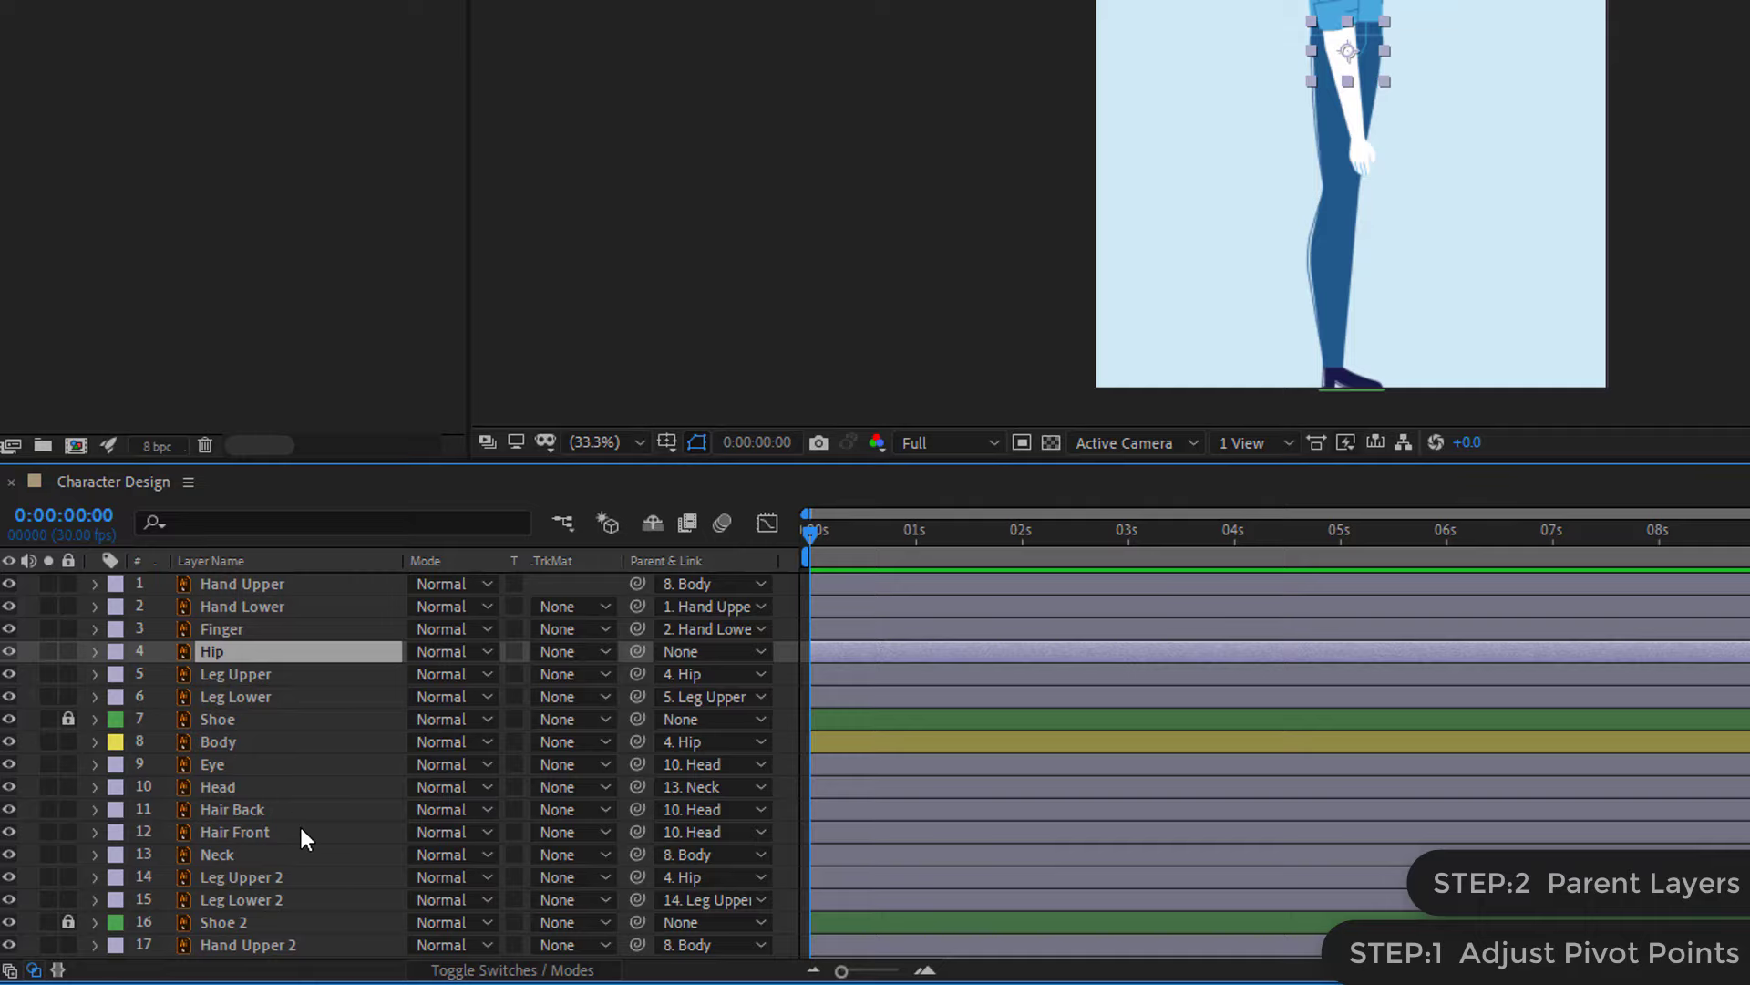
{"action": "key", "text": "ctrl+shift+a"}
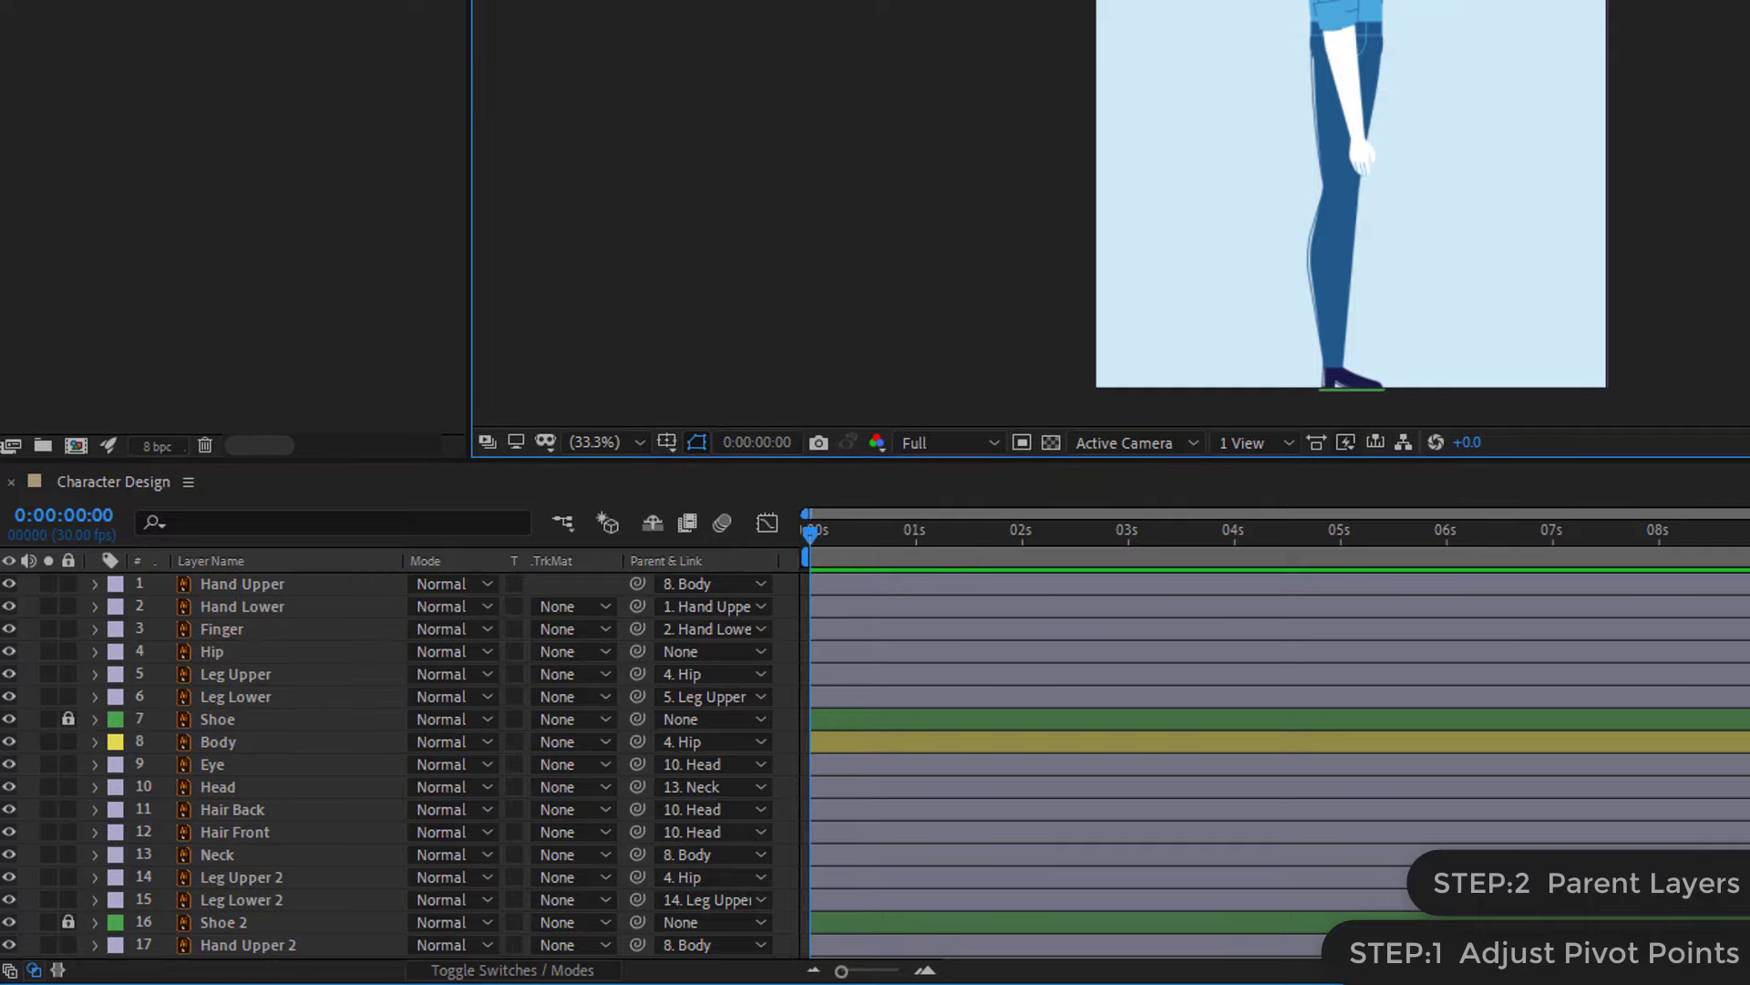
- Unlock layers 16 Shoe 2 and 7 Shoe, then check the shoe and Hip layers
{"action": "scroll", "coordinate": [1008, 719], "scroll_direction": "down", "scroll_amount": 1}
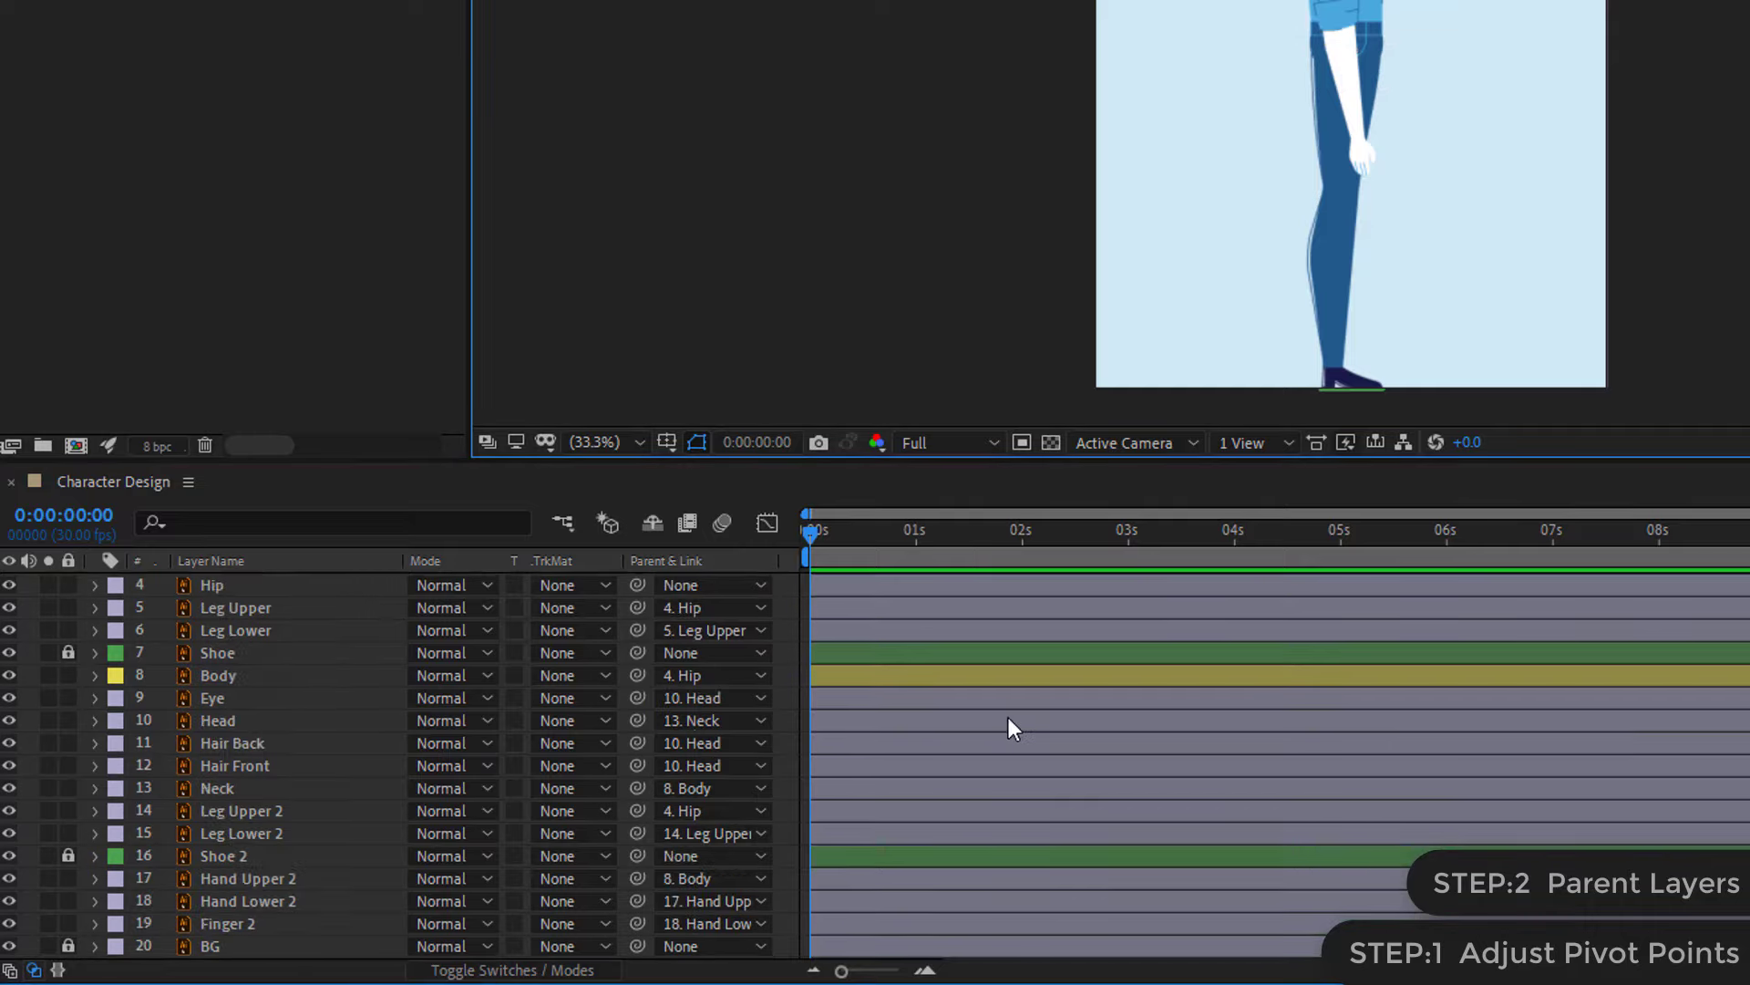
{"action": "scroll", "coordinate": [989, 706], "scroll_direction": "up", "scroll_amount": 1}
{"action": "scroll", "coordinate": [987, 705], "scroll_direction": "down", "scroll_amount": 1}
{"action": "left_click", "coordinate": [68, 855]}
{"action": "left_click", "coordinate": [69, 651]}
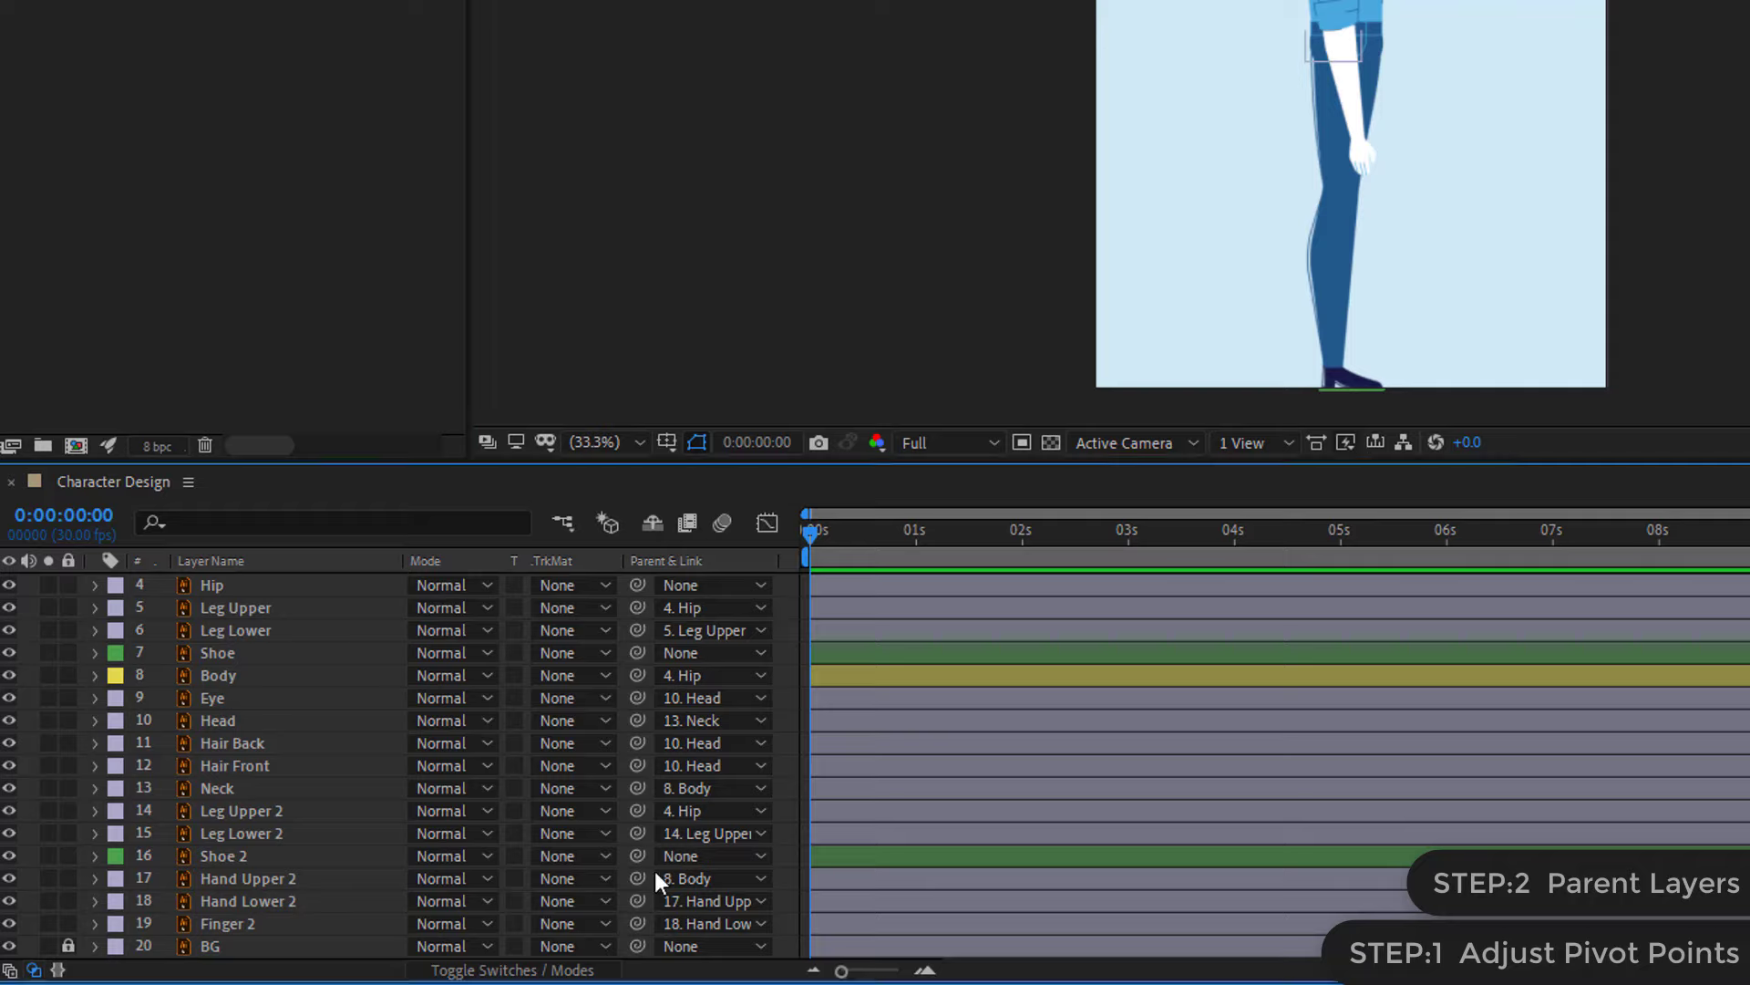
{"action": "left_click", "coordinate": [301, 857]}
{"action": "left_click", "coordinate": [251, 853]}
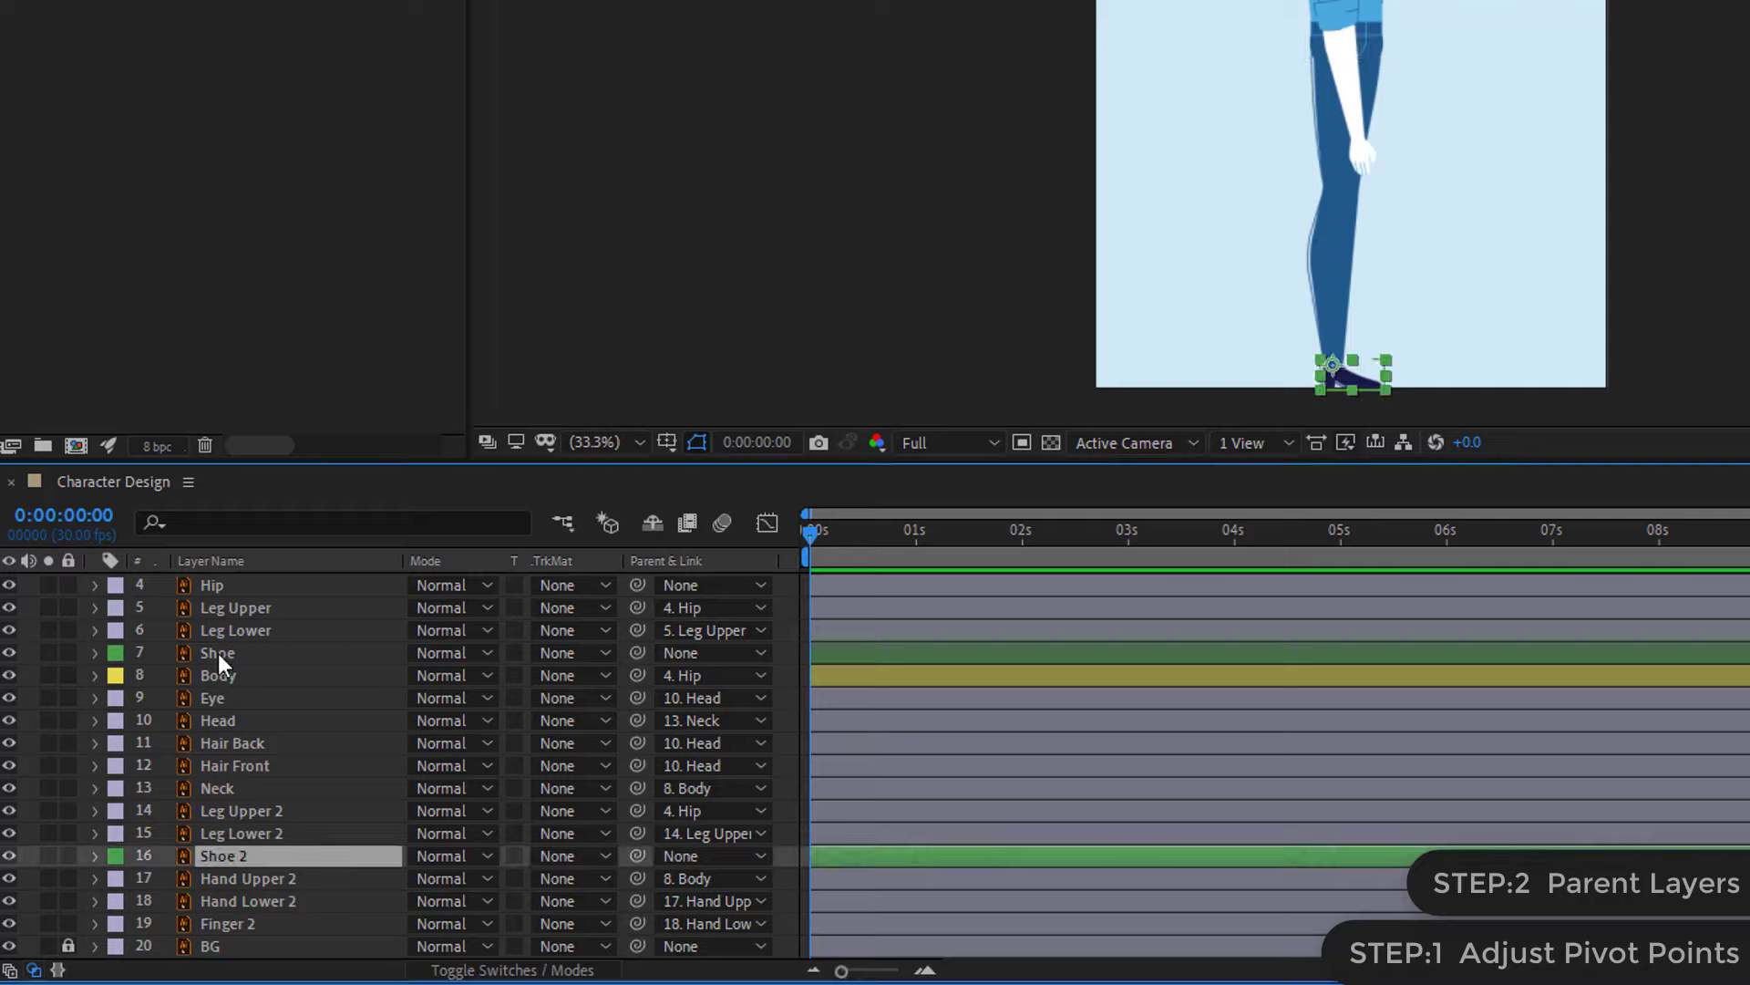
{"action": "left_click", "coordinate": [220, 651]}
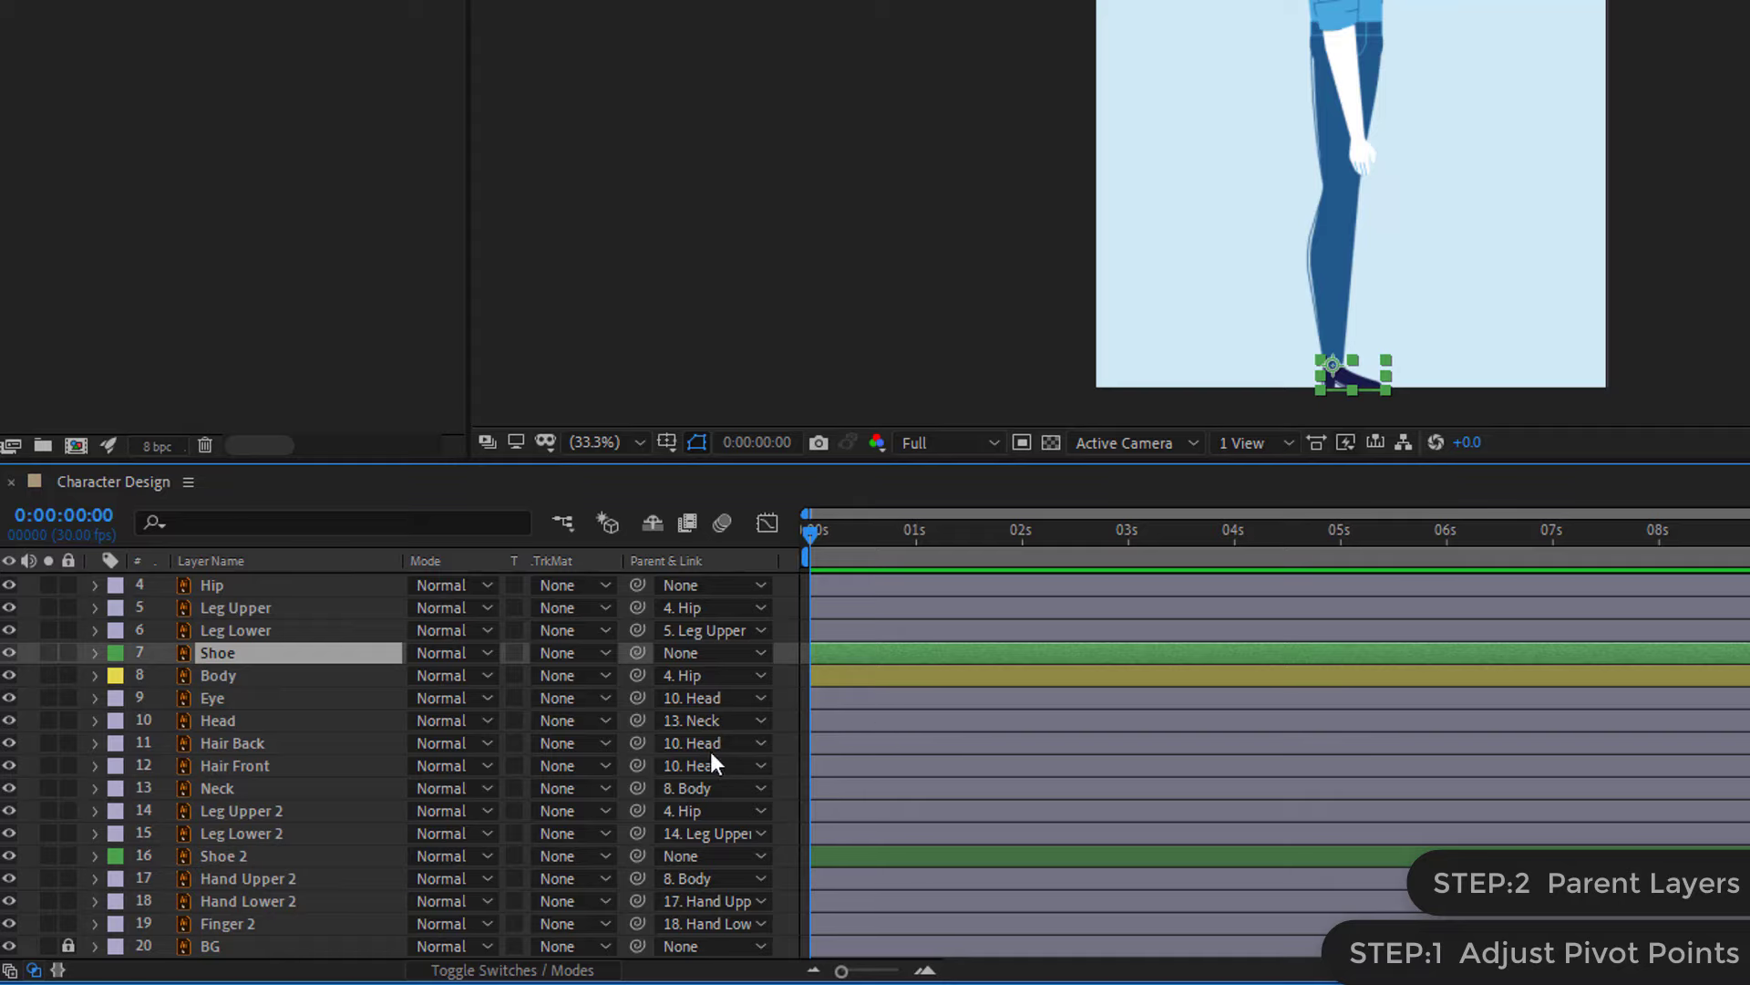
{"action": "scroll", "coordinate": [253, 658], "scroll_direction": "up", "scroll_amount": 3}
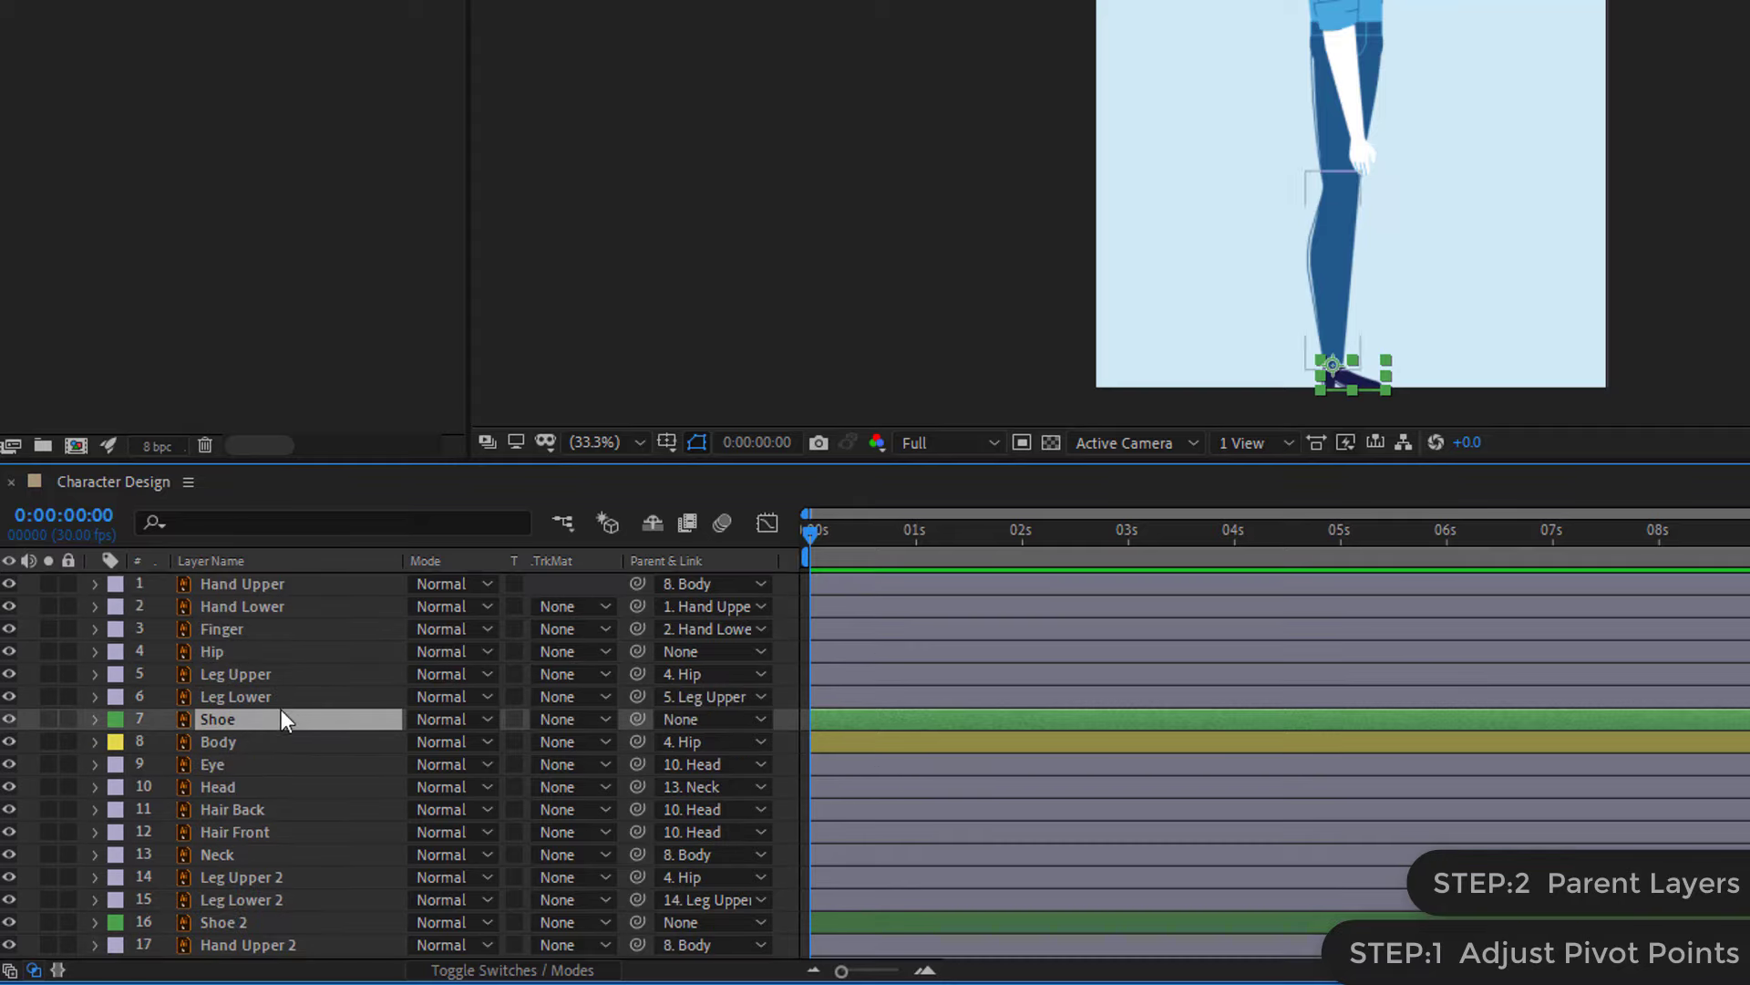
{"action": "left_click", "coordinate": [250, 649]}
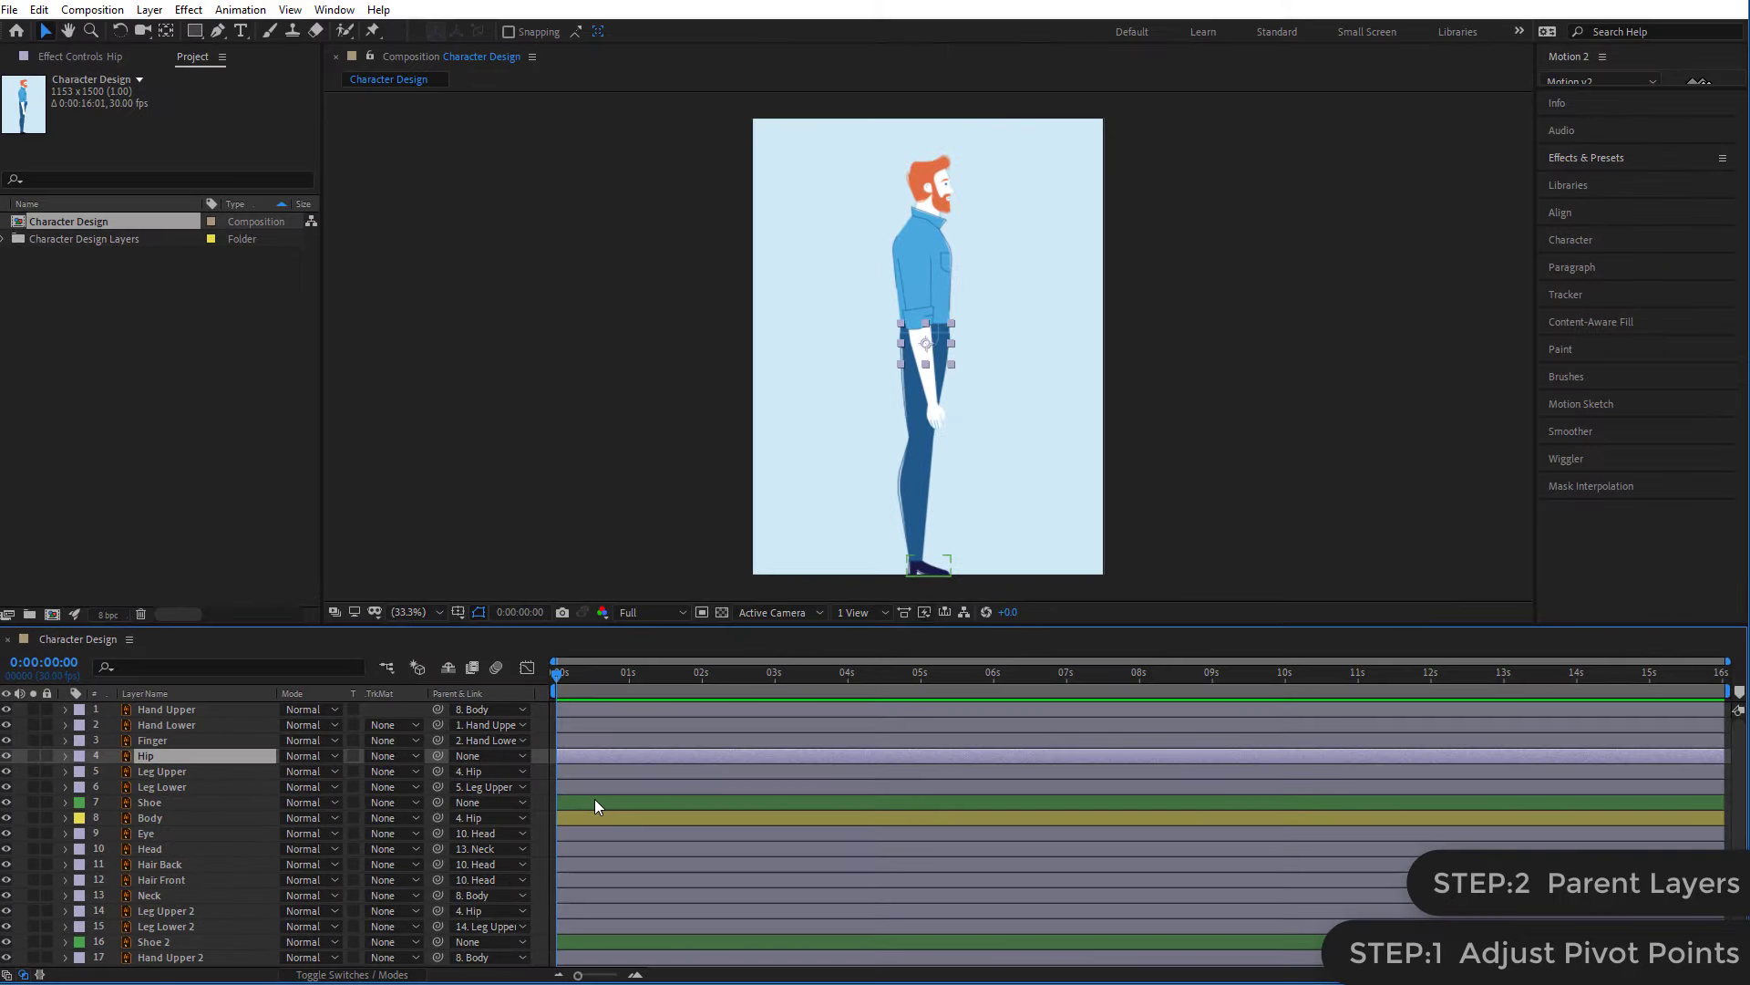
- Give layers Hand Upper through Leg Lower (1–6) a Green label
{"action": "left_click", "coordinate": [168, 648]}
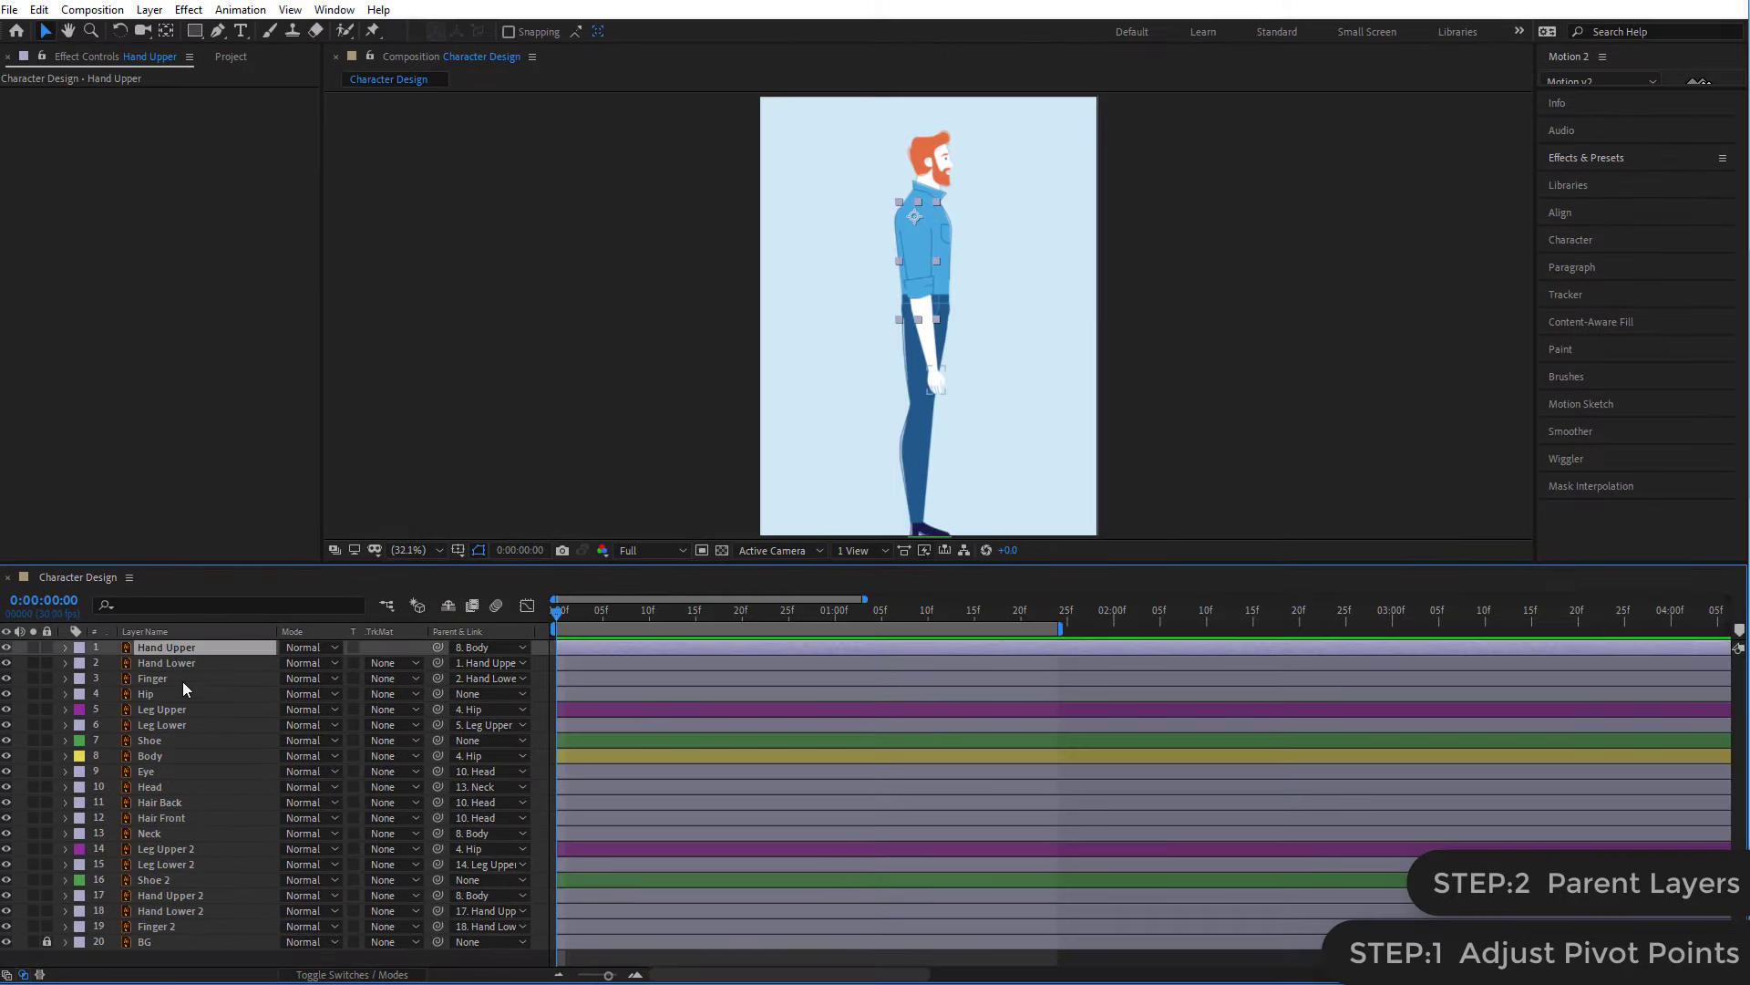
{"action": "left_click", "coordinate": [162, 728], "text": "shift"}
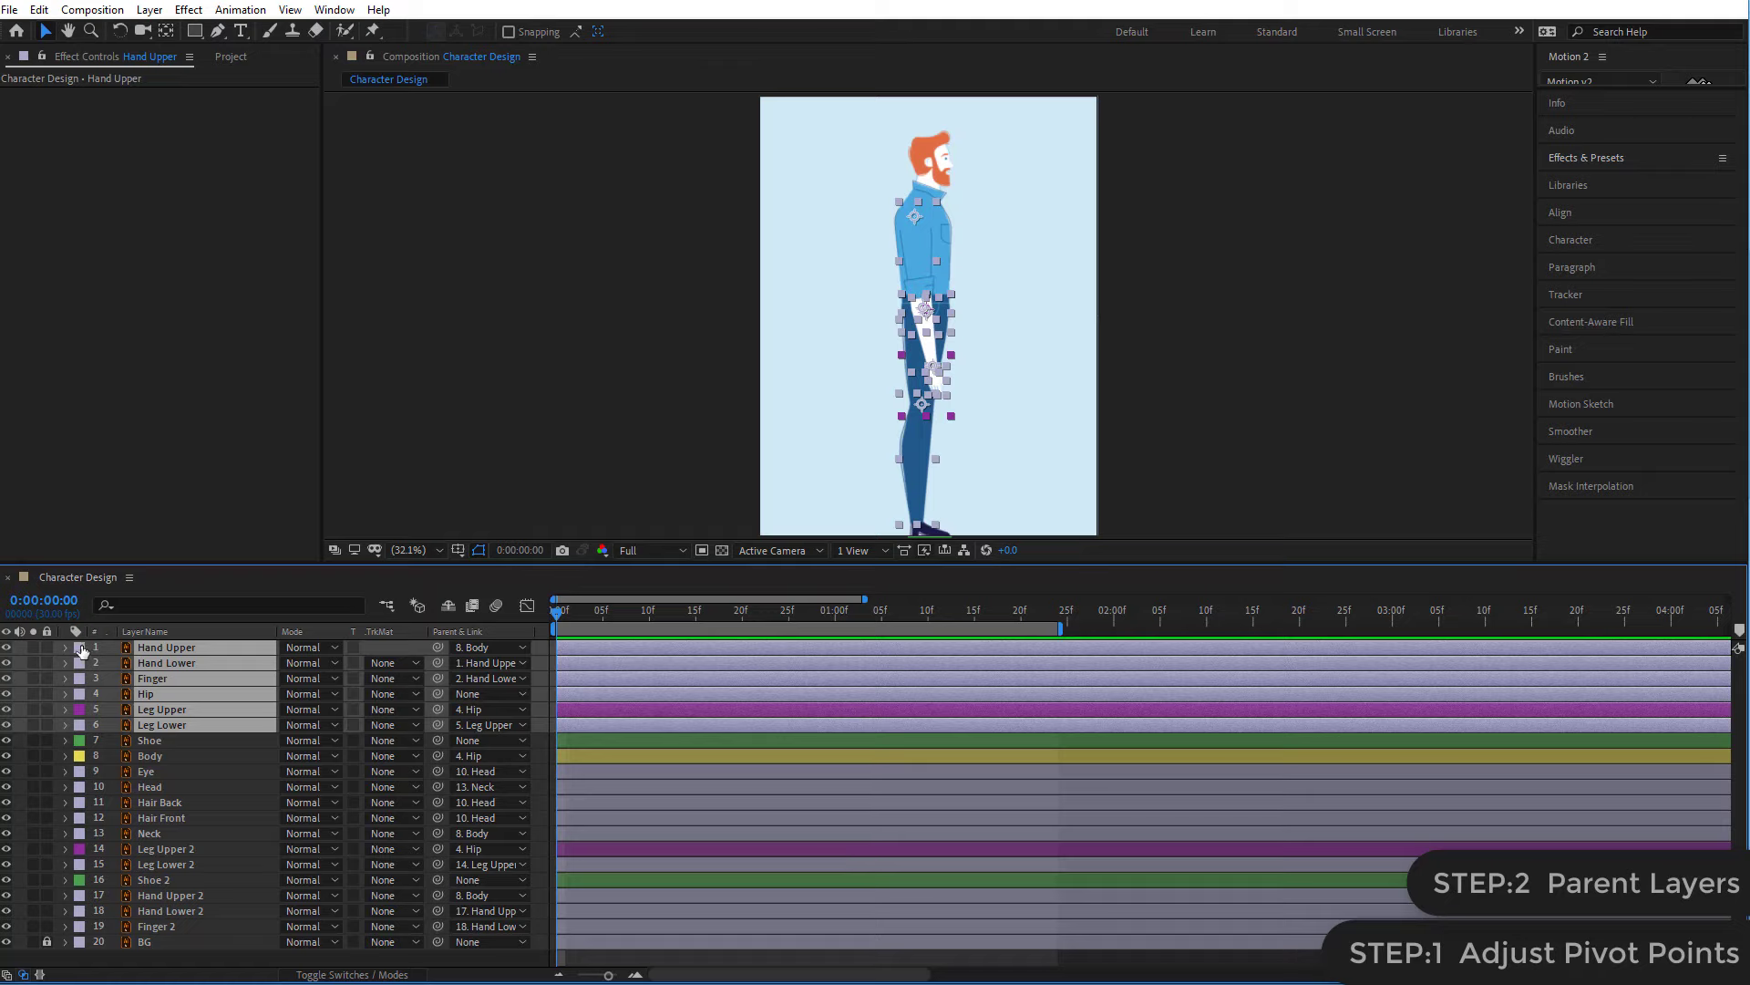
{"action": "left_click", "coordinate": [80, 649]}
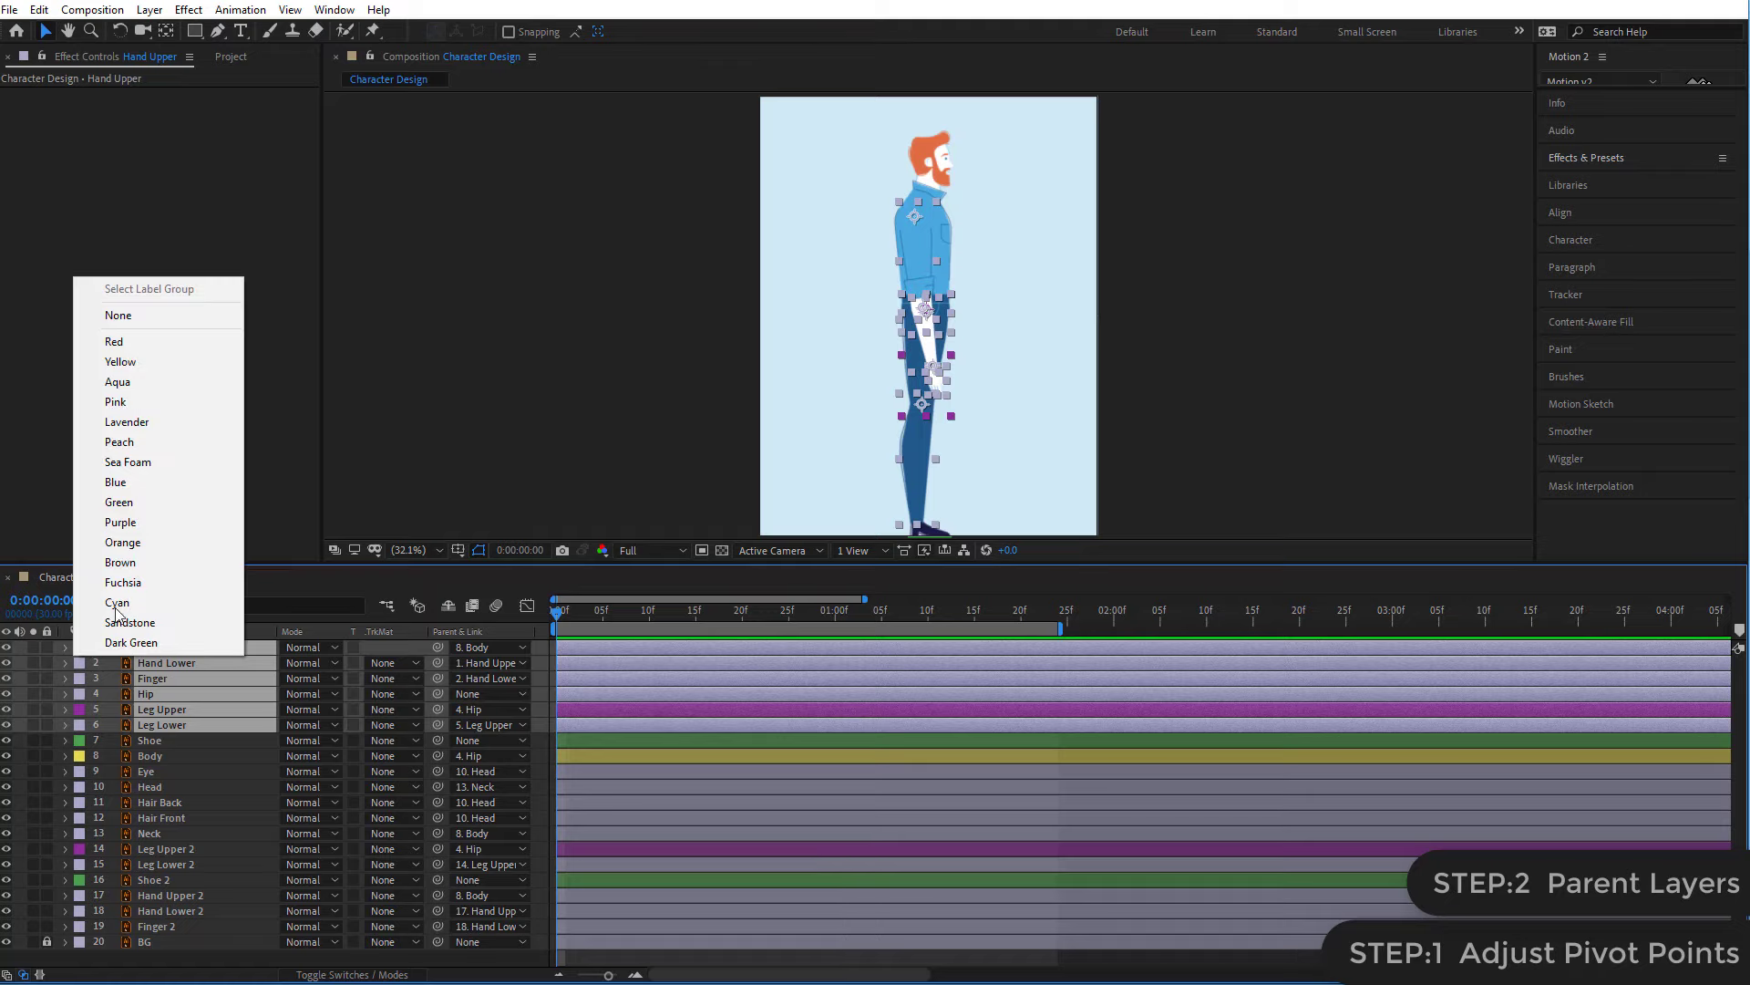
{"action": "left_click", "coordinate": [134, 504]}
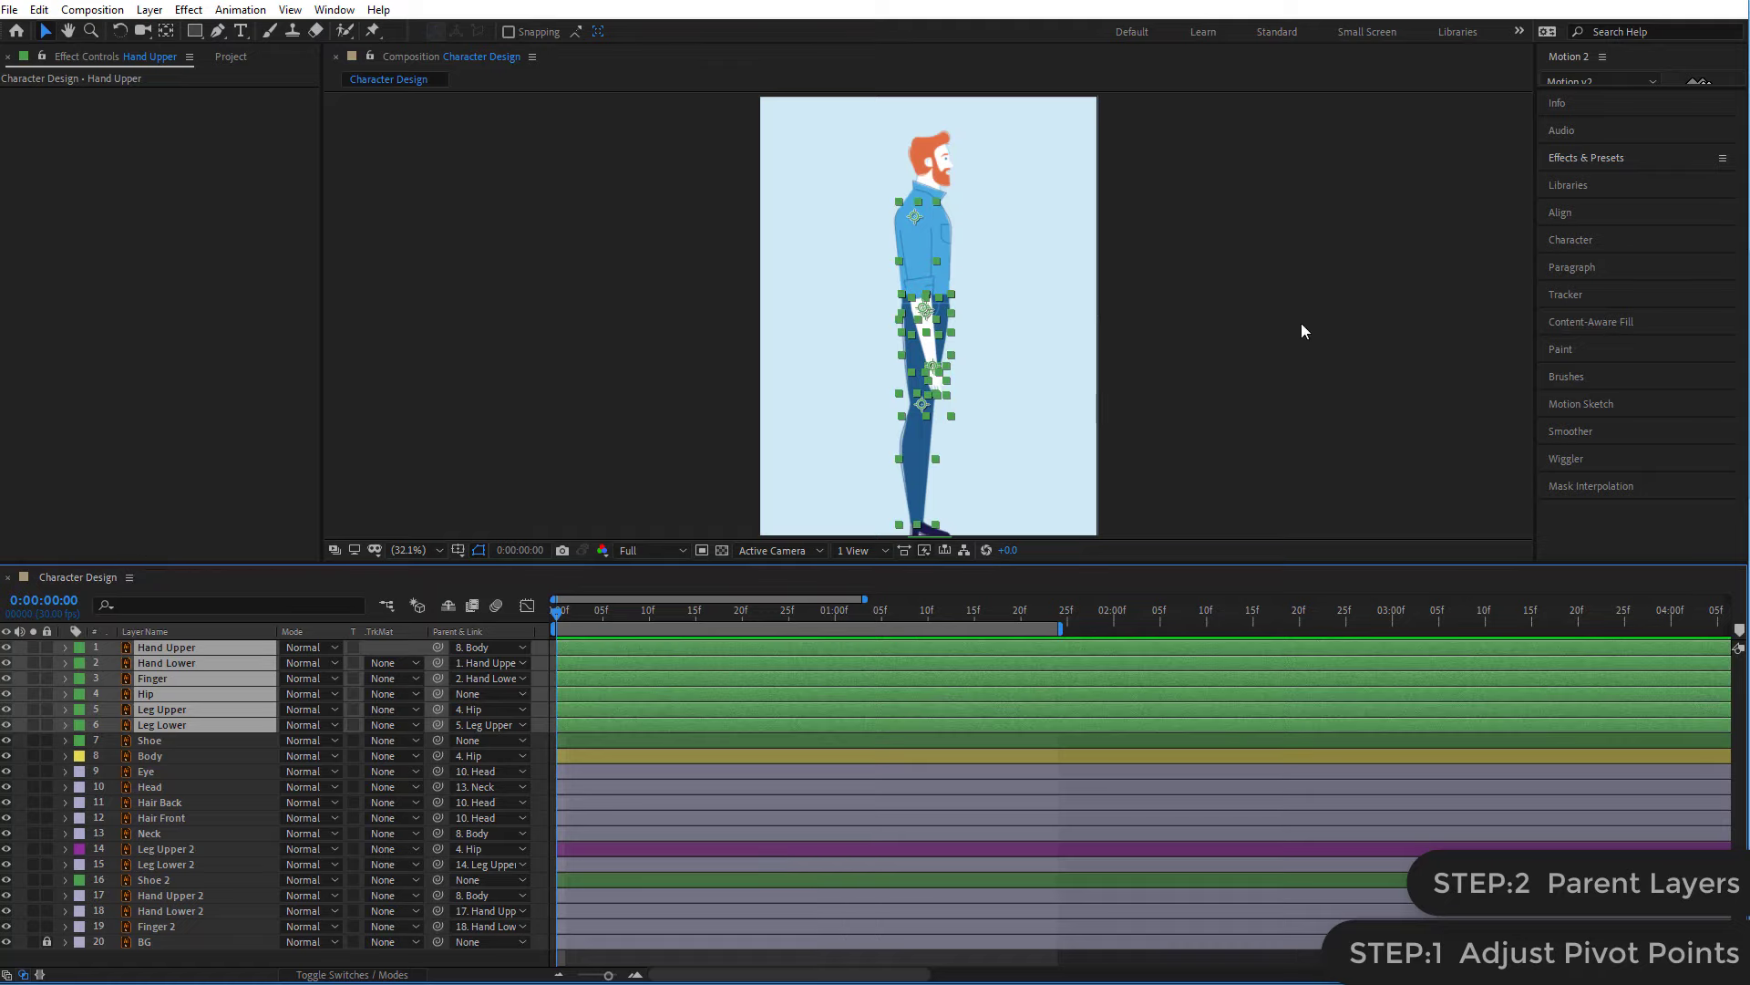
{"action": "left_click", "coordinate": [1200, 321]}
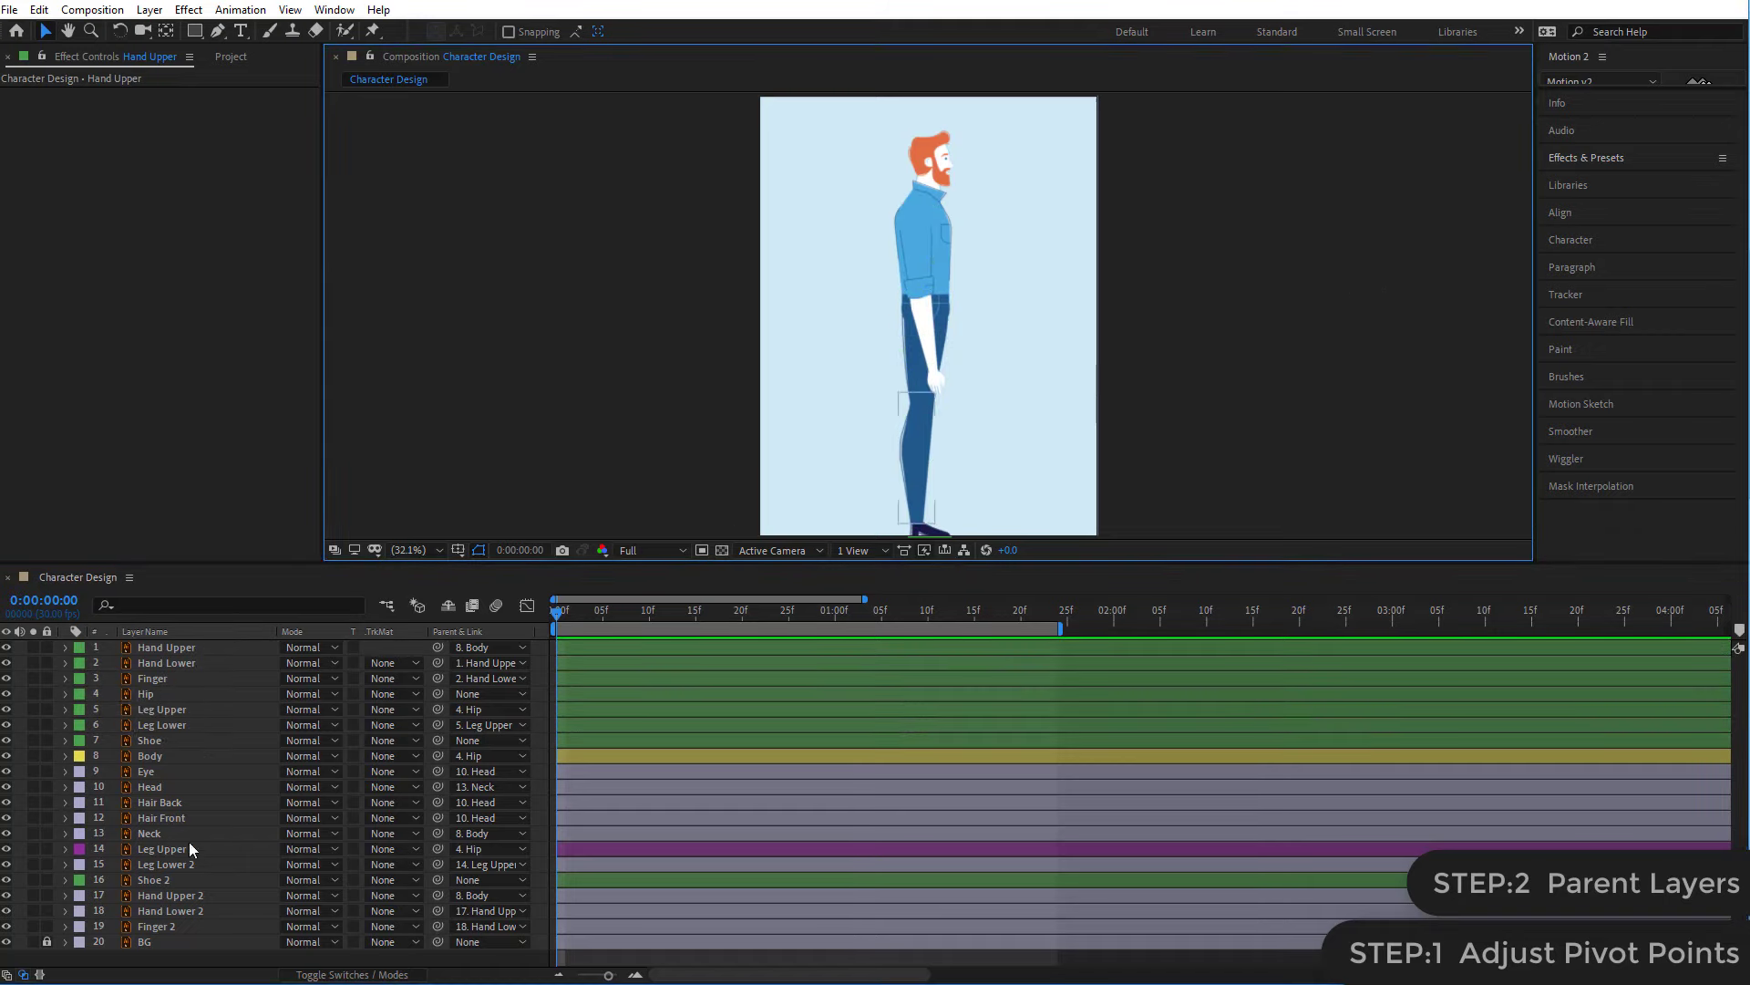
- Give layers Leg Upper 2 through Finger 2 (14–19) an Orange label
{"action": "left_click", "coordinate": [157, 708]}
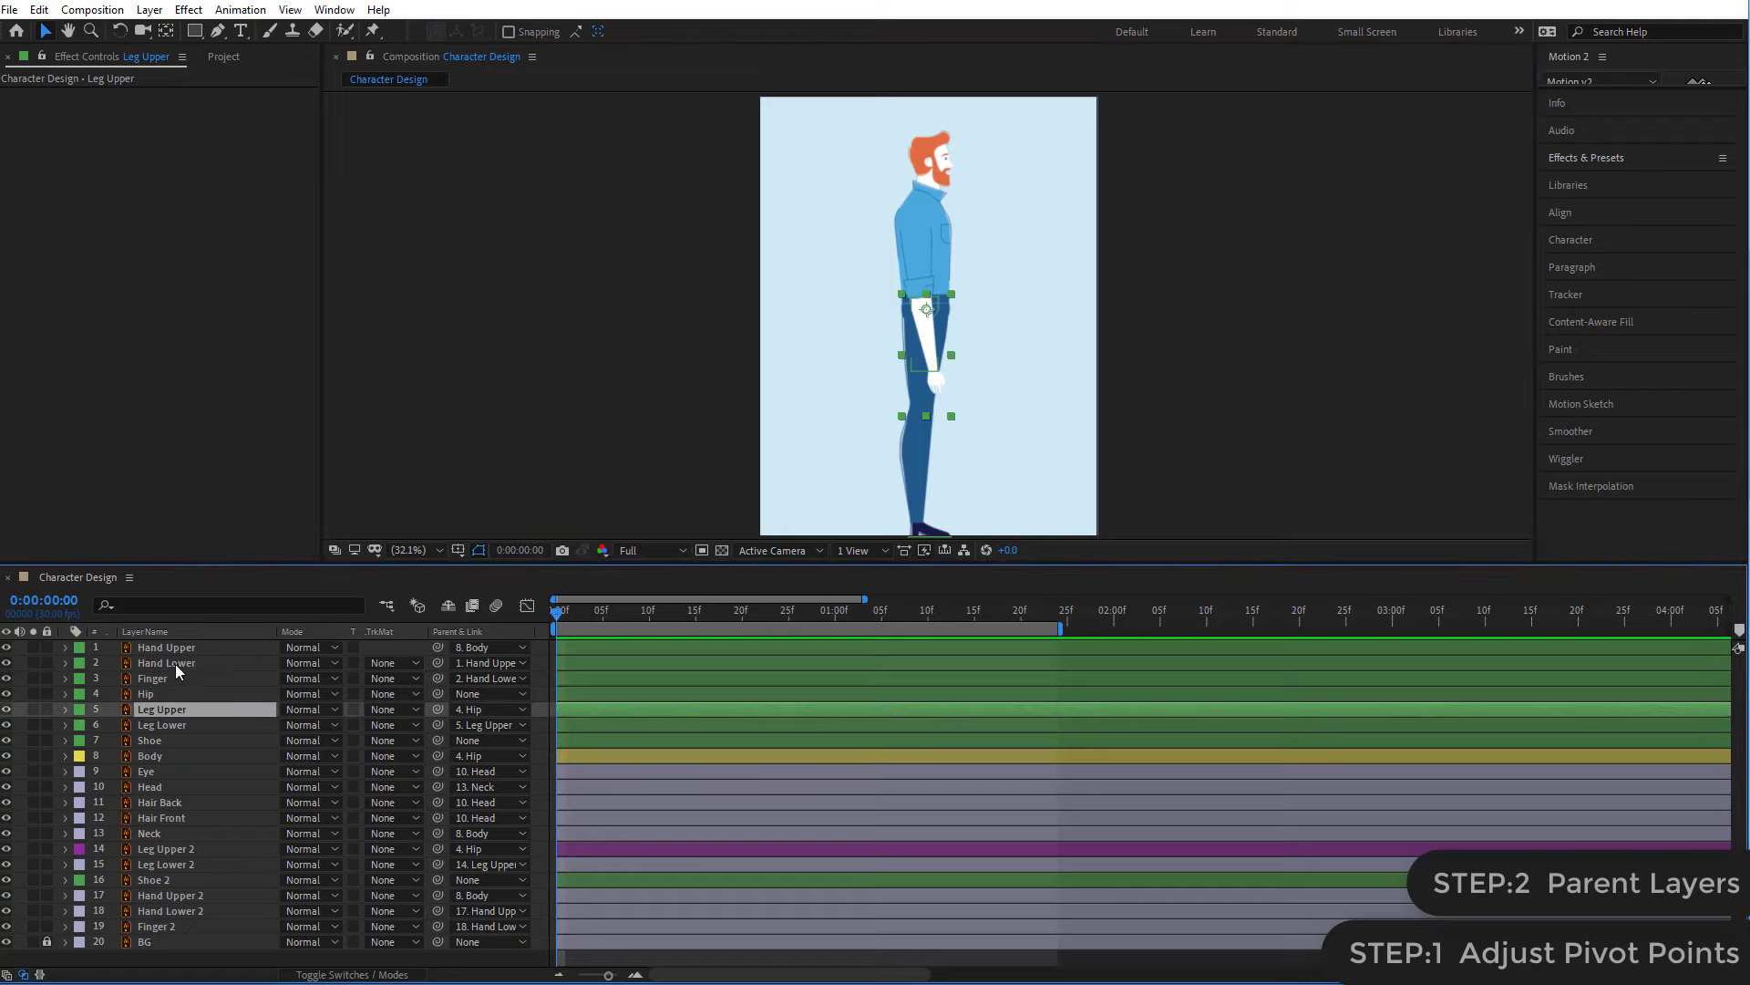
{"action": "left_click", "coordinate": [172, 648]}
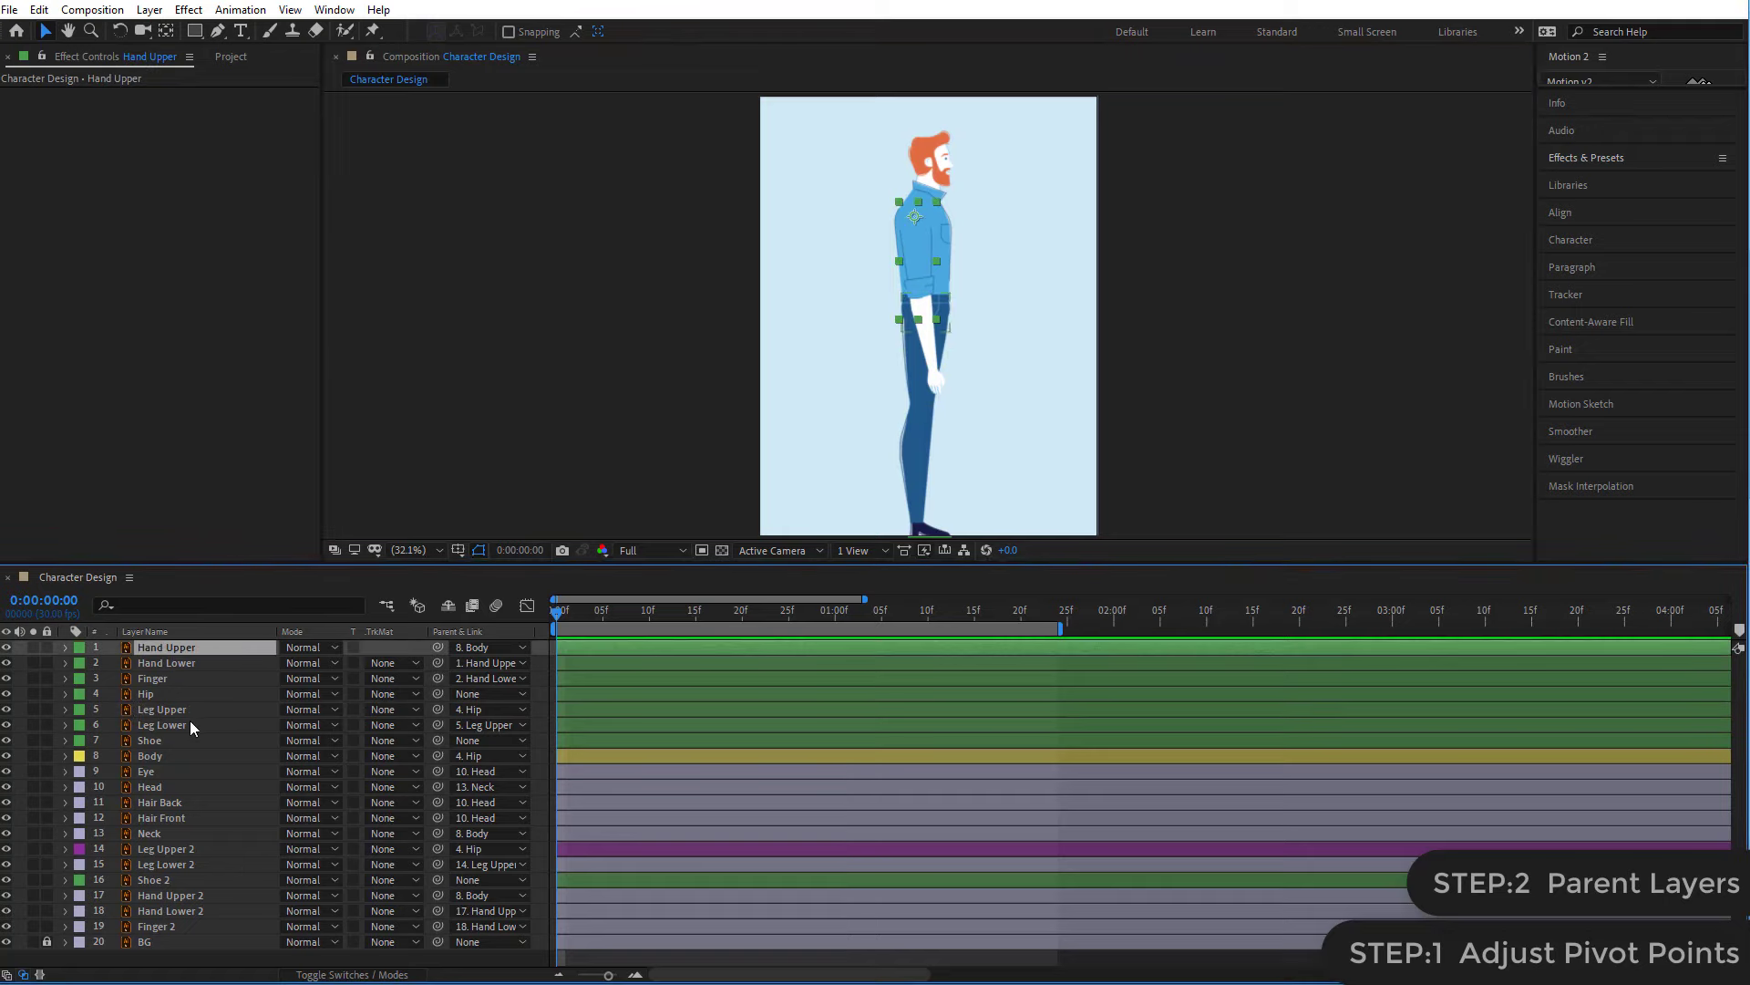
{"action": "left_click", "coordinate": [162, 850]}
{"action": "left_click", "coordinate": [161, 929], "text": "shift"}
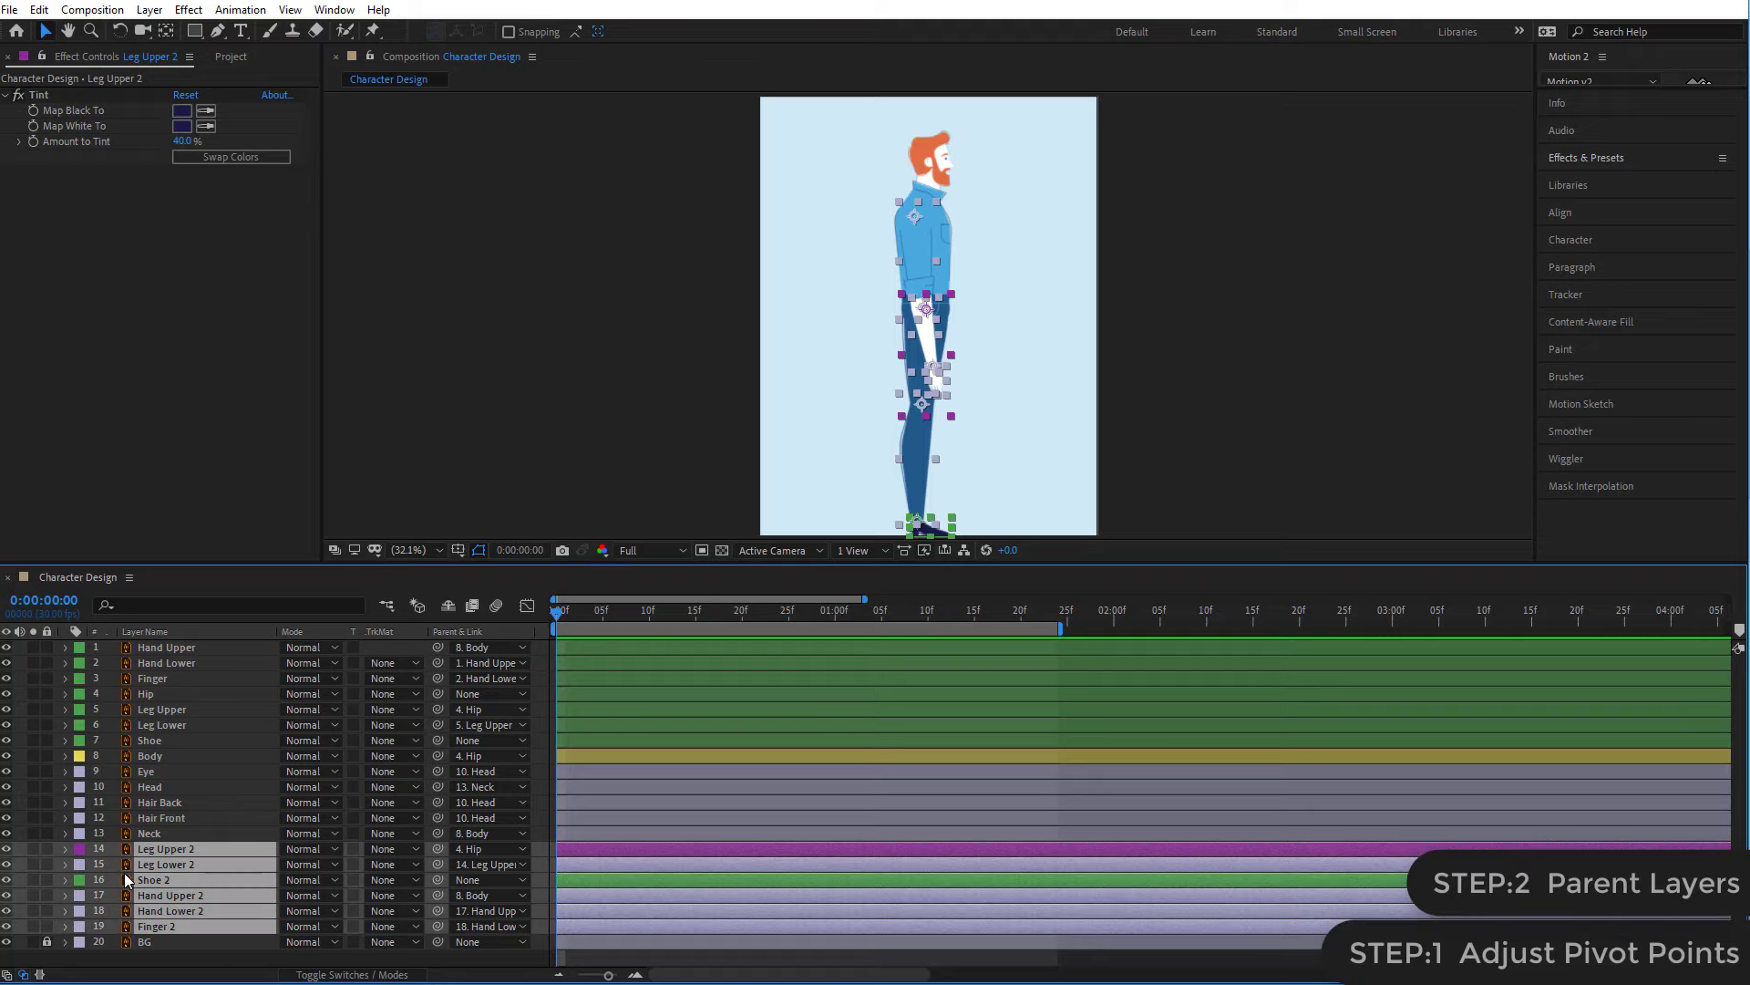
{"action": "left_click", "coordinate": [80, 850]}
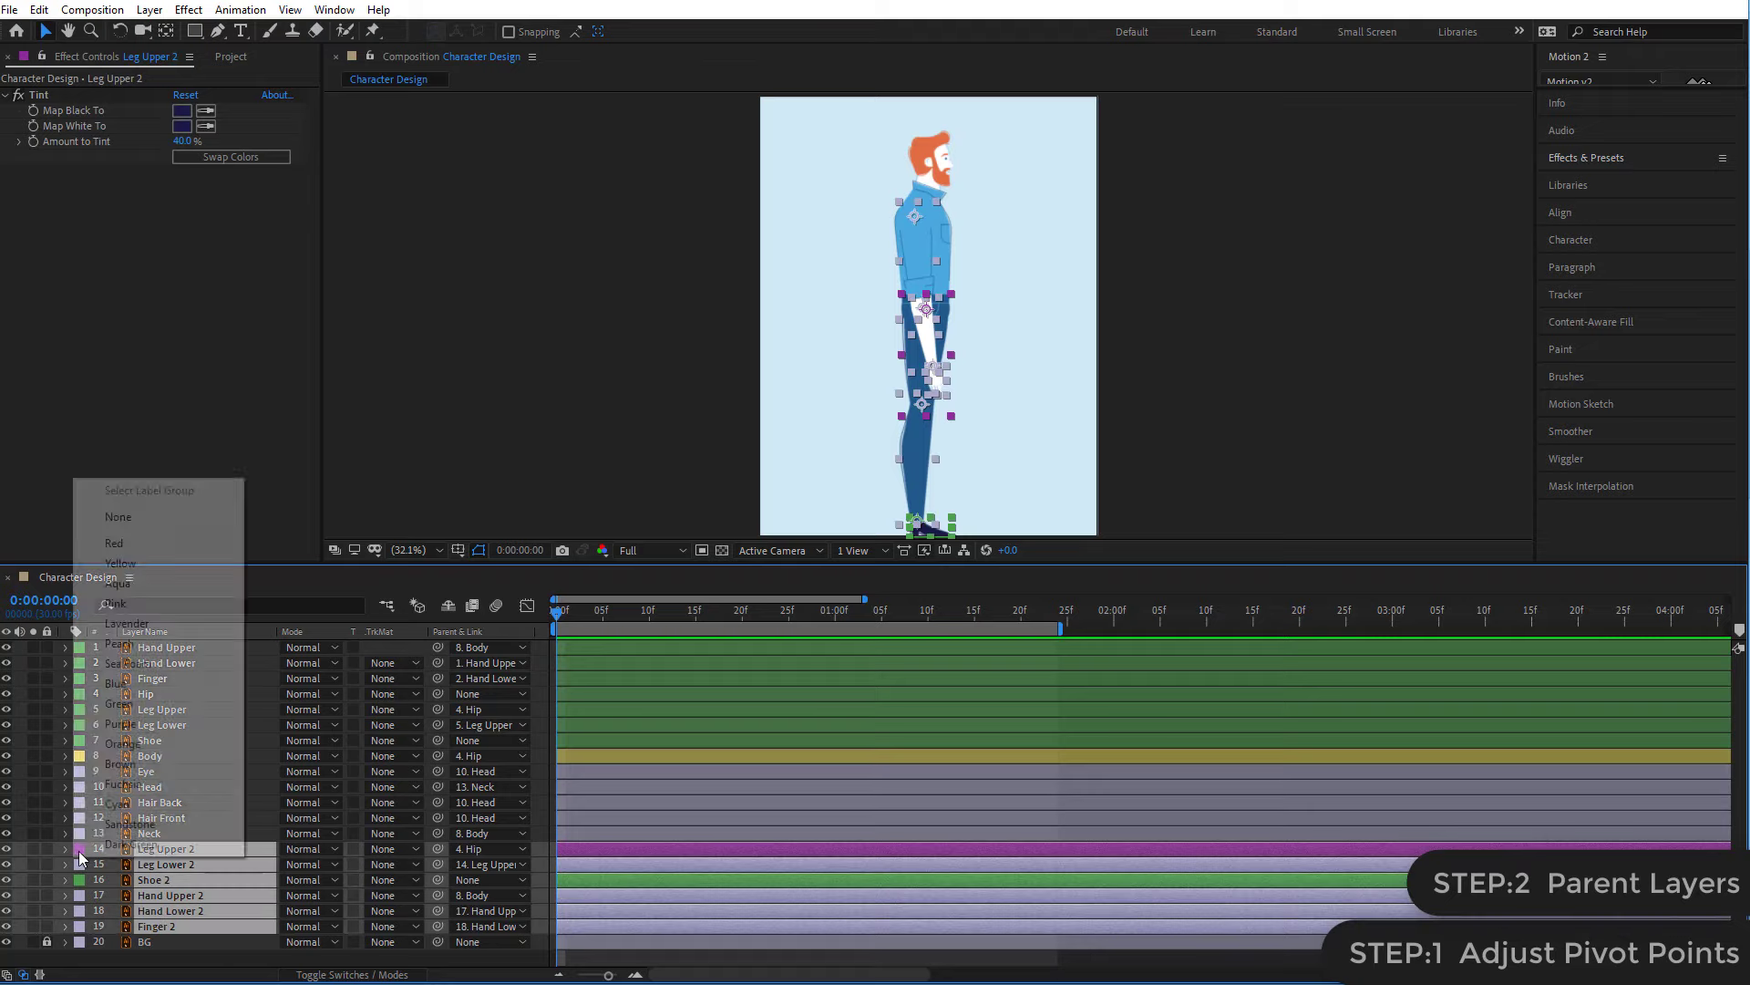
{"action": "left_click", "coordinate": [124, 744]}
{"action": "left_click", "coordinate": [1237, 351]}
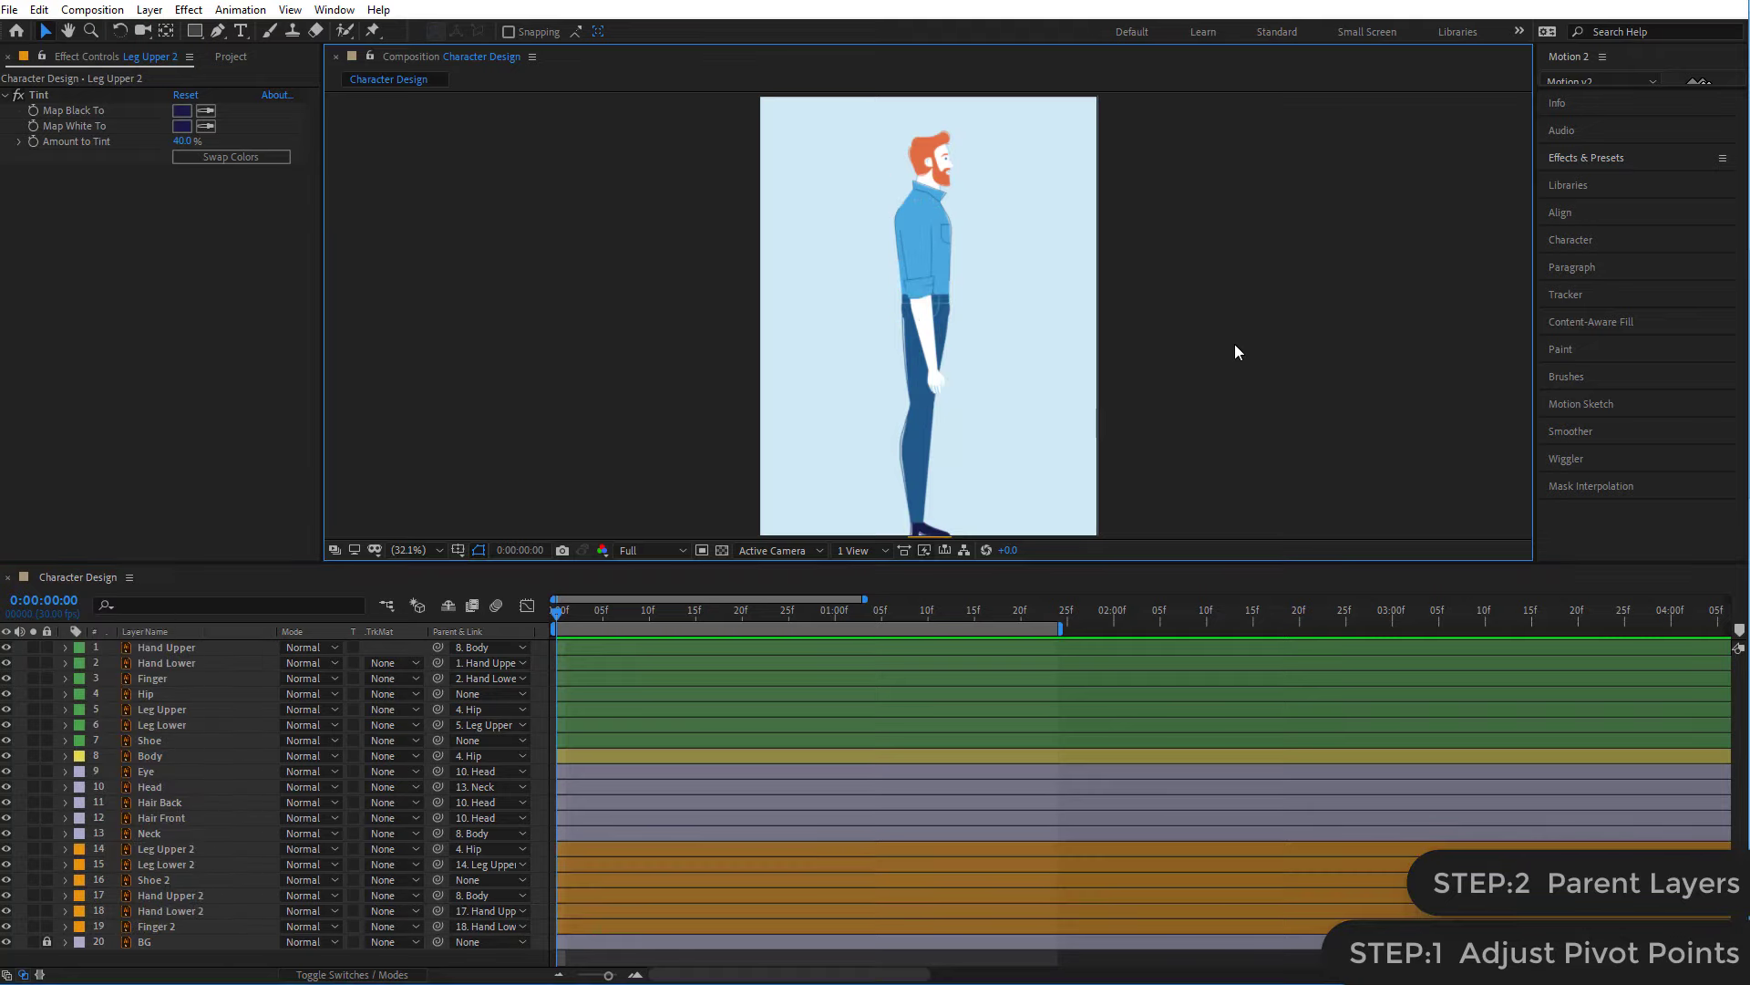
- Give layers Body through Neck (8–13) a Blue label
{"action": "left_click", "coordinate": [128, 848]}
{"action": "left_click", "coordinate": [147, 789]}
{"action": "left_click", "coordinate": [146, 767]}
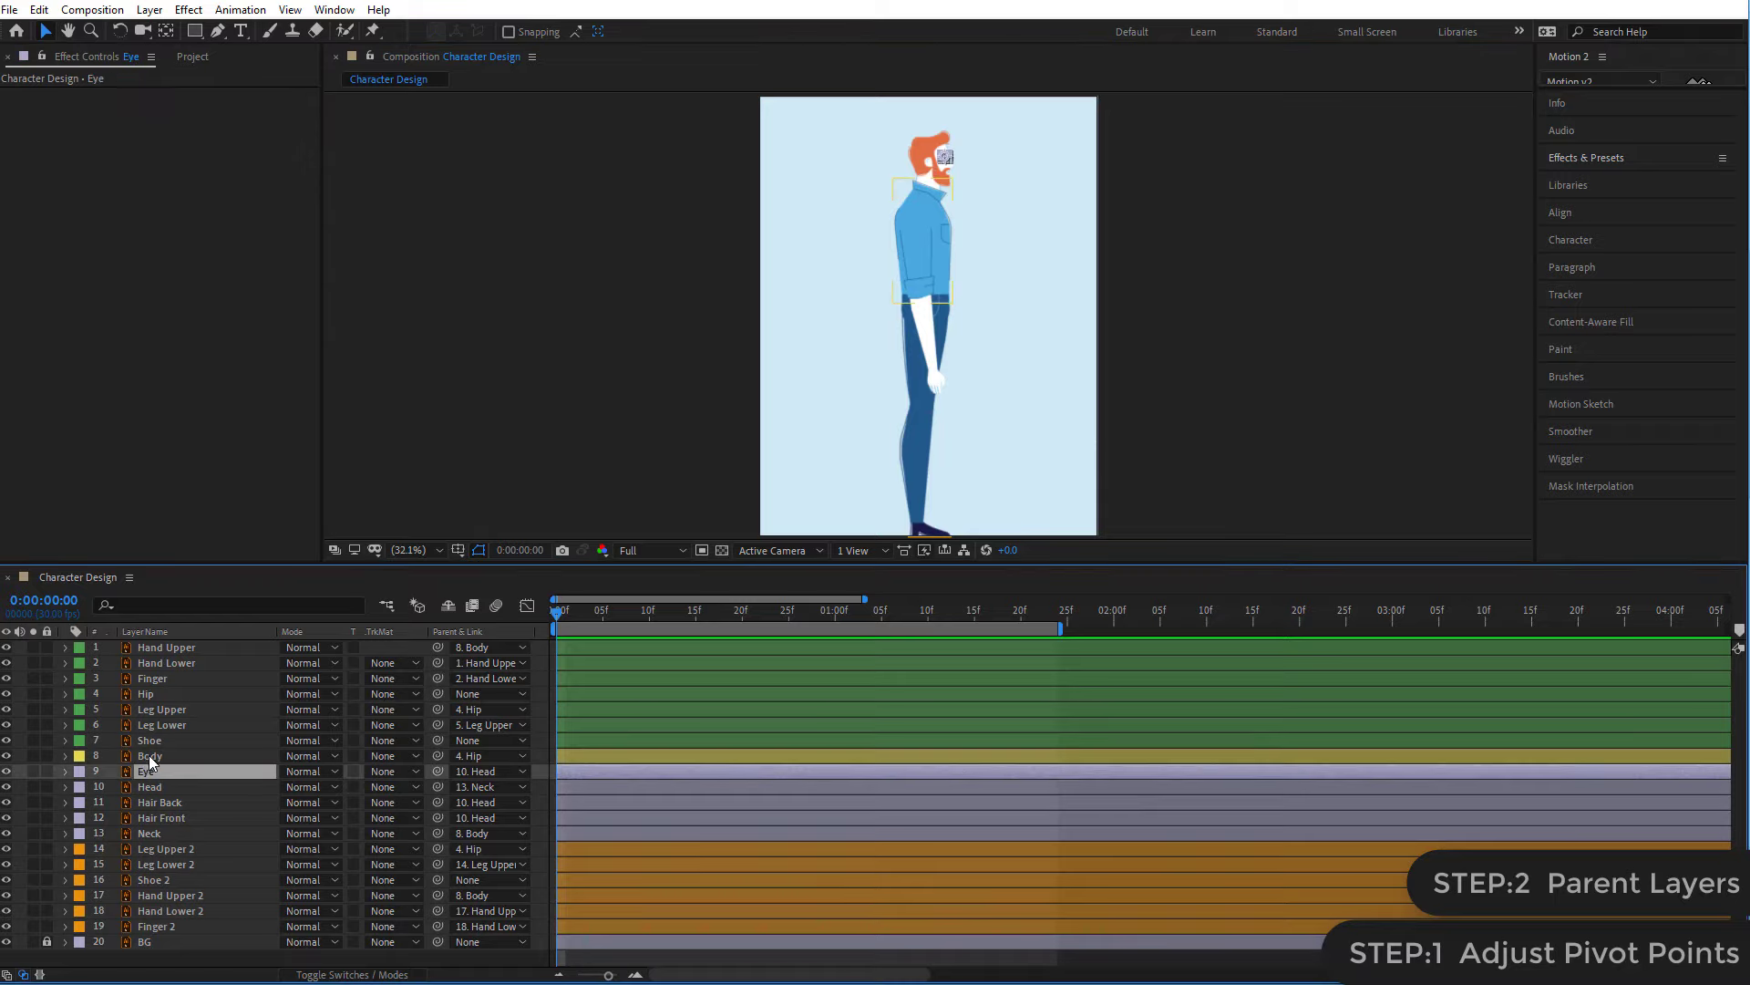
{"action": "left_click", "coordinate": [149, 755]}
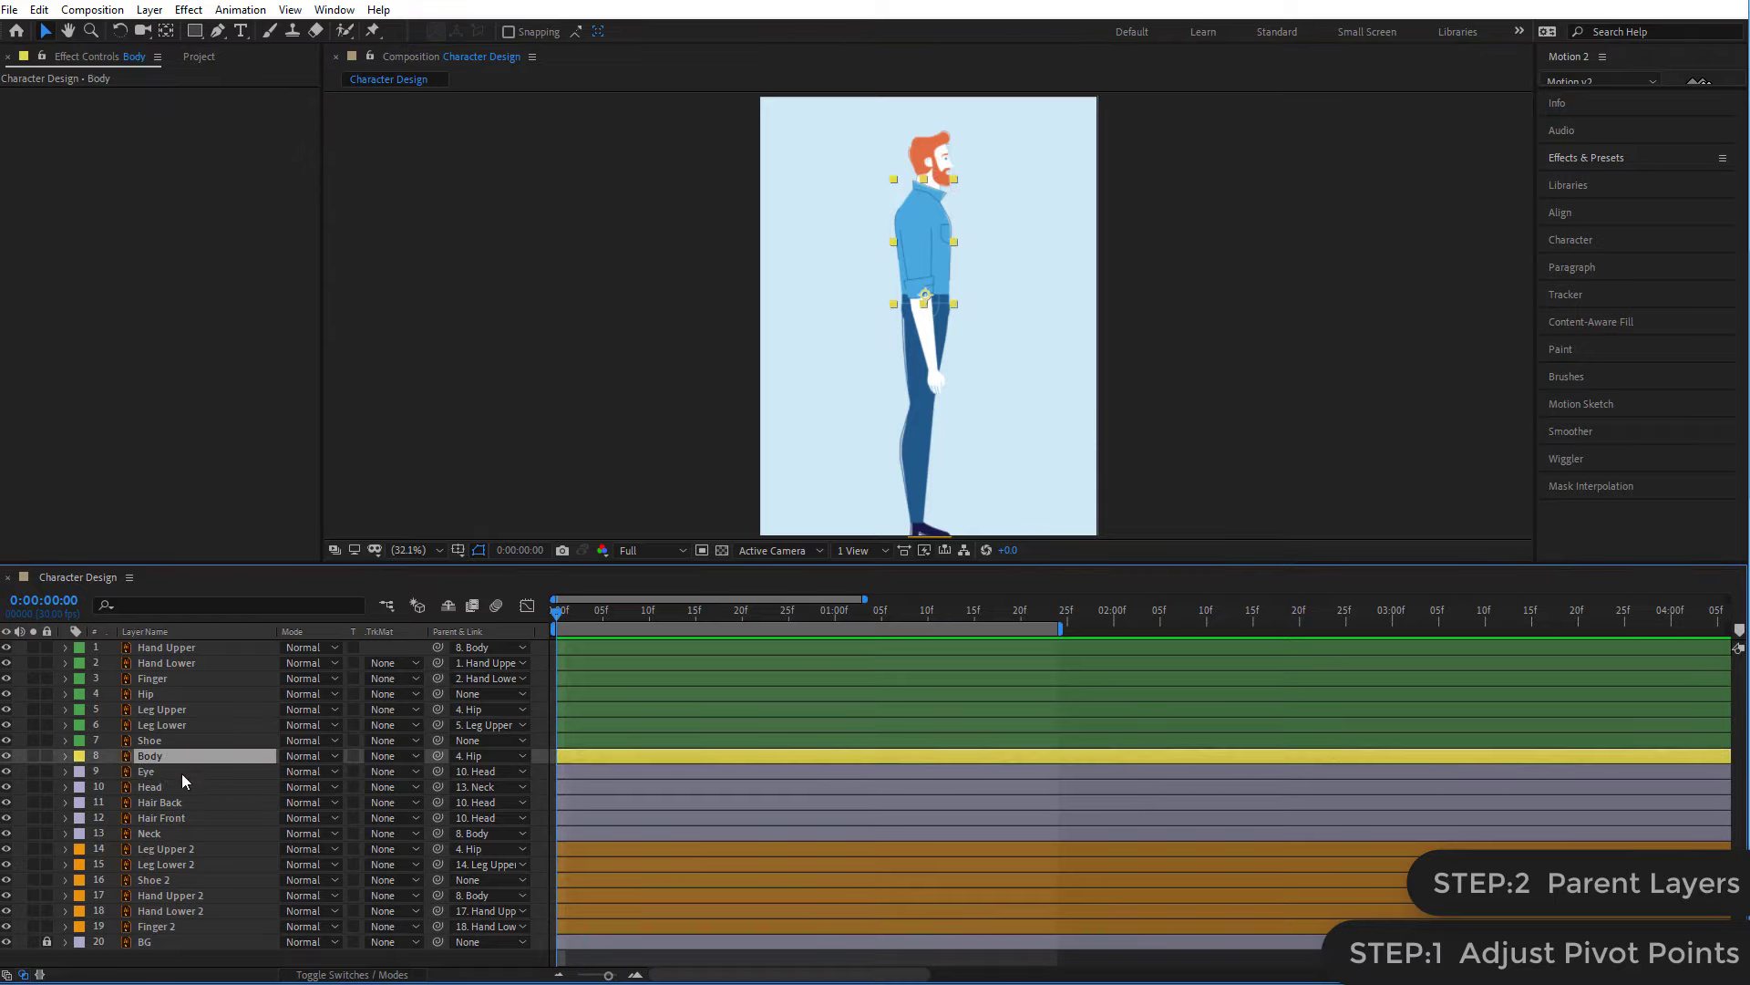
{"action": "left_click", "coordinate": [155, 836], "text": "shift"}
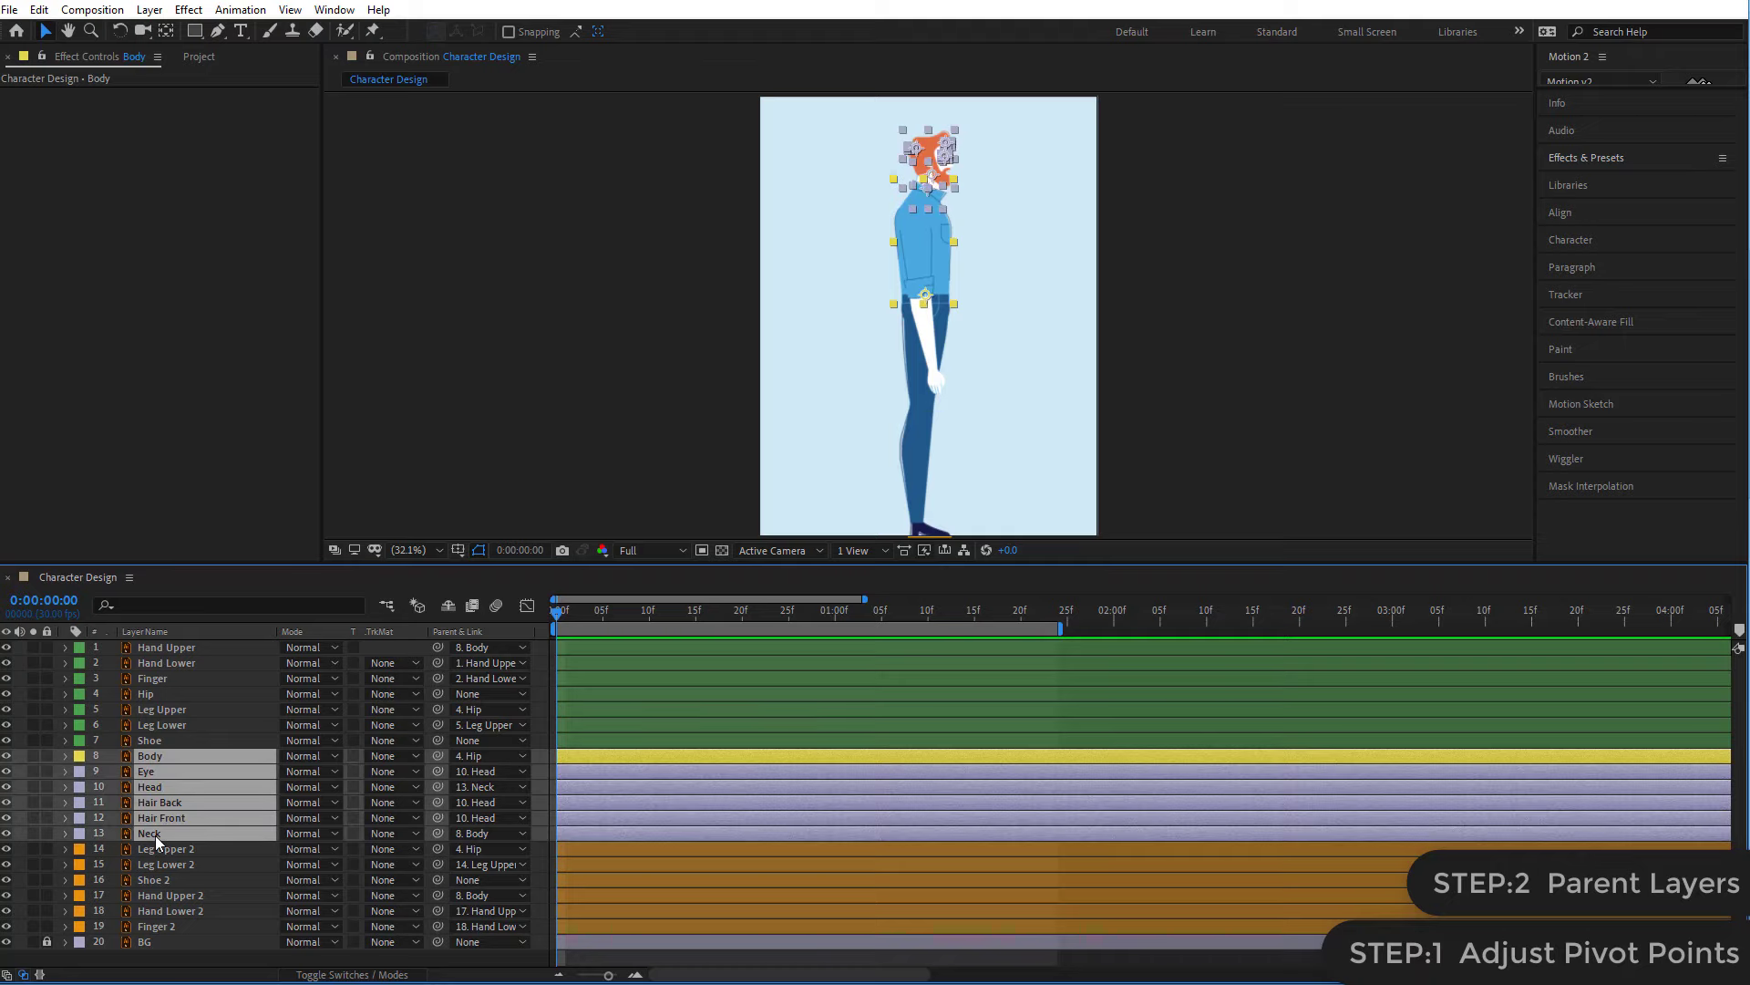
{"action": "left_click", "coordinate": [5, 756]}
{"action": "left_click", "coordinate": [5, 757]}
{"action": "left_click", "coordinate": [6, 757]}
{"action": "left_click", "coordinate": [5, 756]}
{"action": "left_click", "coordinate": [79, 758]}
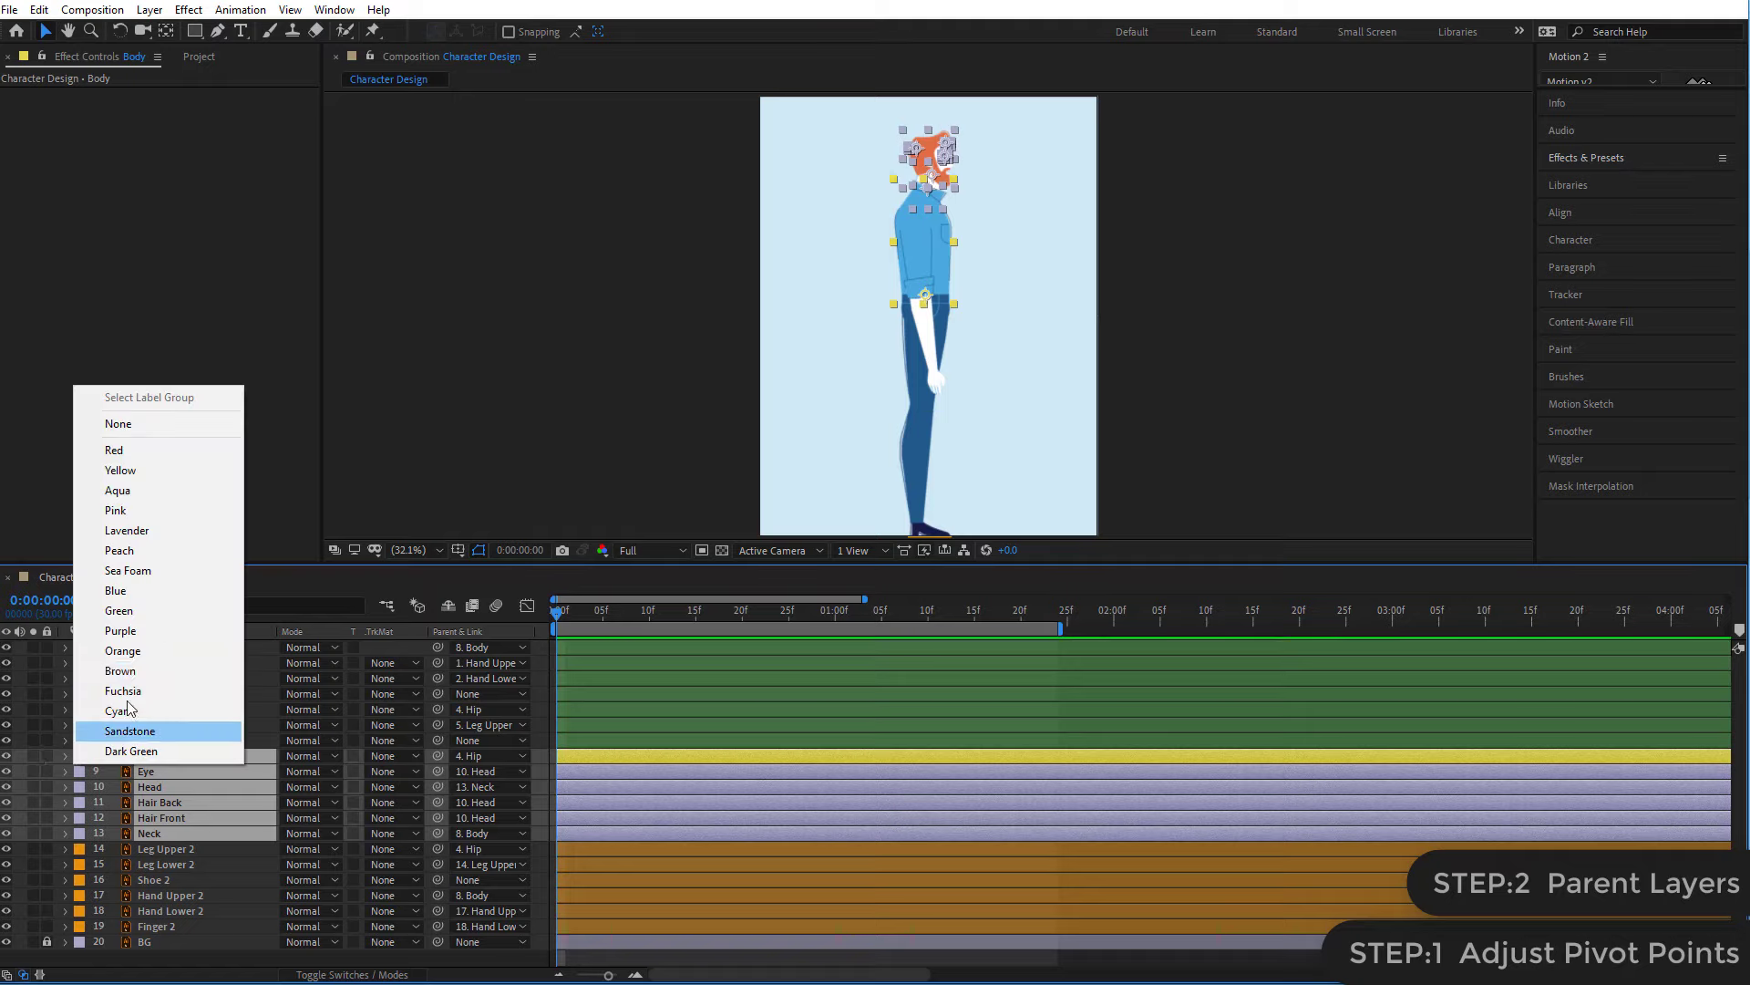
{"action": "left_click", "coordinate": [118, 591]}
{"action": "left_click", "coordinate": [1278, 367]}
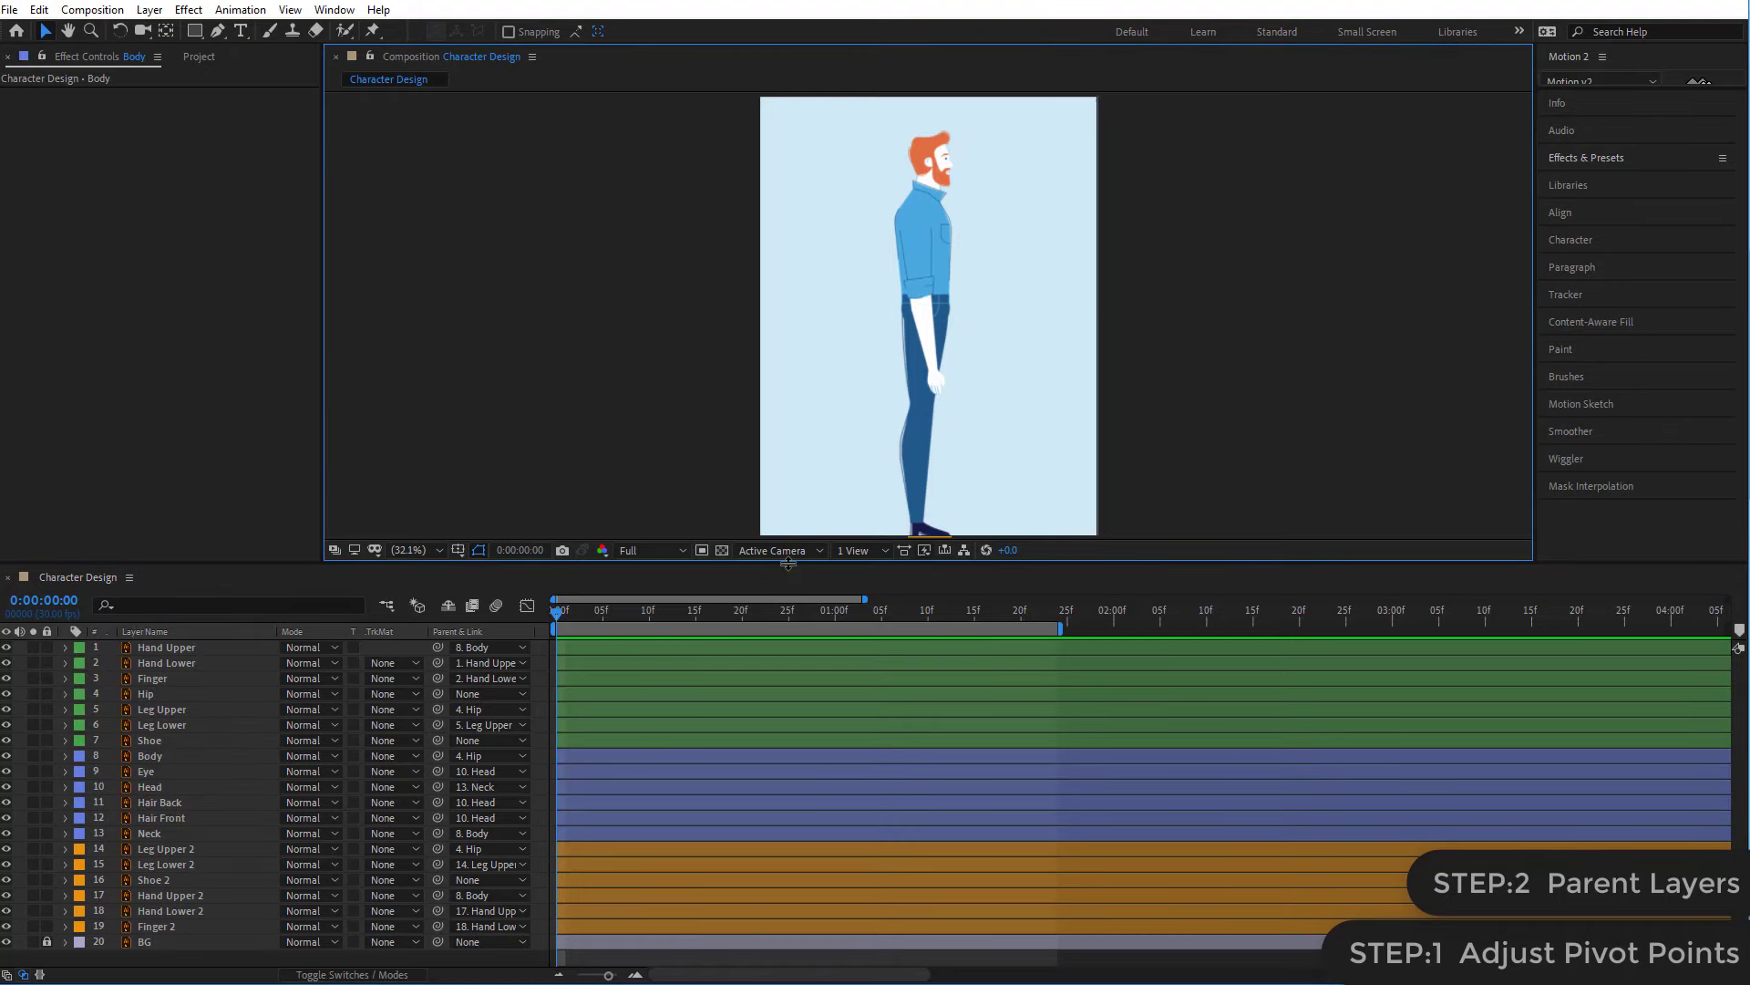
{"action": "left_click_drag", "start_coordinate": [790, 572], "coordinate": [784, 545]}
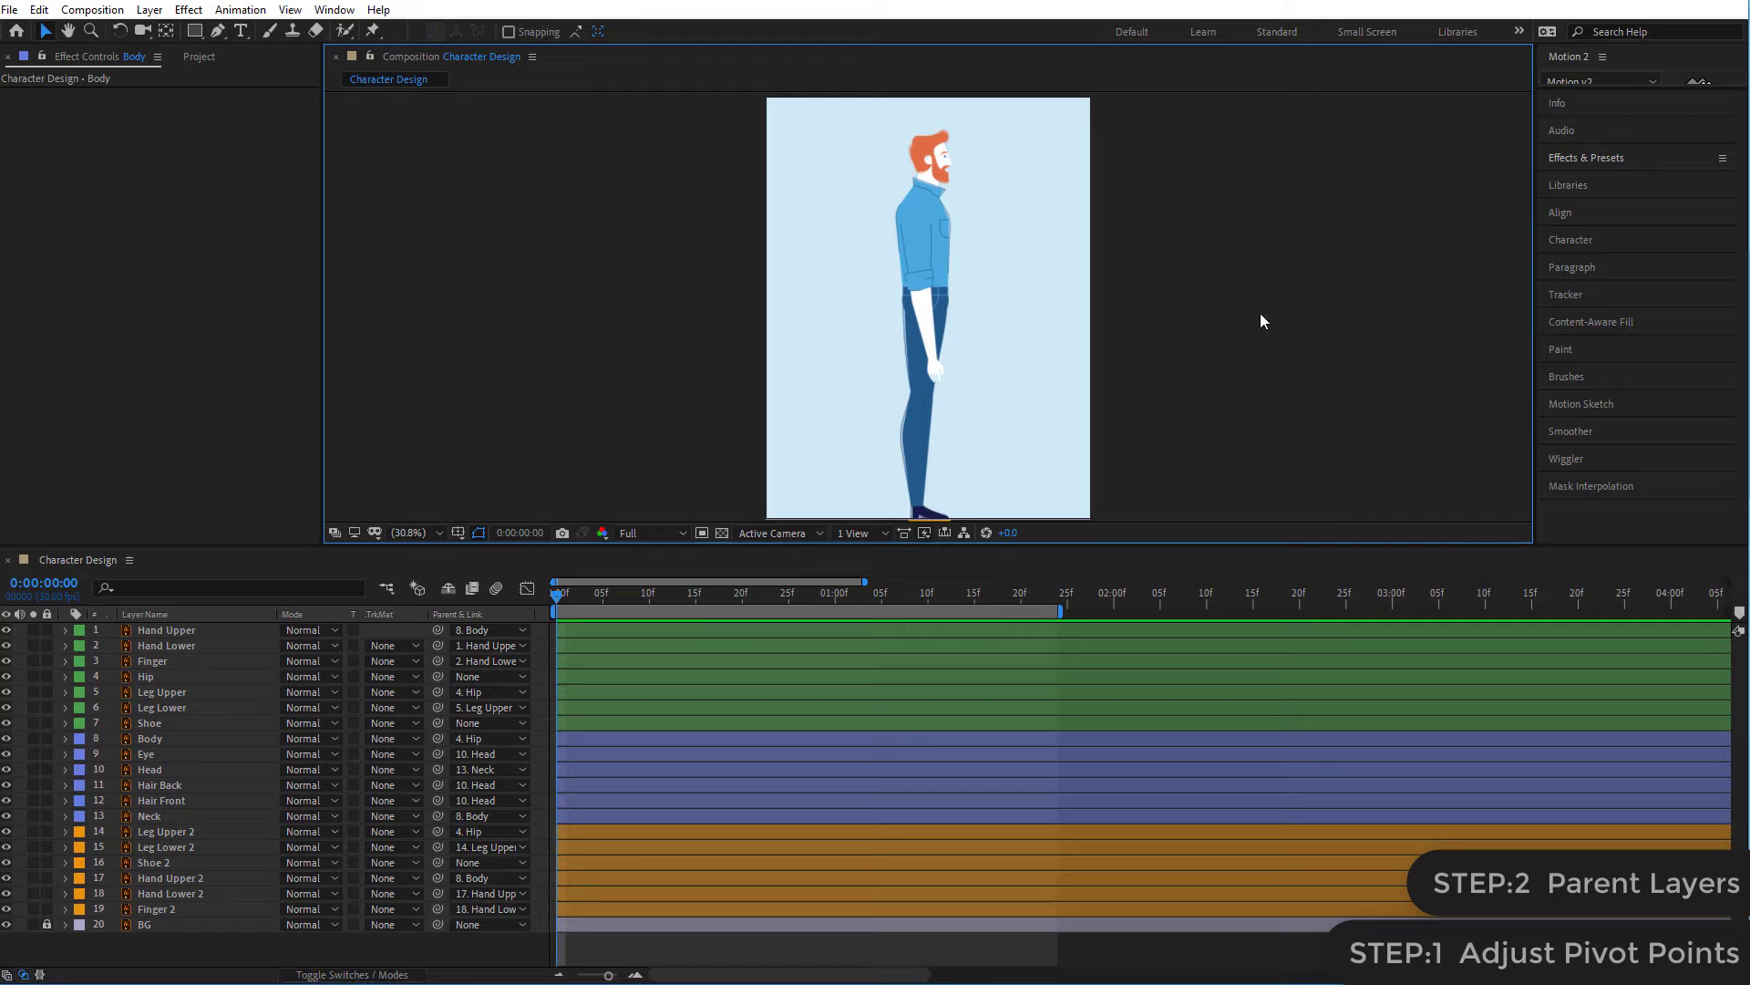
{"action": "left_click", "coordinate": [558, 623]}
{"action": "left_click", "coordinate": [576, 597]}
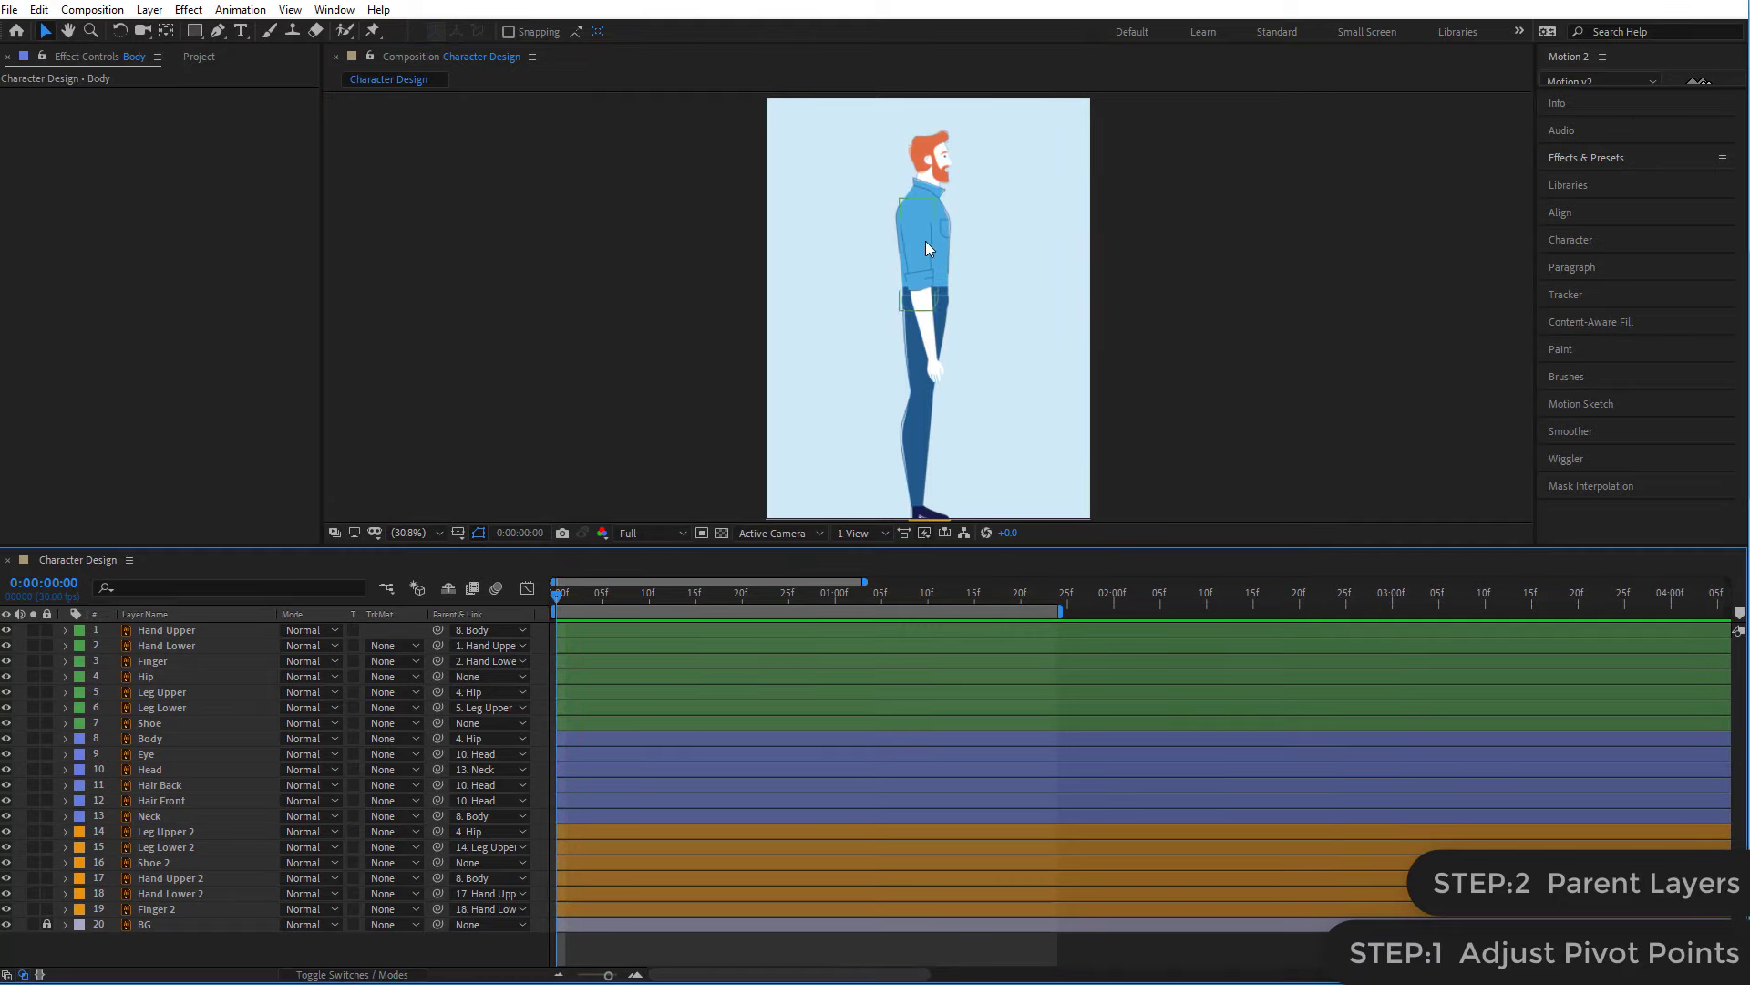
{"action": "left_click", "coordinate": [944, 326]}
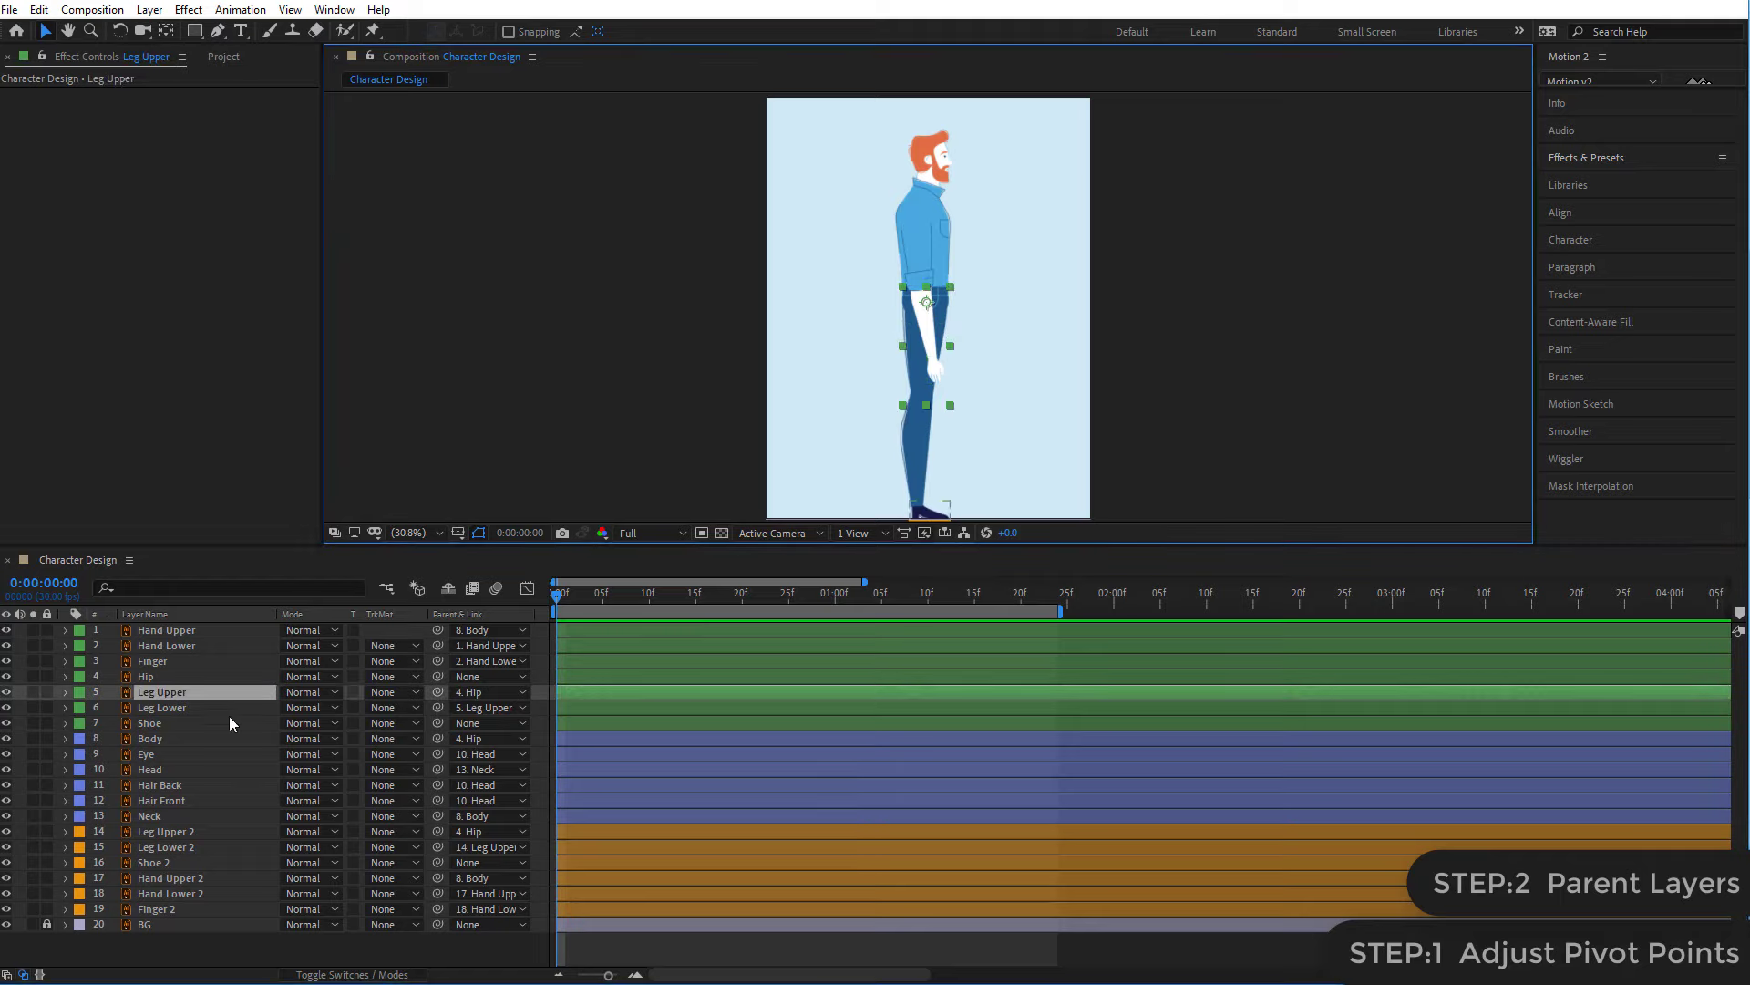
{"action": "left_click", "coordinate": [168, 682]}
{"action": "left_click", "coordinate": [177, 695]}
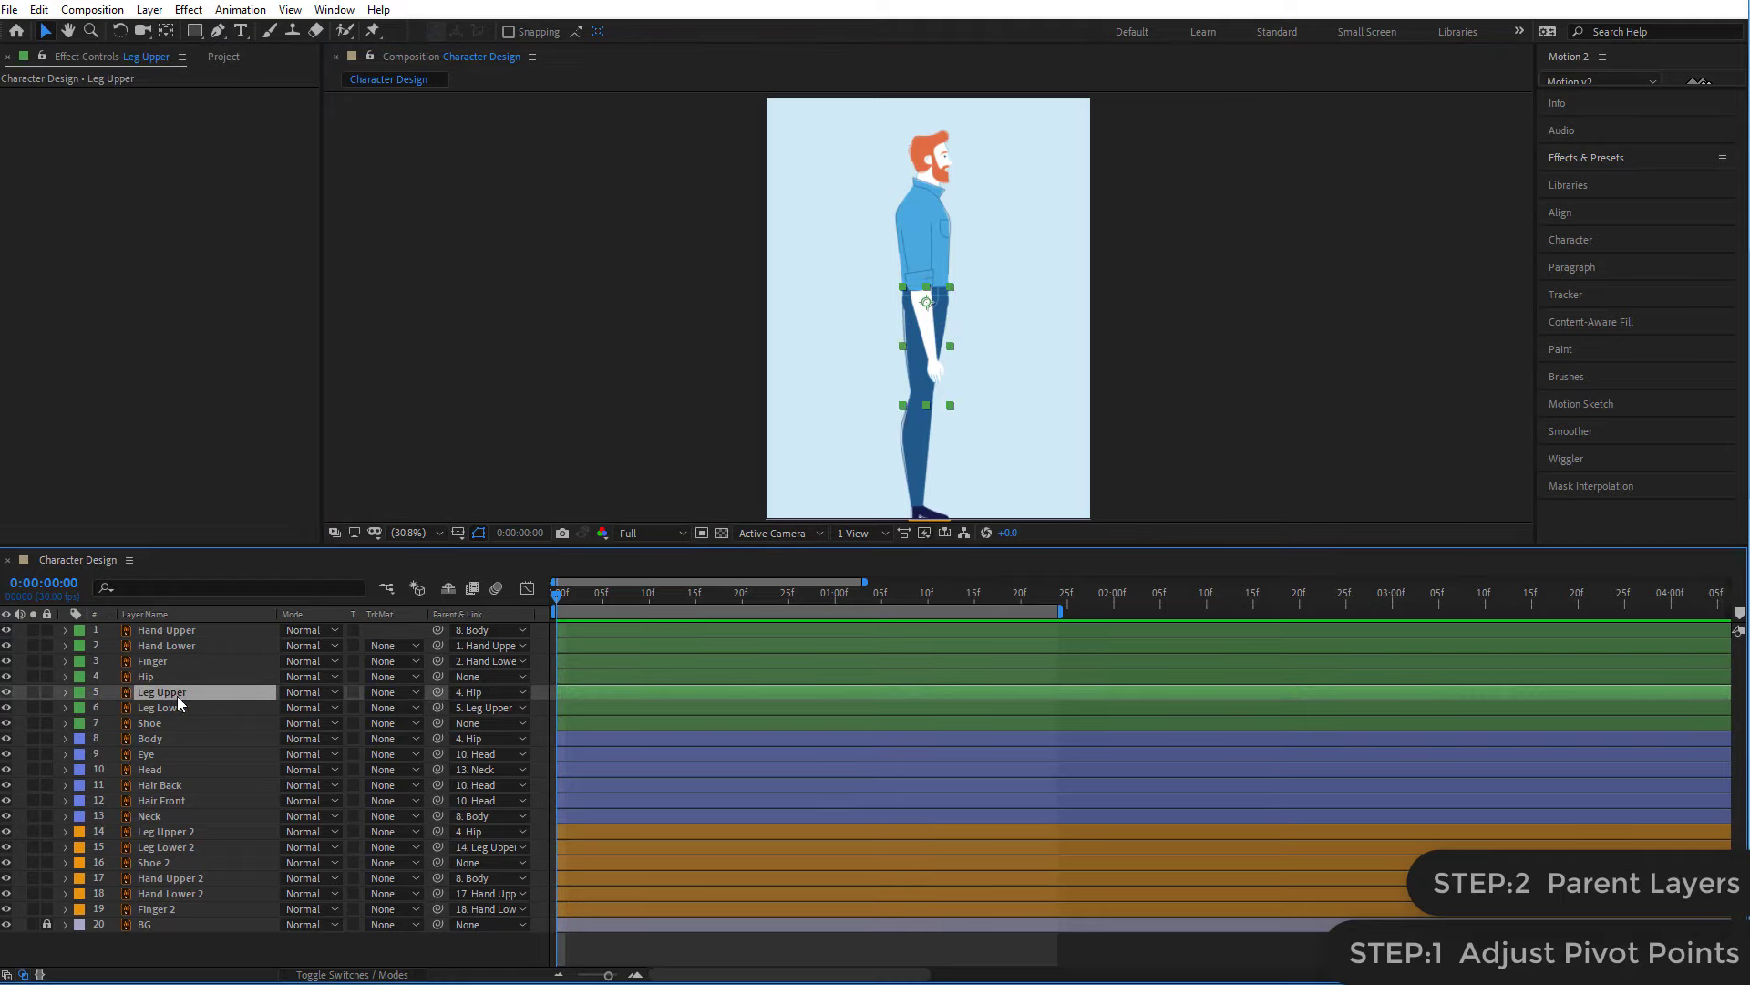
{"action": "left_click", "coordinate": [472, 691]}
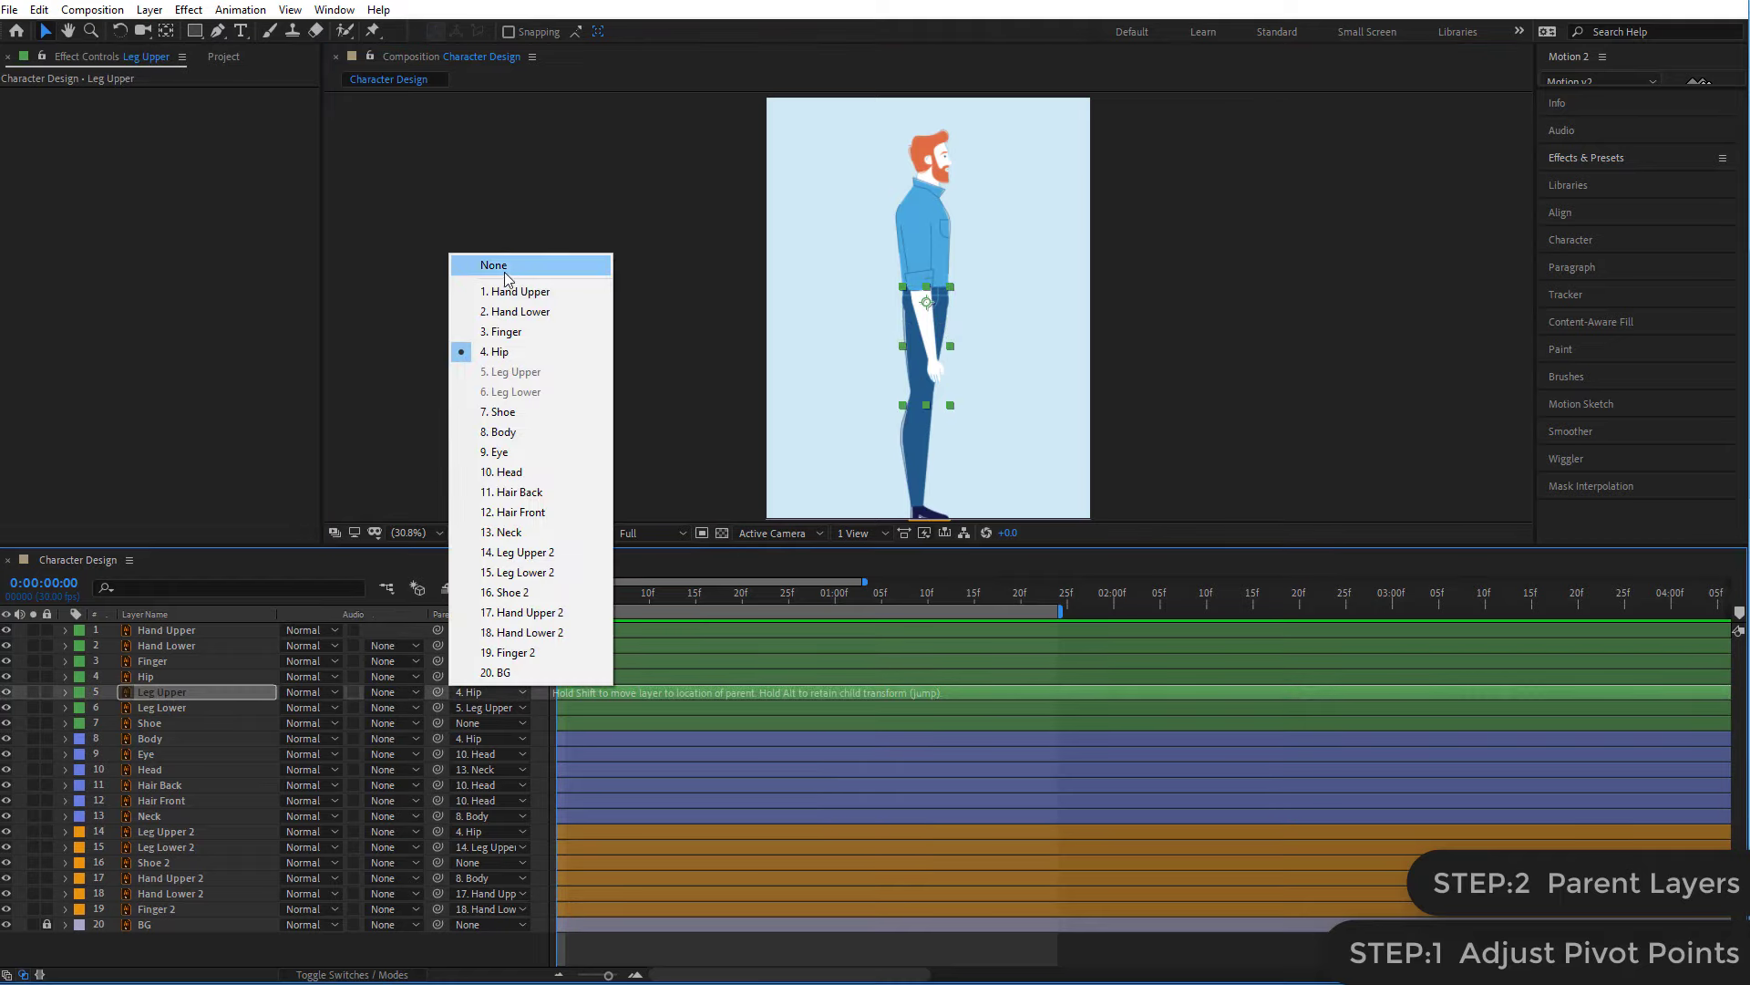
{"action": "left_click", "coordinate": [505, 266]}
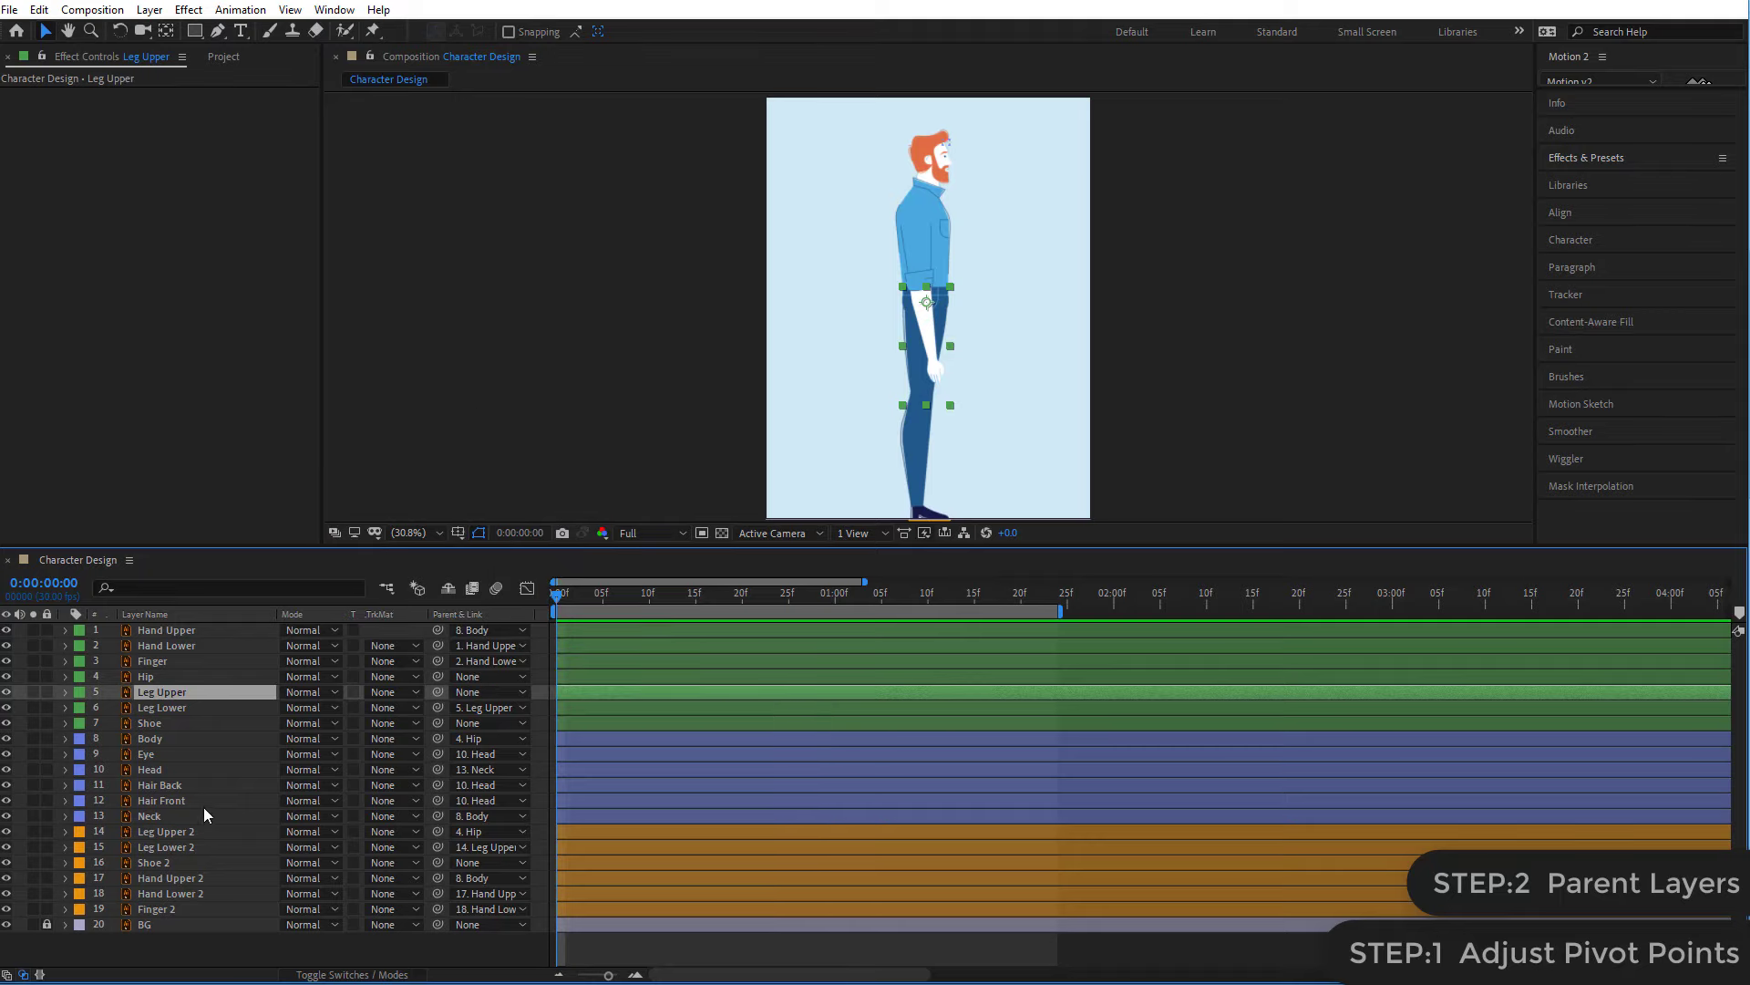
{"action": "left_click", "coordinate": [183, 832]}
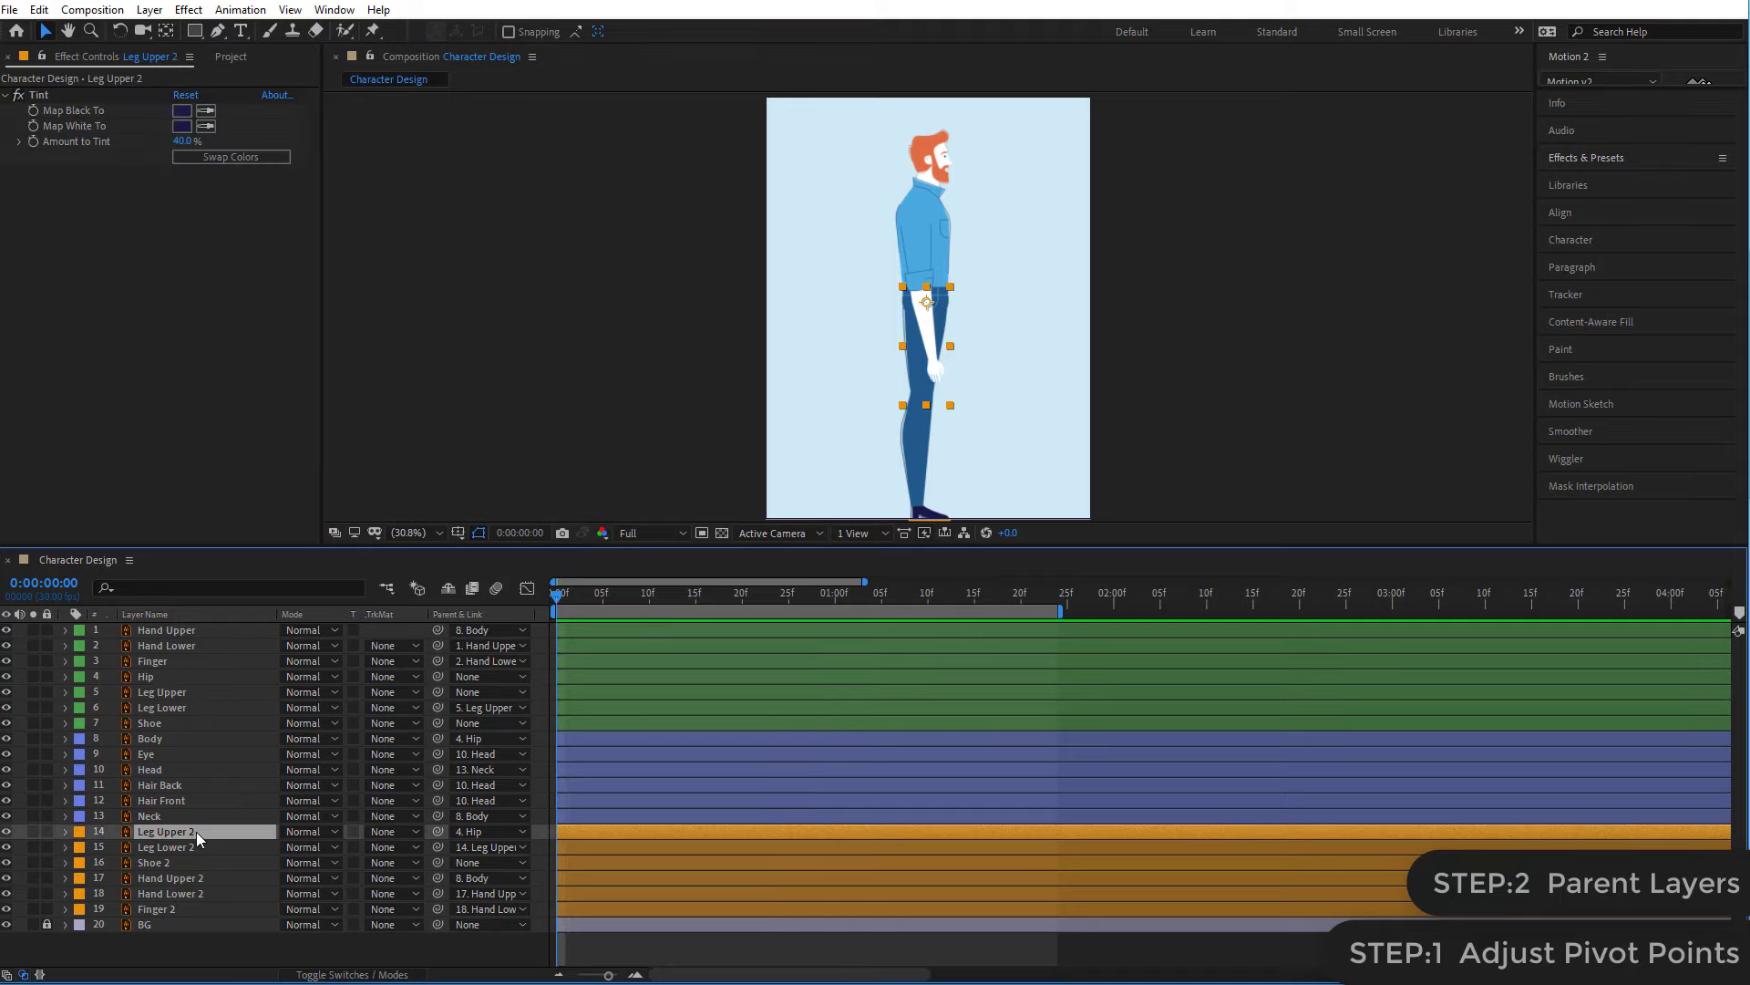
{"action": "left_click", "coordinate": [473, 835]}
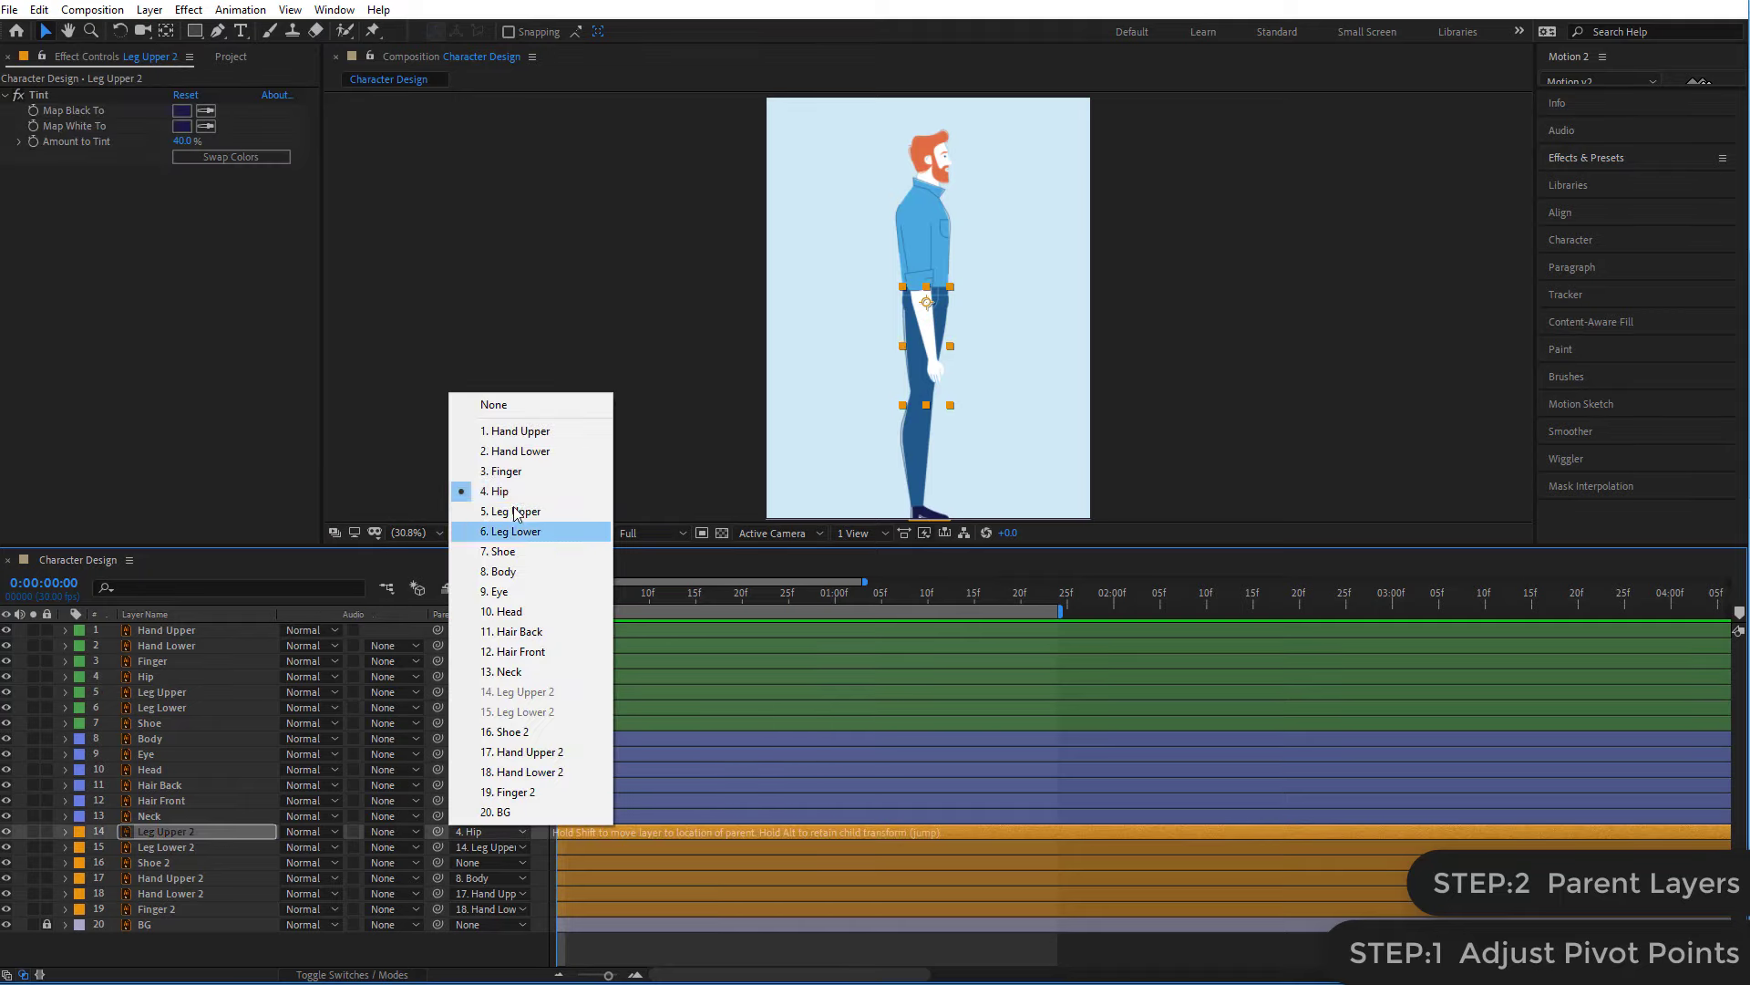
{"action": "left_click", "coordinate": [514, 406]}
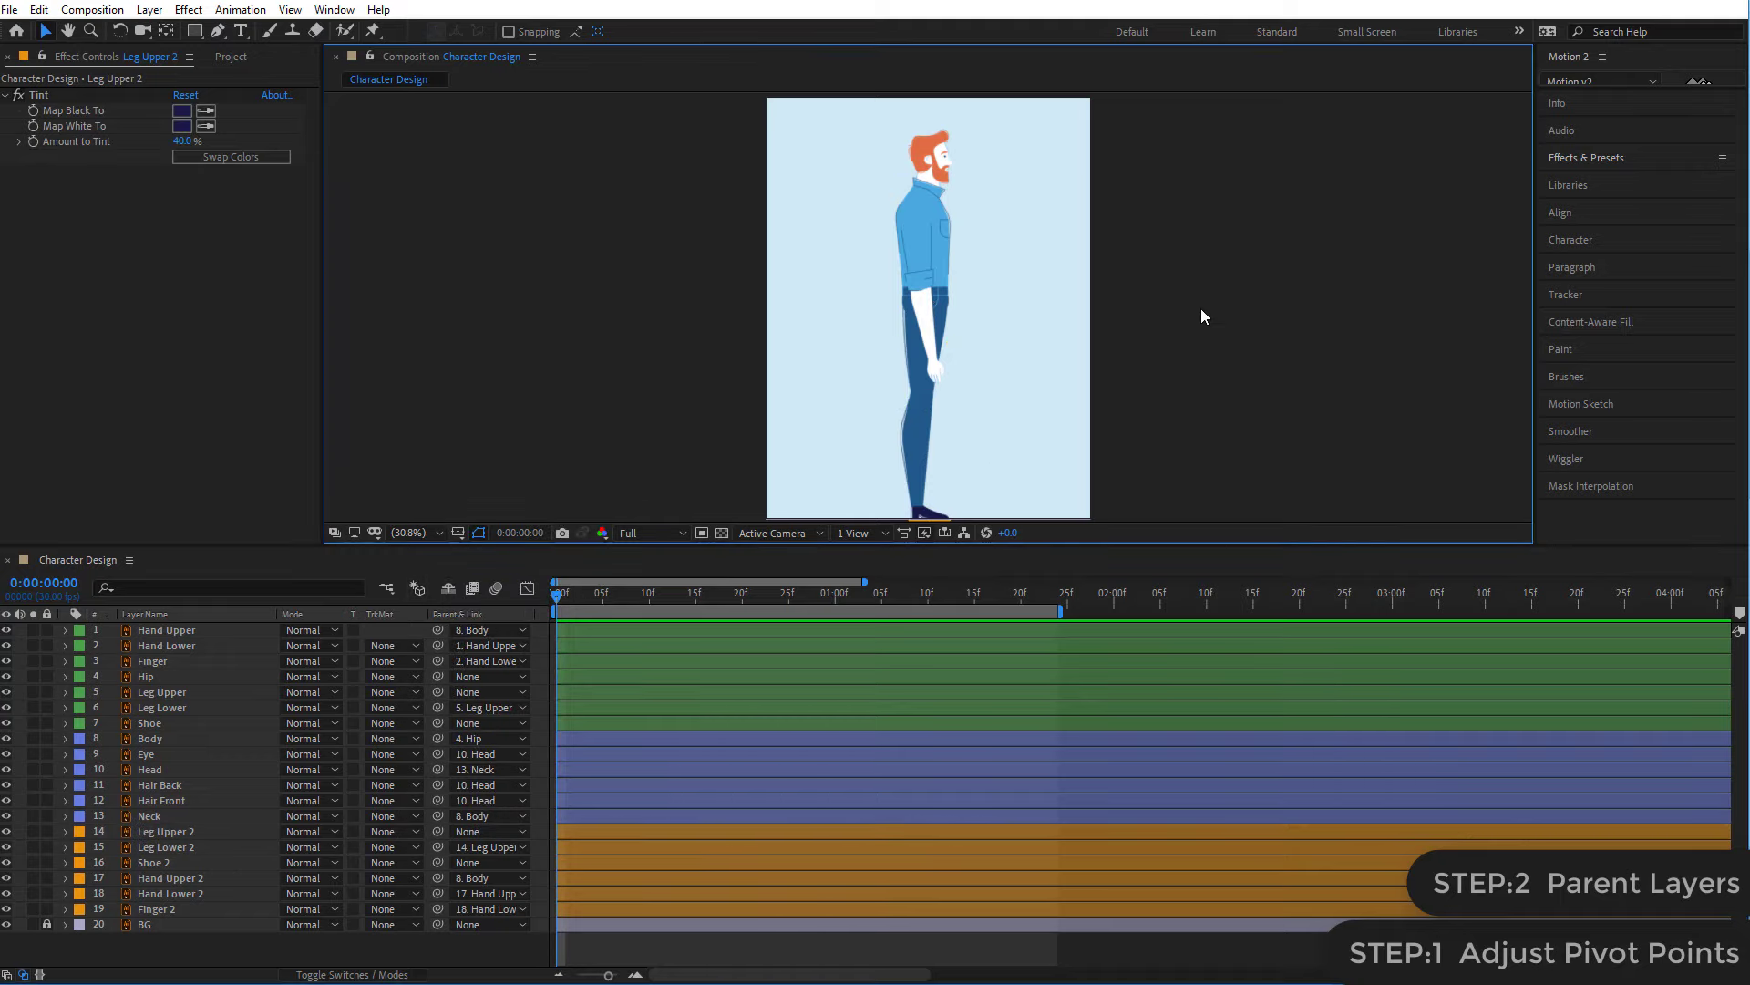
{"action": "left_click", "coordinate": [174, 832]}
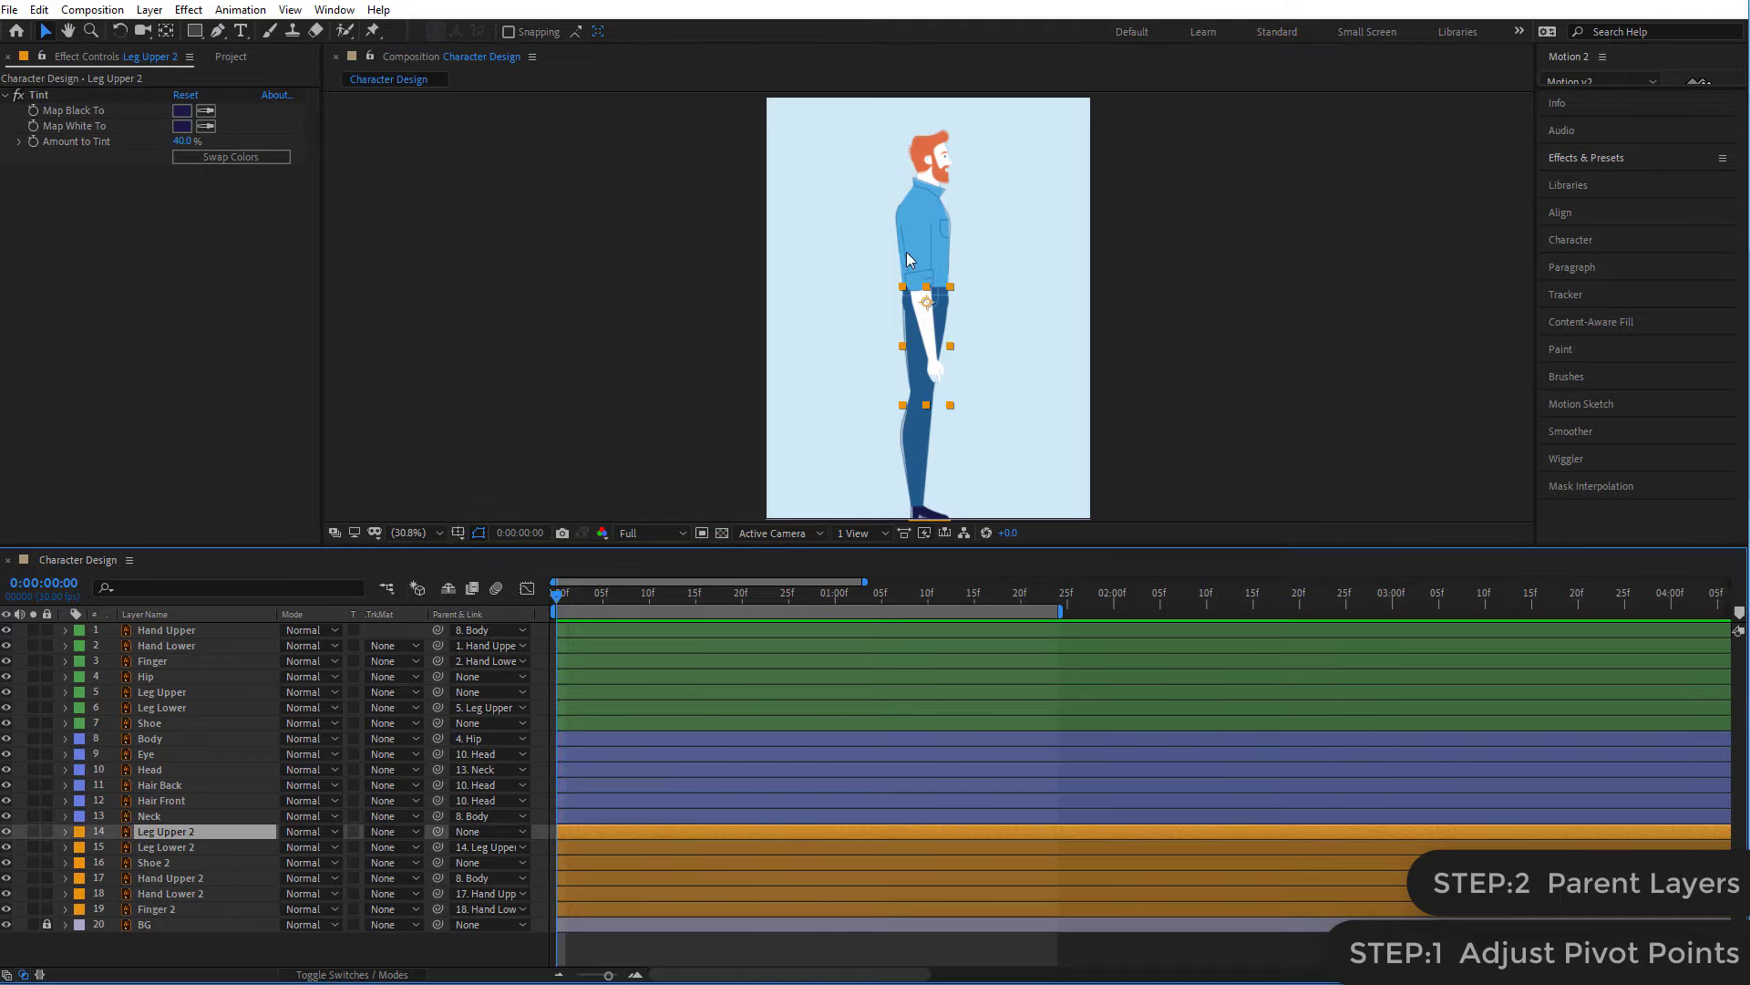
{"action": "left_click_drag", "start_coordinate": [930, 314], "coordinate": [1075, 268]}
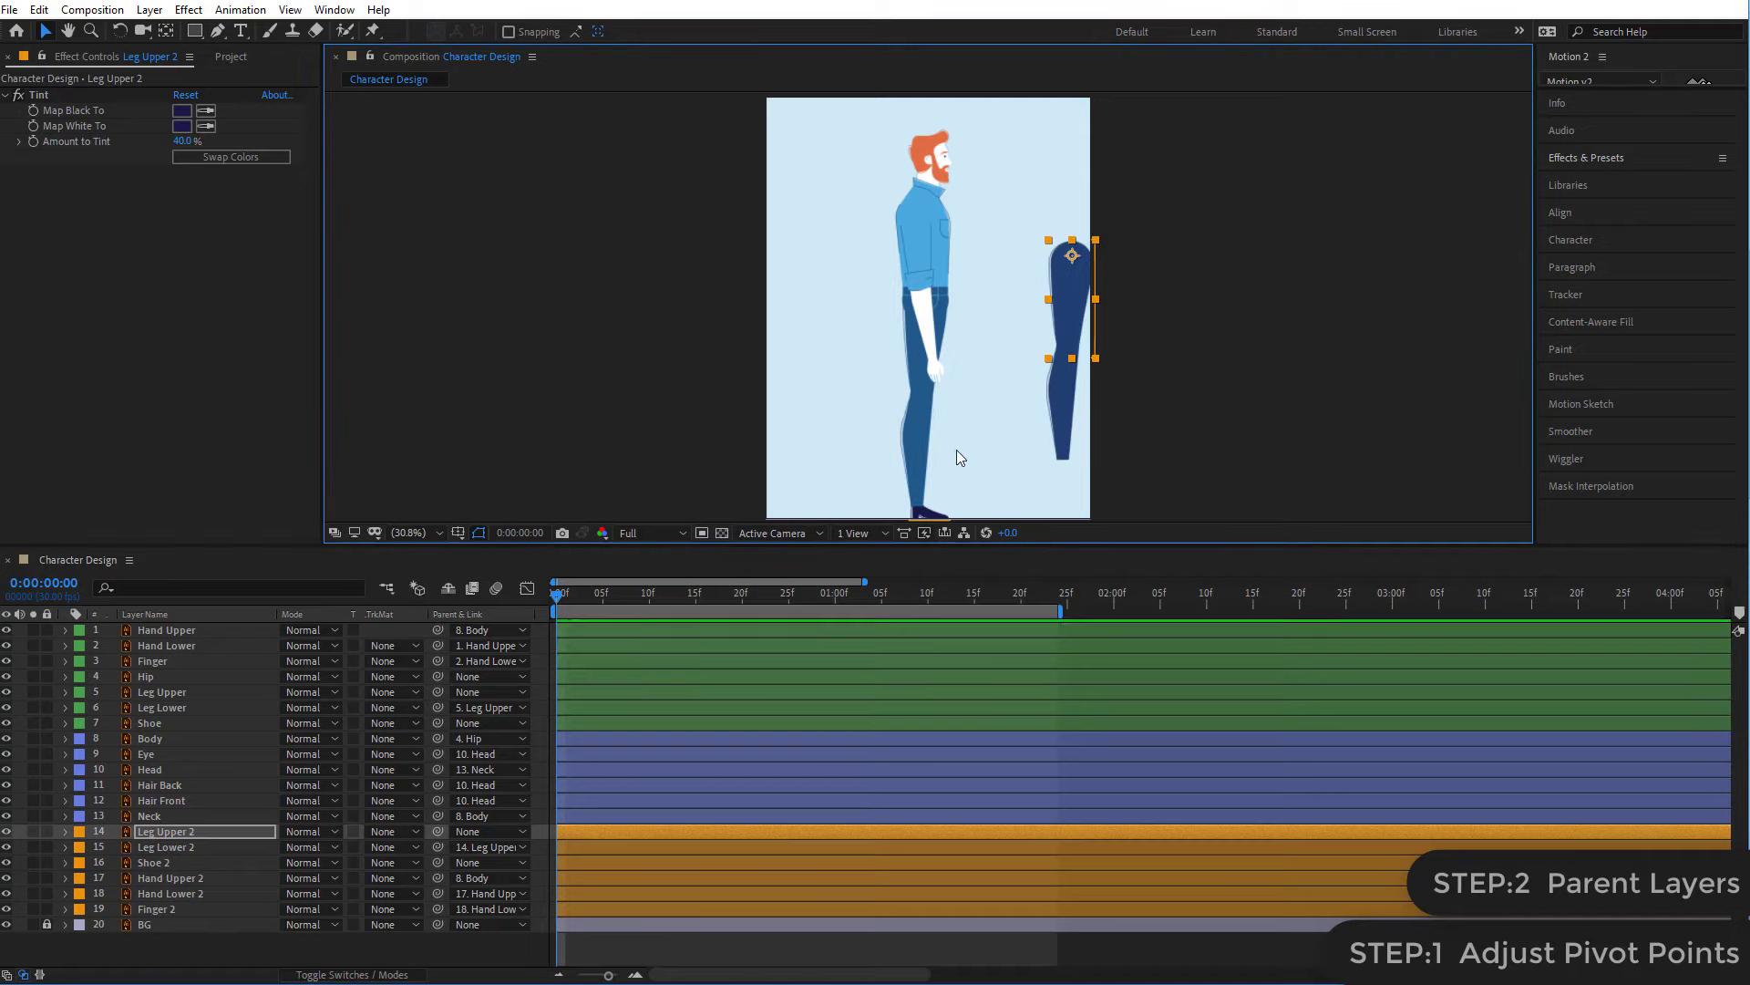
{"action": "left_click", "coordinate": [1053, 404]}
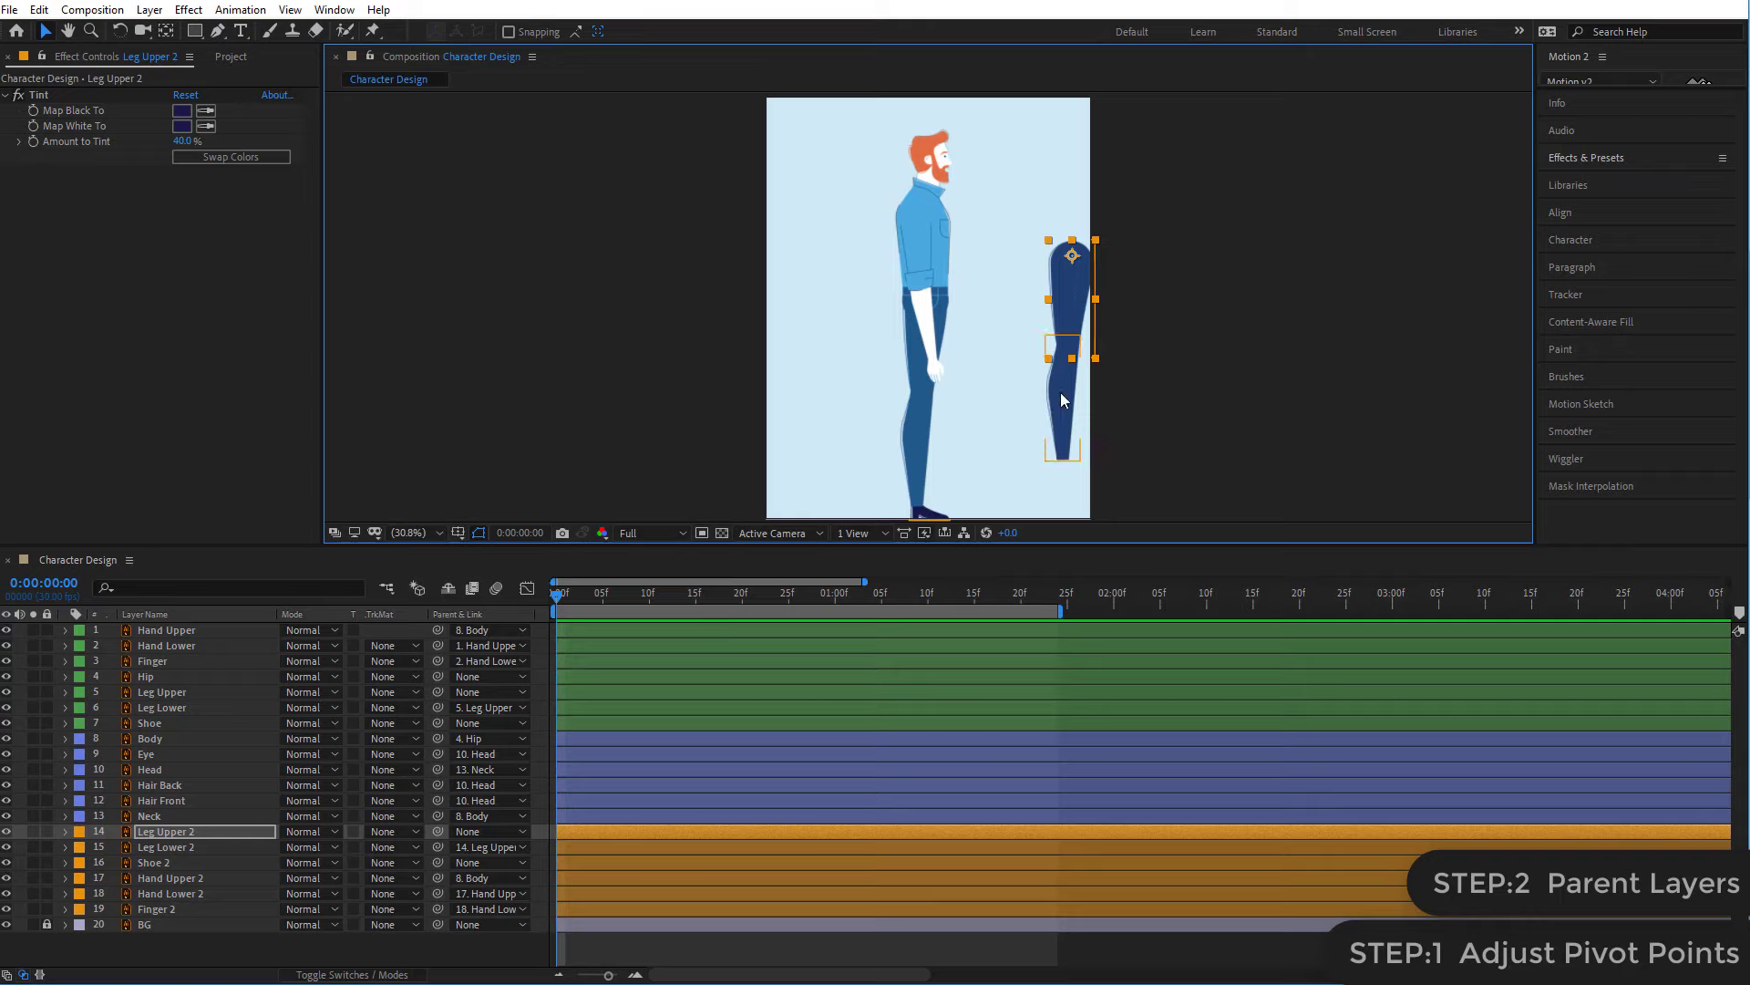
{"action": "left_click", "coordinate": [37, 93]}
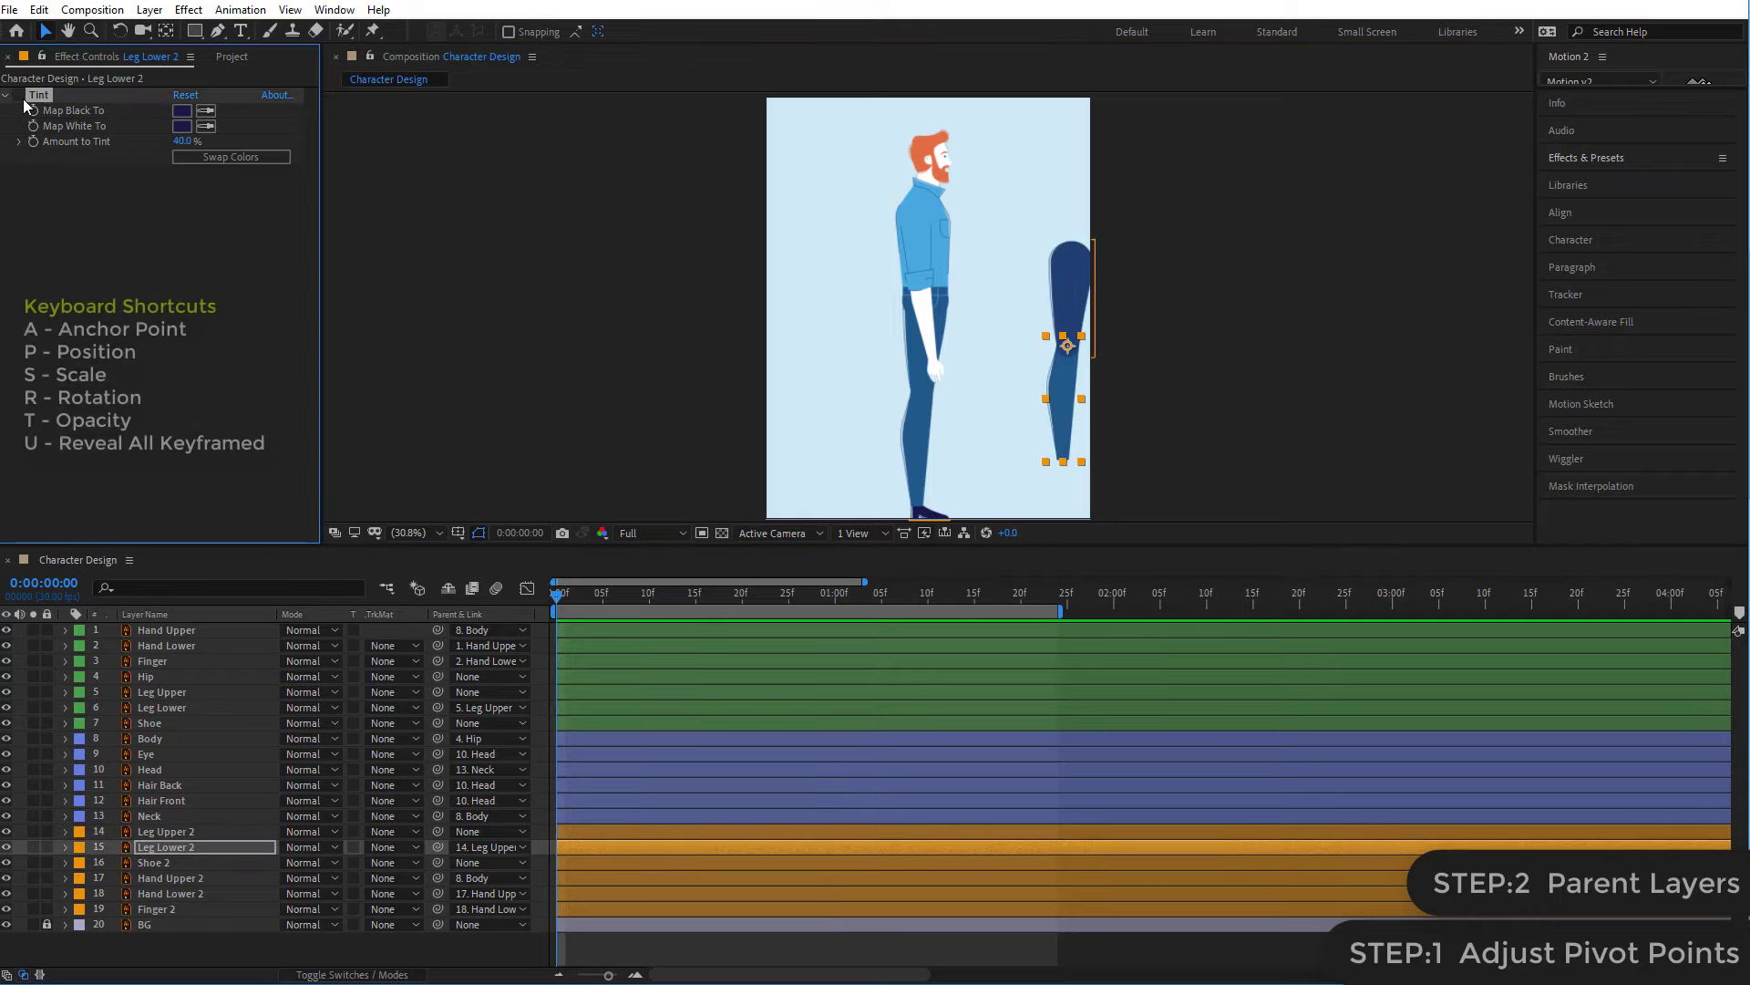
{"action": "left_click", "coordinate": [1206, 306]}
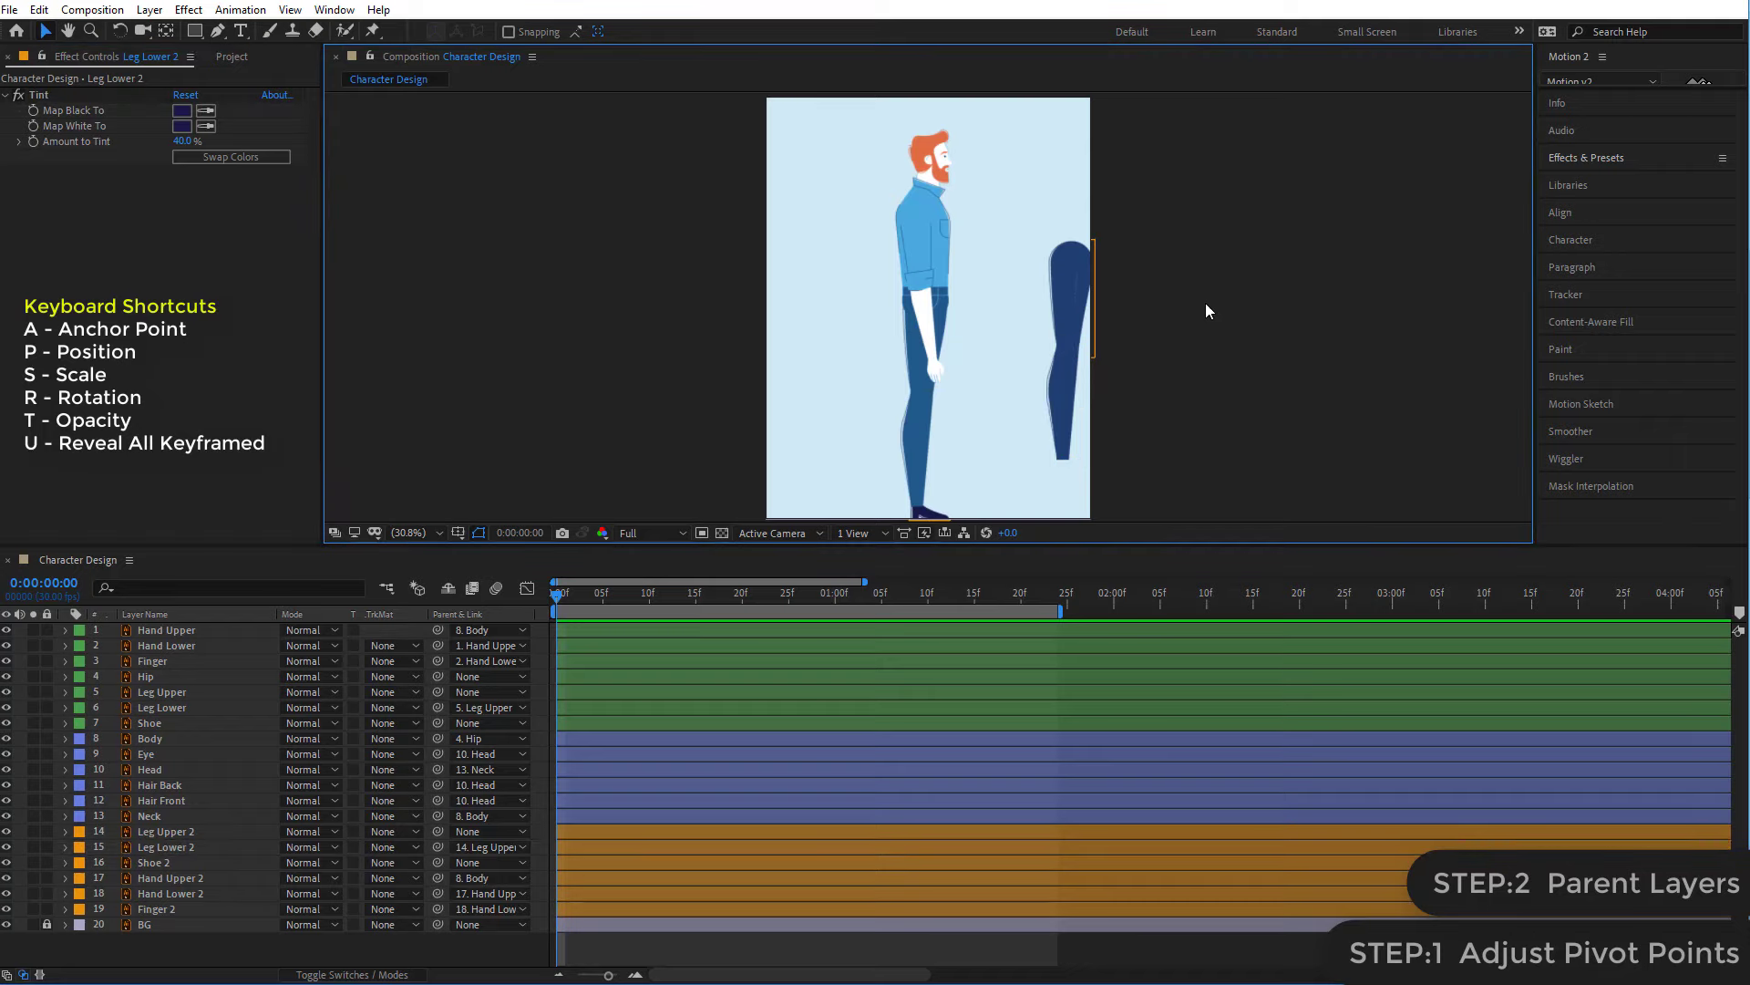
{"action": "key", "text": "slash"}
{"action": "key", "text": "h"}
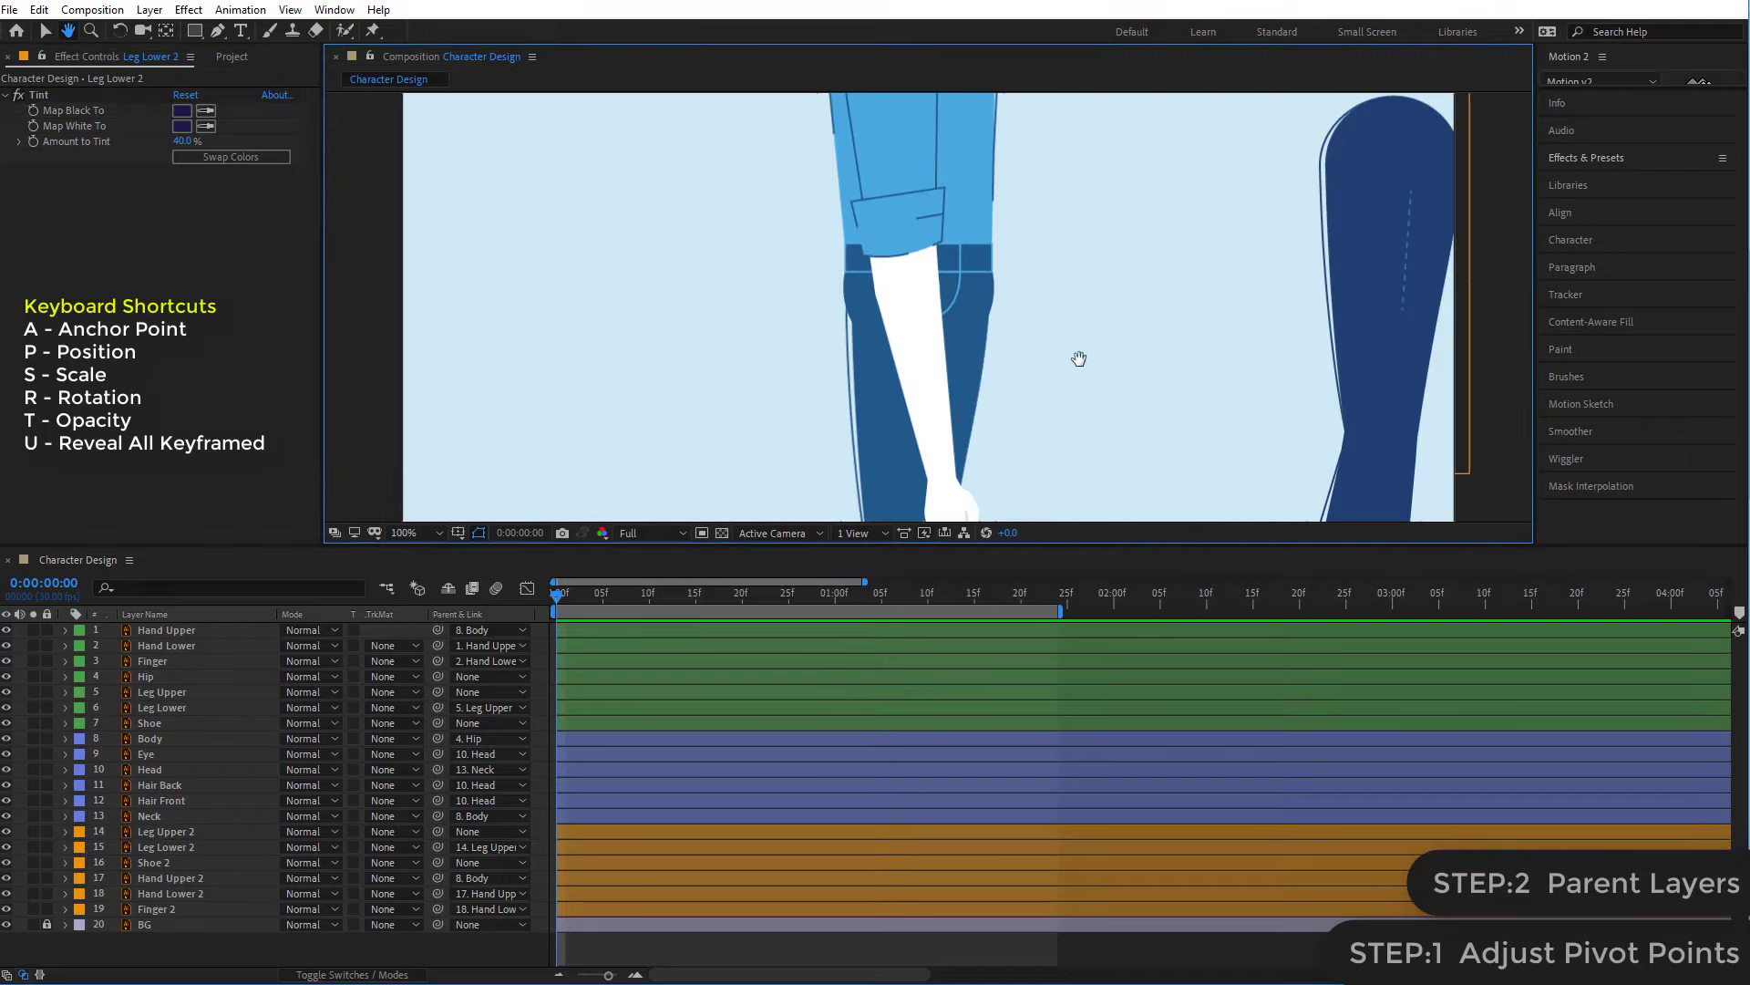
{"action": "left_click_drag", "start_coordinate": [1078, 358], "coordinate": [666, 397]}
{"action": "key", "text": "v"}
{"action": "left_click", "coordinate": [964, 282]}
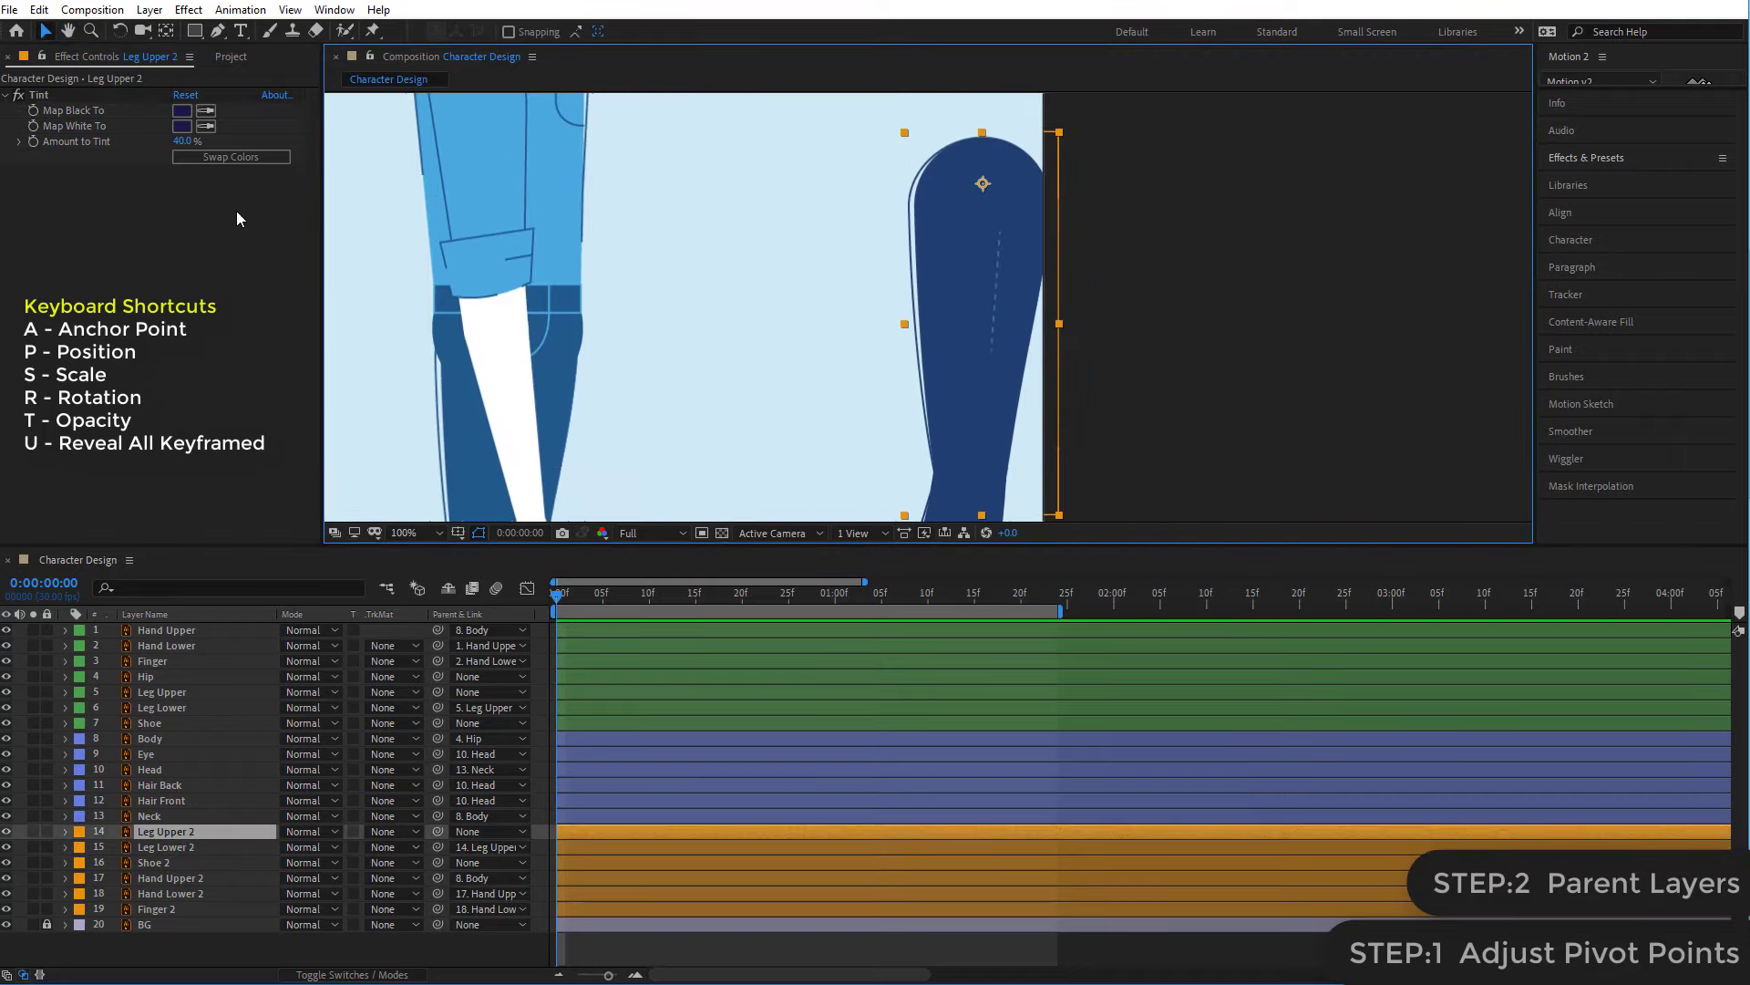
{"action": "left_click", "coordinate": [18, 95]}
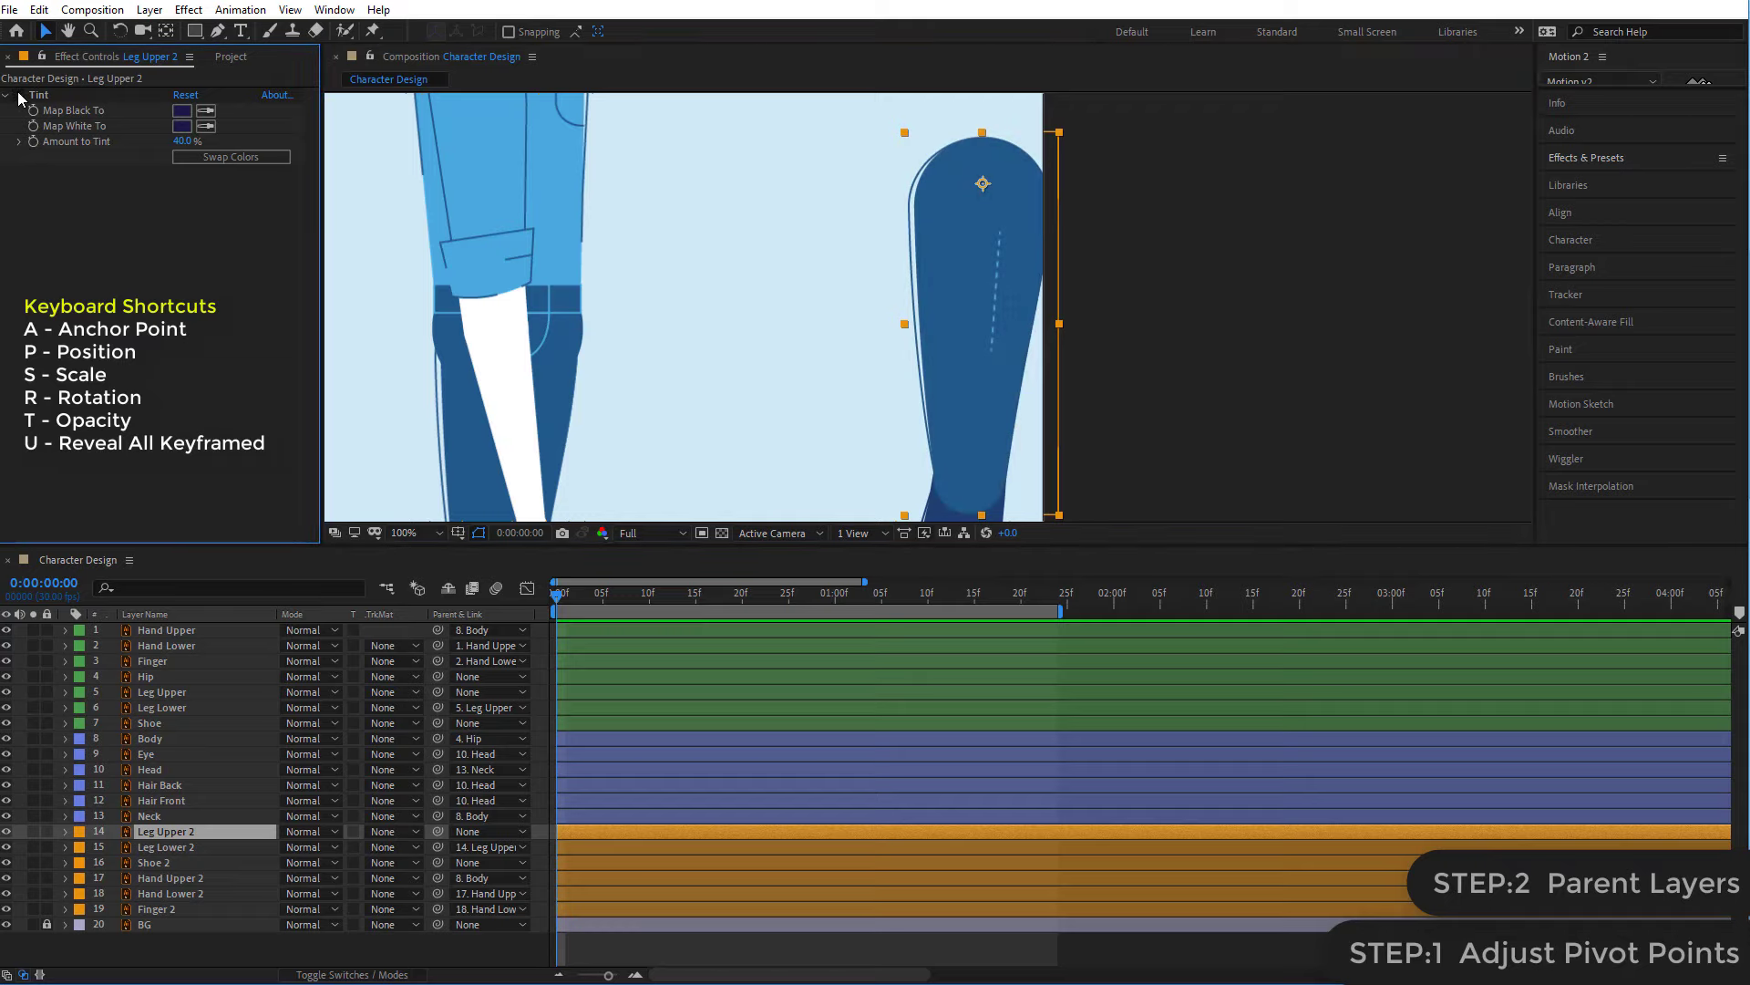
{"action": "left_click", "coordinate": [19, 94]}
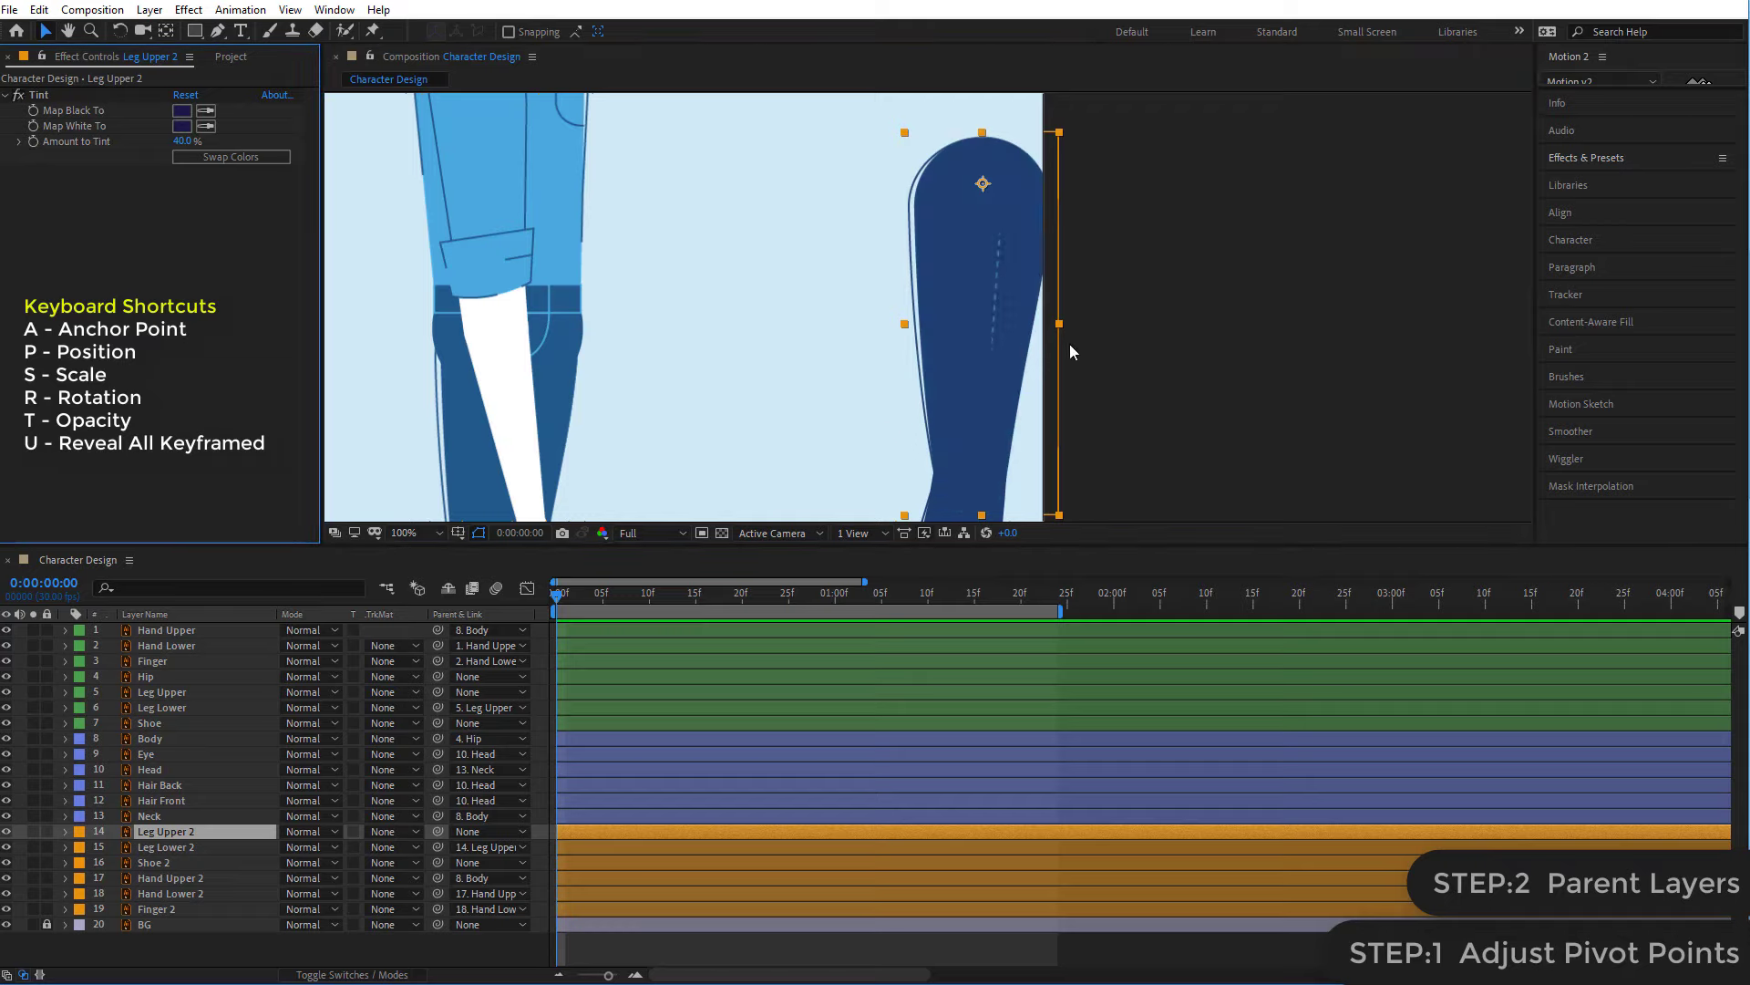
{"action": "key", "text": "comma"}
{"action": "left_click_drag", "start_coordinate": [950, 246], "coordinate": [756, 336]}
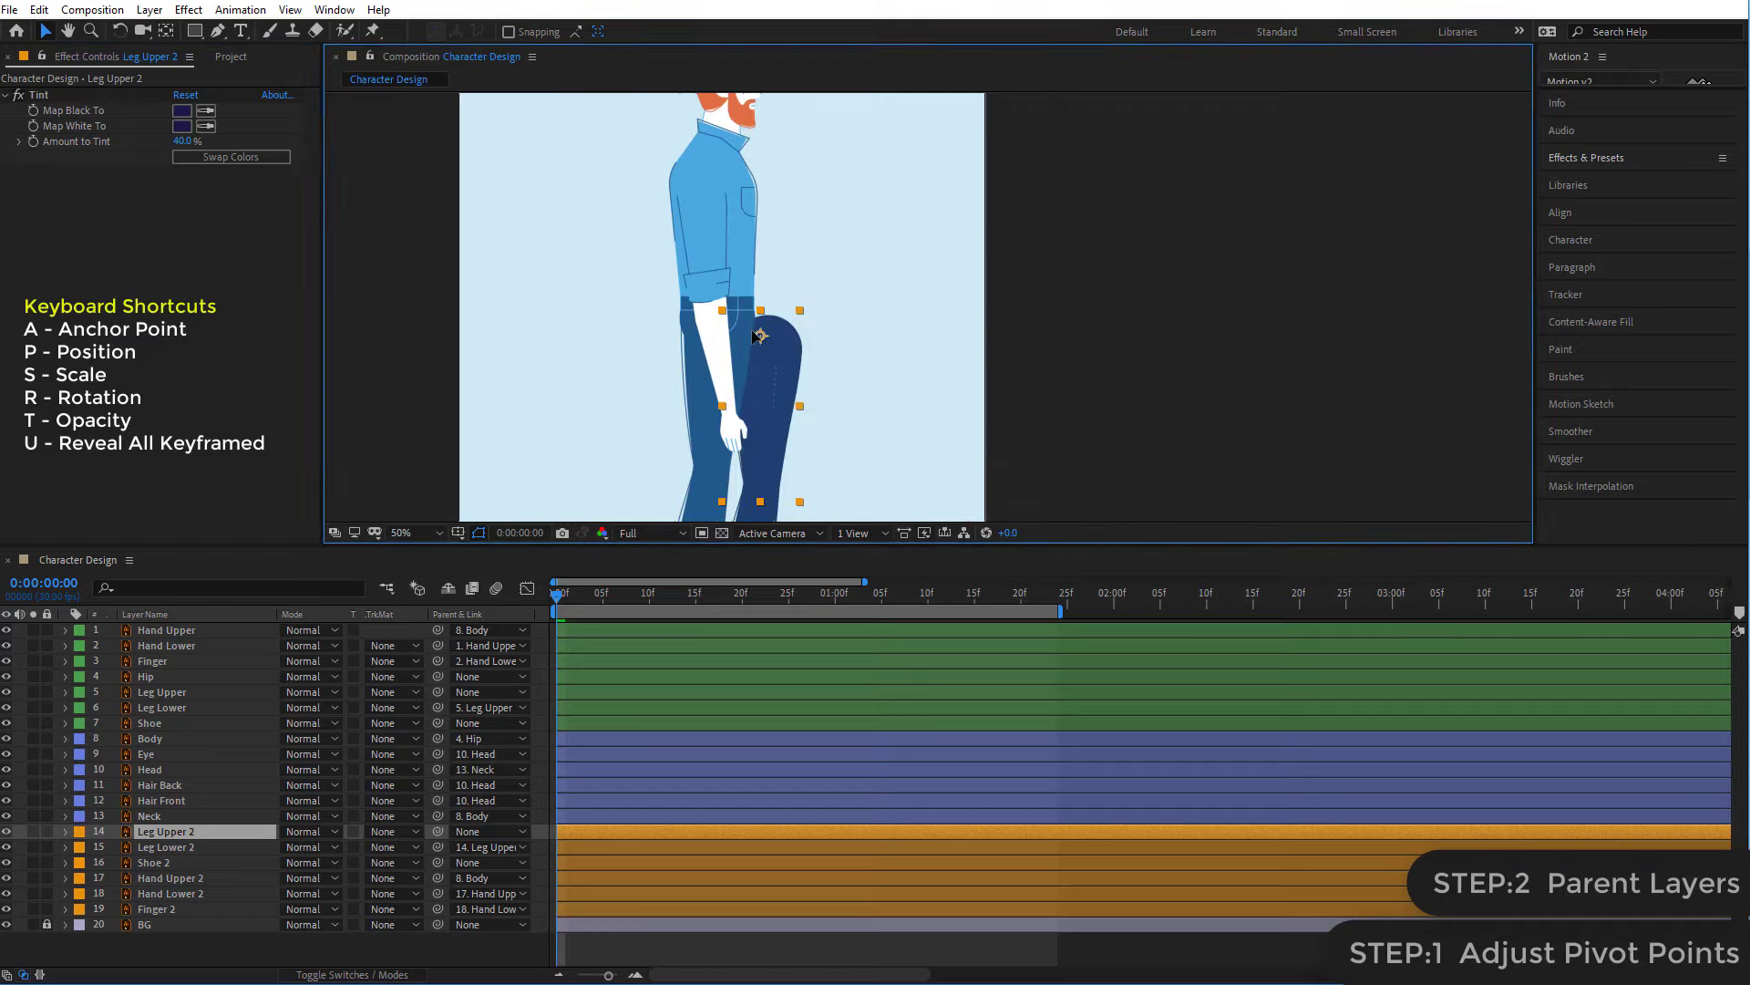
{"action": "left_click", "coordinate": [1139, 273]}
{"action": "key", "text": "ctrl+z"}
{"action": "key", "text": "ctrl+z"}
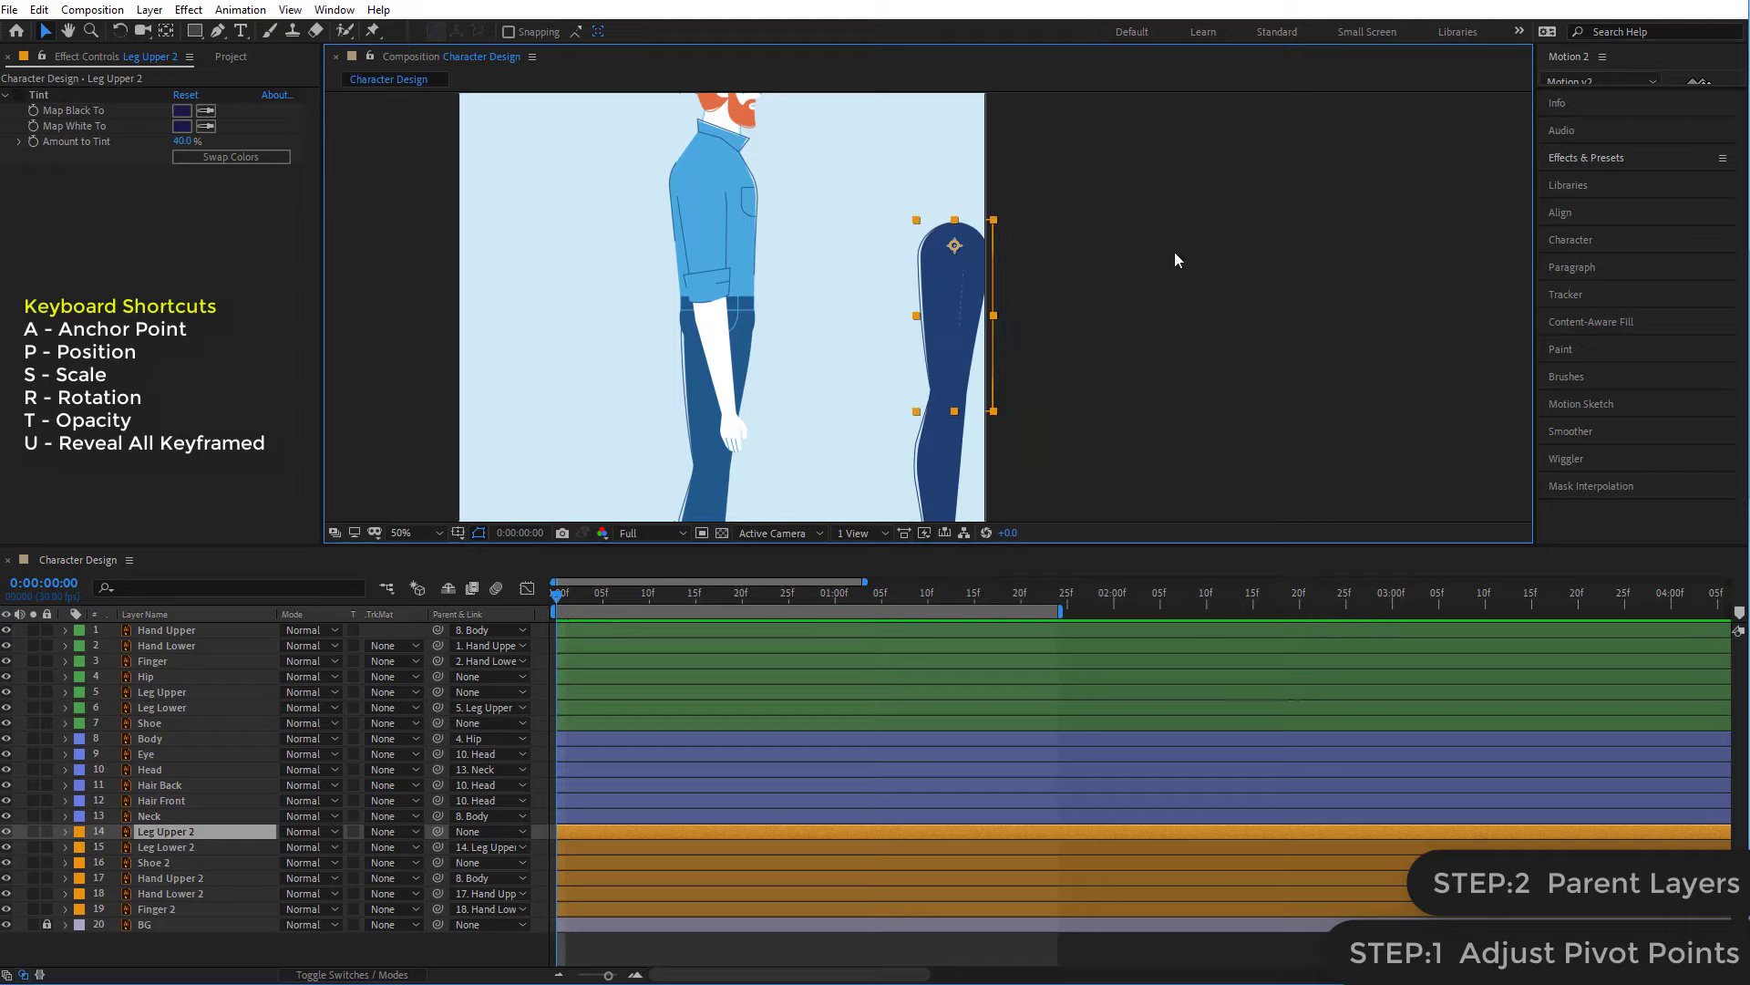
{"action": "key", "text": "ctrl+z"}
{"action": "key", "text": "ctrl+z"}
{"action": "key", "text": "ctrl+z"}
{"action": "key", "text": "ctrl+z"}
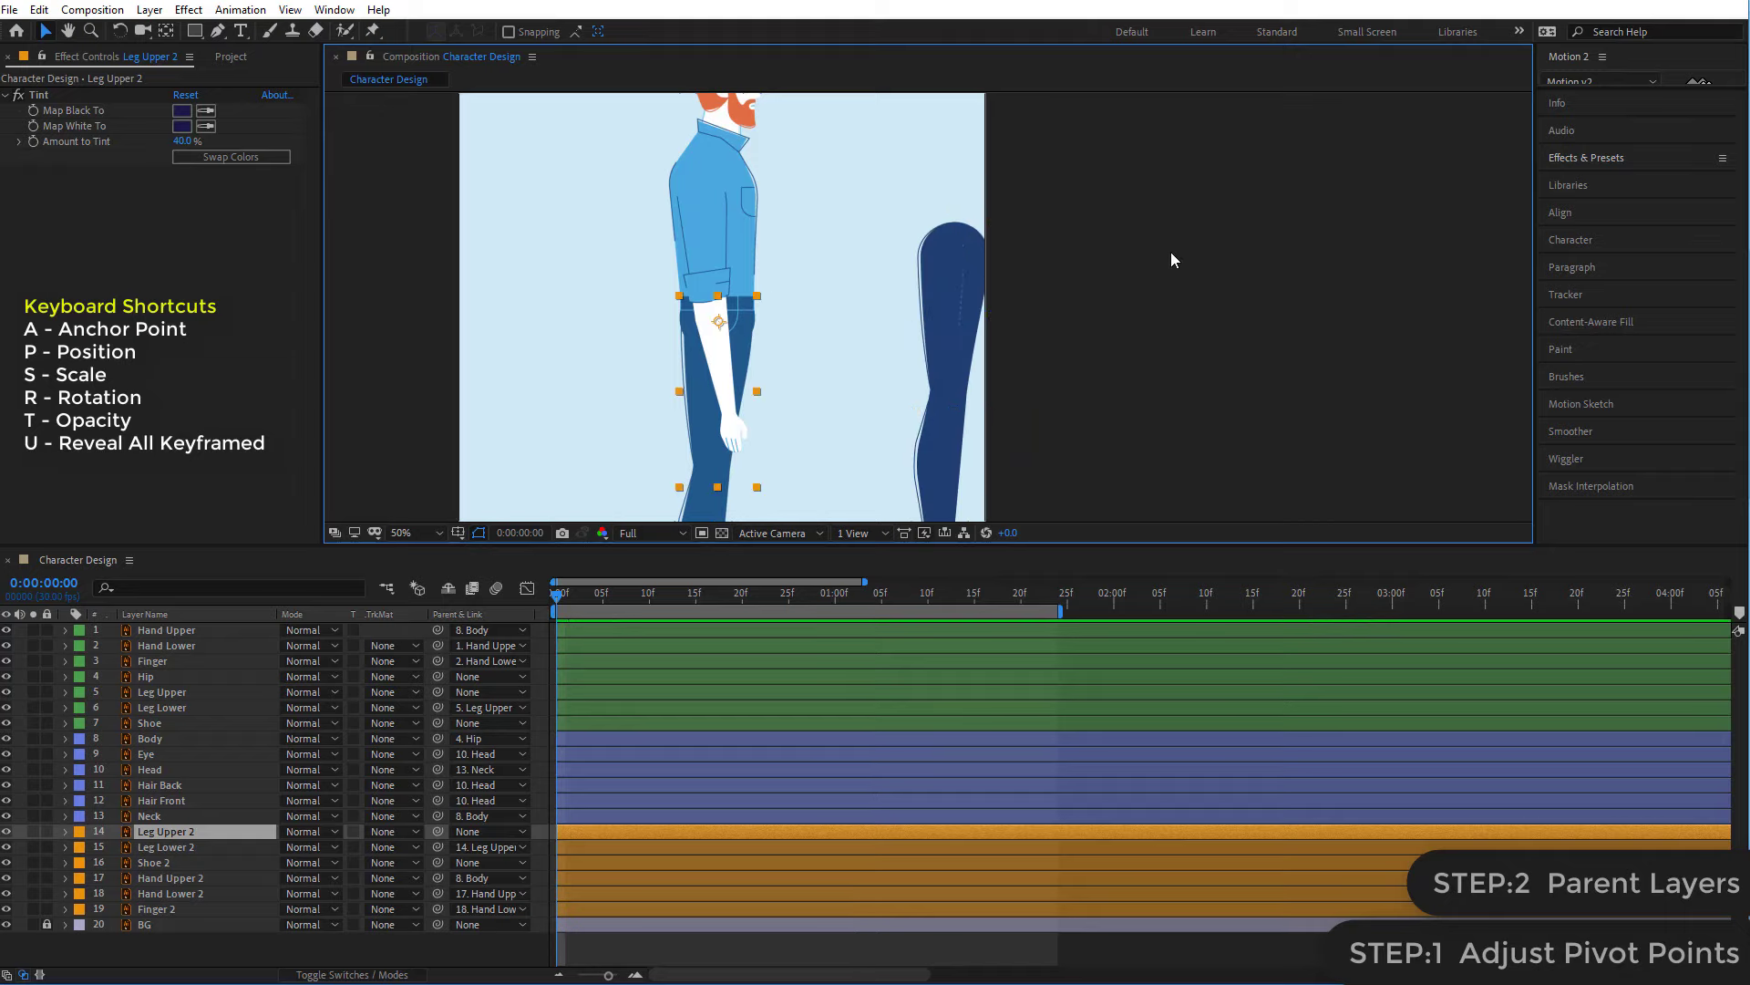
{"action": "key", "text": "ctrl+z"}
{"action": "left_click", "coordinate": [1136, 282]}
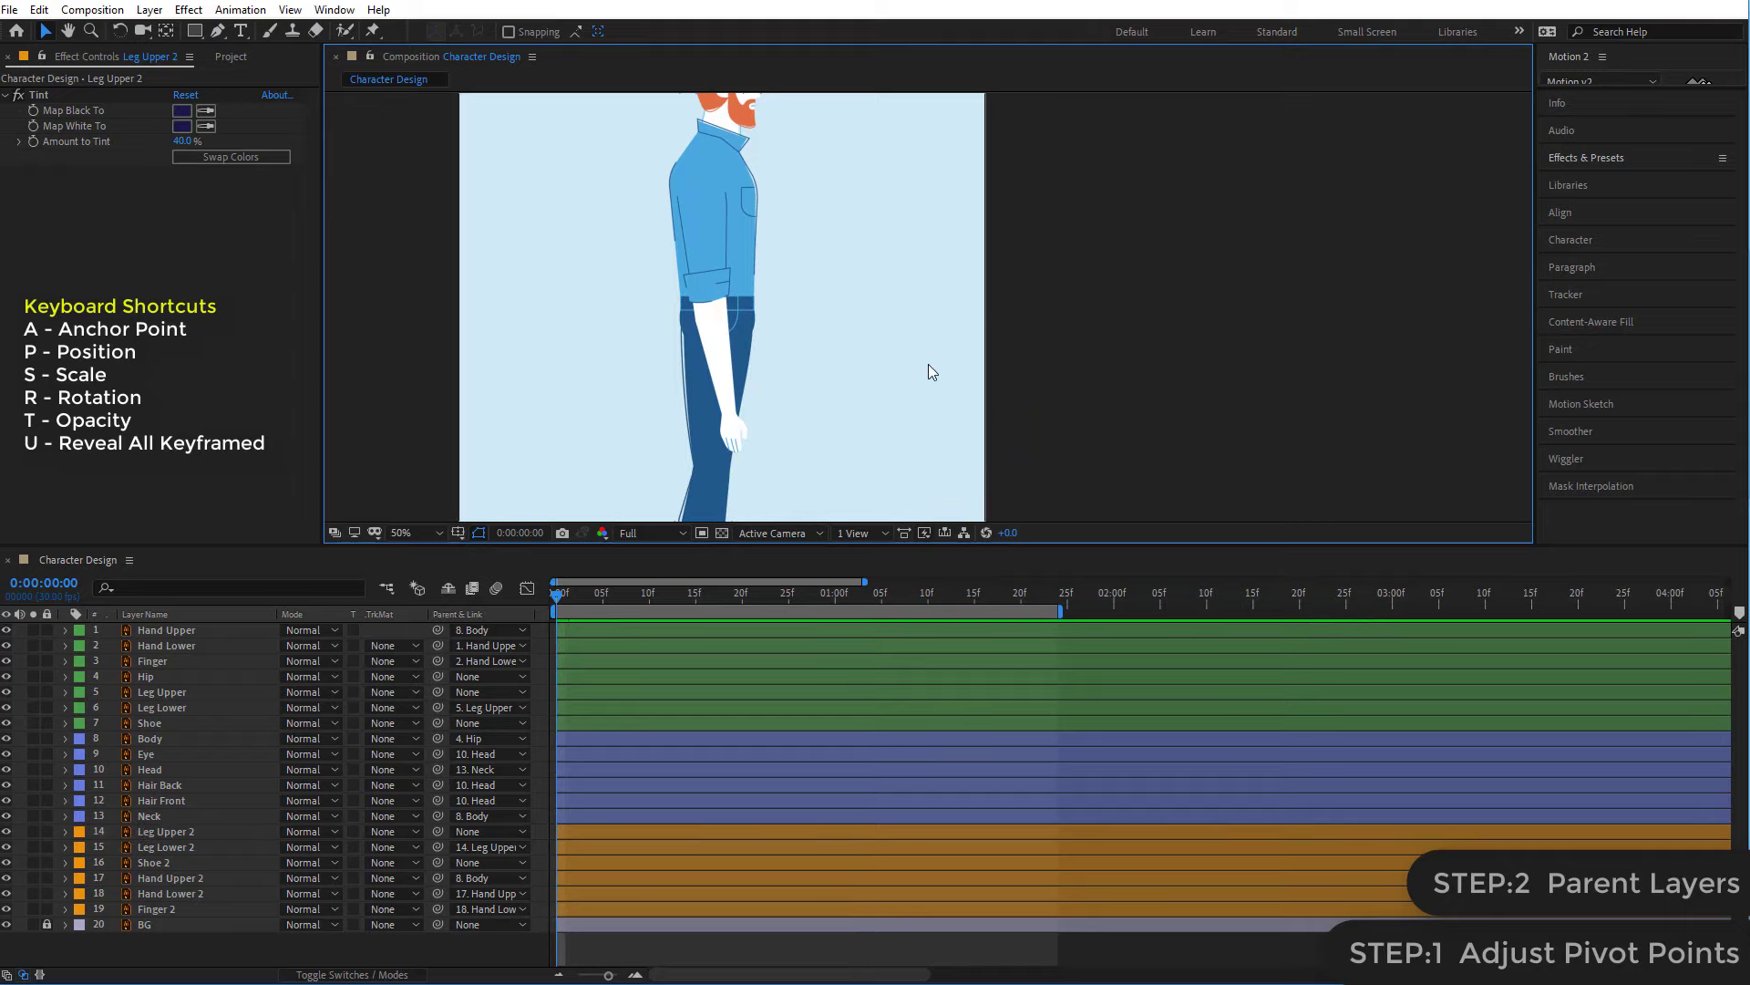
{"action": "left_click", "coordinate": [409, 531]}
{"action": "left_click", "coordinate": [412, 549]}
{"action": "left_click", "coordinate": [151, 723]}
{"action": "left_click", "coordinate": [155, 863], "text": "ctrl"}
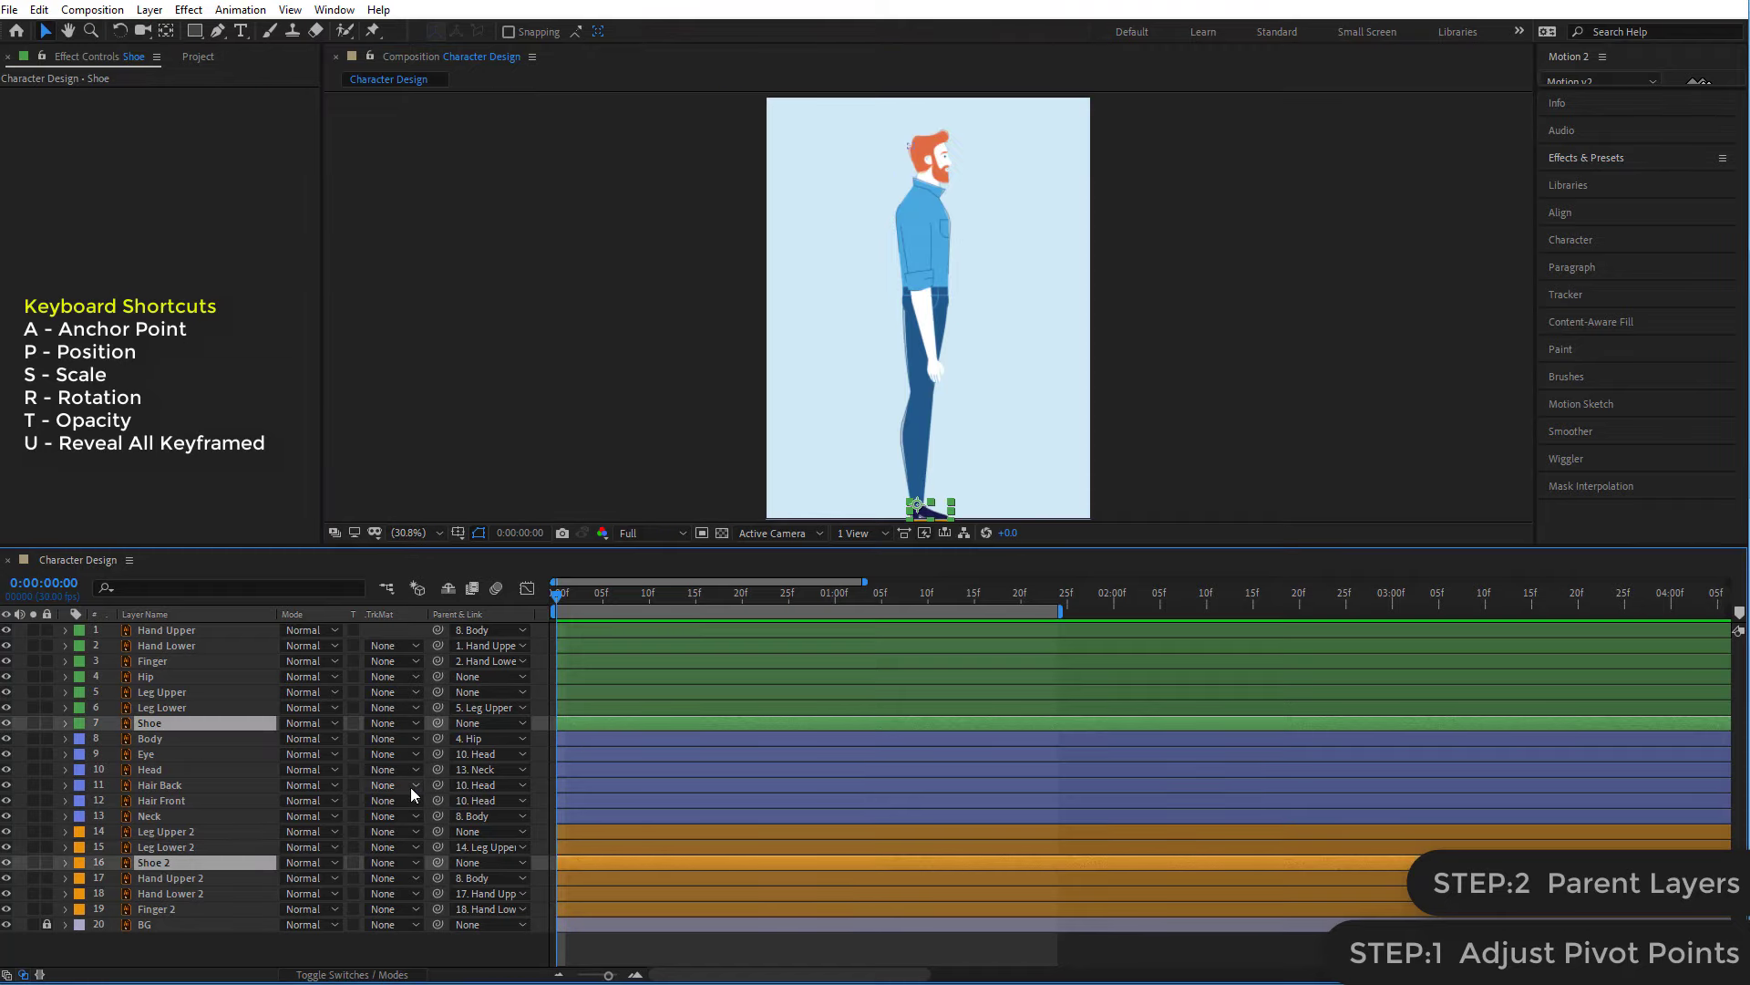
- Keyframe both shoes' Position, moving Shoe forward to 806.5,1449 and Shoe 2 back to 349.5,1449
{"action": "key", "text": "r"}
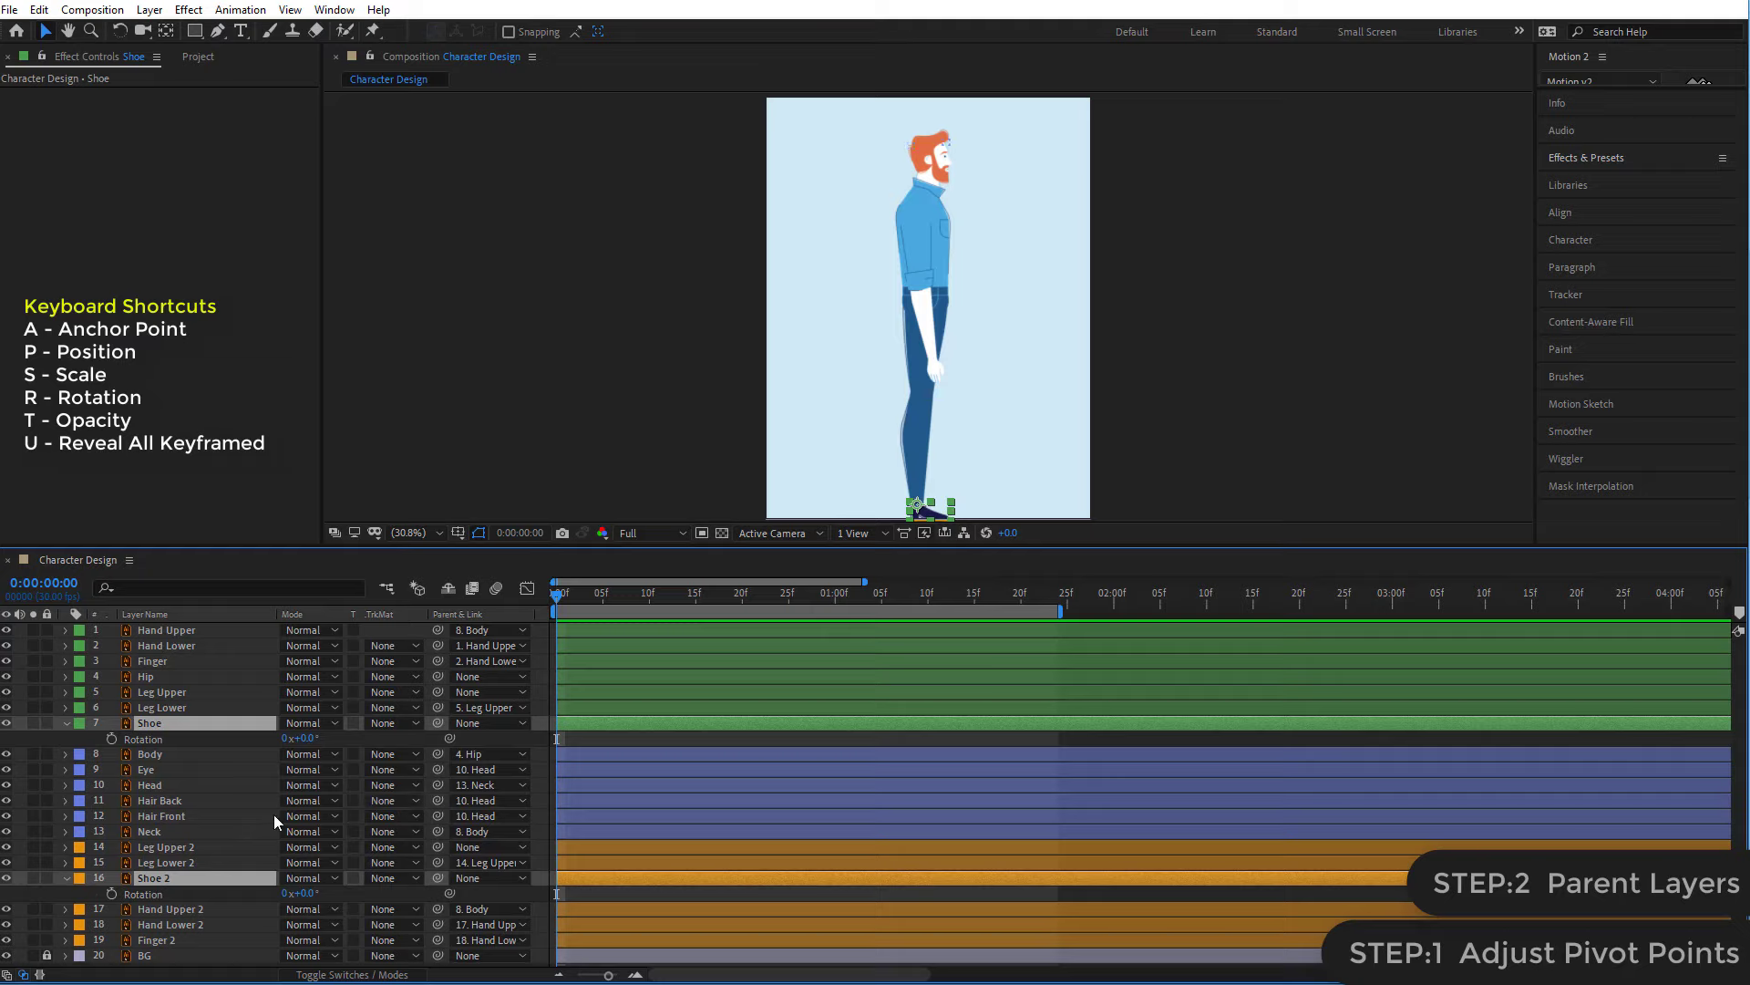
{"action": "key", "text": "p"}
{"action": "left_click", "coordinate": [112, 739]}
{"action": "left_click", "coordinate": [578, 737]}
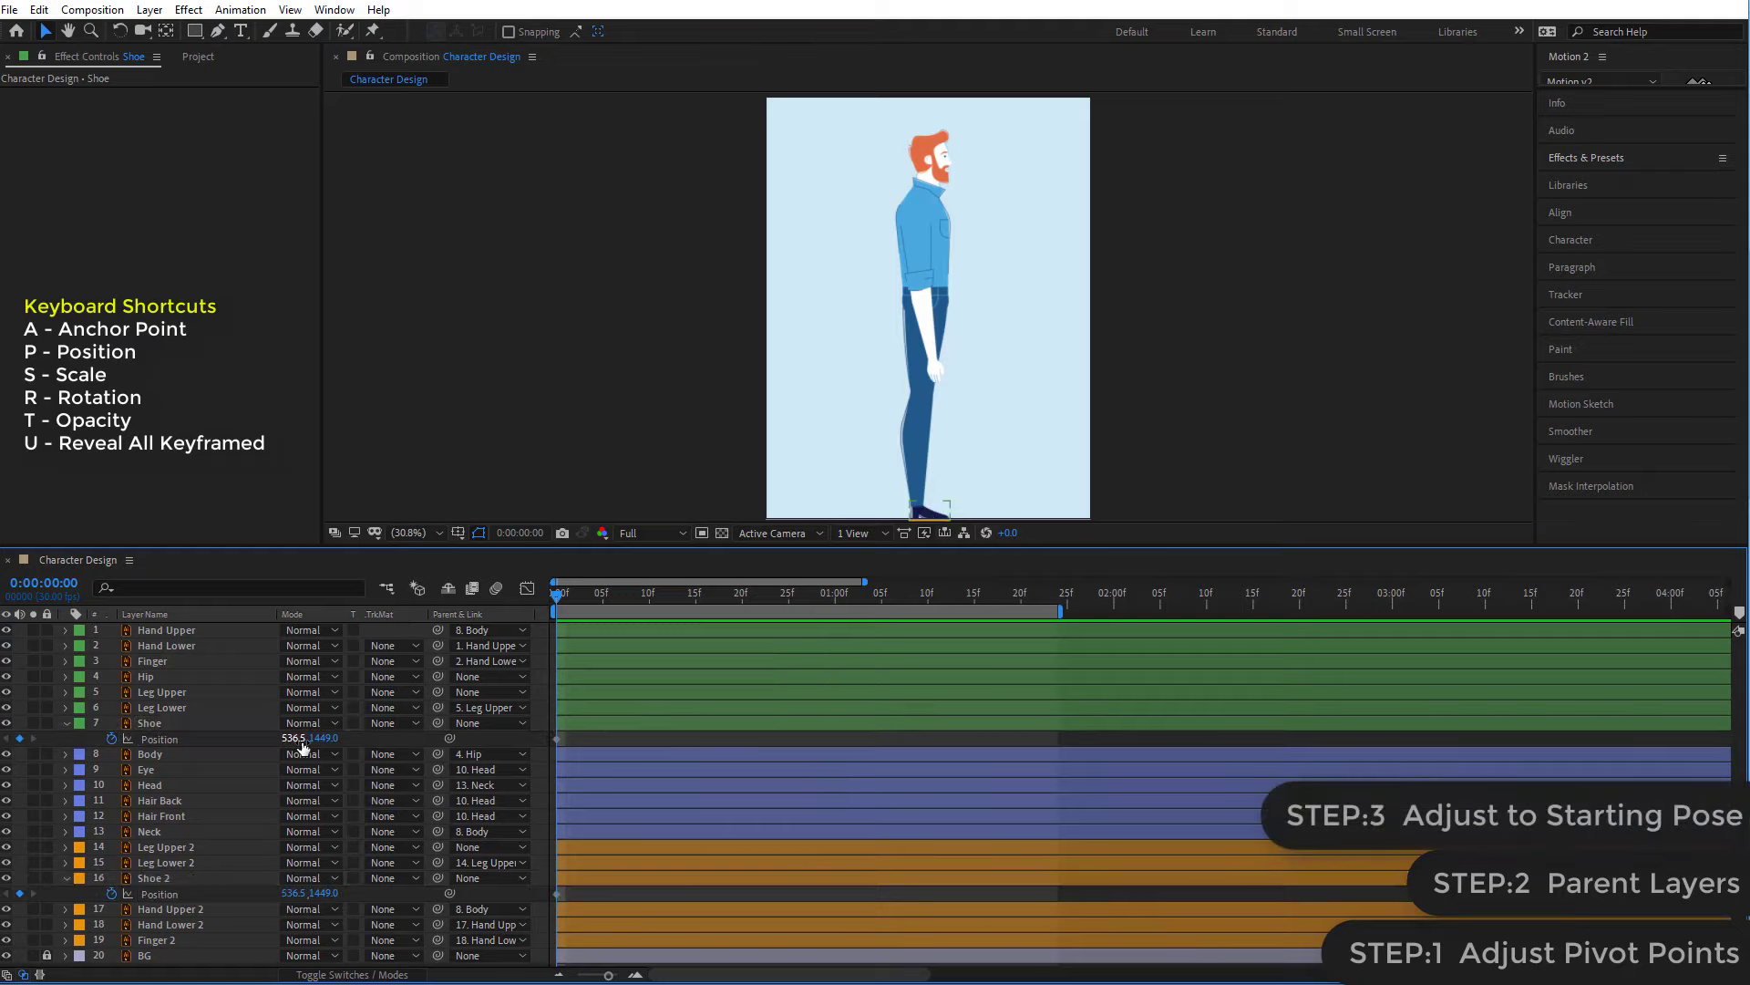
{"action": "left_click_drag", "start_coordinate": [294, 738], "coordinate": [529, 725]}
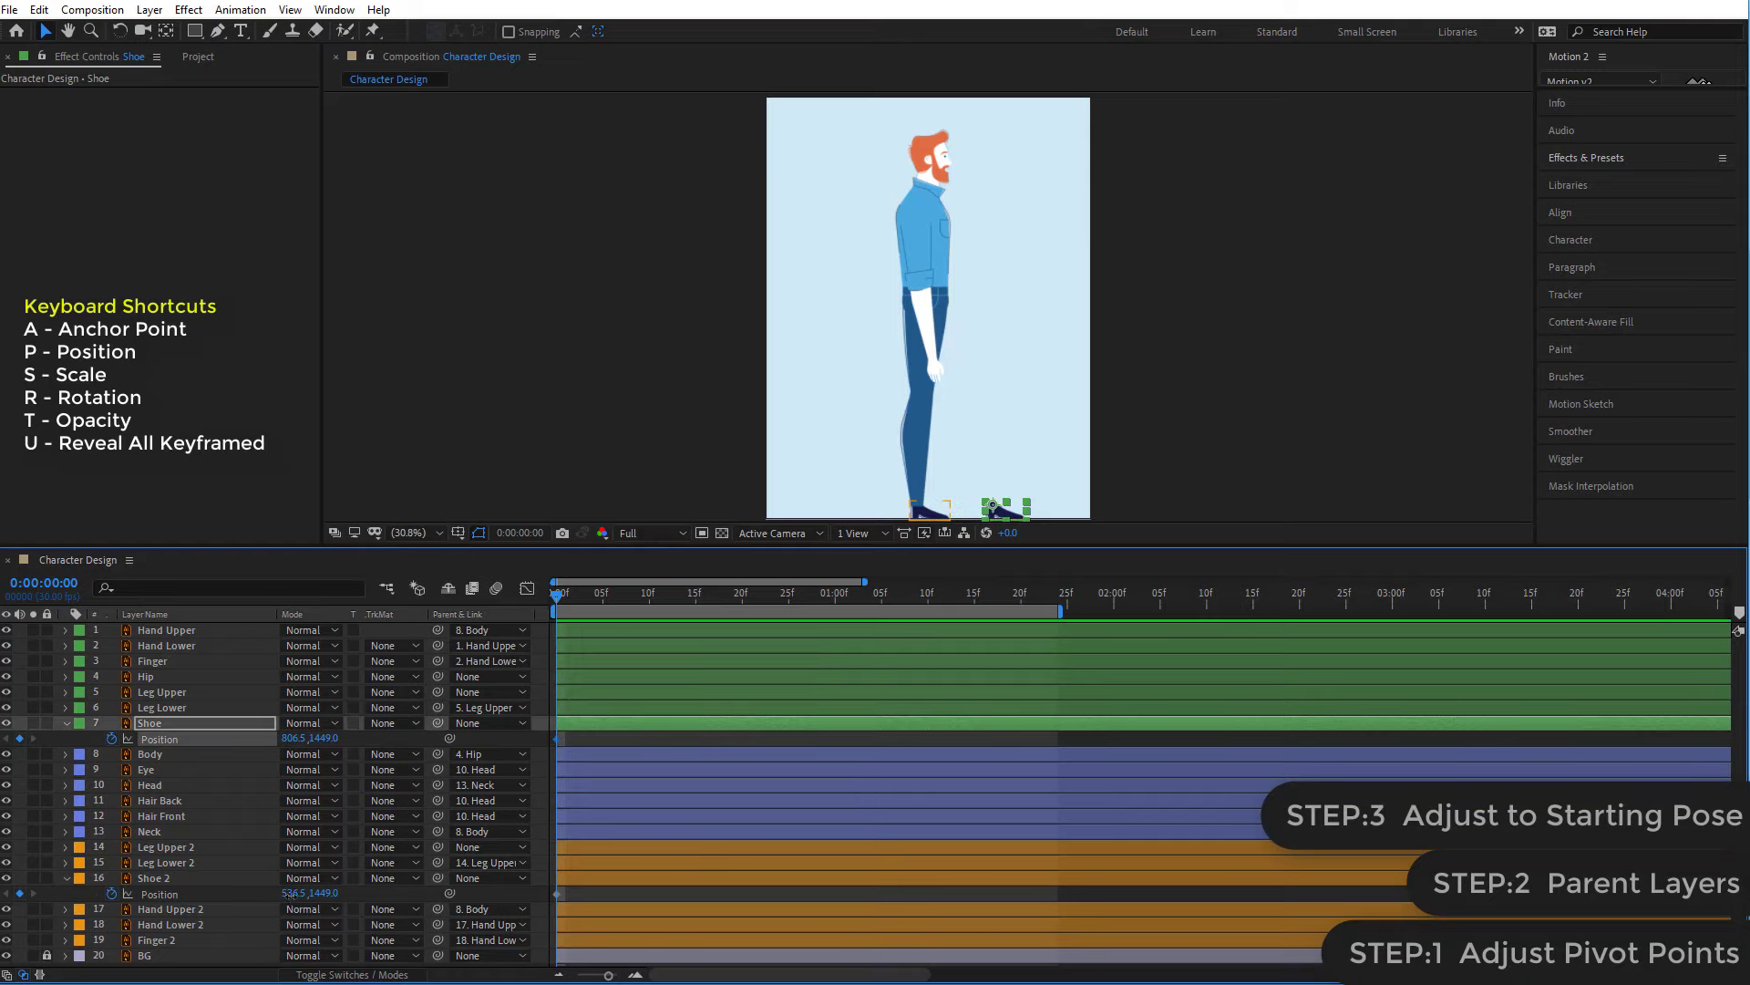
{"action": "left_click_drag", "start_coordinate": [296, 894], "coordinate": [133, 909]}
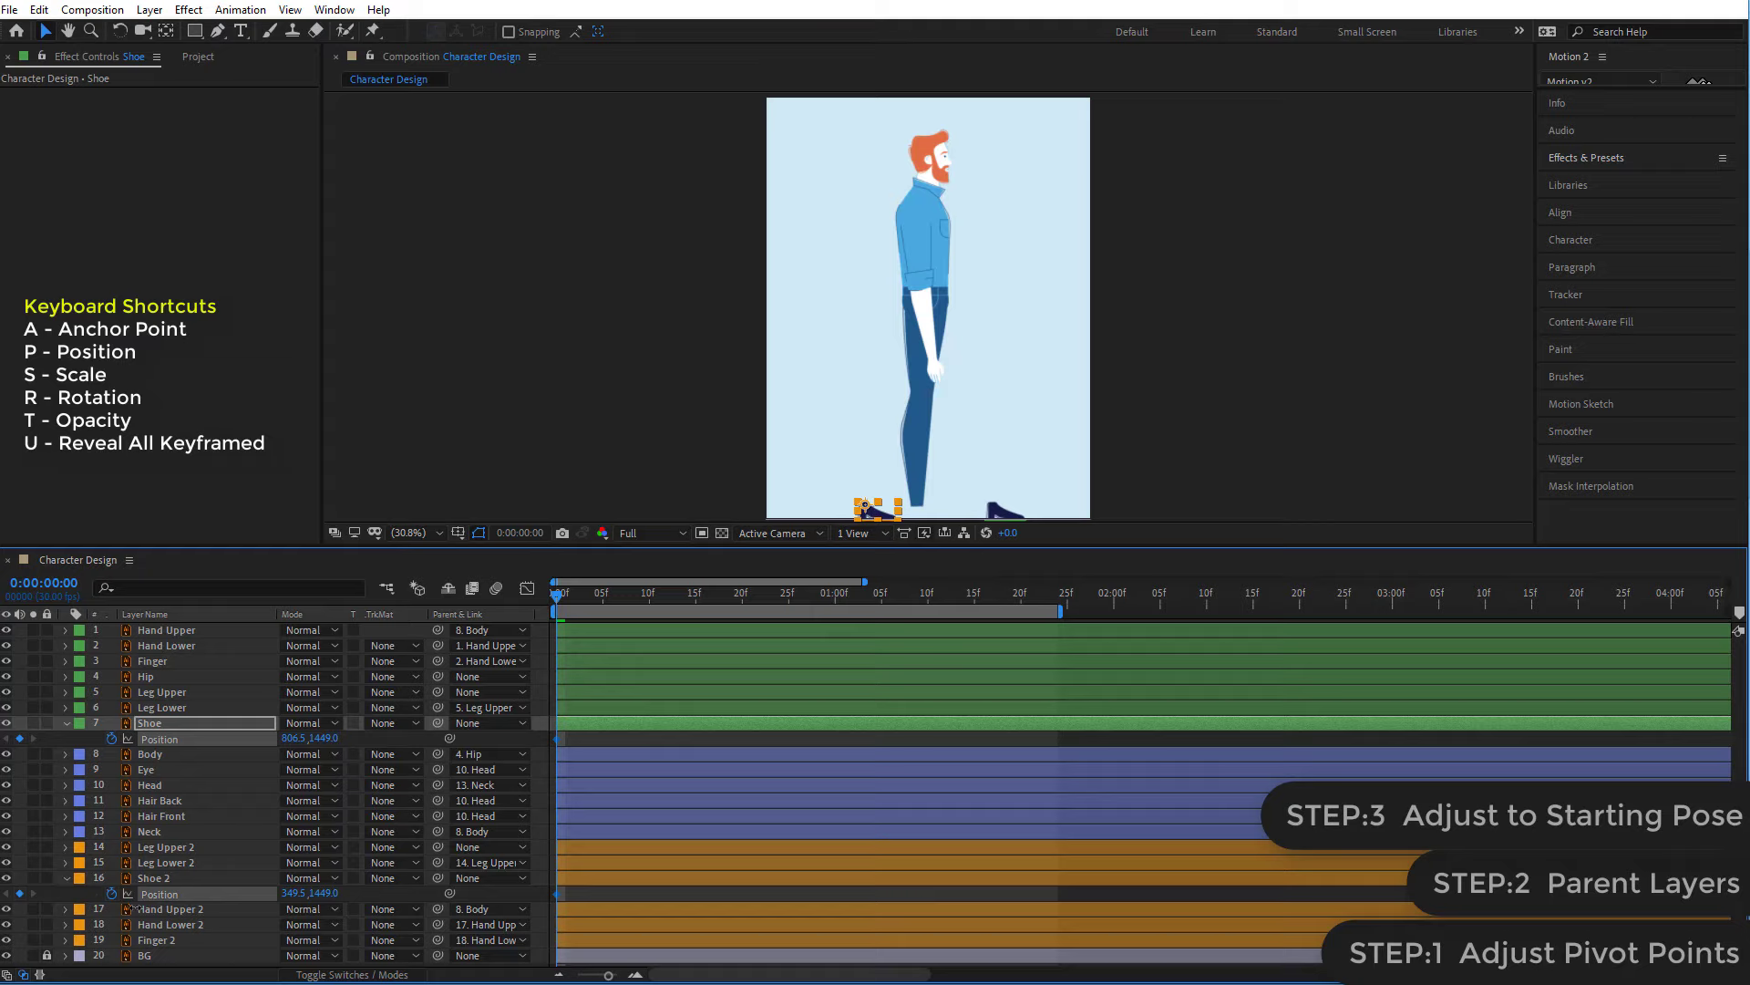
- Lower the Hip layer slightly by nudging its Position Y down
{"action": "left_click", "coordinate": [1228, 342]}
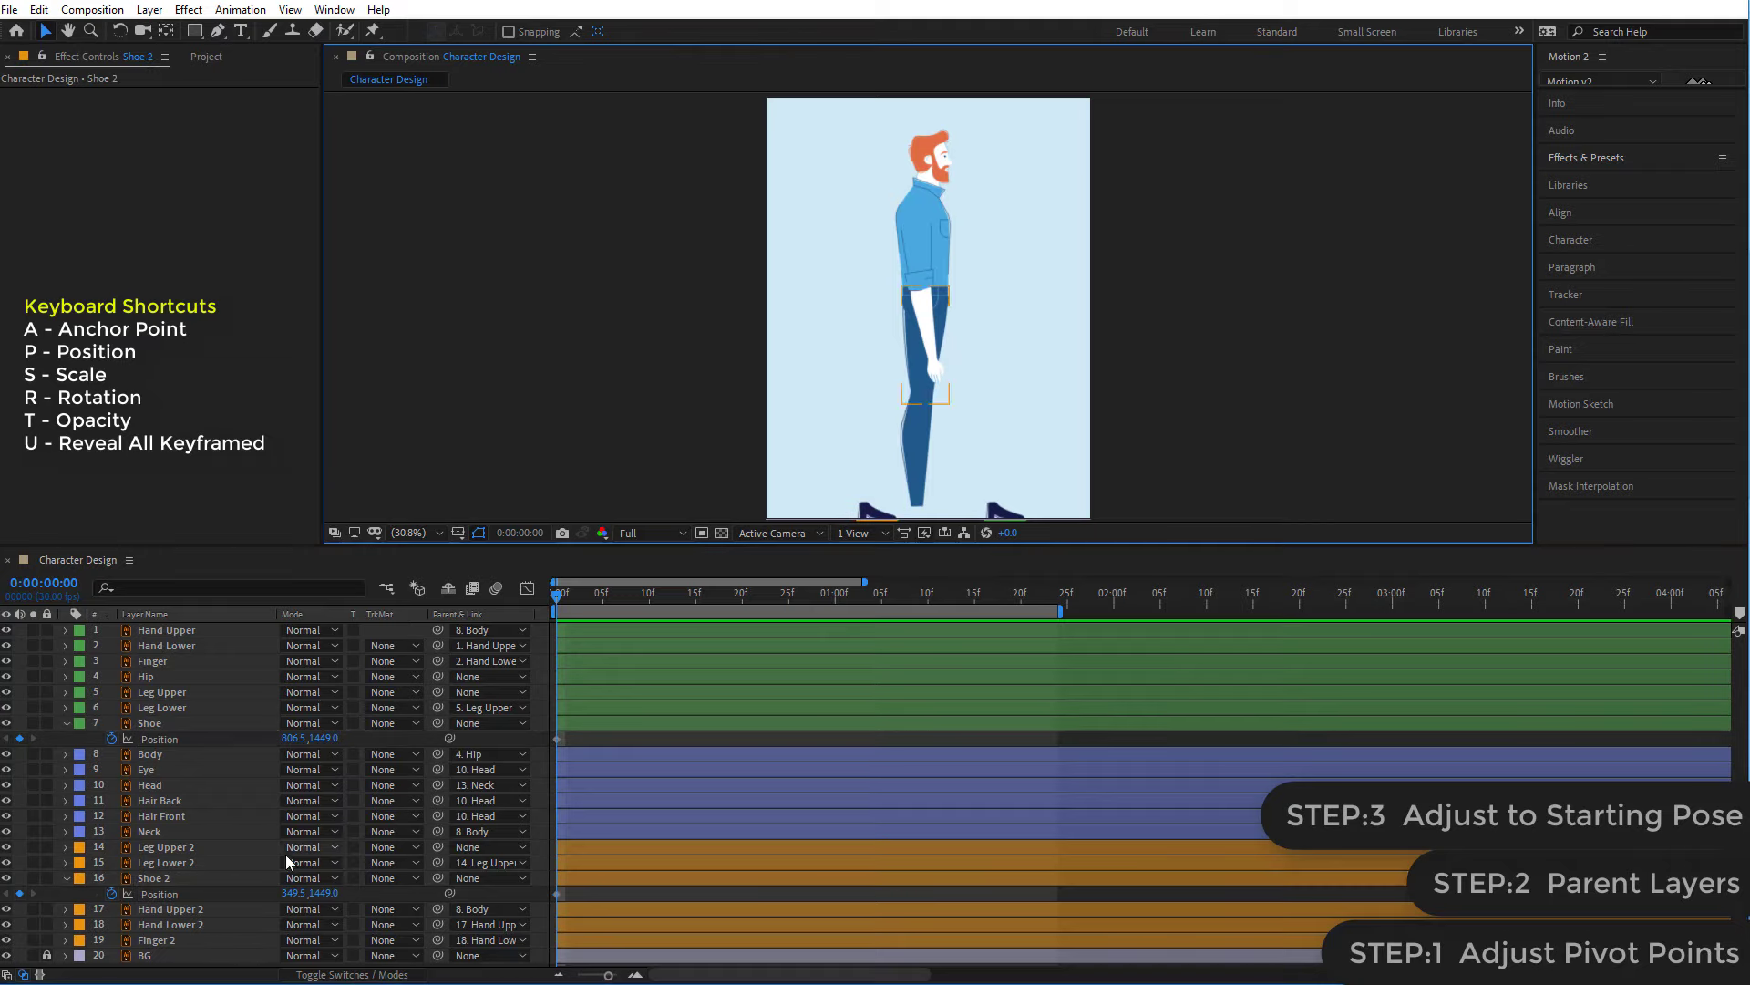
{"action": "left_click", "coordinate": [150, 675]}
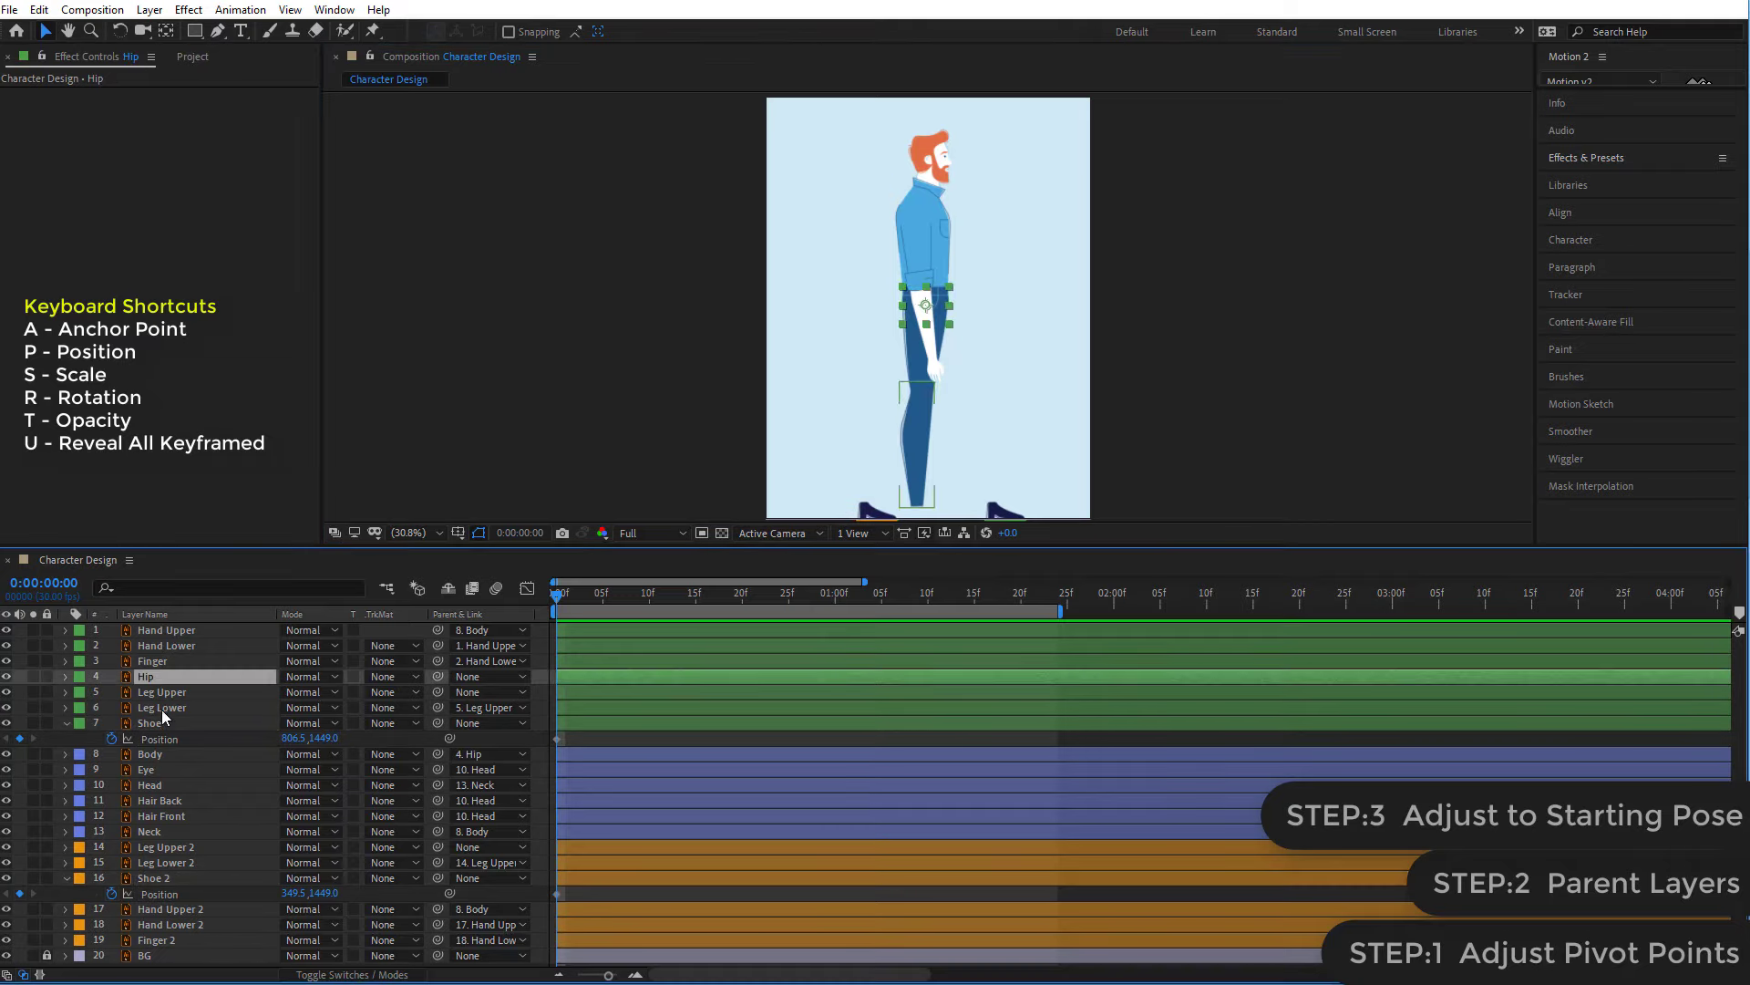
{"action": "key", "text": "p"}
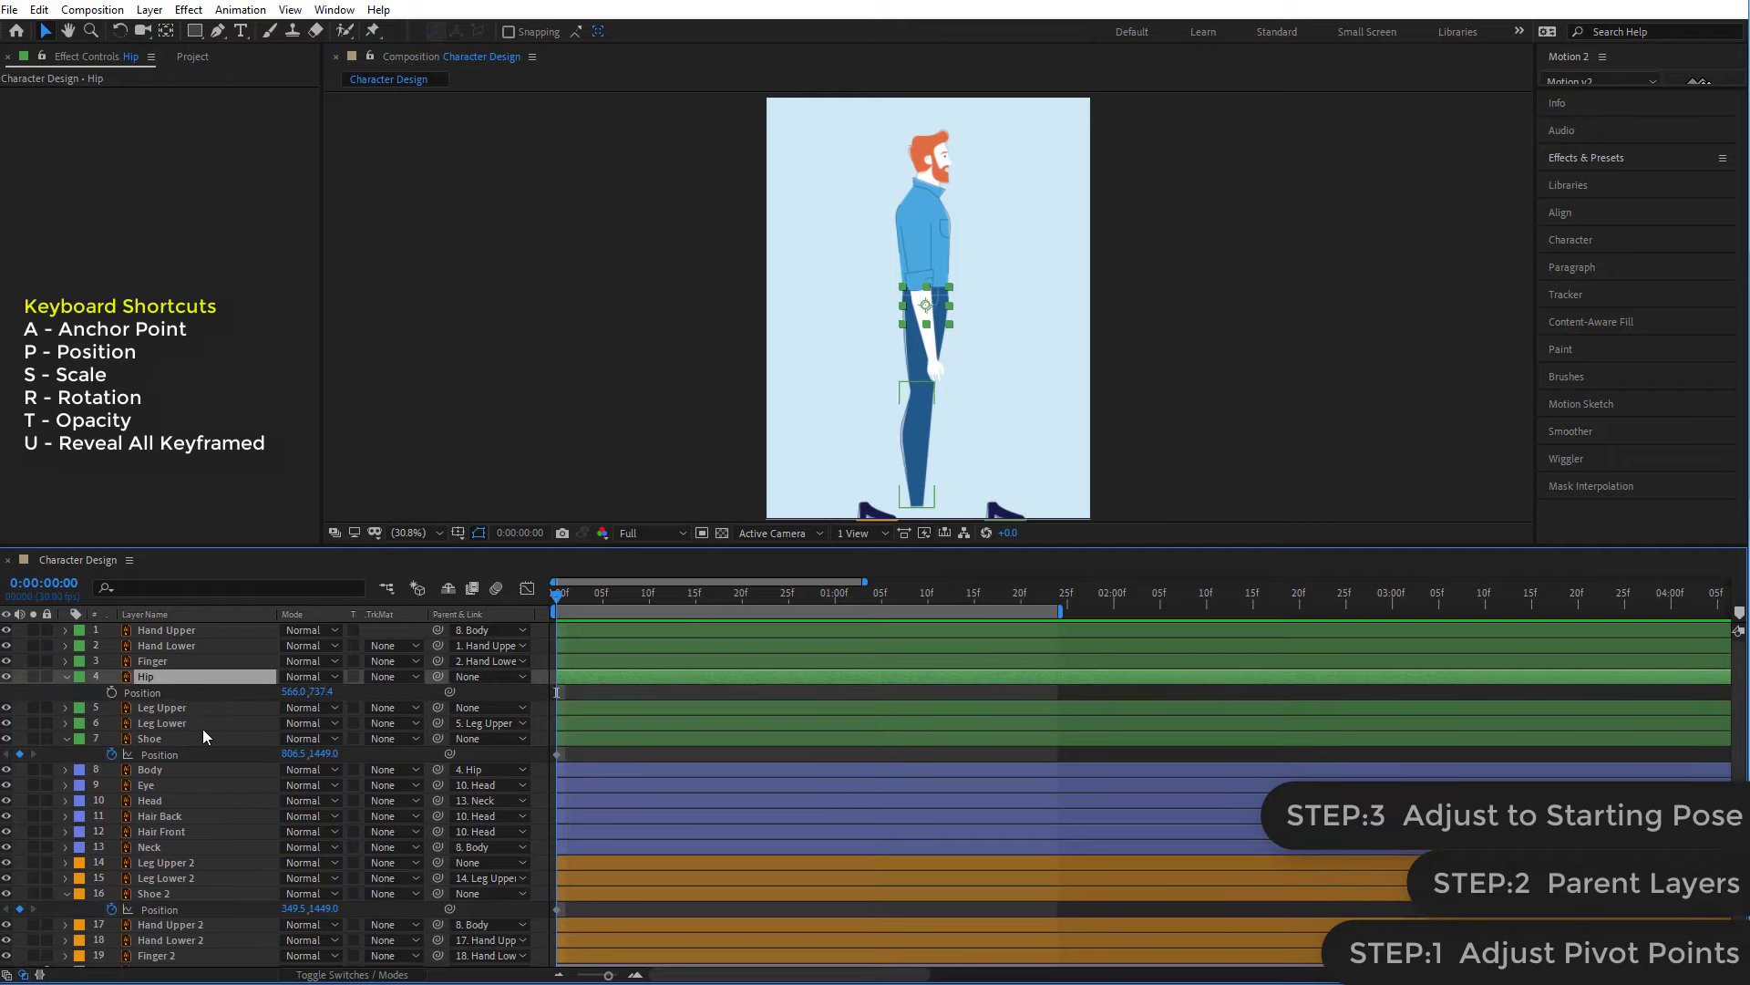
{"action": "mouse_move", "coordinate": [321, 692]}
{"action": "left_mouse_down"}
{"action": "mouse_move", "coordinate": [381, 701]}
{"action": "mouse_move", "coordinate": [321, 699]}
{"action": "left_mouse_up"}
{"action": "left_click", "coordinate": [1228, 358]}
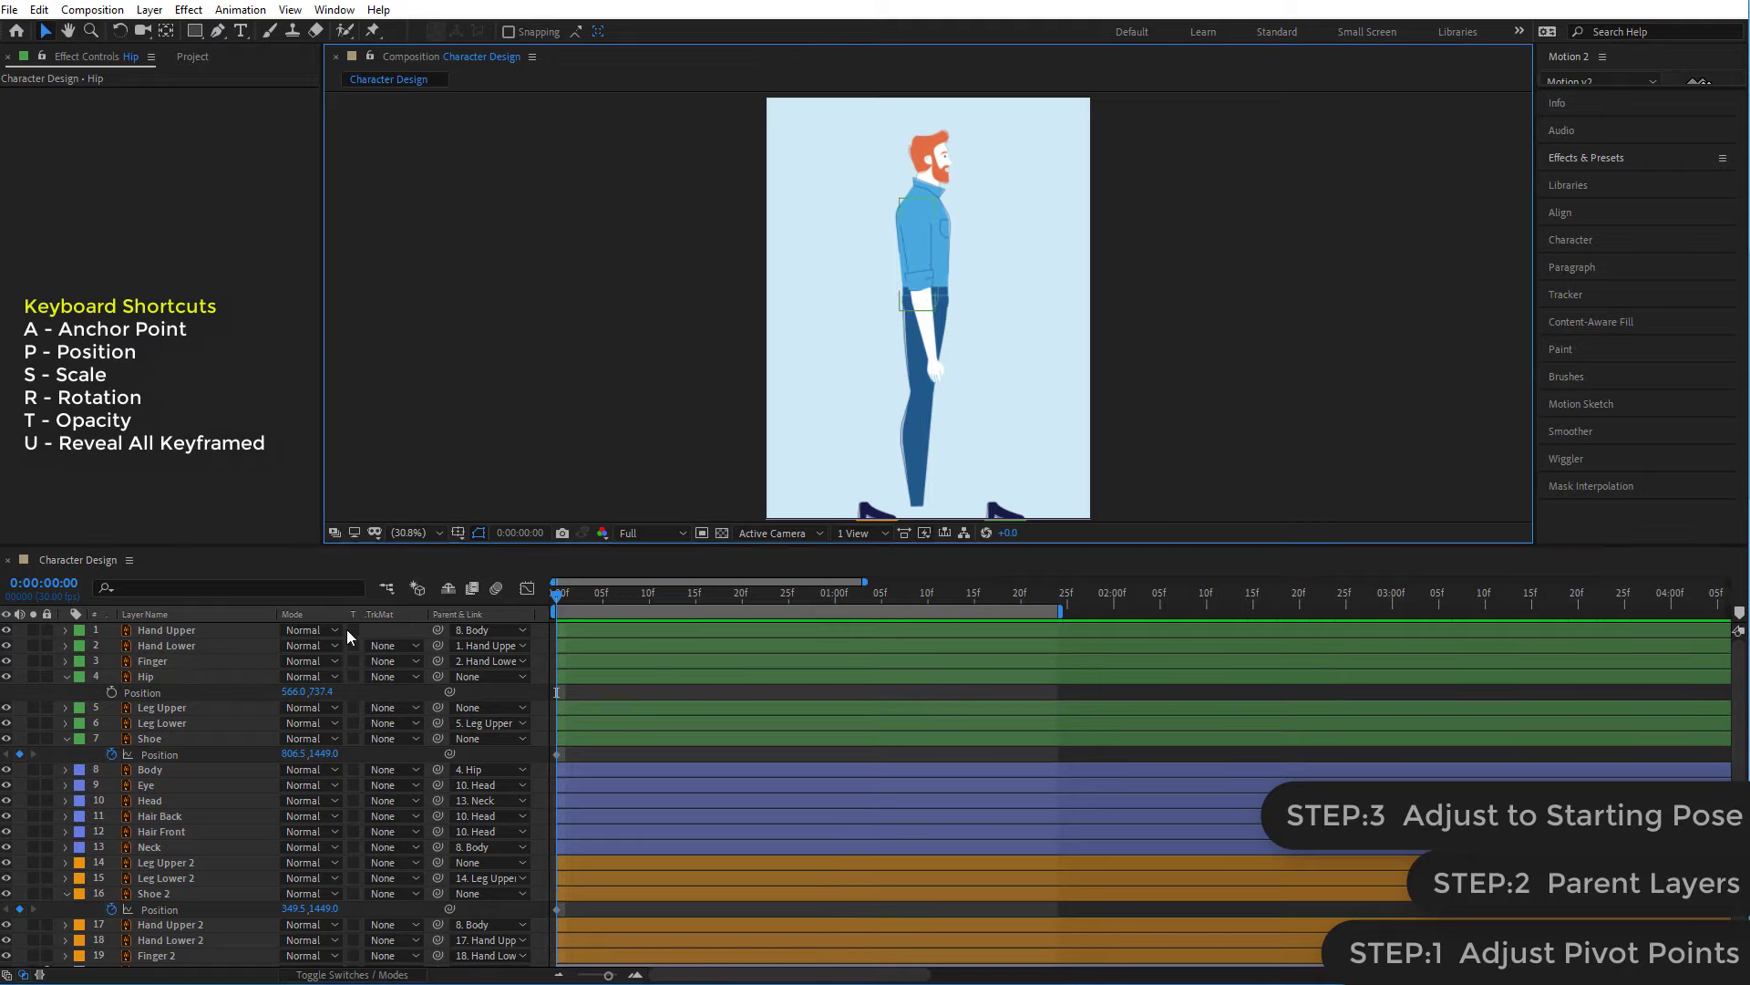
- Show Rotation for Leg Upper and Leg Lower, then angle Leg Upper forward to about -18°
{"action": "left_click", "coordinate": [909, 367]}
{"action": "left_click", "coordinate": [163, 709]}
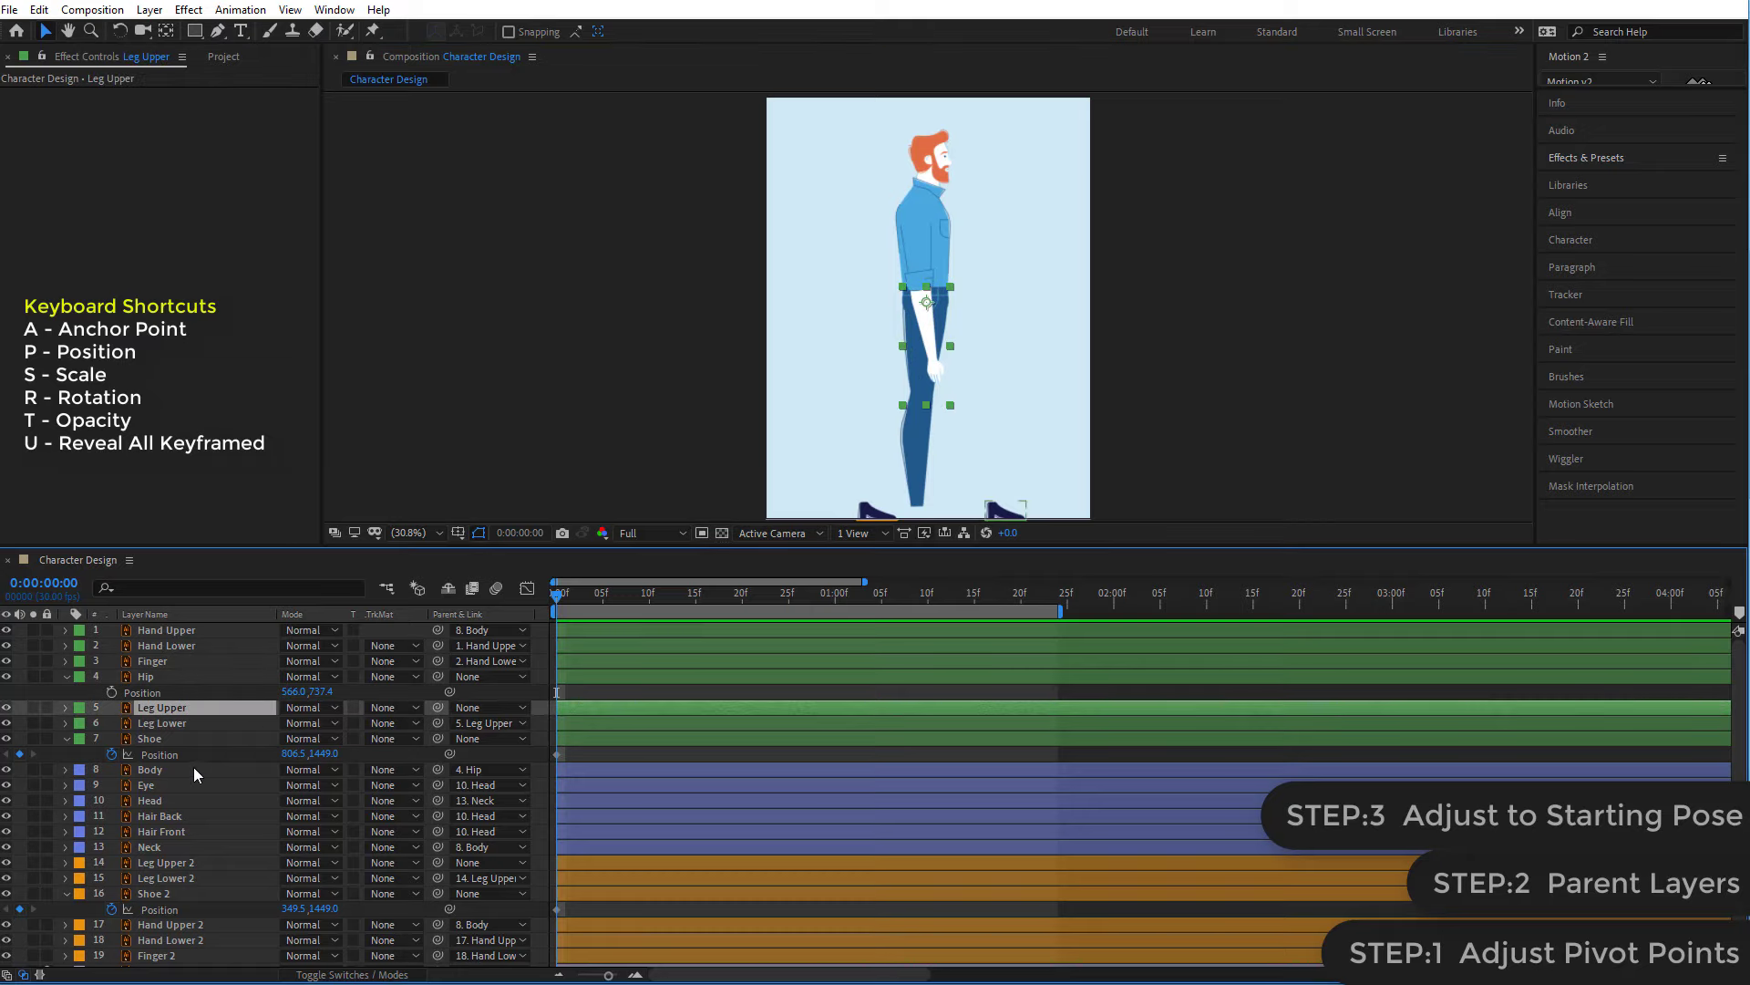
{"action": "left_click", "coordinate": [161, 722], "text": "shift"}
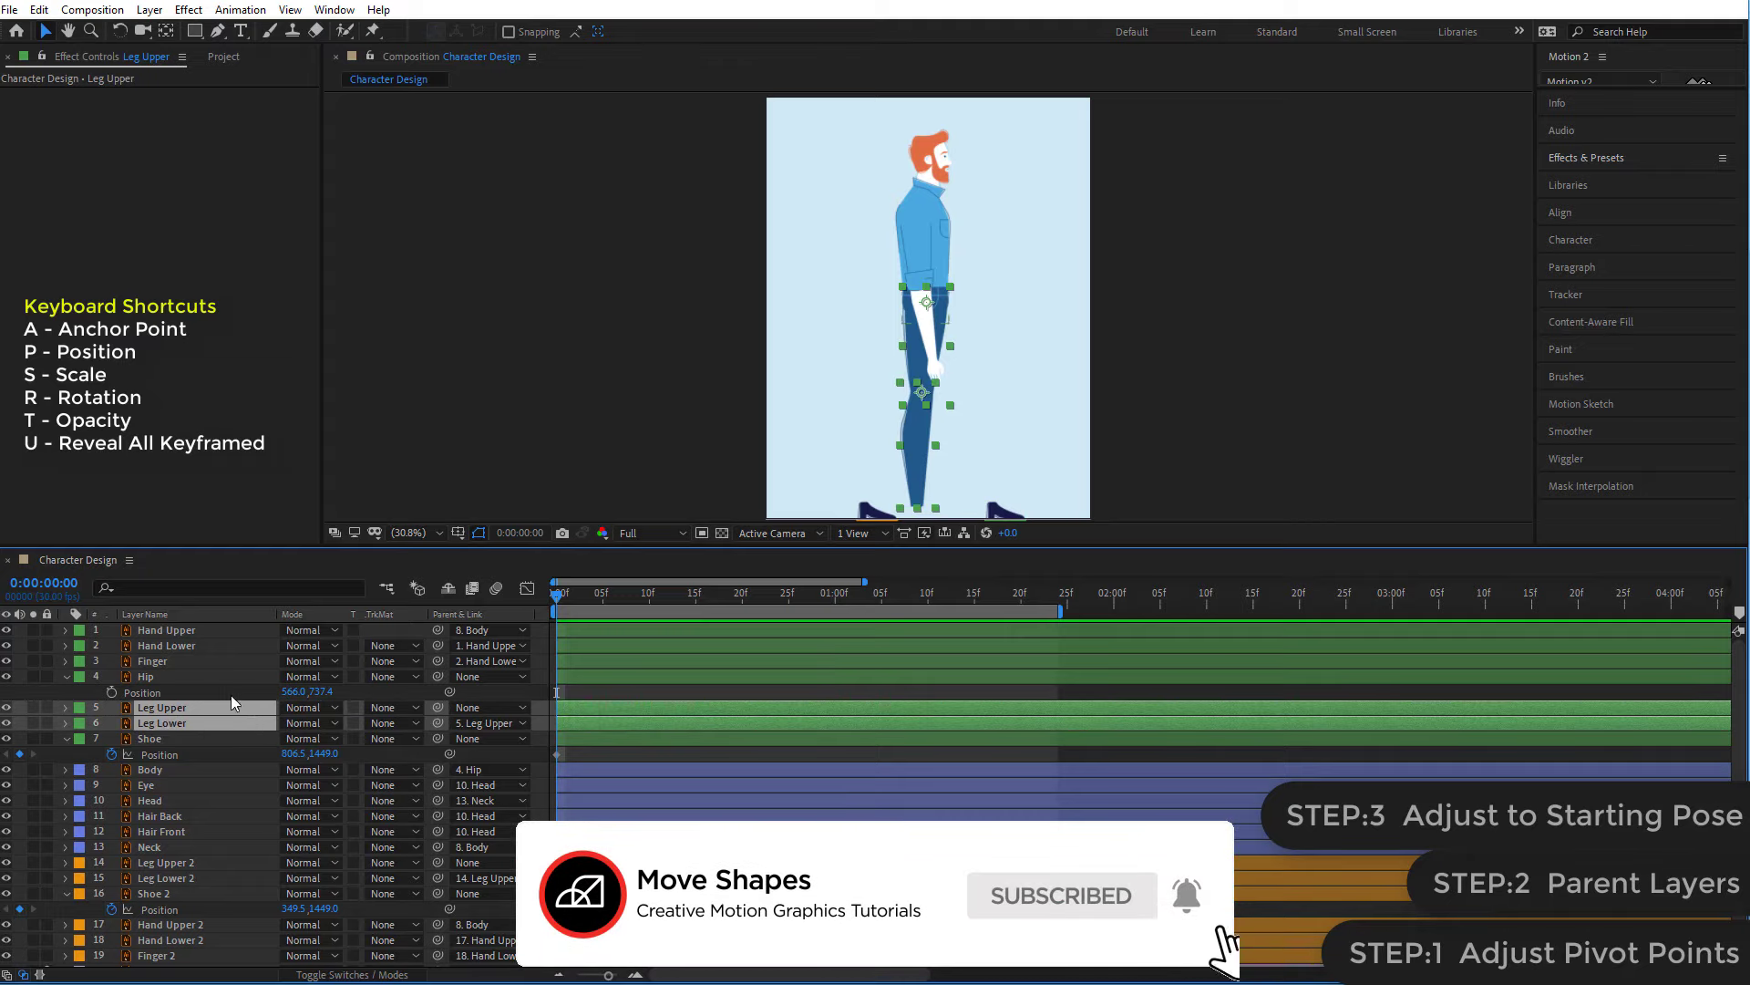
{"action": "key", "text": "r"}
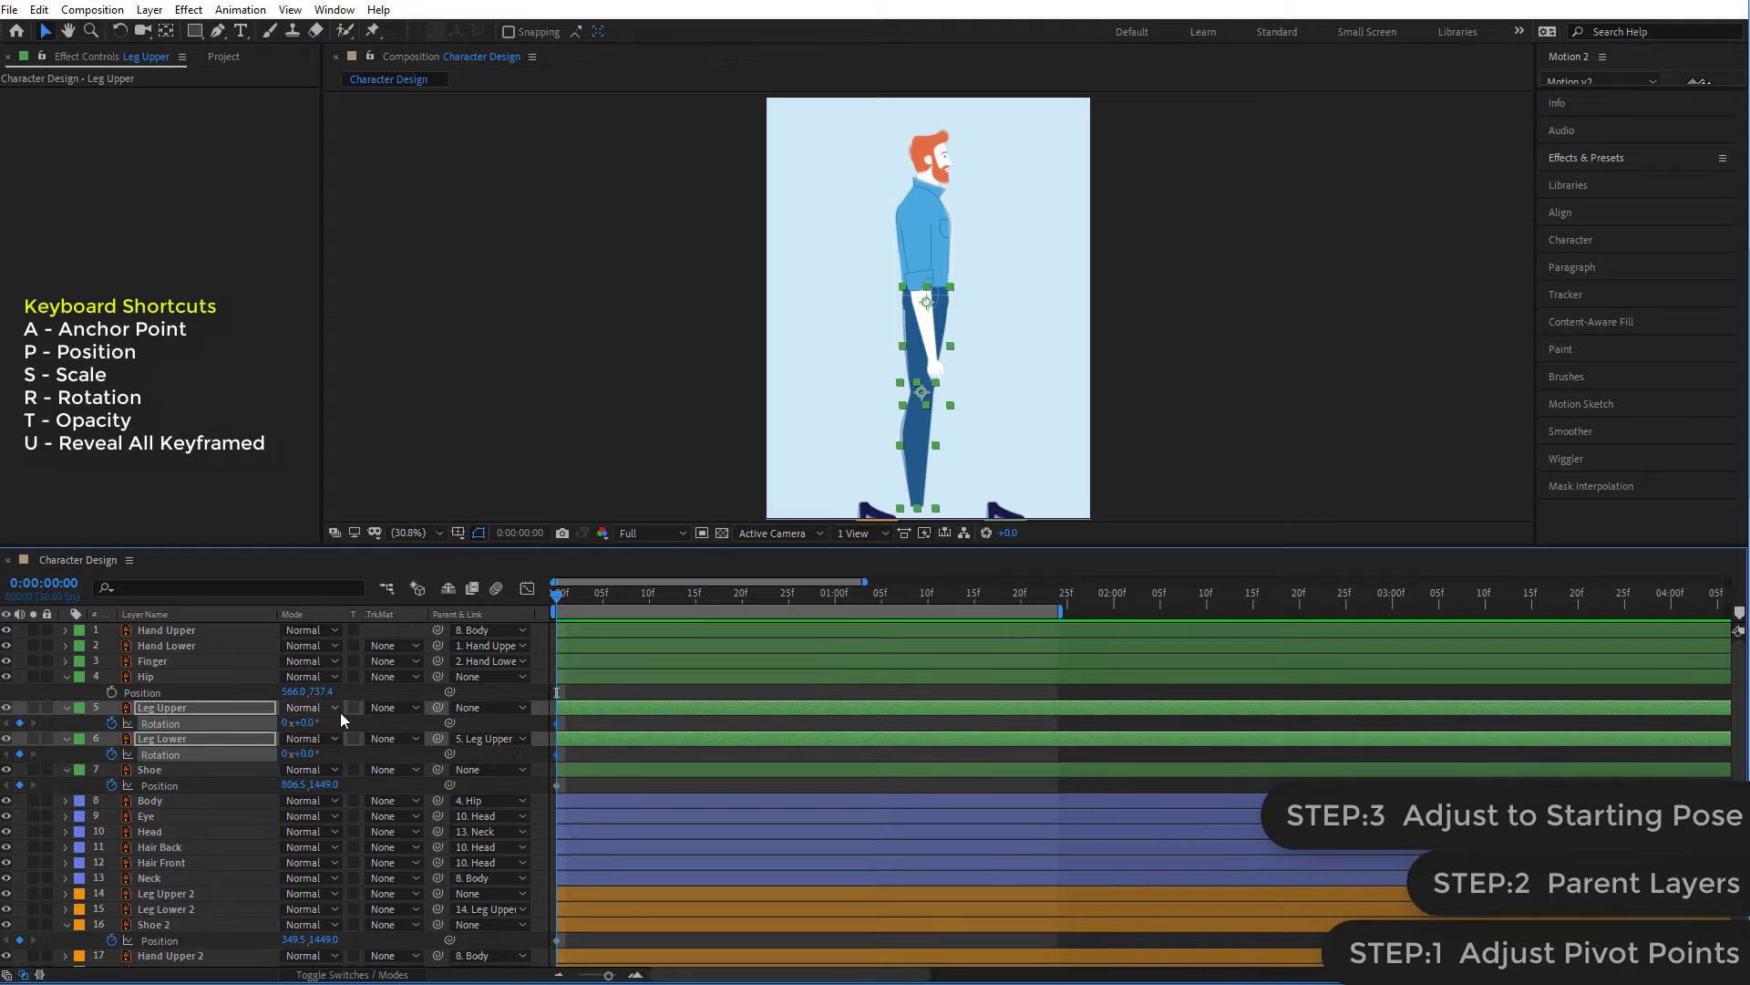
{"action": "left_click", "coordinate": [341, 718]}
{"action": "left_click_drag", "start_coordinate": [306, 728], "coordinate": [291, 725]}
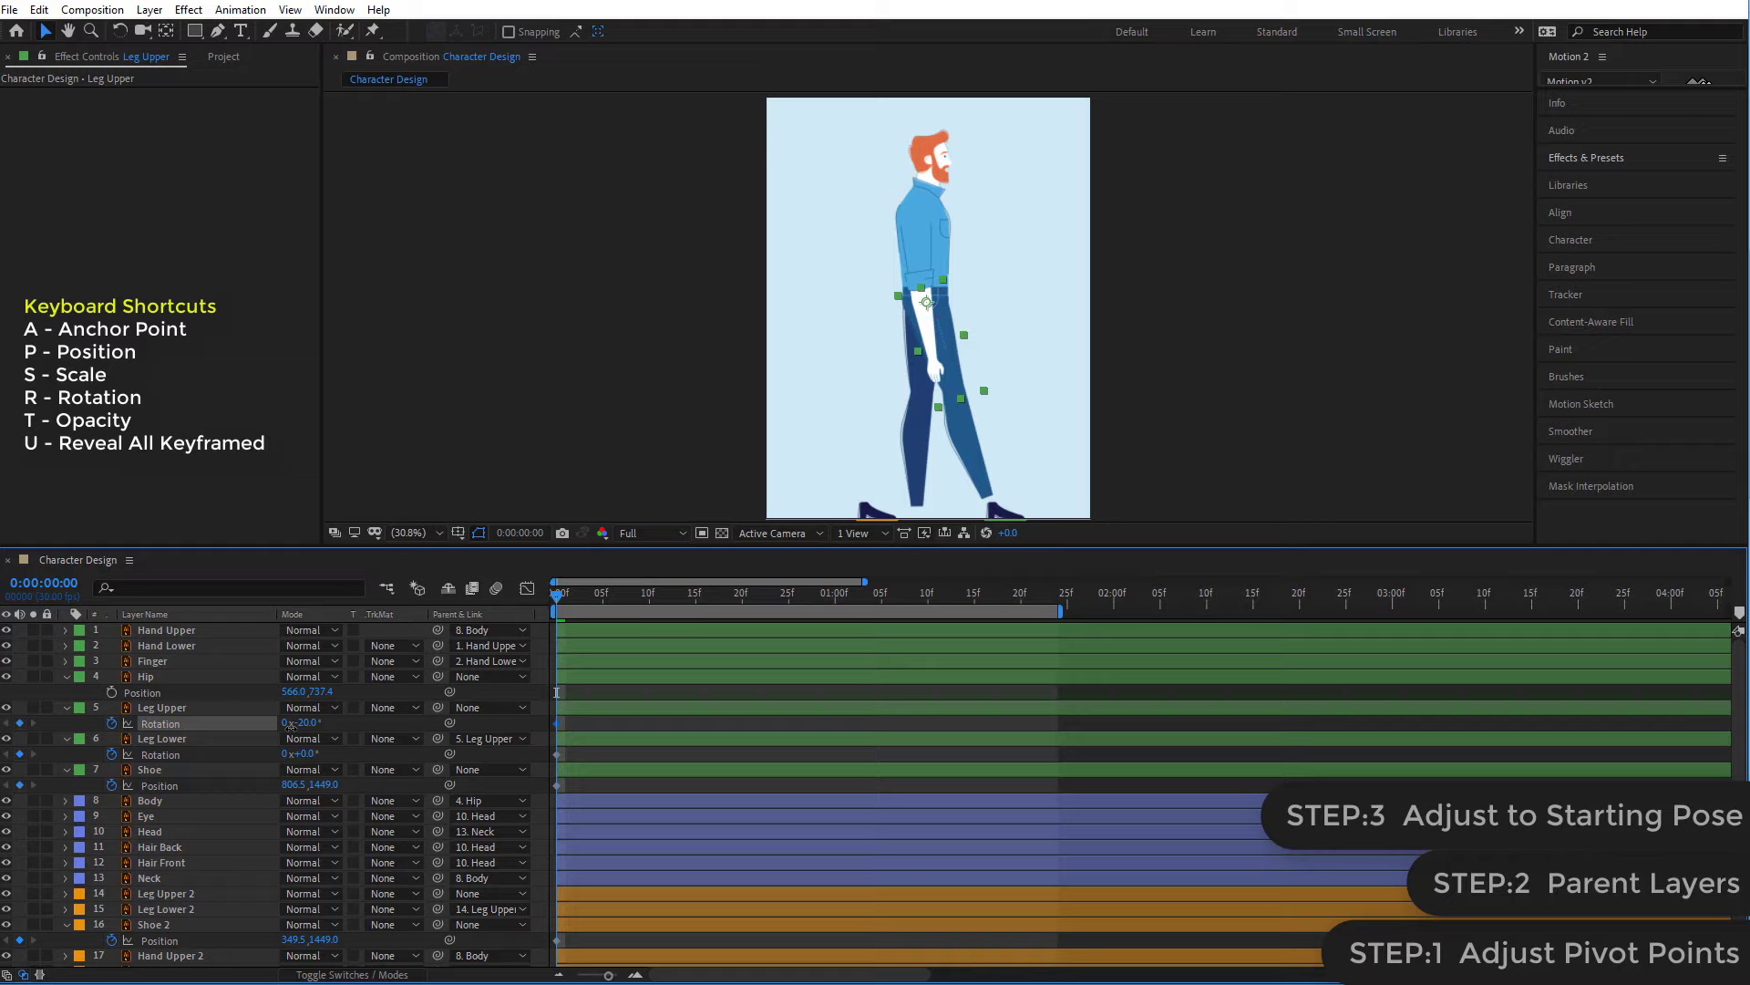
- Rotate Leg Lower to about +9° and Leg Upper back to about -25°
{"action": "left_click", "coordinate": [290, 723]}
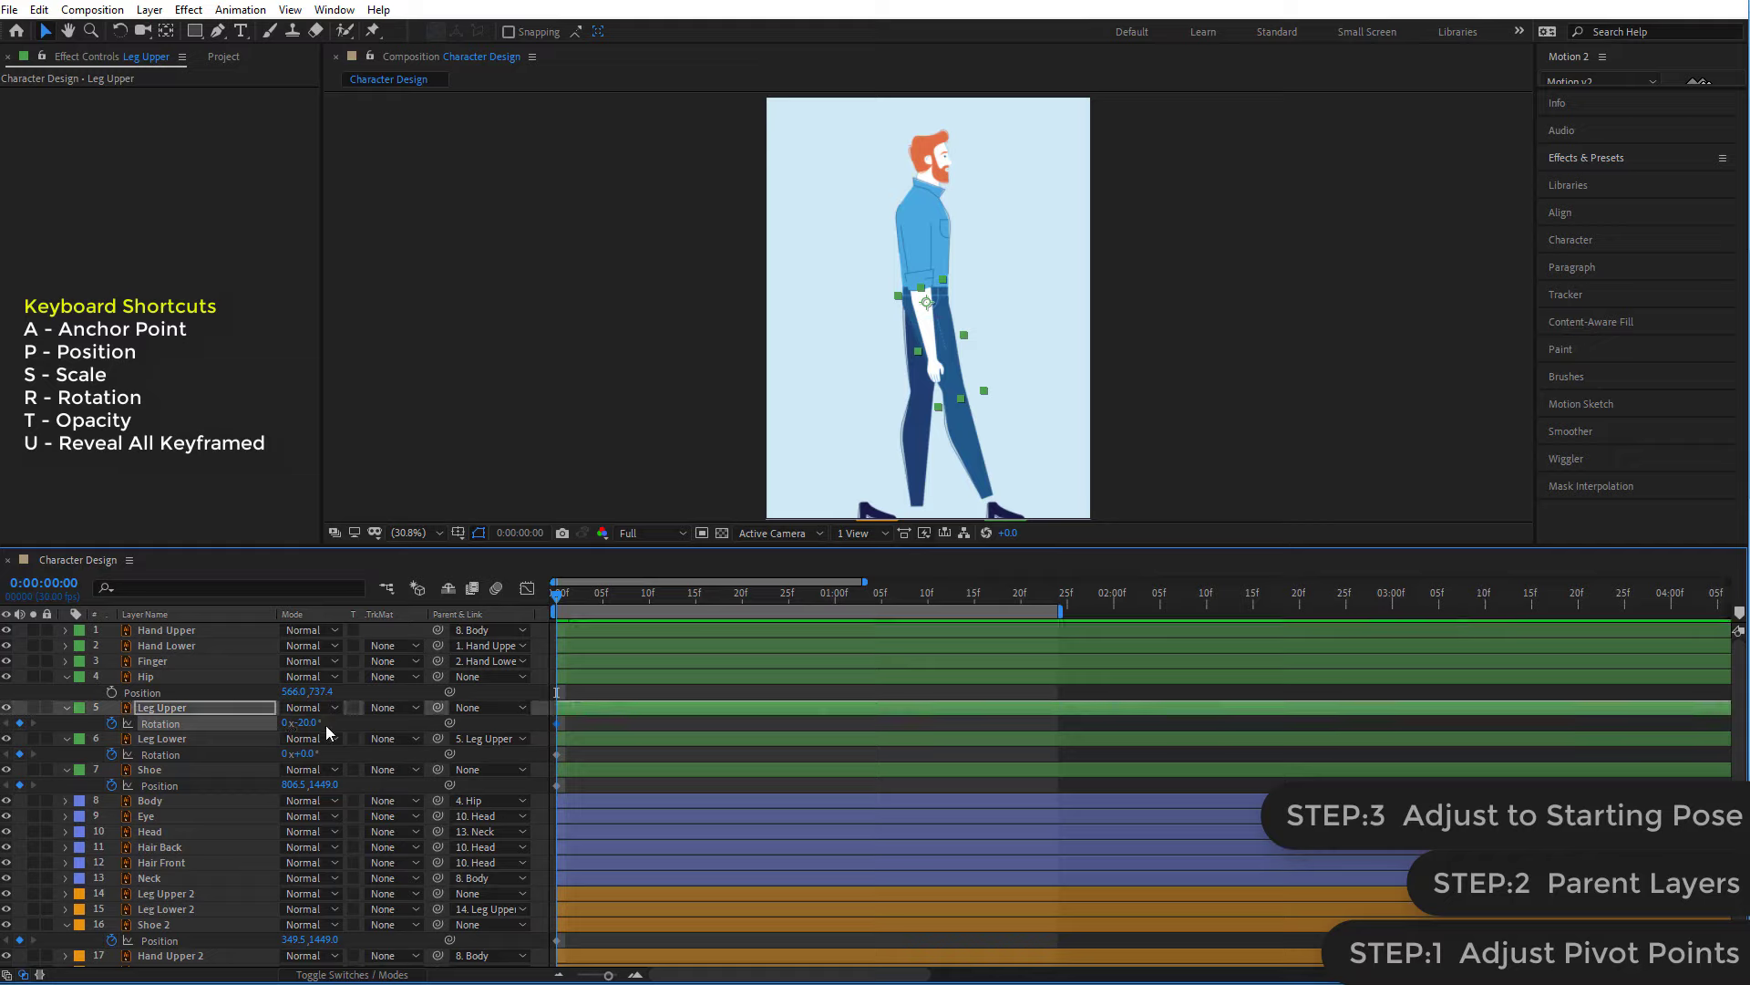
{"action": "left_click_drag", "start_coordinate": [315, 753], "coordinate": [318, 753]}
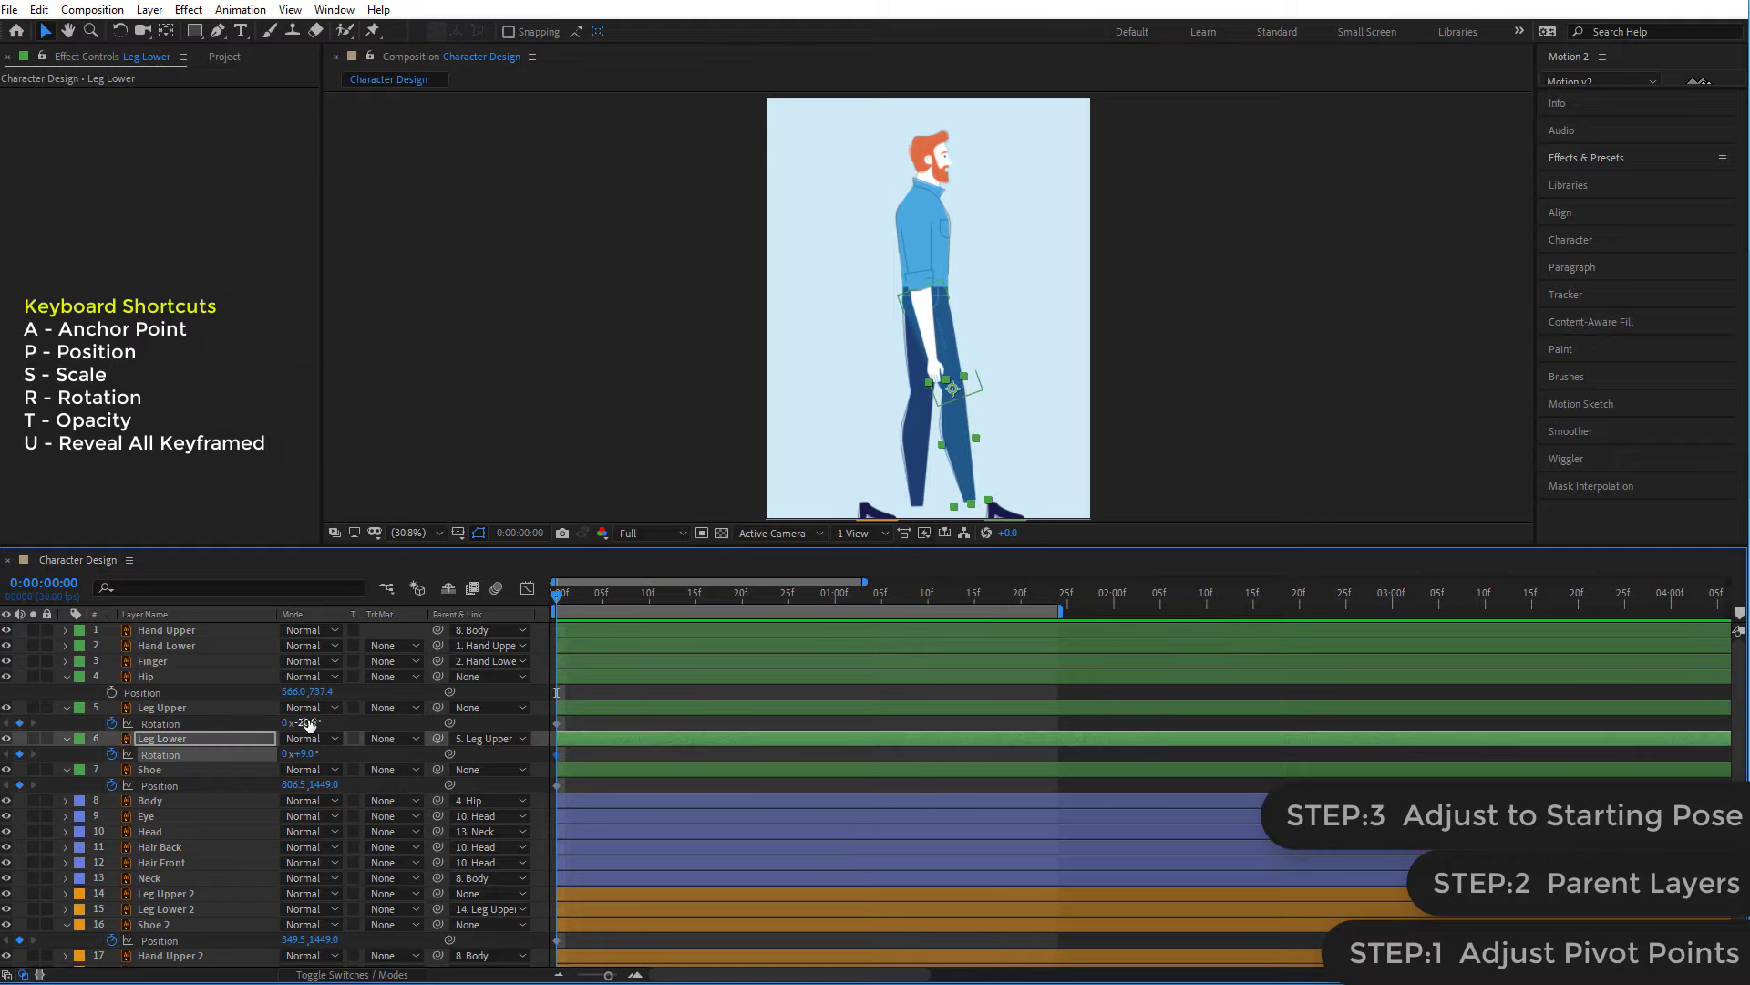
{"action": "left_click_drag", "start_coordinate": [302, 722], "coordinate": [304, 722]}
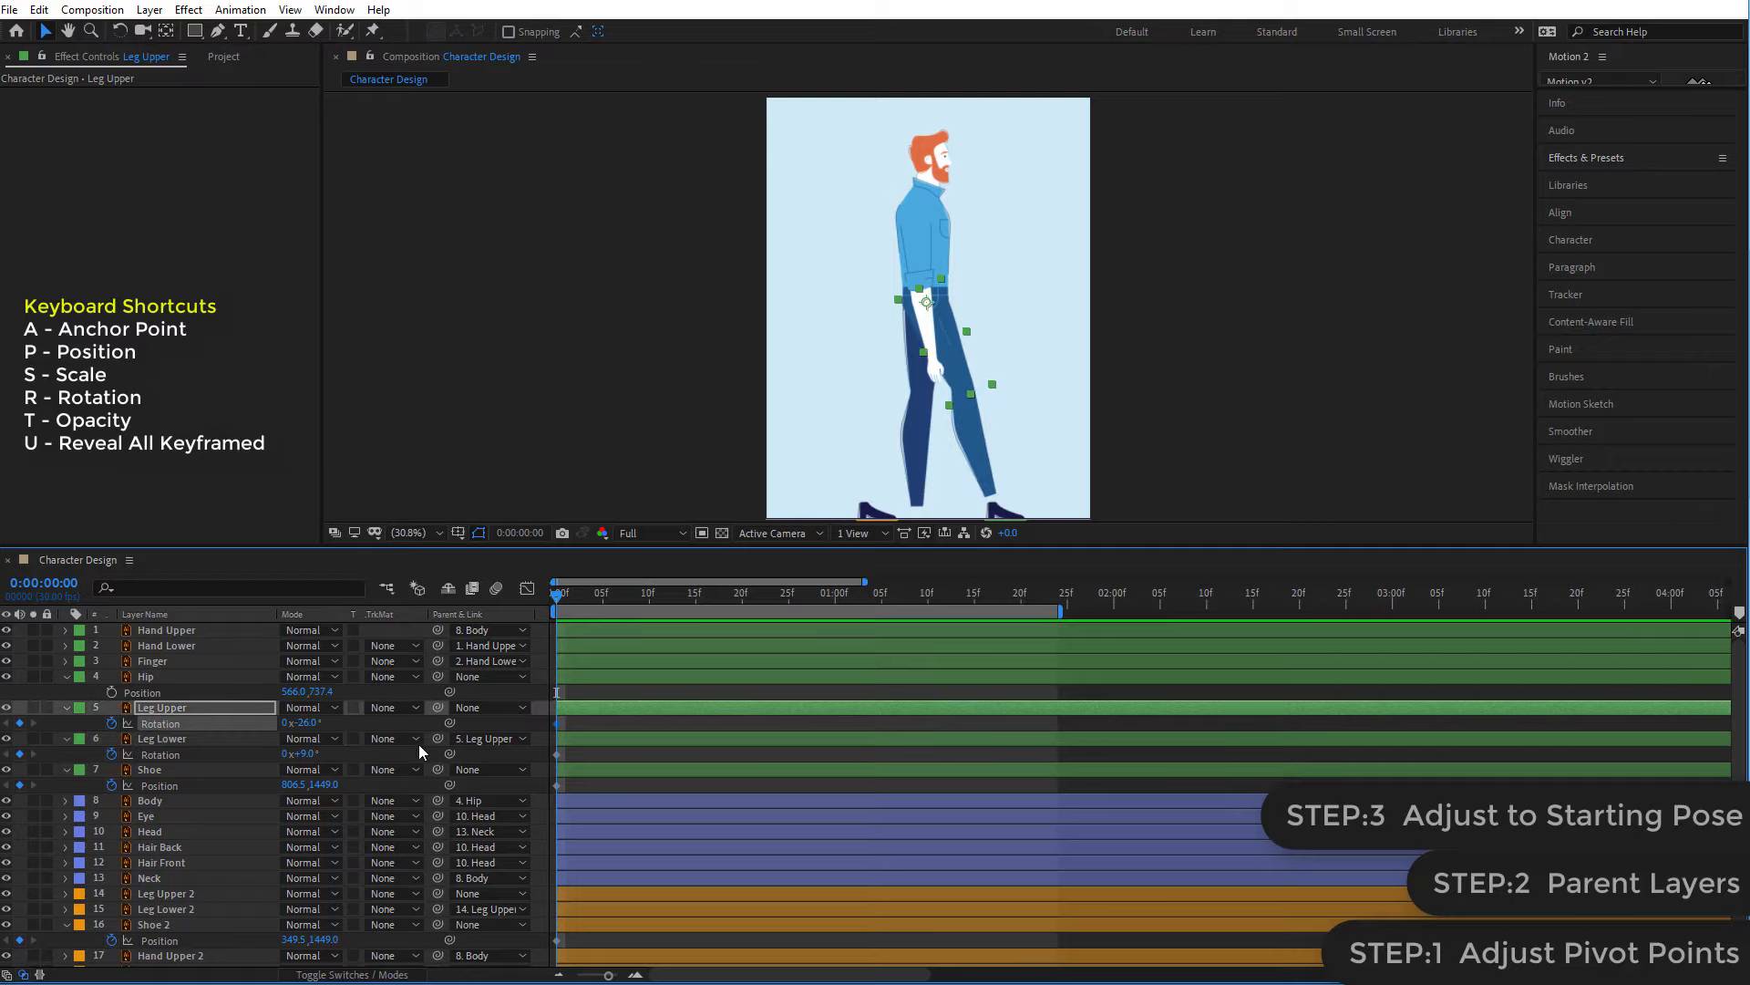
{"action": "left_click", "coordinate": [335, 758]}
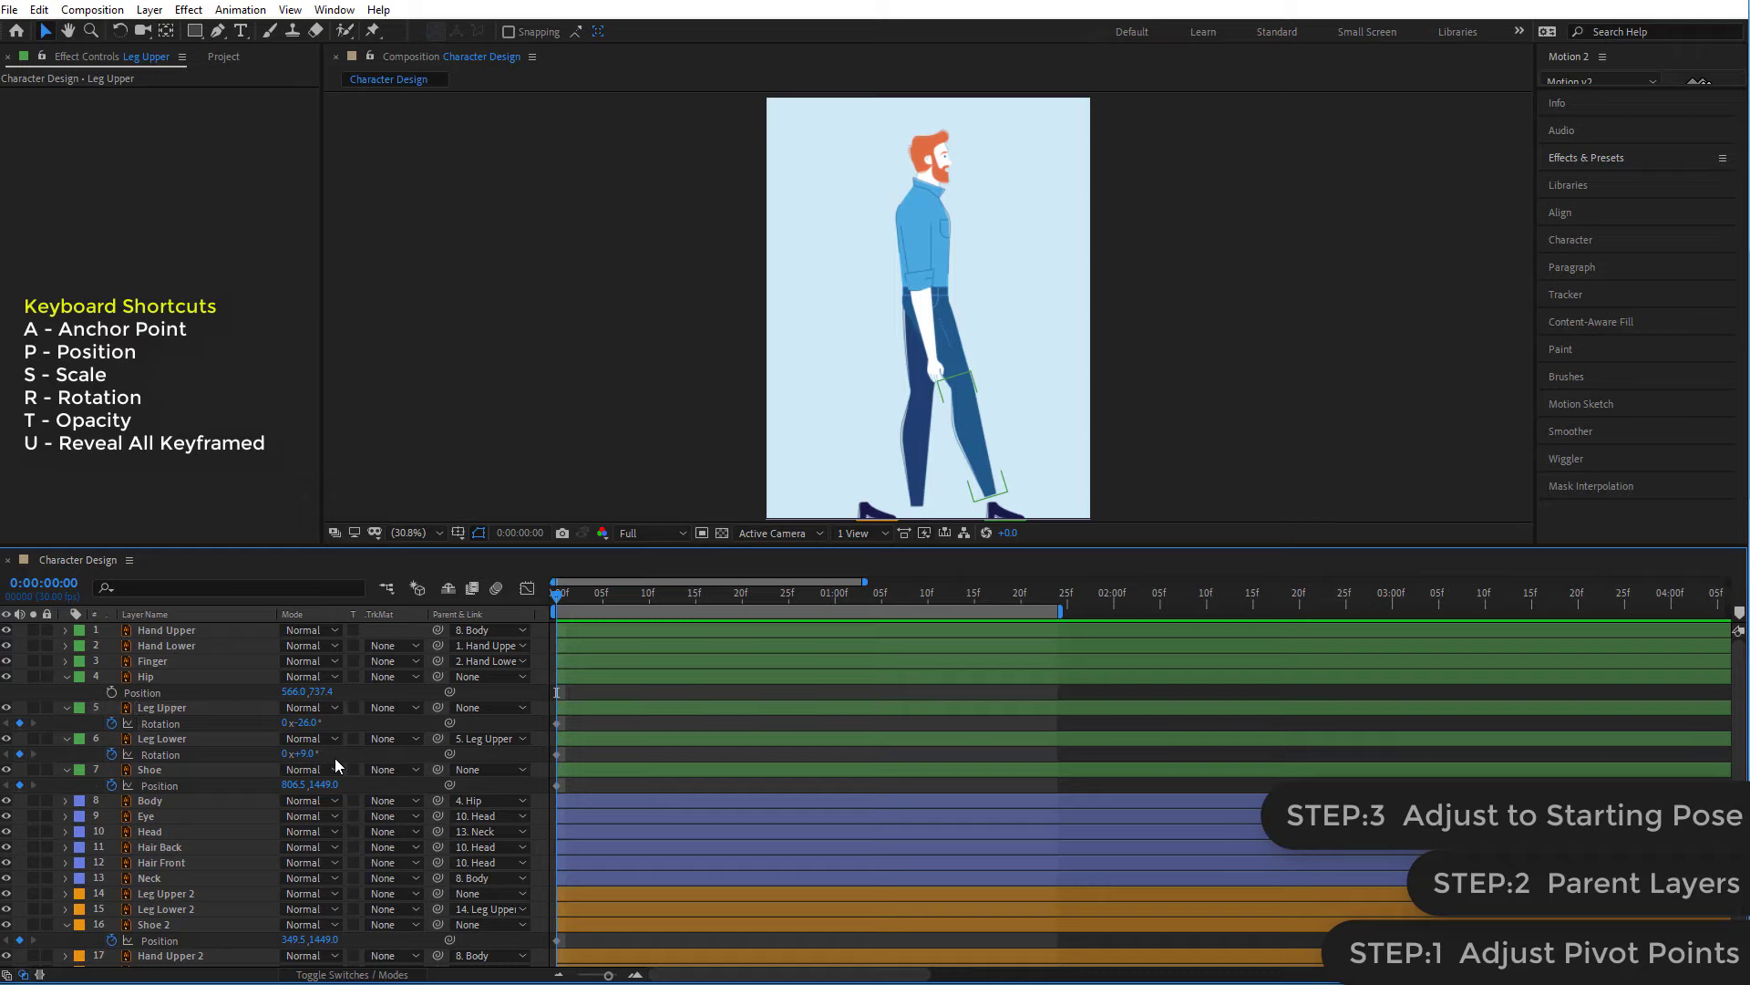
- Add Rotation keyframes posing Leg Upper 2 at +9° and Leg Lower 2 at +10°
{"action": "left_click", "coordinate": [172, 890]}
{"action": "left_click", "coordinate": [167, 908], "text": "shift"}
{"action": "scroll", "coordinate": [174, 908], "scroll_direction": "down", "scroll_amount": 2}
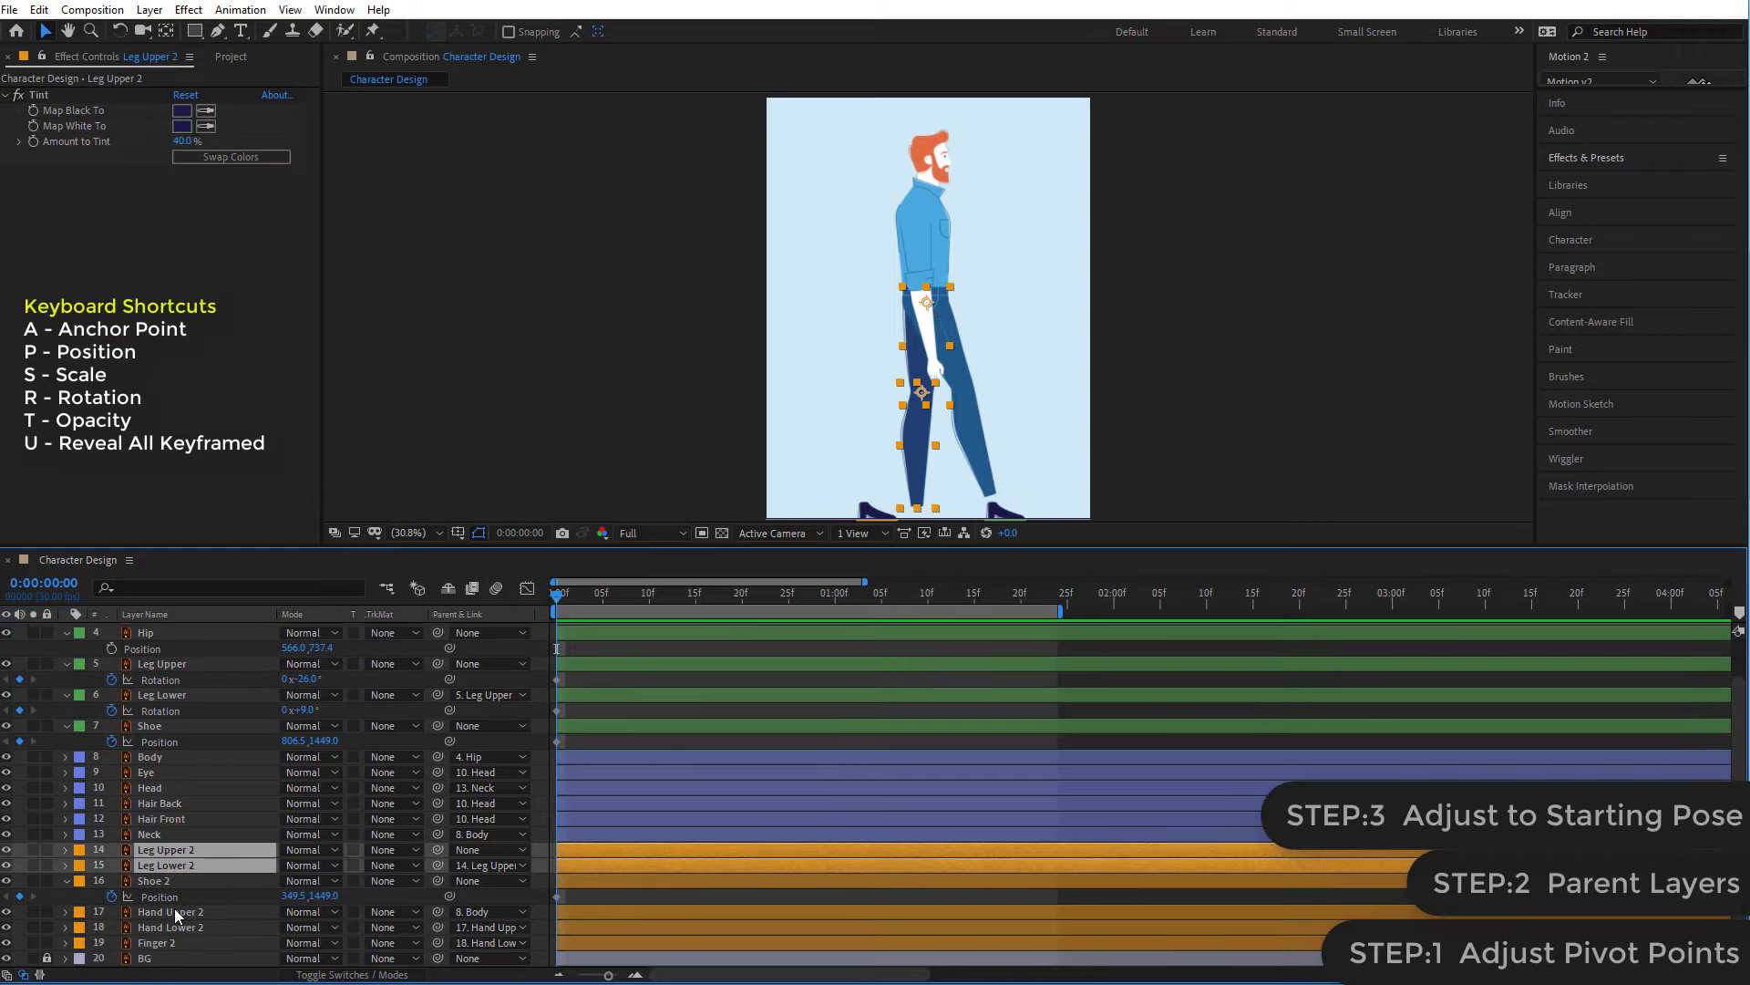
{"action": "key", "text": "r"}
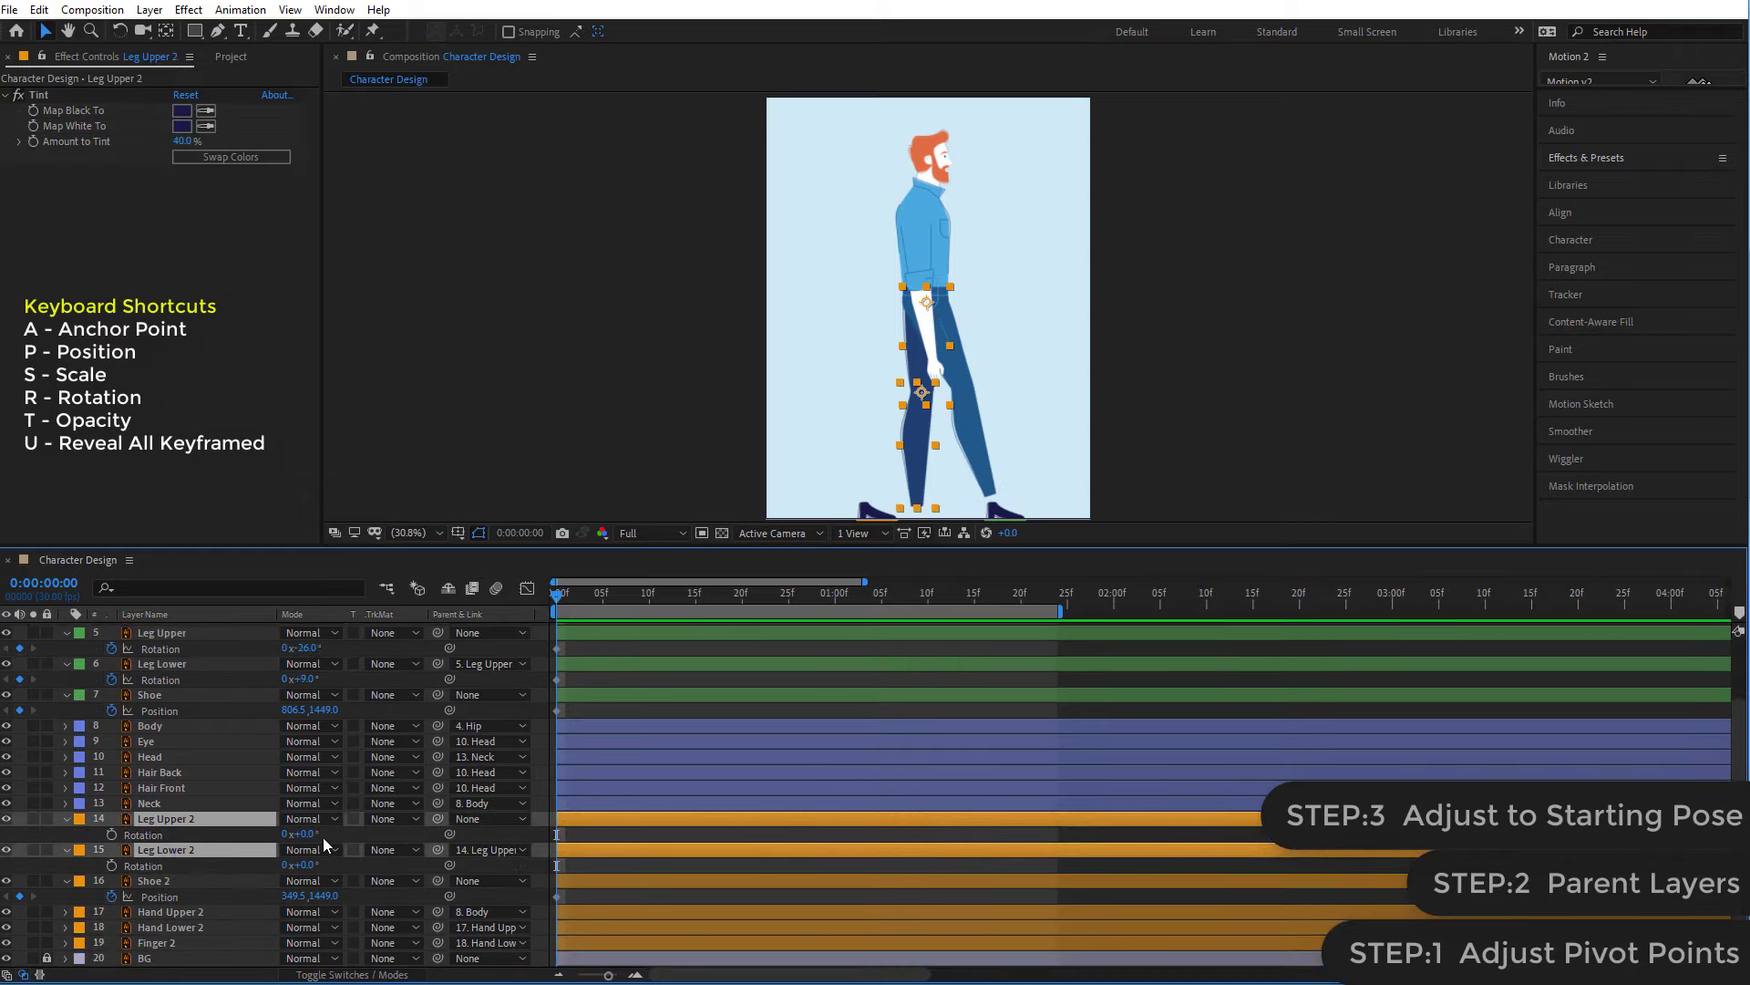
{"action": "left_click", "coordinate": [111, 834]}
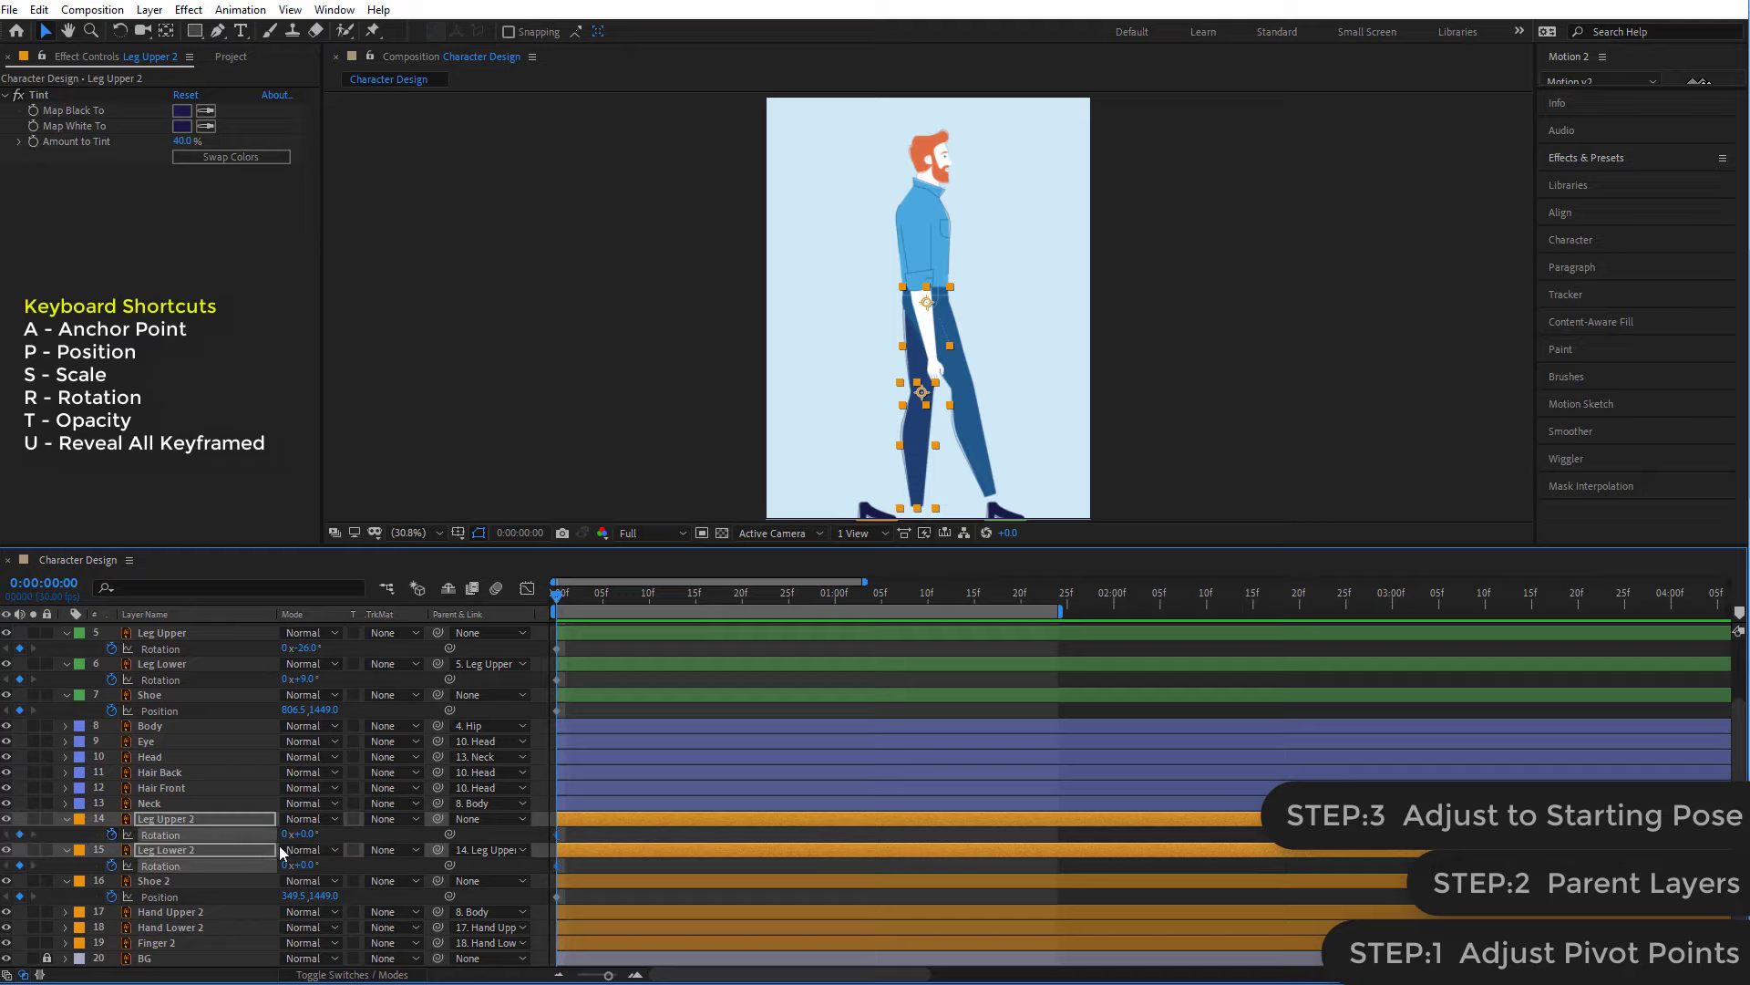
{"action": "left_click_drag", "start_coordinate": [301, 834], "coordinate": [325, 864]}
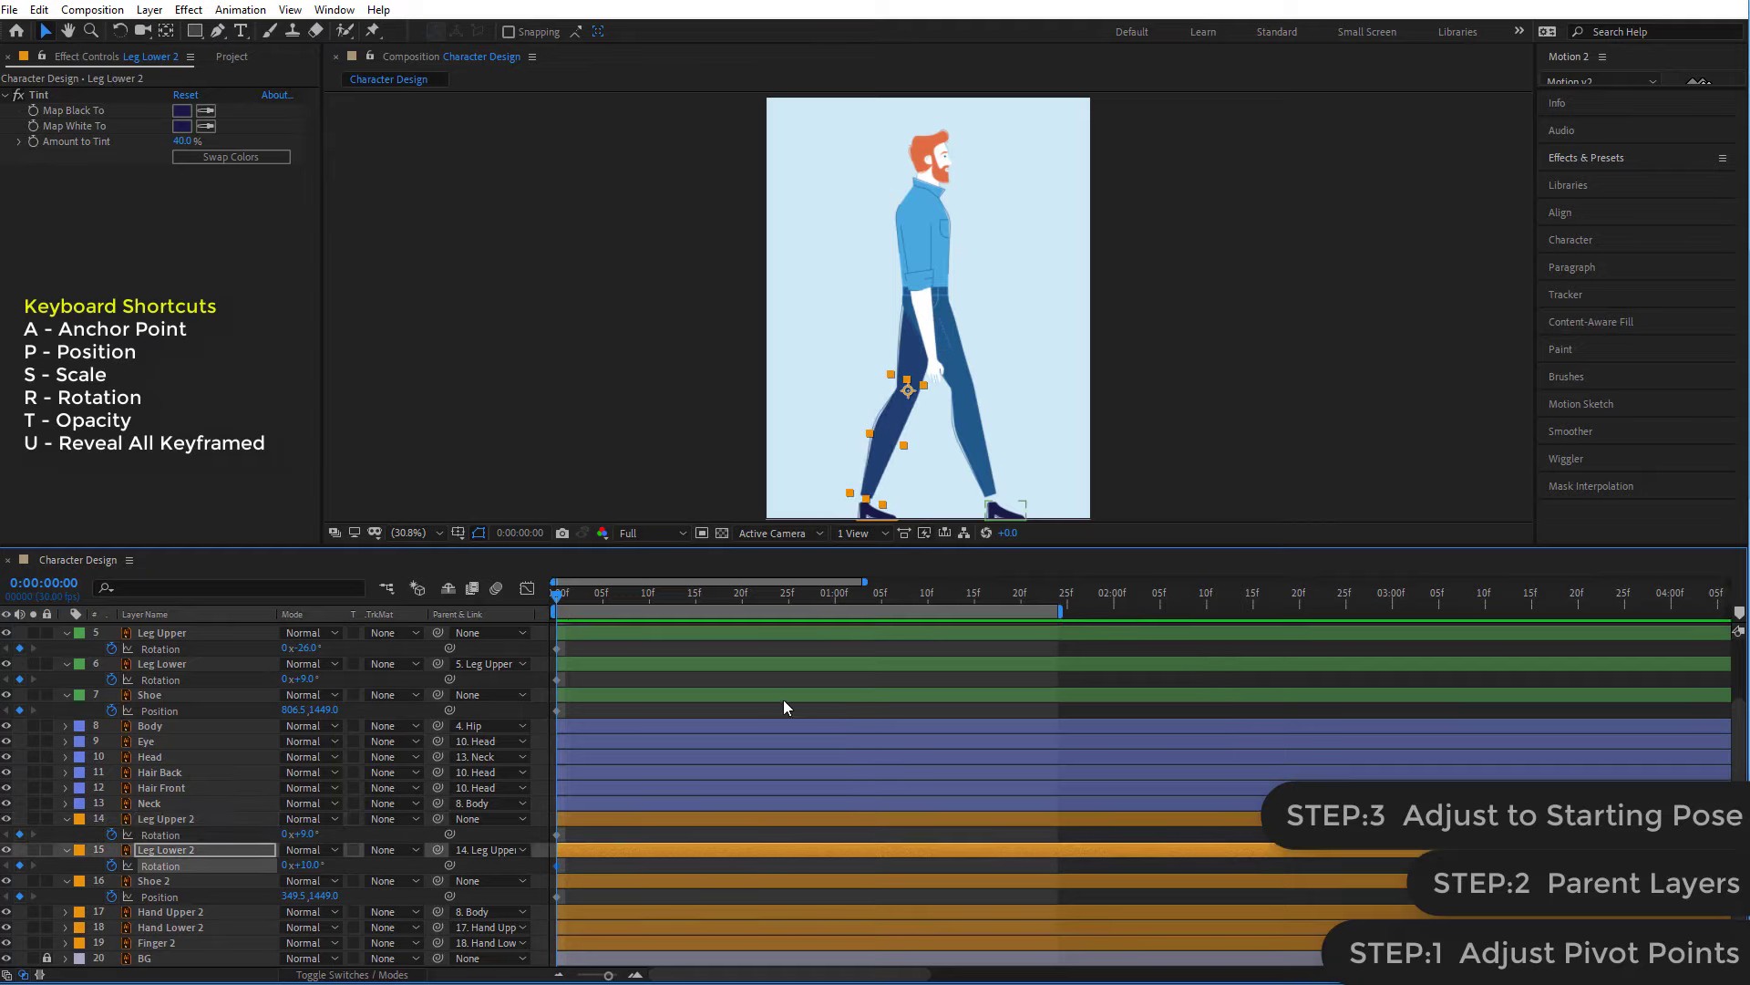
{"action": "left_click", "coordinate": [577, 839]}
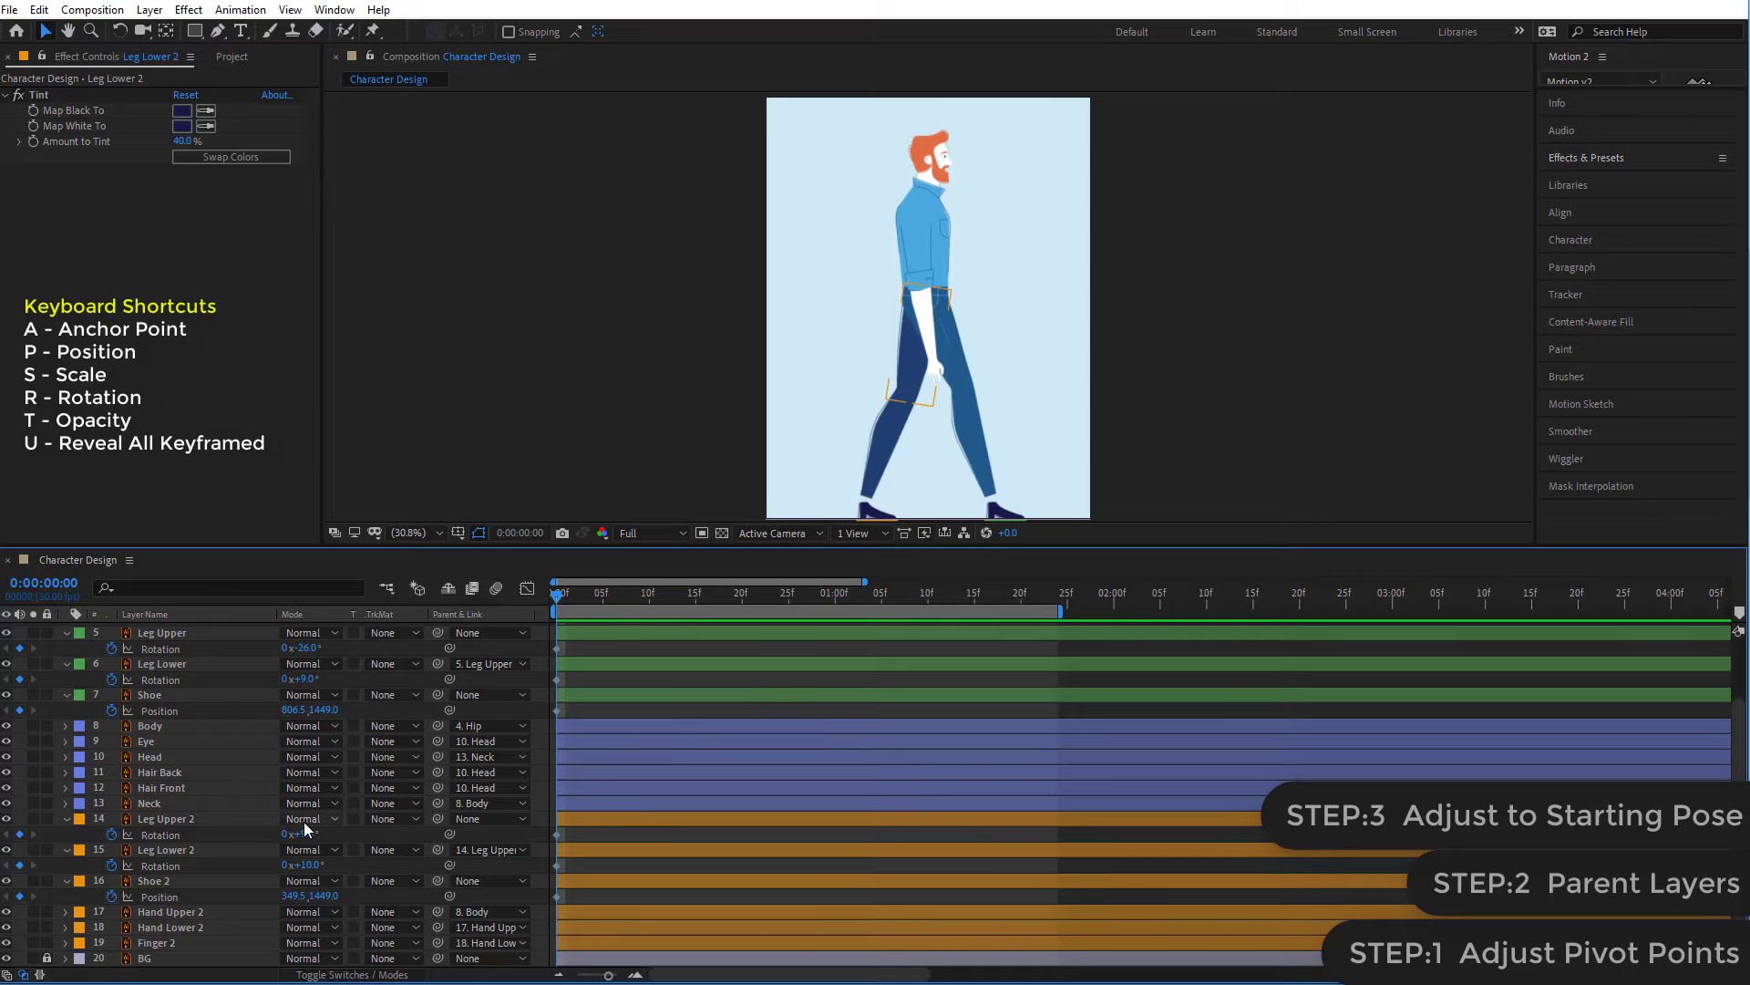
{"action": "left_click", "coordinate": [173, 819]}
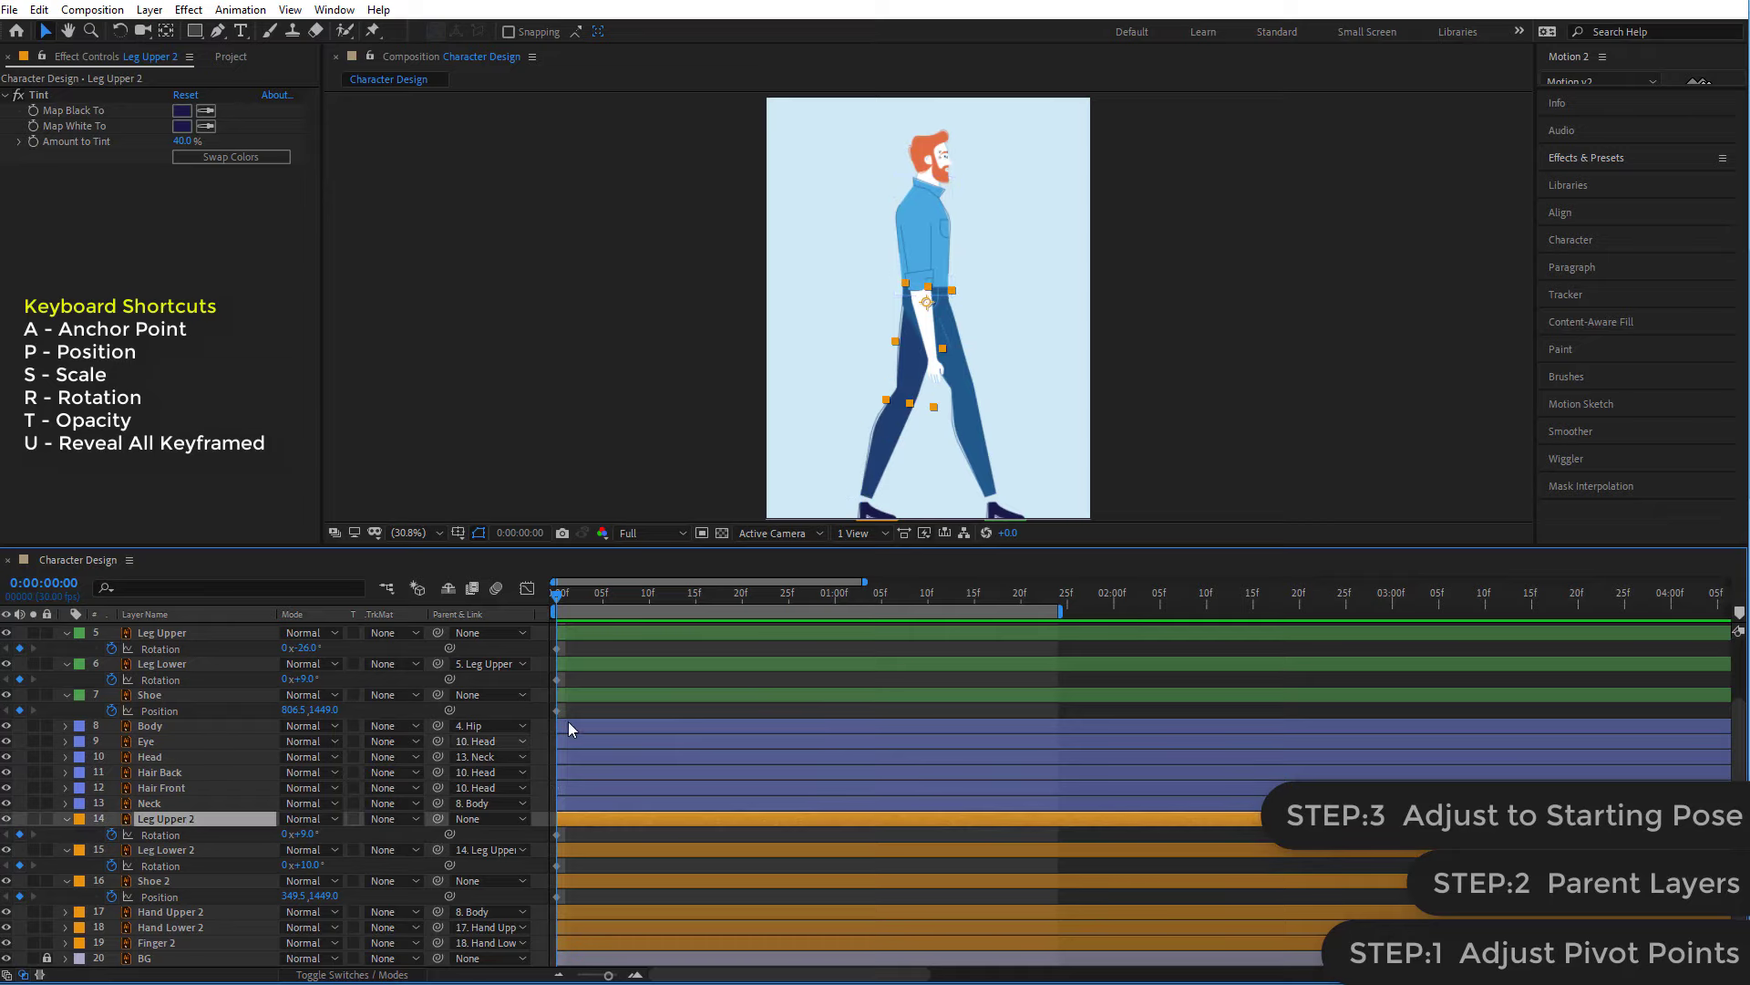
{"action": "left_click", "coordinate": [593, 704]}
- Add Position keyframes to Leg Upper and Leg Upper 2 and move both thighs lower
{"action": "key", "text": "u"}
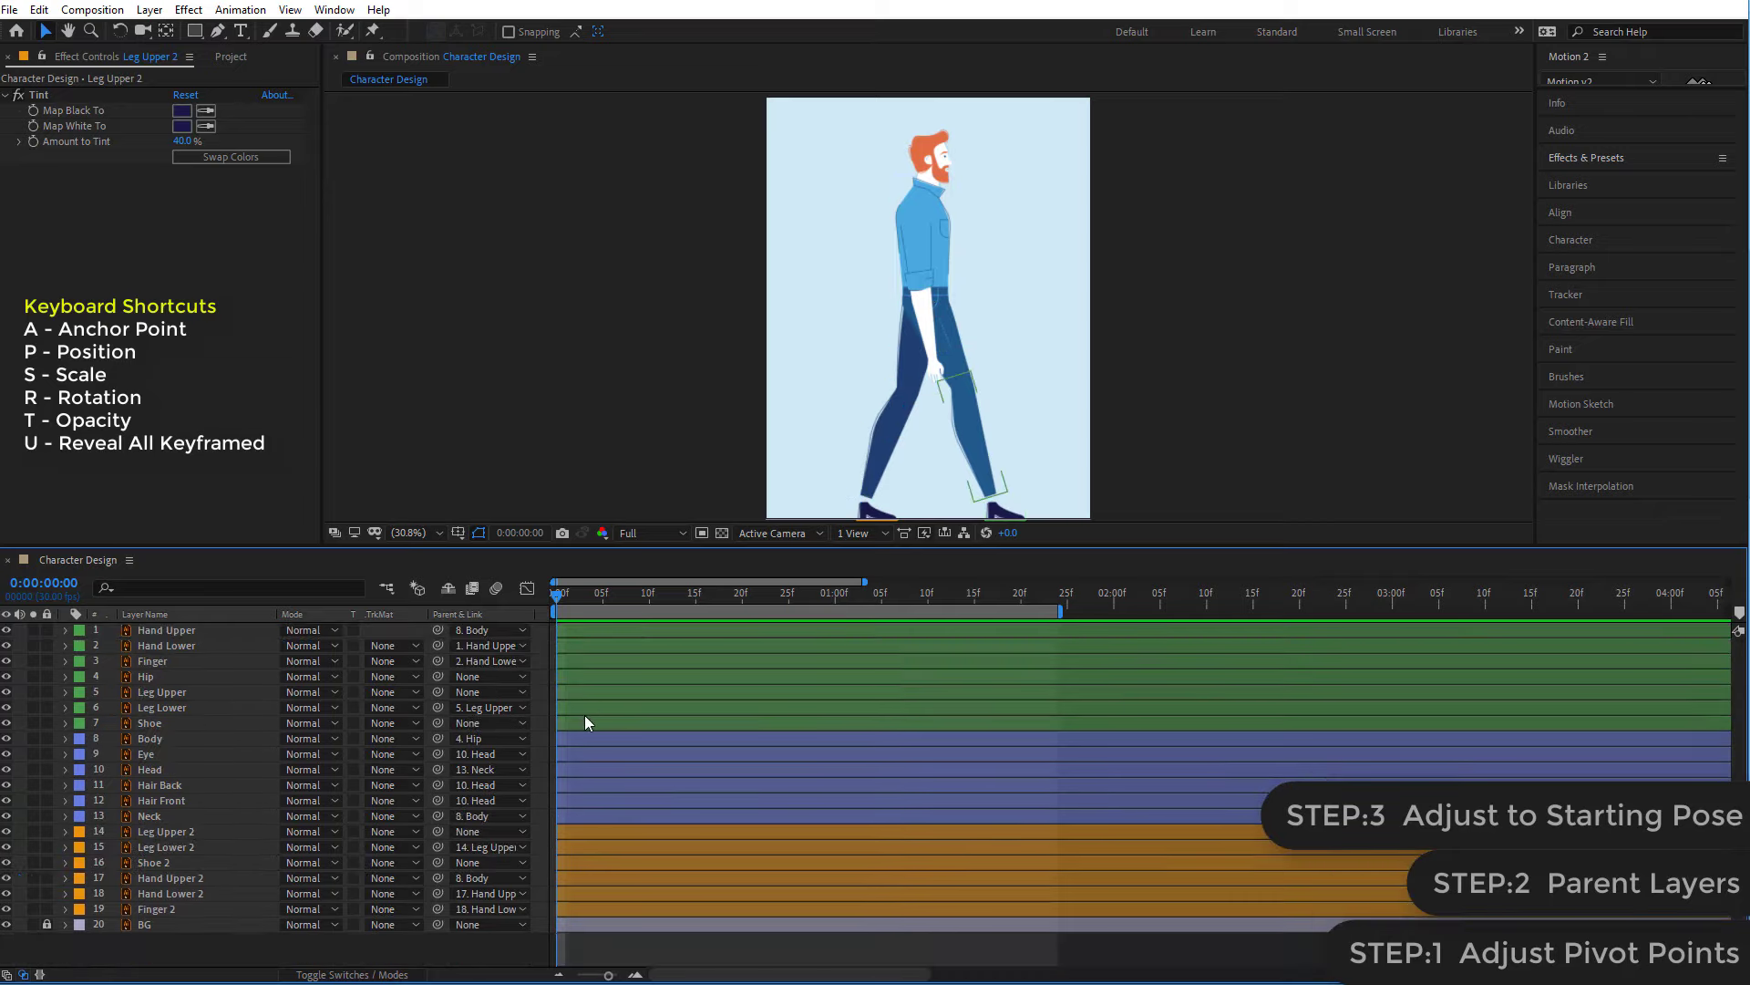
{"action": "left_click", "coordinate": [298, 770]}
{"action": "left_click", "coordinate": [129, 693]}
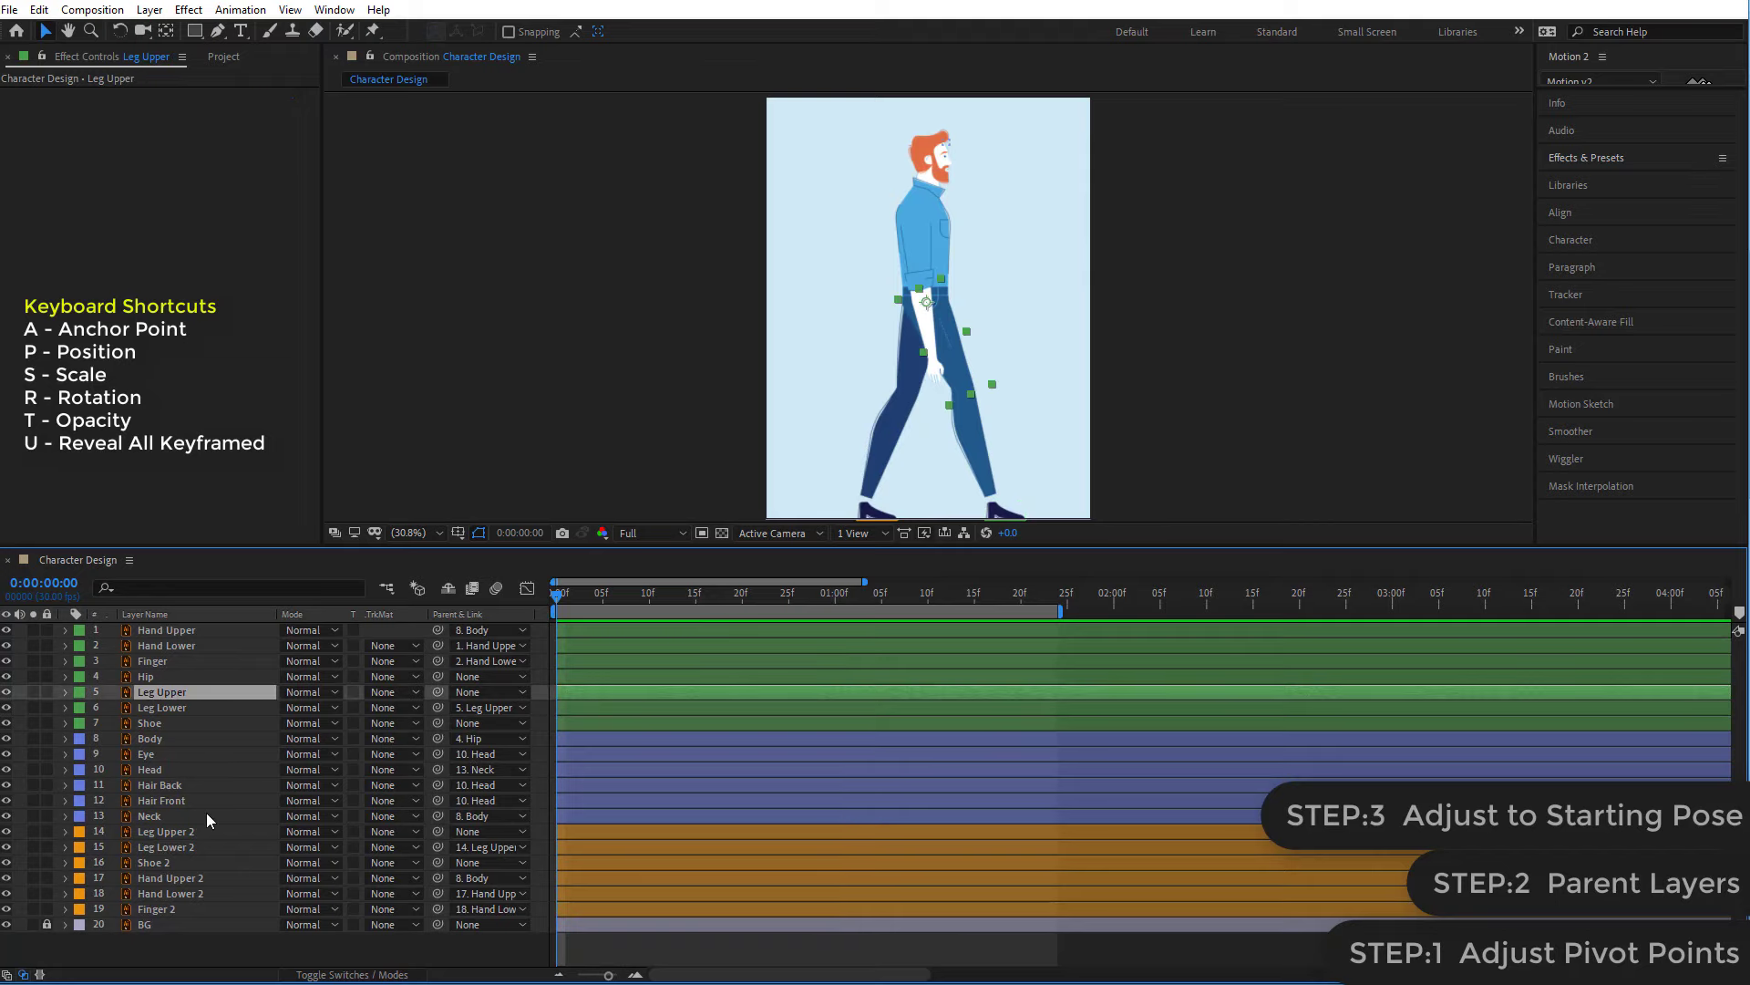
{"action": "left_click", "coordinate": [187, 832], "text": "ctrl"}
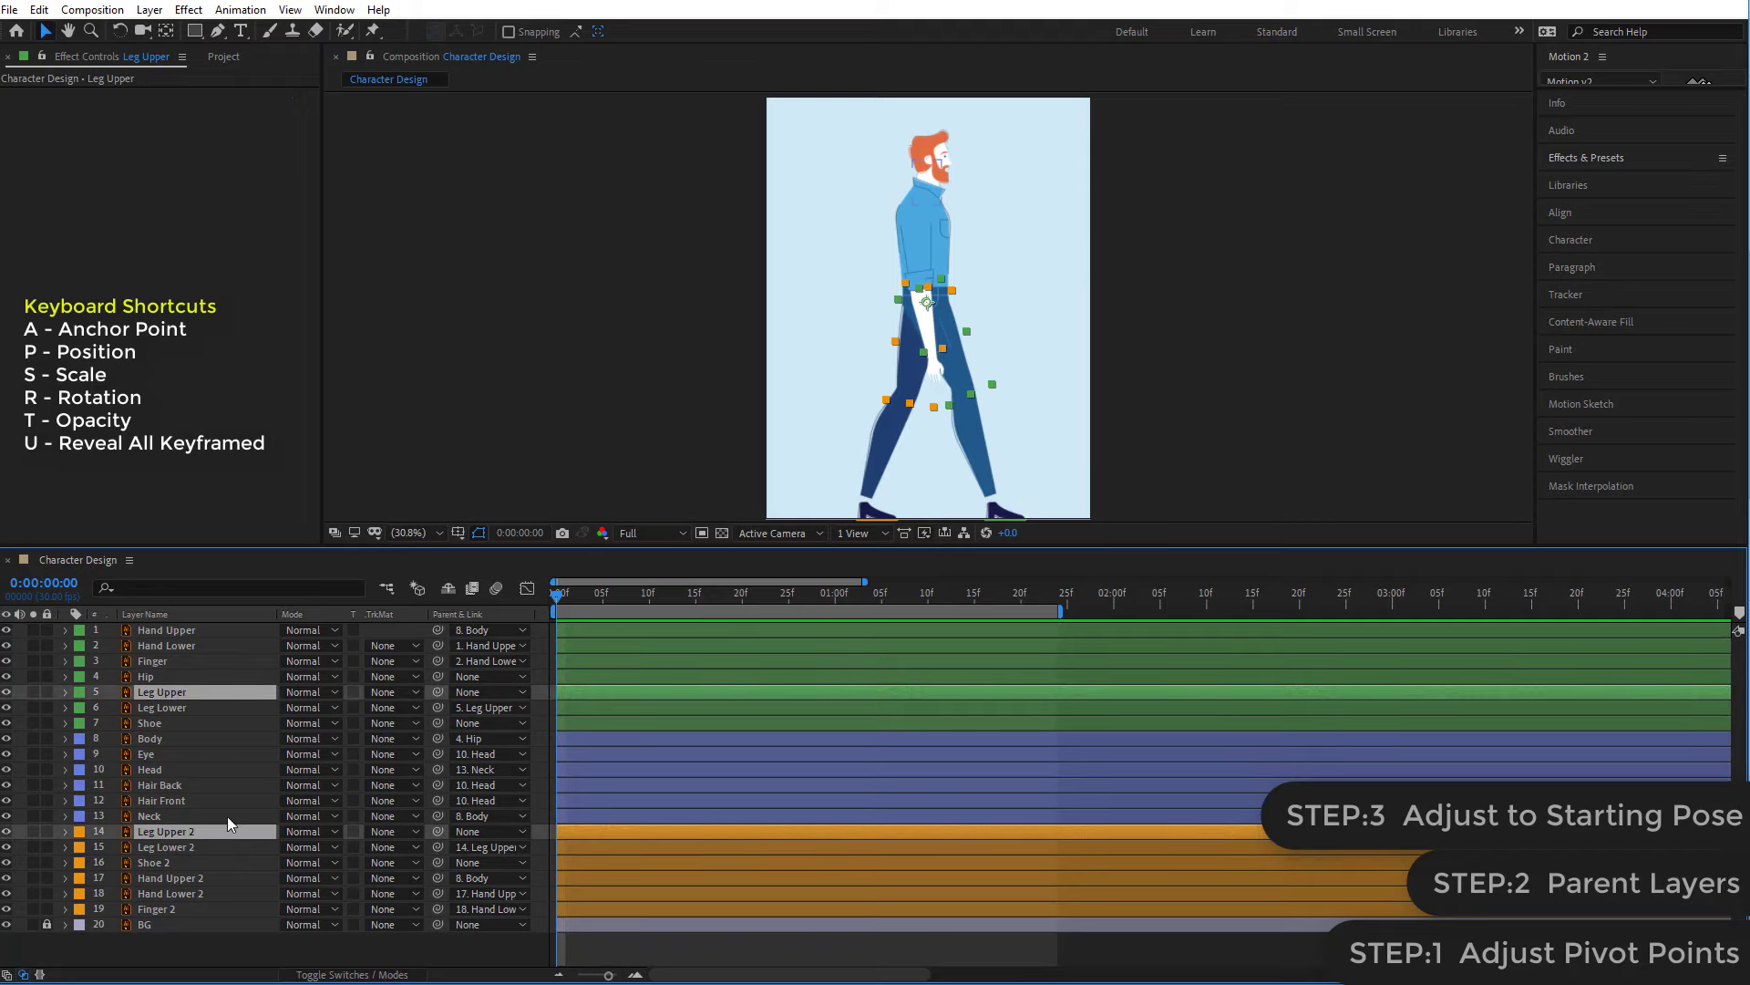
{"action": "key", "text": "p"}
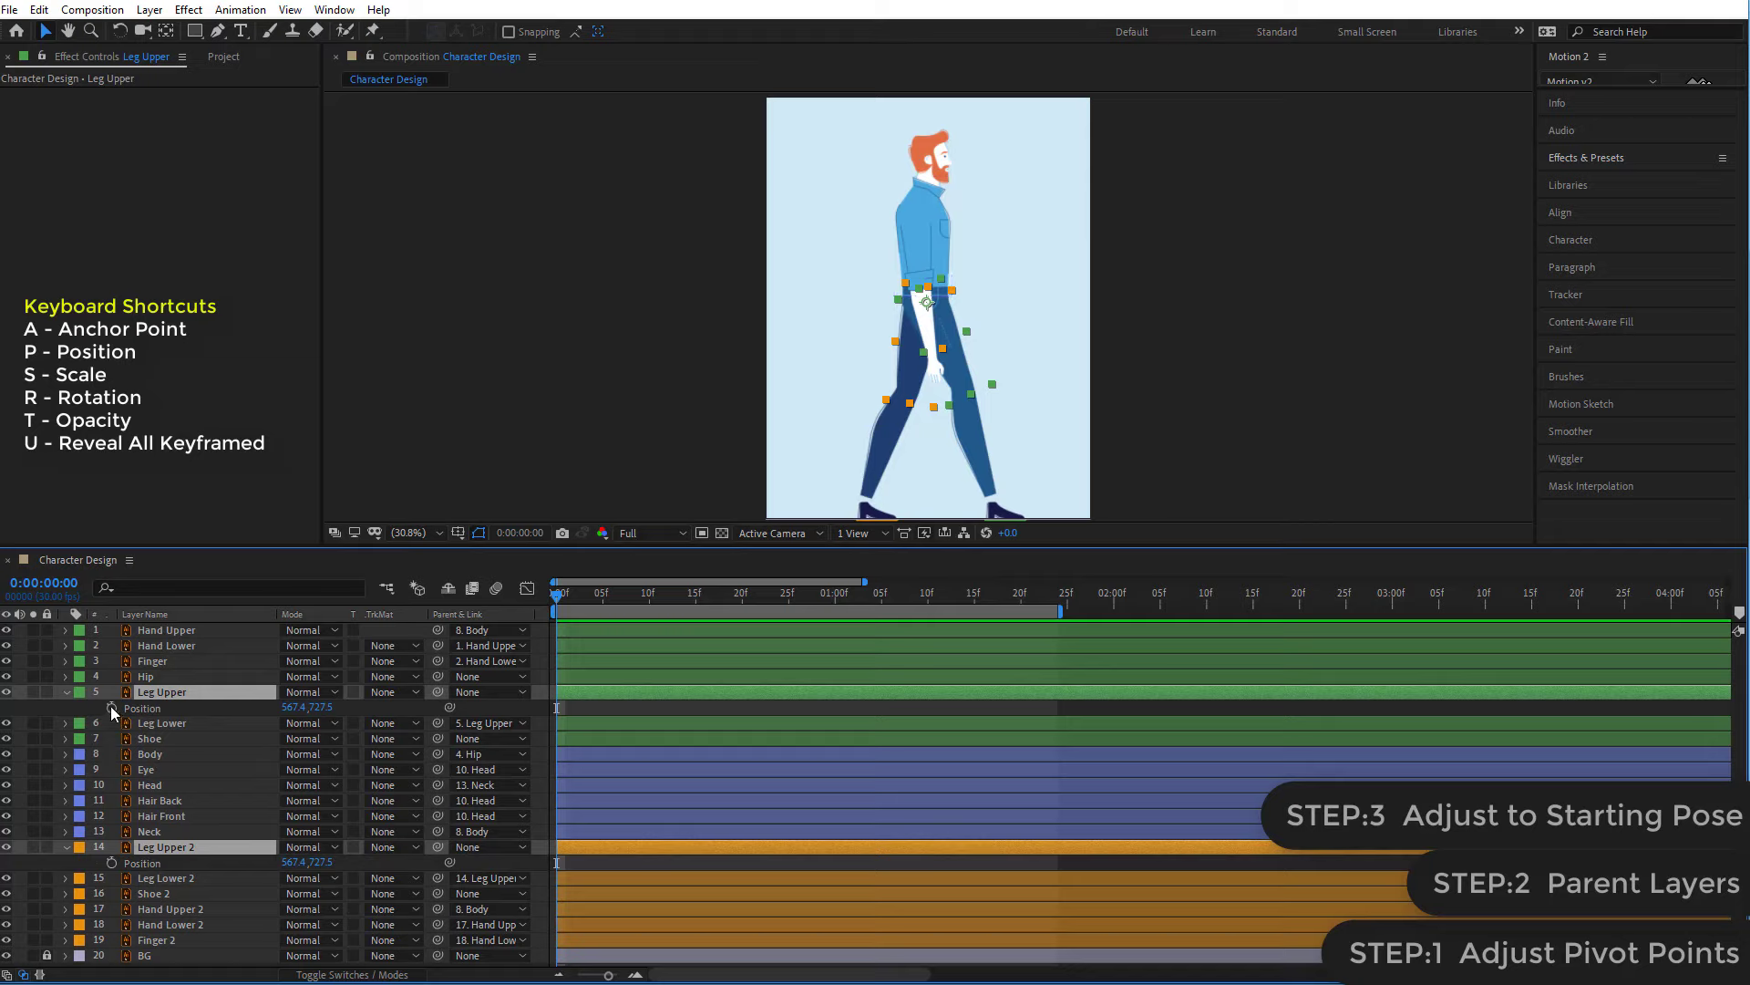
{"action": "left_click", "coordinate": [111, 707]}
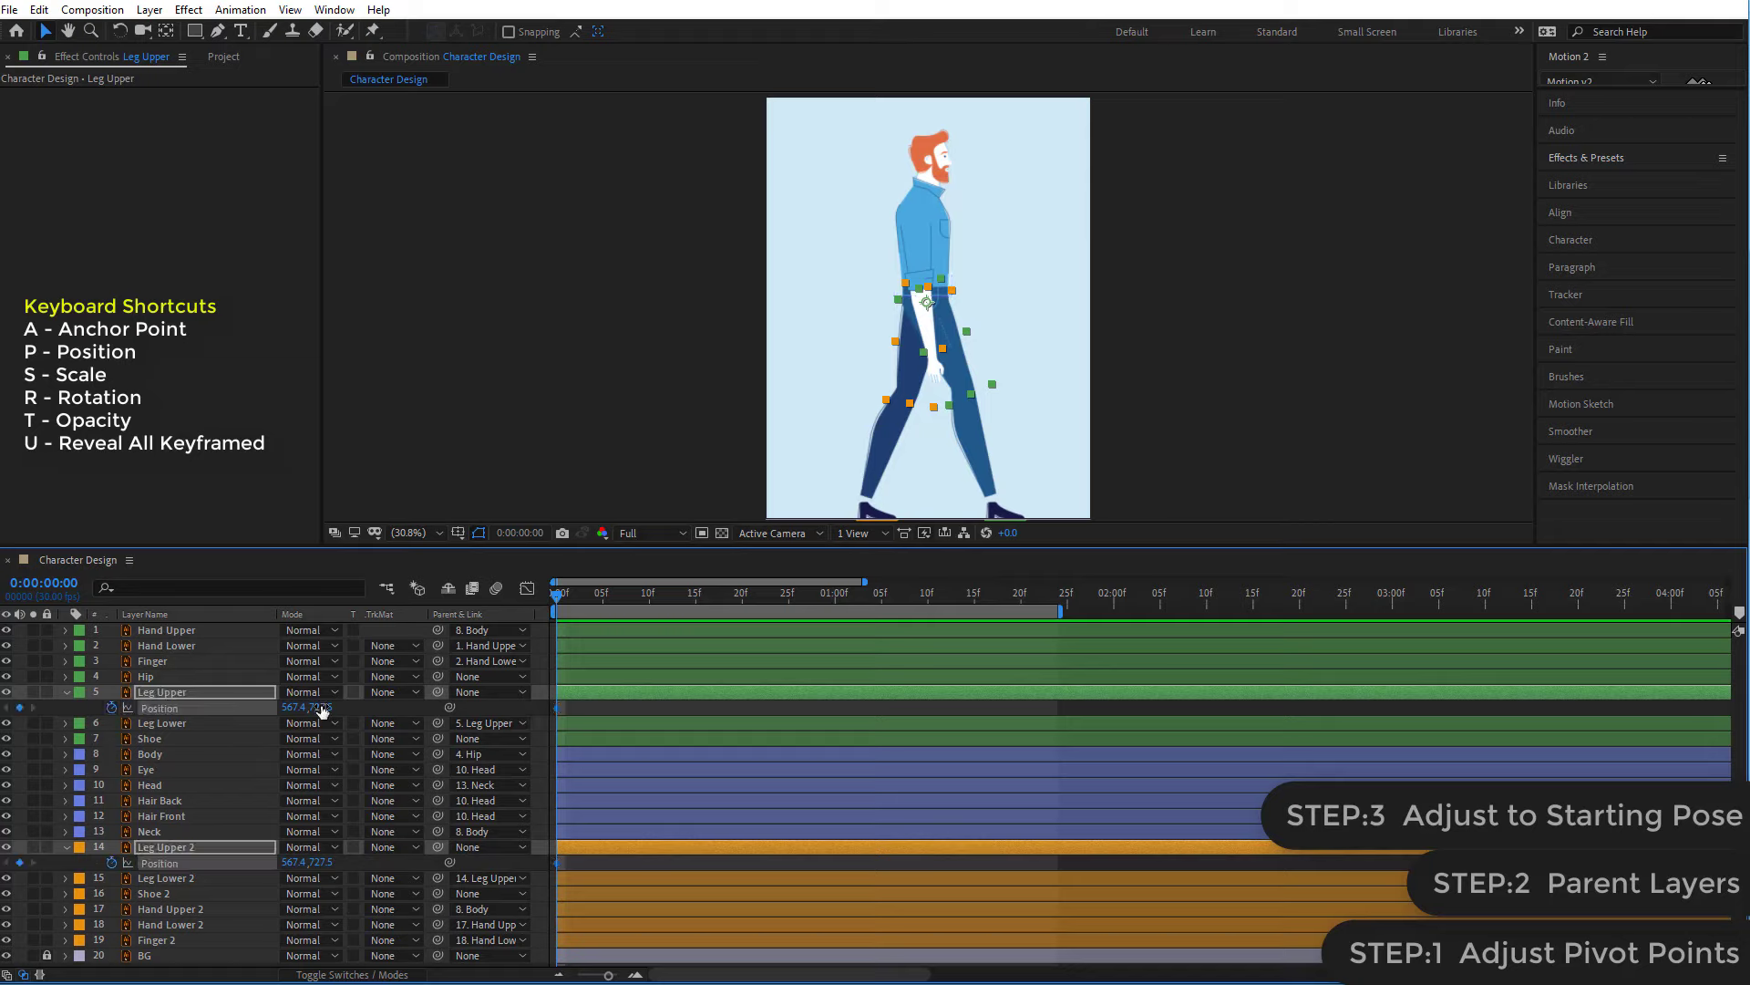
{"action": "left_click_drag", "start_coordinate": [323, 706], "coordinate": [350, 717]}
{"action": "left_click", "coordinate": [1082, 271]}
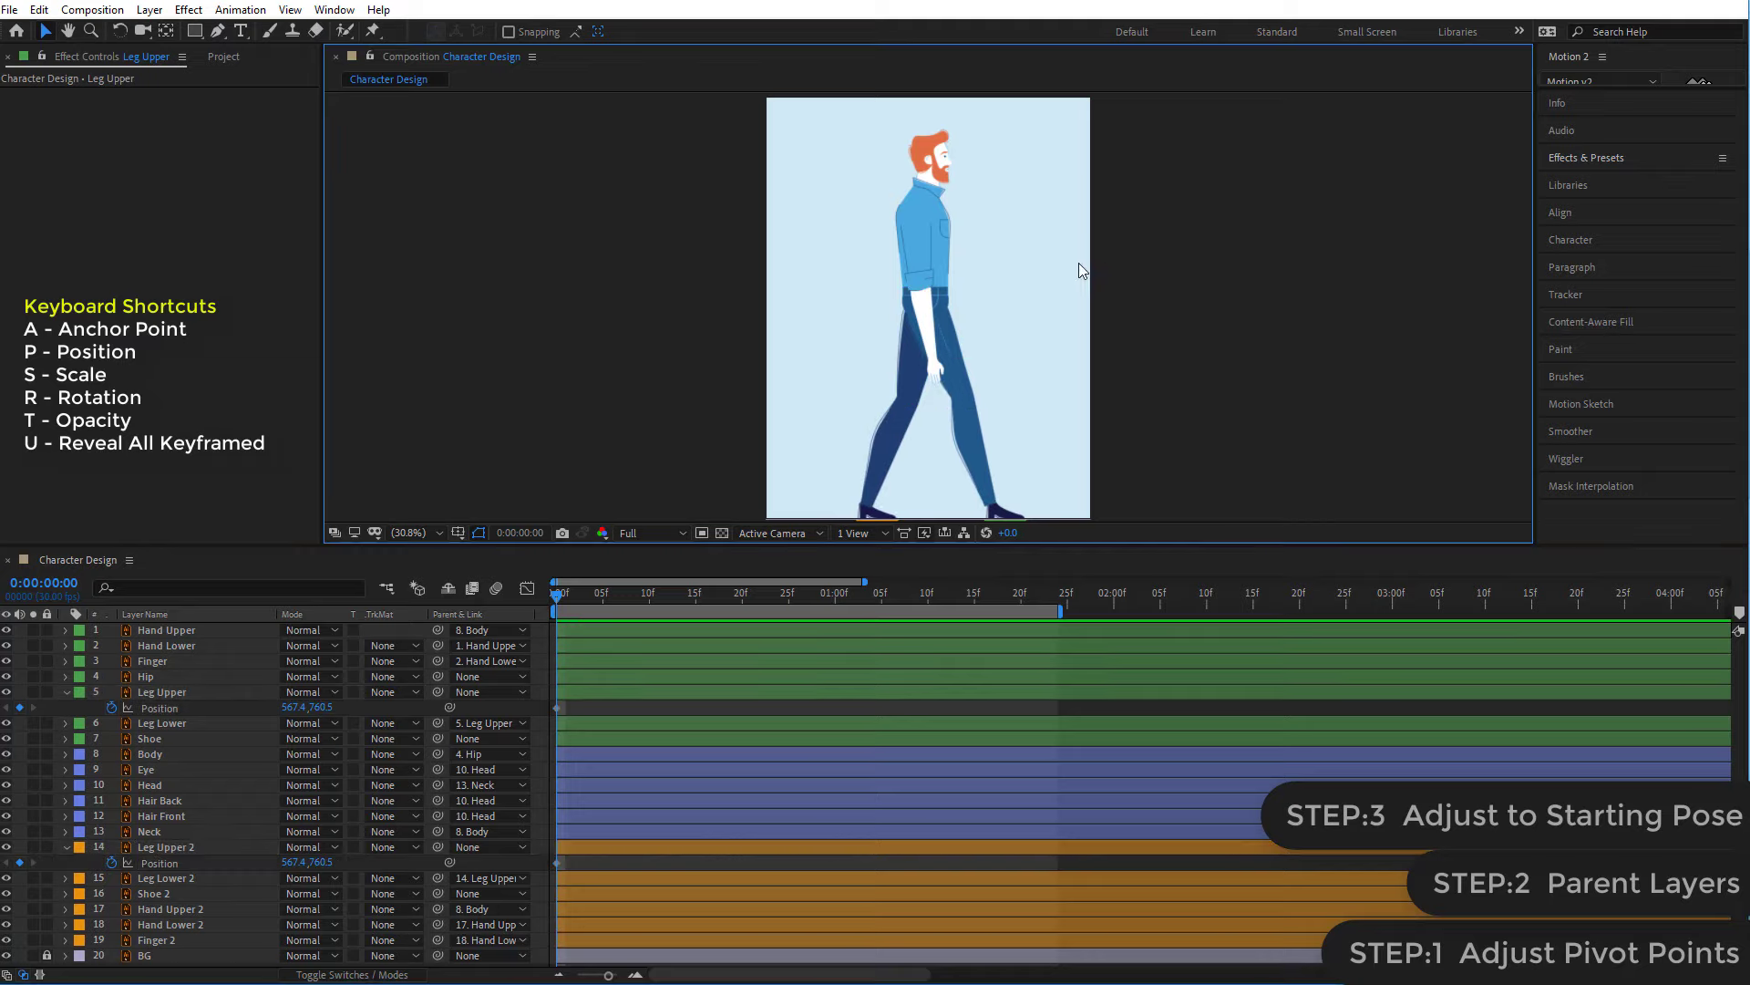
- Keyframe the Hip's Position, lowering it to about 566.0, 760.4
{"action": "left_click", "coordinate": [943, 299]}
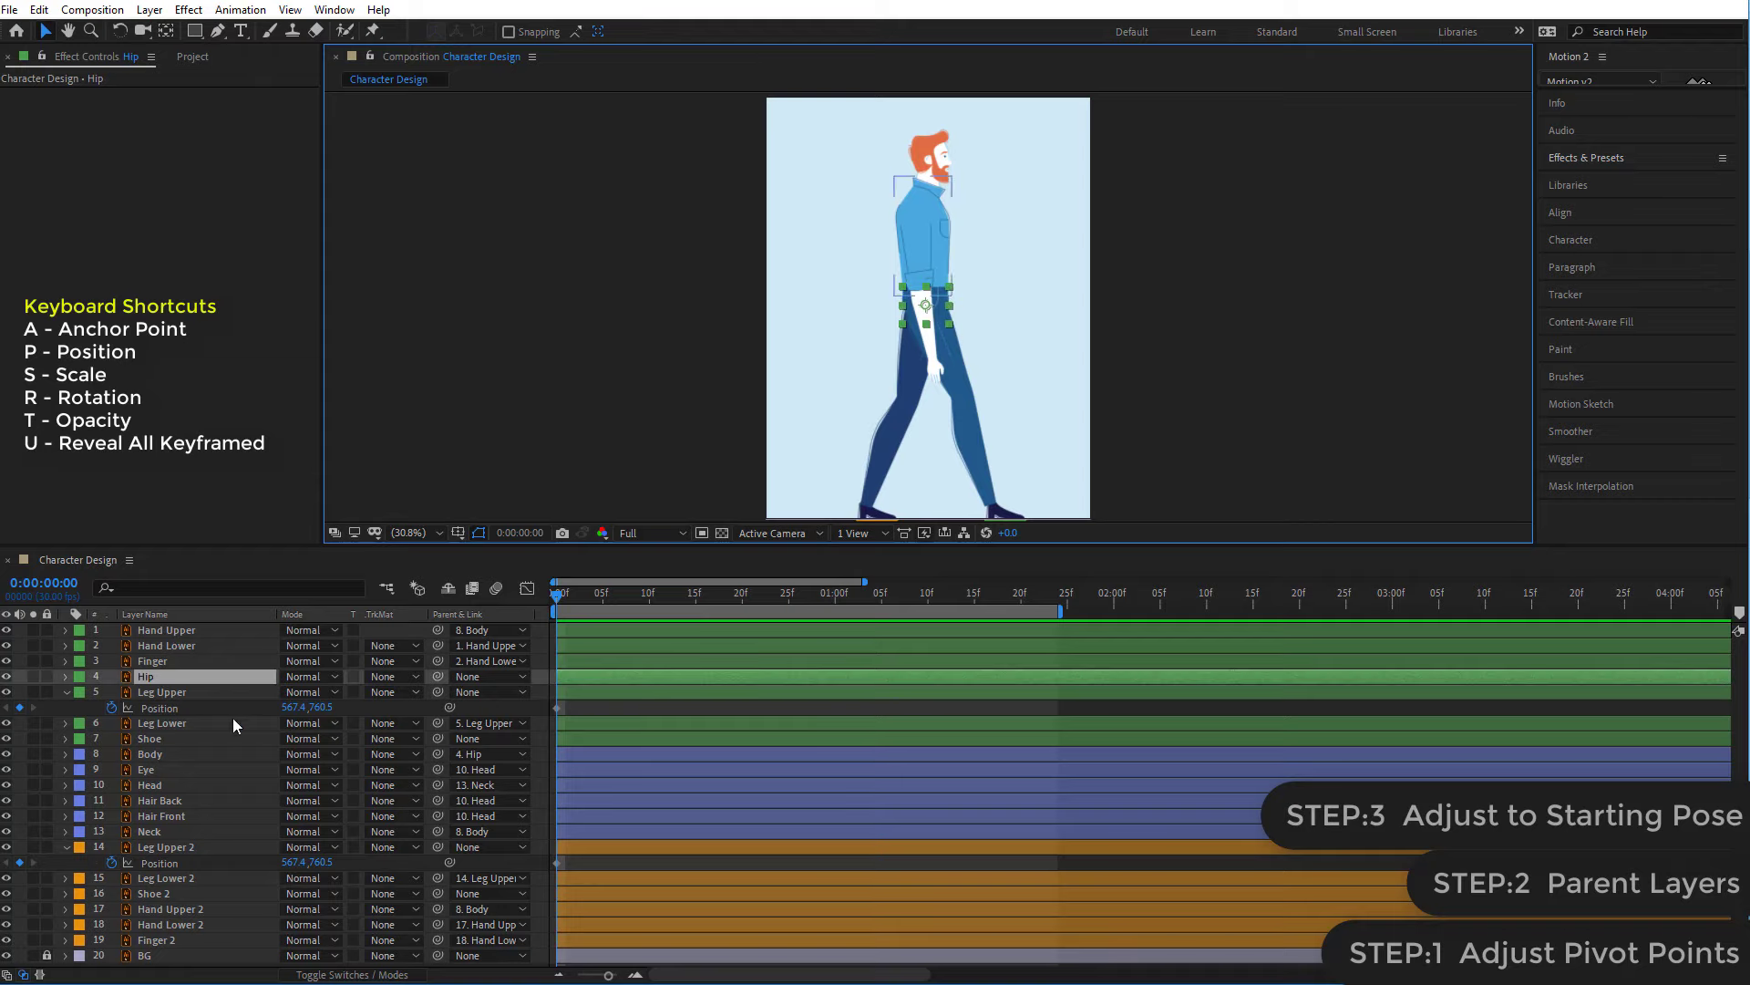
{"action": "left_click", "coordinate": [155, 679]}
{"action": "key", "text": "p"}
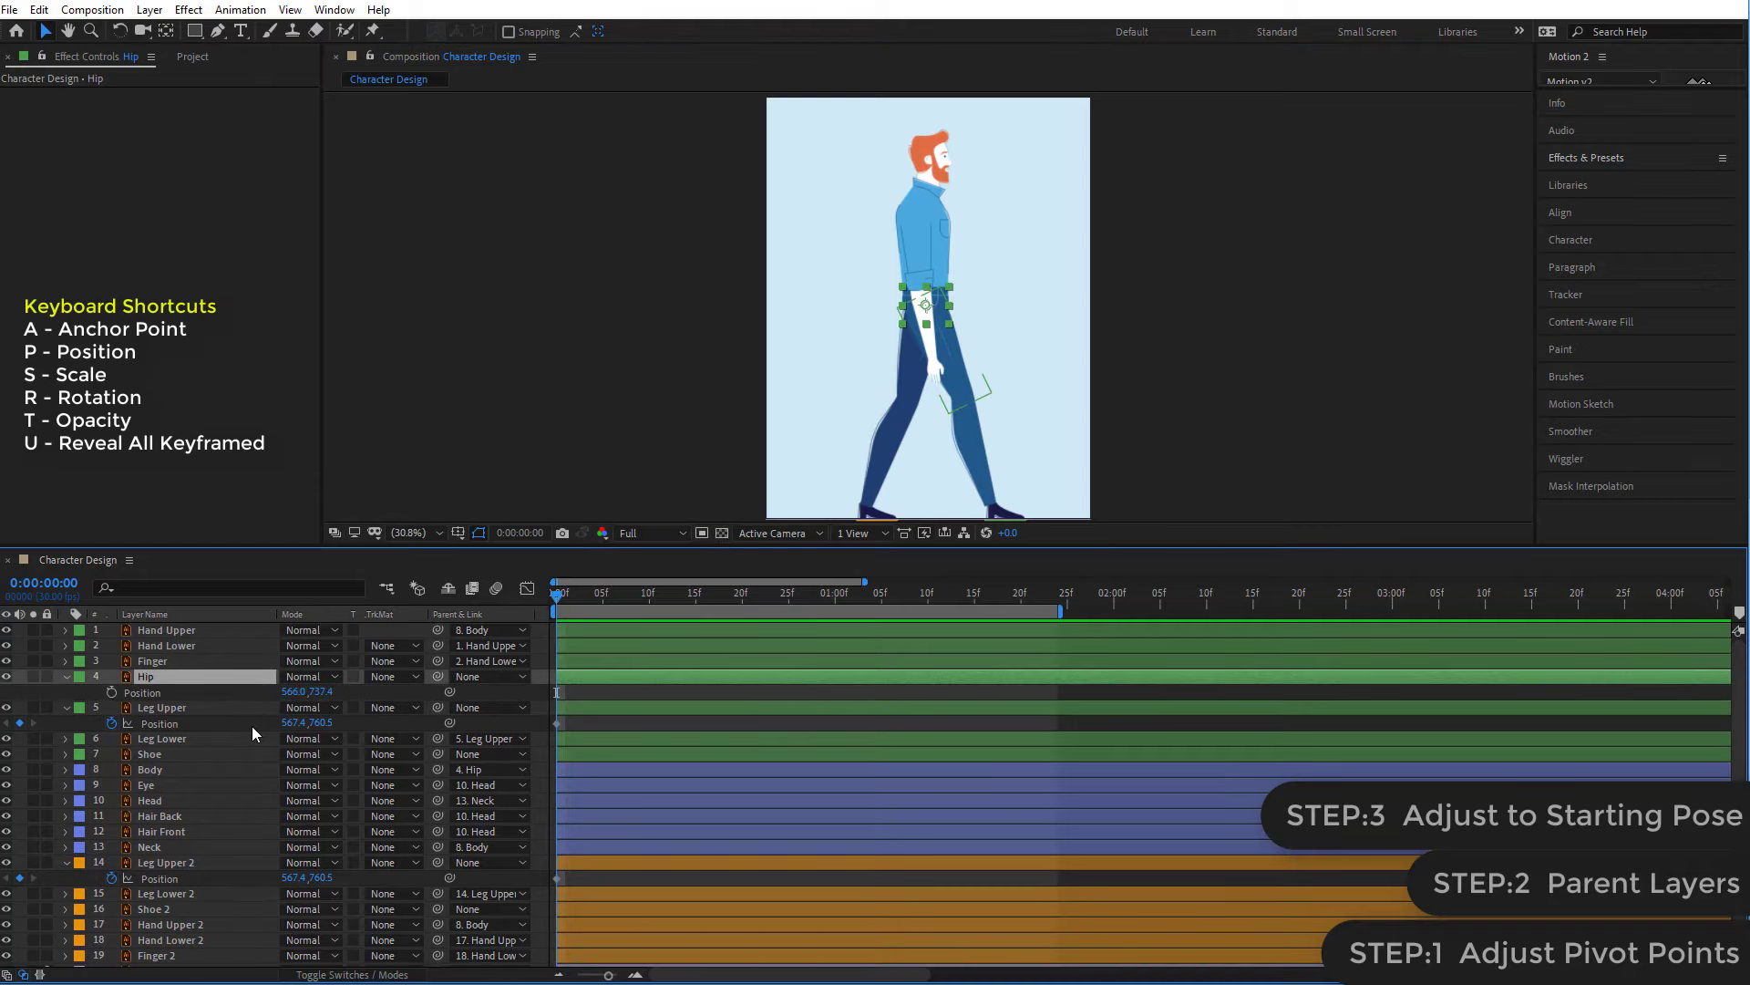
{"action": "left_click", "coordinate": [112, 693]}
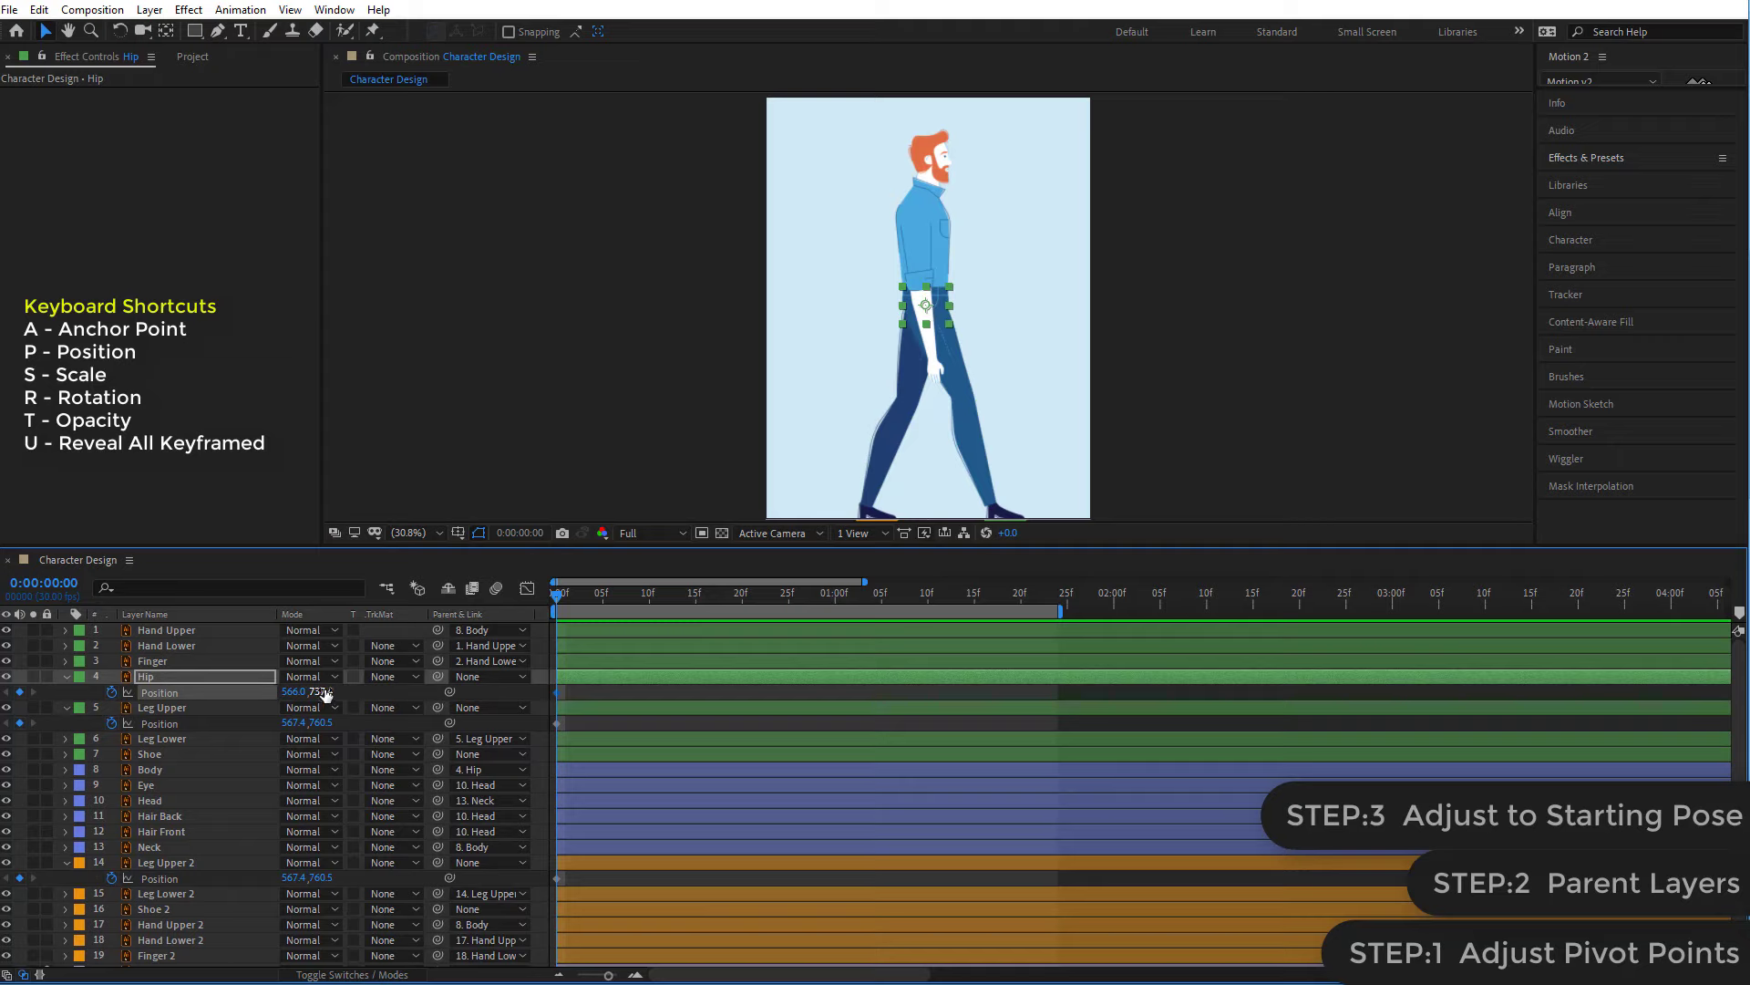
{"action": "left_click_drag", "start_coordinate": [327, 692], "coordinate": [339, 695]}
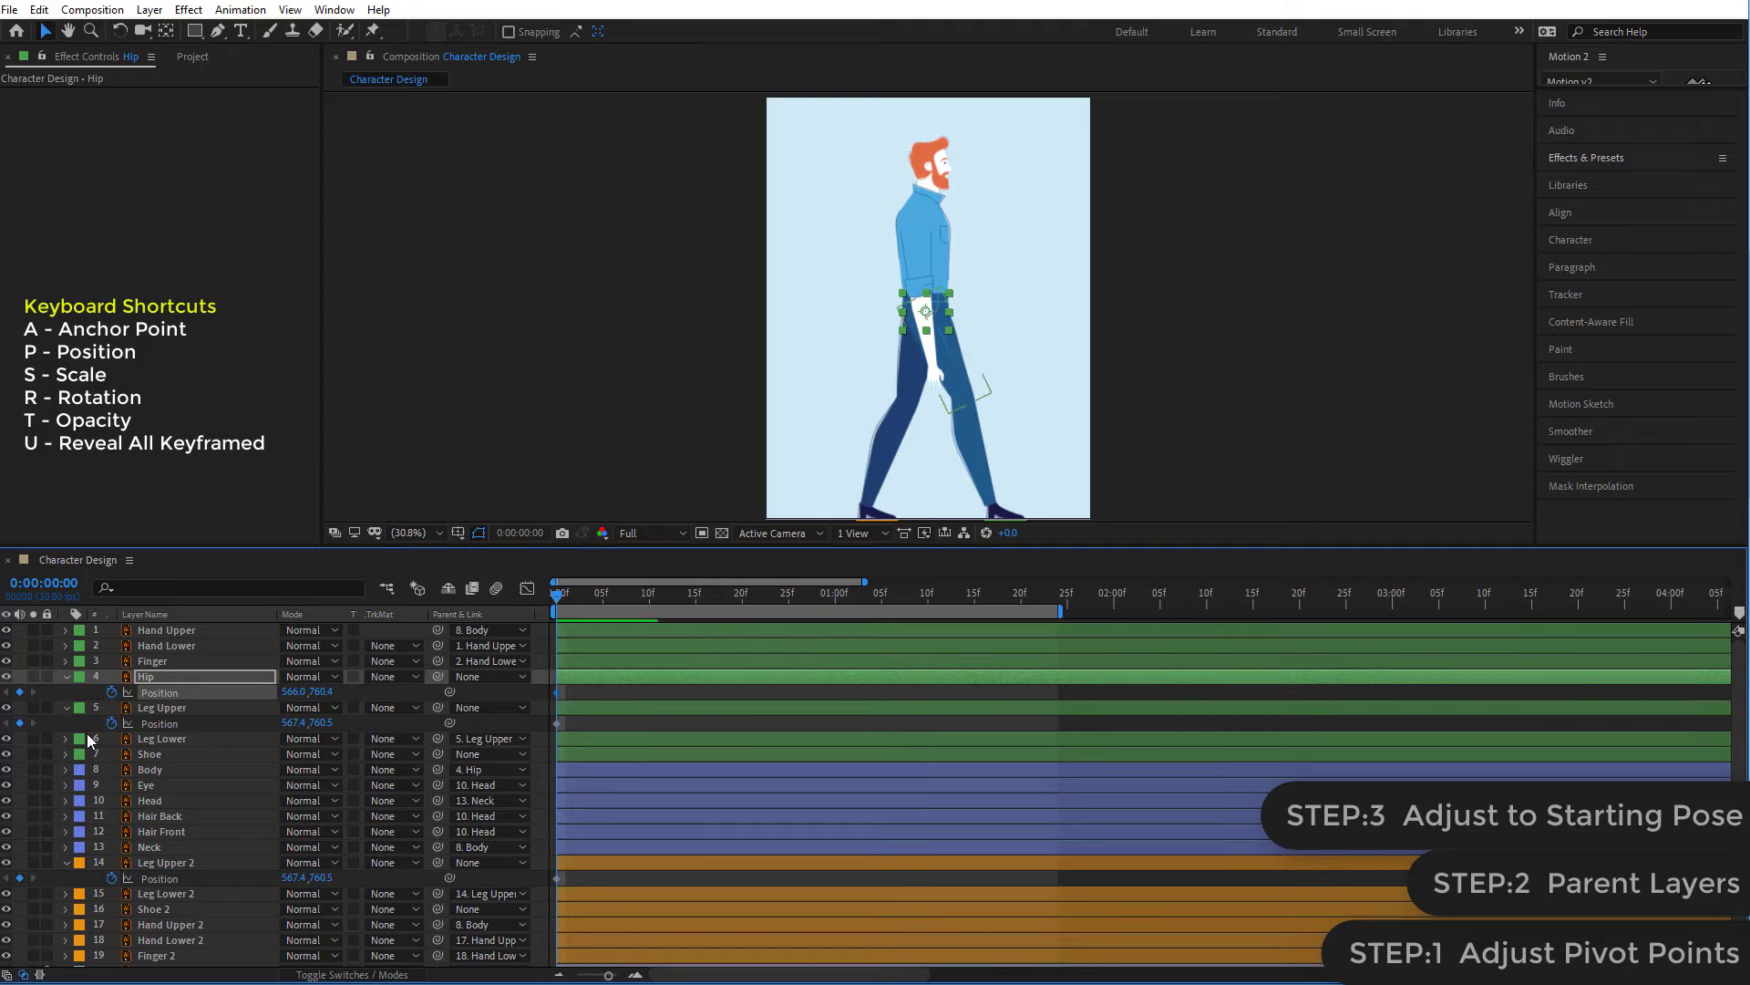
{"action": "left_click", "coordinate": [1246, 298]}
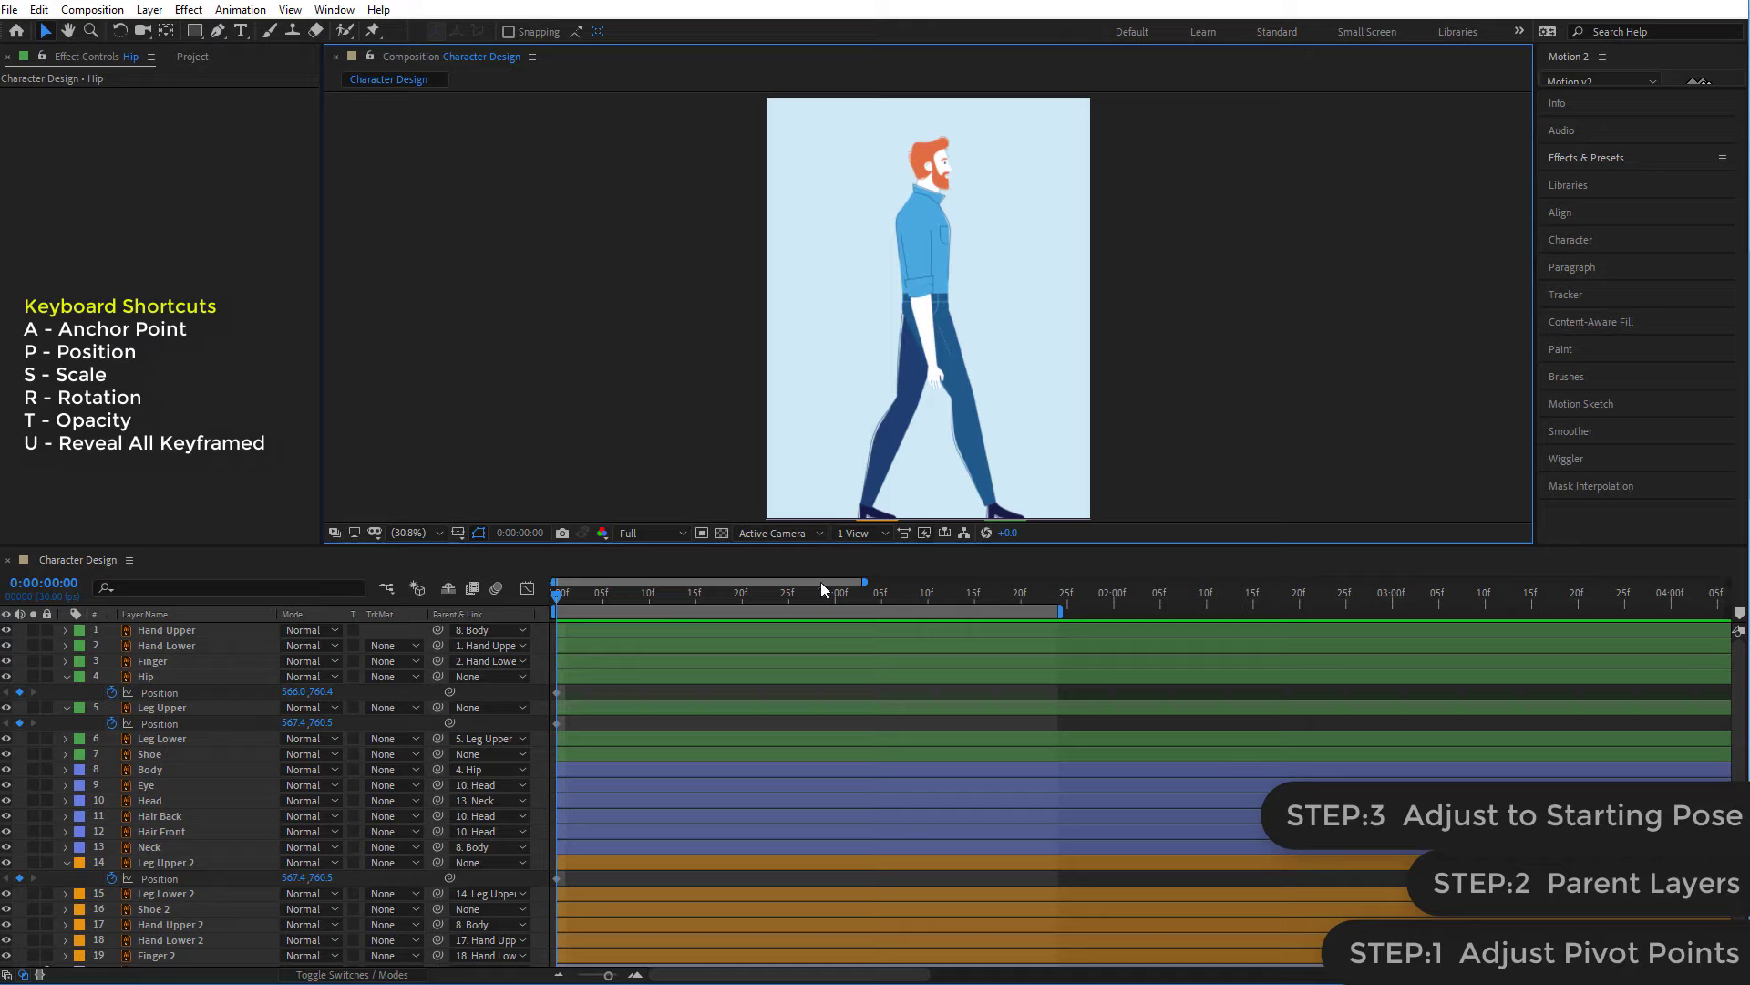
- End the work area at 1:02 and return the playhead to the start
{"action": "left_click_drag", "start_coordinate": [556, 598], "coordinate": [854, 616]}
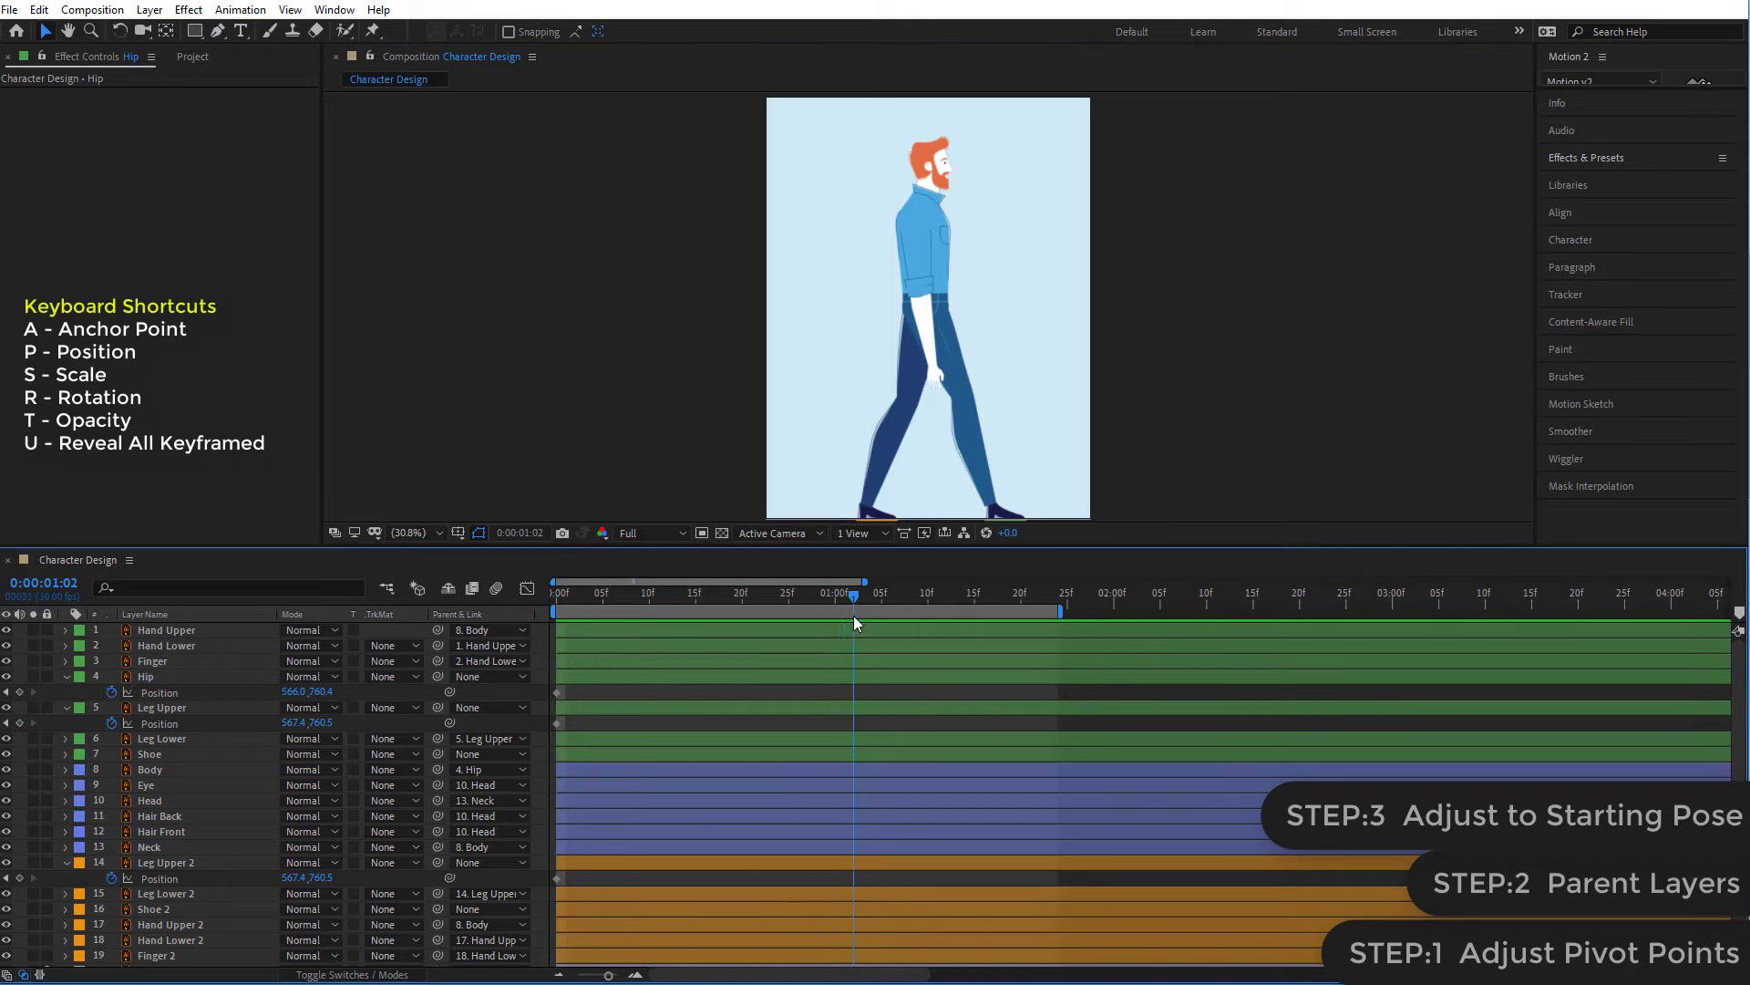
{"action": "key", "text": "n"}
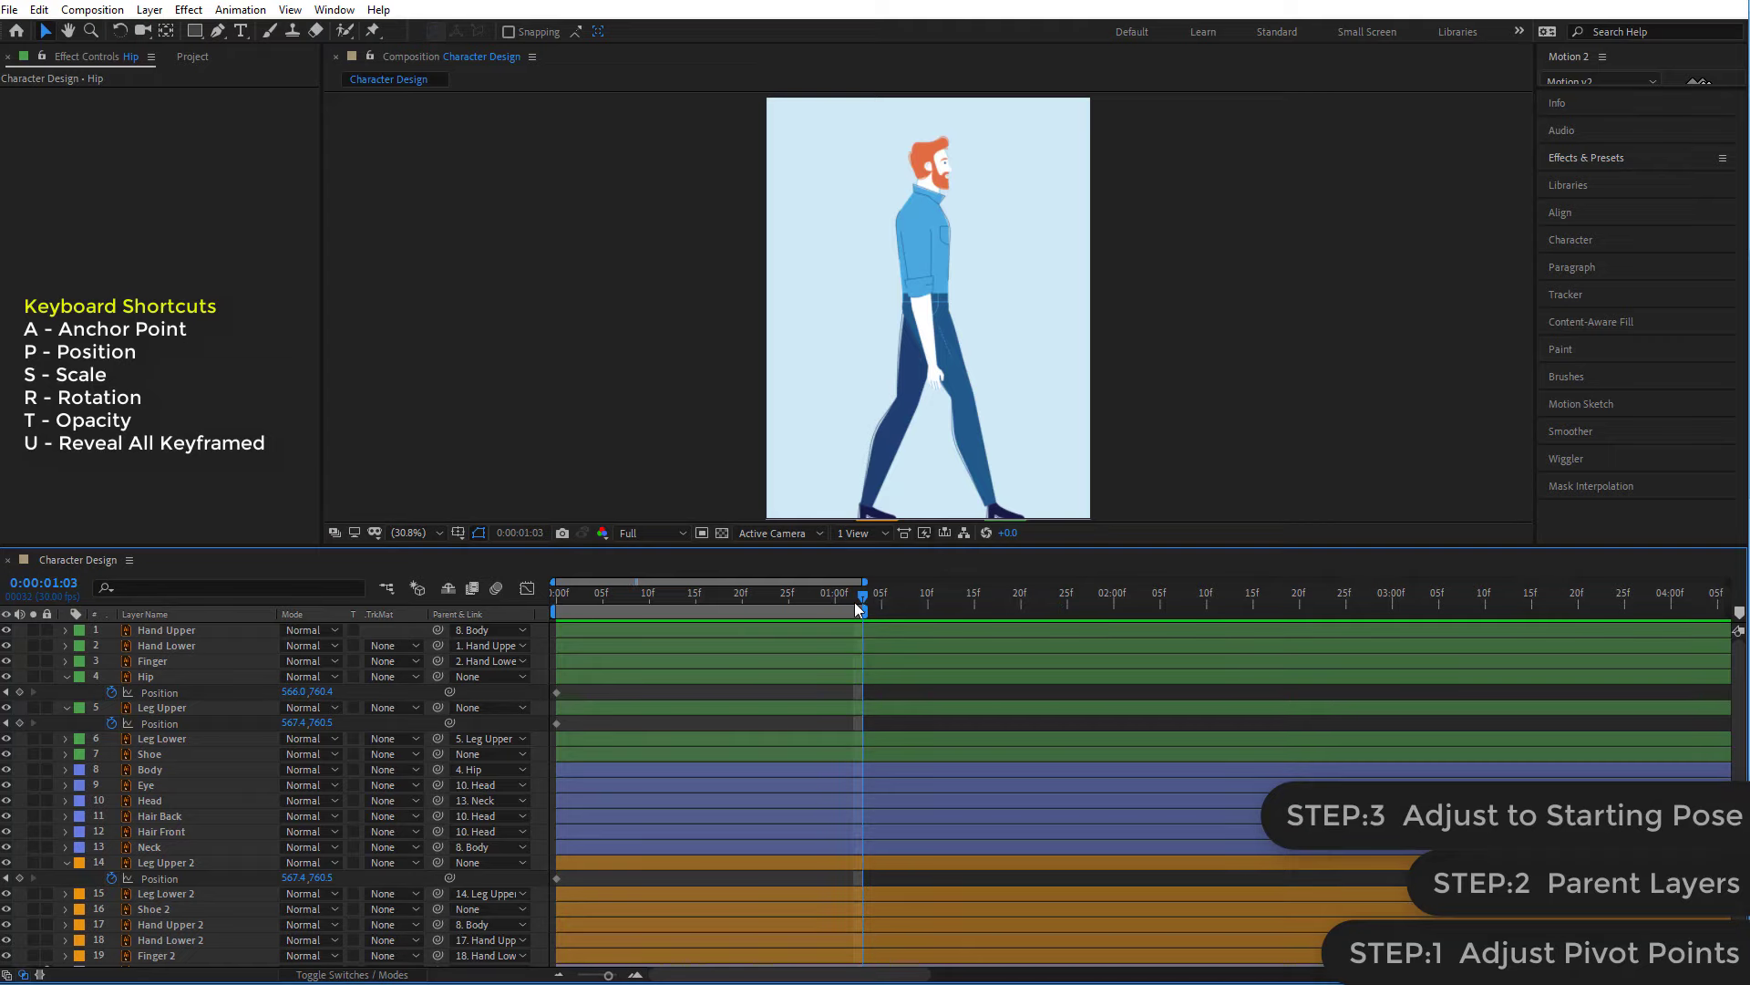
{"action": "left_click_drag", "start_coordinate": [855, 602], "coordinate": [538, 660]}
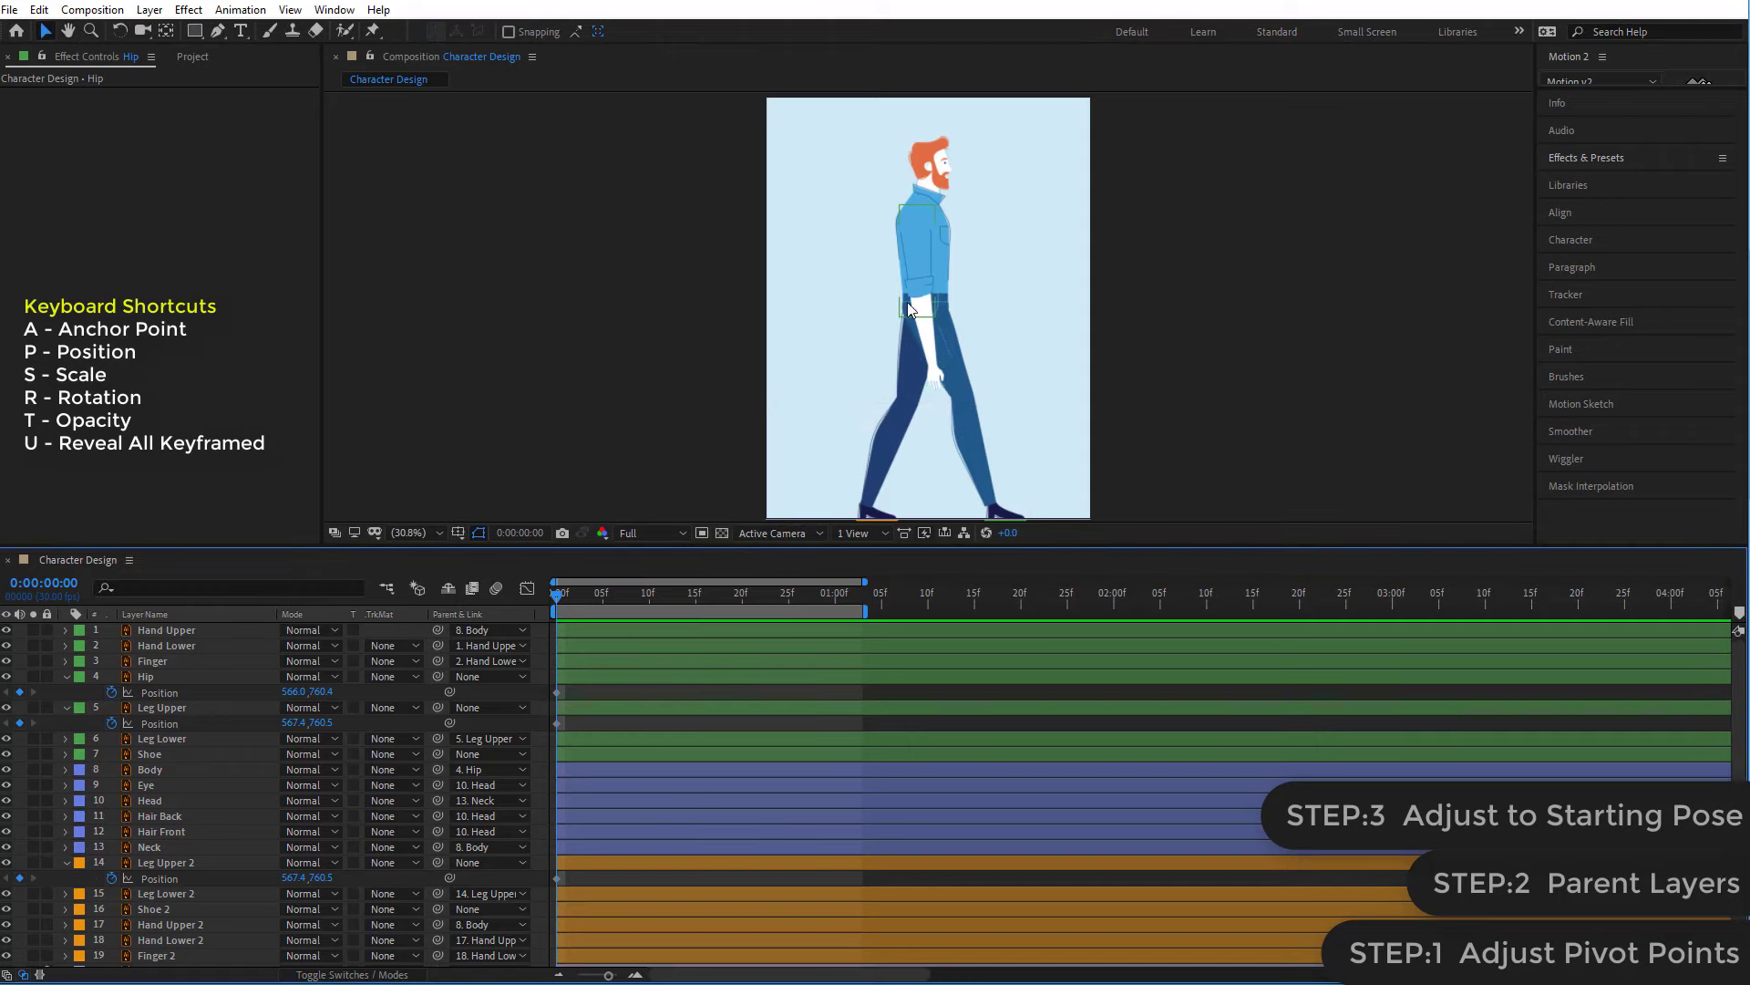
- Show Rotation for Hand Upper, Hand Lower and Finger, and swing Hand Upper to about +29°
{"action": "left_click", "coordinate": [919, 270]}
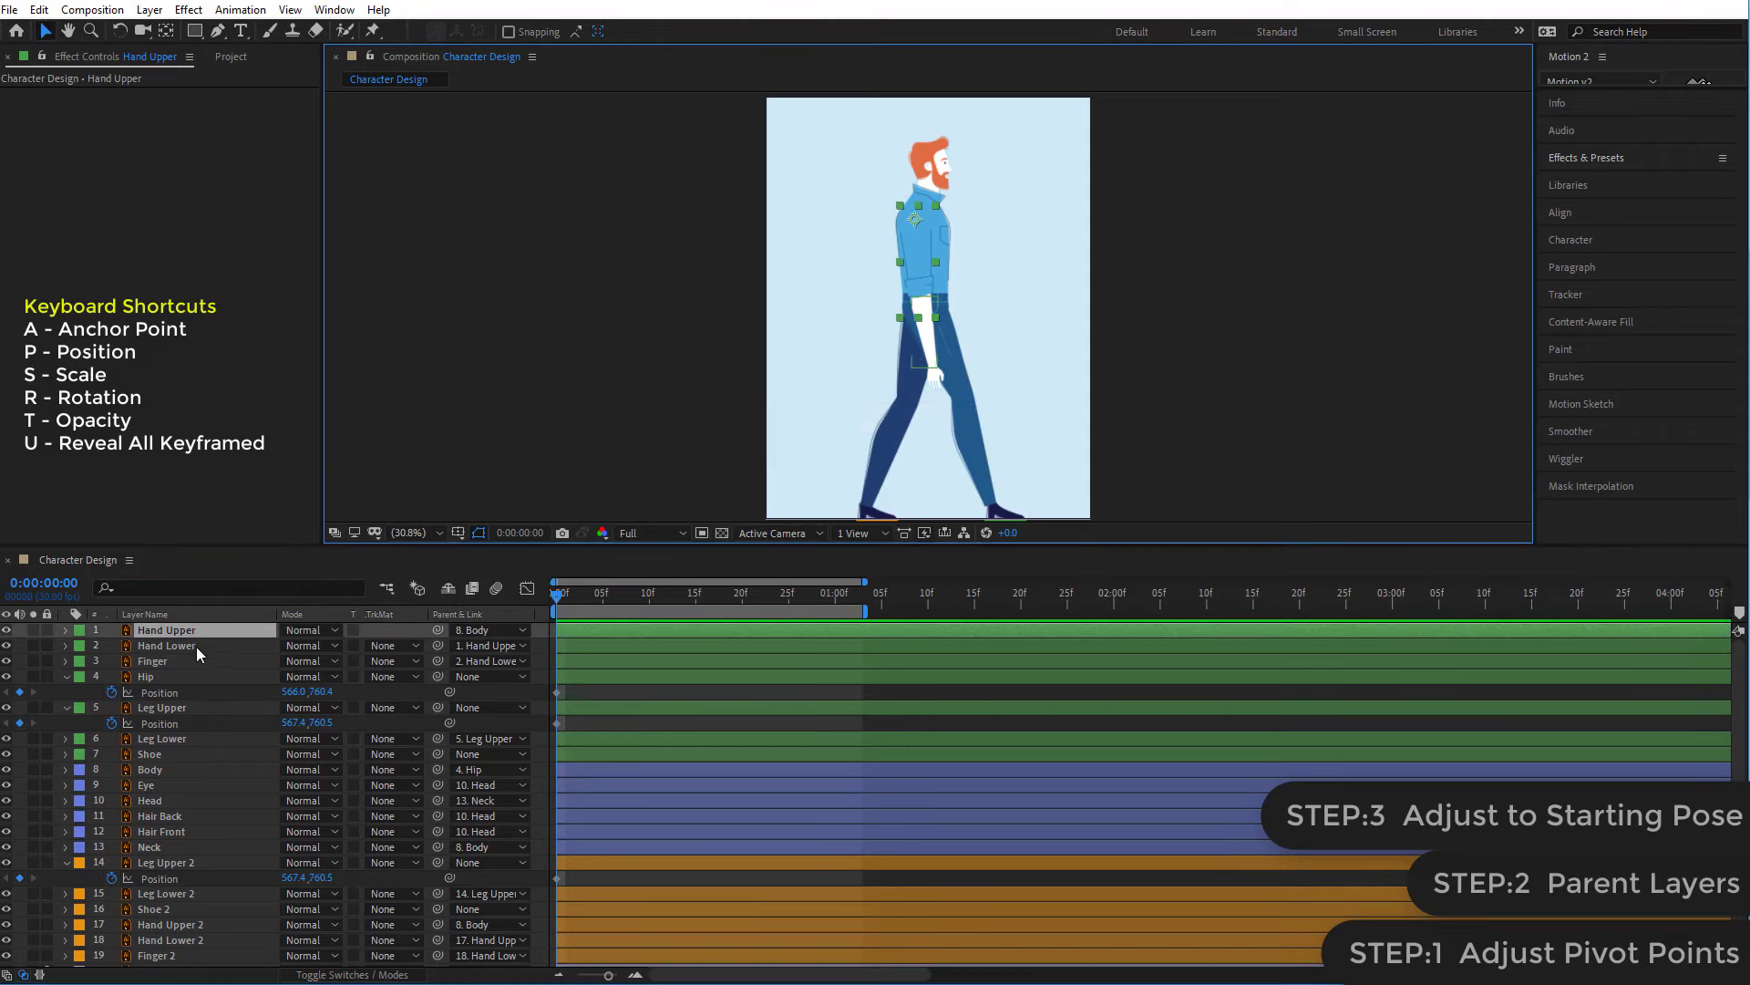
{"action": "left_click", "coordinate": [168, 663], "text": "shift"}
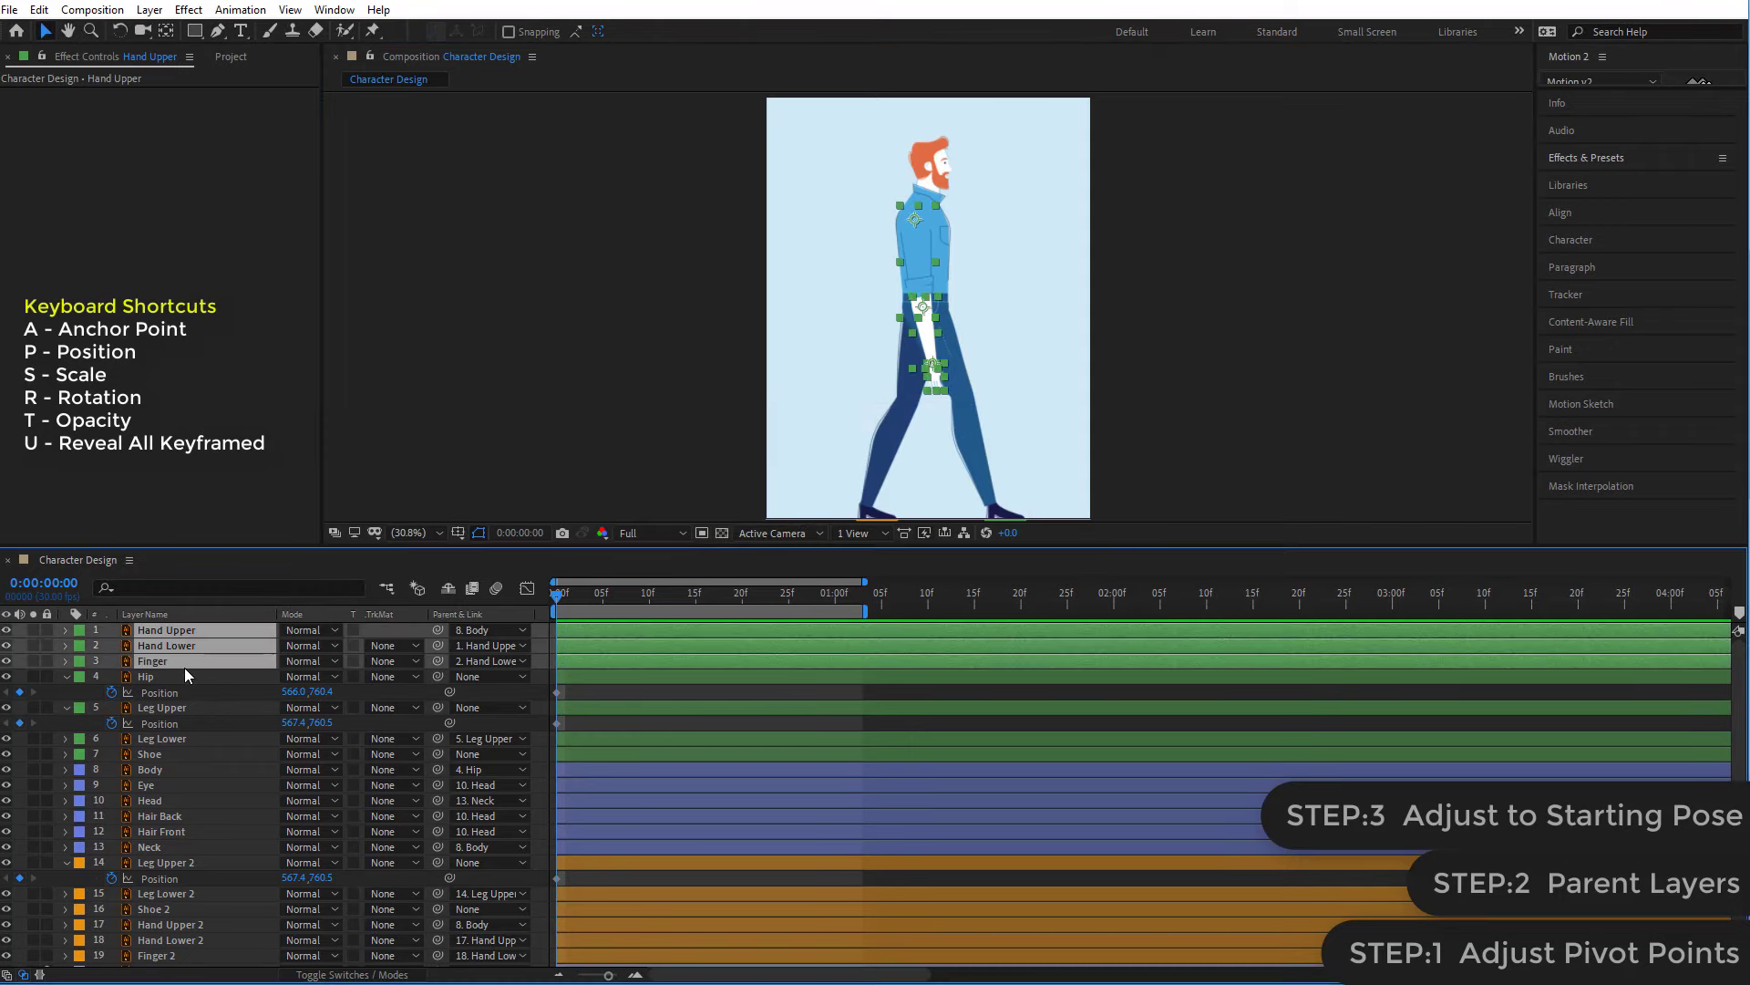
{"action": "key", "text": "r"}
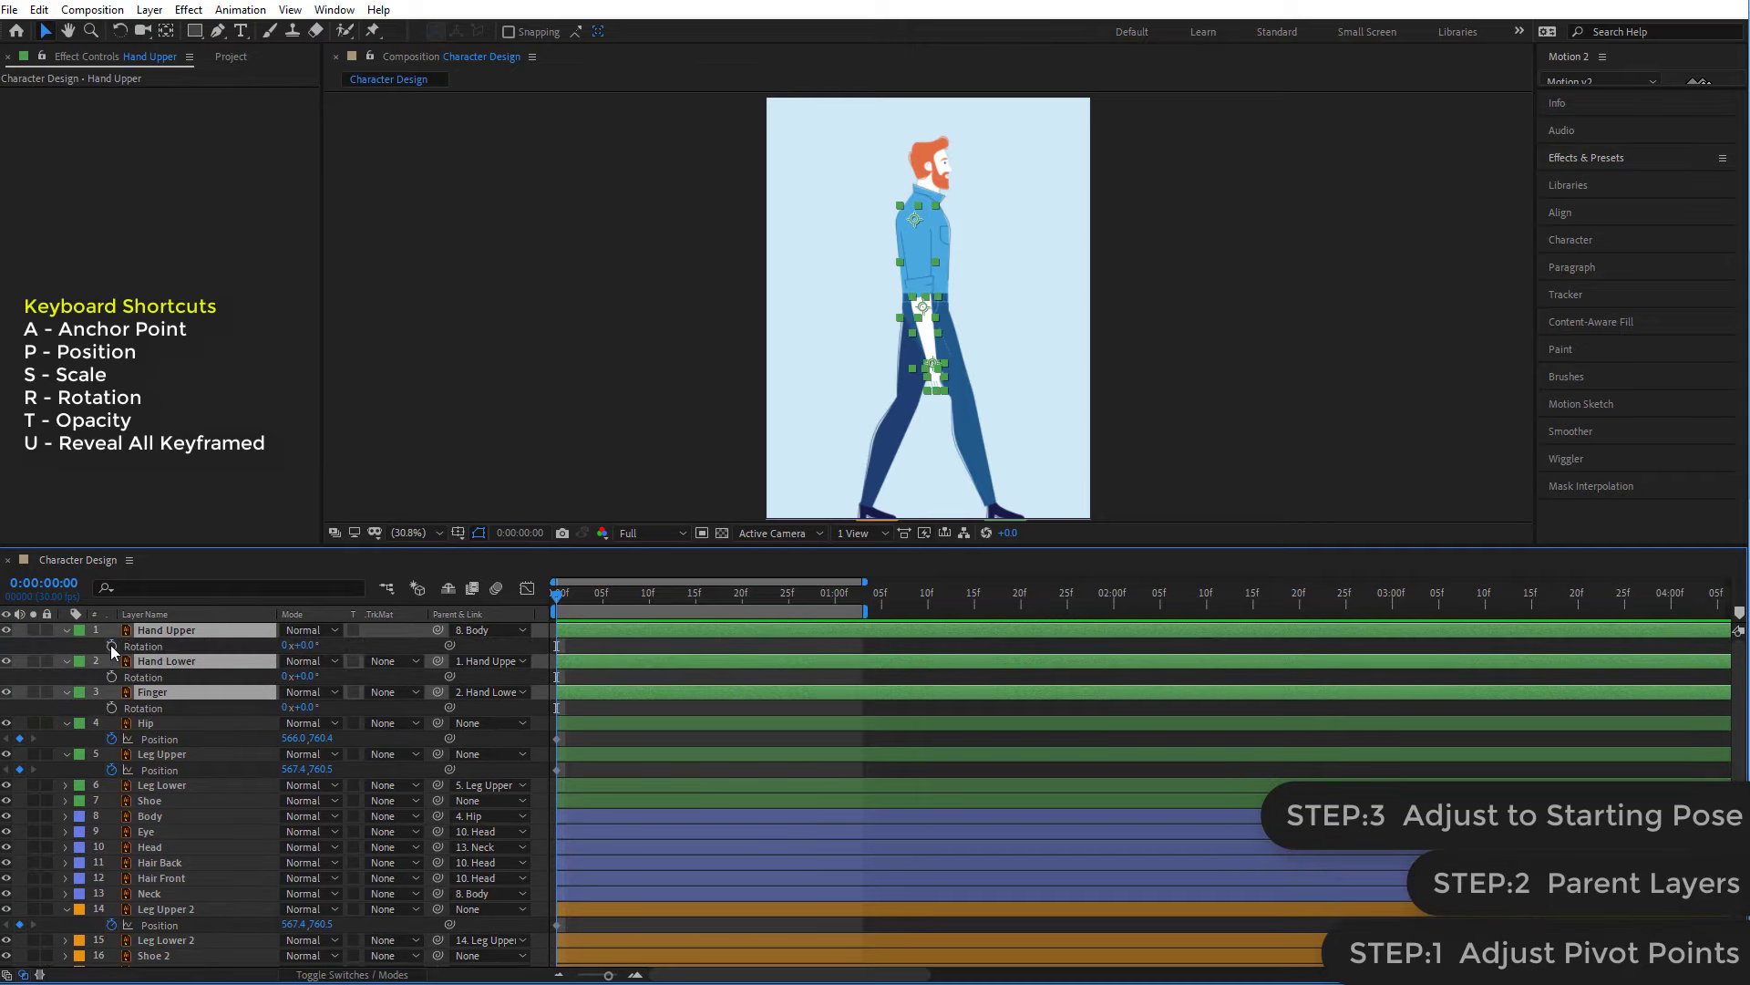
{"action": "left_click", "coordinate": [329, 644]}
{"action": "left_click_drag", "start_coordinate": [306, 645], "coordinate": [329, 644]}
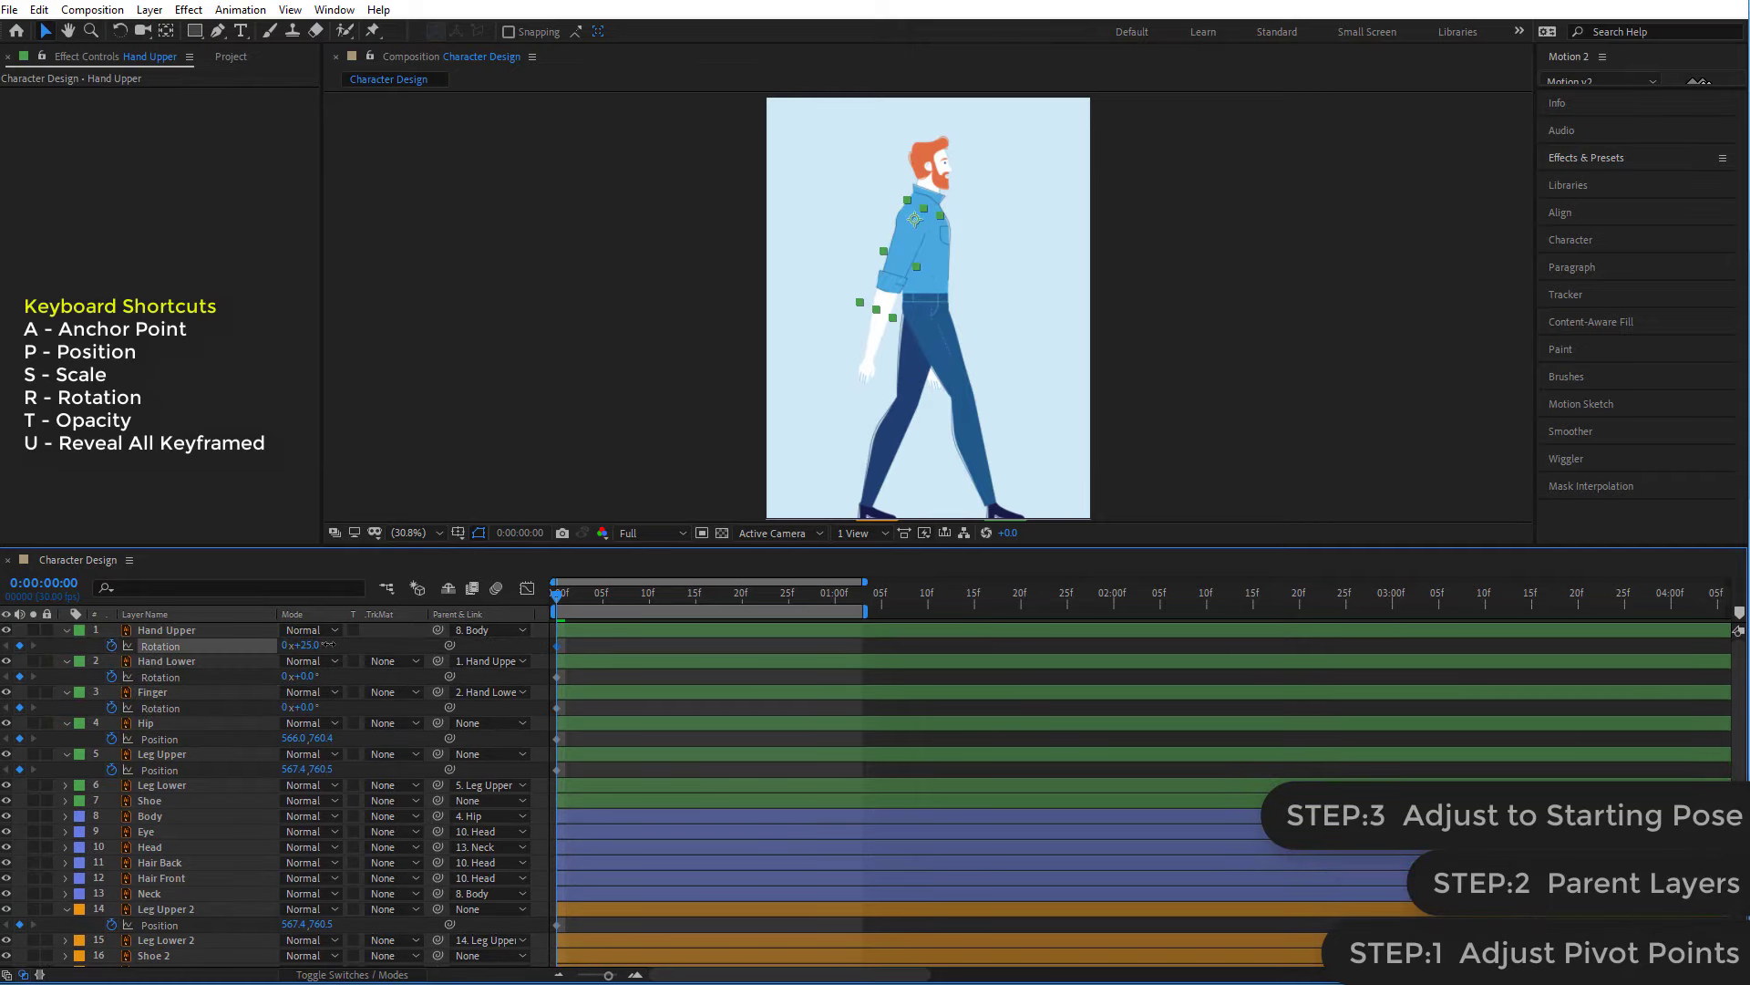
{"action": "mouse_move", "coordinate": [328, 645]}
{"action": "left_mouse_down"}
{"action": "mouse_move", "coordinate": [291, 676]}
{"action": "mouse_move", "coordinate": [329, 706]}
{"action": "left_mouse_up"}
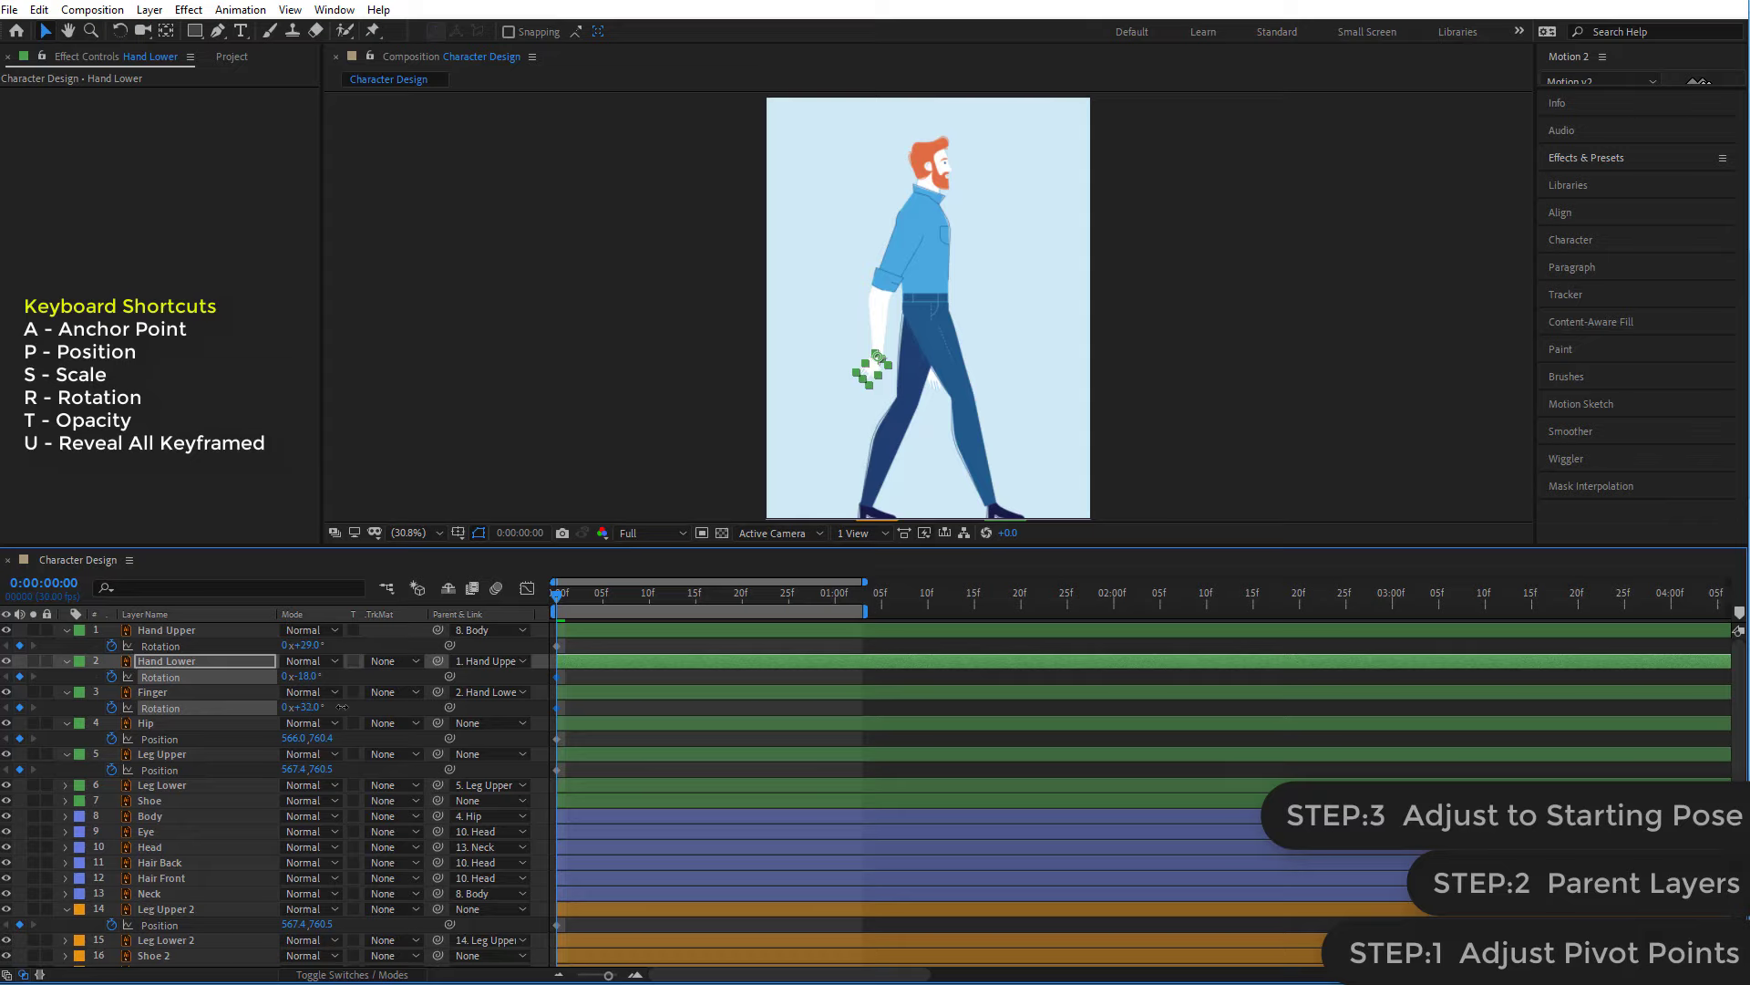
{"action": "left_click_drag", "start_coordinate": [341, 707], "coordinate": [333, 707]}
{"action": "left_click", "coordinate": [1245, 233]}
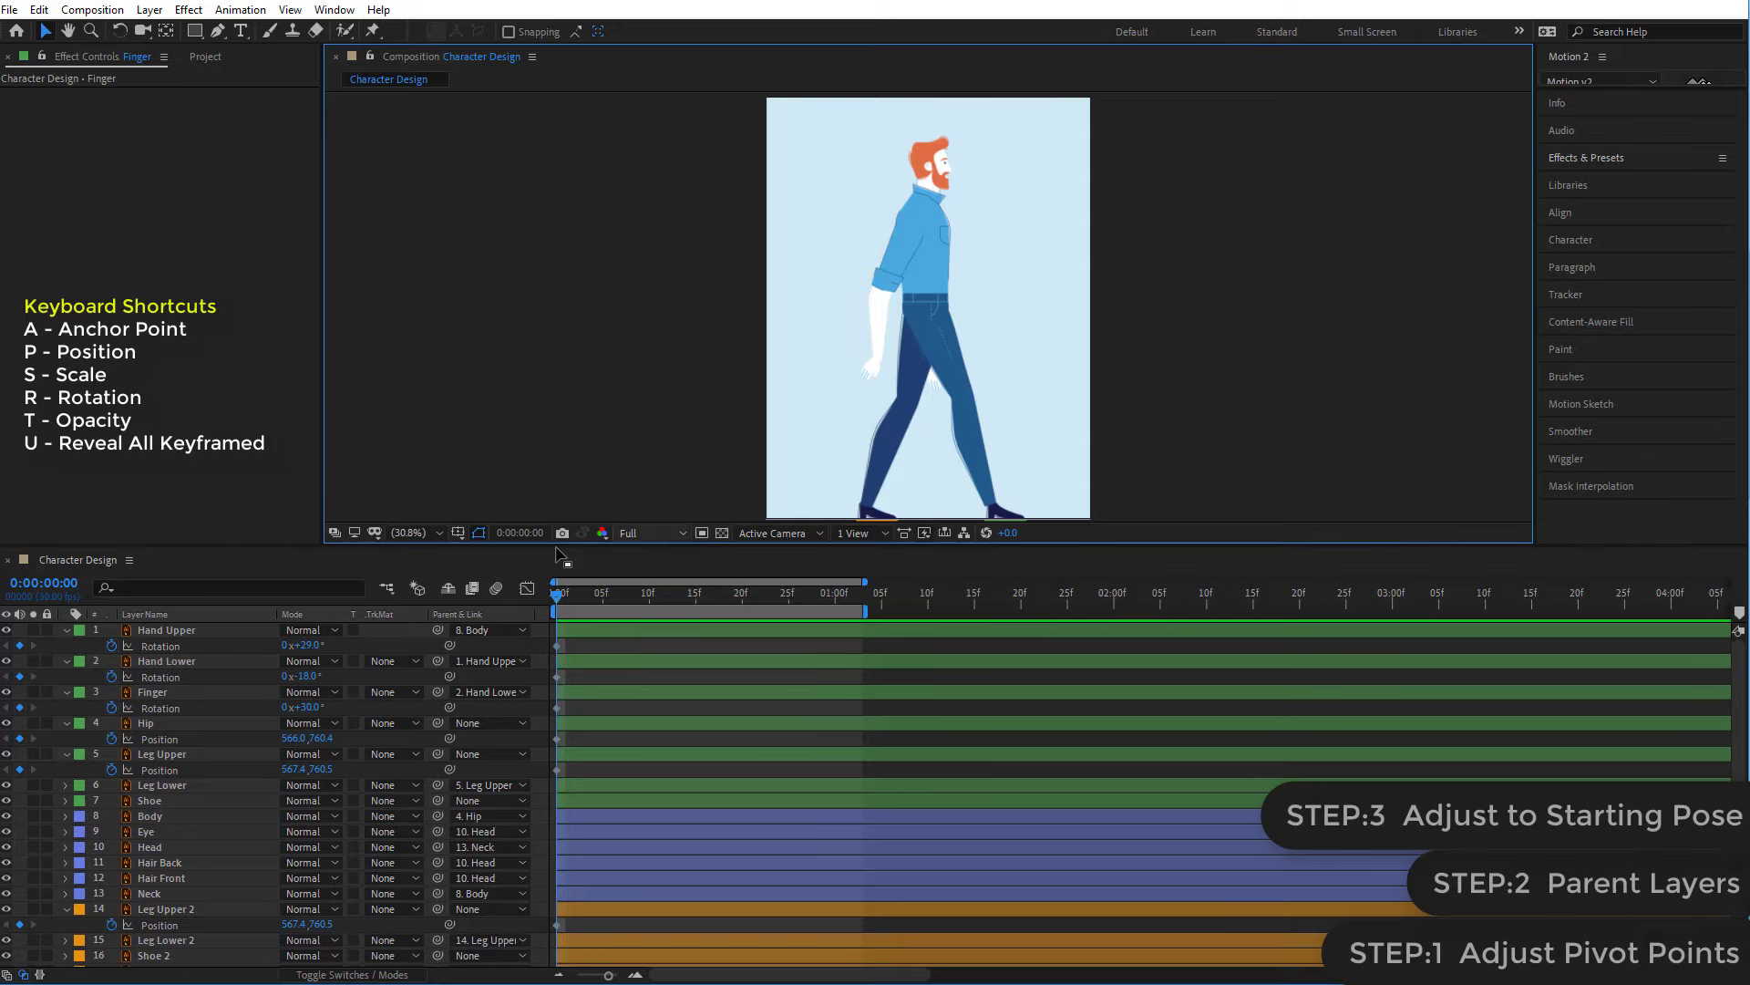
- Set Hand Lower to -10° and Finger to +3°, checking the pose at 100% zoom
{"action": "key", "text": "slash"}
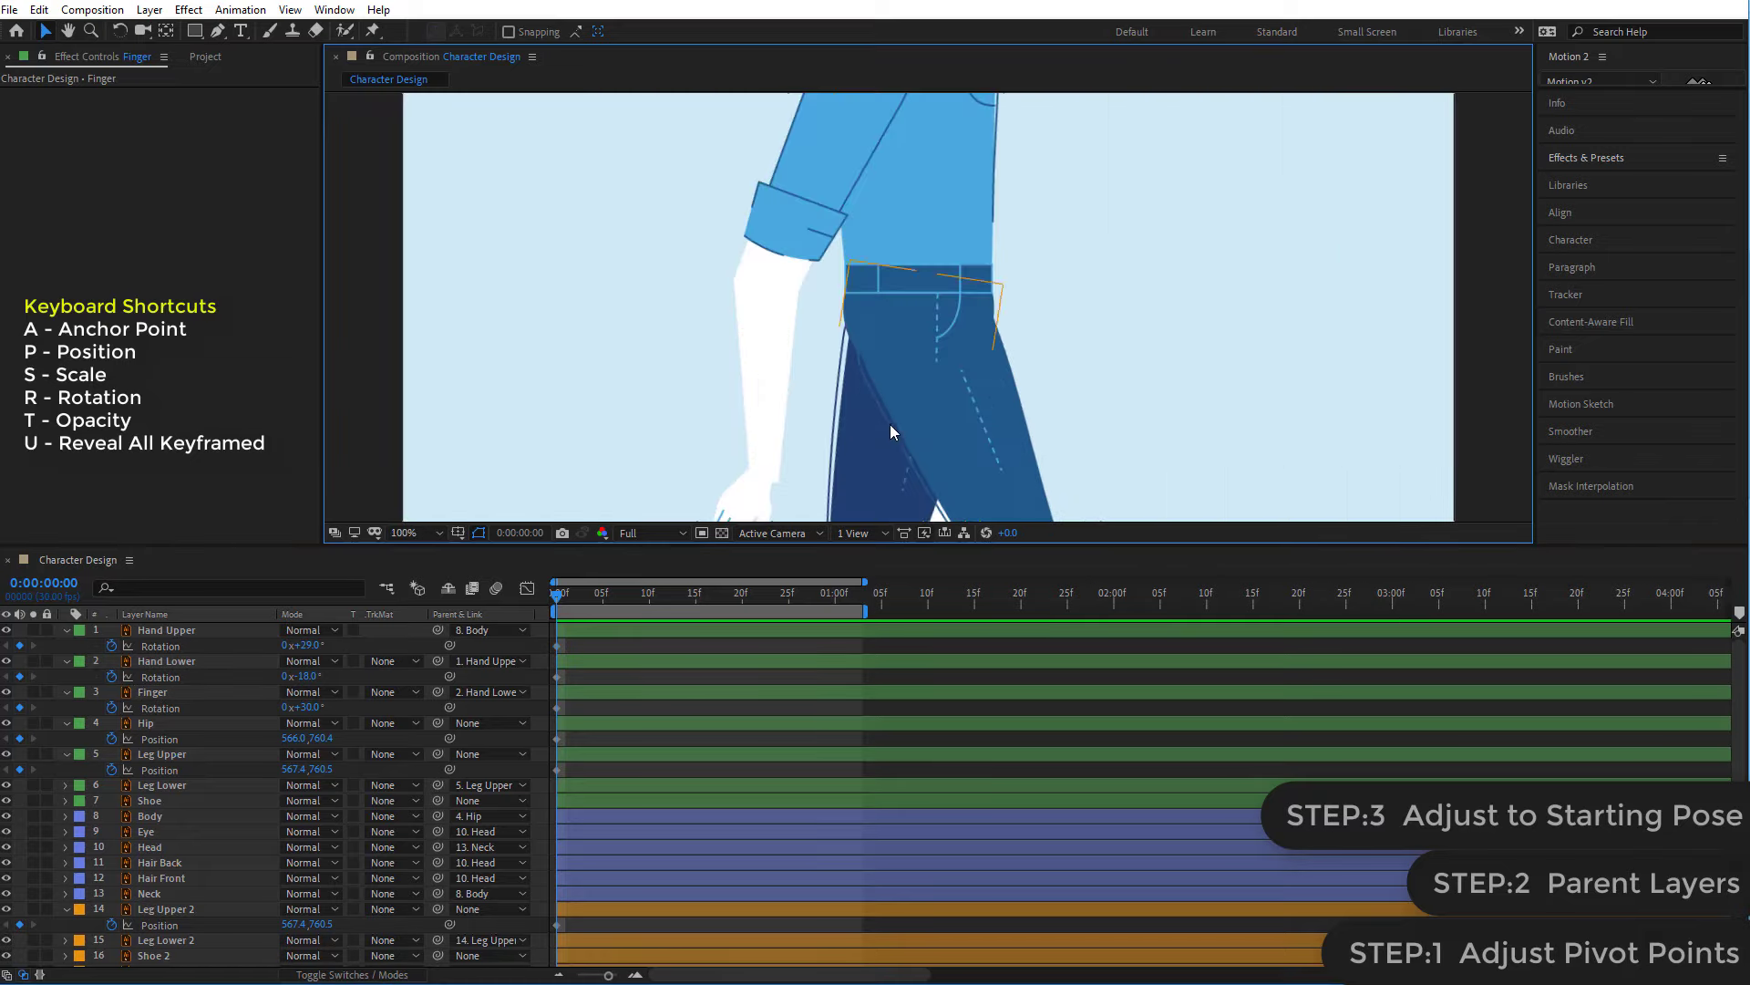
{"action": "scroll", "coordinate": [889, 424], "scroll_direction": "down", "scroll_amount": 3}
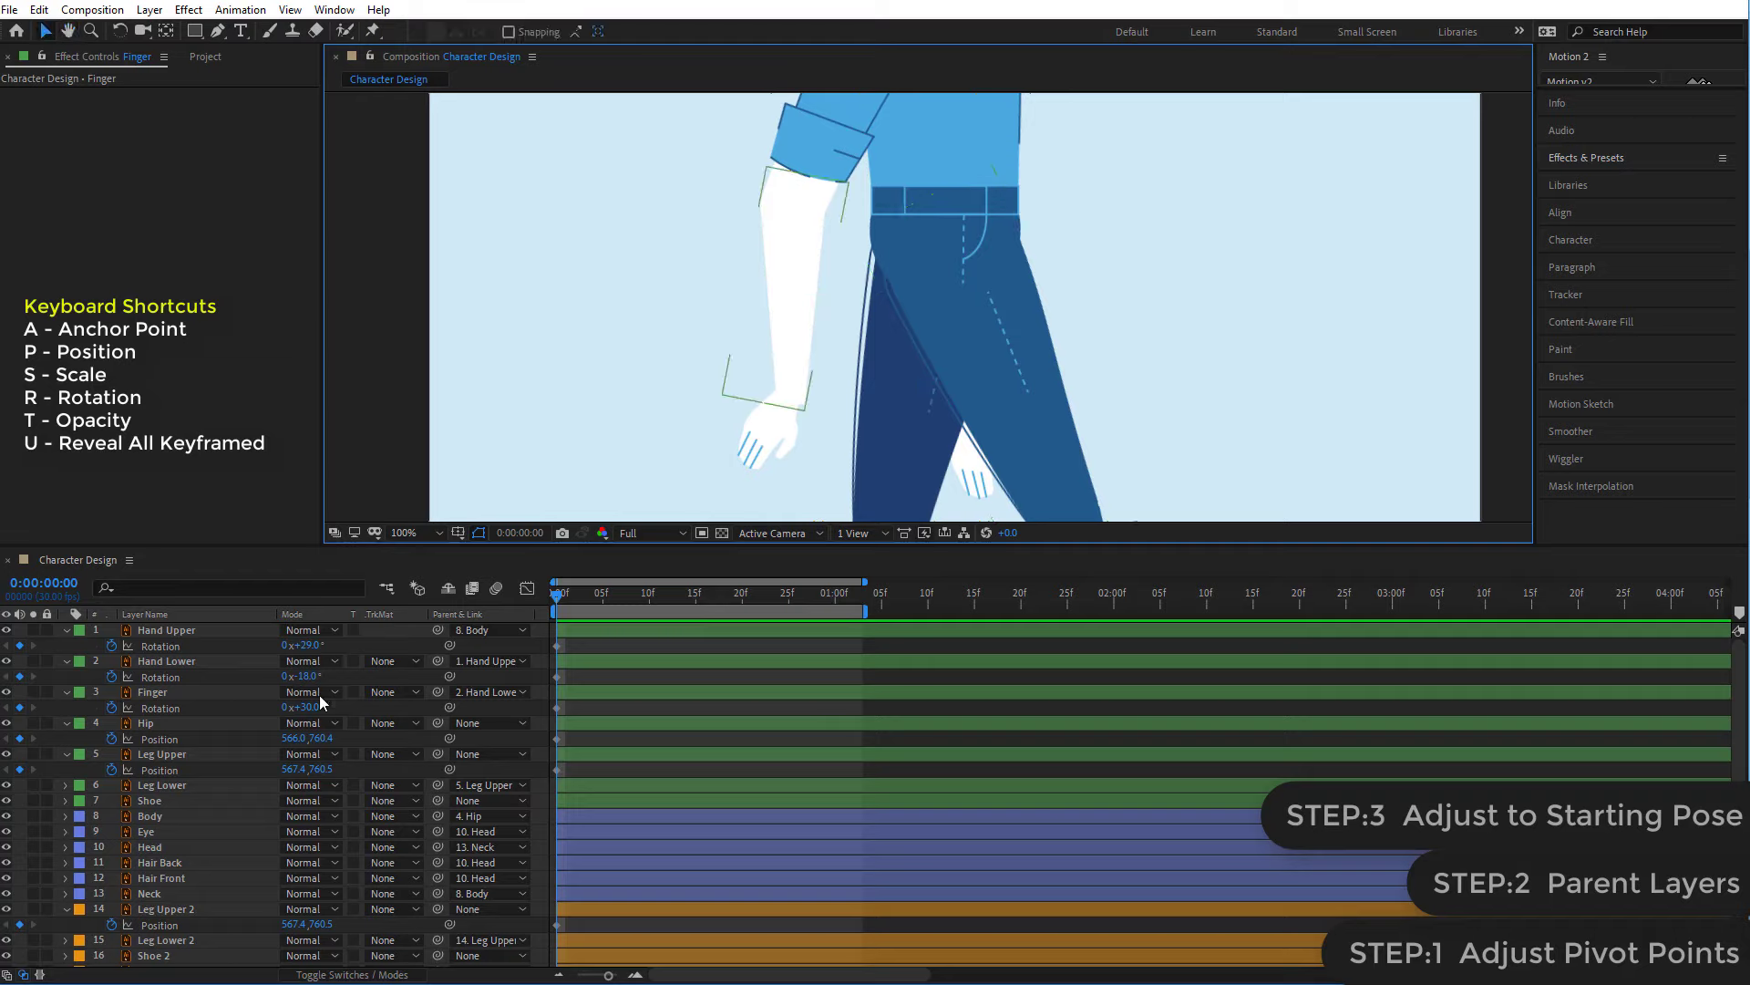
{"action": "mouse_move", "coordinate": [311, 710]}
{"action": "left_mouse_down"}
{"action": "mouse_move", "coordinate": [291, 708]}
{"action": "mouse_move", "coordinate": [314, 677]}
{"action": "left_mouse_up"}
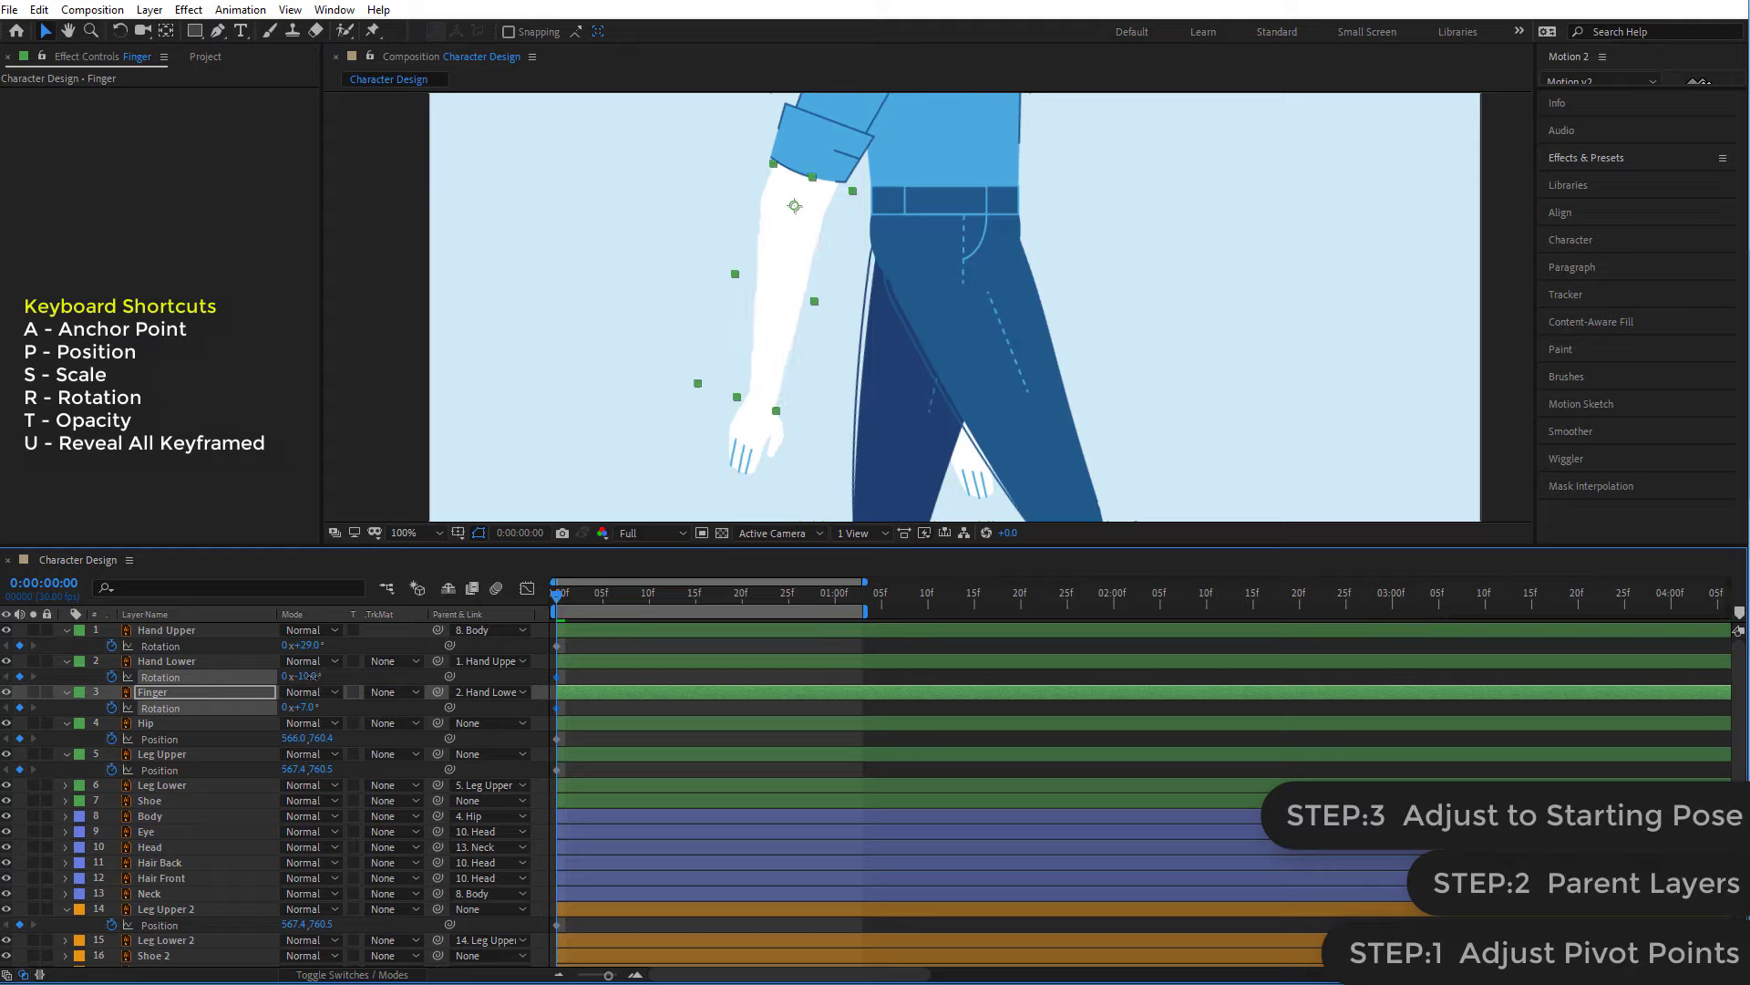
{"action": "left_click", "coordinate": [311, 676]}
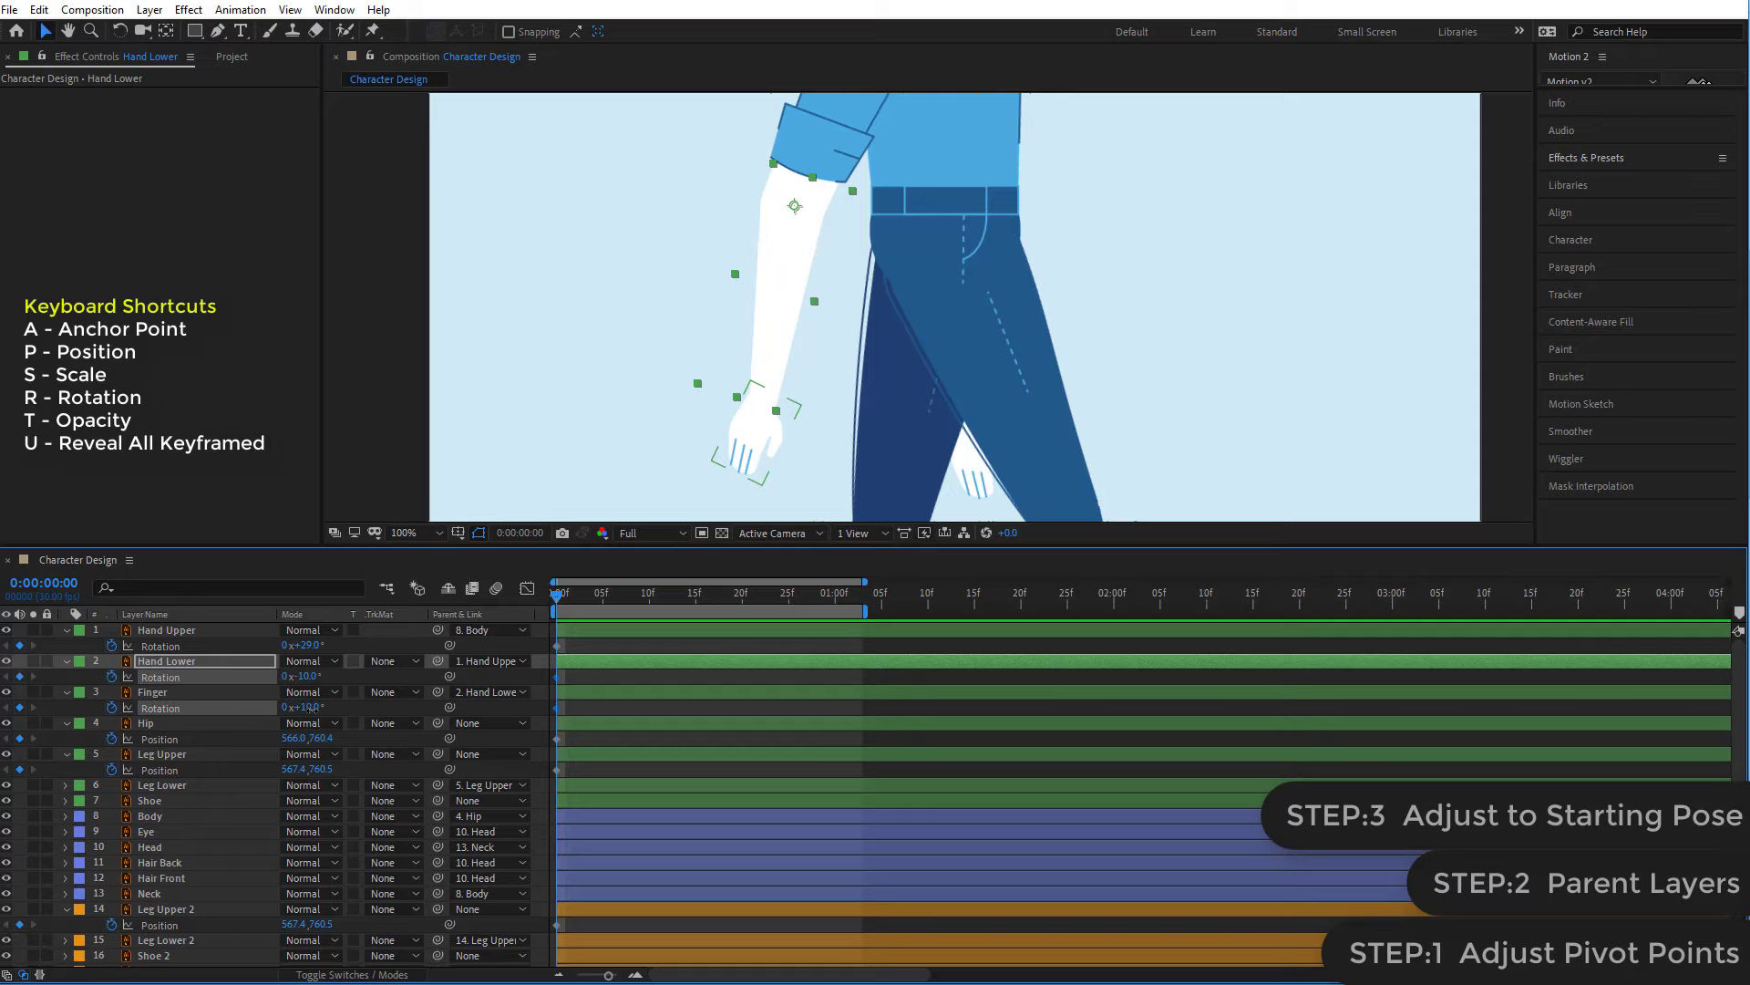
{"action": "left_click_drag", "start_coordinate": [303, 708], "coordinate": [303, 708]}
{"action": "key", "text": "comma"}
{"action": "left_click", "coordinate": [1249, 287]}
{"action": "key", "text": "h"}
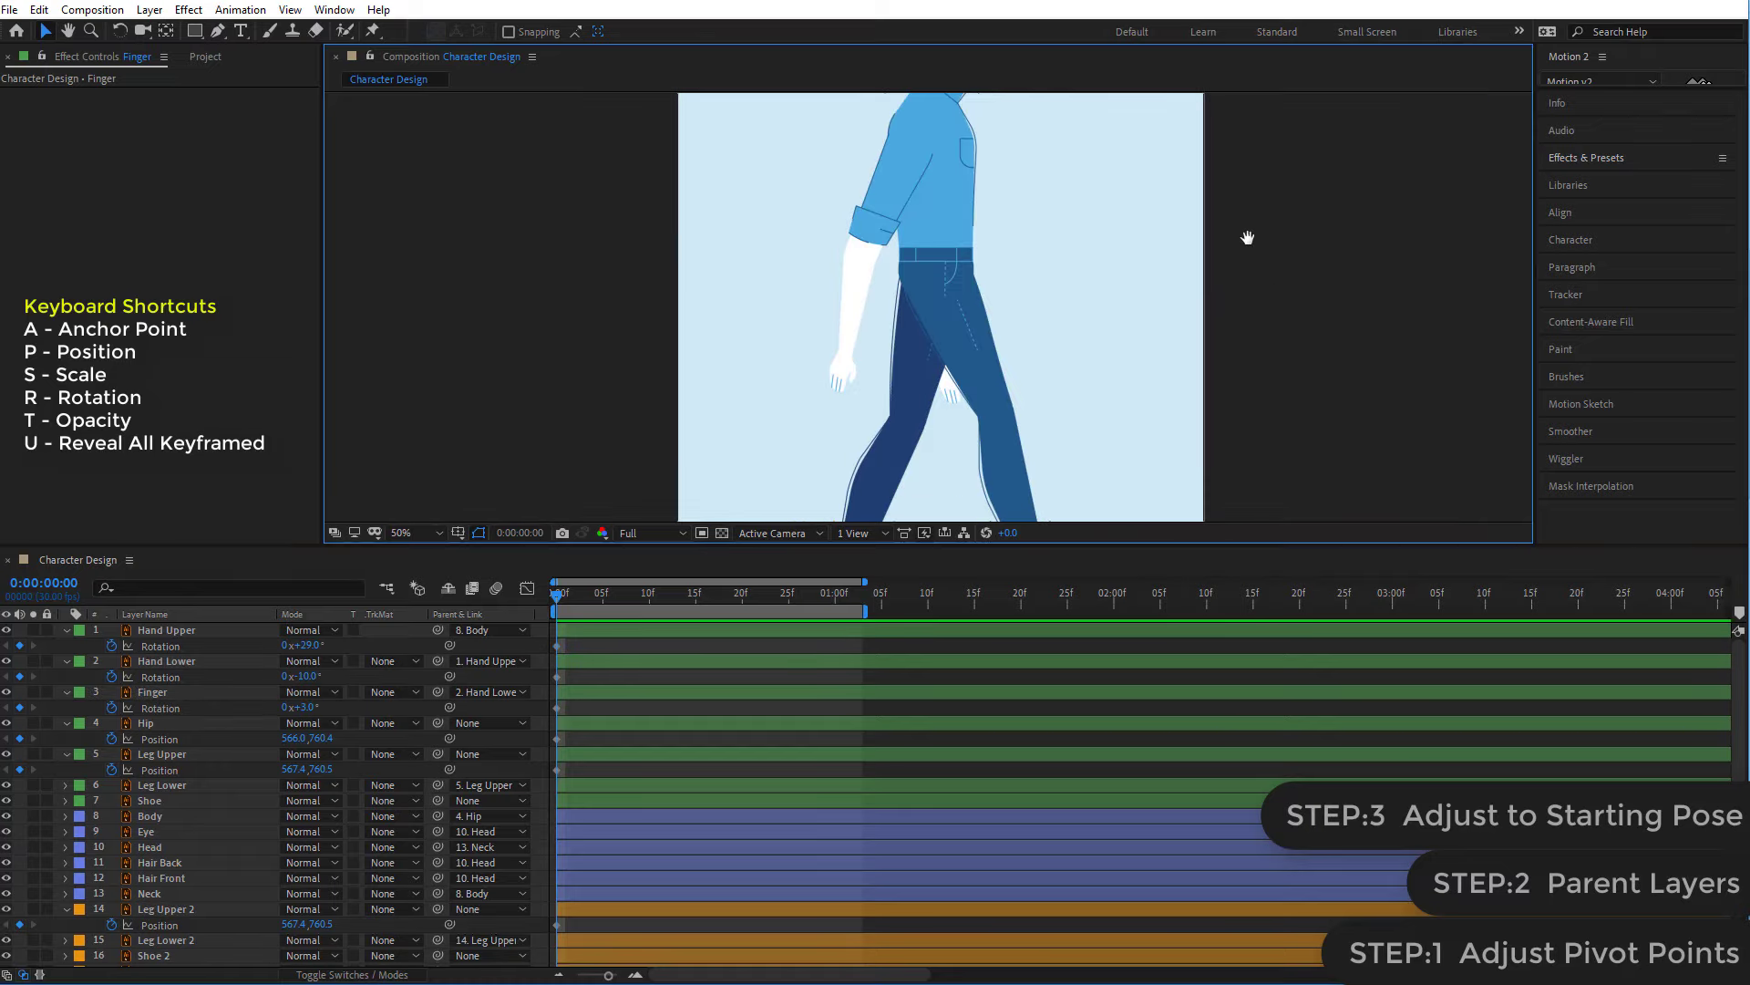
{"action": "left_click_drag", "start_coordinate": [1247, 234], "coordinate": [1189, 321]}
{"action": "key", "text": "v"}
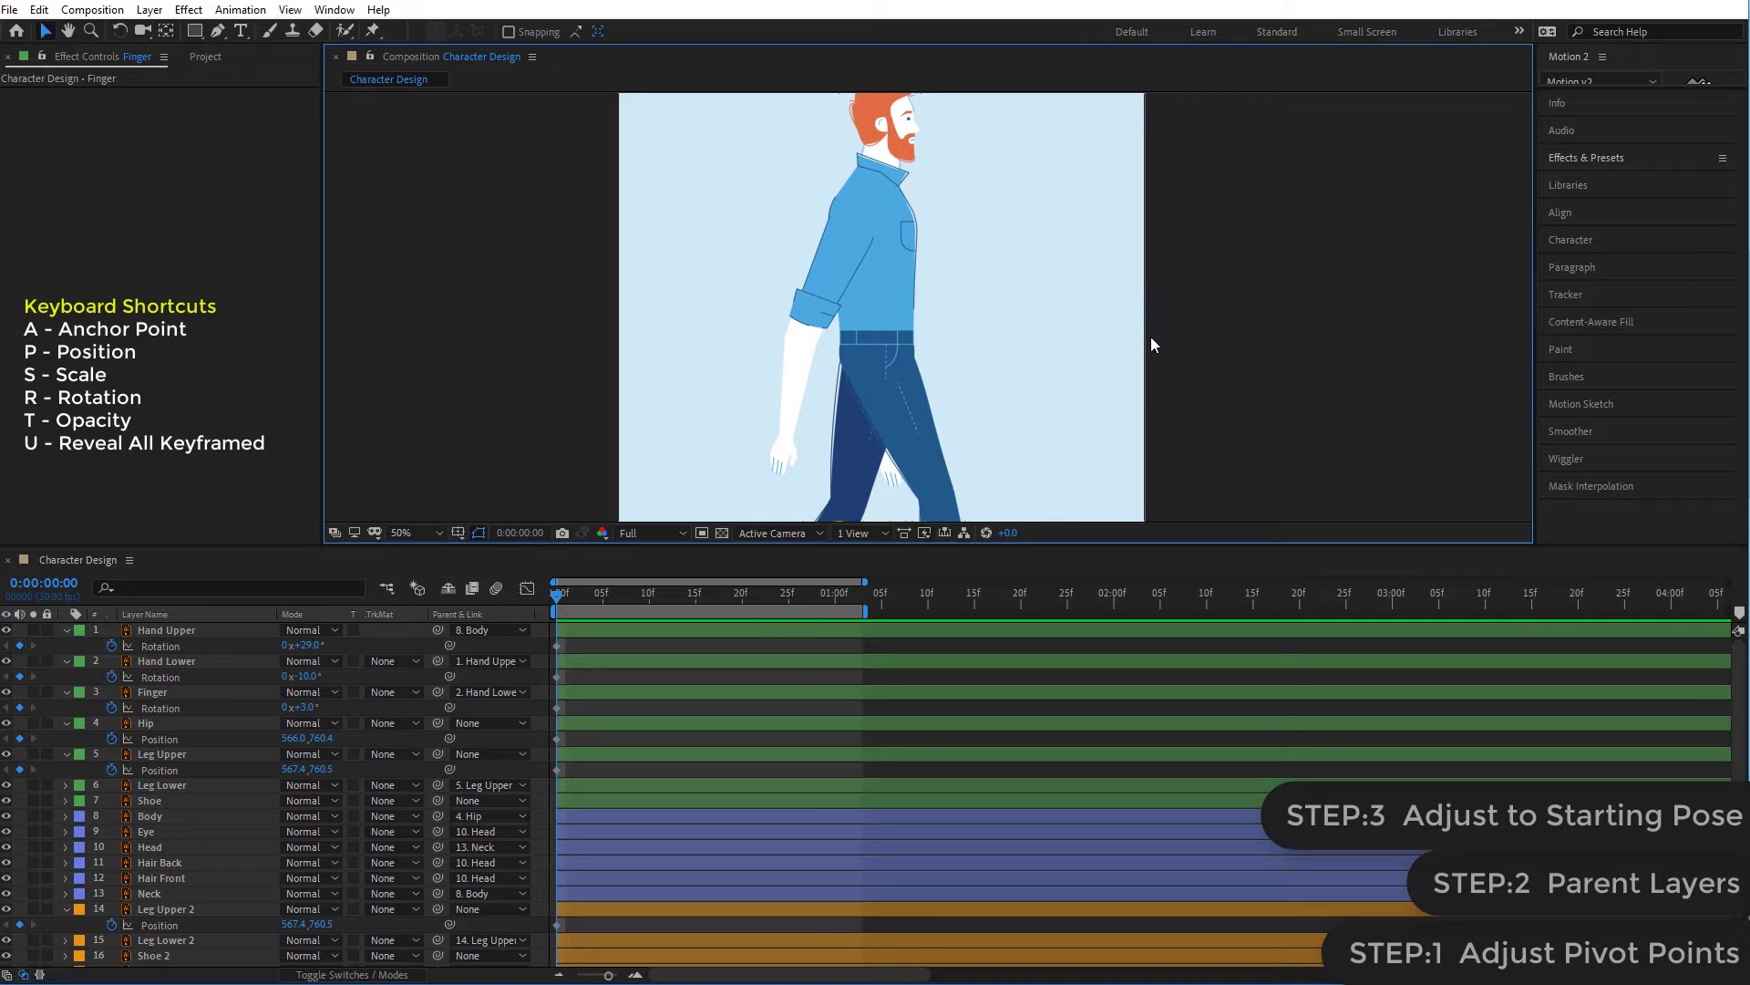
{"action": "left_click", "coordinate": [488, 686]}
{"action": "key", "text": "F2"}
{"action": "key", "text": "u"}
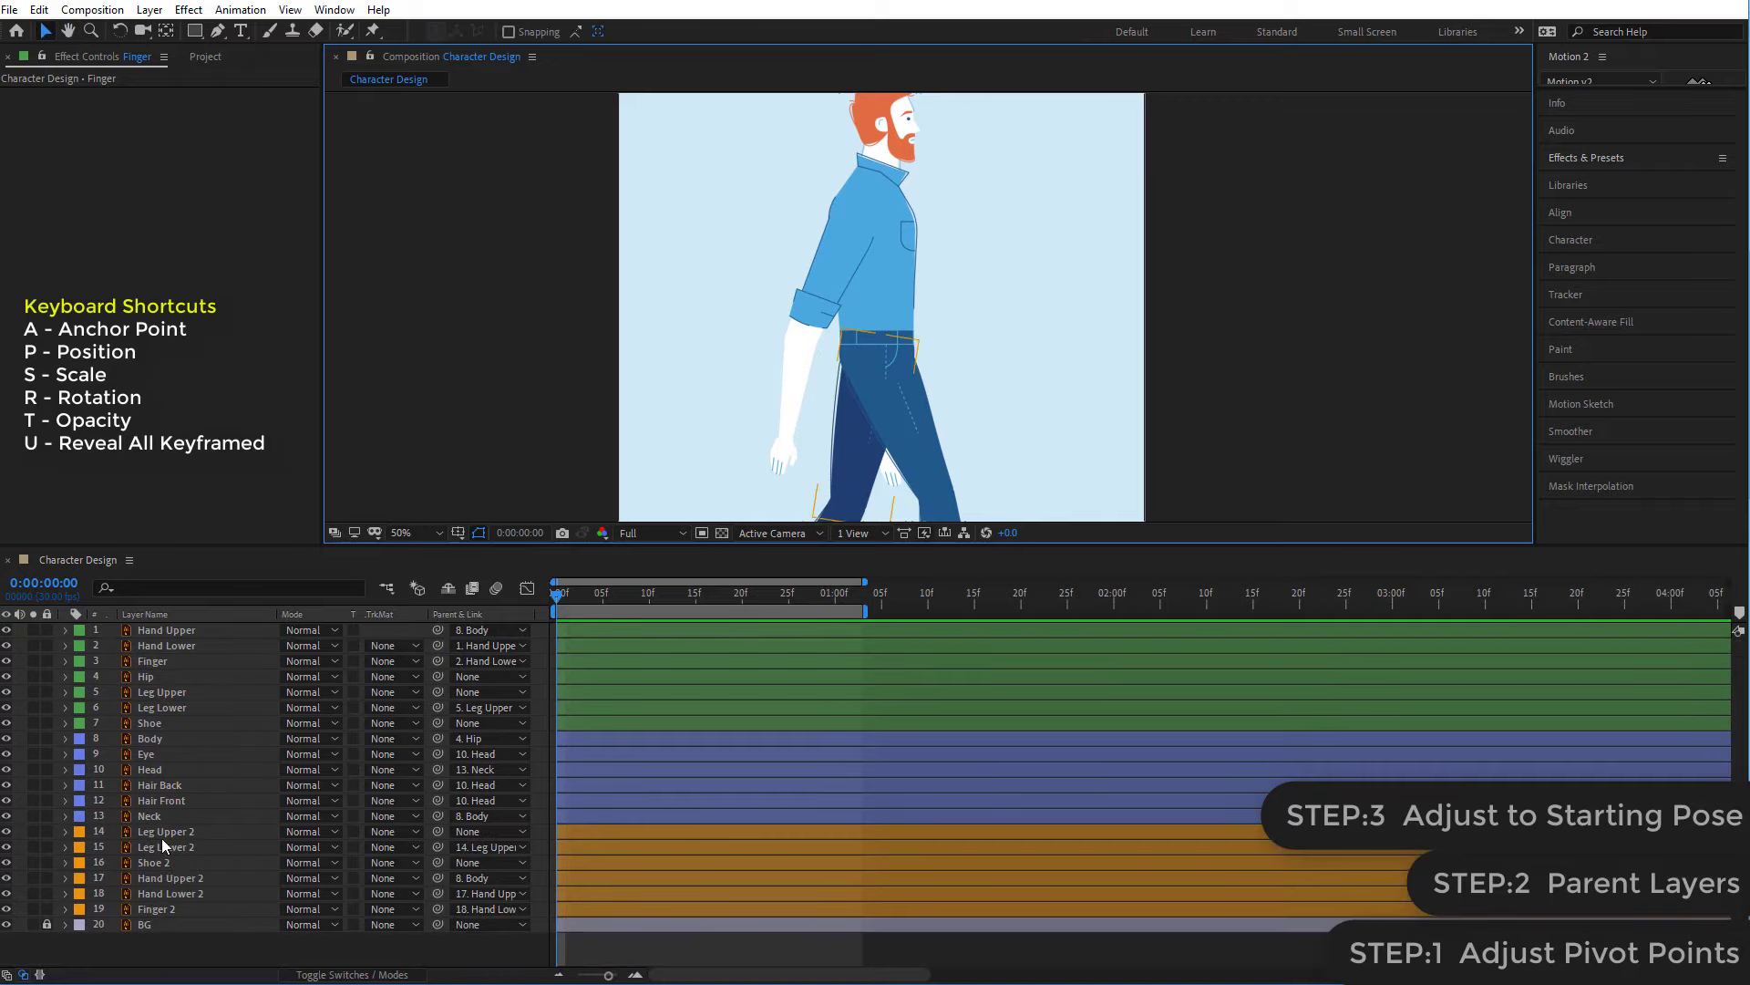
- Rotate Hand Upper 2 to -21°, Hand Lower 2 to -5° and Finger 2 to -15°
{"action": "left_click", "coordinate": [155, 878]}
{"action": "left_click", "coordinate": [167, 907], "text": "shift"}
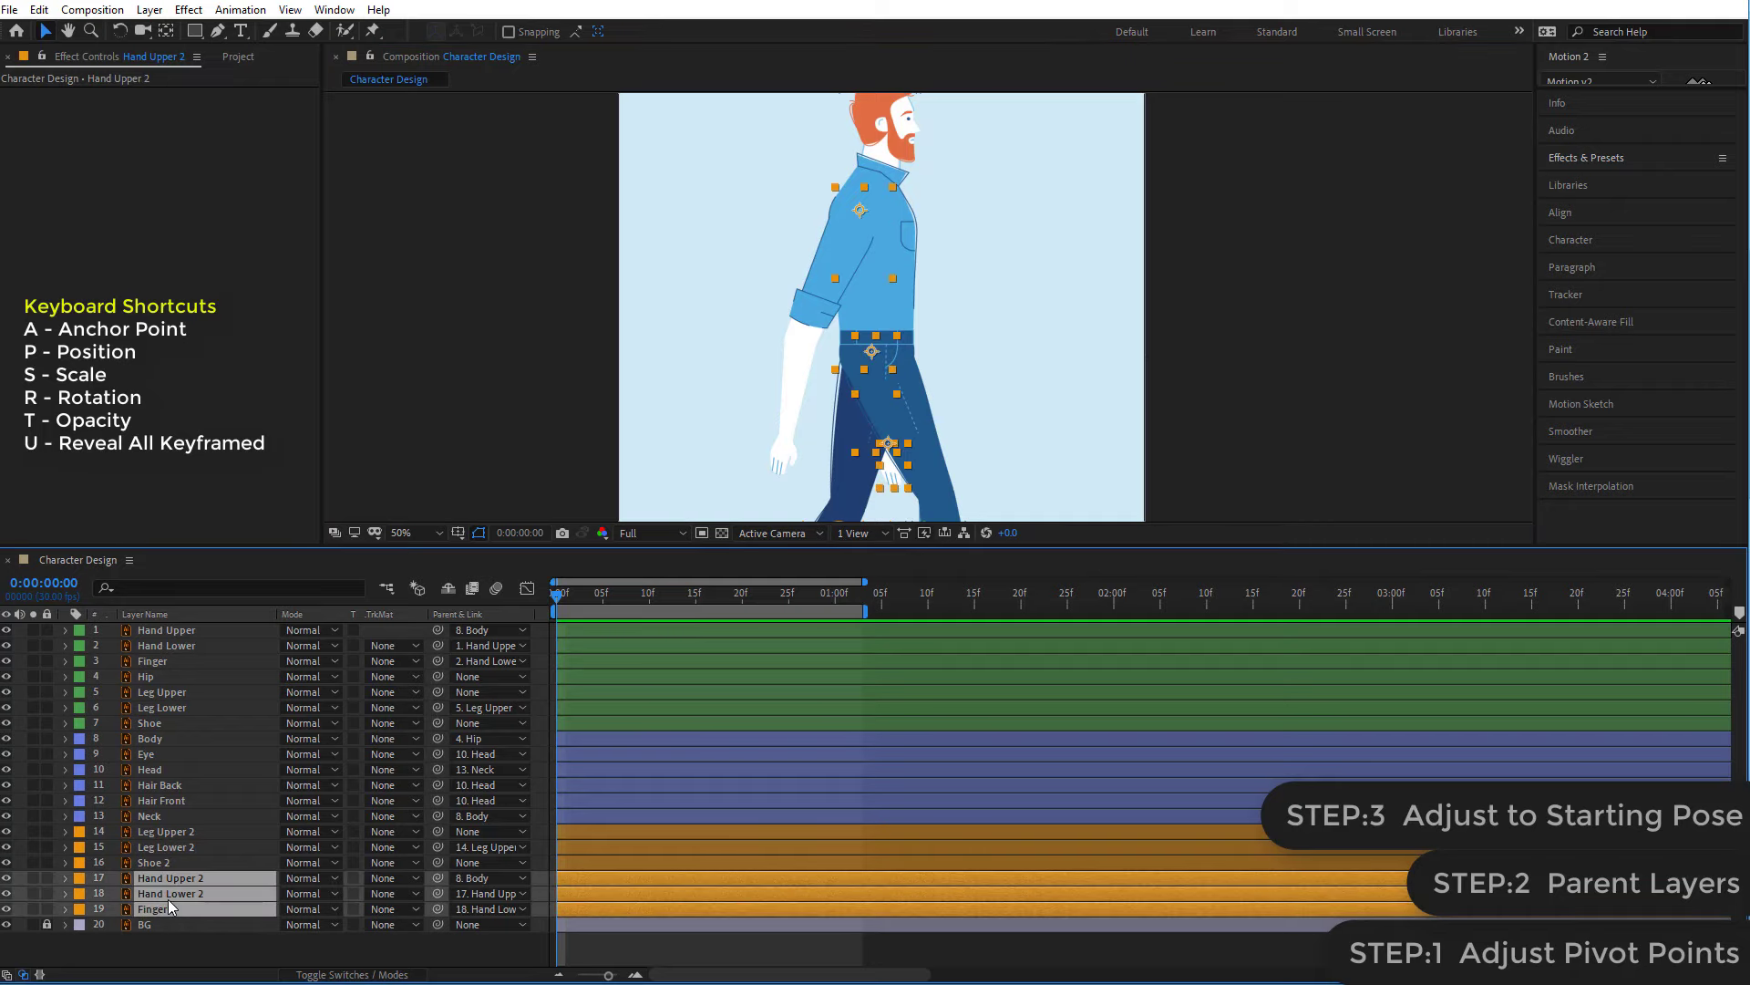
{"action": "key", "text": "r"}
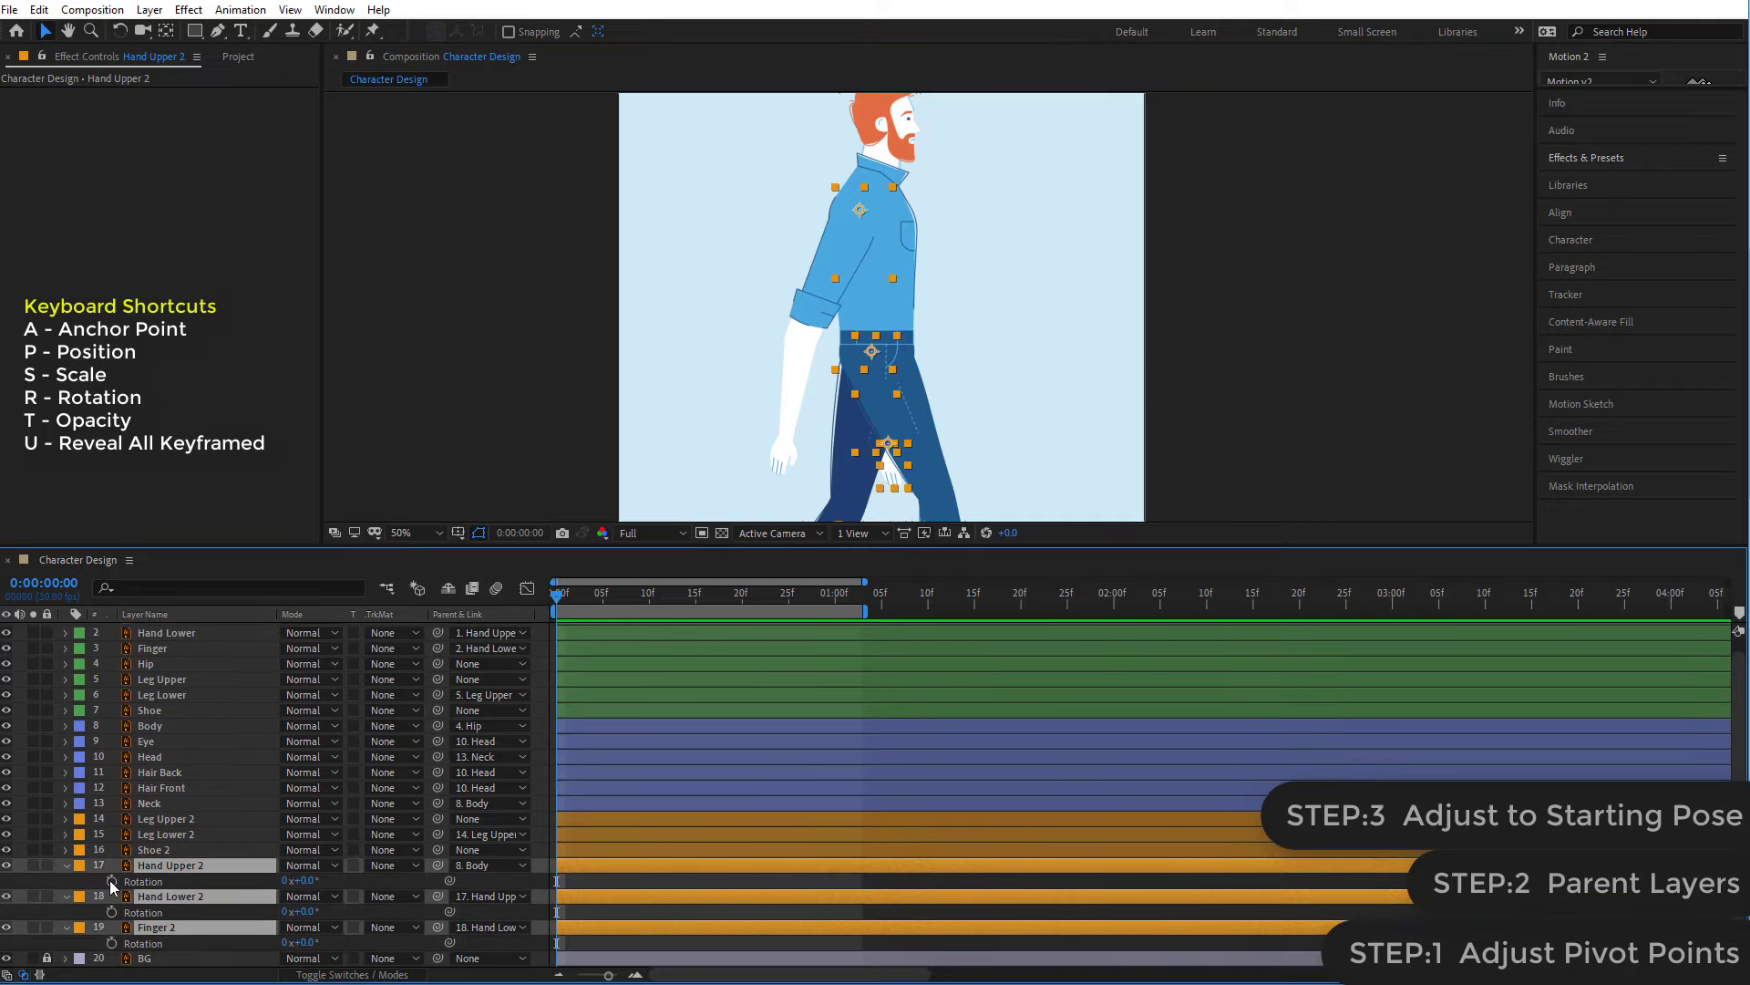
{"action": "key", "text": "F2"}
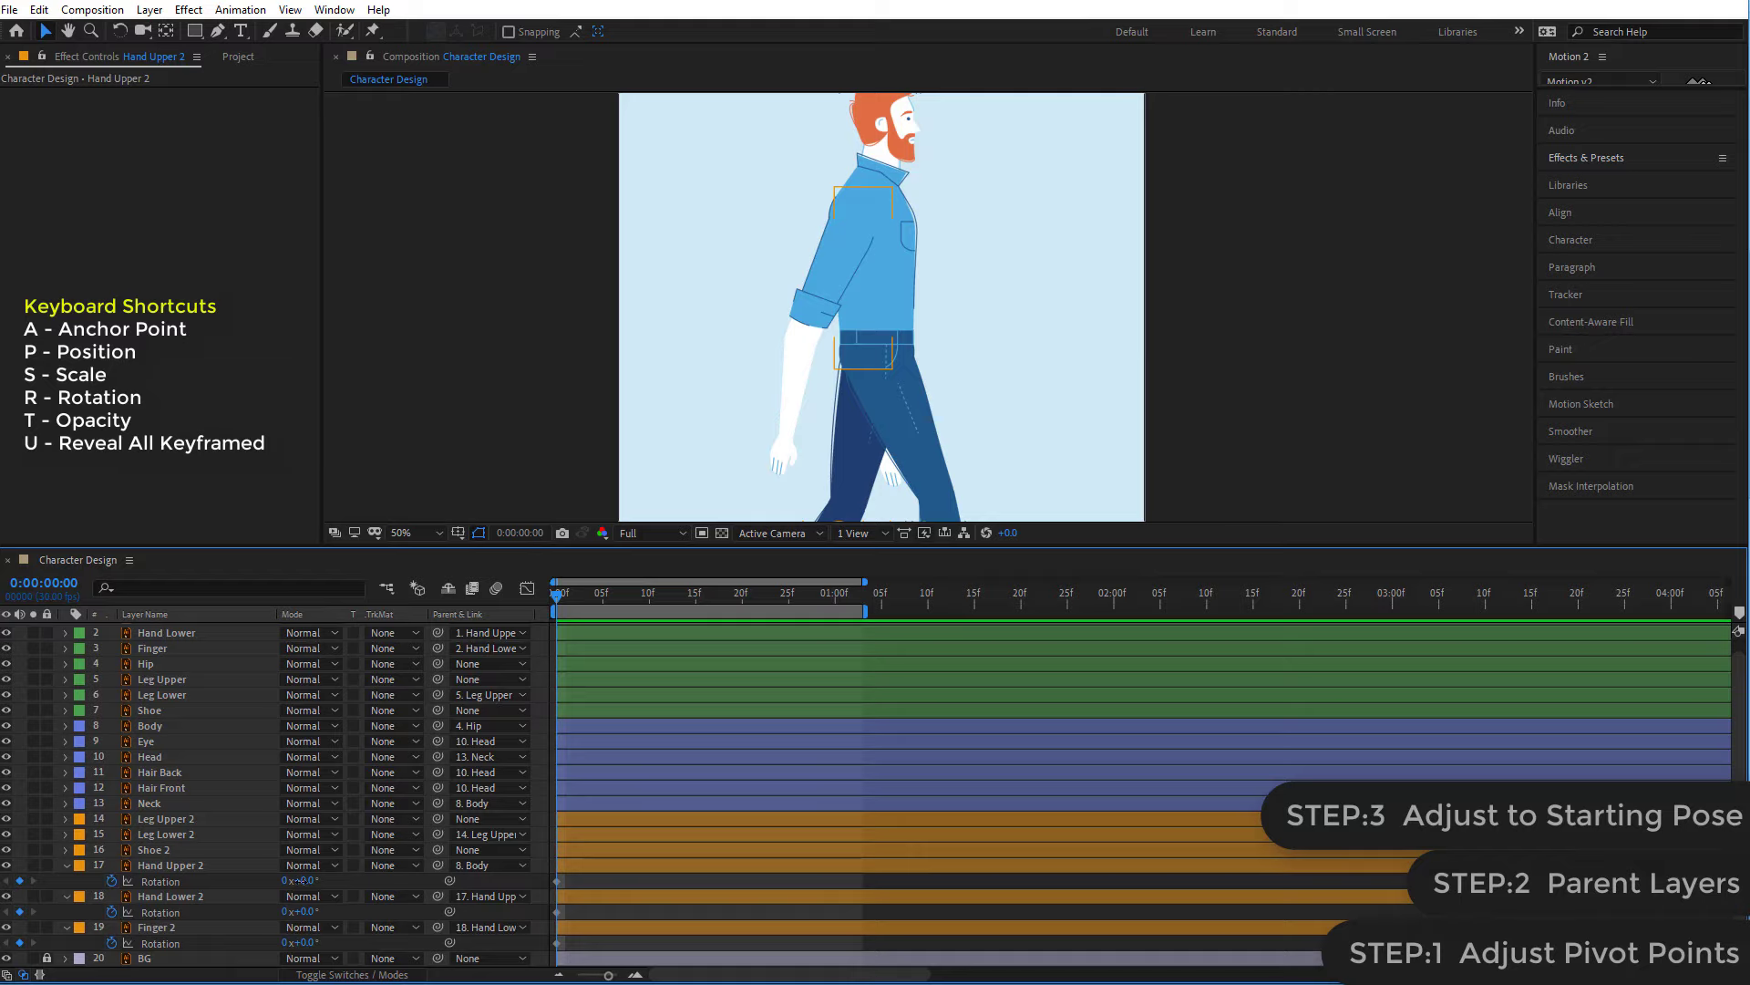
{"action": "left_click_drag", "start_coordinate": [301, 881], "coordinate": [301, 909]}
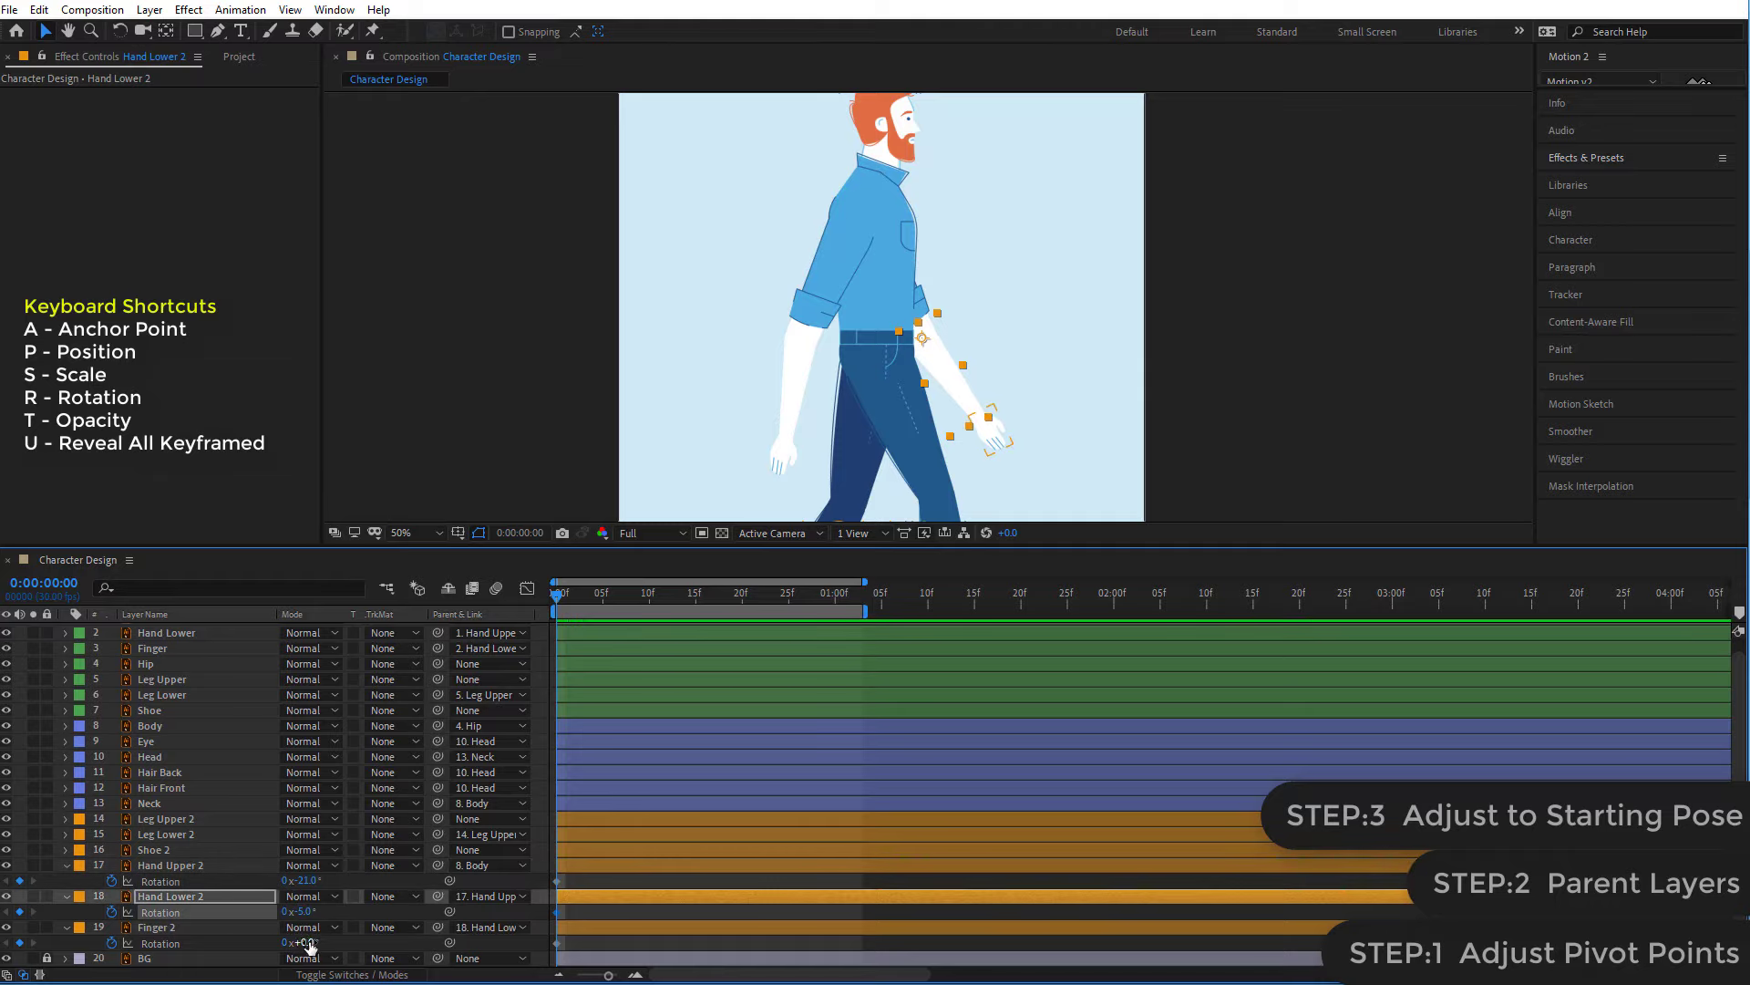
{"action": "left_click_drag", "start_coordinate": [309, 942], "coordinate": [299, 942]}
{"action": "left_click", "coordinate": [1230, 357]}
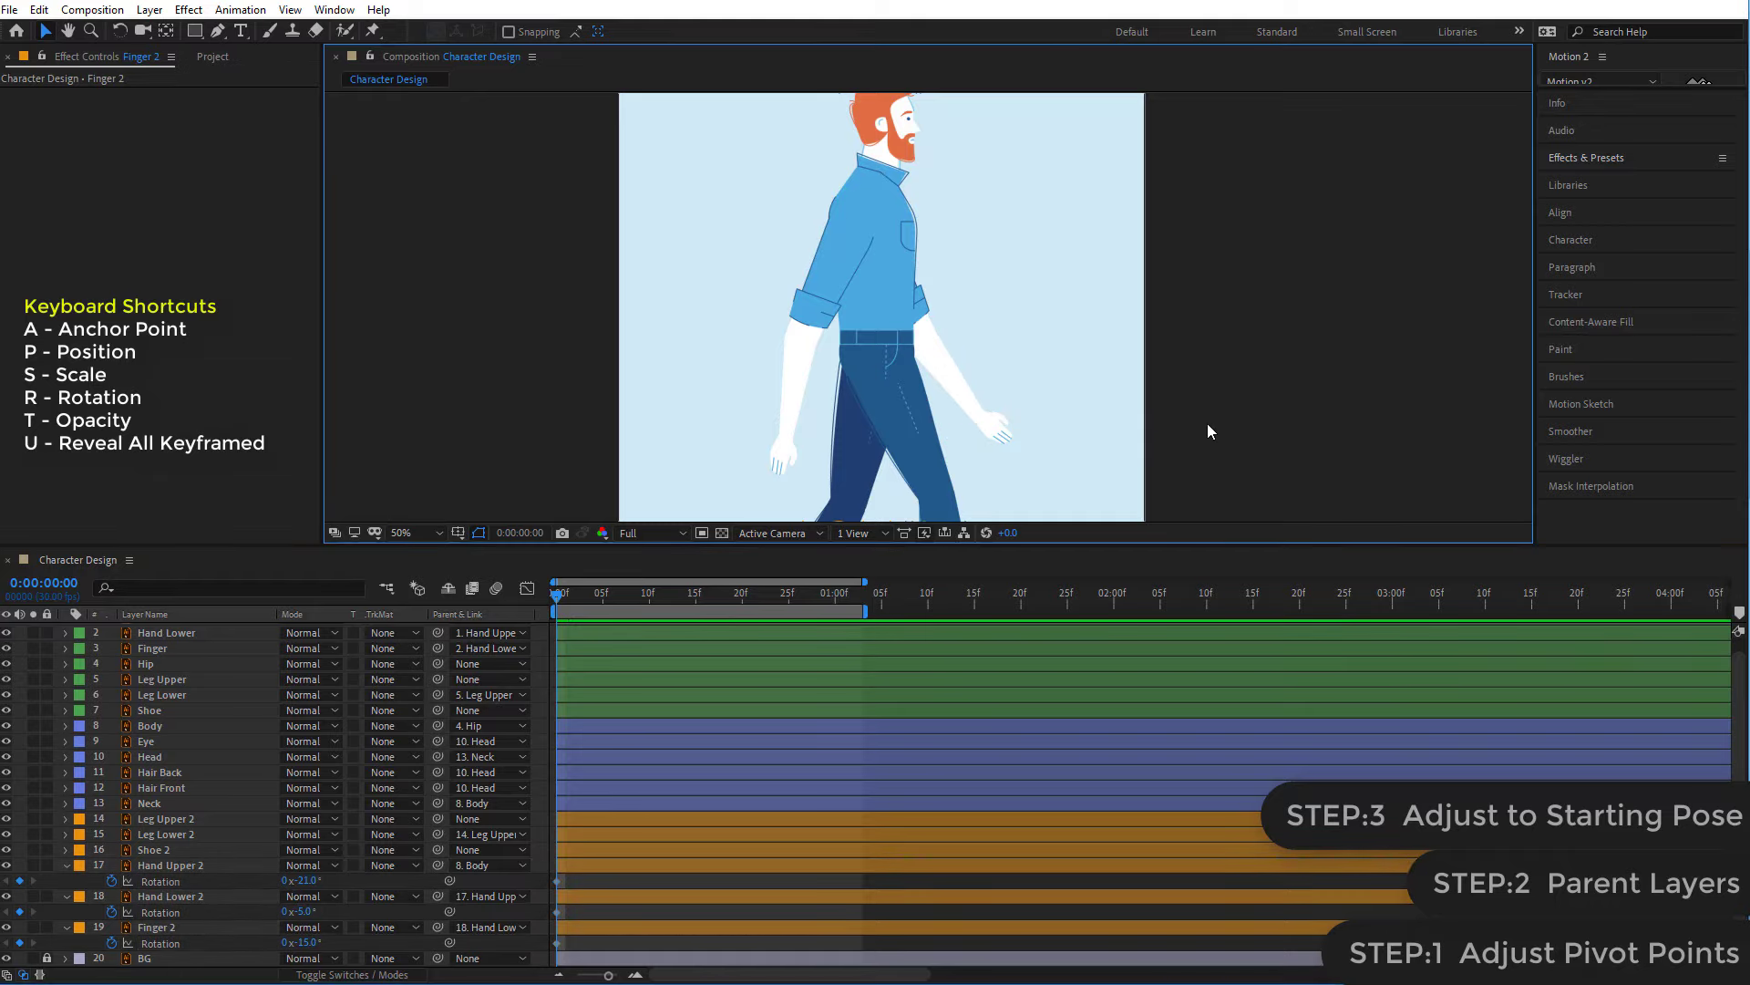
- Enlarge the timeline and marquee-select the hip, leg and shoe layers
{"action": "left_click", "coordinate": [556, 605]}
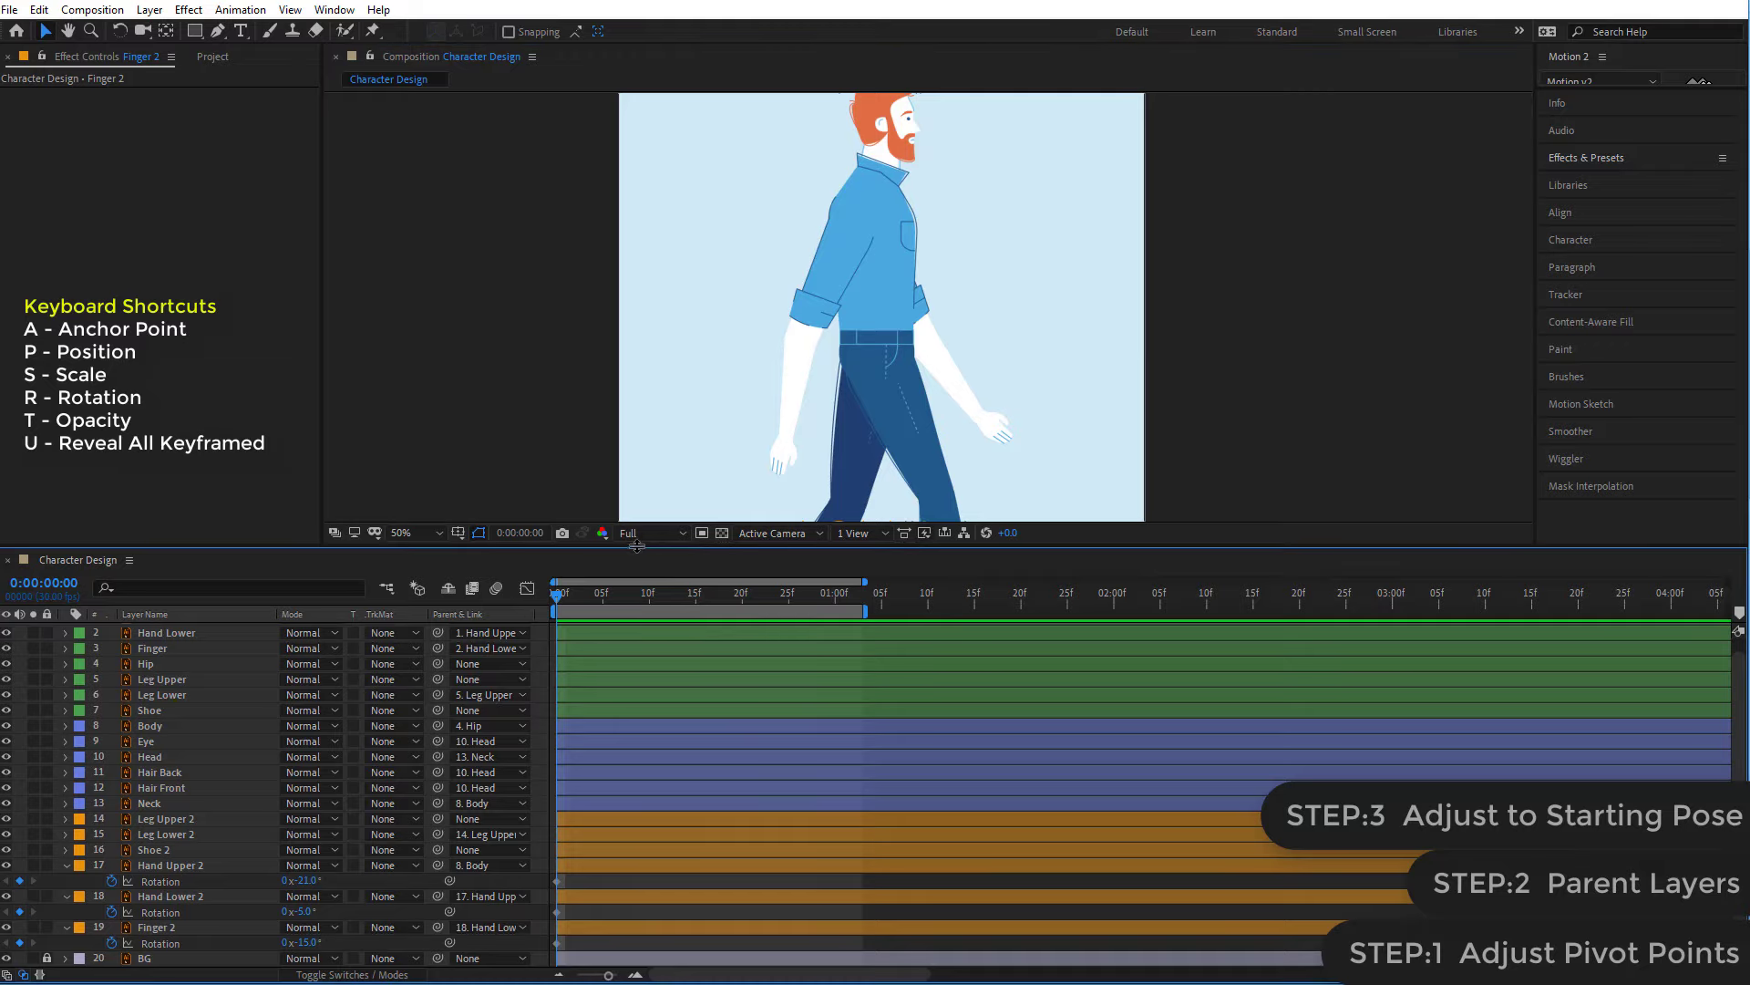
{"action": "left_click_drag", "start_coordinate": [636, 545], "coordinate": [624, 501]}
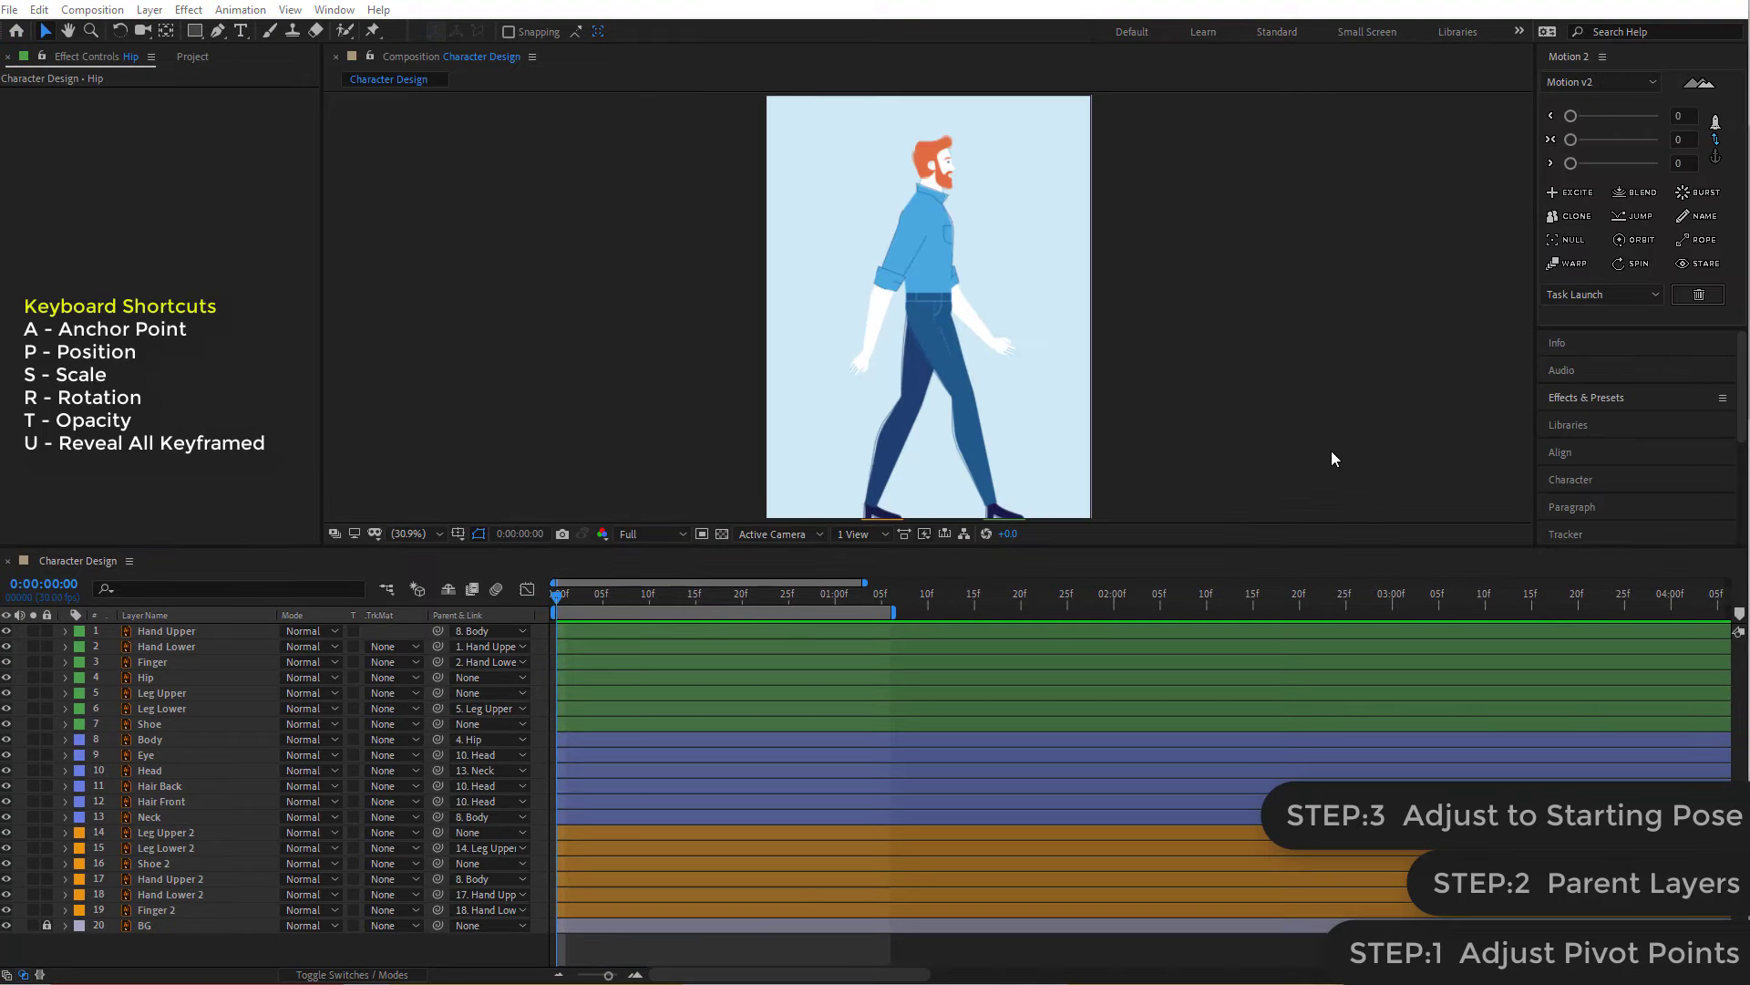
{"action": "left_click", "coordinate": [1271, 453]}
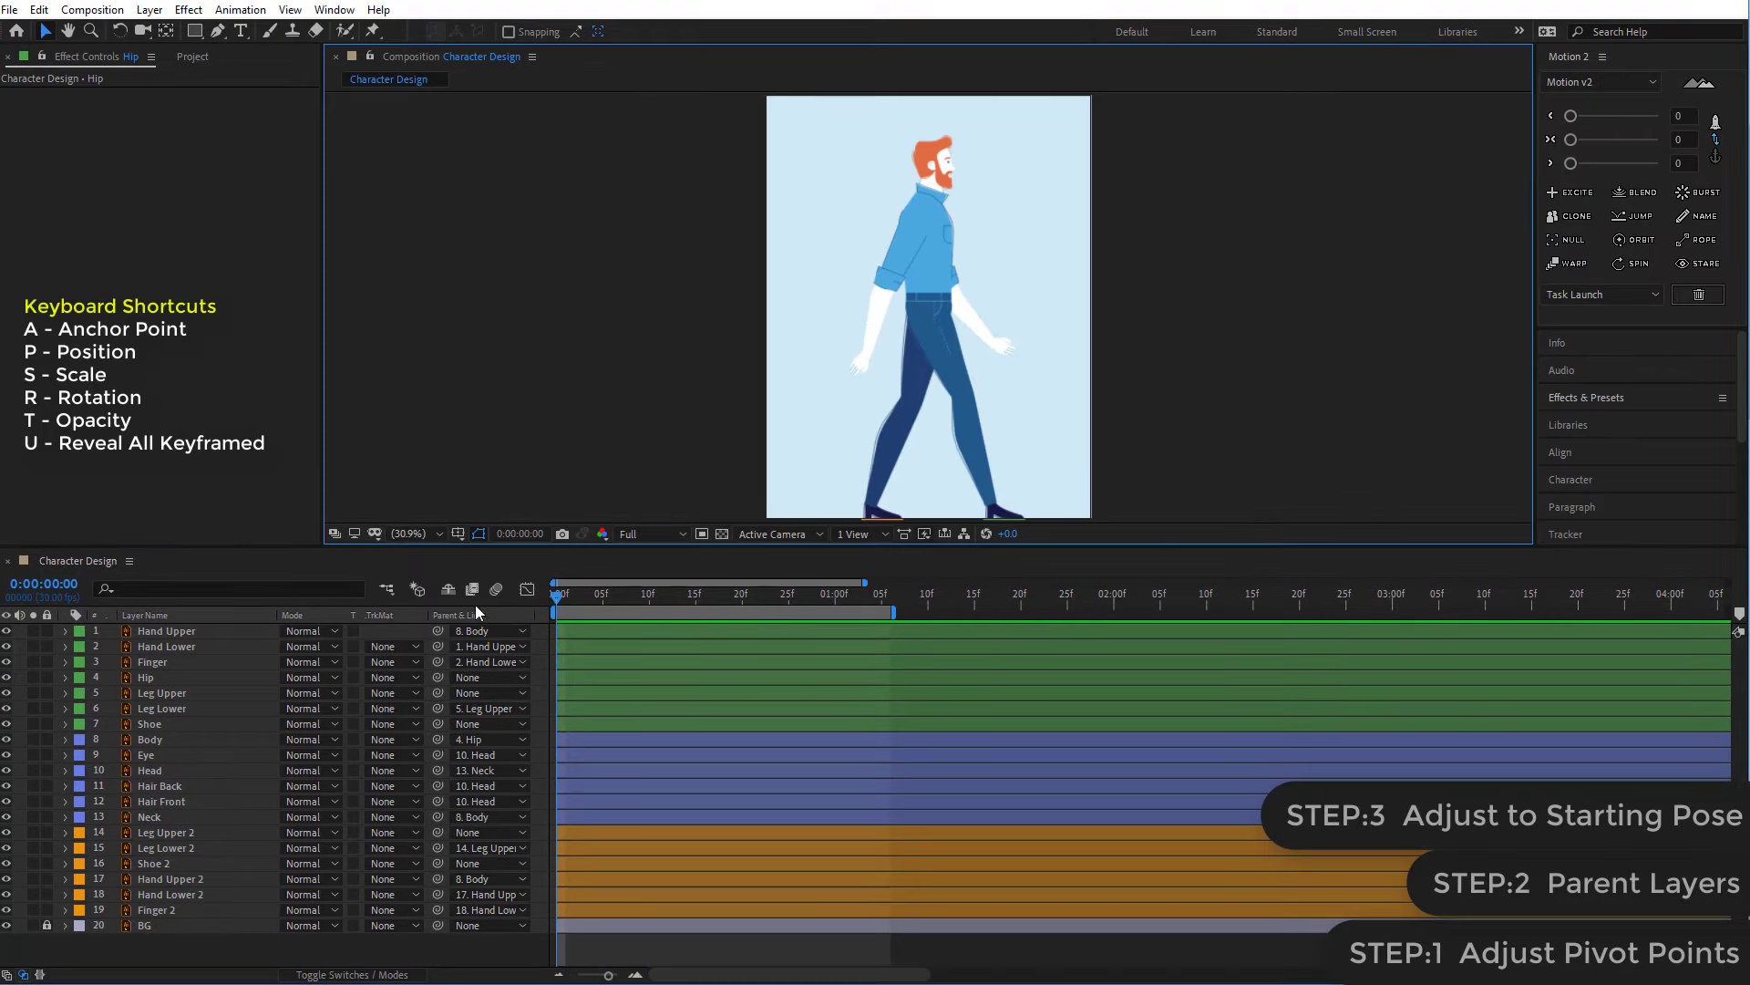
{"action": "left_click", "coordinate": [565, 602]}
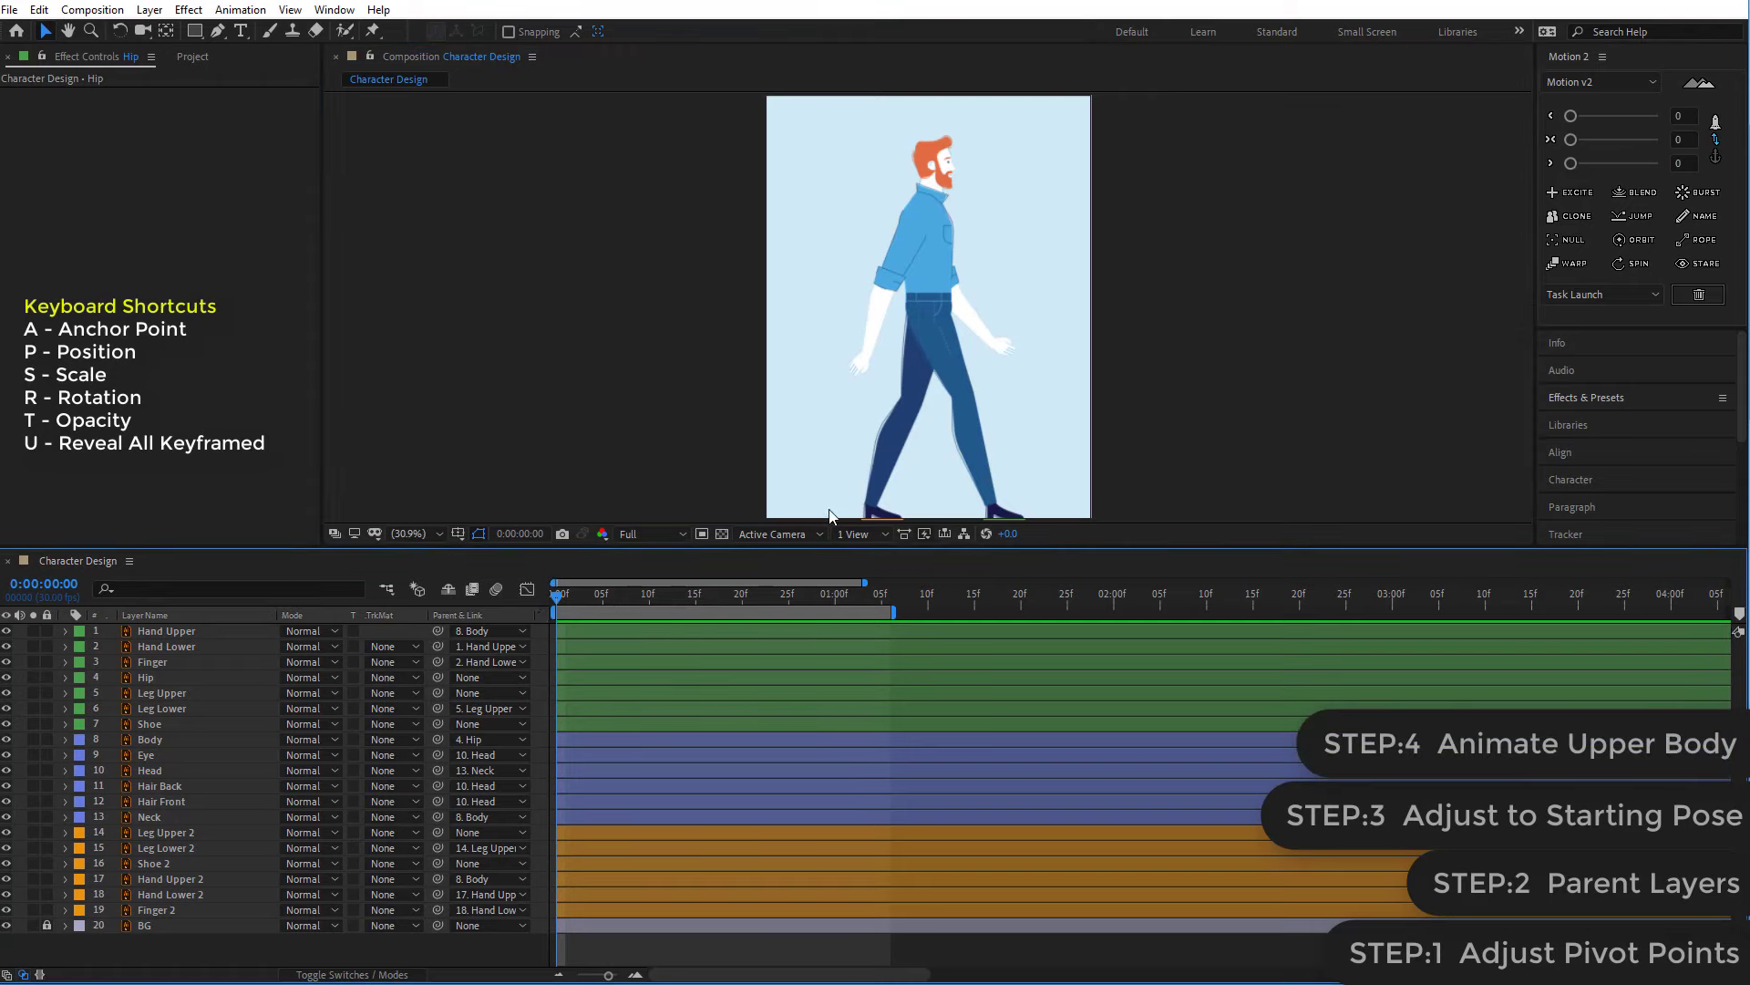
{"action": "left_click_drag", "start_coordinate": [1065, 387], "coordinate": [856, 536]}
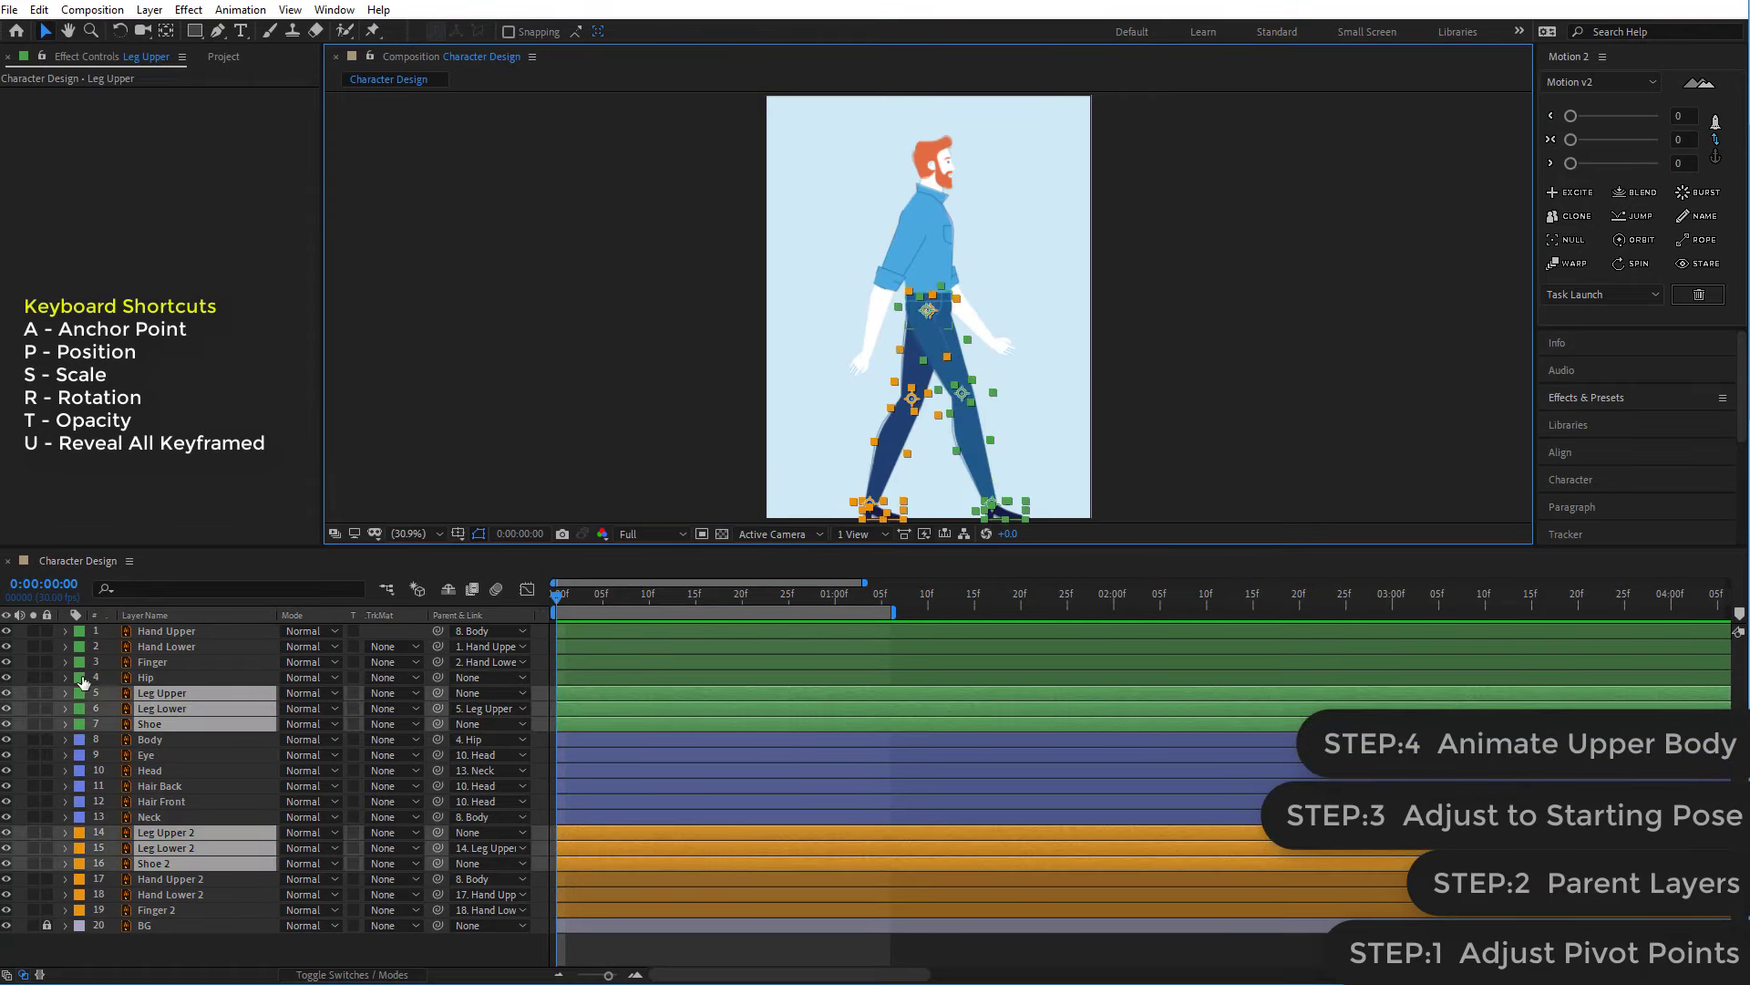
- Hide and lock the six leg and shoe layers, then pan to the character's head
{"action": "left_click", "coordinate": [6, 695]}
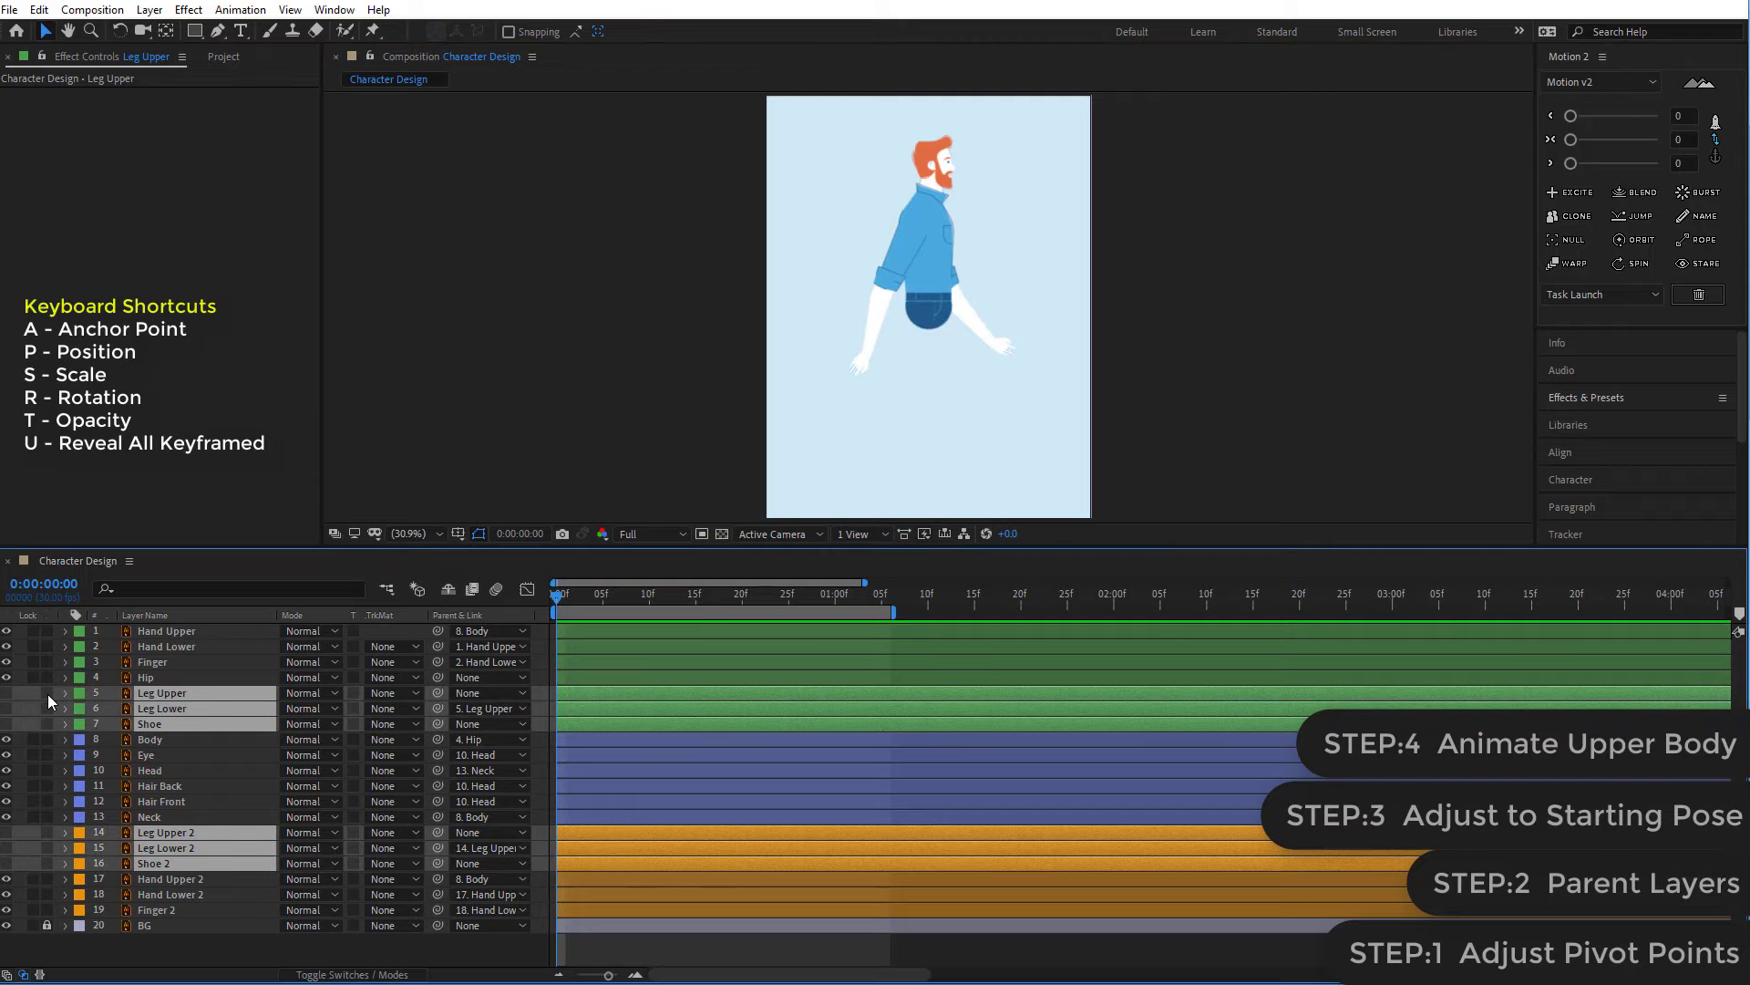
{"action": "left_click", "coordinate": [47, 693]}
{"action": "scroll", "coordinate": [1010, 305], "scroll_direction": "up", "scroll_amount": 2}
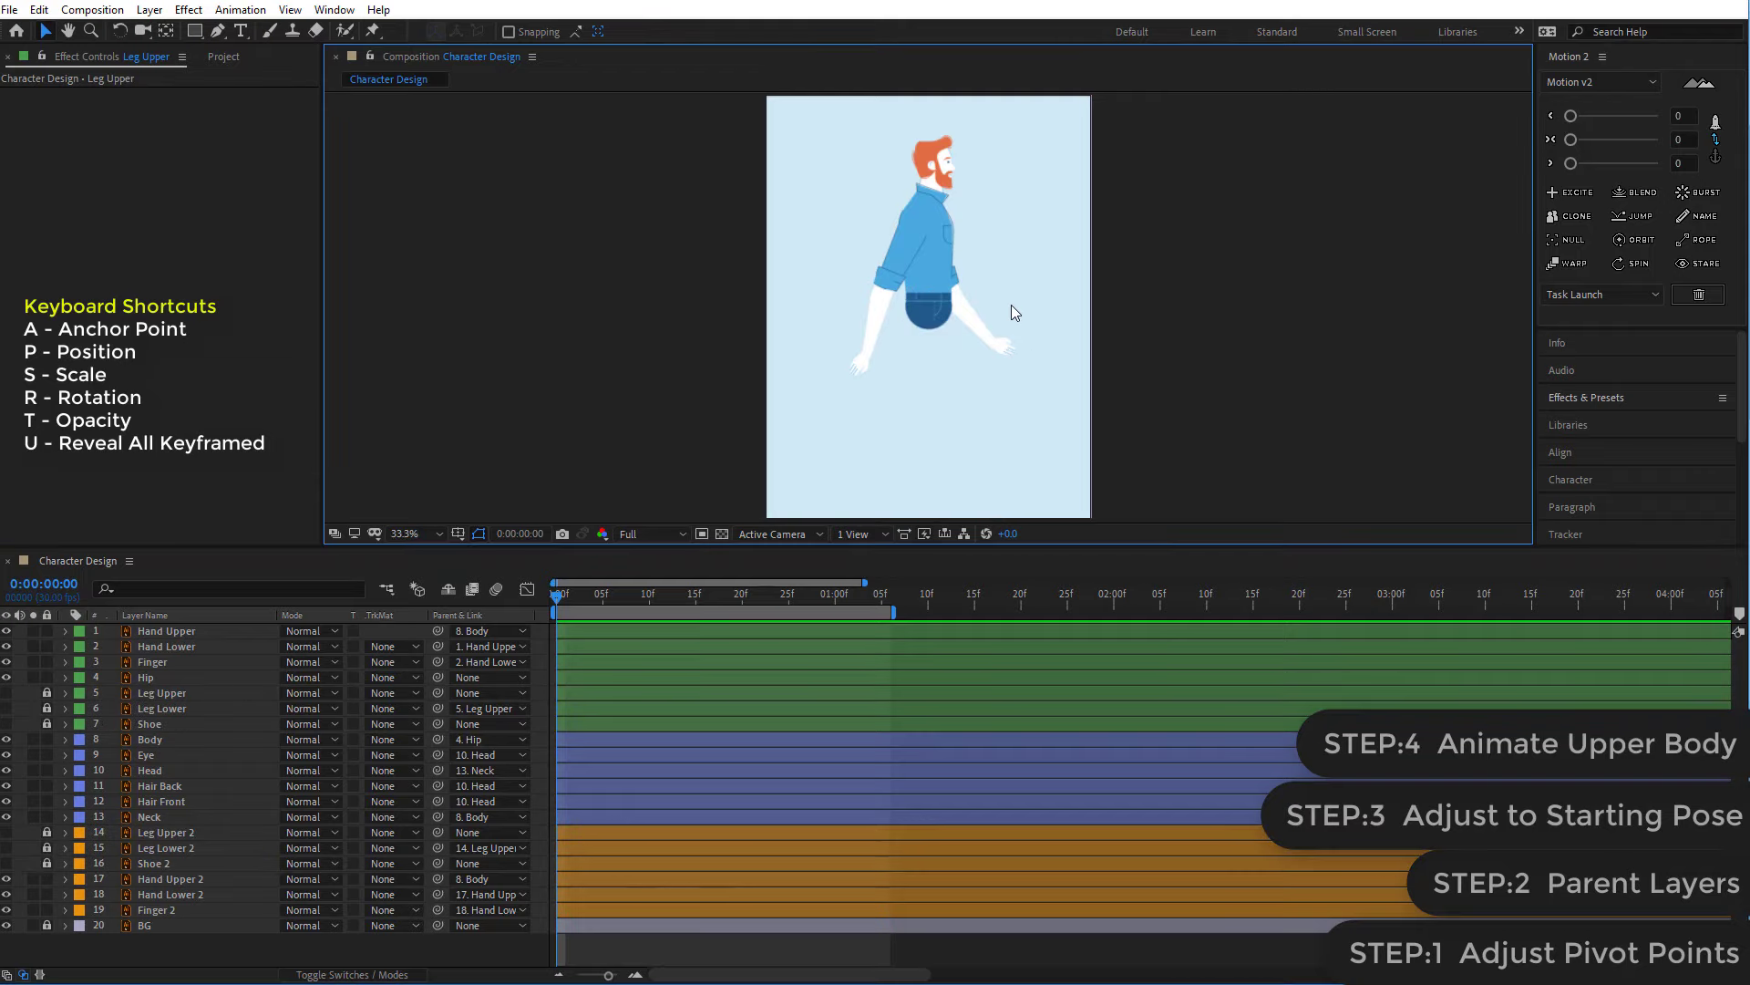
{"action": "scroll", "coordinate": [1014, 304], "scroll_direction": "up", "scroll_amount": 2}
{"action": "scroll", "coordinate": [1019, 313], "scroll_direction": "down", "scroll_amount": 2}
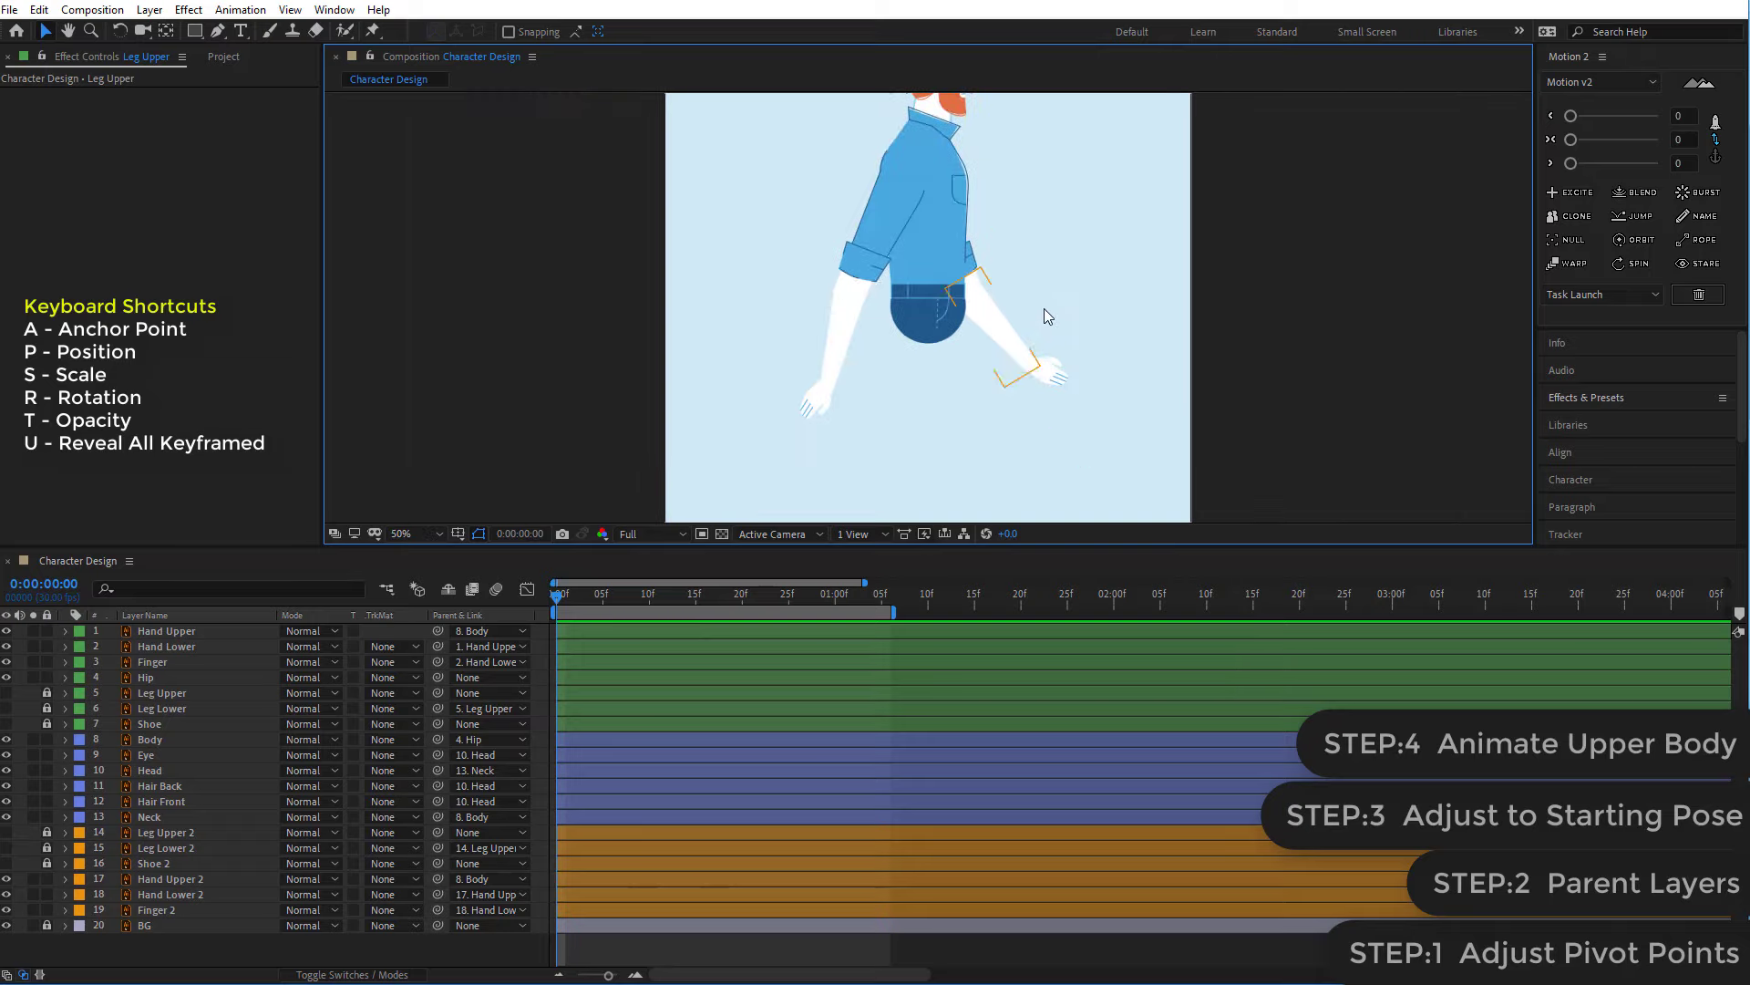
{"action": "key", "text": "h"}
{"action": "mouse_move", "coordinate": [1106, 274]}
{"action": "left_mouse_down"}
{"action": "mouse_move", "coordinate": [1065, 350]}
{"action": "mouse_move", "coordinate": [1020, 361]}
{"action": "left_mouse_up"}
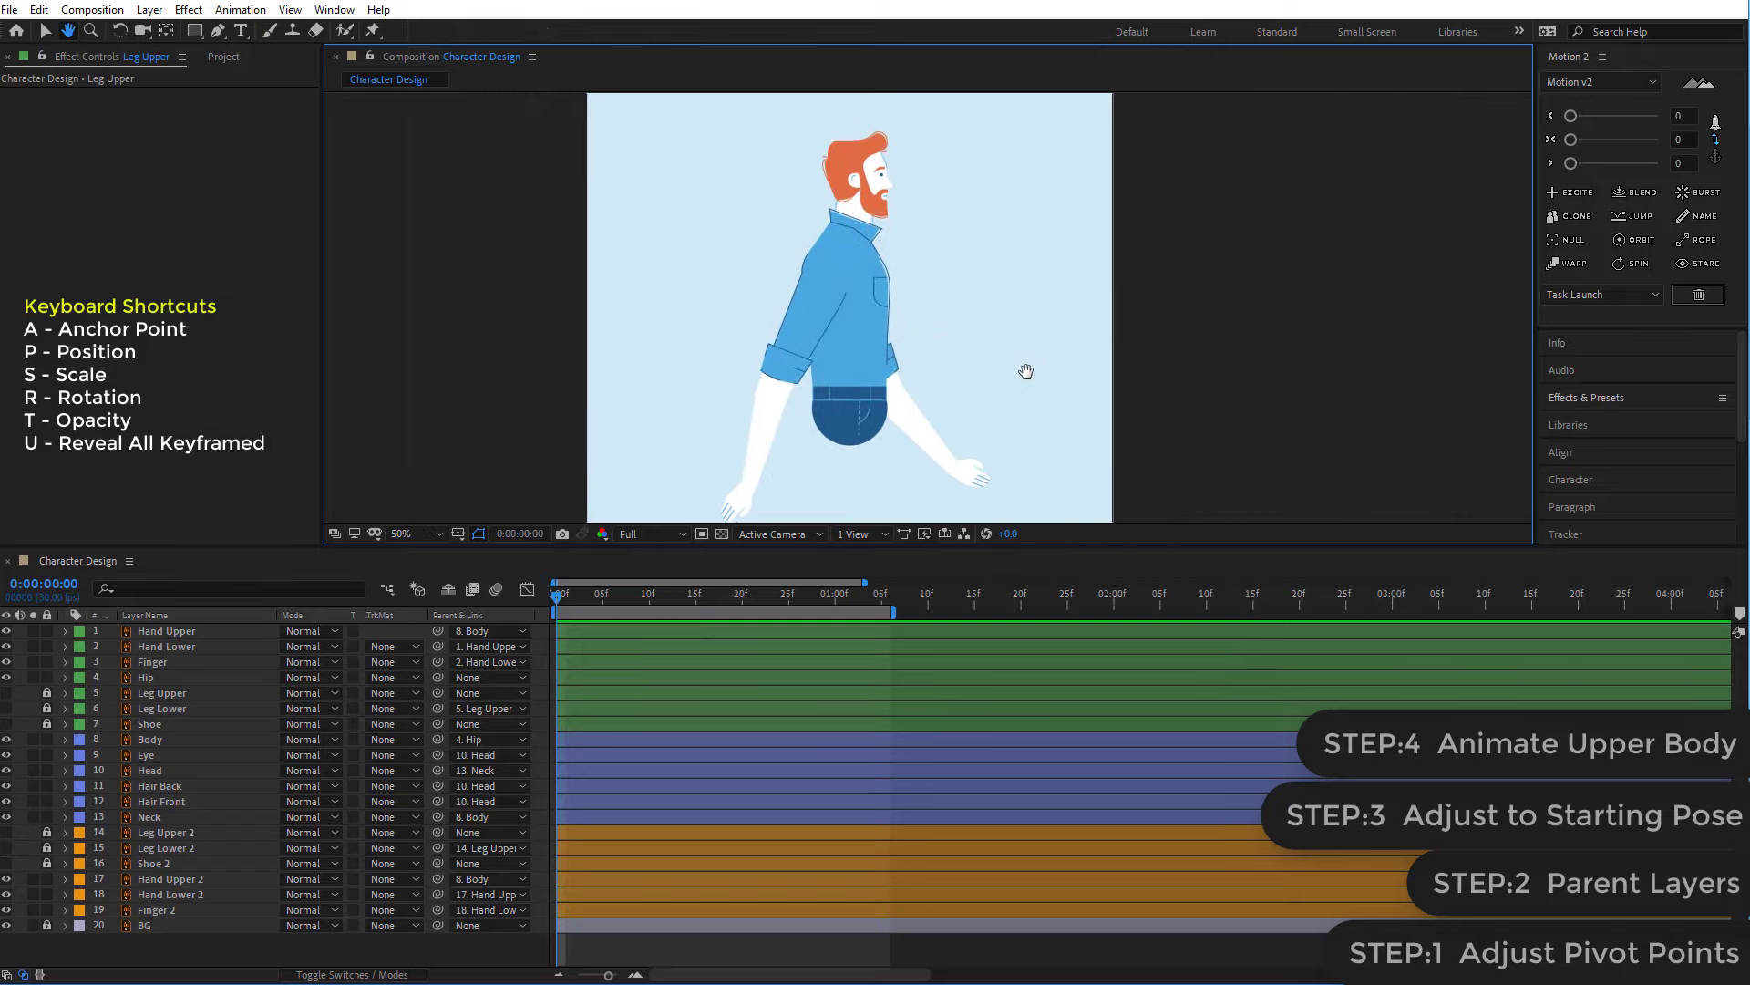
- Keyframe the Hip's Position and raise it to about y 740 at frame 6
{"action": "key", "text": "v"}
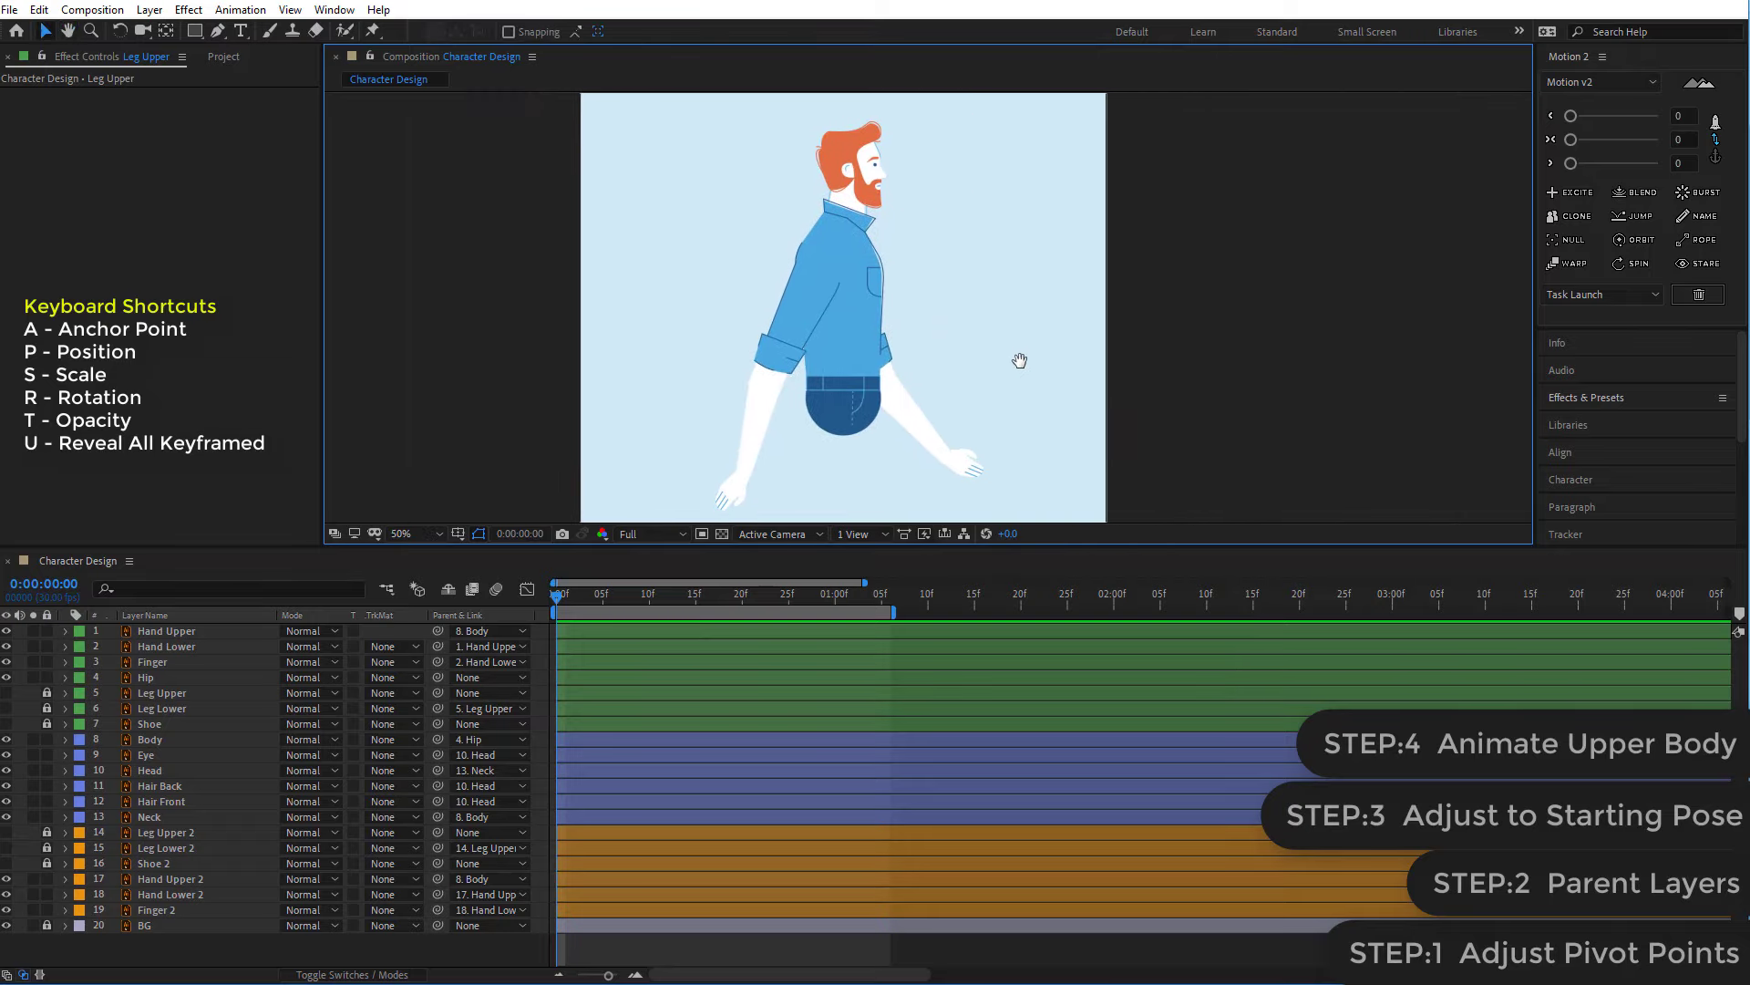
{"action": "left_click", "coordinate": [145, 676]}
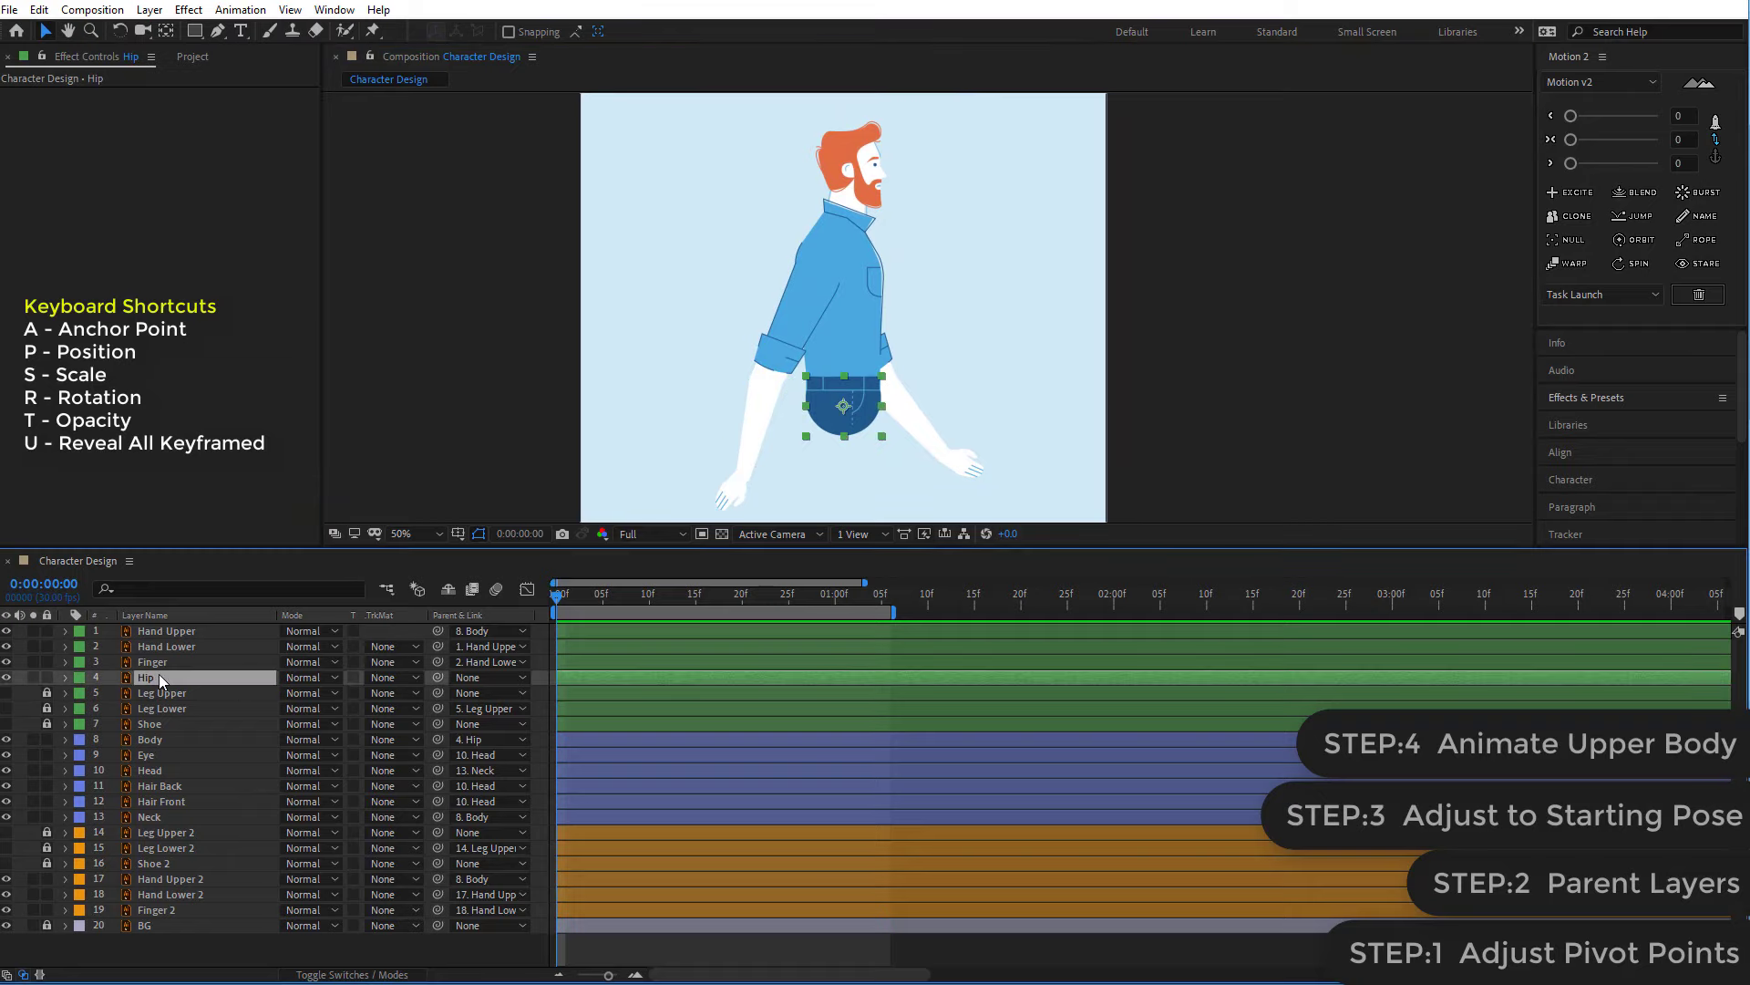
{"action": "key", "text": "p"}
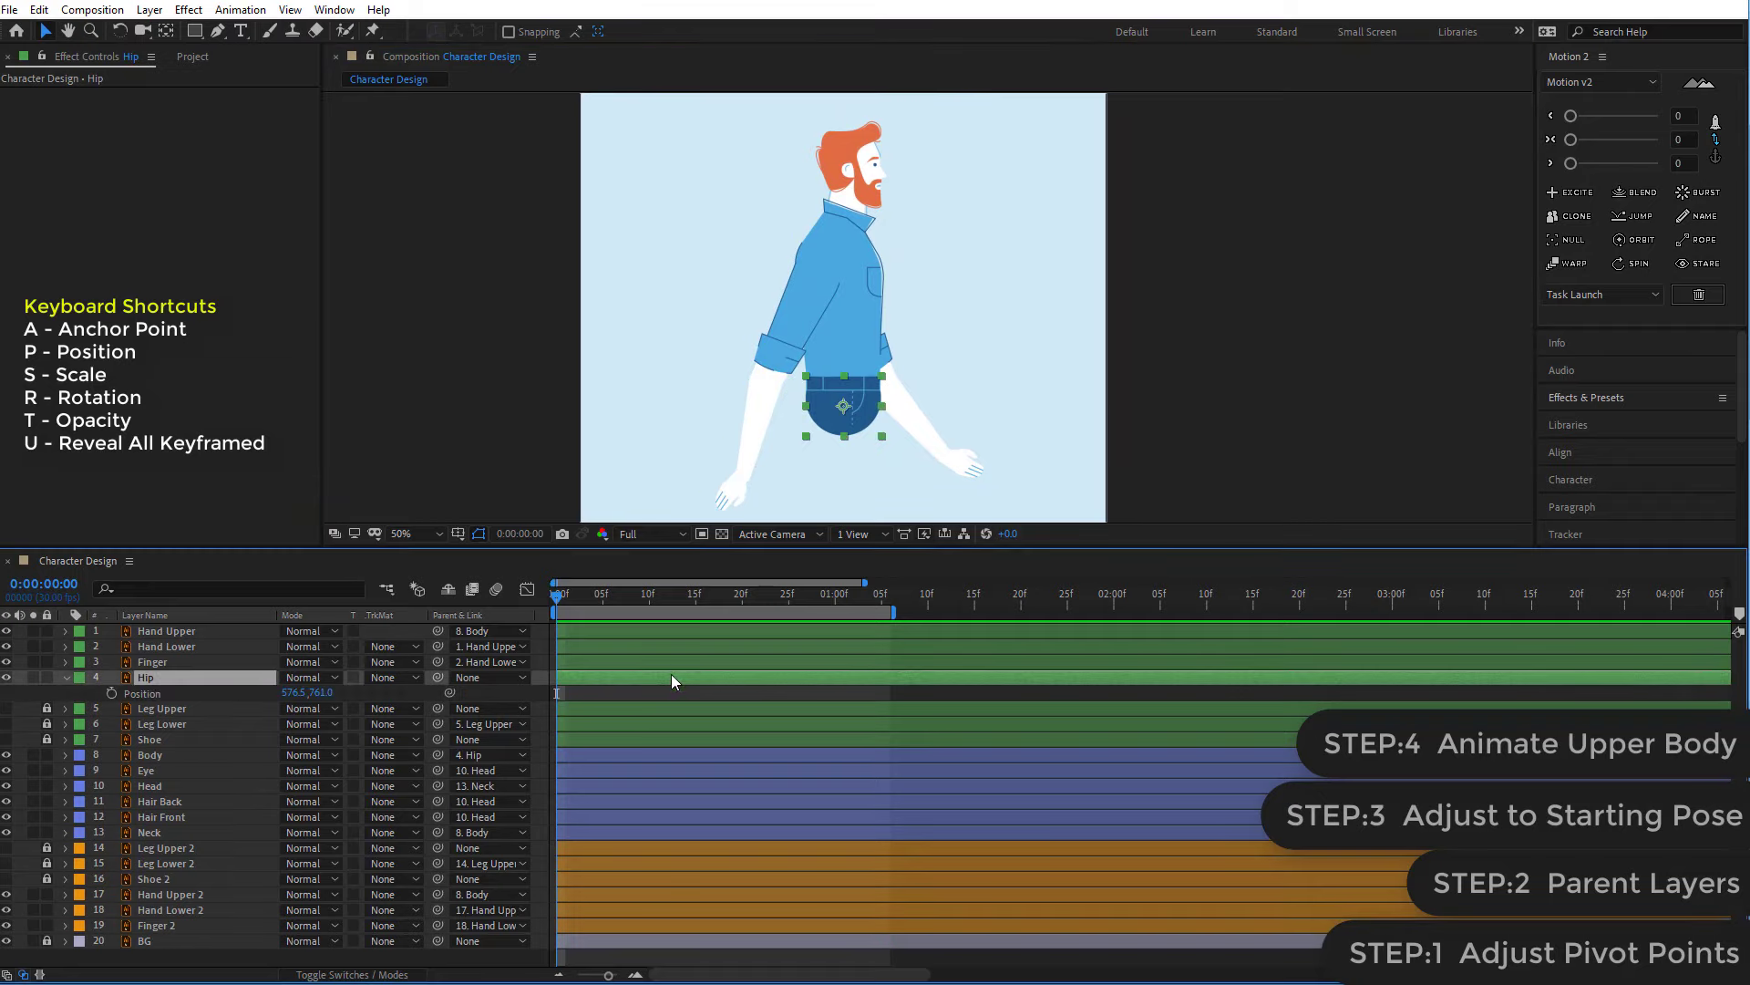
{"action": "left_click", "coordinate": [111, 693]}
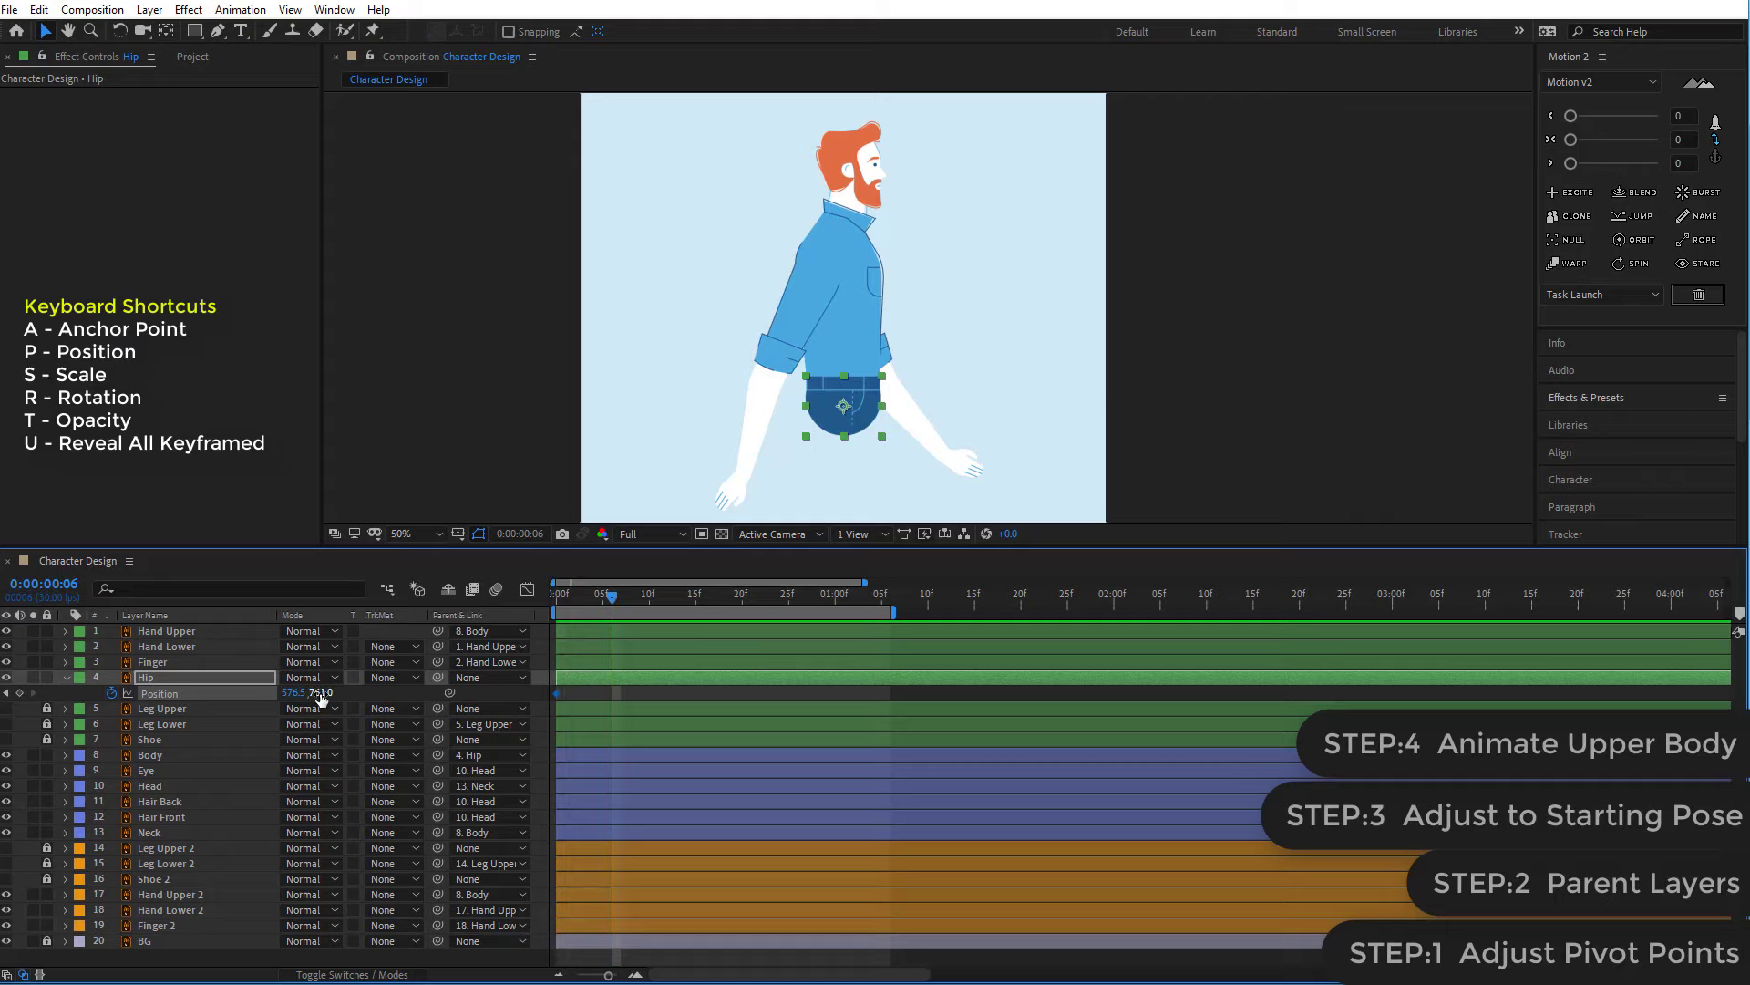
{"action": "left_click_drag", "start_coordinate": [321, 698], "coordinate": [273, 701]}
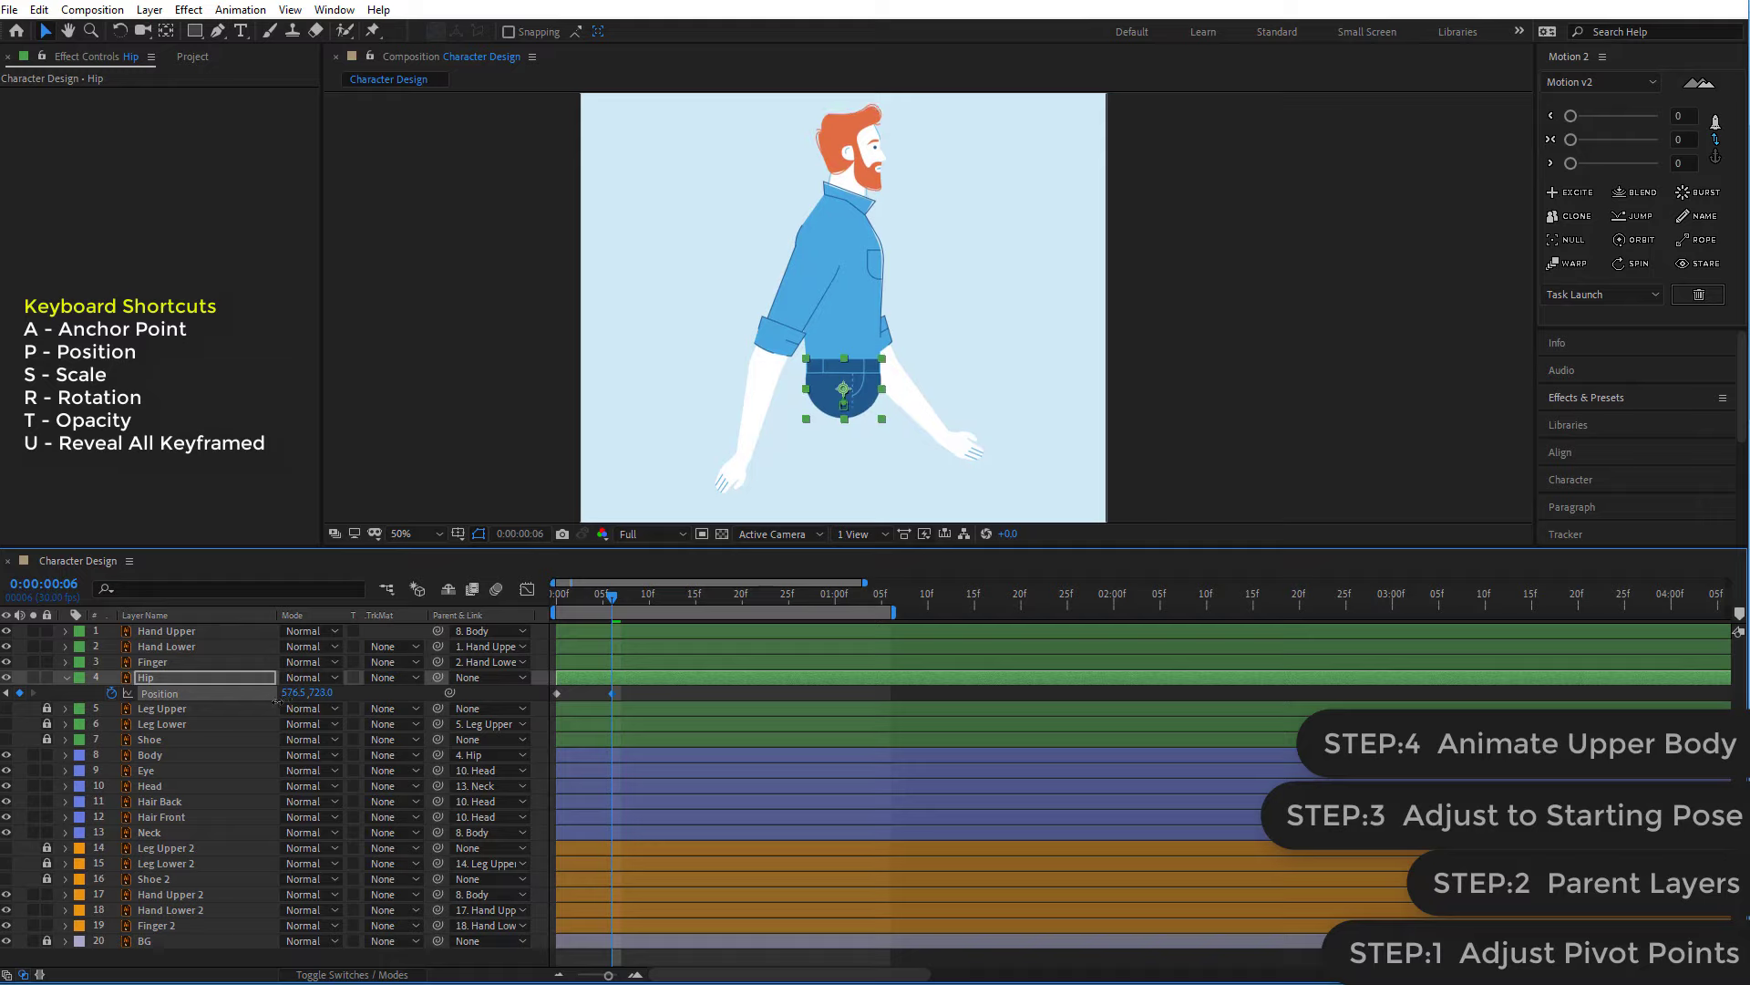
{"action": "left_click", "coordinate": [621, 602]}
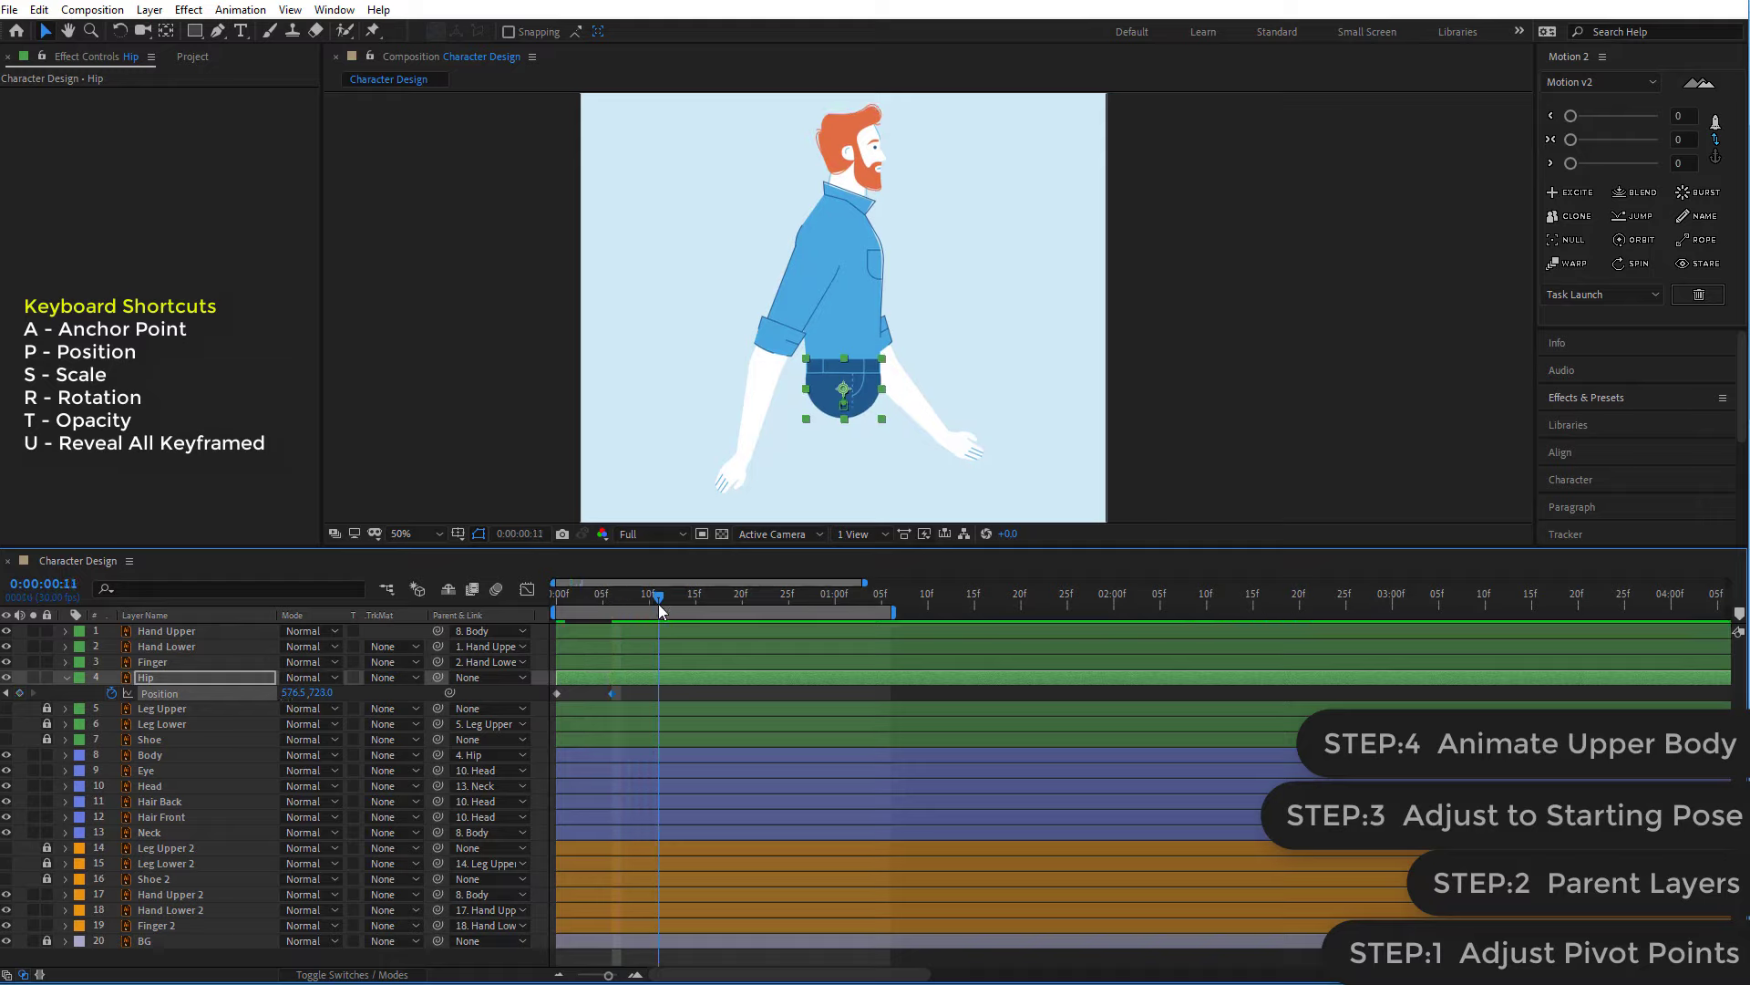
{"action": "left_click_drag", "start_coordinate": [642, 606], "coordinate": [668, 604]}
- Copy the starting hip keyframe to frame 12, retime the bob to end at frame 15, and preview
{"action": "left_click", "coordinate": [557, 693]}
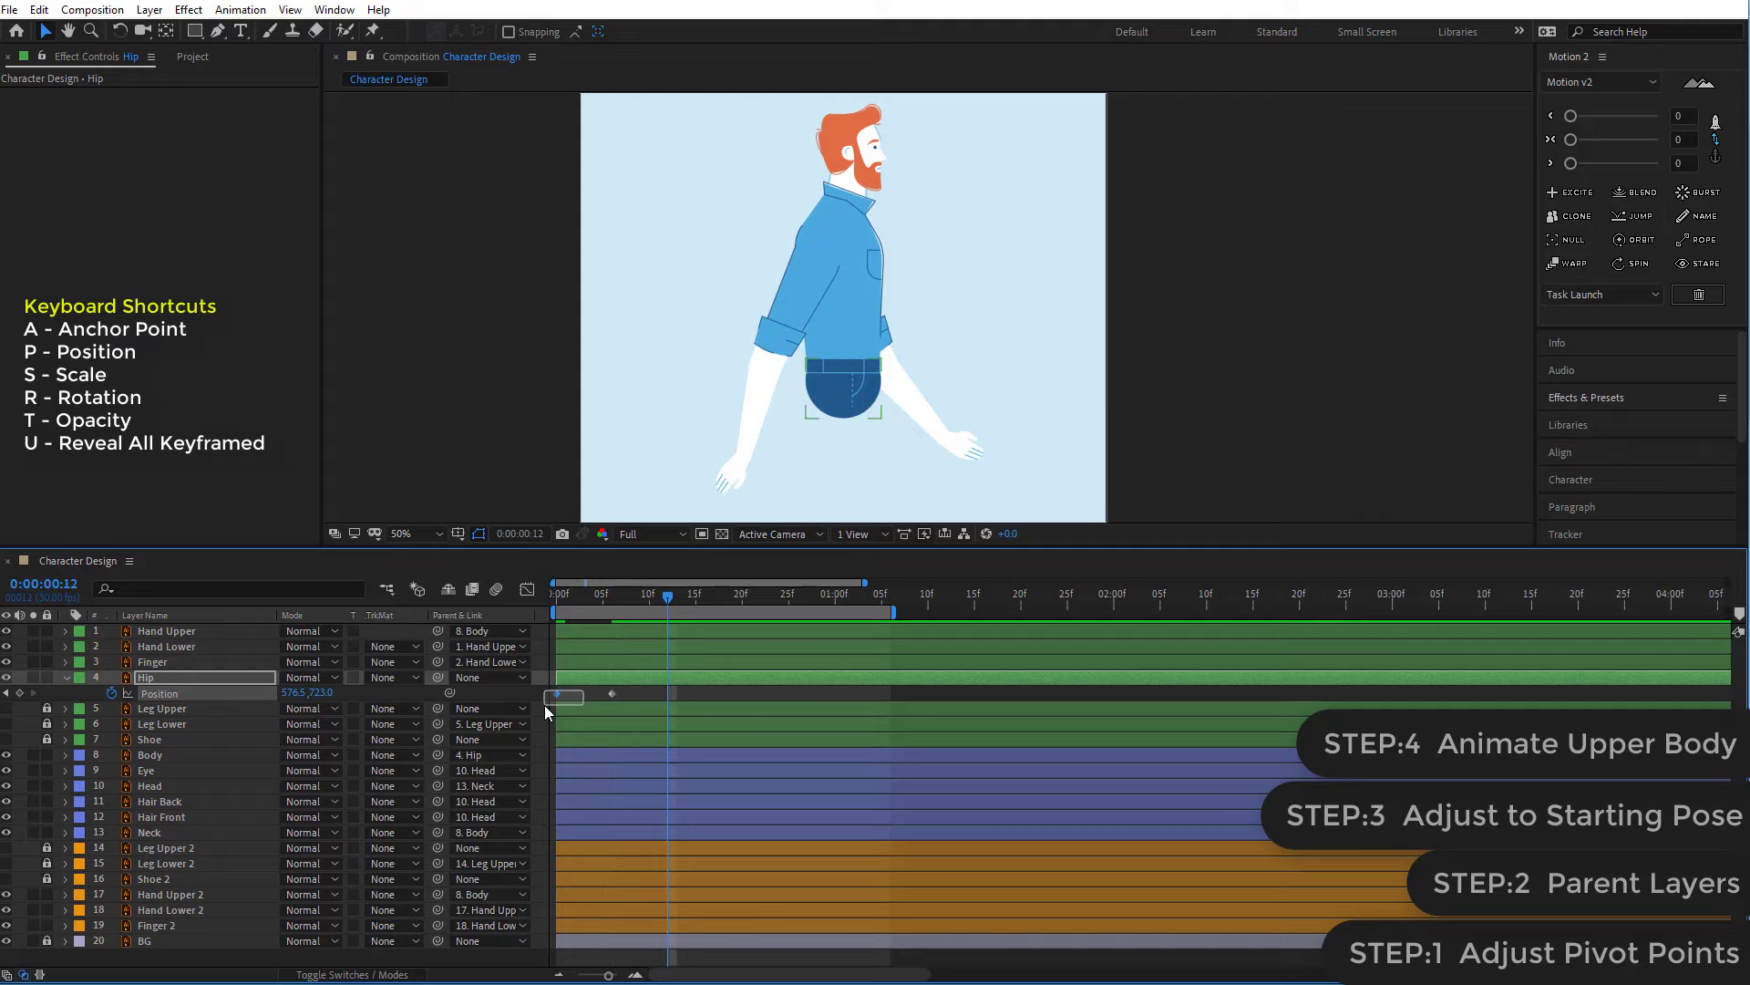
{"action": "key", "text": "ctrl+c"}
{"action": "key", "text": "ctrl+v"}
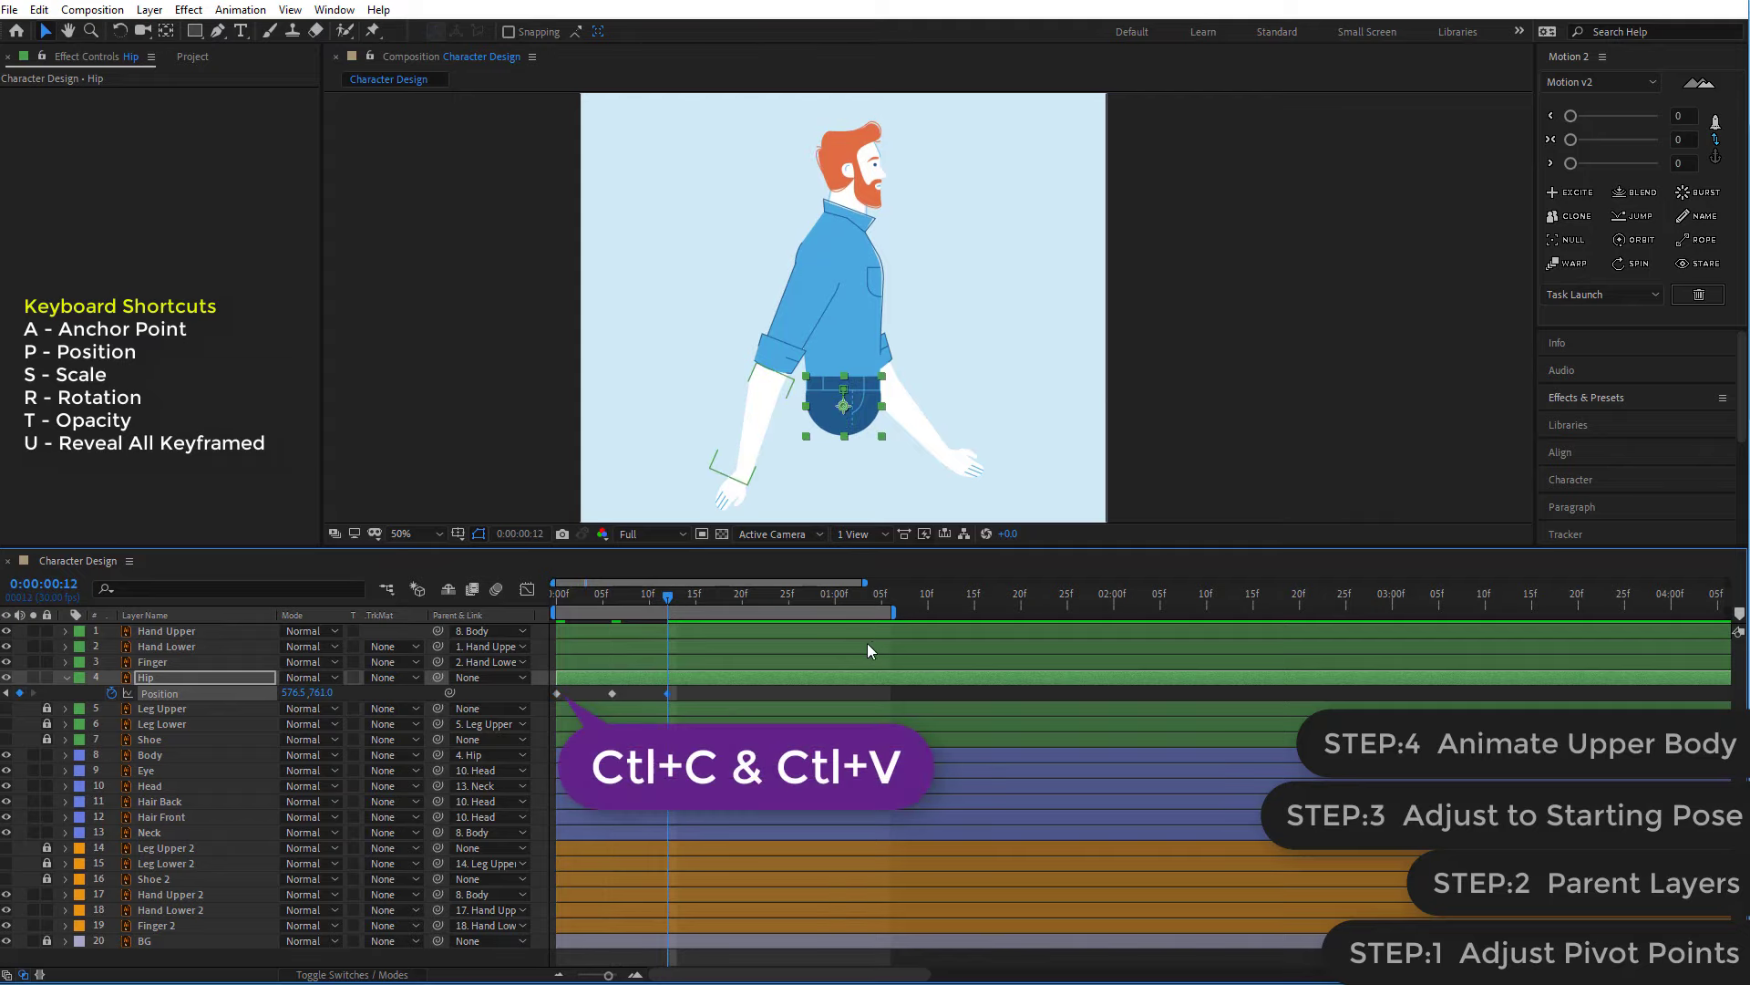
{"action": "left_click_drag", "start_coordinate": [653, 594], "coordinate": [565, 594]}
{"action": "key", "text": "space"}
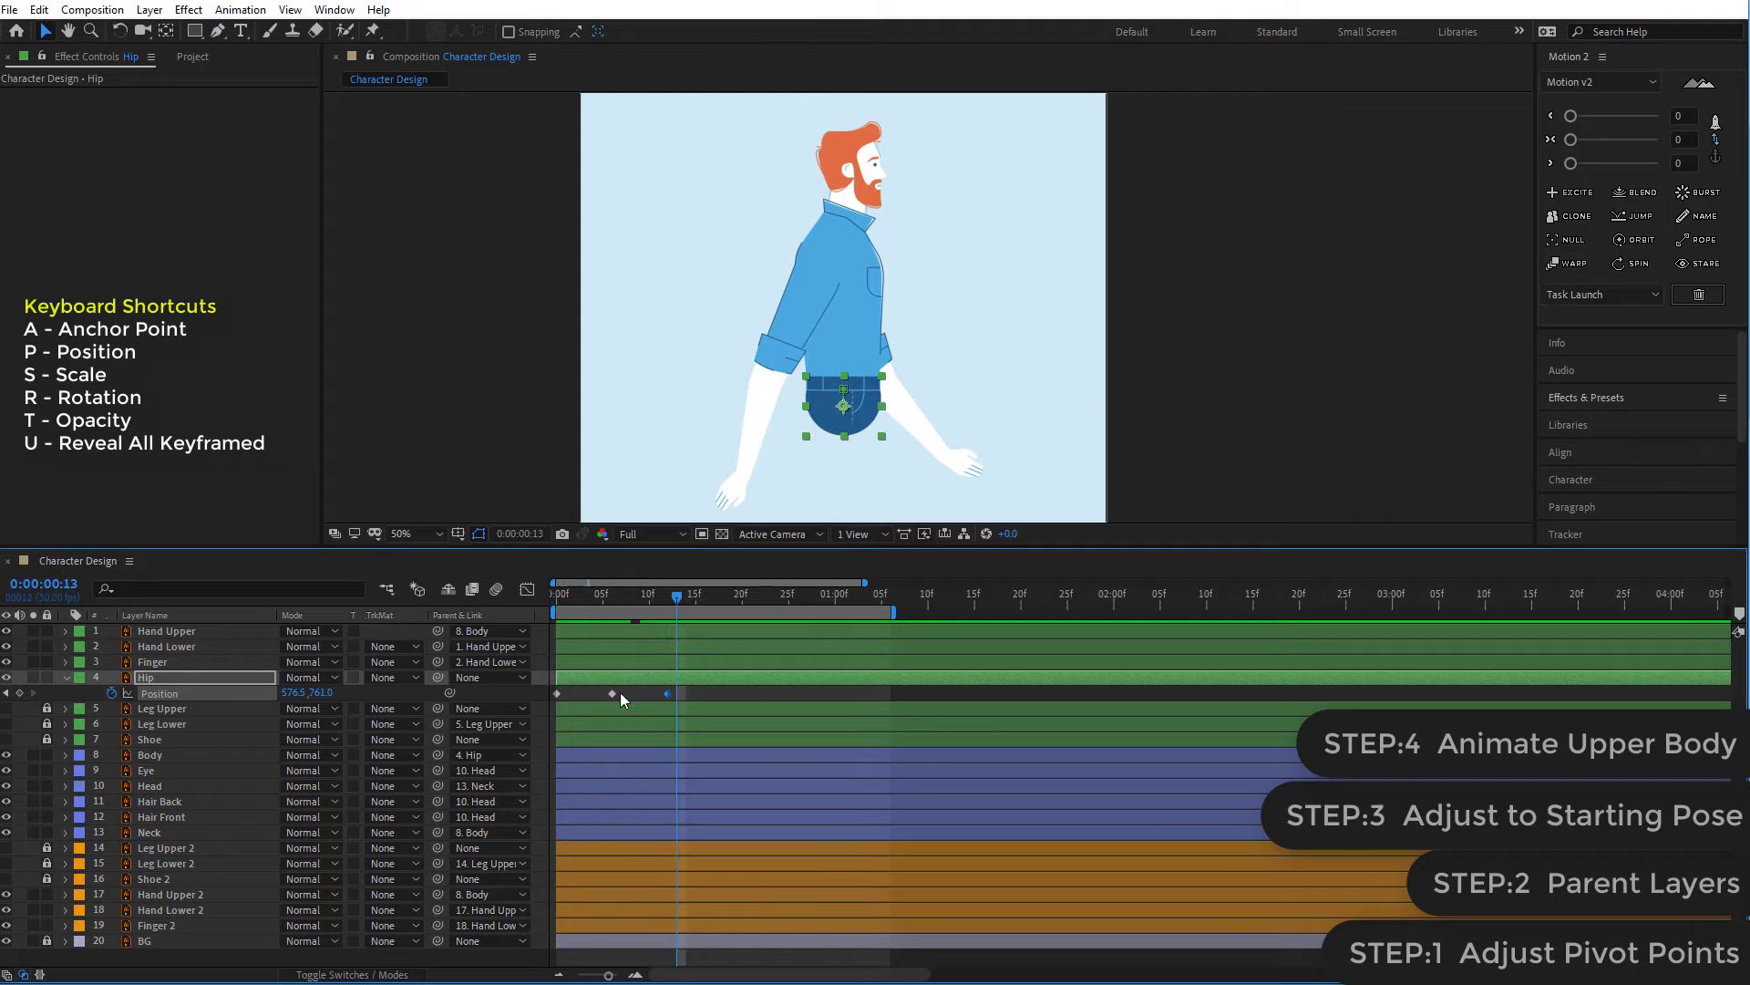
{"action": "left_click_drag", "start_coordinate": [612, 693], "coordinate": [695, 699]}
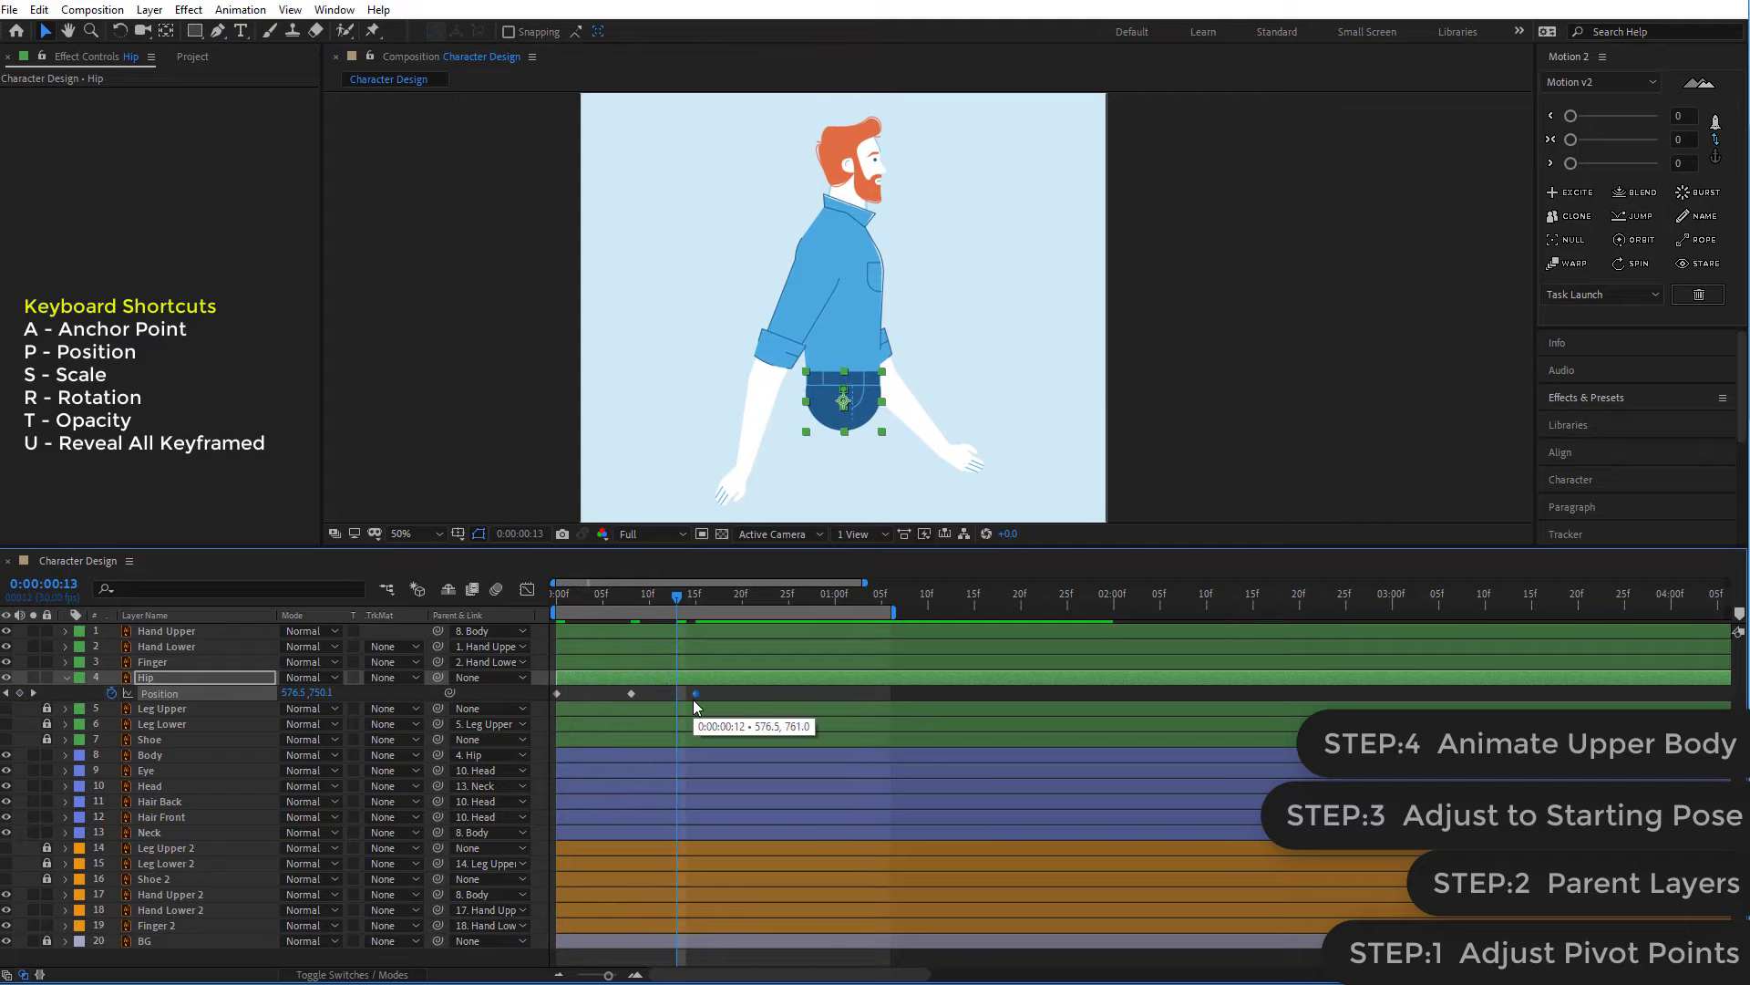
{"action": "left_click_drag", "start_coordinate": [674, 599], "coordinate": [694, 609]}
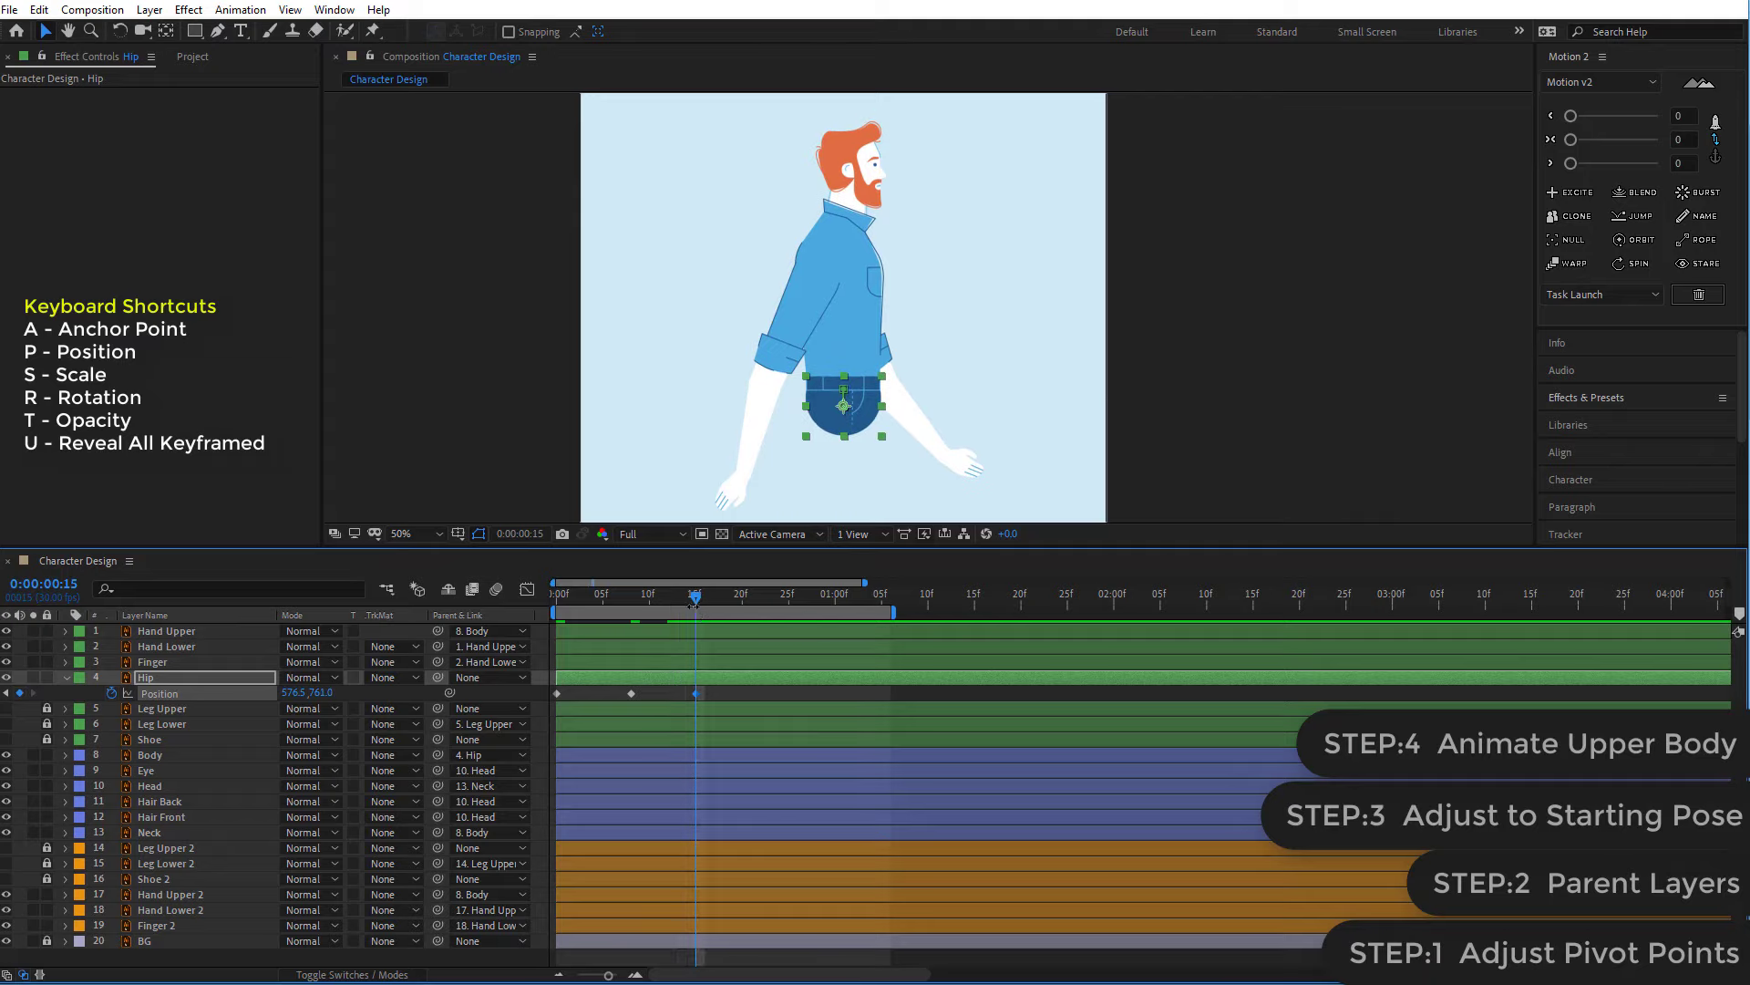
{"action": "left_click_drag", "start_coordinate": [632, 693], "coordinate": [624, 693]}
{"action": "left_click", "coordinate": [647, 697]}
{"action": "key", "text": "space"}
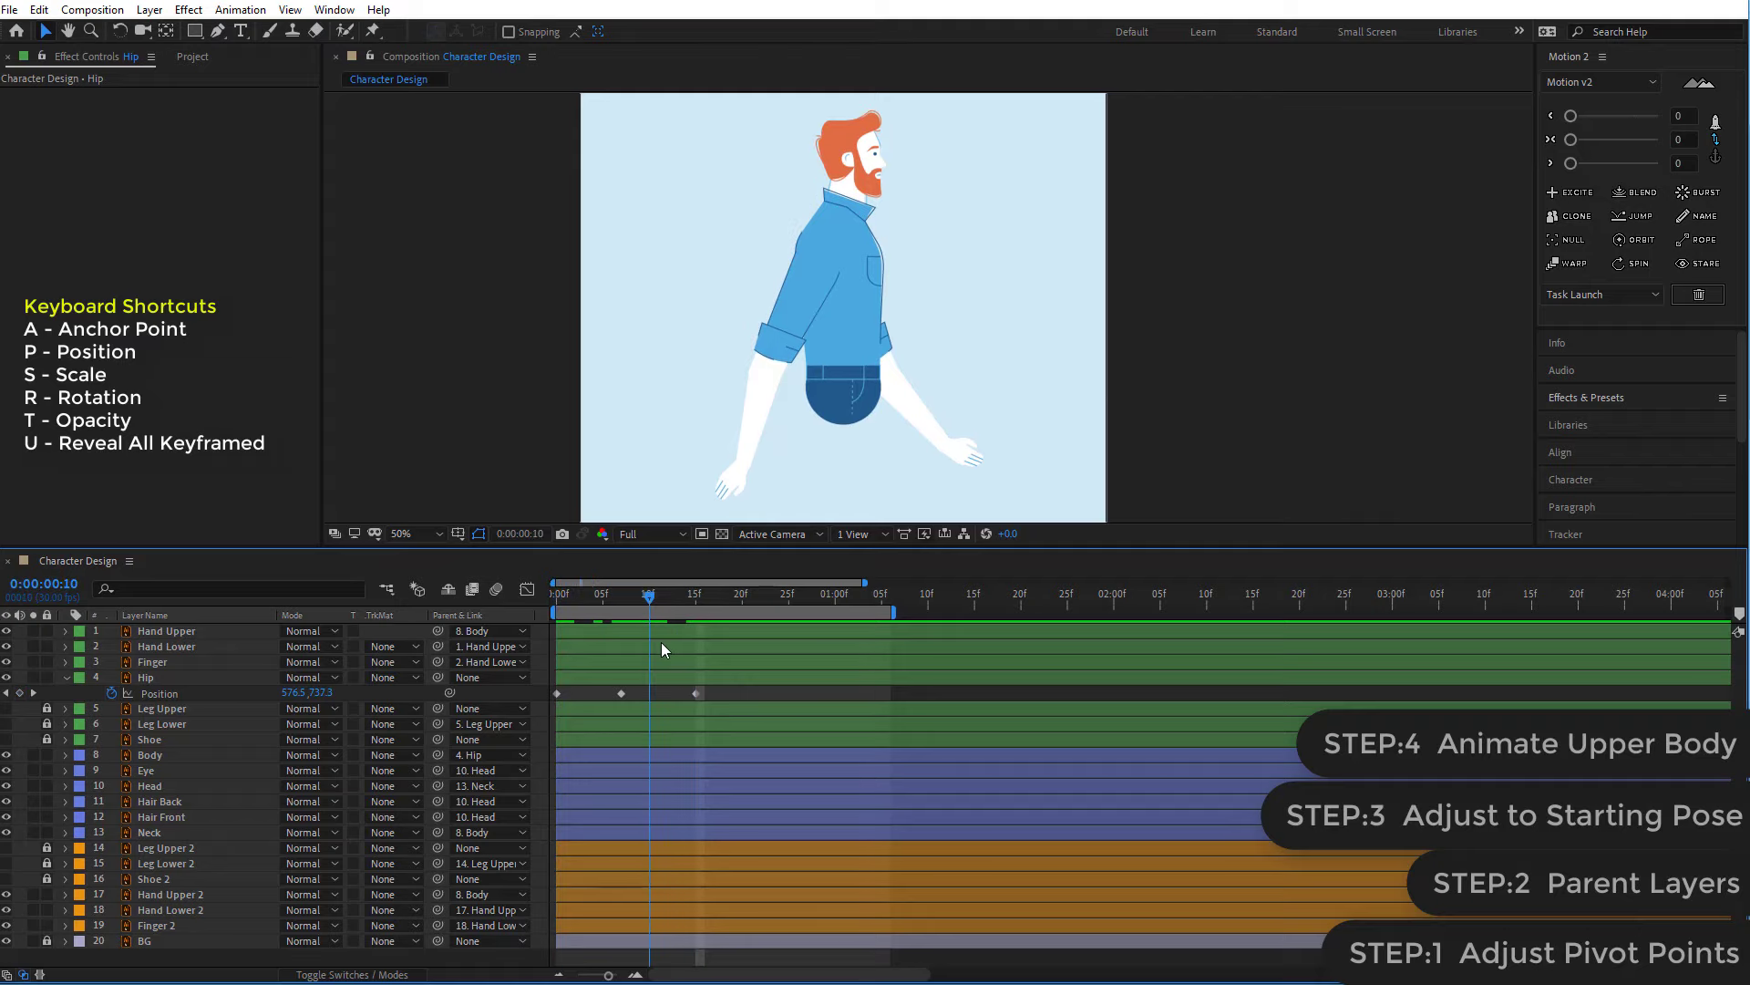
{"action": "left_click_drag", "start_coordinate": [703, 687], "coordinate": [529, 718]}
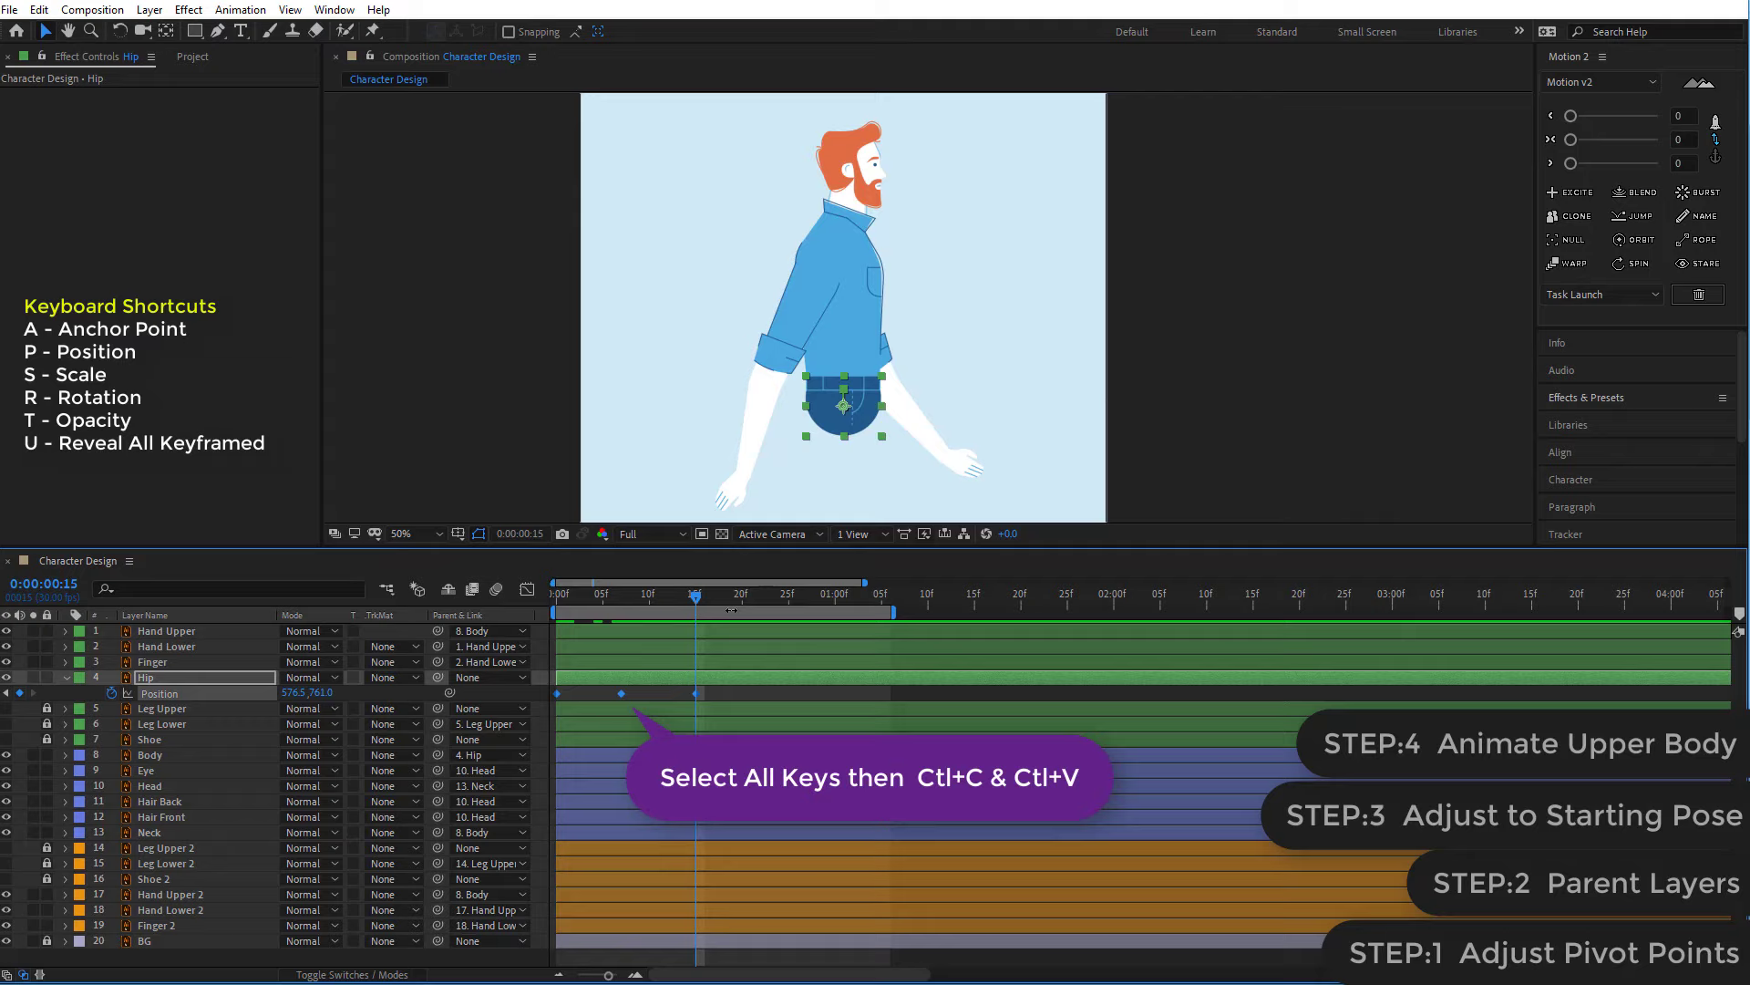
- Paste the three hip Position keyframes at frame 15 to repeat the bob
{"action": "key", "text": "ctrl+c"}
{"action": "key", "text": "ctrl+v"}
{"action": "key", "text": "Page_Down"}
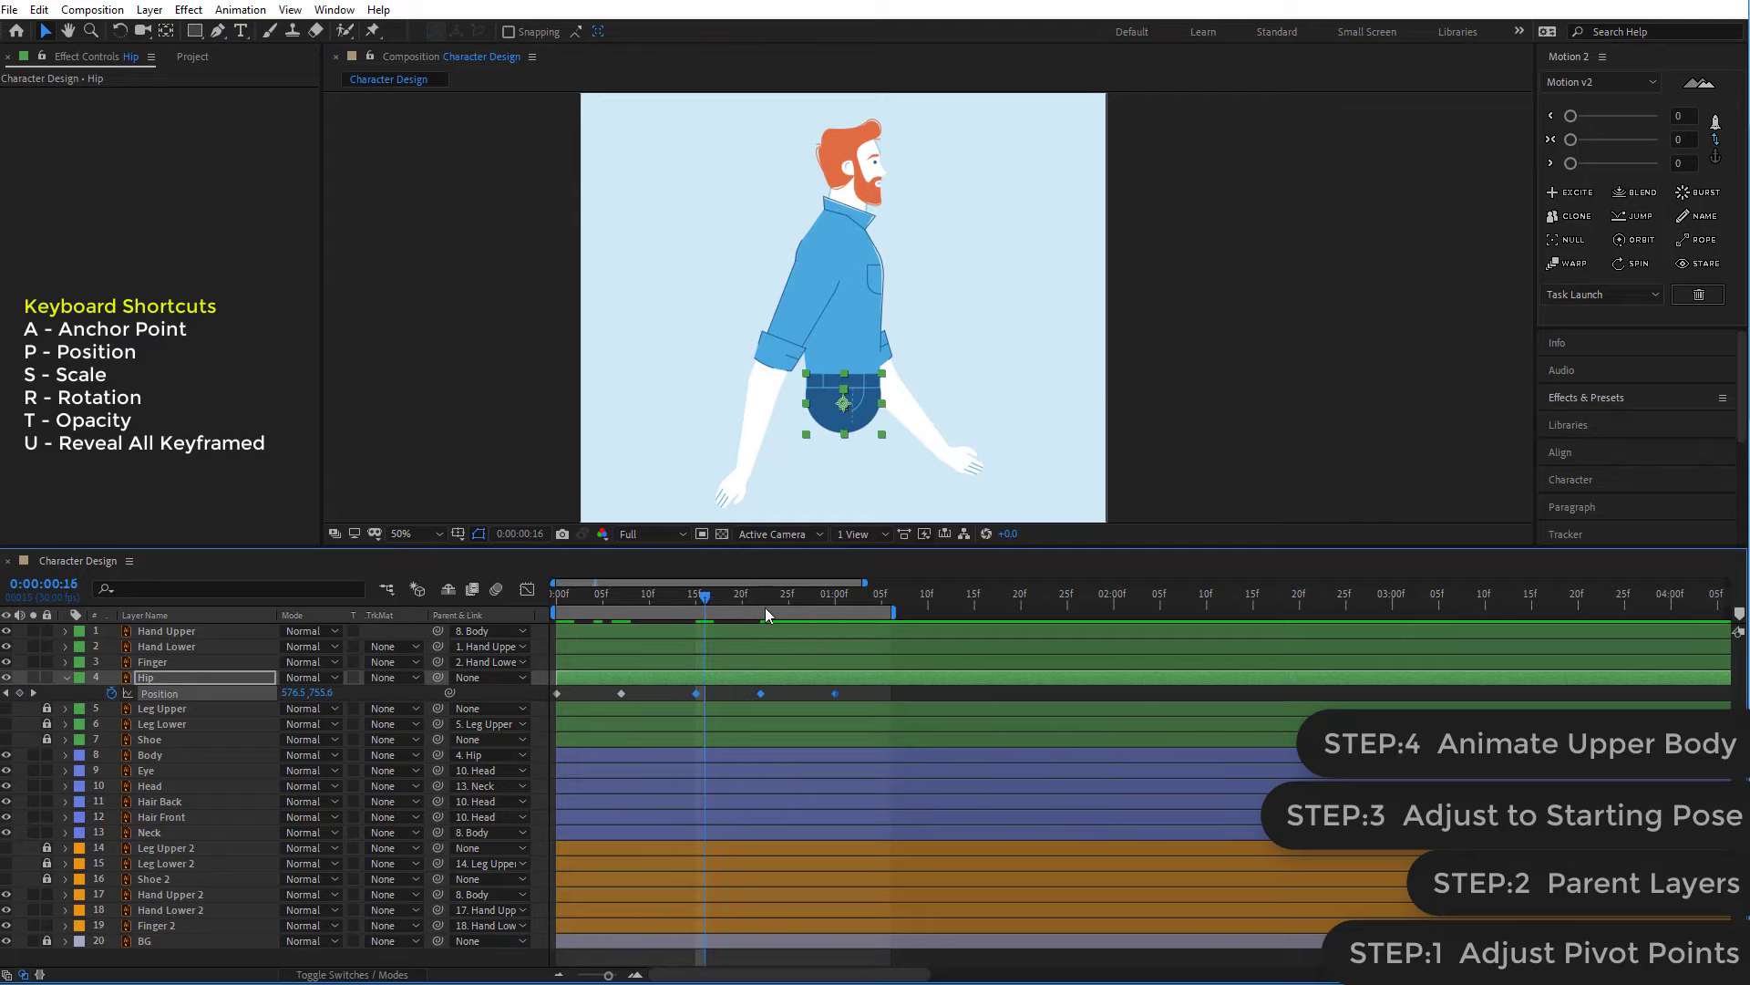
{"action": "left_click_drag", "start_coordinate": [764, 607], "coordinate": [840, 620]}
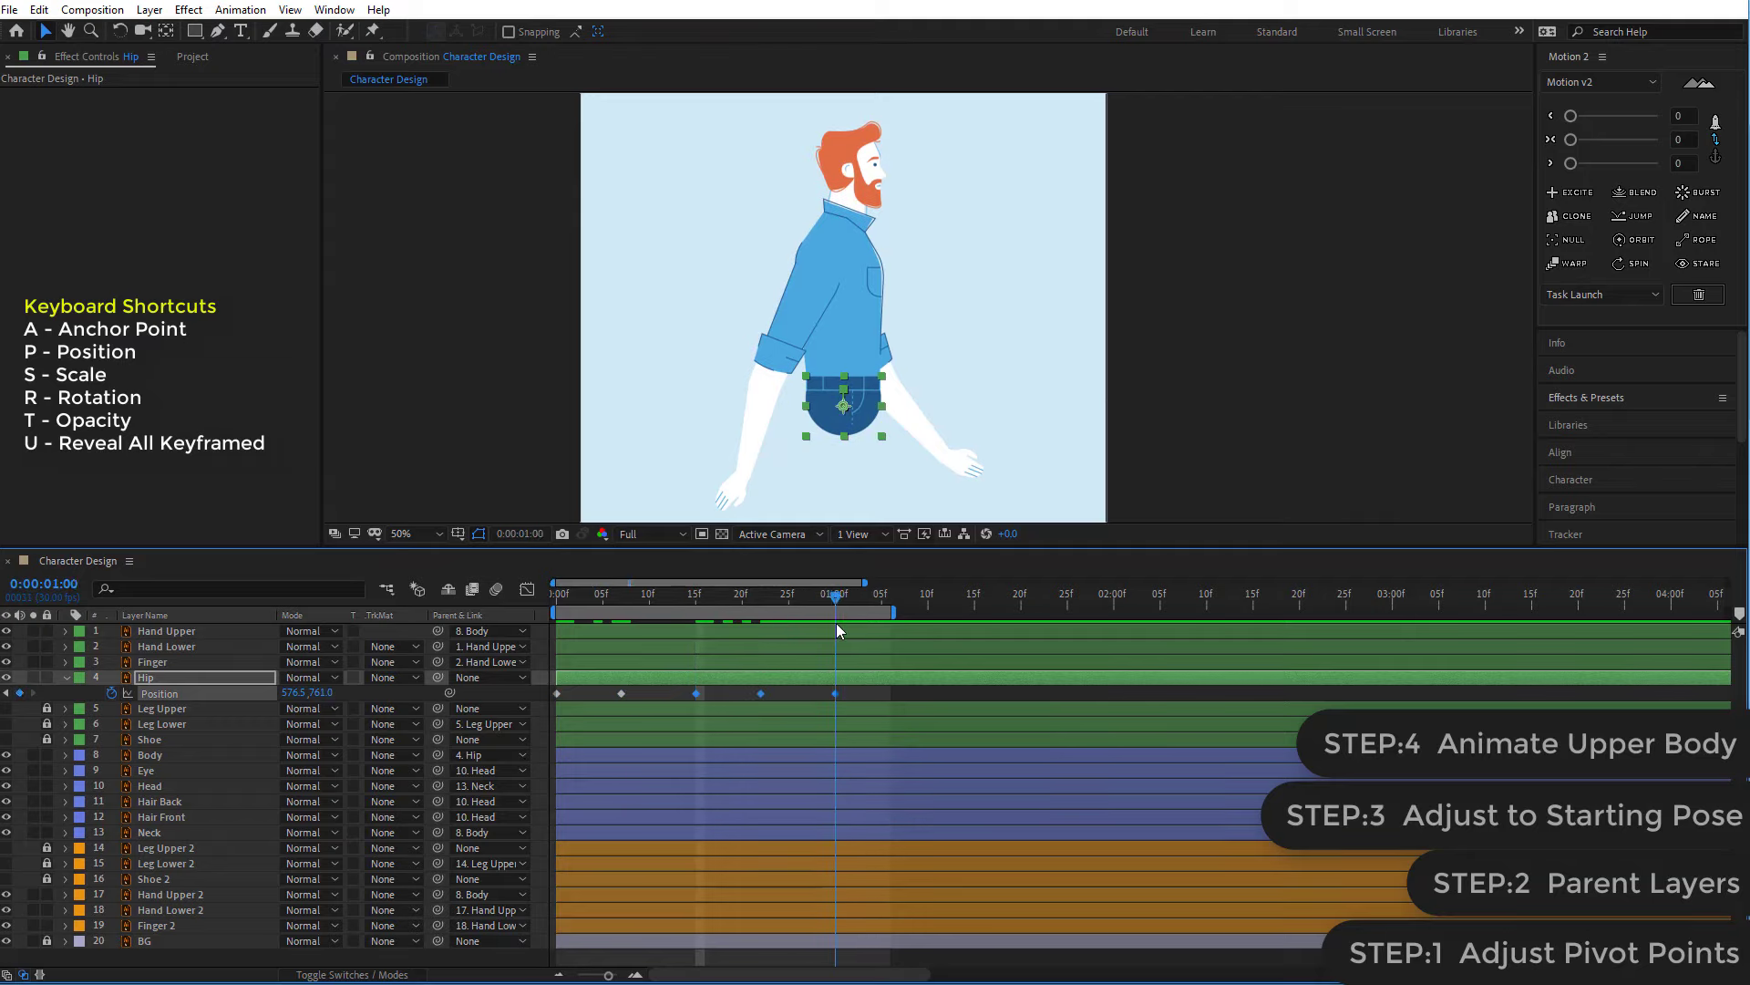
{"action": "key", "text": "space"}
{"action": "left_click", "coordinate": [827, 596]}
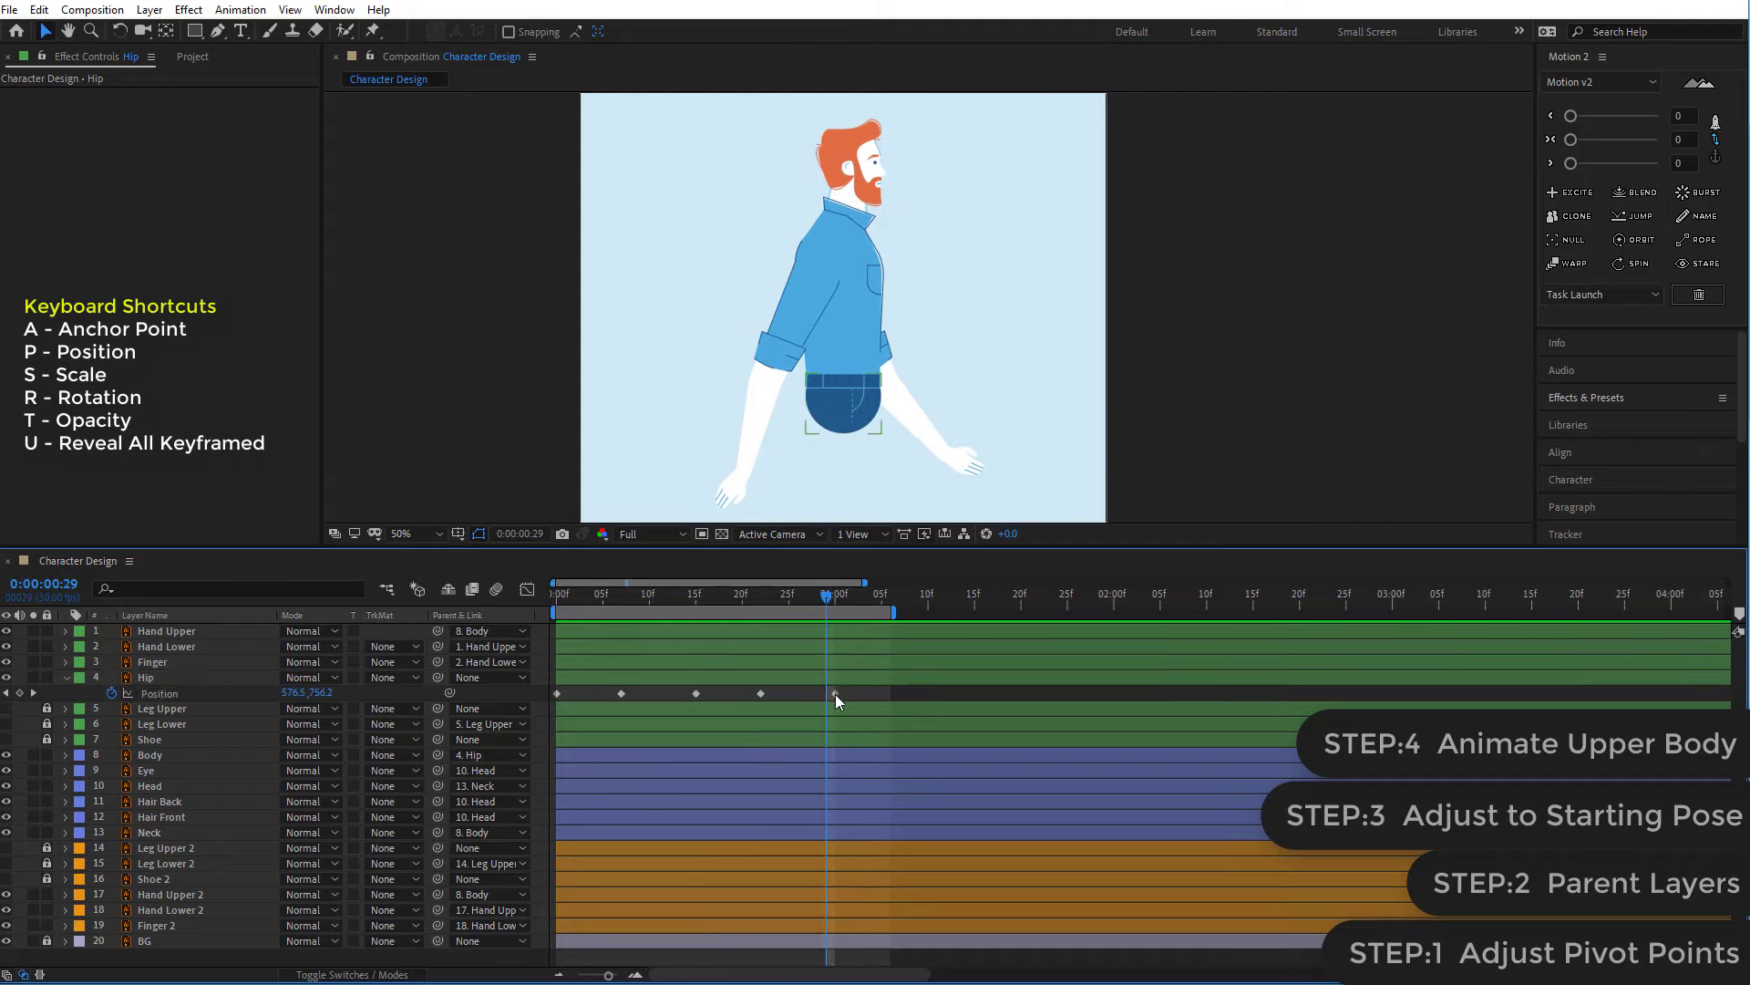
- Move the last hip keyframe to 1:00, space the keys evenly, and preview the cycle
{"action": "left_click_drag", "start_coordinate": [835, 693], "coordinate": [891, 695]}
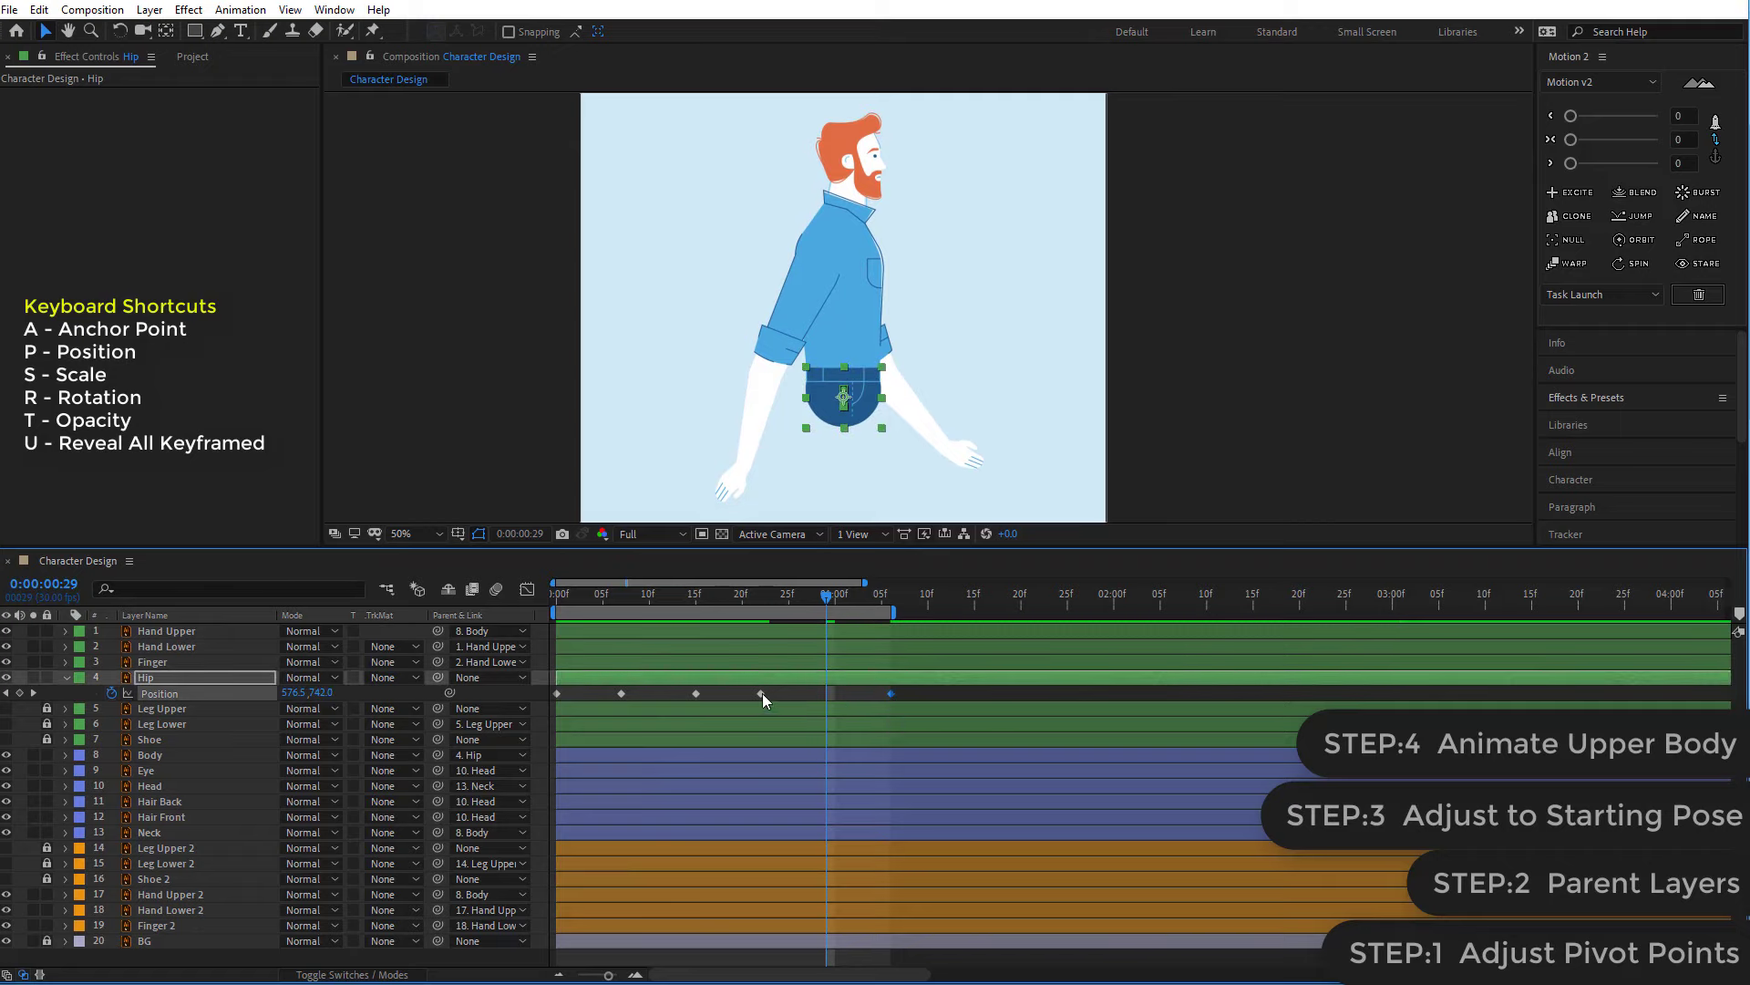
{"action": "left_click_drag", "start_coordinate": [762, 693], "coordinate": [808, 693]}
{"action": "mouse_move", "coordinate": [696, 693]}
{"action": "left_mouse_down"}
{"action": "mouse_move", "coordinate": [716, 694]}
{"action": "mouse_move", "coordinate": [640, 694]}
{"action": "mouse_move", "coordinate": [724, 693]}
{"action": "left_mouse_up"}
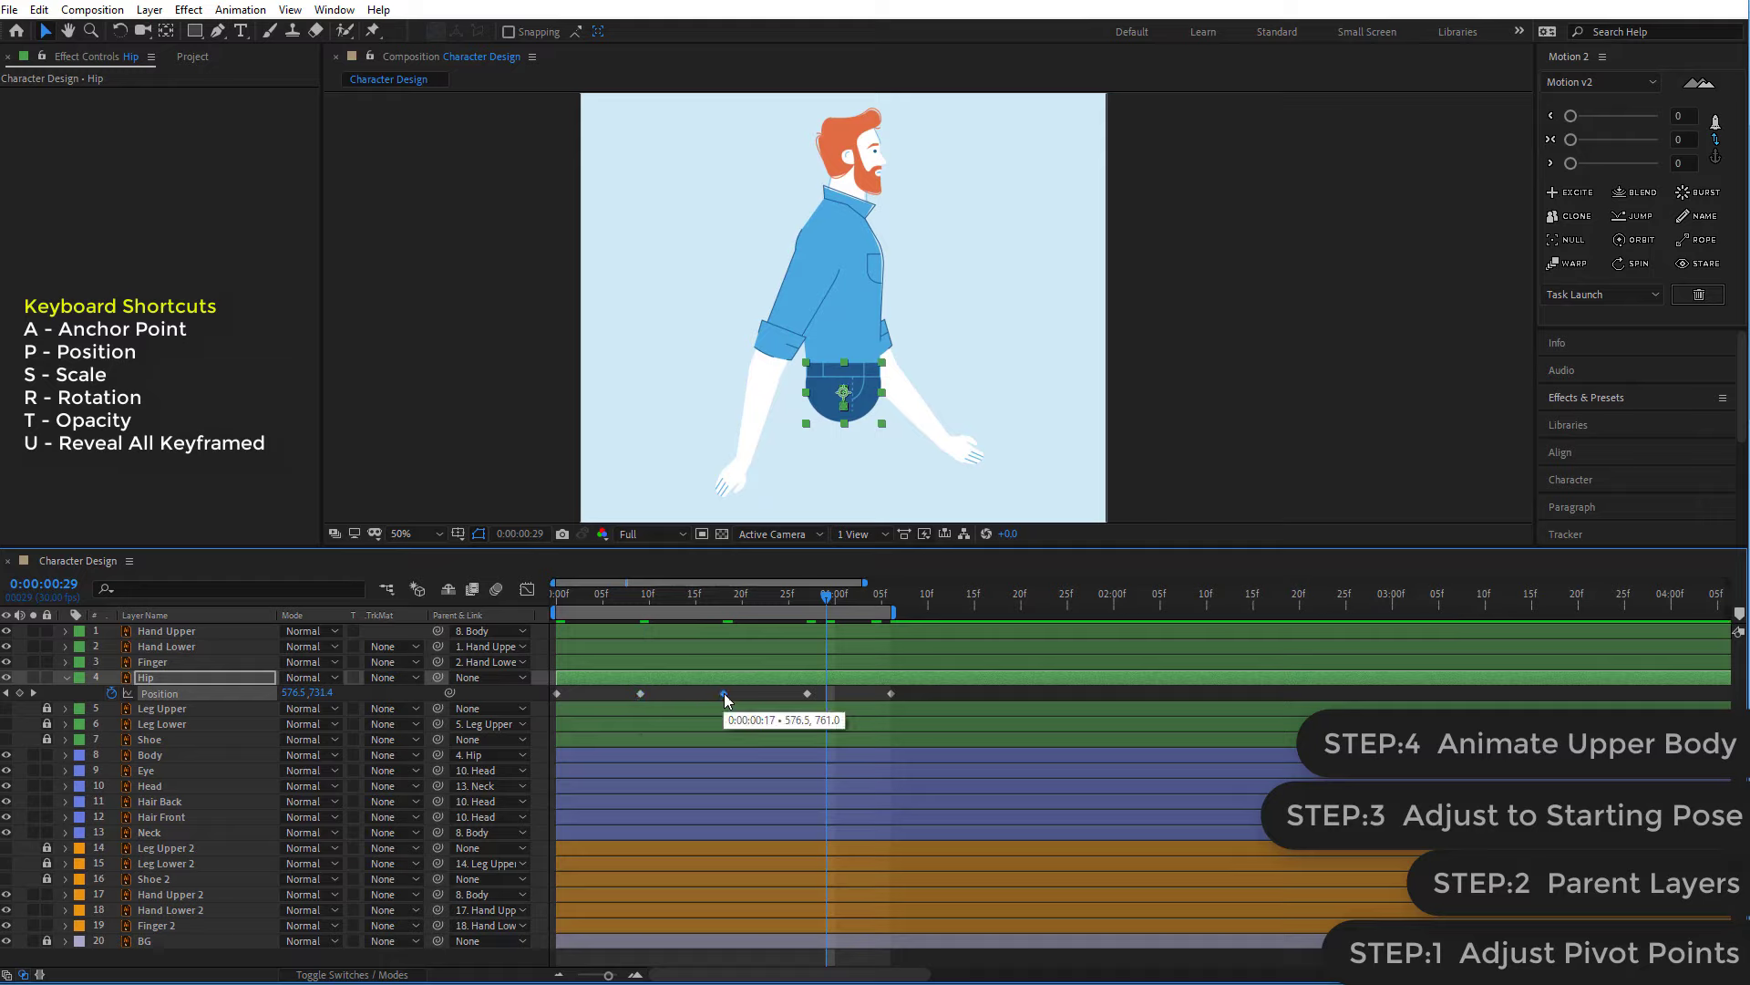
{"action": "left_click", "coordinate": [752, 693]}
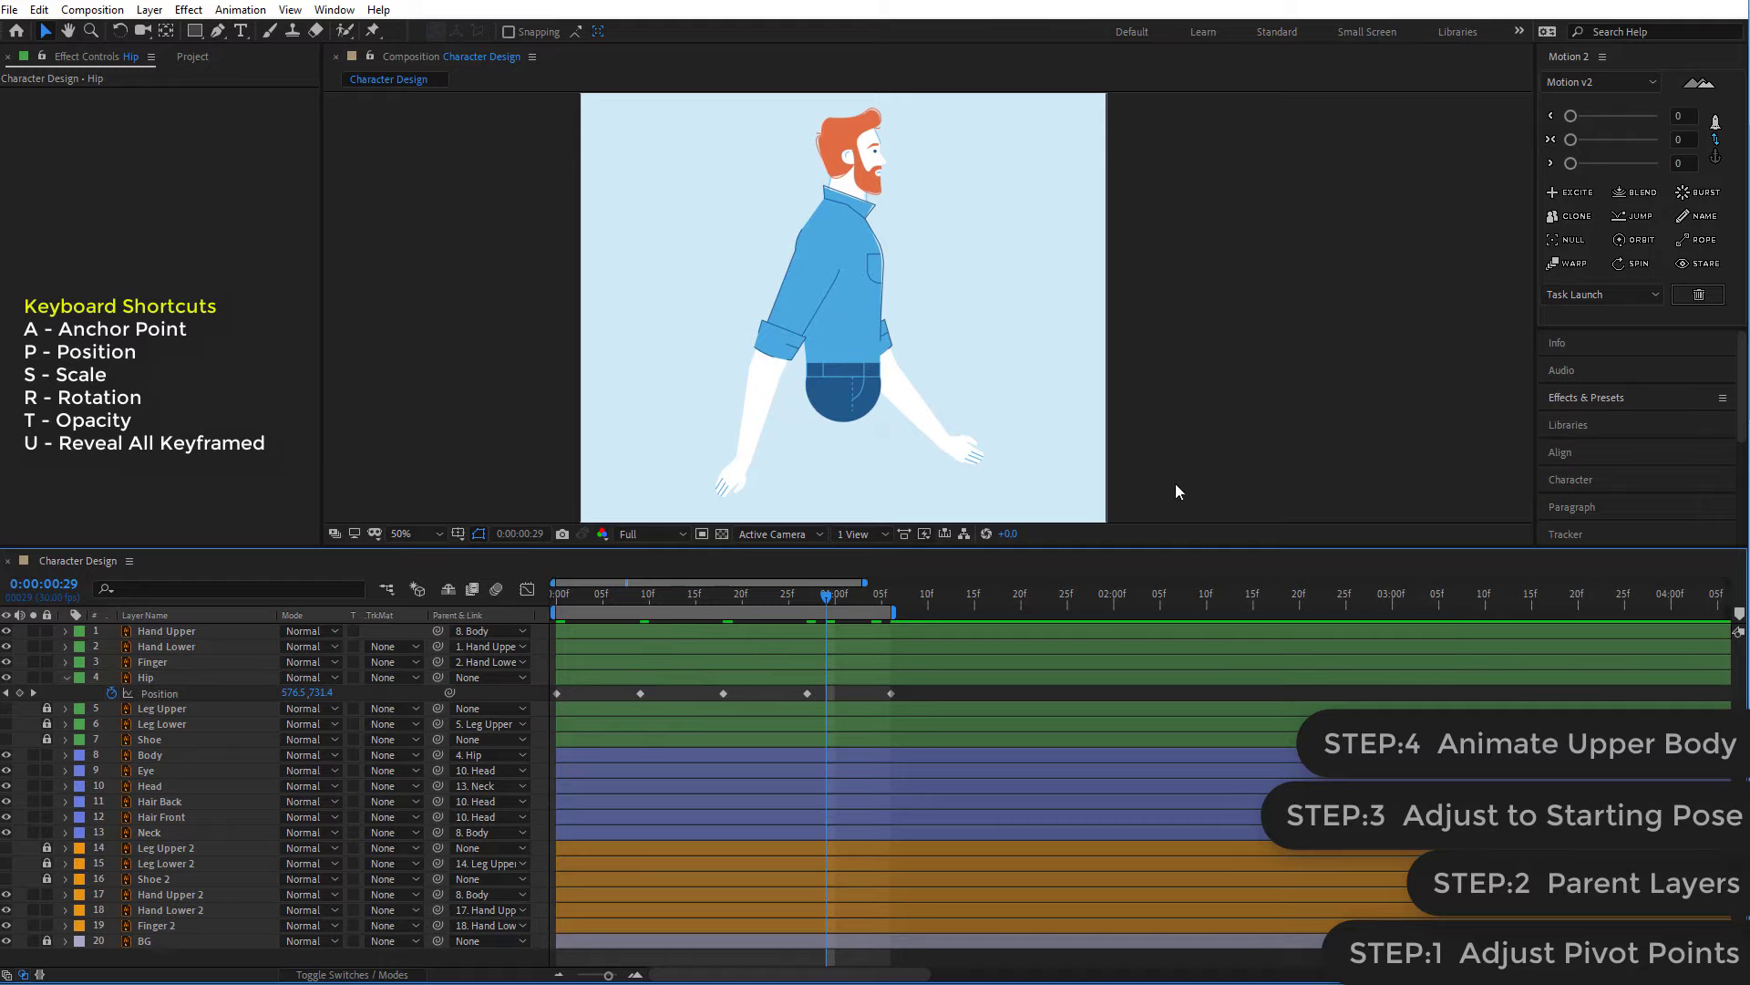
{"action": "key", "text": "space"}
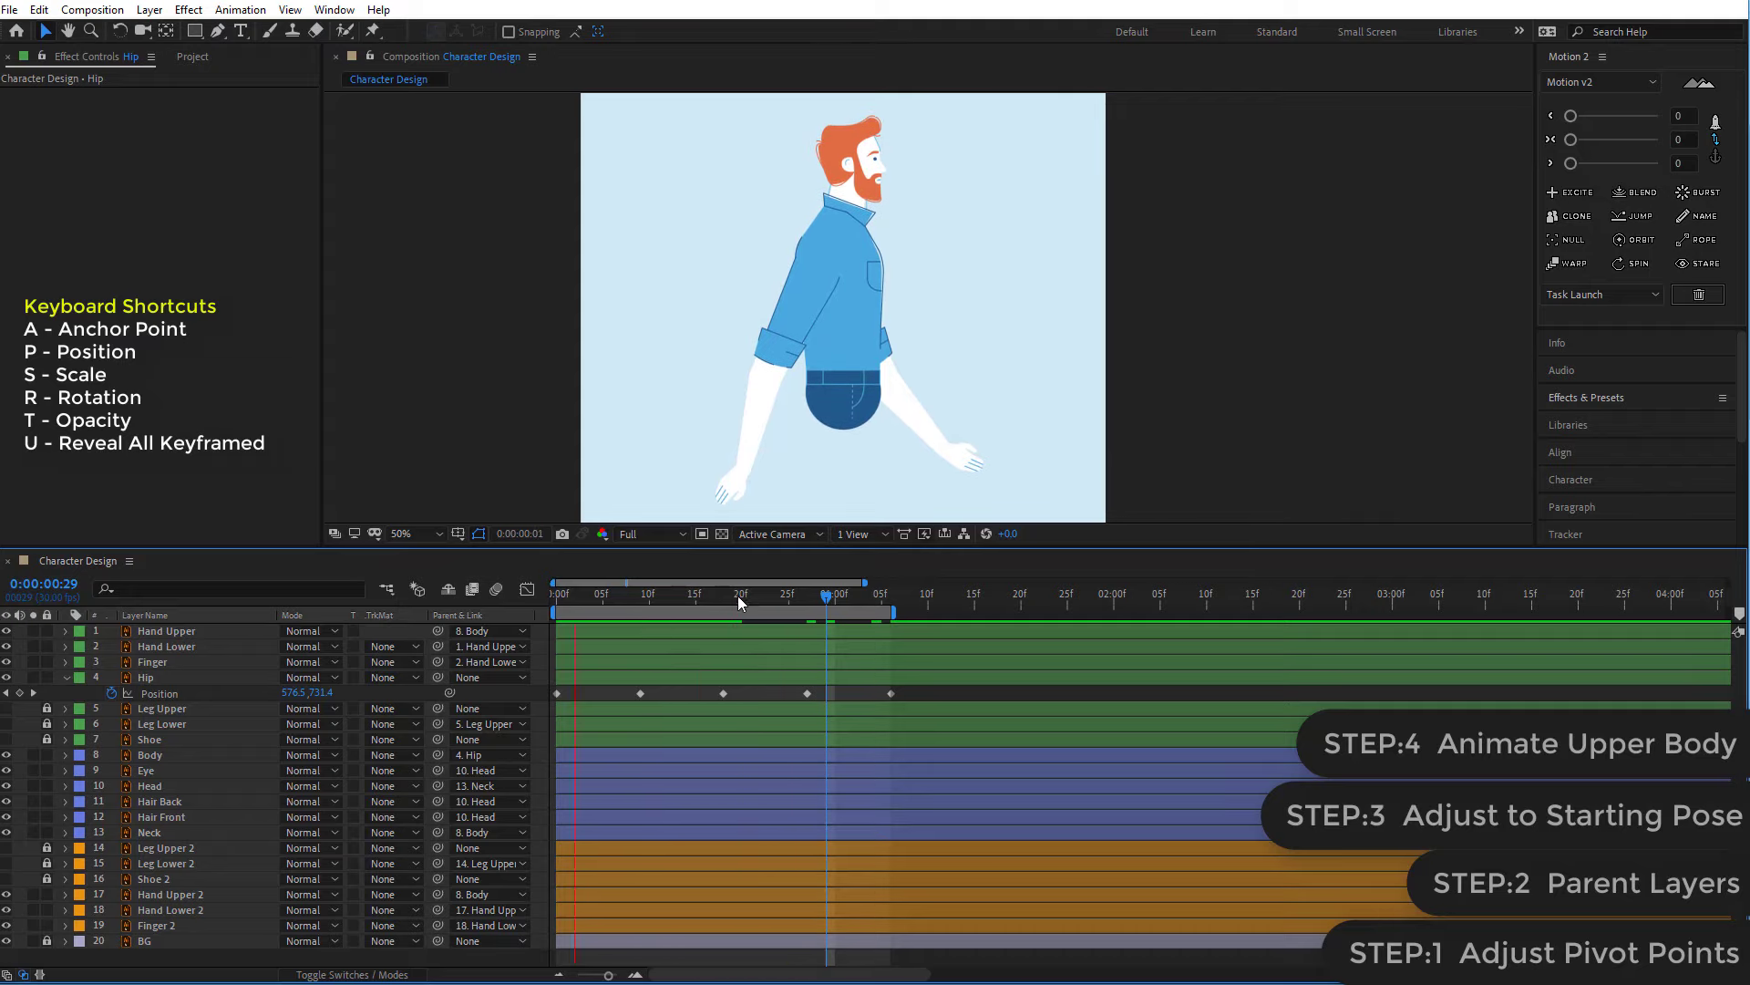
{"action": "key", "text": "space"}
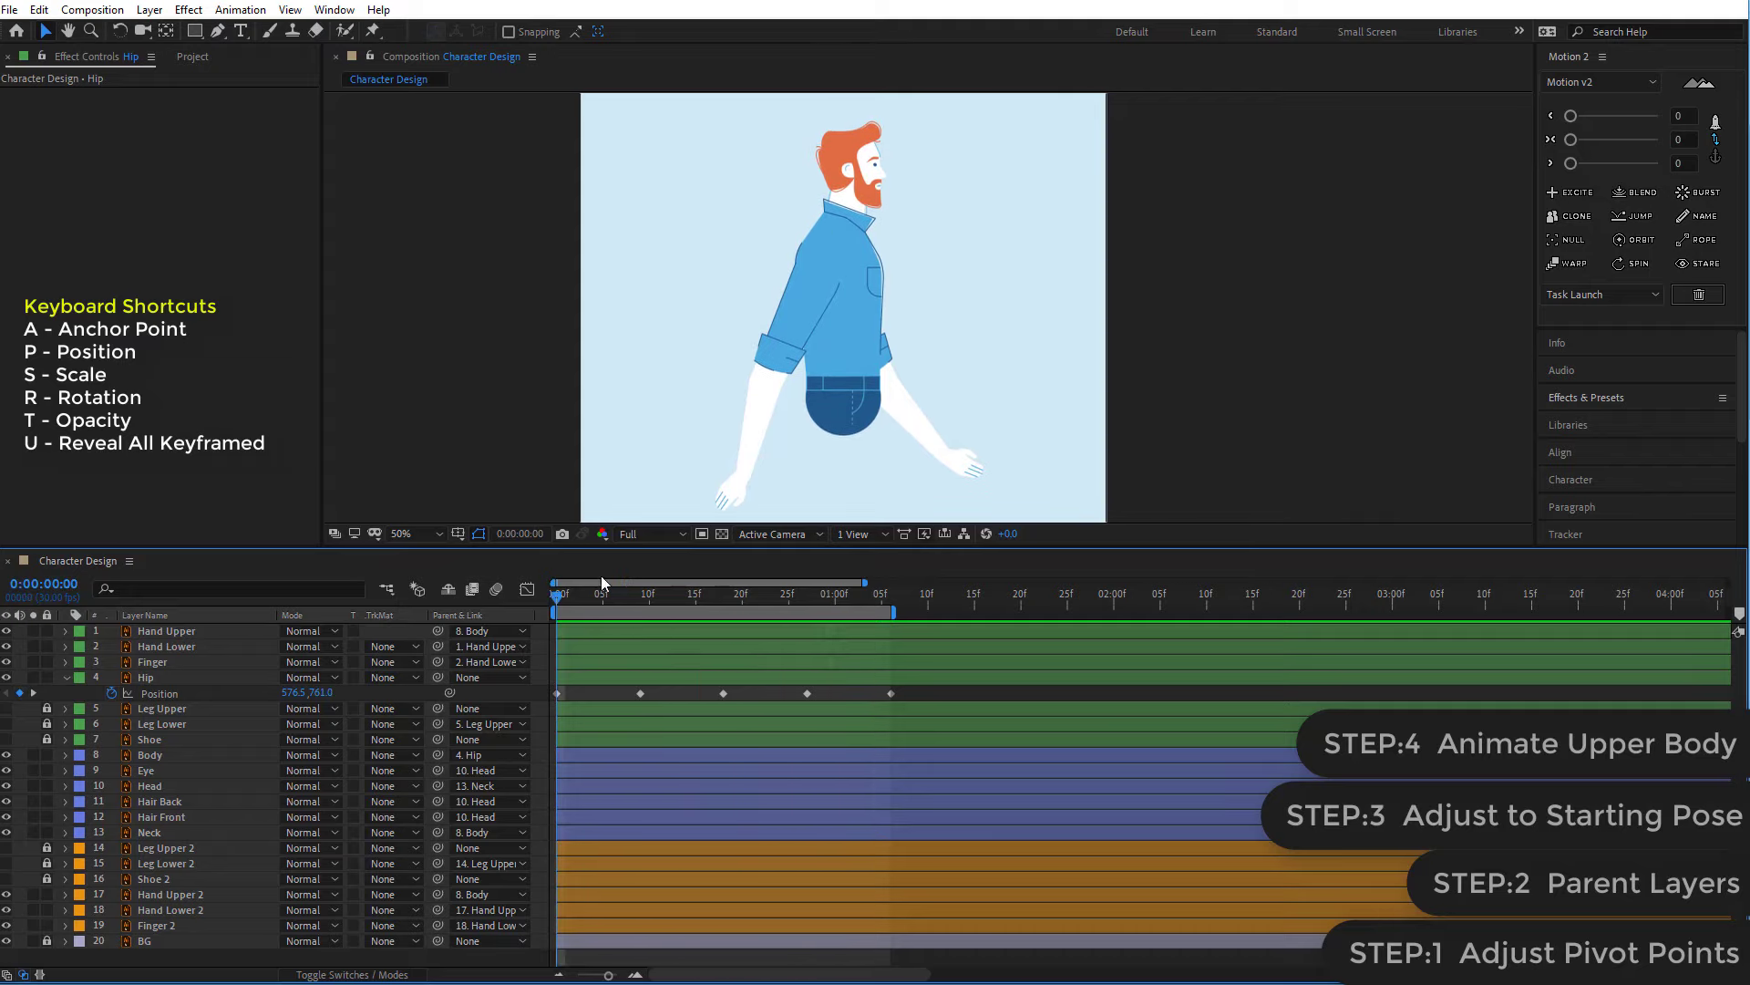
{"action": "left_click", "coordinate": [806, 324]}
- At frame 9, swing the upper arm down to the body and rotate the forearm forward
{"action": "left_click", "coordinate": [165, 662], "text": "shift"}
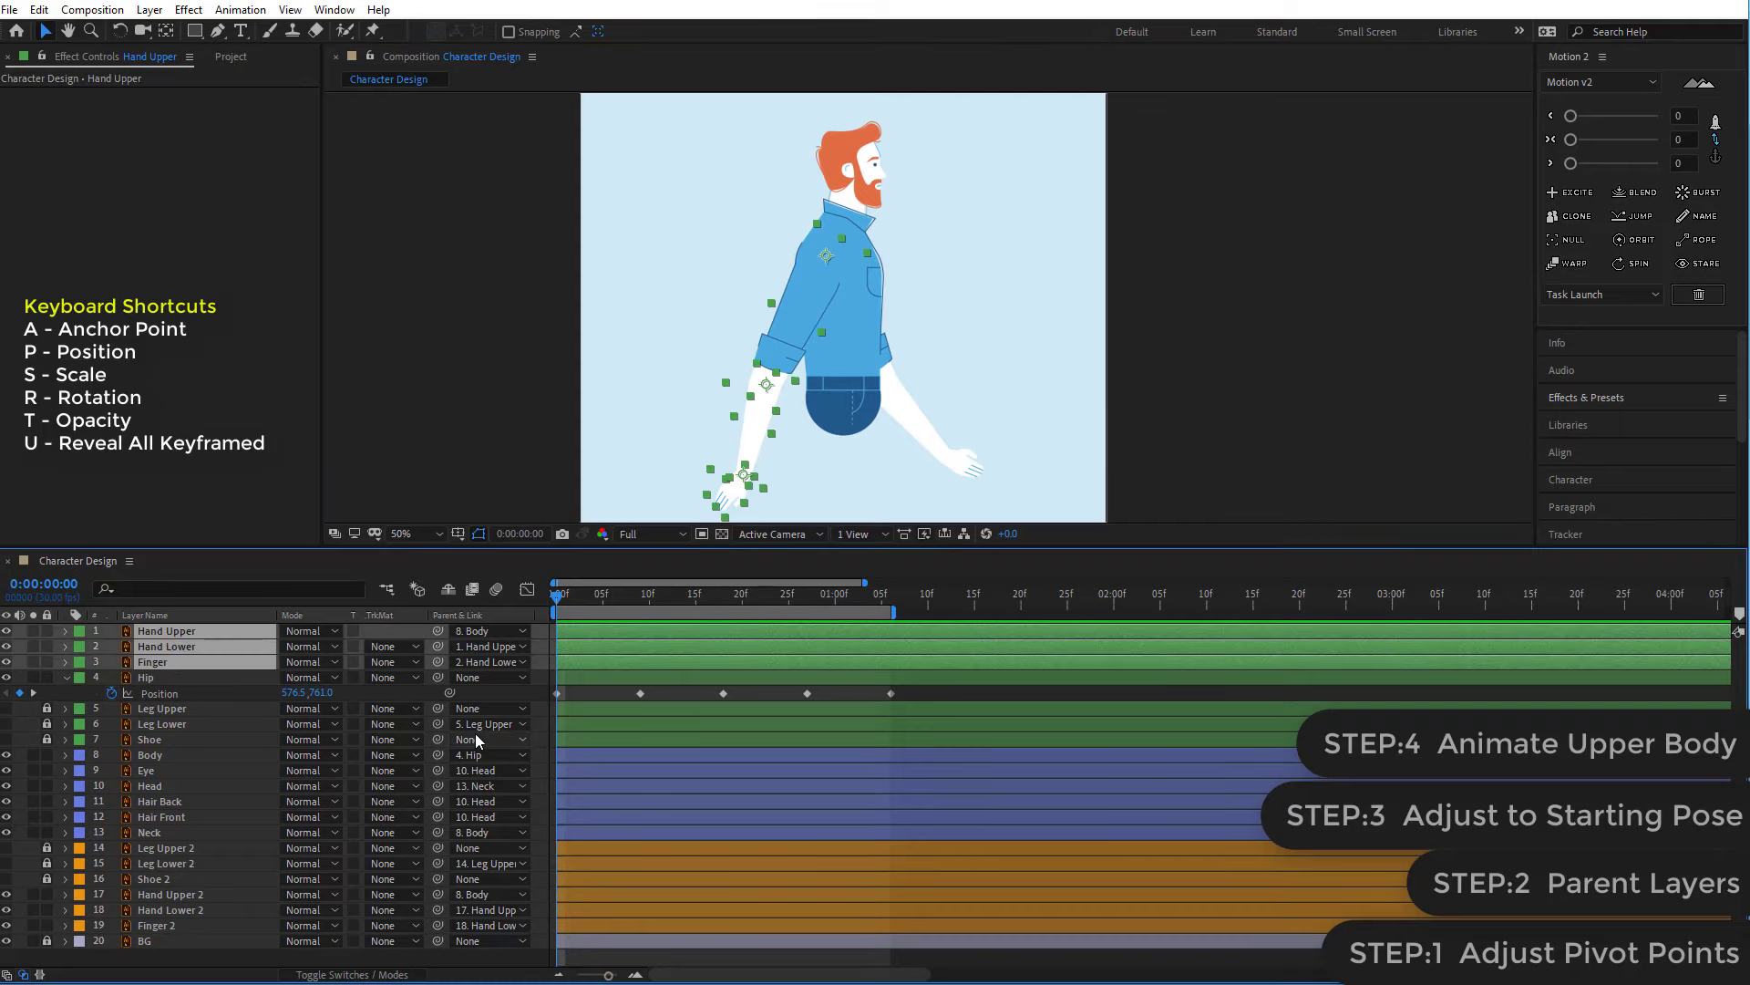
{"action": "key", "text": "r"}
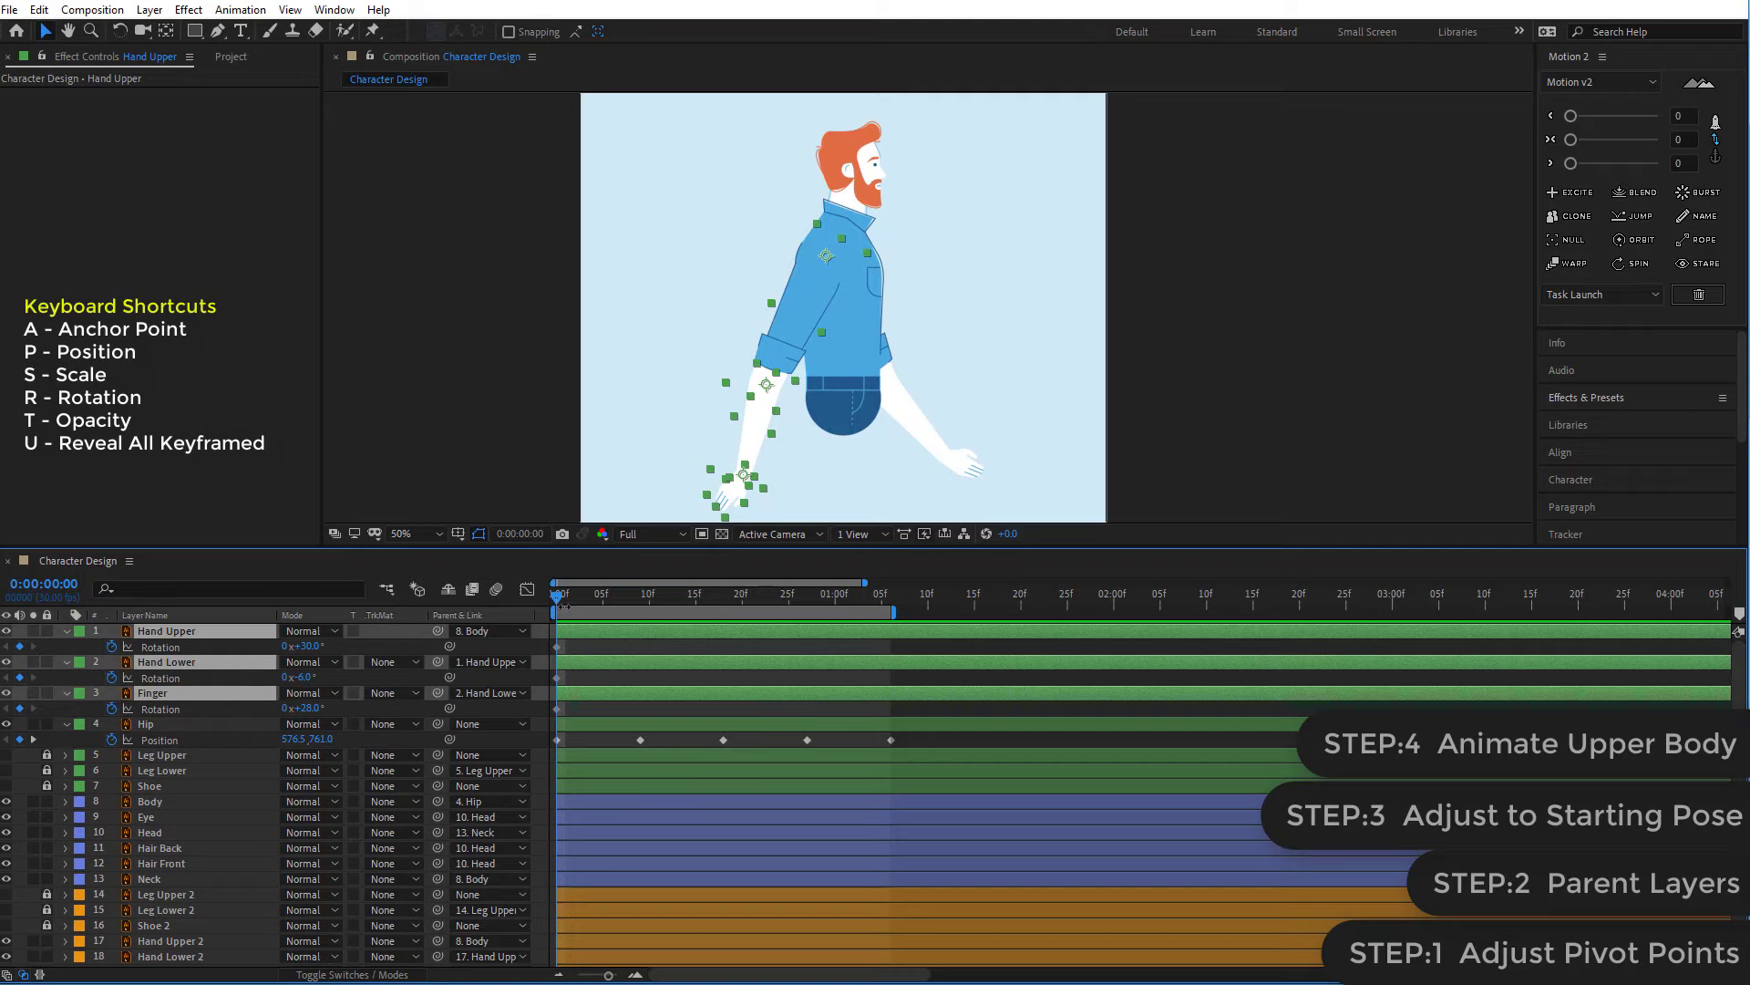
{"action": "left_click_drag", "start_coordinate": [565, 594], "coordinate": [638, 644]}
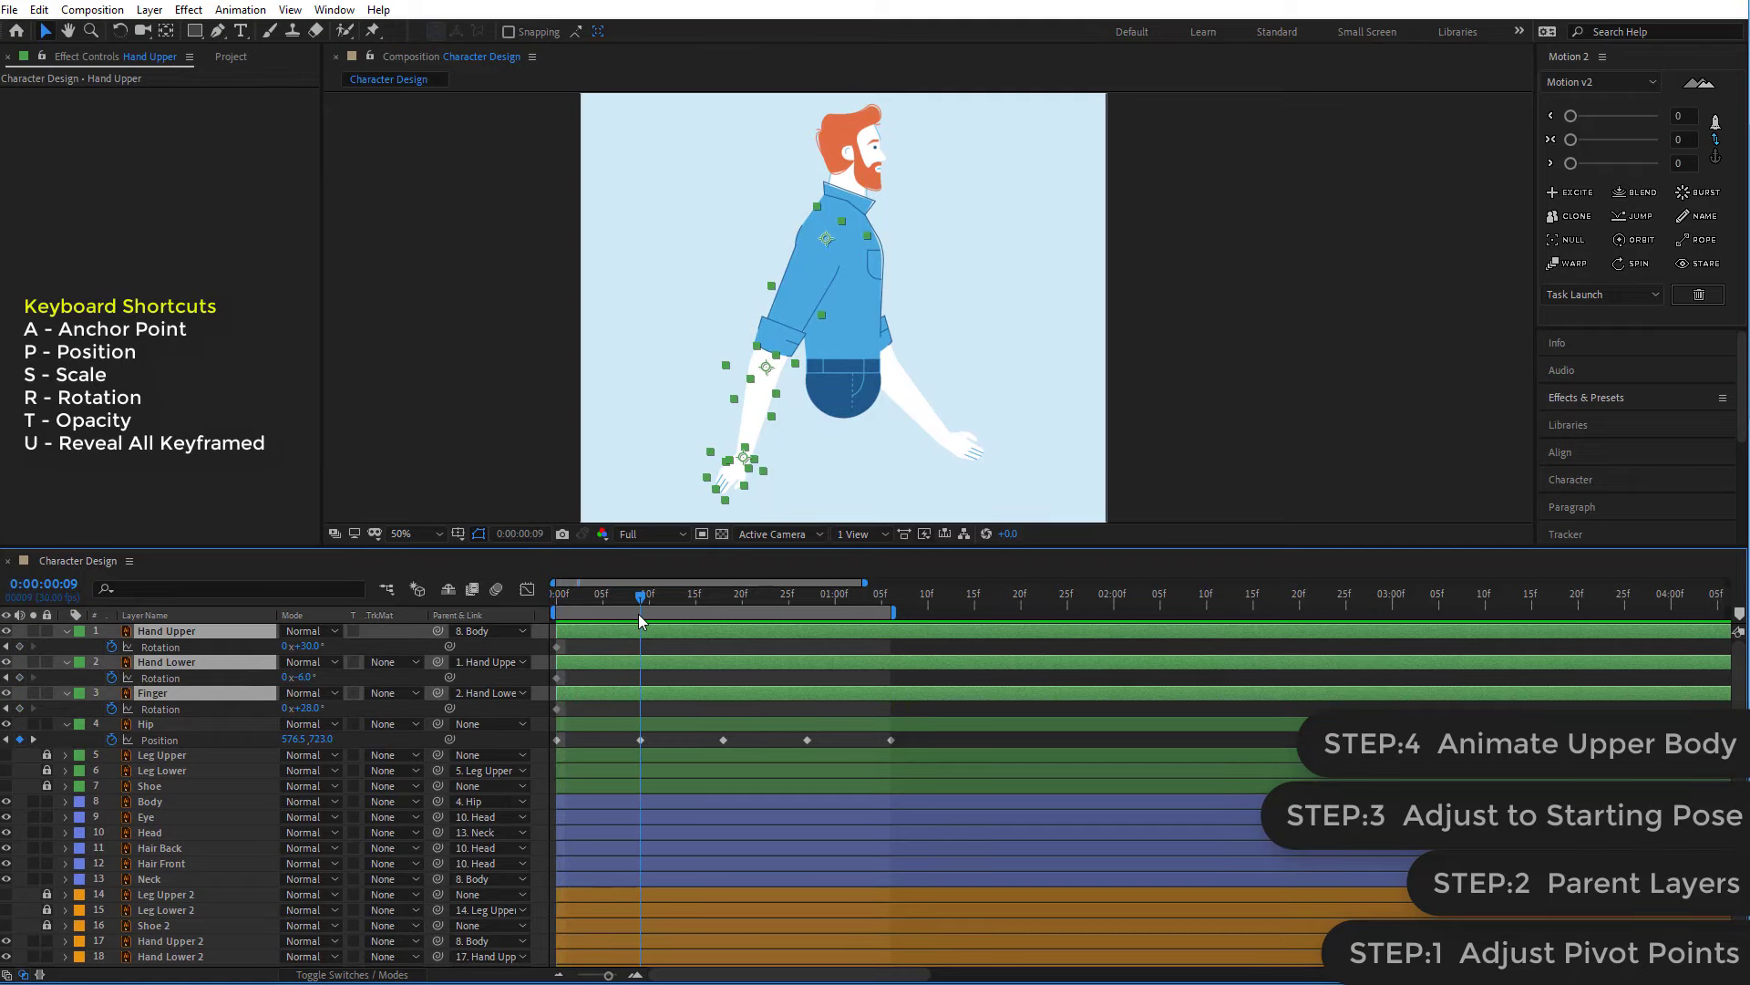
{"action": "left_click", "coordinate": [638, 651]}
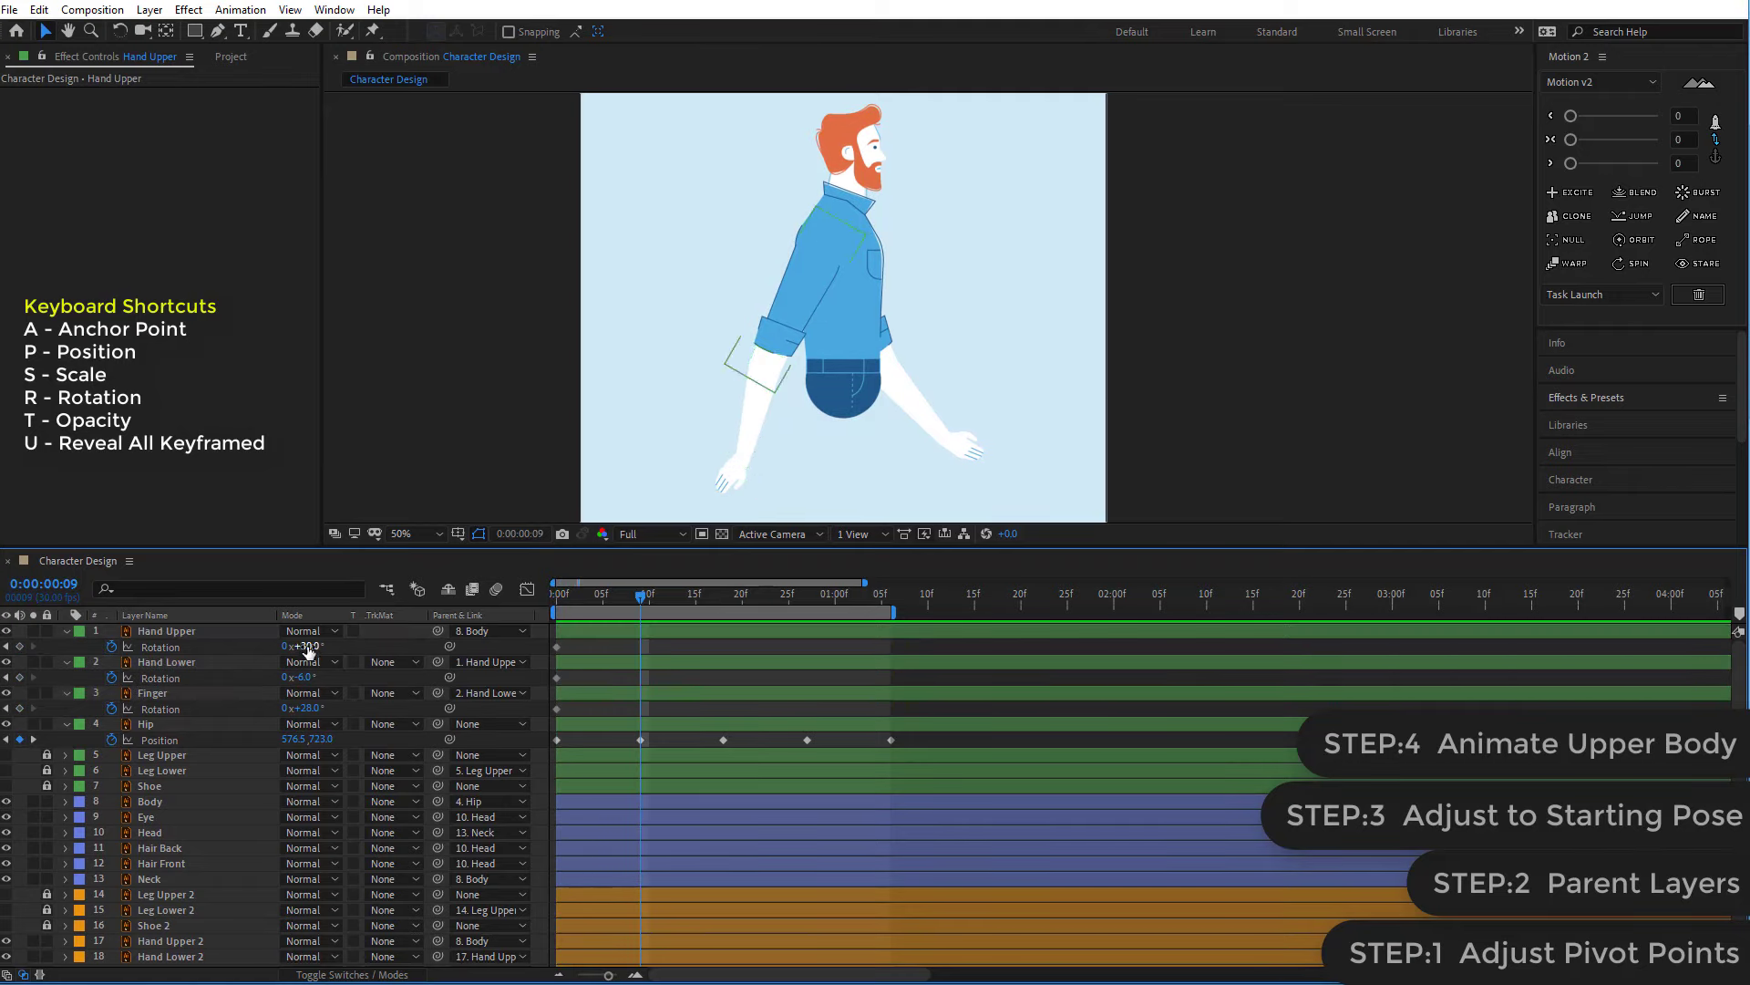
{"action": "left_click_drag", "start_coordinate": [310, 645], "coordinate": [290, 648]}
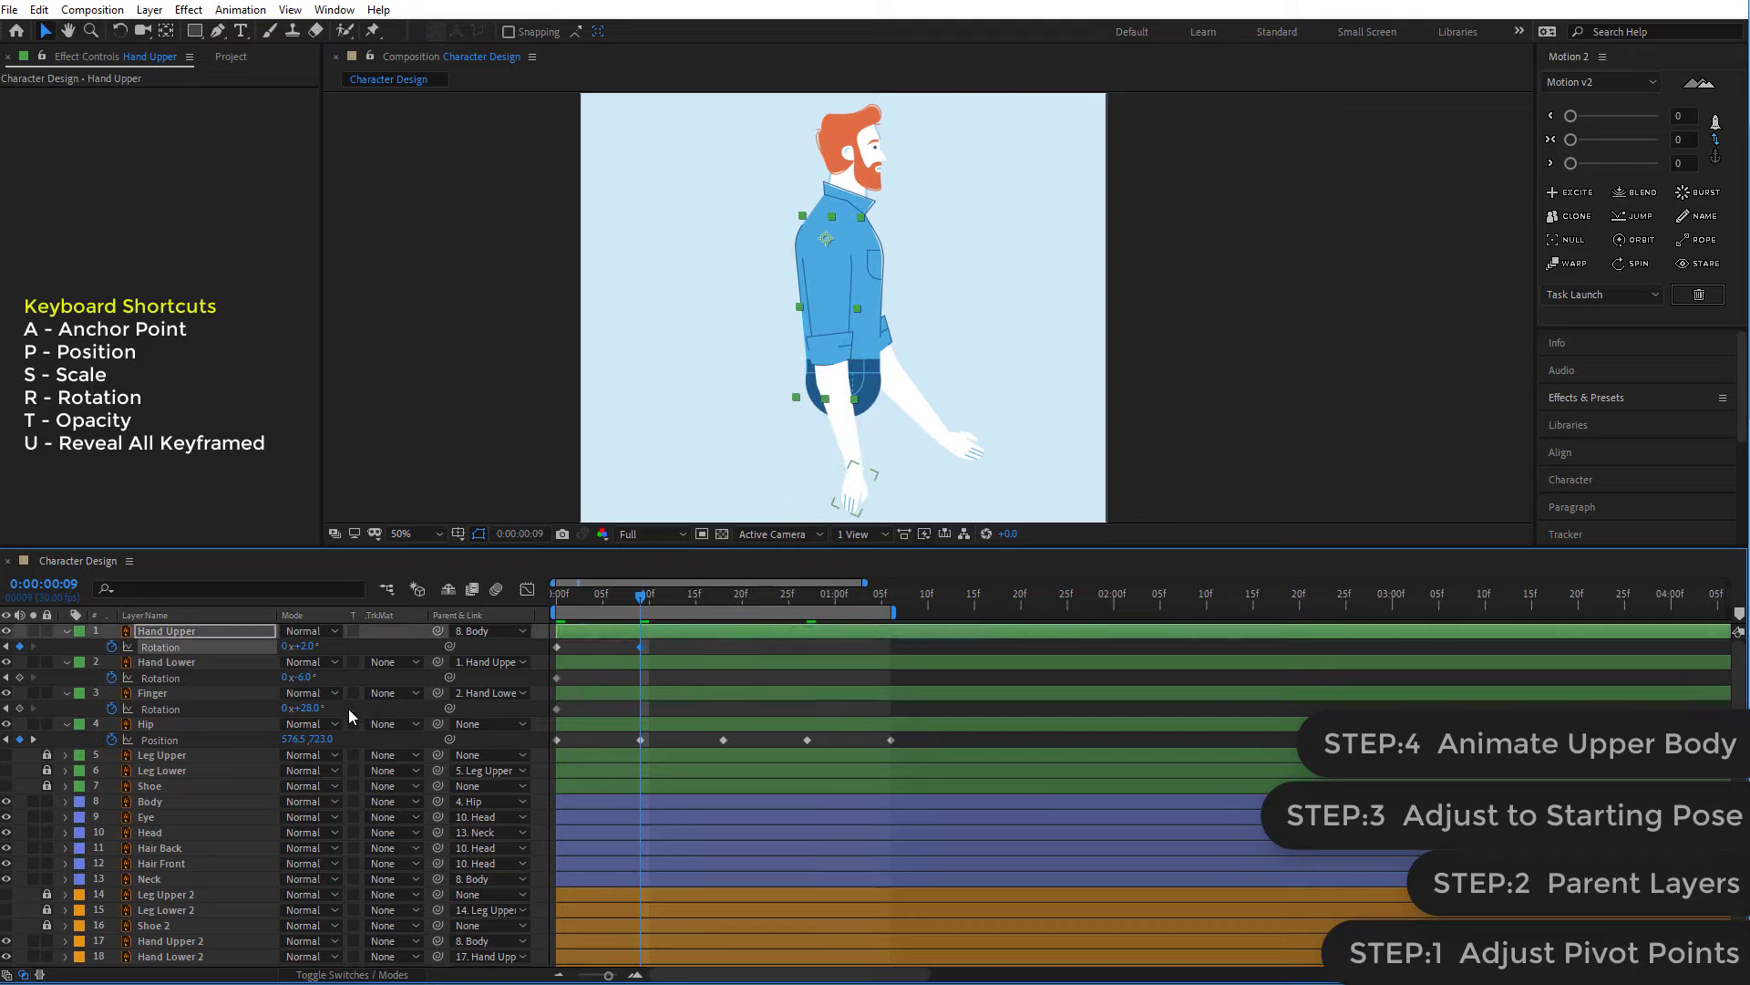
{"action": "mouse_move", "coordinate": [304, 681]}
{"action": "left_mouse_down"}
{"action": "mouse_move", "coordinate": [336, 692]}
{"action": "mouse_move", "coordinate": [293, 708]}
{"action": "left_mouse_up"}
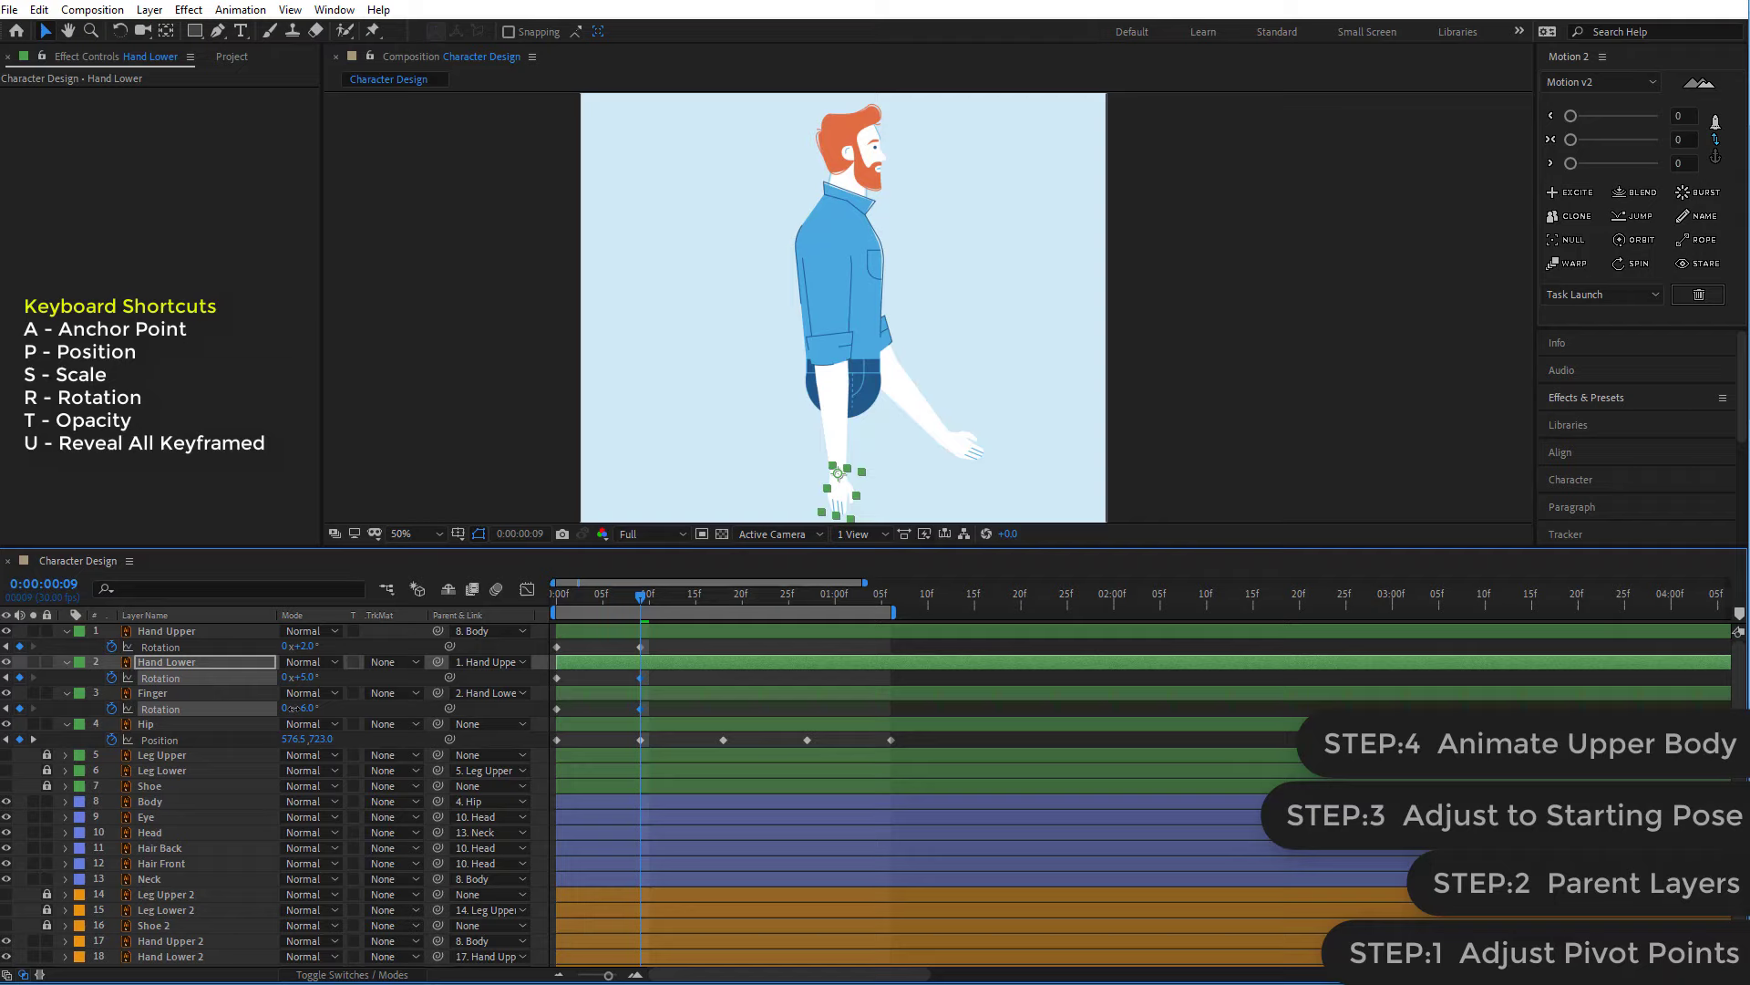
{"action": "left_click", "coordinate": [293, 709]}
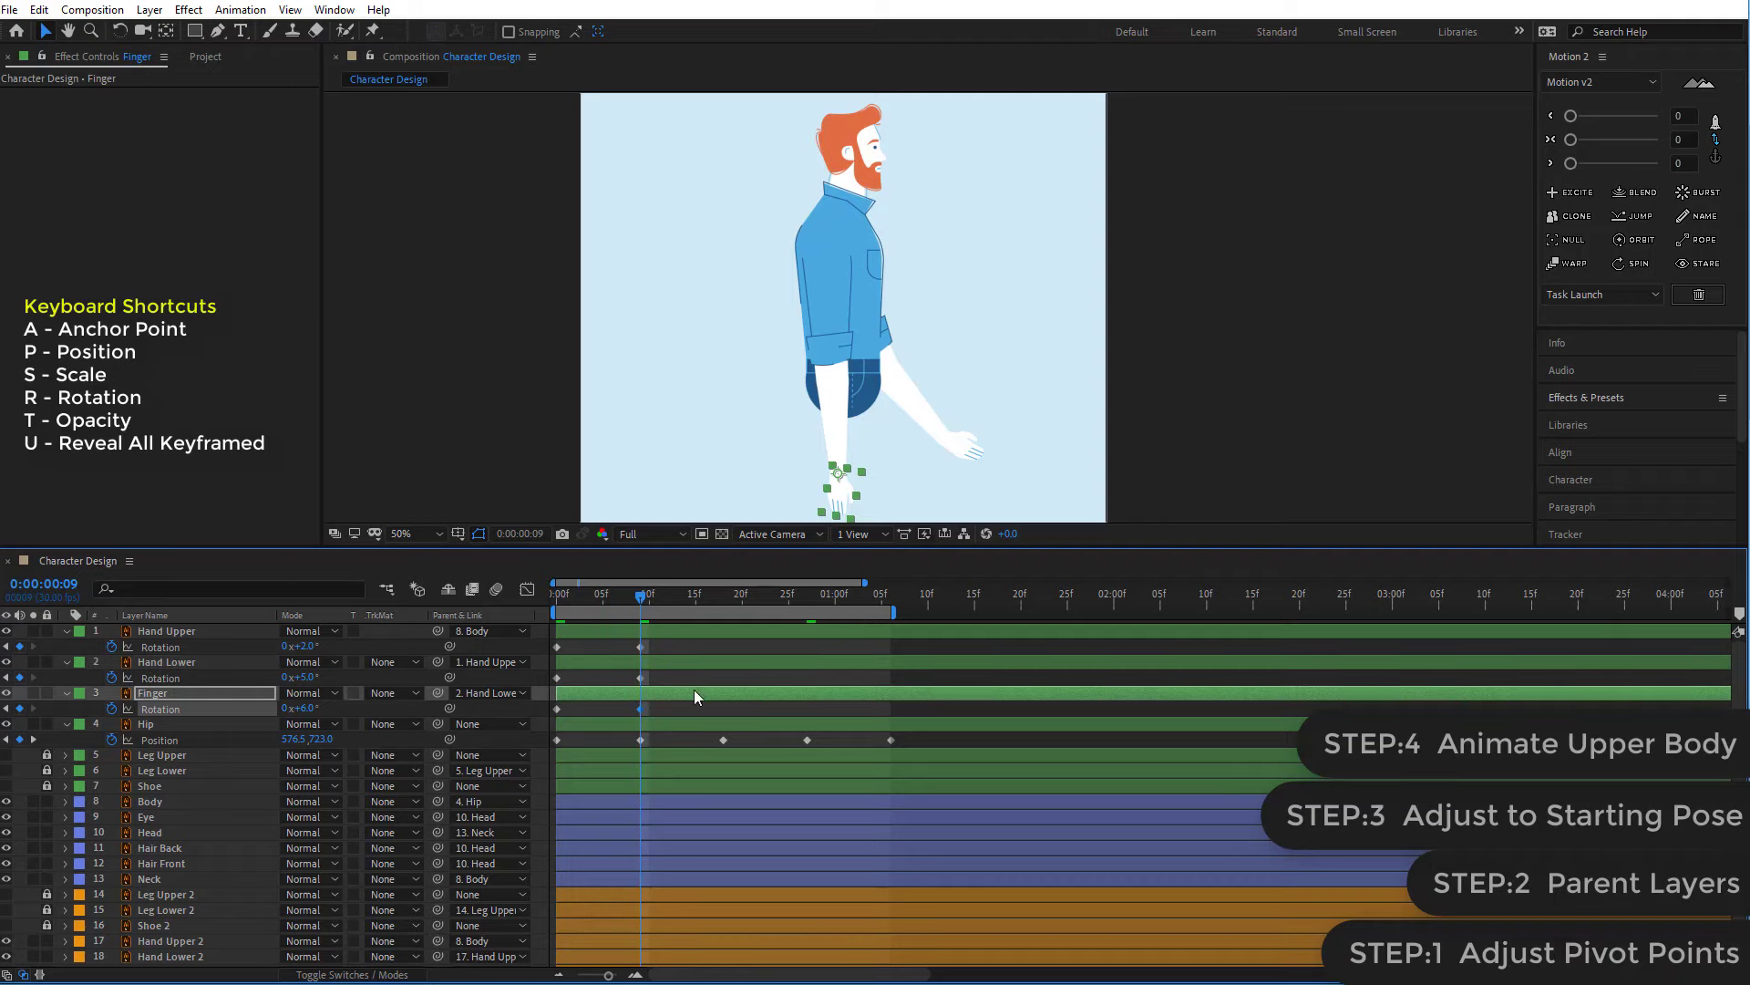
{"action": "left_click_drag", "start_coordinate": [640, 592], "coordinate": [633, 626]}
- At frame 18, swing the upper arm backward, rotate the forearm and bend the hand back
{"action": "left_click_drag", "start_coordinate": [637, 625], "coordinate": [723, 636]}
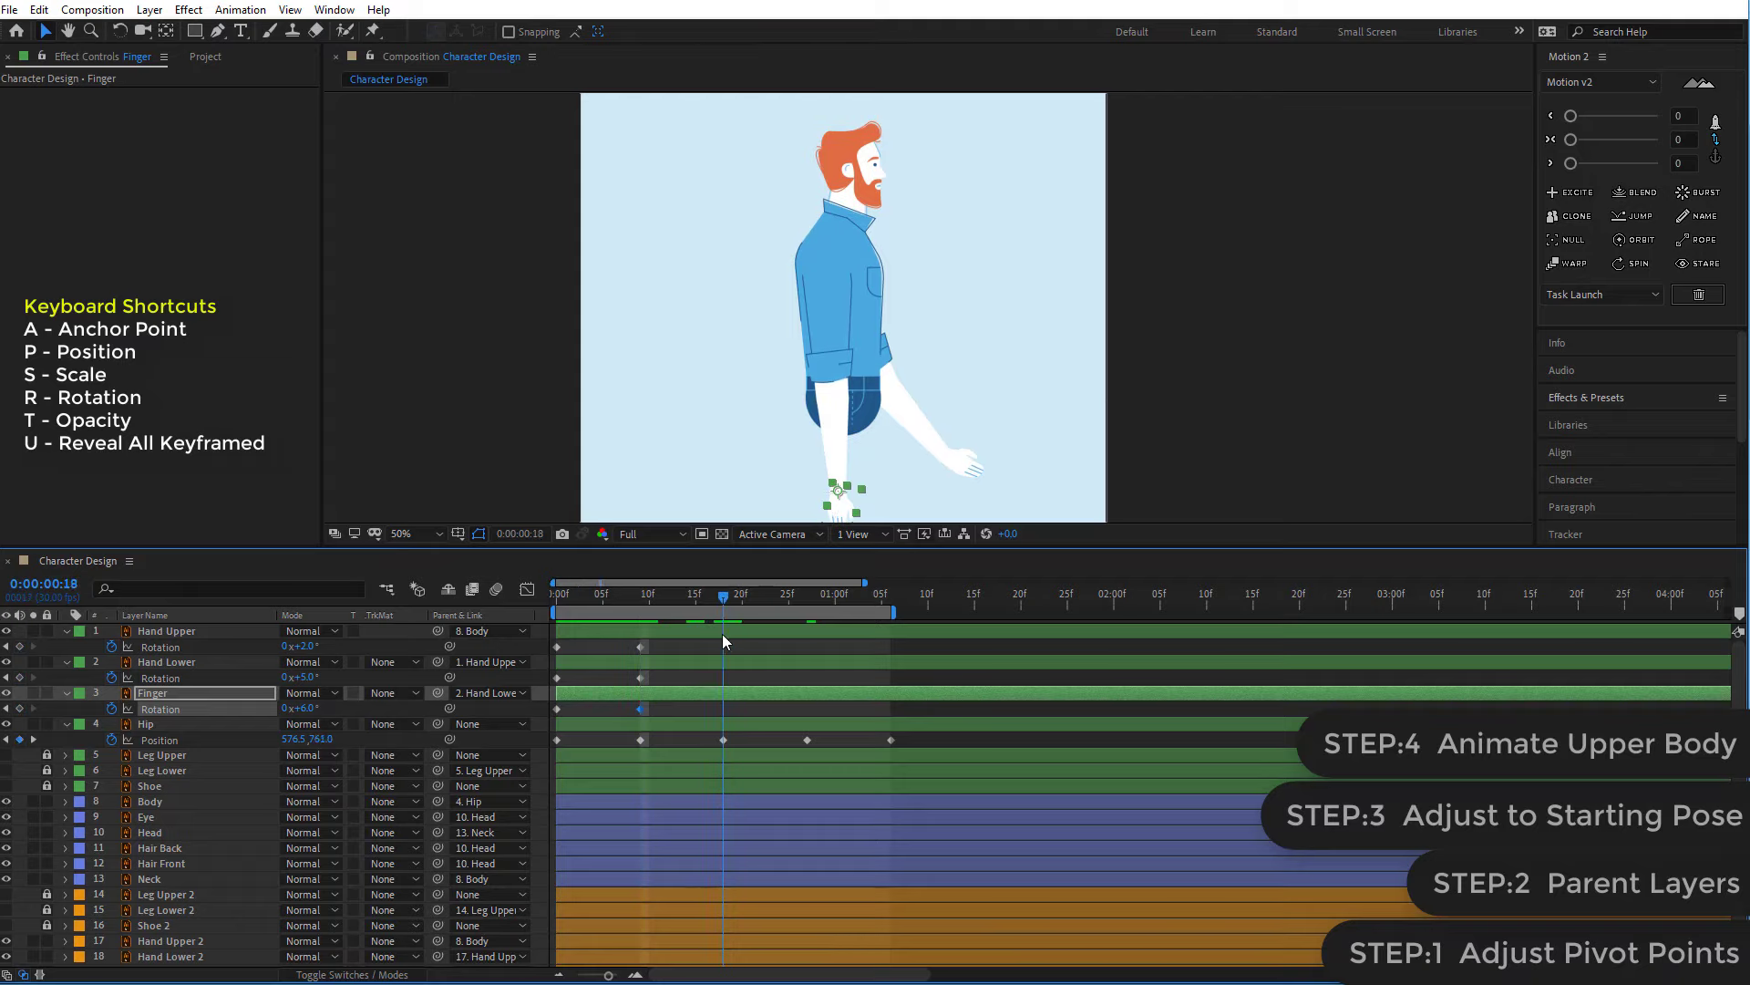
{"action": "left_click_drag", "start_coordinate": [303, 646], "coordinate": [295, 653]}
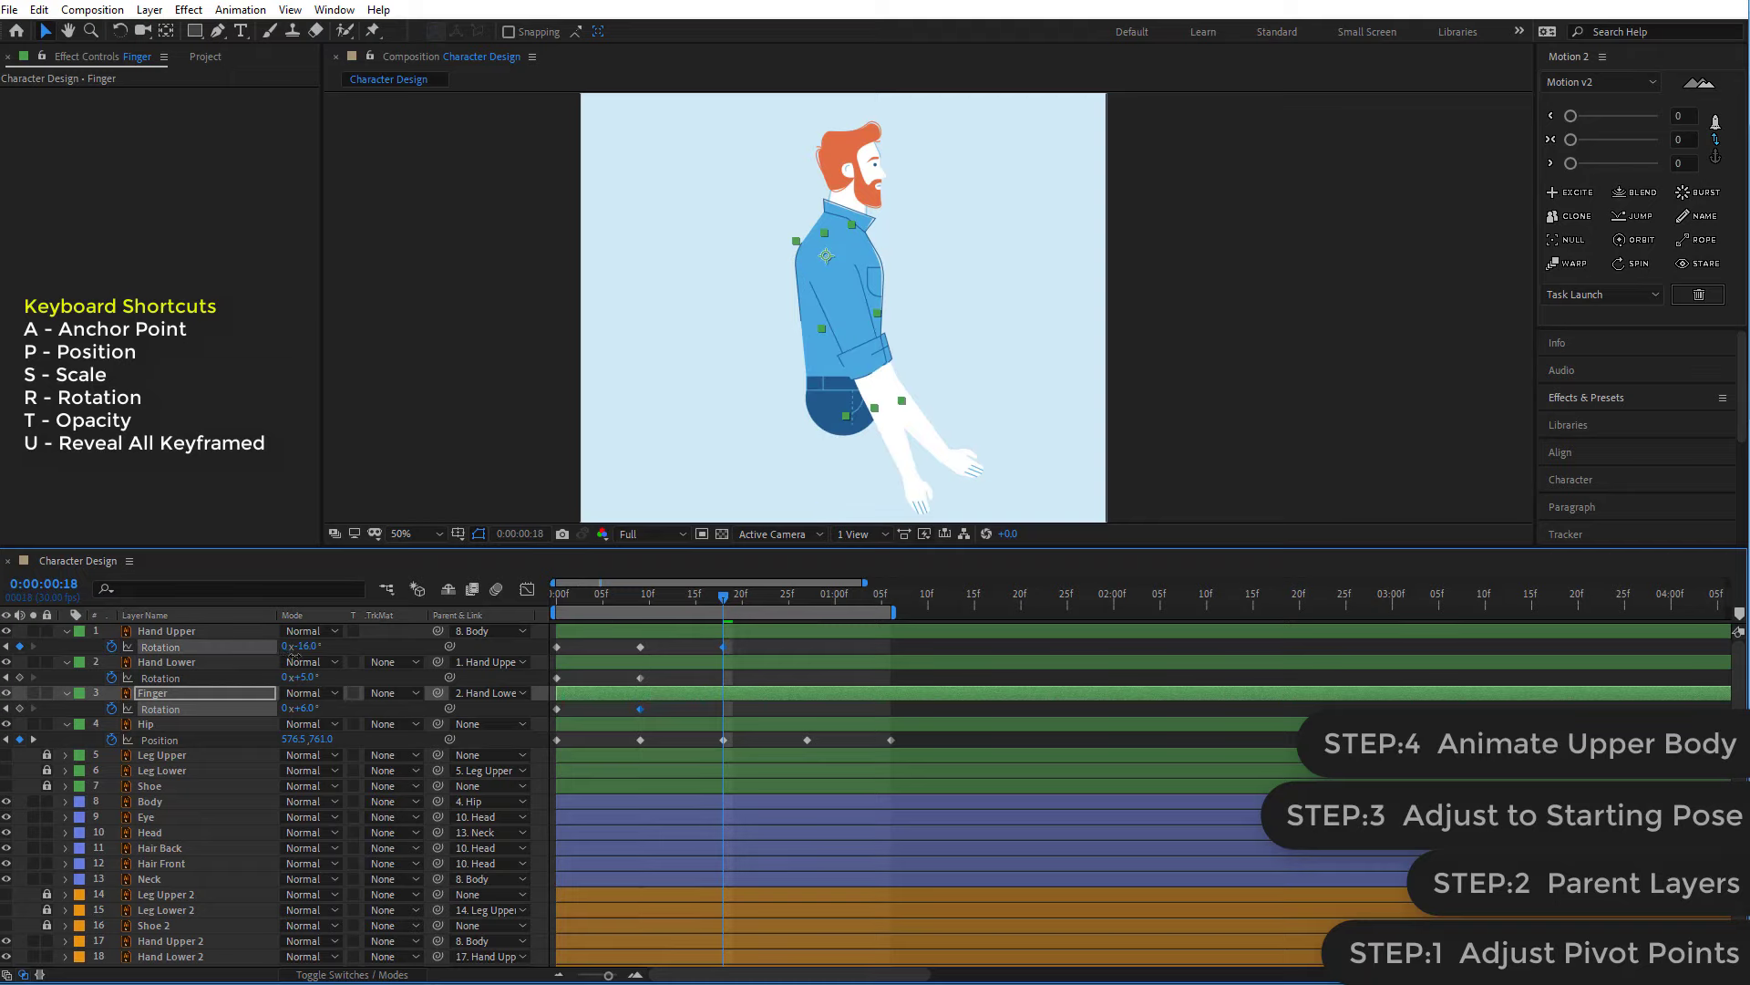
{"action": "left_click_drag", "start_coordinate": [288, 678], "coordinate": [335, 738]}
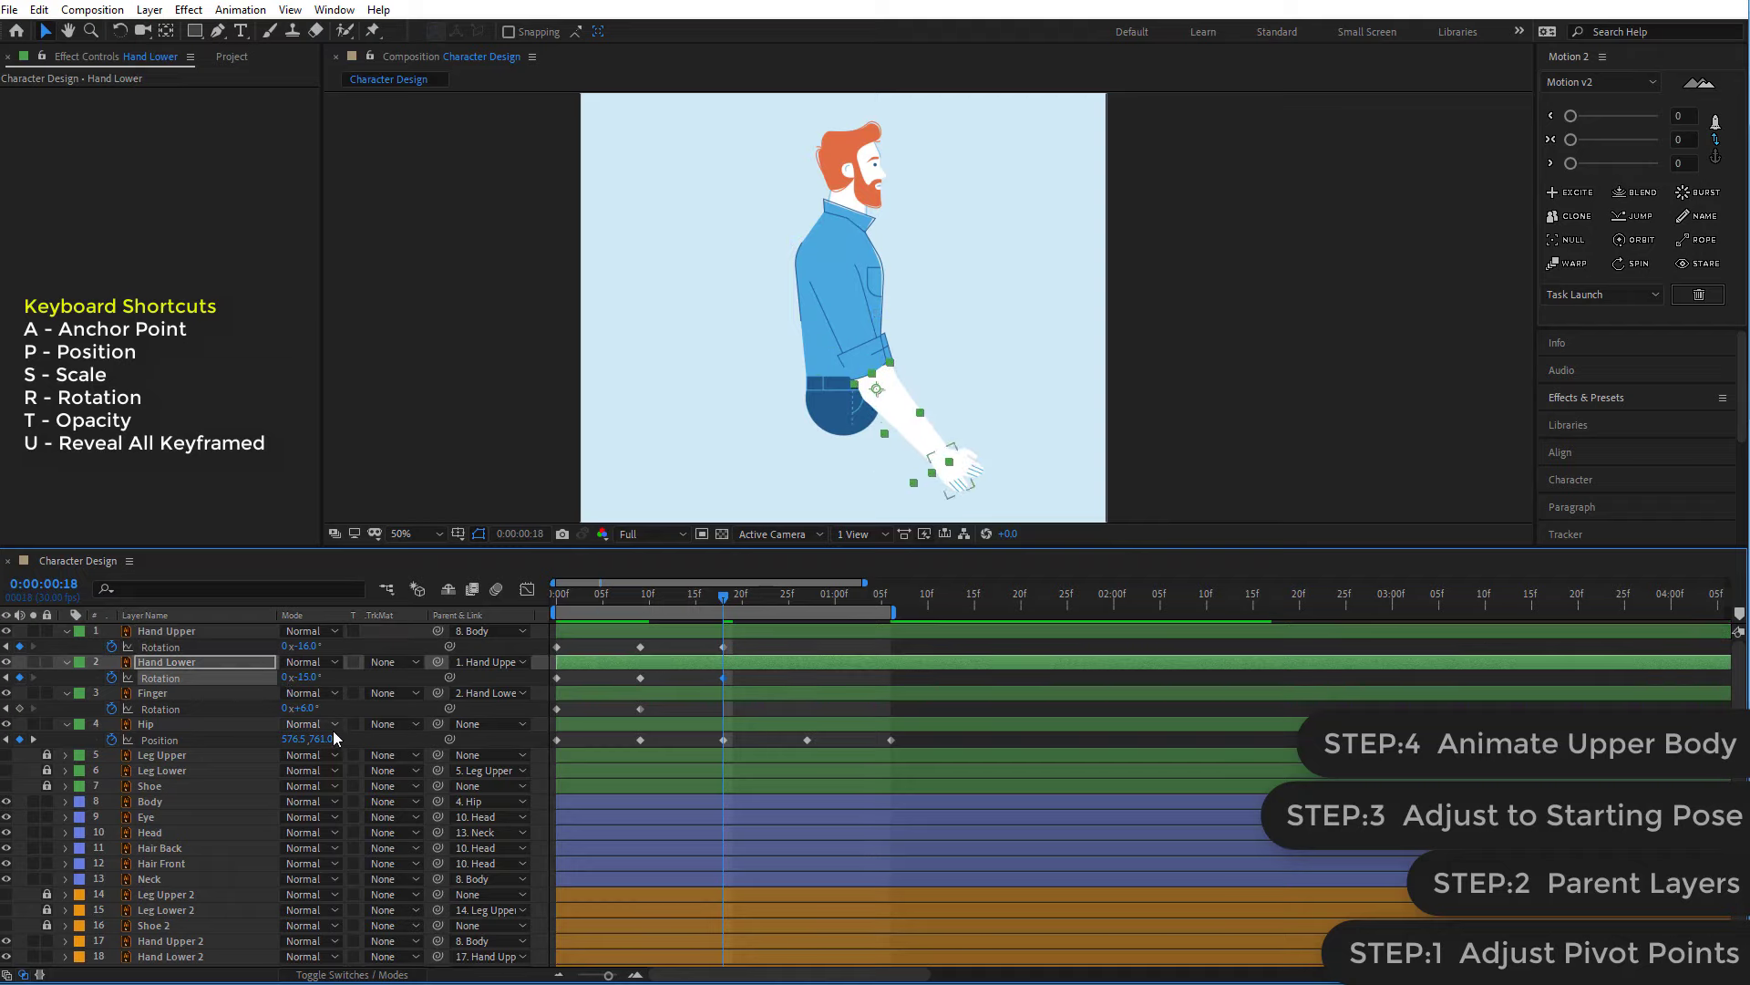
{"action": "left_click_drag", "start_coordinate": [303, 709], "coordinate": [282, 715]}
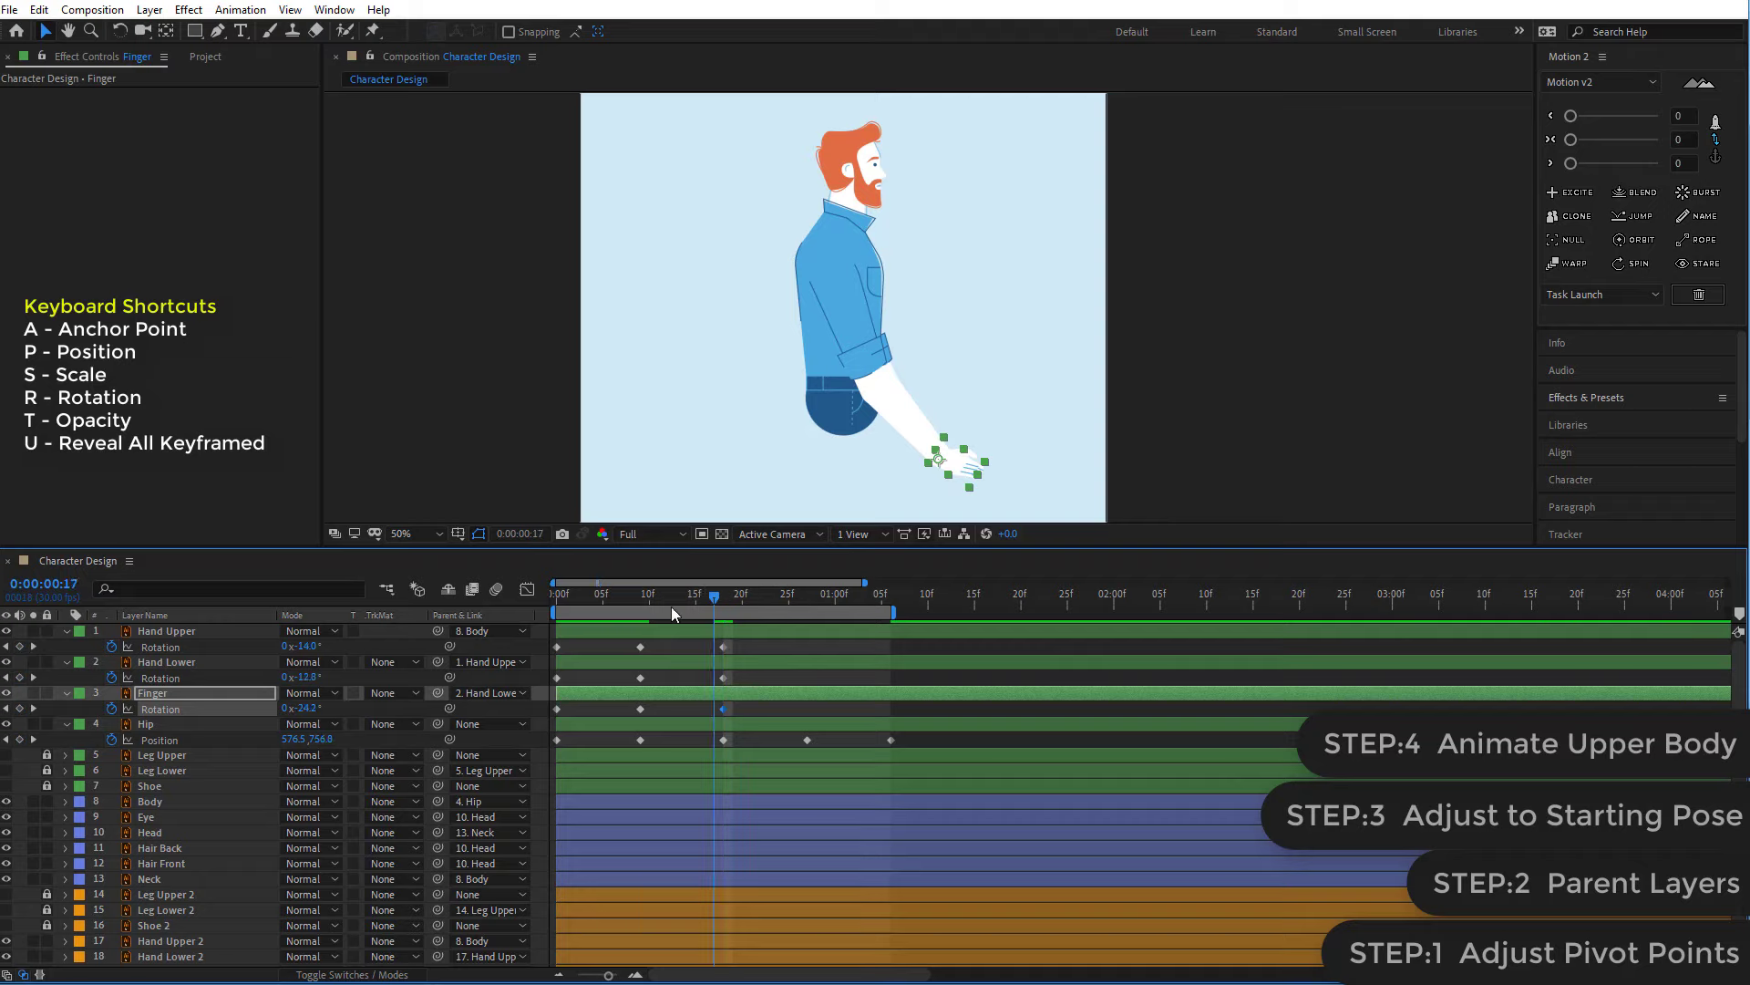
{"action": "left_click_drag", "start_coordinate": [672, 612], "coordinate": [737, 648]}
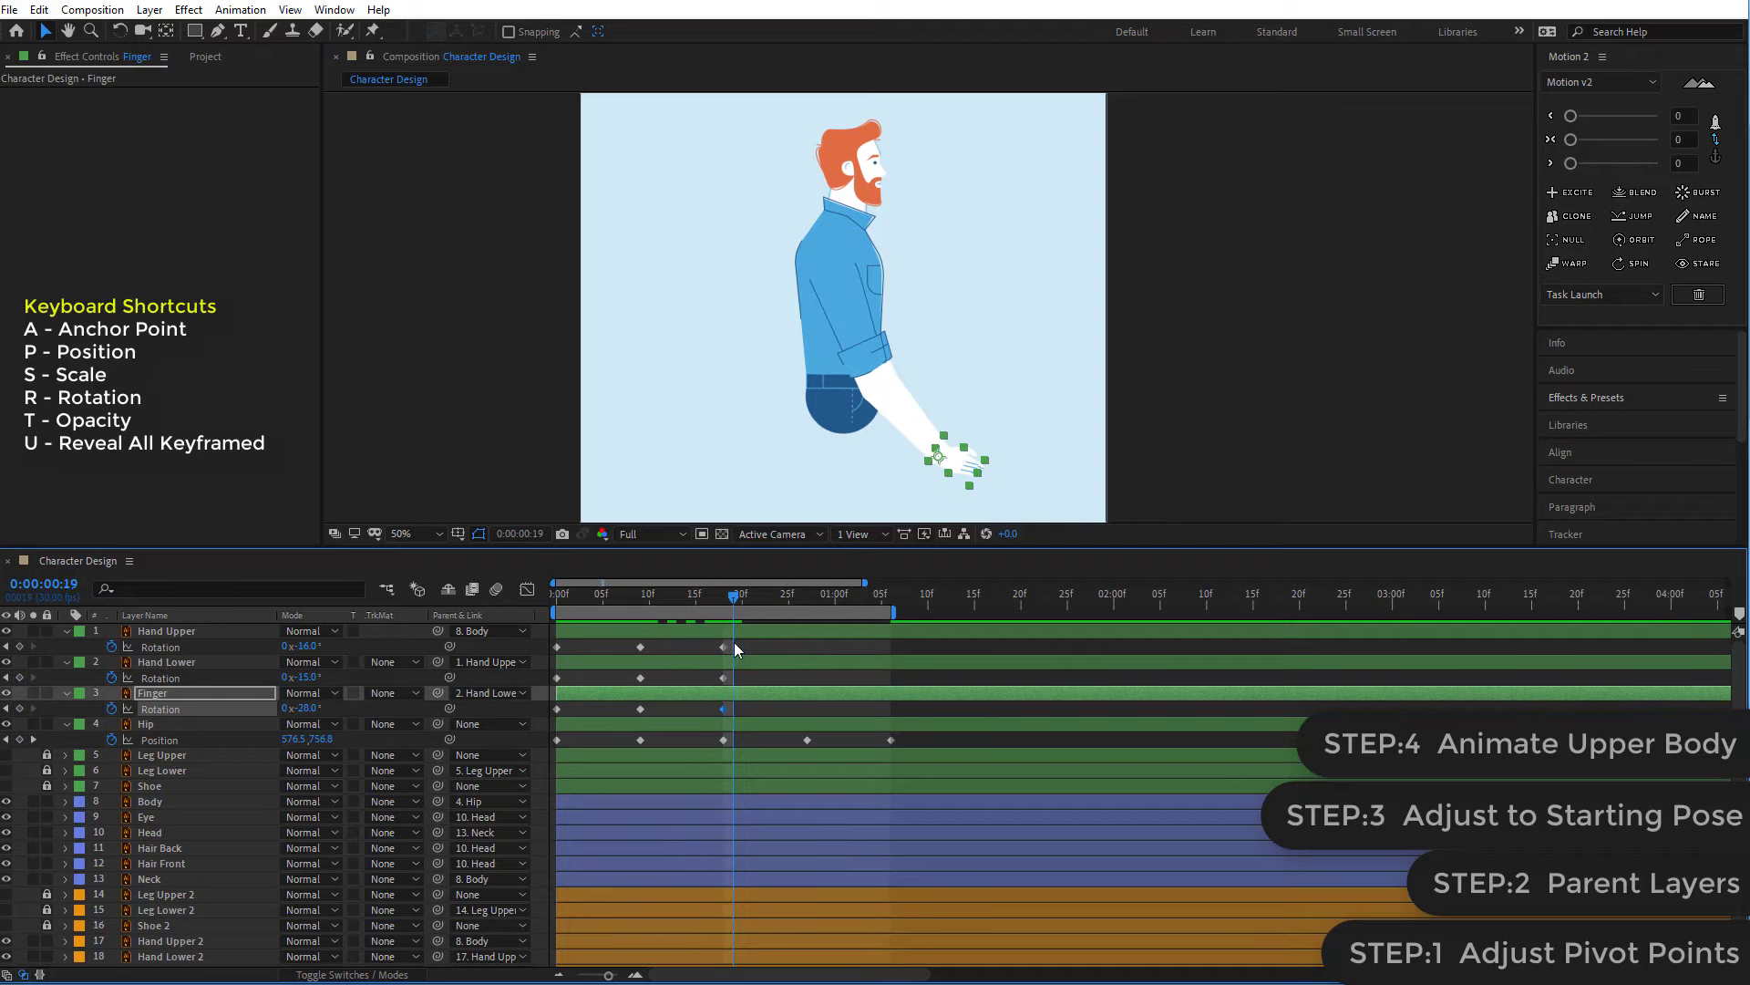
- Copy the second rotation keyframes of Hand Upper, Hand Lower and Finger to 27f
{"action": "left_click_drag", "start_coordinate": [735, 642], "coordinate": [804, 645]}
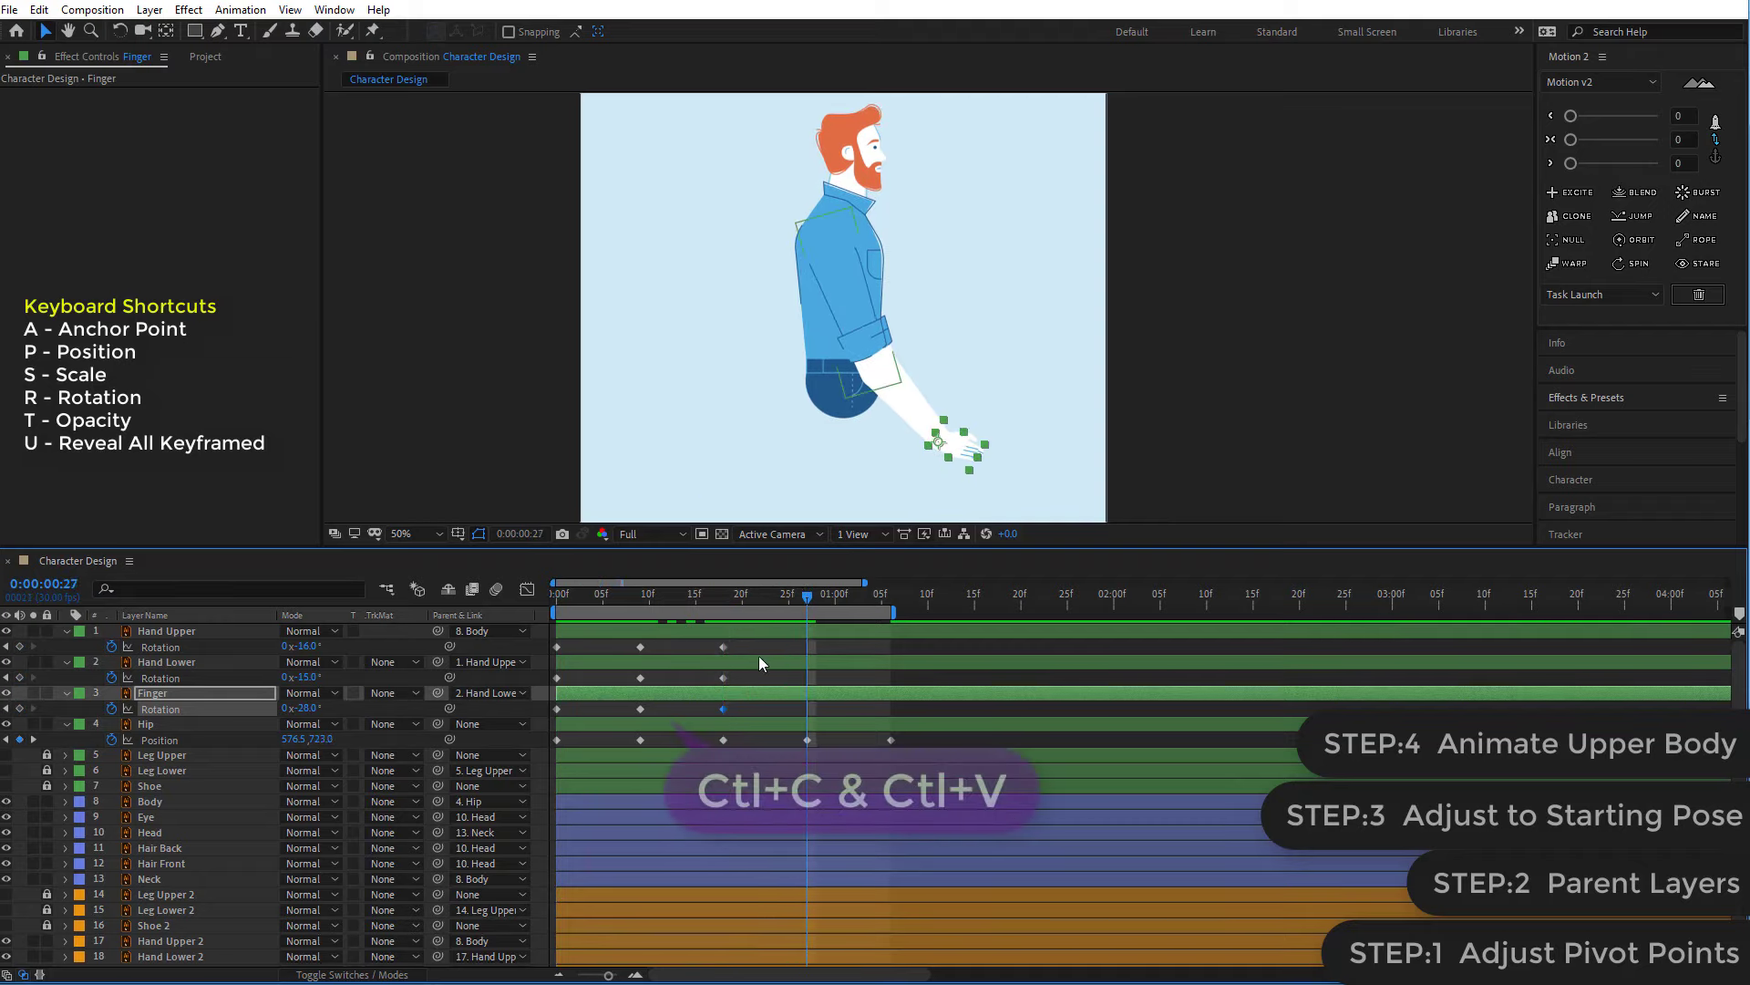
{"action": "left_click", "coordinate": [640, 646]}
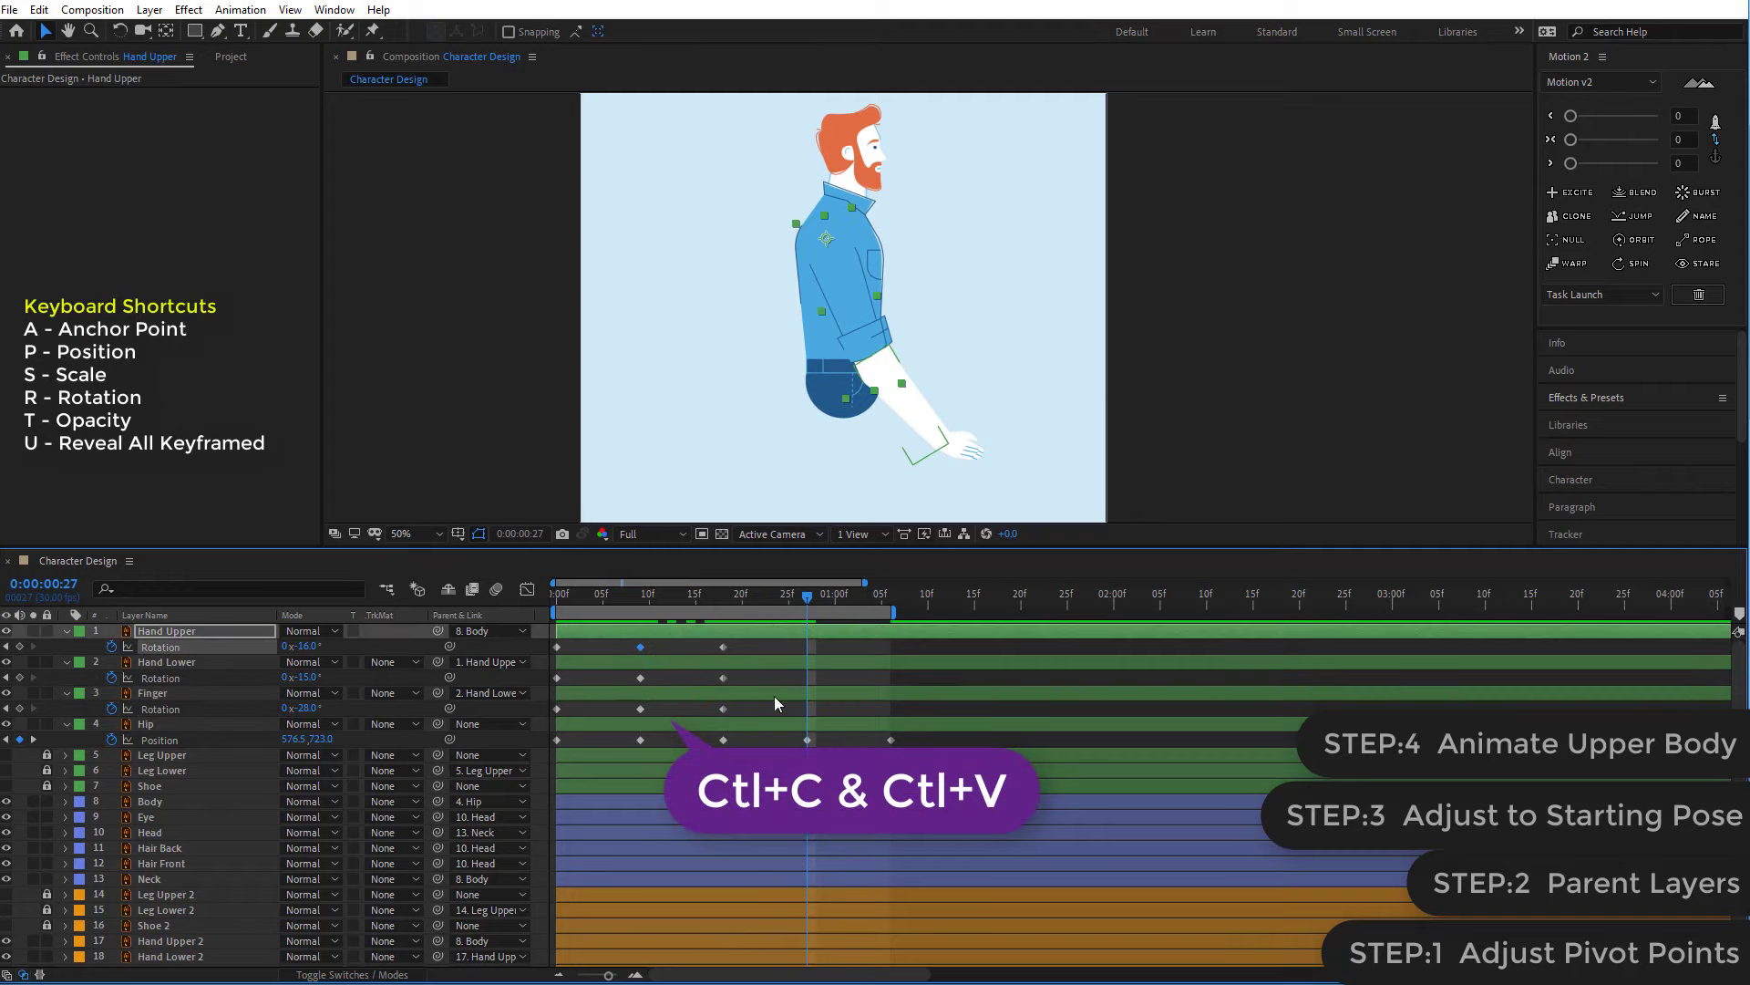
{"action": "key", "text": "ctrl+c"}
{"action": "key", "text": "ctrl+v"}
{"action": "left_click", "coordinate": [640, 677]}
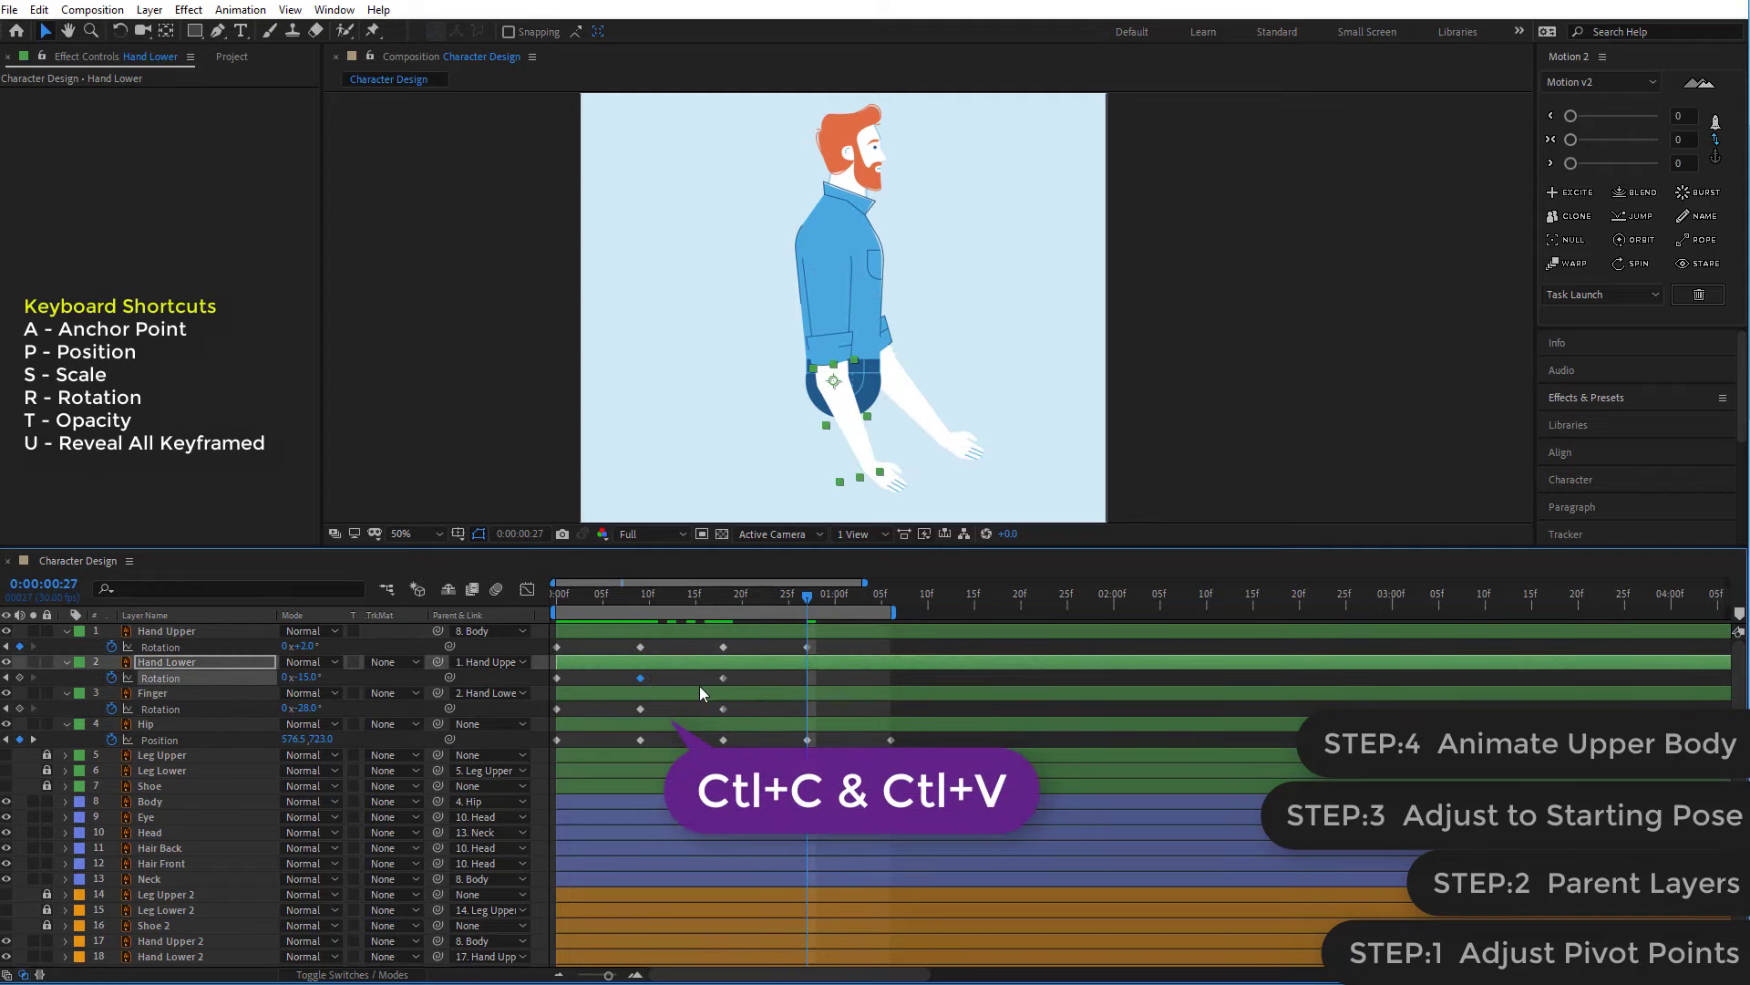
{"action": "key", "text": "ctrl+c"}
{"action": "key", "text": "ctrl+v"}
{"action": "left_click", "coordinate": [640, 709]}
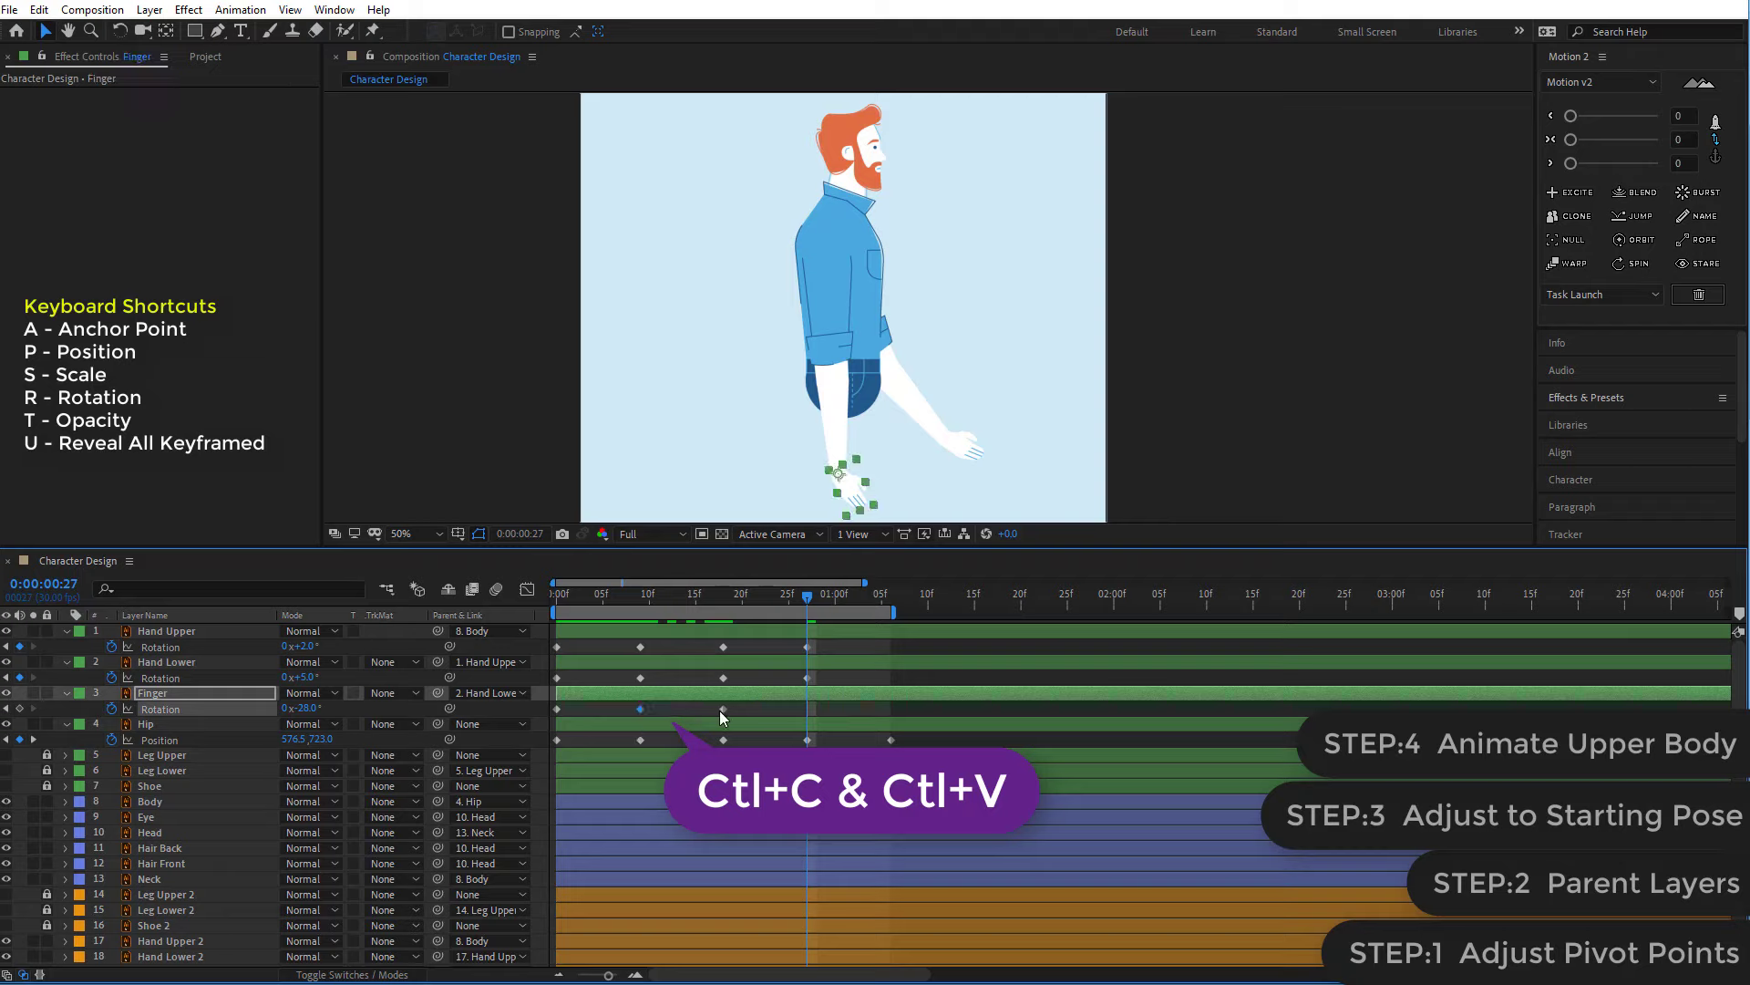
{"action": "key", "text": "ctrl+c"}
{"action": "key", "text": "ctrl+v"}
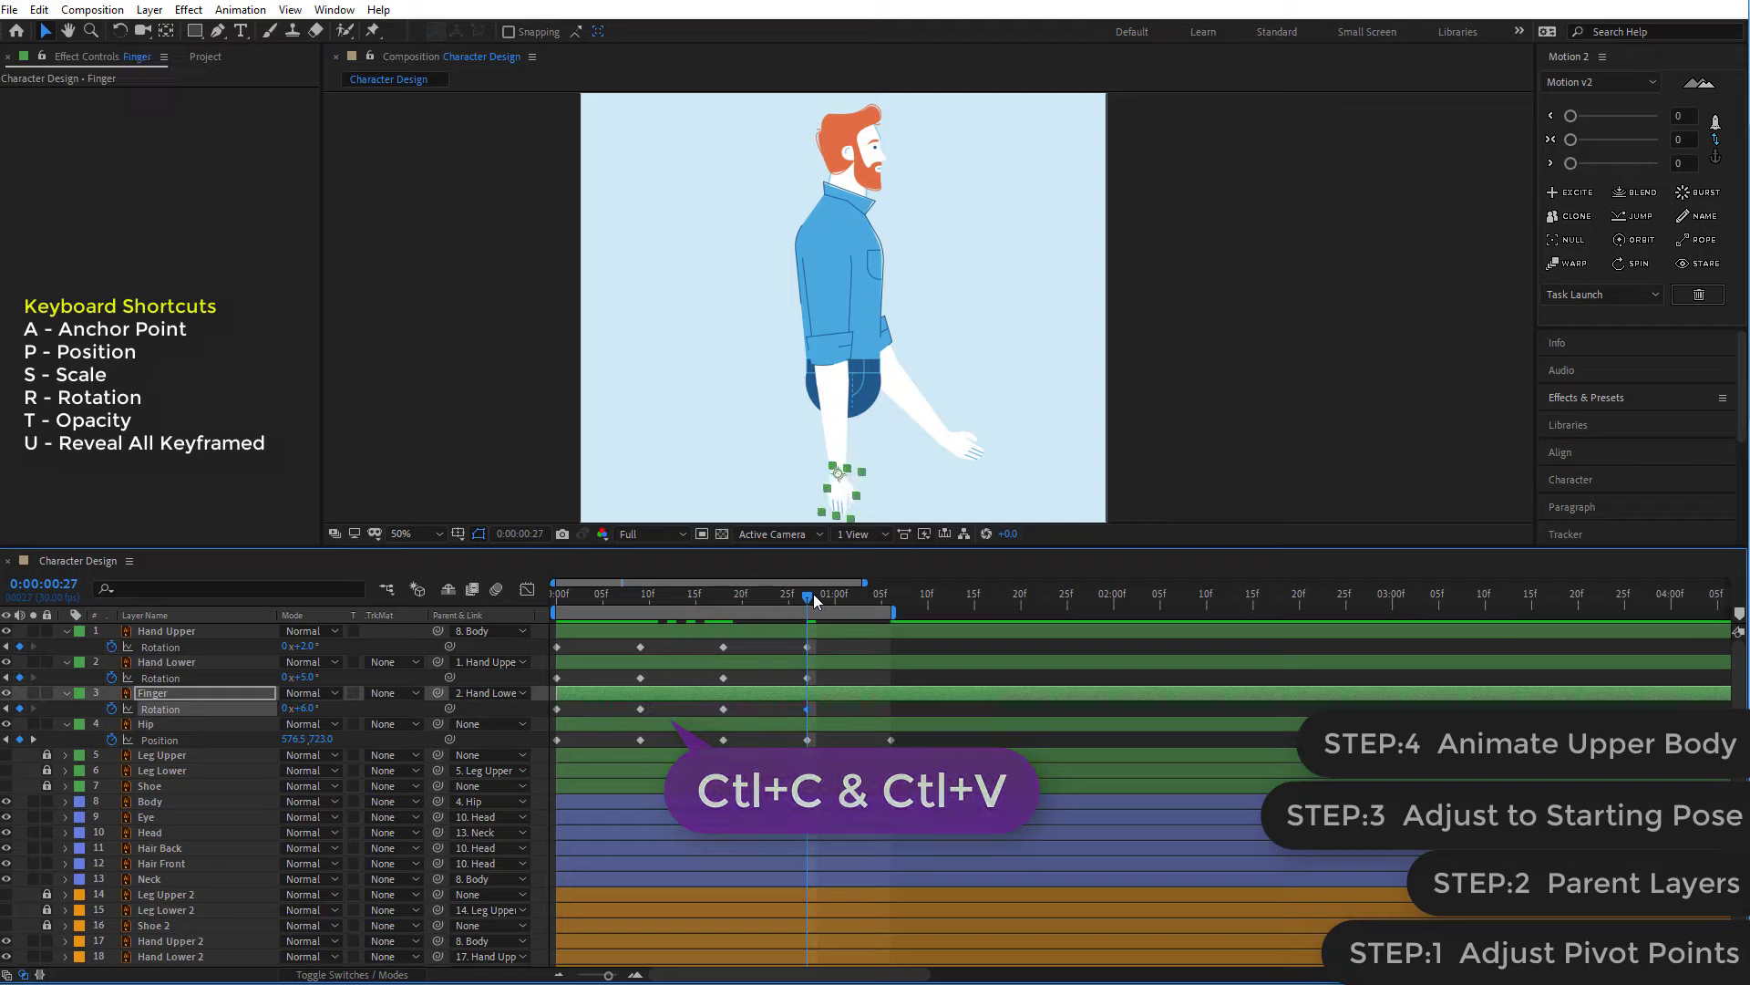
- Paste the arm layers' starting rotation keyframes at 1:06 and preview the looping swing
{"action": "left_click_drag", "start_coordinate": [813, 593], "coordinate": [886, 611]}
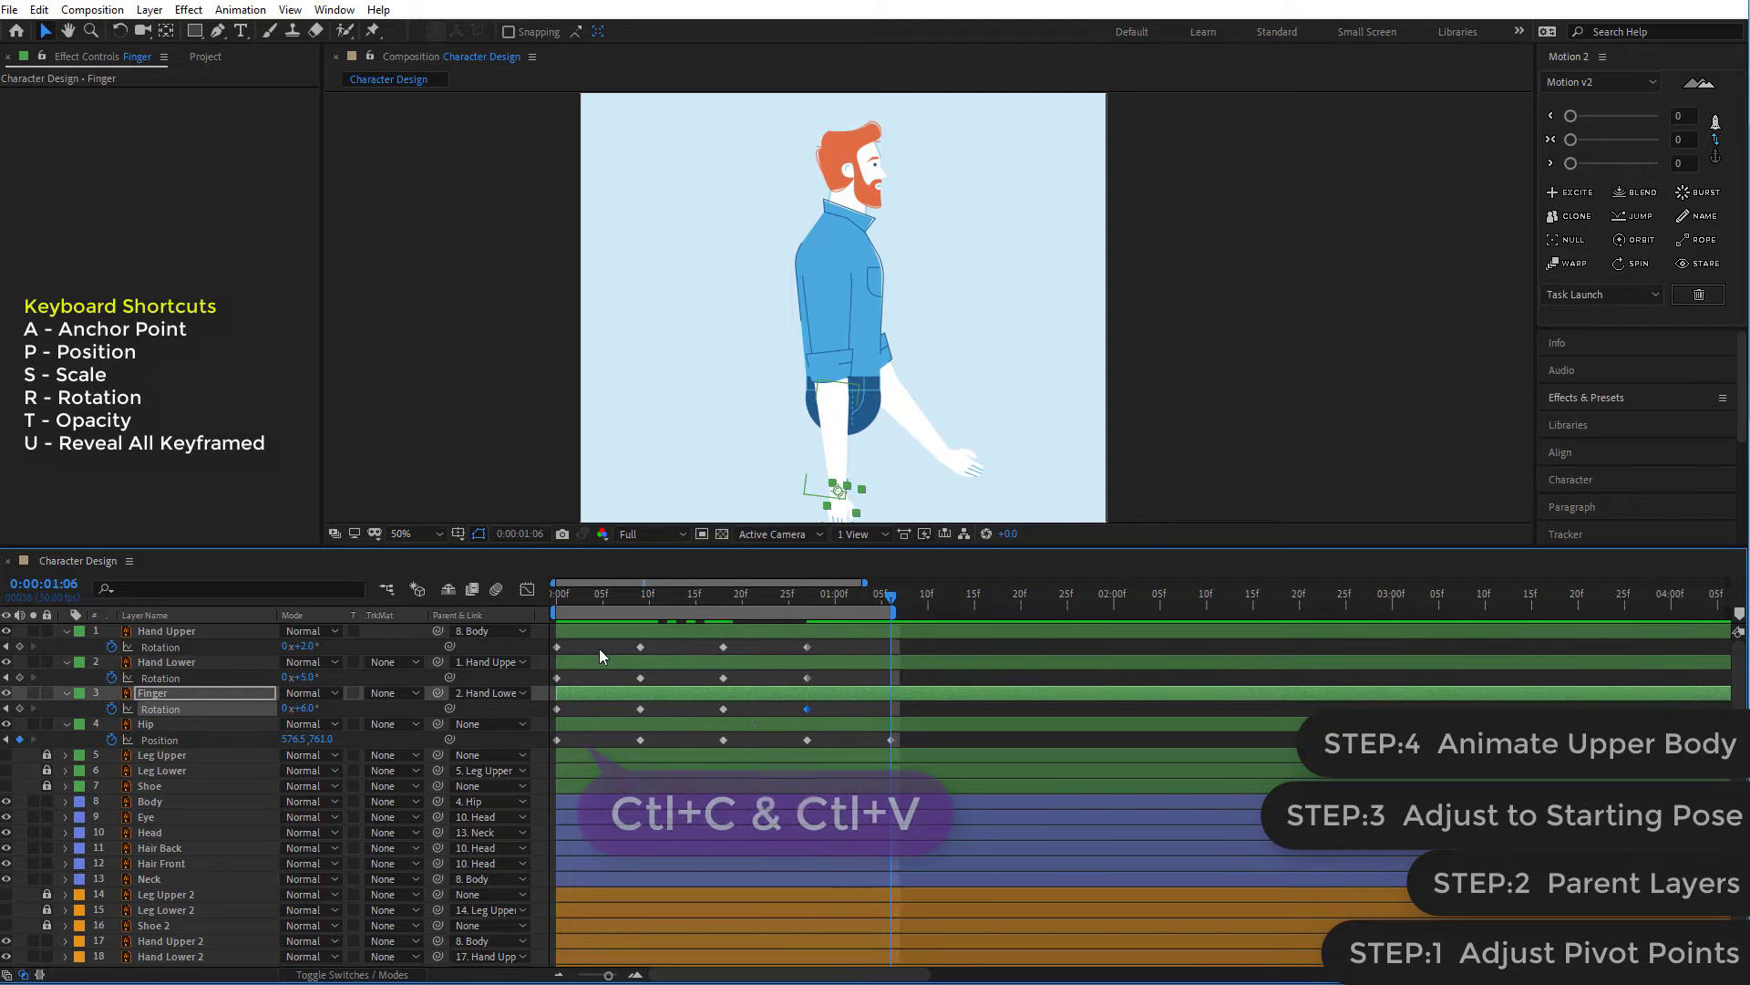
{"action": "left_click_drag", "start_coordinate": [565, 649], "coordinate": [549, 656]}
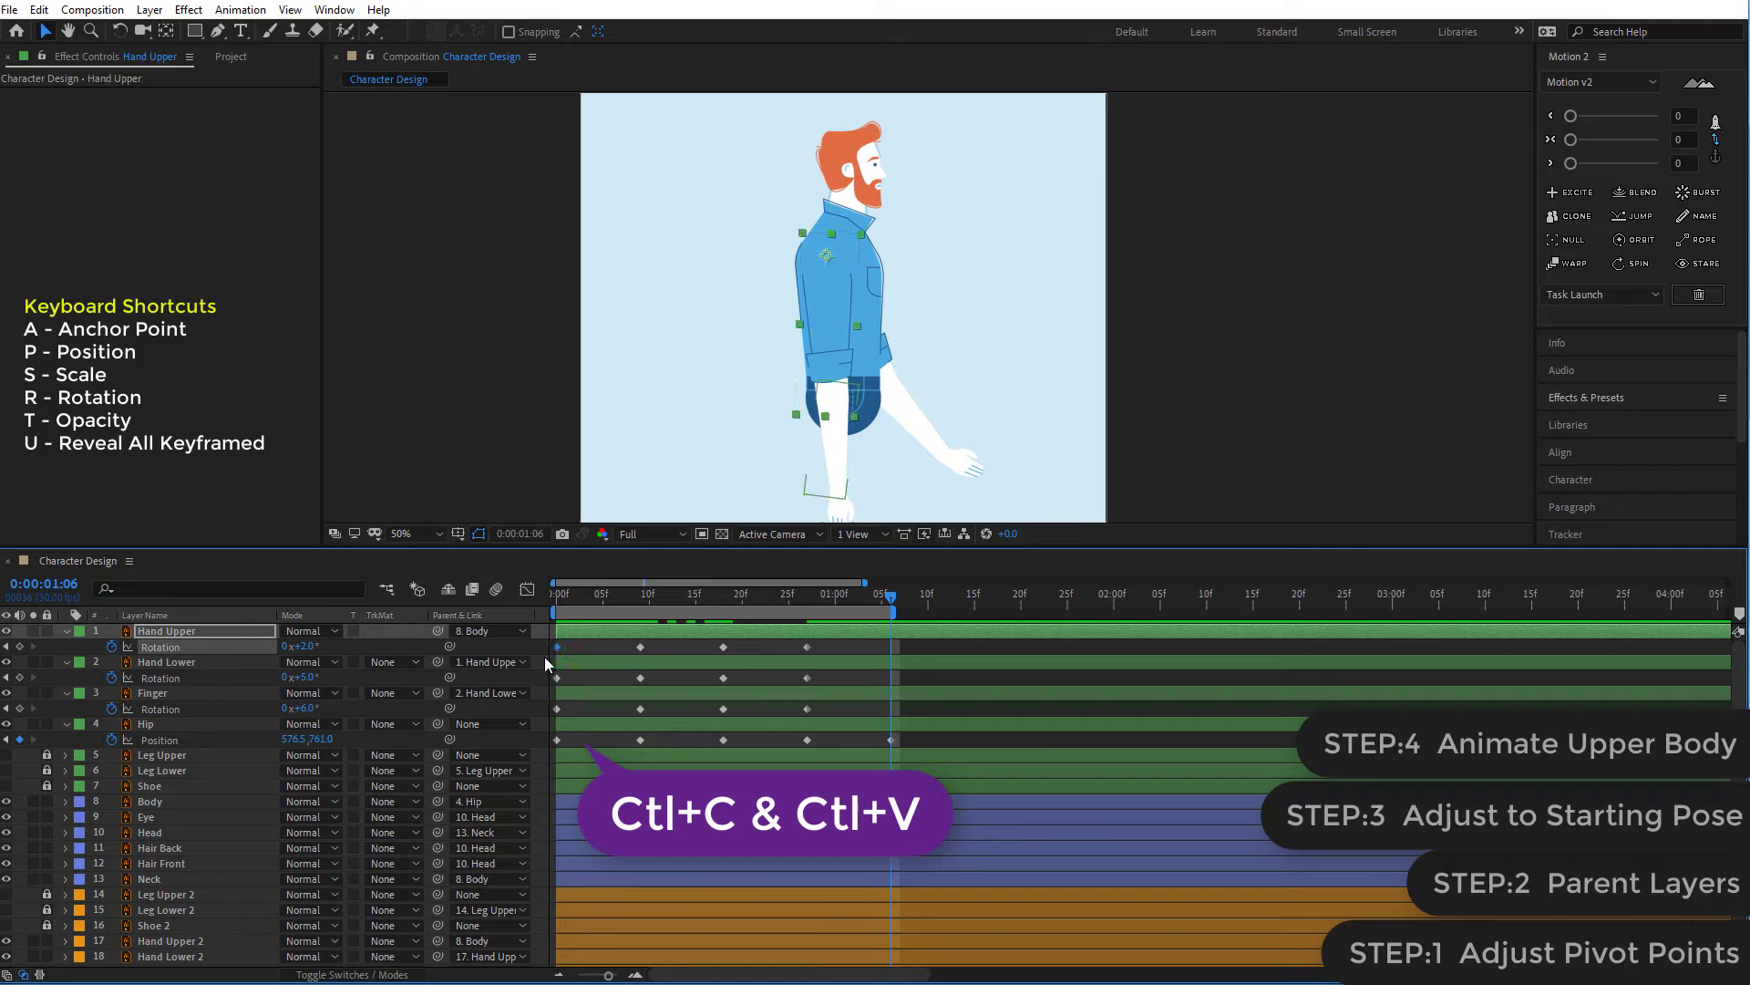
{"action": "key", "text": "ctrl+c"}
{"action": "key", "text": "ctrl+v"}
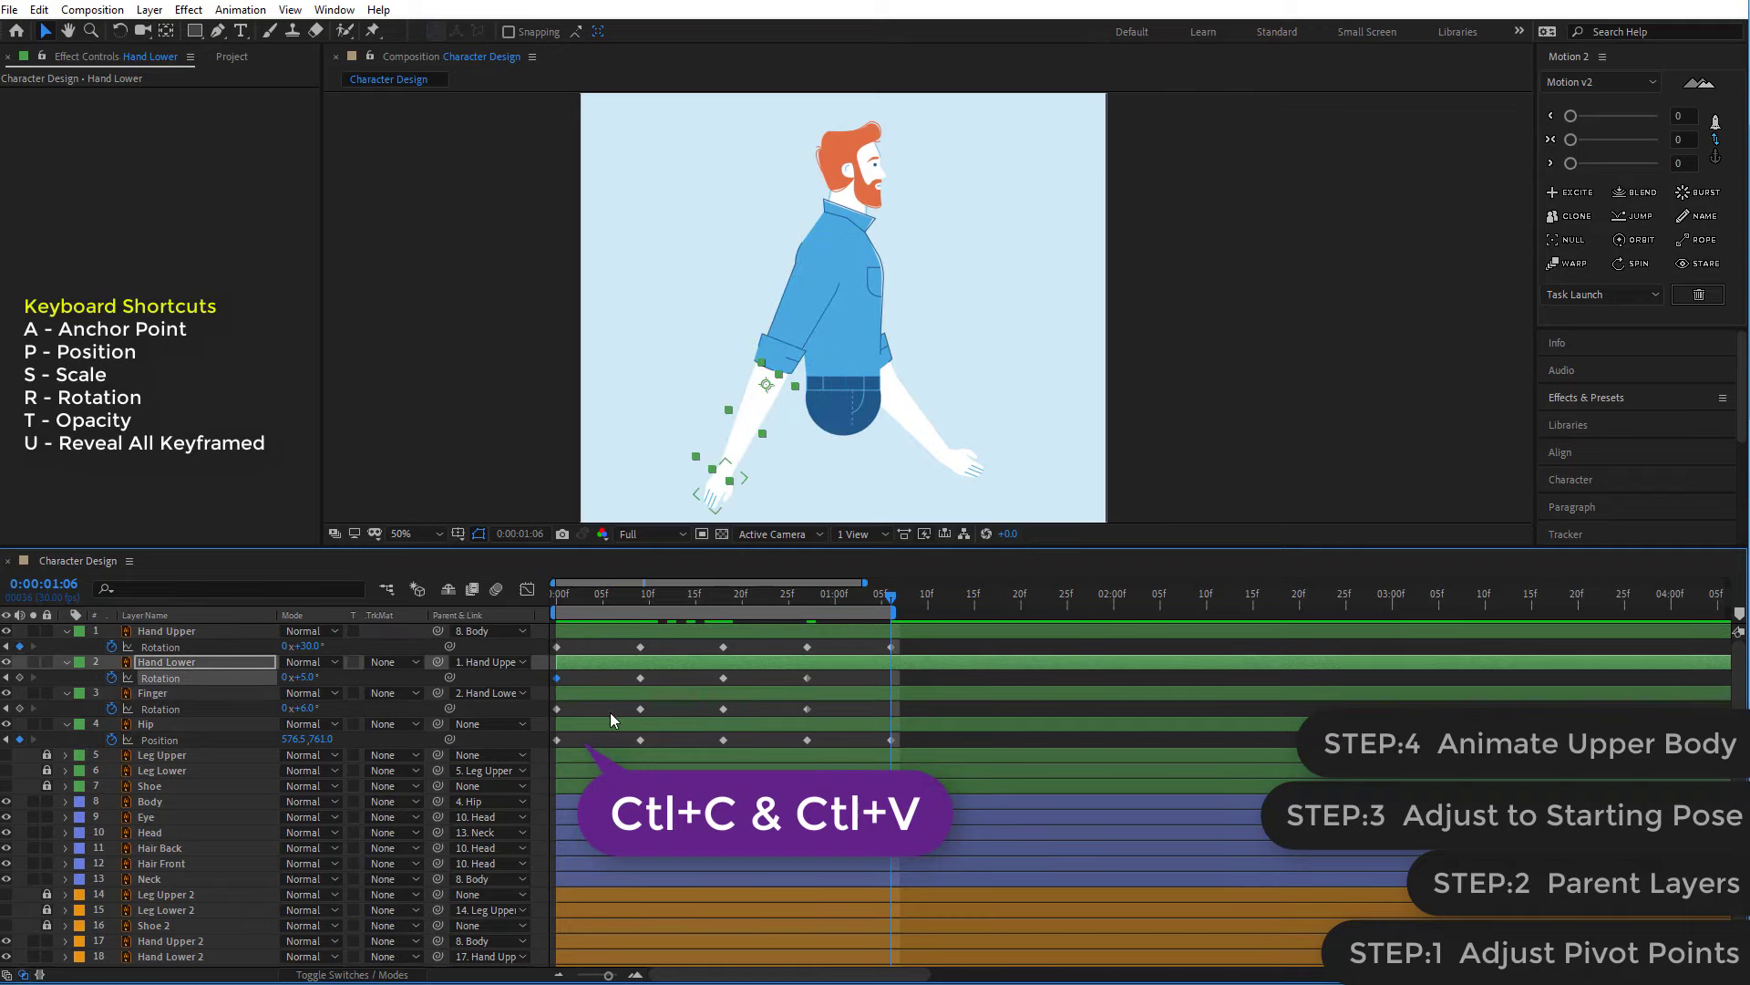
{"action": "key", "text": "ctrl+v"}
{"action": "left_click", "coordinate": [557, 709]}
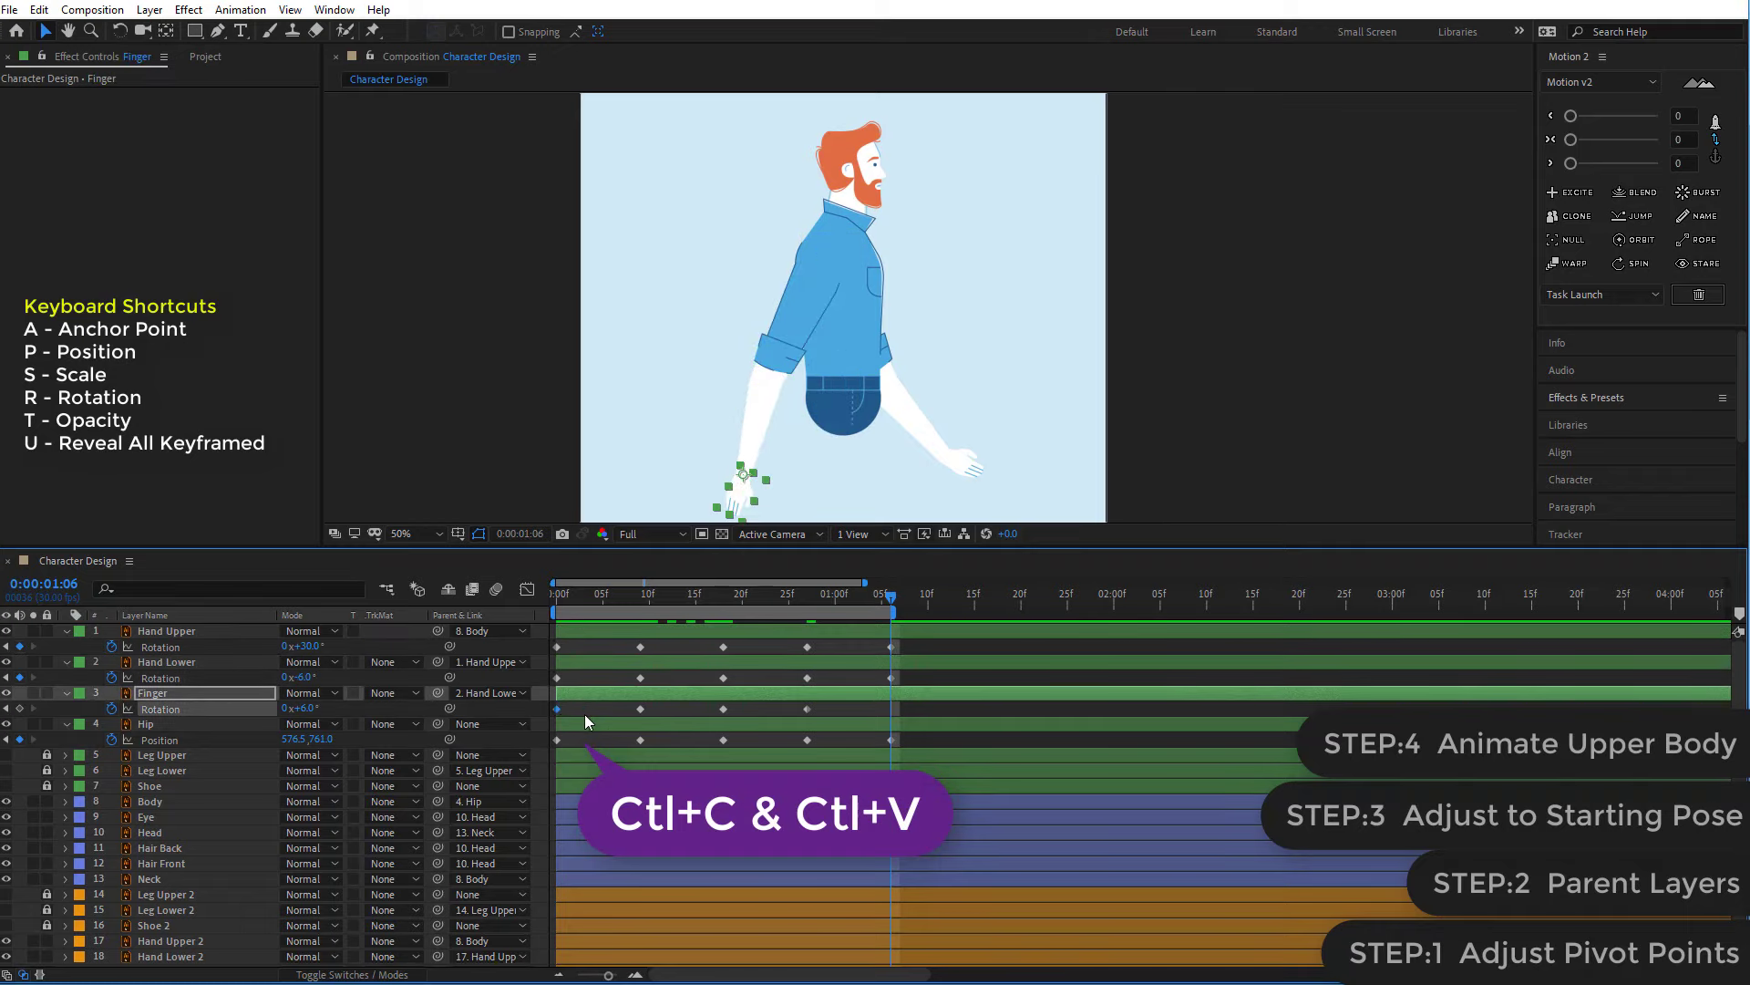
{"action": "key", "text": "ctrl+c"}
{"action": "key", "text": "ctrl+v"}
{"action": "key", "text": "space"}
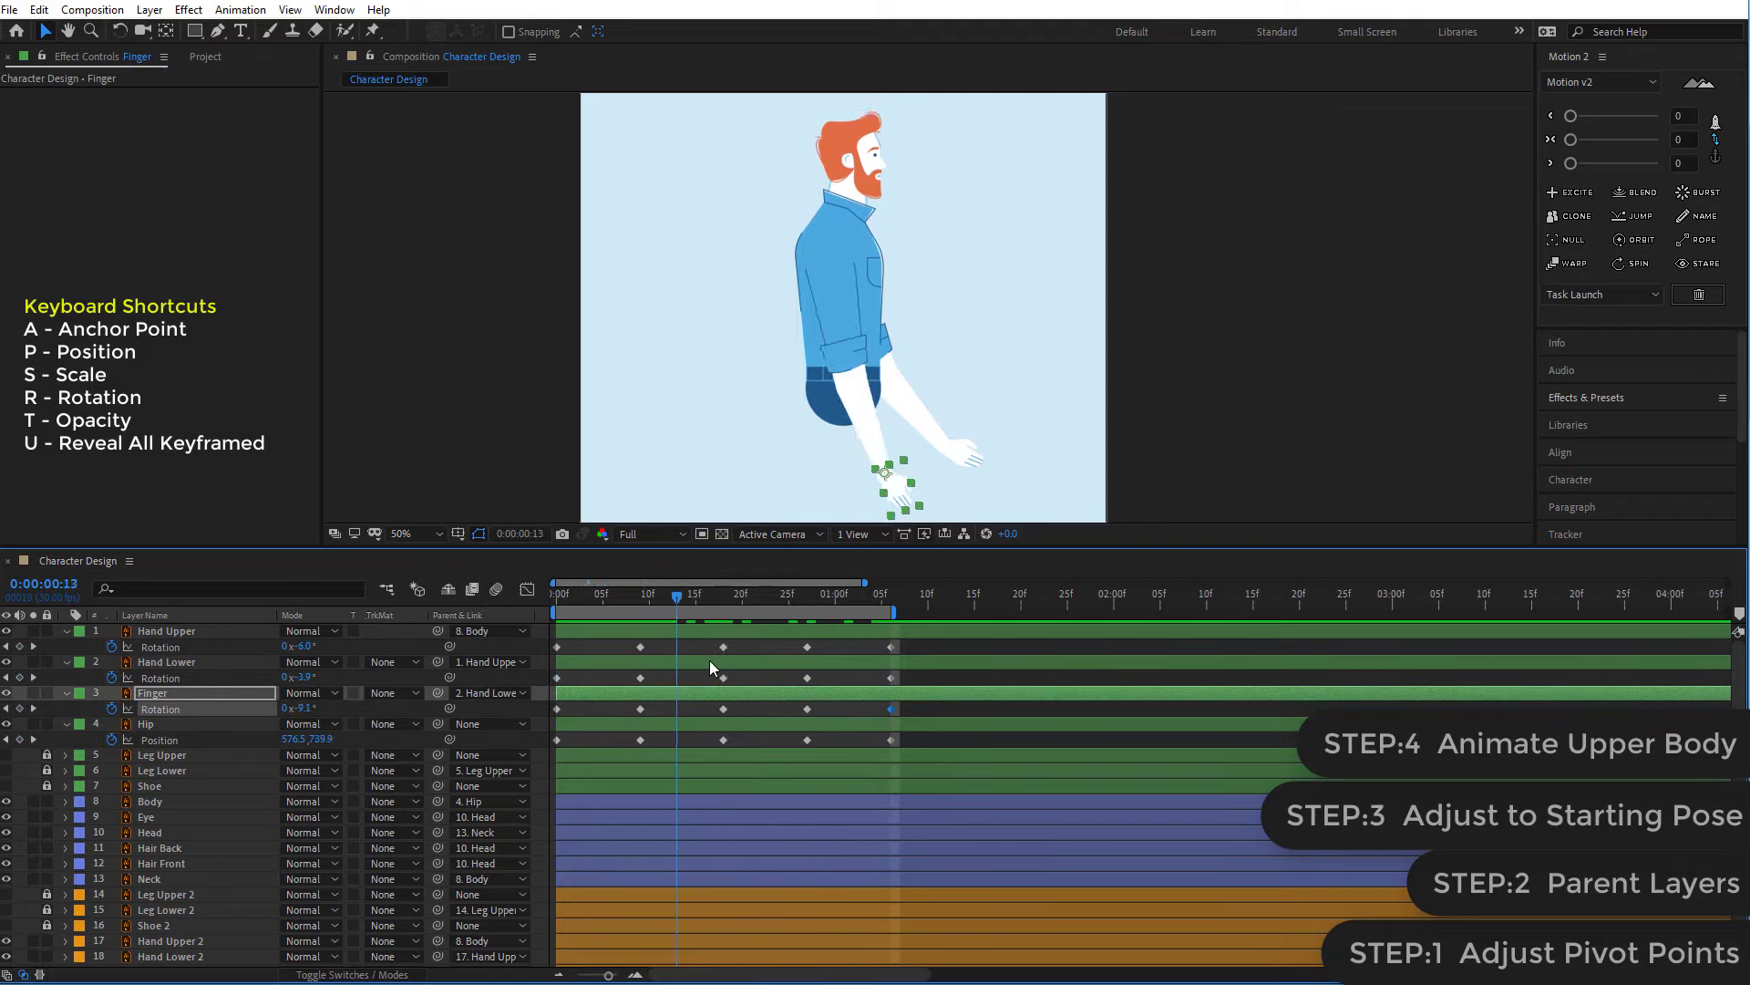
{"action": "key", "text": "space"}
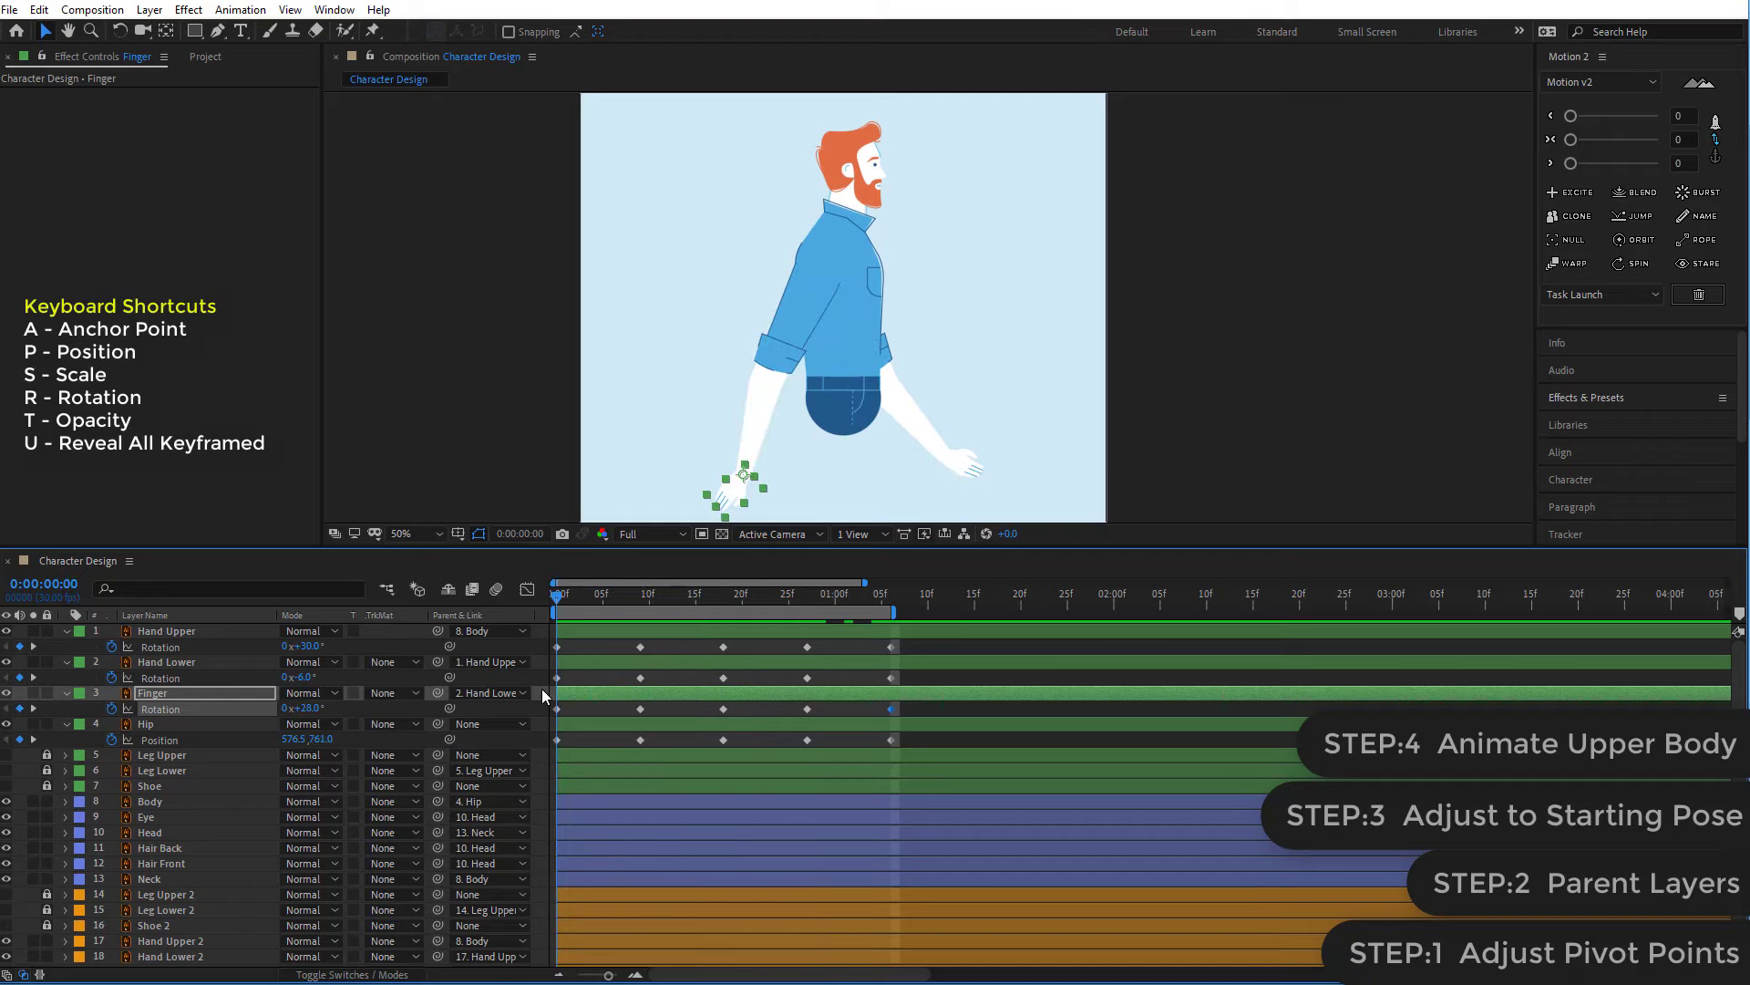
{"action": "left_click_drag", "start_coordinate": [542, 688], "coordinate": [638, 684]}
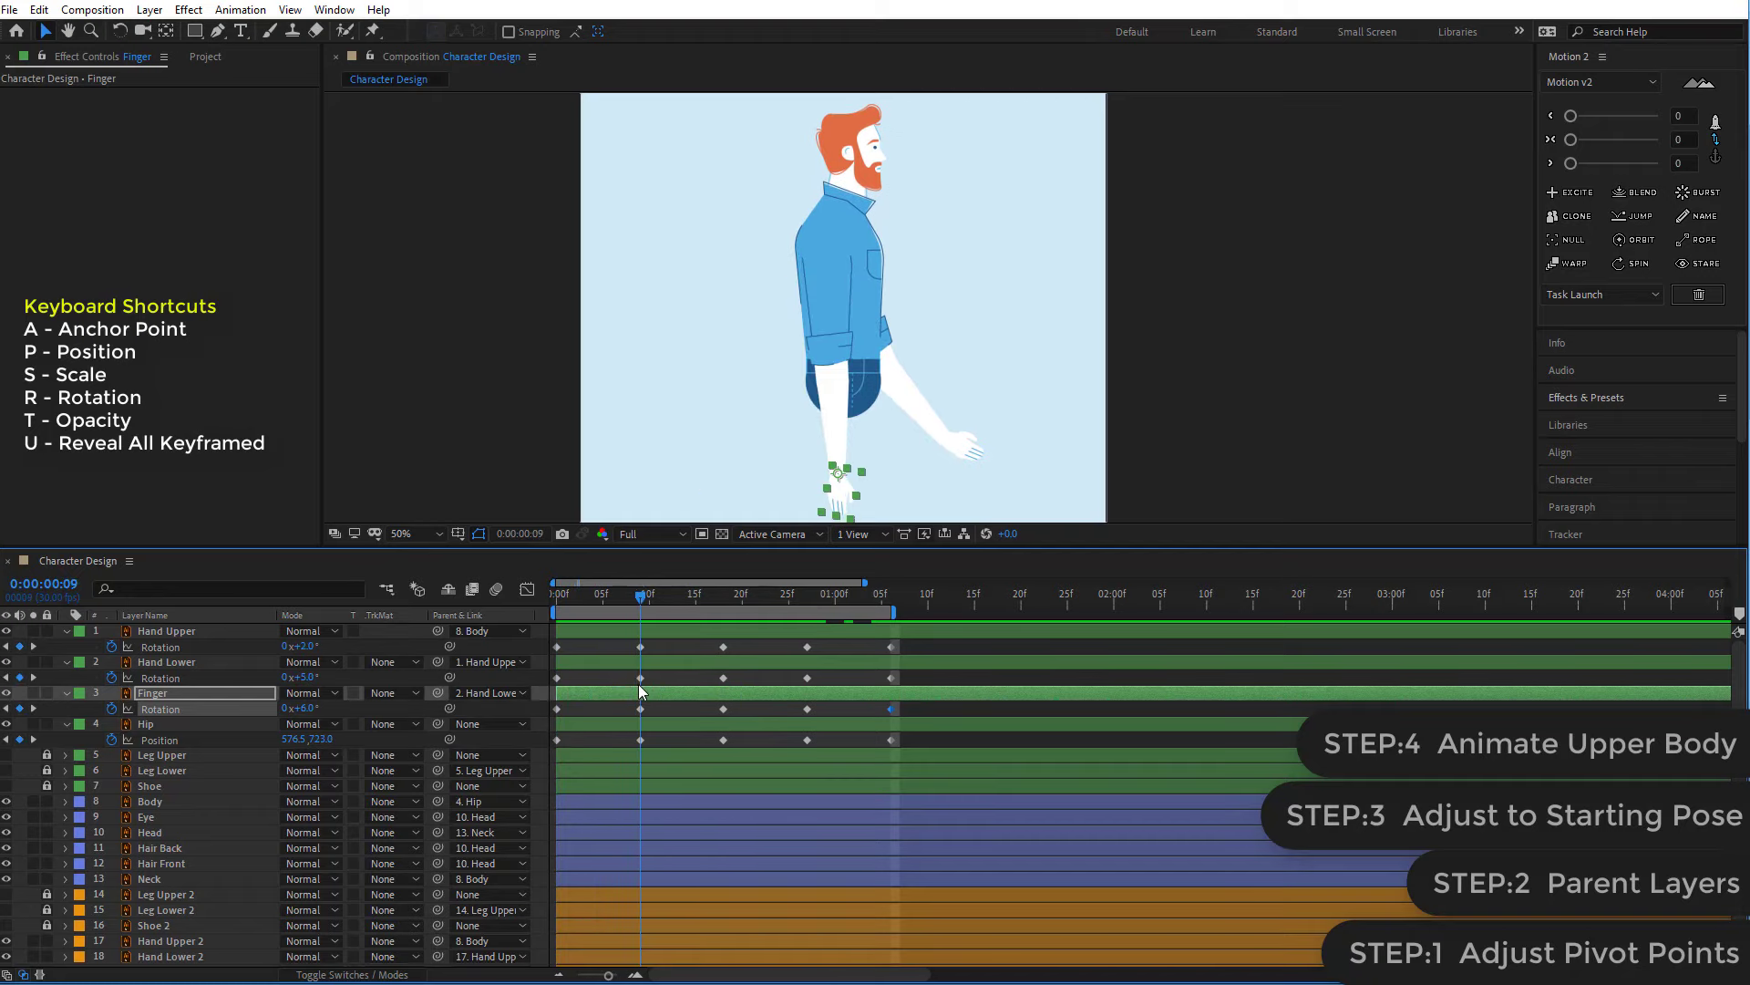
{"action": "scroll", "coordinate": [692, 749], "scroll_direction": "down", "scroll_amount": 1}
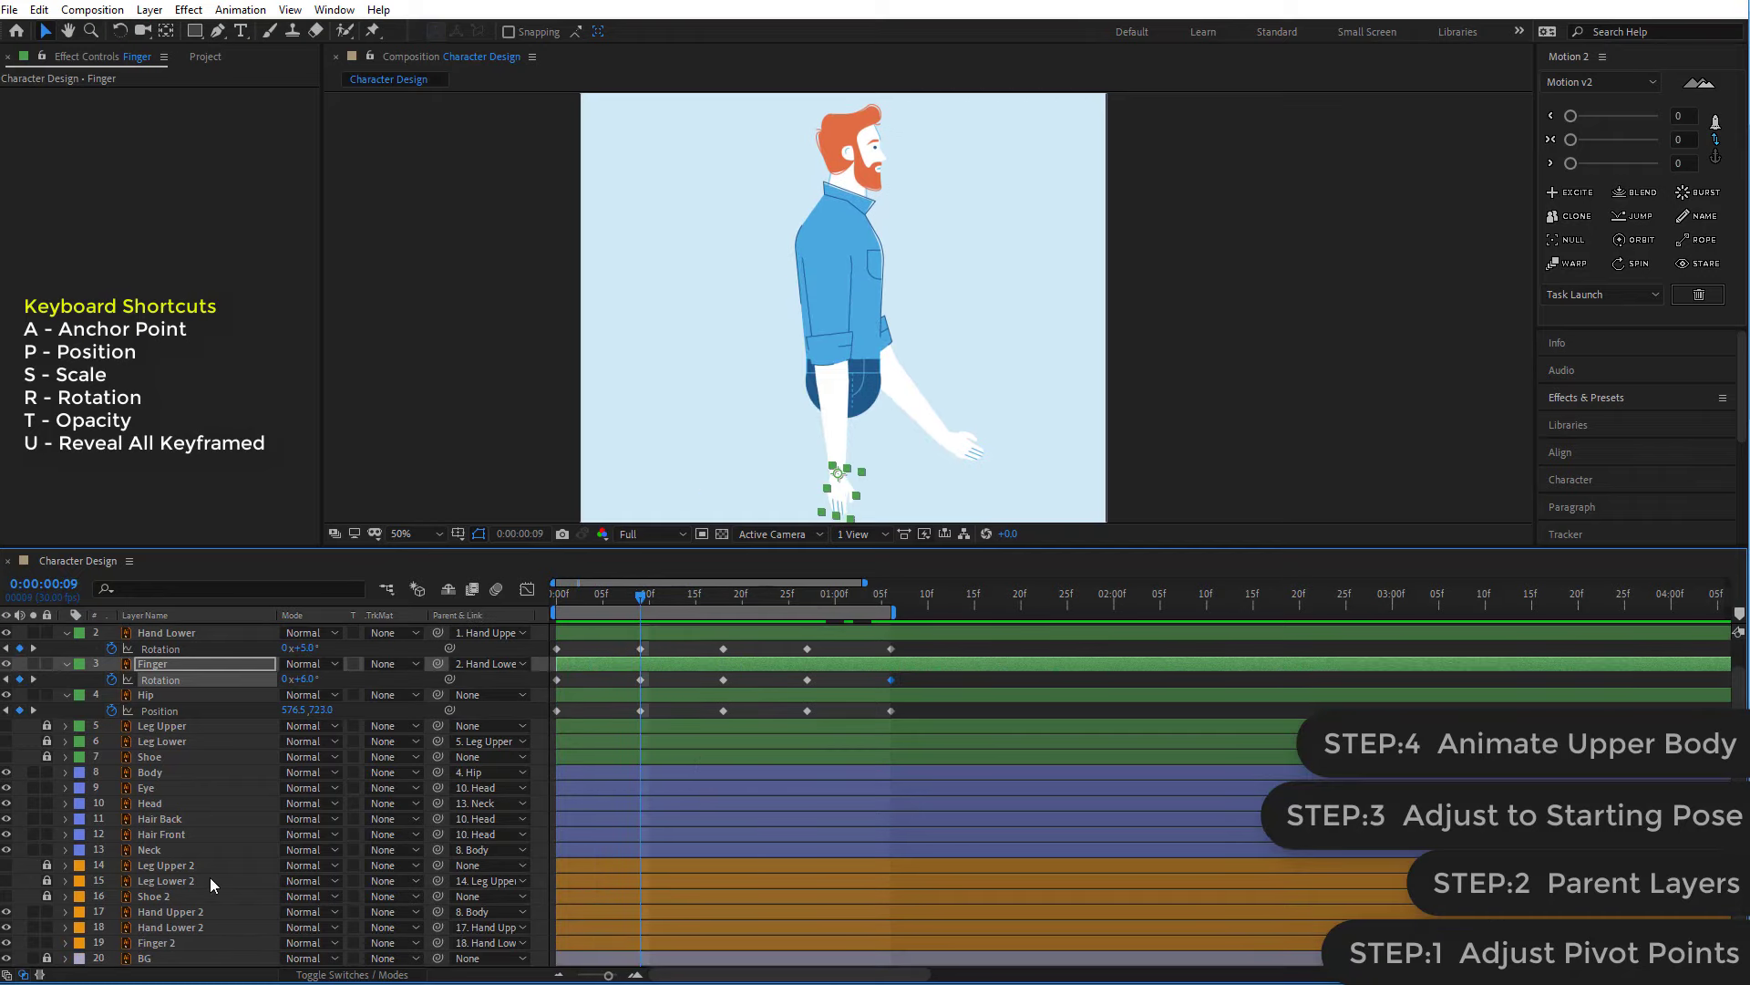
- Show Rotation for Hand Upper 2, Hand Lower 2 and Finger 2, and set Hand Upper 2 to -1.0° at 9f
{"action": "left_click", "coordinate": [179, 910]}
{"action": "left_click", "coordinate": [188, 937], "text": "shift"}
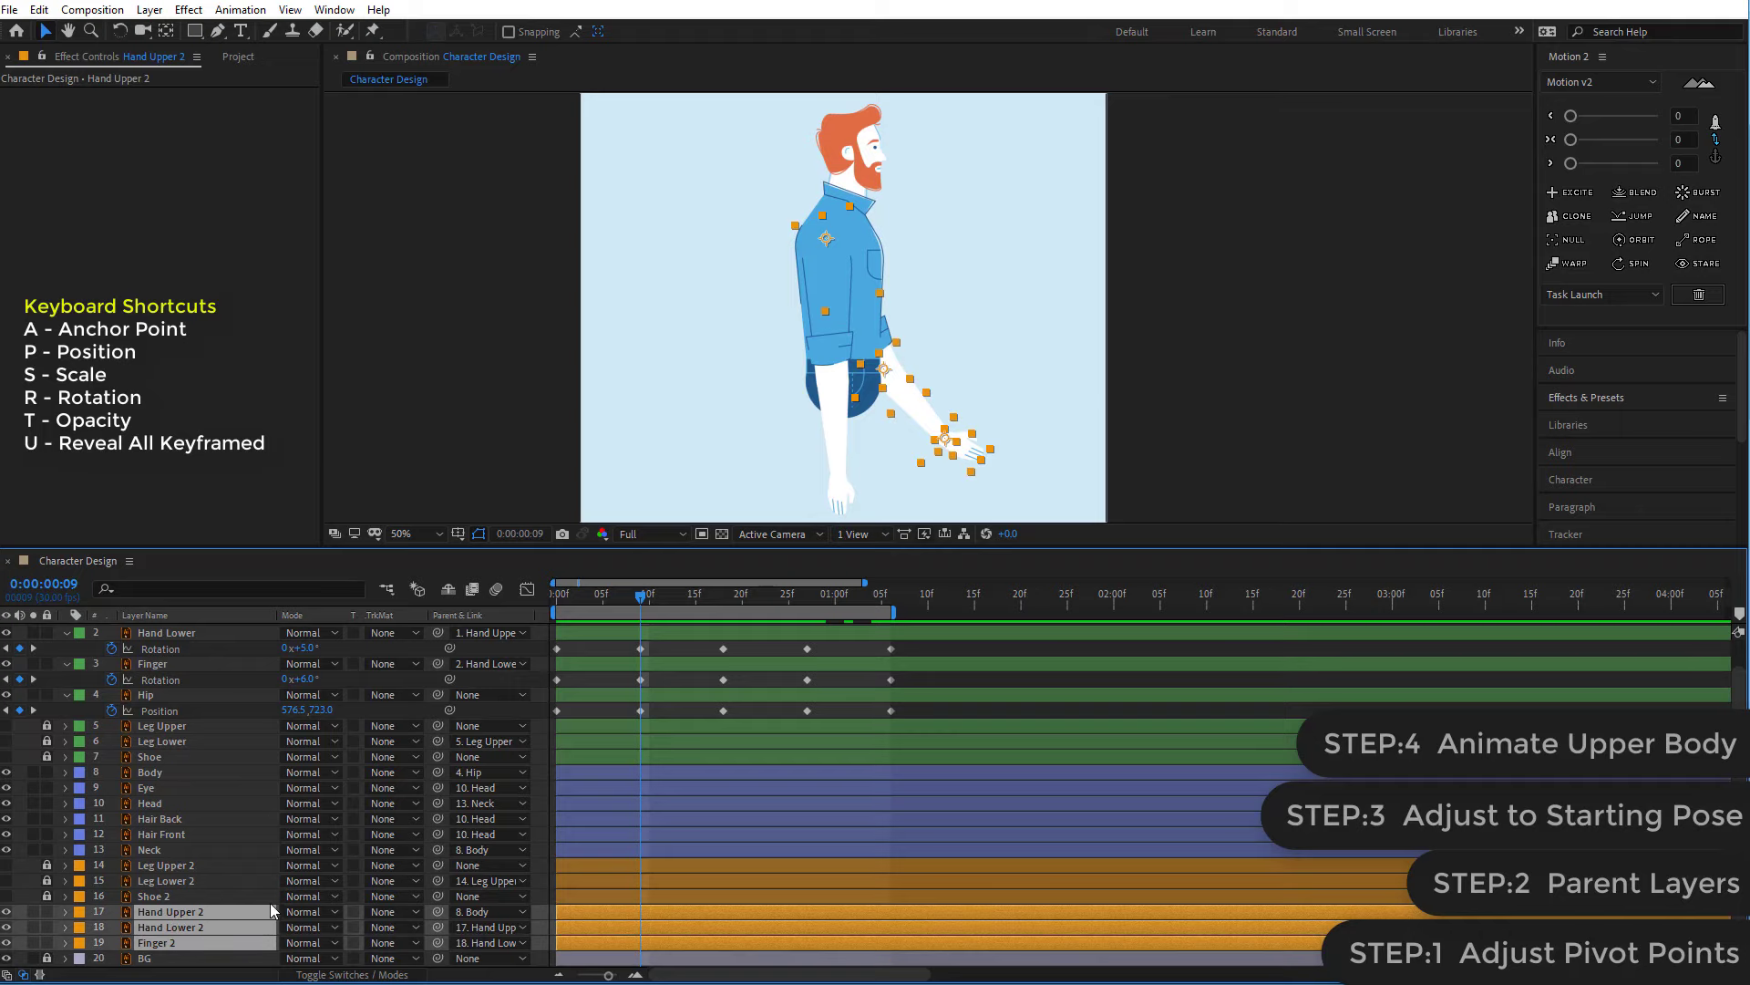
{"action": "key", "text": "r"}
{"action": "scroll", "coordinate": [780, 790], "scroll_direction": "down", "scroll_amount": 2}
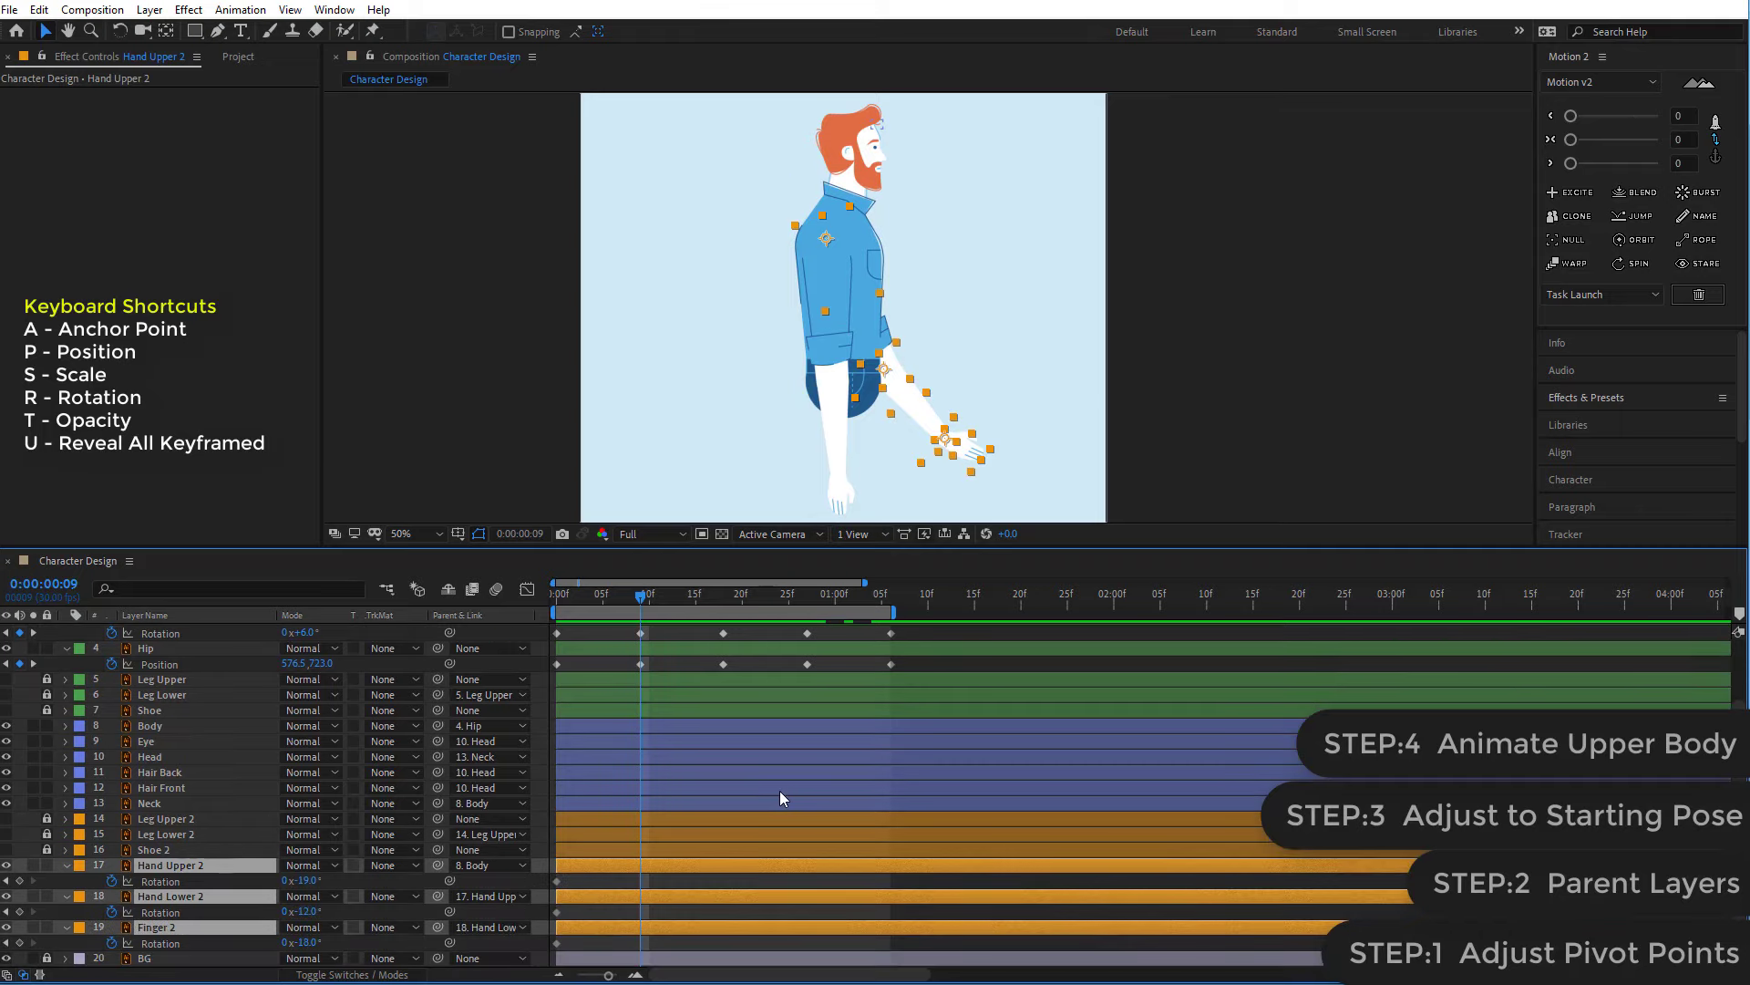
{"action": "left_click", "coordinate": [575, 880]}
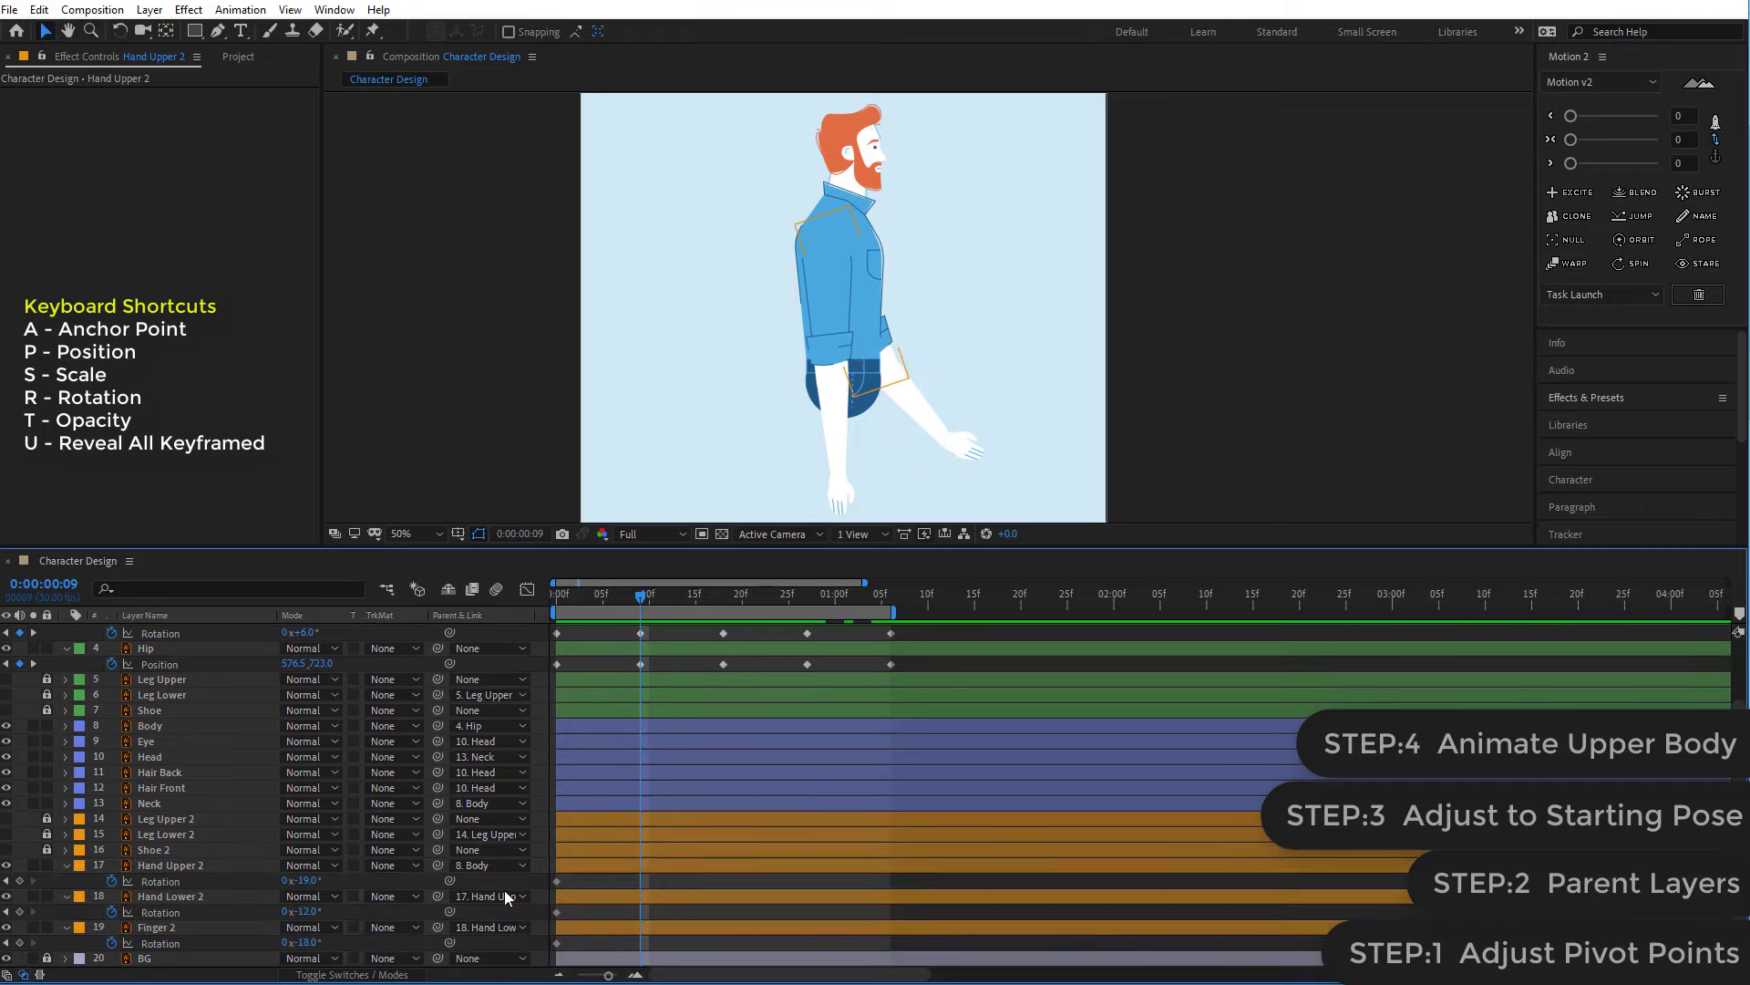
{"action": "left_click_drag", "start_coordinate": [315, 881], "coordinate": [330, 942]}
- At 18f, swing Hand Upper 2 back to +27° and rotate Hand Lower 2 down to +13°
{"action": "left_click", "coordinate": [347, 928]}
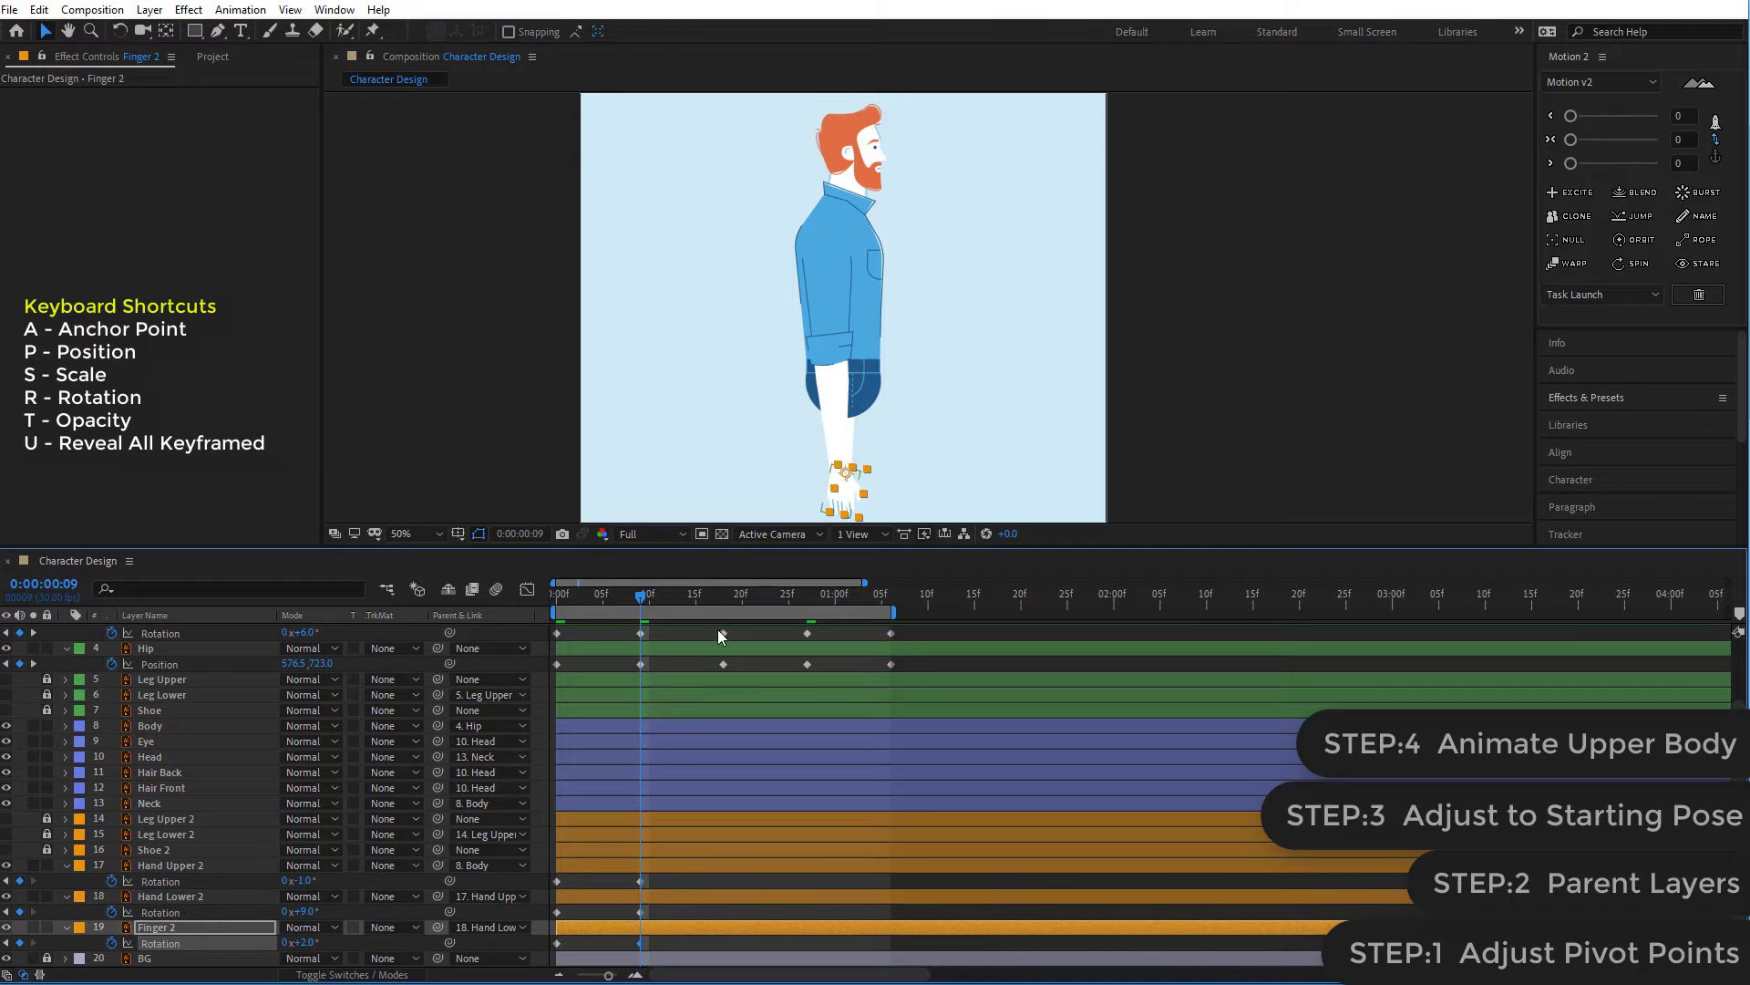
{"action": "left_click", "coordinate": [721, 603]}
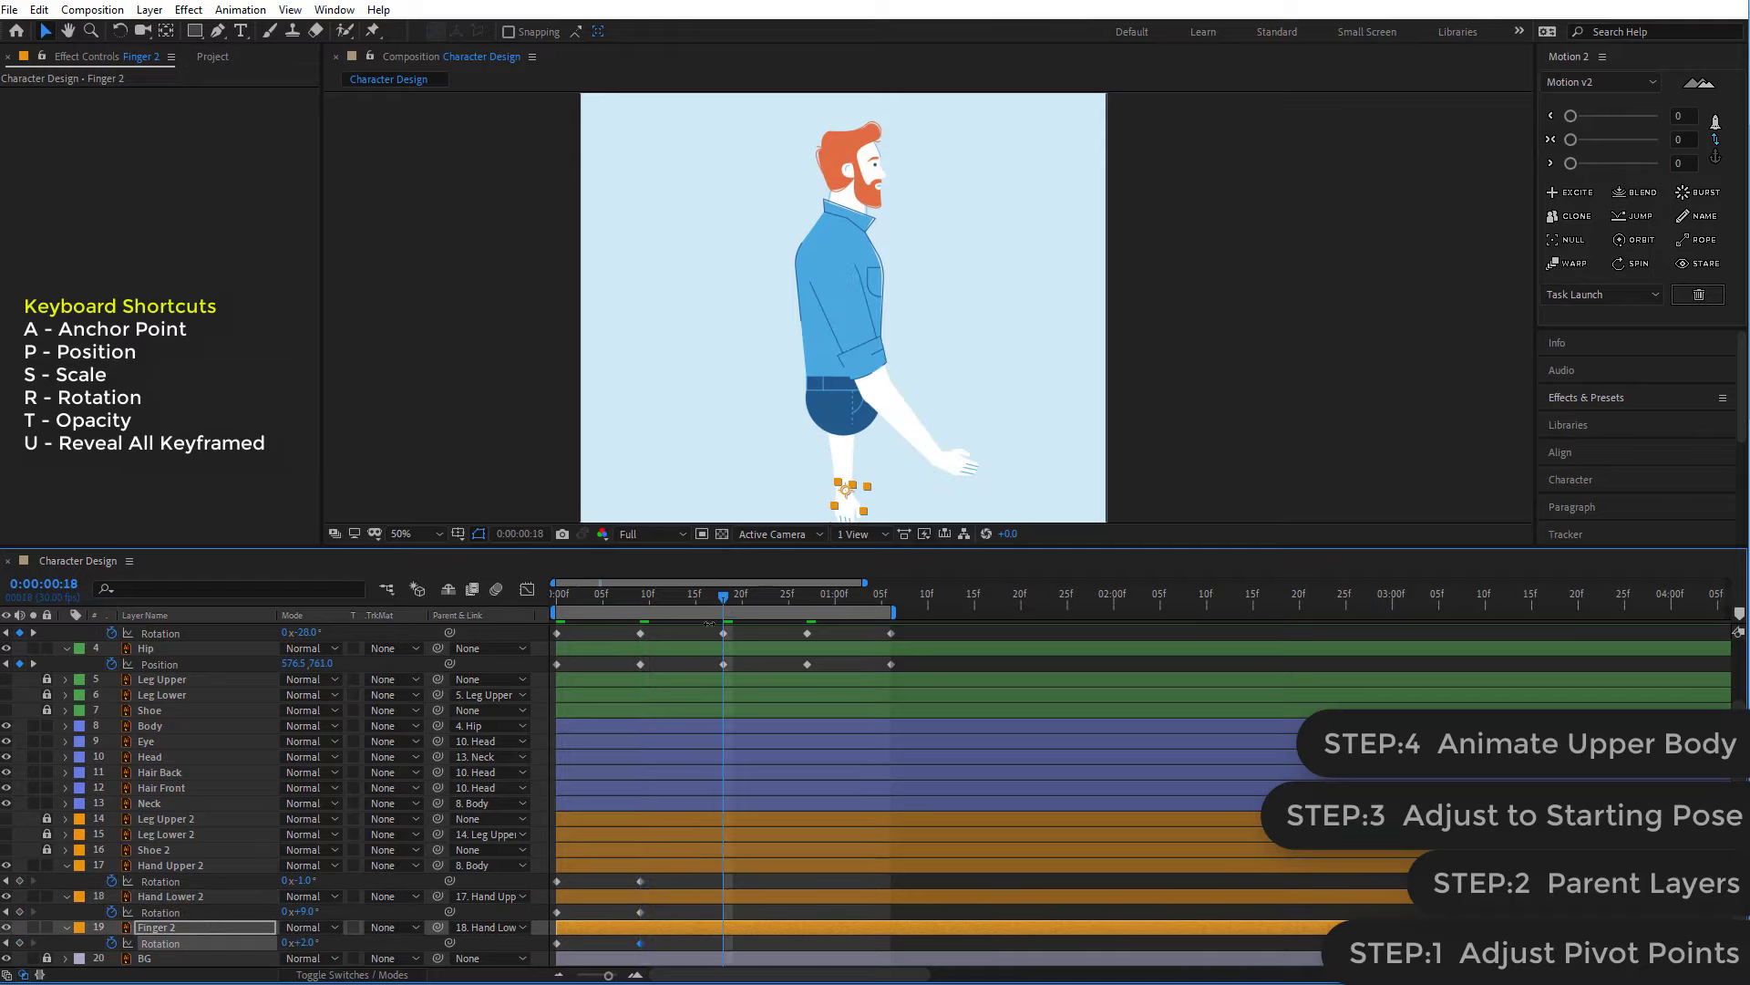
{"action": "left_click_drag", "start_coordinate": [304, 882], "coordinate": [337, 887]}
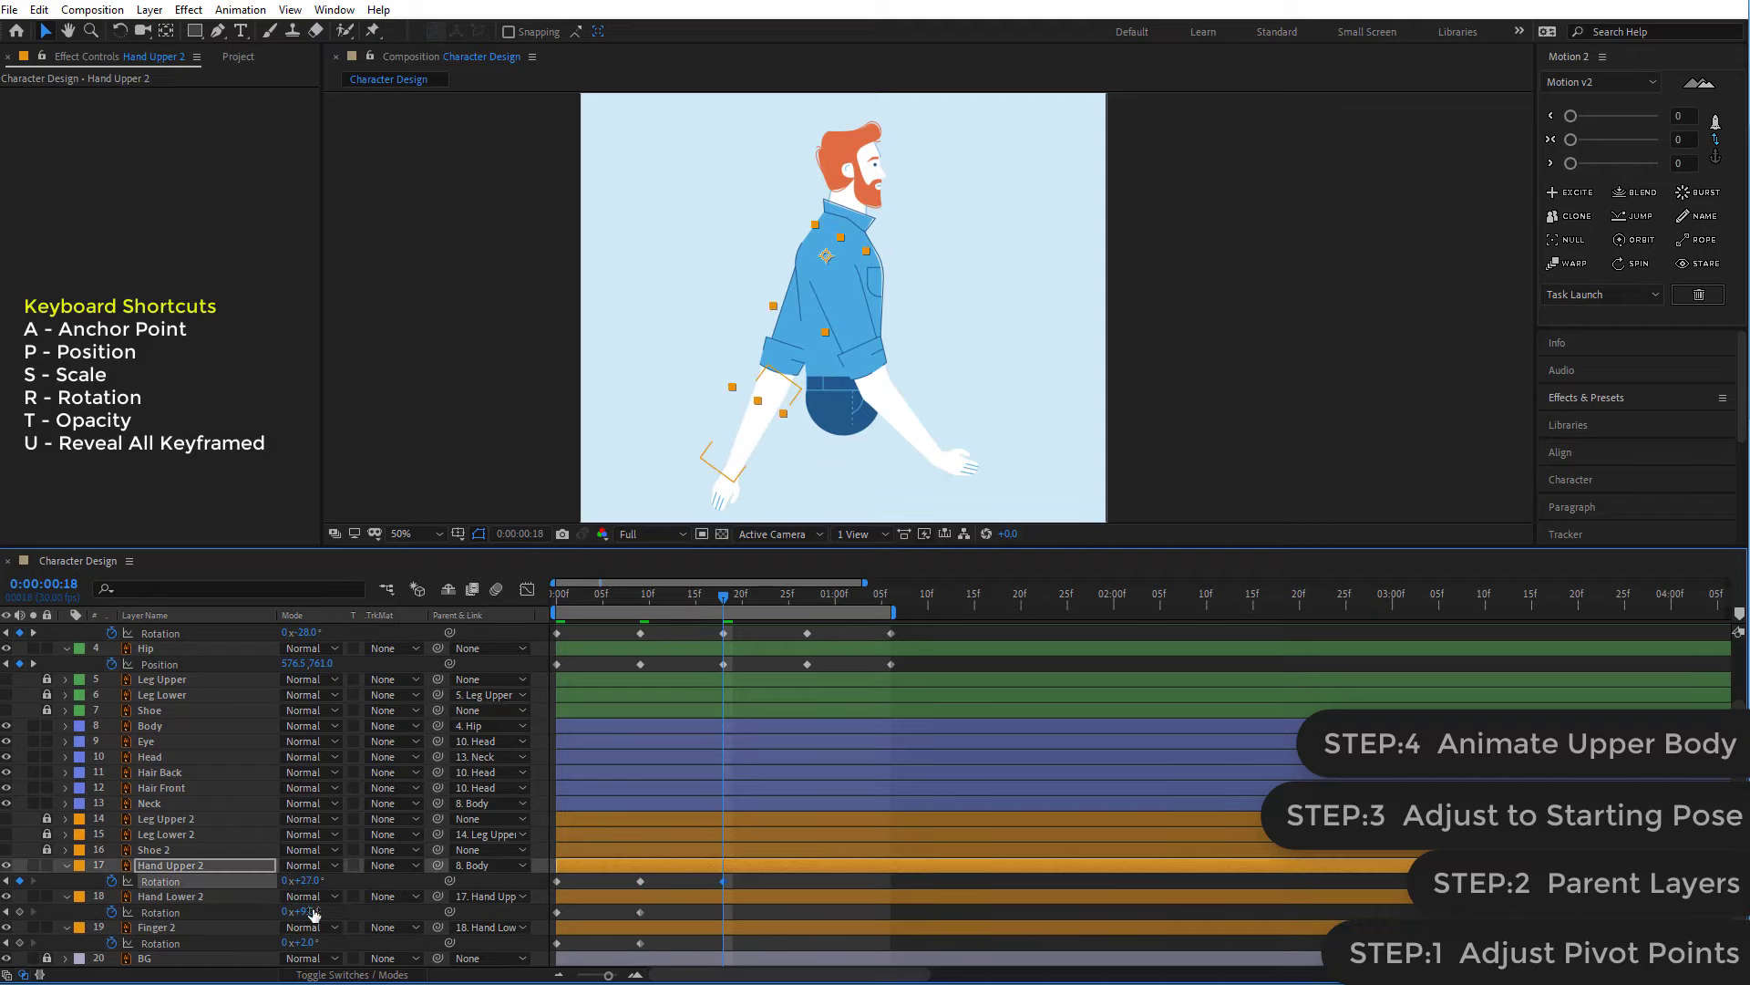
{"action": "mouse_move", "coordinate": [315, 911]}
{"action": "left_mouse_down"}
{"action": "mouse_move", "coordinate": [292, 912]}
{"action": "mouse_move", "coordinate": [341, 943]}
{"action": "left_mouse_up"}
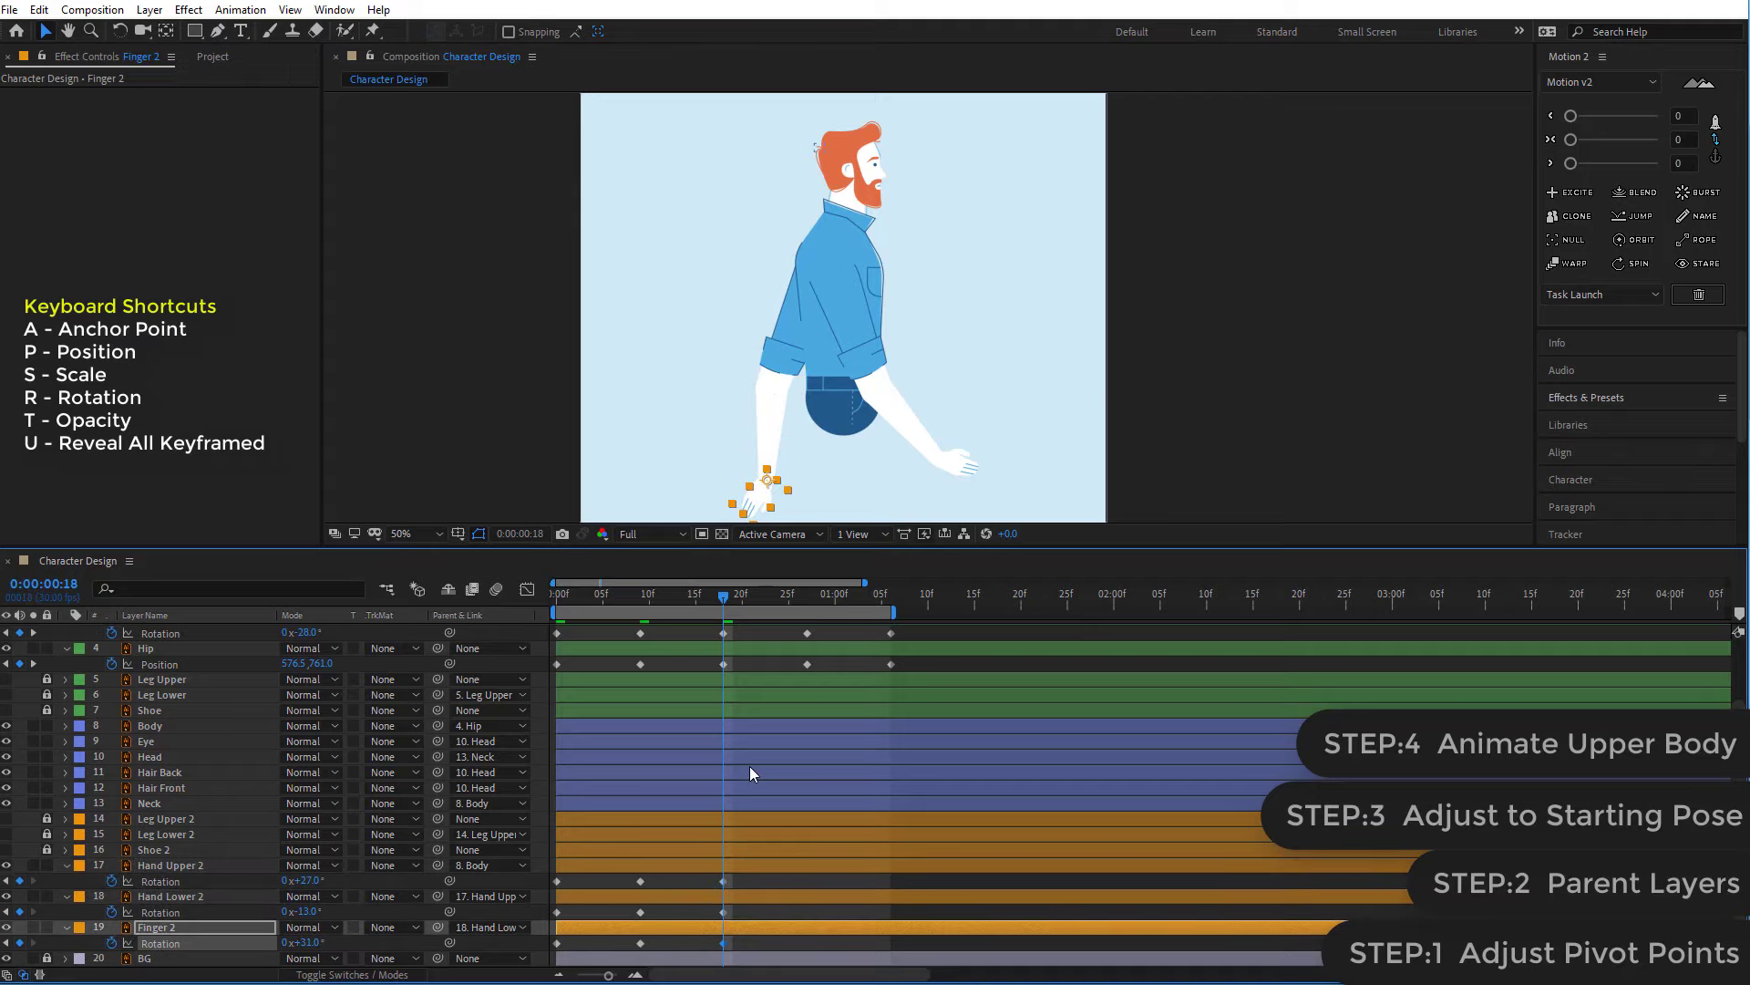
{"action": "left_click_drag", "start_coordinate": [724, 598], "coordinate": [810, 623]}
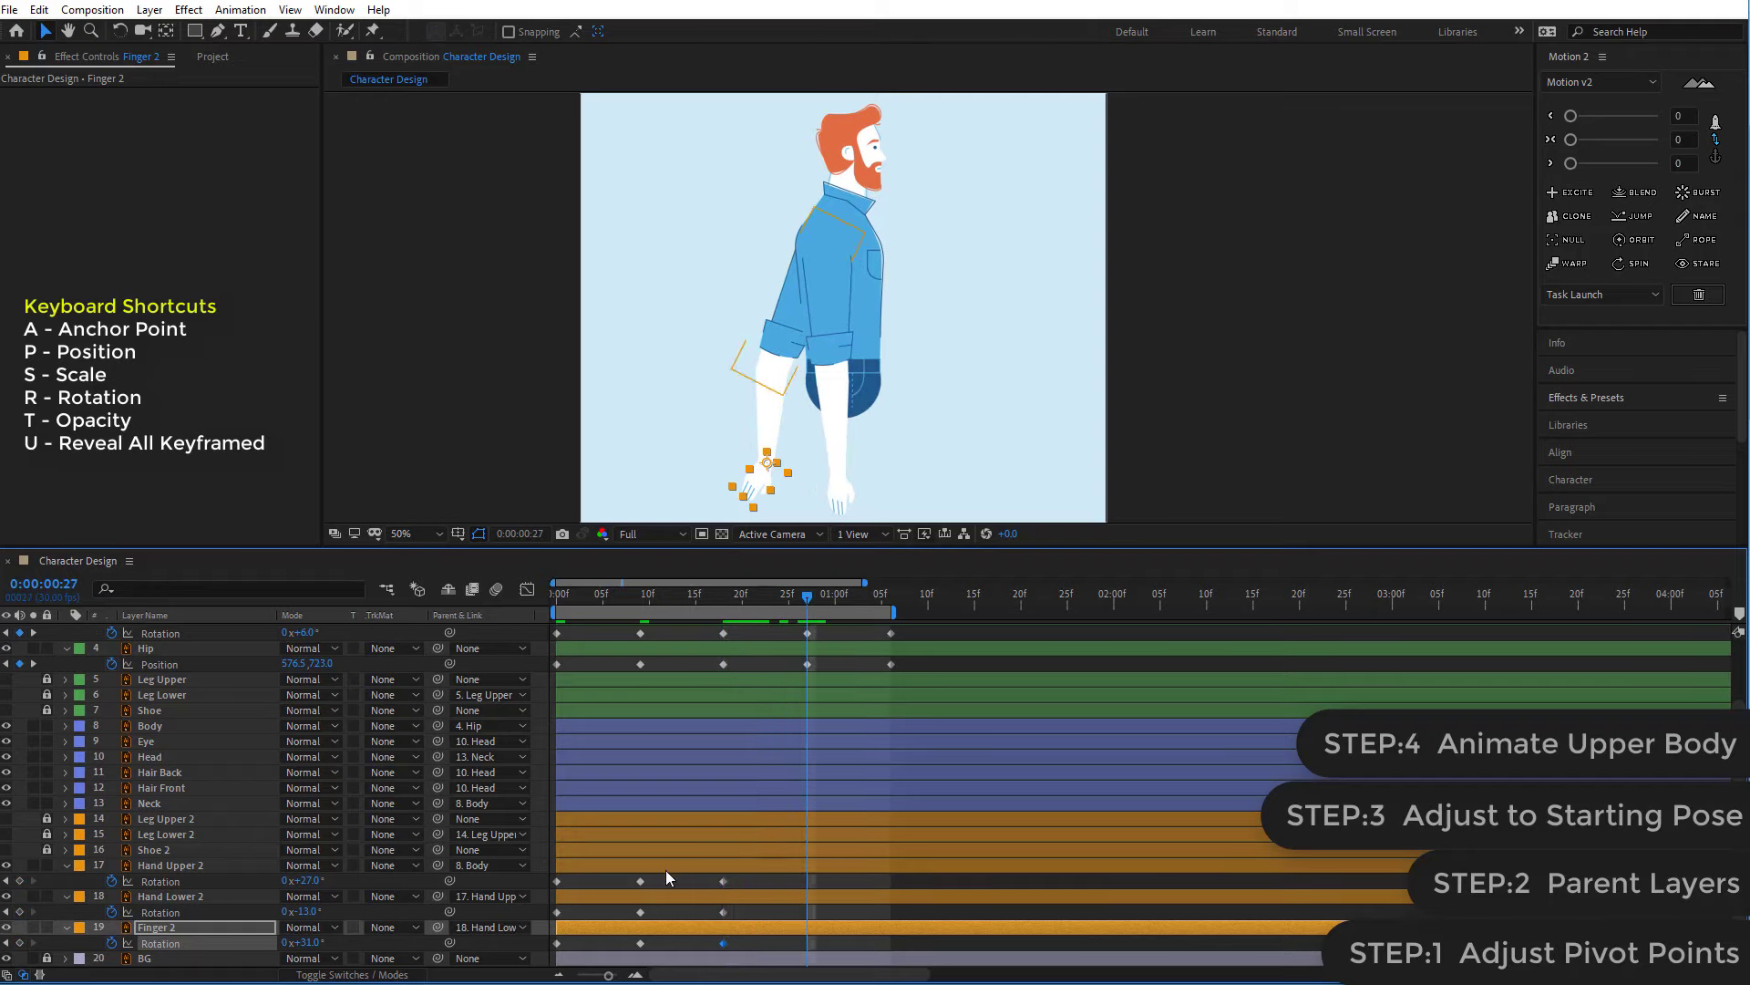
- Copy the 9f Rotation keyframes of Hand Upper 2, Hand Lower 2 and Finger 2 to 27f
{"action": "left_click", "coordinate": [640, 881]}
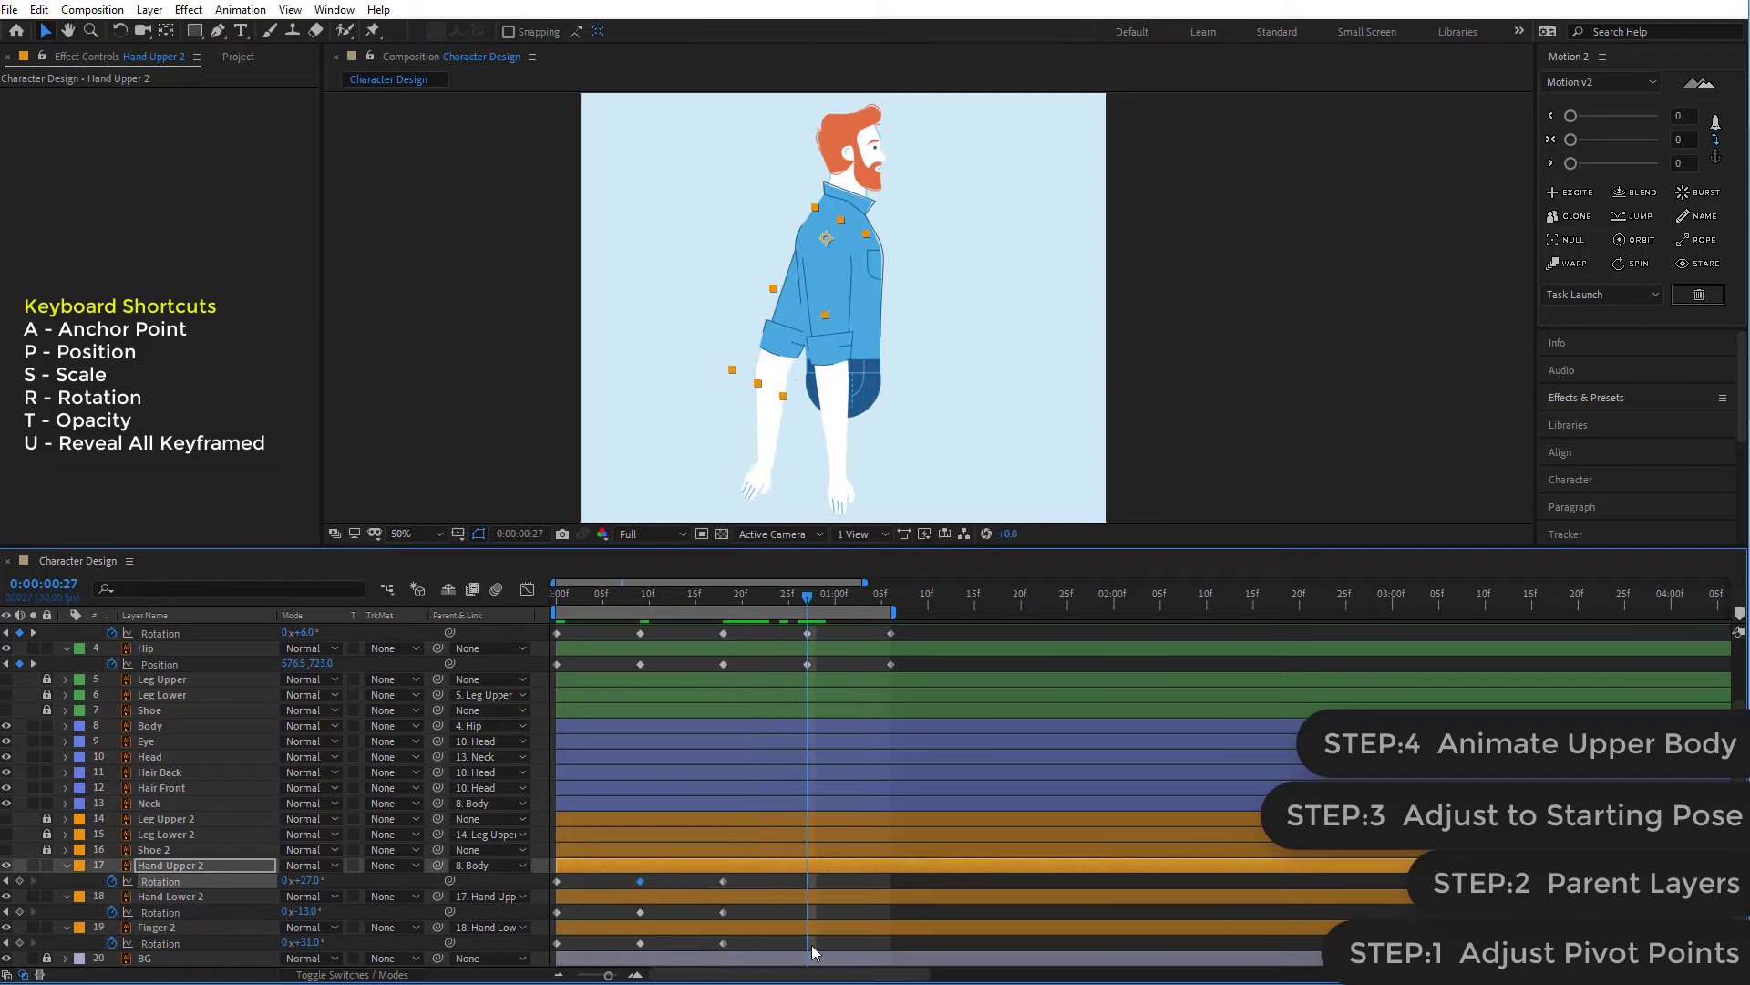
{"action": "key", "text": "ctrl+c"}
{"action": "key", "text": "ctrl+v"}
{"action": "left_click", "coordinate": [641, 912]}
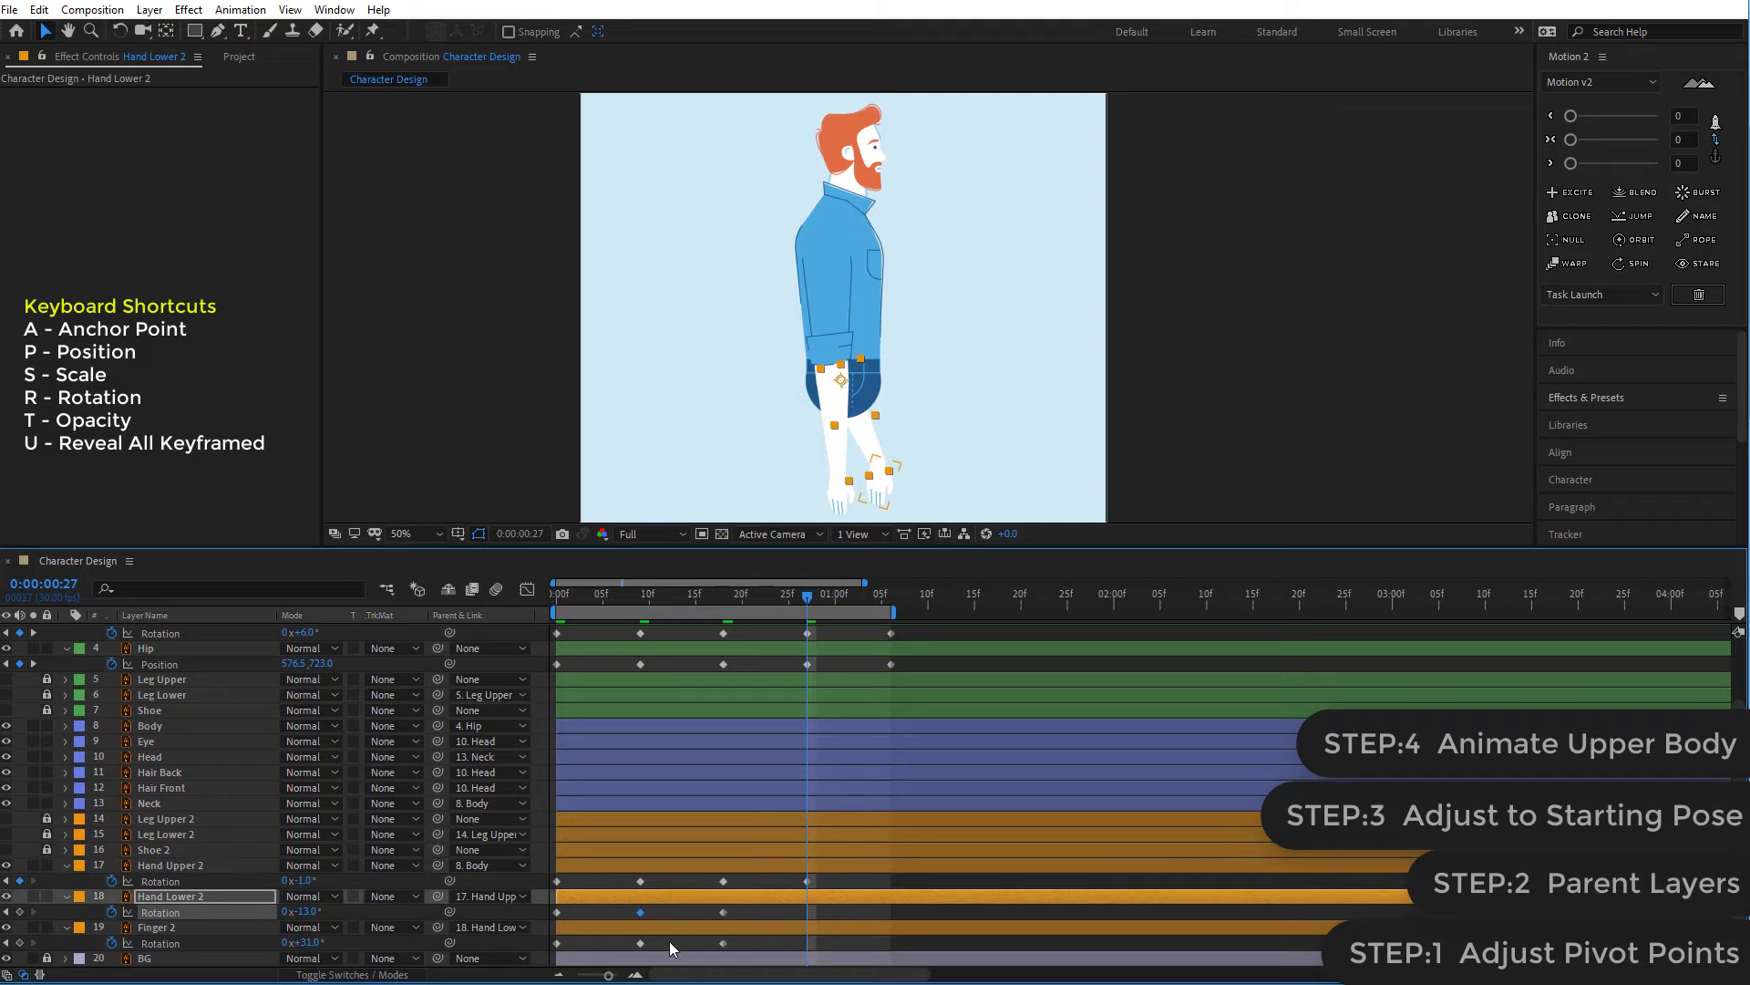
{"action": "key", "text": "ctrl+c"}
{"action": "key", "text": "ctrl+v"}
{"action": "left_click", "coordinate": [642, 943]}
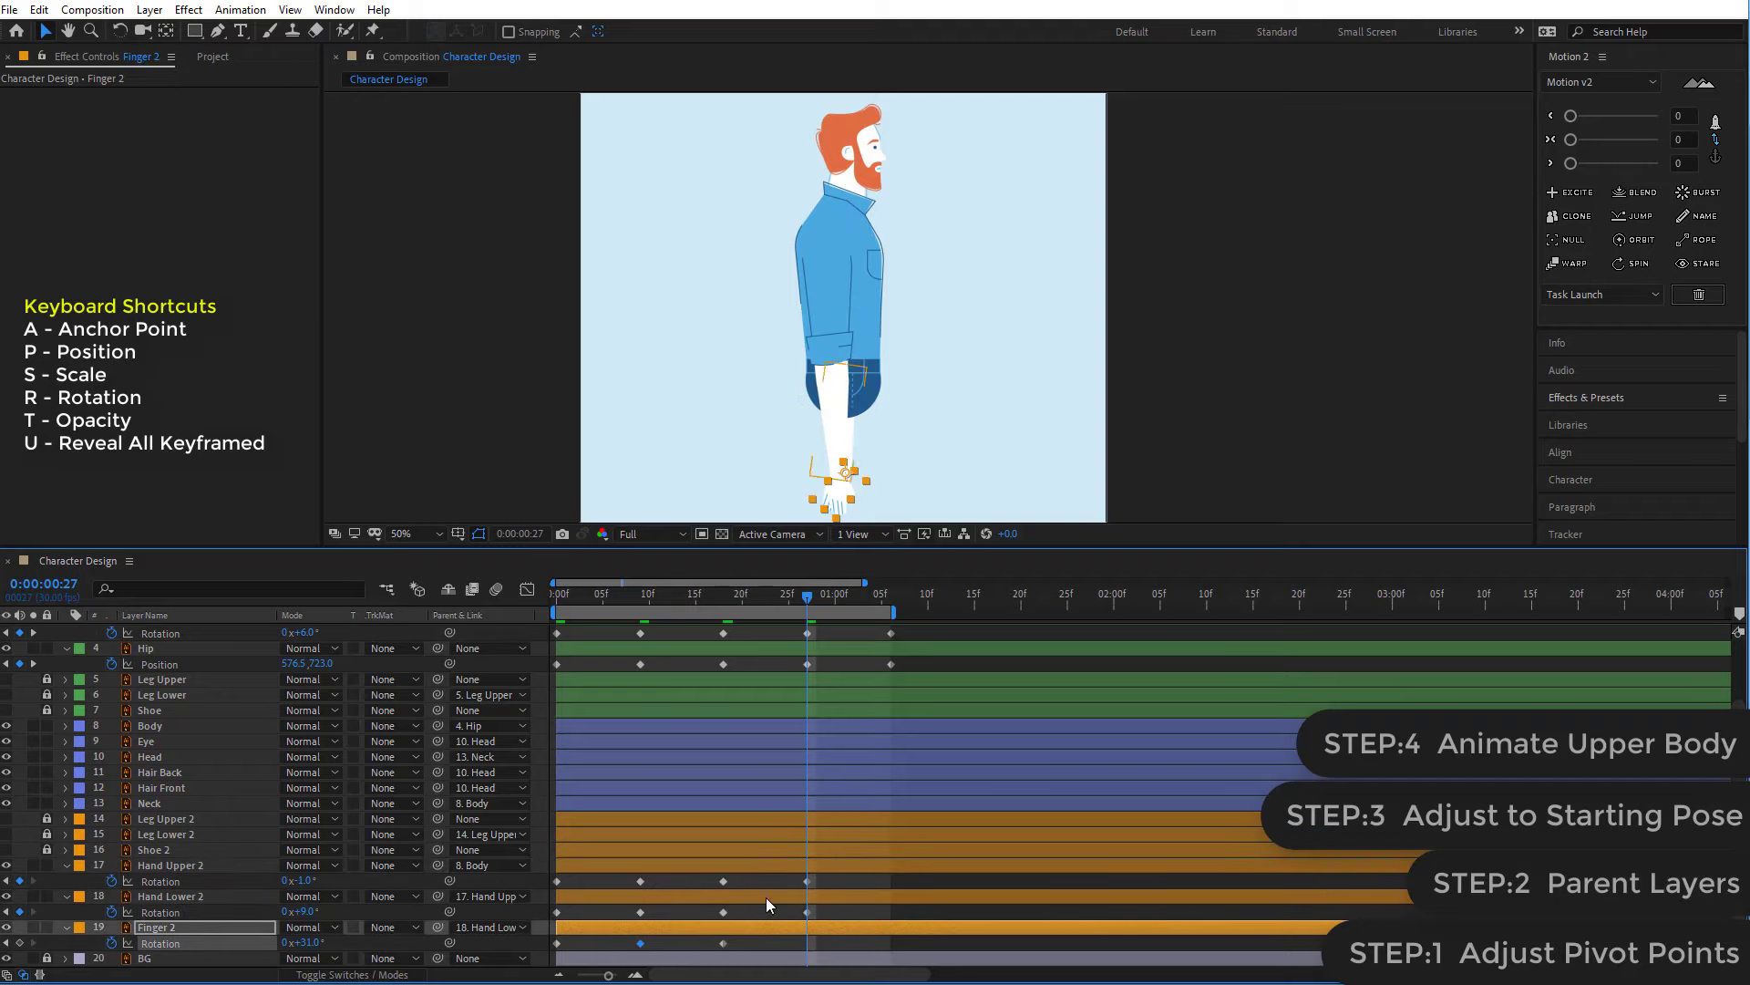
{"action": "key", "text": "ctrl+c"}
{"action": "key", "text": "ctrl+v"}
- Copy the three back-arm layers' starting Rotation keyframes to 1:06
{"action": "left_click_drag", "start_coordinate": [808, 600], "coordinate": [890, 631]}
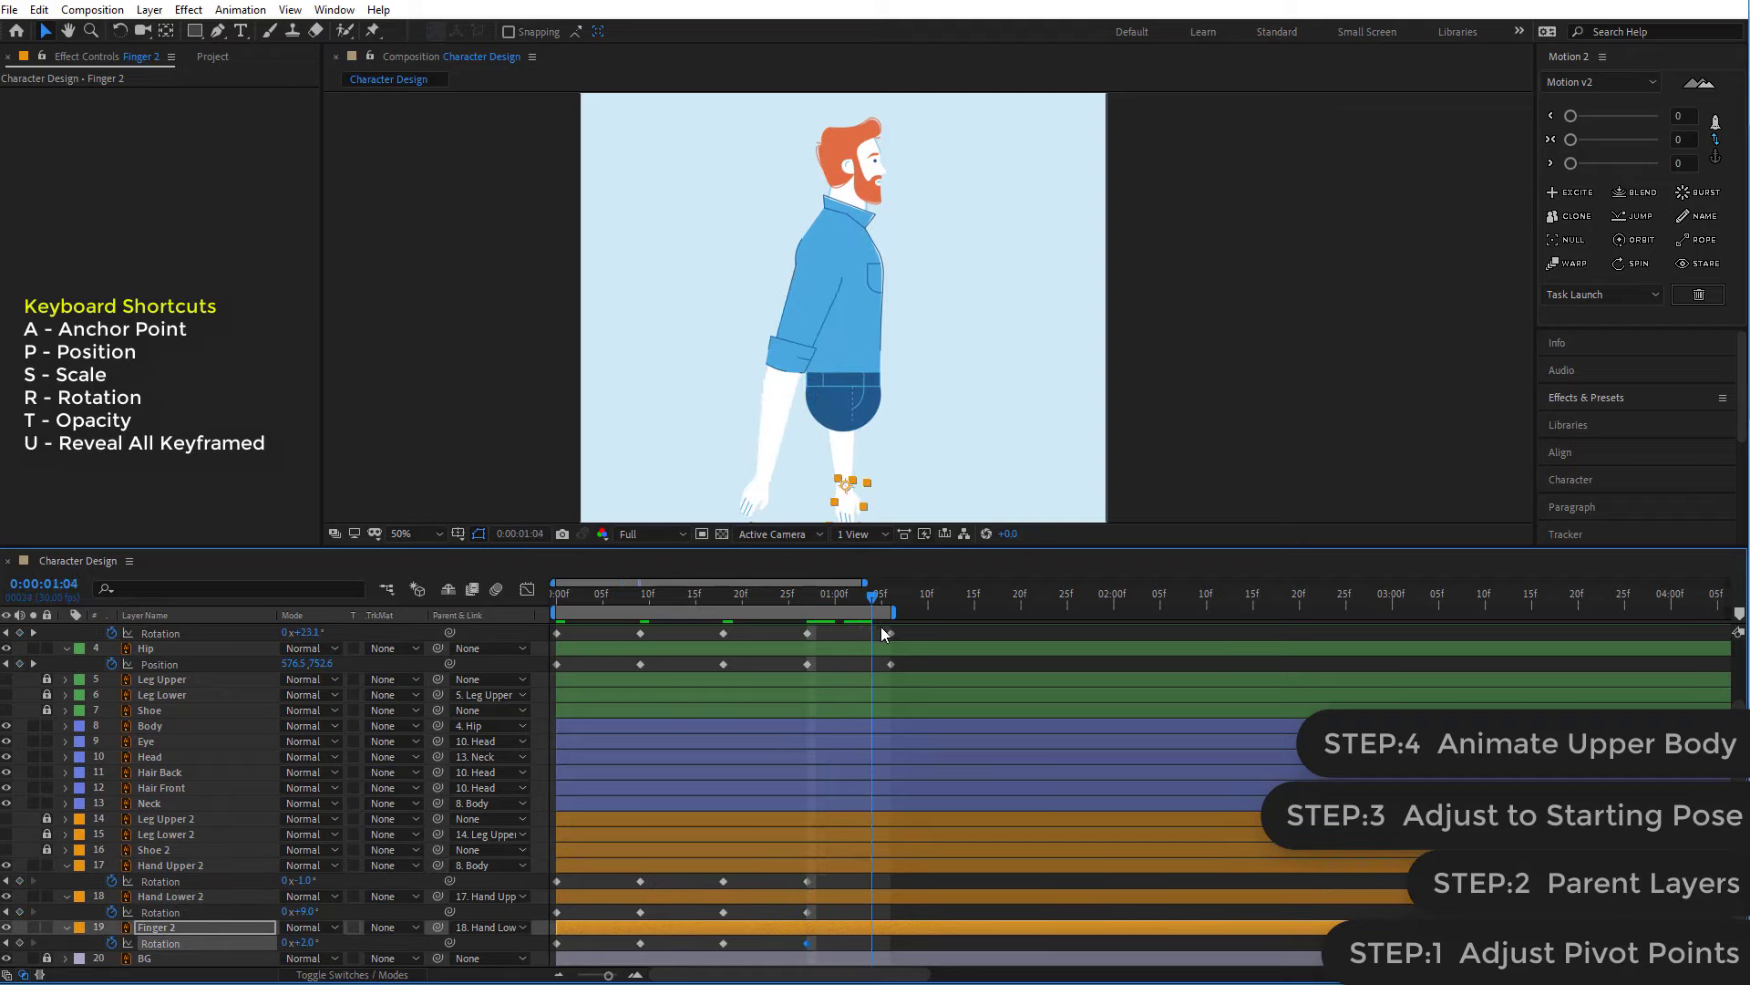
{"action": "left_click", "coordinate": [557, 880]}
{"action": "key", "text": "ctrl+c"}
{"action": "key", "text": "ctrl+v"}
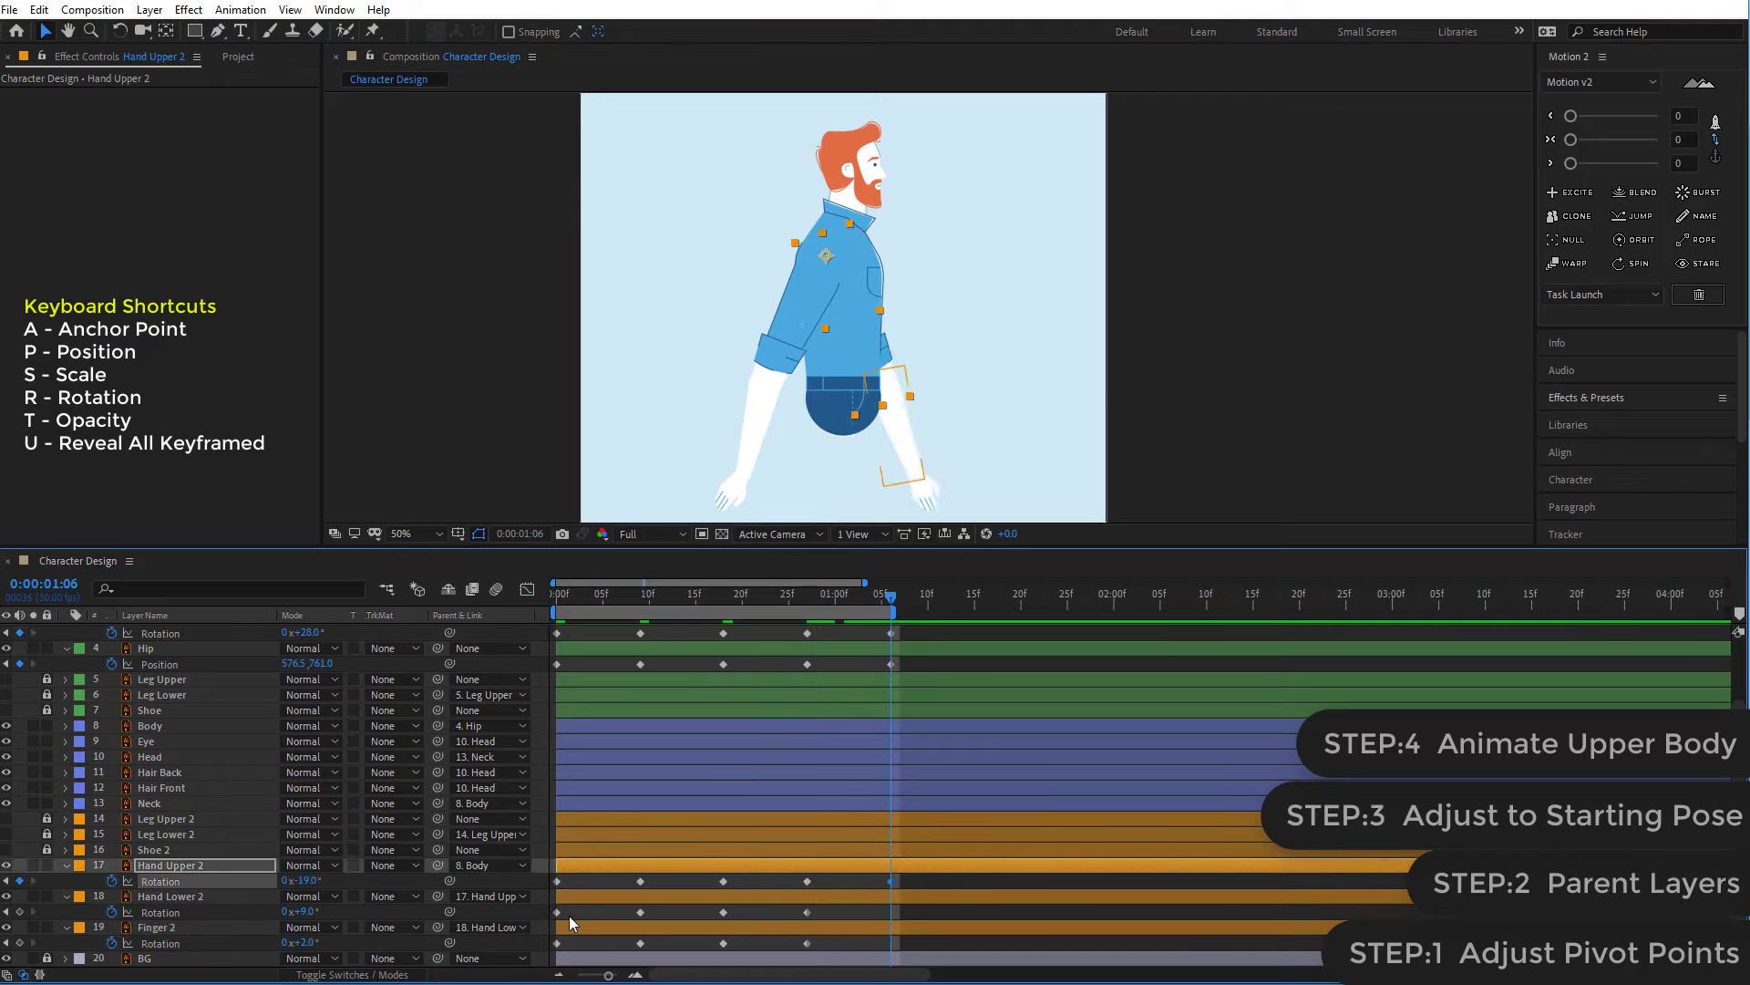
{"action": "left_click", "coordinate": [557, 912]}
{"action": "key", "text": "ctrl+c"}
{"action": "key", "text": "ctrl+v"}
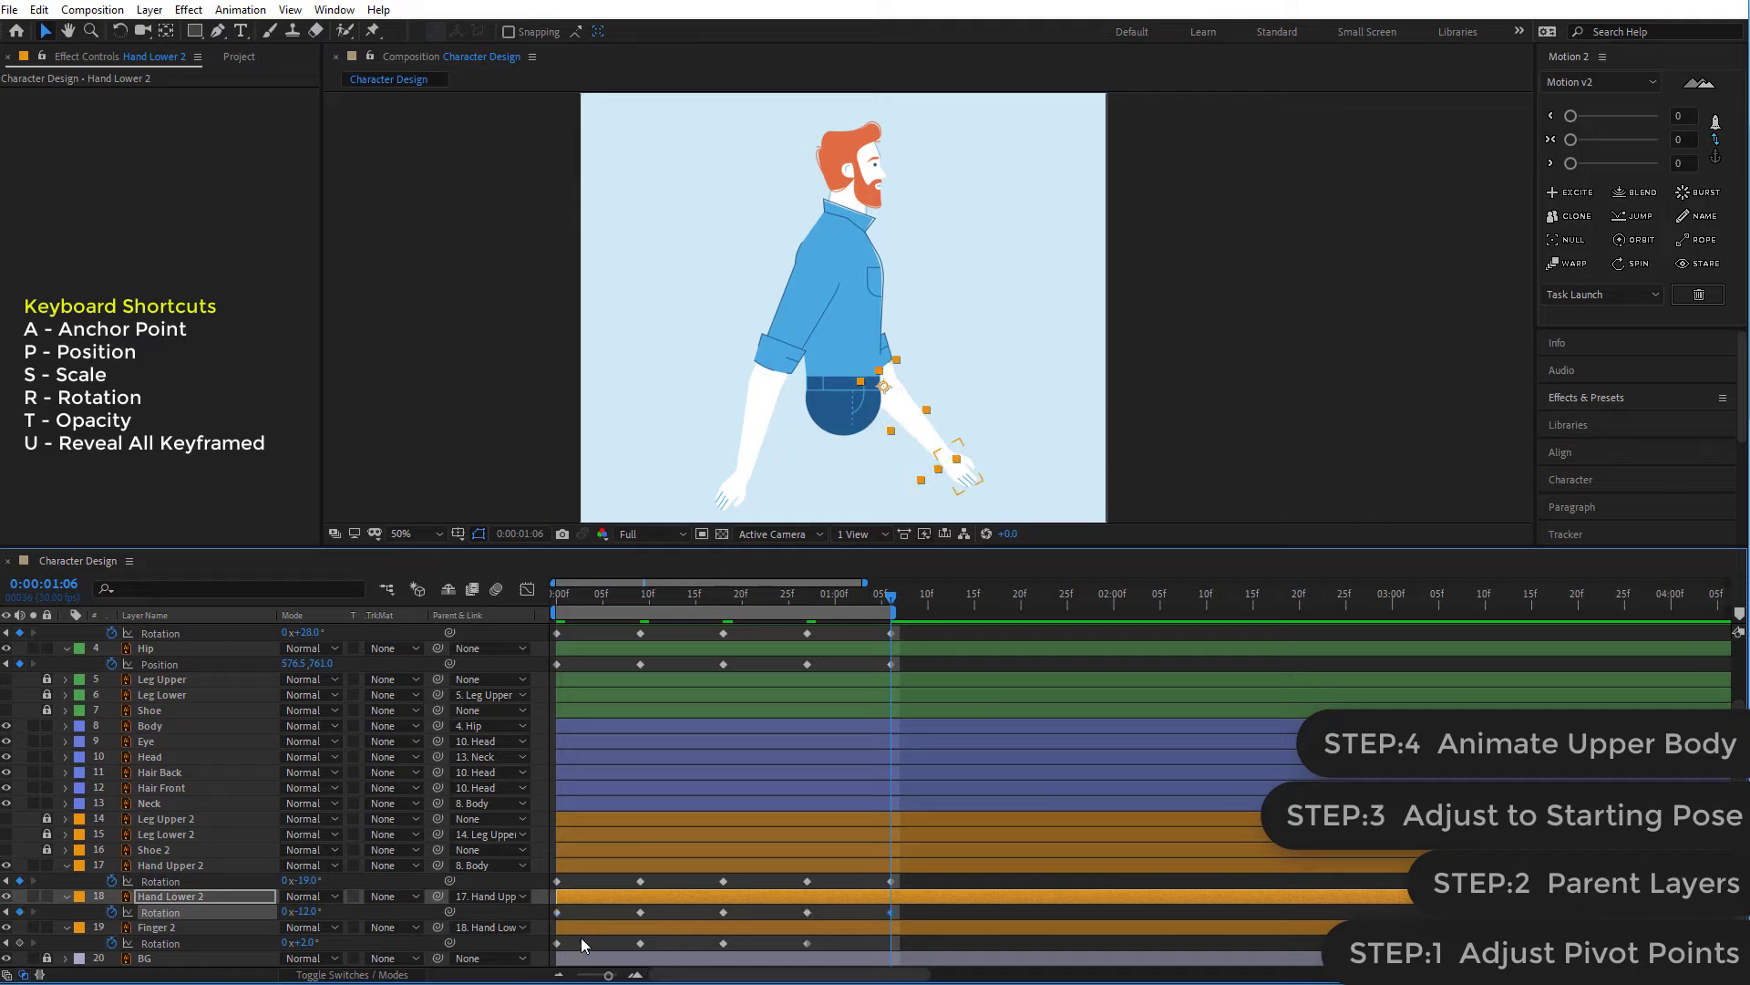
{"action": "left_click", "coordinate": [557, 942]}
{"action": "key", "text": "ctrl+c"}
{"action": "key", "text": "ctrl+v"}
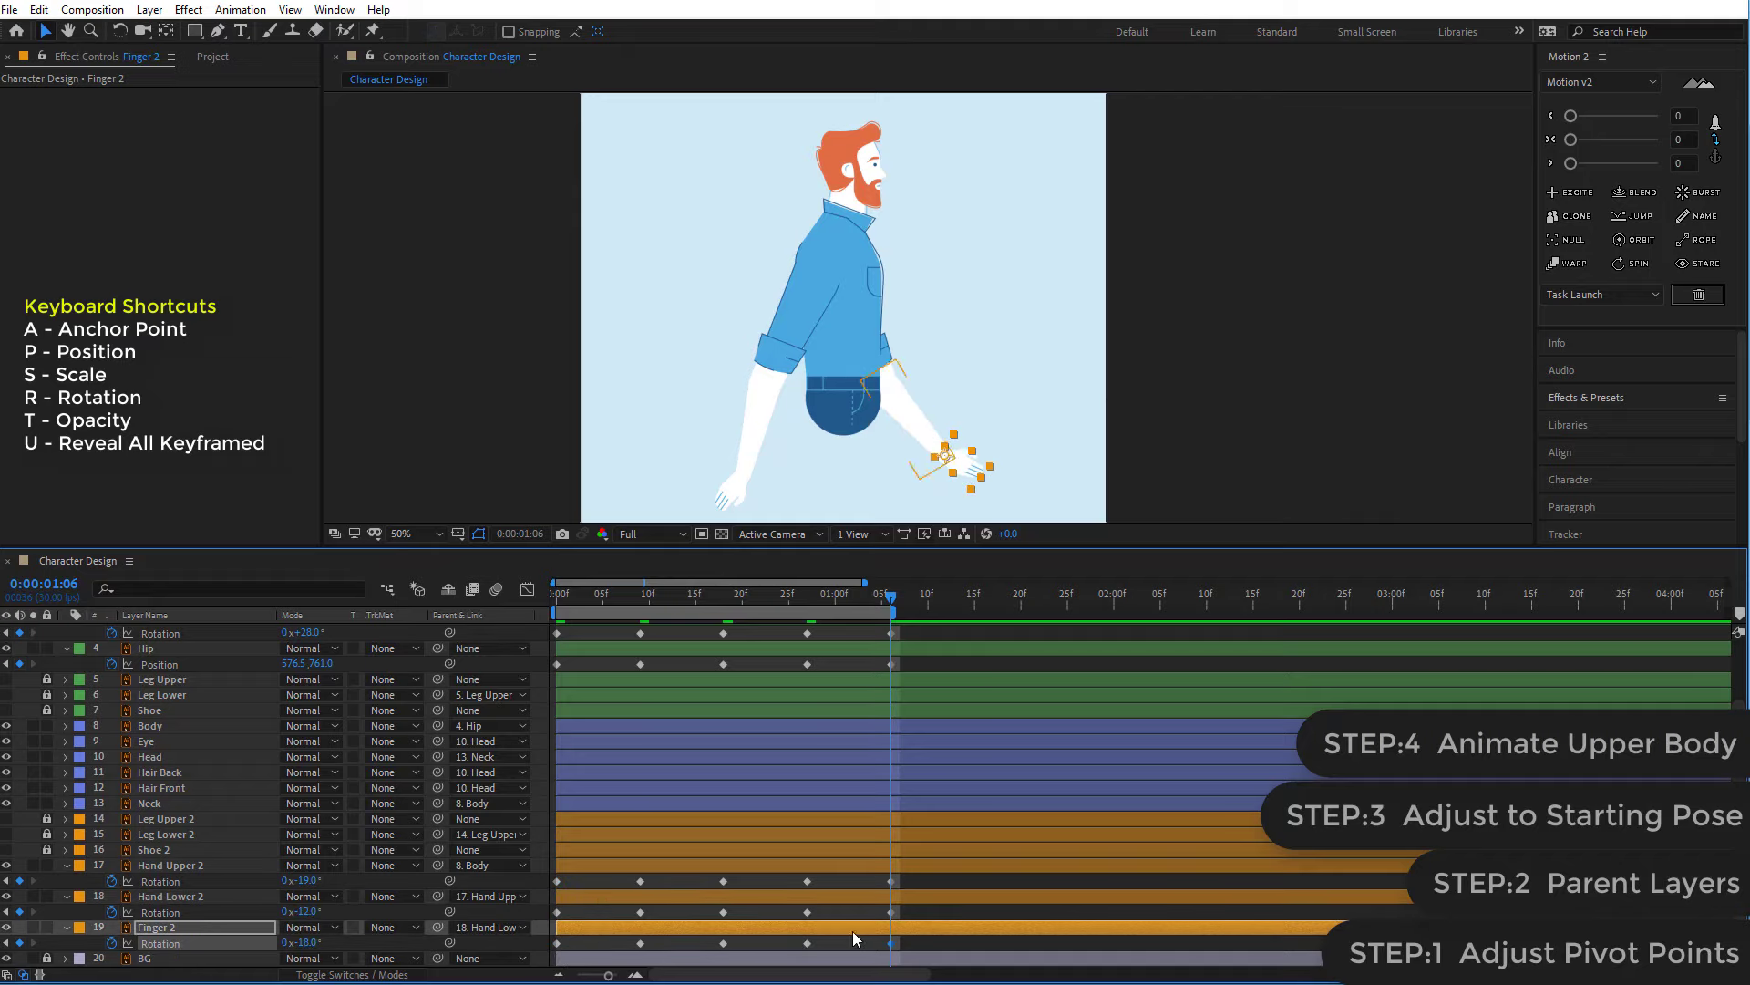
- Preview both arms swinging in a loop
{"action": "left_click", "coordinate": [849, 841]}
{"action": "key", "text": "space"}
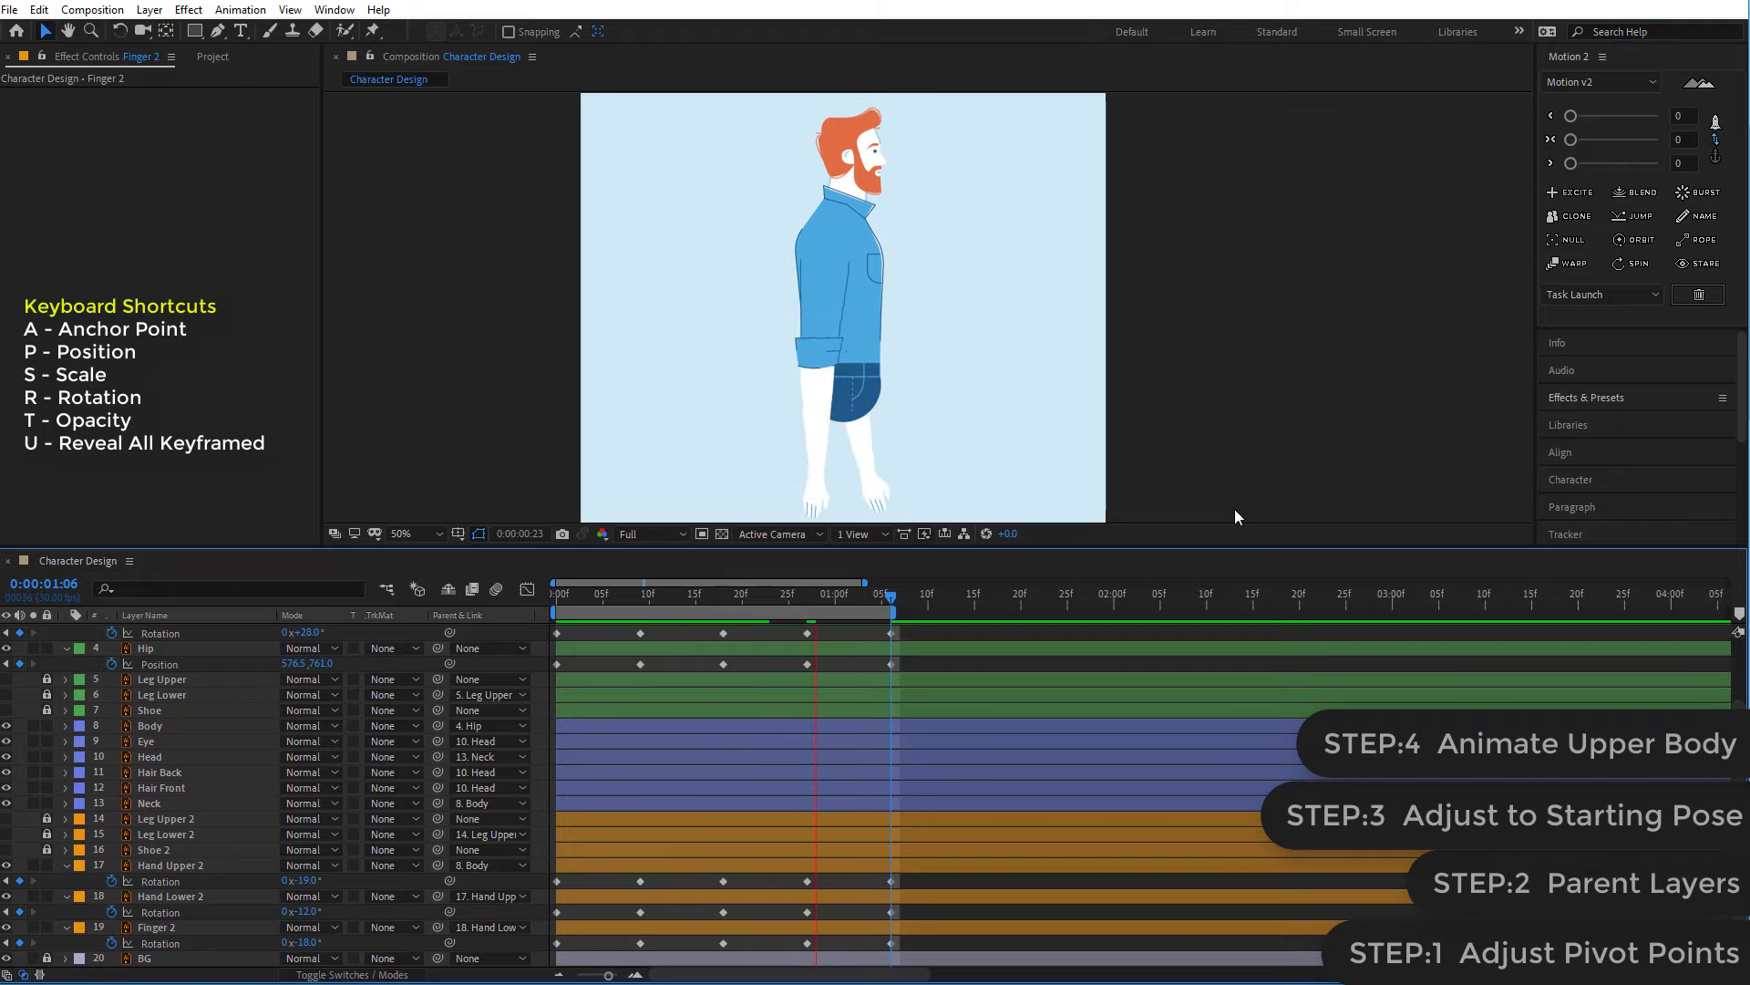
{"action": "key", "text": "Home"}
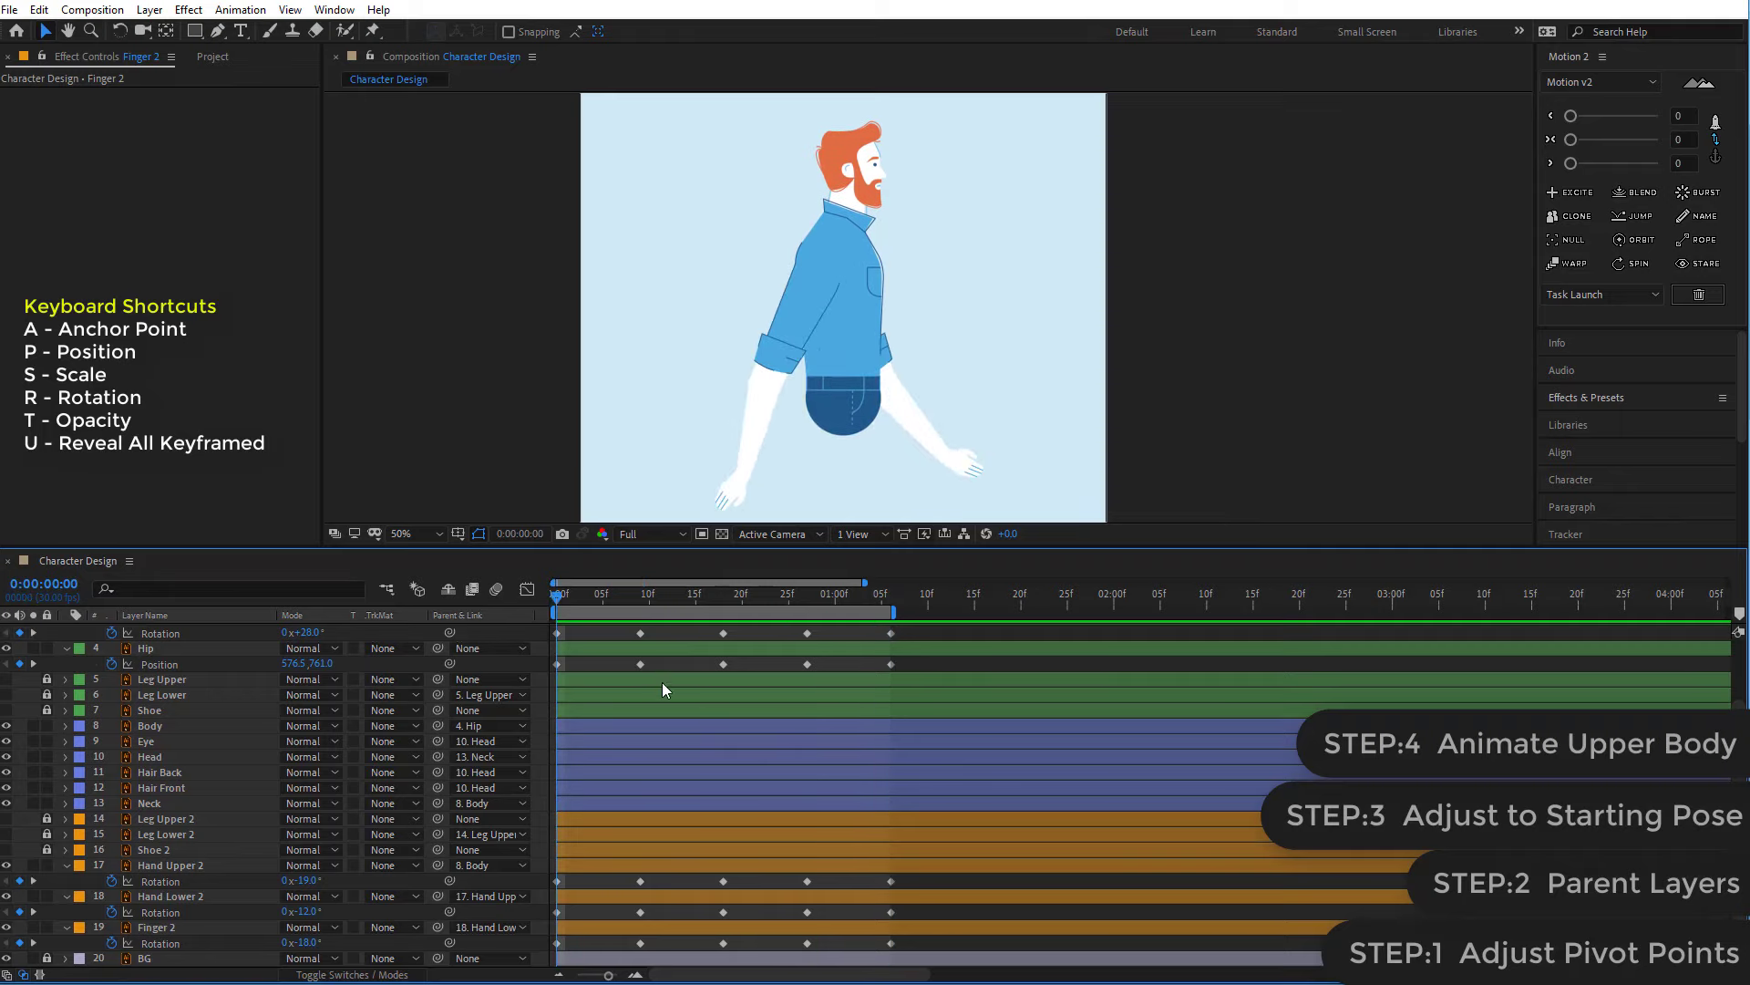
{"action": "scroll", "coordinate": [652, 666], "scroll_direction": "up", "scroll_amount": 3}
- Apply Easy Ease to the upper-body keyframes at frame 0
{"action": "left_click", "coordinate": [587, 645]}
{"action": "left_click_drag", "start_coordinate": [587, 644], "coordinate": [558, 967]}
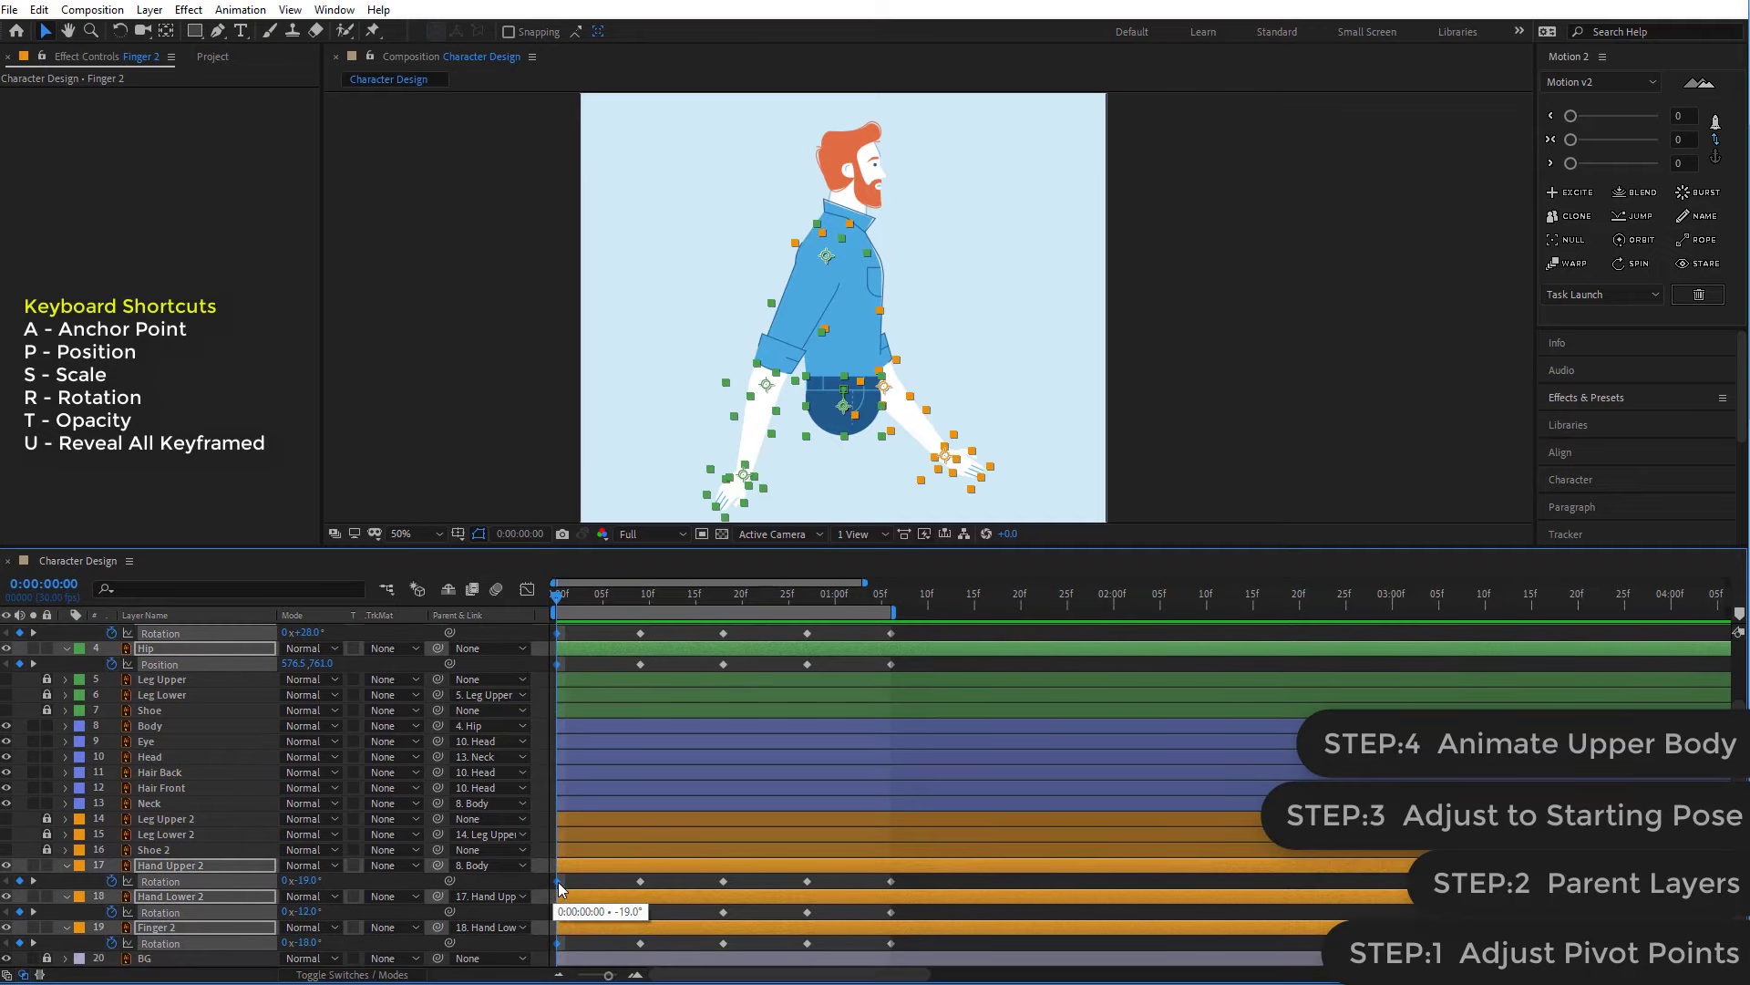
{"action": "right_click", "coordinate": [557, 882]}
{"action": "mouse_move", "coordinate": [656, 868]}
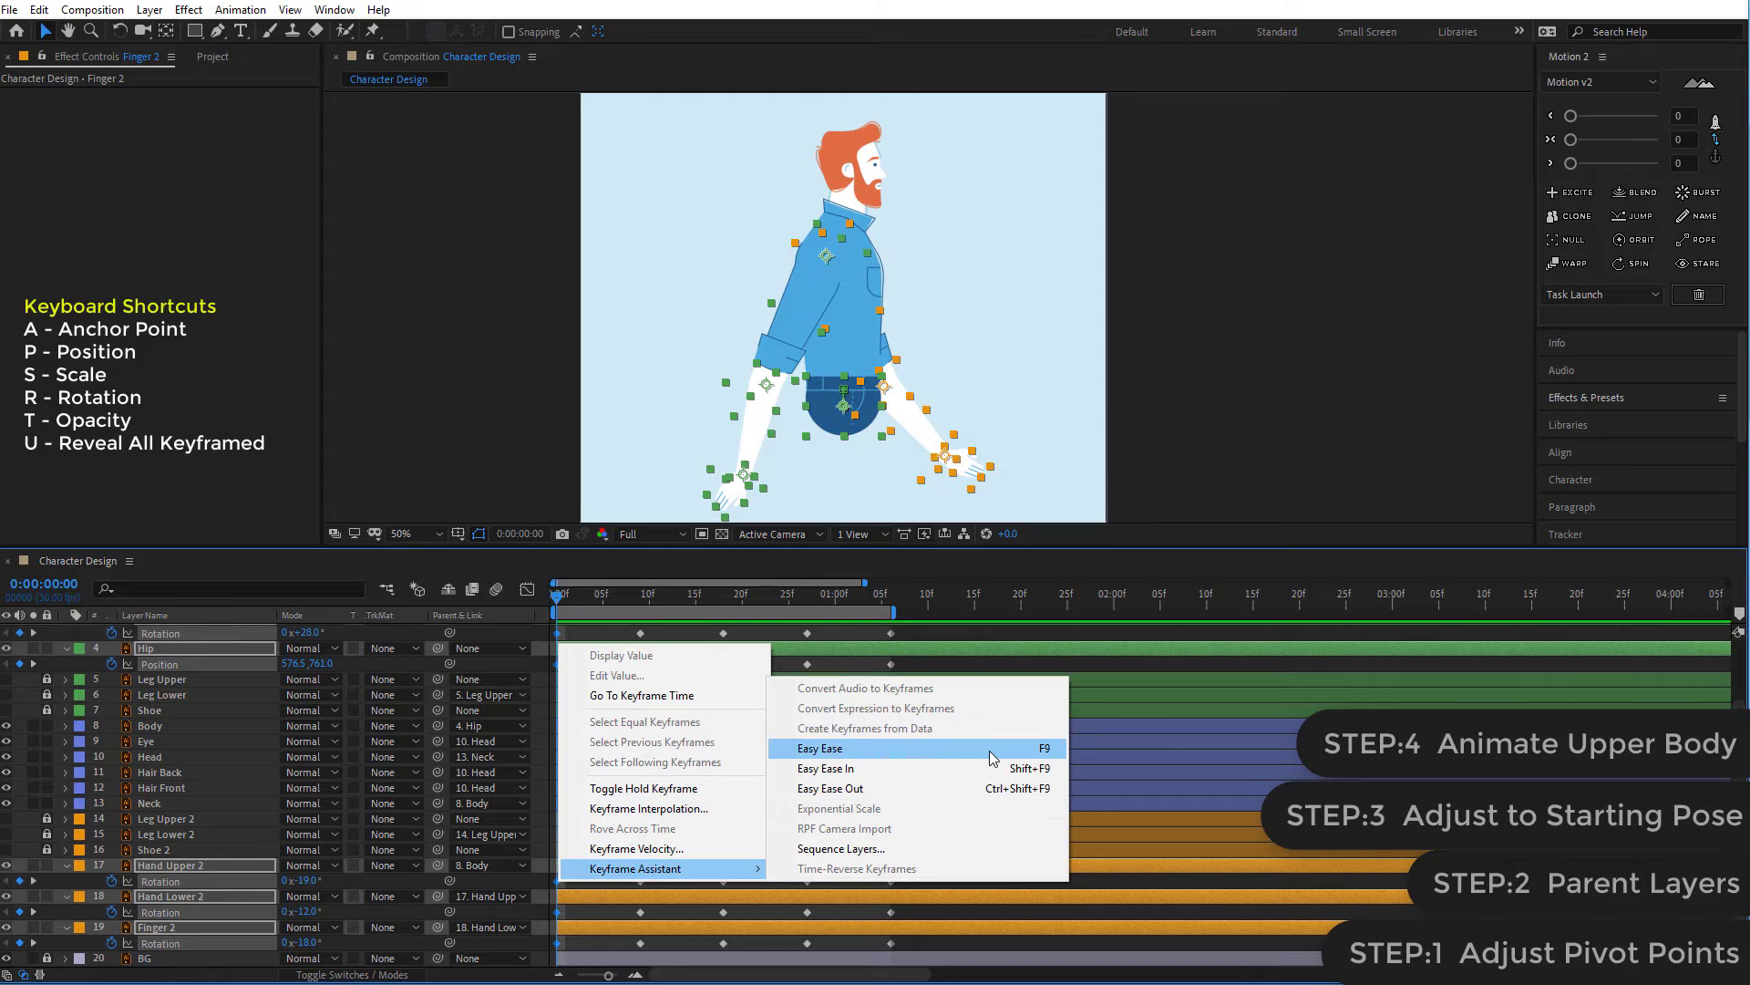
{"action": "left_click", "coordinate": [992, 750]}
- Scrub to check the pose, then apply Easy Ease to the 18f keyframes
{"action": "scroll", "coordinate": [943, 699], "scroll_direction": "up", "scroll_amount": 3}
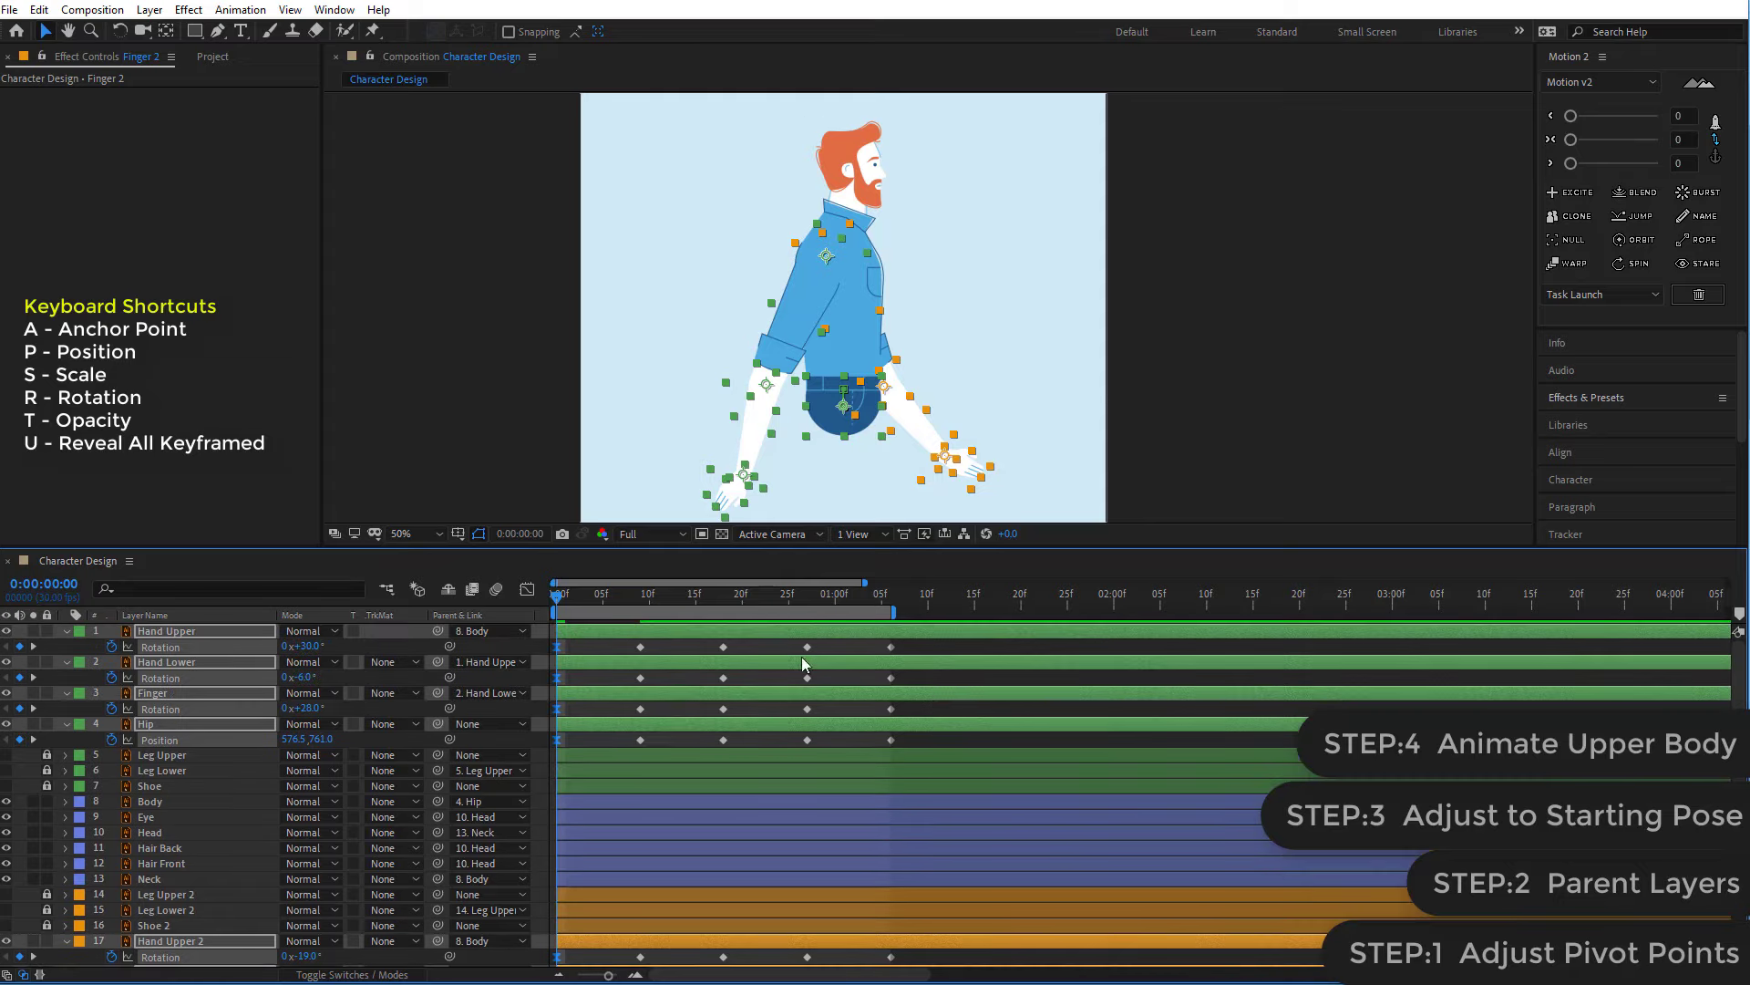
{"action": "left_click", "coordinate": [620, 643]}
{"action": "left_click_drag", "start_coordinate": [561, 601], "coordinate": [602, 601]}
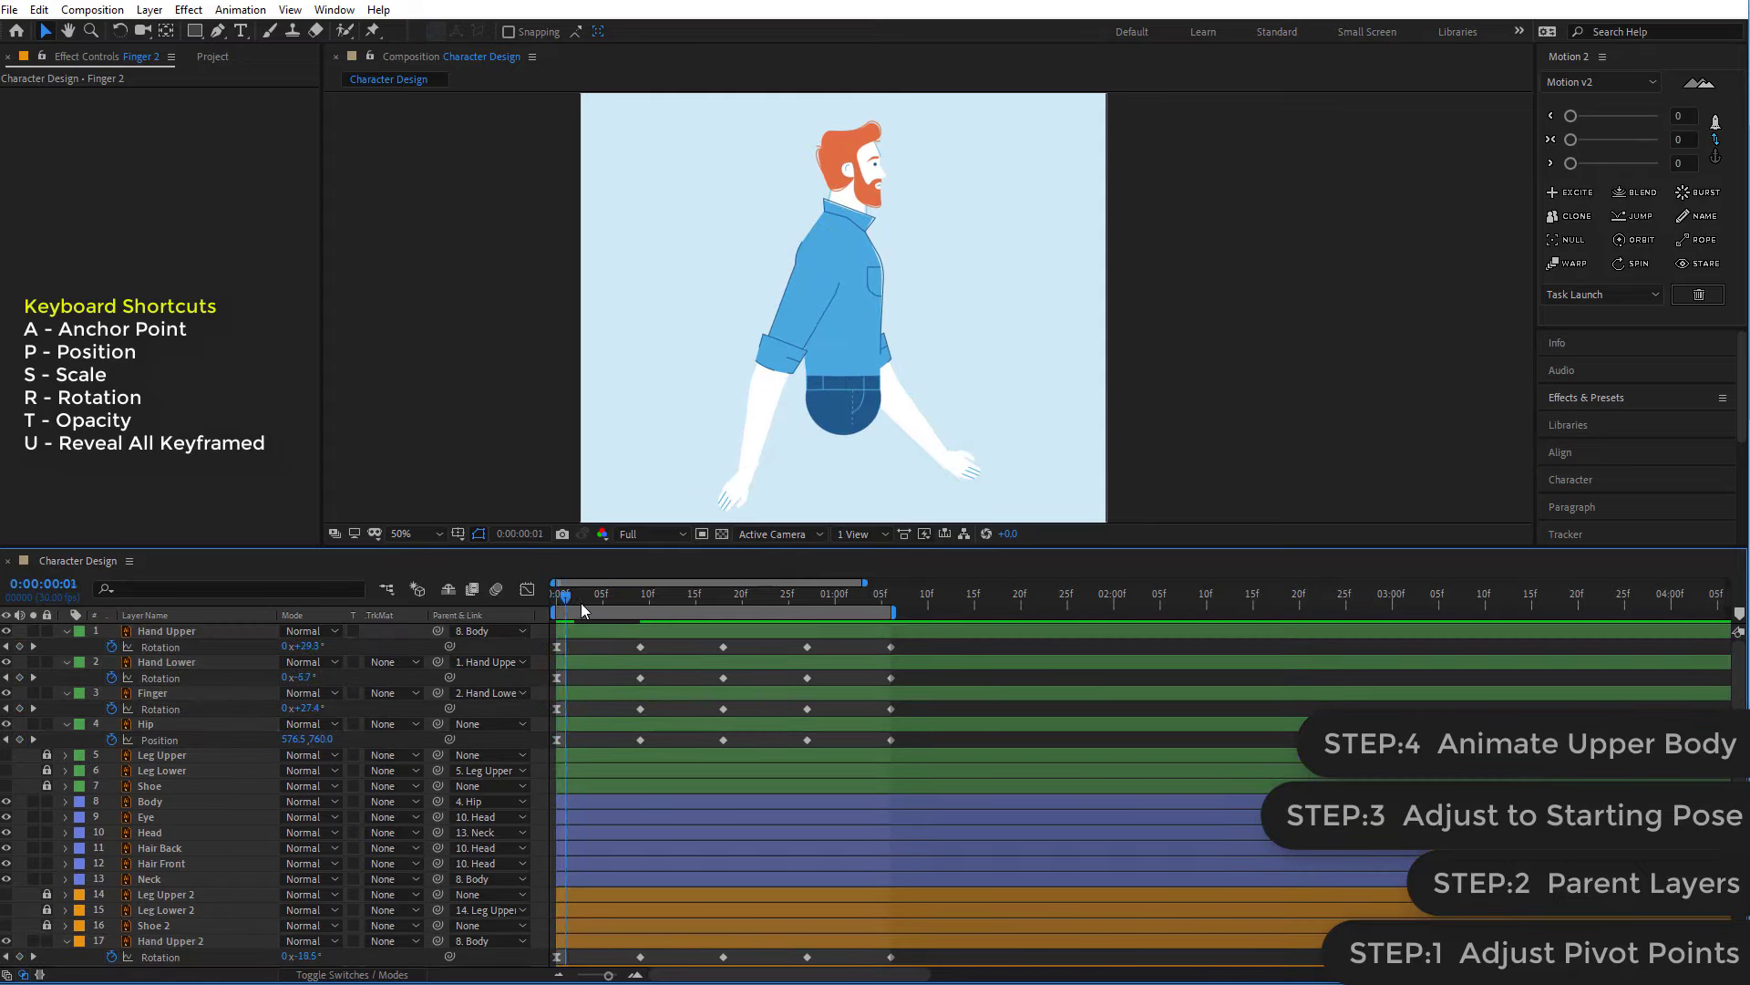
{"action": "key", "text": "k"}
{"action": "key", "text": "k"}
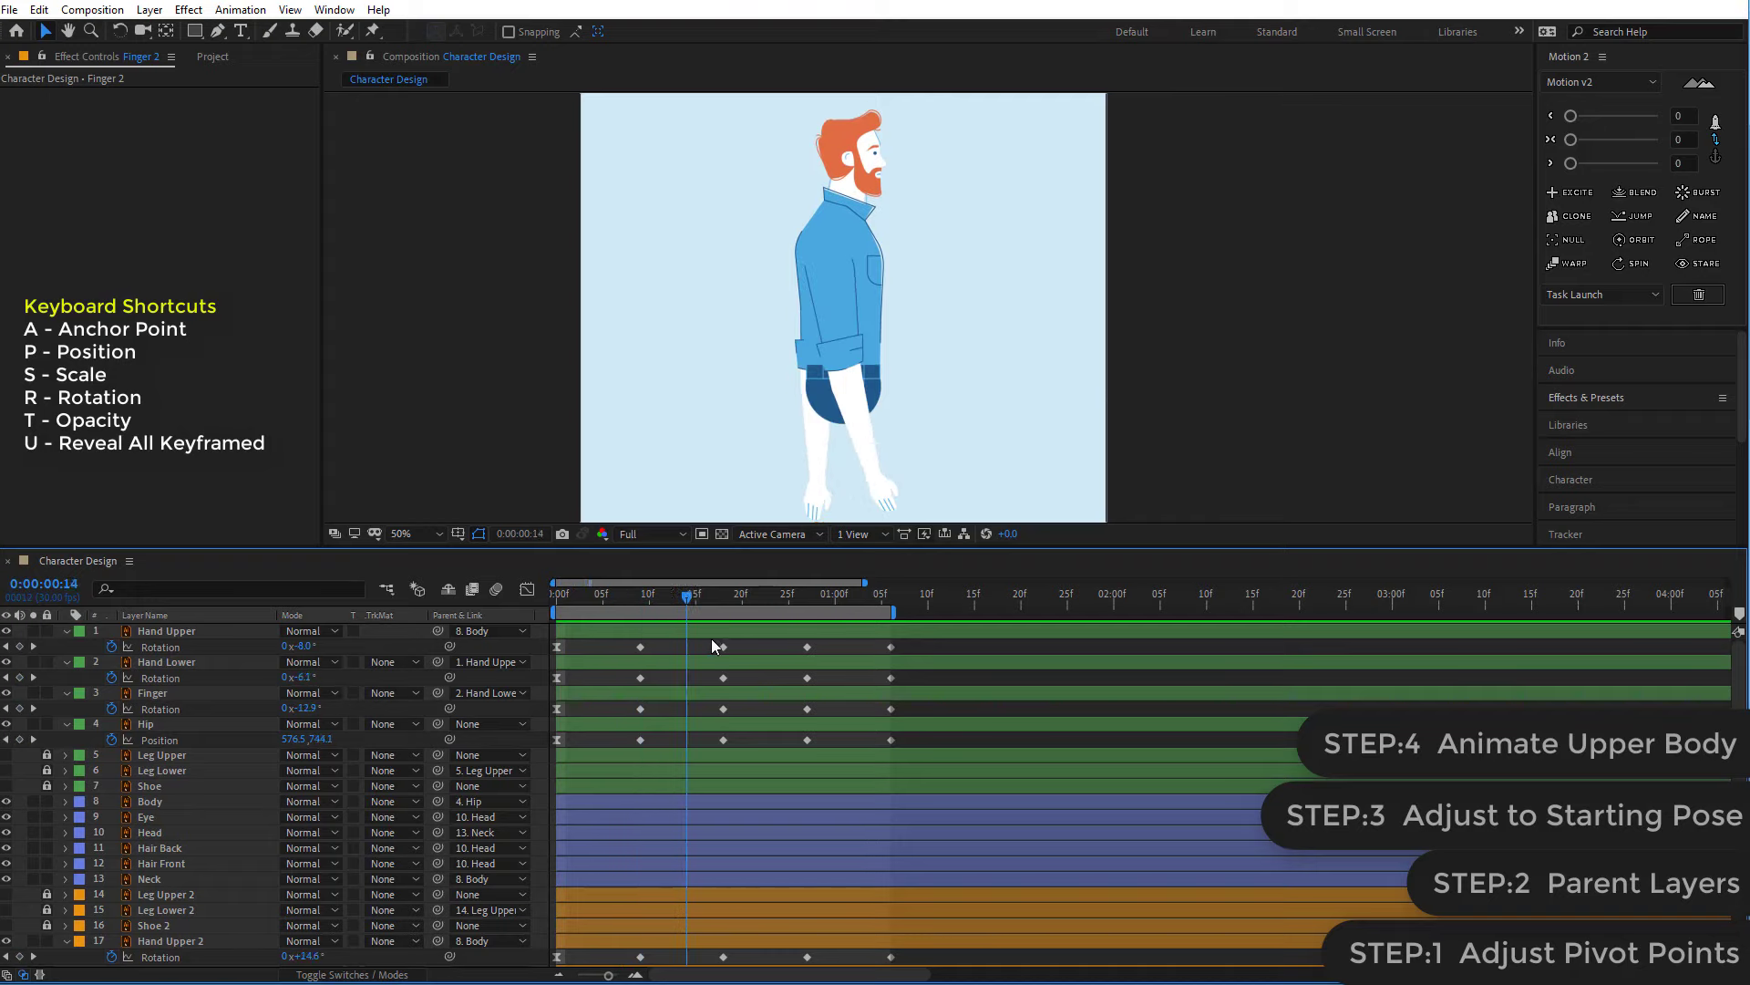
{"action": "left_click_drag", "start_coordinate": [750, 639], "coordinate": [654, 966]}
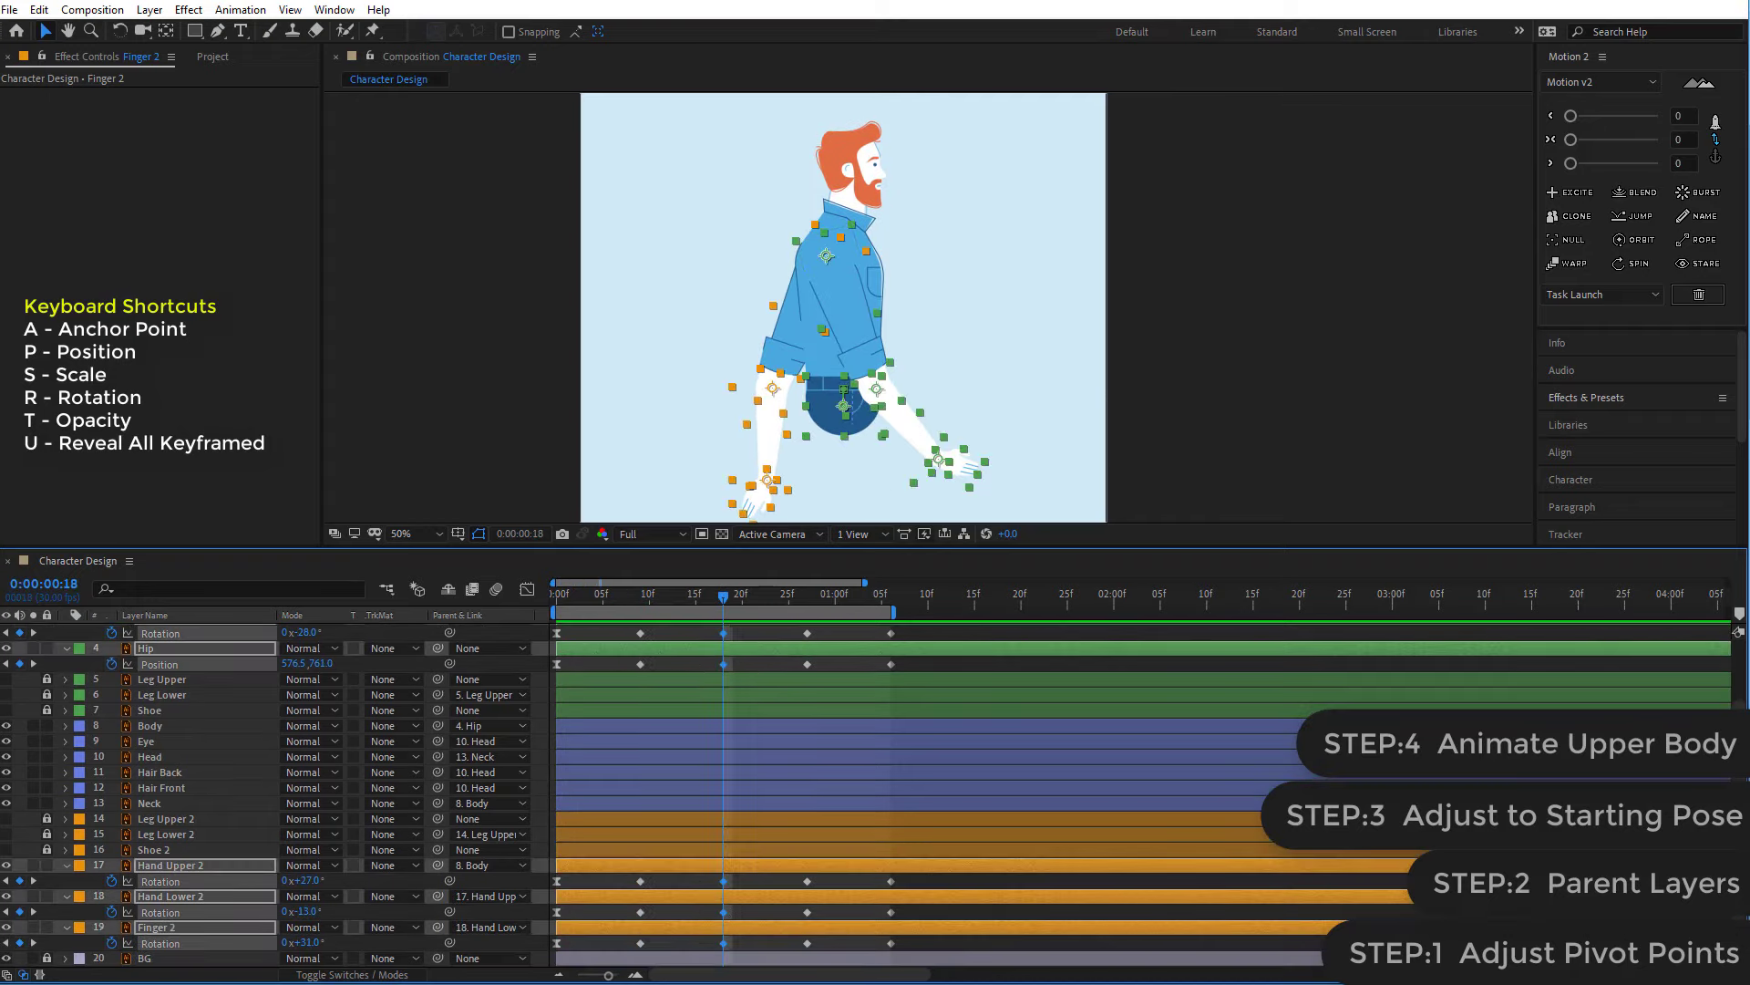
{"action": "right_click", "coordinate": [724, 879]}
{"action": "mouse_move", "coordinate": [820, 863]}
{"action": "left_click", "coordinate": [1156, 745]}
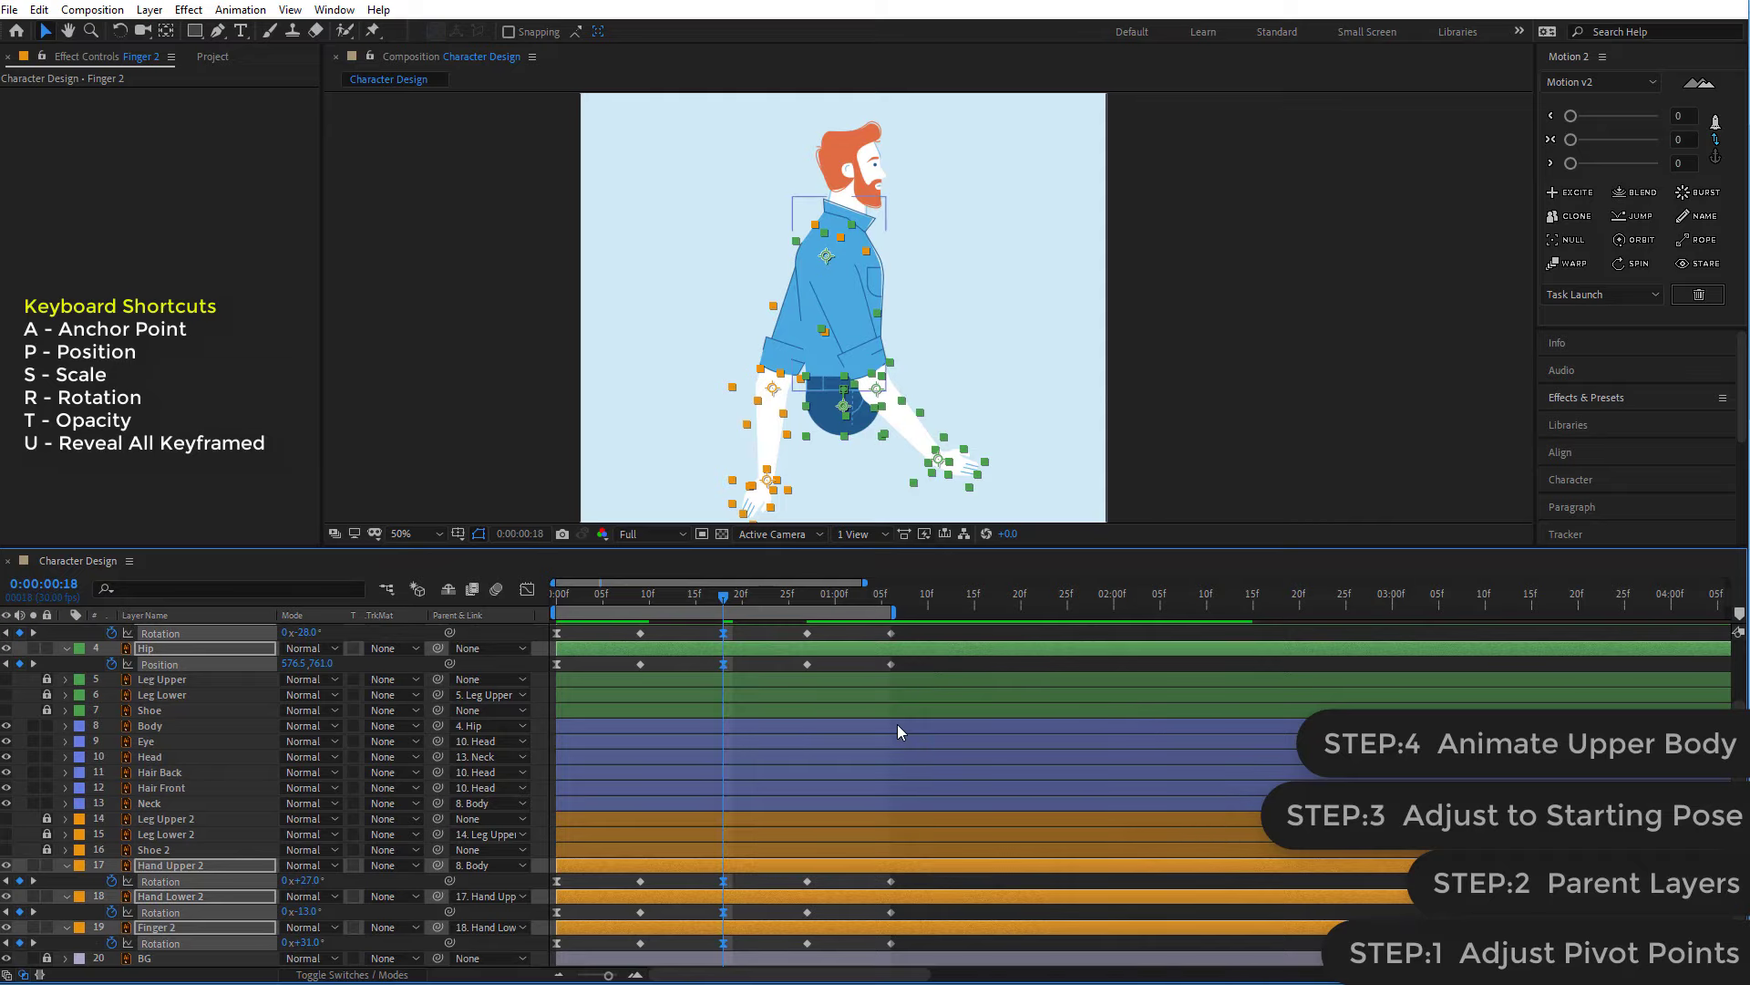
- Apply Easy Ease to the 1:05 keyframes and preview the arm swing
{"action": "scroll", "coordinate": [897, 724], "scroll_direction": "up", "scroll_amount": 3}
{"action": "left_click_drag", "start_coordinate": [908, 654], "coordinate": [895, 949]}
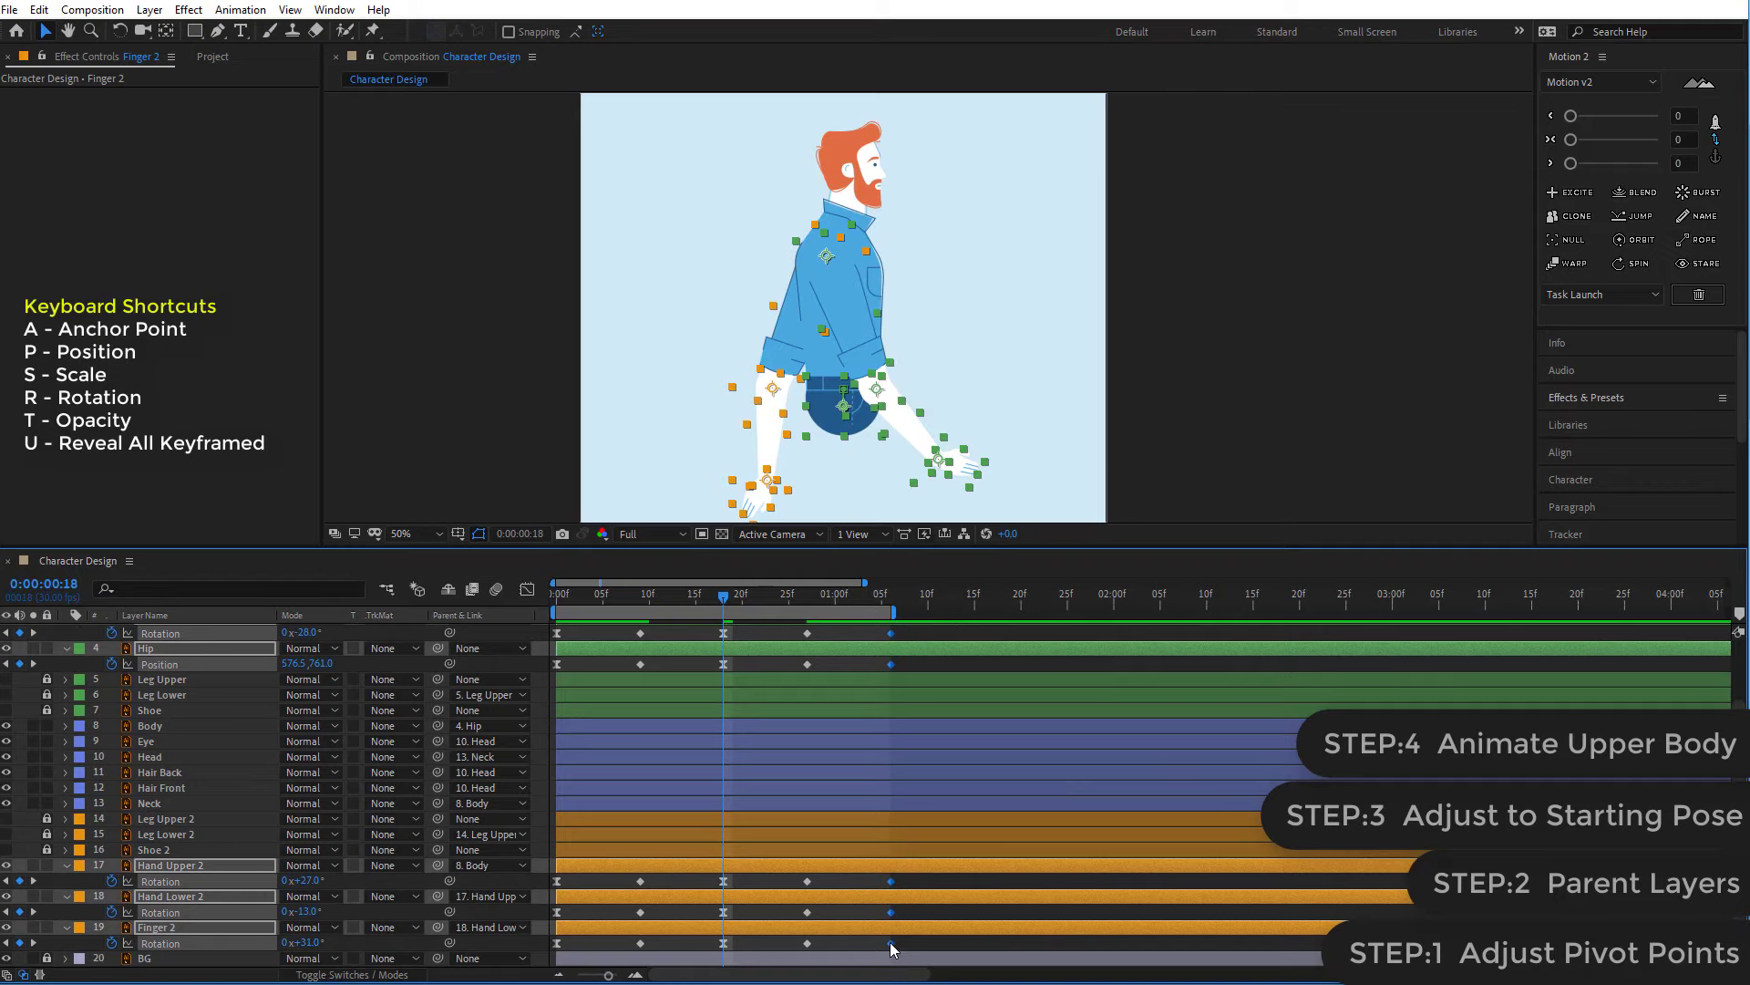
{"action": "right_click", "coordinate": [893, 947]}
{"action": "mouse_move", "coordinate": [958, 926]}
{"action": "left_click", "coordinate": [1151, 809]}
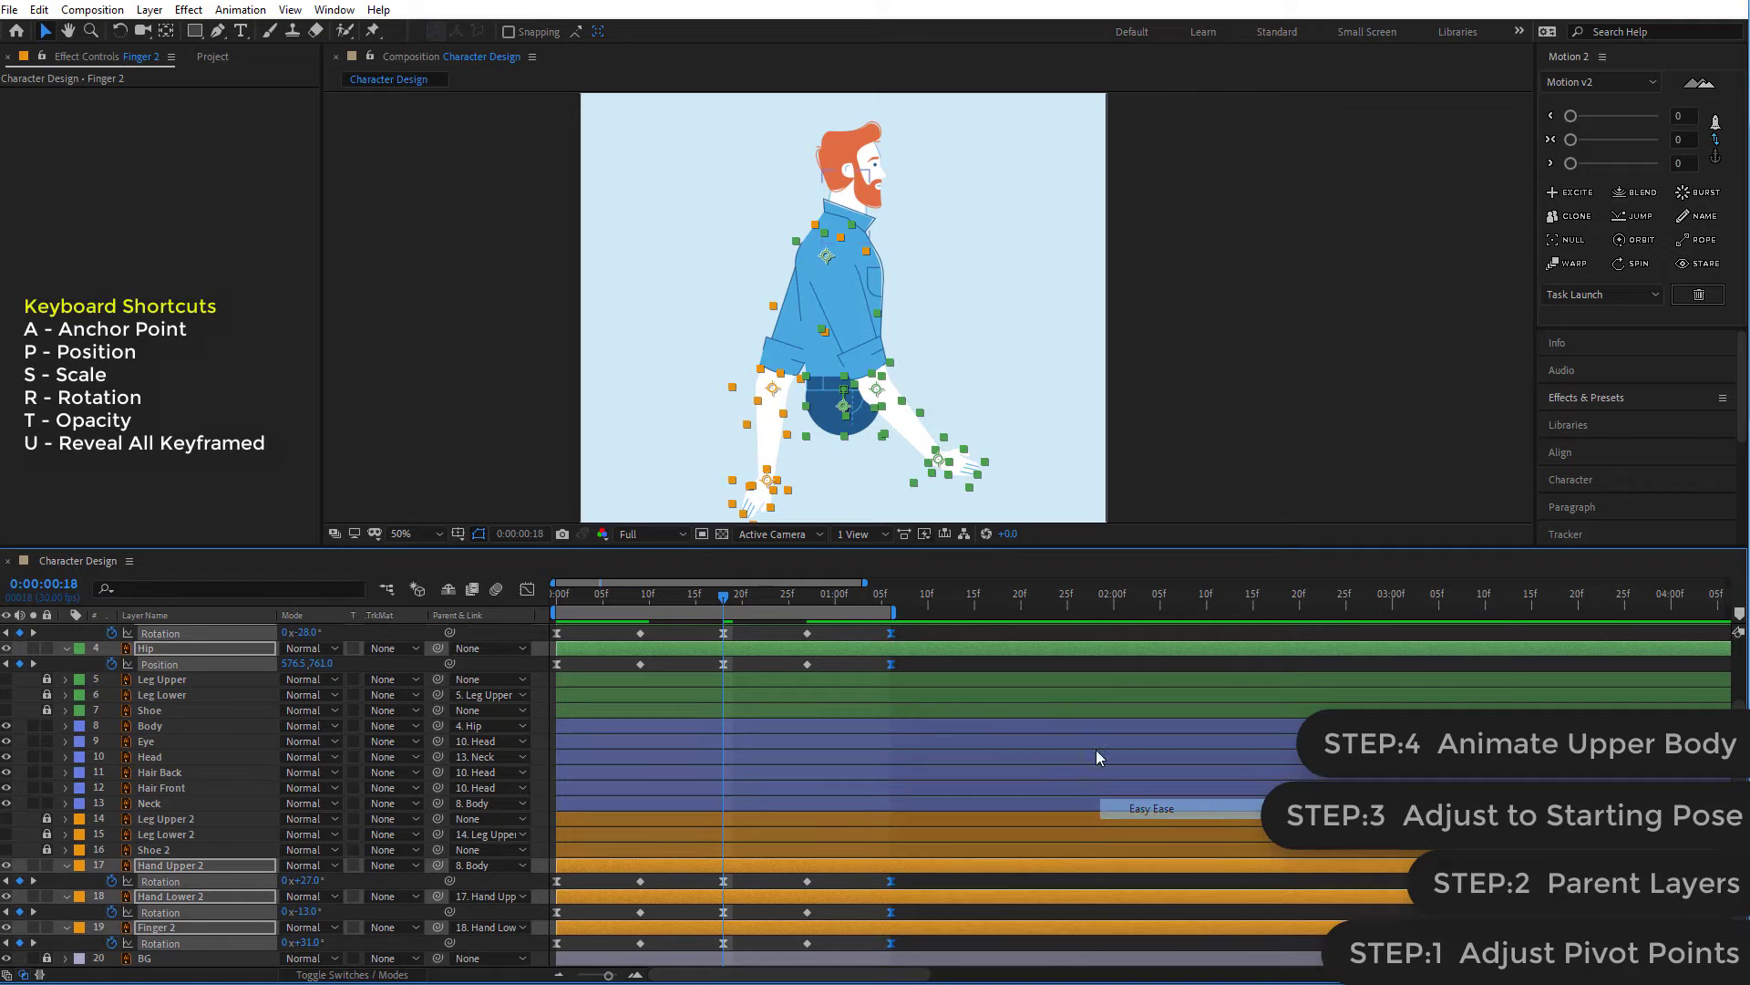
{"action": "left_click", "coordinate": [1235, 482]}
{"action": "key", "text": "space"}
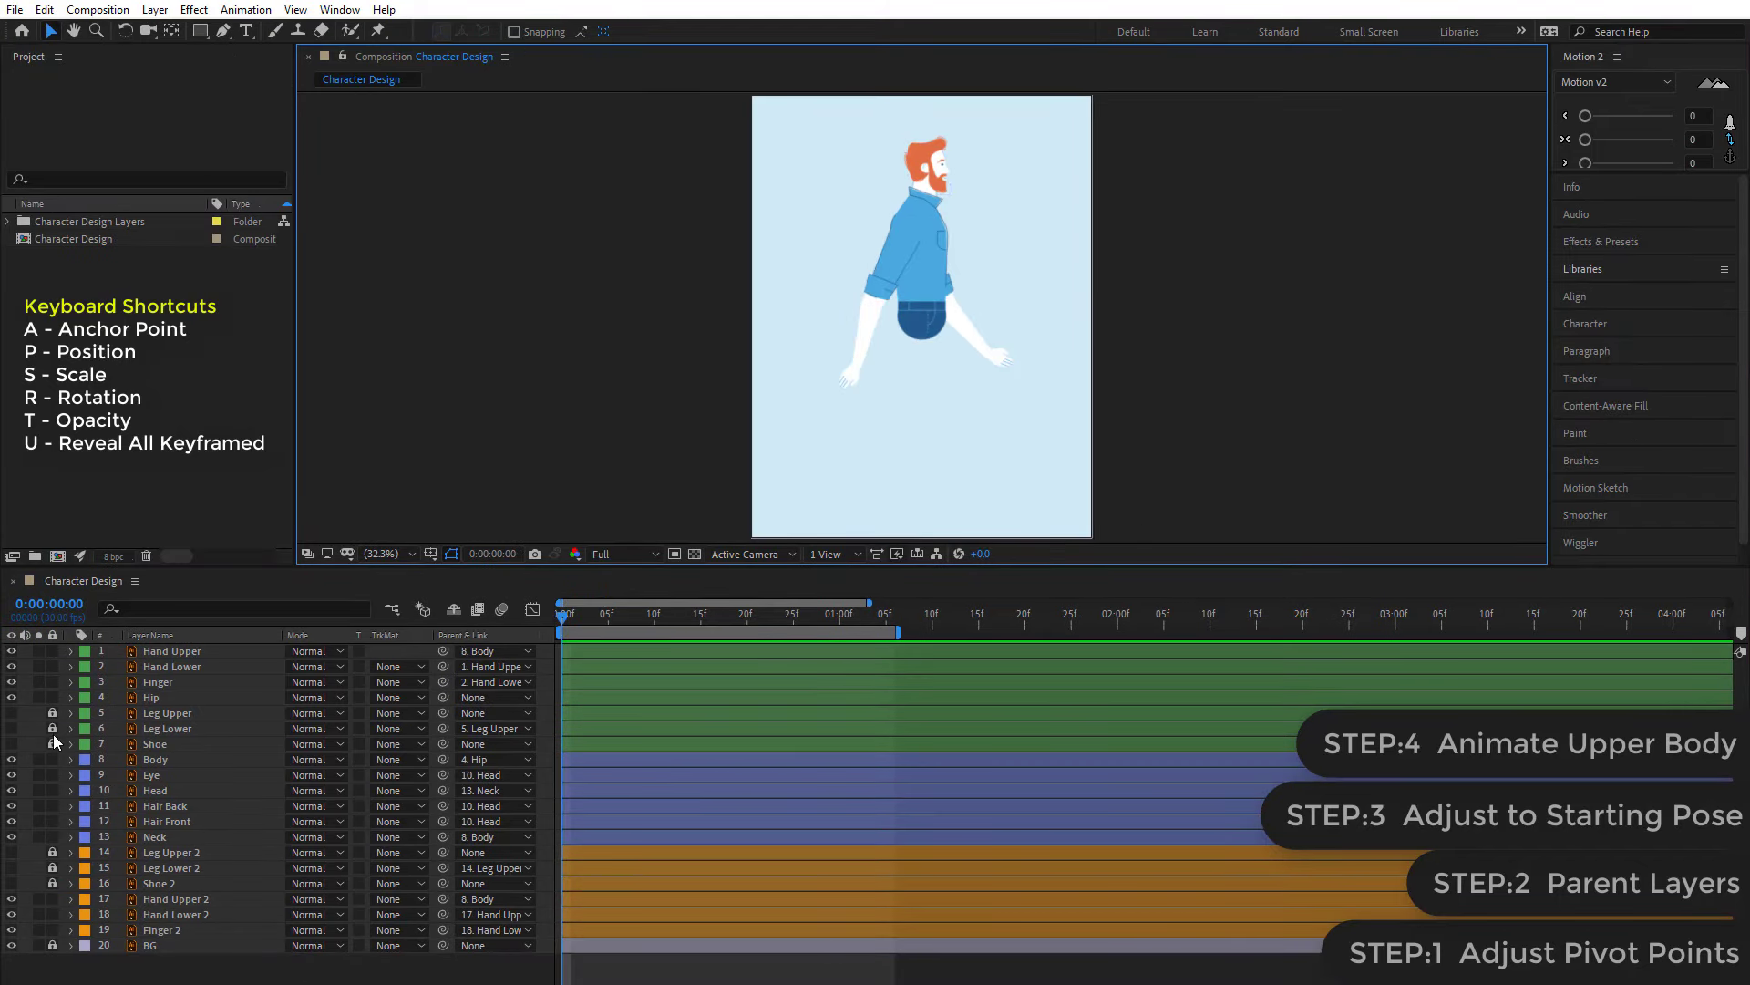
- Make the Shoe and Shoe 2 layers visible and unlocked
{"action": "left_click", "coordinate": [11, 744]}
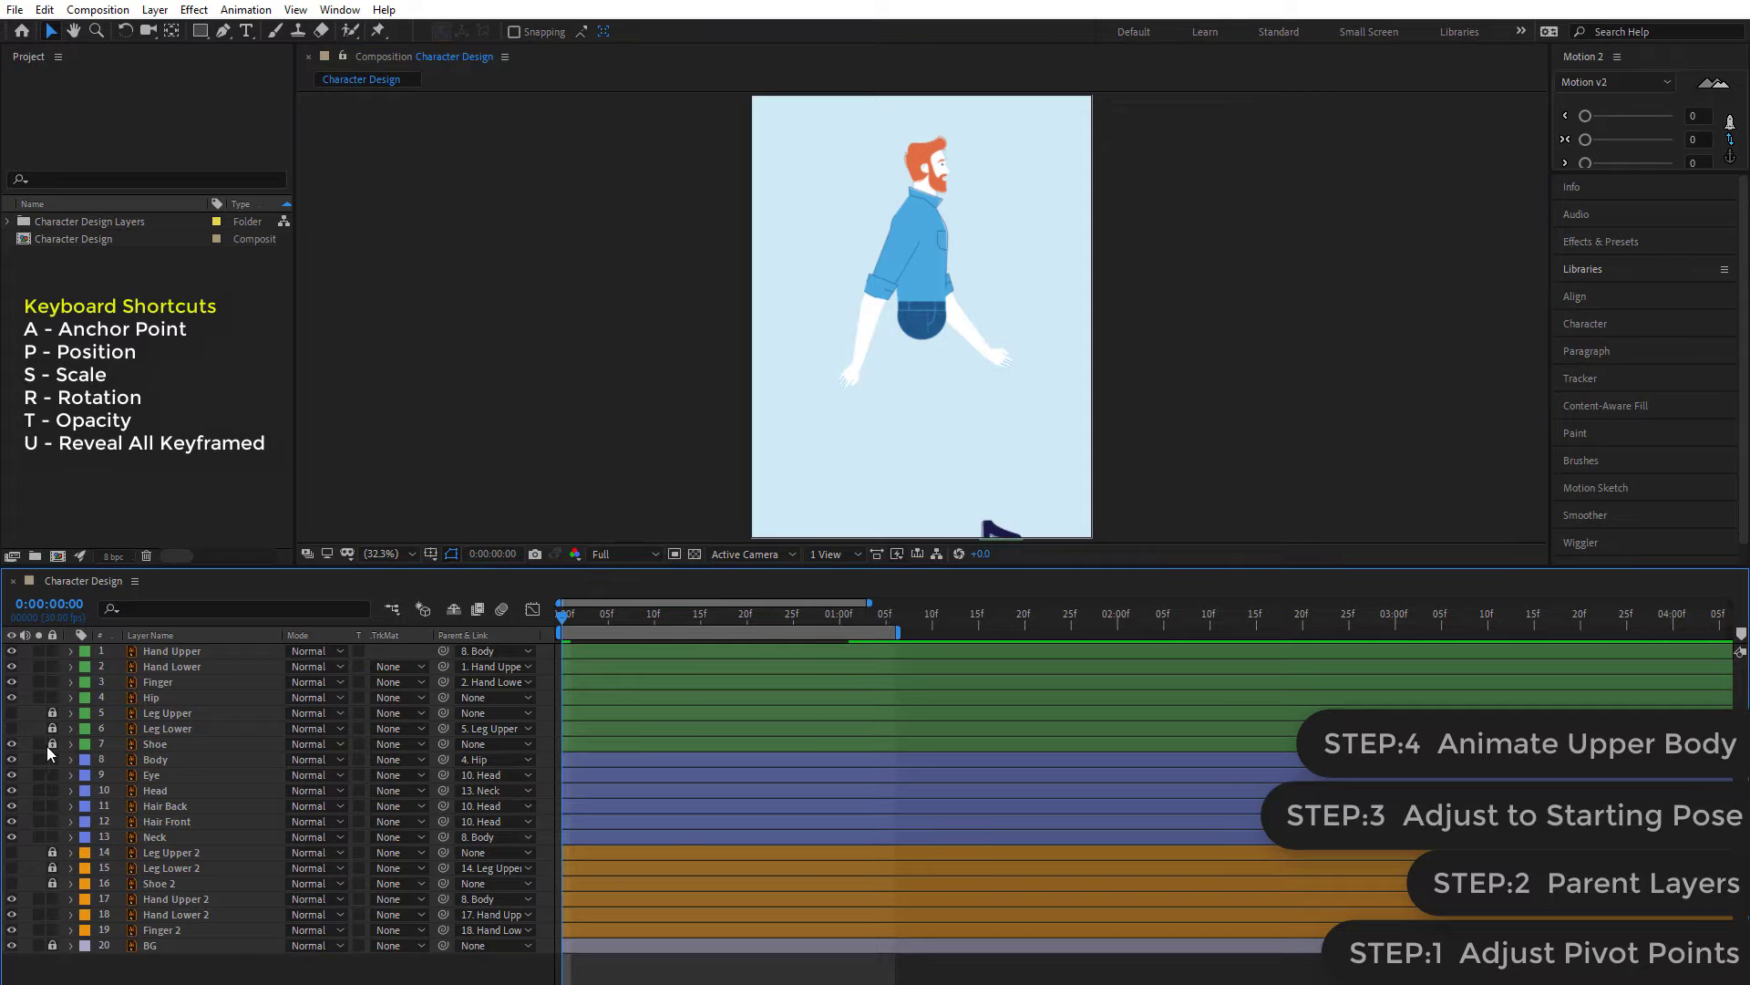
{"action": "left_click", "coordinate": [52, 744]}
{"action": "left_click", "coordinate": [11, 883]}
{"action": "left_click", "coordinate": [52, 883]}
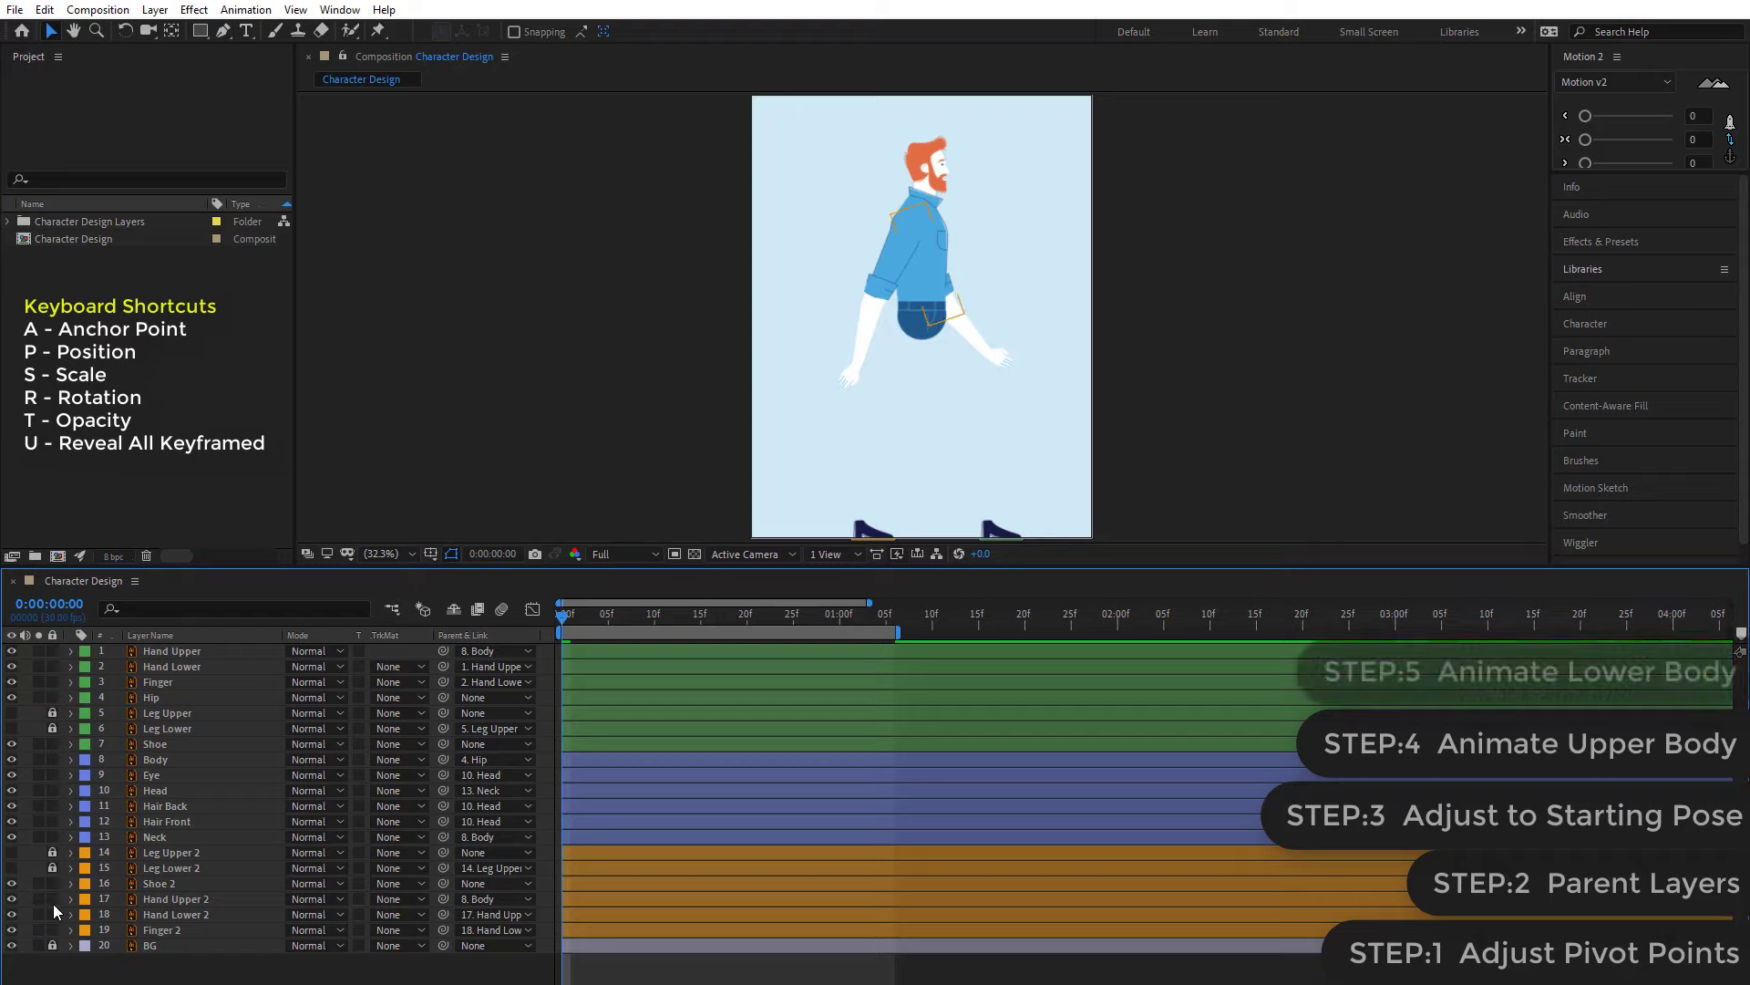
- Lock Hand Upper 2, Hand Lower 2 and Finger 2, and reveal the Hip layer's Position
{"action": "left_click_drag", "start_coordinate": [52, 899], "coordinate": [52, 930]}
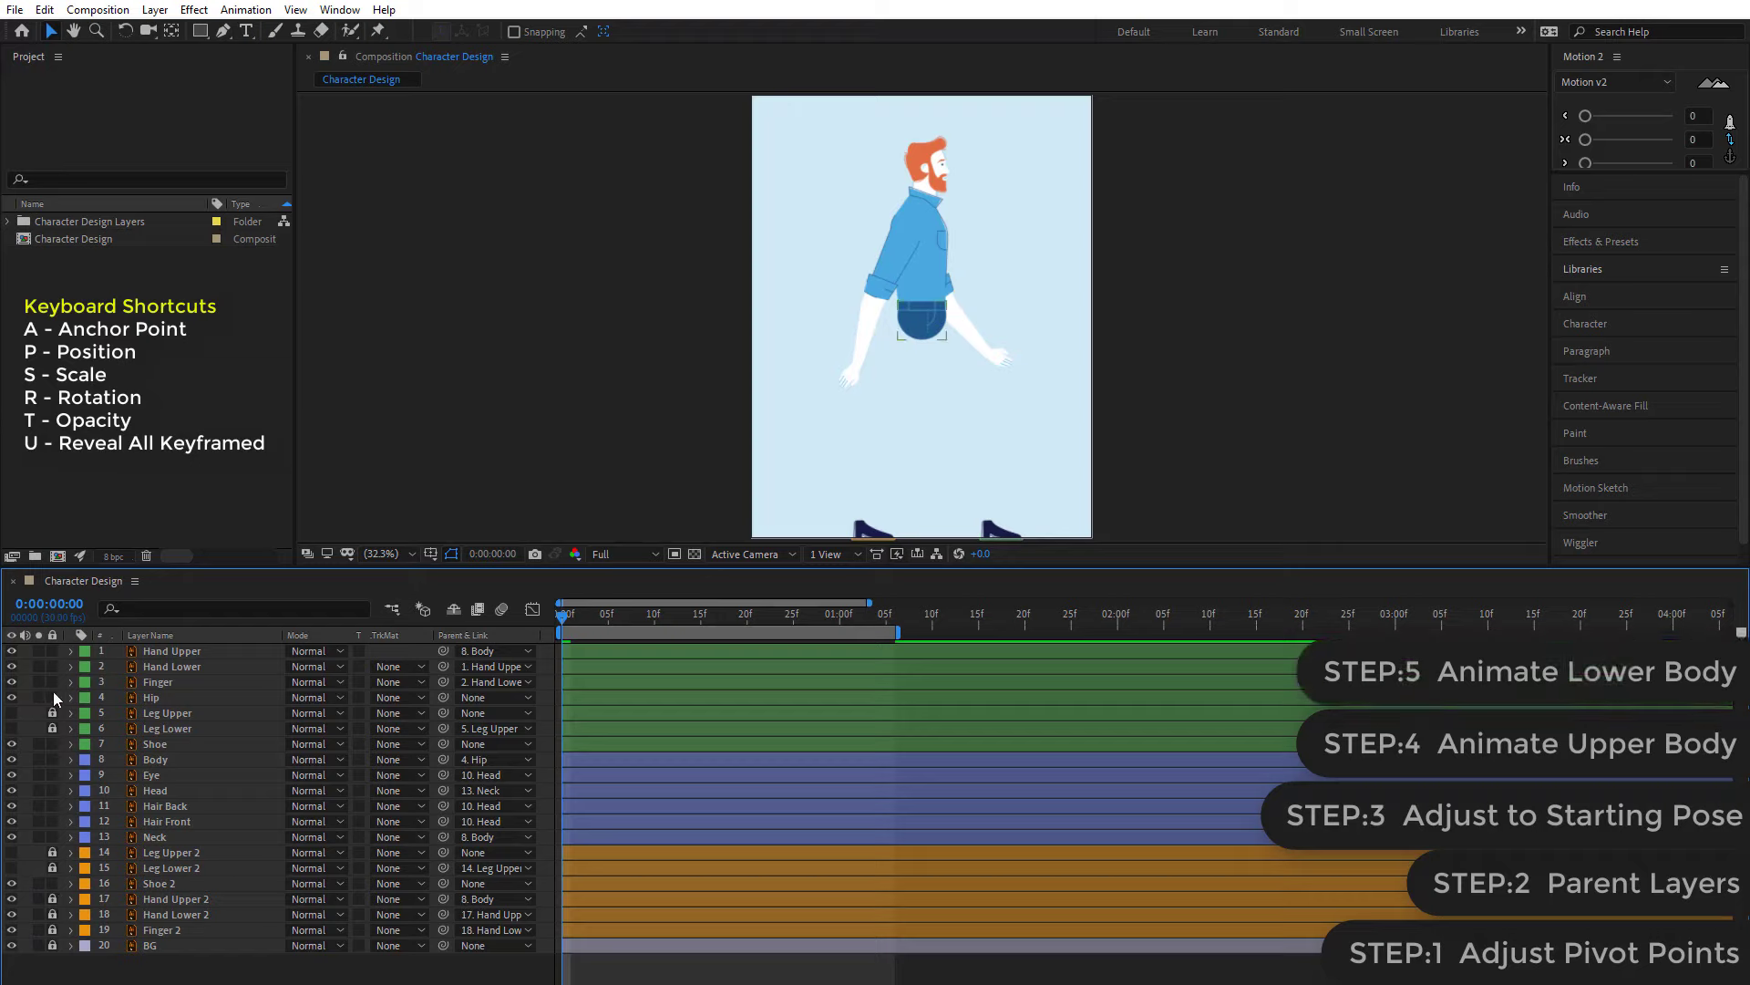
{"action": "left_click", "coordinate": [145, 698]}
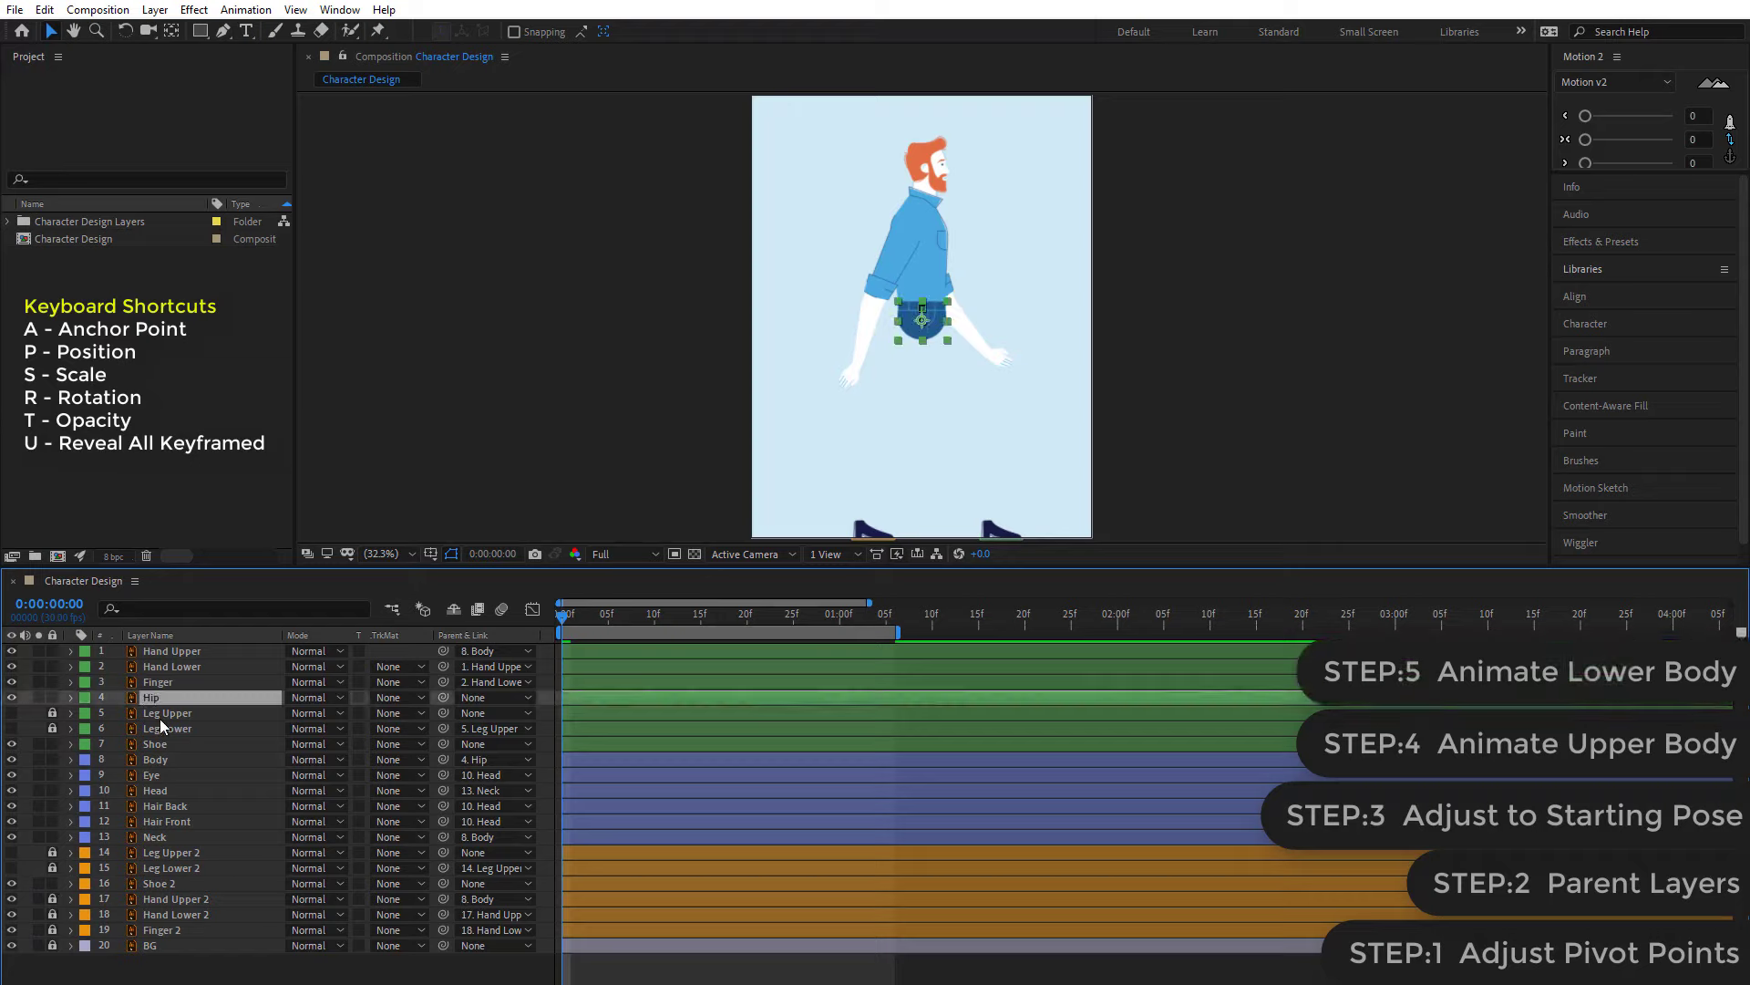
{"action": "key", "text": "p"}
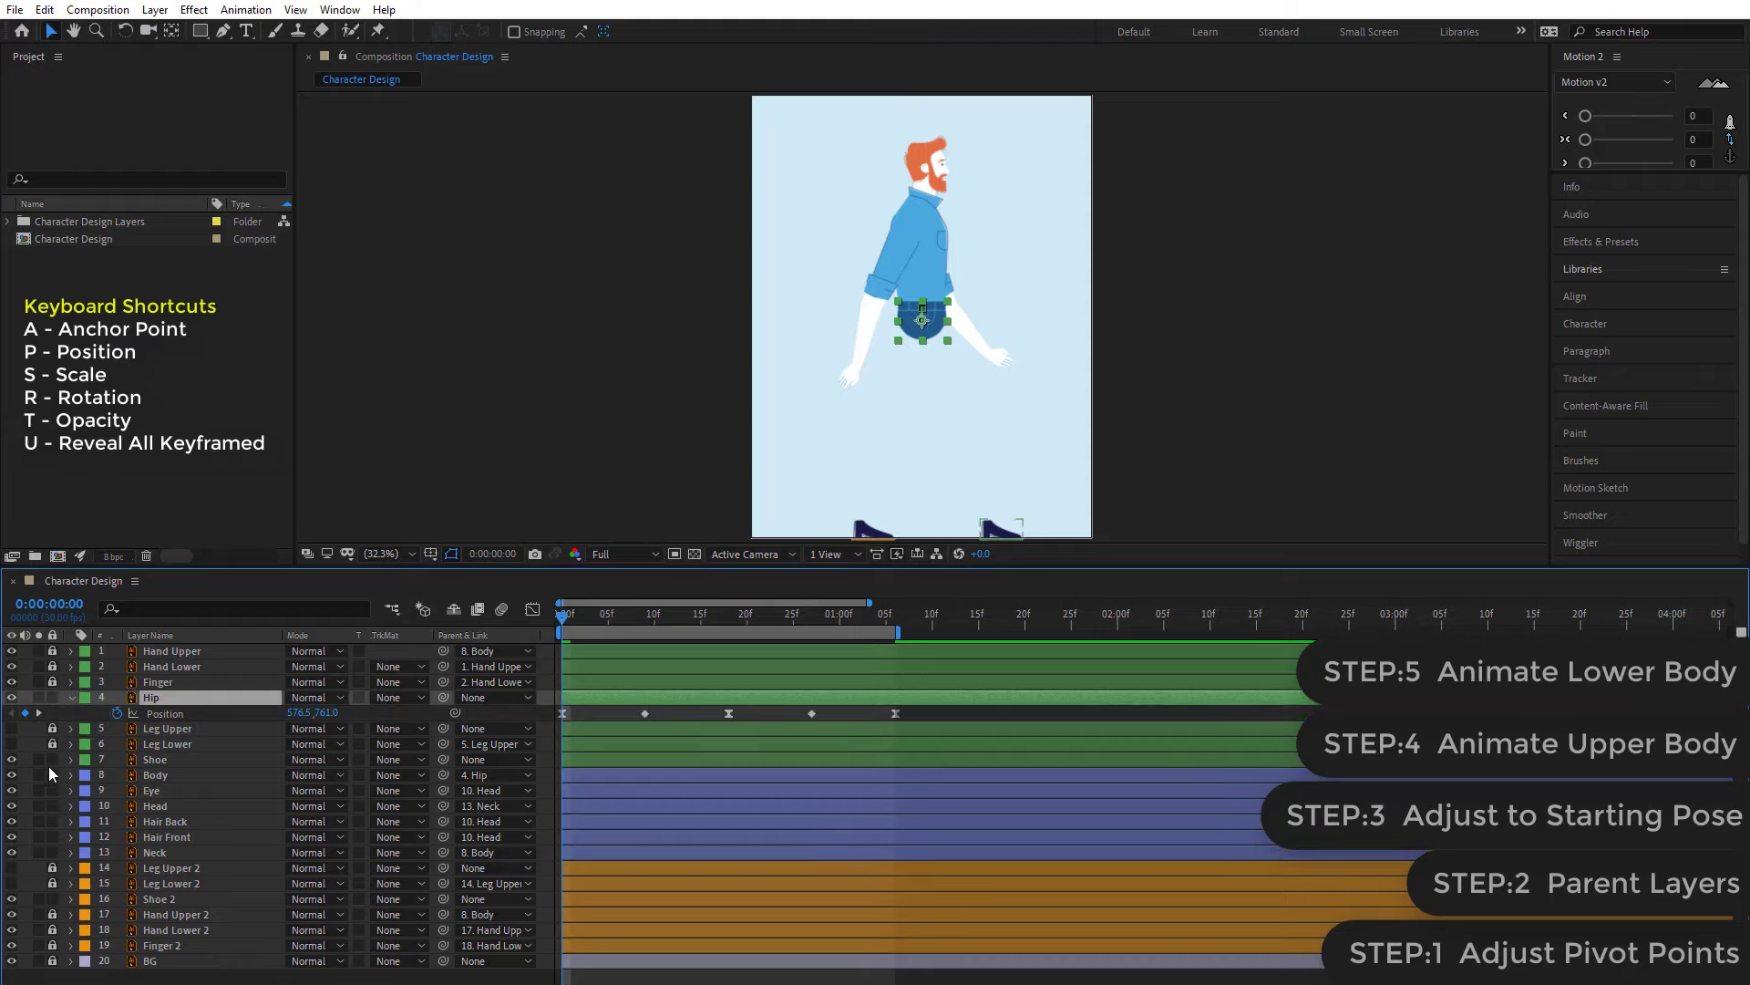
- Lock layers Hip through Head and view the two shoes at 100% zoom
{"action": "left_click_drag", "start_coordinate": [52, 699], "coordinate": [57, 813]}
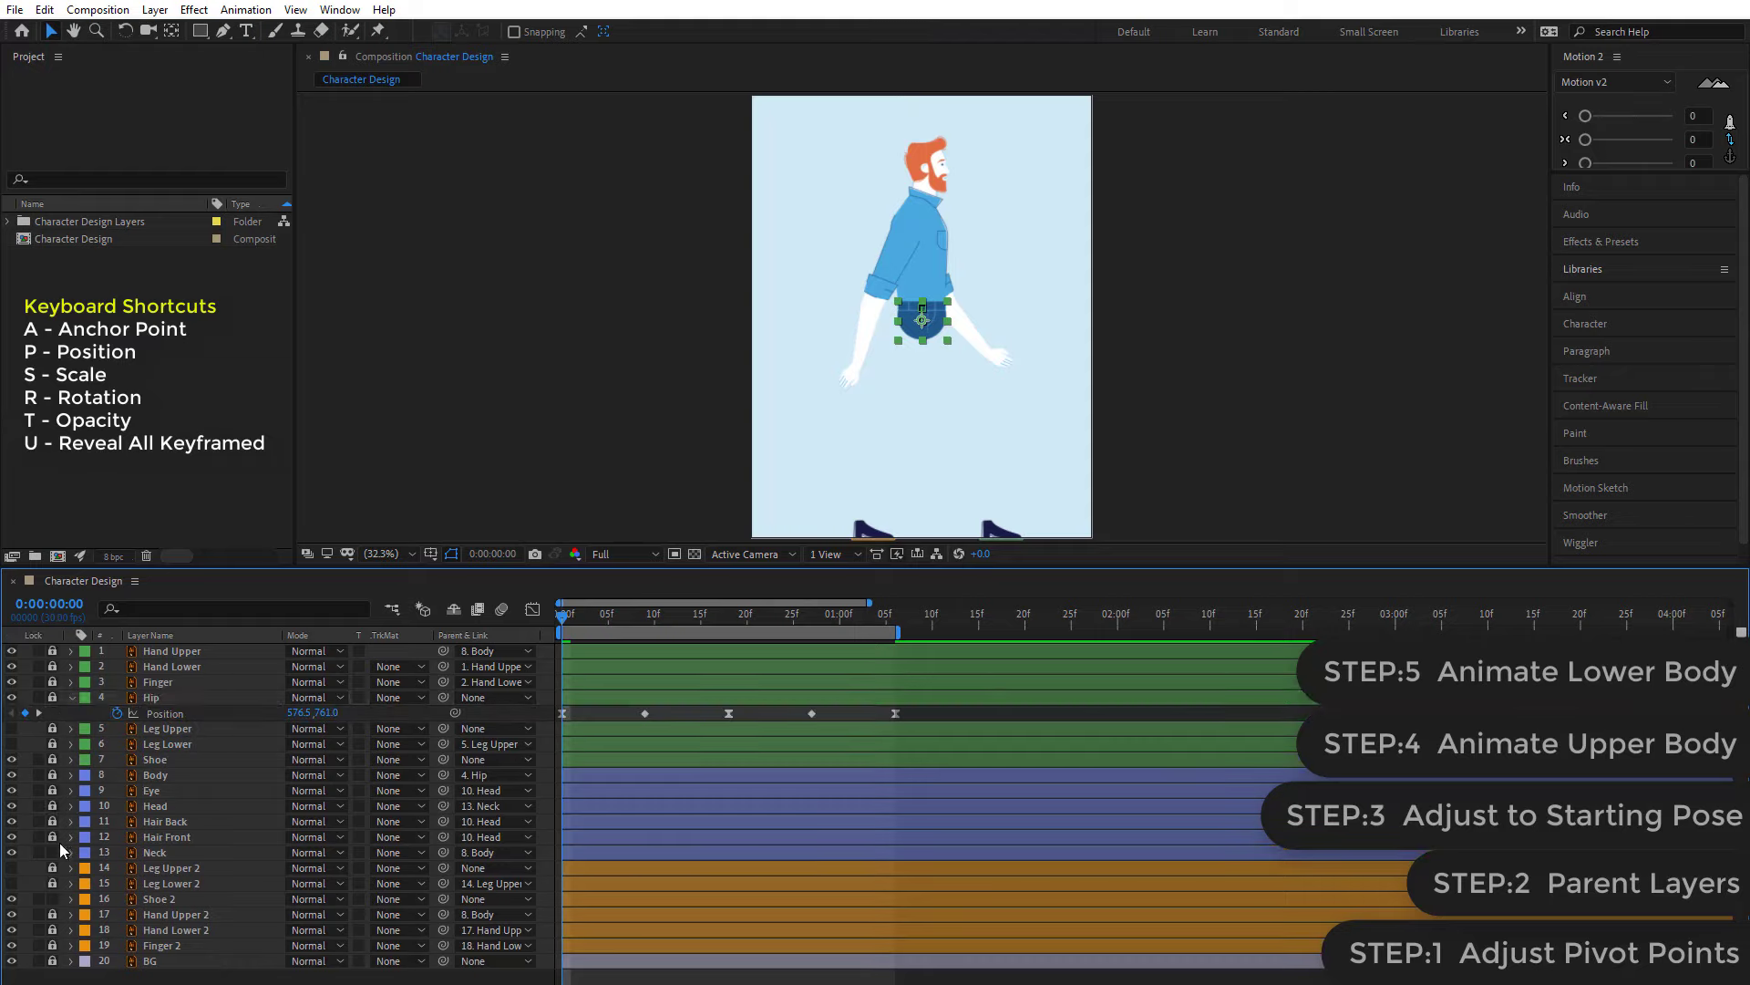
{"action": "left_click", "coordinate": [161, 899]}
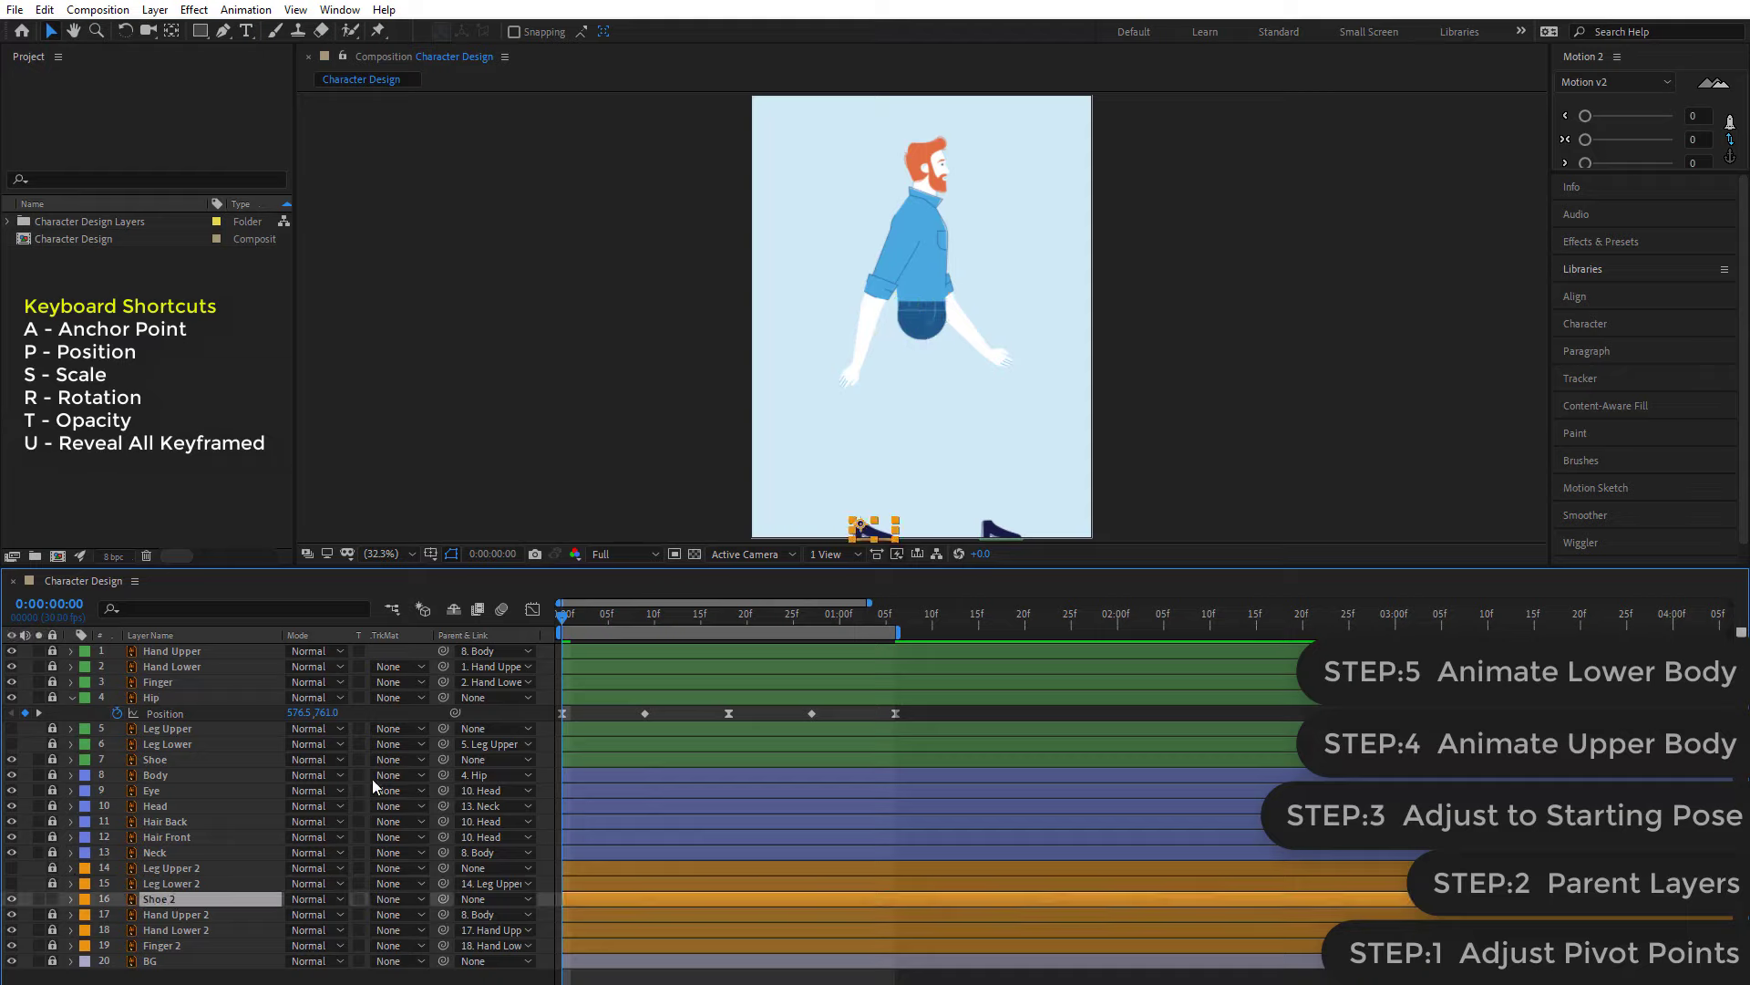
{"action": "scroll", "coordinate": [1165, 391], "scroll_direction": "up", "scroll_amount": 1}
{"action": "left_click_drag", "start_coordinate": [1165, 390], "coordinate": [1158, 289]}
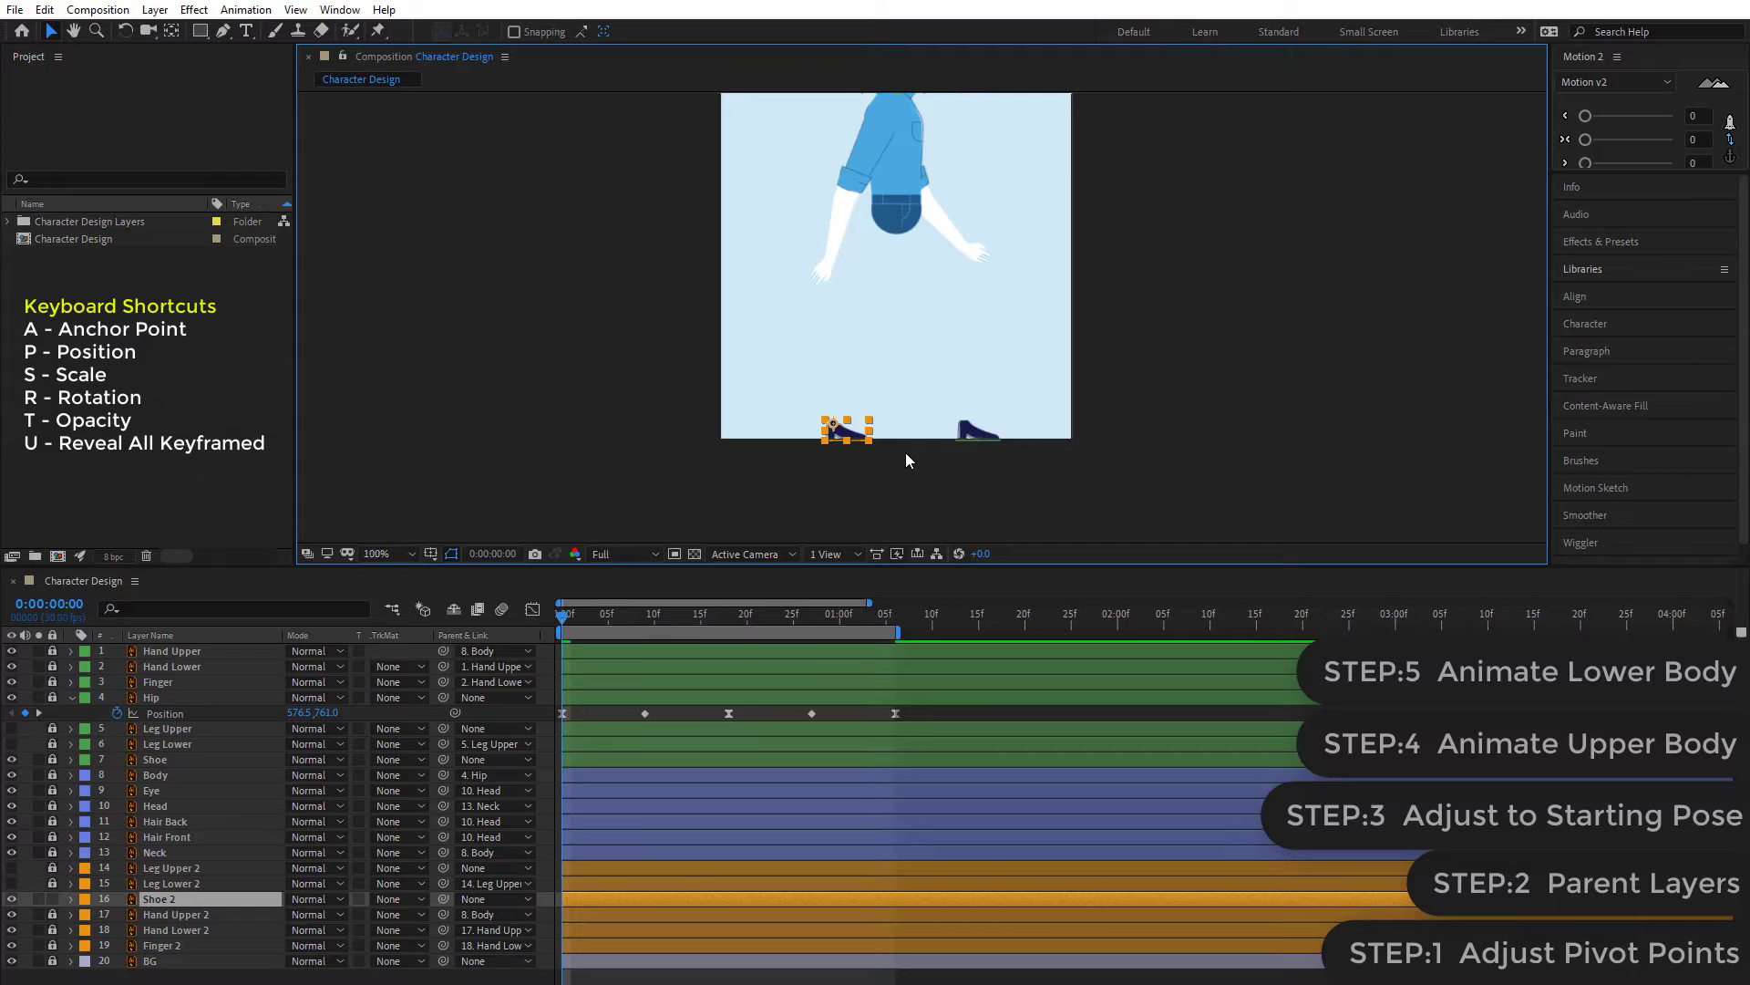
{"action": "key", "text": "slash"}
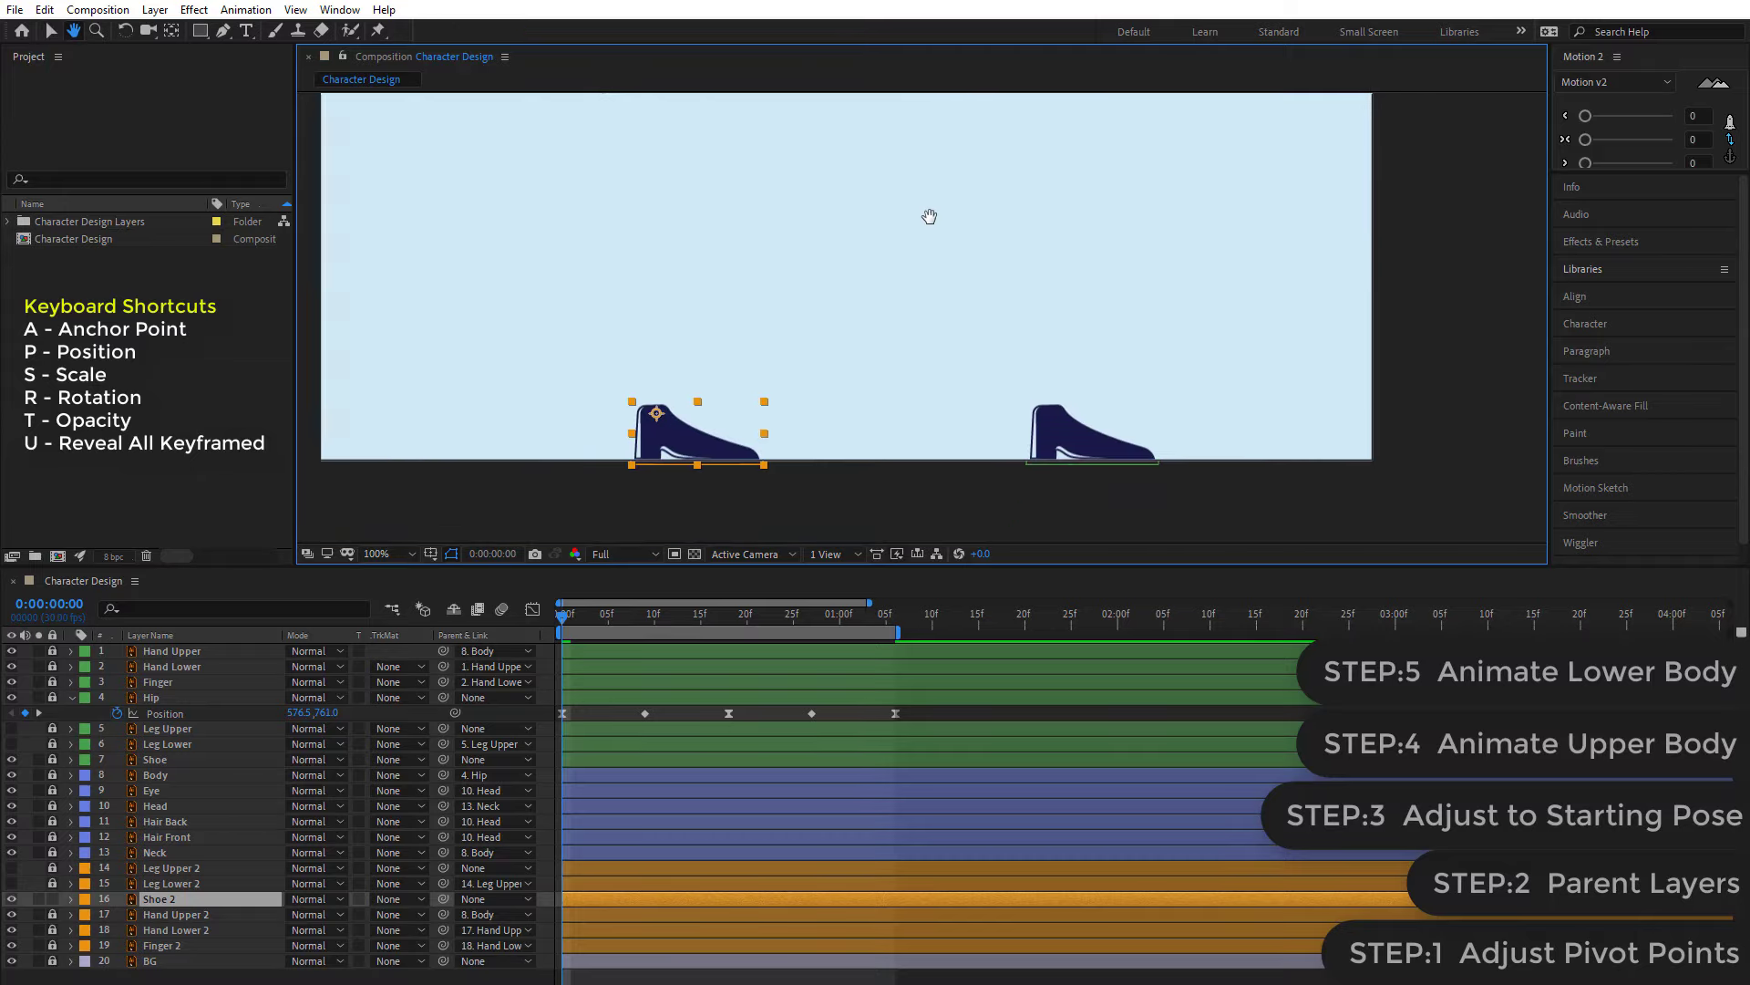
{"action": "left_click_drag", "start_coordinate": [899, 341], "coordinate": [969, 262]}
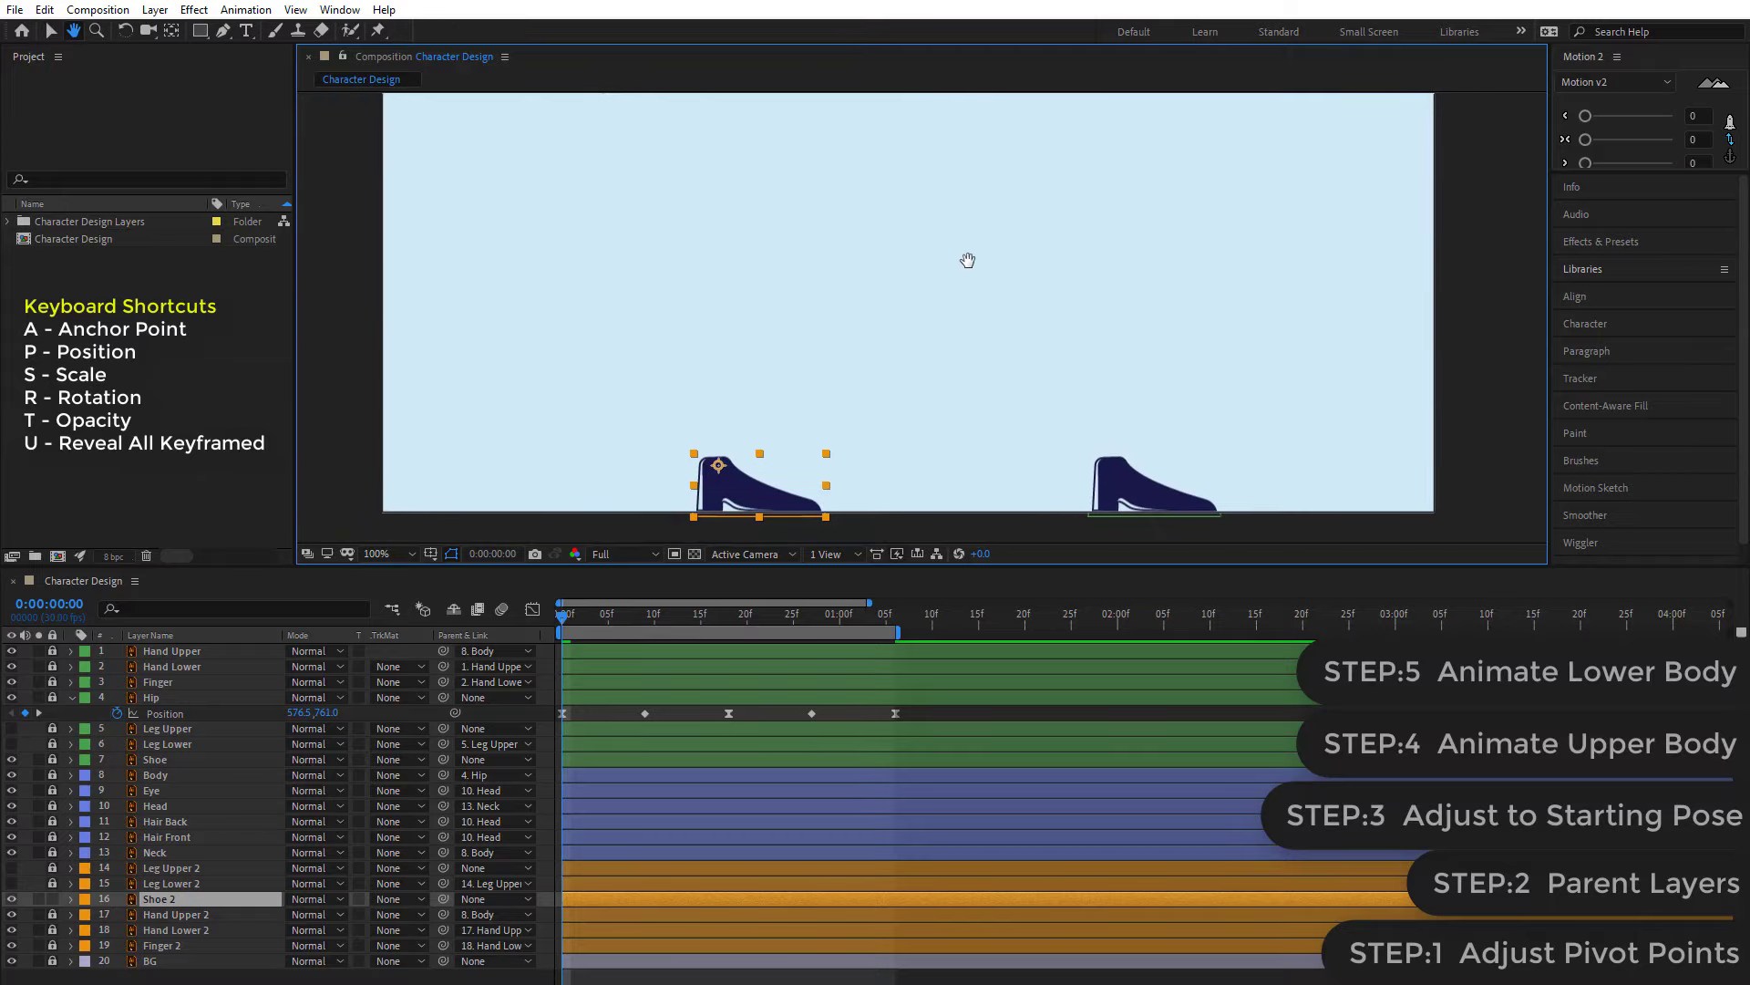
{"action": "left_click", "coordinate": [676, 708]}
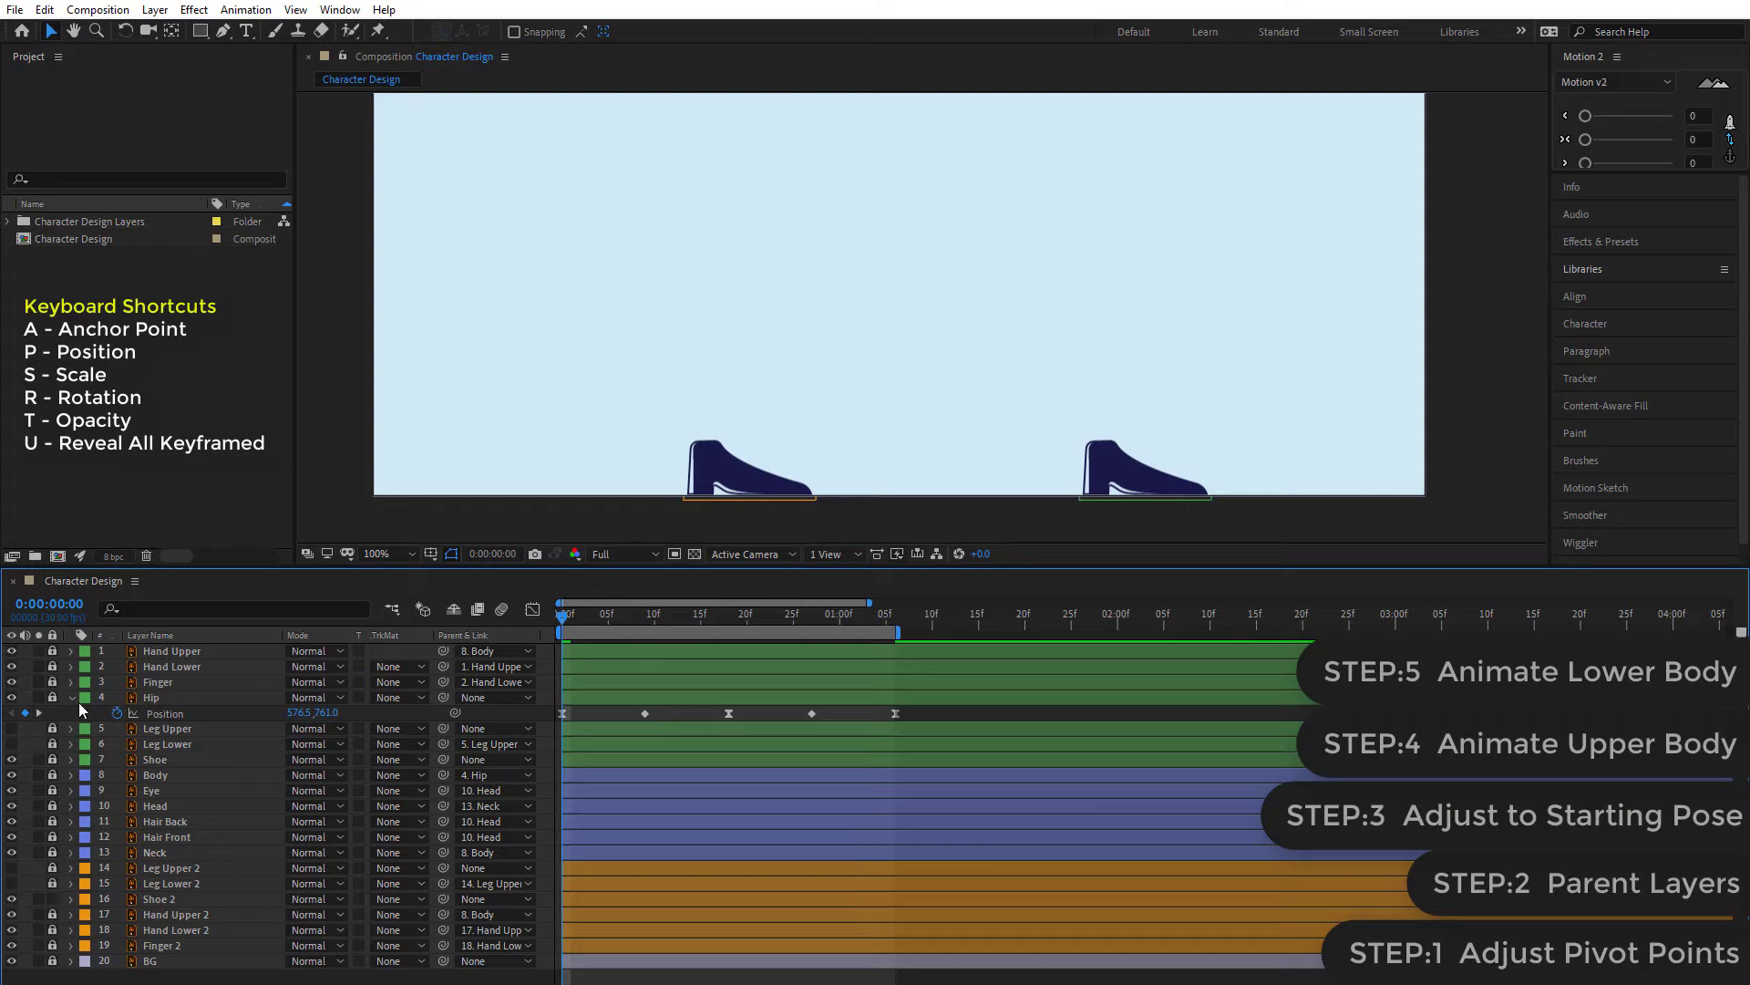
- Turn on visibility for Leg Upper, Leg Lower, Leg Upper 2 and Leg Lower 2
{"action": "left_click_drag", "start_coordinate": [11, 728], "coordinate": [13, 756]}
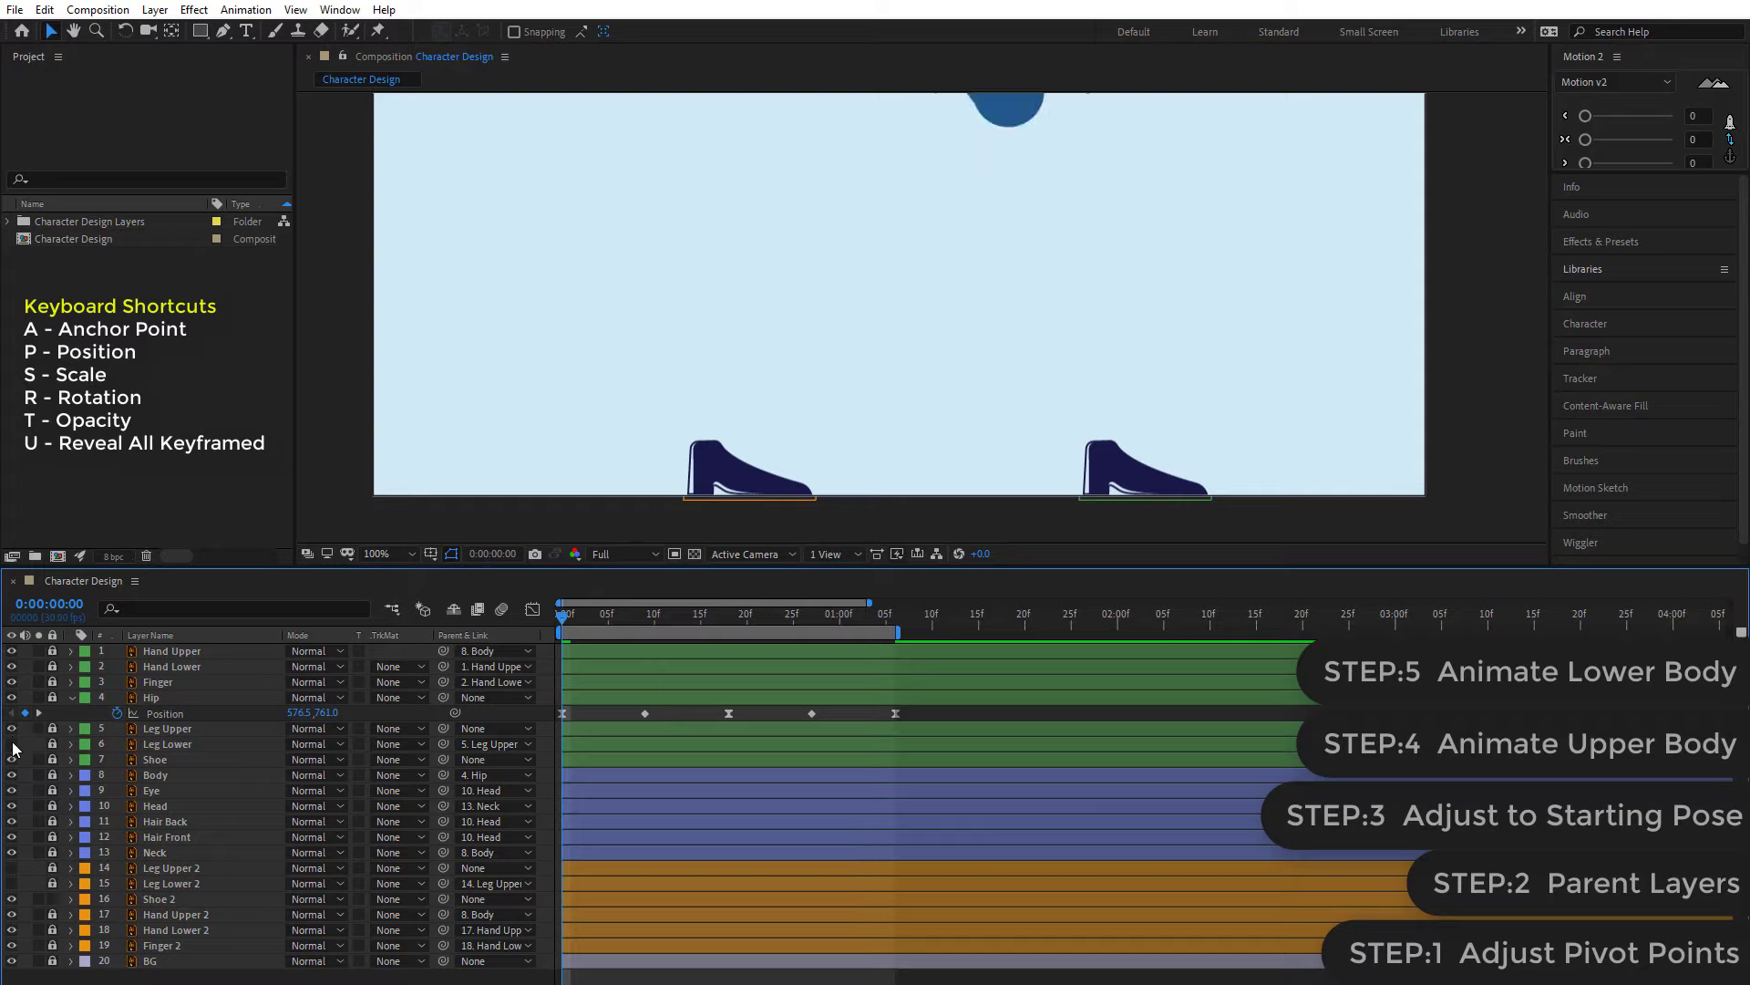
{"action": "left_click", "coordinate": [11, 868]}
{"action": "left_click", "coordinate": [11, 883]}
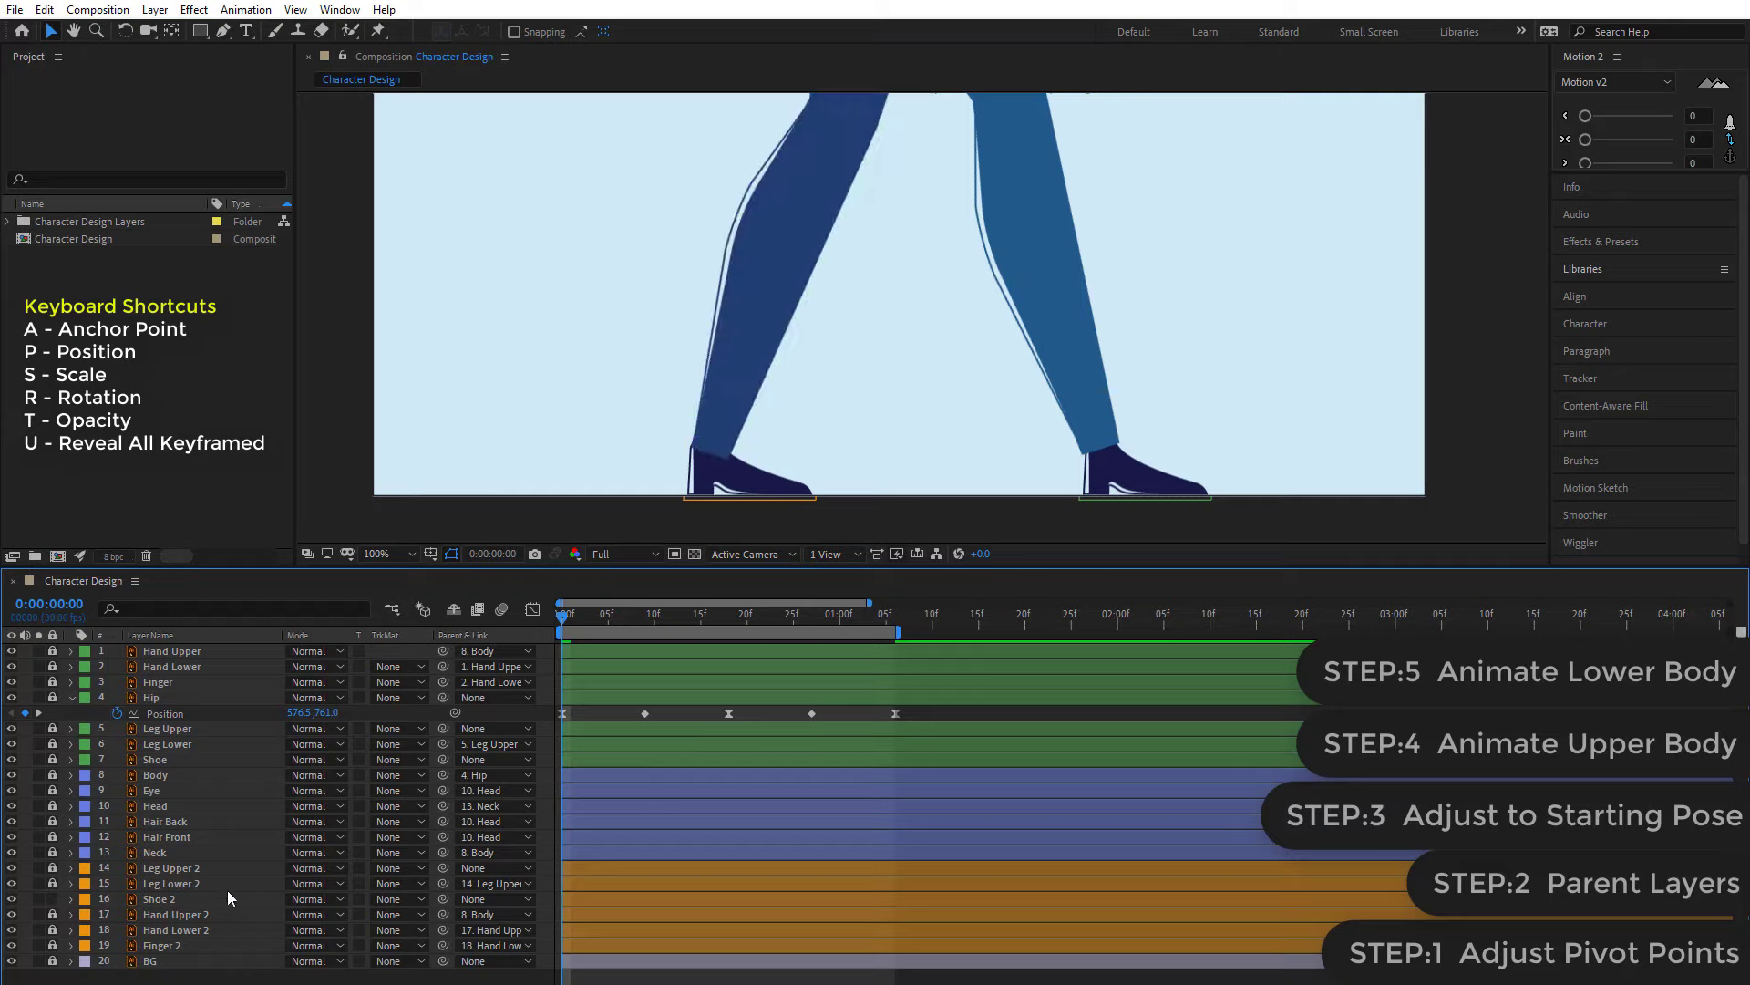
- Unlock Shoe, reveal both shoes' Position, and shift Shoe 2 left to 528.5, 1449.0
{"action": "left_click", "coordinate": [157, 899]}
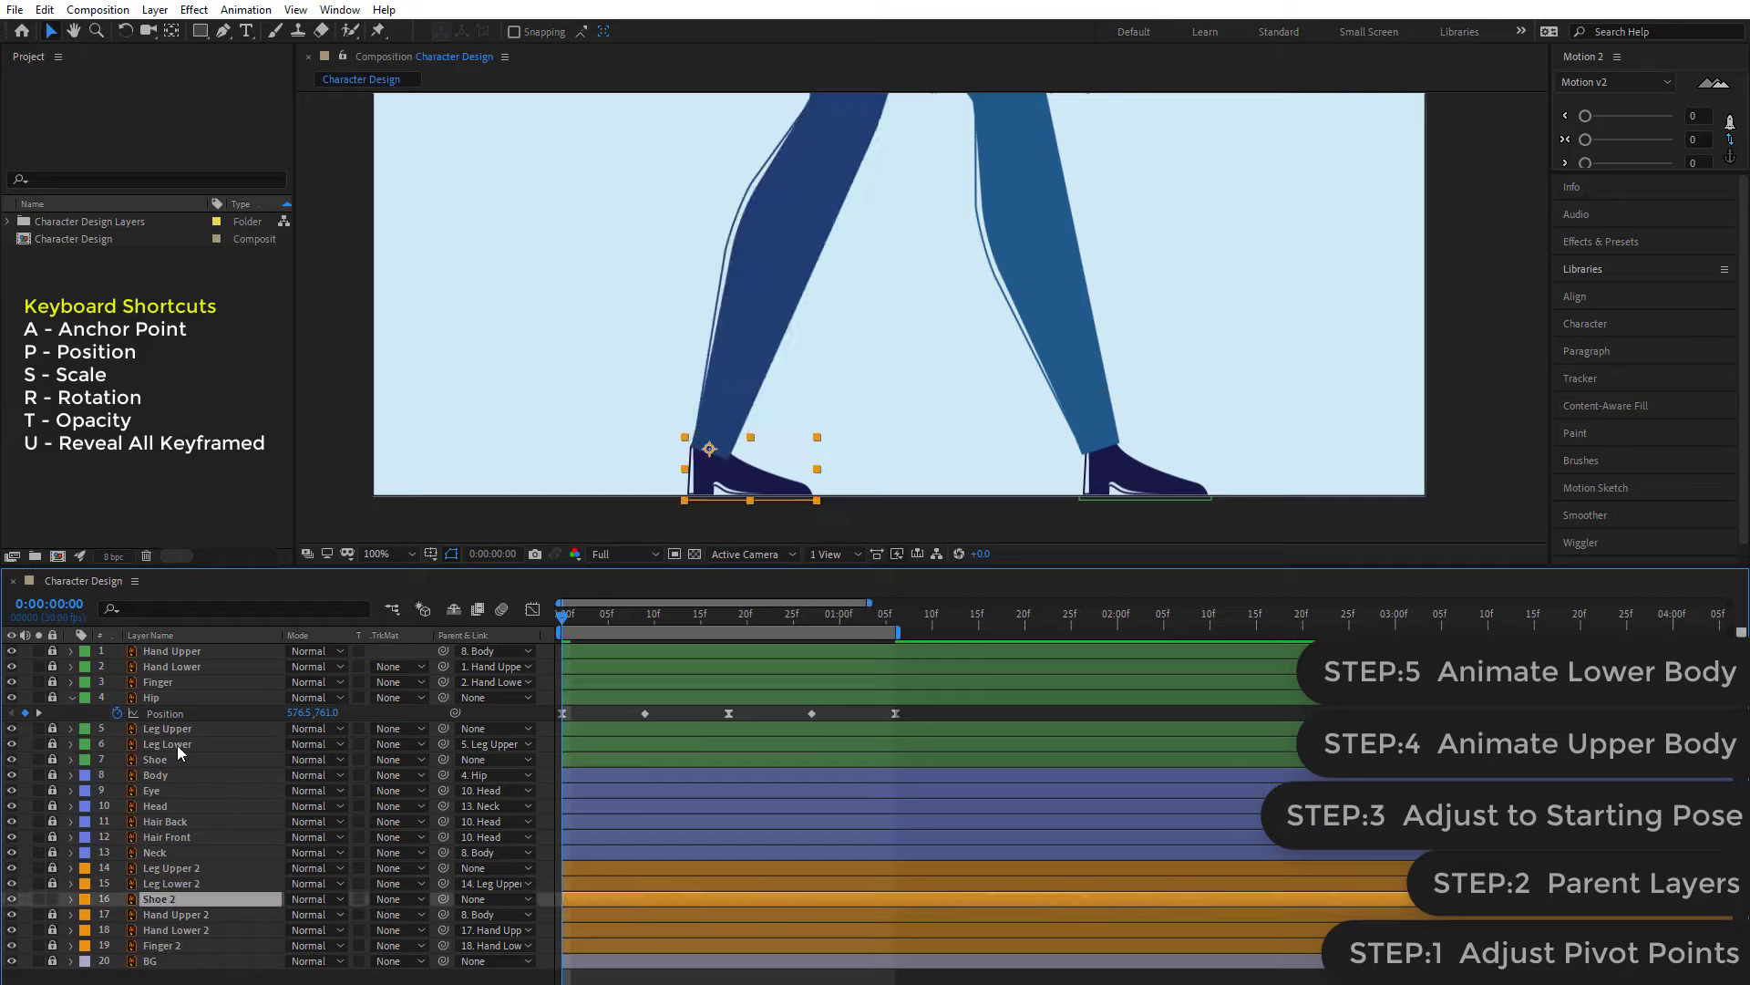
{"action": "left_click", "coordinate": [52, 759]}
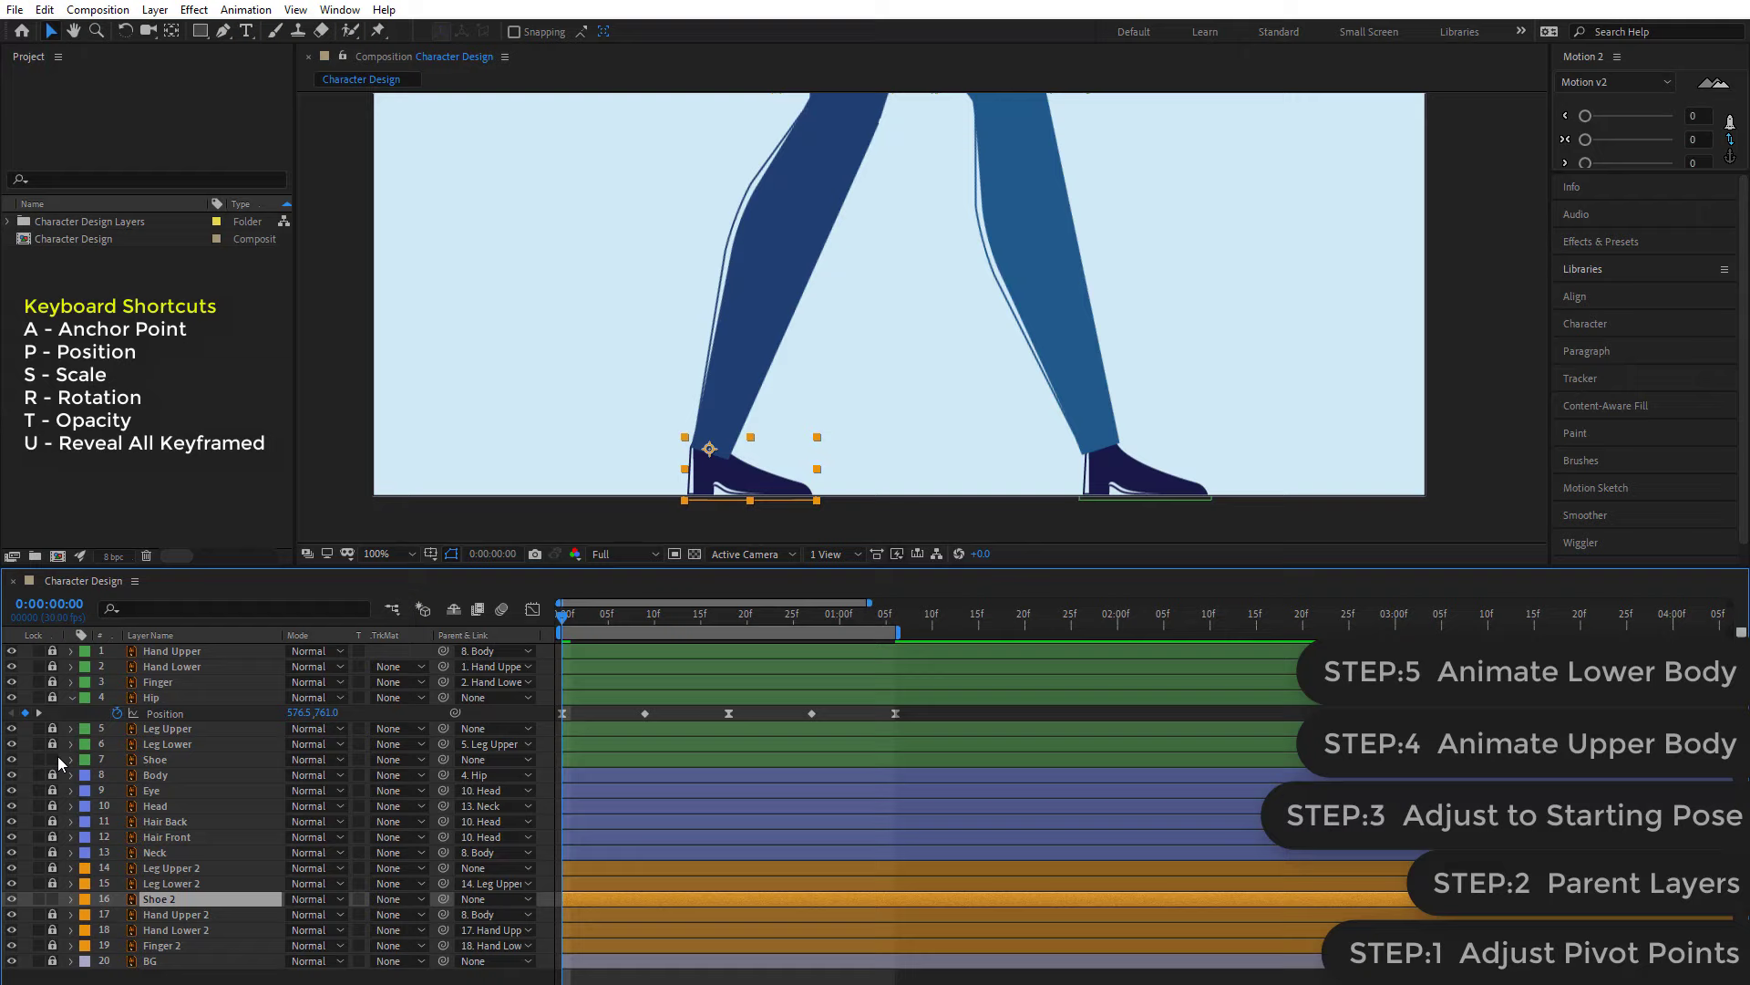
{"action": "left_click", "coordinate": [154, 760], "text": "ctrl"}
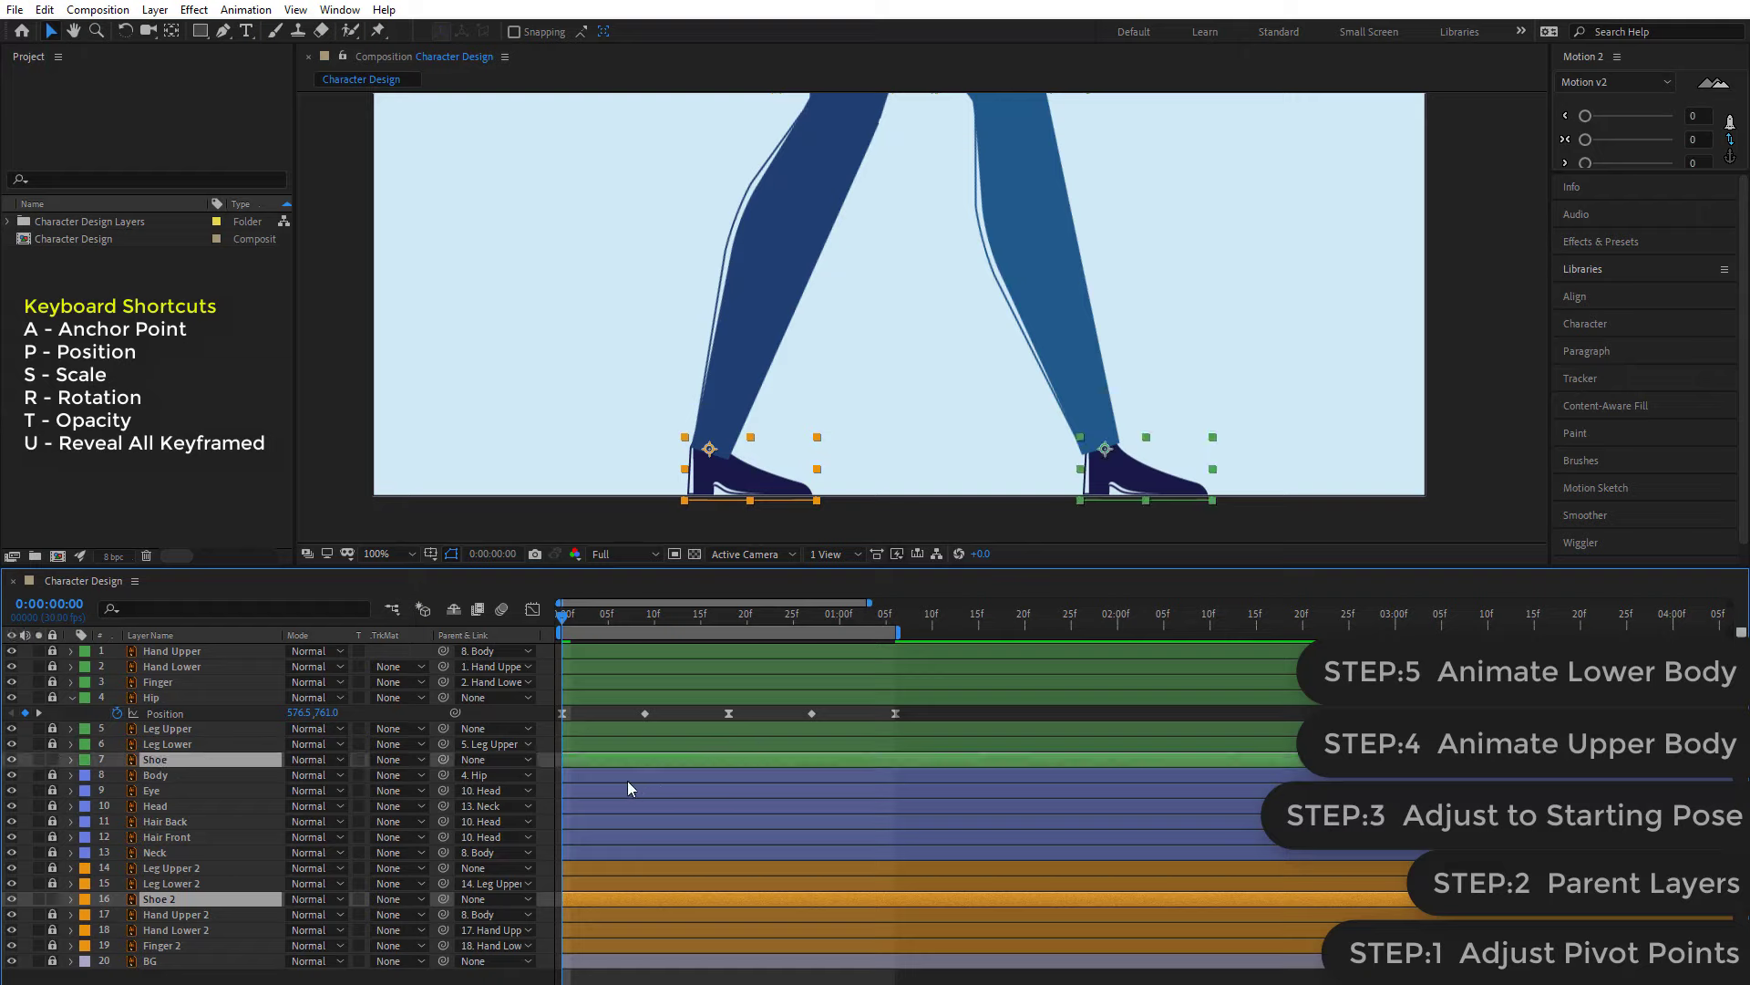
{"action": "key", "text": "p"}
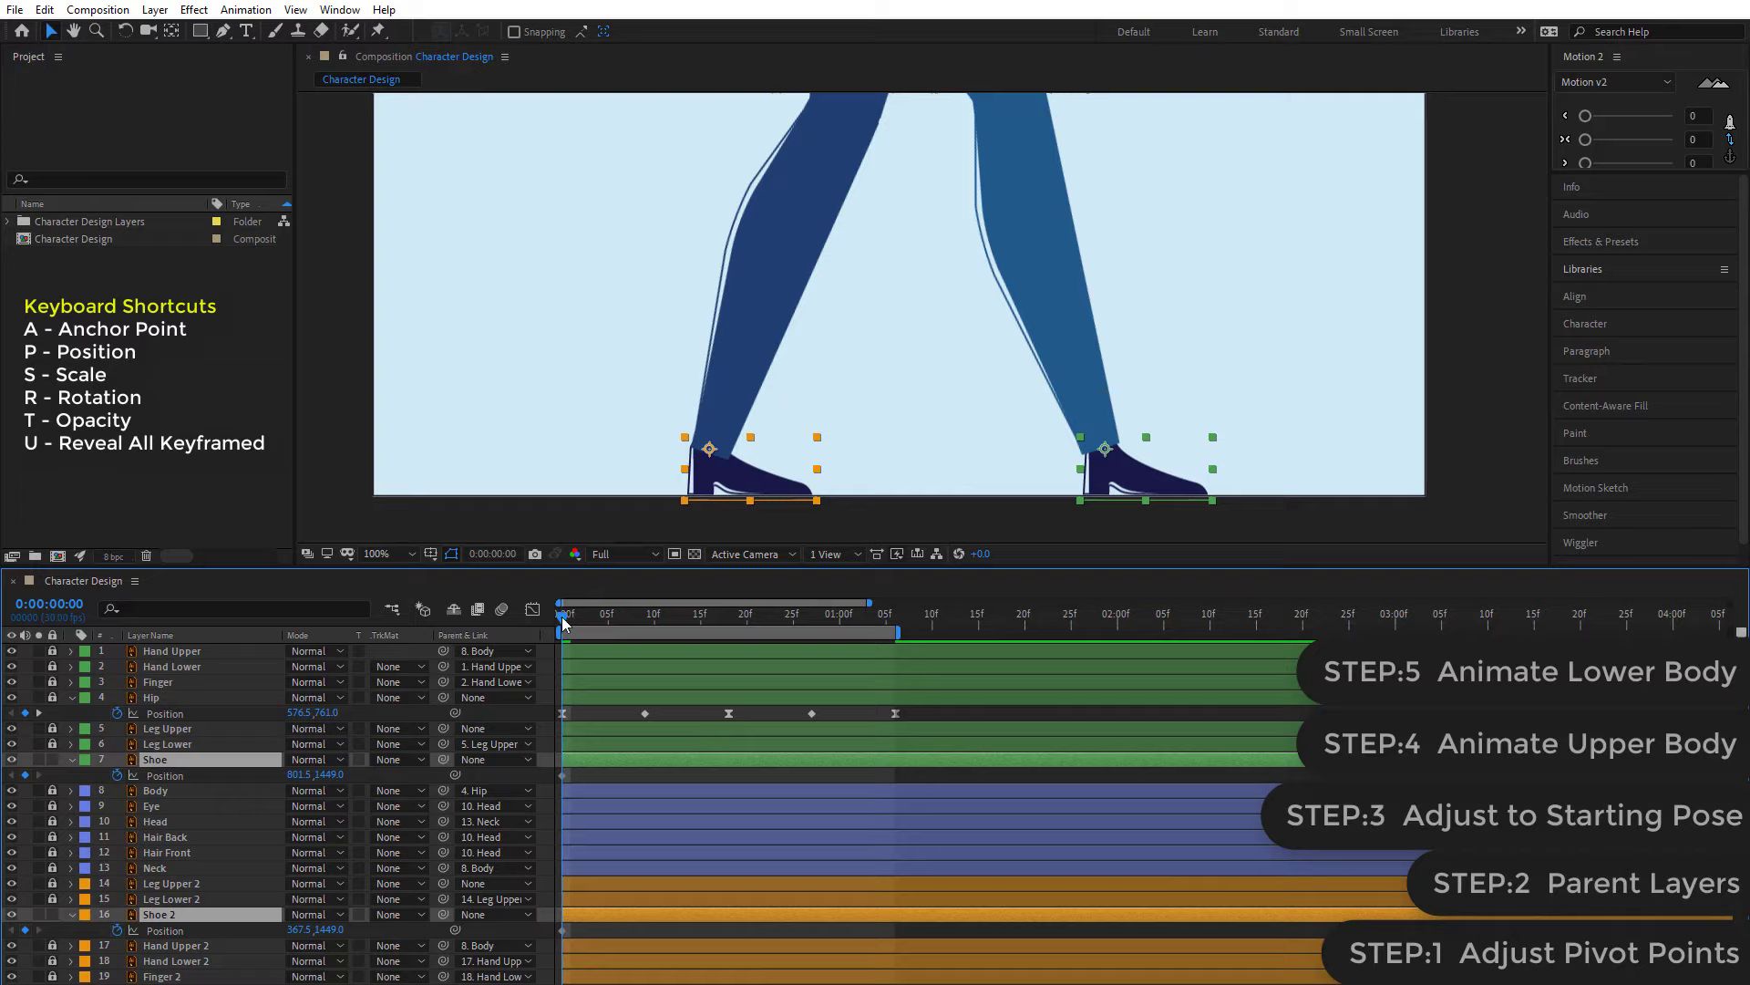
{"action": "left_click", "coordinate": [588, 775]}
{"action": "left_click", "coordinate": [753, 485]}
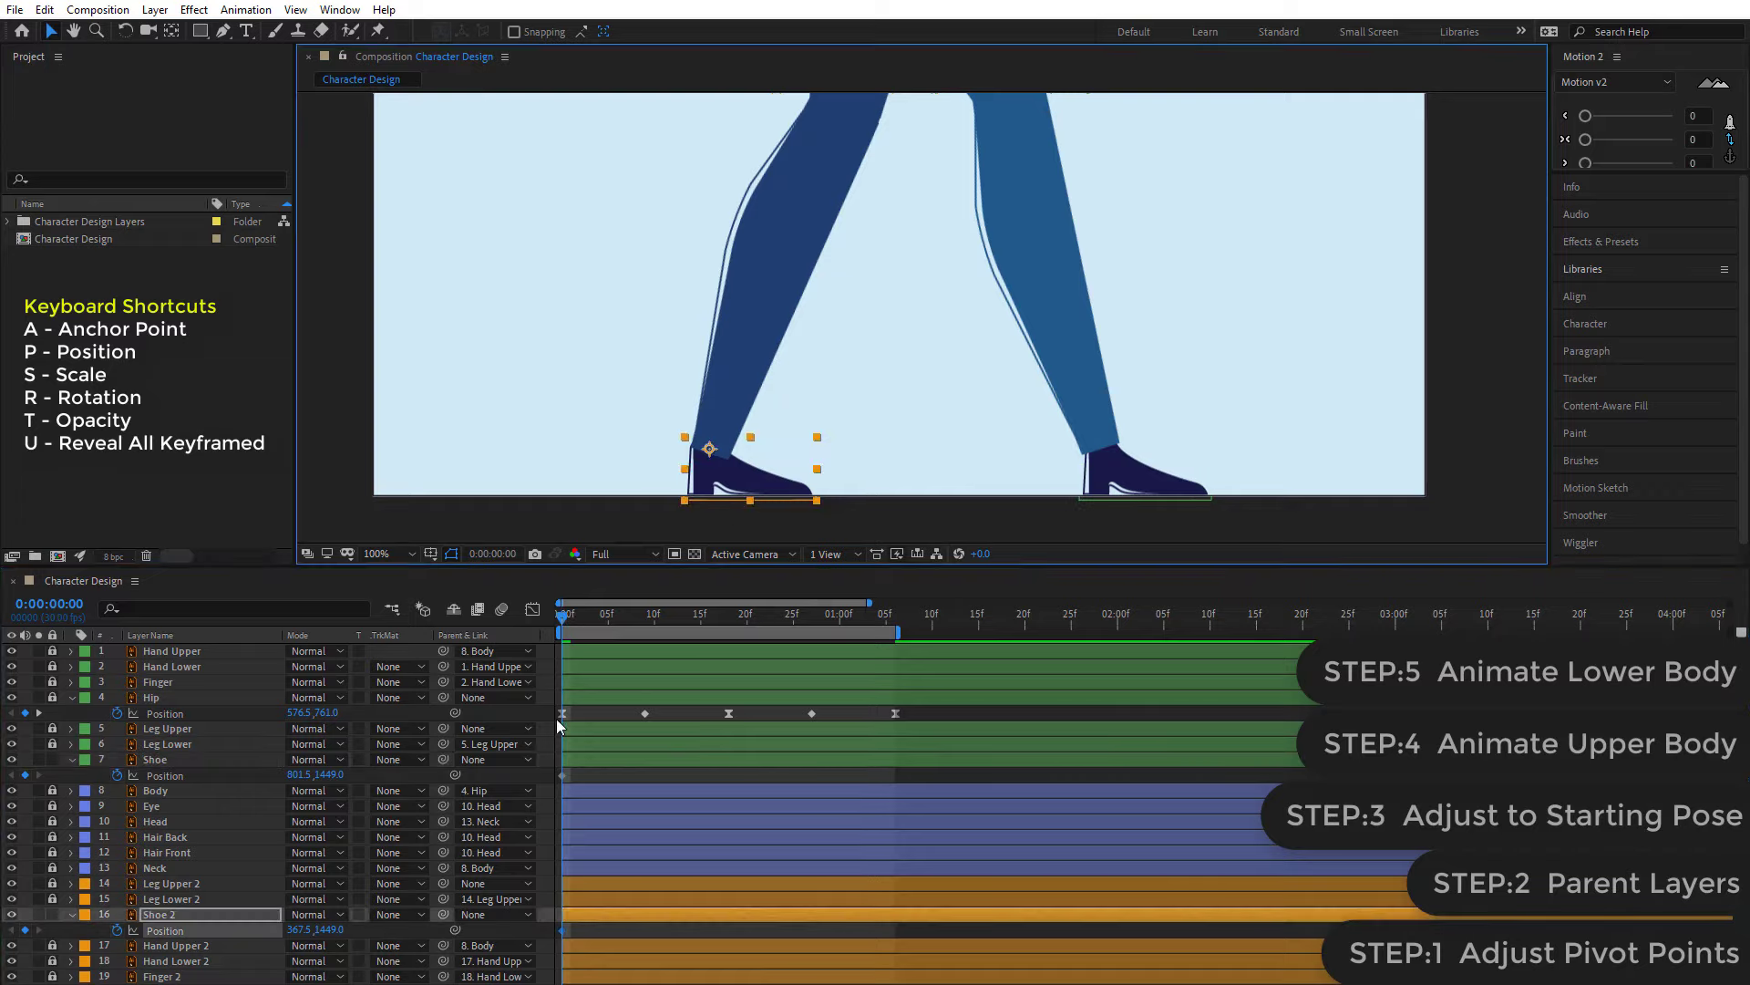
{"action": "left_click_drag", "start_coordinate": [296, 929], "coordinate": [249, 926]}
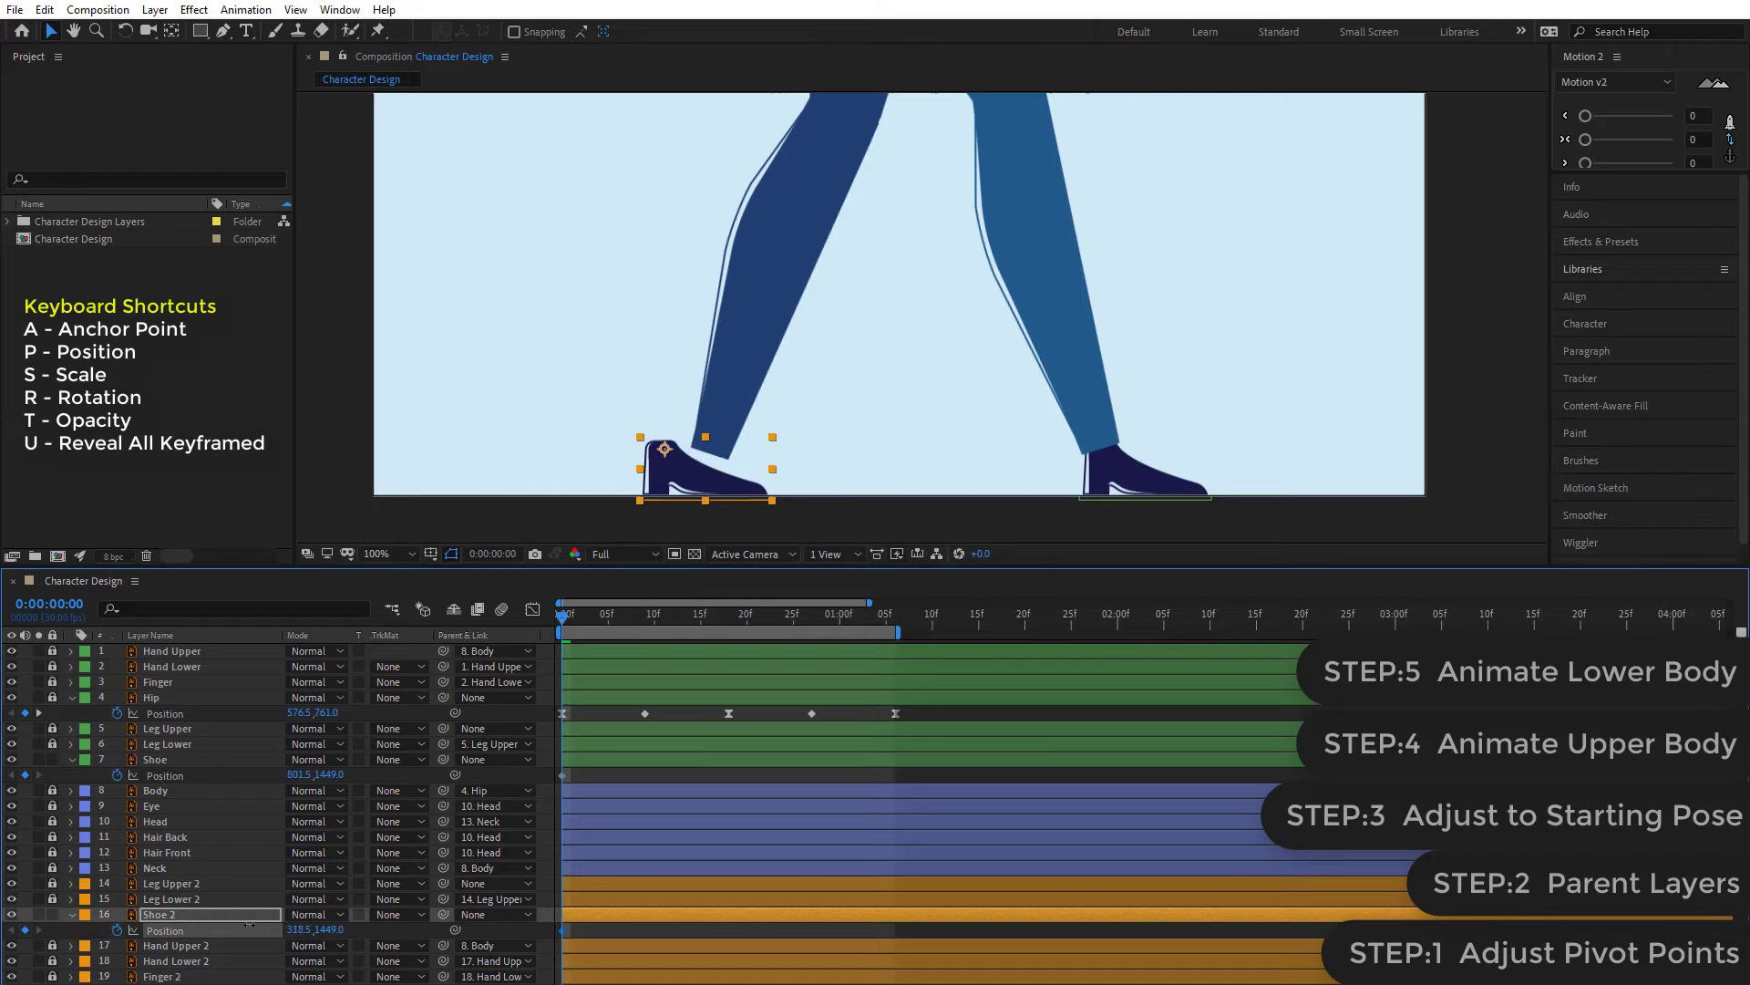
{"action": "left_click_drag", "start_coordinate": [249, 926], "coordinate": [253, 921]}
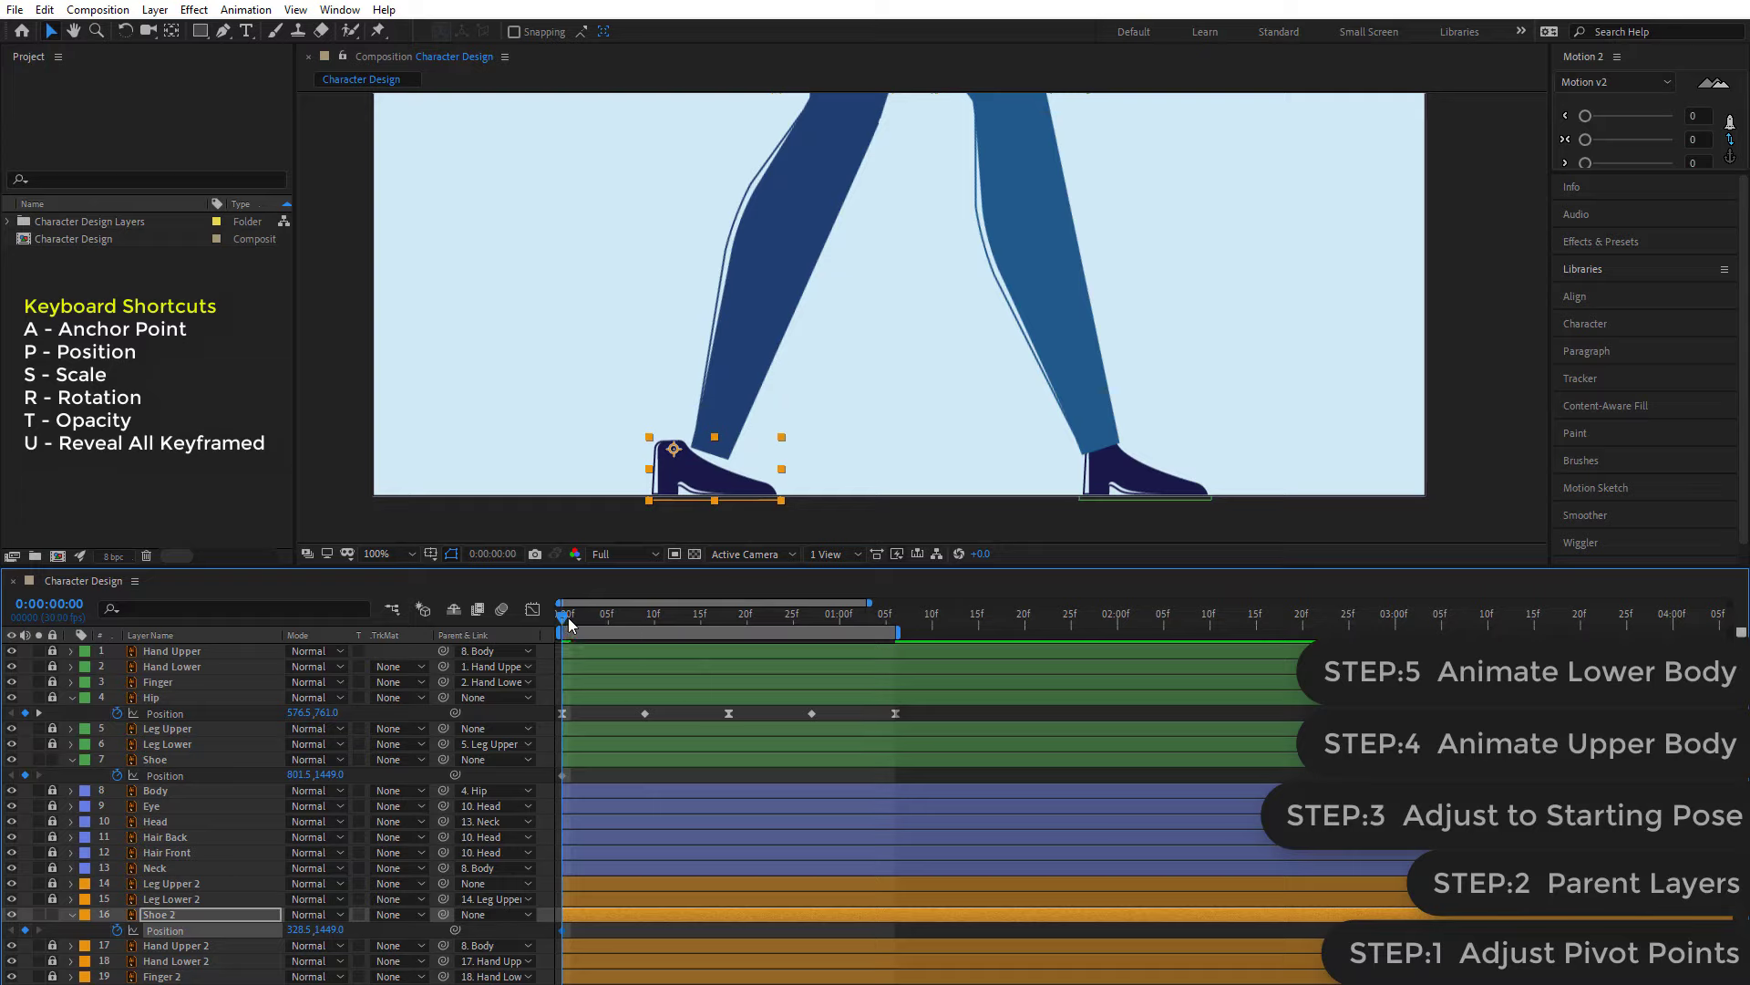
- At frame 9, slide Shoe 2 right and Shoe left so the shoes overlap near the centre
{"action": "left_click_drag", "start_coordinate": [567, 617], "coordinate": [638, 635]}
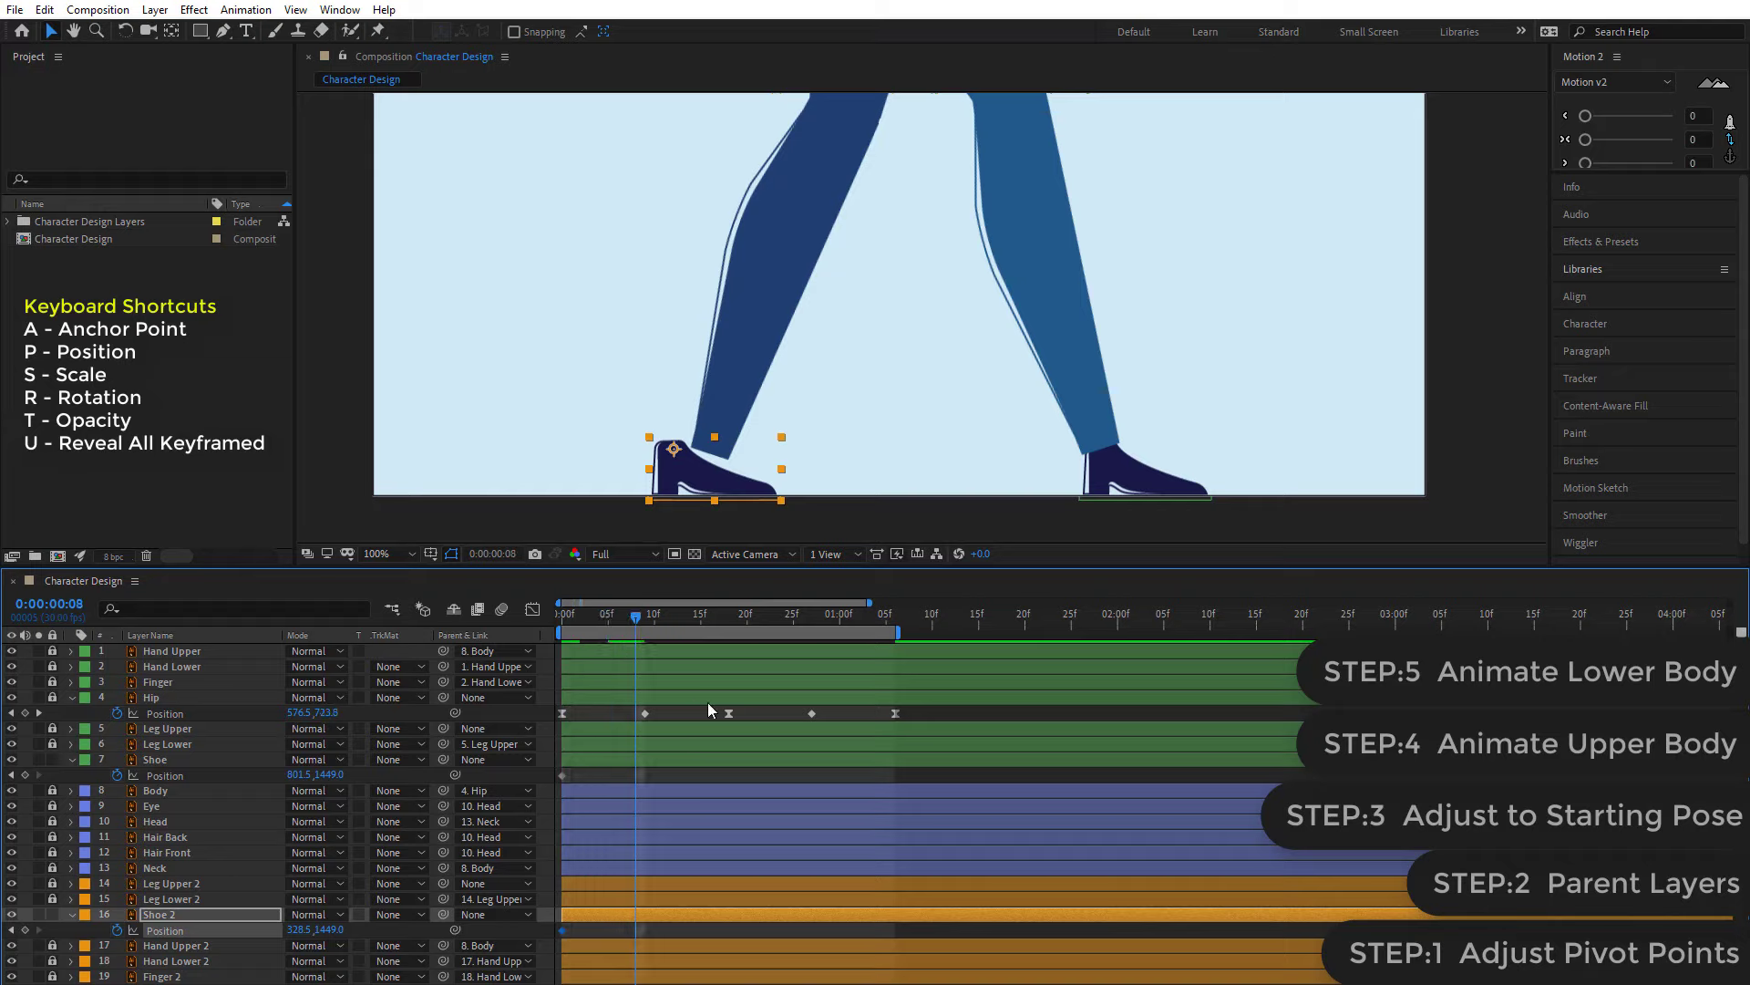
{"action": "left_click", "coordinate": [644, 615]}
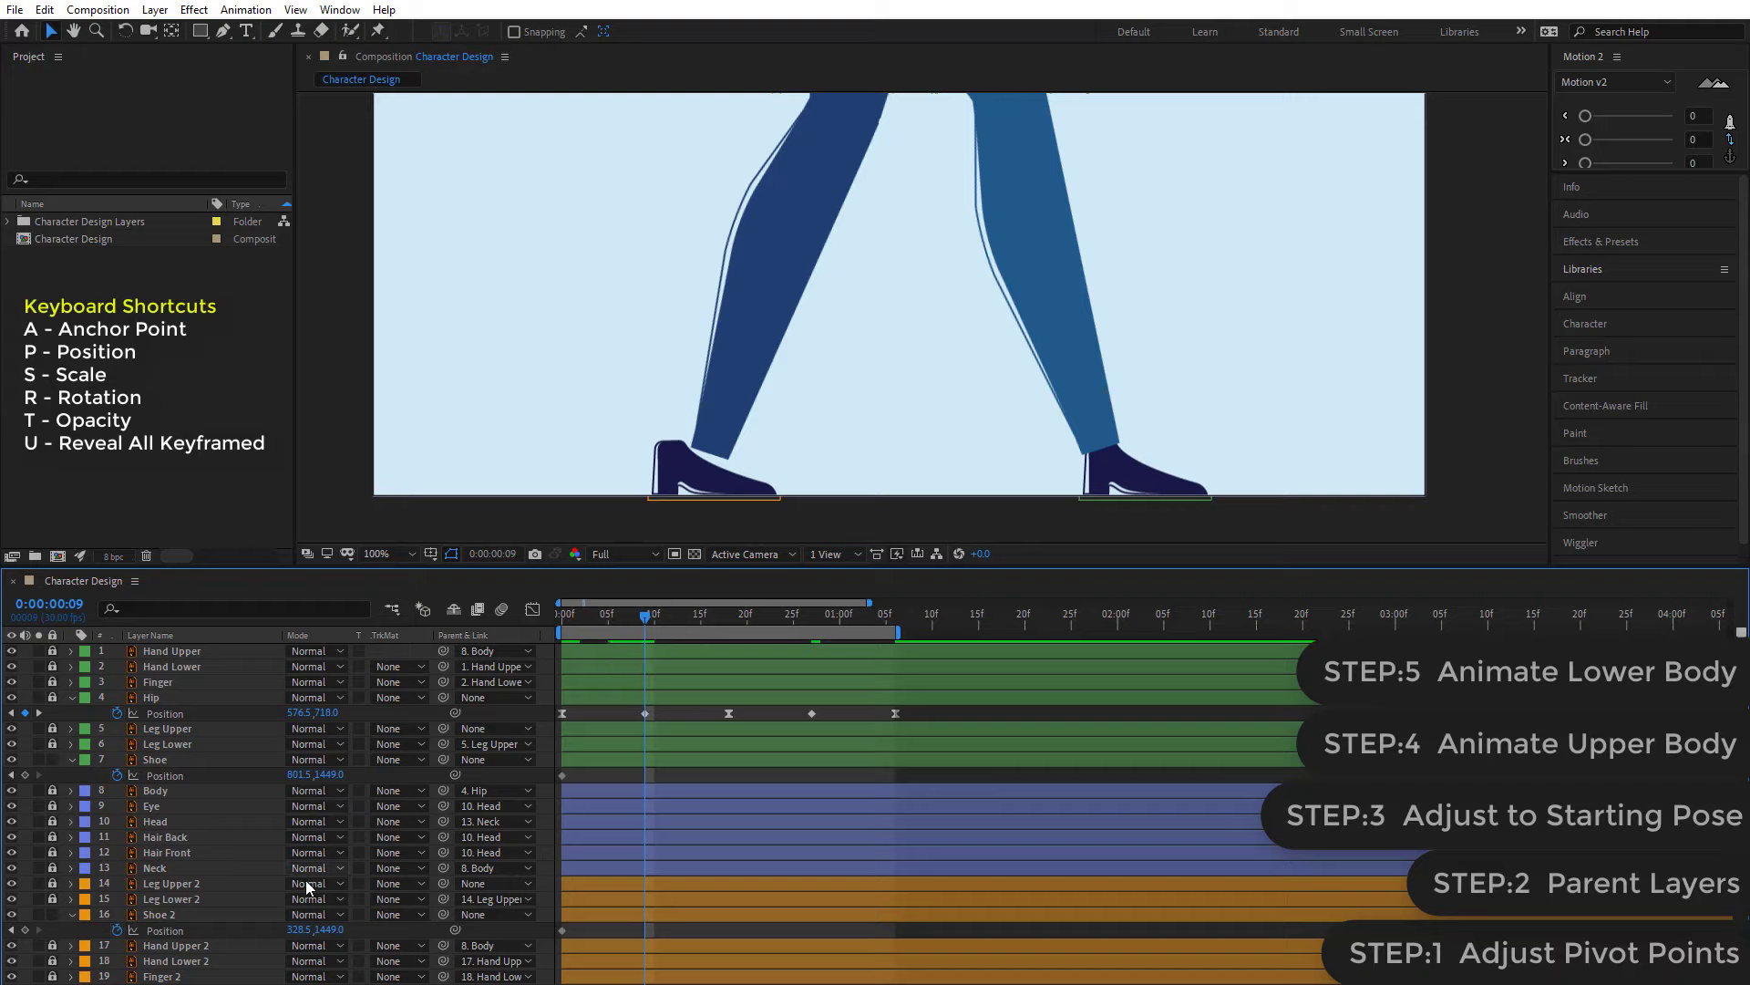
{"action": "left_click", "coordinate": [296, 931]}
{"action": "left_click_drag", "start_coordinate": [297, 932], "coordinate": [686, 883]}
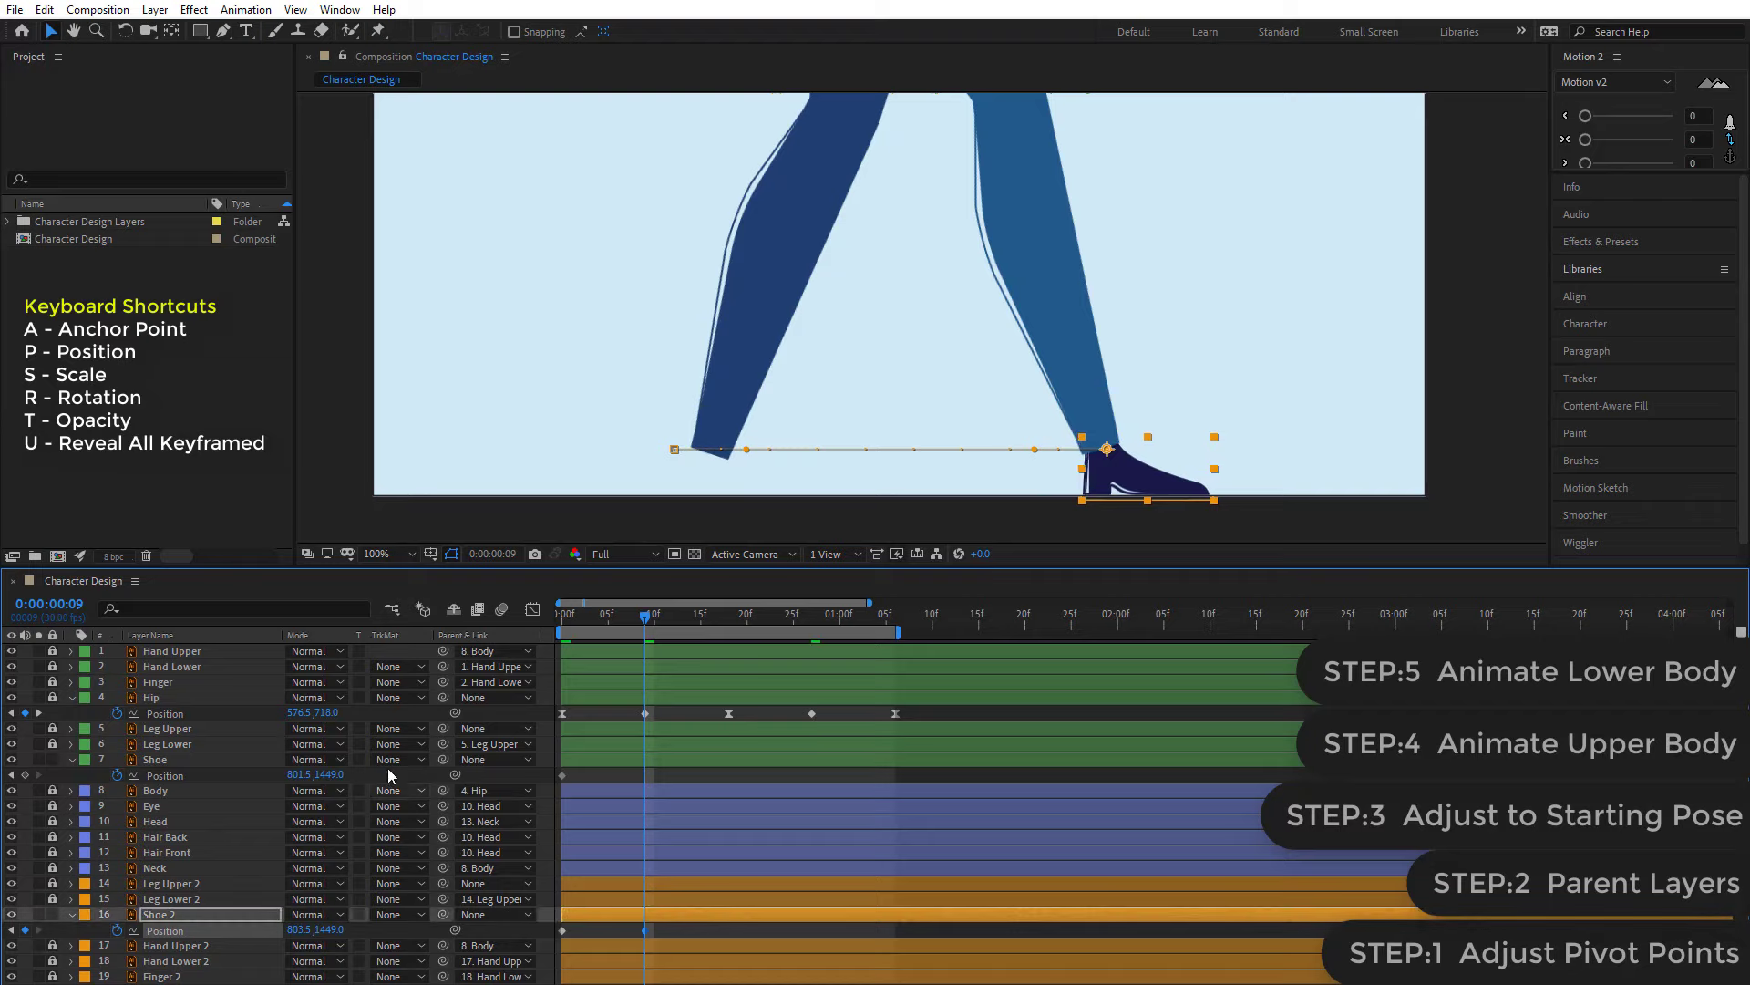
{"action": "mouse_move", "coordinate": [301, 775]}
{"action": "left_mouse_down"}
{"action": "mouse_move", "coordinate": [50, 778]}
{"action": "mouse_move", "coordinate": [5, 806]}
{"action": "left_mouse_up"}
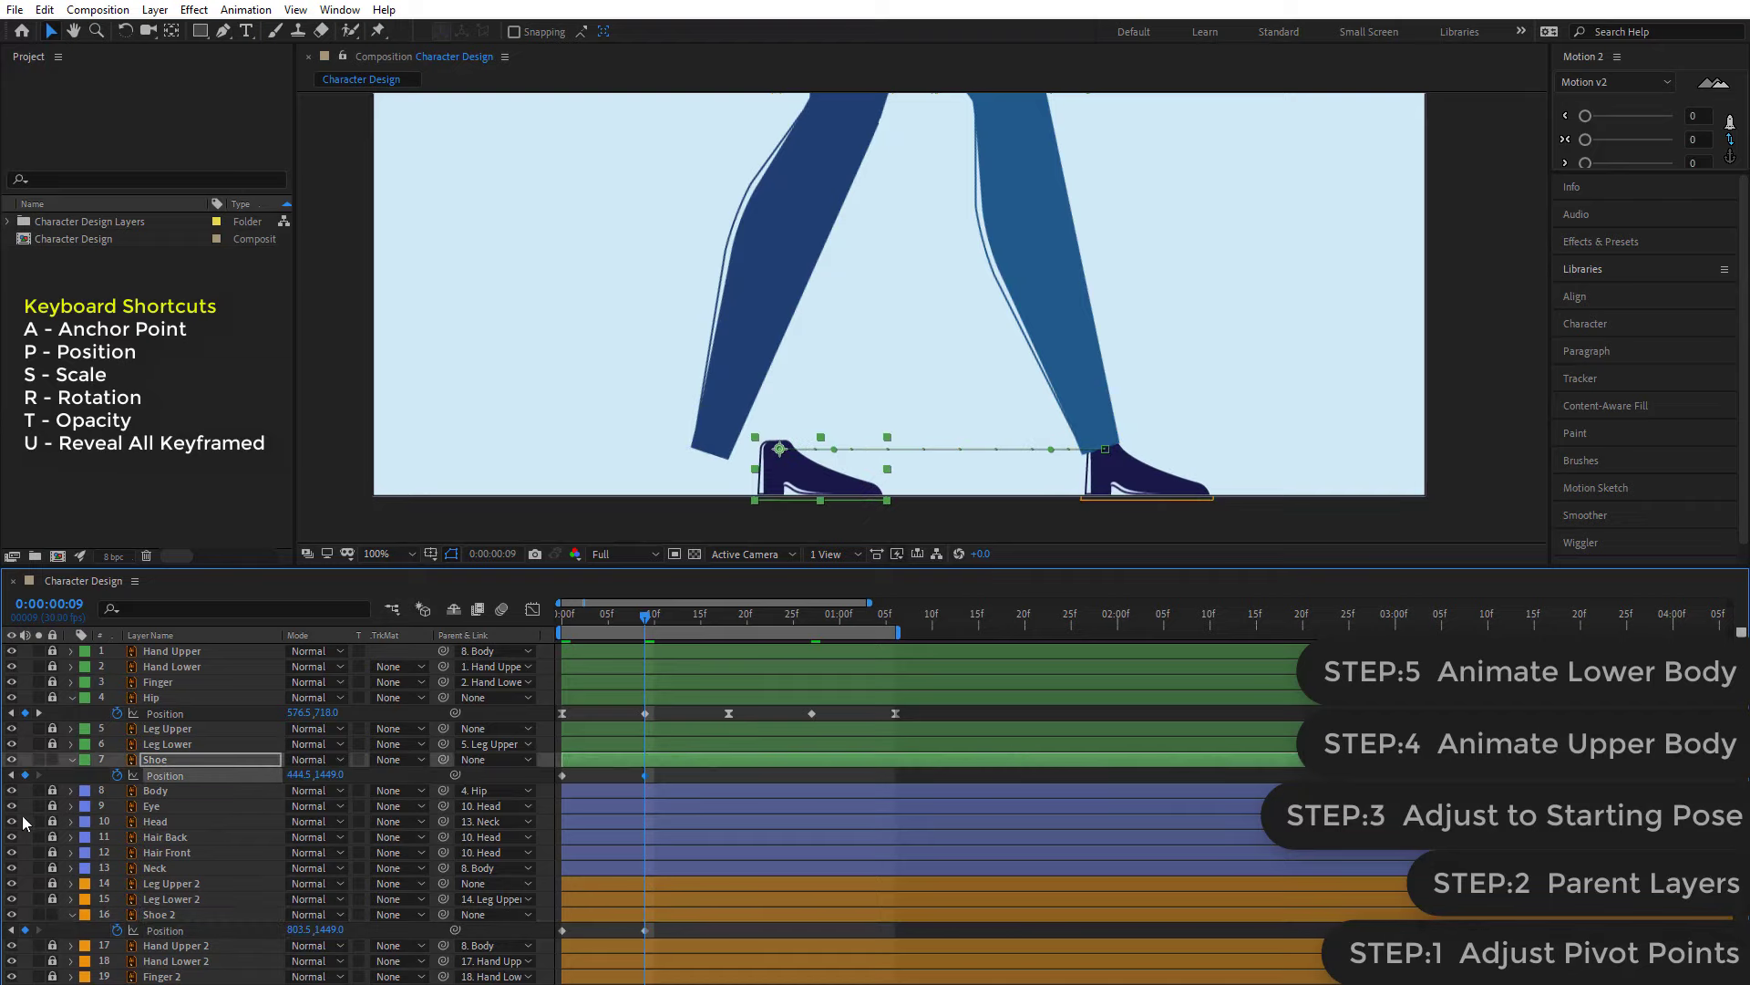
{"action": "left_click_drag", "start_coordinate": [314, 774], "coordinate": [219, 789]}
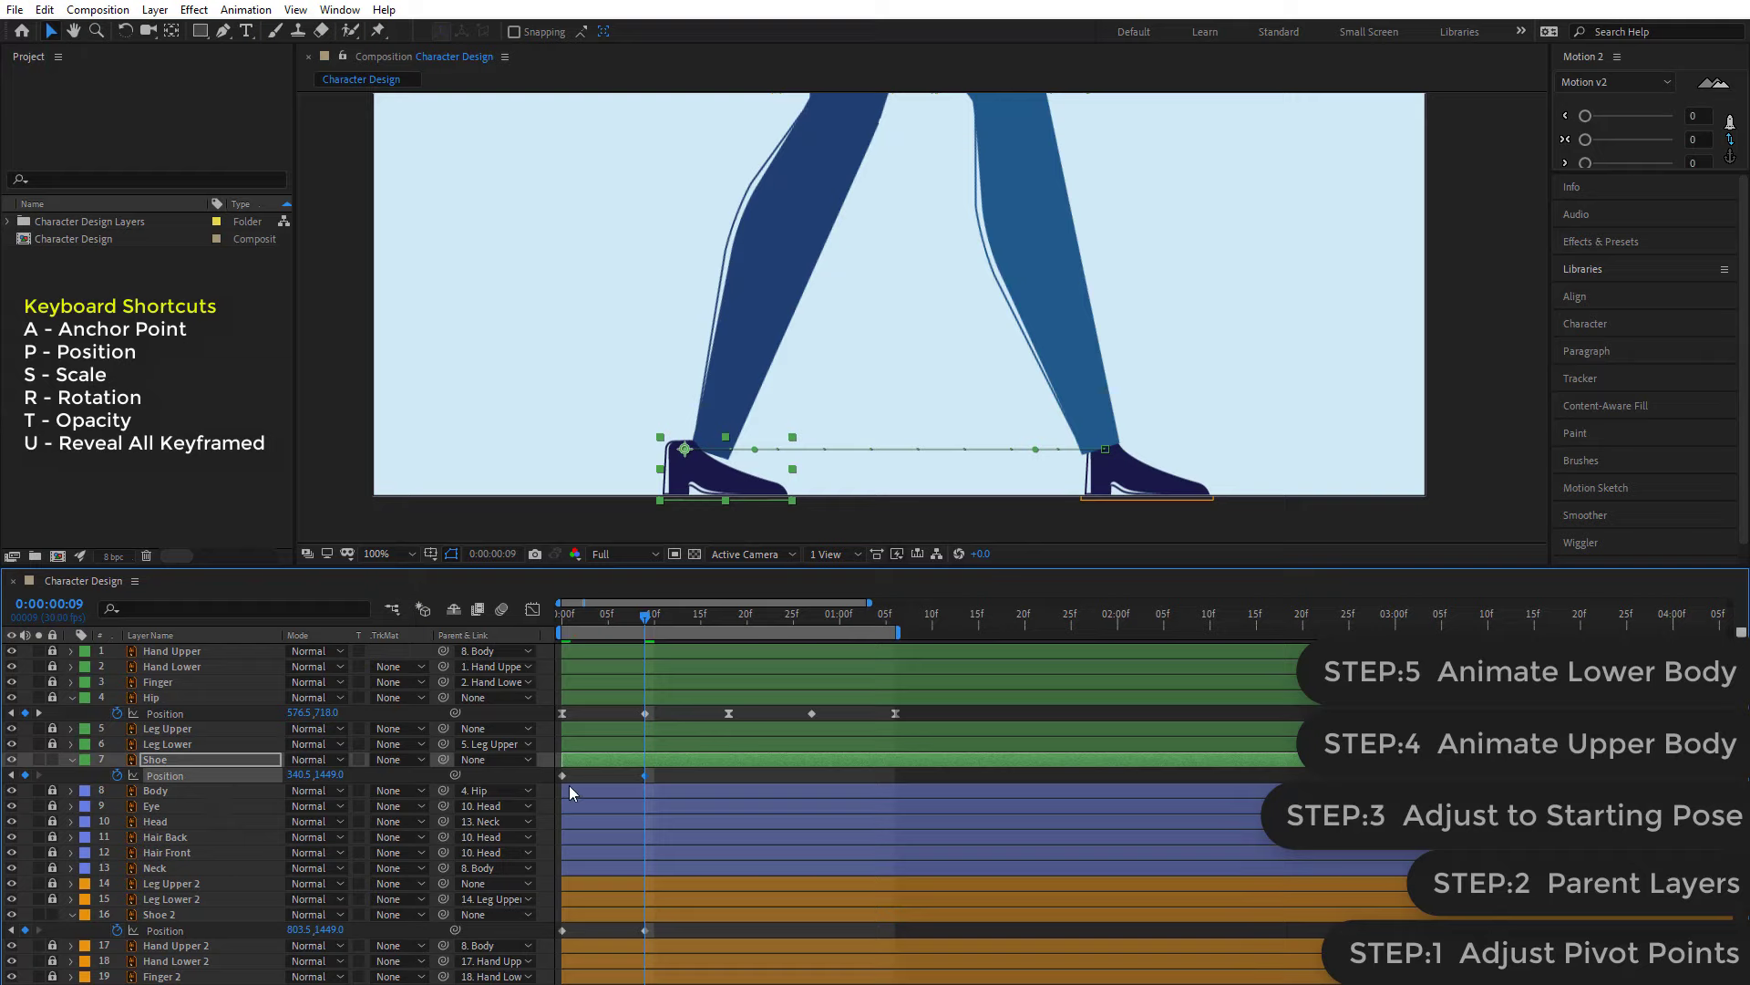
- Add Position keyframes for both shoes and move to frame 18
{"action": "mouse_move", "coordinate": [660, 775]}
{"action": "left_mouse_down"}
{"action": "mouse_move", "coordinate": [634, 948]}
{"action": "mouse_move", "coordinate": [730, 921]}
{"action": "left_mouse_up"}
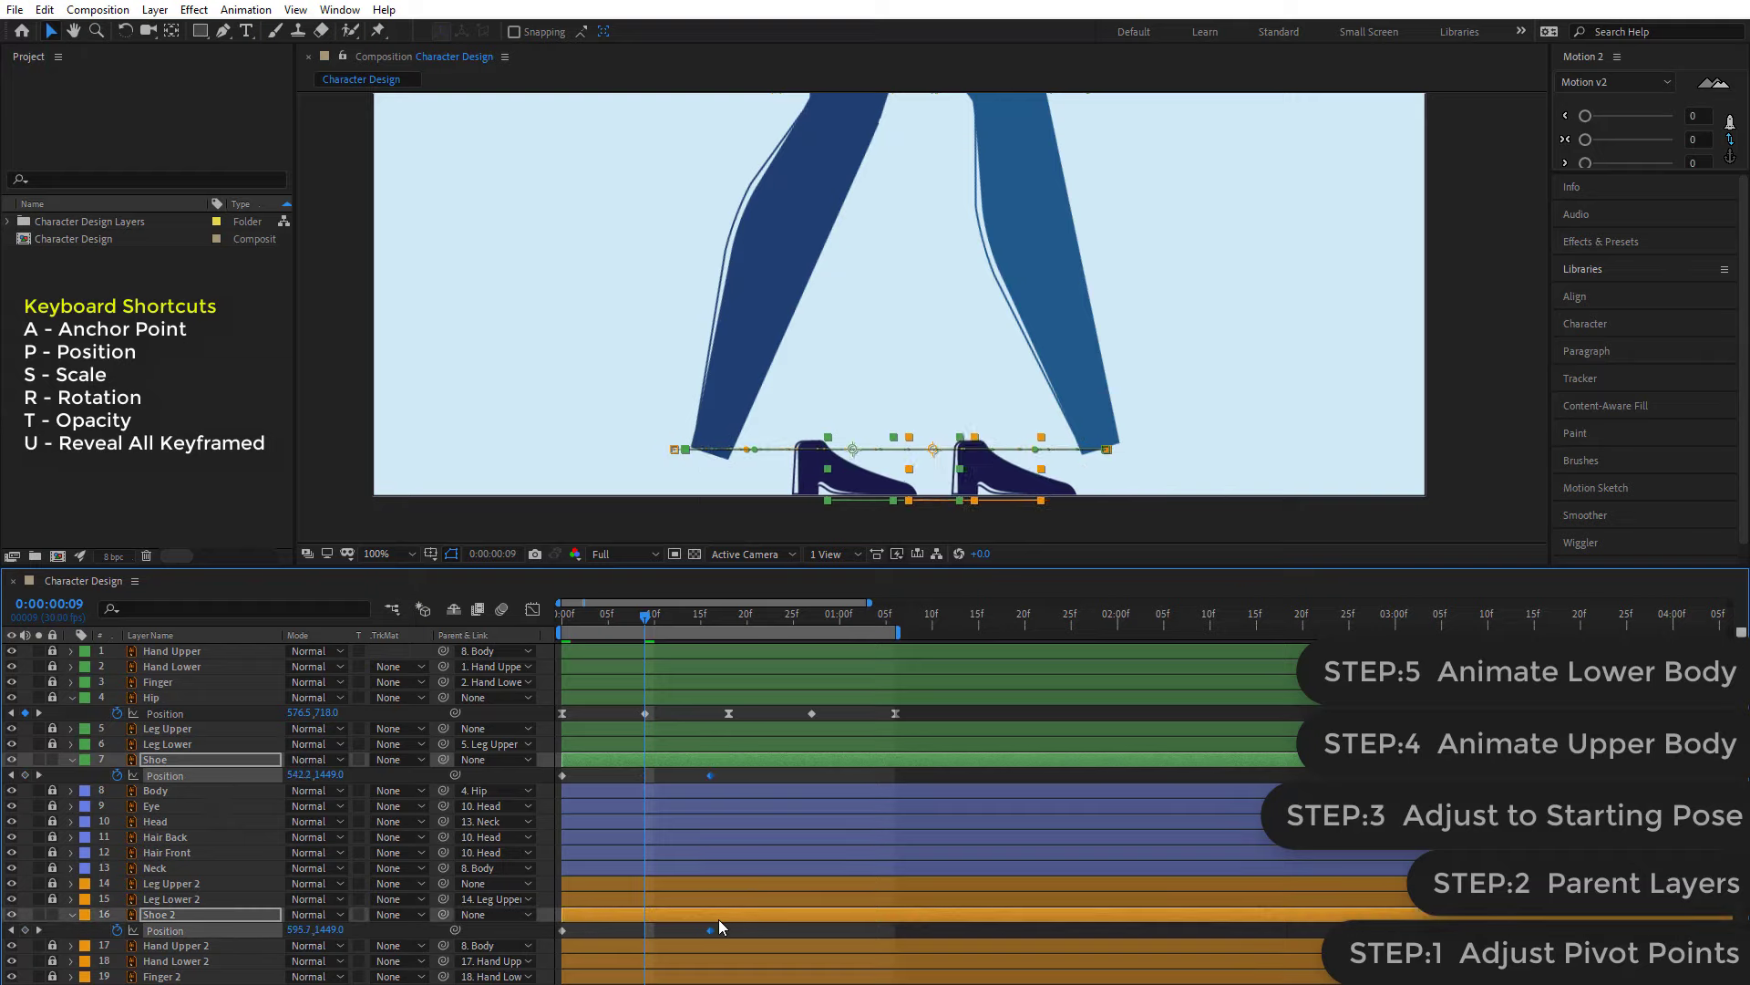
{"action": "left_click", "coordinate": [724, 610]}
{"action": "left_click_drag", "start_coordinate": [730, 620], "coordinate": [642, 665]}
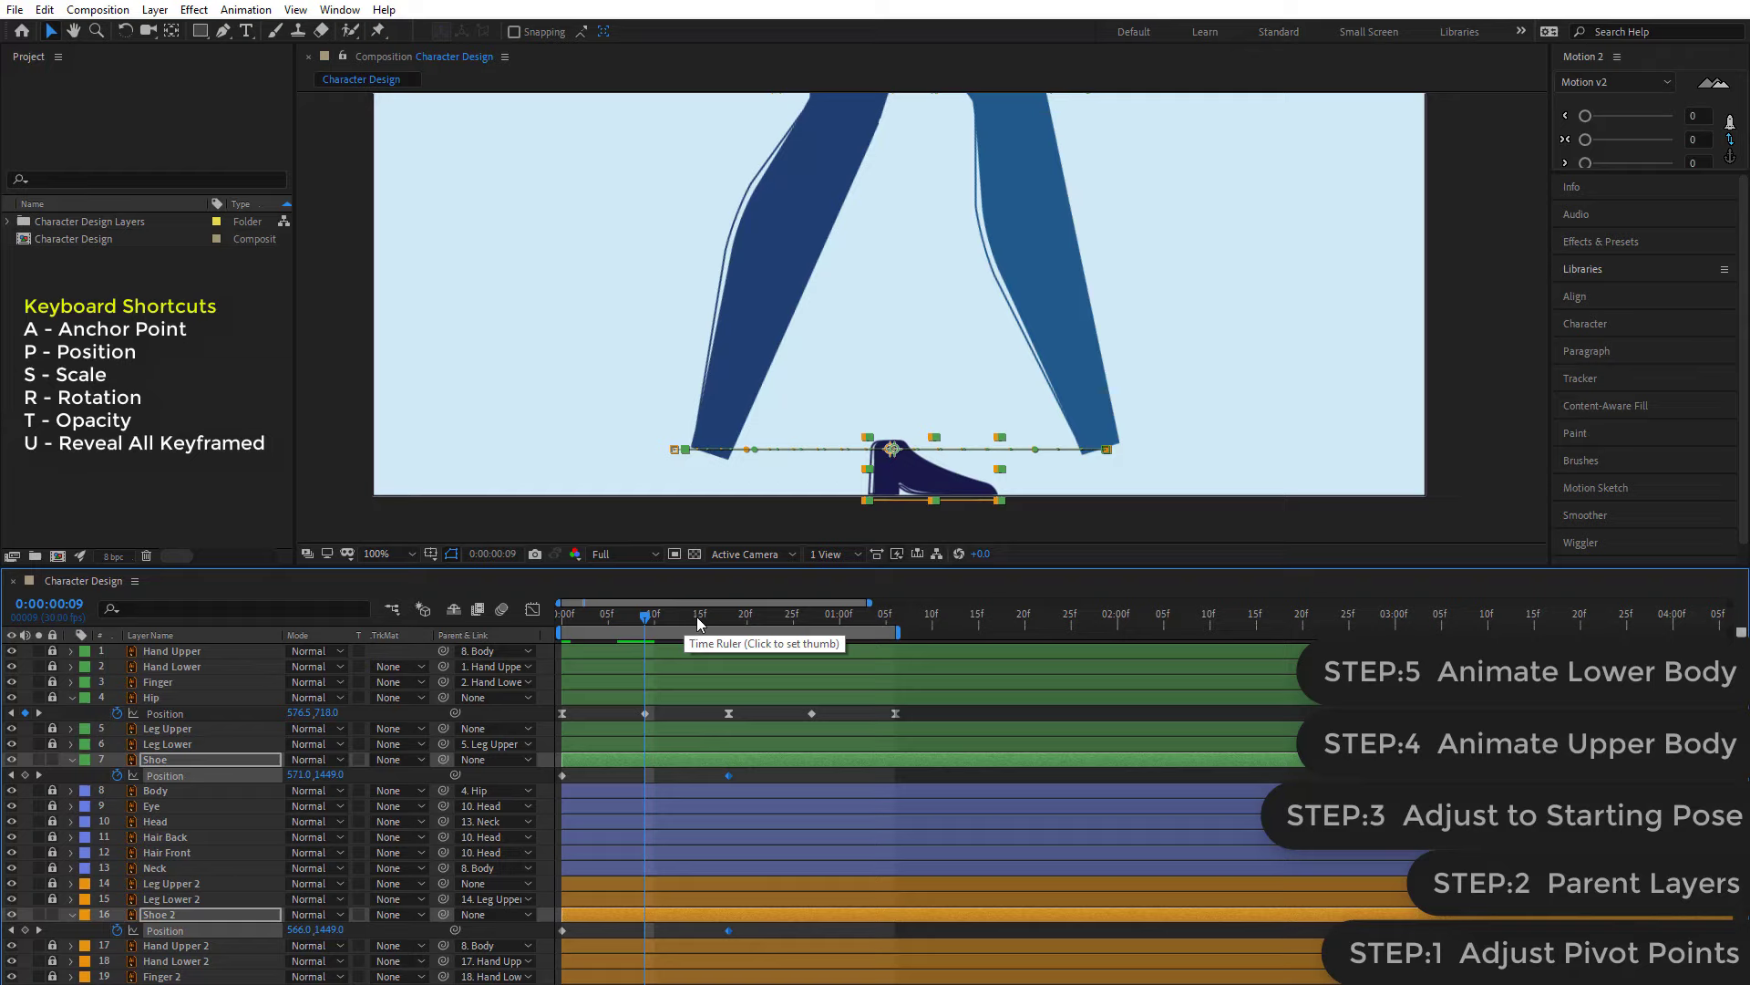
{"action": "left_click", "coordinate": [25, 782]}
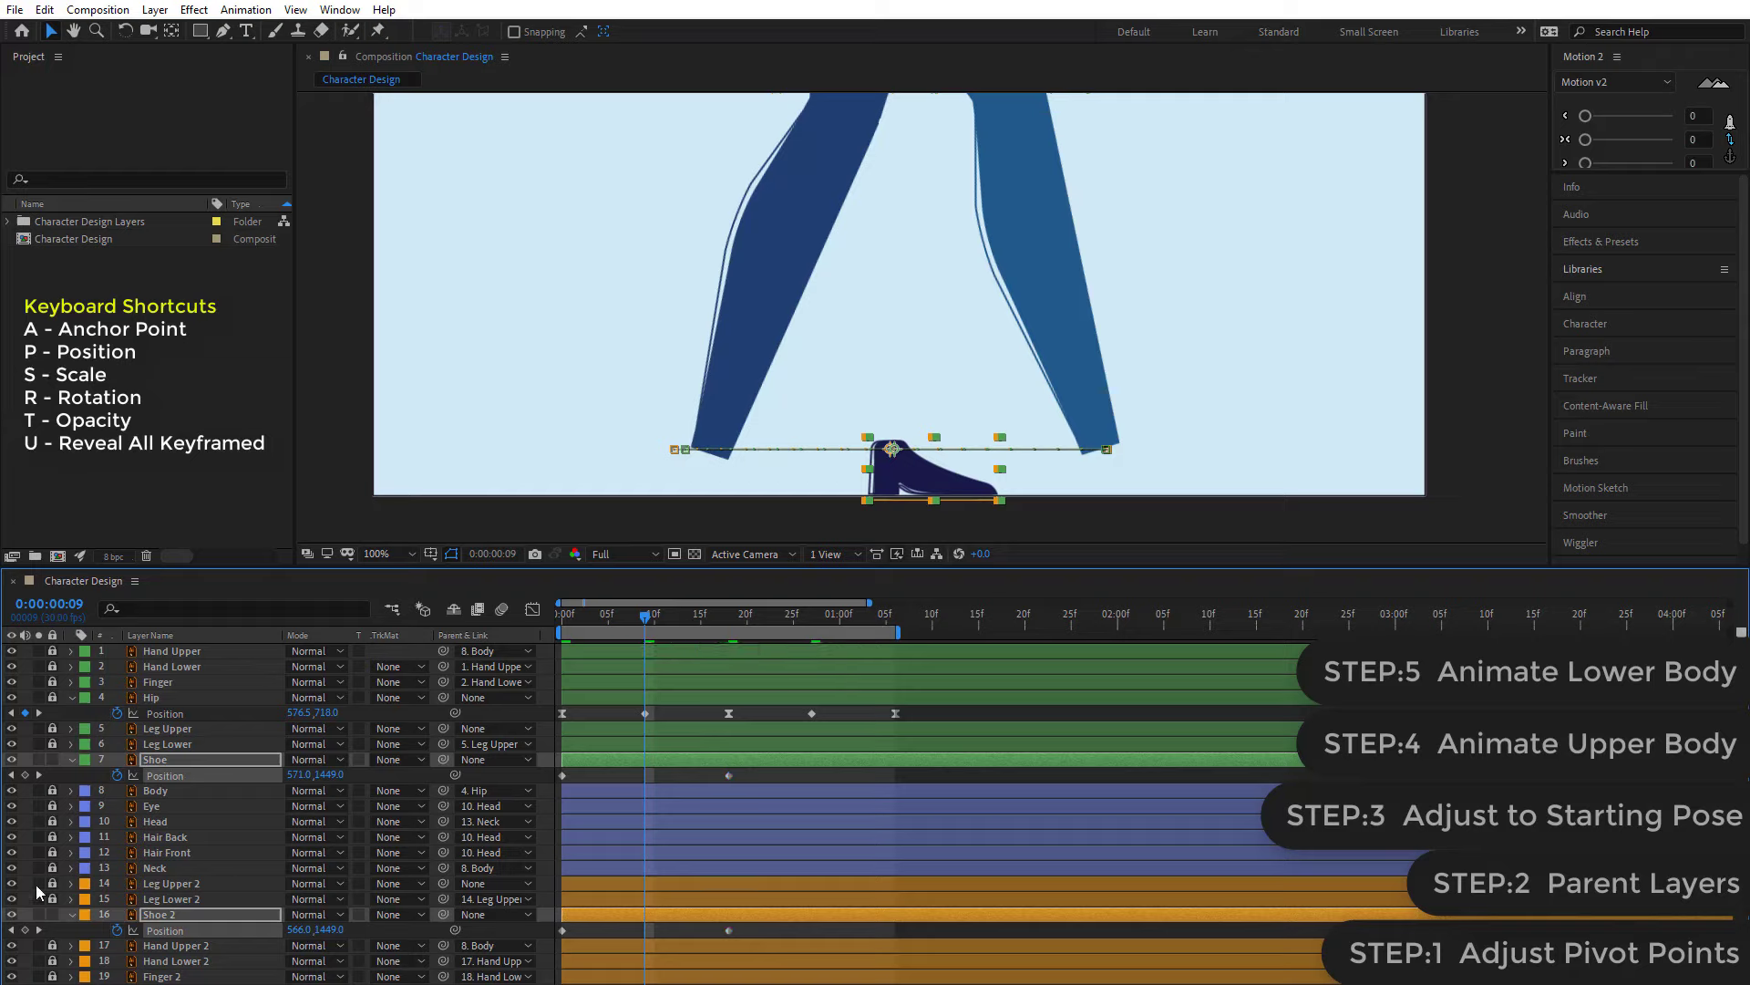
{"action": "left_click", "coordinate": [25, 930]}
{"action": "left_click", "coordinate": [684, 774]}
{"action": "left_click", "coordinate": [737, 612]}
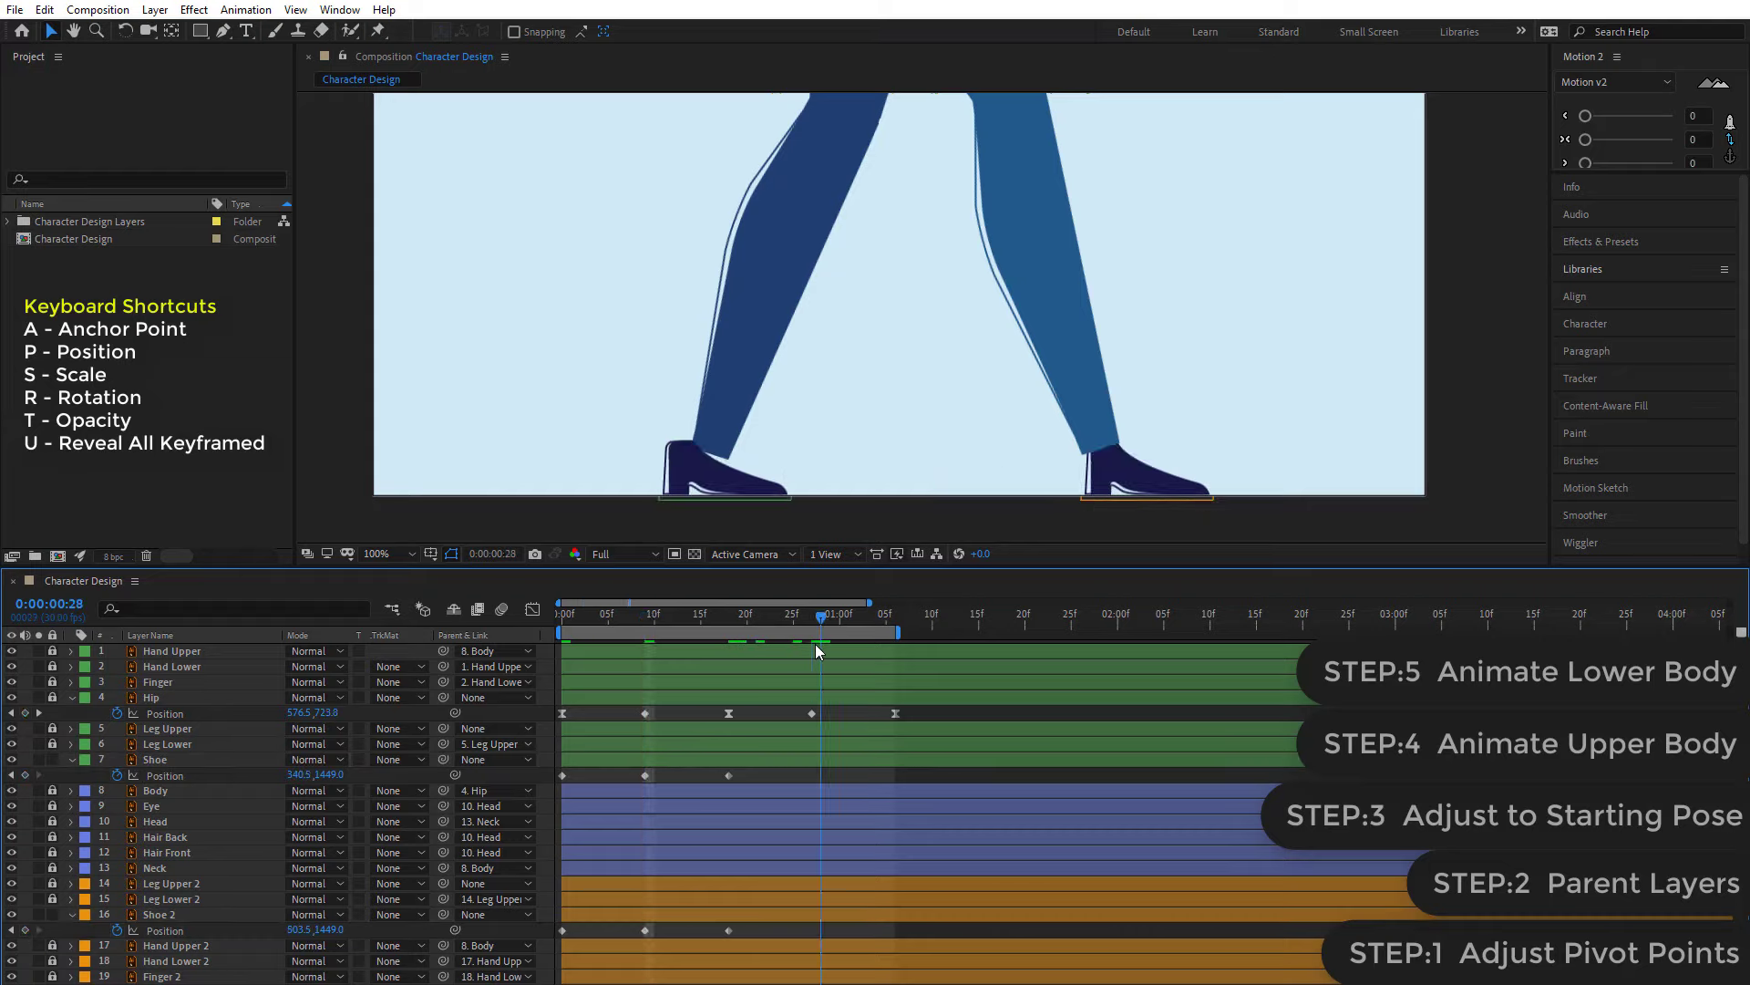
- Copy each shoe's 10f Position keyframe to frame 27
{"action": "key", "text": "Page_Up"}
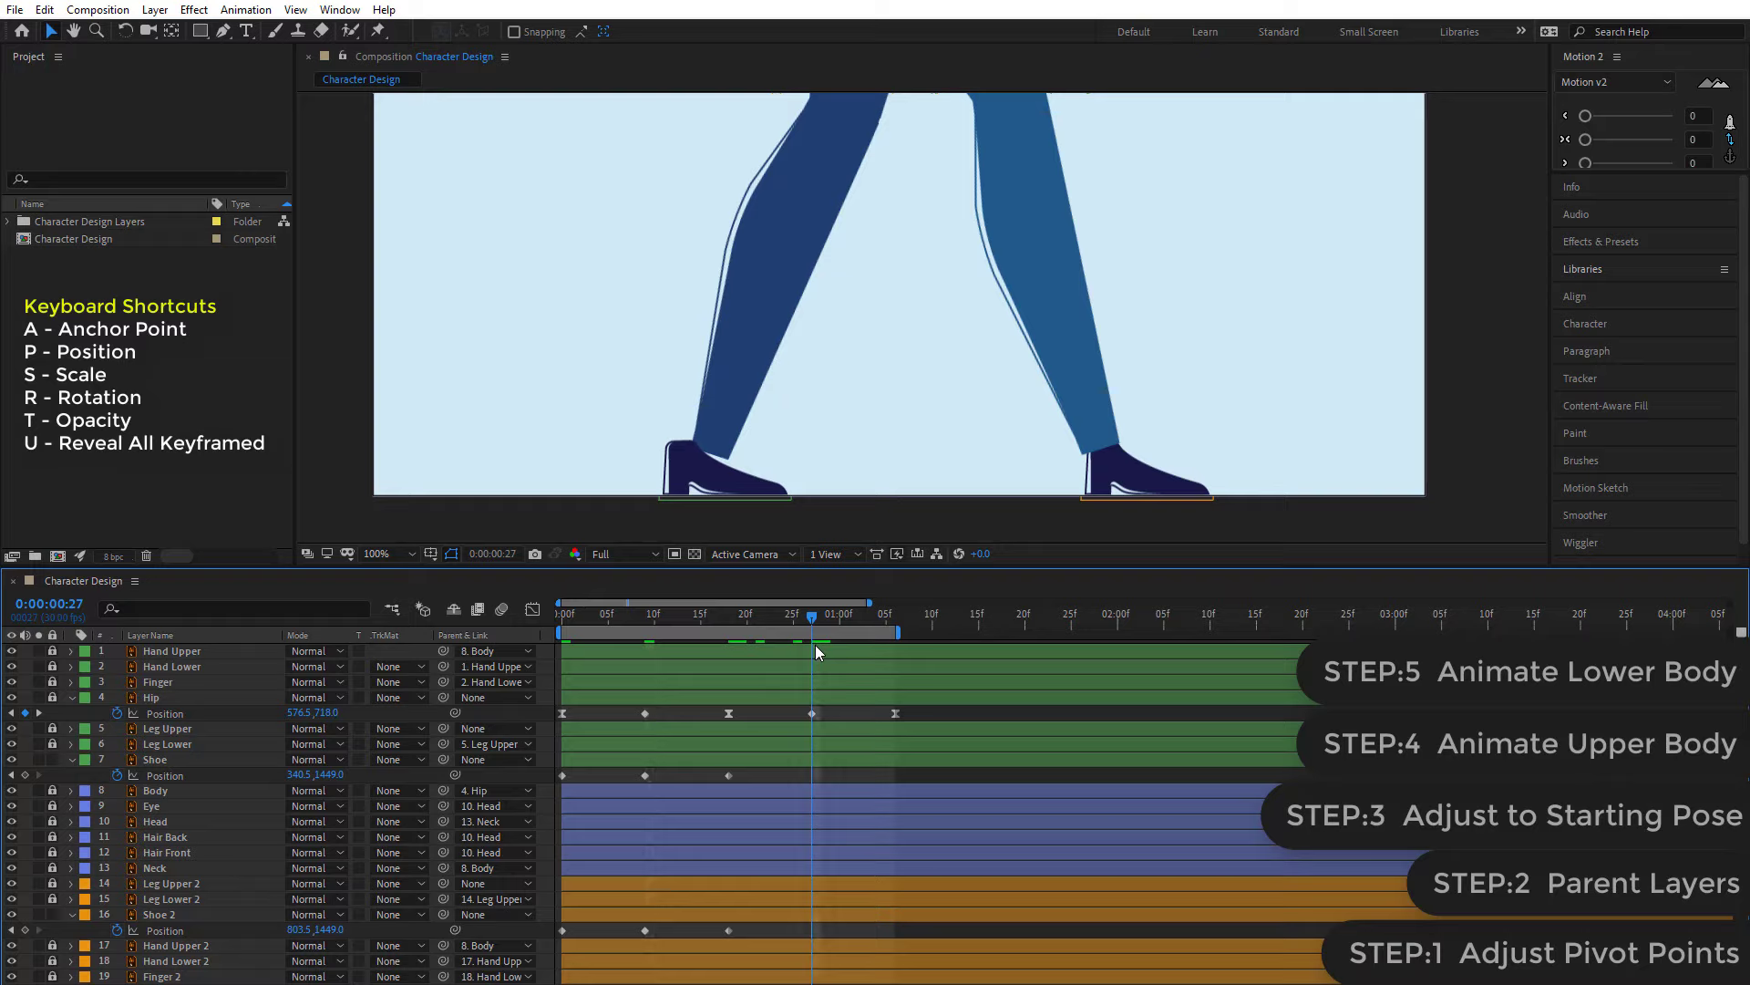
{"action": "left_click", "coordinate": [593, 774]}
{"action": "left_click", "coordinate": [646, 775]}
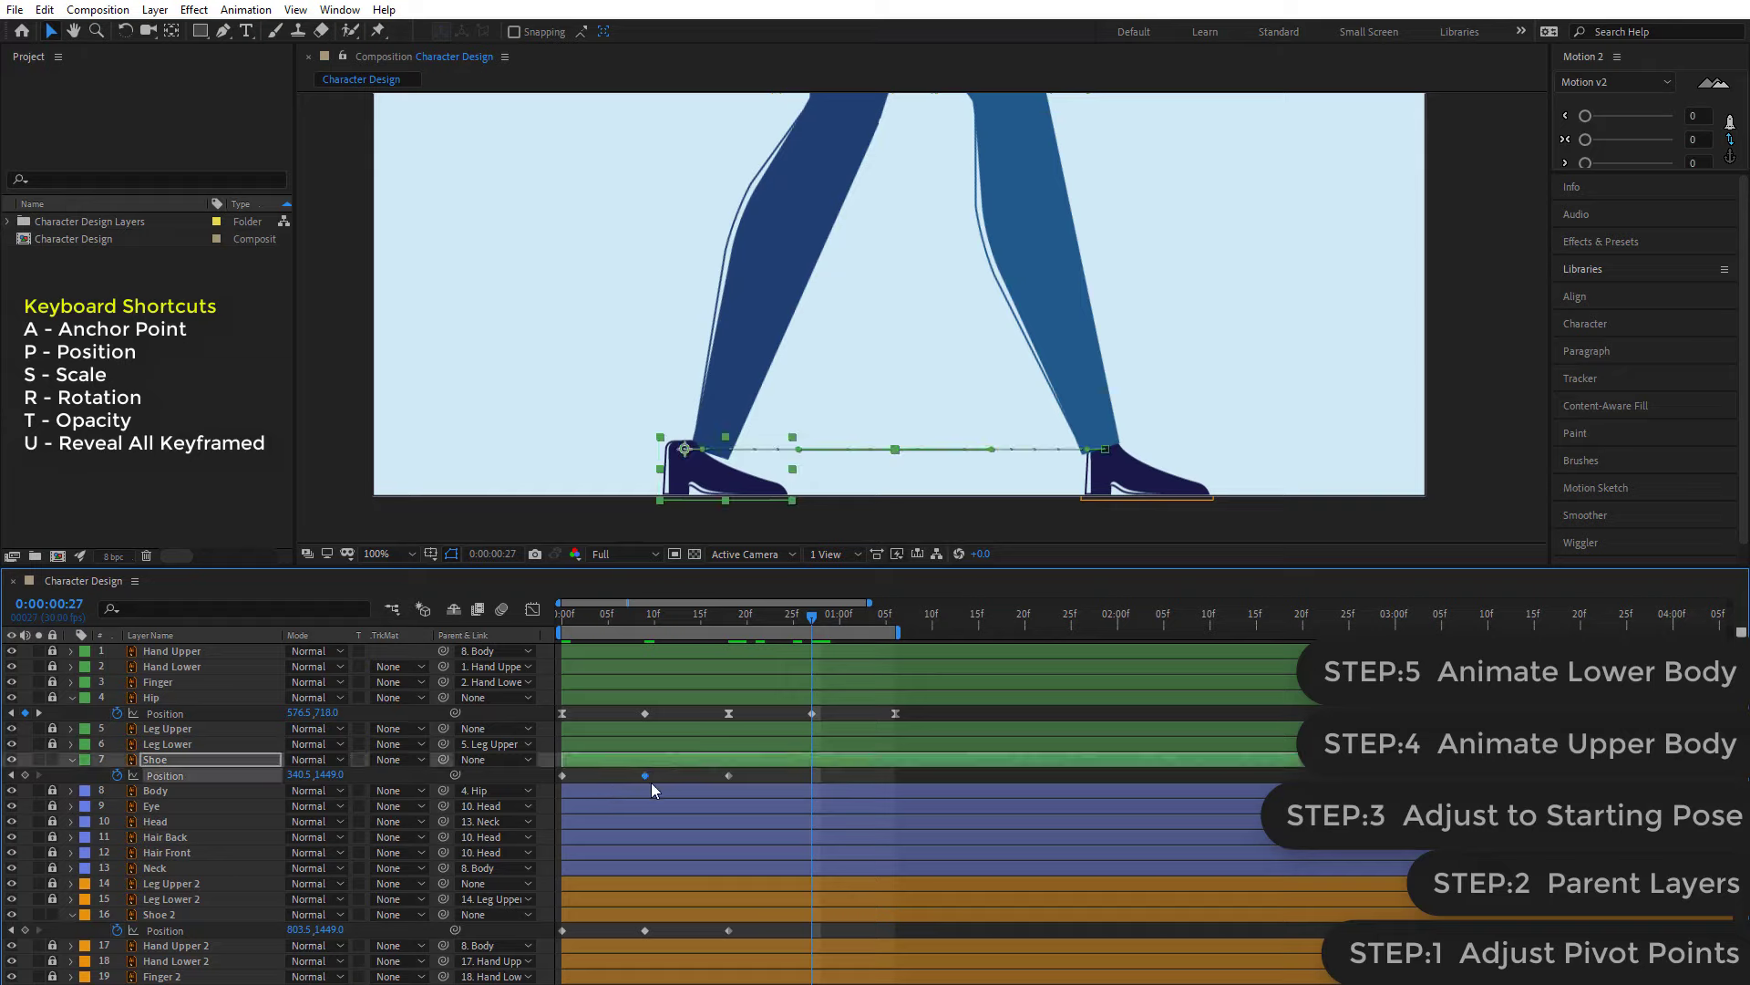
{"action": "key", "text": "ctrl+c"}
{"action": "key", "text": "ctrl+v"}
{"action": "left_click", "coordinate": [645, 930]}
{"action": "left_click_drag", "start_coordinate": [631, 938], "coordinate": [632, 938]}
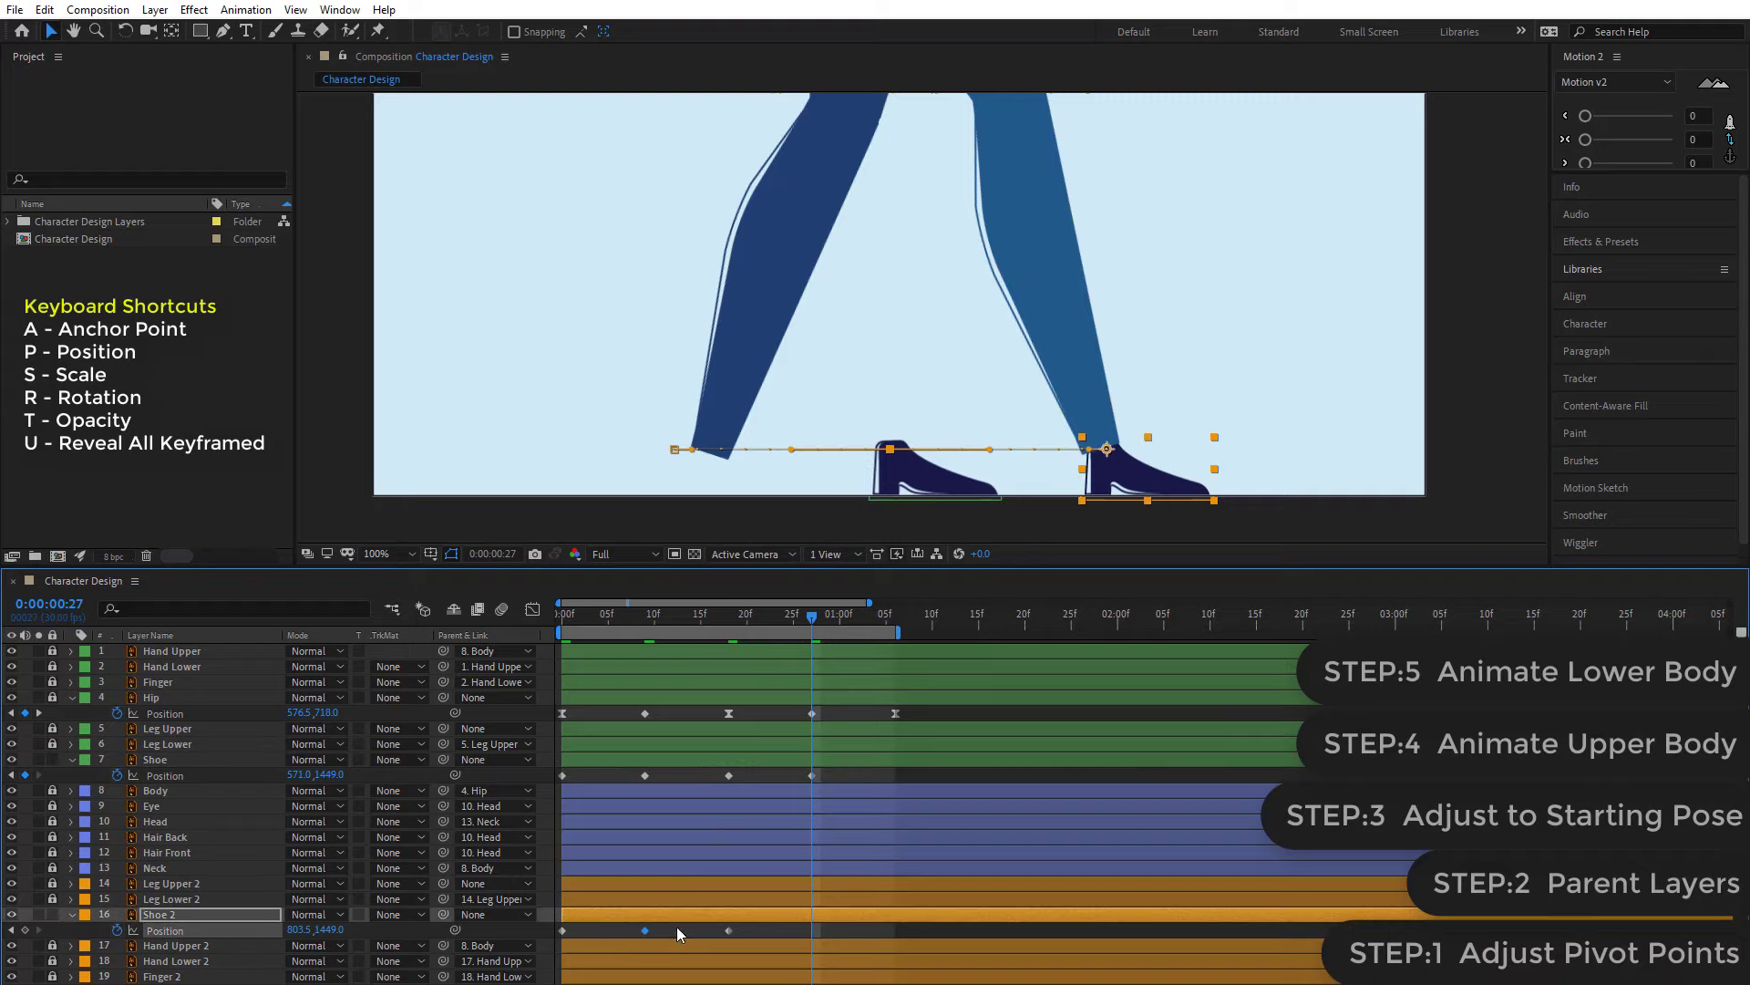
{"action": "key", "text": "ctrl+c"}
{"action": "key", "text": "ctrl+v"}
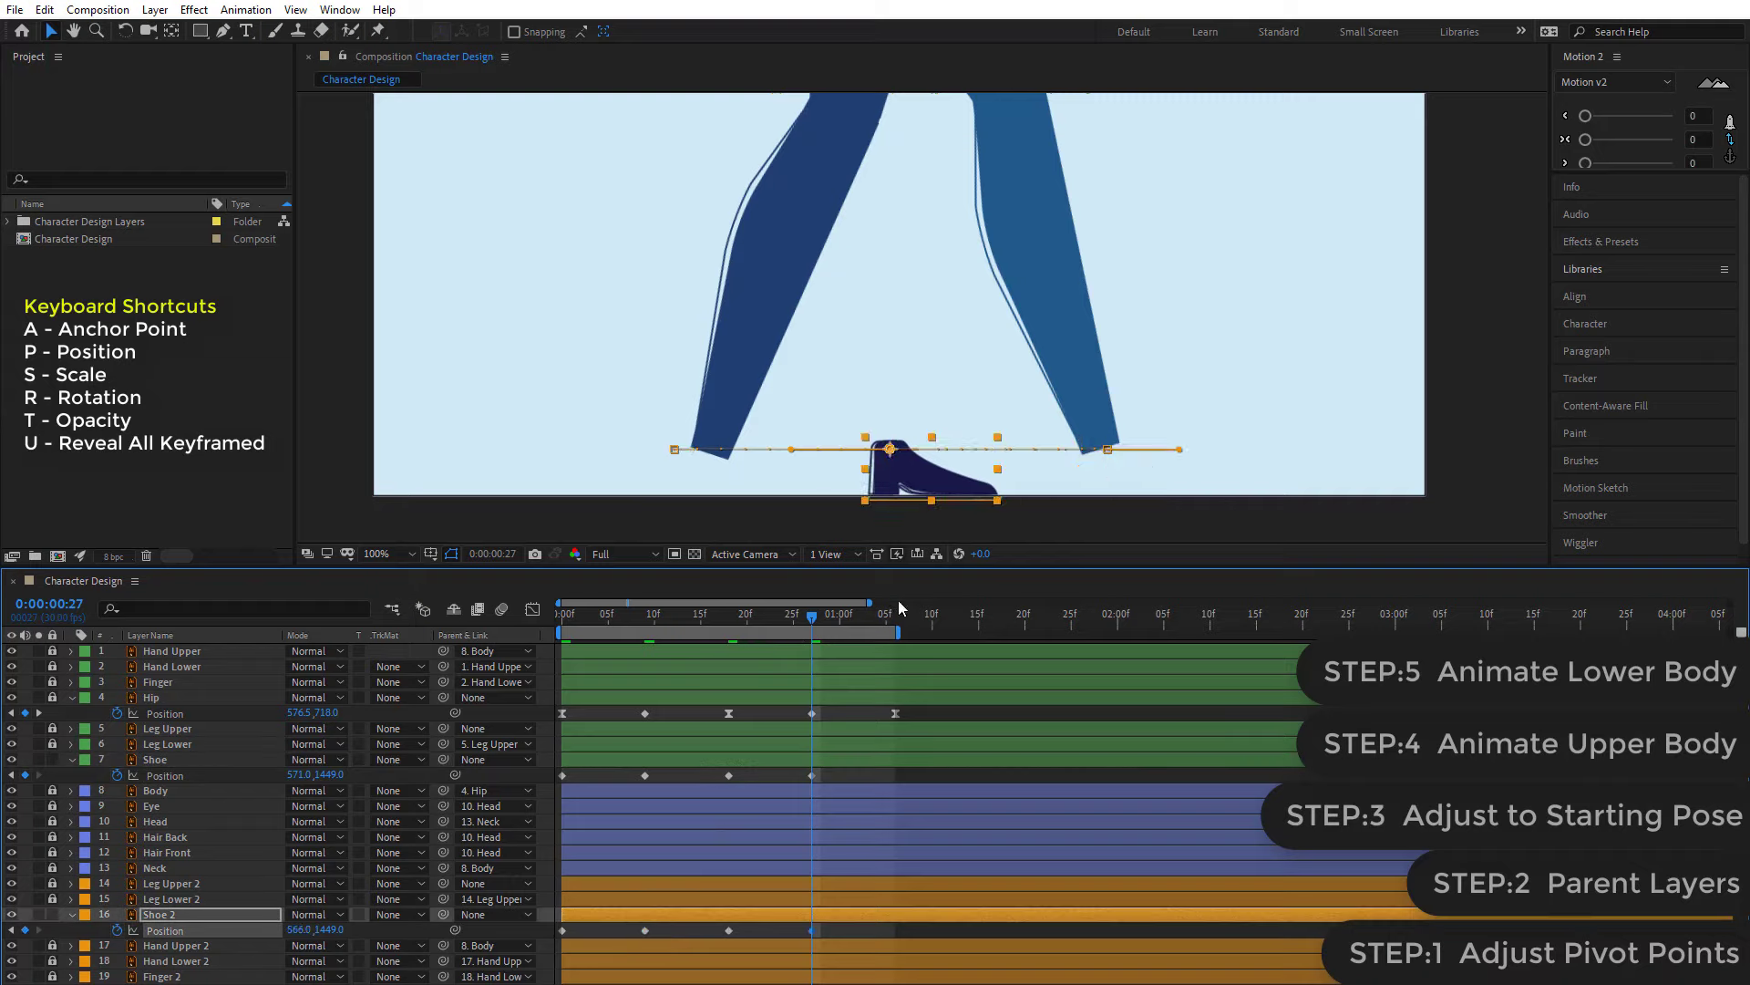
- Copy both shoes' starting Position keyframes to 1:06
{"action": "left_click", "coordinate": [892, 617]}
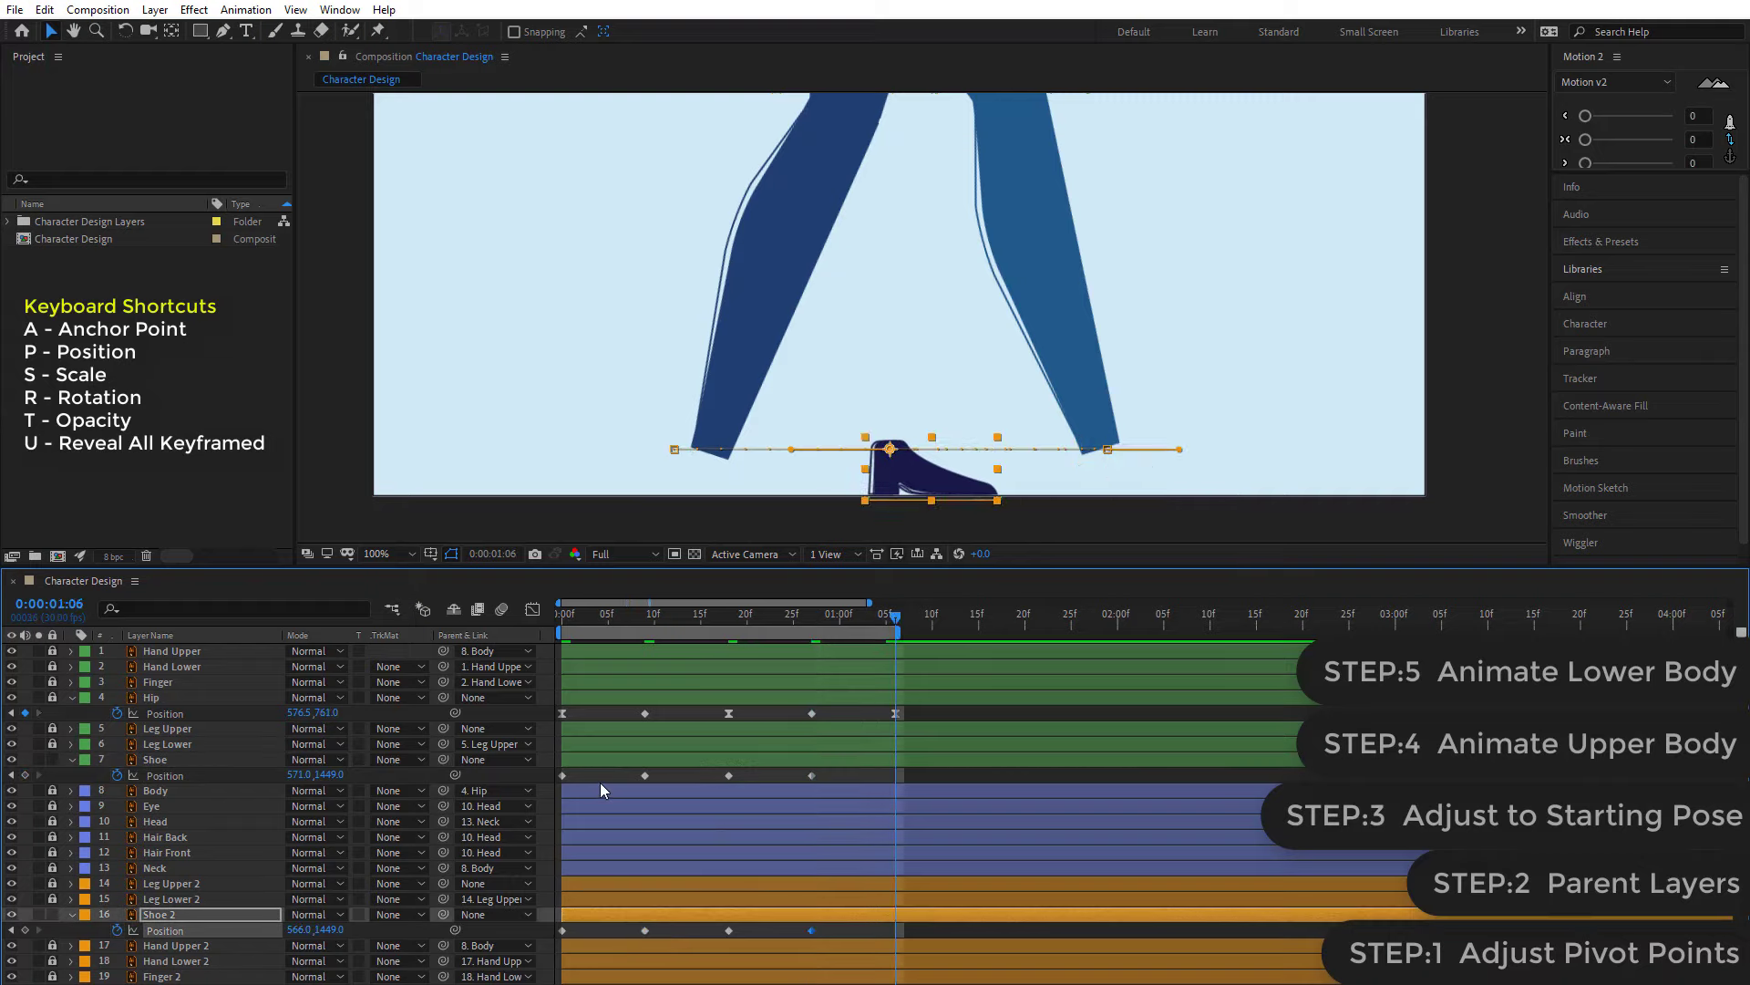
{"action": "left_click", "coordinate": [554, 780]}
{"action": "left_click_drag", "start_coordinate": [554, 780], "coordinate": [558, 789]}
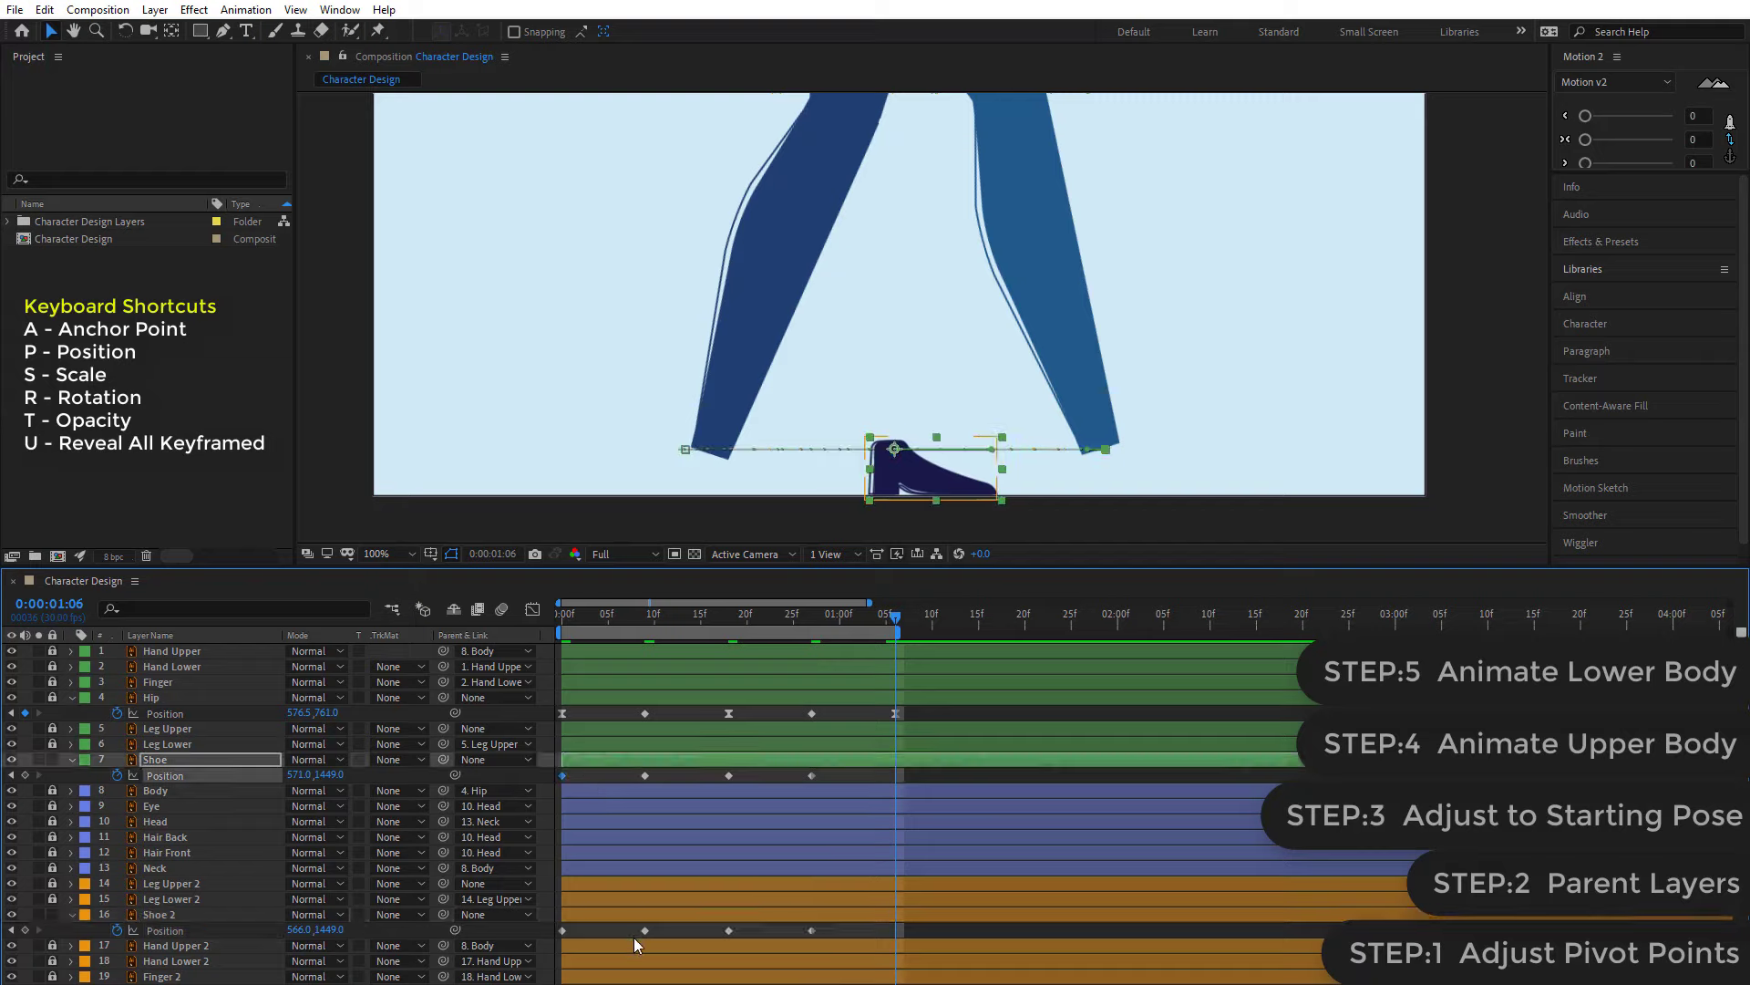
{"action": "key", "text": "ctrl+c"}
{"action": "key", "text": "ctrl+v"}
{"action": "left_click", "coordinate": [562, 930]}
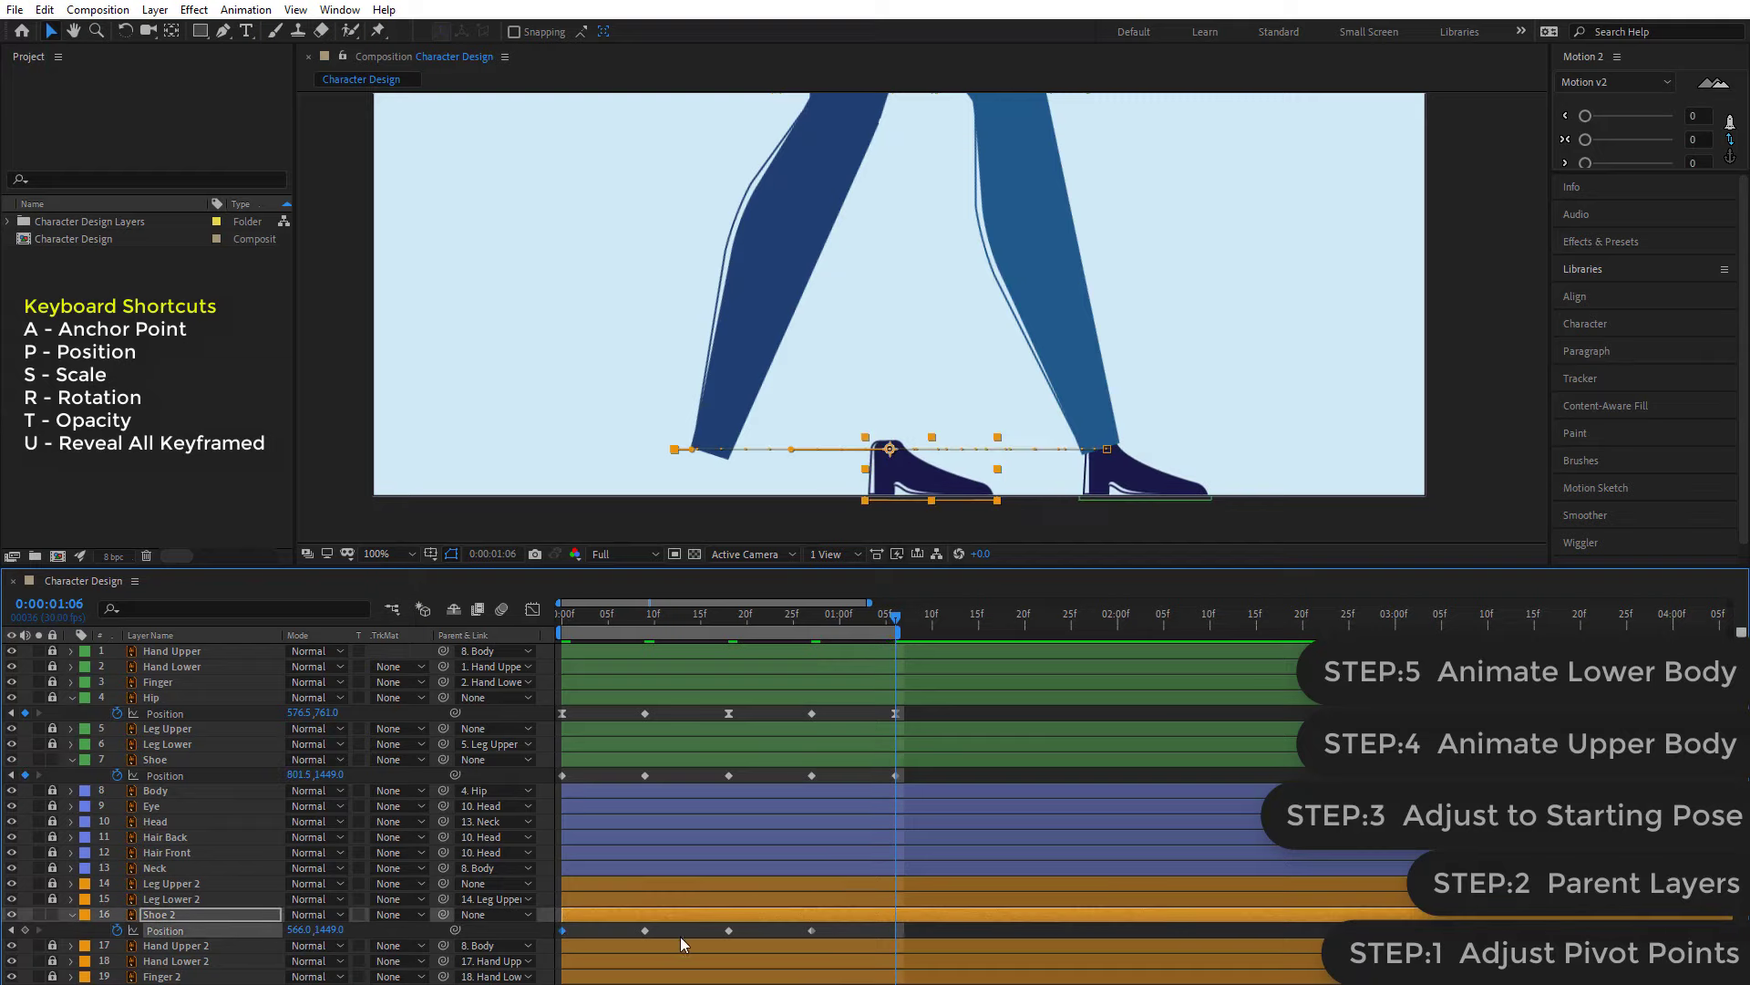
{"action": "key", "text": "ctrl+c"}
{"action": "key", "text": "ctrl+v"}
{"action": "left_click", "coordinate": [866, 931]}
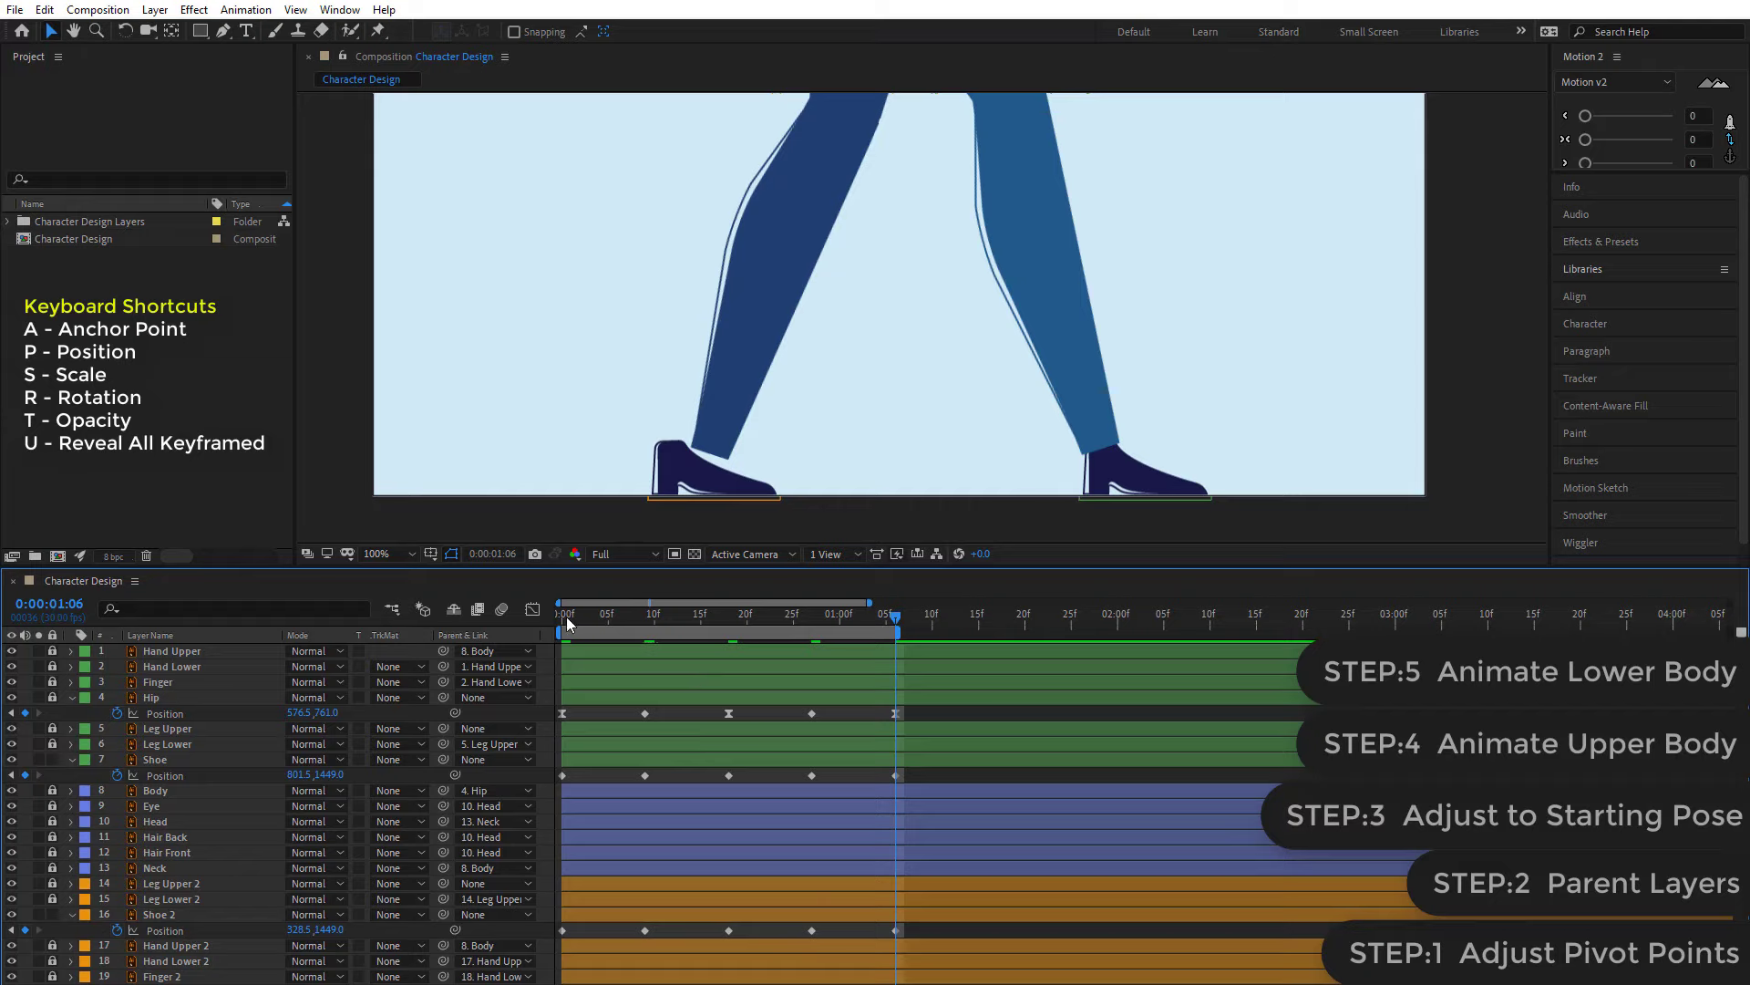
{"action": "mouse_move", "coordinate": [560, 618]}
{"action": "left_mouse_down"}
{"action": "mouse_move", "coordinate": [632, 629]}
{"action": "mouse_move", "coordinate": [560, 642]}
{"action": "left_mouse_up"}
- At frame 9, lift Shoe 2 mid-step so its motion path arcs
{"action": "left_click_drag", "start_coordinate": [1083, 287], "coordinate": [1070, 371]}
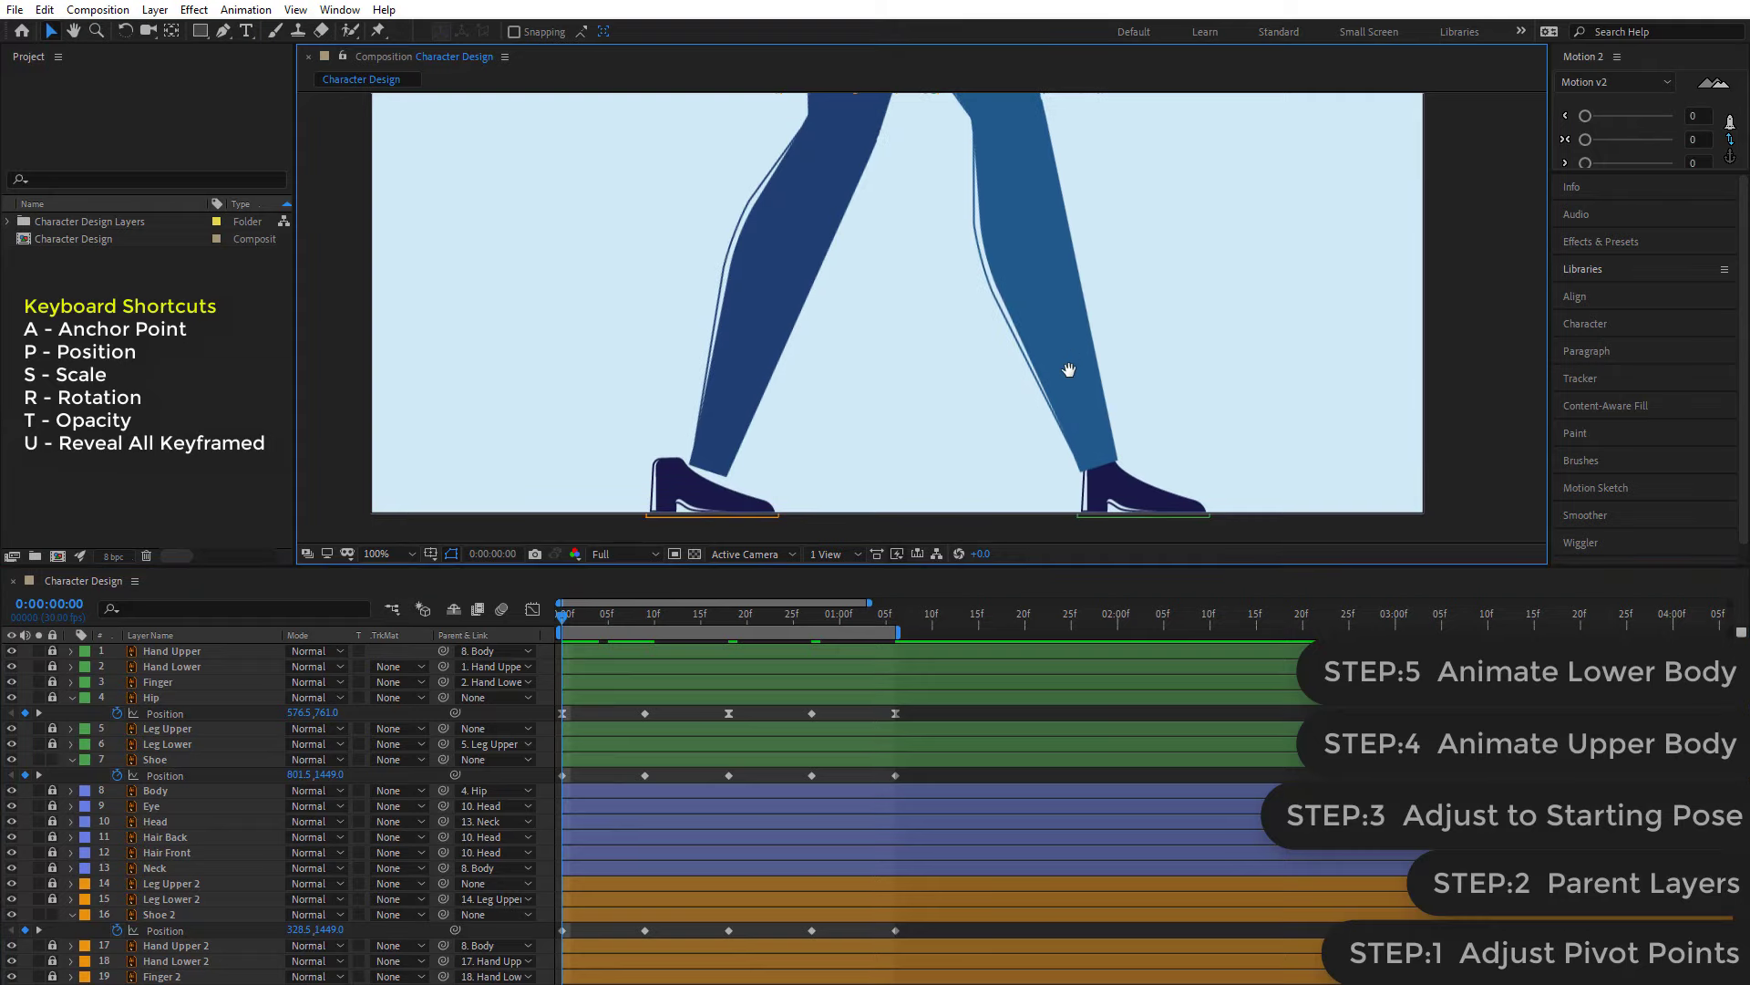
{"action": "scroll", "coordinate": [1058, 356], "scroll_direction": "down", "scroll_amount": 1}
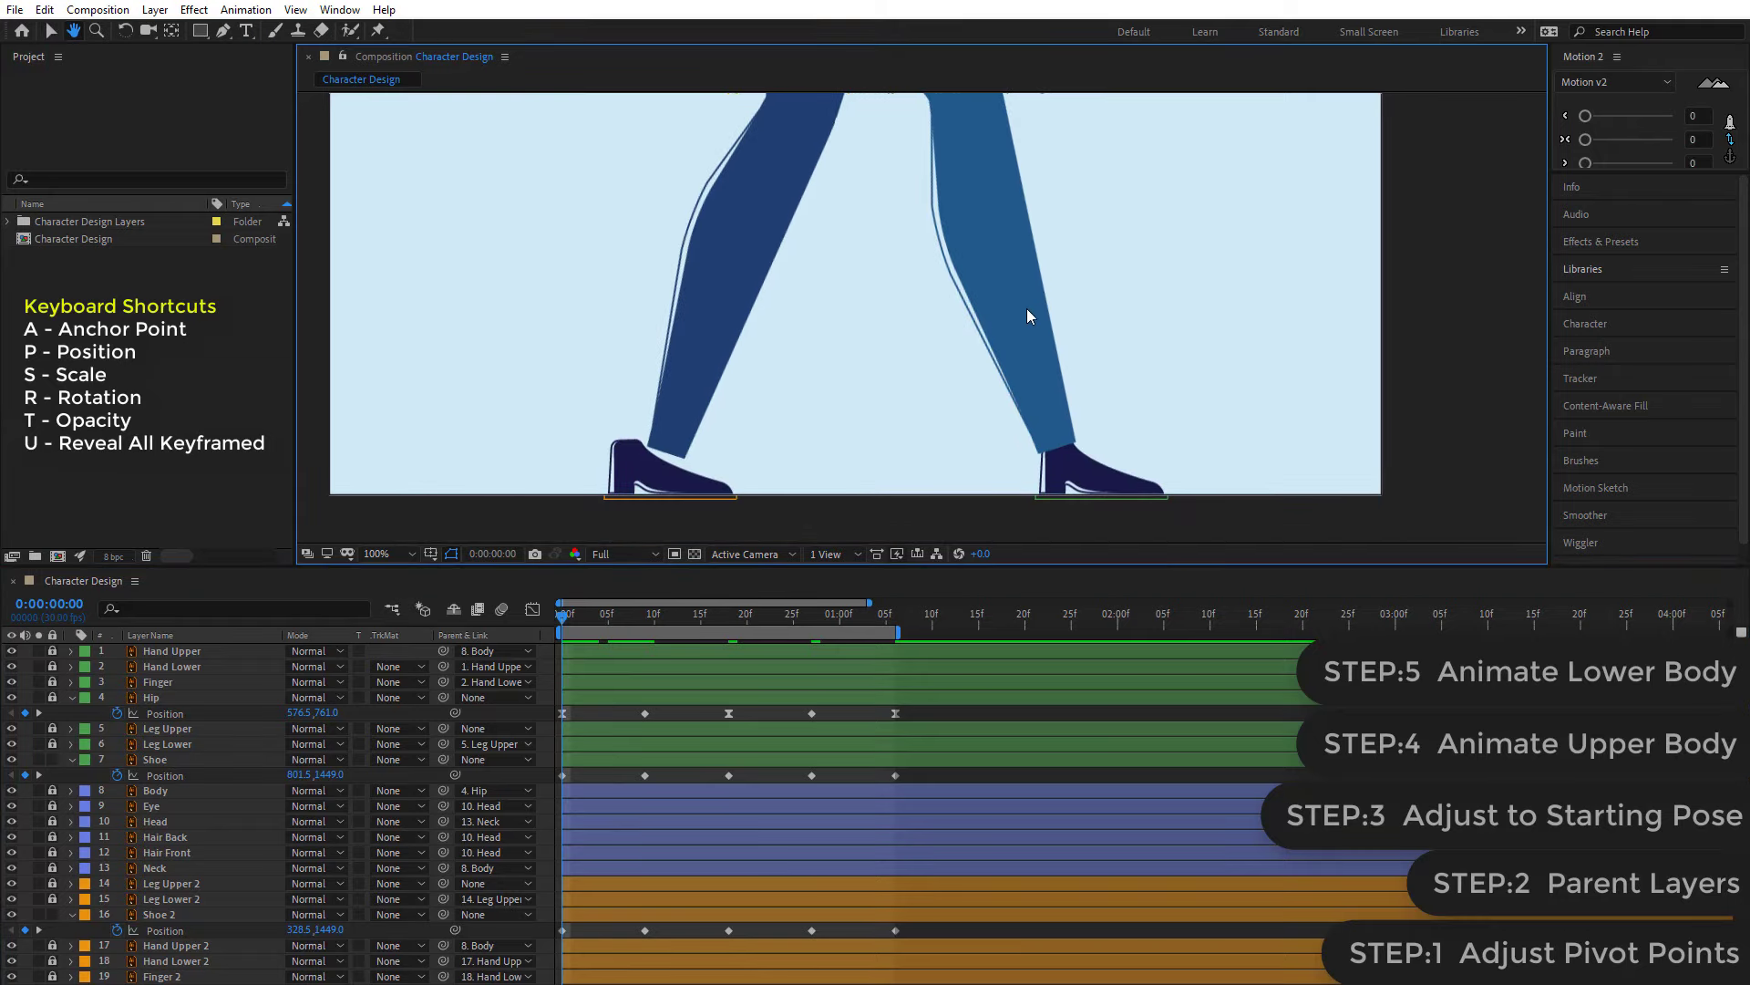
{"action": "scroll", "coordinate": [1021, 328], "scroll_direction": "down", "scroll_amount": 1}
{"action": "left_click_drag", "start_coordinate": [1167, 284], "coordinate": [1103, 358]}
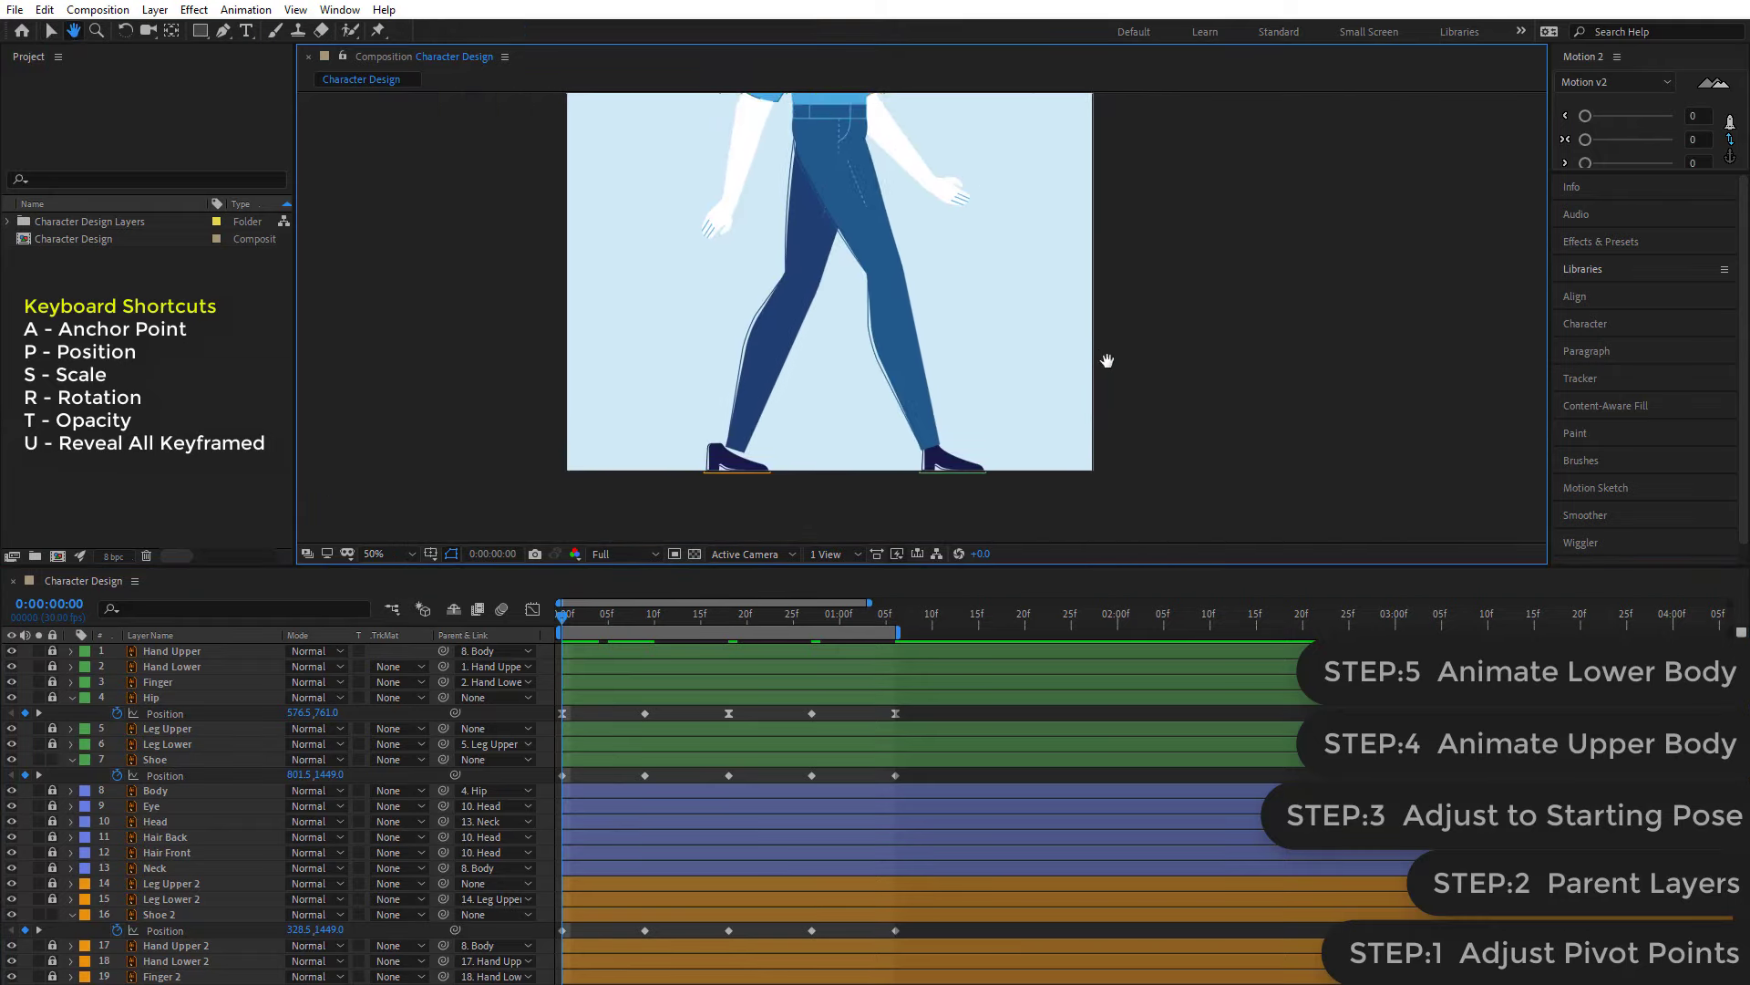
{"action": "left_click", "coordinate": [732, 479]}
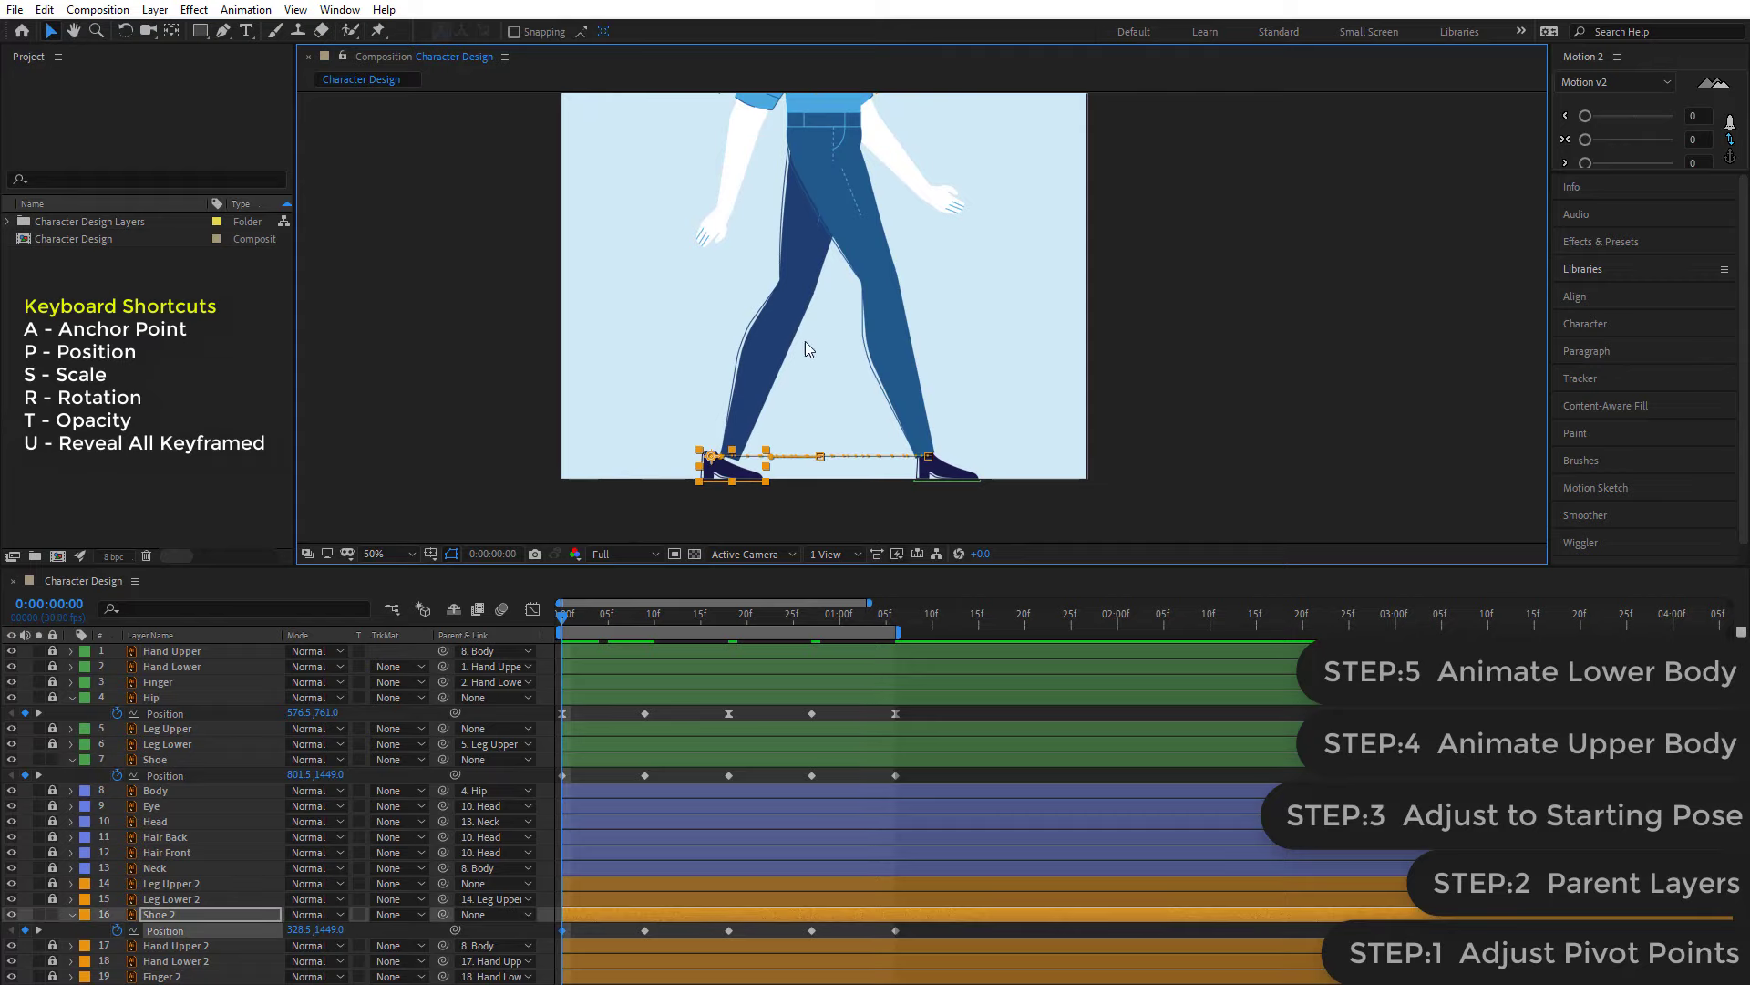
{"action": "left_click", "coordinate": [644, 616]}
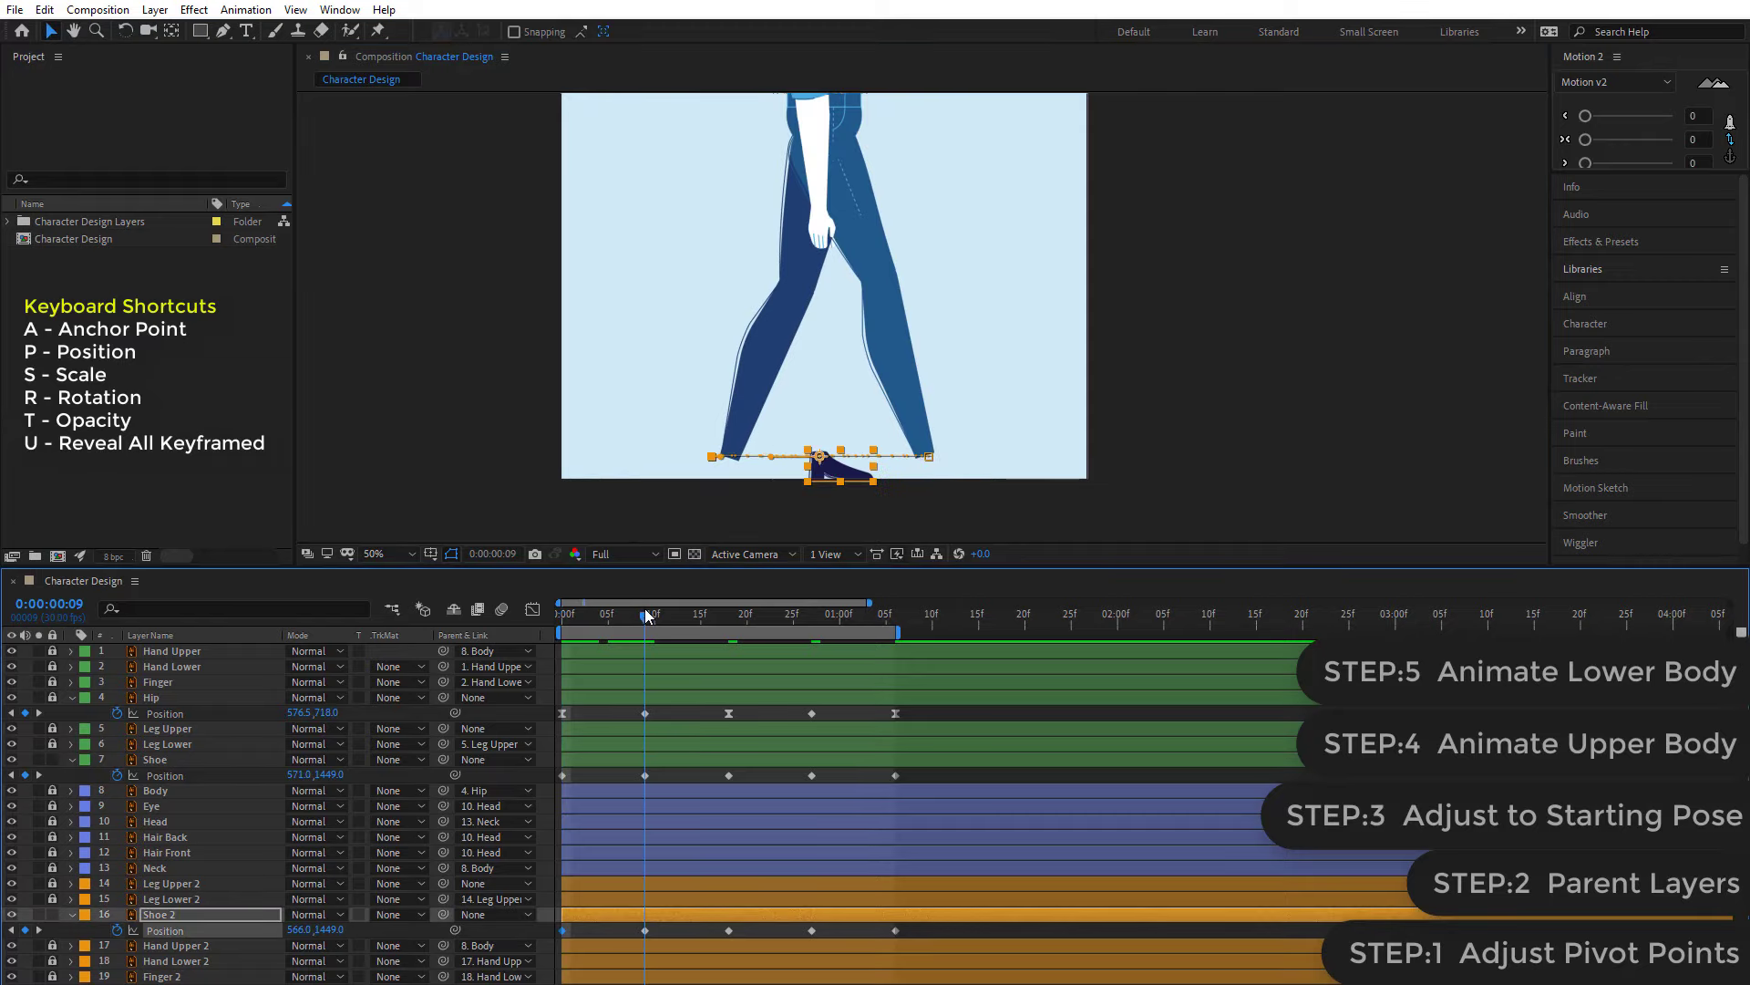
{"action": "left_click_drag", "start_coordinate": [331, 929], "coordinate": [202, 929]}
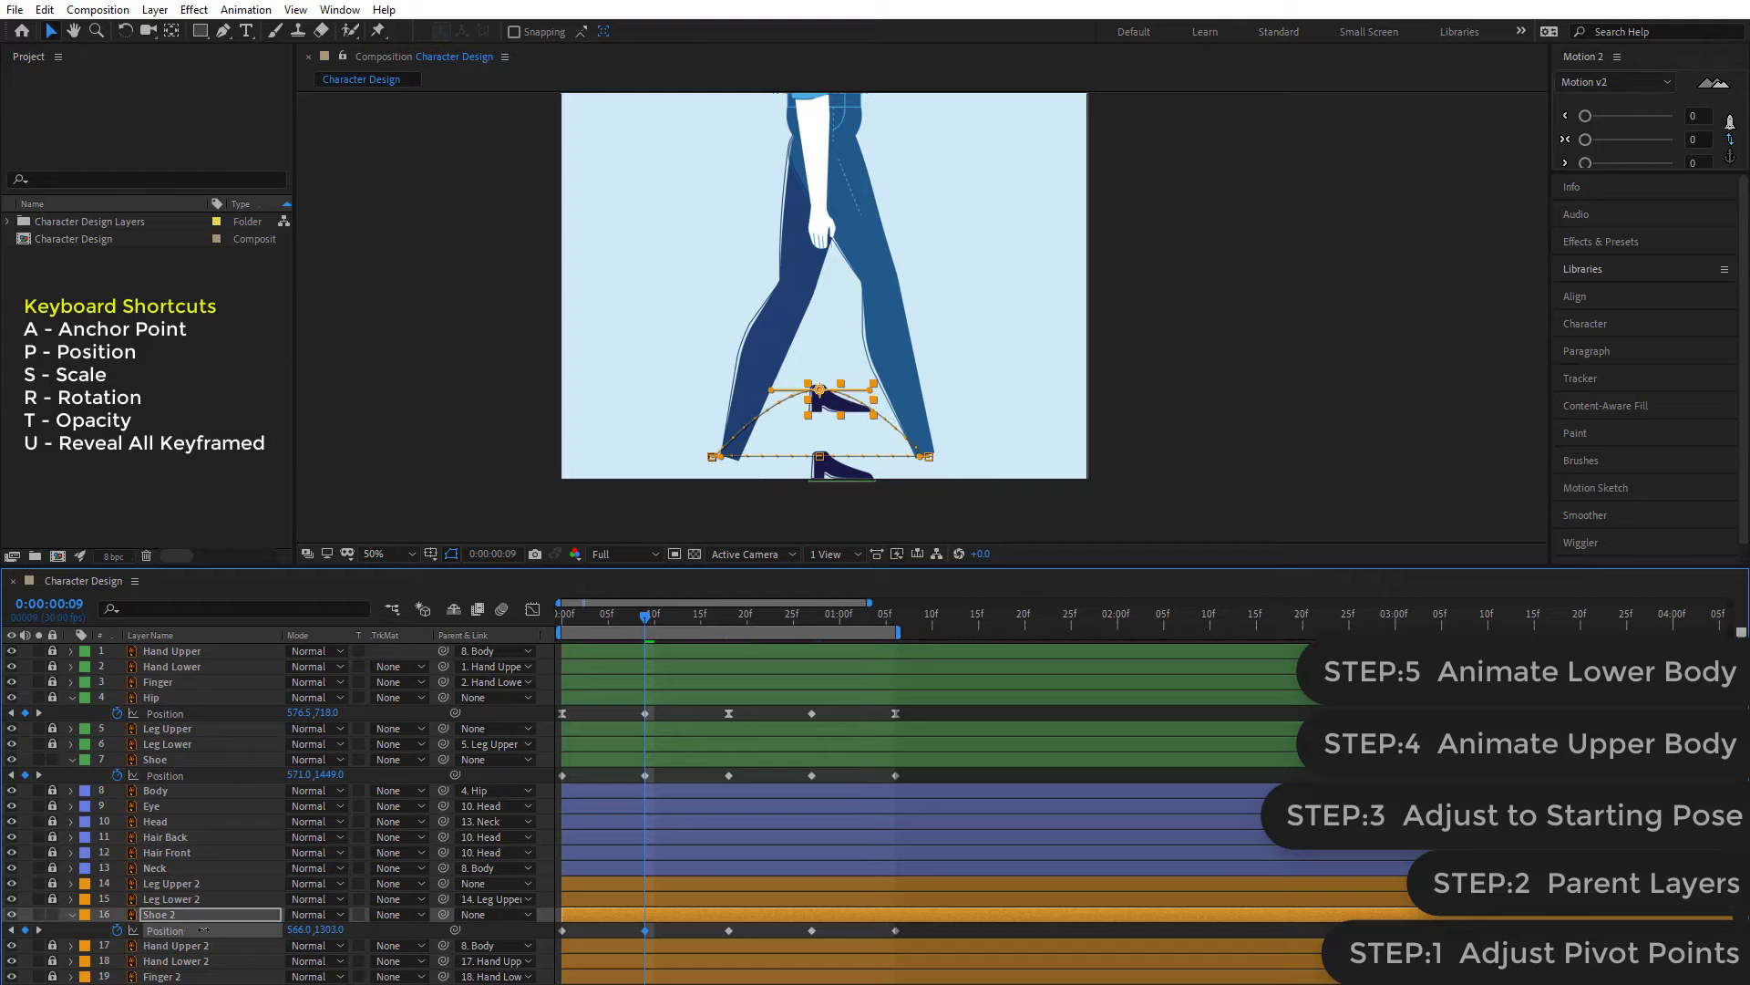
- Lift the Shoe mid-step later in the cycle so its path arcs, then preview the walk
{"action": "left_click_drag", "start_coordinate": [647, 622], "coordinate": [811, 667]}
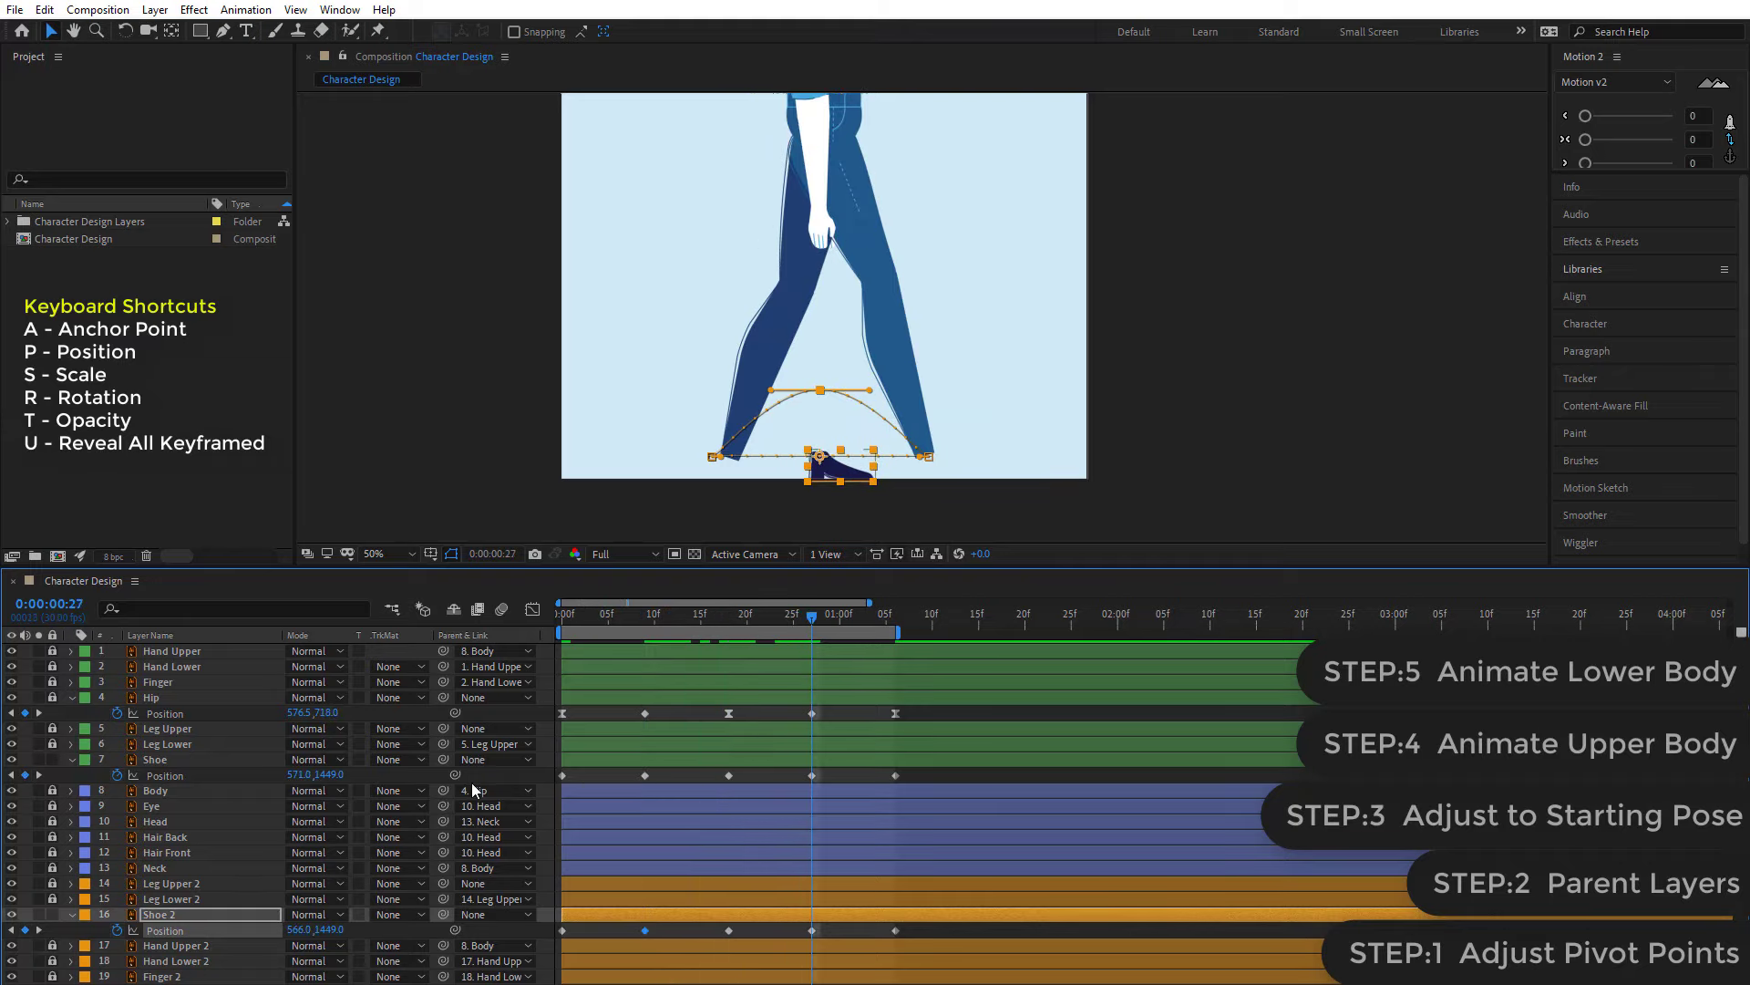
{"action": "mouse_move", "coordinate": [337, 776]}
{"action": "left_mouse_down"}
{"action": "mouse_move", "coordinate": [149, 784]}
{"action": "mouse_move", "coordinate": [186, 792]}
{"action": "left_mouse_up"}
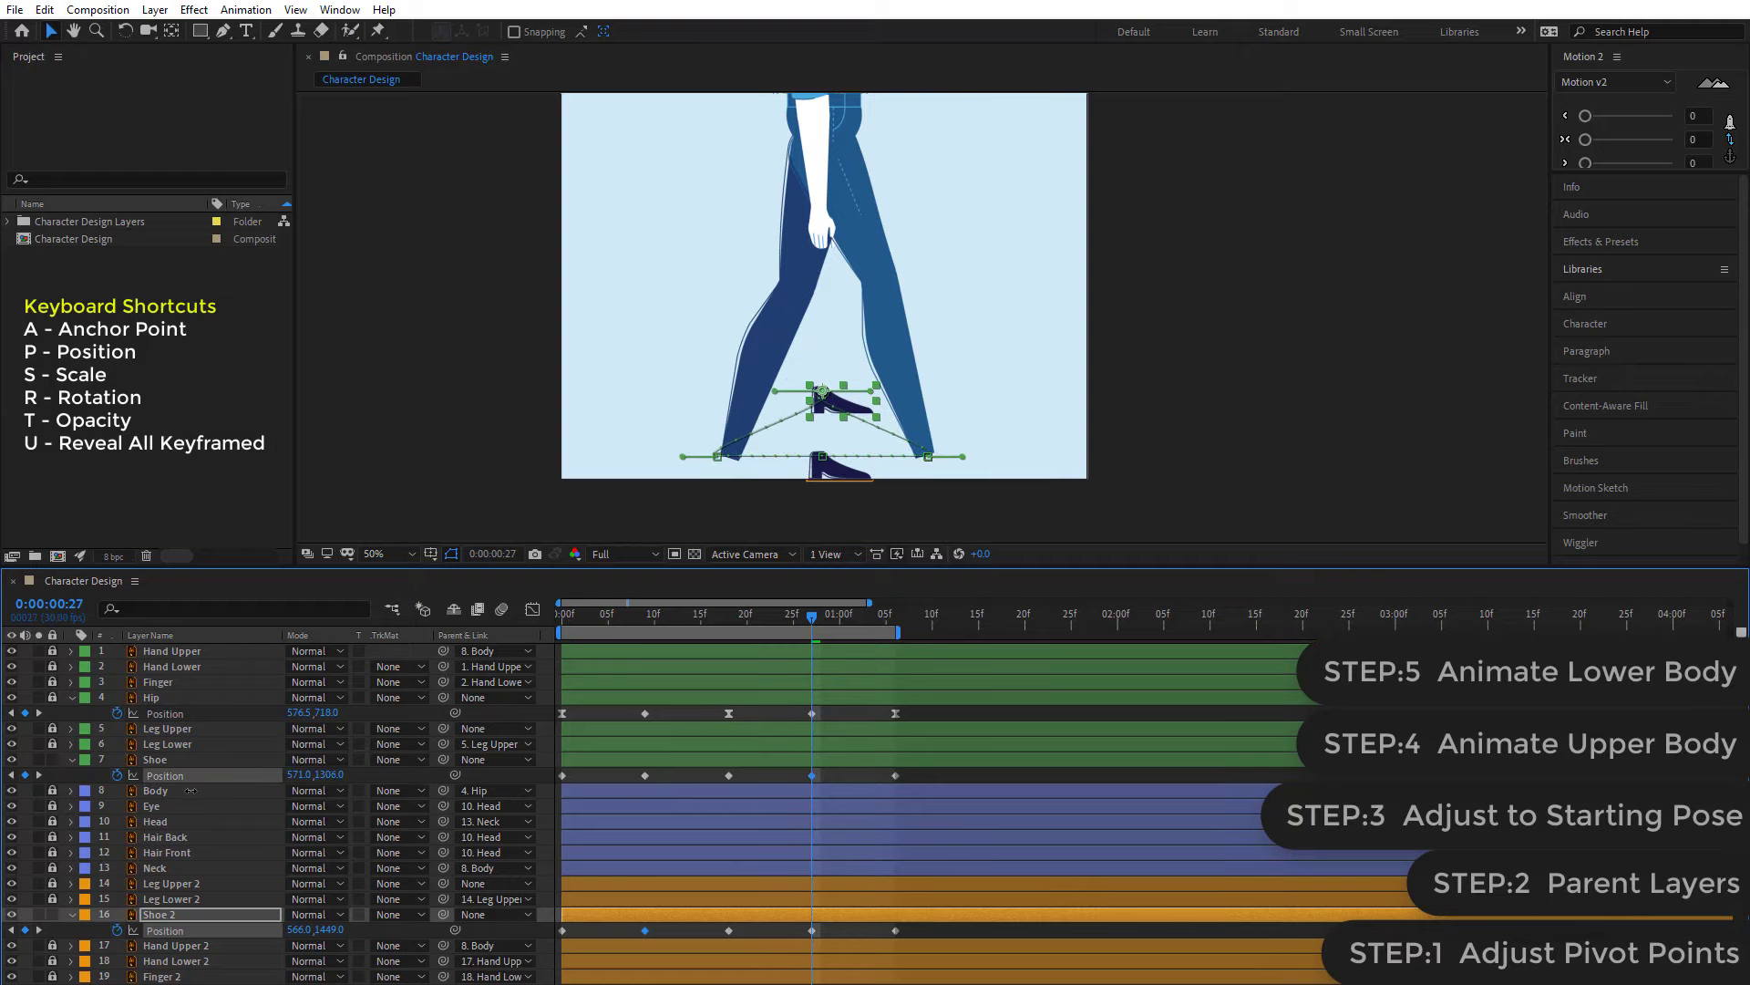
{"action": "left_click", "coordinate": [873, 776]}
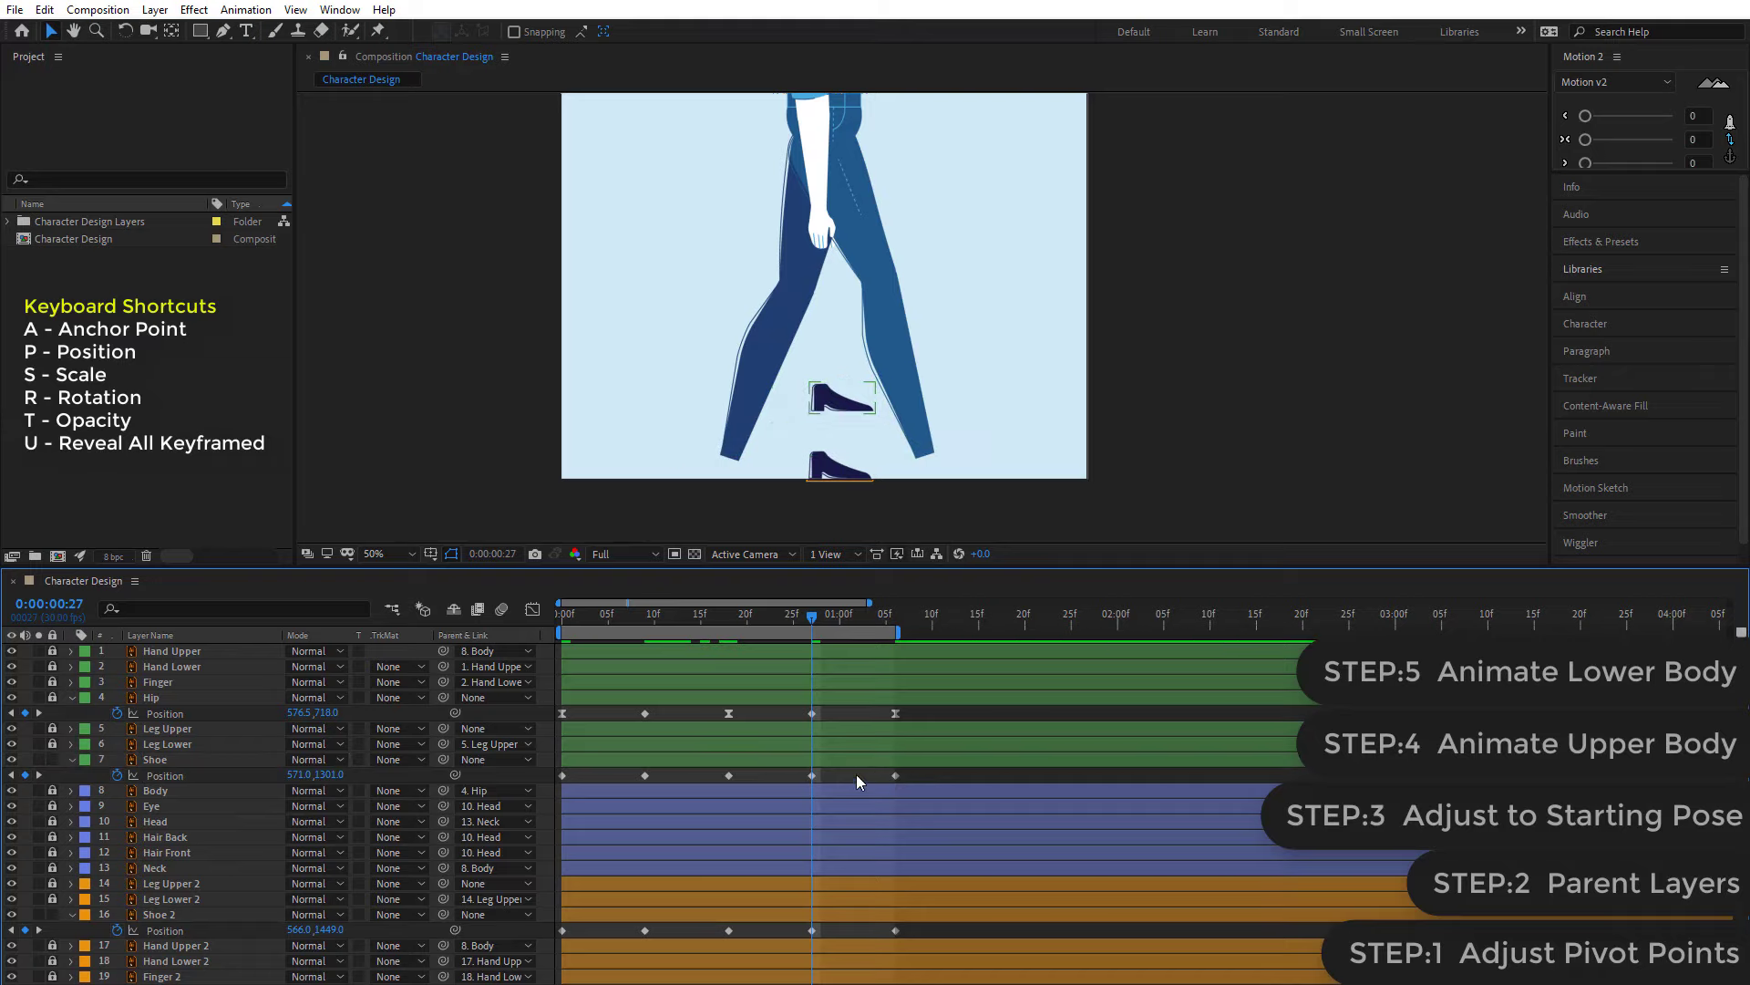
{"action": "left_click_drag", "start_coordinate": [807, 616], "coordinate": [891, 633]}
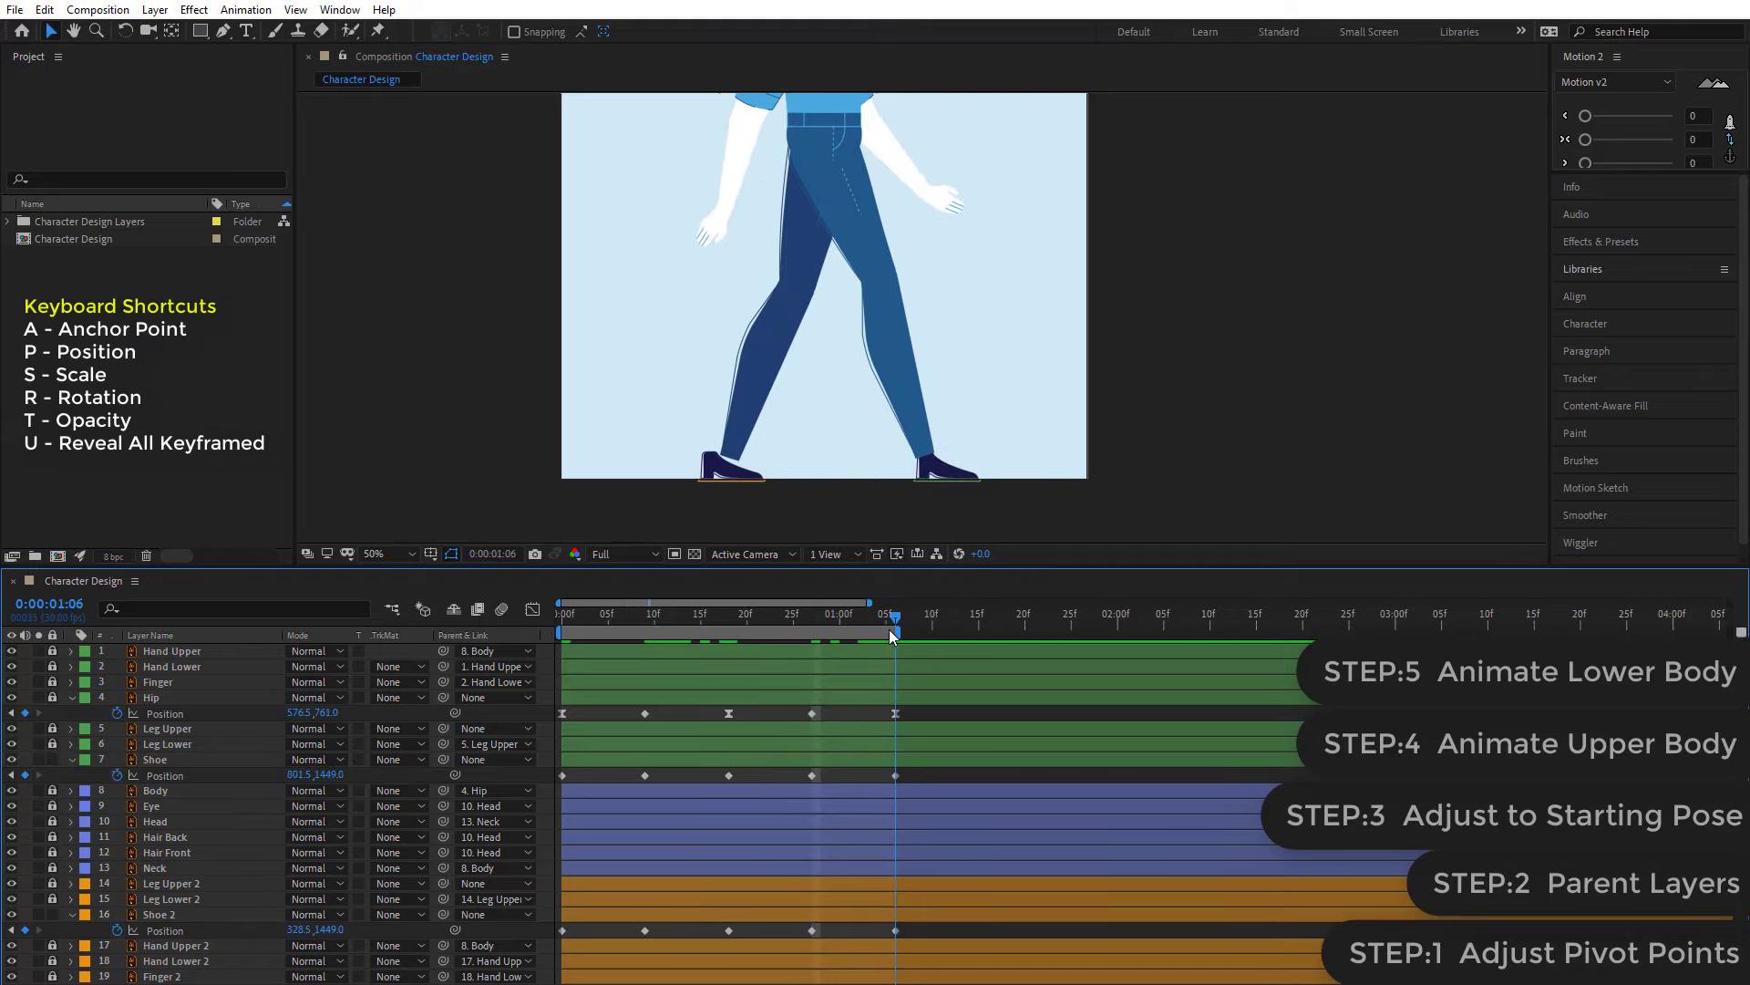
{"action": "key", "text": "space"}
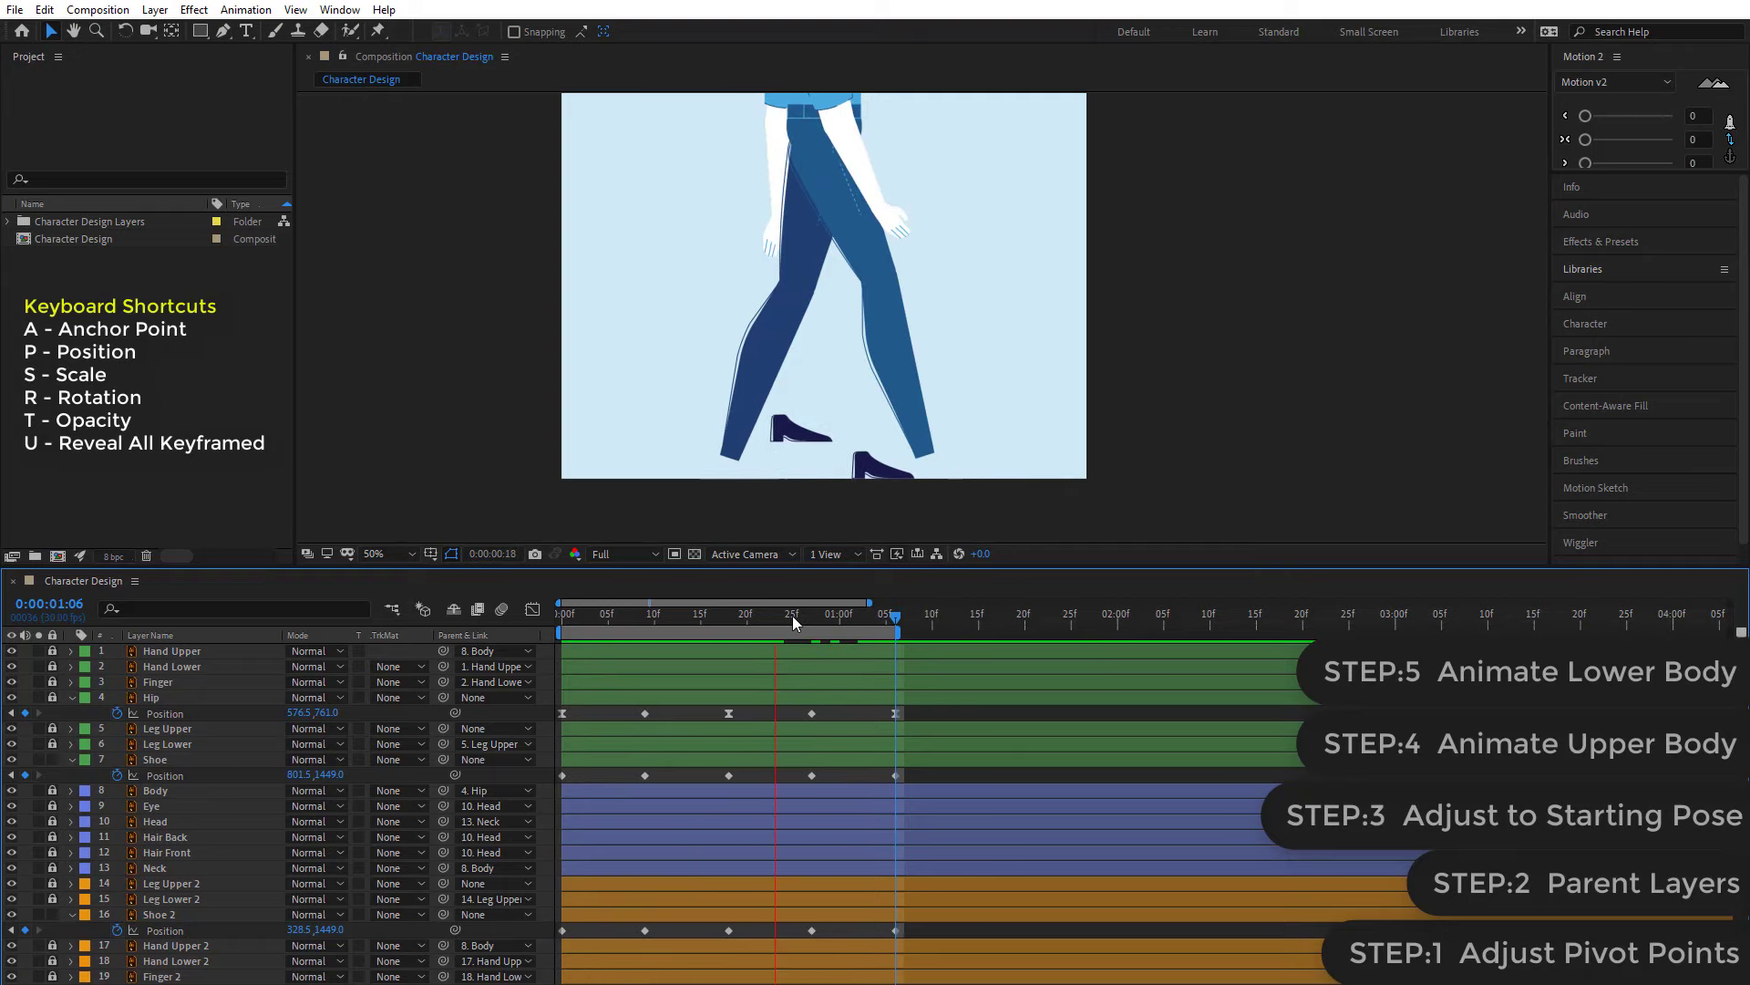
{"action": "left_click_drag", "start_coordinate": [791, 616], "coordinate": [811, 617]}
- Convert the top vertex of Shoe 2's motion path to a sharp corner and preview the walk
{"action": "left_click", "coordinate": [867, 616]}
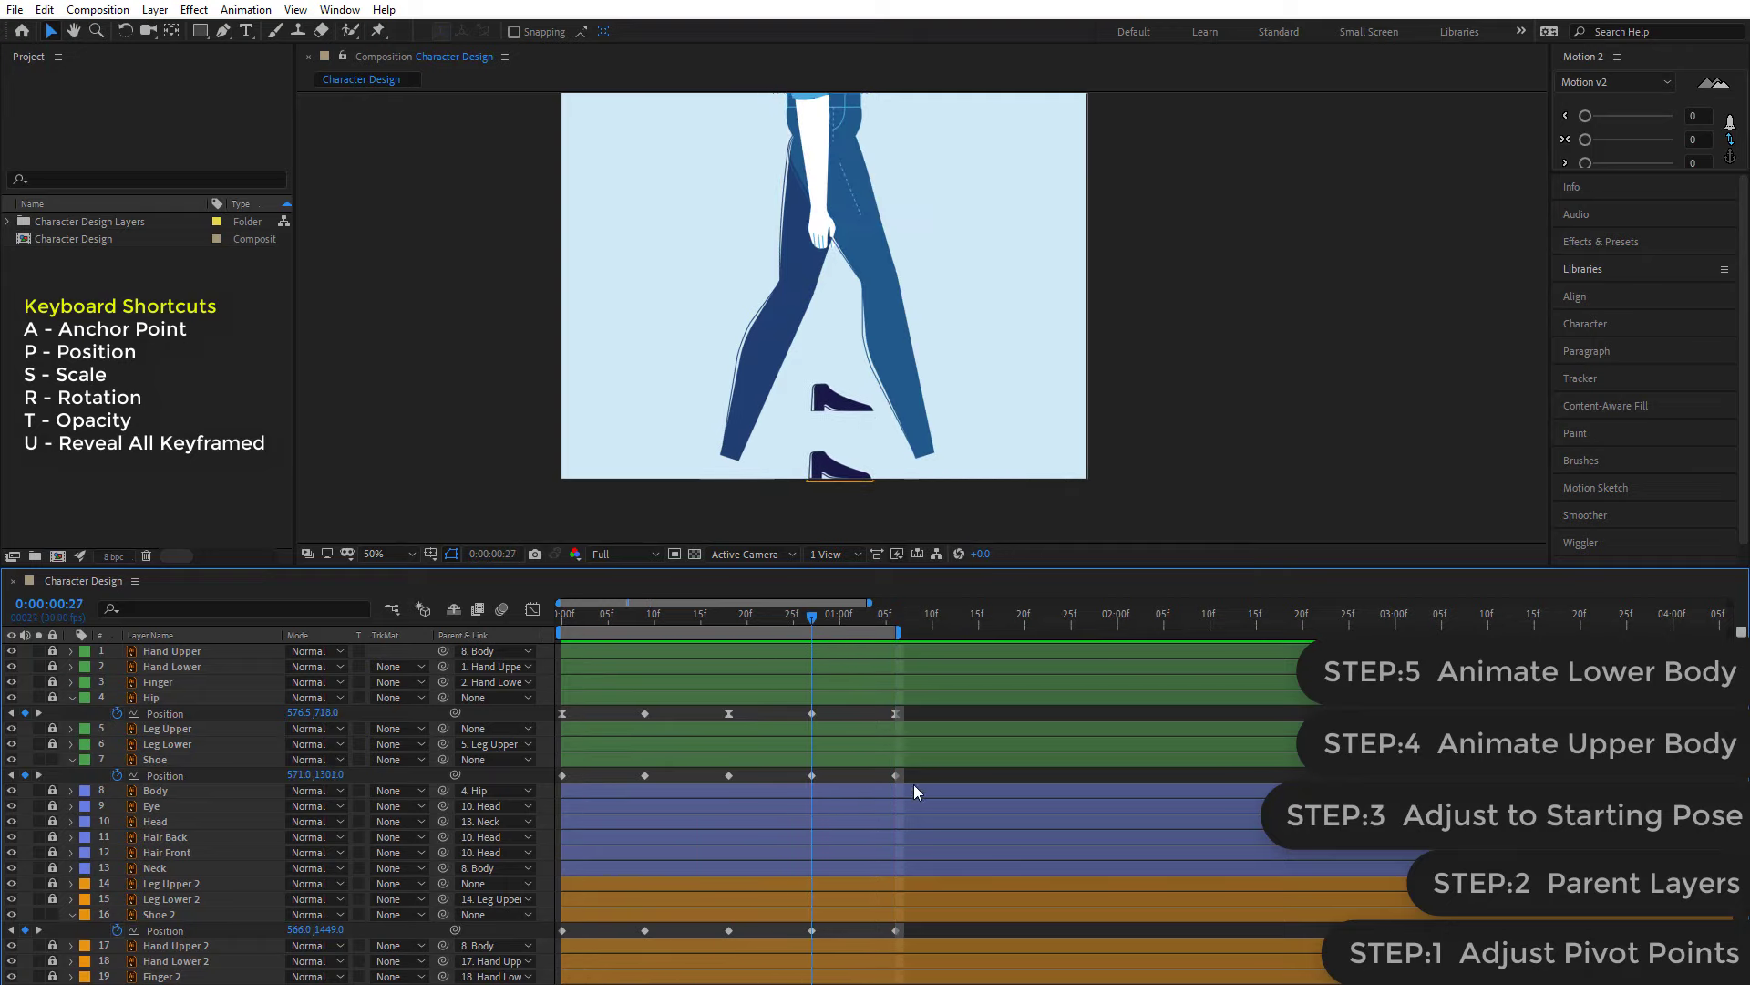
{"action": "left_click_drag", "start_coordinate": [916, 774], "coordinate": [727, 819]}
{"action": "left_click_drag", "start_coordinate": [632, 848], "coordinate": [524, 948]}
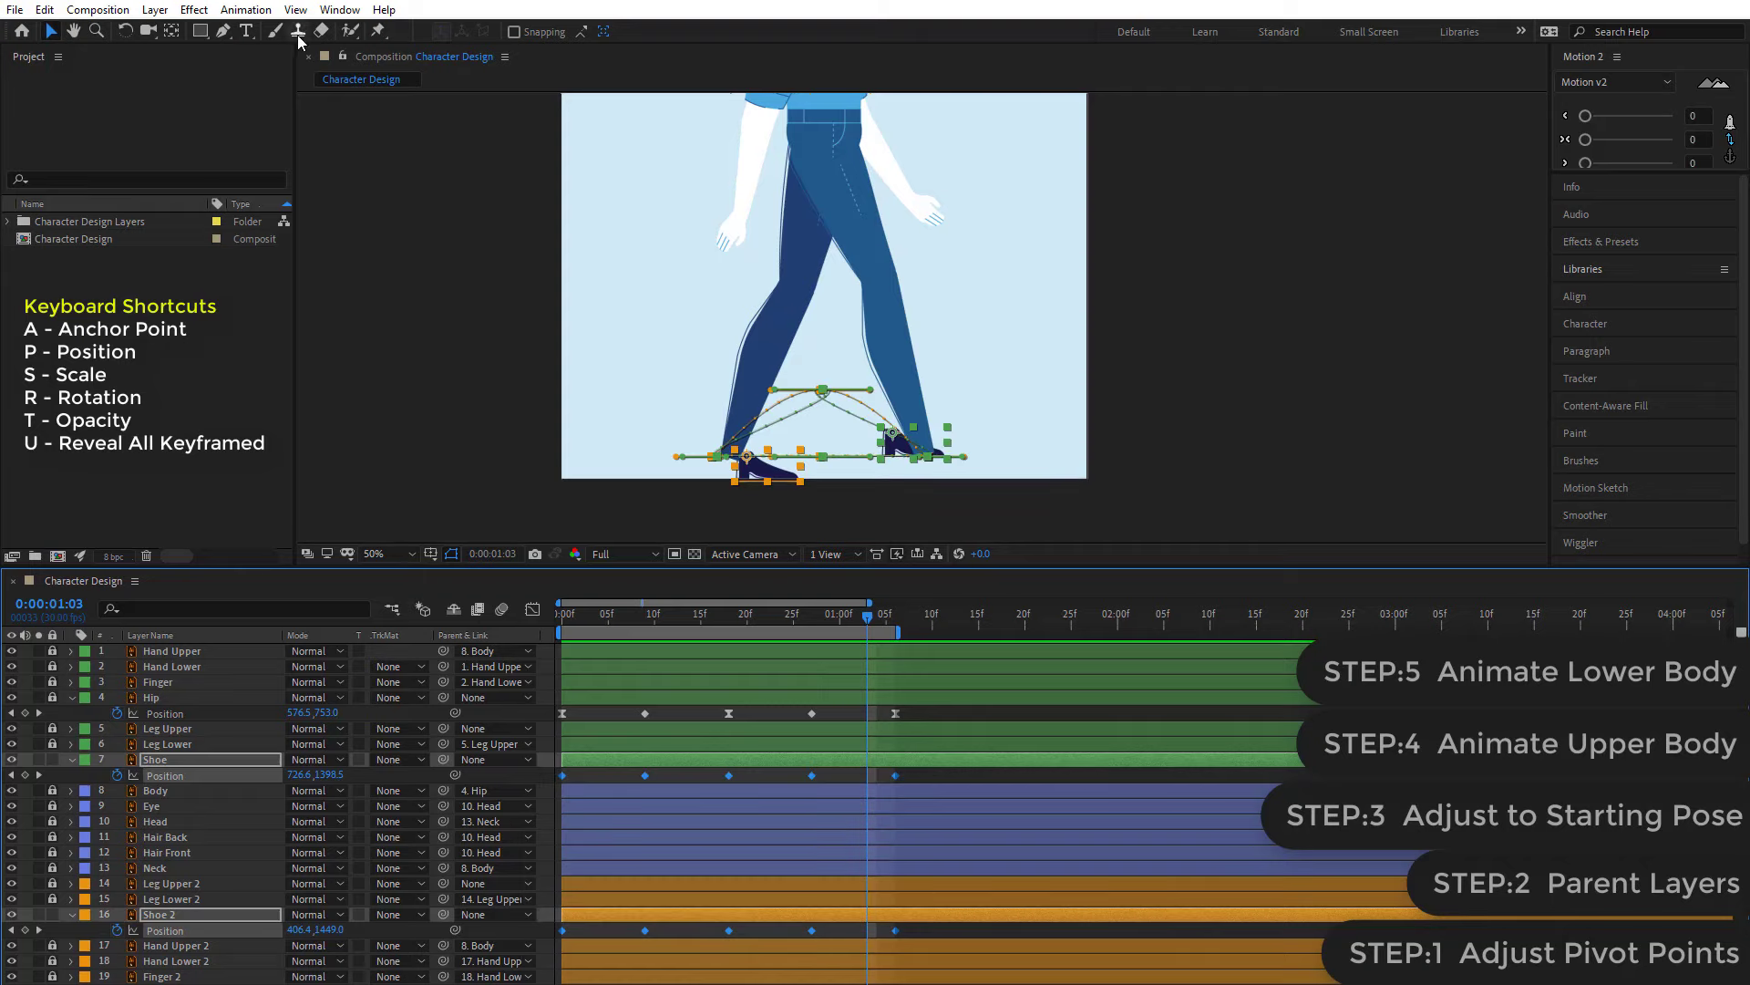
{"action": "left_click", "coordinate": [225, 33]}
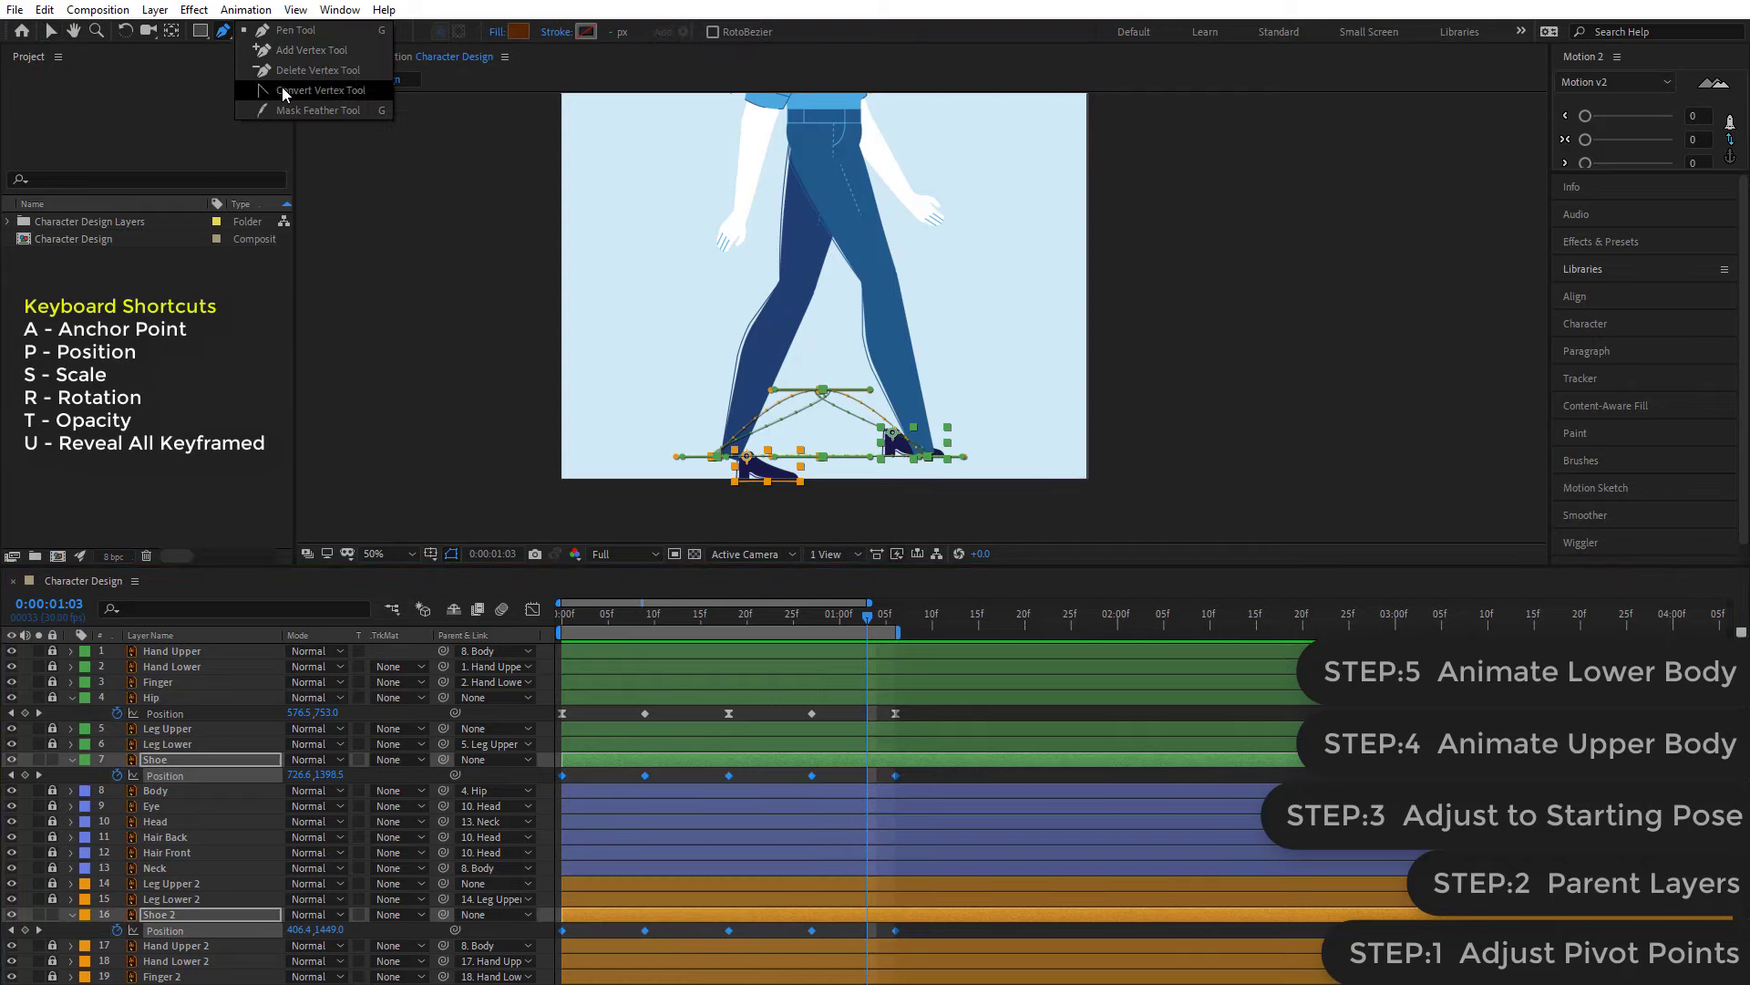
{"action": "left_click", "coordinate": [274, 90]}
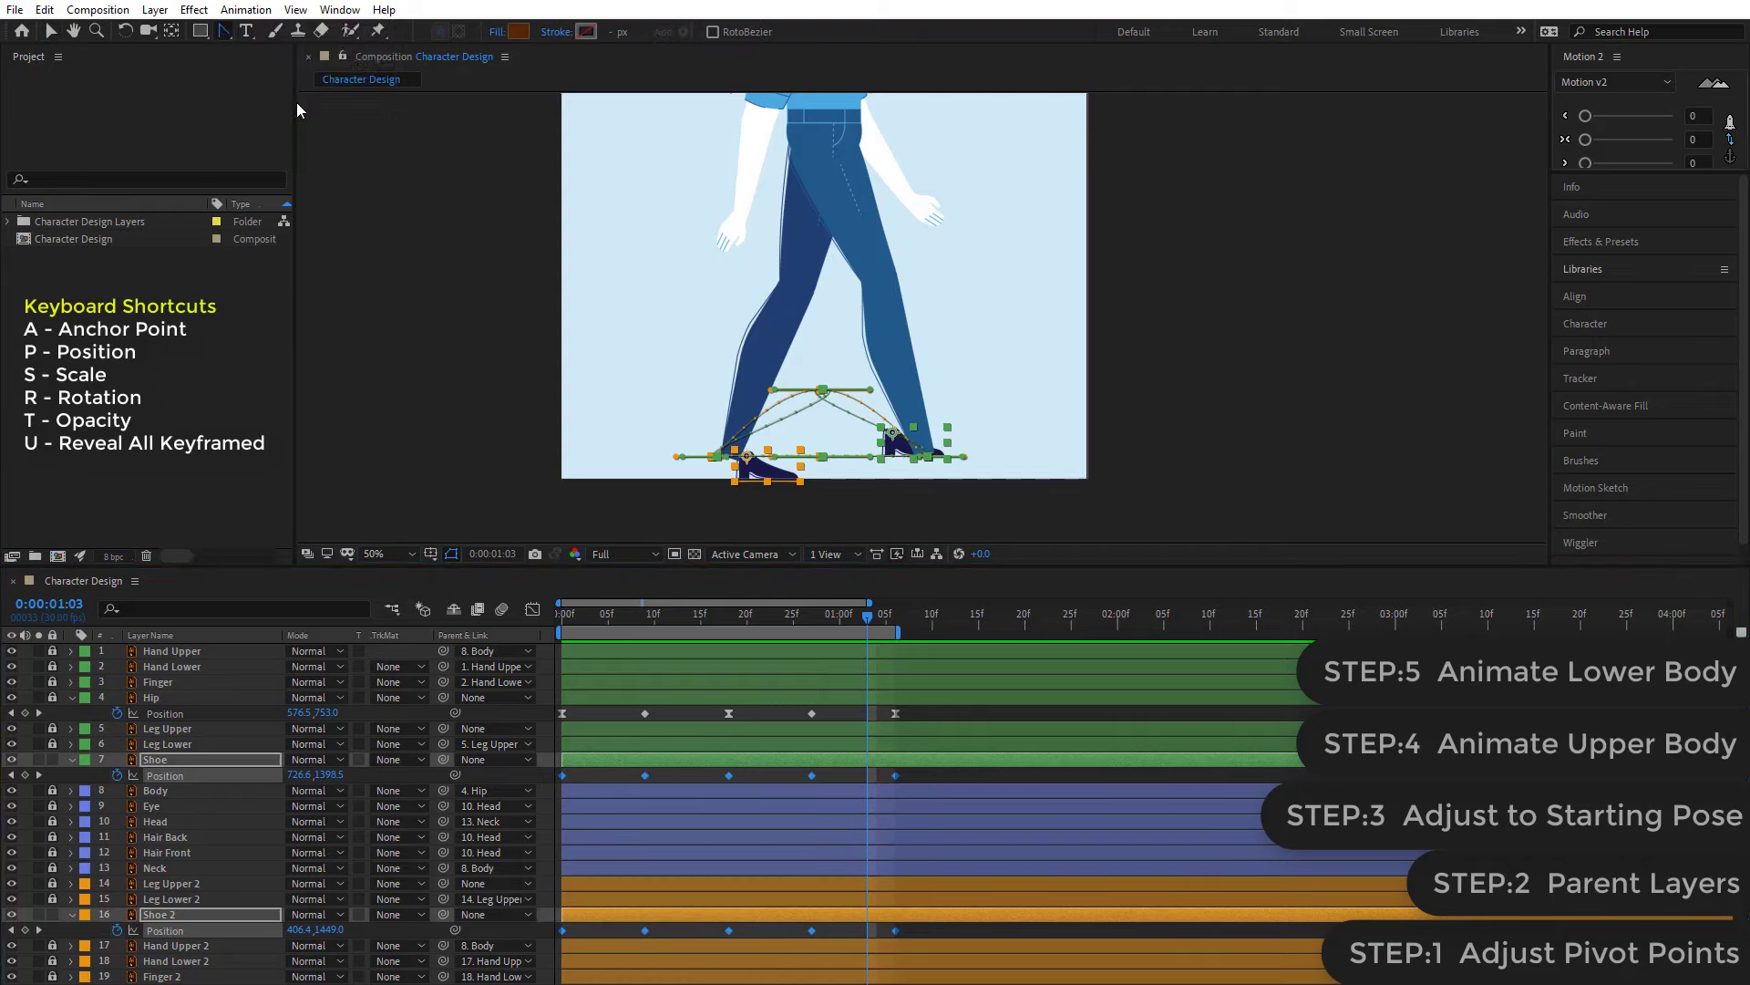
{"action": "left_click", "coordinate": [824, 392]}
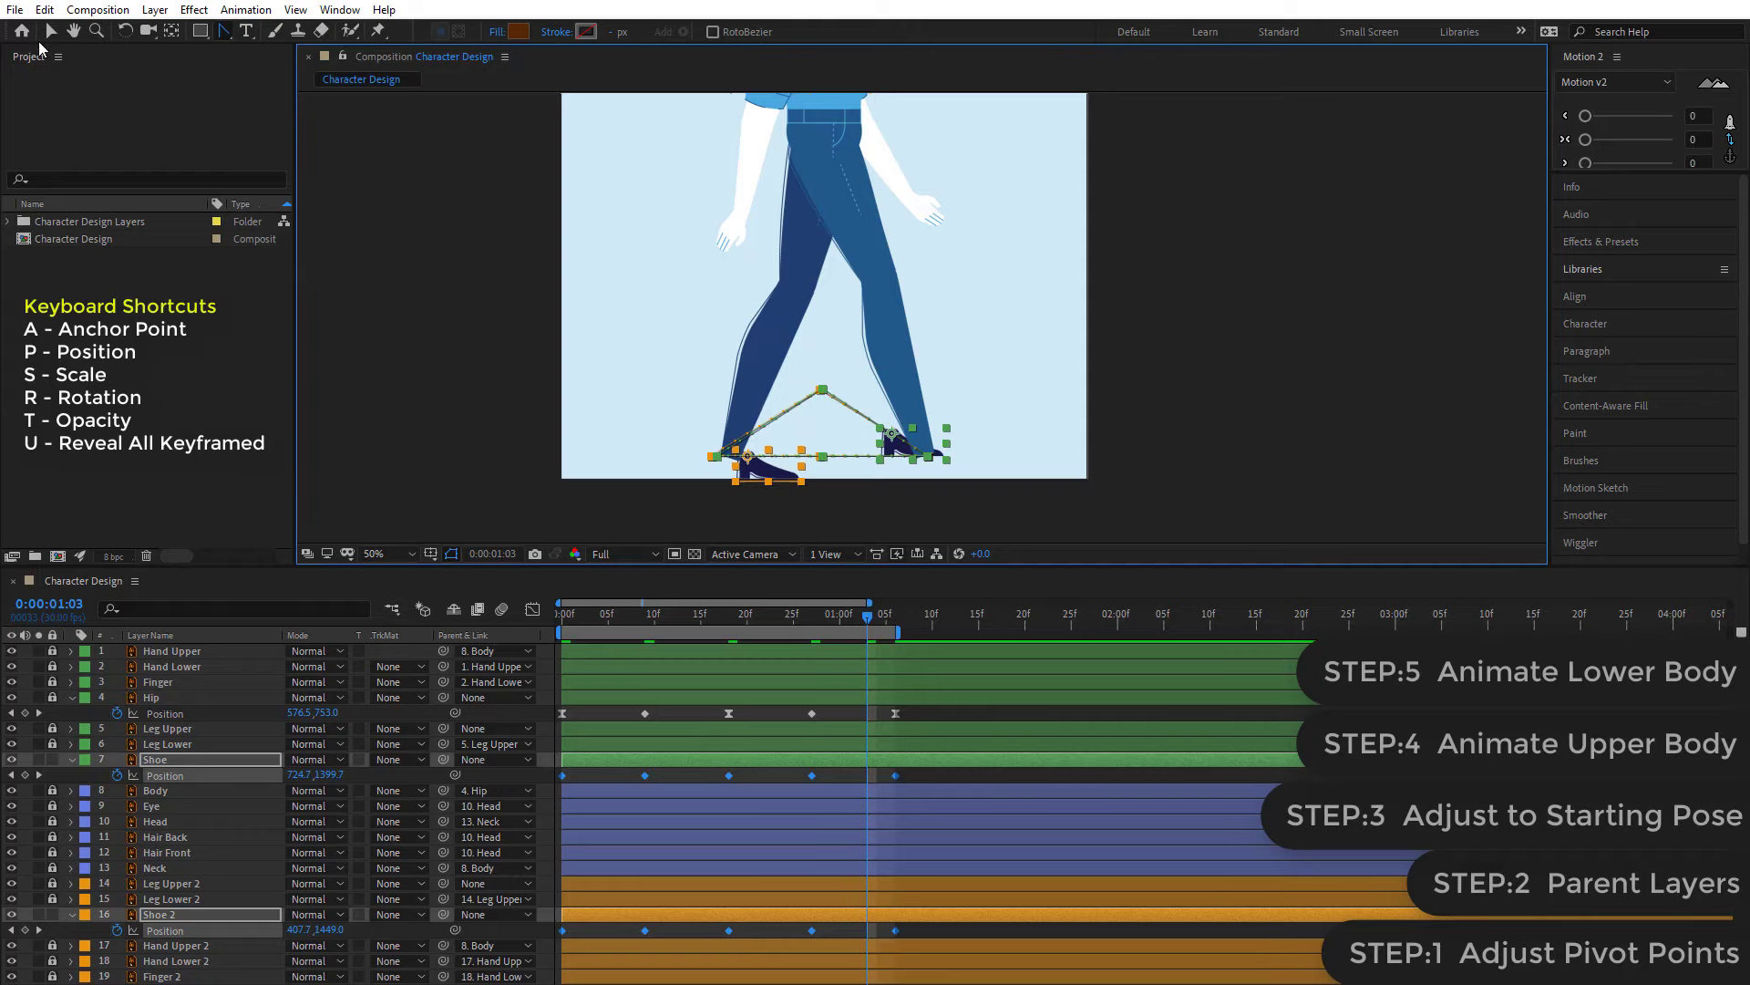
{"action": "left_click", "coordinate": [51, 30]}
{"action": "left_click", "coordinate": [839, 767]}
{"action": "key", "text": "space"}
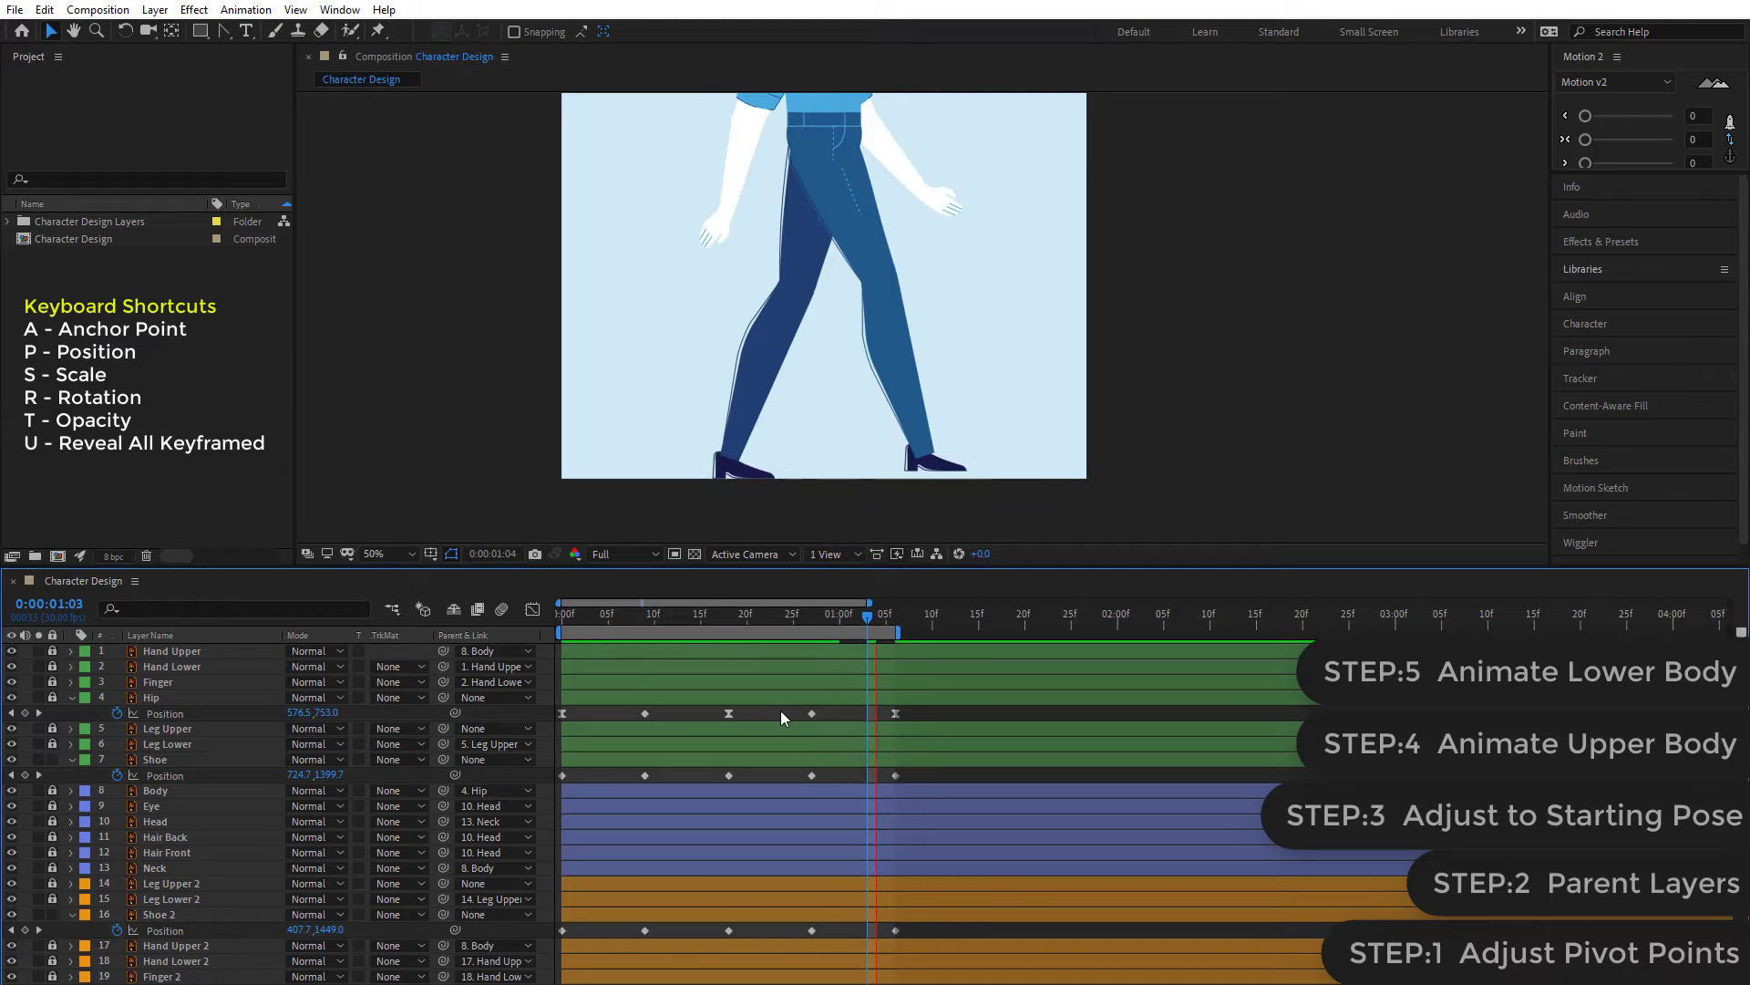
{"action": "left_click", "coordinate": [560, 616]}
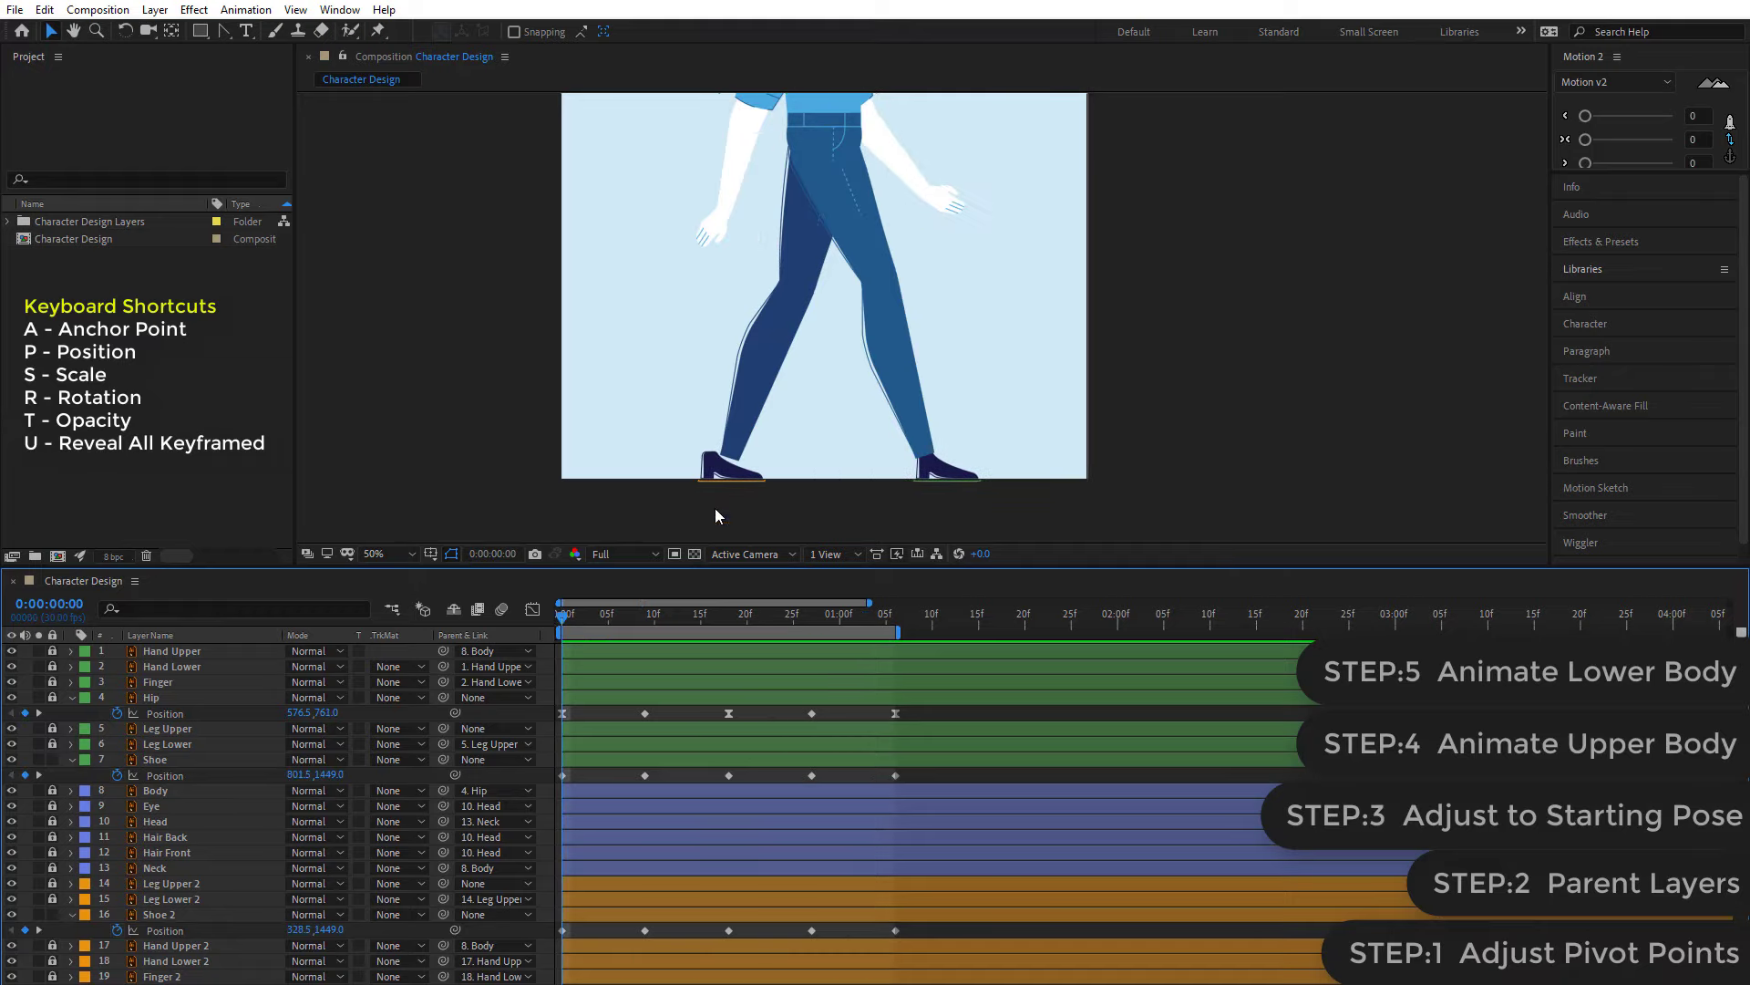
{"action": "left_click", "coordinate": [731, 467]}
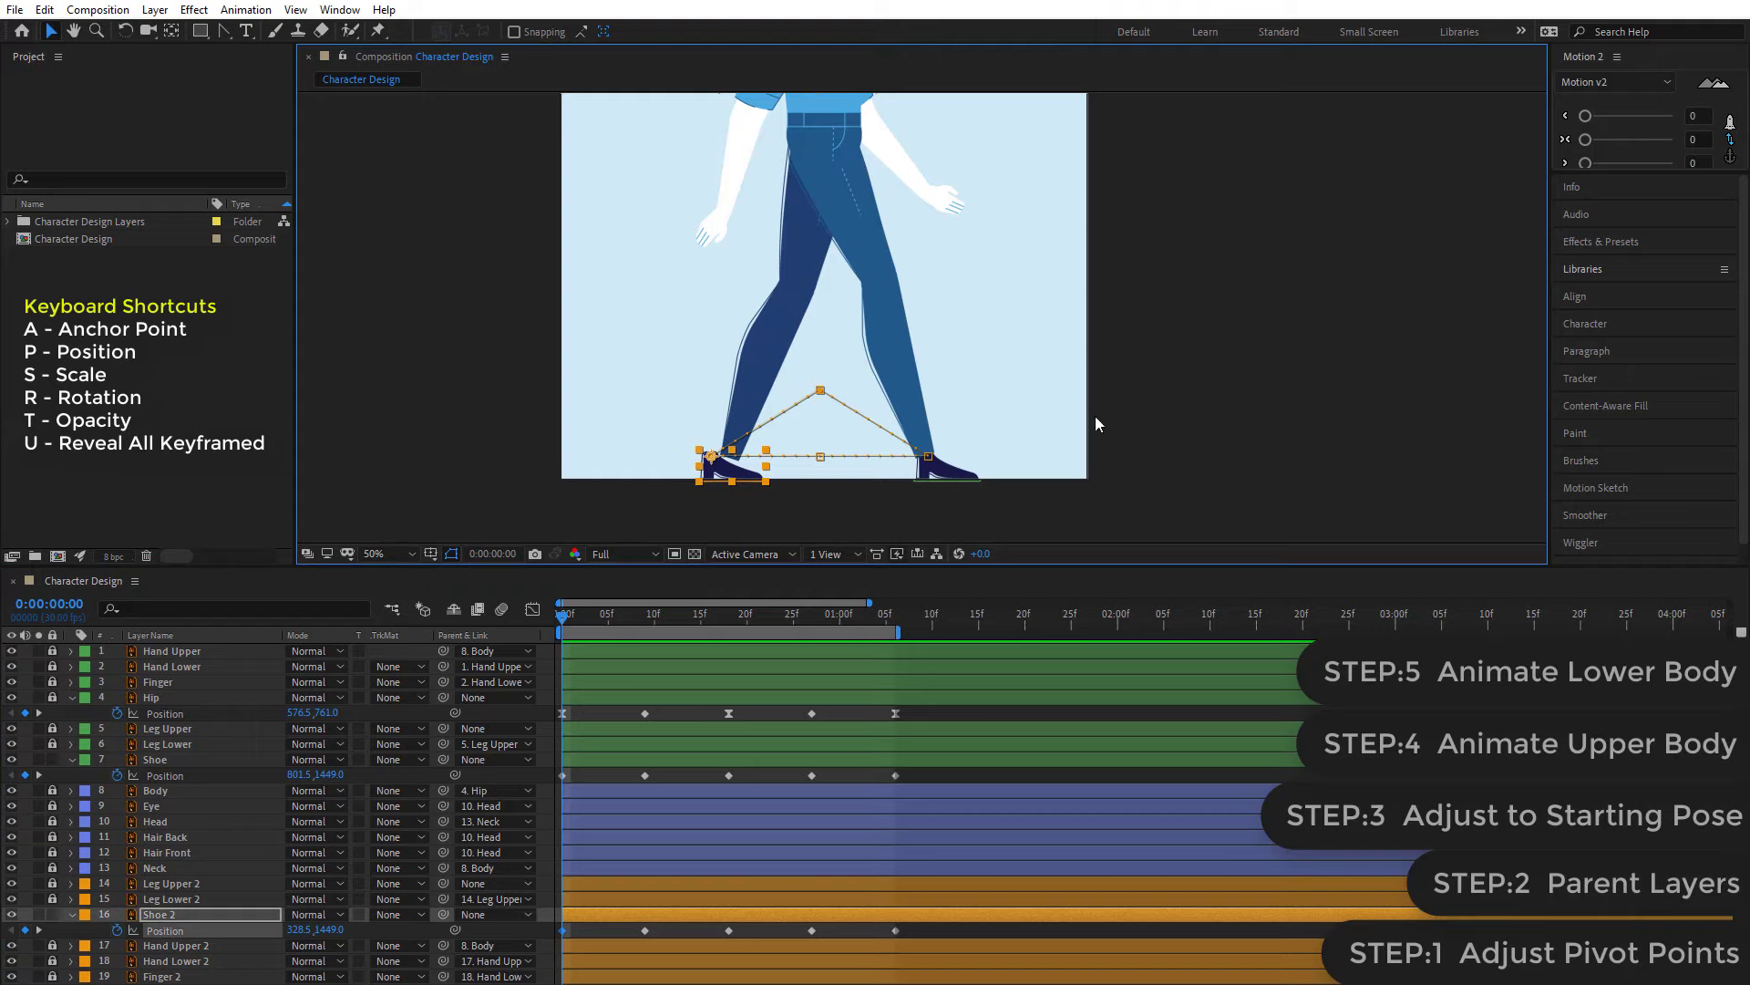
- Zoom to 100% on the shoes and place puppet pins along Shoe 2's heel and sole
{"action": "key", "text": "period"}
{"action": "key", "text": "period"}
{"action": "left_click_drag", "start_coordinate": [981, 446], "coordinate": [1124, 203]}
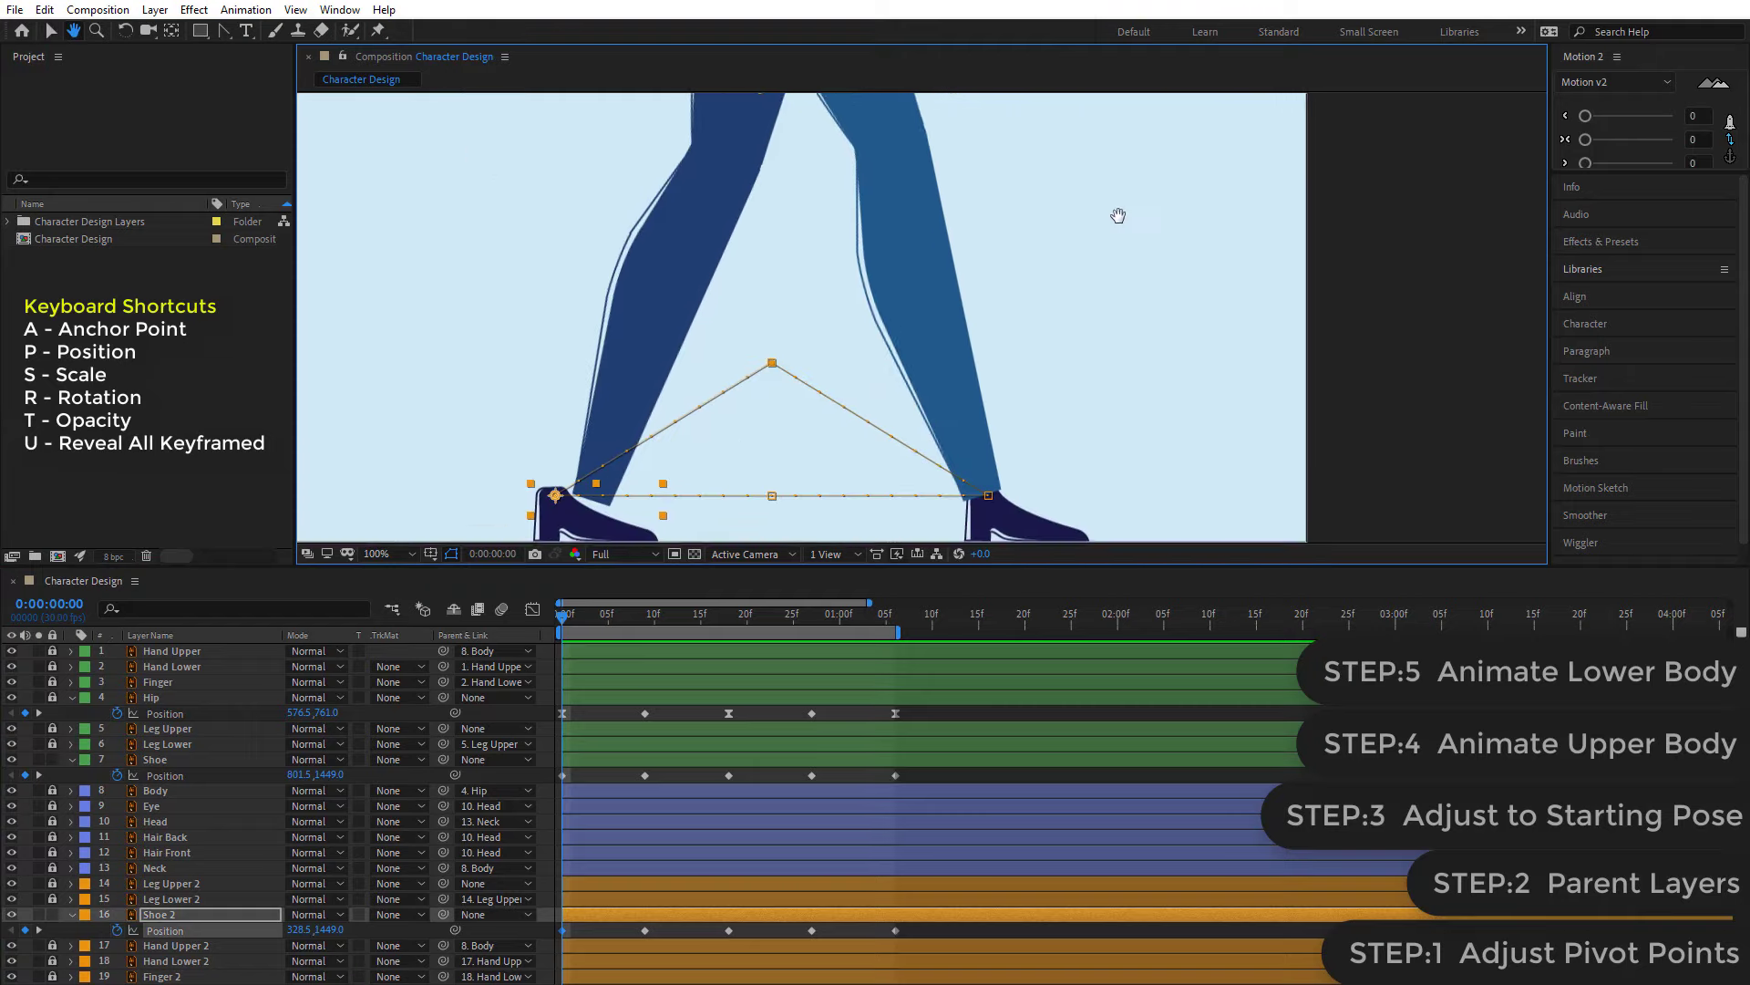
{"action": "key", "text": "v"}
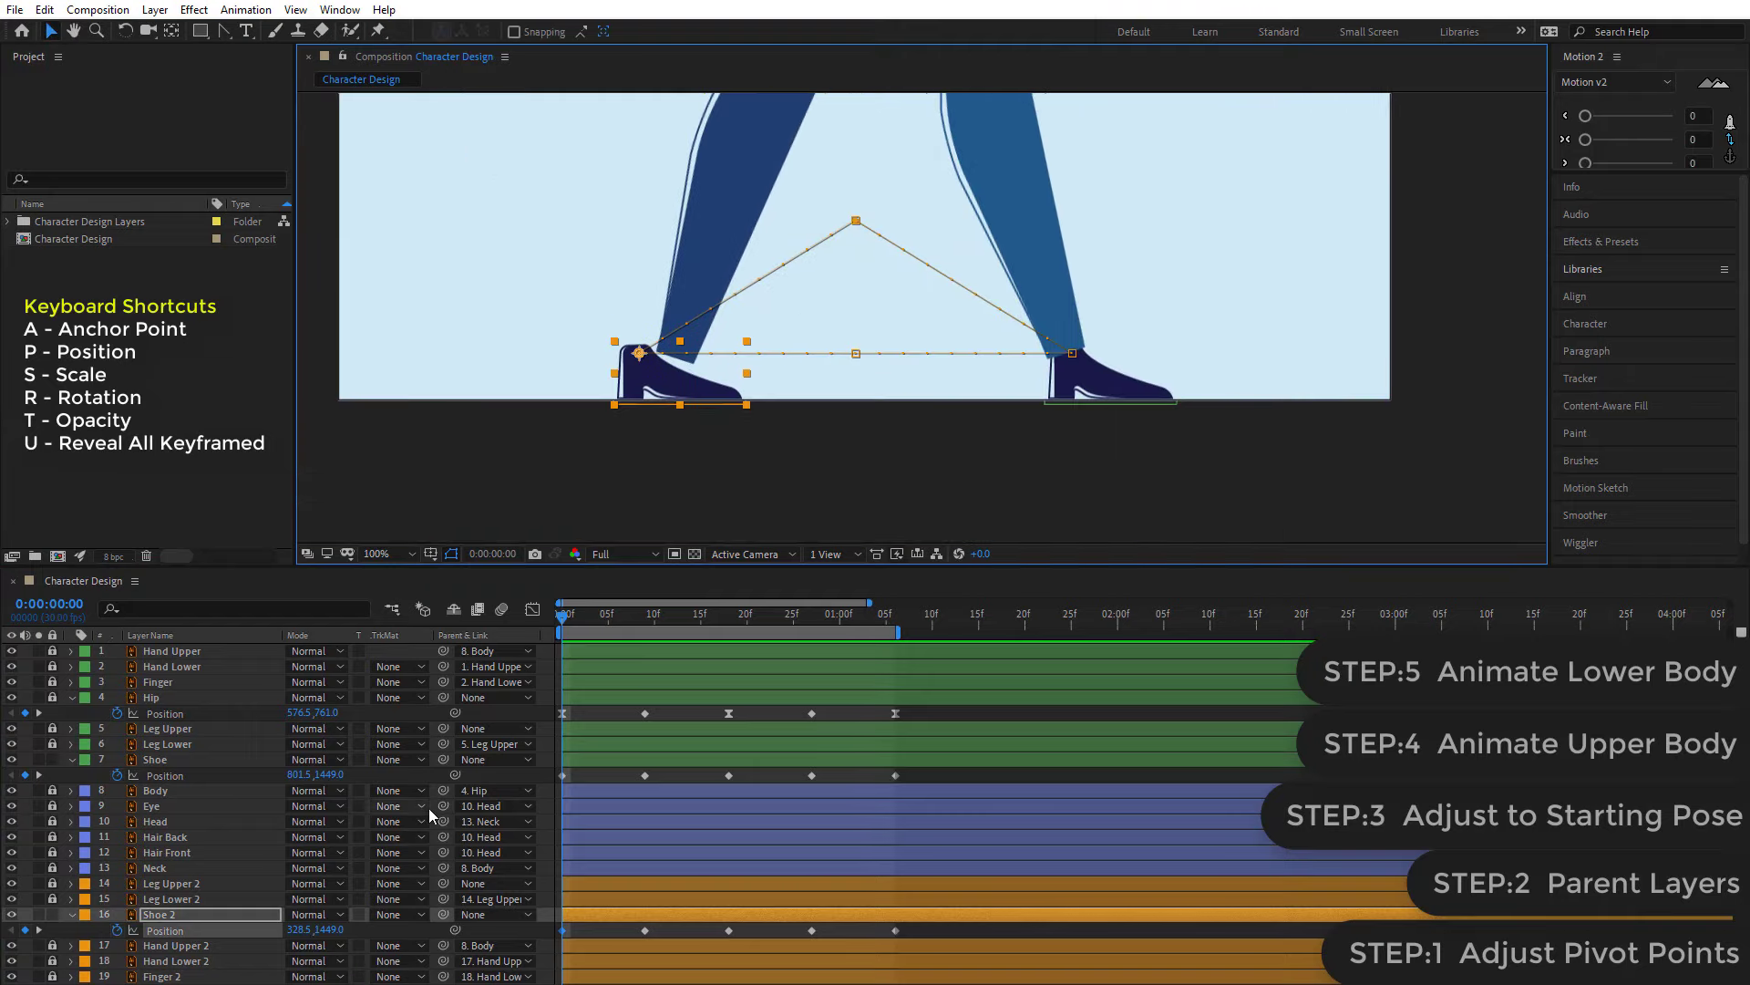
{"action": "left_click", "coordinate": [378, 31]}
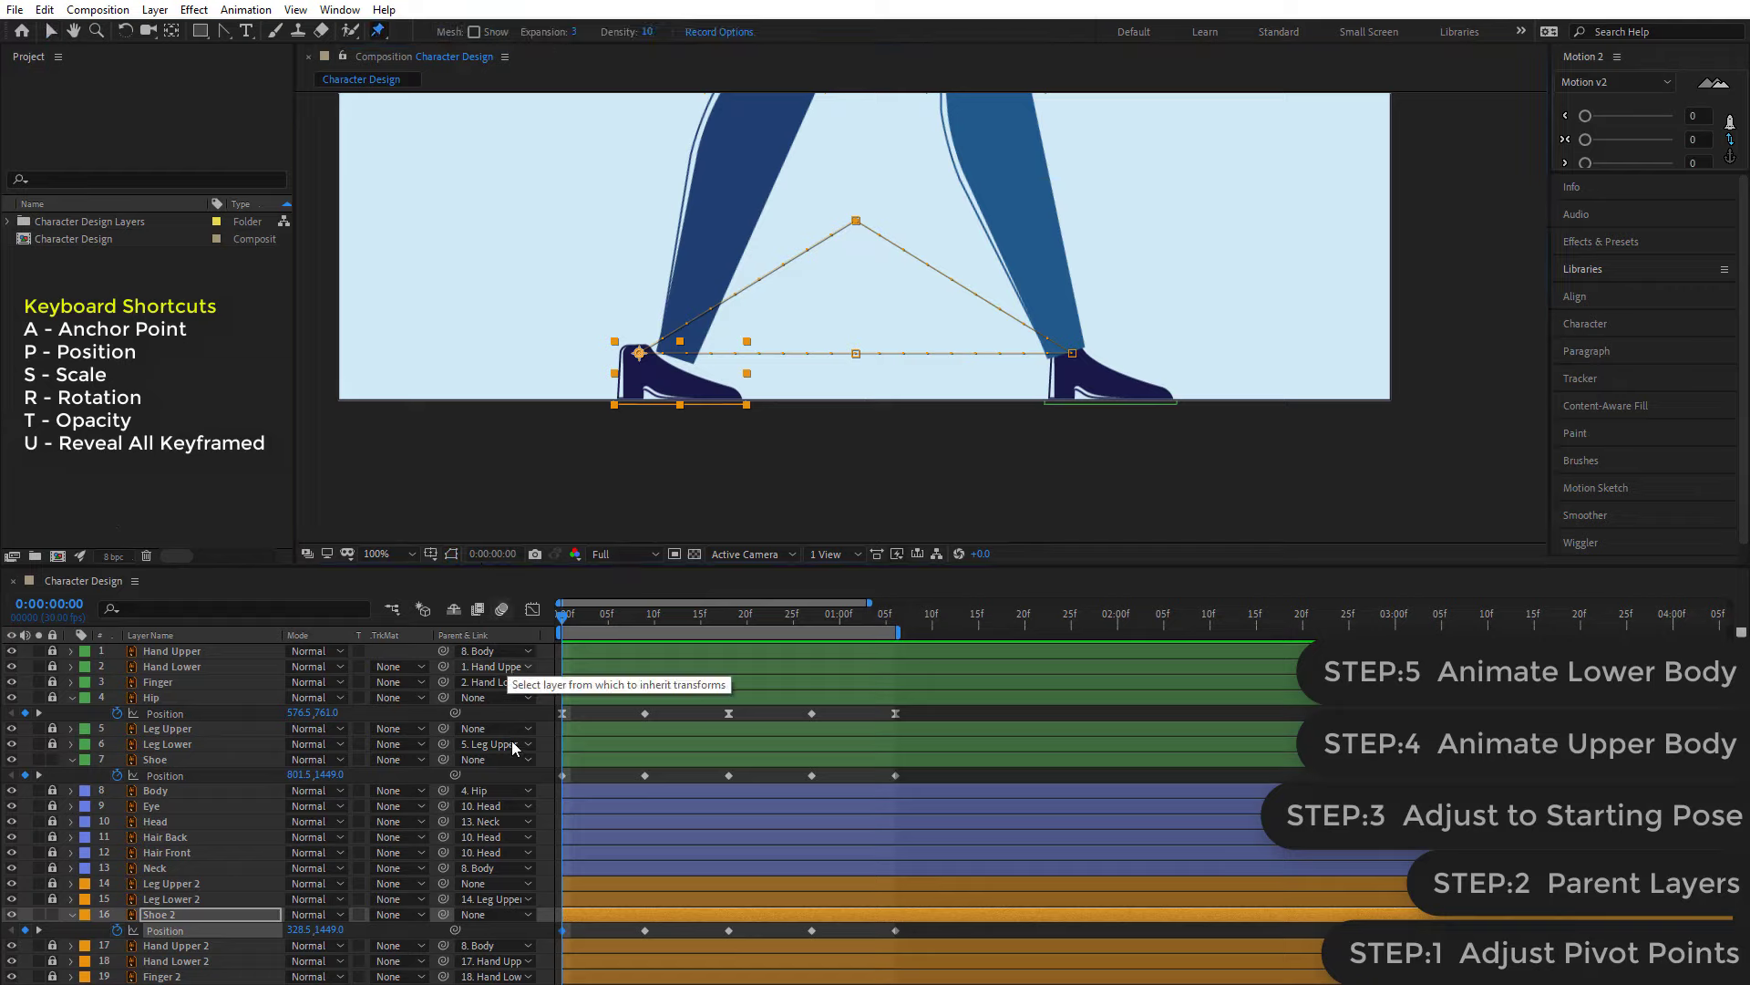
{"action": "left_click", "coordinate": [644, 369]}
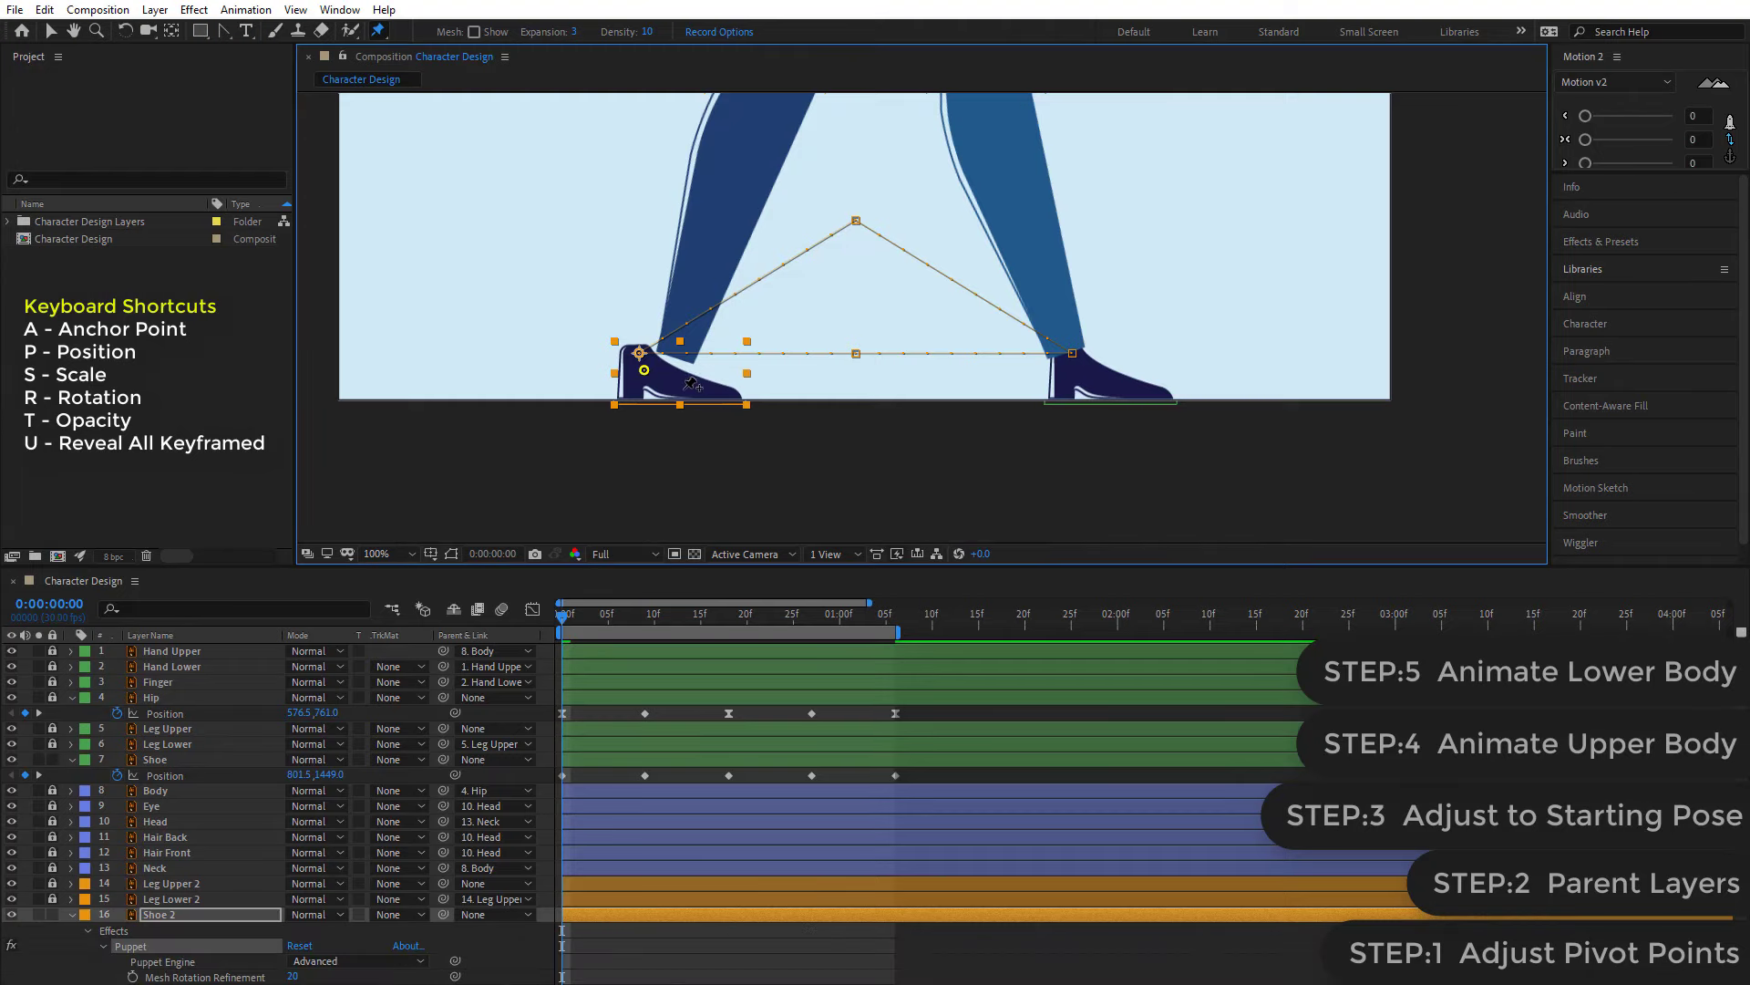
{"action": "left_click", "coordinate": [682, 388]}
- Select the Shoe 2 layer and reveal its puppet pin properties with U
{"action": "left_click", "coordinate": [50, 30]}
{"action": "left_click", "coordinate": [587, 937]}
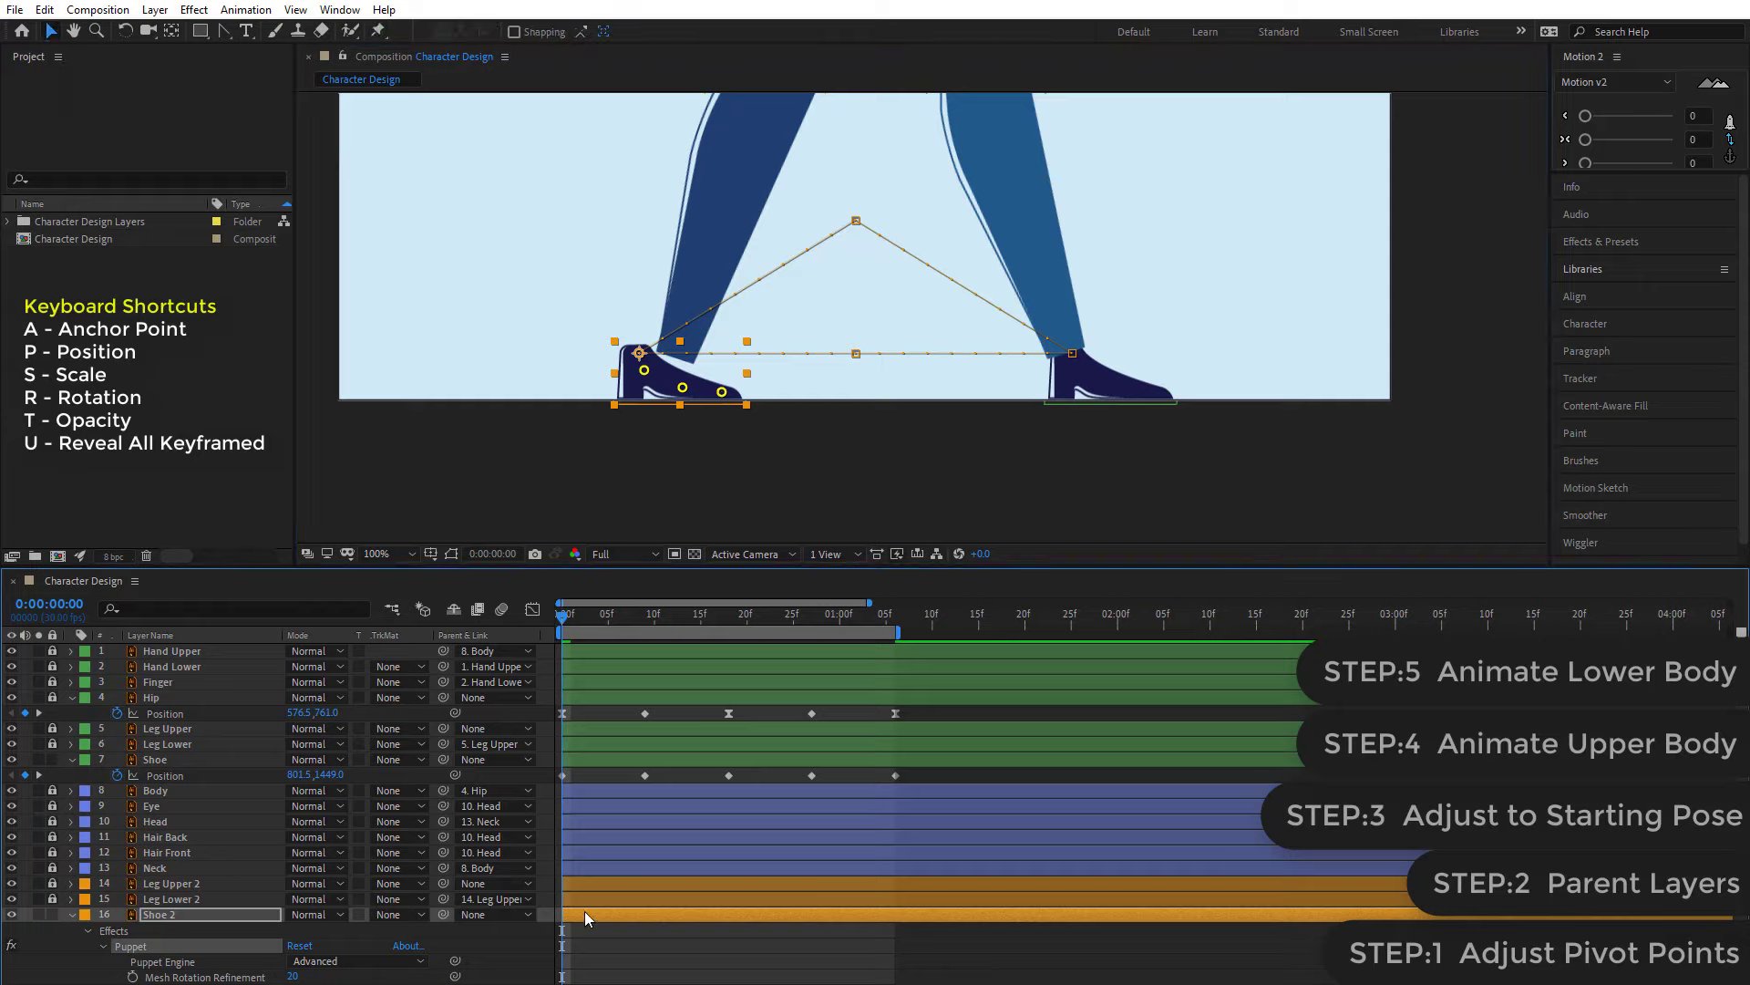
{"action": "left_click", "coordinate": [583, 910]}
{"action": "key", "text": "u"}
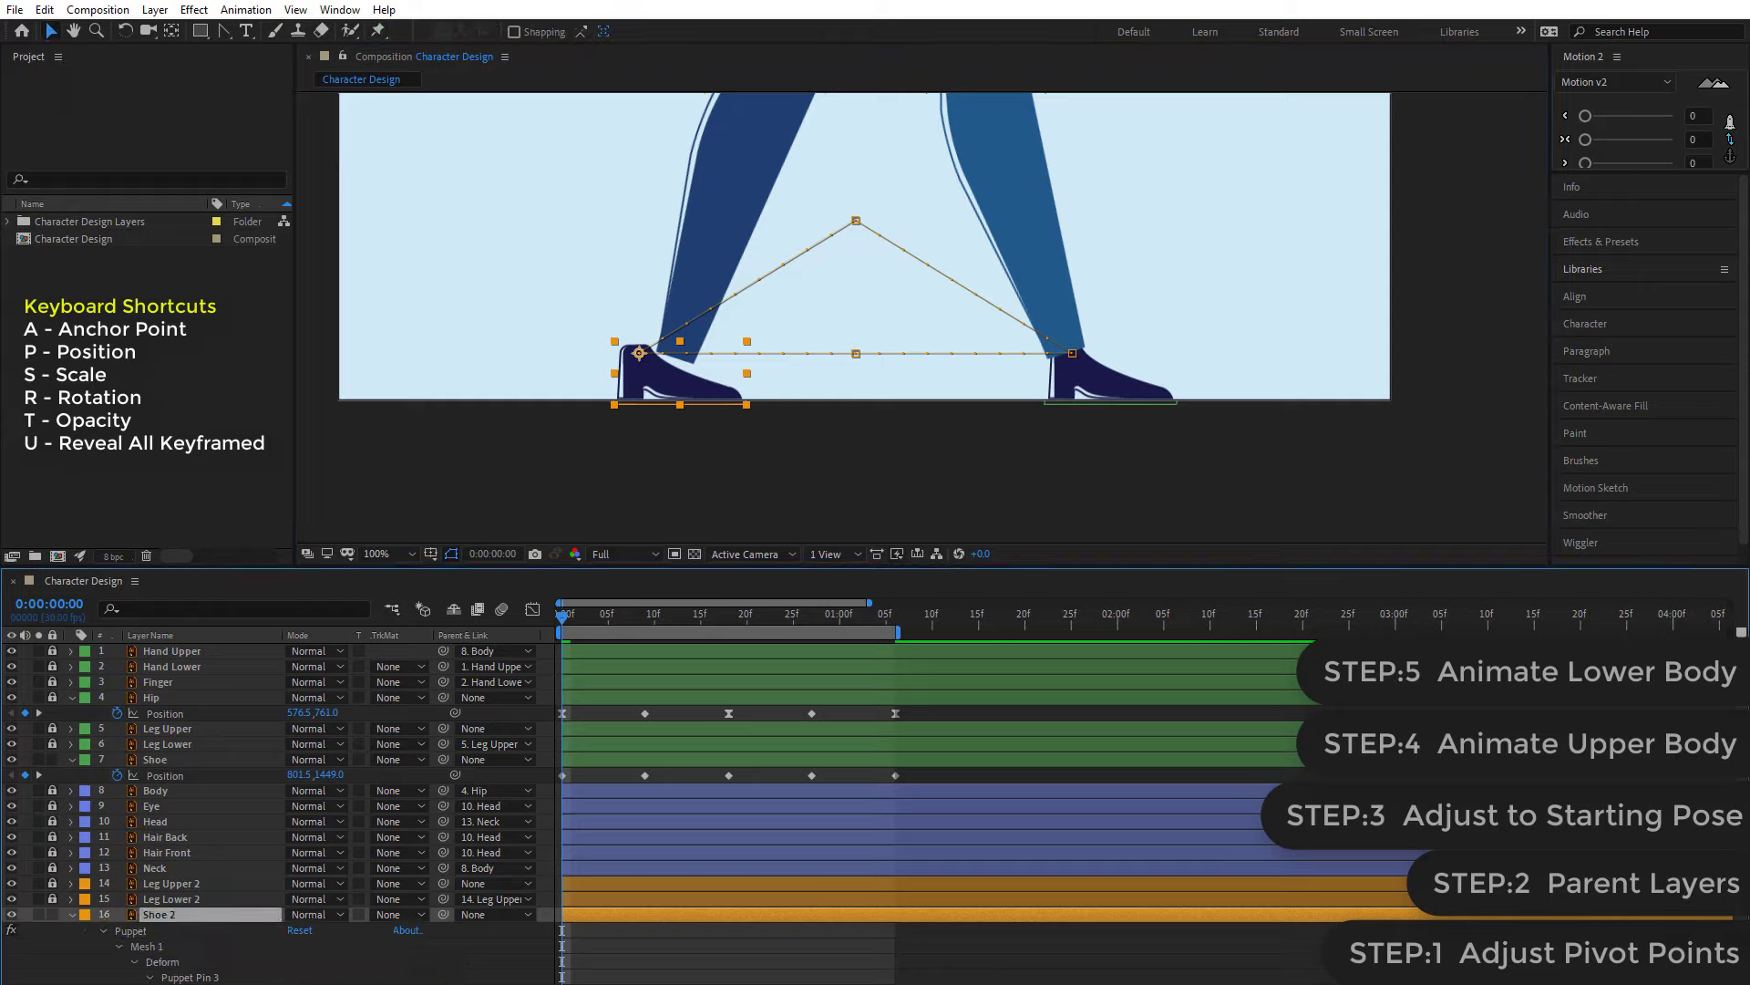
{"action": "scroll", "coordinate": [912, 820], "scroll_direction": "down", "scroll_amount": 2}
{"action": "scroll", "coordinate": [912, 821], "scroll_direction": "down", "scroll_amount": 2}
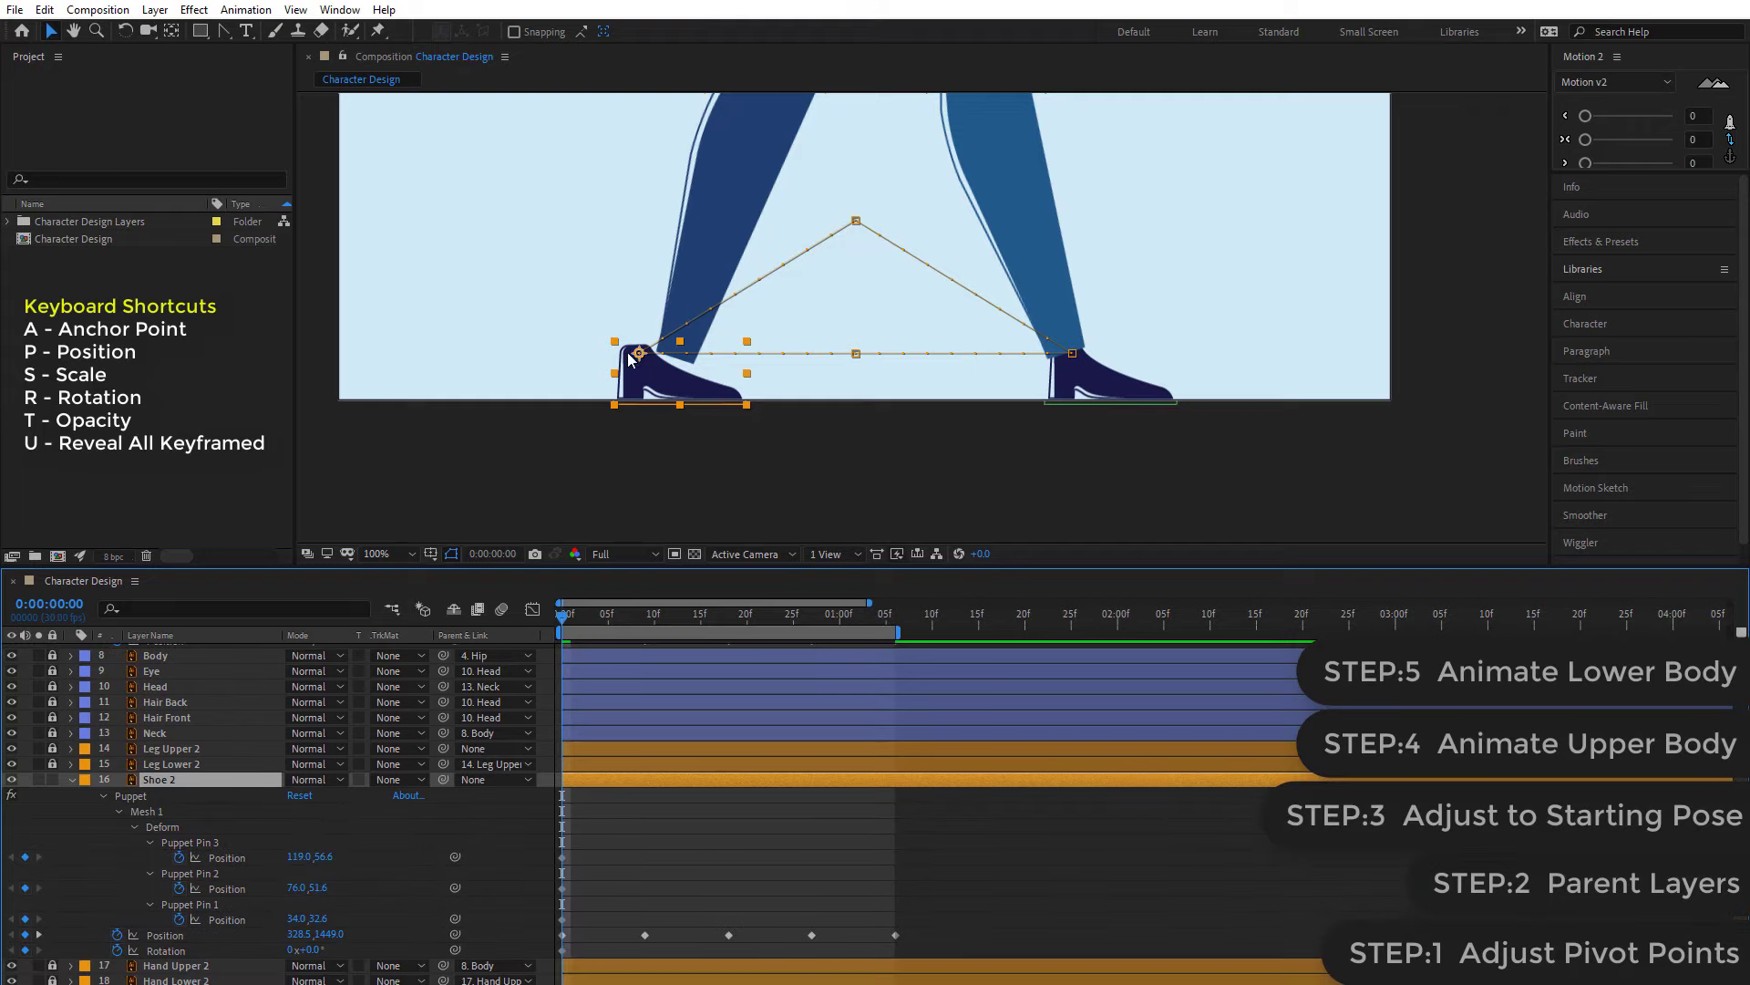
- Copy Shoe 2's three pin keyframes to frame 9 to hold the flat pose
{"action": "left_click", "coordinate": [562, 857]}
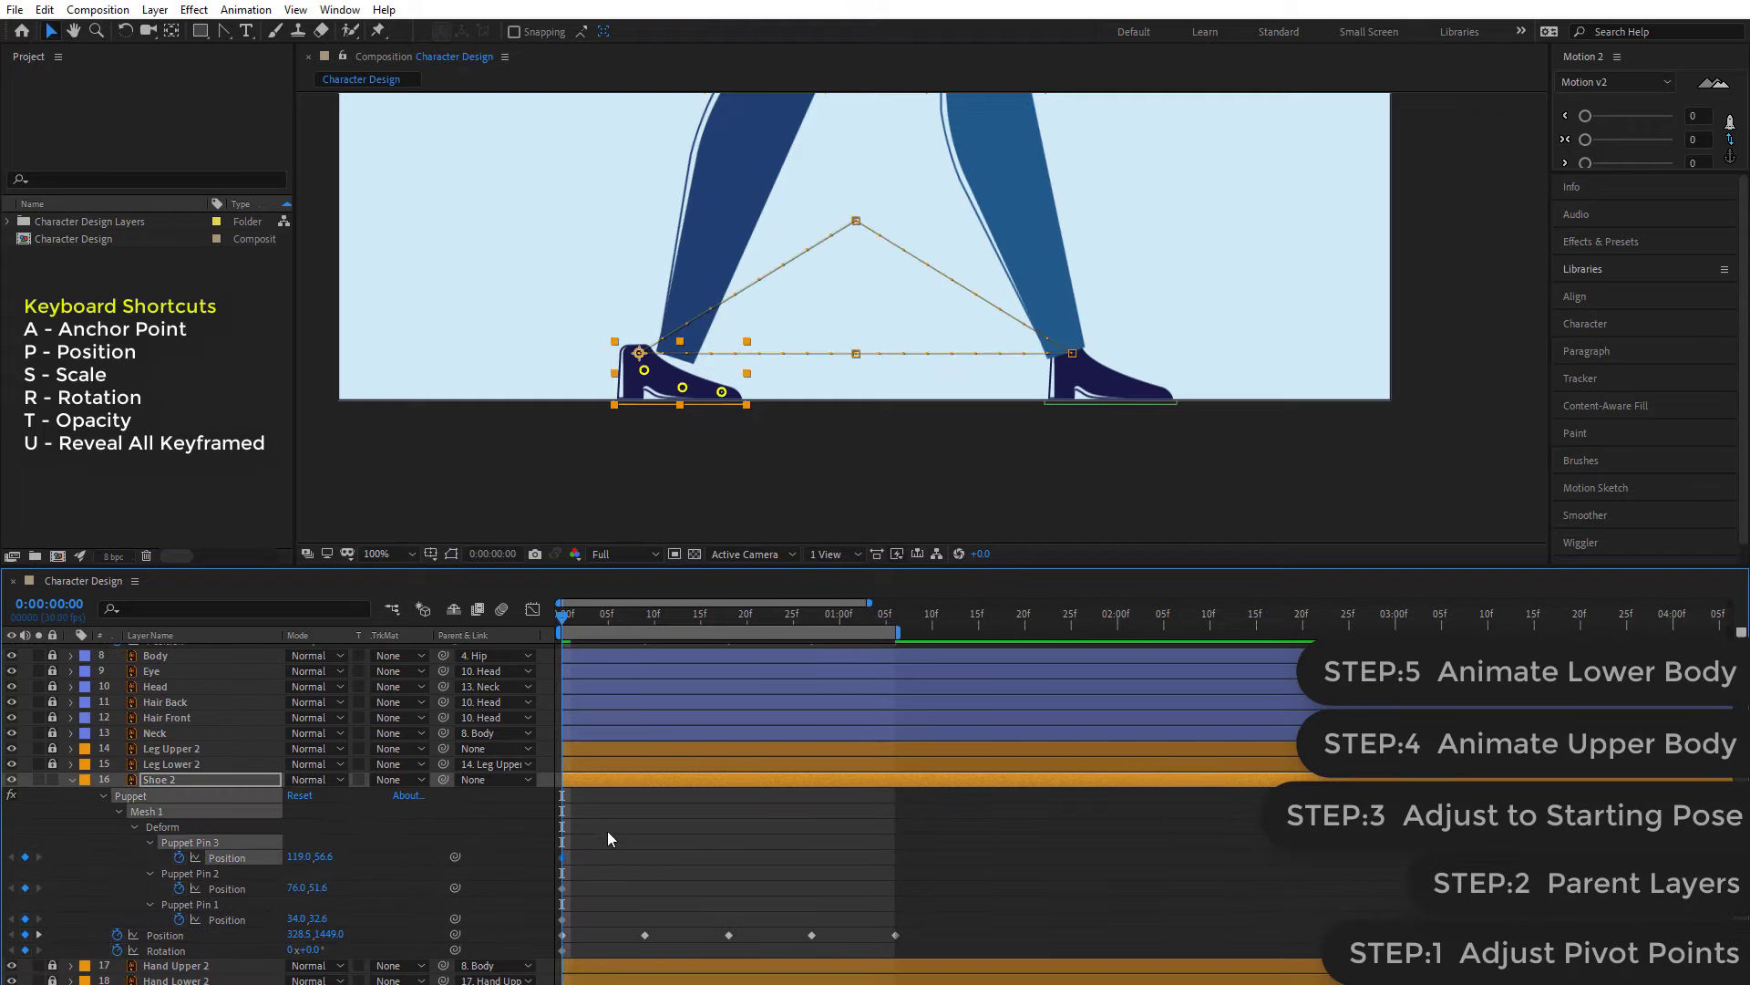
{"action": "left_click", "coordinate": [643, 624]}
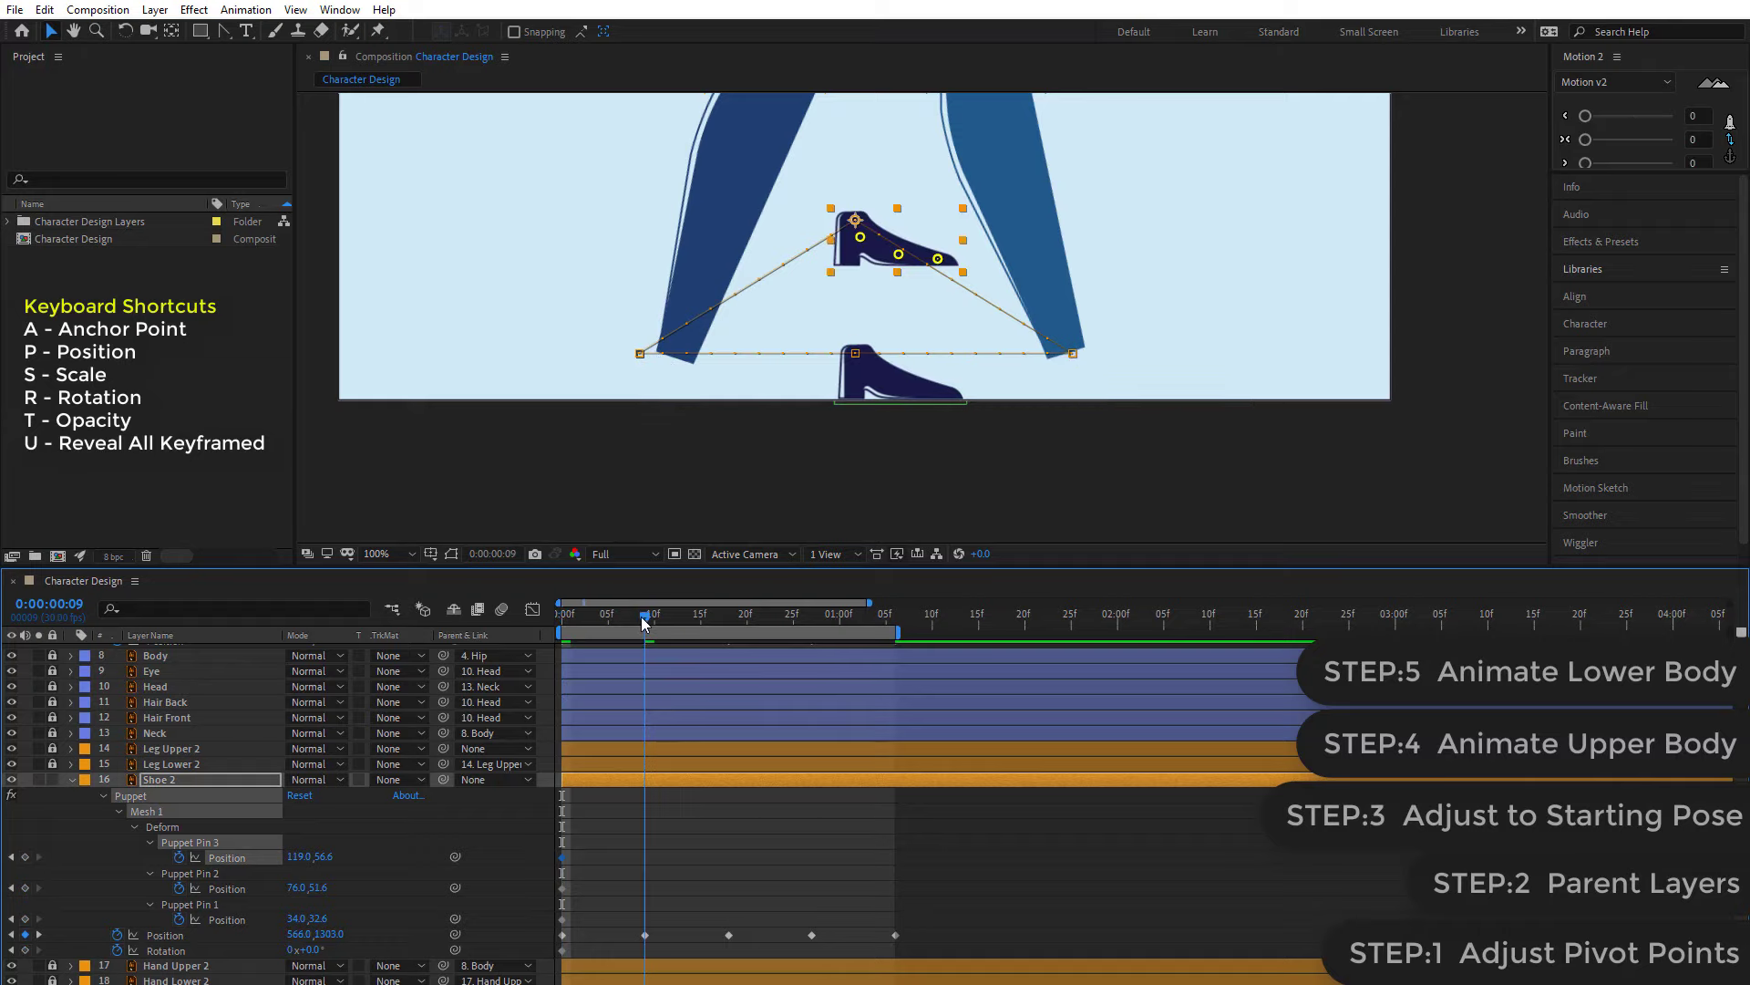
{"action": "left_click_drag", "start_coordinate": [570, 851], "coordinate": [560, 935]}
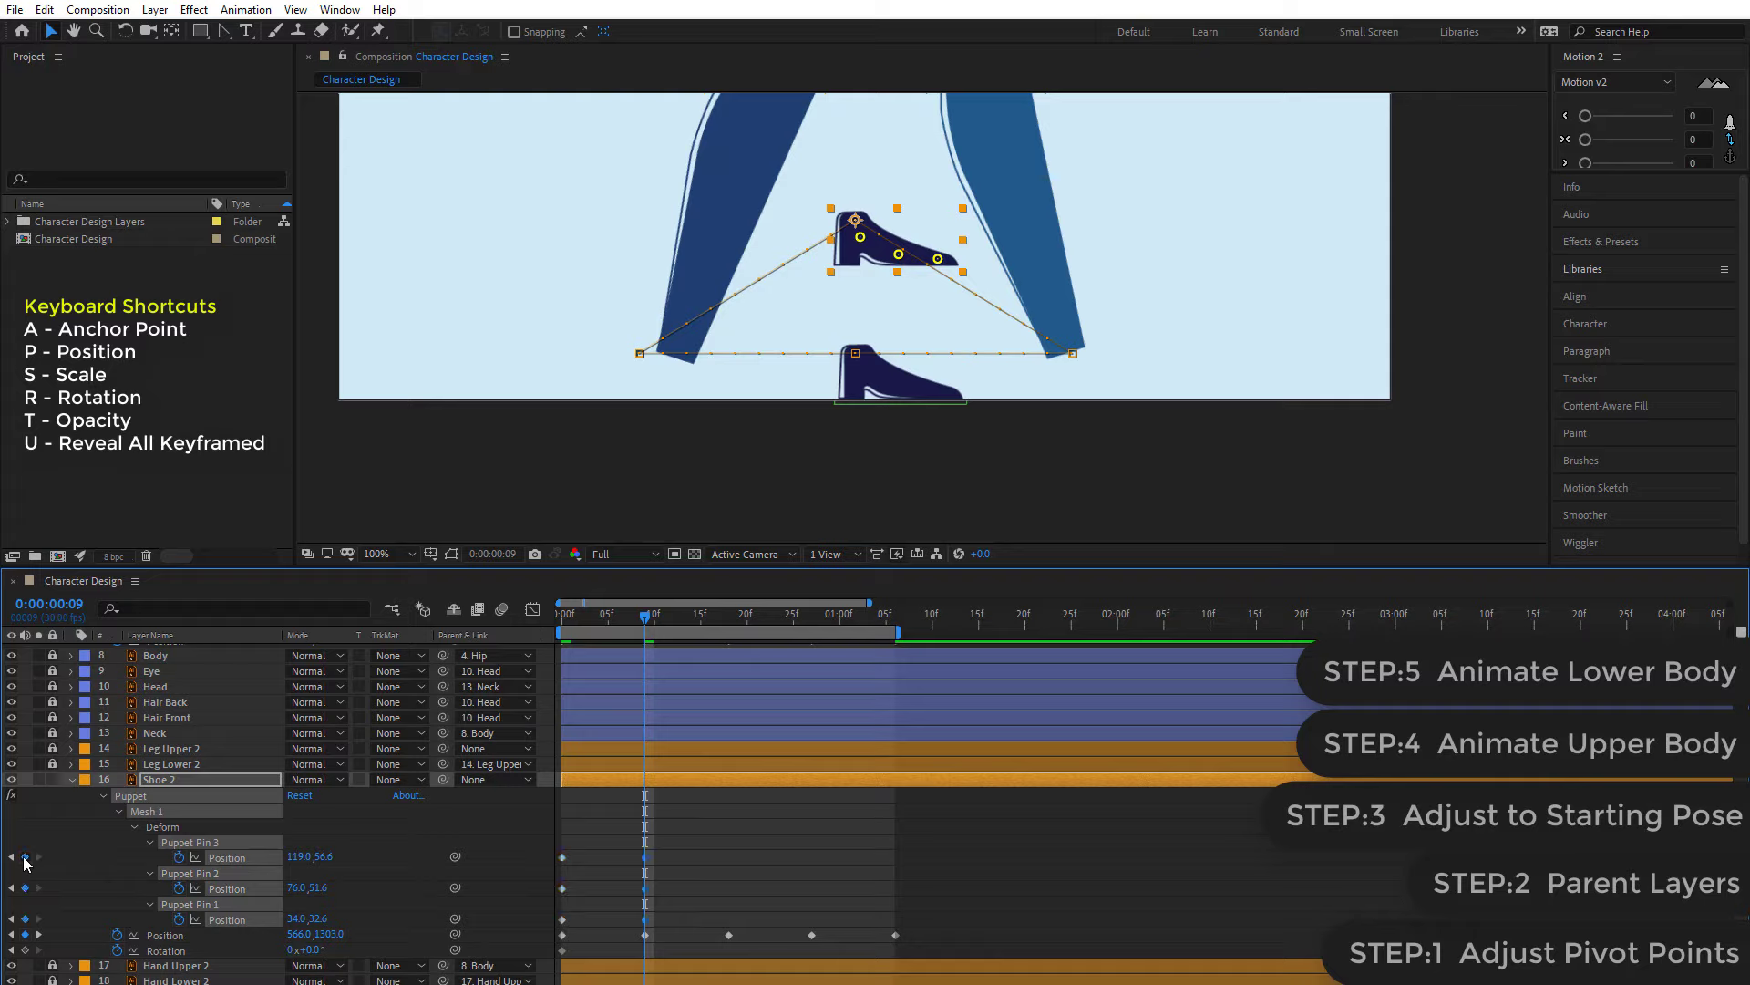
{"action": "left_click", "coordinate": [628, 826]}
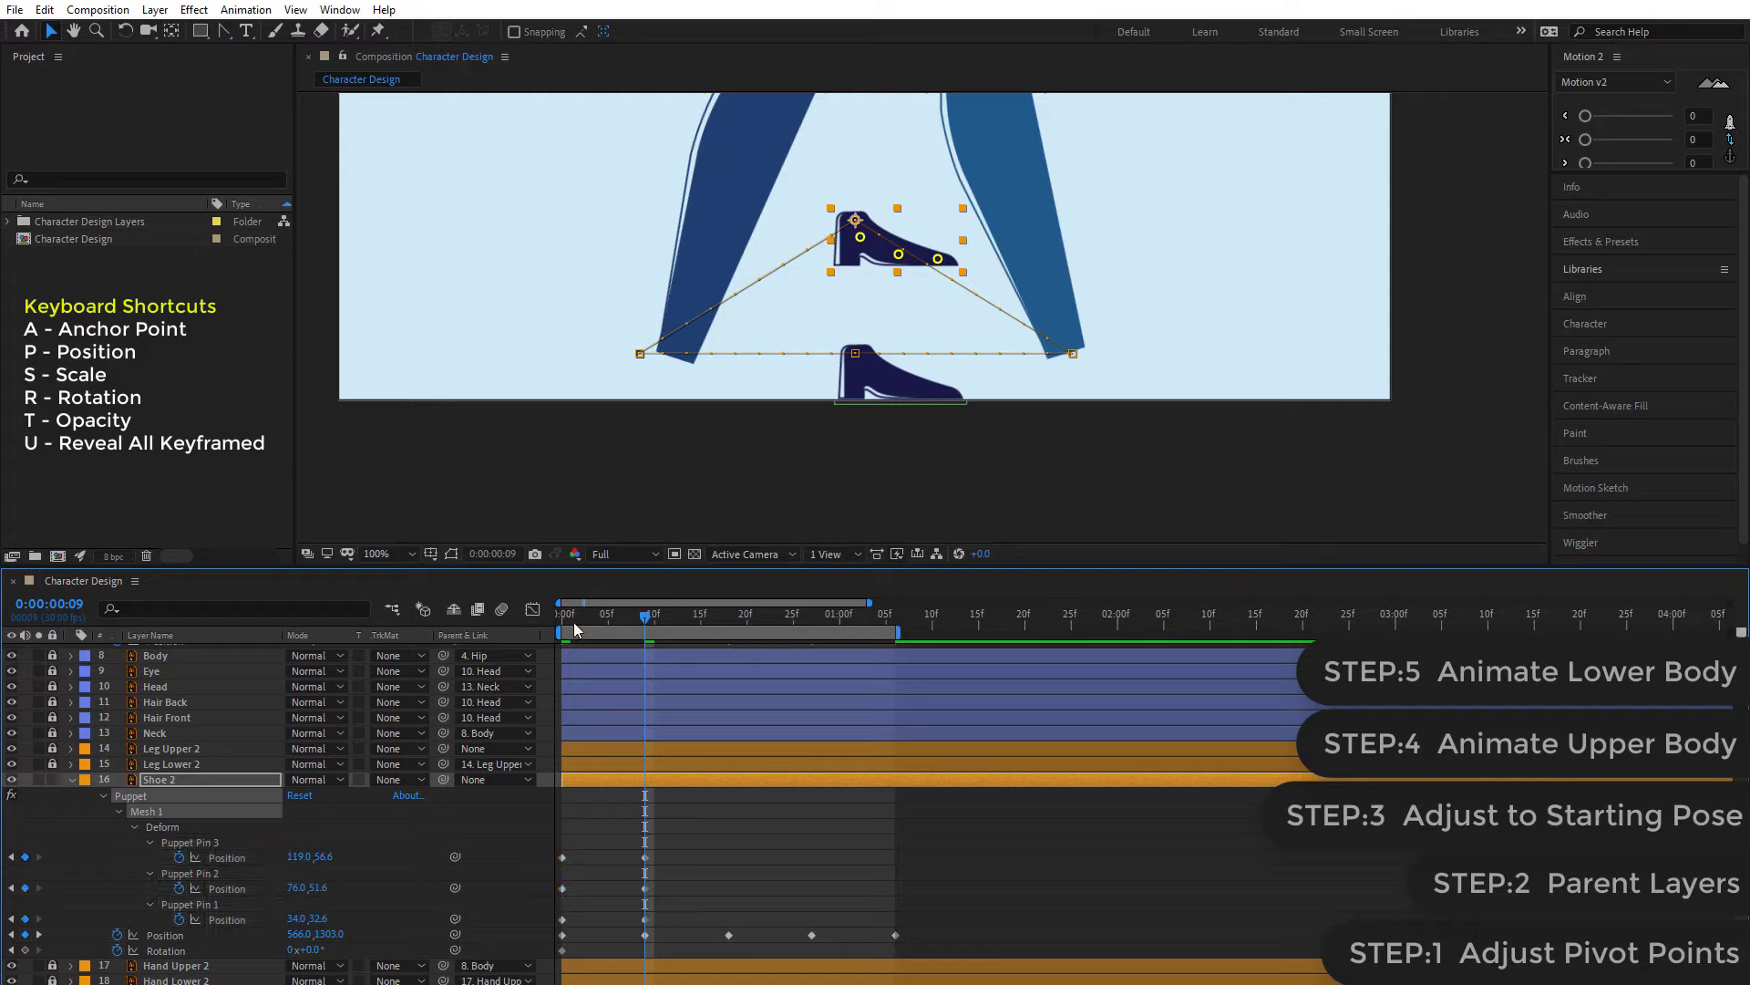
- At frame 0, raise Puppet Pin 1 to 57.0, 6.6 so the heel lifts, then scrub to check
{"action": "left_click_drag", "start_coordinate": [574, 628], "coordinate": [538, 628]}
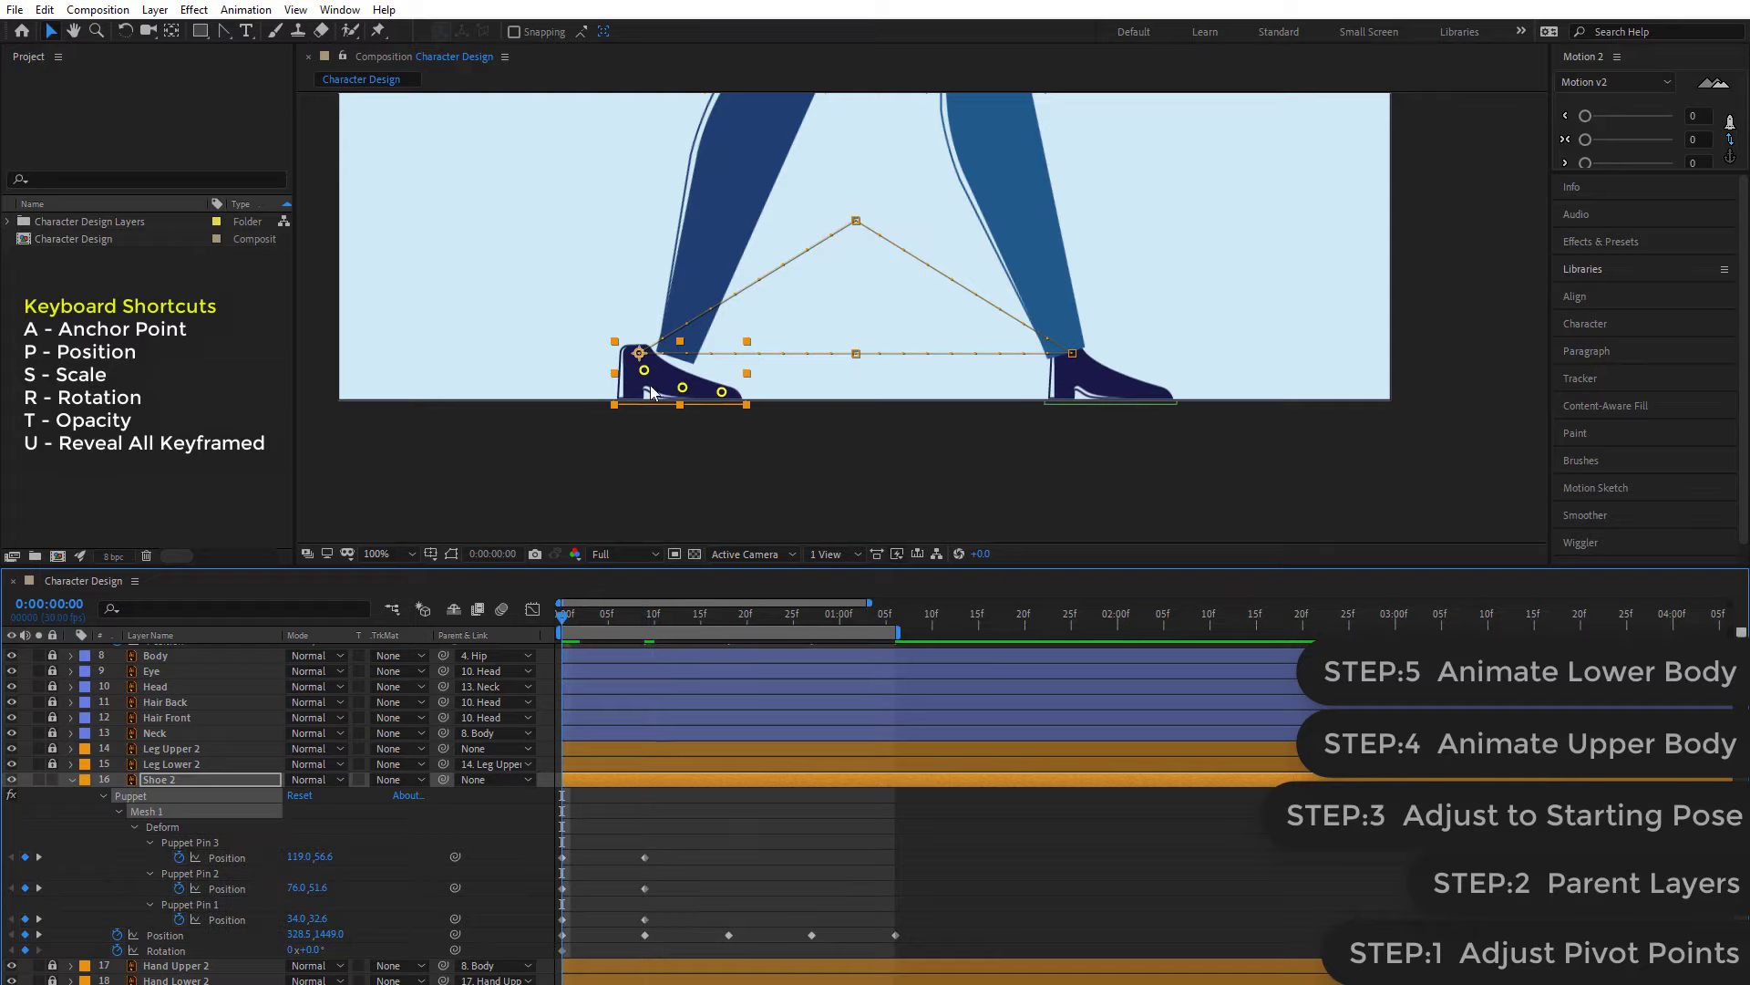
{"action": "left_click_drag", "start_coordinate": [645, 371], "coordinate": [666, 350]}
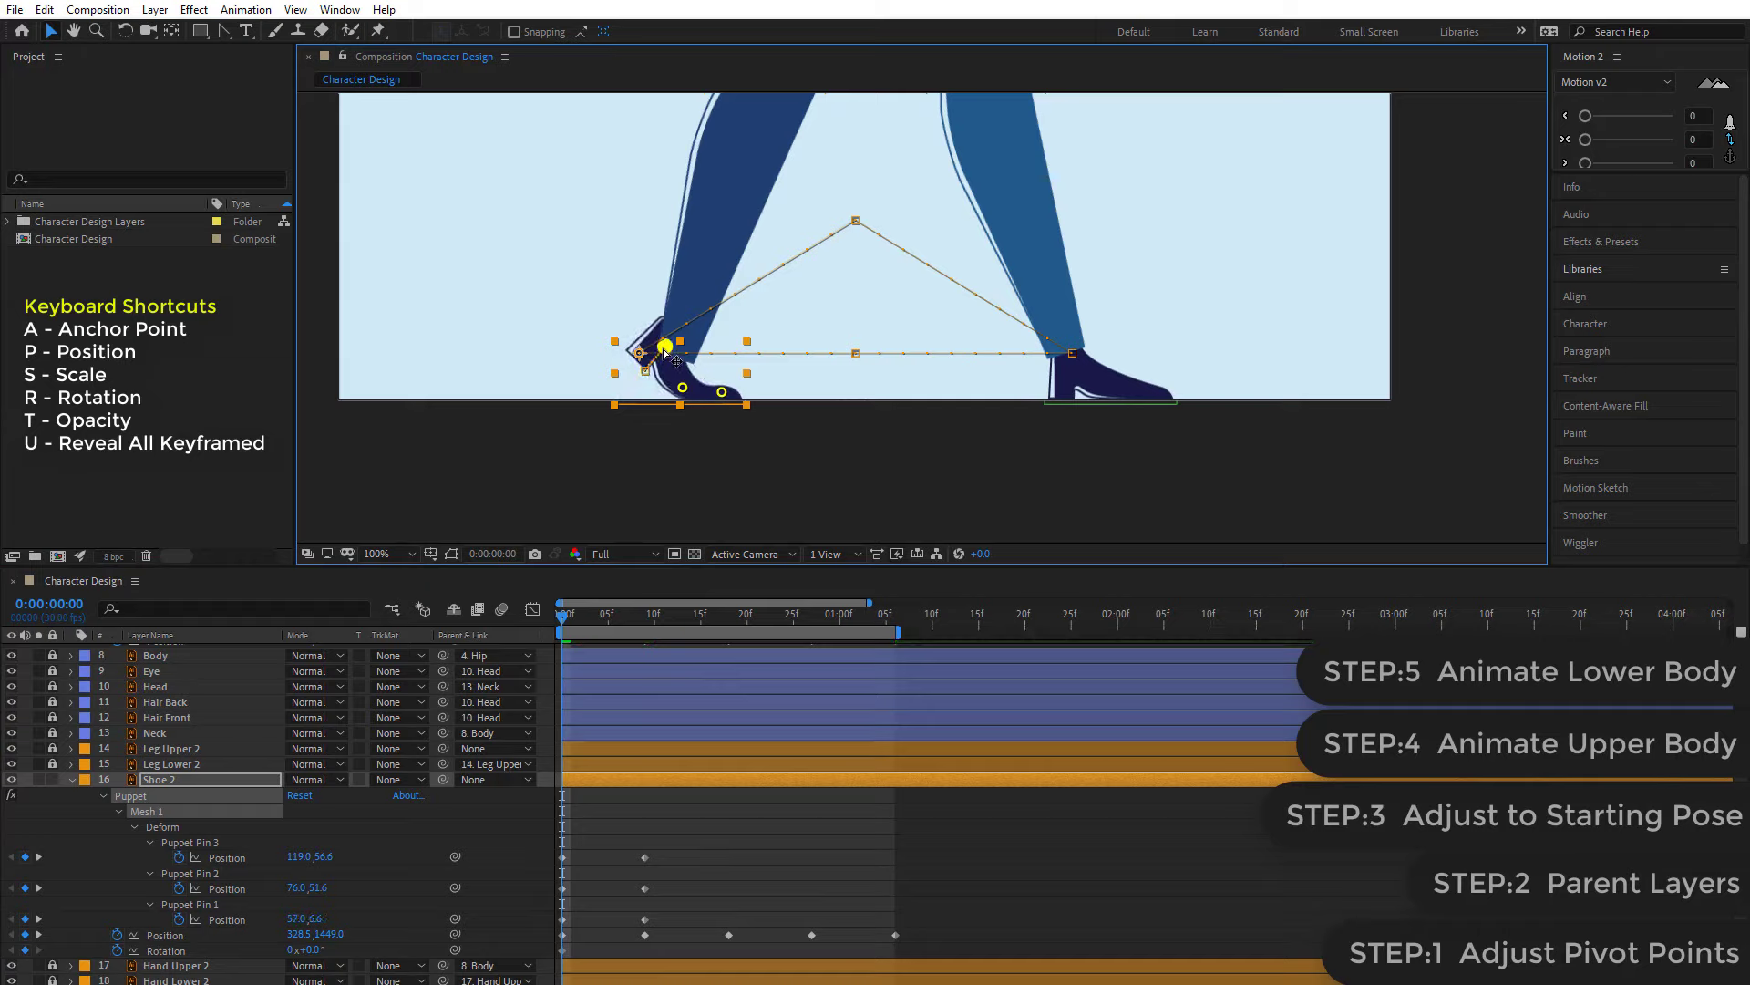
{"action": "left_click", "coordinate": [658, 833]}
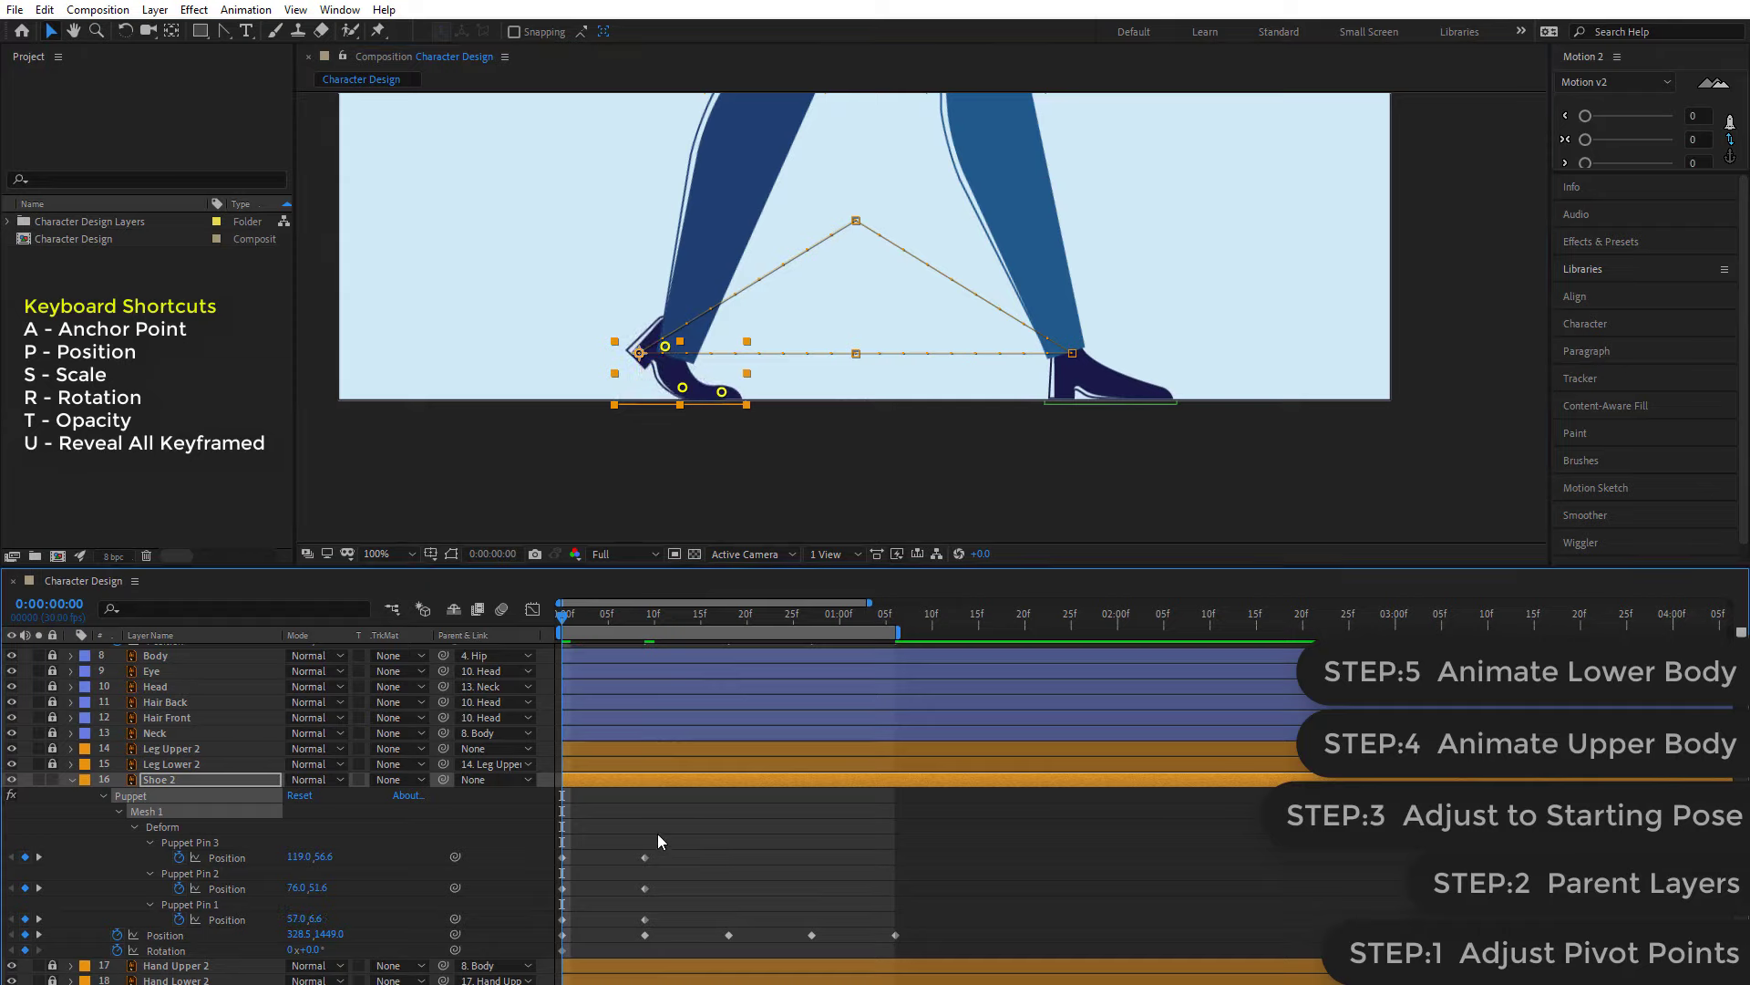
{"action": "left_click", "coordinate": [628, 819]}
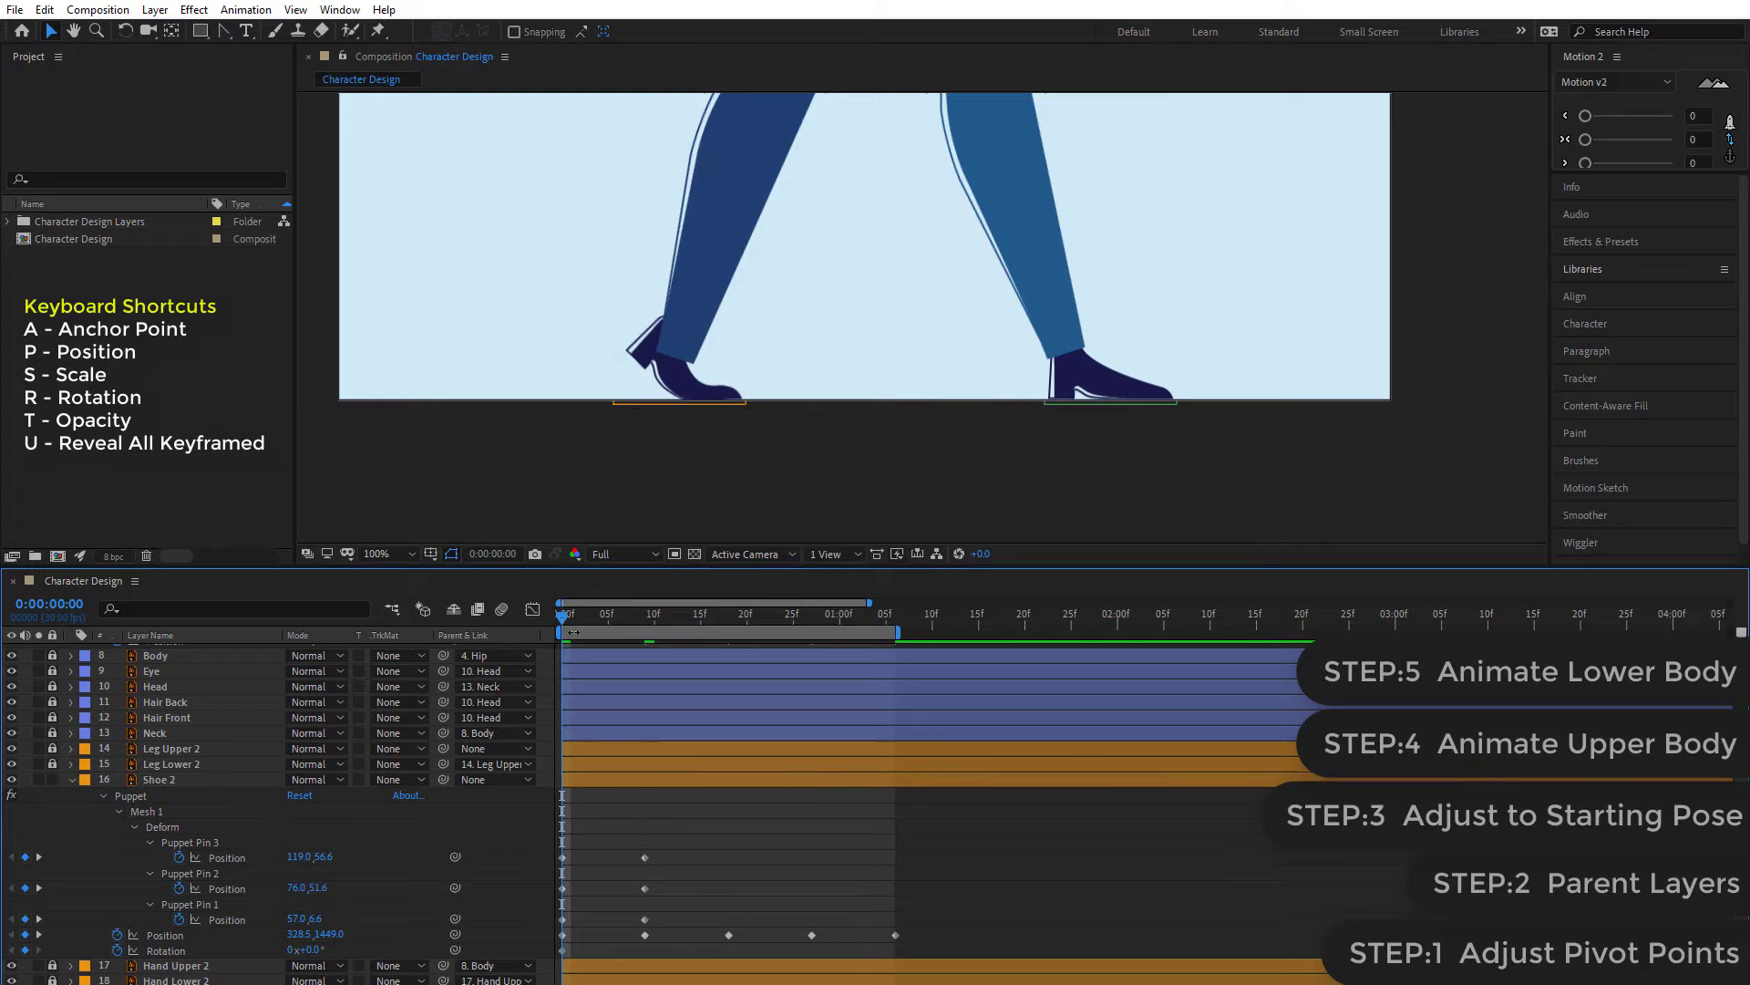
{"action": "left_click_drag", "start_coordinate": [568, 625], "coordinate": [608, 629]}
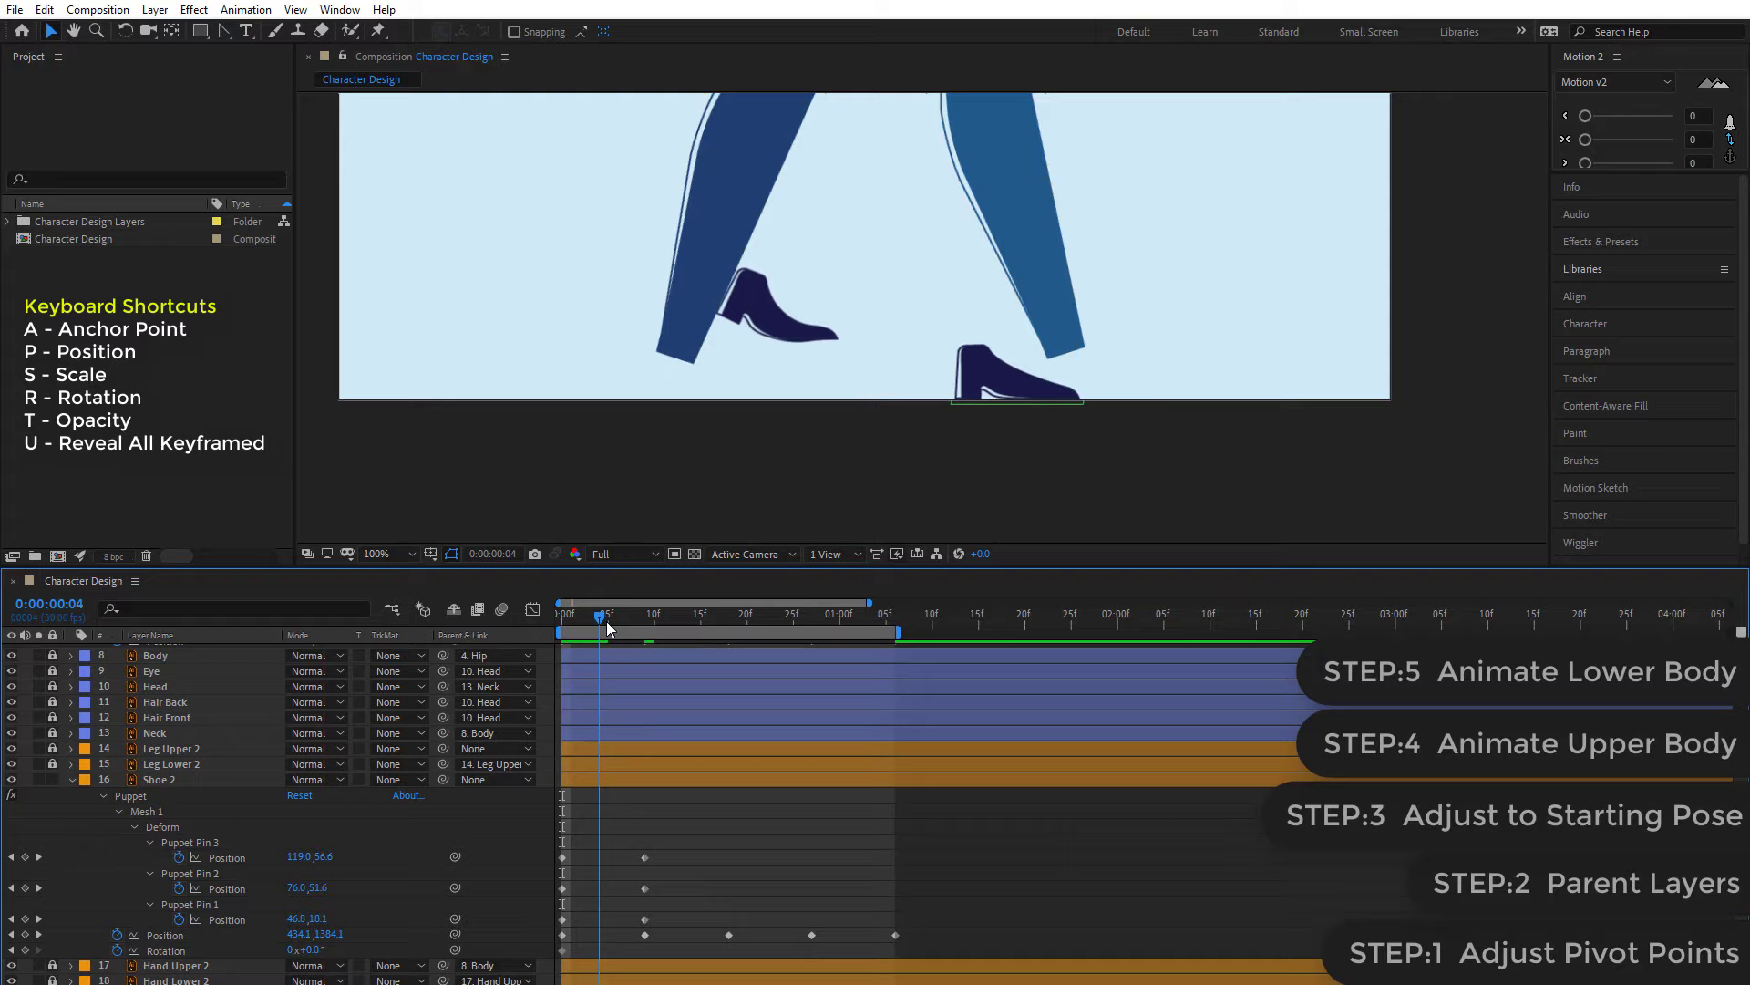
- Add Position keyframes for Shoe 2's Puppet Pins 1, 2 and 3 at frame 27
{"action": "left_click", "coordinate": [658, 861]}
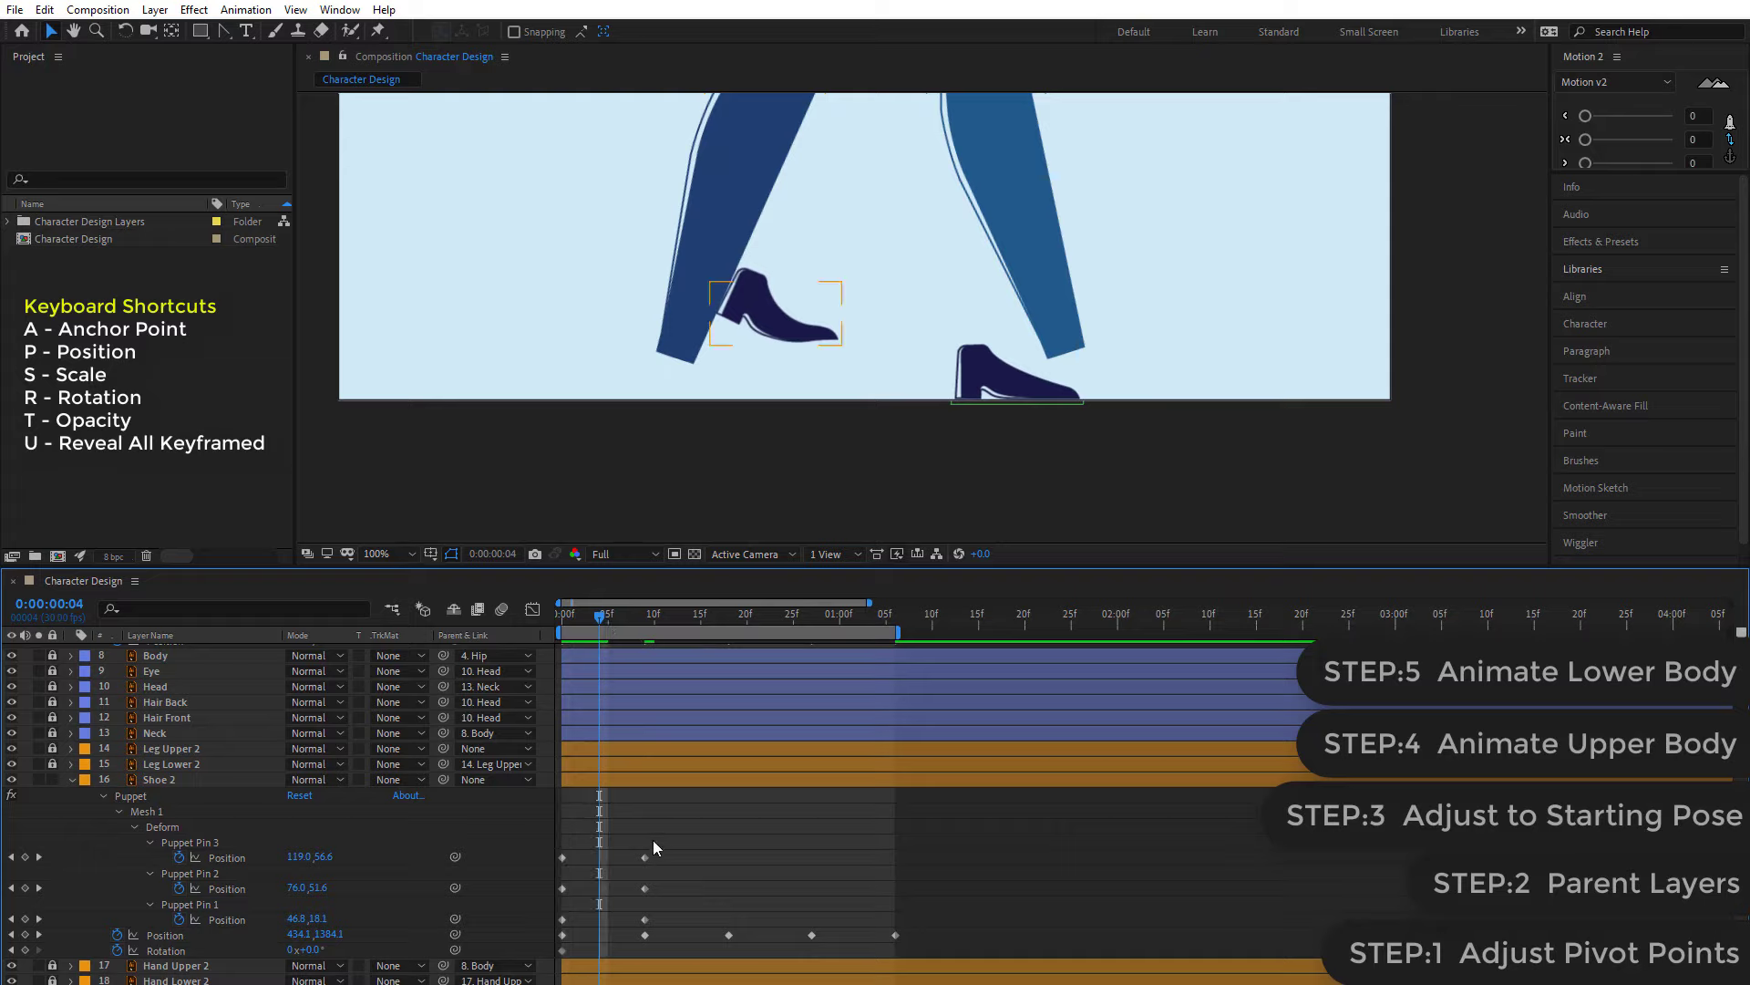
{"action": "mouse_move", "coordinate": [651, 844]}
{"action": "left_mouse_down"}
{"action": "mouse_move", "coordinate": [633, 927]}
{"action": "mouse_move", "coordinate": [602, 919]}
{"action": "left_mouse_up"}
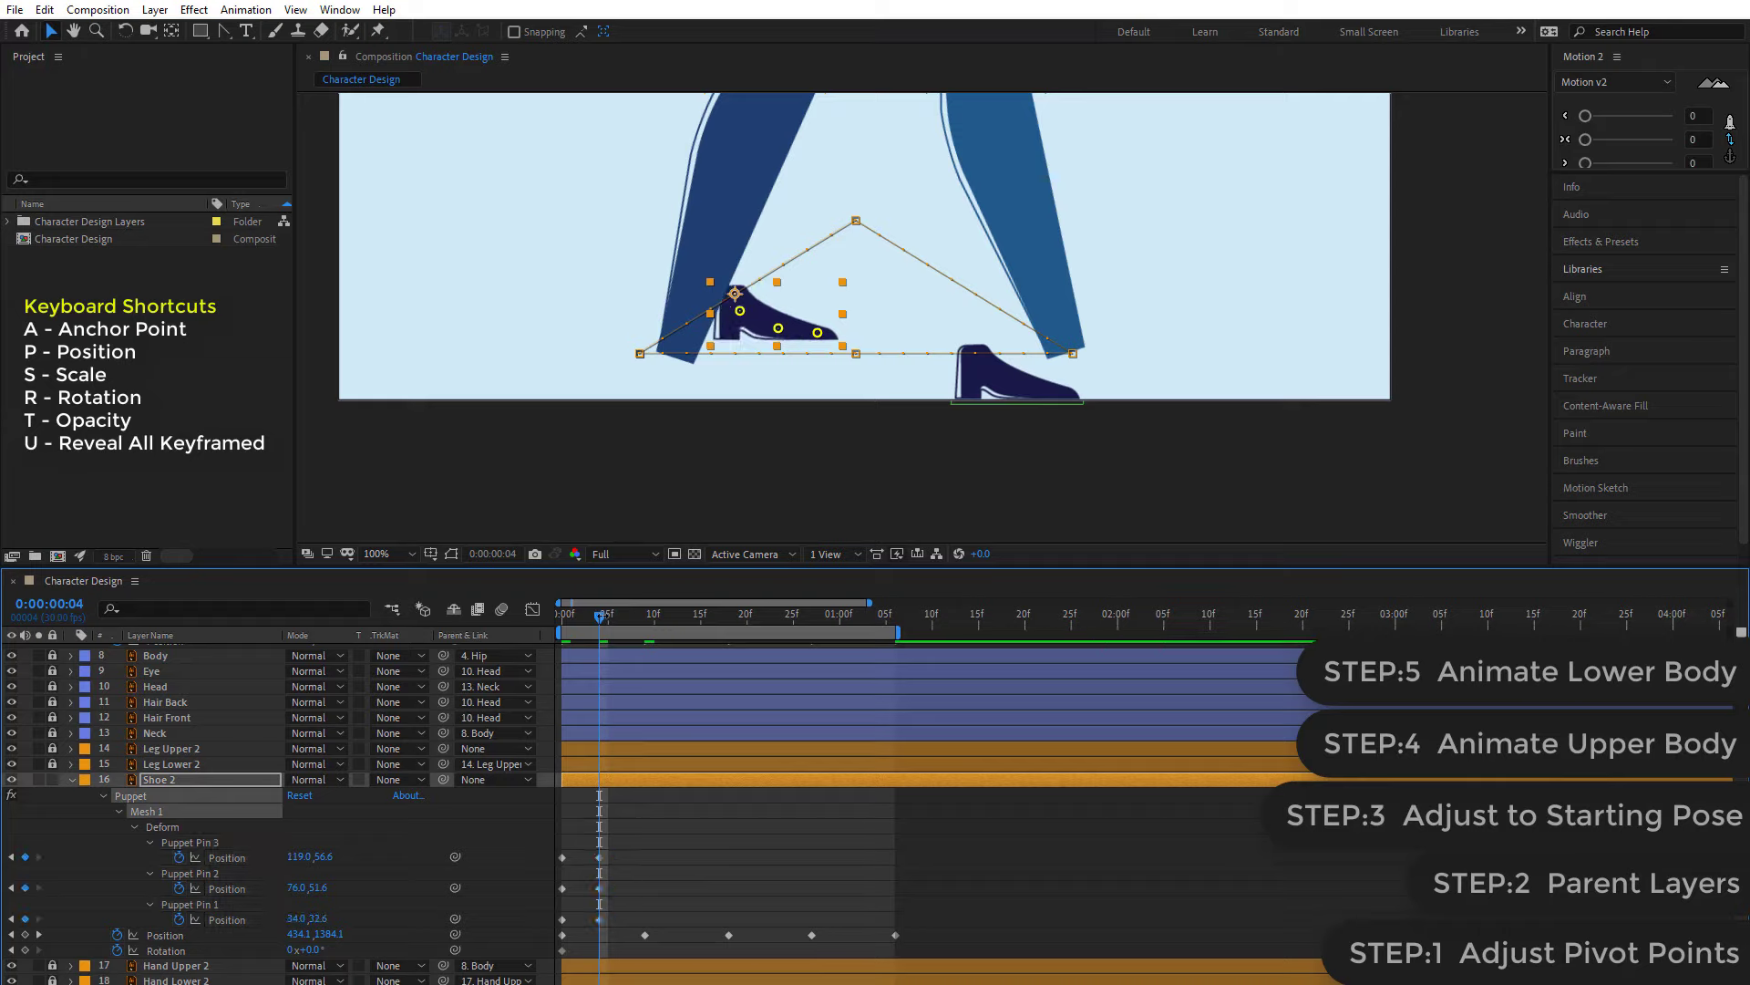
{"action": "mouse_move", "coordinate": [598, 623]}
{"action": "left_mouse_down"}
{"action": "mouse_move", "coordinate": [535, 650]}
{"action": "mouse_move", "coordinate": [631, 654]}
{"action": "left_mouse_up"}
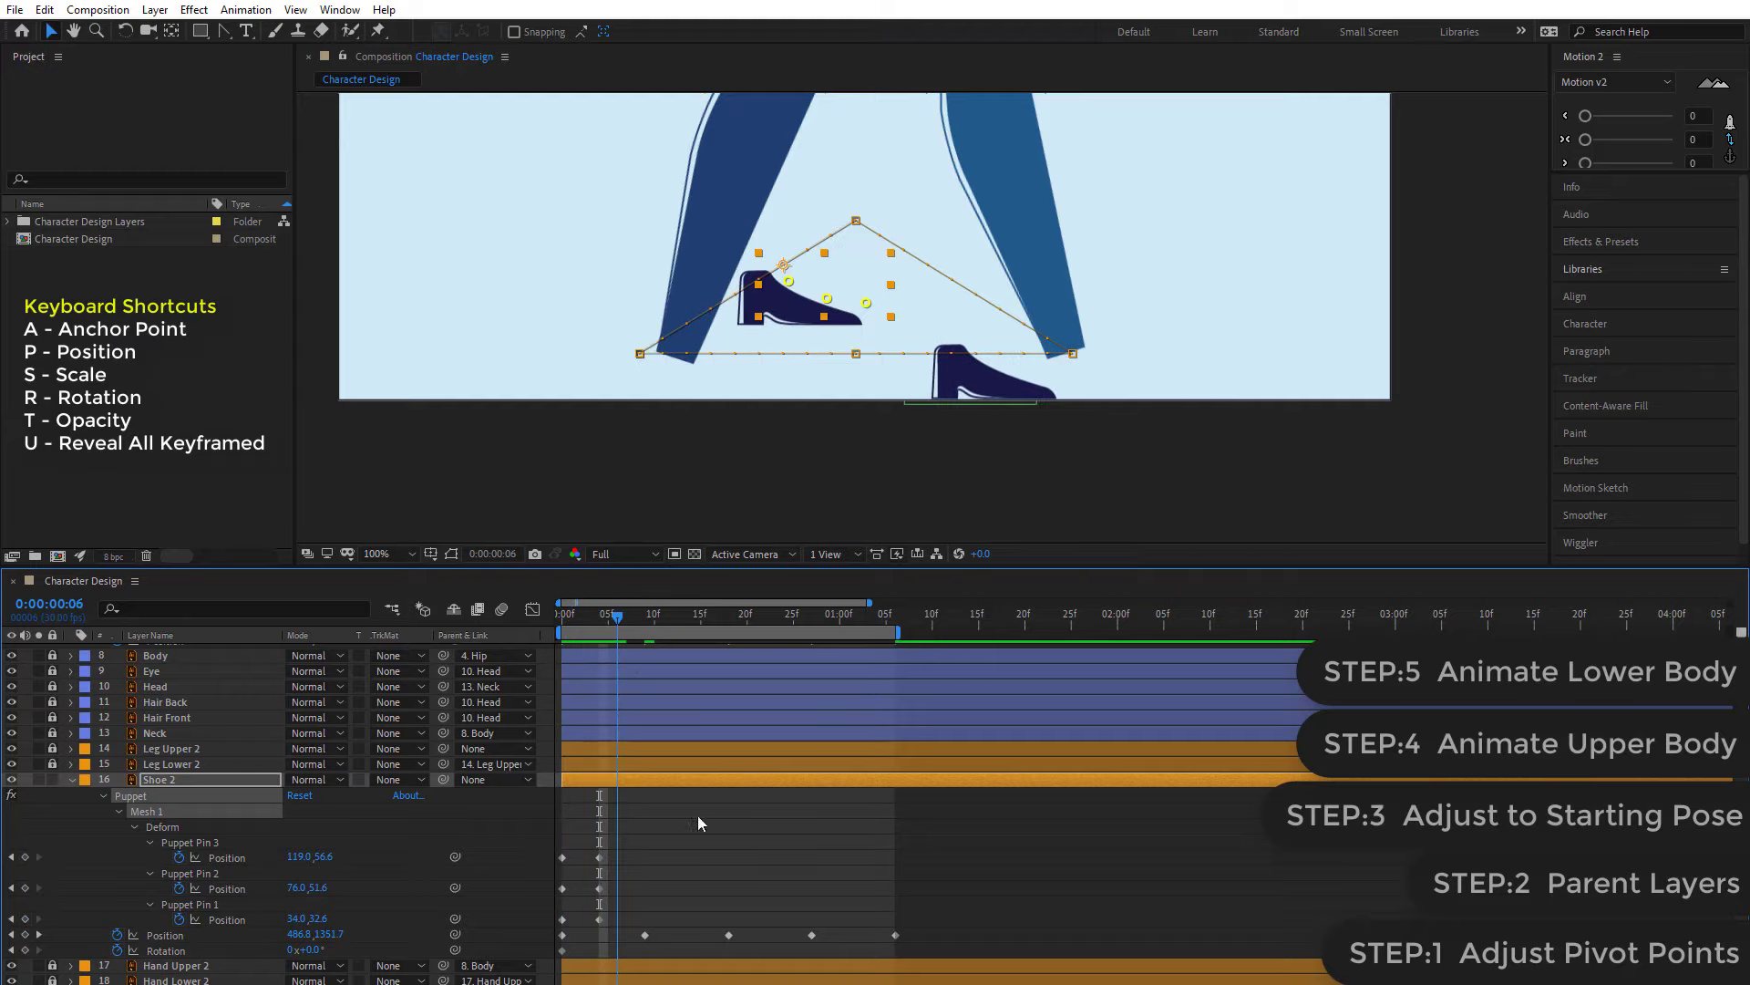
{"action": "left_click", "coordinate": [708, 844]}
{"action": "left_click", "coordinate": [691, 623]}
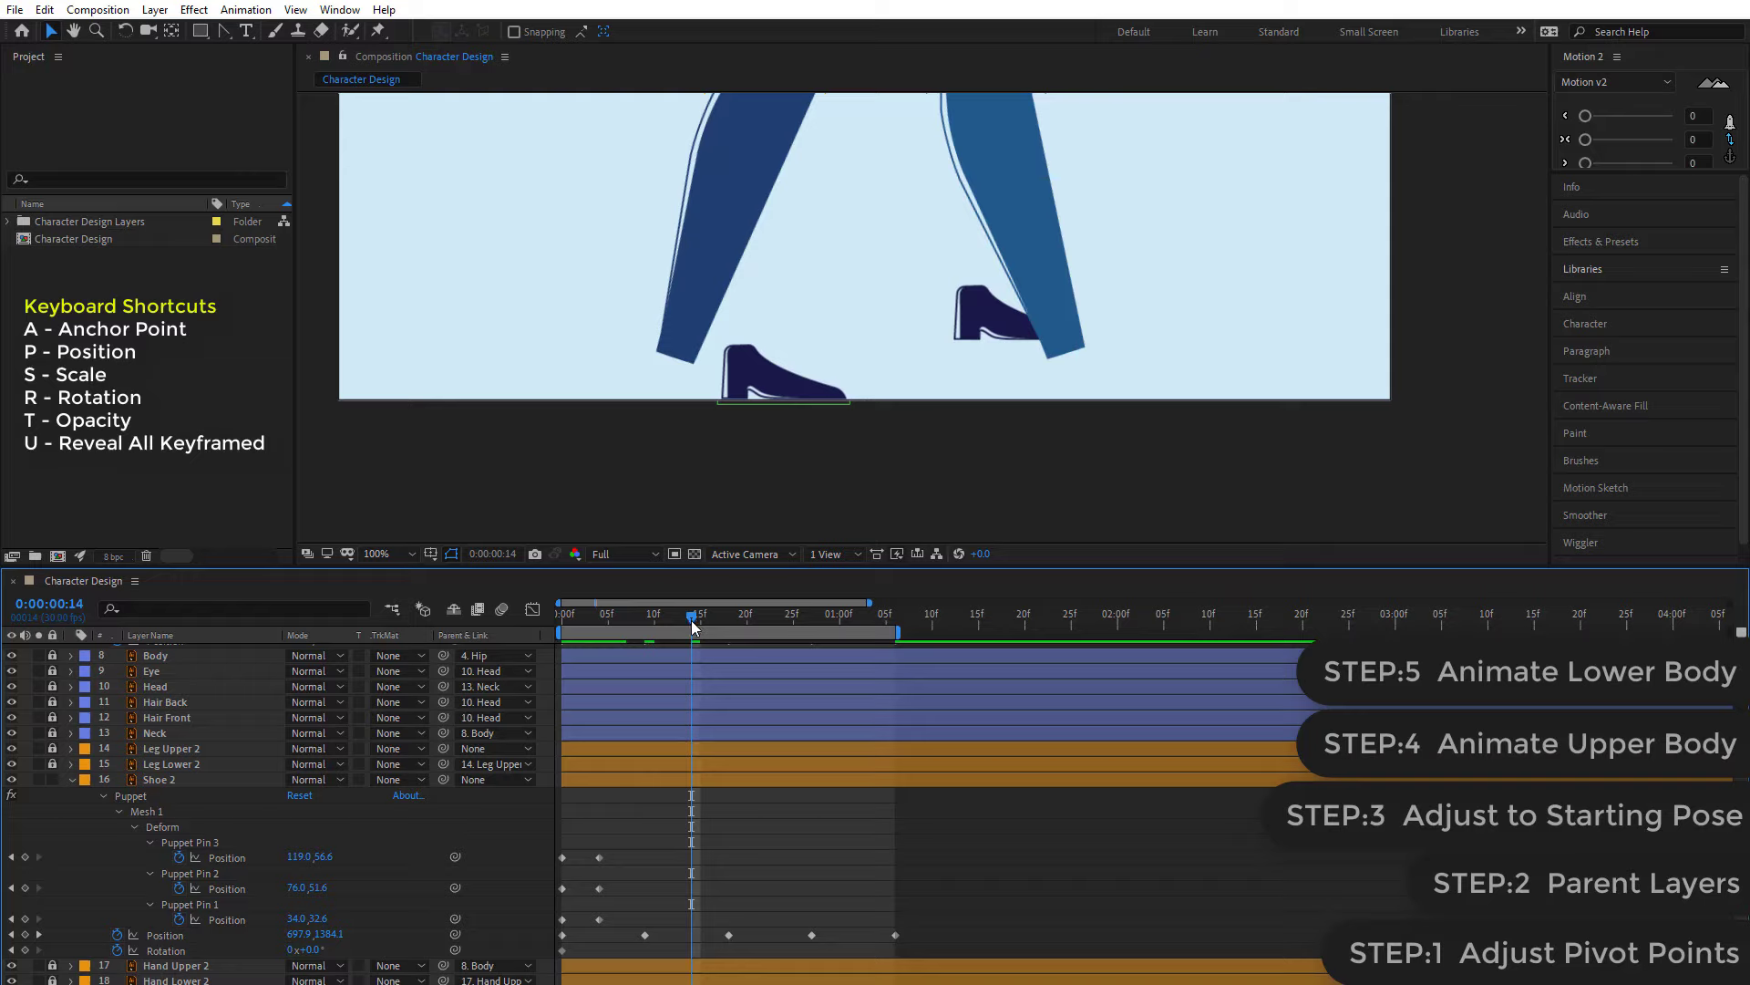
{"action": "left_click_drag", "start_coordinate": [693, 626], "coordinate": [808, 654]}
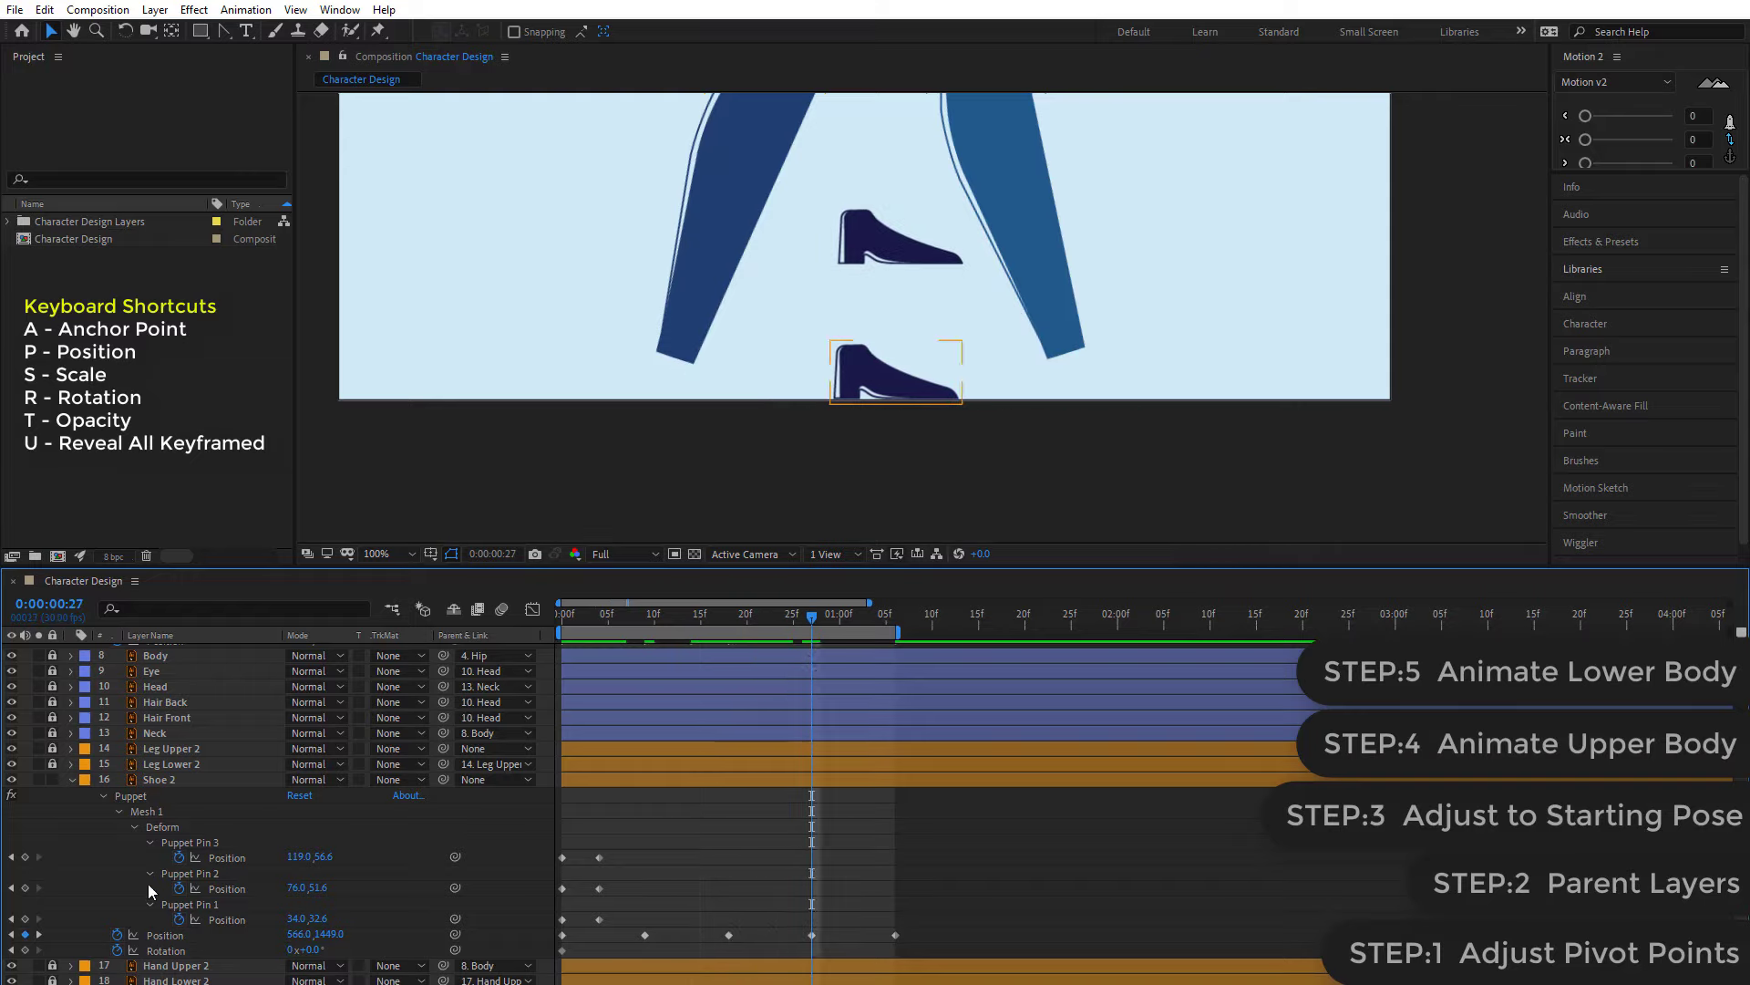
{"action": "left_click", "coordinate": [25, 857]}
{"action": "left_click", "coordinate": [25, 888]}
{"action": "left_click", "coordinate": [24, 919]}
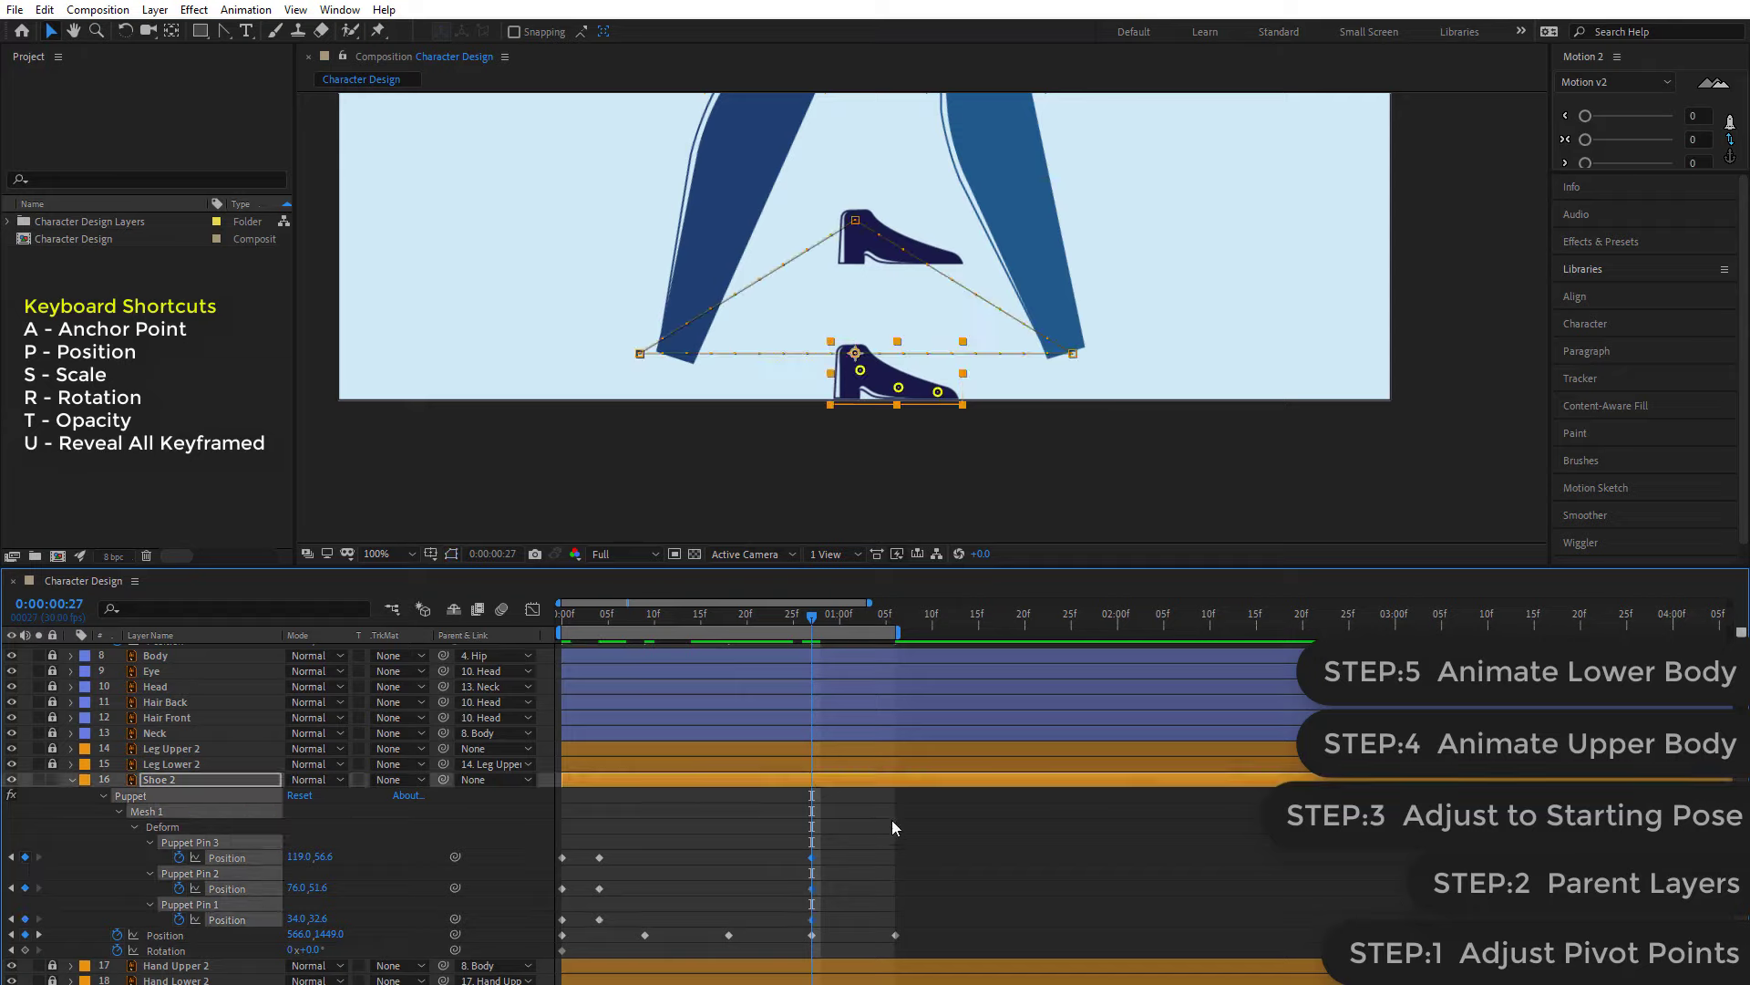
- Copy the starting pin keyframes and paste them at 1:06 so the heel-lifted pose loops
{"action": "left_click", "coordinate": [893, 618]}
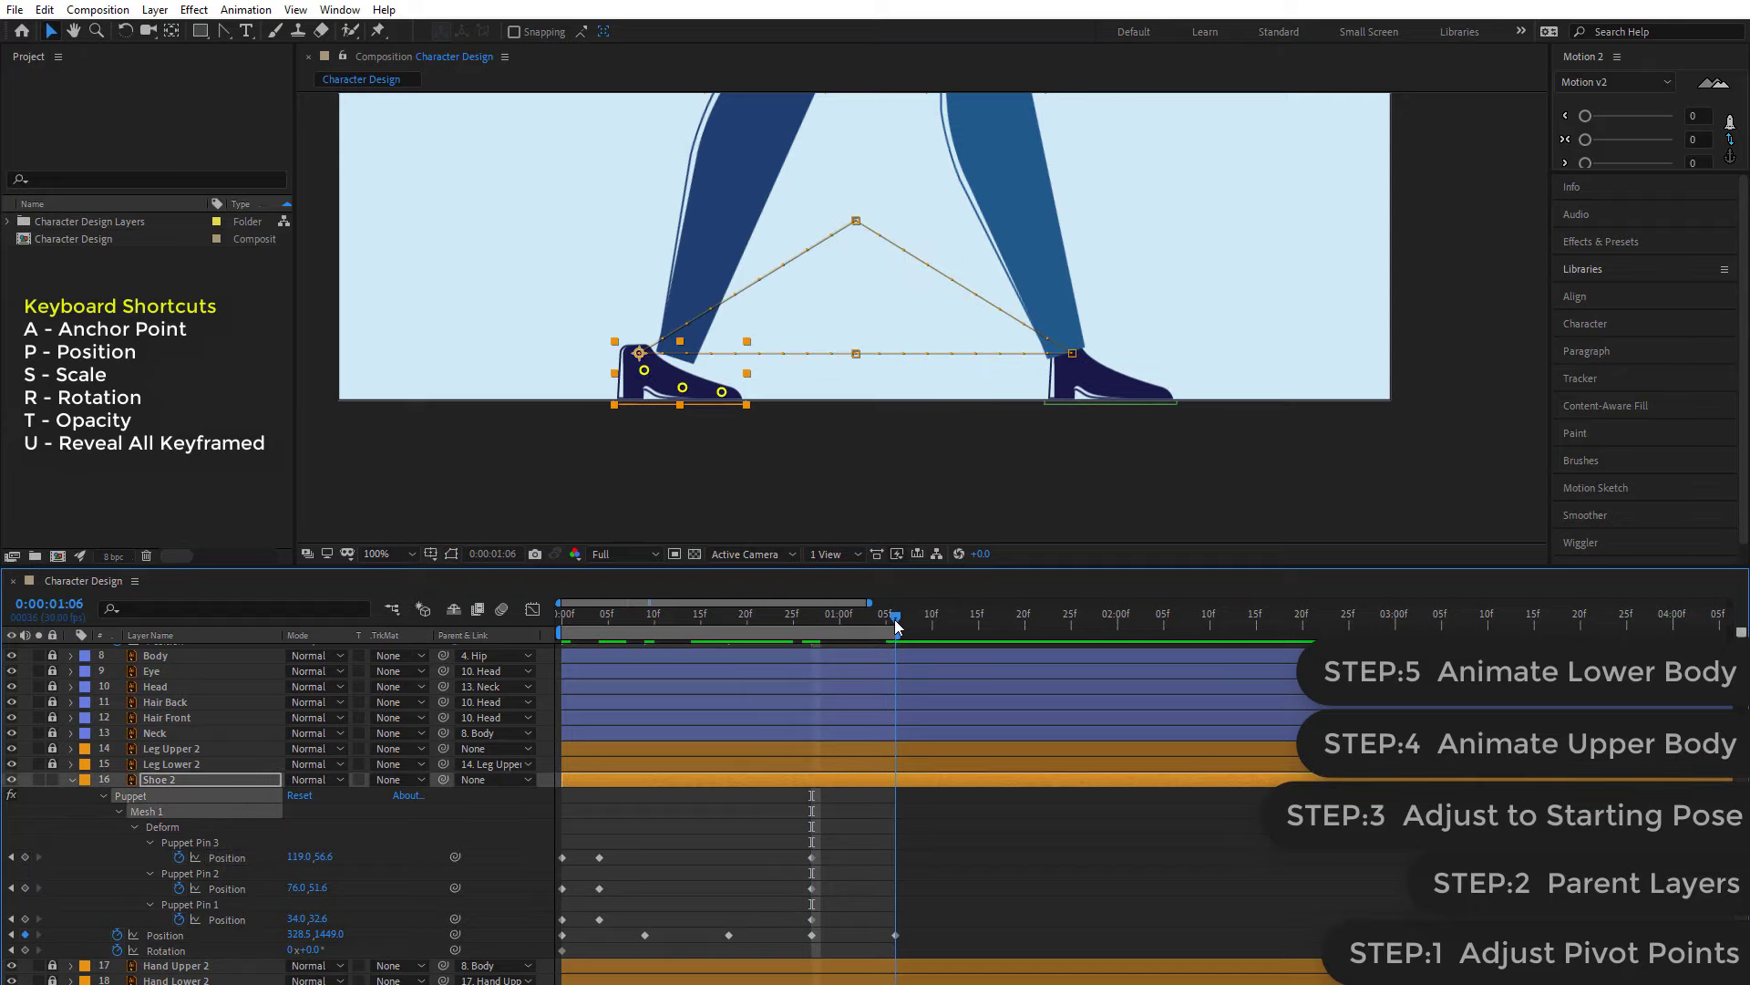
{"action": "left_click", "coordinate": [821, 863]}
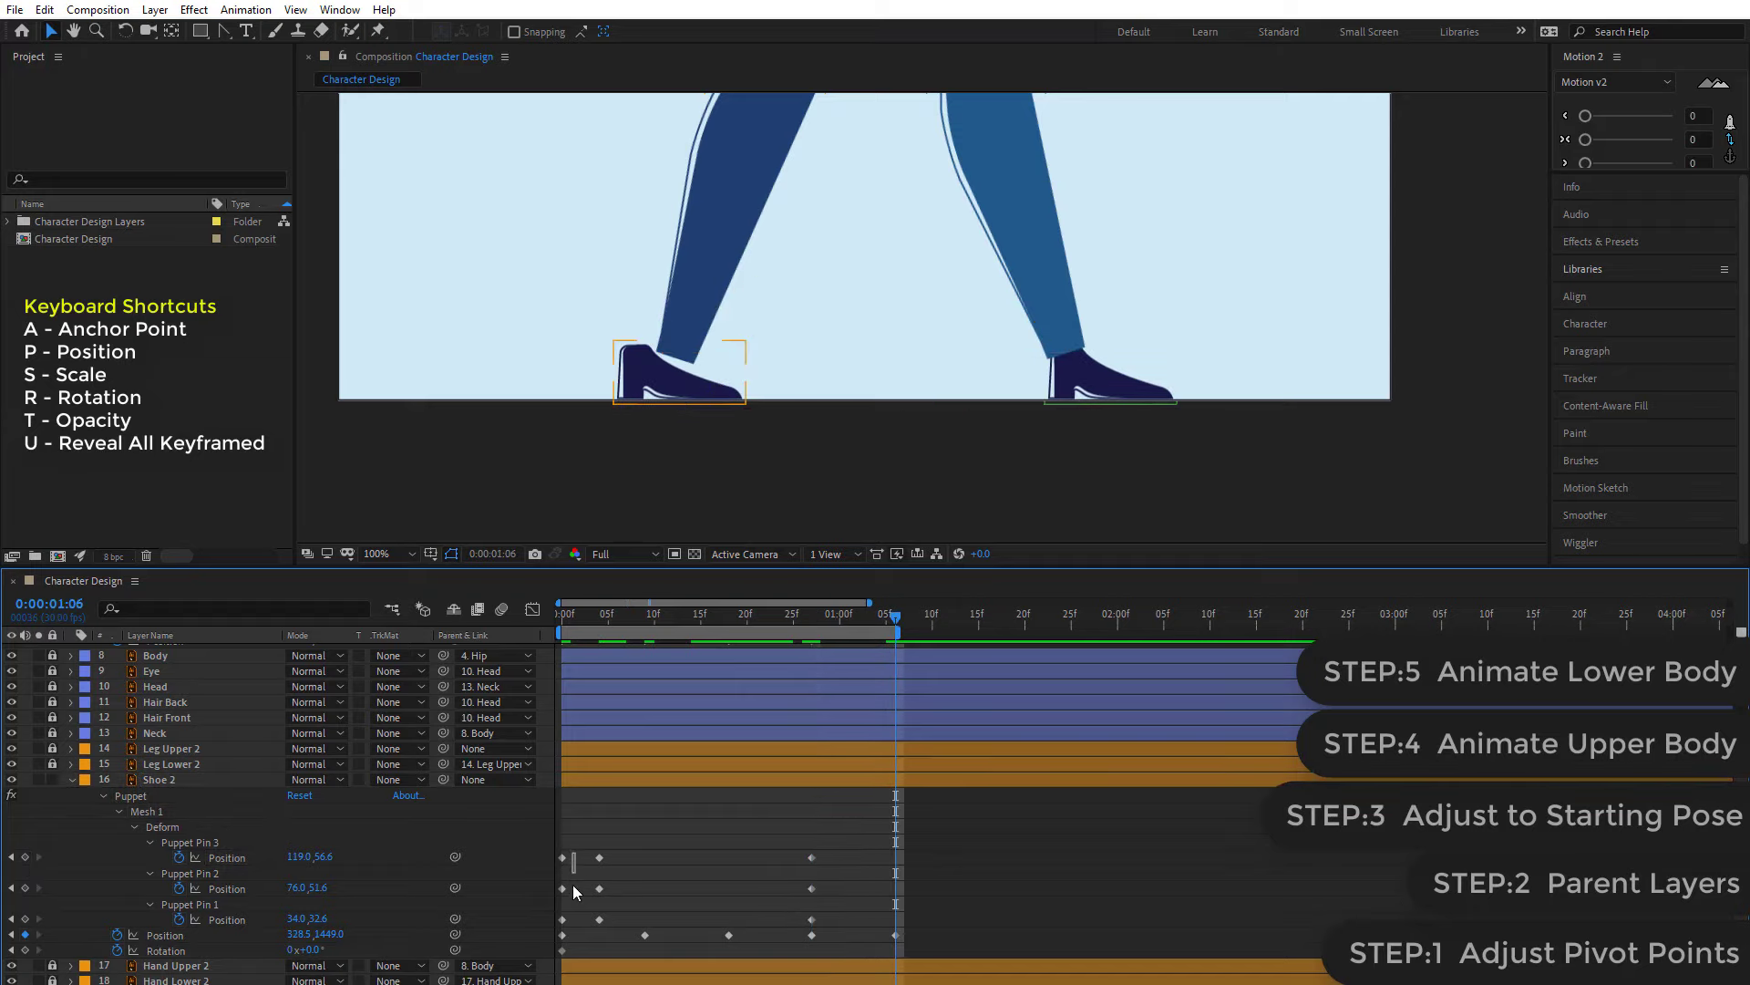
{"action": "left_click_drag", "start_coordinate": [573, 852], "coordinate": [555, 924]}
{"action": "key", "text": "ctrl+c"}
{"action": "key", "text": "ctrl+v"}
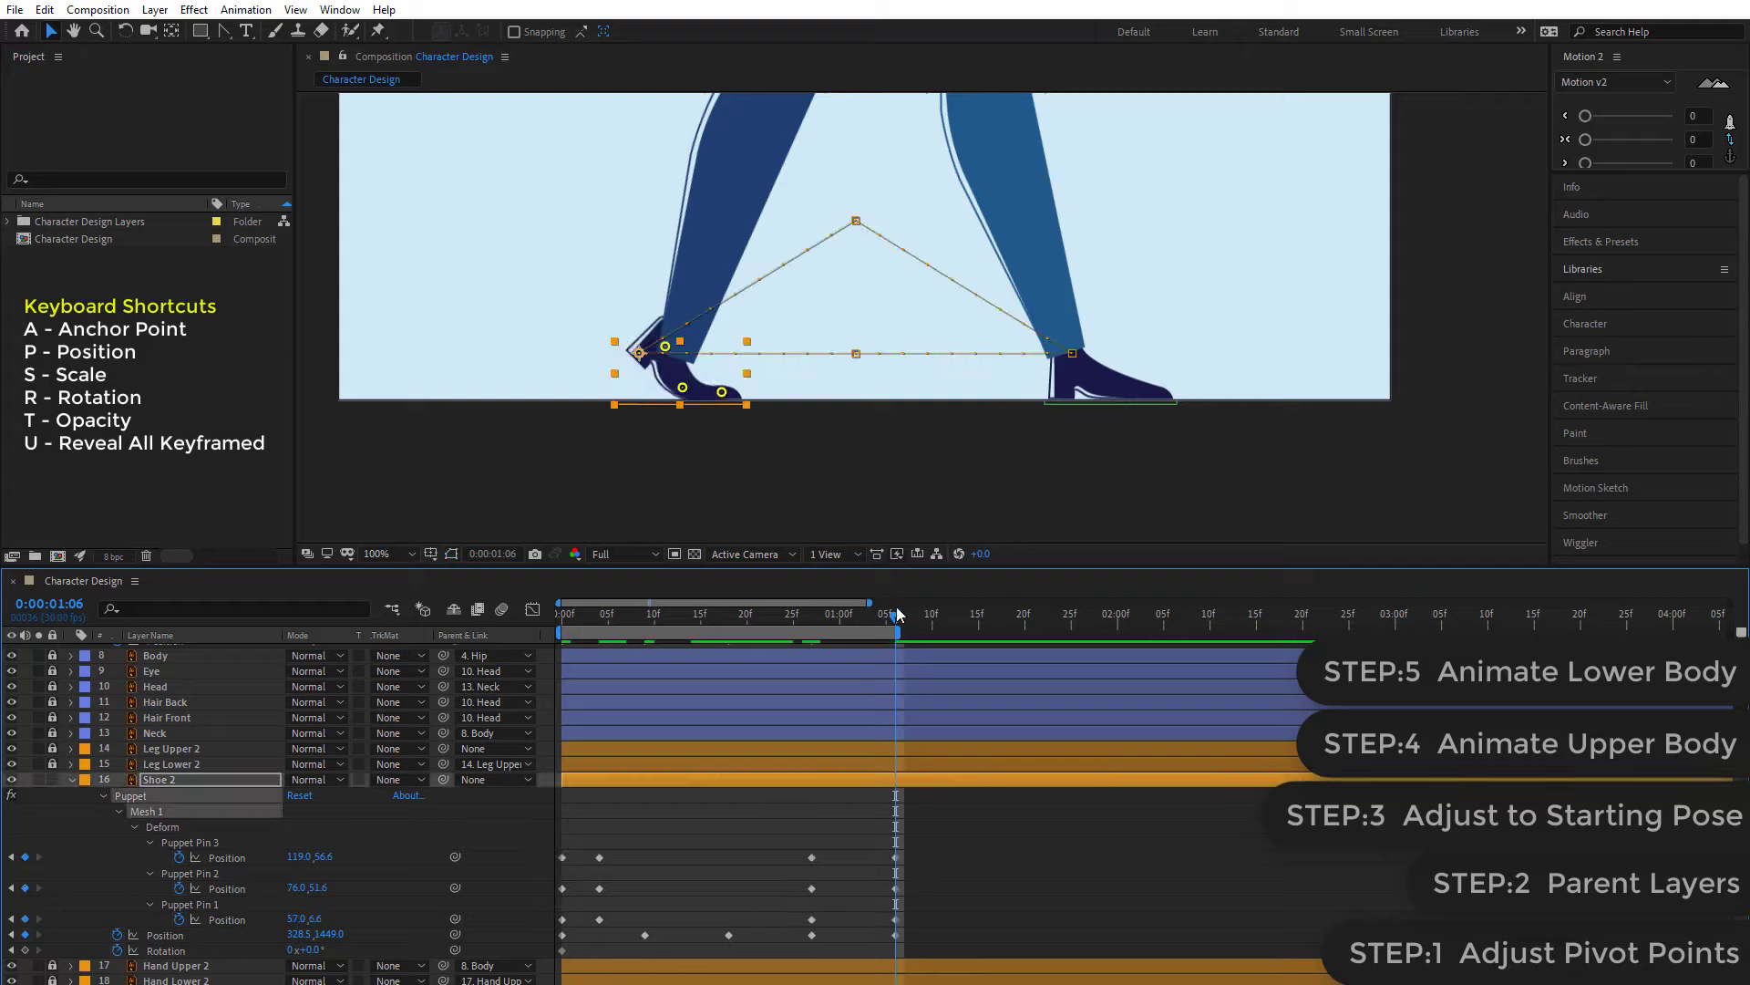
{"action": "mouse_move", "coordinate": [897, 618]}
{"action": "left_mouse_down"}
{"action": "mouse_move", "coordinate": [830, 645]}
{"action": "mouse_move", "coordinate": [903, 668]}
{"action": "mouse_move", "coordinate": [522, 793]}
{"action": "left_mouse_up"}
- Keyframe Shoe 2's Rotation at 75° at frame 9
{"action": "left_click", "coordinate": [626, 818]}
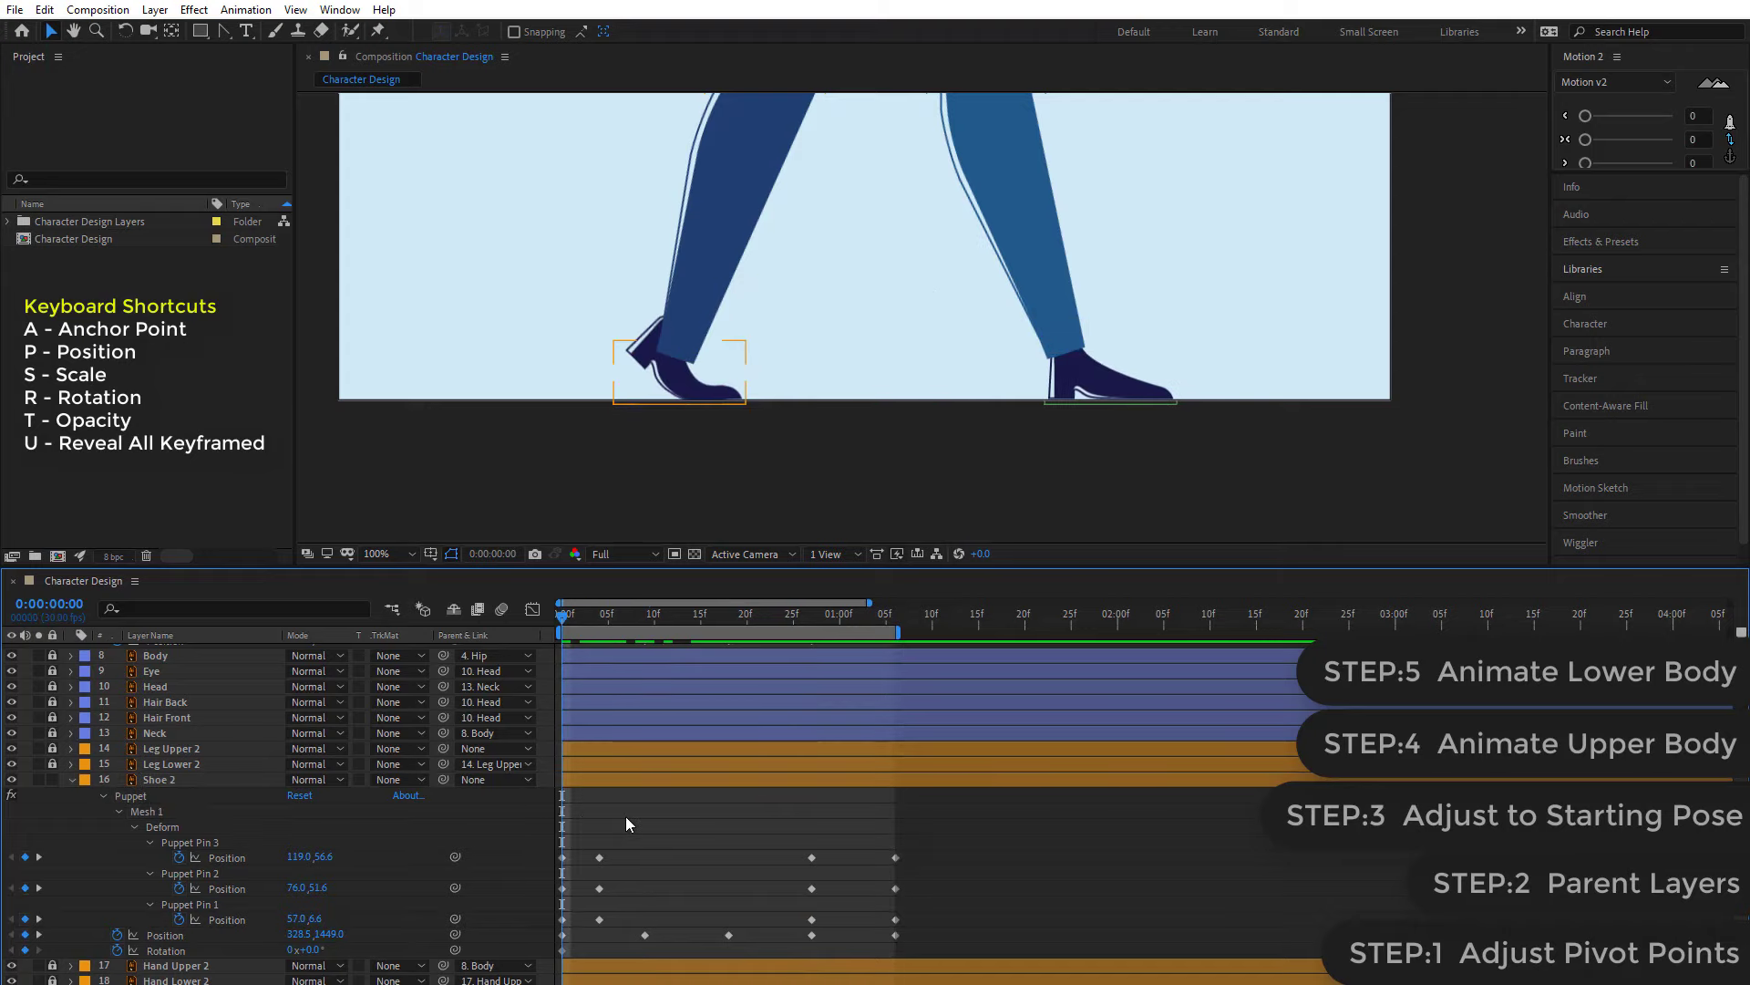
{"action": "left_click", "coordinate": [586, 781]}
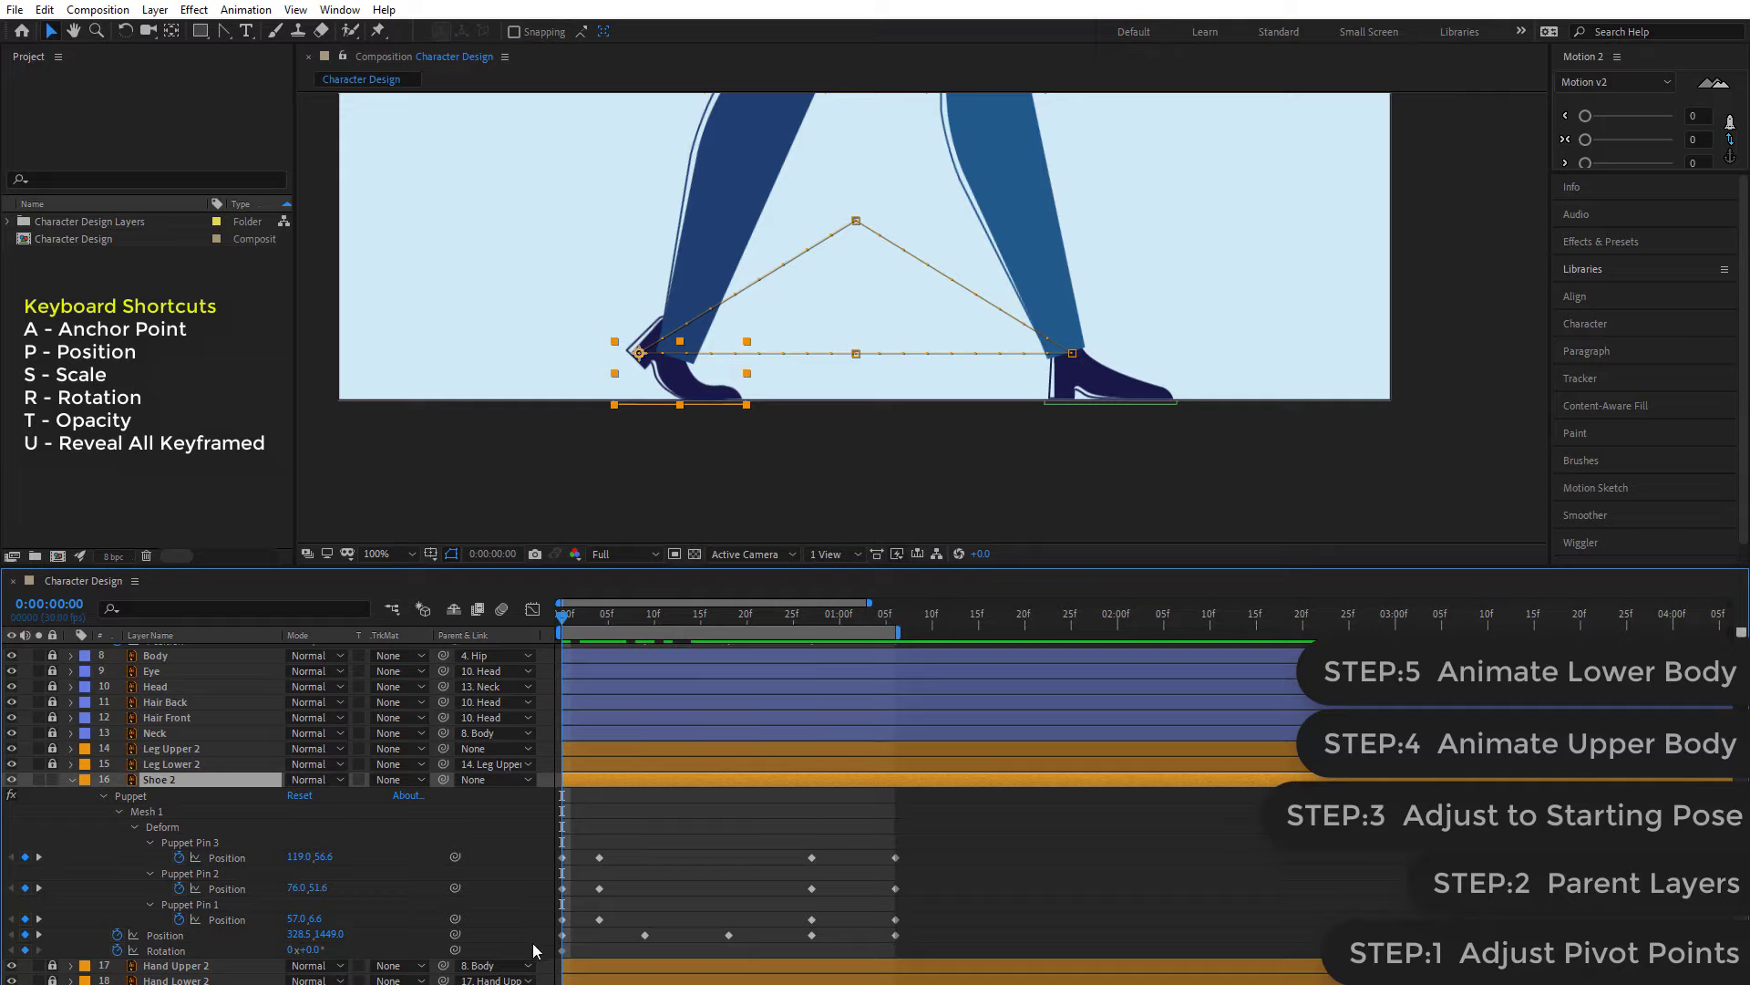
{"action": "left_click", "coordinate": [162, 950]}
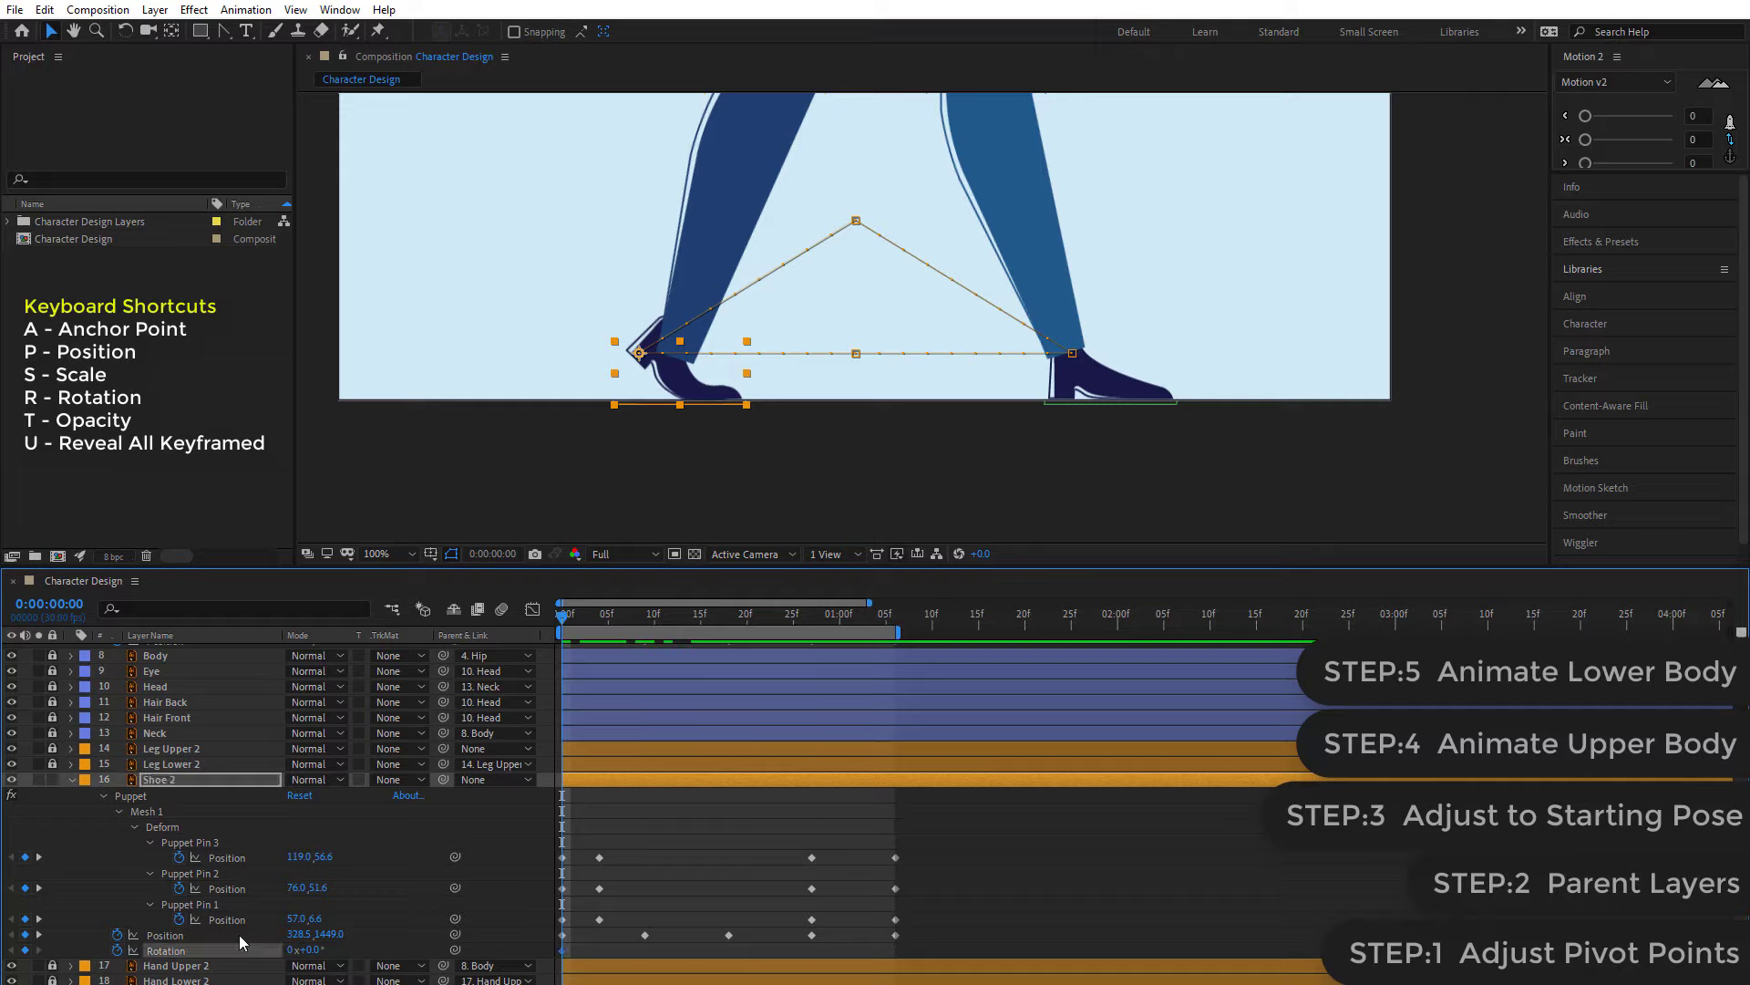
{"action": "left_click_drag", "start_coordinate": [567, 622], "coordinate": [644, 627]}
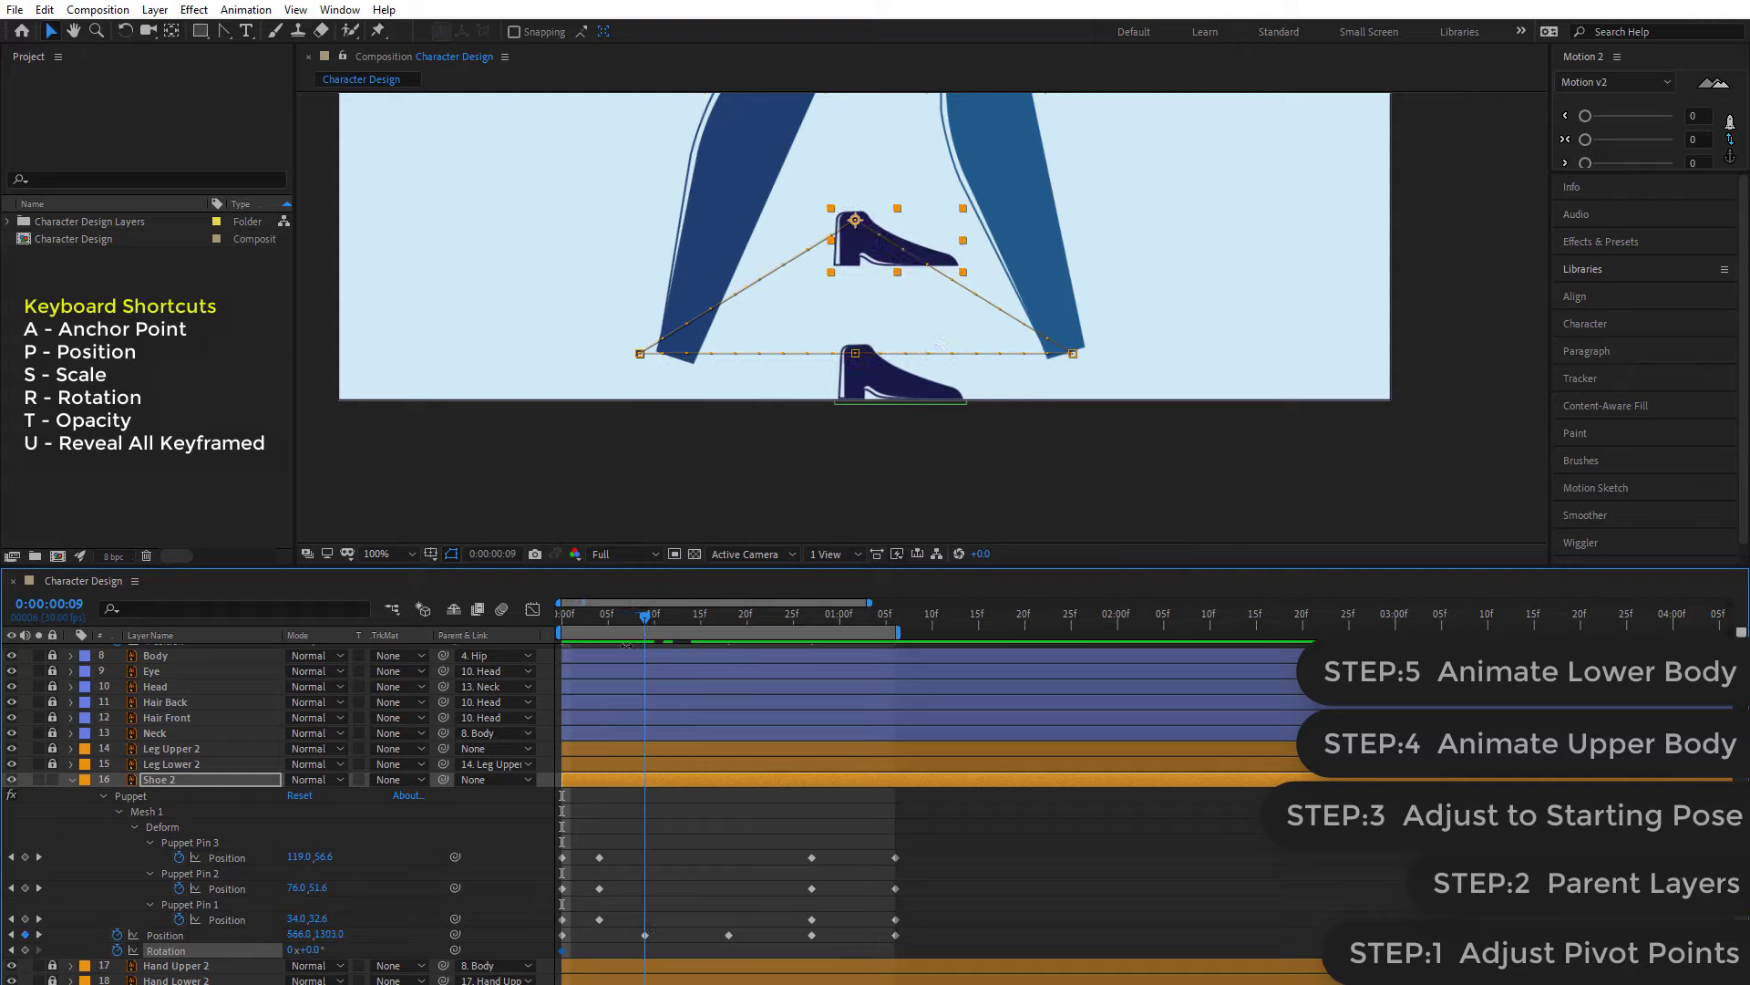
{"action": "mouse_move", "coordinate": [313, 949]}
{"action": "left_mouse_down"}
{"action": "mouse_move", "coordinate": [397, 954]}
{"action": "mouse_move", "coordinate": [383, 955]}
{"action": "left_mouse_up"}
{"action": "left_click_drag", "start_coordinate": [384, 957], "coordinate": [388, 956]}
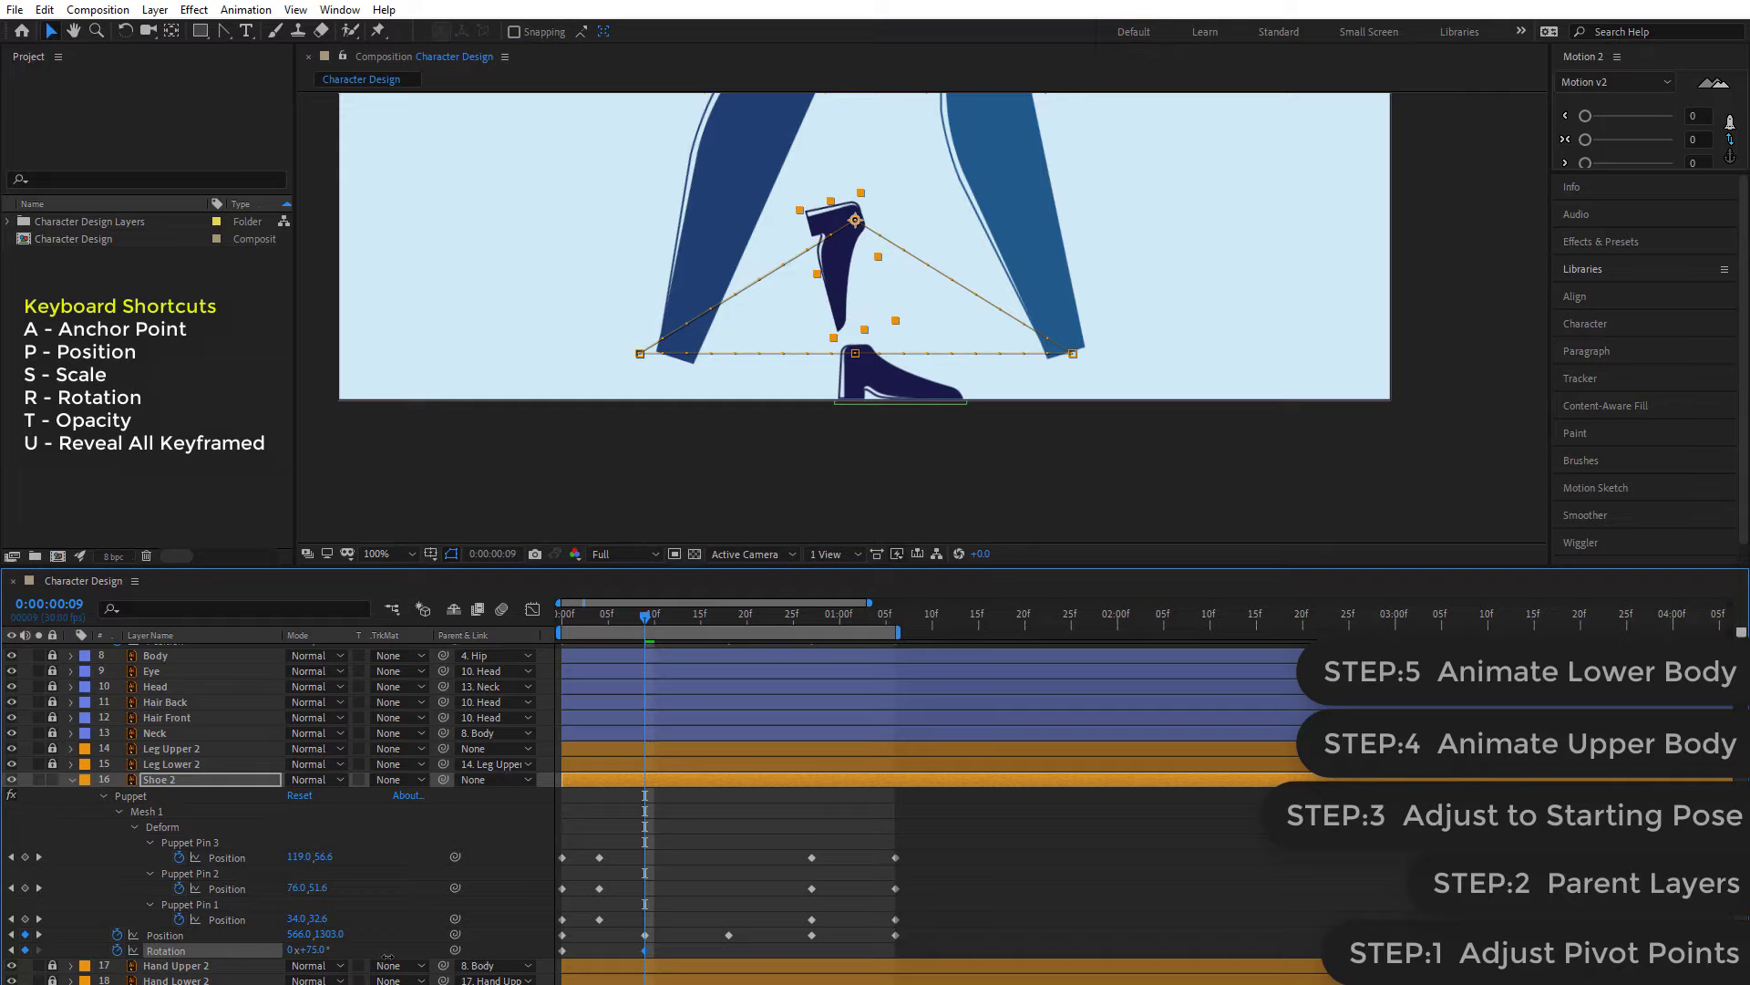
{"action": "key", "text": "F2"}
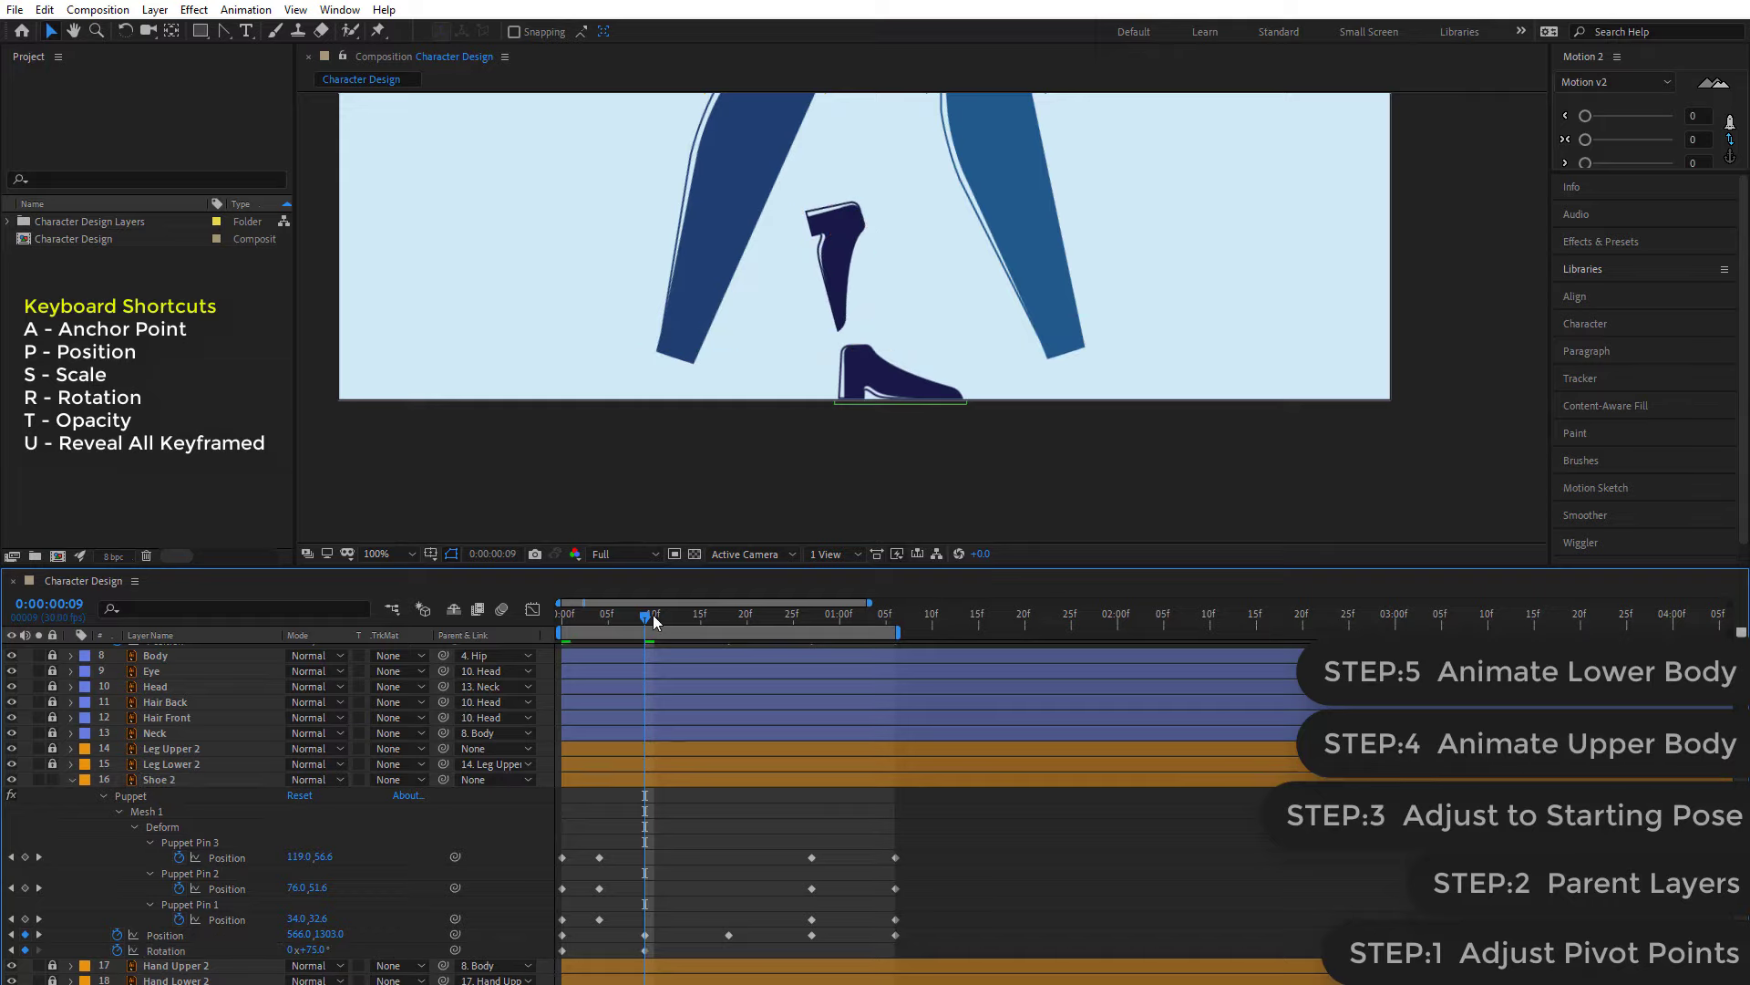
- Set Shoe 2's Rotation to -33° at frame 18 and back to 0° at frame 22
{"action": "left_click_drag", "start_coordinate": [654, 621], "coordinate": [729, 638]}
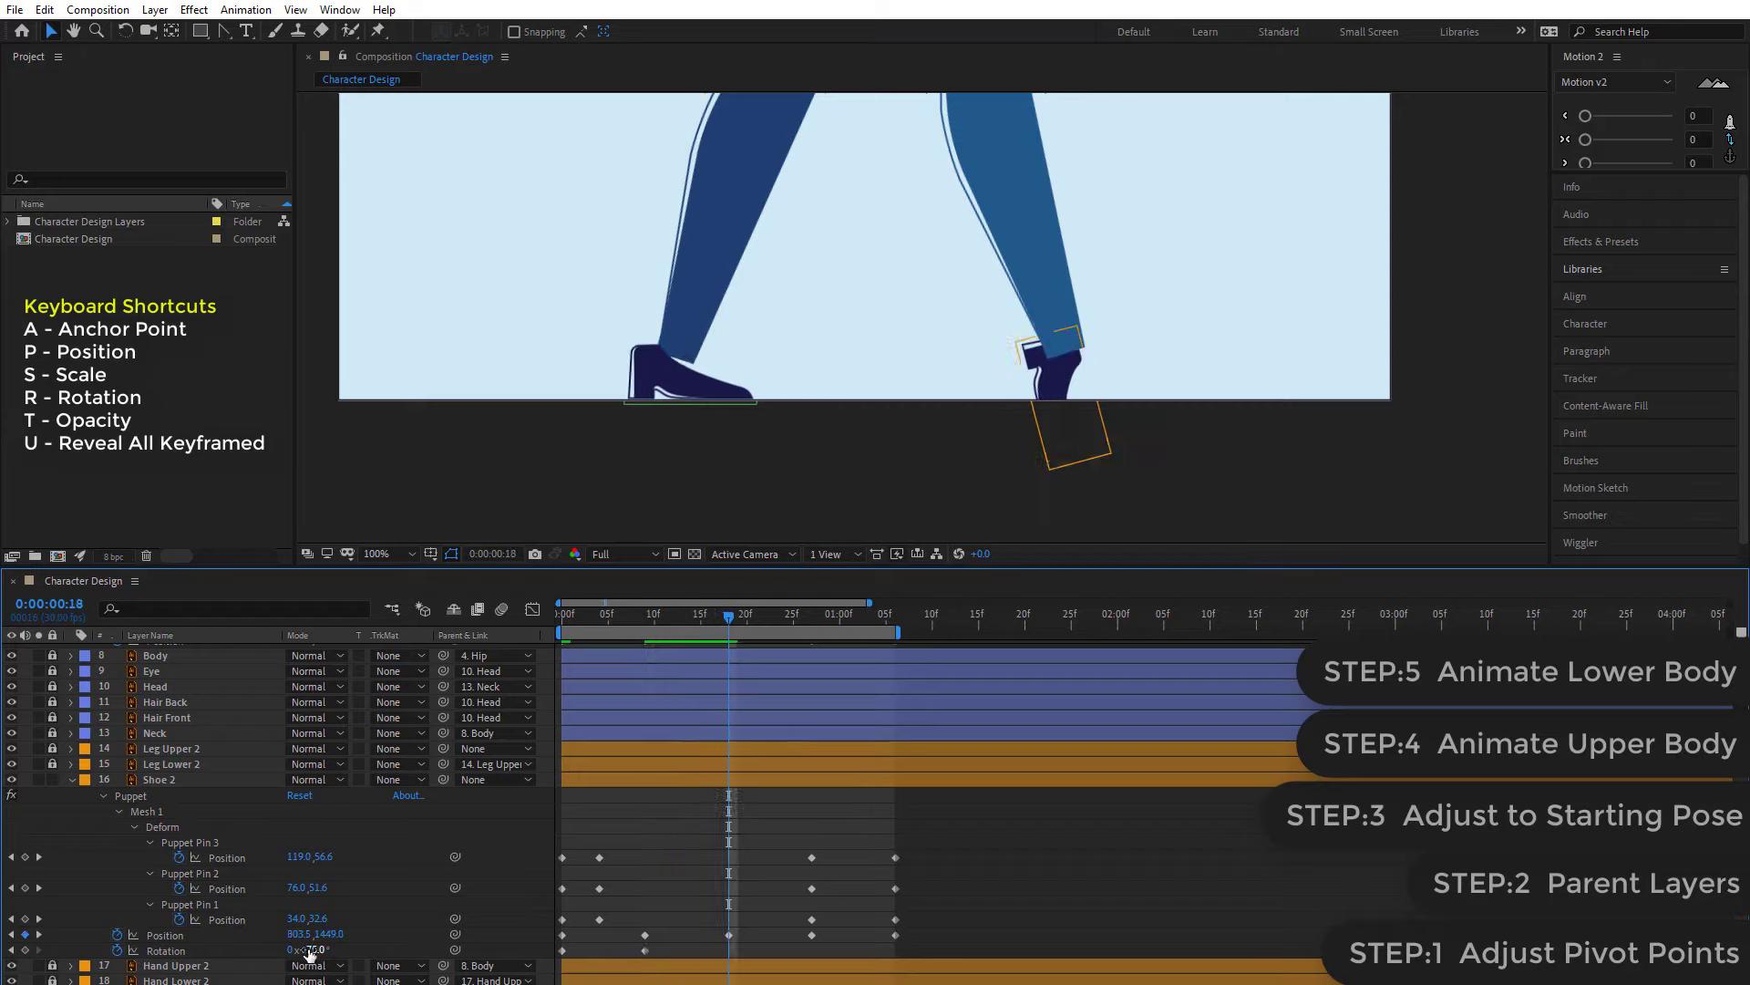
{"action": "left_click_drag", "start_coordinate": [309, 952], "coordinate": [223, 954]}
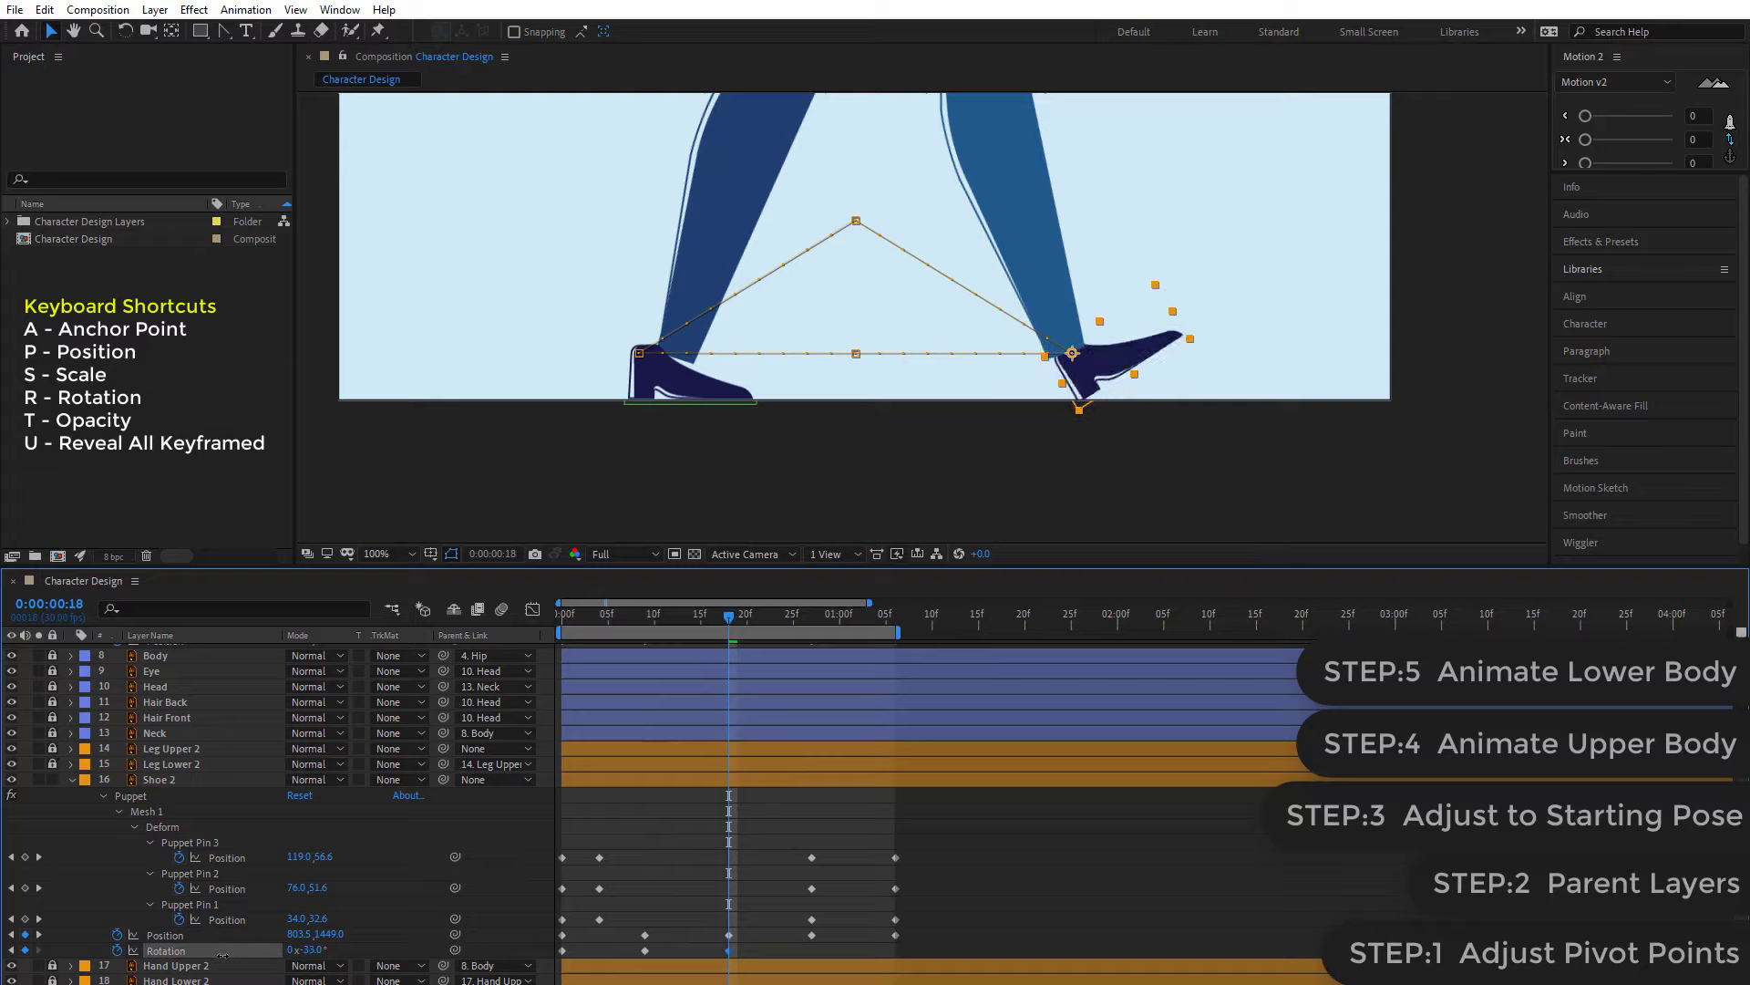
{"action": "left_click", "coordinate": [765, 823]}
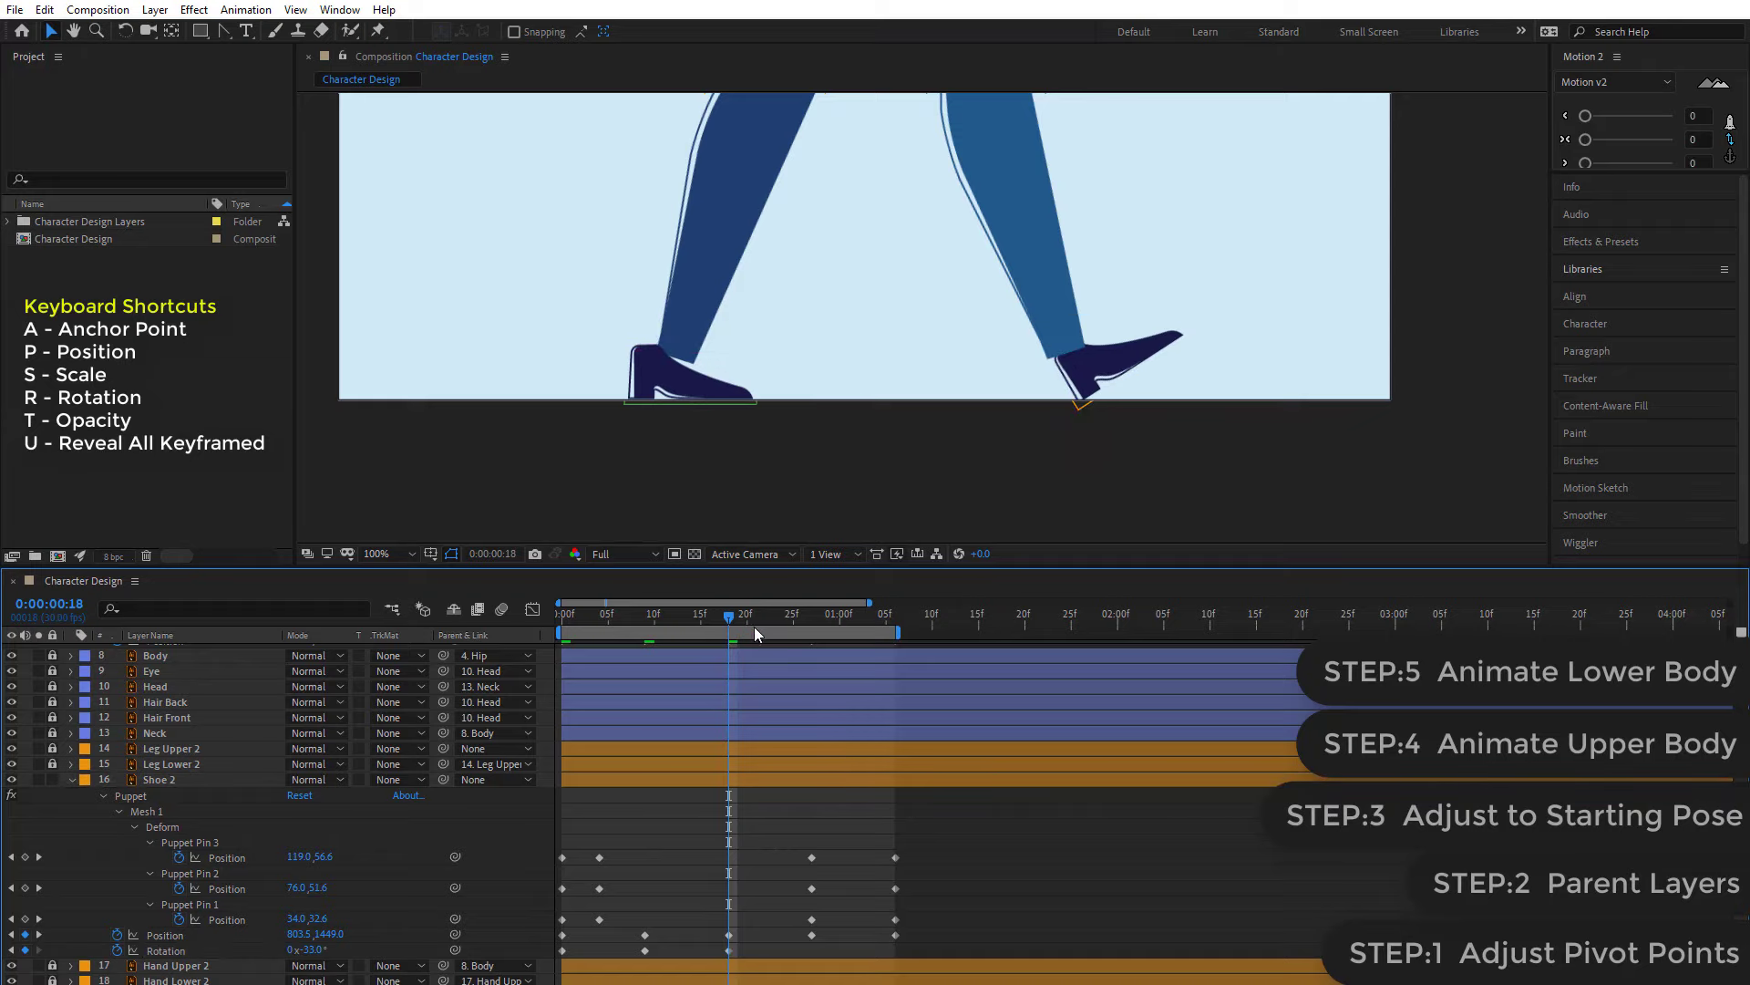
{"action": "left_click_drag", "start_coordinate": [753, 627], "coordinate": [763, 631]}
{"action": "left_click", "coordinate": [312, 950]}
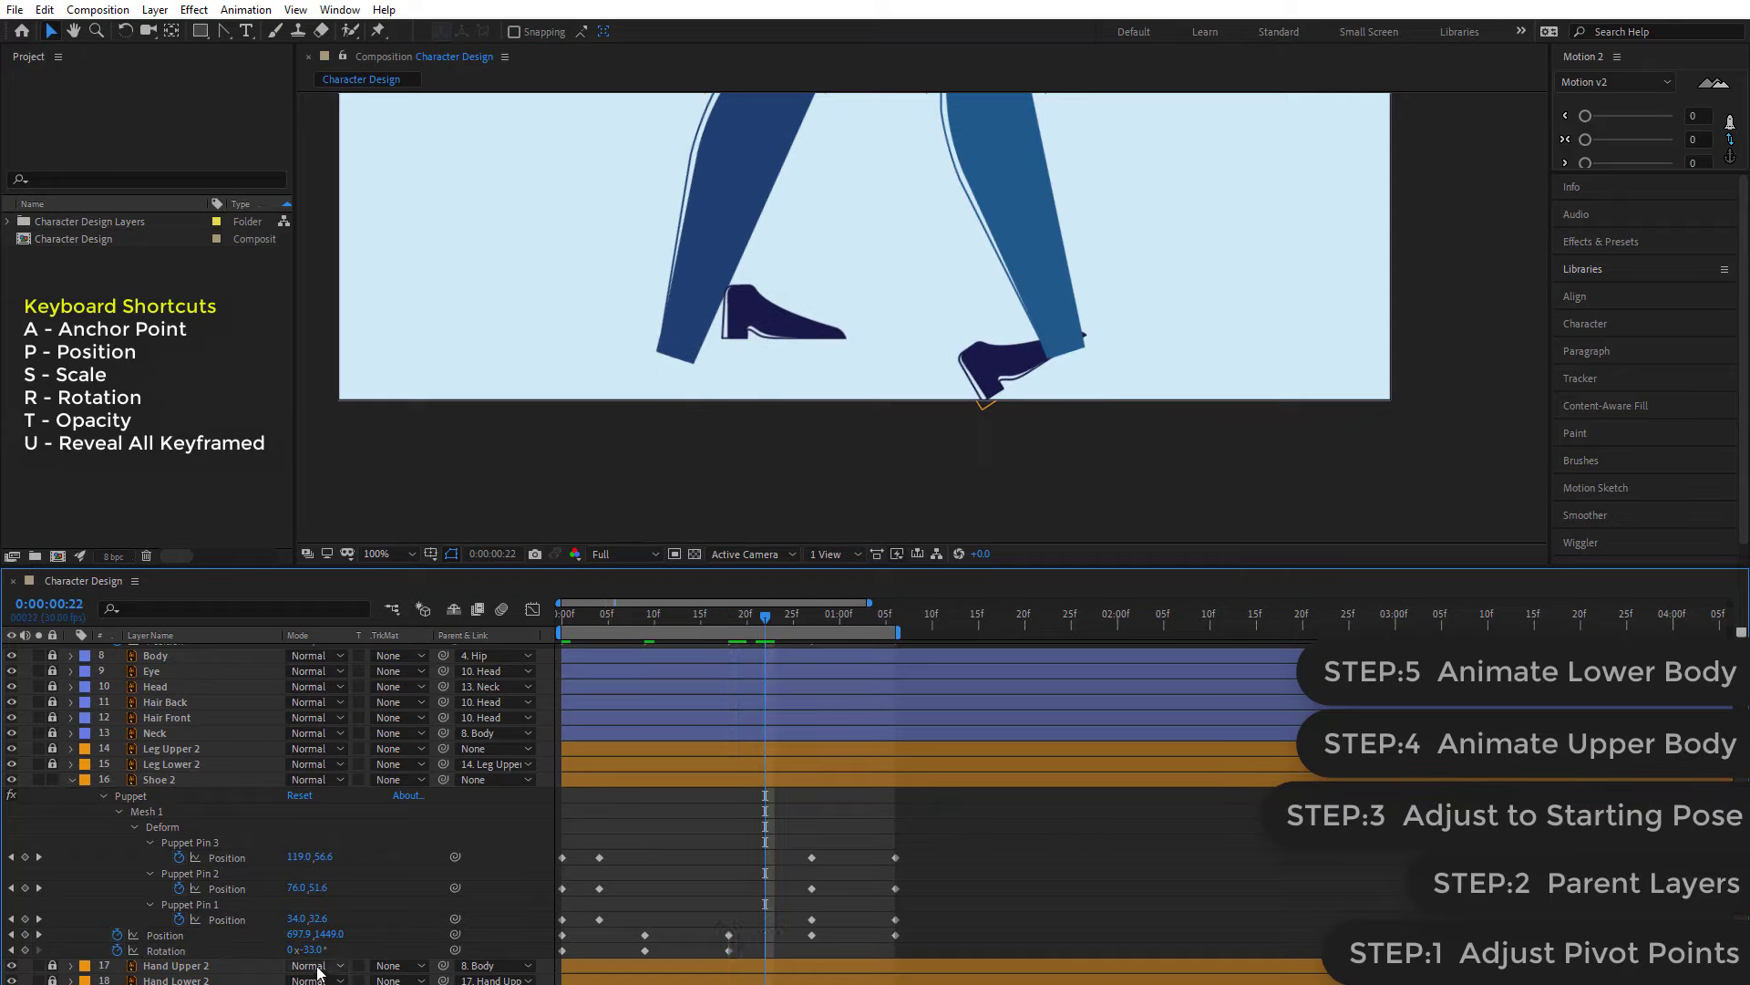
{"action": "type", "text": "0"}
{"action": "key", "text": "Return"}
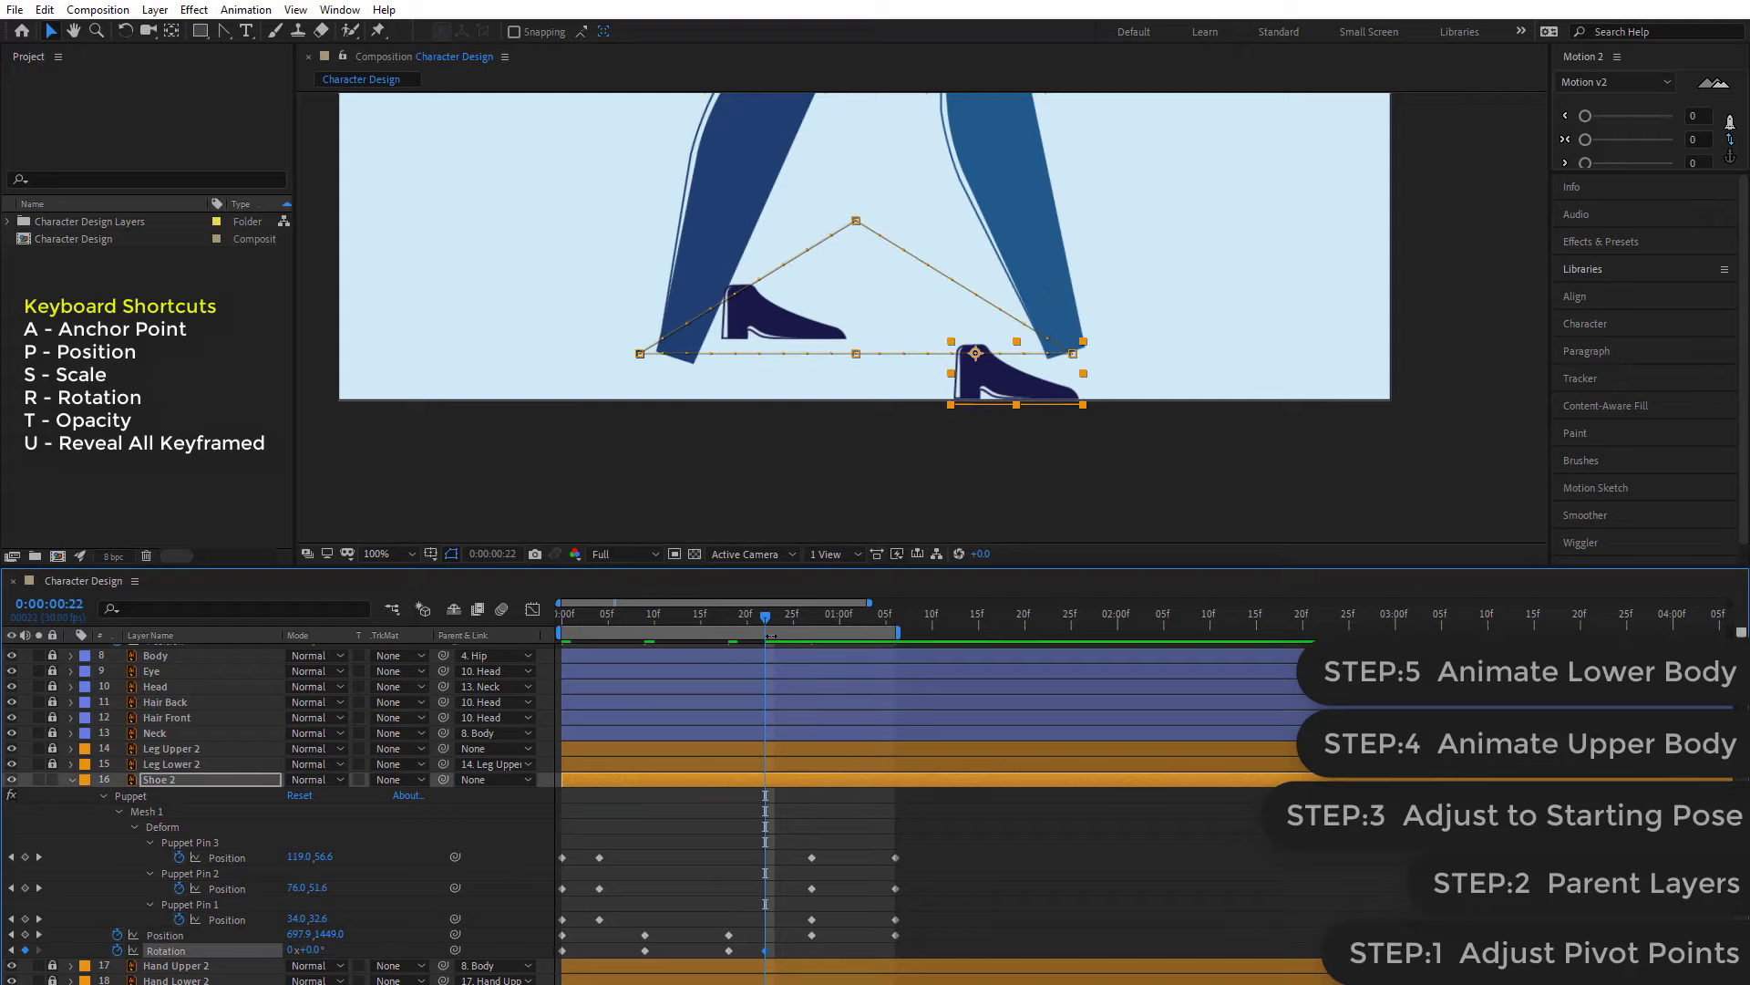
- Scrub and play a preview of Shoe 2's step, then return to frame 0
{"action": "mouse_move", "coordinate": [763, 620]}
{"action": "left_mouse_down"}
{"action": "mouse_move", "coordinate": [750, 629]}
{"action": "mouse_move", "coordinate": [815, 639]}
{"action": "left_mouse_up"}
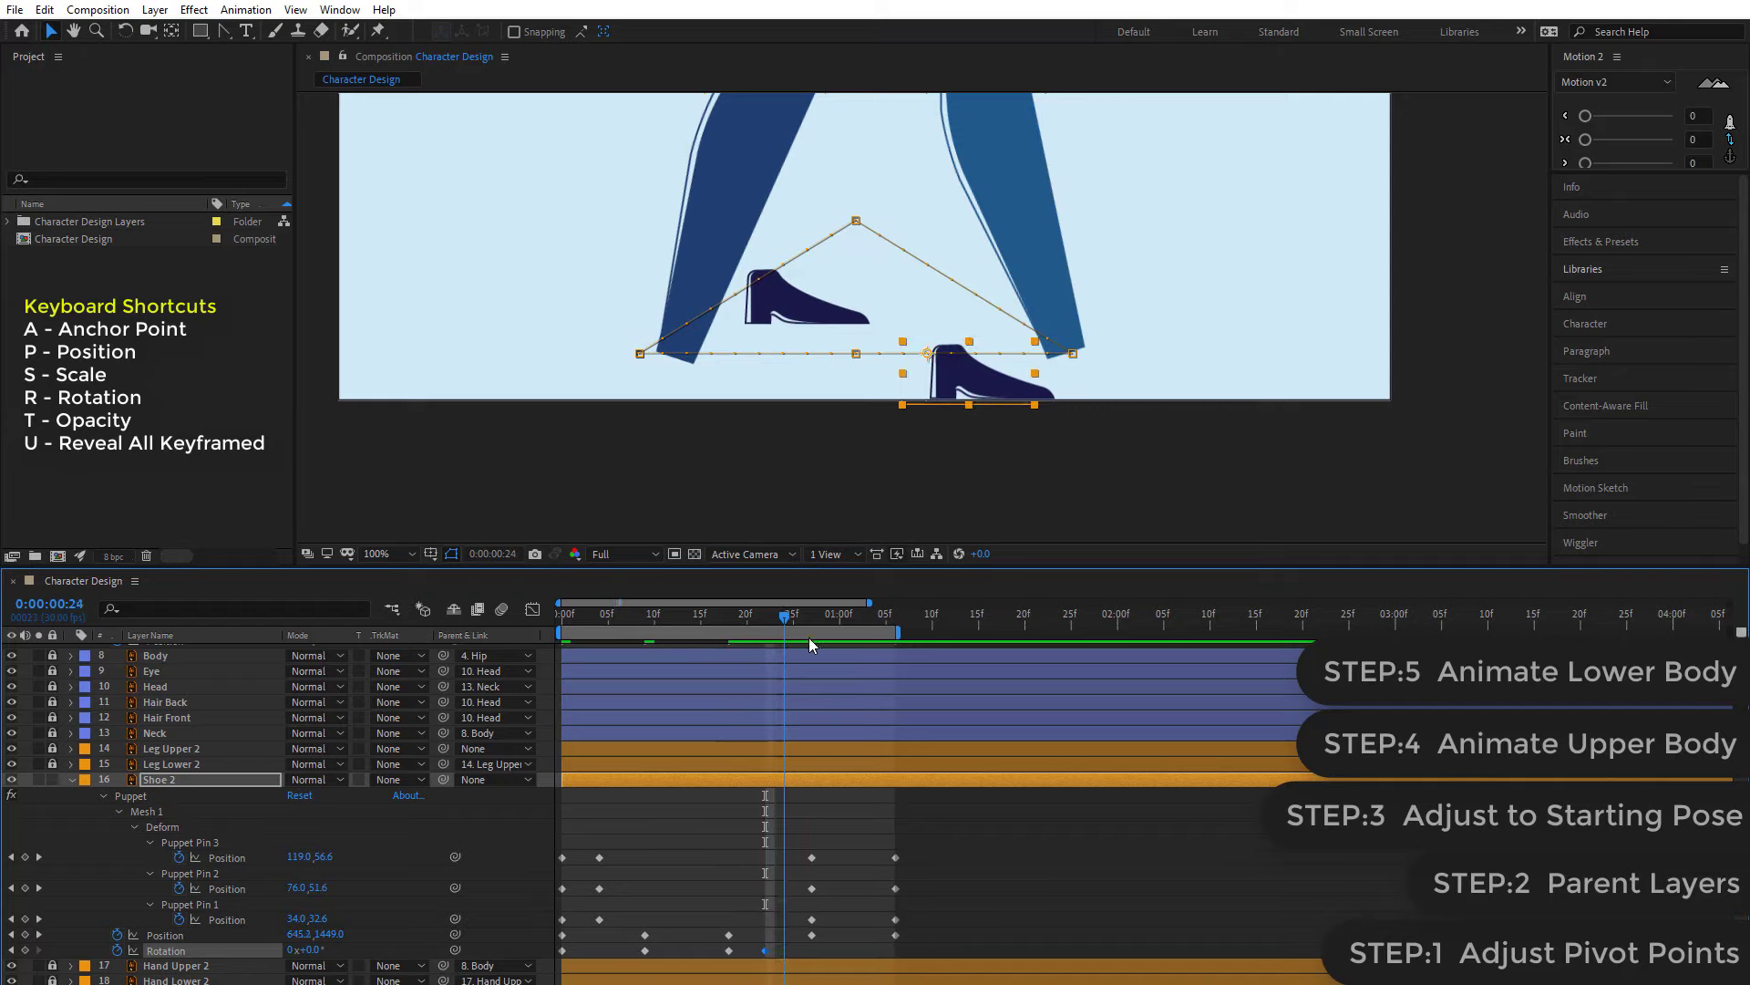
{"action": "left_click_drag", "start_coordinate": [815, 639], "coordinate": [899, 659]}
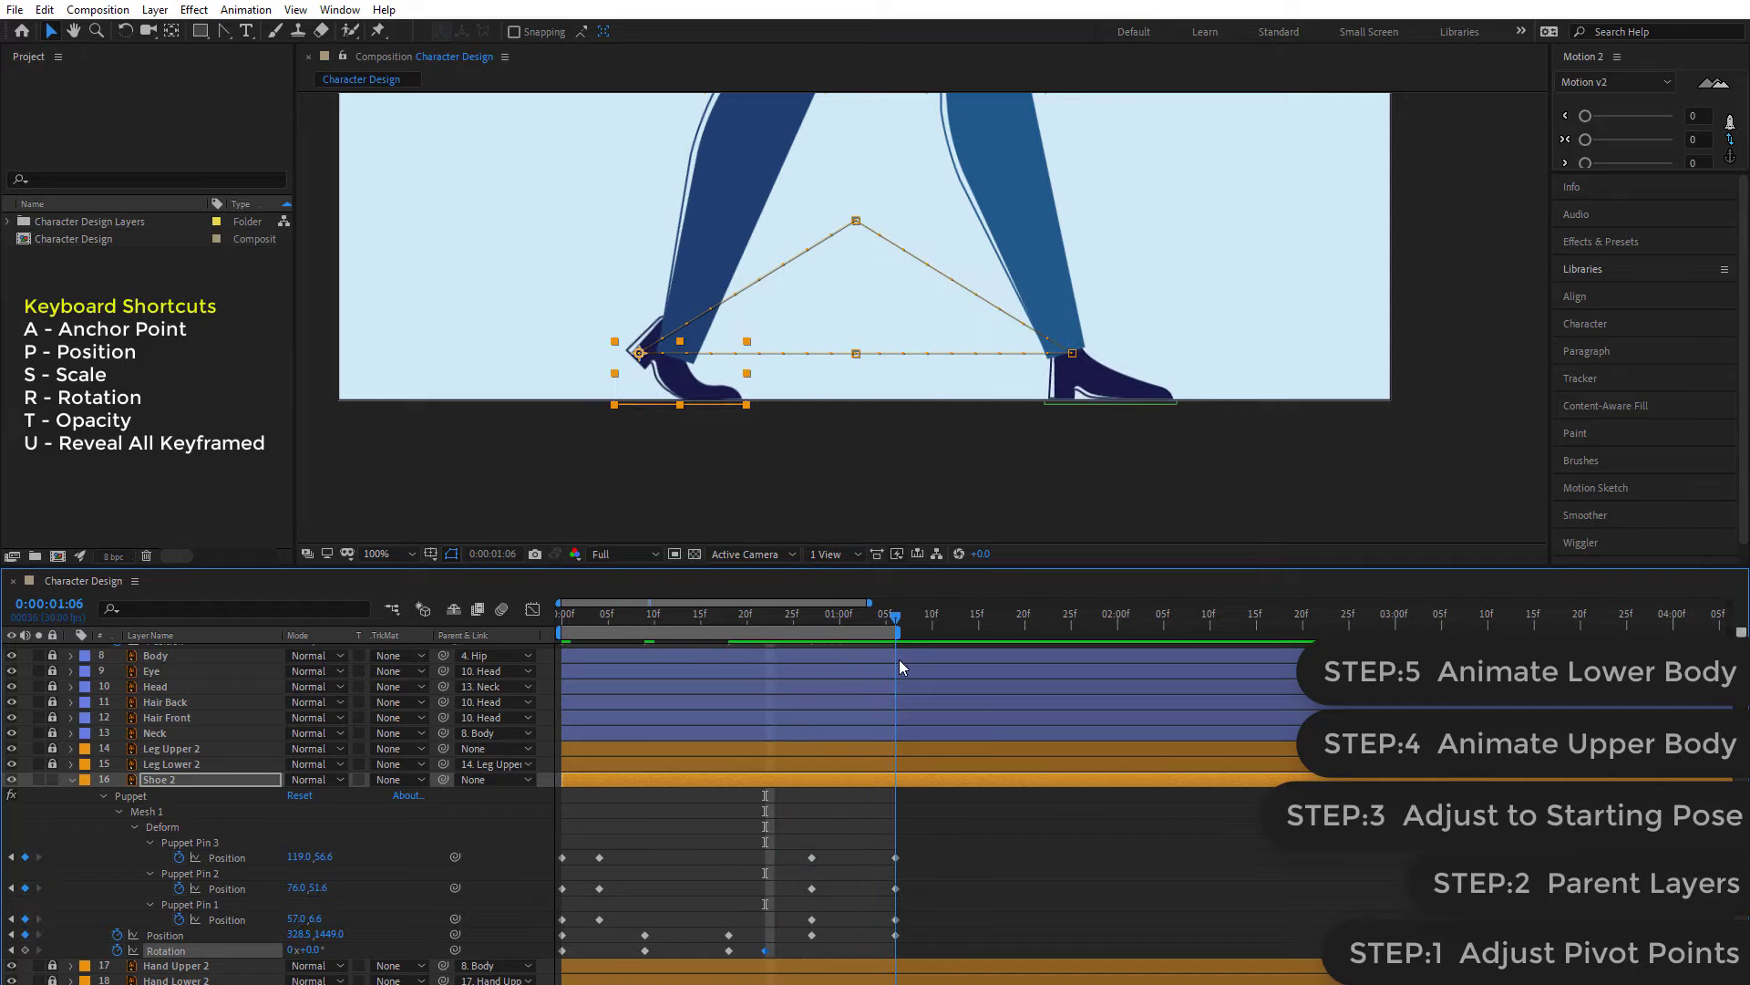
{"action": "left_click", "coordinate": [844, 817]}
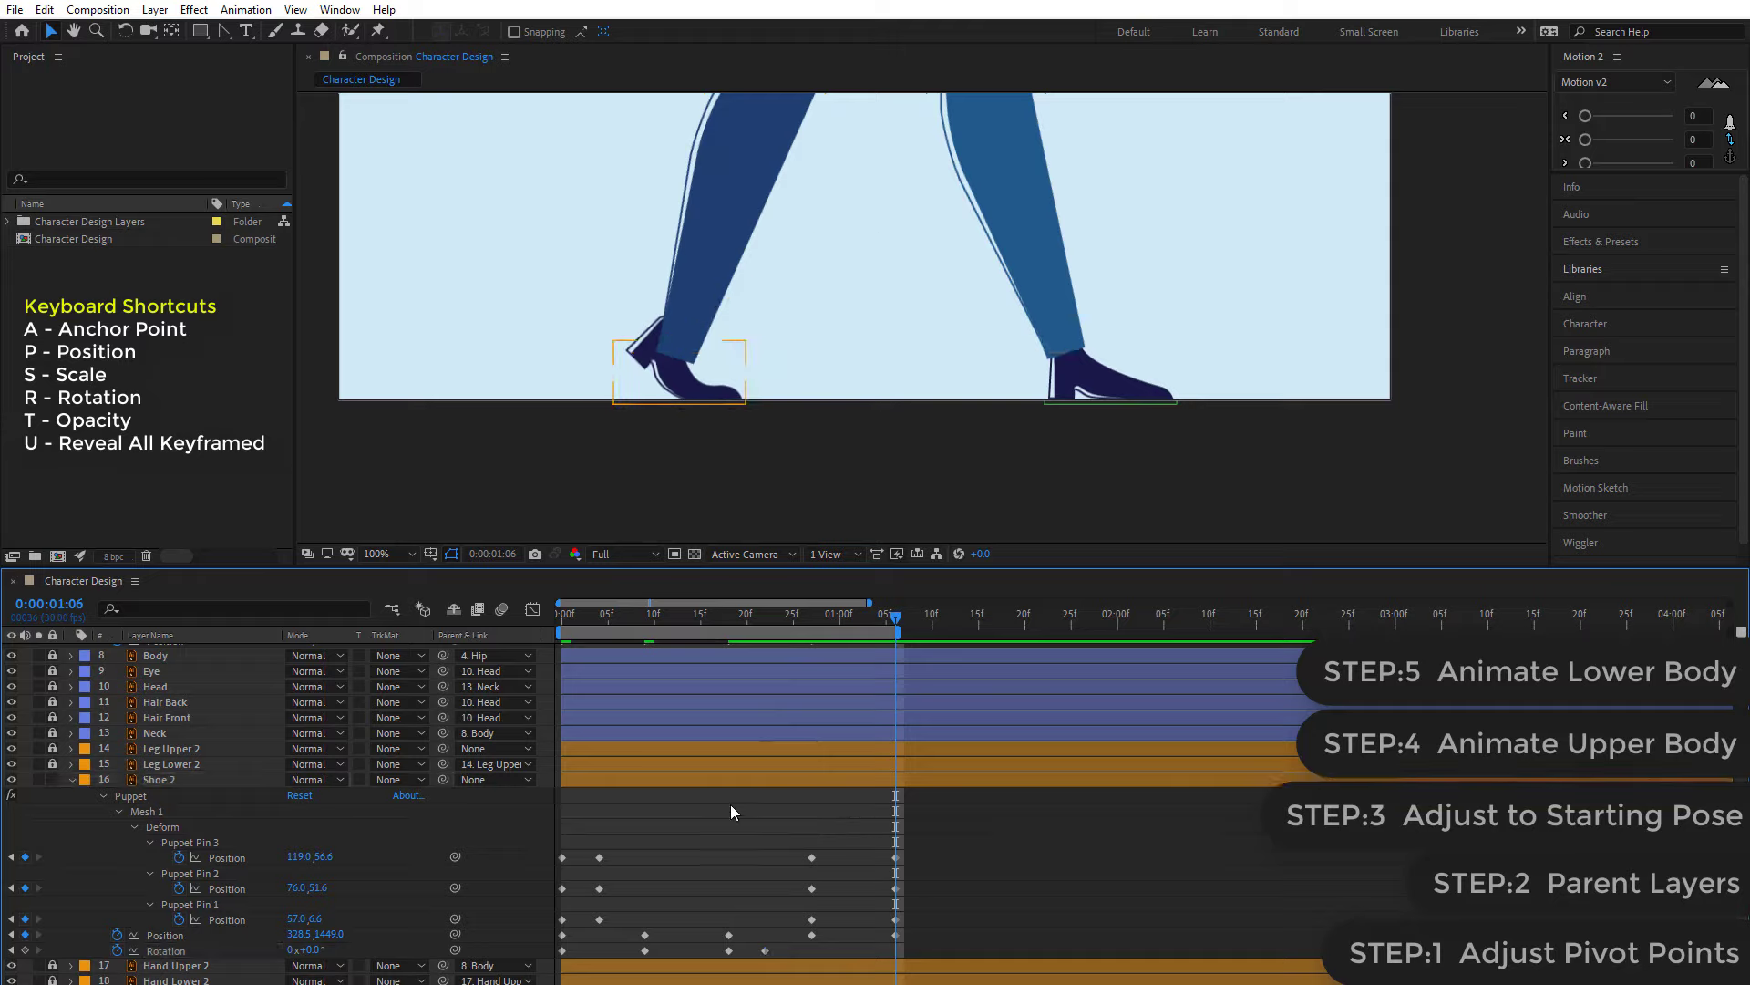
{"action": "key", "text": "space"}
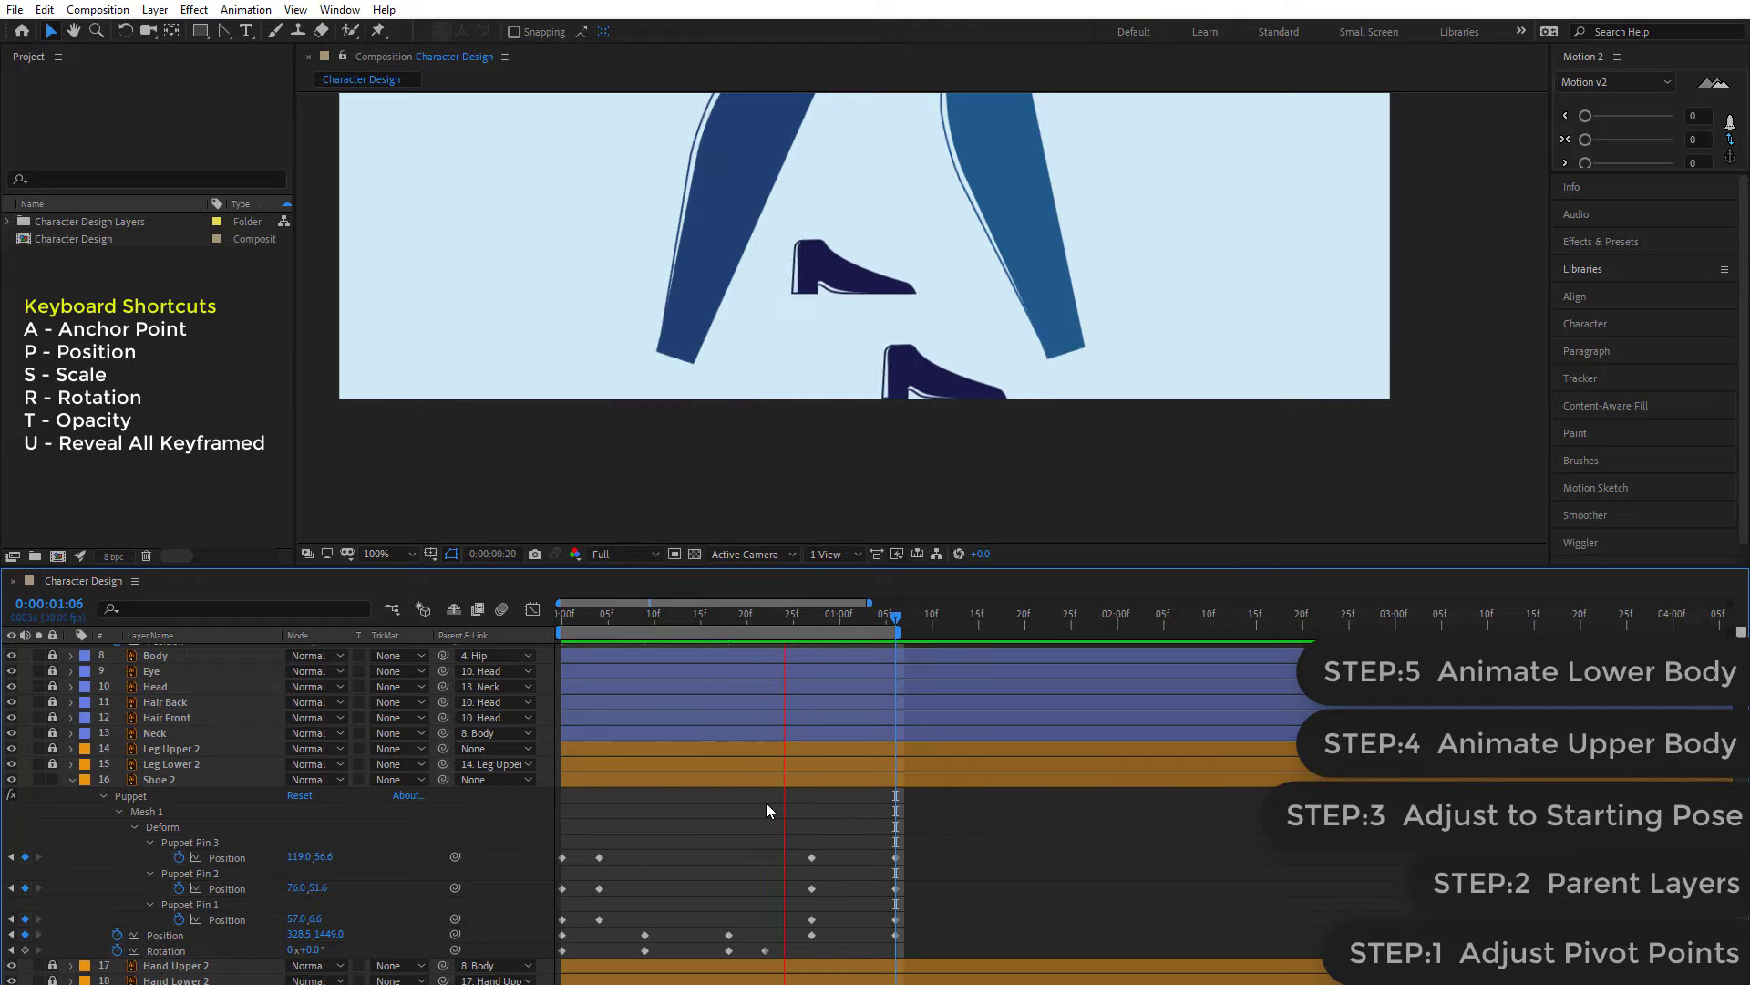
{"action": "key", "text": "space"}
{"action": "left_click", "coordinate": [553, 619]}
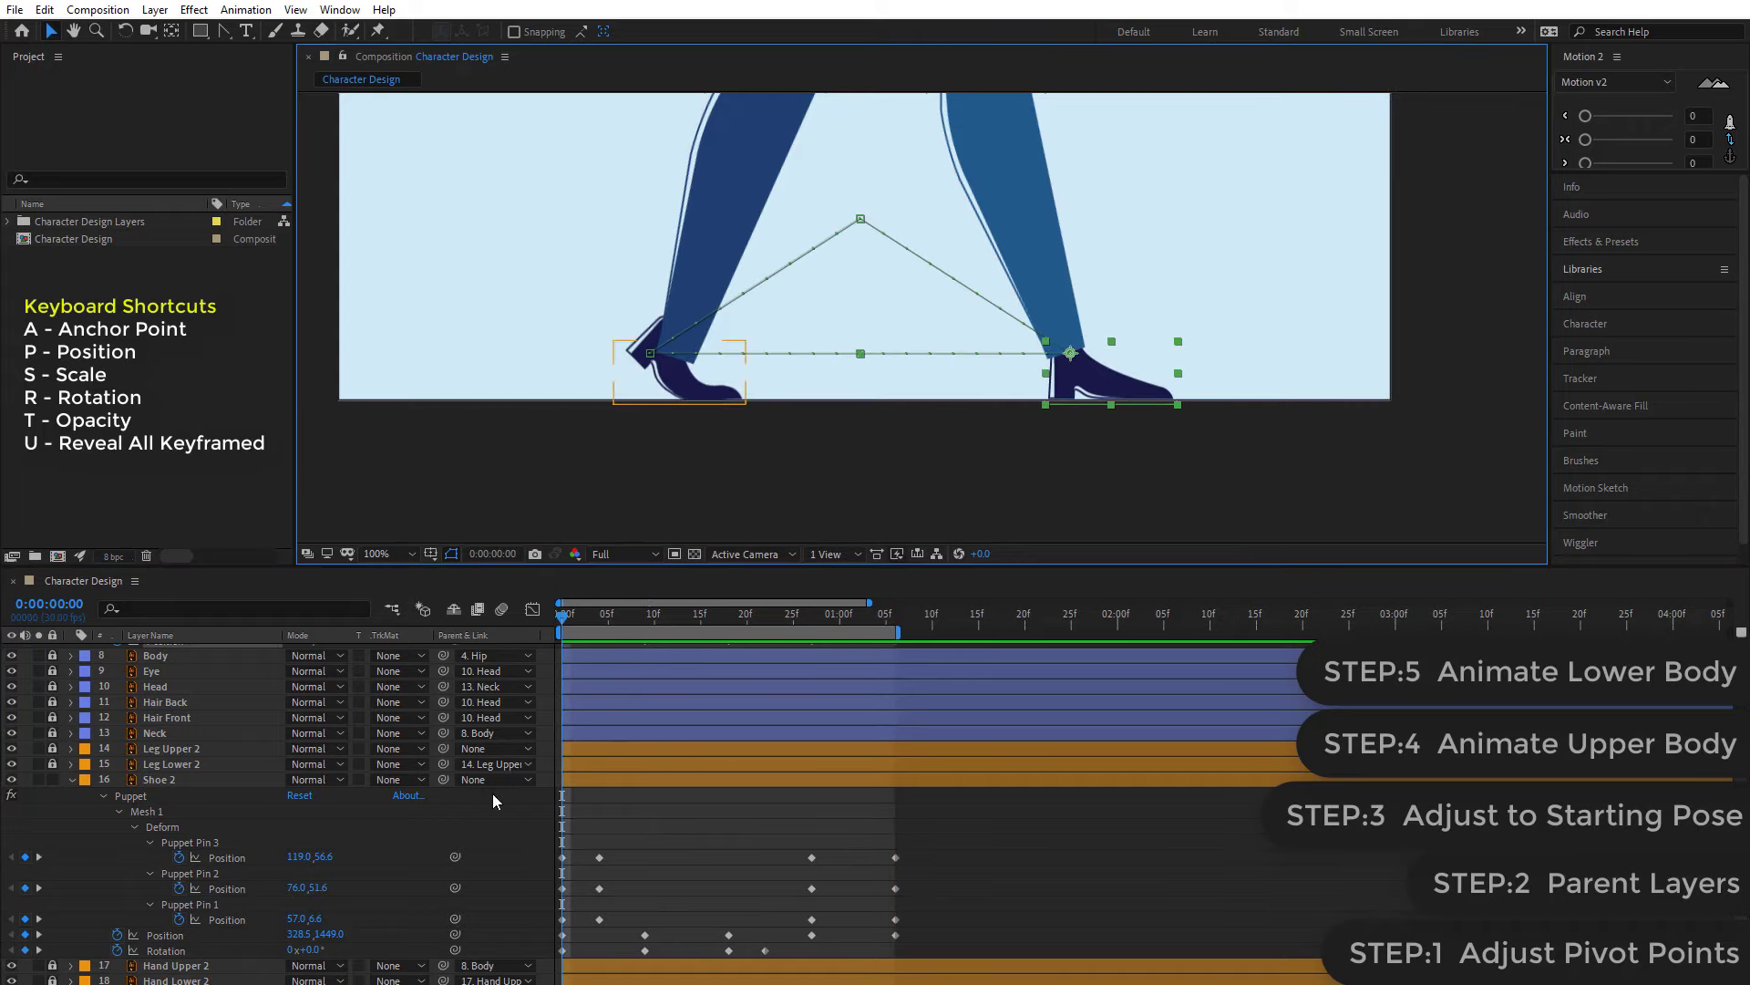
- At frame 18, place three puppet pins on the Shoe layer's heel, sole and toe
{"action": "scroll", "coordinate": [621, 797], "scroll_direction": "up", "scroll_amount": 3}
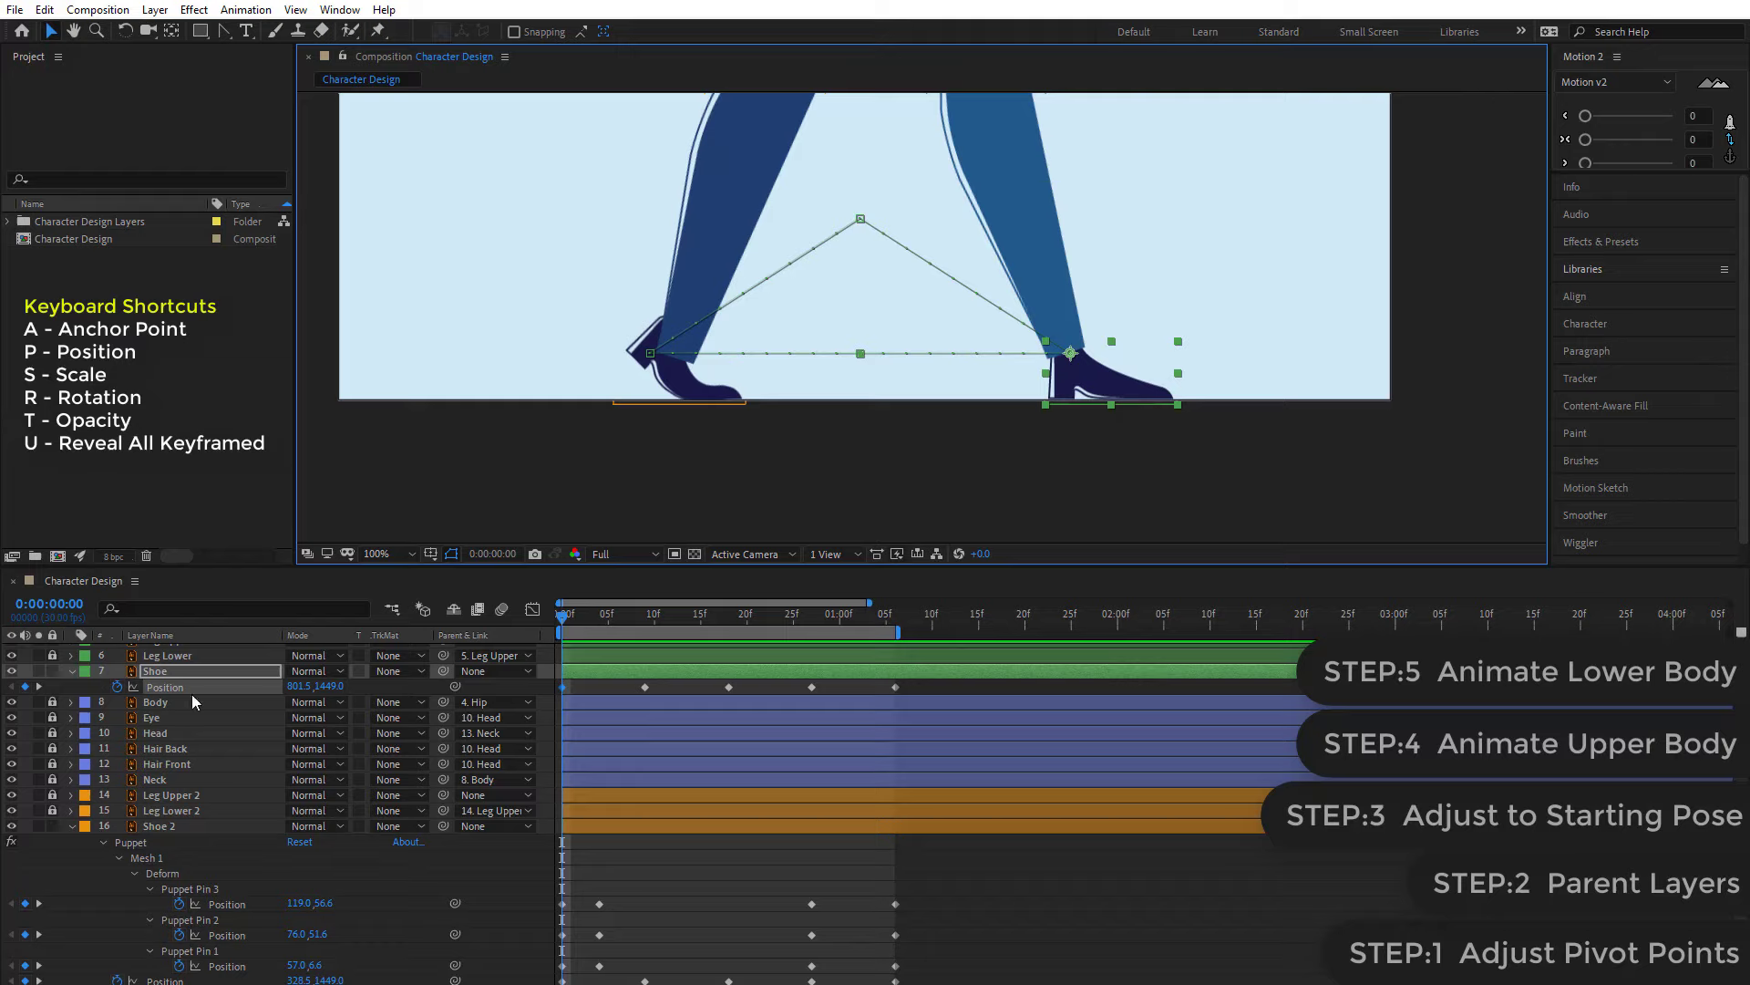
{"action": "left_click", "coordinate": [168, 670]}
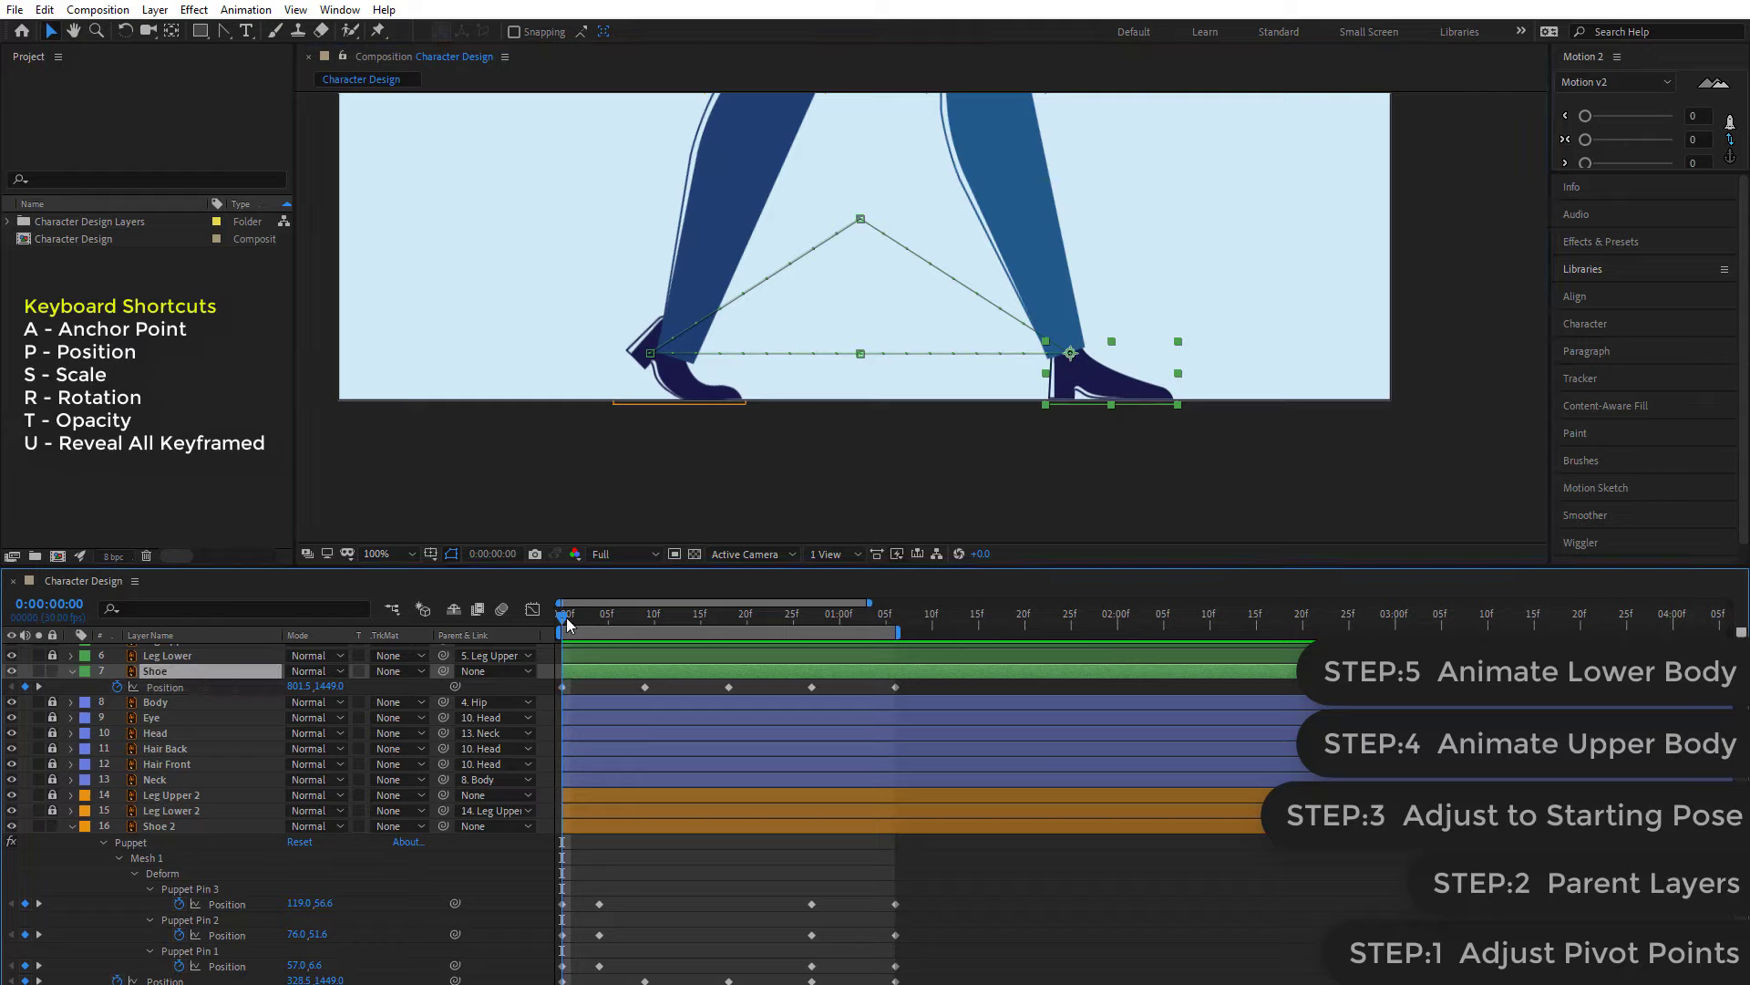
{"action": "left_click_drag", "start_coordinate": [567, 616], "coordinate": [643, 630]}
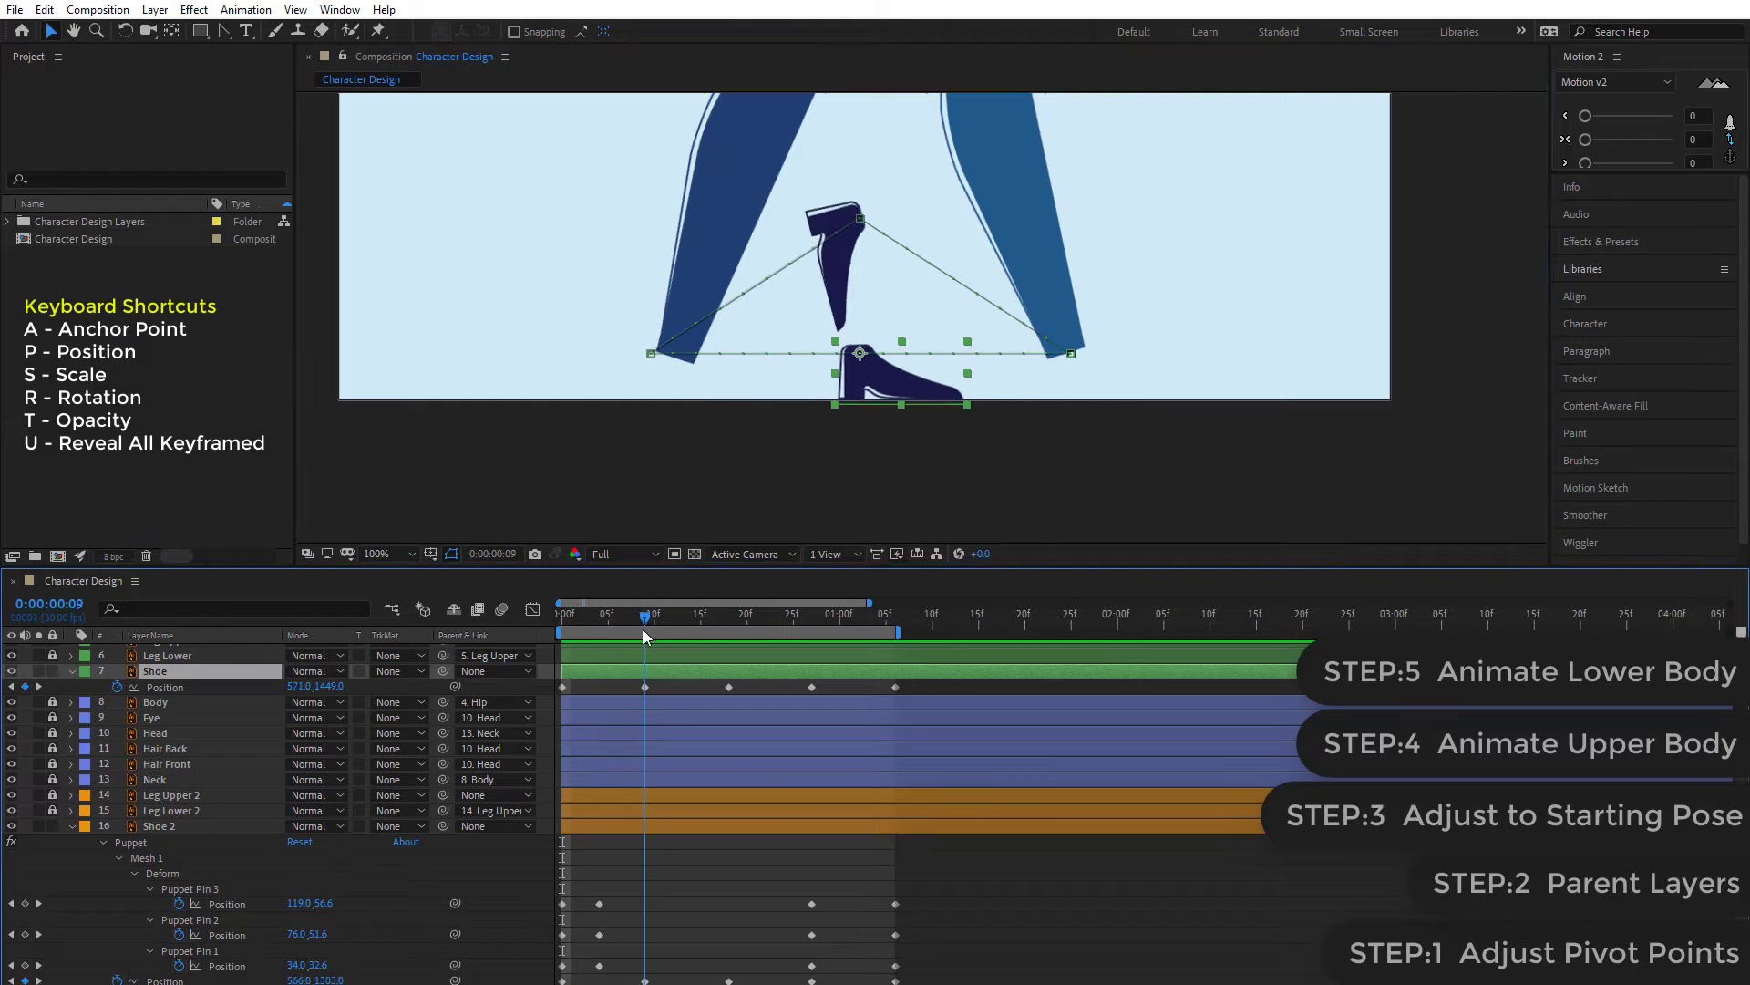
{"action": "left_click_drag", "start_coordinate": [643, 629], "coordinate": [731, 629]}
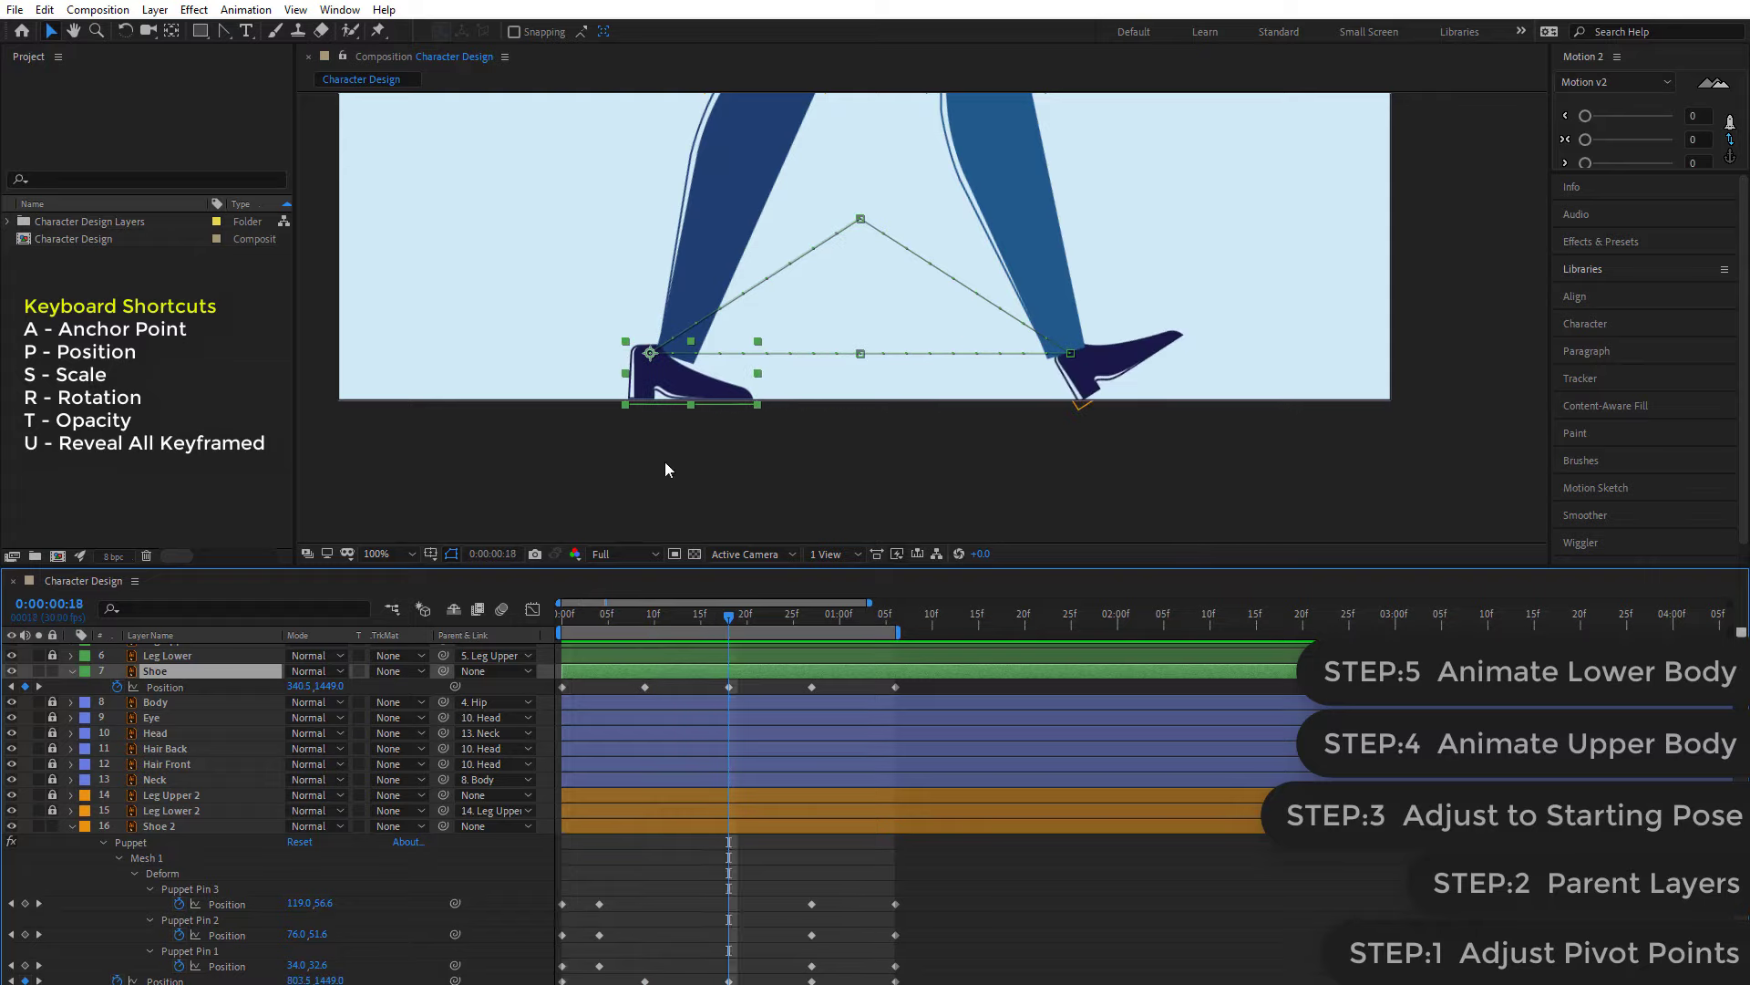
{"action": "left_click", "coordinate": [378, 30]}
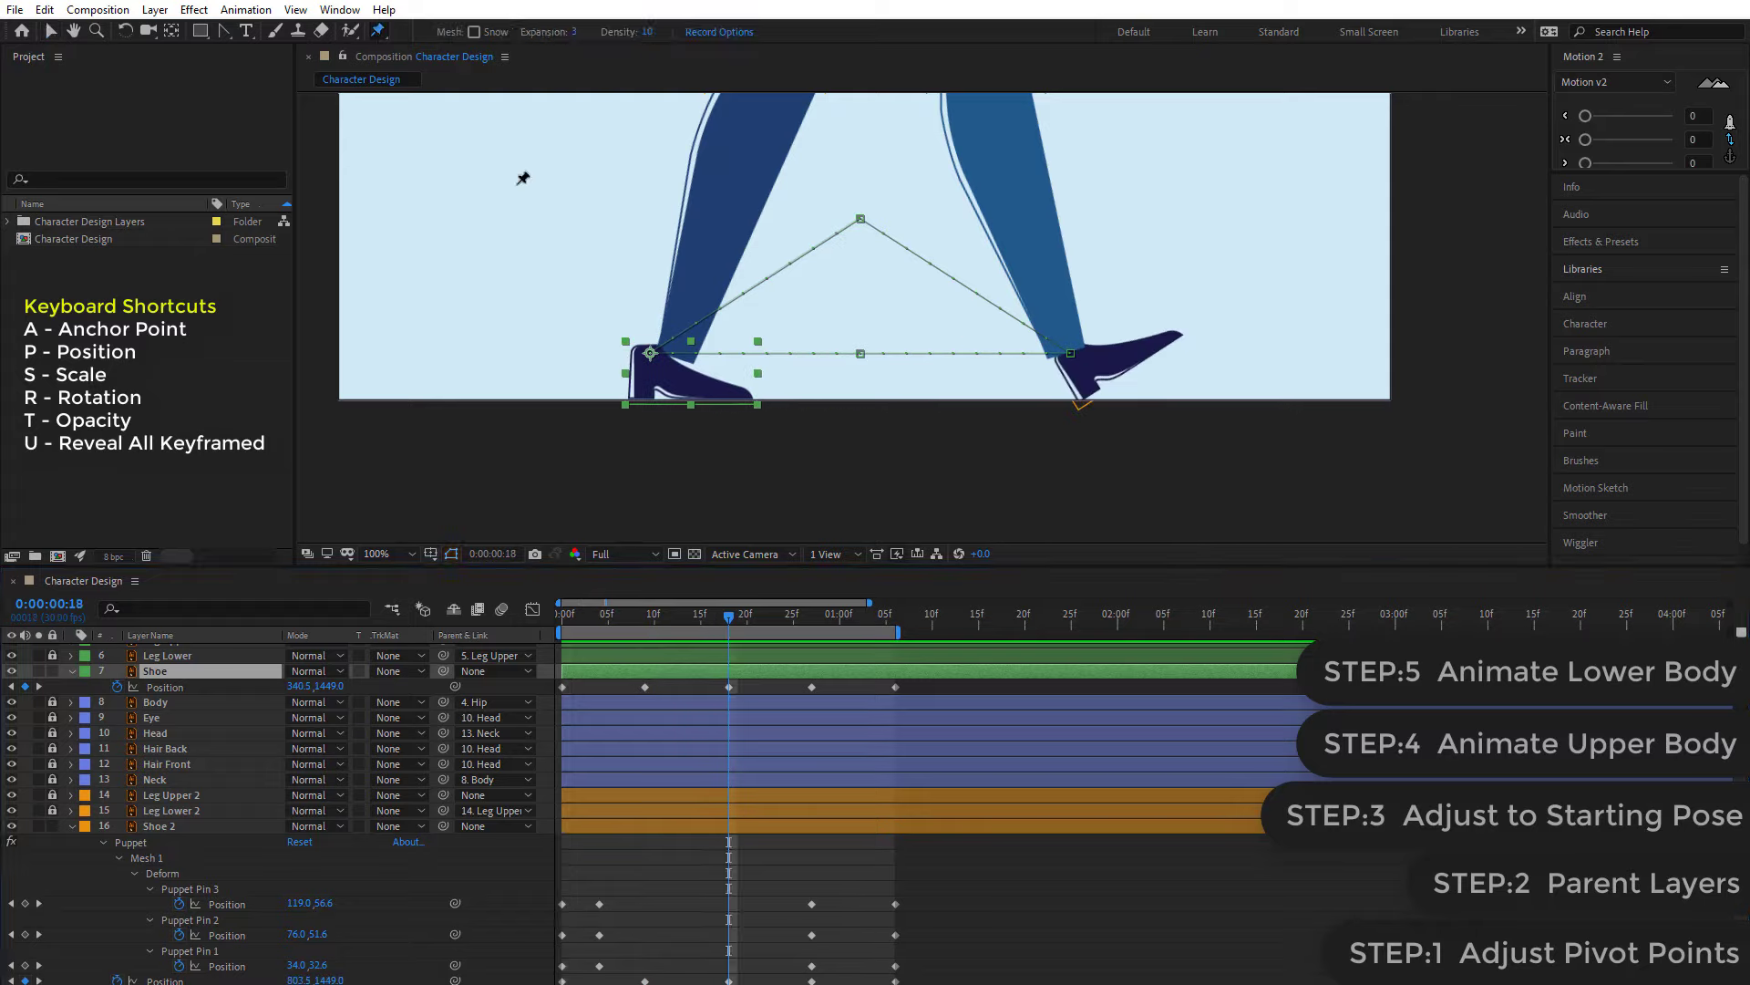
{"action": "left_click", "coordinate": [654, 369]}
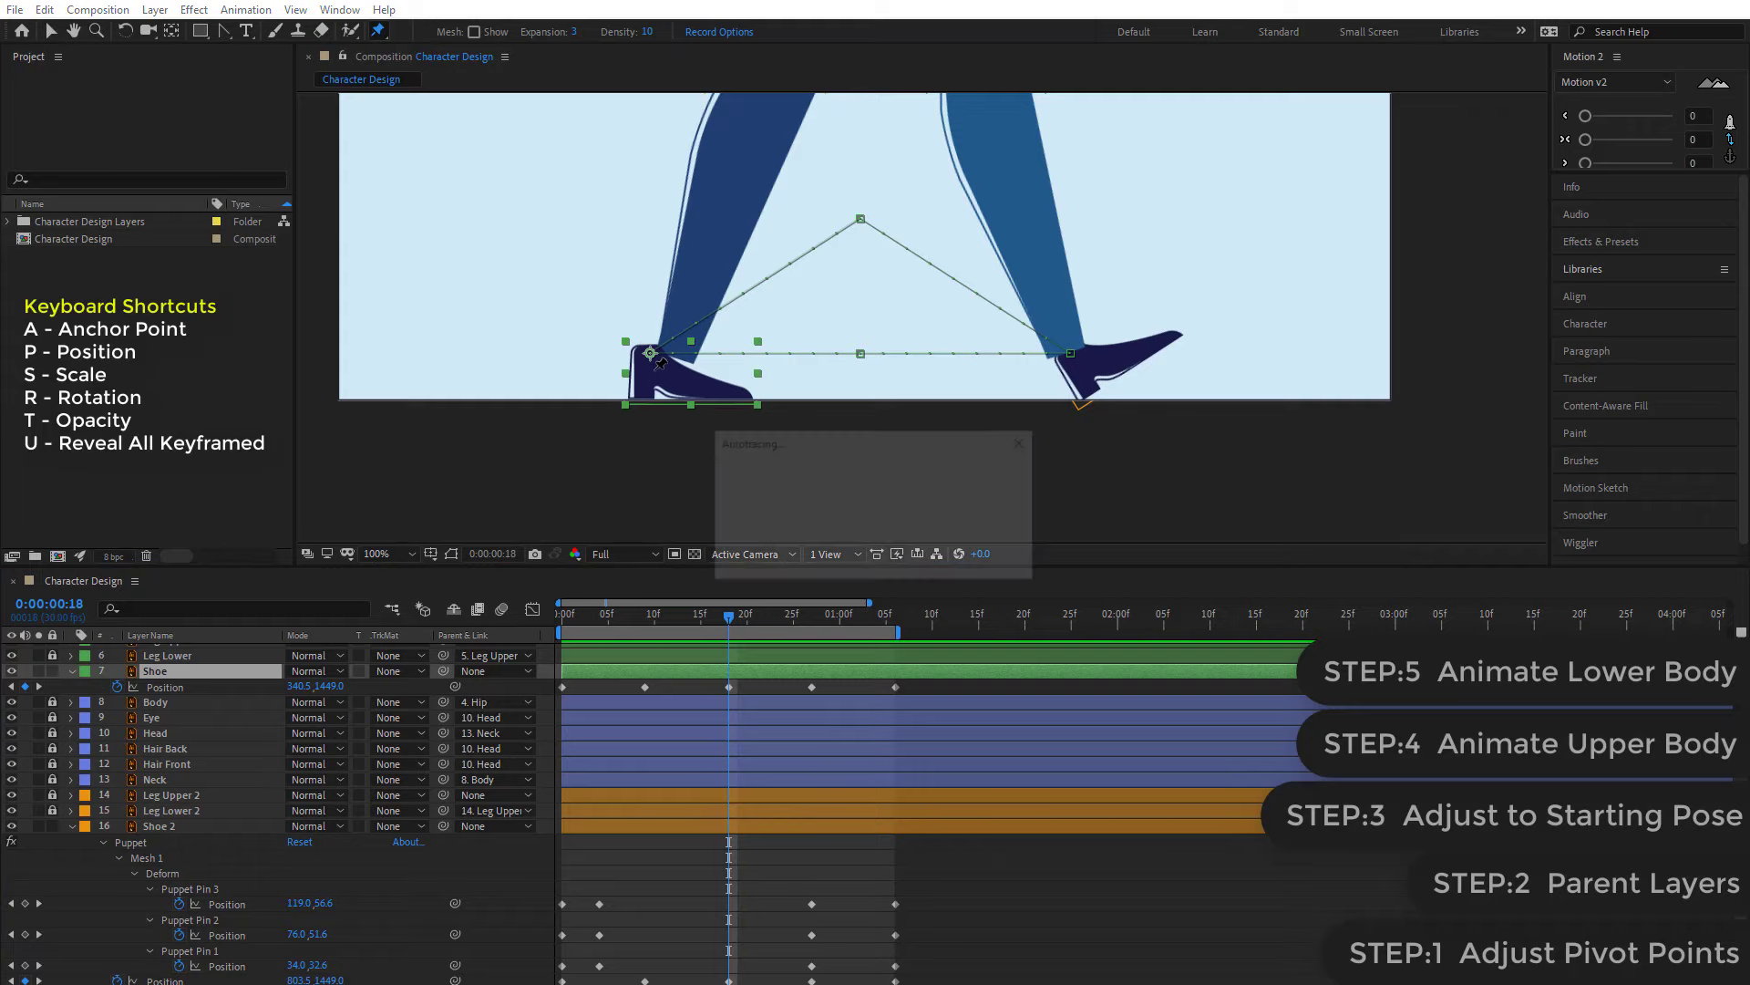
{"action": "left_click", "coordinate": [693, 388]}
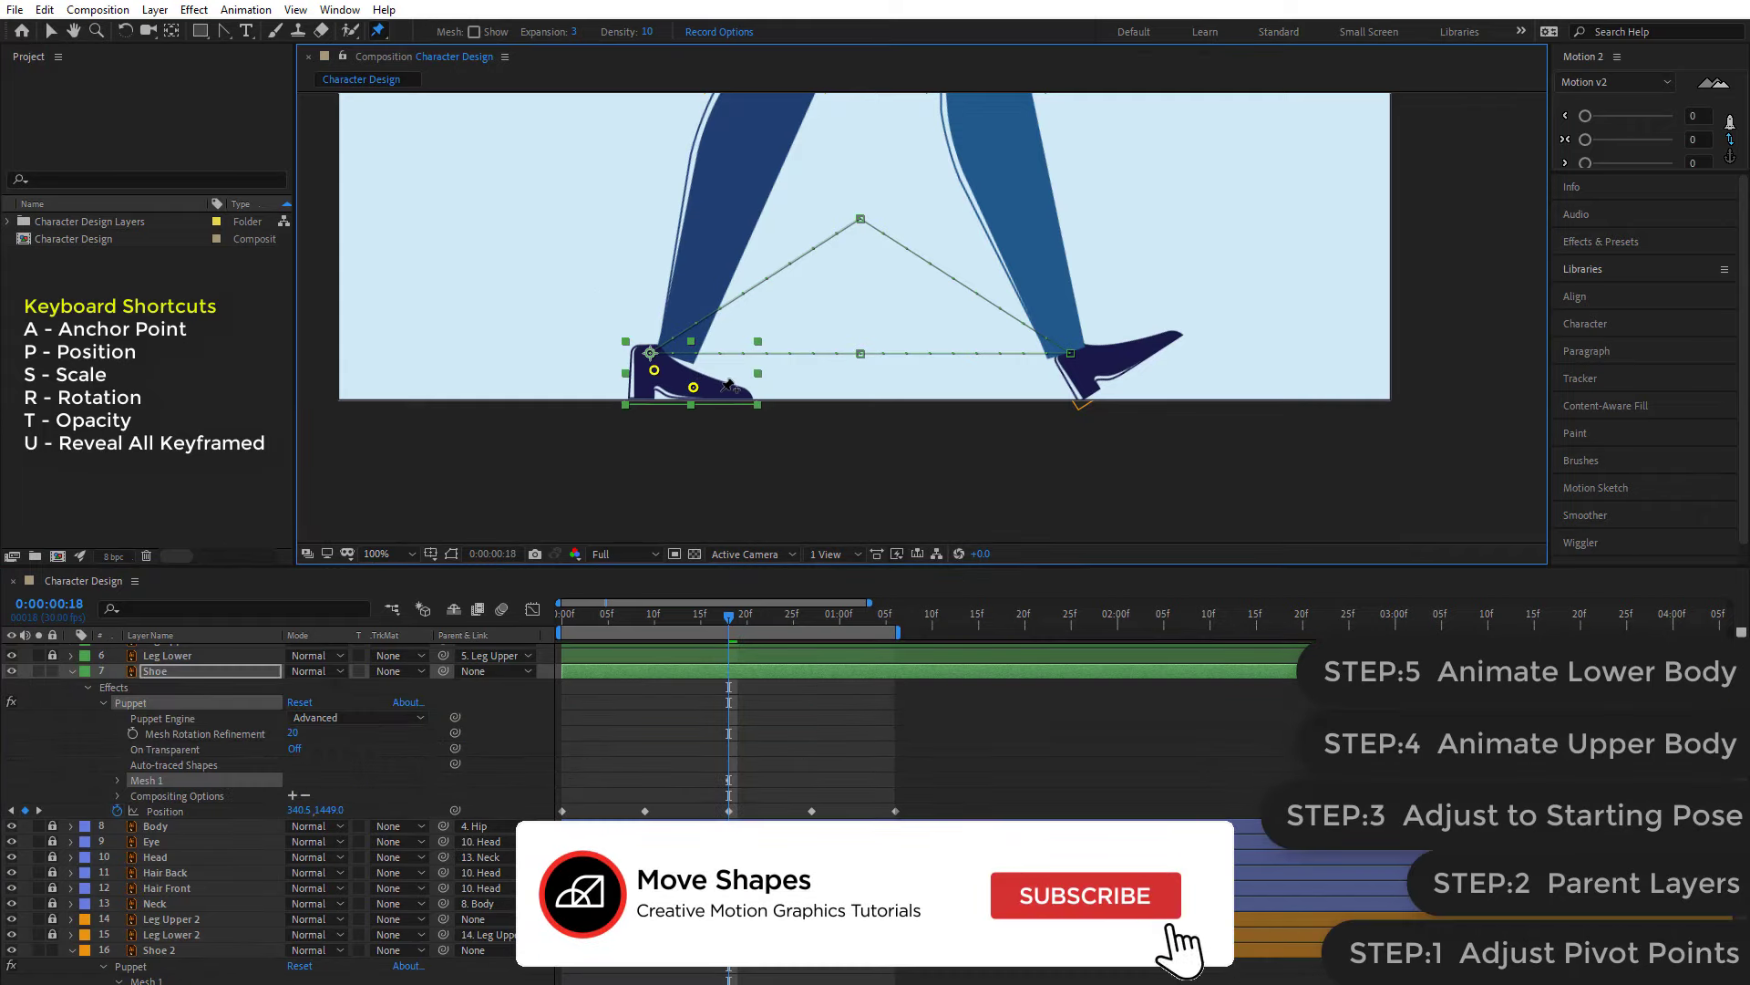
{"action": "left_click", "coordinate": [727, 391]}
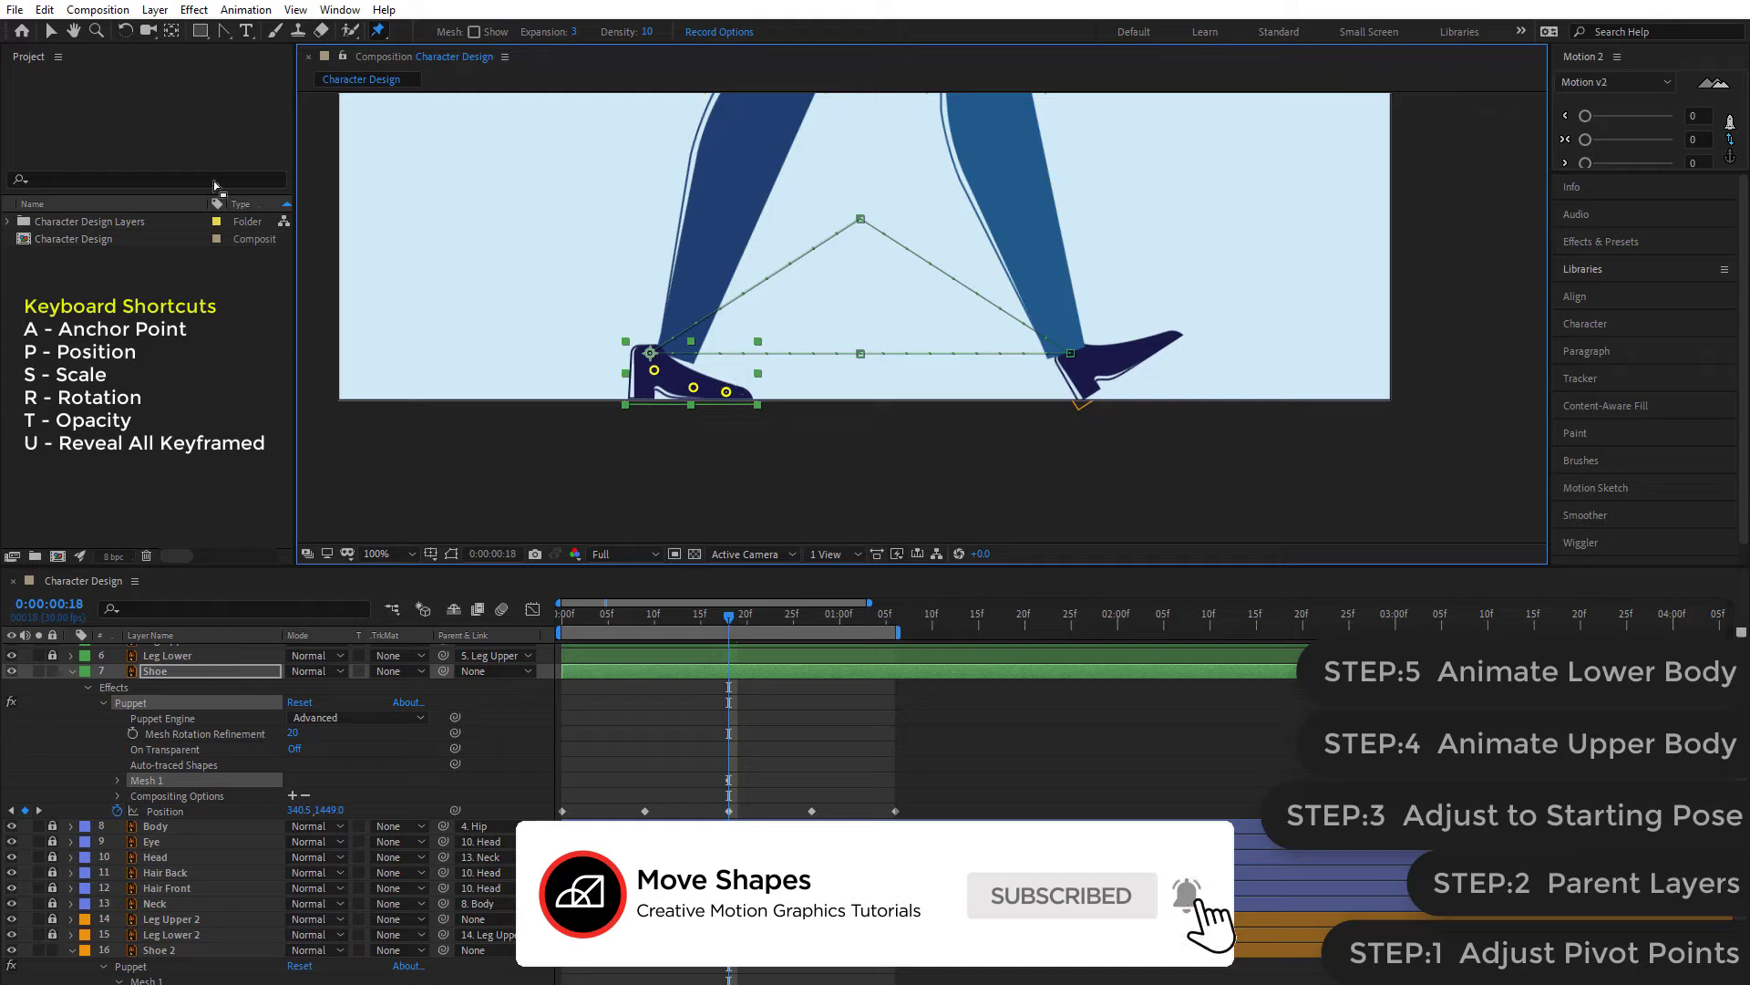
- Drag the Shoe's heel pin upward to bend it at the toe, then reselect the layer
{"action": "key", "text": "v"}
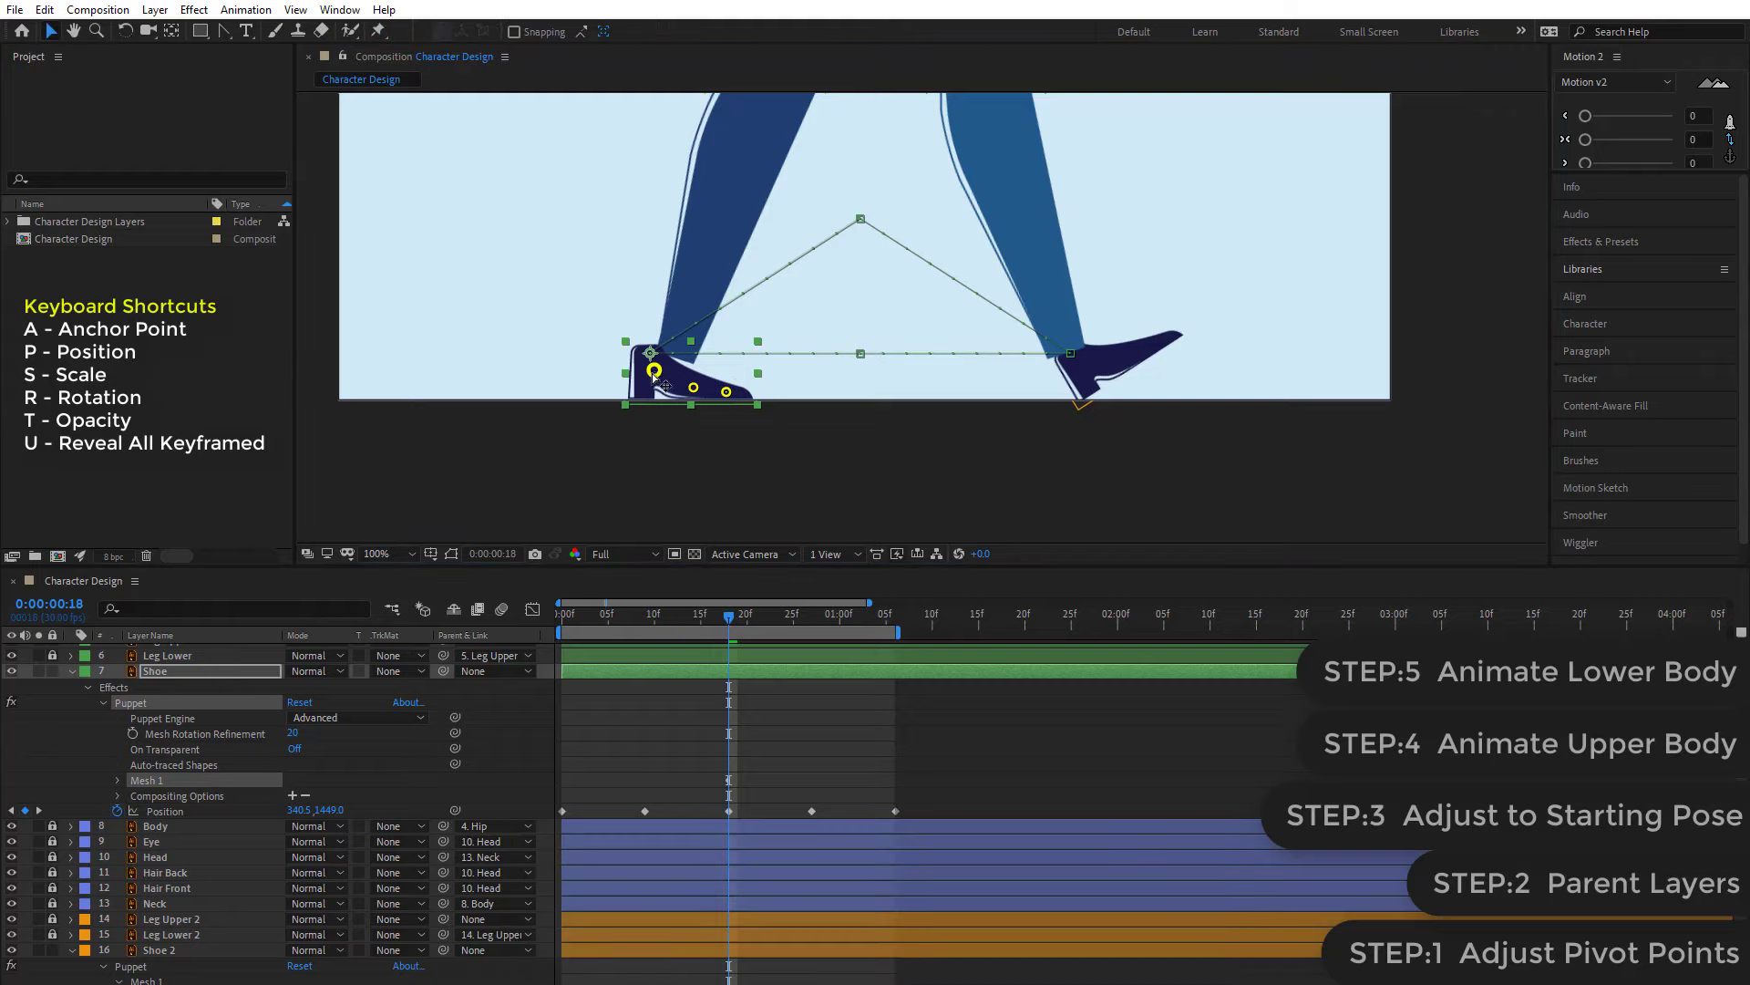
{"action": "mouse_move", "coordinate": [654, 369]}
{"action": "left_mouse_down"}
{"action": "mouse_move", "coordinate": [664, 338]}
{"action": "mouse_move", "coordinate": [653, 374]}
{"action": "mouse_move", "coordinate": [673, 354]}
{"action": "left_mouse_up"}
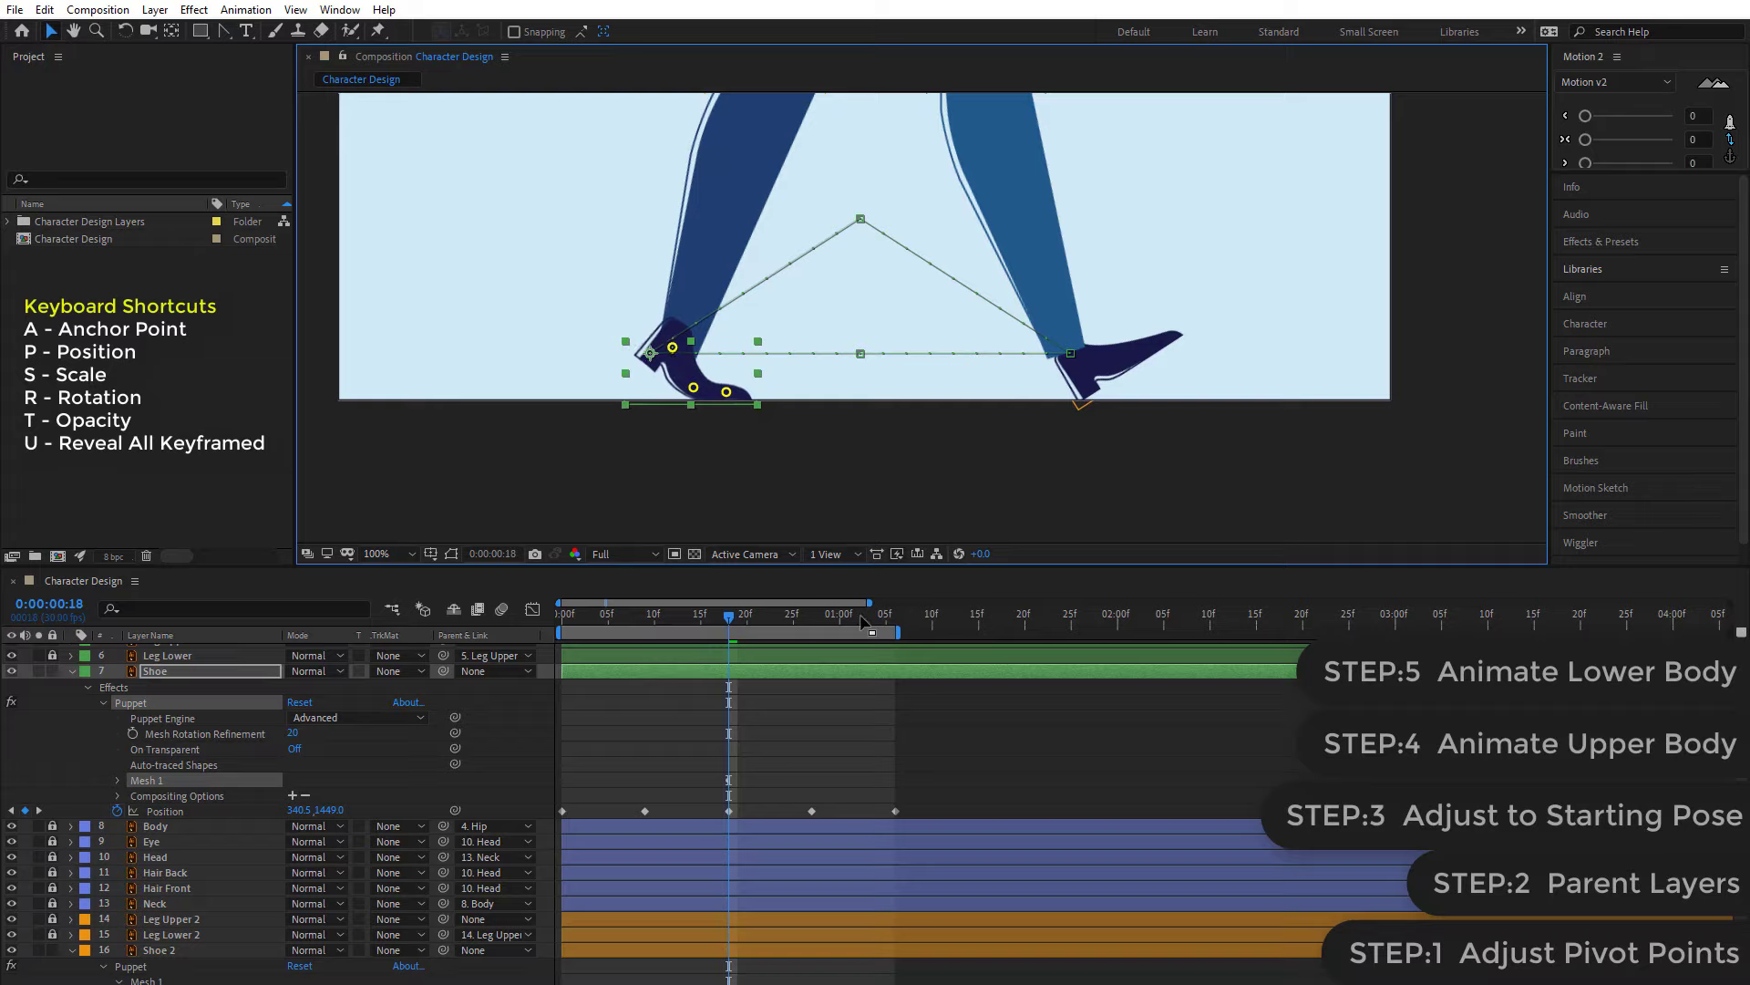
{"action": "left_click", "coordinate": [778, 721]}
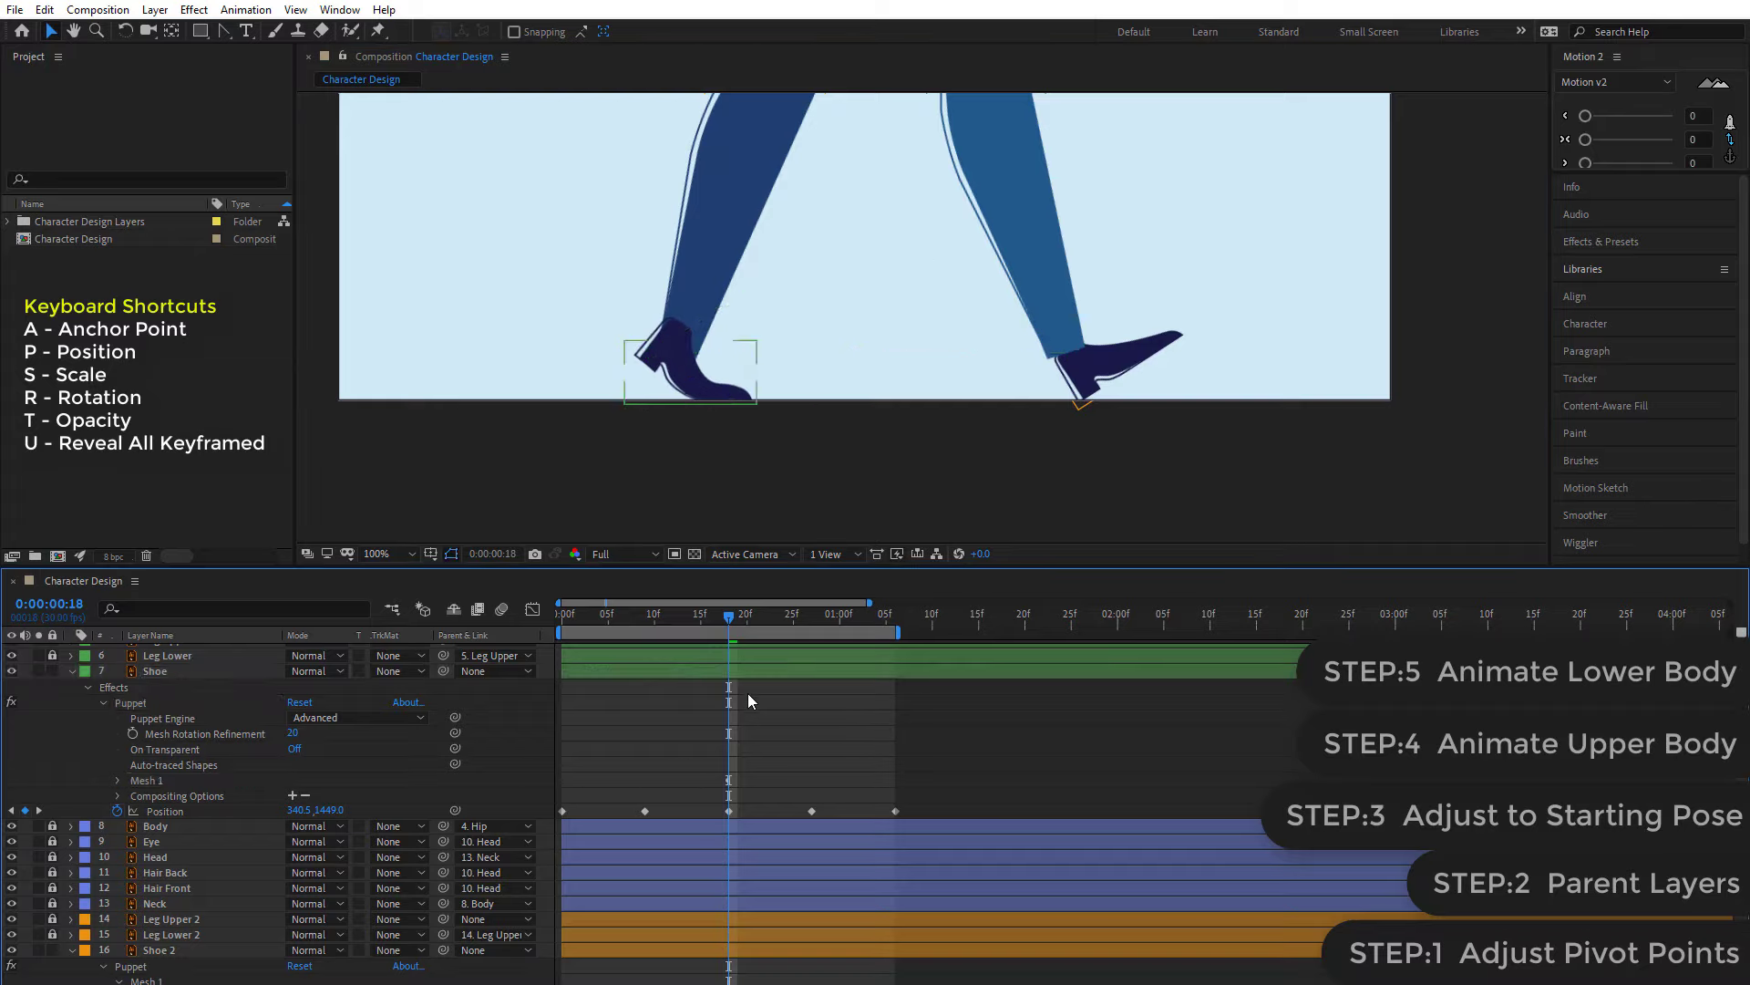
{"action": "left_click", "coordinate": [740, 671]}
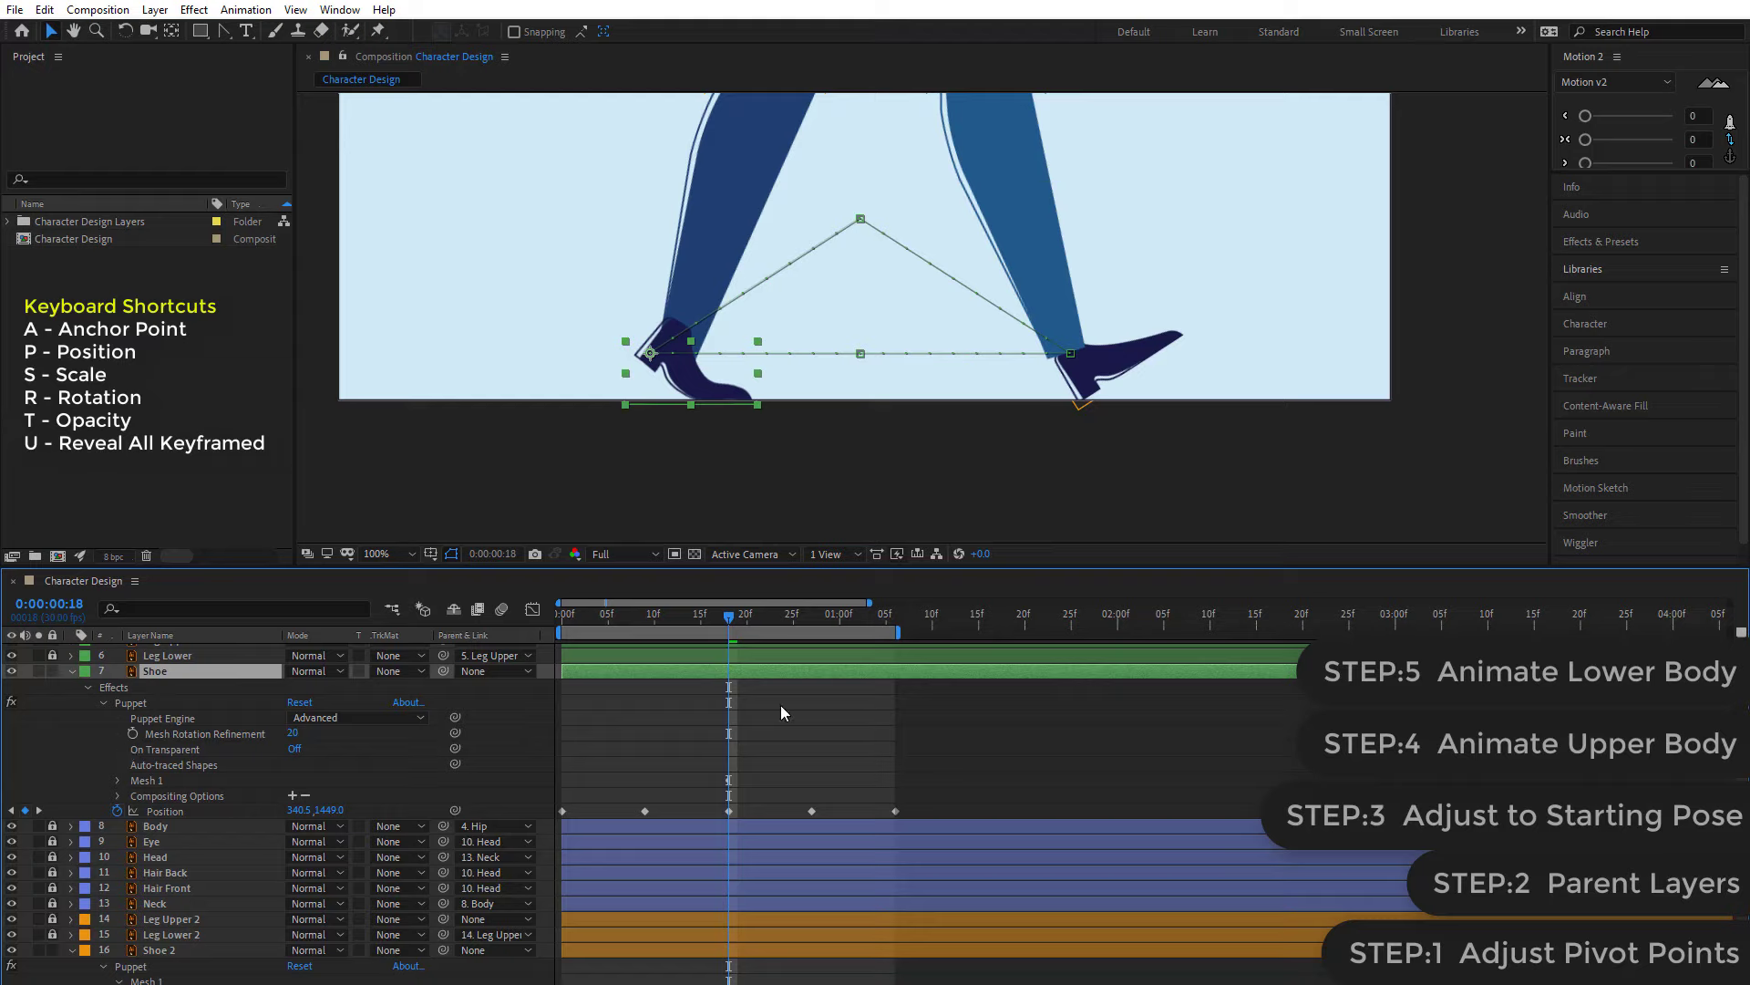
- Paste the Shoe's flat pin pose at frame 9 and lift the heel pin at frame 18
{"action": "key", "text": "u"}
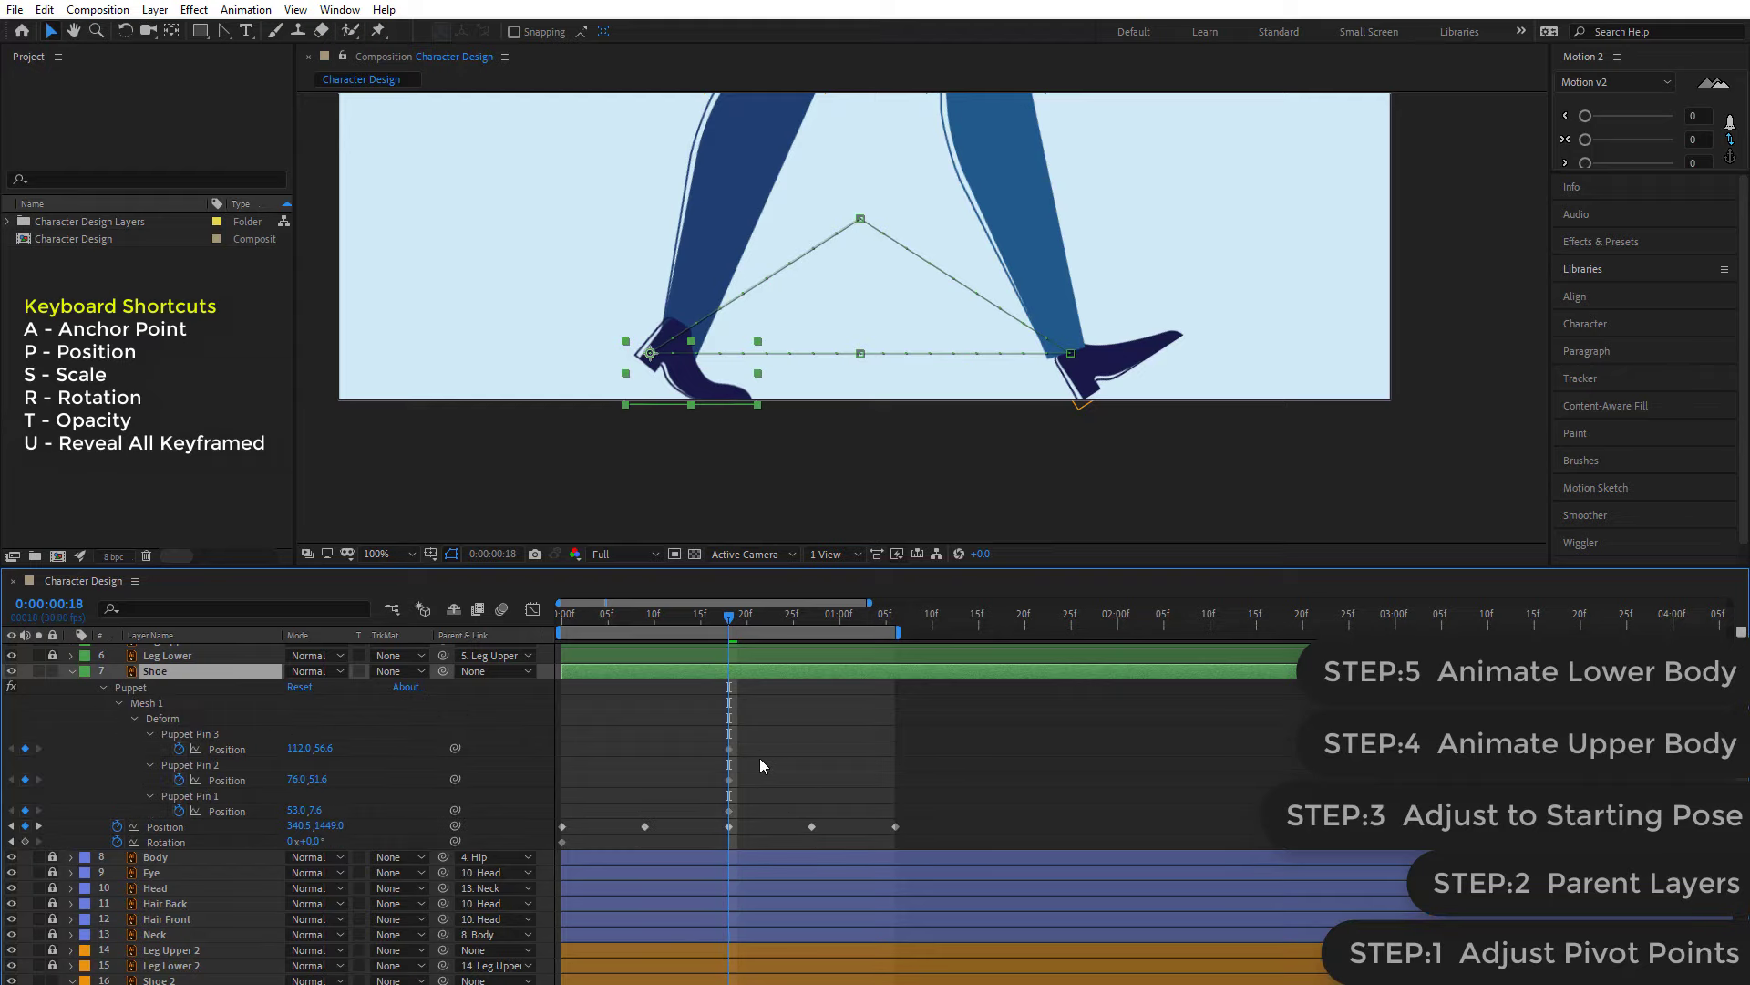
{"action": "left_click_drag", "start_coordinate": [741, 819], "coordinate": [709, 743]}
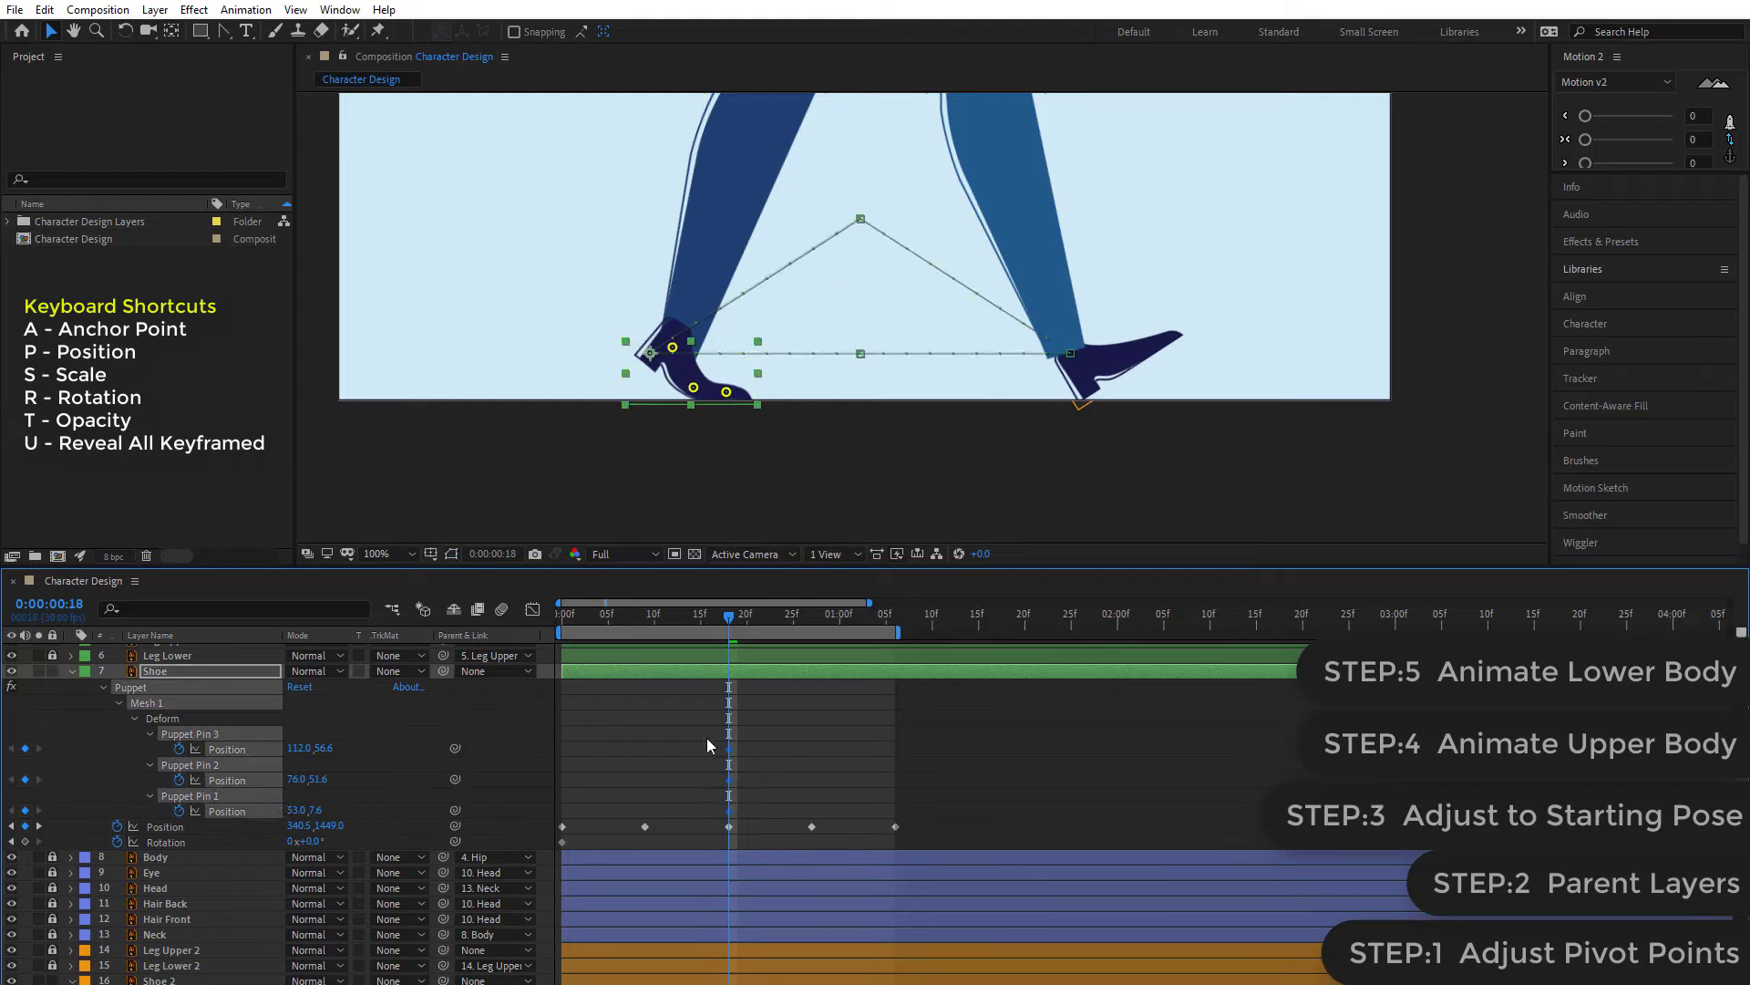
{"action": "left_click_drag", "start_coordinate": [654, 623], "coordinate": [646, 625]}
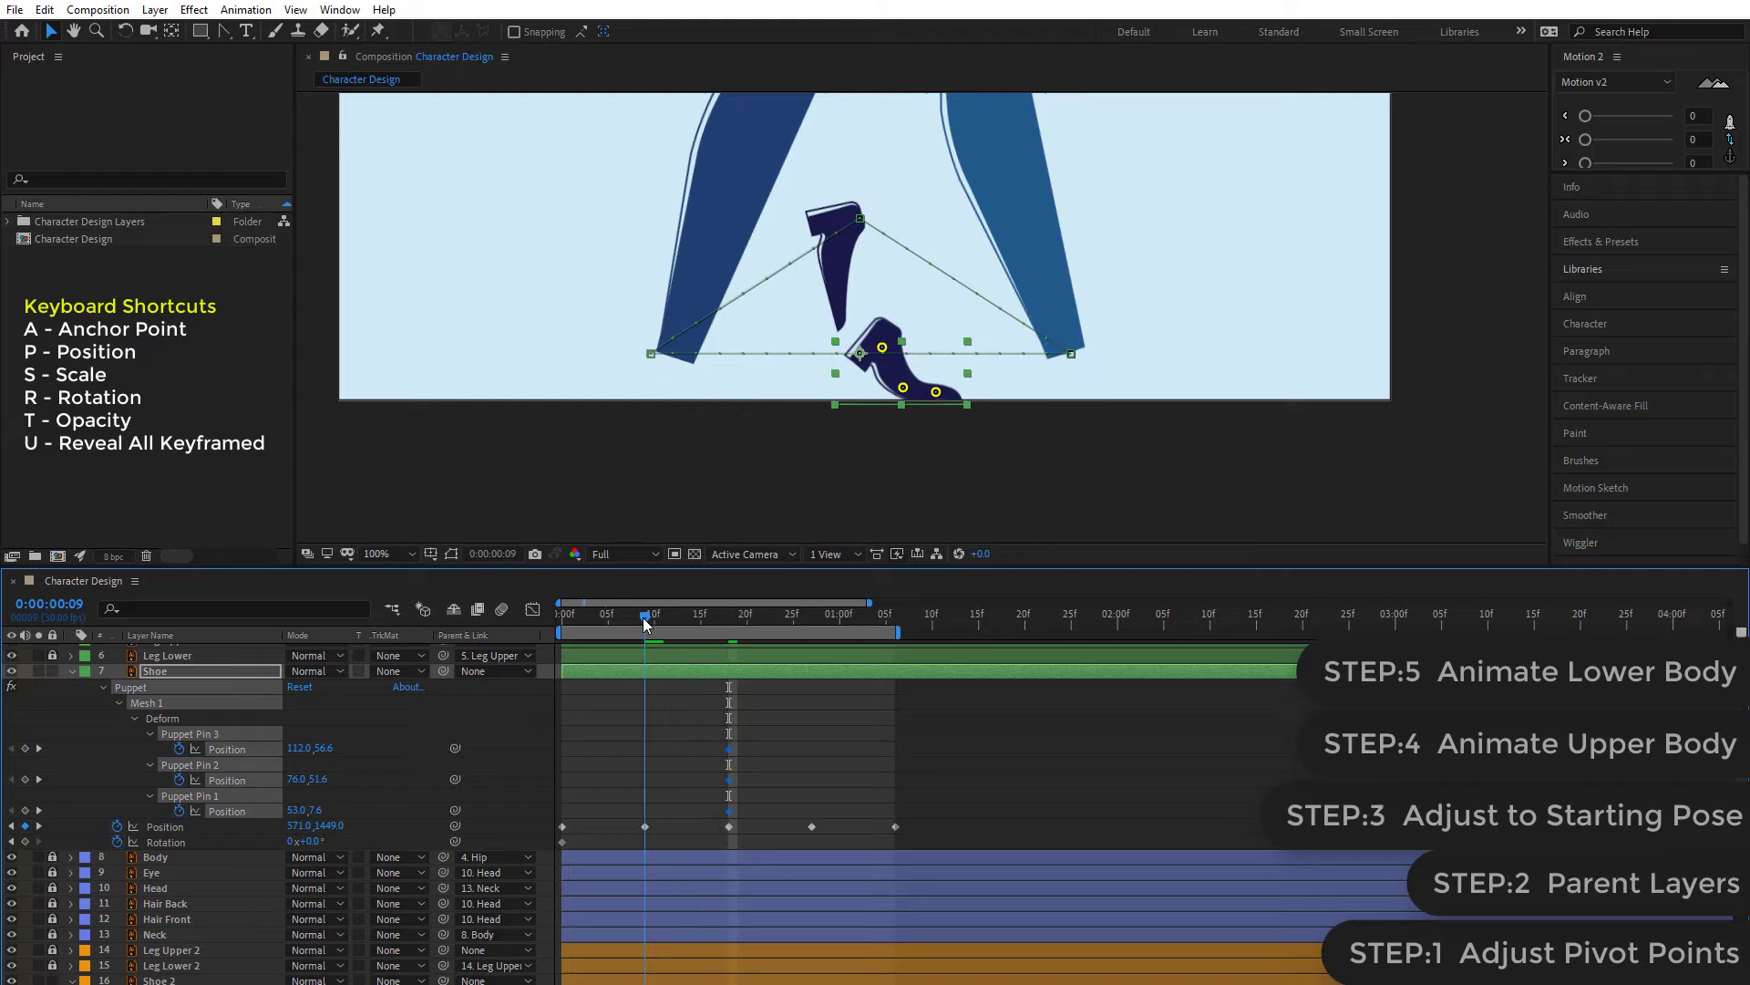
{"action": "key", "text": "ctrl+v"}
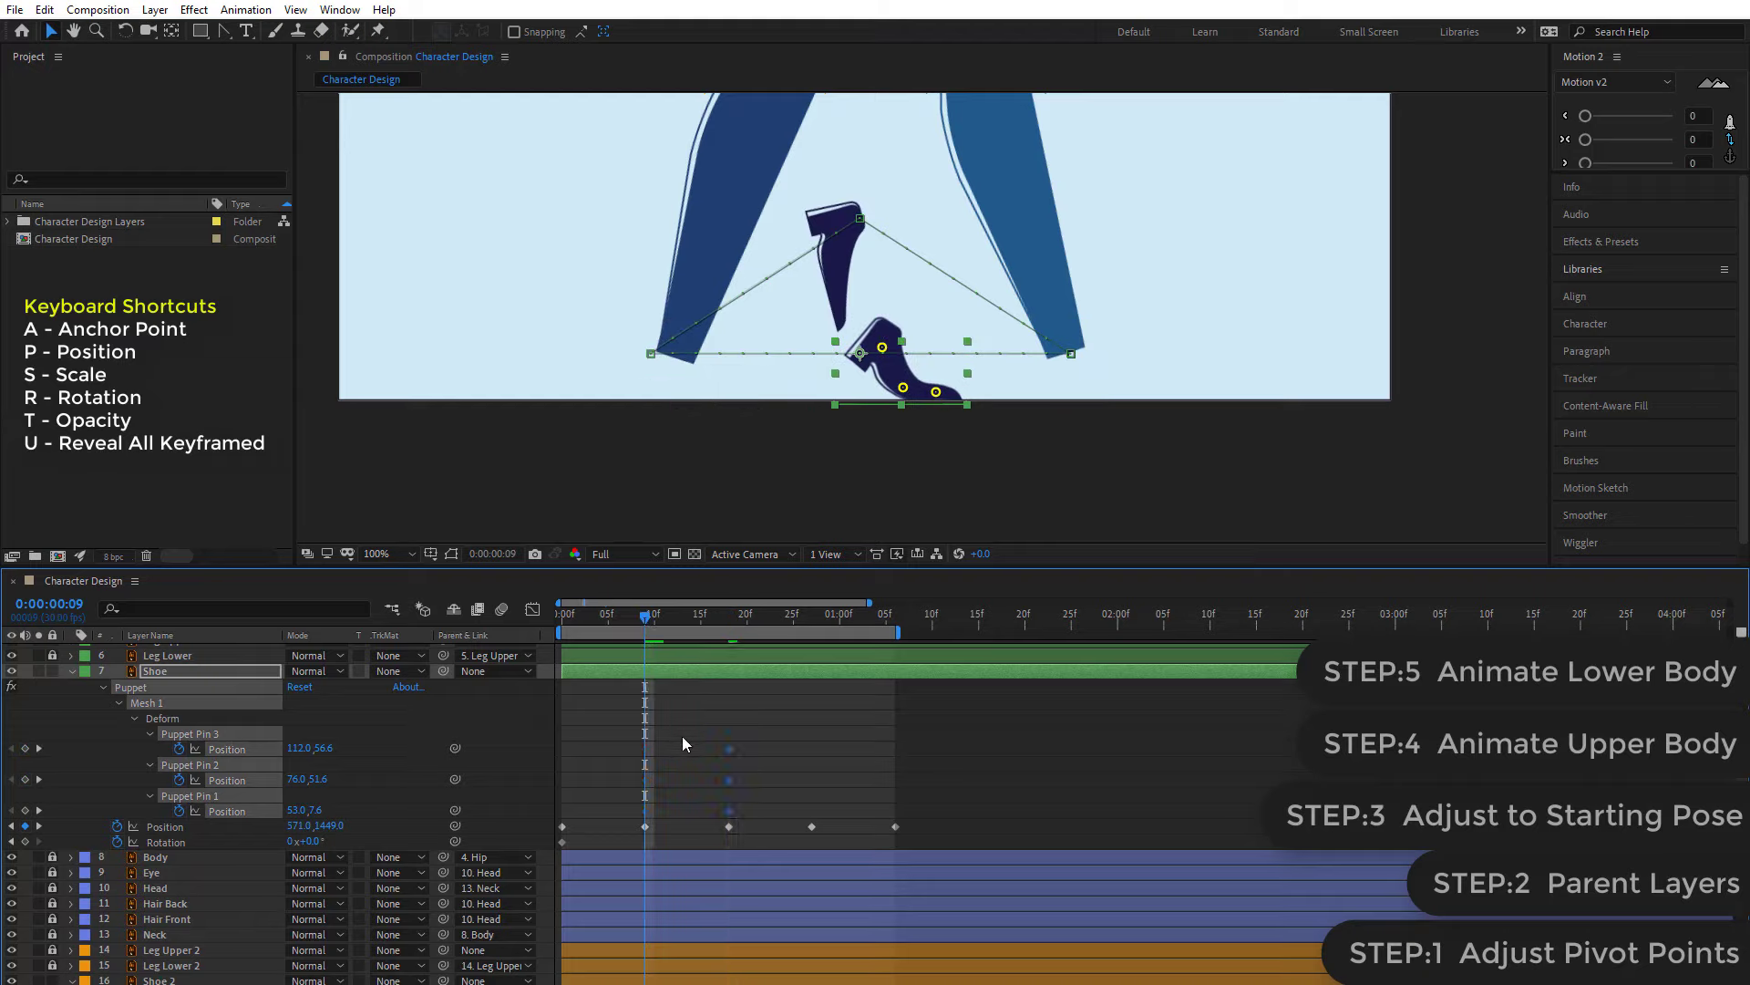
{"action": "key", "text": "k"}
{"action": "left_click_drag", "start_coordinate": [749, 734], "coordinate": [704, 760]}
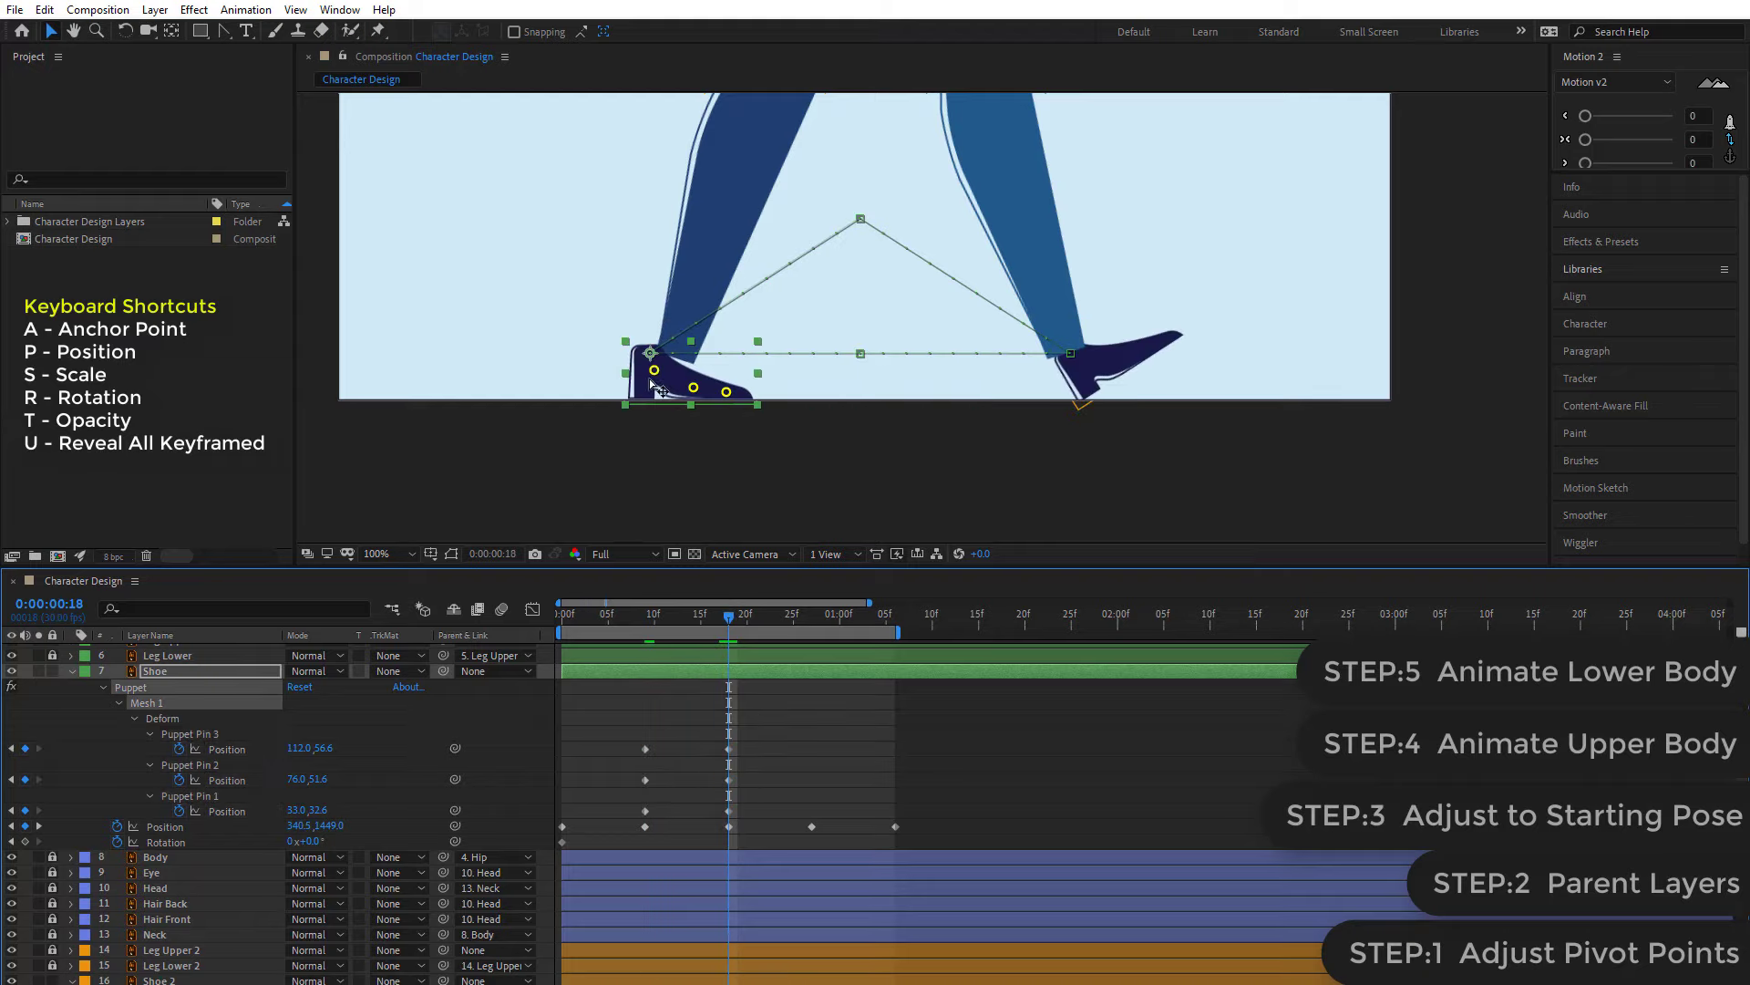
{"action": "left_click_drag", "start_coordinate": [654, 369], "coordinate": [672, 350]}
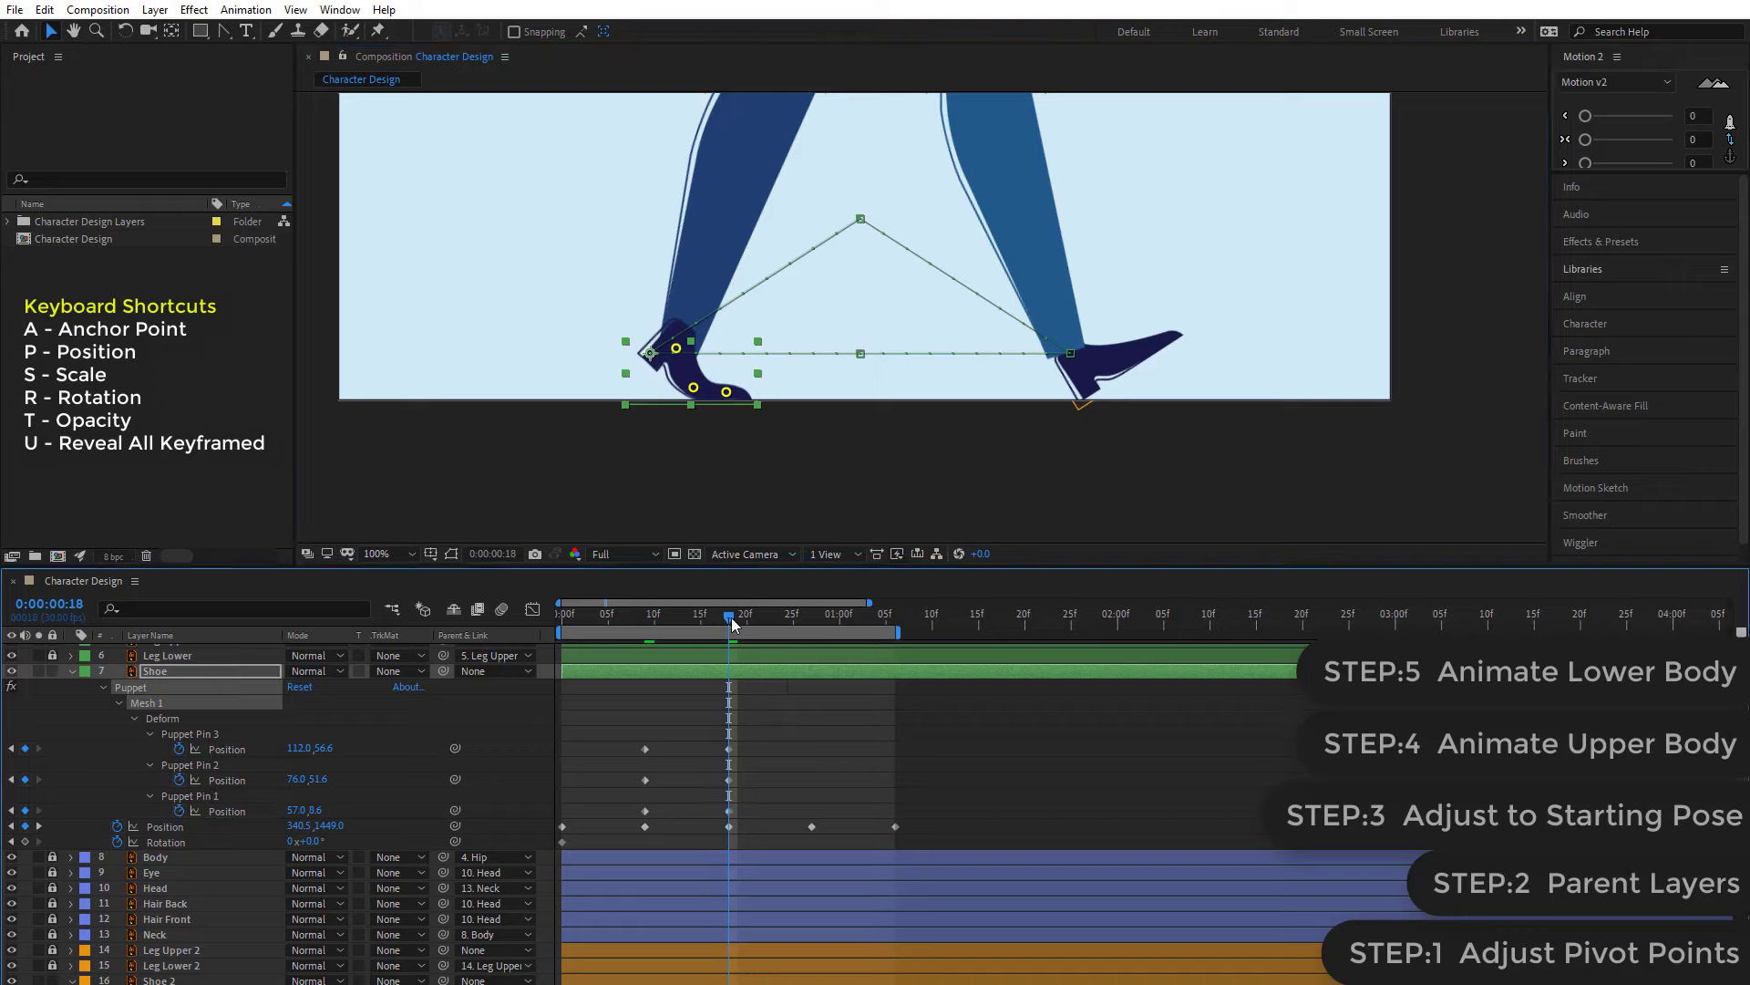
- Paste the flat pin keyframes at frame 22 and scrub through the step to check
{"action": "left_click_drag", "start_coordinate": [731, 623], "coordinate": [768, 622]}
{"action": "left_click_drag", "start_coordinate": [660, 742], "coordinate": [627, 815]}
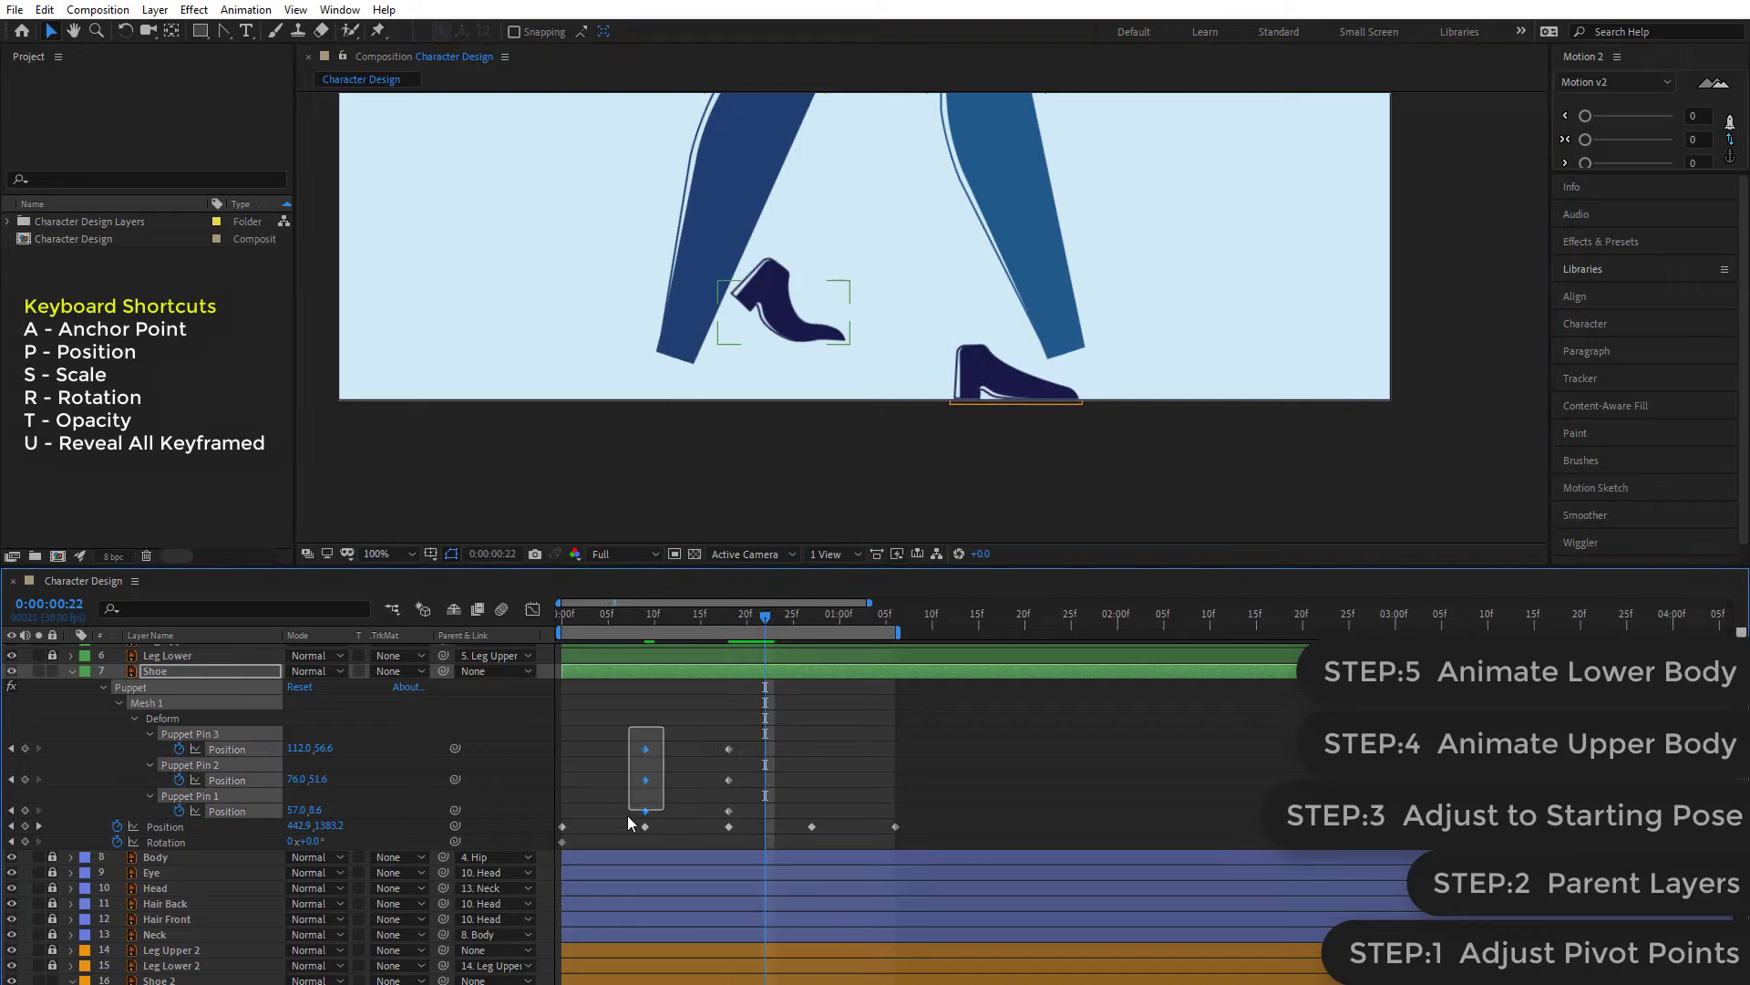
{"action": "key", "text": "ctrl+v"}
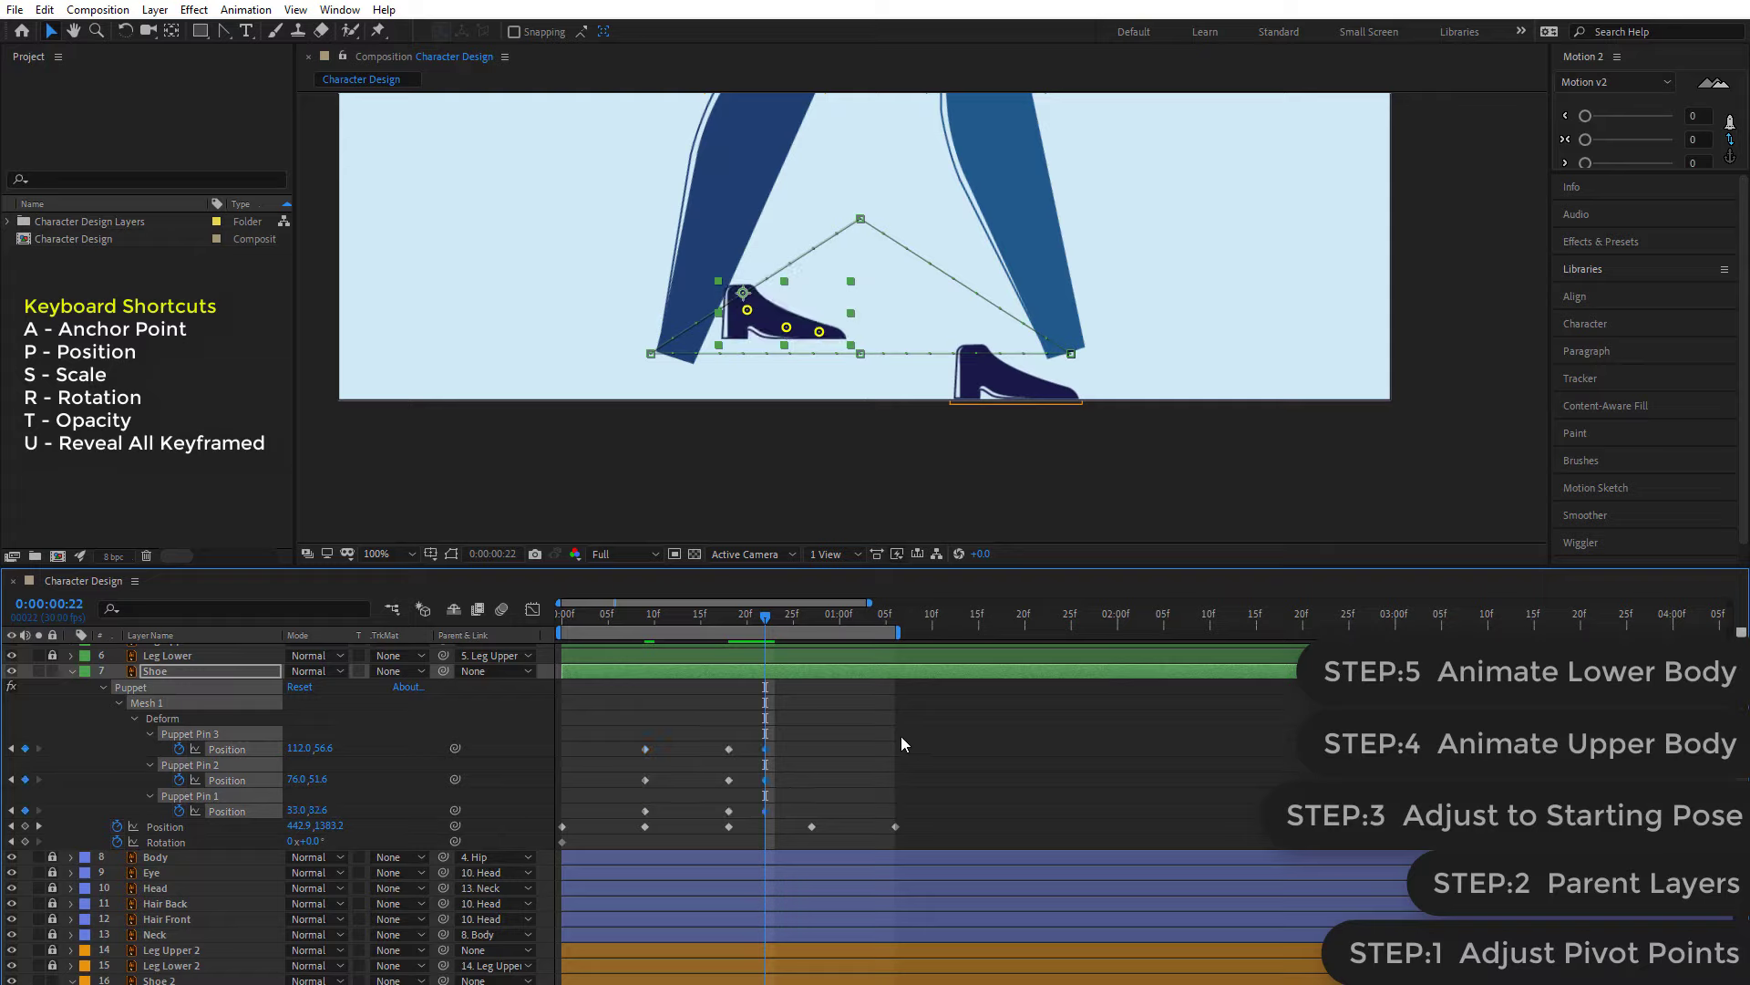
{"action": "left_click", "coordinate": [806, 744]}
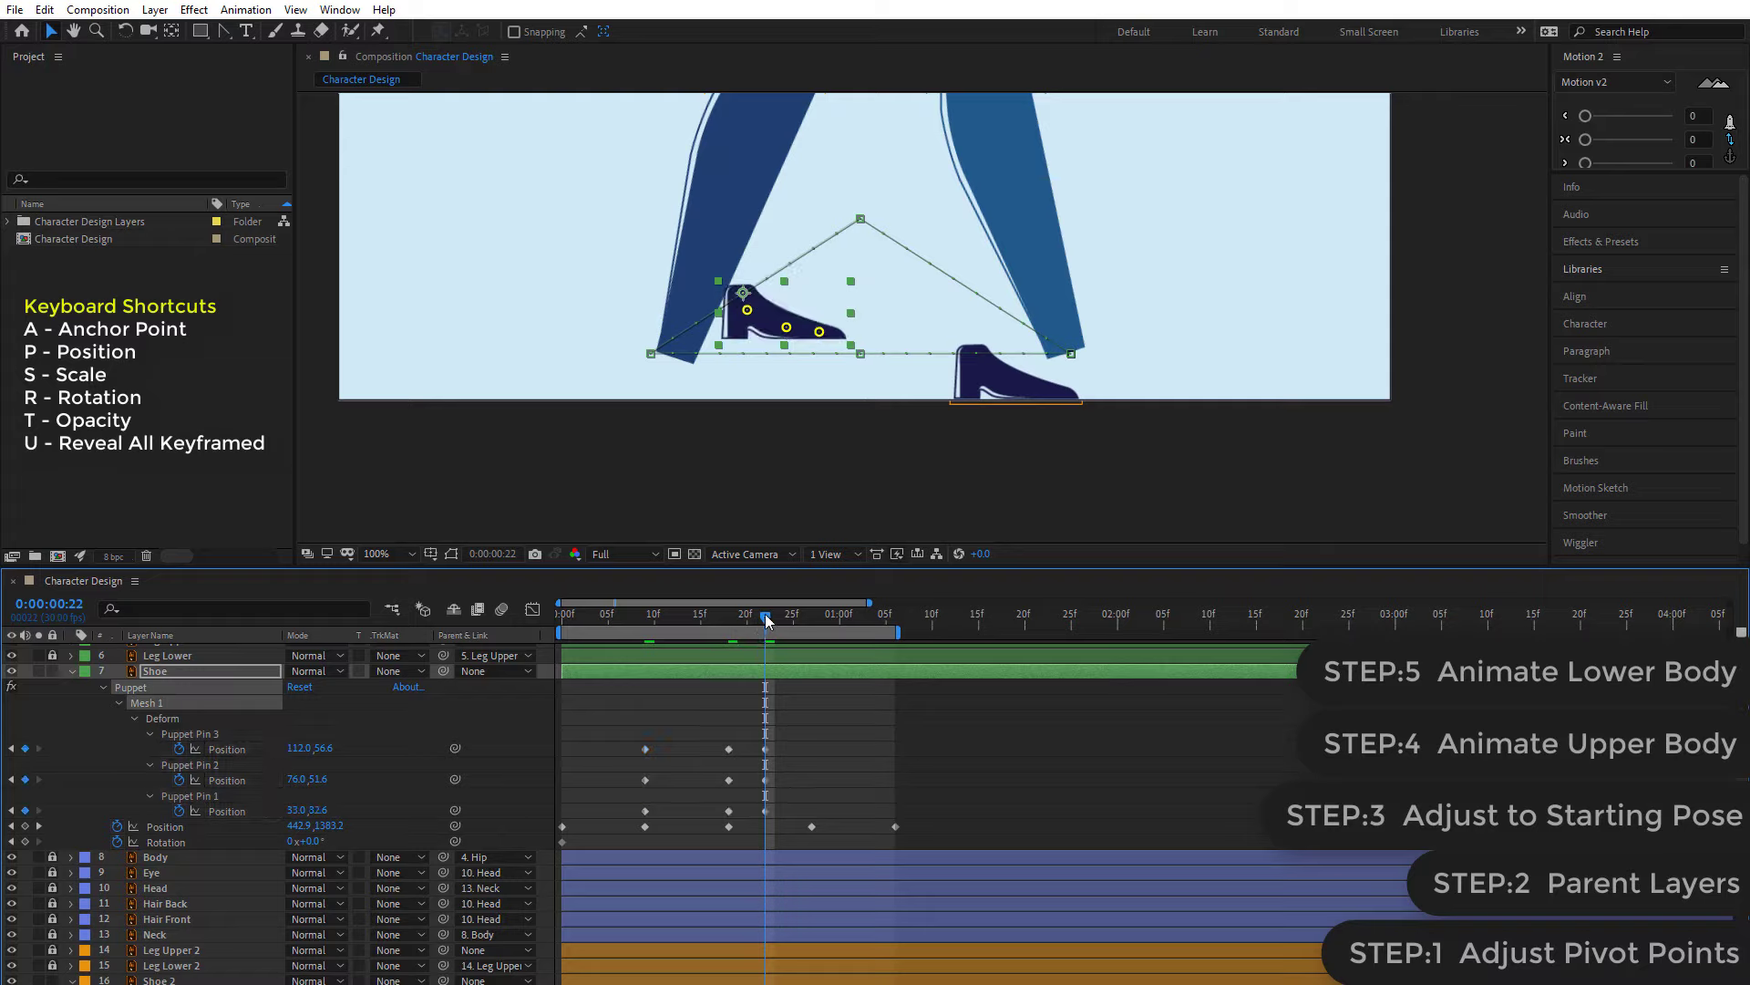
{"action": "left_click_drag", "start_coordinate": [765, 617], "coordinate": [885, 634]}
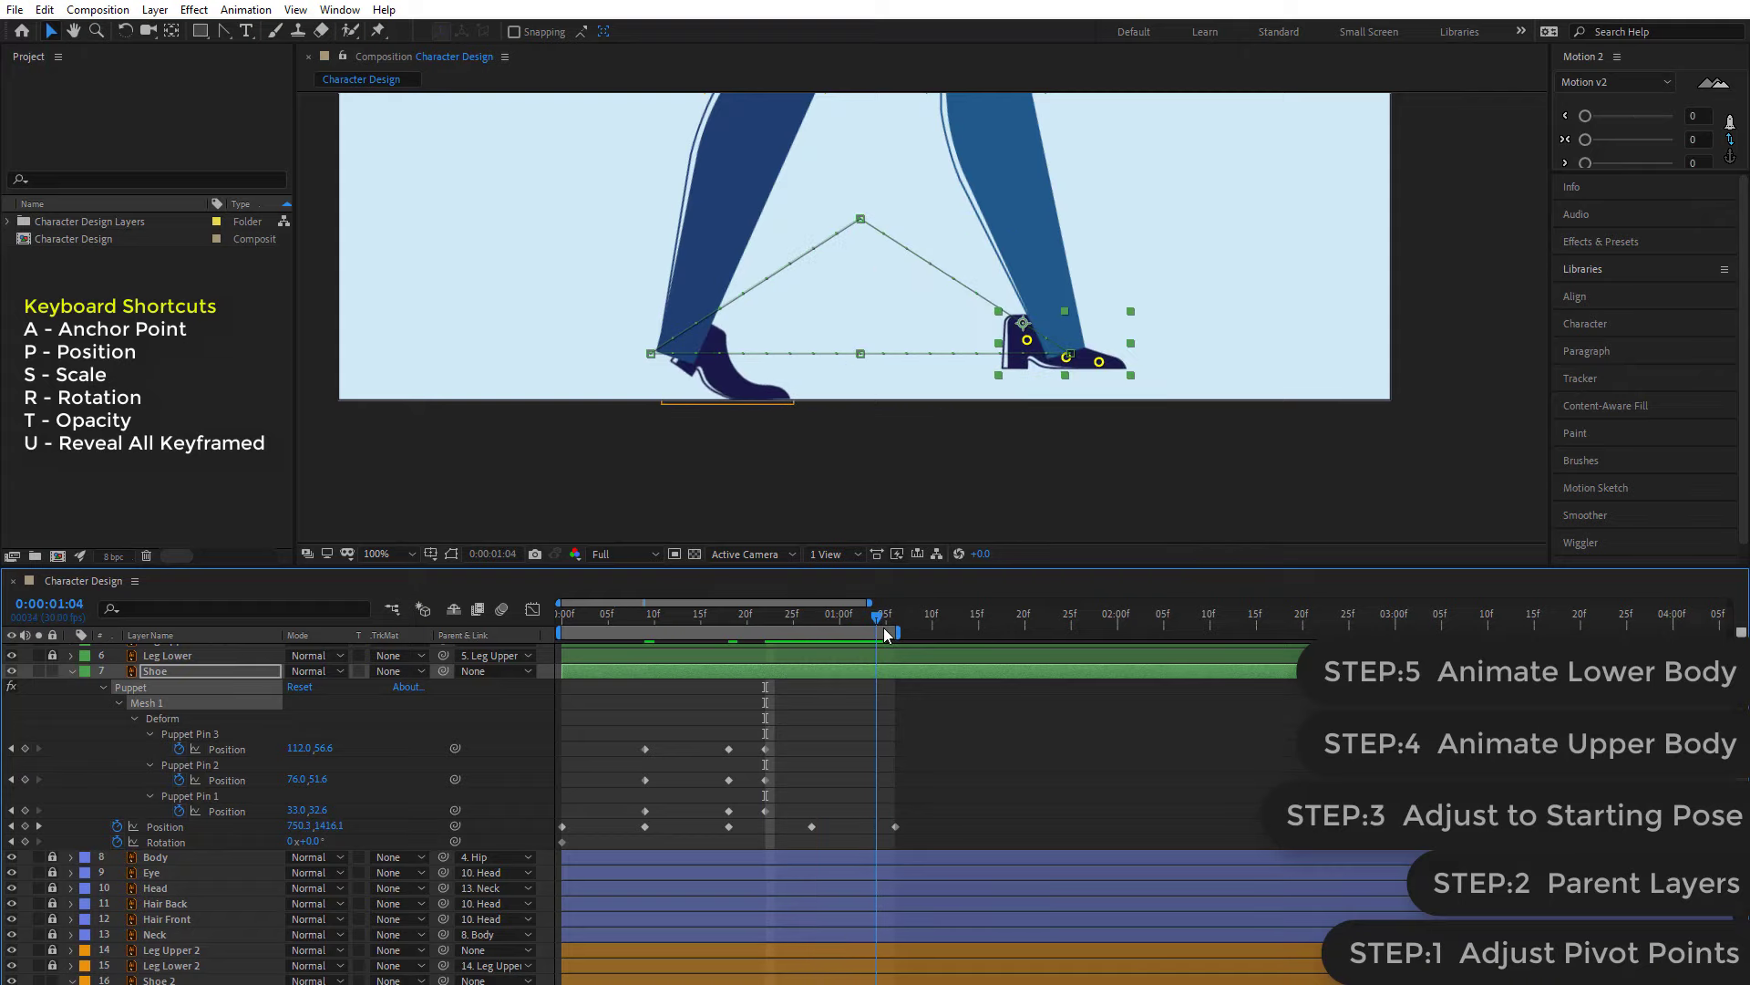
{"action": "mouse_move", "coordinate": [584, 610]}
{"action": "left_mouse_down"}
{"action": "mouse_move", "coordinate": [558, 616]}
{"action": "mouse_move", "coordinate": [673, 636]}
{"action": "left_mouse_up"}
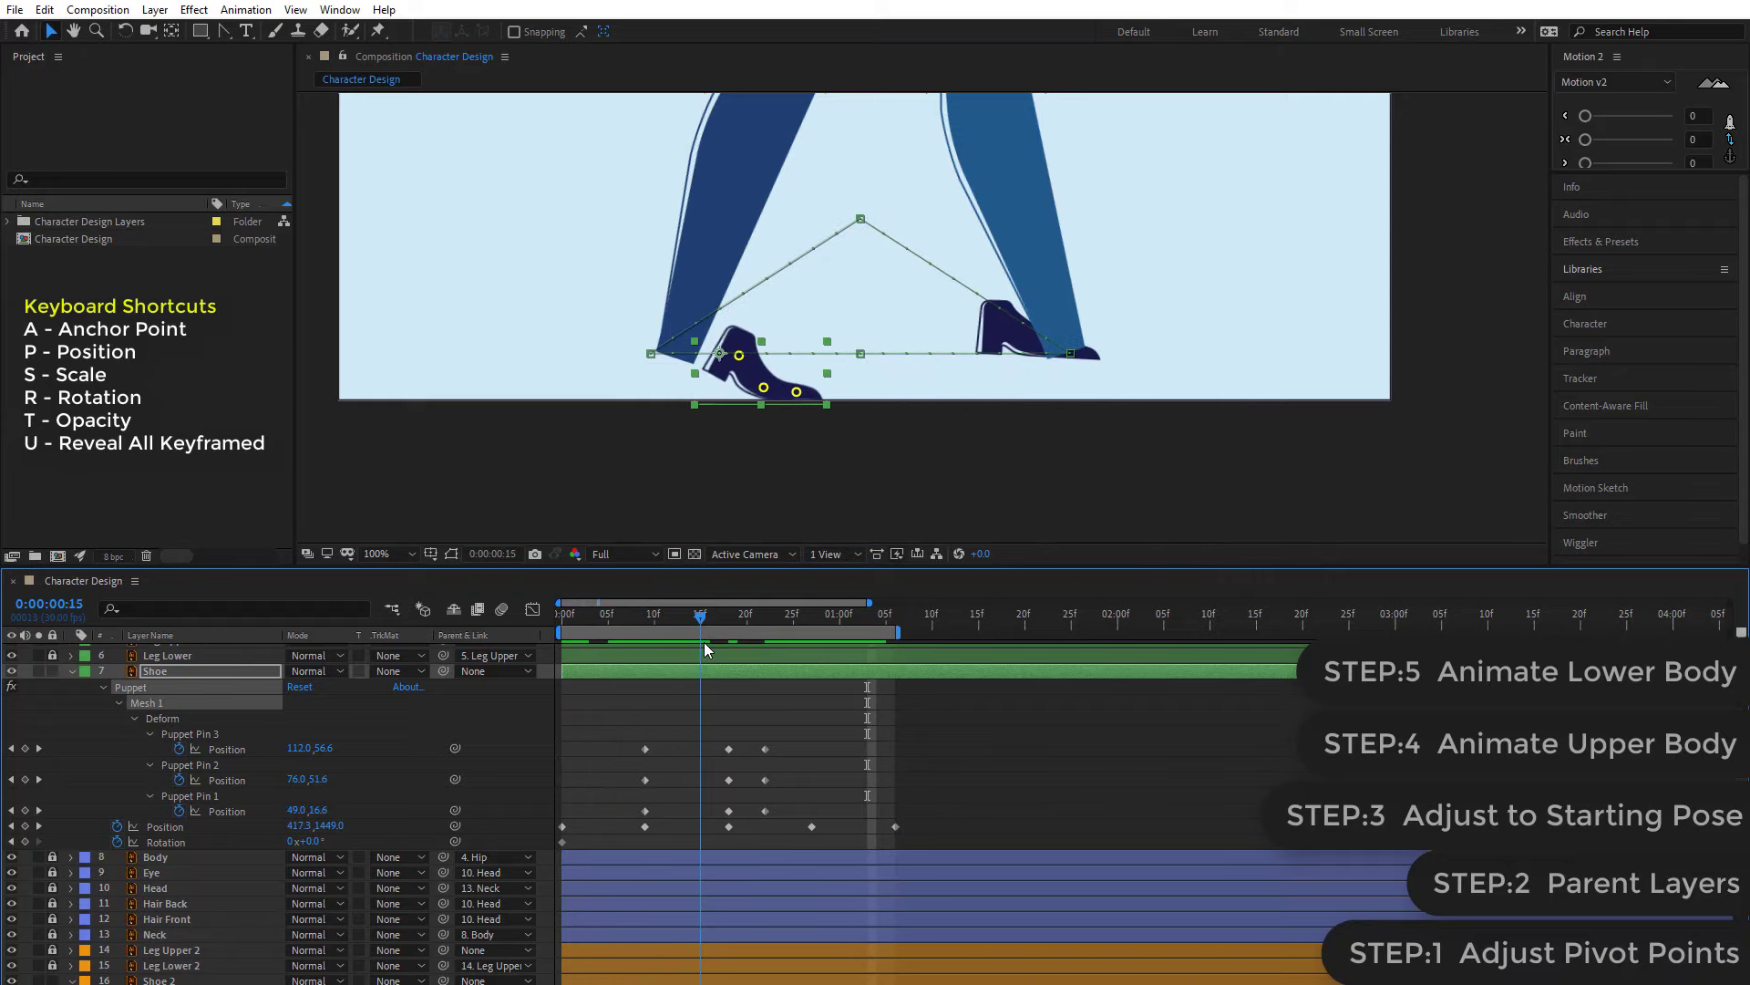
{"action": "left_click_drag", "start_coordinate": [673, 636], "coordinate": [617, 647]}
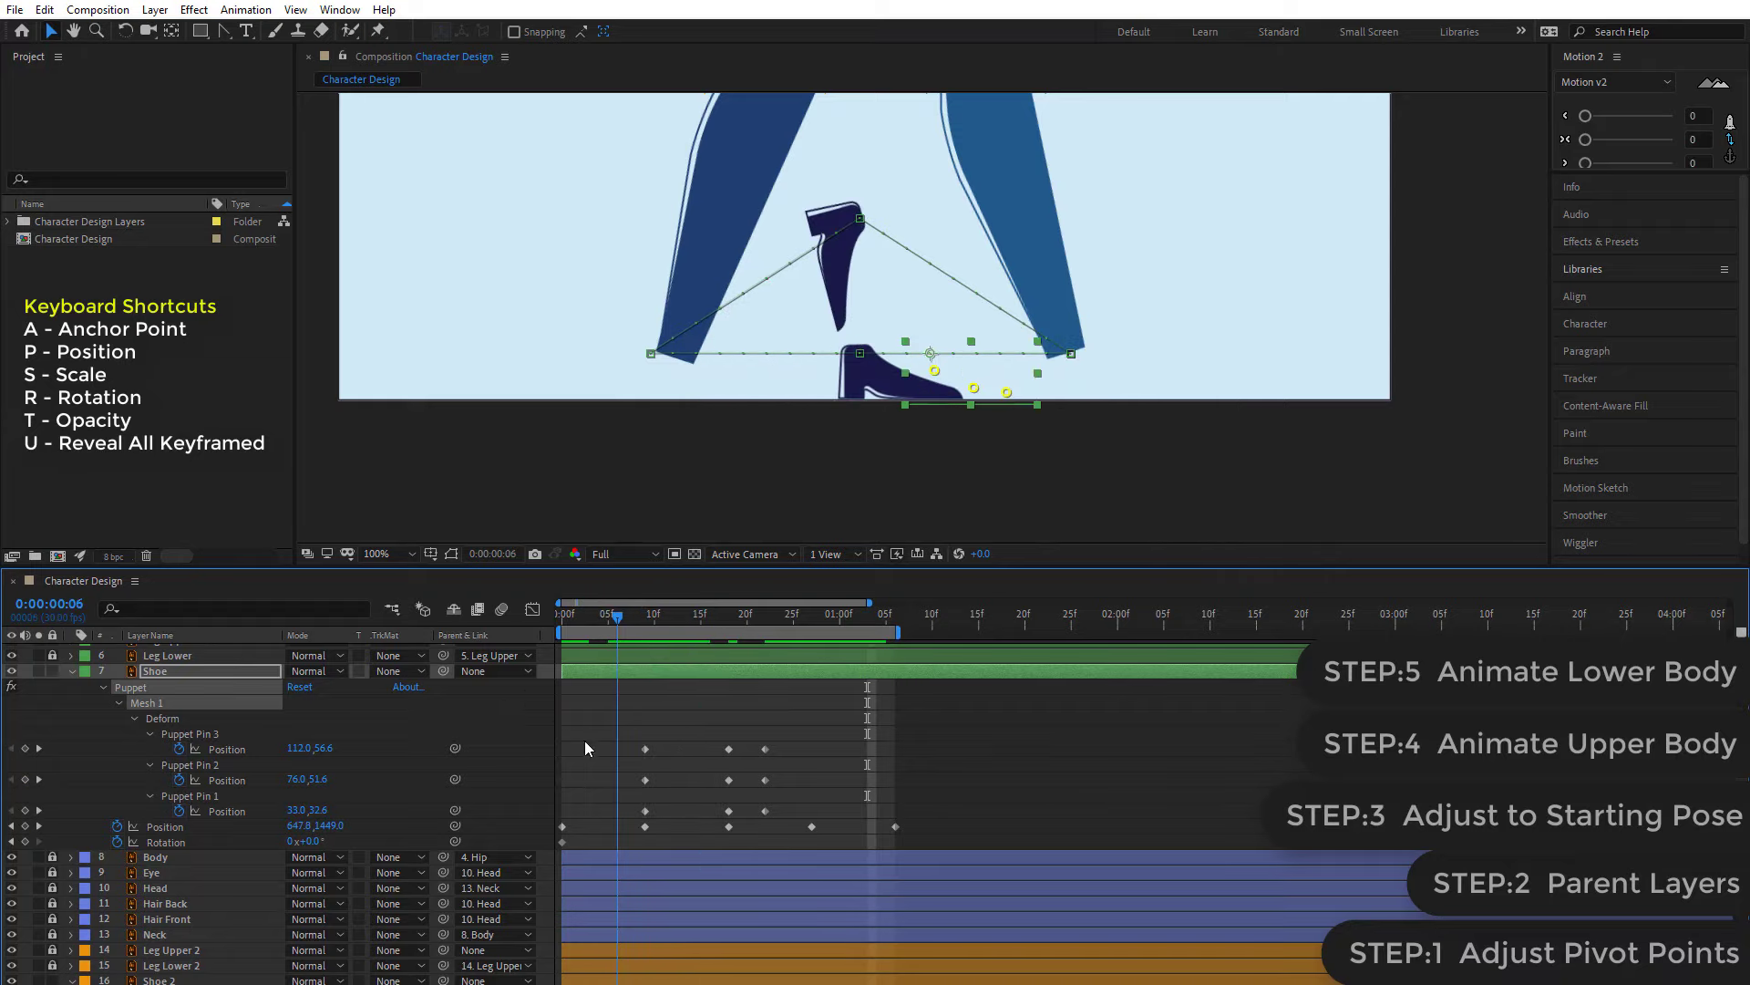
{"action": "left_click", "coordinate": [562, 618]}
{"action": "left_click", "coordinate": [600, 762]}
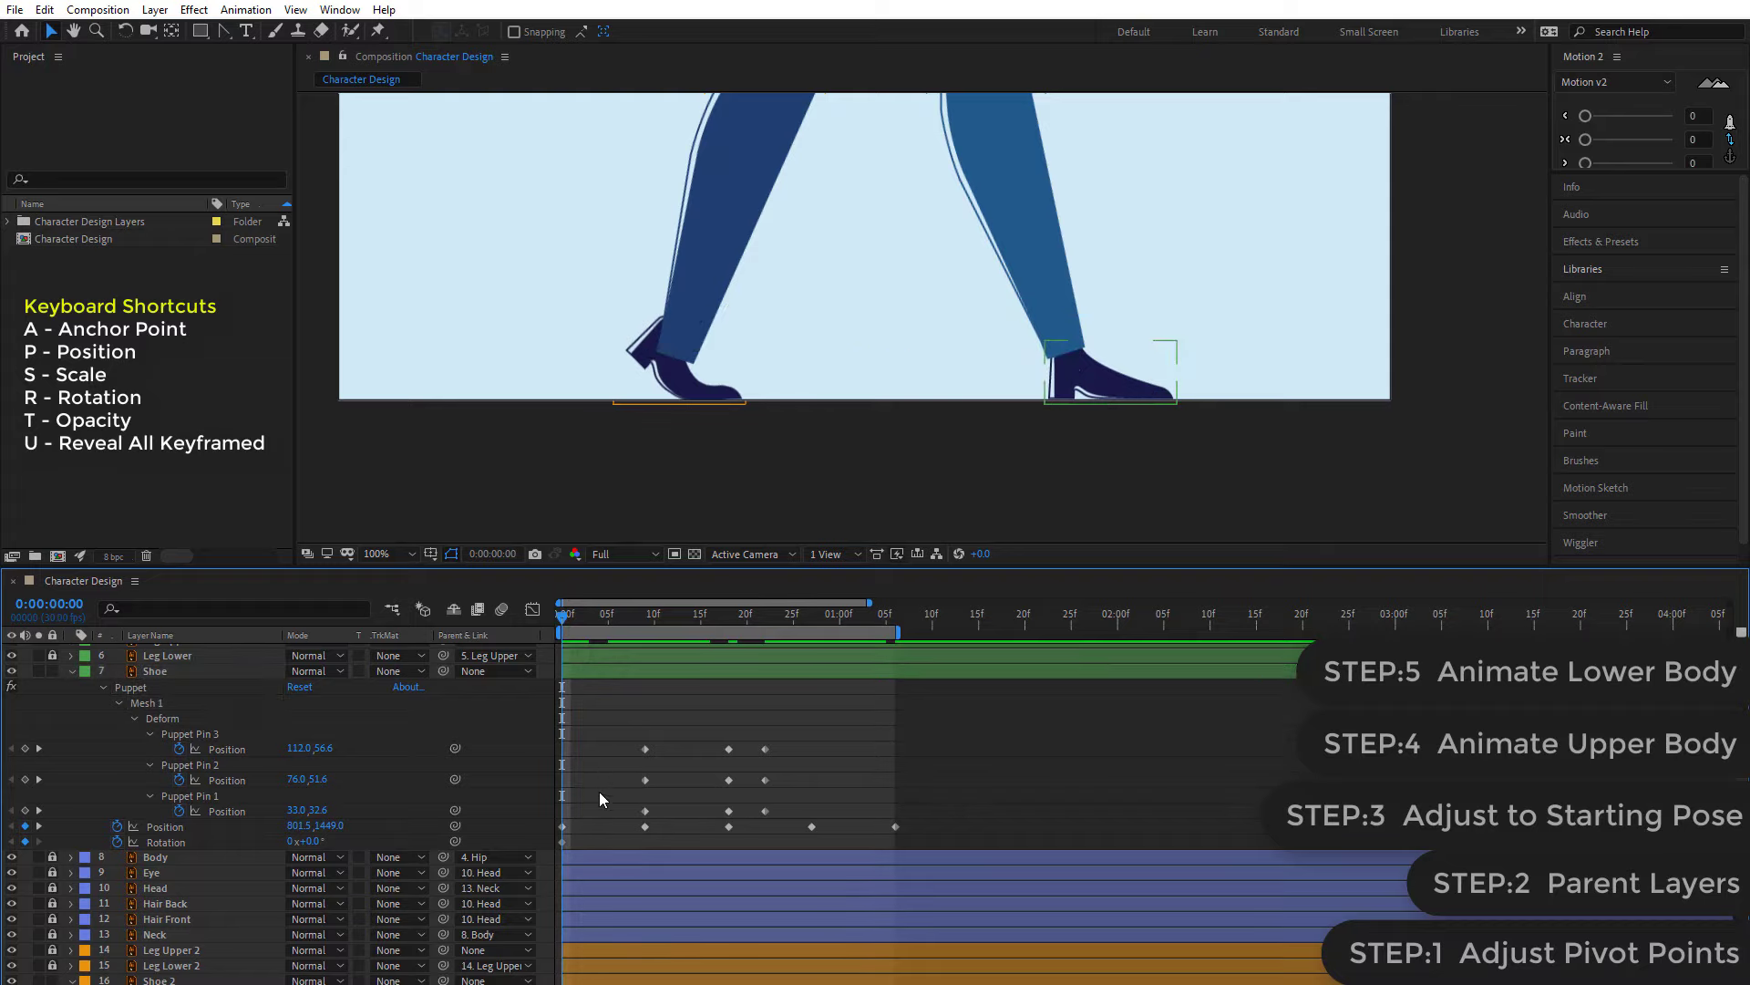
- Keyframe the Shoe's Rotation at -34° on frame 0, leveling to 0° at frame 4
{"action": "left_click_drag", "start_coordinate": [313, 841], "coordinate": [284, 845]}
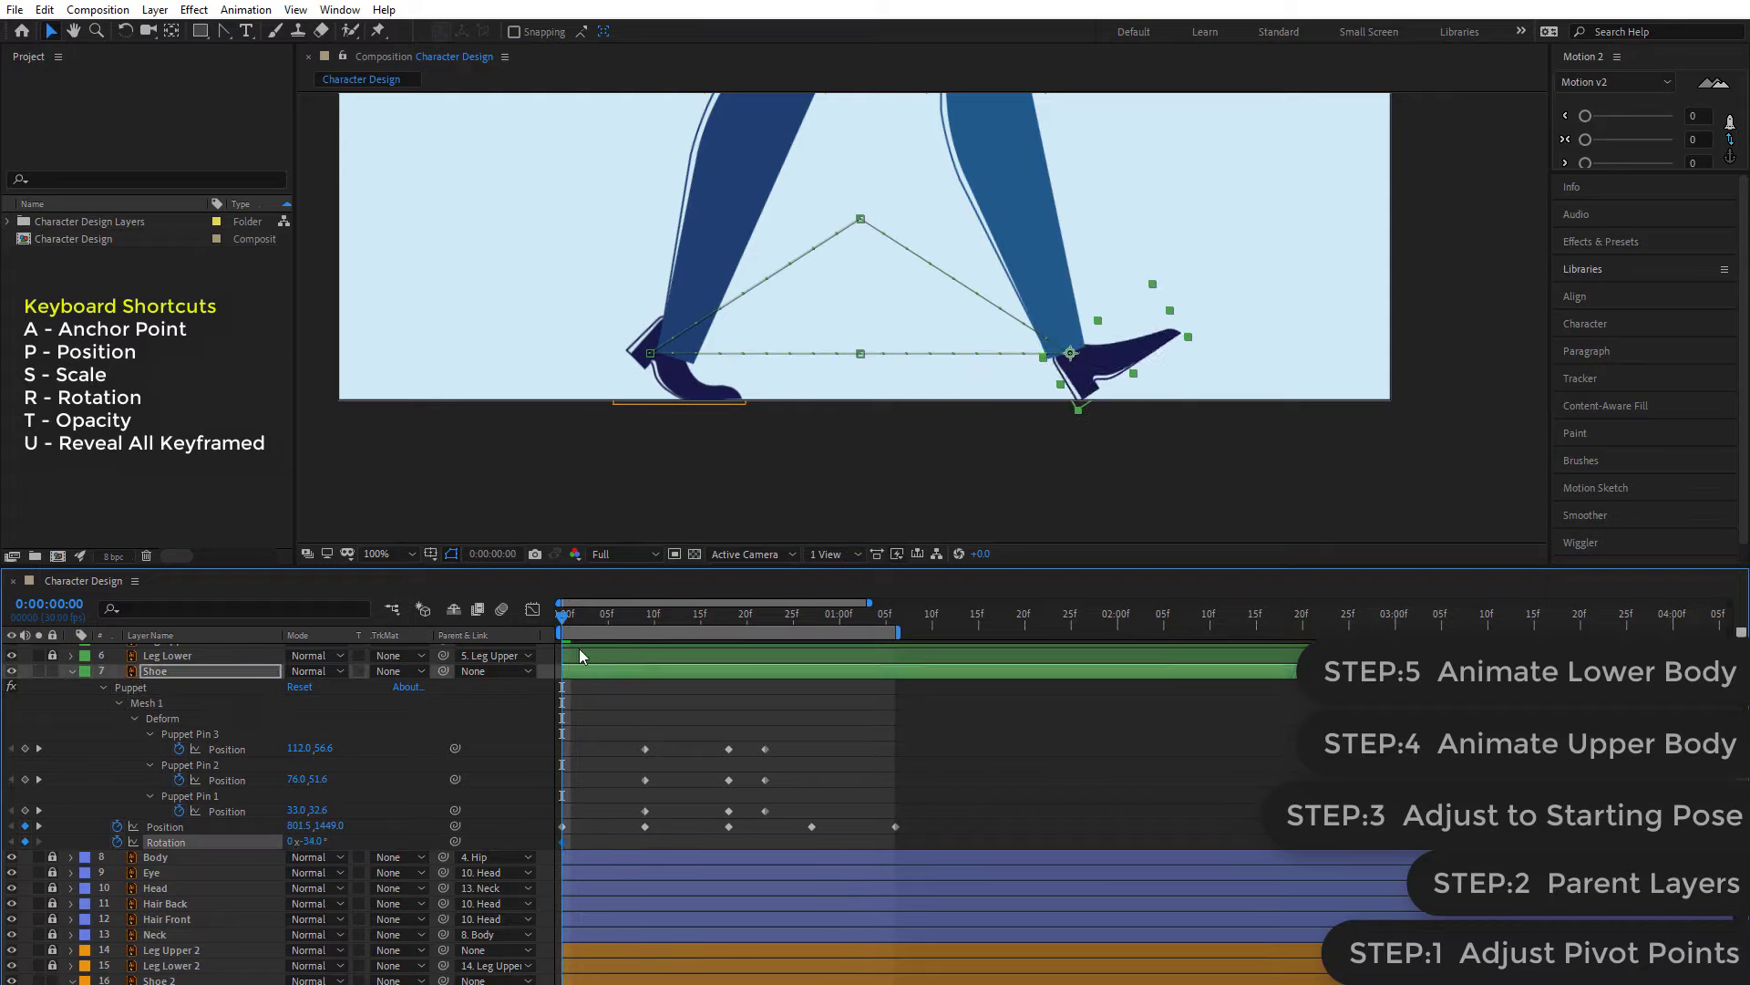
{"action": "left_click", "coordinate": [646, 622]}
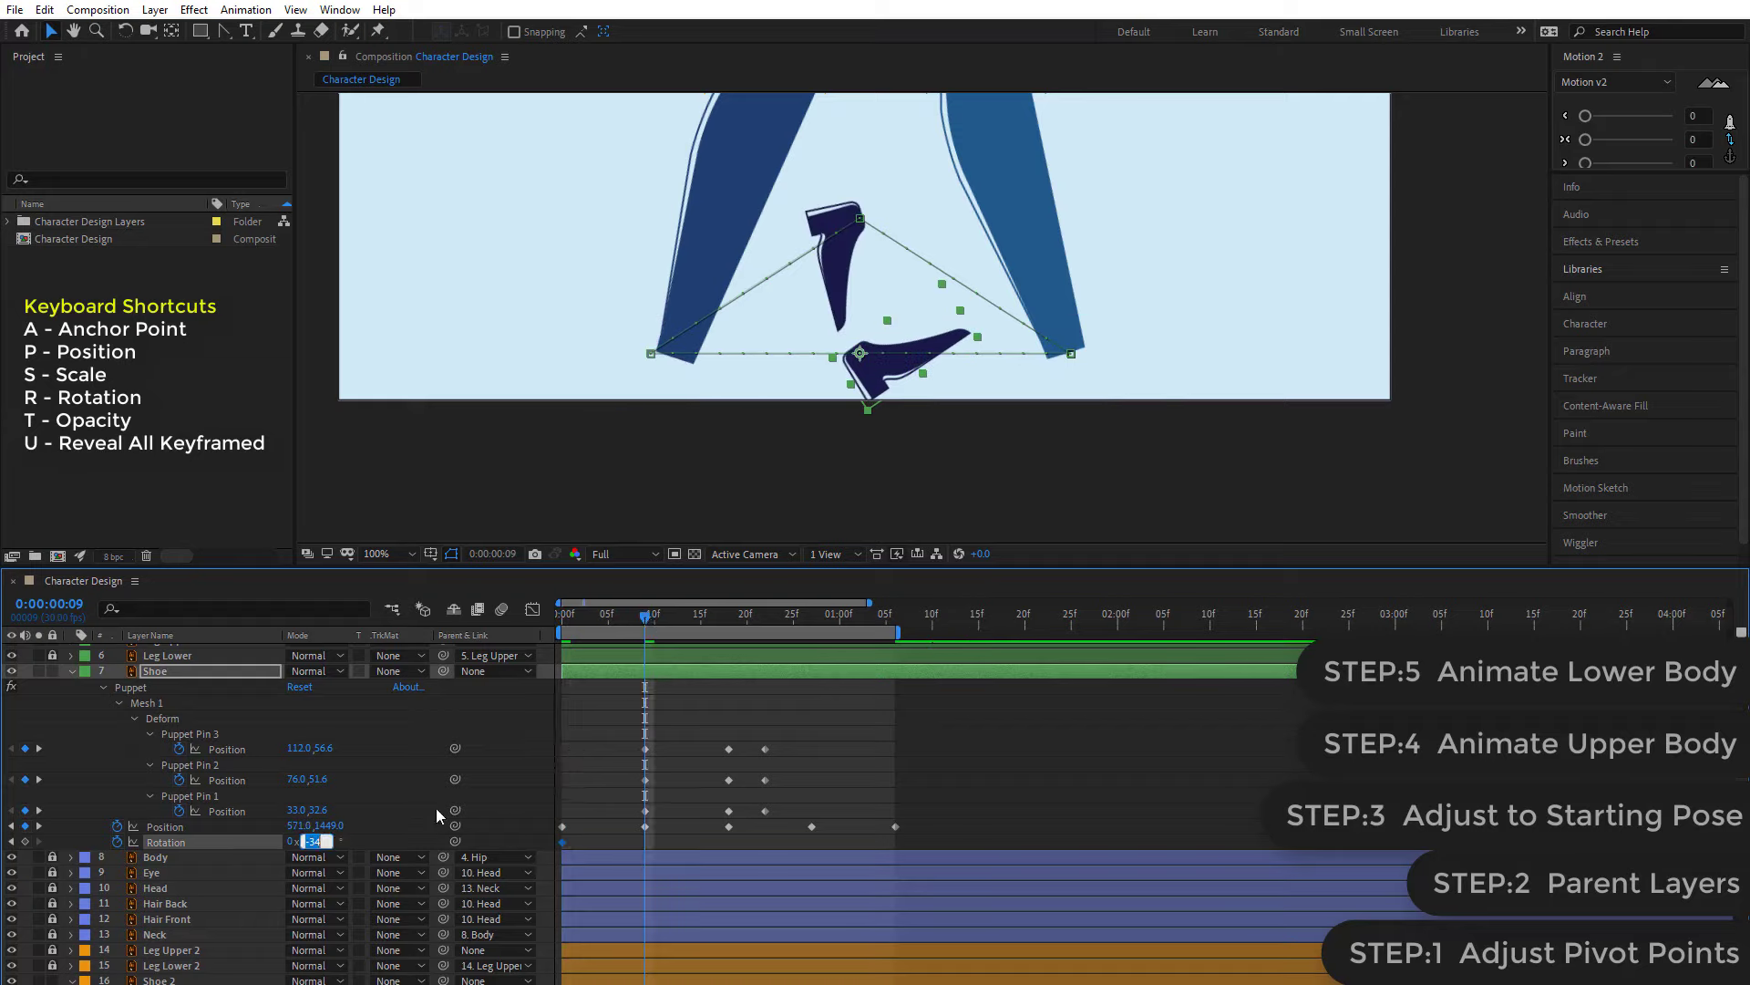
{"action": "type", "text": "0"}
{"action": "key", "text": "Return"}
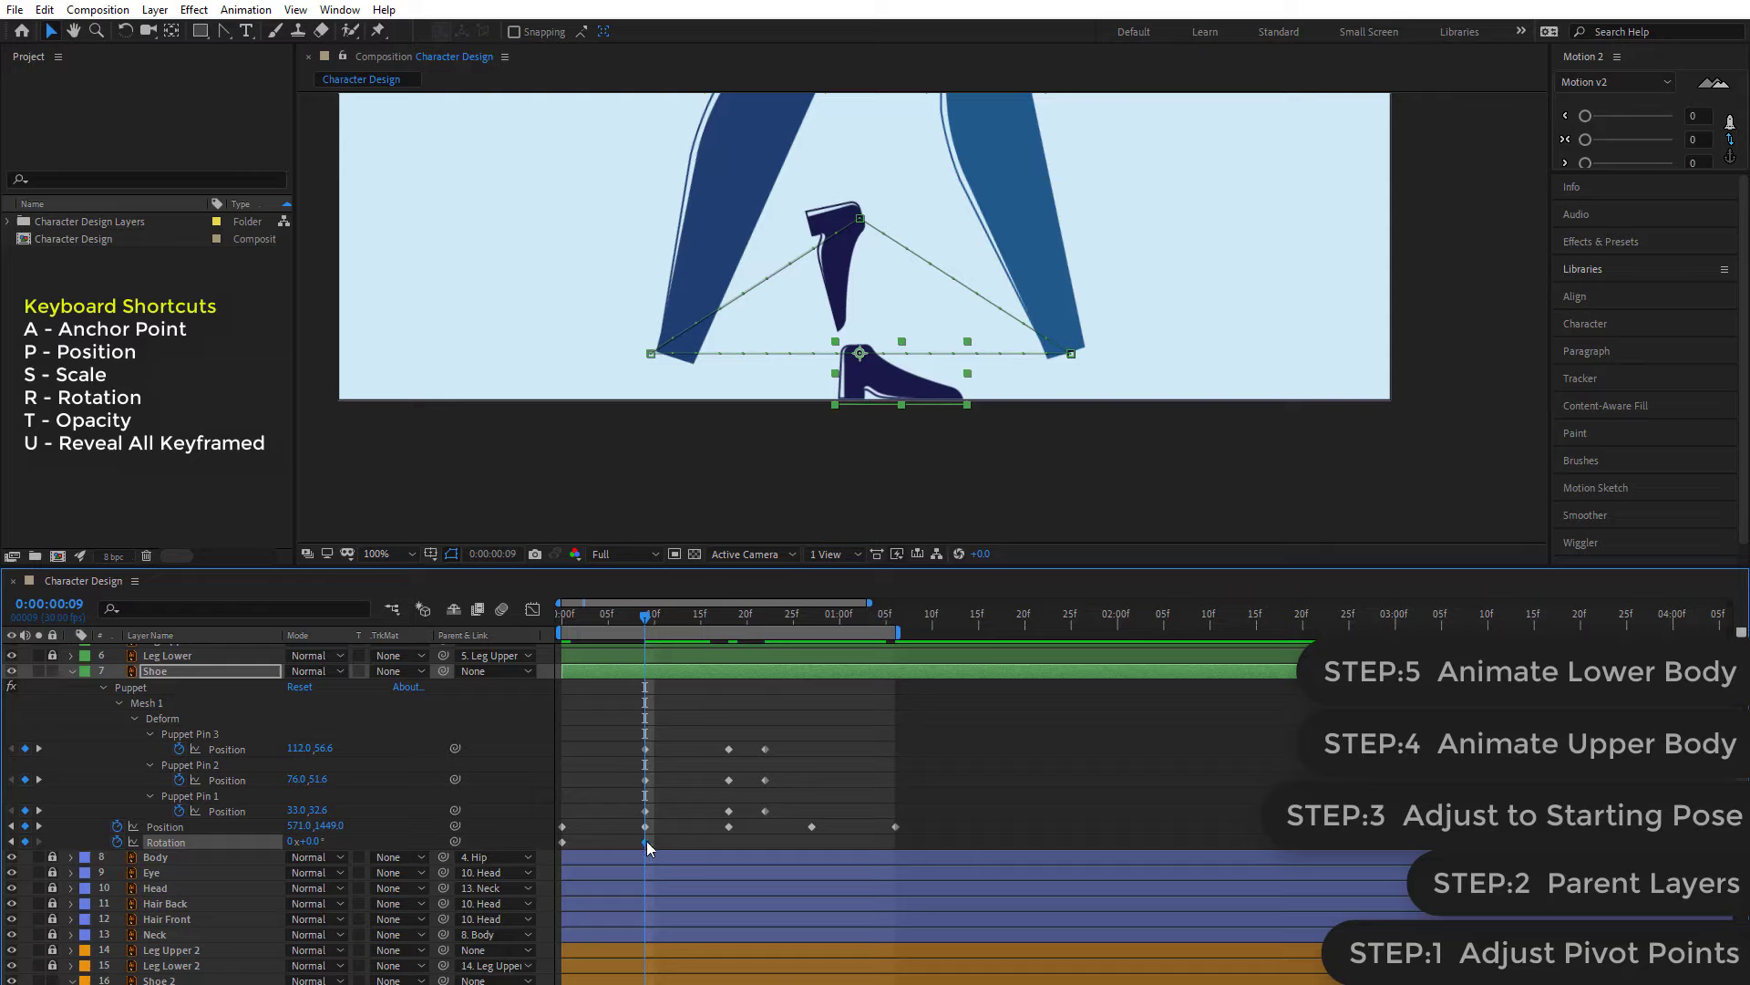
{"action": "left_click_drag", "start_coordinate": [646, 840], "coordinate": [673, 841]}
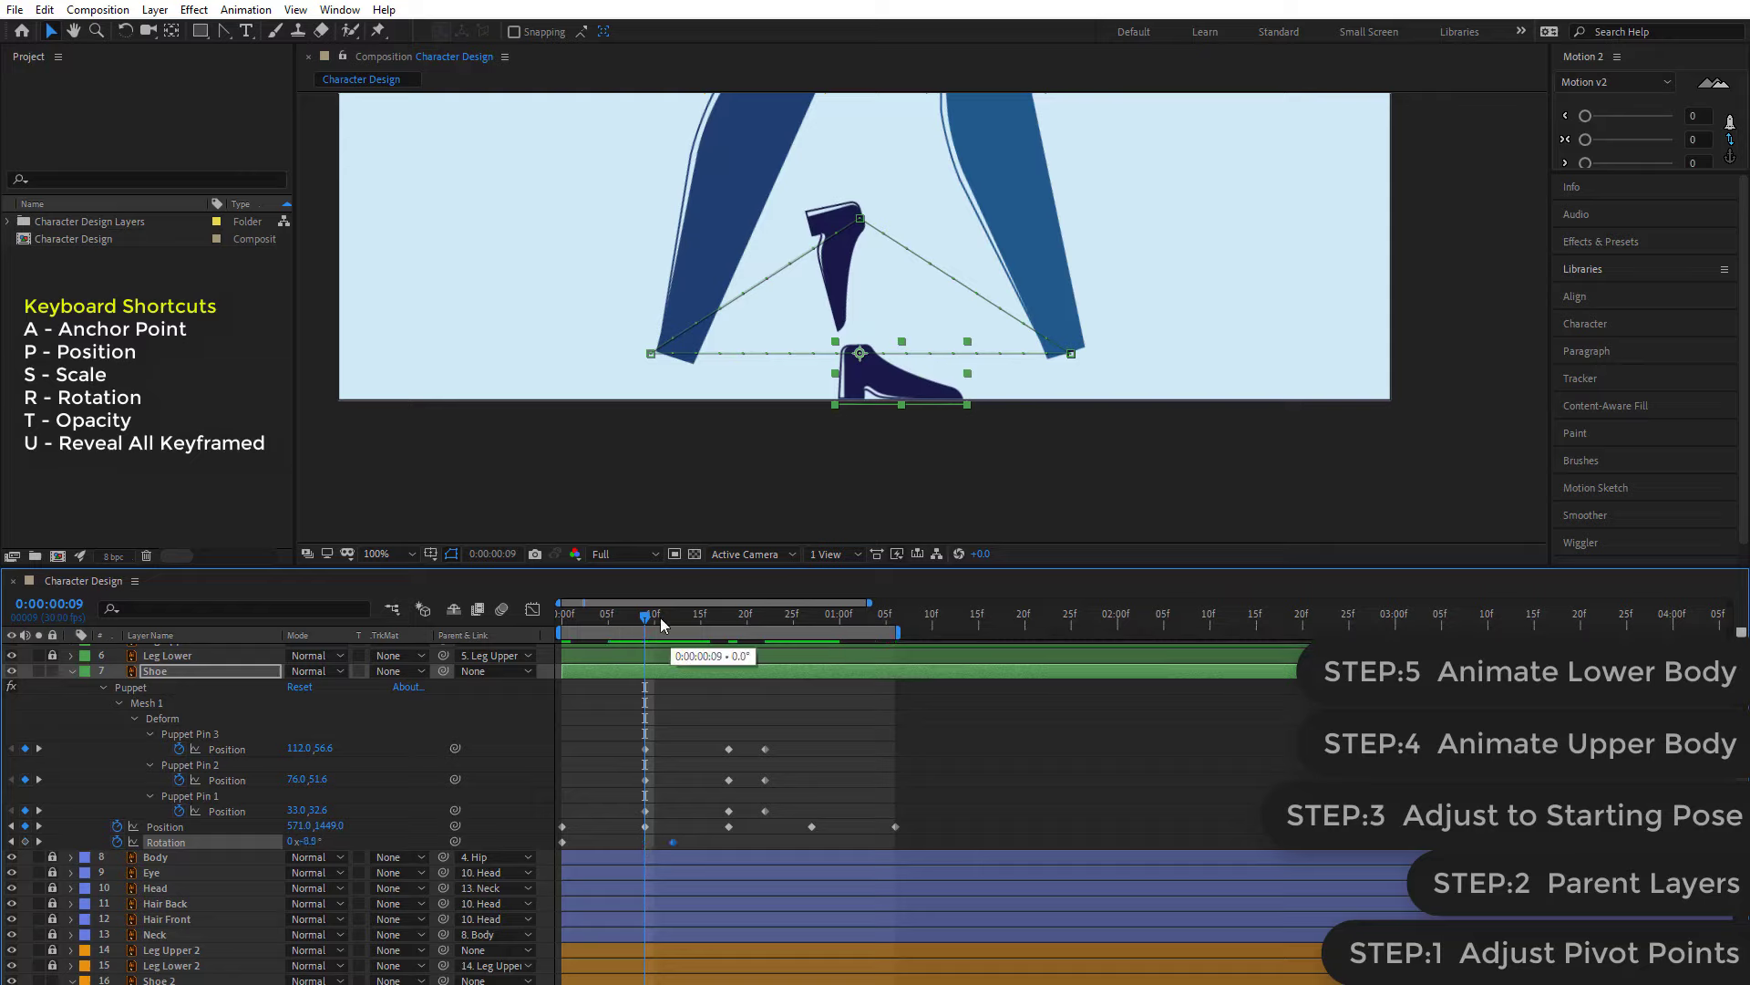
{"action": "mouse_move", "coordinate": [662, 624]}
{"action": "left_mouse_down"}
{"action": "mouse_move", "coordinate": [714, 641]}
{"action": "mouse_move", "coordinate": [618, 690]}
{"action": "left_mouse_up"}
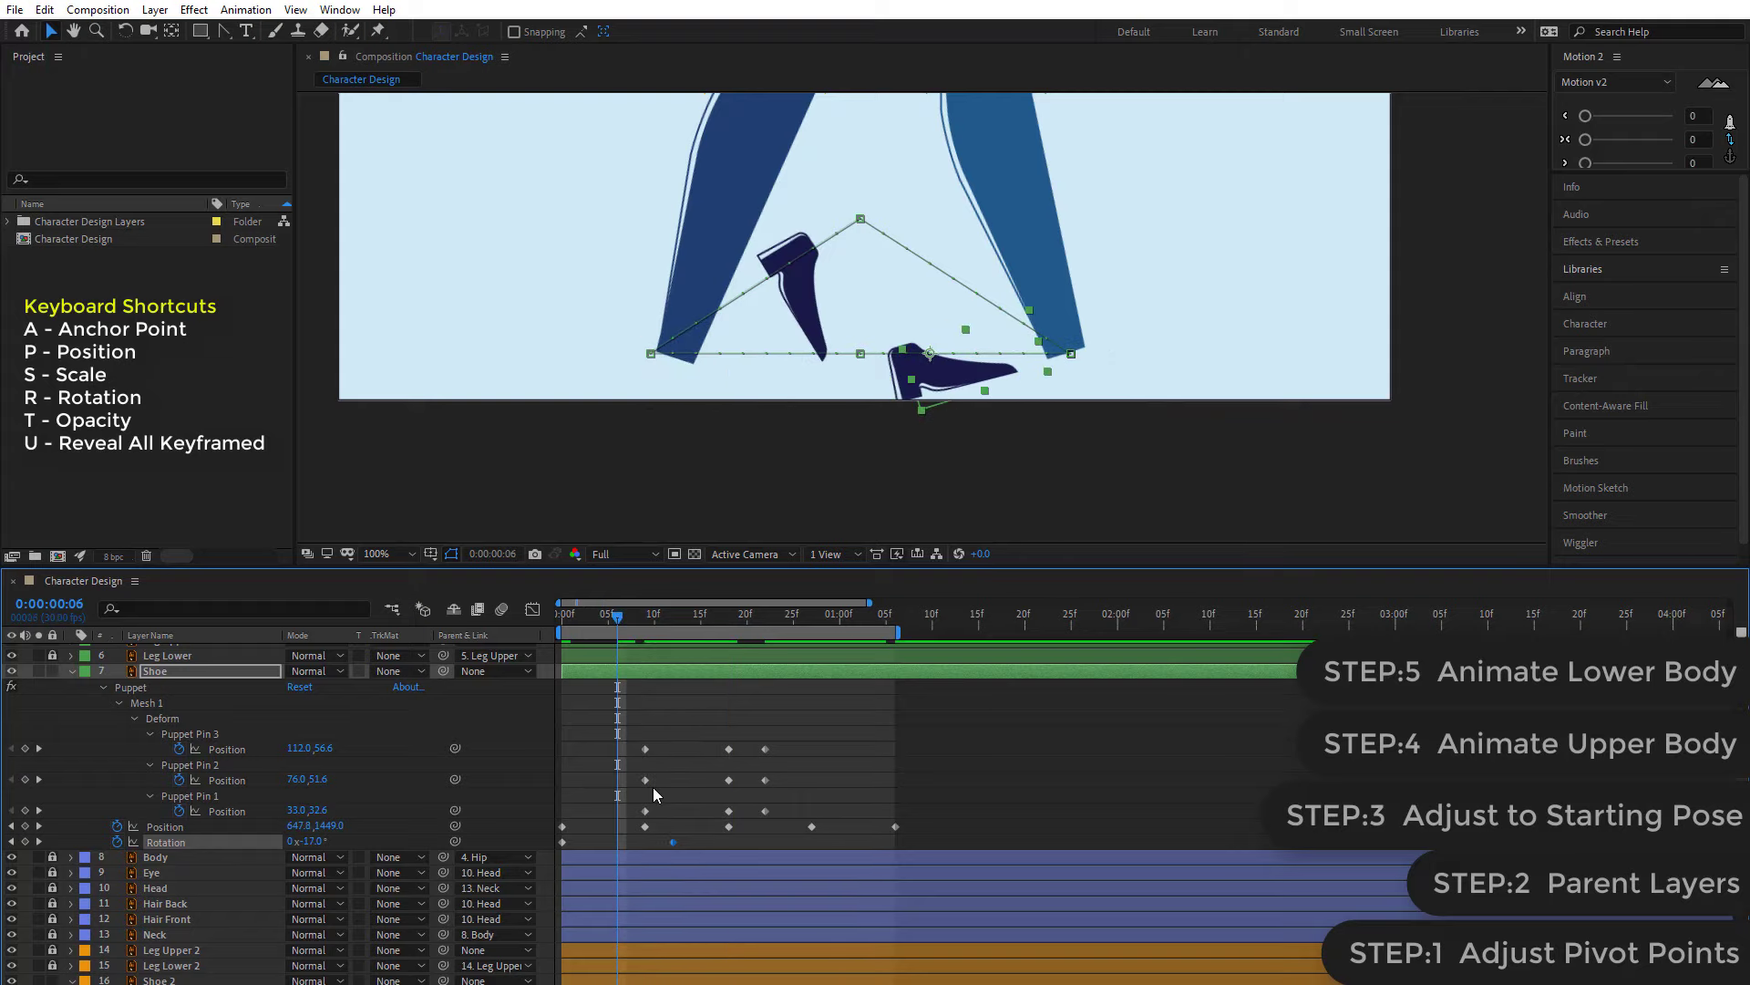
{"action": "left_click", "coordinate": [557, 620]}
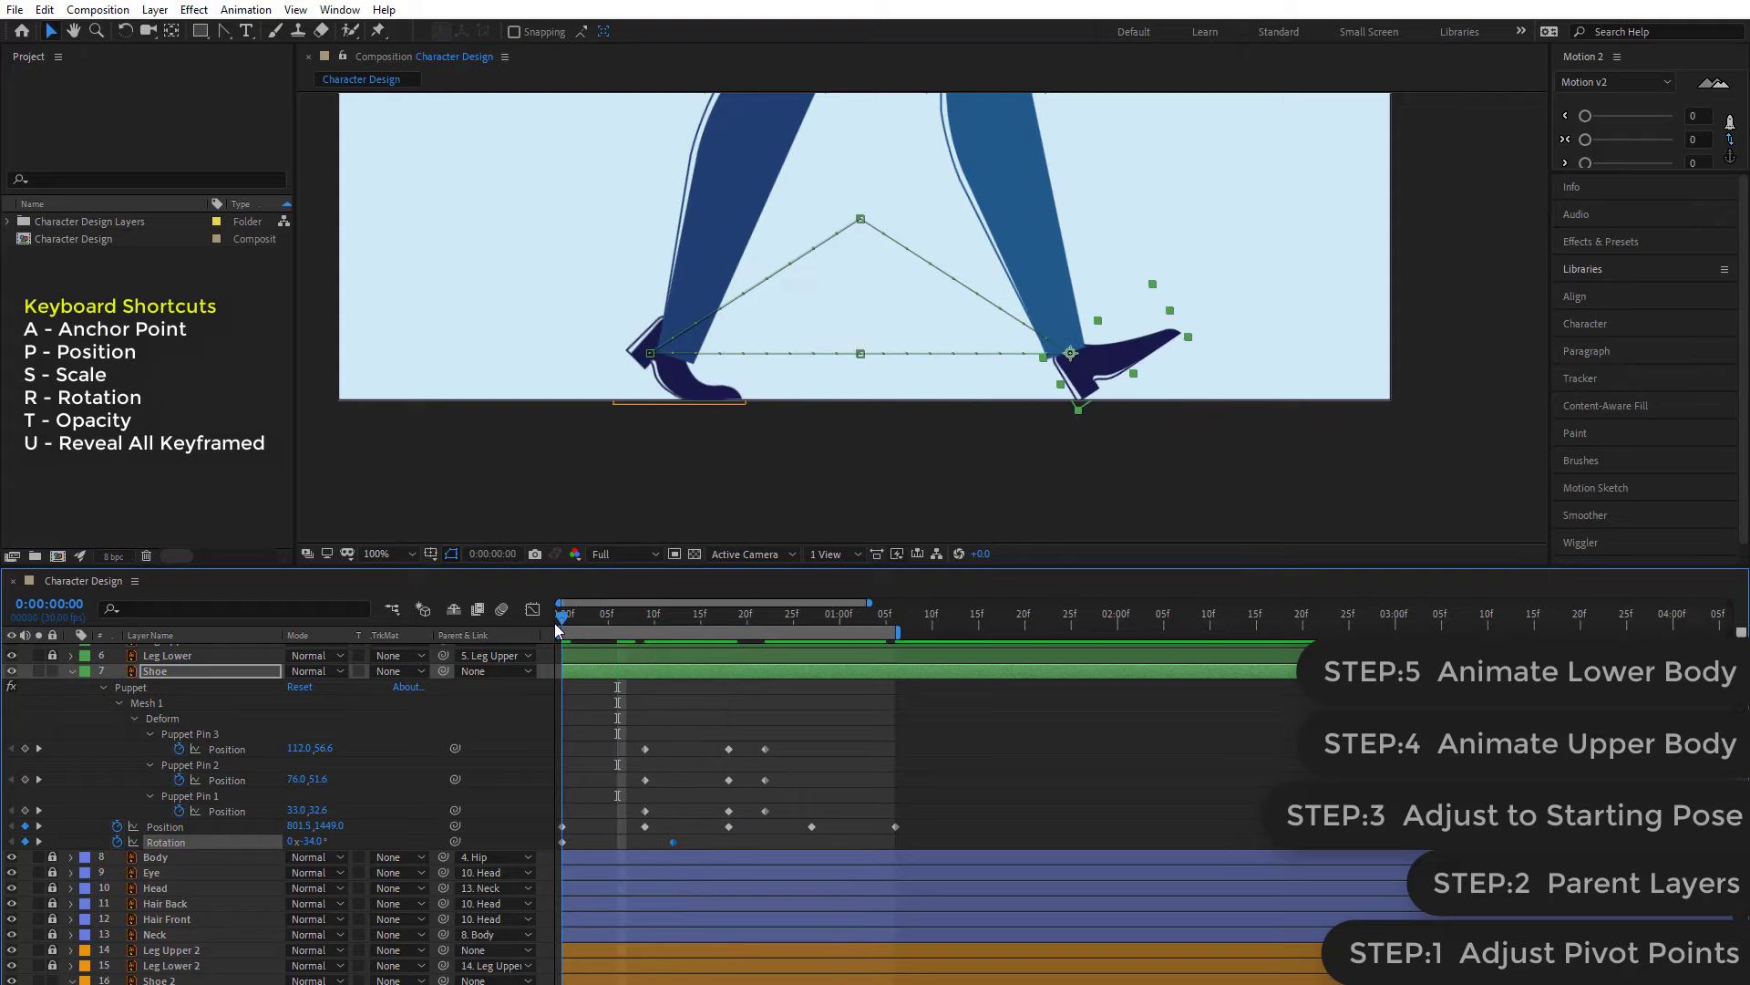
{"action": "left_click_drag", "start_coordinate": [555, 621], "coordinate": [588, 626]}
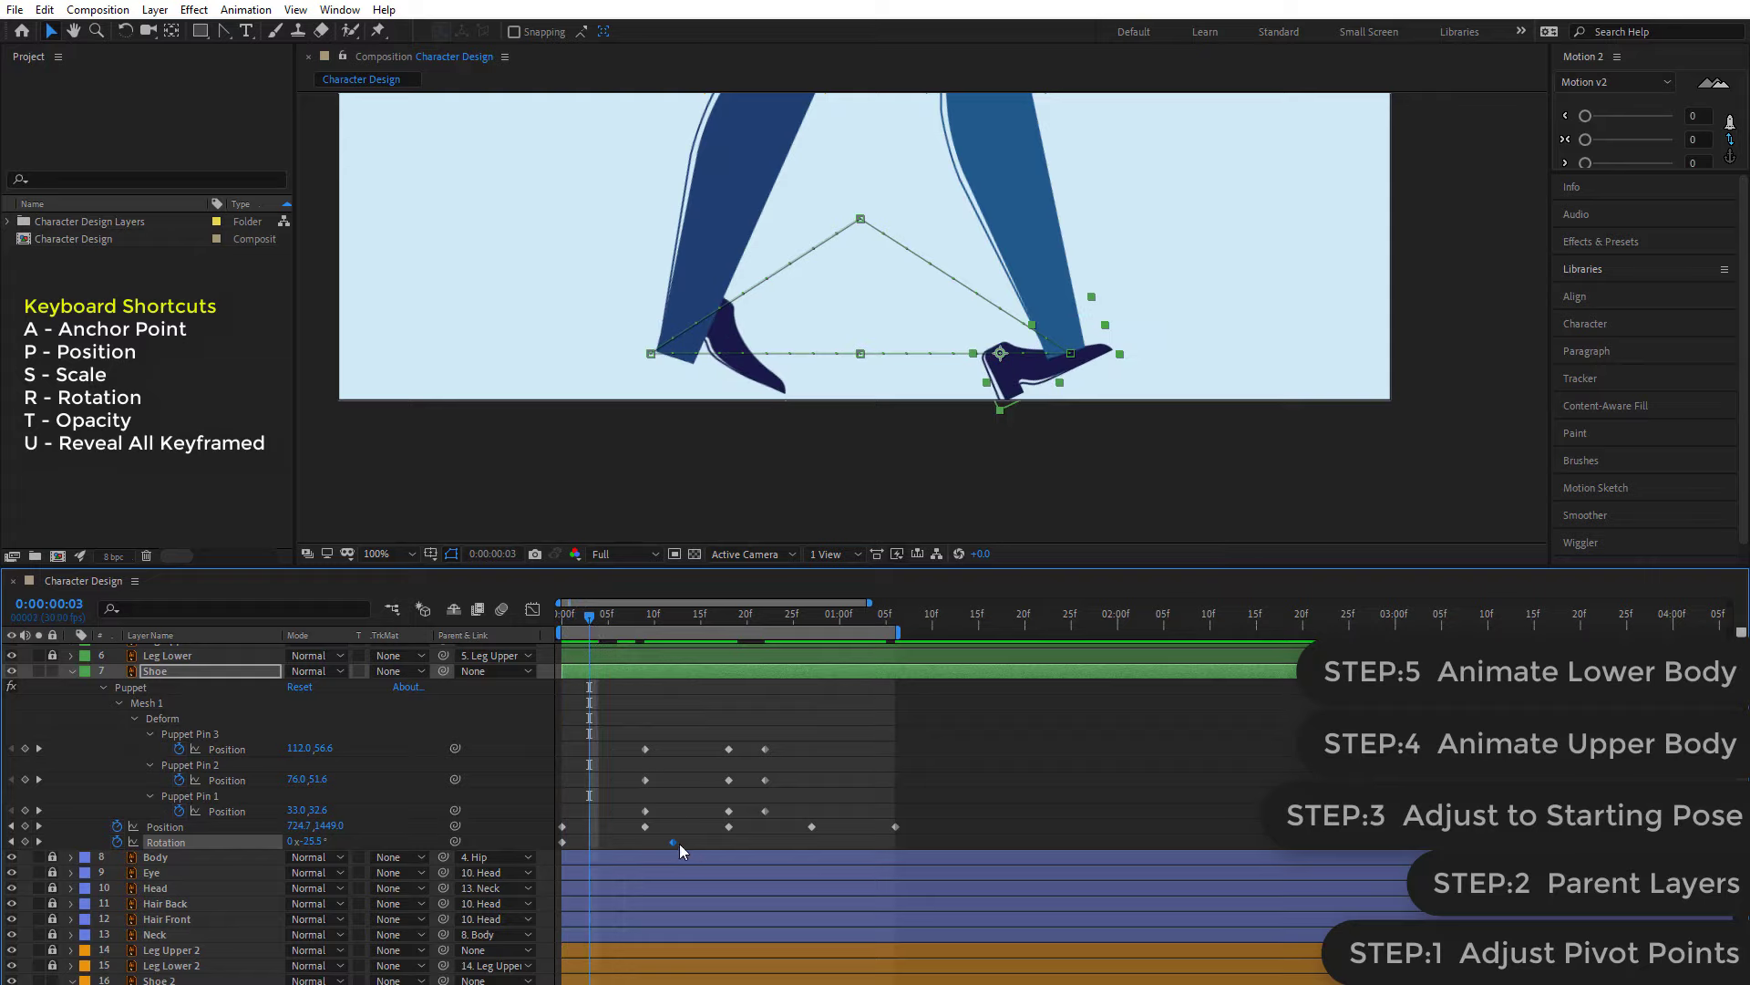
{"action": "left_click_drag", "start_coordinate": [673, 841], "coordinate": [599, 841]}
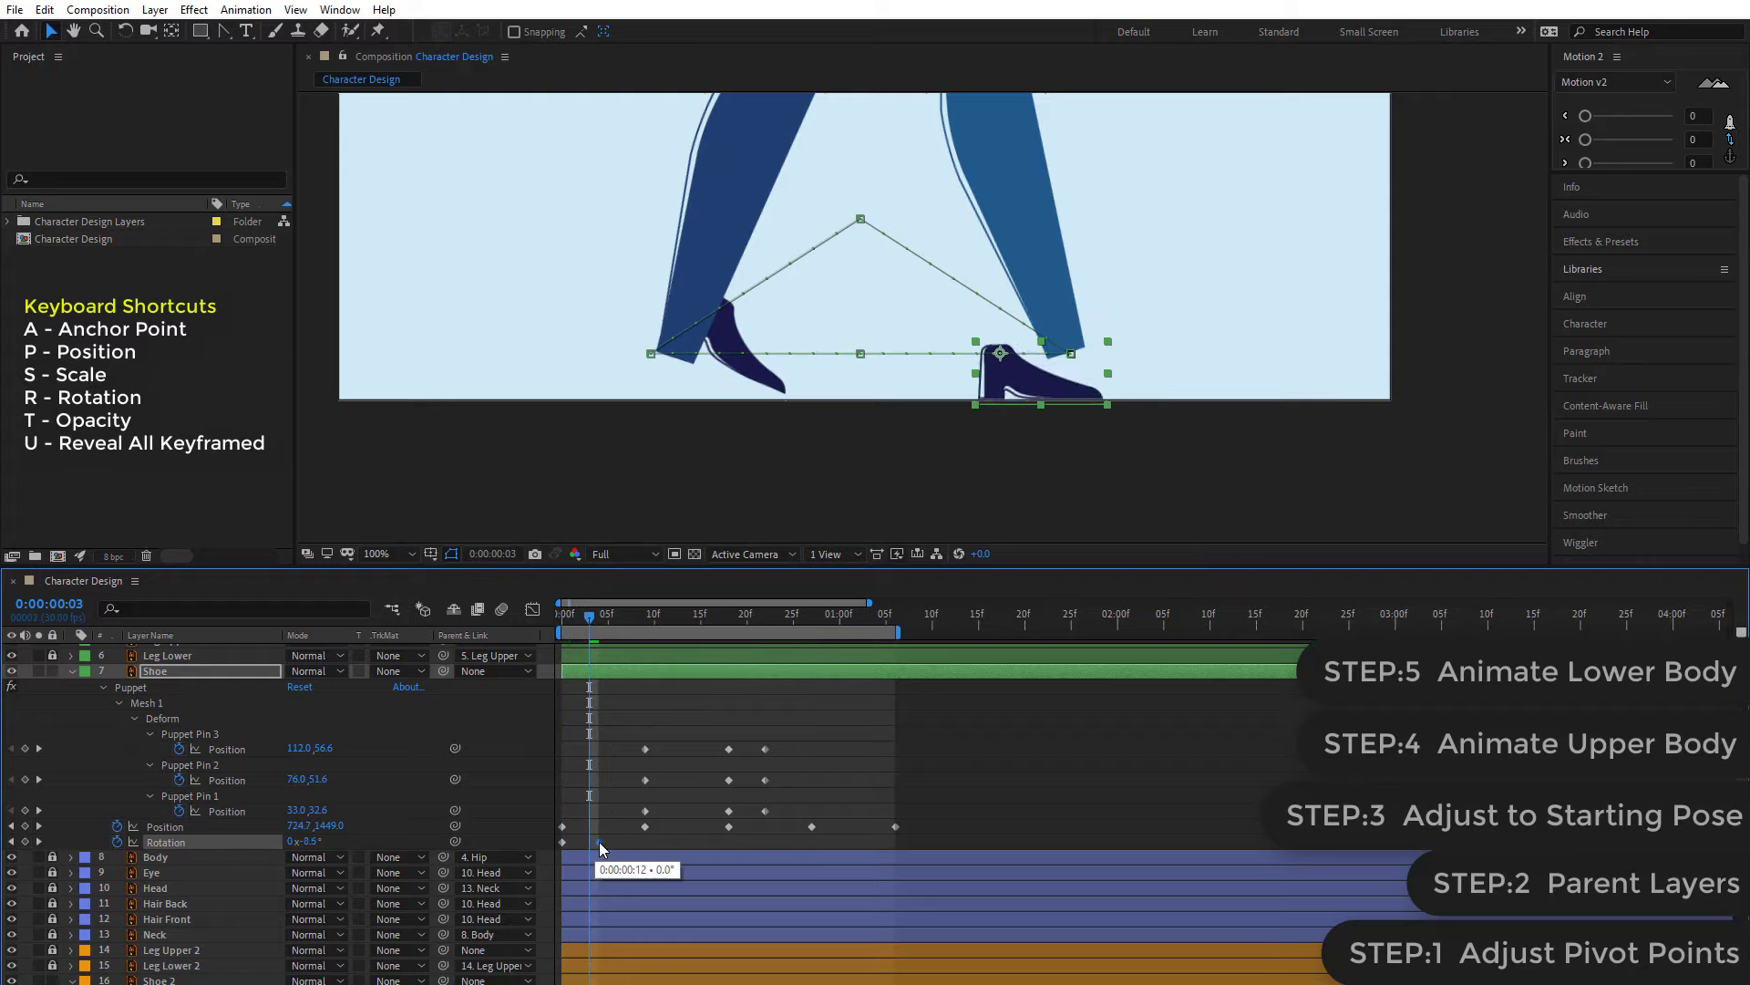
{"action": "mouse_move", "coordinate": [589, 618]}
{"action": "left_mouse_down"}
{"action": "mouse_move", "coordinate": [750, 667]}
{"action": "mouse_move", "coordinate": [717, 700]}
{"action": "left_mouse_up"}
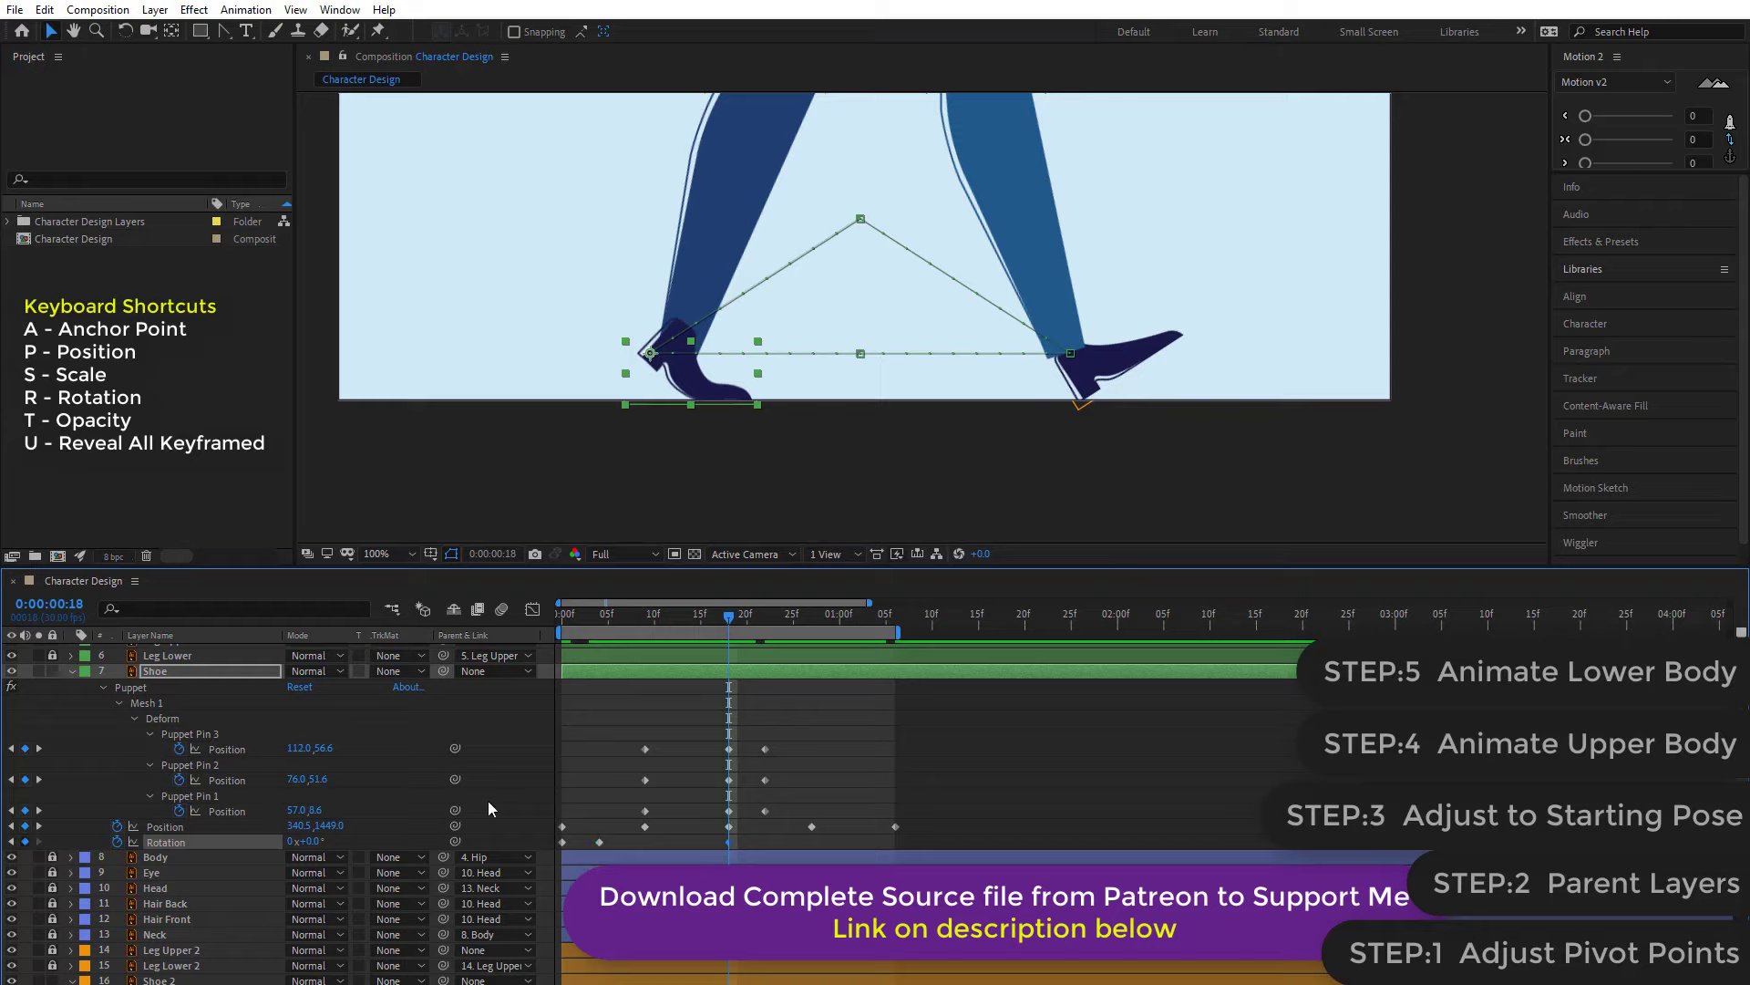
- Rotate the Shoe up to 75° near frame 27 and play back the step
{"action": "left_click_drag", "start_coordinate": [741, 620], "coordinate": [812, 632]}
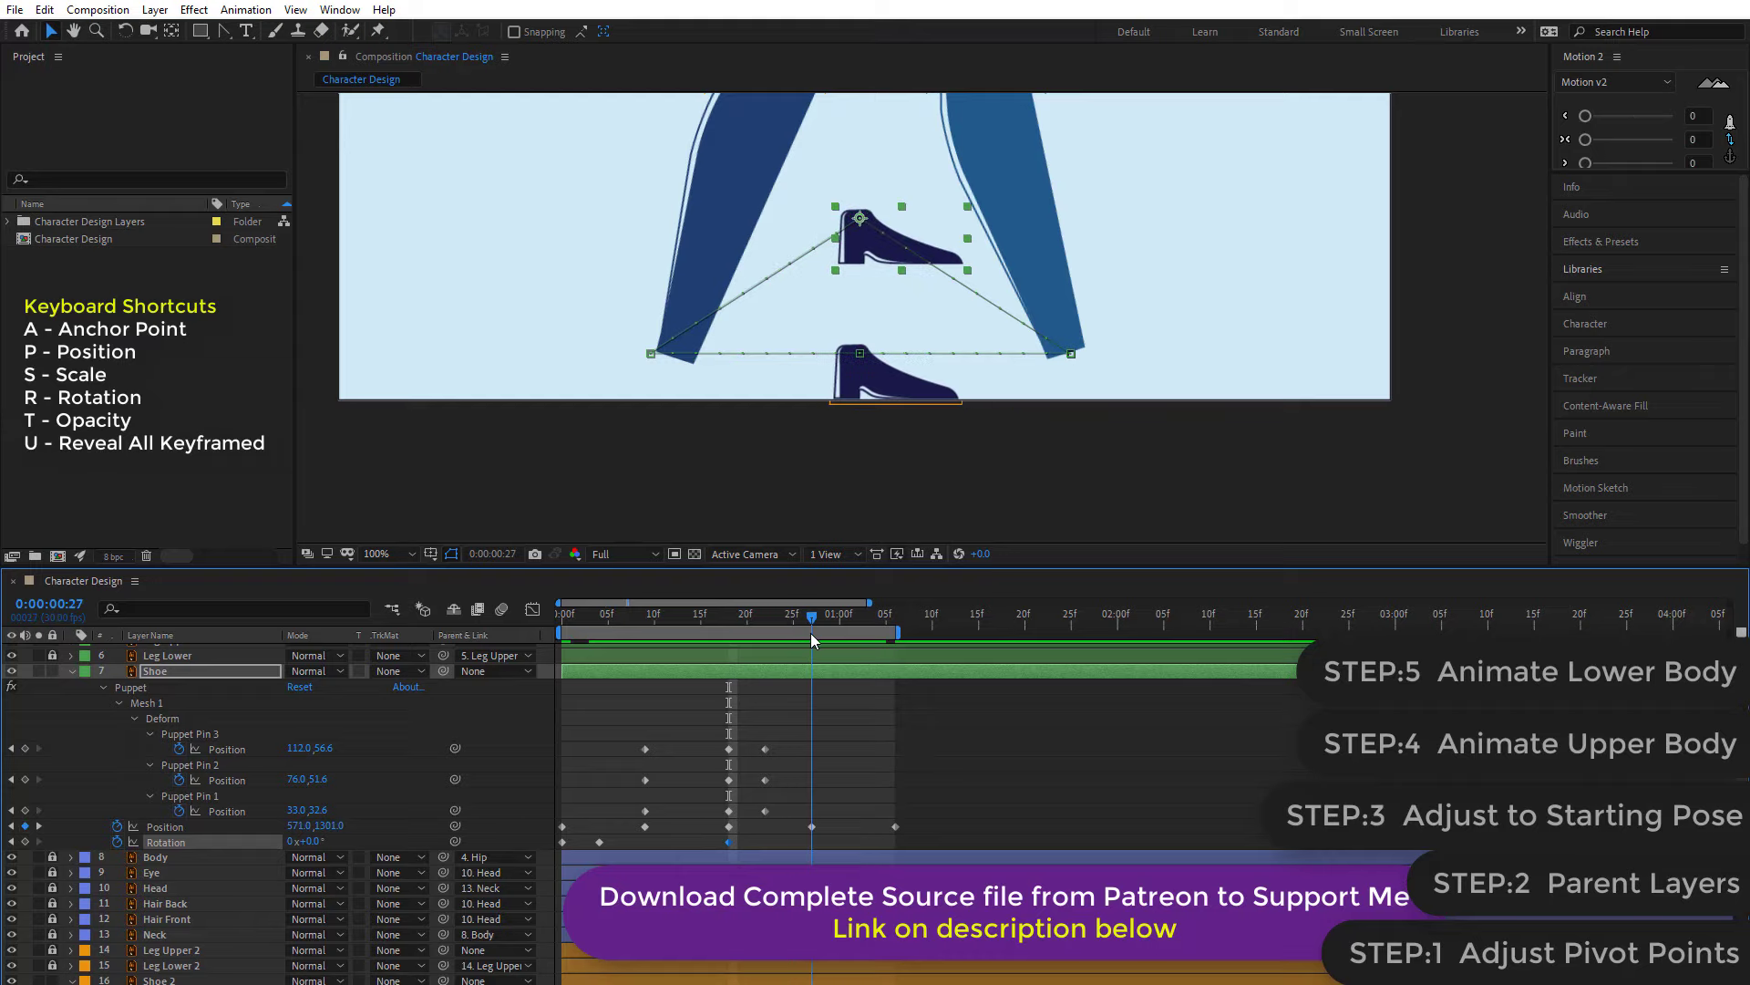
{"action": "left_click_drag", "start_coordinate": [313, 843], "coordinate": [374, 835]}
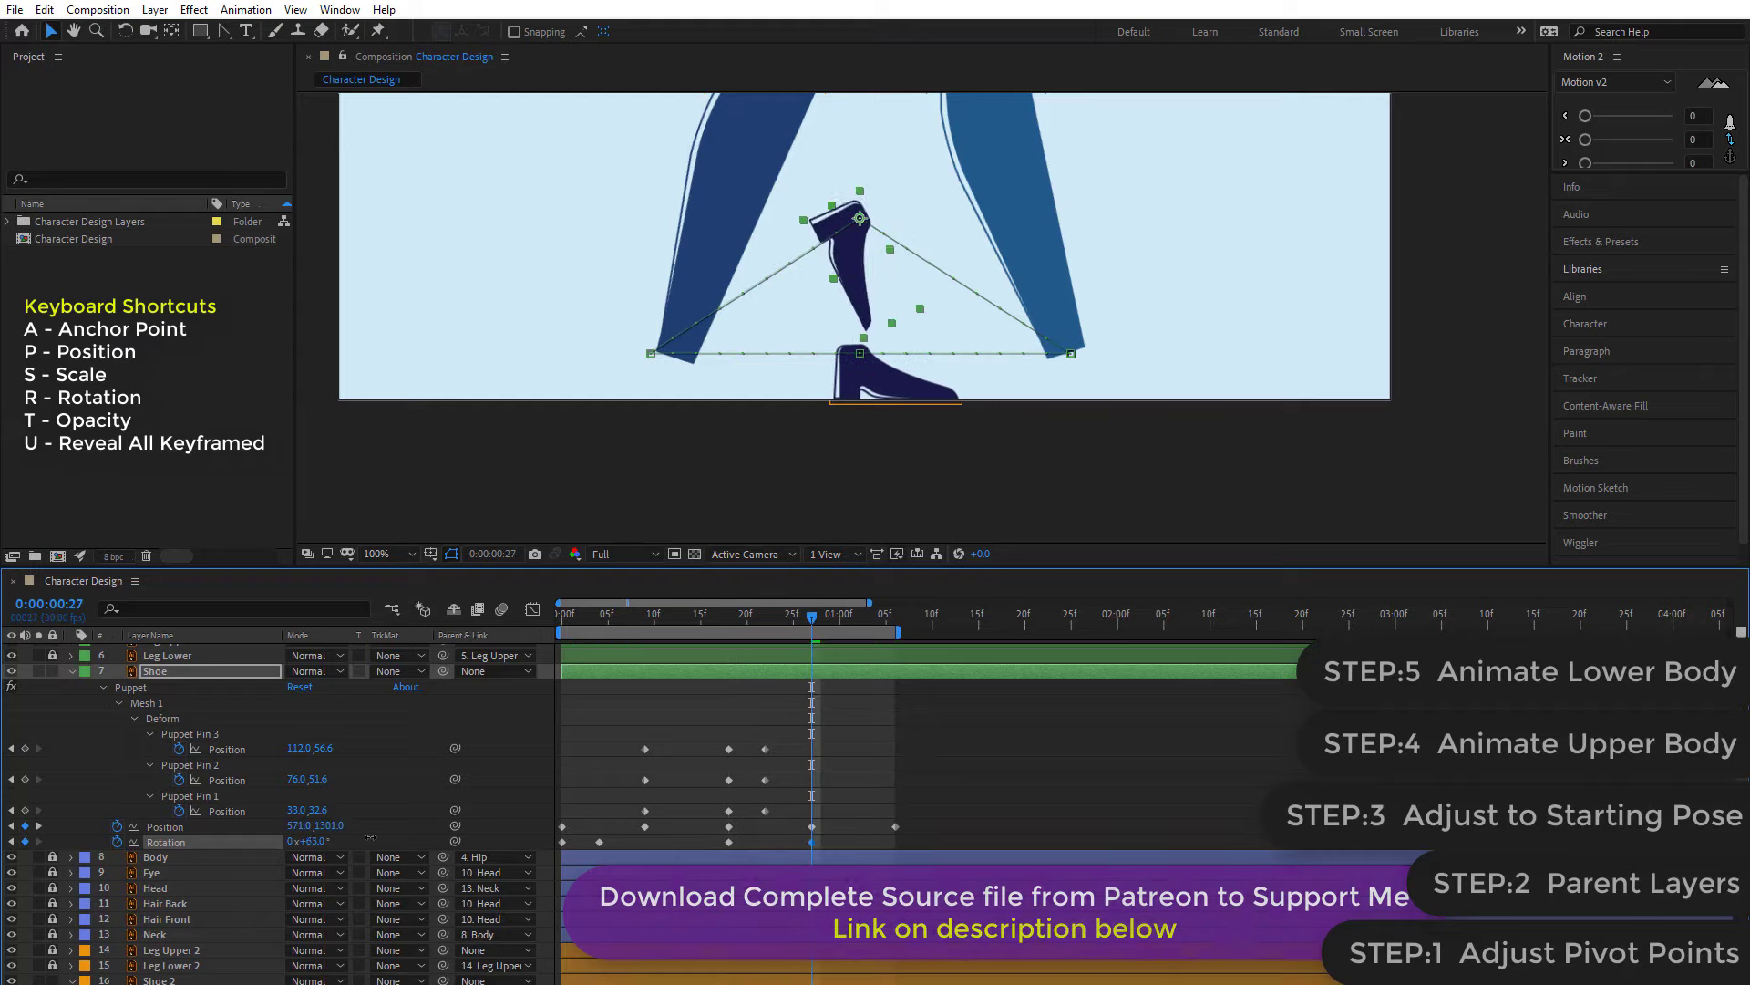
{"action": "left_click", "coordinate": [795, 790]}
{"action": "left_click_drag", "start_coordinate": [812, 626], "coordinate": [766, 625]}
{"action": "key", "text": "space"}
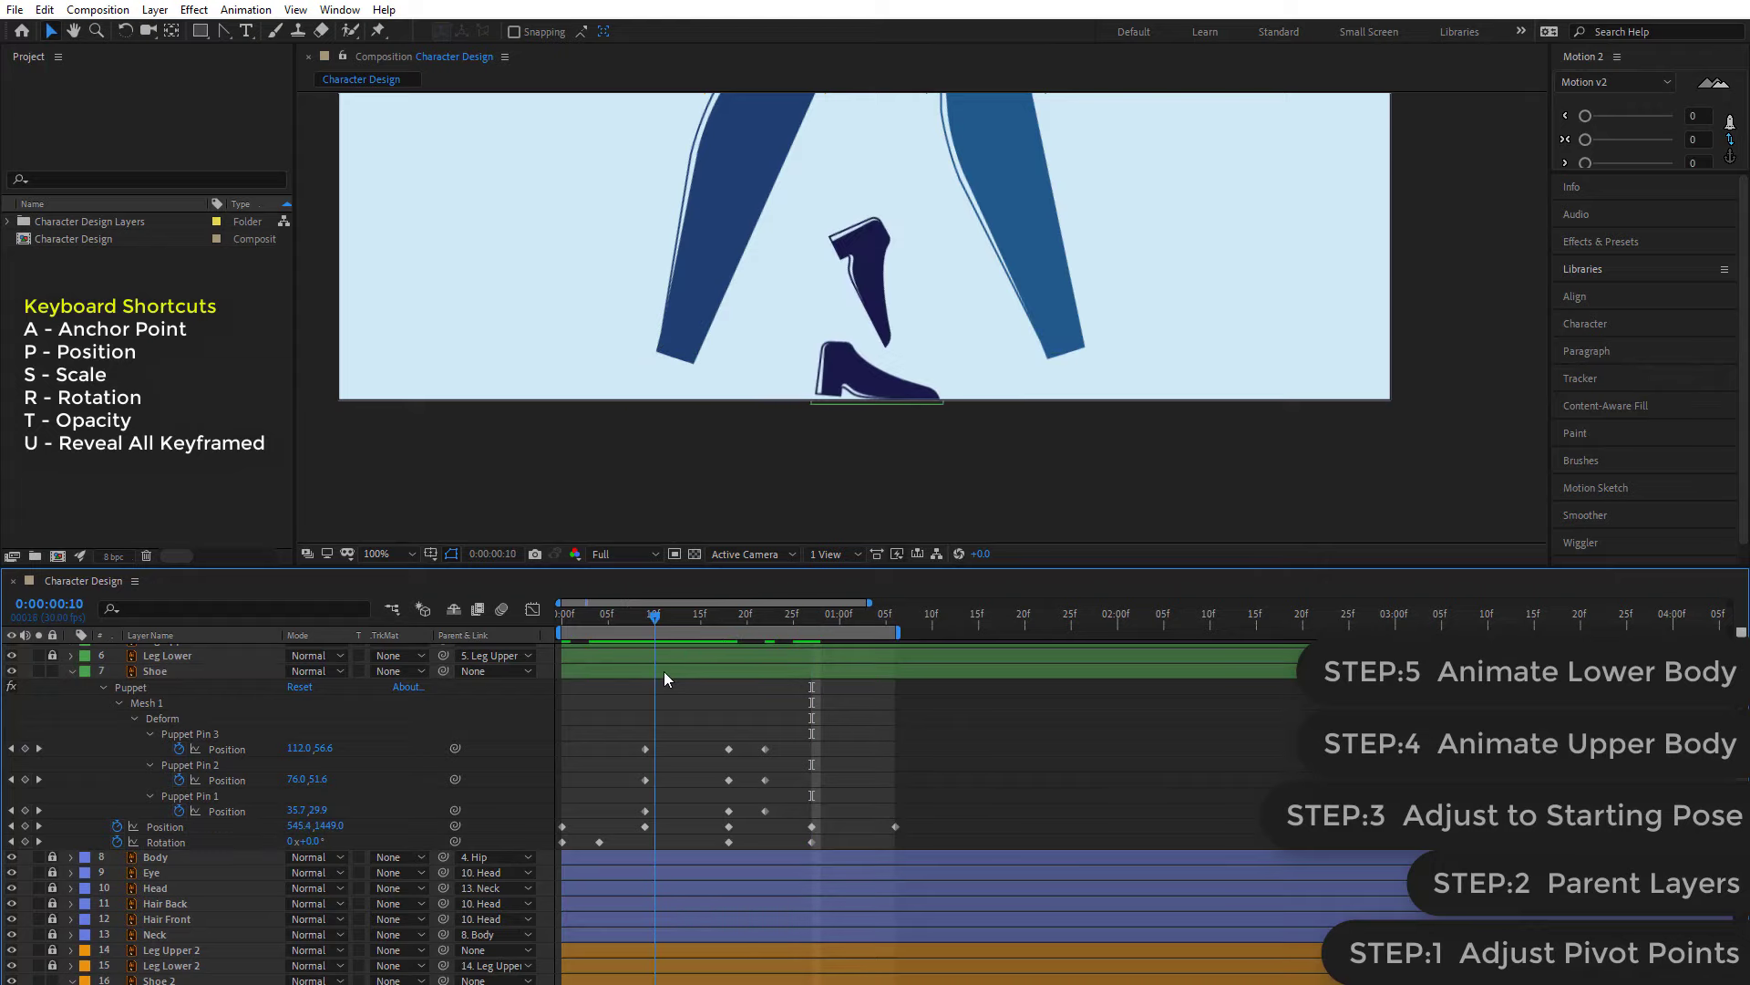
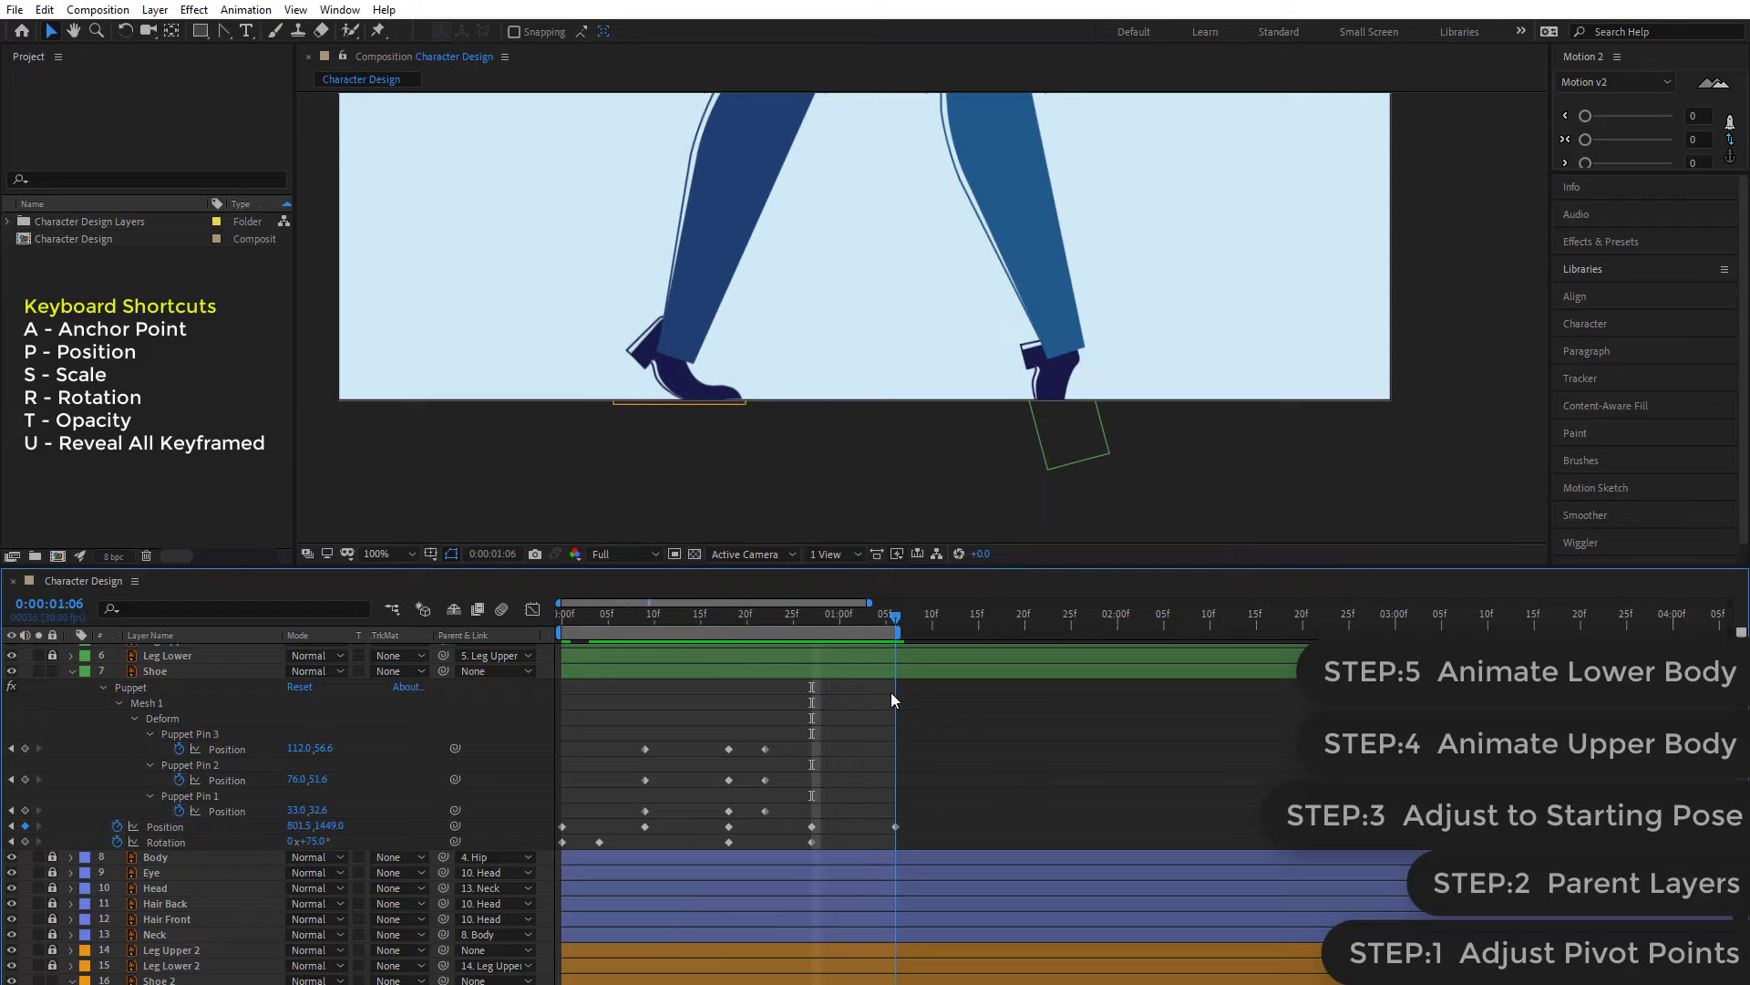
- Paste the shoe's starting rotation keyframe at 1:06 and preview the walk from frame 0
{"action": "left_click", "coordinate": [562, 841]}
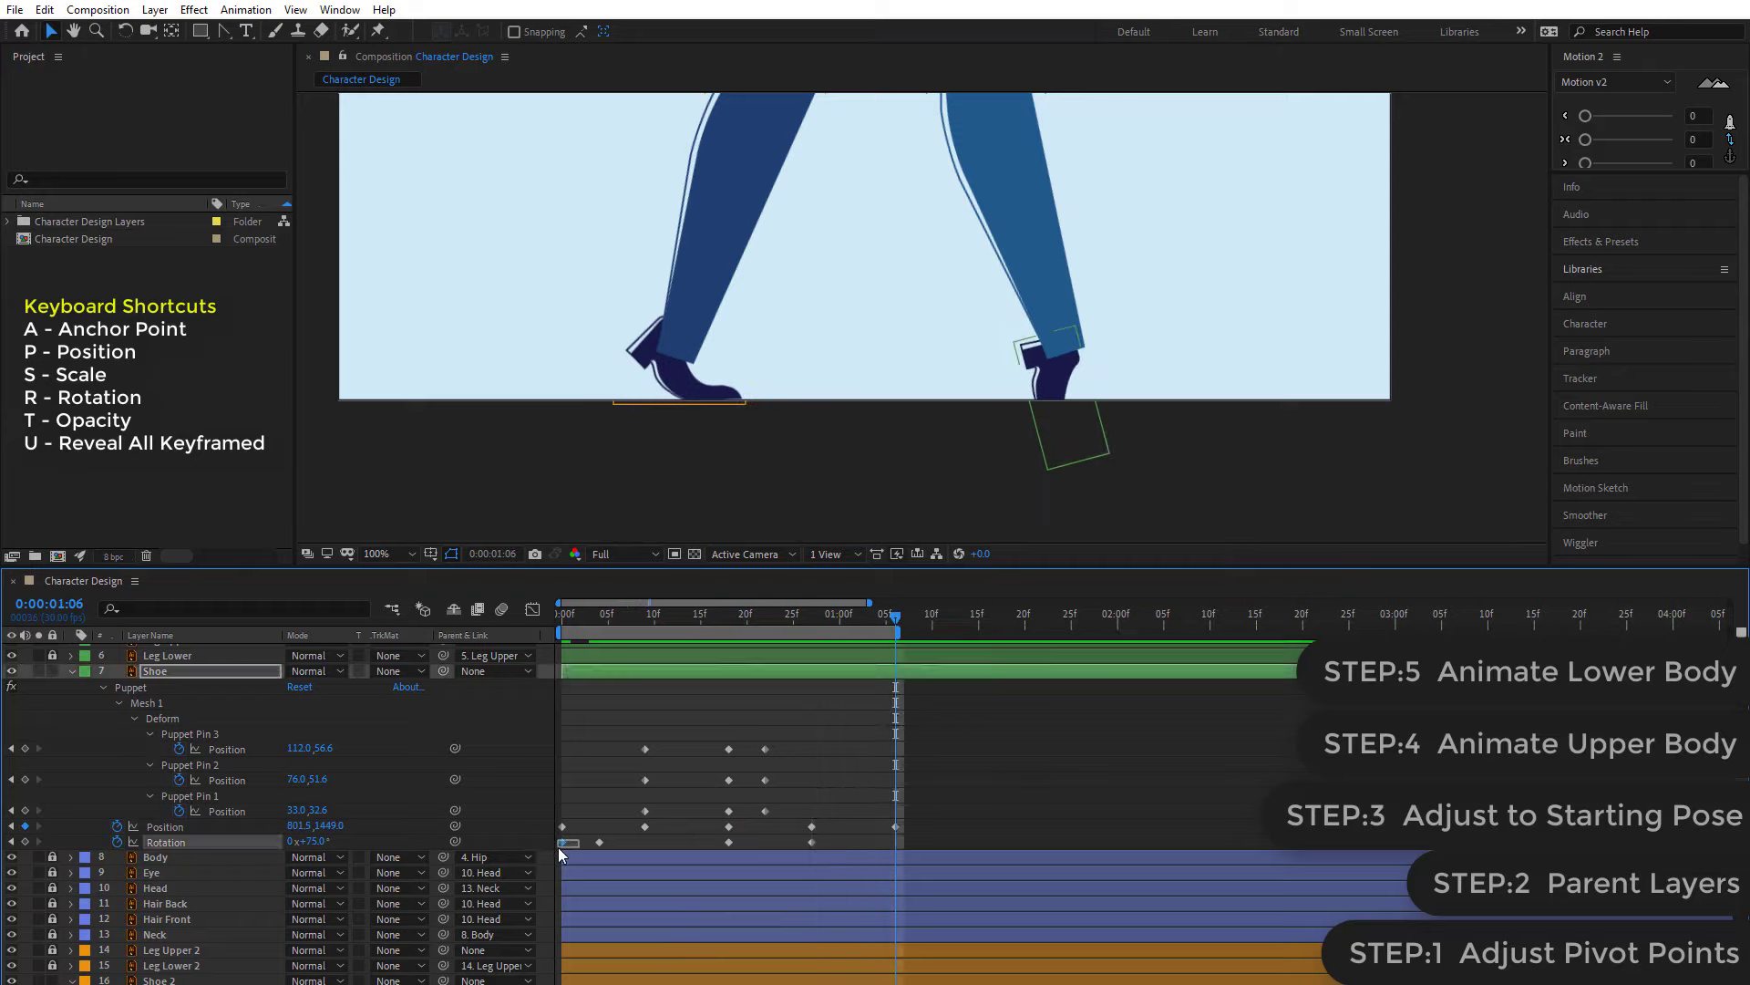
{"action": "key", "text": "ctrl+v"}
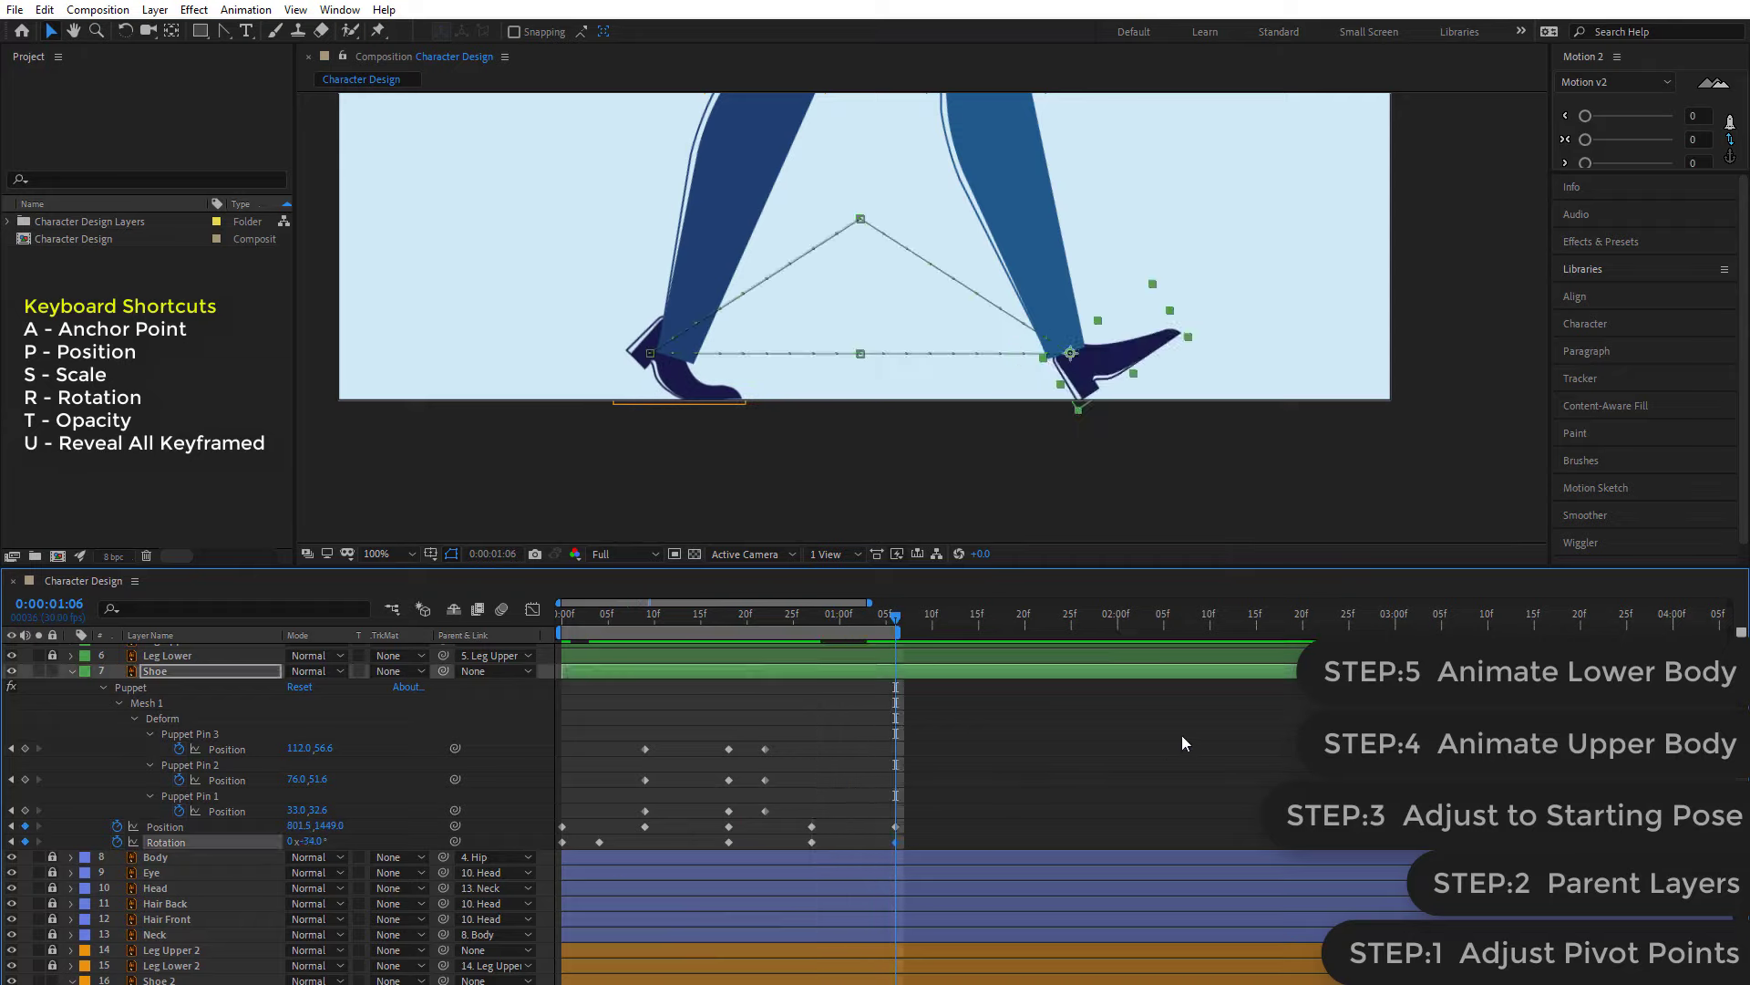
{"action": "left_click", "coordinate": [972, 822]}
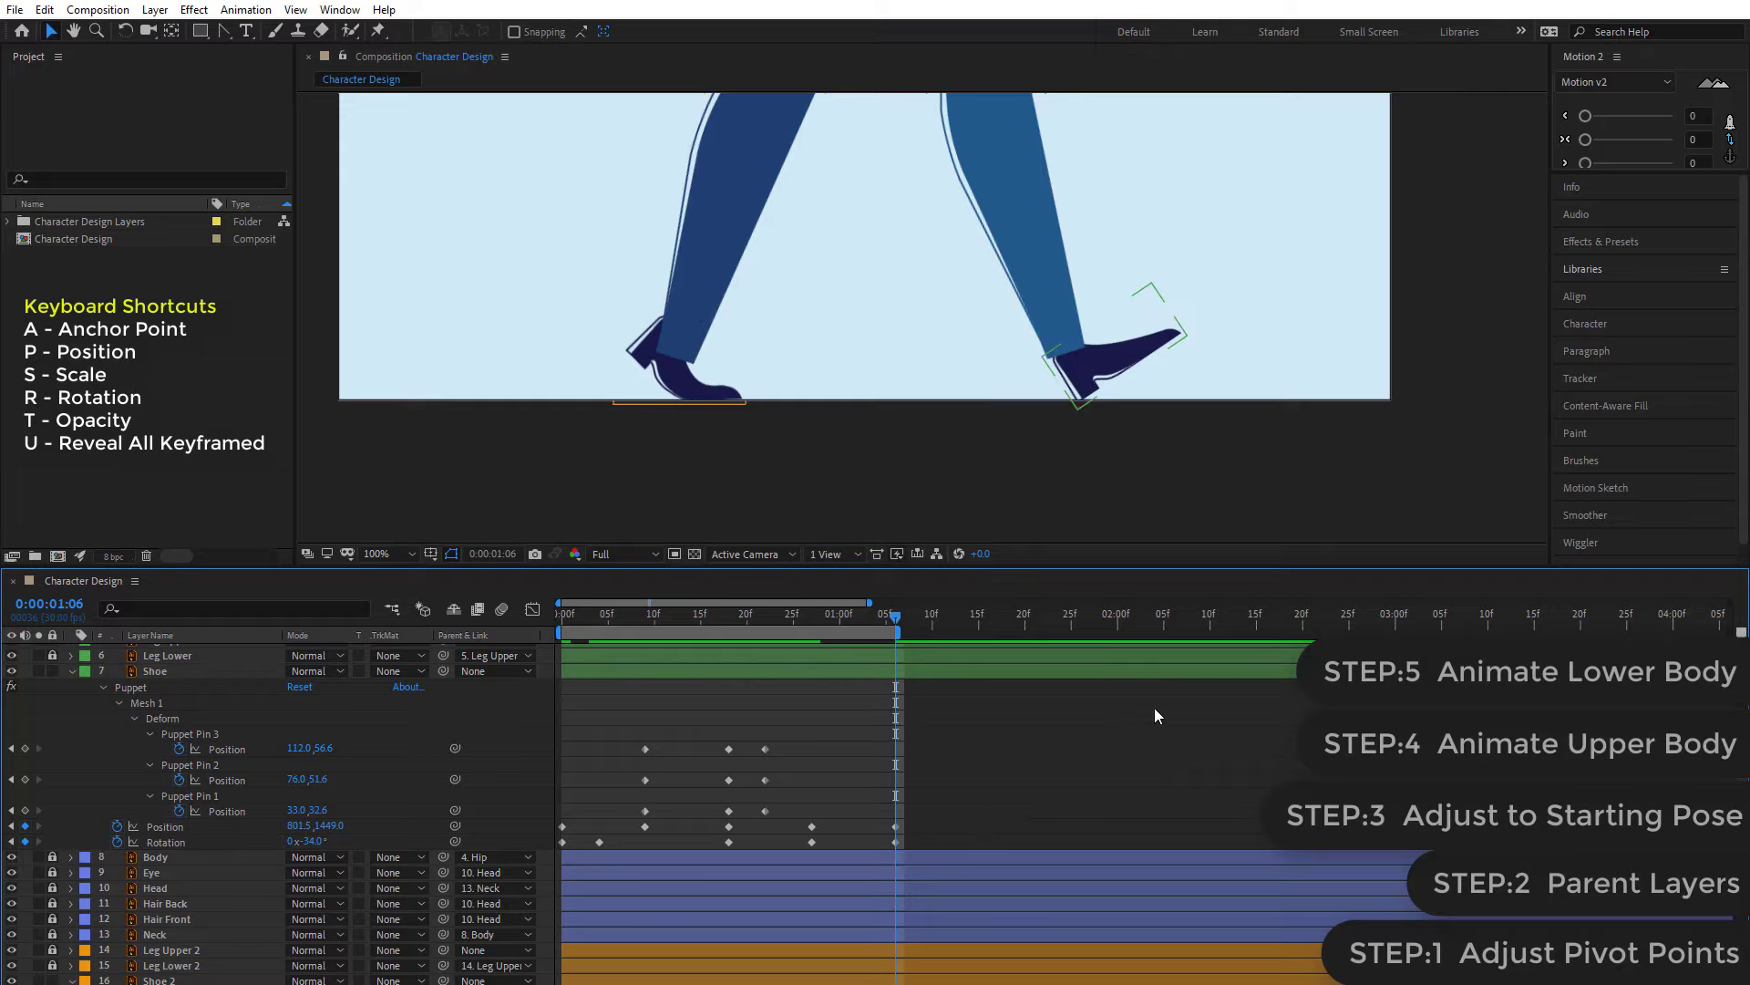
{"action": "key", "text": "space"}
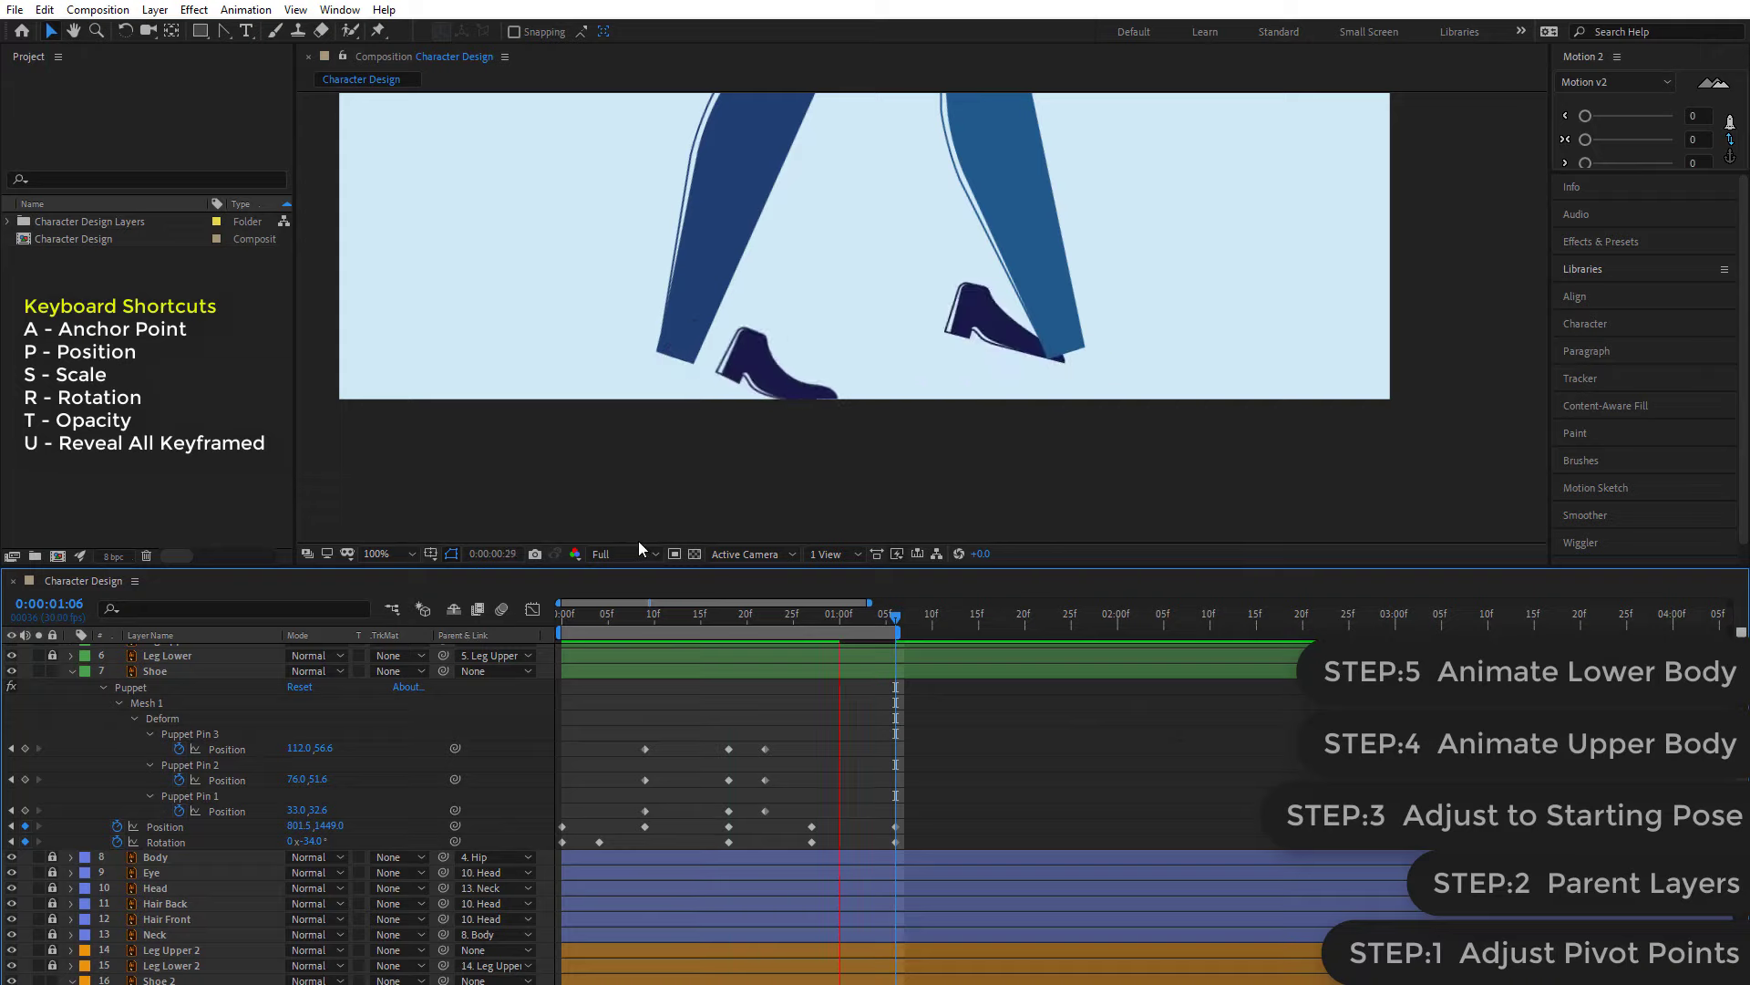
{"action": "left_click", "coordinate": [562, 618]}
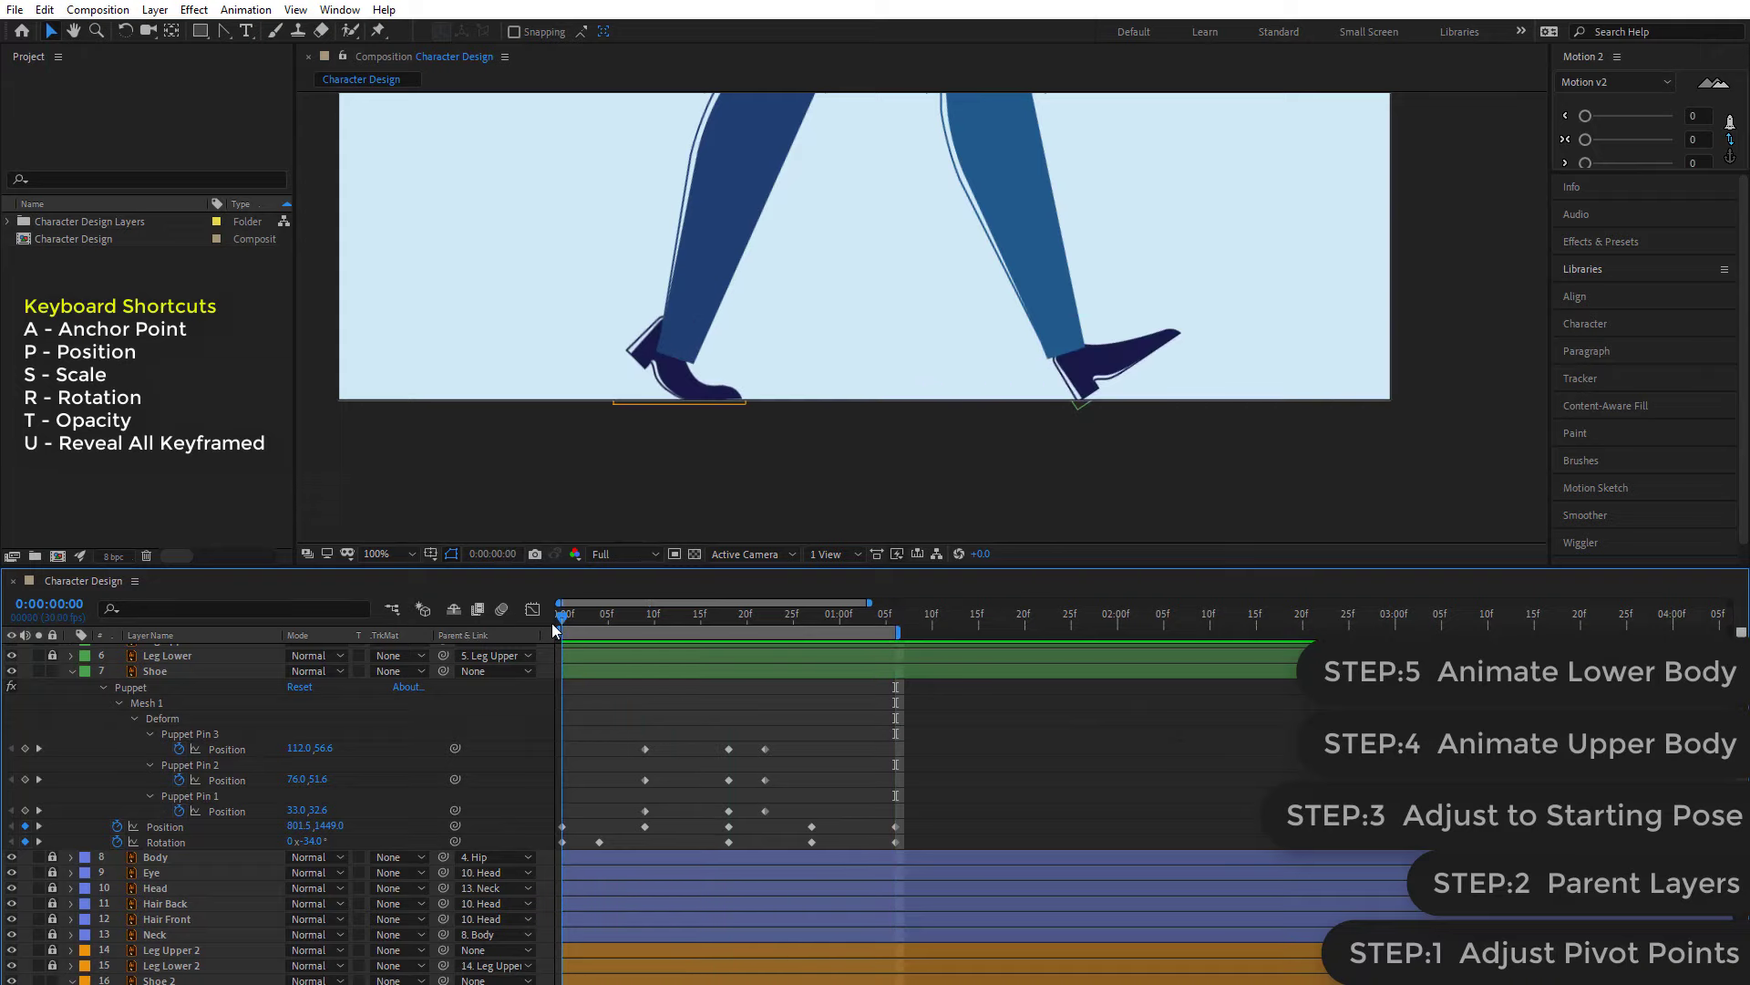
- Collapse the front Shoe layer's properties and select Shoe 2
{"action": "left_click", "coordinate": [169, 712]}
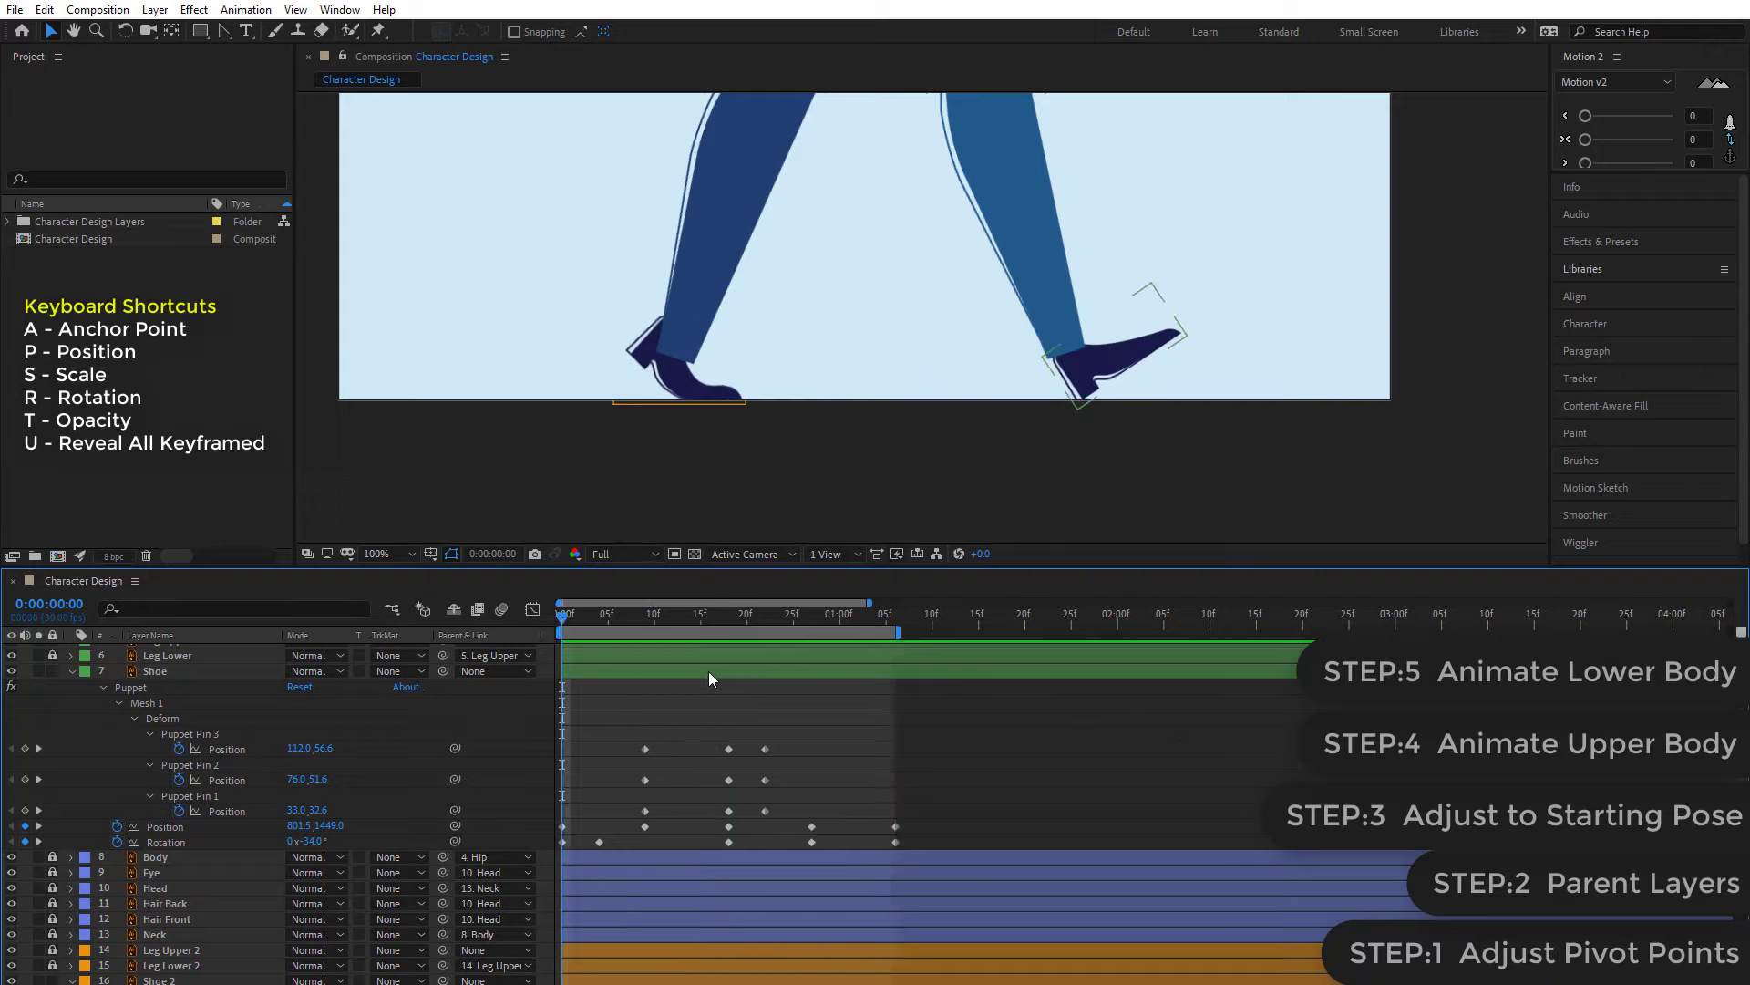
{"action": "left_click", "coordinate": [71, 671]}
{"action": "left_click", "coordinate": [75, 859]}
- Collapse Shoe 2 and show Rotation for Leg Upper 2 and Leg Lower 2
{"action": "left_click", "coordinate": [72, 811]}
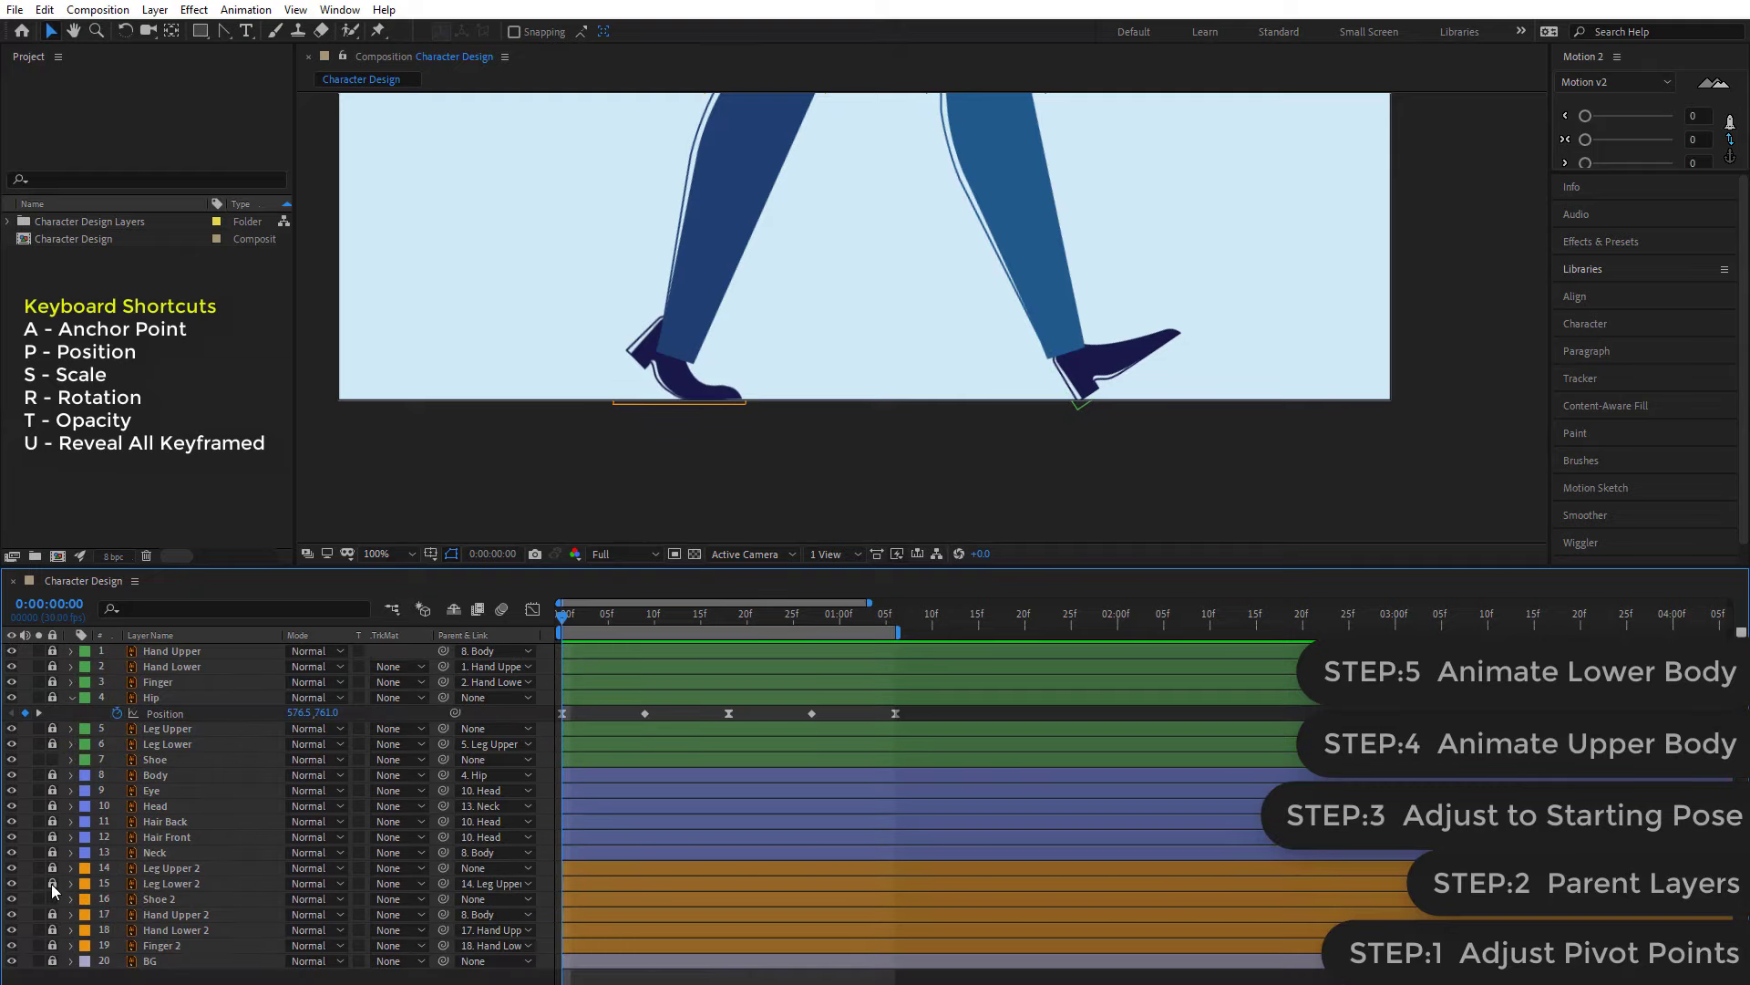
{"action": "left_click", "coordinate": [178, 871]}
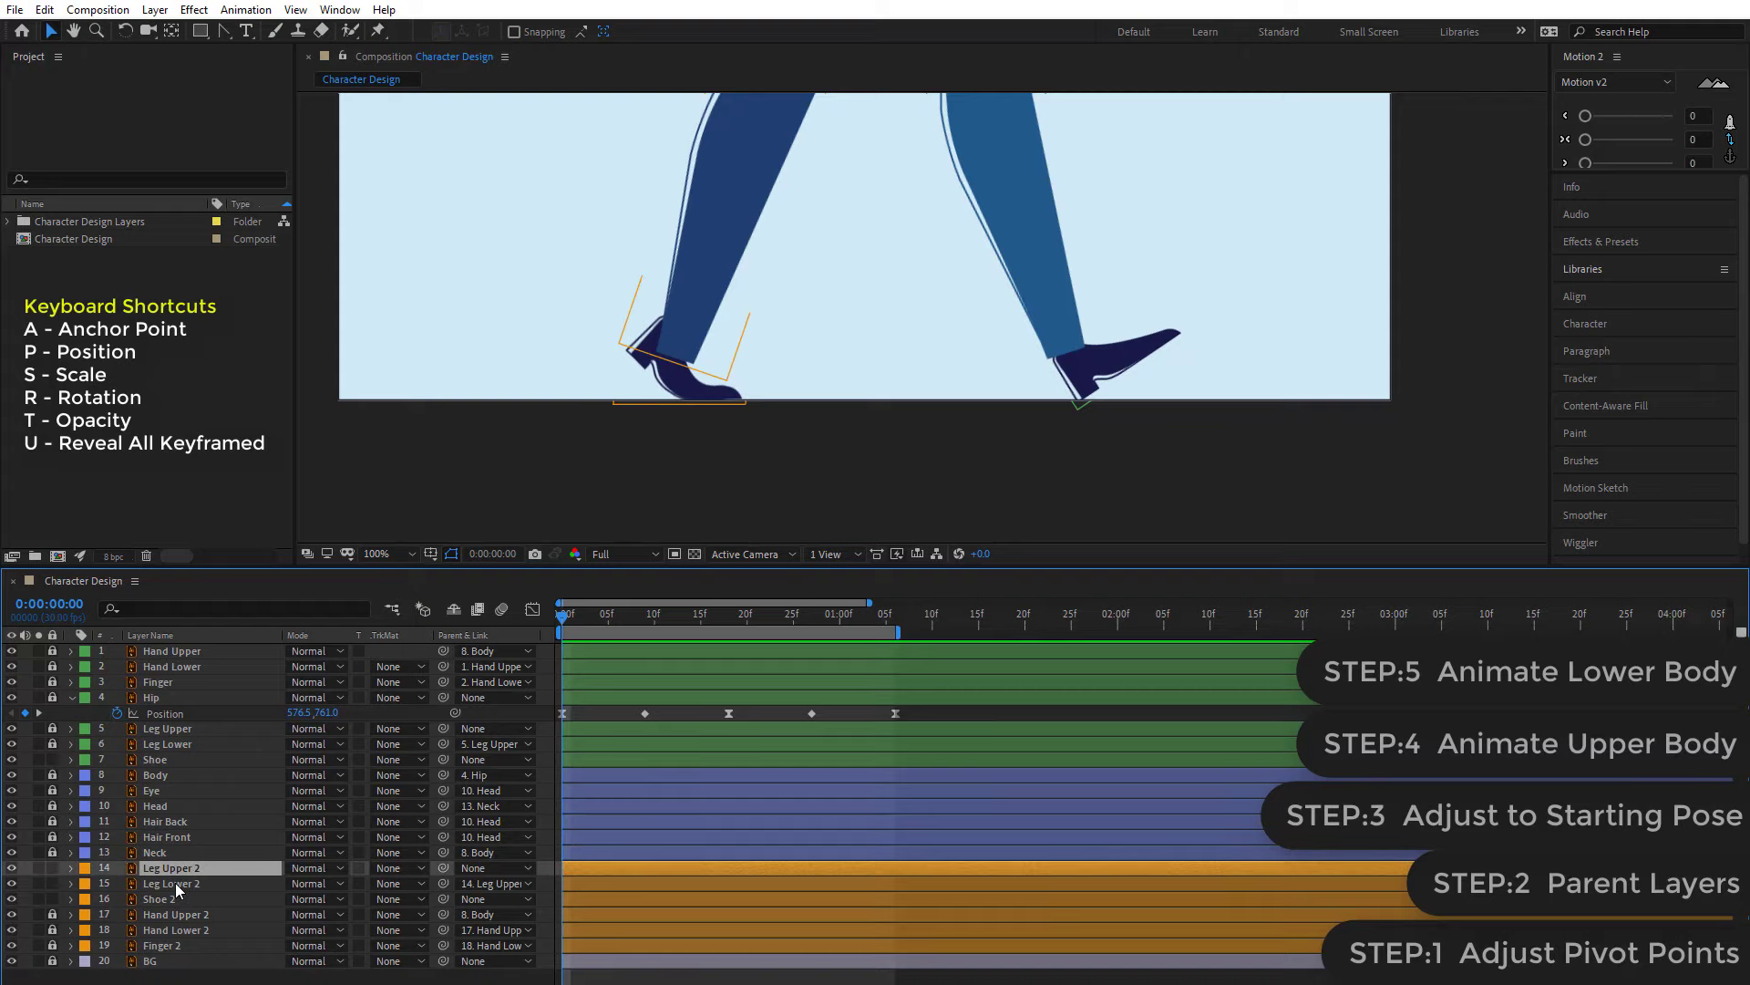
{"action": "left_click", "coordinate": [175, 883], "text": "ctrl"}
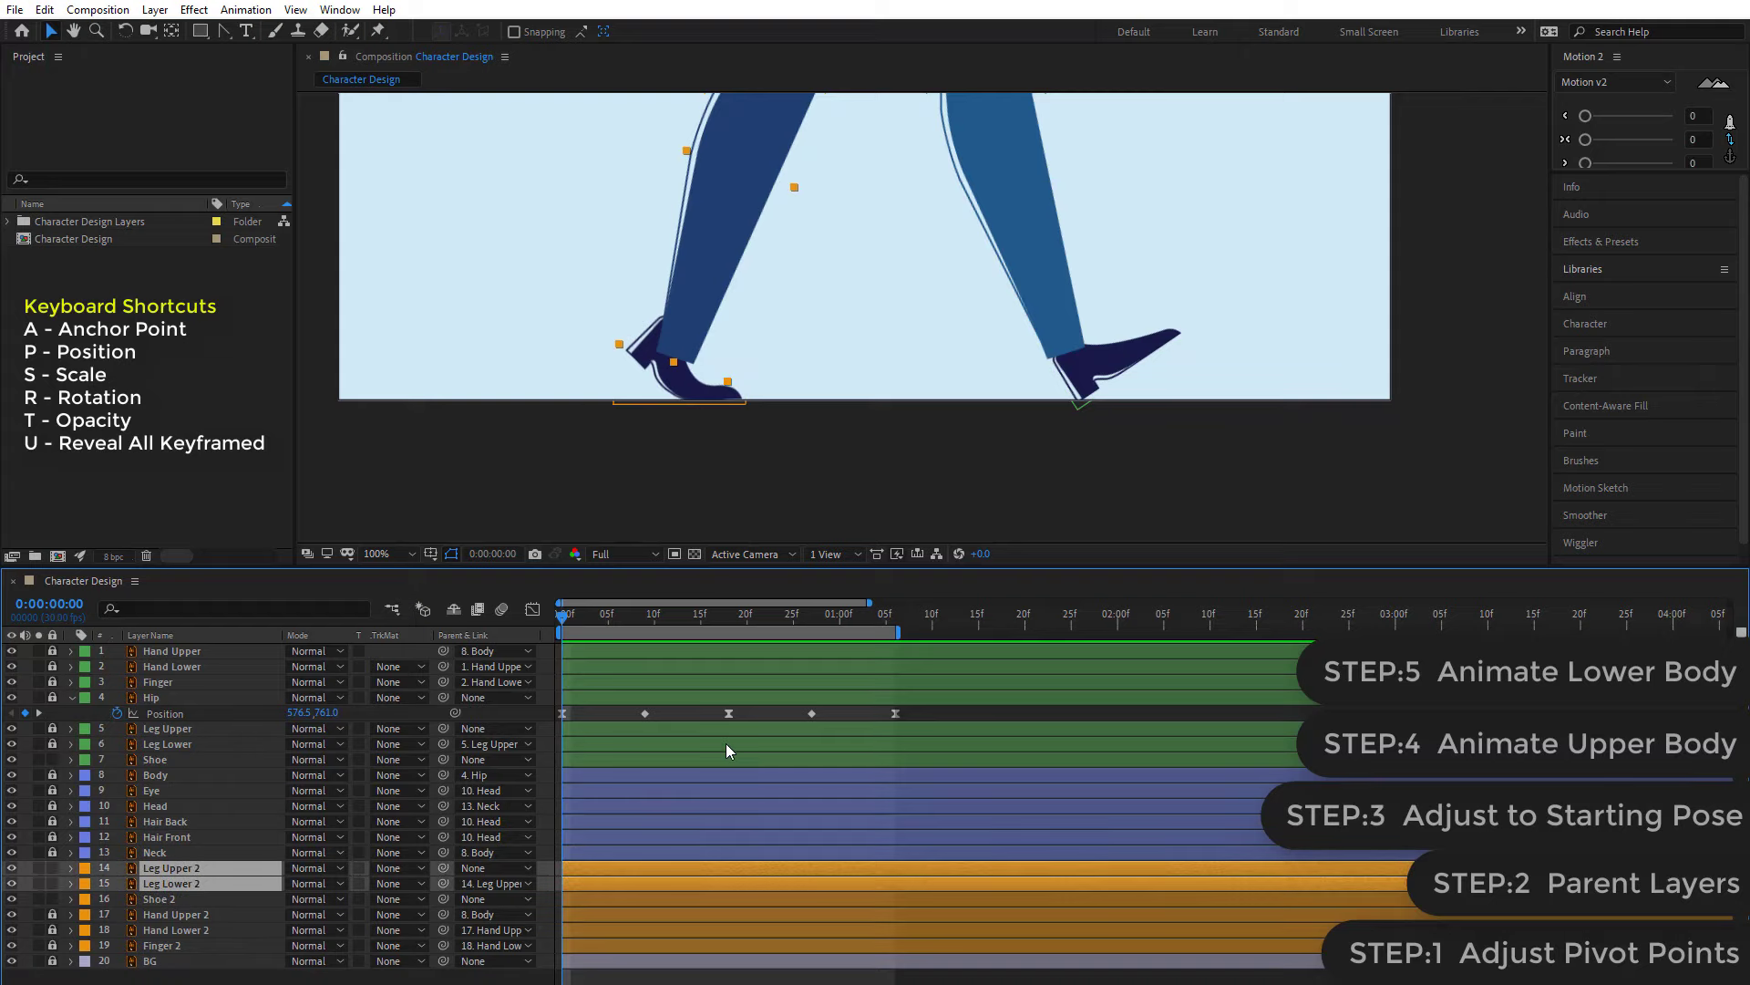
{"action": "key", "text": "r"}
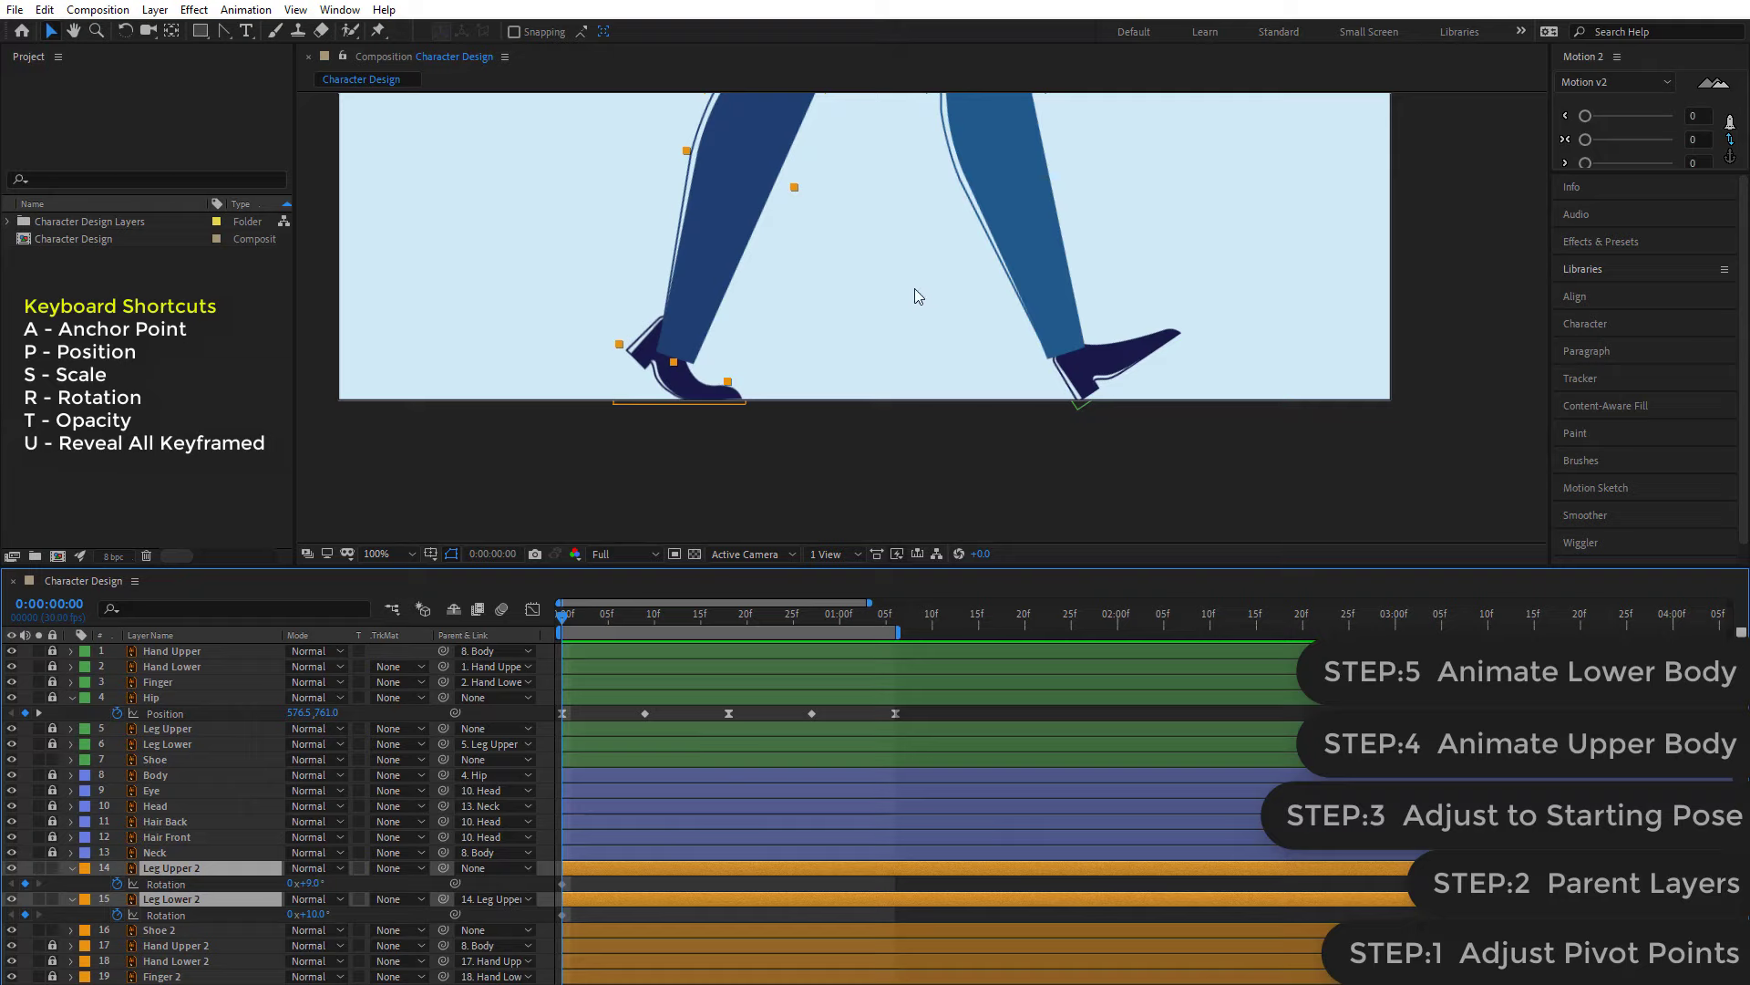
- Zoom out and pan the viewer to bring the torso and lower body into view
{"action": "scroll", "coordinate": [915, 296], "scroll_direction": "down", "scroll_amount": 2}
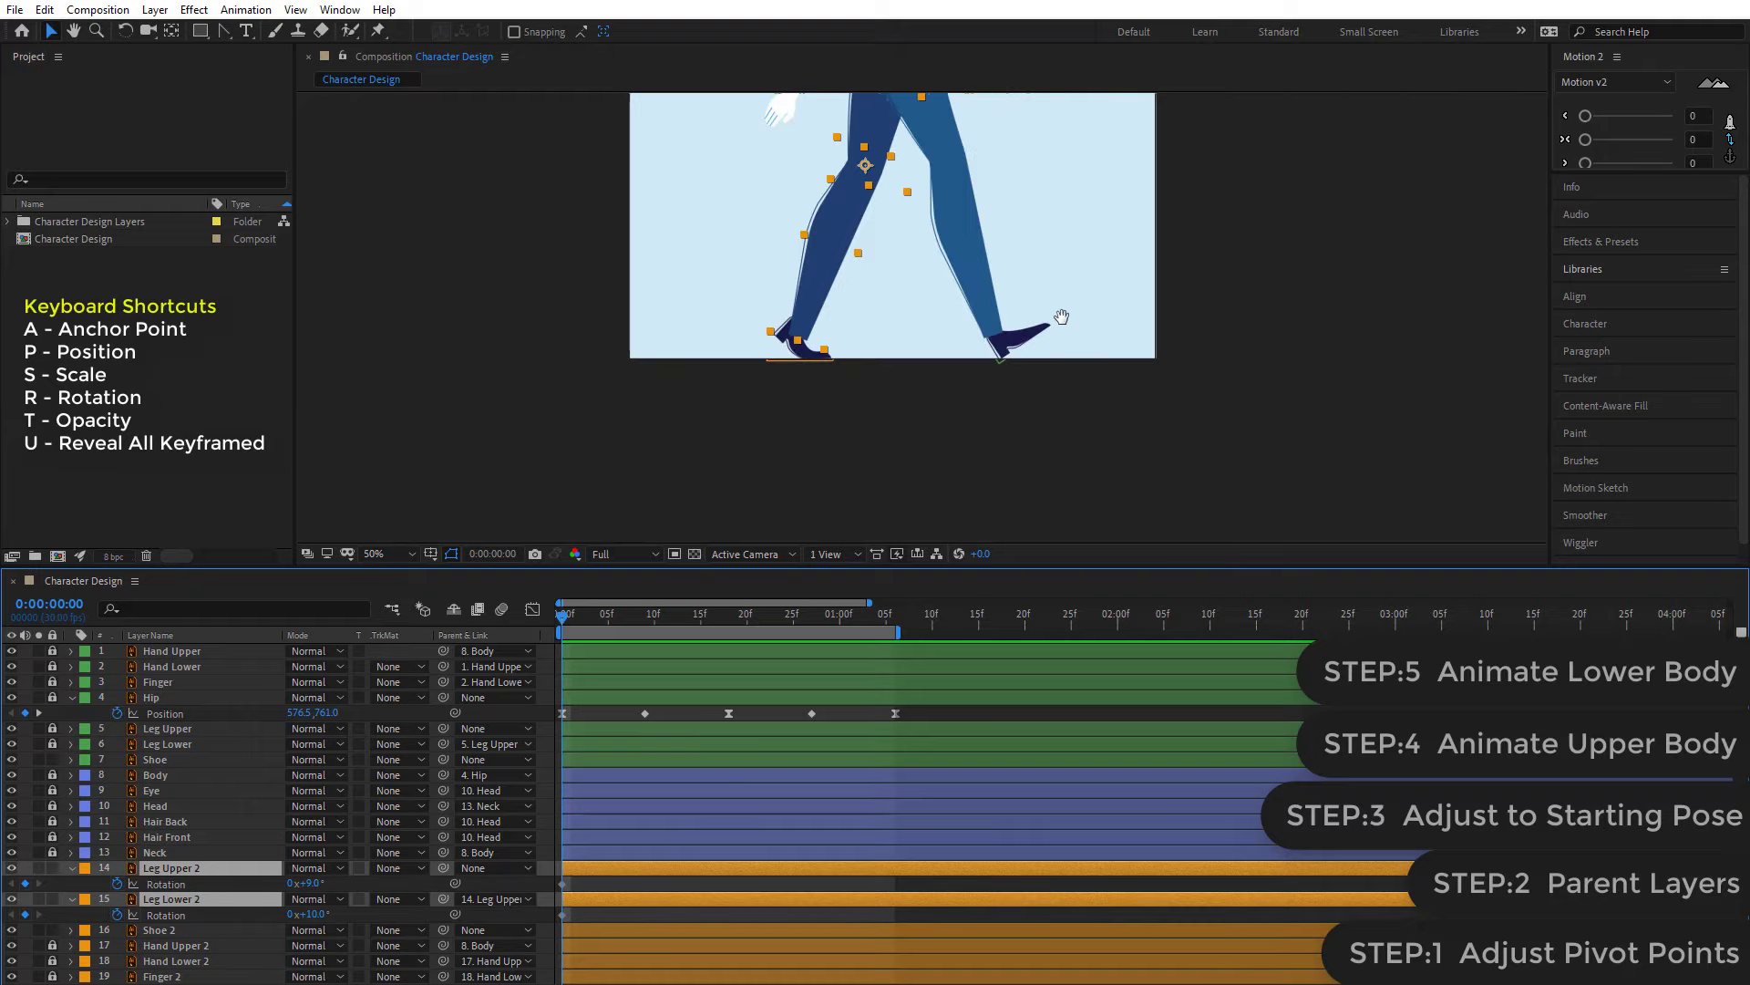
{"action": "left_click_drag", "start_coordinate": [1062, 316], "coordinate": [1020, 373]}
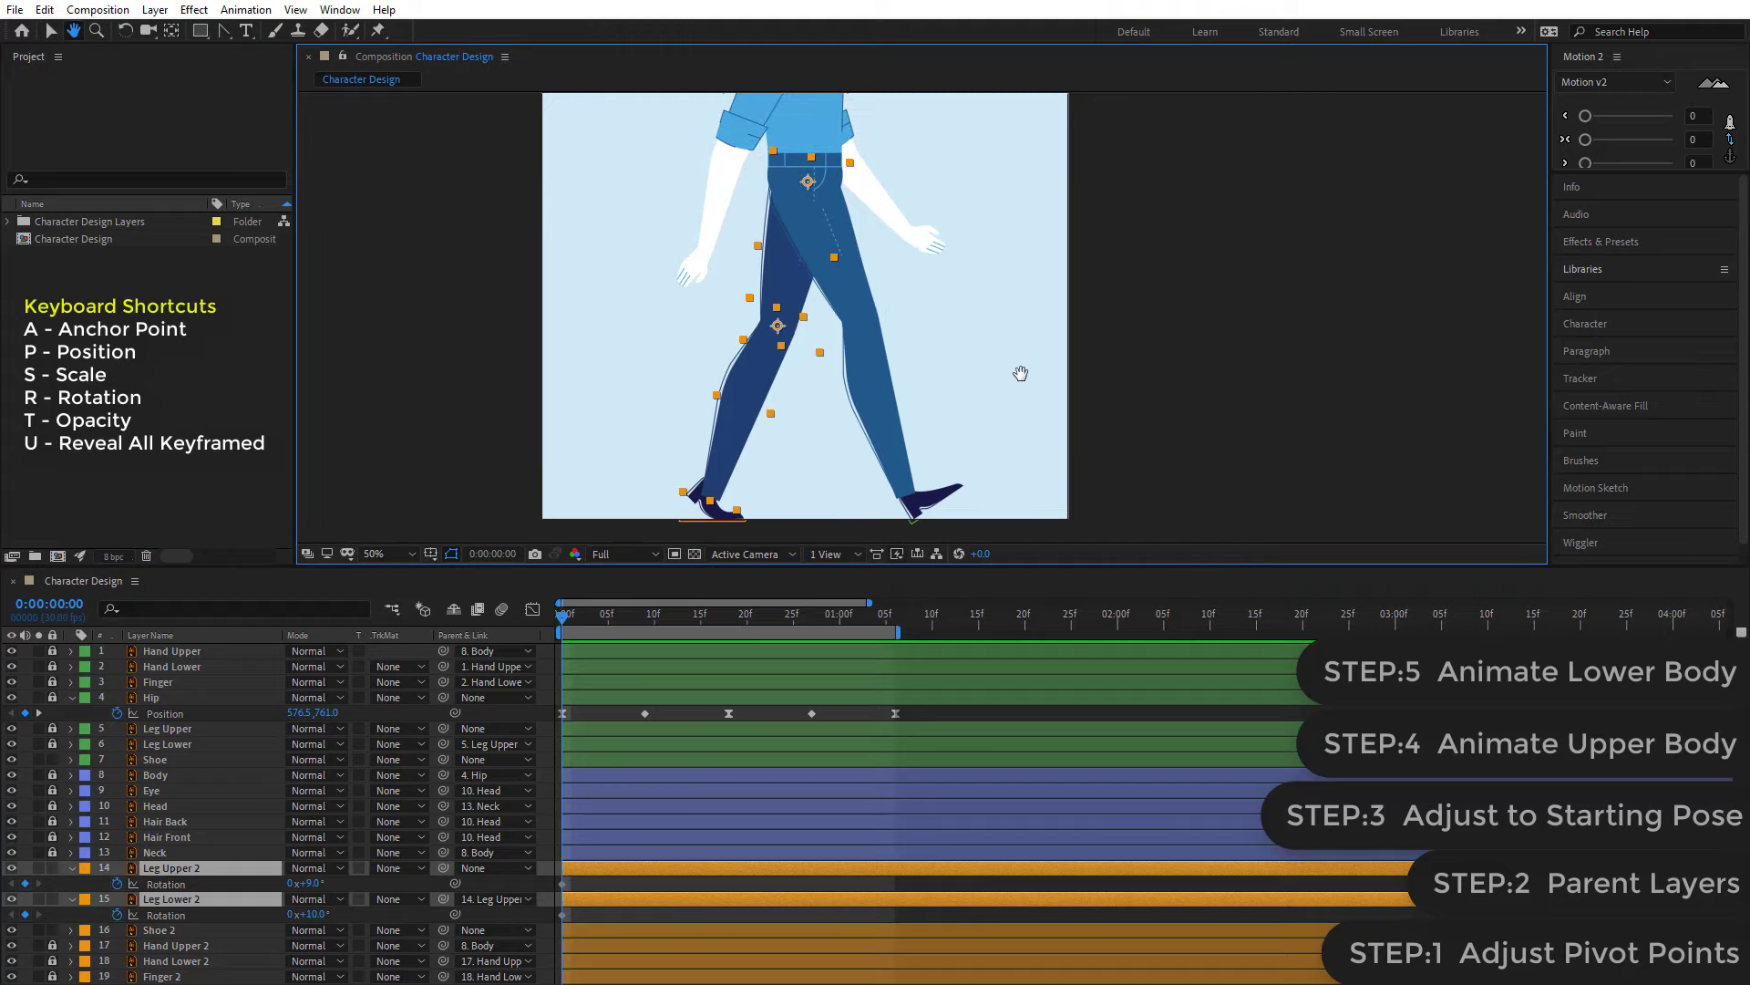
{"action": "key", "text": "v"}
{"action": "left_click", "coordinate": [1212, 321]}
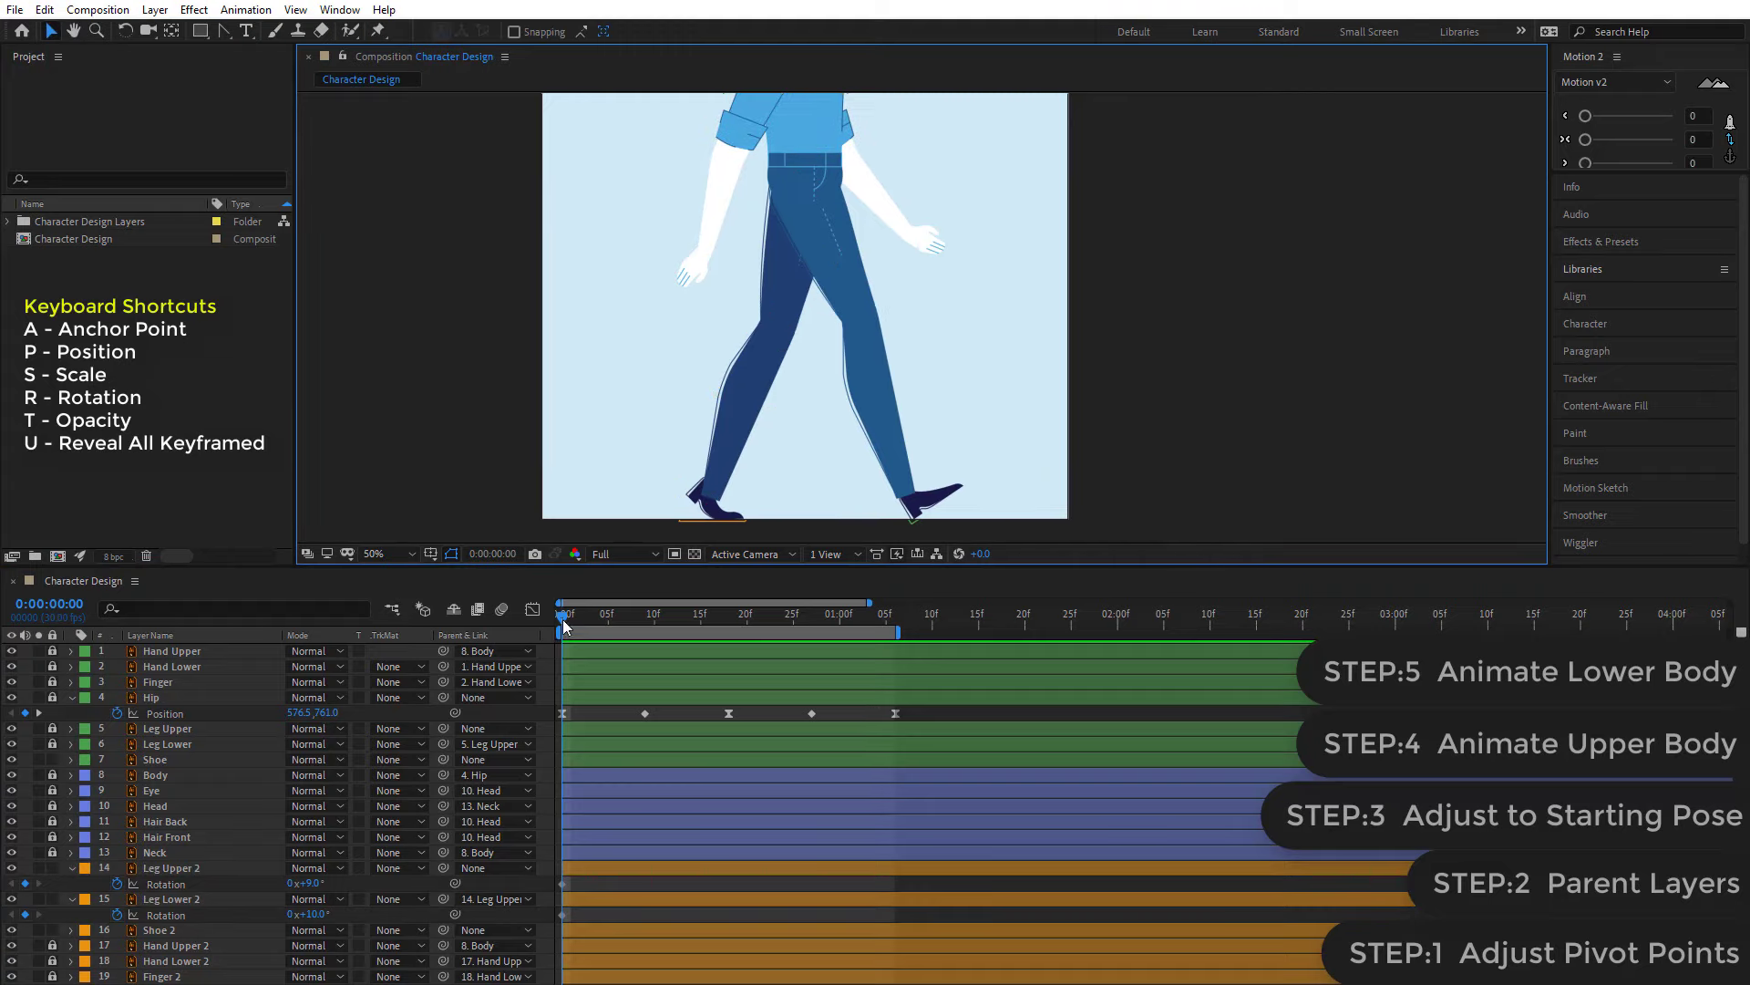
{"action": "left_click_drag", "start_coordinate": [561, 620], "coordinate": [648, 629]}
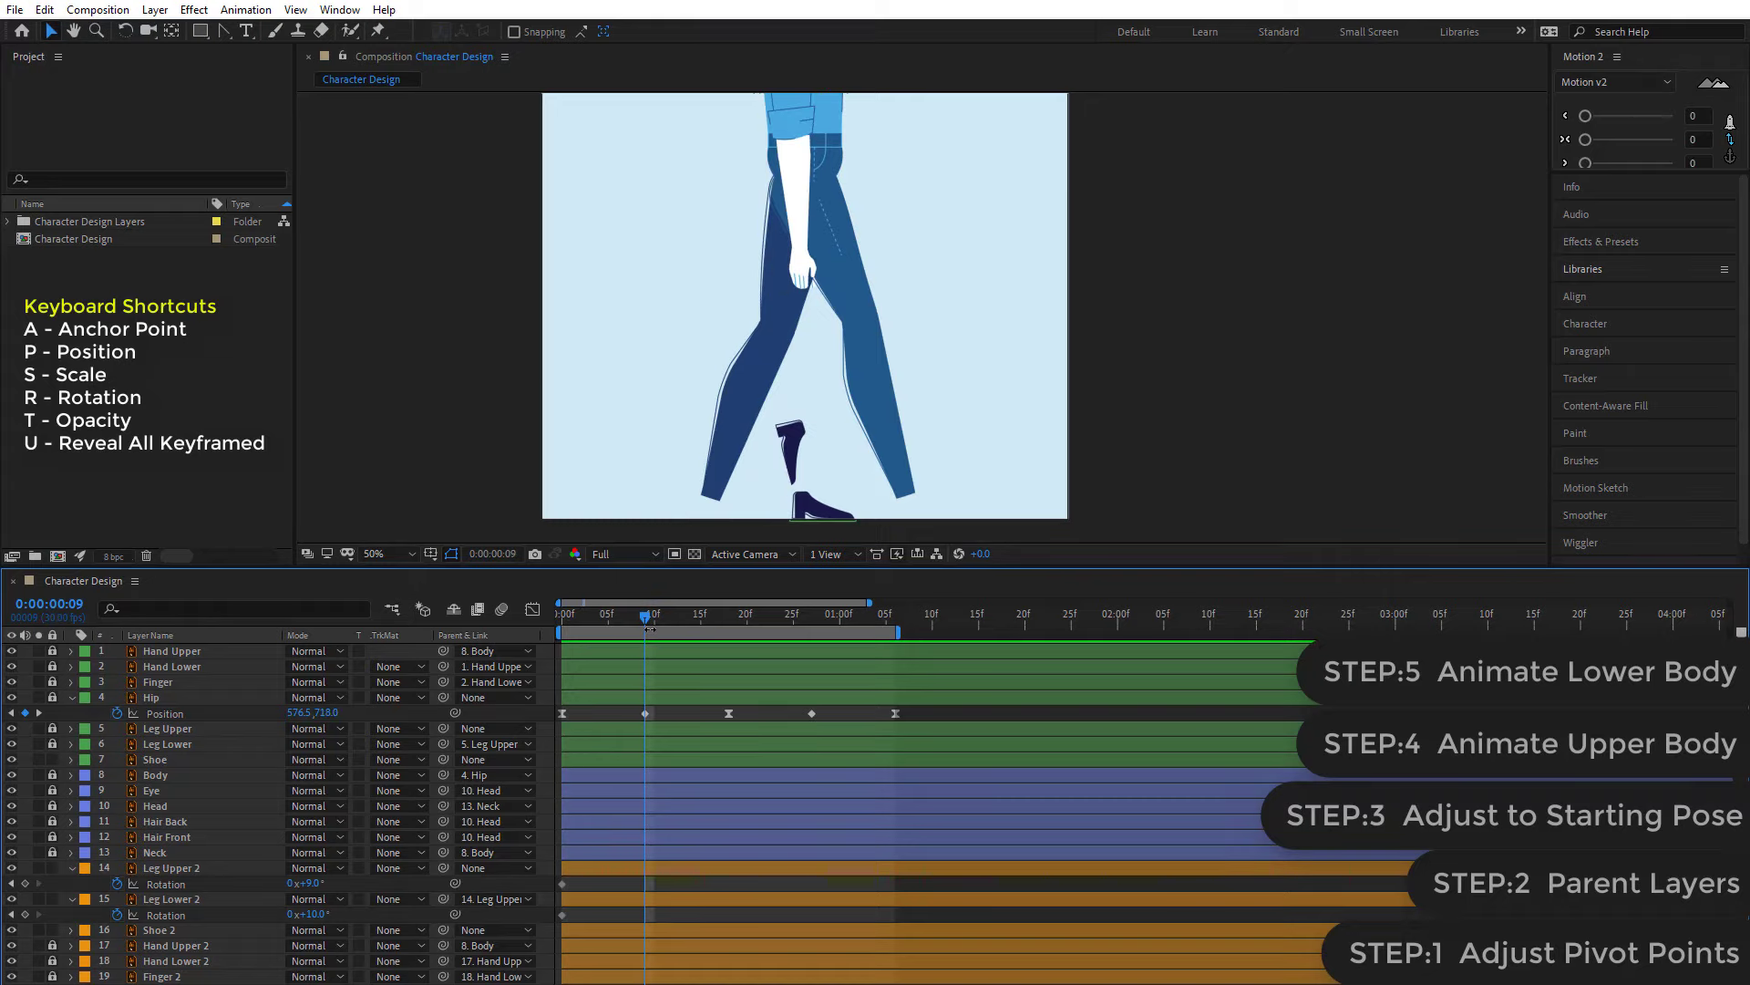
- Bend the back leg with new Leg Upper 2 and Leg Lower 2 rotation keyframes at frame 9
{"action": "mouse_move", "coordinate": [301, 883]}
{"action": "left_mouse_down"}
{"action": "mouse_move", "coordinate": [315, 884]}
{"action": "mouse_move", "coordinate": [299, 883]}
{"action": "left_mouse_up"}
{"action": "mouse_move", "coordinate": [290, 882]}
{"action": "left_mouse_down"}
{"action": "mouse_move", "coordinate": [370, 910]}
{"action": "mouse_move", "coordinate": [301, 883]}
{"action": "mouse_move", "coordinate": [332, 915]}
{"action": "left_mouse_up"}
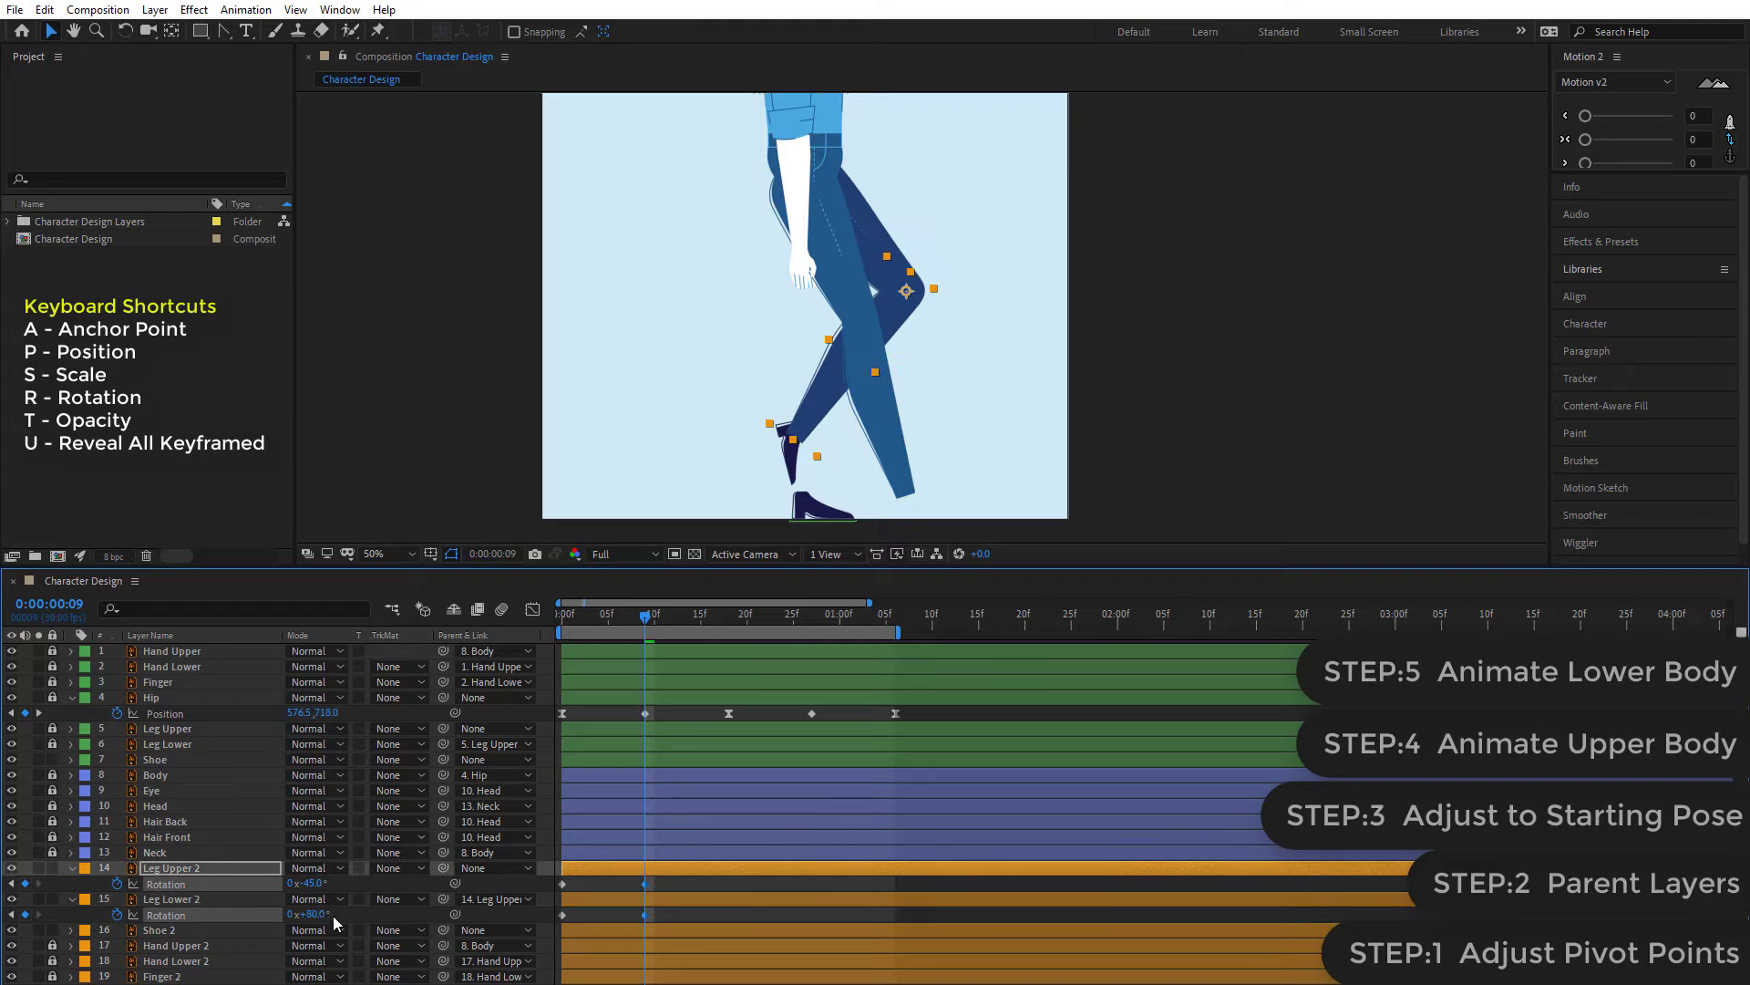
{"action": "left_click", "coordinate": [651, 883]}
- At frame 18, set the back upper leg to -27° and the lower leg to 5°
{"action": "left_click_drag", "start_coordinate": [647, 614], "coordinate": [727, 646]}
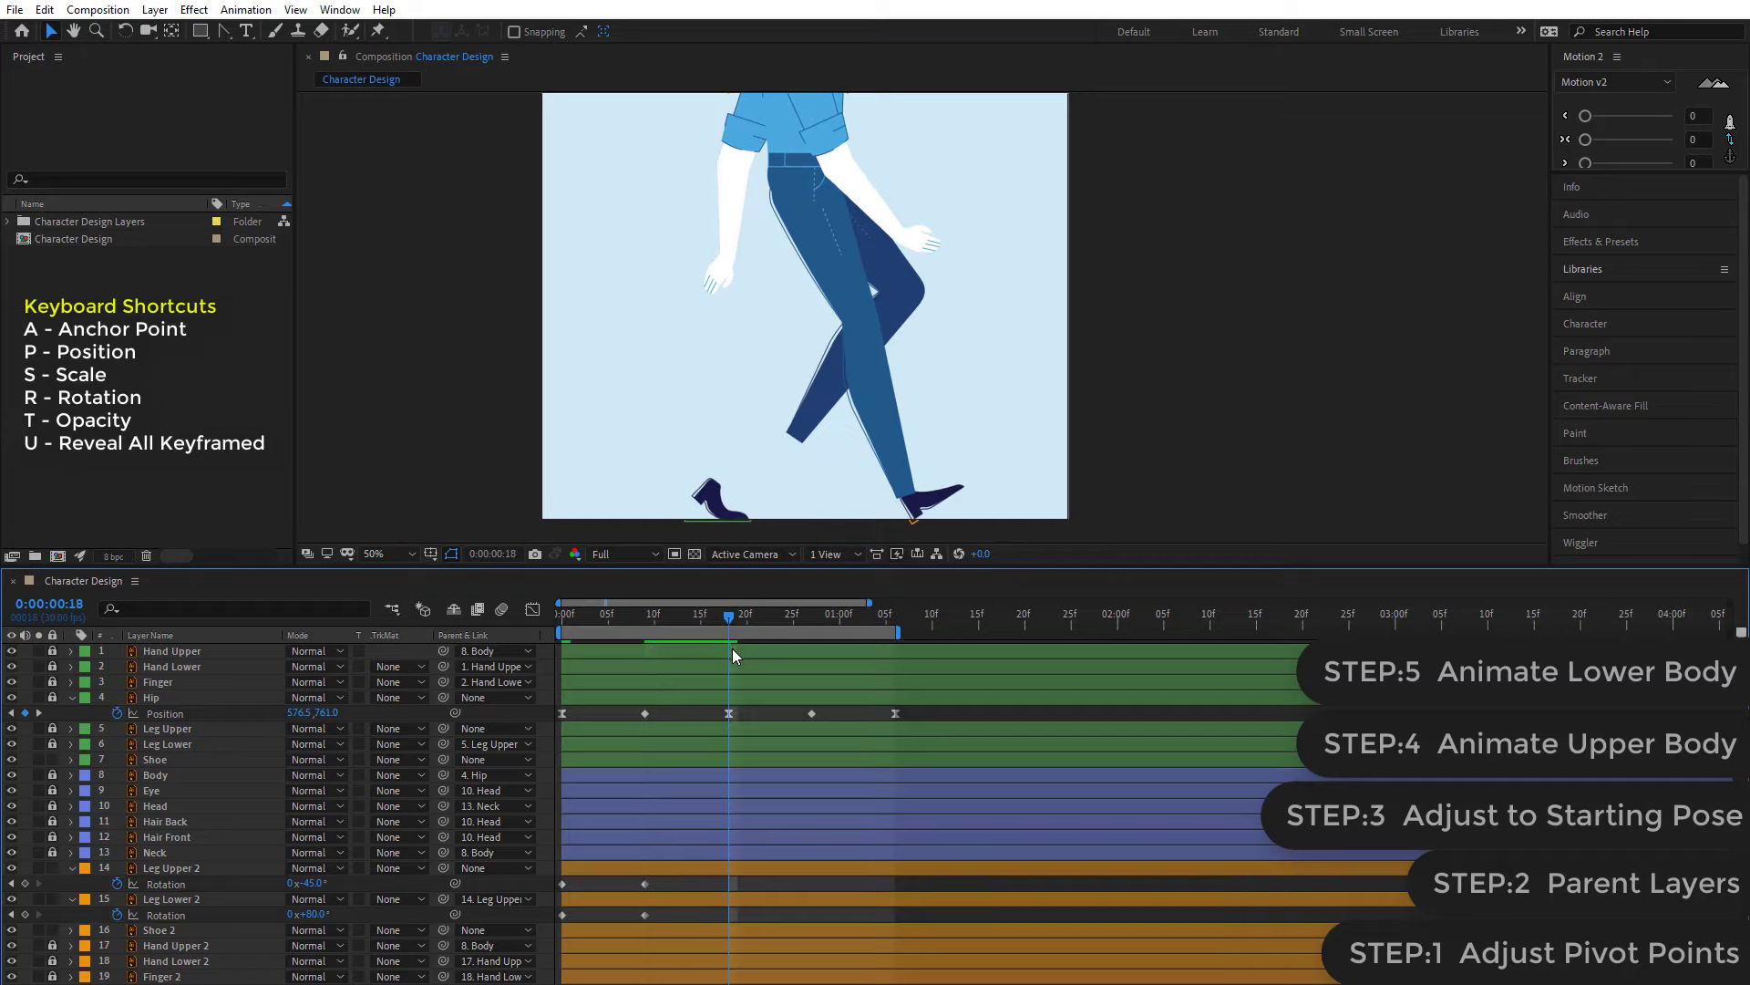
{"action": "left_click", "coordinate": [328, 884]}
{"action": "mouse_move", "coordinate": [313, 884]}
{"action": "left_mouse_down"}
{"action": "mouse_move", "coordinate": [339, 883]}
{"action": "mouse_move", "coordinate": [263, 929]}
{"action": "left_mouse_up"}
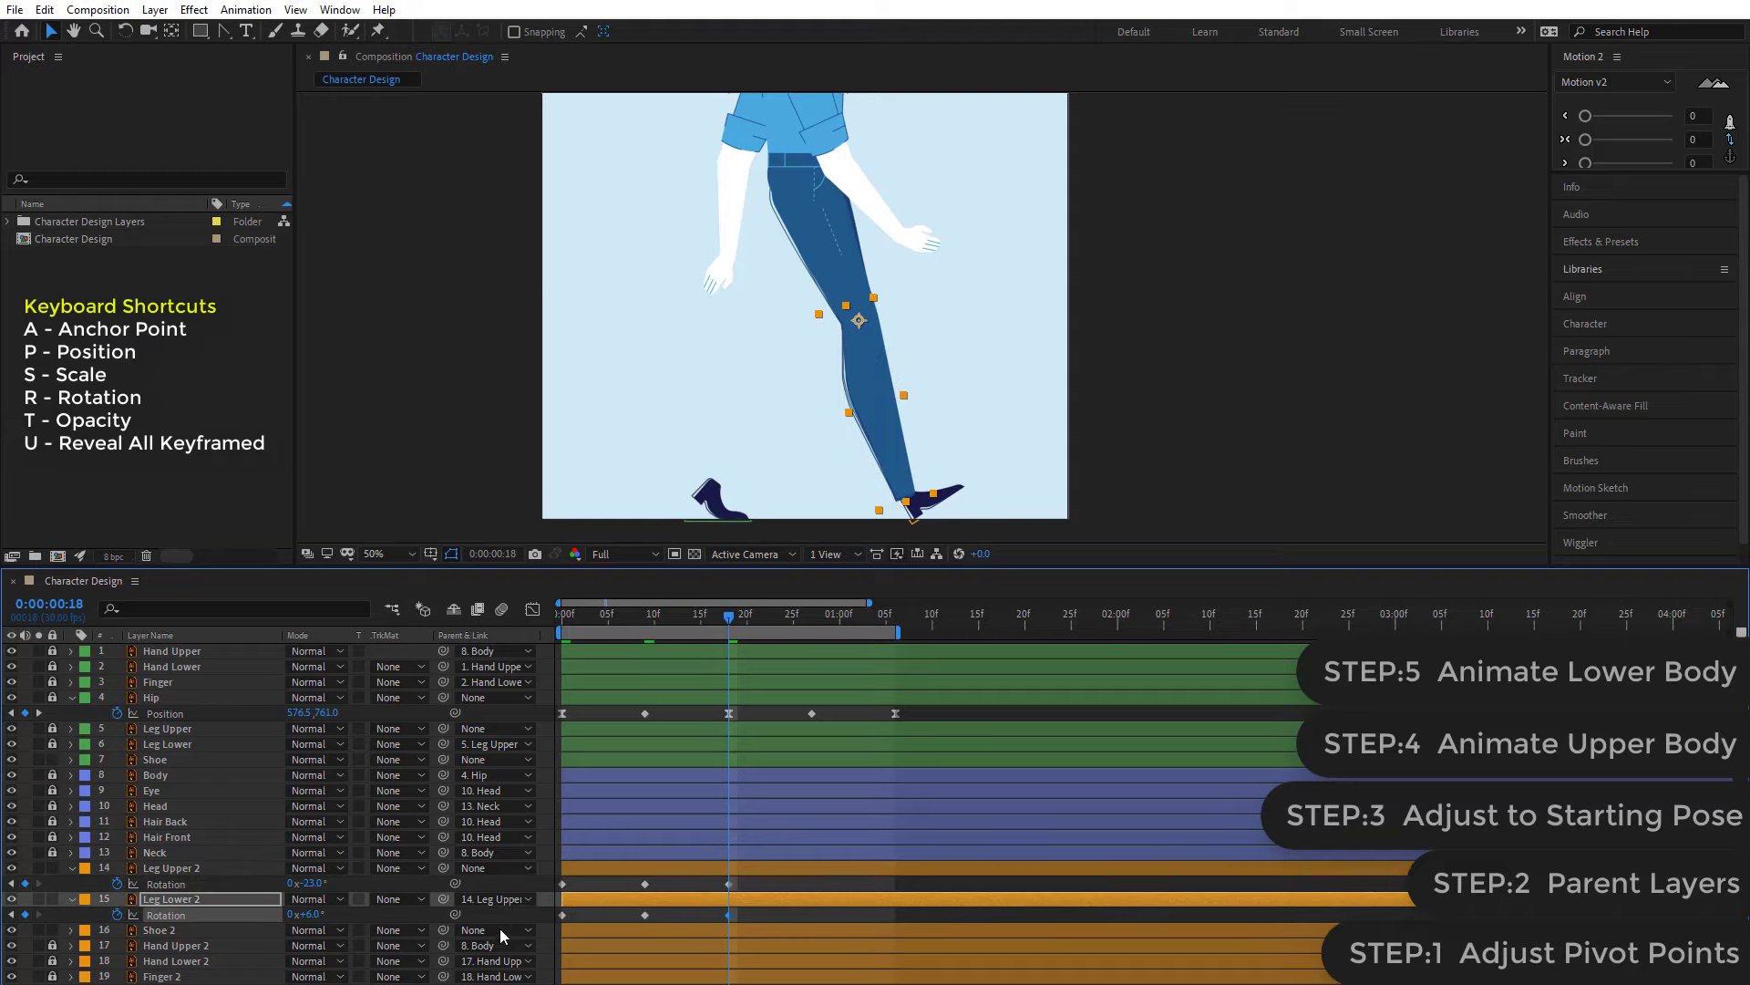
{"action": "left_click", "coordinate": [314, 914]}
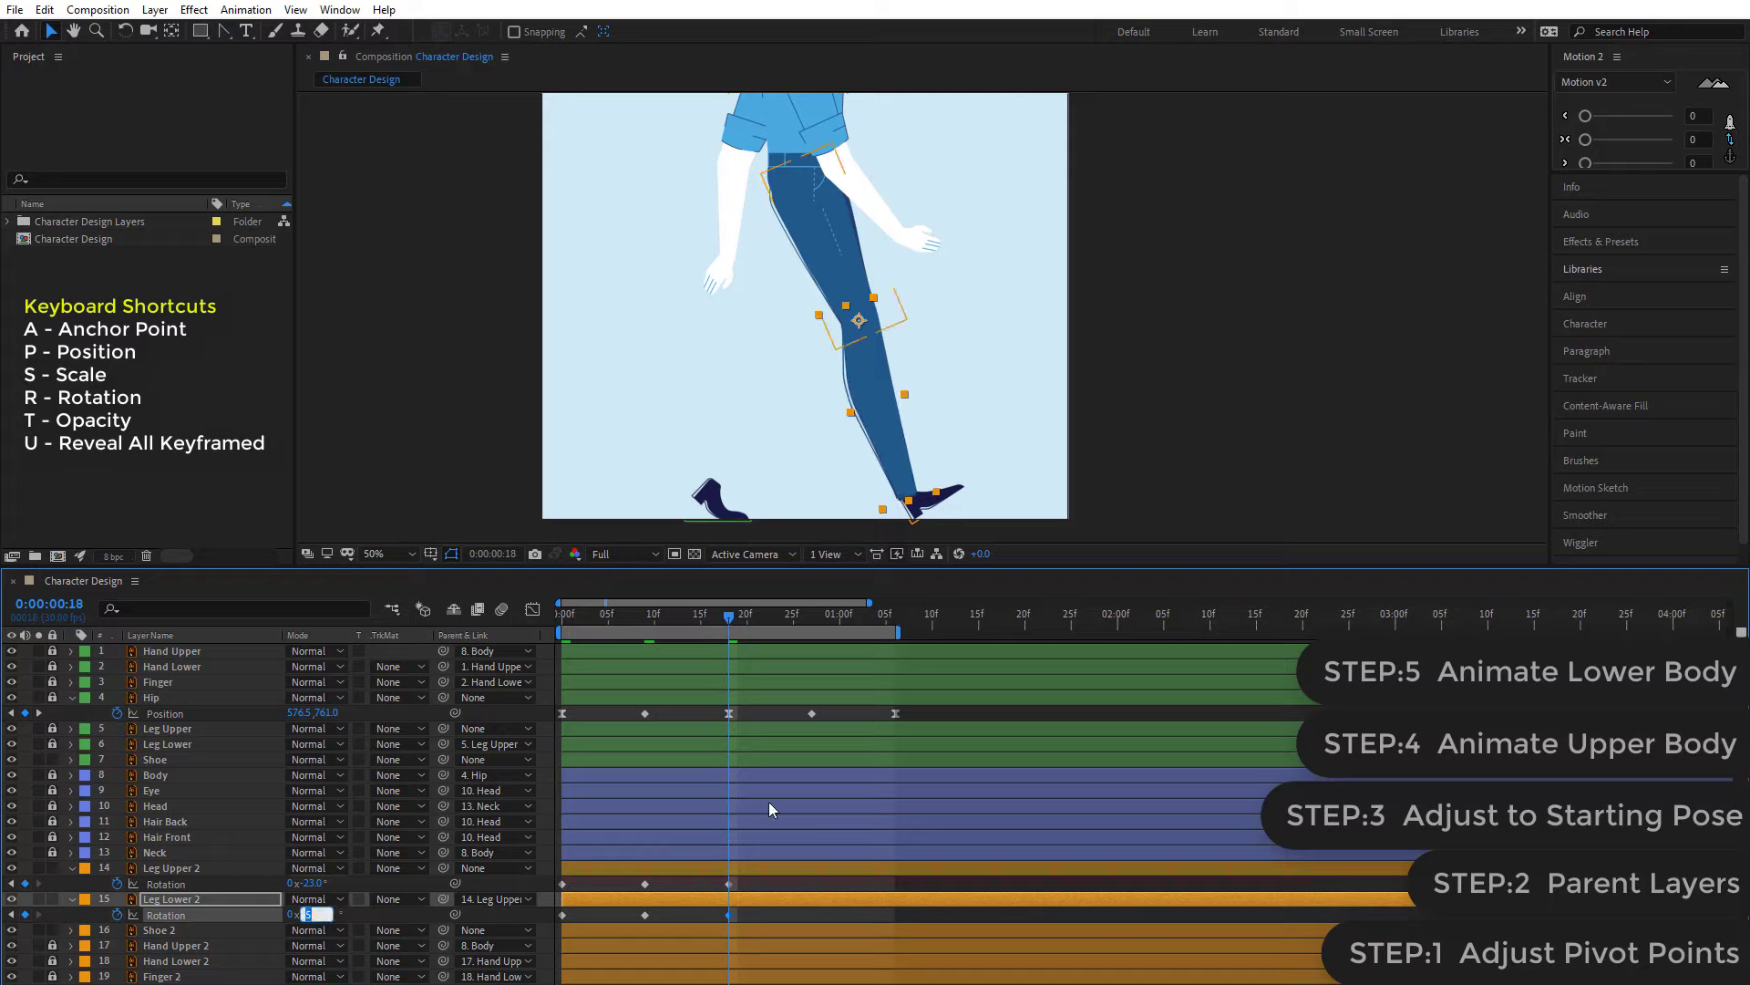
{"action": "key", "text": "Return"}
- At frame 27, swing the back upper leg forward to -1° rotation
{"action": "left_click_drag", "start_coordinate": [735, 621], "coordinate": [812, 647]}
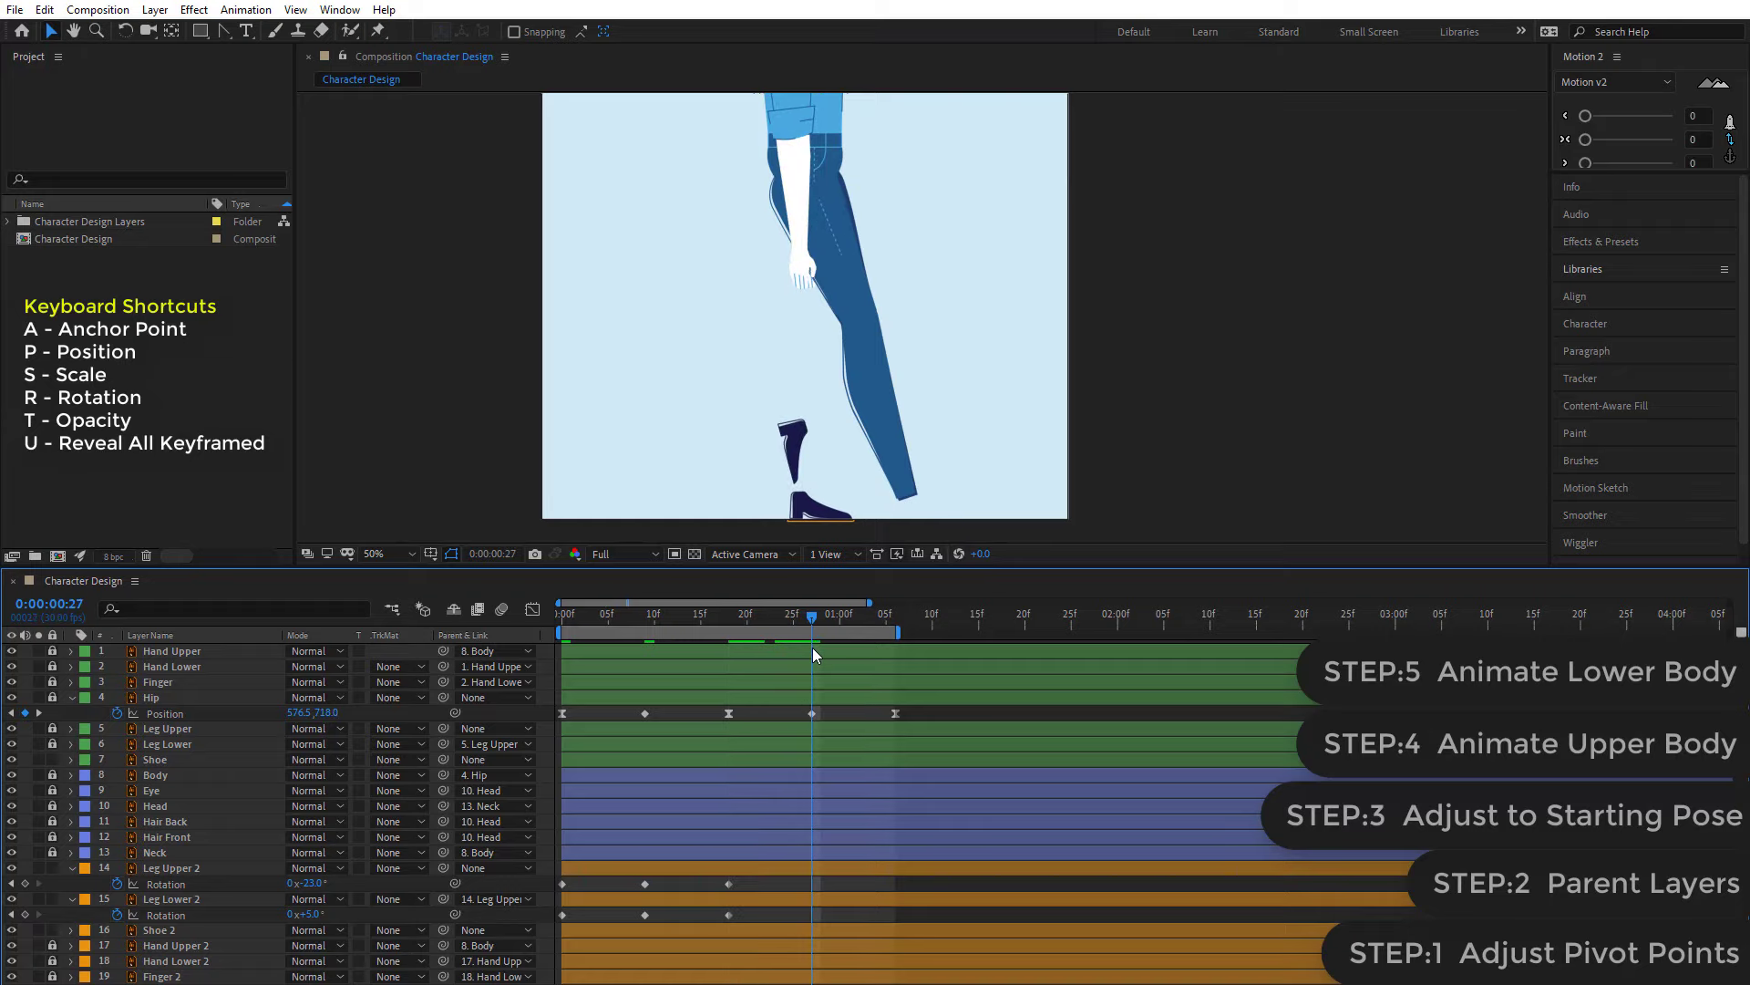
{"action": "left_click", "coordinate": [392, 862]}
{"action": "mouse_move", "coordinate": [313, 883]}
{"action": "left_mouse_down"}
{"action": "mouse_move", "coordinate": [341, 889]}
{"action": "mouse_move", "coordinate": [304, 916]}
{"action": "left_mouse_up"}
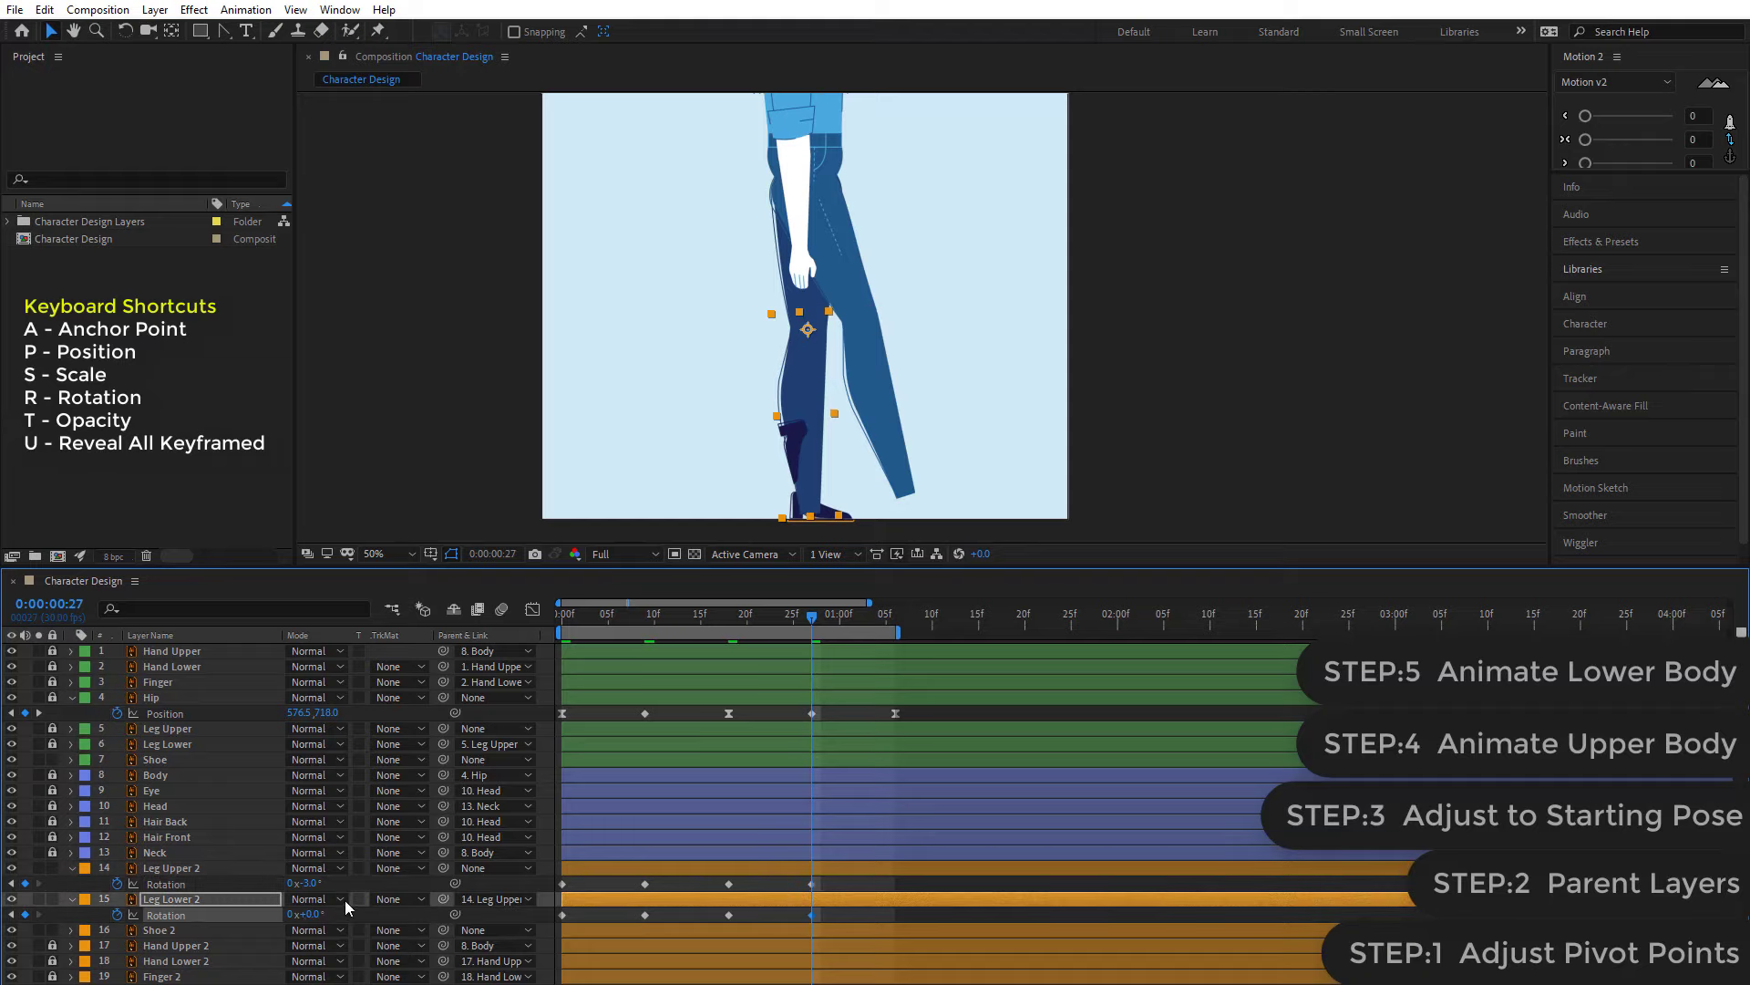
{"action": "left_click", "coordinate": [313, 884]}
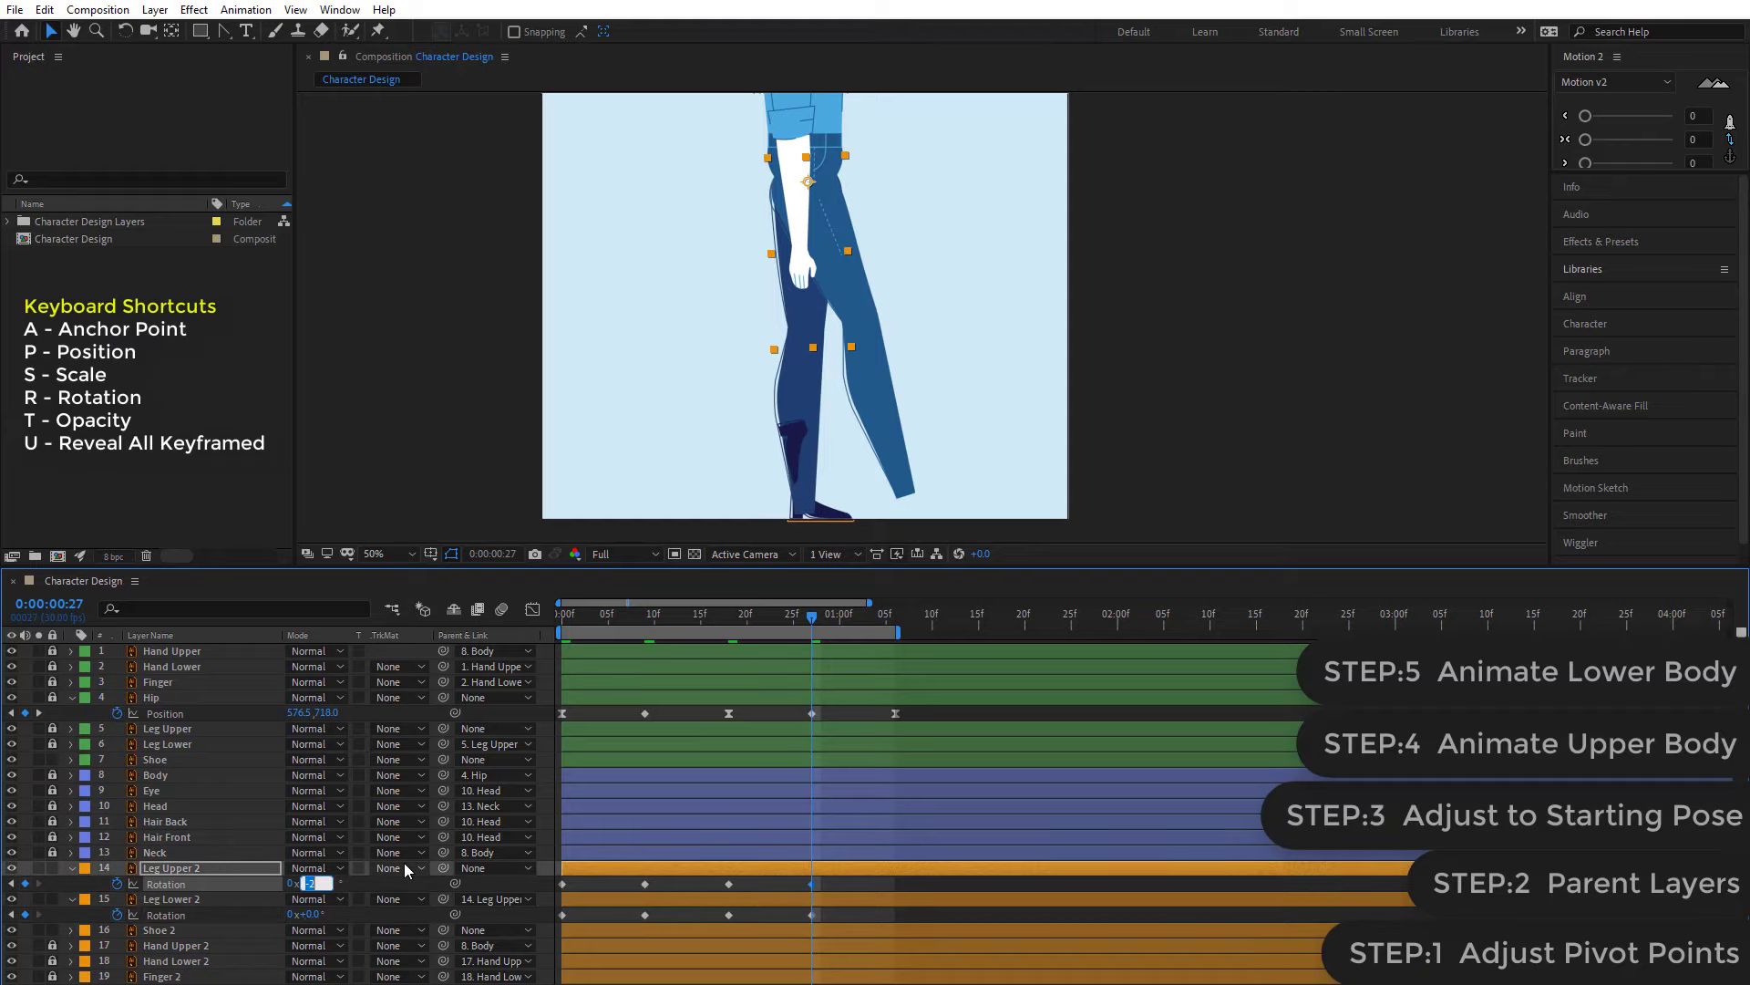
{"action": "key", "text": "Up"}
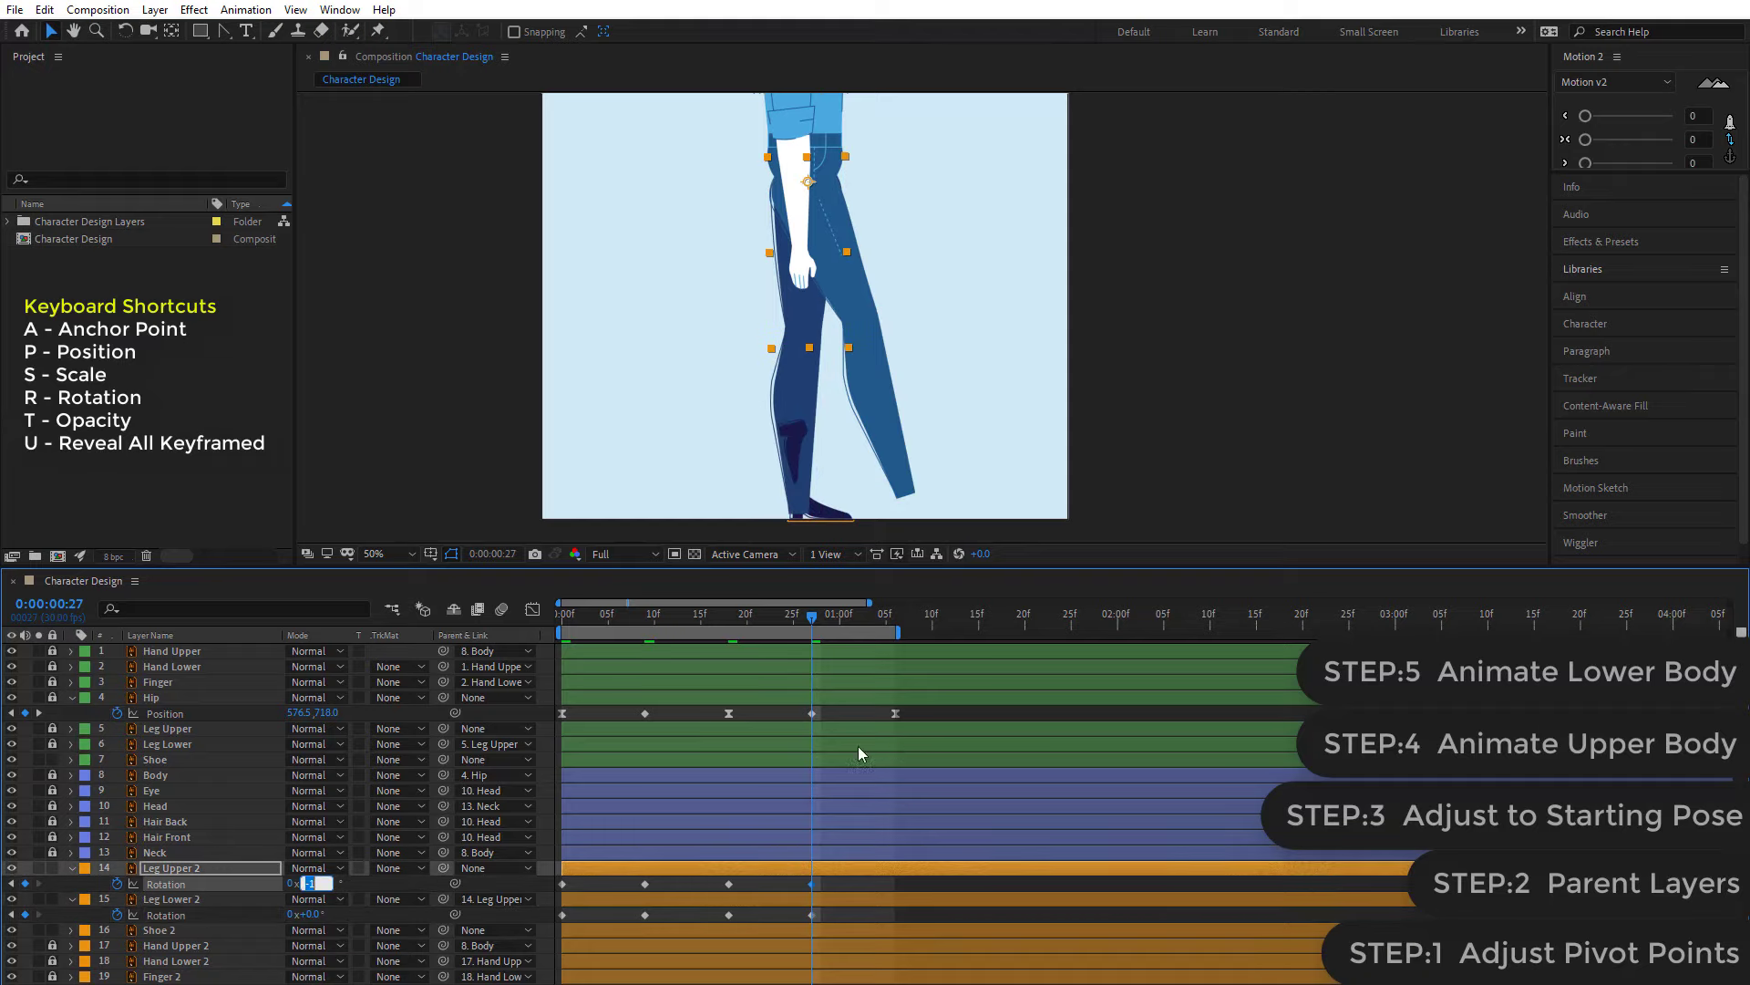
{"action": "left_click_drag", "start_coordinate": [816, 616], "coordinate": [895, 633]}
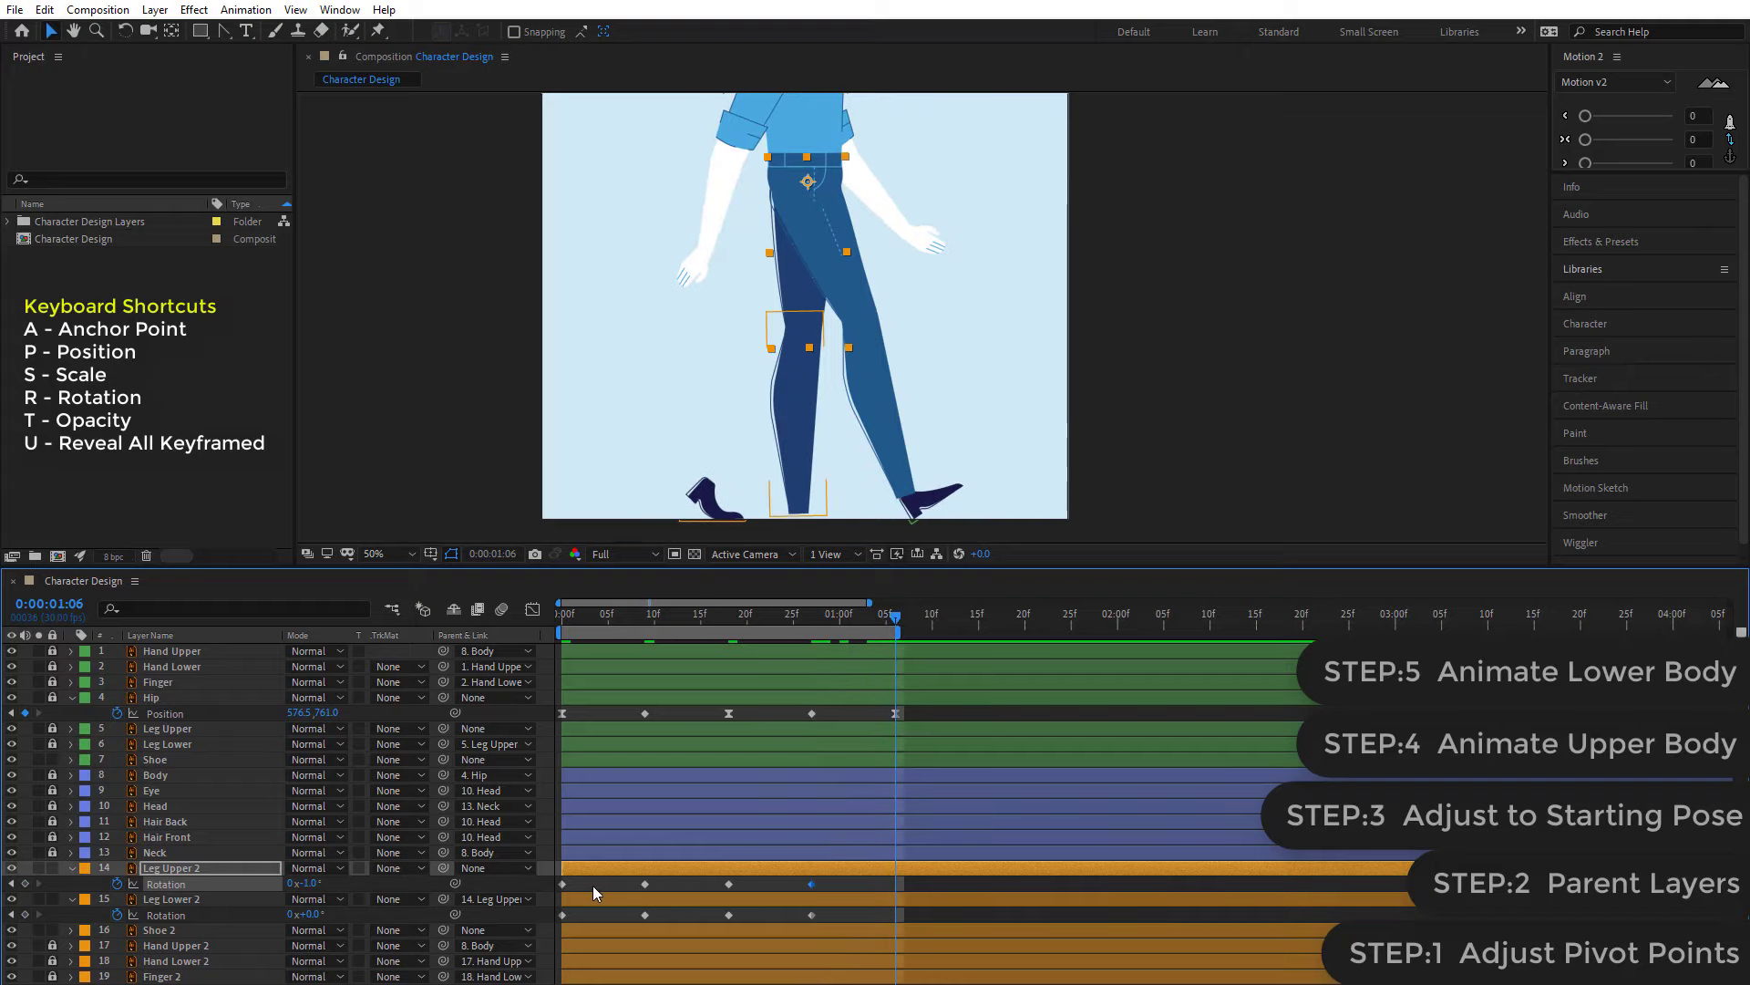
- Copy the starting upper and lower leg rotation keyframes and paste them at 1:06
{"action": "left_click_drag", "start_coordinate": [588, 883], "coordinate": [556, 898]}
{"action": "key", "text": "ctrl+c"}
{"action": "key", "text": "ctrl+v"}
{"action": "left_click_drag", "start_coordinate": [563, 915], "coordinate": [573, 922]}
{"action": "key", "text": "ctrl+c"}
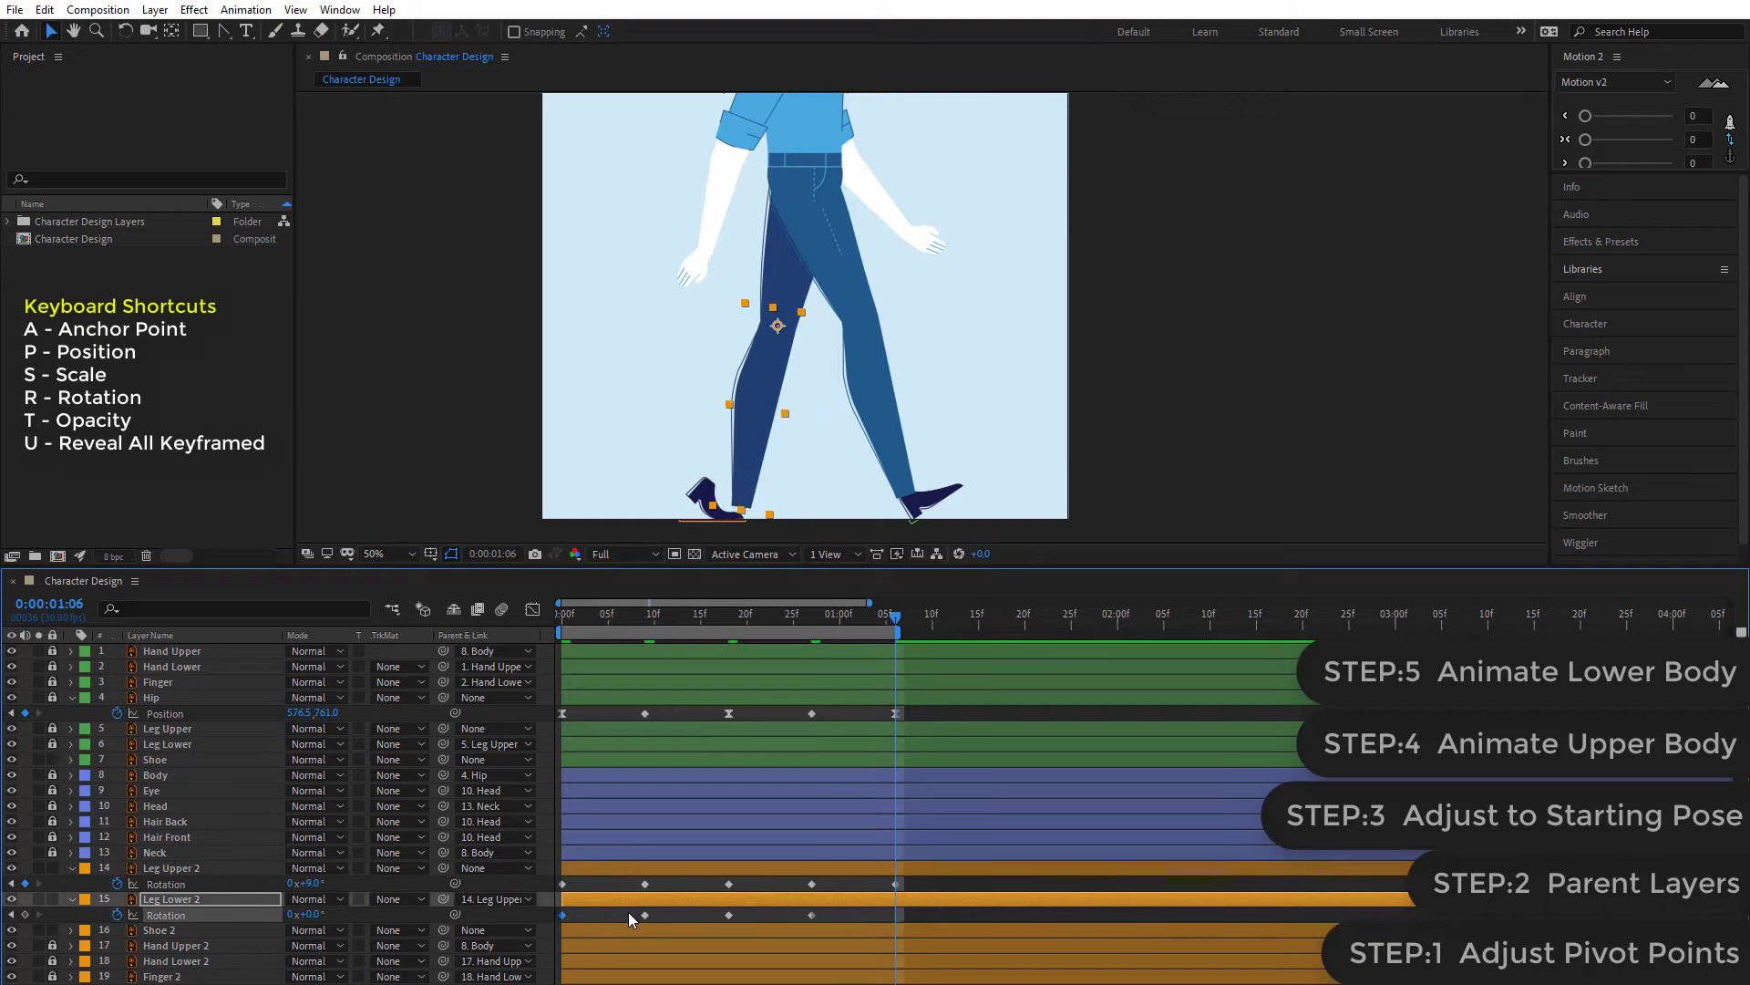
{"action": "key", "text": "ctrl+v"}
{"action": "left_click", "coordinate": [866, 910]}
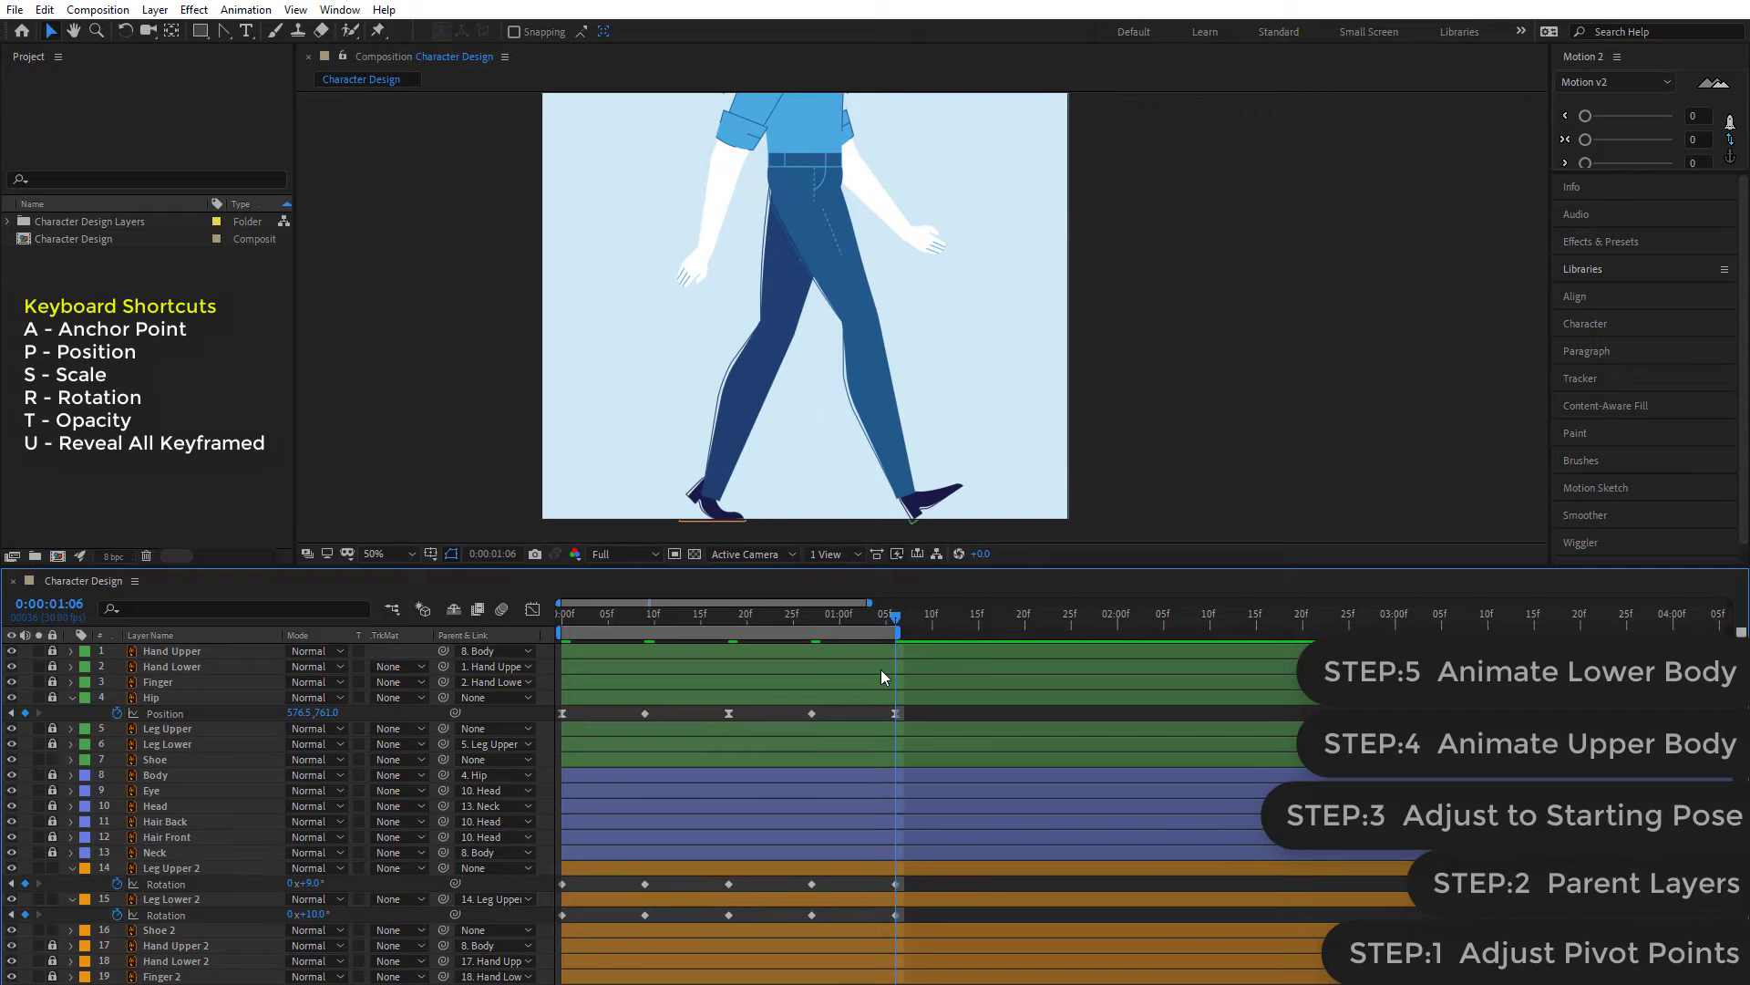
- At frame 0, set the back upper leg rotation to 1° and the lower leg to 27°
{"action": "left_click", "coordinate": [564, 620]}
{"action": "left_click_drag", "start_coordinate": [559, 638], "coordinate": [561, 861]}
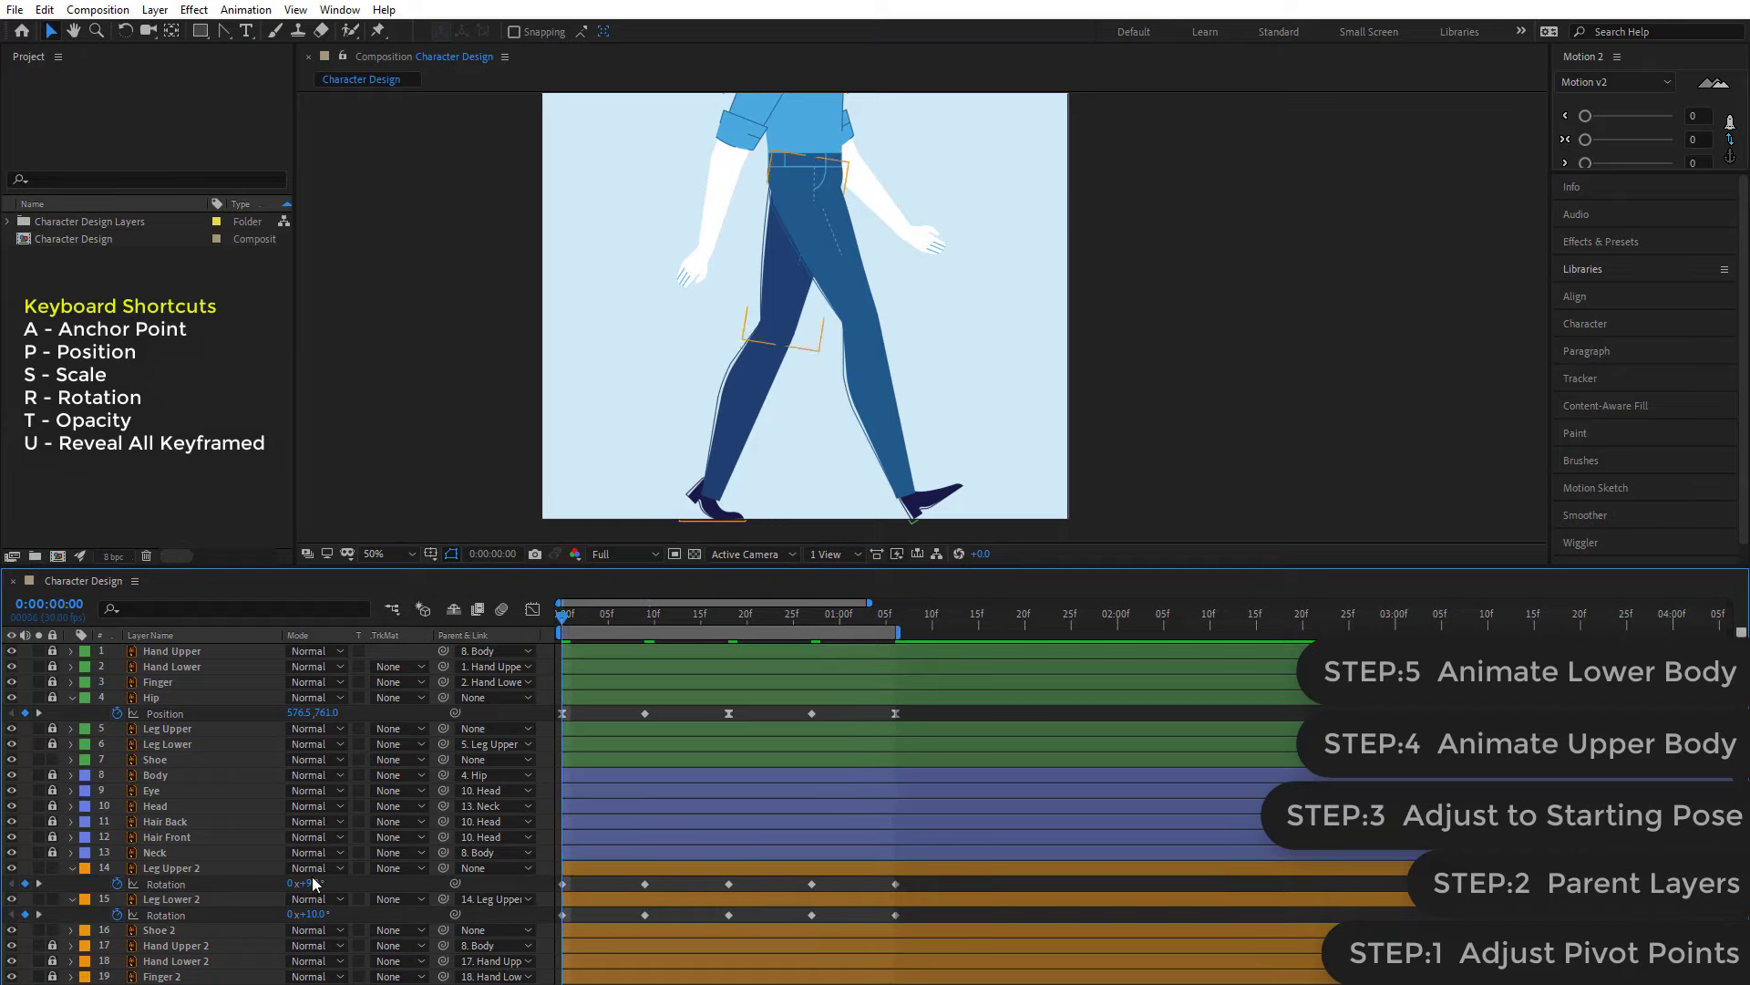
{"action": "left_click_drag", "start_coordinate": [315, 885], "coordinate": [333, 915]}
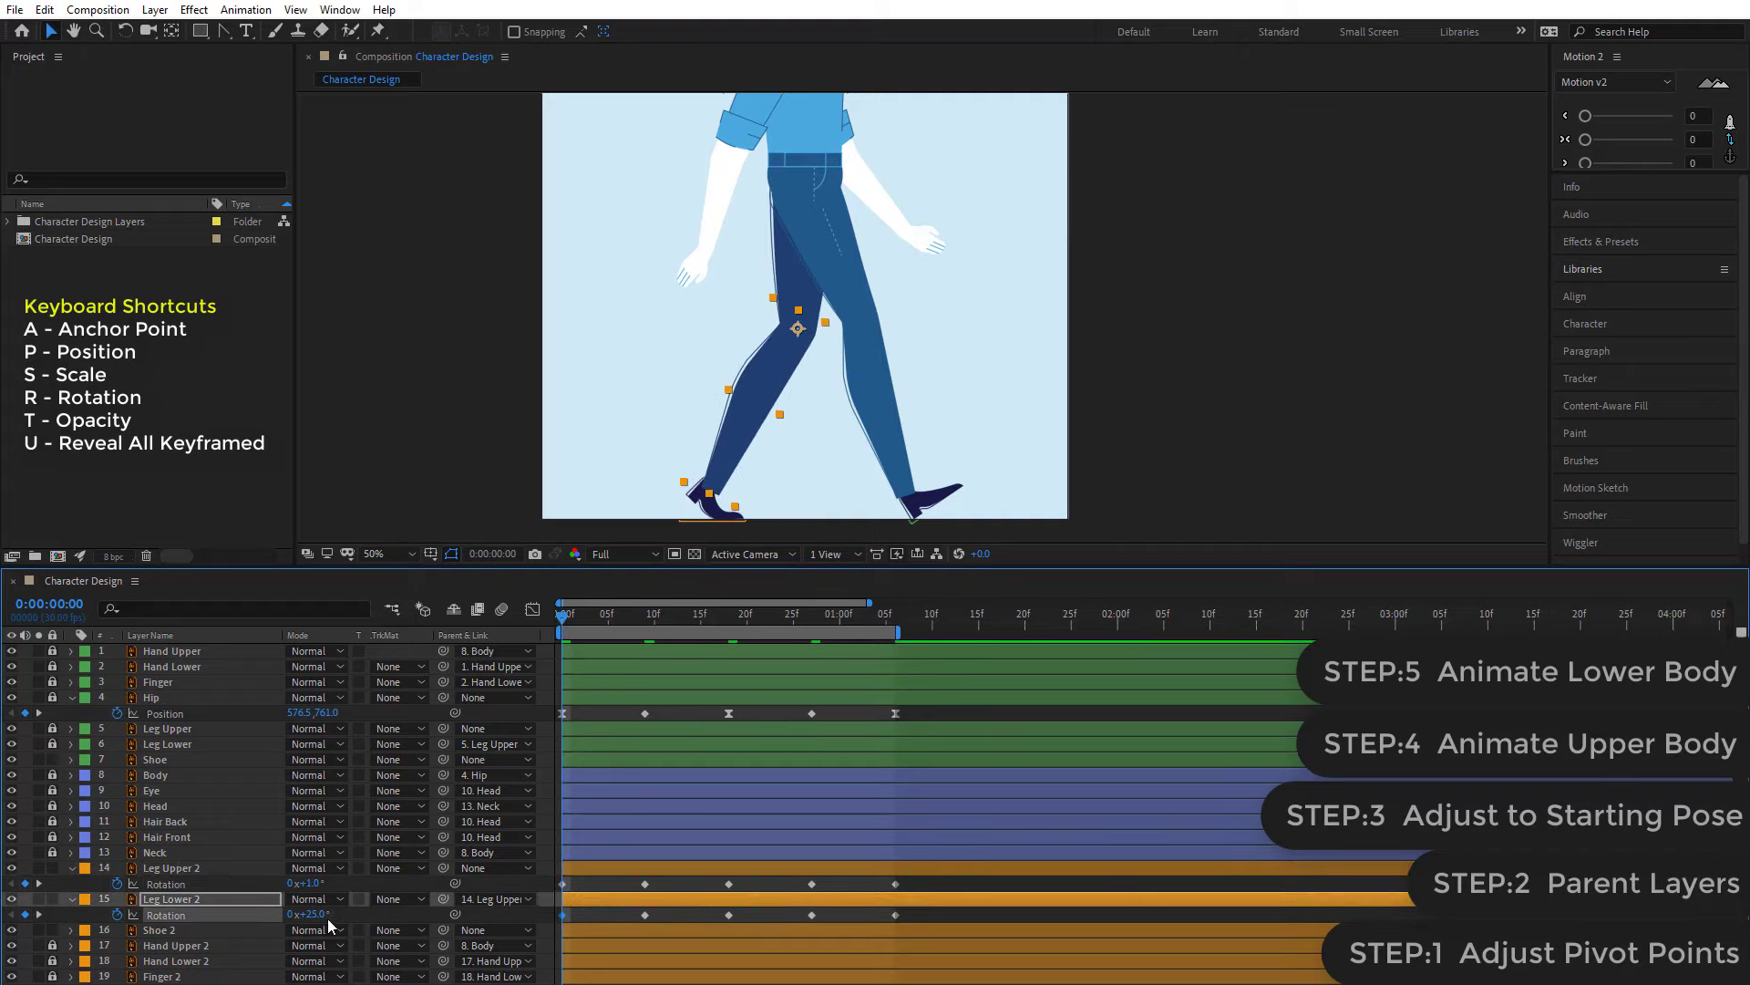
{"action": "left_click", "coordinate": [326, 915]}
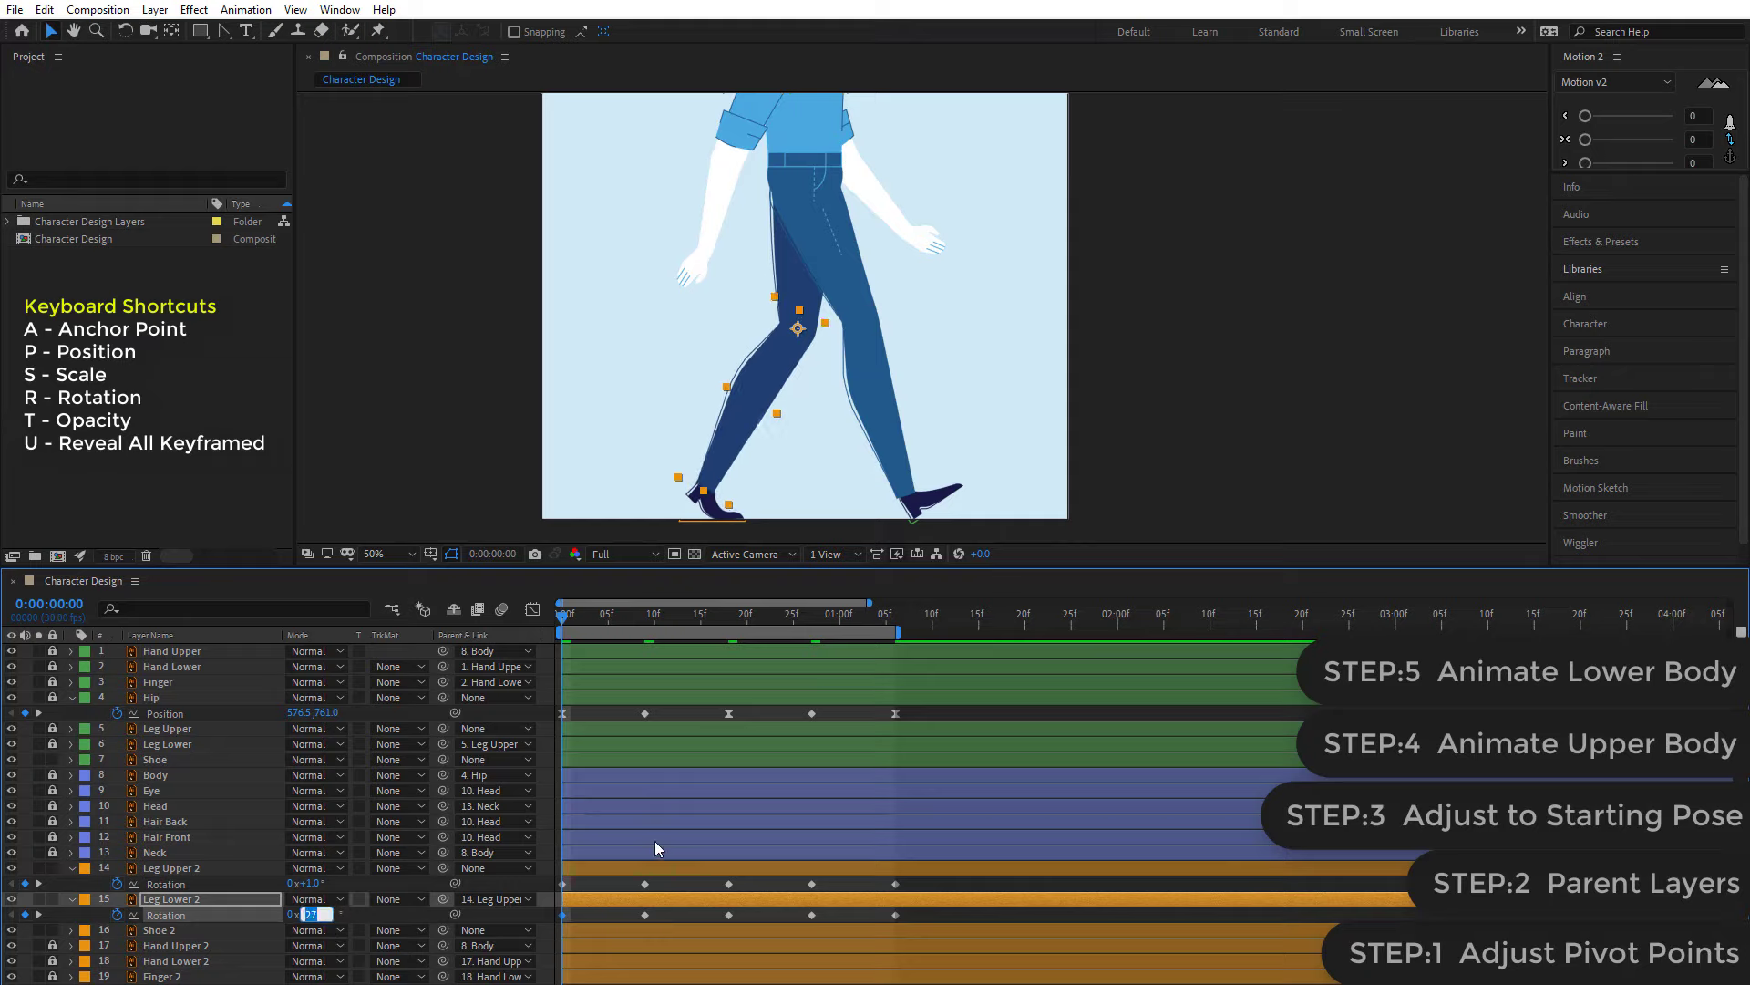
{"action": "left_click", "coordinate": [573, 870]}
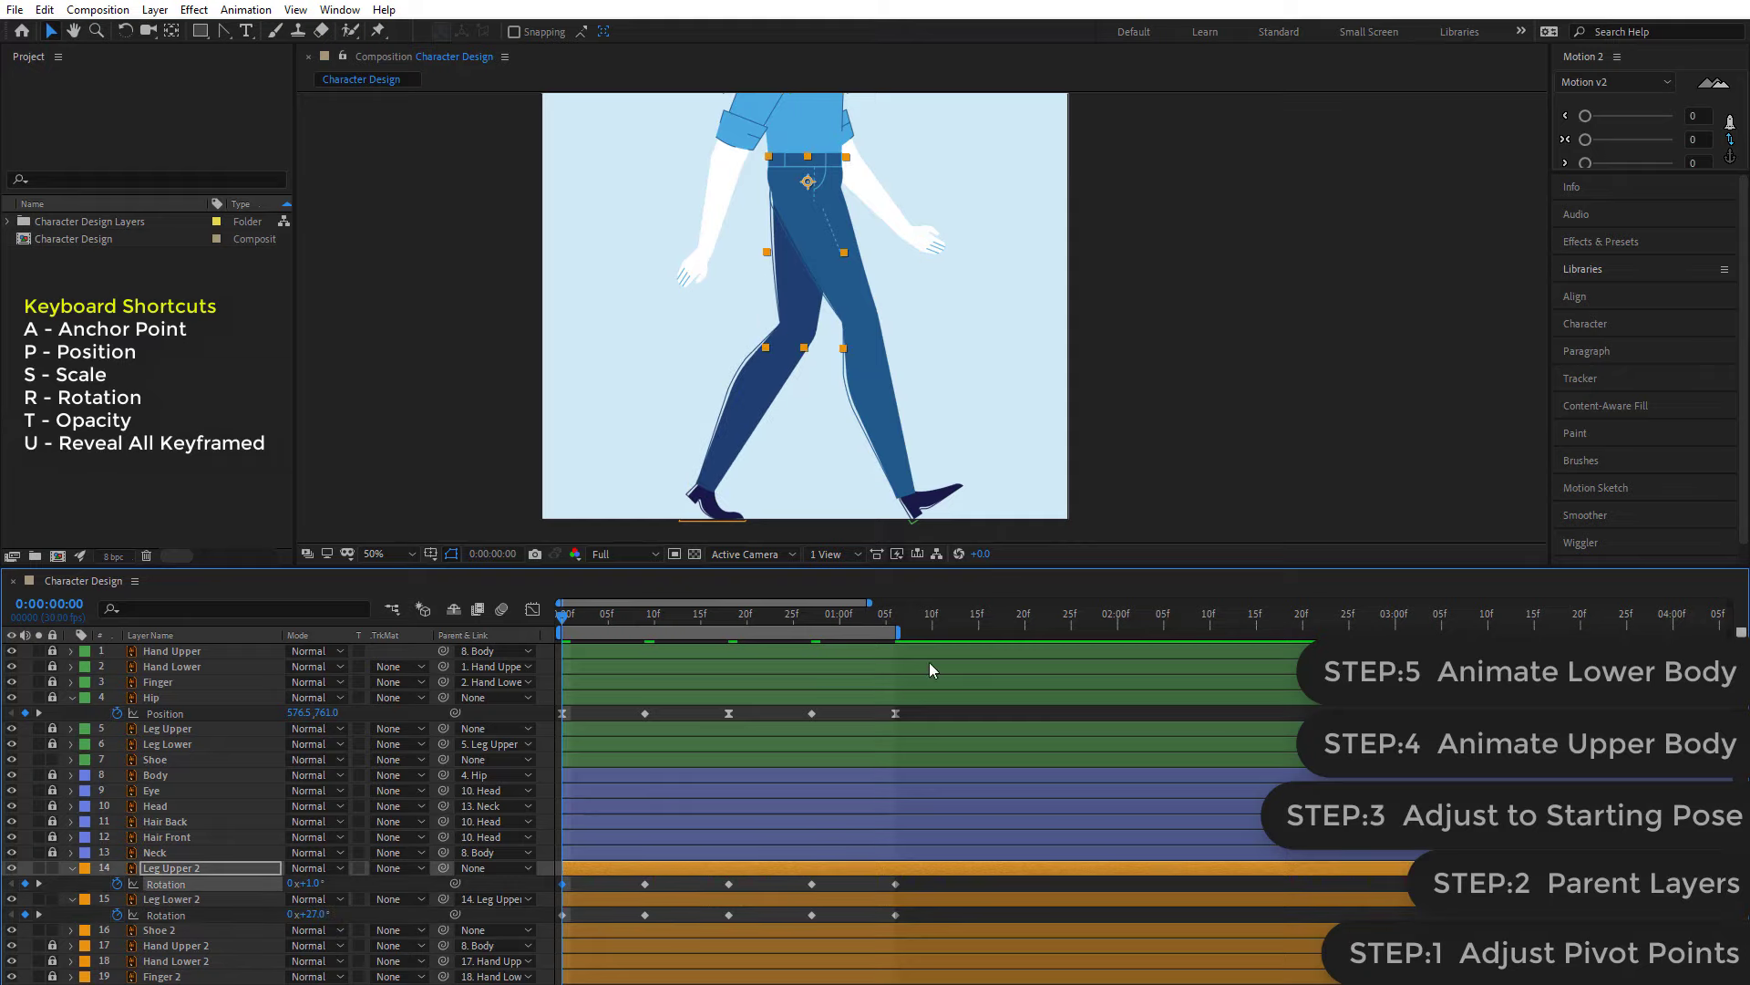
- Paste the new 1° and 27° starting rotations at 1:06 and preview the walk
{"action": "left_click", "coordinate": [895, 620]}
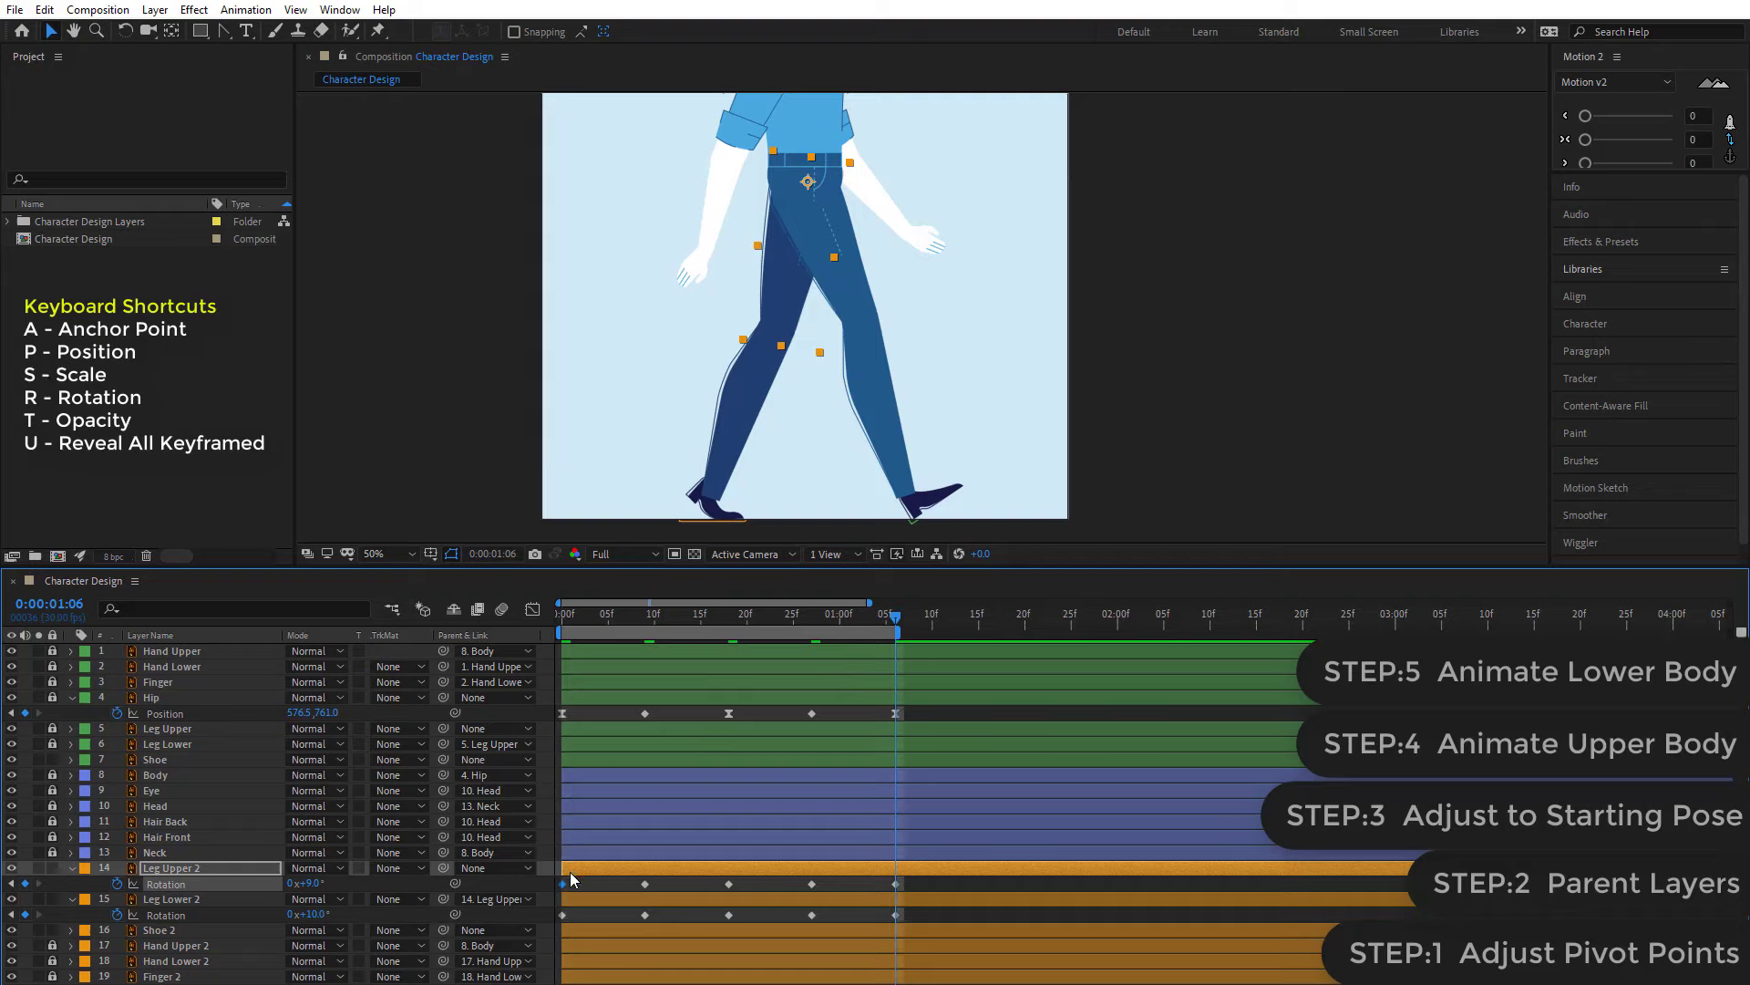
{"action": "key", "text": "ctrl+v"}
{"action": "left_click", "coordinate": [562, 915]}
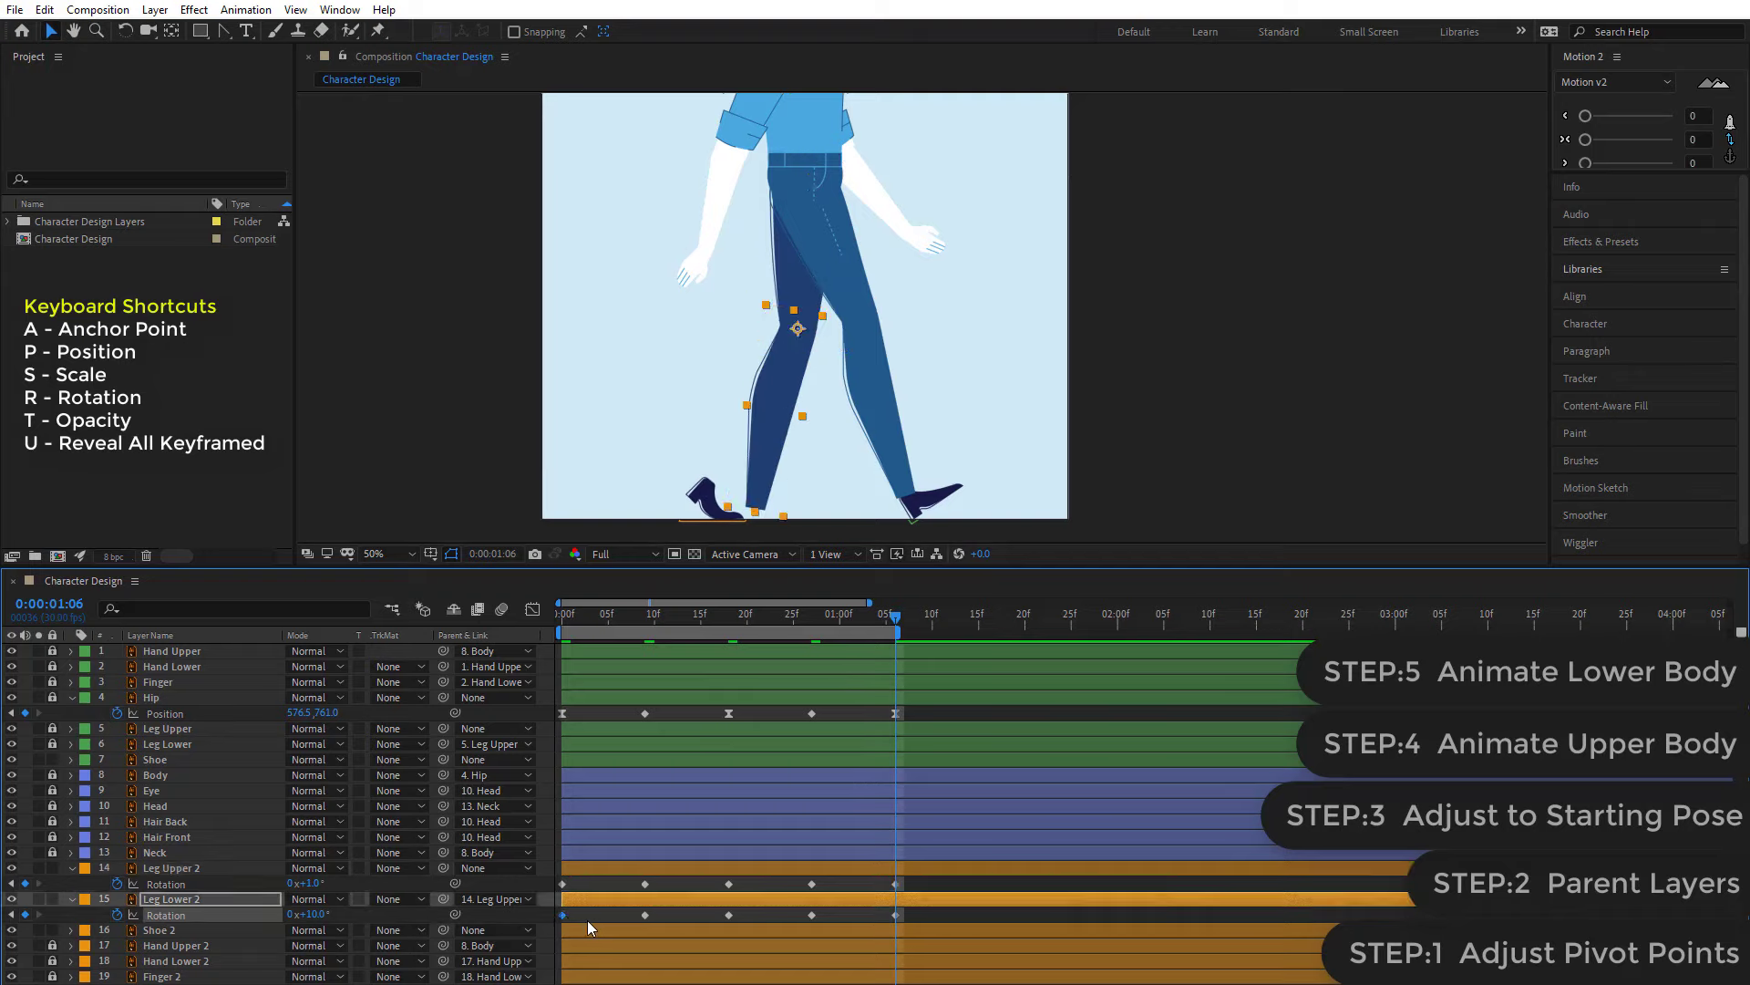
{"action": "key", "text": "ctrl+v"}
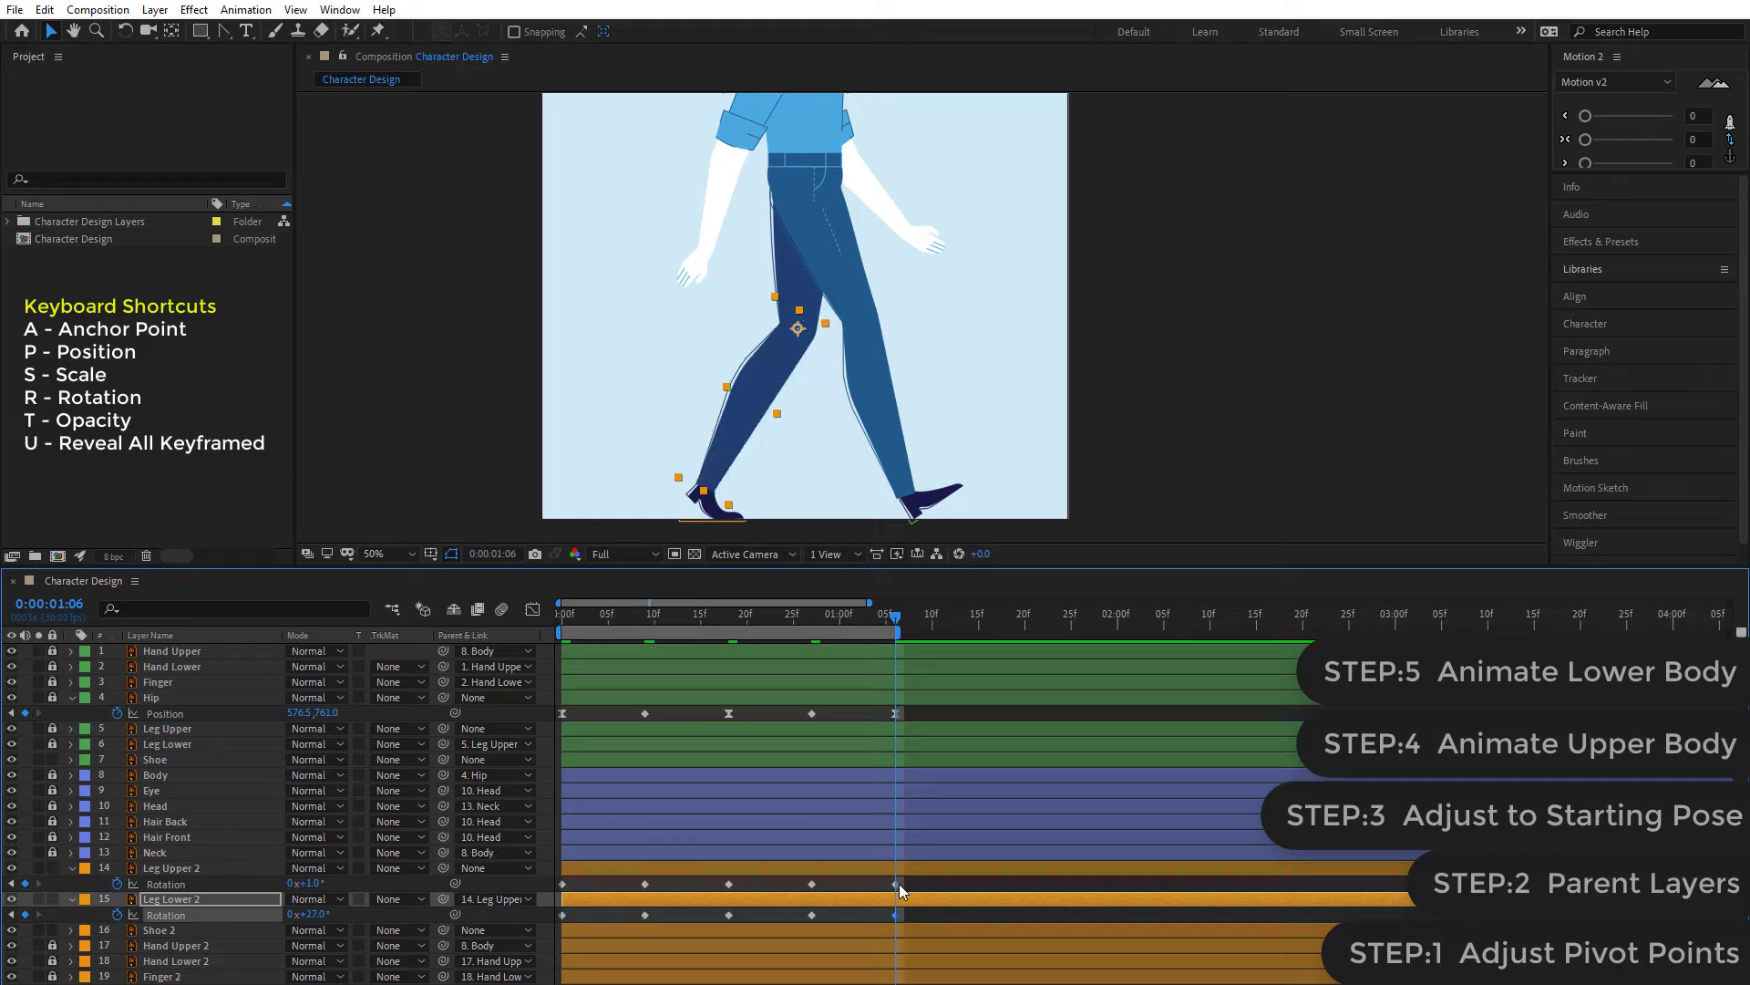
{"action": "left_click", "coordinate": [889, 879]}
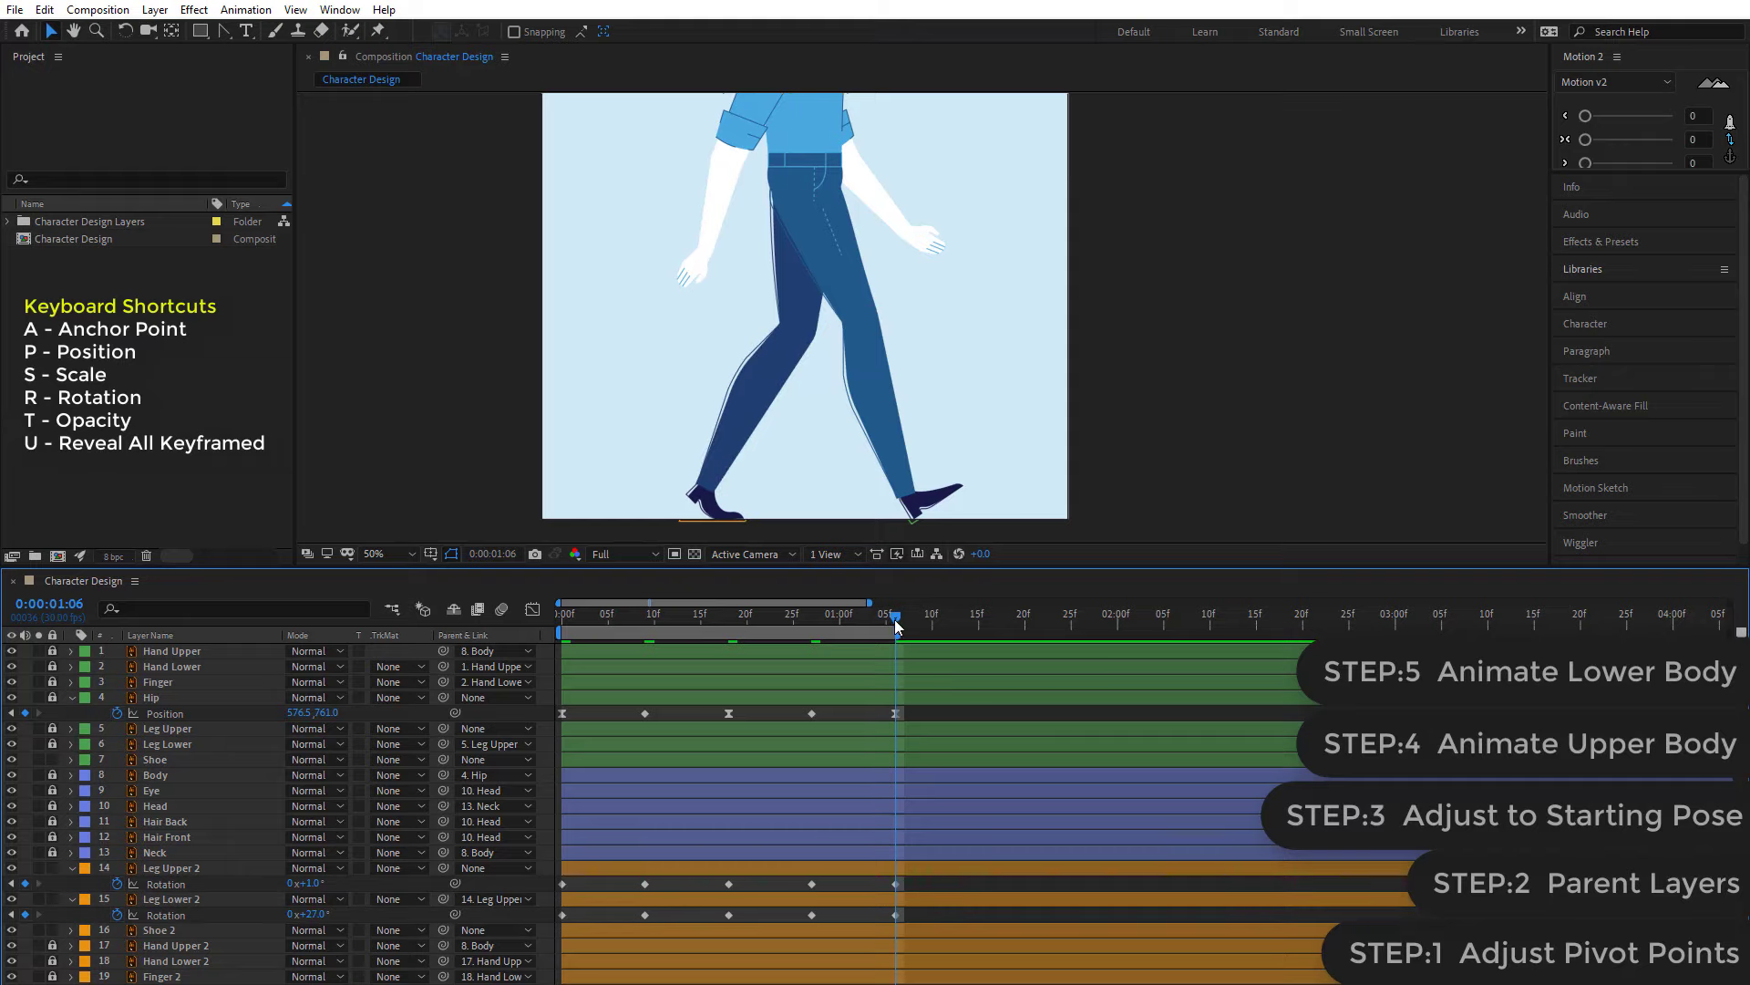
{"action": "key", "text": "space"}
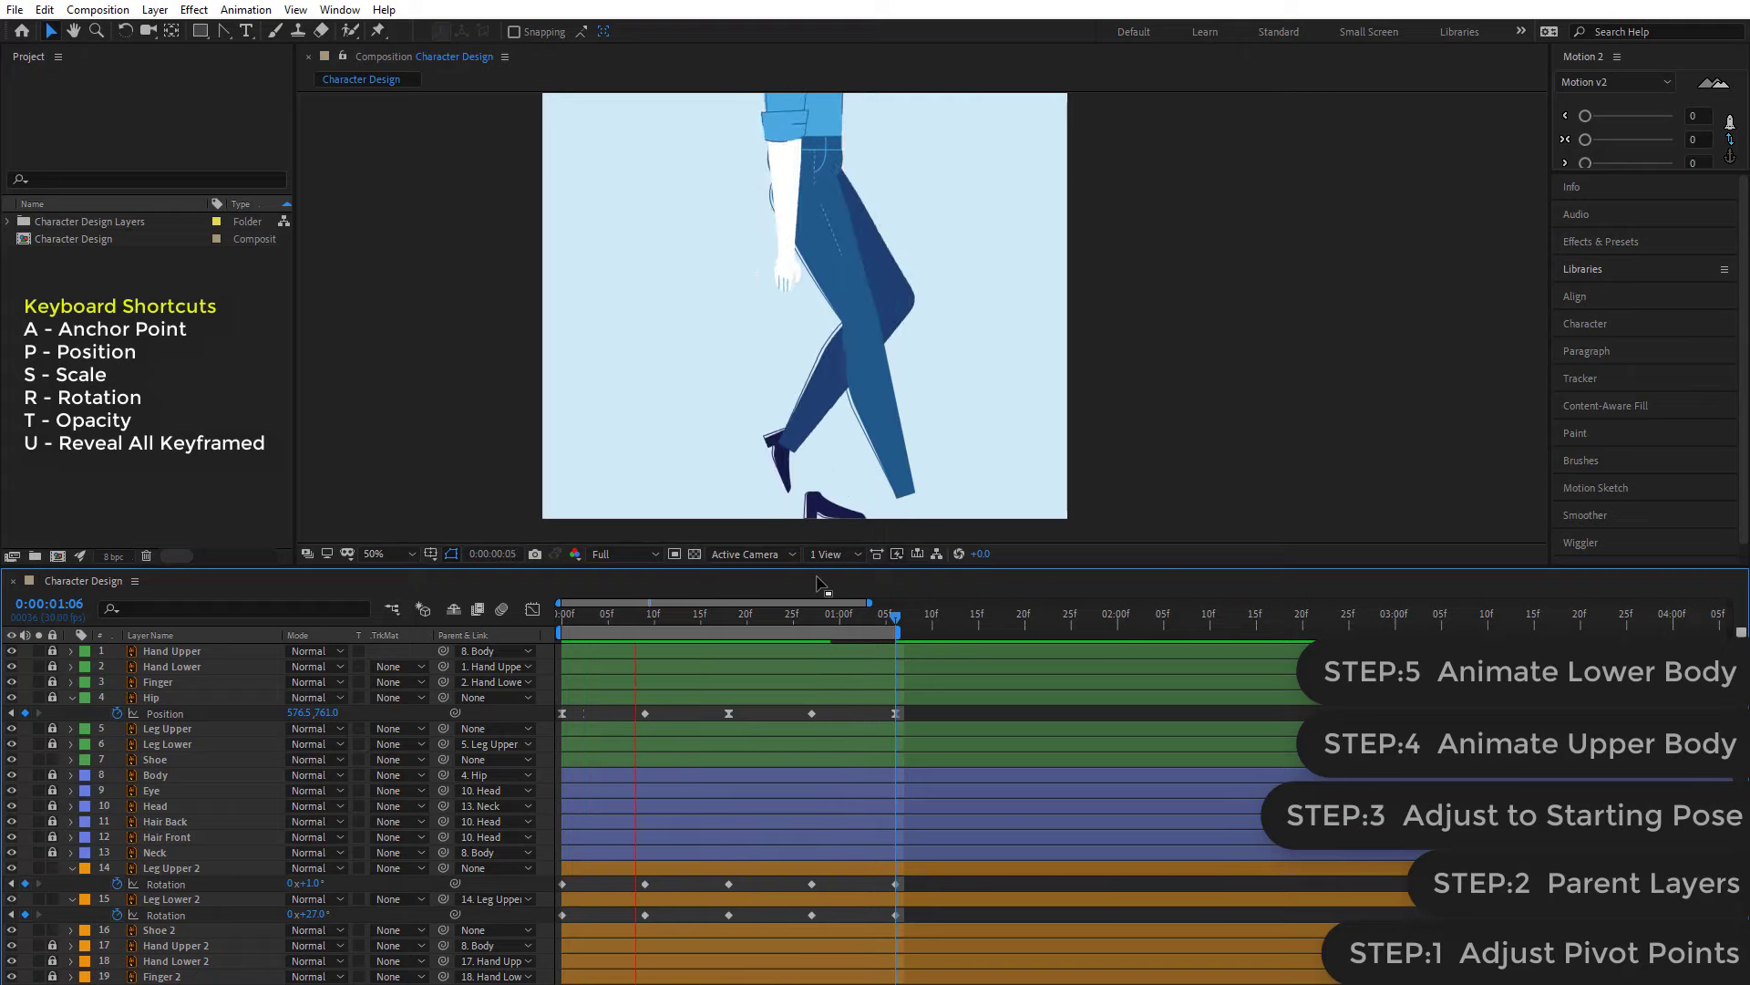
- Stop the preview, return to frame 0 and unlock the Leg Lower layer
{"action": "key", "text": "space"}
{"action": "left_click", "coordinate": [553, 623]}
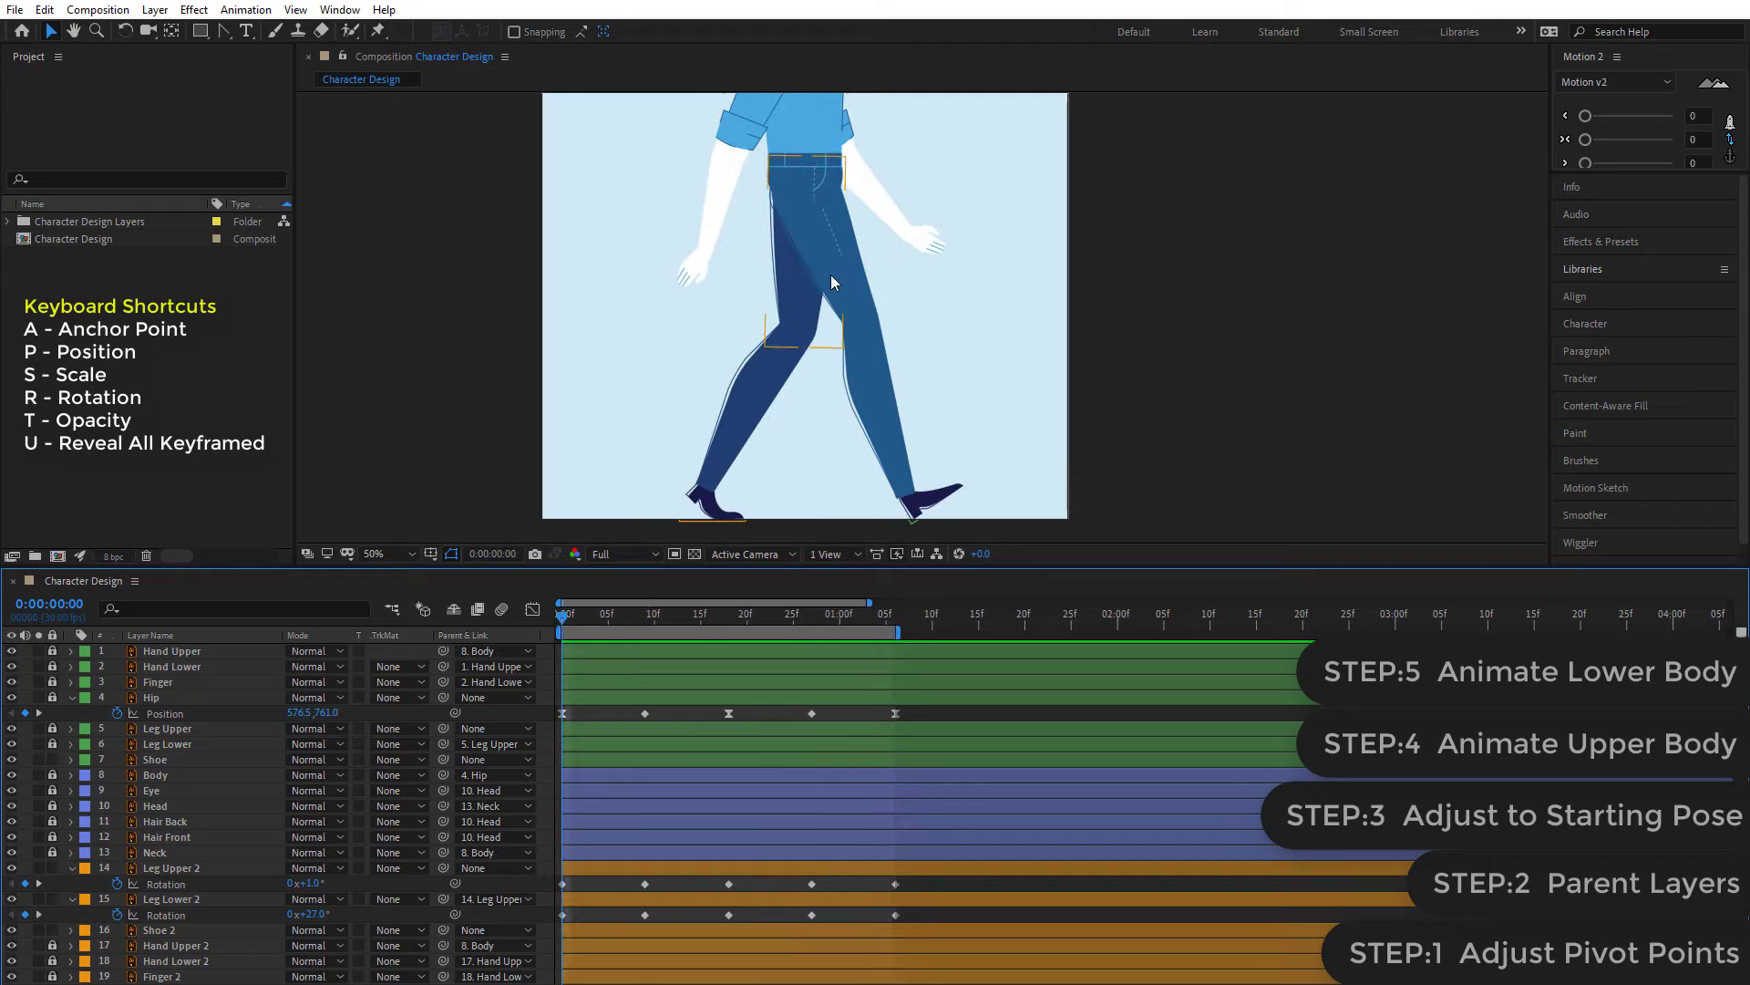
{"action": "key", "text": "ctrl+shift+a"}
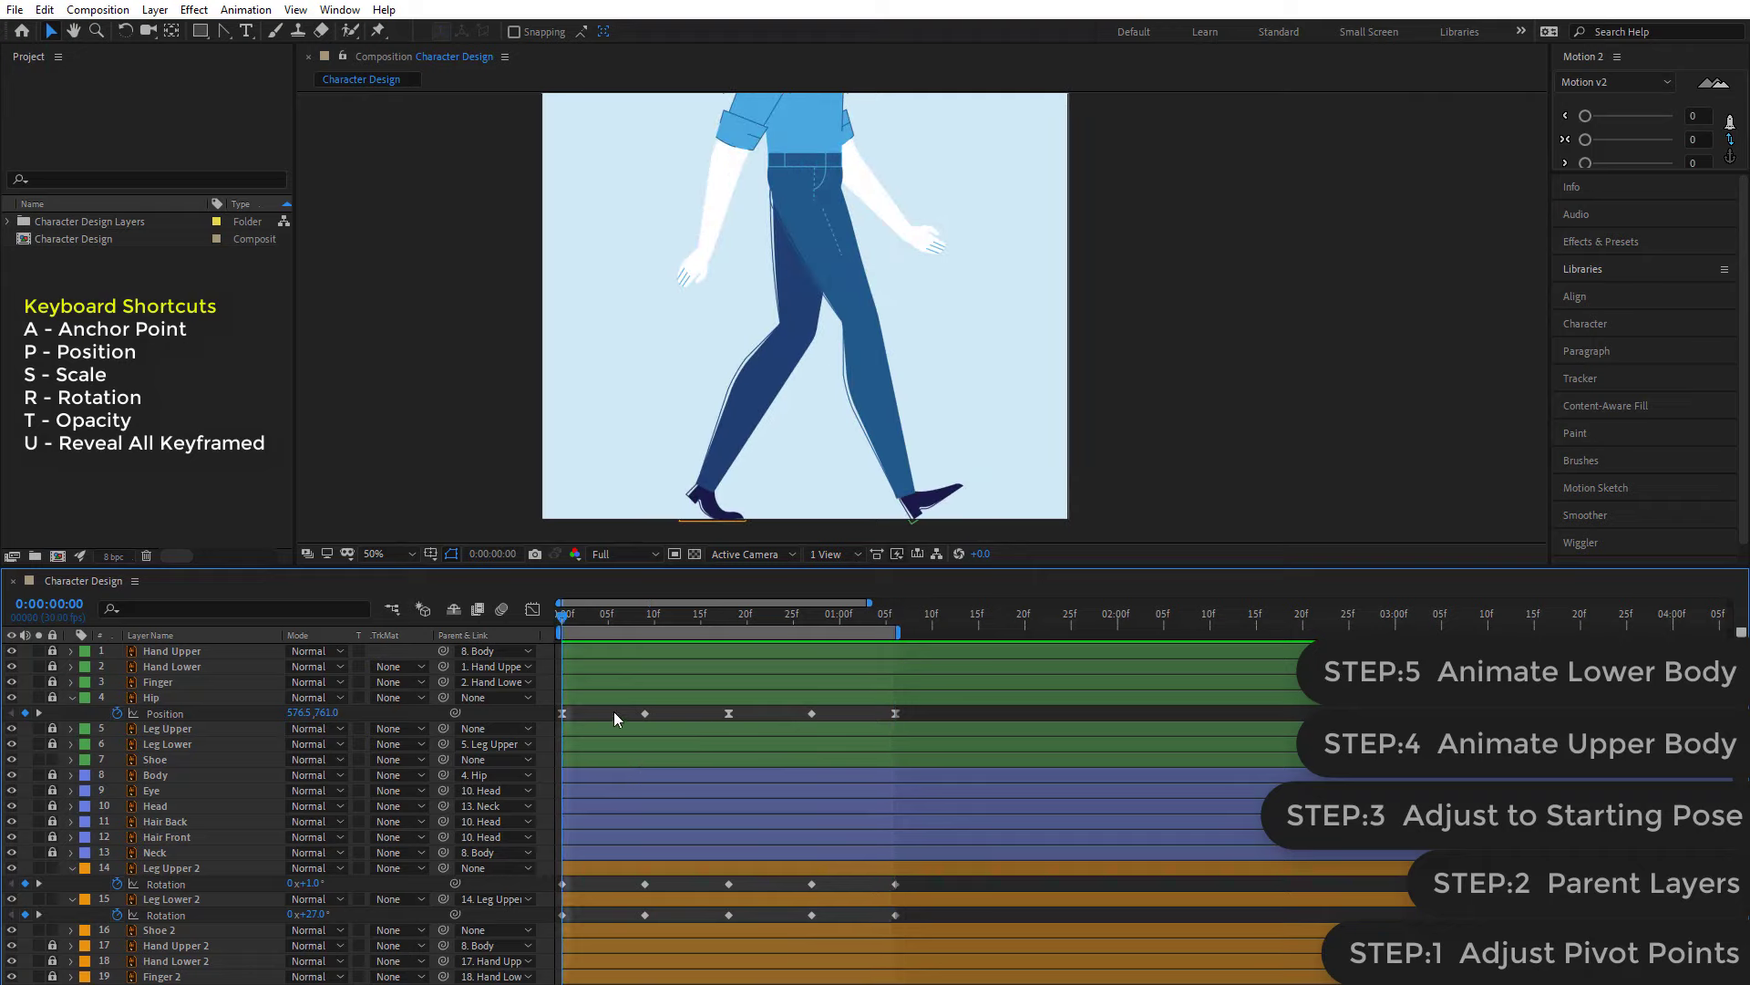
{"action": "left_click", "coordinate": [52, 742]}
{"action": "left_click", "coordinate": [178, 727]}
{"action": "left_click", "coordinate": [175, 743], "text": "shift"}
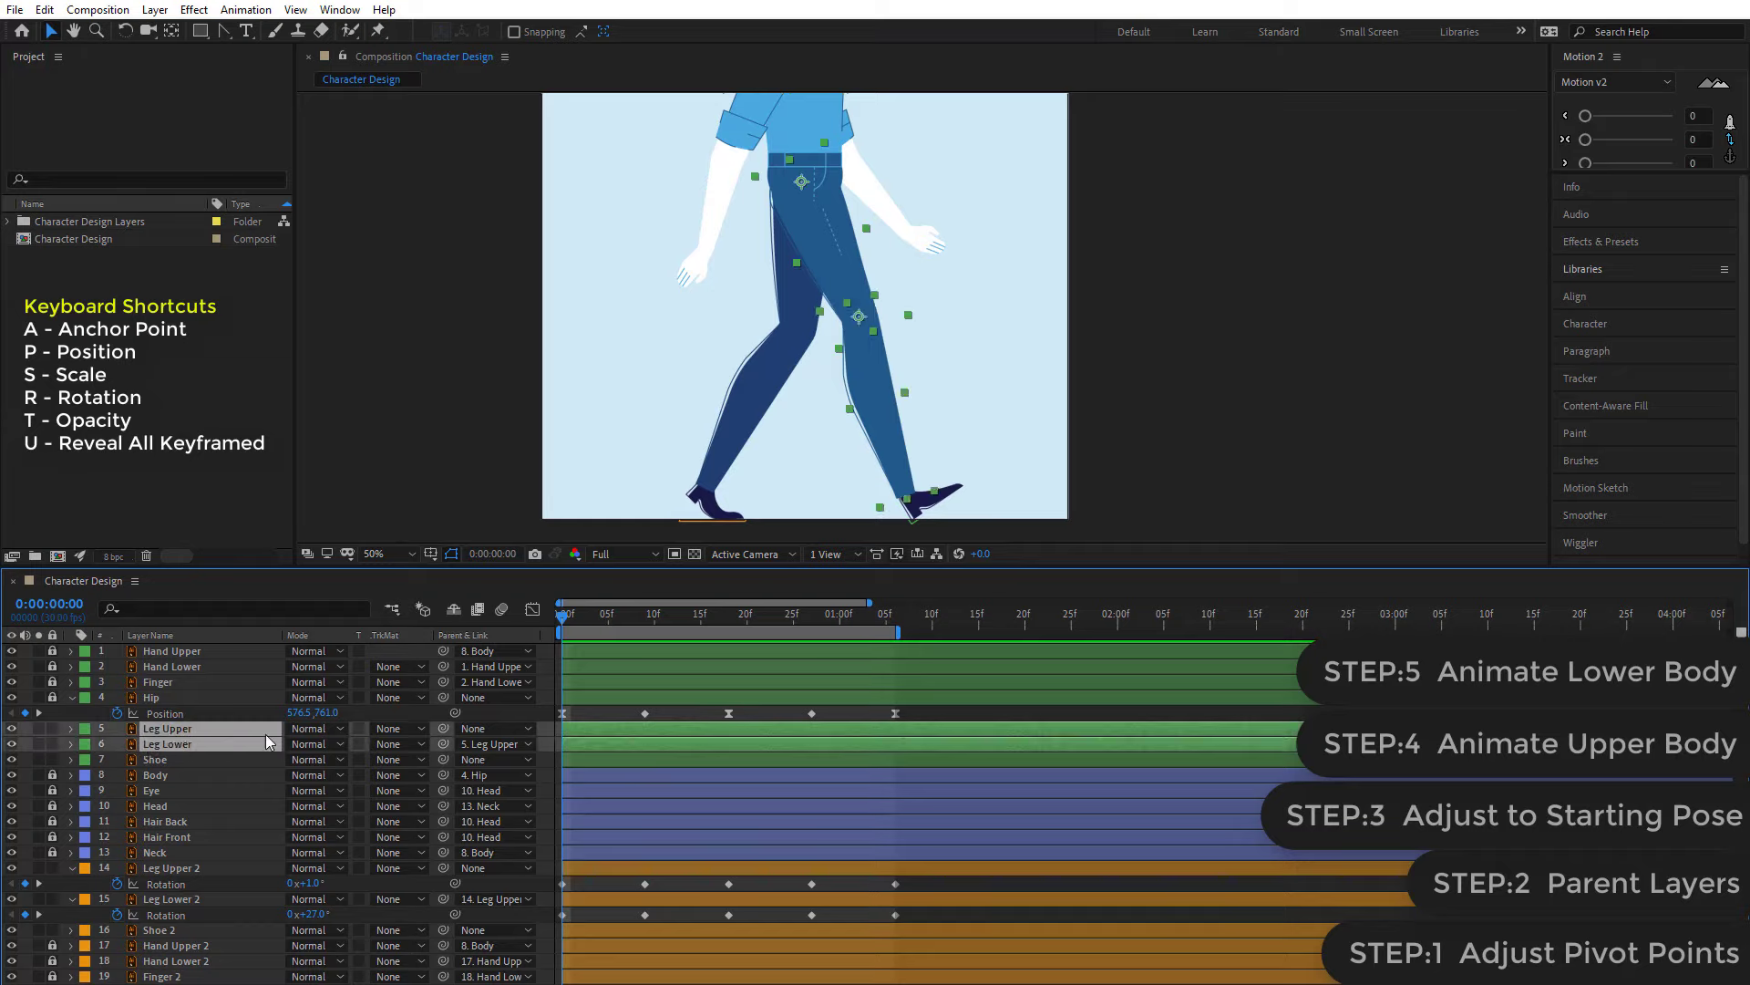
{"action": "key", "text": "ctrl+shift+a"}
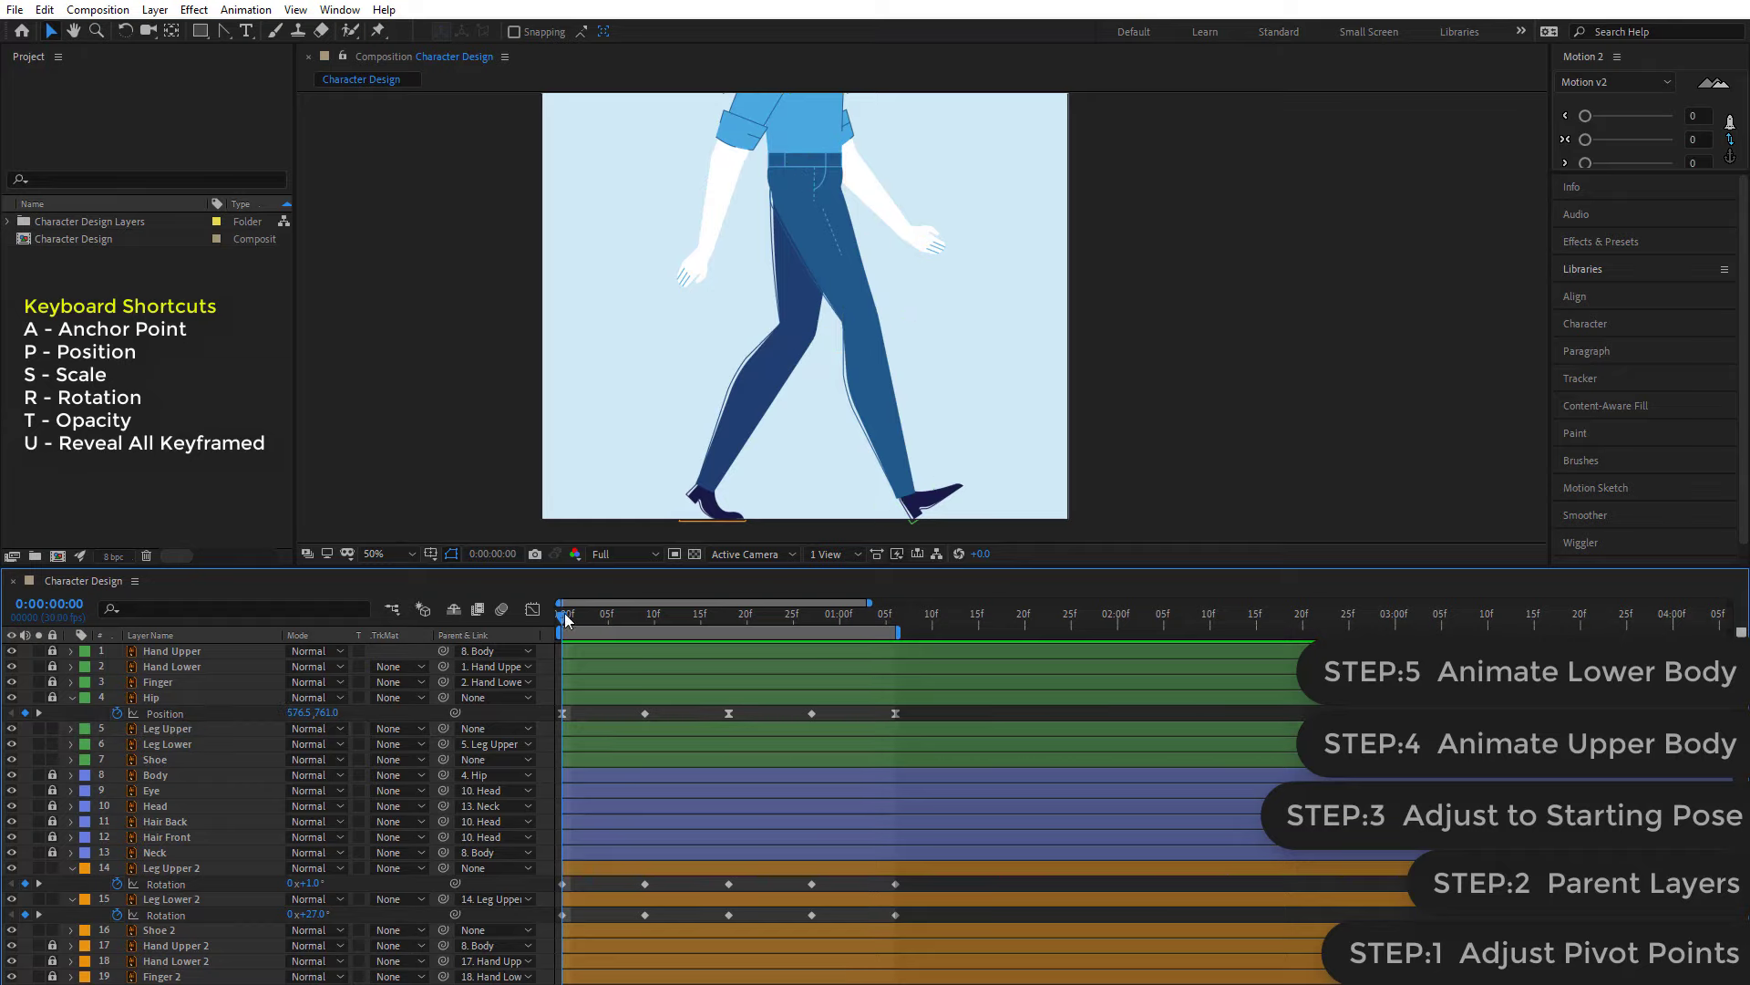
- Key Shoe 2's position at frame 12 so the back shoe sits lower and slightly left
{"action": "mouse_move", "coordinate": [565, 612]}
{"action": "left_mouse_down"}
{"action": "mouse_move", "coordinate": [711, 648]}
{"action": "mouse_move", "coordinate": [660, 664]}
{"action": "mouse_move", "coordinate": [675, 681]}
{"action": "left_mouse_up"}
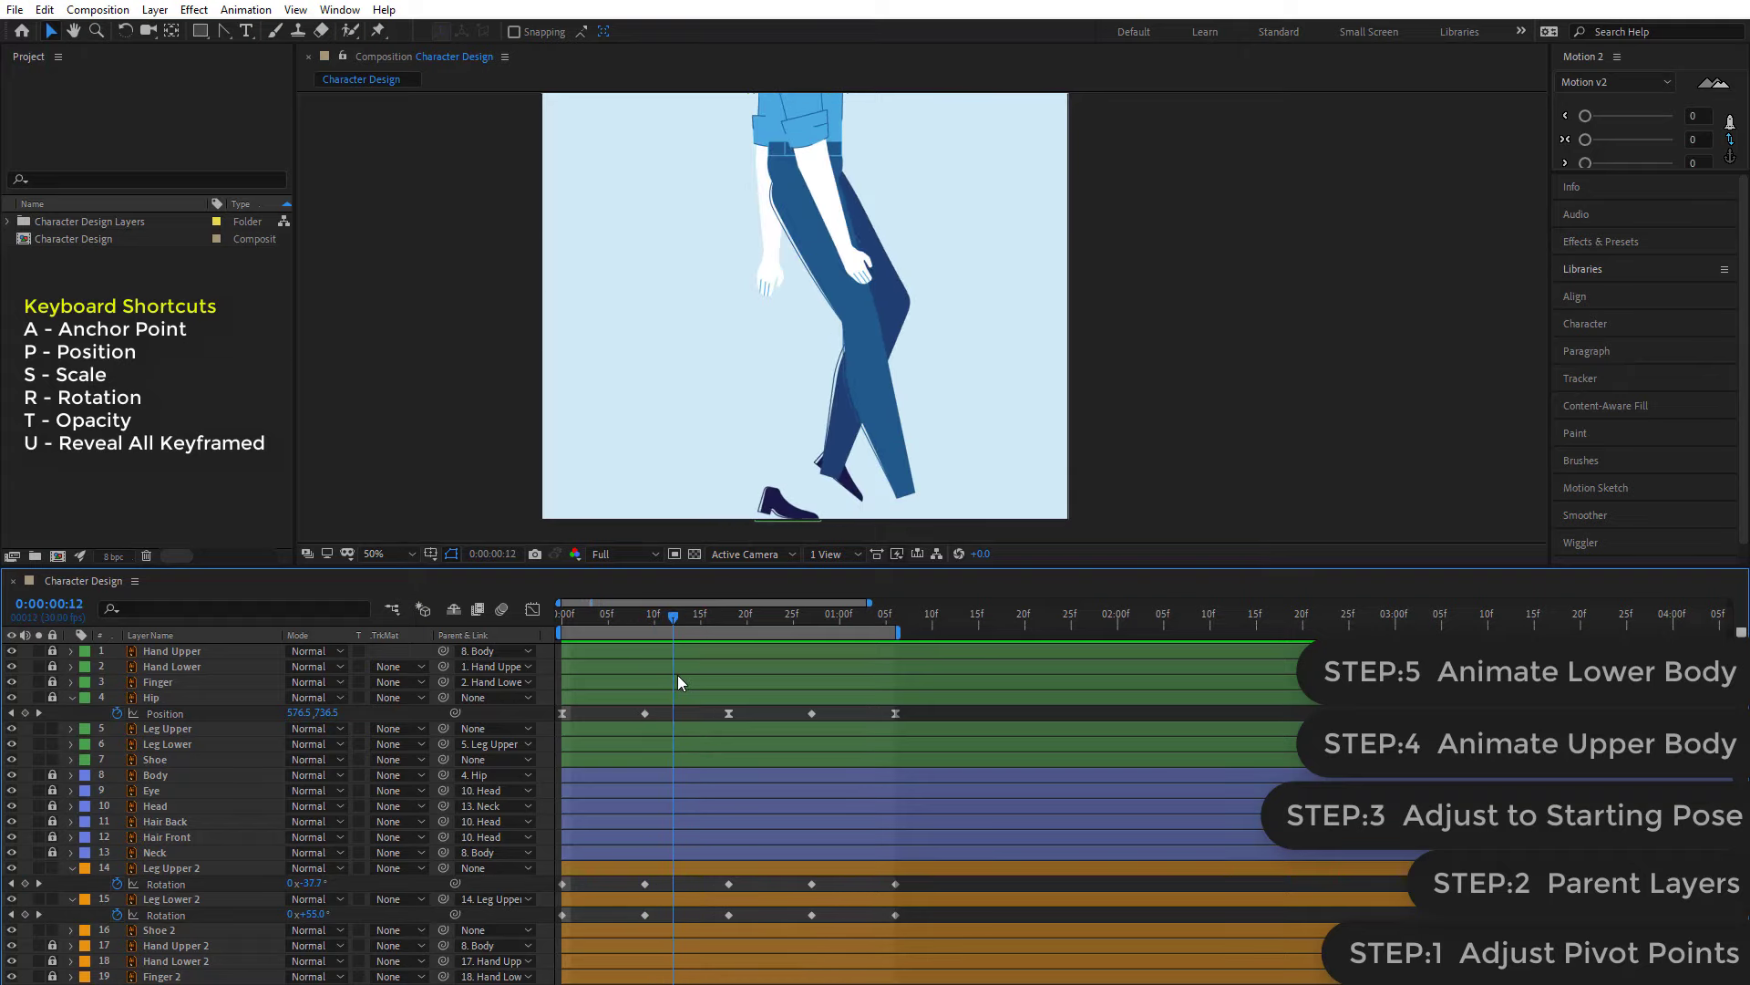
{"action": "left_click", "coordinate": [852, 497]}
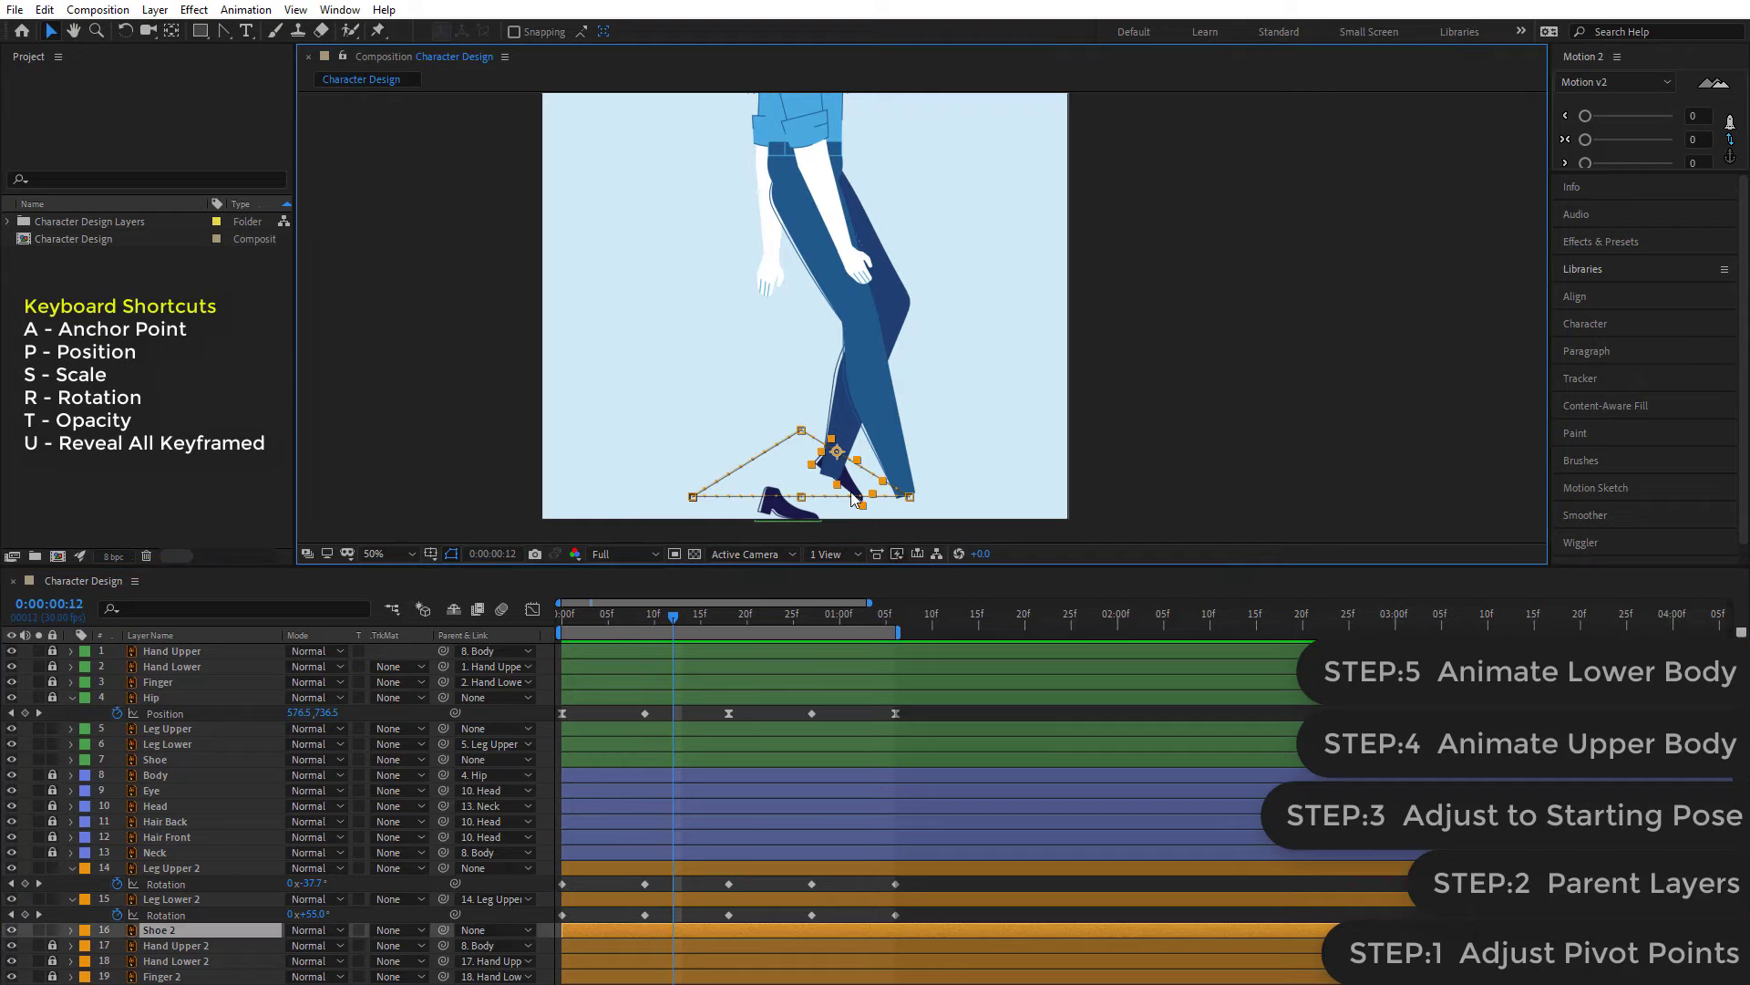
{"action": "key", "text": "u"}
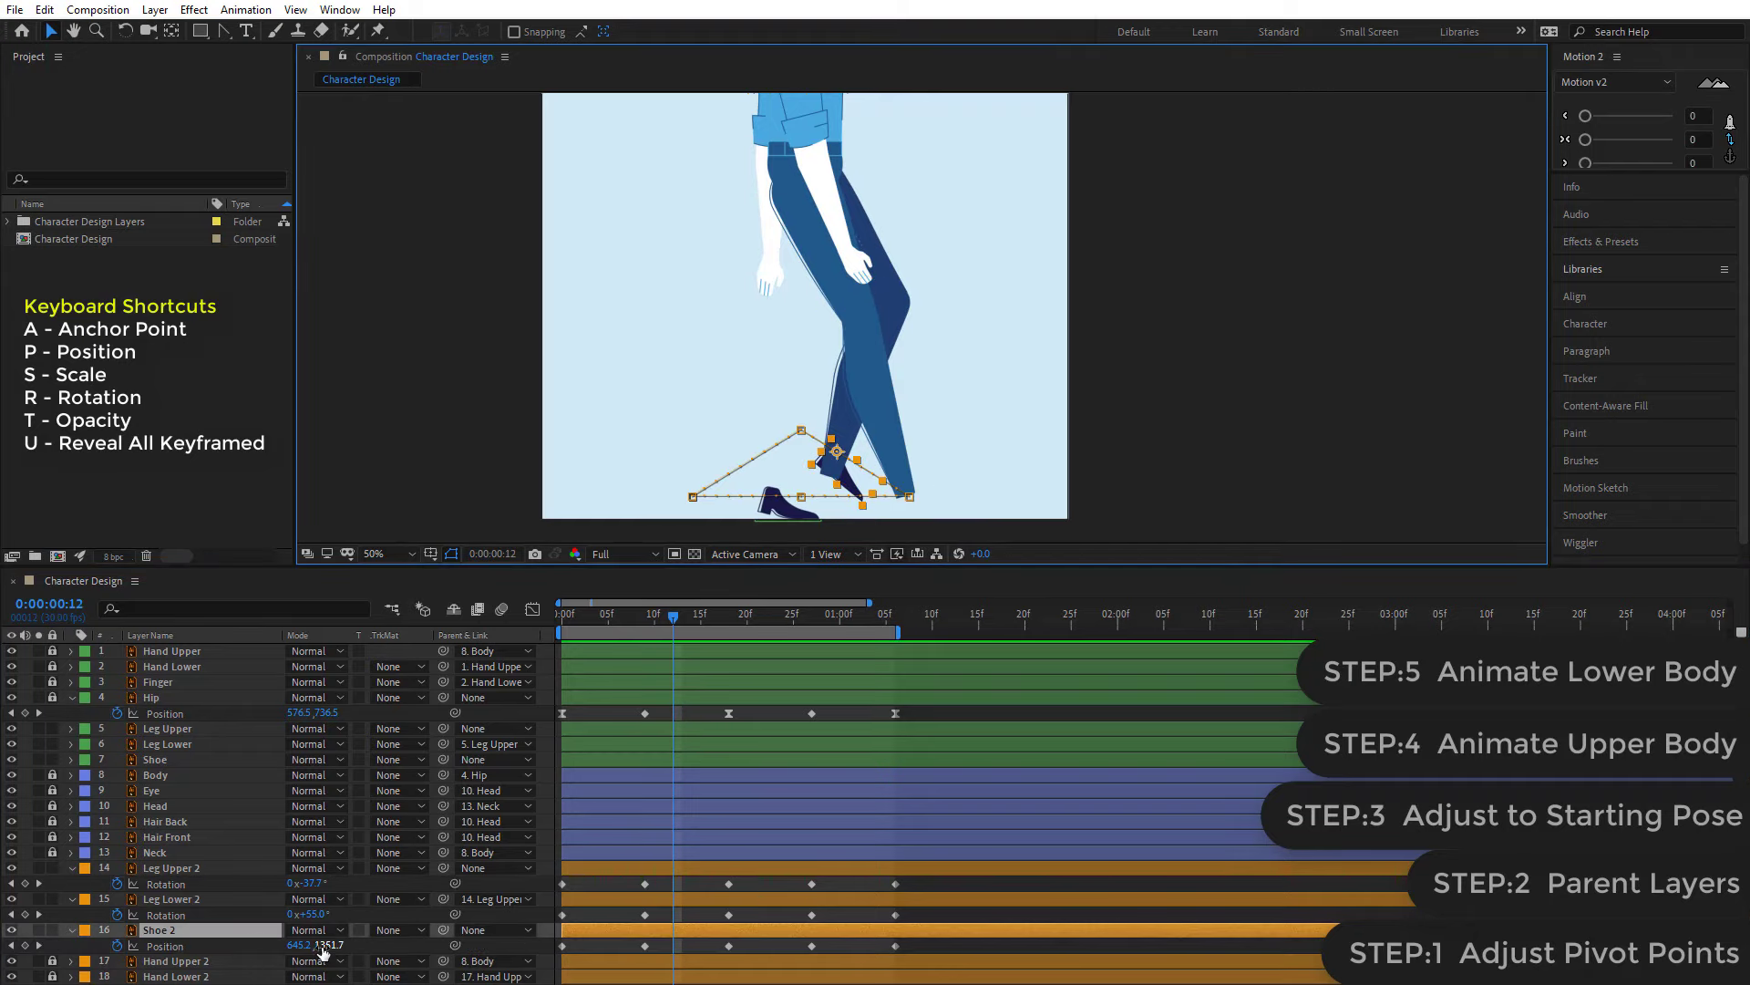
{"action": "left_click_drag", "start_coordinate": [325, 946], "coordinate": [347, 946]}
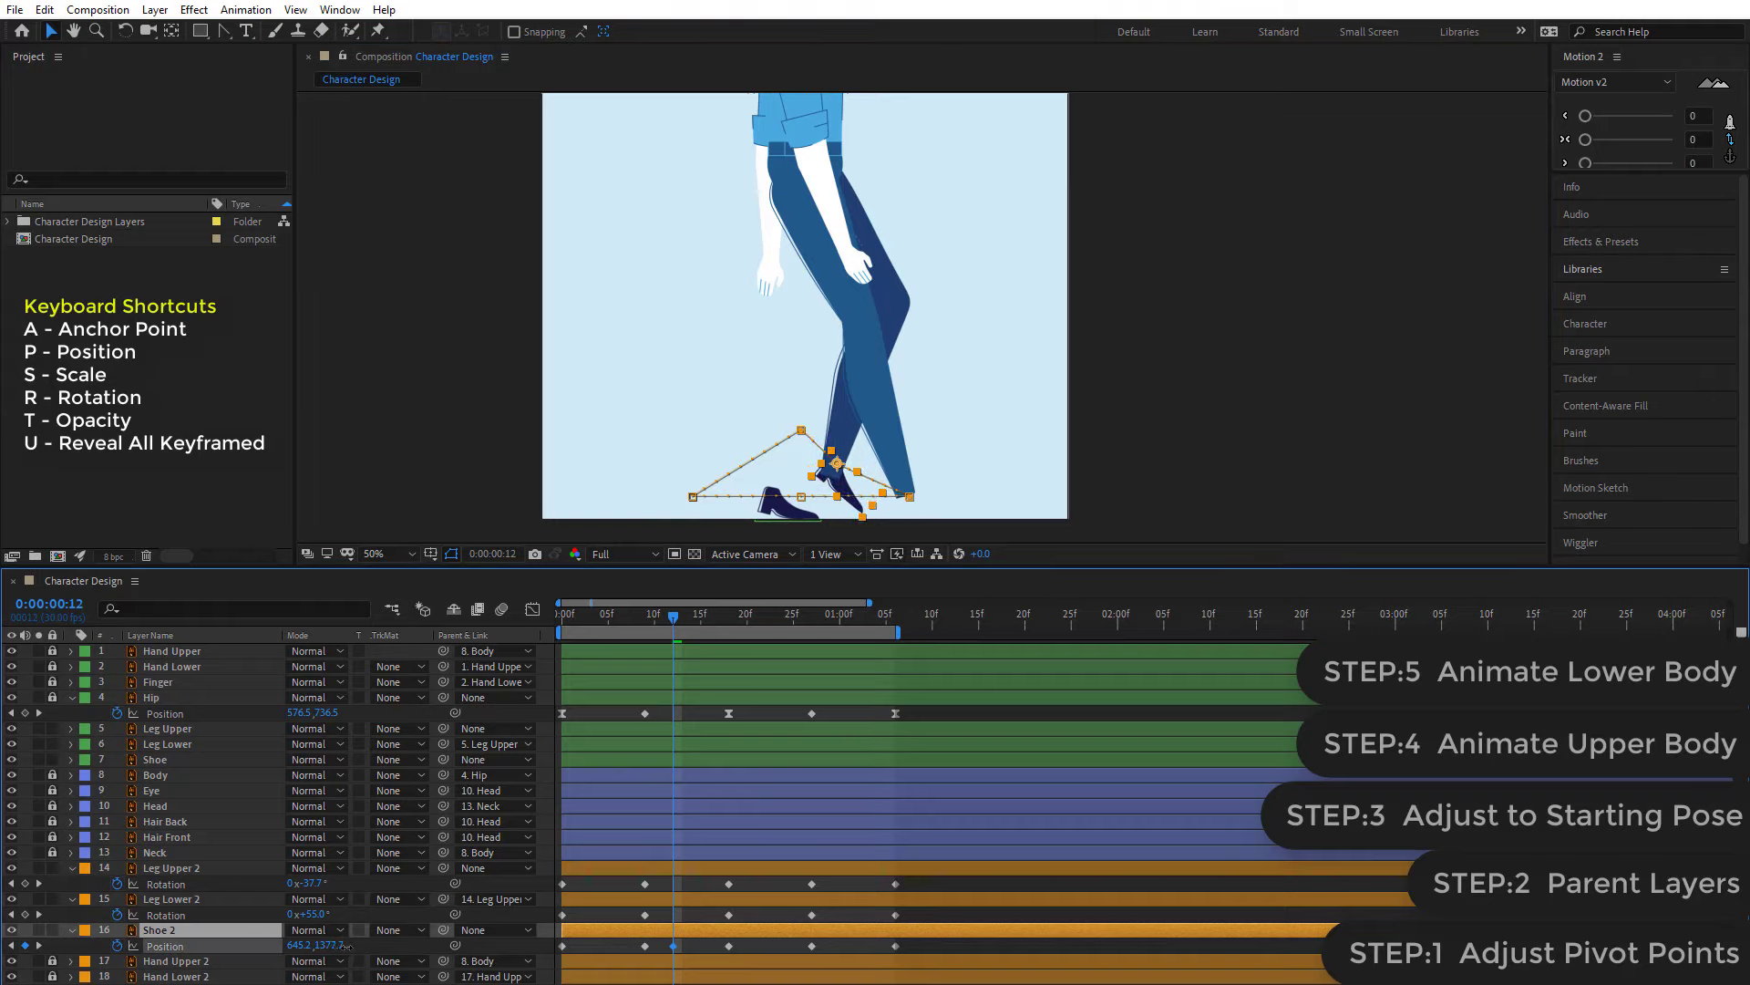
{"action": "left_click_drag", "start_coordinate": [348, 946], "coordinate": [301, 945]}
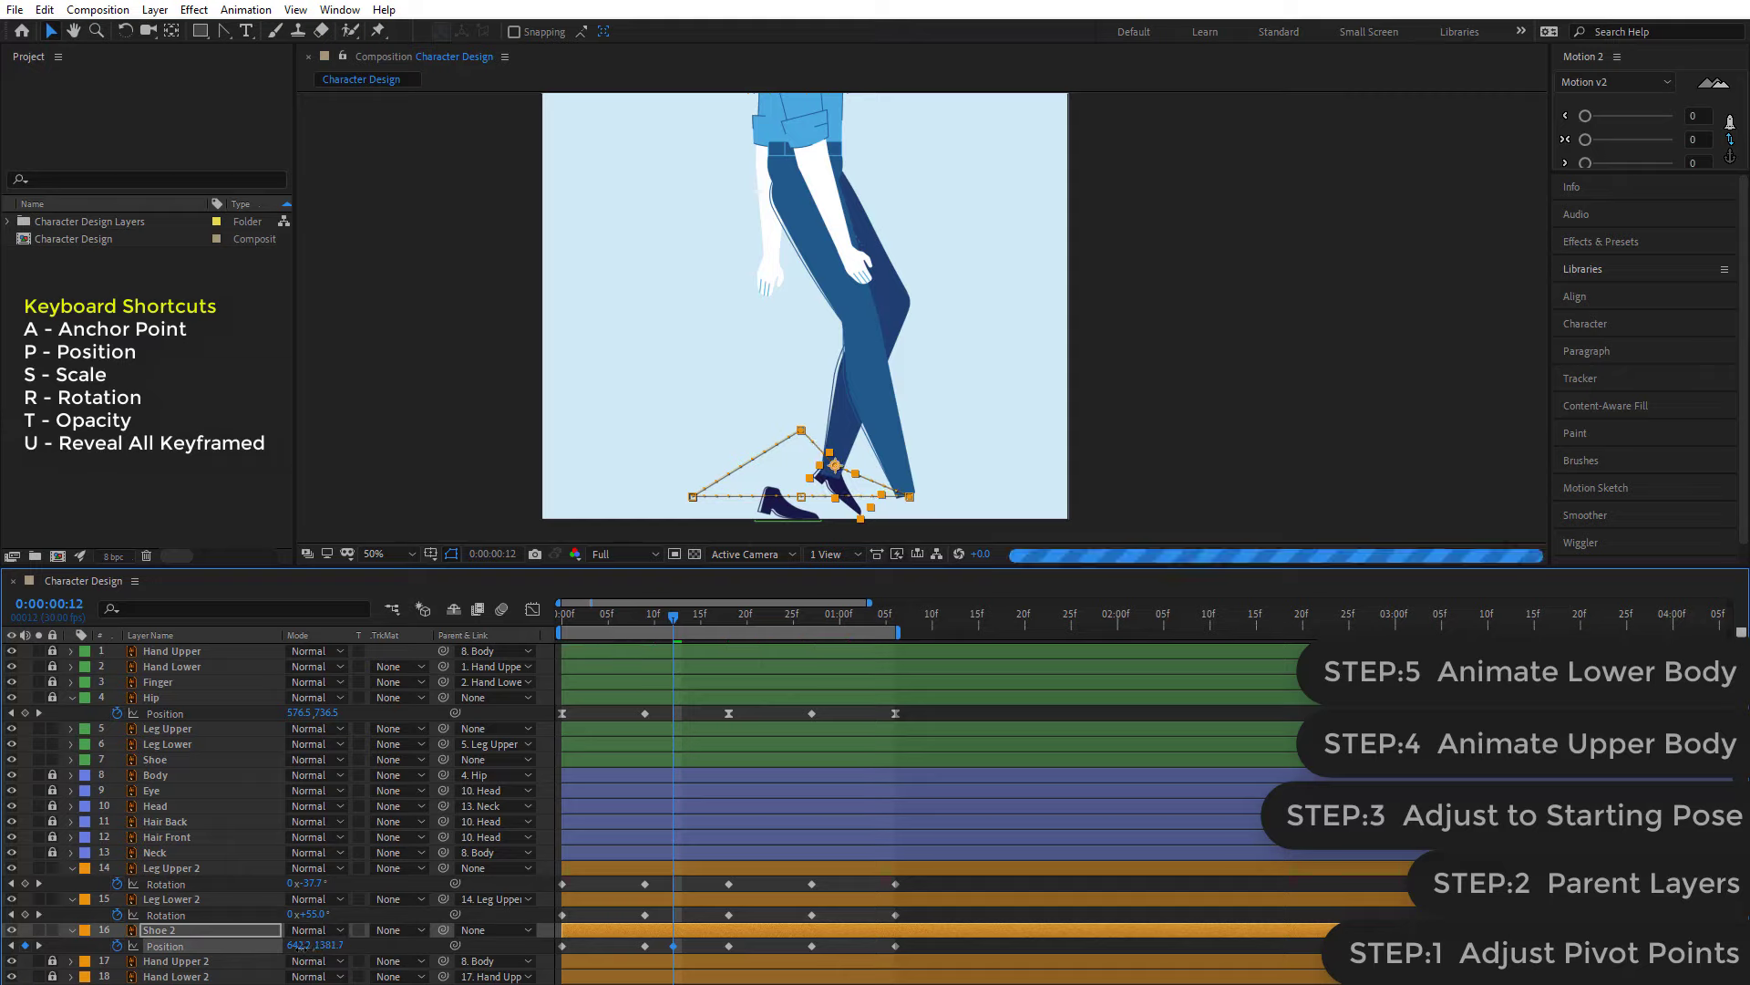
- Shift the back shoe slightly left at frame 9, then check the pose at frame 16
{"action": "left_click", "coordinate": [647, 626]}
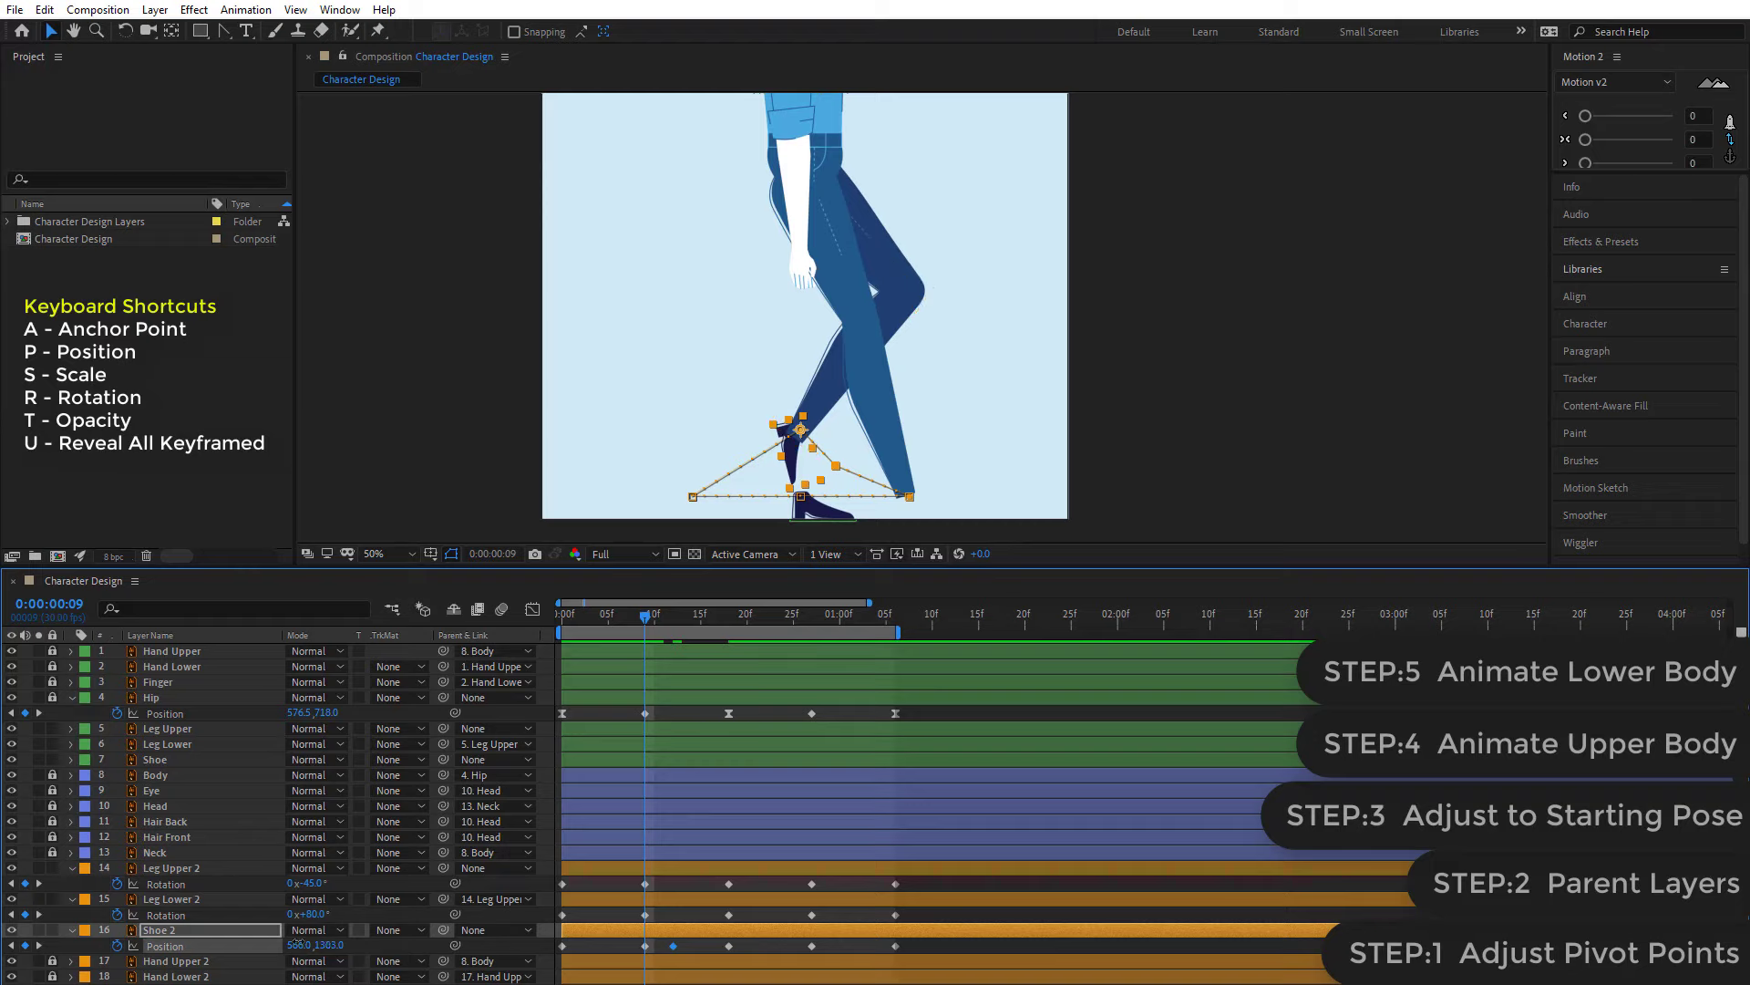
{"action": "left_click_drag", "start_coordinate": [299, 946], "coordinate": [337, 946]}
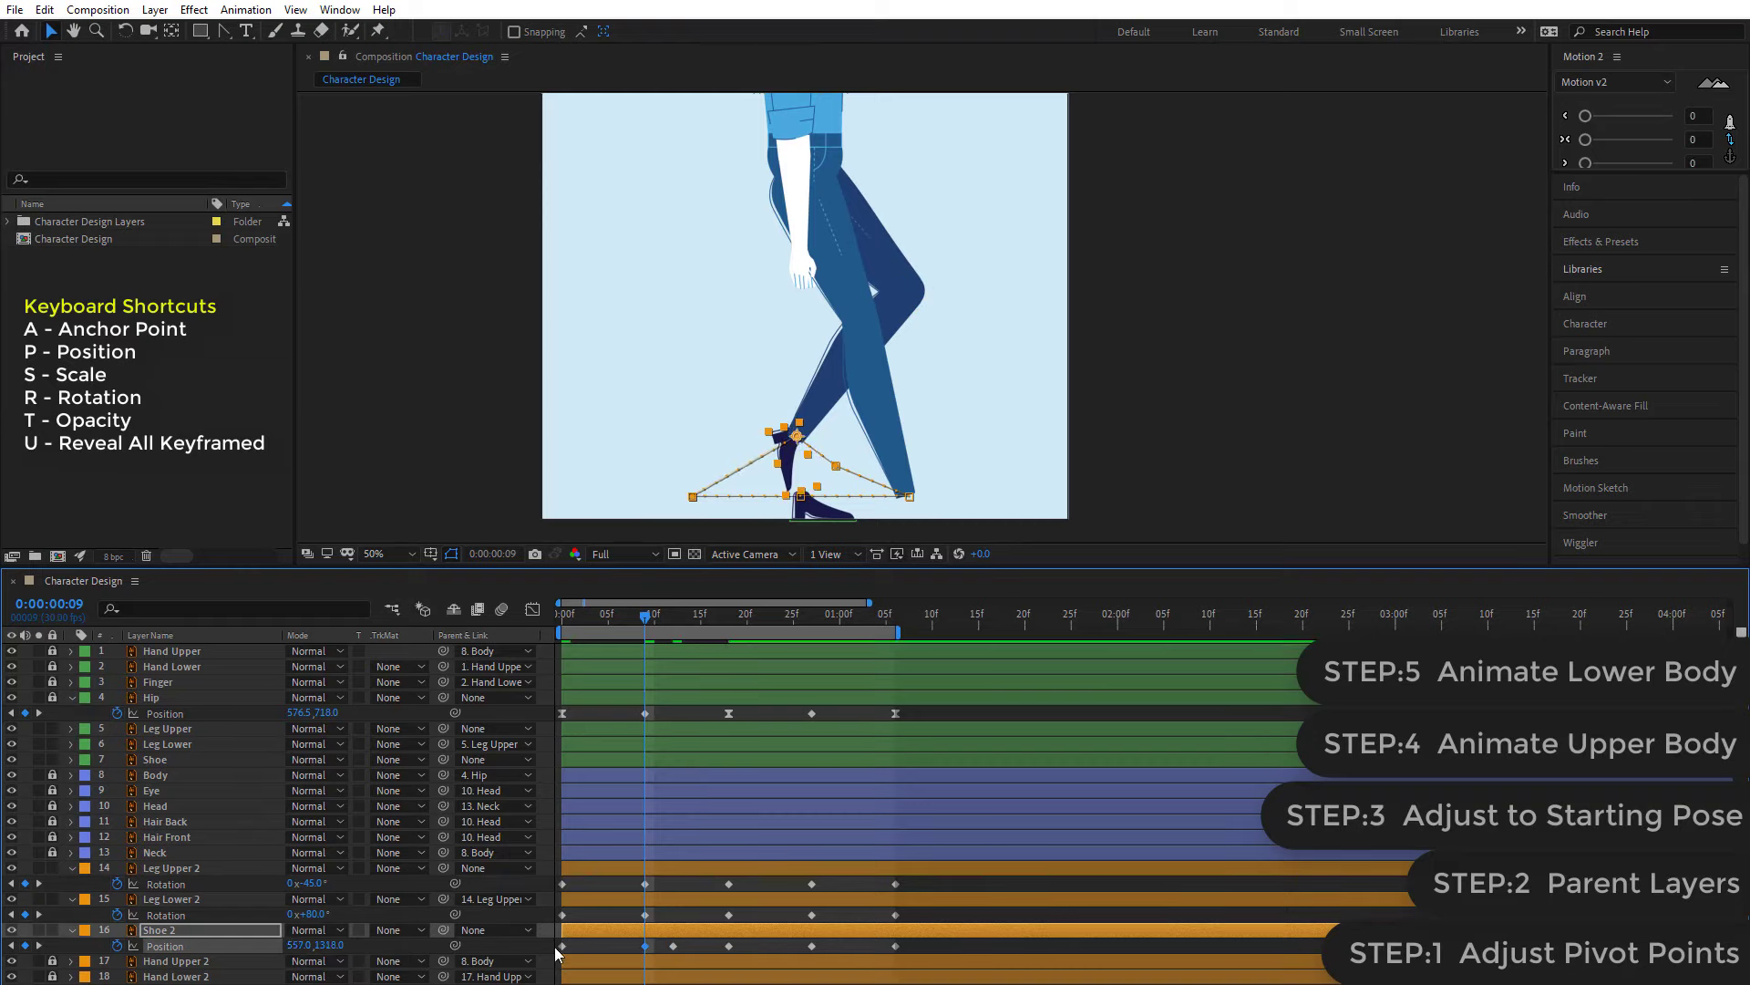
{"action": "left_click", "coordinate": [673, 914]}
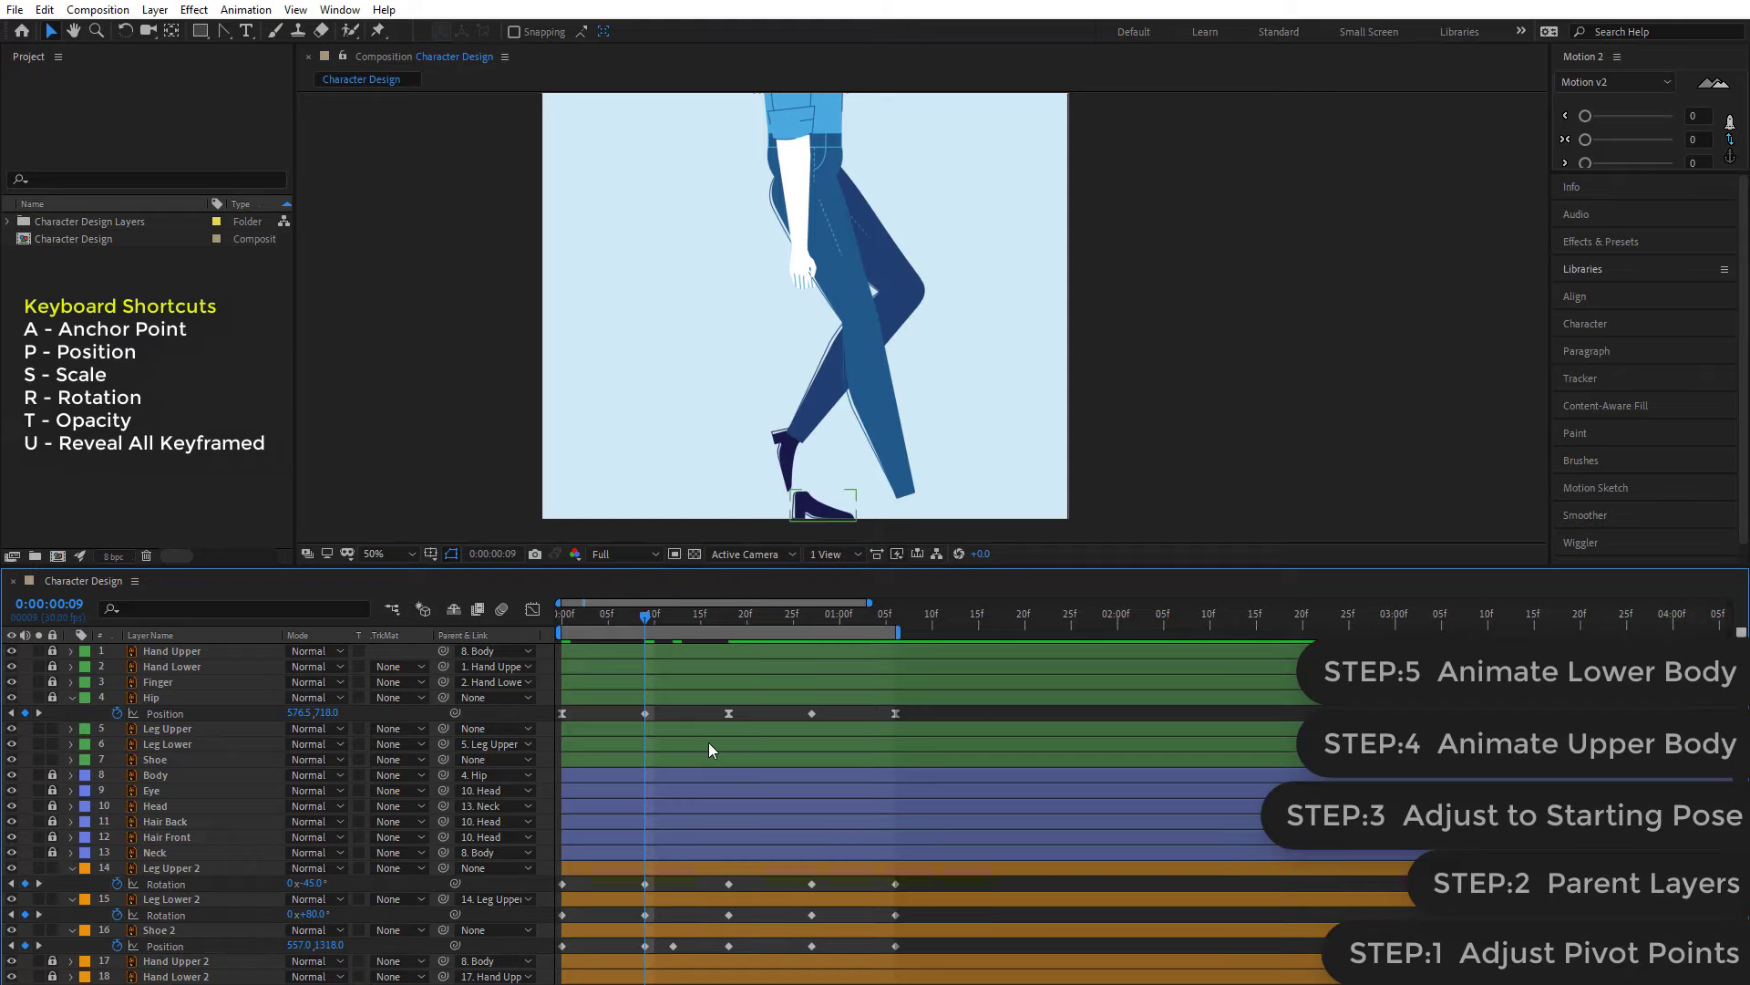
{"action": "left_click_drag", "start_coordinate": [645, 625], "coordinate": [709, 634]}
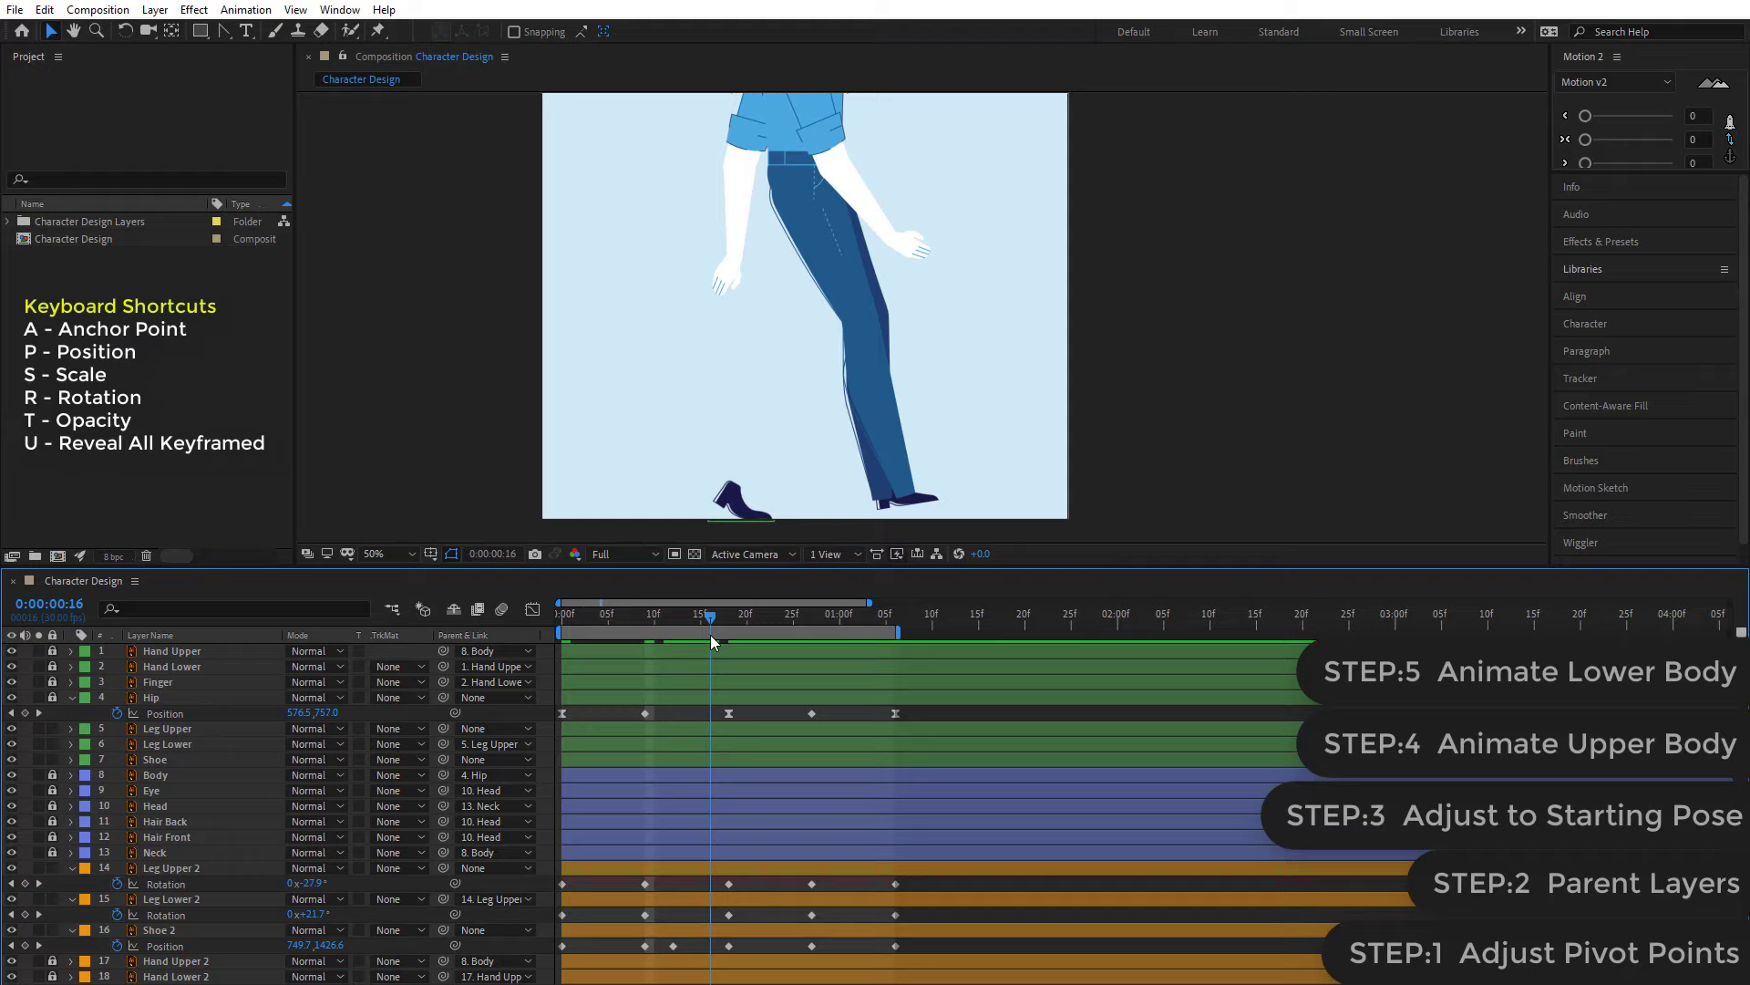
{"action": "left_click_drag", "start_coordinate": [711, 636], "coordinate": [704, 651]}
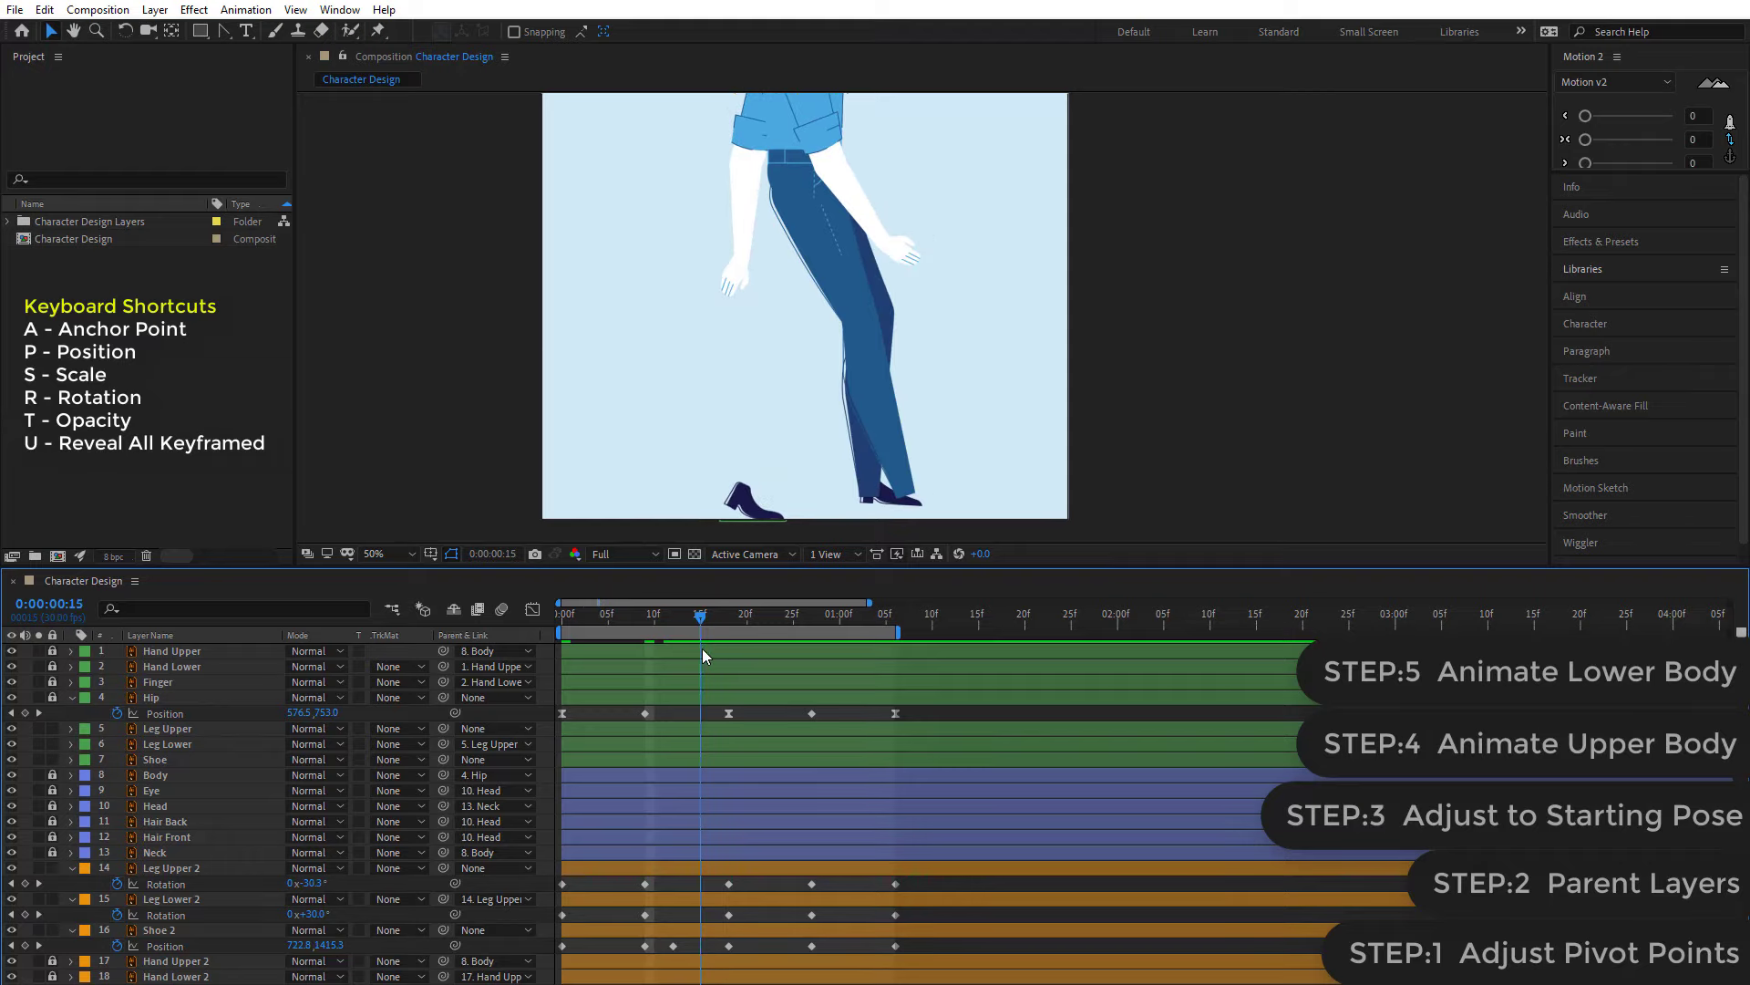
{"action": "left_click_drag", "start_coordinate": [702, 648], "coordinate": [692, 655]}
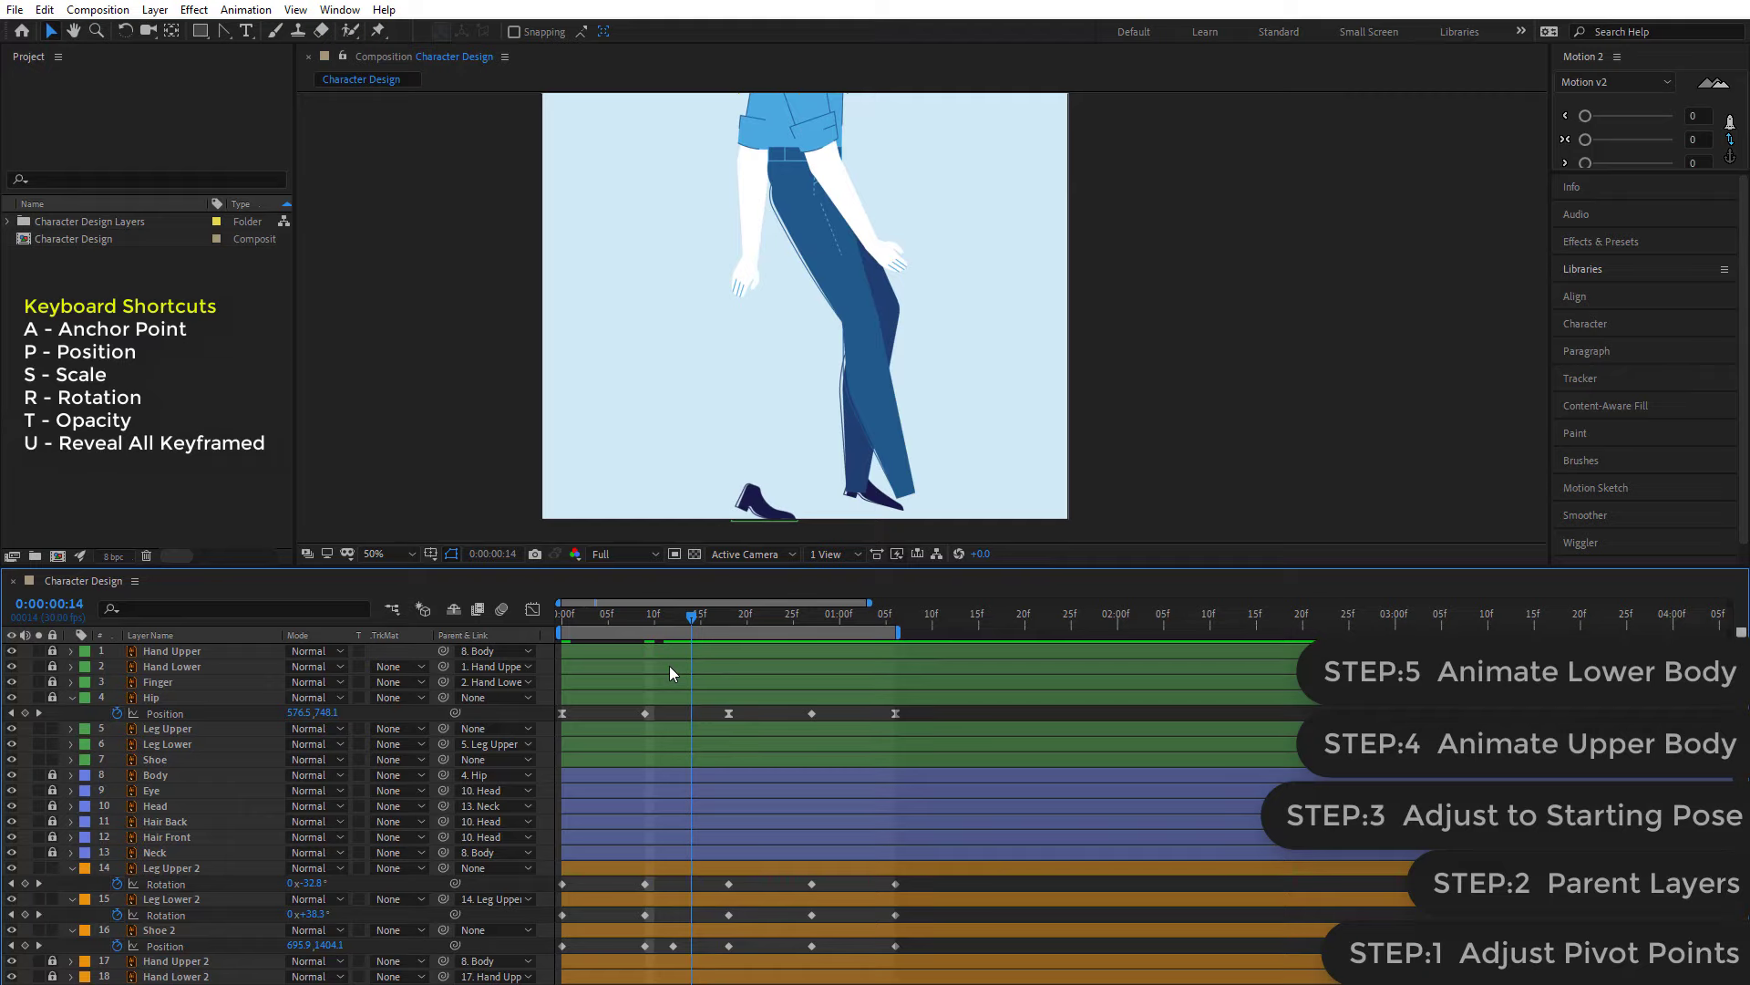
{"action": "key", "text": "Page_Down"}
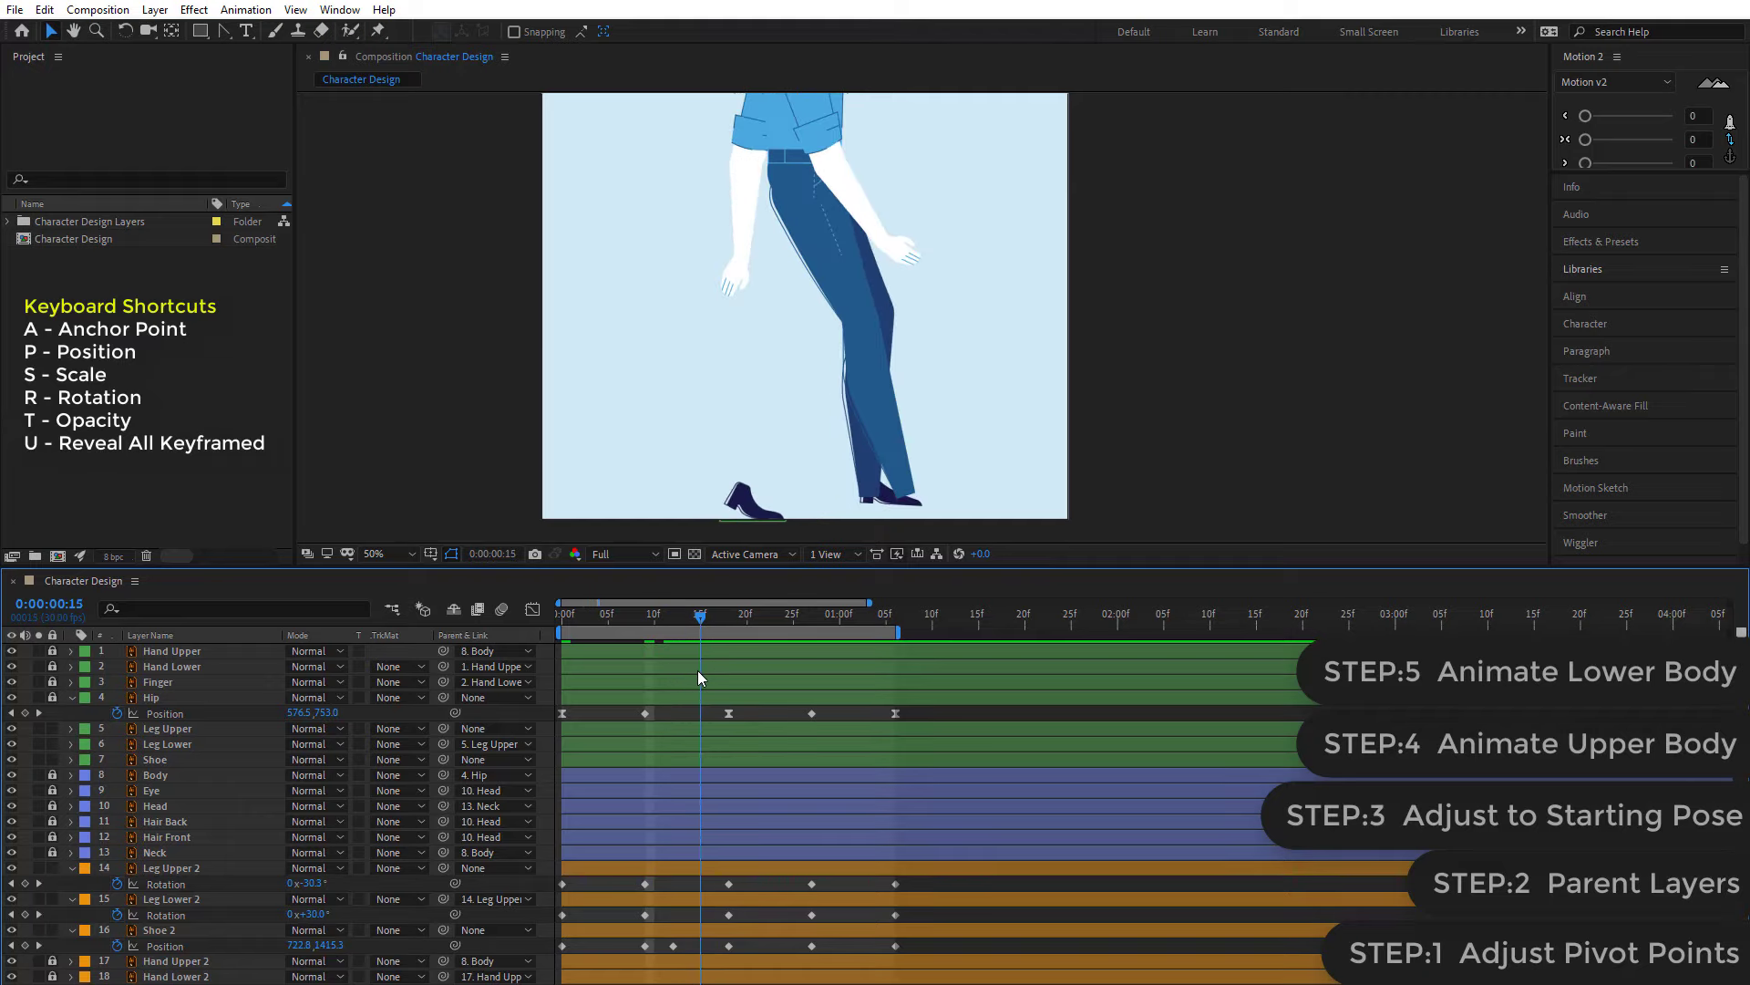
{"action": "mouse_move", "coordinate": [698, 677]}
{"action": "left_mouse_down"}
{"action": "mouse_move", "coordinate": [725, 678]}
{"action": "mouse_move", "coordinate": [641, 714]}
{"action": "left_mouse_up"}
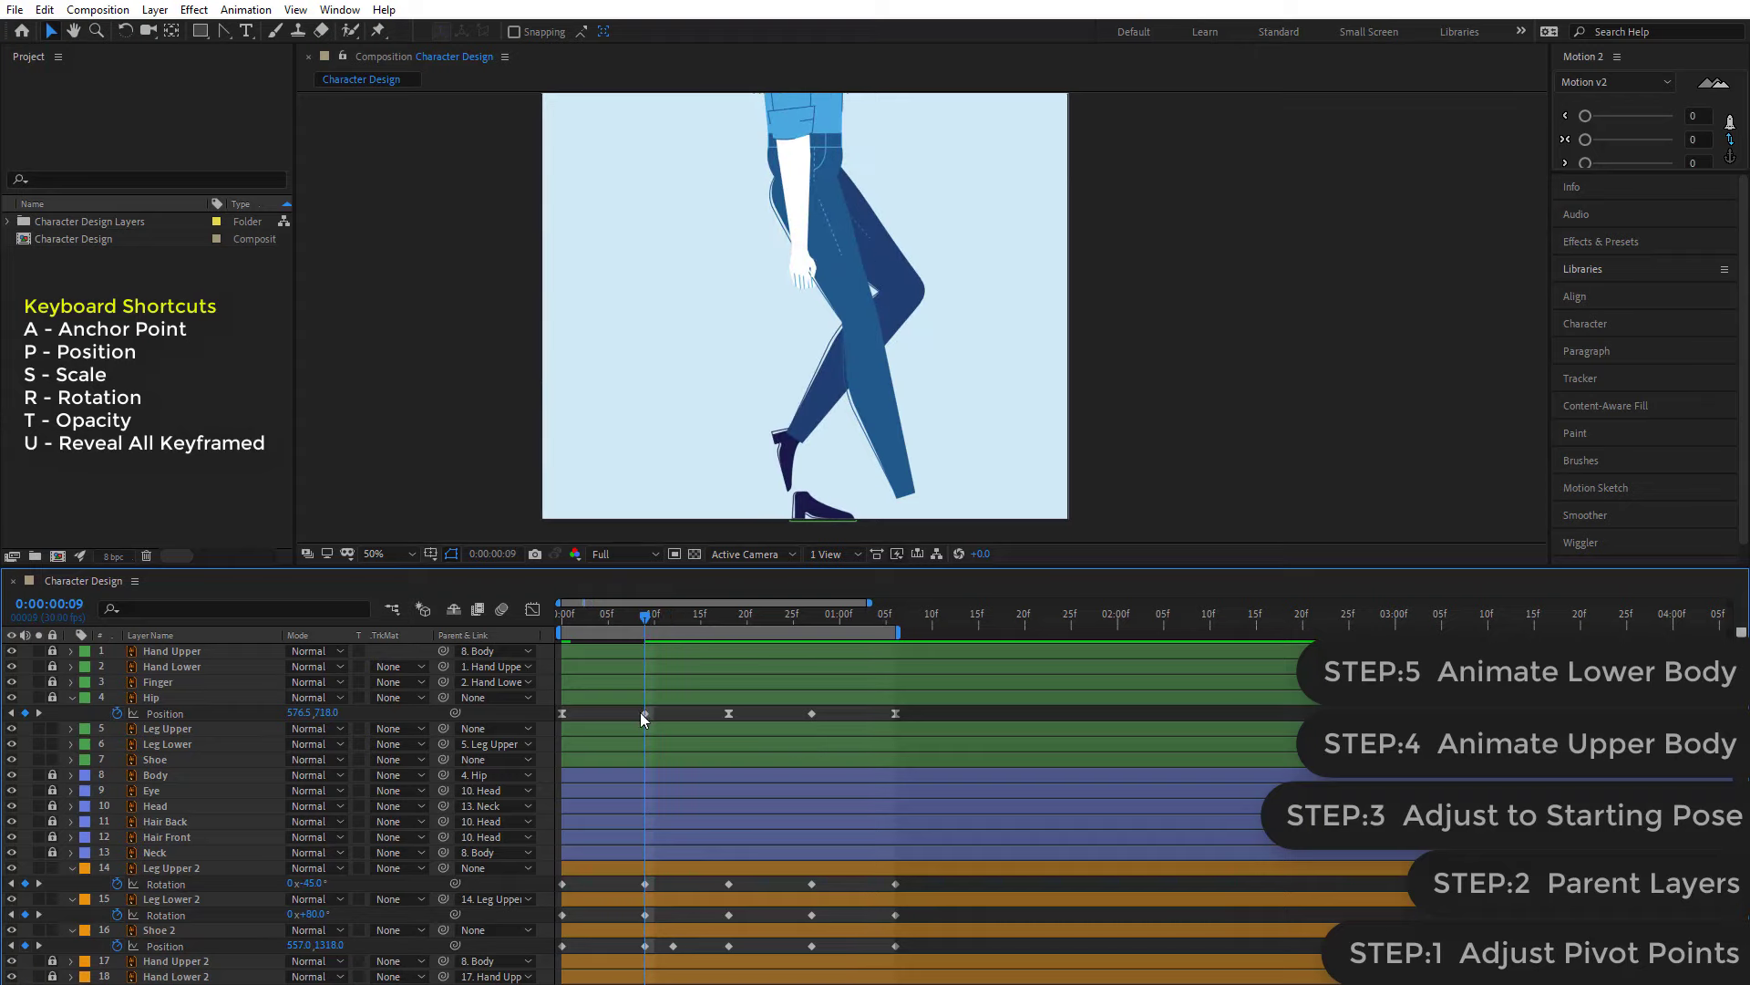
{"action": "left_click", "coordinate": [670, 869]}
{"action": "left_click", "coordinate": [662, 868]}
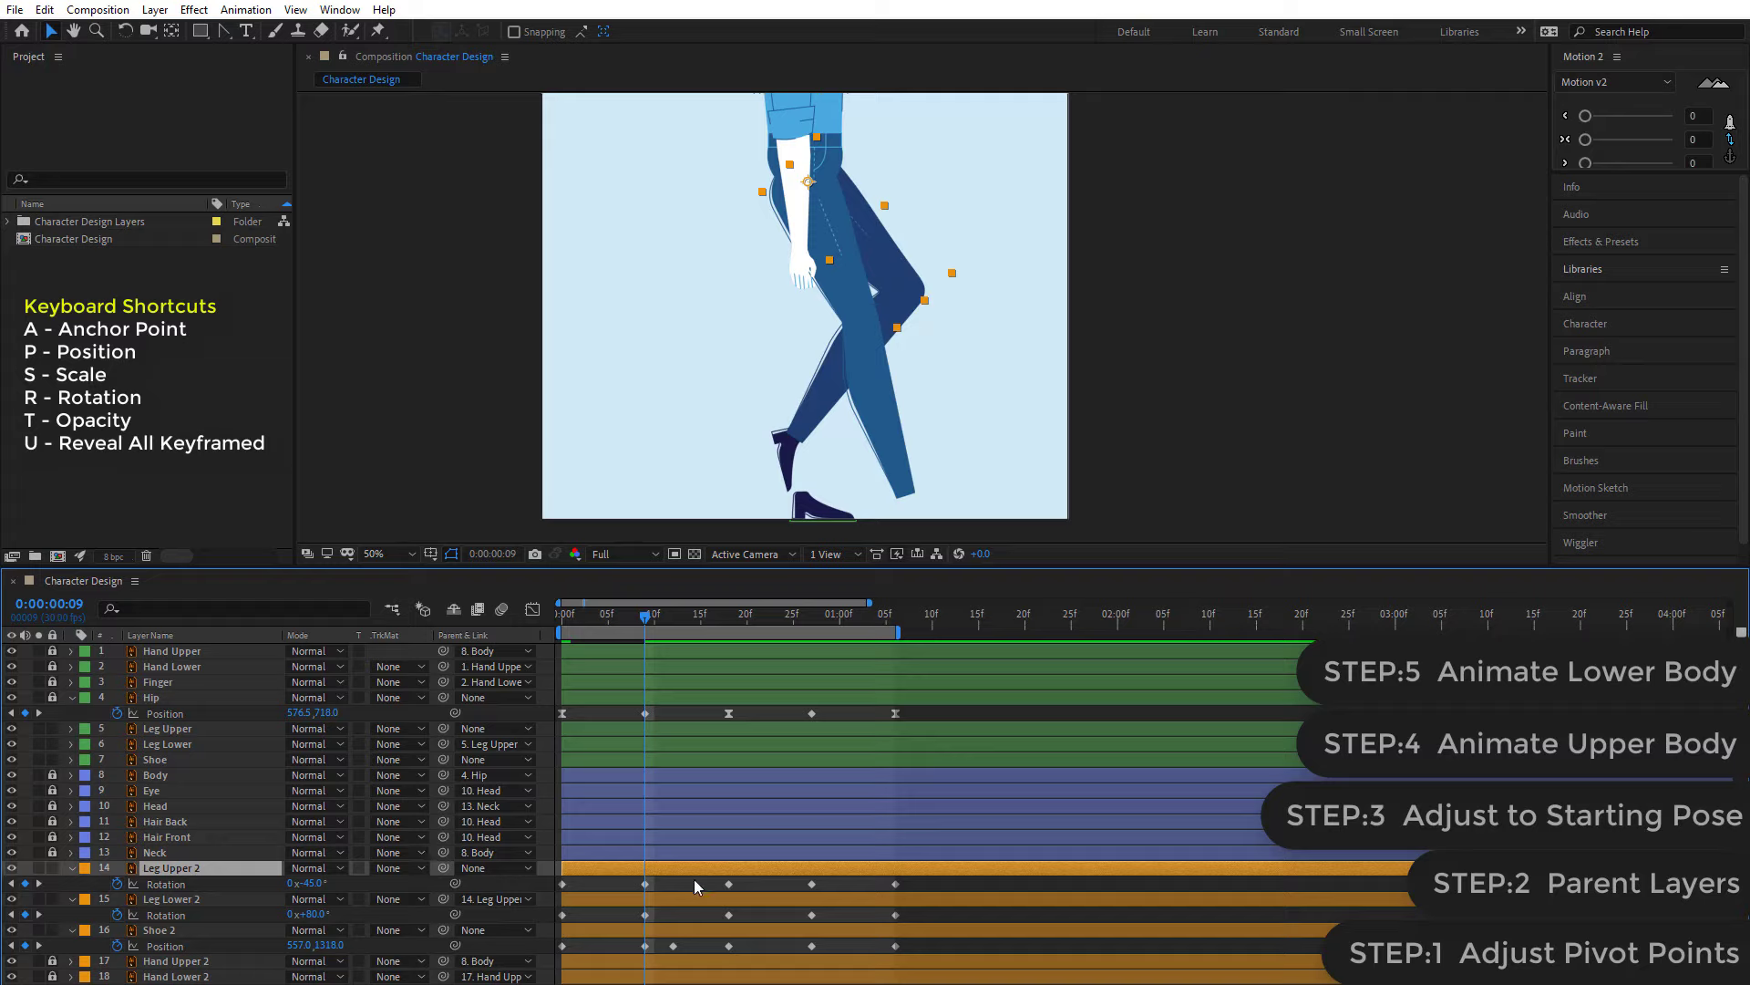
- Show Leg Upper 2's Position and raise the back thigh at frame 9
{"action": "key", "text": "p"}
{"action": "left_click", "coordinate": [669, 886]}
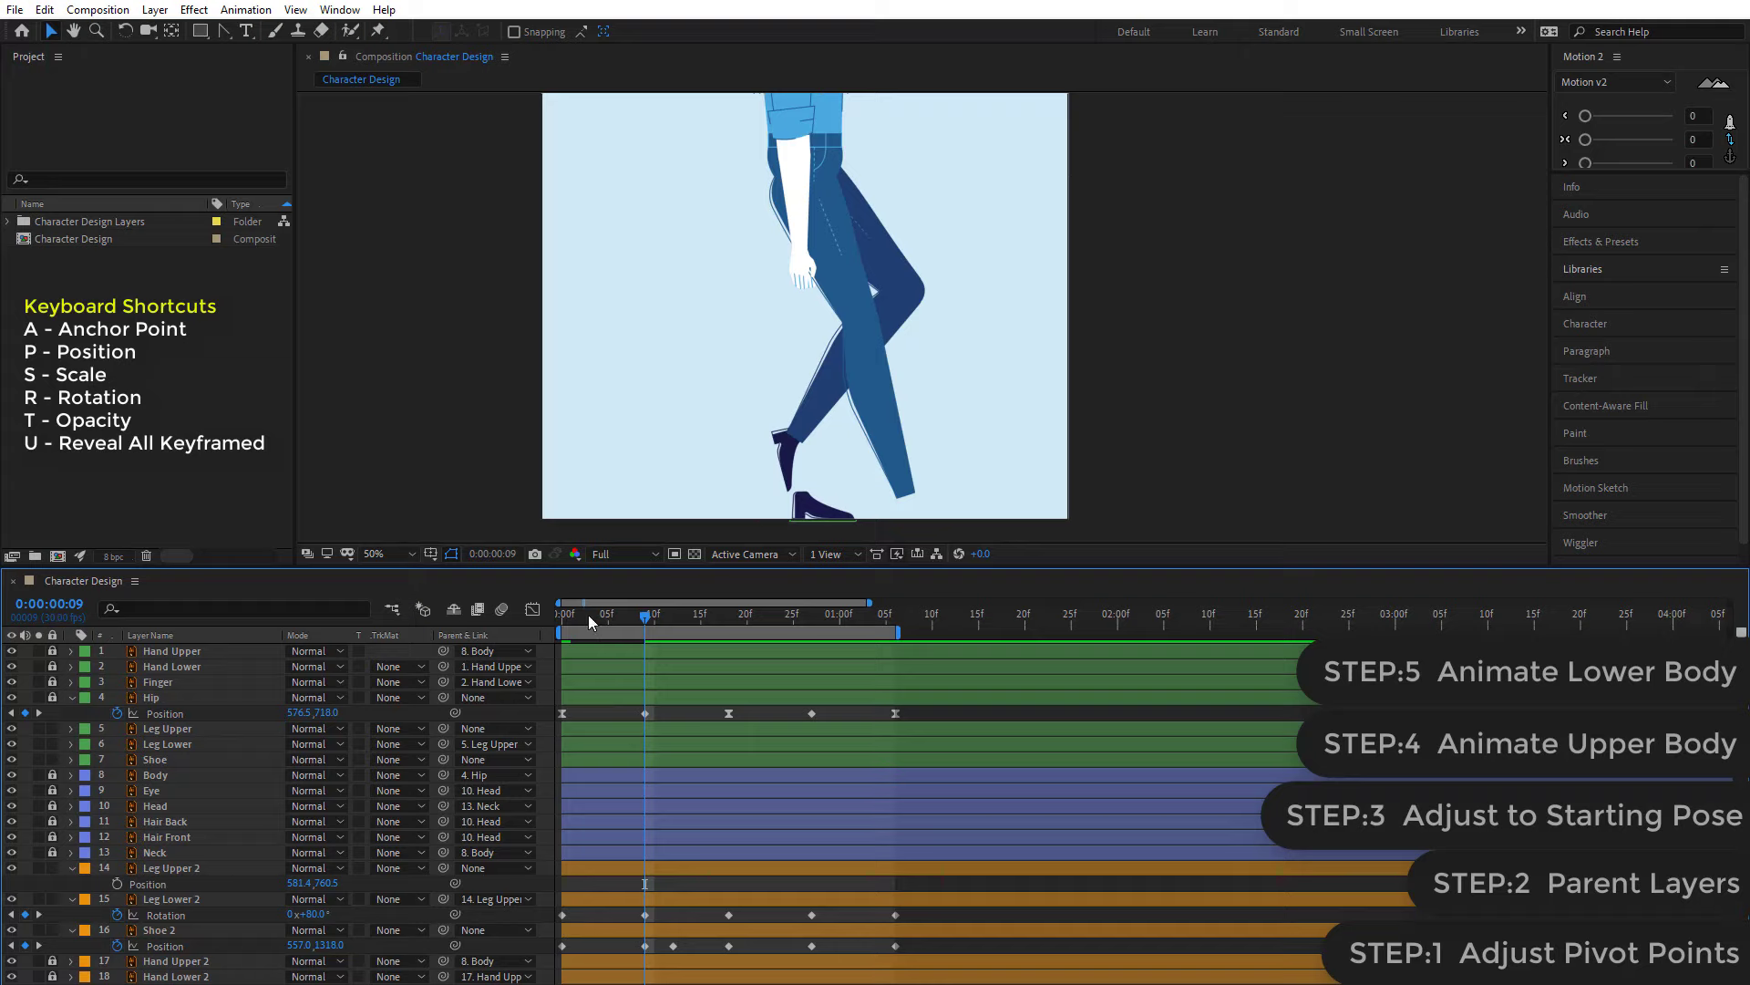
{"action": "left_click_drag", "start_coordinate": [588, 615], "coordinate": [490, 653]}
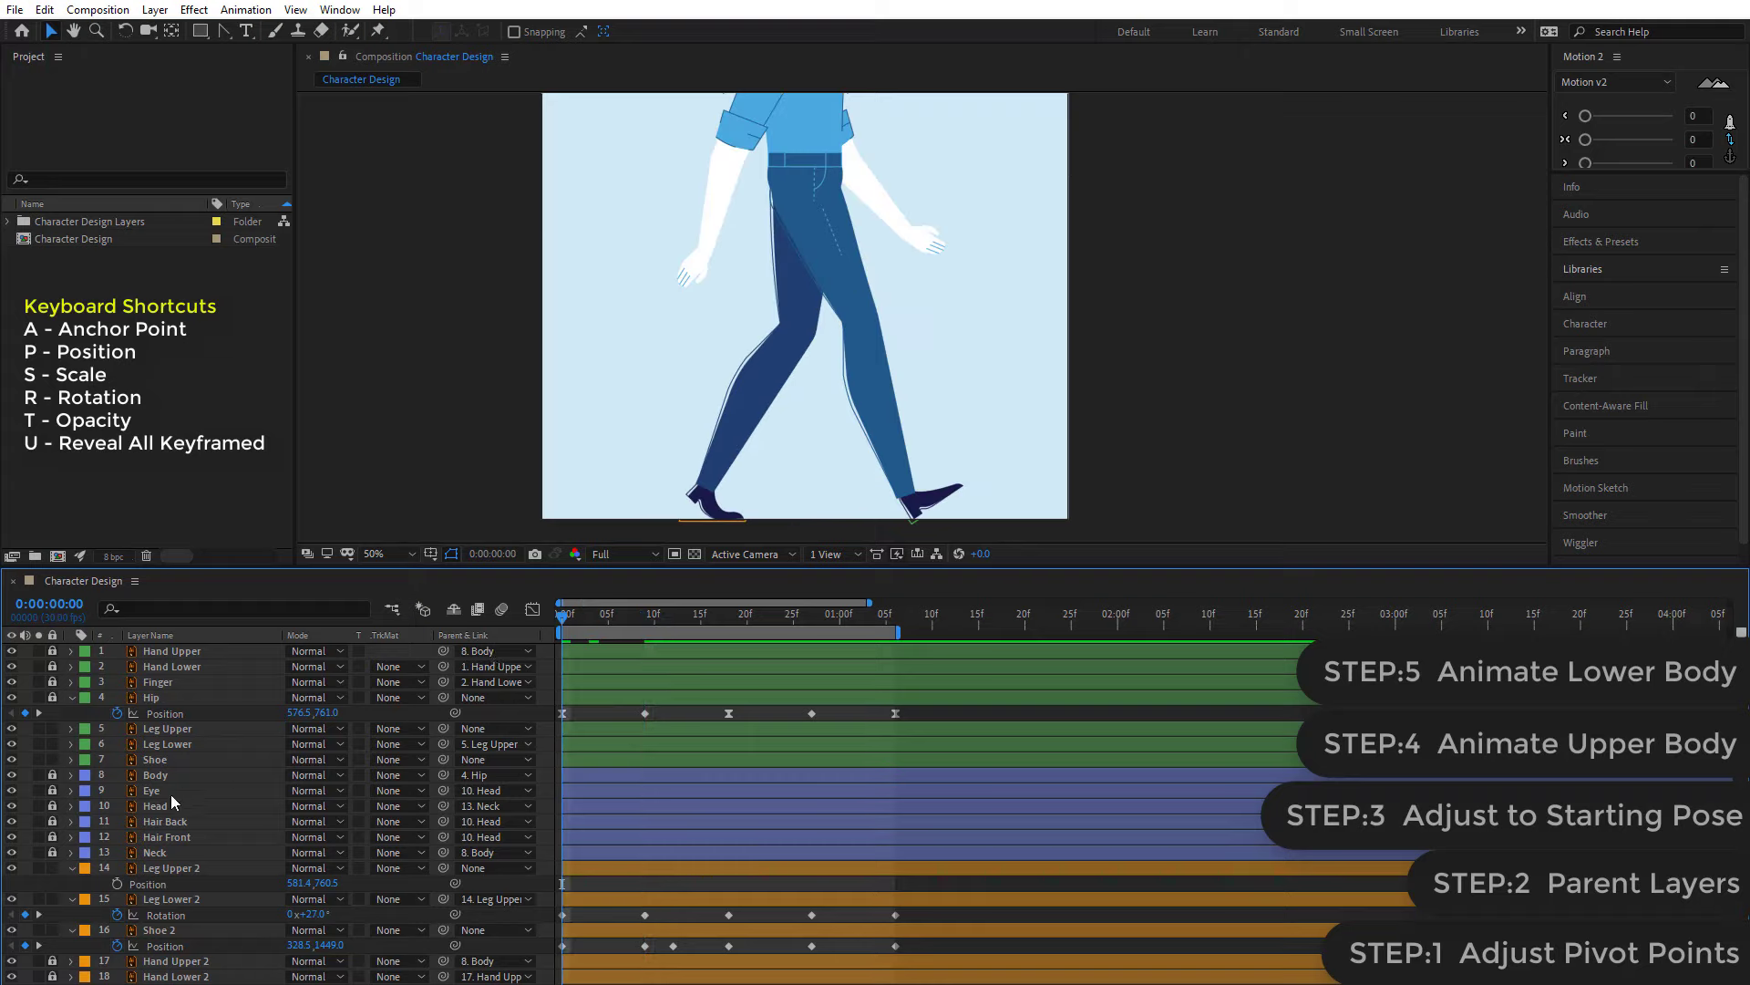
{"action": "left_click", "coordinate": [173, 867]}
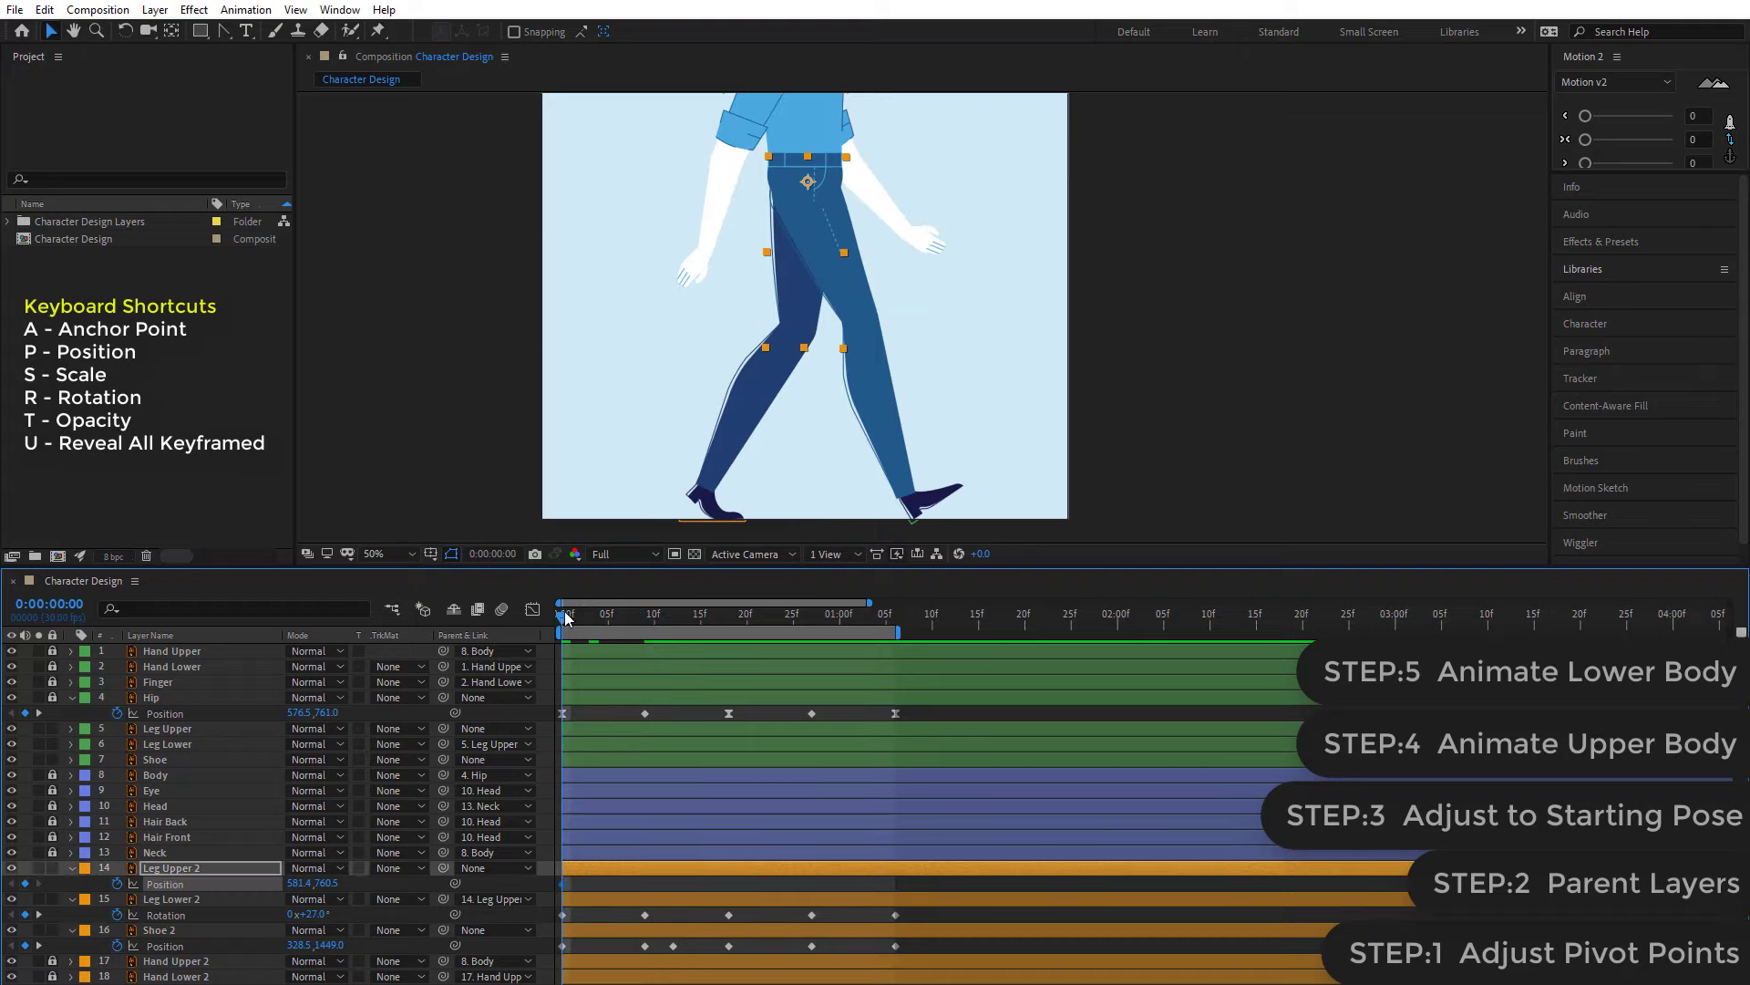
{"action": "left_click", "coordinate": [599, 619]}
{"action": "left_click_drag", "start_coordinate": [636, 620], "coordinate": [646, 618]}
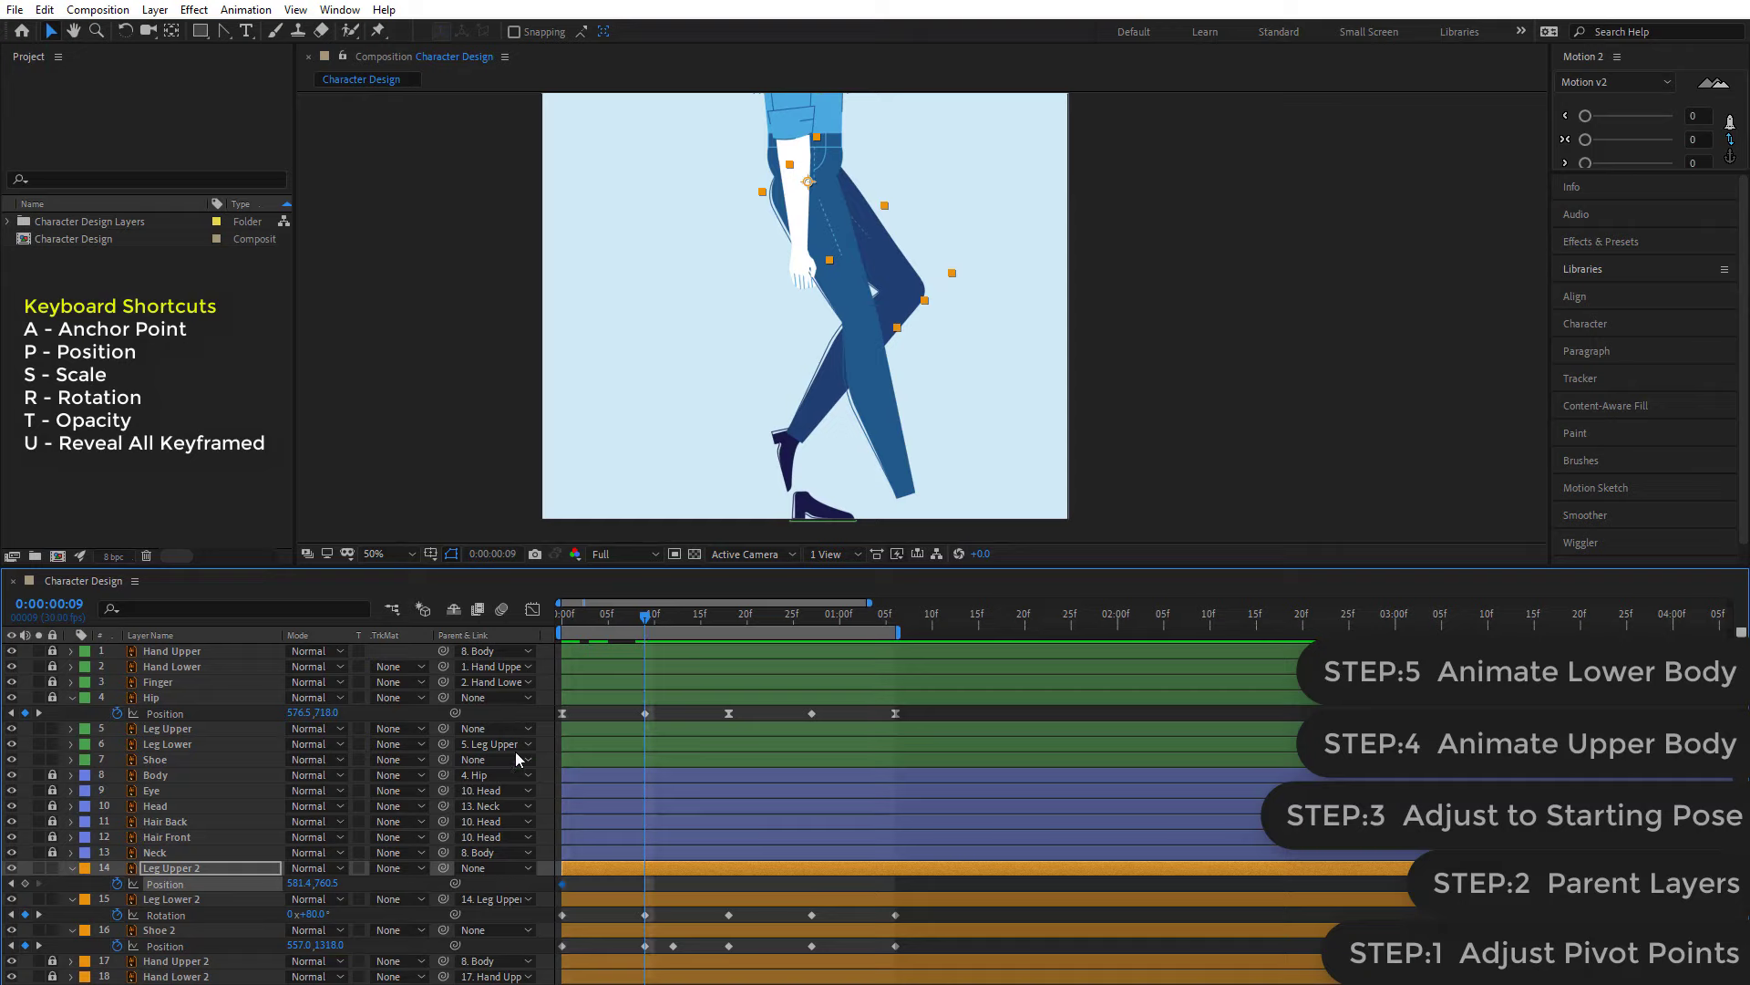
{"action": "left_click_drag", "start_coordinate": [317, 882], "coordinate": [305, 882]}
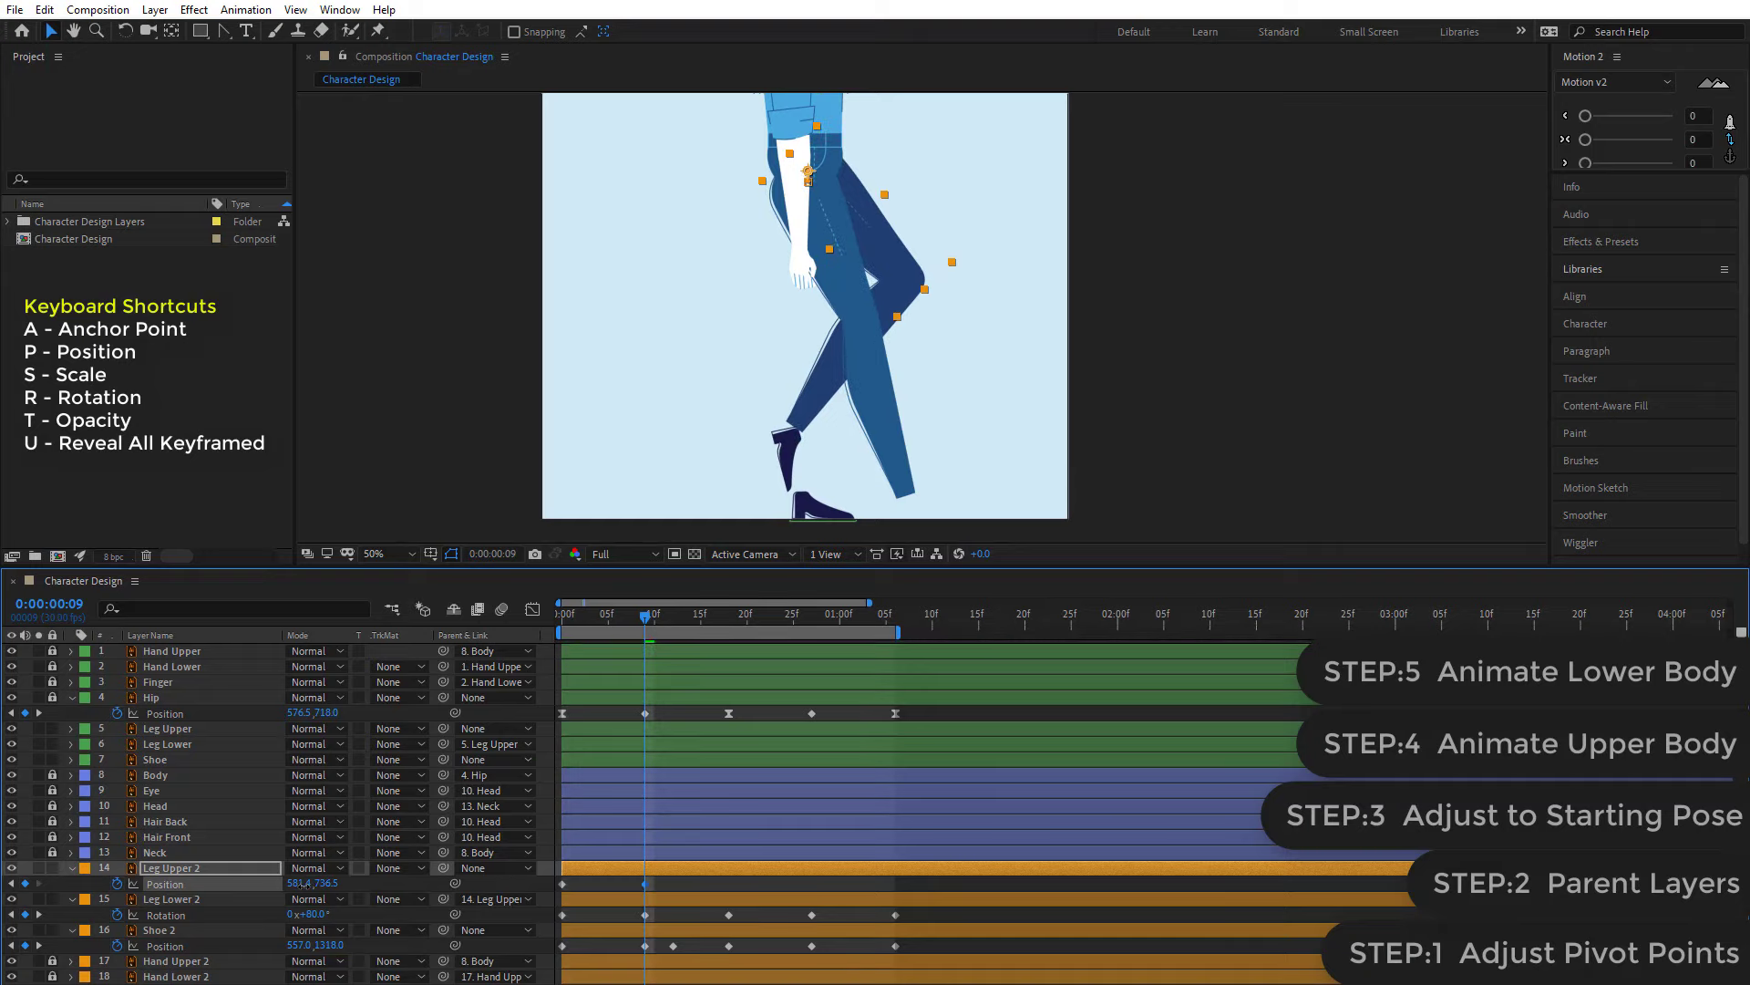
- Repeat the thigh's starting position as a keyframe at frame 18
{"action": "mouse_move", "coordinate": [650, 626]}
{"action": "left_mouse_down"}
{"action": "mouse_move", "coordinate": [721, 620]}
{"action": "mouse_move", "coordinate": [729, 648]}
{"action": "left_mouse_up"}
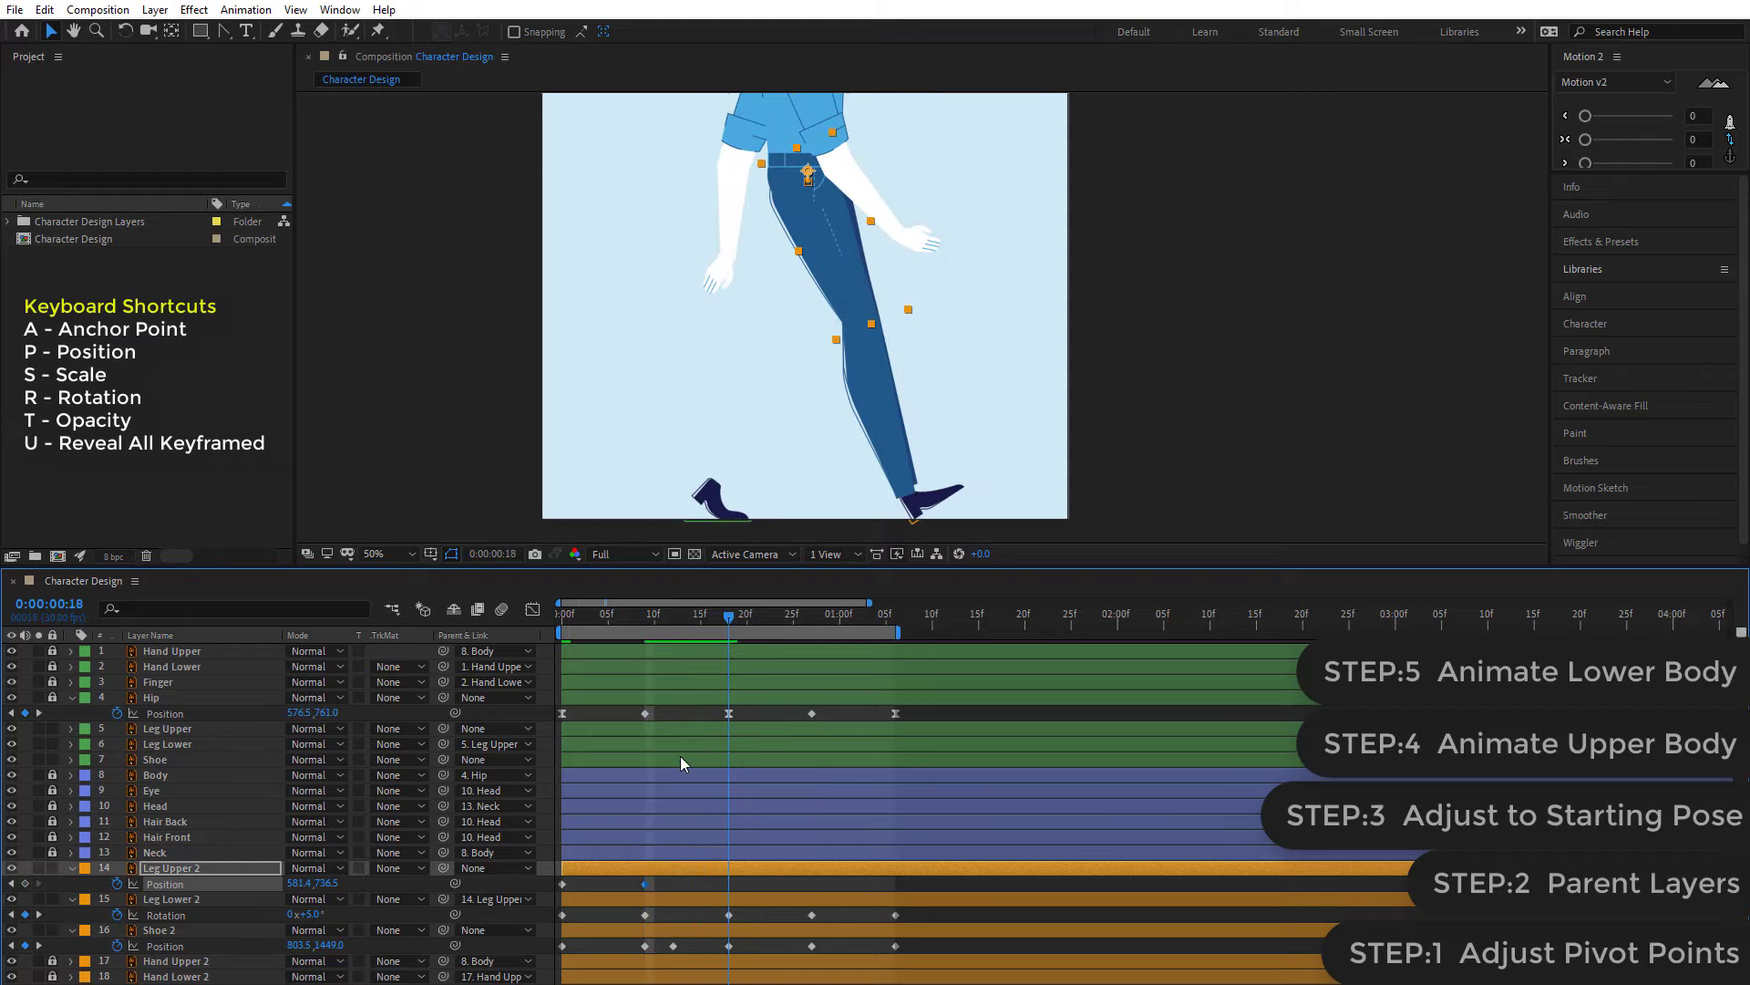
{"action": "left_click_drag", "start_coordinate": [589, 879], "coordinate": [556, 890]}
{"action": "key", "text": "shift+Down"}
{"action": "key", "text": "Down"}
{"action": "key", "text": "Down"}
- Reuse the frame-9 thigh position at frame 27 and raise it slightly
{"action": "left_click_drag", "start_coordinate": [730, 615], "coordinate": [815, 645]}
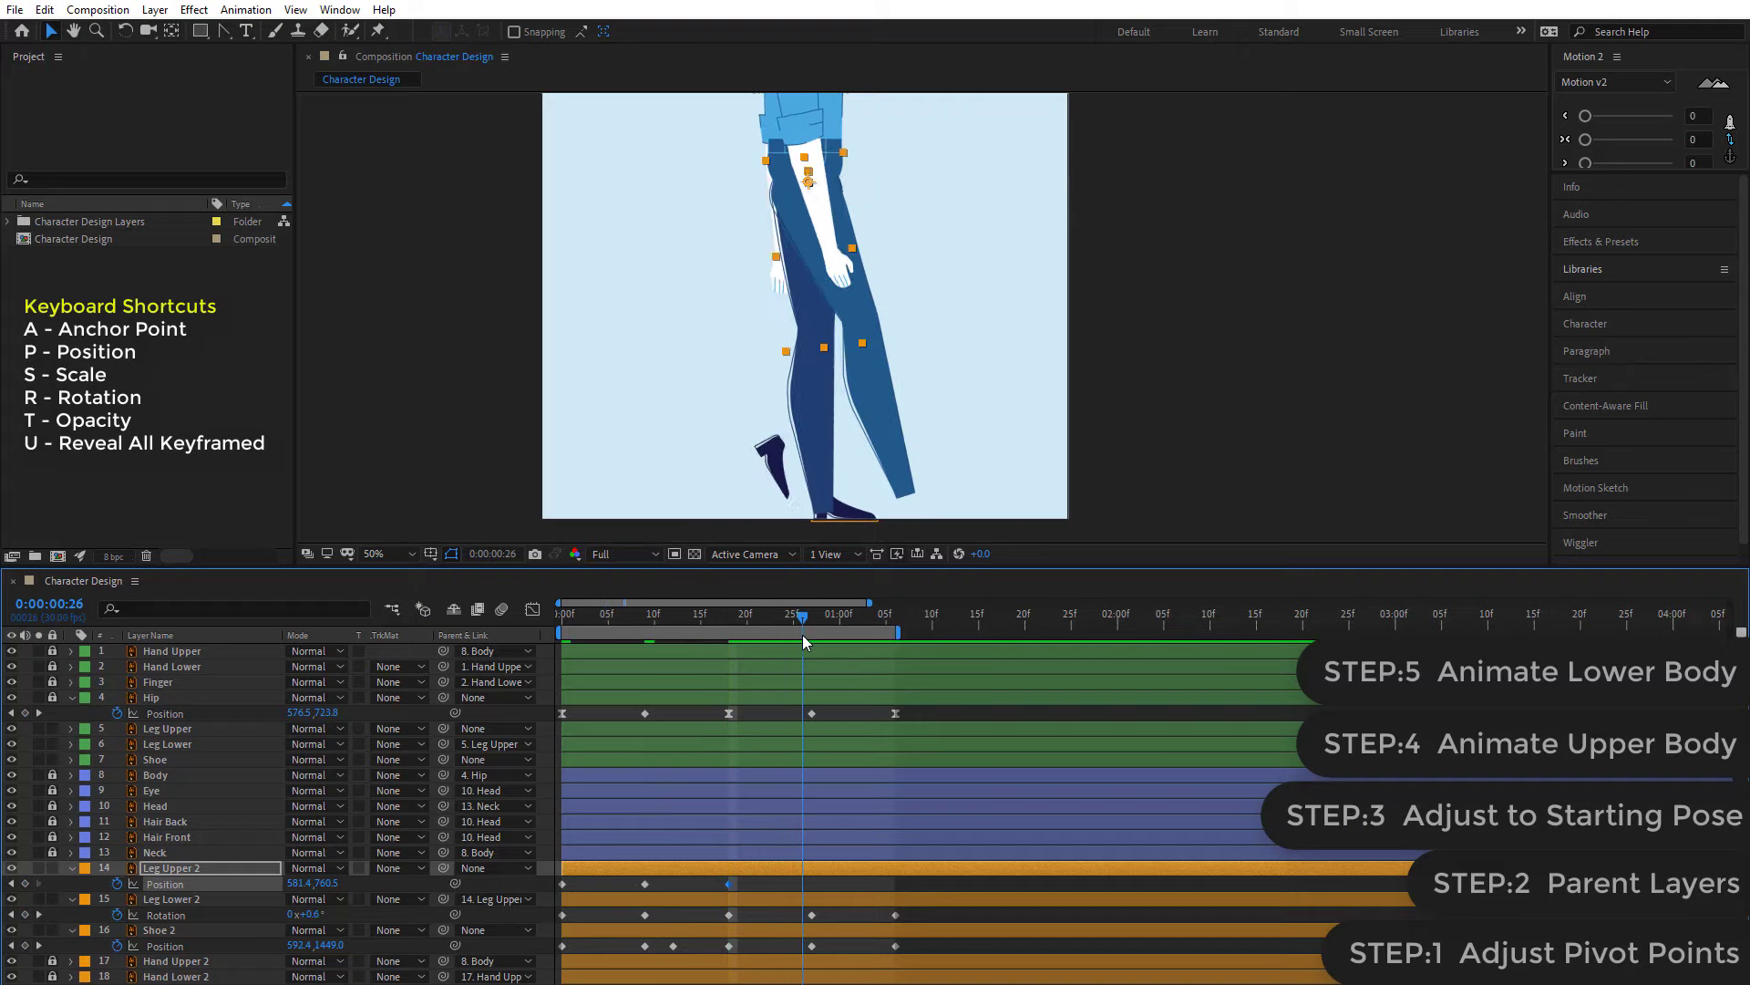
{"action": "left_click", "coordinate": [645, 883]}
{"action": "key", "text": "ctrl+v"}
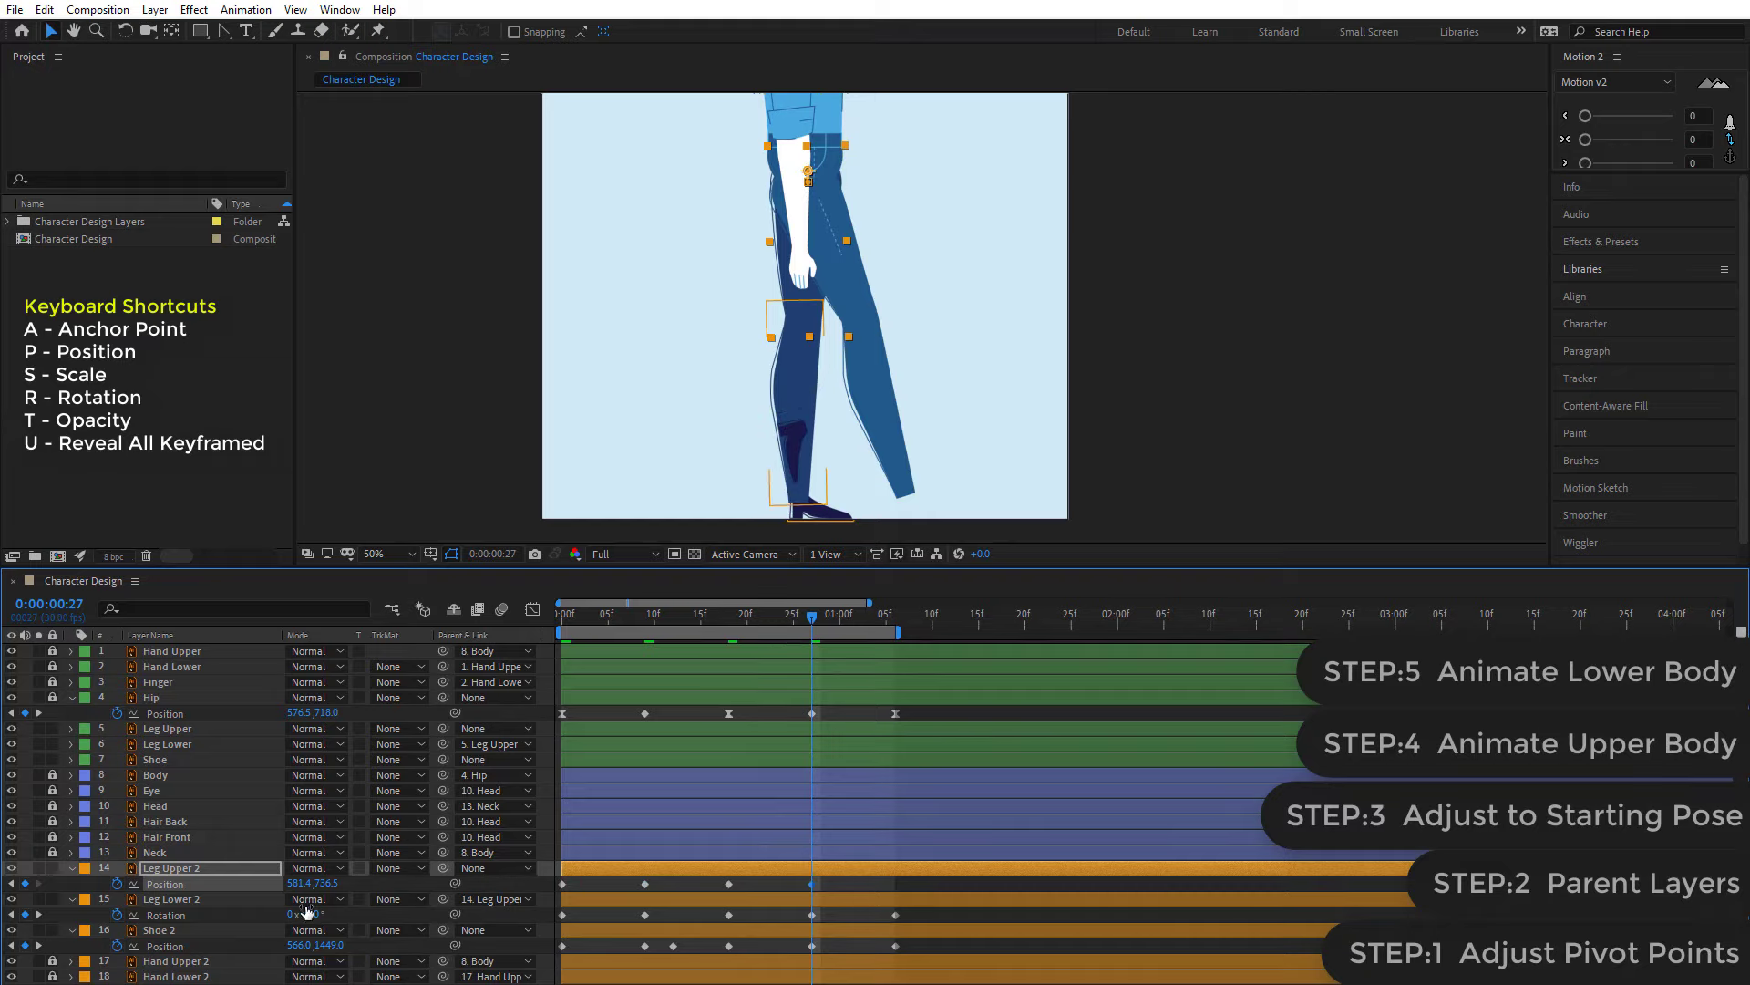
{"action": "left_click_drag", "start_coordinate": [321, 882], "coordinate": [310, 884]}
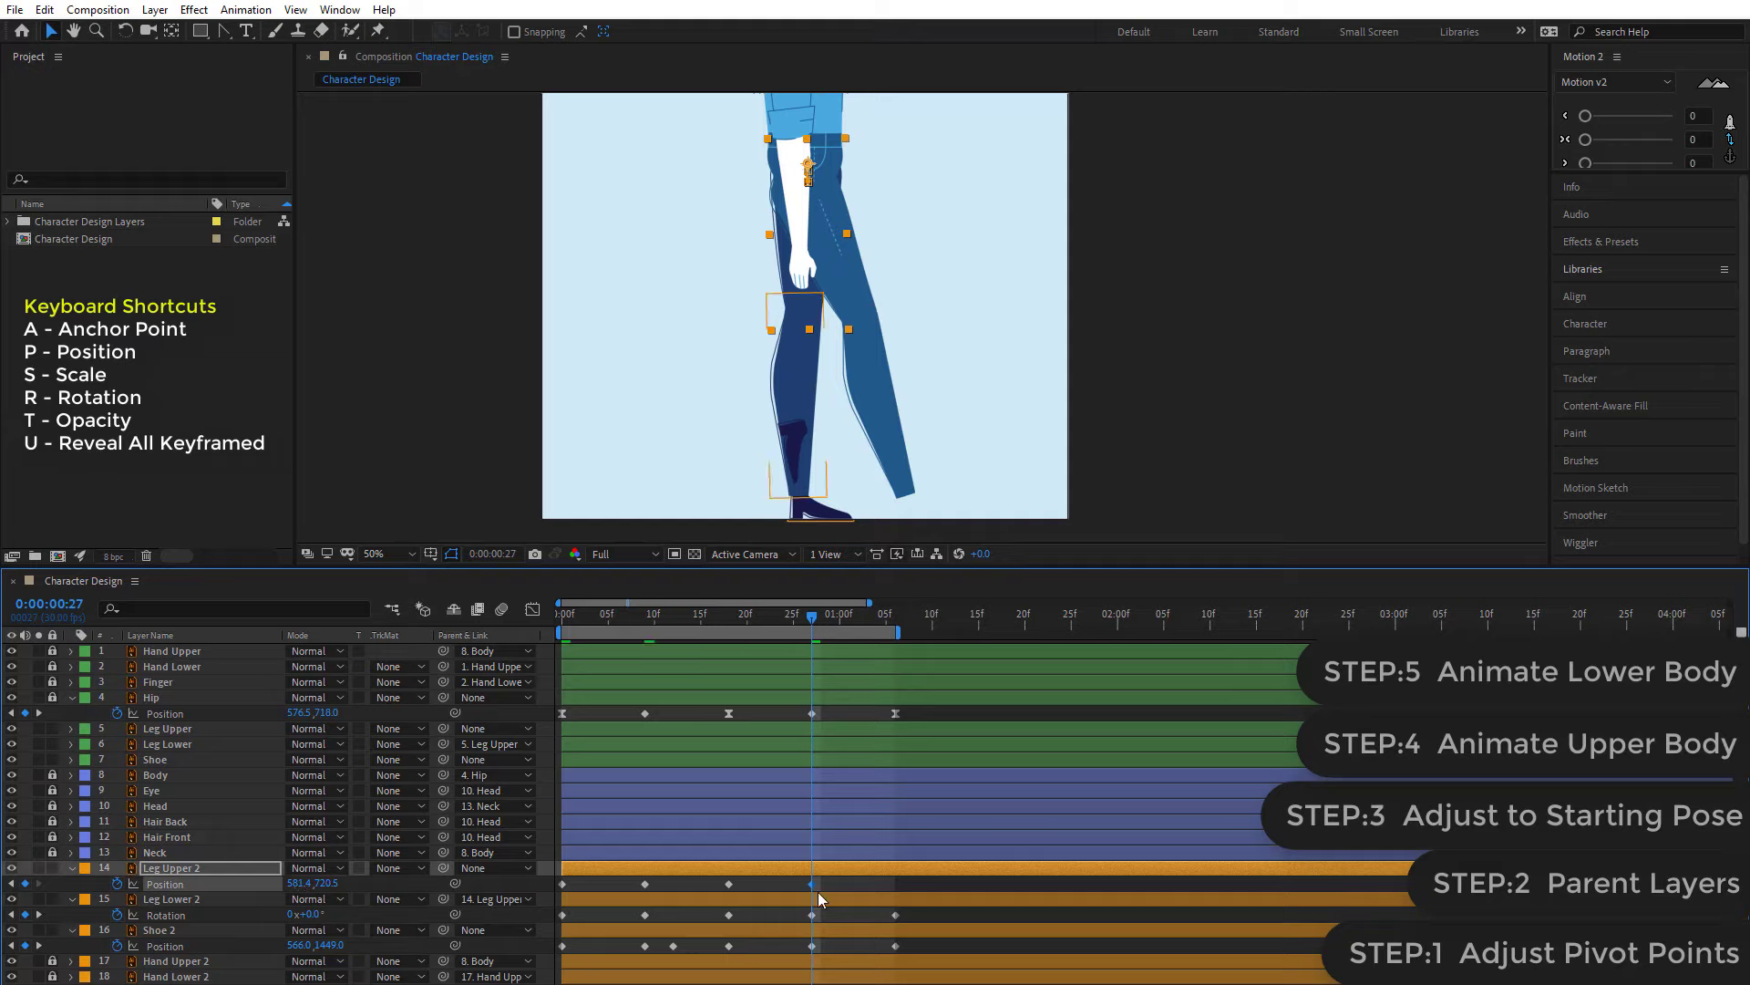
- Repeat the starting thigh position at 1:06 and preview the walk cycle
{"action": "left_click", "coordinate": [892, 622]}
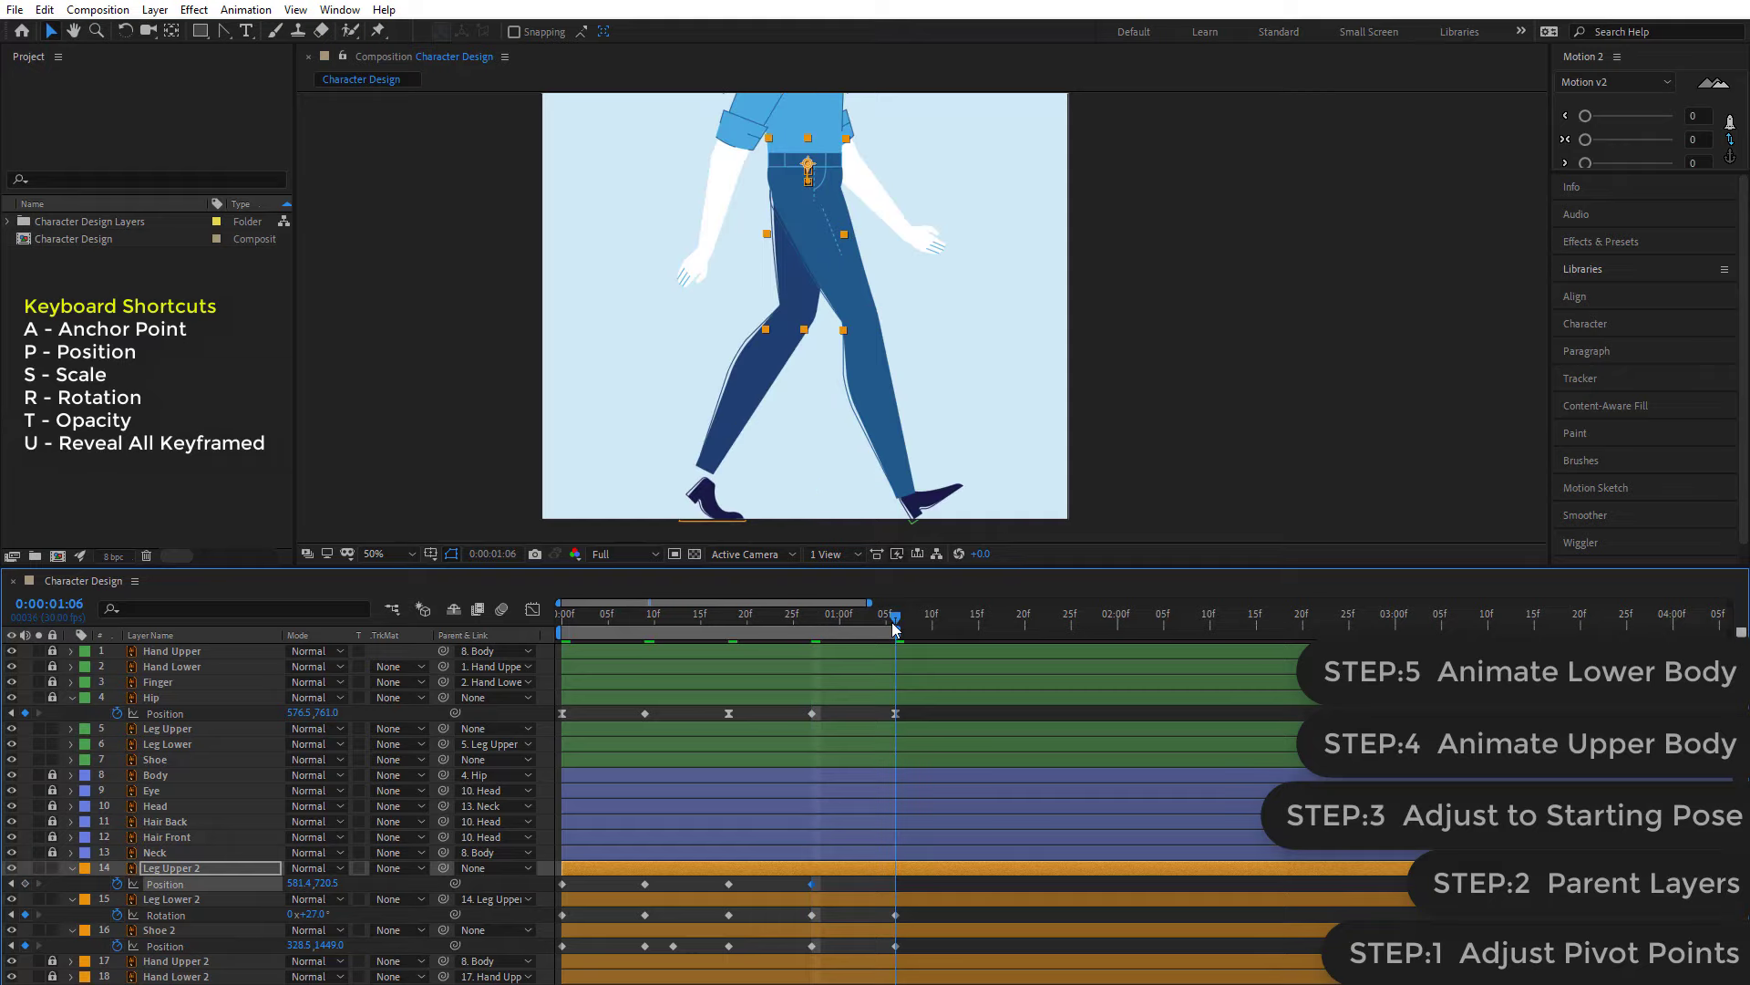
{"action": "left_click", "coordinate": [563, 883]}
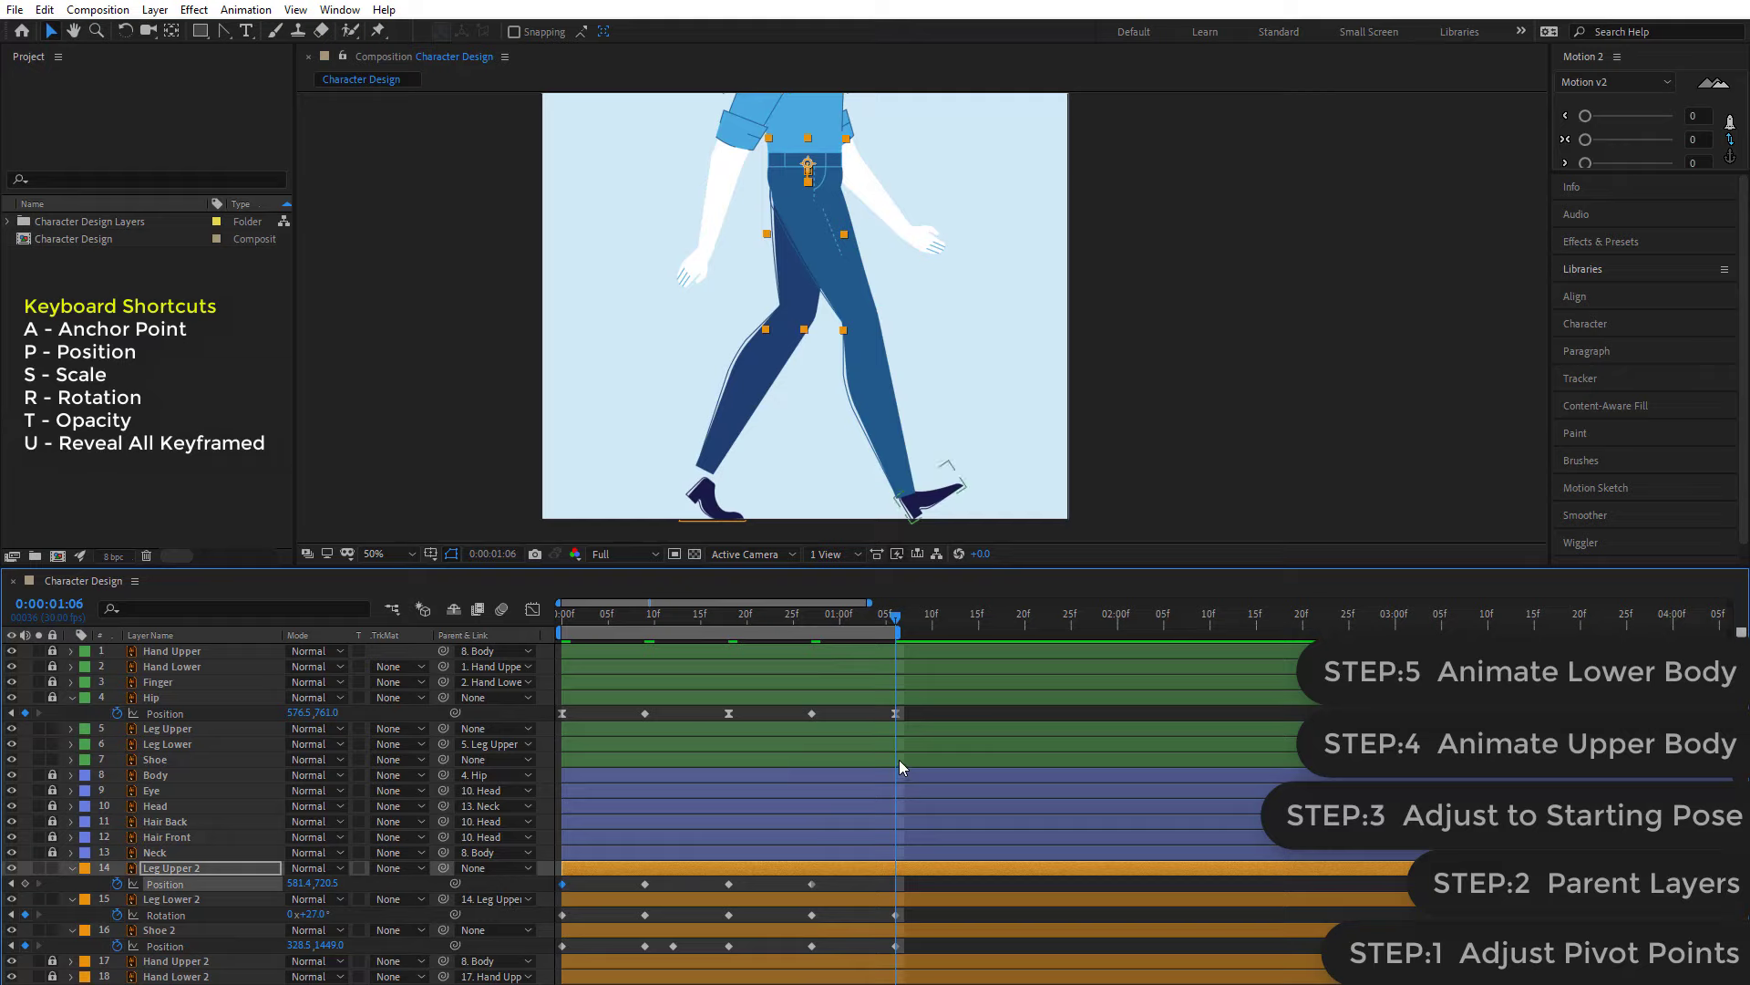
{"action": "key", "text": "ctrl+v"}
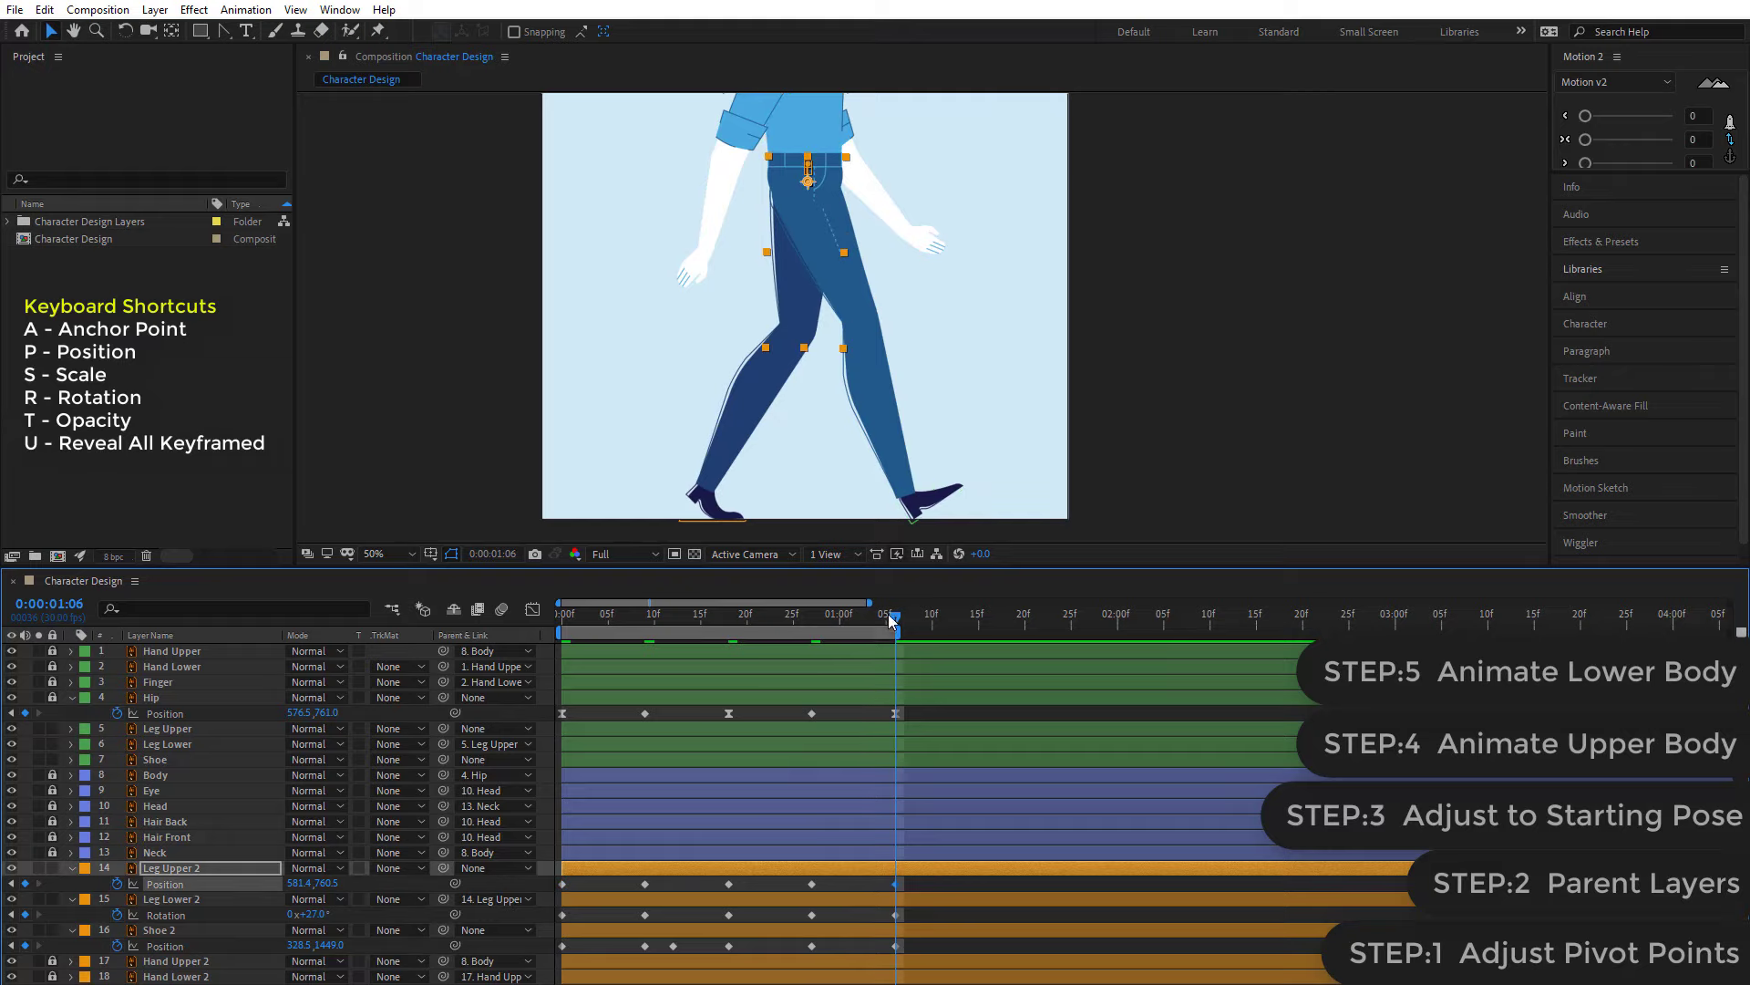
{"action": "key", "text": "space"}
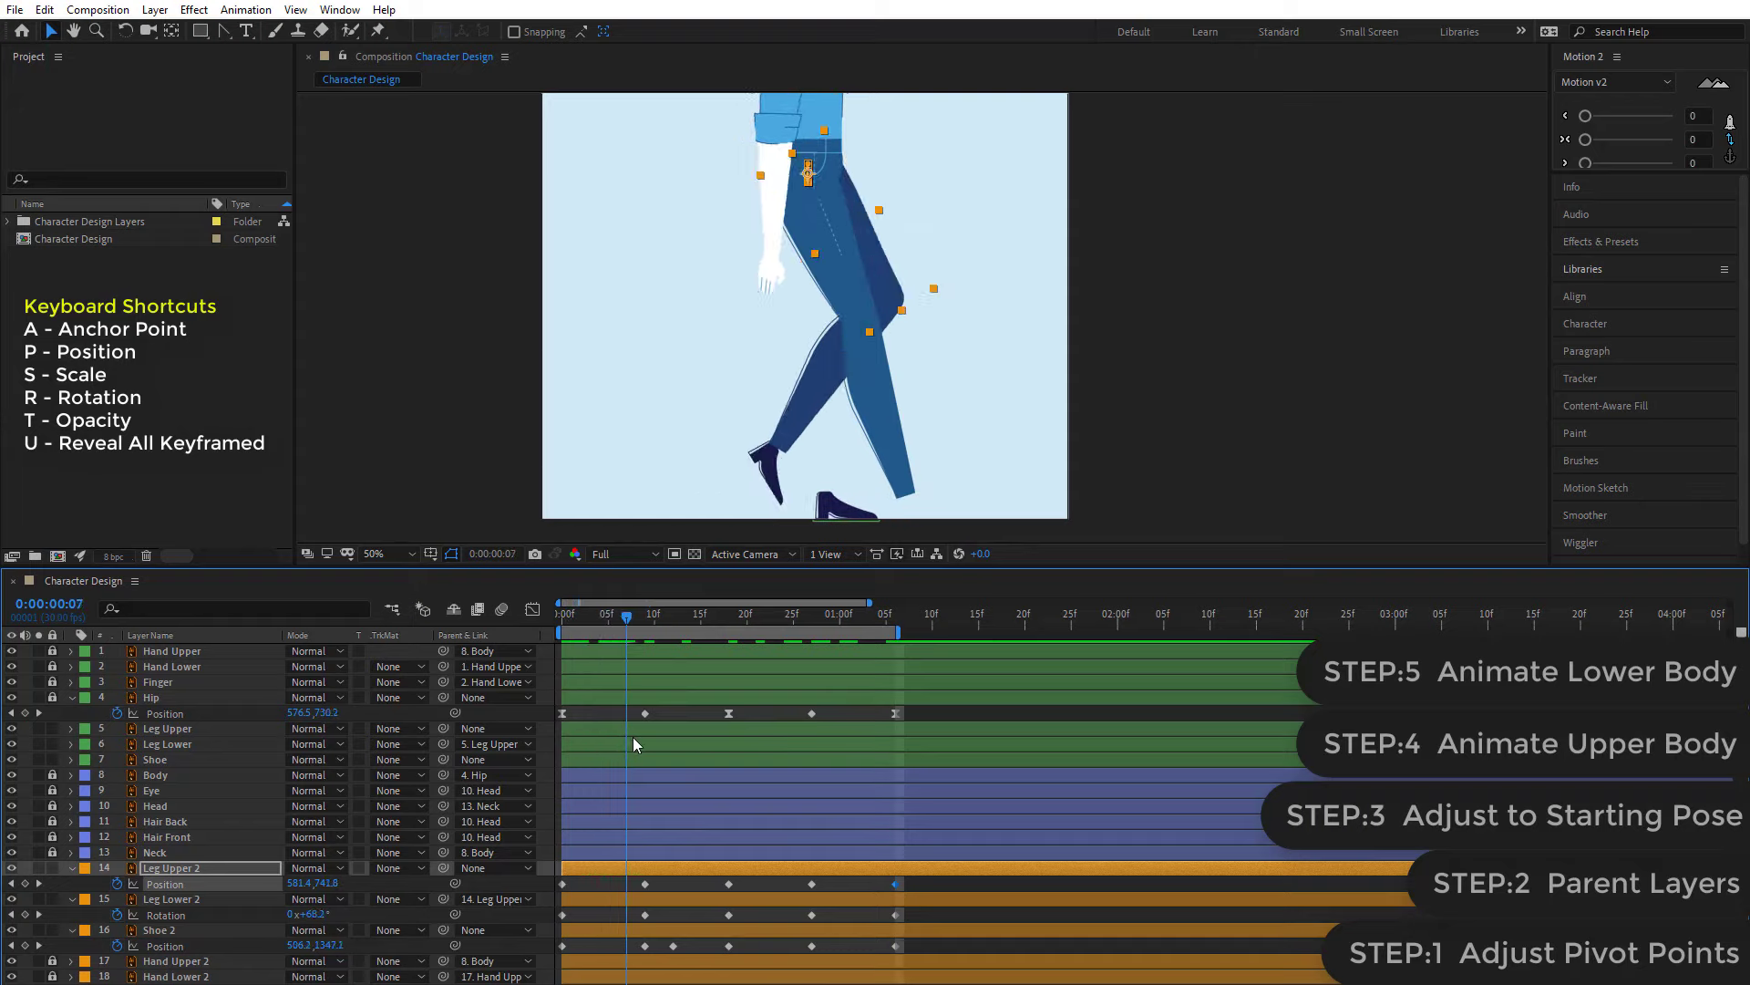
{"action": "key", "text": "Page_Down"}
{"action": "key", "text": "Page_Down"}
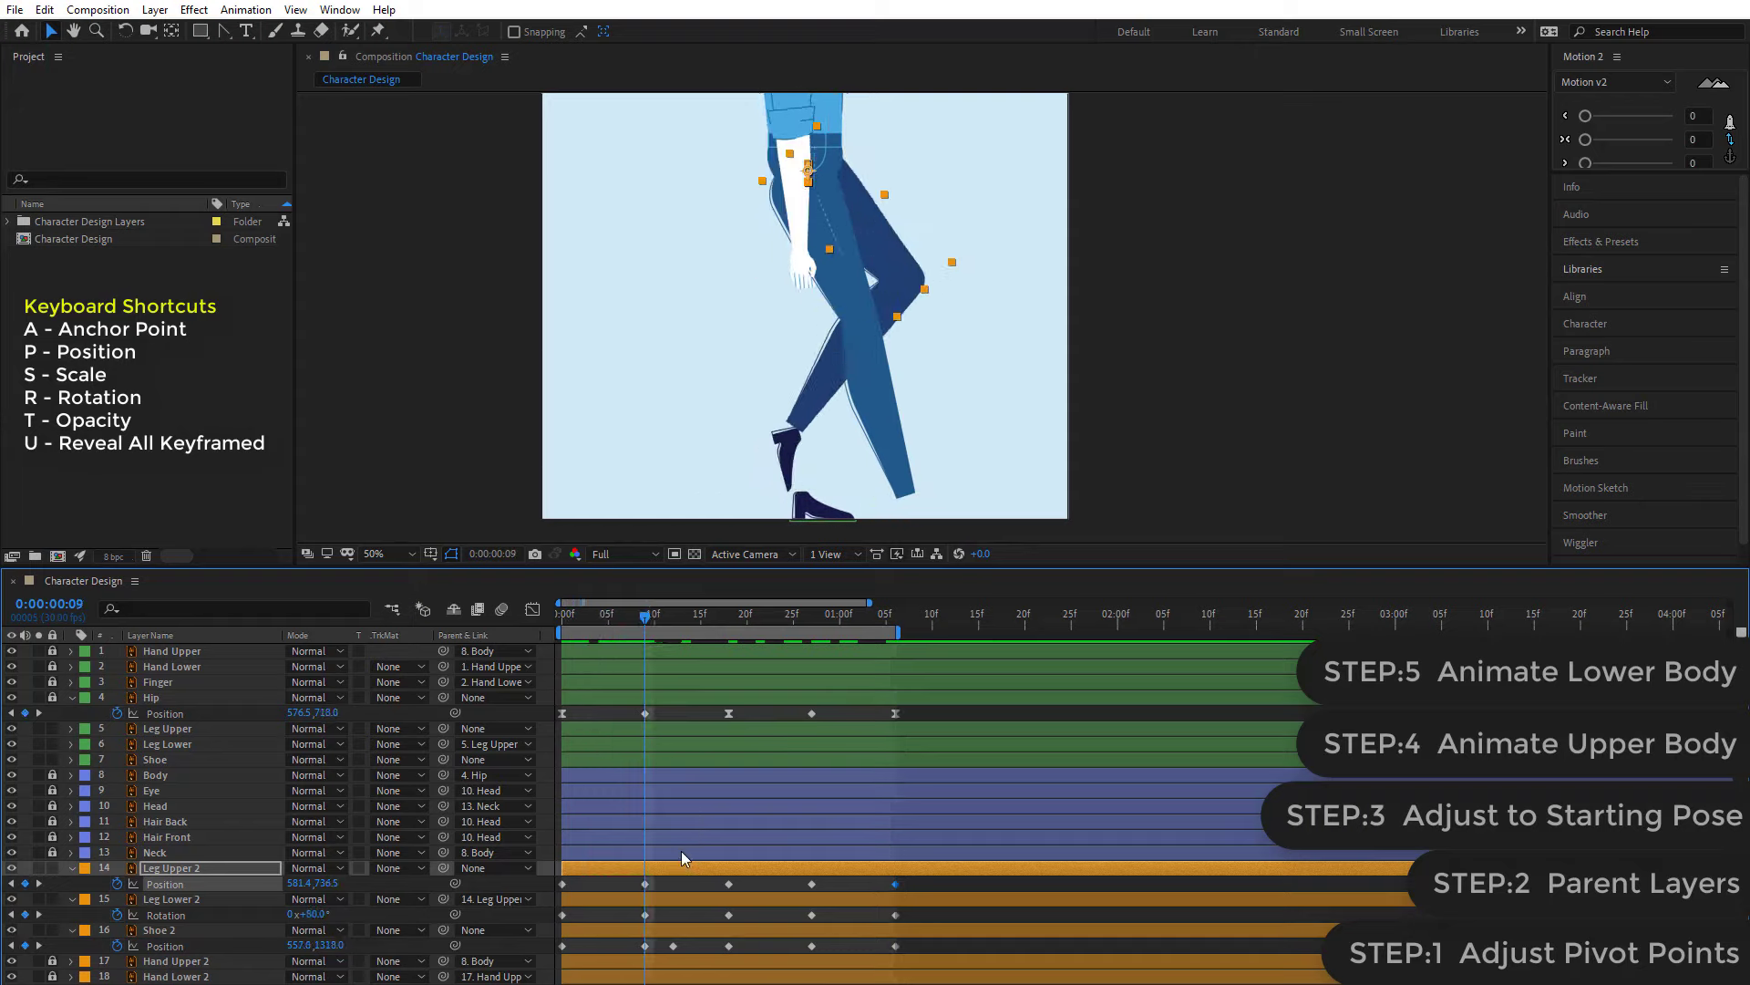
- Select Shoe 2 and raise the back shoe at frame 9, nudging it slightly right
{"action": "left_click", "coordinate": [671, 884]}
{"action": "left_click", "coordinate": [647, 915]}
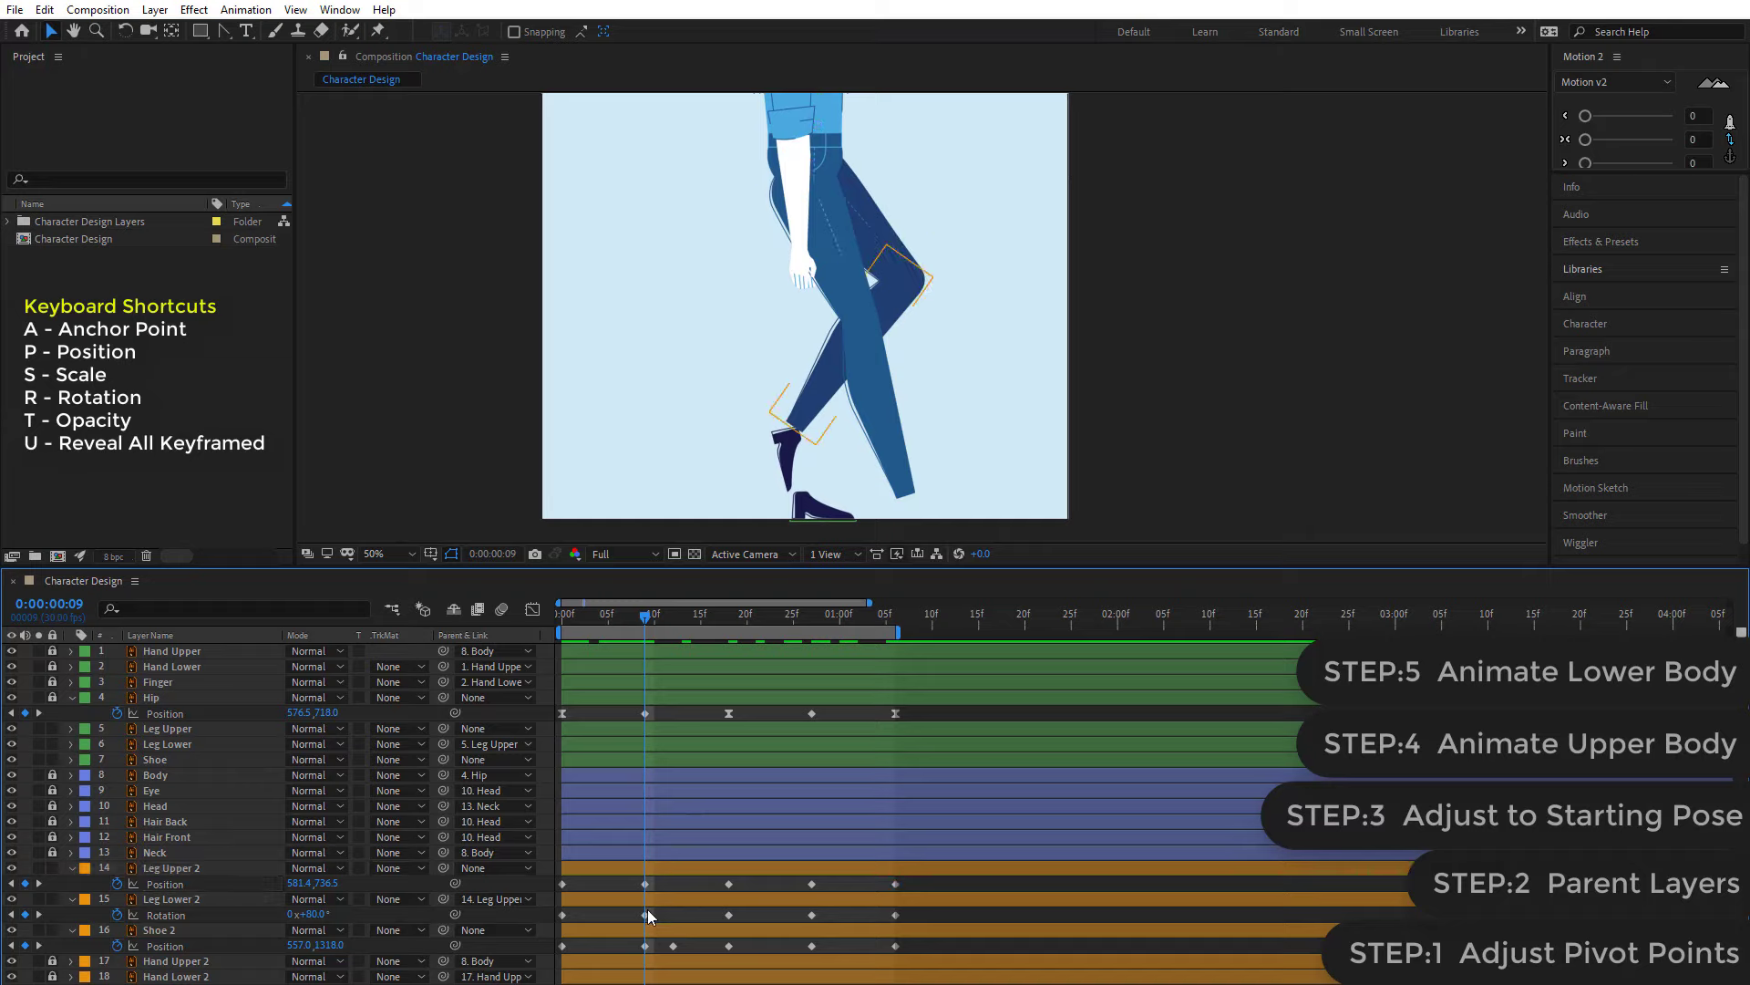
{"action": "left_click", "coordinate": [192, 931]}
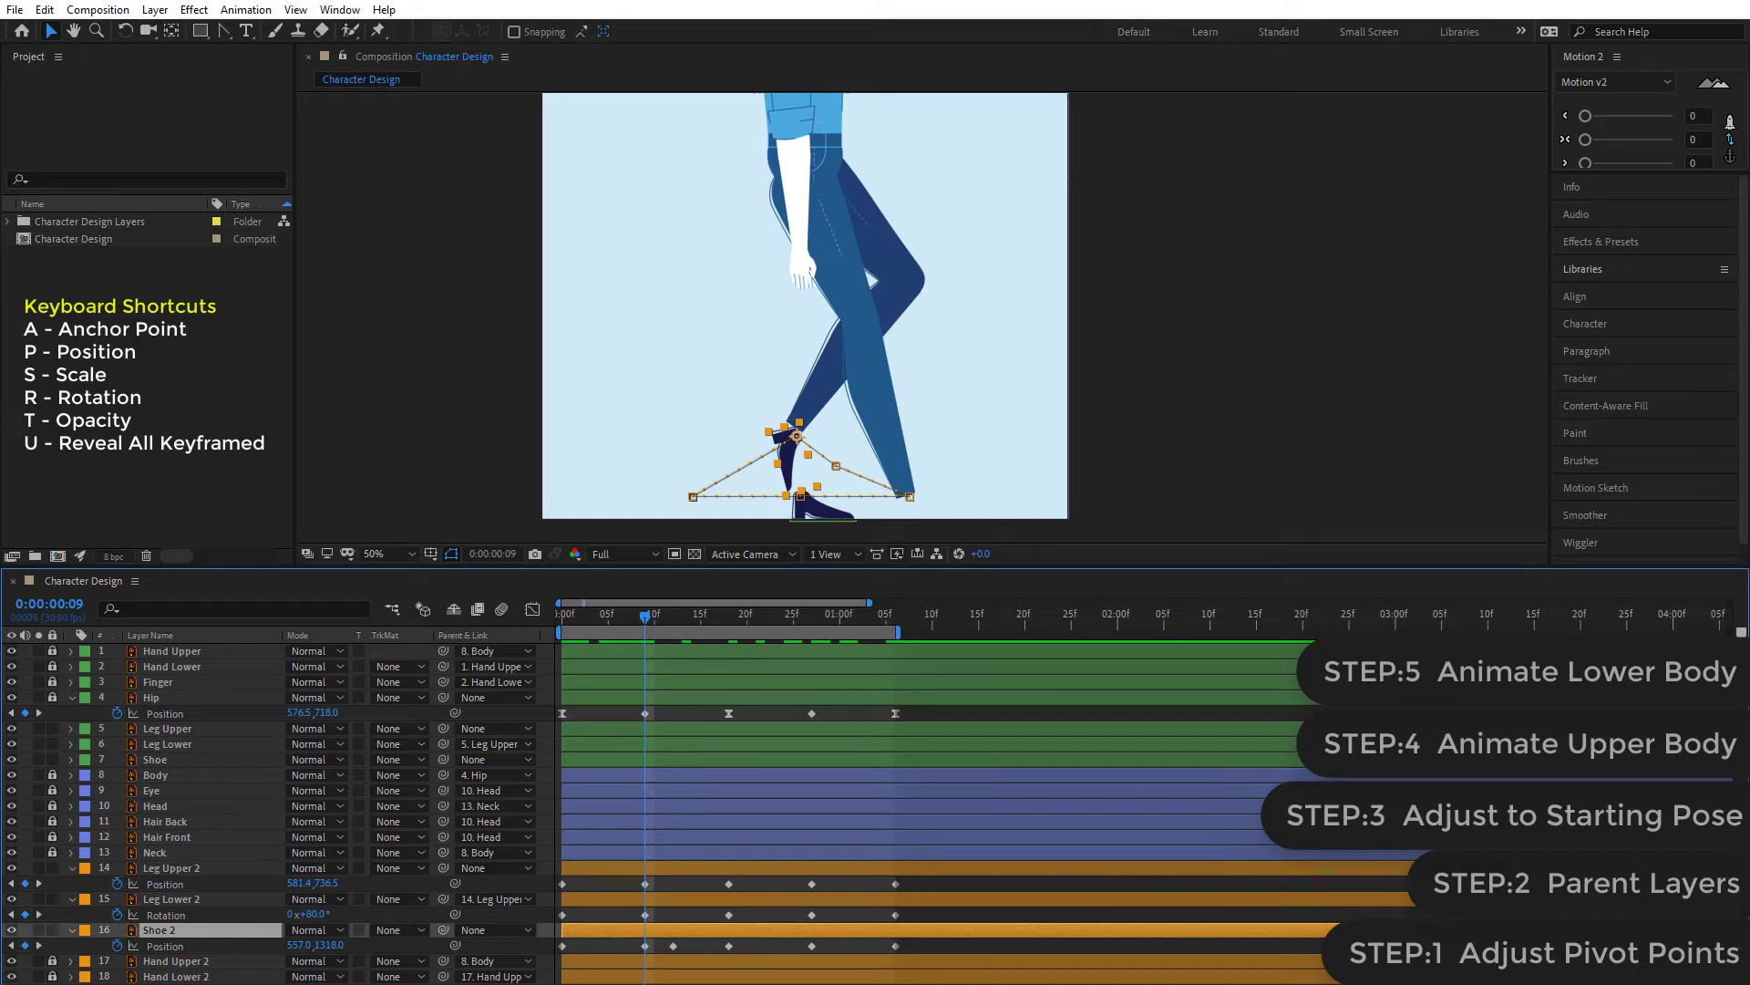
{"action": "left_click_drag", "start_coordinate": [330, 948], "coordinate": [301, 948]}
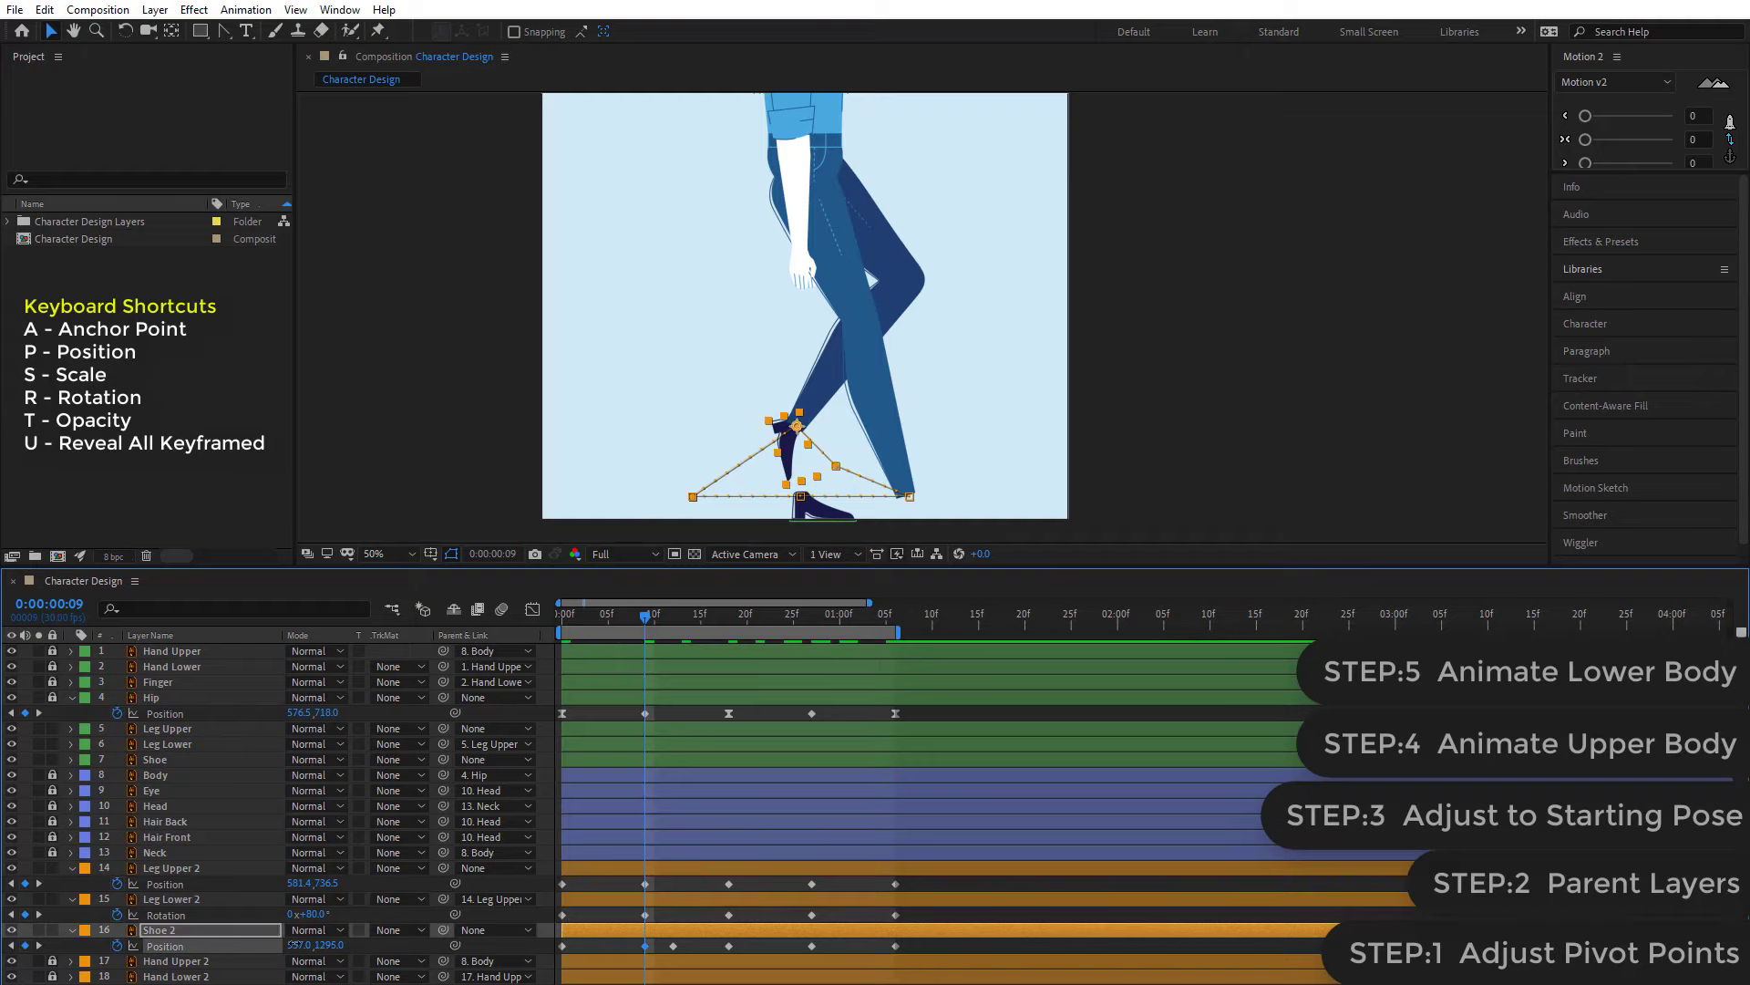
{"action": "left_click_drag", "start_coordinate": [301, 946], "coordinate": [304, 945]}
- Lower the back shoe onto the ground at frame 15, nudging it slightly left
{"action": "left_click_drag", "start_coordinate": [647, 627], "coordinate": [675, 633]}
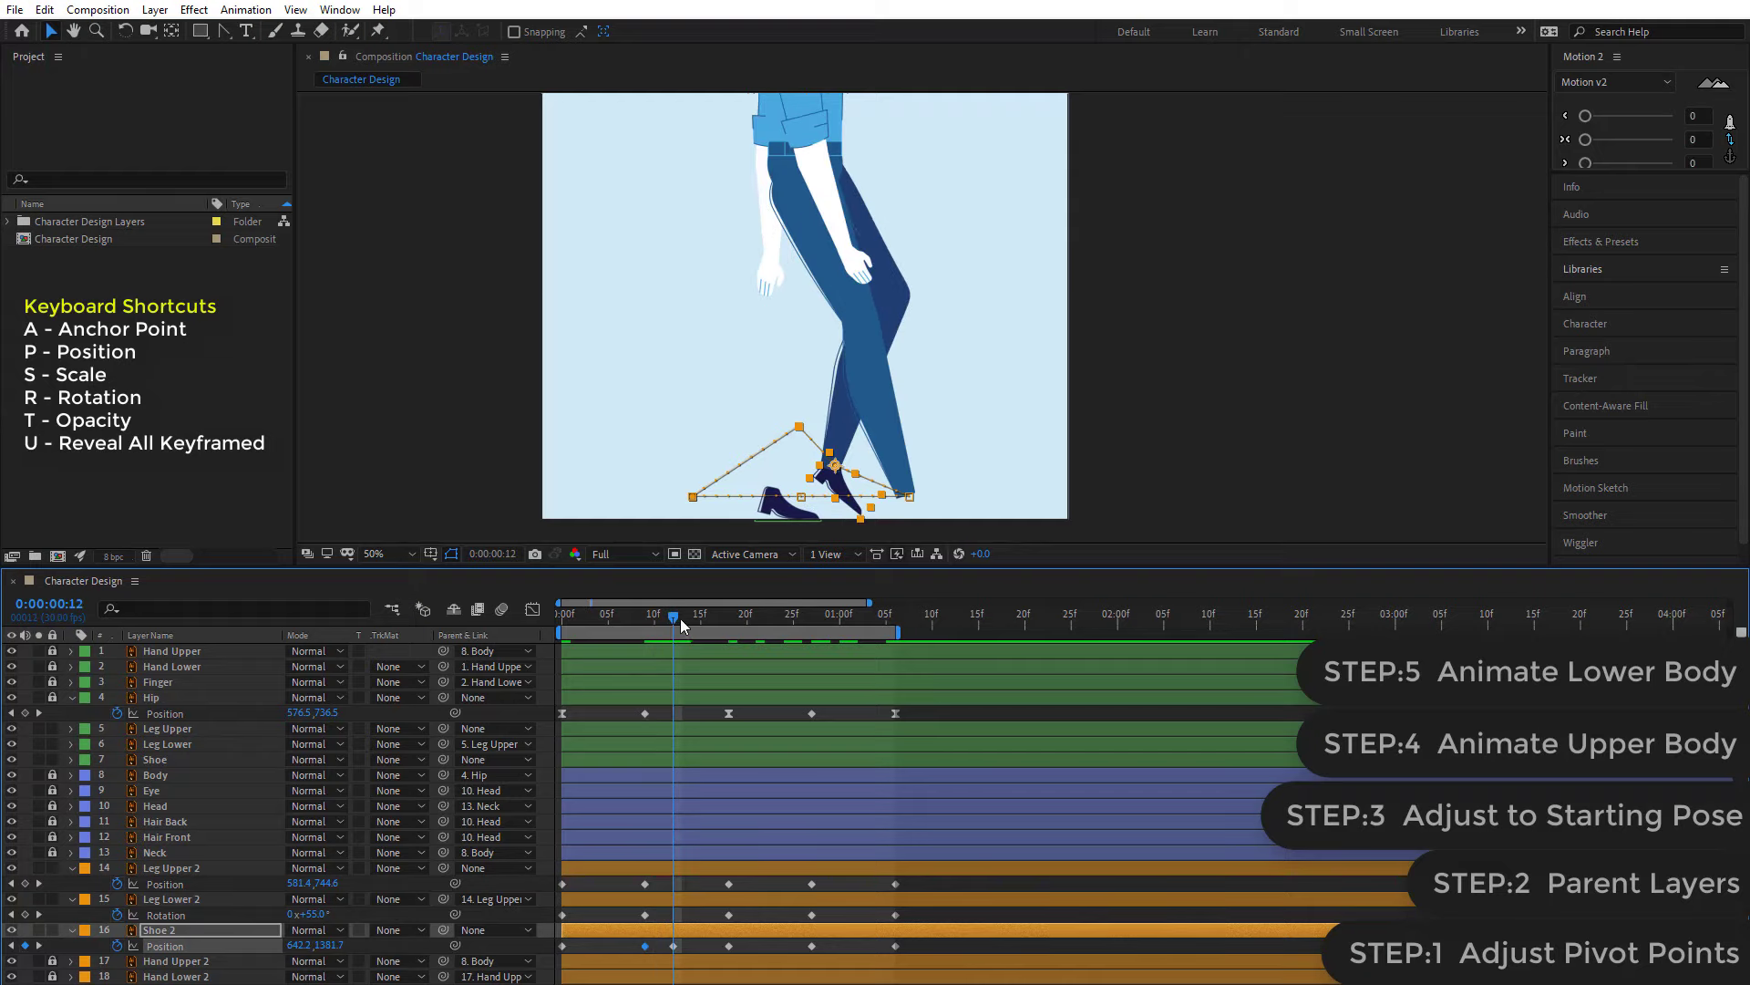
{"action": "mouse_move", "coordinate": [680, 618]}
{"action": "left_mouse_down"}
{"action": "mouse_move", "coordinate": [724, 631]}
{"action": "mouse_move", "coordinate": [704, 637]}
{"action": "left_mouse_up"}
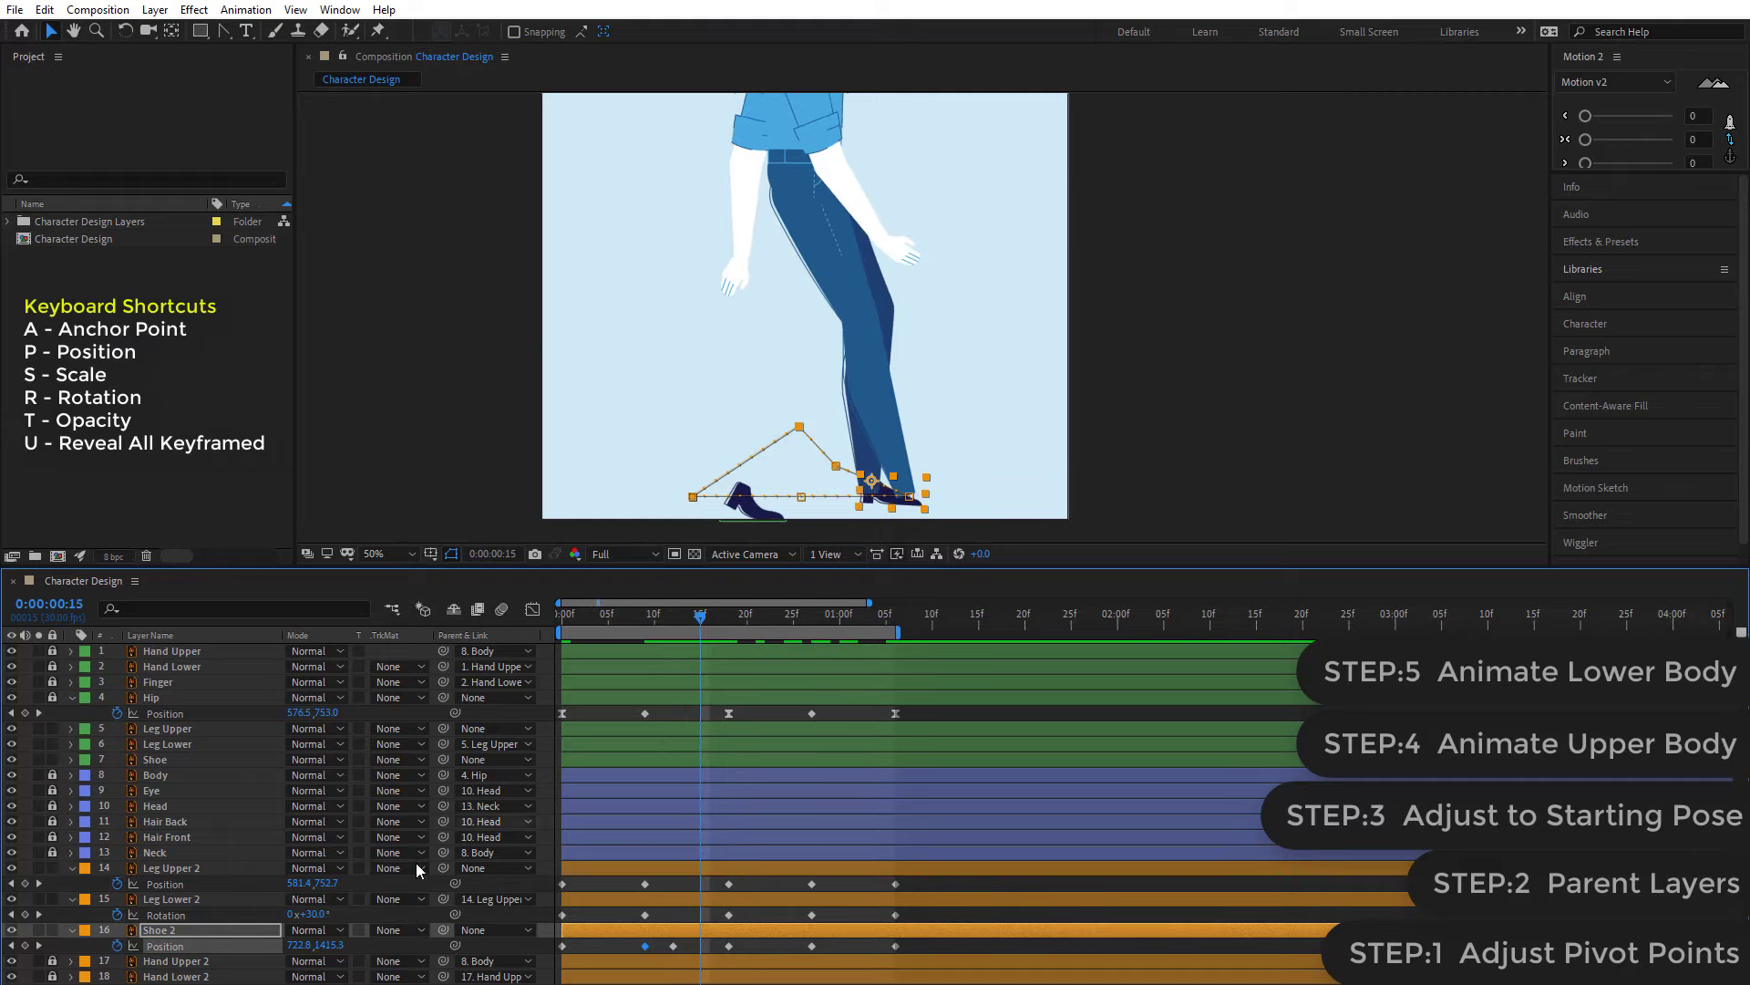
{"action": "mouse_move", "coordinate": [330, 944]}
{"action": "left_mouse_down"}
{"action": "mouse_move", "coordinate": [350, 944]}
{"action": "mouse_move", "coordinate": [288, 945]}
{"action": "left_mouse_up"}
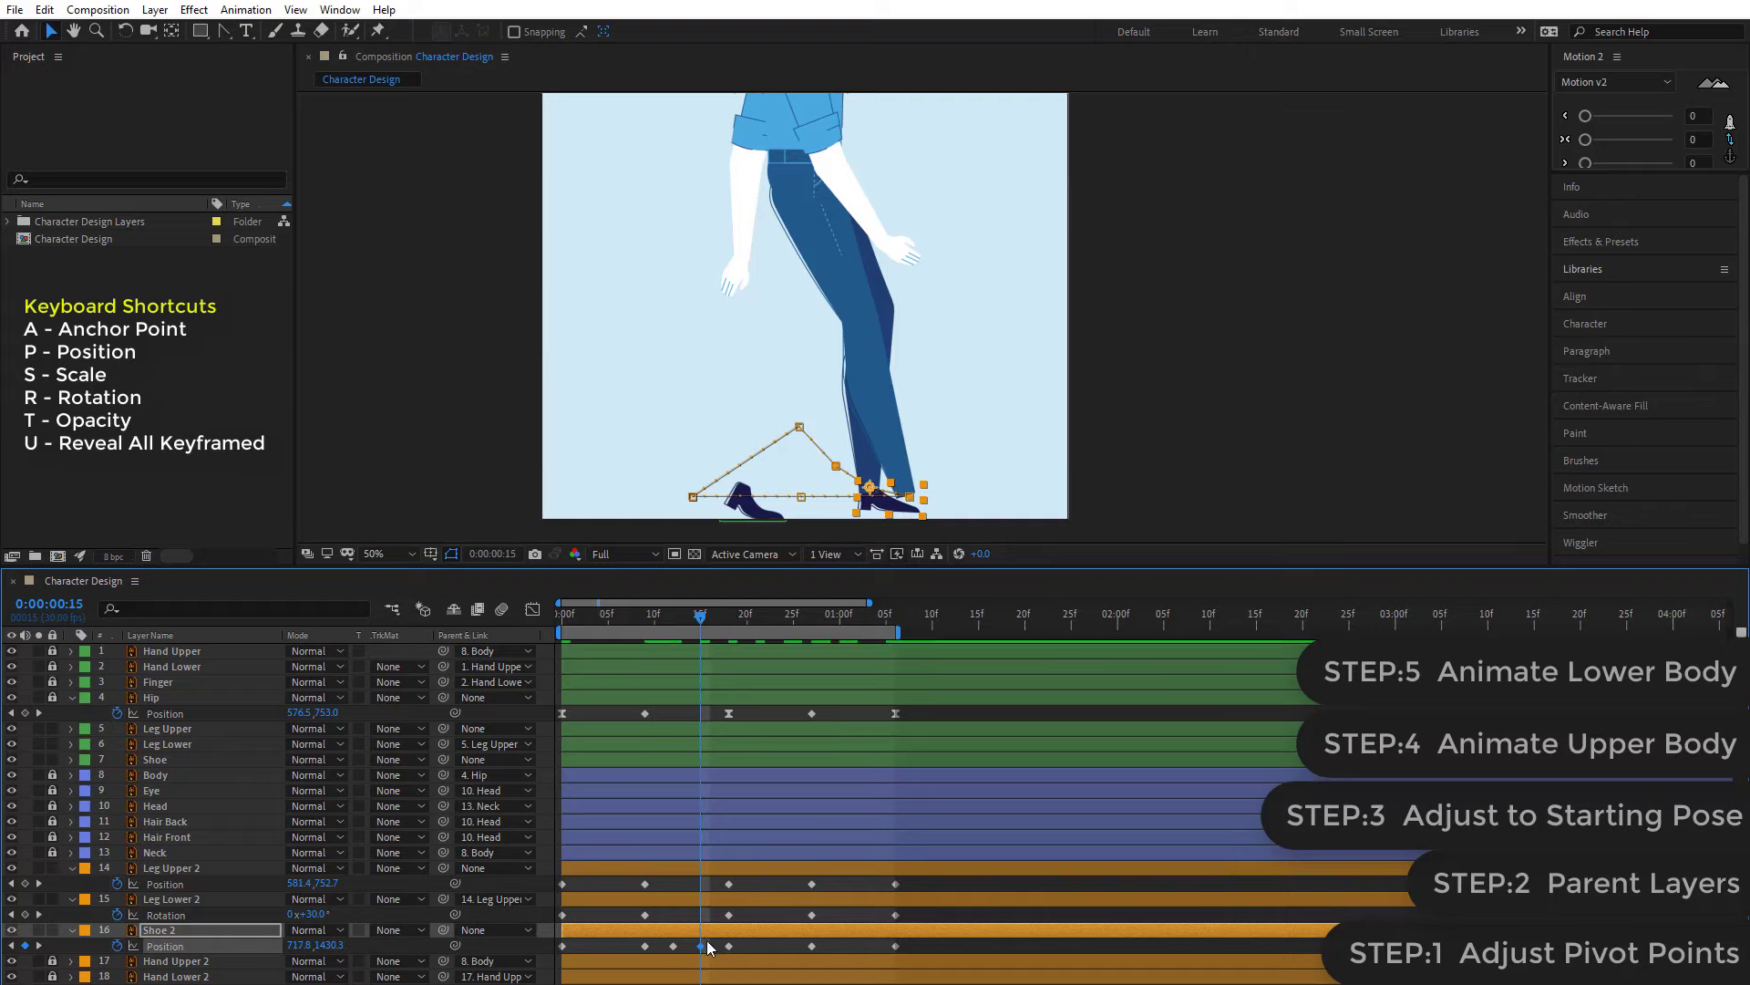
{"action": "left_click", "coordinate": [763, 691]}
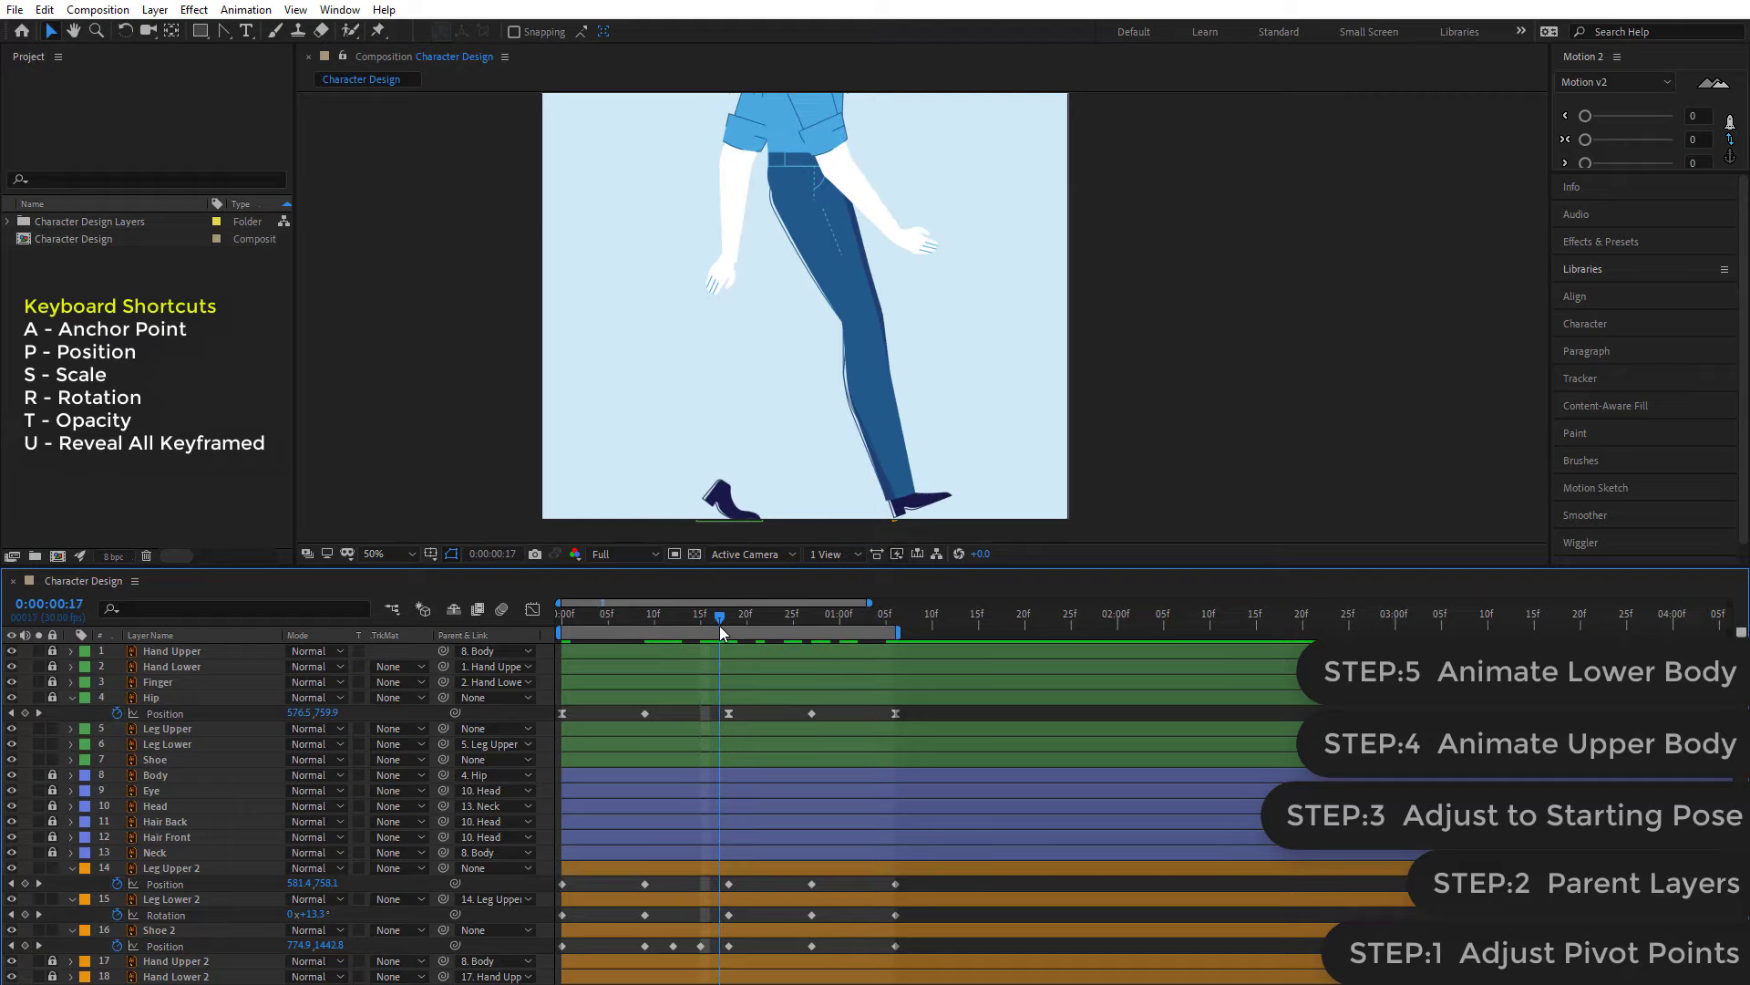
- Scrub to frame 19 and preview the walk cycle
{"action": "mouse_move", "coordinate": [702, 617]}
{"action": "left_mouse_down"}
{"action": "mouse_move", "coordinate": [738, 633]}
{"action": "mouse_move", "coordinate": [720, 638]}
{"action": "left_mouse_up"}
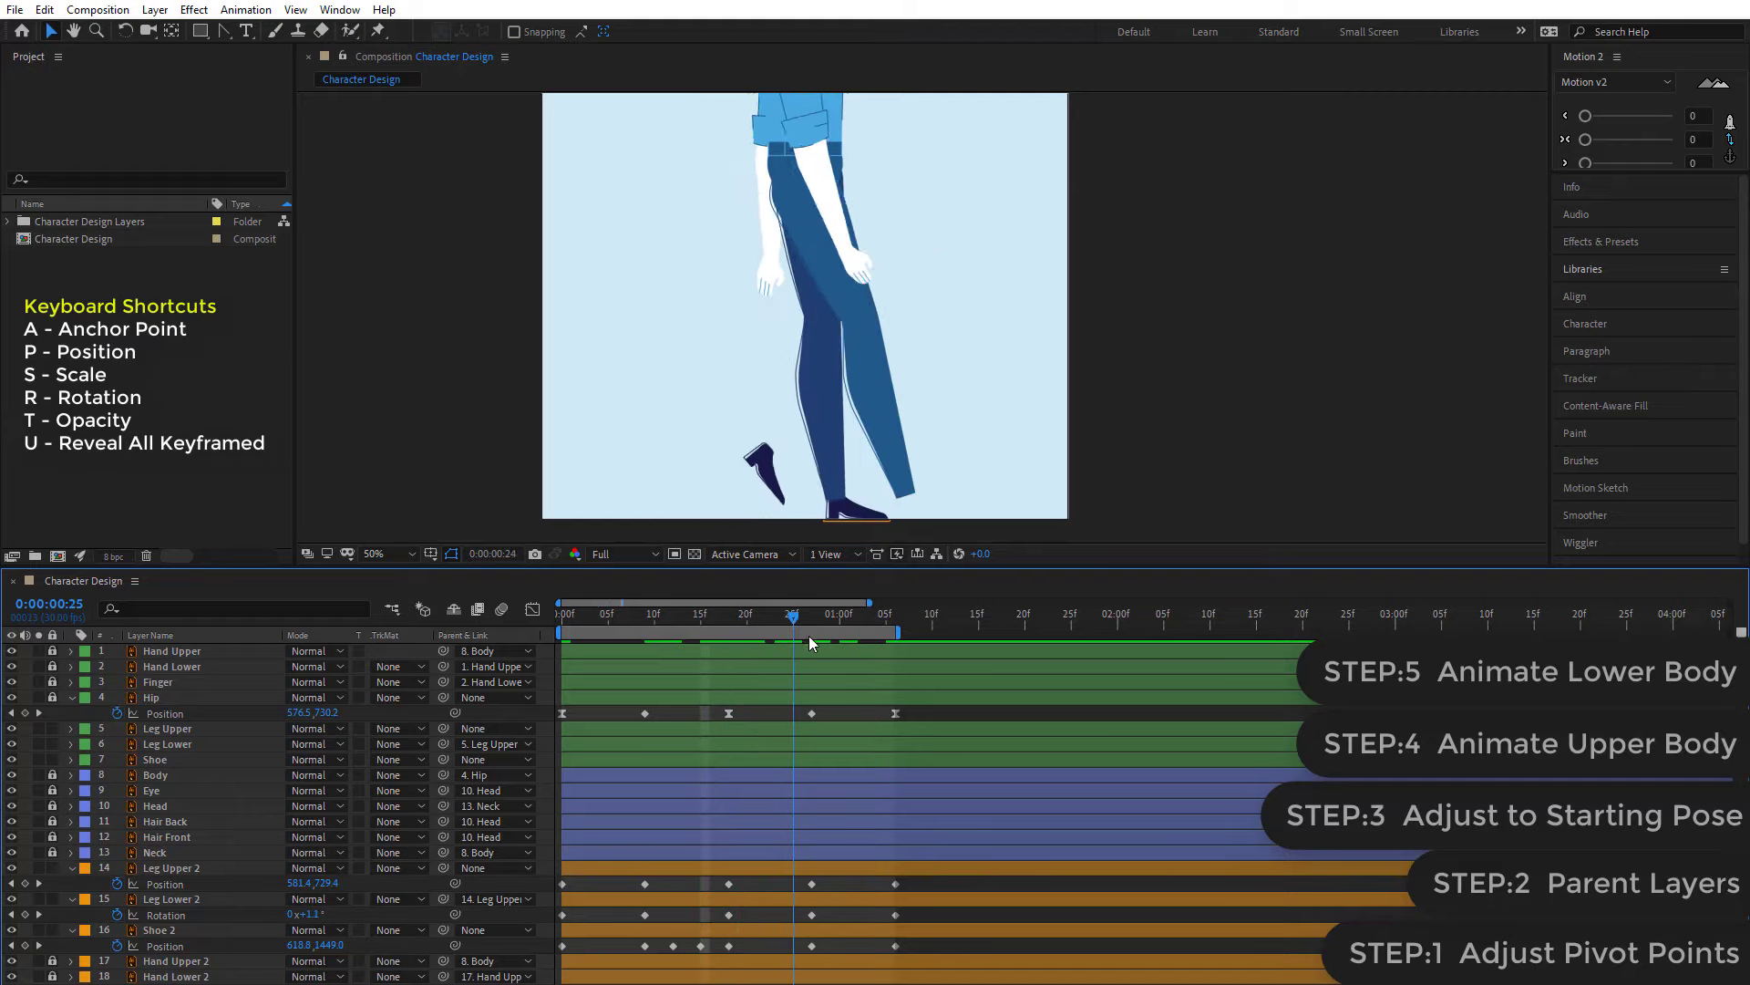
{"action": "key", "text": "space"}
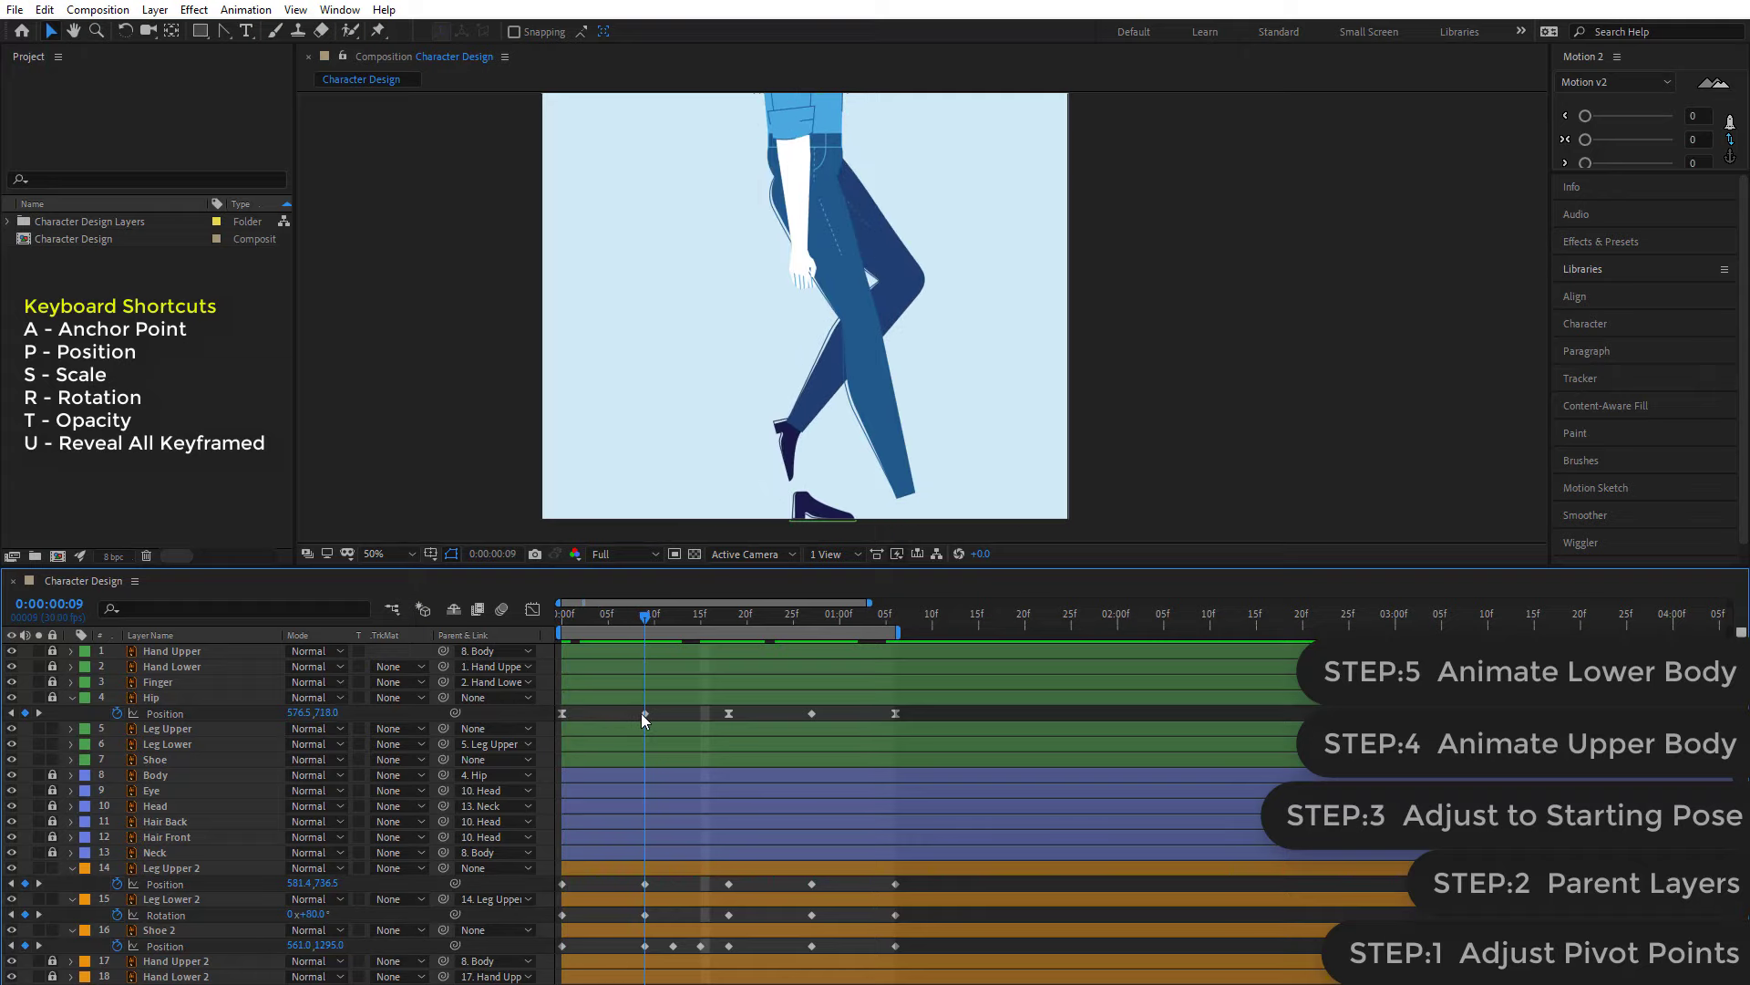
{"action": "key", "text": "space"}
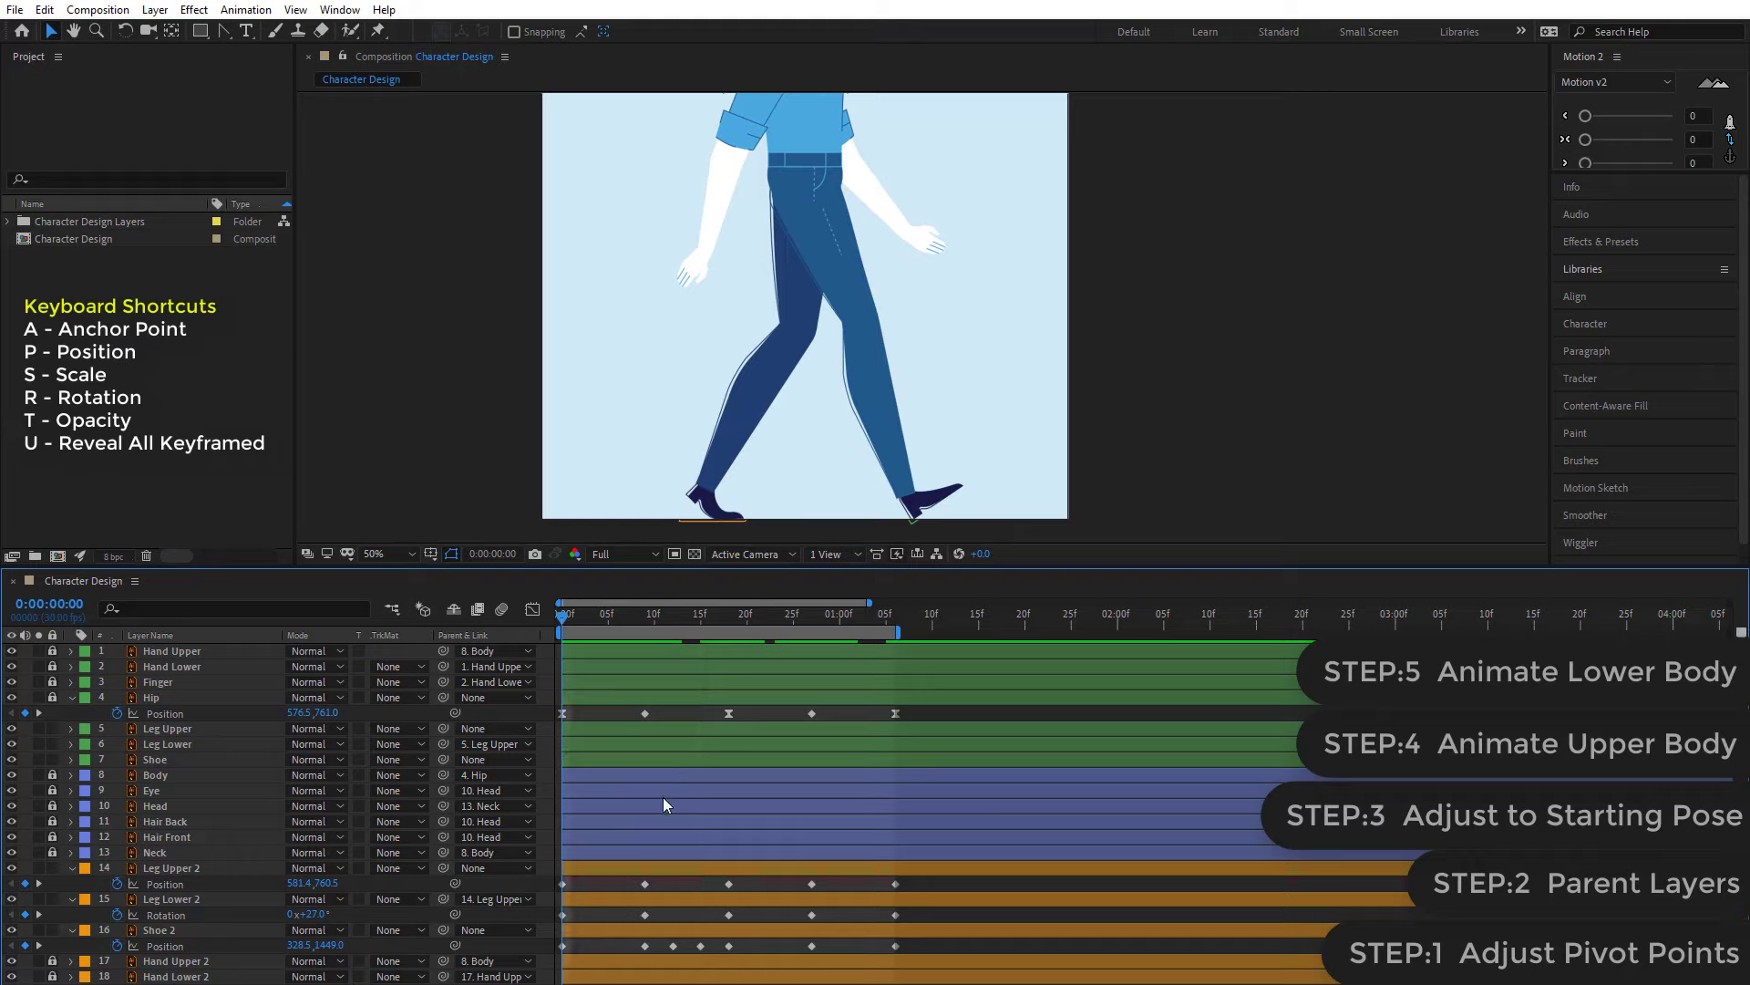
- Apply Easy Ease to the frame-0 keyframes of the back leg layers
{"action": "left_click", "coordinate": [704, 883]}
{"action": "left_click_drag", "start_coordinate": [577, 880], "coordinate": [552, 946]}
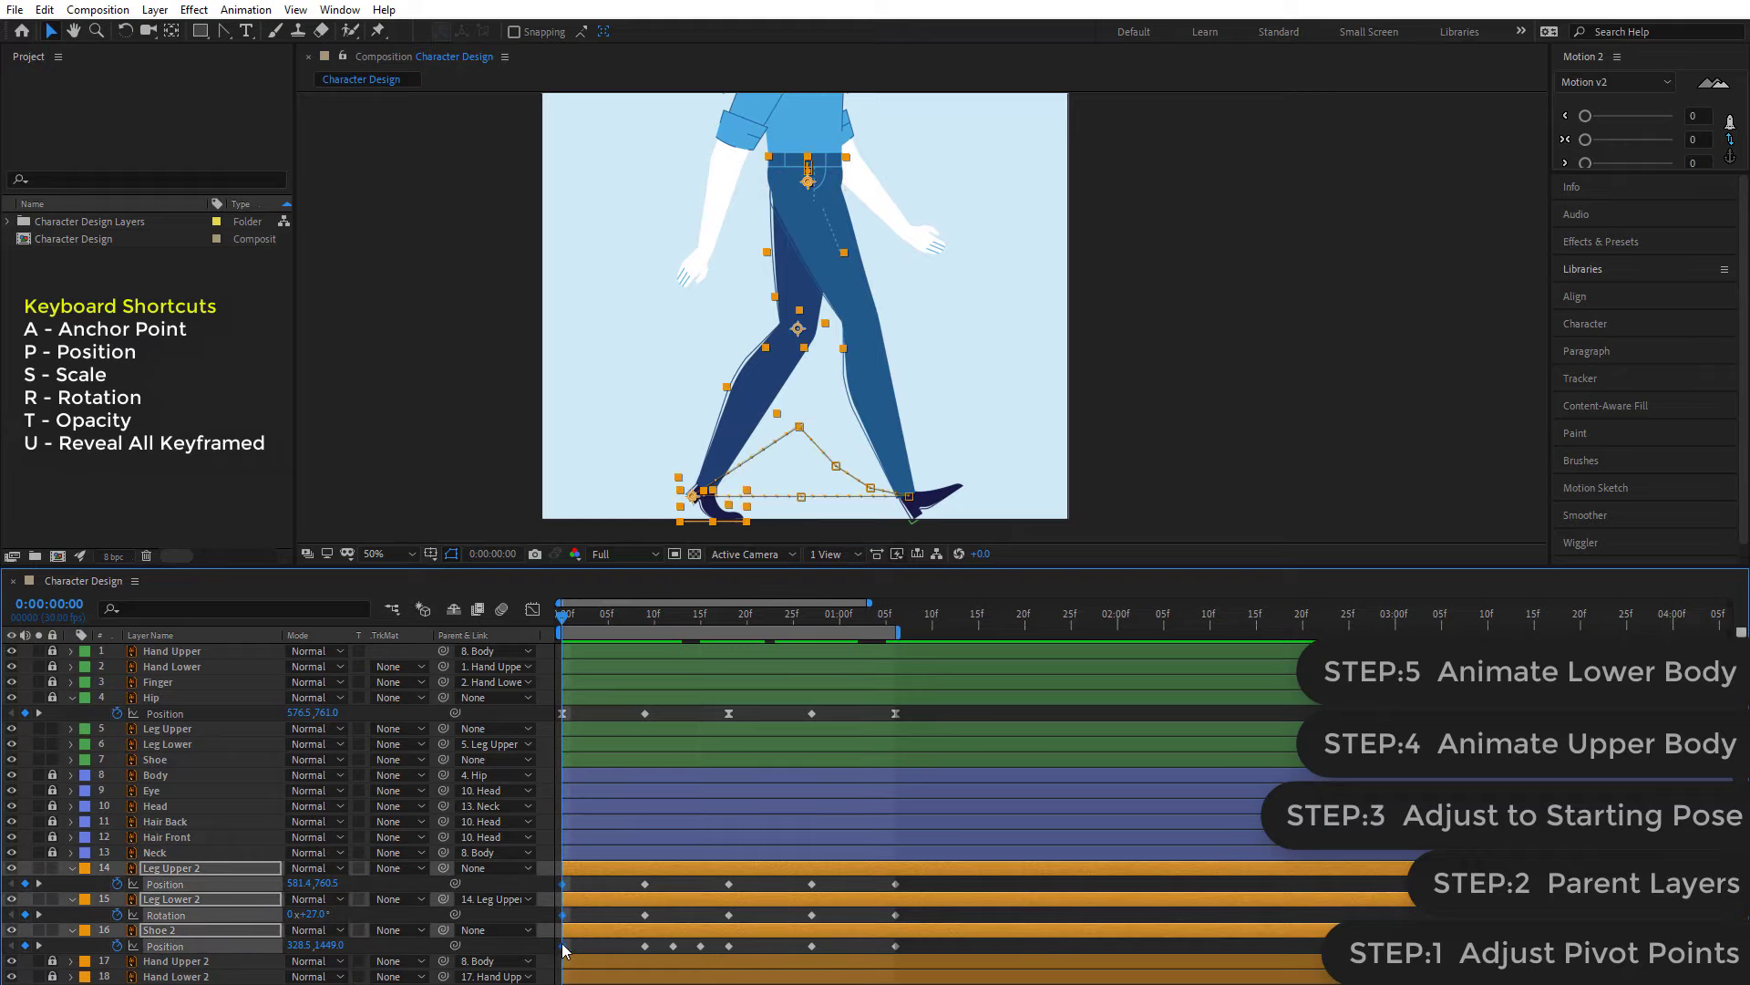
{"action": "right_click", "coordinate": [563, 945]}
{"action": "mouse_move", "coordinate": [675, 929]}
{"action": "left_click", "coordinate": [1018, 811]}
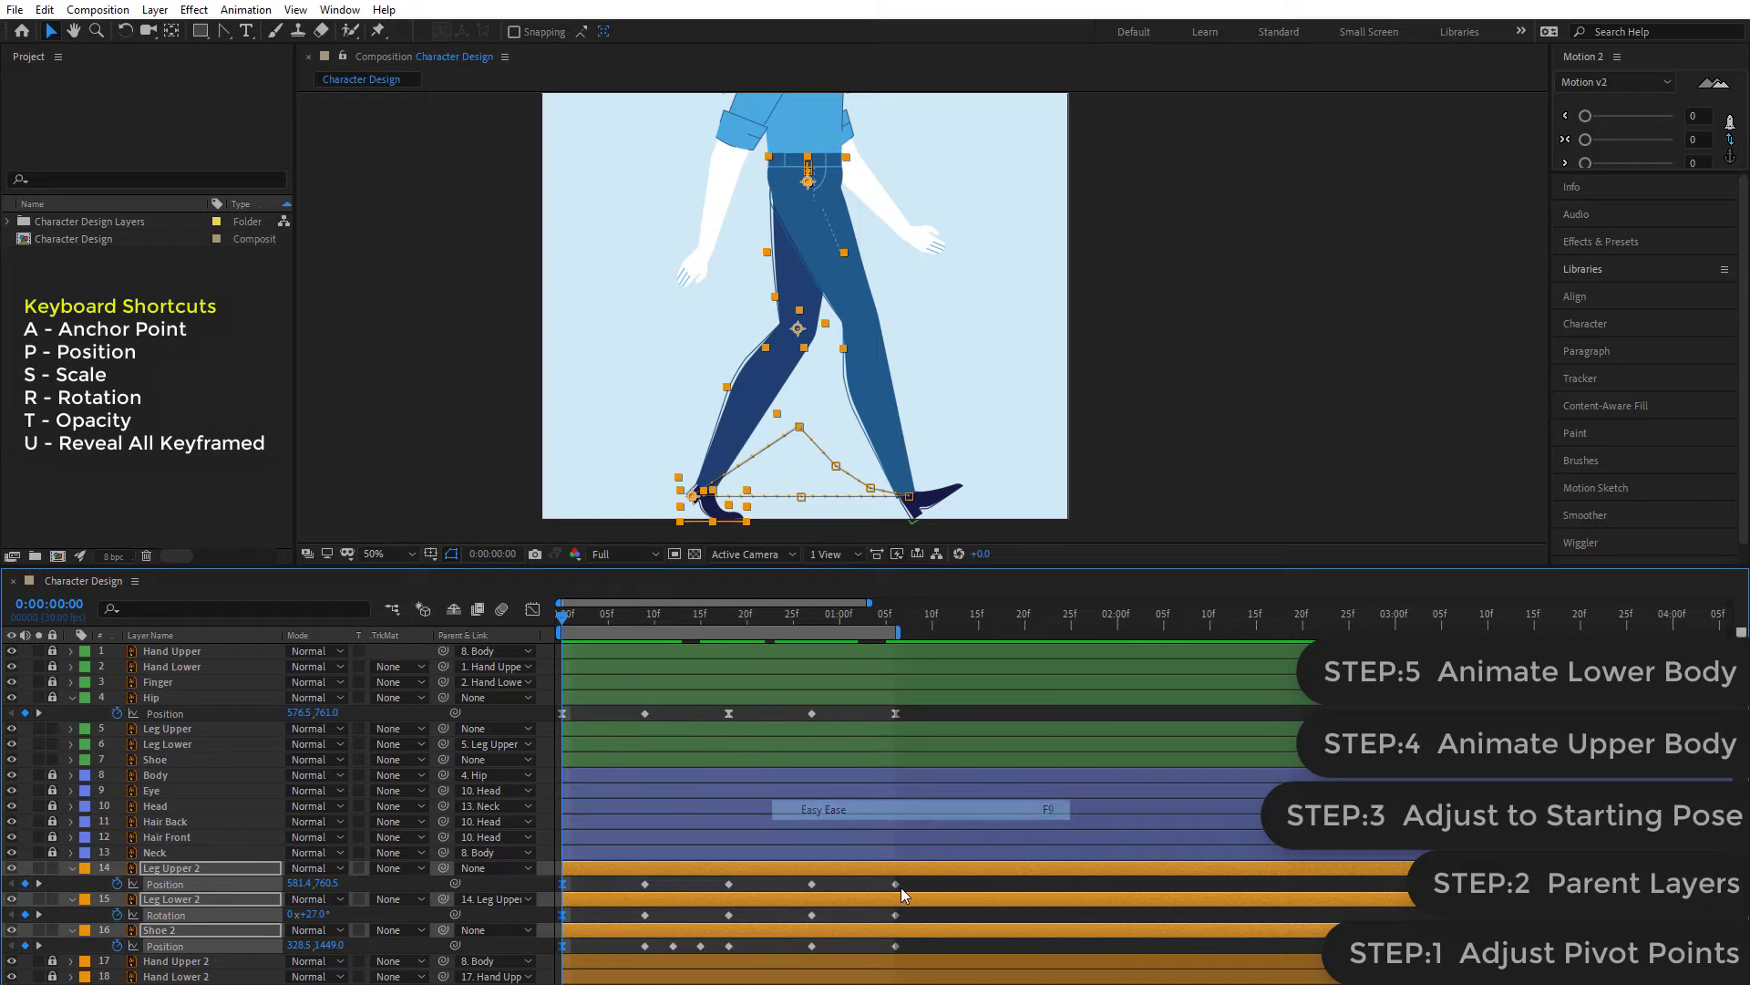
- Apply Easy Ease to the legs' end-of-loop keyframes and preview the walk
{"action": "left_click_drag", "start_coordinate": [906, 882], "coordinate": [888, 958]}
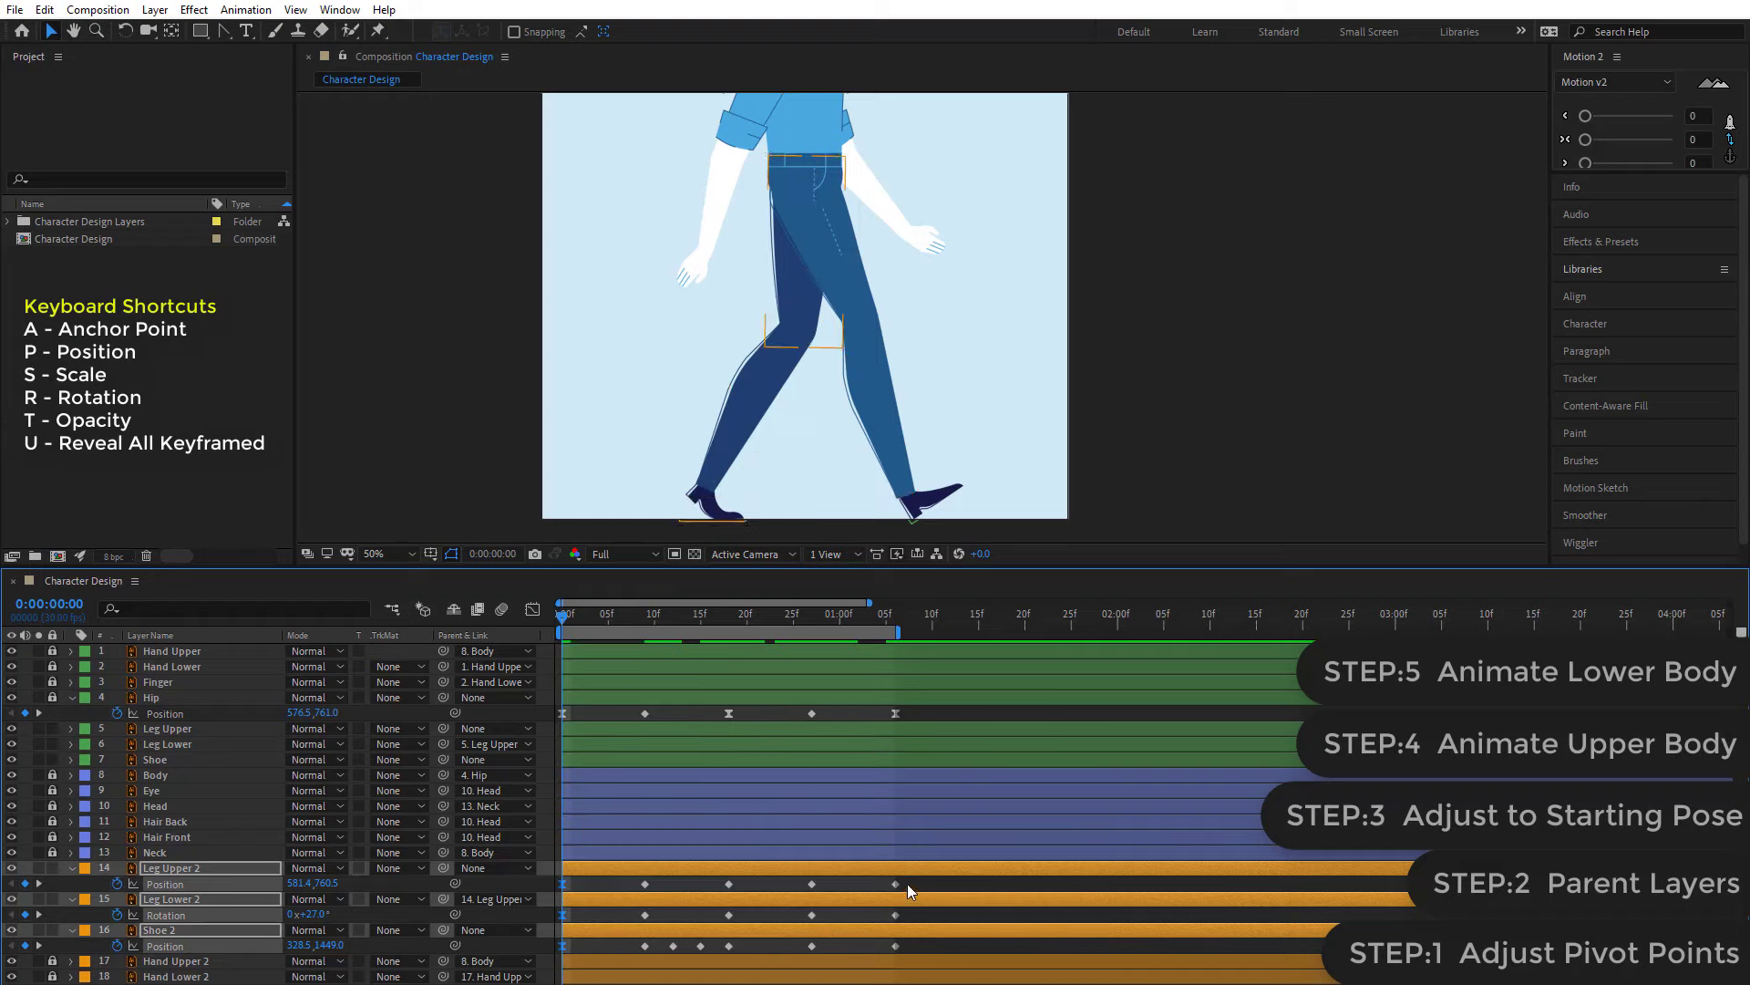
{"action": "right_click", "coordinate": [895, 946]}
{"action": "mouse_move", "coordinate": [1003, 932]}
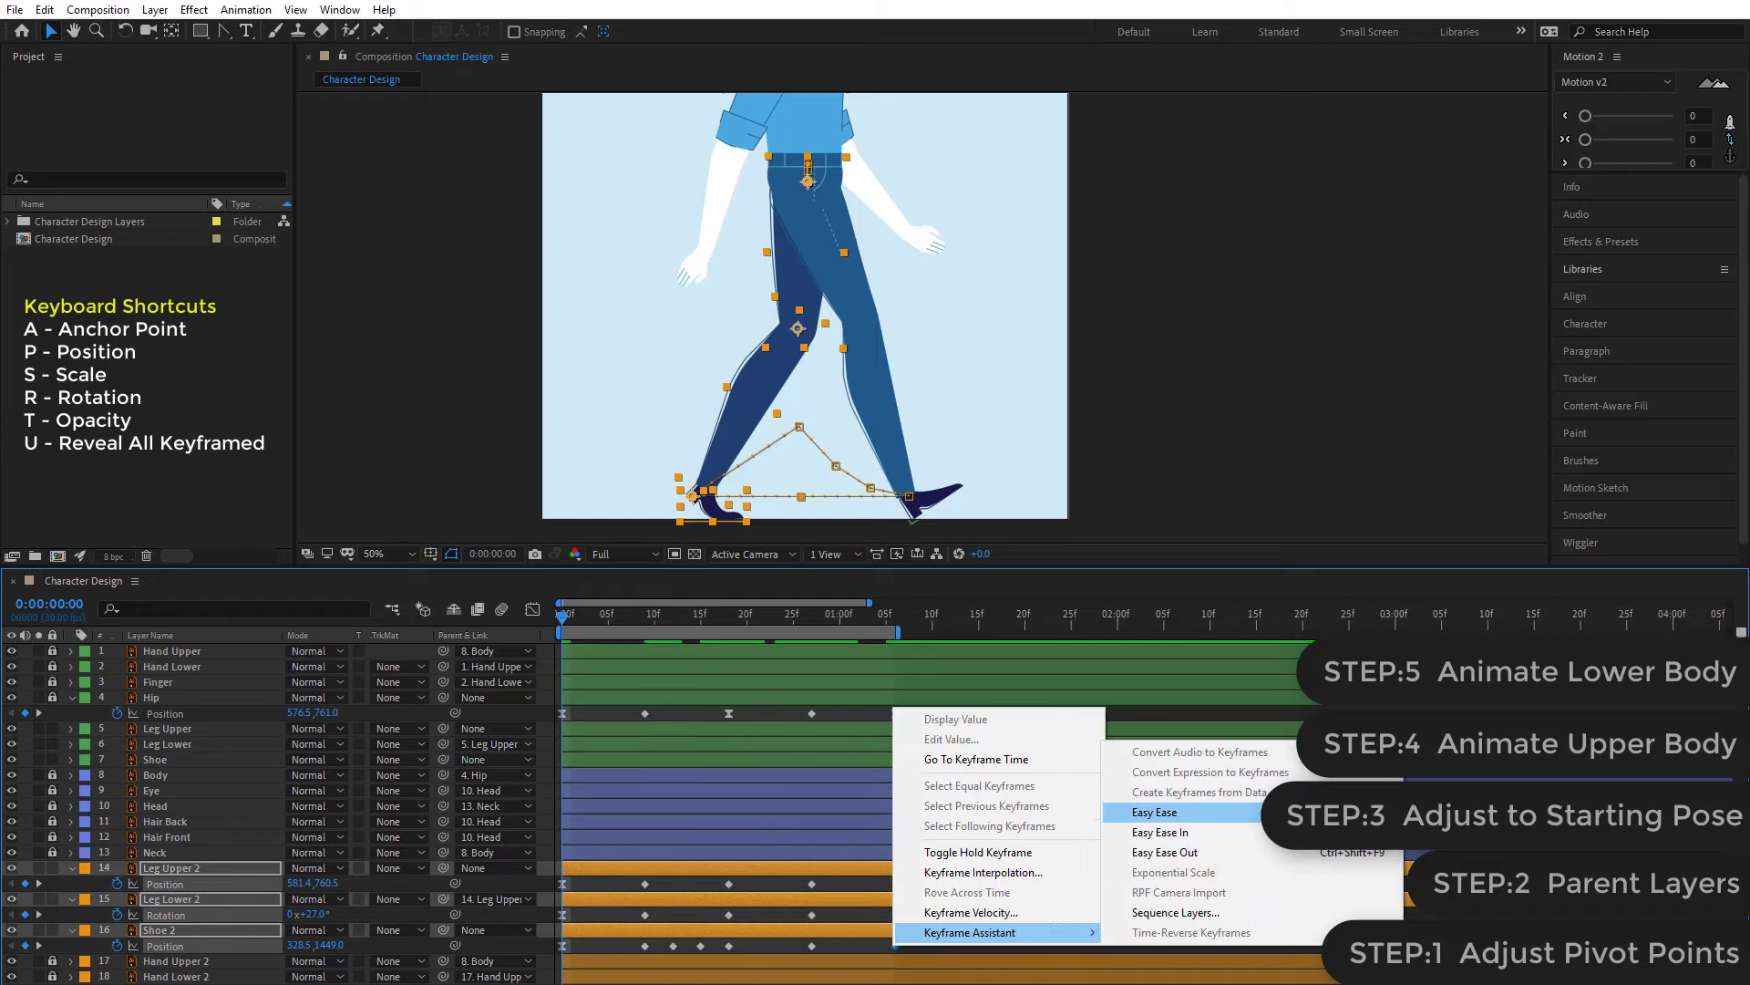
{"action": "left_click", "coordinate": [1176, 812]}
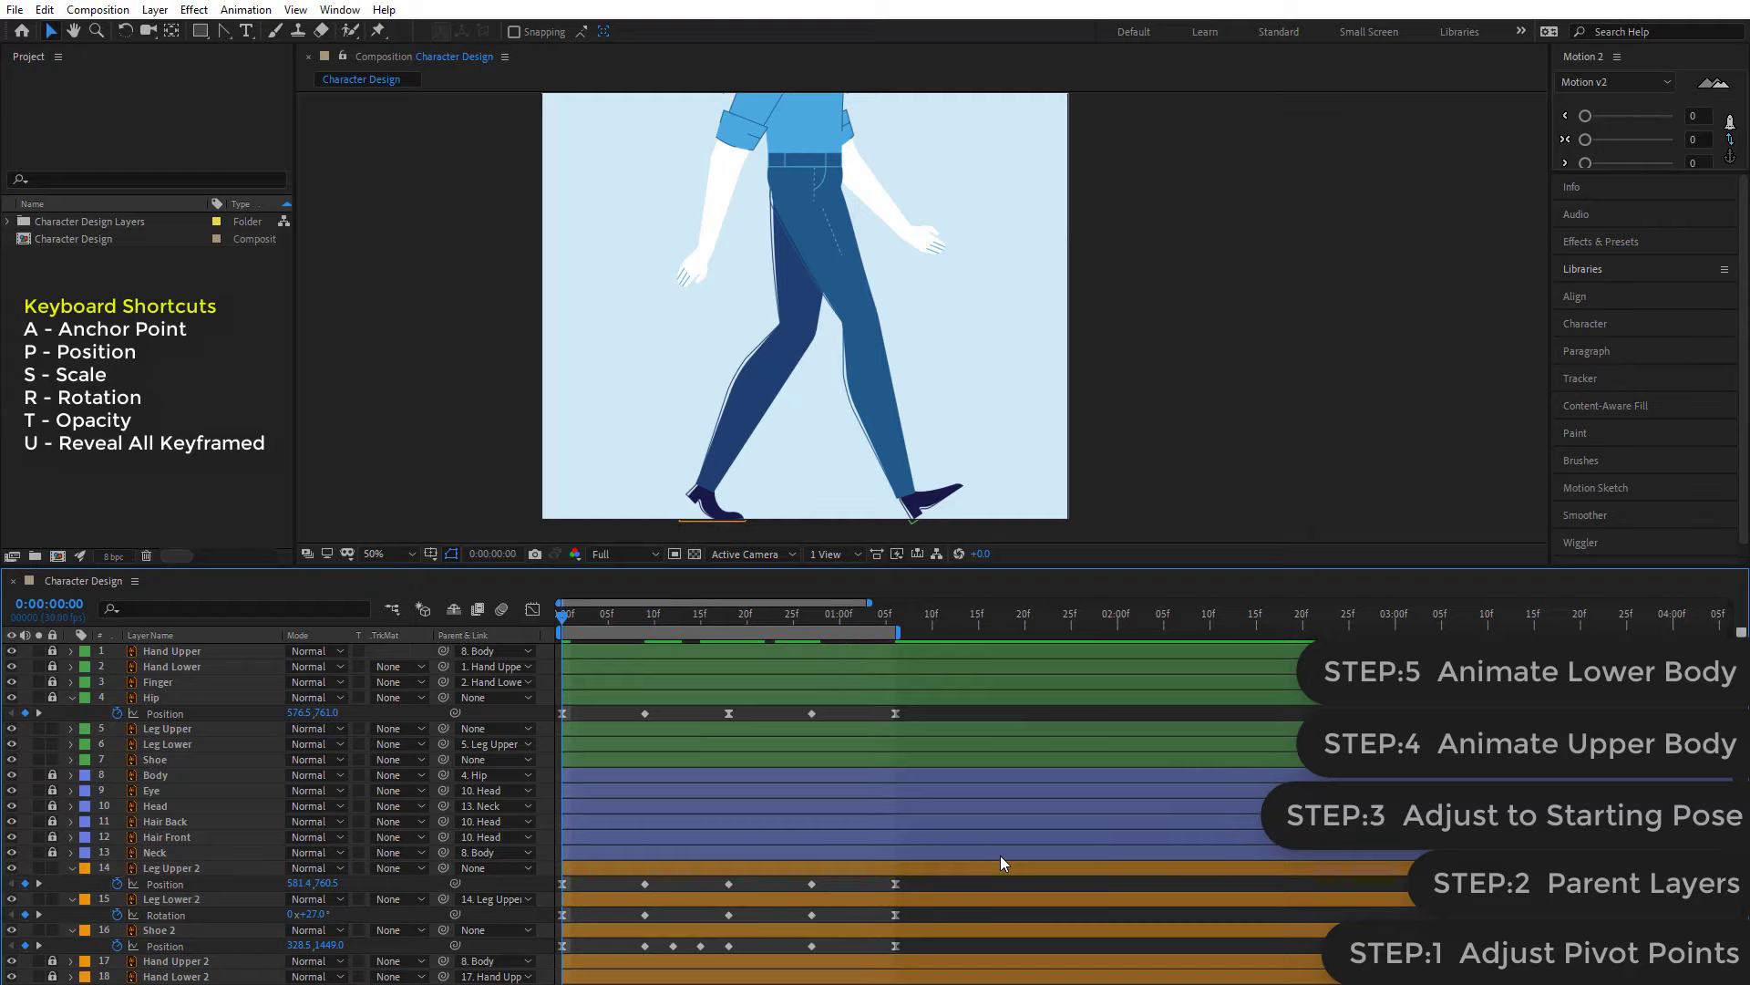
{"action": "key", "text": "space"}
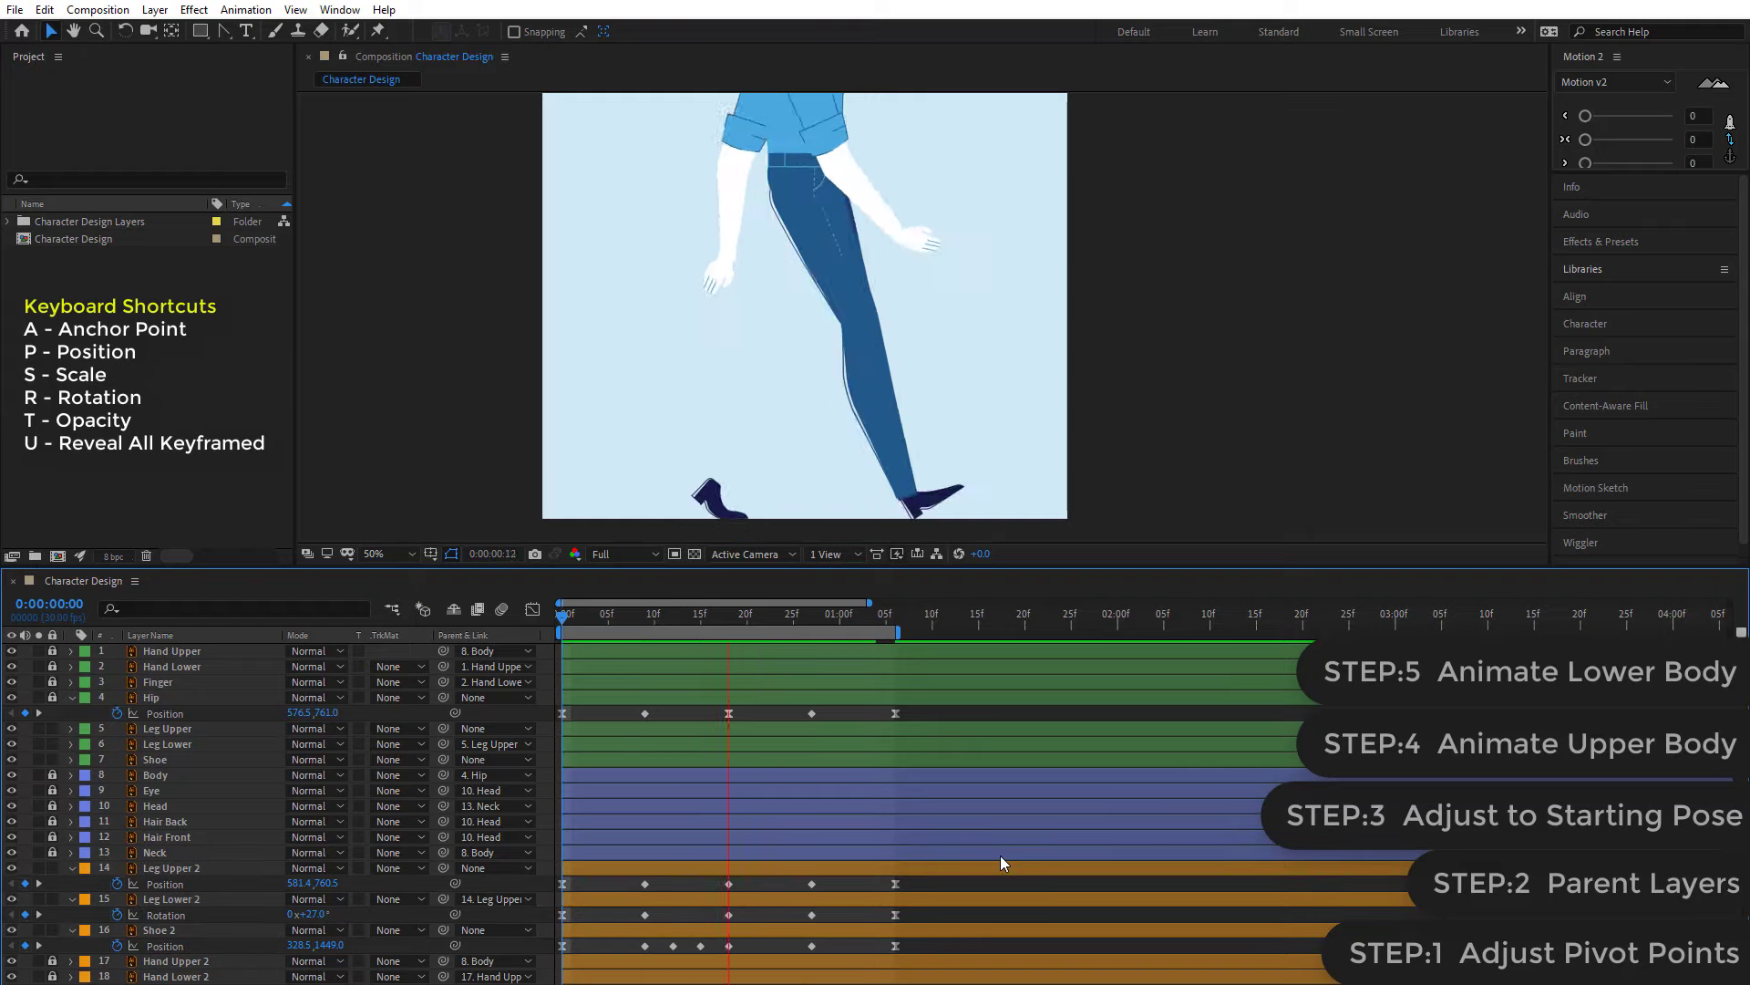
{"action": "left_click", "coordinate": [555, 616]}
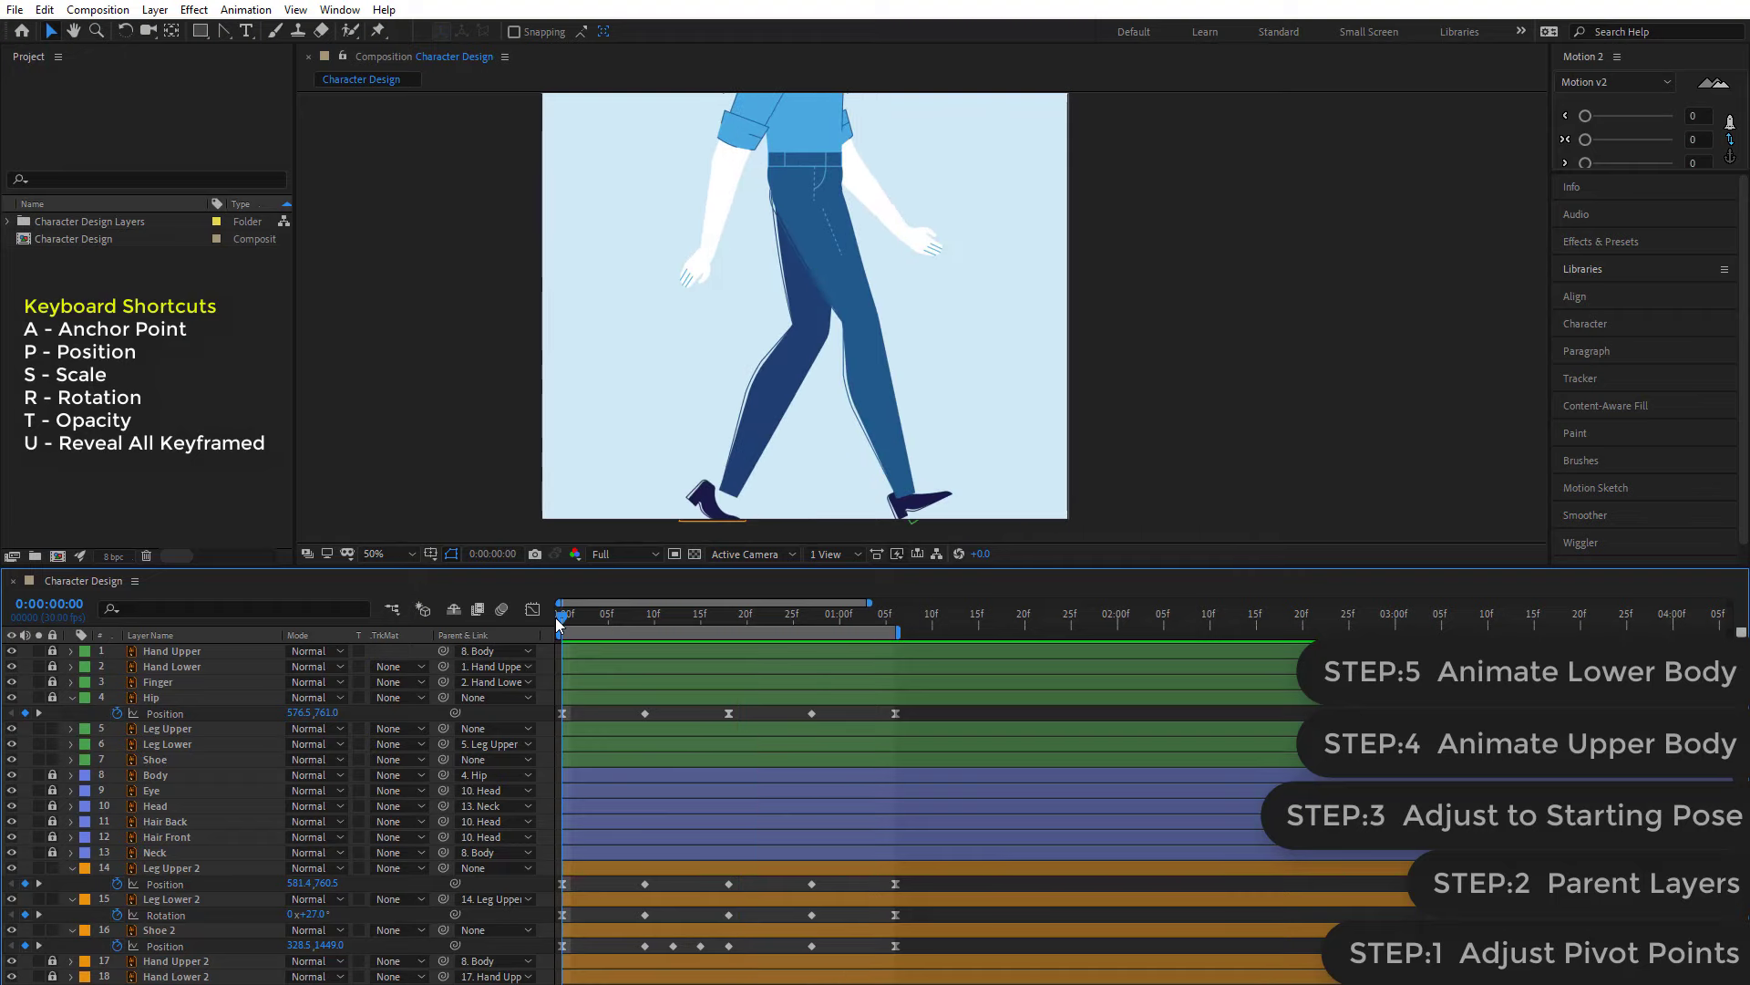
- Reveal all of Shoe 2's keyframes and Easy Ease its frame-0 keyframes
{"action": "left_click", "coordinate": [600, 934]}
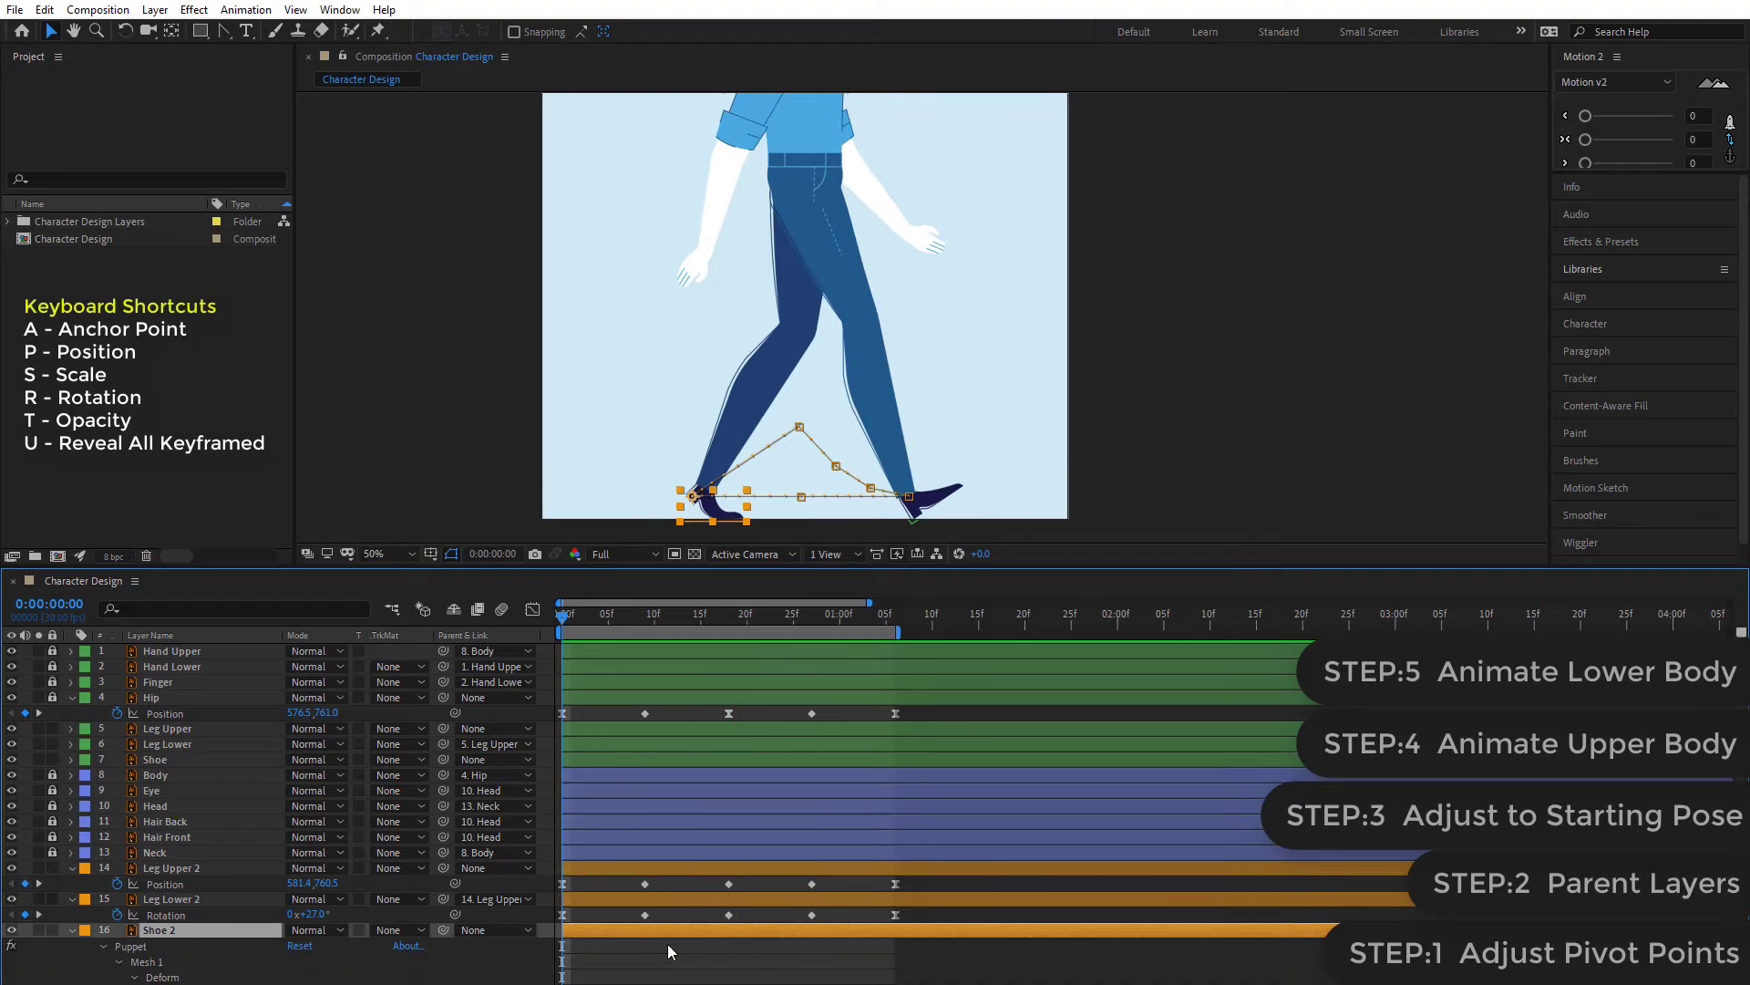
{"action": "key", "text": "u"}
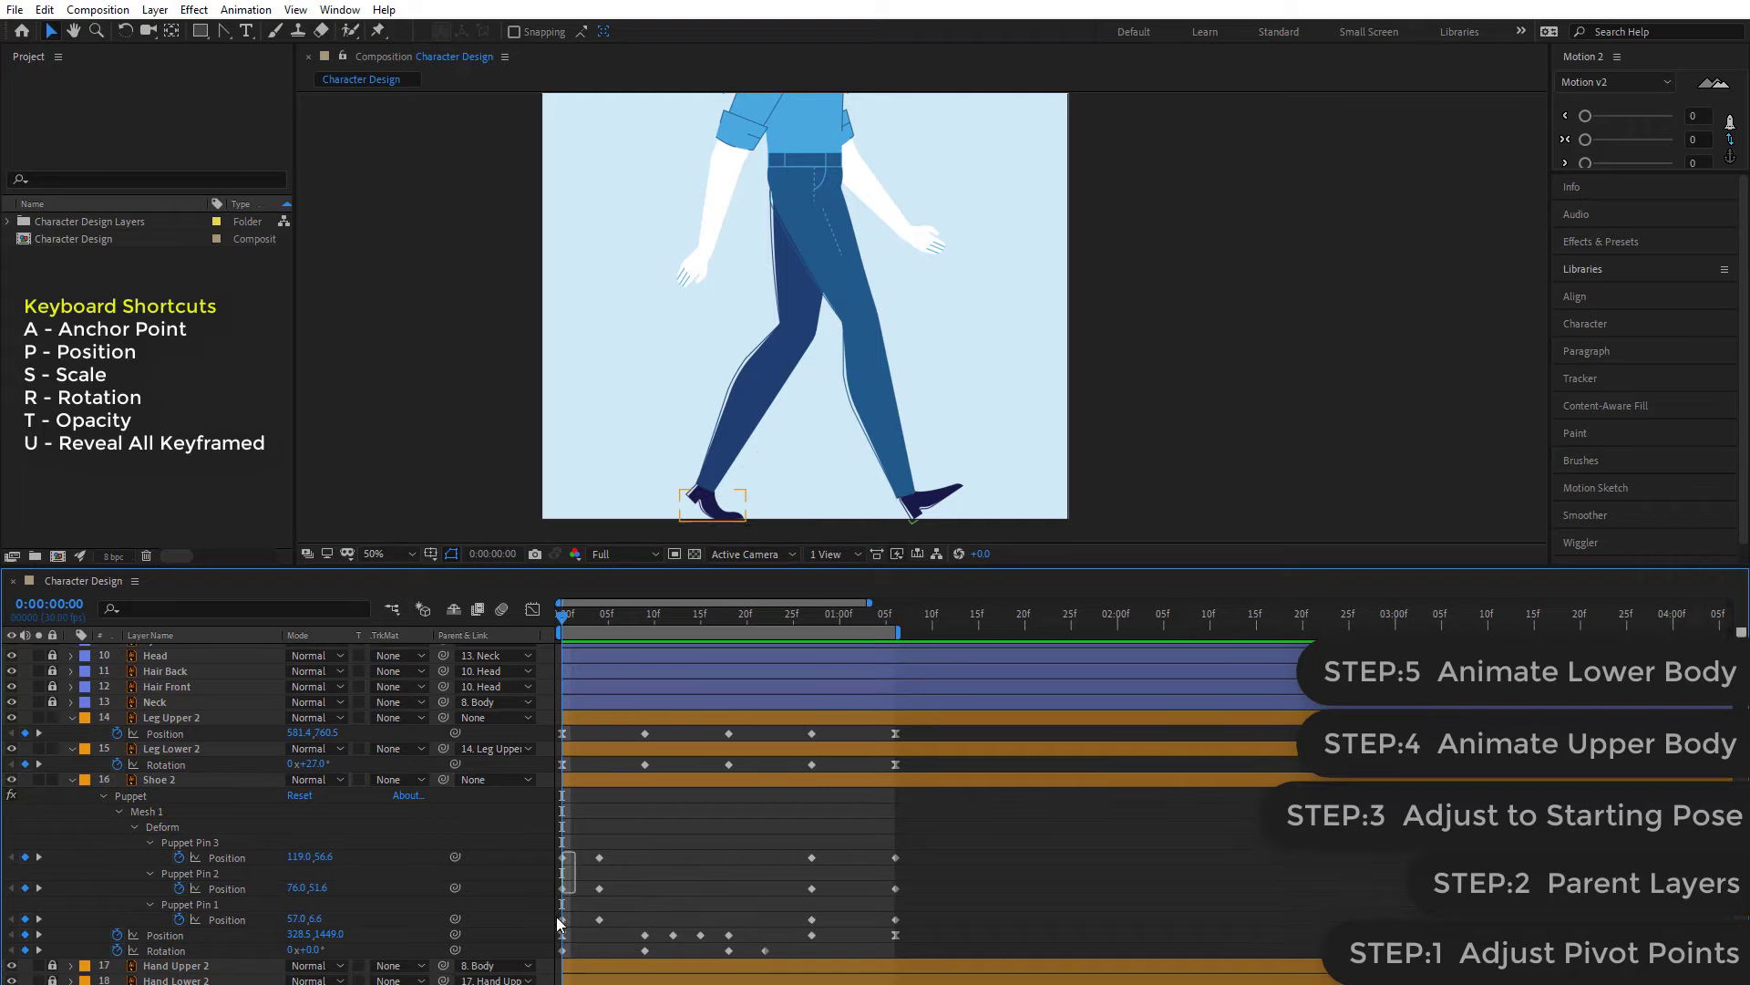
{"action": "left_click_drag", "start_coordinate": [577, 850], "coordinate": [547, 974]}
{"action": "right_click", "coordinate": [564, 950]}
{"action": "mouse_move", "coordinate": [638, 937]}
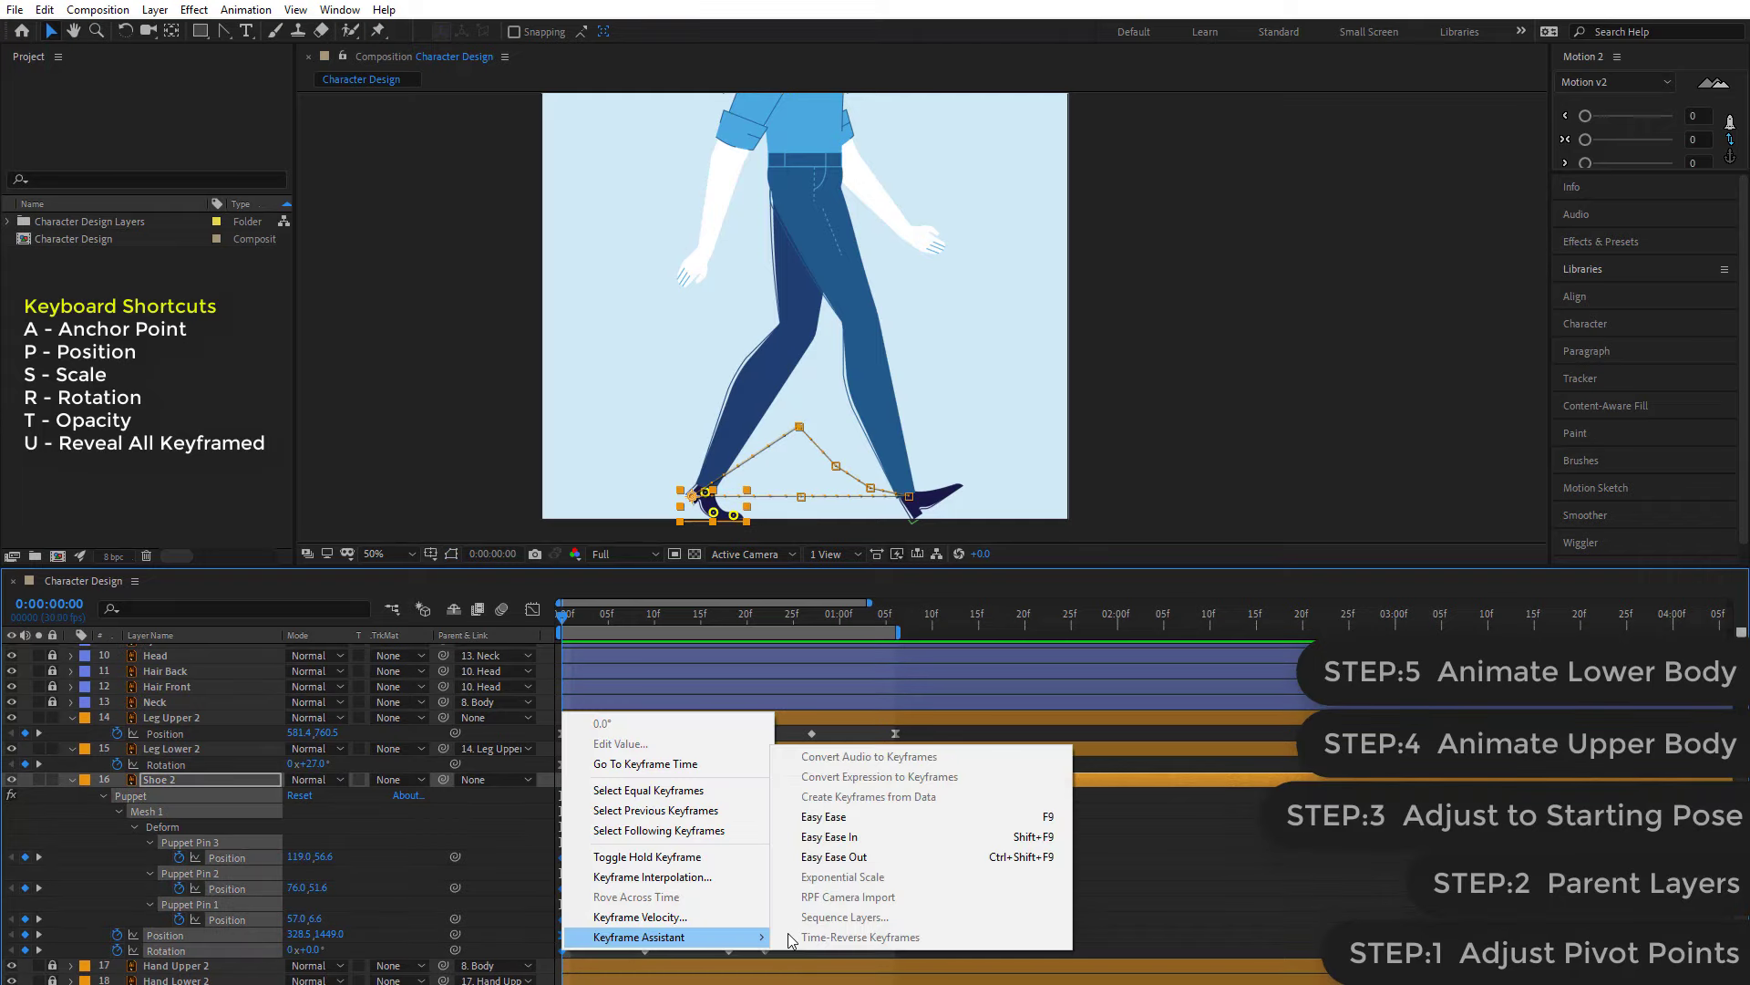
{"action": "left_click", "coordinate": [825, 720]}
- Apply Easy Ease In to Shoe 2's end-of-loop keyframes
{"action": "left_click_drag", "start_coordinate": [926, 855], "coordinate": [889, 953]}
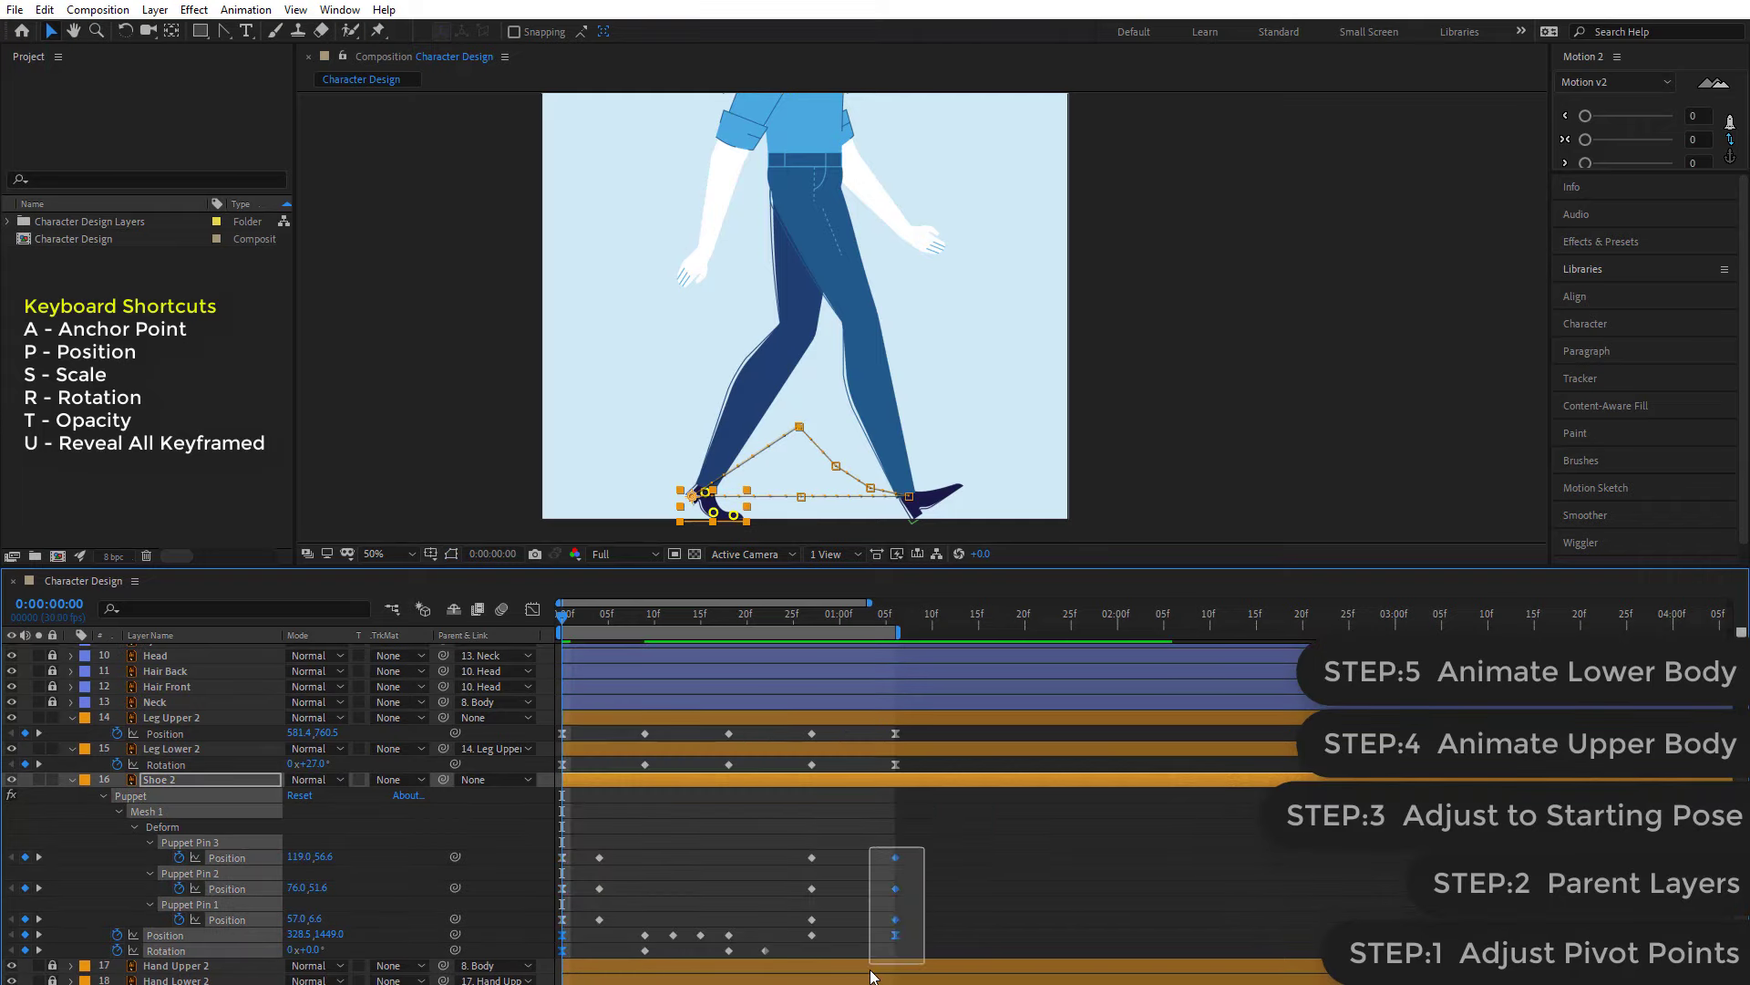
{"action": "right_click", "coordinate": [893, 941]}
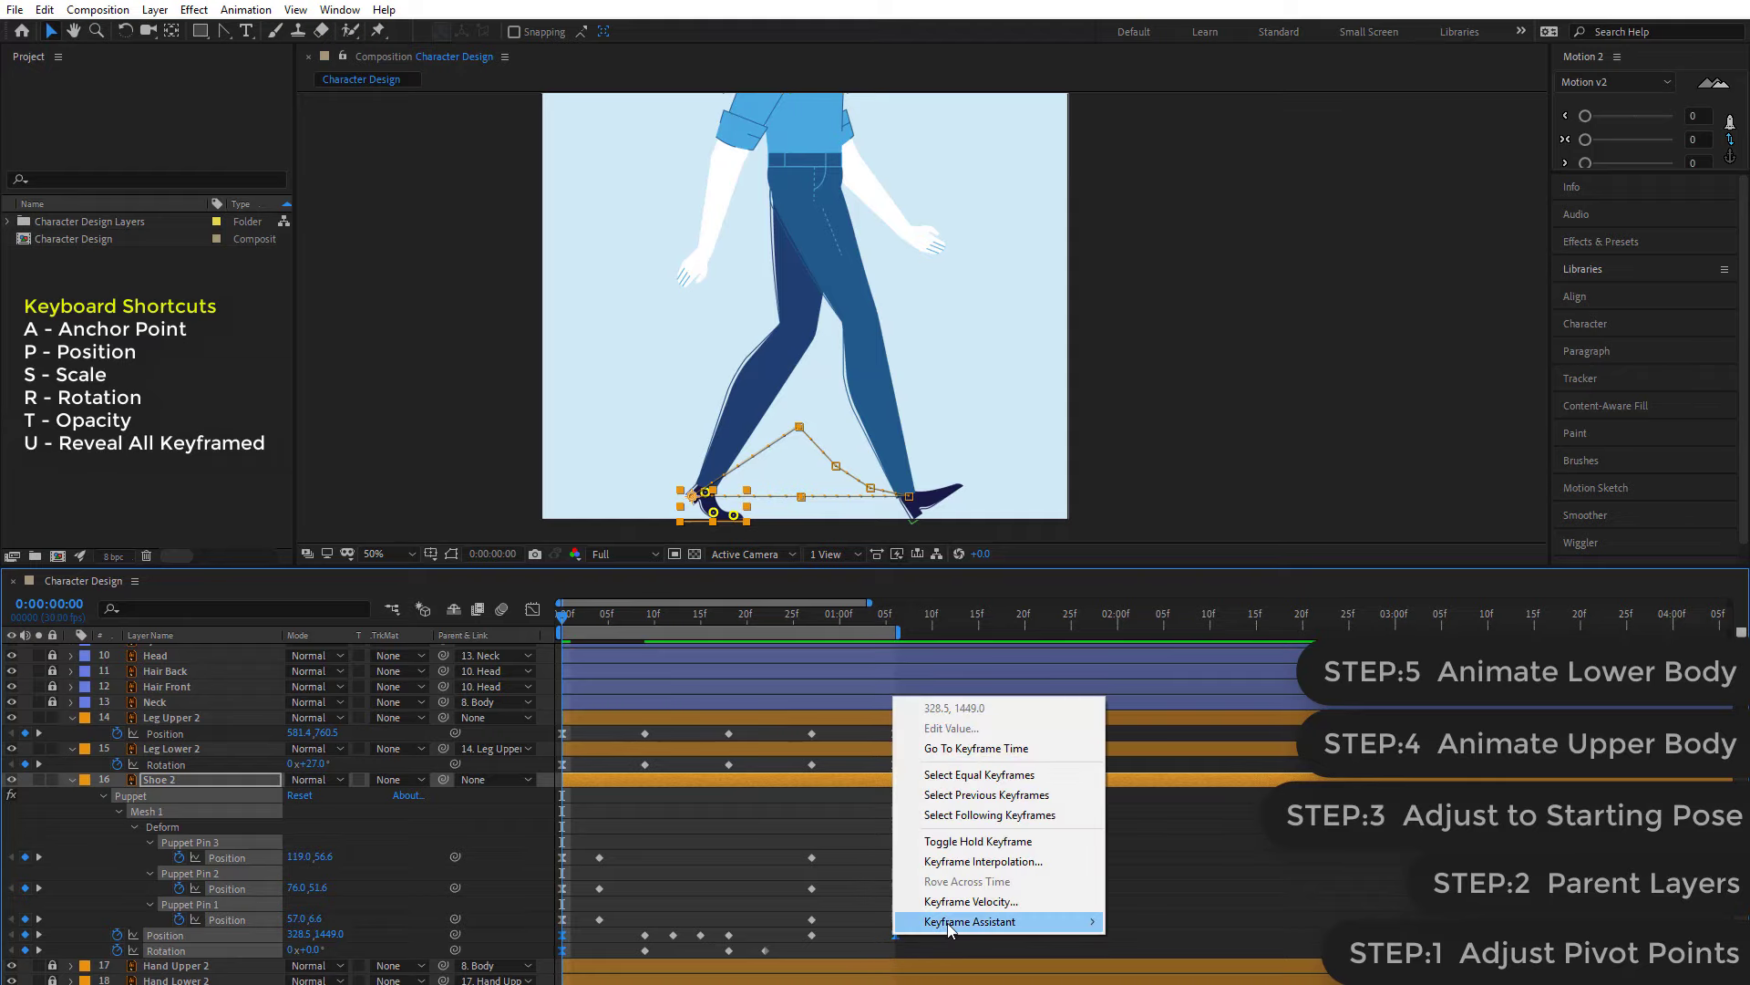
{"action": "mouse_move", "coordinate": [966, 921]}
{"action": "left_click", "coordinate": [1177, 821]}
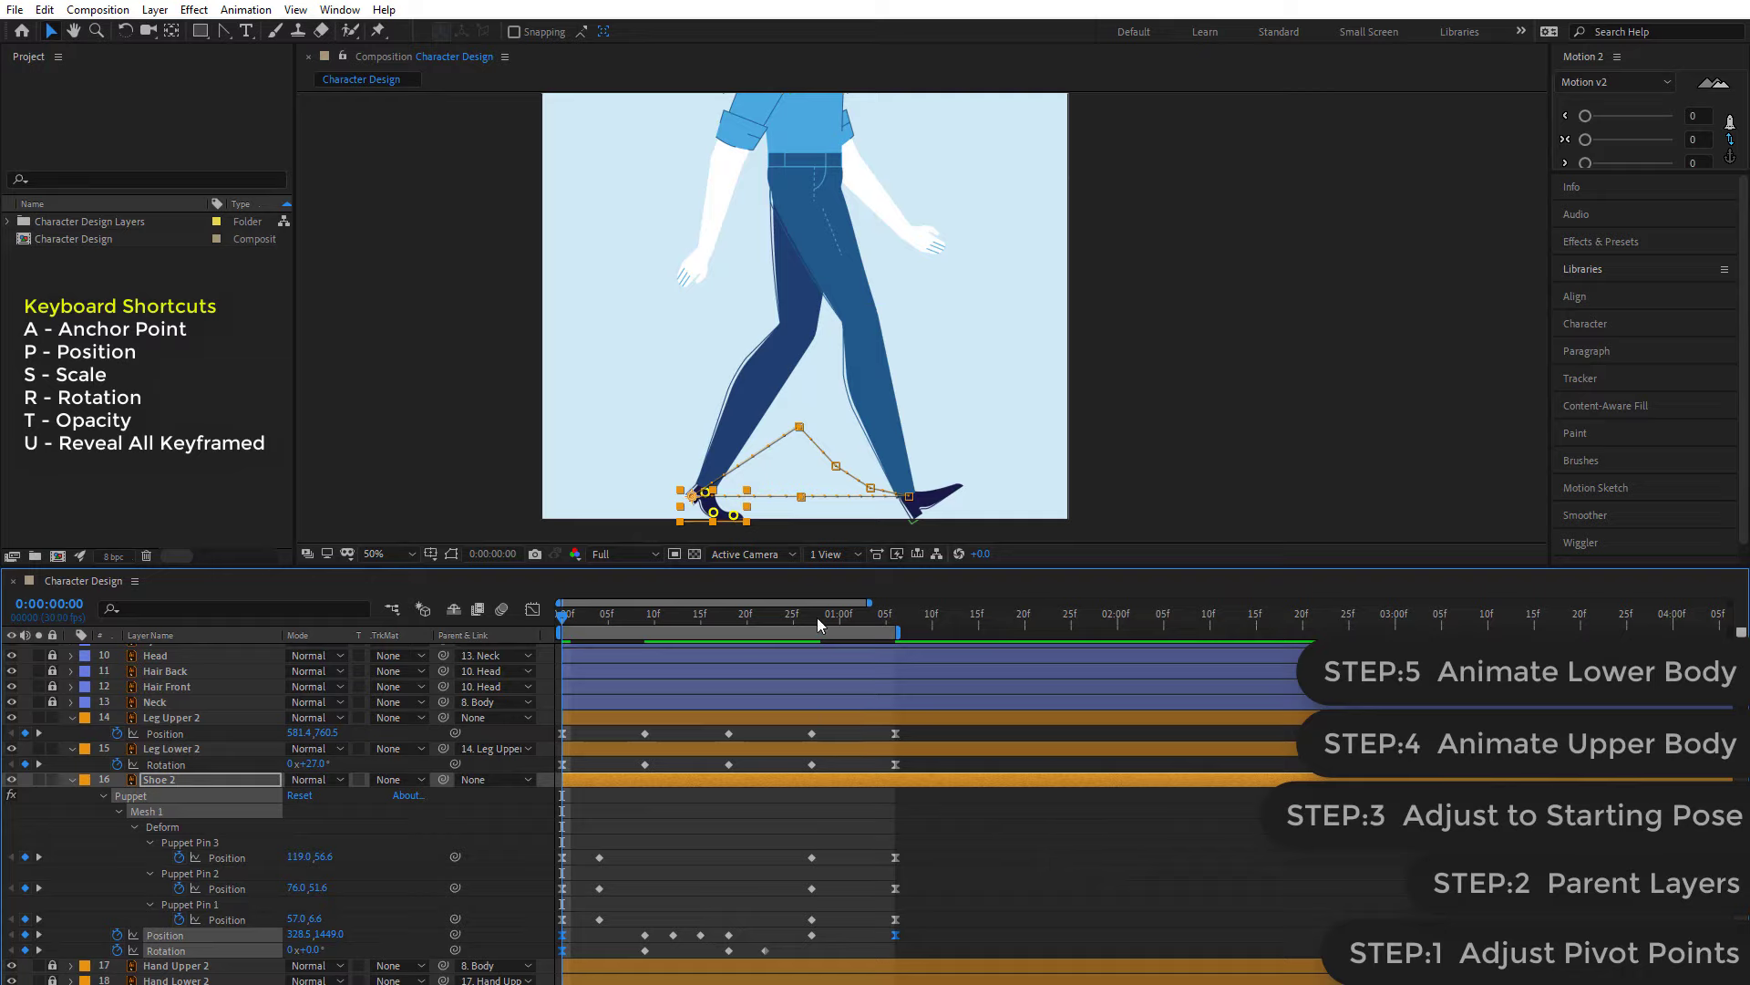
- Move to the loop's last frame and Easy Ease all keyframes there
{"action": "left_click_drag", "start_coordinate": [817, 617], "coordinate": [811, 618]}
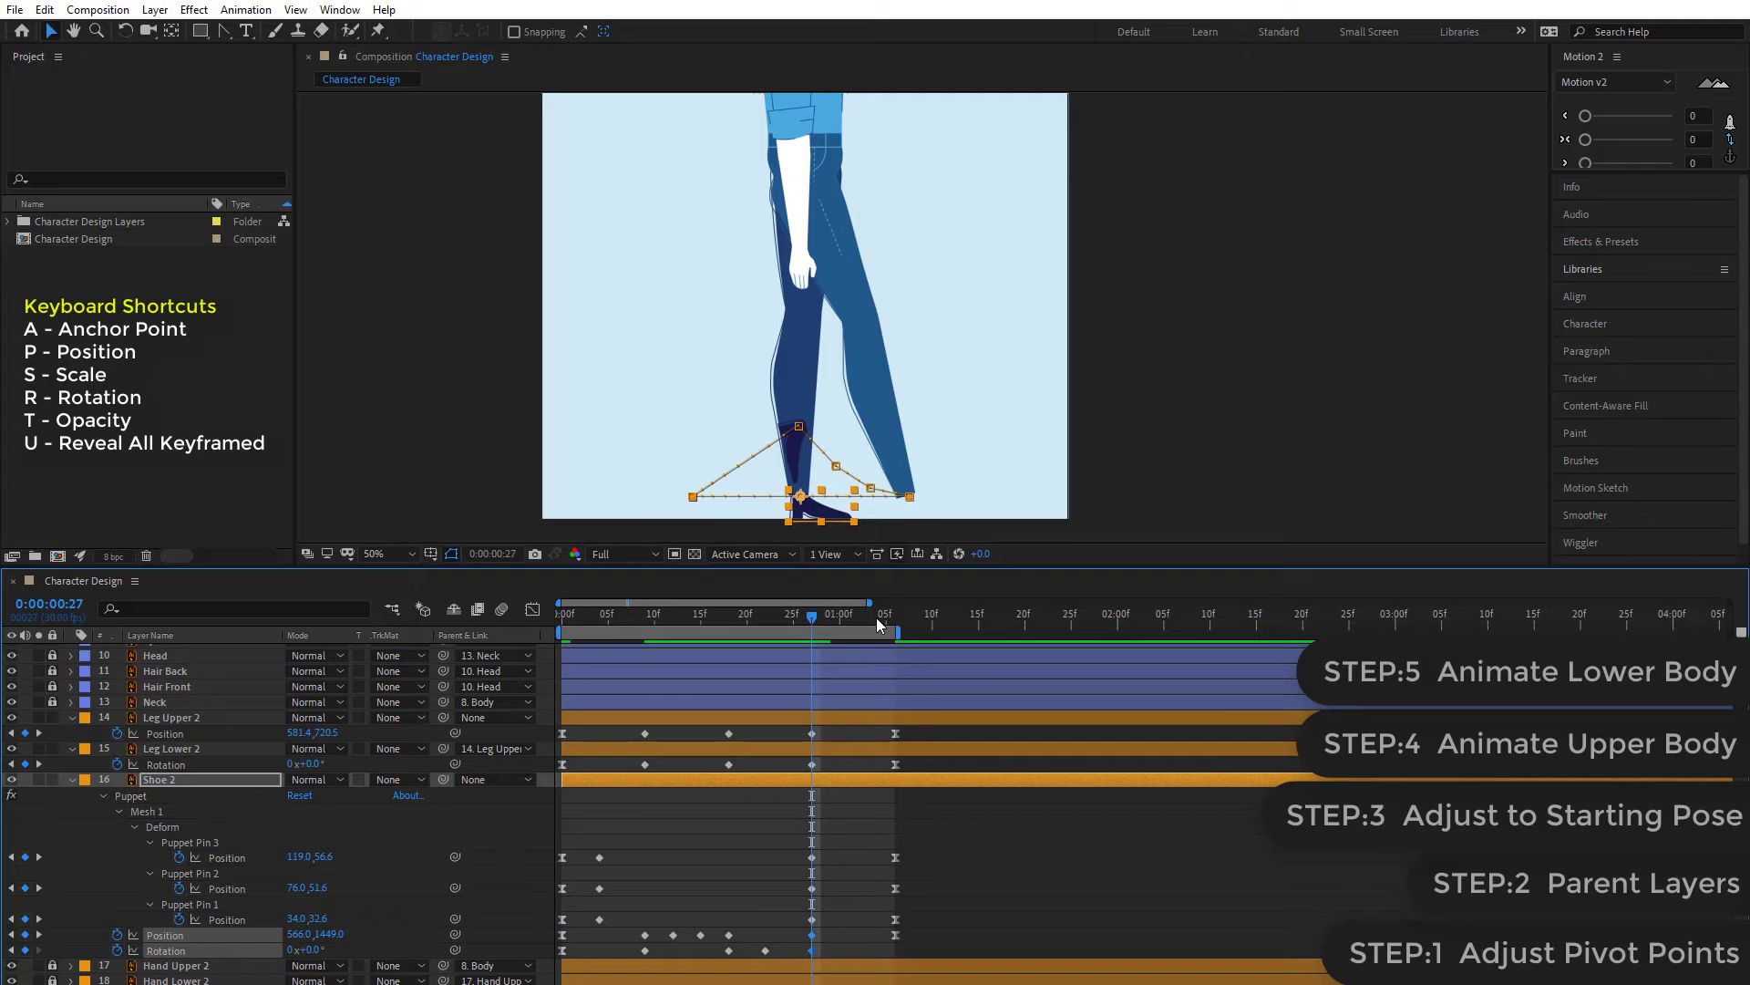
{"action": "left_click_drag", "start_coordinate": [877, 614], "coordinate": [895, 622]}
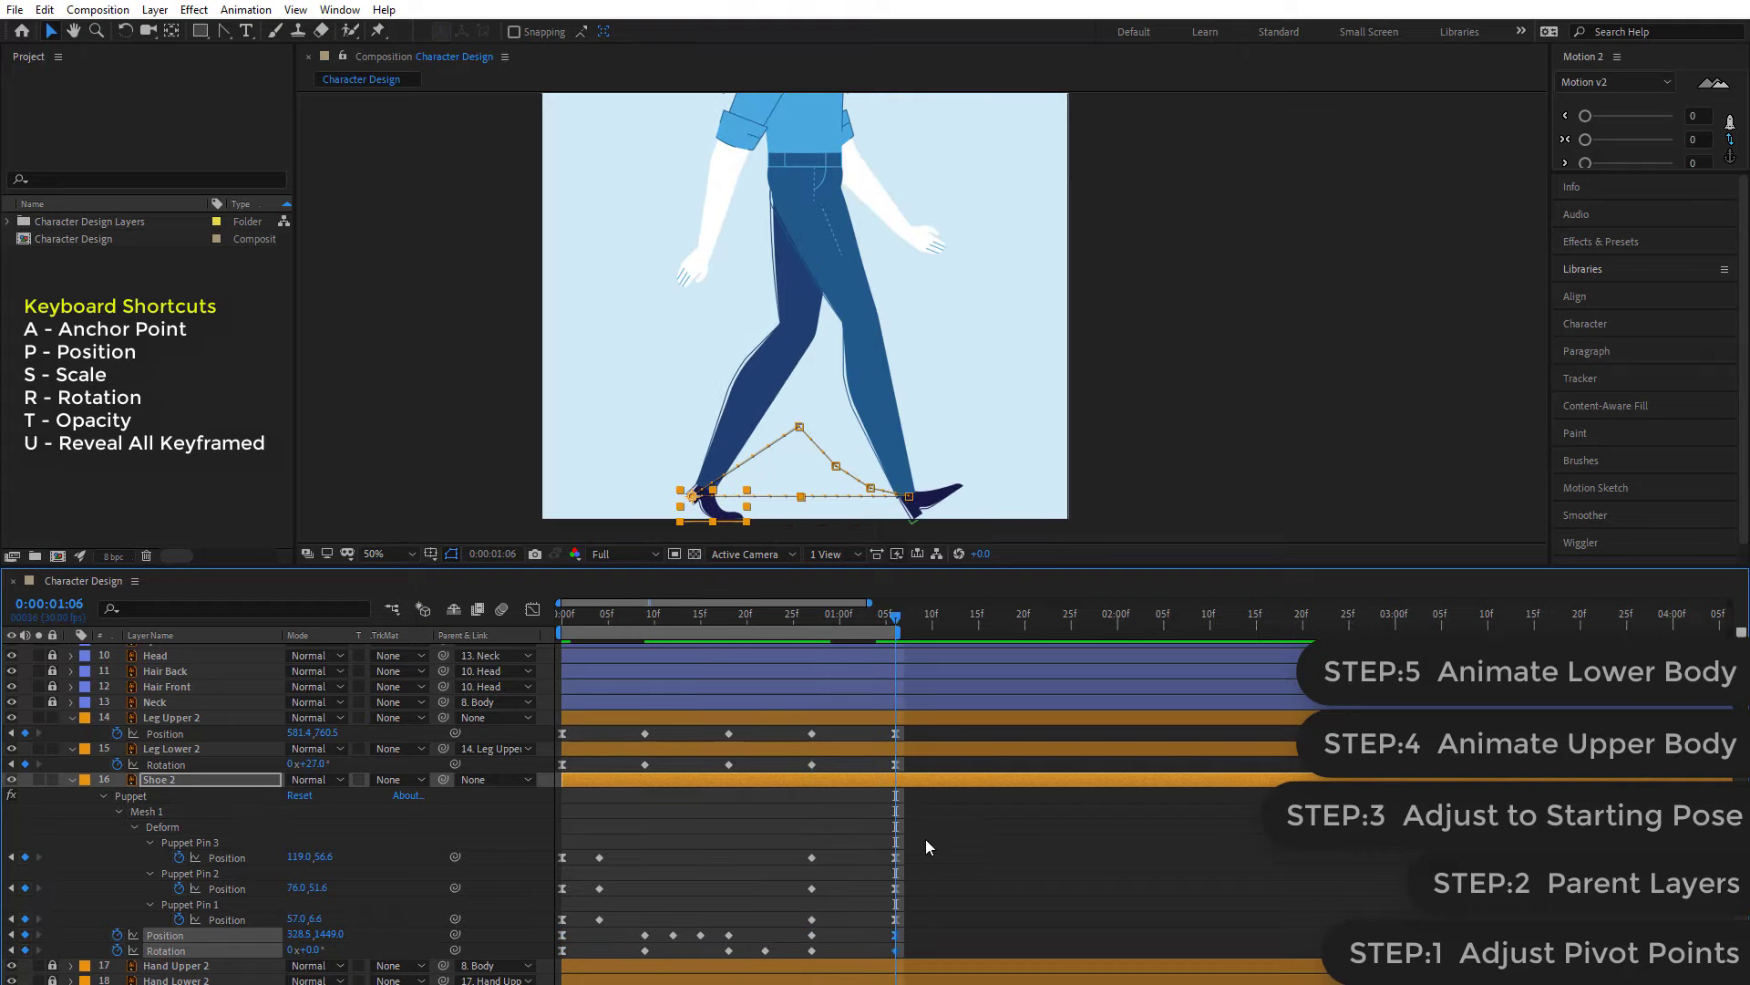
{"action": "left_click_drag", "start_coordinate": [928, 846], "coordinate": [873, 979]}
{"action": "right_click", "coordinate": [896, 949]}
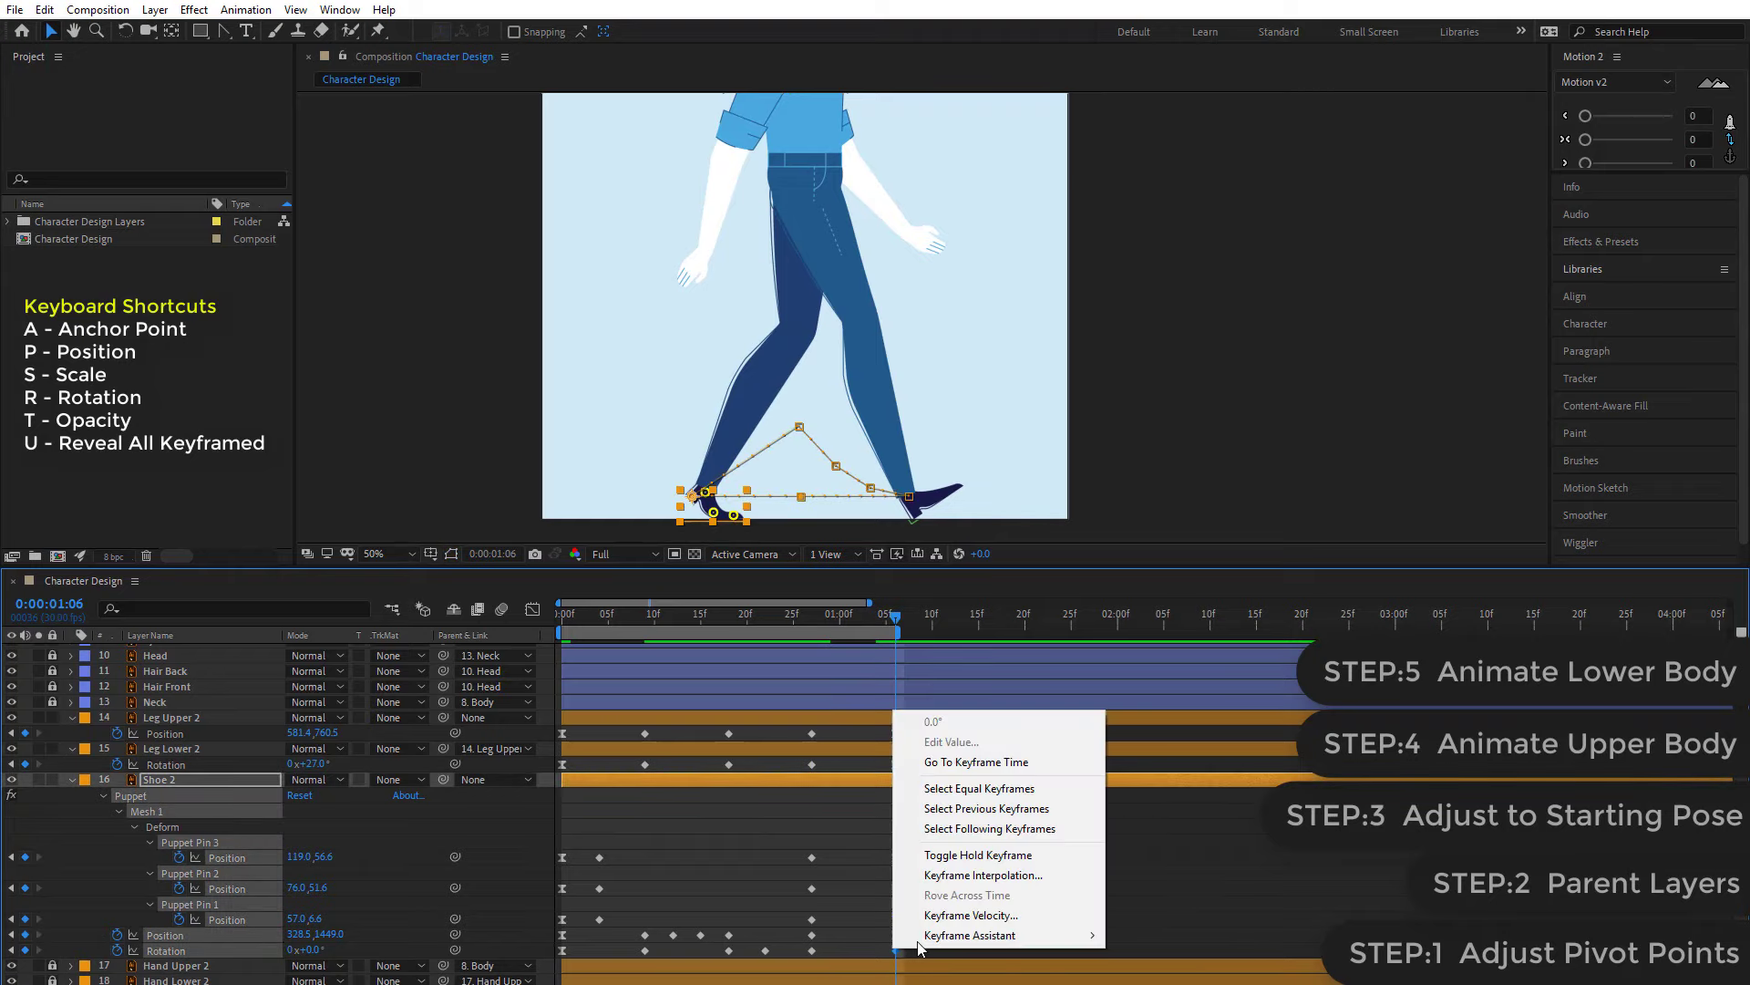
{"action": "mouse_move", "coordinate": [967, 936]}
{"action": "left_click", "coordinate": [1149, 815]}
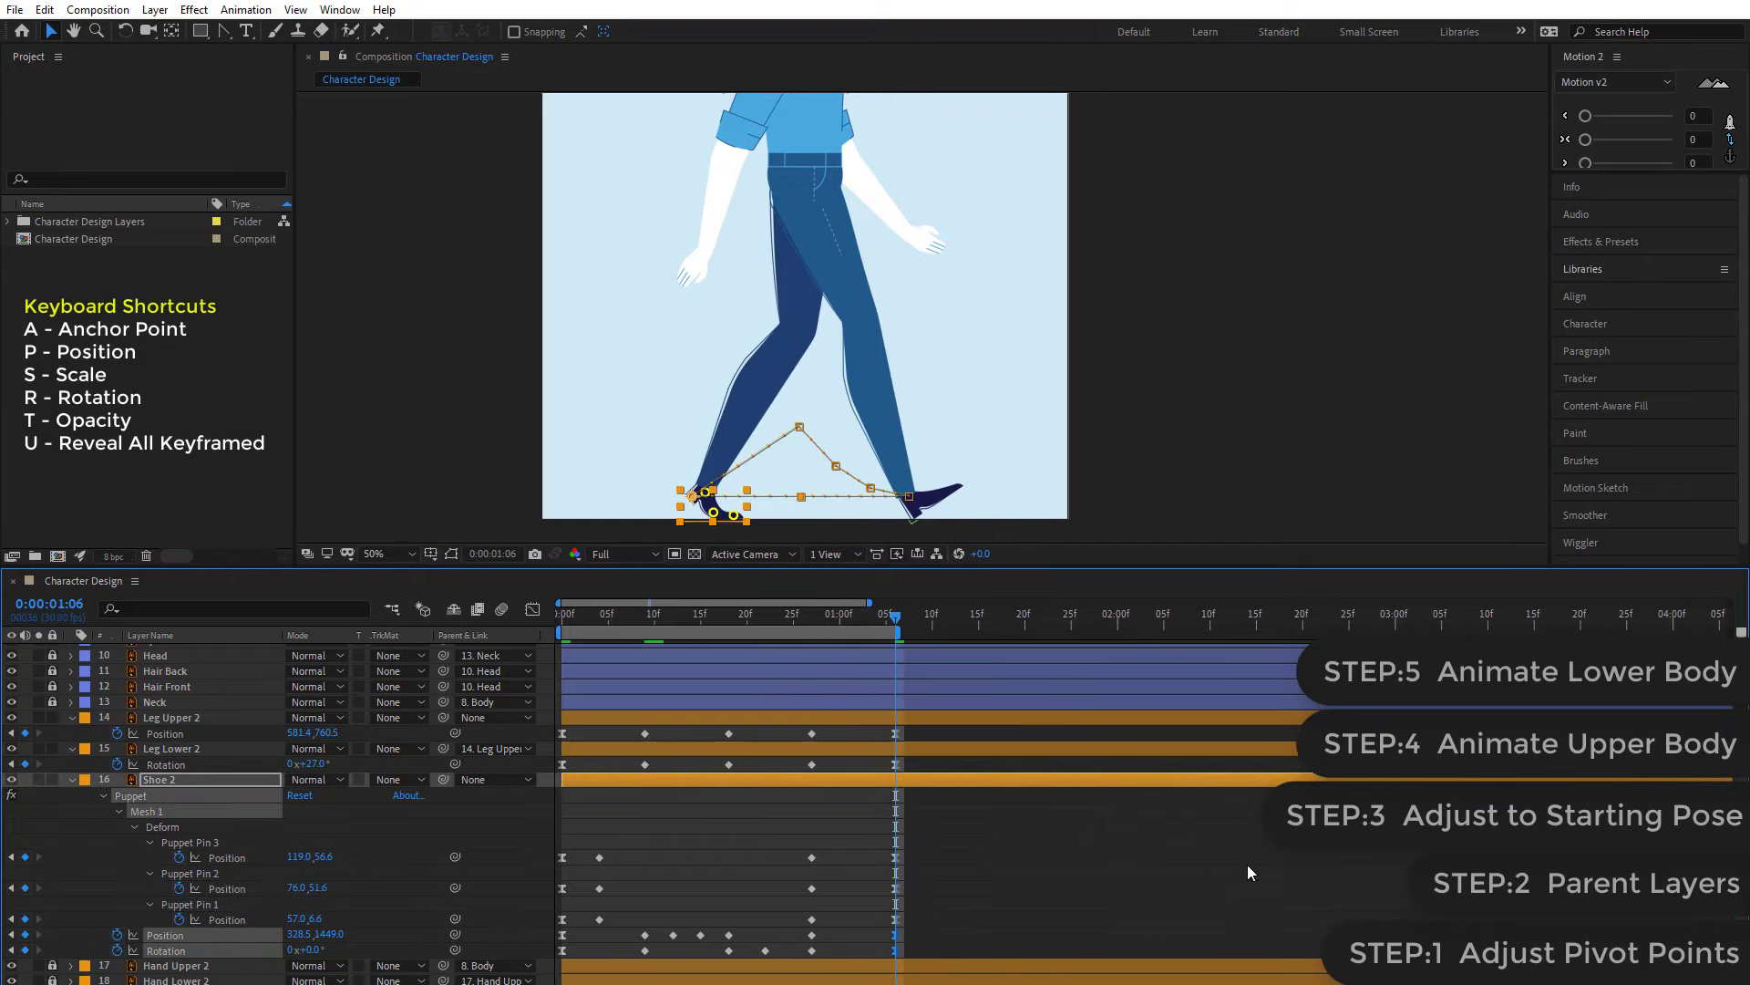
- Preview and scrub the early step frames, then select all of Shoe 2's keyframes
{"action": "left_click", "coordinate": [1026, 616]}
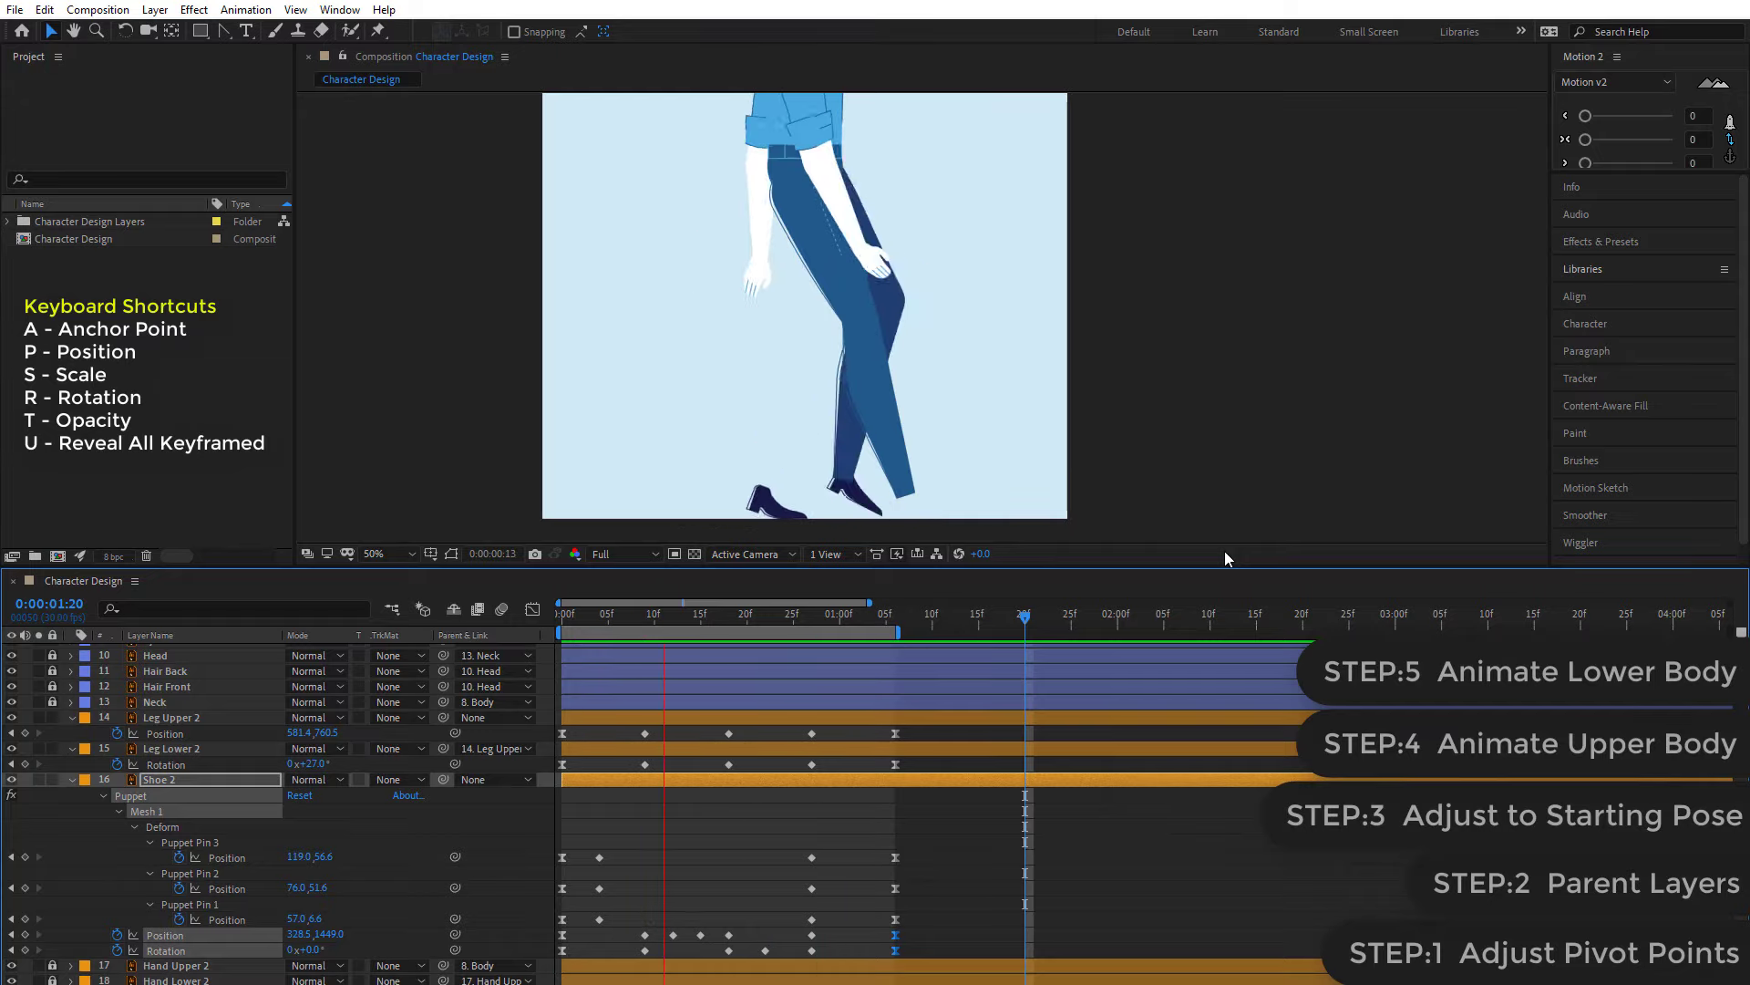
{"action": "mouse_move", "coordinate": [594, 616]}
{"action": "left_mouse_down"}
{"action": "mouse_move", "coordinate": [584, 632]}
{"action": "mouse_move", "coordinate": [598, 632]}
{"action": "left_mouse_up"}
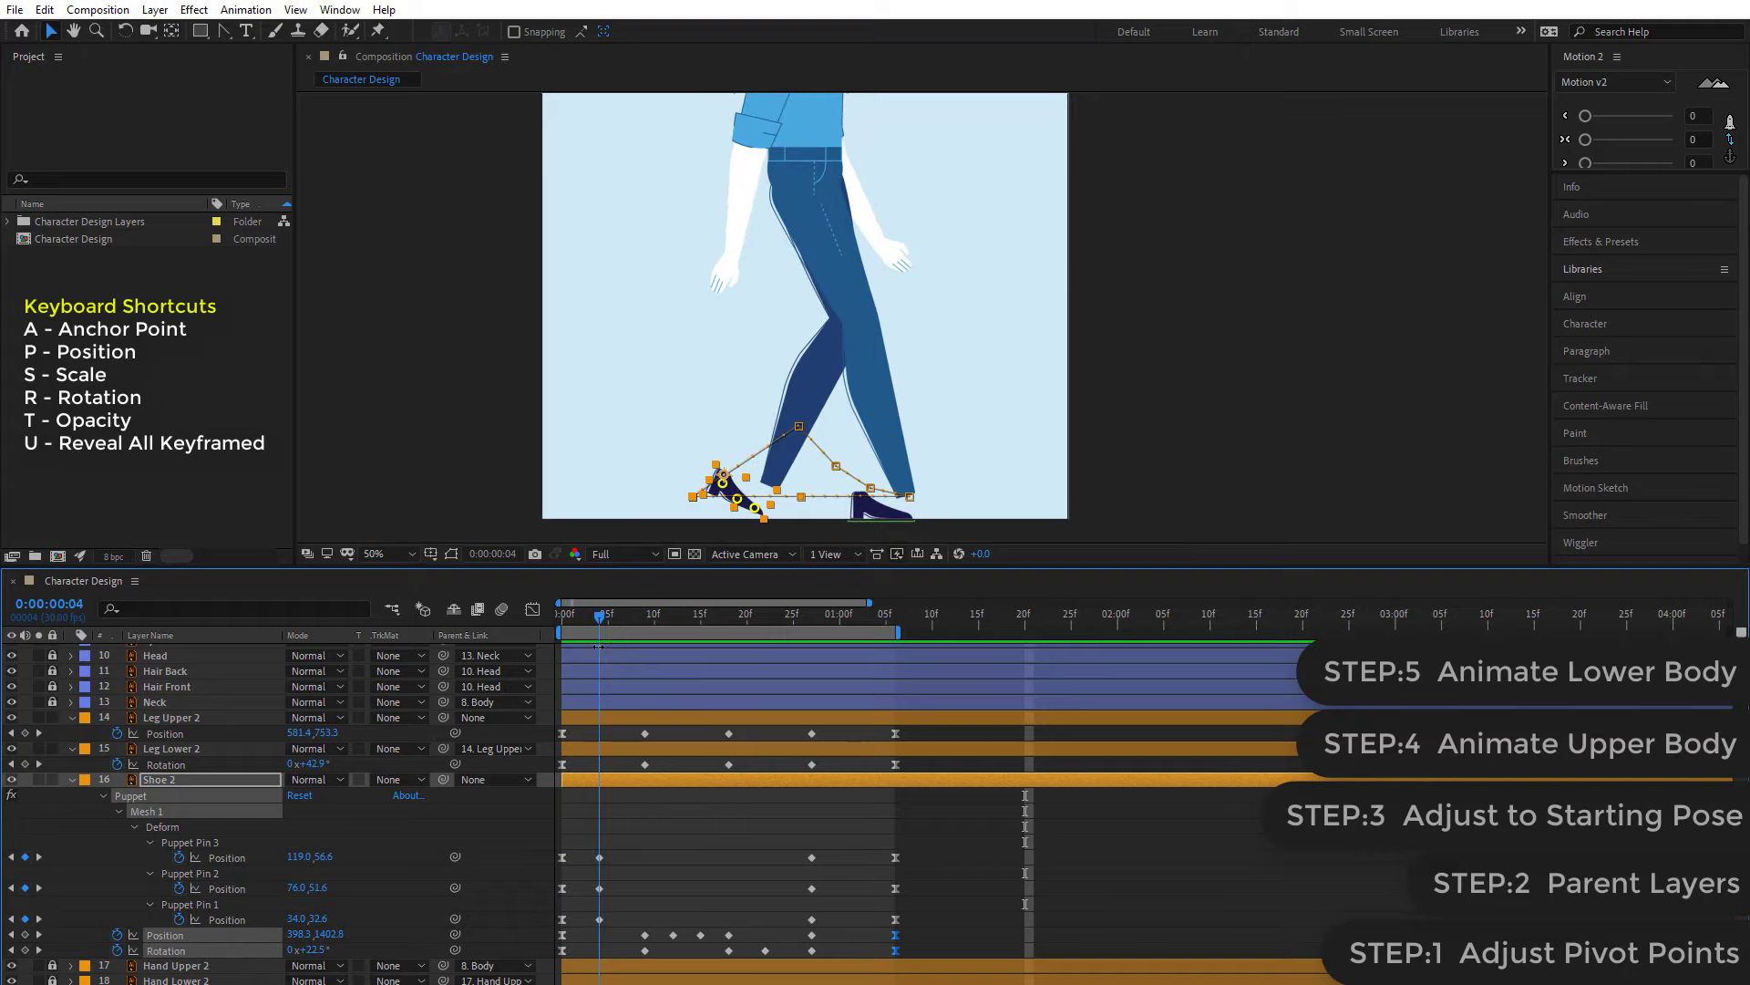
{"action": "left_click", "coordinate": [650, 835]}
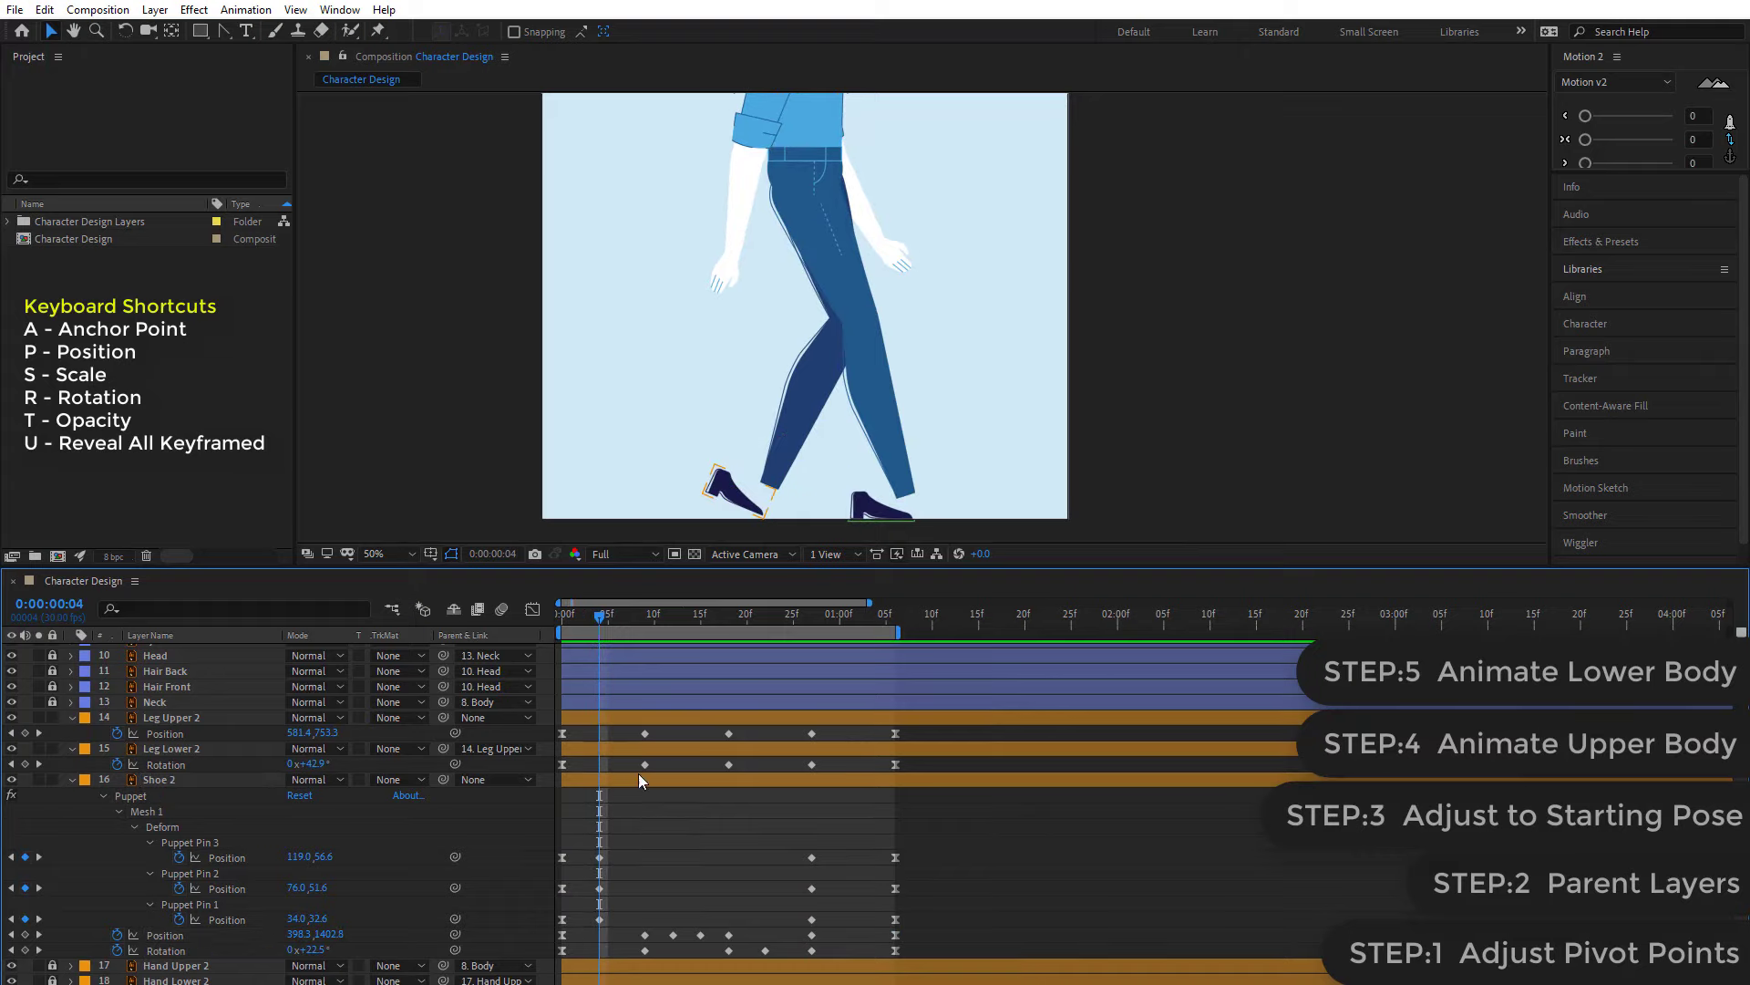
{"action": "mouse_move", "coordinate": [600, 628]}
{"action": "left_mouse_down"}
{"action": "mouse_move", "coordinate": [647, 632]}
{"action": "mouse_move", "coordinate": [603, 649]}
{"action": "left_mouse_up"}
{"action": "mouse_move", "coordinate": [605, 644]}
{"action": "left_mouse_down"}
{"action": "mouse_move", "coordinate": [662, 658]}
{"action": "mouse_move", "coordinate": [543, 730]}
{"action": "left_mouse_up"}
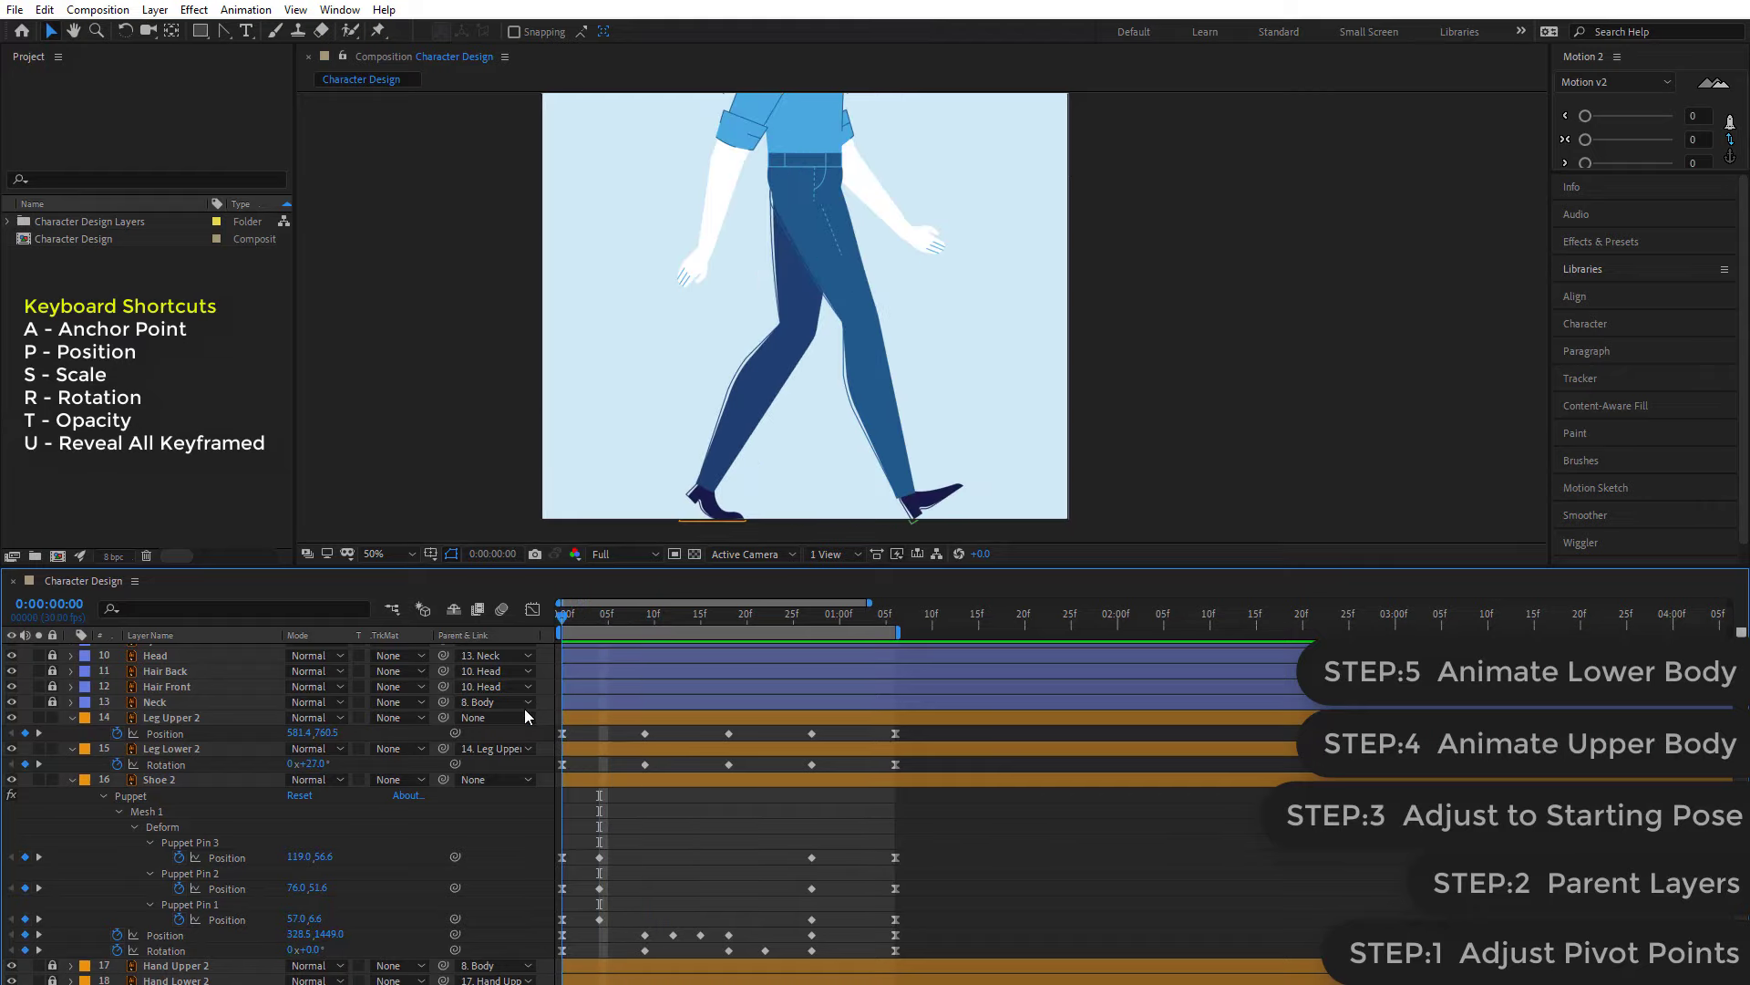
{"action": "left_click_drag", "start_coordinate": [921, 837], "coordinate": [567, 966]}
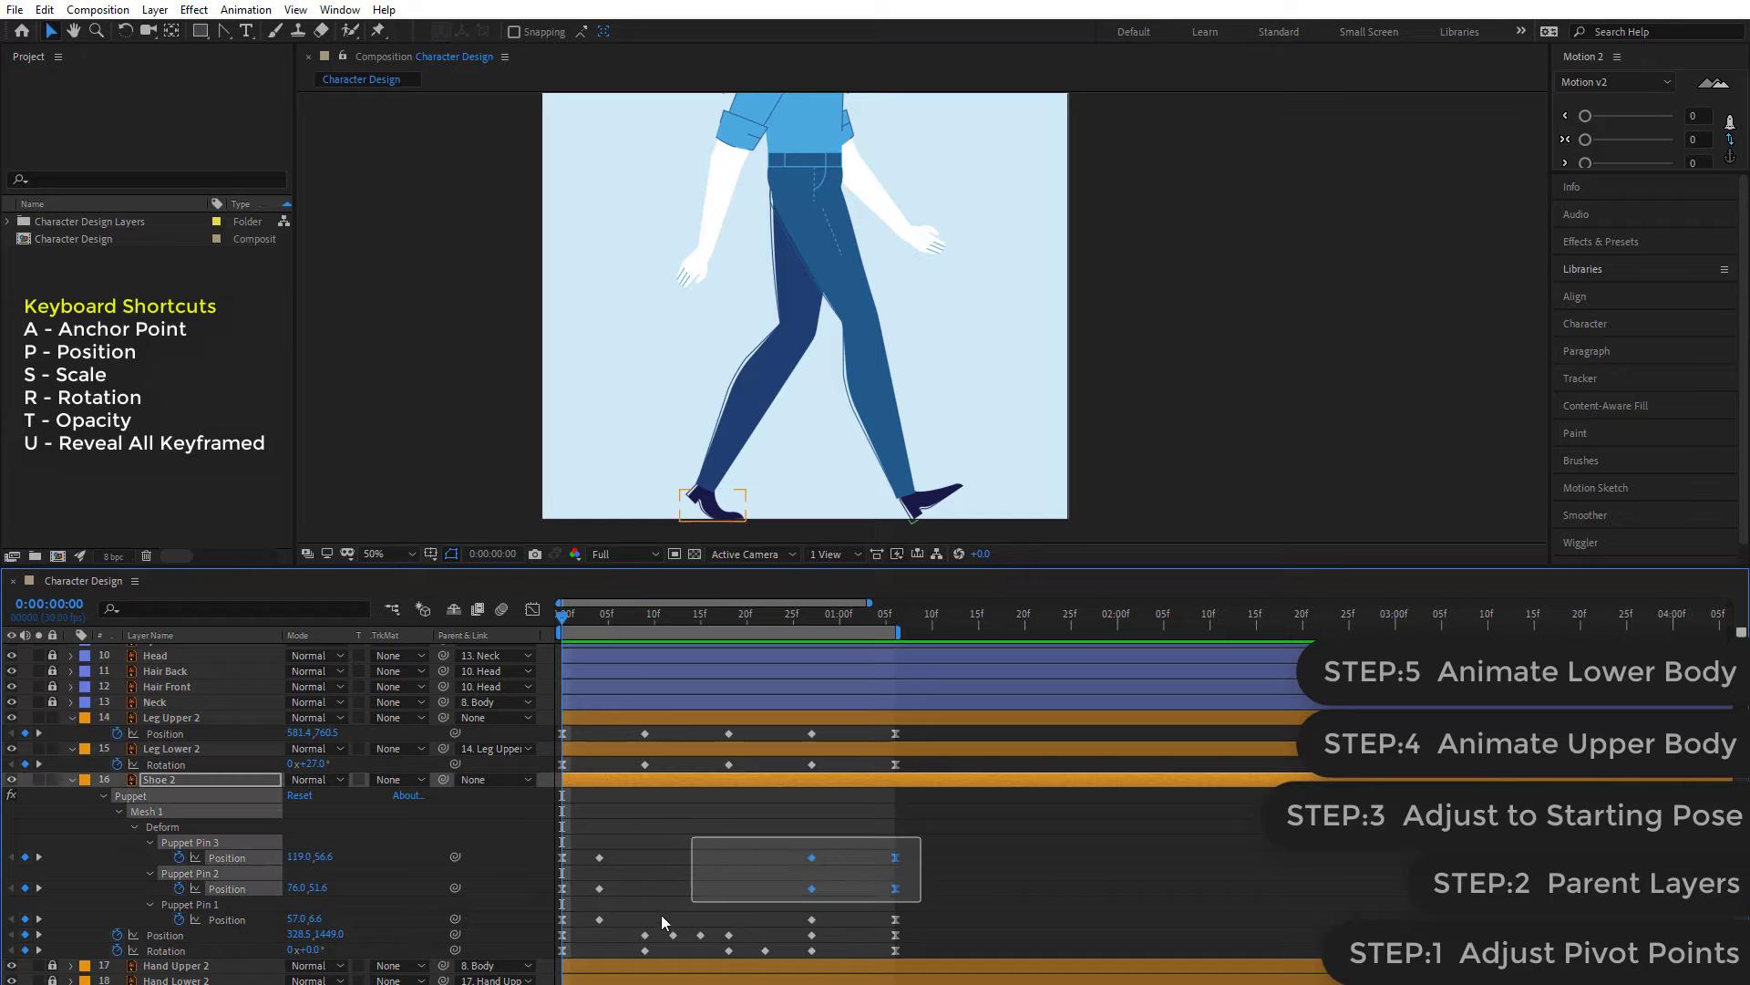
- Make the second leg and shoe's first and last keyframes linear instead of eased
{"action": "left_click", "coordinate": [563, 951], "text": "ctrl"}
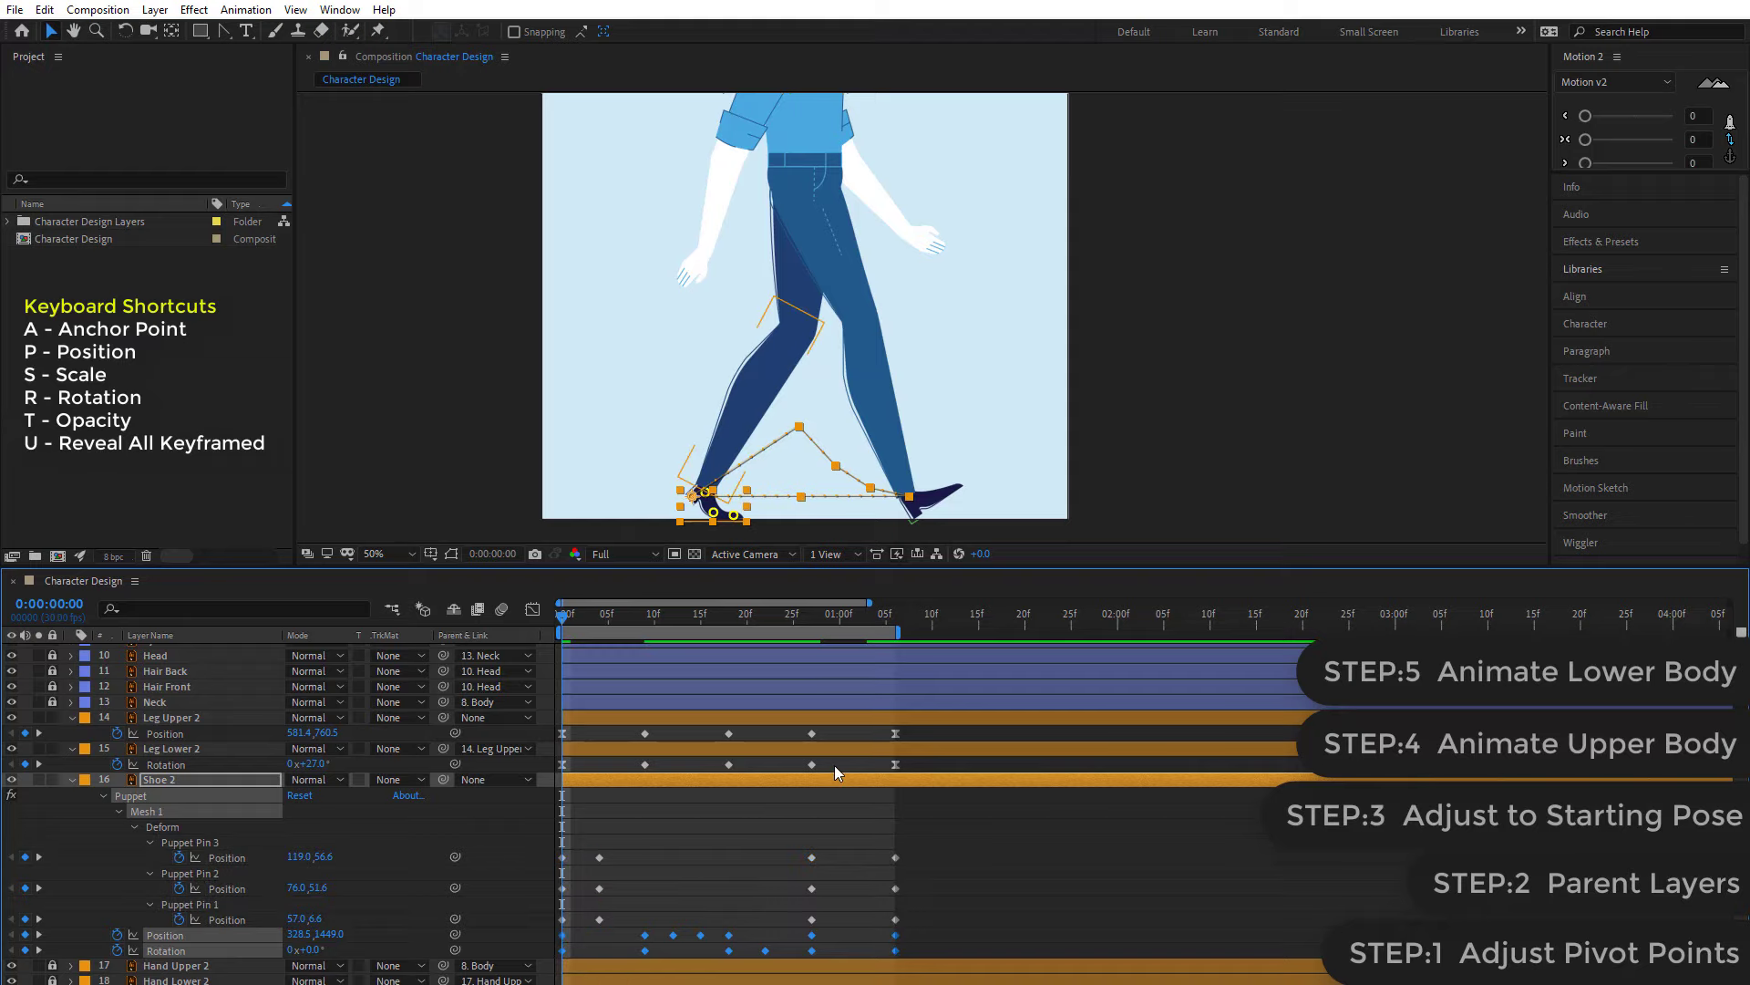
{"action": "left_click_drag", "start_coordinate": [910, 729], "coordinate": [563, 770]}
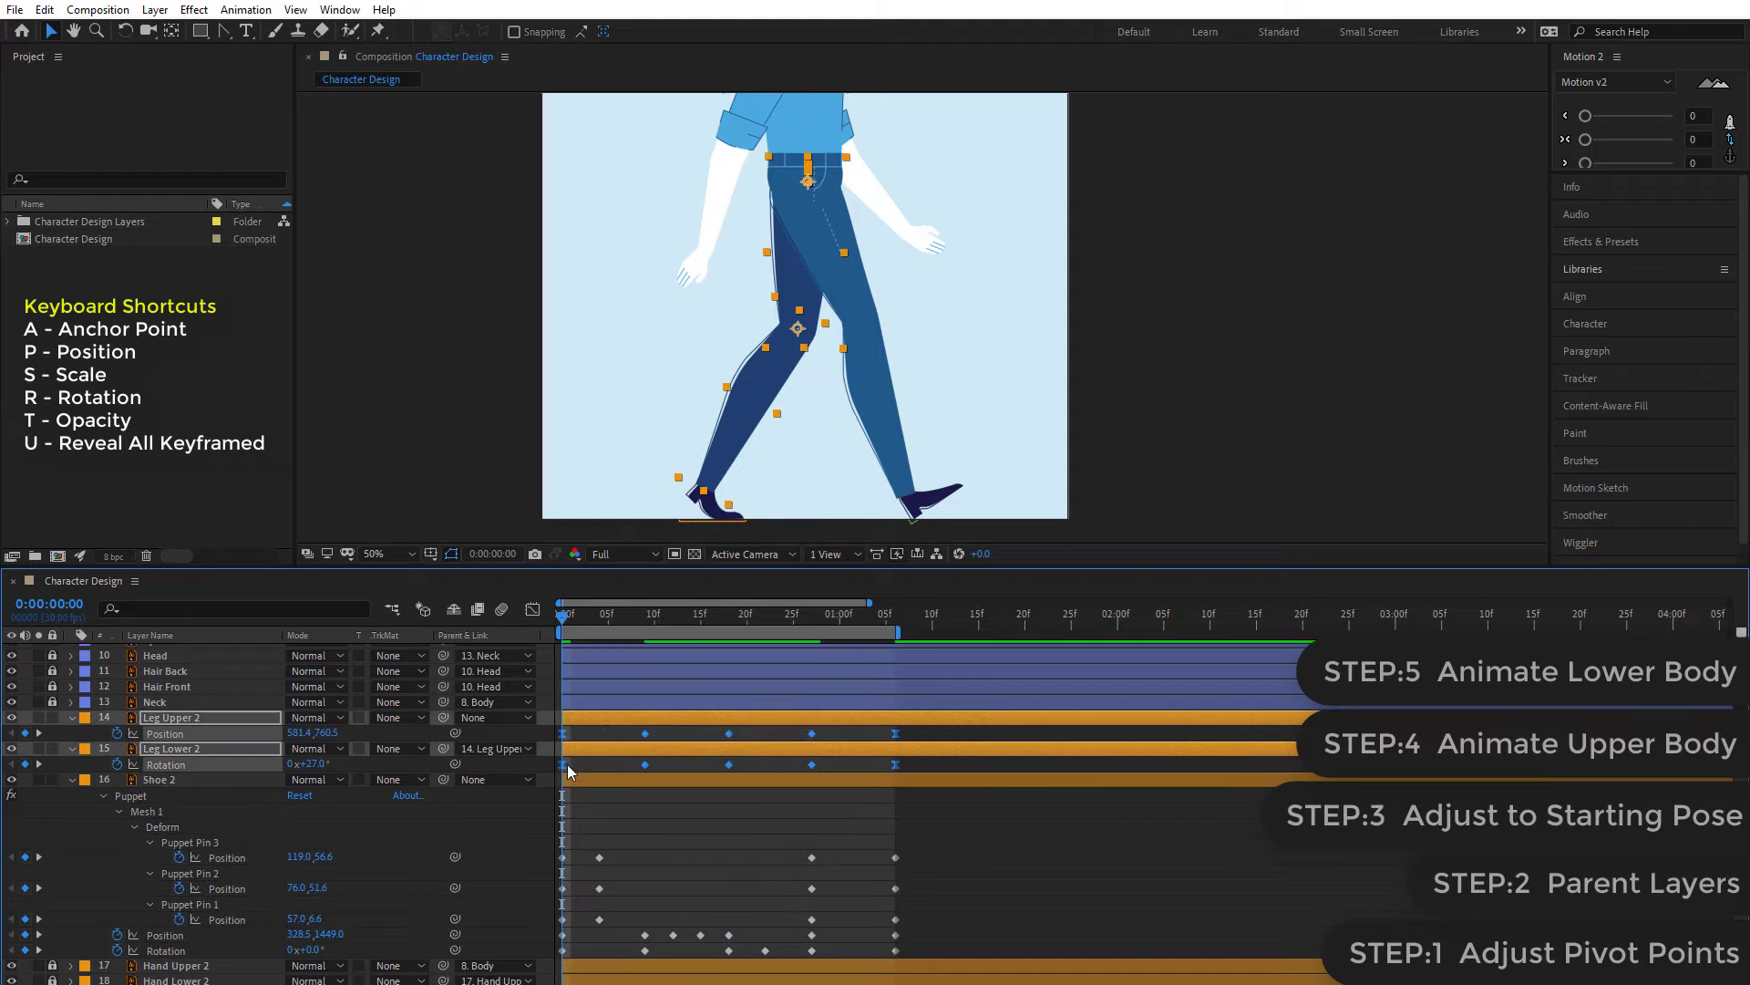
{"action": "left_click", "coordinate": [1128, 855]}
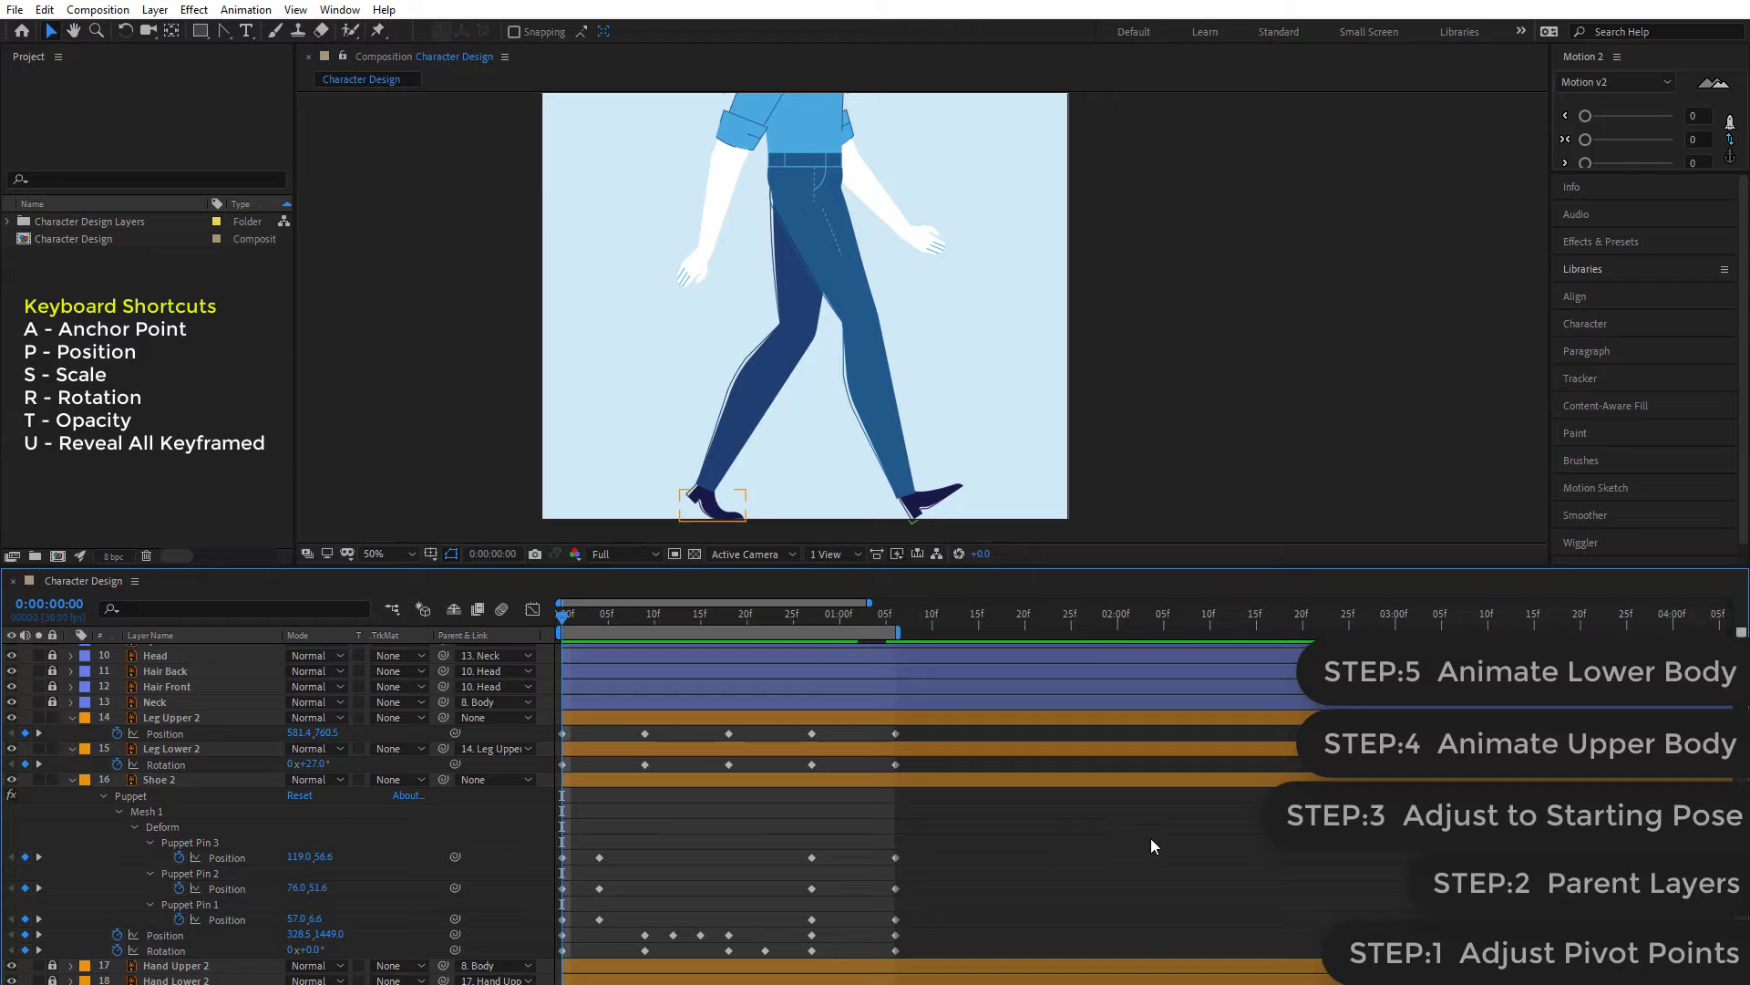
{"action": "key", "text": "space"}
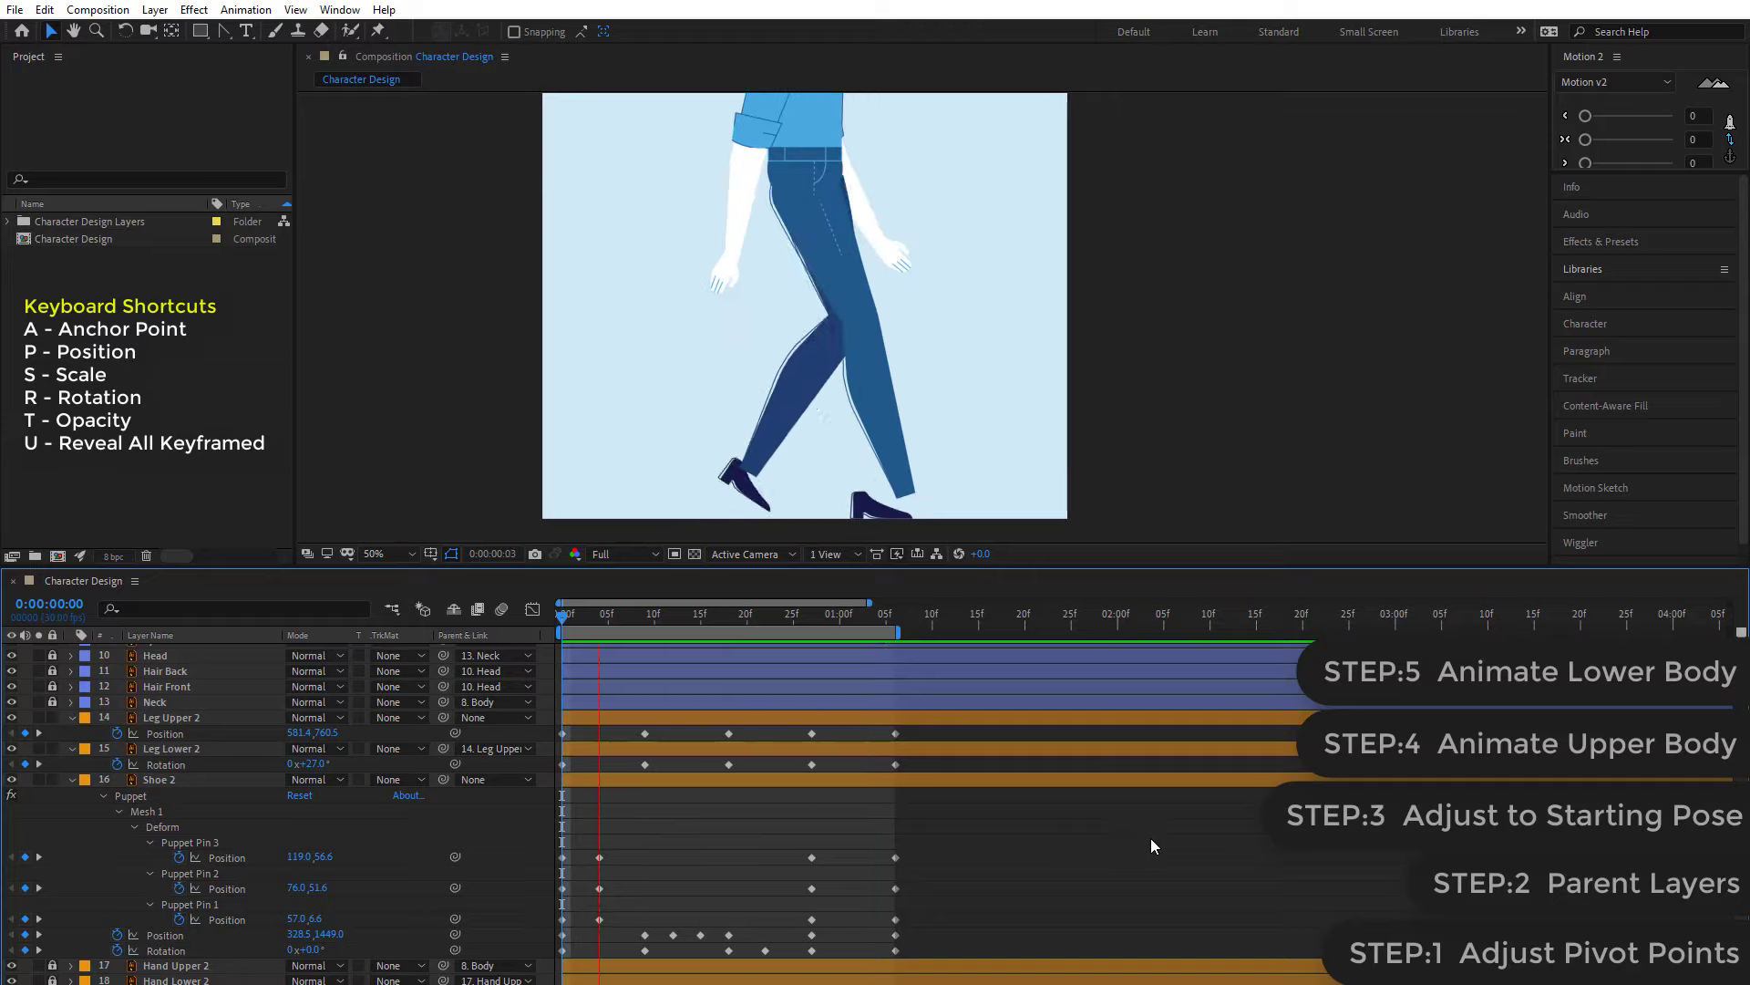
- Lower Shoe 2 to Position Y 1399.6 at frame 4, then replay the walk
{"action": "left_click", "coordinate": [569, 616]}
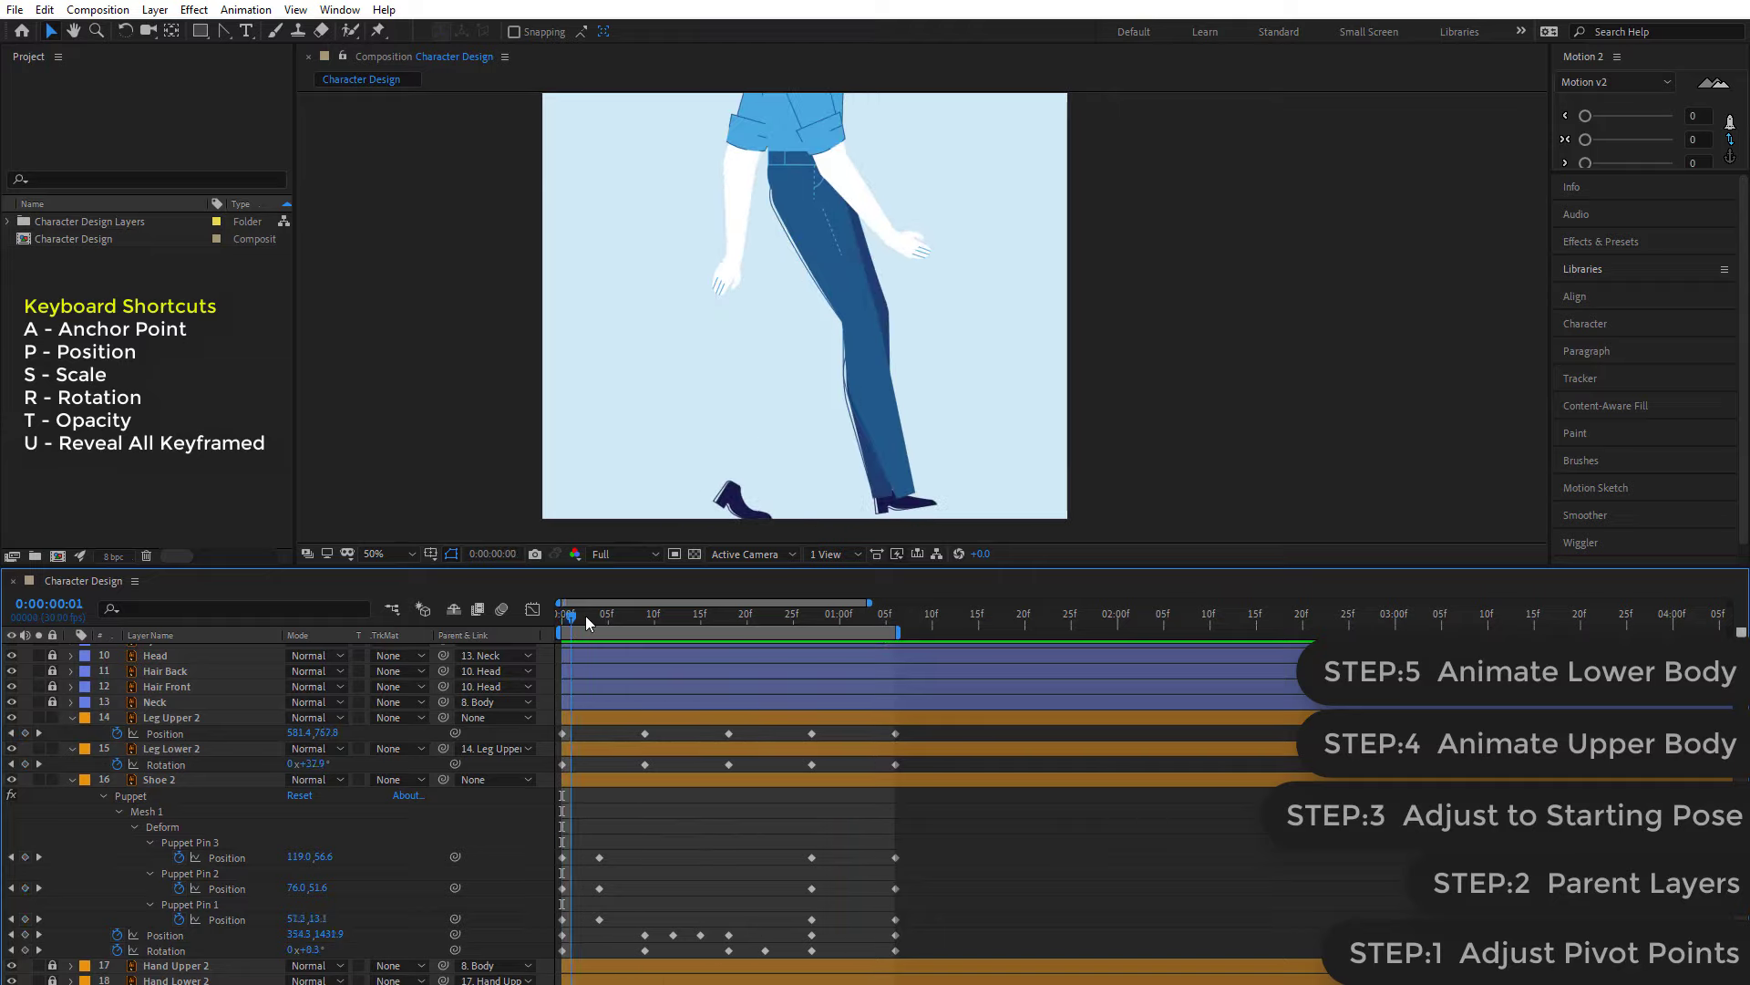
{"action": "mouse_move", "coordinate": [585, 615]}
{"action": "left_mouse_down"}
{"action": "mouse_move", "coordinate": [626, 625]}
{"action": "mouse_move", "coordinate": [600, 646]}
{"action": "left_mouse_up"}
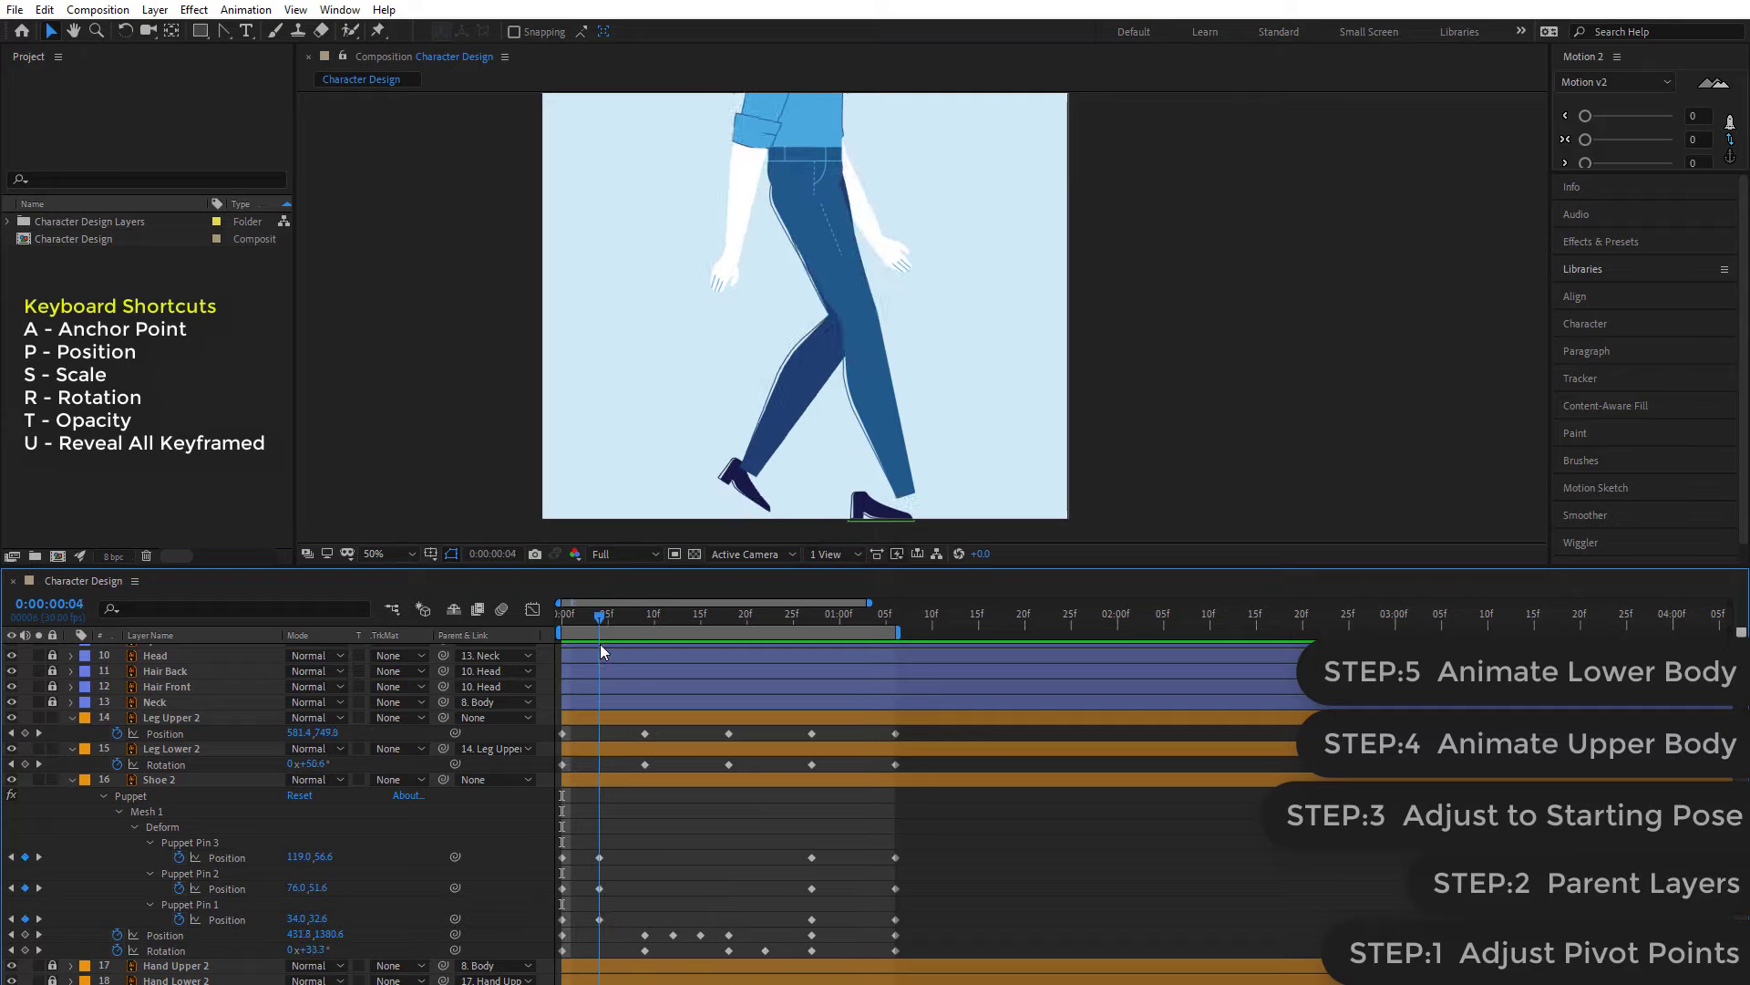
{"action": "left_click_drag", "start_coordinate": [633, 844], "coordinate": [578, 941]}
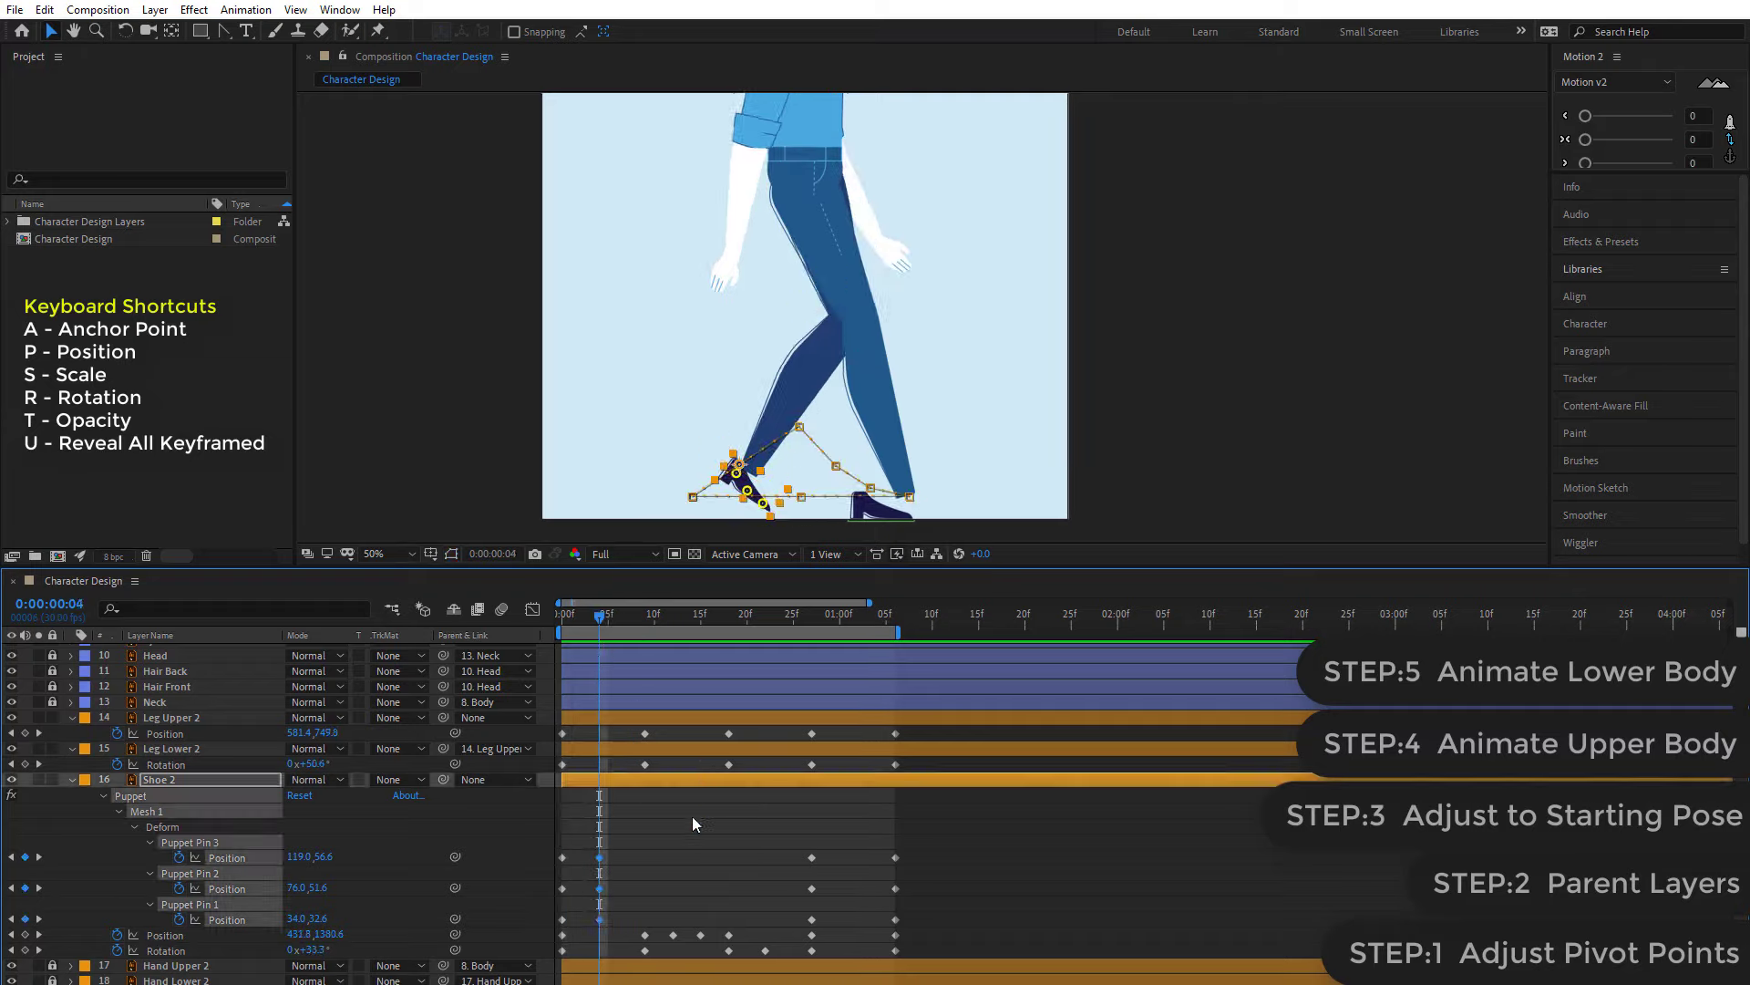
{"action": "left_click", "coordinate": [634, 881]}
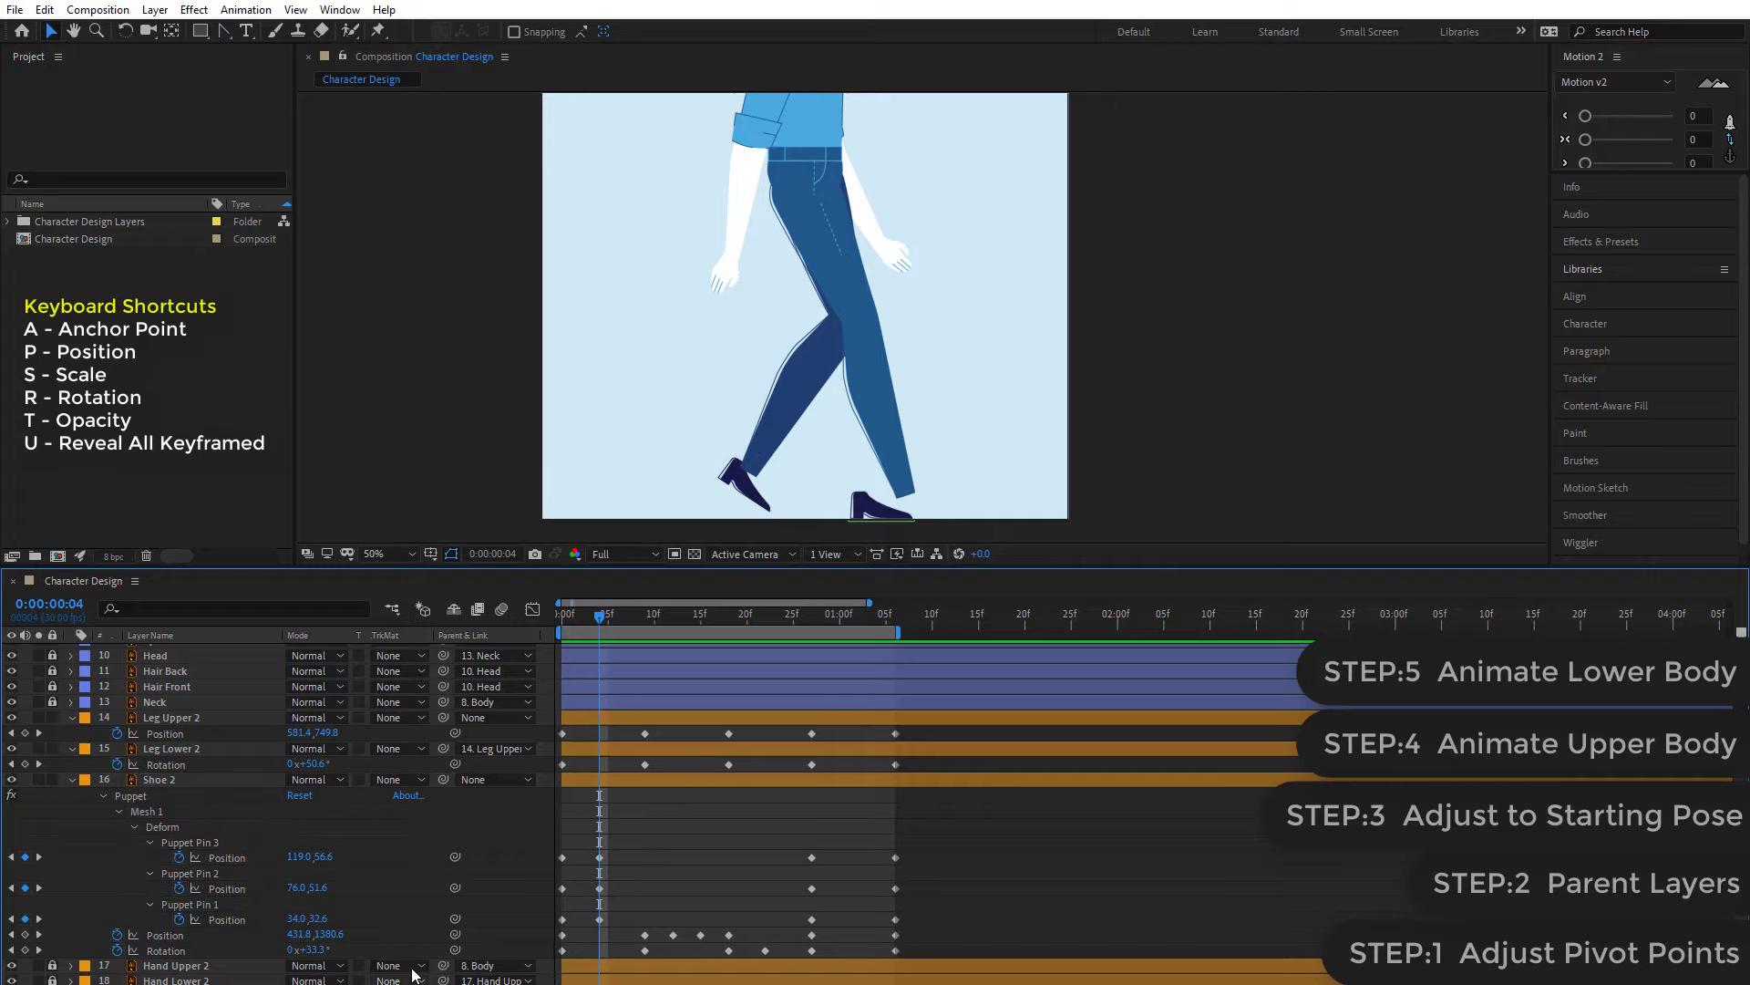
{"action": "left_click", "coordinate": [332, 935]}
{"action": "mouse_move", "coordinate": [338, 933]}
{"action": "left_mouse_down"}
{"action": "mouse_move", "coordinate": [305, 939]}
{"action": "mouse_move", "coordinate": [319, 931]}
{"action": "left_mouse_up"}
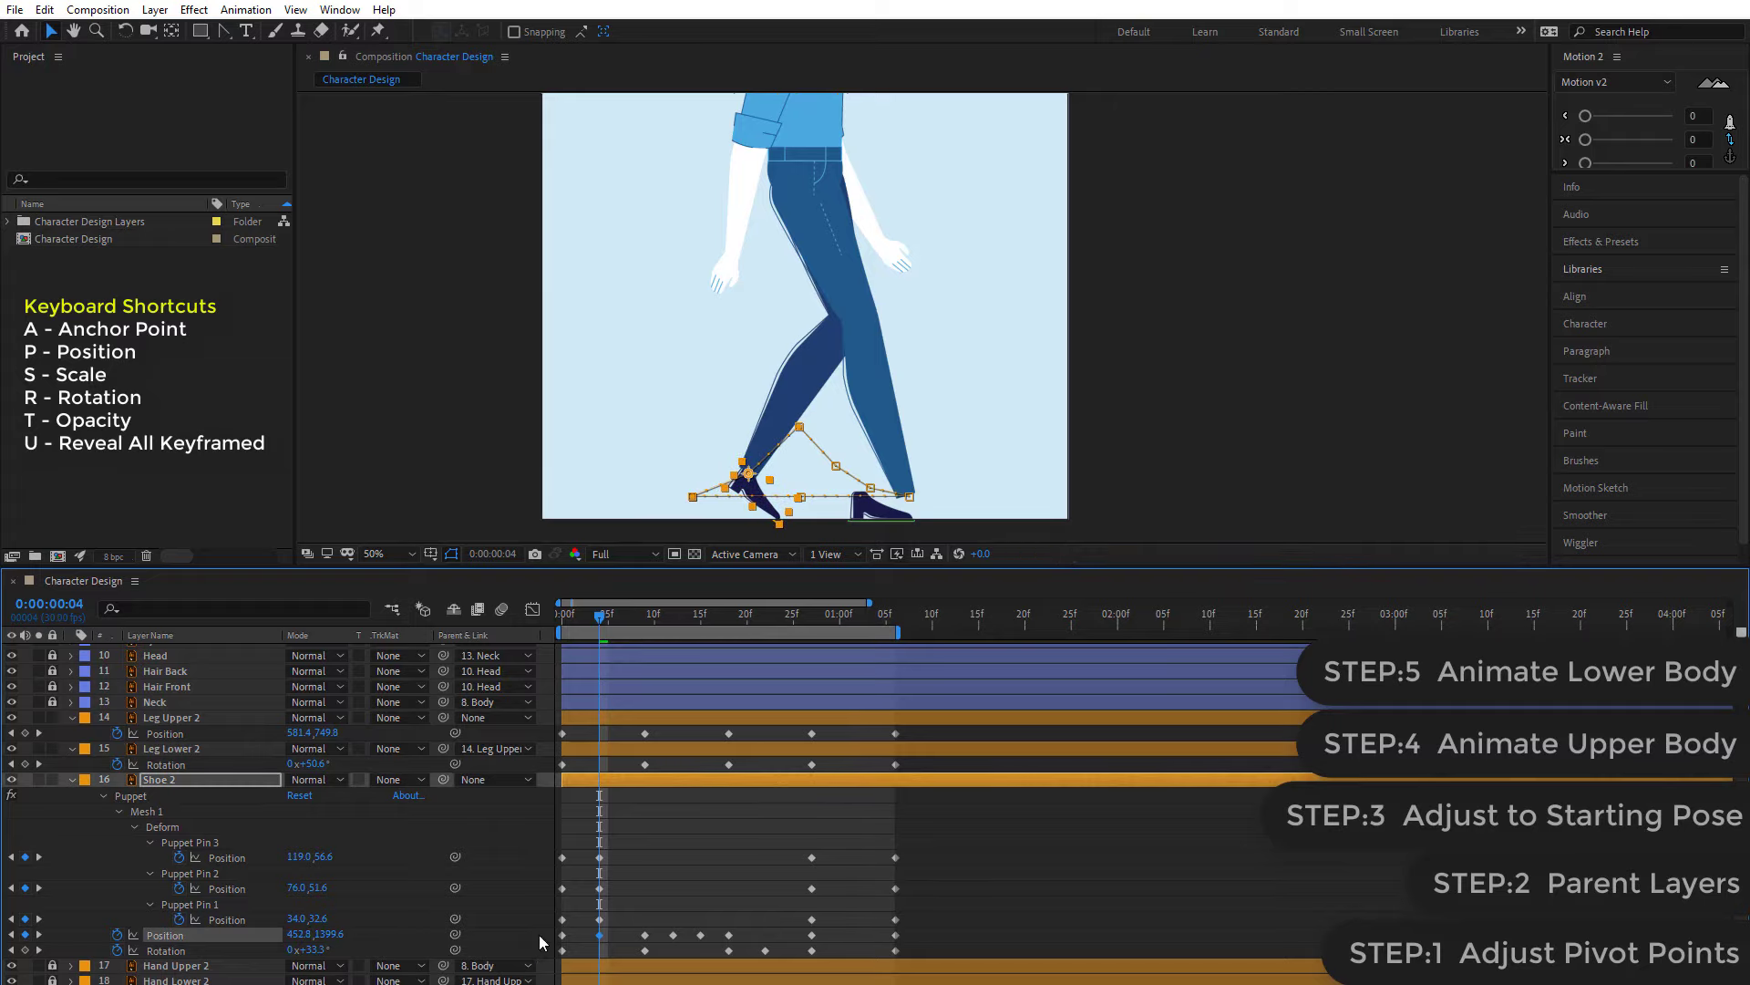
{"action": "left_click", "coordinate": [699, 855]}
{"action": "left_click_drag", "start_coordinate": [596, 638], "coordinate": [555, 631]}
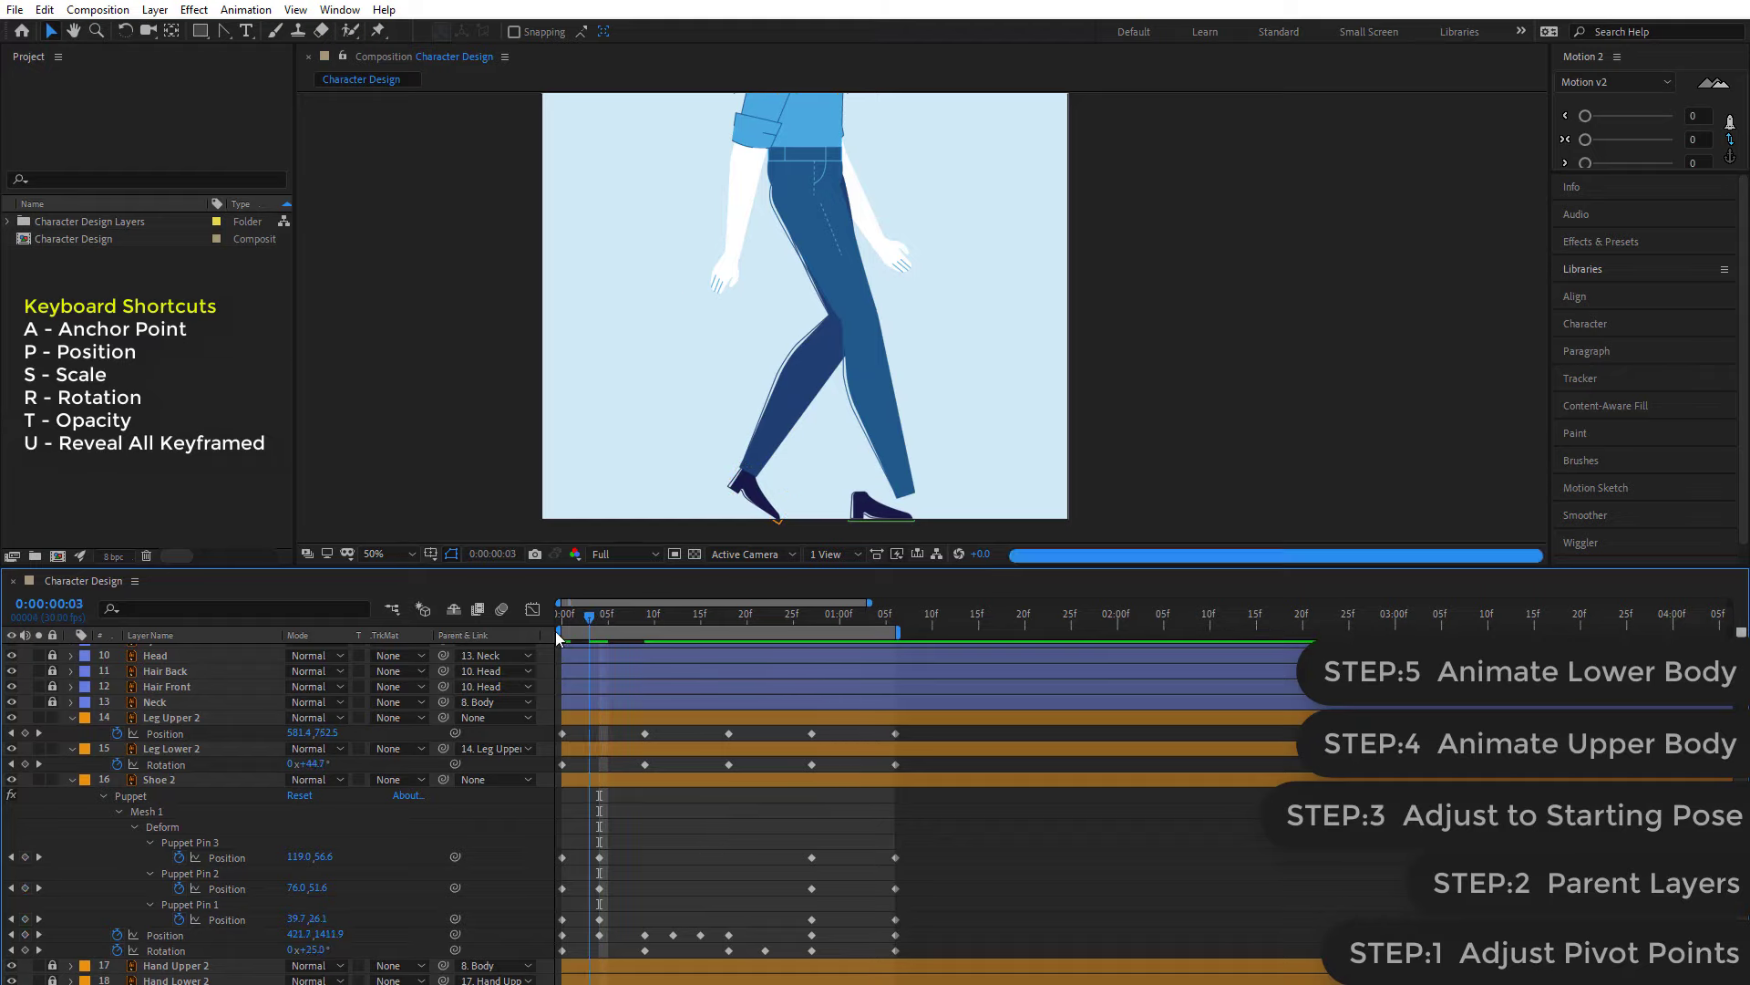
{"action": "key", "text": "space"}
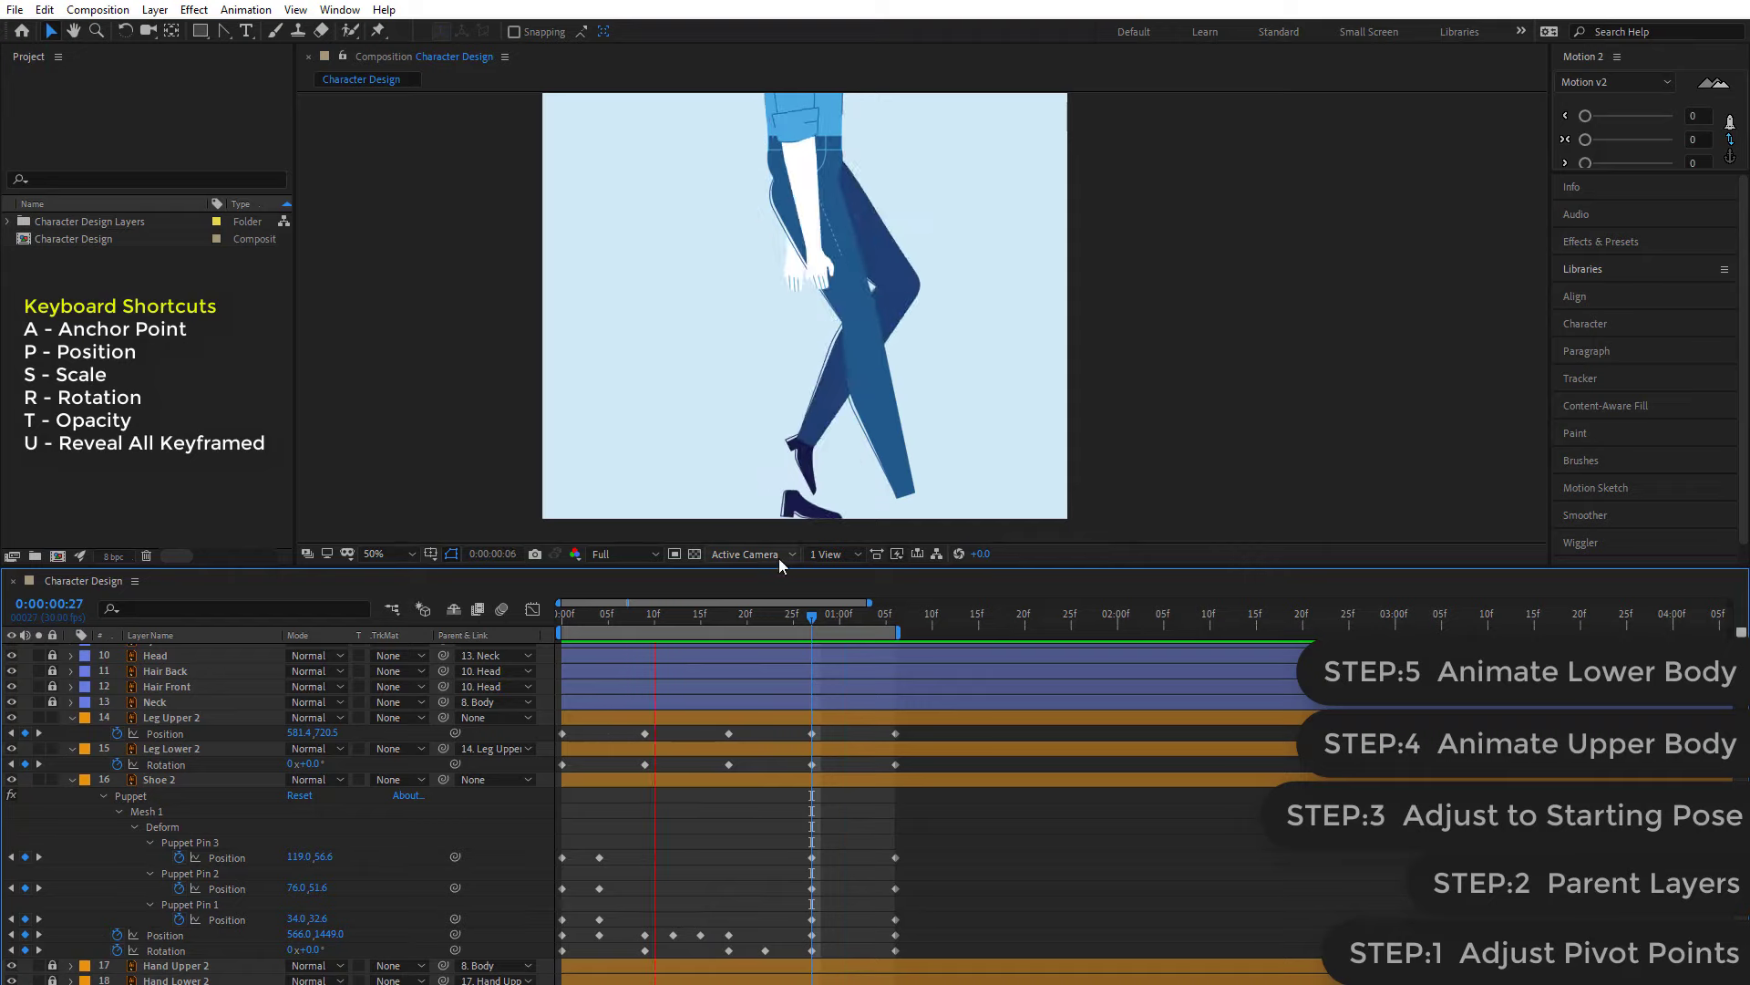
{"action": "left_click", "coordinate": [558, 616]}
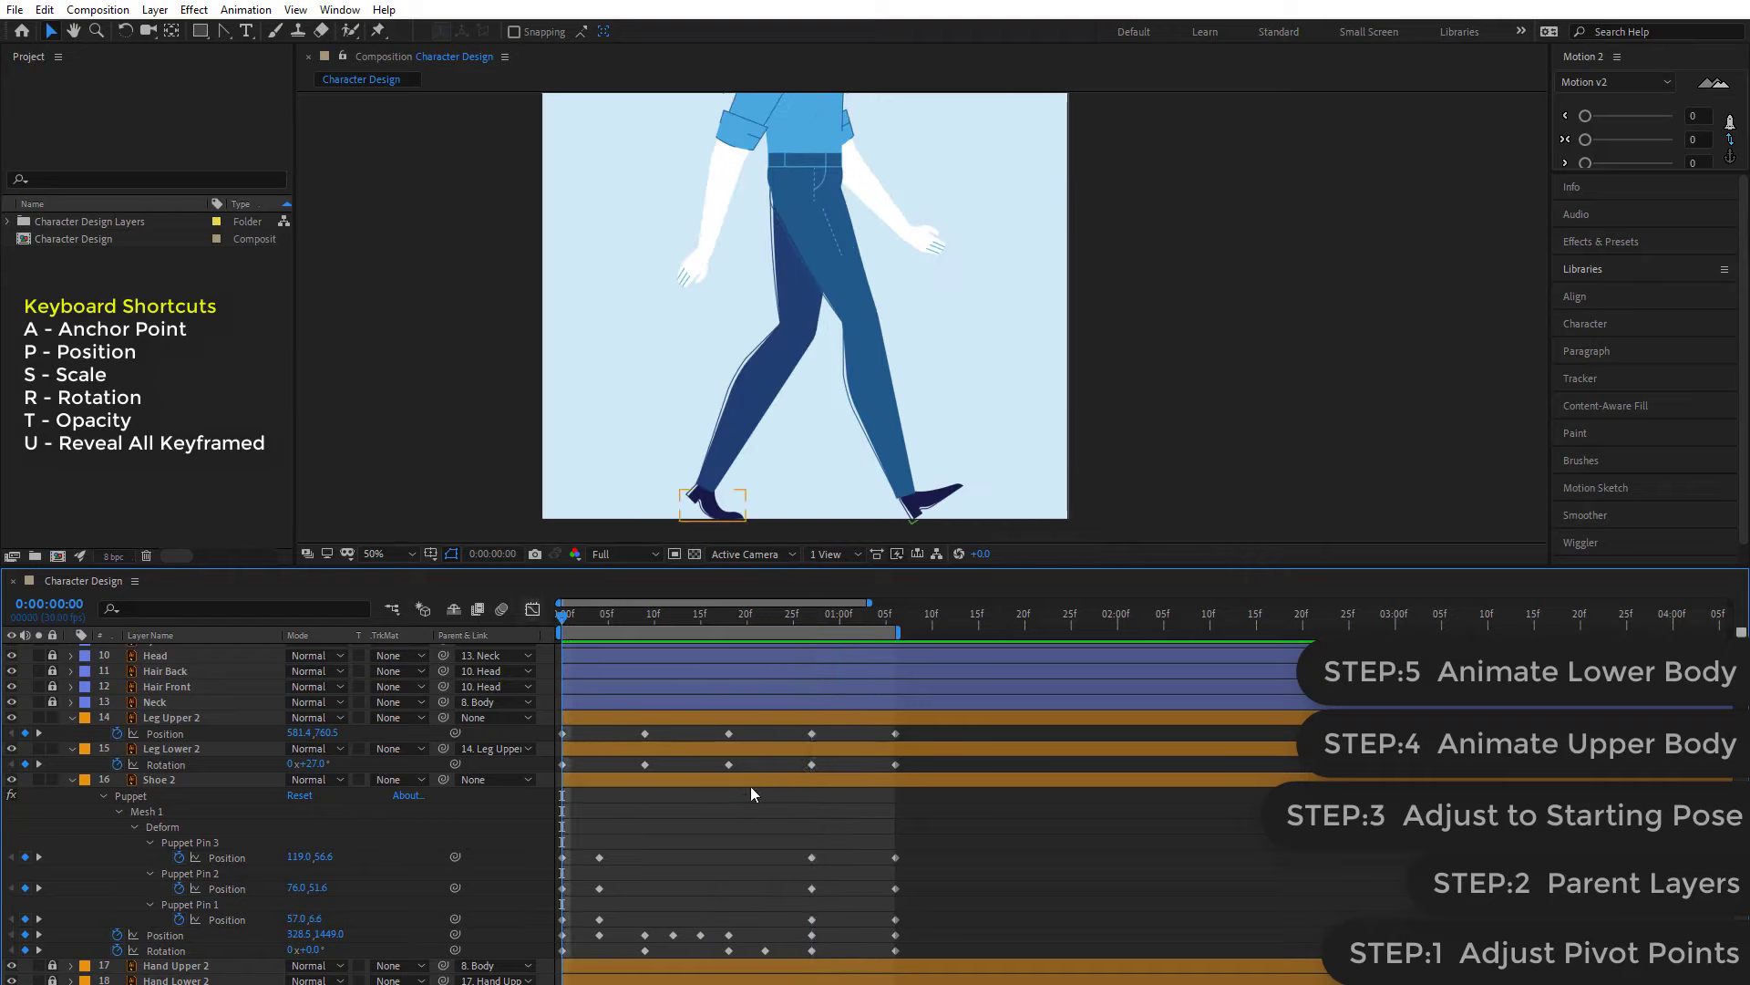
- Collapse all properties, then show Leg Upper and Leg Lower Rotation and the Shoe's animated properties
{"action": "key", "text": "ctrl+shift+a"}
{"action": "key", "text": "u"}
{"action": "key", "text": "u"}
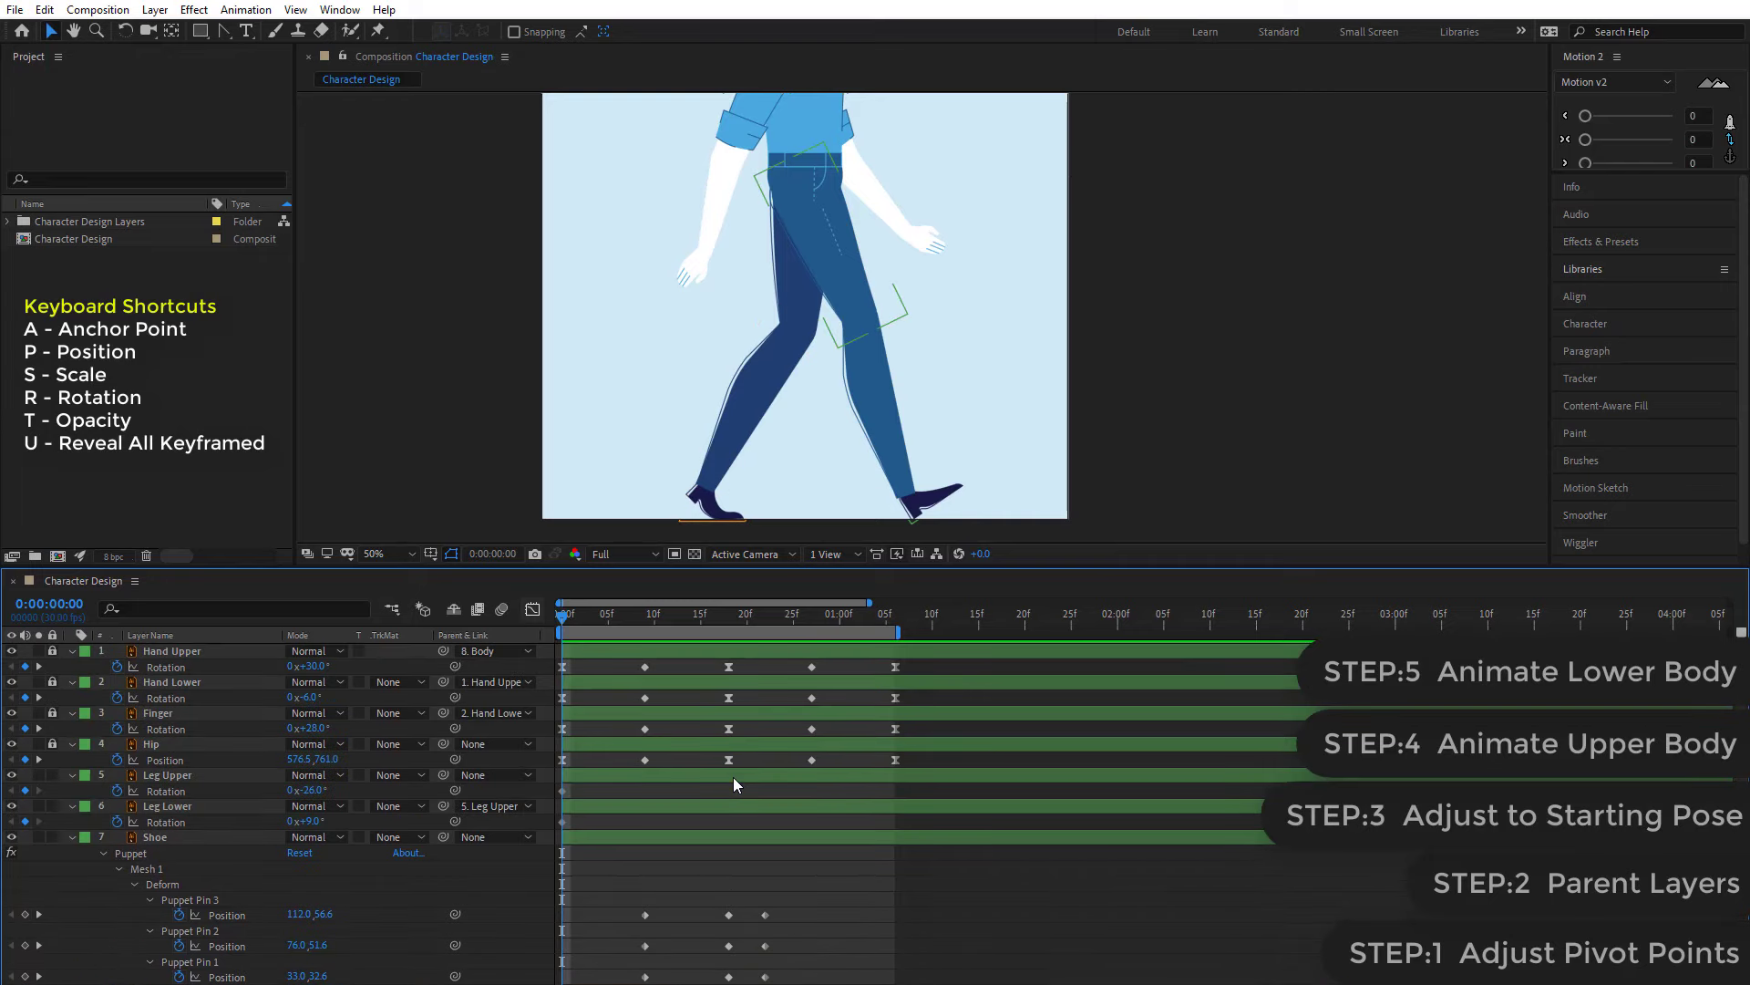
{"action": "left_click", "coordinate": [890, 419]}
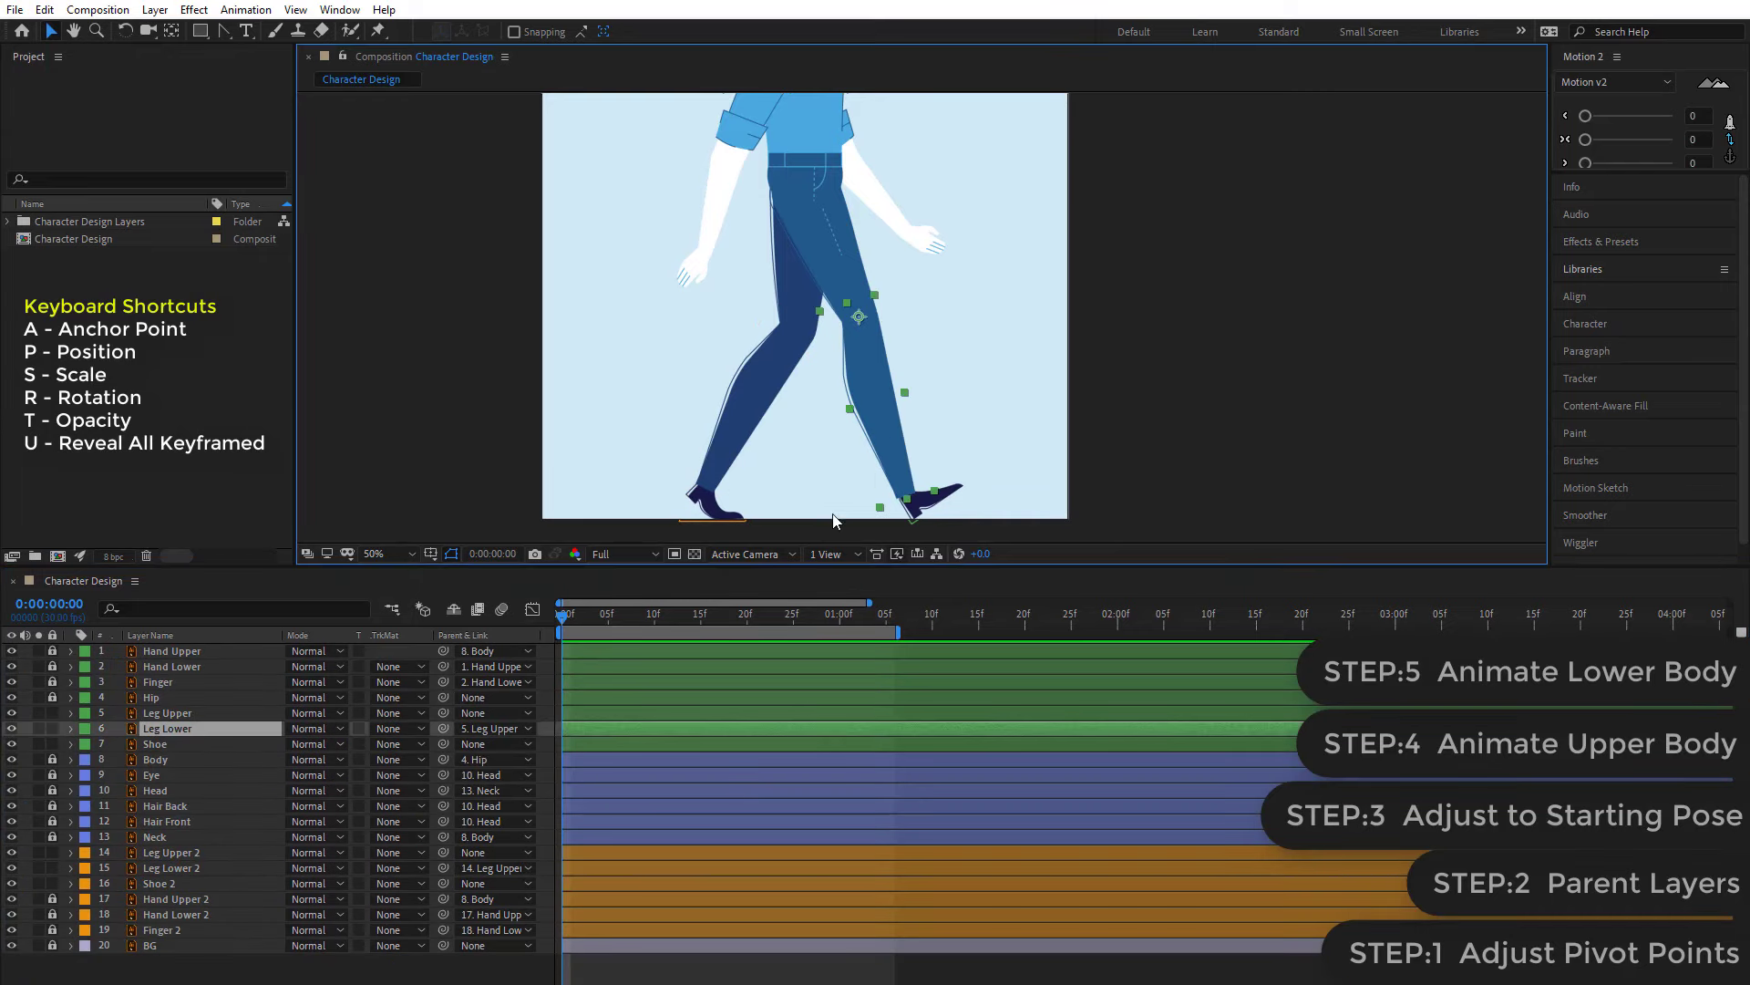
{"action": "left_click", "coordinate": [168, 714], "text": "shift"}
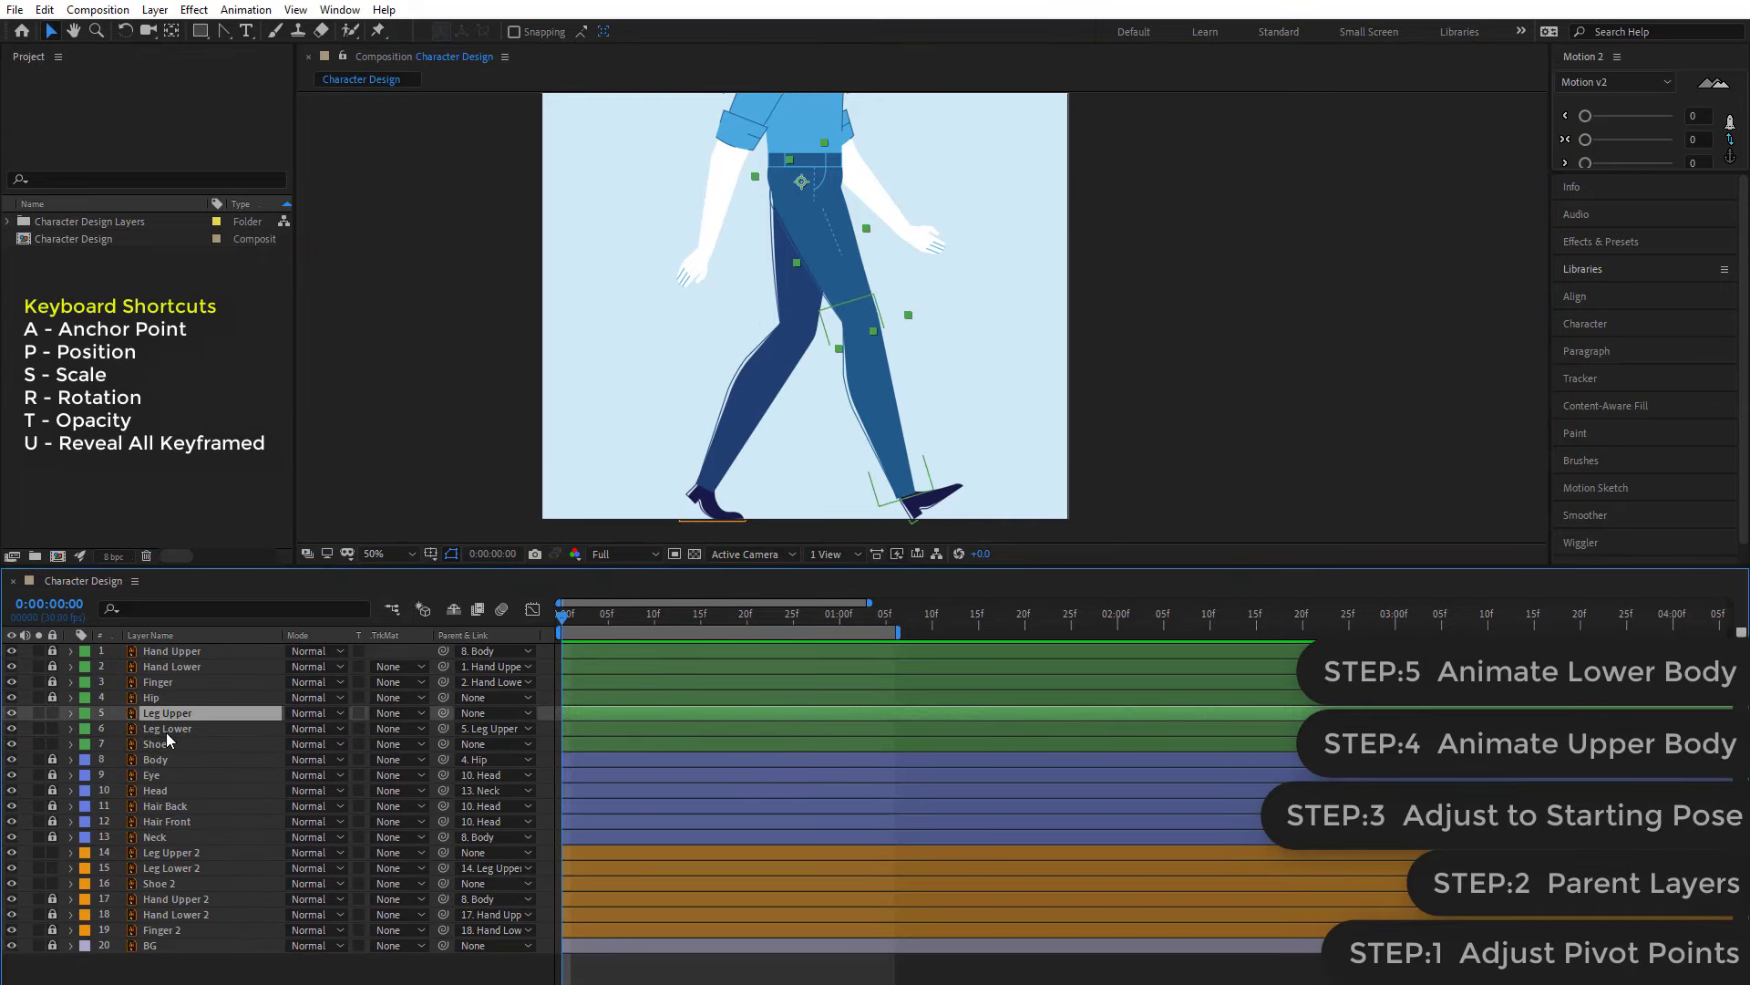
{"action": "key", "text": "r"}
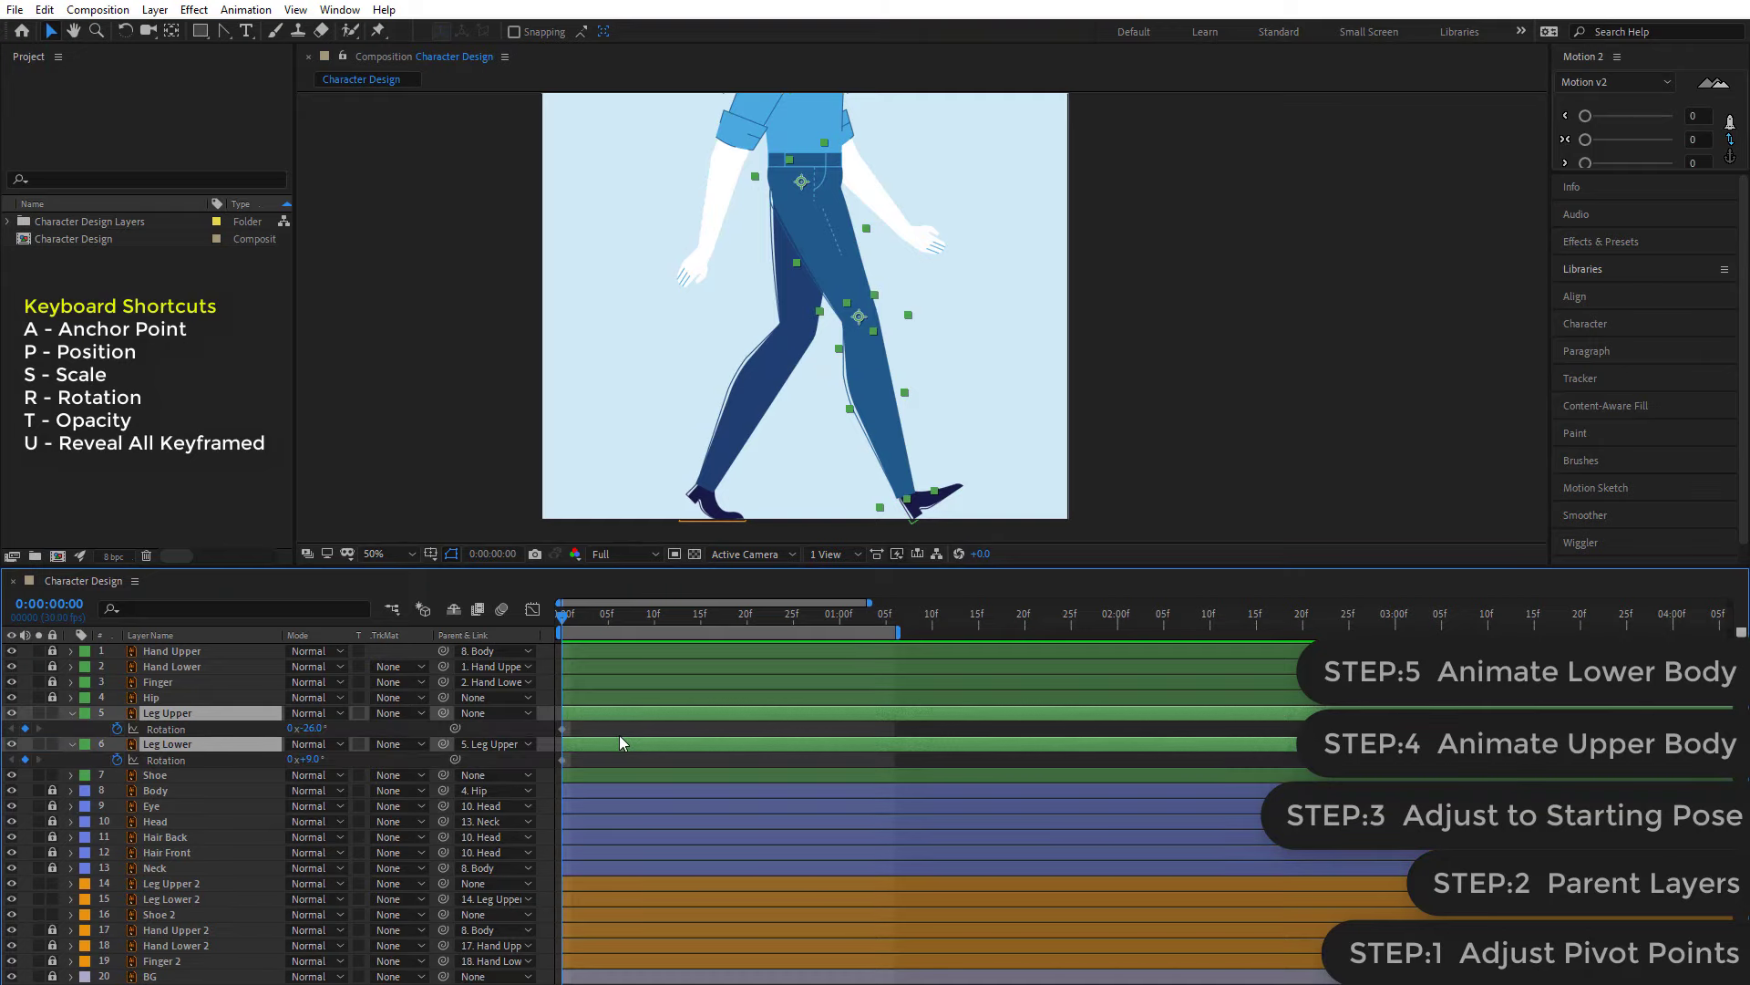
{"action": "left_click", "coordinate": [616, 732]}
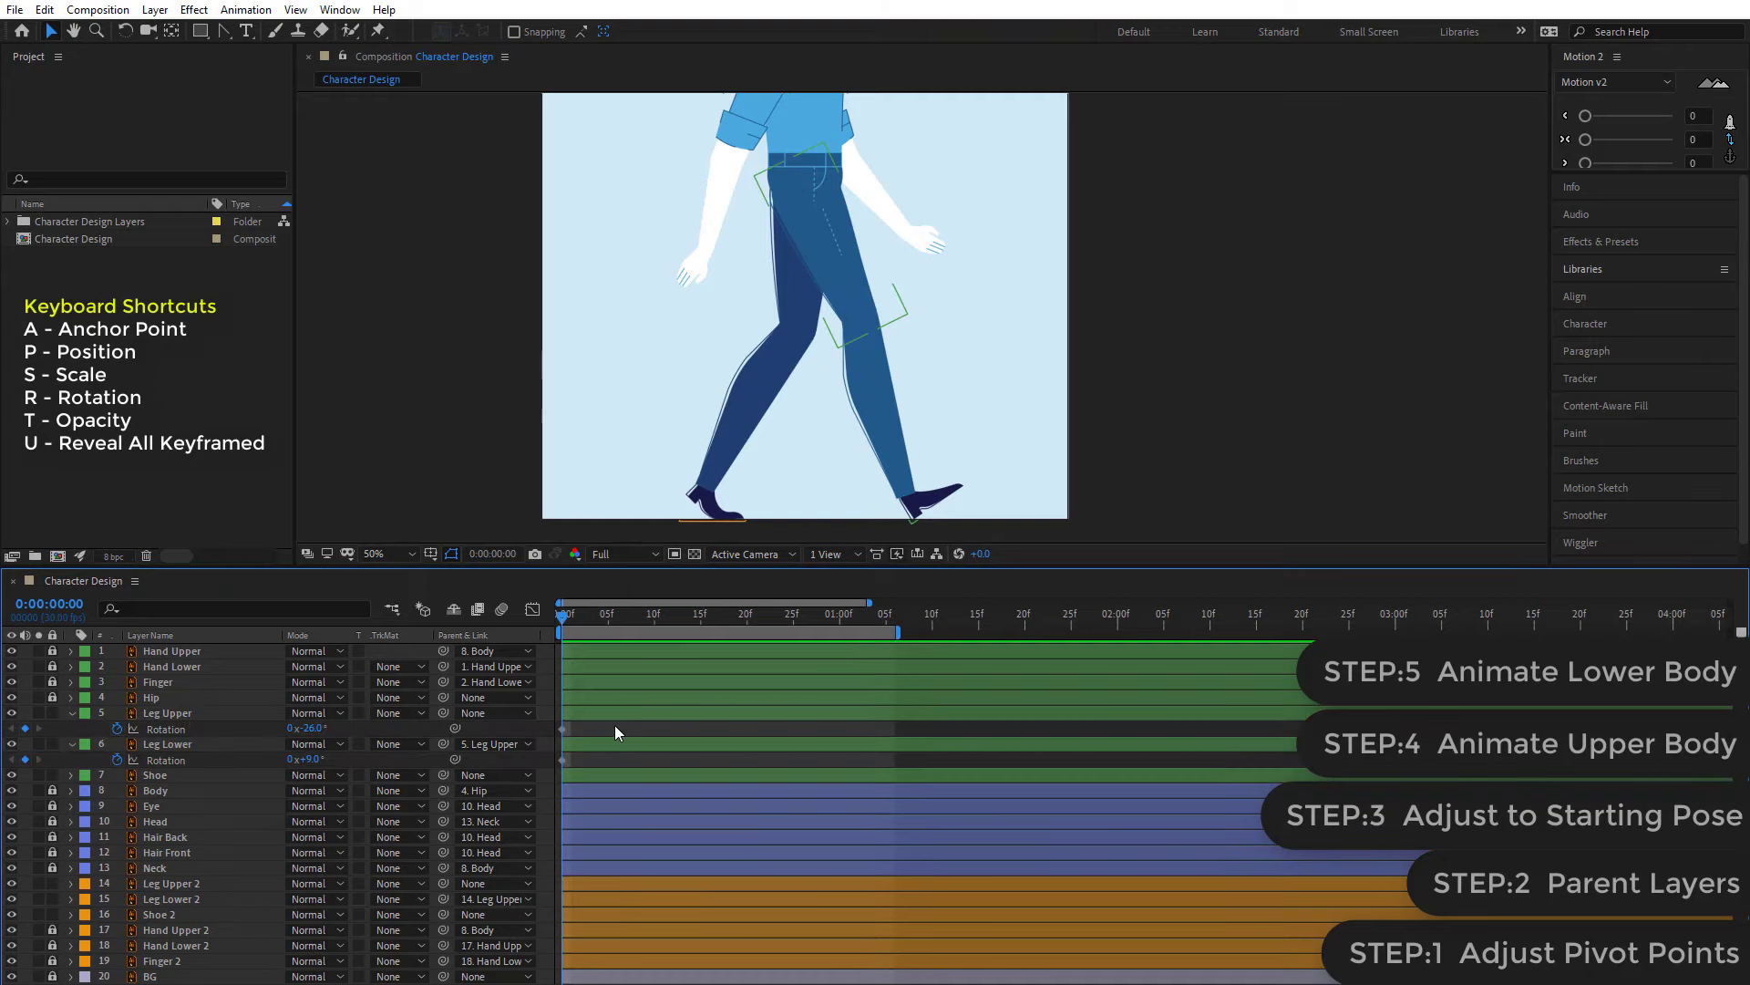
{"action": "left_click", "coordinate": [155, 715]}
{"action": "left_click", "coordinate": [155, 776]}
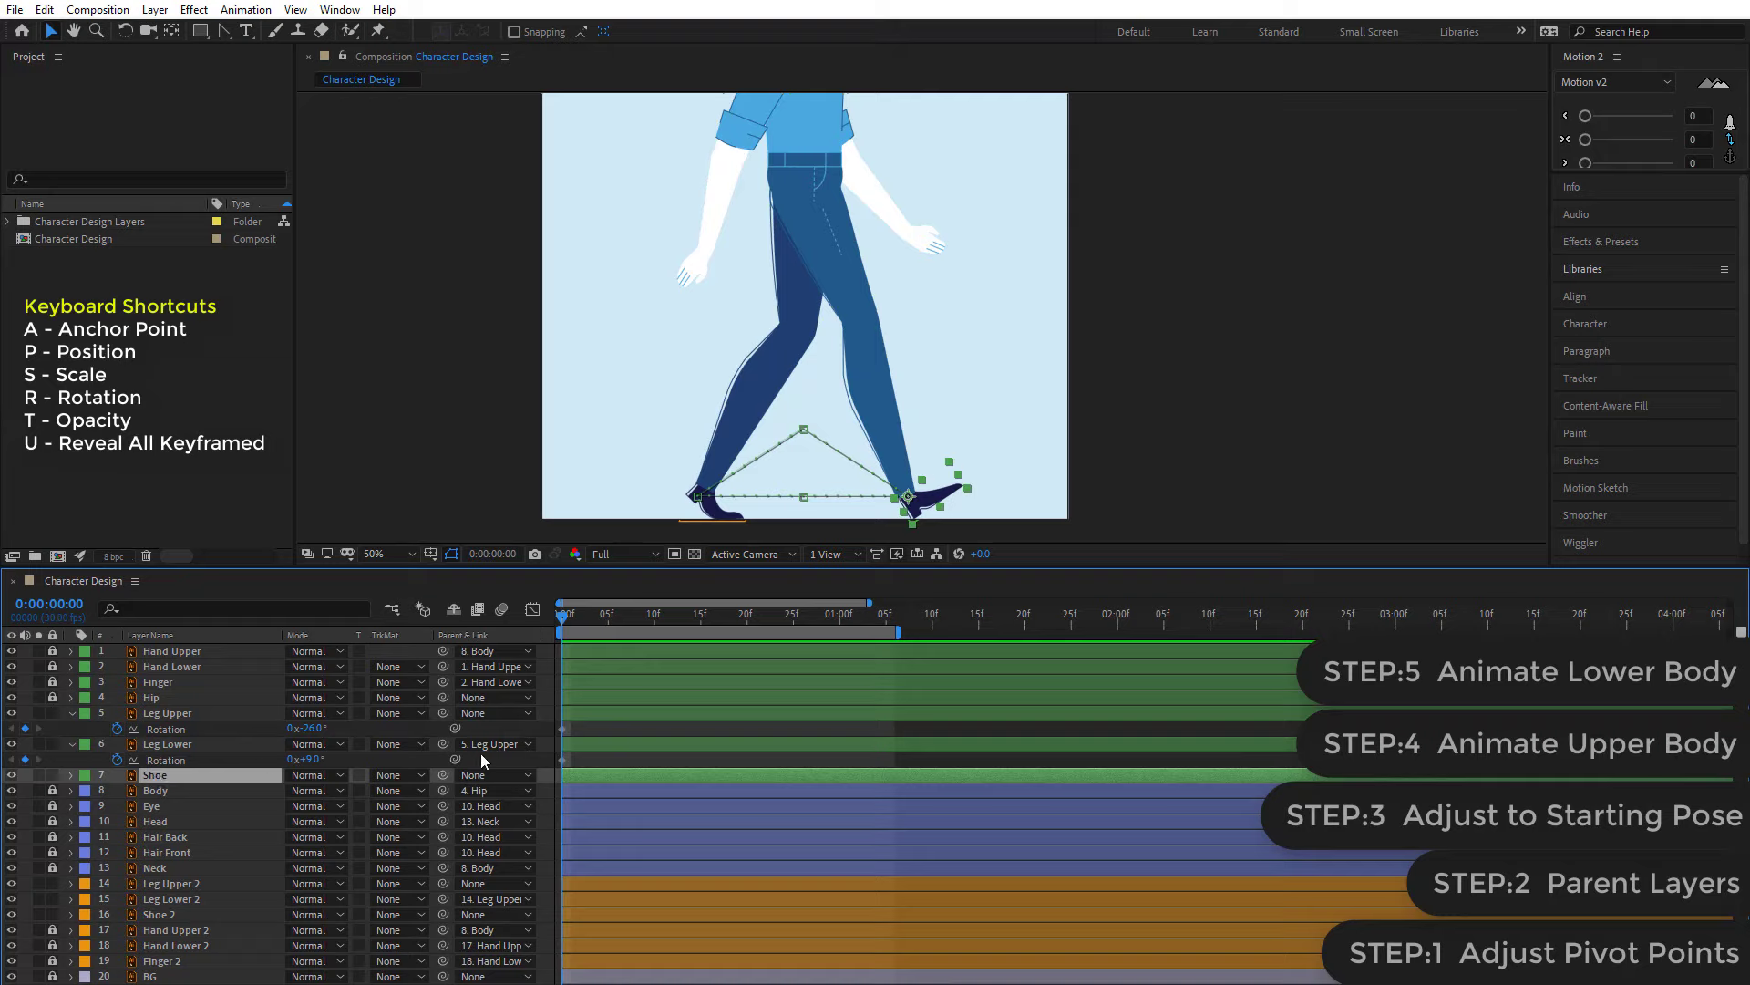
{"action": "key", "text": "u"}
{"action": "left_click", "coordinate": [626, 764]}
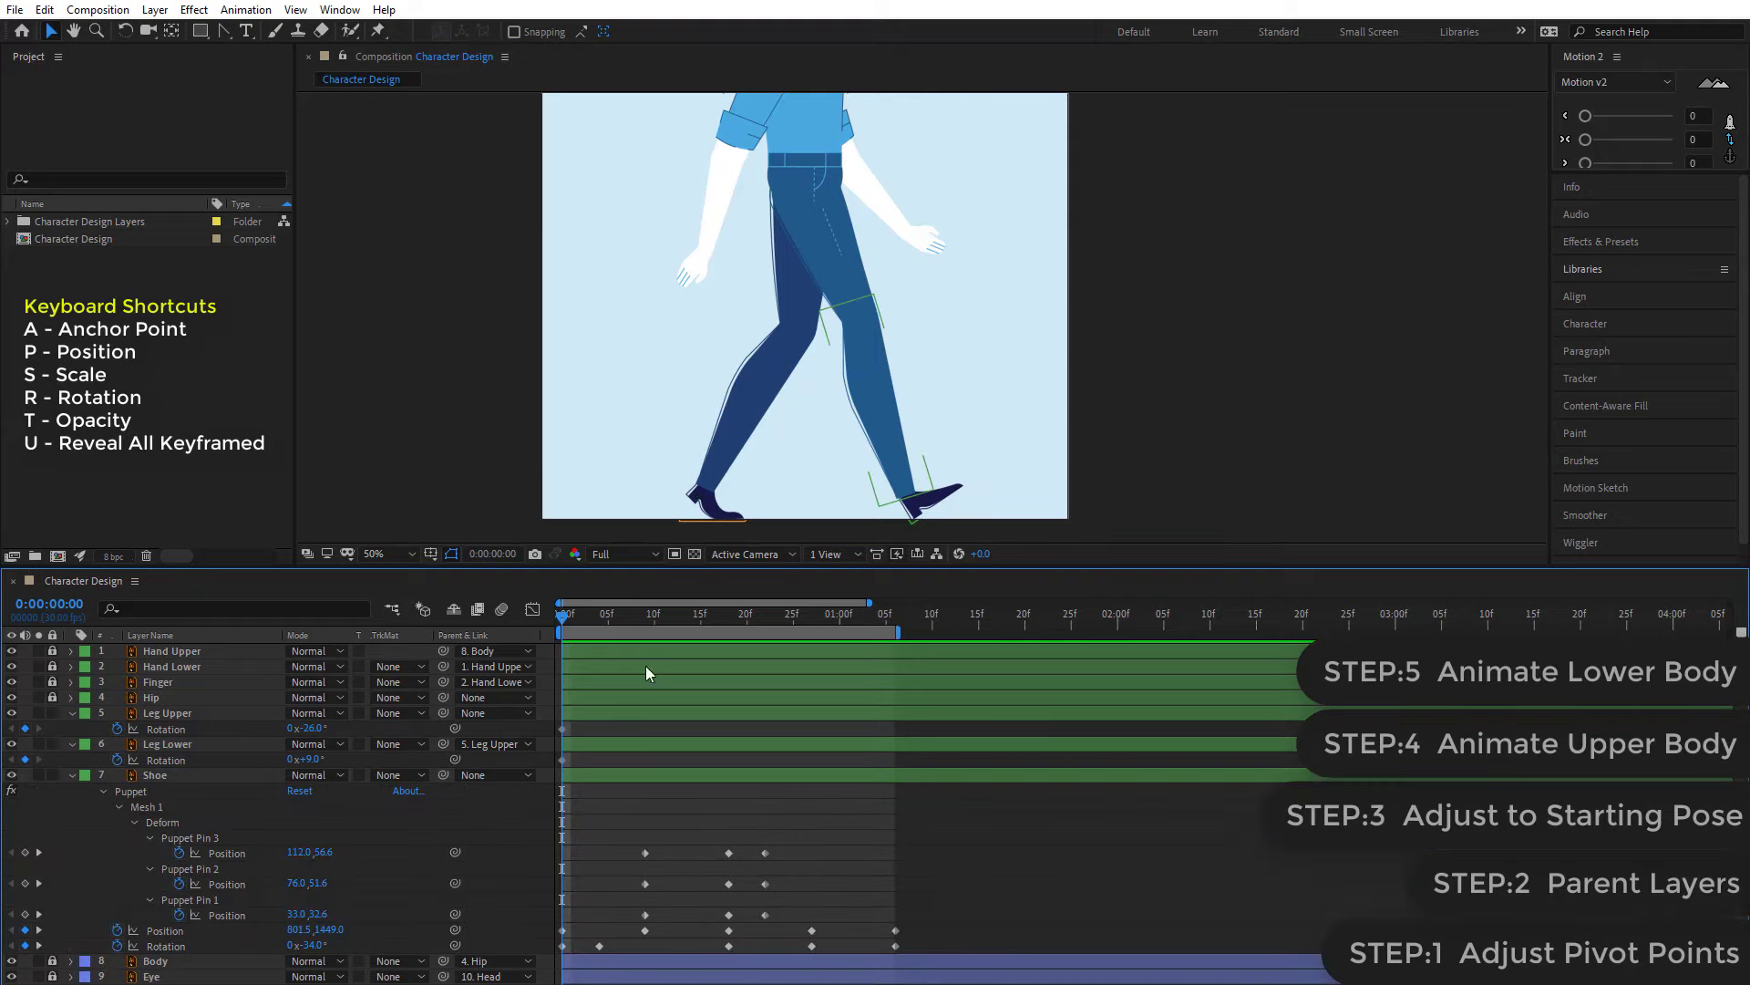
- At frame 9, set the front Leg Upper rotation to -4°
{"action": "left_click", "coordinate": [653, 619]}
{"action": "left_click_drag", "start_coordinate": [653, 619], "coordinate": [643, 621]}
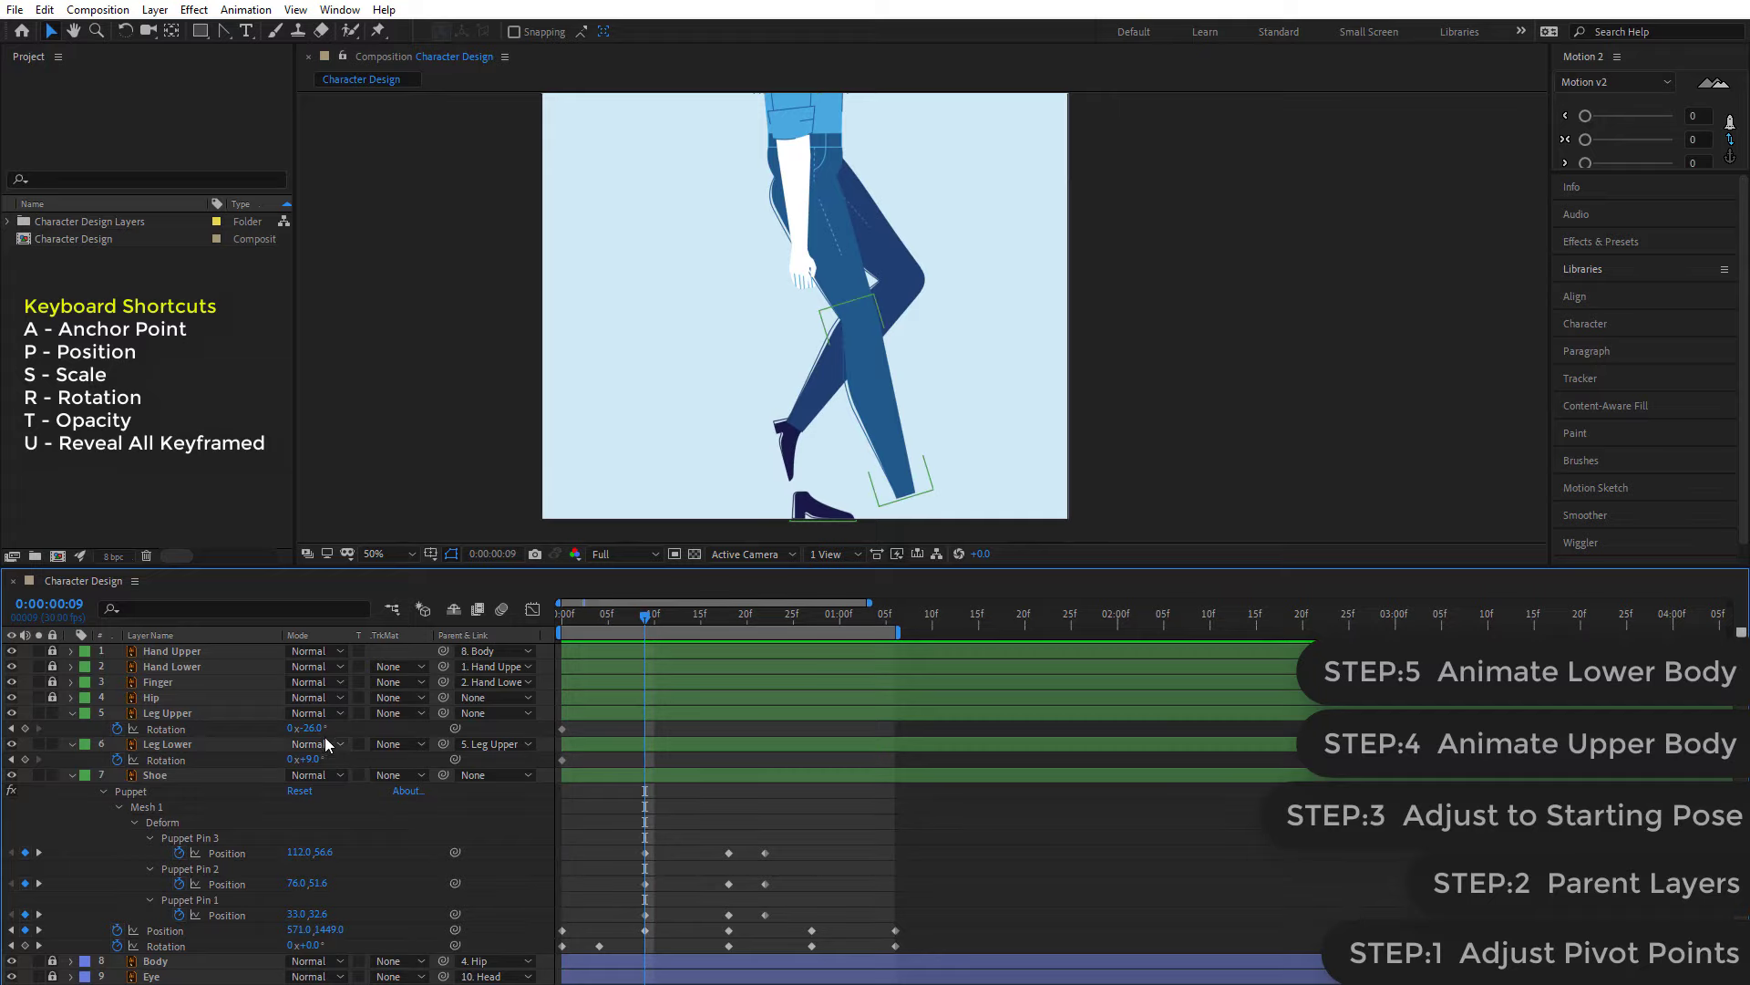
{"action": "left_click_drag", "start_coordinate": [315, 727], "coordinate": [349, 741]}
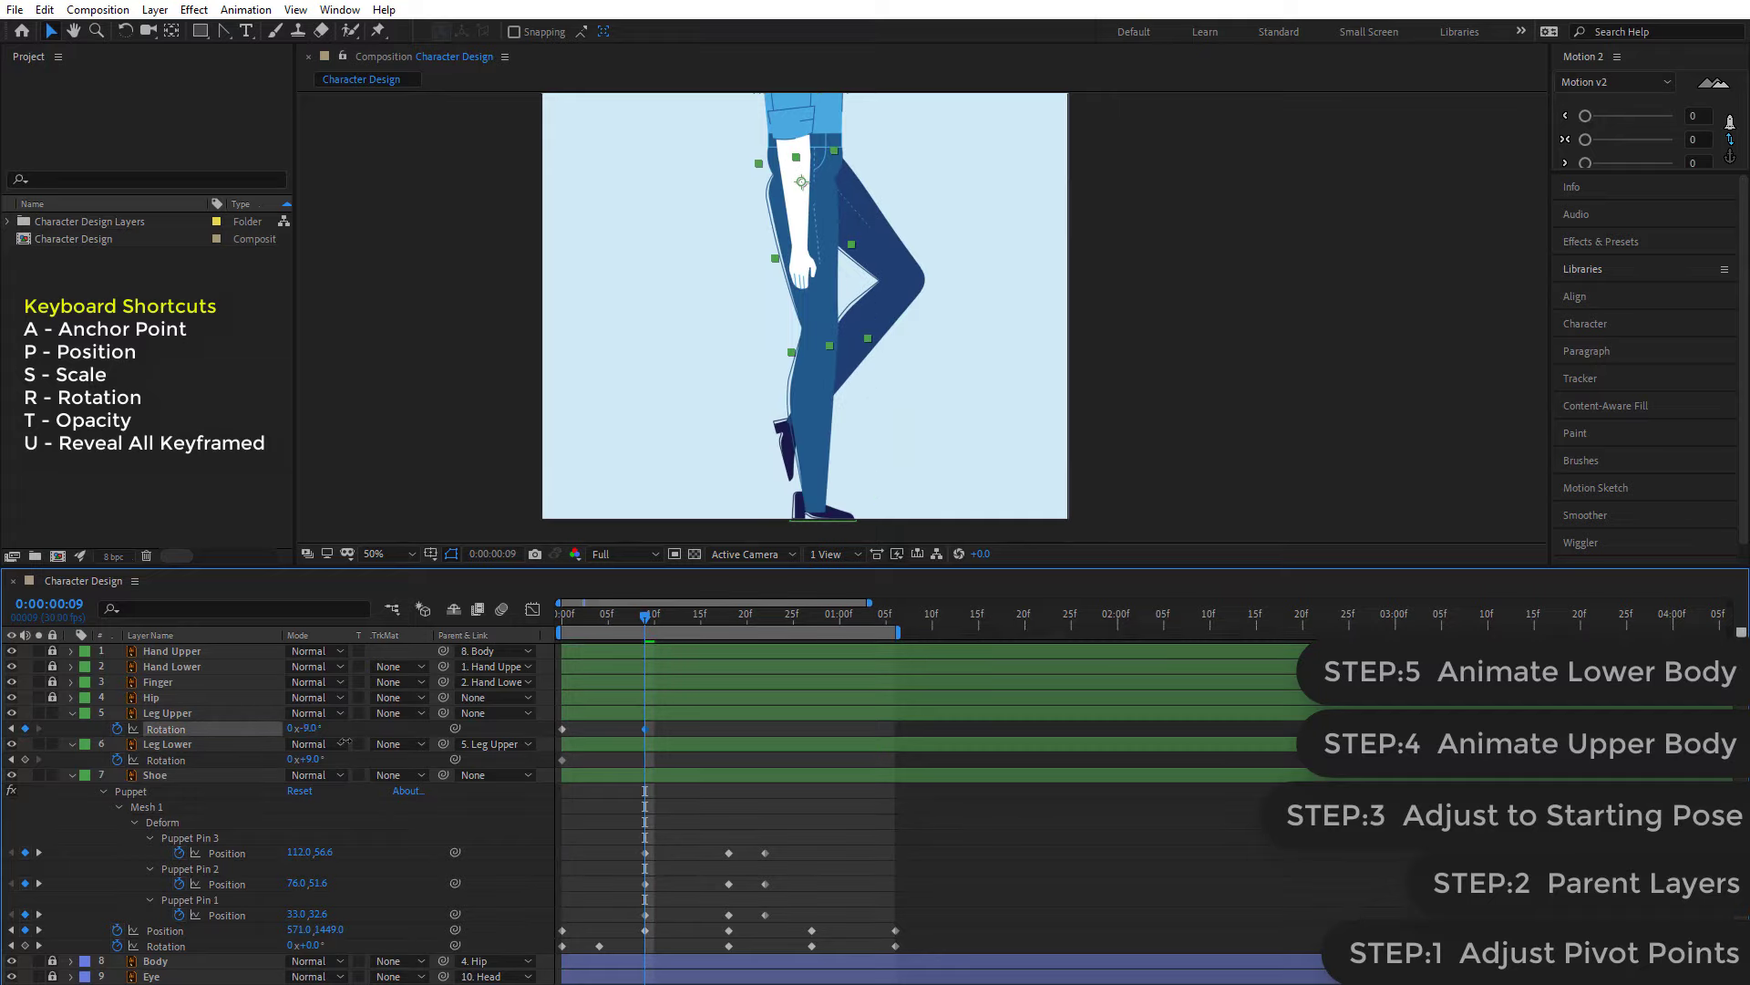
{"action": "mouse_move", "coordinate": [349, 741]}
{"action": "left_mouse_down"}
{"action": "mouse_move", "coordinate": [347, 786]}
{"action": "mouse_move", "coordinate": [456, 679]}
{"action": "left_mouse_up"}
{"action": "left_click", "coordinate": [384, 755]}
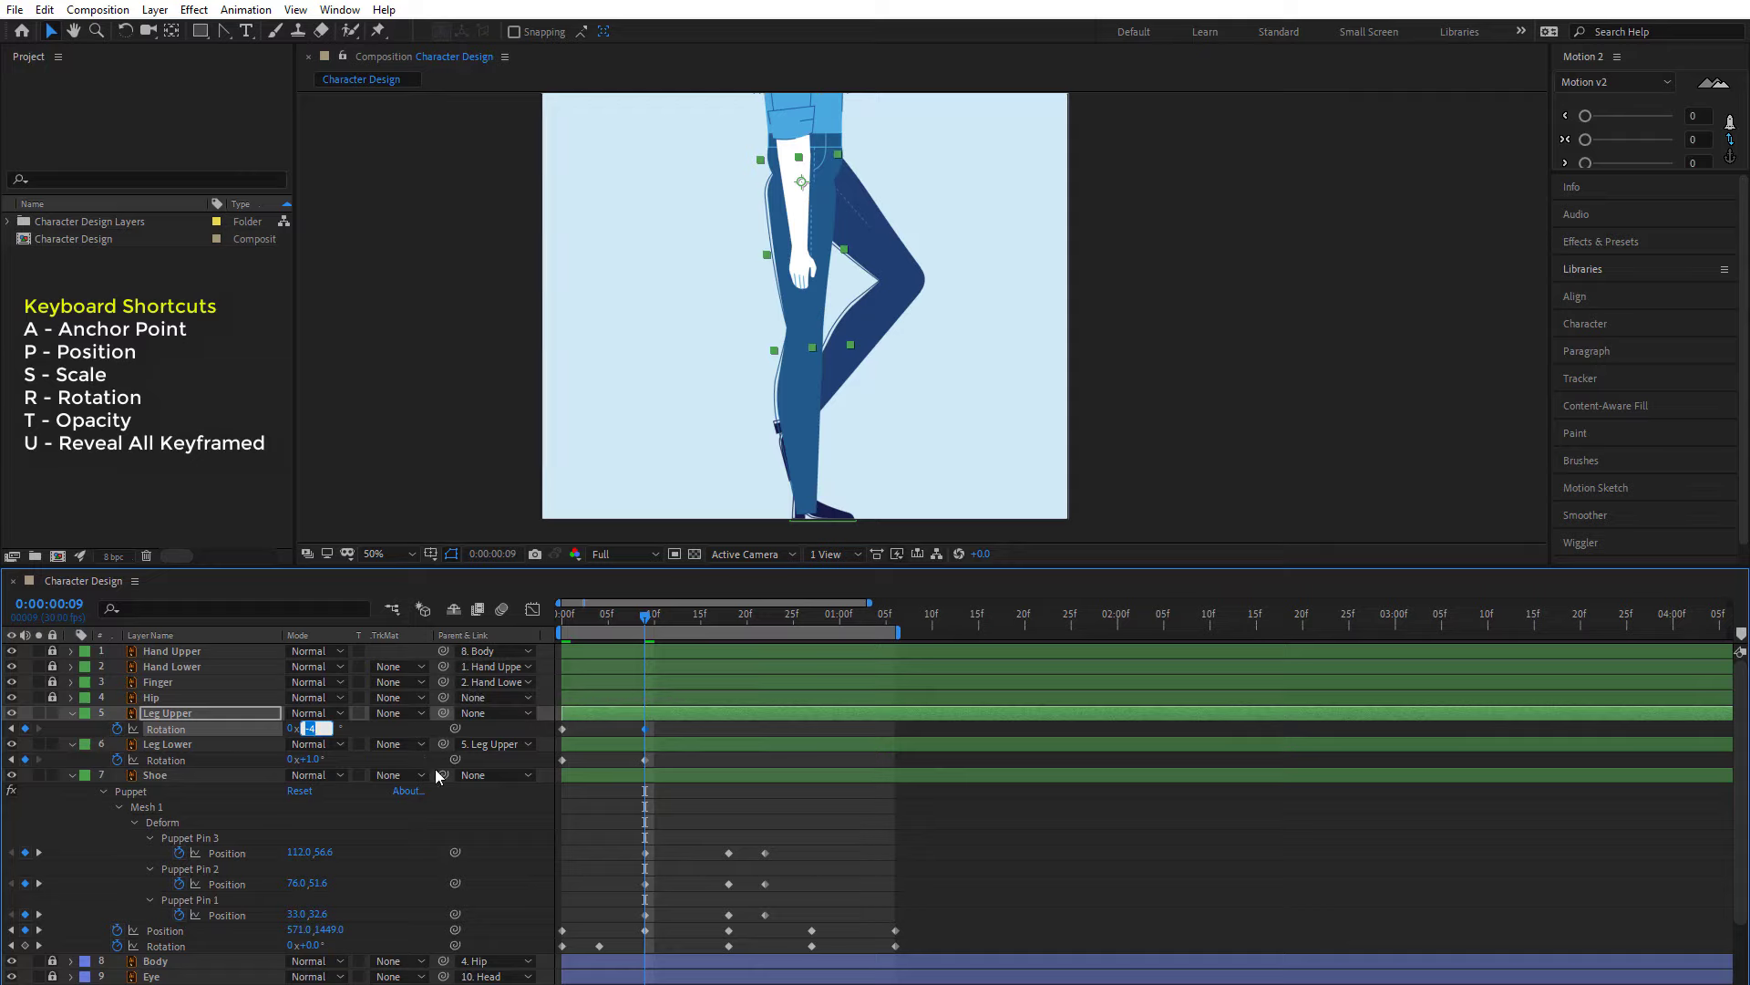
{"action": "left_click", "coordinate": [672, 728]}
{"action": "left_click", "coordinate": [671, 726]}
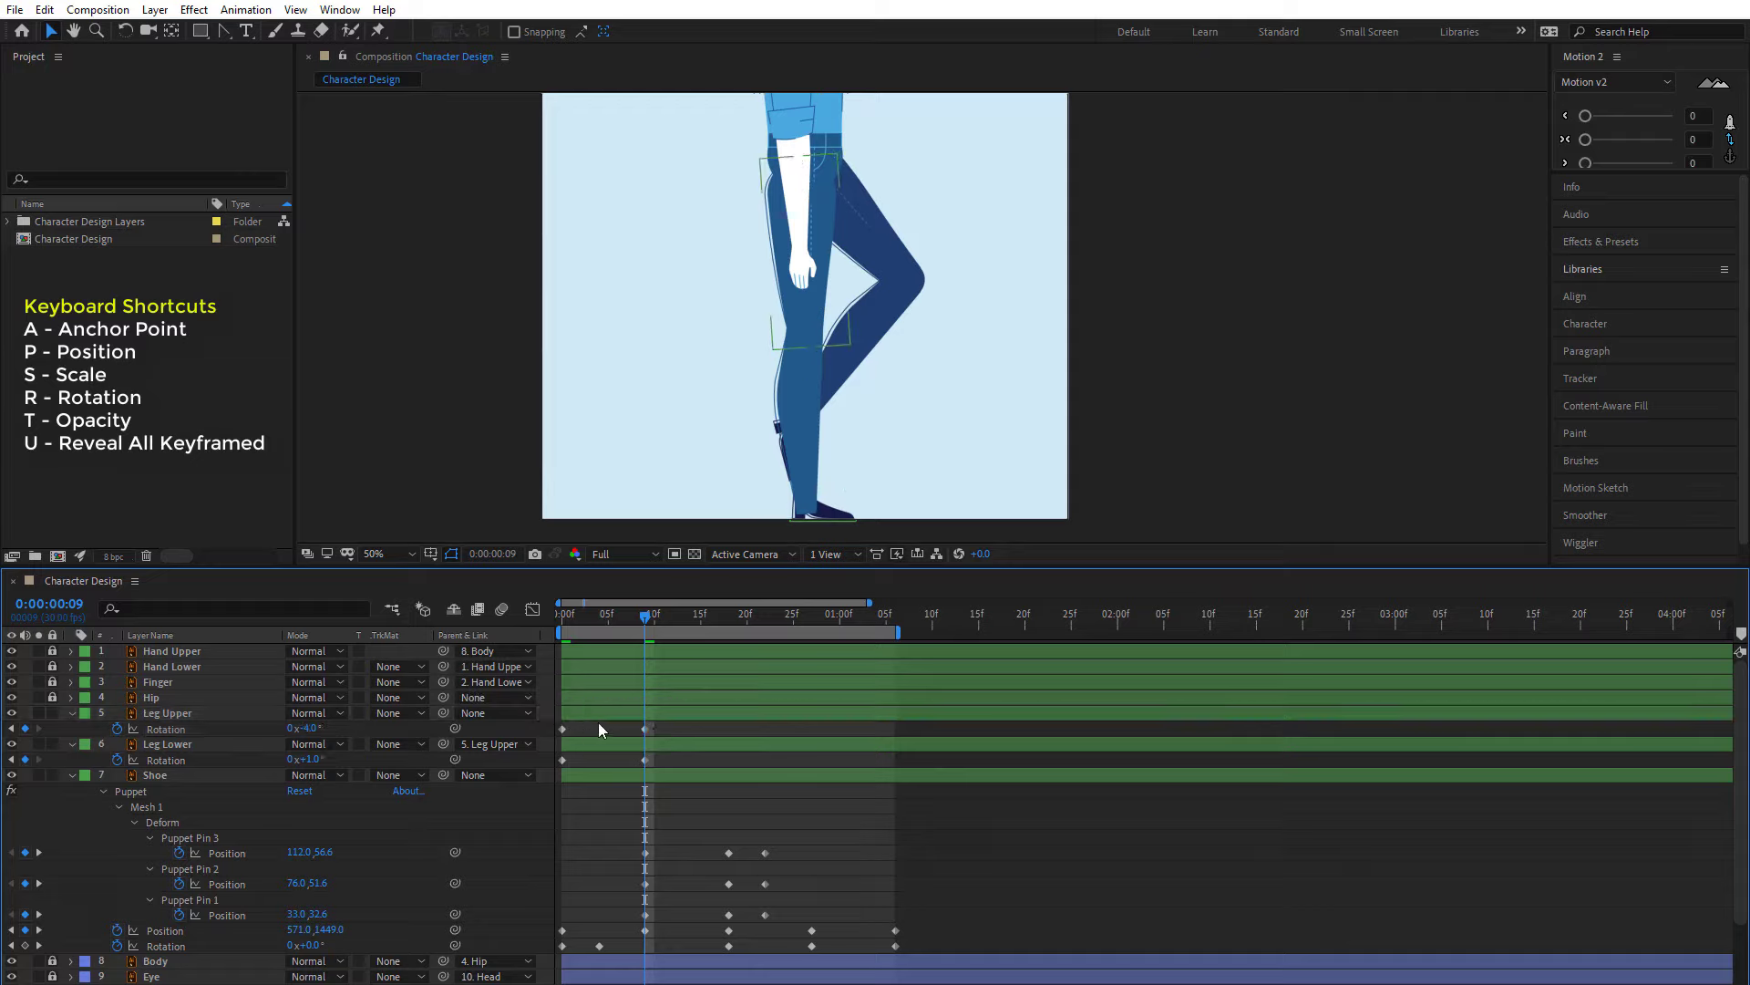
{"action": "left_click", "coordinate": [648, 714]}
- Keyframe Leg Upper Position at frame 0, then raise Y to 724.5 at frame 9
{"action": "key", "text": "p"}
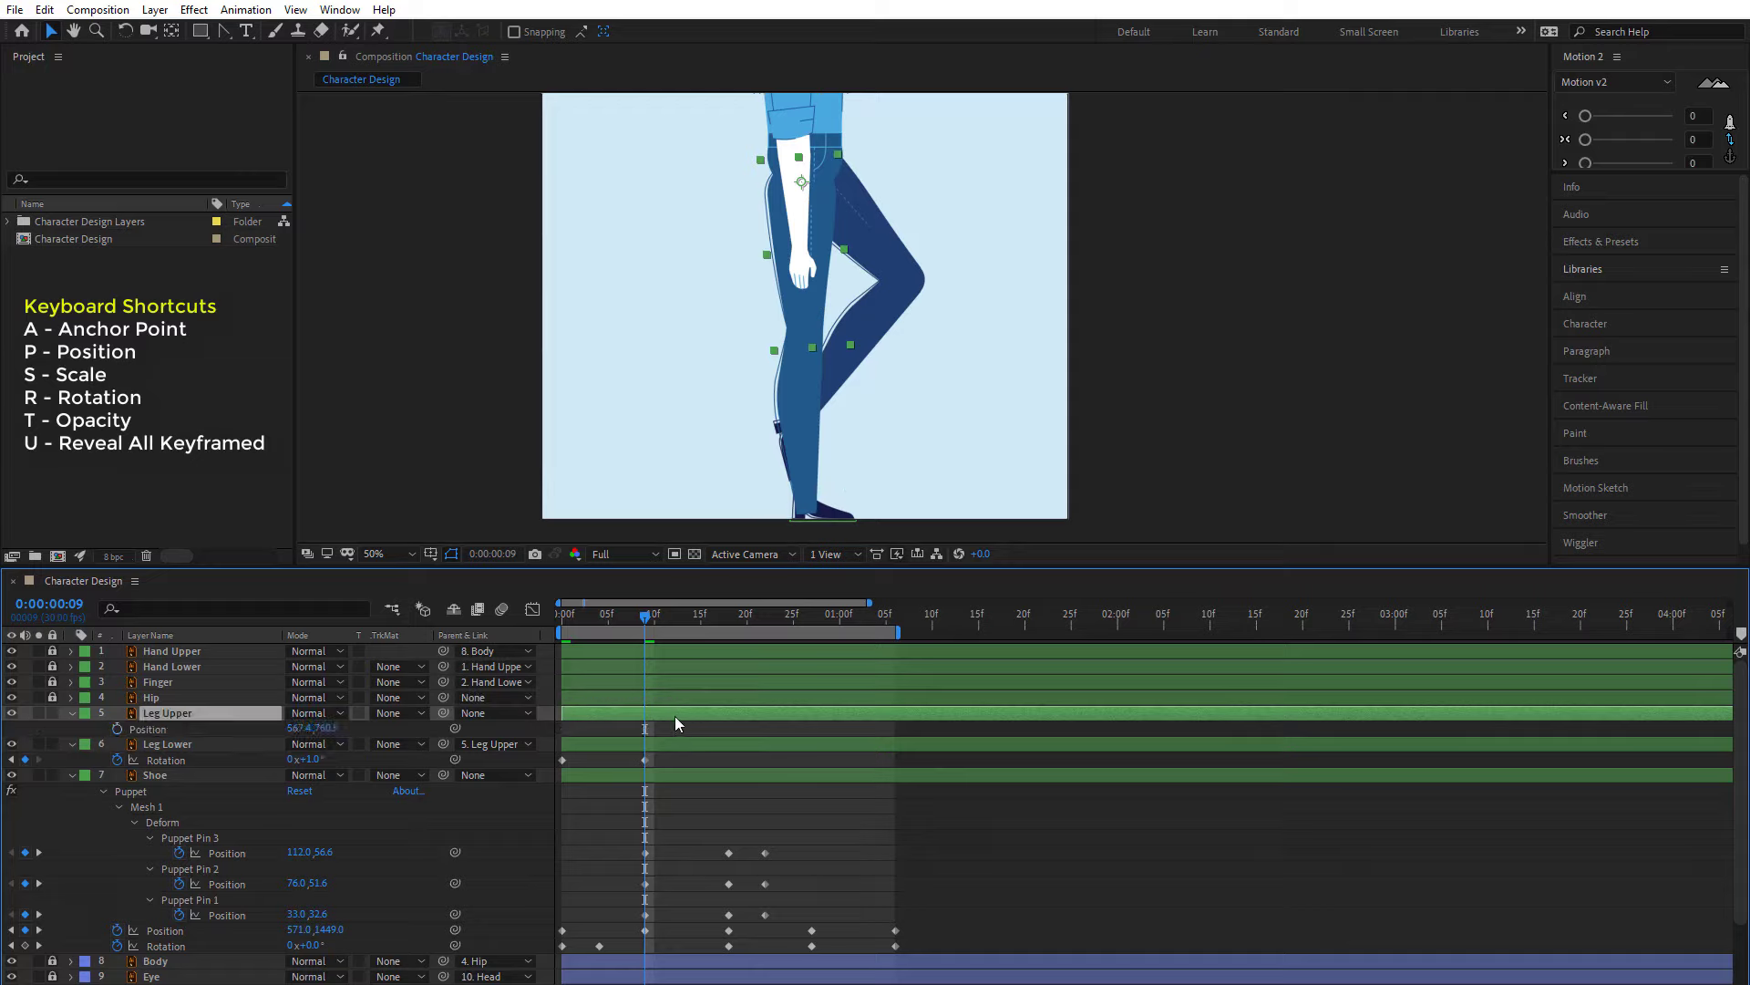
{"action": "key", "text": "Home"}
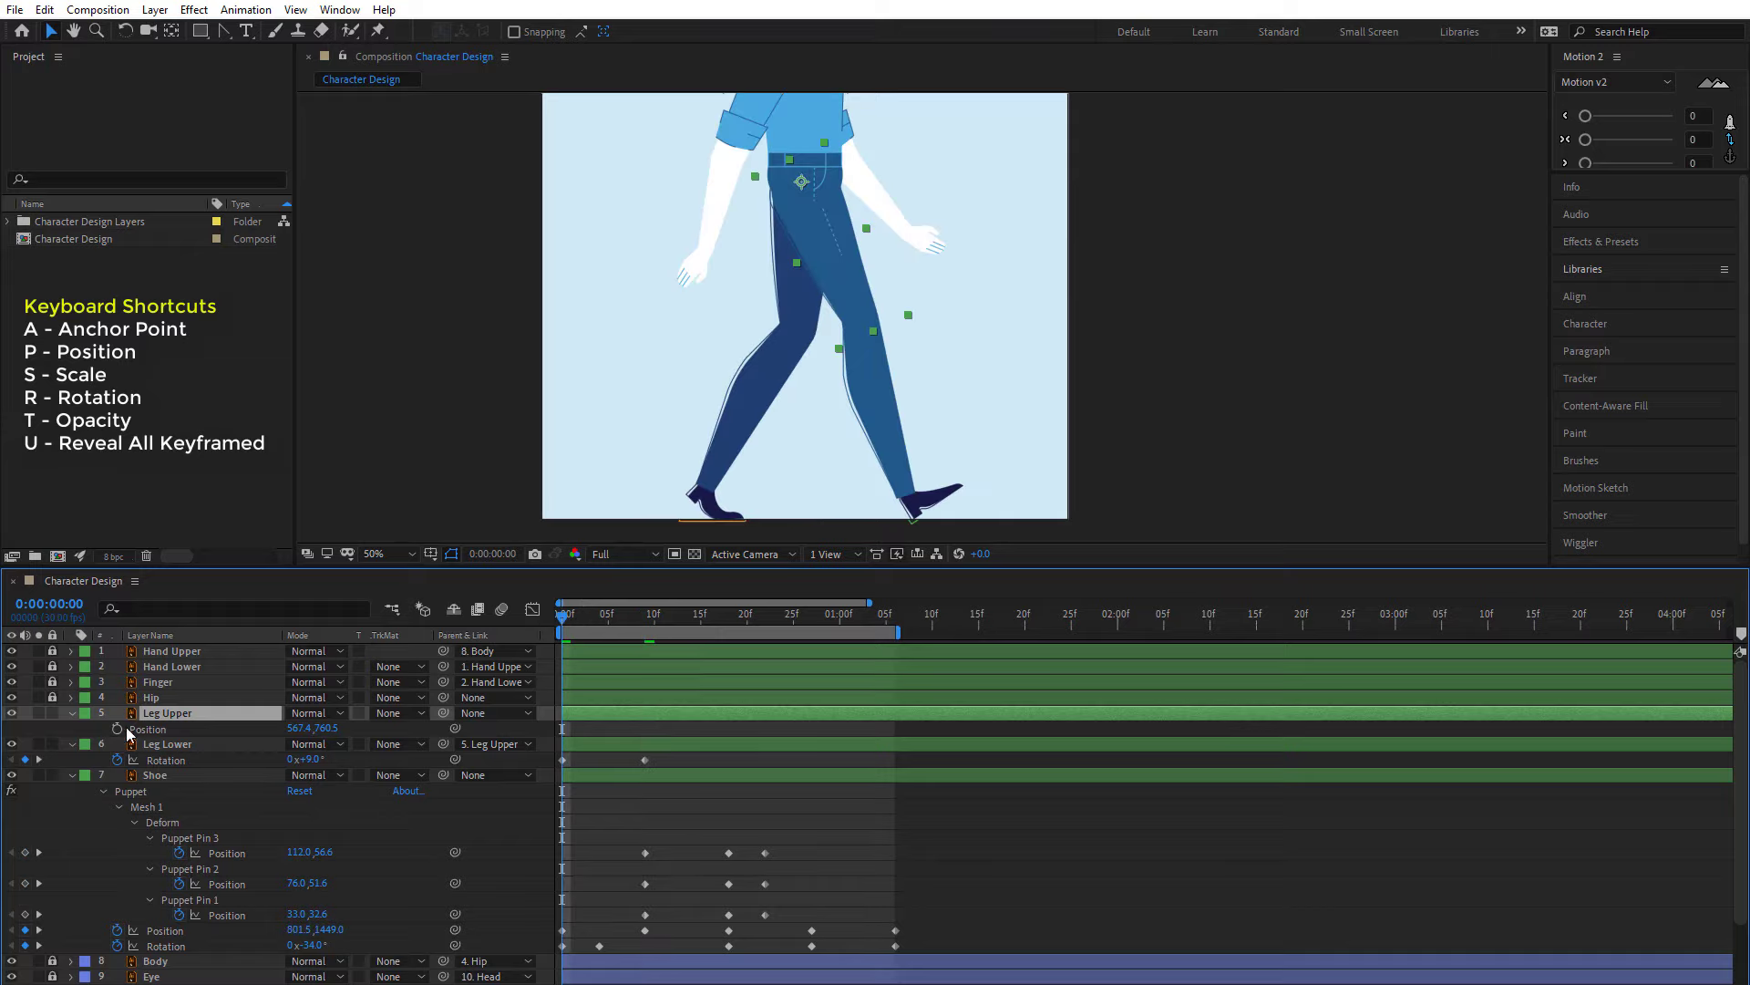
{"action": "left_click", "coordinate": [118, 728]}
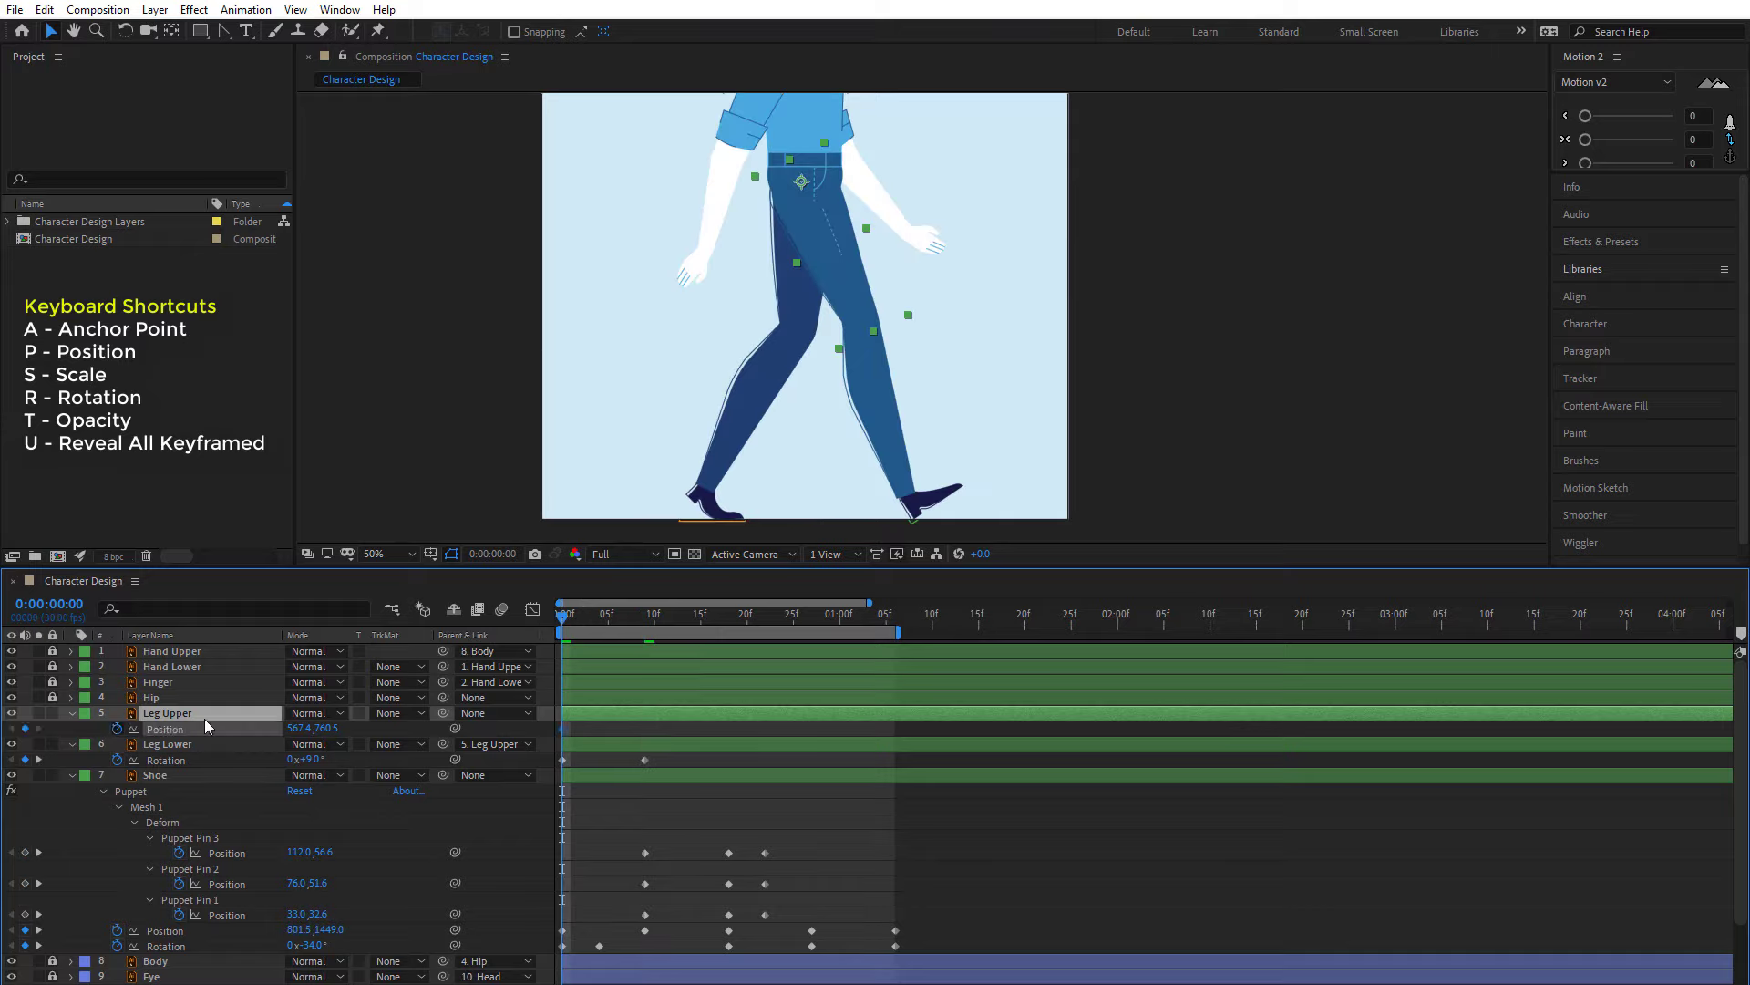
{"action": "left_click", "coordinate": [645, 614]}
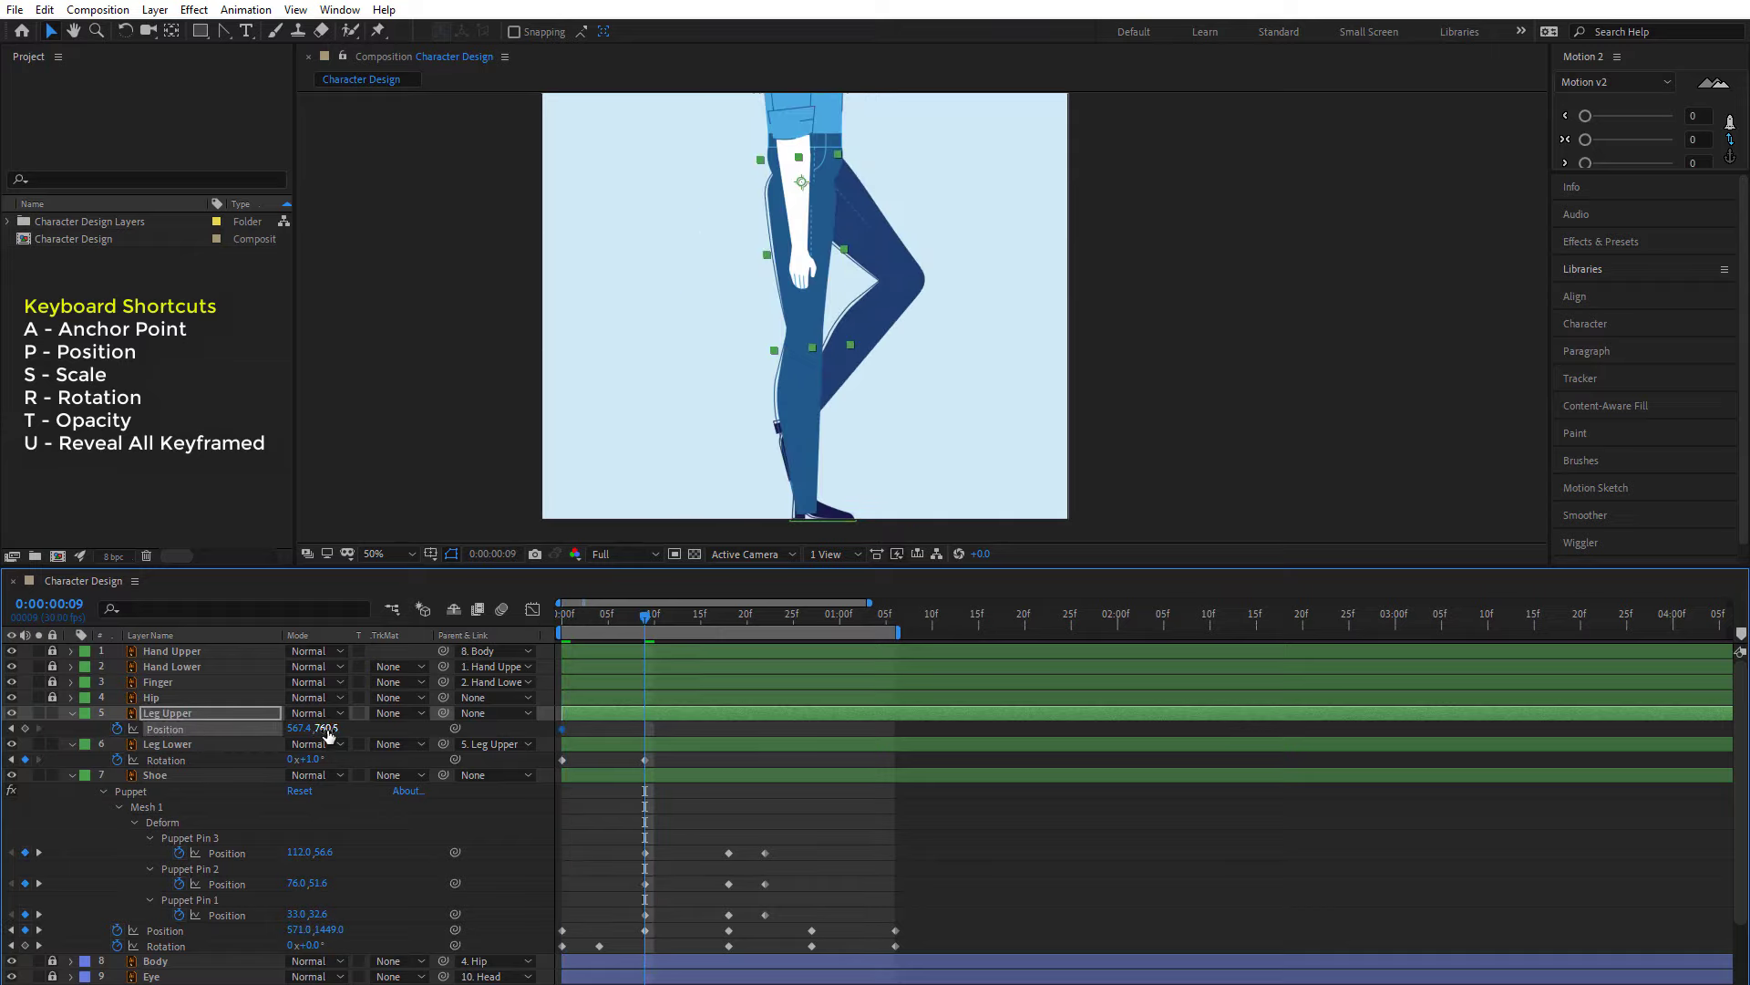
{"action": "left_click_drag", "start_coordinate": [316, 728], "coordinate": [287, 740]}
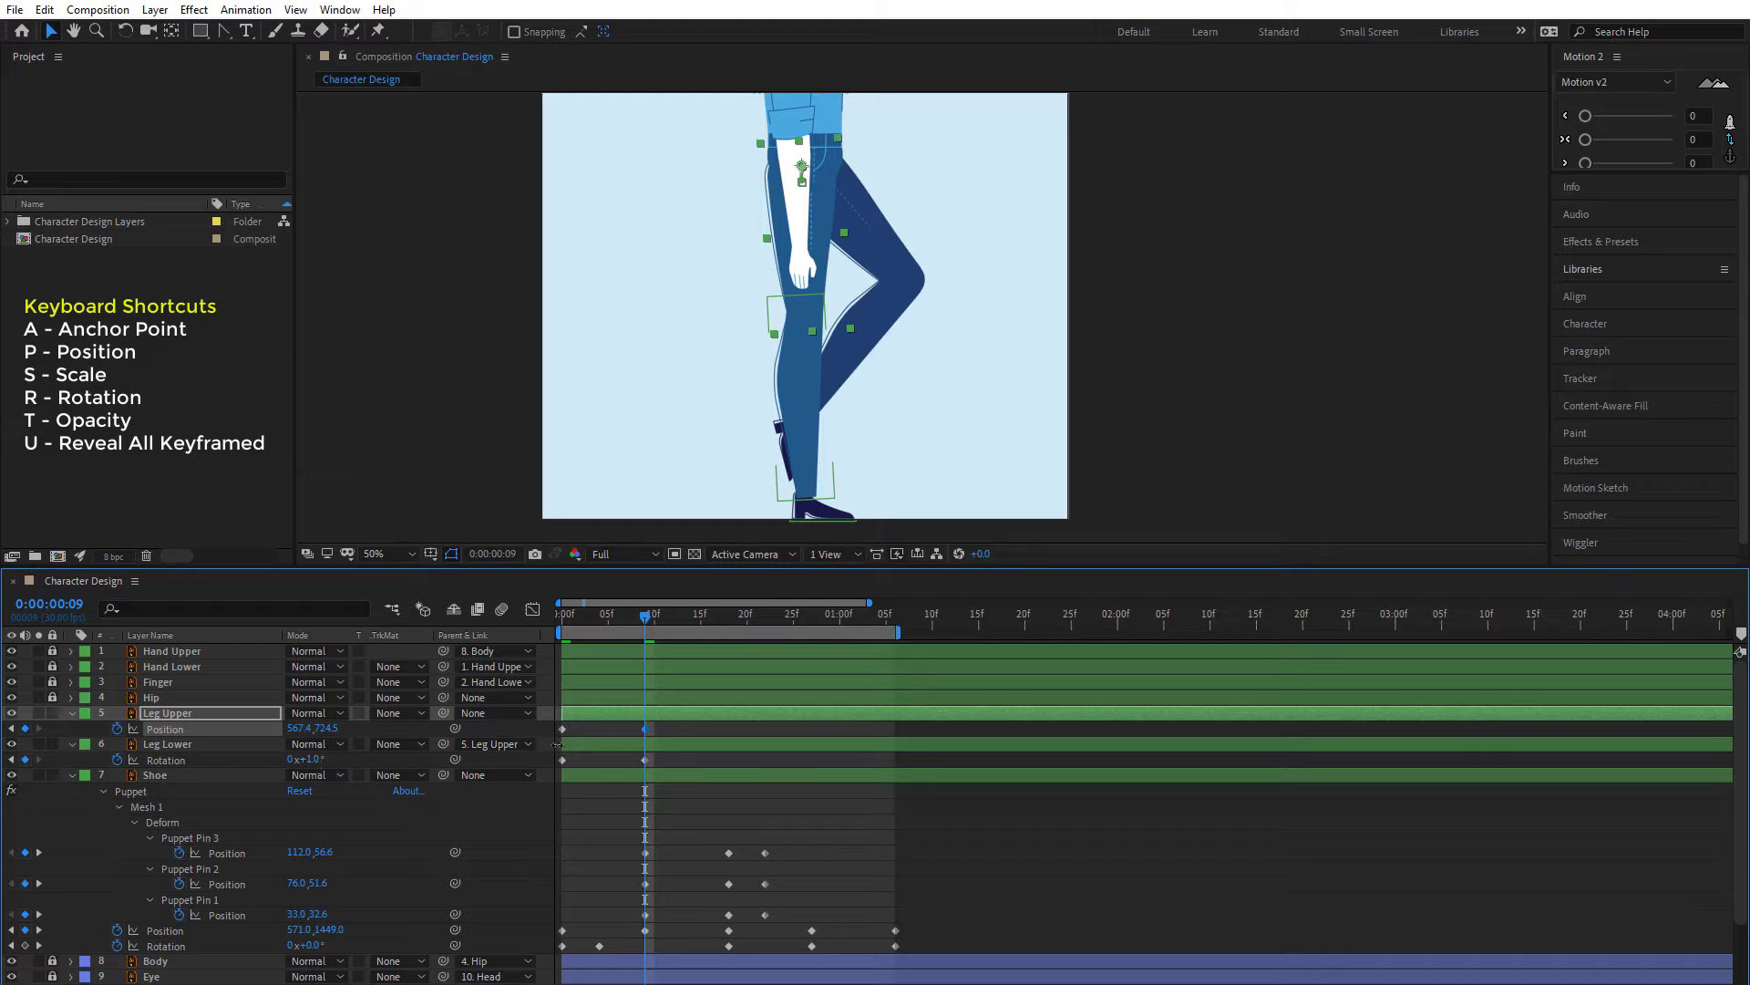
{"action": "key", "text": "shift+r"}
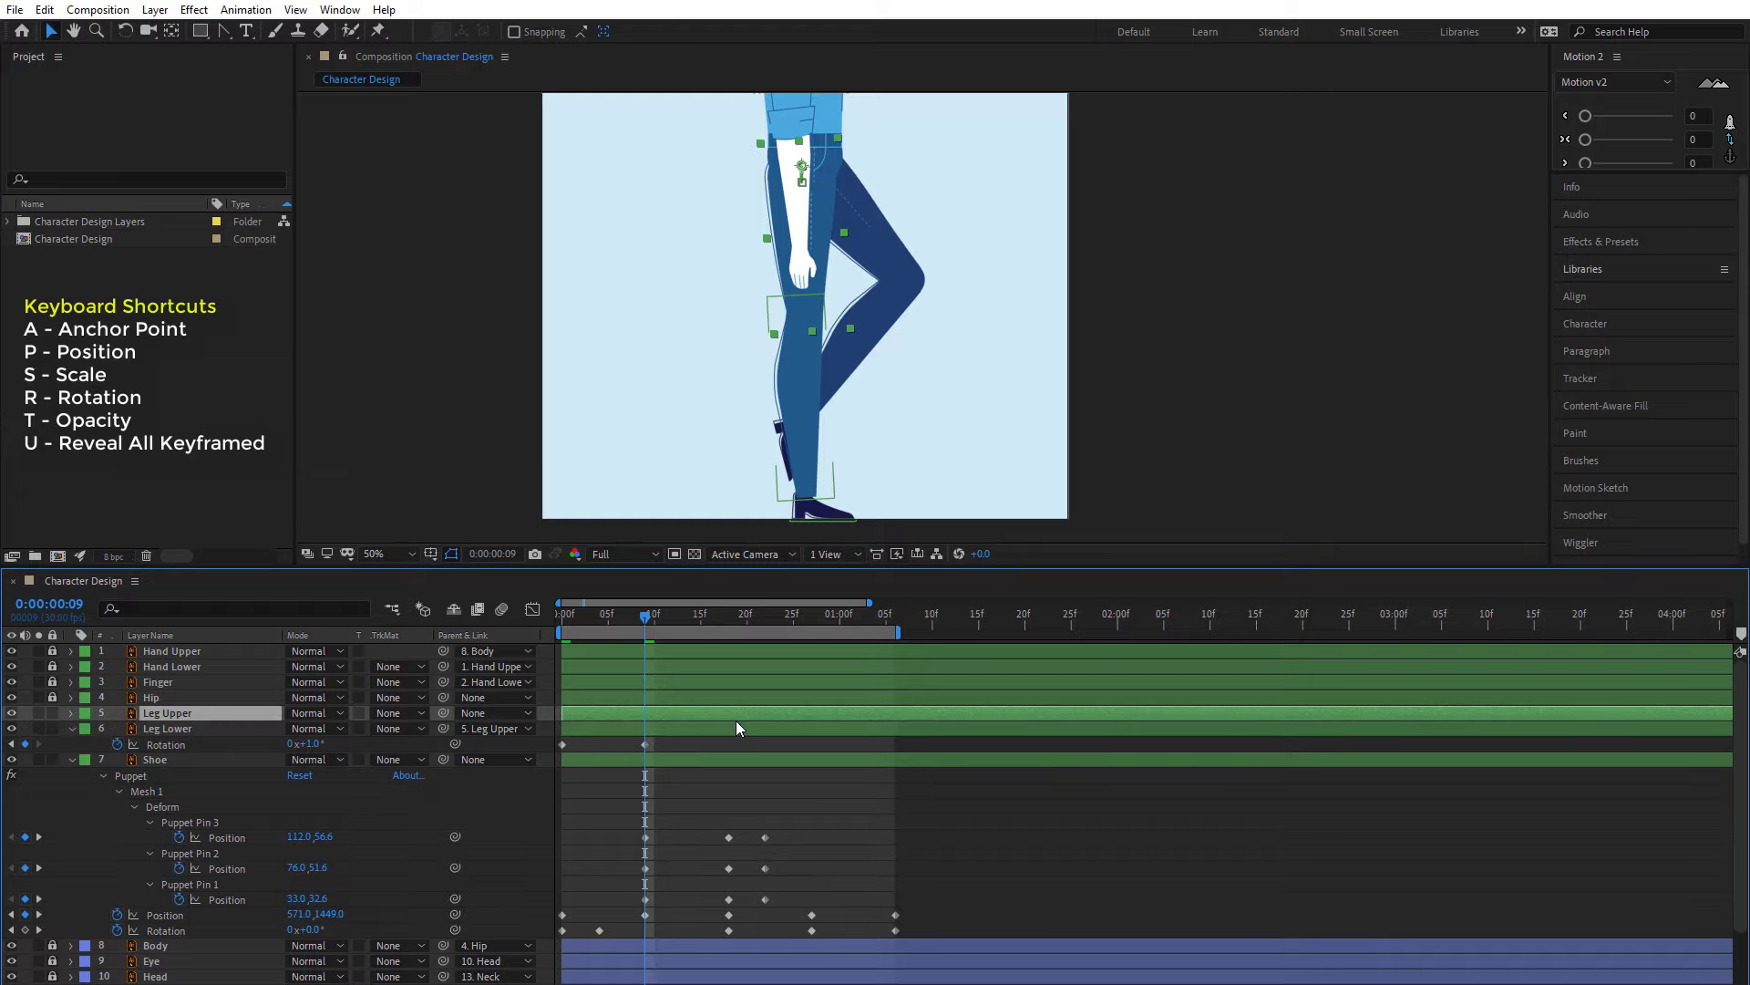
{"action": "left_click", "coordinate": [664, 741]}
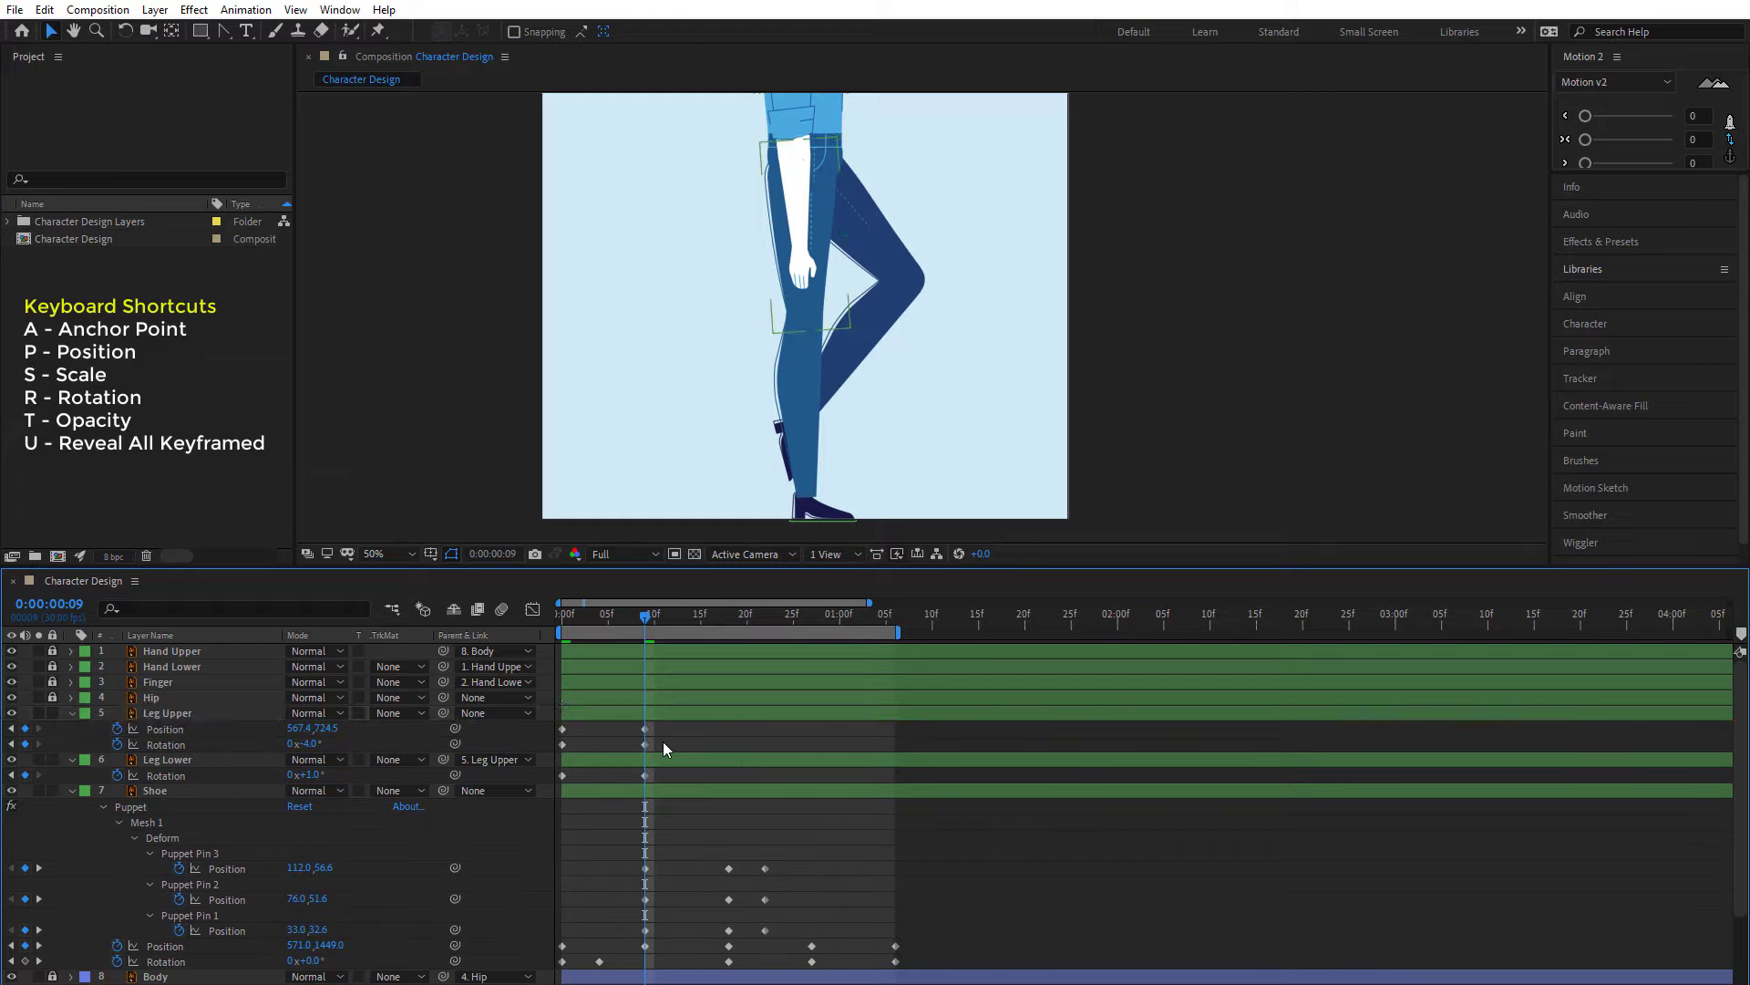
{"action": "left_click", "coordinate": [314, 744]}
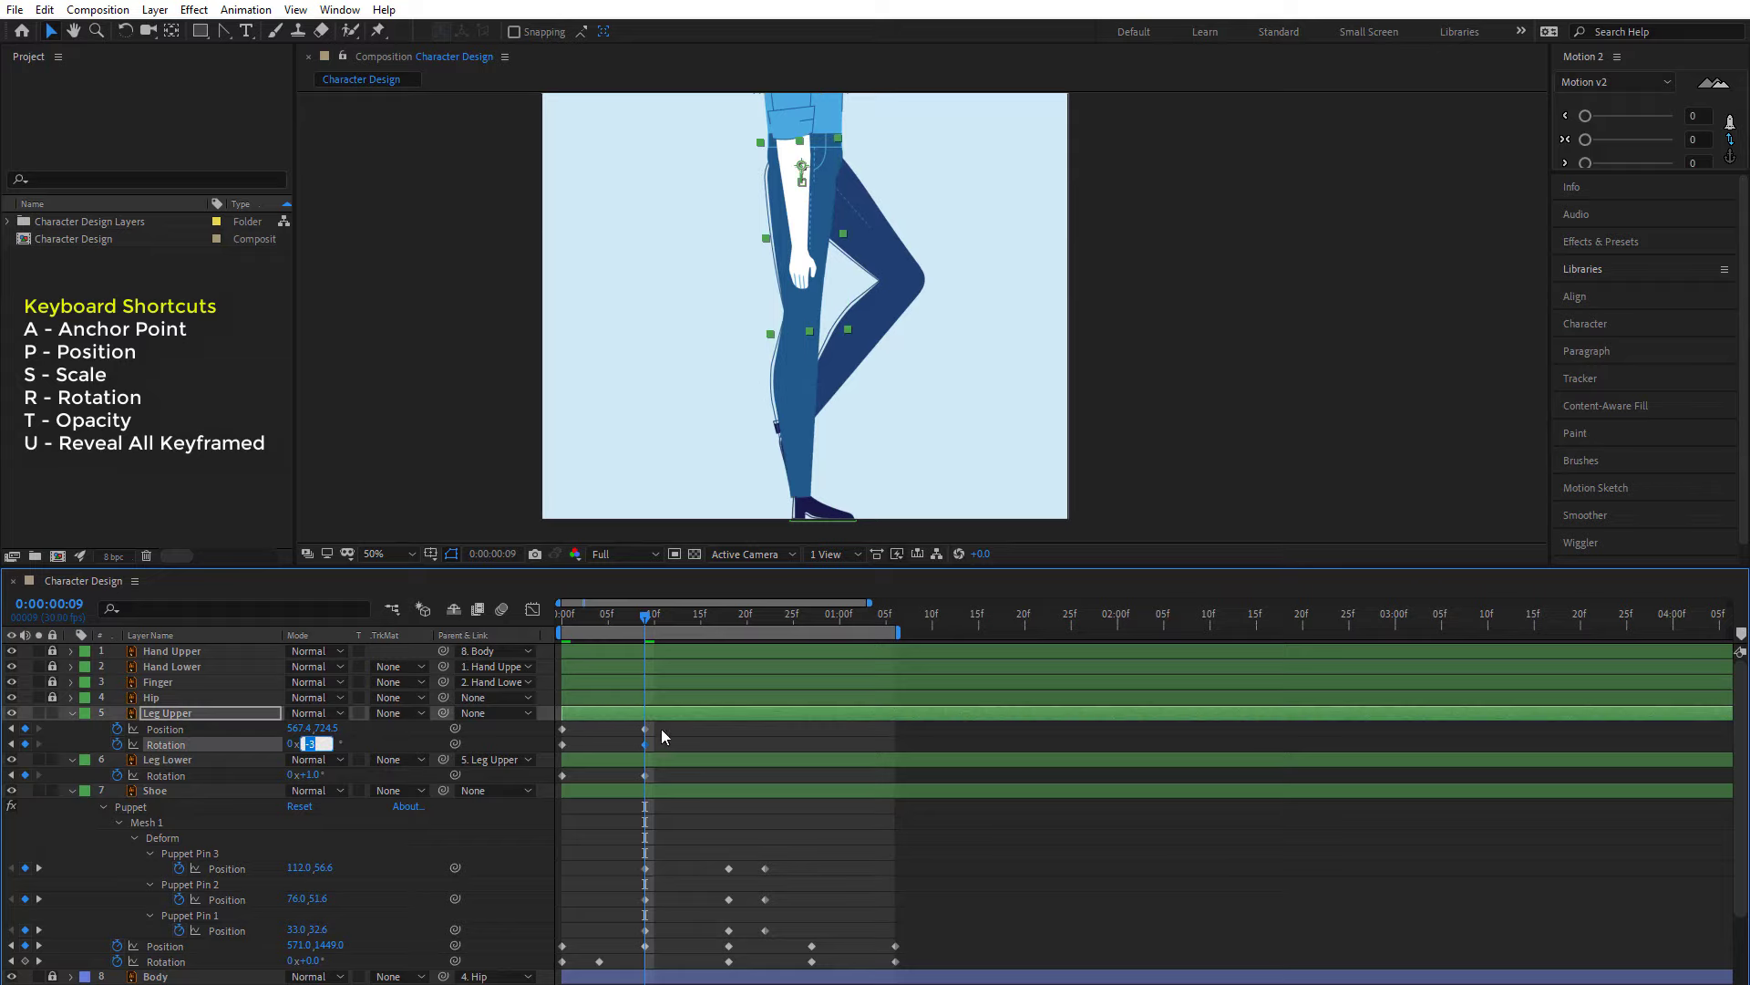
{"action": "key", "text": "Return"}
{"action": "left_click", "coordinate": [599, 618]}
- Copy Leg Upper's frame-0 Position keyframe (Y 760.5) to frame 18
{"action": "mouse_move", "coordinate": [576, 630]}
{"action": "left_mouse_down"}
{"action": "mouse_move", "coordinate": [616, 660]}
{"action": "mouse_move", "coordinate": [729, 677]}
{"action": "mouse_move", "coordinate": [739, 704]}
{"action": "left_mouse_up"}
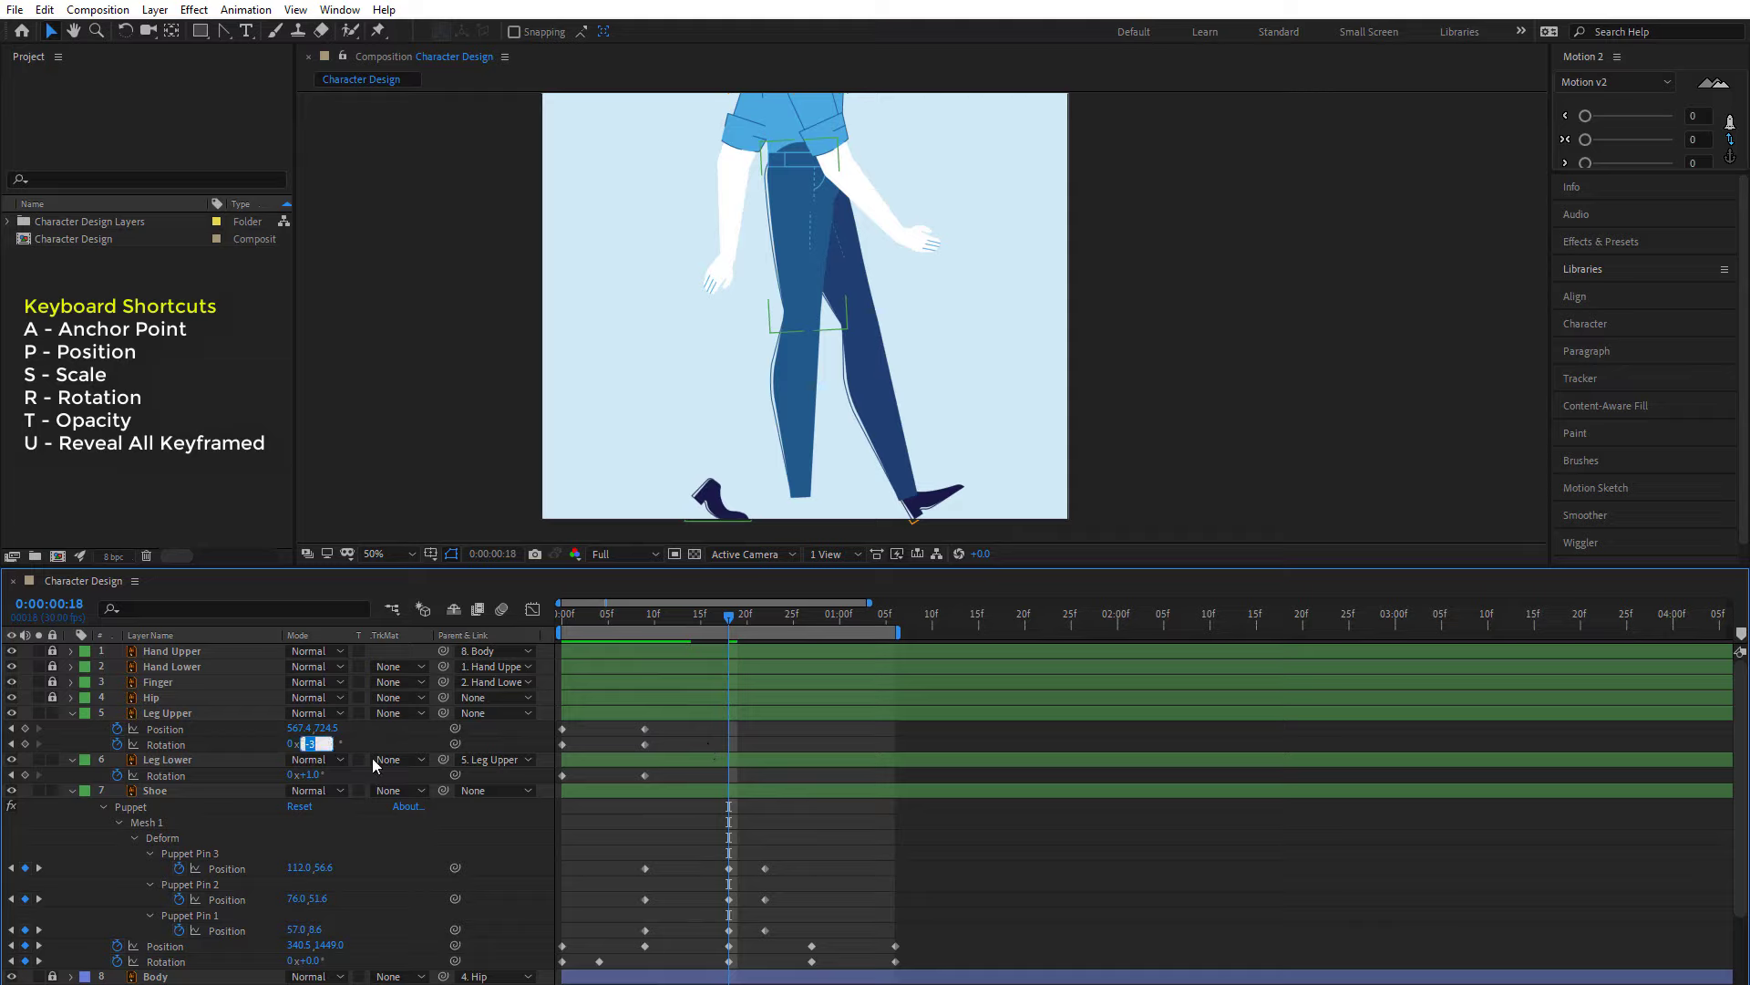
{"action": "left_click", "coordinate": [563, 728]}
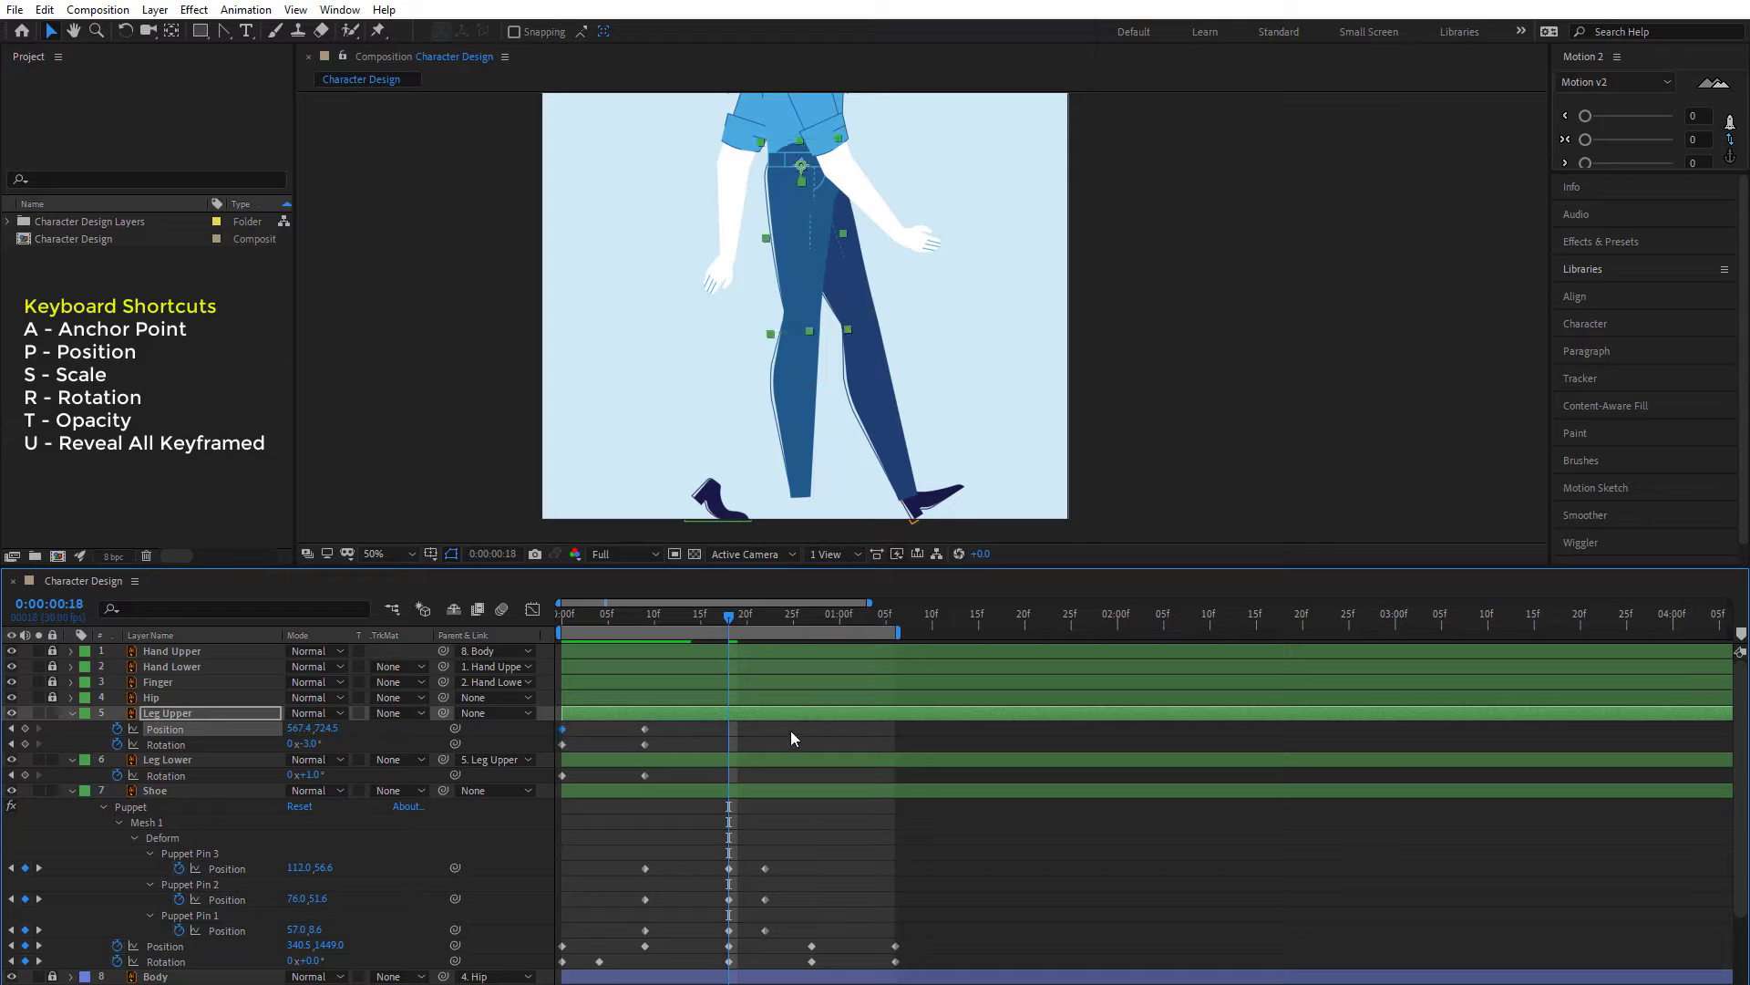
{"action": "key", "text": "shift+Down"}
{"action": "key", "text": "shift+Down"}
{"action": "key", "text": "shift+Down"}
{"action": "key", "text": "Down"}
{"action": "key", "text": "Down"}
{"action": "key", "text": "Down"}
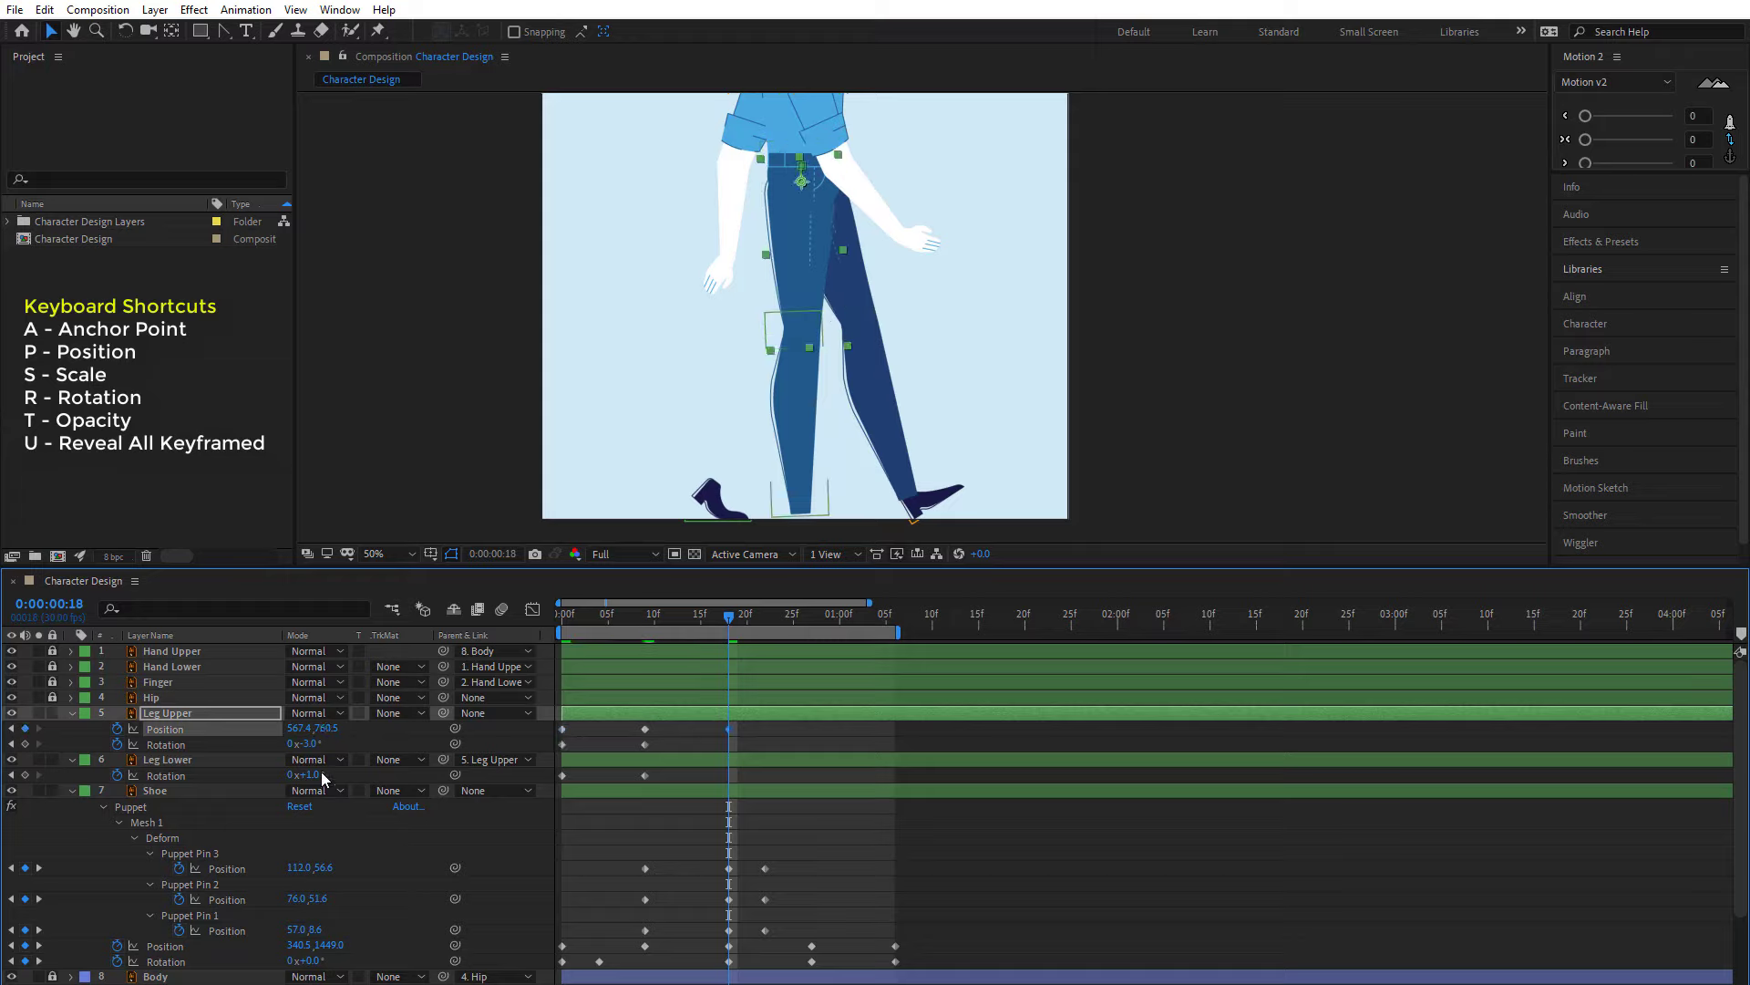
- At frame 18, turn Leg Upper to +4° and bend Leg Lower to +22°
{"action": "mouse_move", "coordinate": [311, 743]}
{"action": "left_mouse_down"}
{"action": "mouse_move", "coordinate": [328, 817]}
{"action": "mouse_move", "coordinate": [328, 775]}
{"action": "left_mouse_up"}
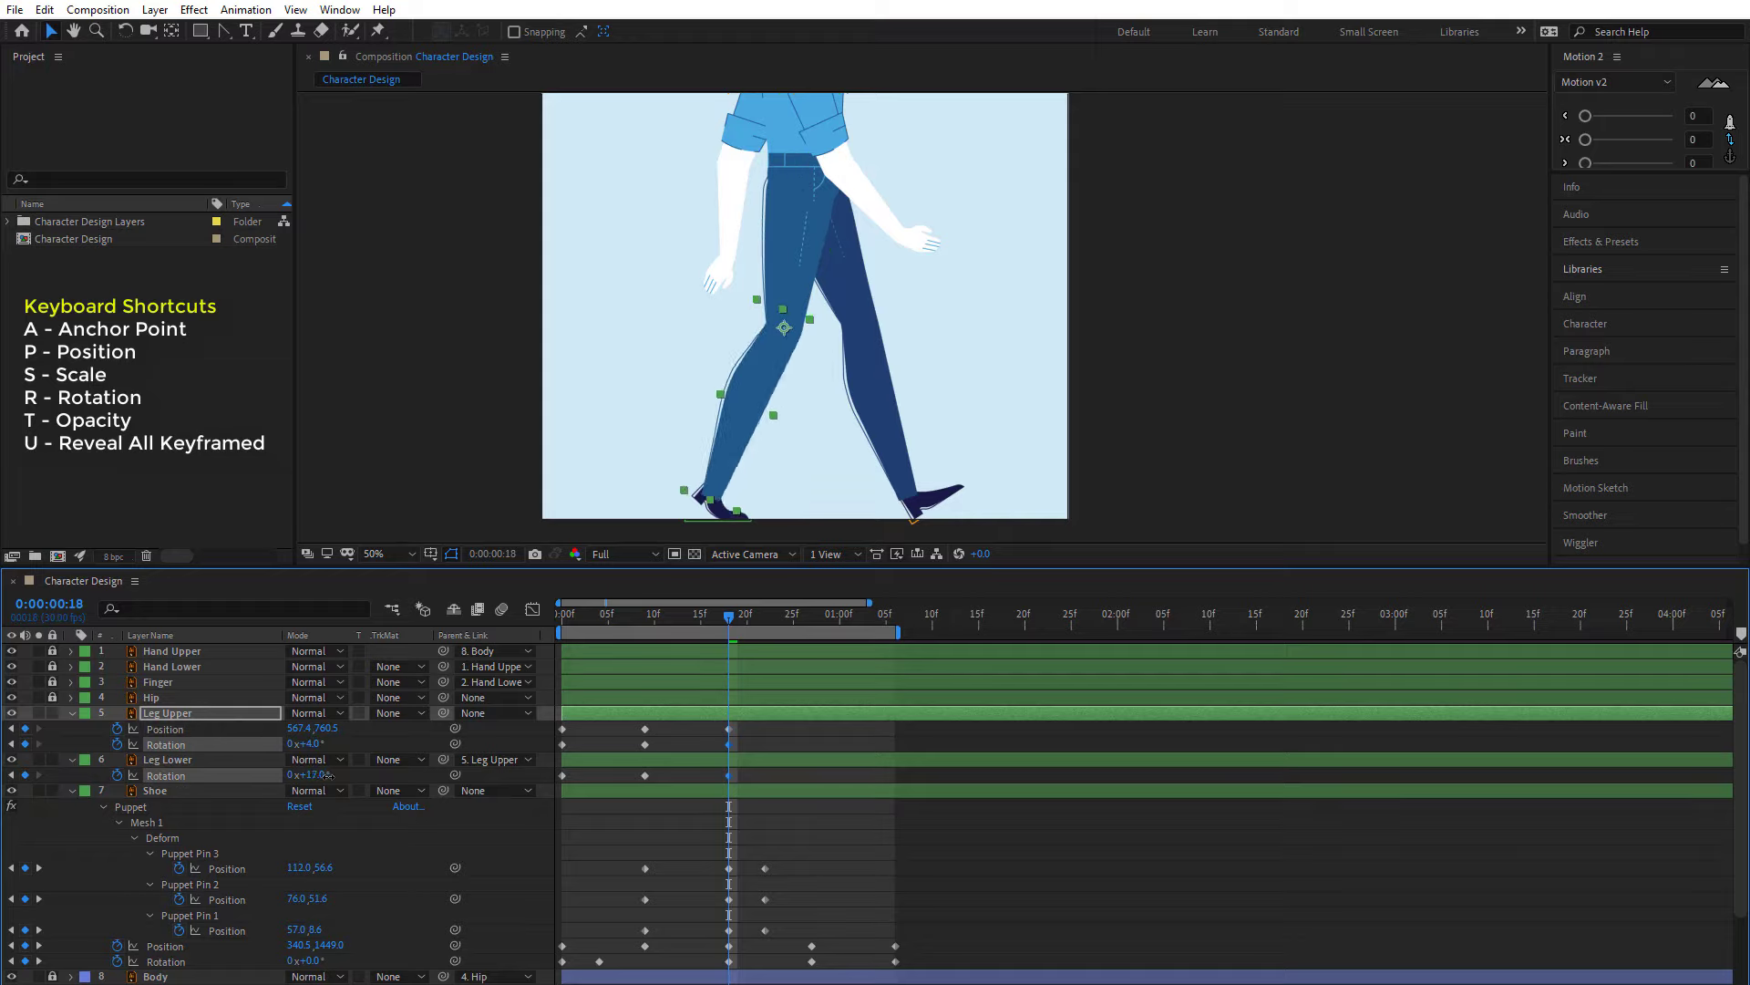
{"action": "left_click", "coordinate": [326, 775]}
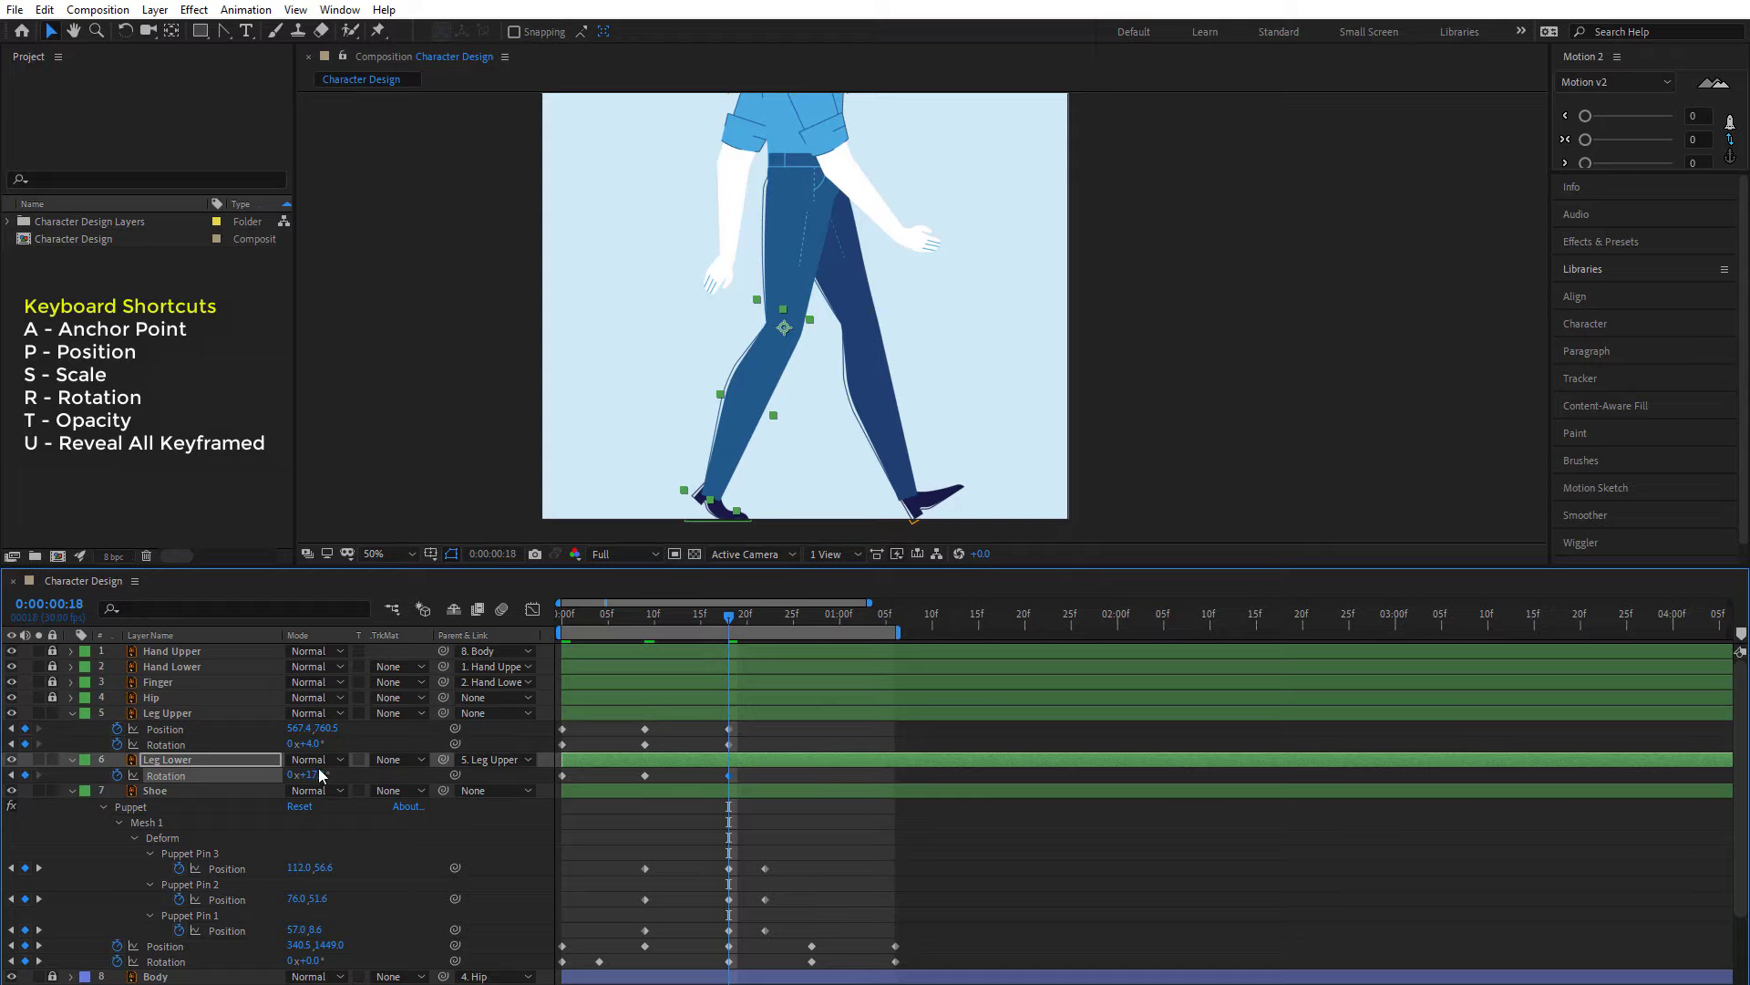
{"action": "left_click_drag", "start_coordinate": [306, 743], "coordinate": [327, 774]}
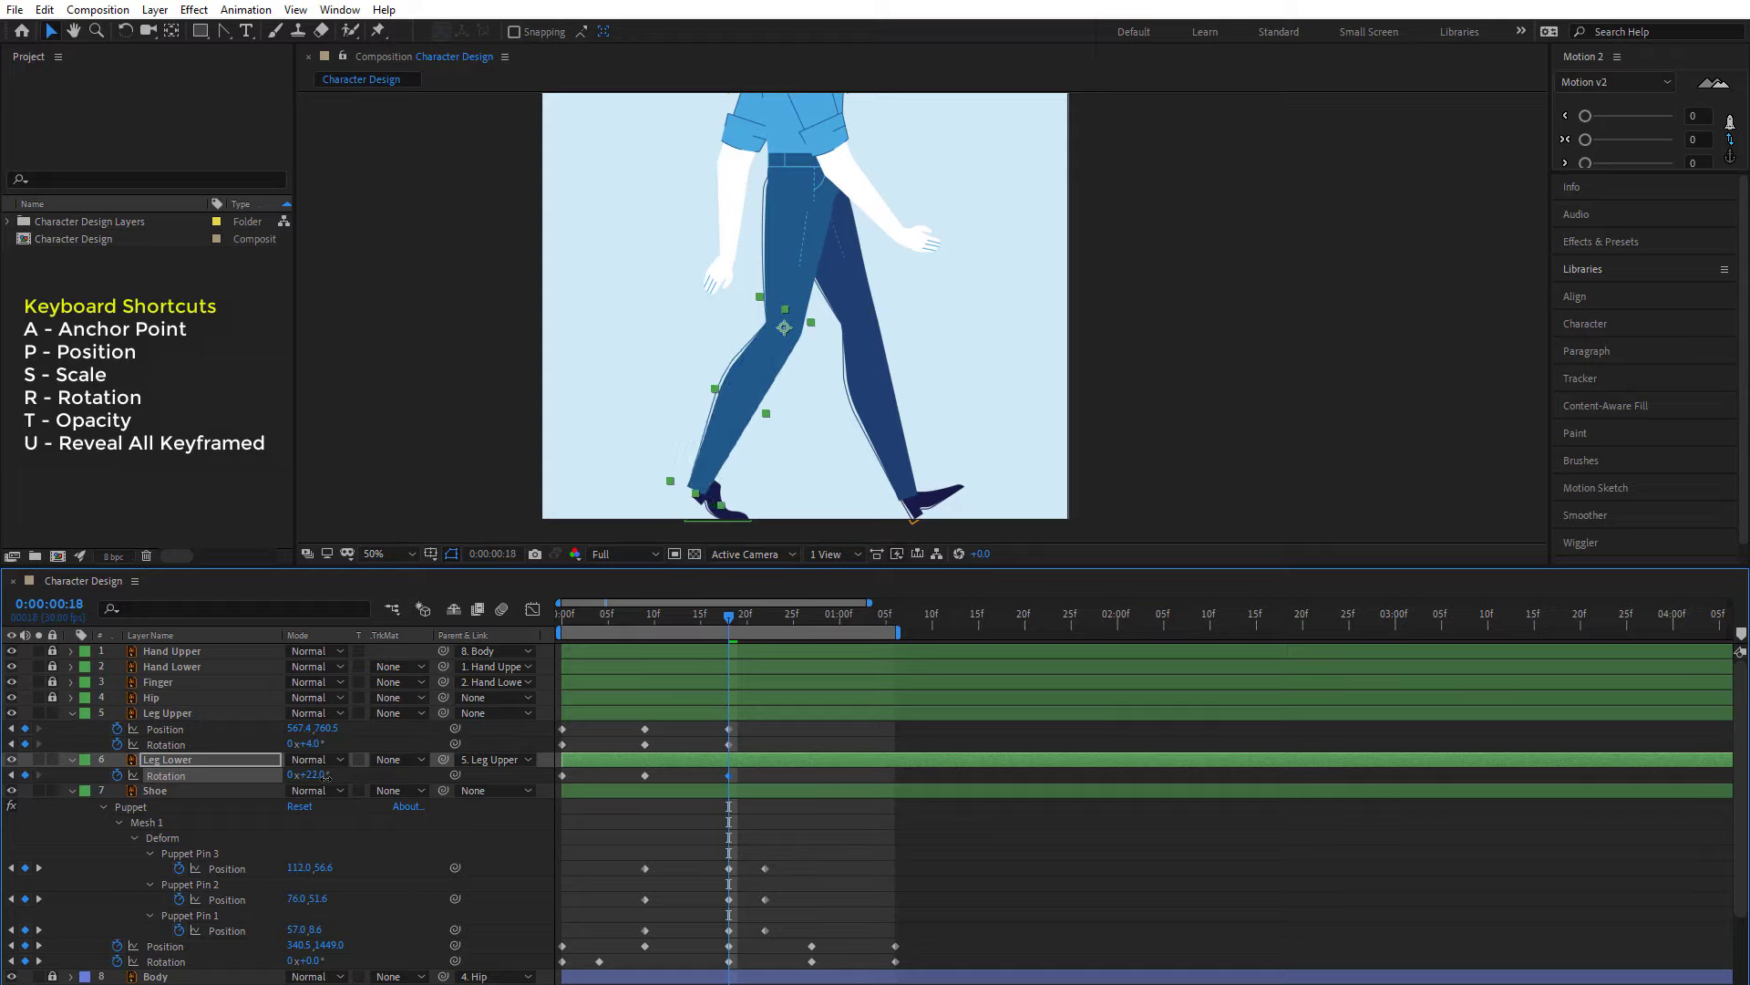
{"action": "left_click", "coordinate": [716, 743]}
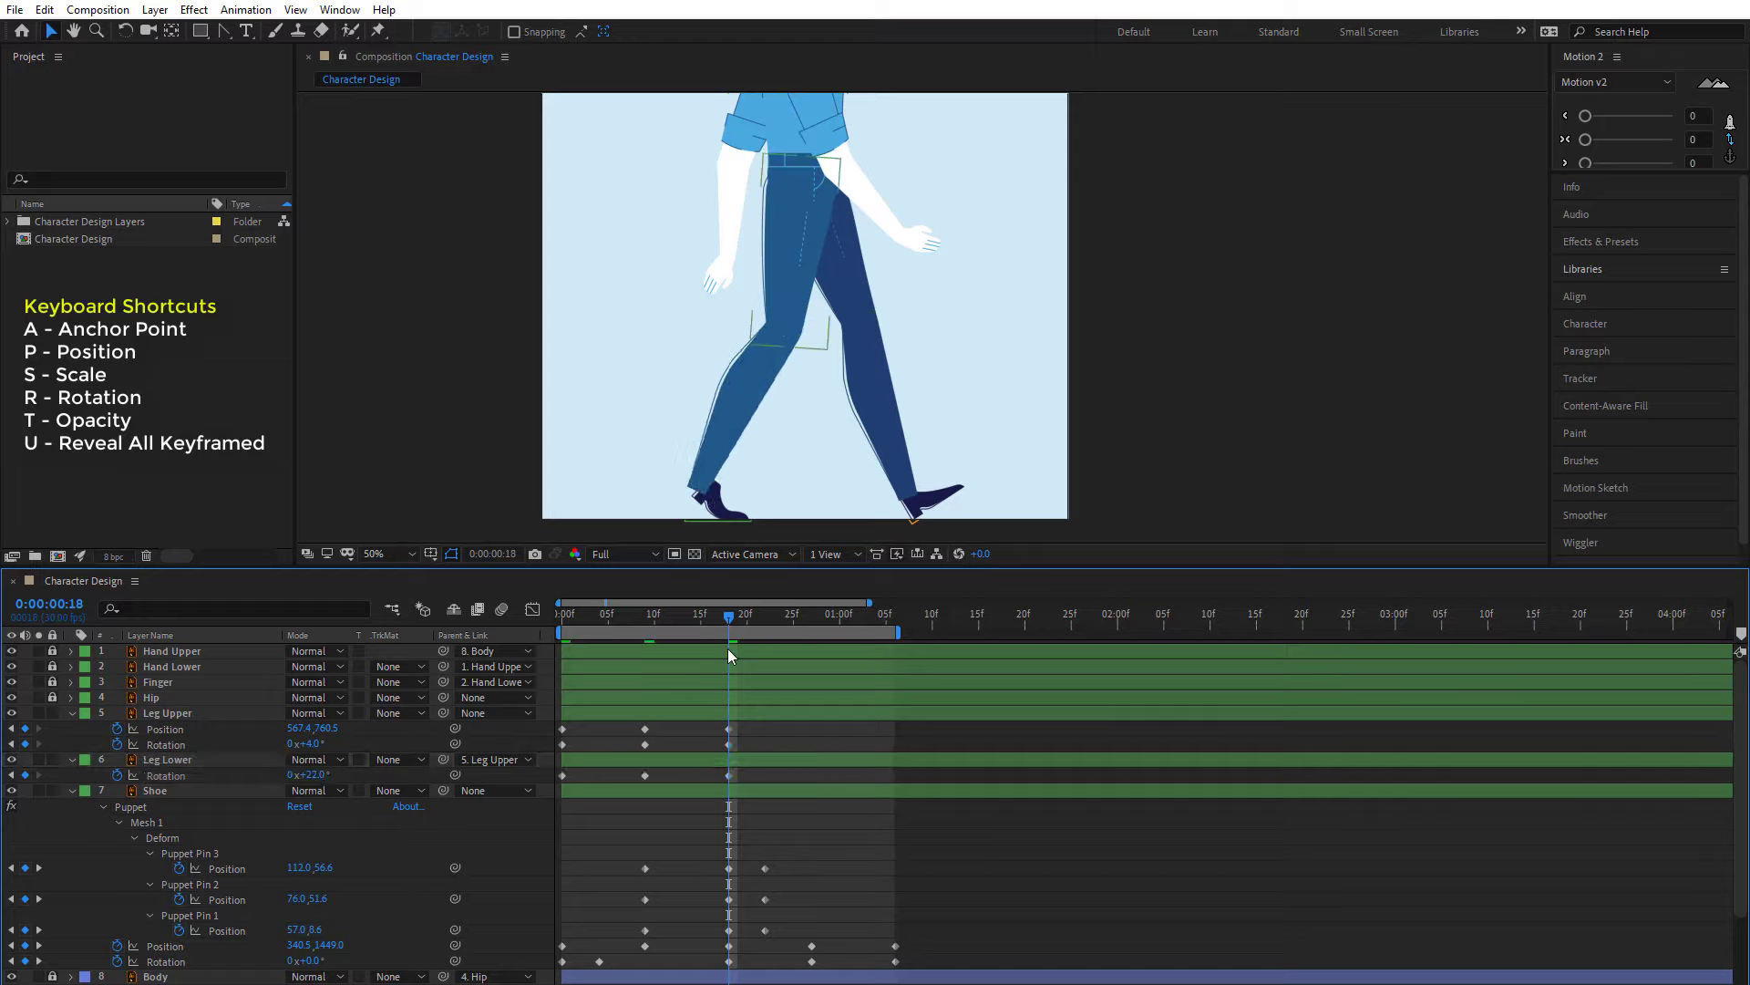
- Set the front Shoe's frame-18 Position X to 307.5, then preview the walk
{"action": "left_click", "coordinate": [169, 790]}
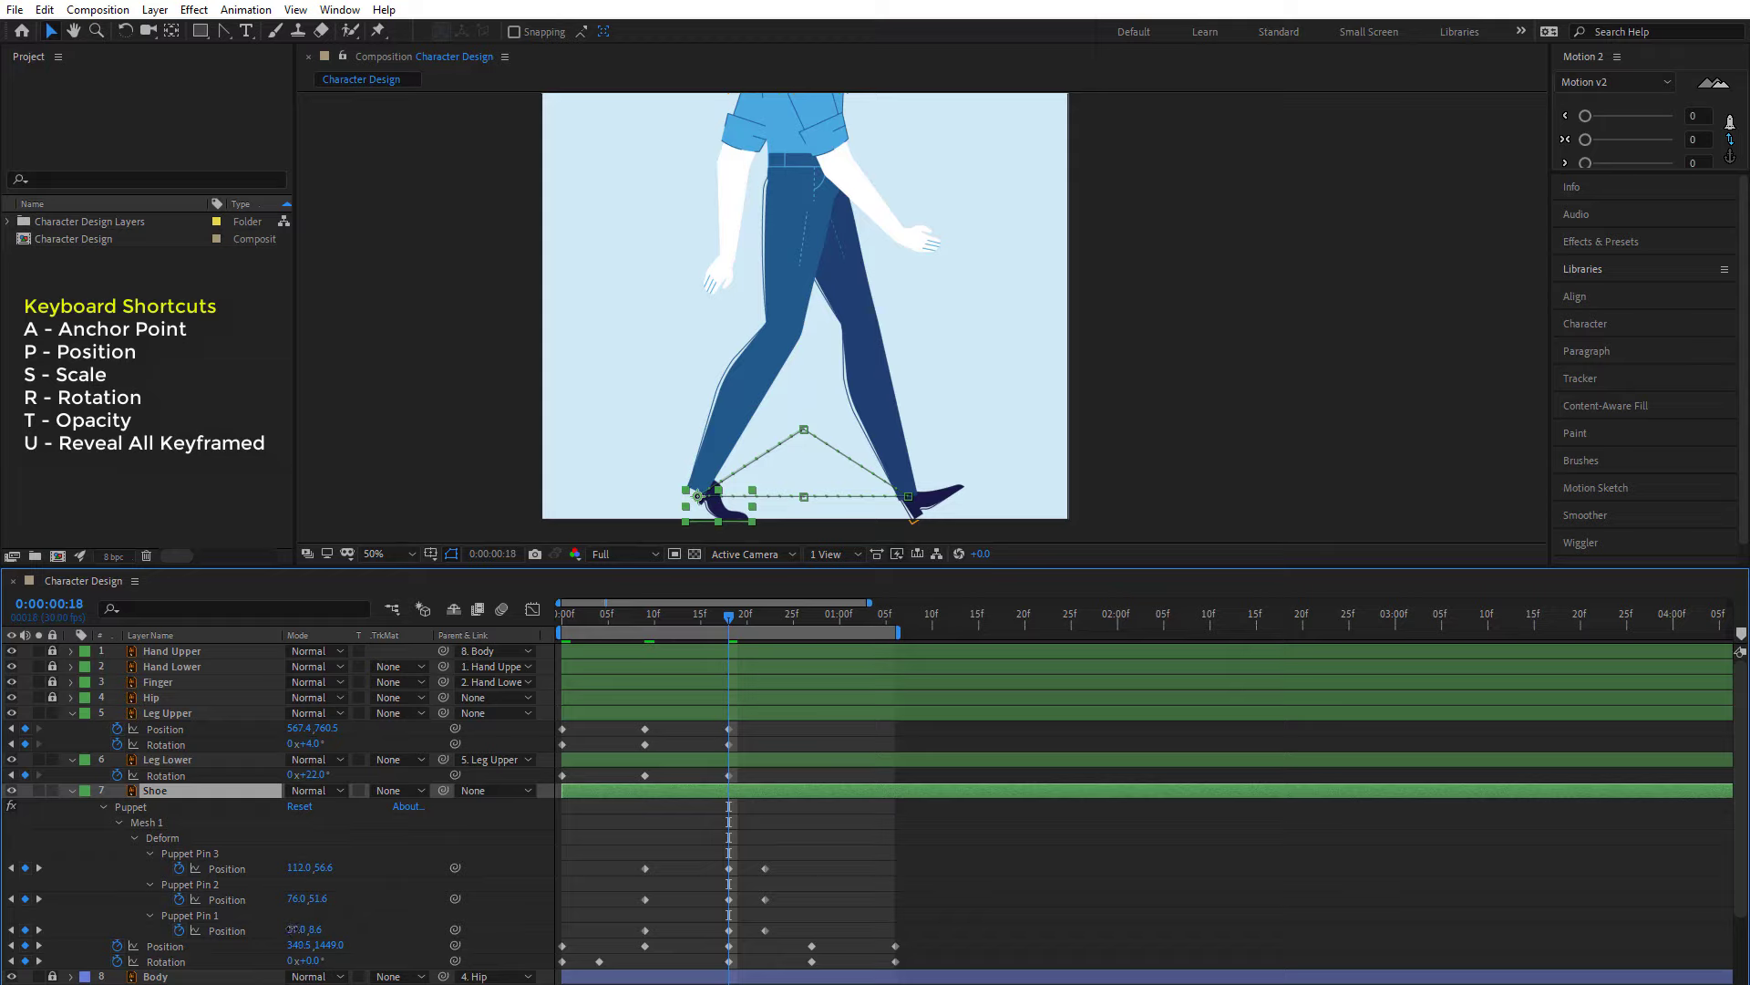
{"action": "left_click_drag", "start_coordinate": [297, 932], "coordinate": [275, 945]}
{"action": "key", "text": "ctrl+z"}
{"action": "left_click", "coordinate": [714, 862]}
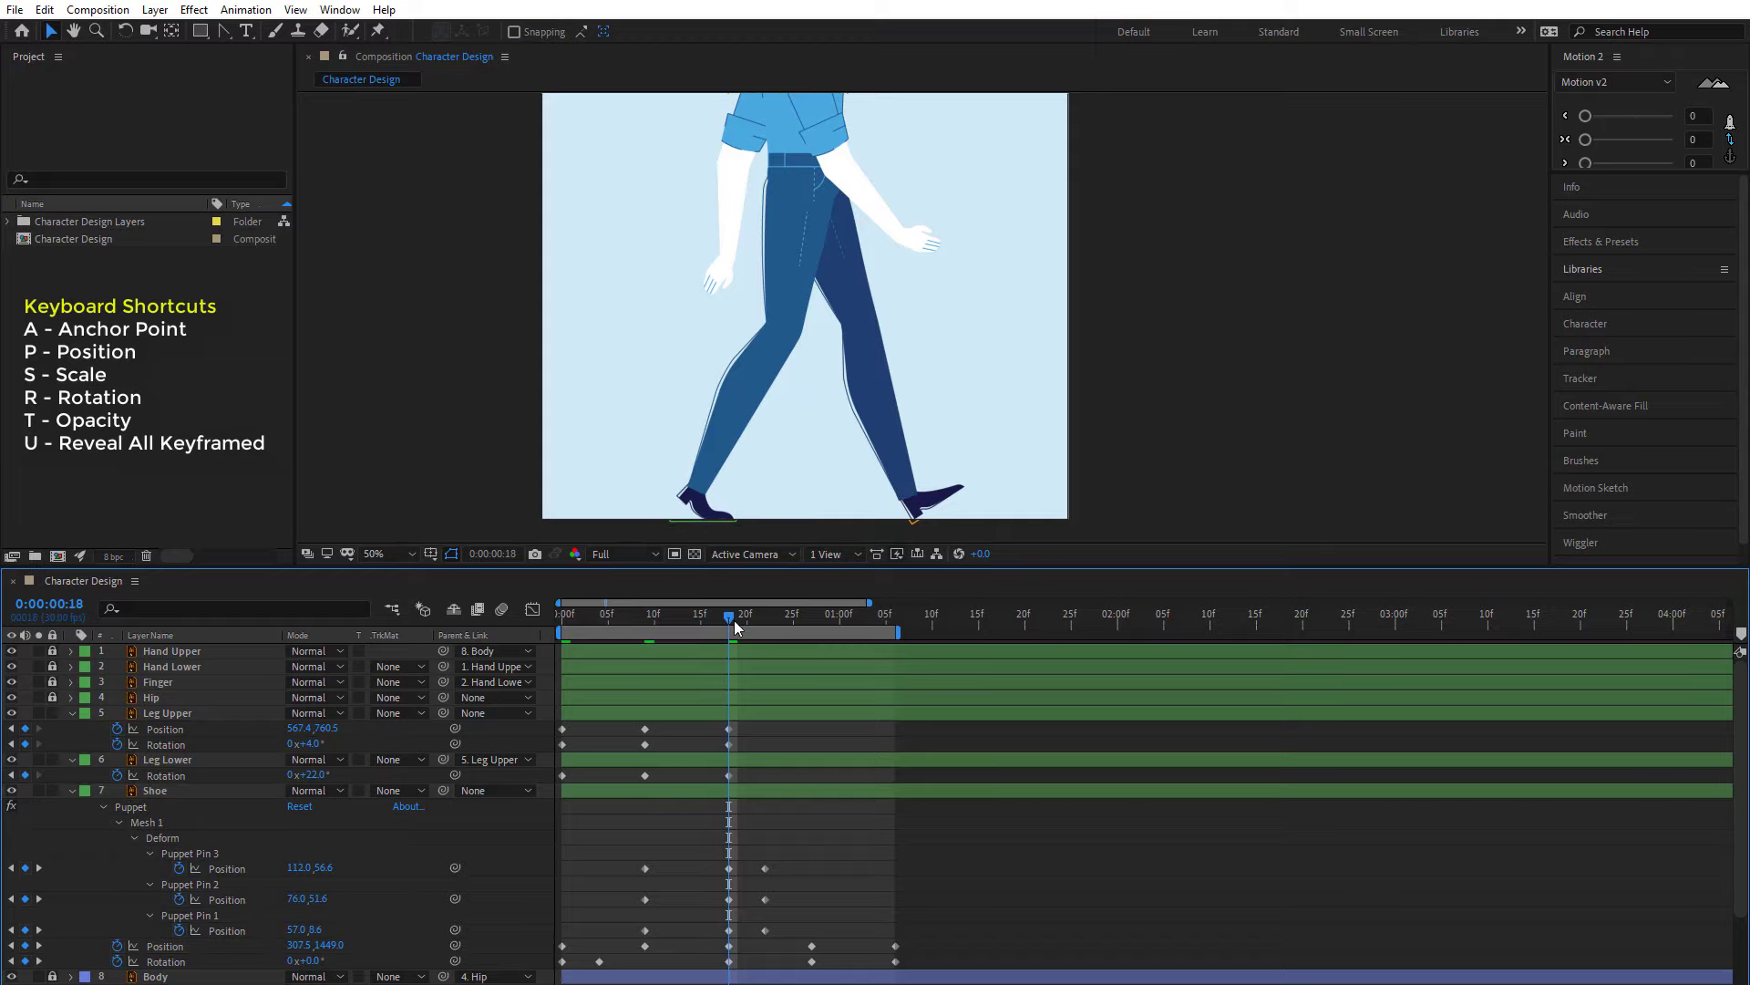
{"action": "left_click_drag", "start_coordinate": [719, 613], "coordinate": [644, 637]}
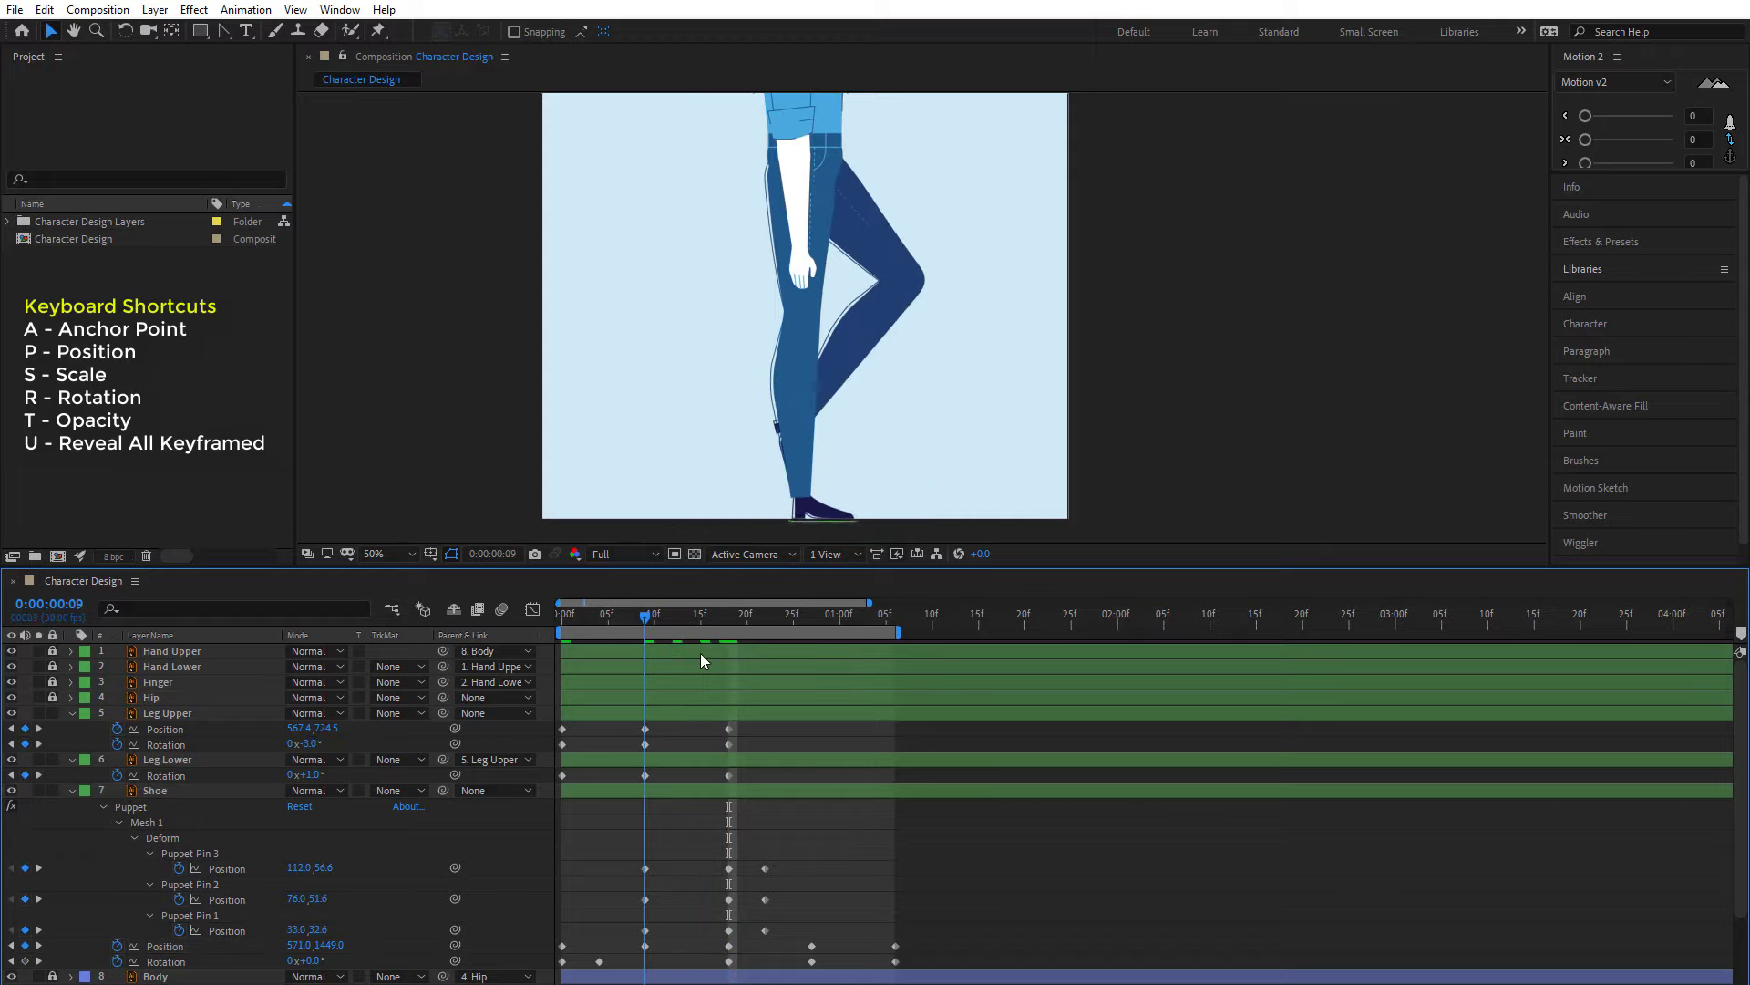
{"action": "key", "text": "space"}
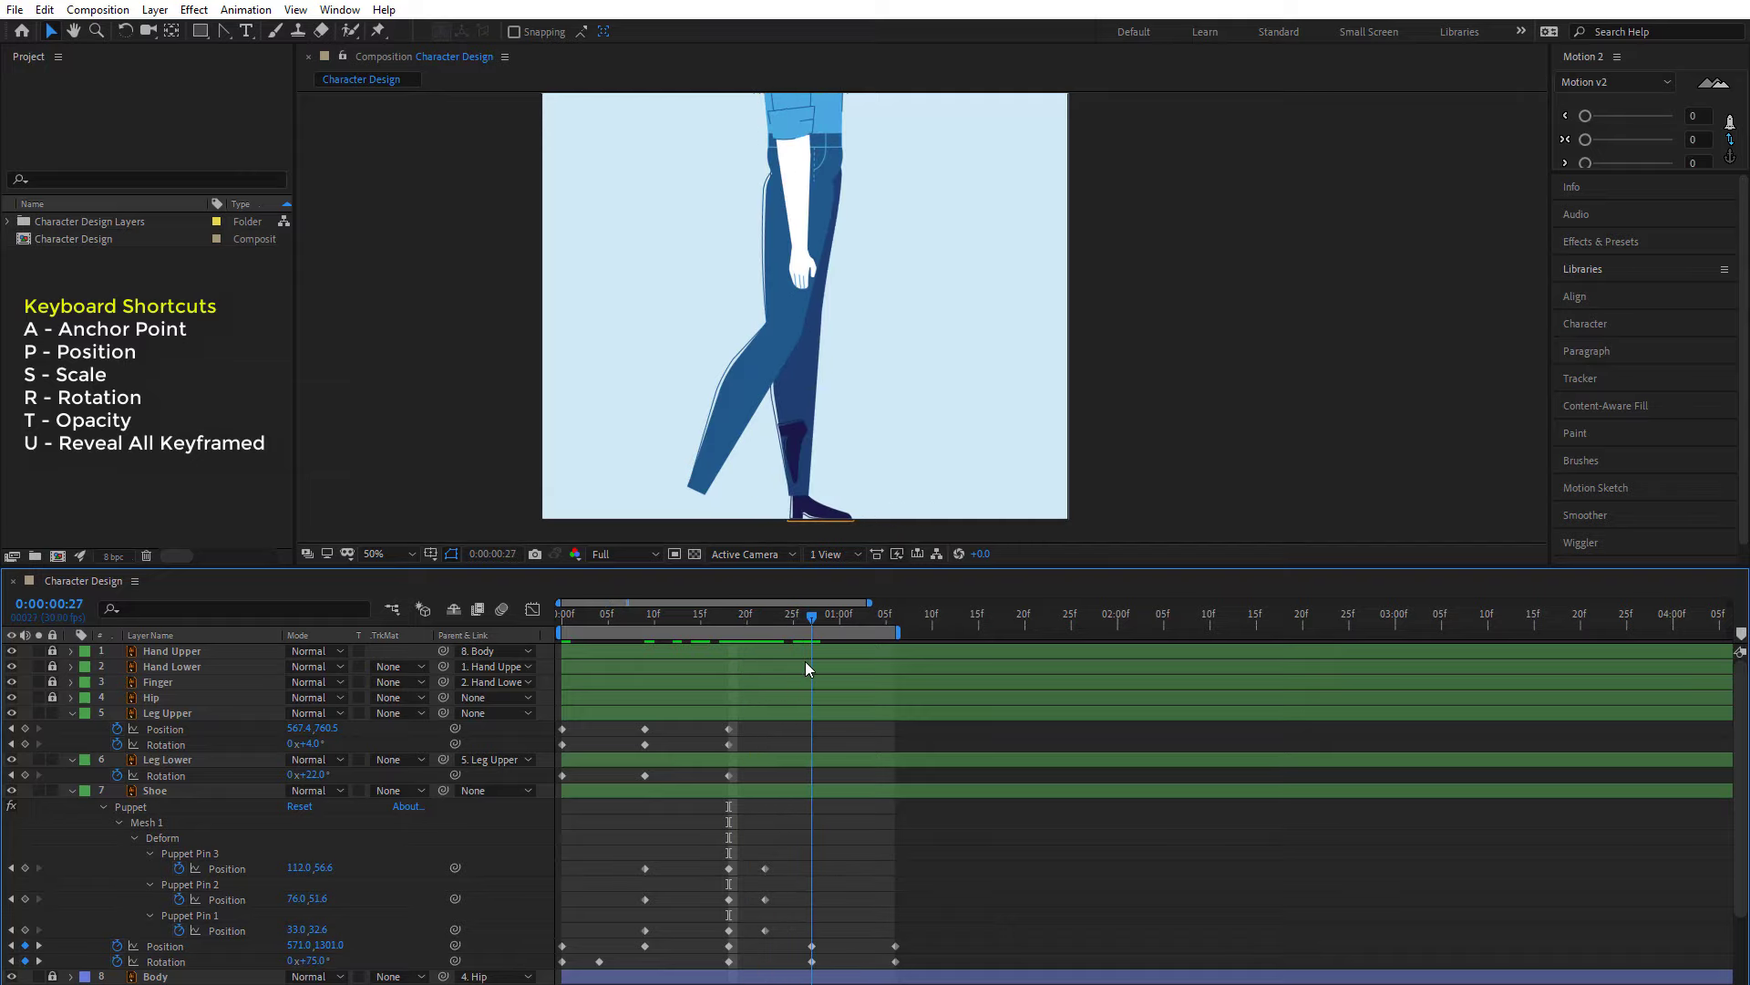
- At frame 27, swing Leg Upper to about -40° and bend Leg Lower to +73°
{"action": "key", "text": "space"}
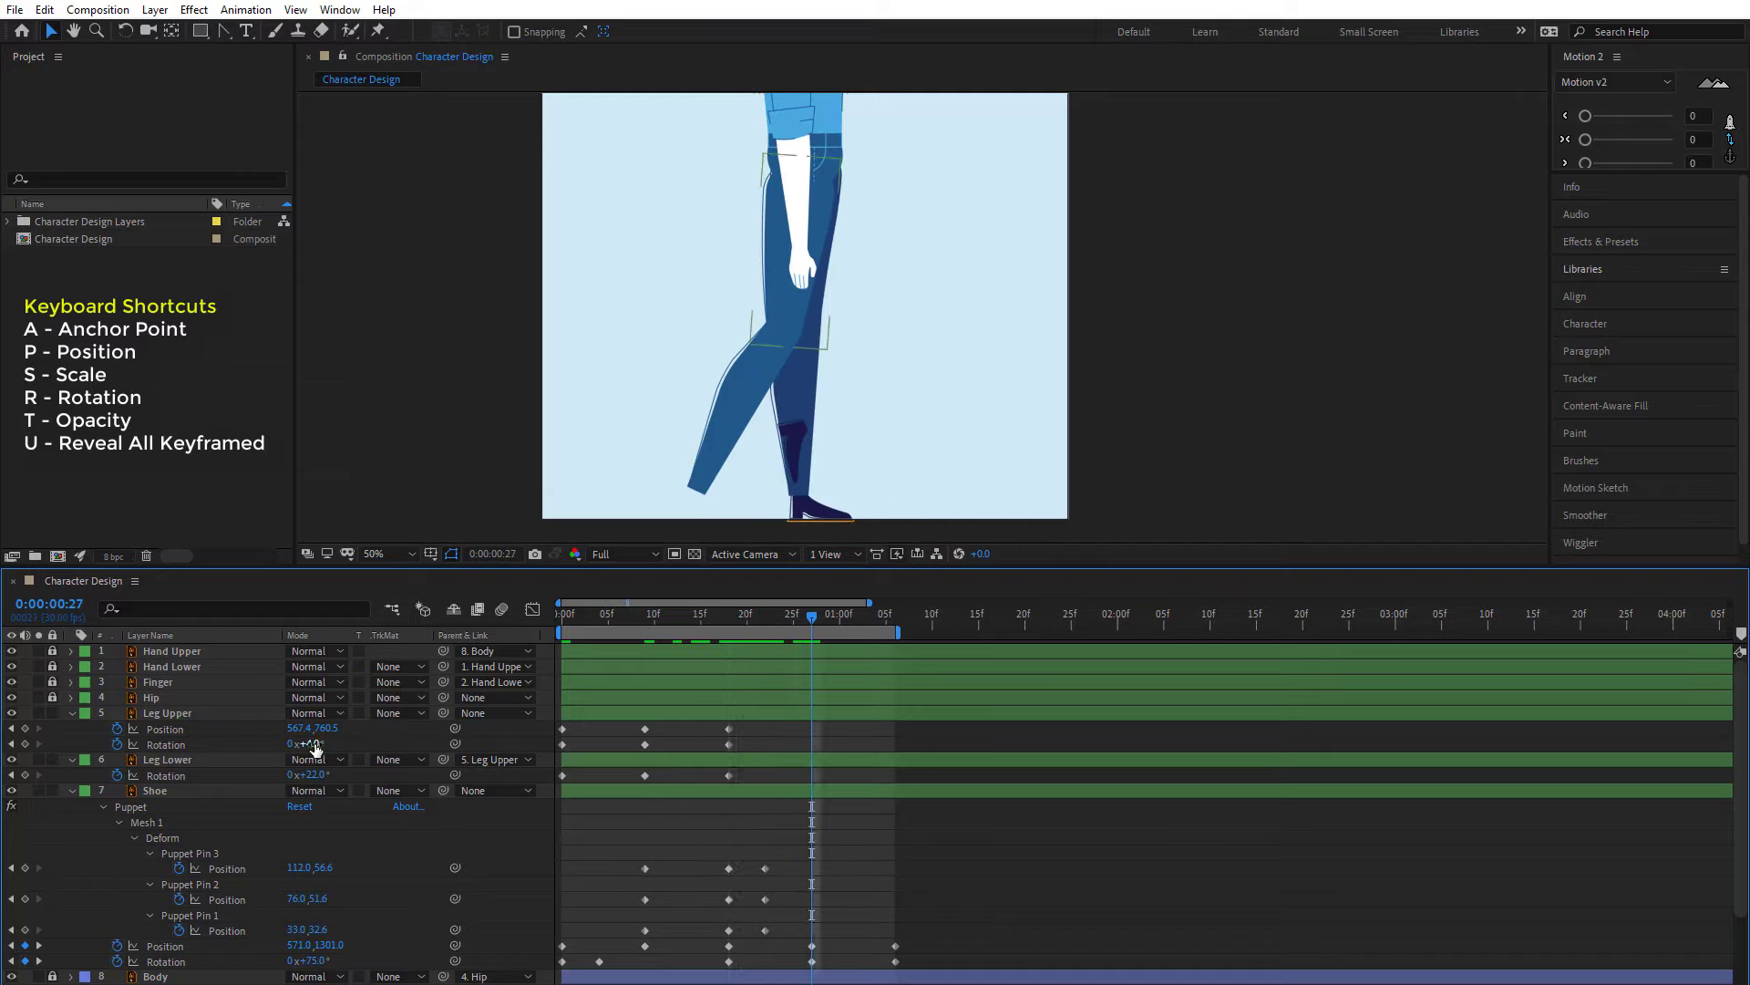
{"action": "left_click_drag", "start_coordinate": [315, 747], "coordinate": [285, 758]}
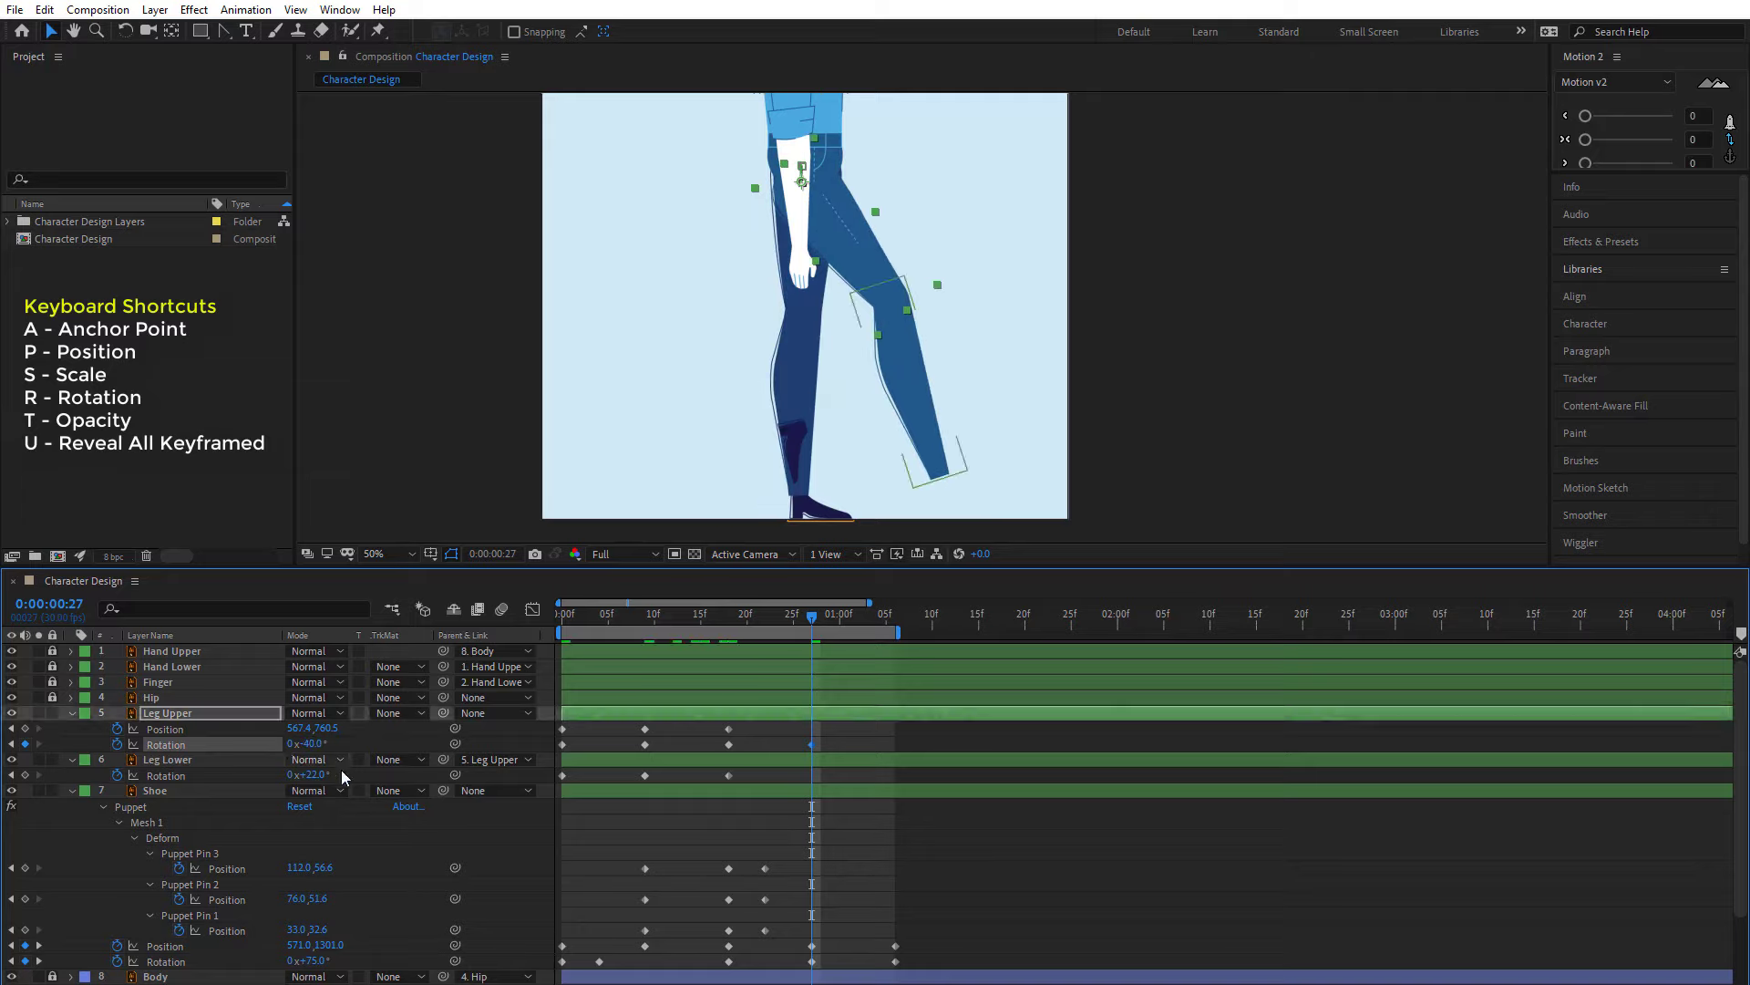
{"action": "left_click_drag", "start_coordinate": [325, 775], "coordinate": [369, 780]}
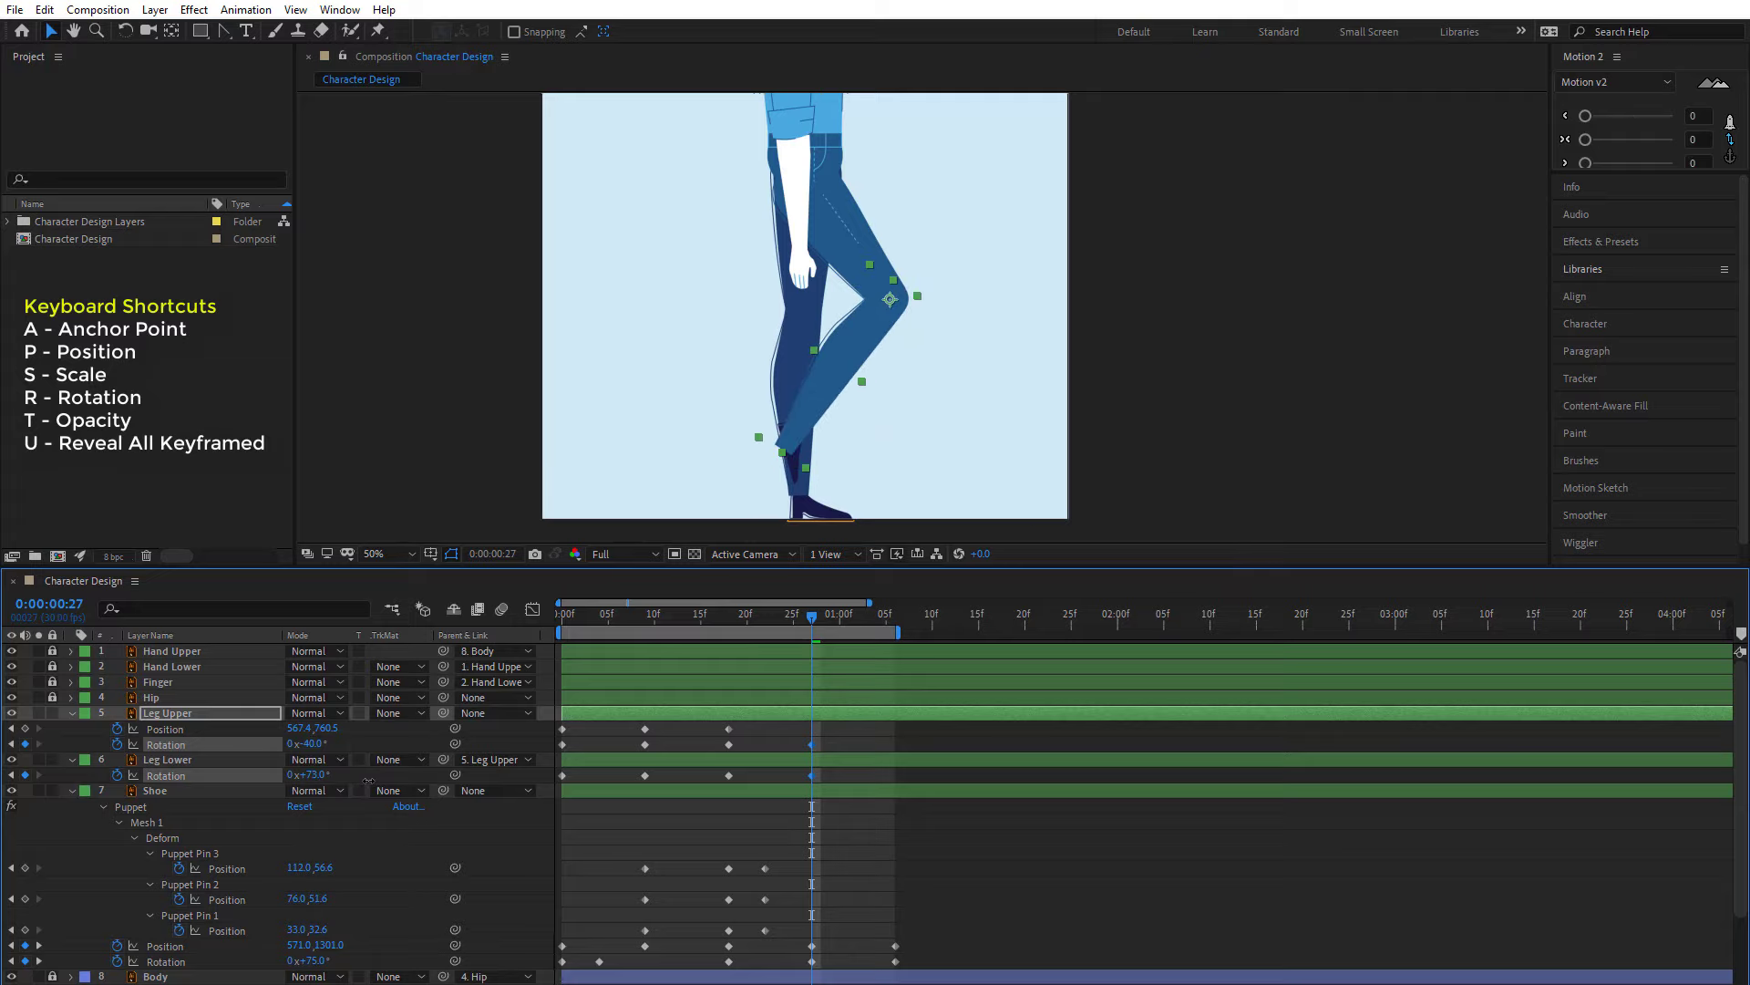
{"action": "left_click", "coordinate": [582, 737]}
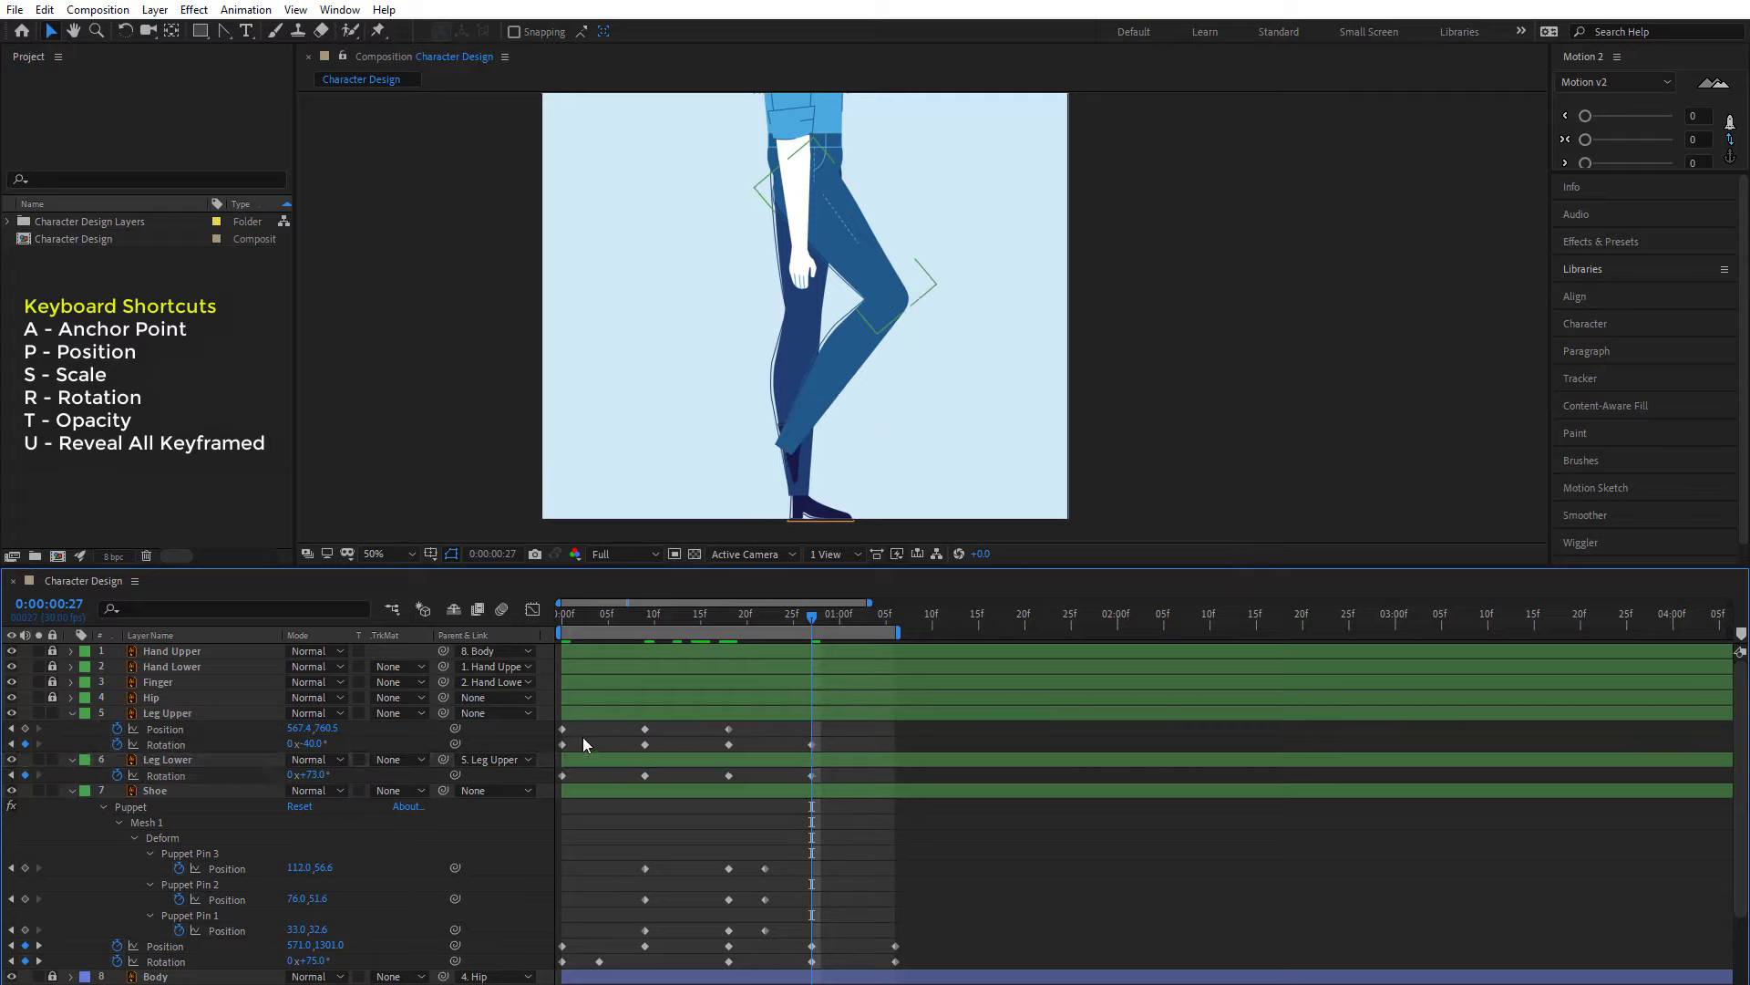
- Copy the raised Leg Upper position to frame 27, finalize rotations at -46° and 77°, then preview
{"action": "left_click", "coordinate": [647, 728]}
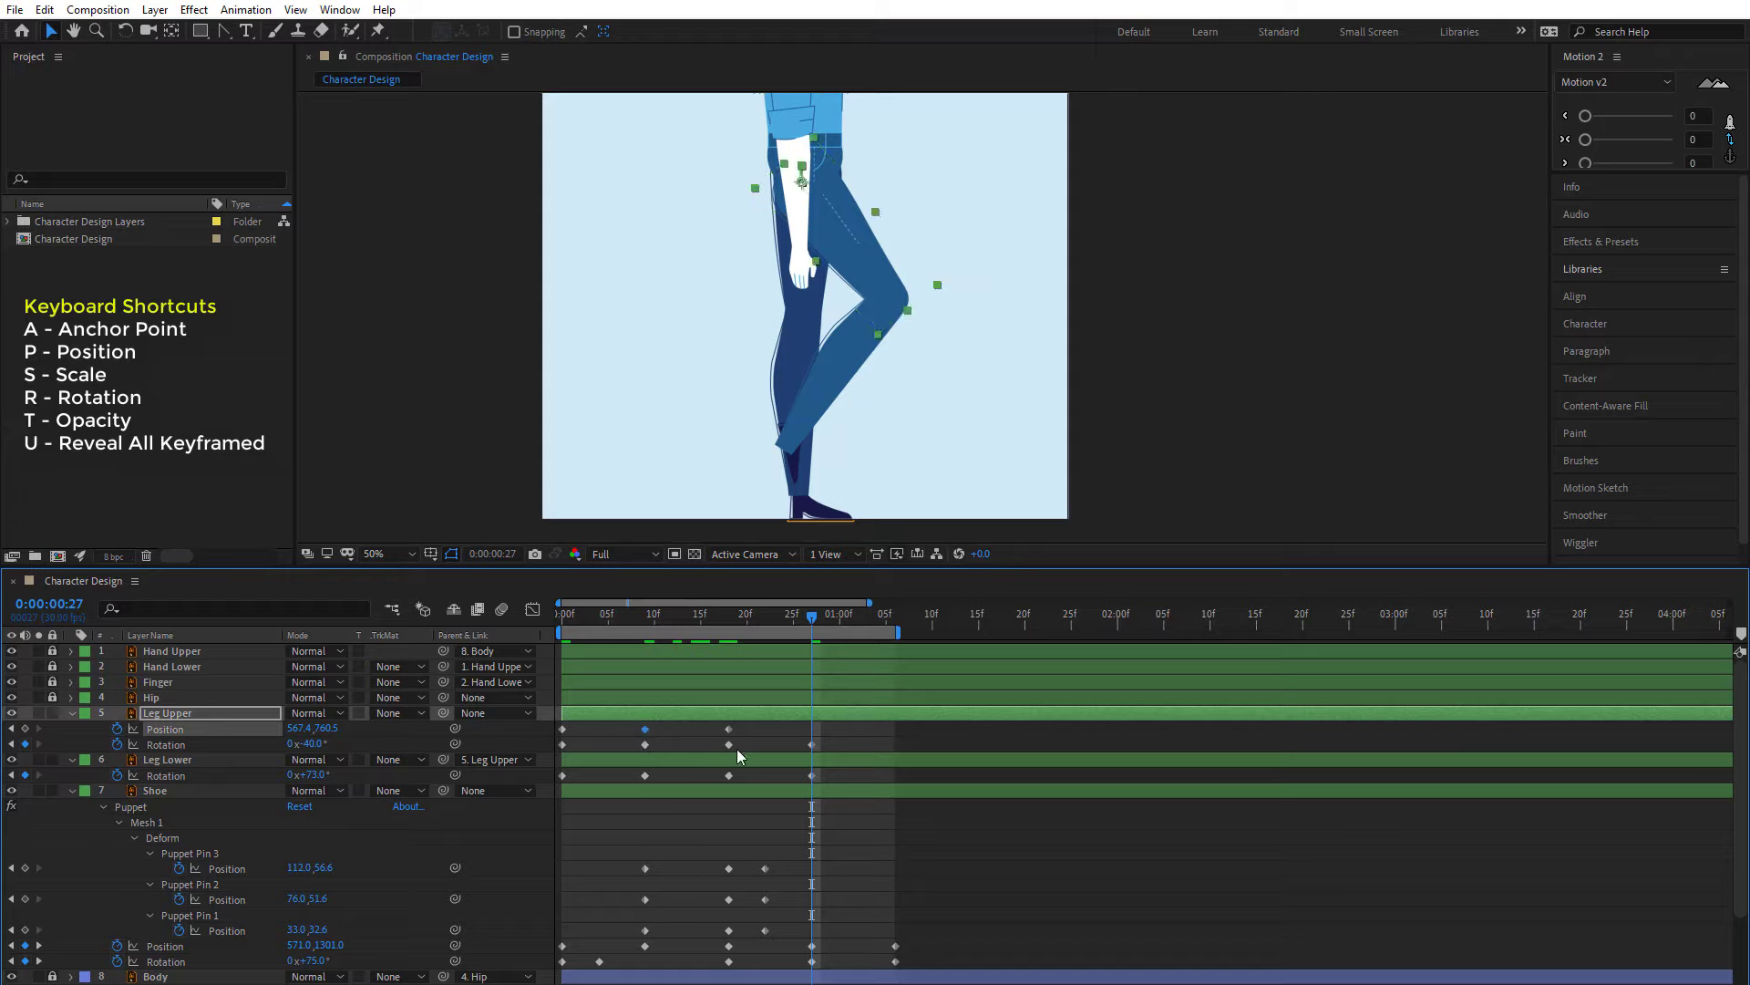
{"action": "key", "text": "ctrl+c"}
{"action": "key", "text": "ctrl+v"}
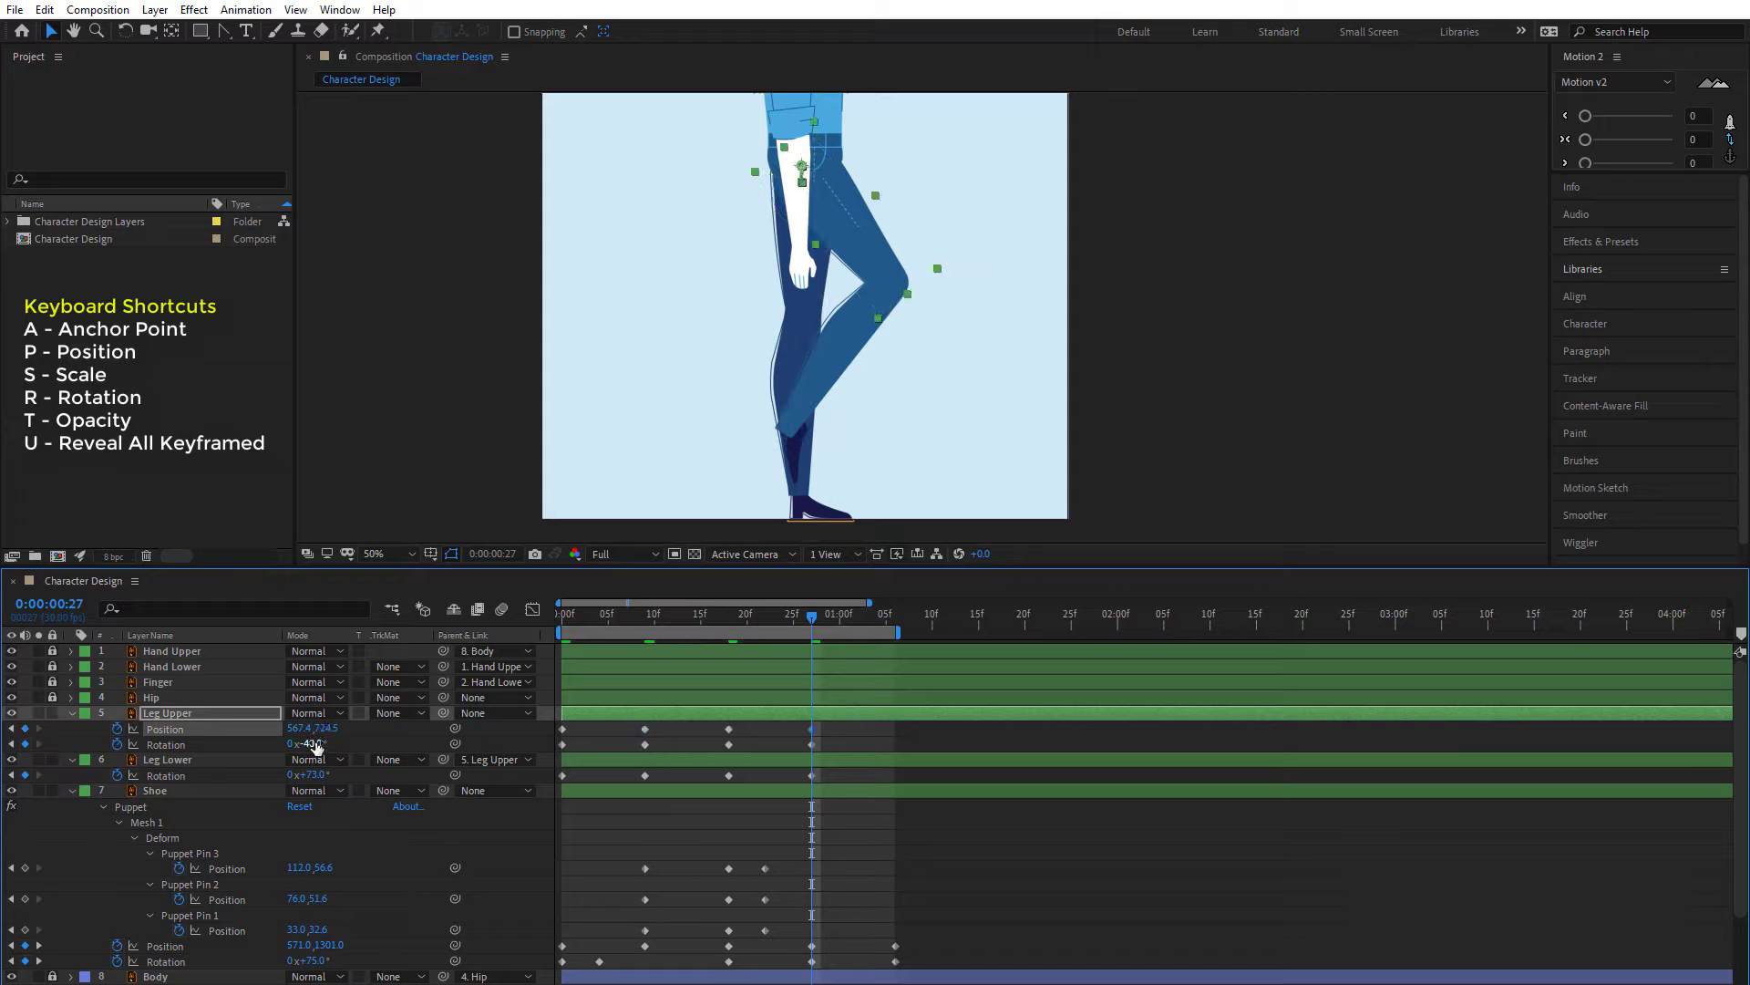
{"action": "left_click_drag", "start_coordinate": [310, 743], "coordinate": [324, 769]}
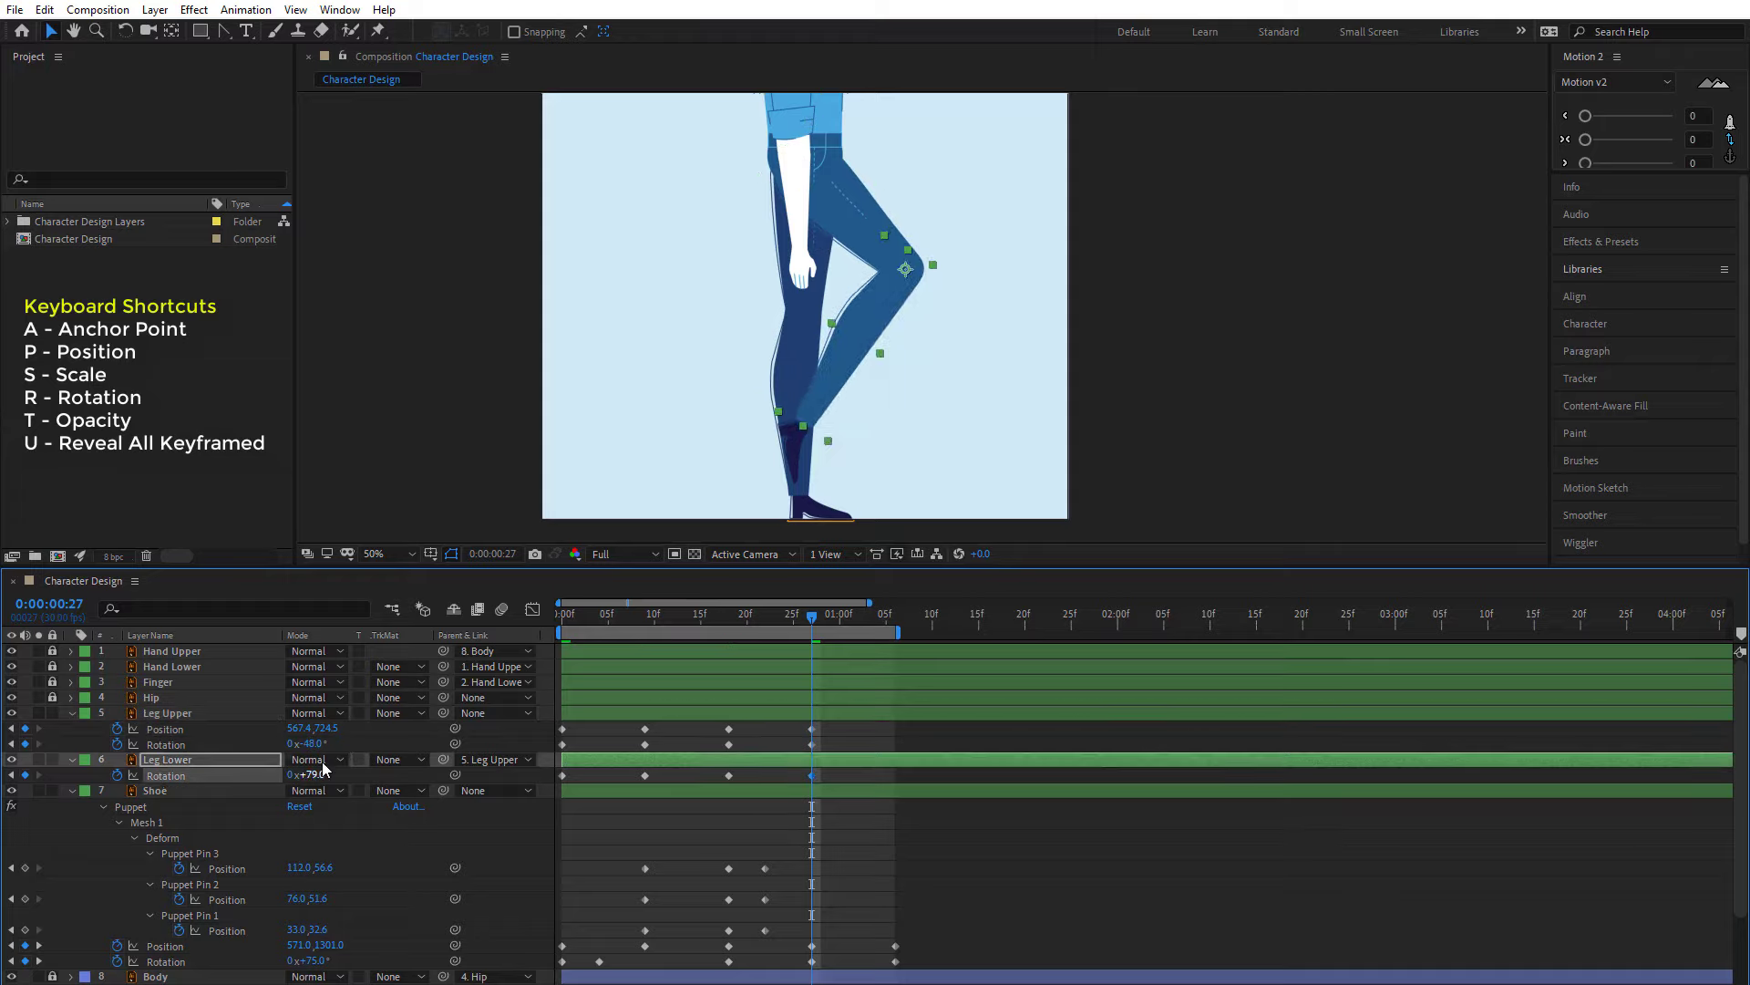
{"action": "left_click", "coordinate": [314, 743]}
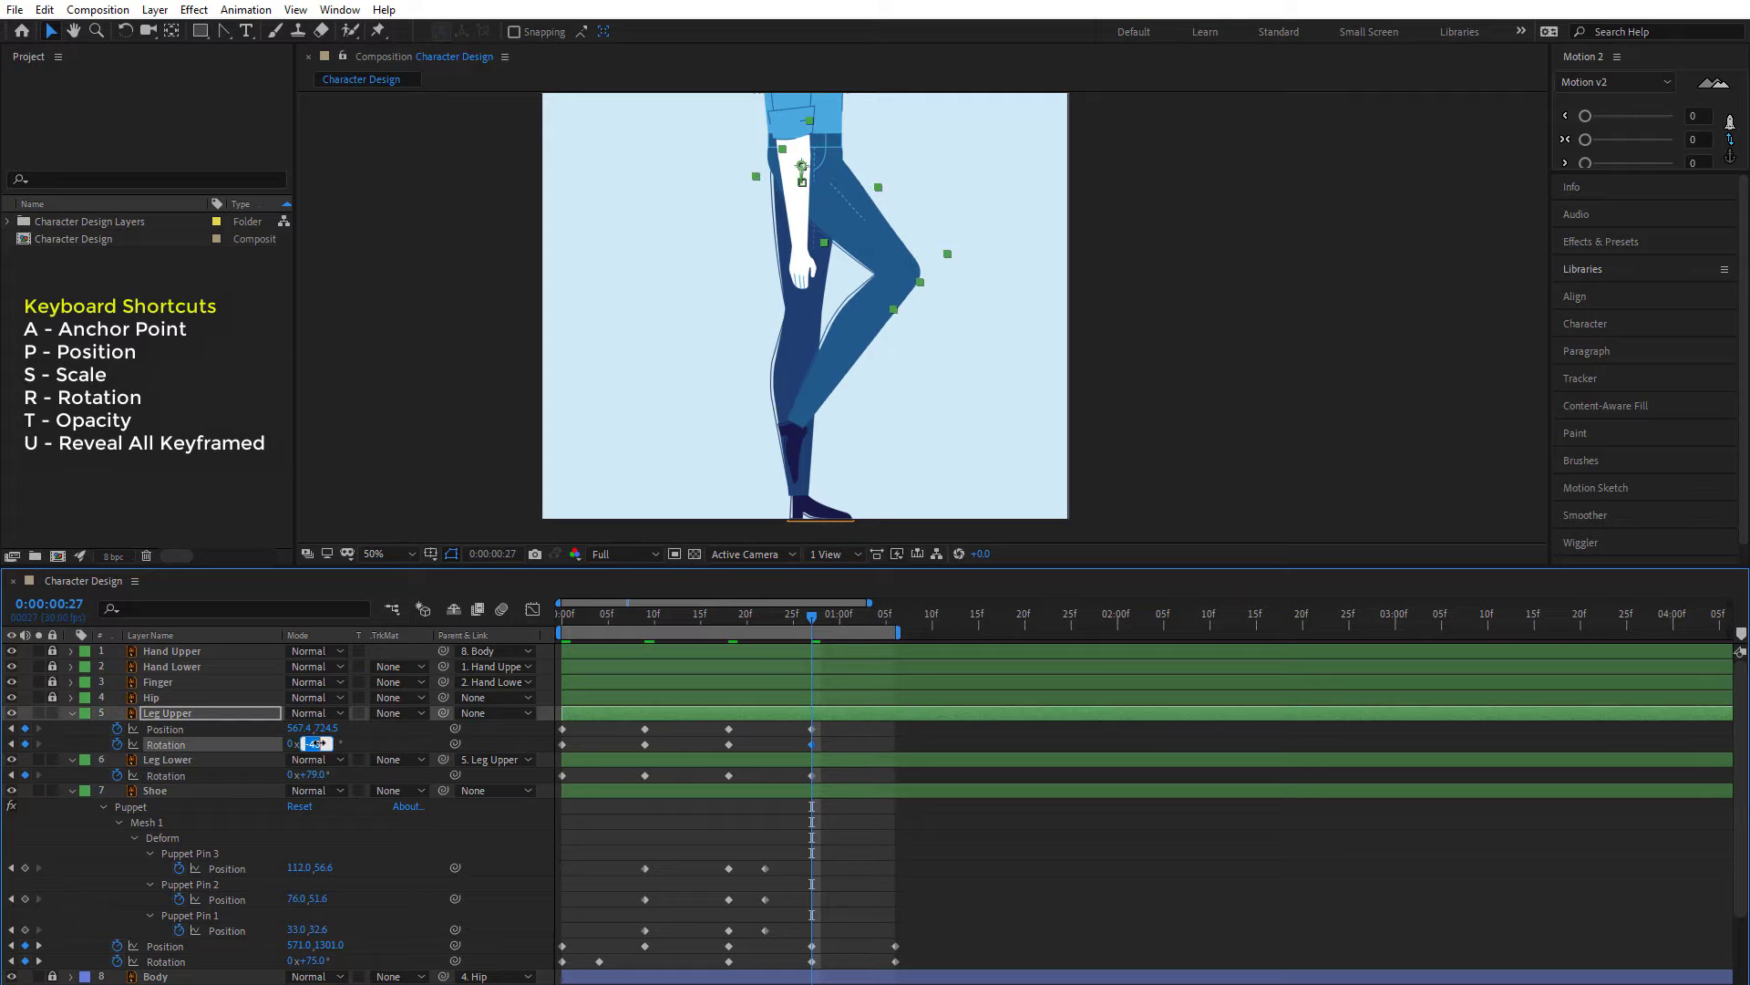
{"action": "left_click", "coordinate": [330, 775]}
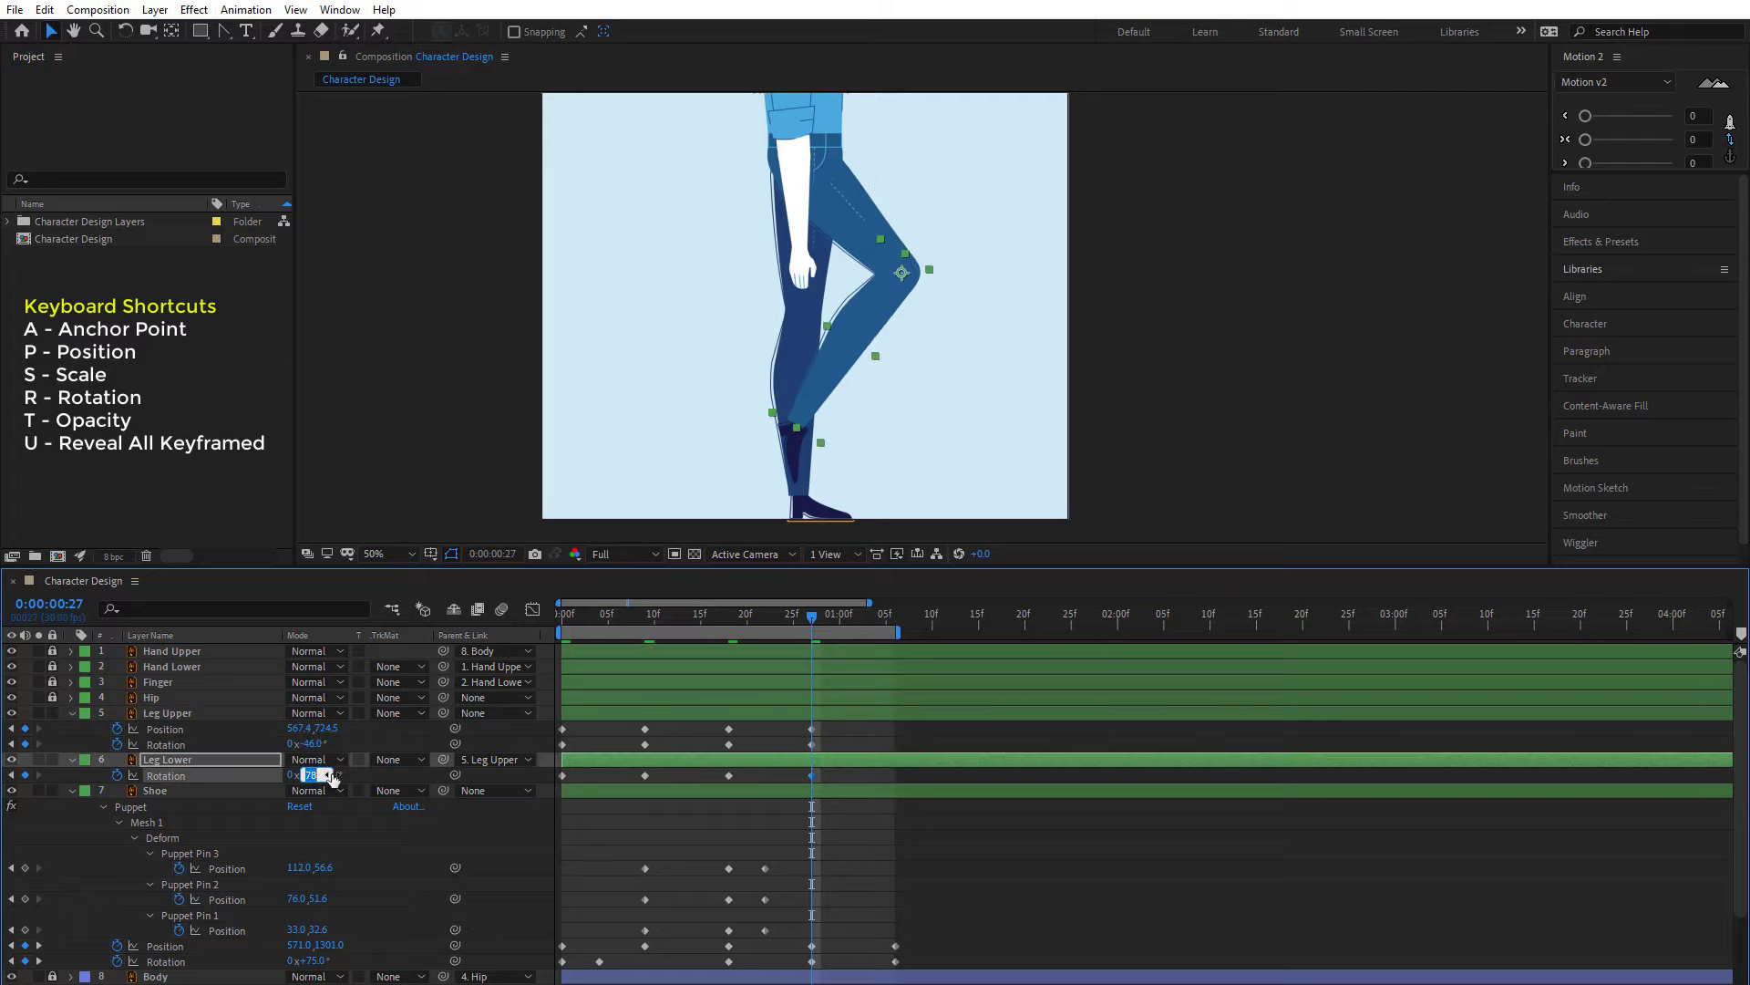
{"action": "left_click", "coordinate": [855, 866]}
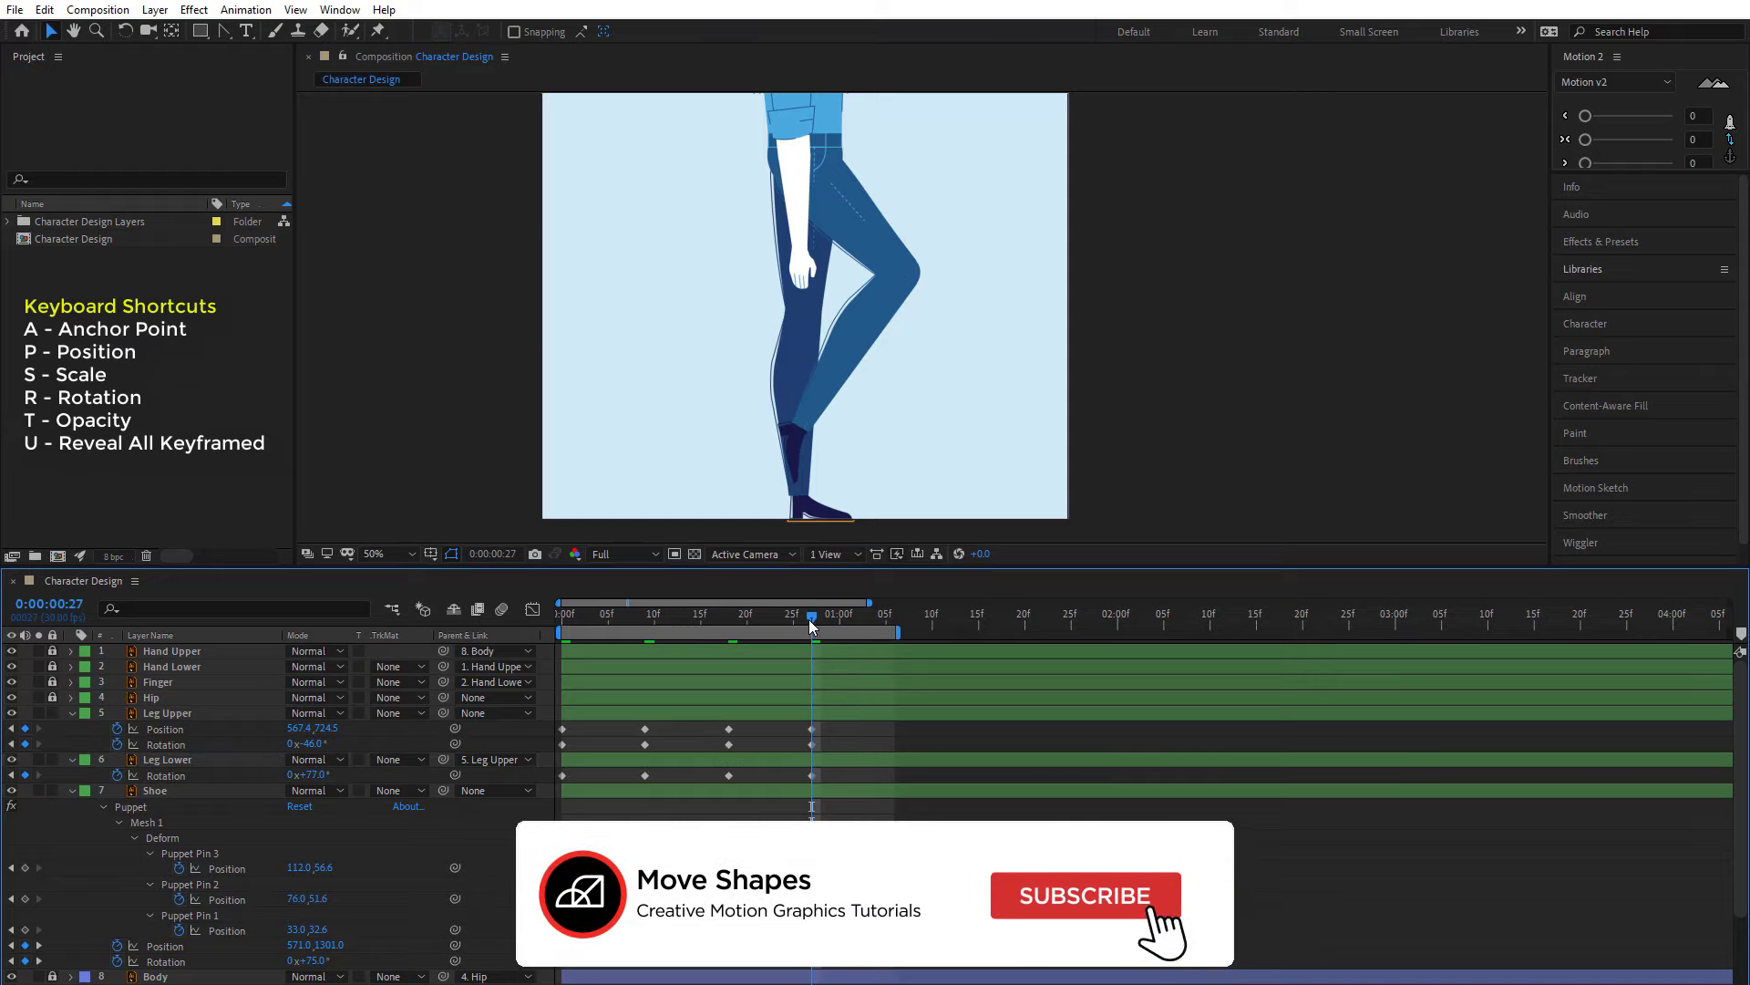
{"action": "key", "text": "space"}
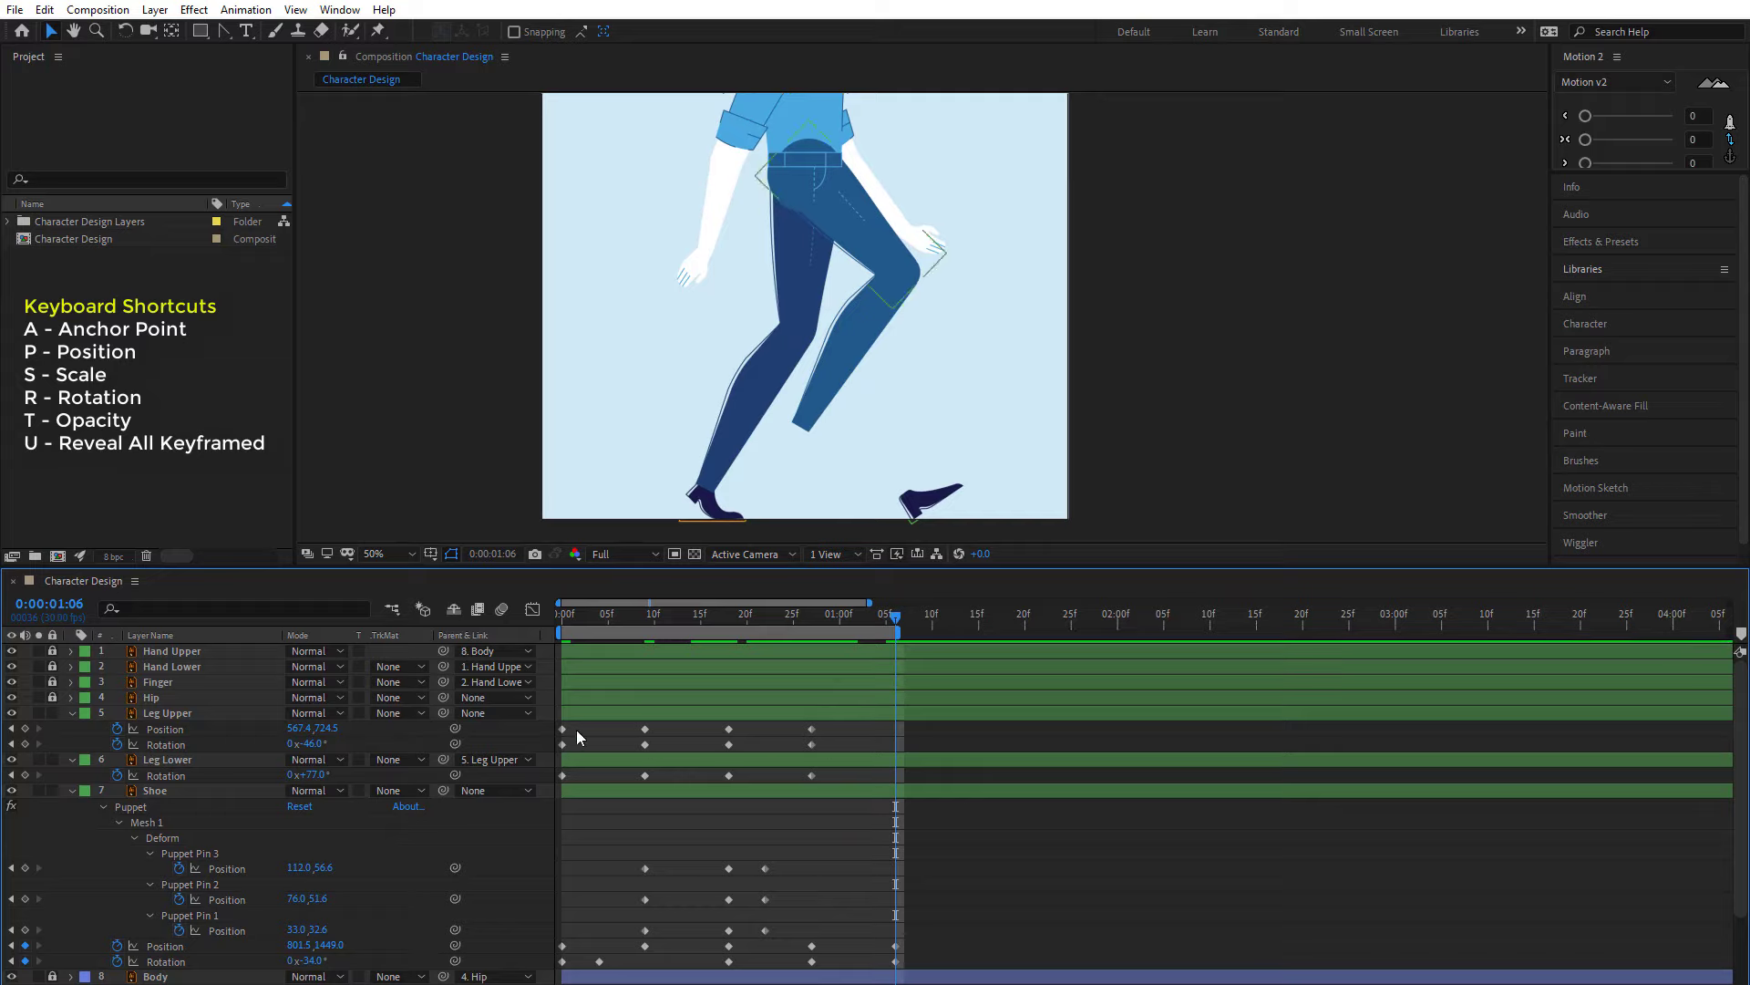
- Paste the frame-0 Leg Upper and Leg Lower keyframes at 1:06 to close the loop
{"action": "left_click_drag", "start_coordinate": [546, 722], "coordinate": [550, 743]}
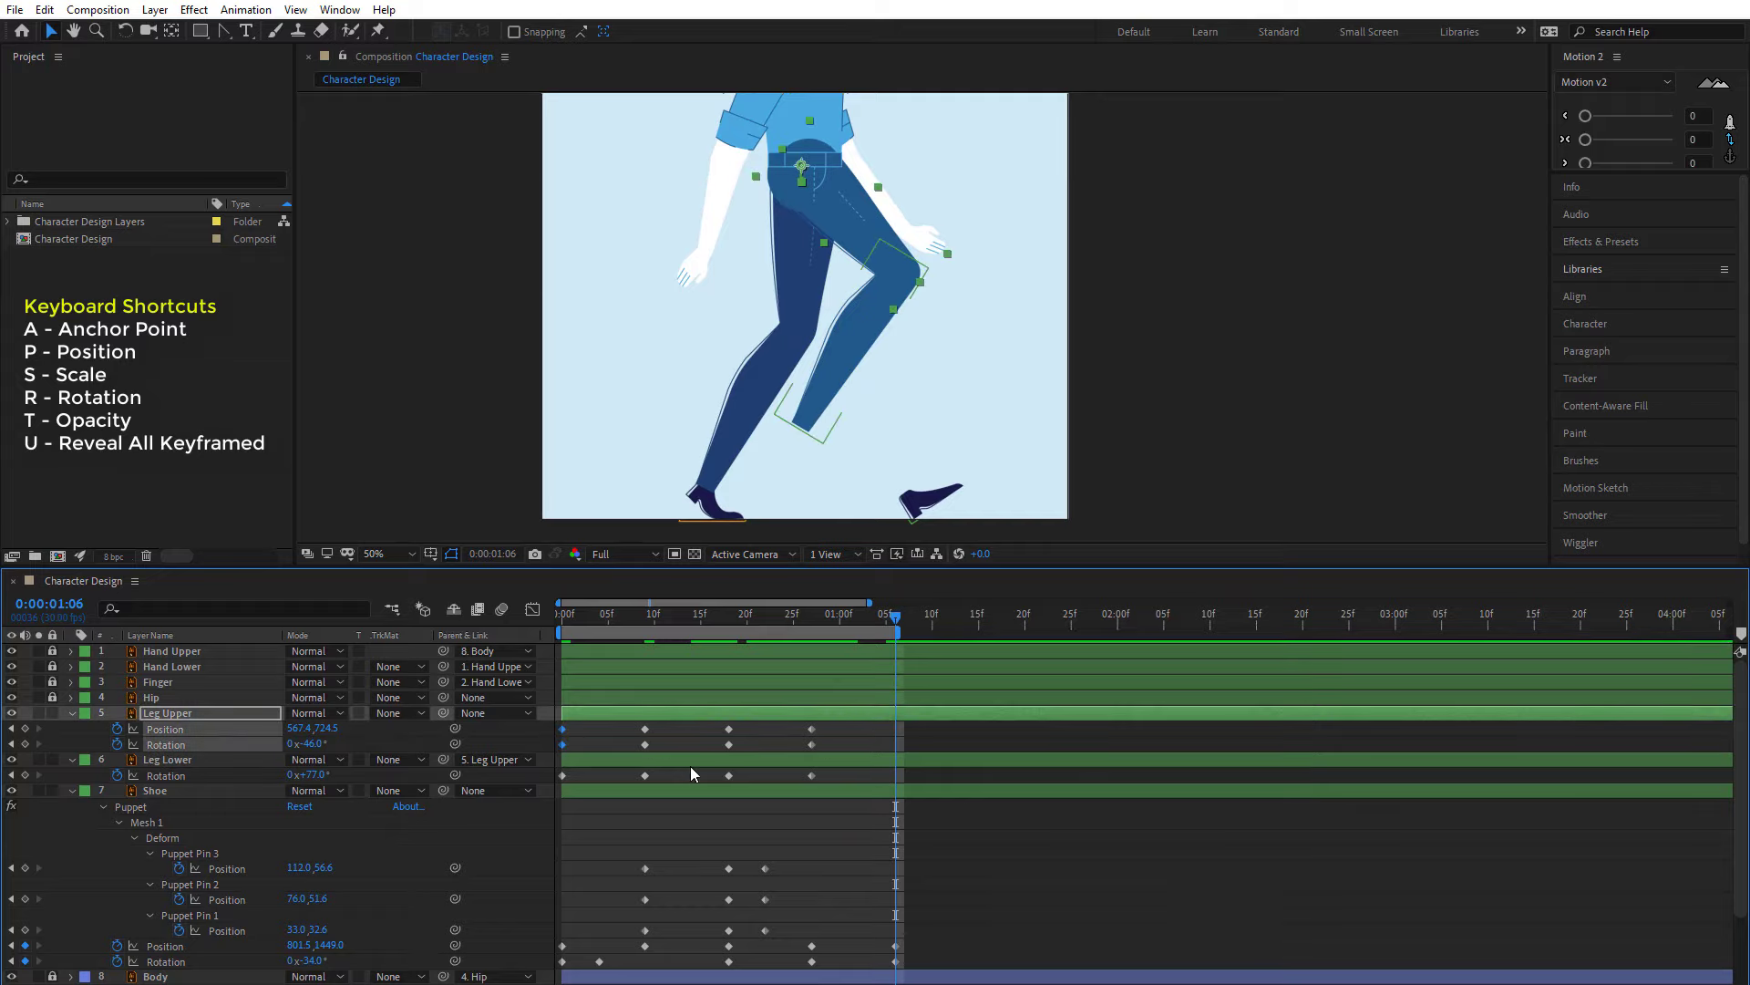
{"action": "key", "text": "ctrl+c"}
{"action": "key", "text": "ctrl+v"}
{"action": "left_click_drag", "start_coordinate": [573, 767], "coordinate": [556, 785]}
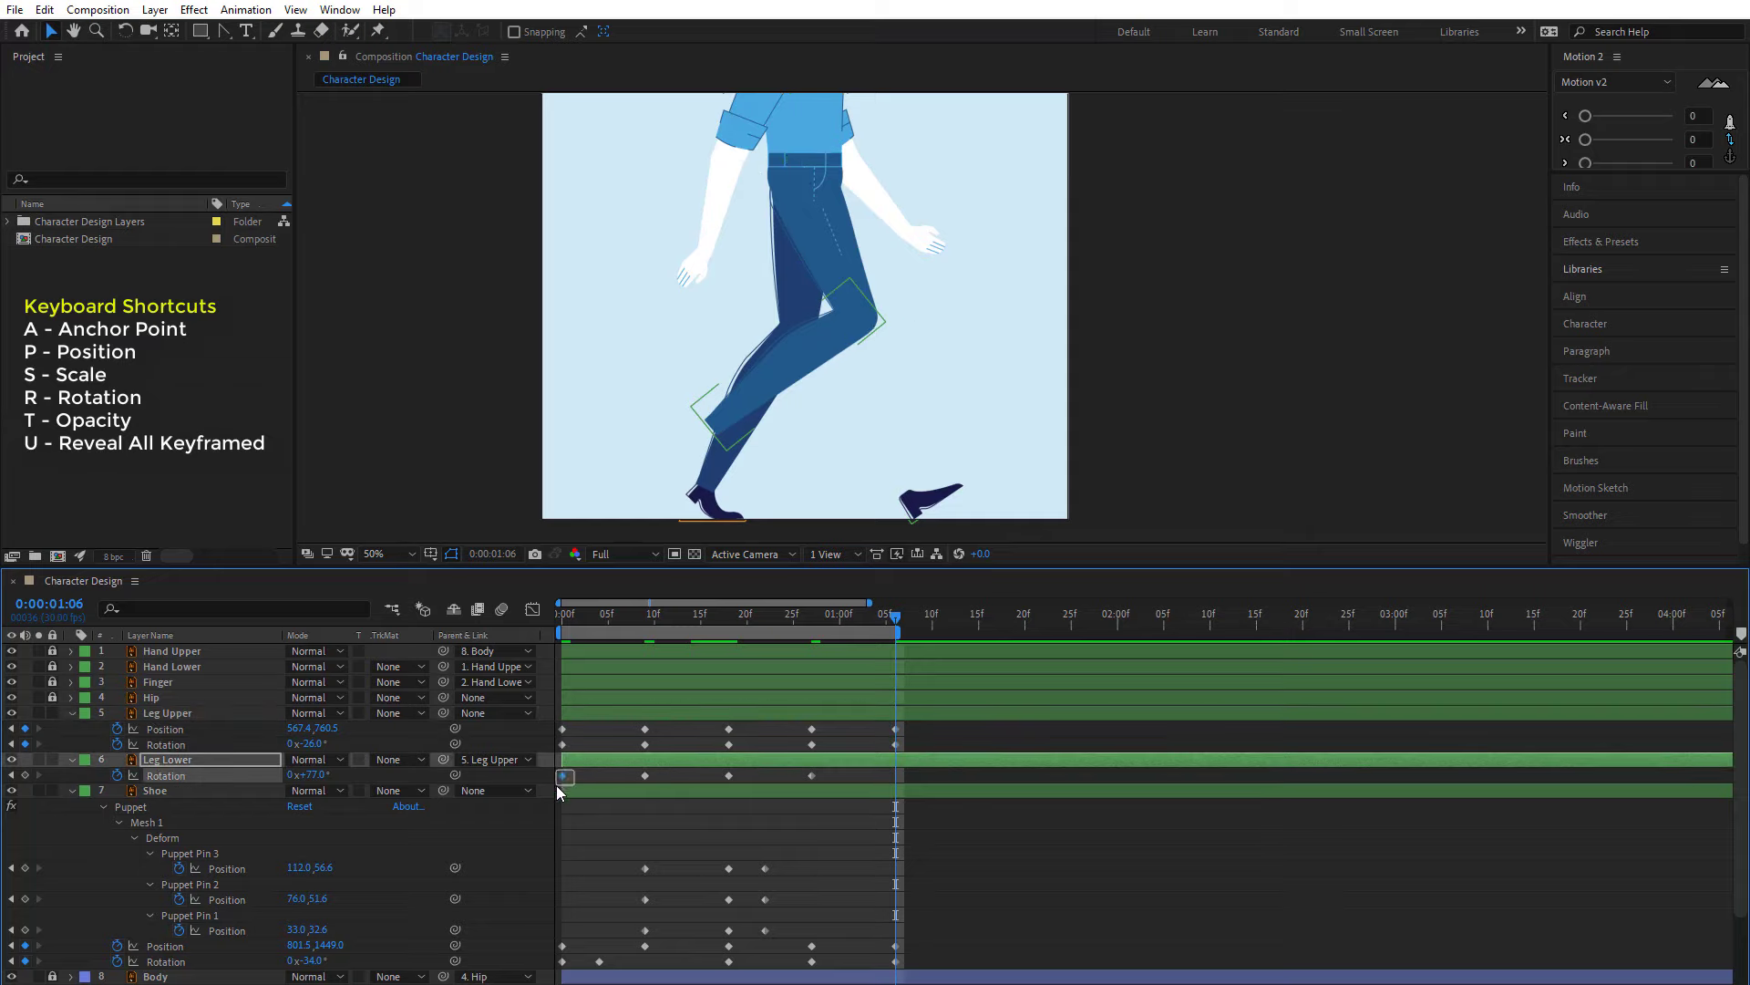
{"action": "key", "text": "ctrl+c"}
{"action": "key", "text": "ctrl+v"}
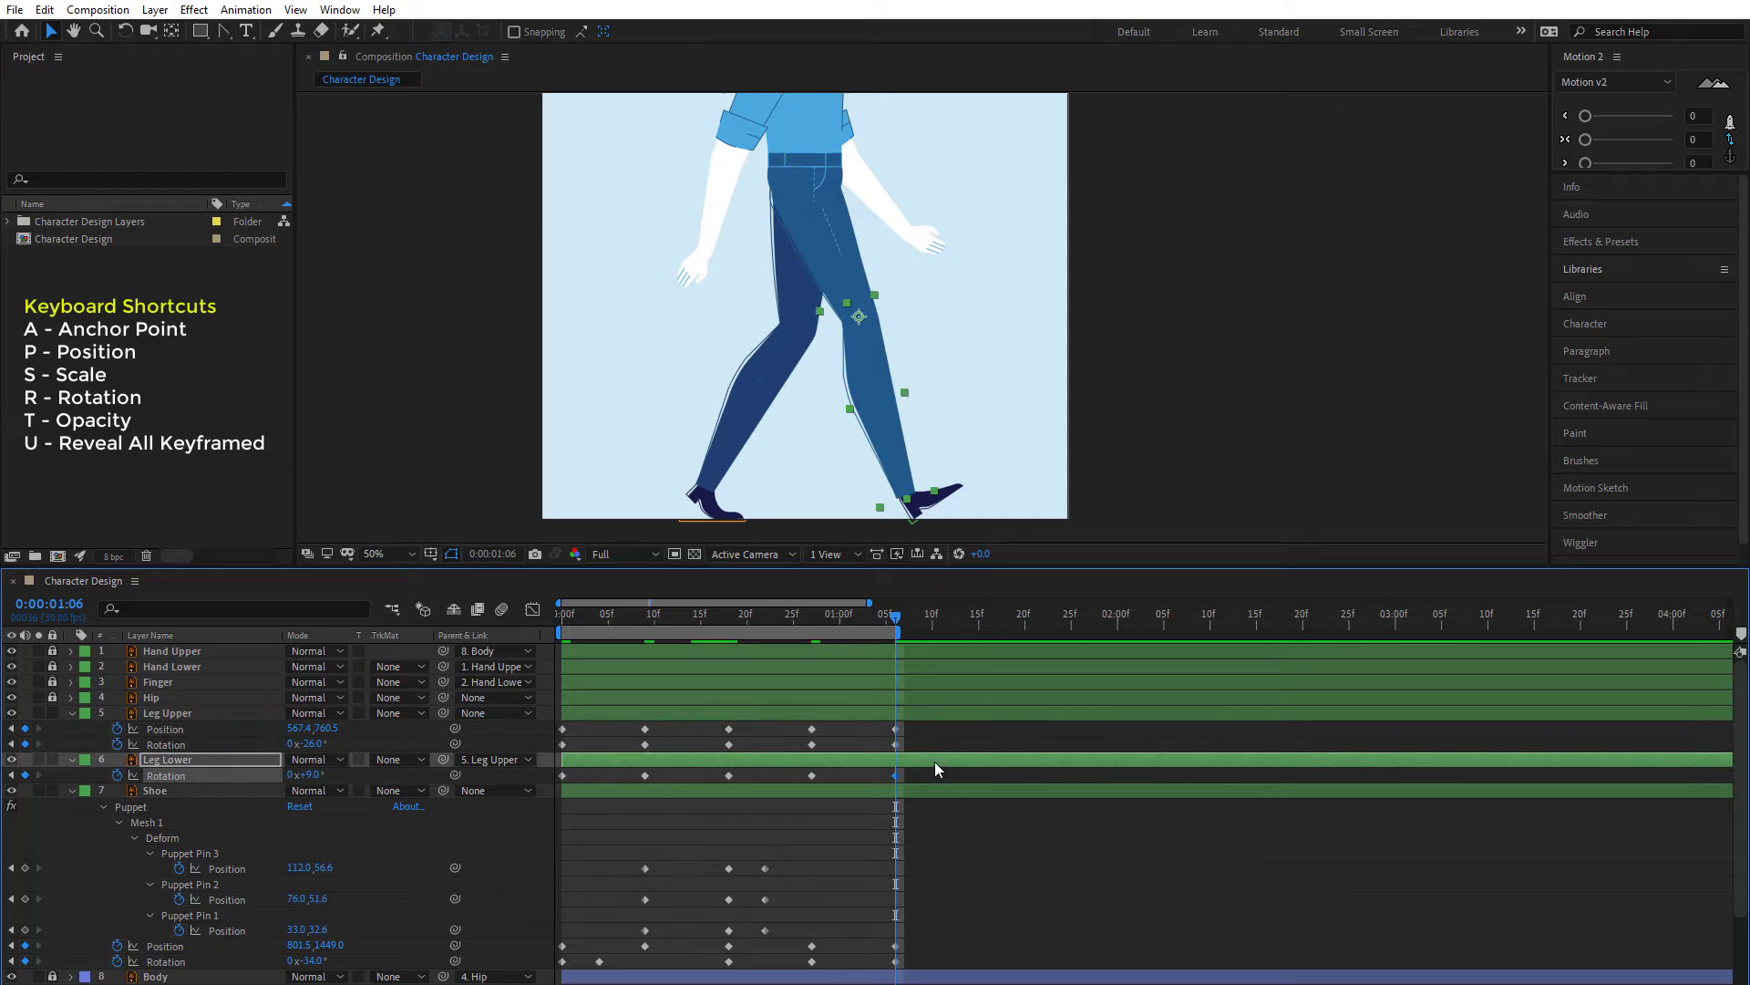
{"action": "left_click", "coordinate": [905, 724]}
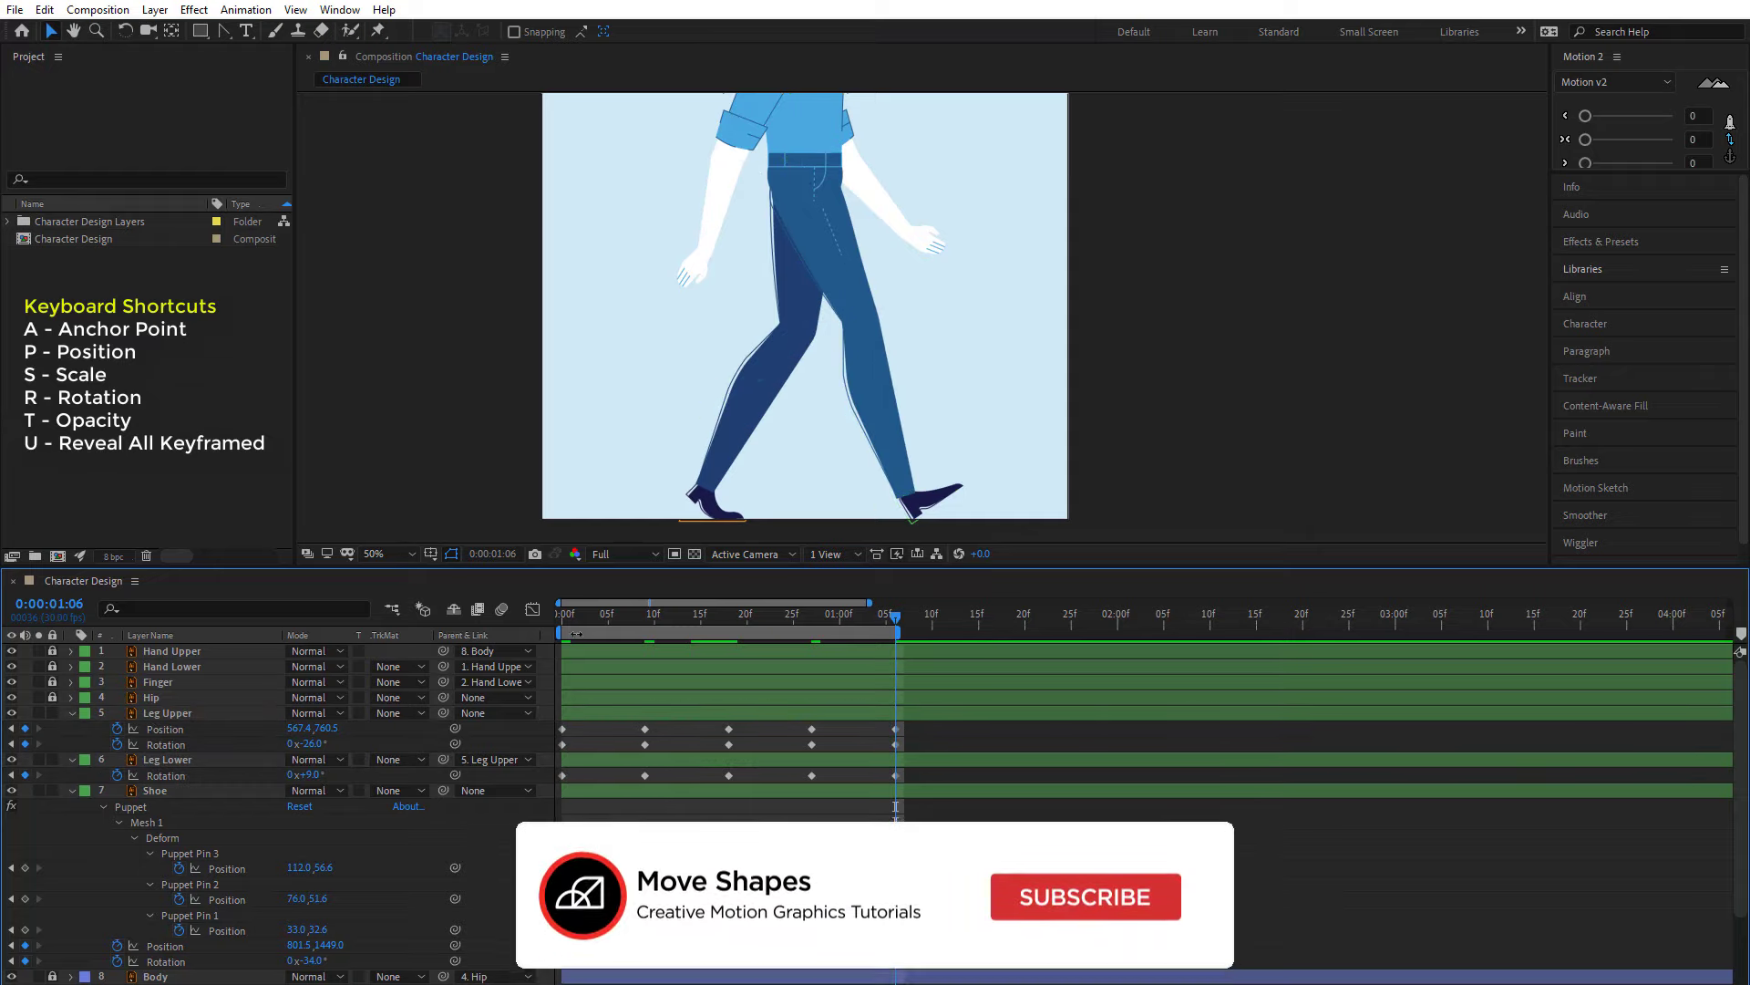
{"action": "key", "text": "Home"}
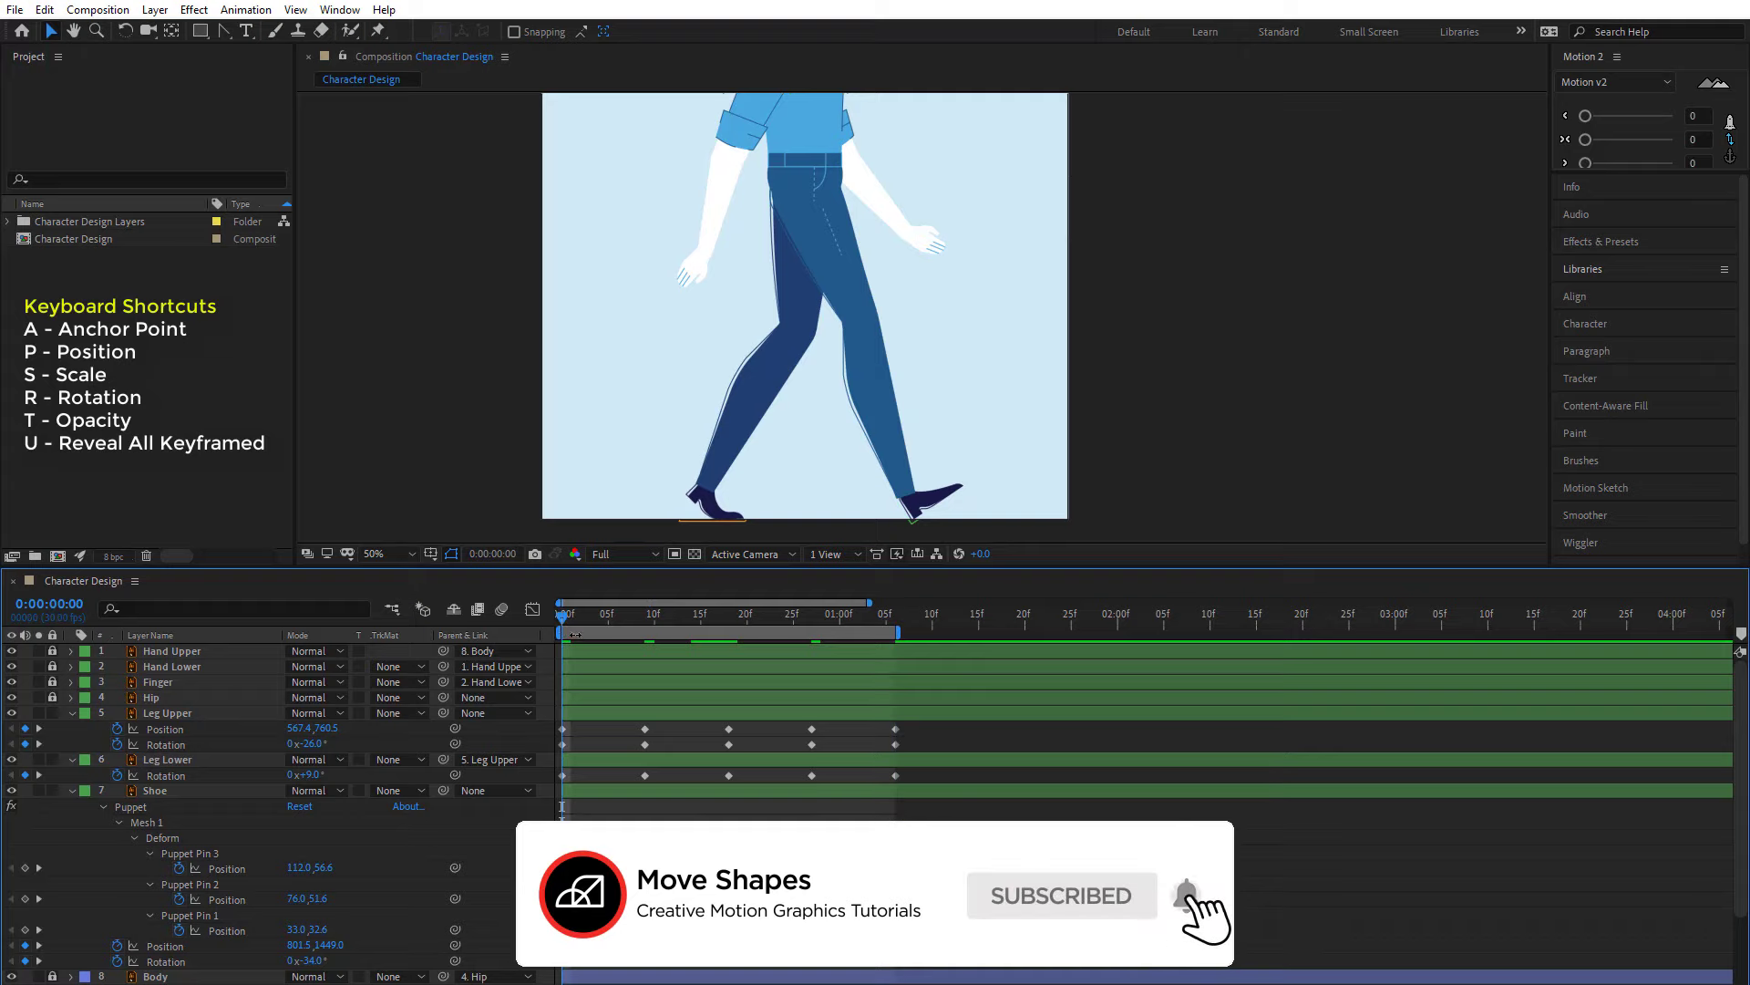
{"action": "left_click", "coordinate": [653, 617]}
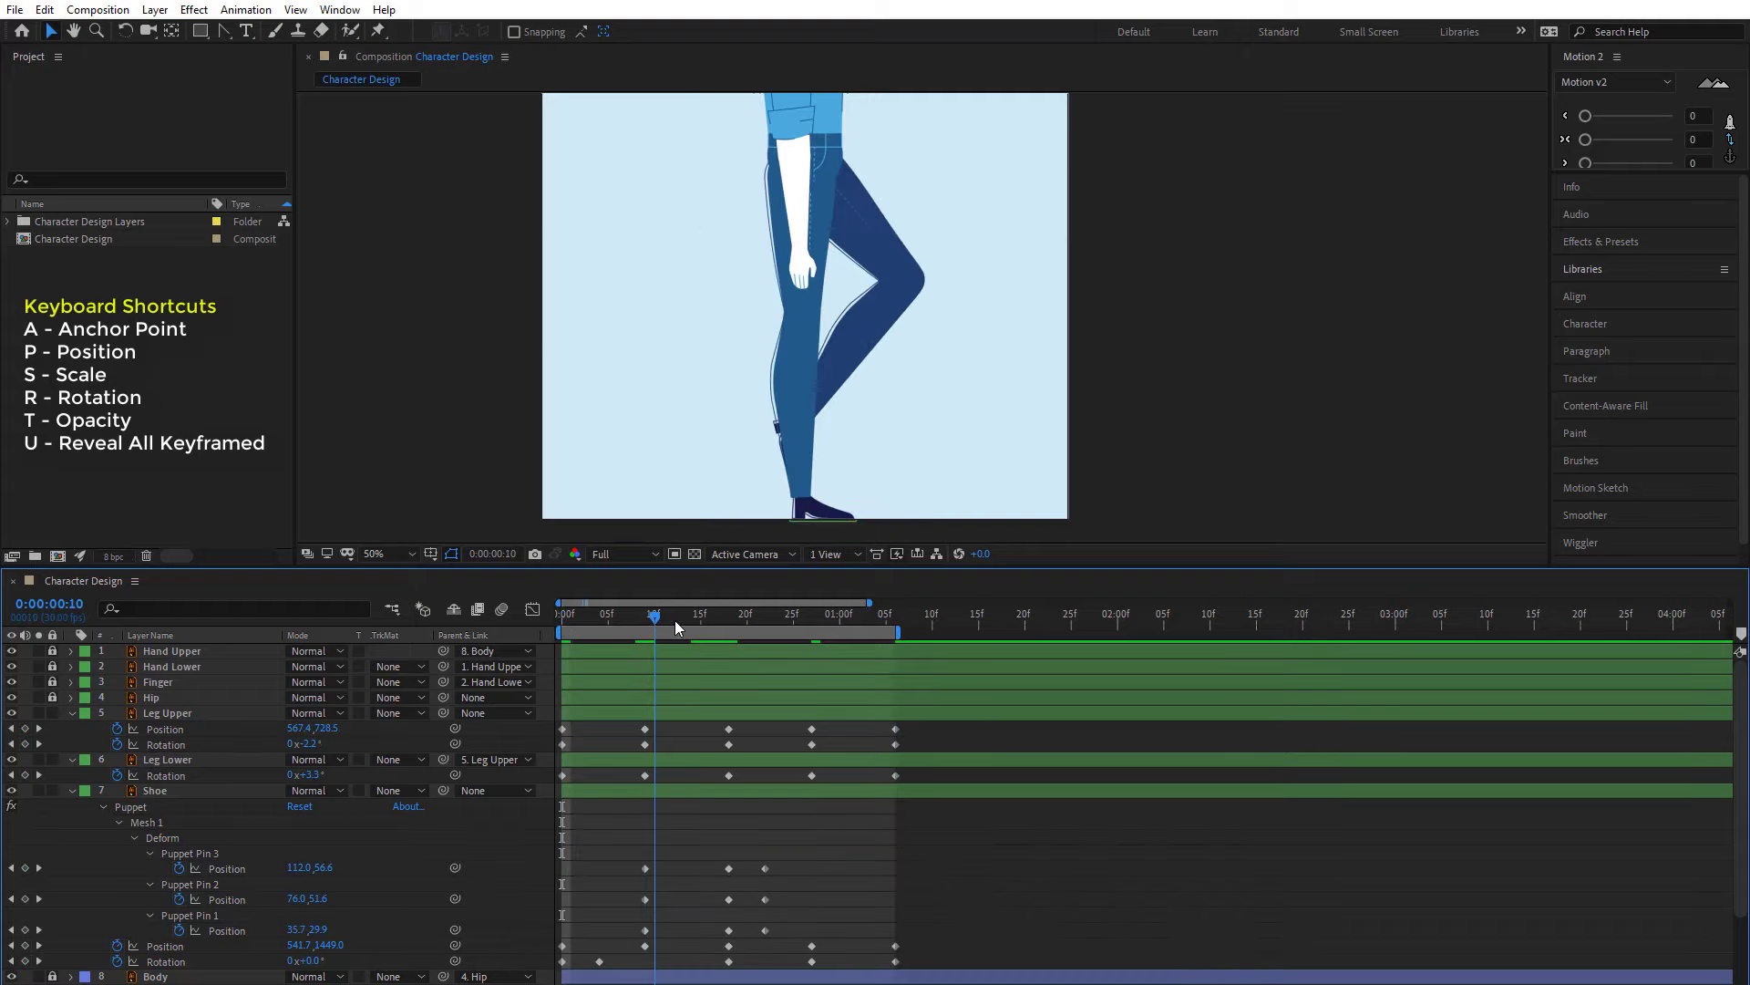
{"action": "left_click_drag", "start_coordinate": [675, 620], "coordinate": [766, 636]}
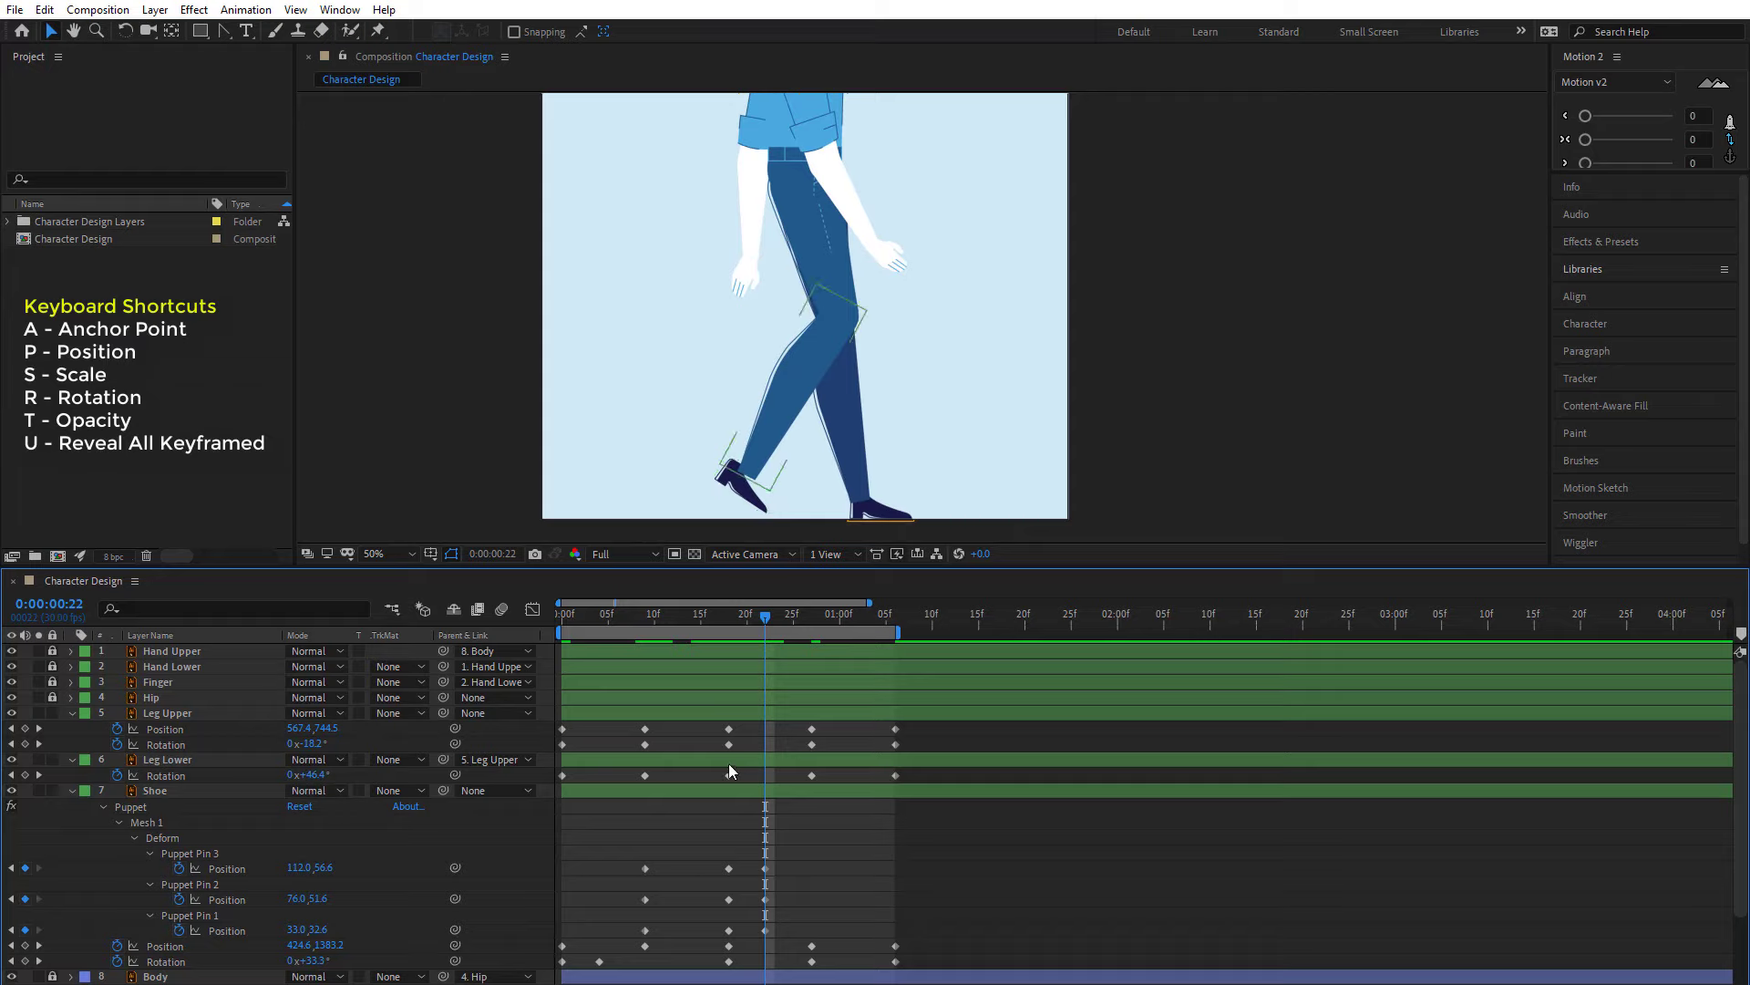
- Shift the front Shoe's position right and slightly lower at frame 22
{"action": "left_click", "coordinate": [729, 485]}
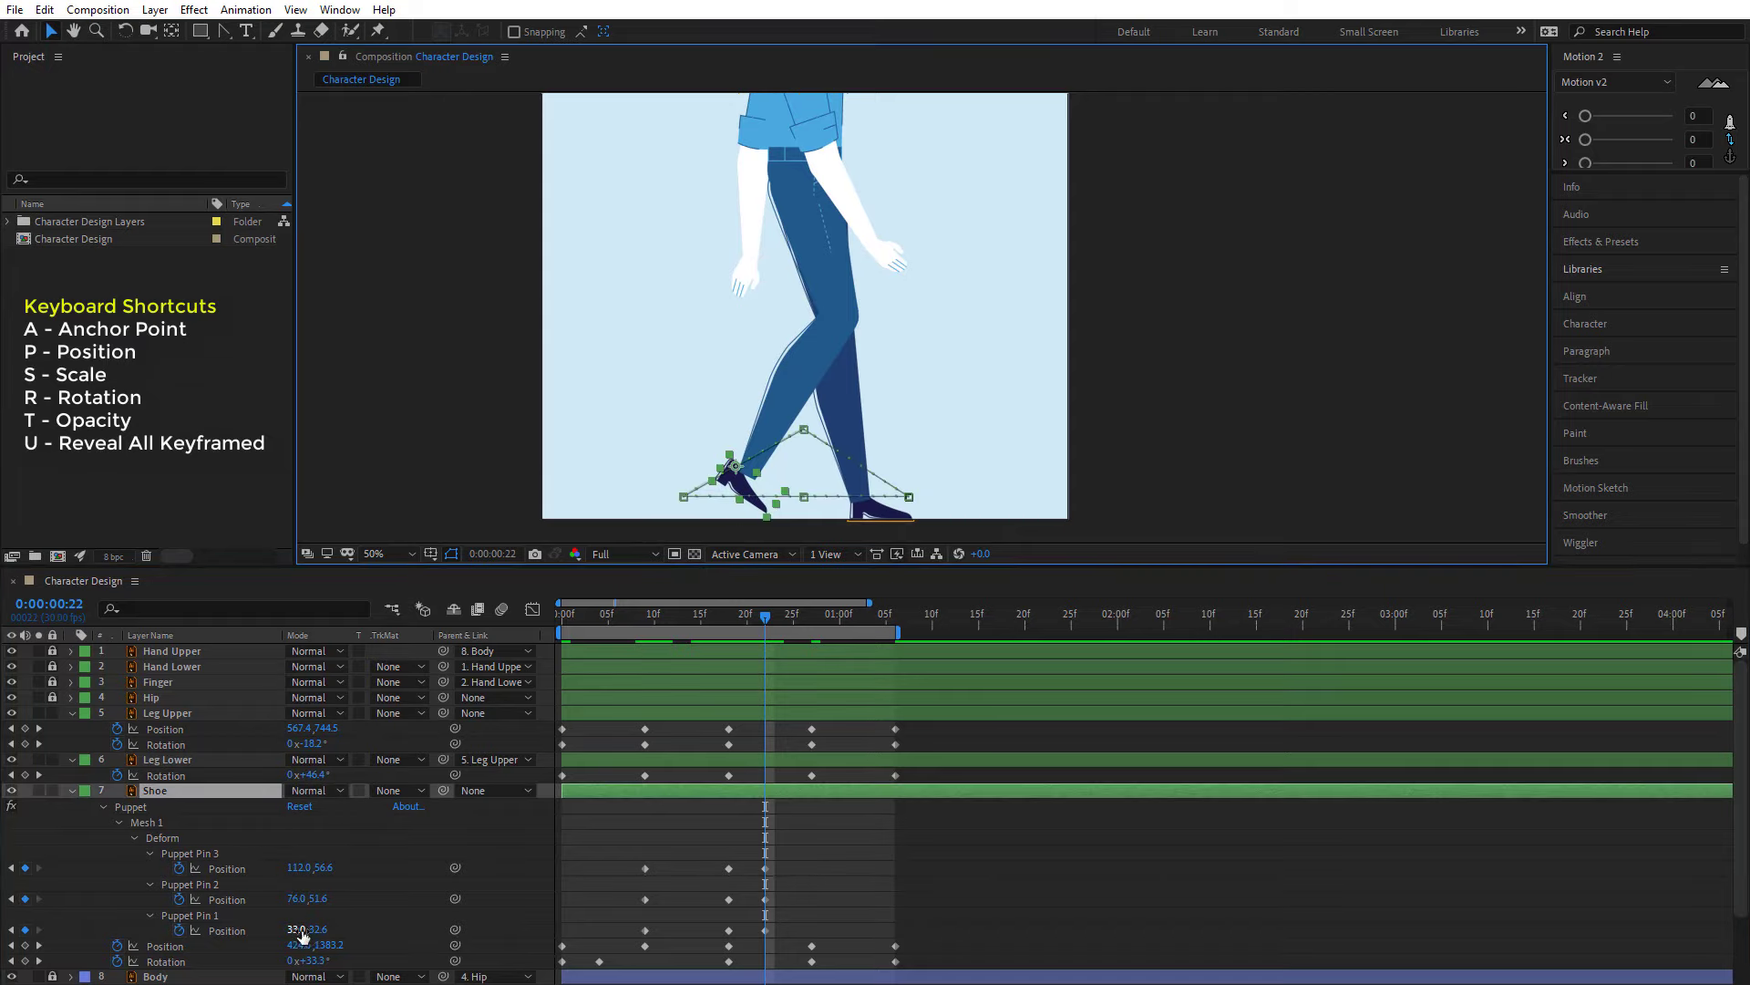
{"action": "left_click_drag", "start_coordinate": [302, 935], "coordinate": [311, 932]}
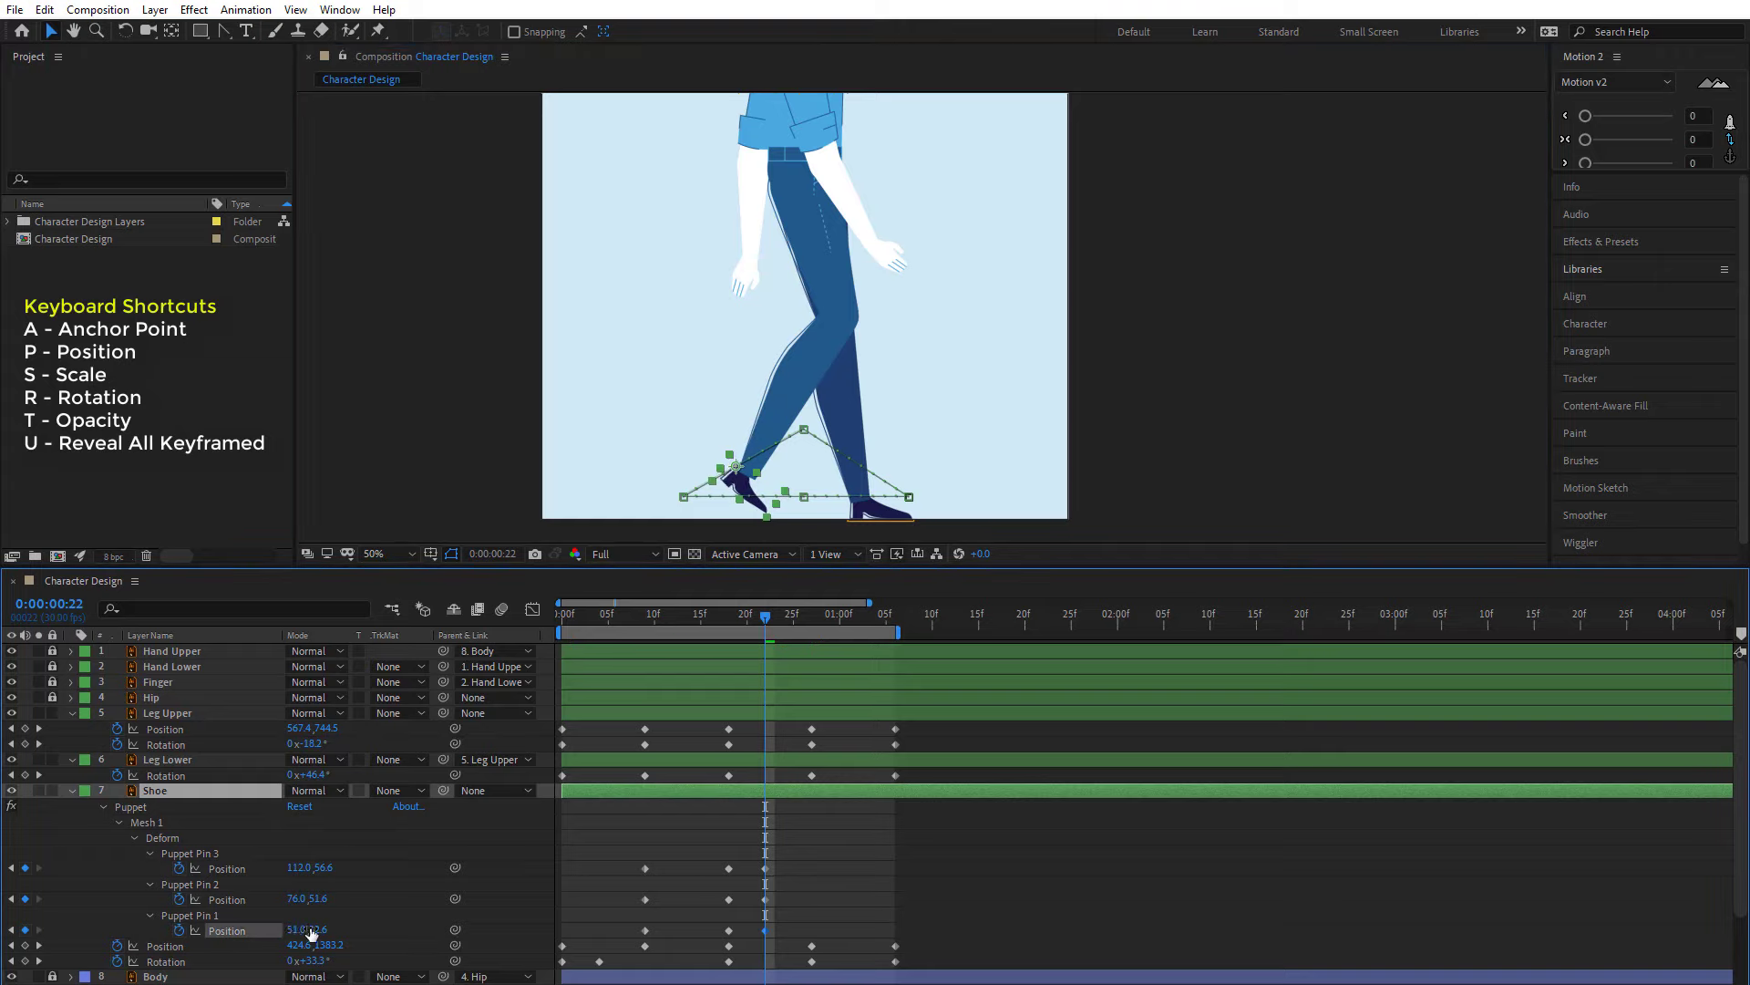
{"action": "key", "text": "ctrl+z"}
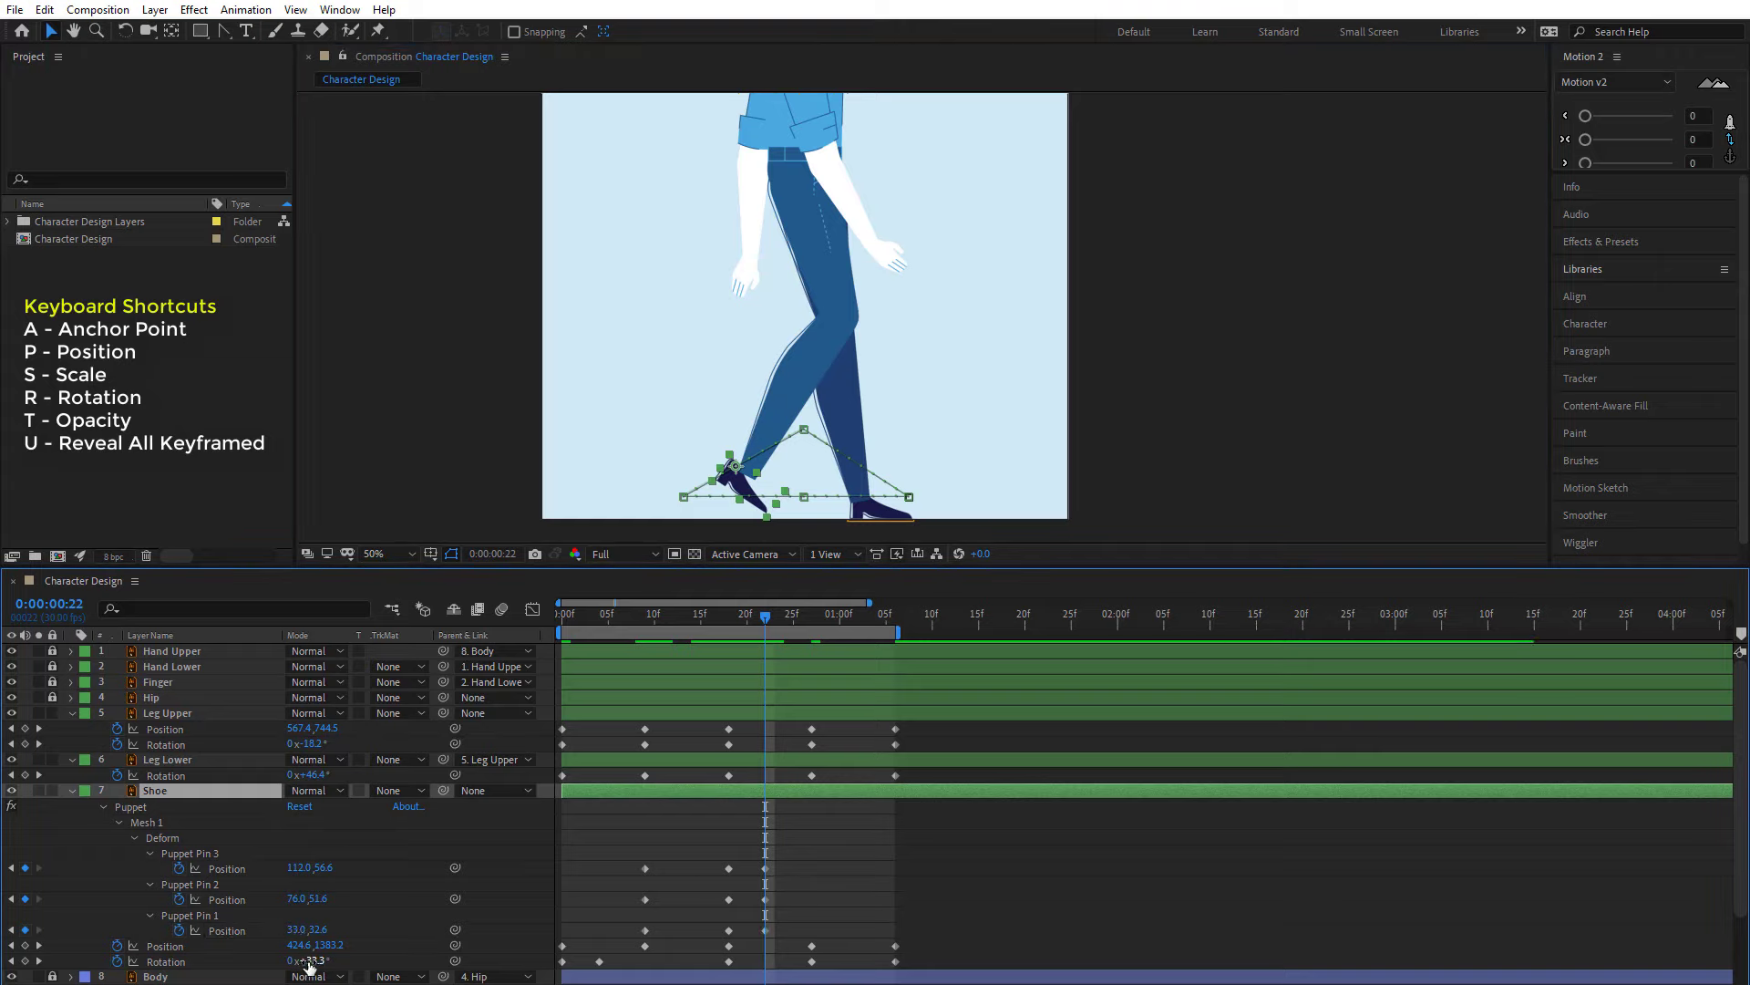
{"action": "left_click_drag", "start_coordinate": [302, 944], "coordinate": [321, 945]}
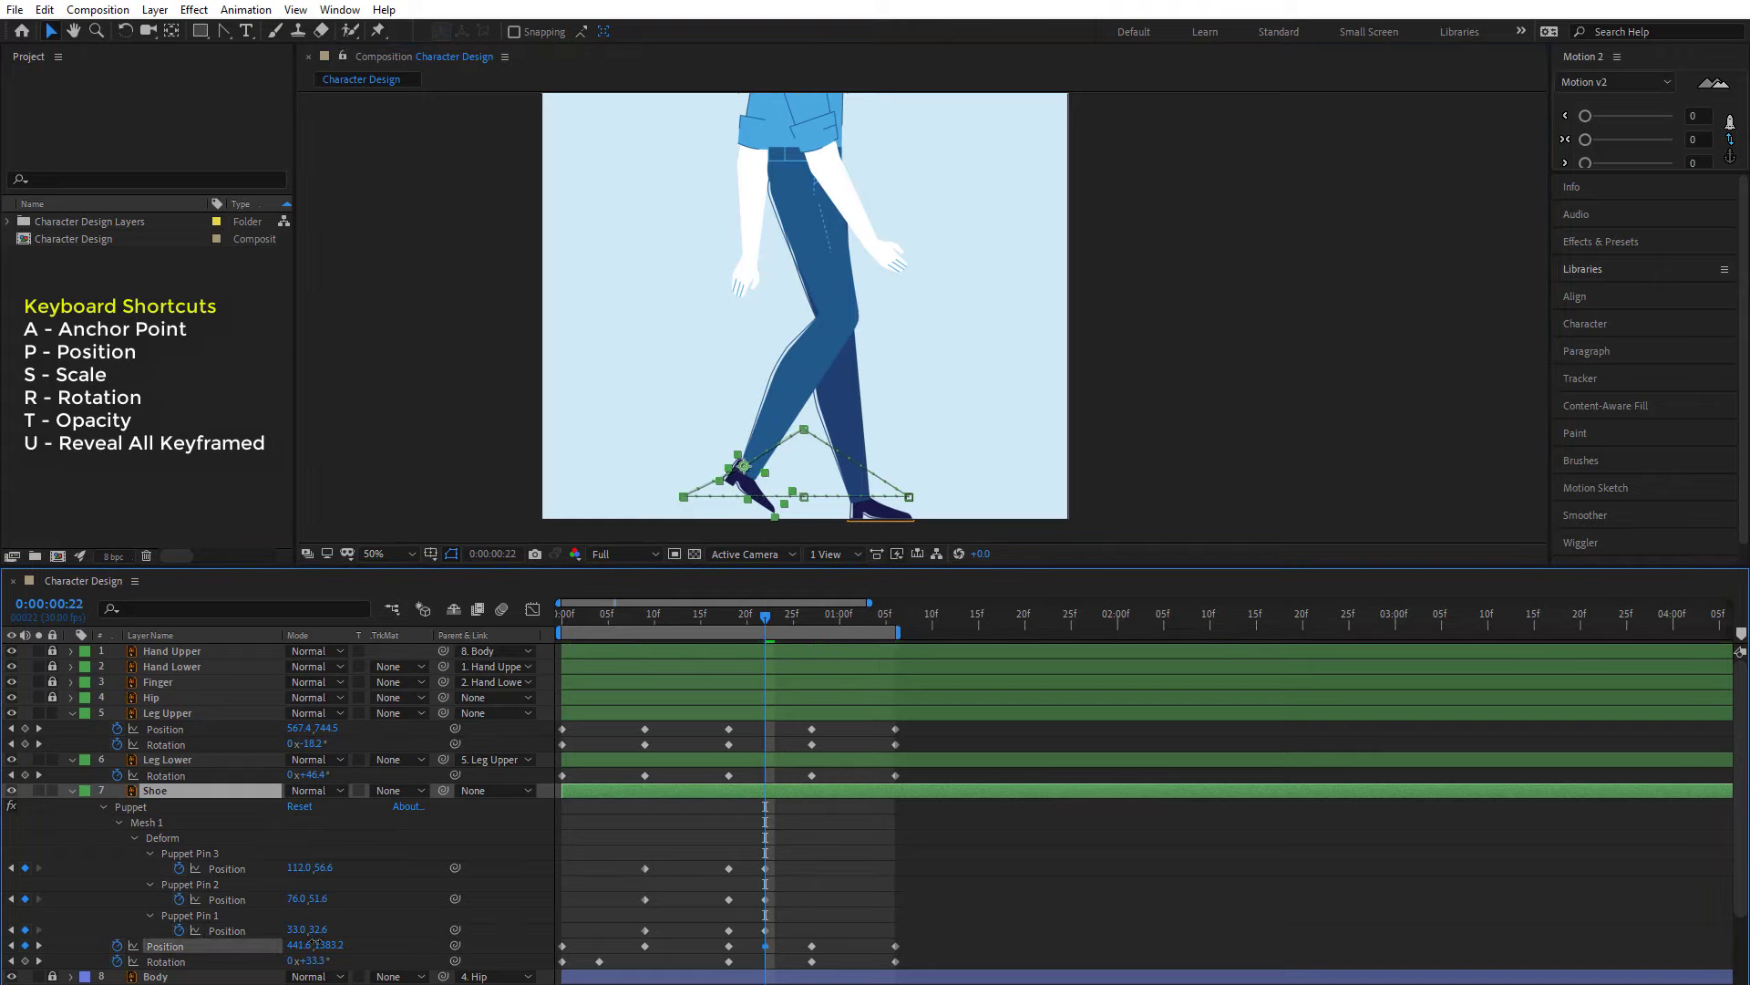
{"action": "left_click", "coordinate": [328, 945]}
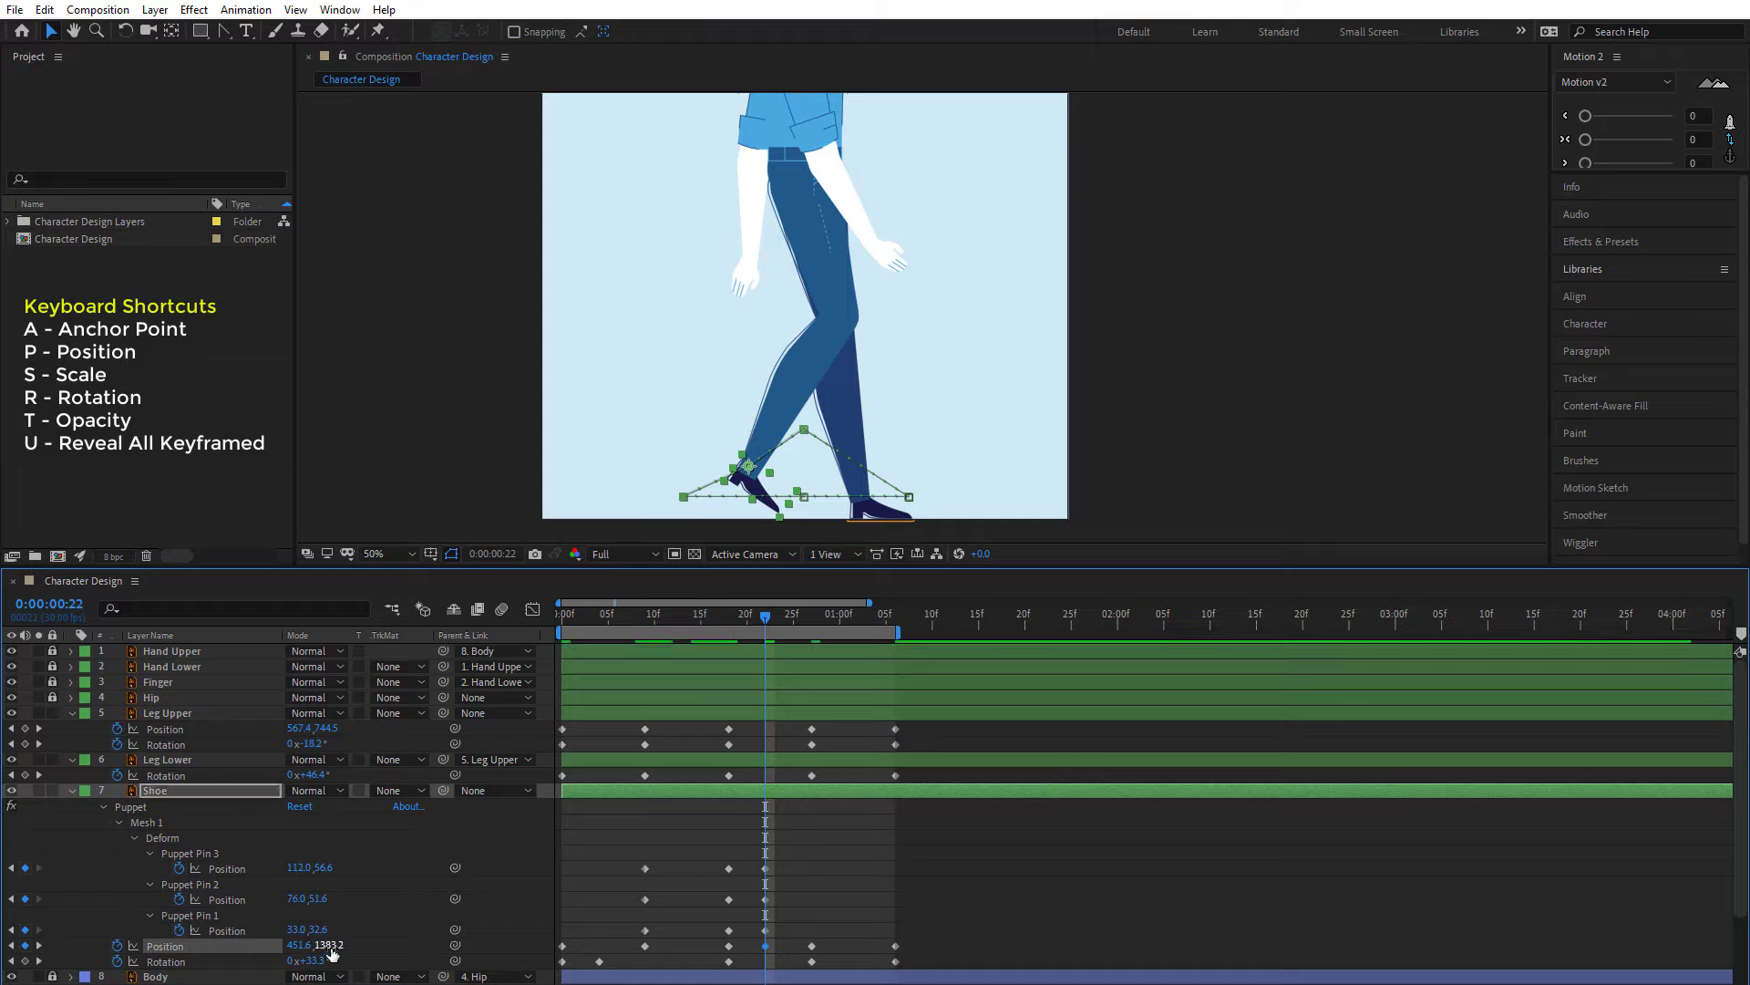
{"action": "left_click_drag", "start_coordinate": [336, 944], "coordinate": [337, 945]}
{"action": "left_click", "coordinate": [817, 836]}
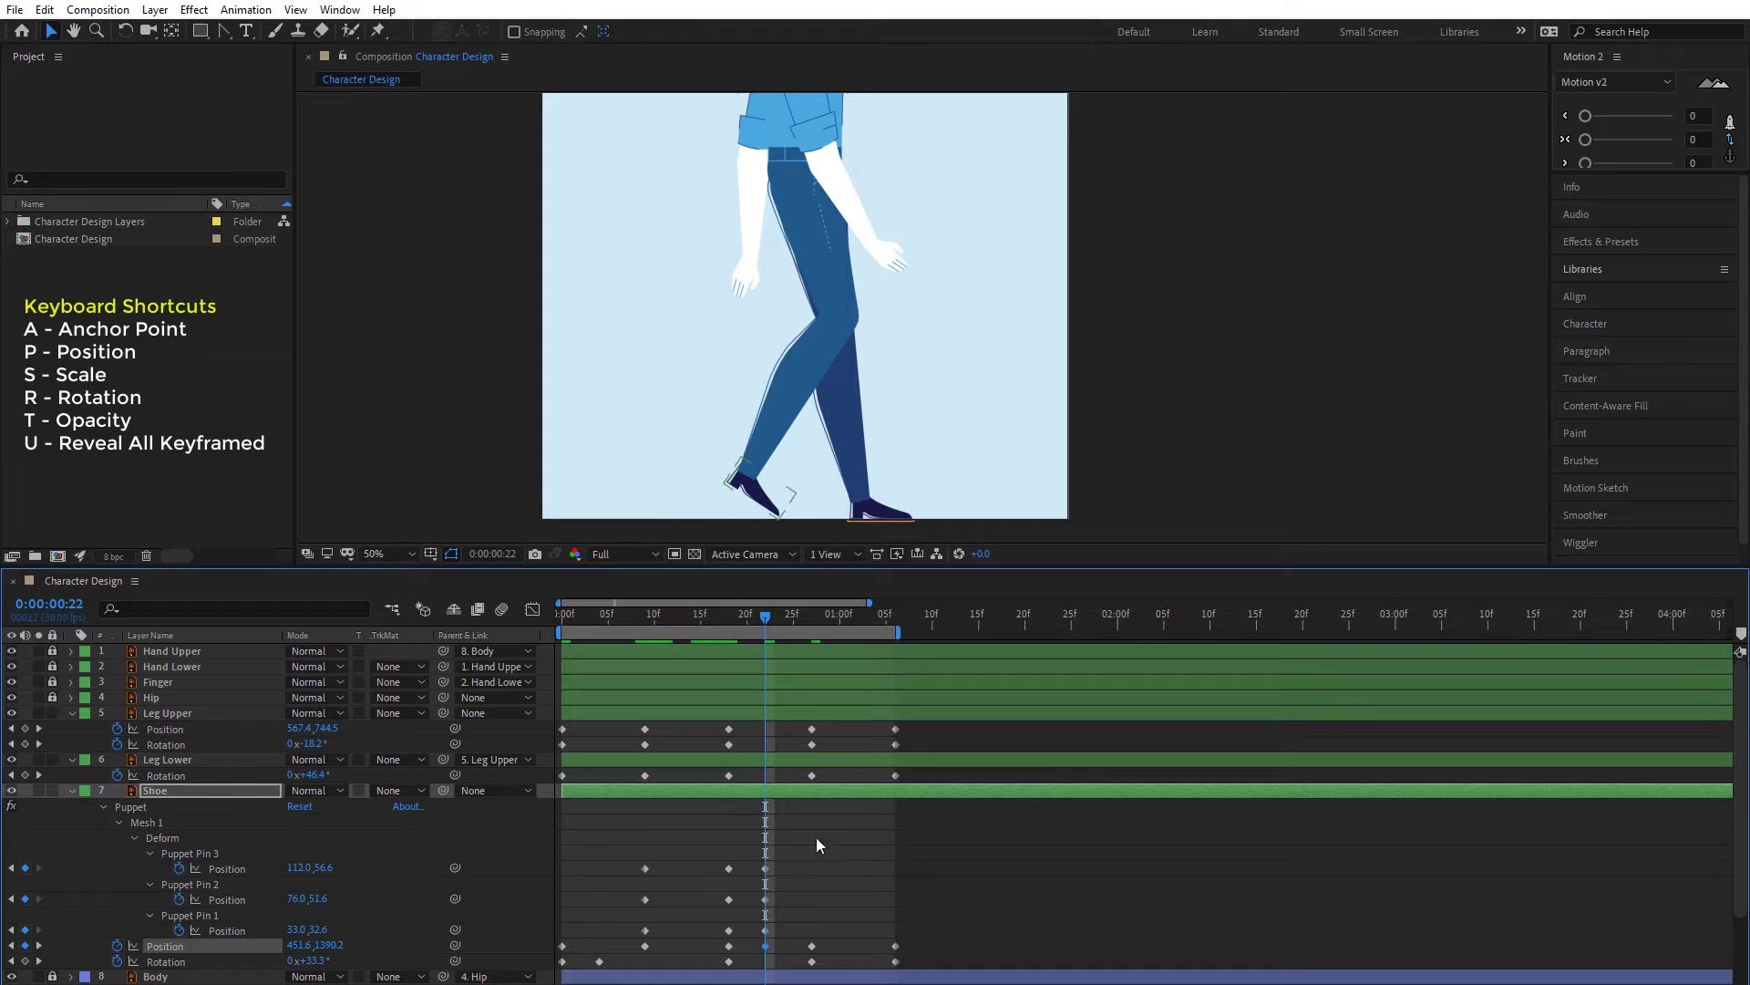
- Lower the Shoe onto the ground at 1:01, to position 673.4, 1390.8
{"action": "mouse_move", "coordinate": [761, 622]}
{"action": "left_mouse_down"}
{"action": "mouse_move", "coordinate": [884, 645]}
{"action": "mouse_move", "coordinate": [846, 648]}
{"action": "left_mouse_up"}
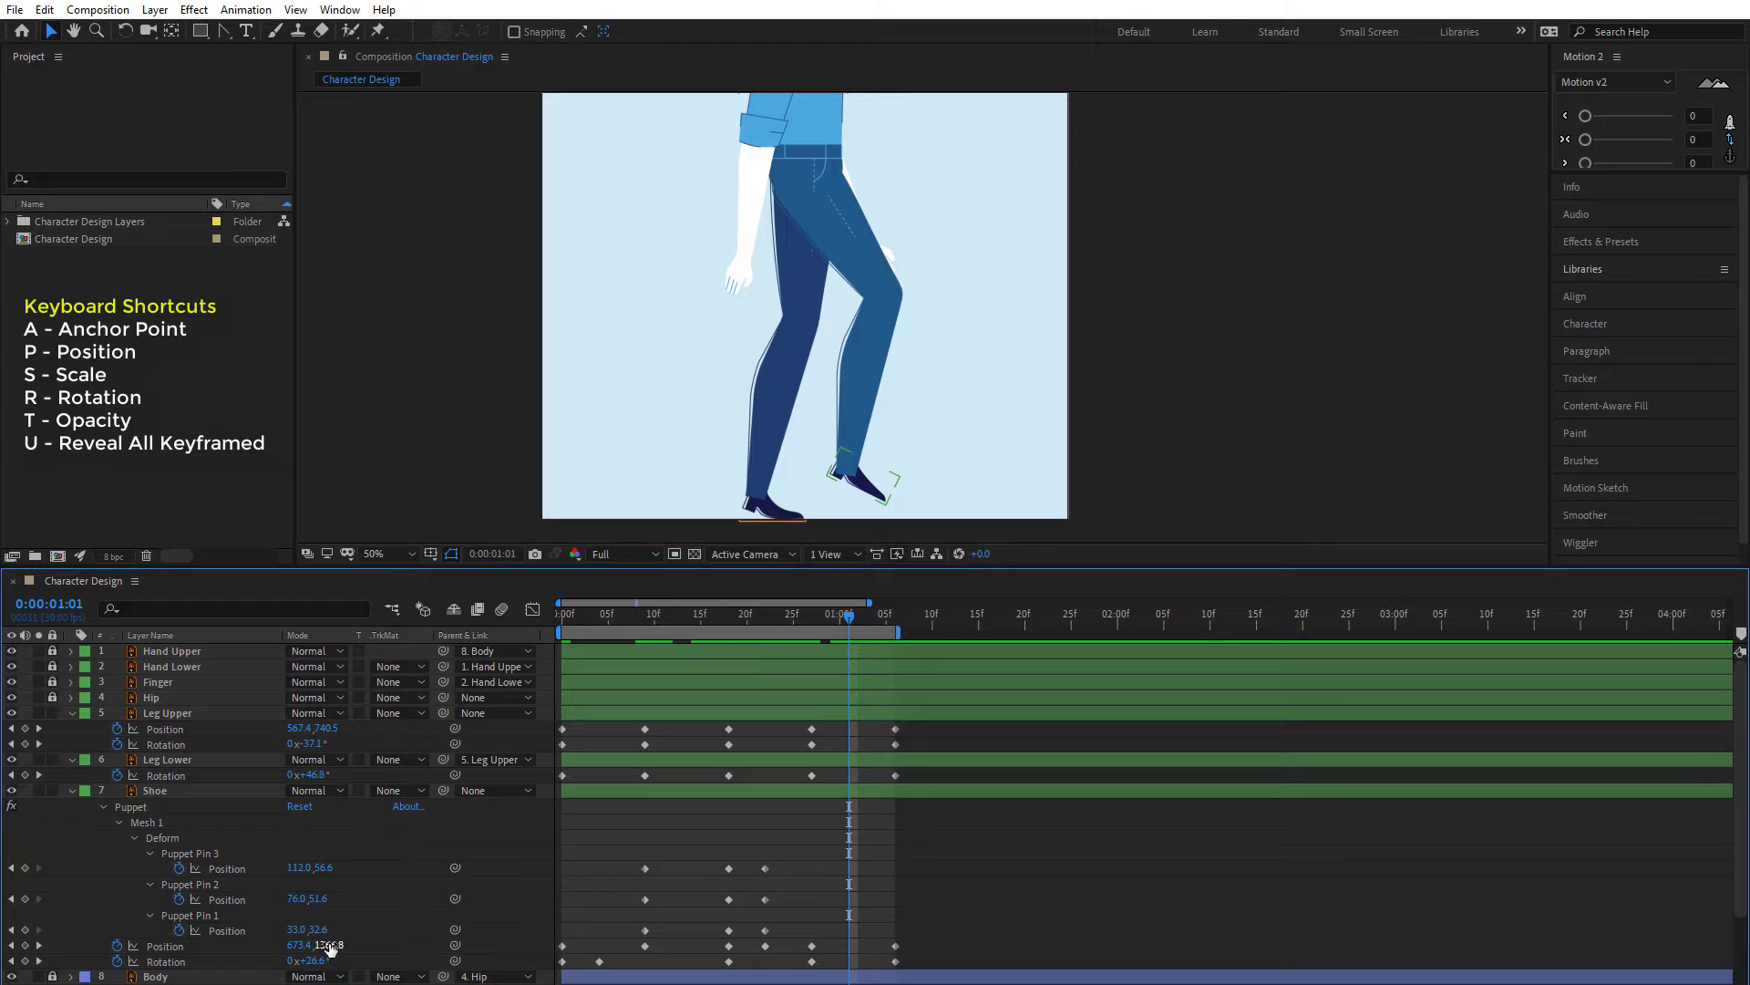
{"action": "left_click_drag", "start_coordinate": [332, 944], "coordinate": [352, 944]}
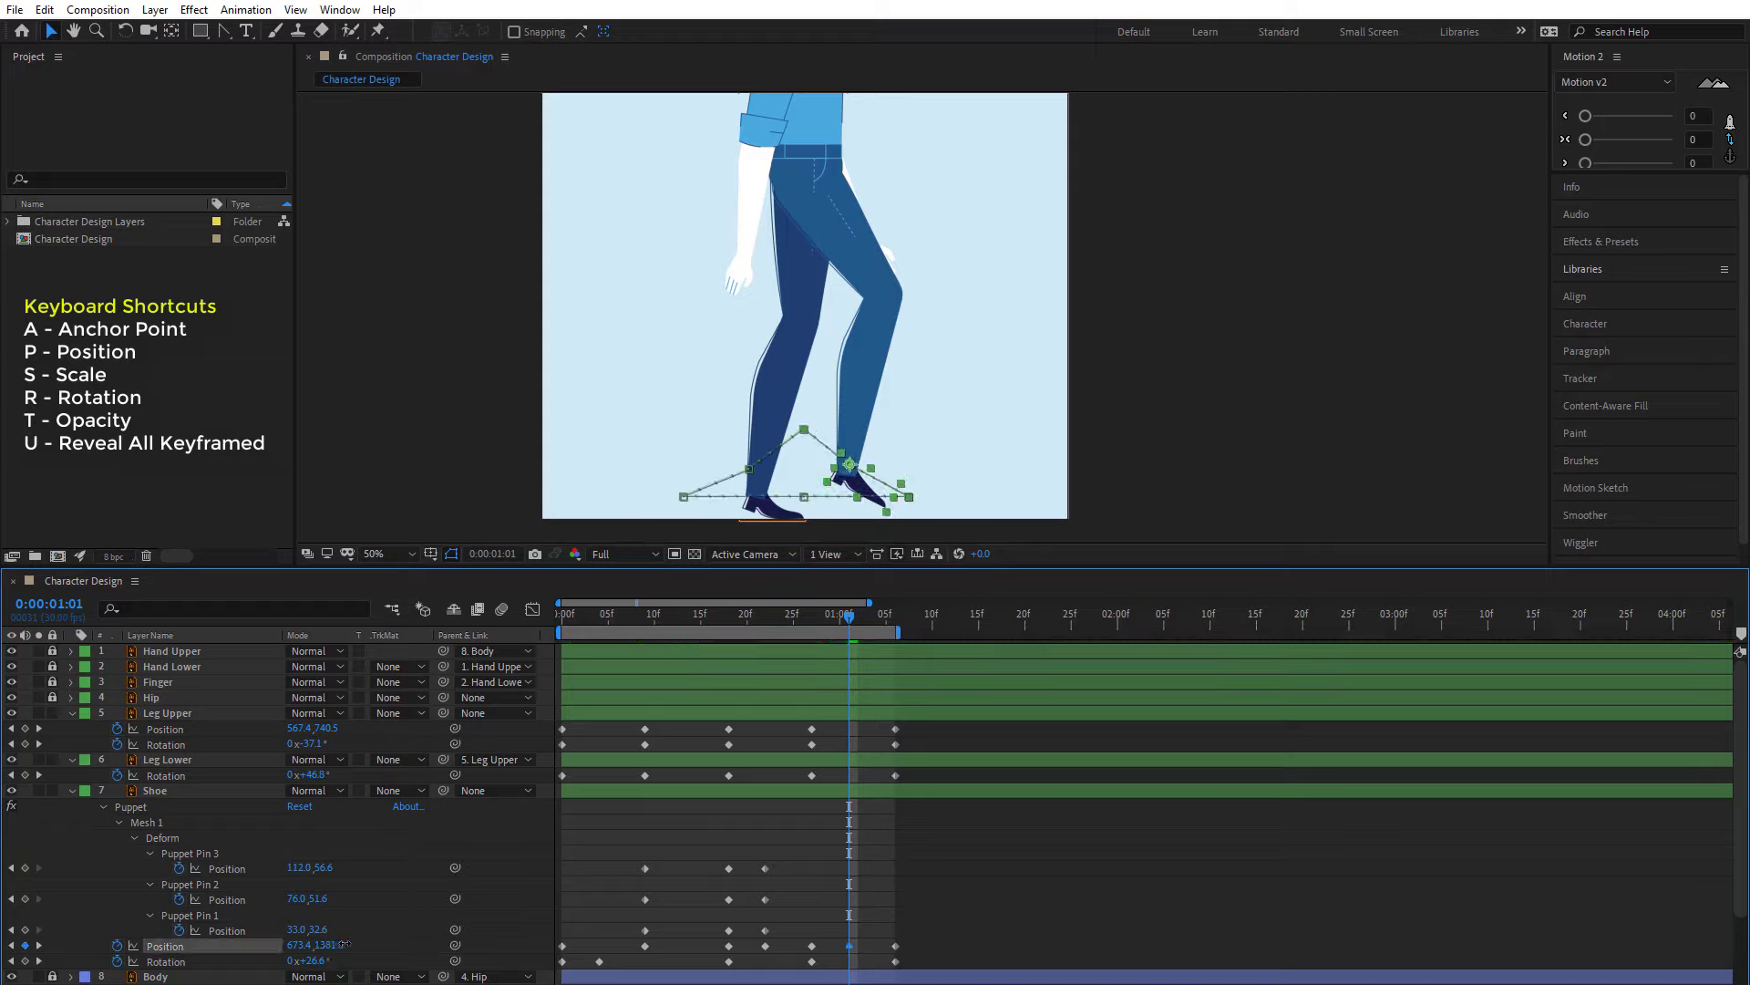
{"action": "left_click", "coordinate": [587, 923]}
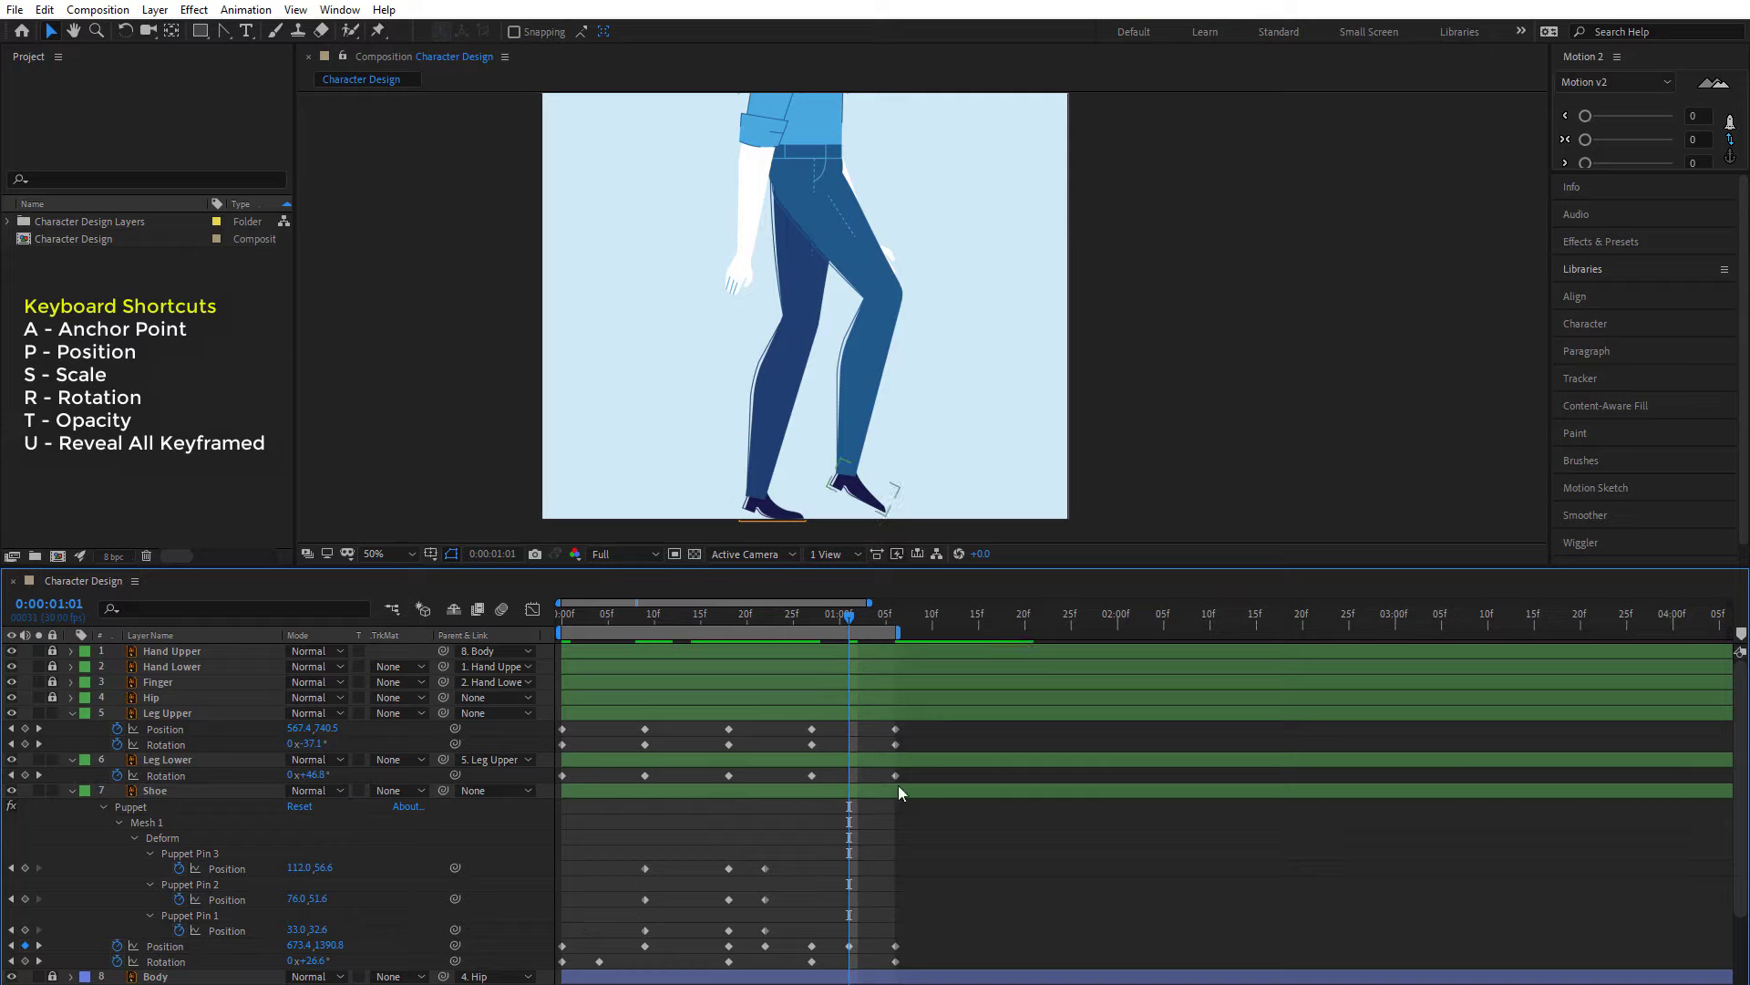
{"action": "left_click_drag", "start_coordinate": [850, 620], "coordinate": [906, 630]}
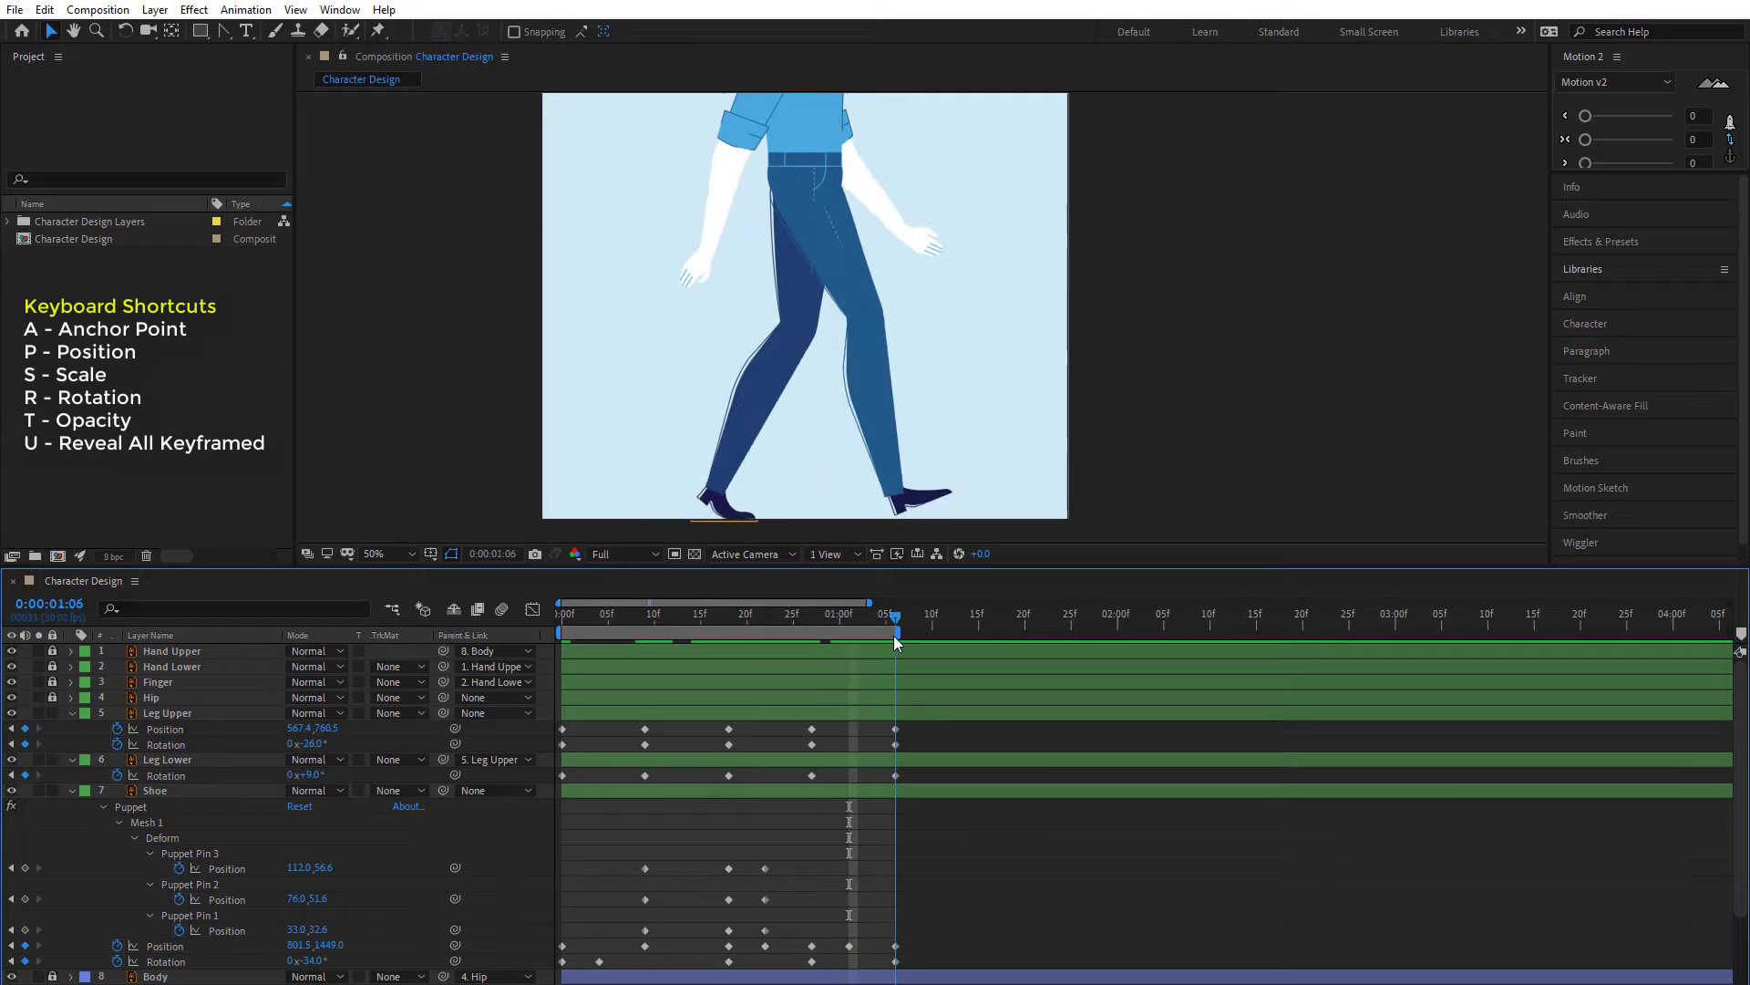
- Preview the walk cycle with the viewer magnification set to Fit
{"action": "left_click", "coordinate": [1278, 336]}
{"action": "key", "text": "space"}
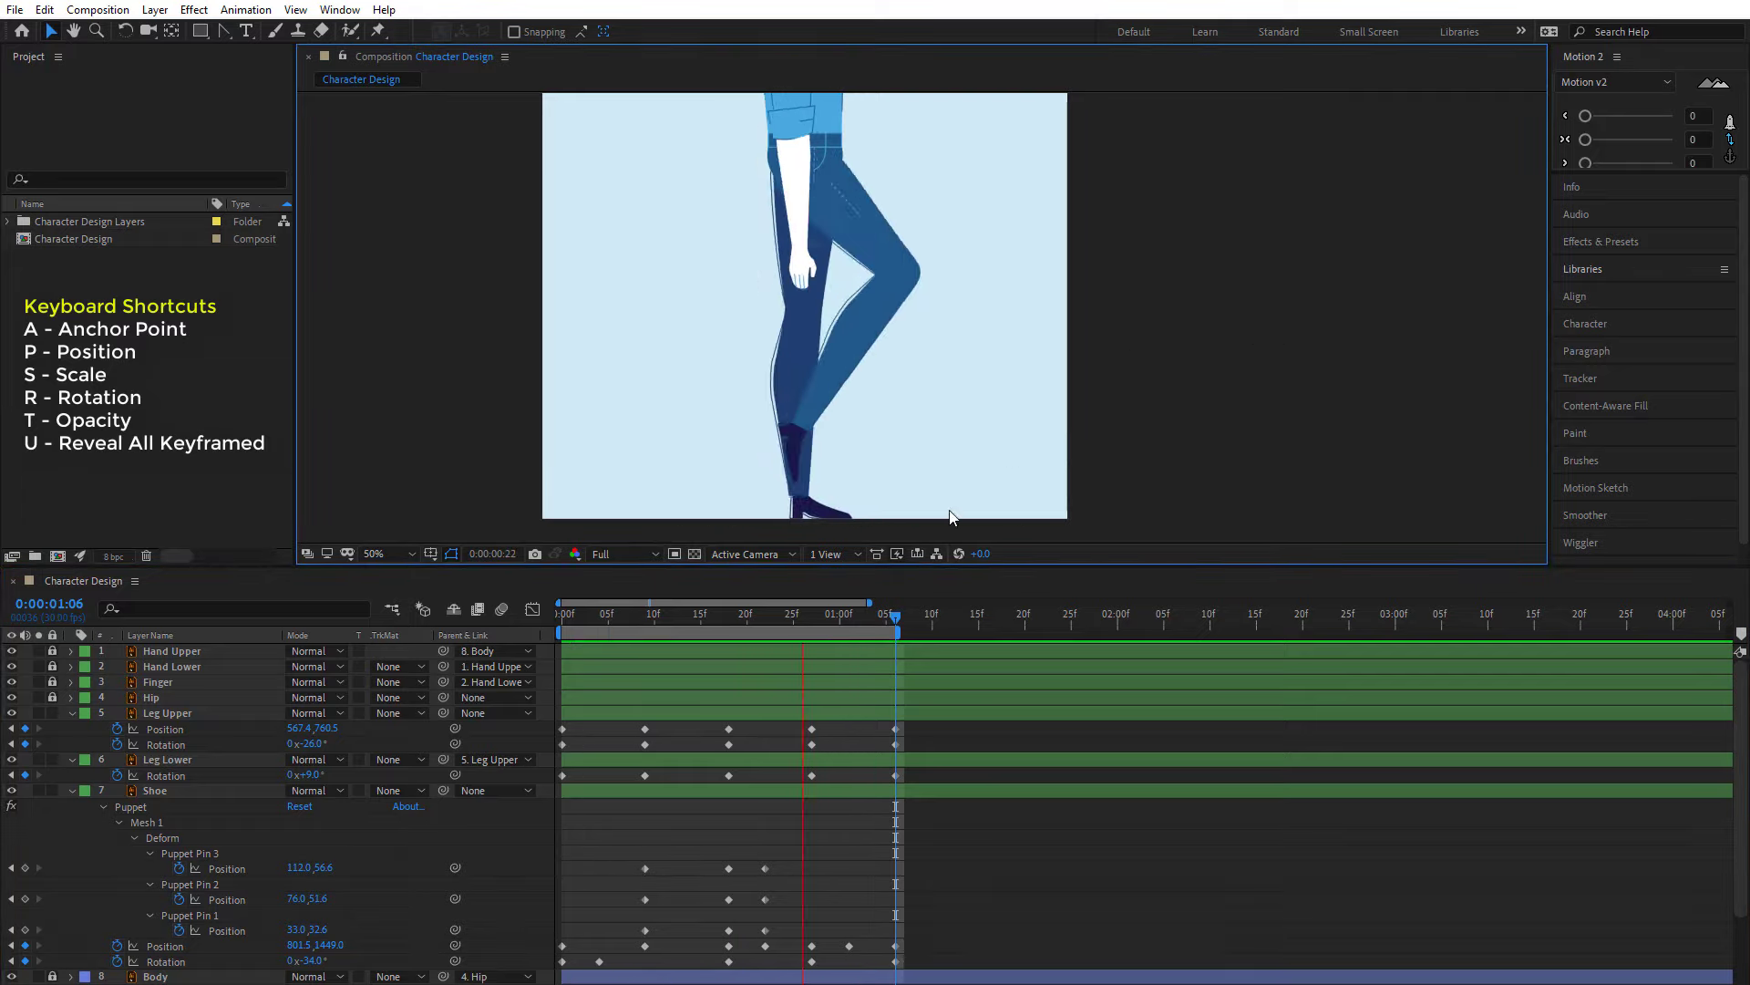
{"action": "left_click", "coordinate": [831, 622]}
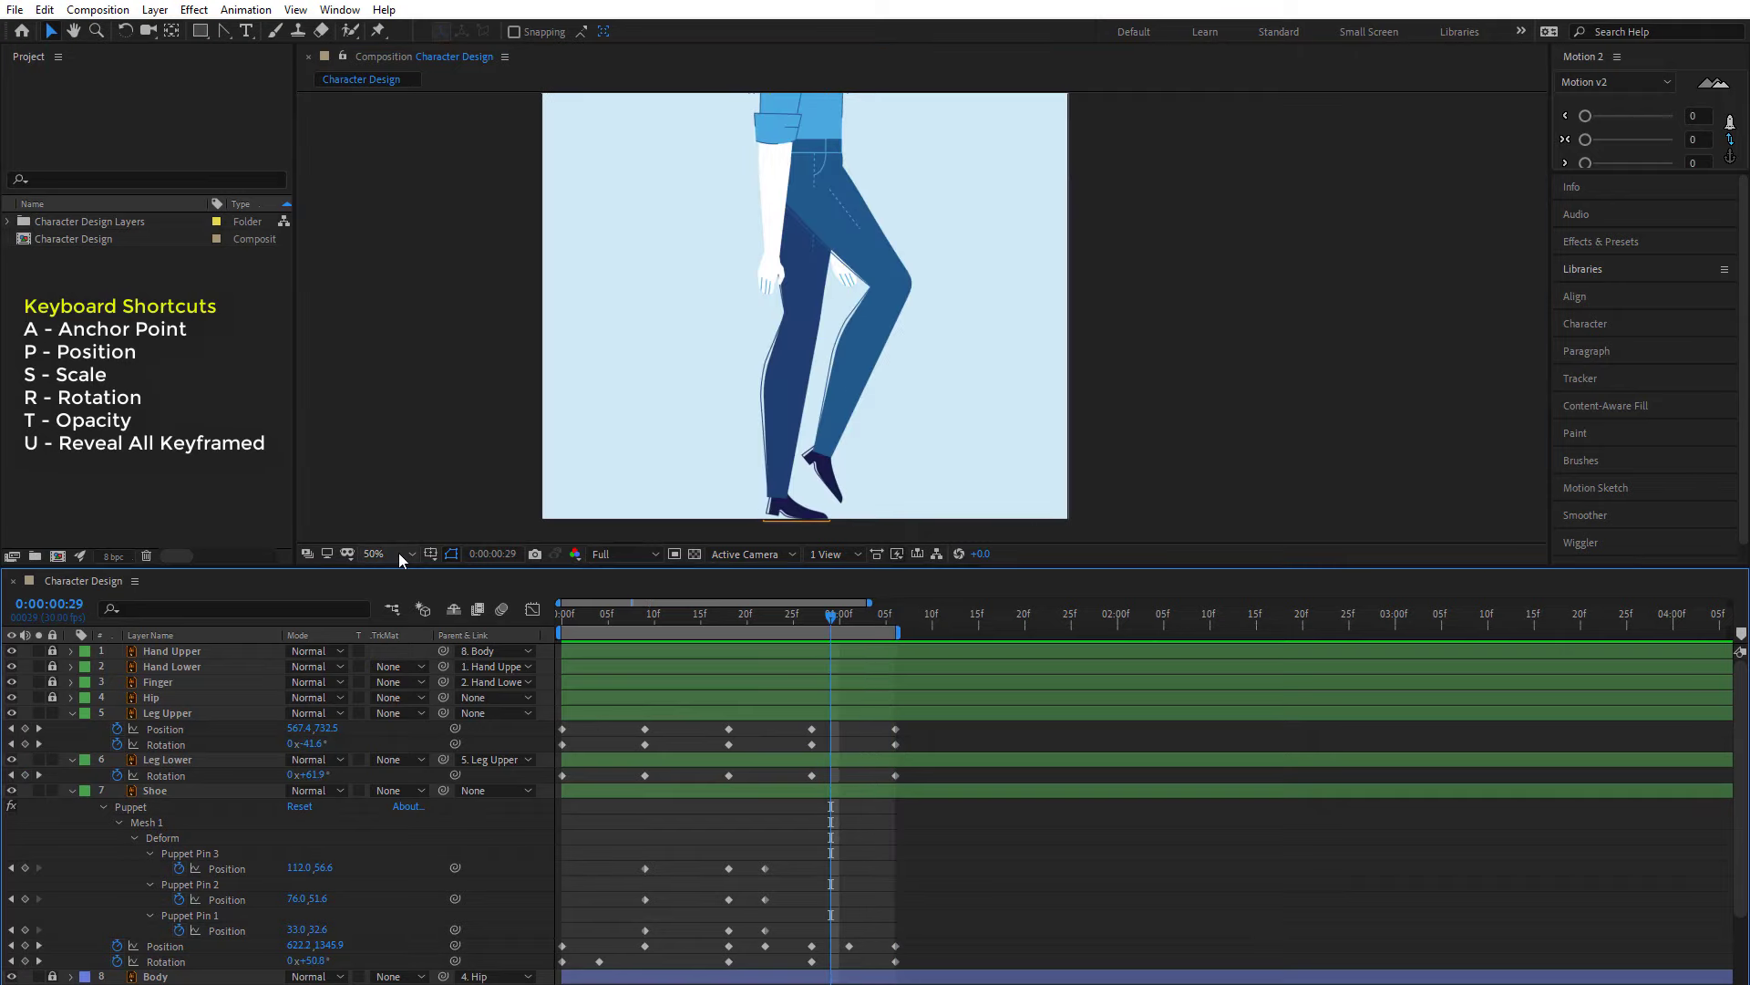
{"action": "left_click", "coordinate": [401, 553]}
{"action": "left_click", "coordinate": [403, 566]}
{"action": "key", "text": "space"}
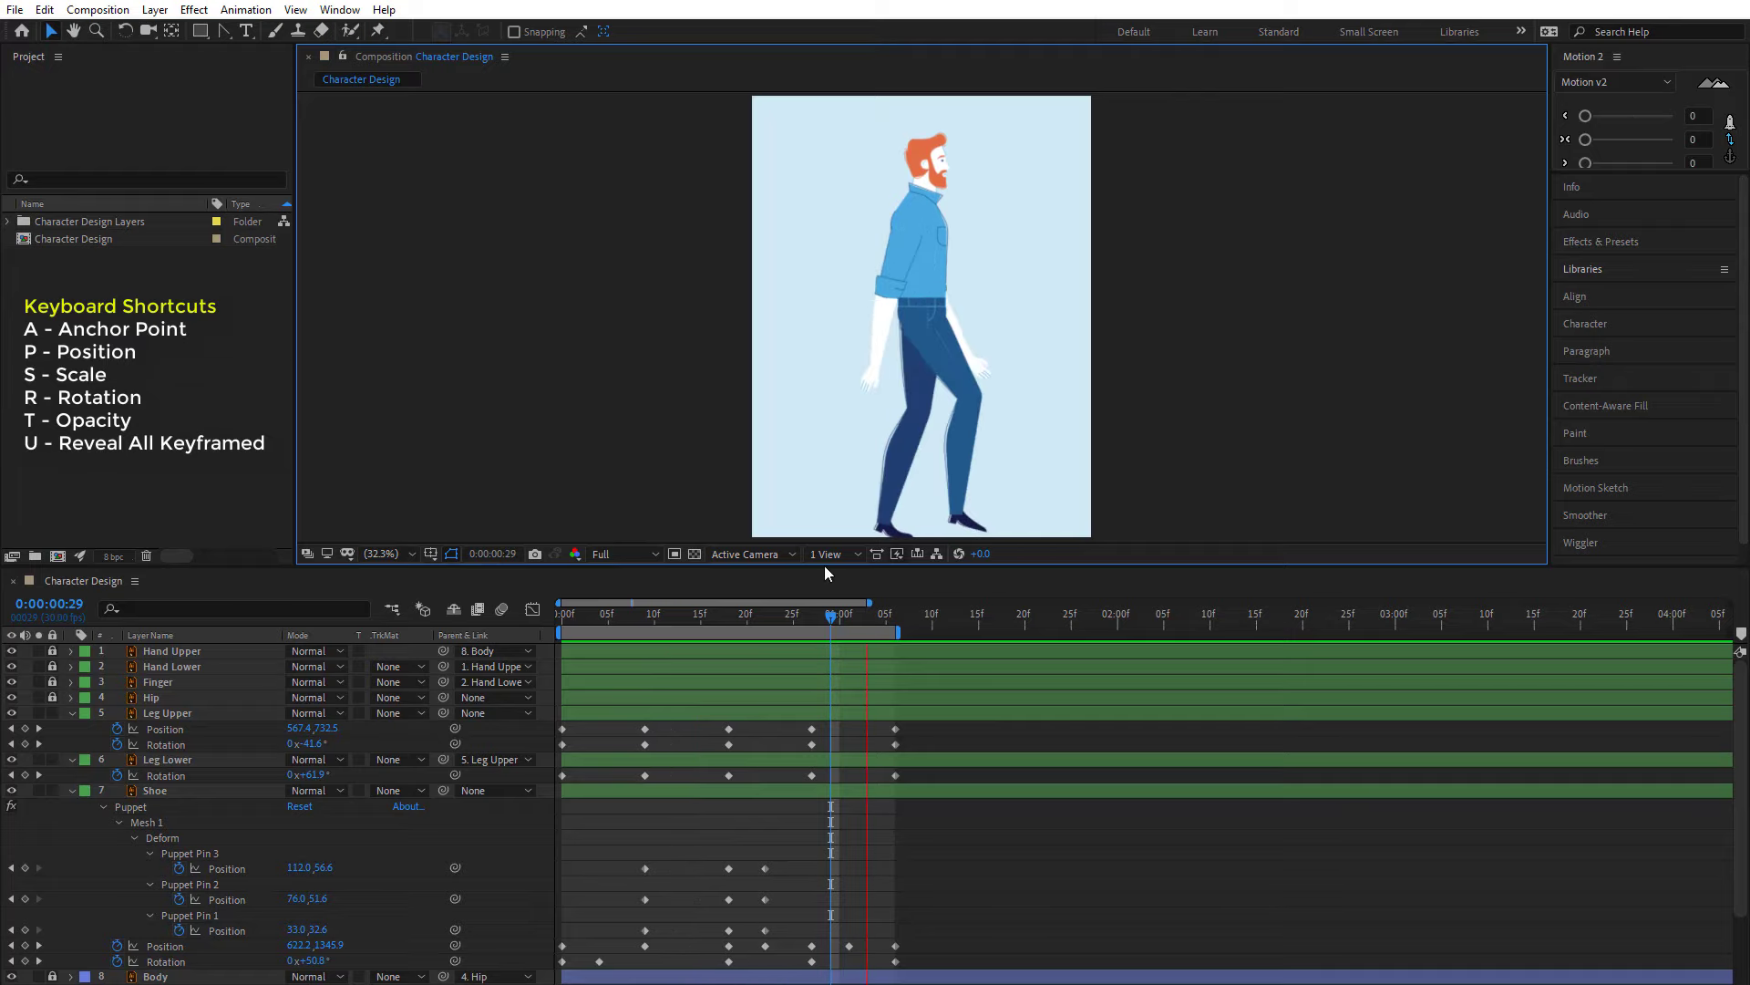
{"action": "left_click", "coordinate": [663, 624]}
- Return to frame 0 and collapse all expanded layer properties
{"action": "key", "text": "Home"}
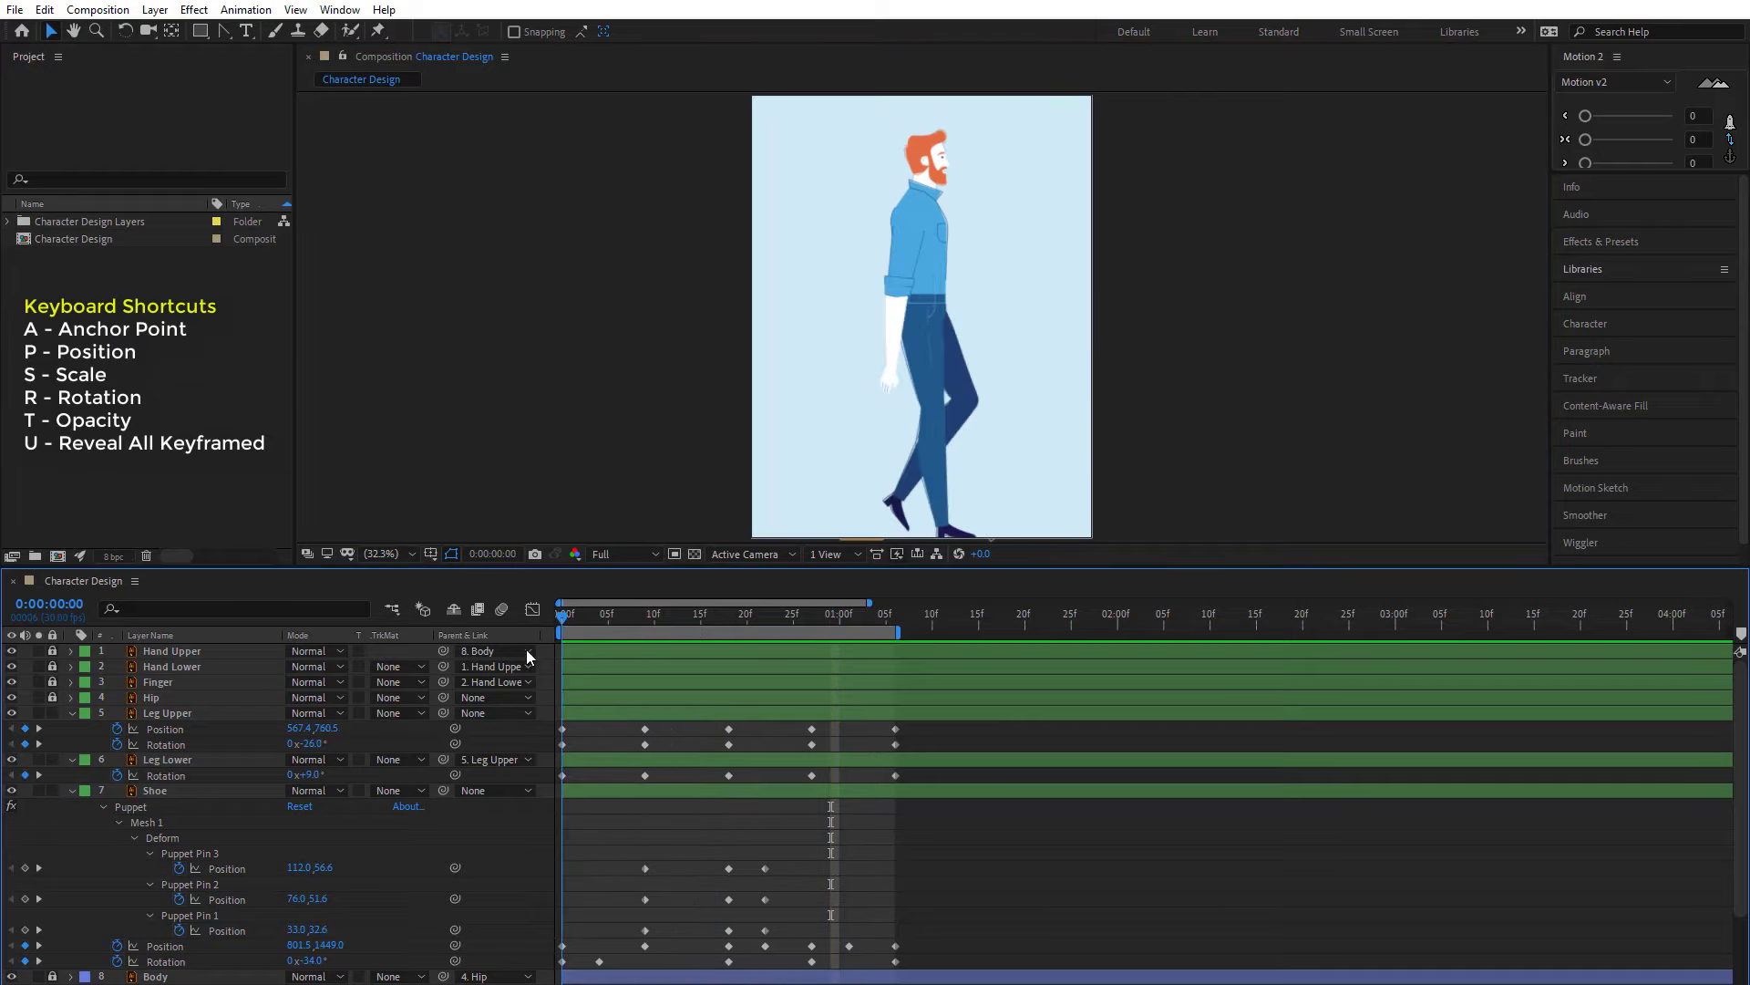
{"action": "key", "text": "k"}
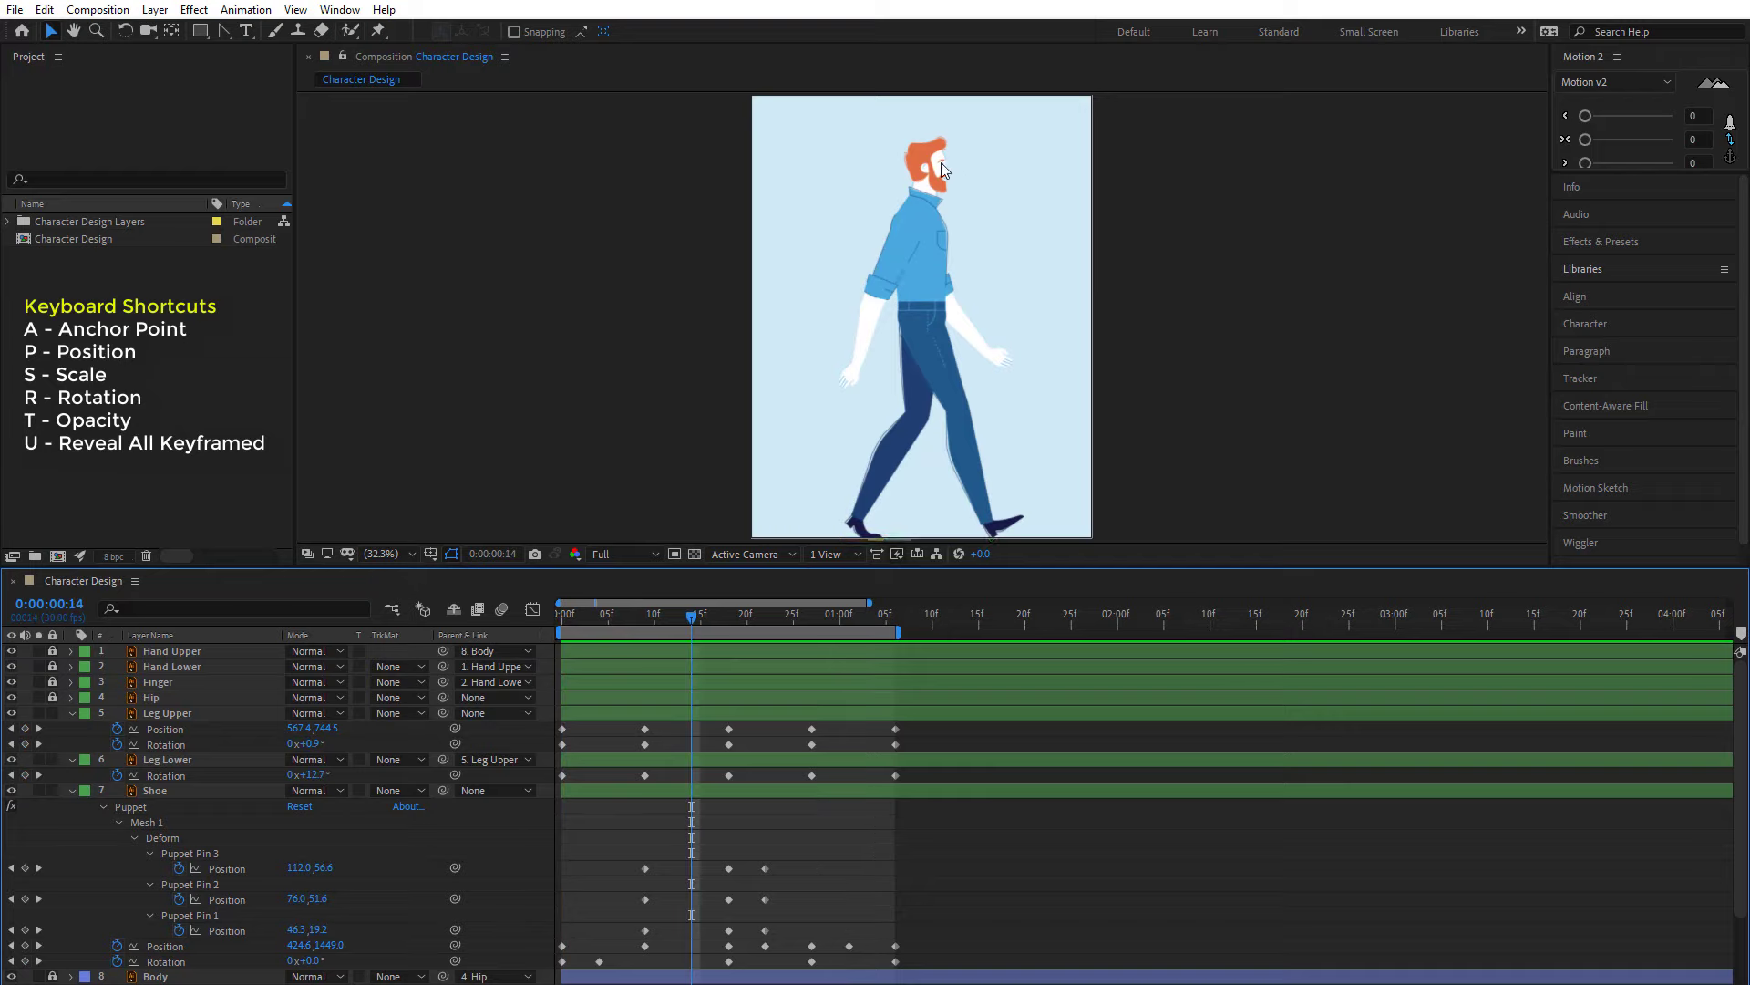
{"action": "left_click", "coordinate": [546, 624]}
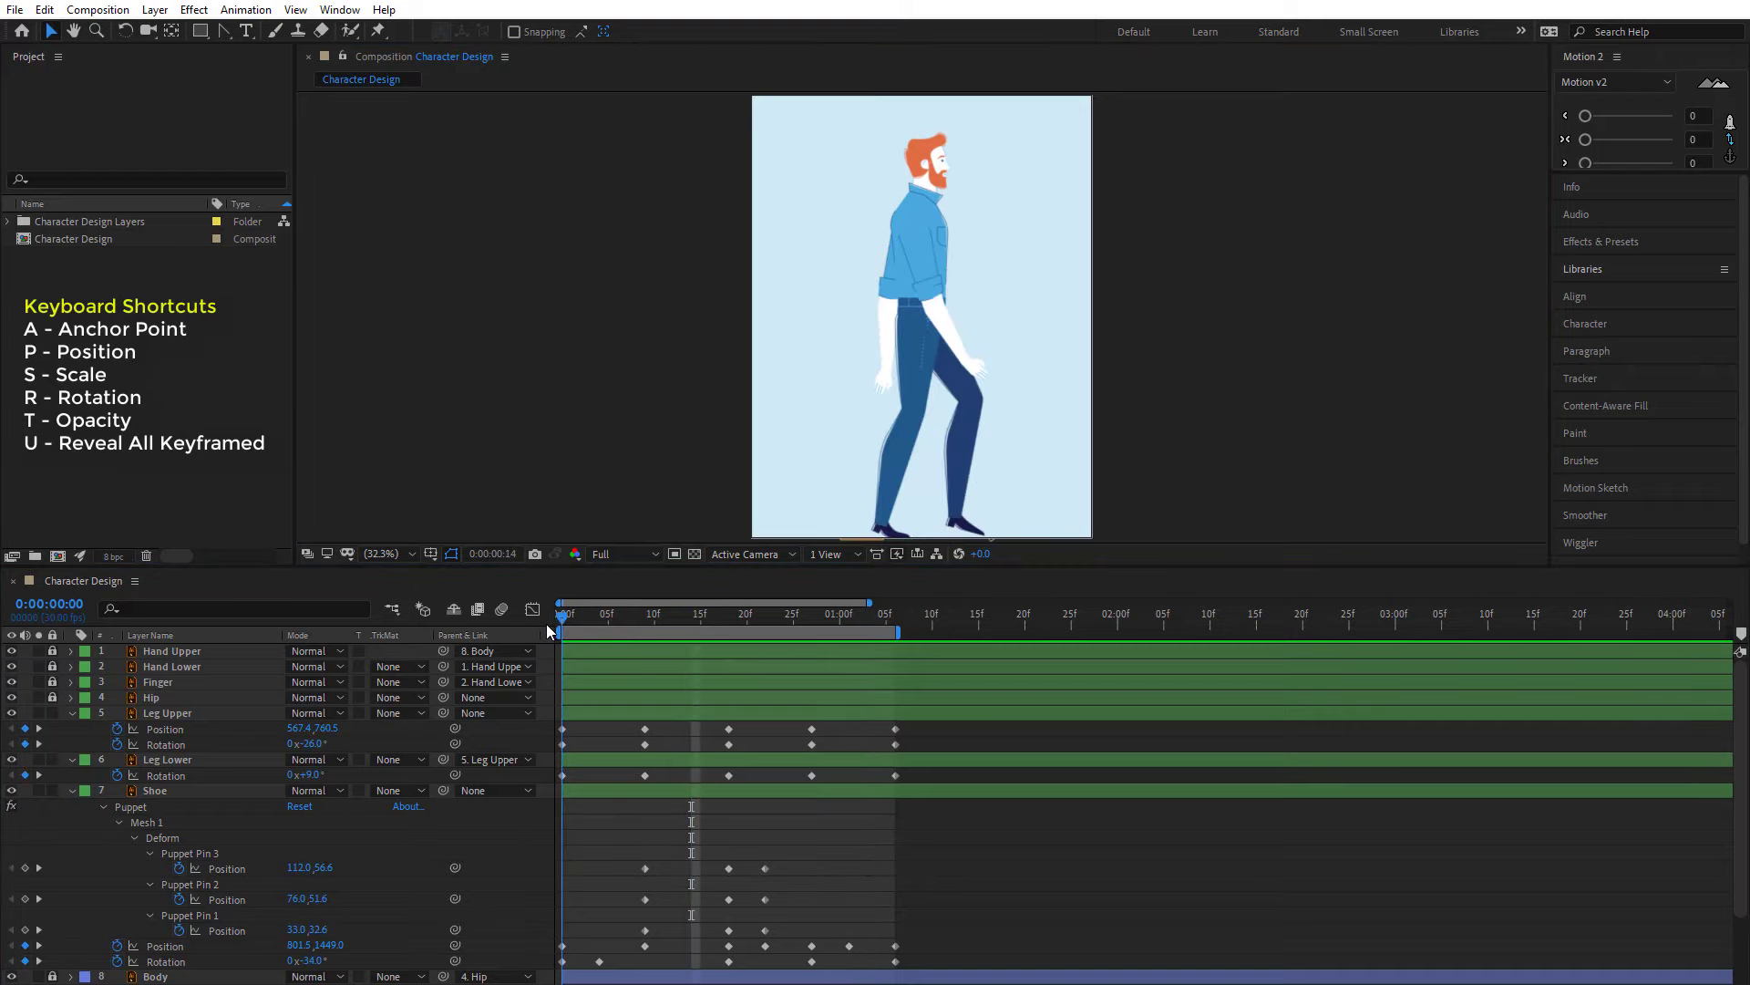
{"action": "key", "text": "Home"}
{"action": "key", "text": "ctrl+shift+a"}
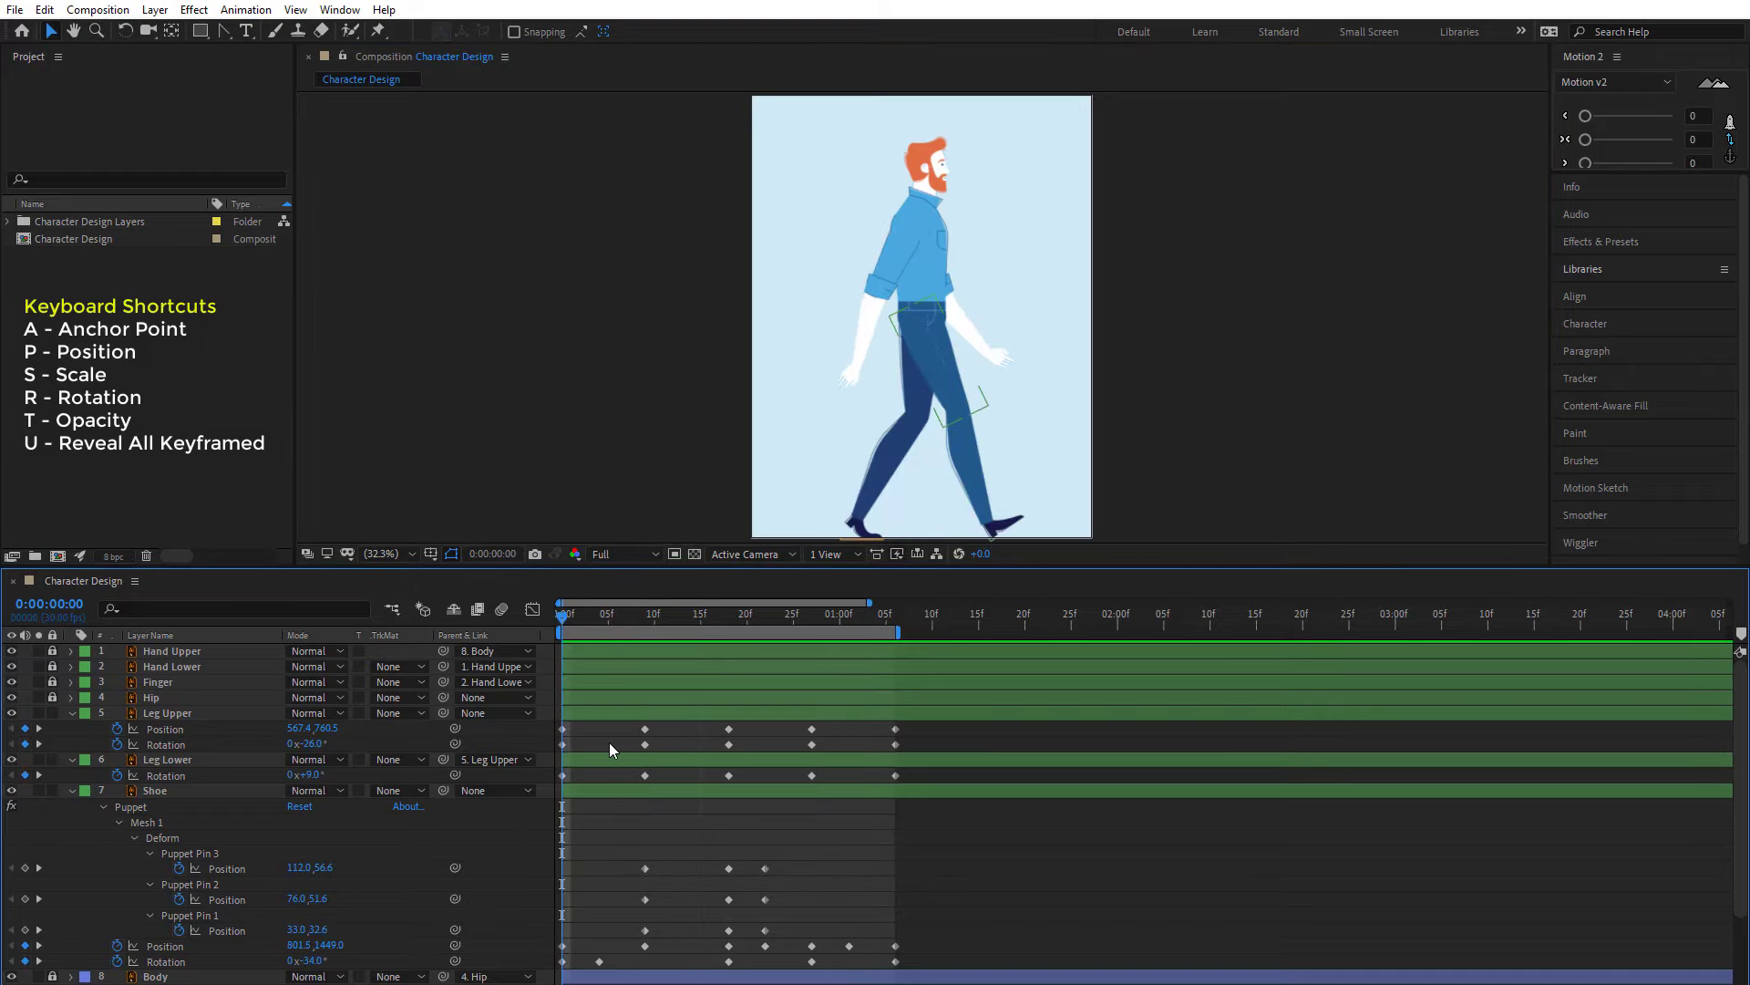
{"action": "key", "text": "u"}
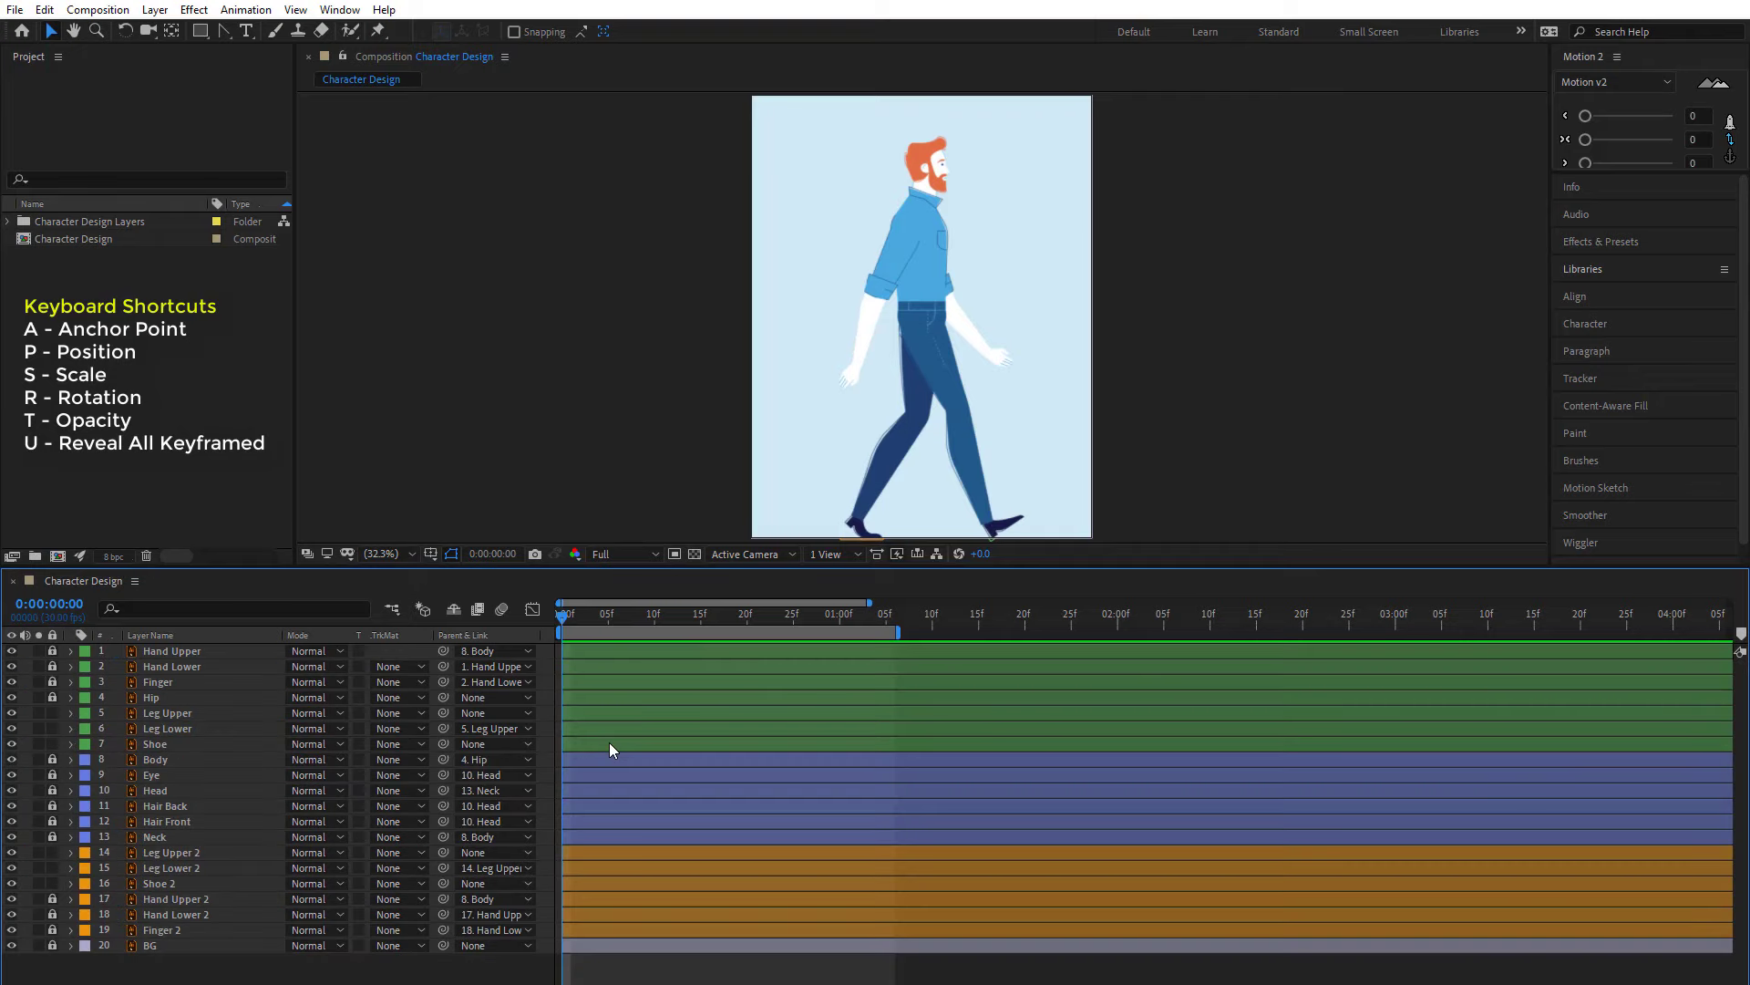
- Unlock the Head layer and show its Rotation alongside the Hip keyframes for timing
{"action": "left_click", "coordinate": [52, 790]}
{"action": "left_click", "coordinate": [150, 791]}
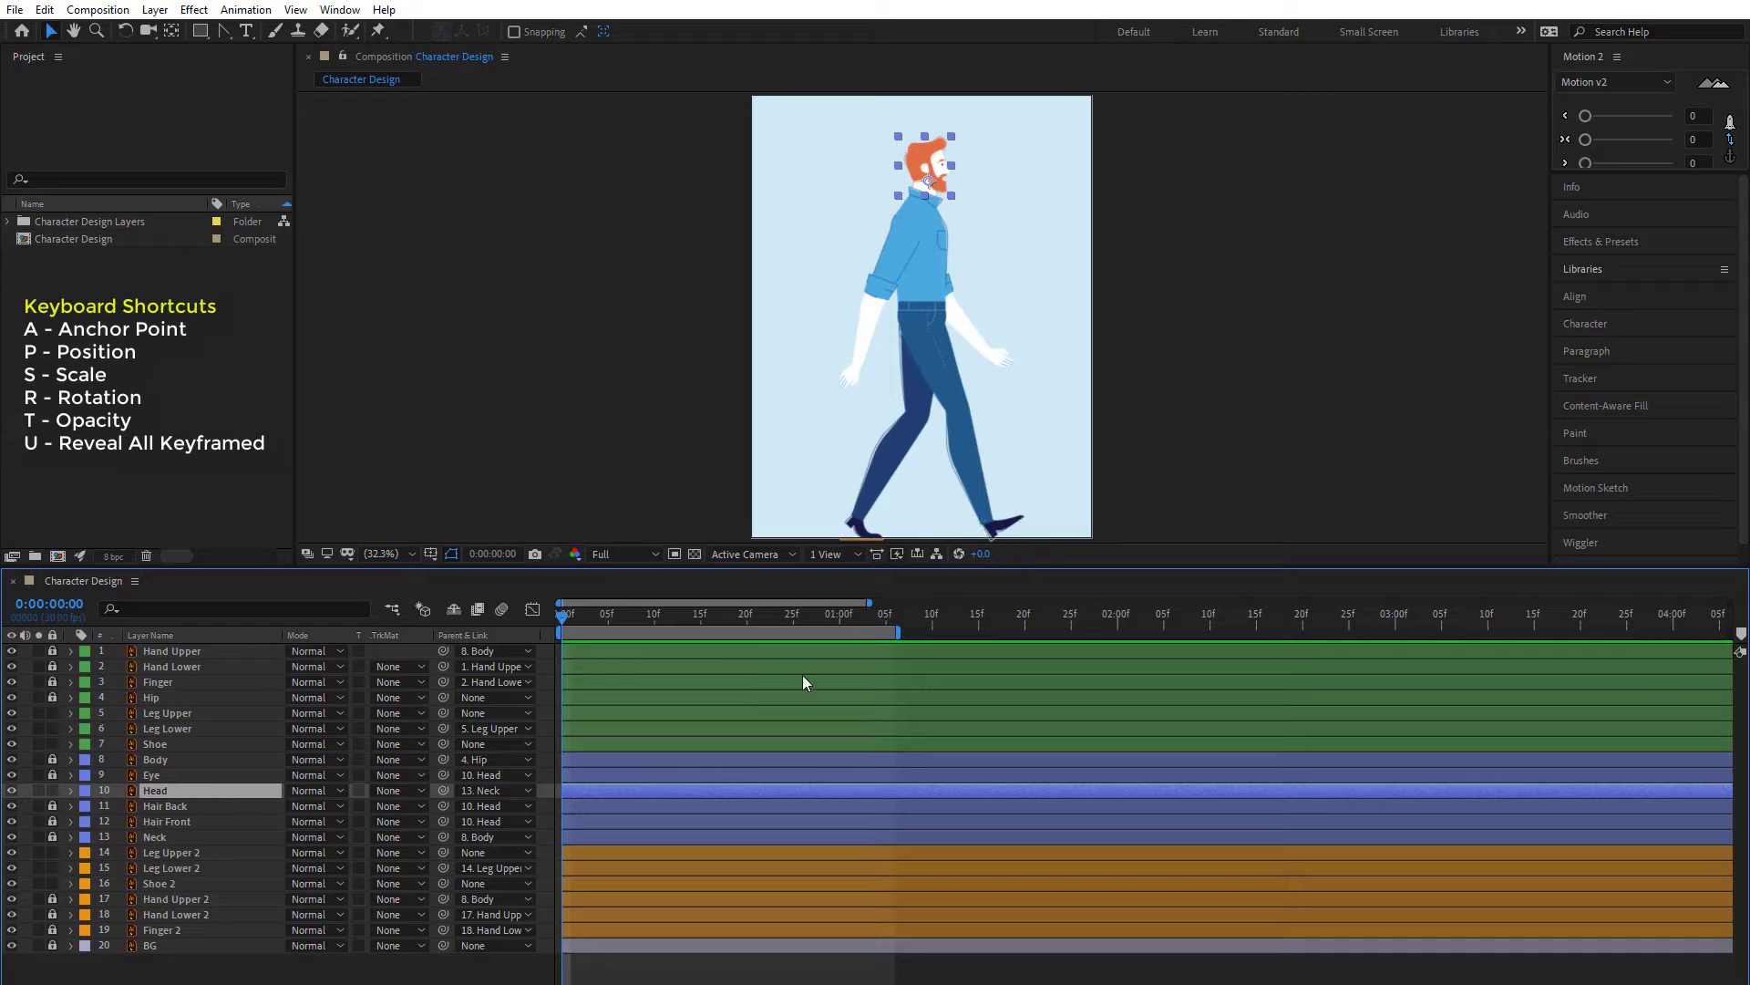
{"action": "key", "text": "r"}
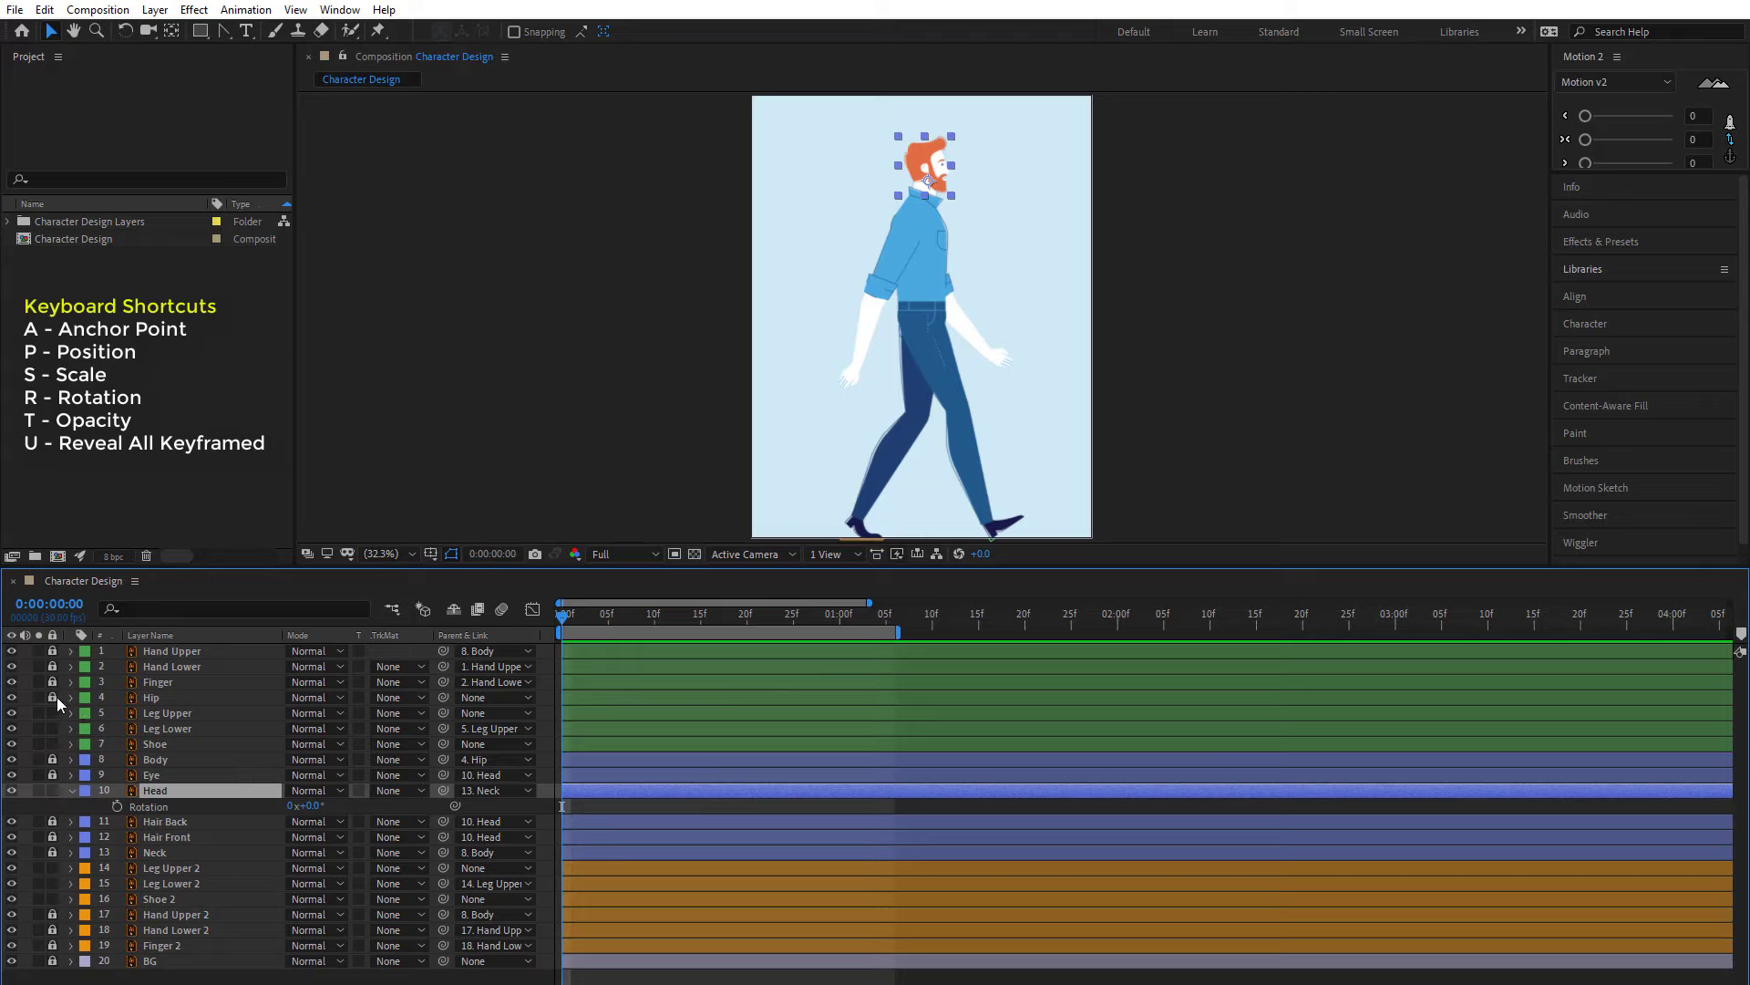
{"action": "left_click", "coordinate": [148, 697]}
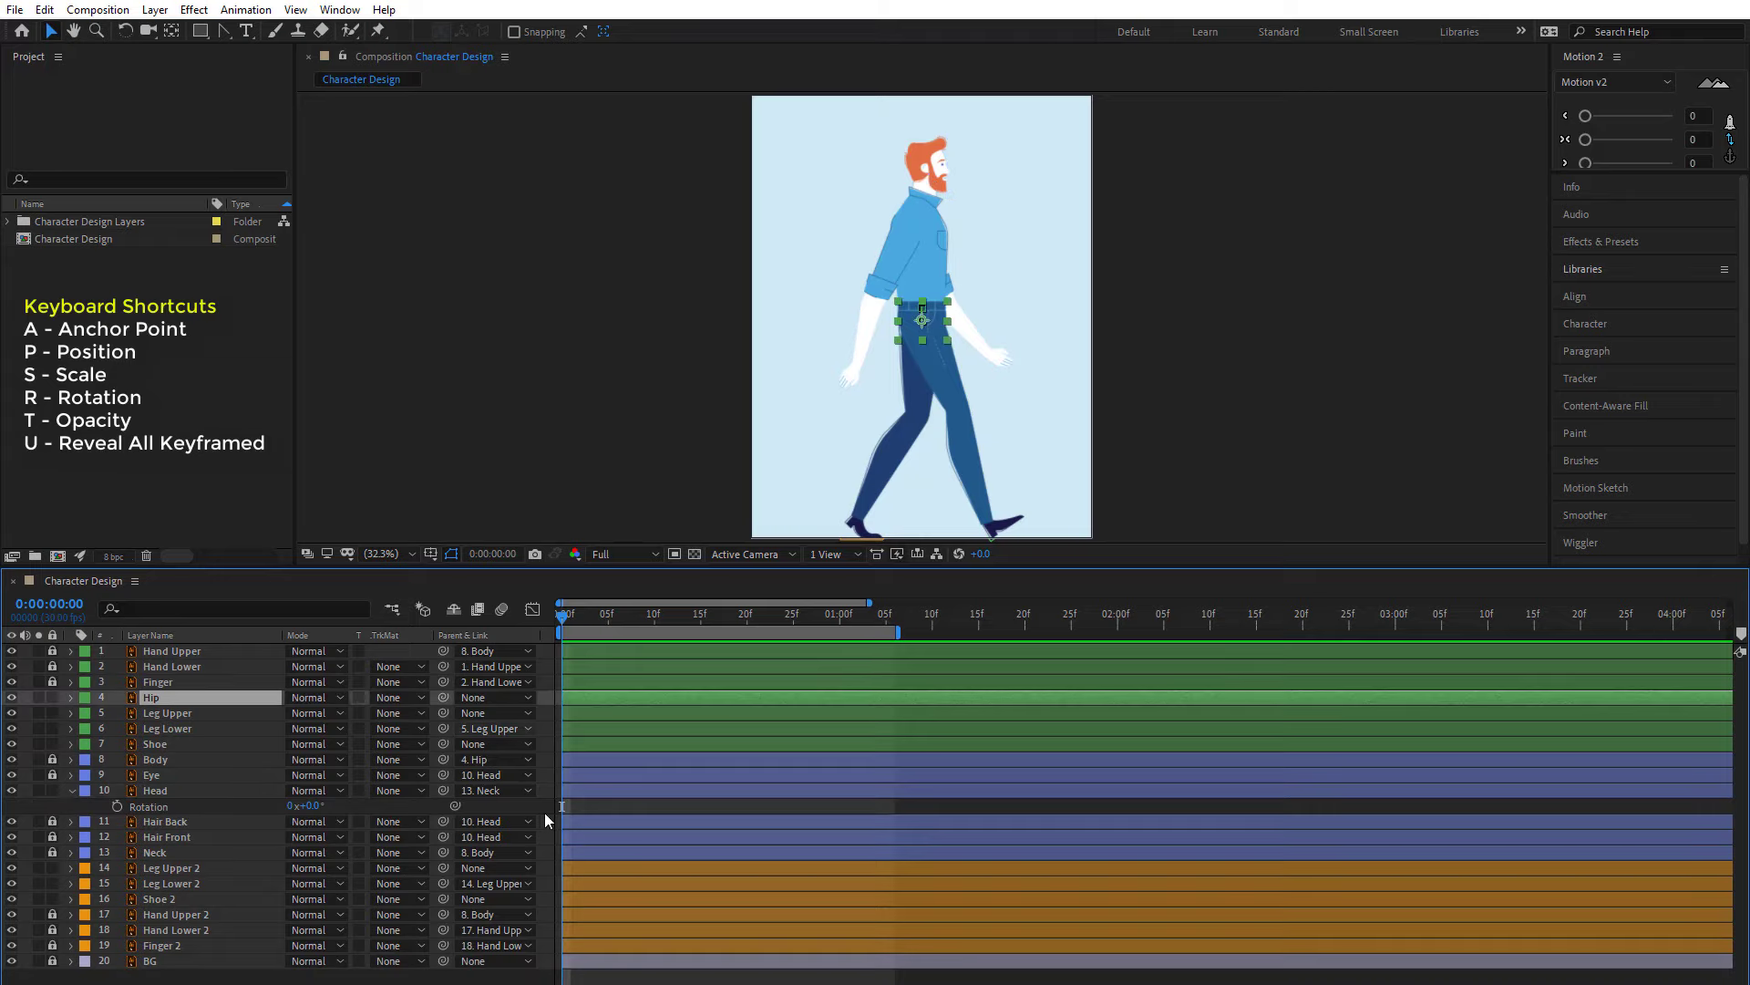
{"action": "key", "text": "r"}
{"action": "key", "text": "r"}
{"action": "key", "text": "r"}
{"action": "key", "text": "p"}
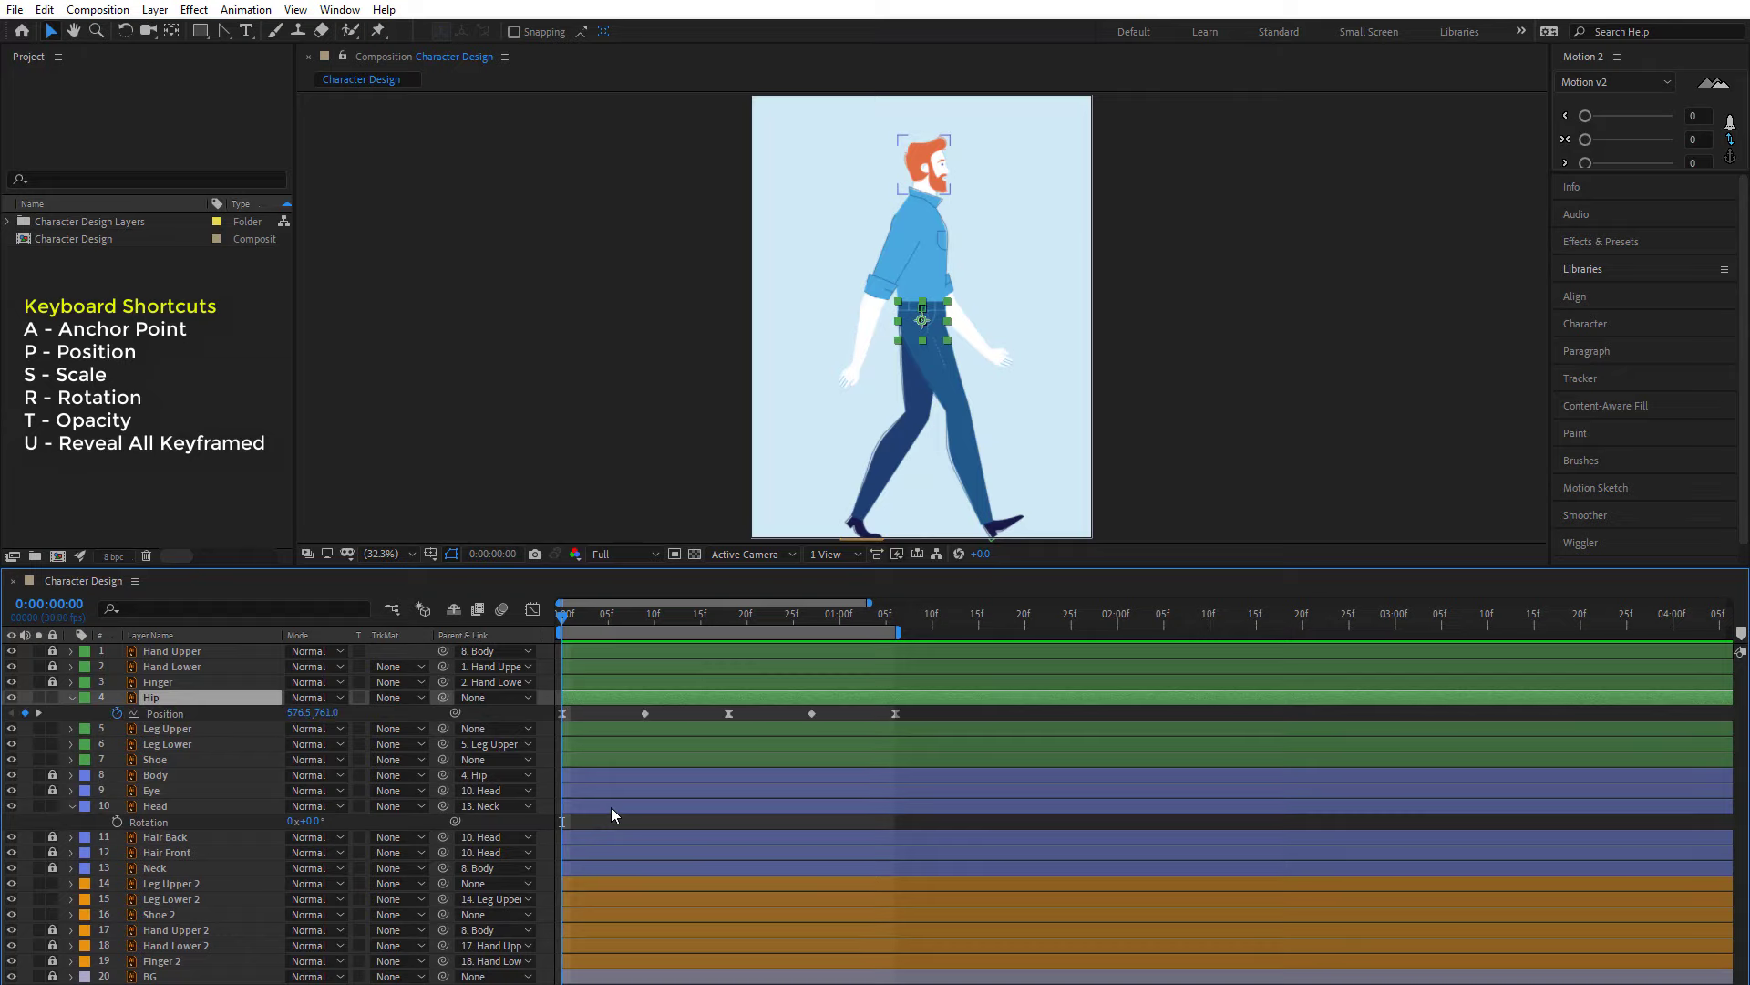
{"action": "left_click", "coordinate": [609, 818]}
{"action": "left_click", "coordinate": [128, 823]}
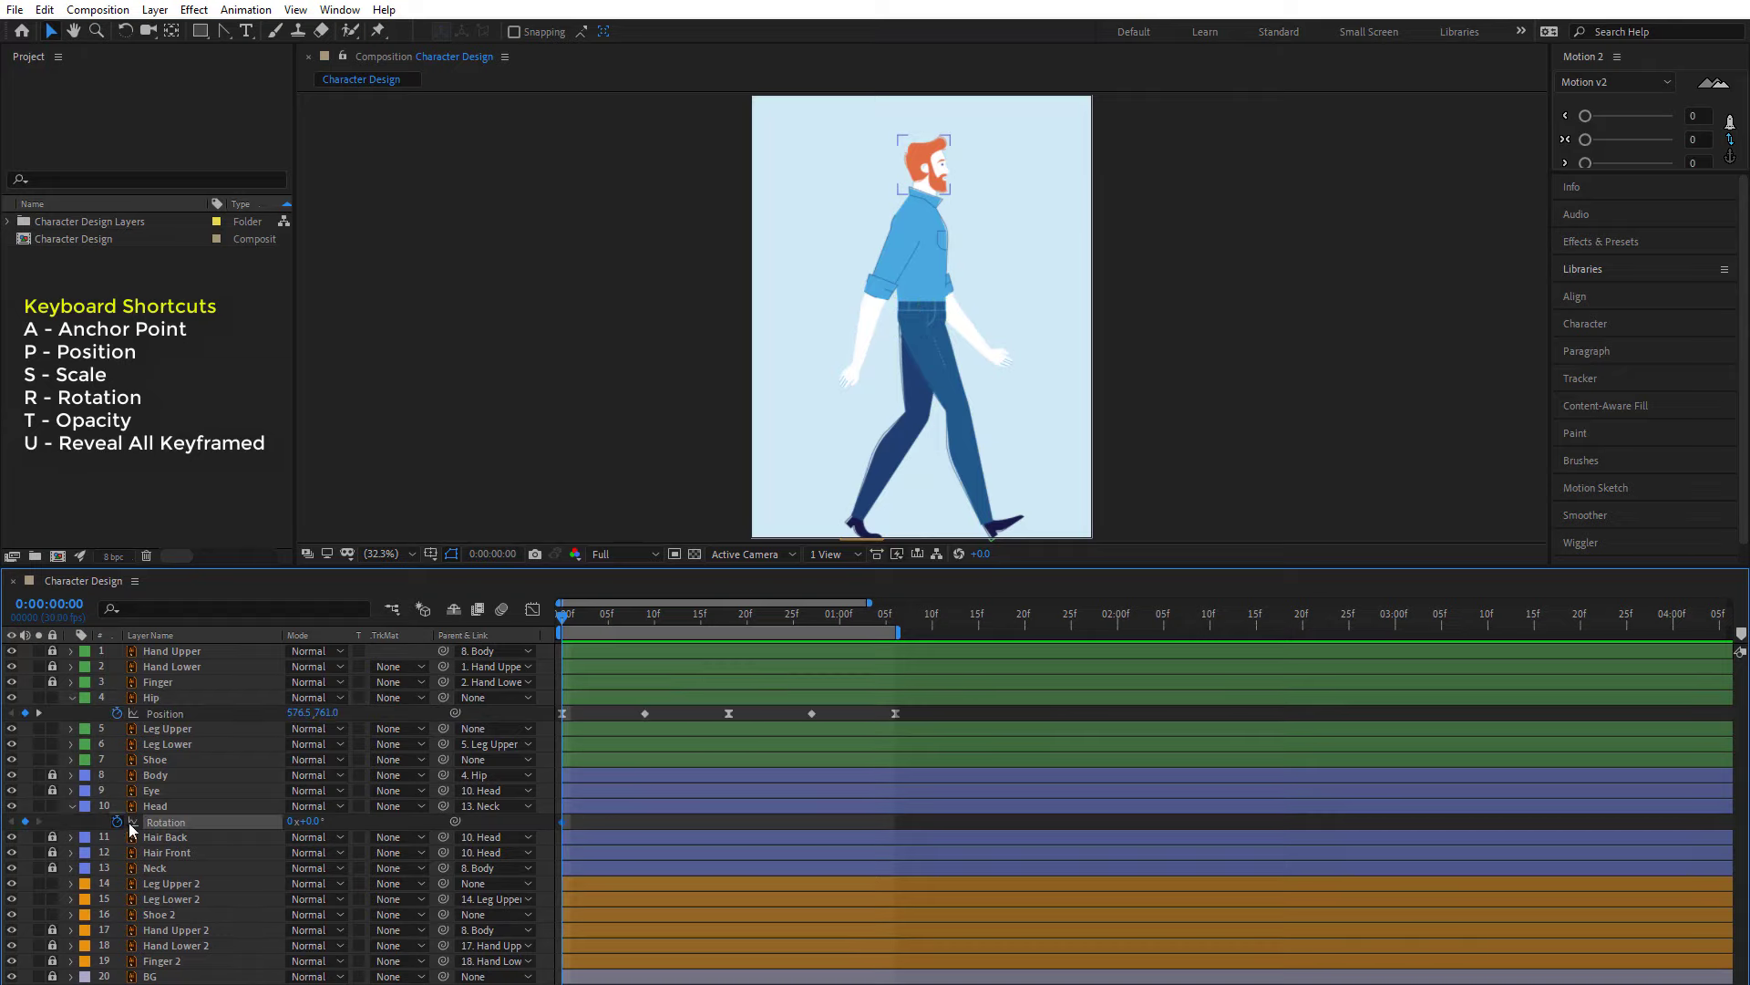
- Keyframe Head rotation at 5° on frame 0 and -2° on frame 9
{"action": "left_click", "coordinate": [643, 617]}
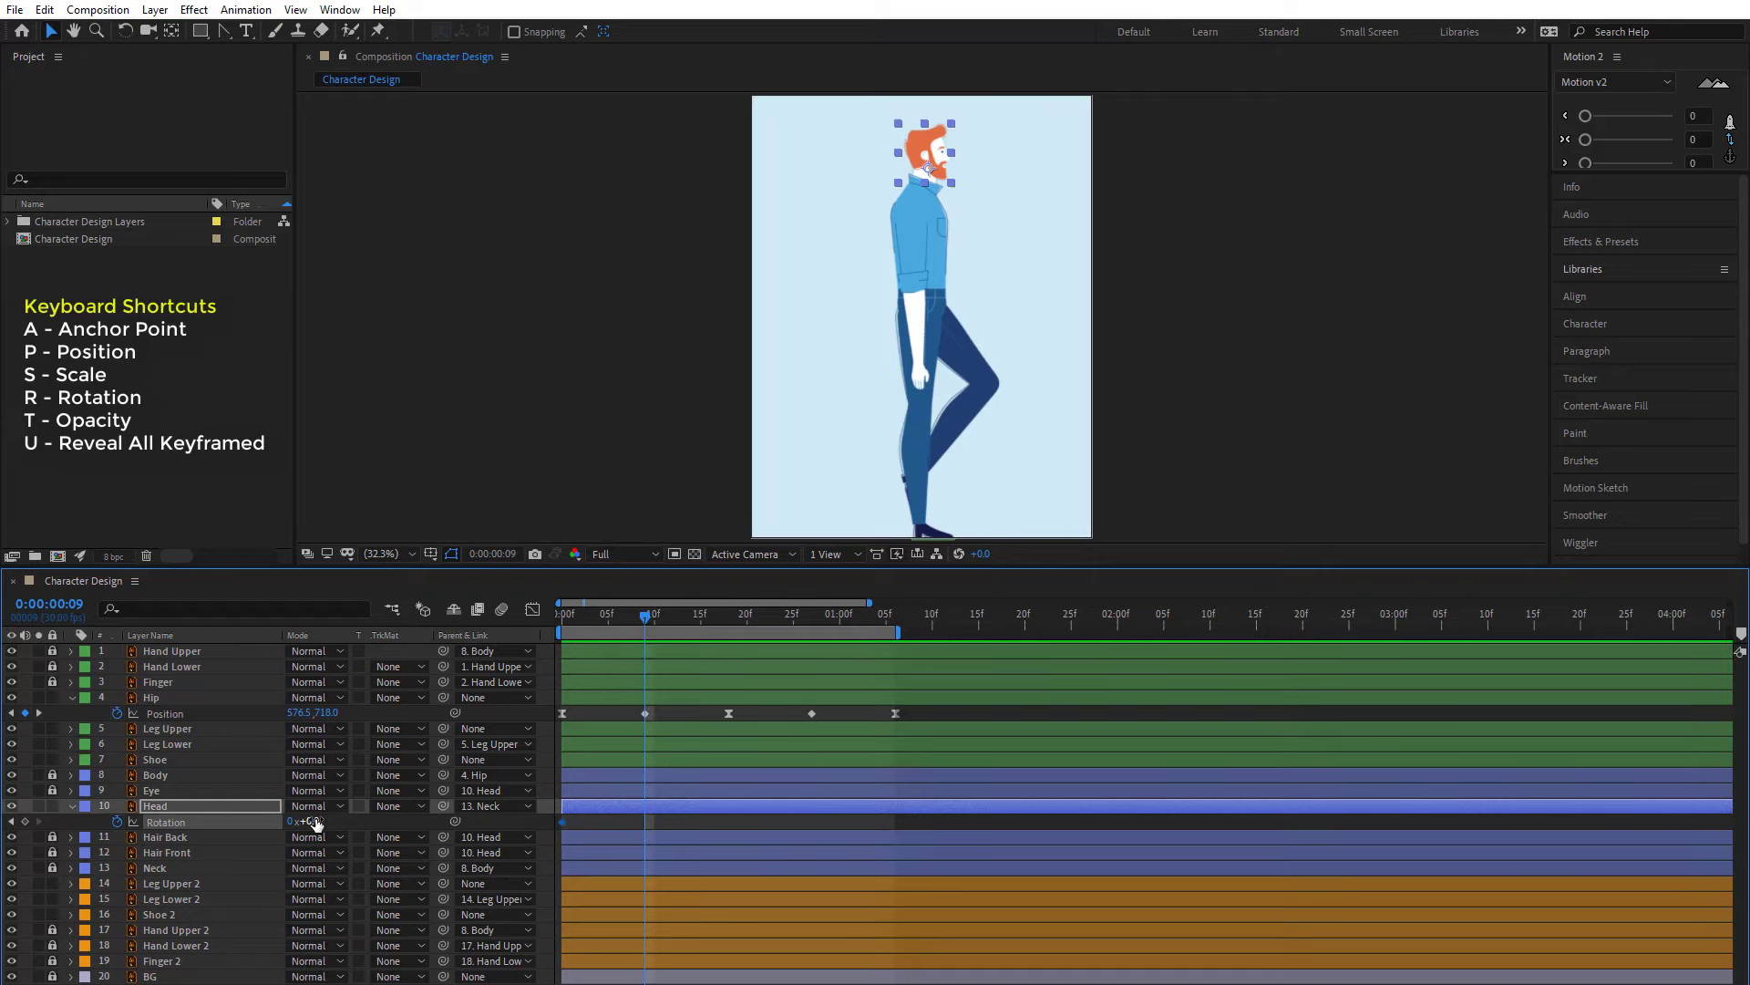
{"action": "left_click", "coordinate": [313, 821]}
{"action": "left_click_drag", "start_coordinate": [576, 616], "coordinate": [501, 643]}
{"action": "left_click", "coordinate": [313, 822]}
{"action": "type", "text": "2"}
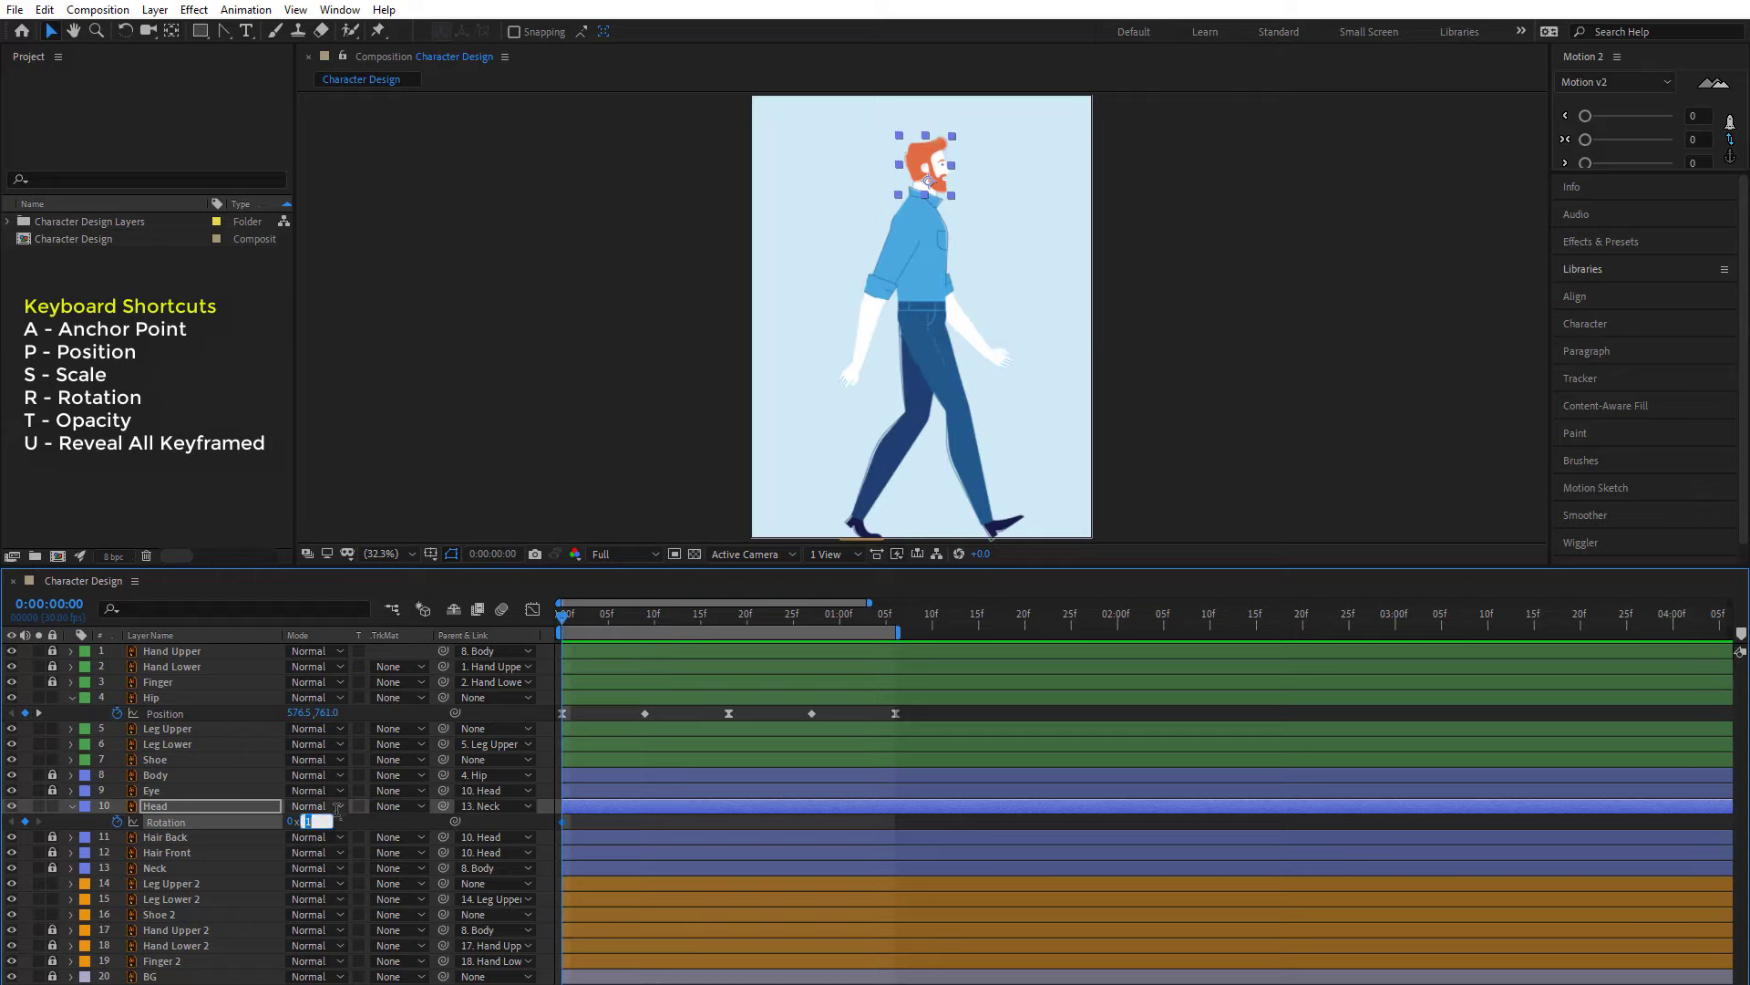
{"action": "key", "text": "Up"}
{"action": "key", "text": "Up"}
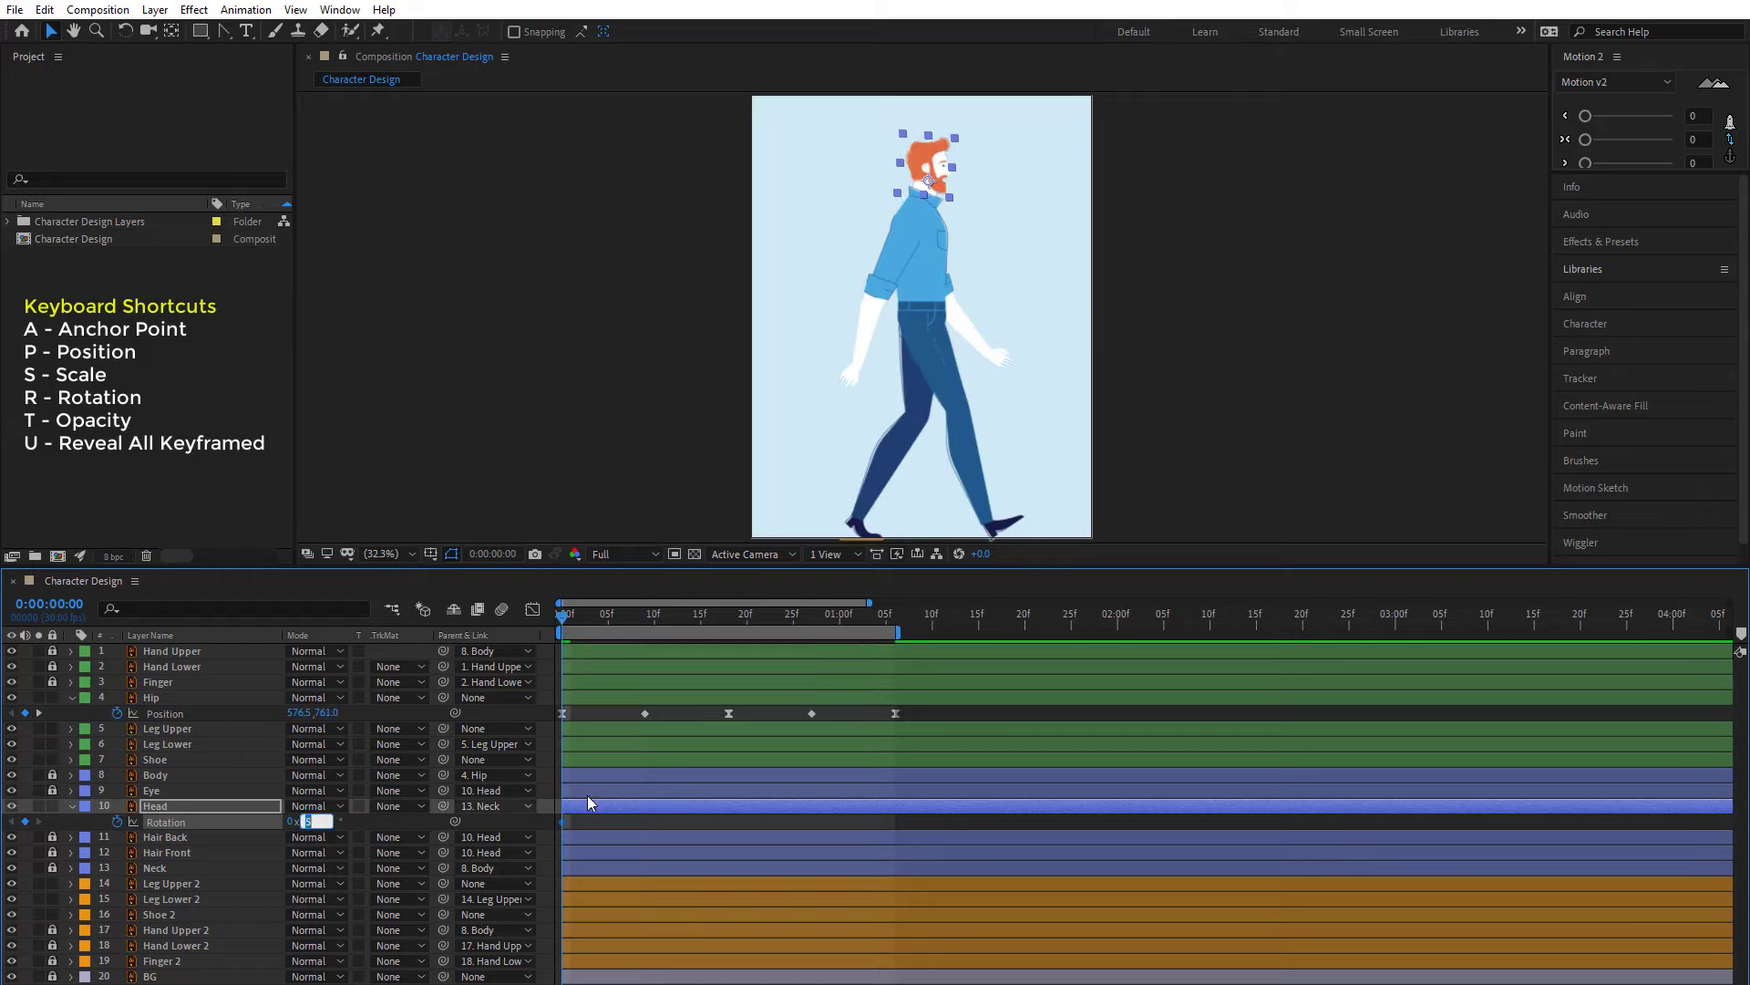
{"action": "left_click", "coordinate": [641, 620]}
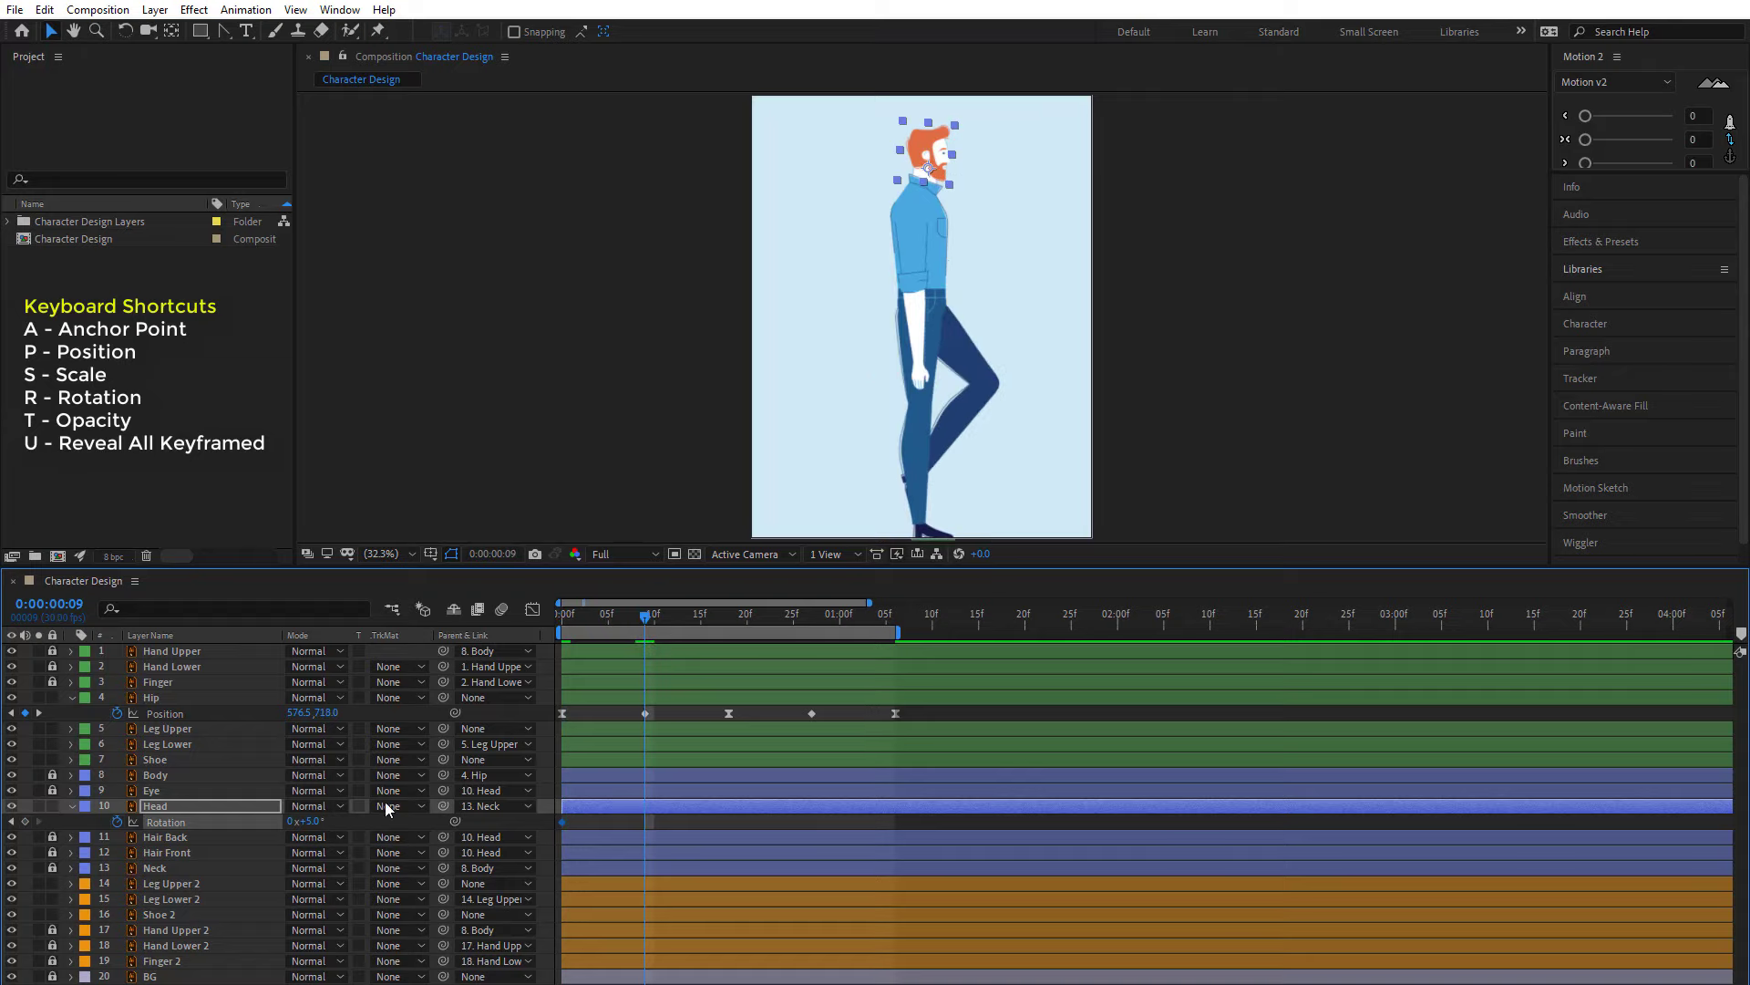
{"action": "left_click", "coordinate": [310, 823]}
{"action": "type", "text": "0"}
{"action": "key", "text": "Return"}
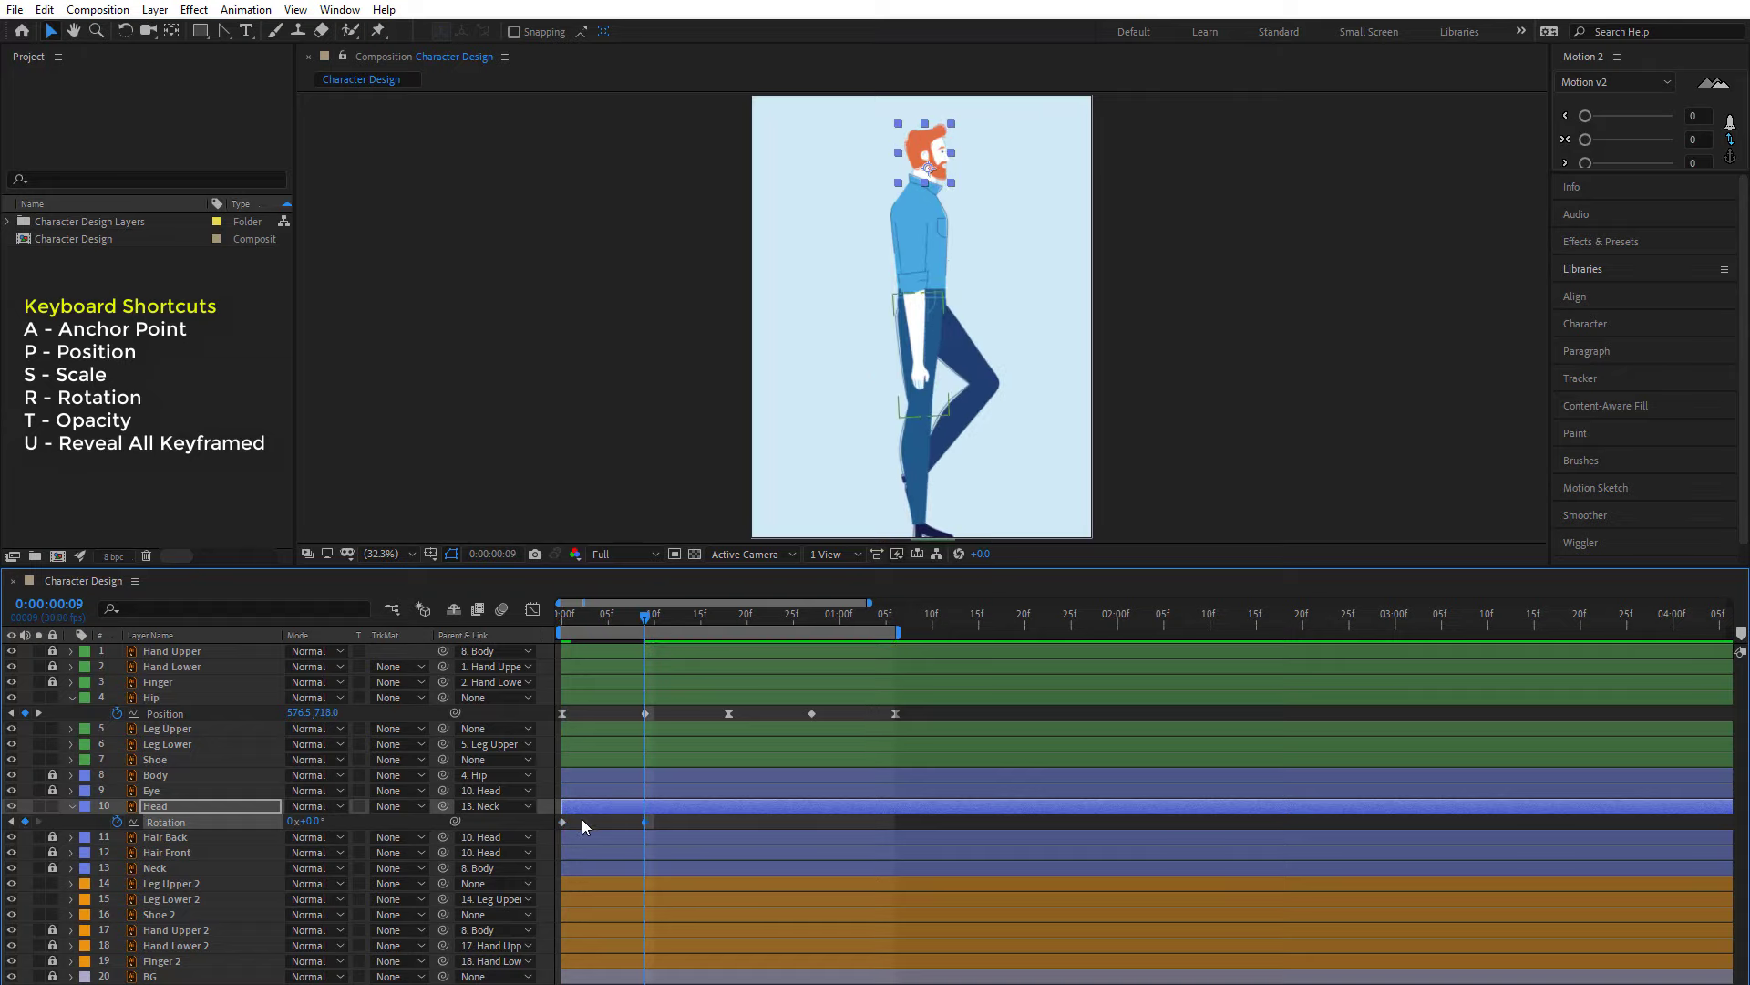
{"action": "type", "text": "-2"}
{"action": "key", "text": "Return"}
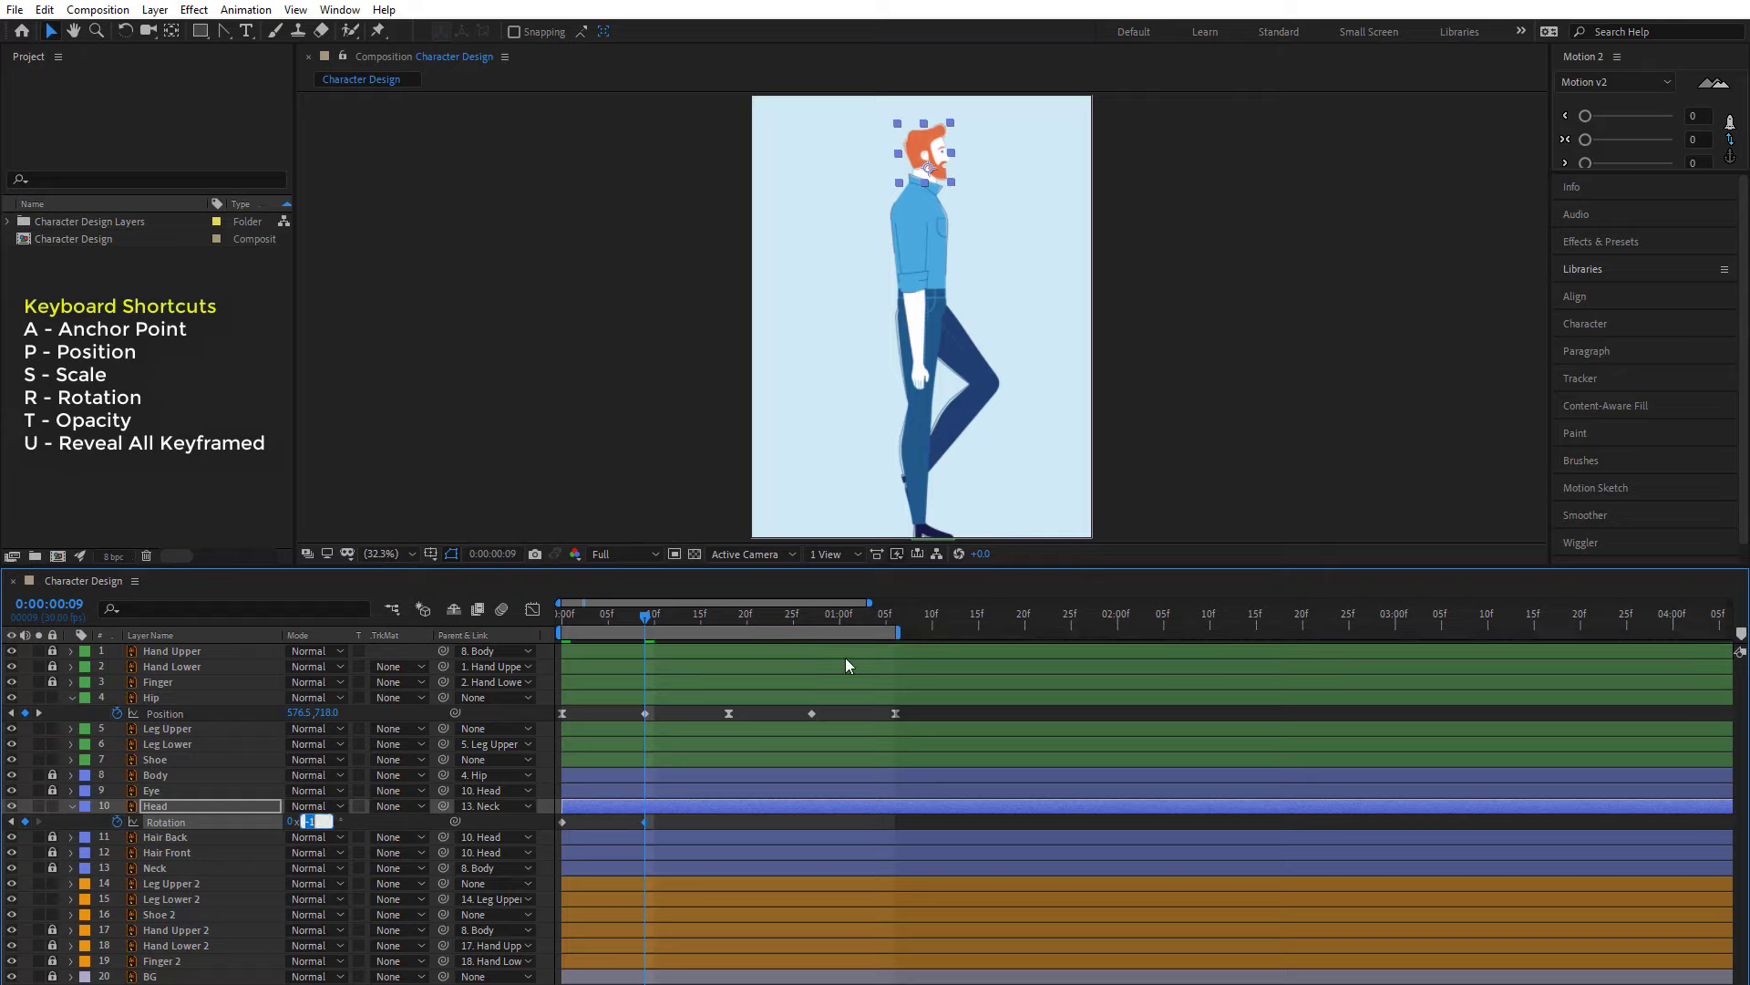
- Copy the head keys to repeat 5° at frame 18, -2° at 27, and 5° at 1:06
{"action": "left_click", "coordinate": [729, 618]}
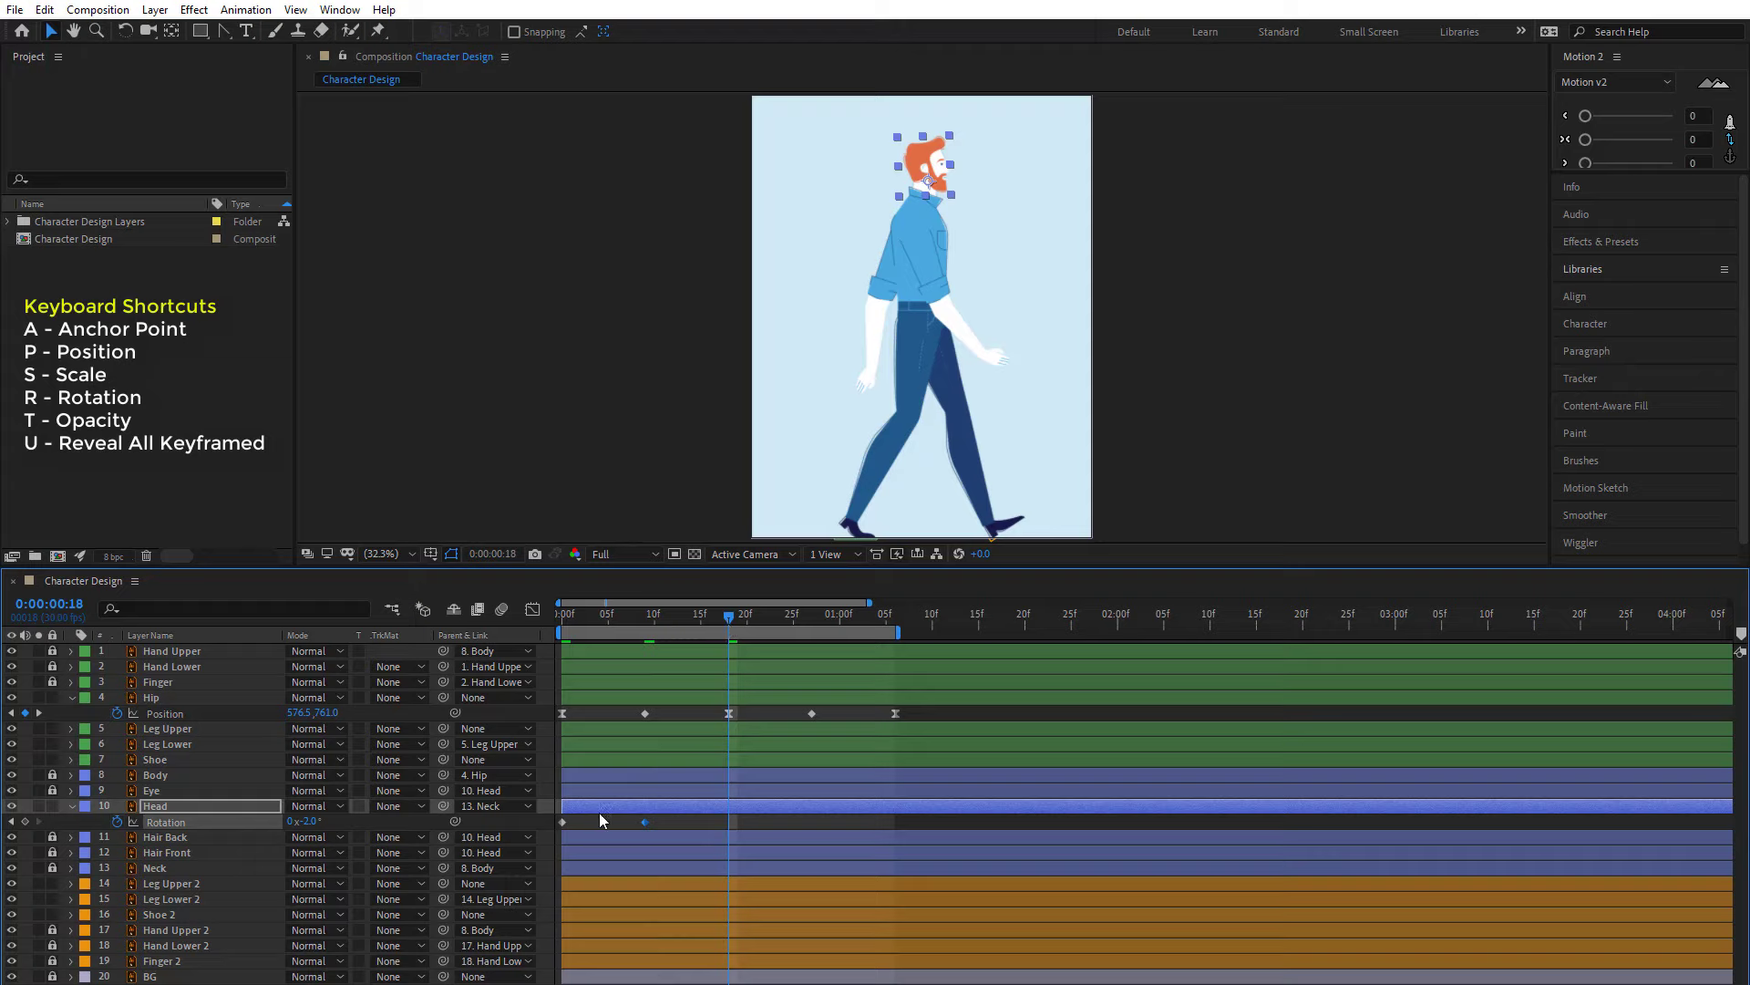
{"action": "left_click", "coordinate": [562, 822]}
{"action": "key", "text": "ctrl+c"}
{"action": "key", "text": "ctrl+v"}
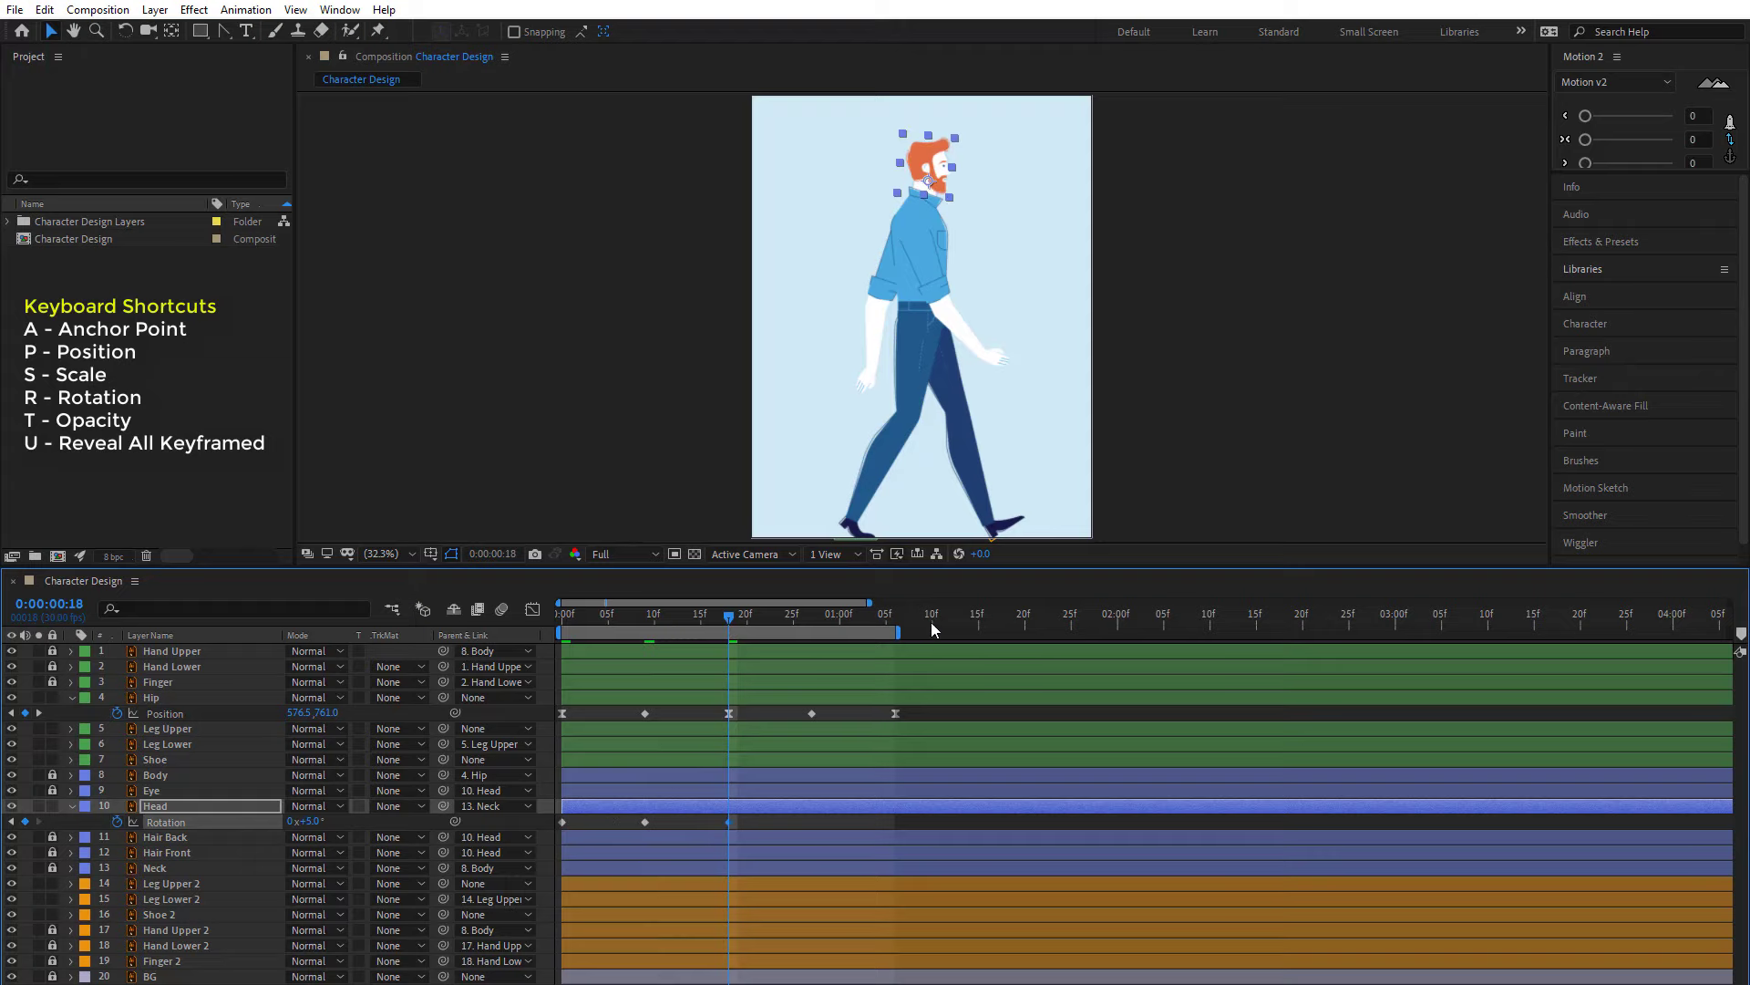
{"action": "left_click", "coordinate": [813, 616]}
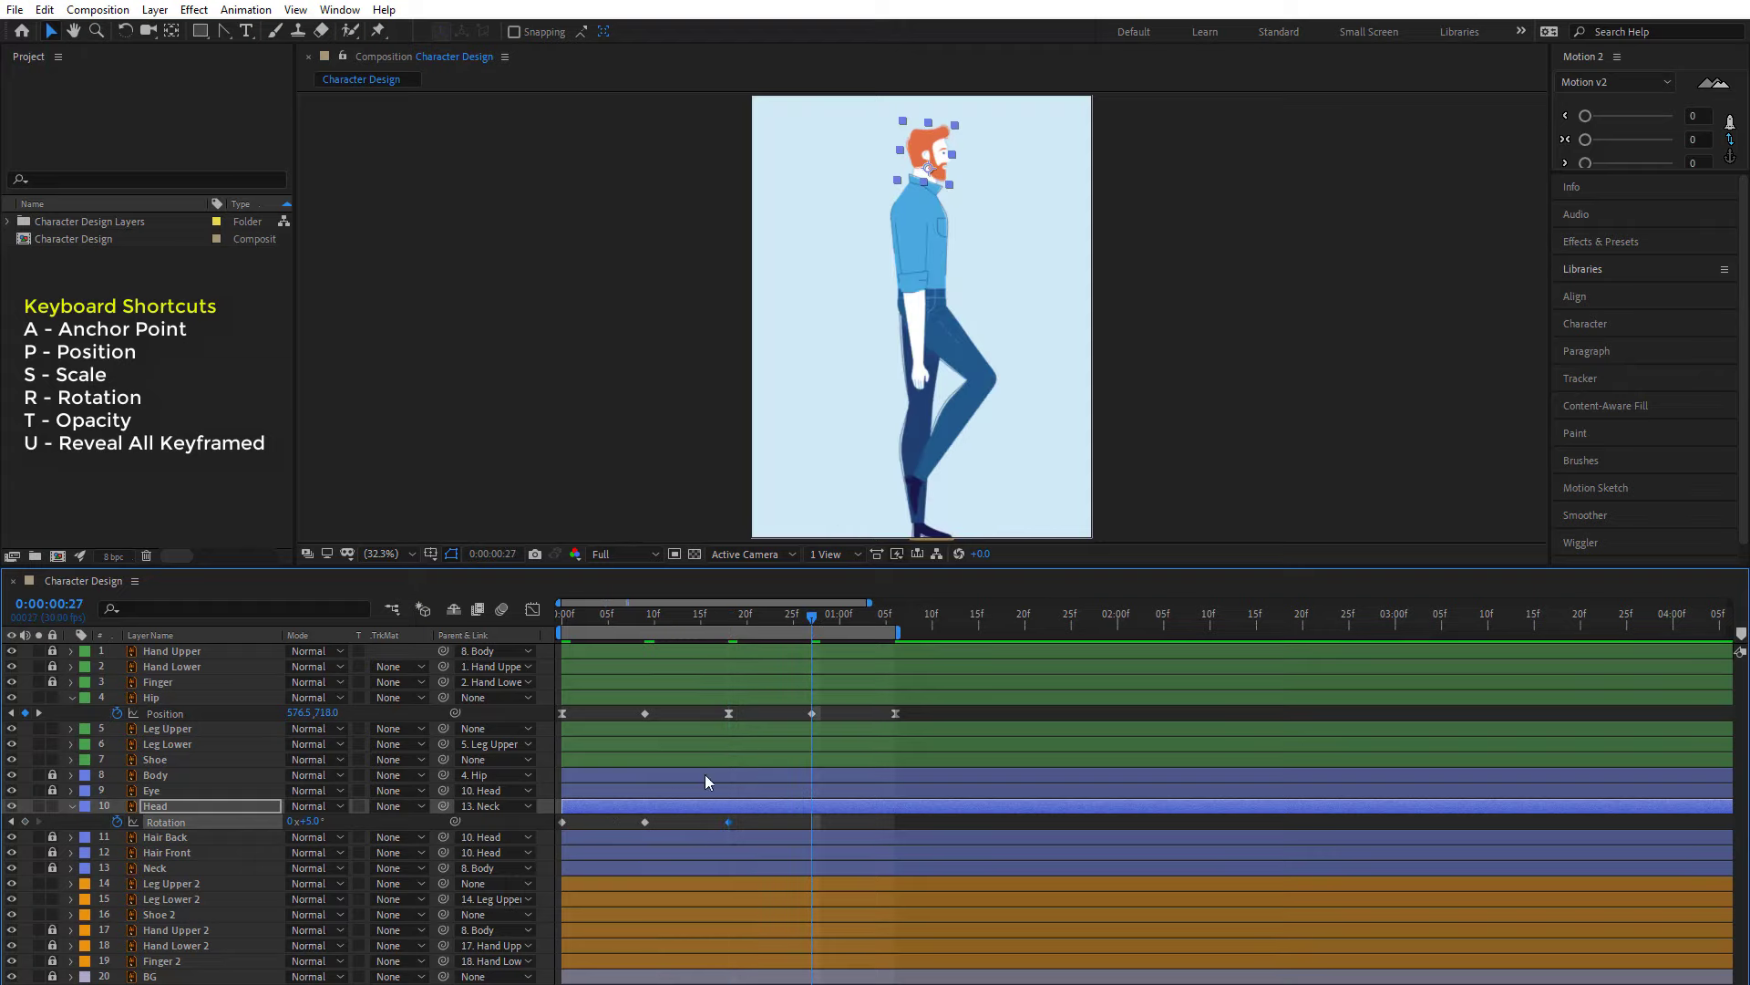
{"action": "left_click", "coordinate": [644, 822]}
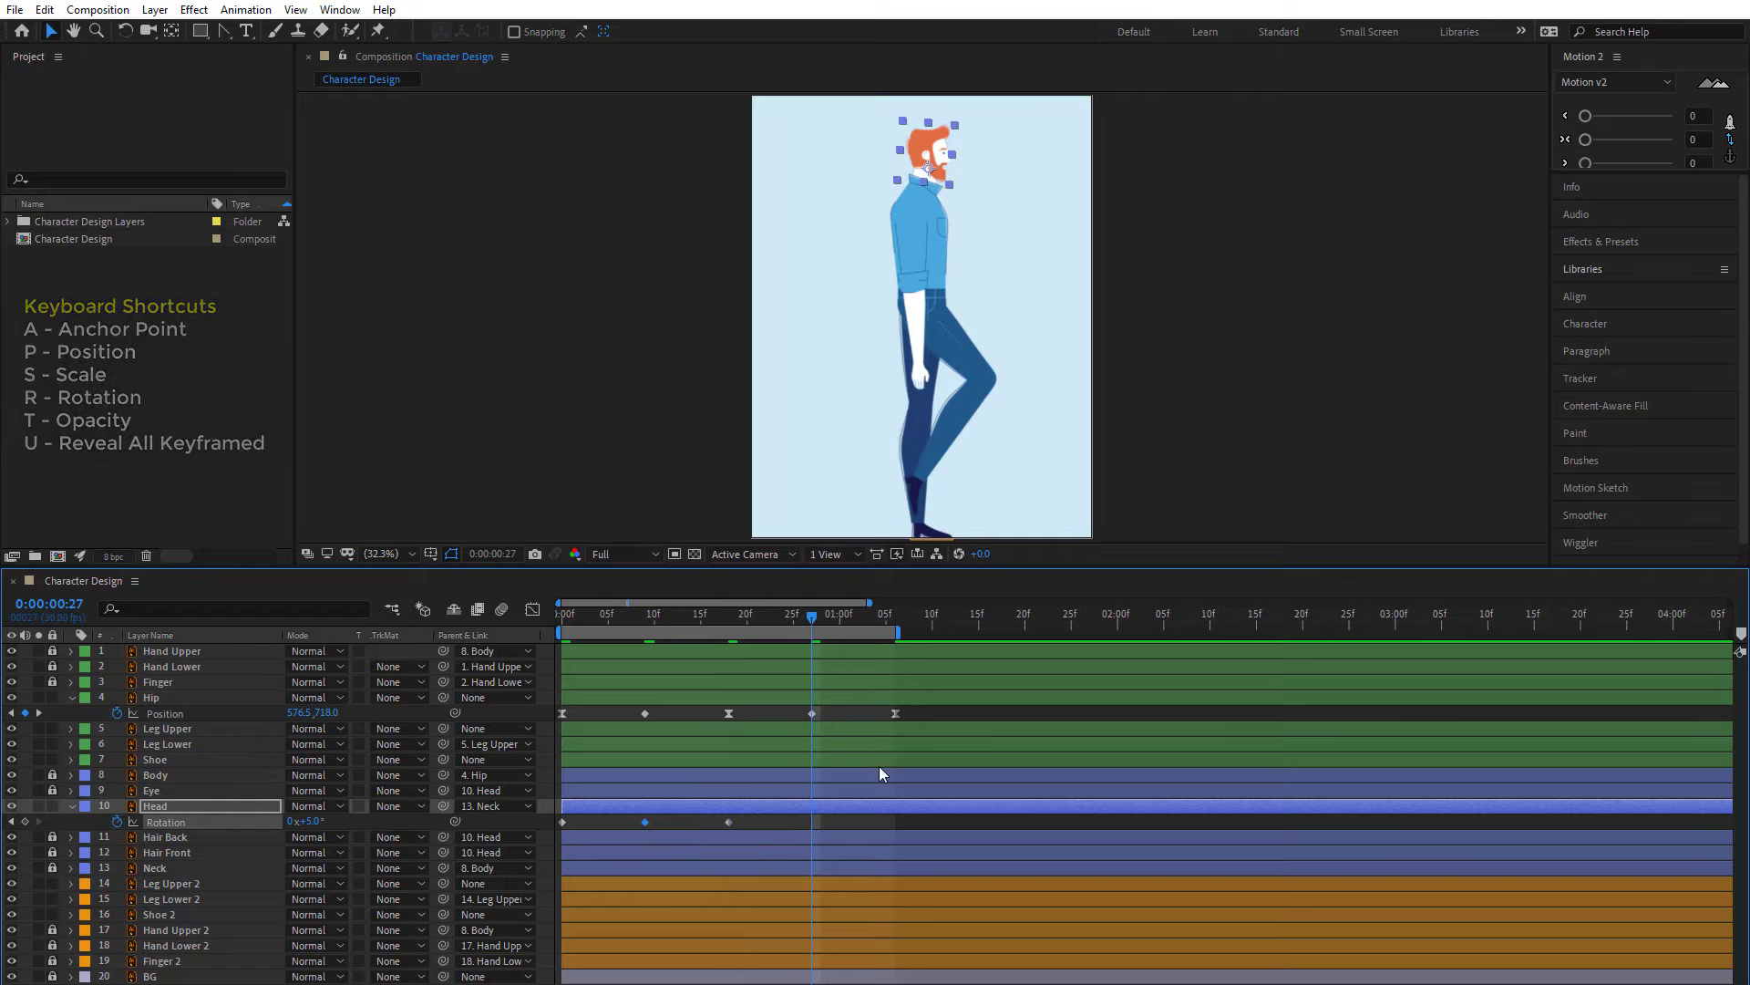
{"action": "key", "text": "ctrl+c"}
{"action": "key", "text": "ctrl+v"}
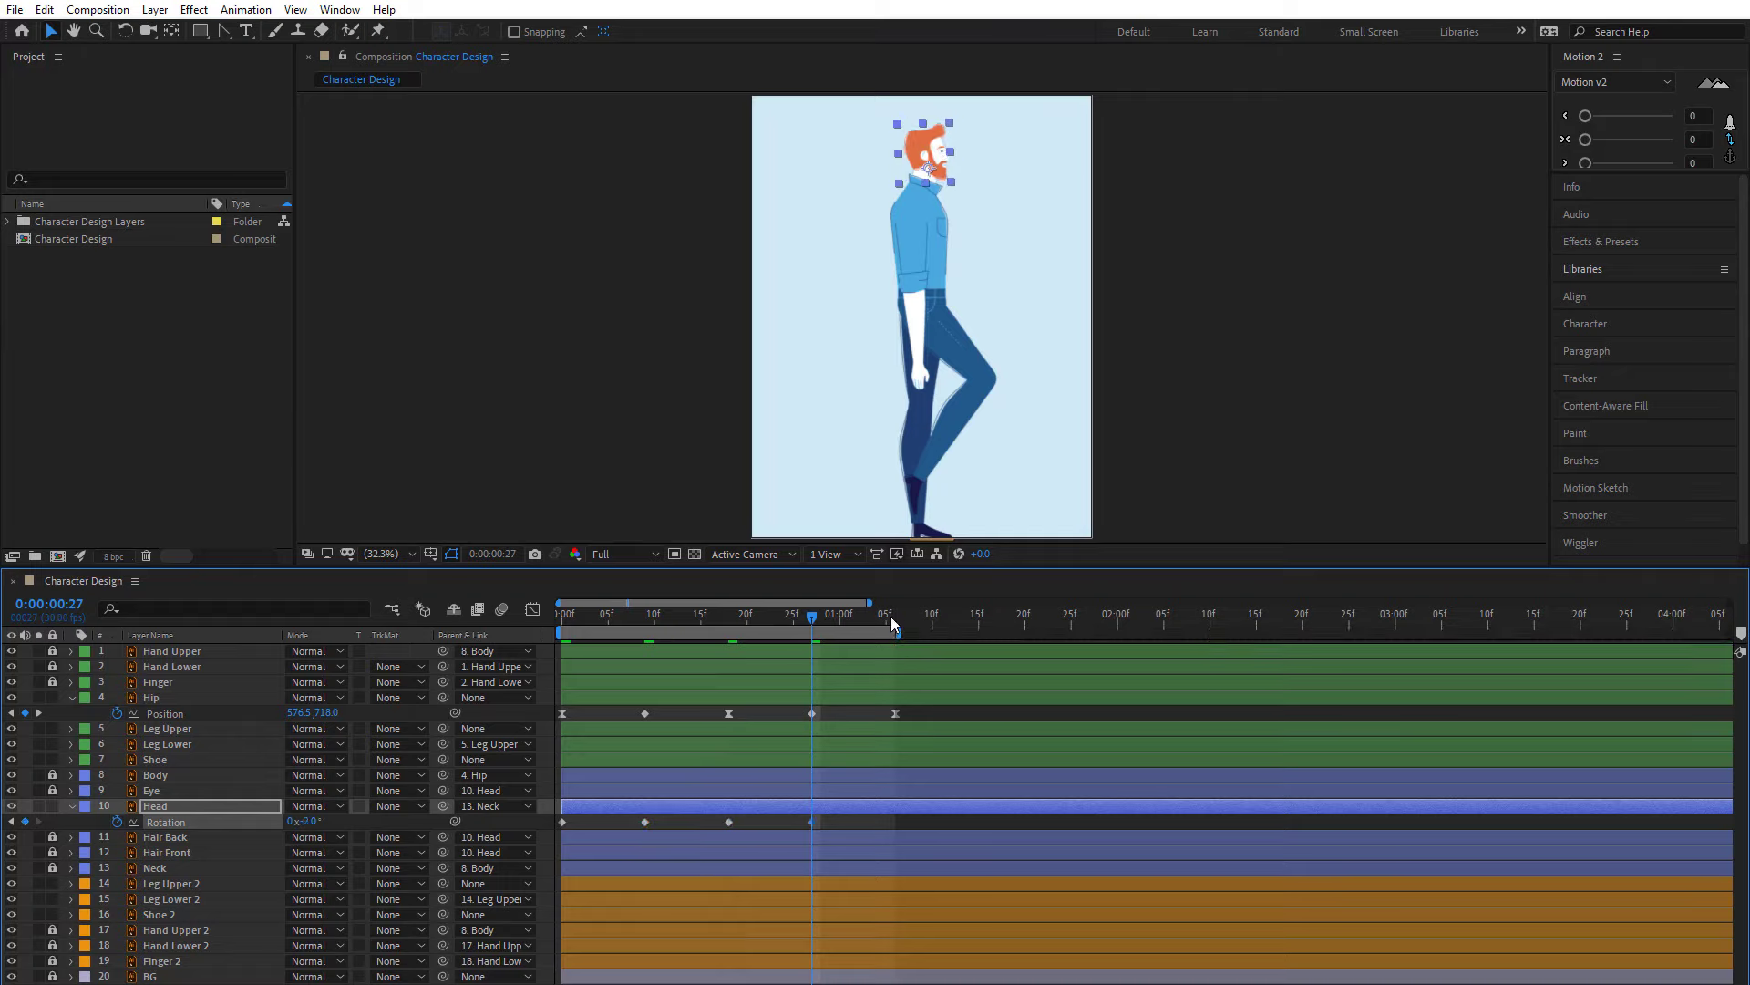
{"action": "left_click", "coordinate": [895, 618]}
{"action": "left_click", "coordinate": [549, 833]}
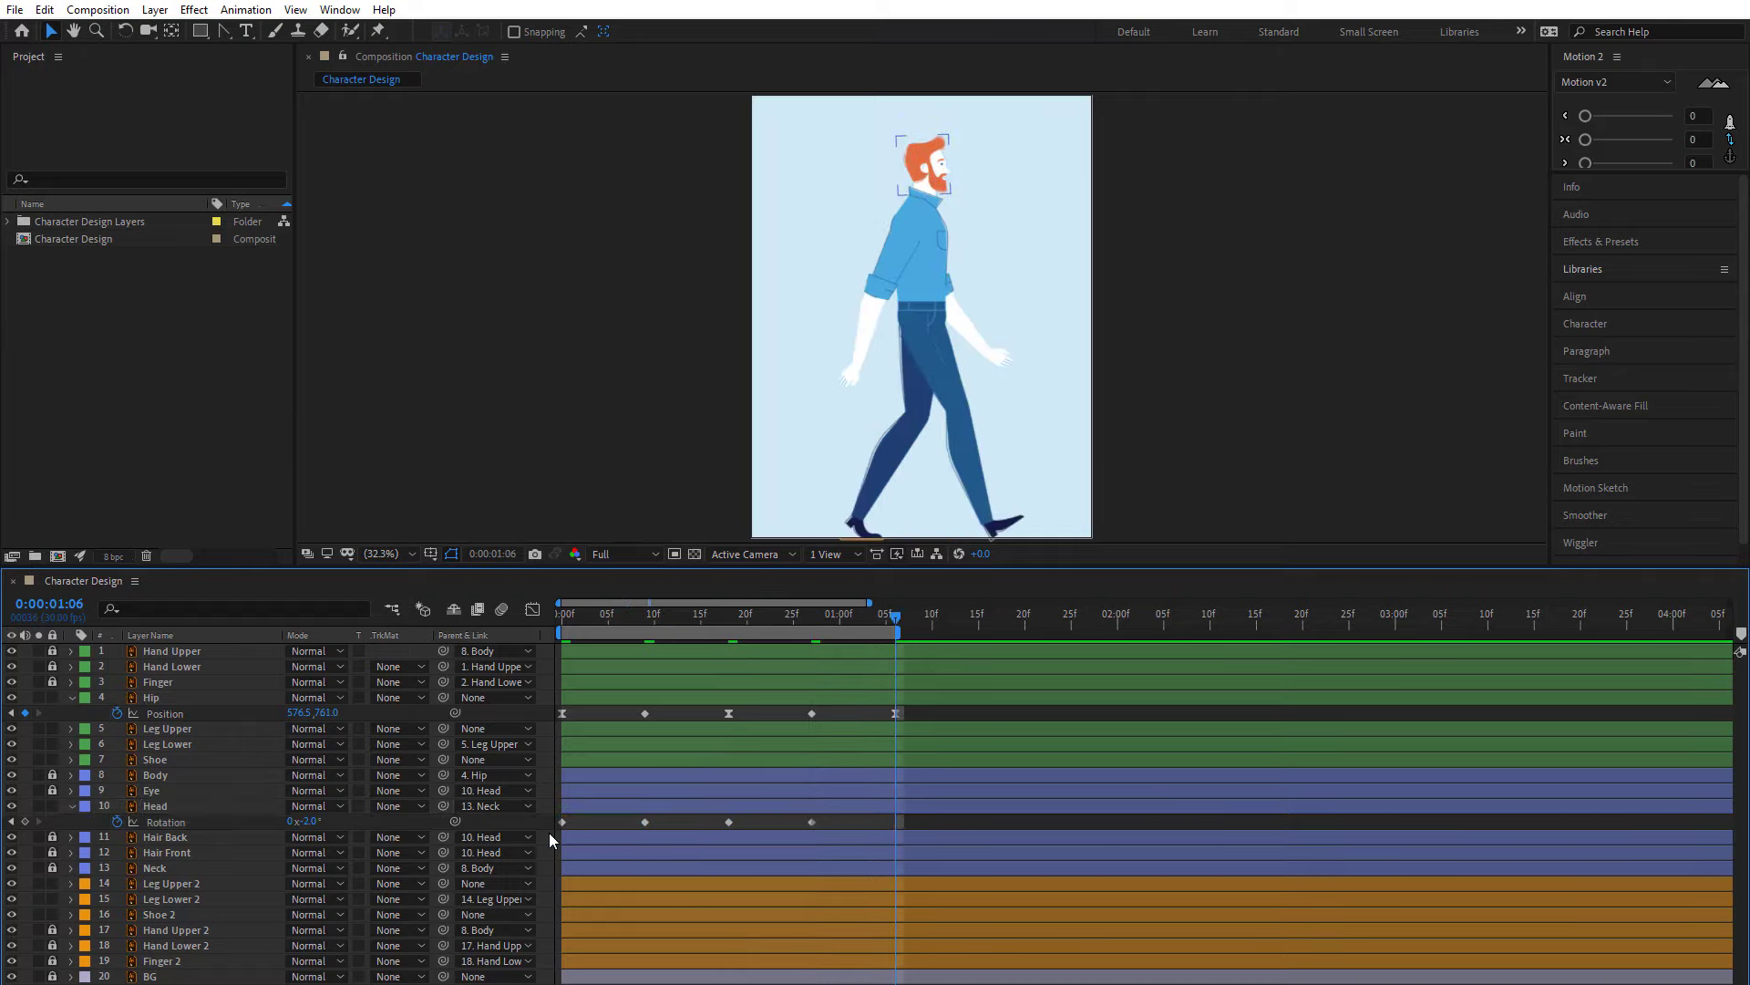
{"action": "left_click", "coordinate": [562, 822]}
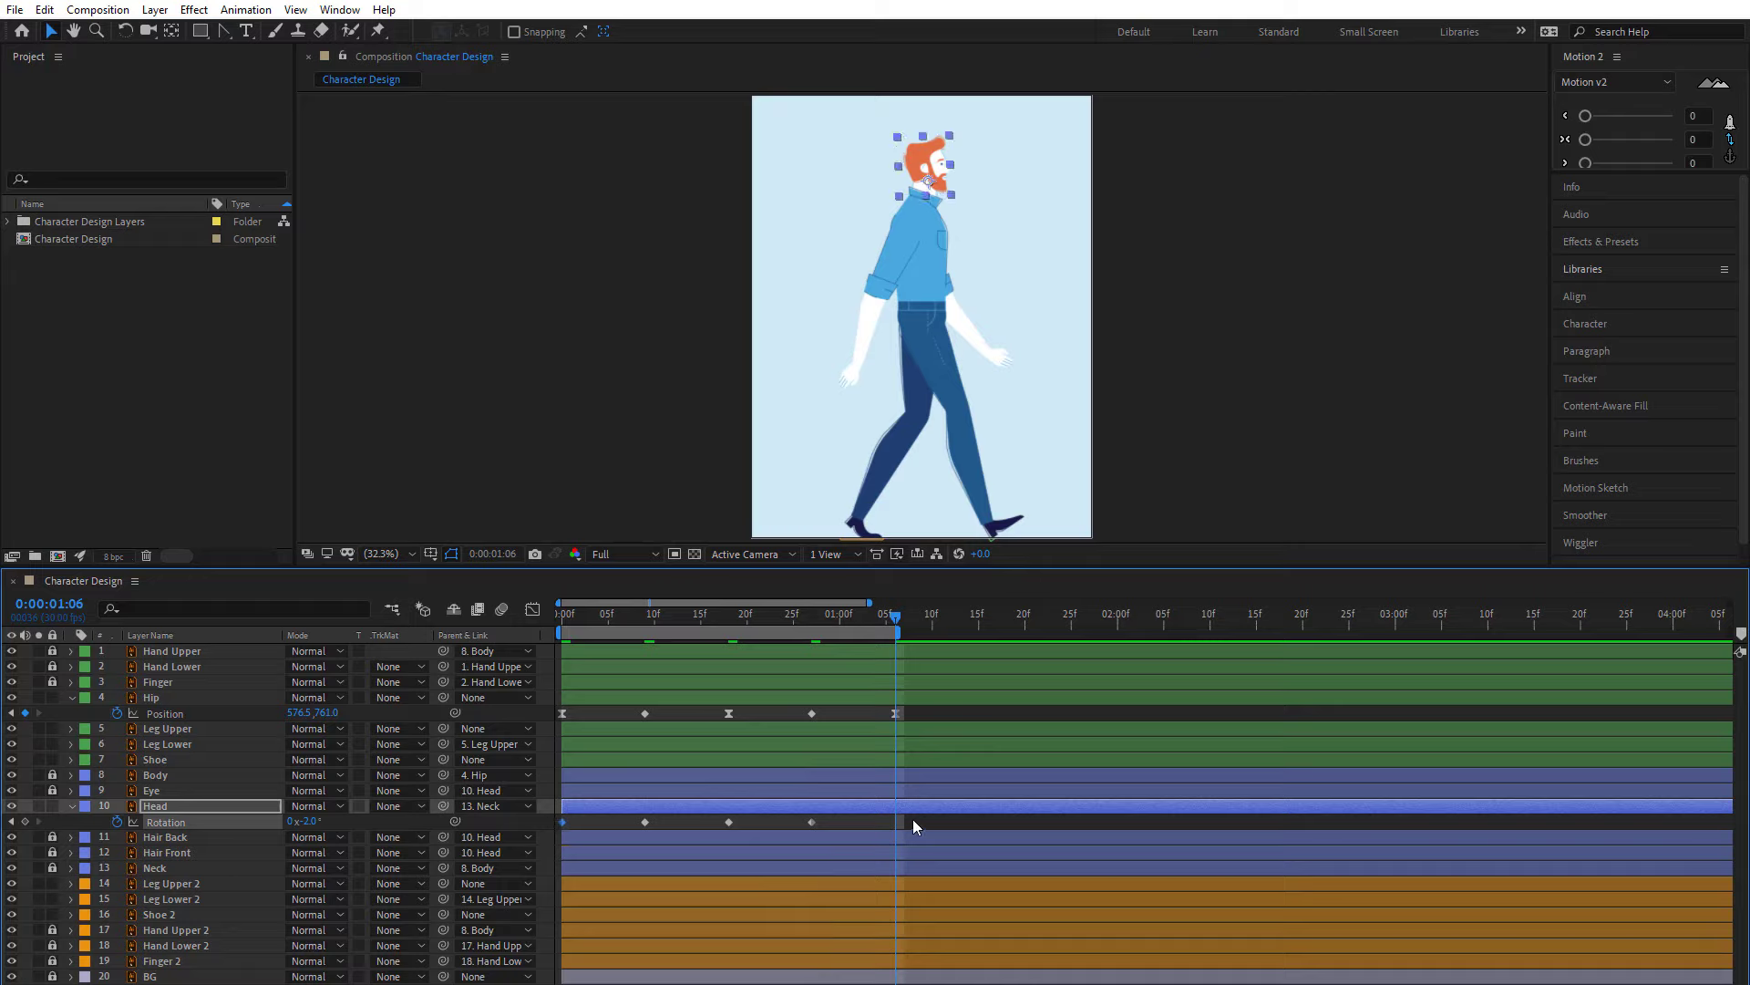
{"action": "key", "text": "ctrl+v"}
- Apply Easy Ease to all head rotation keyframes and preview the walk
{"action": "left_click_drag", "start_coordinate": [911, 819], "coordinate": [554, 848]}
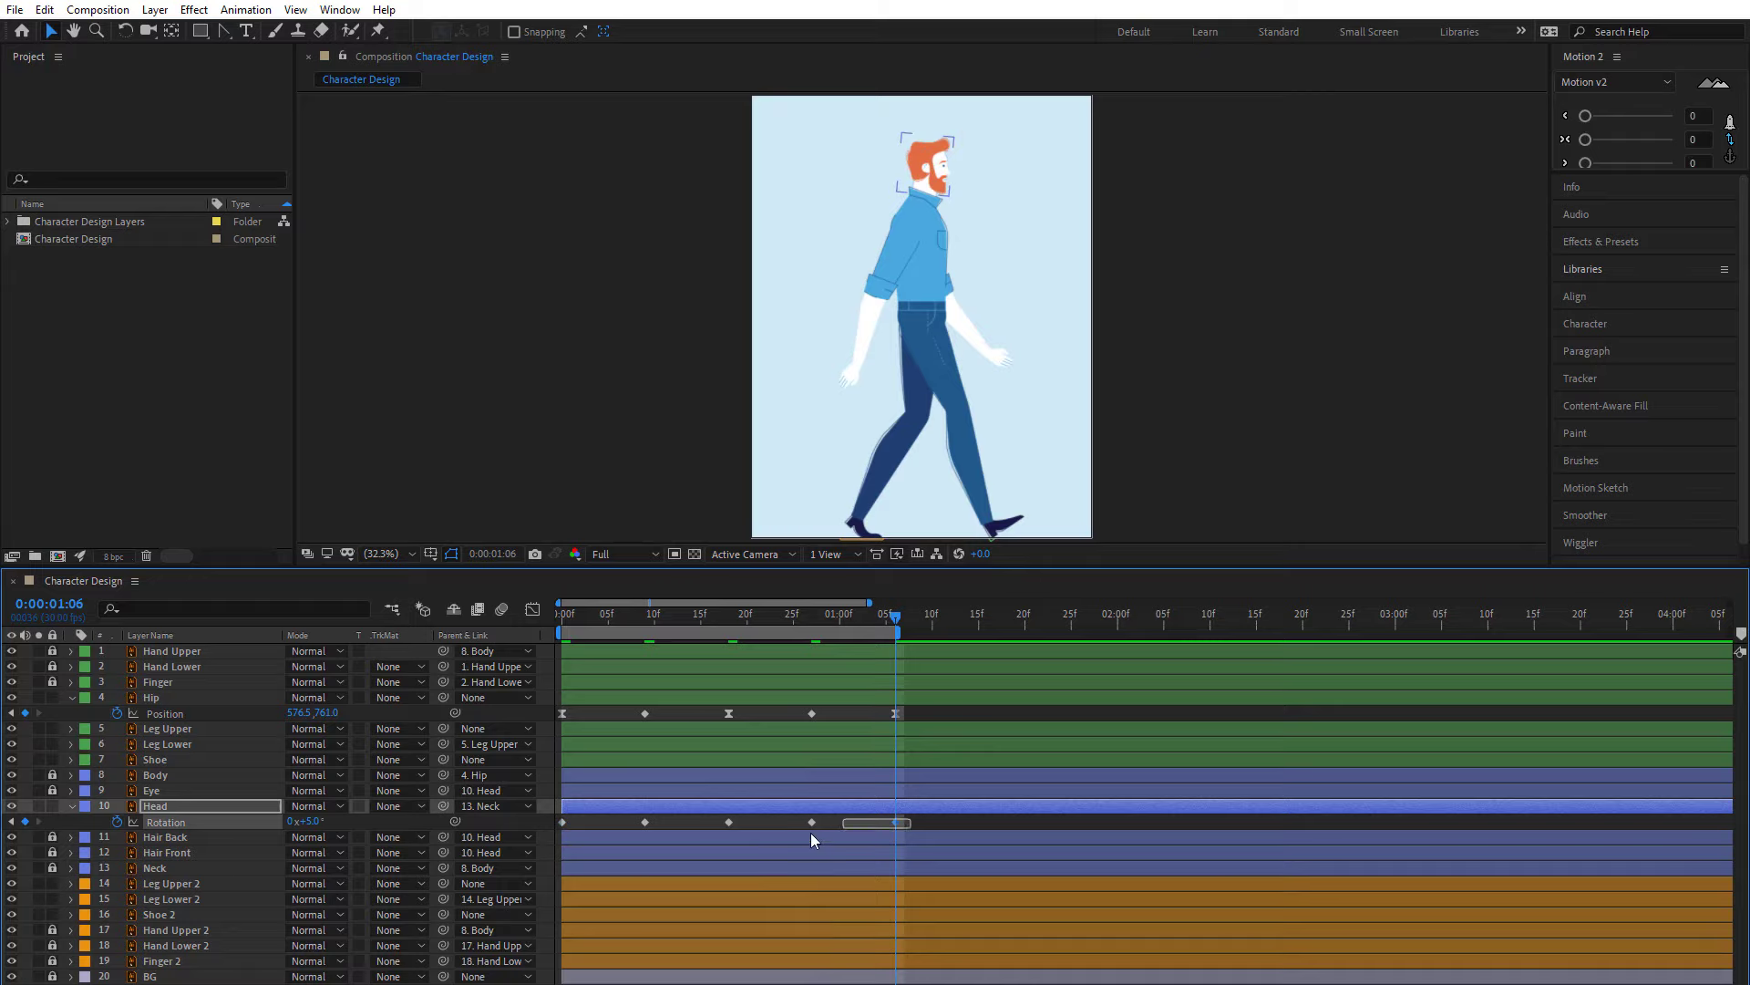
{"action": "right_click", "coordinate": [562, 823]}
{"action": "mouse_move", "coordinate": [763, 807]}
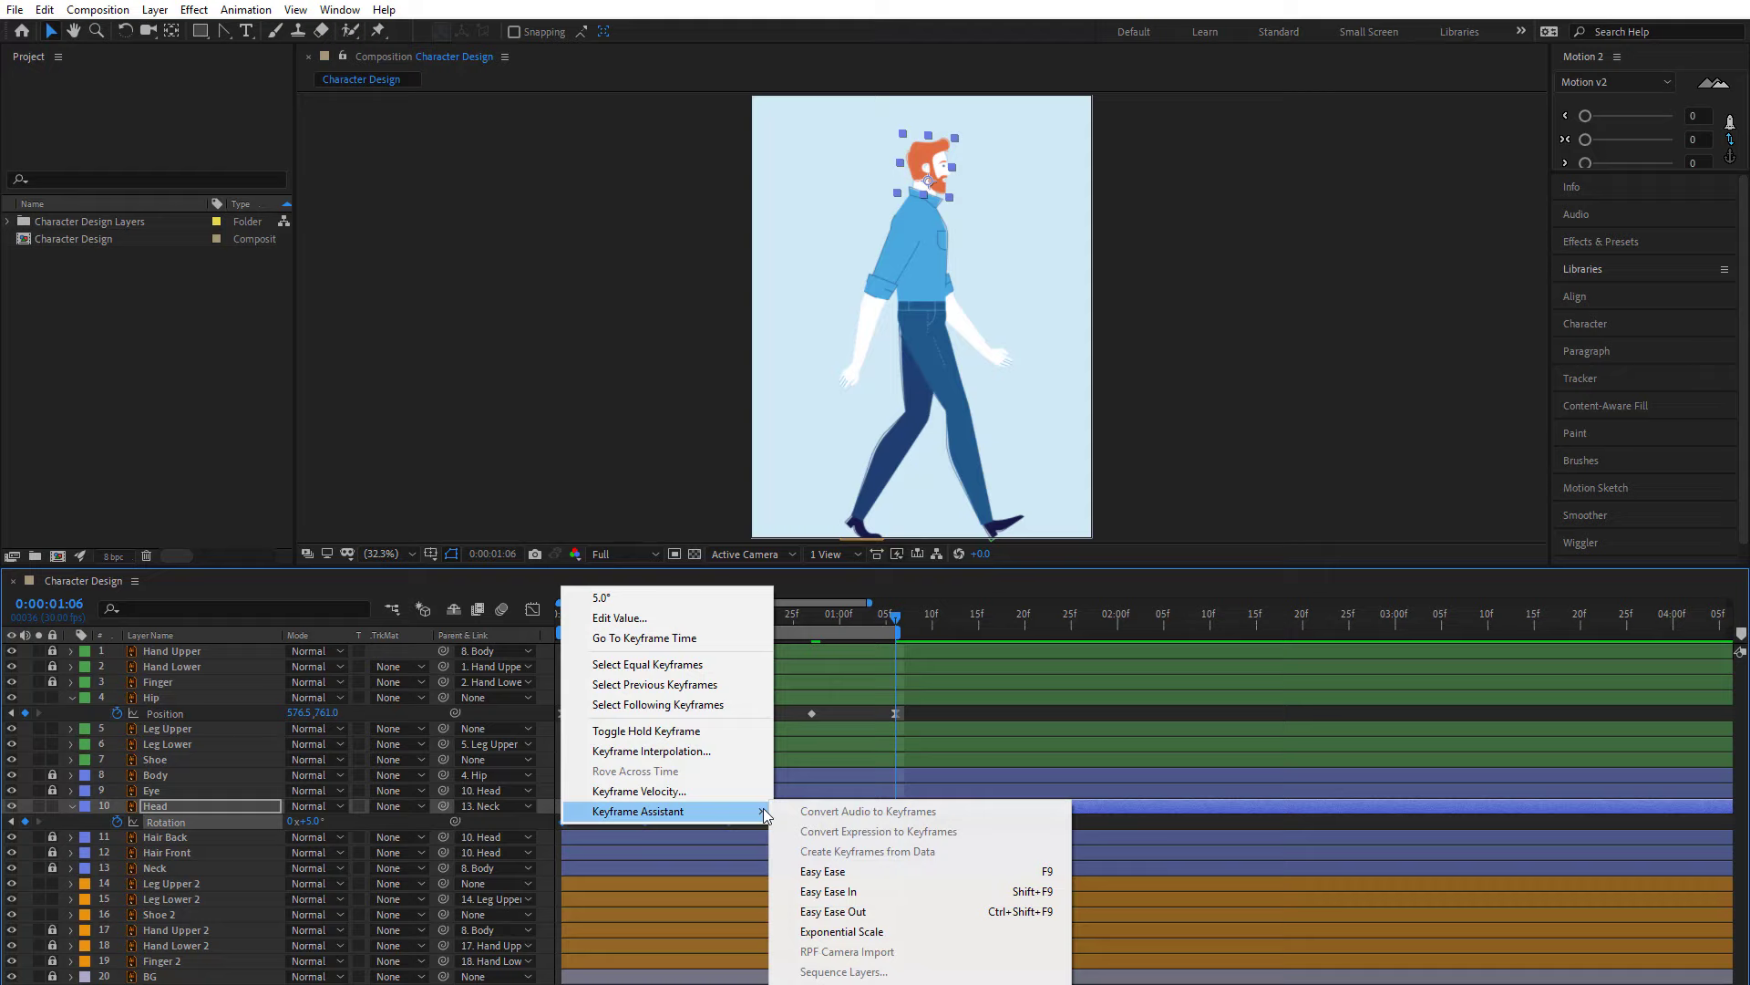
{"action": "left_click", "coordinate": [944, 871]}
{"action": "left_click", "coordinate": [955, 823]}
{"action": "left_click", "coordinate": [1025, 617]}
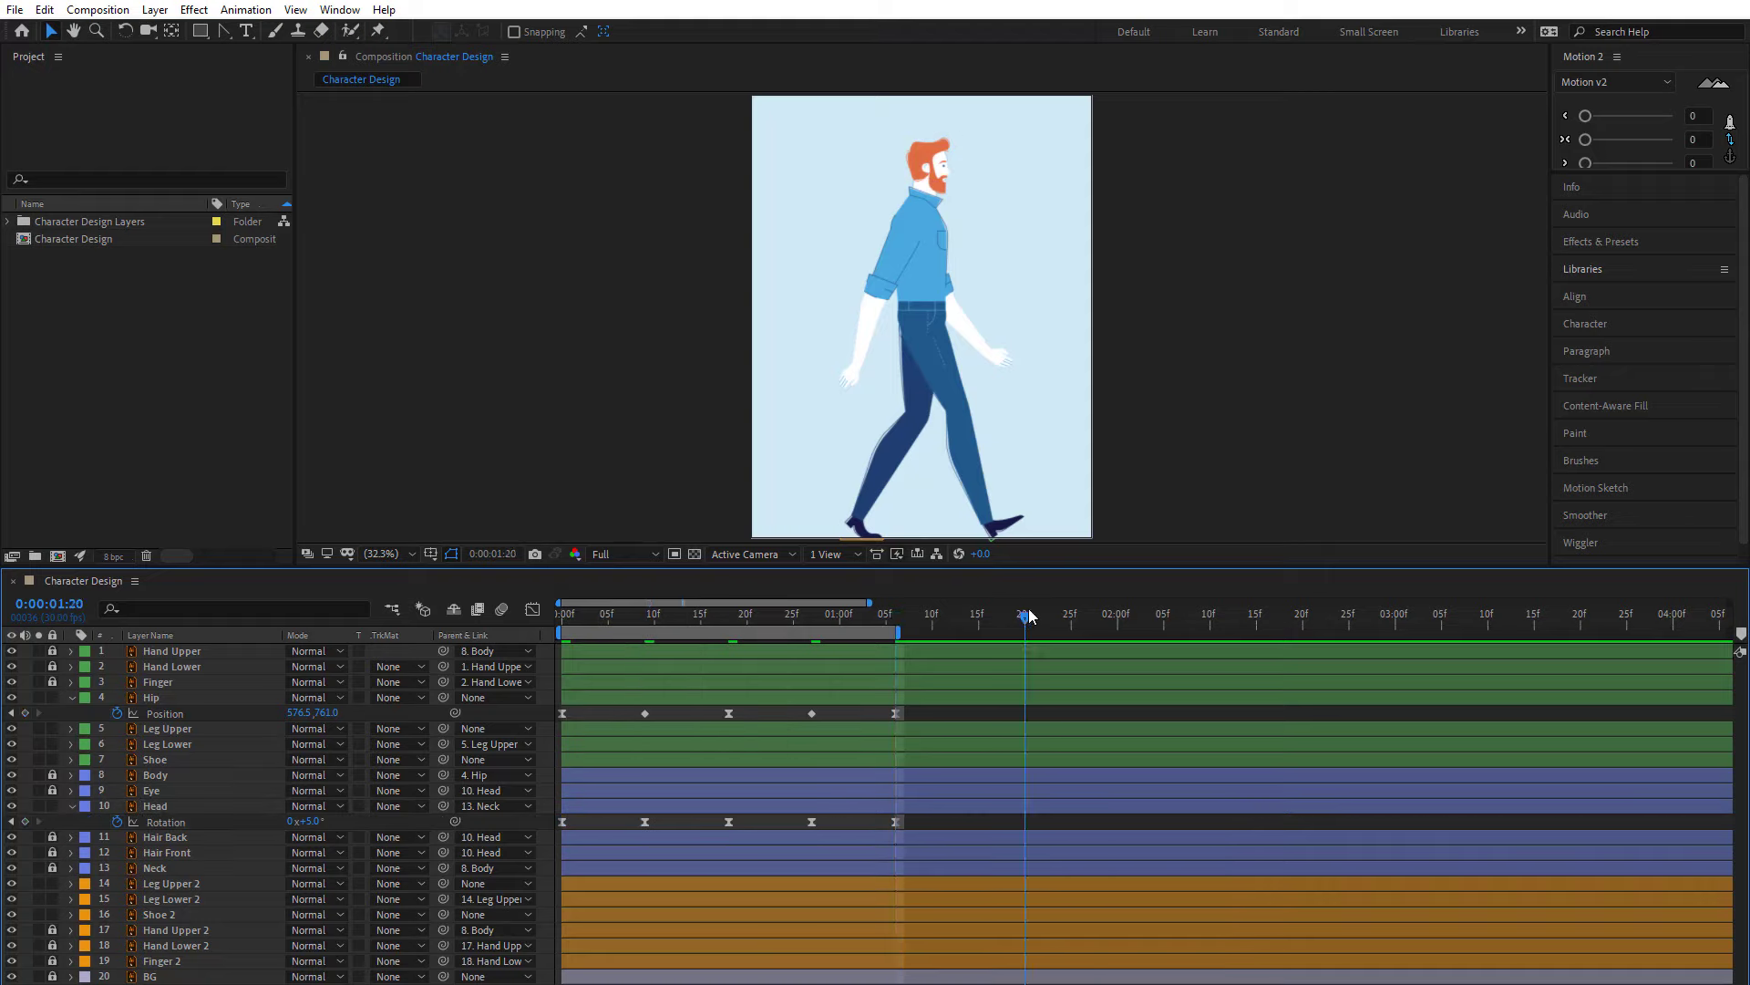
{"action": "key", "text": "space"}
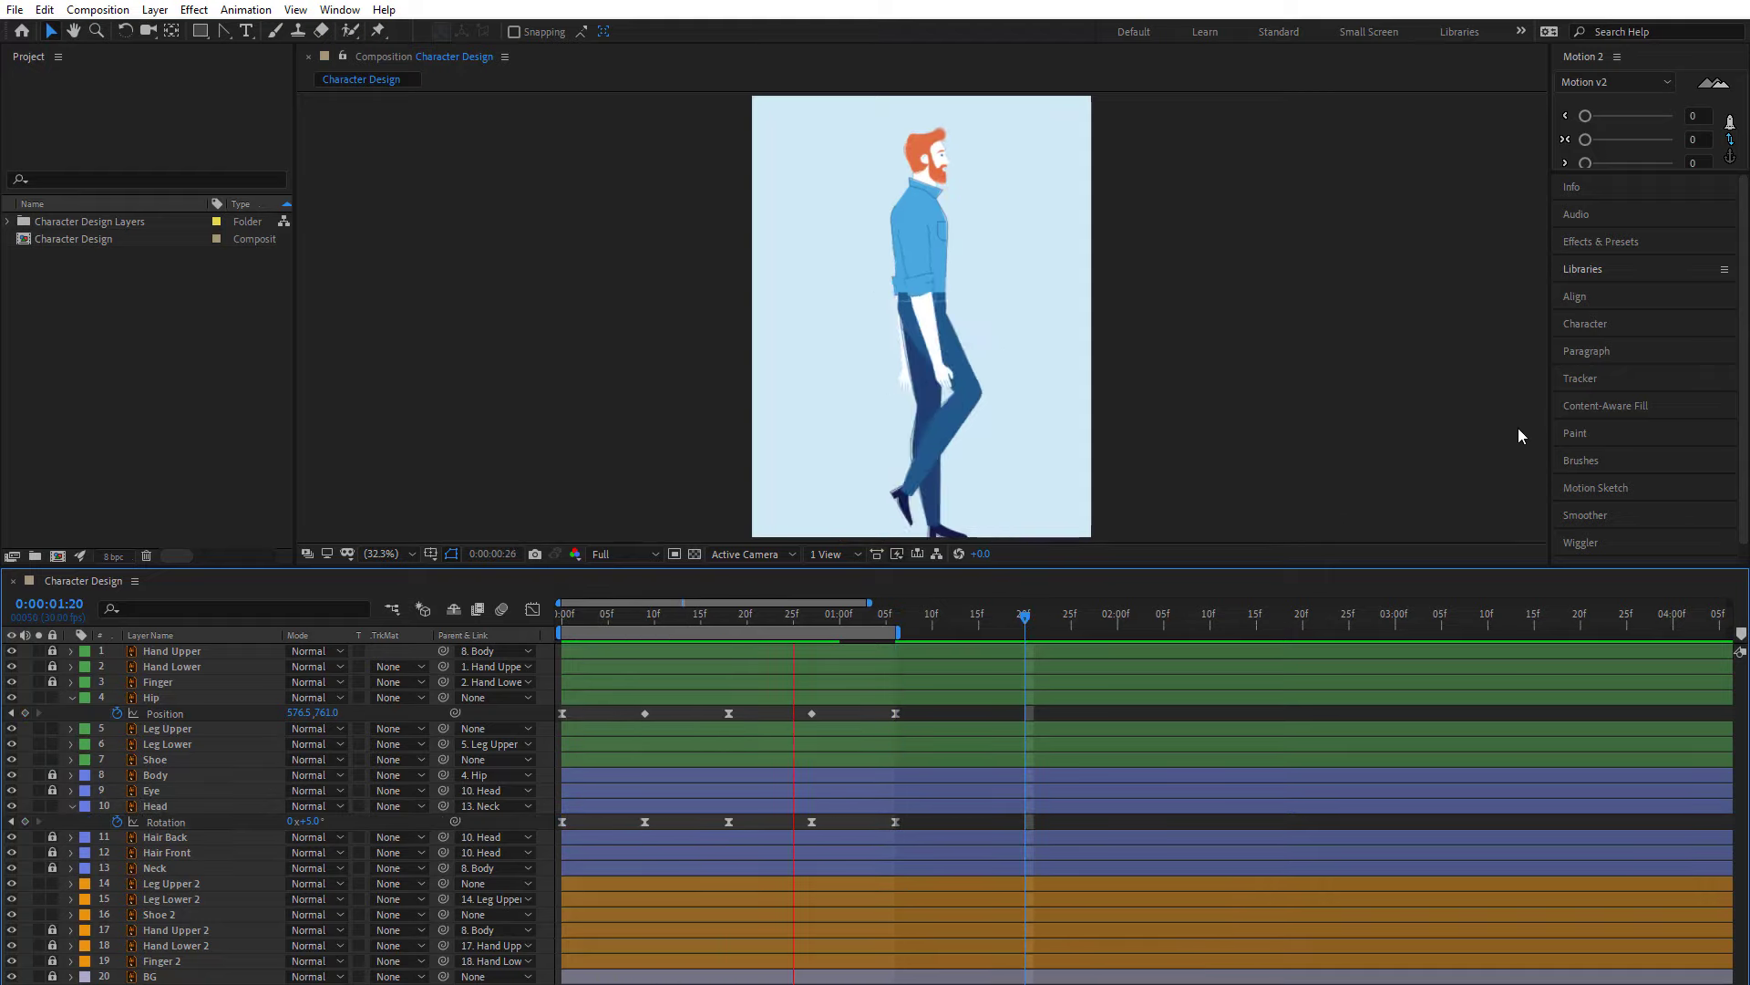